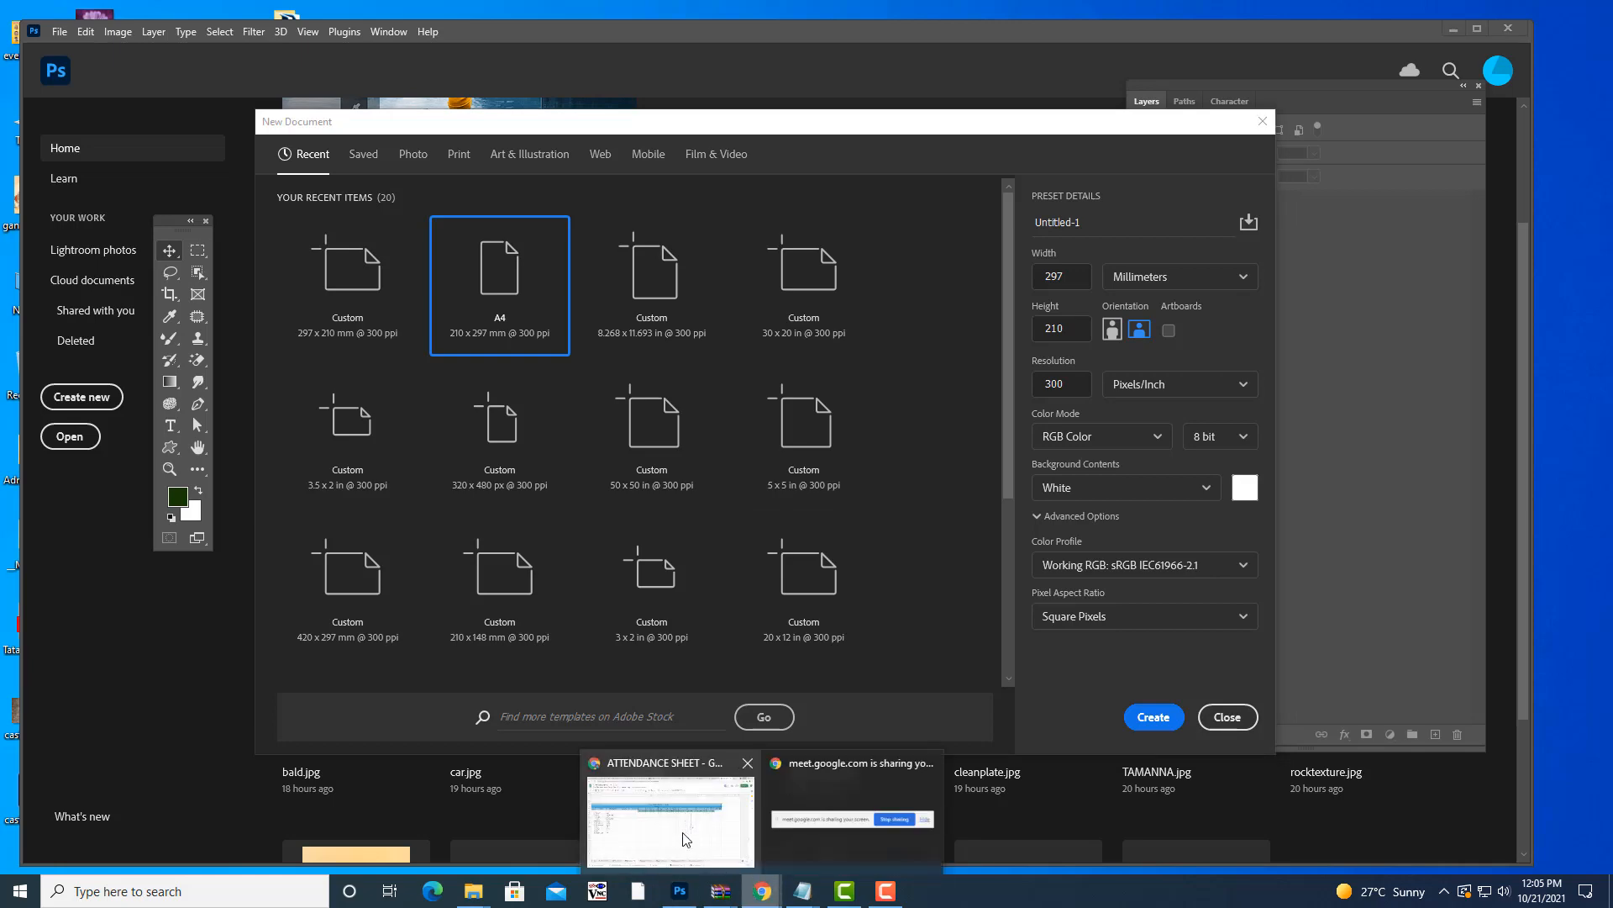
# - Enter 'P' in cell Z809 for student 8 on day 21, then return to Photoshop's New Document dialog
pyautogui.click(664, 810)
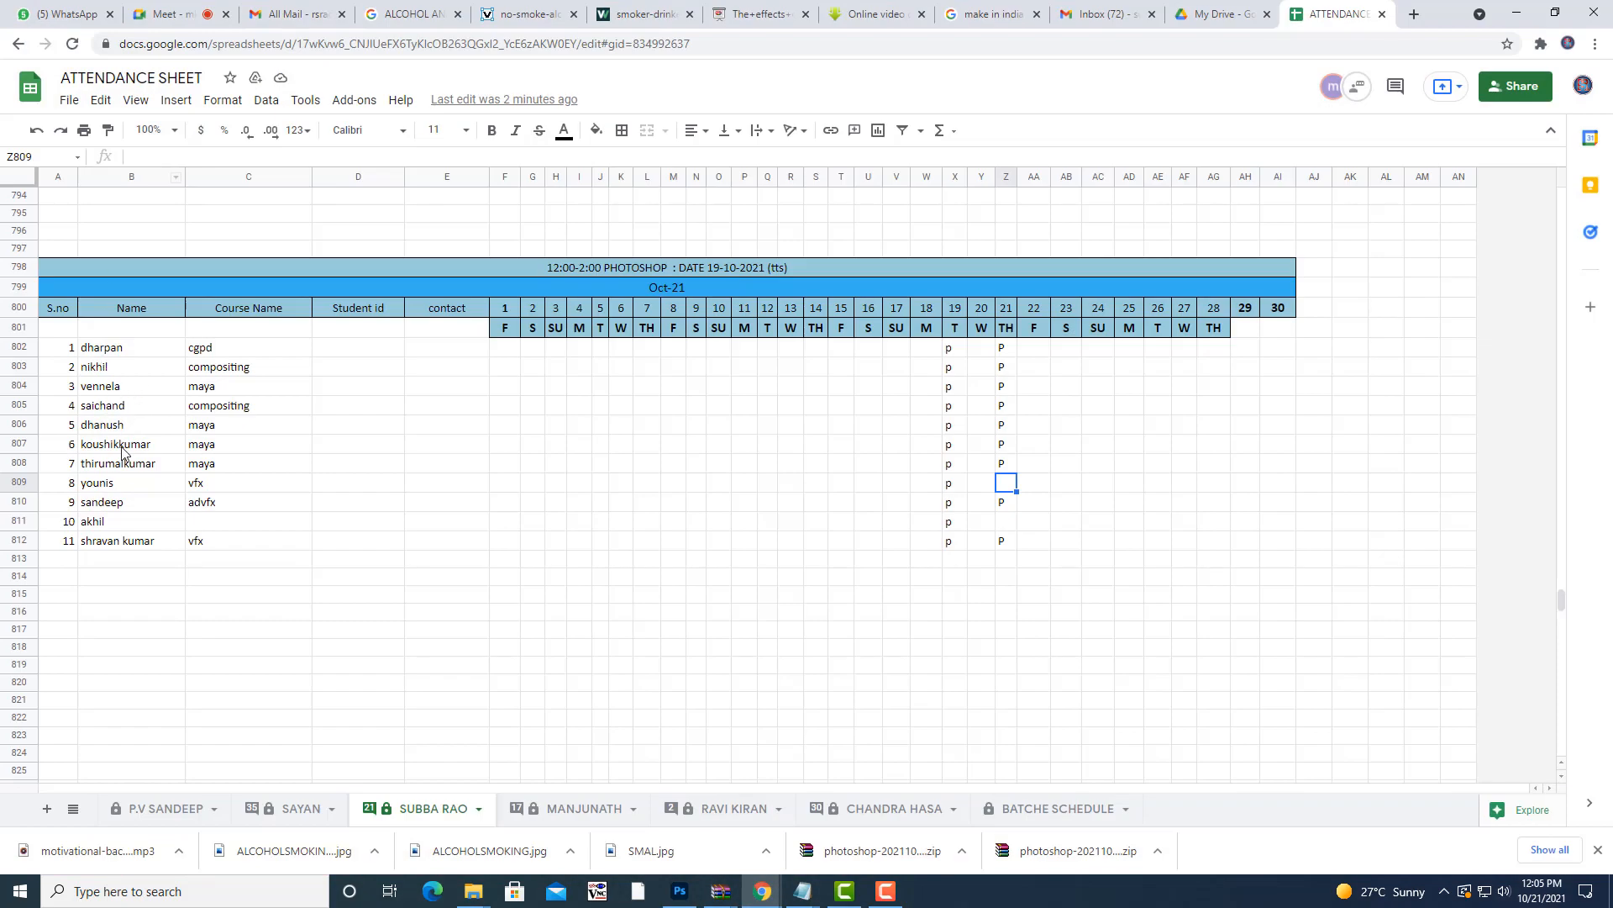
pyautogui.click(260, 491)
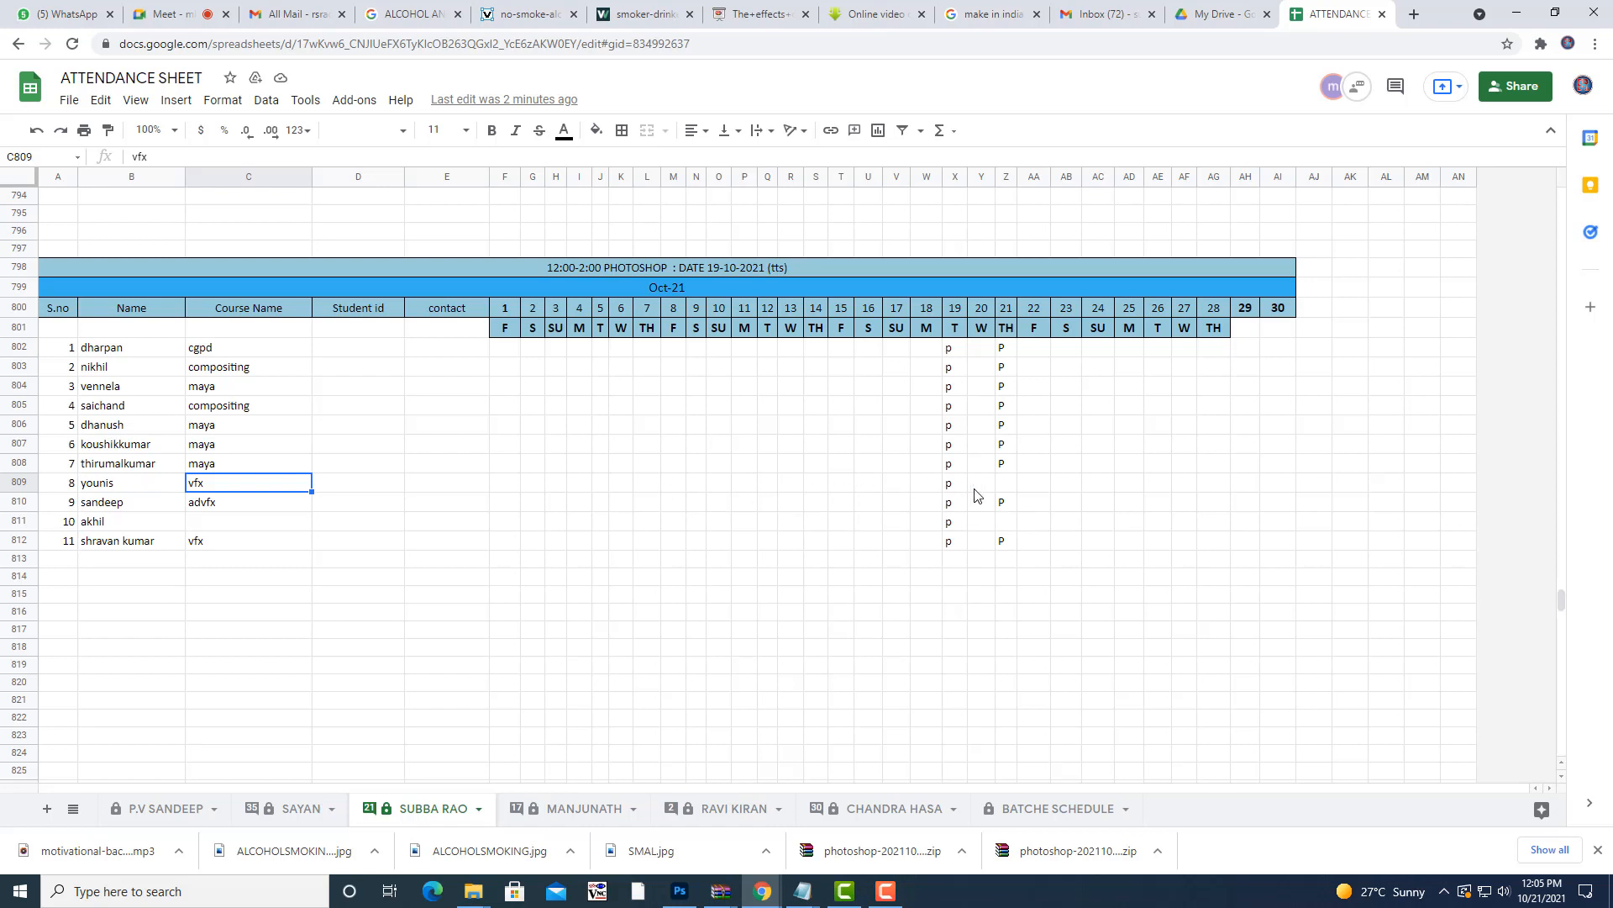
pyautogui.click(1014, 487)
pyautogui.write('P')
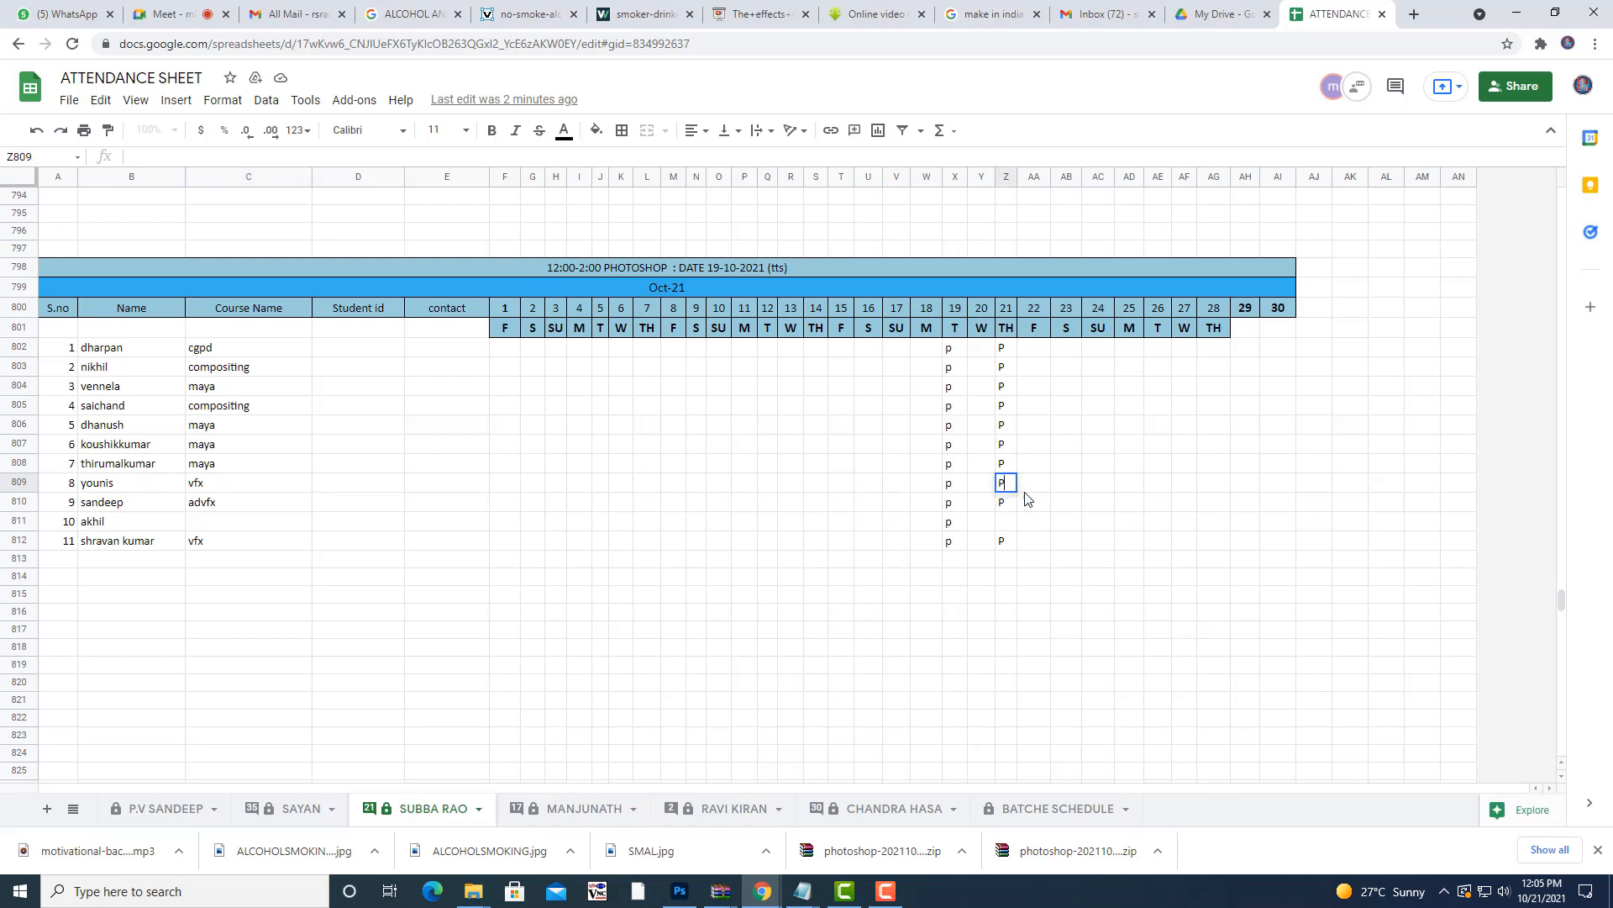
pyautogui.click(1517, 17)
pyautogui.moveTo(815, 126); pyautogui.dragTo(830, 108)
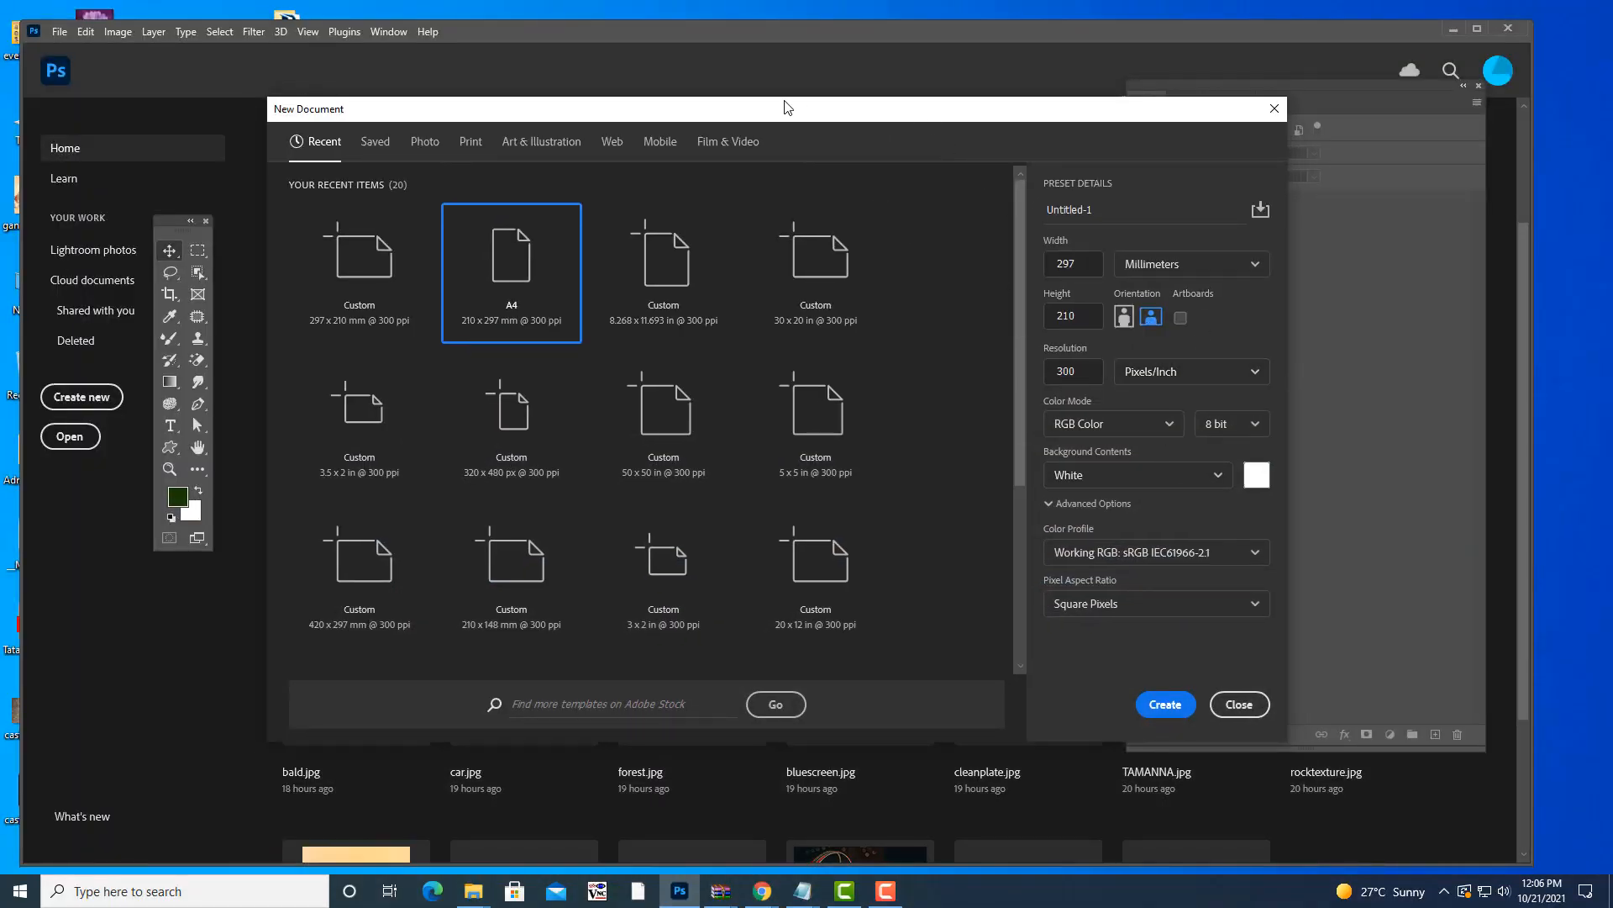
# - Create a document from the A4 Print preset in landscape, 297 × 210 mm at 300 ppi
pyautogui.moveTo(834, 109); pyautogui.dragTo(840, 142)
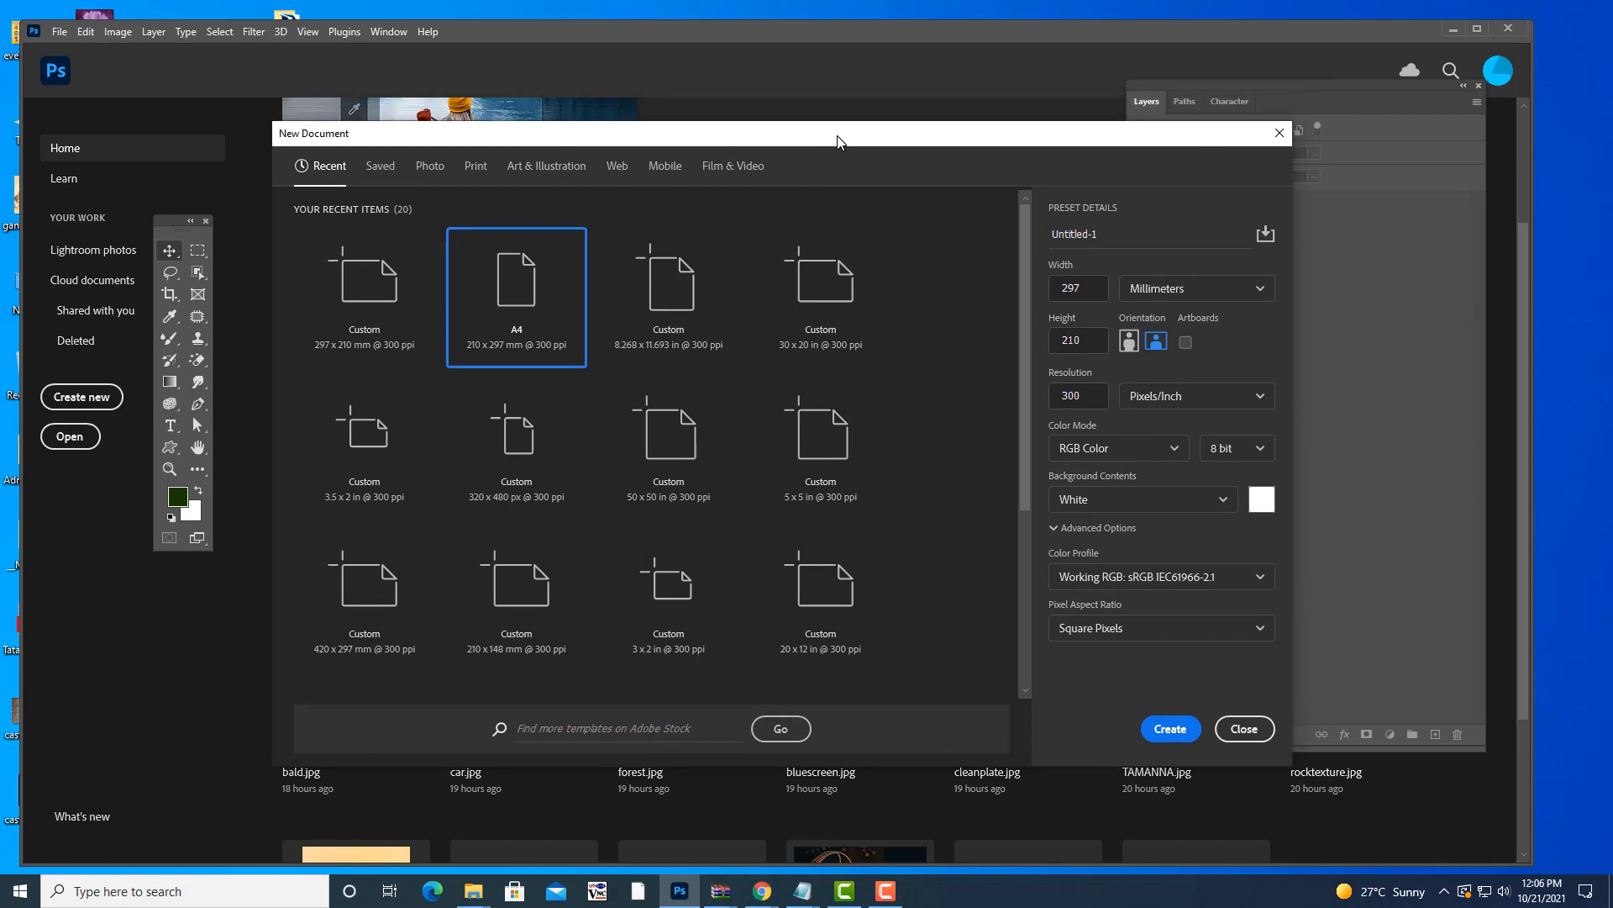
pyautogui.click(477, 167)
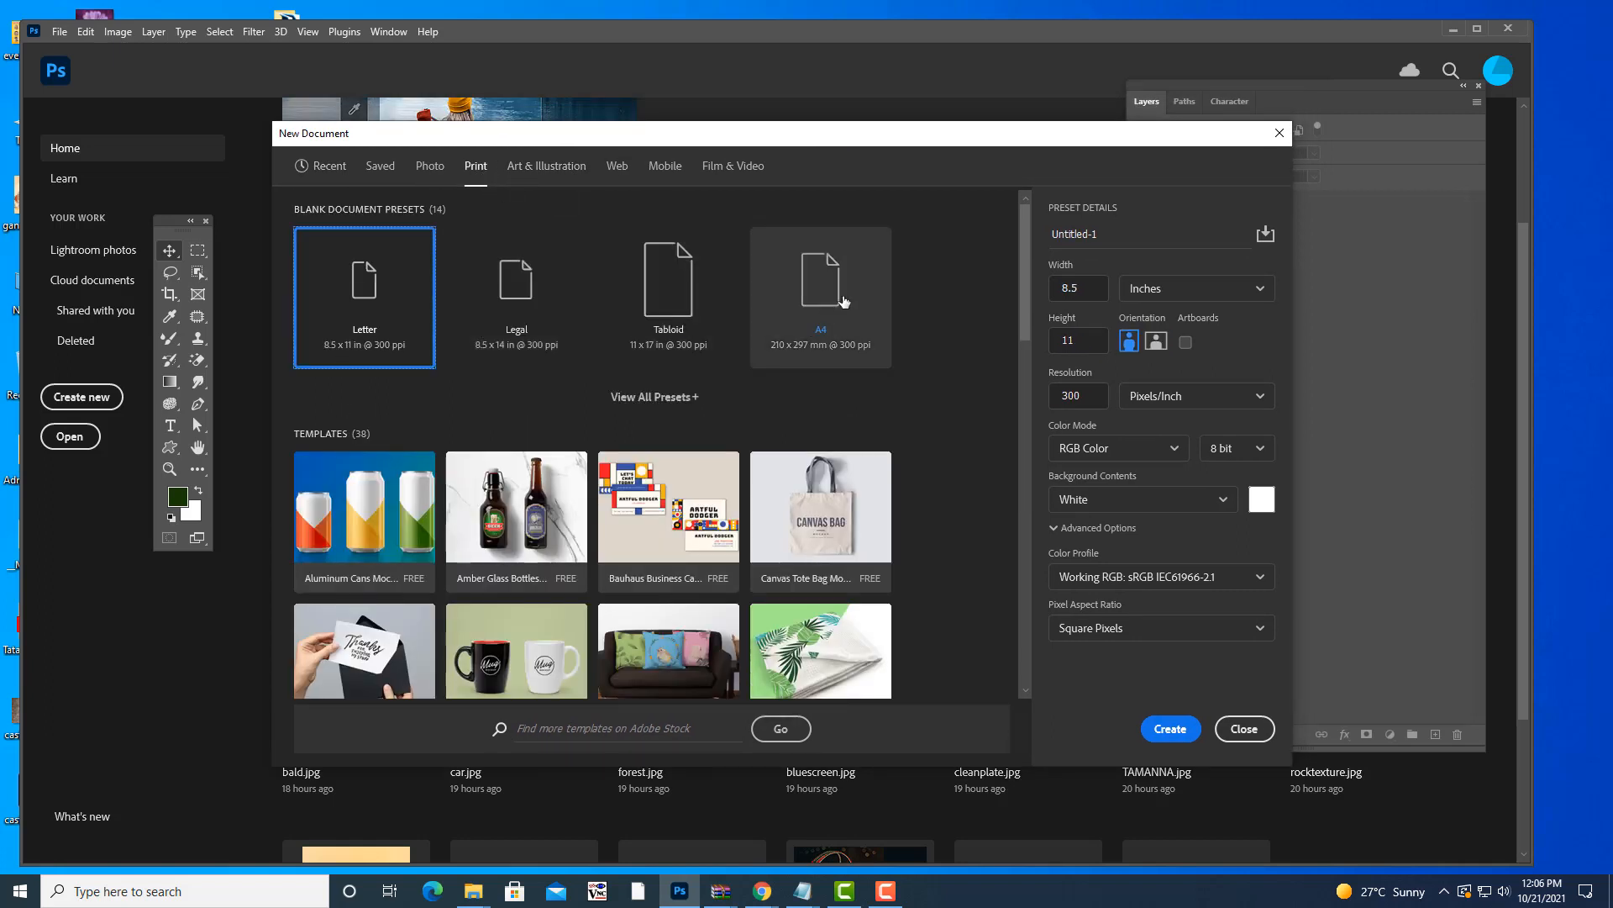
pyautogui.click(845, 297)
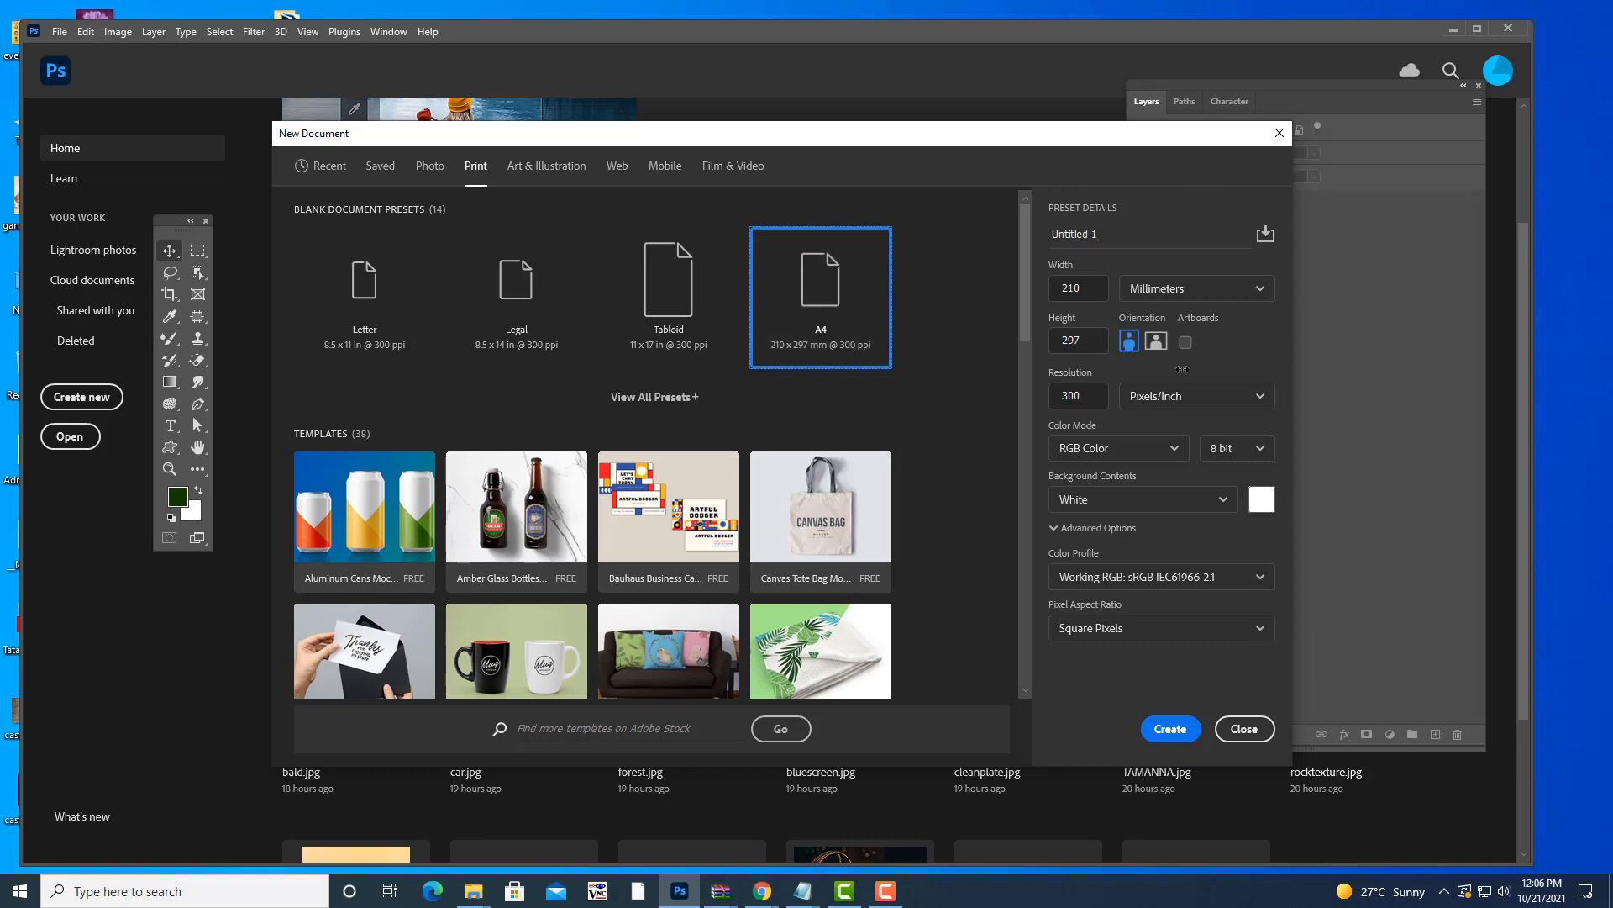
pyautogui.click(1157, 342)
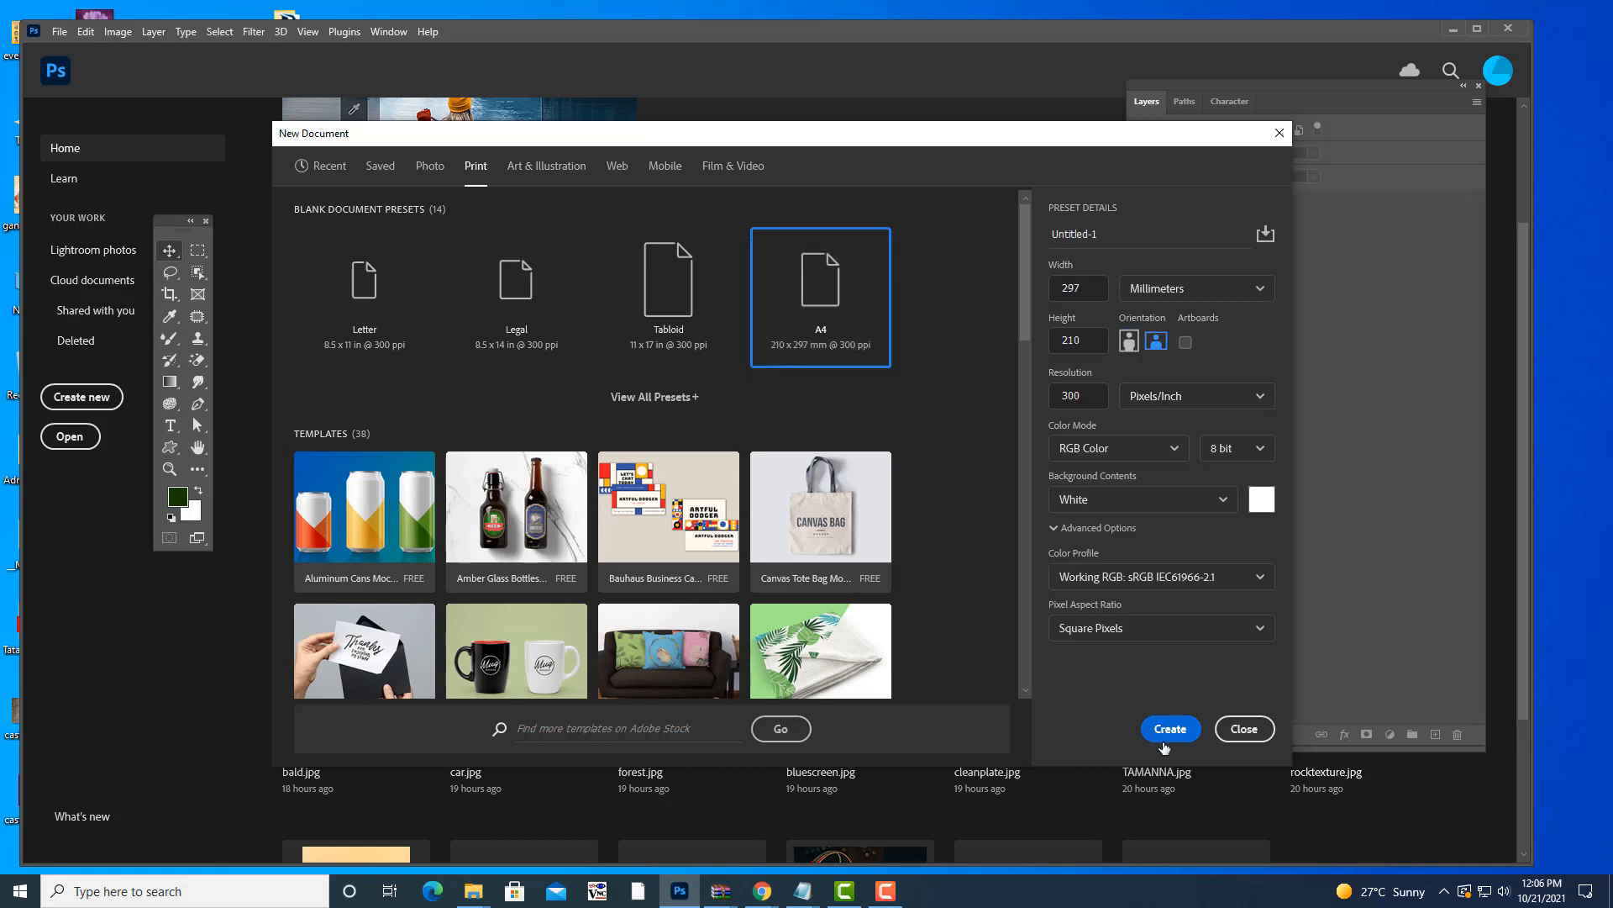
pyautogui.click(1170, 729)
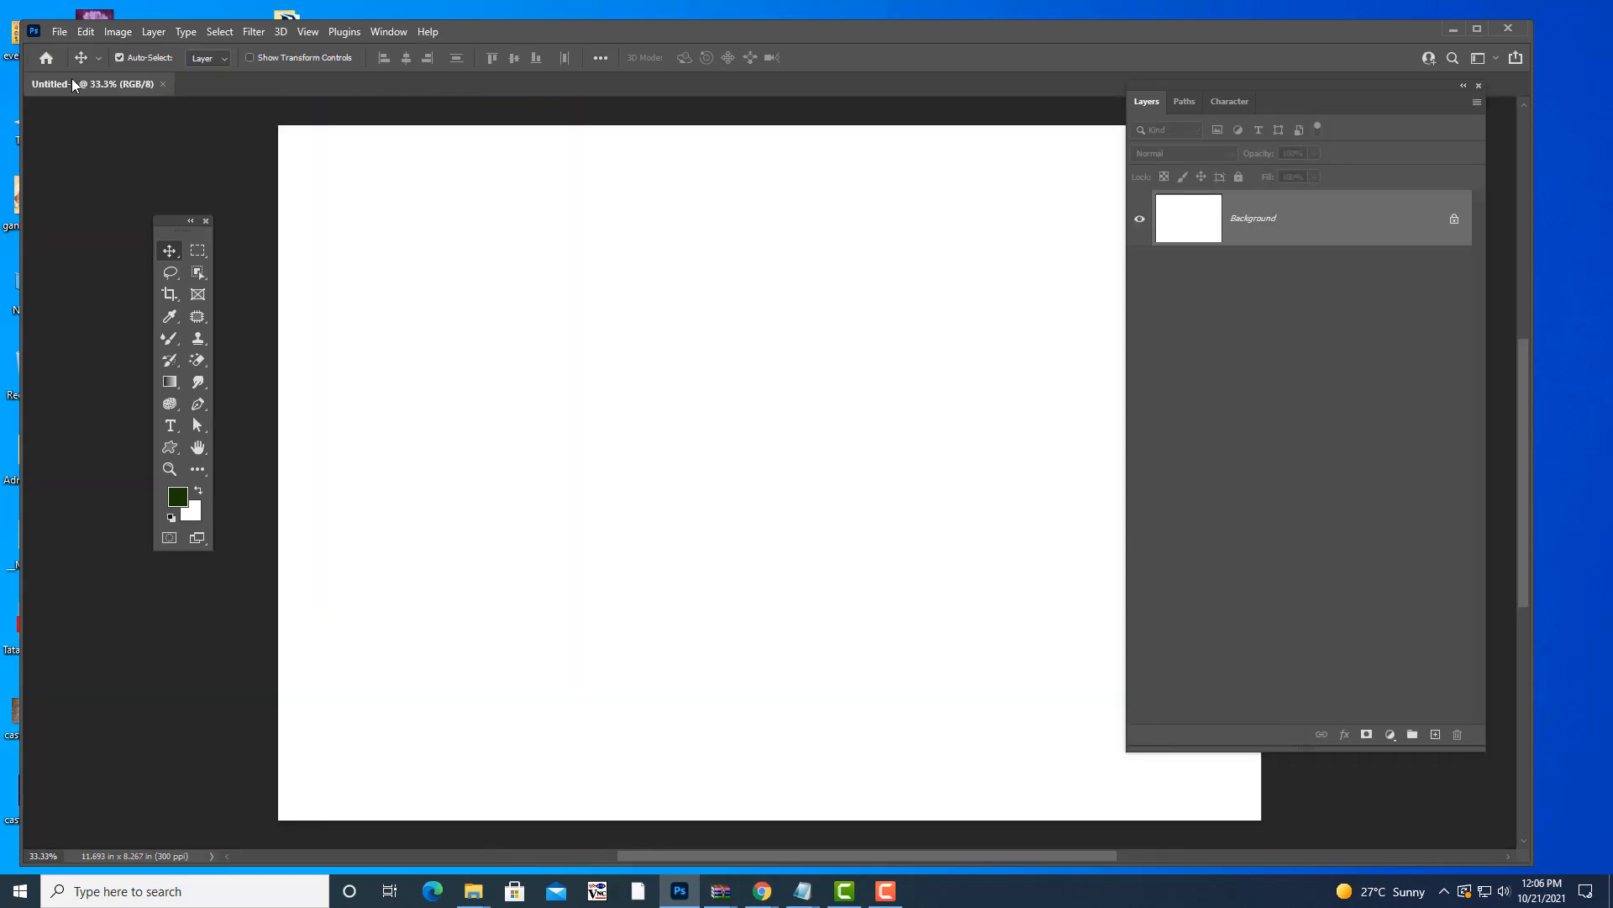
# - Float Untitled-1 in its own window, move the Tools panel, and shrink and lower the Layers panel
pyautogui.moveTo(74, 84); pyautogui.dragTo(354, 122)
pyautogui.moveTo(179, 223); pyautogui.dragTo(91, 159)
pyautogui.moveTo(504, 126); pyautogui.dragTo(464, 107)
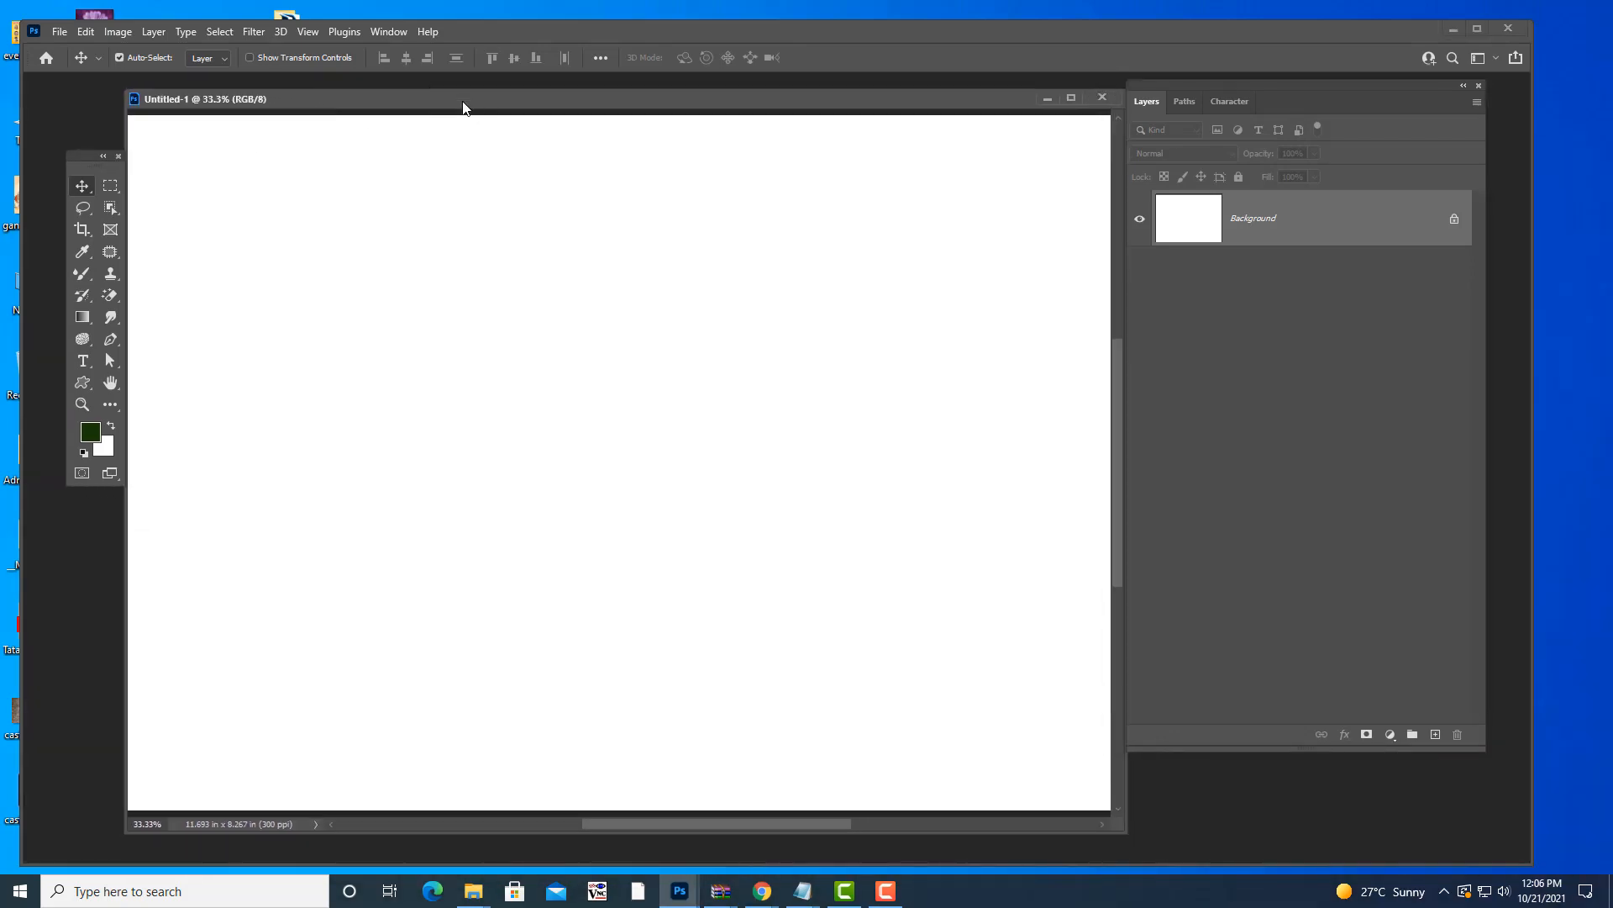
pyautogui.moveTo(1250, 81); pyautogui.dragTo(1249, 130)
pyautogui.moveTo(831, 109); pyautogui.dragTo(821, 115)
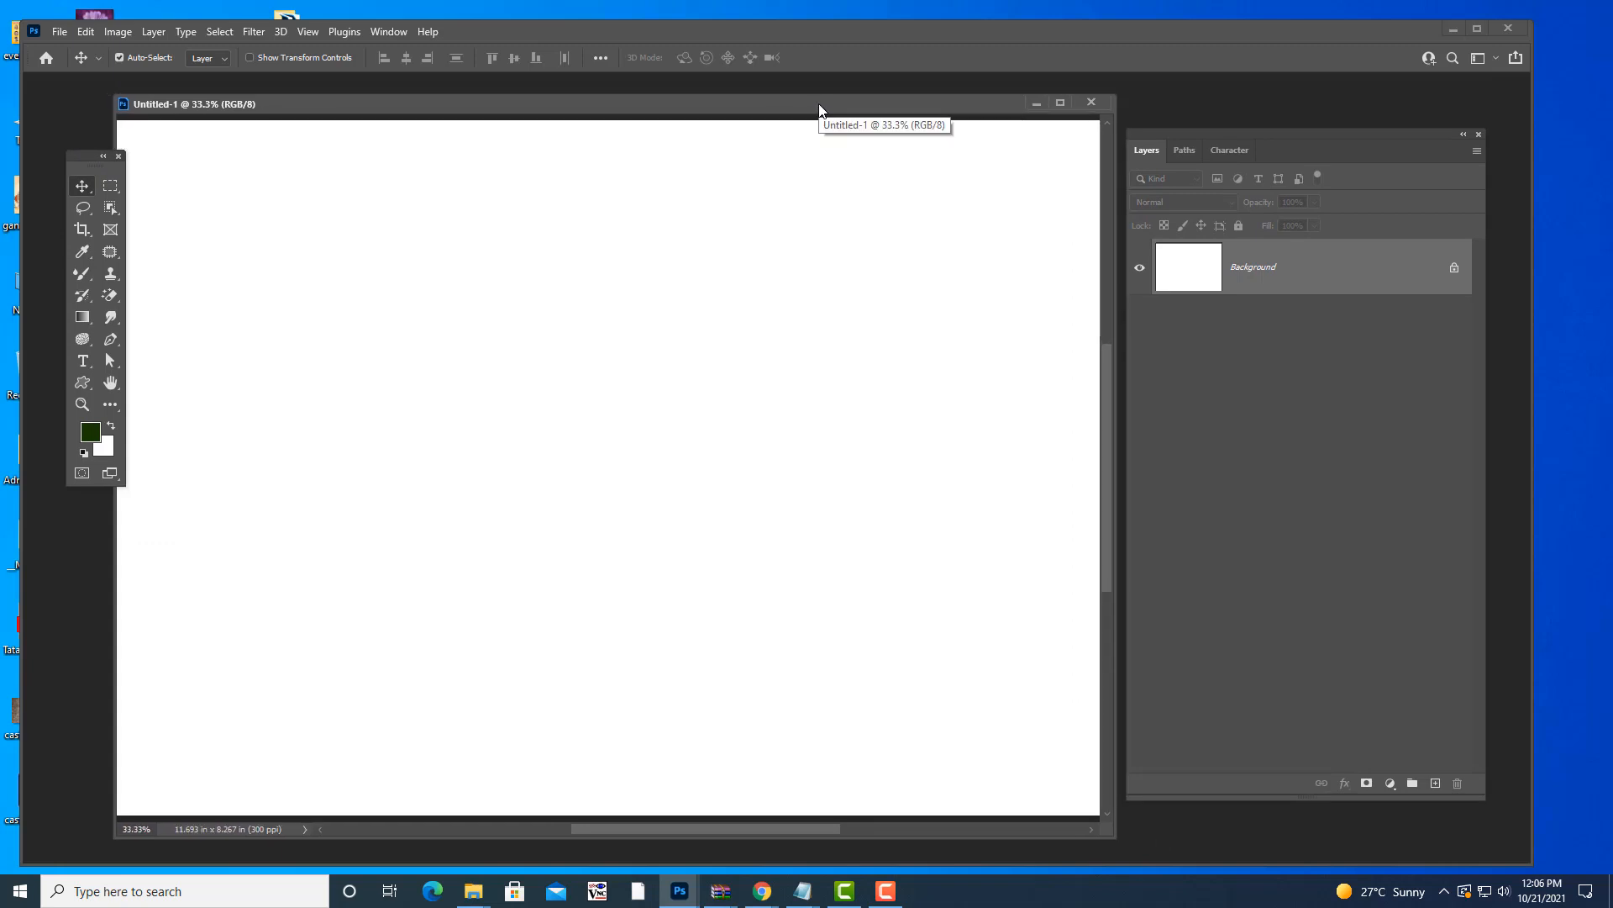
pyautogui.moveTo(72, 155); pyautogui.dragTo(43, 140)
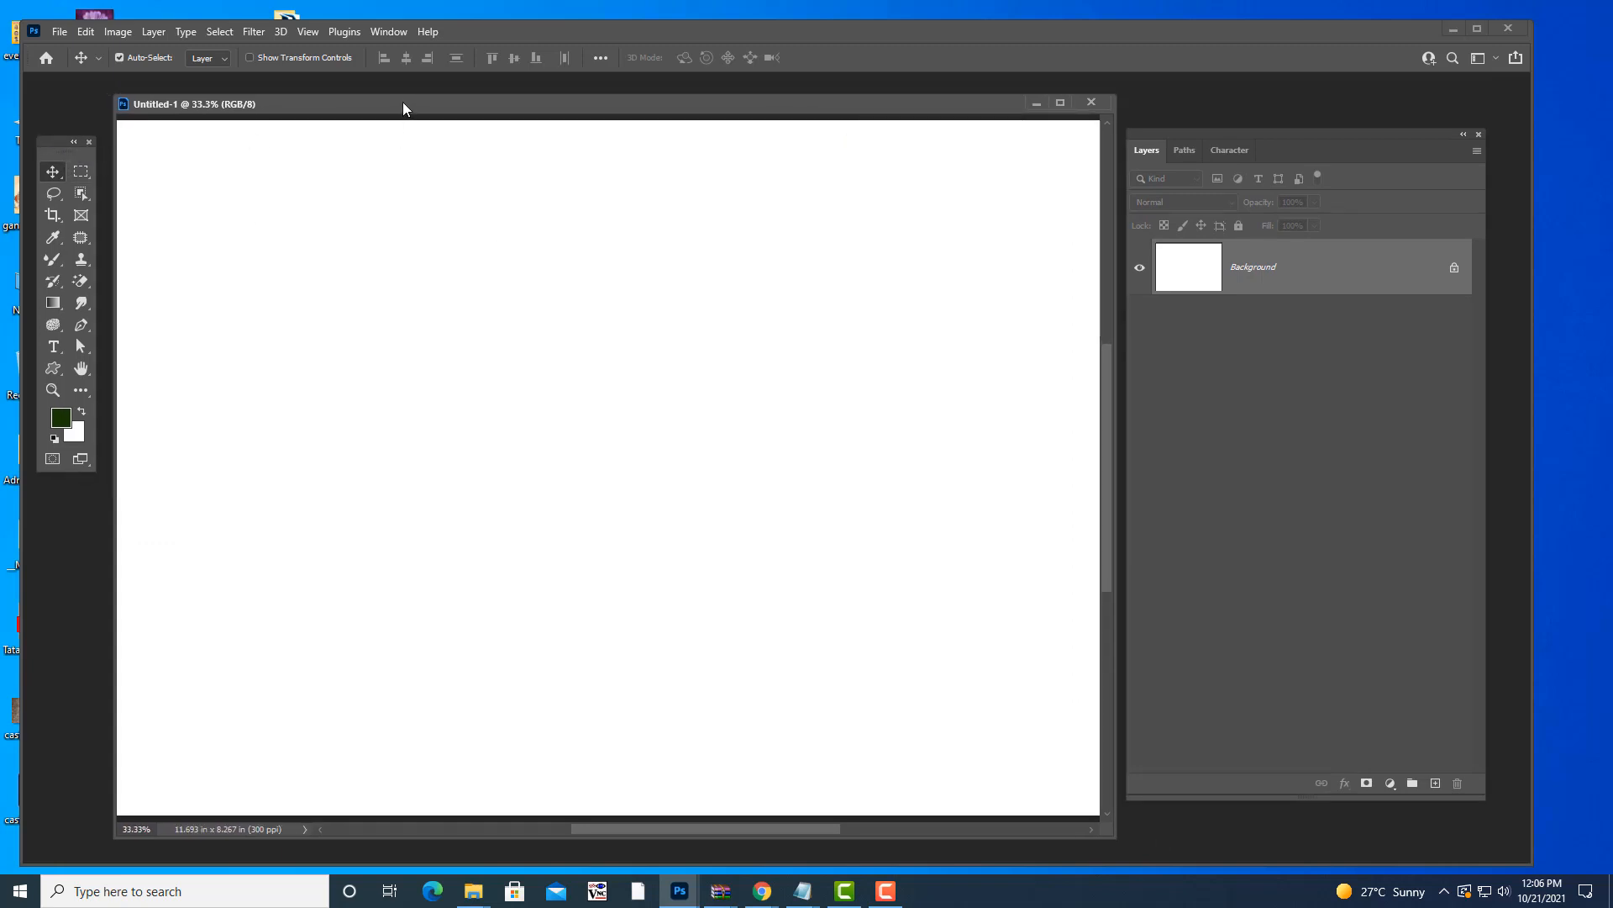
pyautogui.moveTo(383, 105)
pyautogui.mouseDown()
pyautogui.moveTo(398, 104)
pyautogui.moveTo(374, 104)
pyautogui.mouseUp()
pyautogui.moveTo(1217, 127); pyautogui.dragTo(1227, 99)
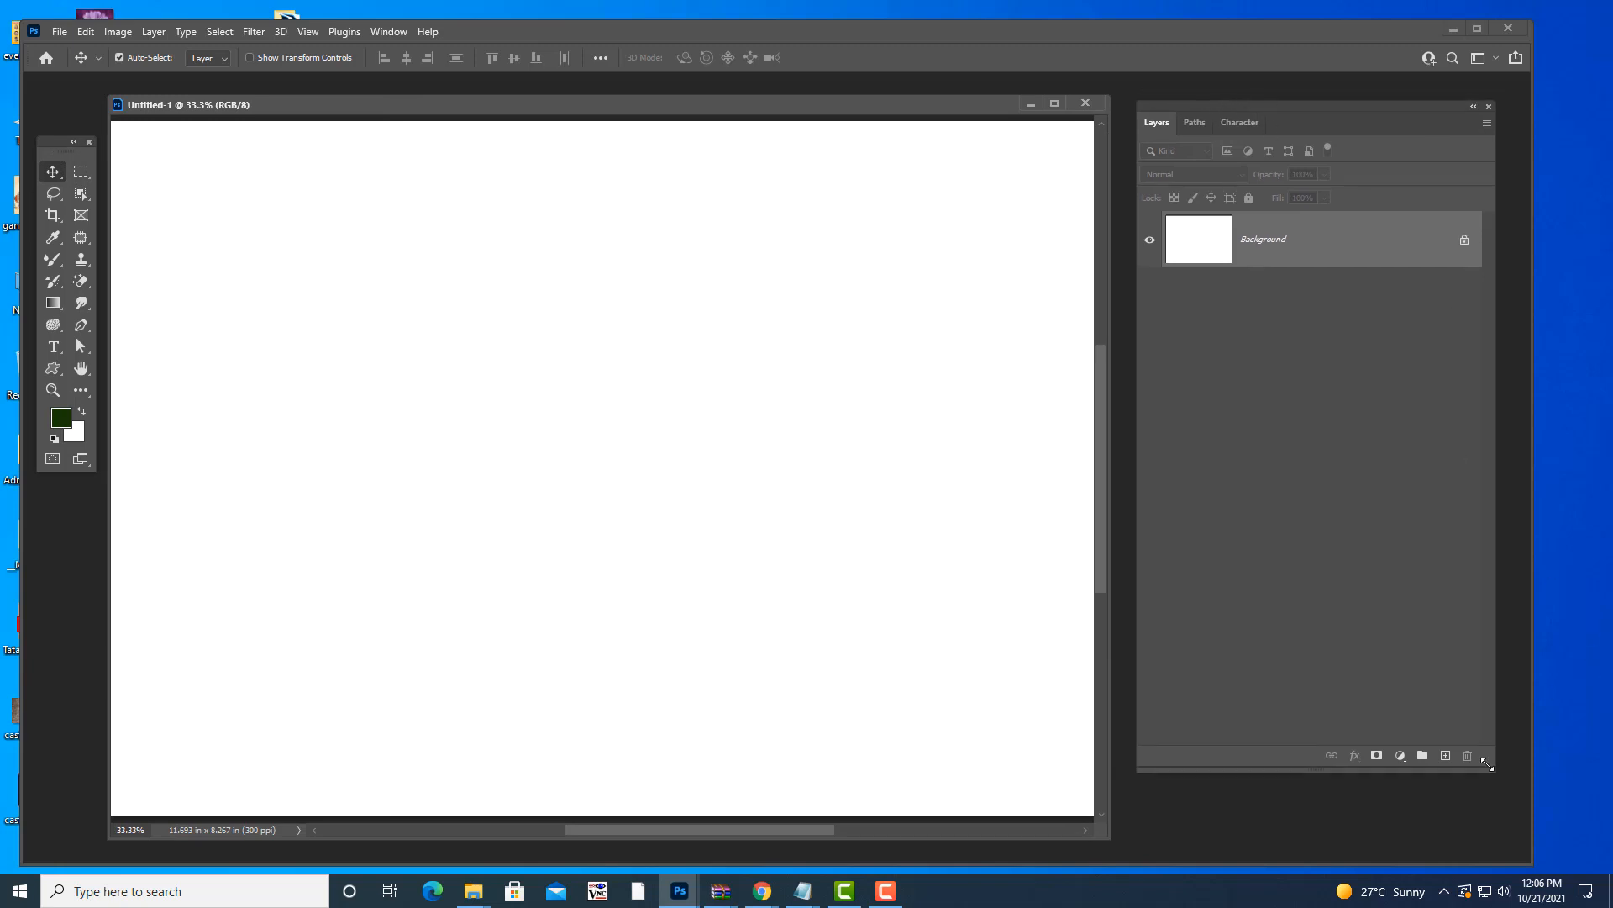
pyautogui.moveTo(1488, 765); pyautogui.dragTo(1437, 630)
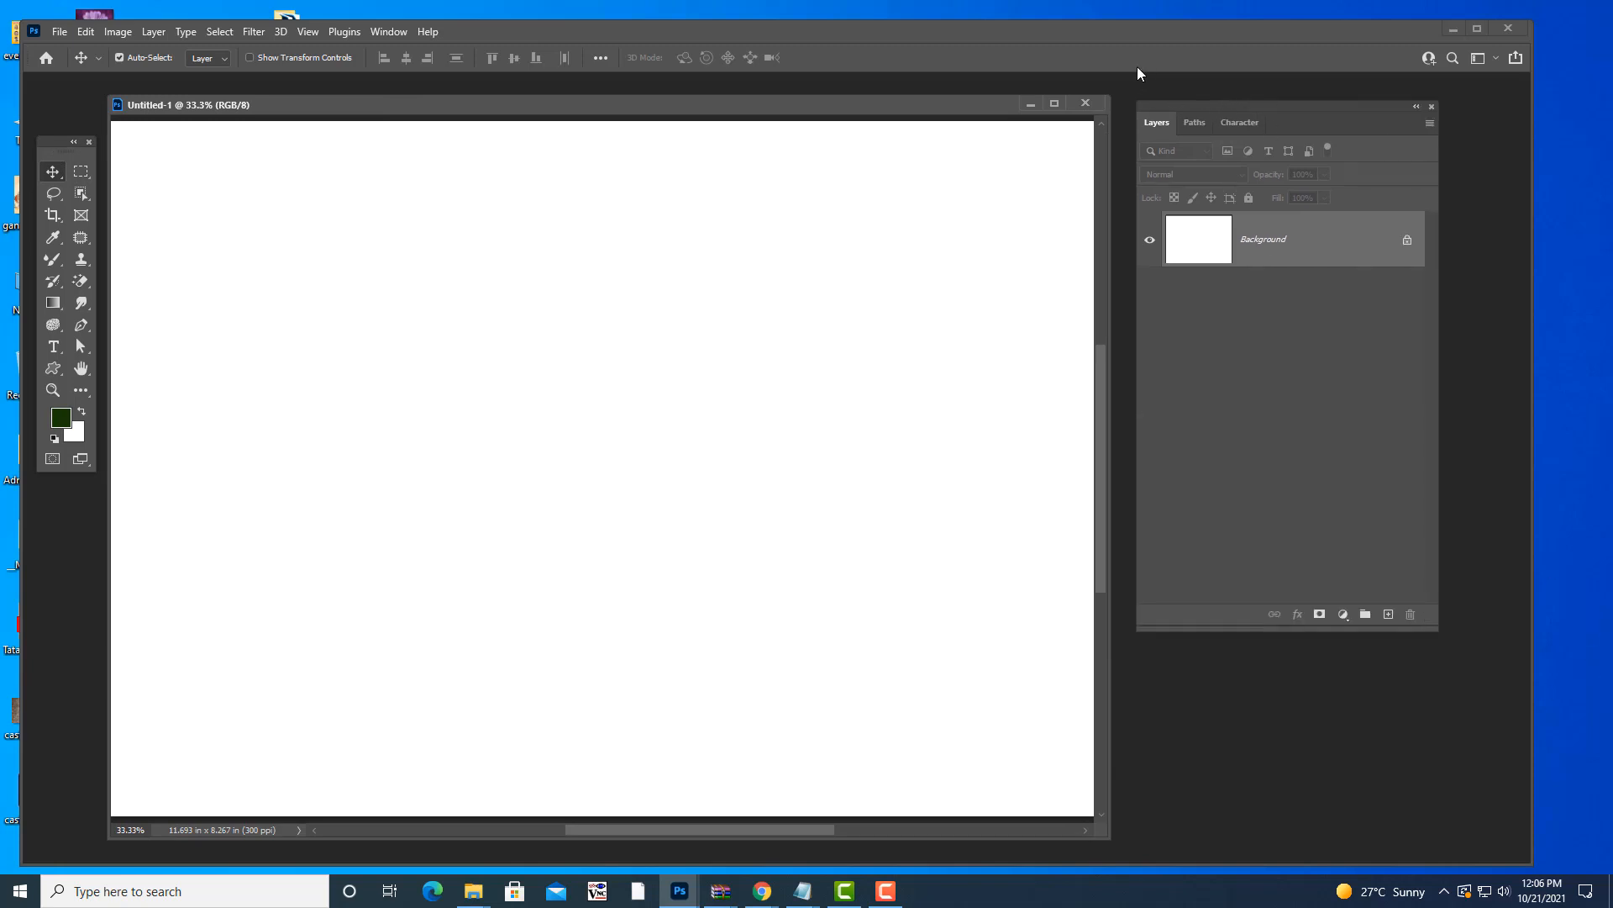
pyautogui.moveTo(1196, 108); pyautogui.dragTo(1223, 181)
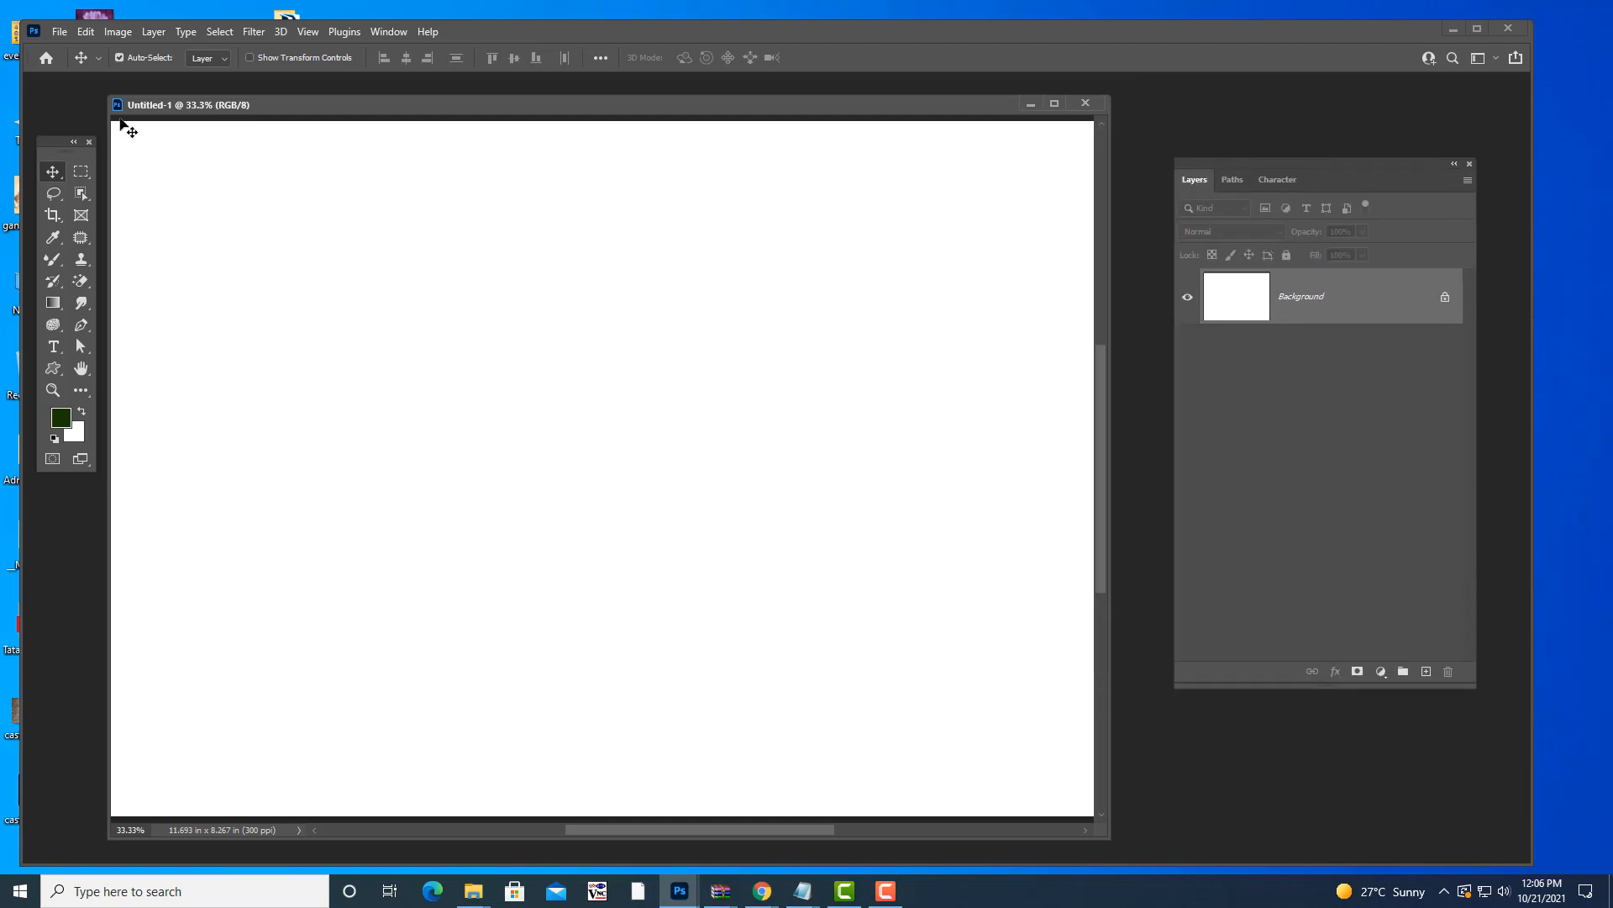
# - Dock and refloat Untitled-1 and the Tools panel, then fine-tune the document window position
pyautogui.moveTo(444, 103); pyautogui.dragTo(464, 78)
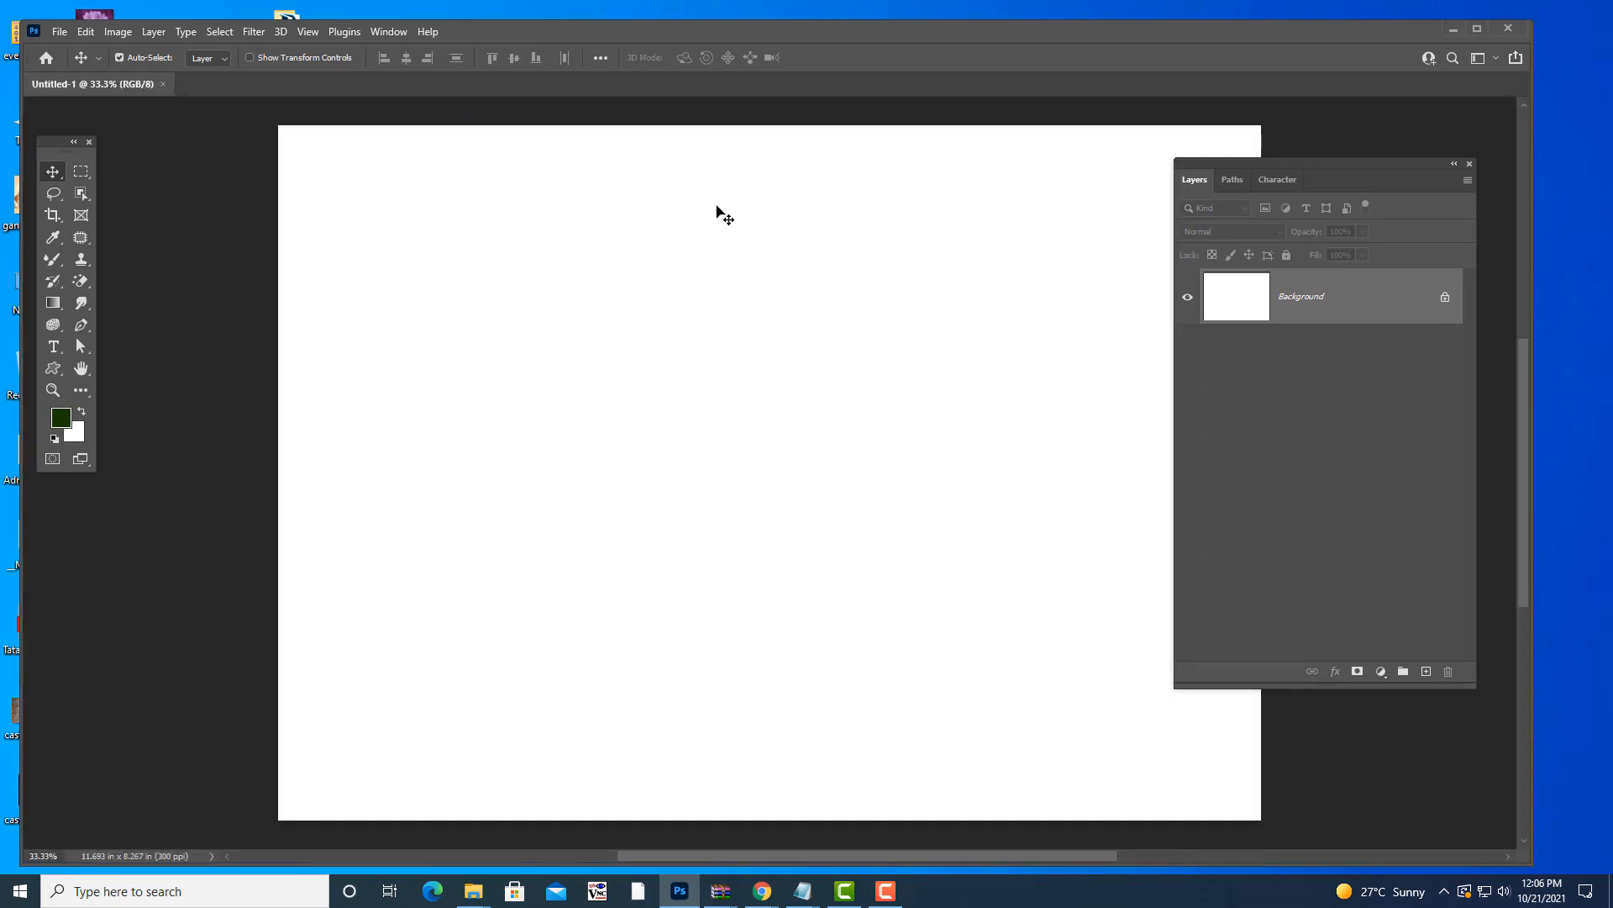
pyautogui.moveTo(186, 133); pyautogui.dragTo(472, 138)
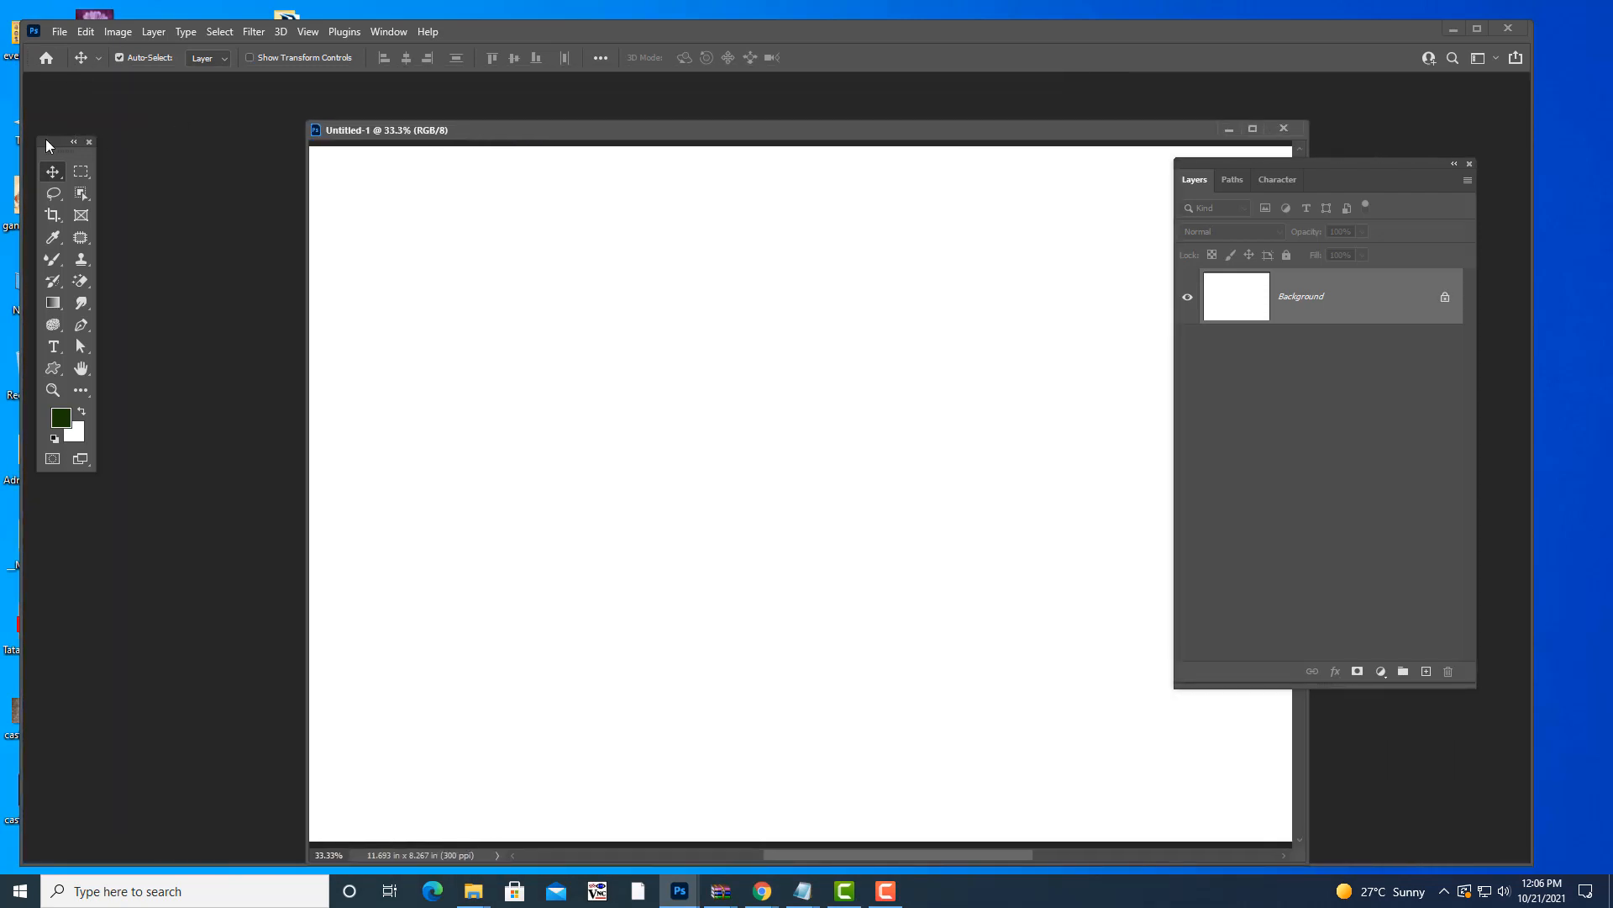
pyautogui.moveTo(46, 145)
pyautogui.mouseDown()
pyautogui.moveTo(94, 144)
pyautogui.moveTo(34, 148)
pyautogui.mouseUp()
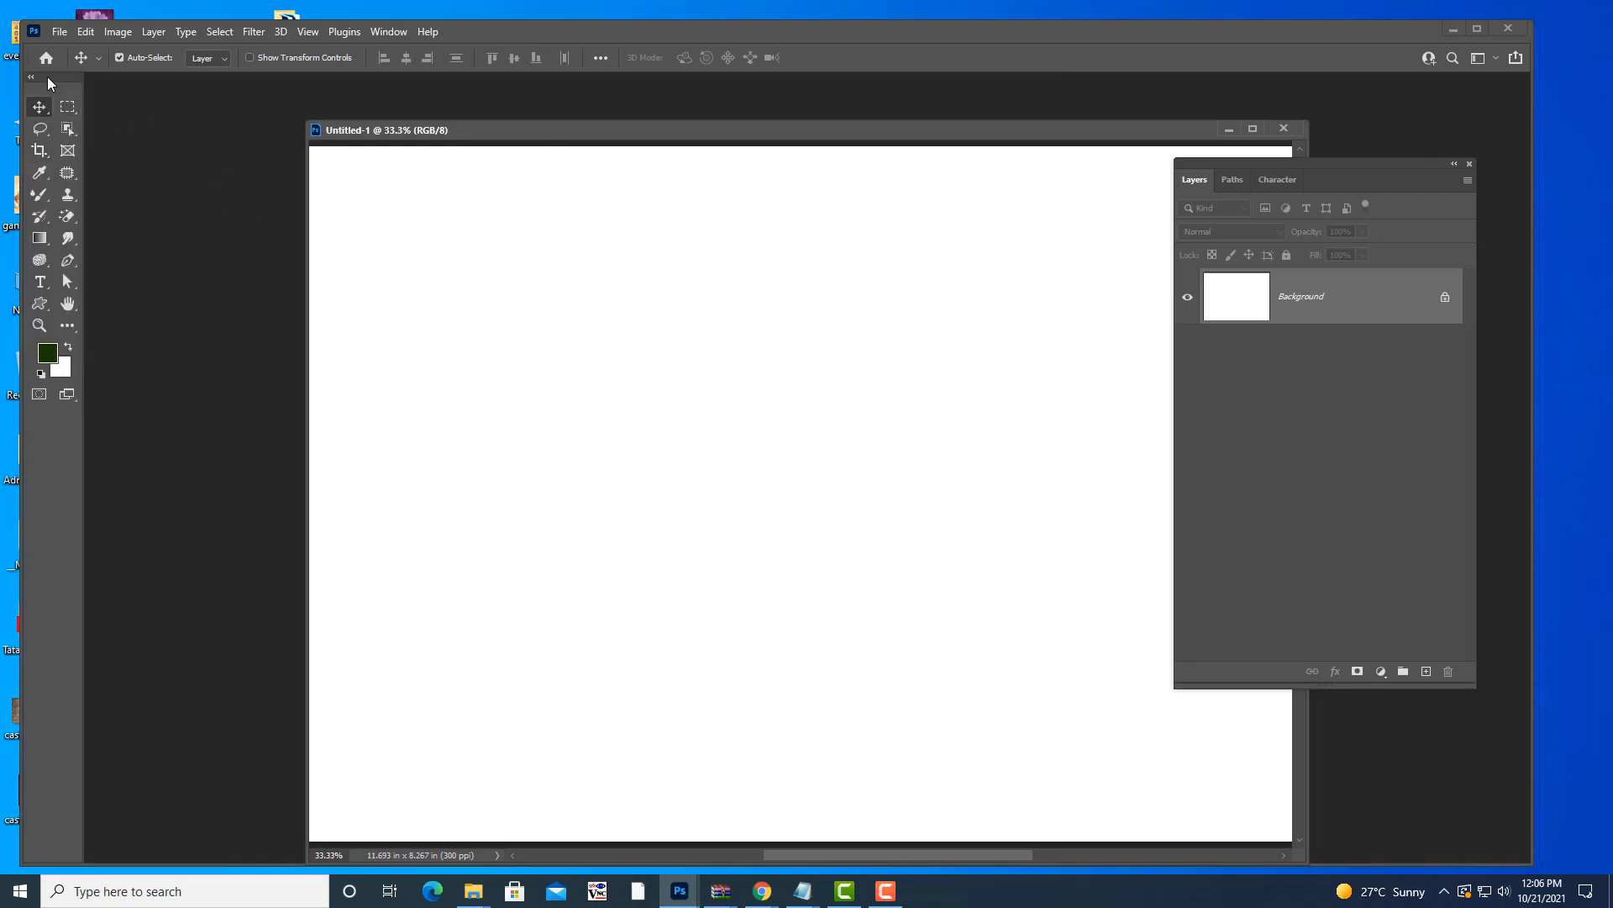
pyautogui.moveTo(47, 77); pyautogui.dragTo(123, 118)
pyautogui.moveTo(521, 135); pyautogui.dragTo(410, 96)
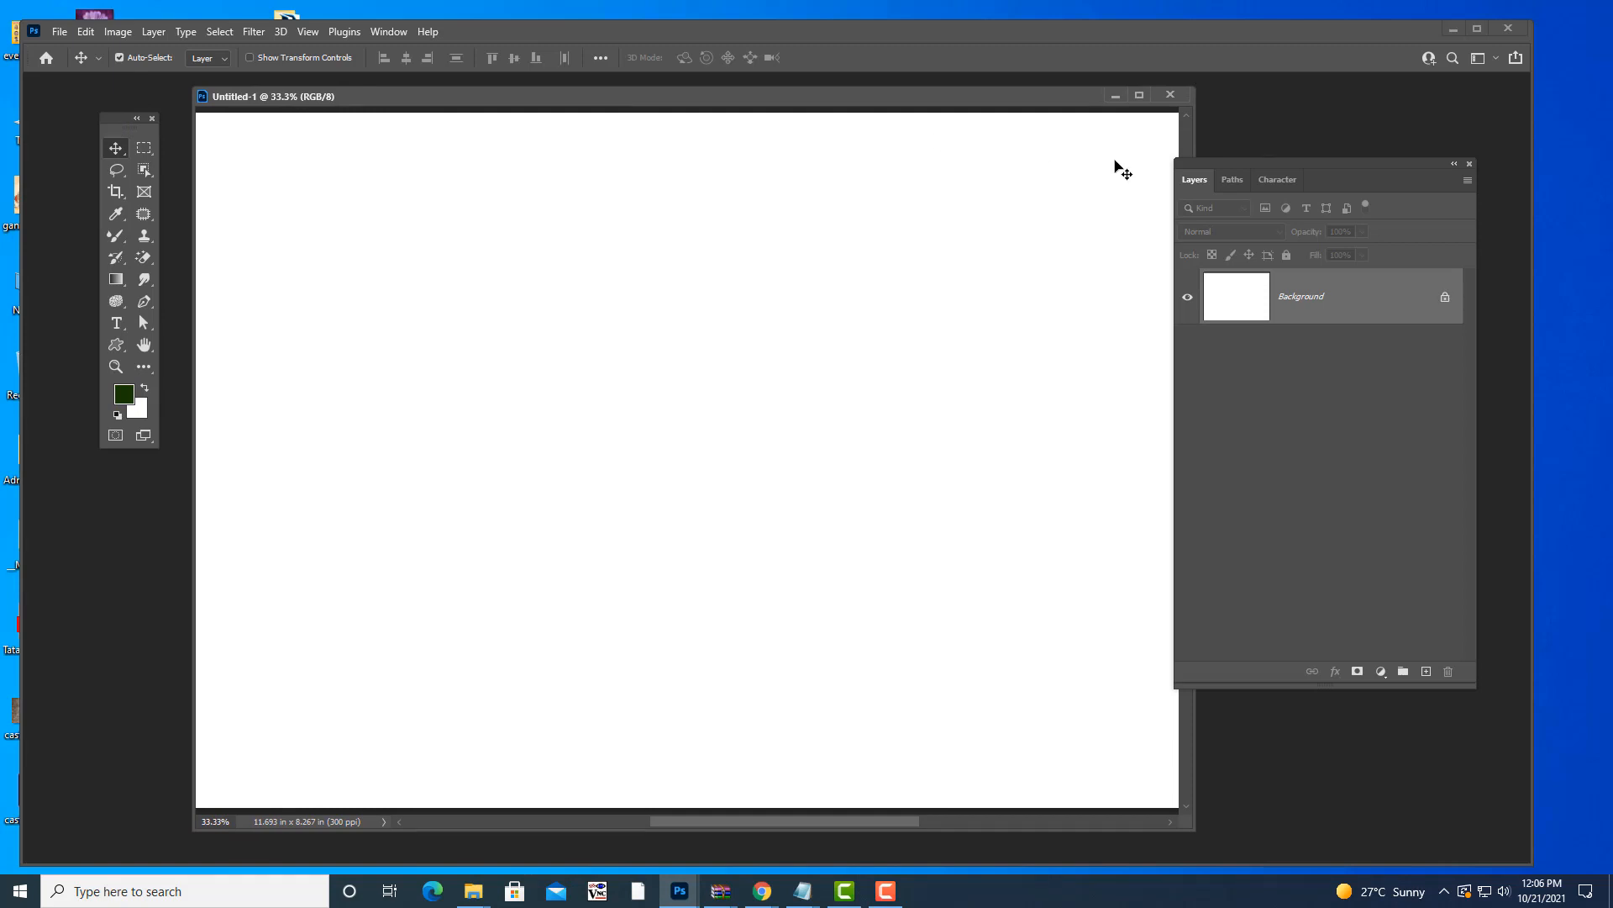
pyautogui.moveTo(1198, 158); pyautogui.dragTo(1221, 144)
pyautogui.moveTo(904, 96); pyautogui.dragTo(880, 110)
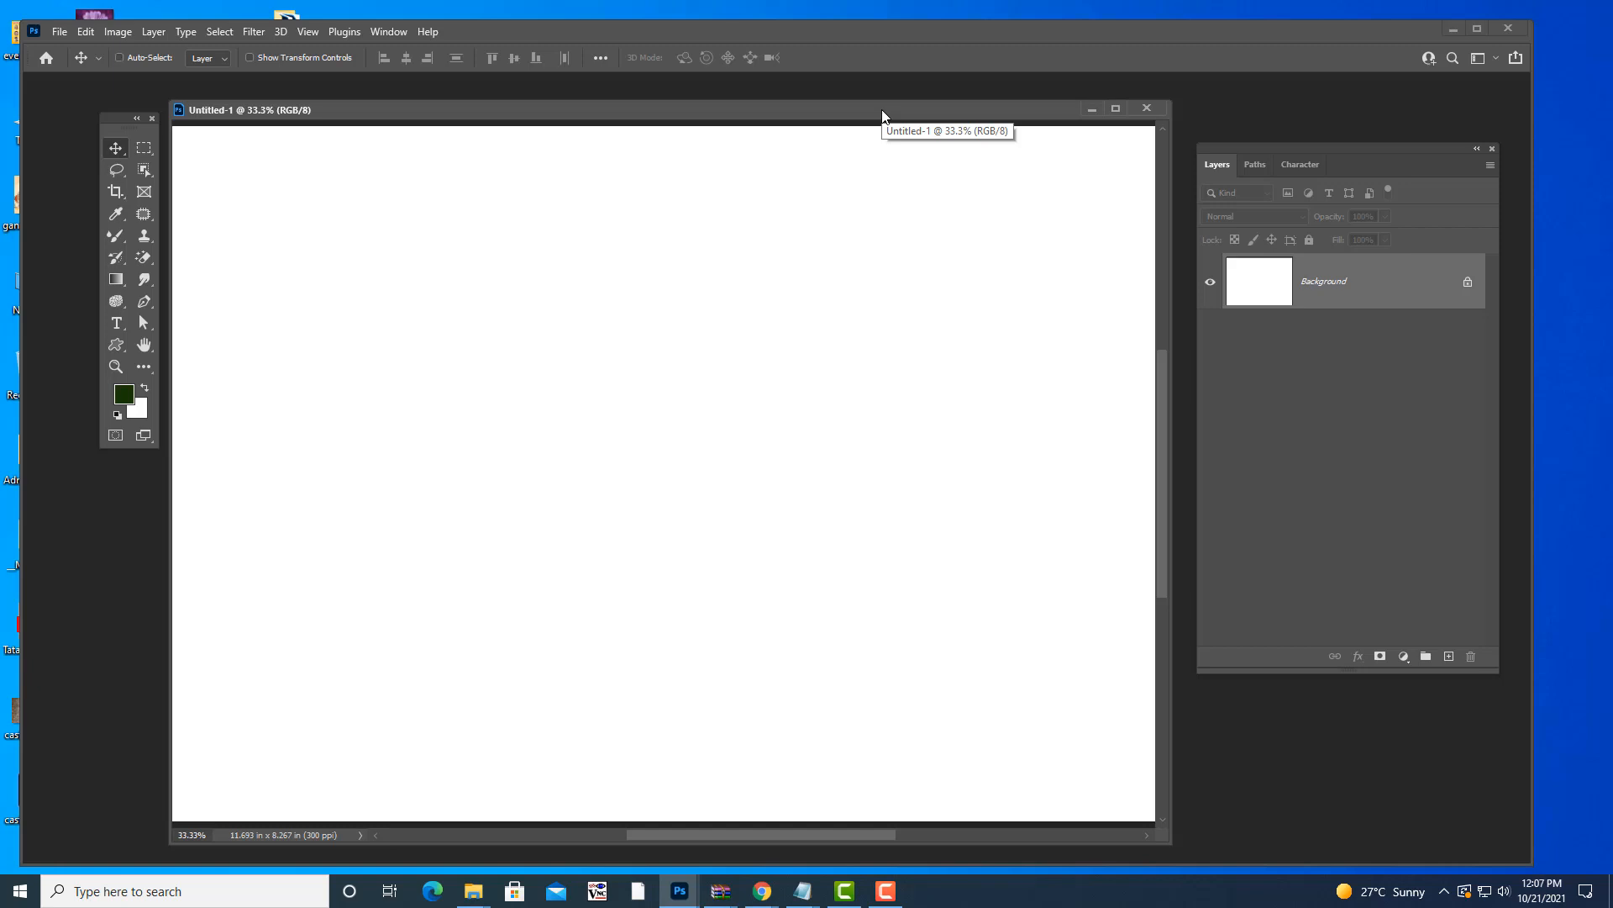
# - Bring up the Open dialog and go to the photoshop ref images folder
pyautogui.hotkey('ctrl', 'o')
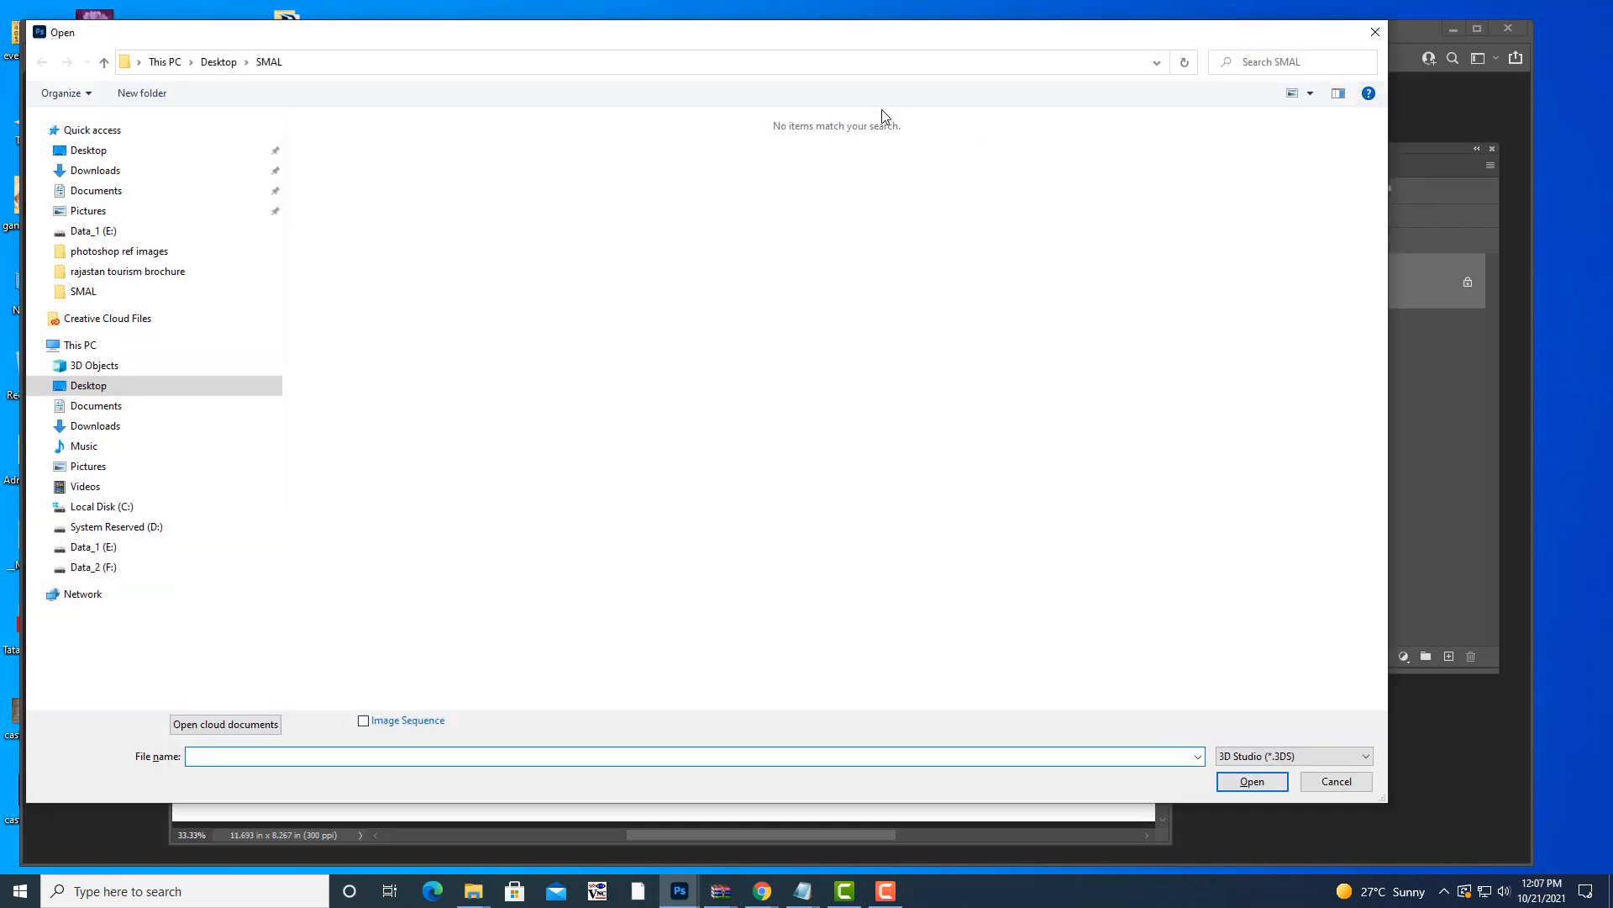
pyautogui.moveTo(495, 37); pyautogui.dragTo(656, 74)
pyautogui.click(294, 288)
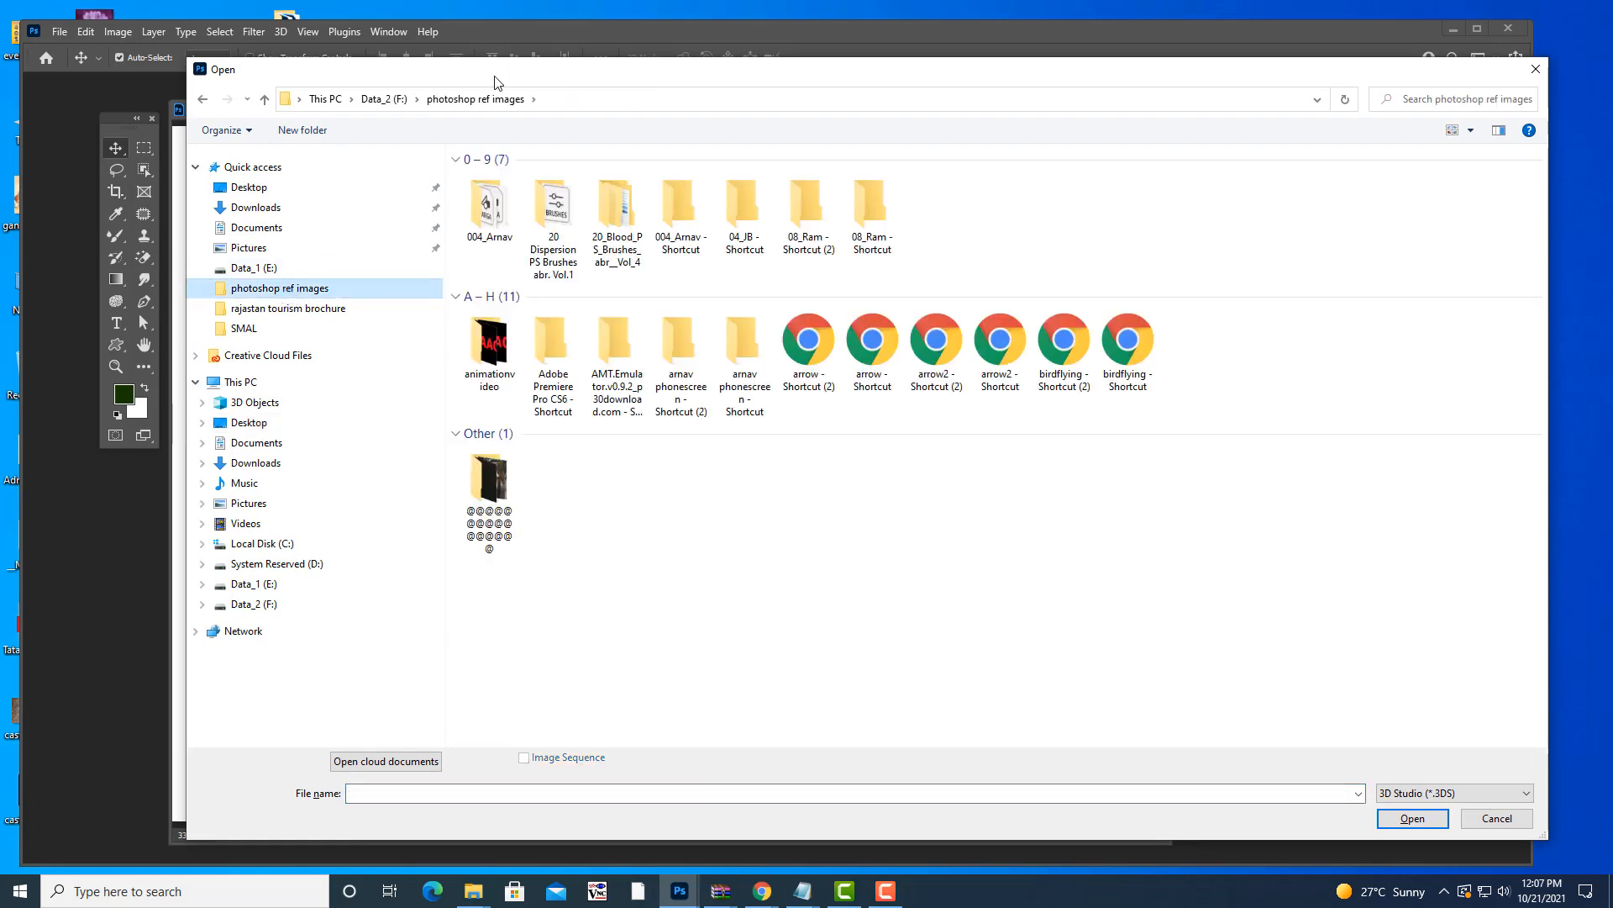
pyautogui.moveTo(509, 71); pyautogui.dragTo(440, 59)
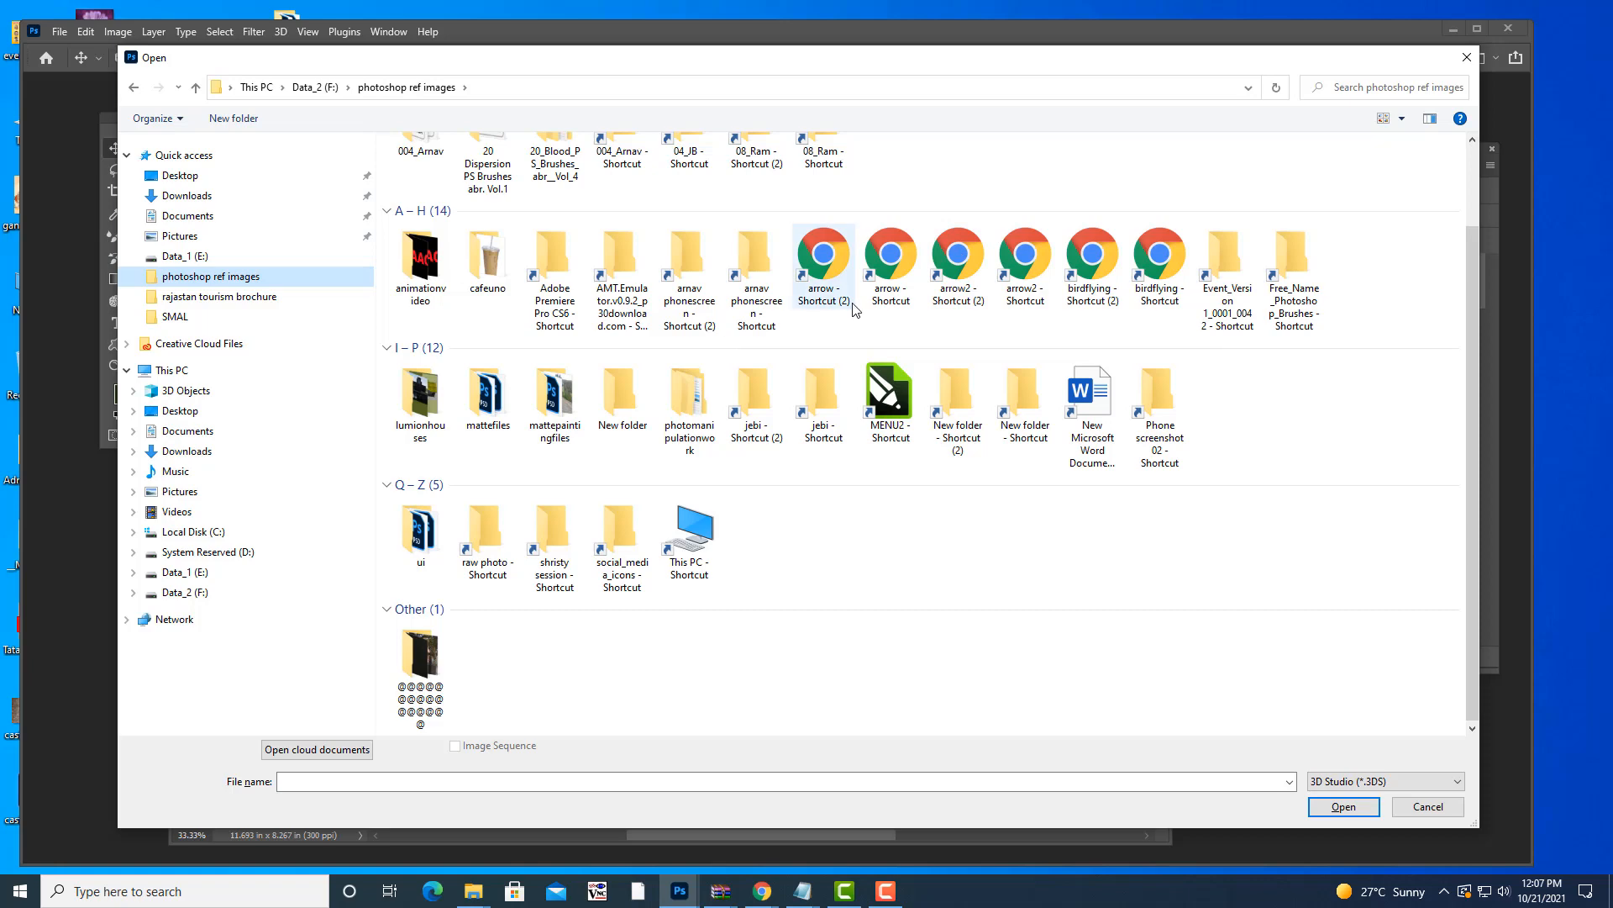
pyautogui.scroll(-1, 807, 274)
# - Set the file type to All Formats and open bird flying.jpg
pyautogui.click(1429, 781)
pyautogui.scroll(-1, 1429, 471)
pyautogui.scroll(-4, 1429, 470)
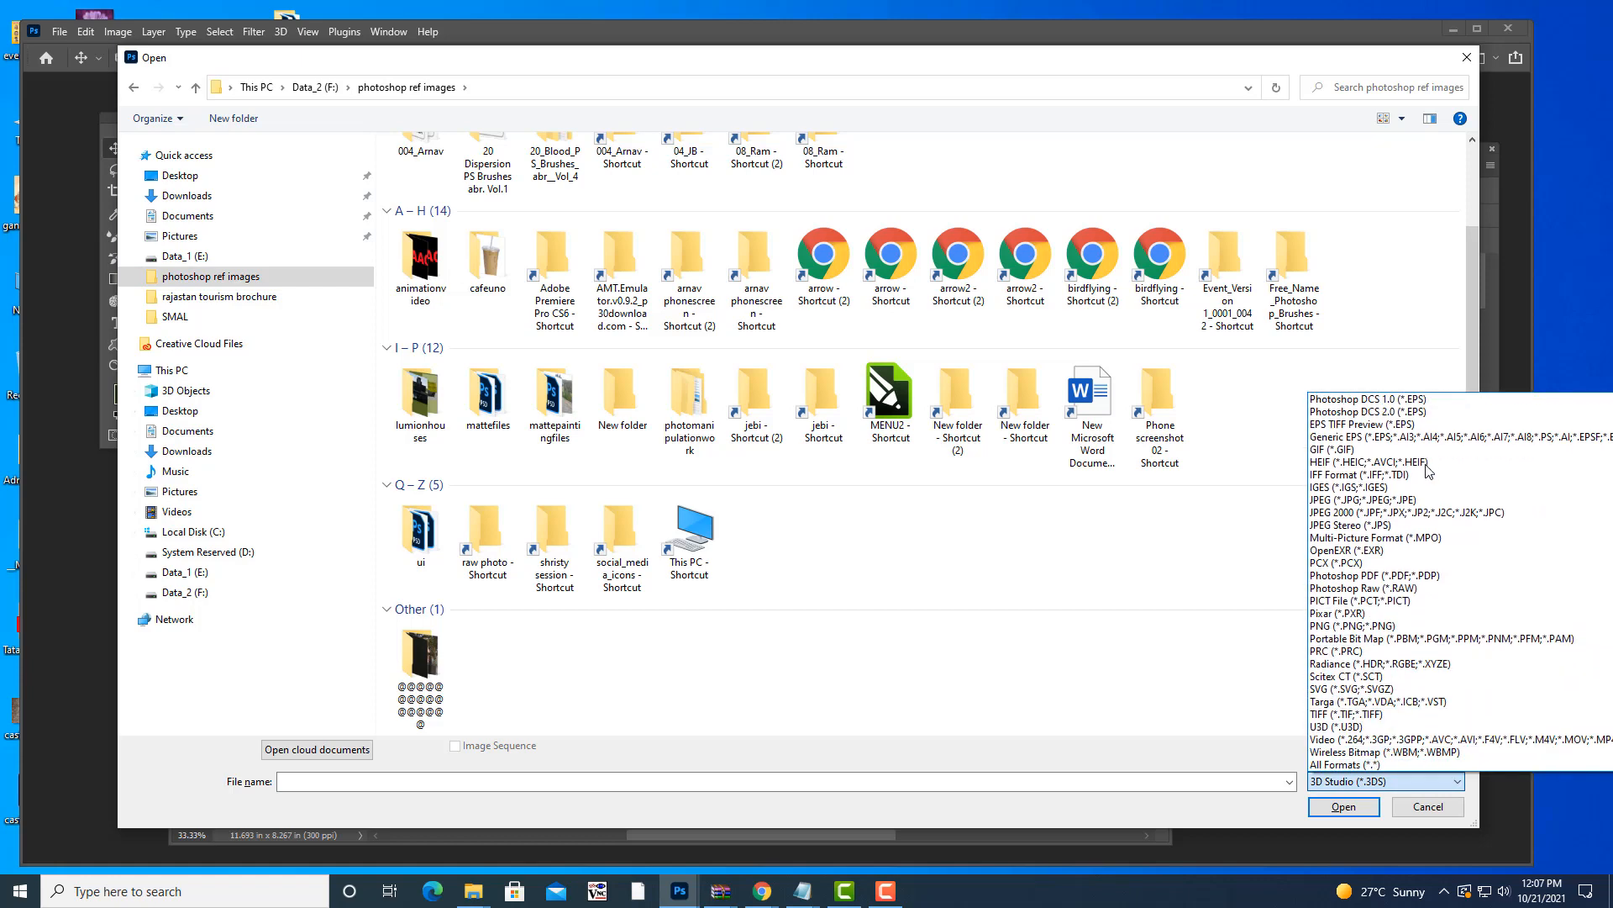
pyautogui.click(1342, 766)
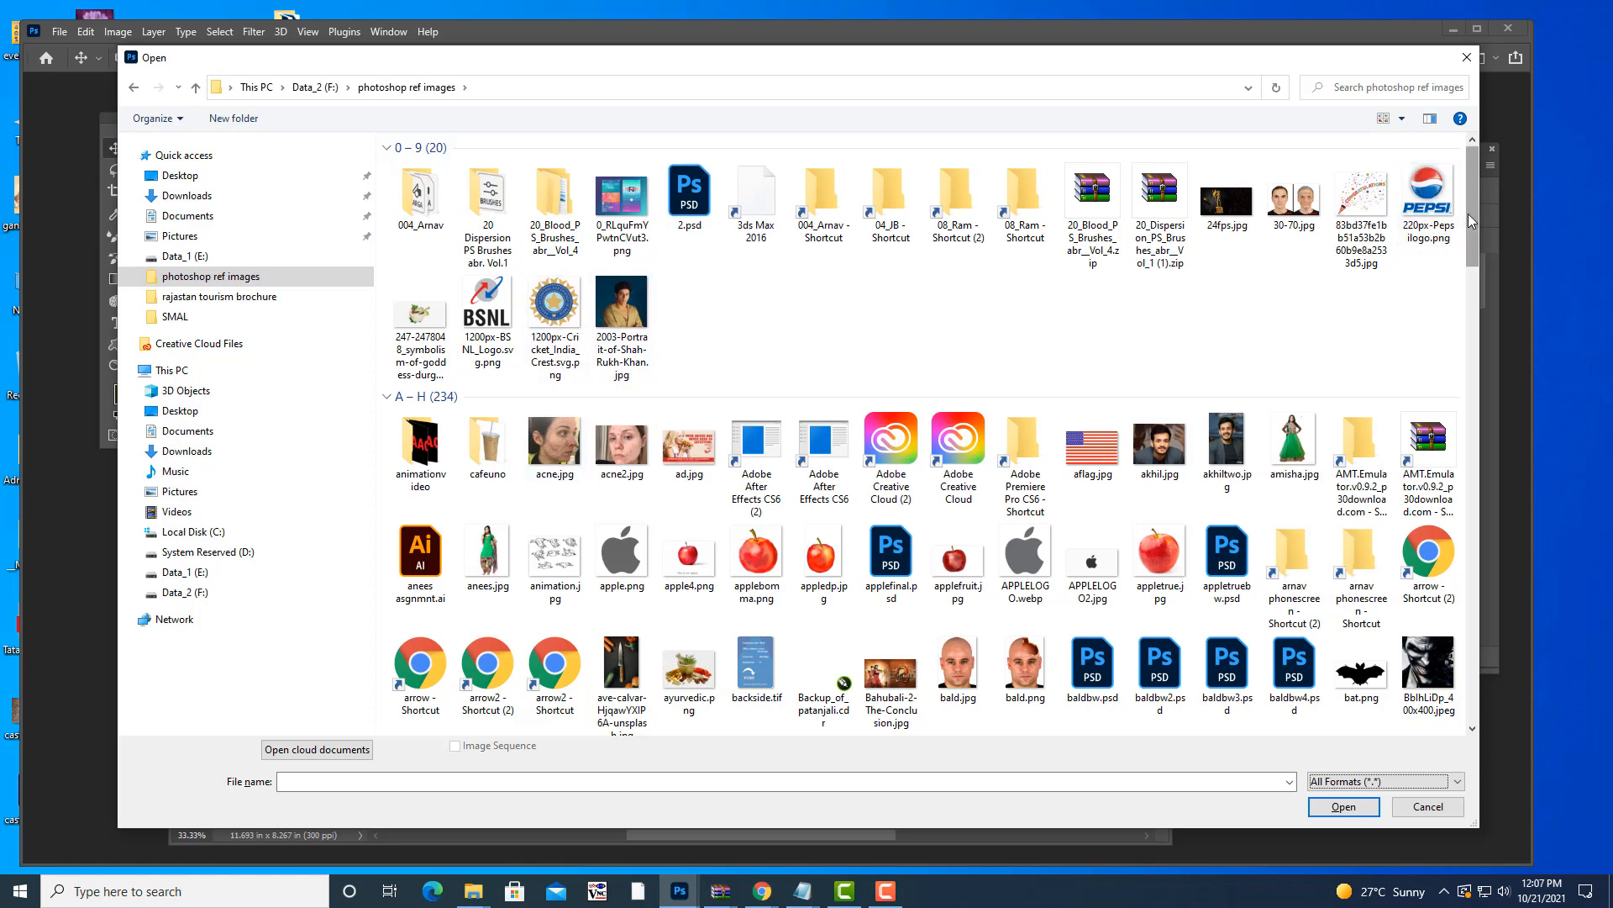
pyautogui.moveTo(1471, 217); pyautogui.dragTo(1471, 295)
pyautogui.click(756, 340)
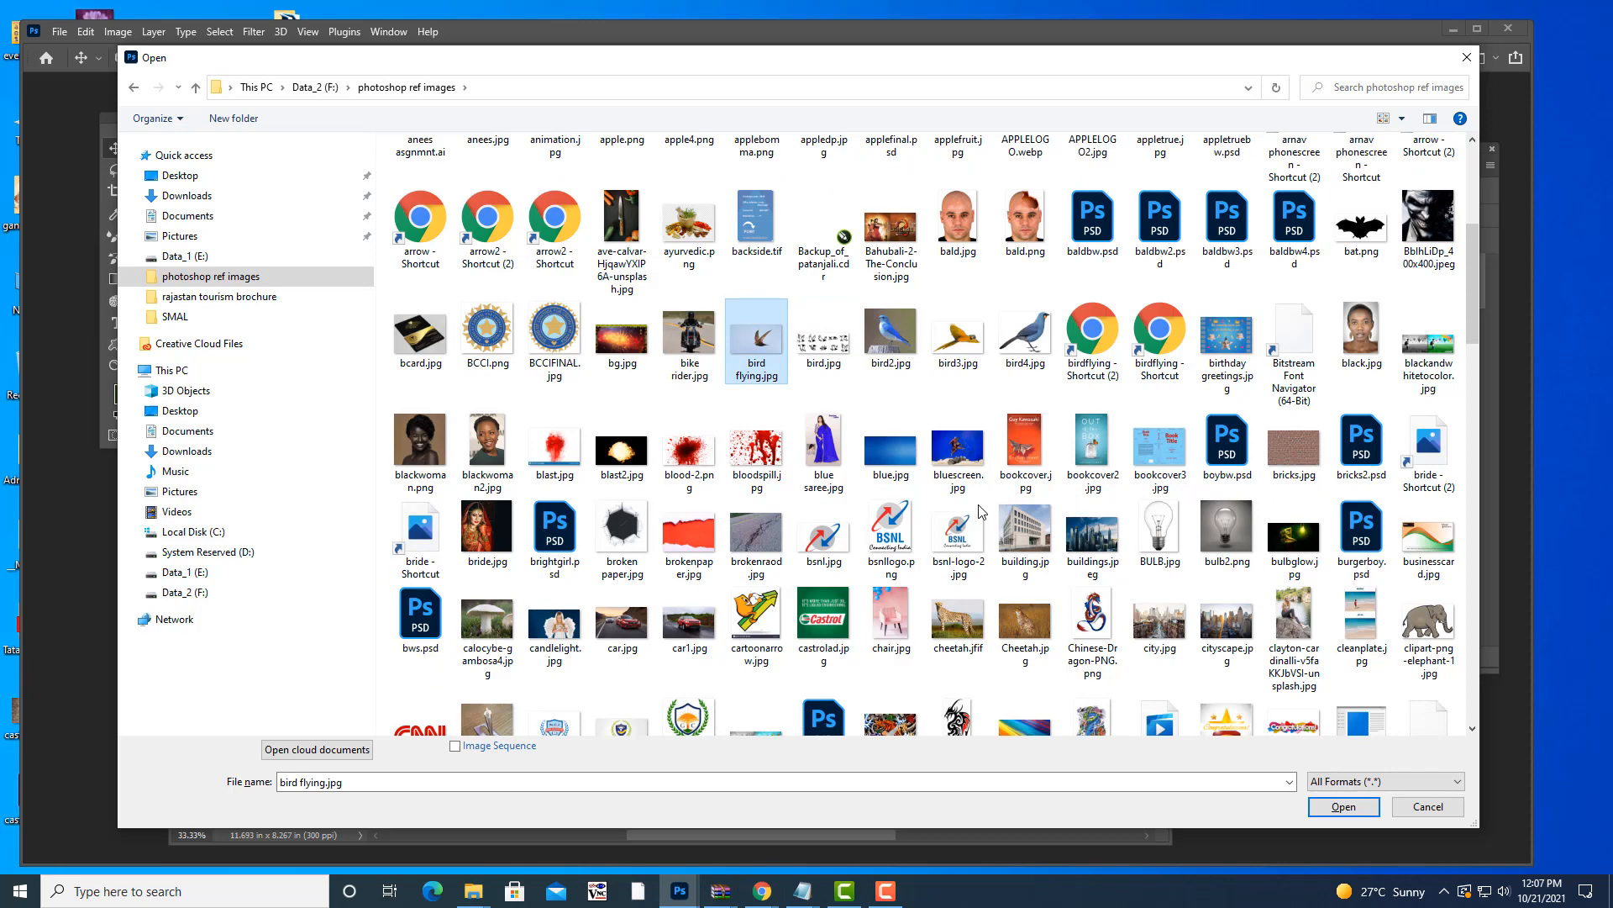
pyautogui.click(1316, 806)
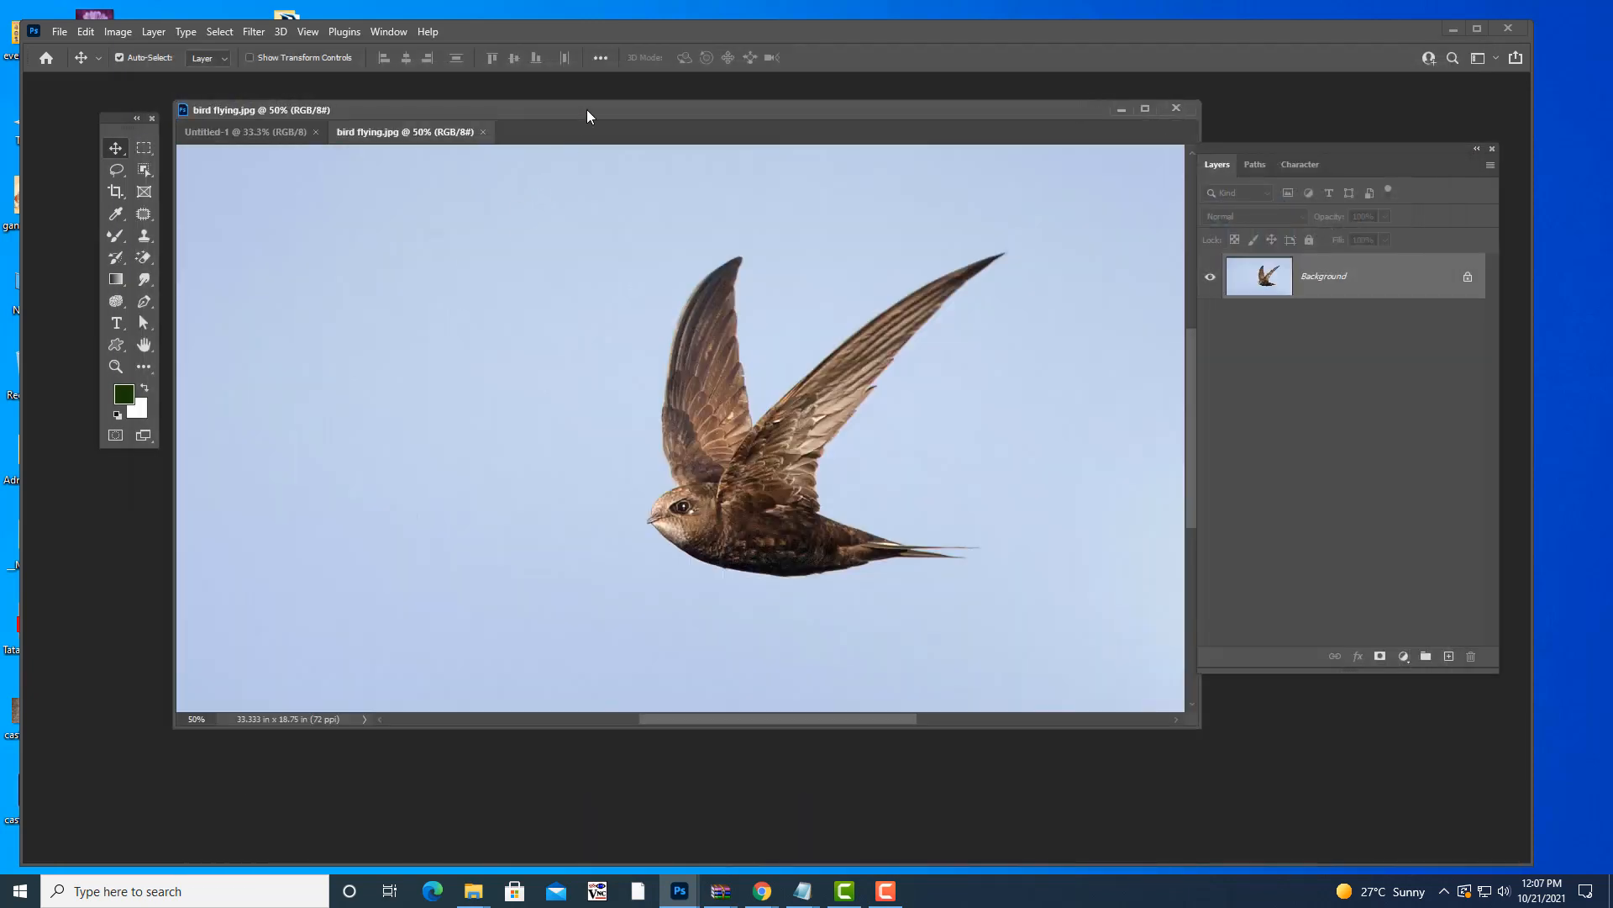
# - Rearrange the bird flying.jpg window, the Tools panel and the Layers panel in the workspace
pyautogui.moveTo(588, 112); pyautogui.dragTo(501, 114)
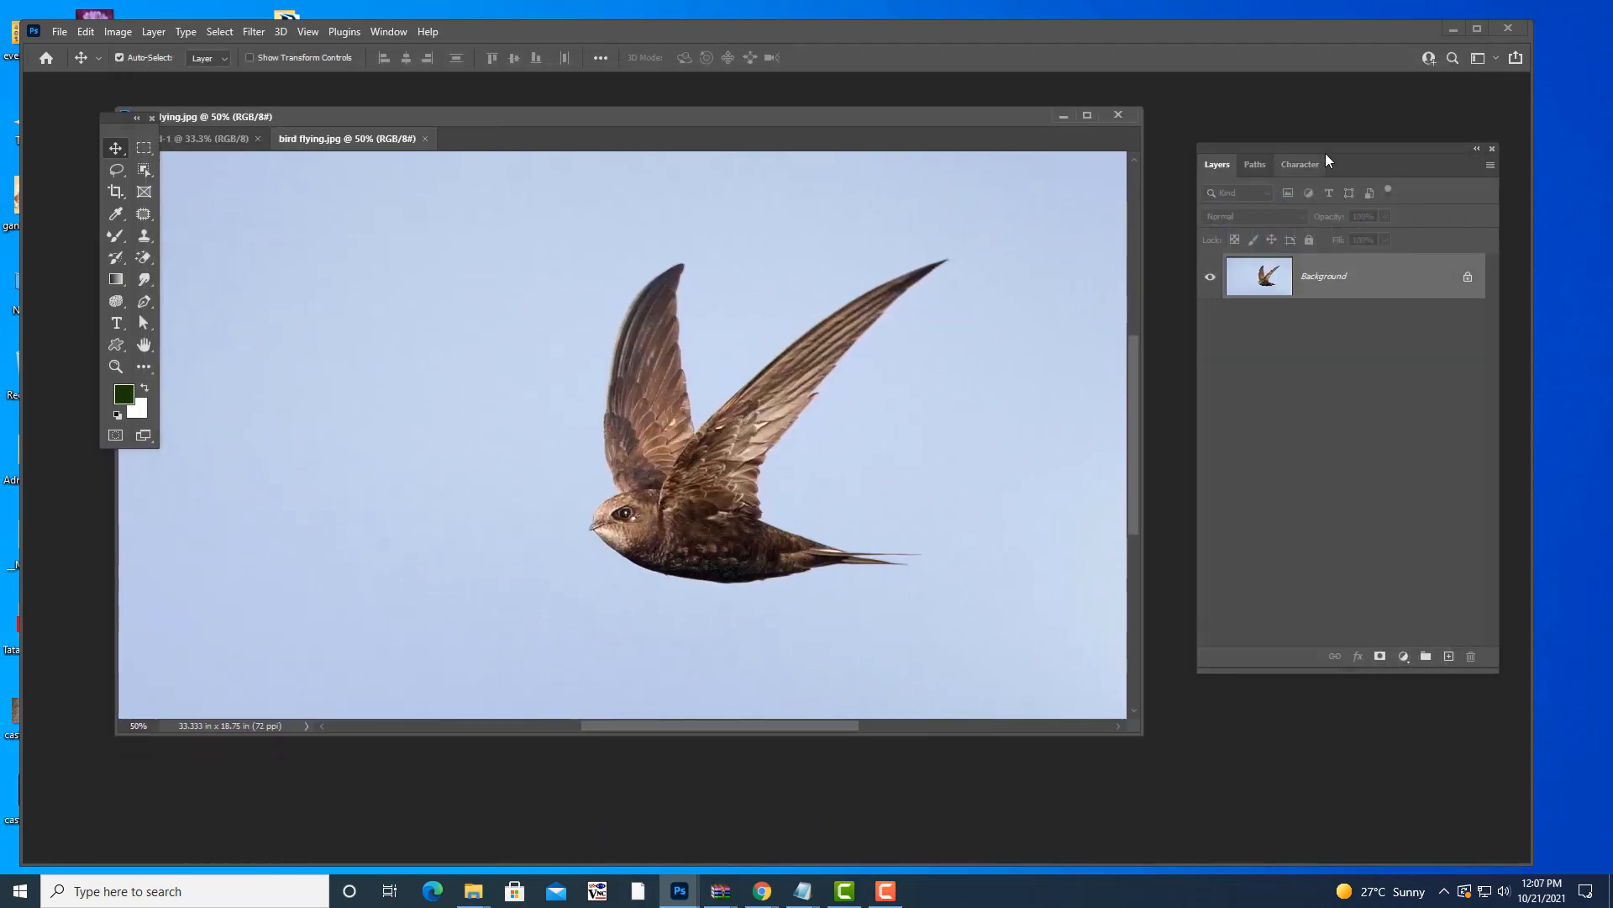
pyautogui.moveTo(1319, 149); pyautogui.dragTo(1307, 150)
pyautogui.moveTo(764, 117); pyautogui.dragTo(829, 139)
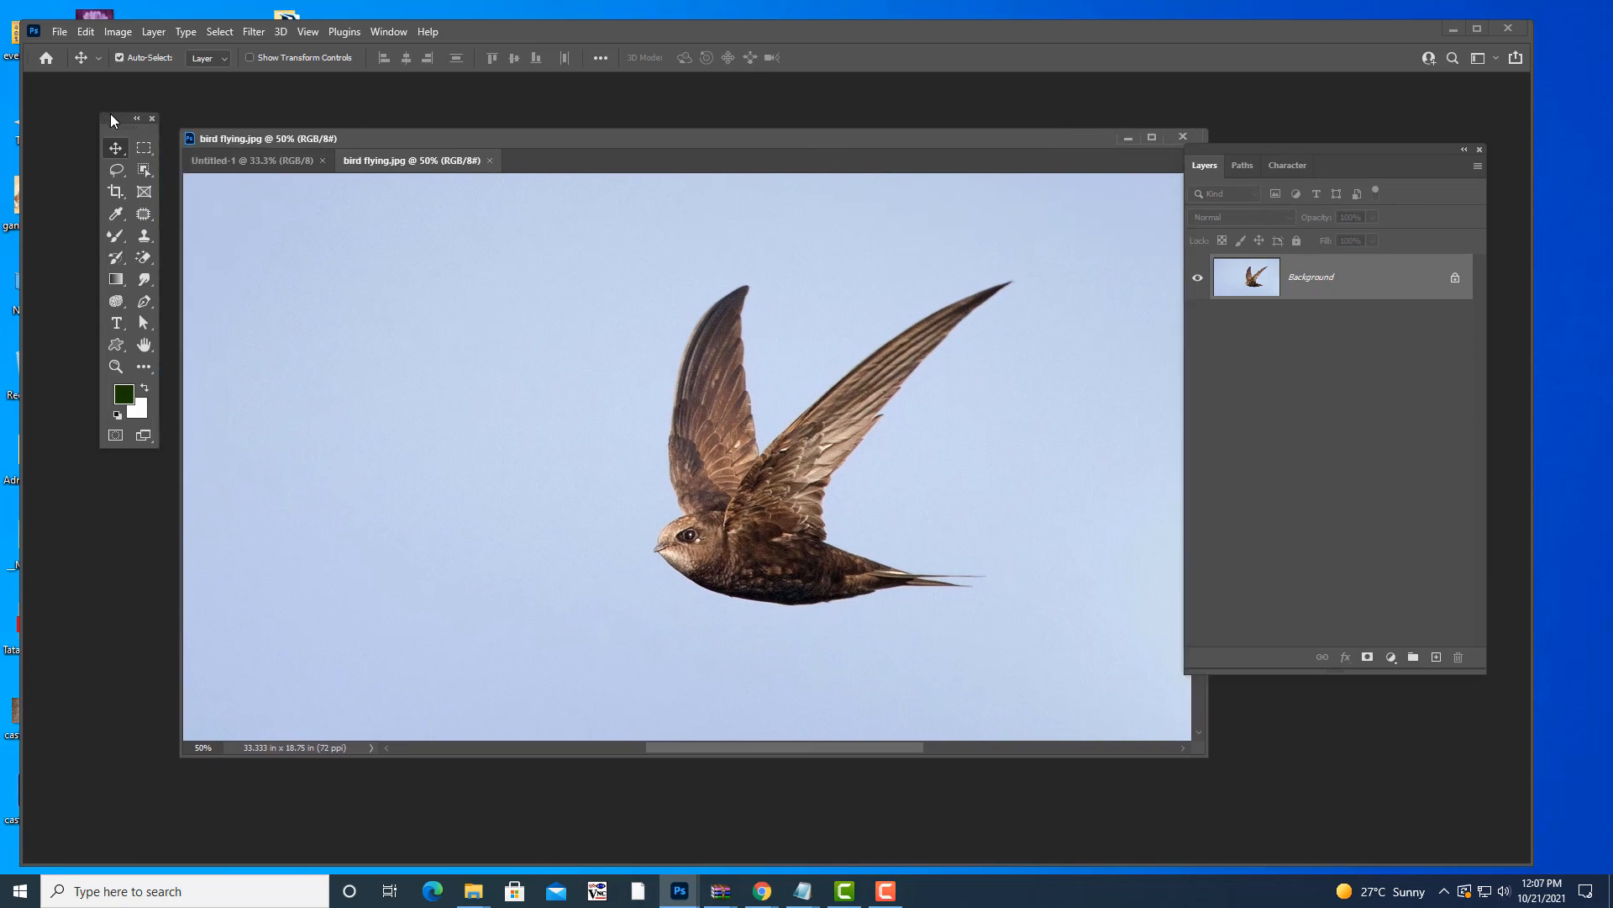
pyautogui.moveTo(112, 120); pyautogui.dragTo(73, 121)
pyautogui.moveTo(524, 137); pyautogui.dragTo(505, 138)
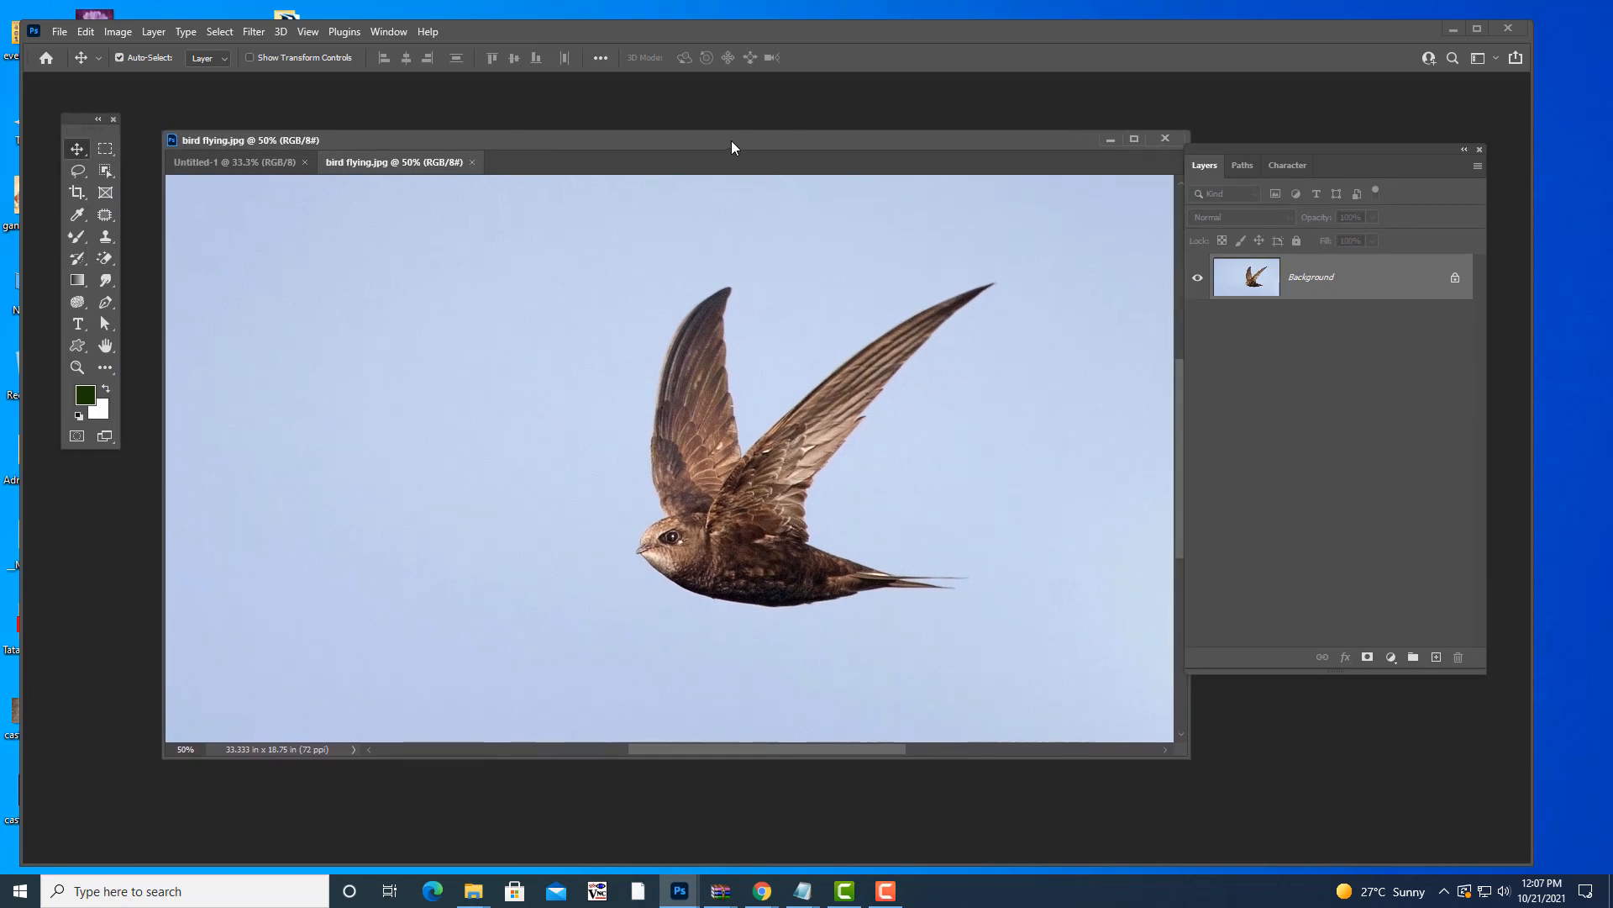
pyautogui.moveTo(732, 141); pyautogui.dragTo(720, 131)
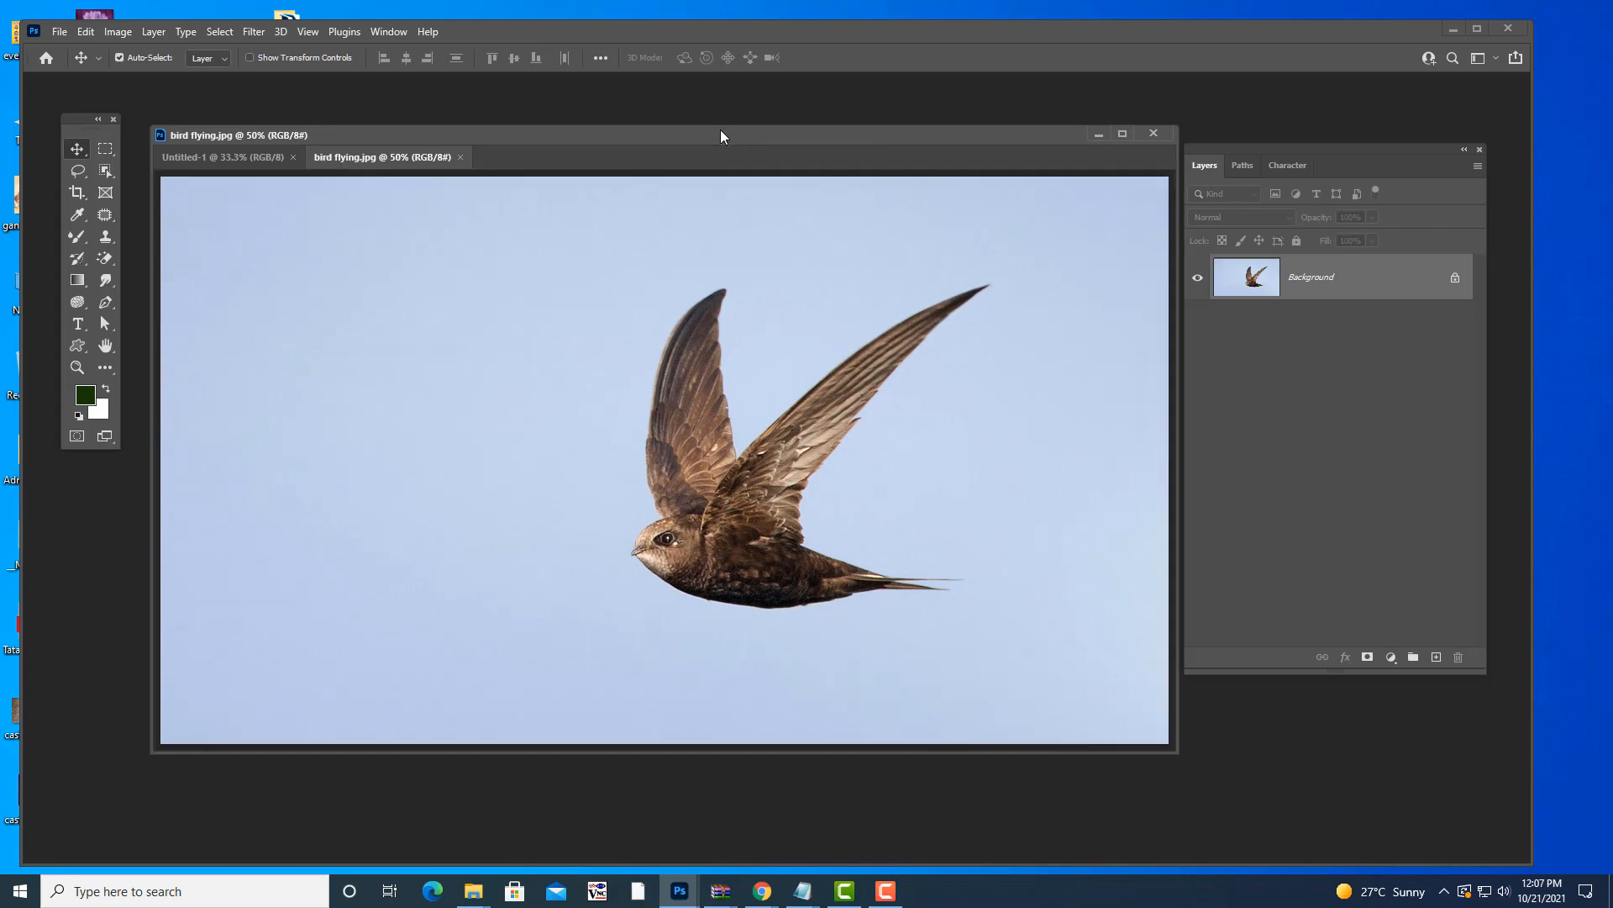
# - Cycle screen modes with F and try zoom levels: fit on screen, actual size, and down to 3%
pyautogui.press('f')
pyautogui.press('f')
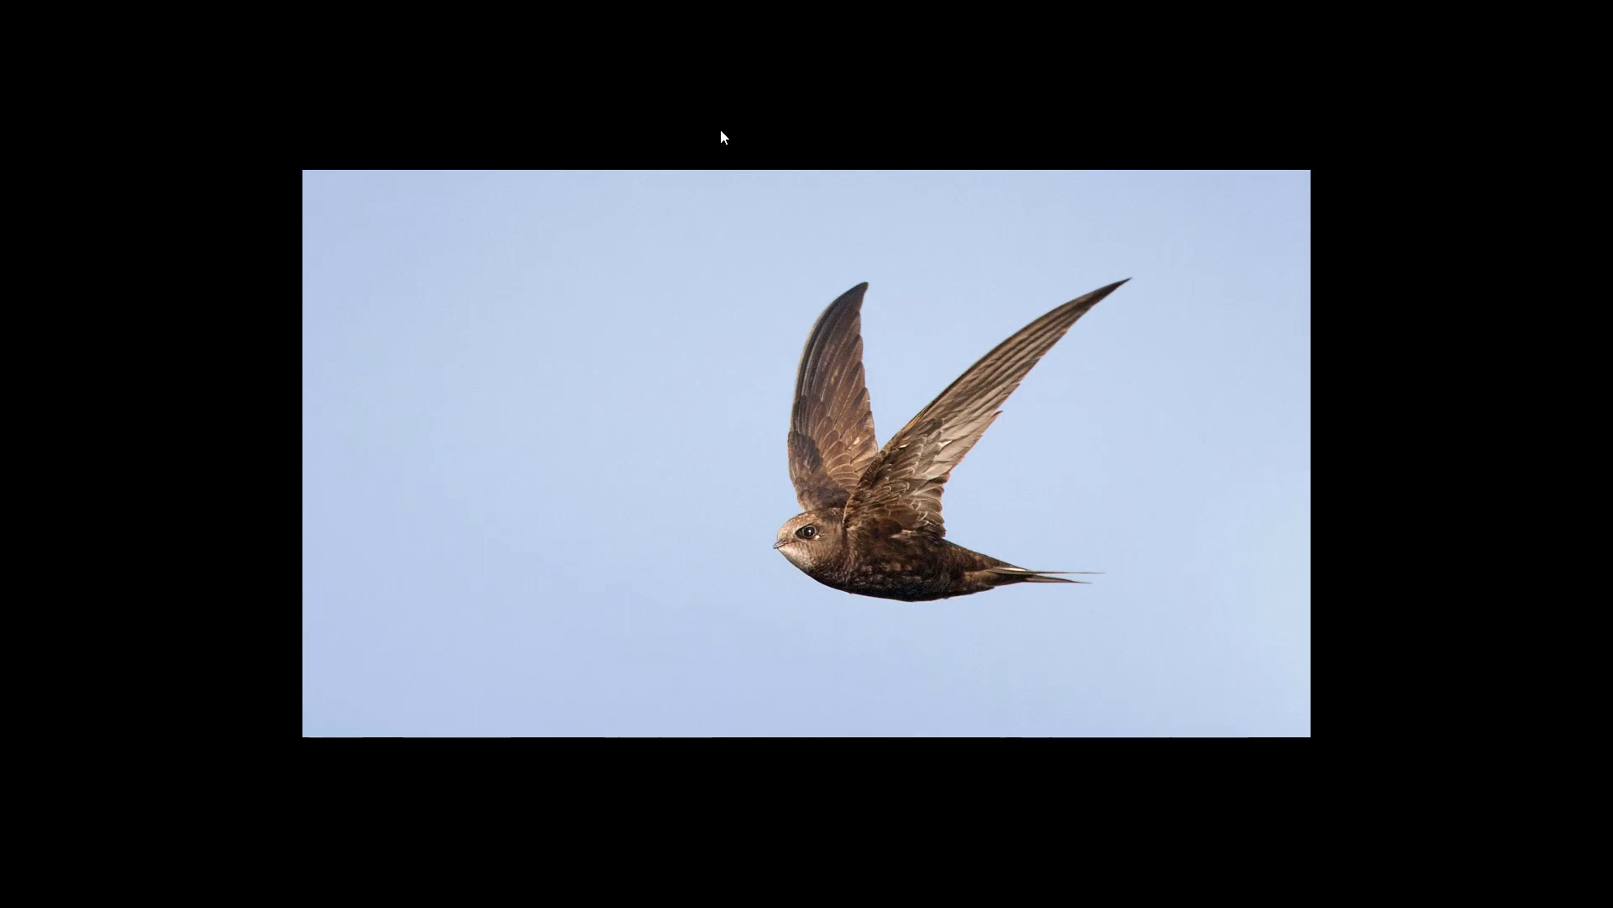
pyautogui.press('f')
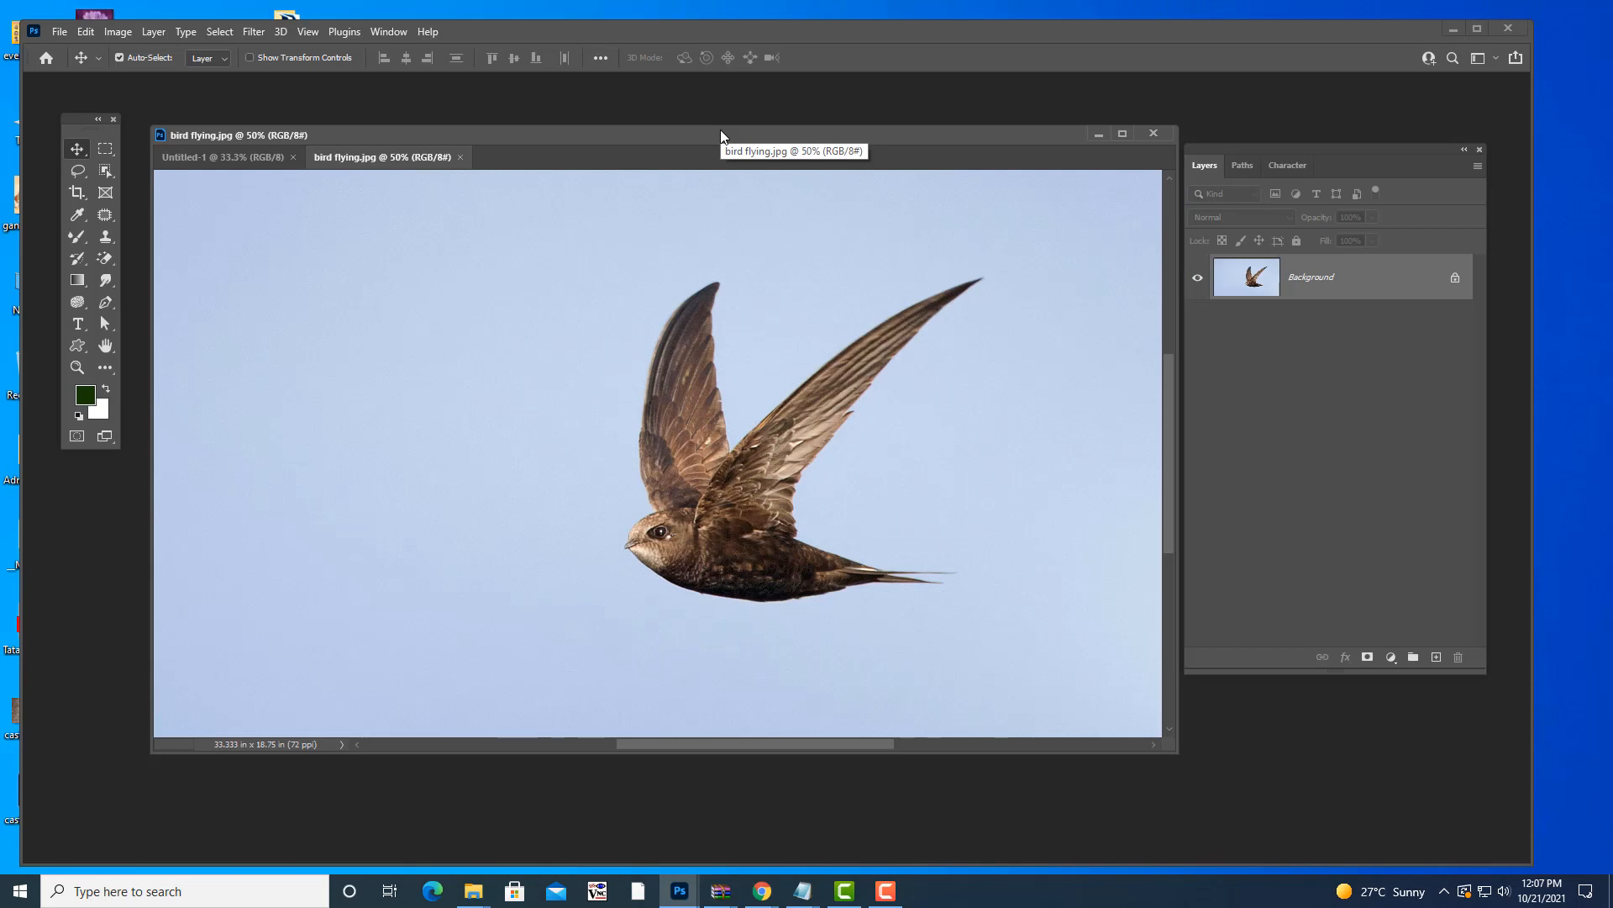
pyautogui.press('f')
pyautogui.press('f')
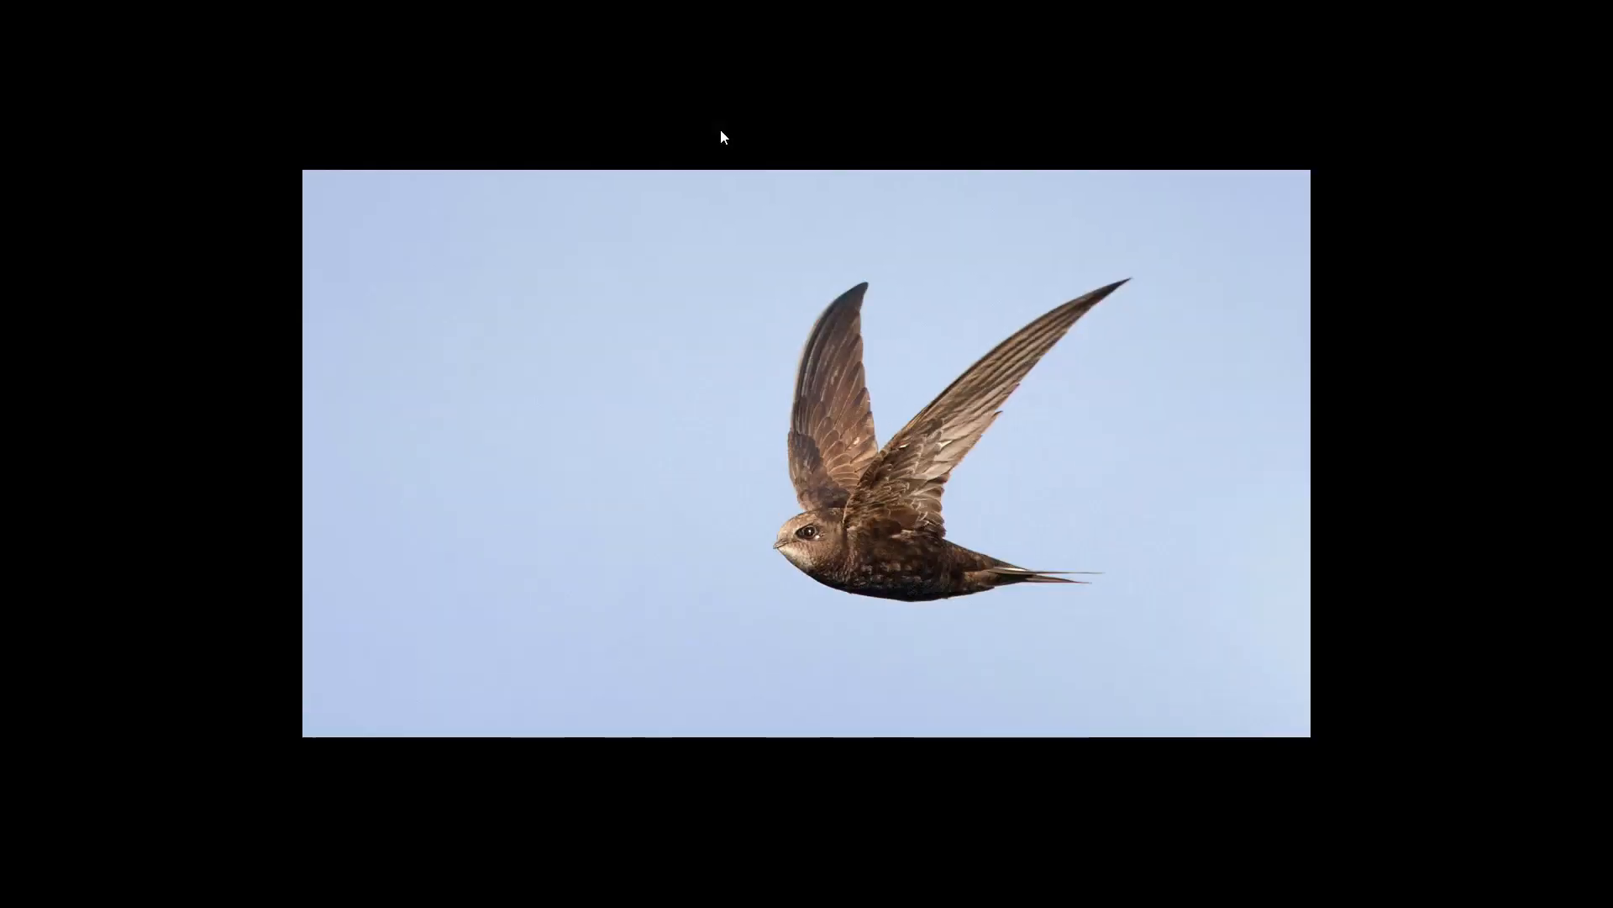
pyautogui.hotkey('ctrl', '+')
pyautogui.hotkey('ctrl', '+')
pyautogui.hotkey('ctrl', '+')
pyautogui.hotkey('ctrl', '+')
pyautogui.hotkey('ctrl', '+')
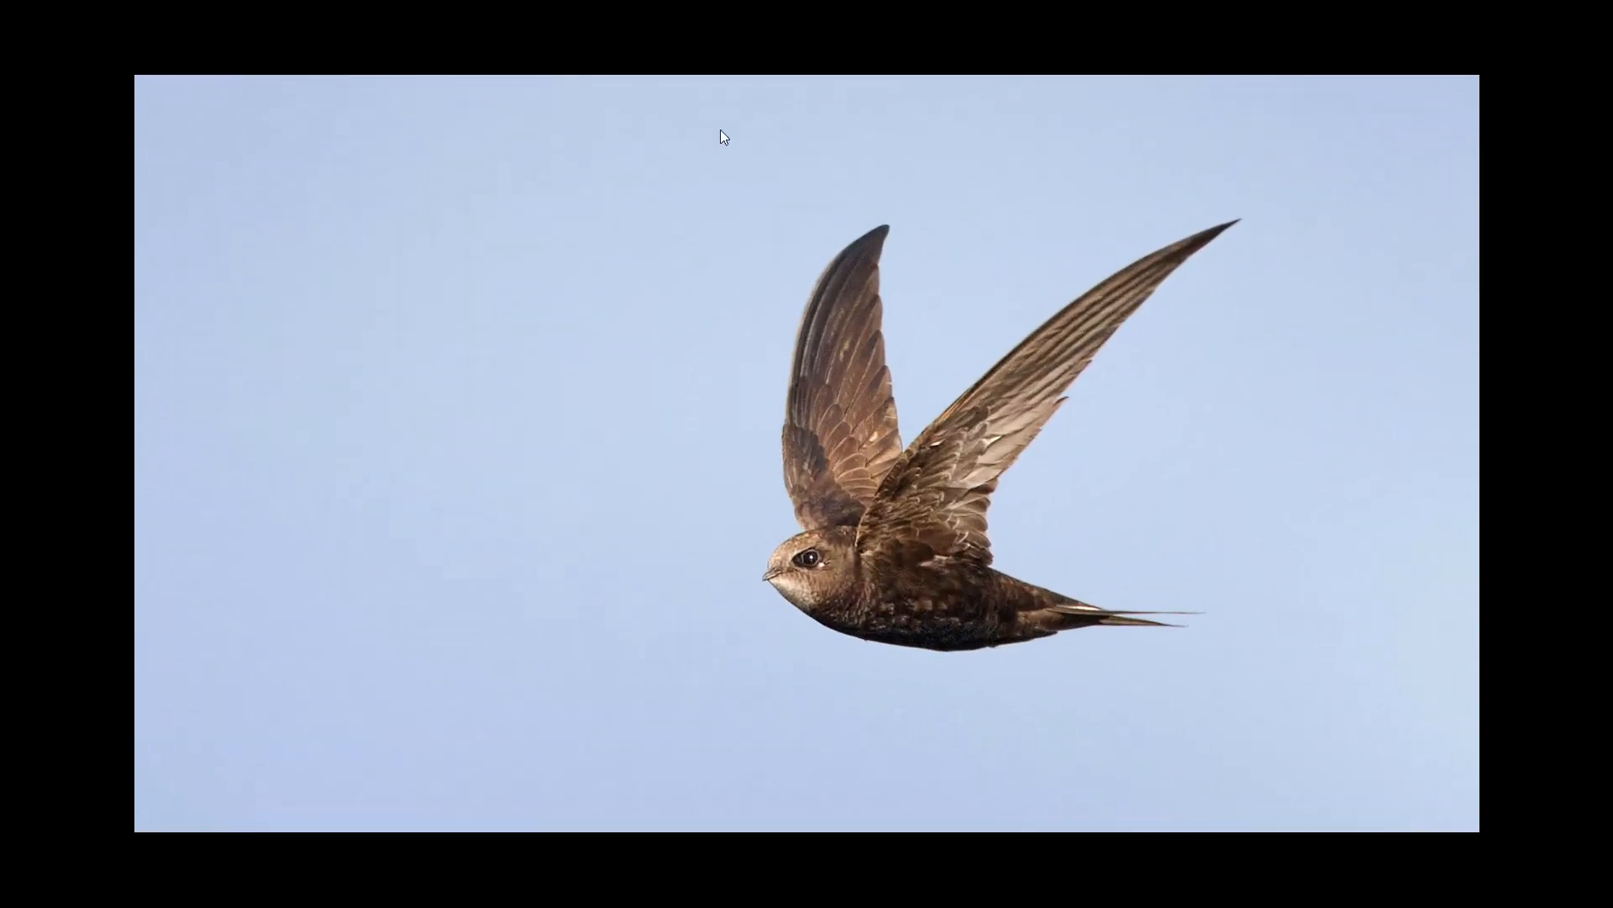
pyautogui.hotkey('ctrl', '-')
pyautogui.hotkey('ctrl', '-')
pyautogui.hotkey('ctrl', '-')
pyautogui.hotkey('ctrl', '-')
pyautogui.hotkey('ctrl', '-')
pyautogui.hotkey('ctrl', '-')
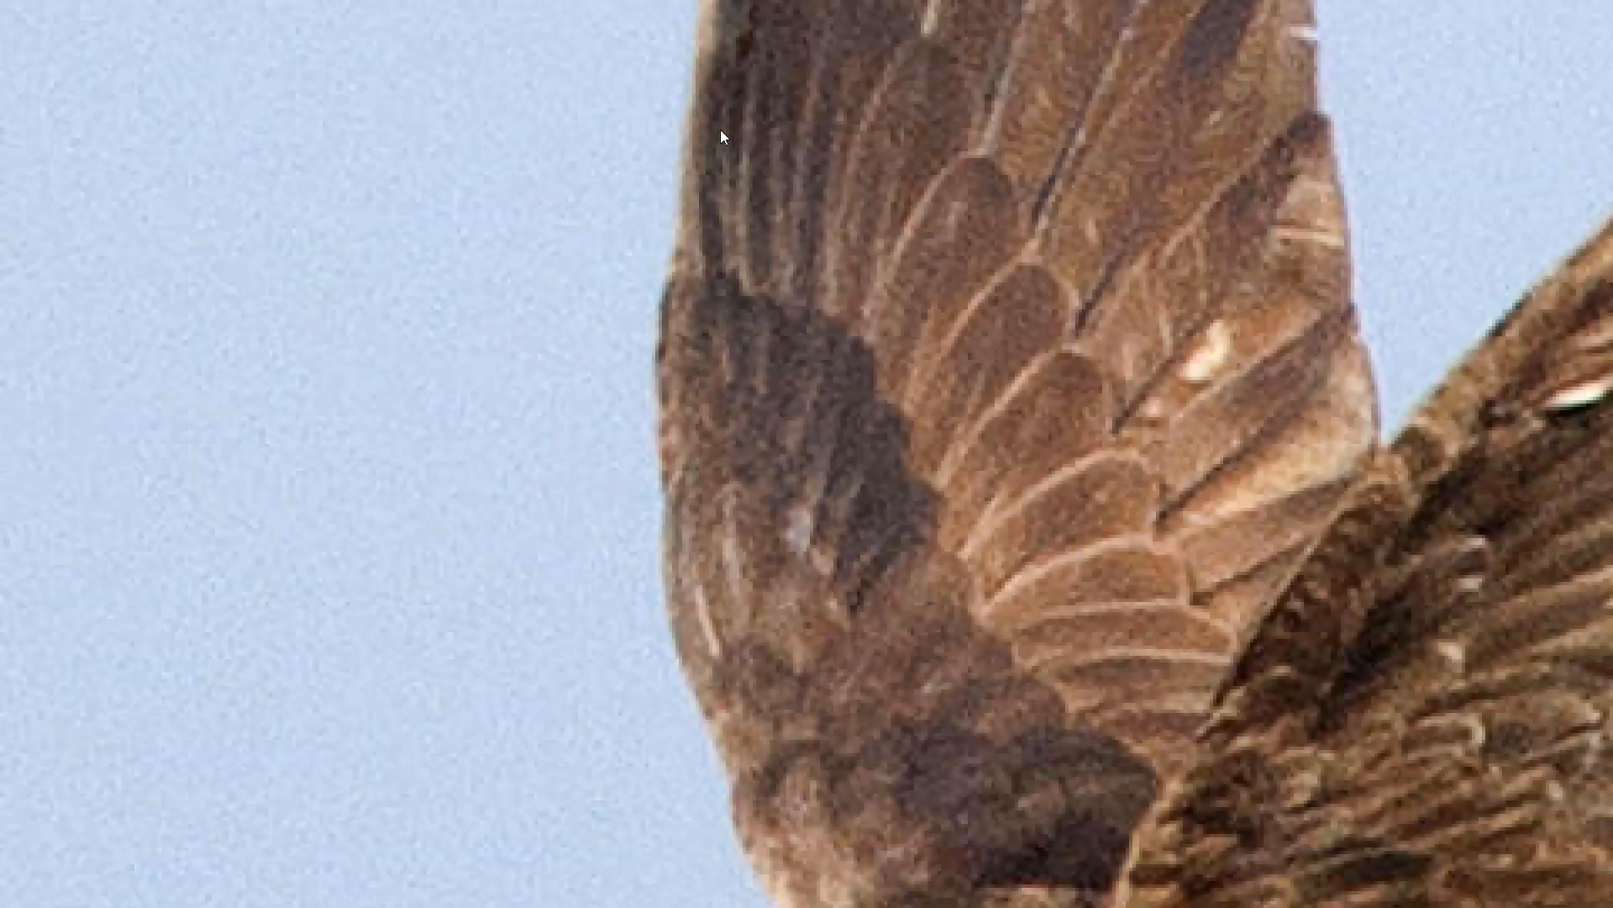
pyautogui.hotkey('ctrl', '0')
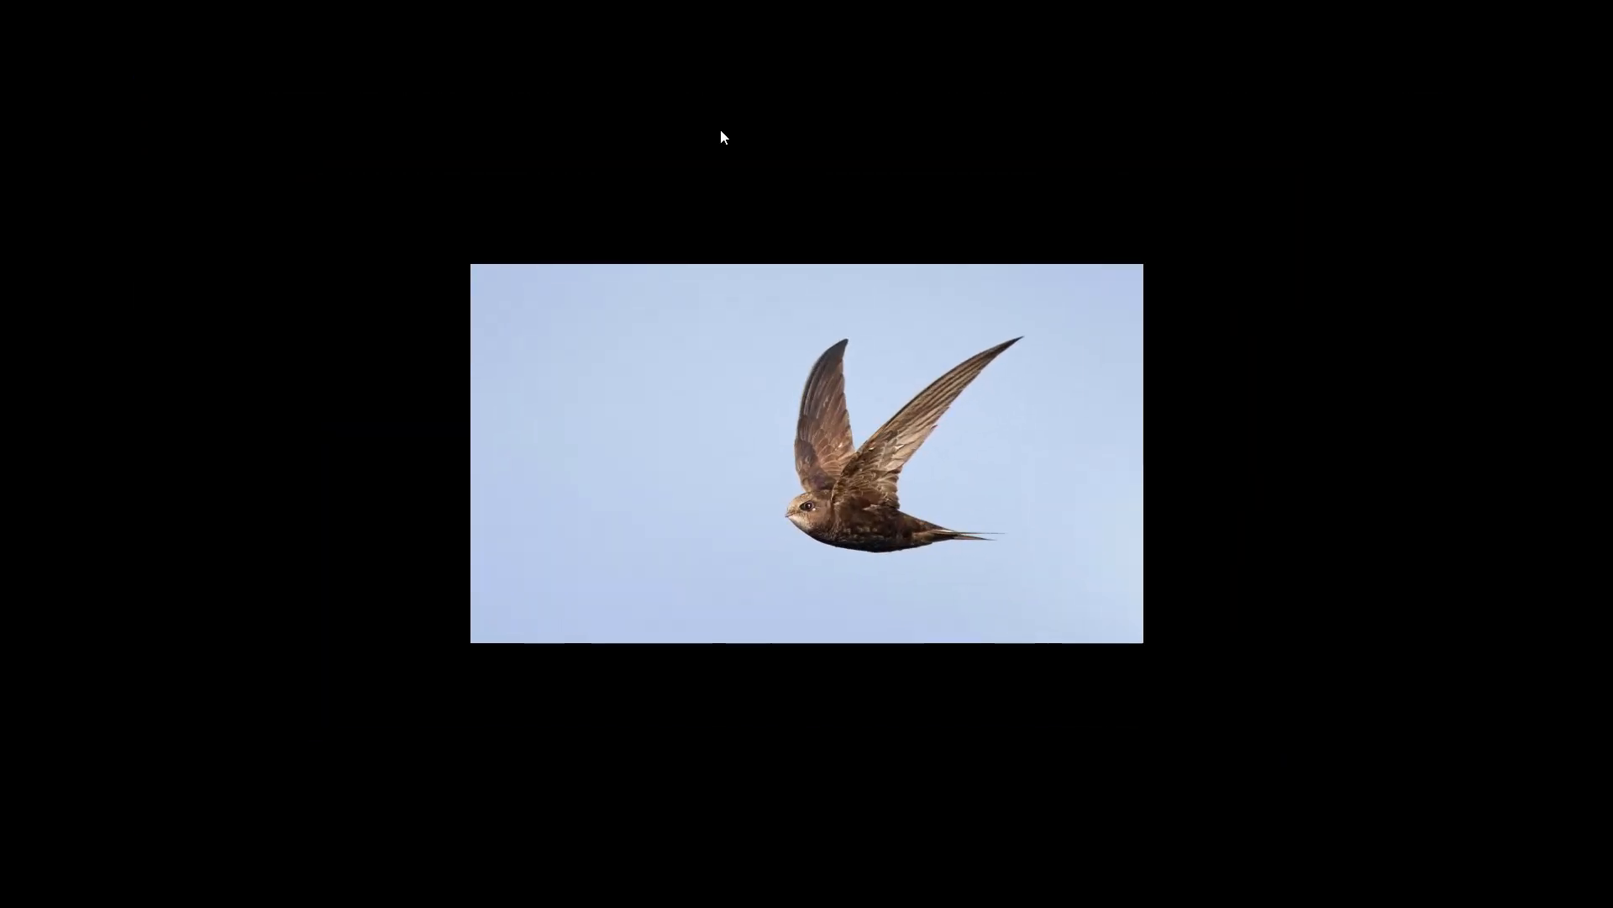
pyautogui.press('f')
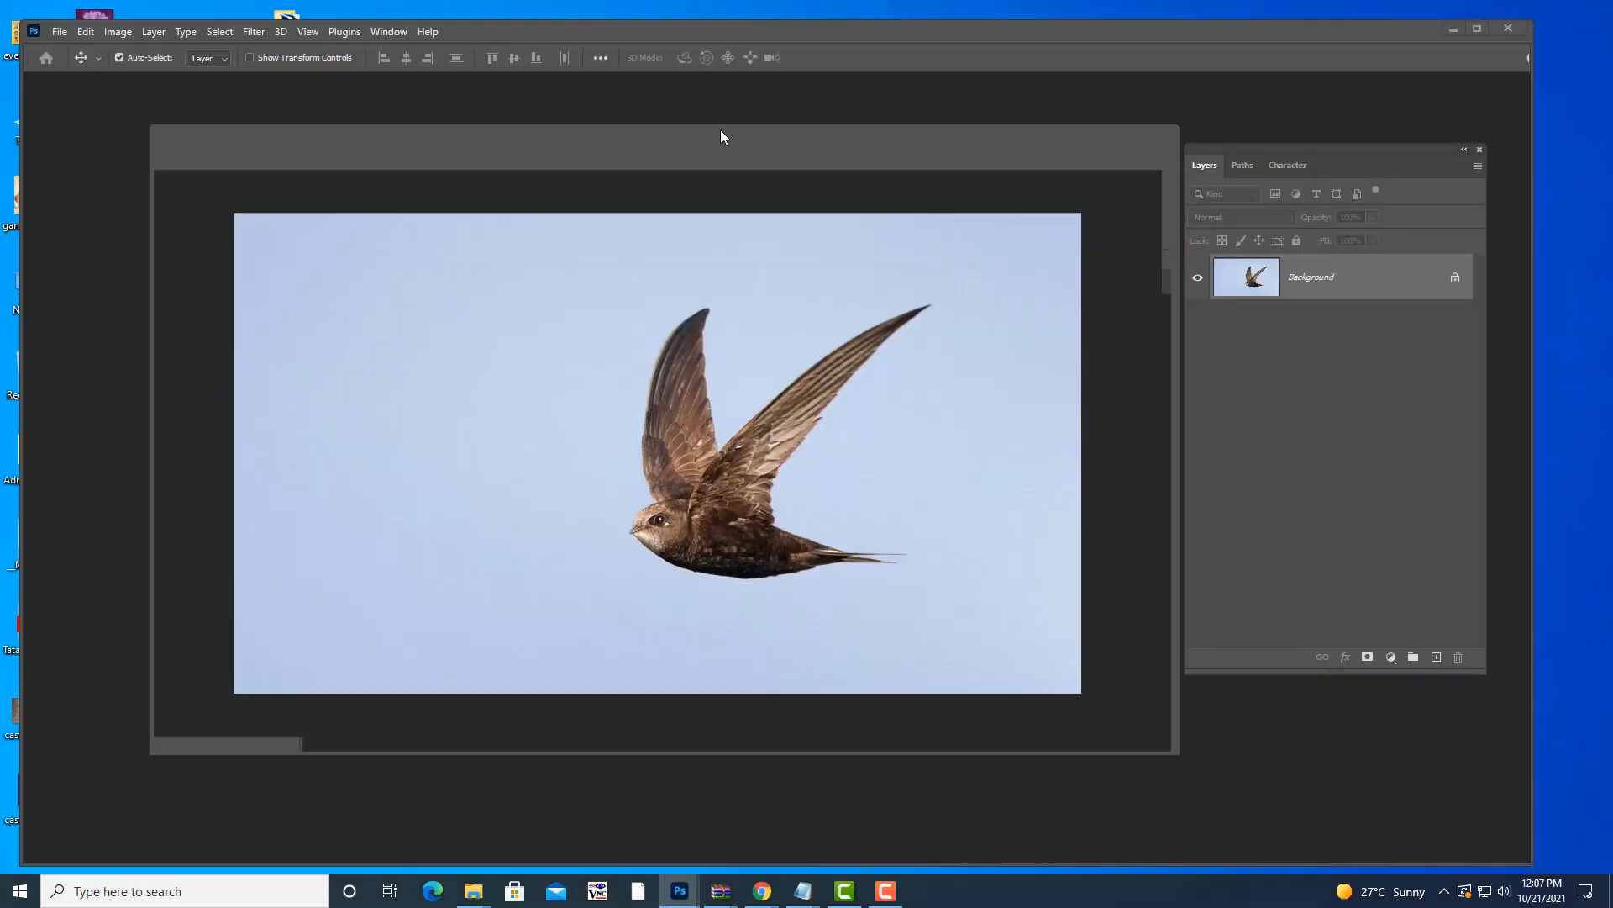
pyautogui.hotkey('ctrl', '-')
pyautogui.hotkey('ctrl', '-')
pyautogui.hotkey('ctrl', '-')
pyautogui.hotkey('ctrl', '-')
pyautogui.hotkey('ctrl', '-')
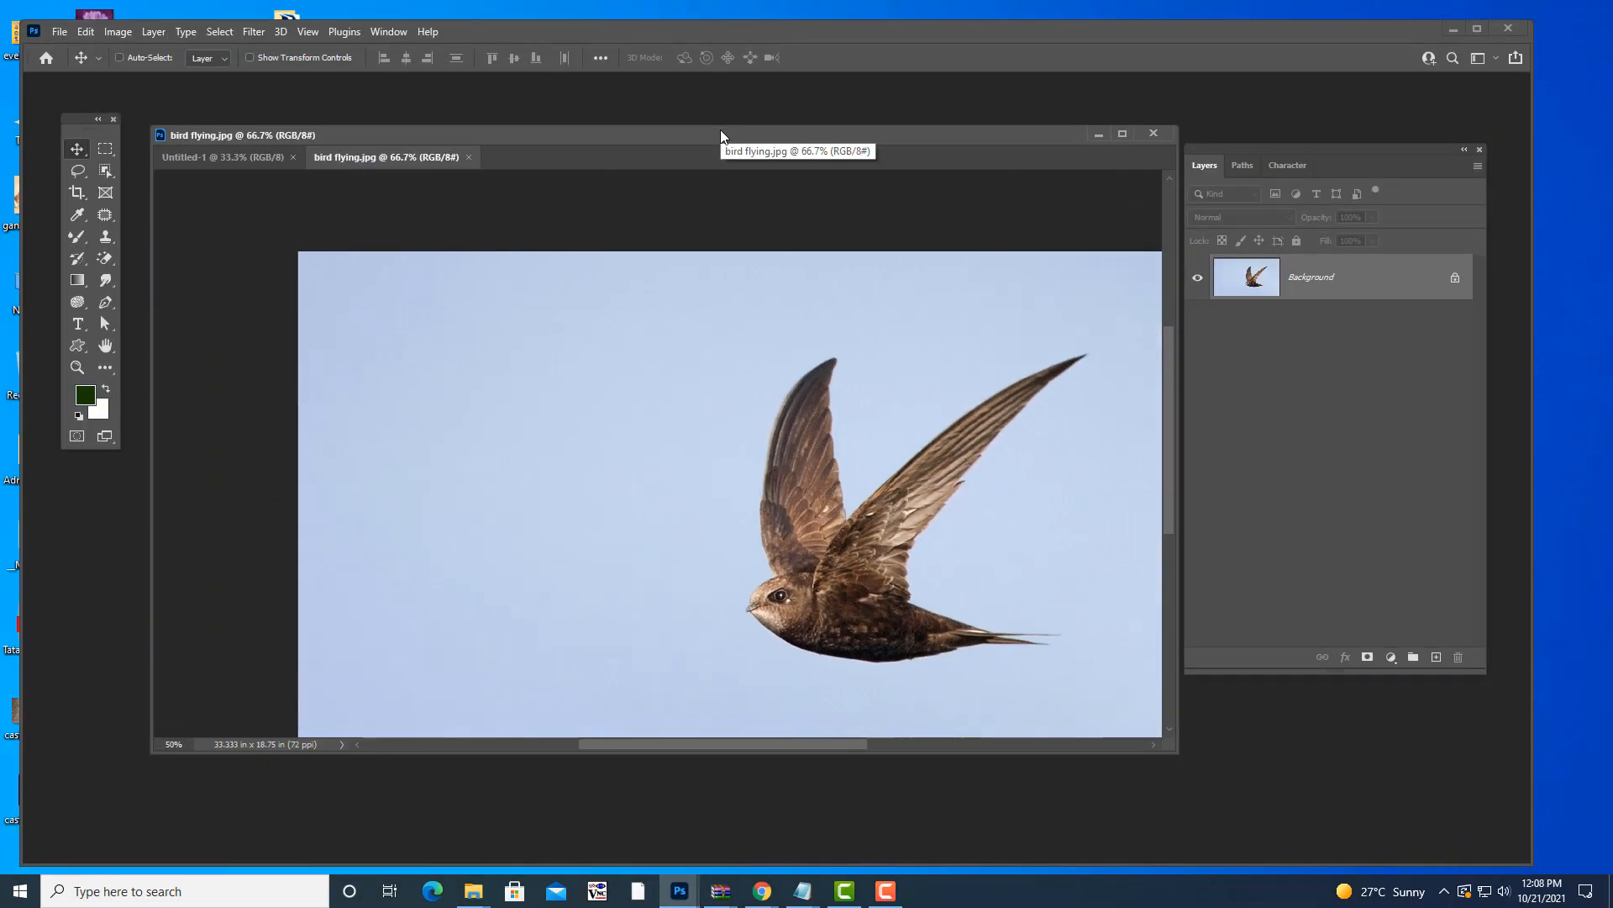
pyautogui.hotkey('ctrl', '1')
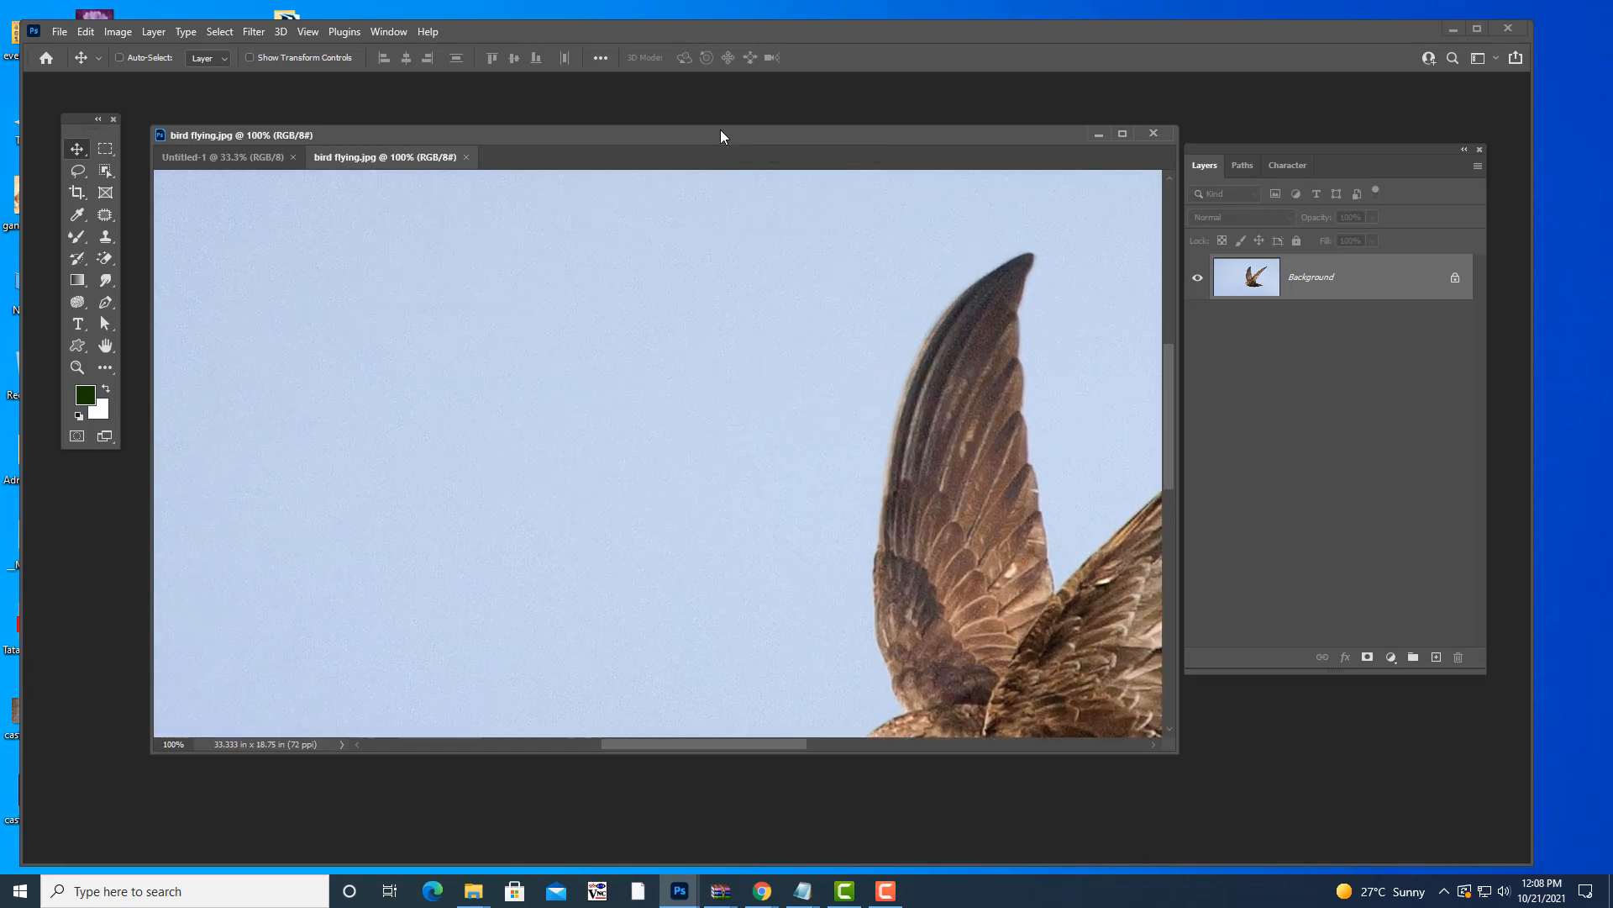
pyautogui.hotkey('ctrl', '0')
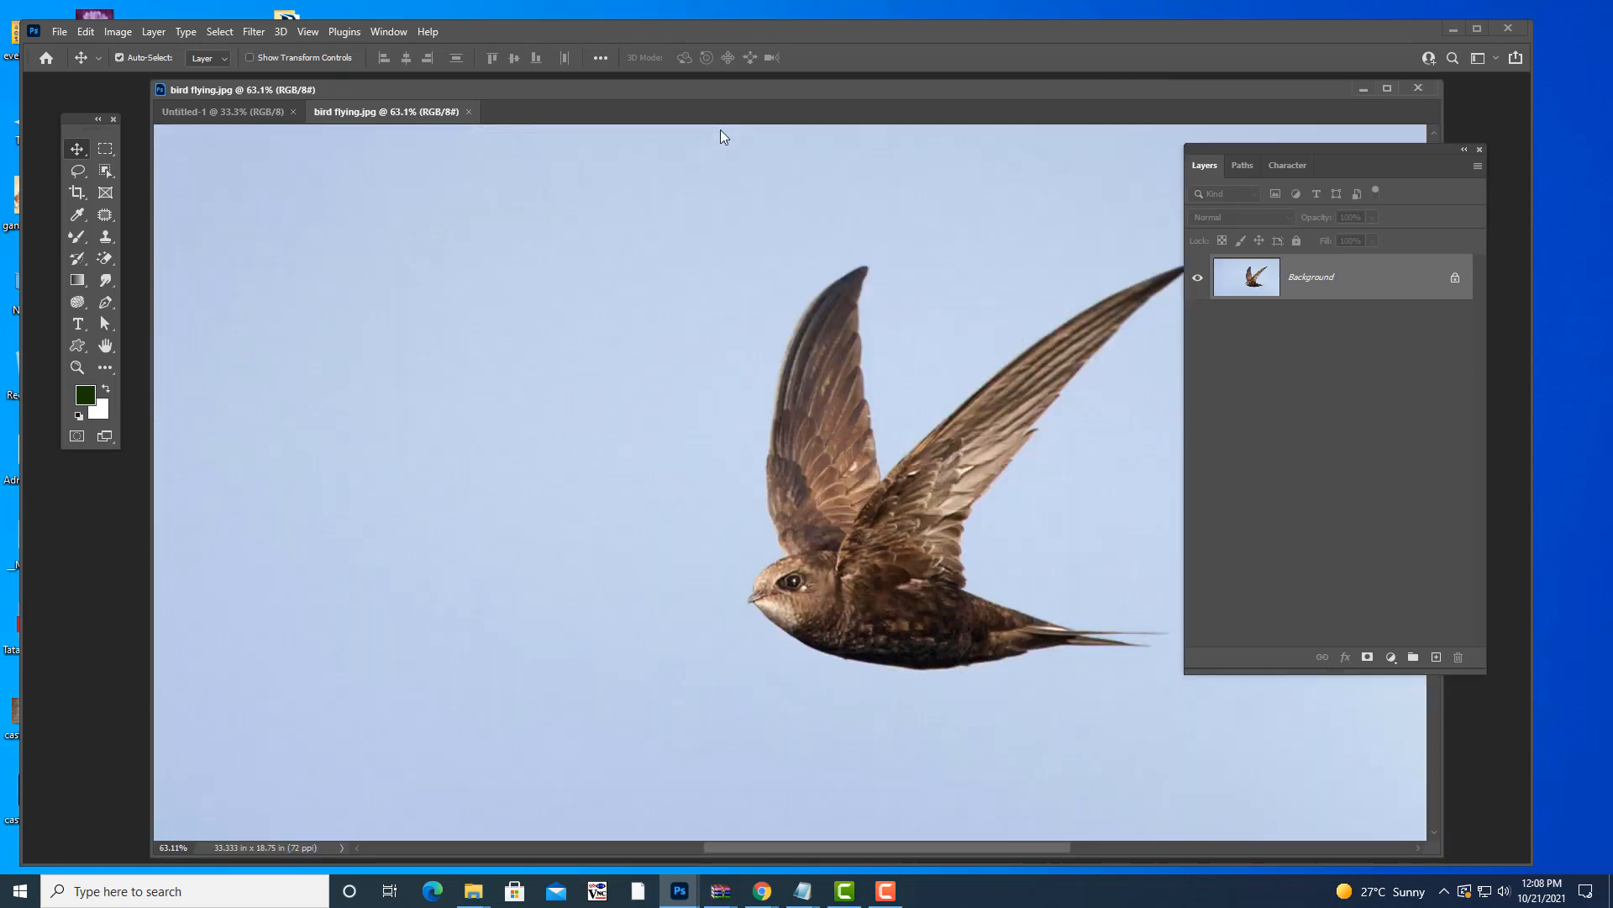
pyautogui.hotkey('ctrl', '-')
pyautogui.hotkey('ctrl', '-')
pyautogui.hotkey('ctrl', '-')
pyautogui.hotkey('ctrl', '-')
pyautogui.hotkey('ctrl', '-')
pyautogui.hotkey('ctrl', '-')
pyautogui.hotkey('ctrl', '-')
pyautogui.hotkey('ctrl', '-')
pyautogui.hotkey('ctrl', '-')
pyautogui.hotkey('ctrl', '-')
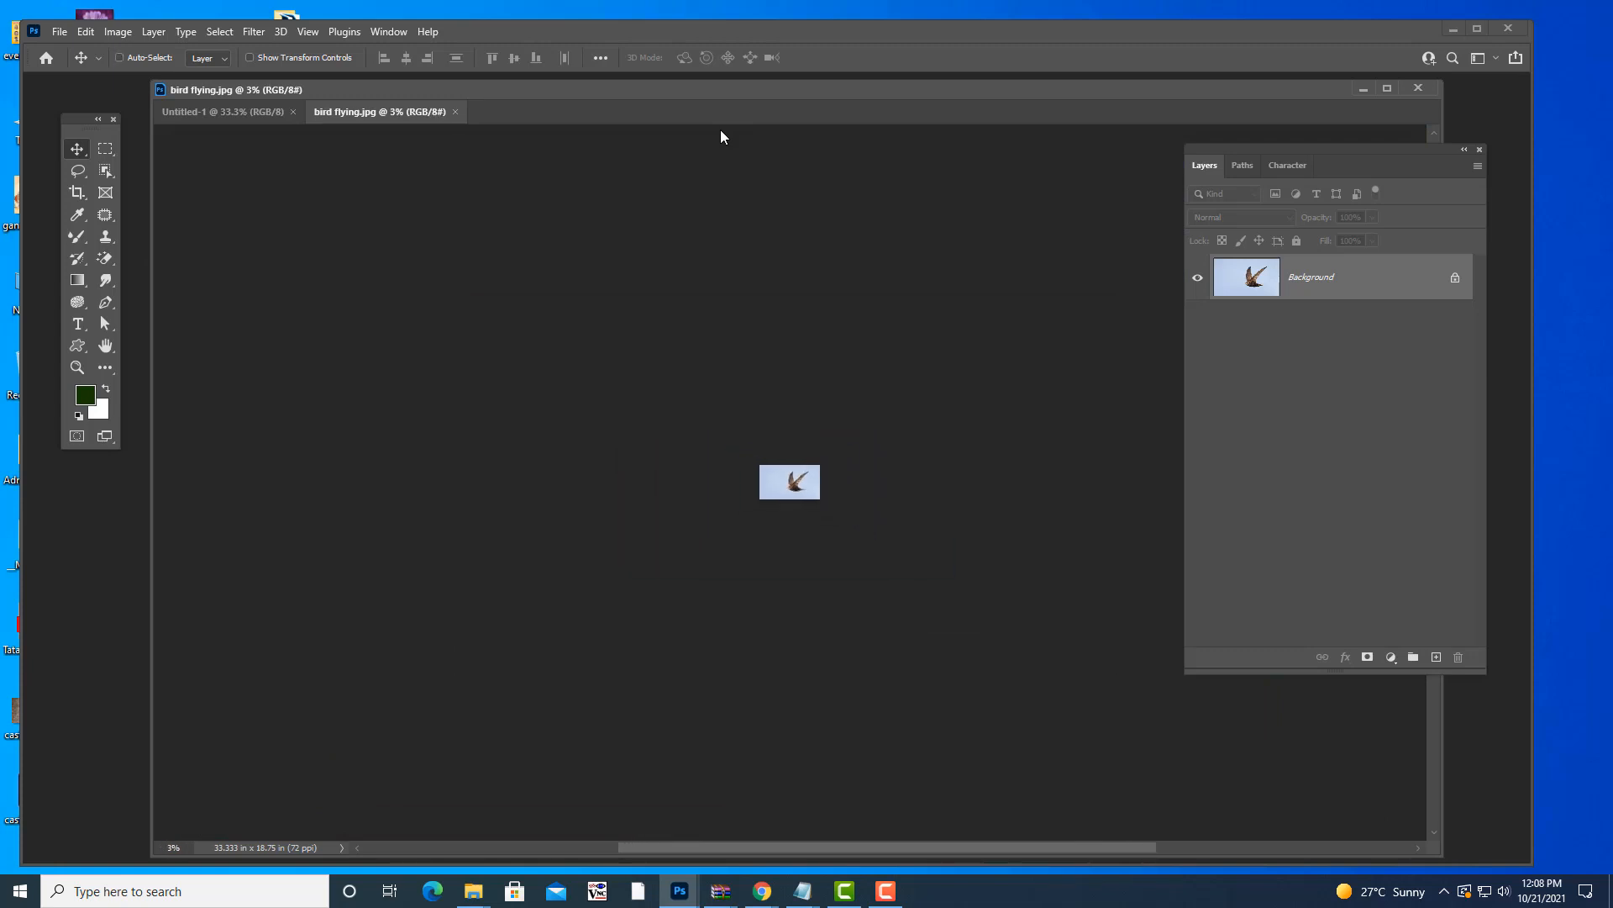
pyautogui.hotkey('ctrl', '0')
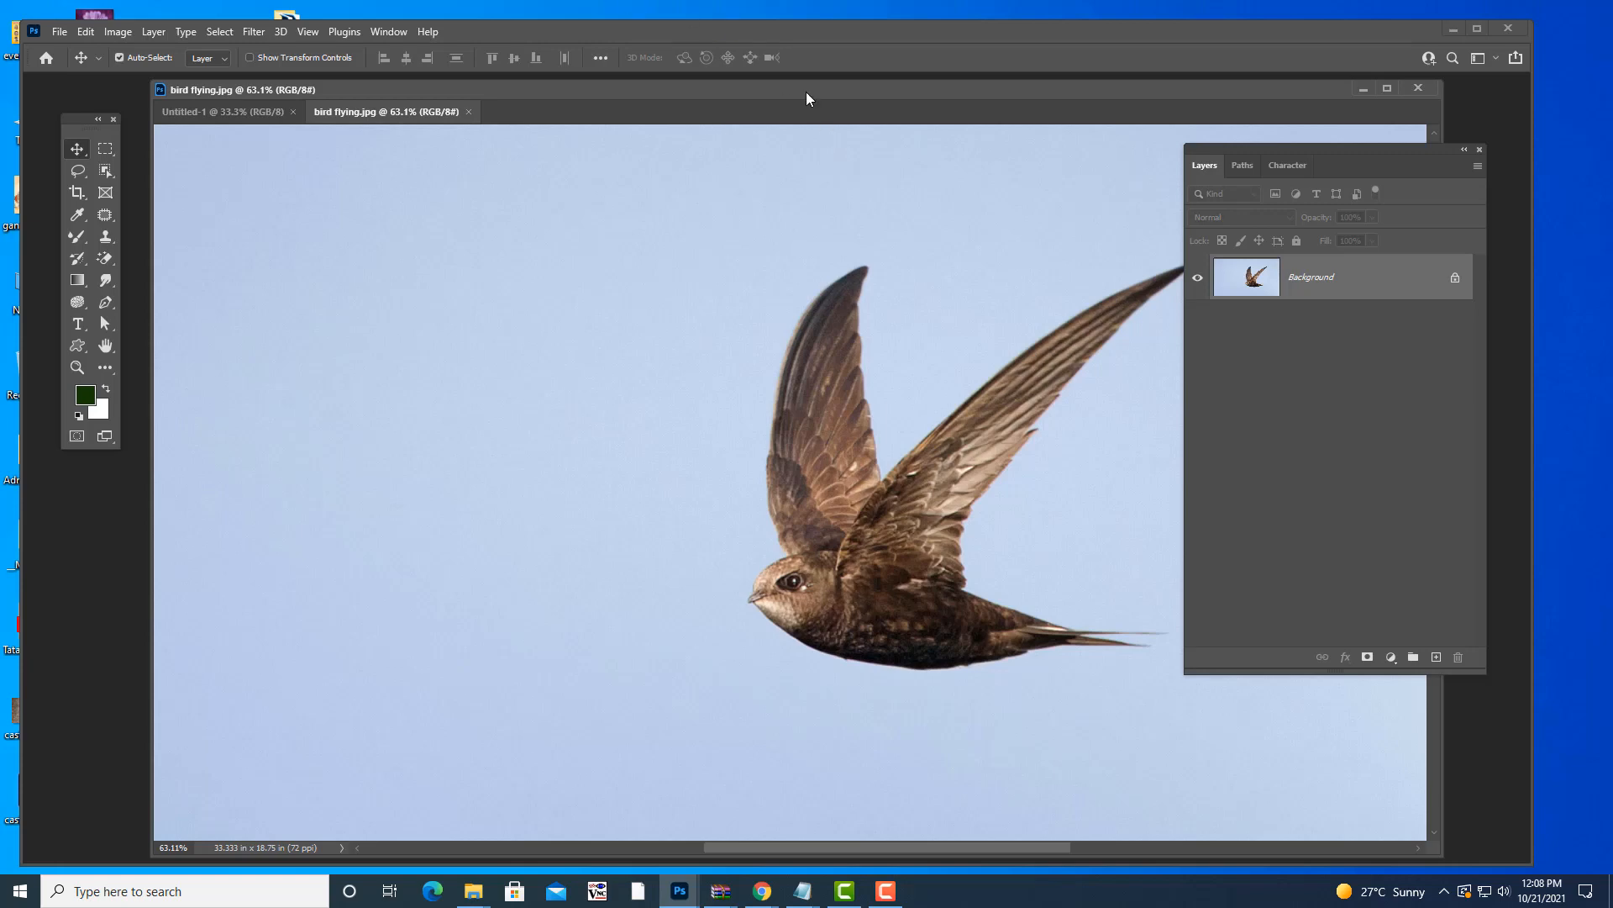
# - Reposition the photo window and Layers panel, then zoom in to 200% on the swift
pyautogui.moveTo(805, 92); pyautogui.dragTo(723, 91)
pyautogui.hotkey('ctrl', '-')
pyautogui.hotkey('ctrl', '-')
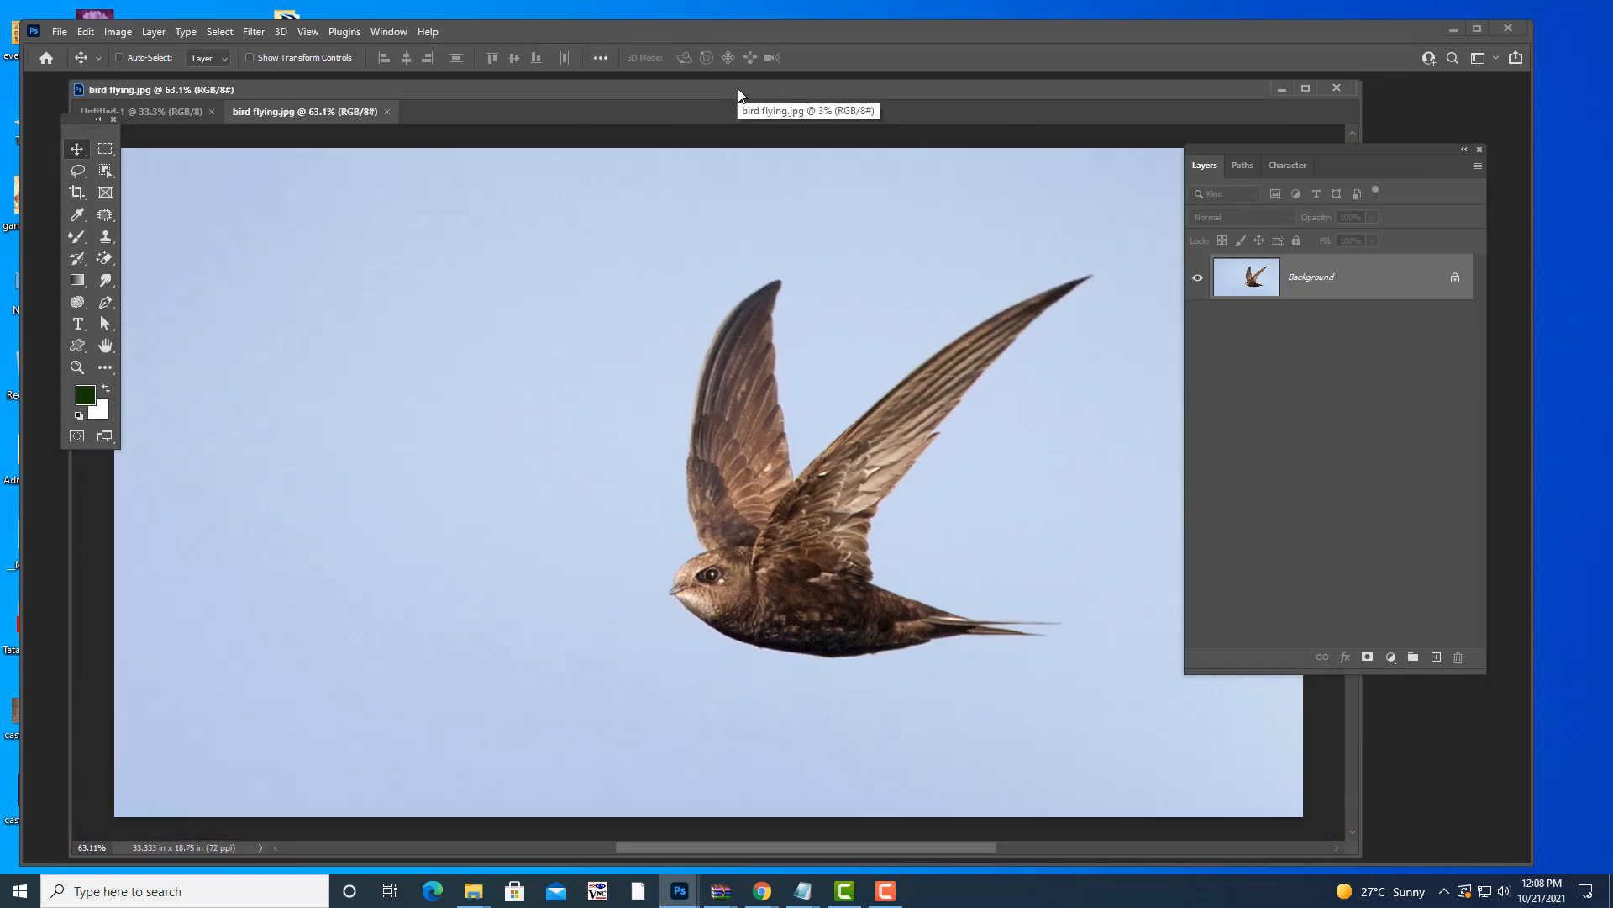
pyautogui.hotkey('ctrl', '+')
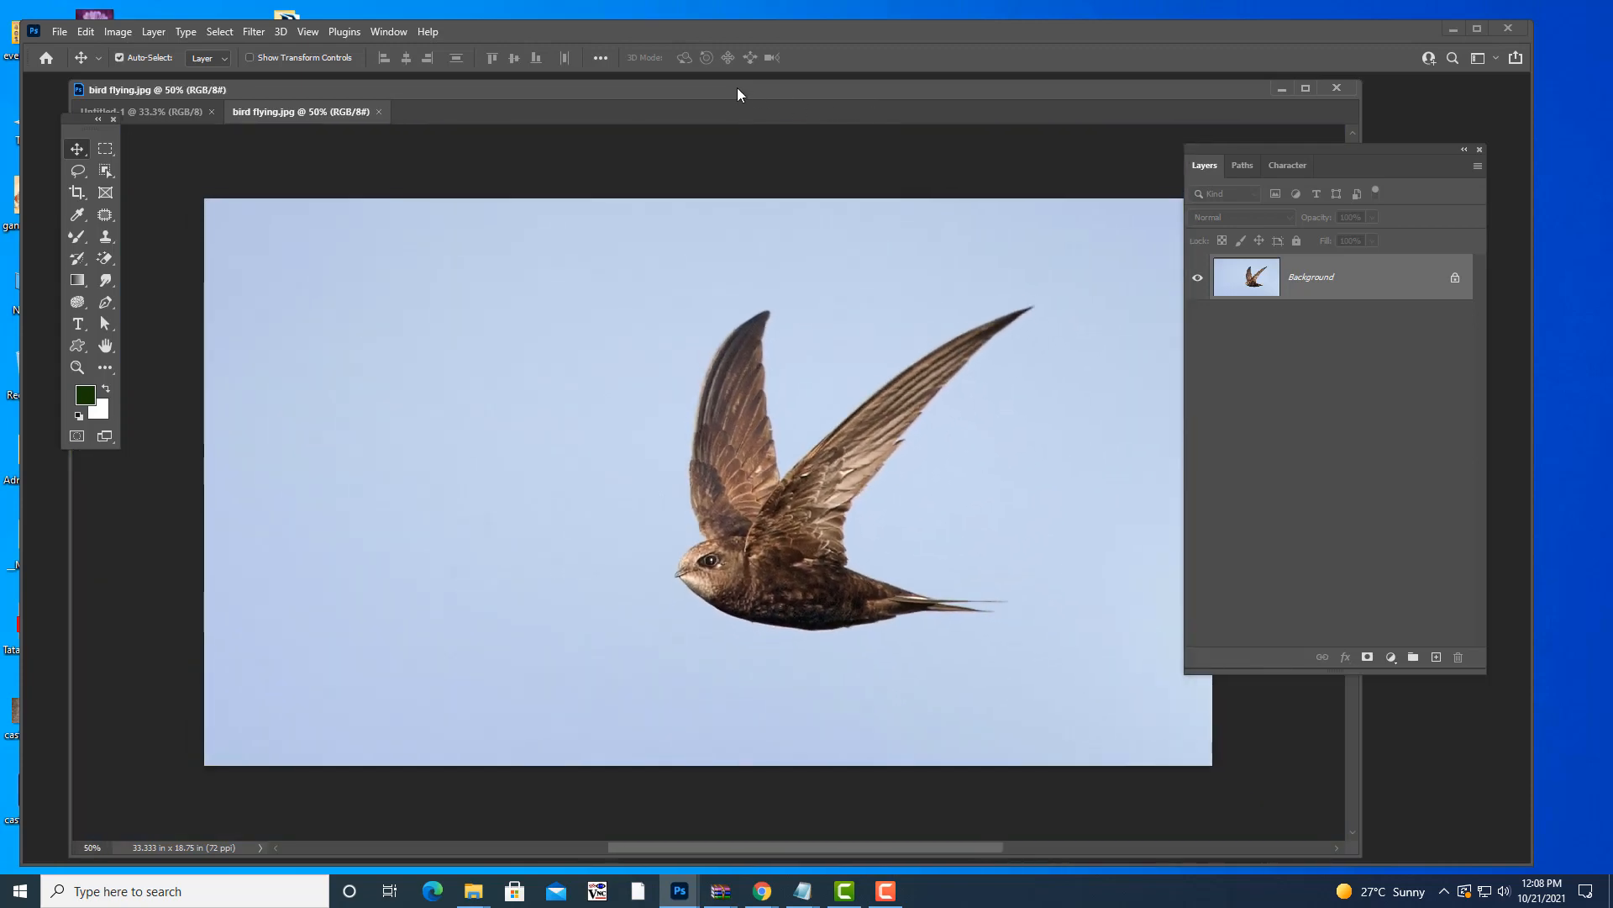
pyautogui.moveTo(761, 86); pyautogui.dragTo(798, 105)
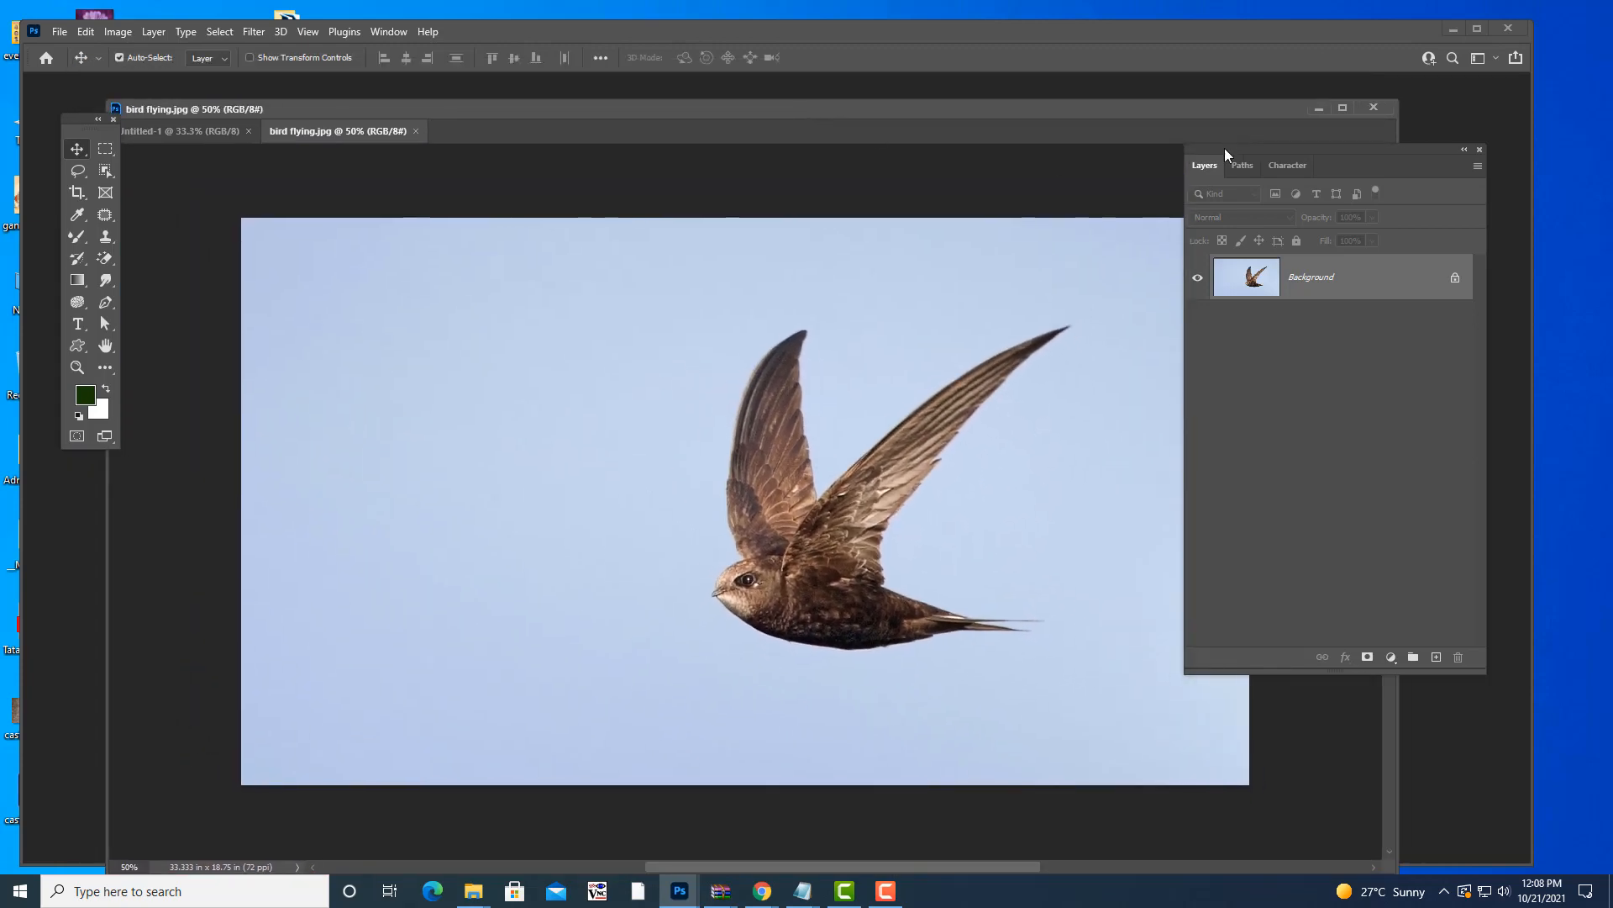
pyautogui.moveTo(1225, 150); pyautogui.dragTo(1243, 155)
pyautogui.moveTo(910, 105)
pyautogui.mouseDown()
pyautogui.moveTo(865, 91)
pyautogui.moveTo(888, 93)
pyautogui.mouseUp()
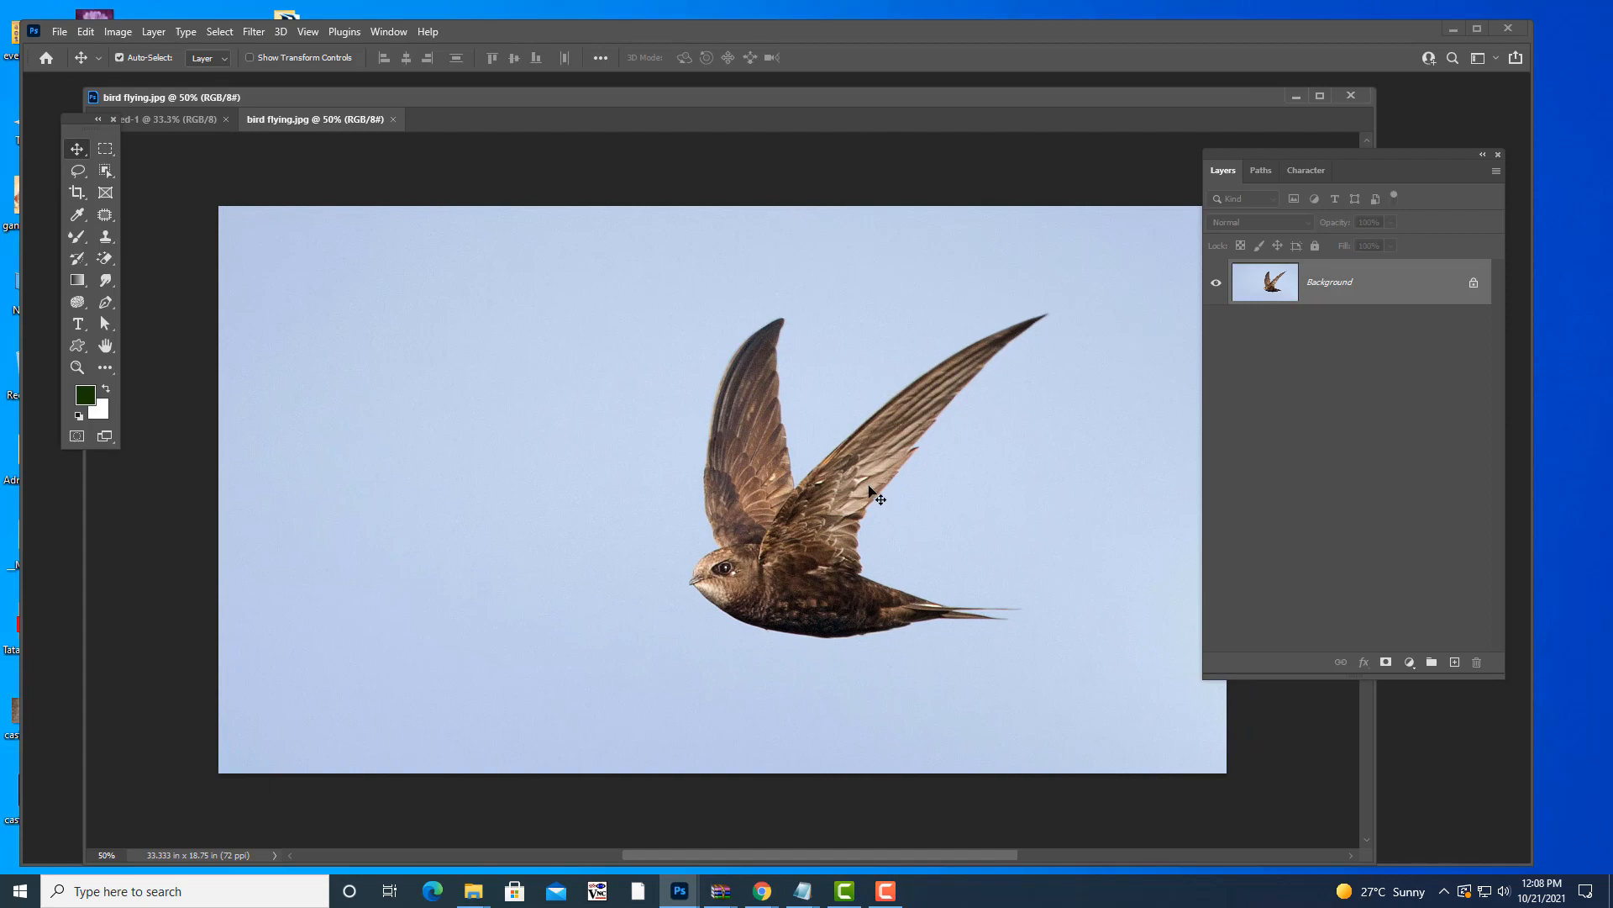
pyautogui.hotkey('ctrl', '+')
pyautogui.hotkey('ctrl', '+')
pyautogui.hotkey('ctrl', '+')
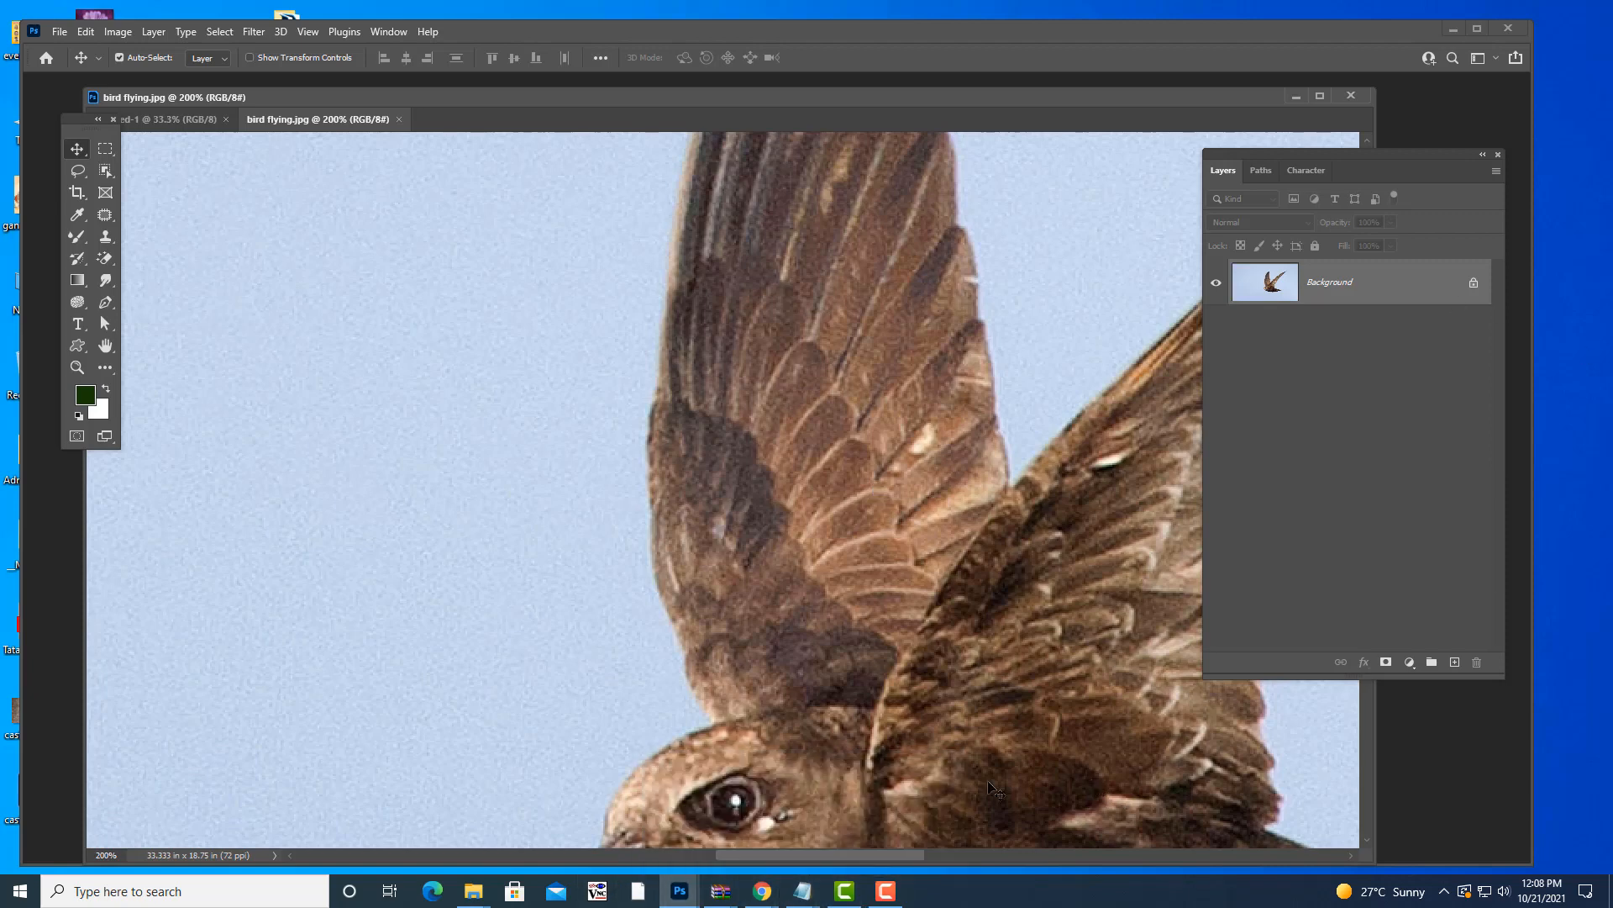
pyautogui.click(753, 825)
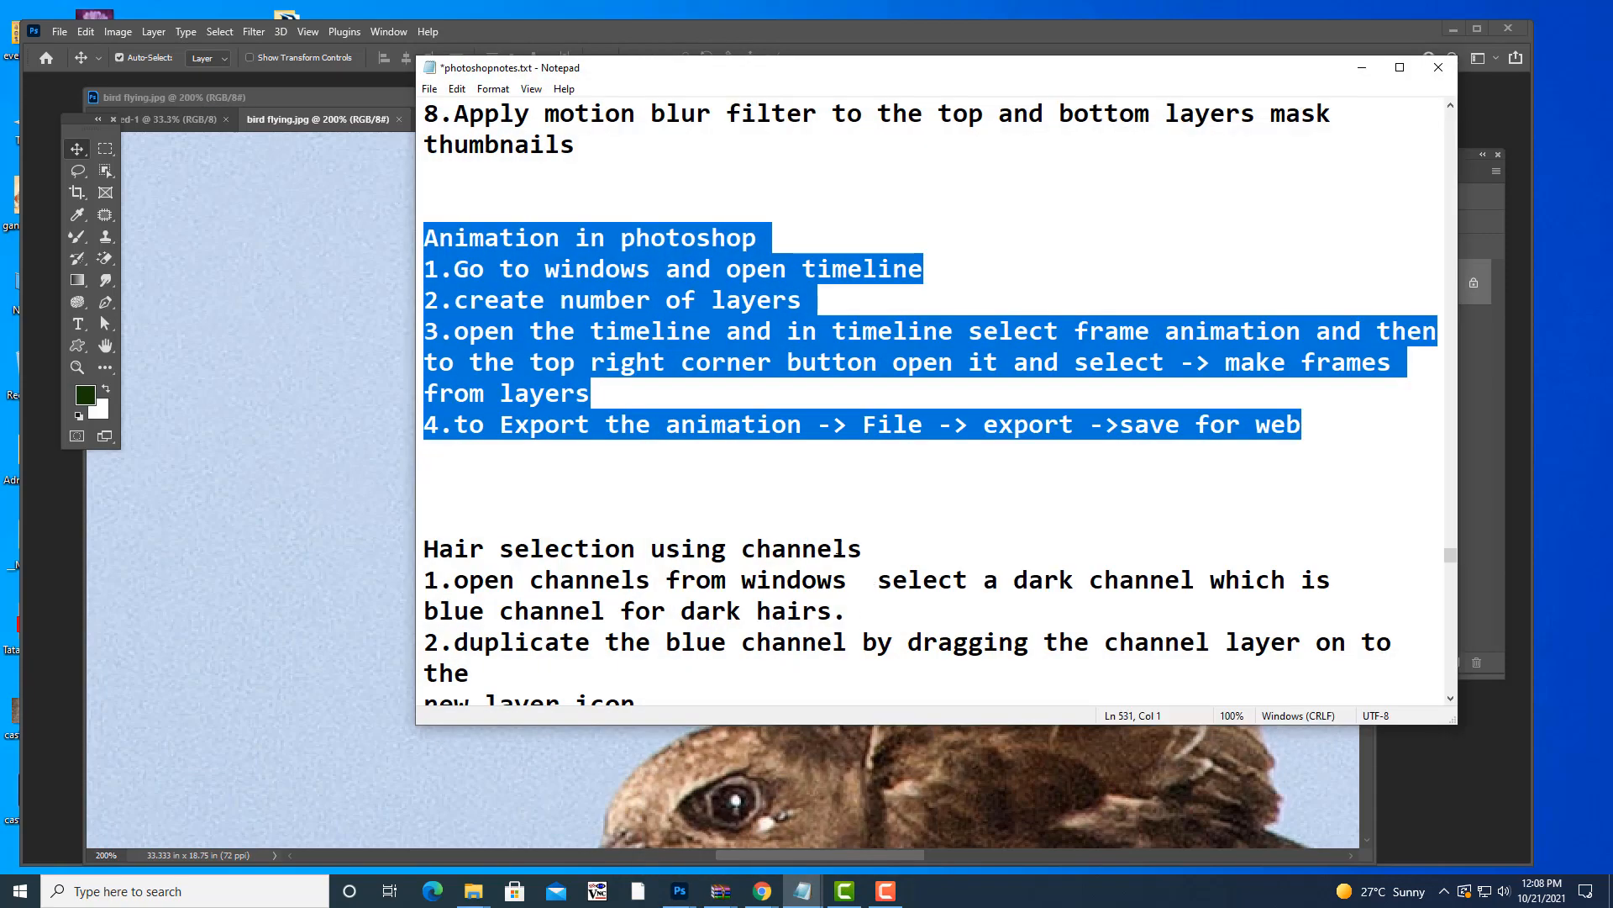
pyautogui.scroll(7, 958, 471)
pyautogui.moveTo(1453, 543); pyautogui.dragTo(1448, 181)
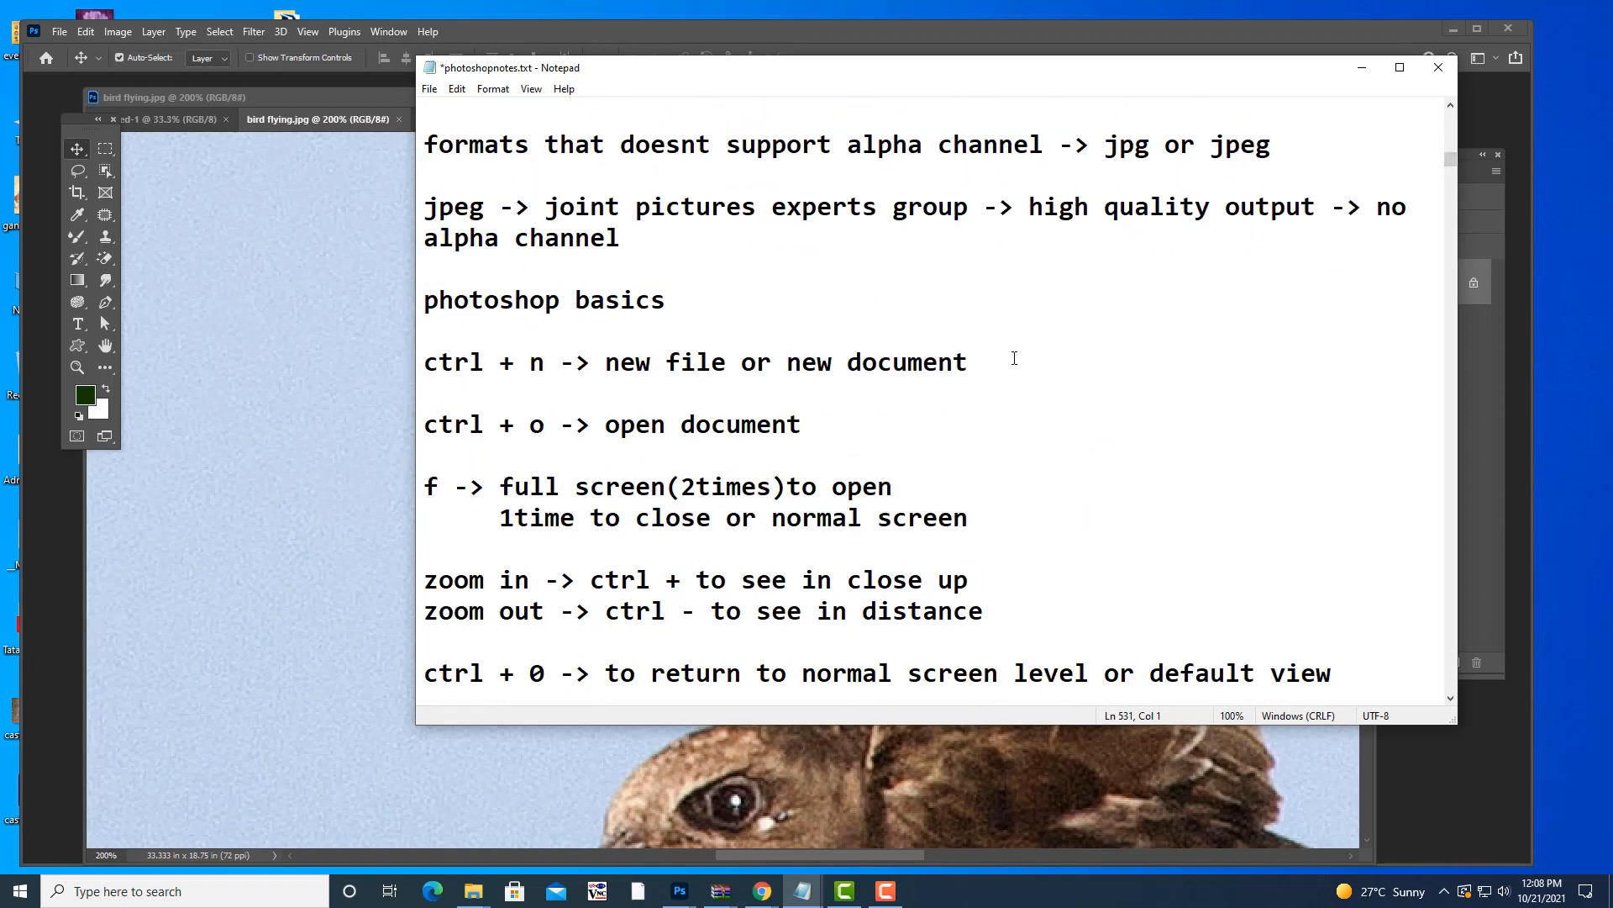
pyautogui.scroll(-3, 1012, 361)
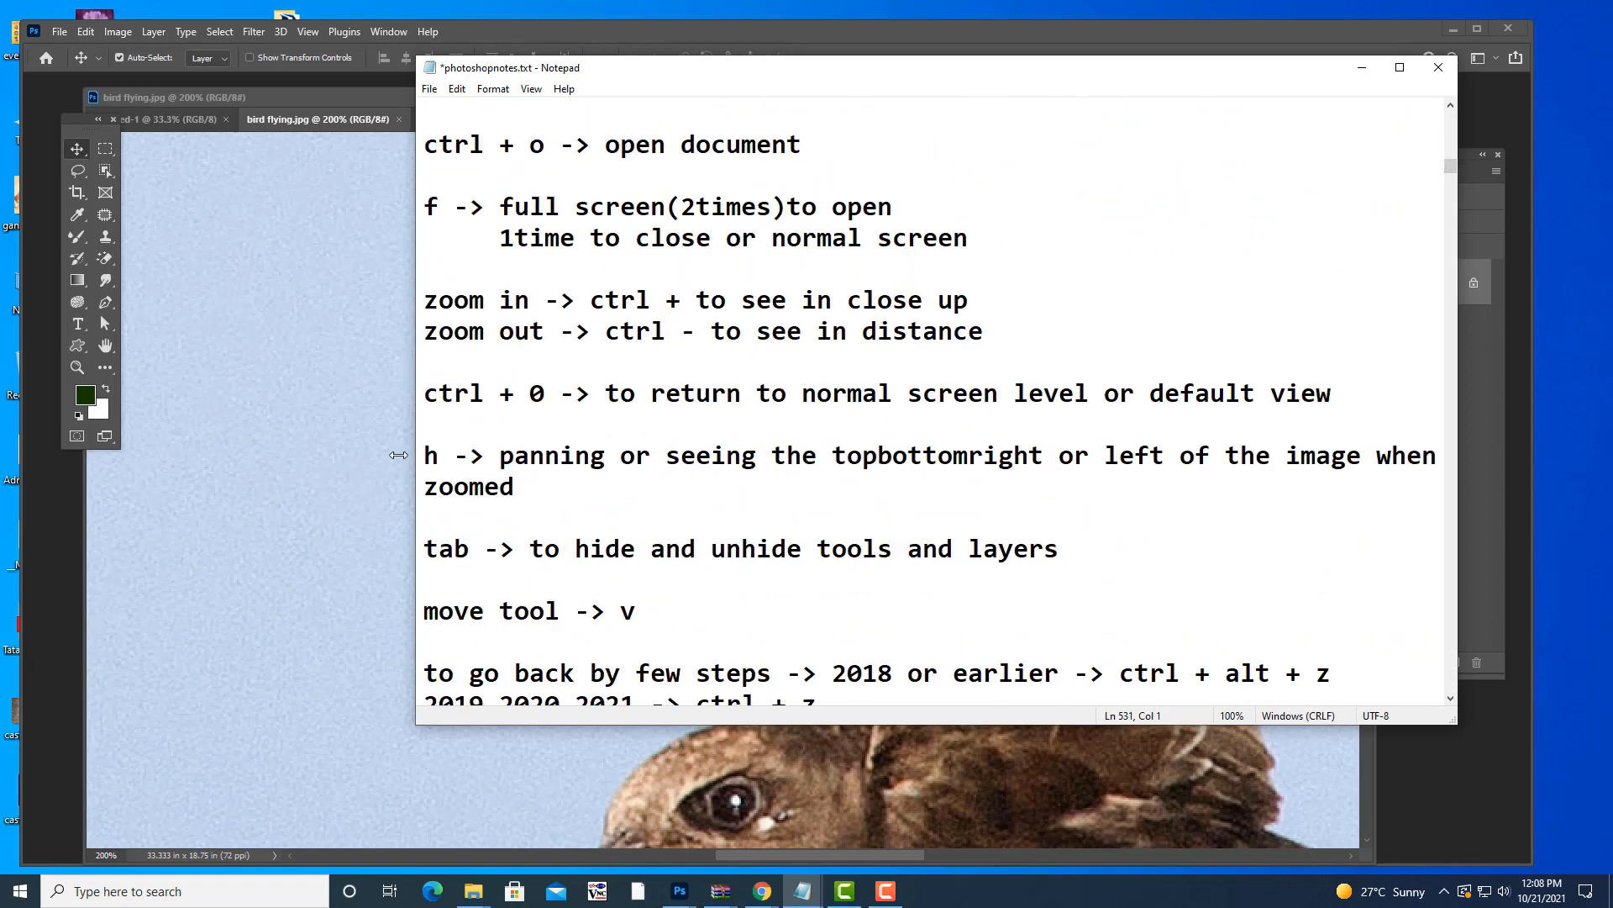
pyautogui.moveTo(424, 456); pyautogui.dragTo(583, 493)
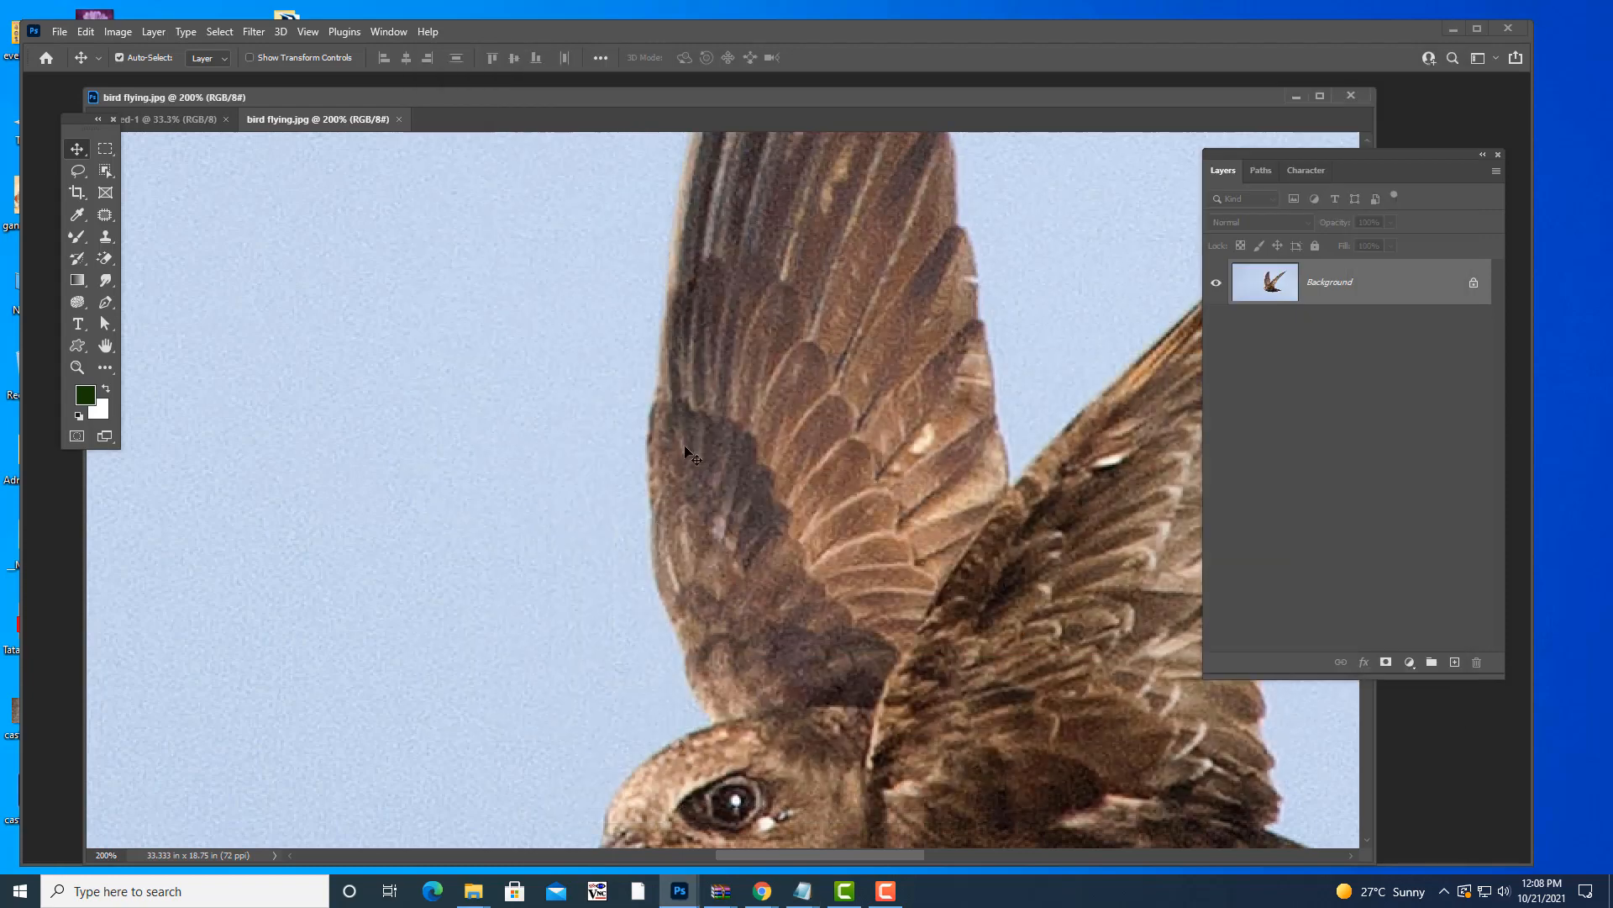
pyautogui.click(1362, 67)
# - Pan around the swift at 200% with the Hand tool, covering head, wing tip, body and tail
pyautogui.press('h')
pyautogui.moveTo(735, 462); pyautogui.dragTo(355, 428)
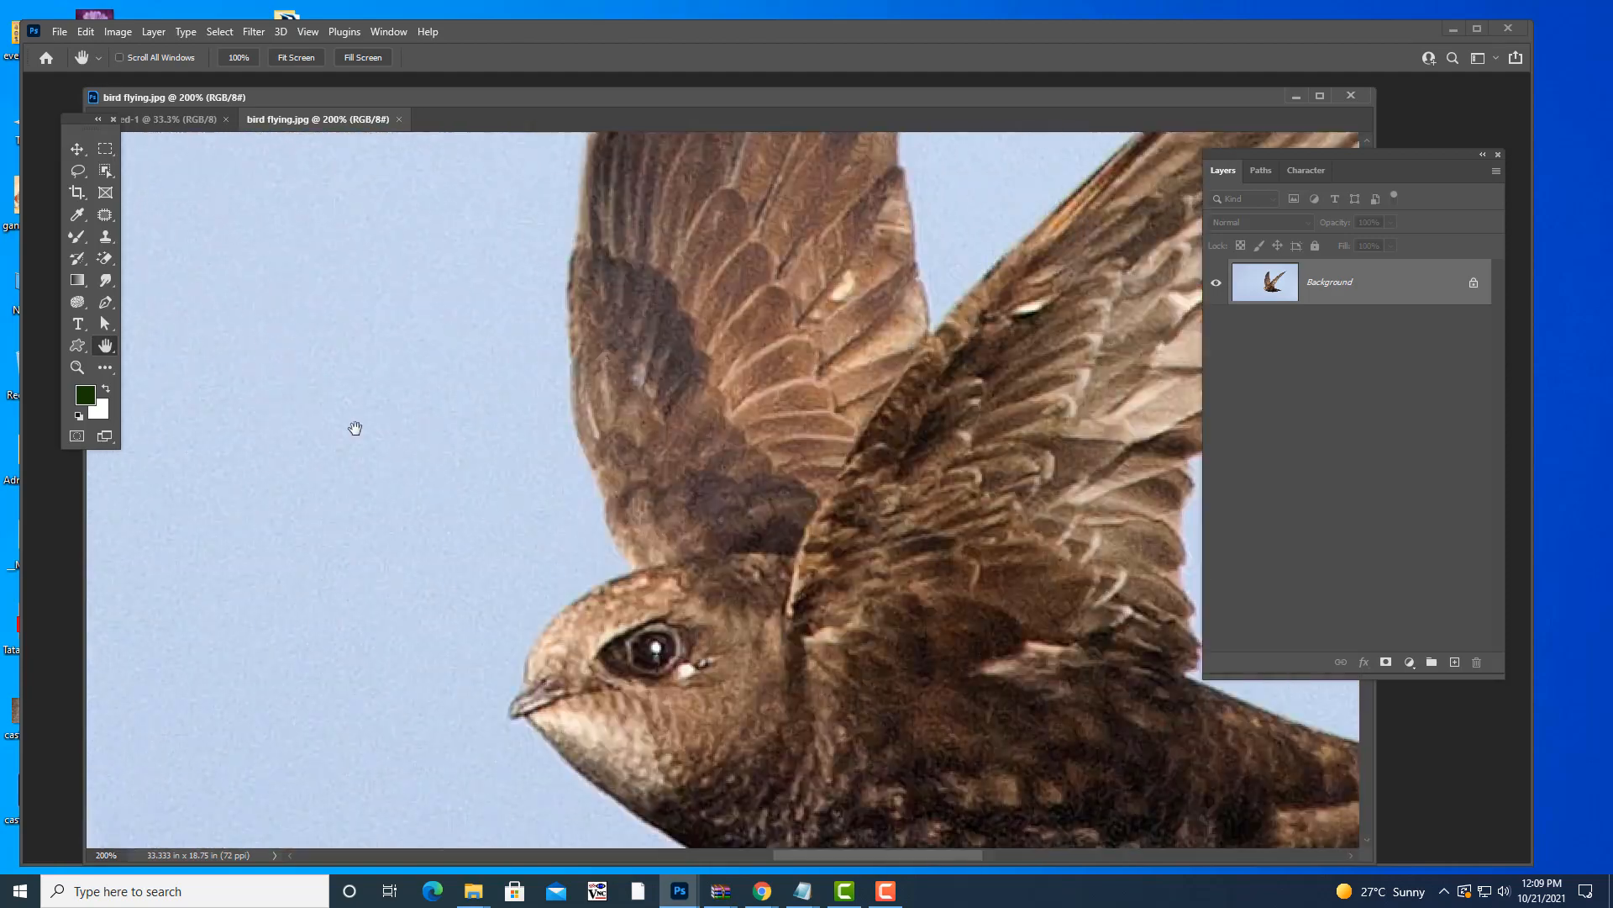
pyautogui.scroll(-3, 470, 237)
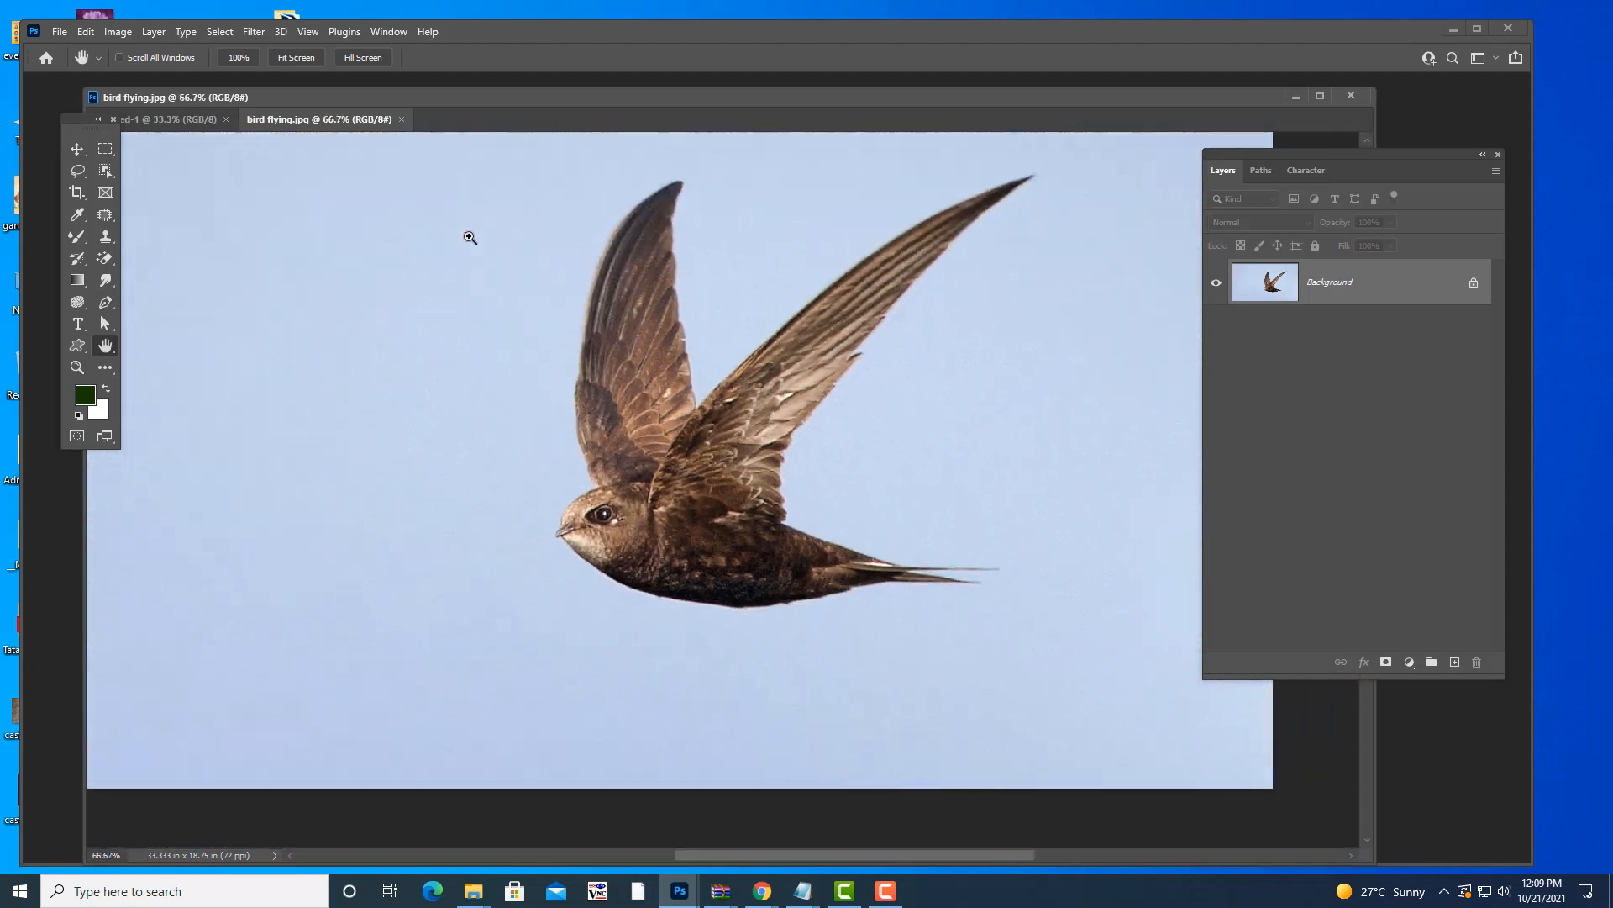
pyautogui.hotkey('ctrl', '+')
pyautogui.hotkey('ctrl', '+')
pyautogui.moveTo(782, 252); pyautogui.dragTo(563, 790)
pyautogui.moveTo(902, 267); pyautogui.dragTo(533, 454)
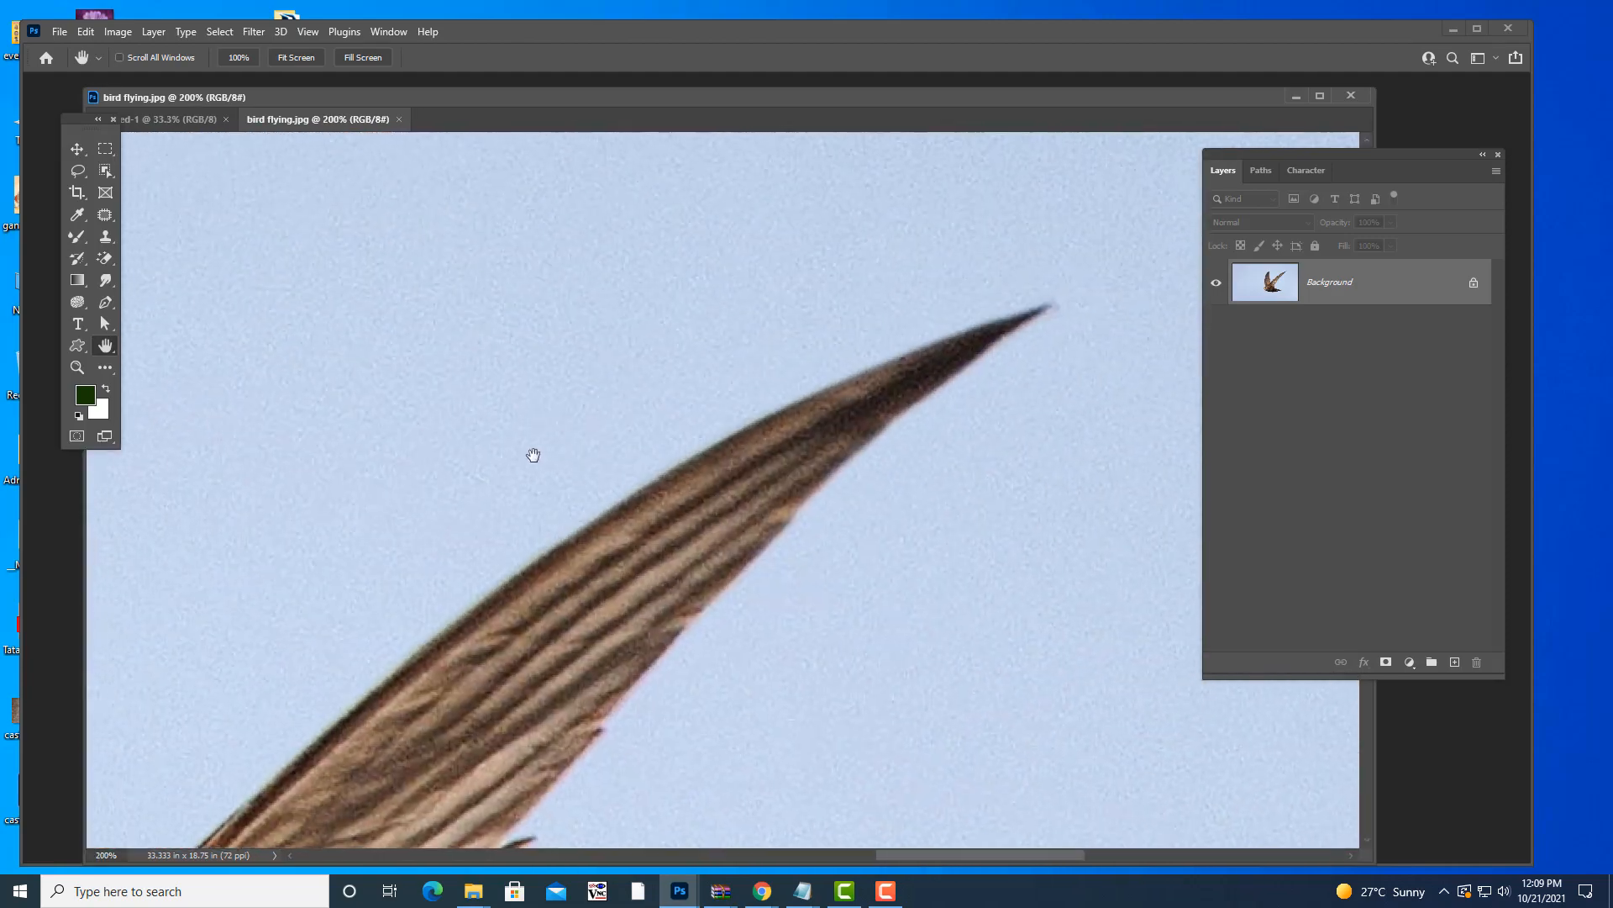
pyautogui.moveTo(1007, 309); pyautogui.dragTo(1127, 249)
pyautogui.moveTo(852, 508); pyautogui.dragTo(753, 284)
pyautogui.moveTo(790, 387); pyautogui.dragTo(614, 601)
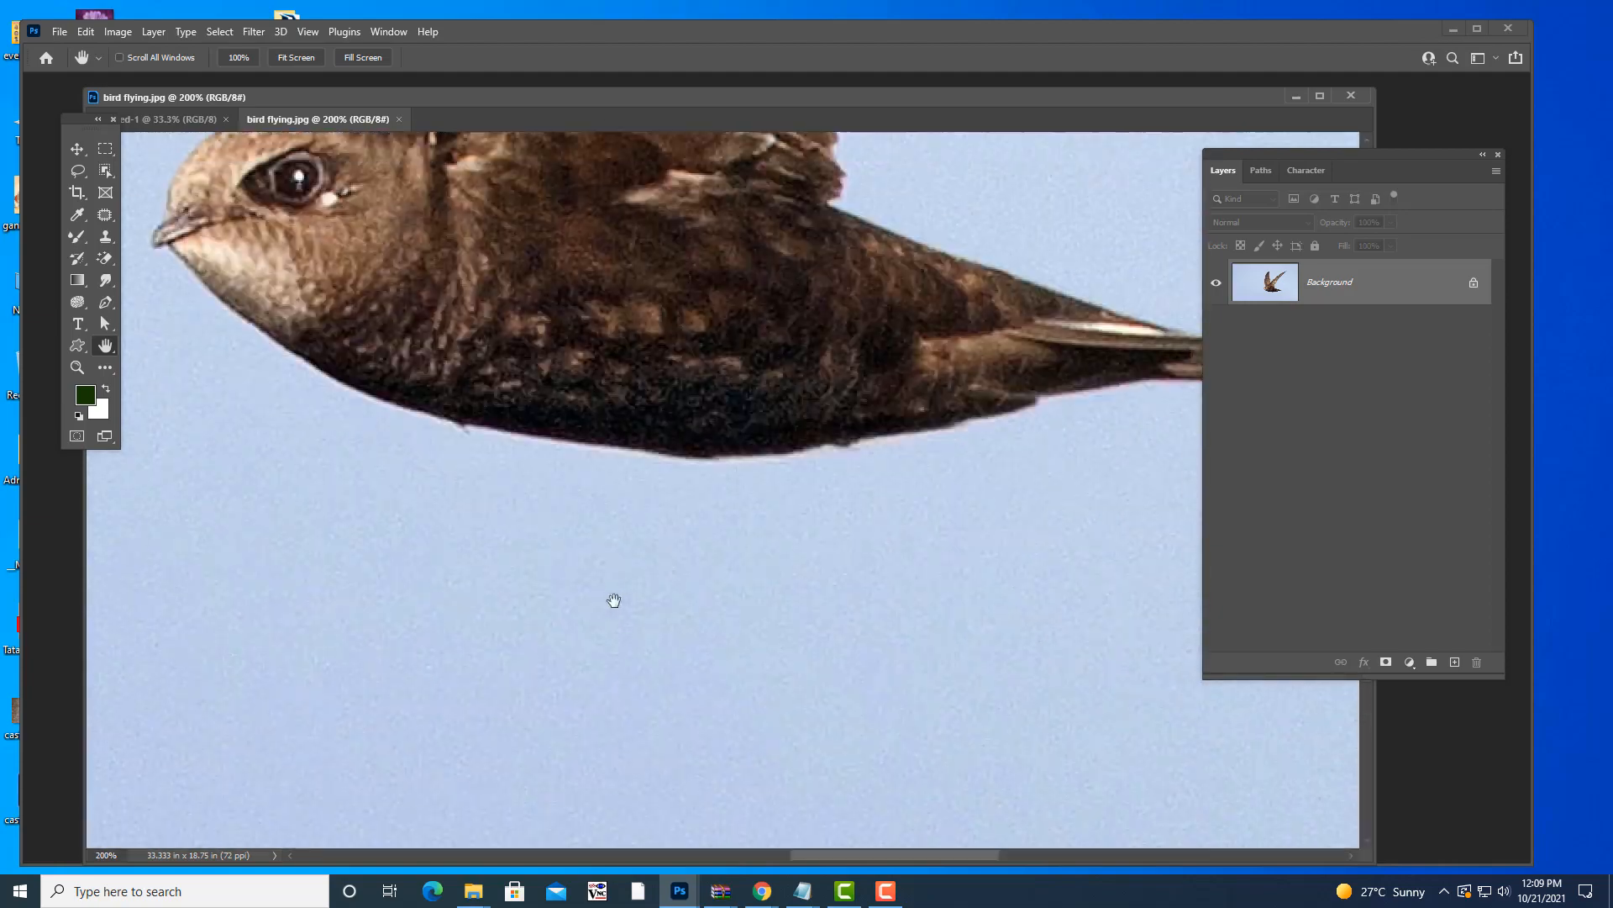
pyautogui.moveTo(812, 510); pyautogui.dragTo(516, 439)
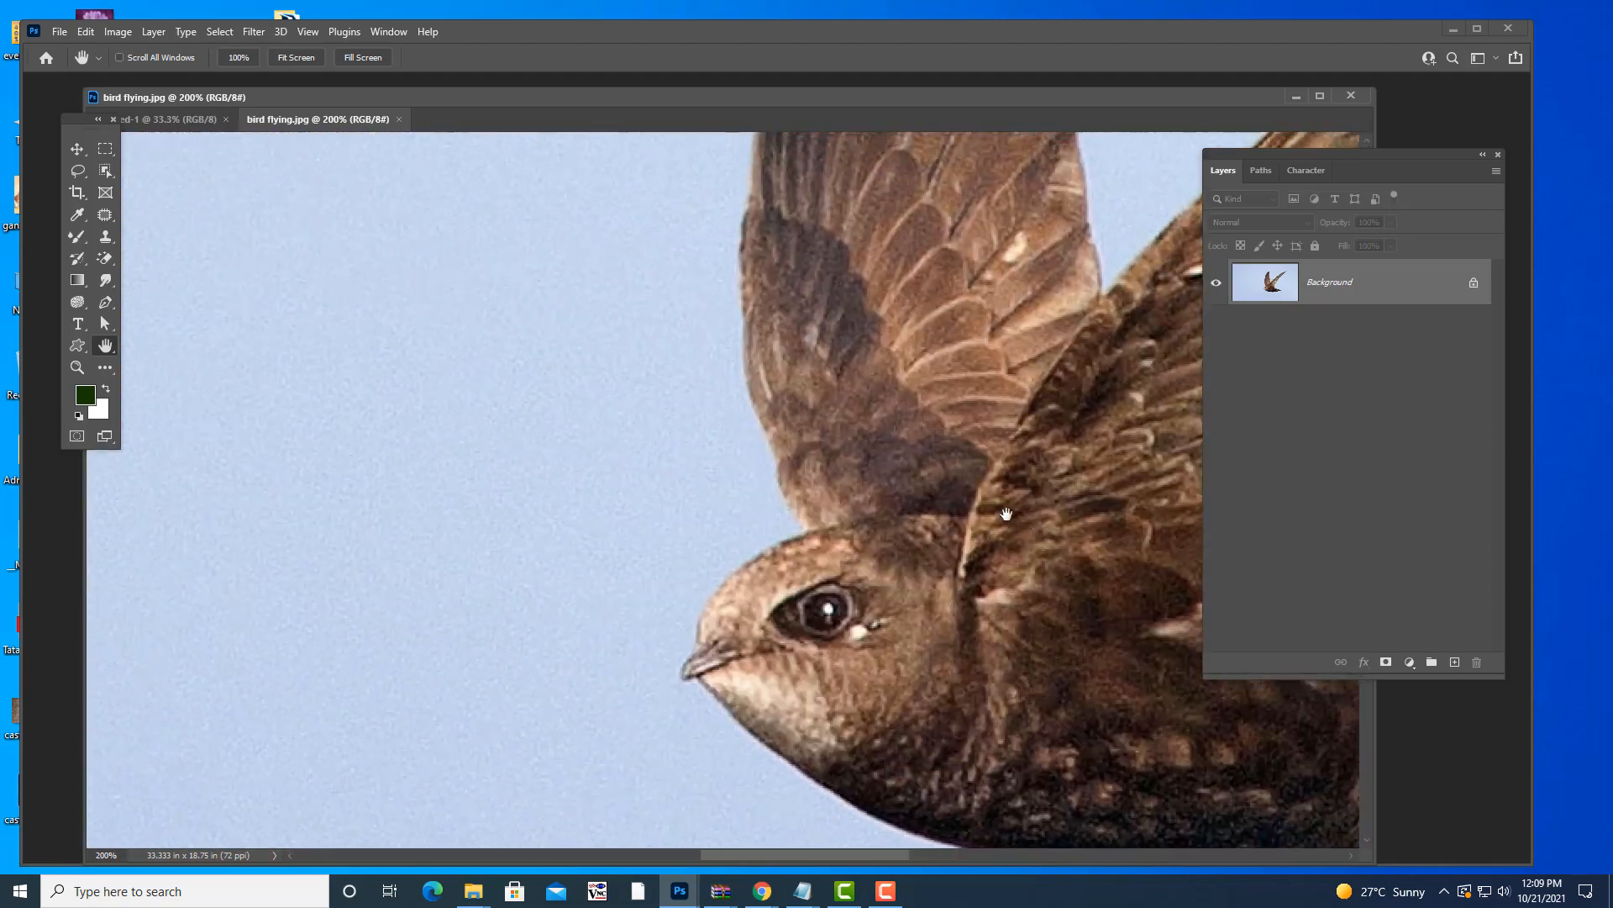
pyautogui.moveTo(622, 504); pyautogui.dragTo(697, 567)
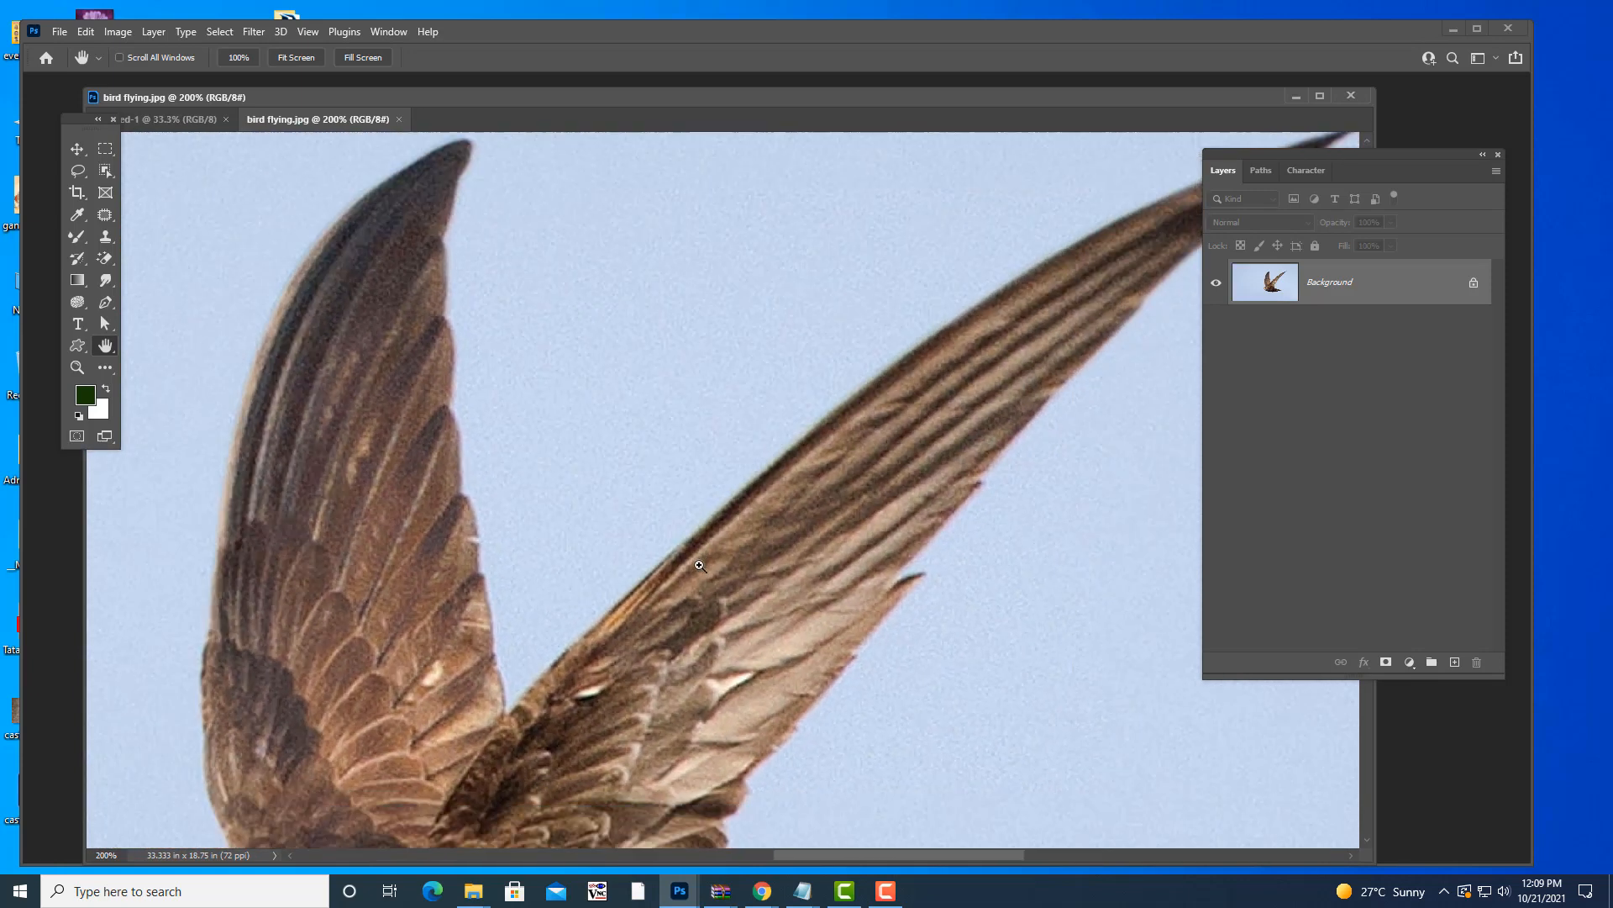
# - Zoom out to show the whole bird and reposition the bird flying.jpg window
pyautogui.hotkey('ctrl', '-')
pyautogui.hotkey('ctrl', '-')
pyautogui.moveTo(696, 639); pyautogui.dragTo(828, 545)
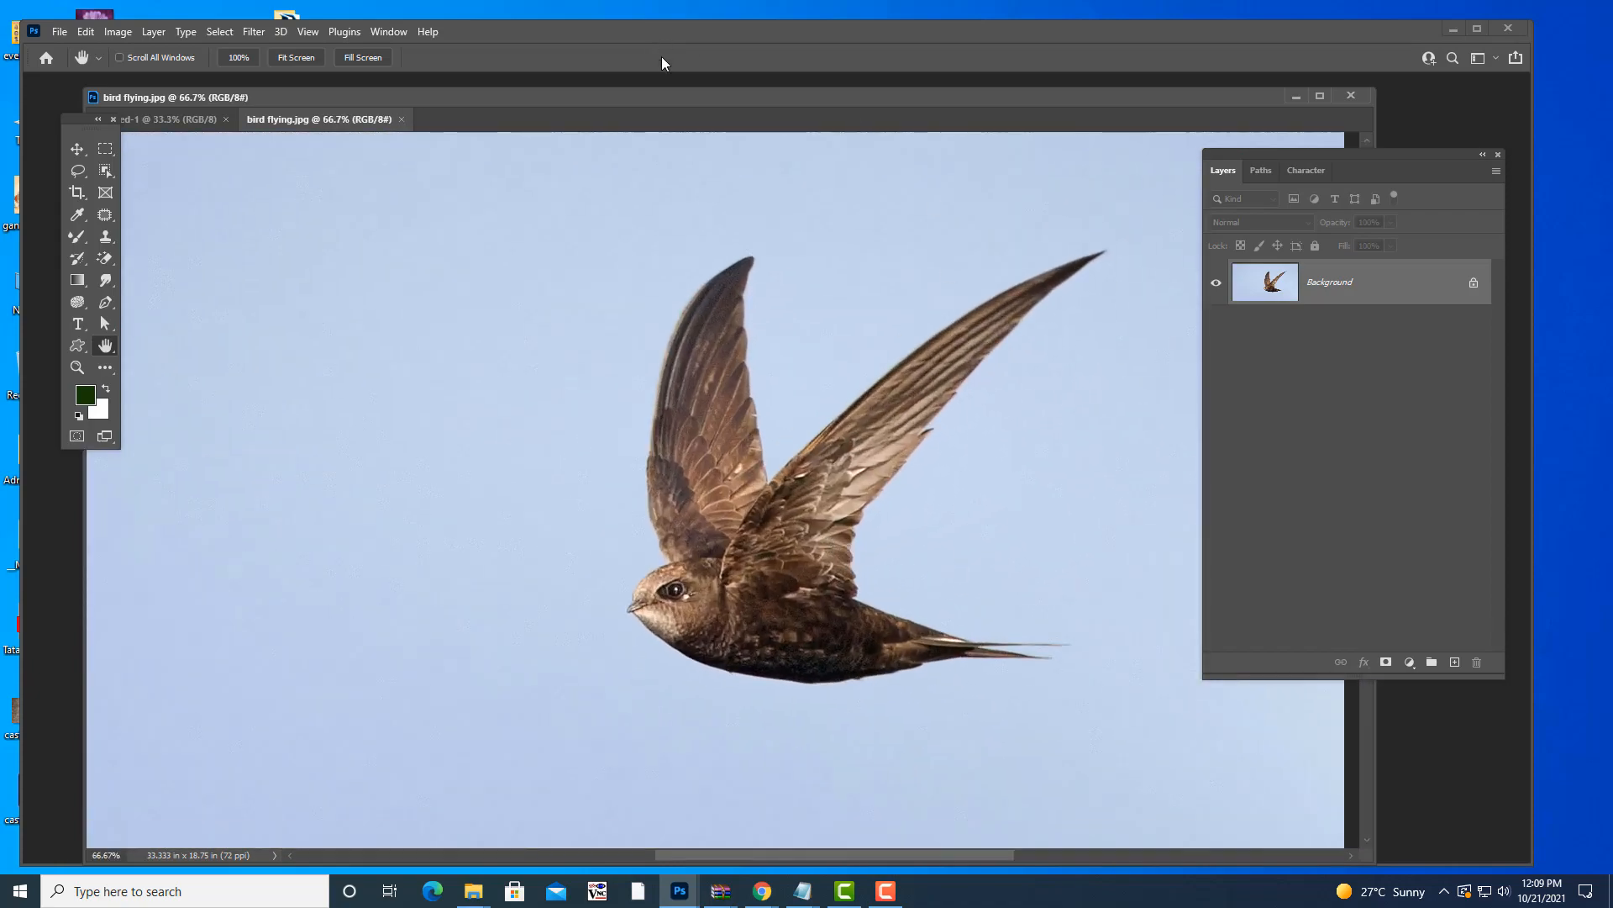
pyautogui.moveTo(642, 102); pyautogui.dragTo(706, 134)
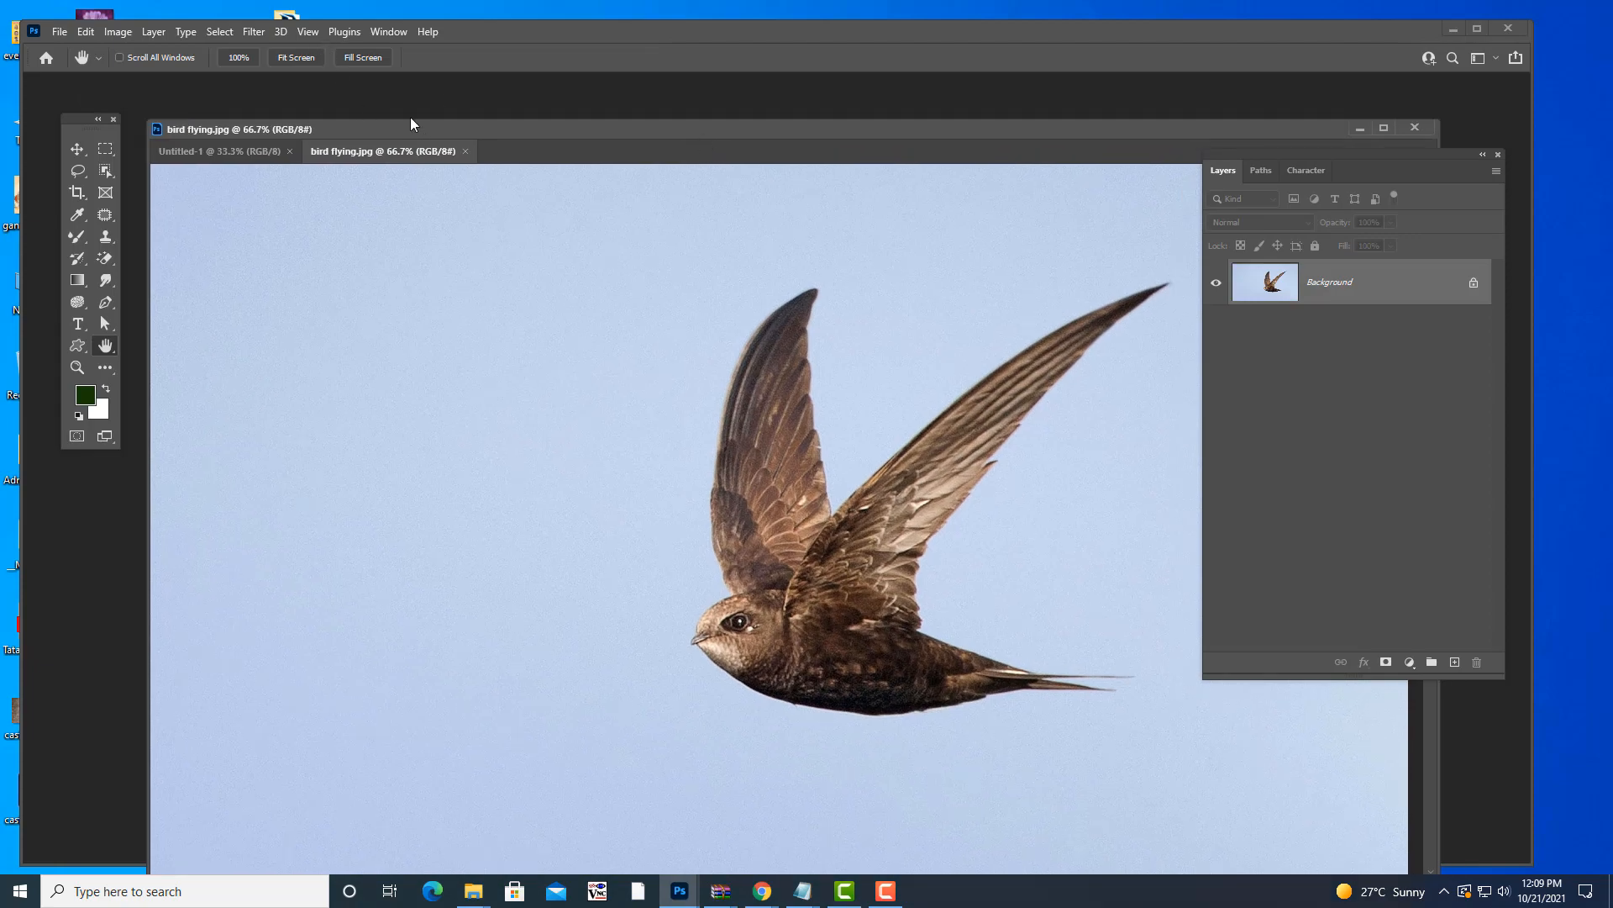
pyautogui.moveTo(411, 118); pyautogui.dragTo(404, 108)
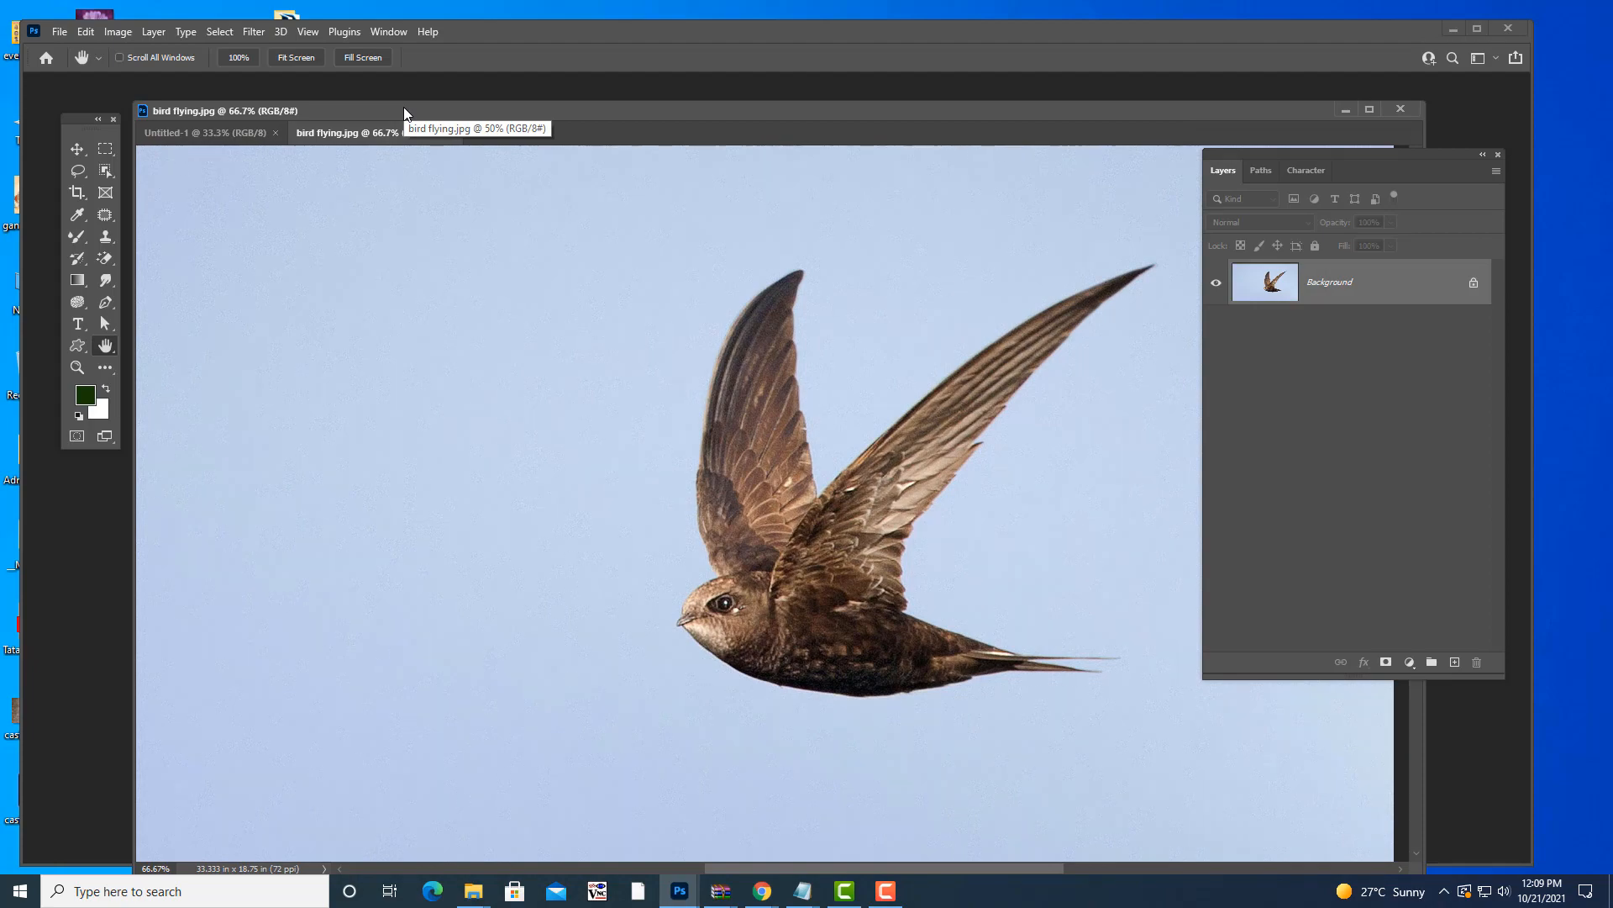
pyautogui.moveTo(437, 104); pyautogui.dragTo(408, 106)
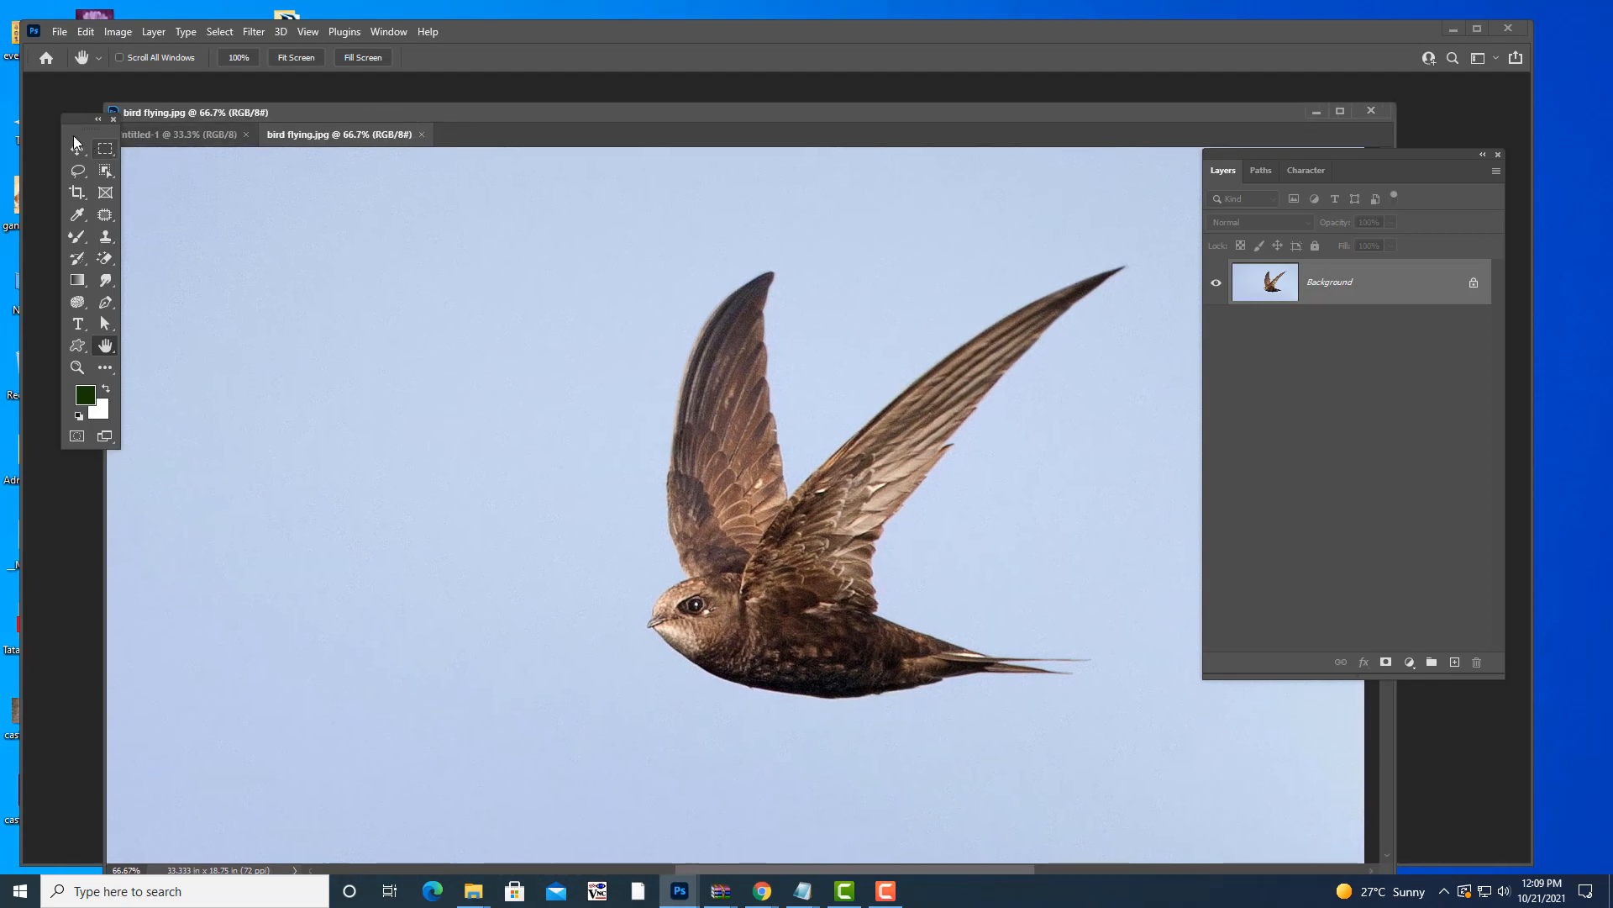
# - Redock the Tools panel at the left edge, select the Move tool, and shift the photo window right
pyautogui.moveTo(73, 122); pyautogui.dragTo(214, 245)
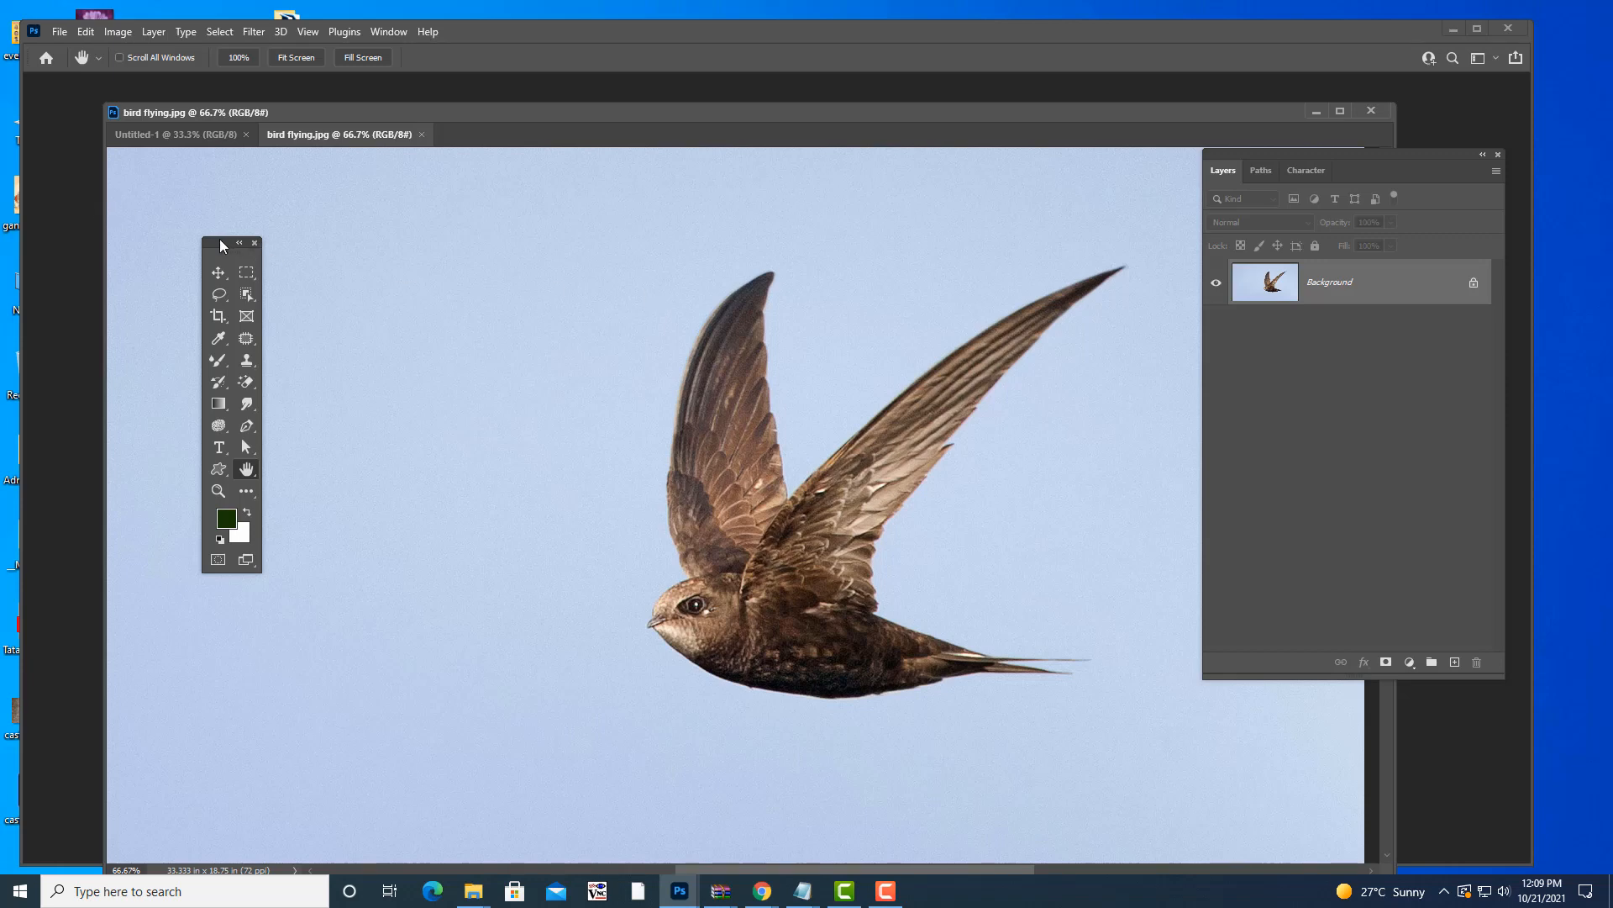
pyautogui.moveTo(220, 240); pyautogui.dragTo(60, 184)
pyautogui.moveTo(566, 109)
pyautogui.mouseDown()
pyautogui.moveTo(612, 122)
pyautogui.moveTo(578, 103)
pyautogui.mouseUp()
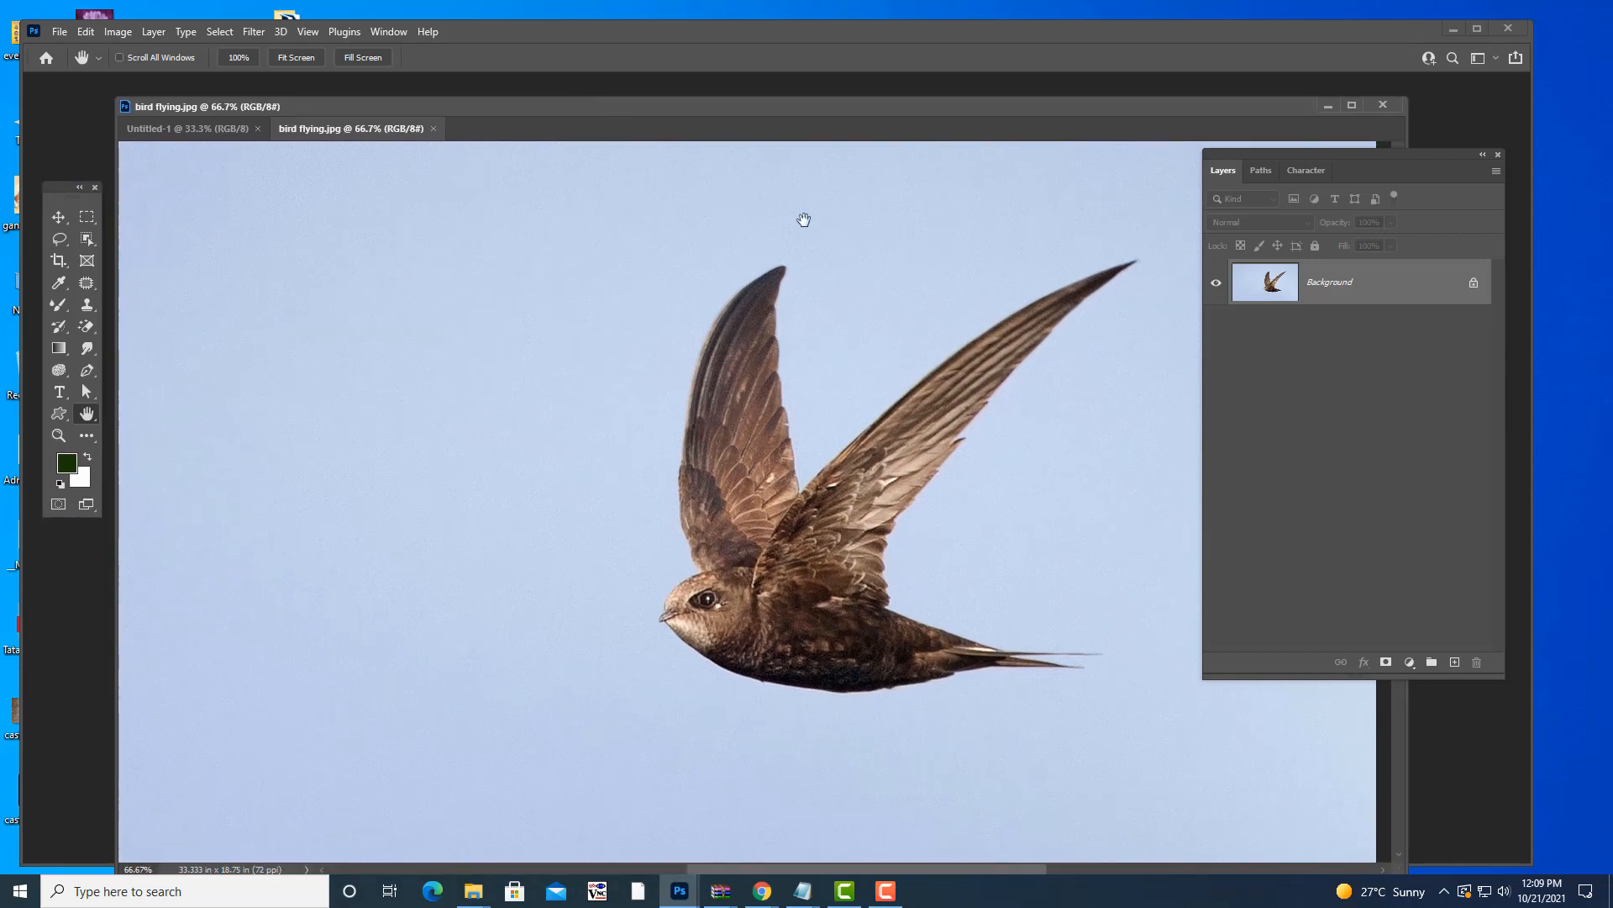
pyautogui.moveTo(691, 111); pyautogui.dragTo(702, 102)
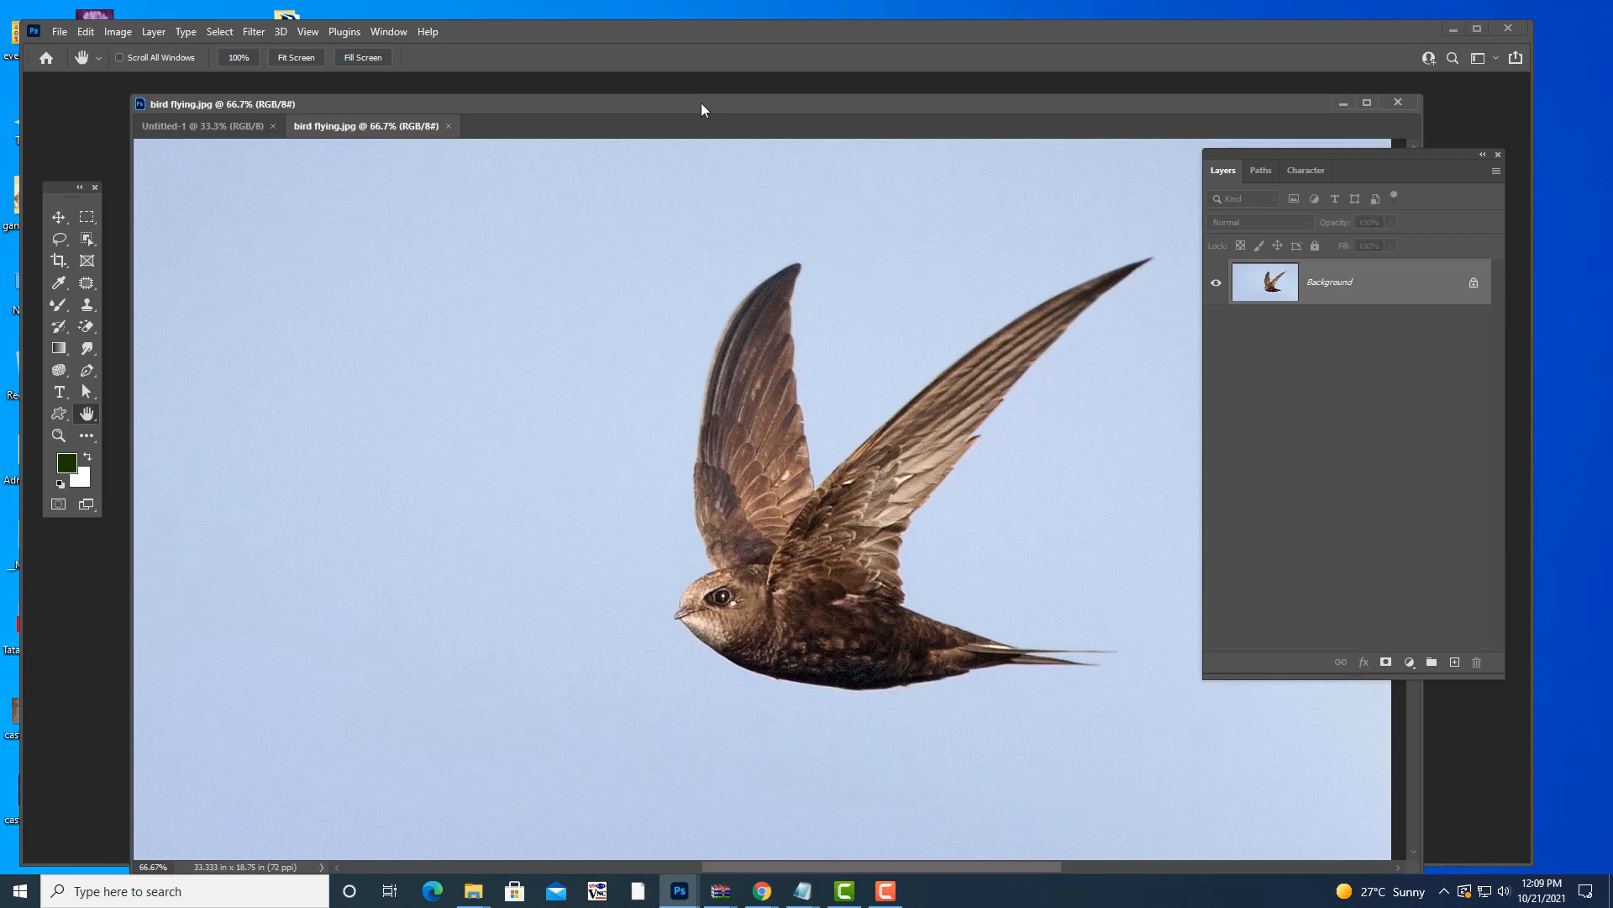
pyautogui.press('v')
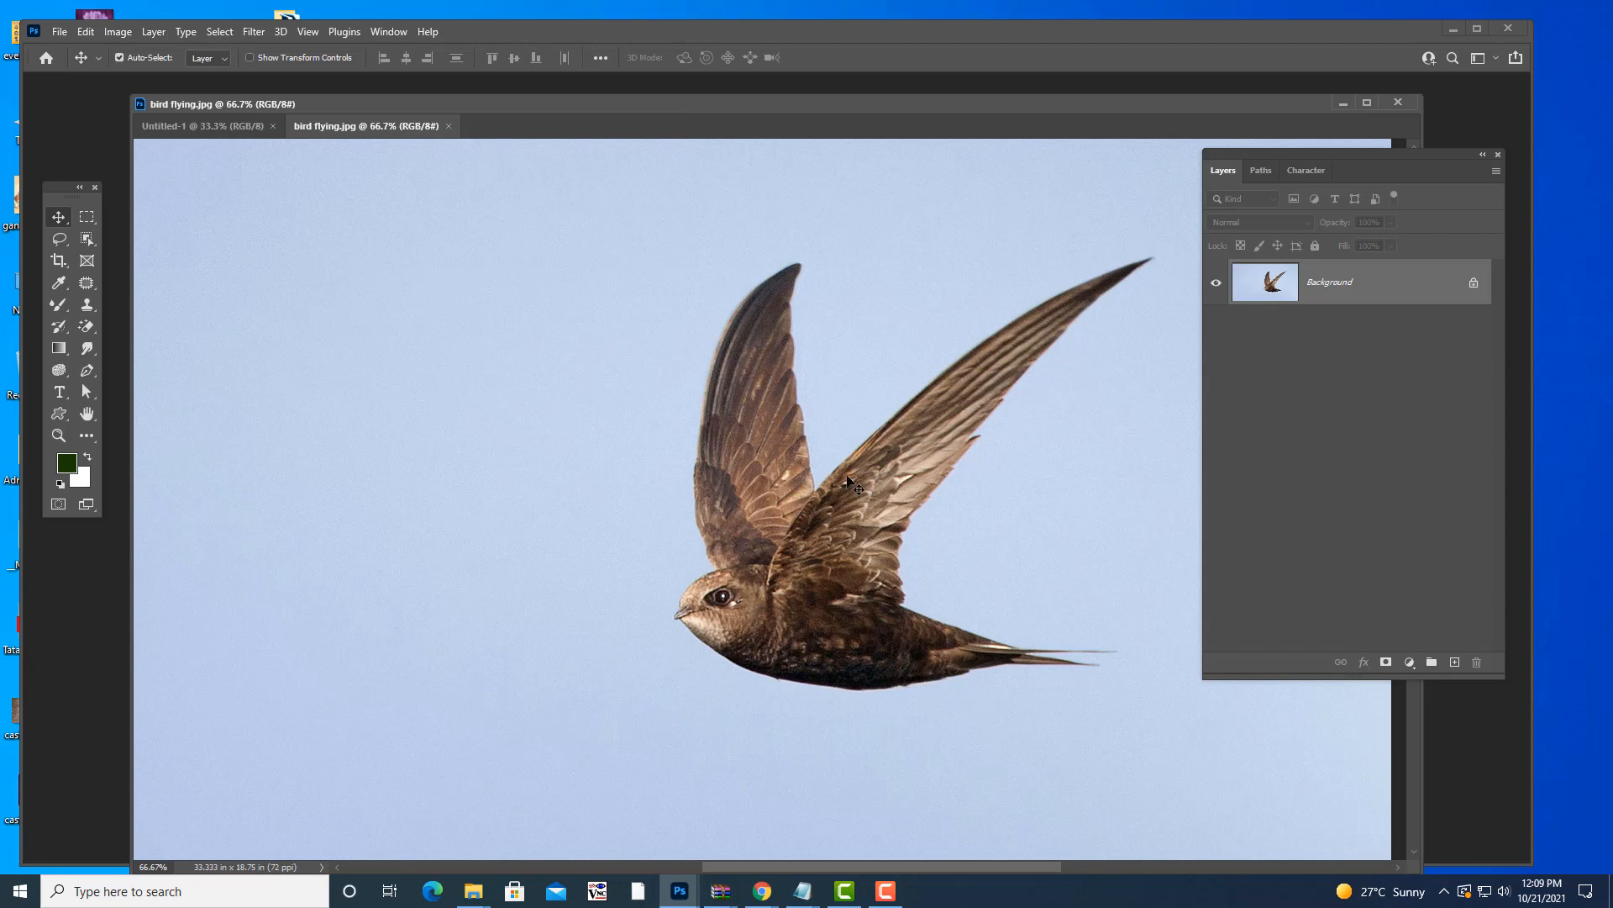
pyautogui.moveTo(731, 104); pyautogui.dragTo(789, 122)
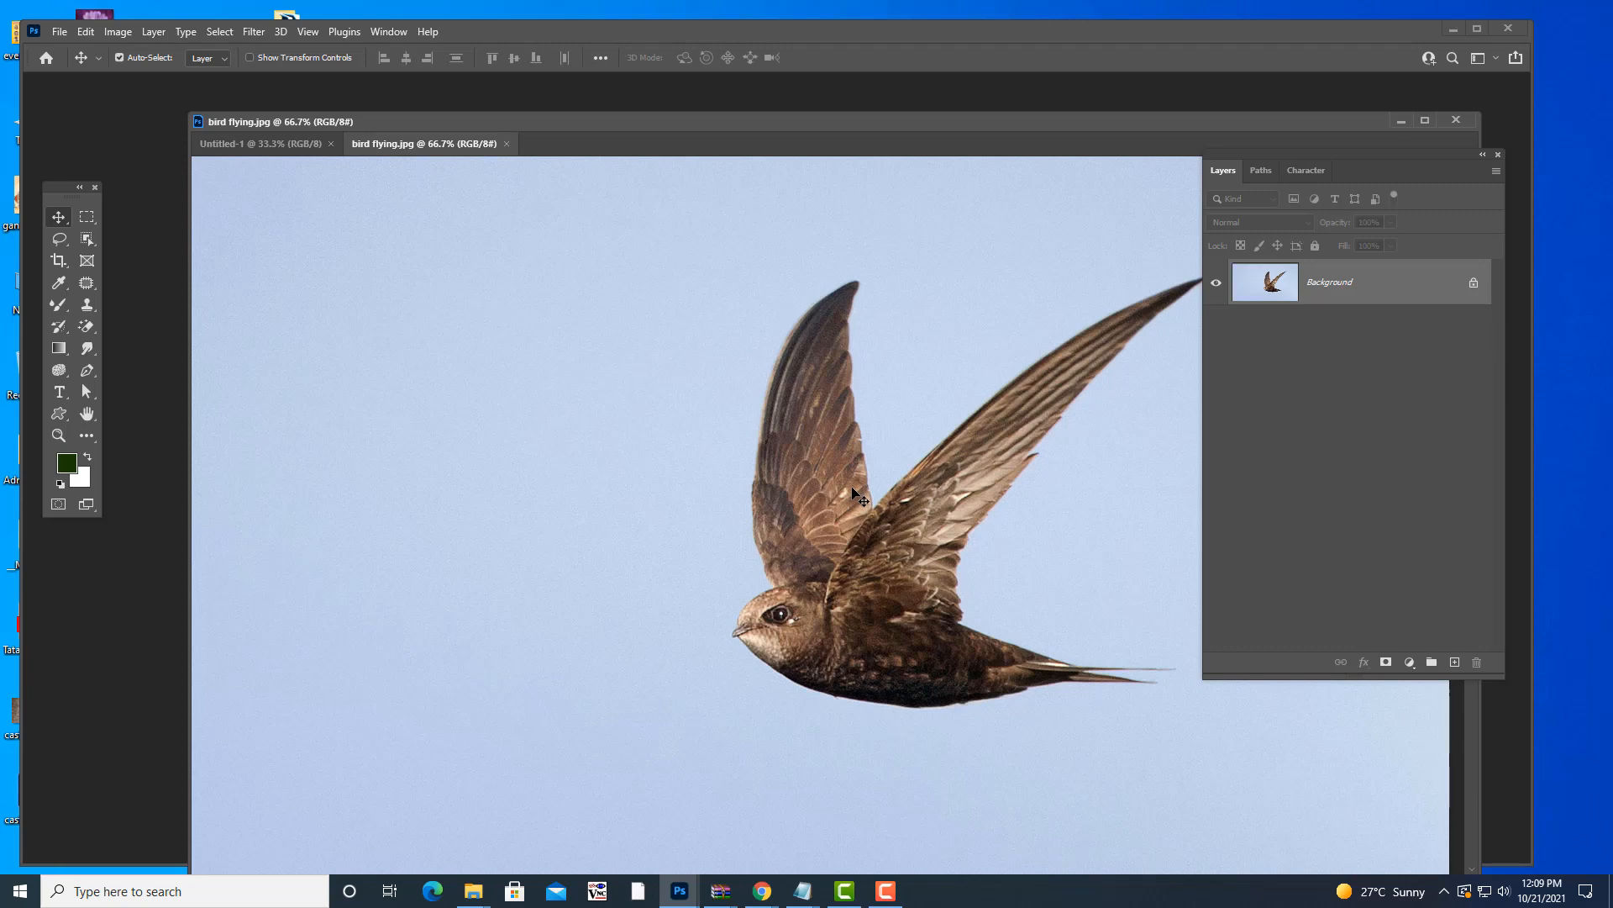
# - Drag the bird photo into Untitled-1, undo it, then drop it in again as Layer 1
pyautogui.click(269, 145)
pyautogui.moveTo(269, 148); pyautogui.dragTo(763, 417)
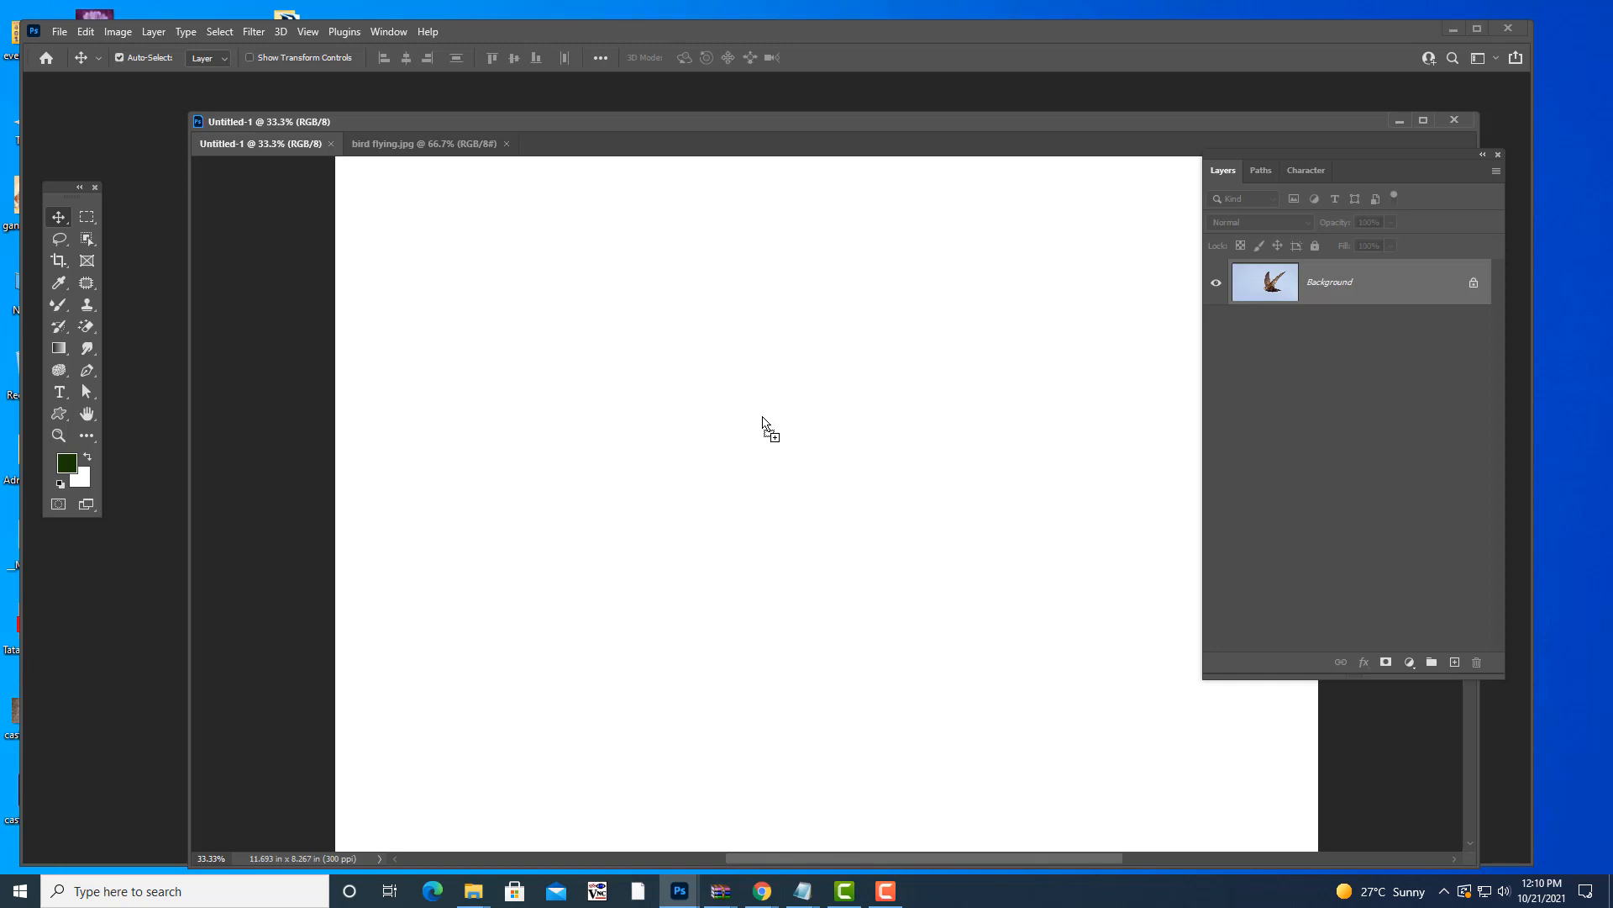
pyautogui.moveTo(763, 417); pyautogui.dragTo(763, 417)
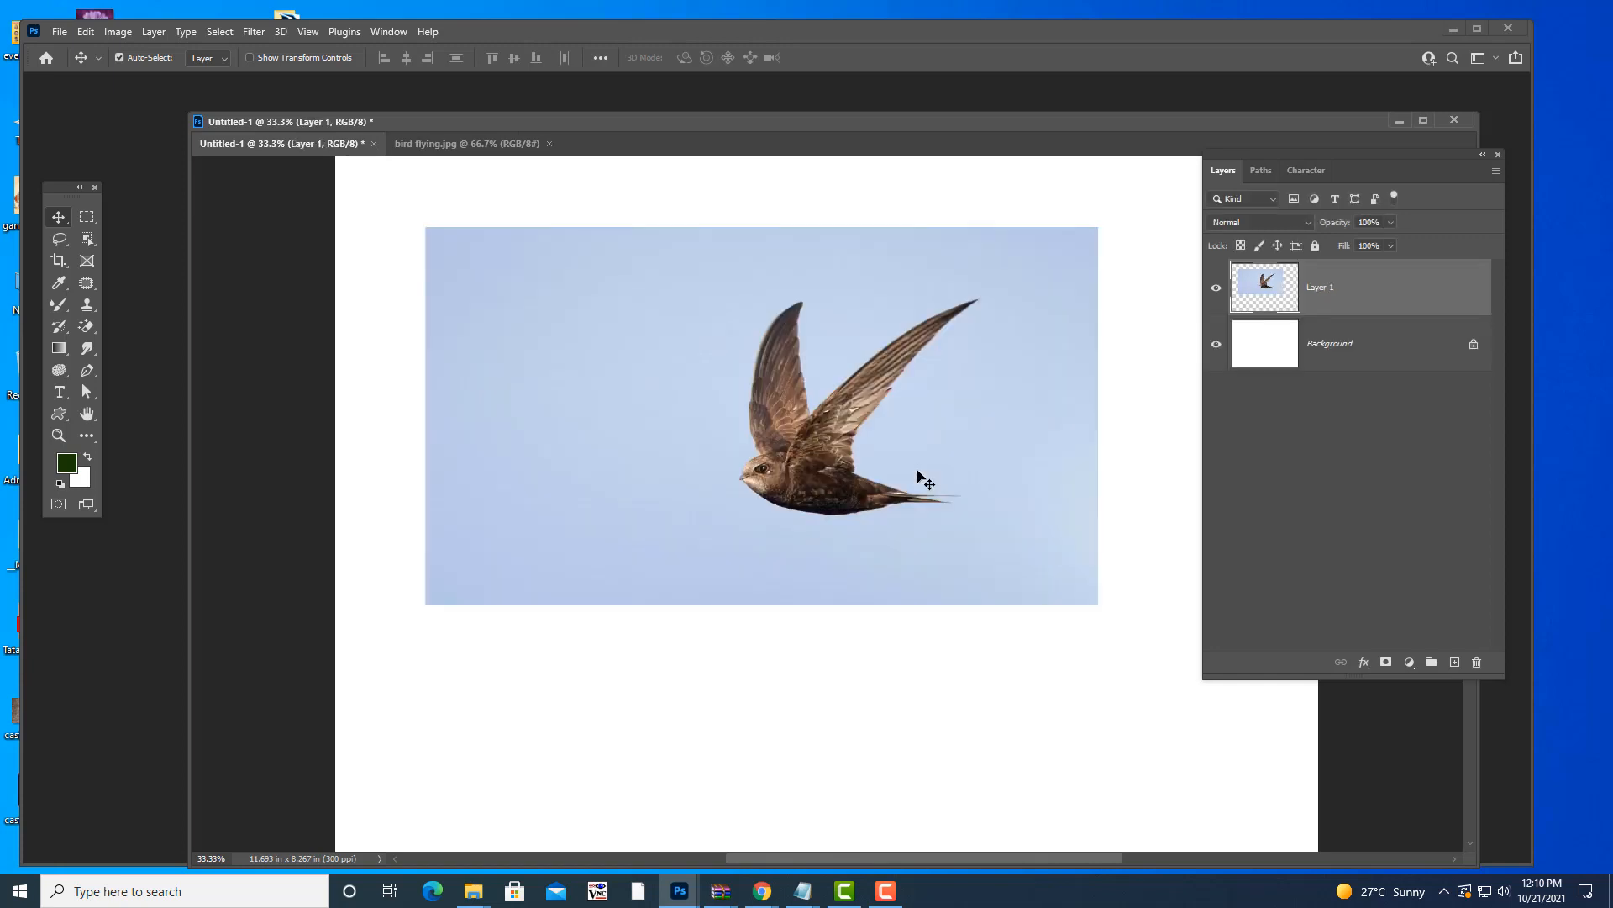
pyautogui.hotkey('ctrl', 'z')
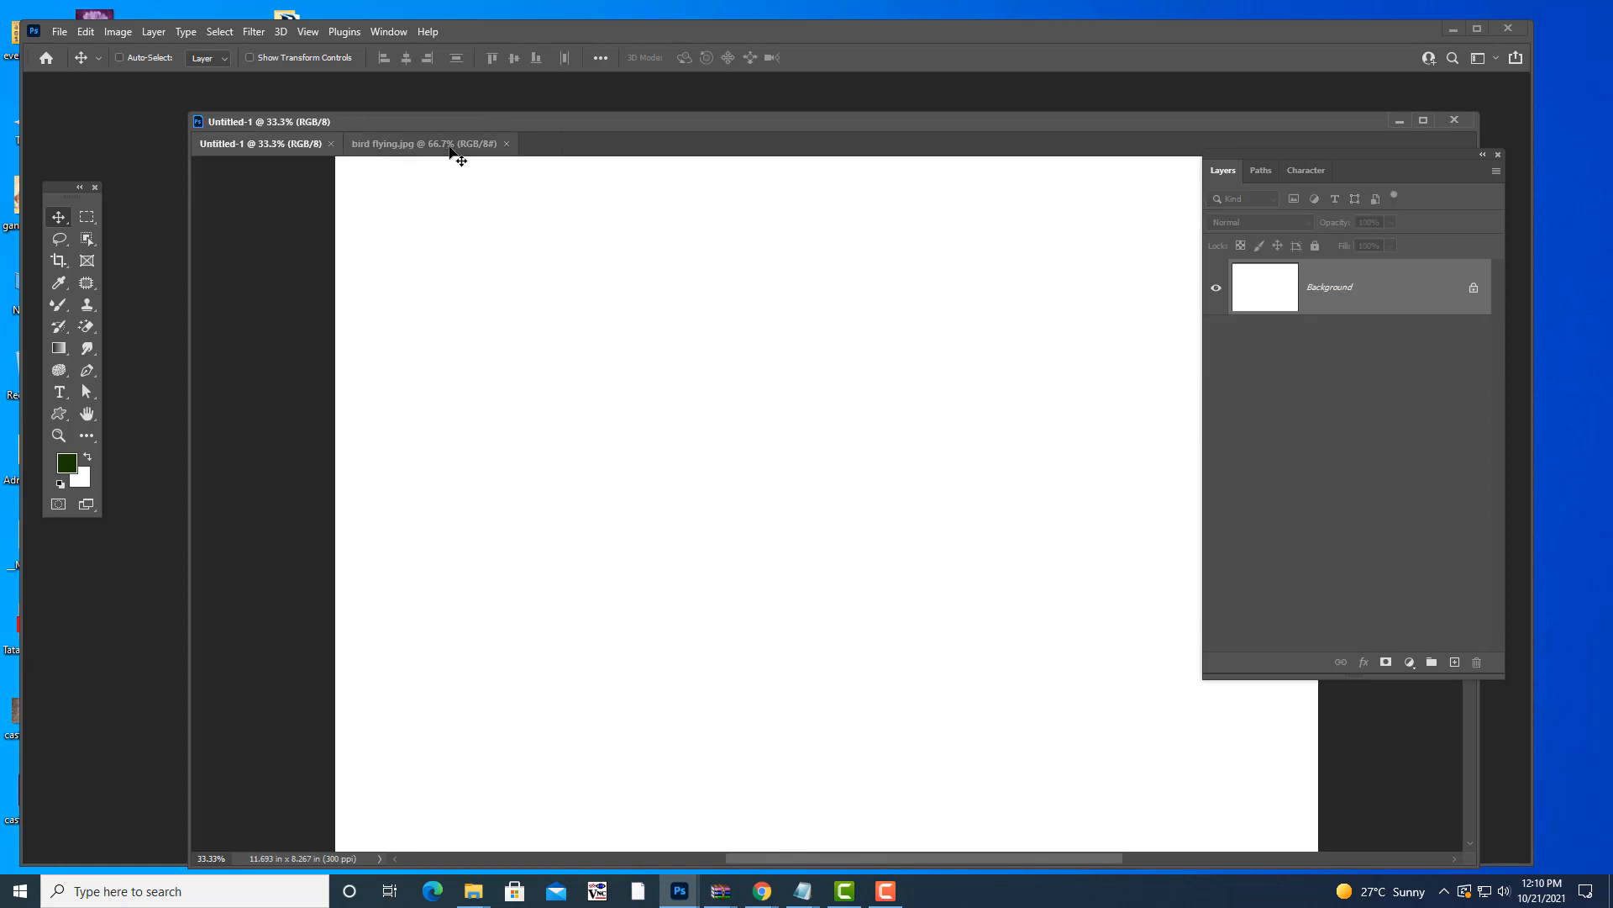
pyautogui.click(462, 152)
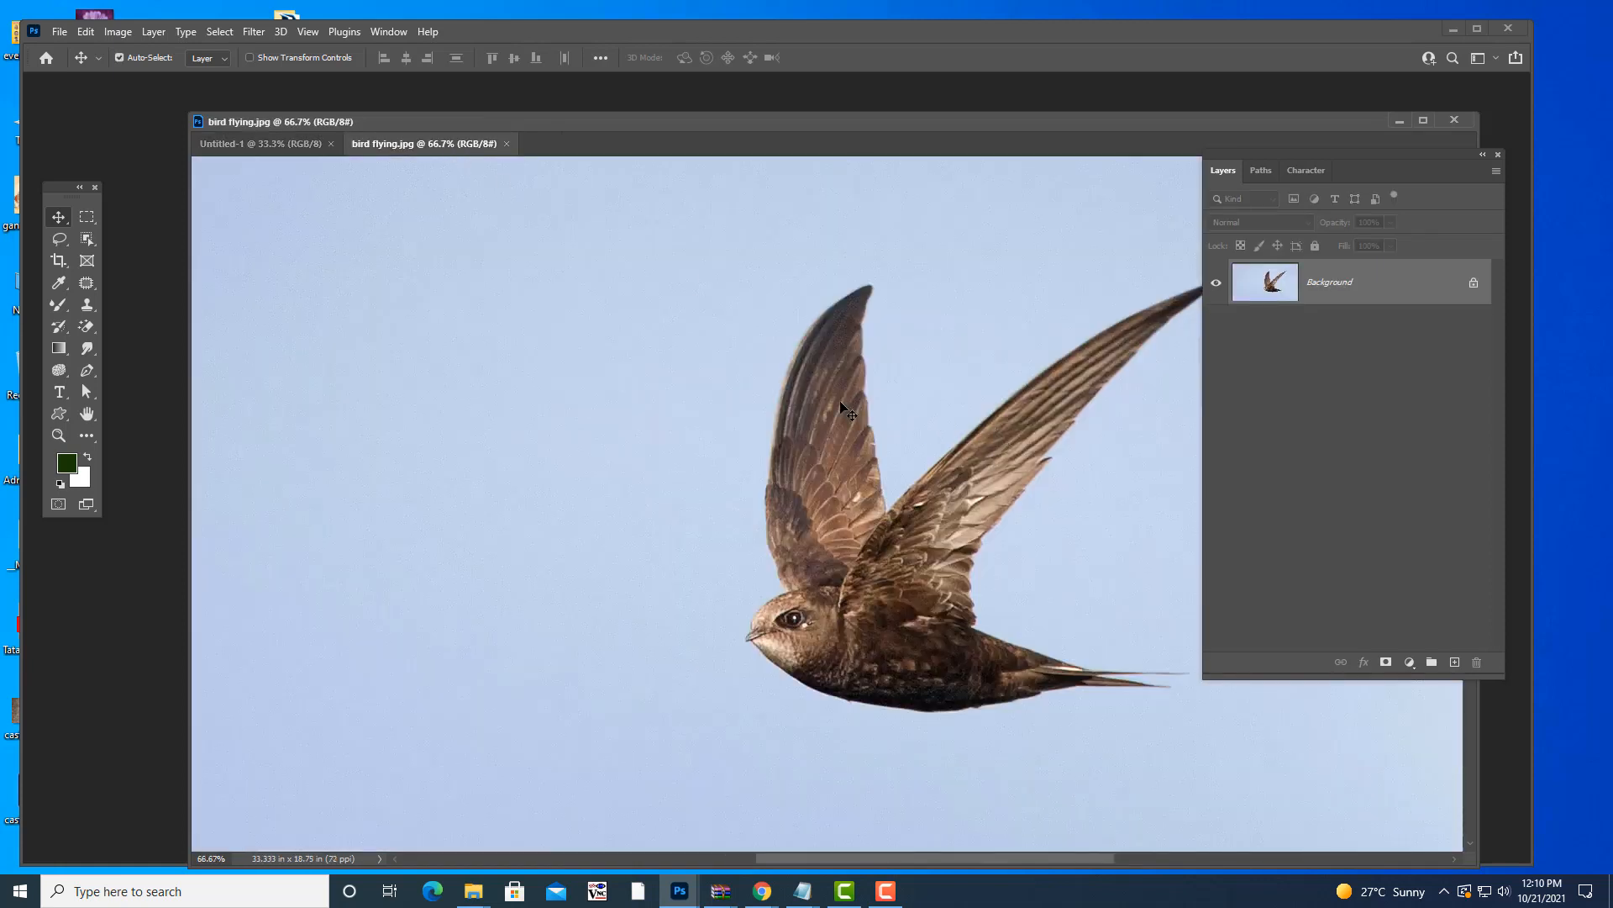
pyautogui.click(290, 149)
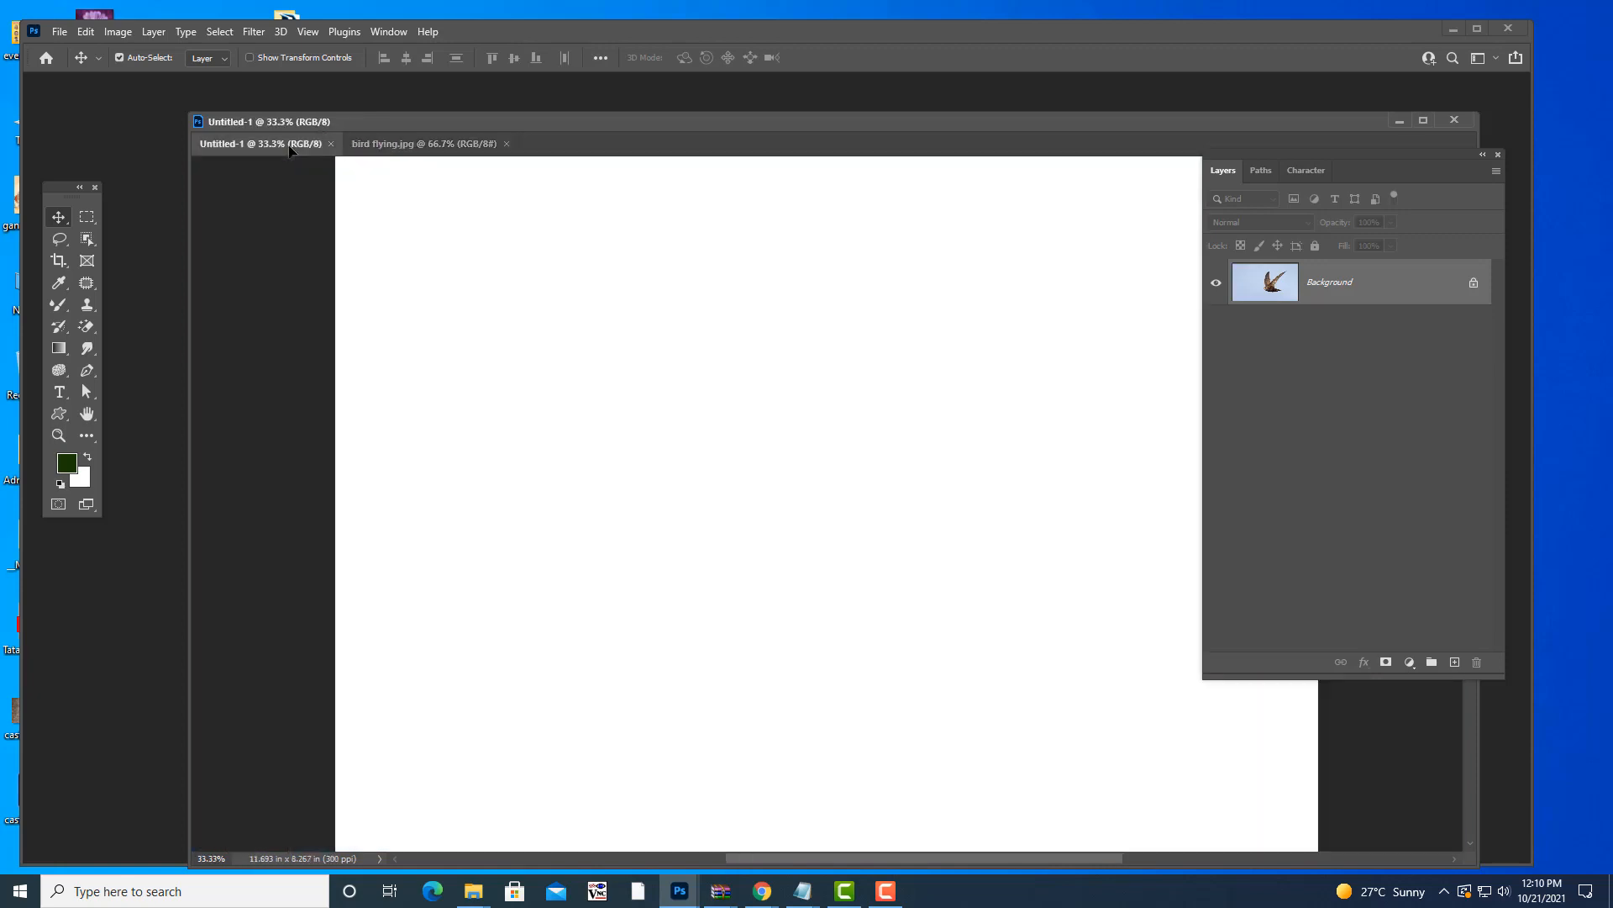
pyautogui.moveTo(289, 150); pyautogui.dragTo(849, 498)
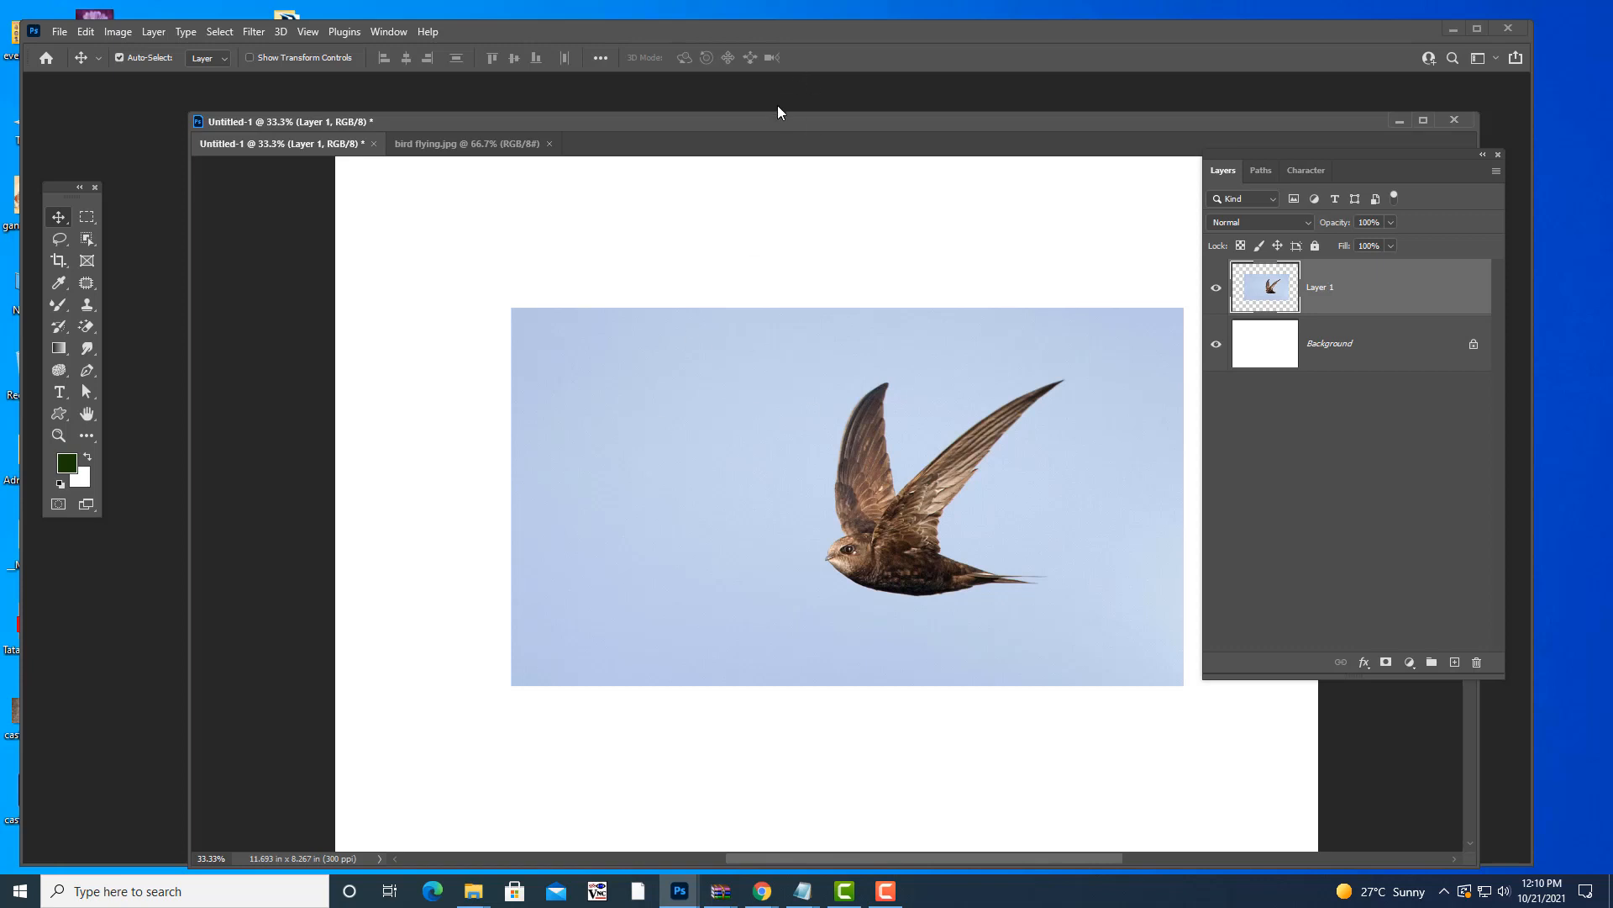
# - Position the bird layer on the white page and adjust the Untitled-1 window placement
pyautogui.moveTo(752, 122); pyautogui.dragTo(714, 118)
pyautogui.moveTo(882, 403); pyautogui.dragTo(788, 332)
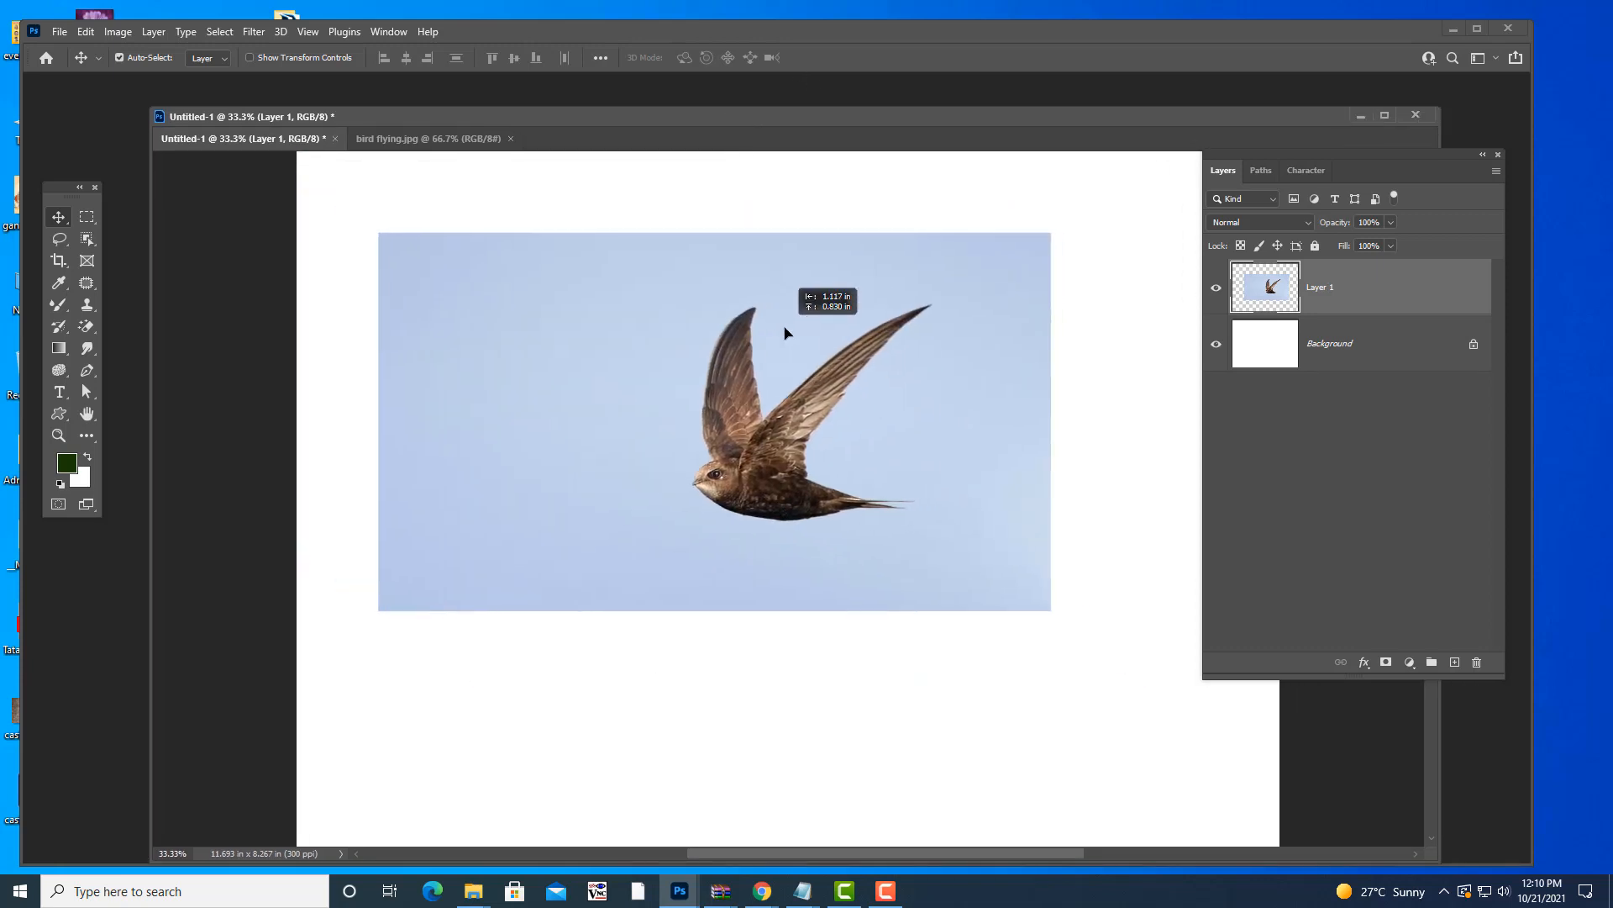
pyautogui.moveTo(701, 141); pyautogui.dragTo(720, 118)
pyautogui.moveTo(753, 300); pyautogui.dragTo(789, 339)
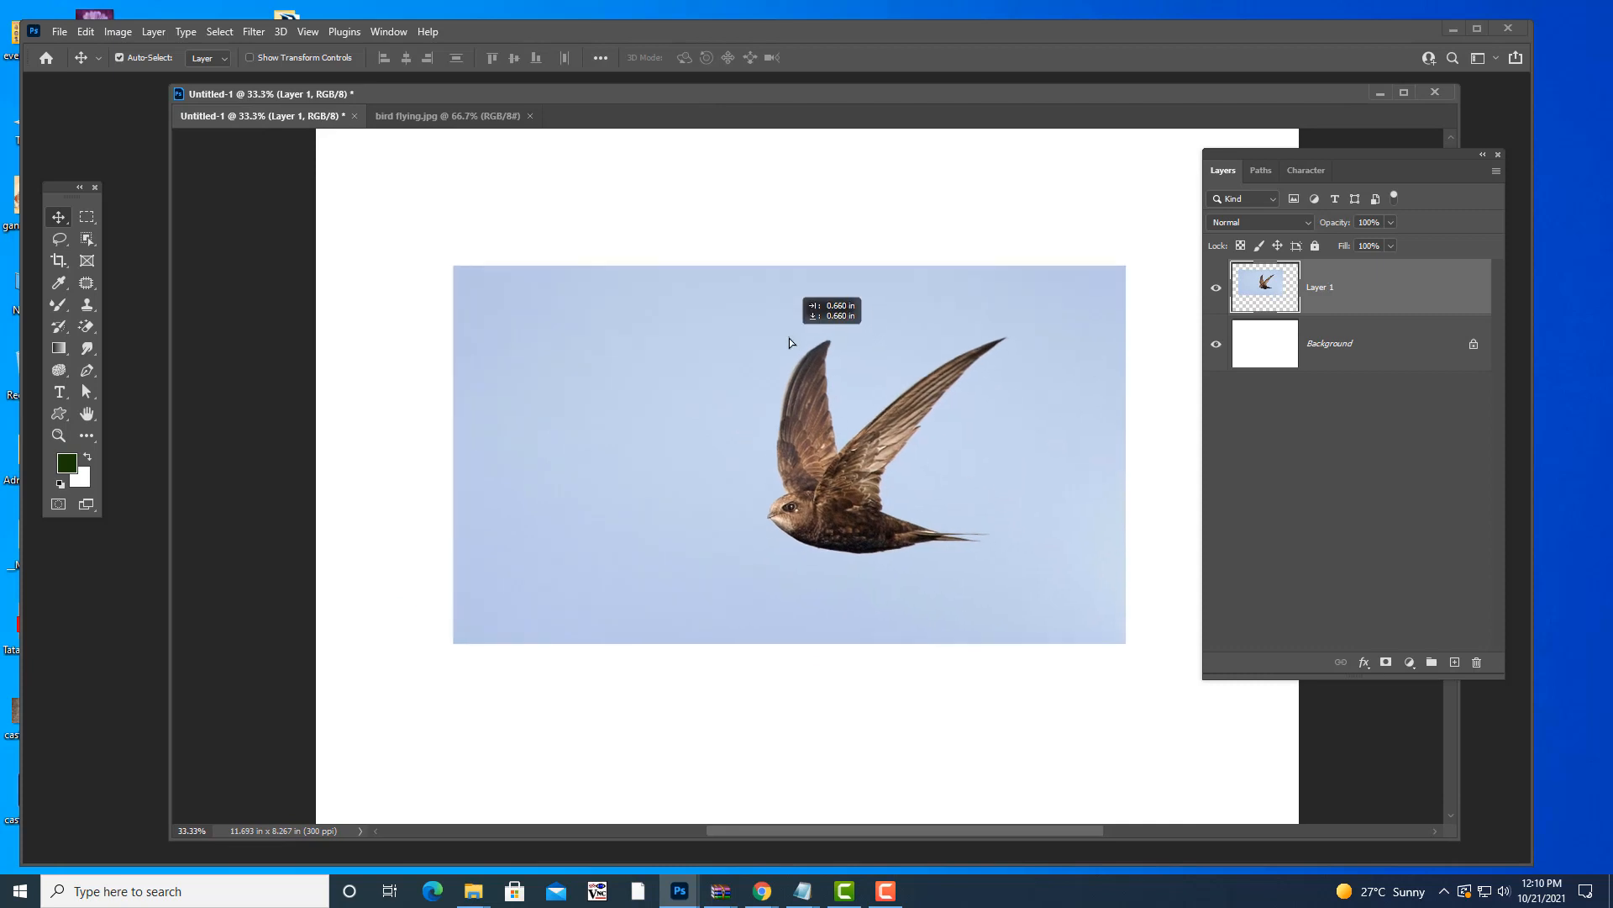
pyautogui.moveTo(759, 86); pyautogui.dragTo(704, 127)
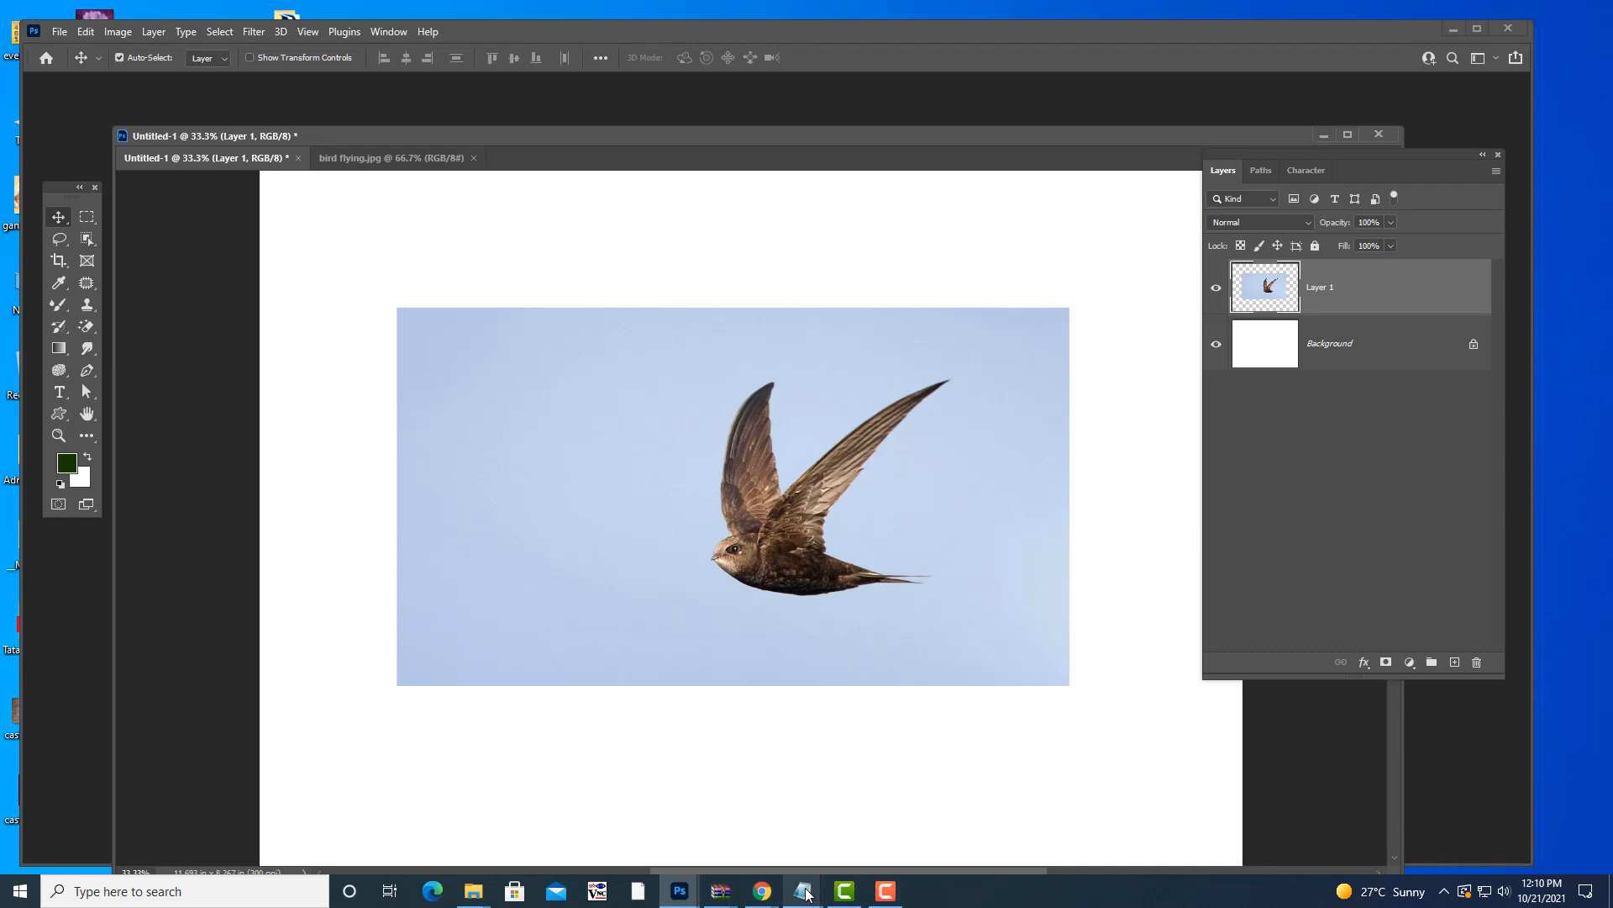
pyautogui.moveTo(802, 891)
pyautogui.click(719, 822)
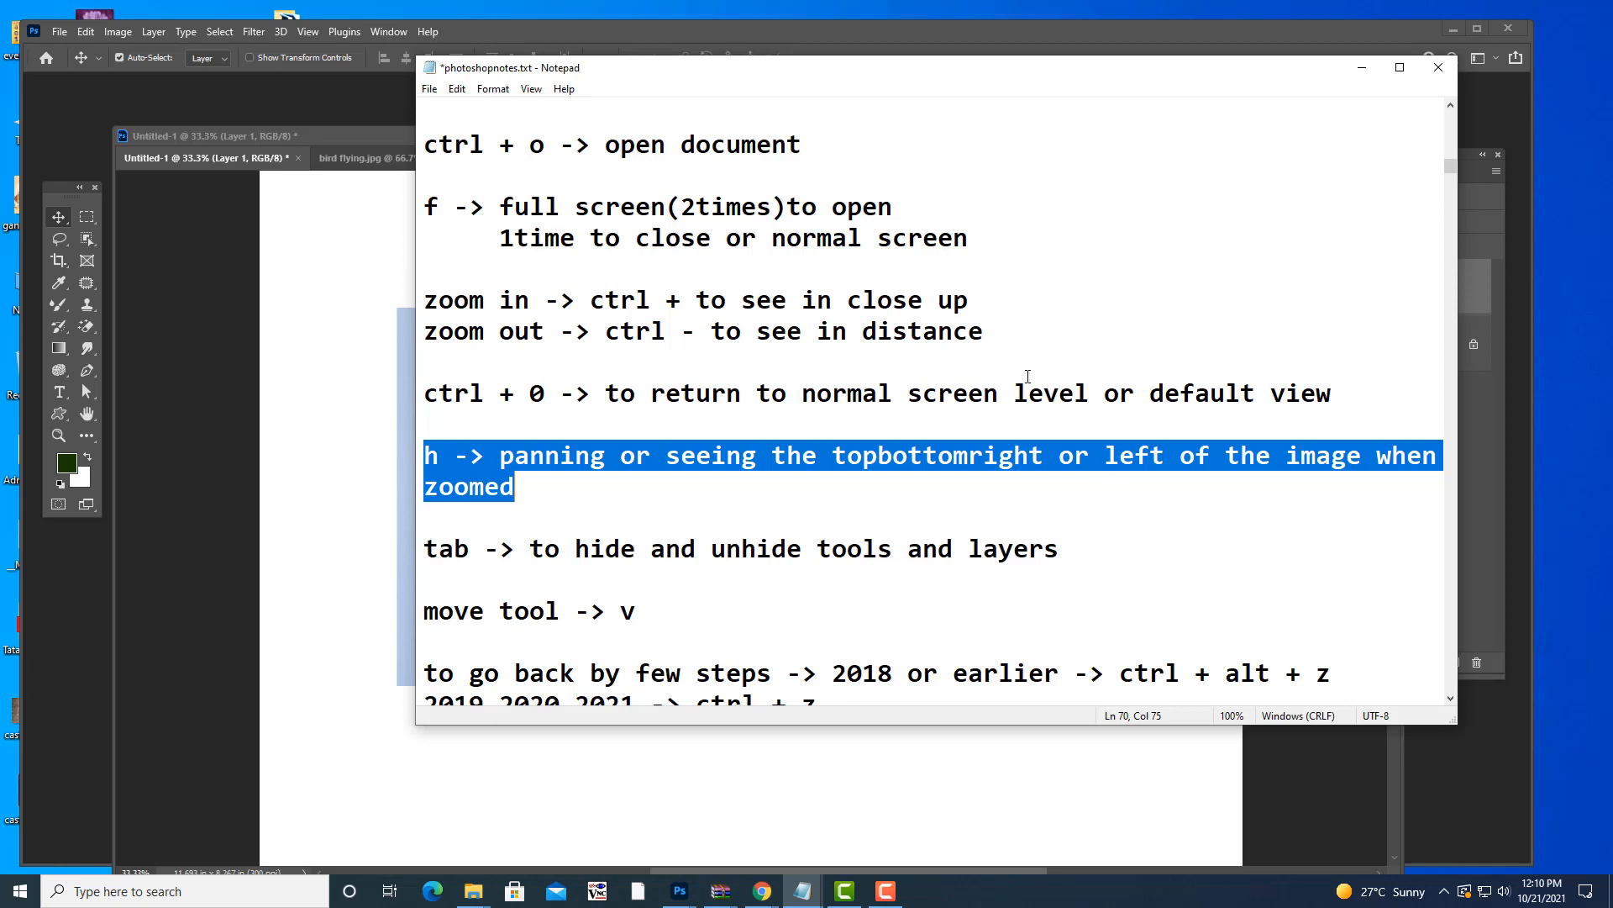
pyautogui.click(983, 479)
pyautogui.scroll(-2, 980, 504)
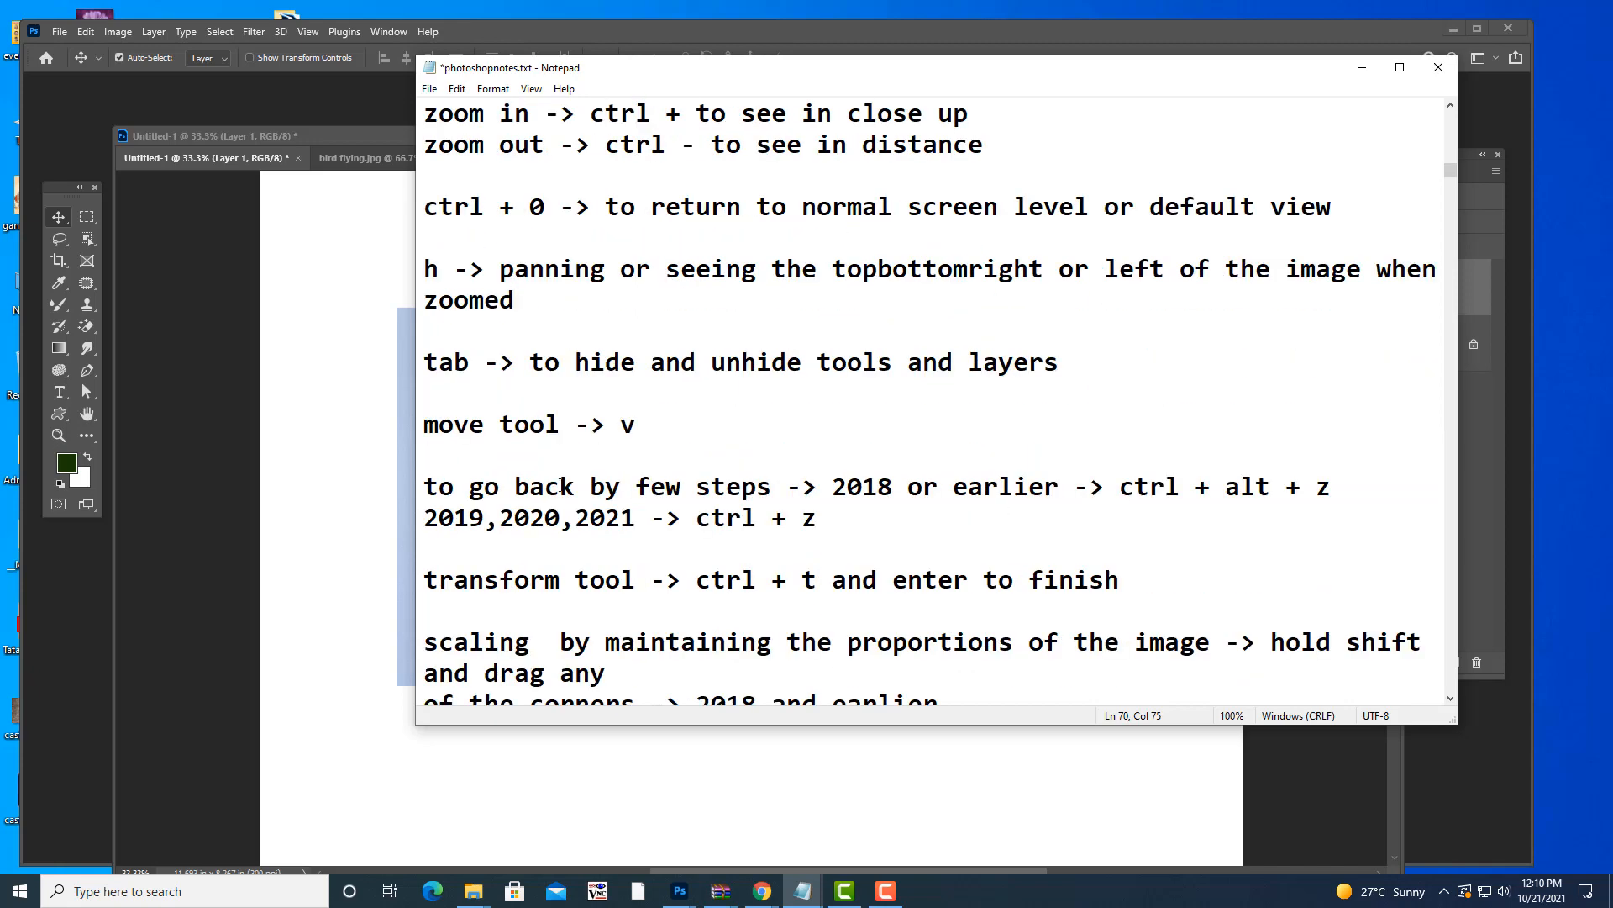
pyautogui.moveTo(424, 485); pyautogui.dragTo(983, 544)
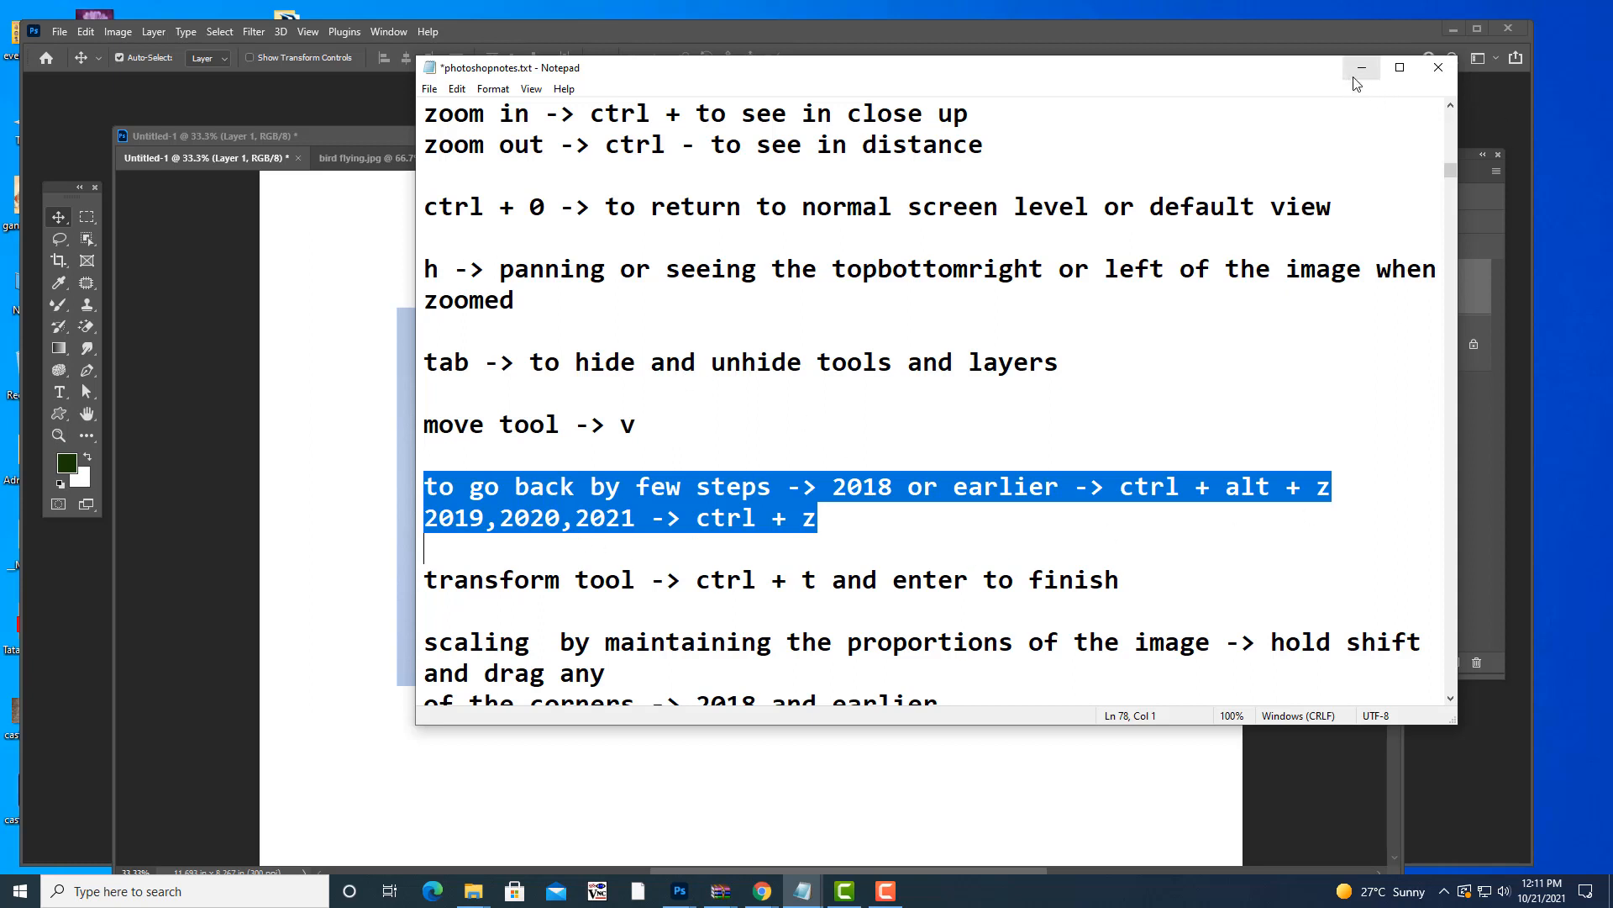
pyautogui.click(938, 542)
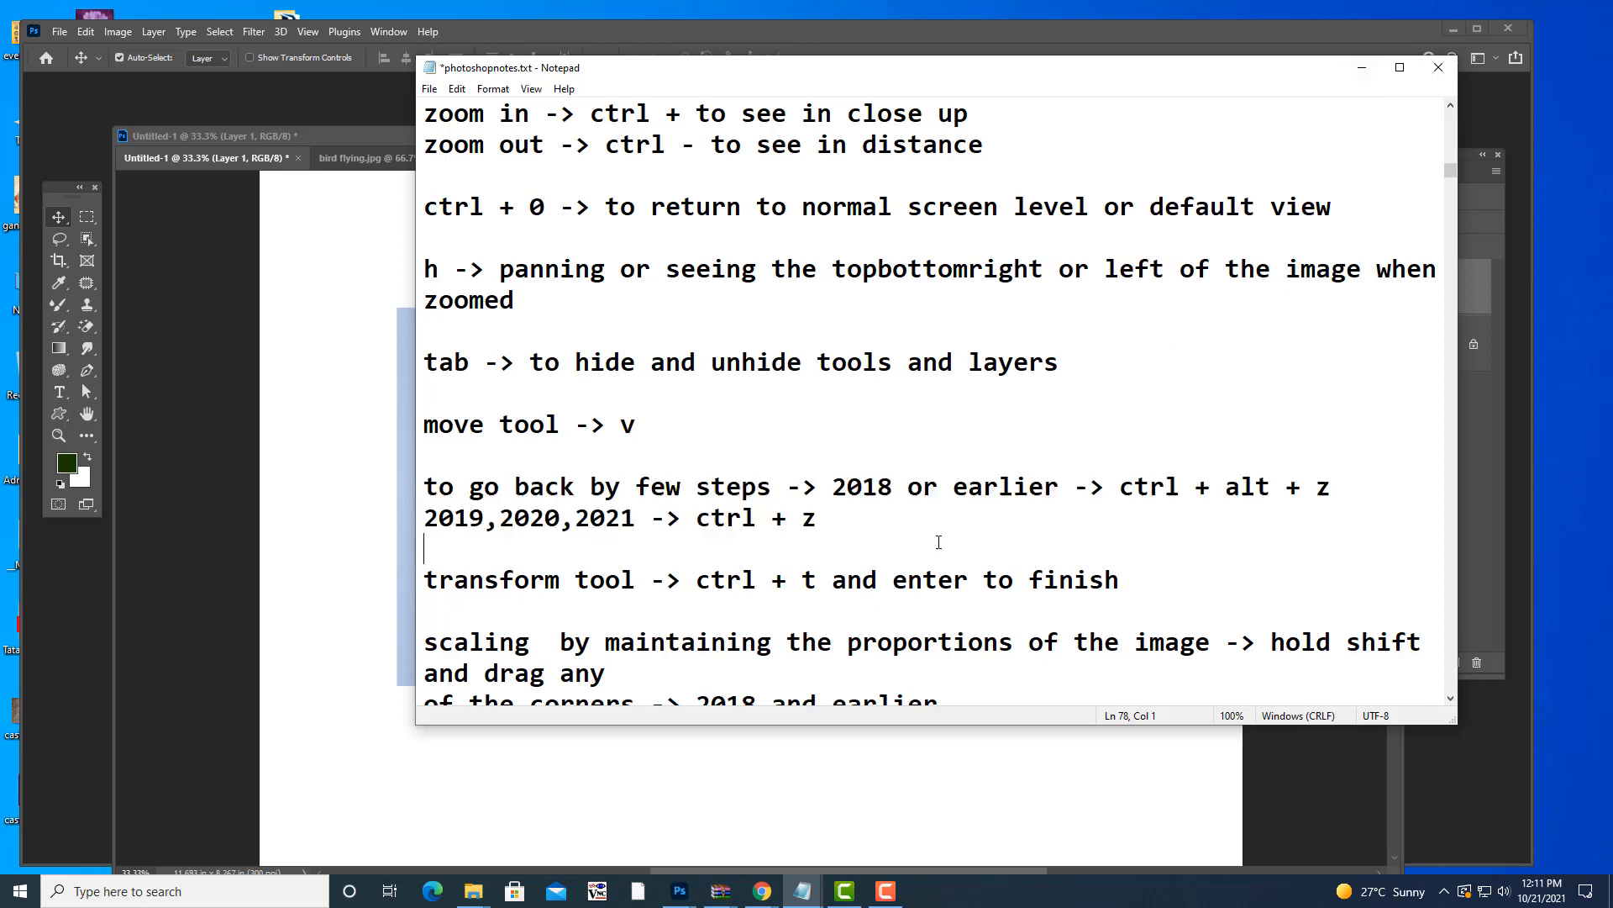
pyautogui.moveTo(425, 580); pyautogui.dragTo(1163, 571)
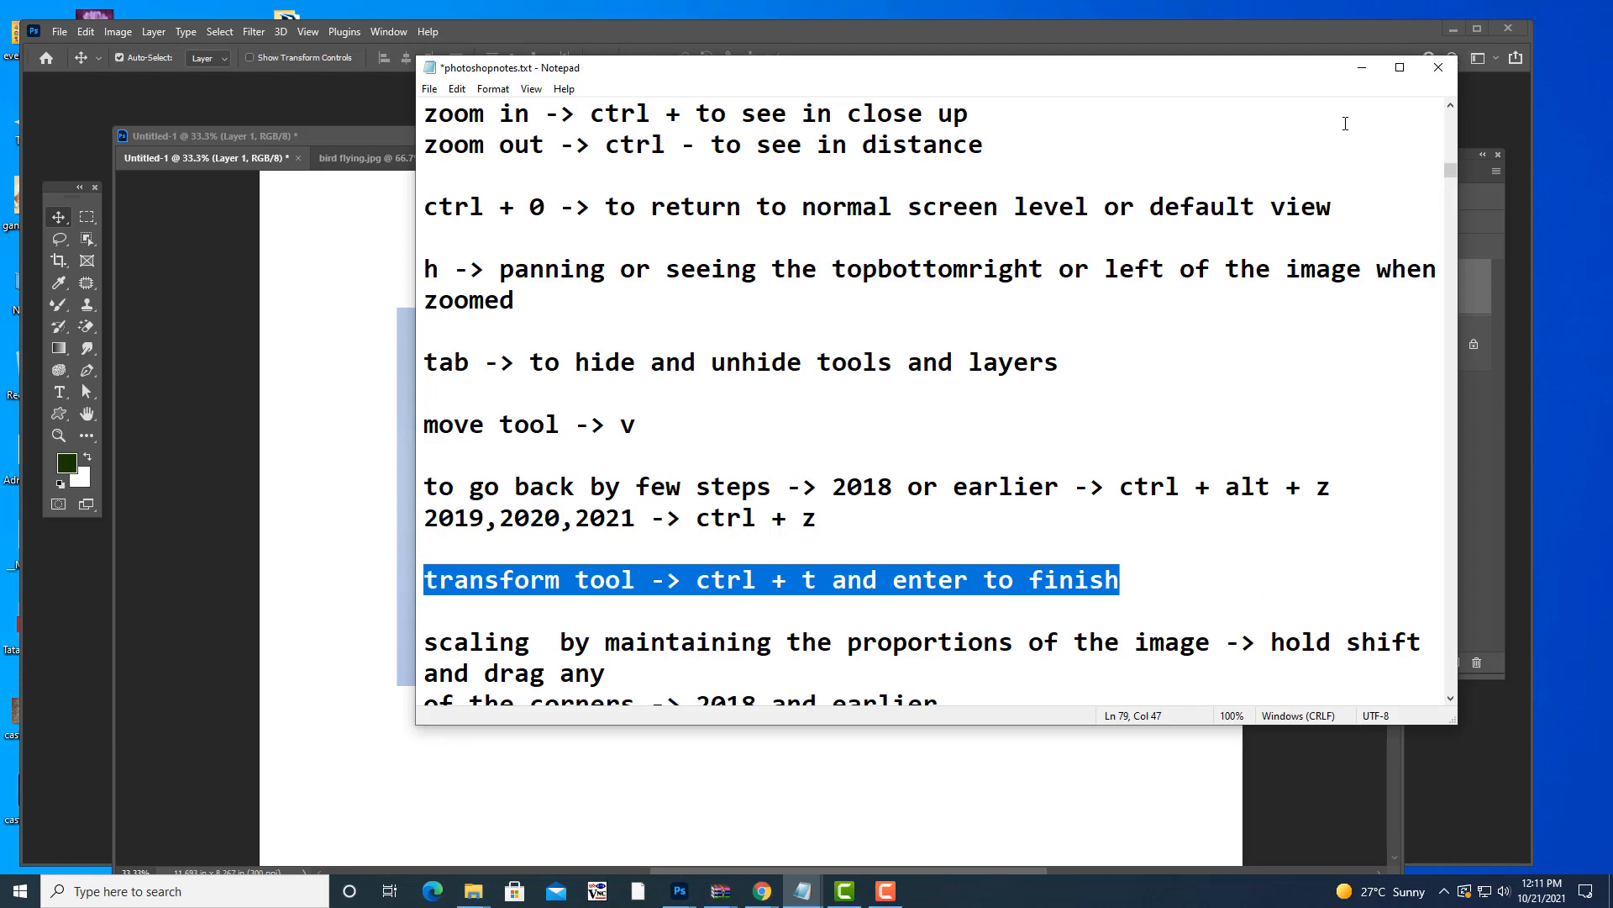
pyautogui.click(1363, 70)
# - Start Free Transform on Layer 1 and nudge the bird layer up and to the right
pyautogui.hotkey('ctrl', 't')
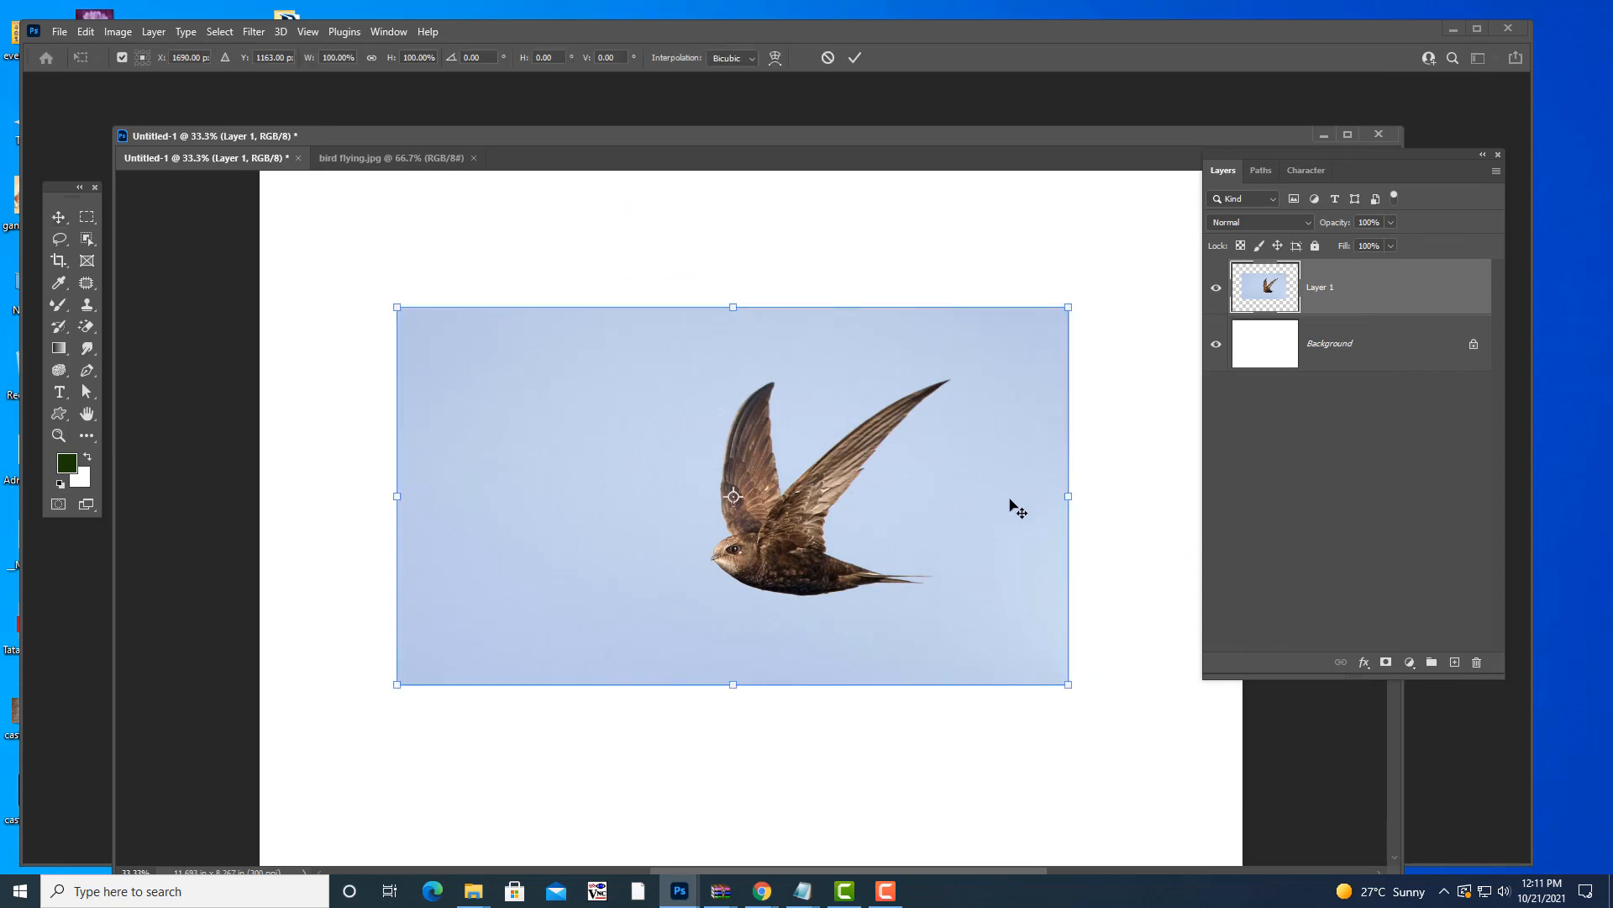
pyautogui.moveTo(977, 401); pyautogui.dragTo(980, 378)
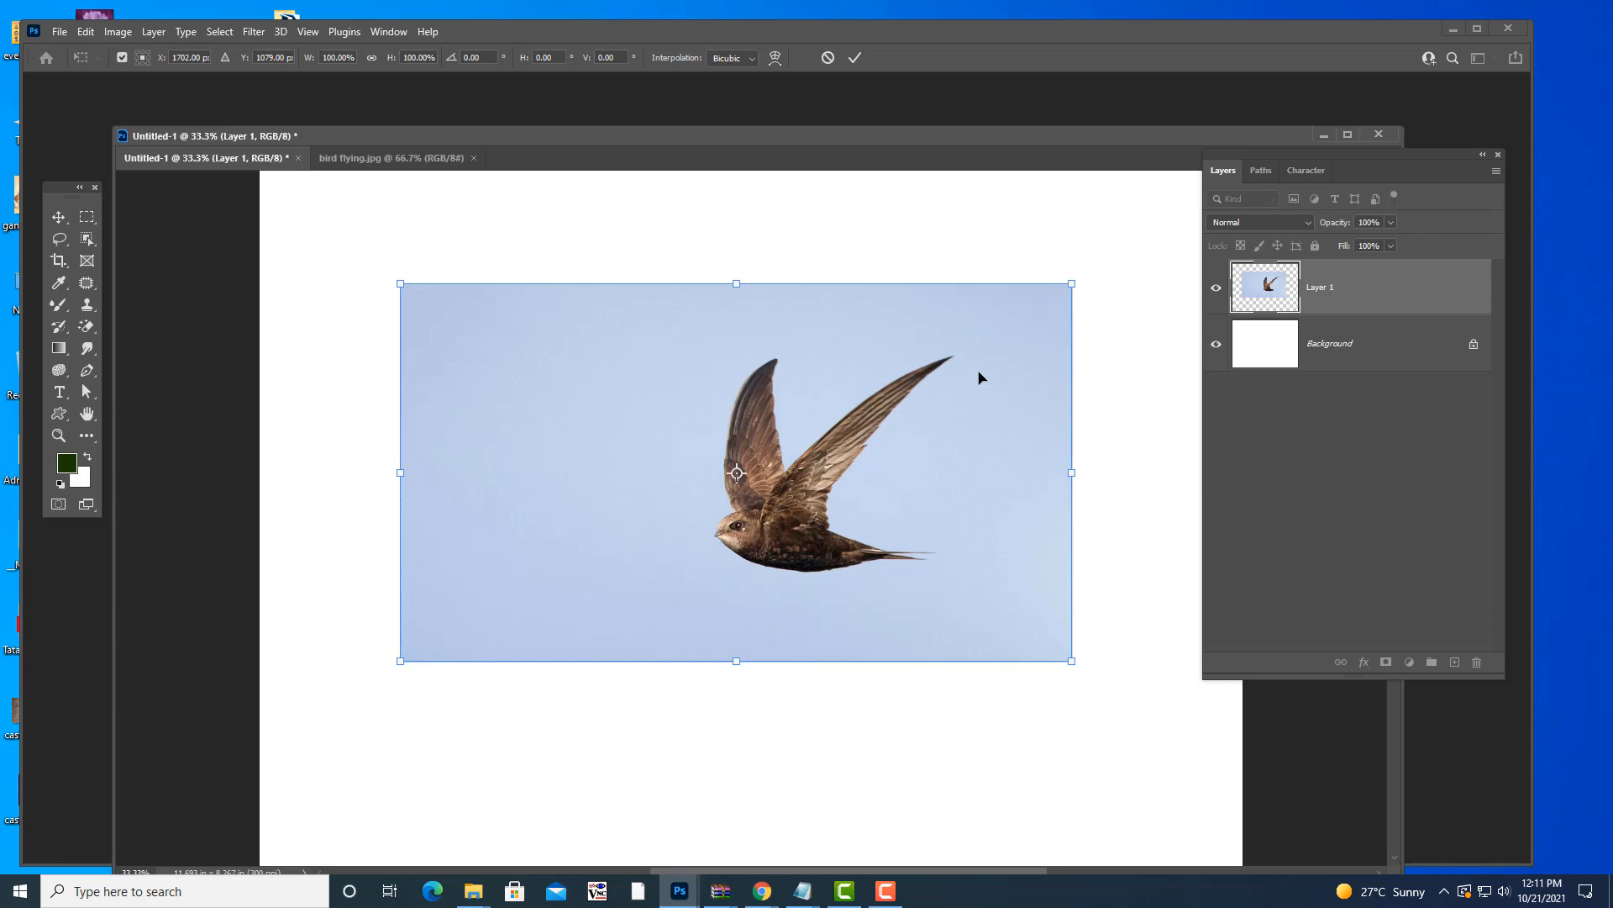
pyautogui.press('Escape')
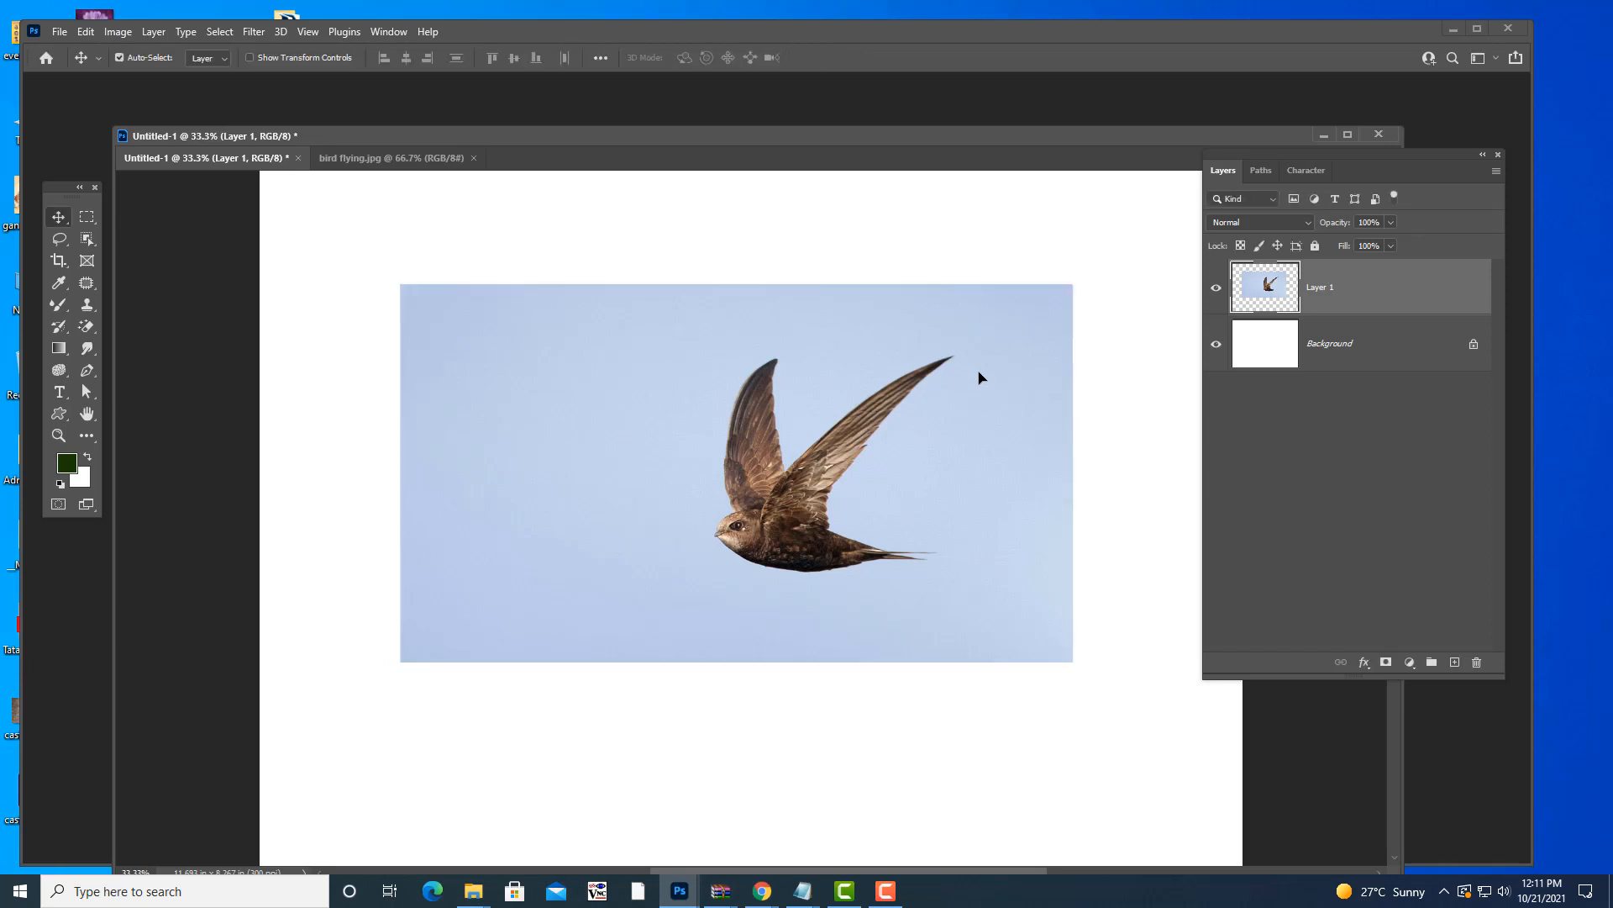
pyautogui.hotkey('ctrl', 't')
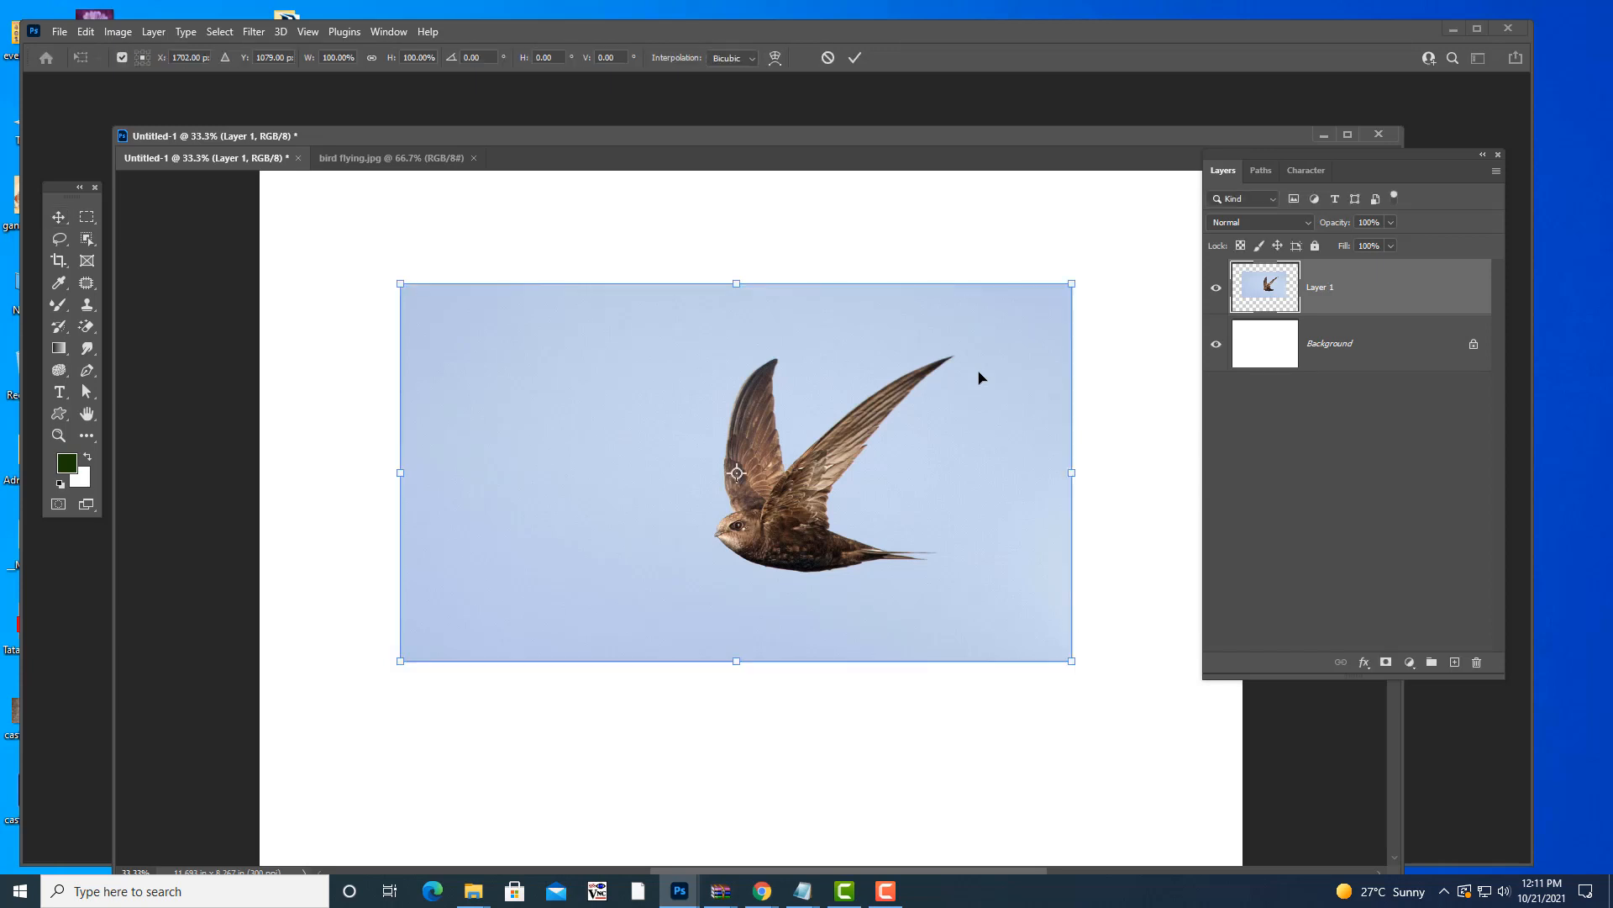
pyautogui.moveTo(796, 336); pyautogui.dragTo(811, 337)
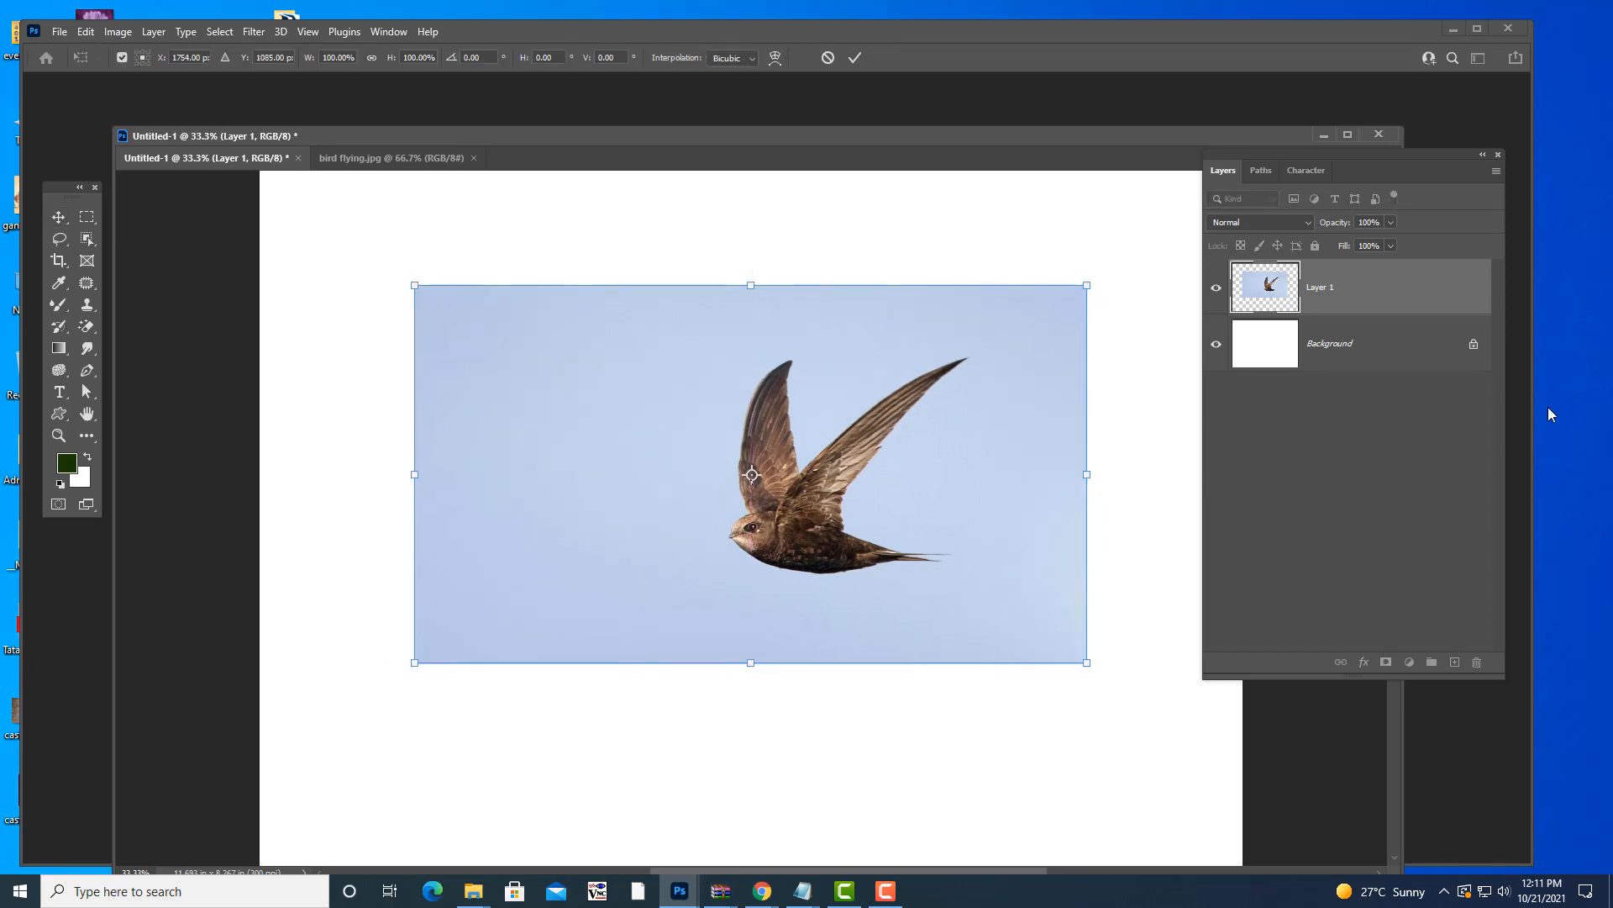
pyautogui.moveTo(972, 367); pyautogui.dragTo(1022, 324)
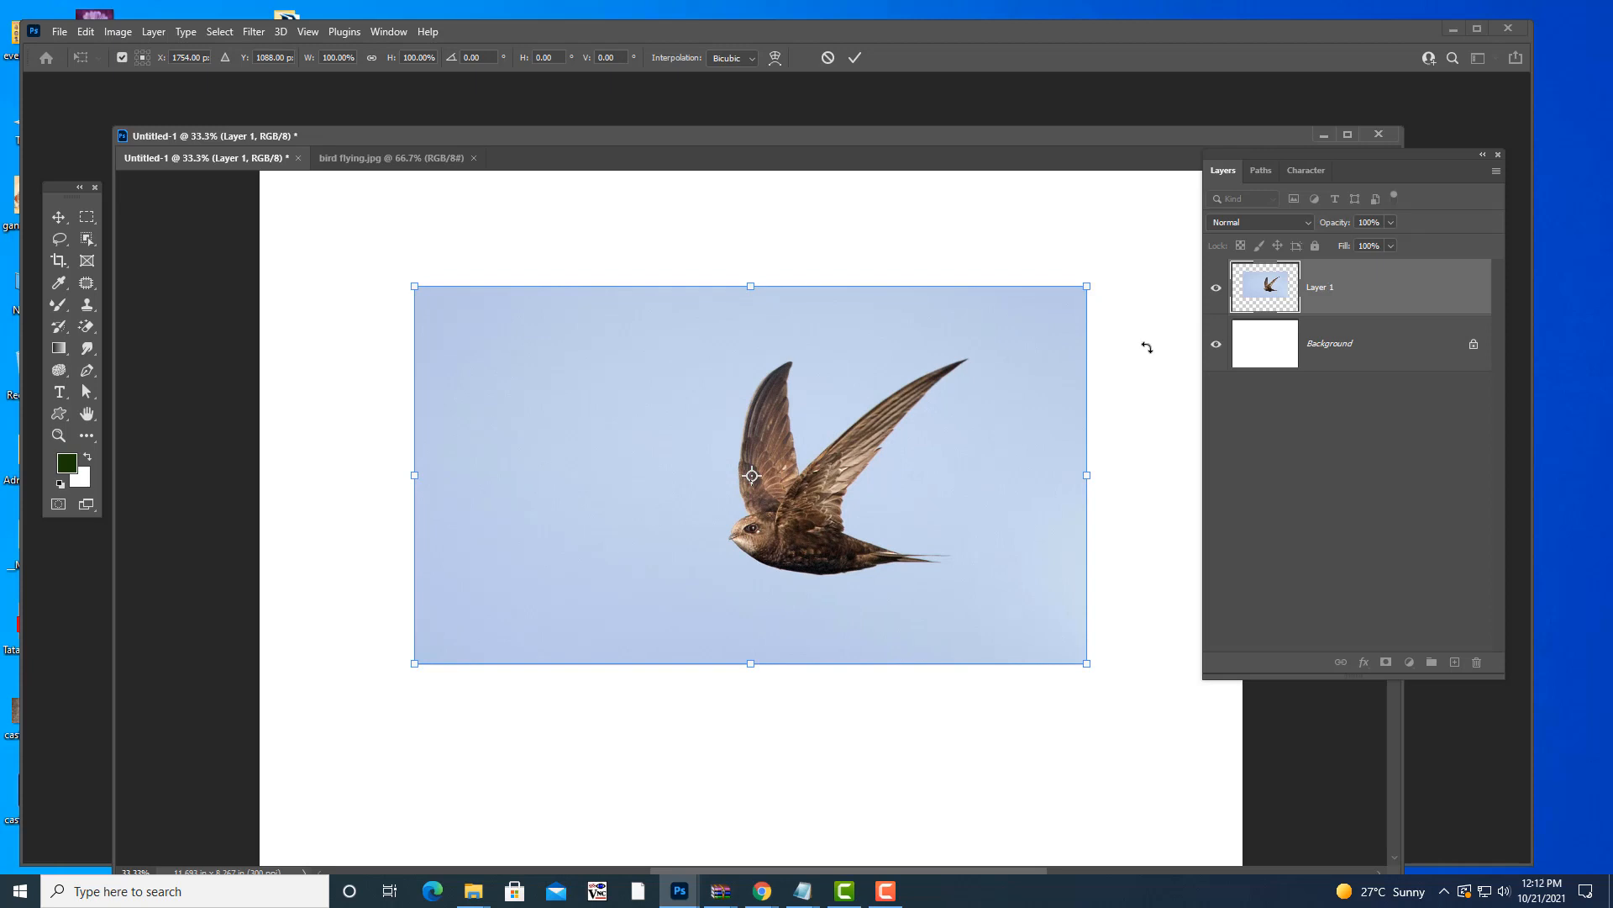
pyautogui.moveTo(1059, 342); pyautogui.dragTo(1052, 345)
# - Resize the bird photo to full canvas width, centre it on the page, and apply
pyautogui.moveTo(1083, 278)
pyautogui.mouseDown()
pyautogui.moveTo(571, 521)
pyautogui.moveTo(1244, 216)
pyautogui.moveTo(764, 471)
pyautogui.moveTo(1126, 288)
pyautogui.moveTo(1093, 278)
pyautogui.moveTo(958, 335)
pyautogui.moveTo(1054, 281)
pyautogui.mouseUp()
pyautogui.moveTo(1056, 643); pyautogui.dragTo(1010, 632)
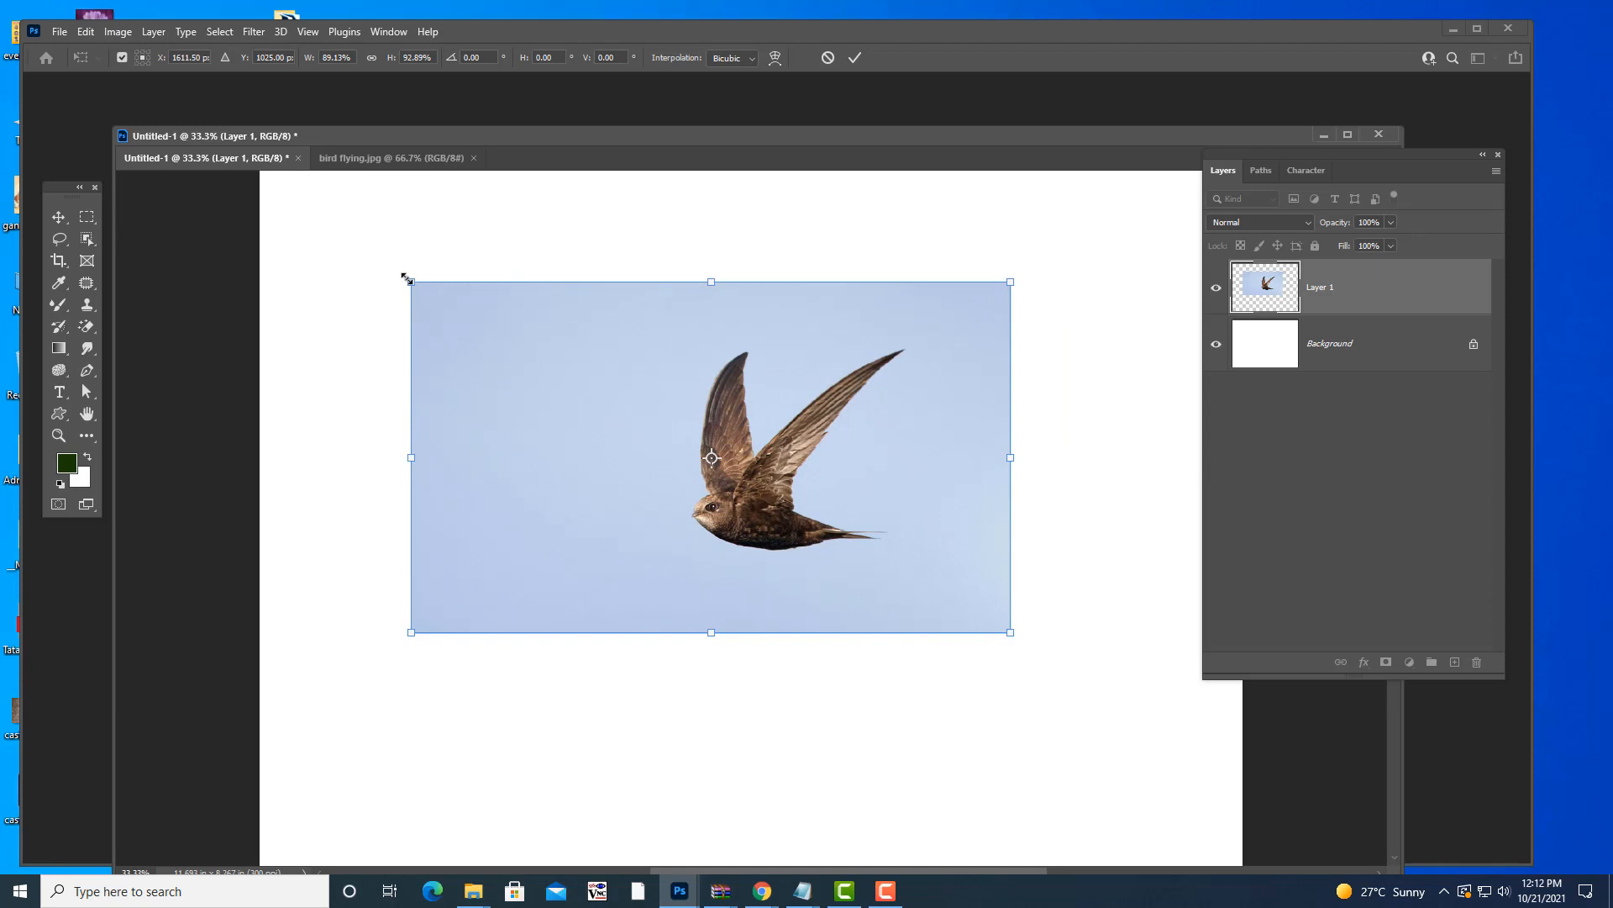
pyautogui.moveTo(410, 280); pyautogui.dragTo(446, 327)
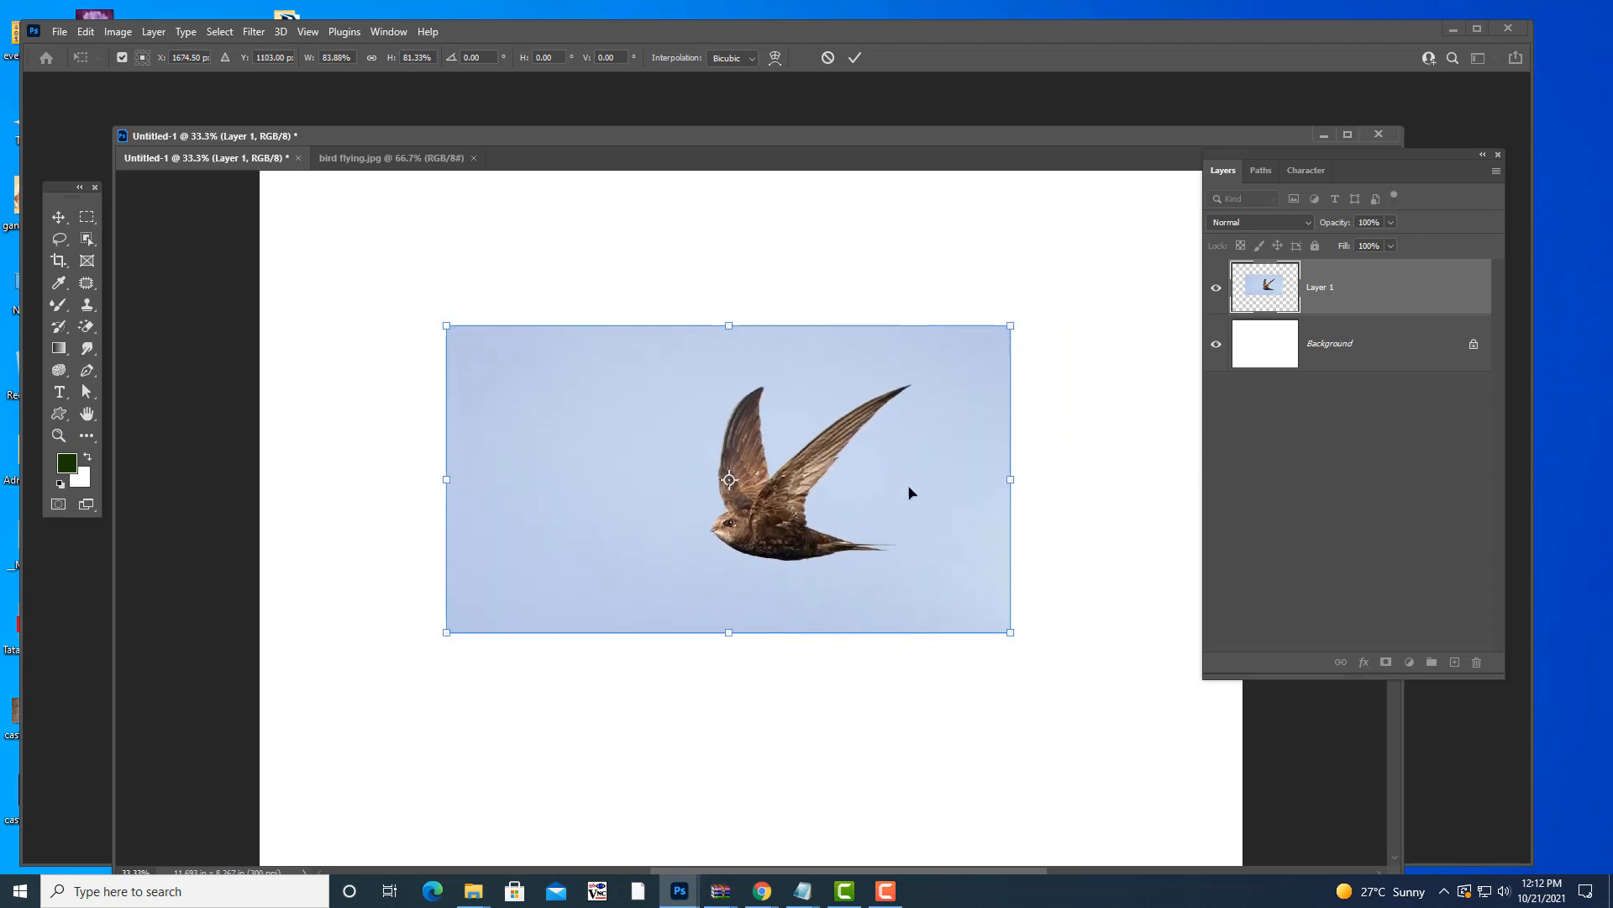
pyautogui.moveTo(1014, 632); pyautogui.dragTo(1119, 724)
pyautogui.moveTo(1055, 583); pyautogui.dragTo(1042, 585)
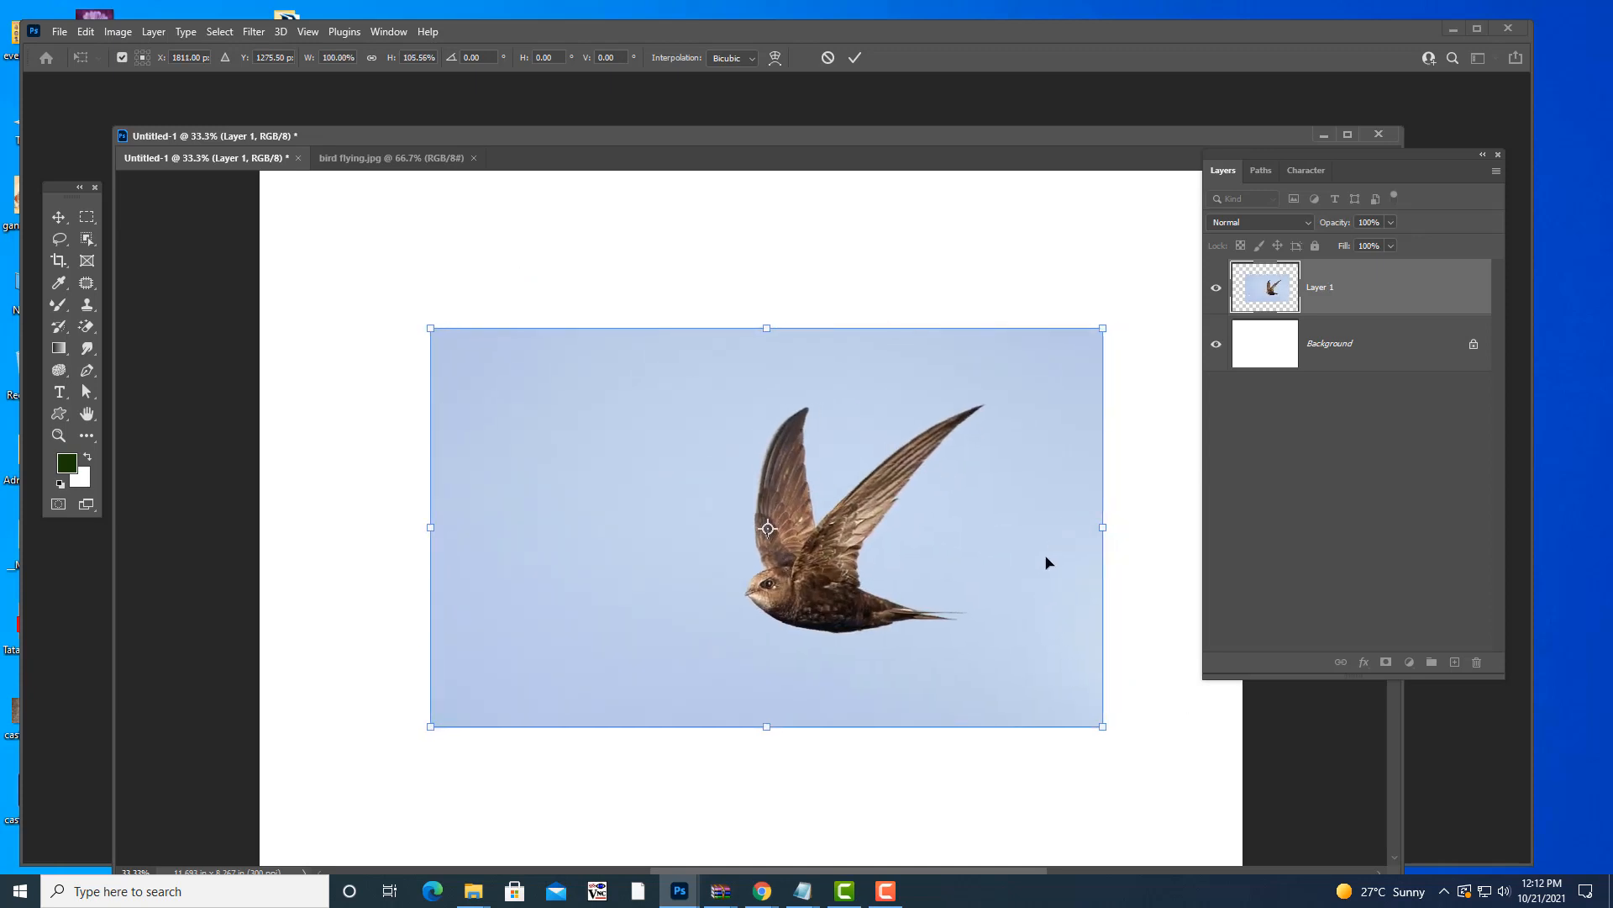
pyautogui.moveTo(1044, 440); pyautogui.dragTo(1027, 440)
pyautogui.moveTo(1028, 376); pyautogui.dragTo(1029, 377)
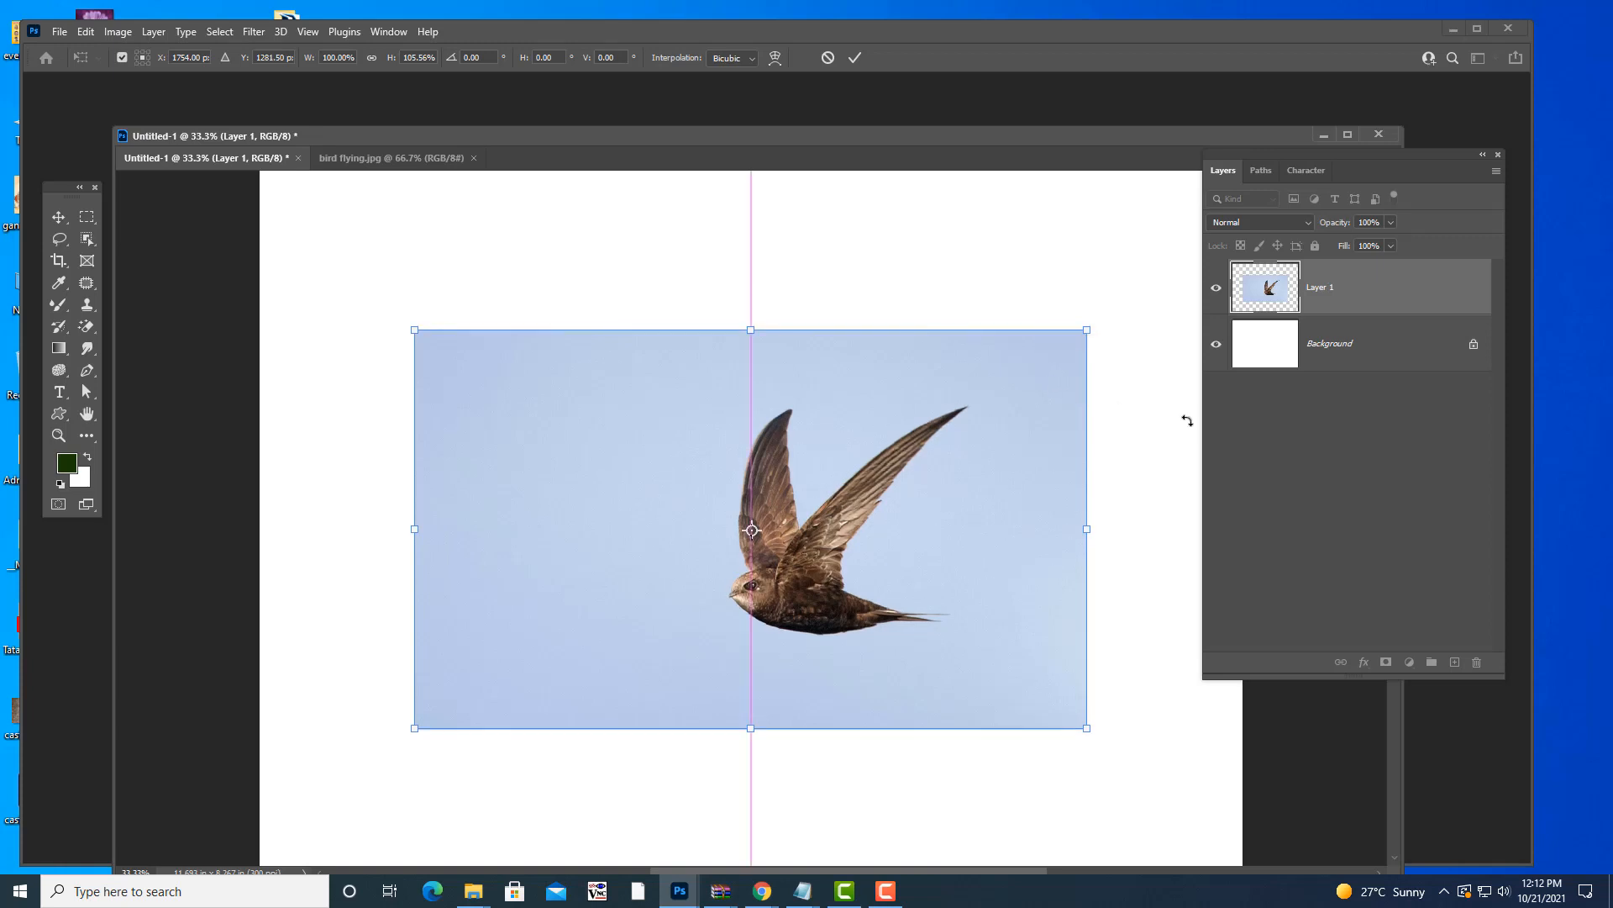
pyautogui.press('Return')
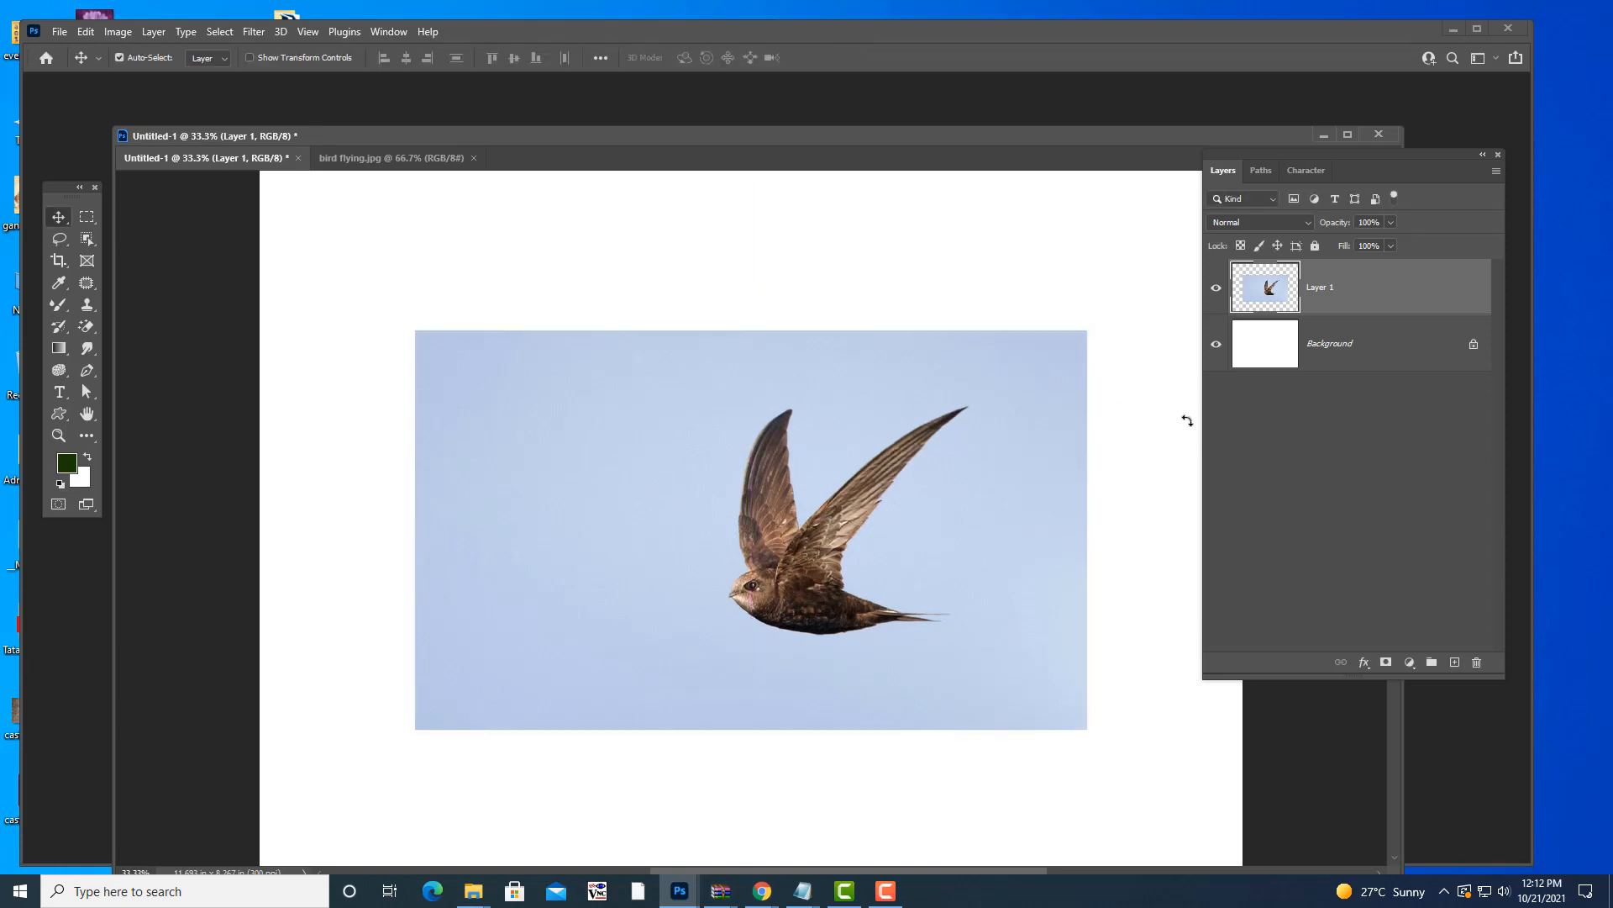
pyautogui.hotkey('ctrl', 't')
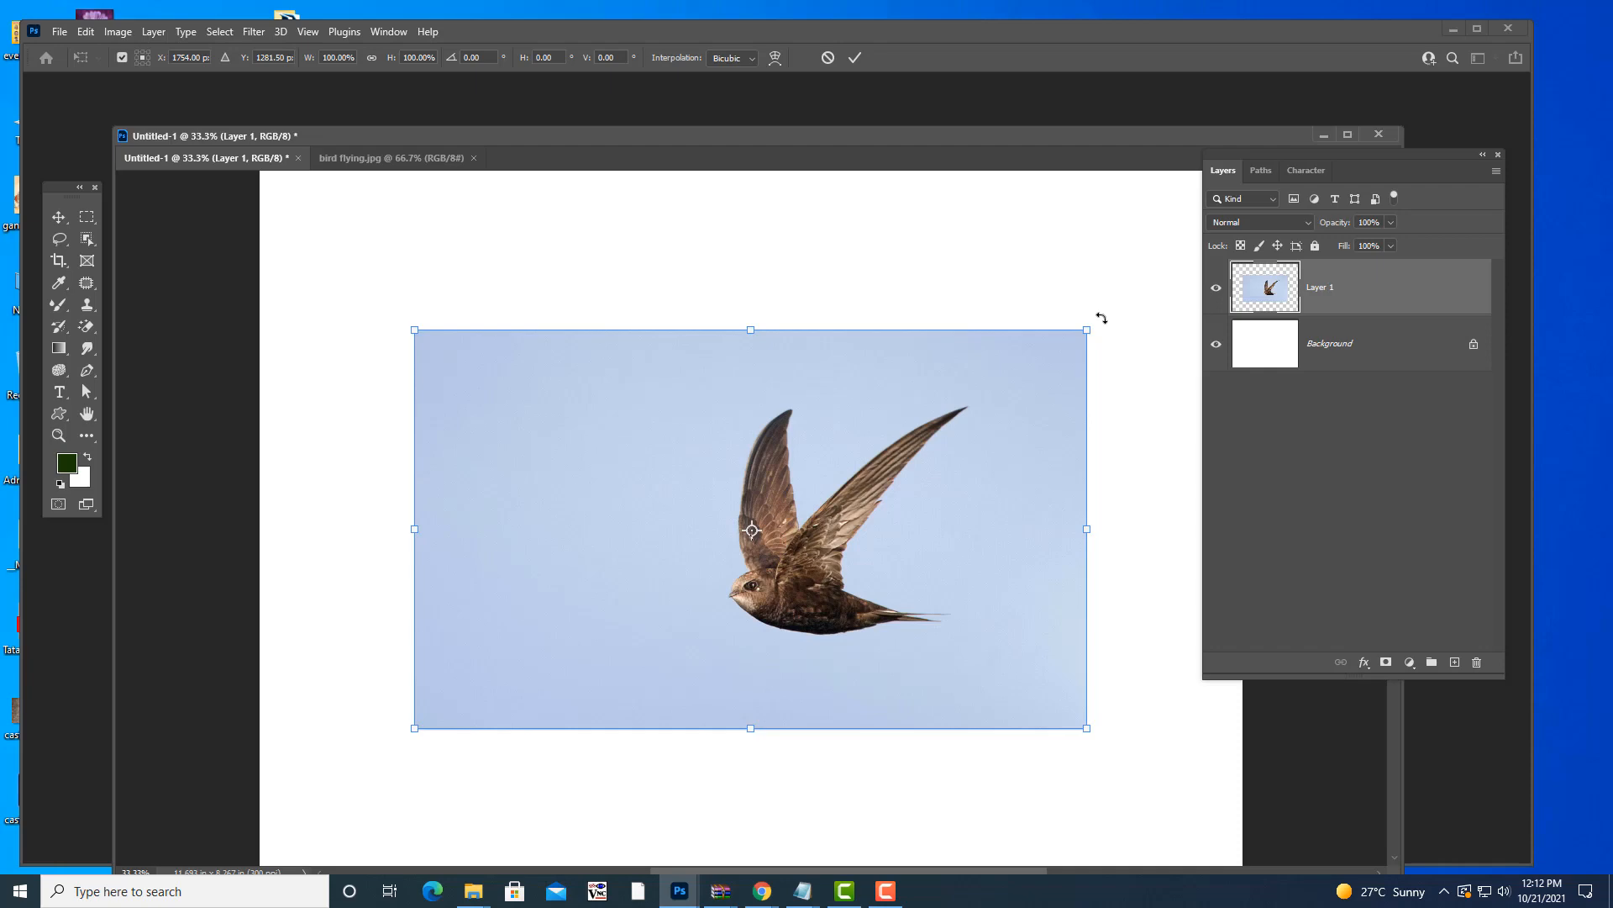
# - Rotate the bird photo freely, then set its rotation angle to 90°
pyautogui.moveTo(1101, 318); pyautogui.dragTo(821, 529)
pyautogui.moveTo(1091, 350); pyautogui.dragTo(900, 552)
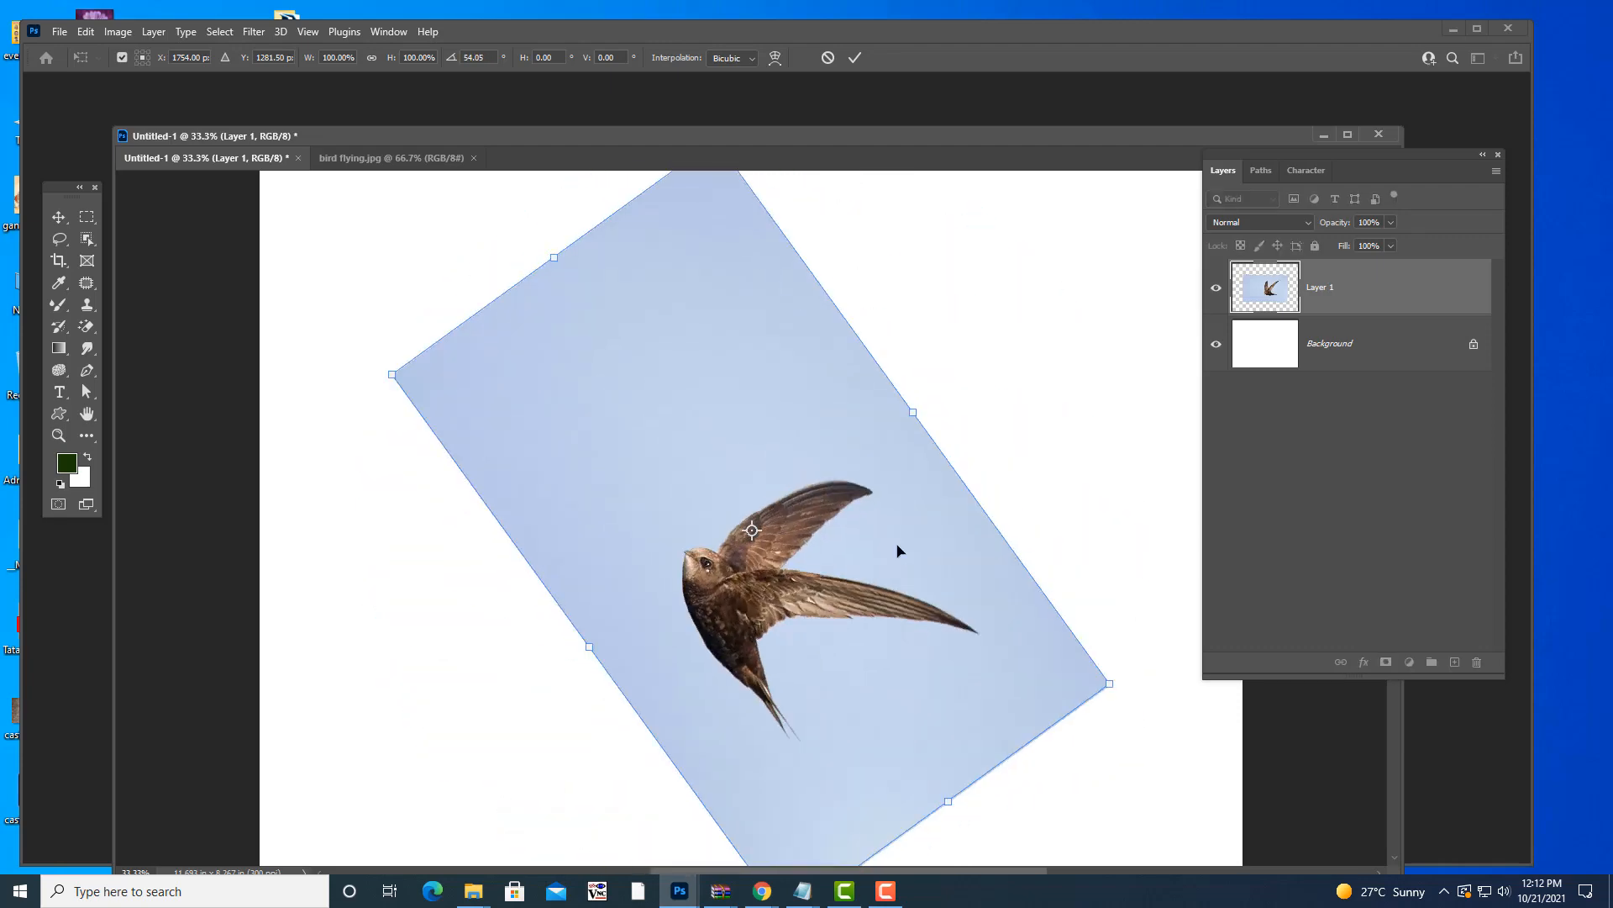
pyautogui.click(487, 56)
pyautogui.write('90')
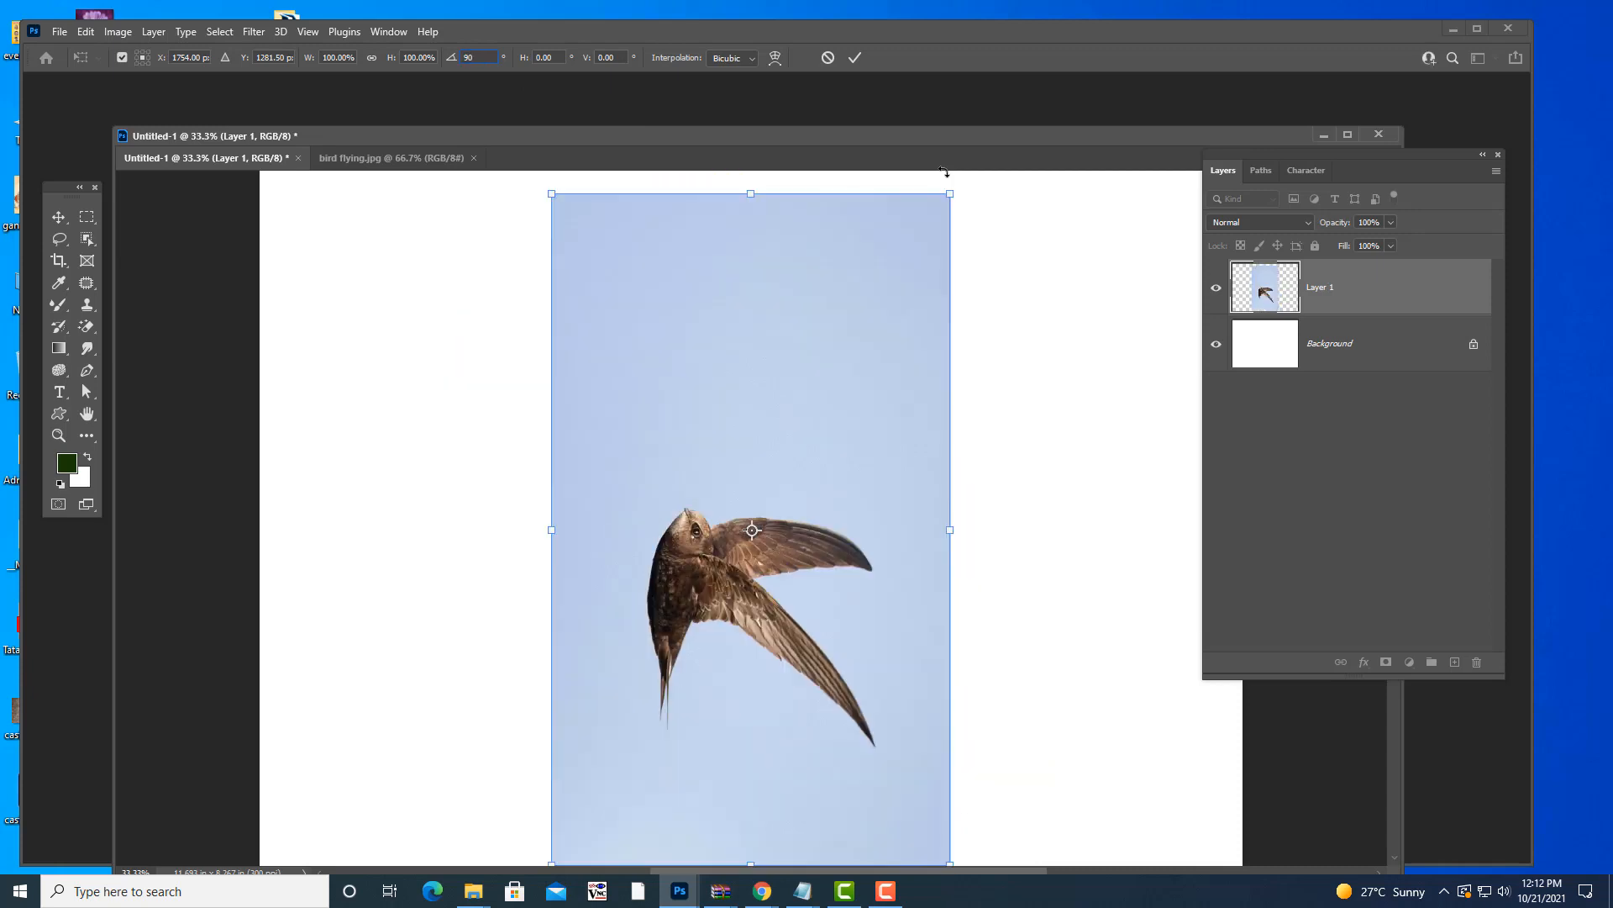
pyautogui.press('Return')
pyautogui.press('Return')
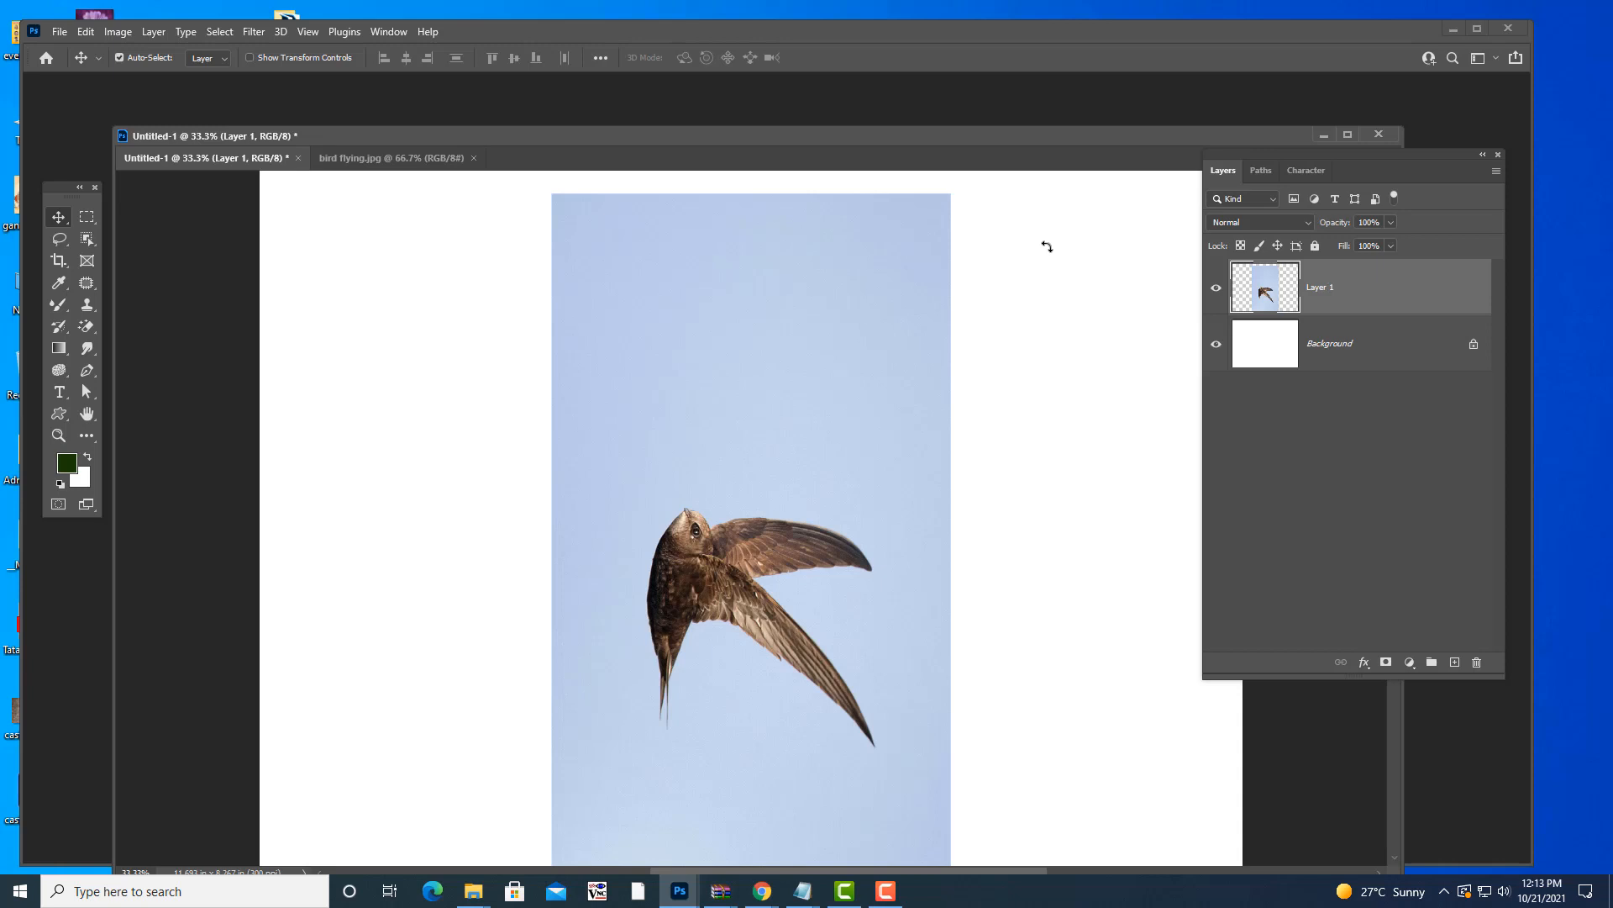
# - Rotate the photo back to landscape at about -90.9° and apply the transform
pyautogui.hotkey('ctrl', 't')
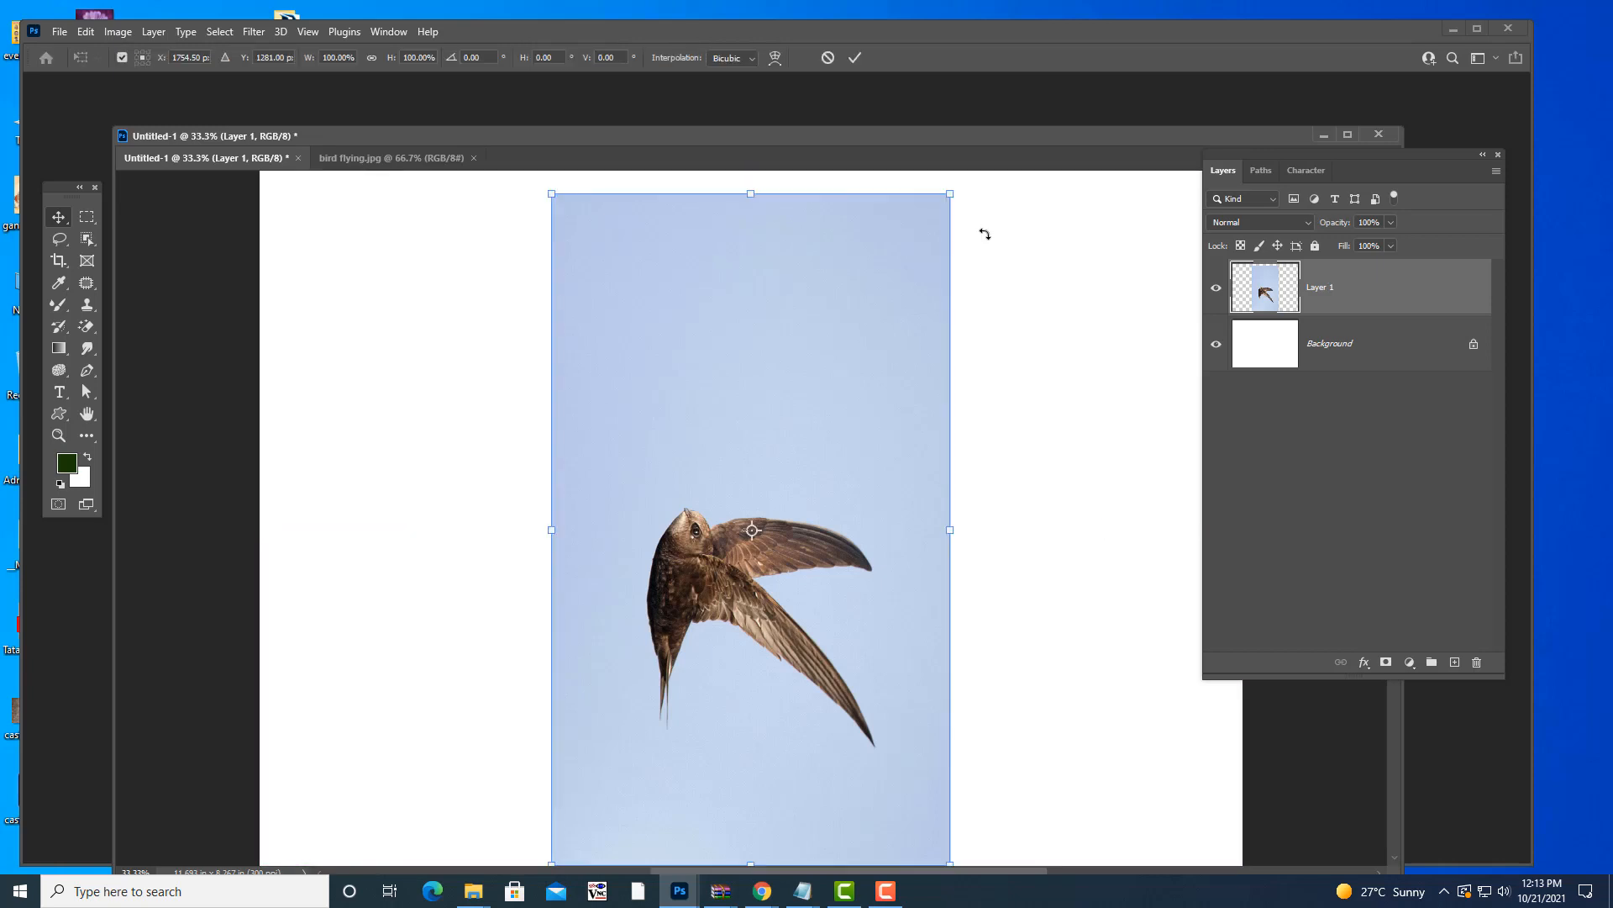
pyautogui.moveTo(961, 181); pyautogui.dragTo(1062, 710)
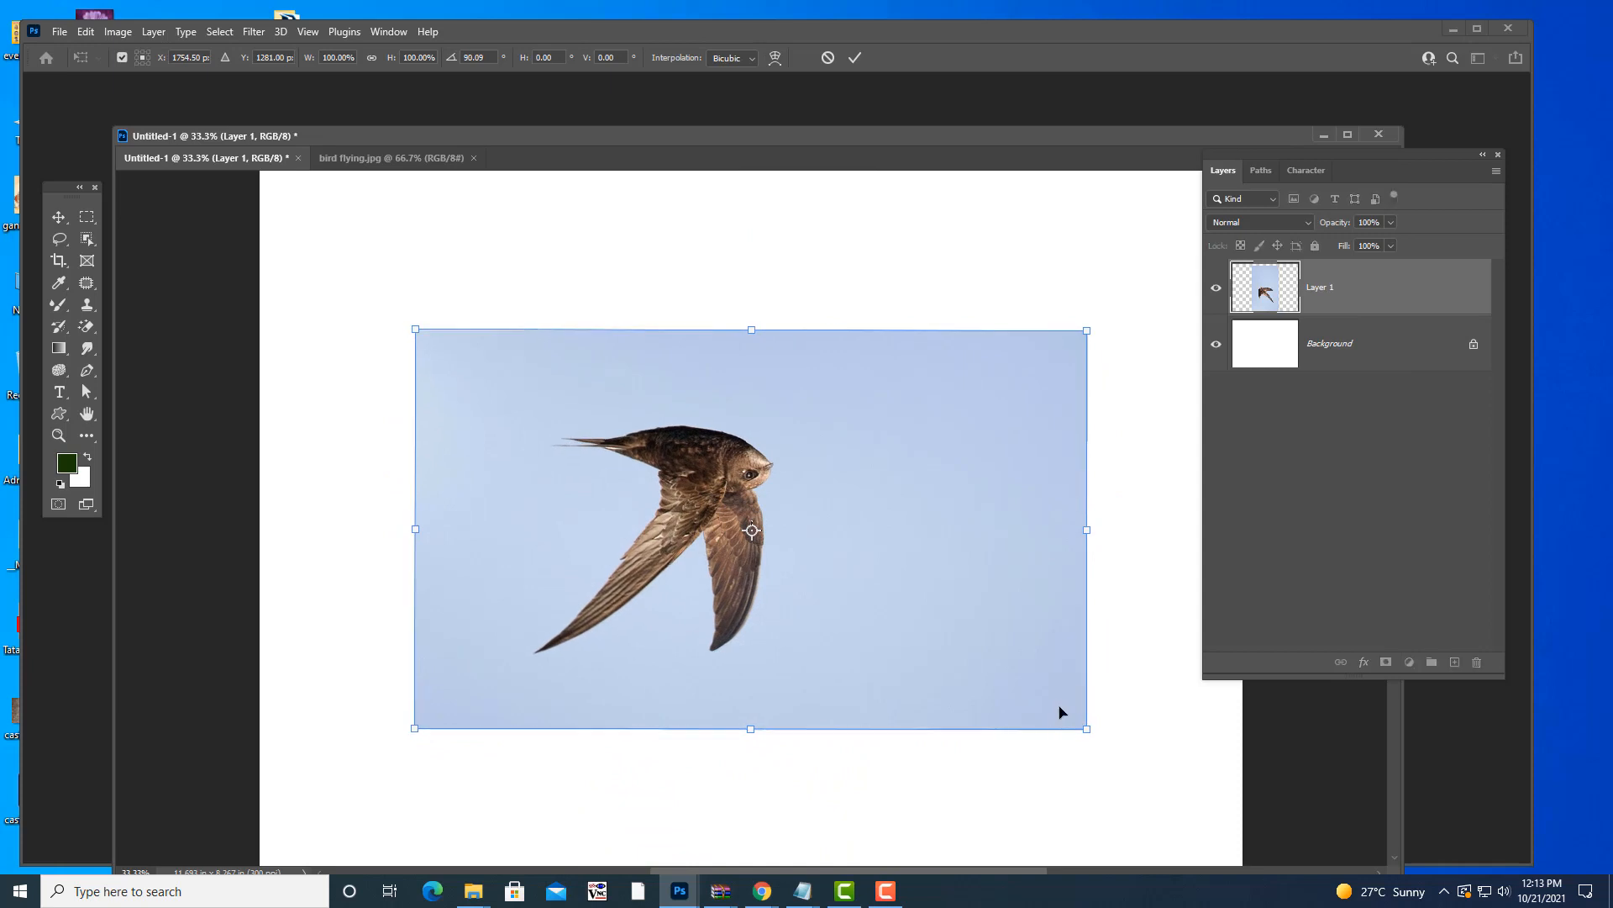
pyautogui.moveTo(1117, 317); pyautogui.dragTo(548, 662)
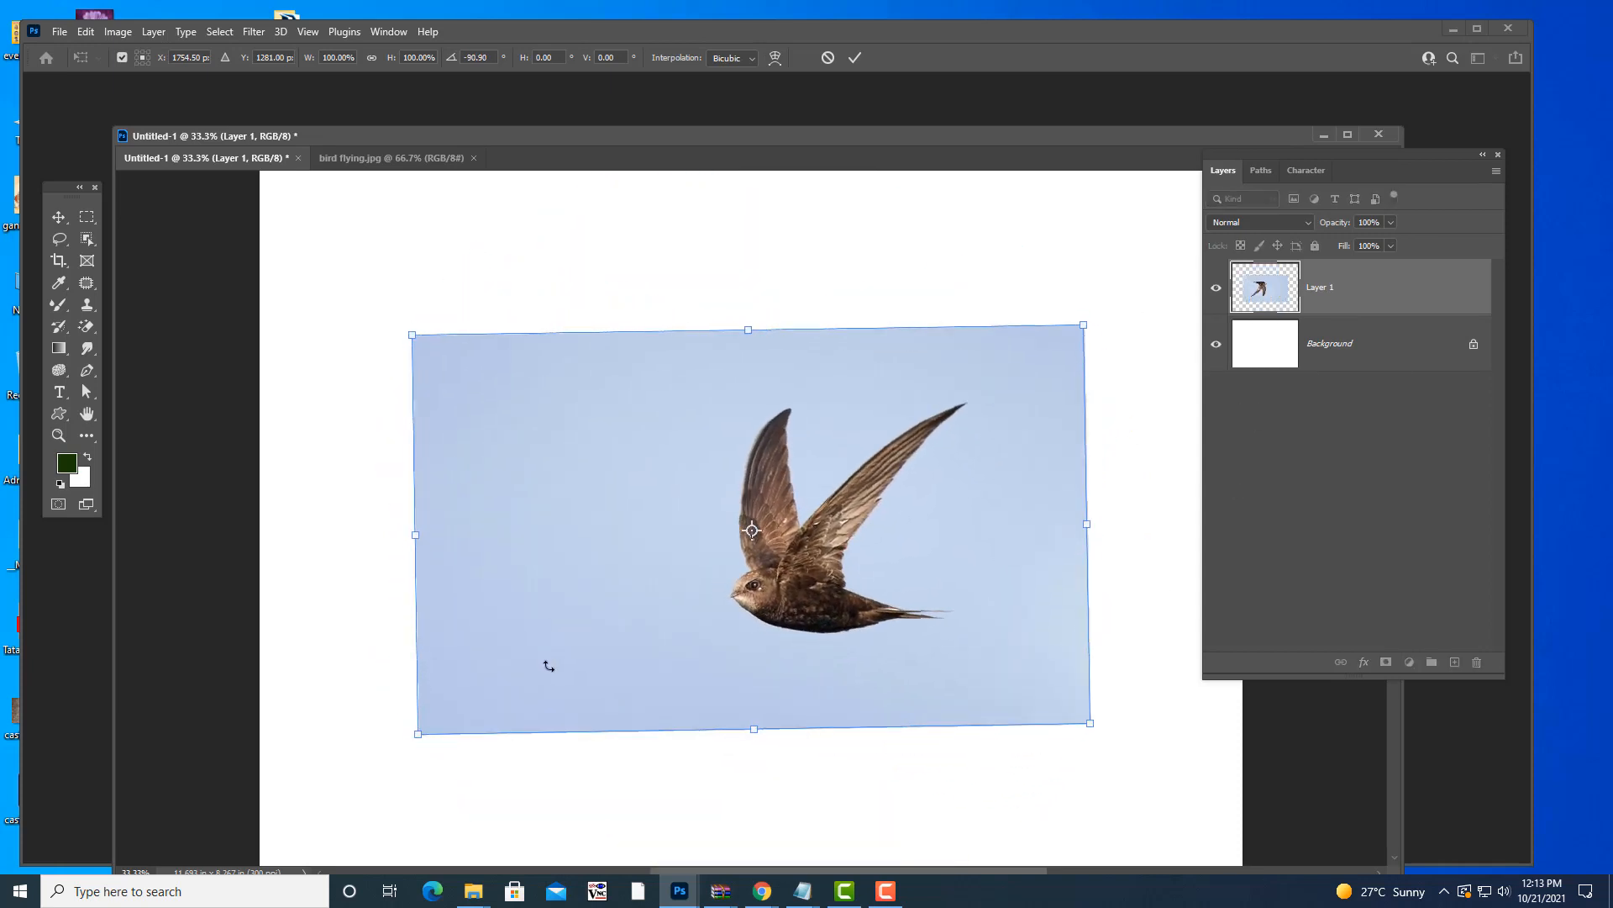
pyautogui.press('Return')
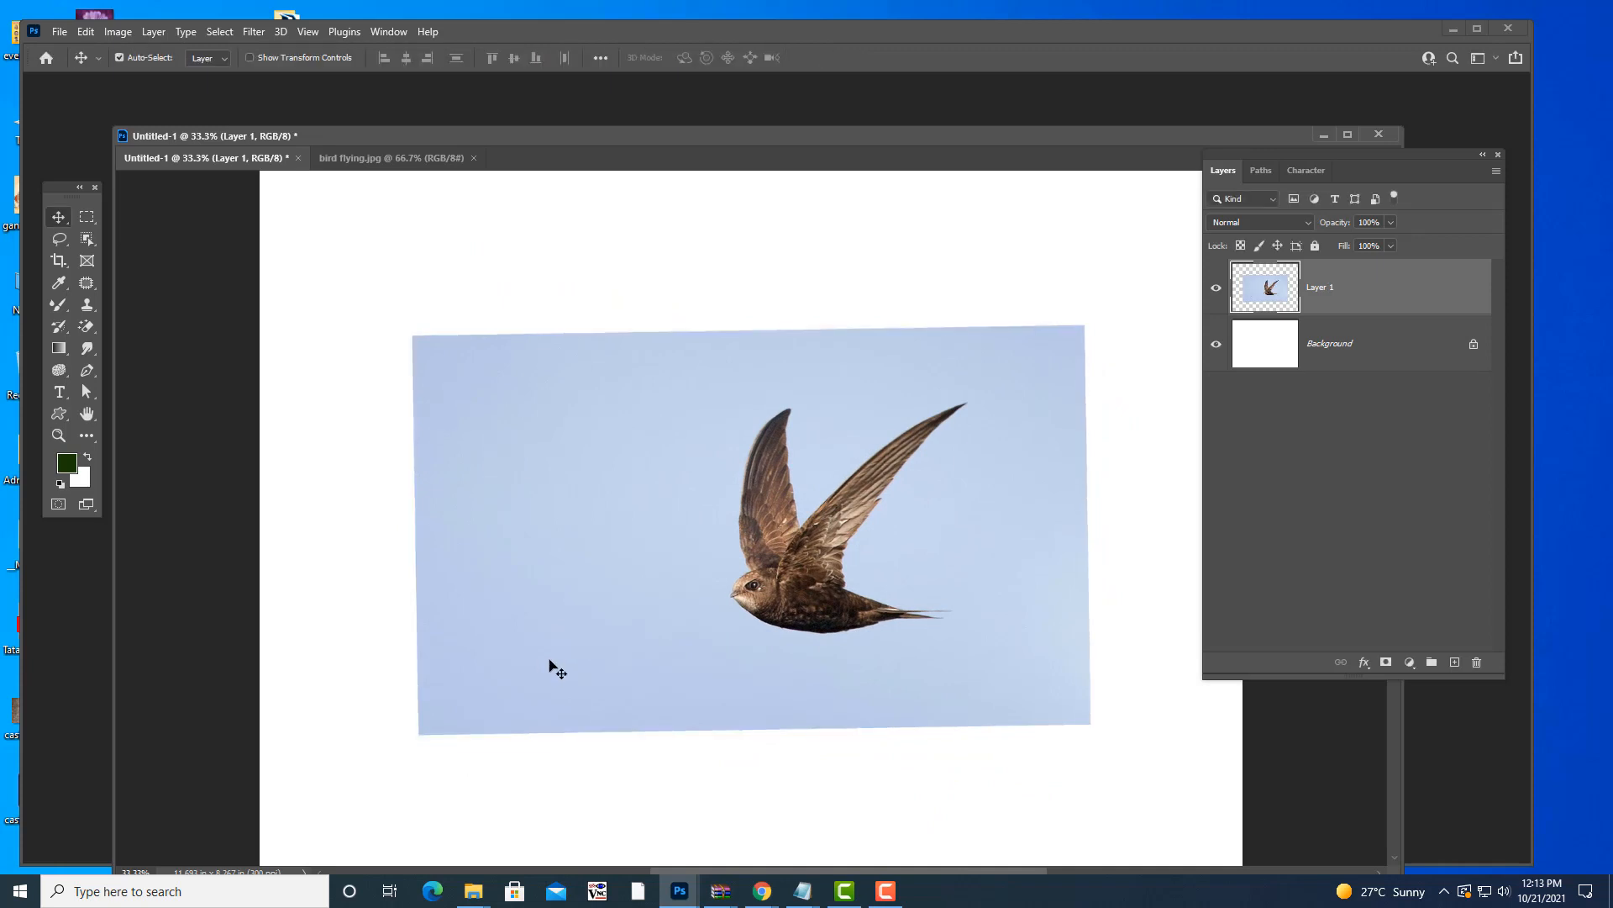
# - Move the swift photo slightly up, then cancel the accidental tilt so it stays level
pyautogui.moveTo(950, 547); pyautogui.dragTo(945, 513)
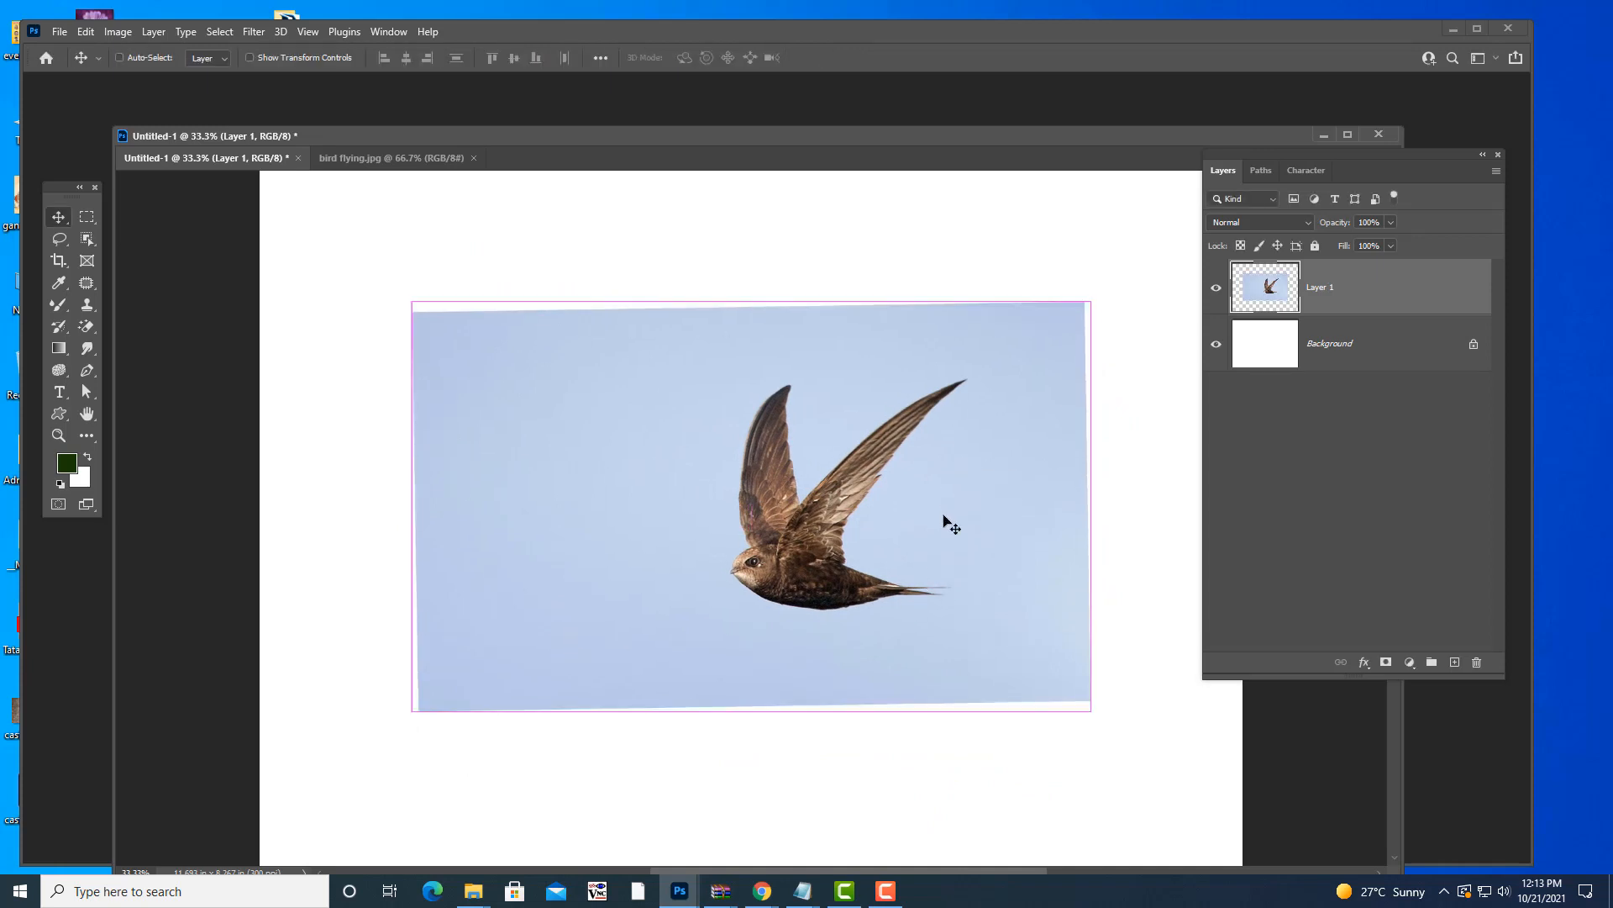
pyautogui.hotkey('ctrl', 't')
pyautogui.moveTo(1113, 726); pyautogui.dragTo(1104, 712)
pyautogui.press('Escape')
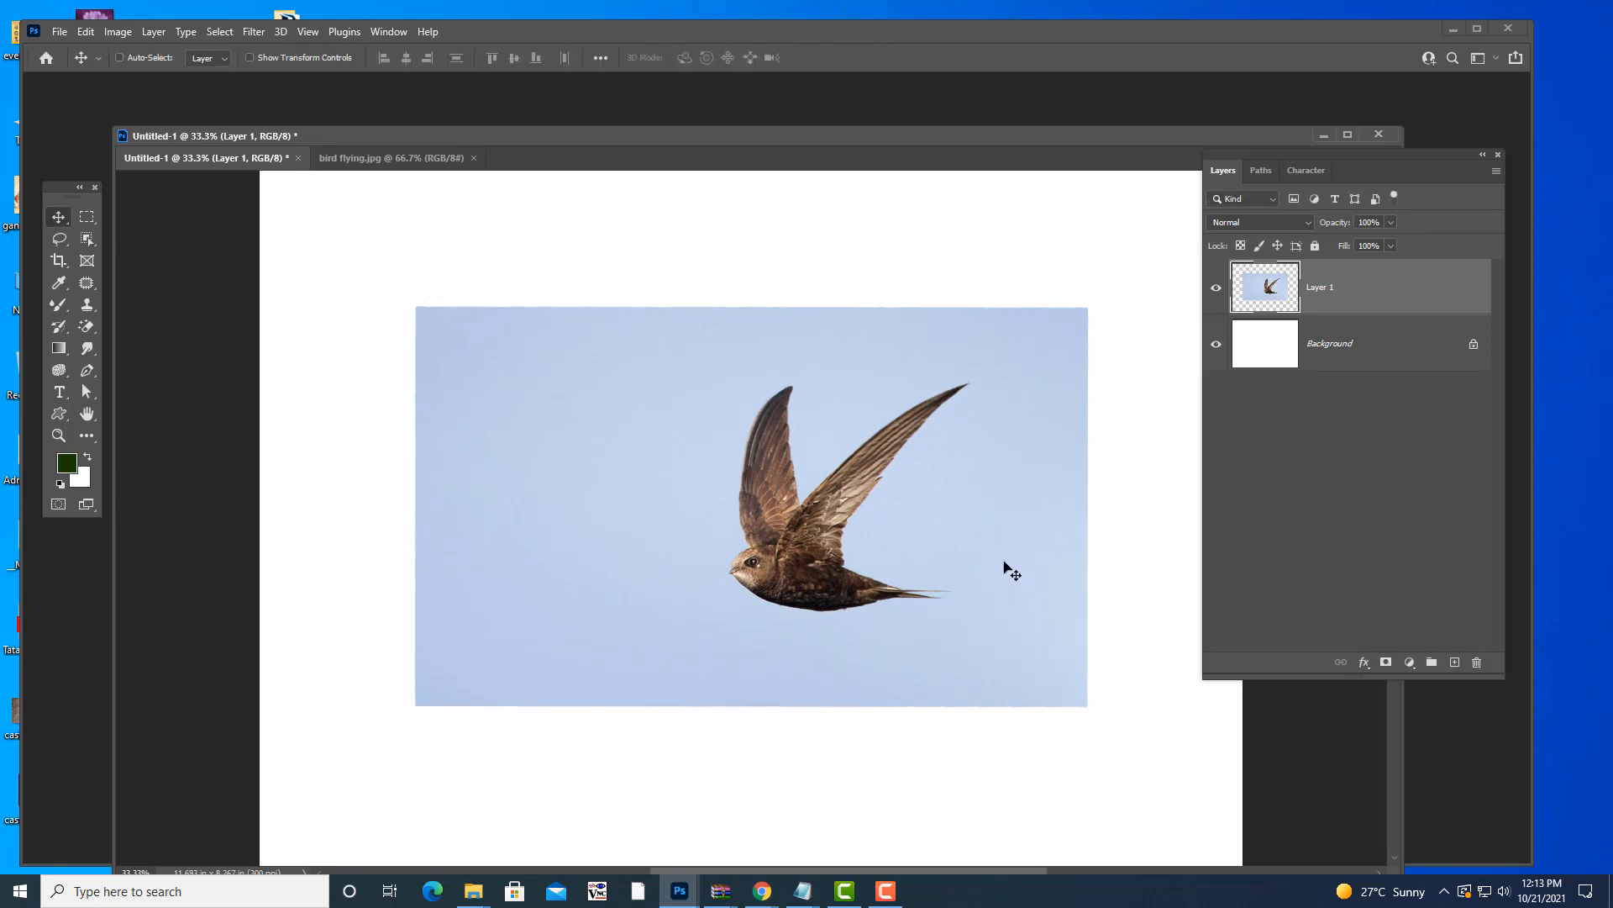
# - Scale the swift photo down to about 96% in the upper middle and commit it
pyautogui.hotkey('ctrl', 't')
pyautogui.moveTo(1038, 415); pyautogui.dragTo(1033, 415)
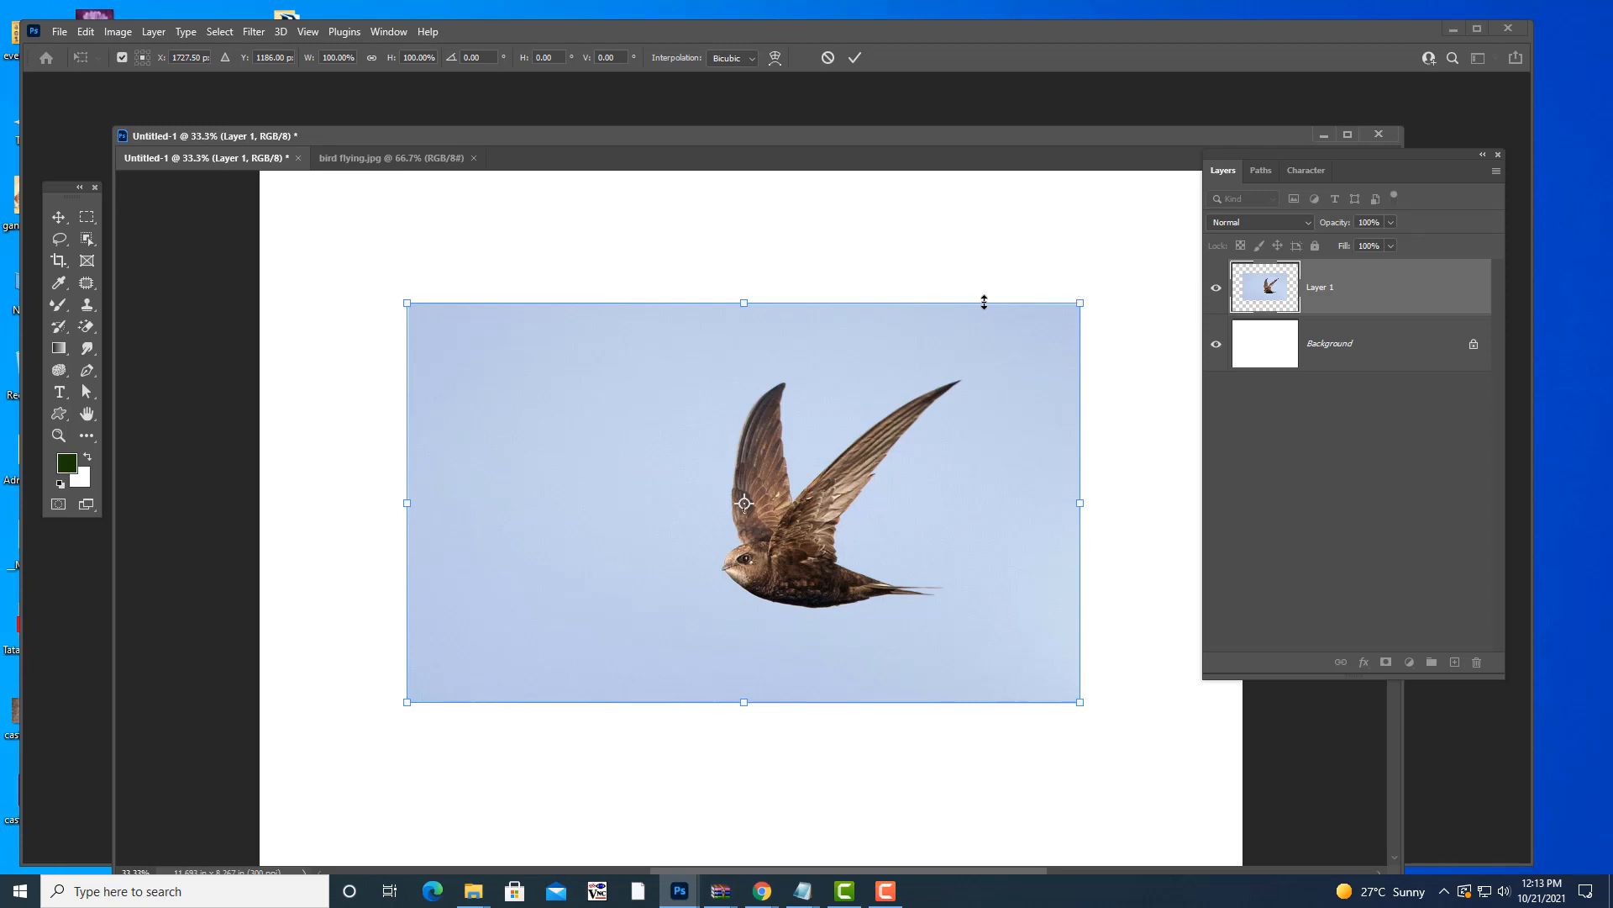
pyautogui.moveTo(1079, 300); pyautogui.dragTo(1136, 277)
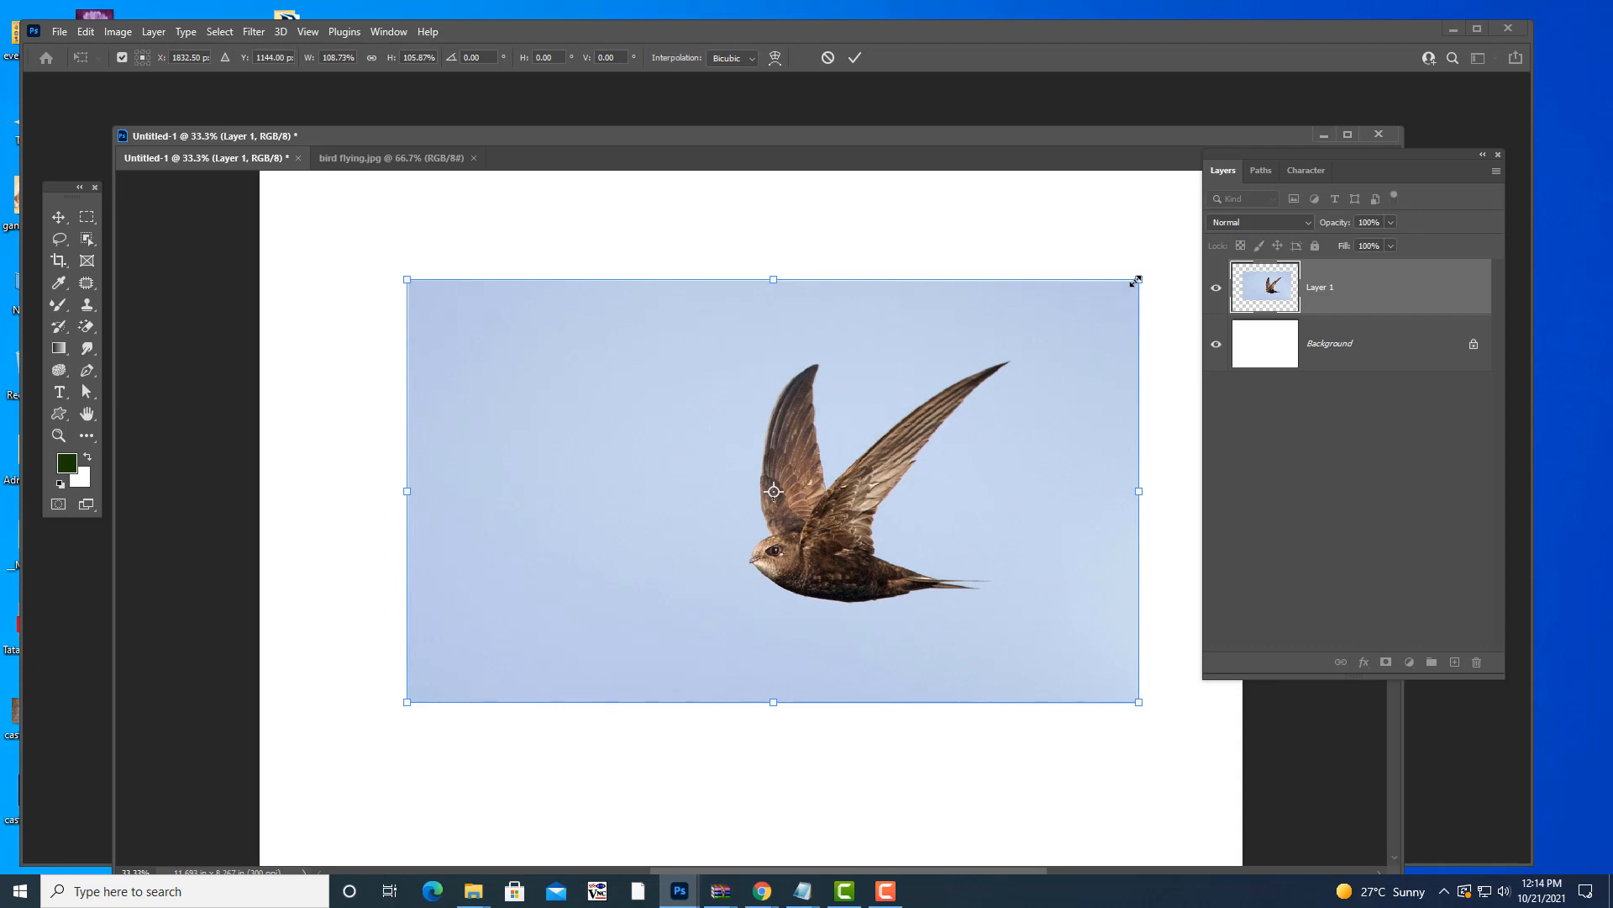
pyautogui.moveTo(1135, 280); pyautogui.dragTo(1123, 284)
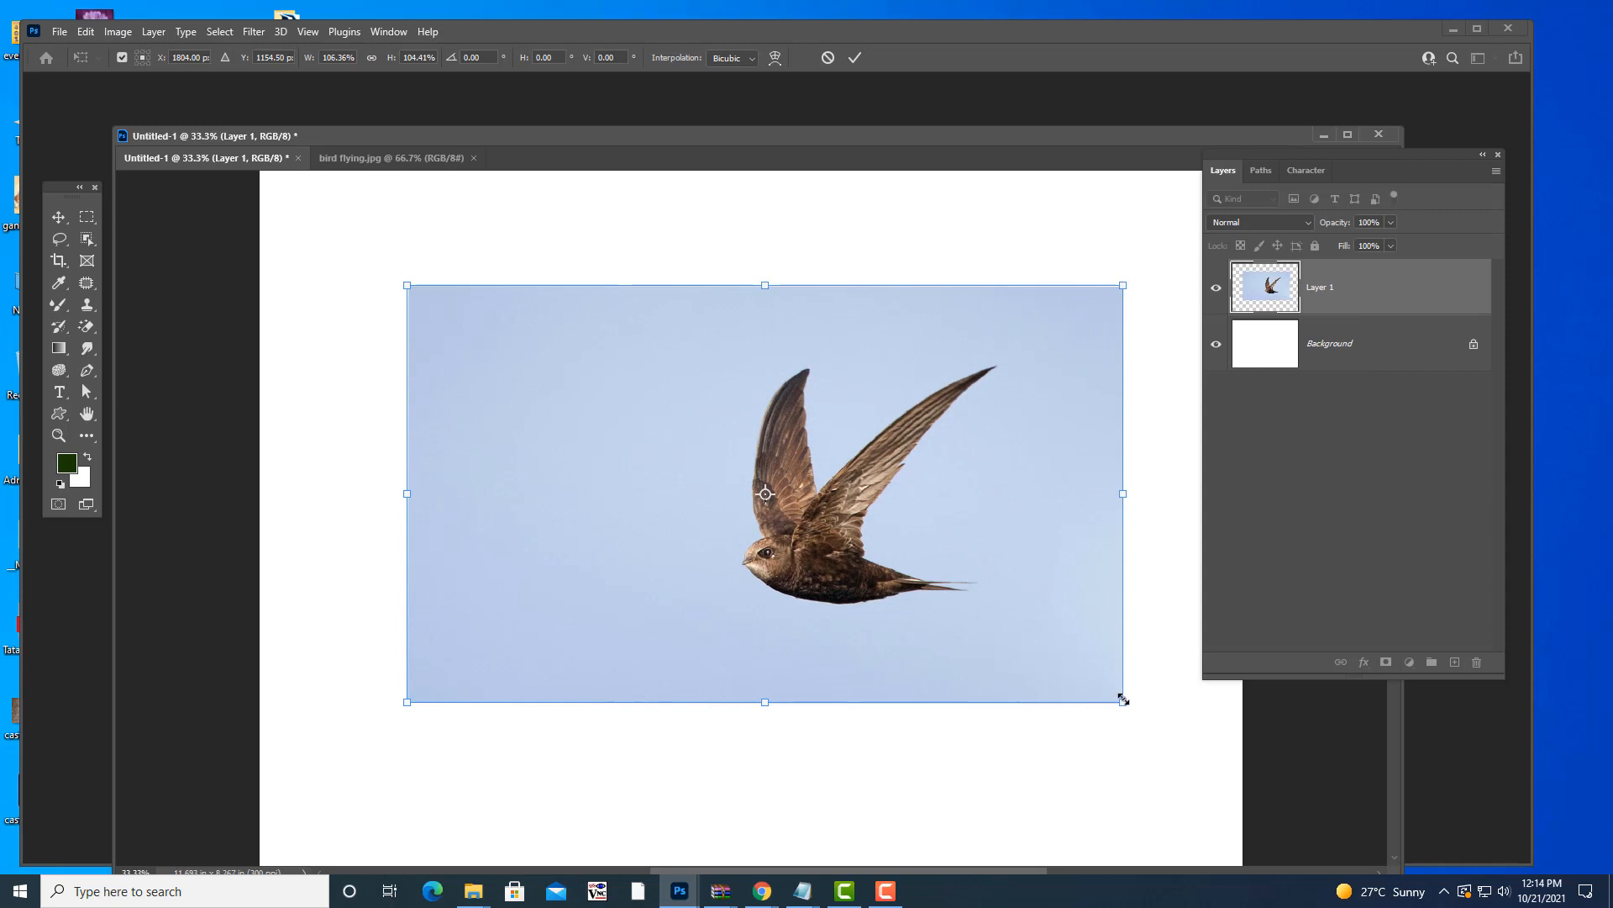
pyautogui.moveTo(1123, 699); pyautogui.dragTo(1052, 666)
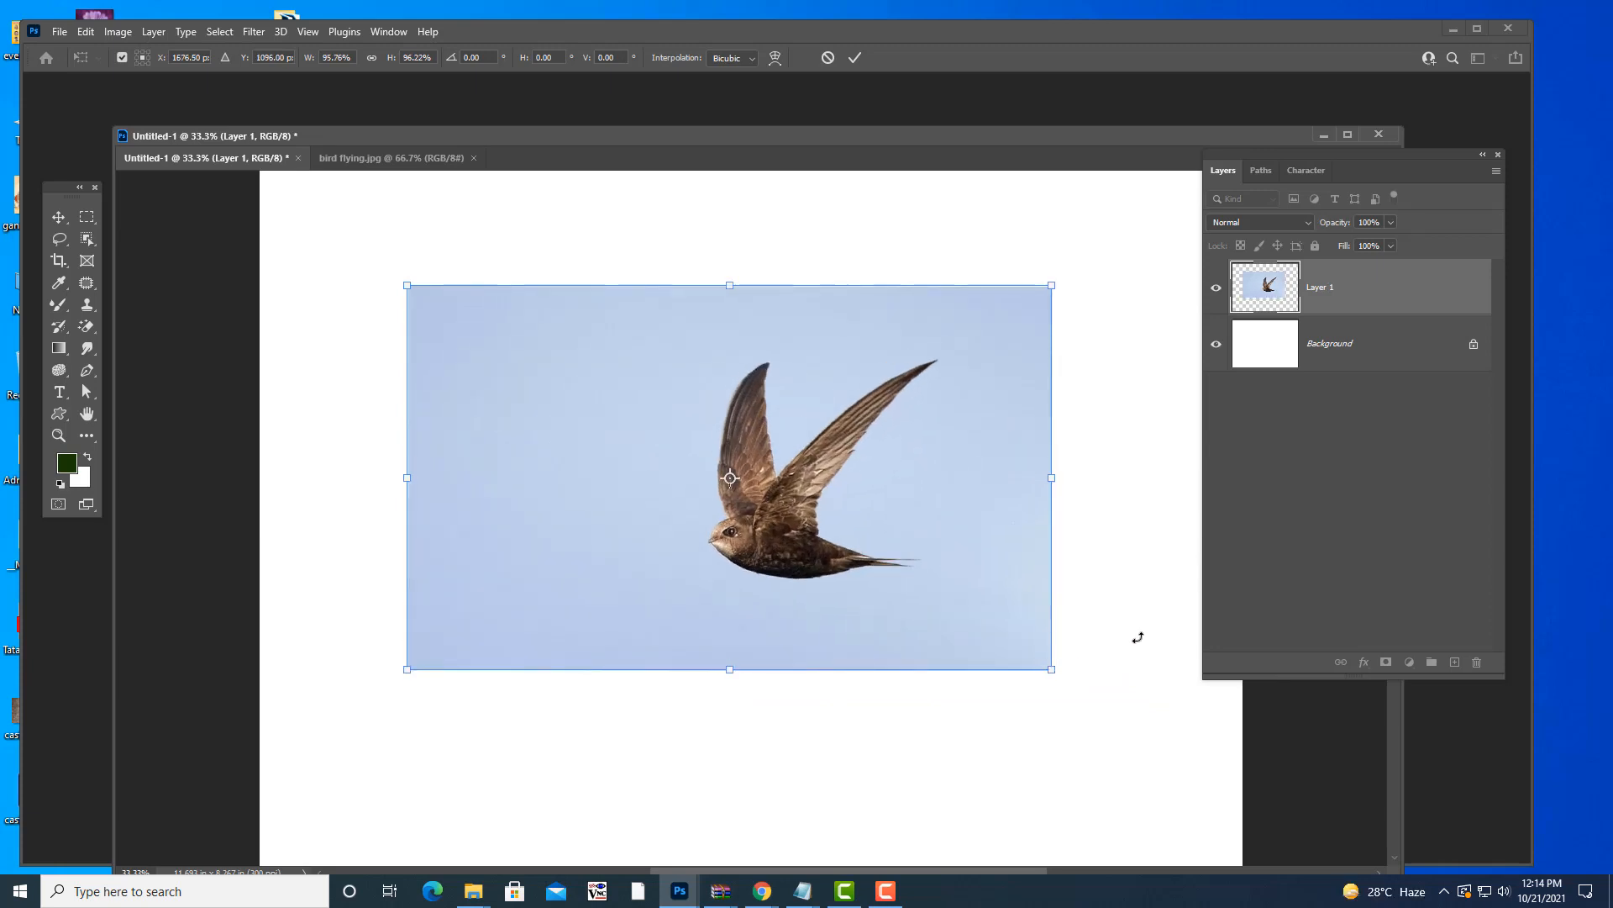
pyautogui.press('Return')
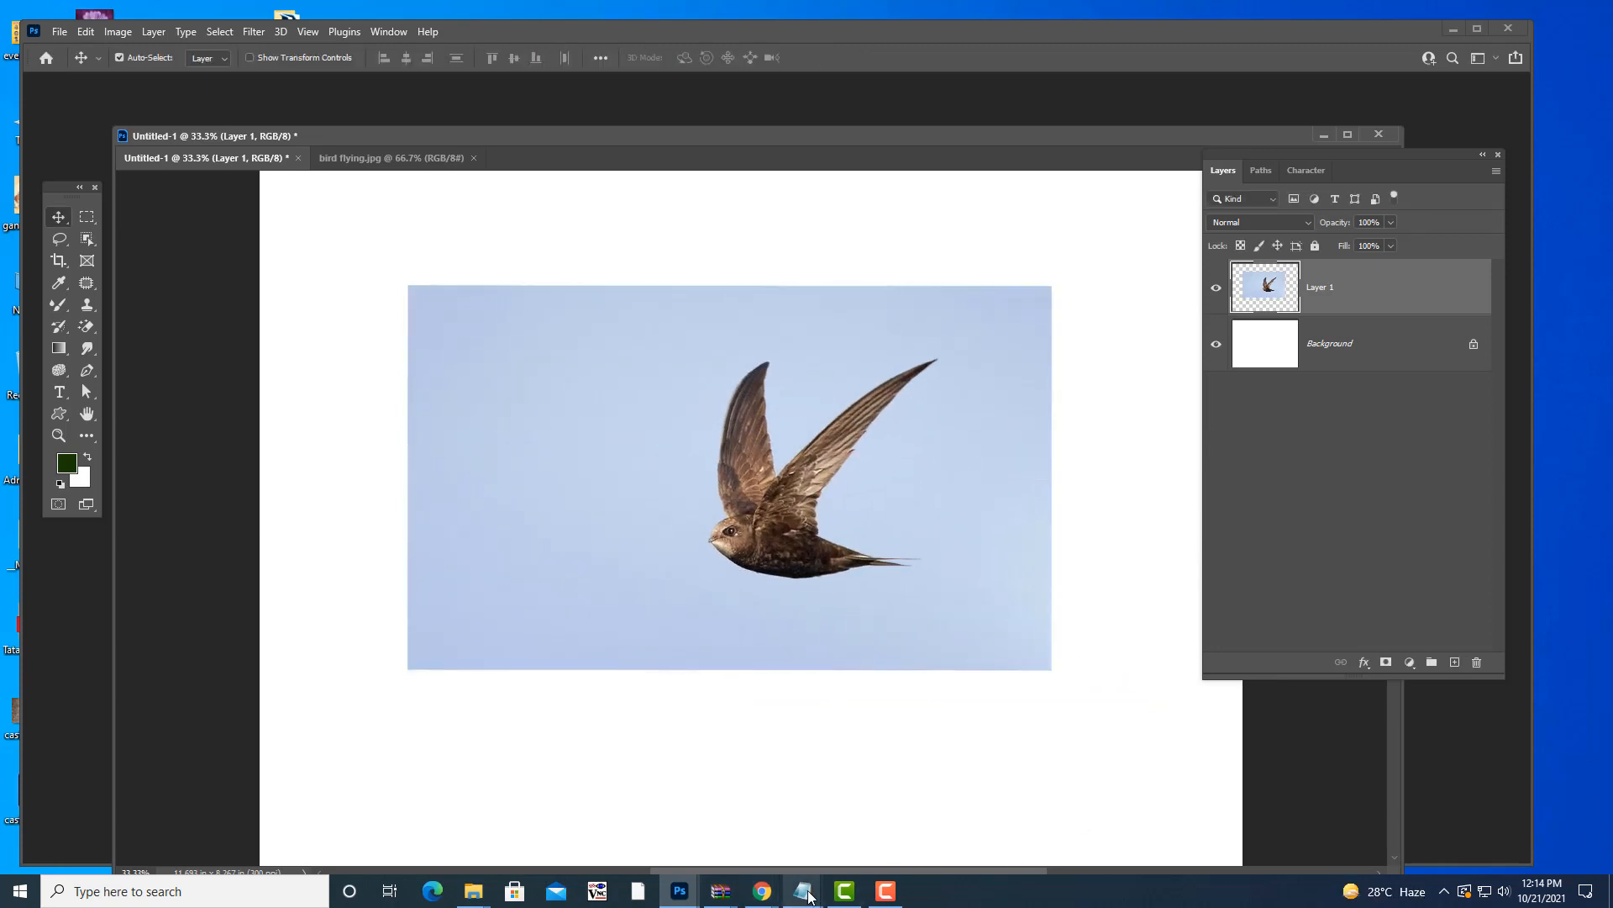
pyautogui.moveTo(802, 891)
pyautogui.click(751, 840)
pyautogui.scroll(-1, 897, 349)
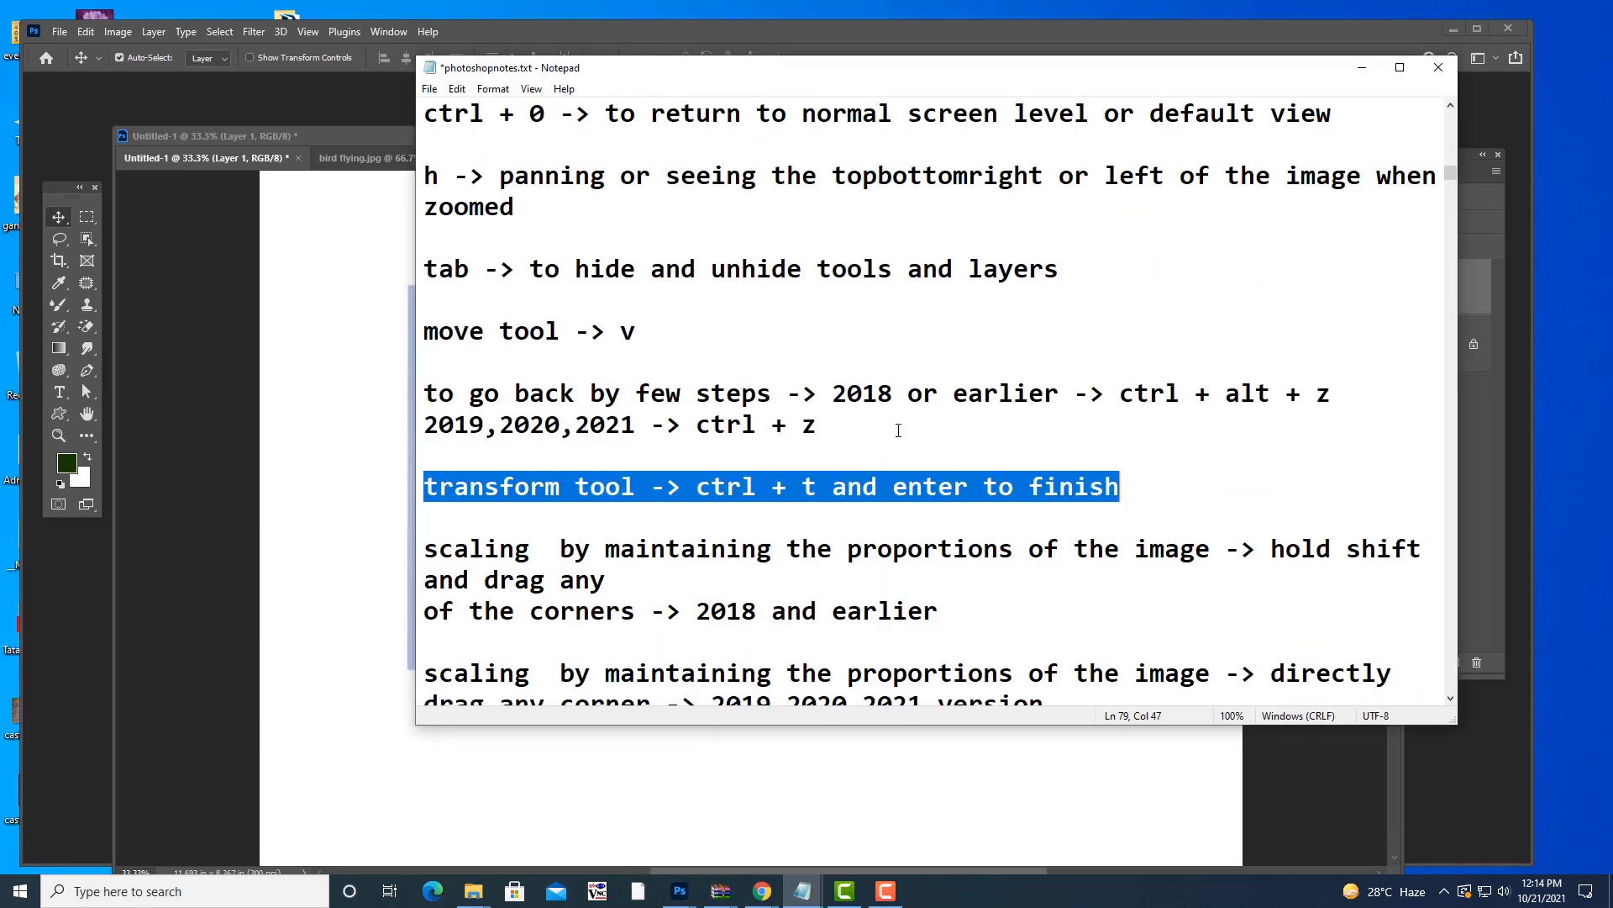
pyautogui.scroll(-2, 897, 349)
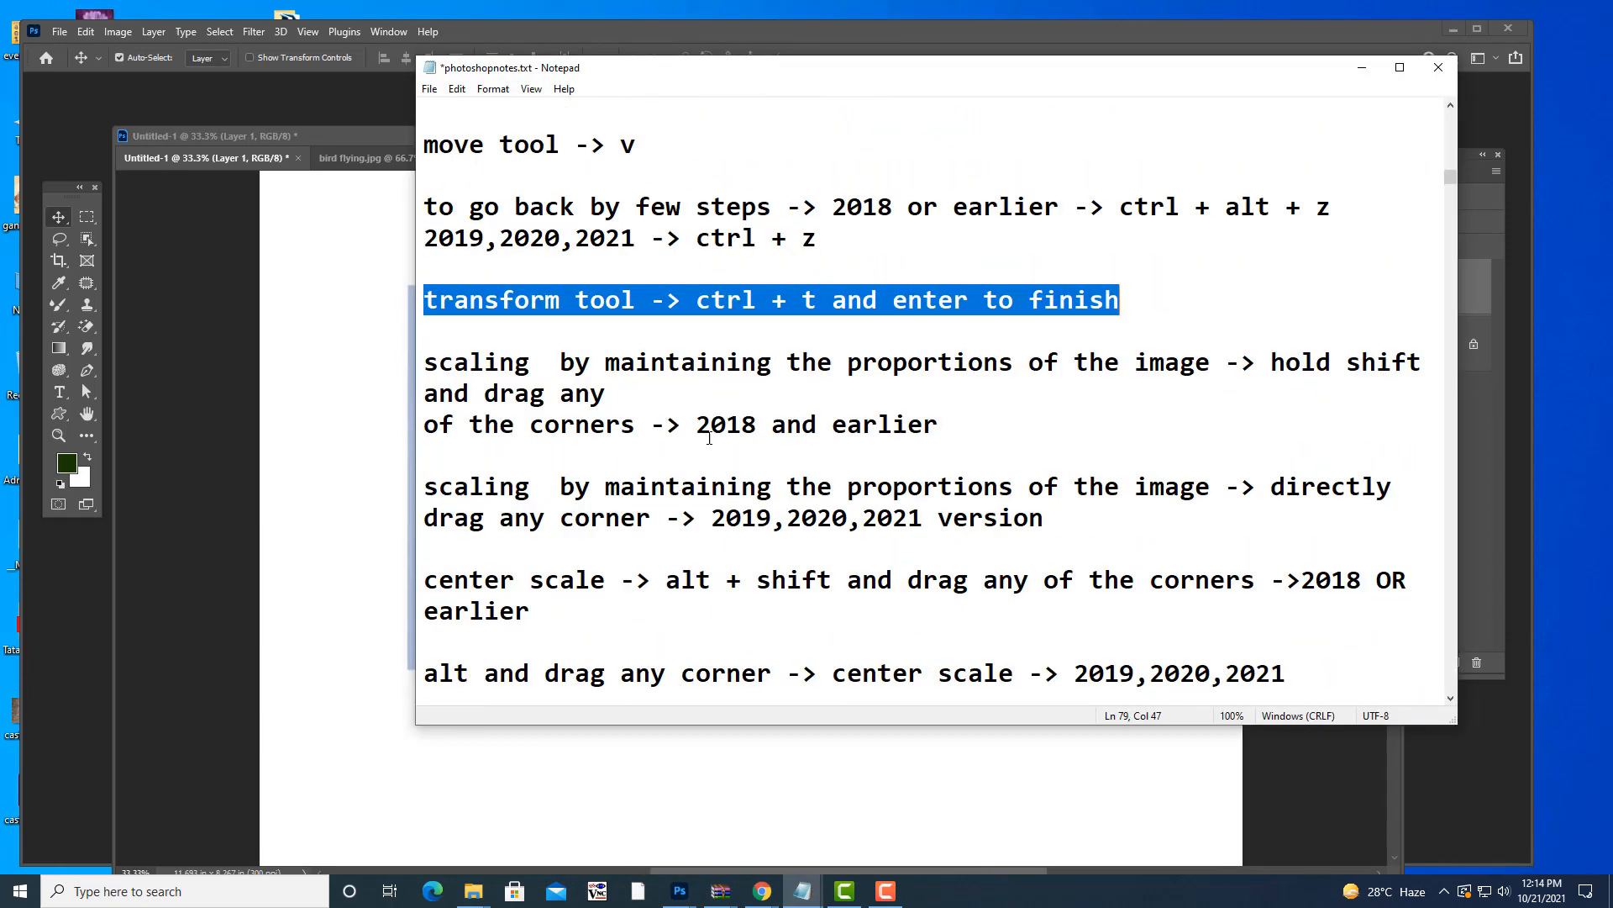
pyautogui.click(711, 397)
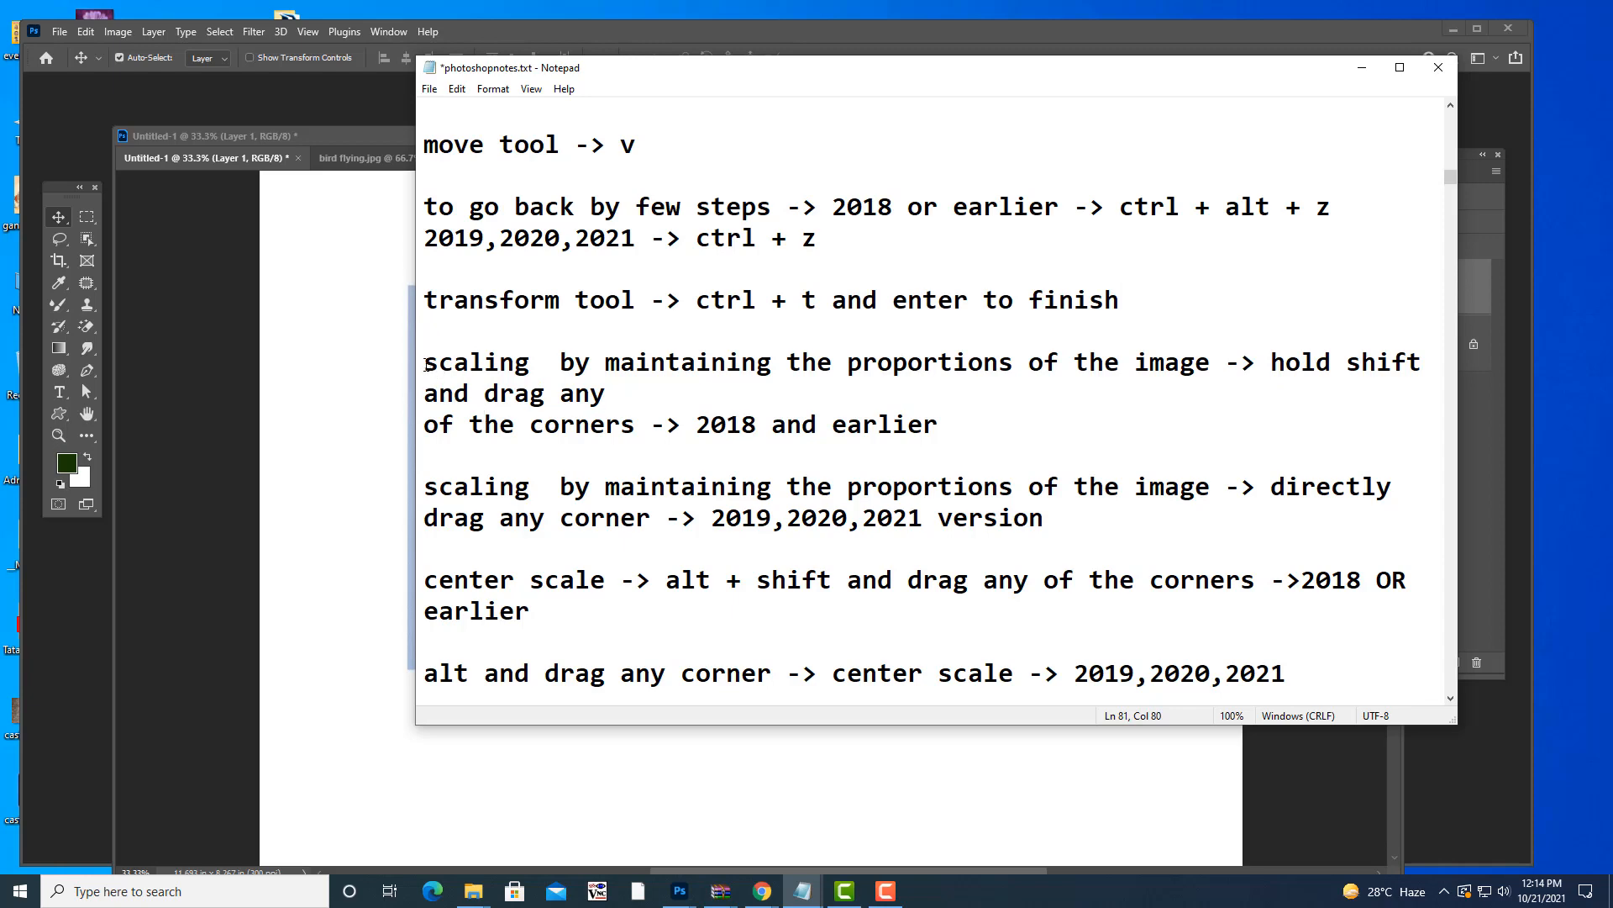
pyautogui.moveTo(427, 365); pyautogui.dragTo(1164, 528)
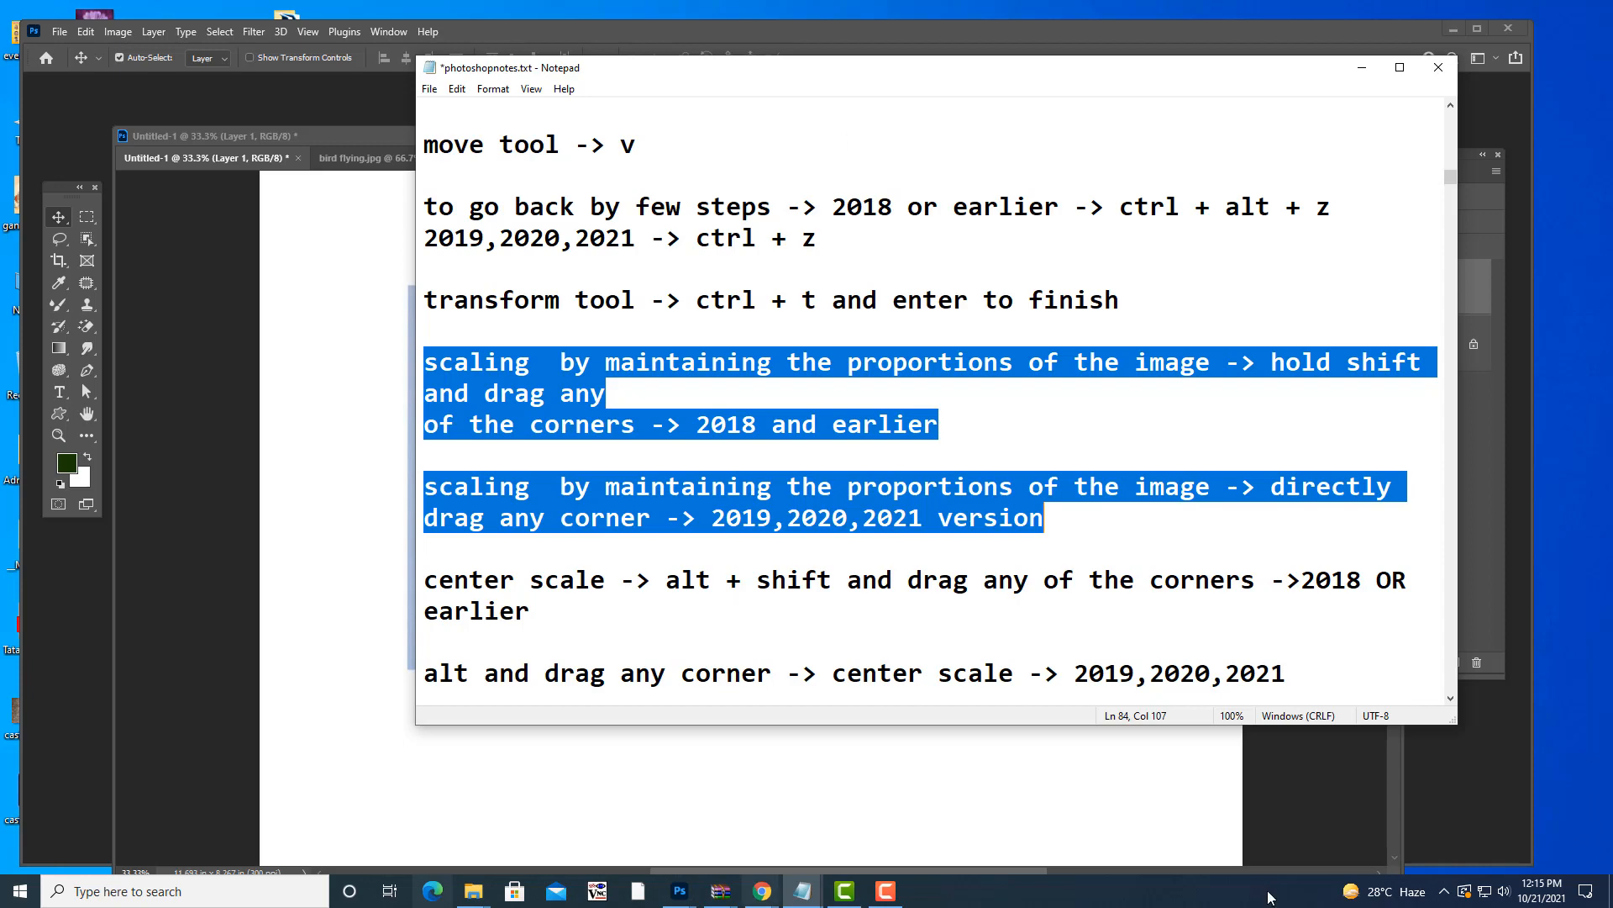
pyautogui.moveTo(1172, 72); pyautogui.dragTo(1165, 73)
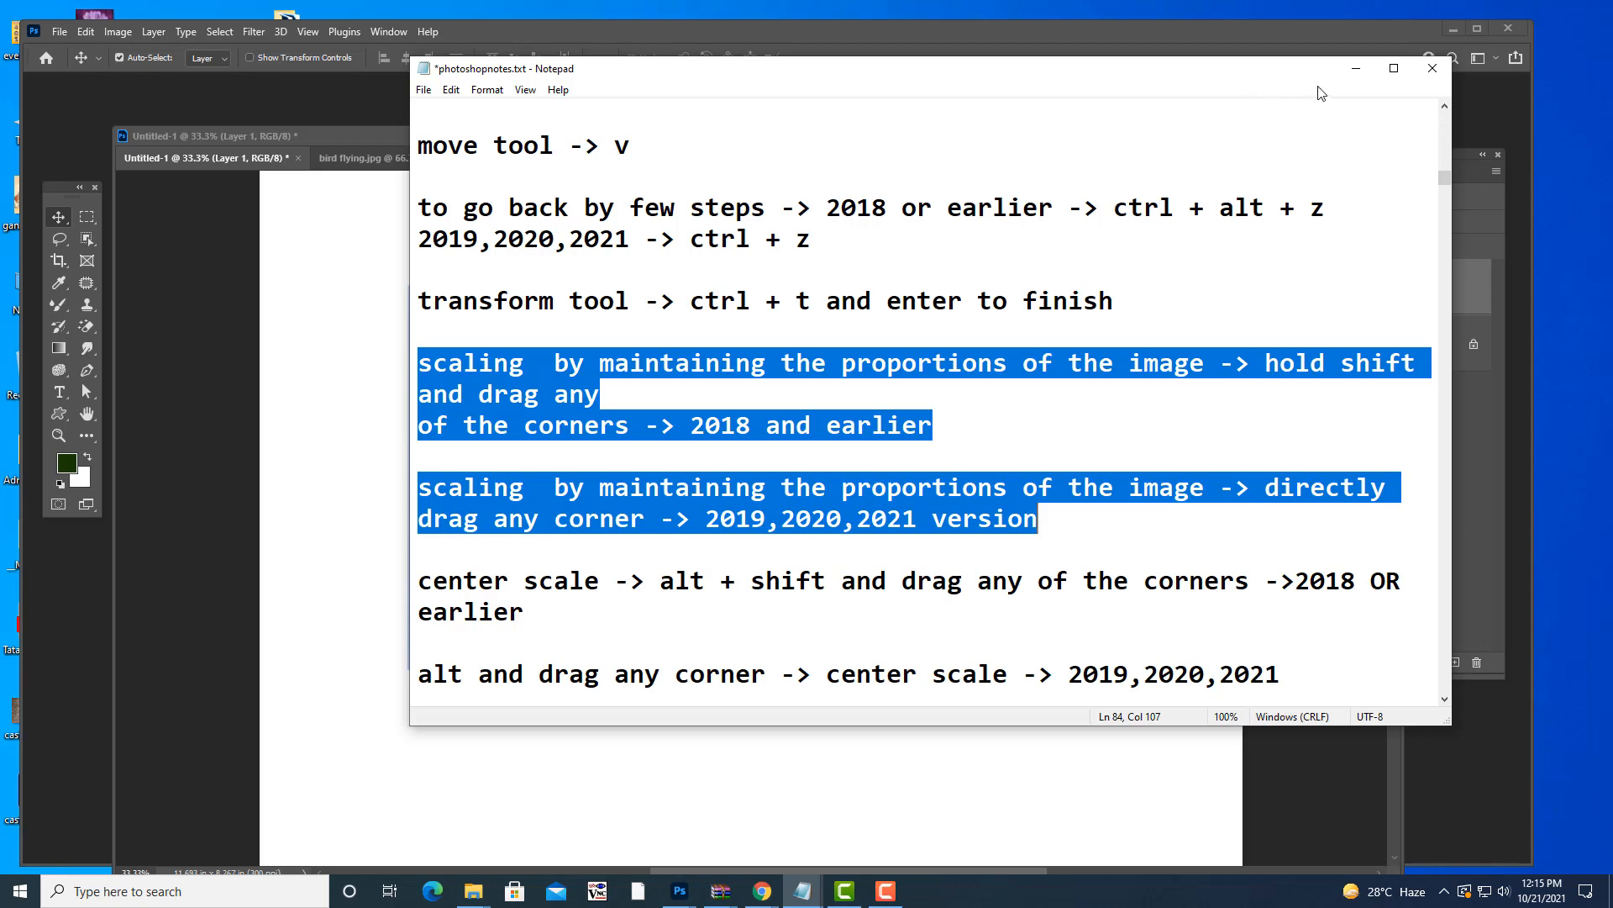
pyautogui.moveTo(1269, 68); pyautogui.dragTo(1258, 62)
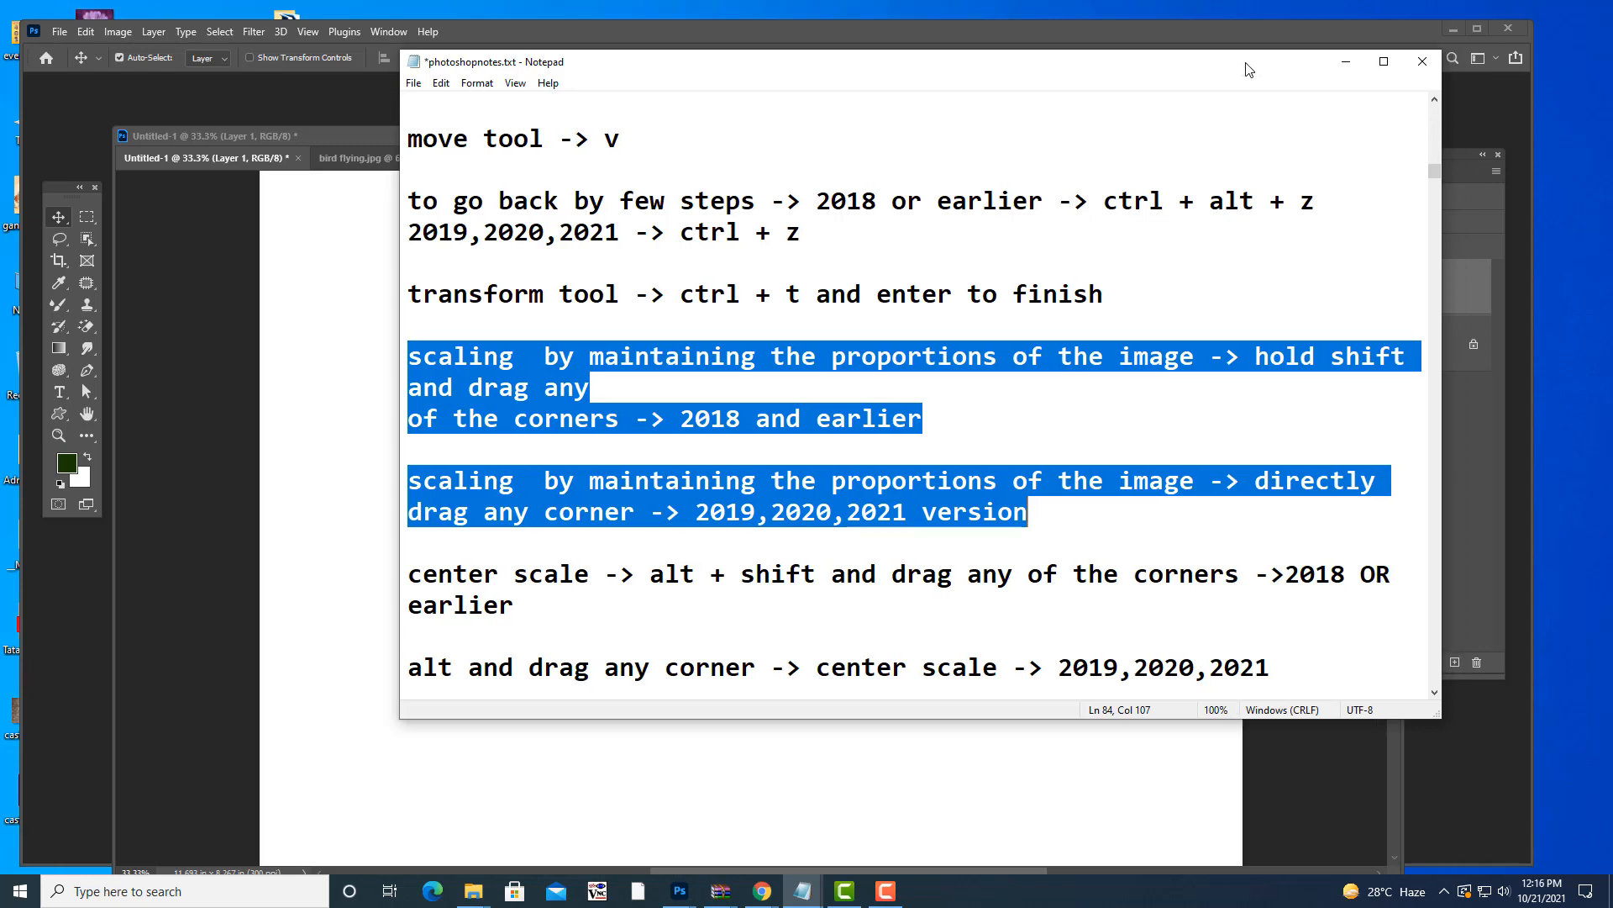
pyautogui.click(1349, 61)
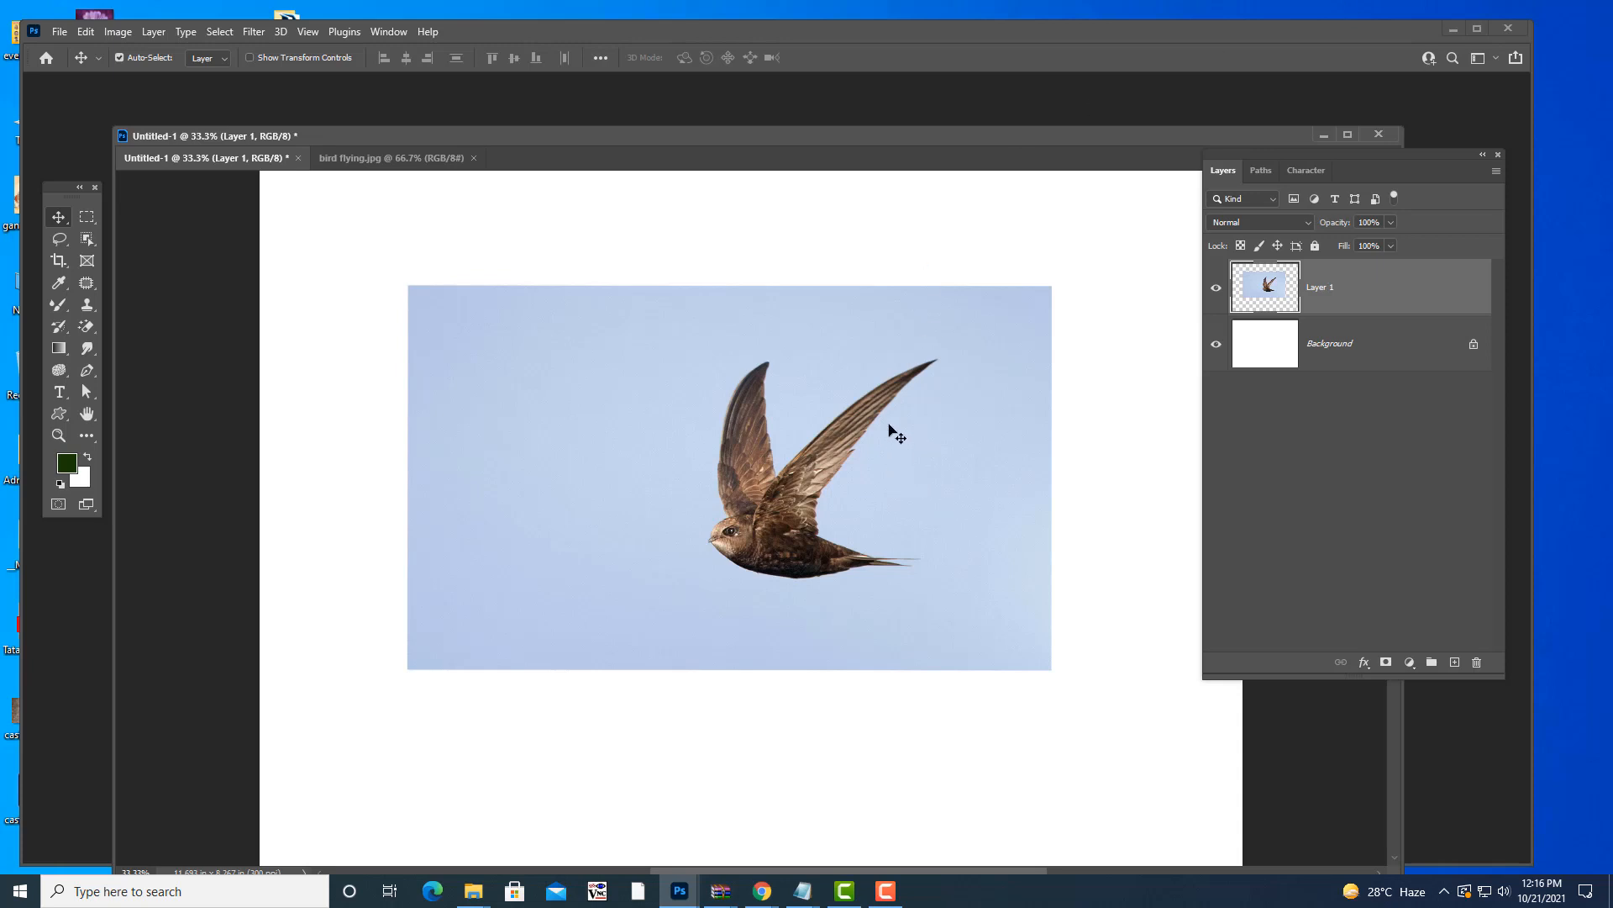
# - Move the bird photo down and stretch it slightly wider with Free Transform
pyautogui.moveTo(889, 425); pyautogui.dragTo(840, 470)
pyautogui.hotkey('ctrl', 't')
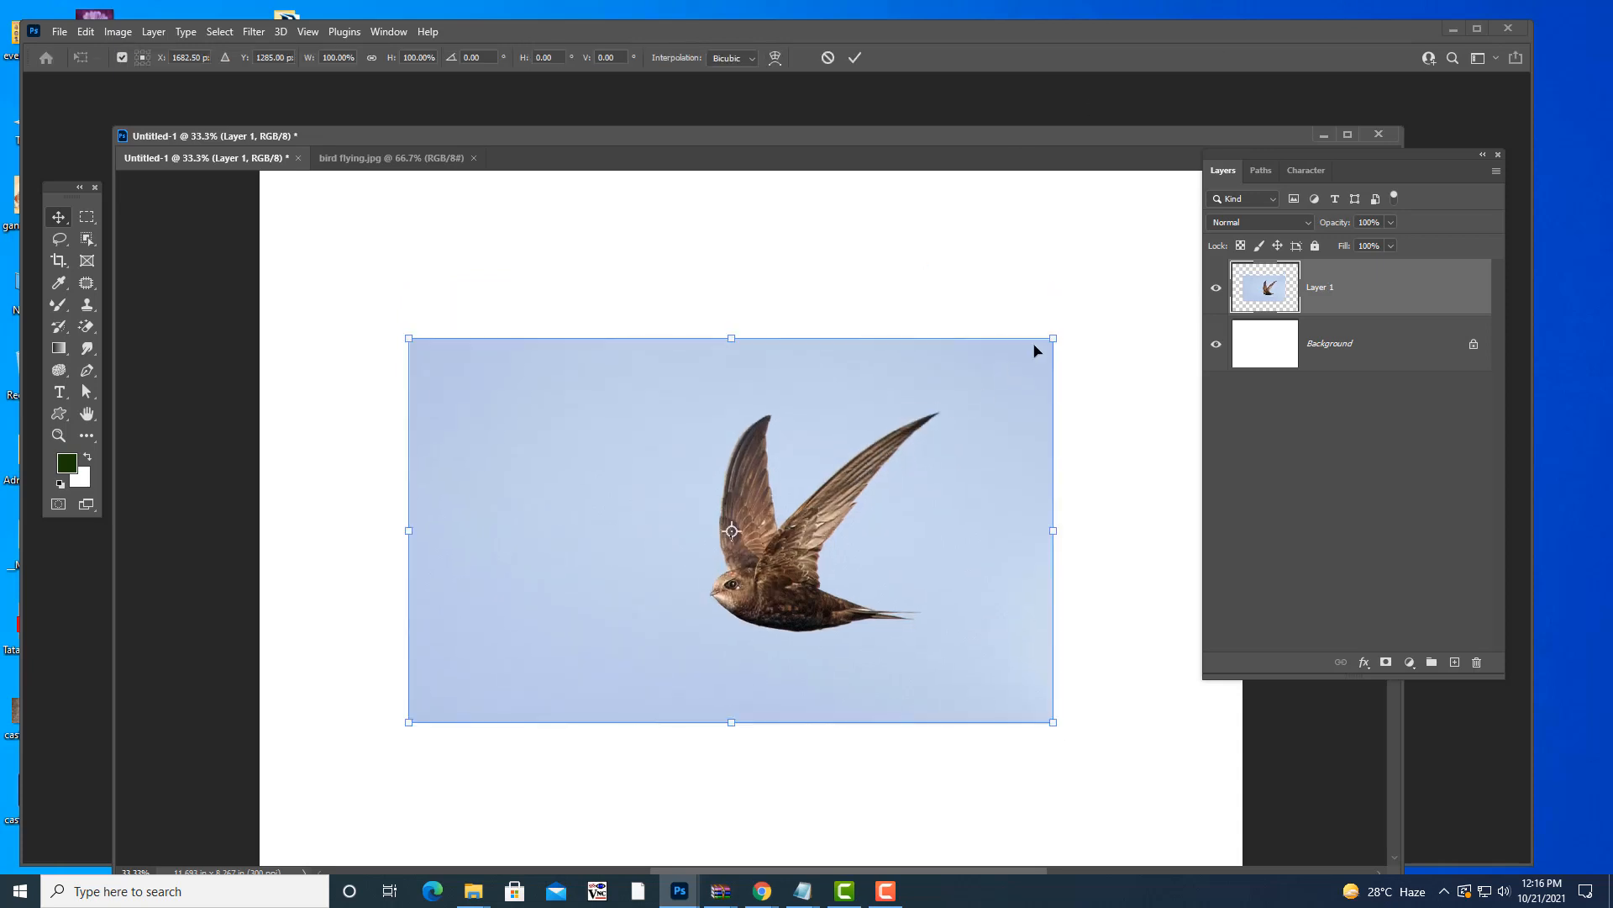
pyautogui.moveTo(1053, 336)
pyautogui.mouseDown()
pyautogui.moveTo(1136, 339)
pyautogui.moveTo(940, 345)
pyautogui.moveTo(1055, 317)
pyautogui.moveTo(1049, 340)
pyautogui.mouseUp()
pyautogui.moveTo(1050, 532); pyautogui.dragTo(990, 418)
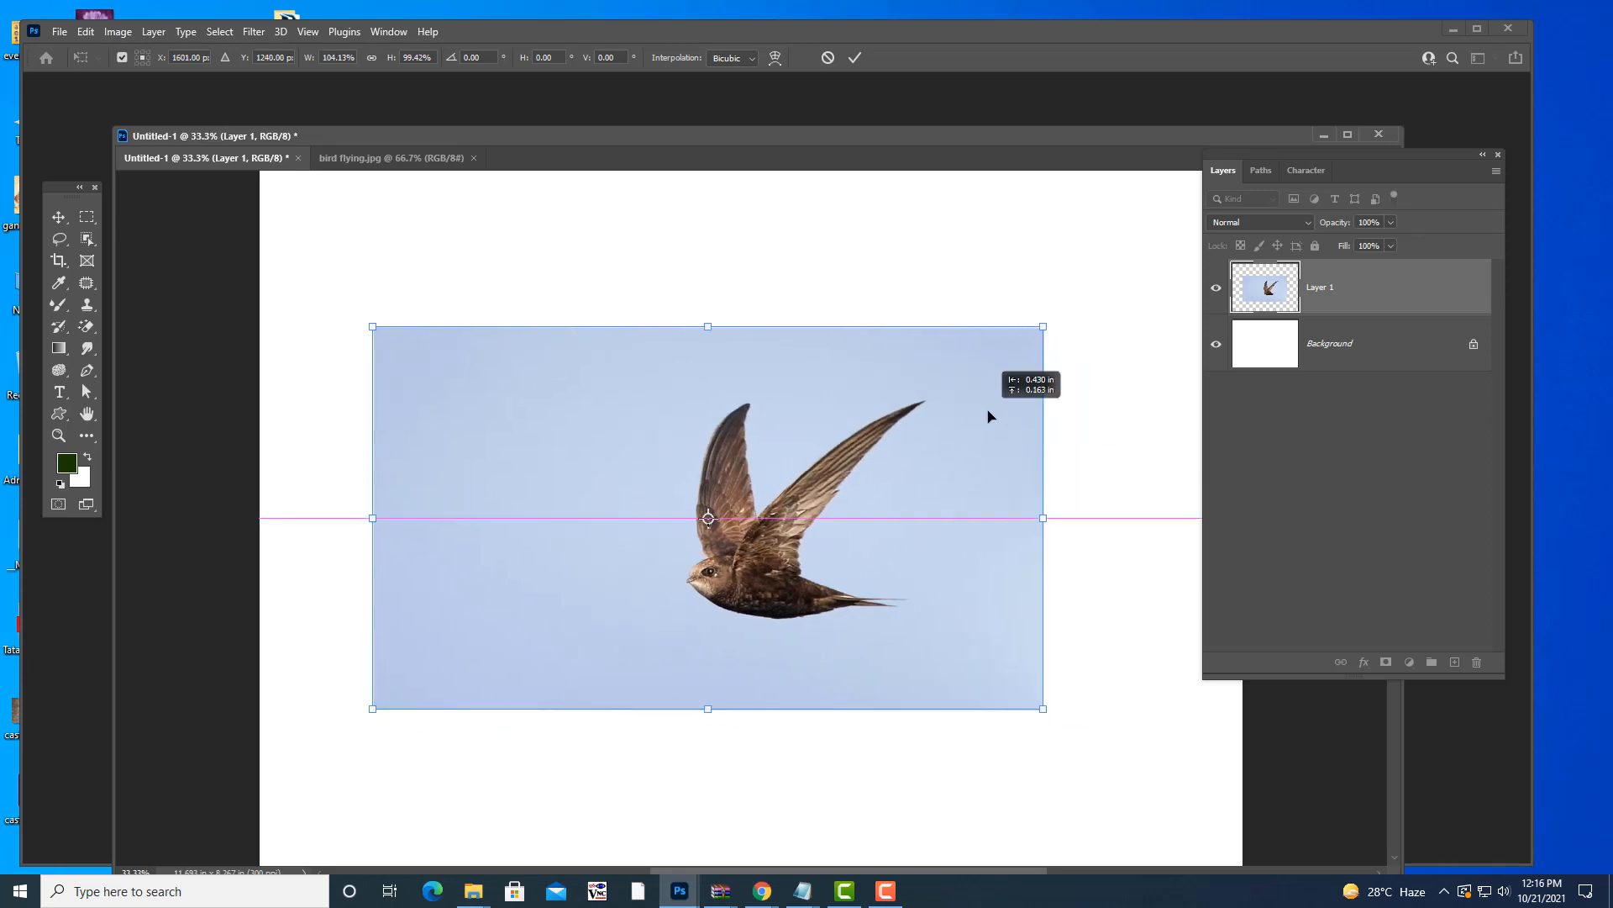
pyautogui.press('Return')
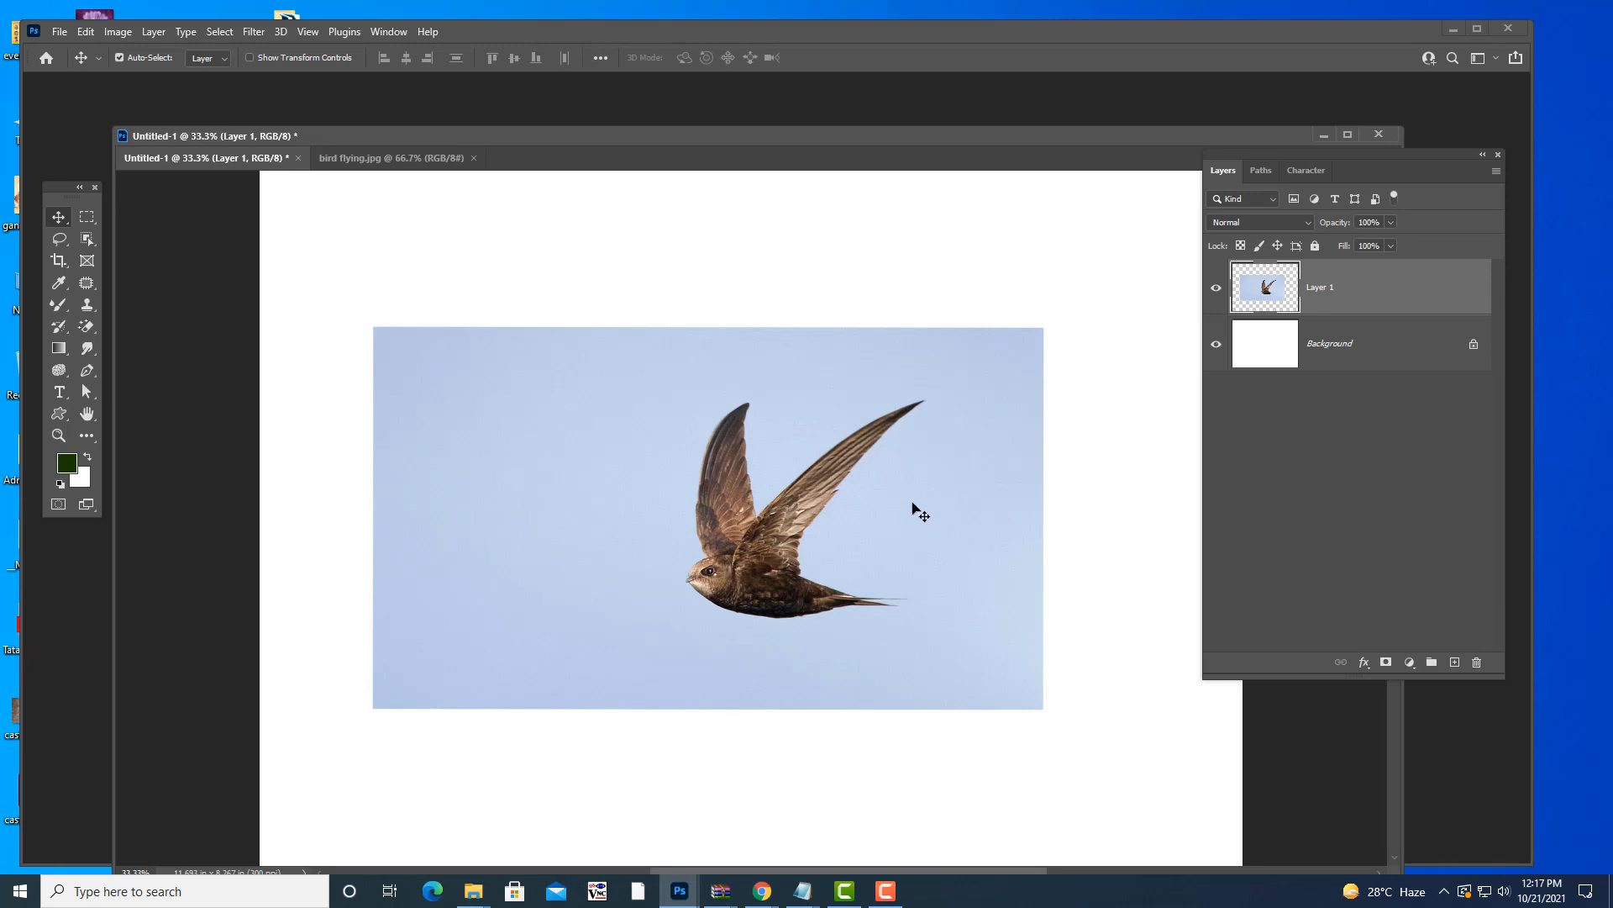
# - Shrink the bird photo to about 32% and drag it to the top-left corner
pyautogui.moveTo(920, 497); pyautogui.dragTo(922, 471)
pyautogui.hotkey('ctrl', 't')
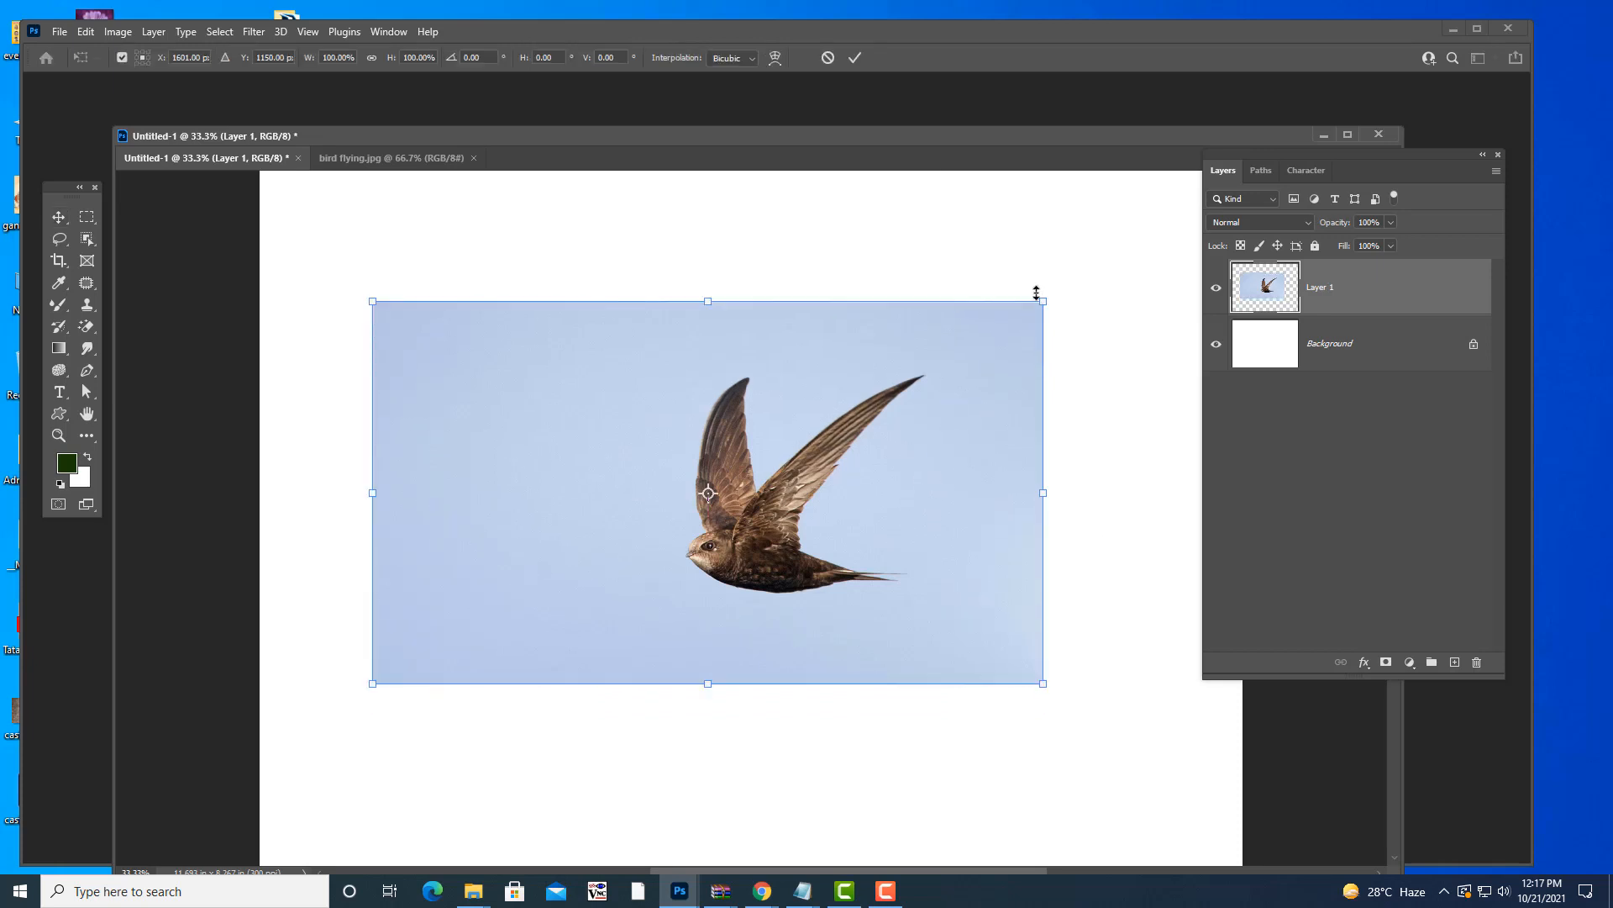
pyautogui.moveTo(1039, 293); pyautogui.dragTo(683, 294)
pyautogui.moveTo(677, 361); pyautogui.dragTo(485, 269)
# - Commit the bird's reduced size and drag the photo down-right across the canvas
pyautogui.press('Return')
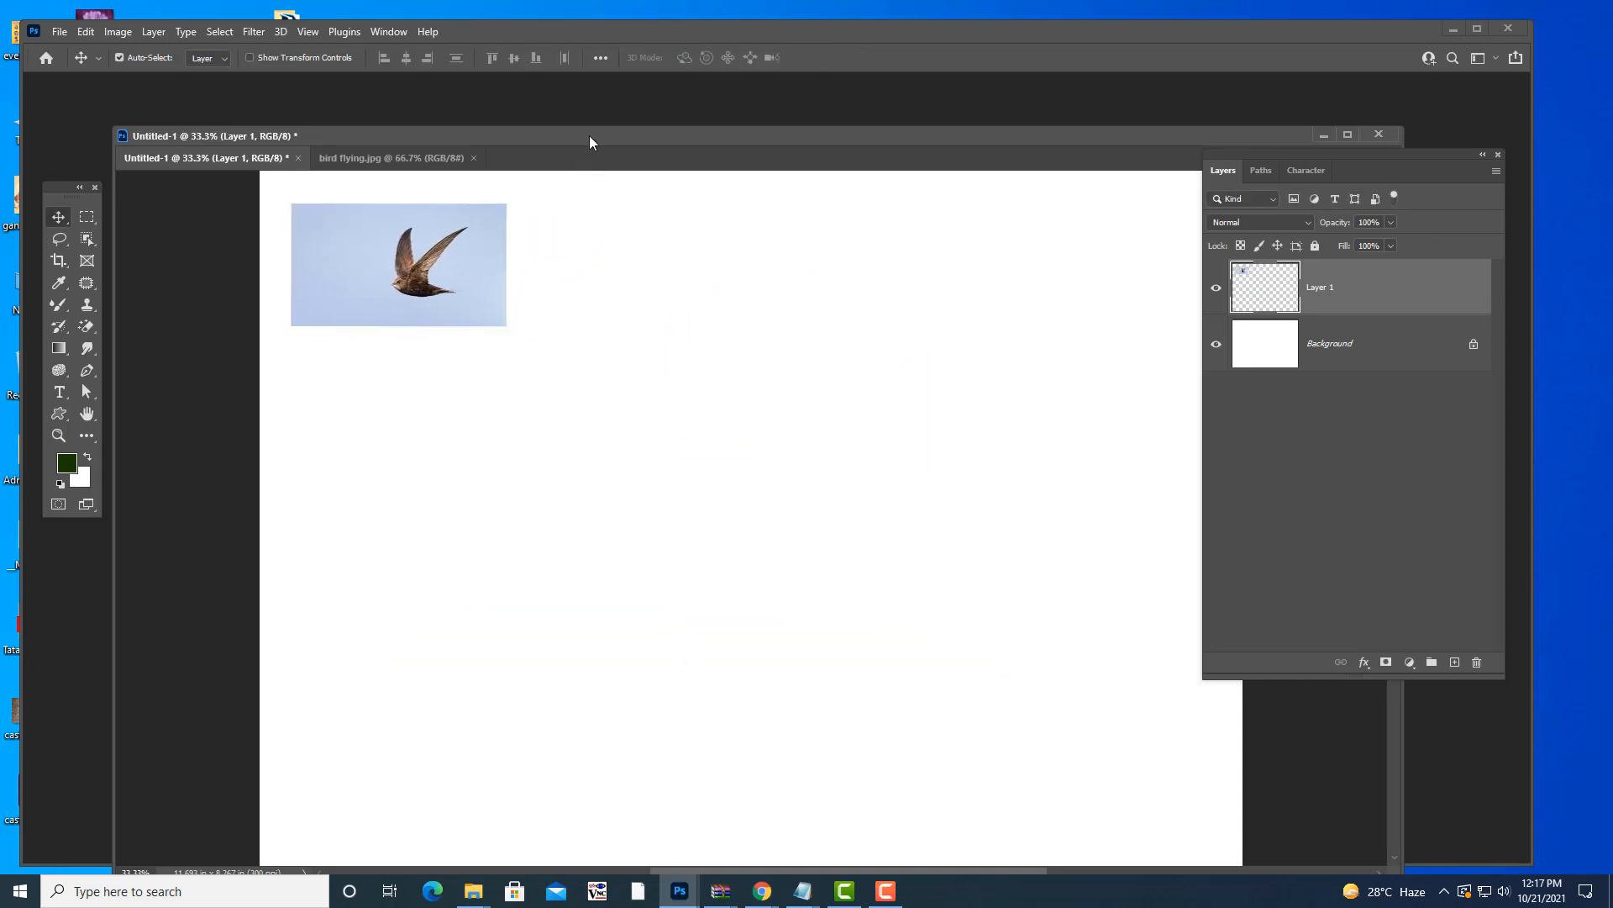
pyautogui.moveTo(588, 134); pyautogui.dragTo(597, 139)
pyautogui.moveTo(455, 290); pyautogui.dragTo(466, 290)
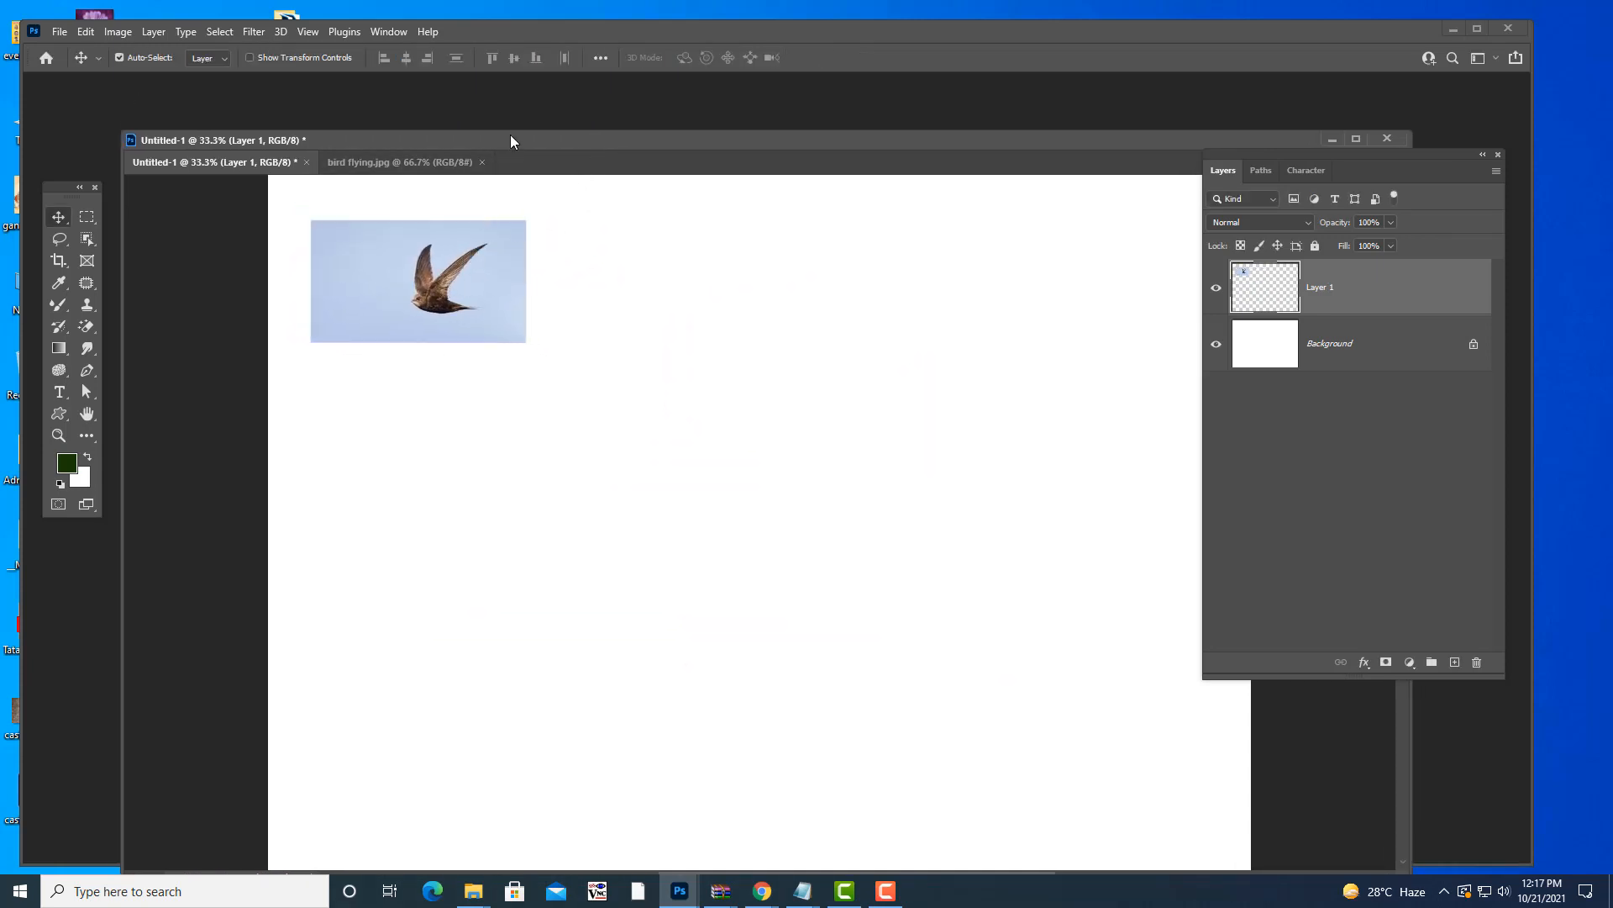
pyautogui.moveTo(511, 137); pyautogui.dragTo(505, 141)
pyautogui.moveTo(428, 268); pyautogui.dragTo(629, 379)
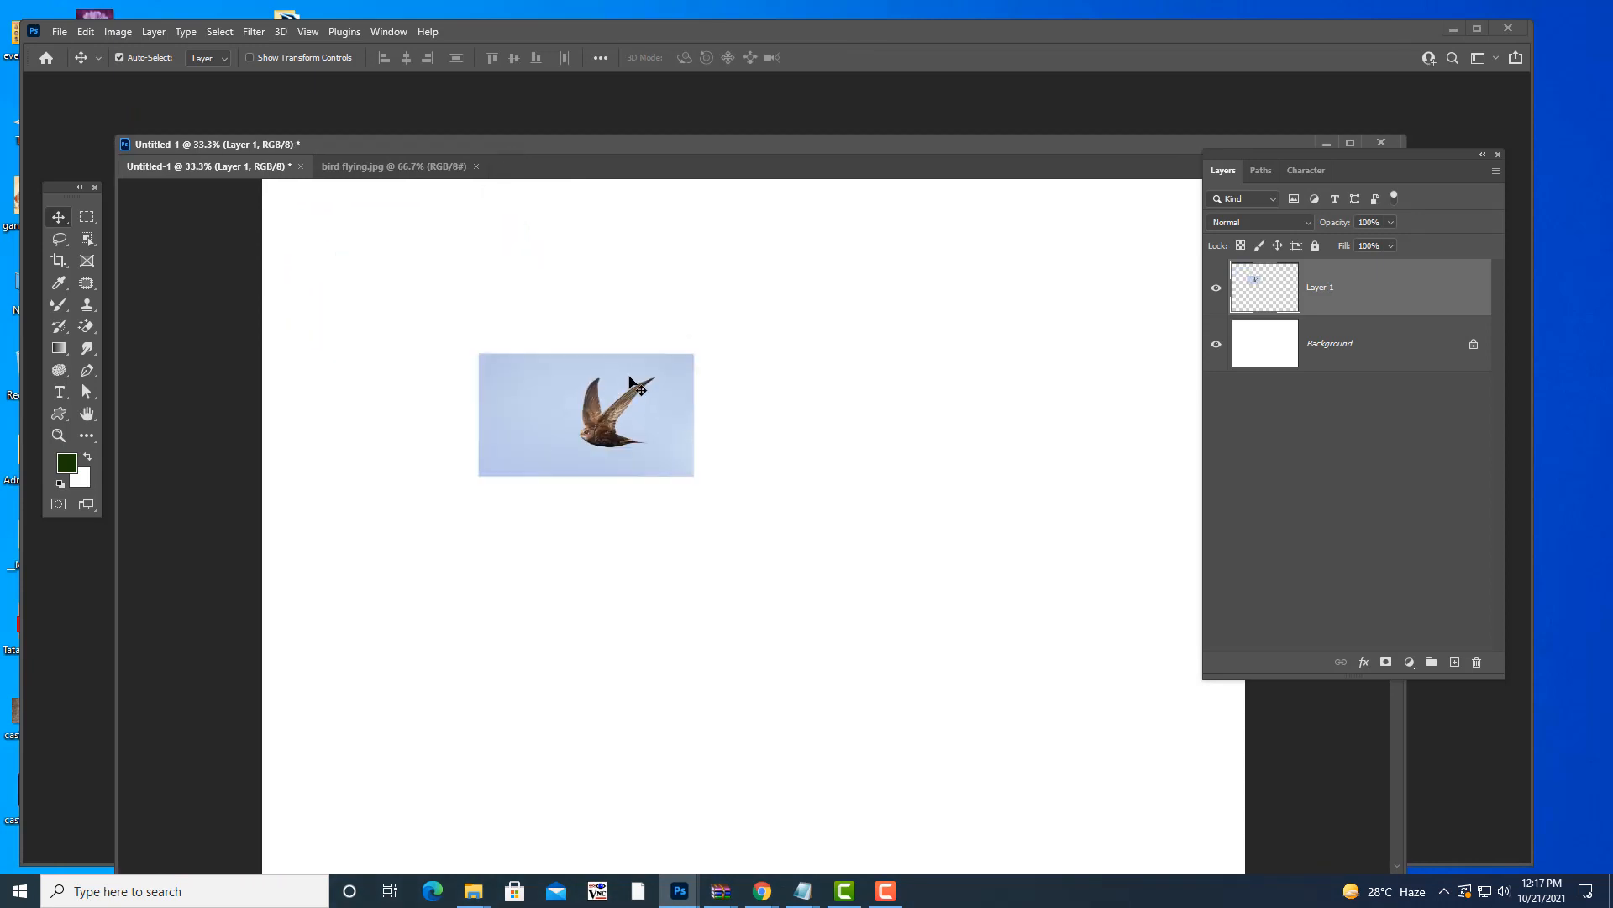
pyautogui.moveTo(733, 150); pyautogui.dragTo(730, 144)
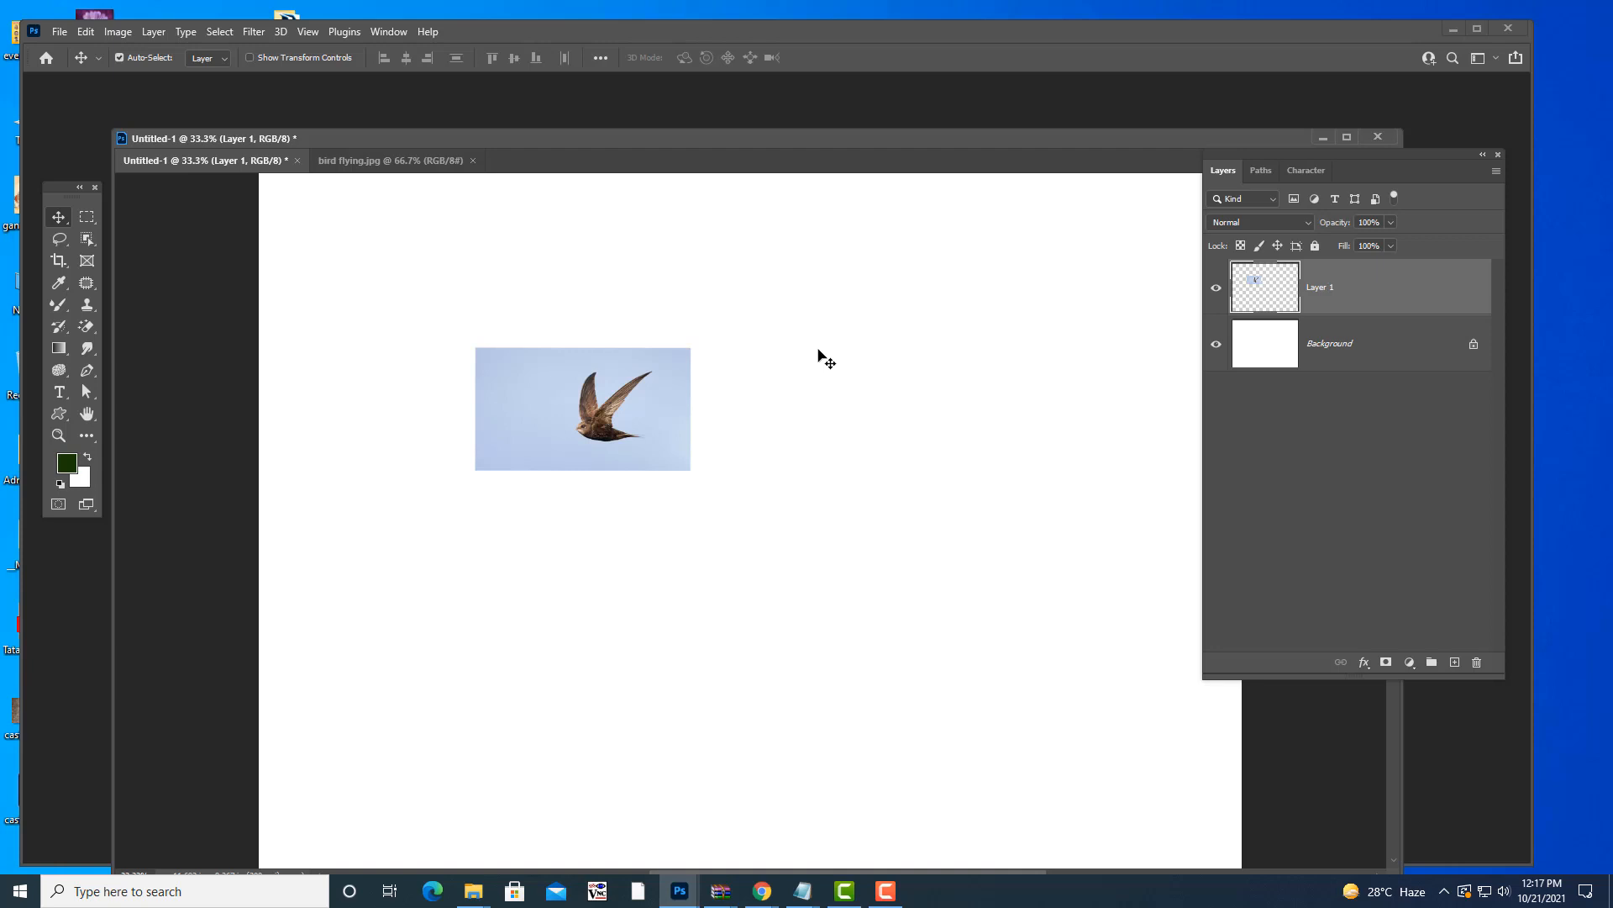
pyautogui.moveTo(635, 387); pyautogui.dragTo(1098, 299)
# - Resize the bird photo to about 82% and commit it
pyautogui.hotkey('ctrl', 't')
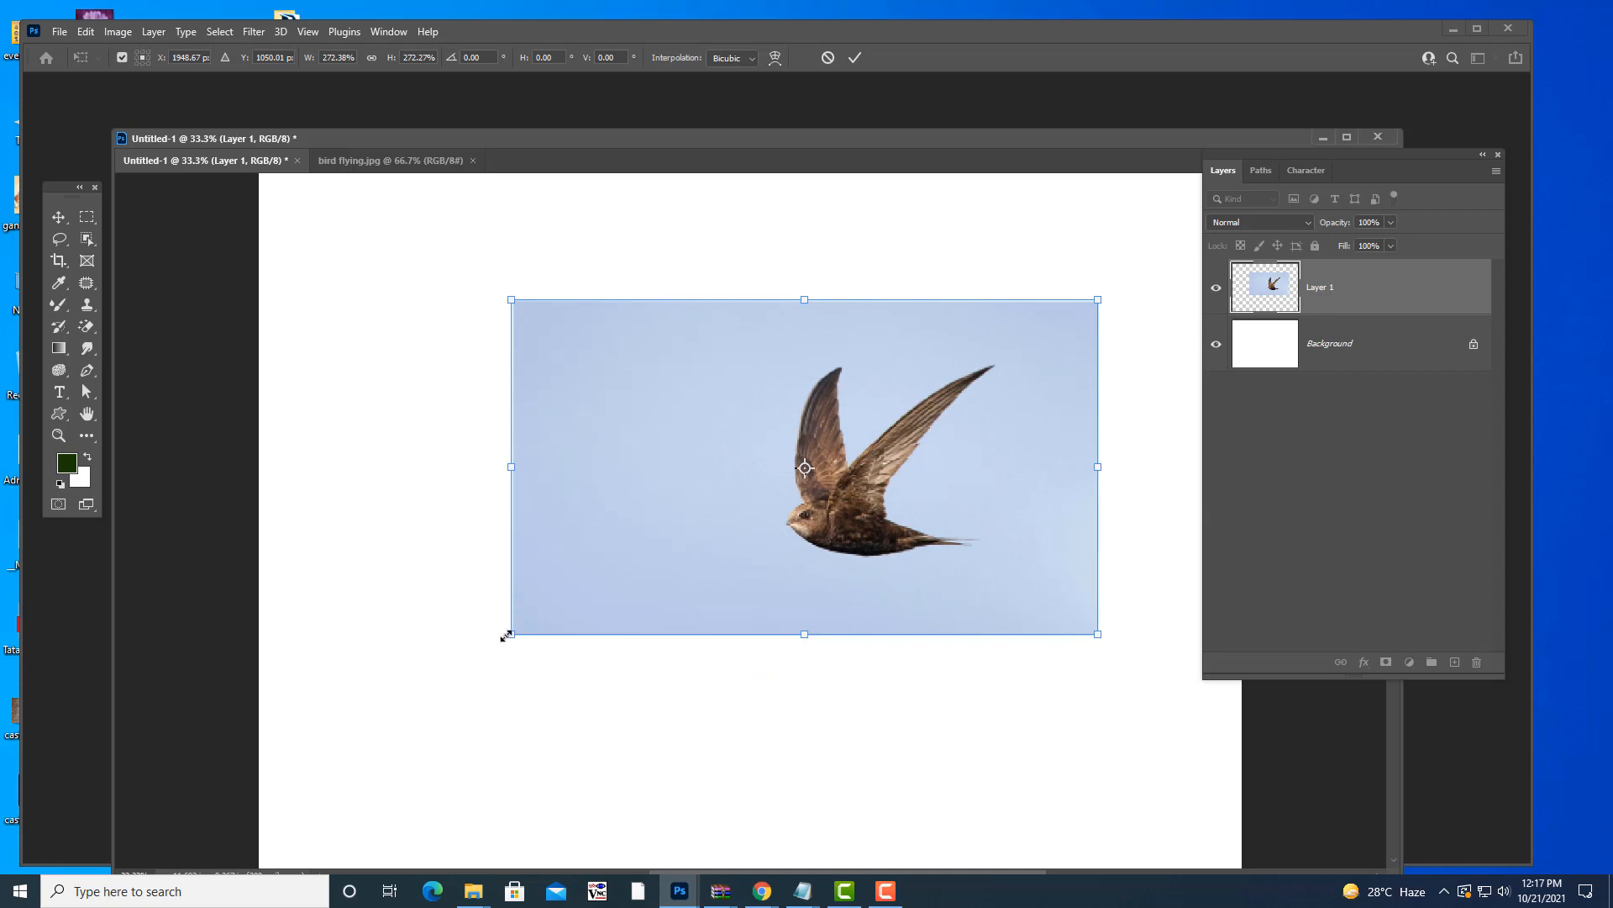
pyautogui.moveTo(507, 636); pyautogui.dragTo(598, 546)
pyautogui.moveTo(1097, 299); pyautogui.dragTo(784, 442)
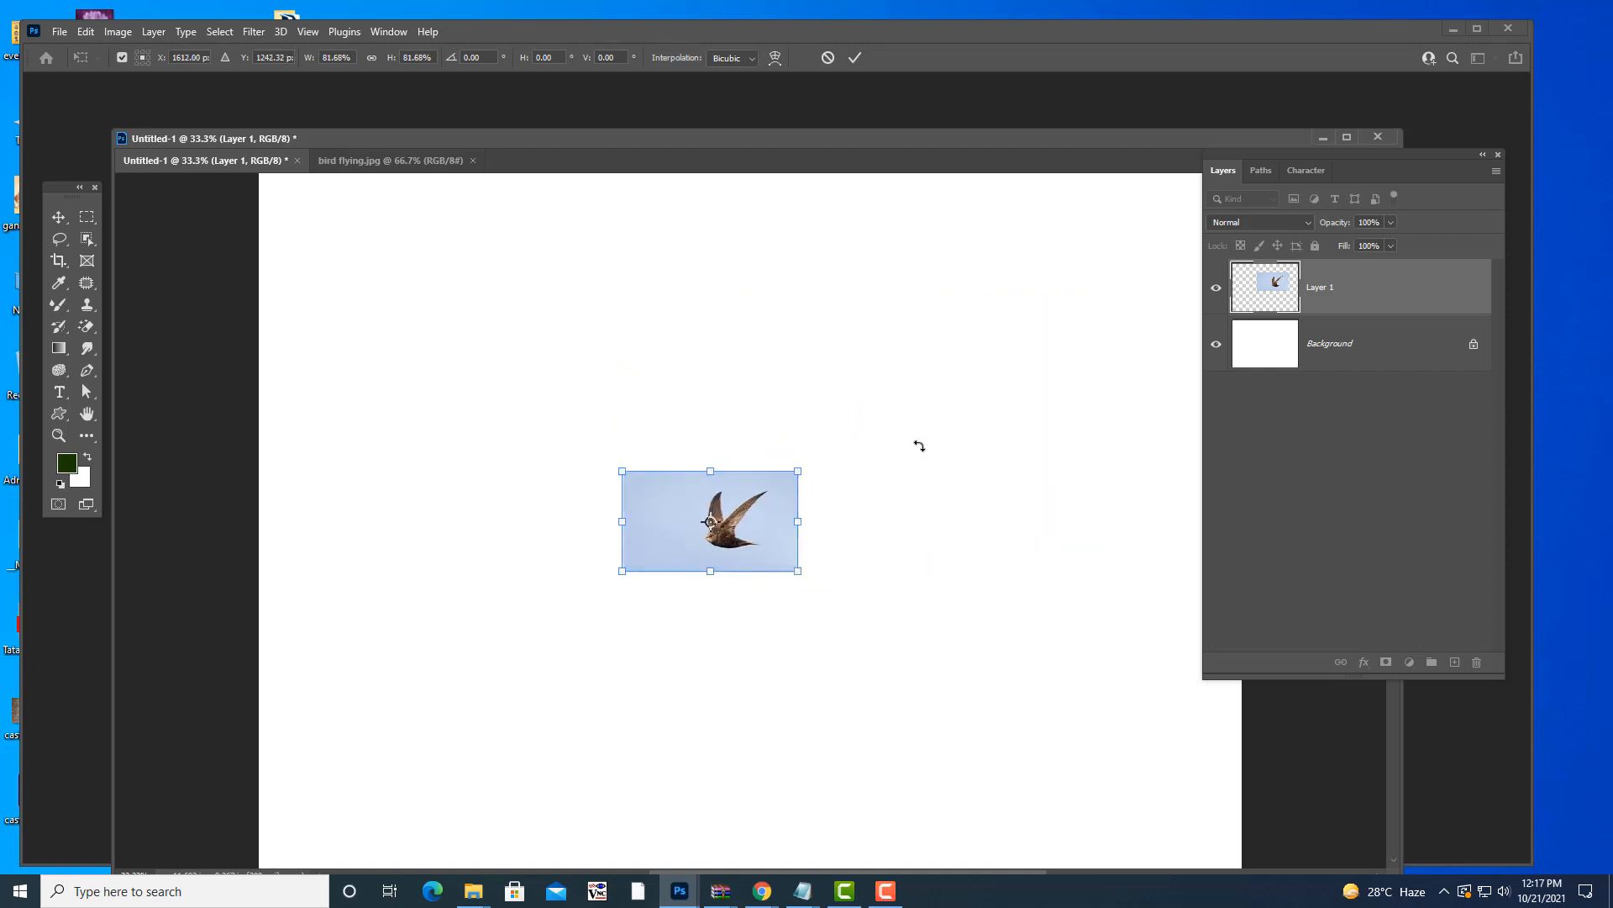
pyautogui.press('Return')
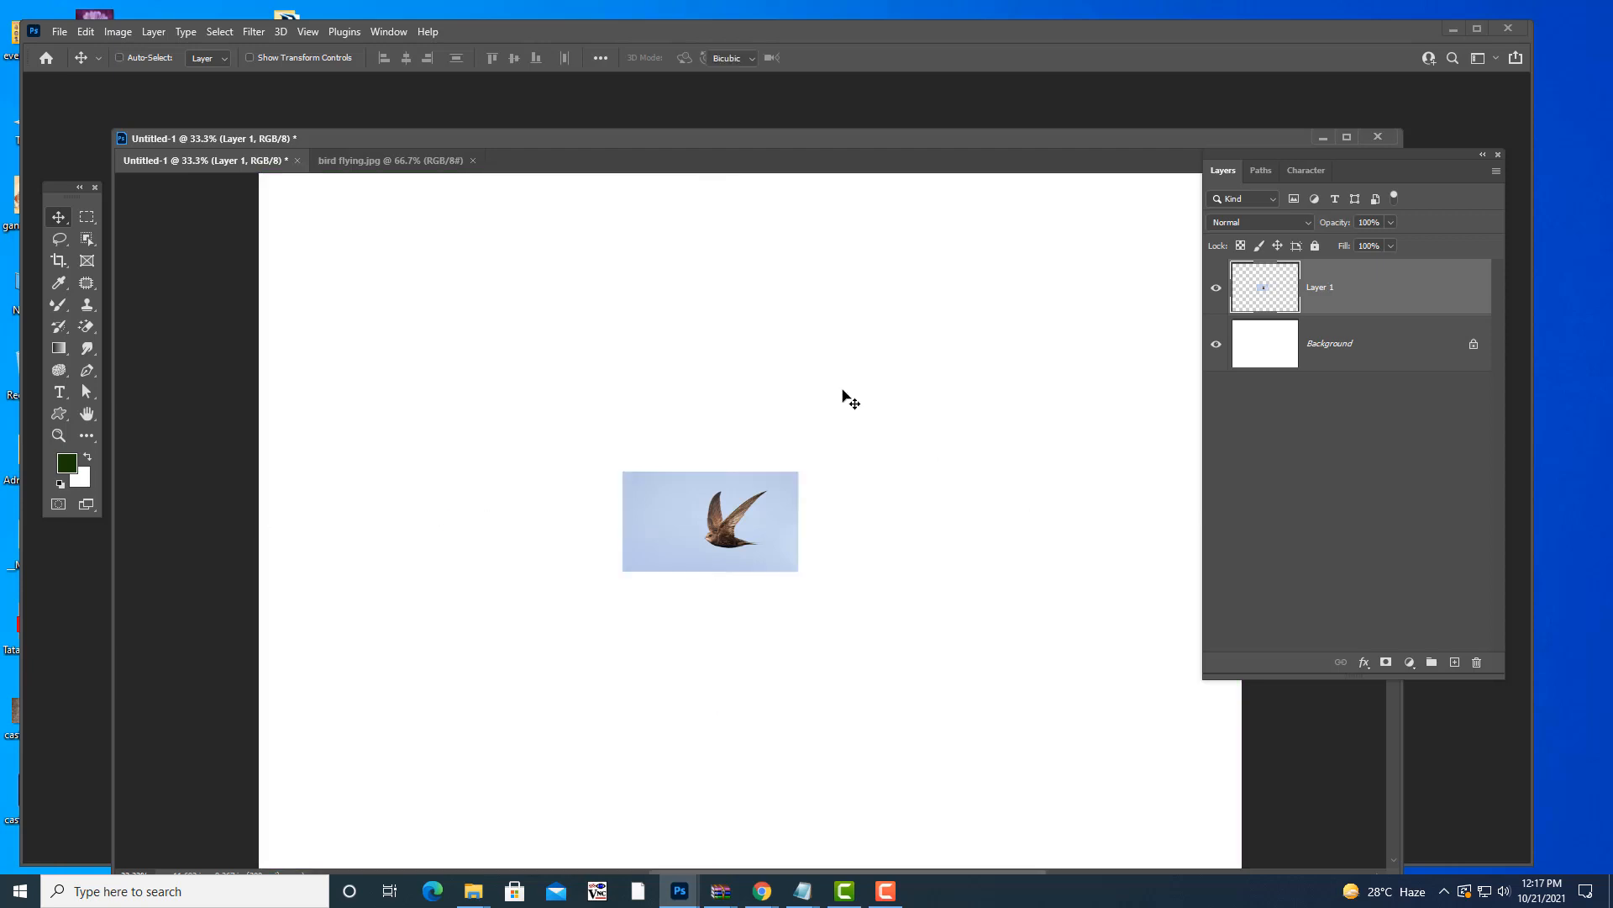
# - Try resizing the bird to 241% then 73%, then undo those resizes
pyautogui.hotkey('ctrl', 't')
pyautogui.moveTo(946, 379); pyautogui.dragTo(1051, 324)
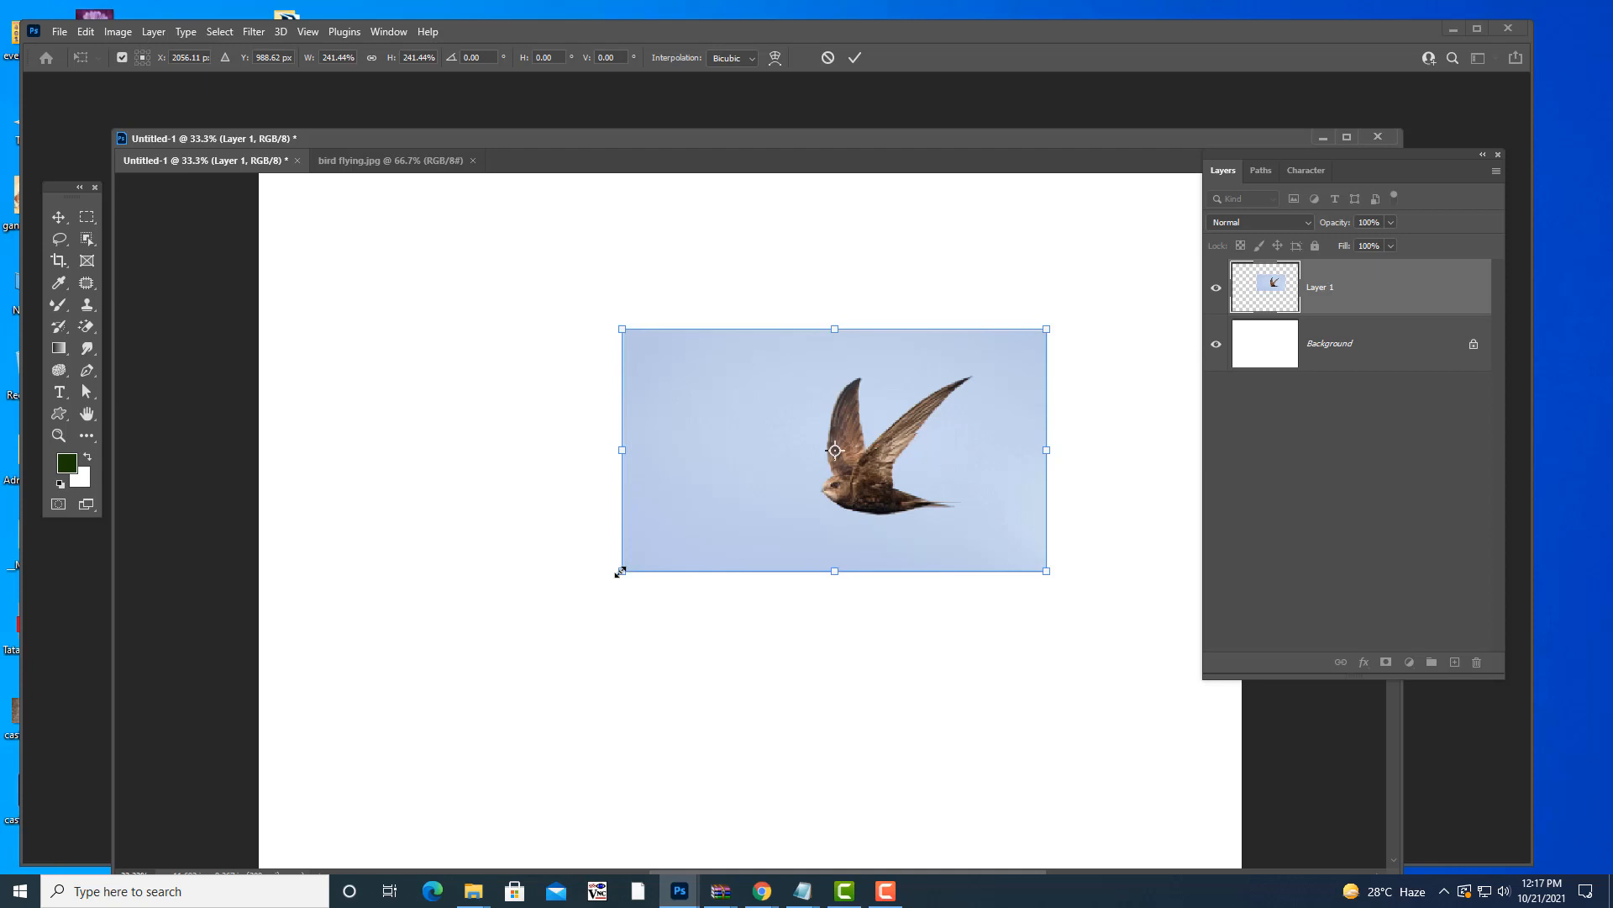
pyautogui.moveTo(622, 571); pyautogui.dragTo(925, 422)
pyautogui.press('Return')
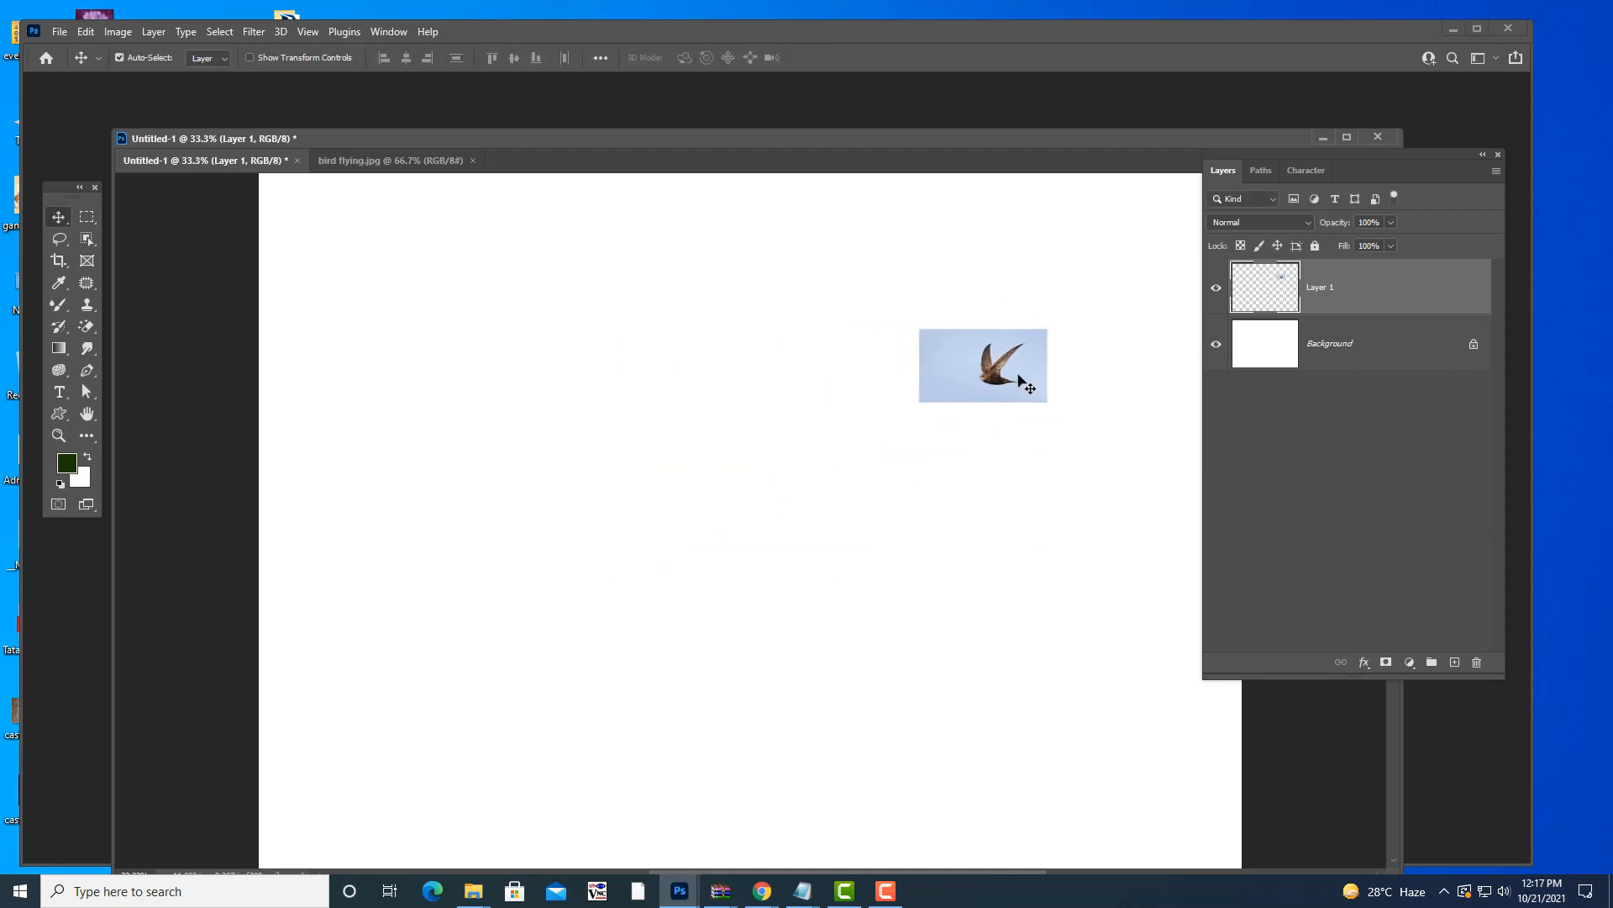
pyautogui.hotkey('ctrl', 'z')
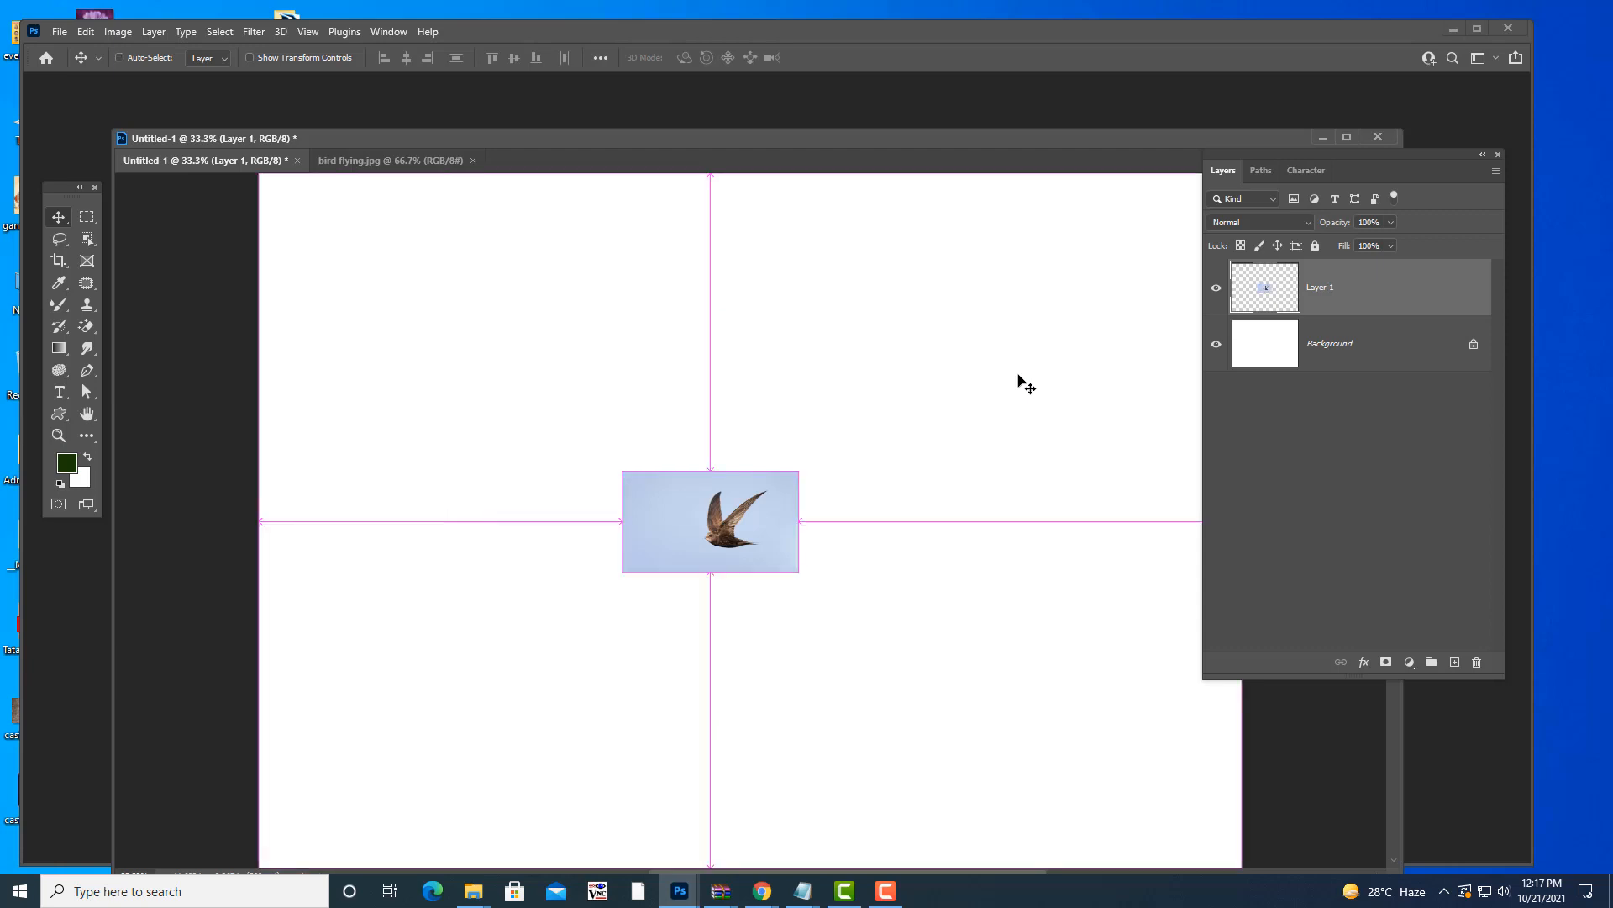
pyautogui.hotkey('ctrl', 'z')
# - Enlarge the bird photo to about 172% near the canvas centre
pyautogui.press('z')
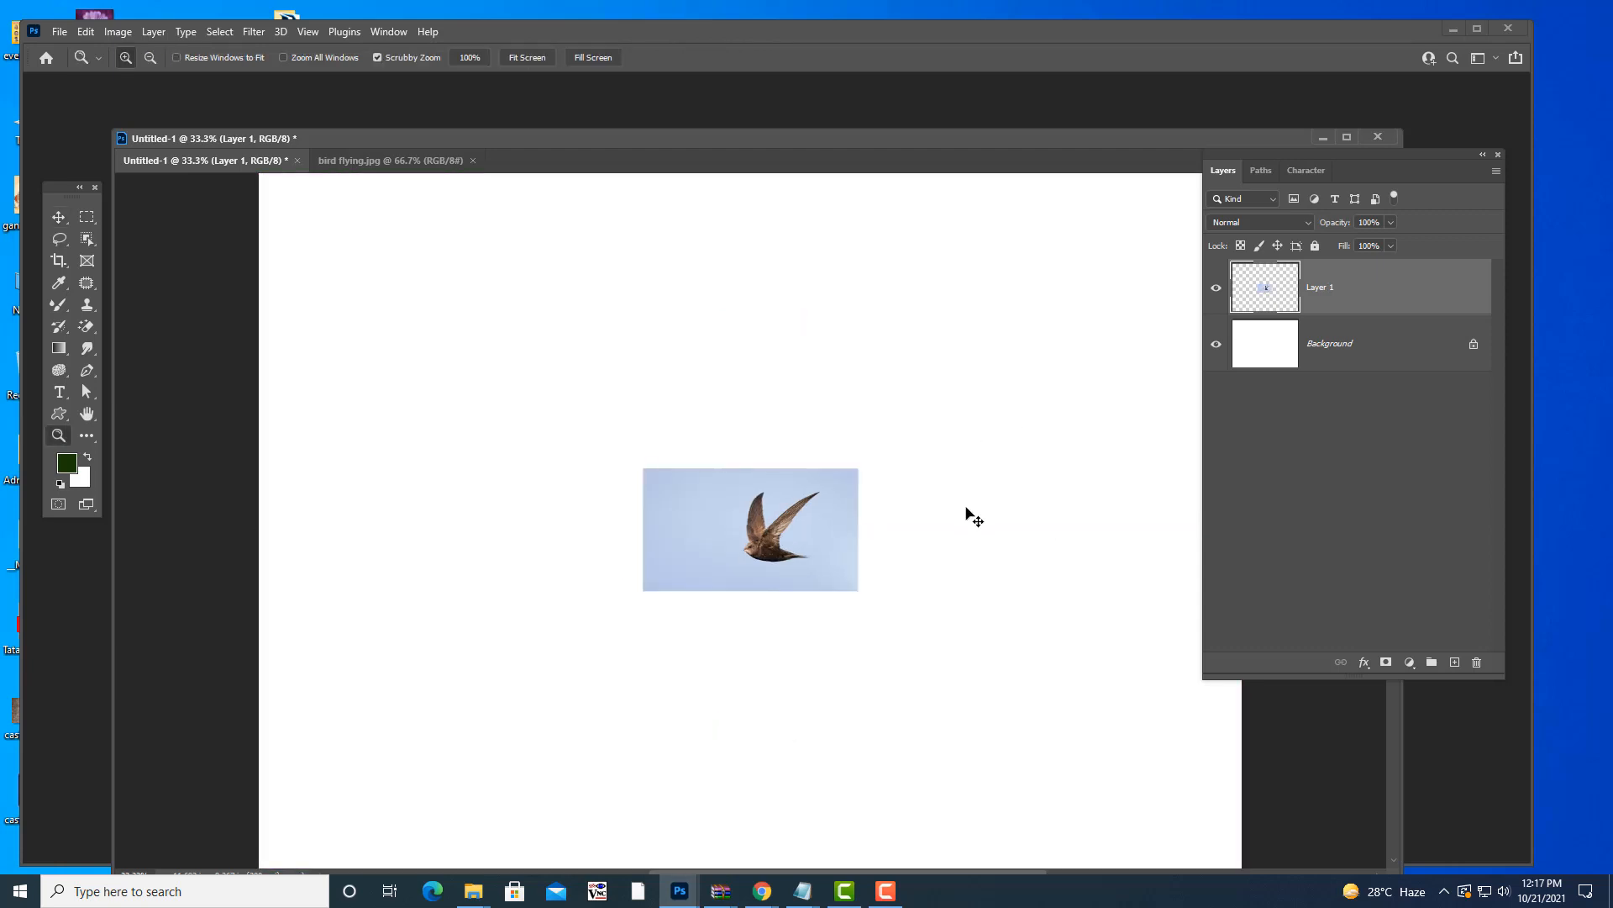
pyautogui.hotkey('ctrl', 't')
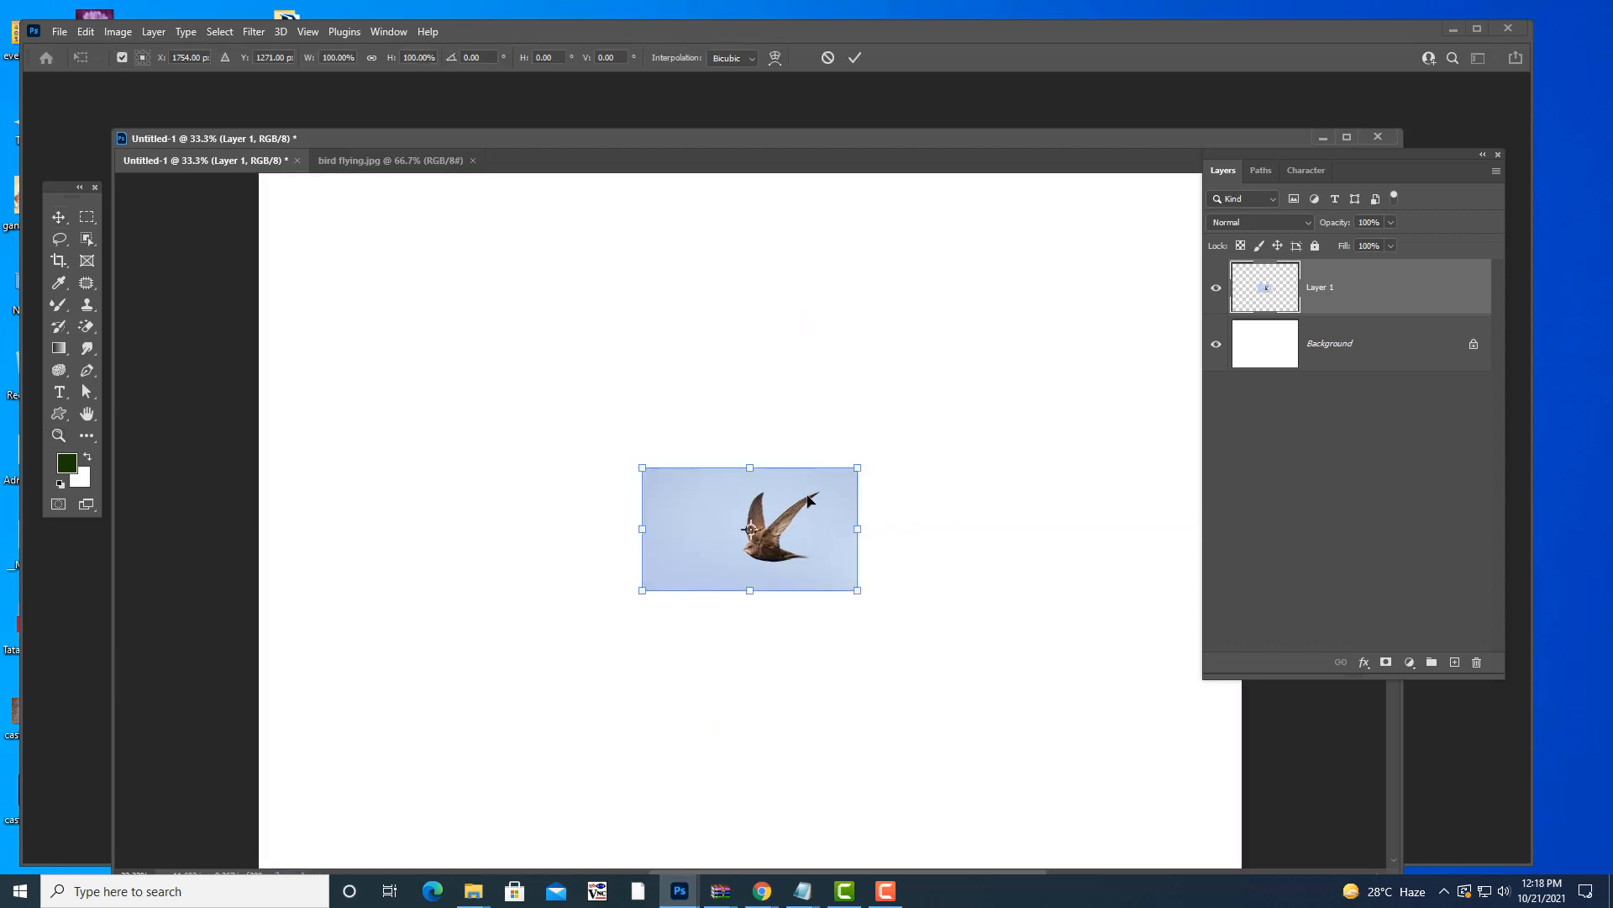
pyautogui.moveTo(808, 499); pyautogui.dragTo(987, 353)
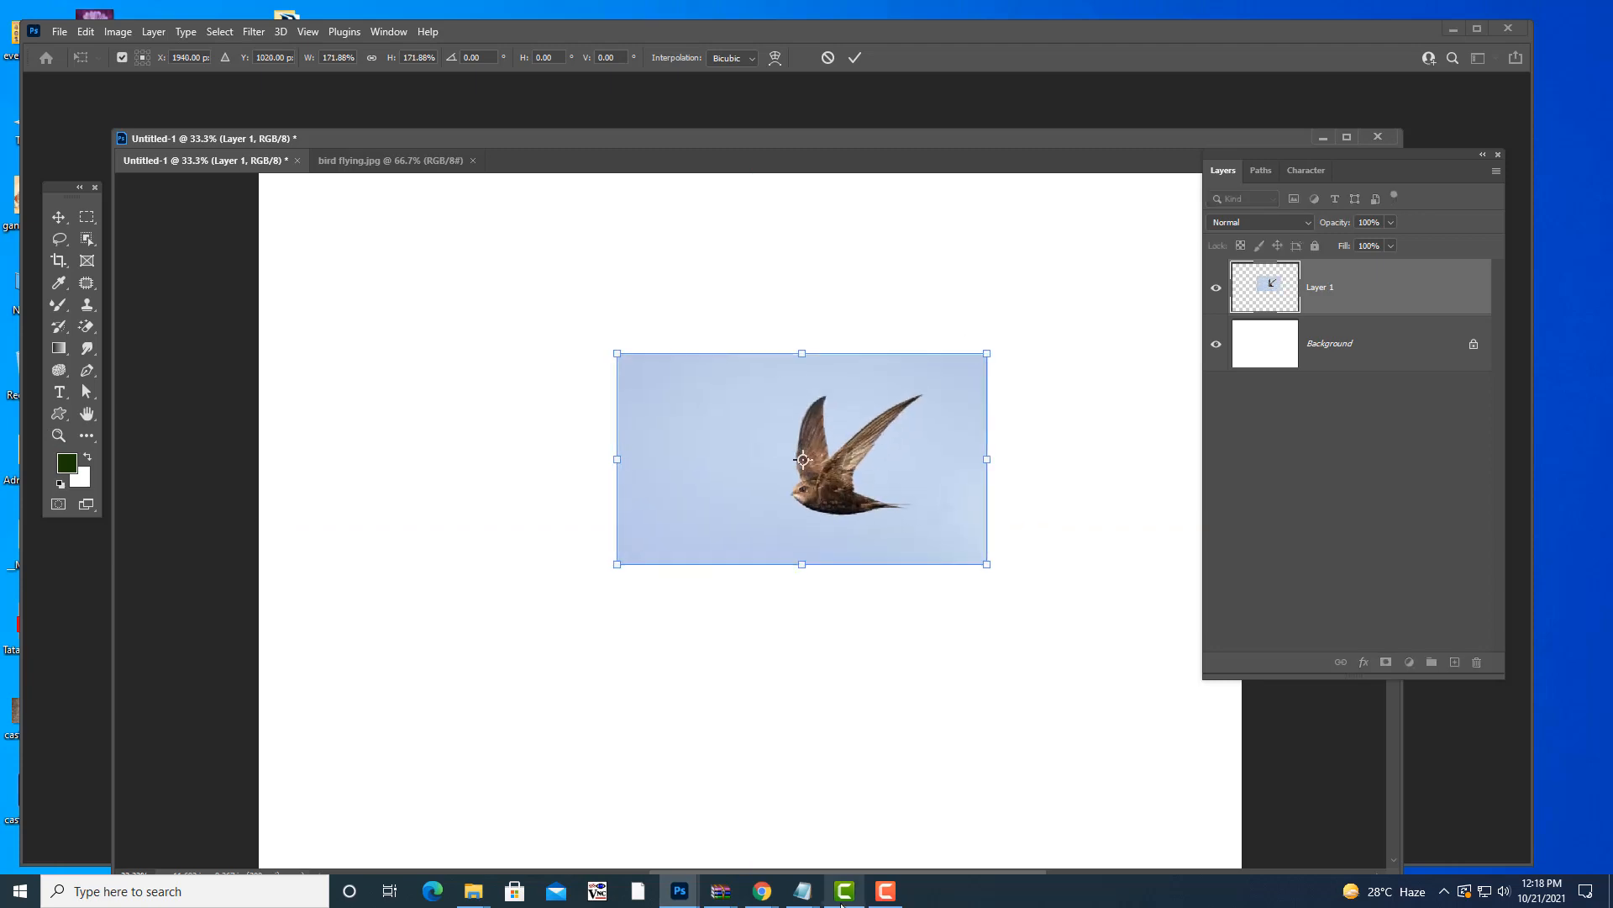
pyautogui.press('Return')
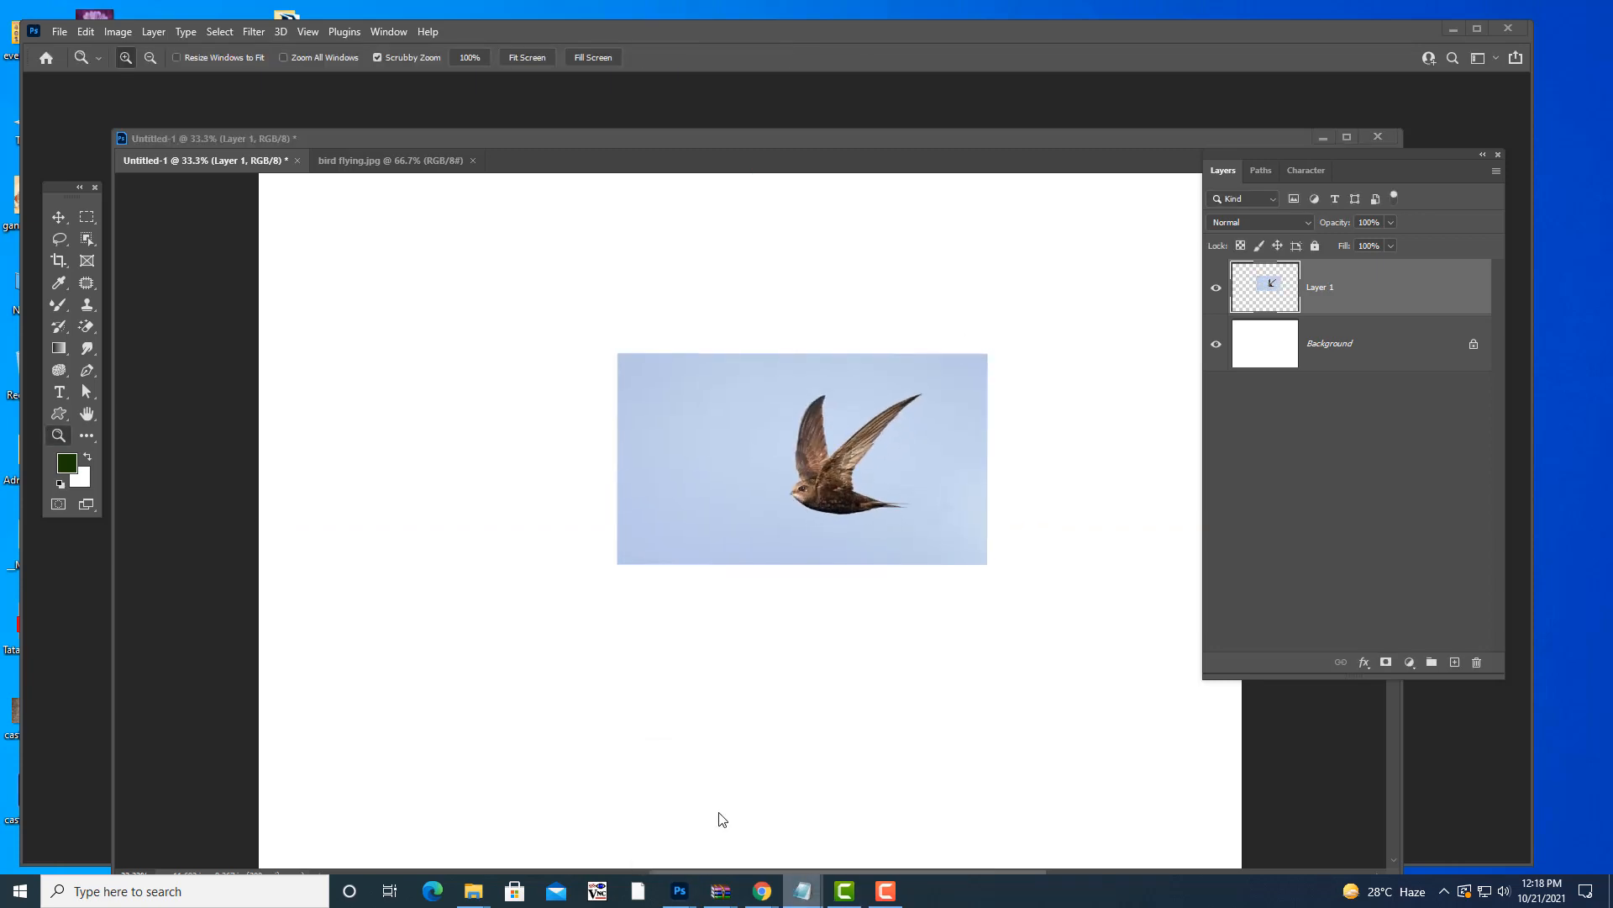
# - Bring the photoshopnotes.txt notes in Notepad to the front
pyautogui.click(722, 819)
pyautogui.scroll(-3, 801, 439)
pyautogui.scroll(1, 840, 424)
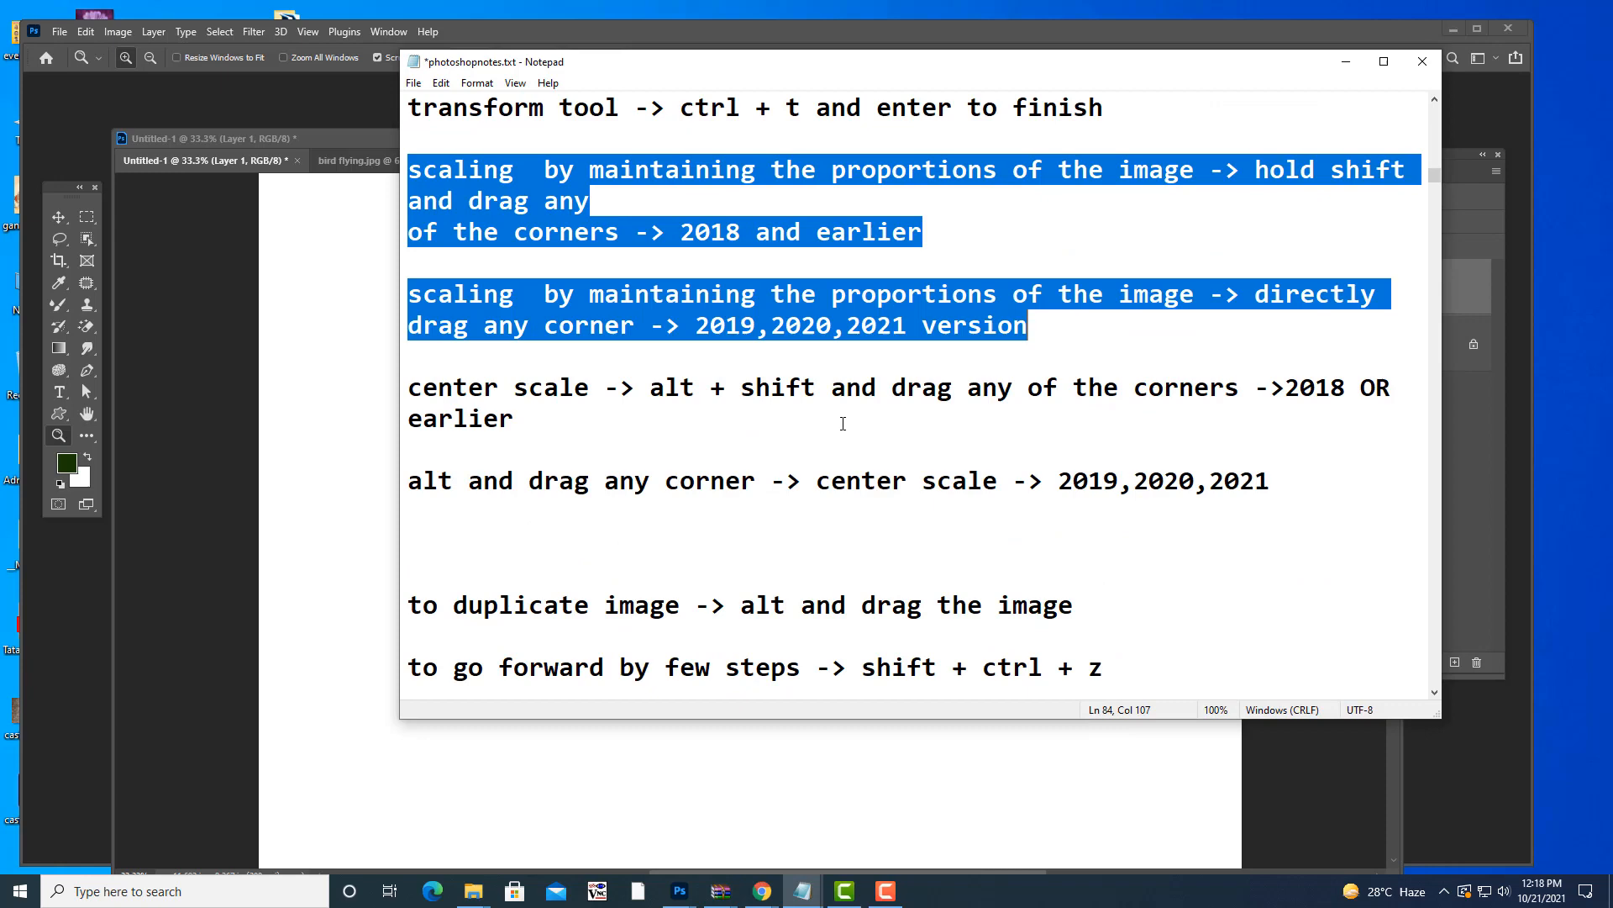
# - Highlight the two center-scale lines in the notes, then minimize Notepad
pyautogui.click(795, 346)
pyautogui.moveTo(408, 388); pyautogui.dragTo(1290, 482)
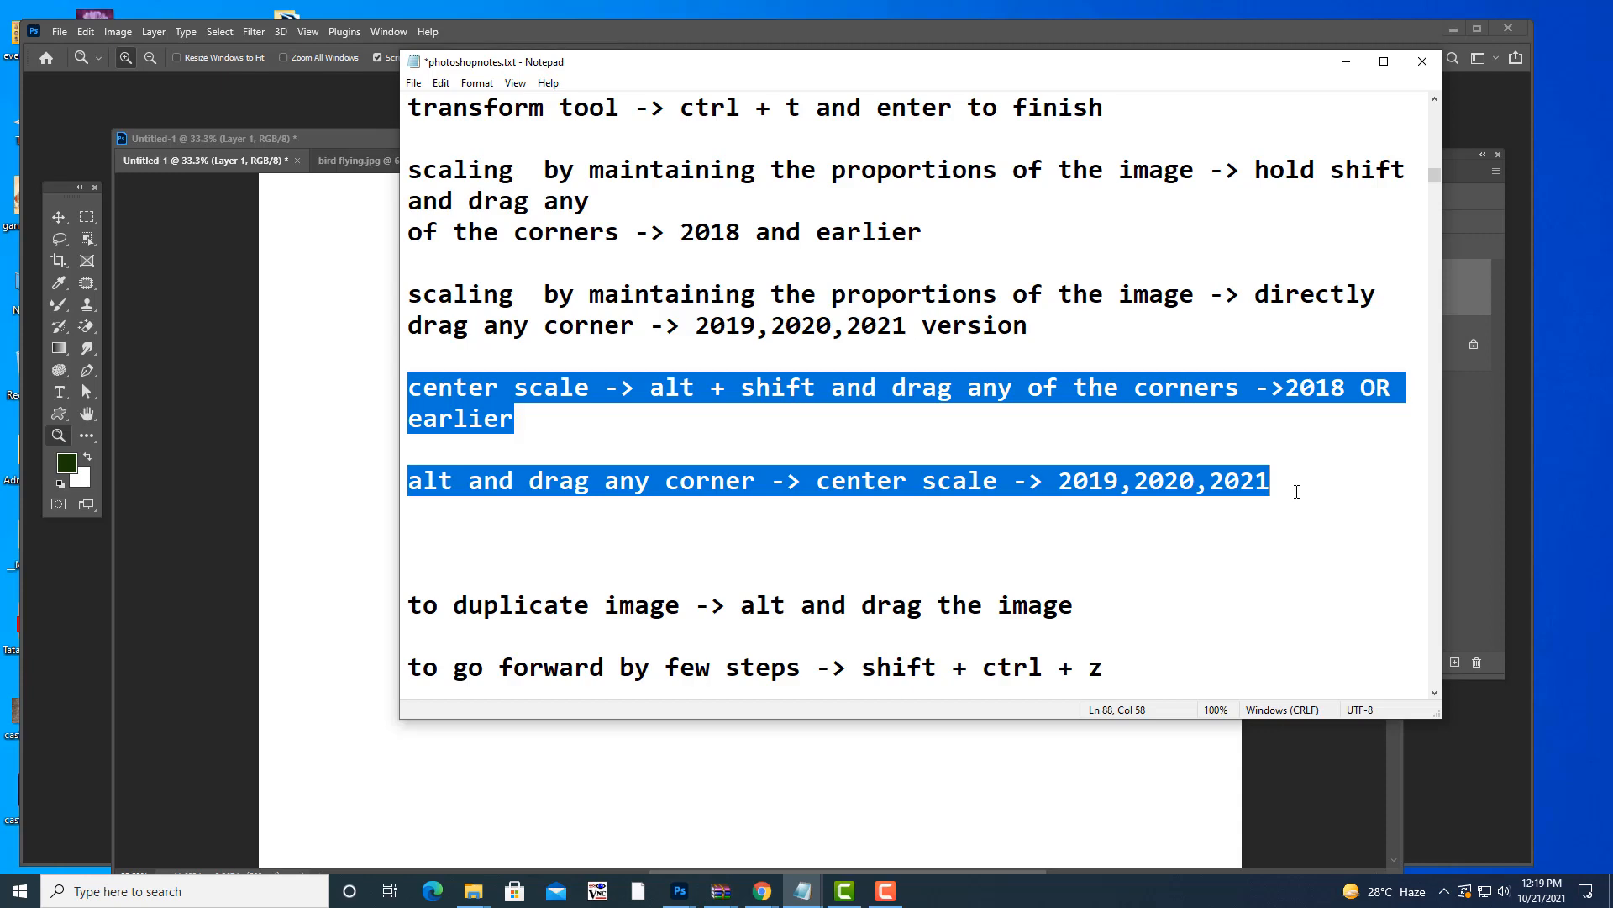
pyautogui.click(1346, 66)
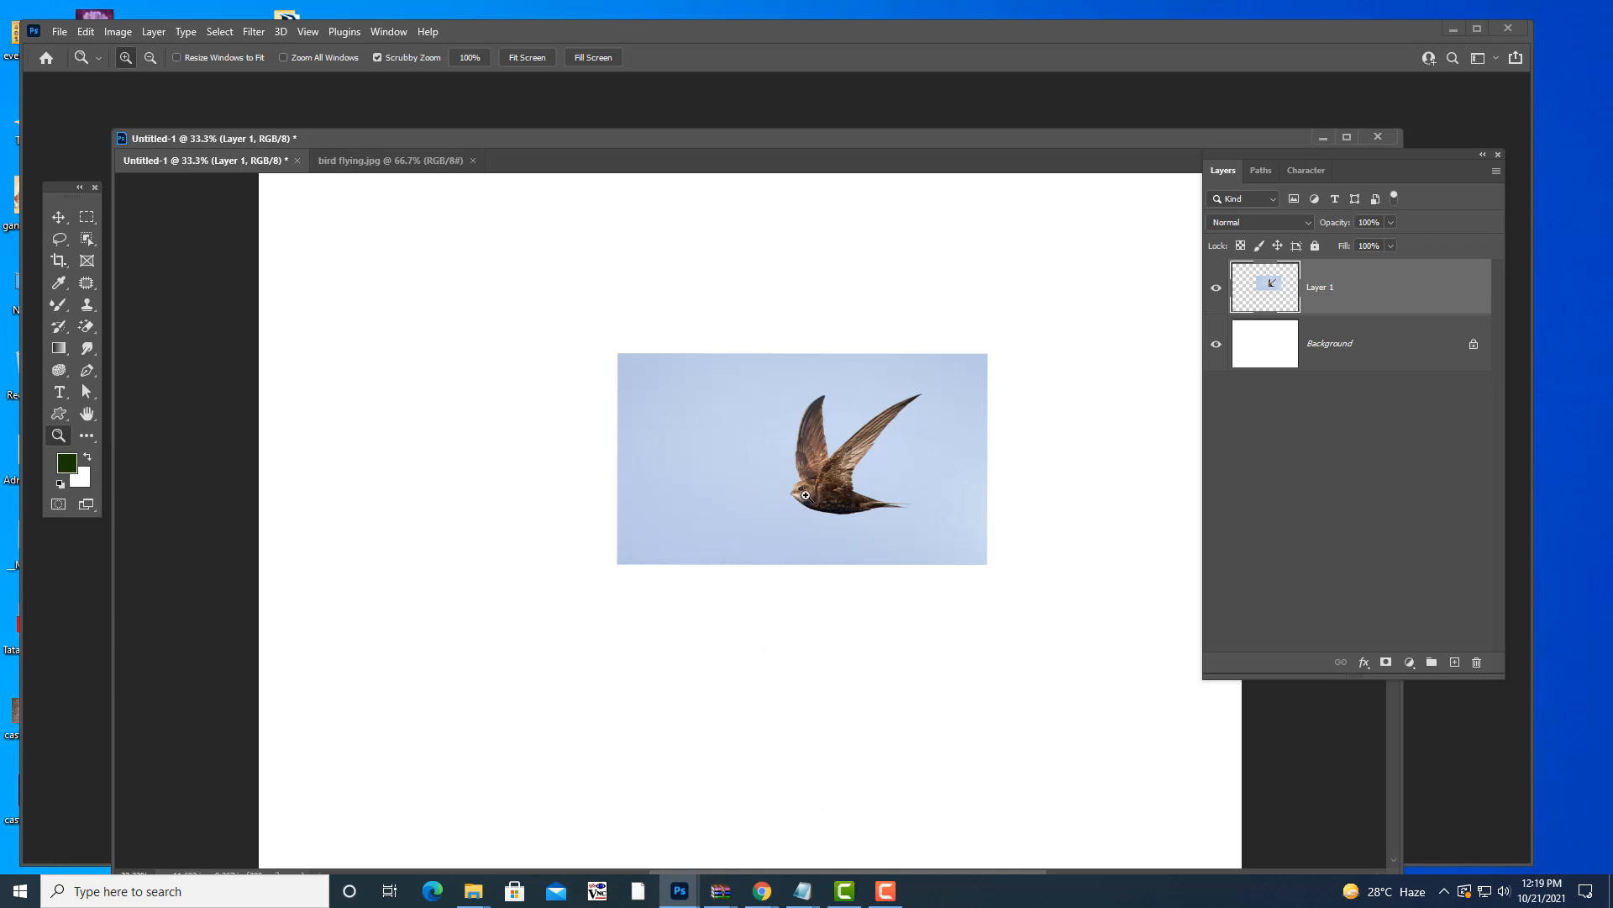
# - Shift the bird slightly left and enlarge it to about 178% from the centre
pyautogui.hotkey('ctrl', 't')
pyautogui.moveTo(929, 407); pyautogui.dragTo(877, 423)
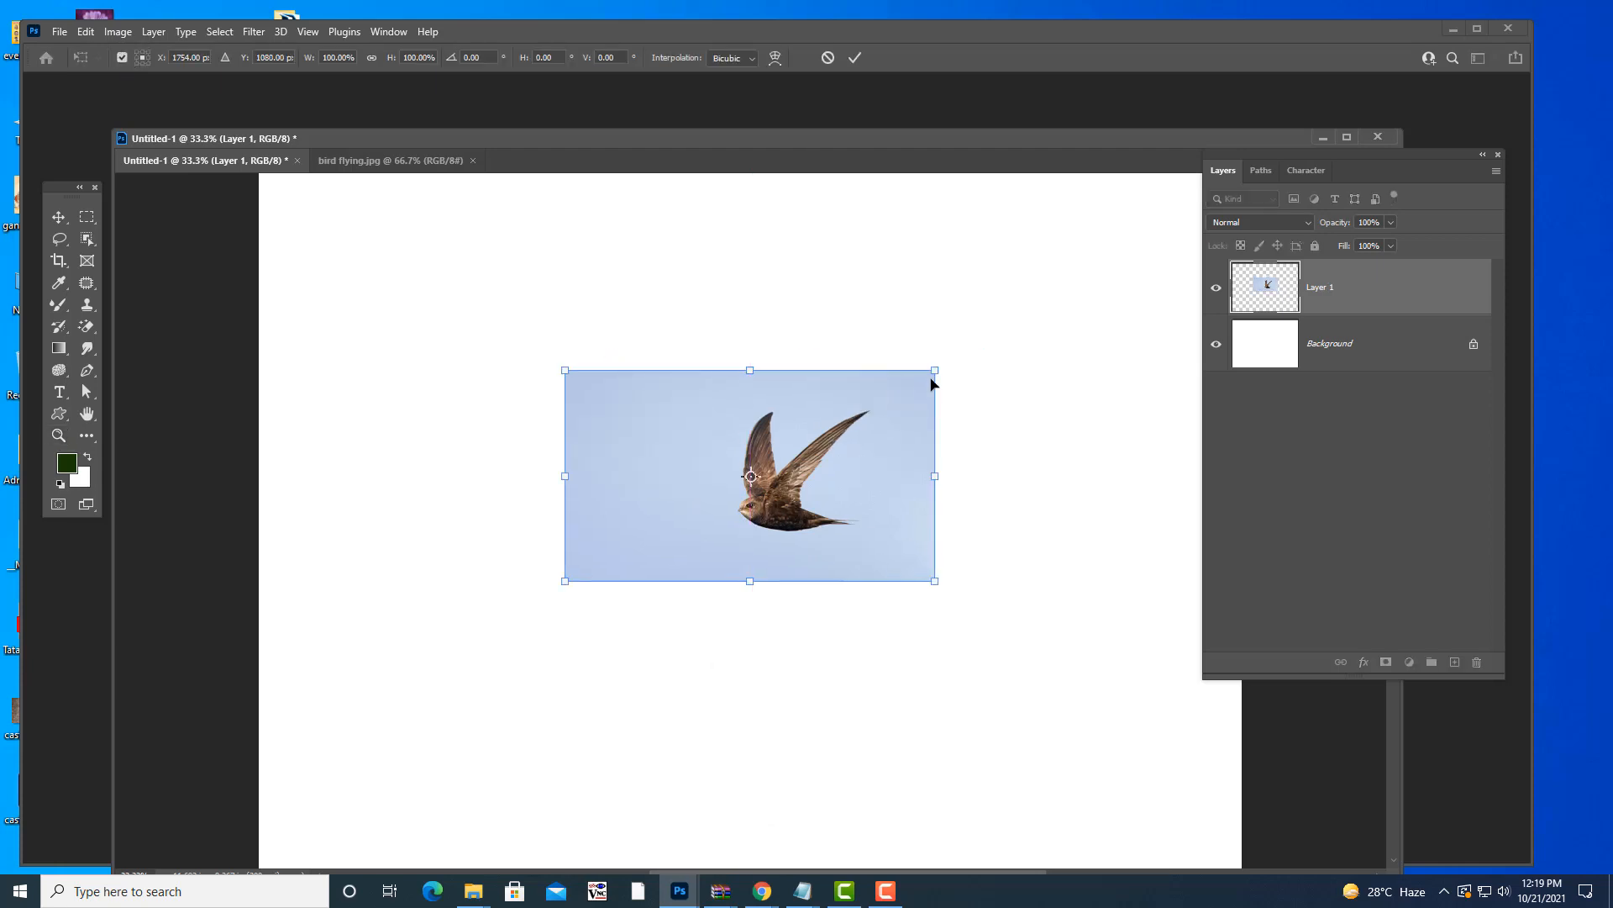
pyautogui.moveTo(936, 371); pyautogui.dragTo(989, 340)
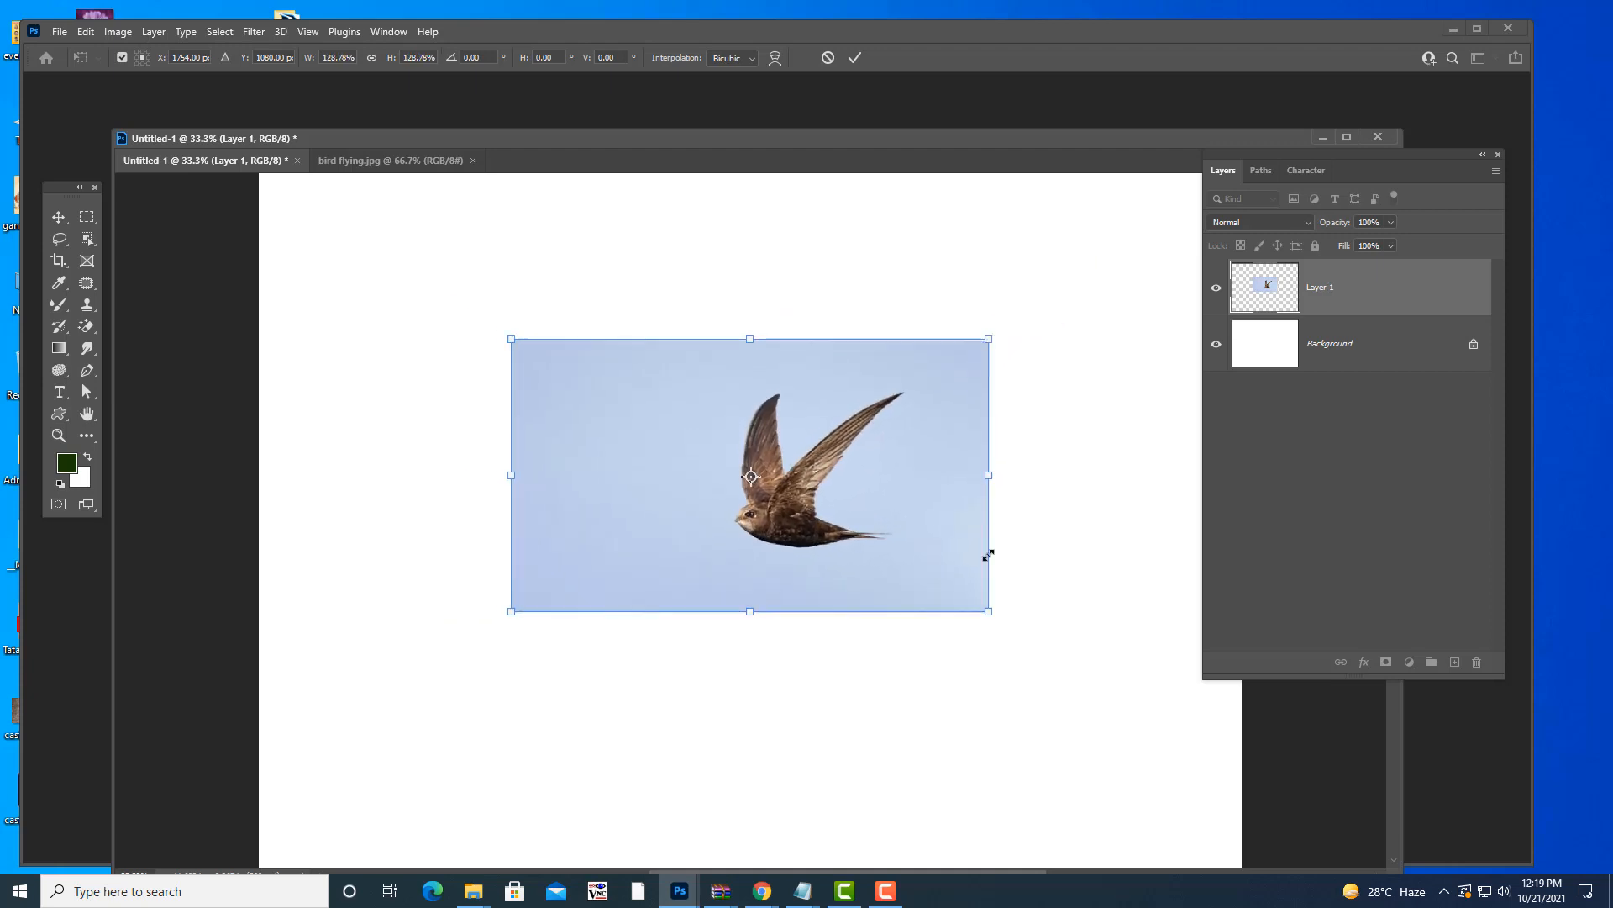
pyautogui.moveTo(991, 611); pyautogui.dragTo(828, 516)
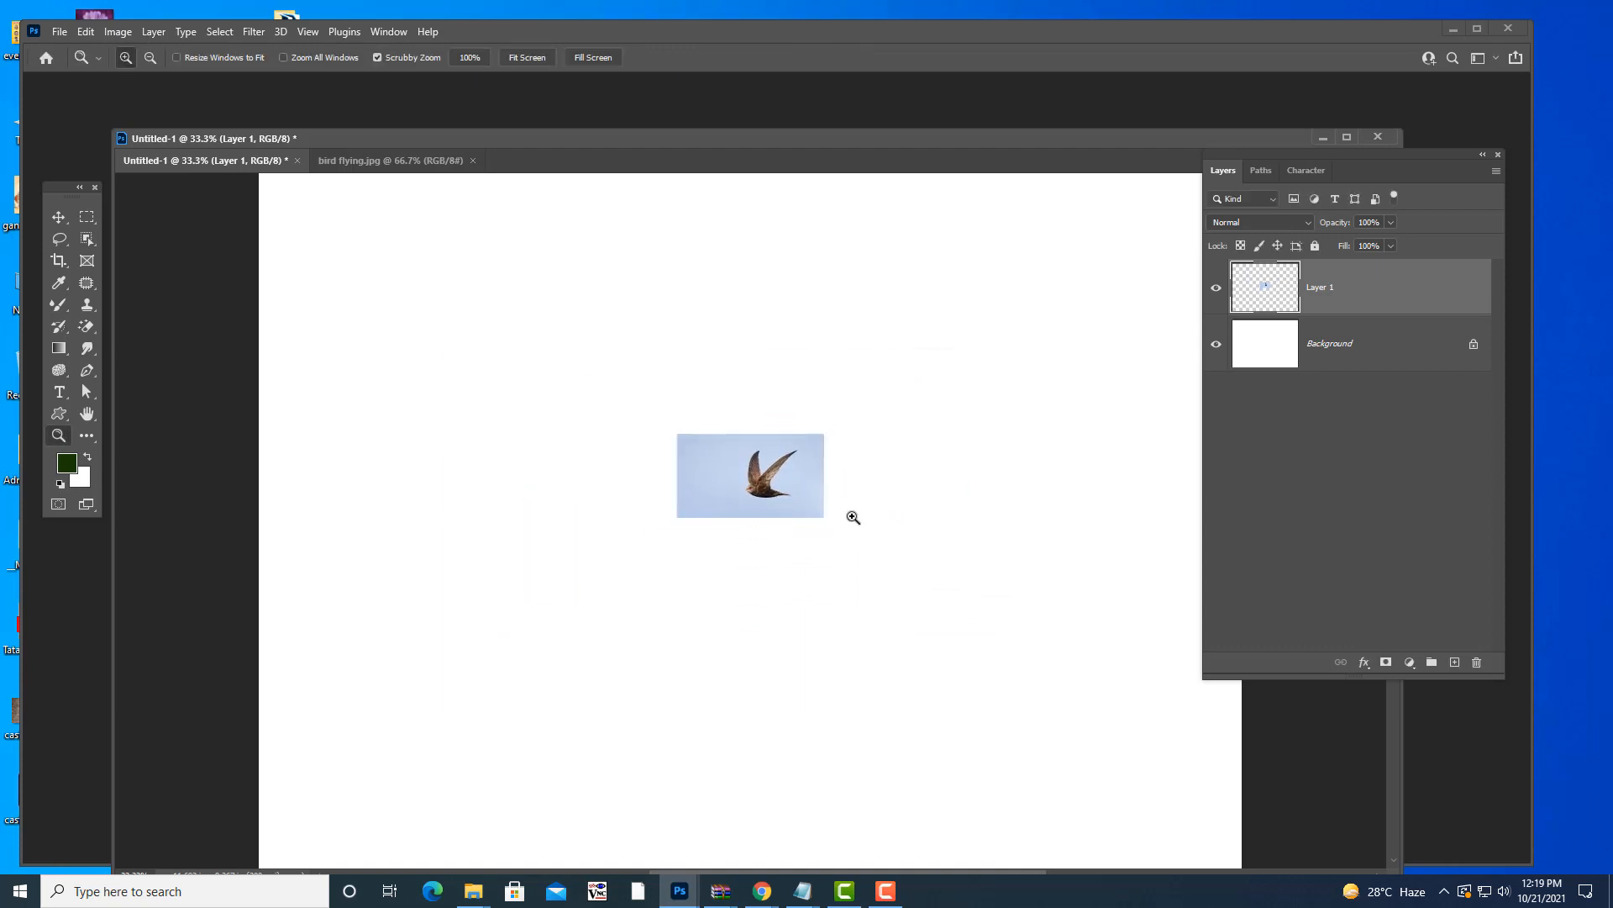
pyautogui.hotkey('ctrl', 't')
pyautogui.moveTo(824, 434); pyautogui.dragTo(974, 361)
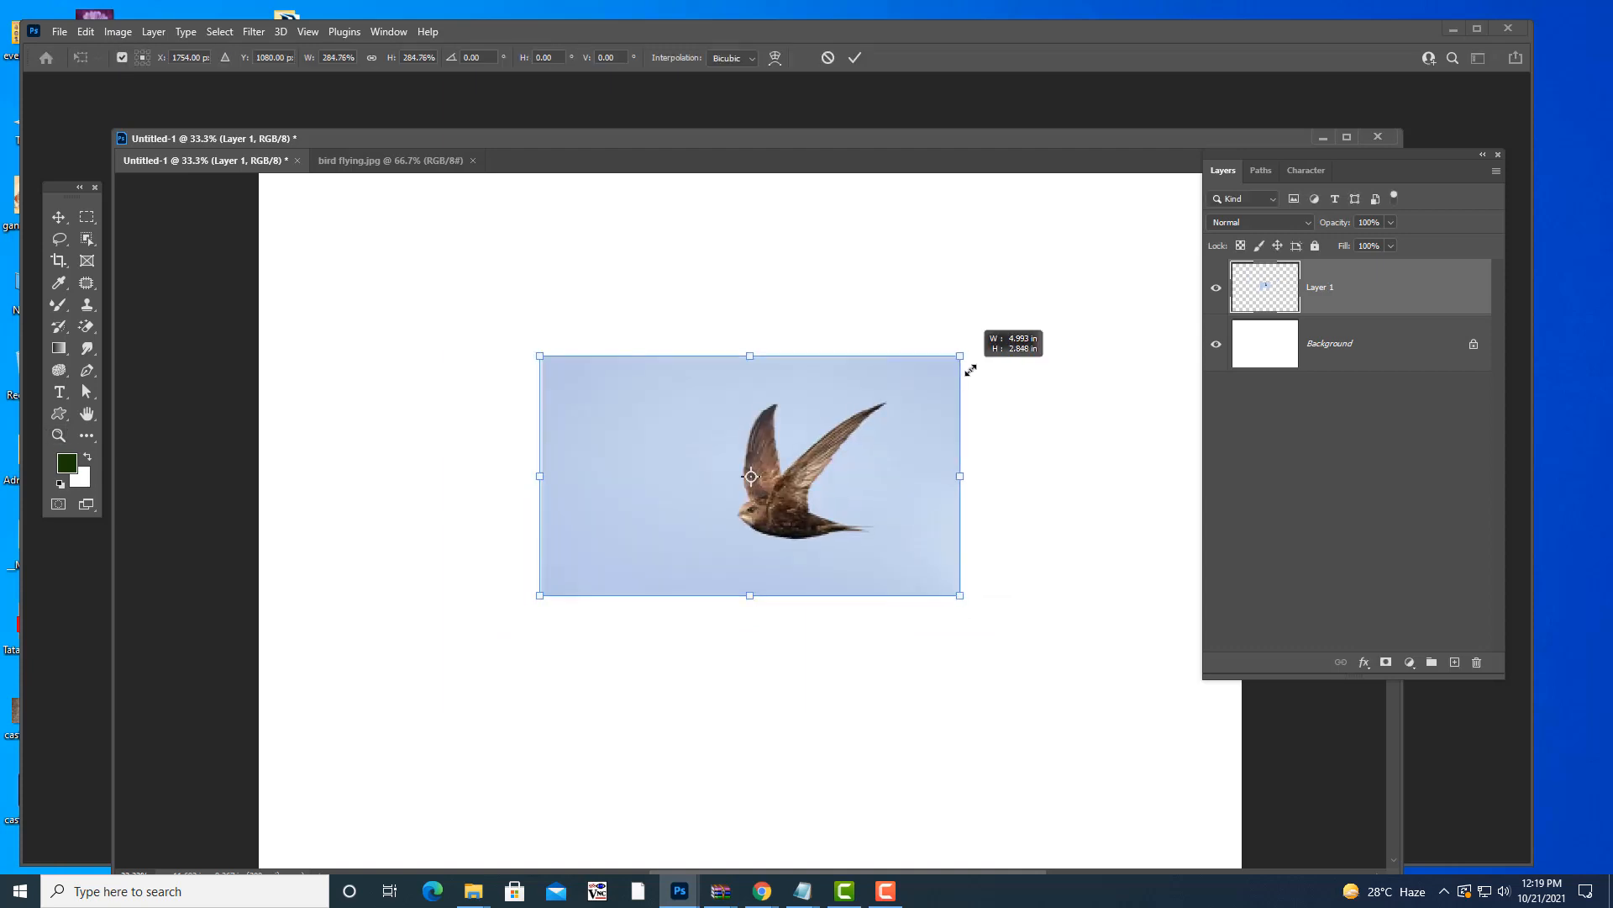
pyautogui.press('Return')
pyautogui.press('z')
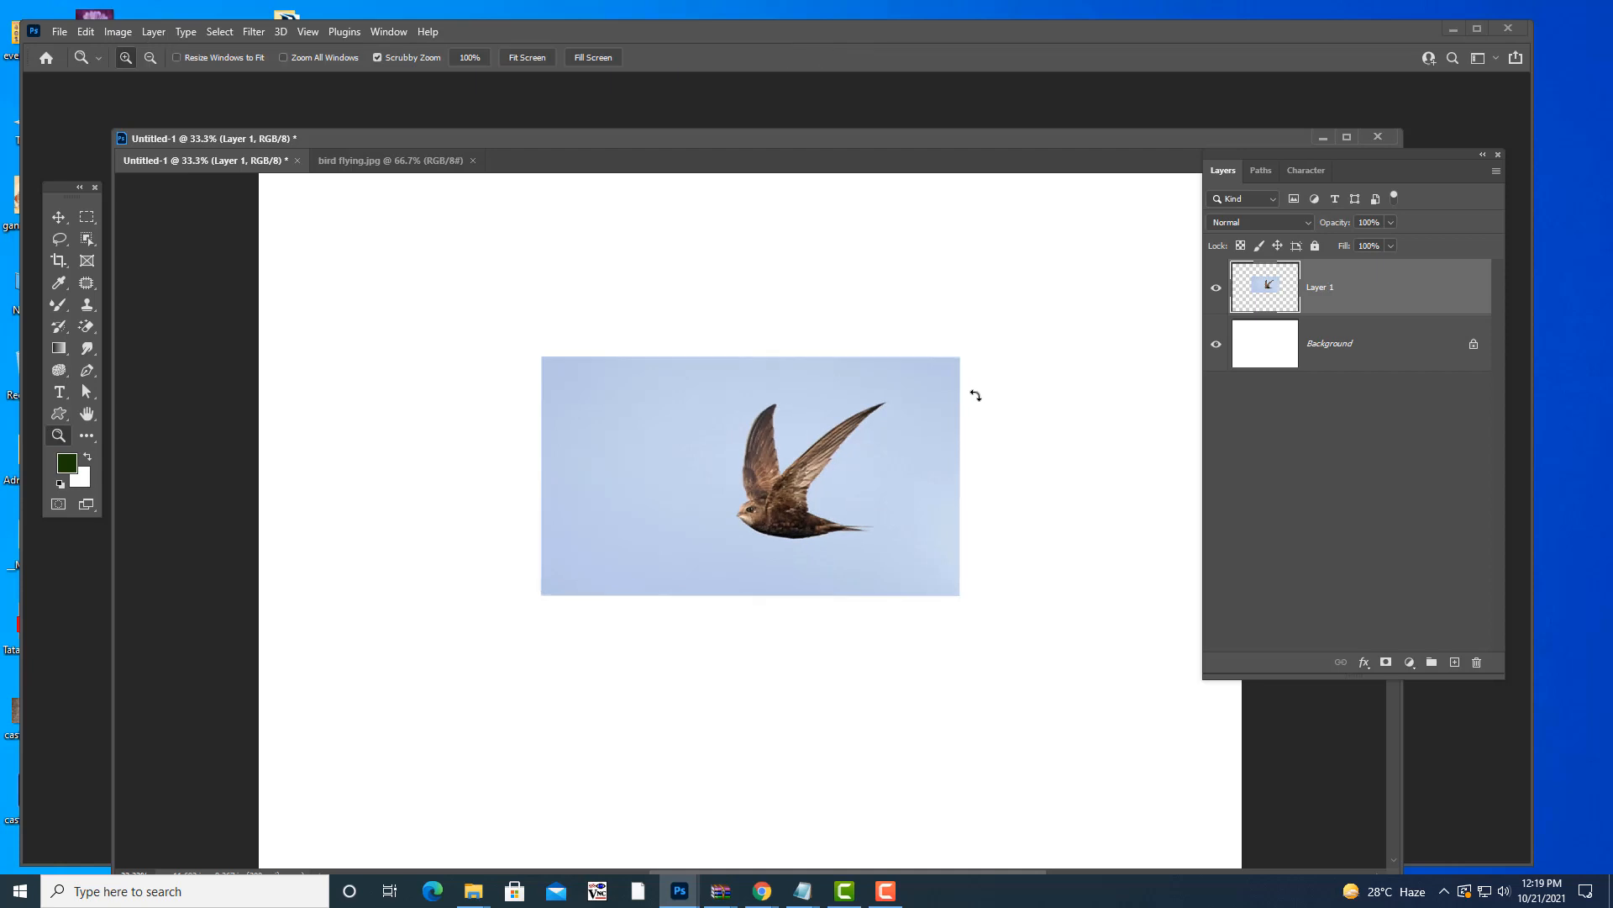
# - Move the bird to the upper left with the Move tool and shrink it to about 58%
pyautogui.click(59, 216)
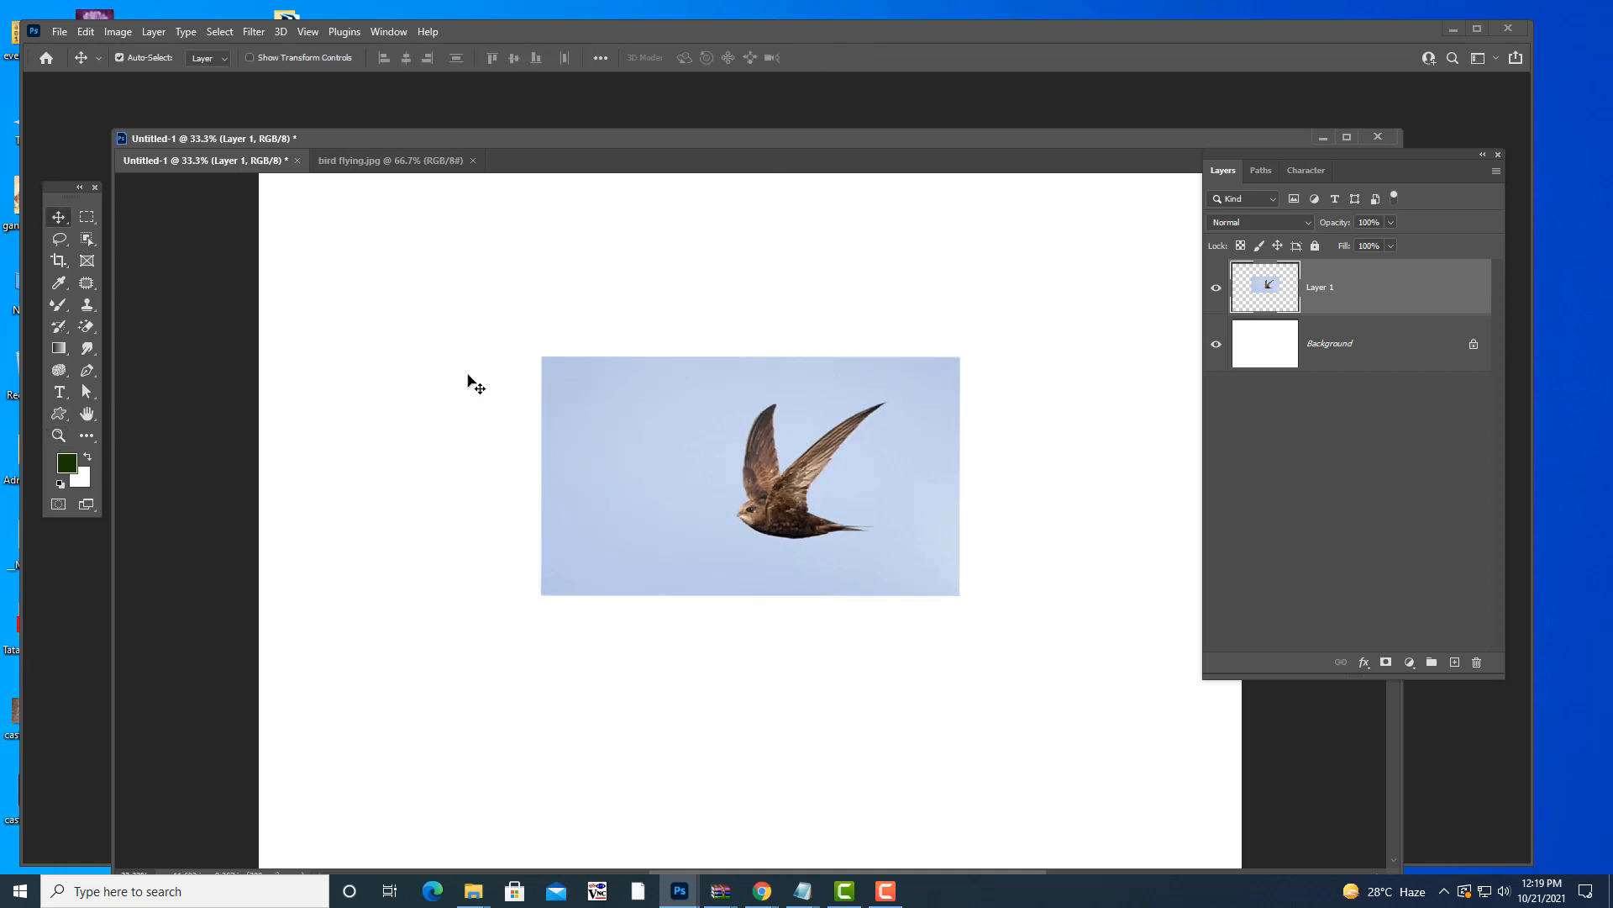
pyautogui.moveTo(840, 433); pyautogui.dragTo(596, 304)
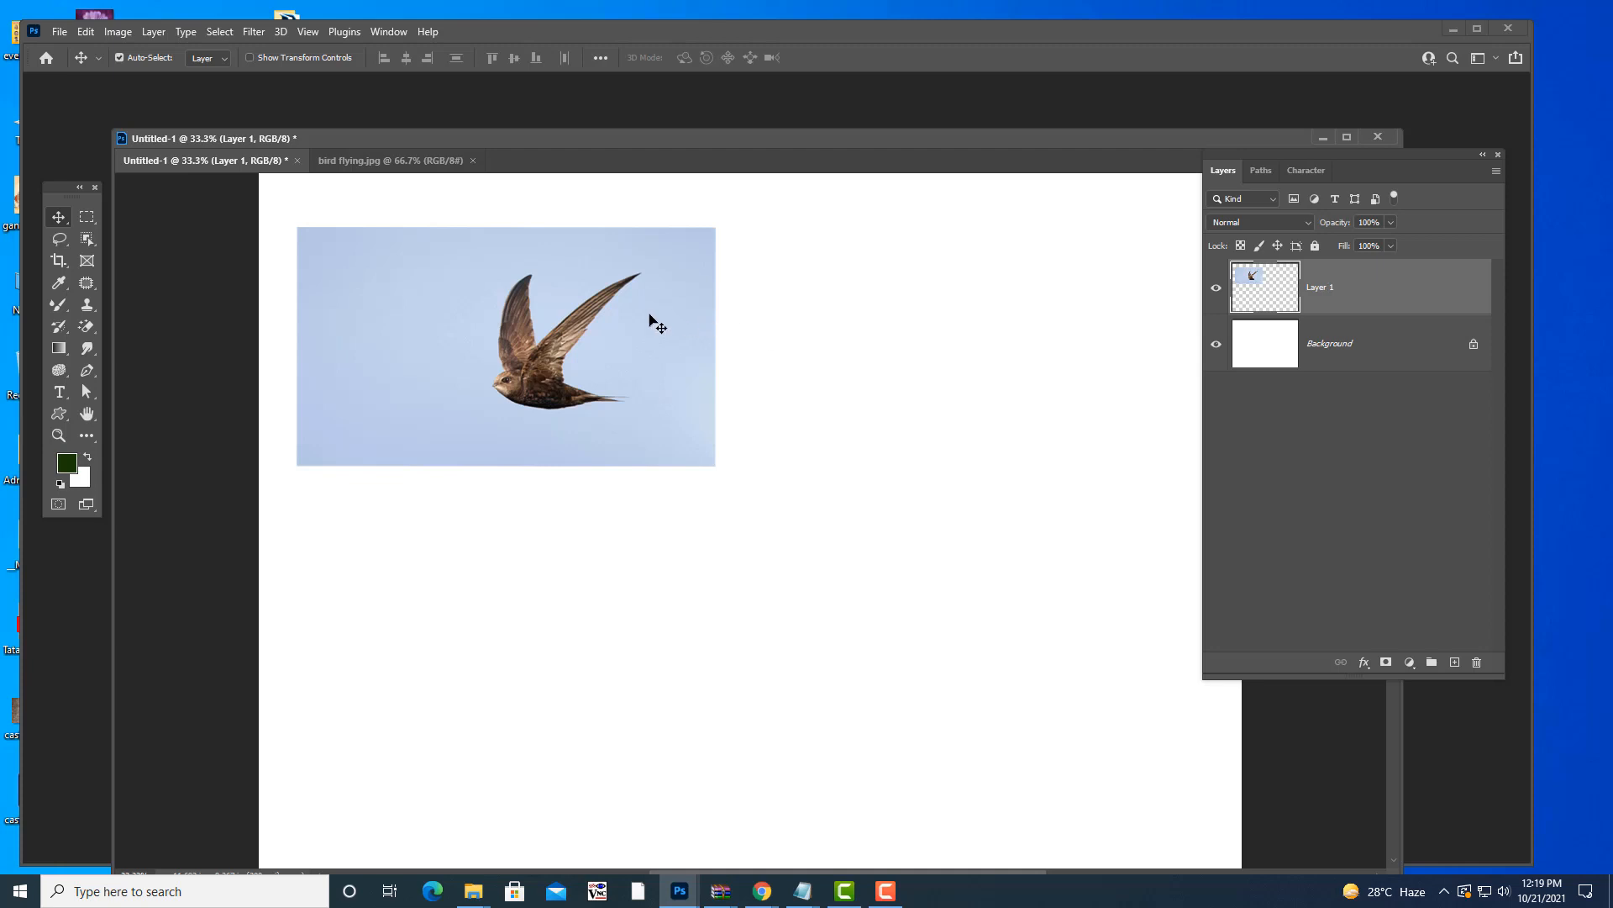
pyautogui.moveTo(648, 320); pyautogui.dragTo(630, 317)
pyautogui.hotkey('ctrl', 't')
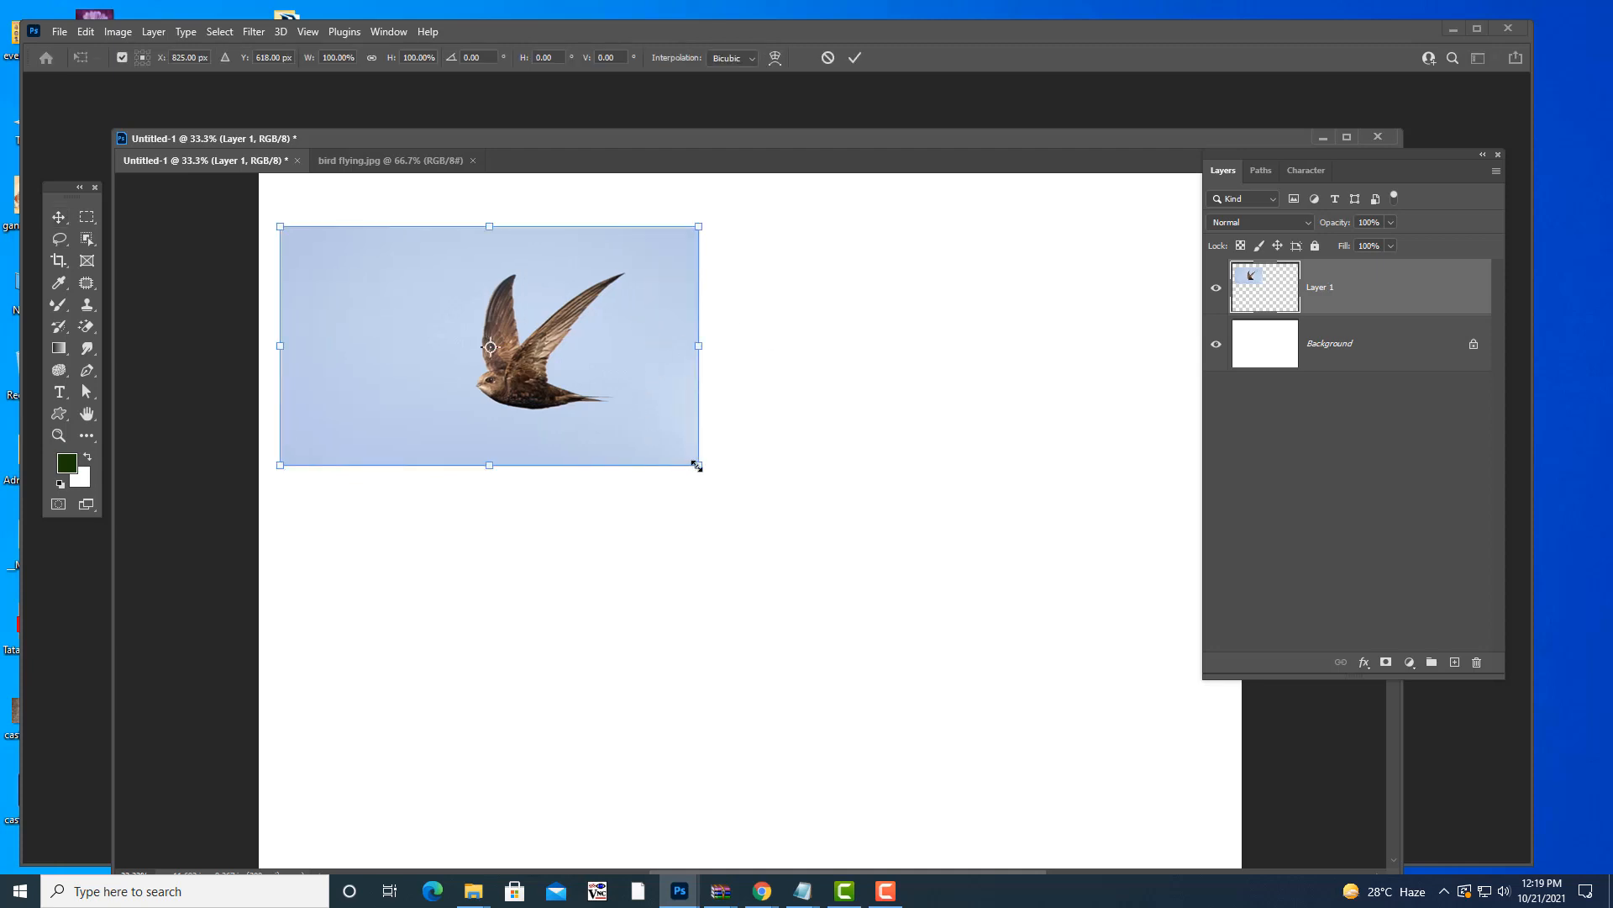
pyautogui.moveTo(698, 464); pyautogui.dragTo(506, 302)
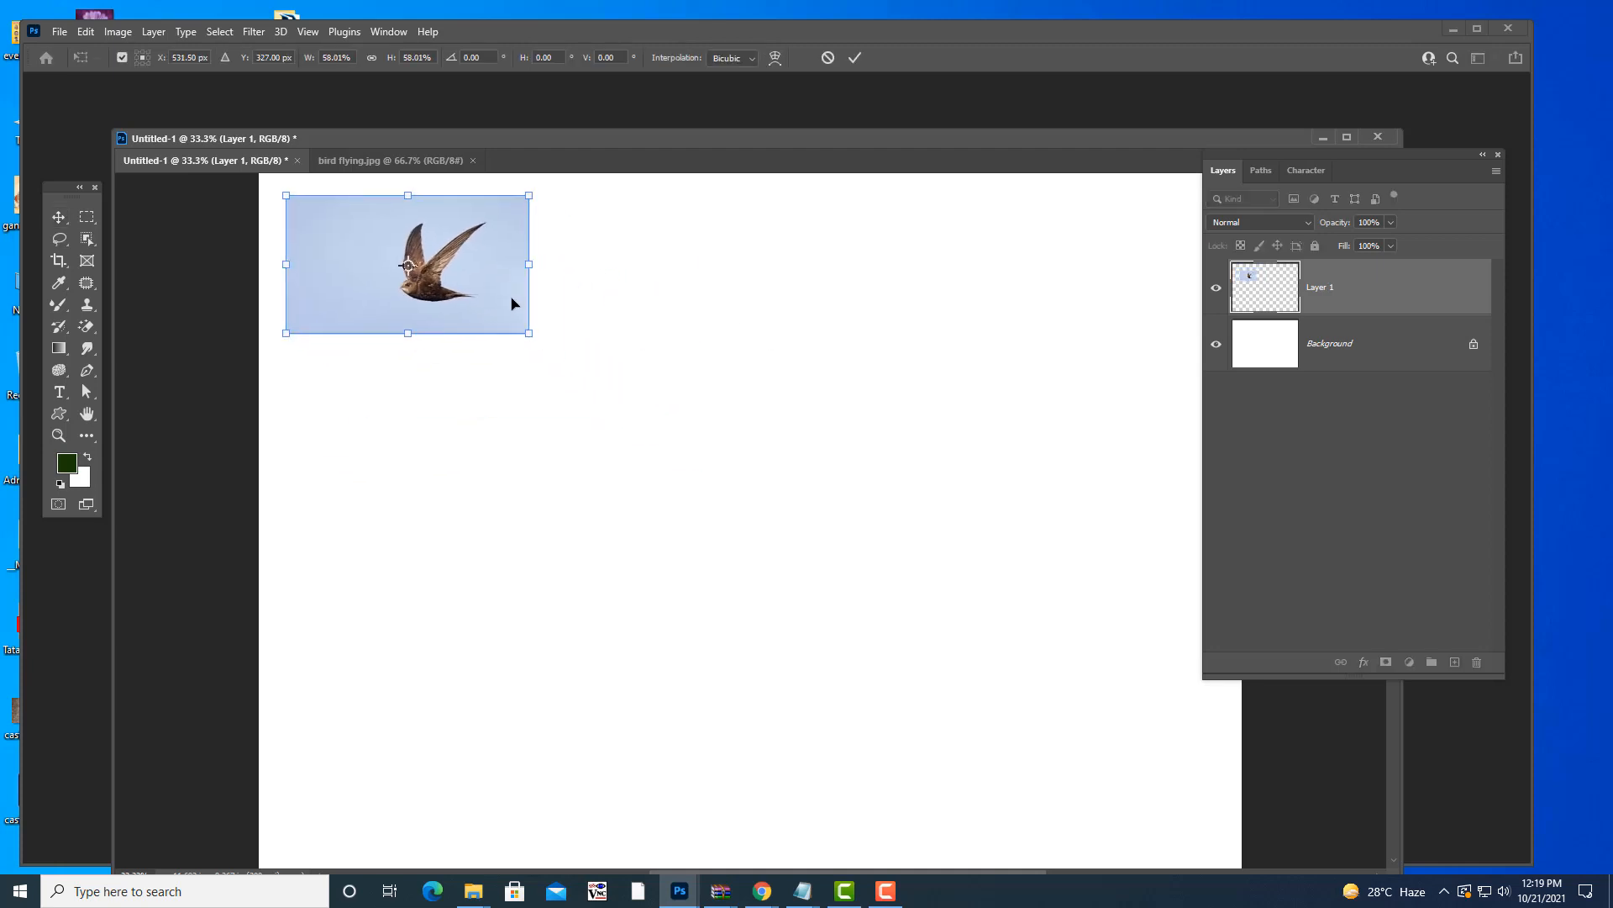
pyautogui.press('Return')
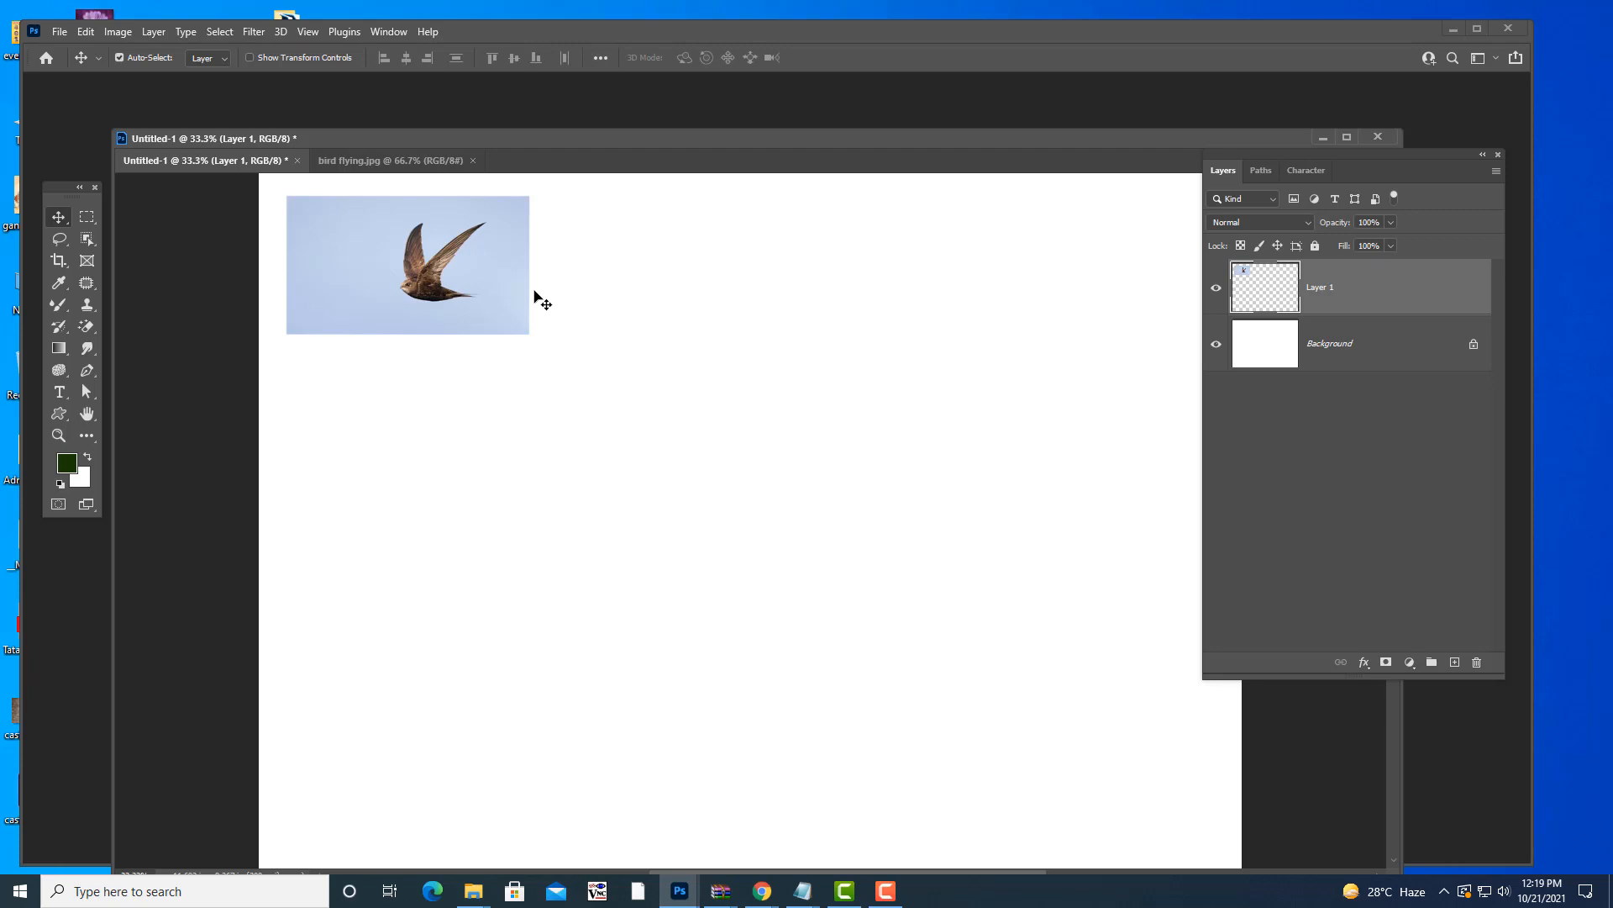
# - Review the duplicating-an-image note, hide Notepad, and Alt-drag a bird copy to the right
pyautogui.click(802, 891)
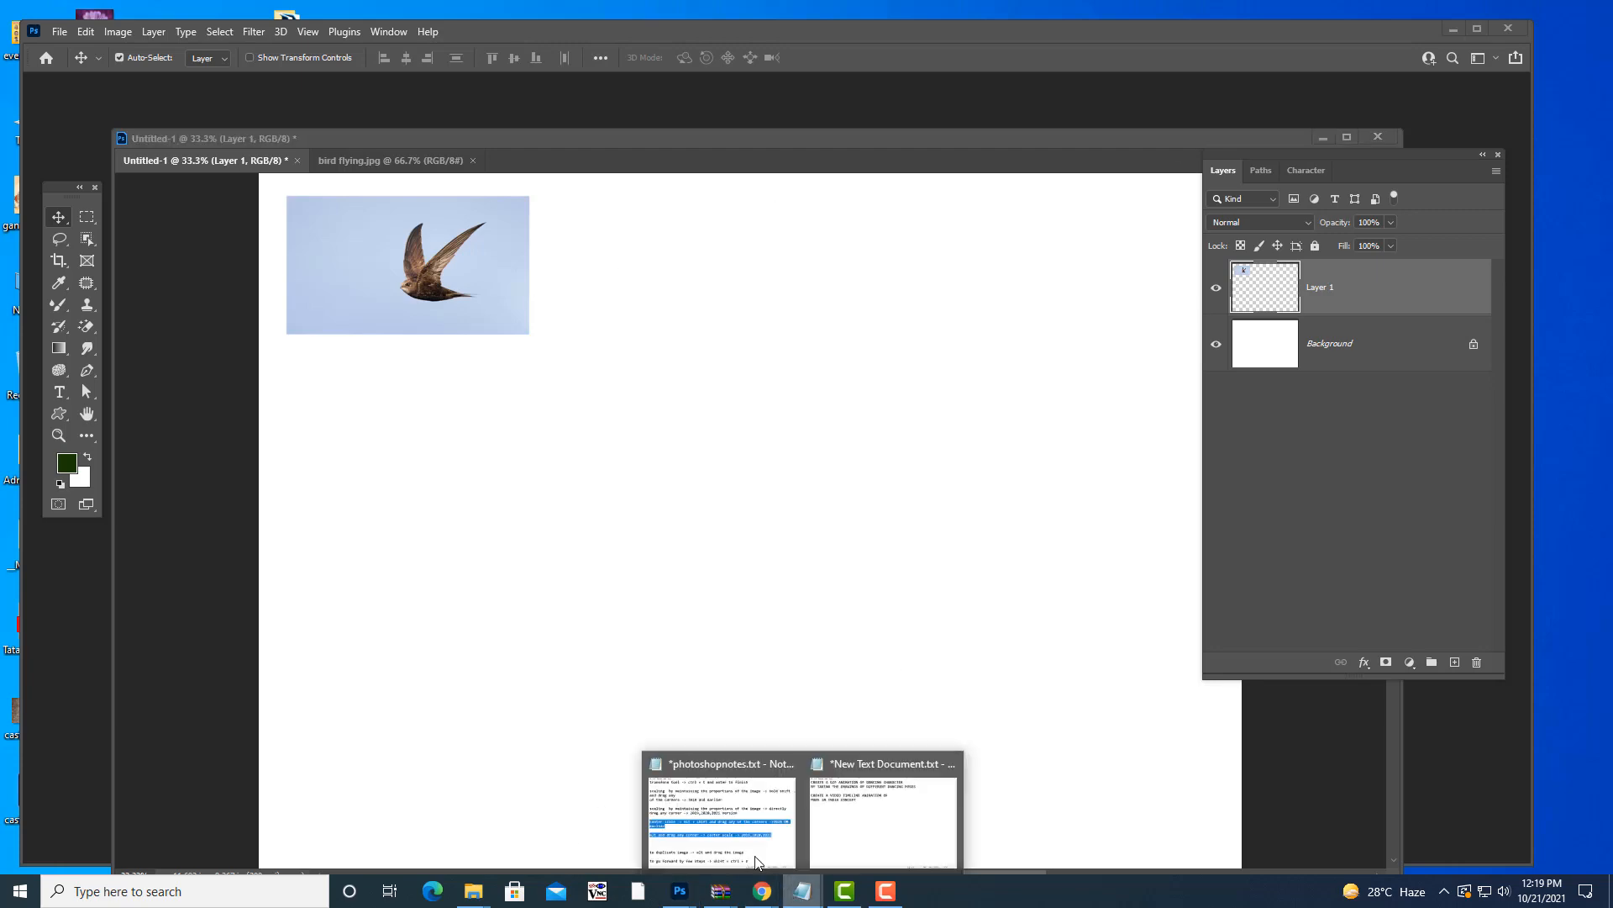
pyautogui.click(756, 861)
pyautogui.scroll(-2, 473, 418)
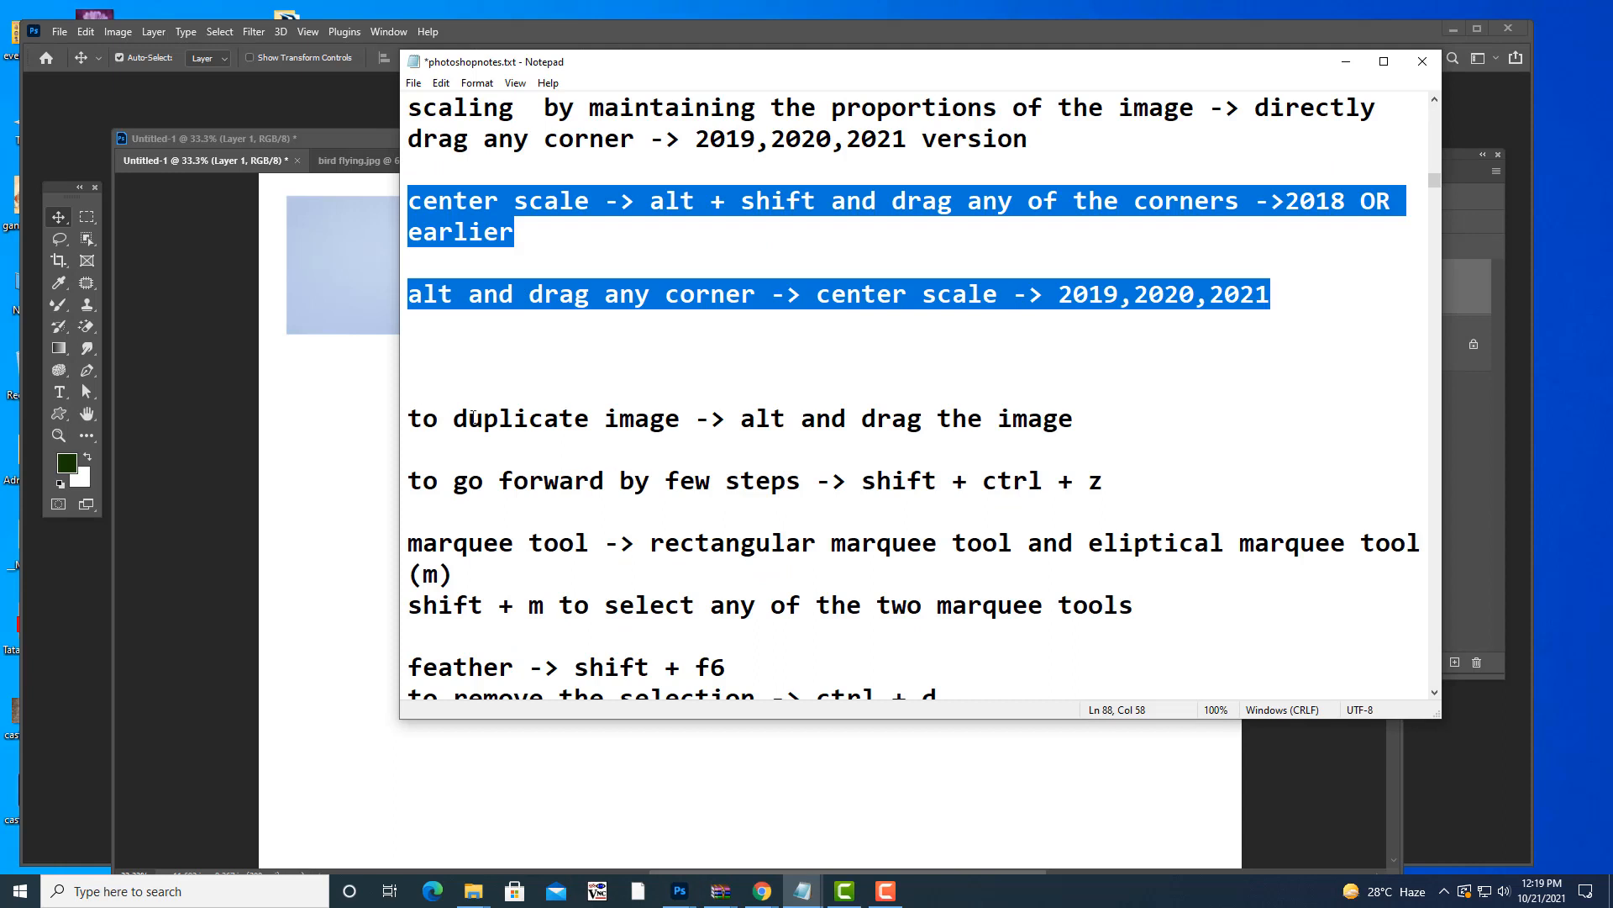
pyautogui.moveTo(406, 418); pyautogui.dragTo(1117, 431)
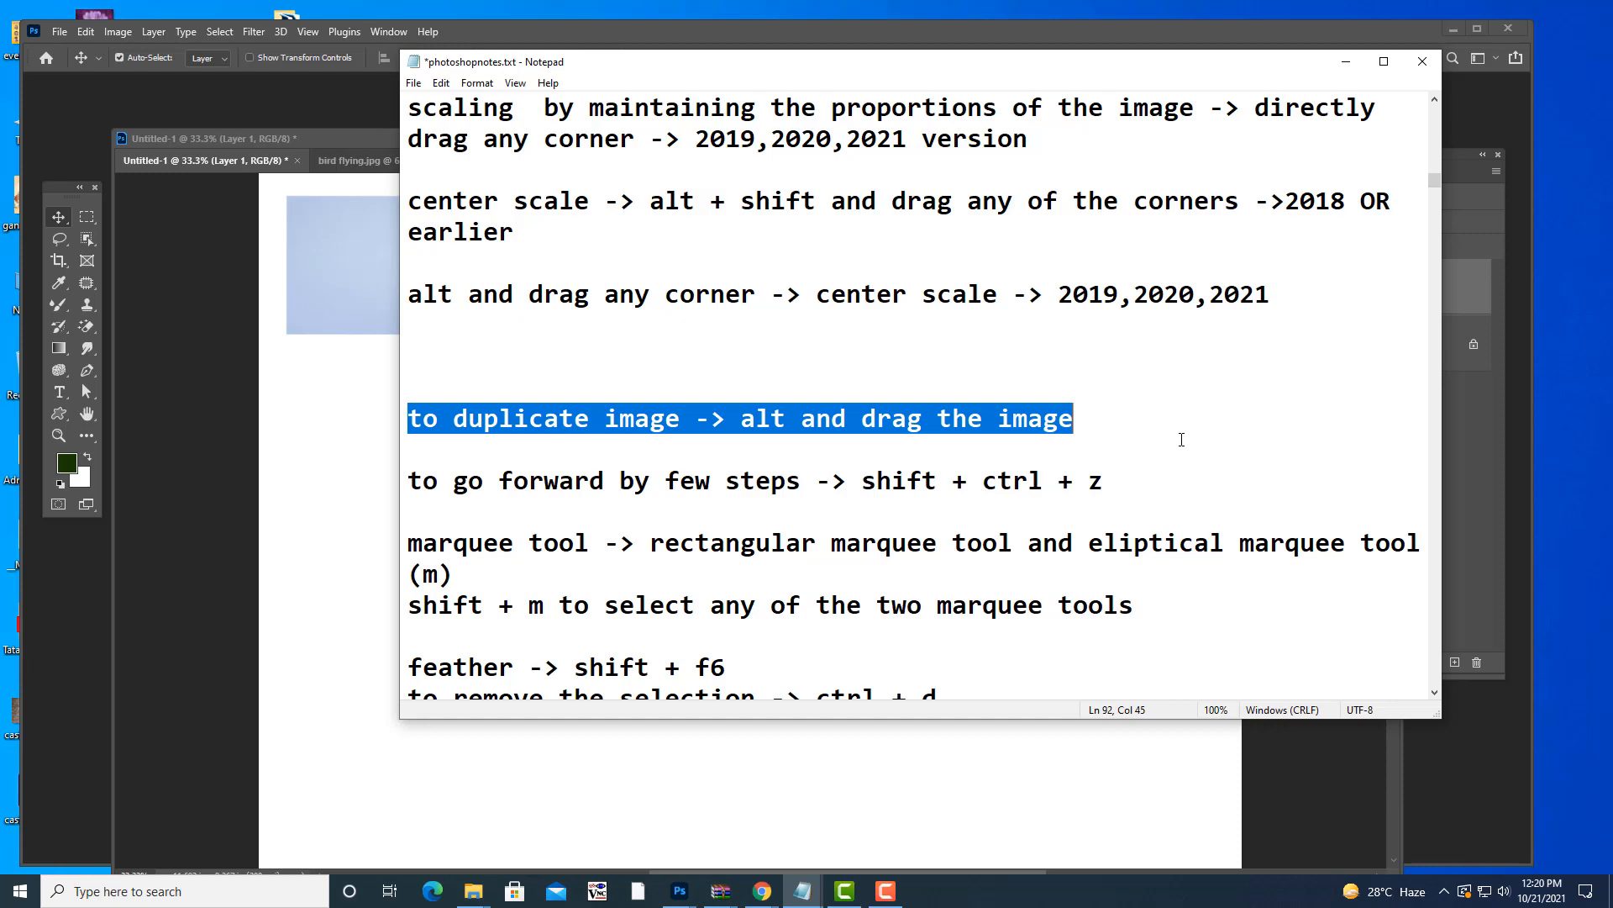
pyautogui.click(1345, 67)
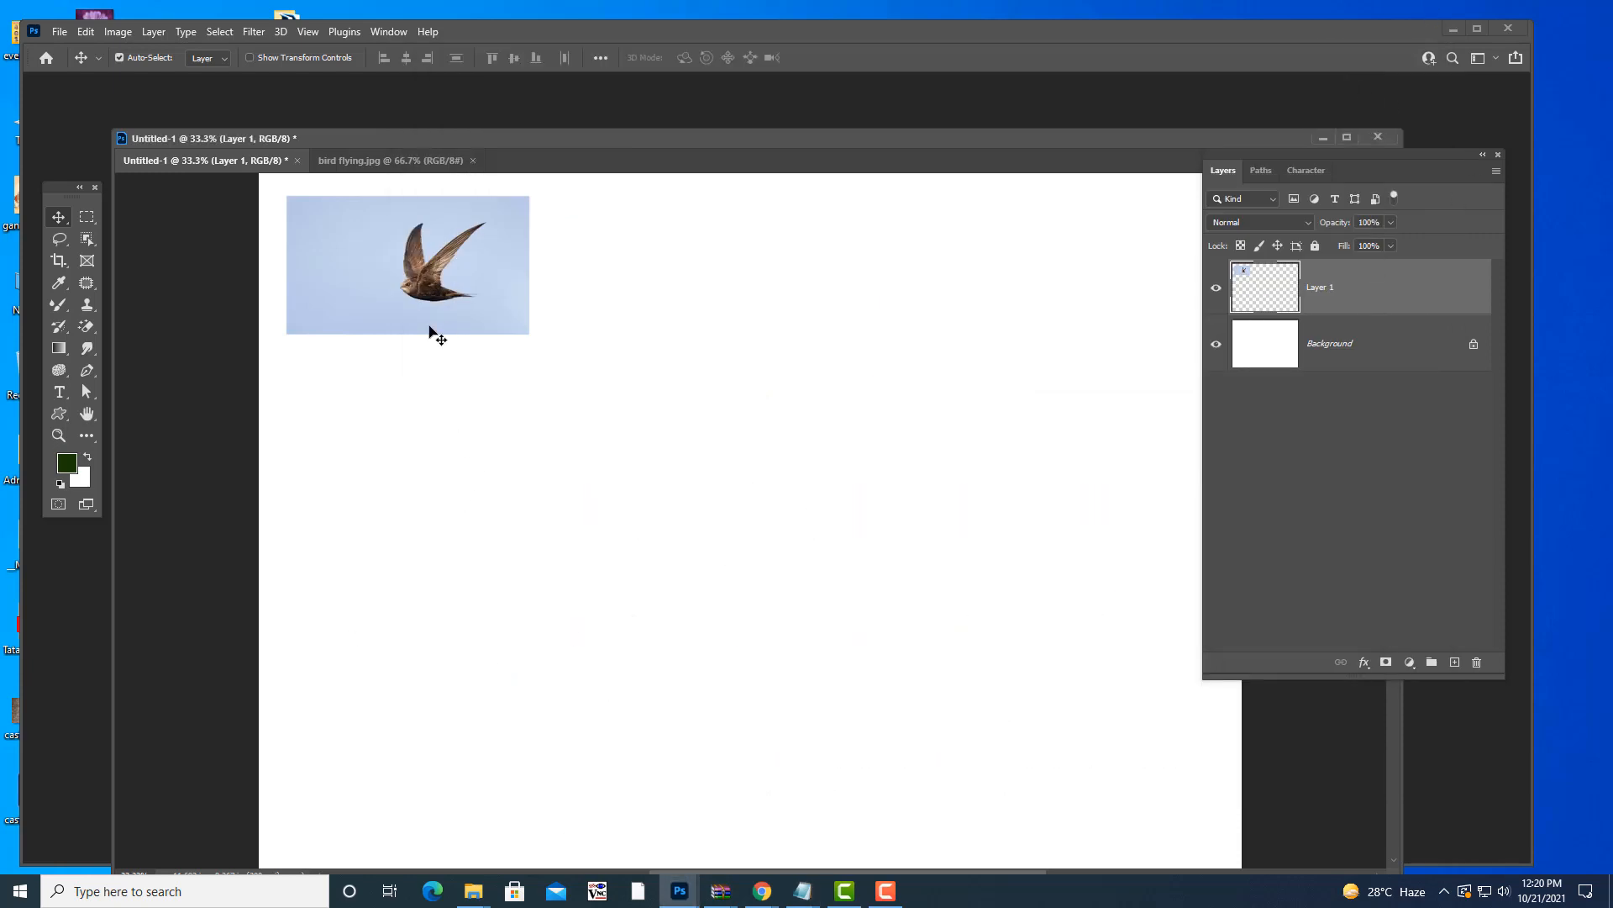
pyautogui.keyDown('alt'); pyautogui.moveTo(450, 300); pyautogui.dragTo(951, 289); pyautogui.keyUp('alt')
# - Alt-drag bird copies into second and third rows, aligned by smart guides, completing nine birds
pyautogui.moveTo(1232, 153); pyautogui.dragTo(1397, 156)
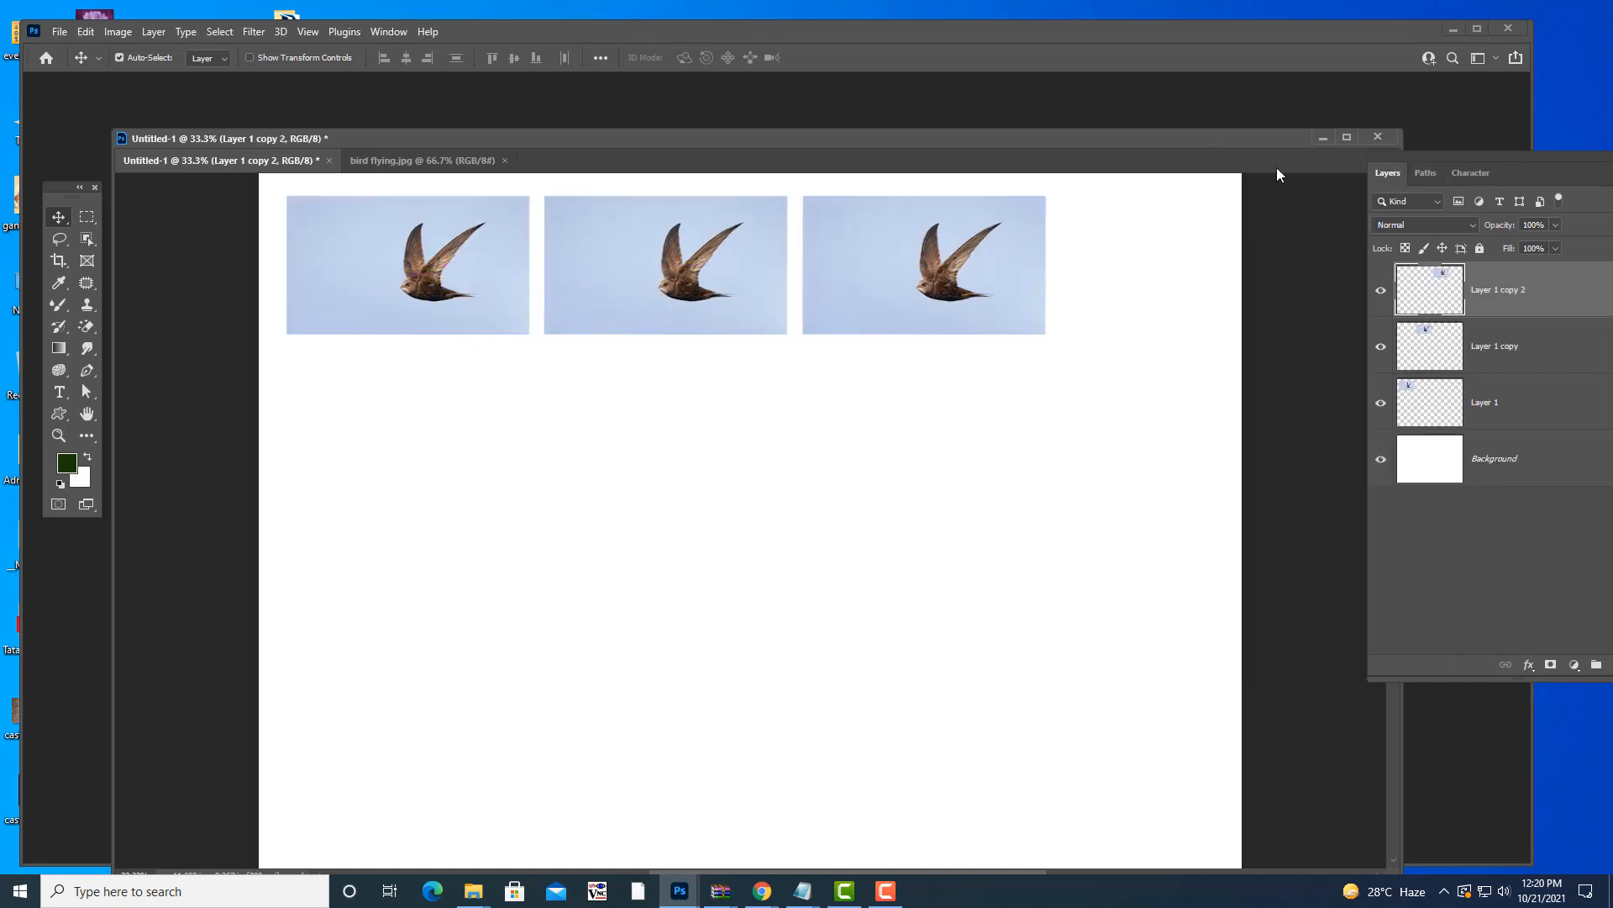
pyautogui.keyDown('alt'); pyautogui.moveTo(963, 278); pyautogui.dragTo(731, 436); pyautogui.keyUp('alt')
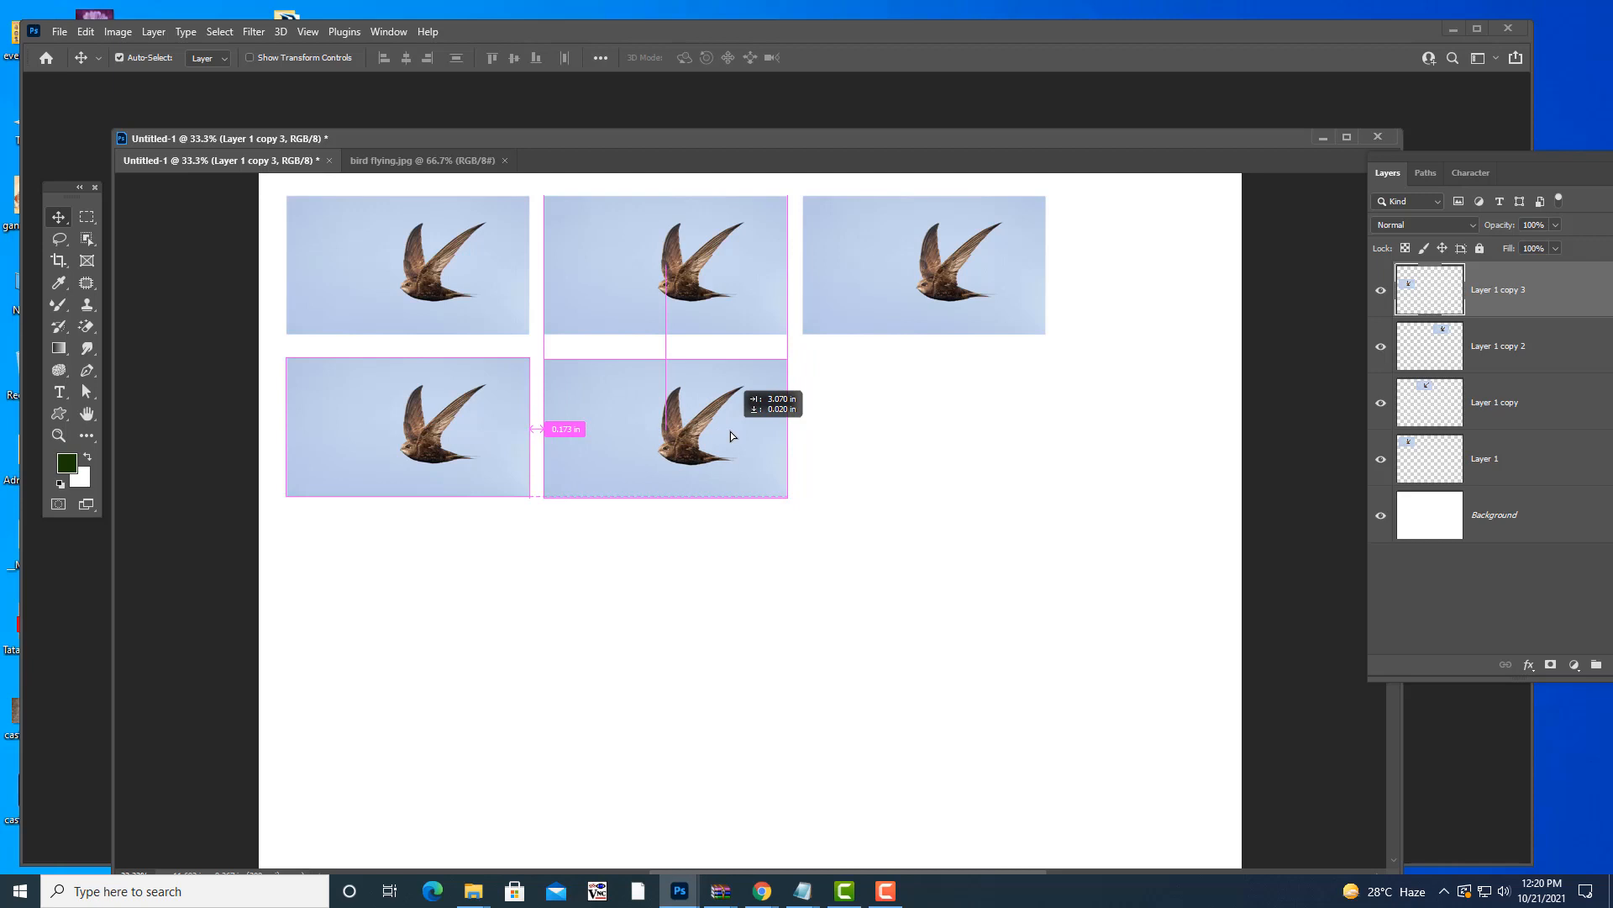
pyautogui.keyDown('alt'); pyautogui.moveTo(730, 431); pyautogui.dragTo(963, 427); pyautogui.keyUp('alt')
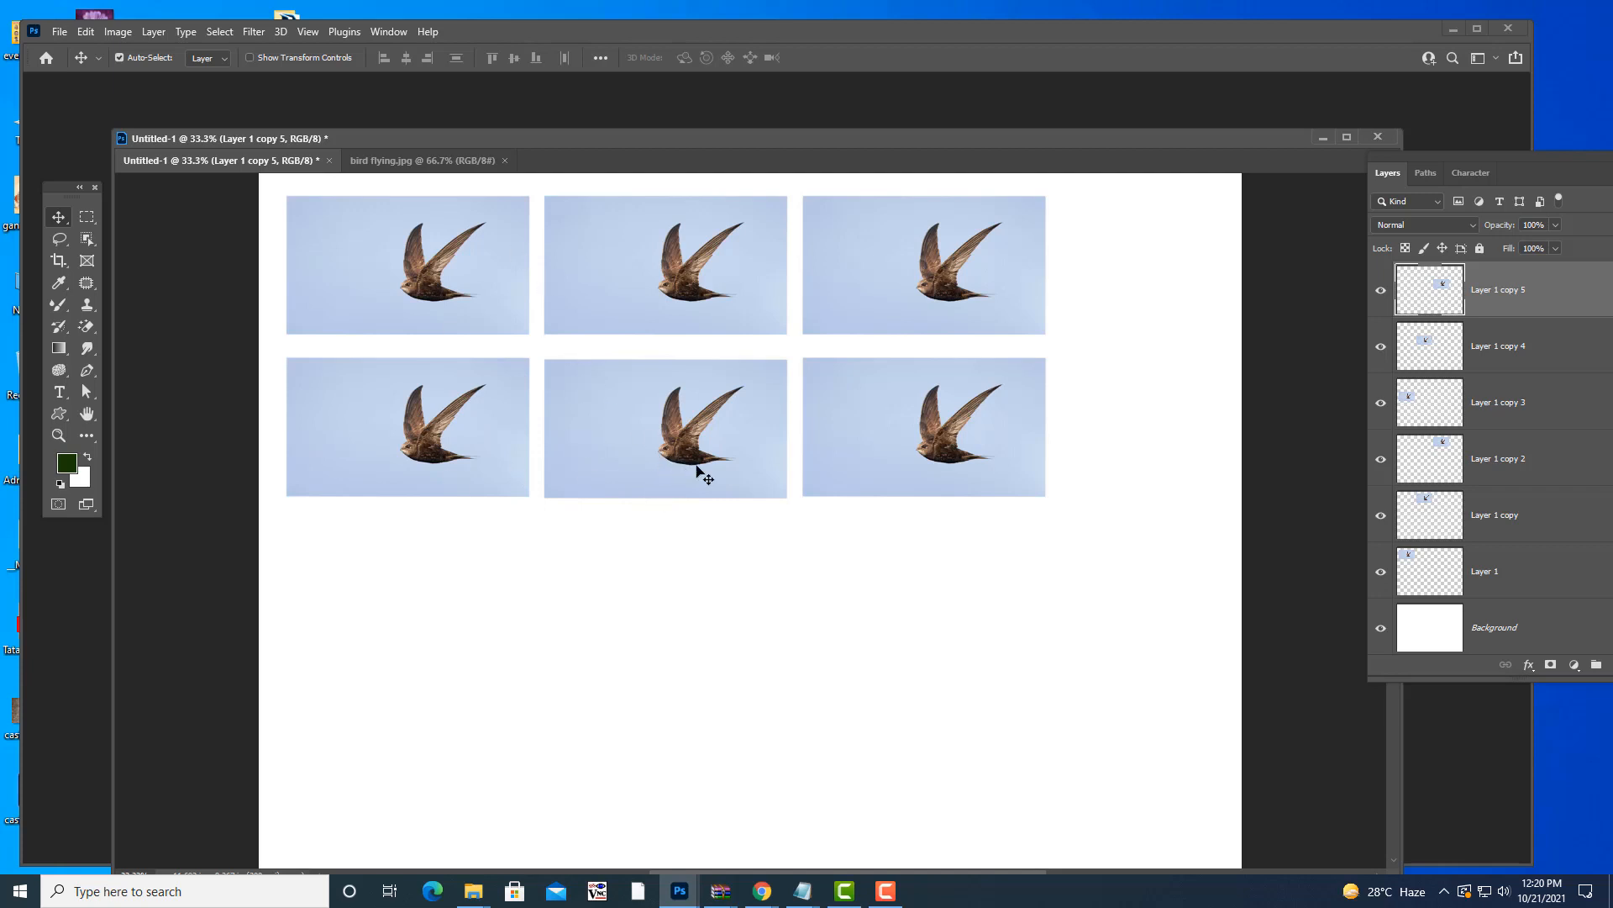
pyautogui.keyDown('alt'); pyautogui.moveTo(688, 432); pyautogui.dragTo(724, 594); pyautogui.keyUp('alt')
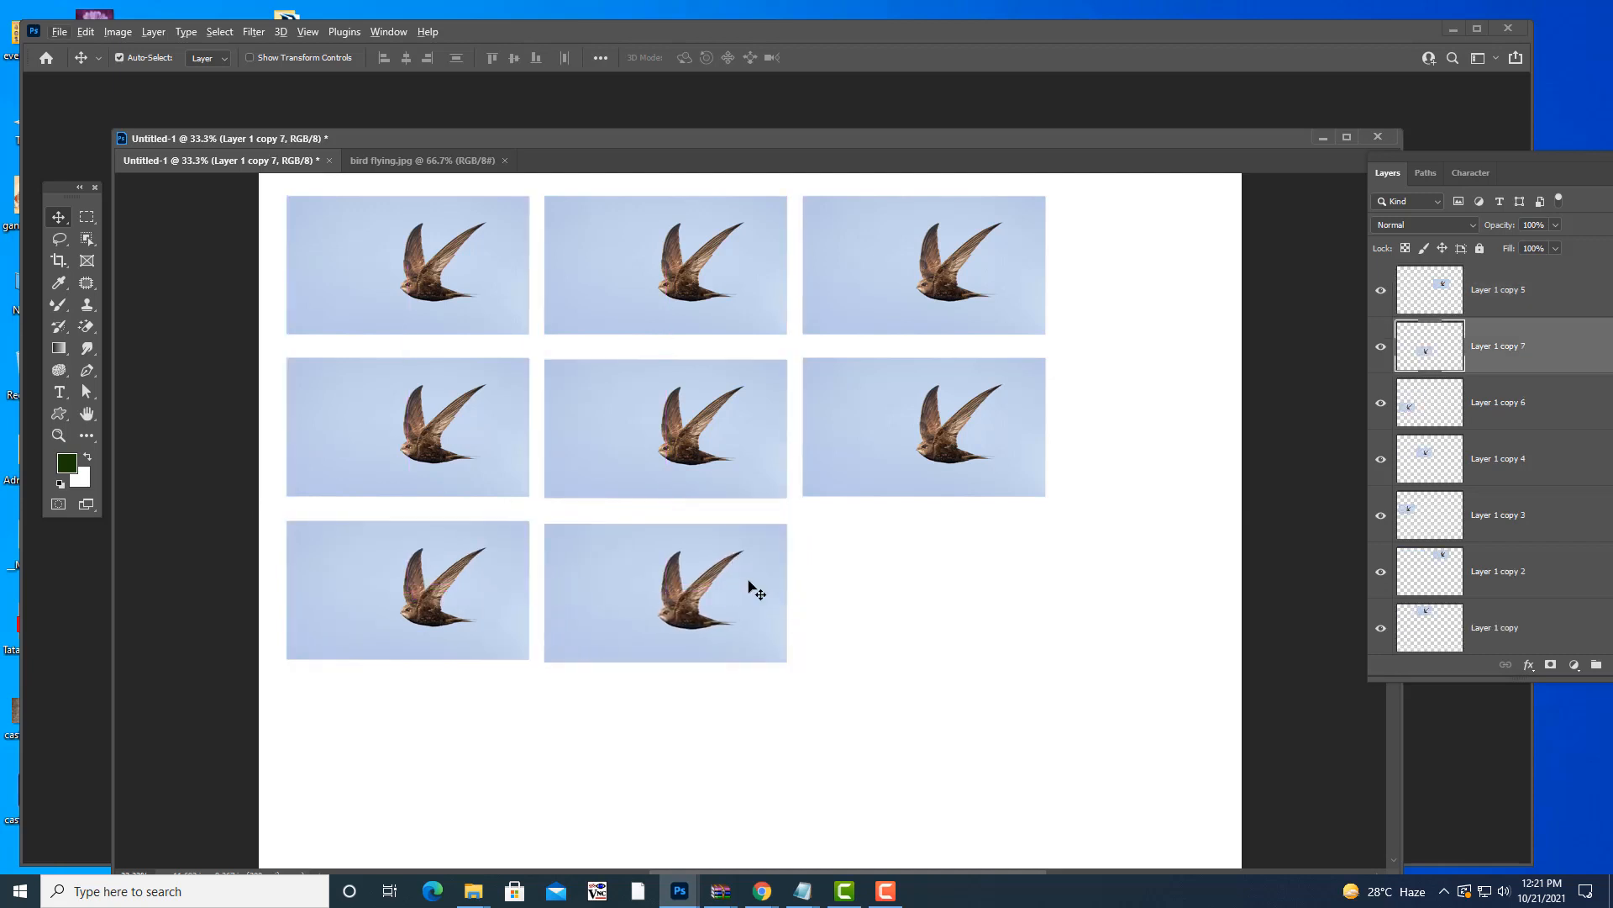
pyautogui.hotkey('shift', 'Up')
pyautogui.keyDown('alt'); pyautogui.moveTo(733, 580); pyautogui.dragTo(985, 581); pyautogui.keyUp('alt')
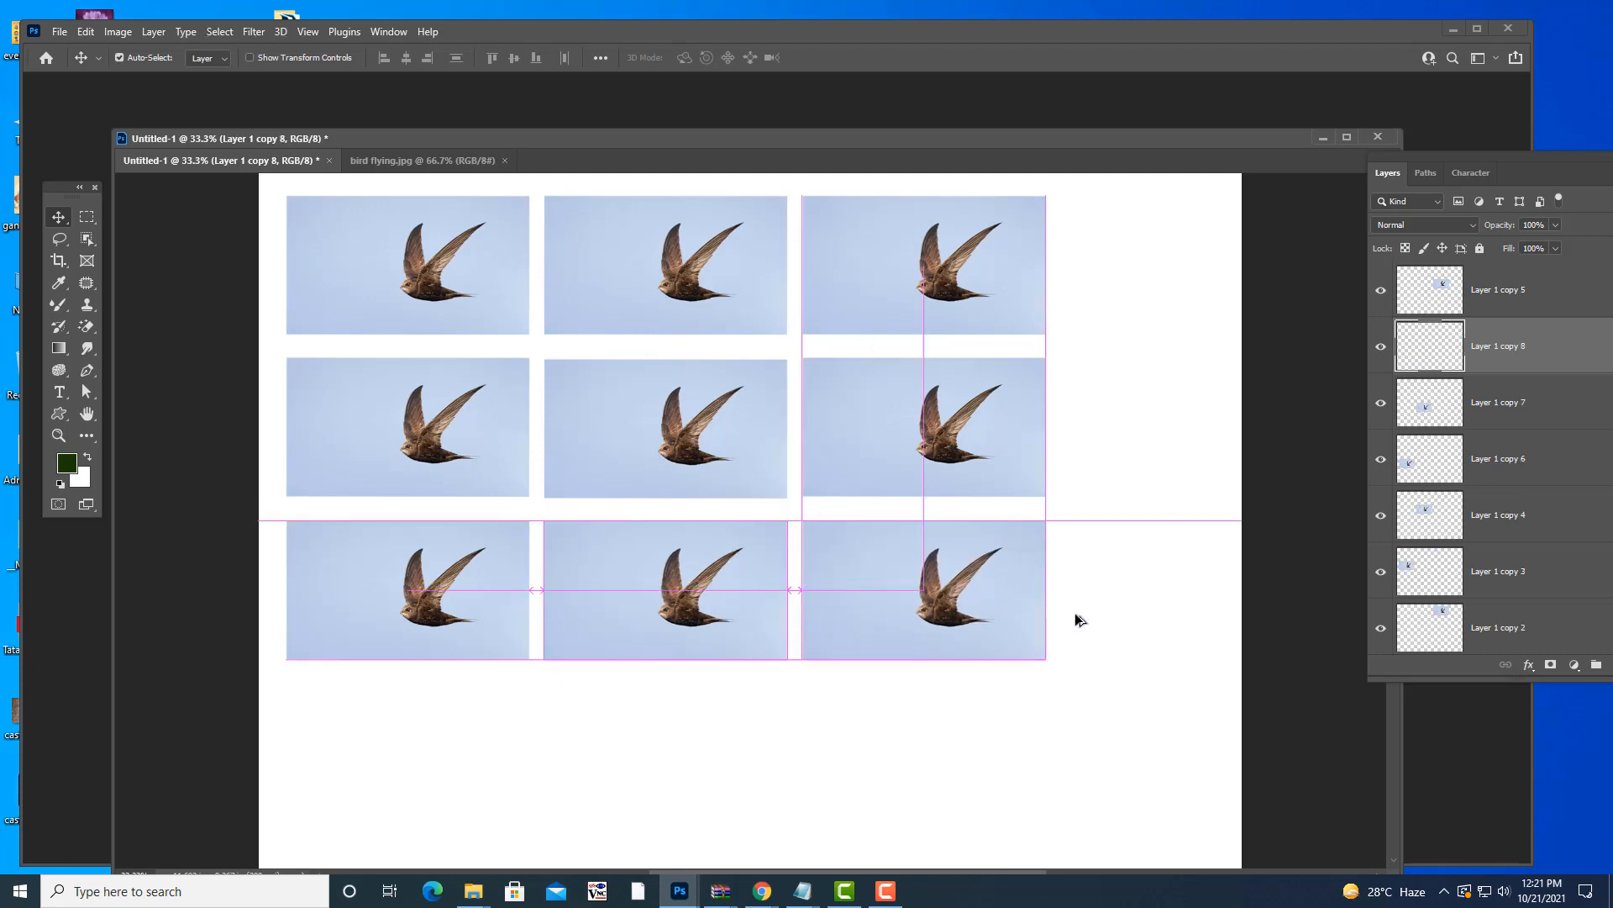
pyautogui.click(1163, 580)
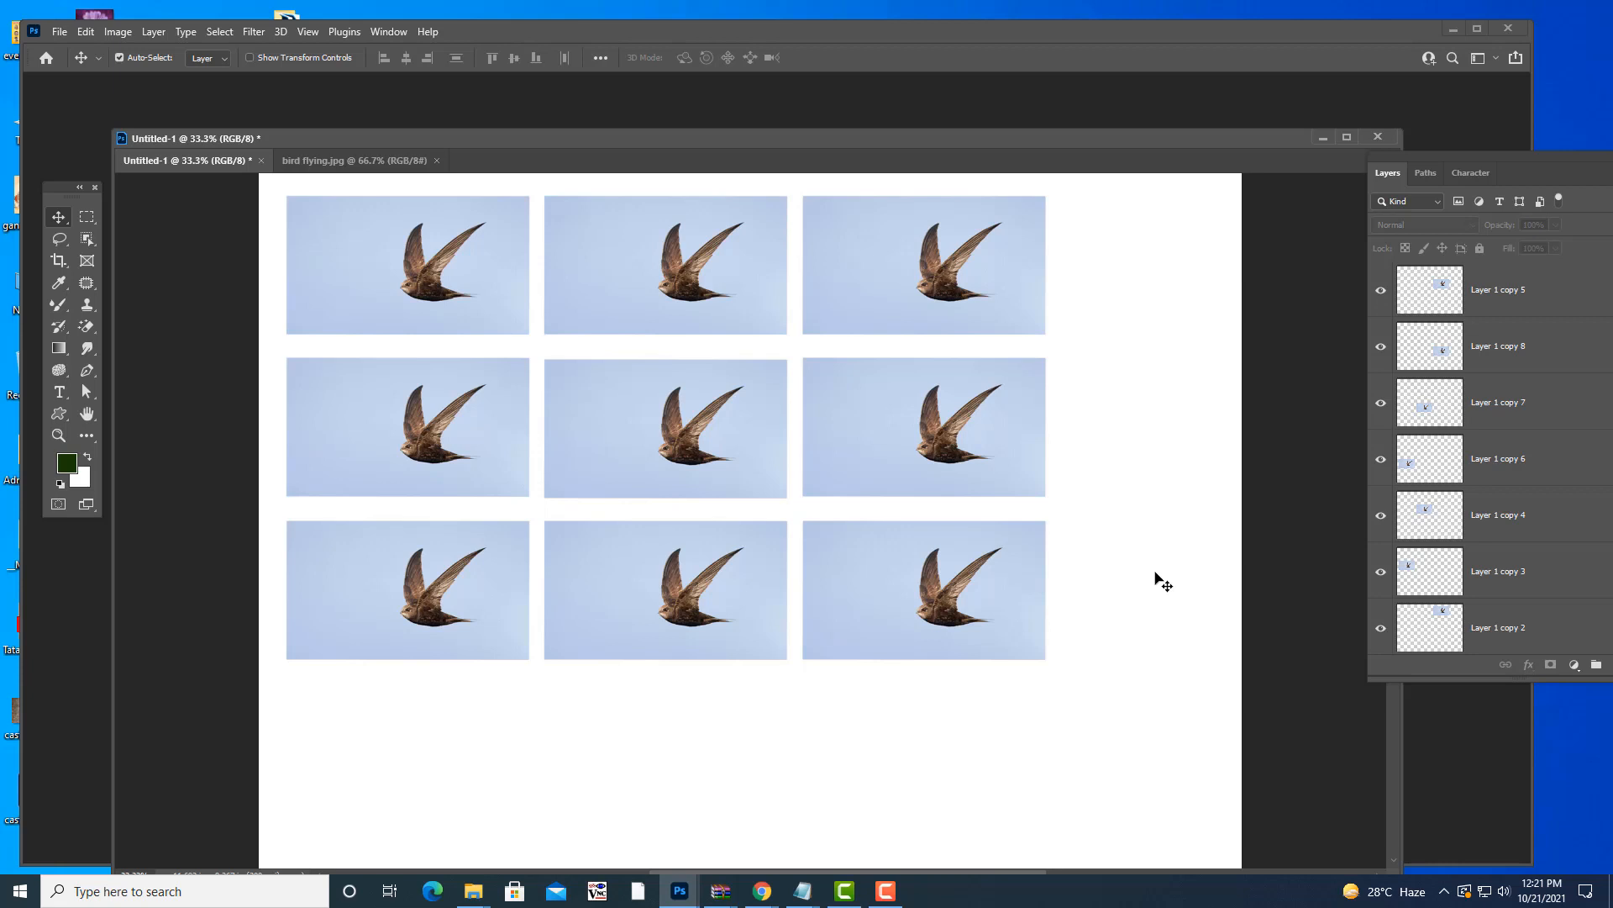
pyautogui.press('ctrl')
# - Open Preferences > General with Ctrl+K, showing Use Legacy Free Transform on, and reposition the dialog
pyautogui.hotkey('ctrl', 'k')
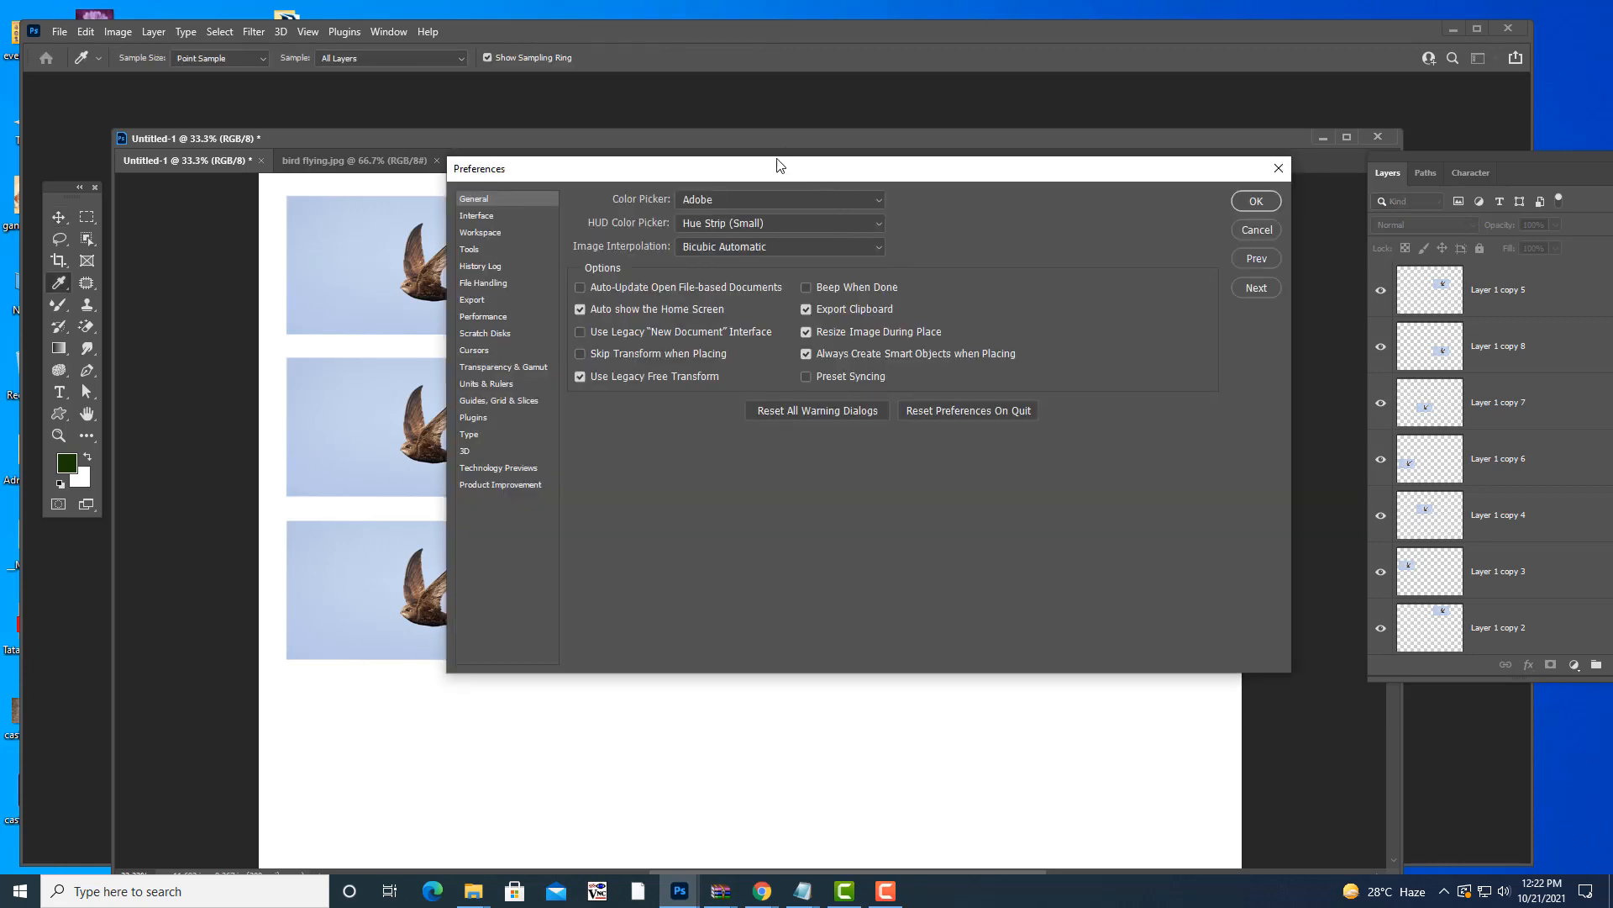
pyautogui.moveTo(777, 165); pyautogui.dragTo(816, 190)
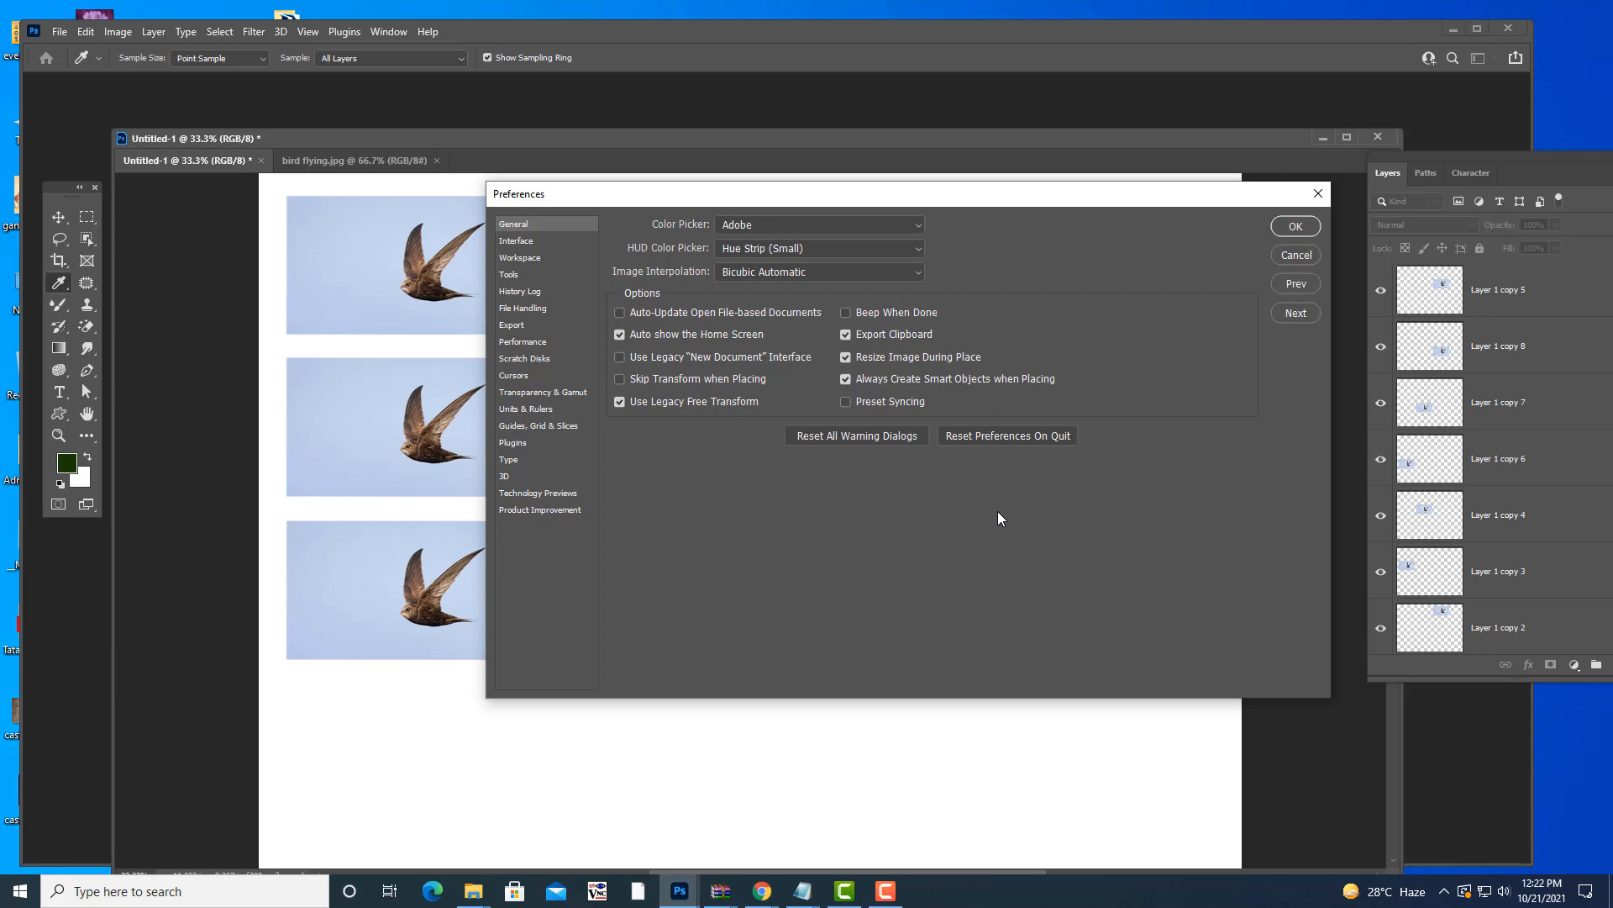
pyautogui.moveTo(540, 193); pyautogui.dragTo(563, 192)
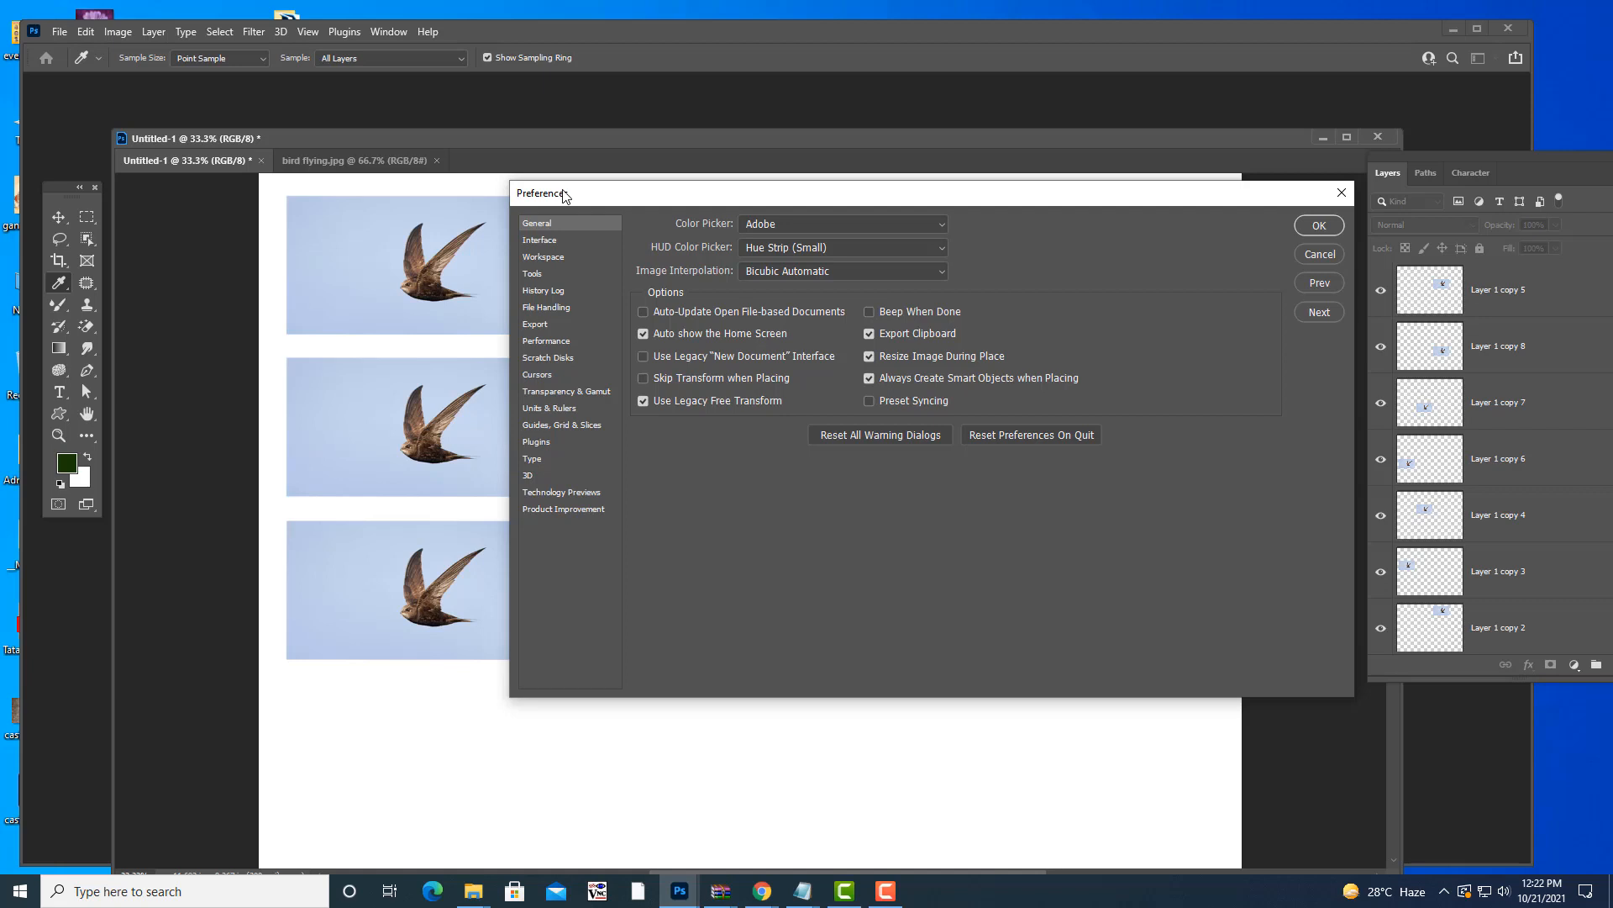
pyautogui.moveTo(745, 200); pyautogui.dragTo(743, 179)
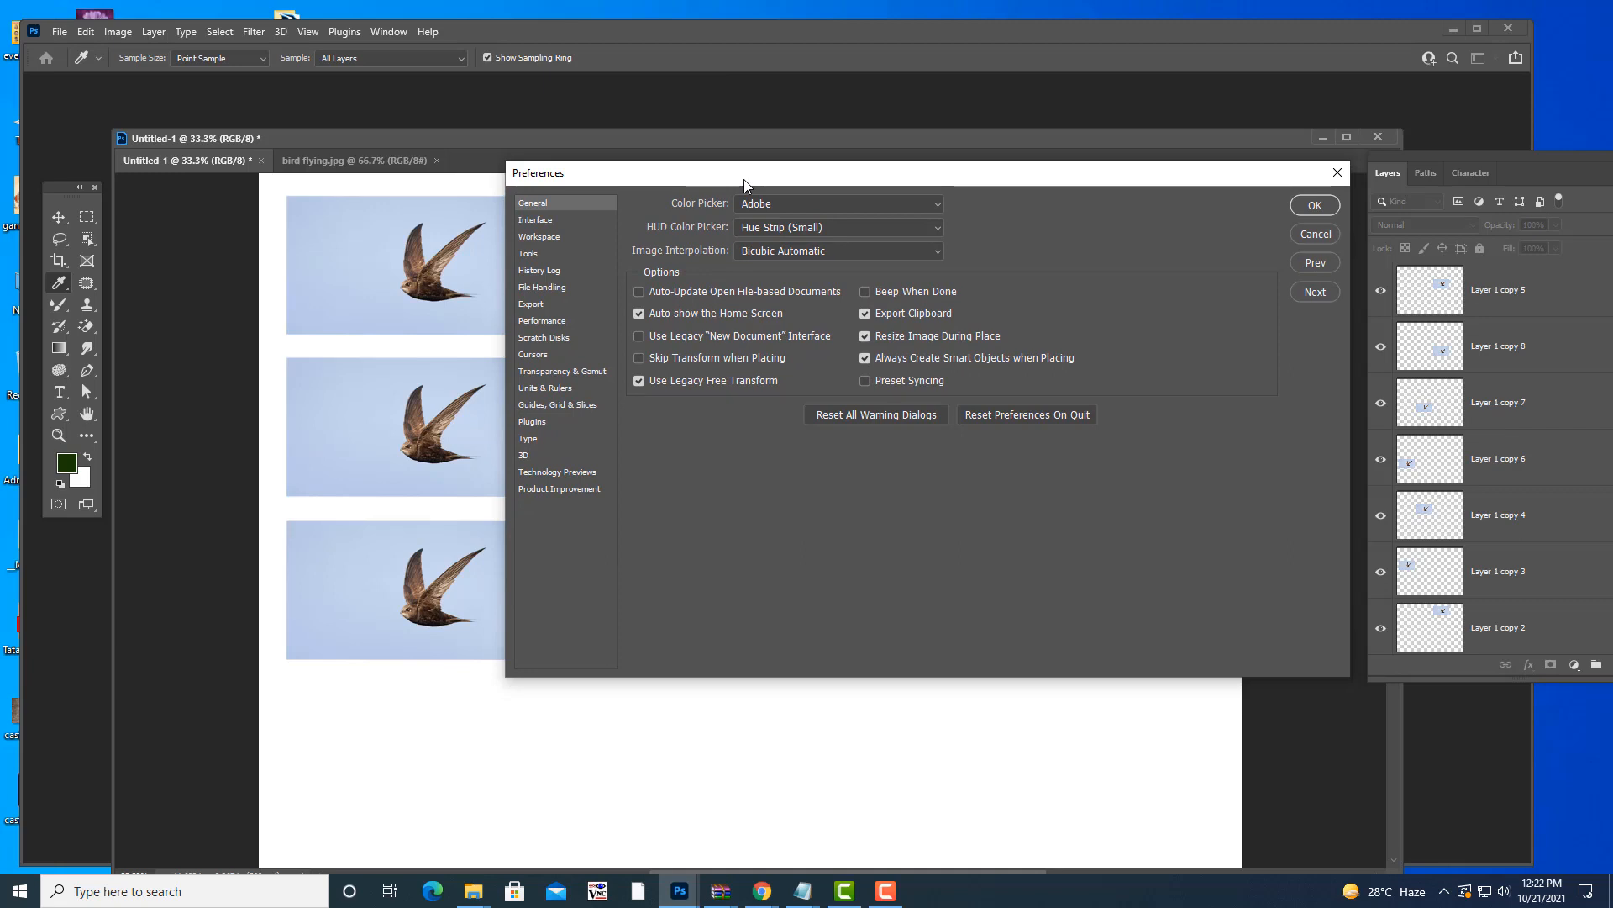
pyautogui.moveTo(743, 179); pyautogui.dragTo(810, 116)
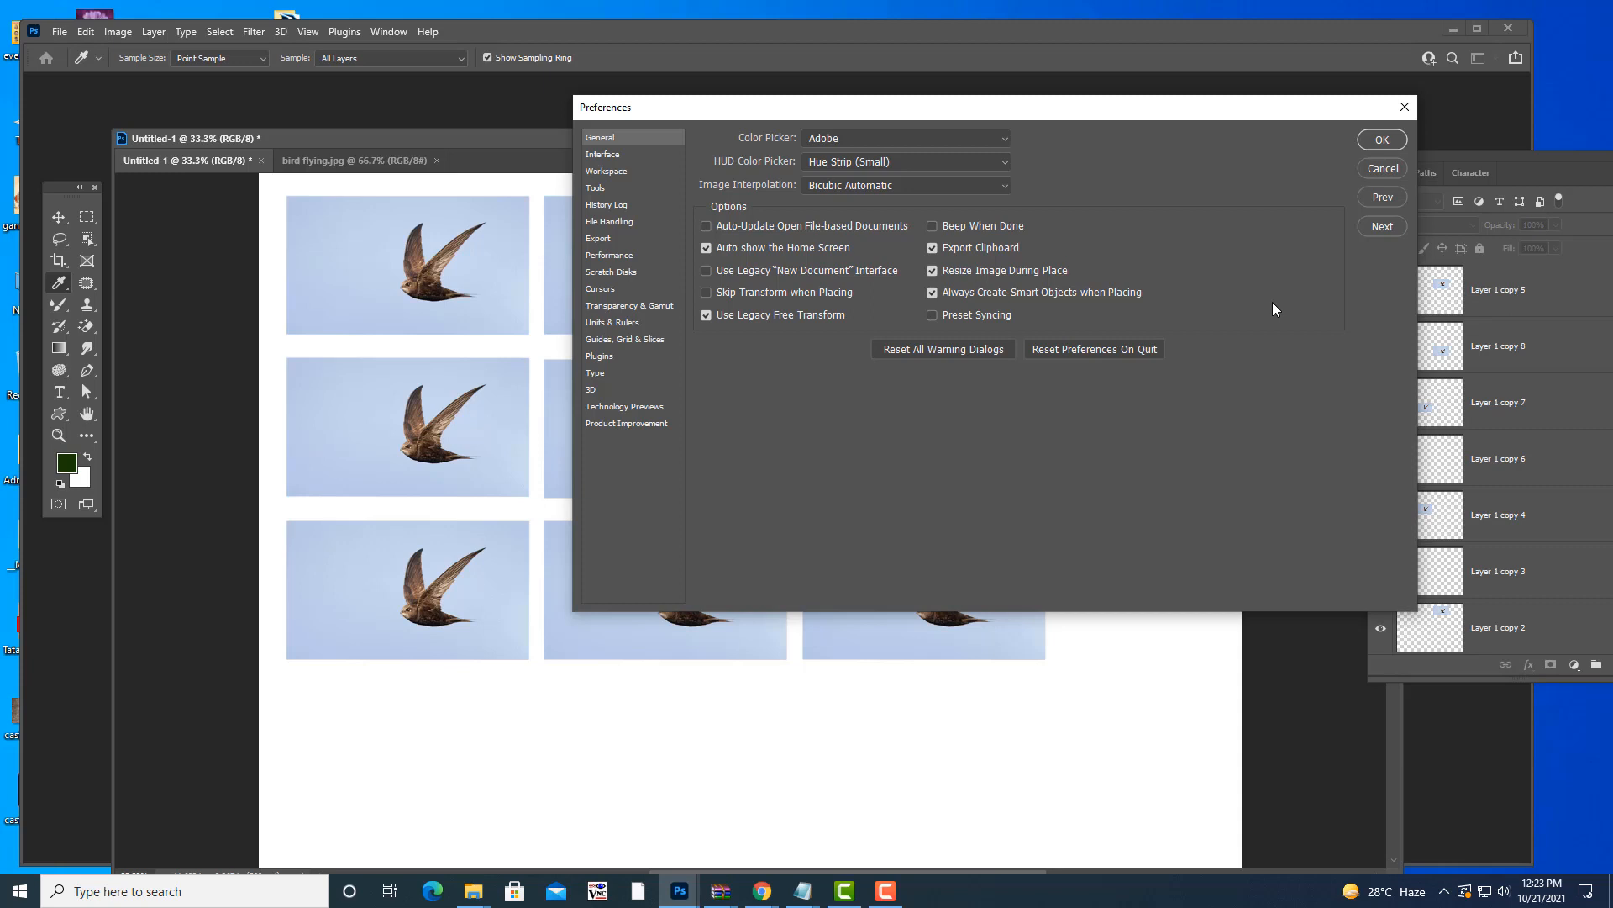
# - Close Preferences with OK, restore the Layers panel, and undo the latest bird duplications
pyautogui.click(1404, 107)
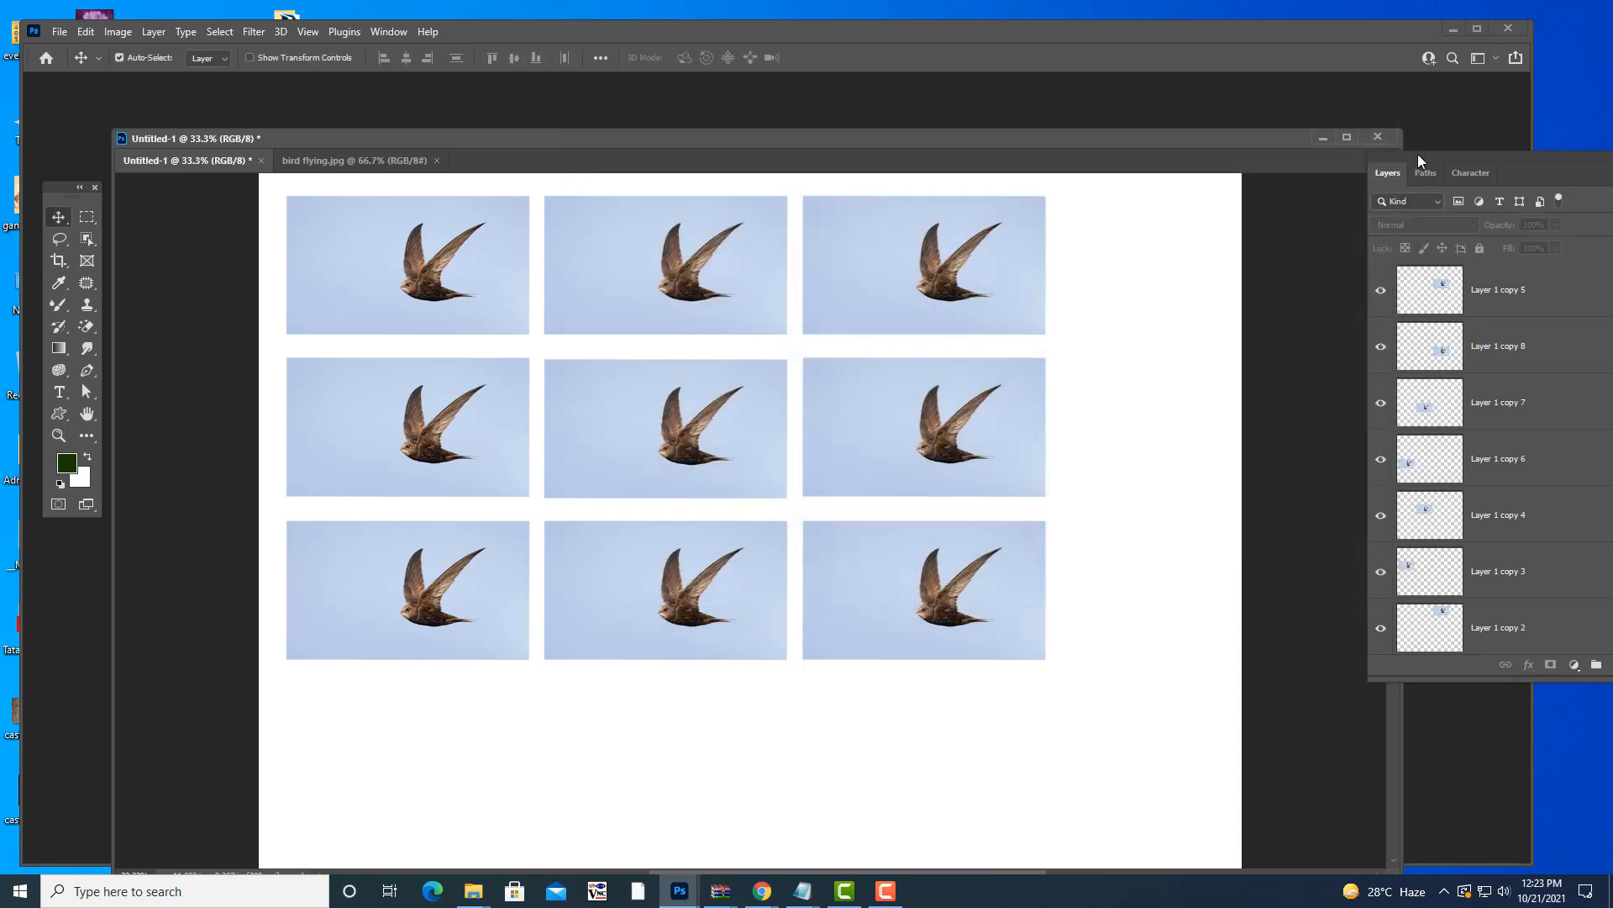
pyautogui.moveTo(1418, 154); pyautogui.dragTo(1181, 189)
pyautogui.moveTo(963, 134)
pyautogui.mouseDown()
pyautogui.moveTo(870, 129)
pyautogui.moveTo(934, 132)
pyautogui.mouseUp()
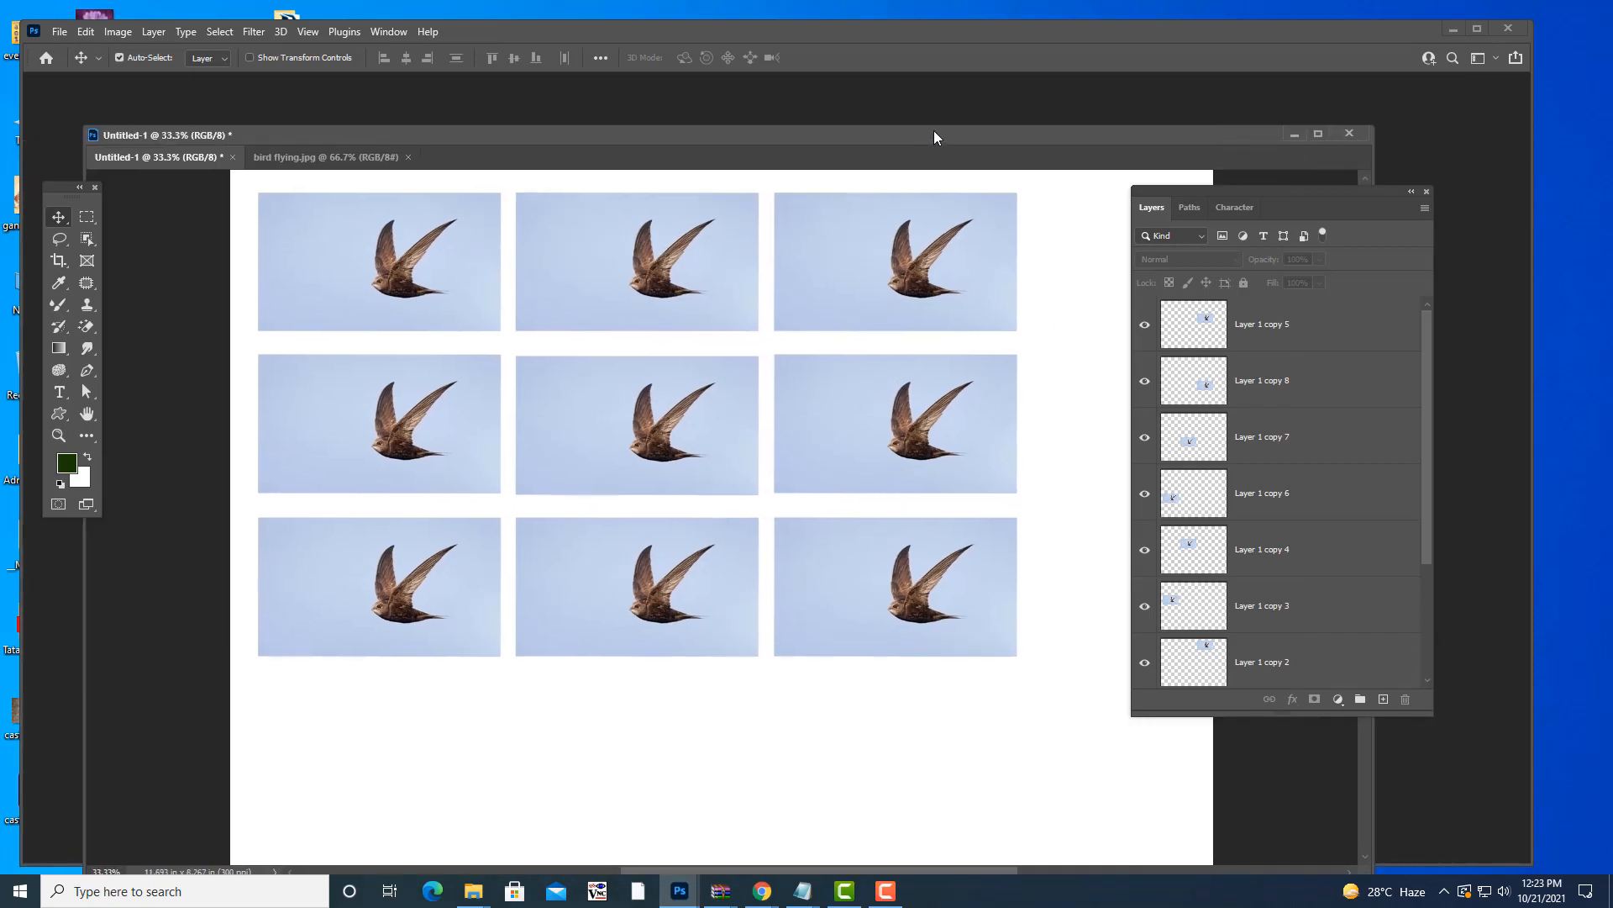
pyautogui.hotkey('ctrl', 'z')
pyautogui.hotkey('ctrl', 'z')
pyautogui.hotkey('ctrl', 'z')
pyautogui.hotkey('ctrl', 'z')
pyautogui.hotkey('ctrl', 'z')
pyautogui.hotkey('ctrl', 'z')
pyautogui.hotkey('ctrl', 'z')
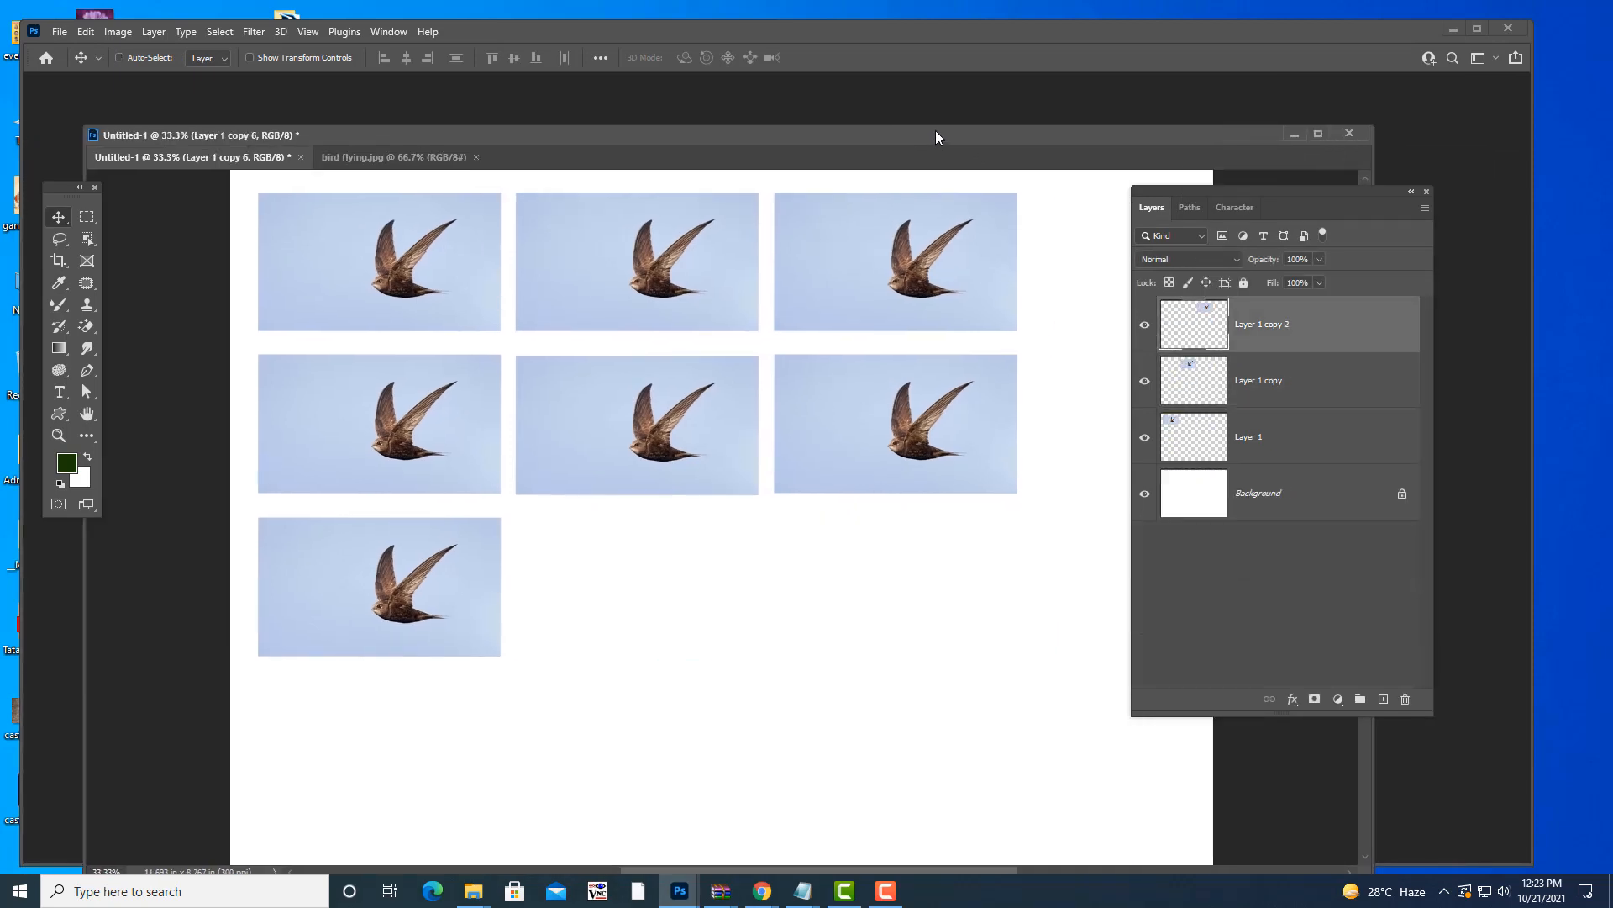
pyautogui.hotkey('ctrl', 'z')
pyautogui.hotkey('ctrl', 'z')
pyautogui.hotkey('ctrl', 'z')
pyautogui.hotkey('ctrl', 'z')
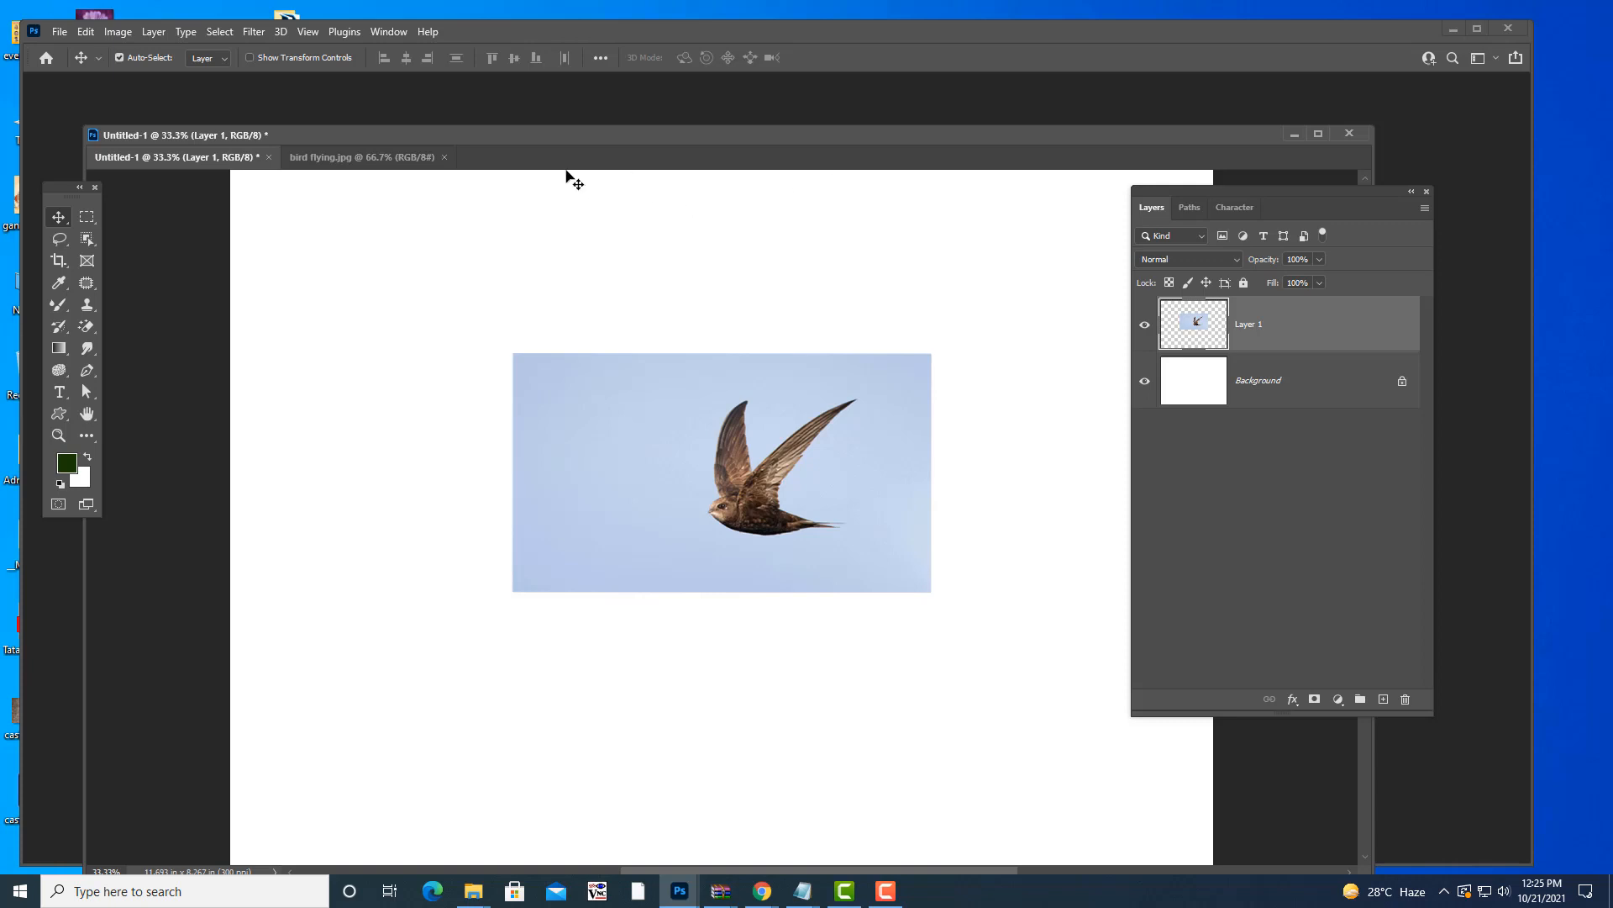
# - Close Untitled-1 without saving, then close bird flying.jpg
pyautogui.click(268, 157)
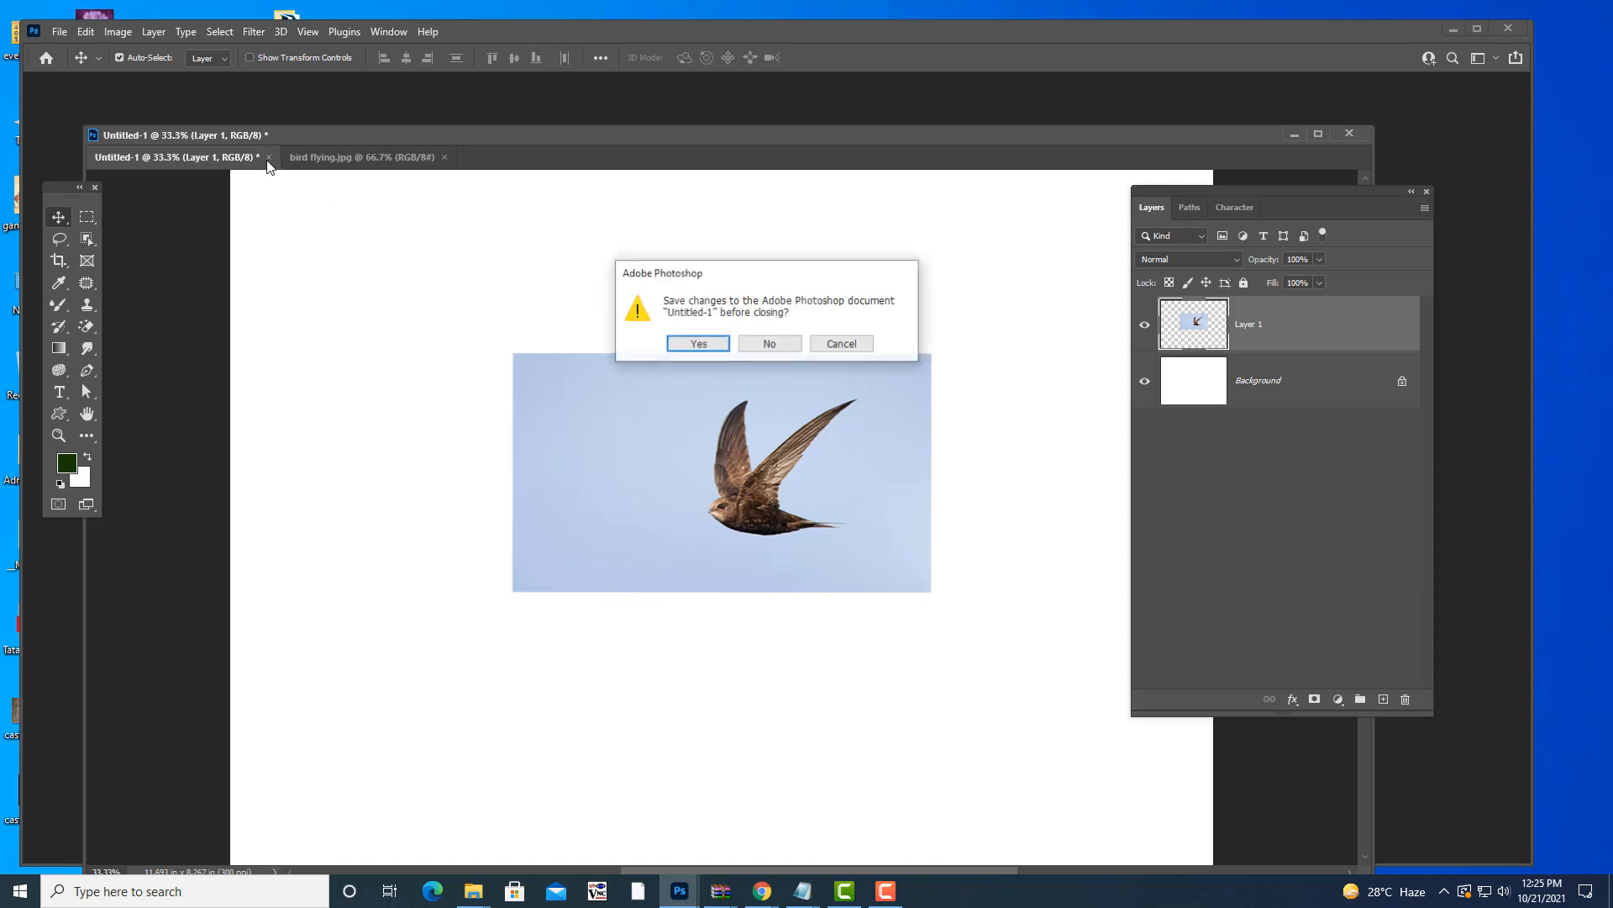
pyautogui.click(763, 343)
pyautogui.moveTo(920, 143); pyautogui.dragTo(881, 196)
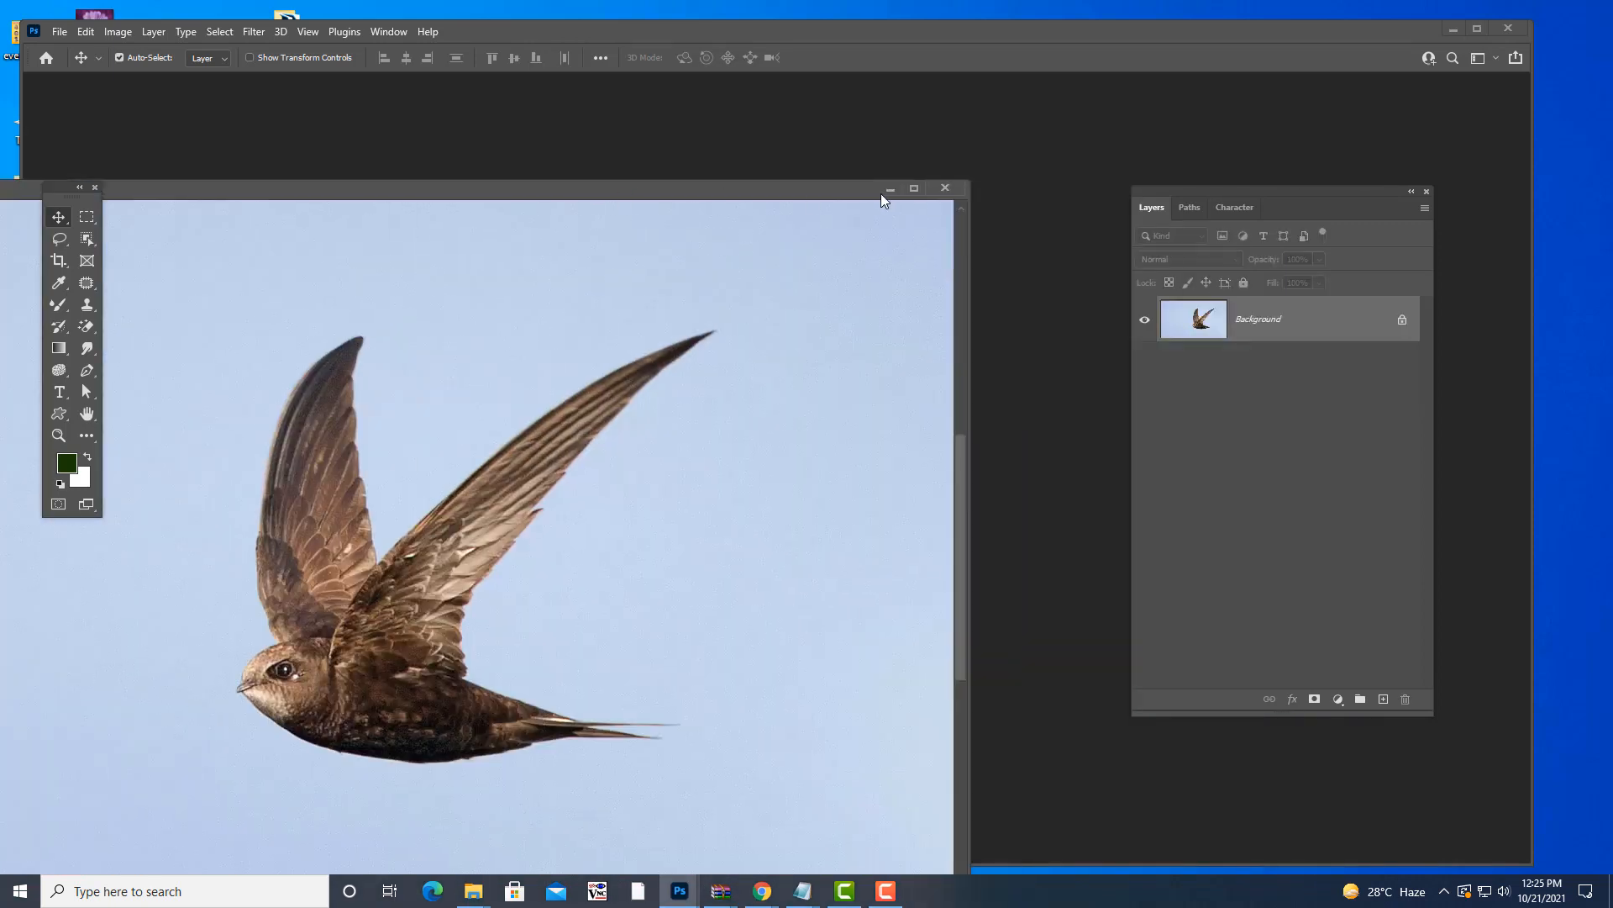
pyautogui.click(956, 190)
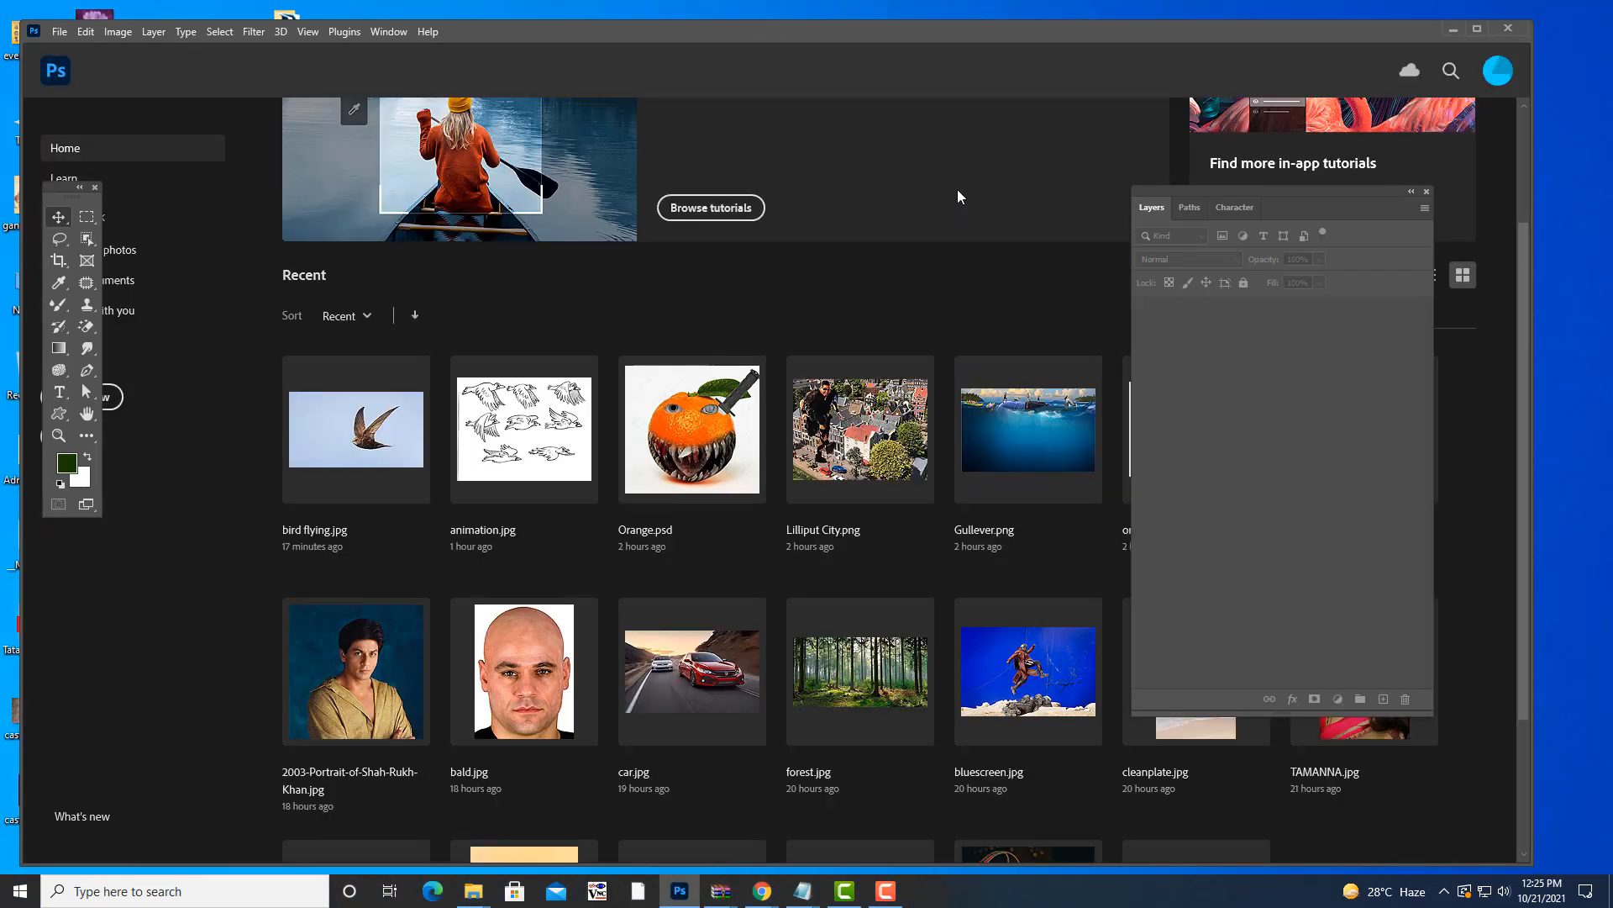
# - Open face.jpg from the image folder
pyautogui.hotkey('ctrl', 'o')
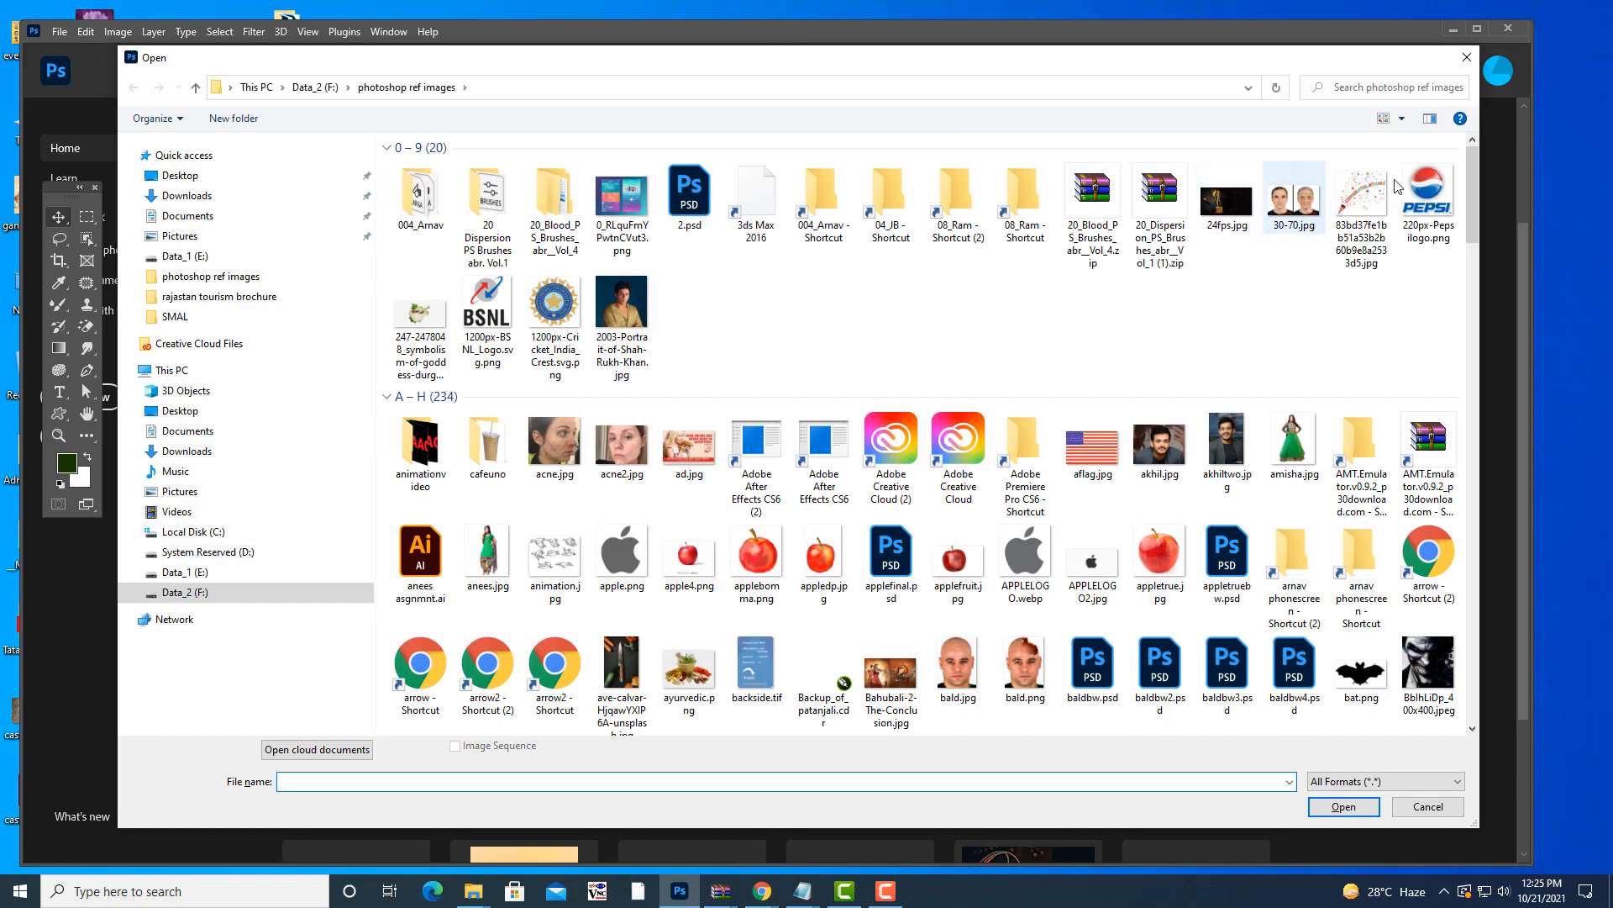
pyautogui.scroll(-2, 1160, 293)
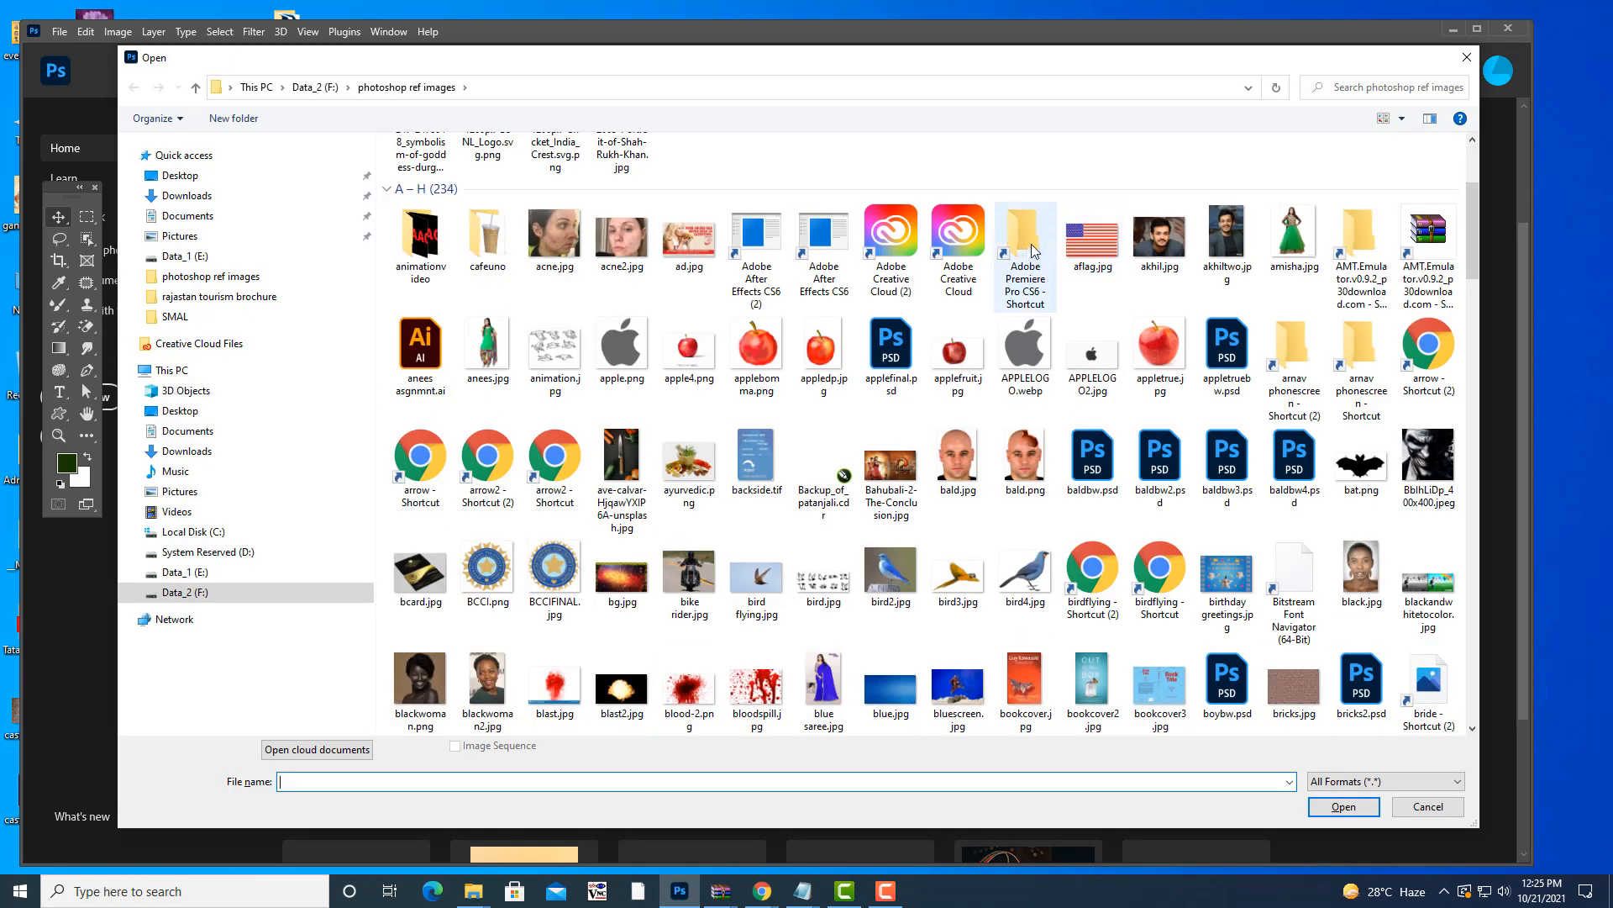
pyautogui.scroll(-4, 1099, 280)
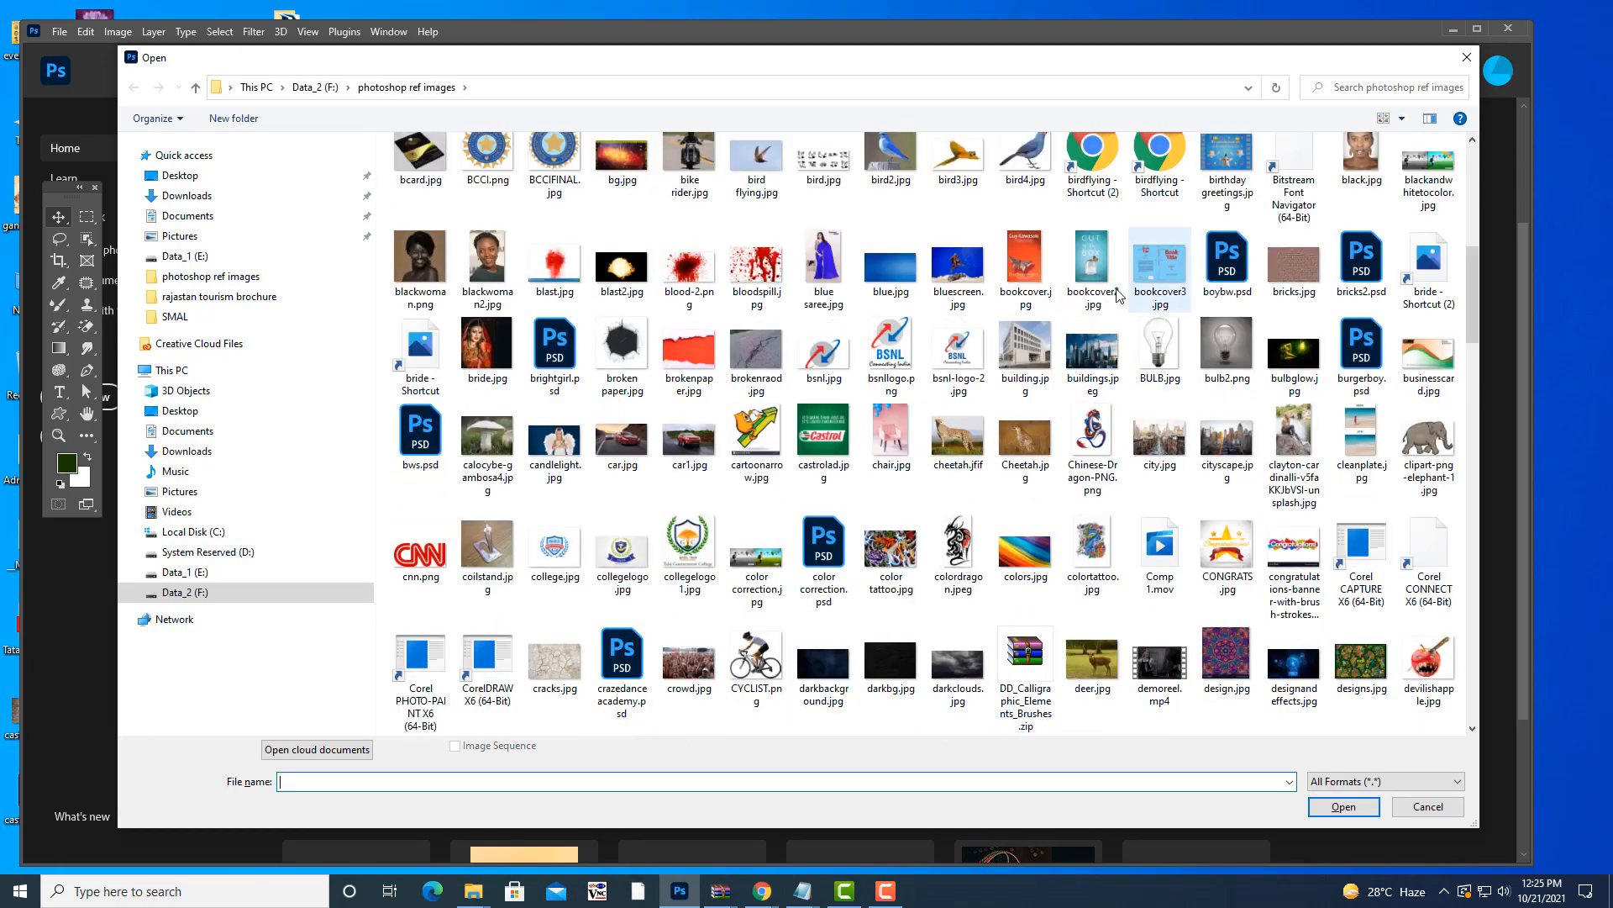
pyautogui.scroll(-6, 1018, 320)
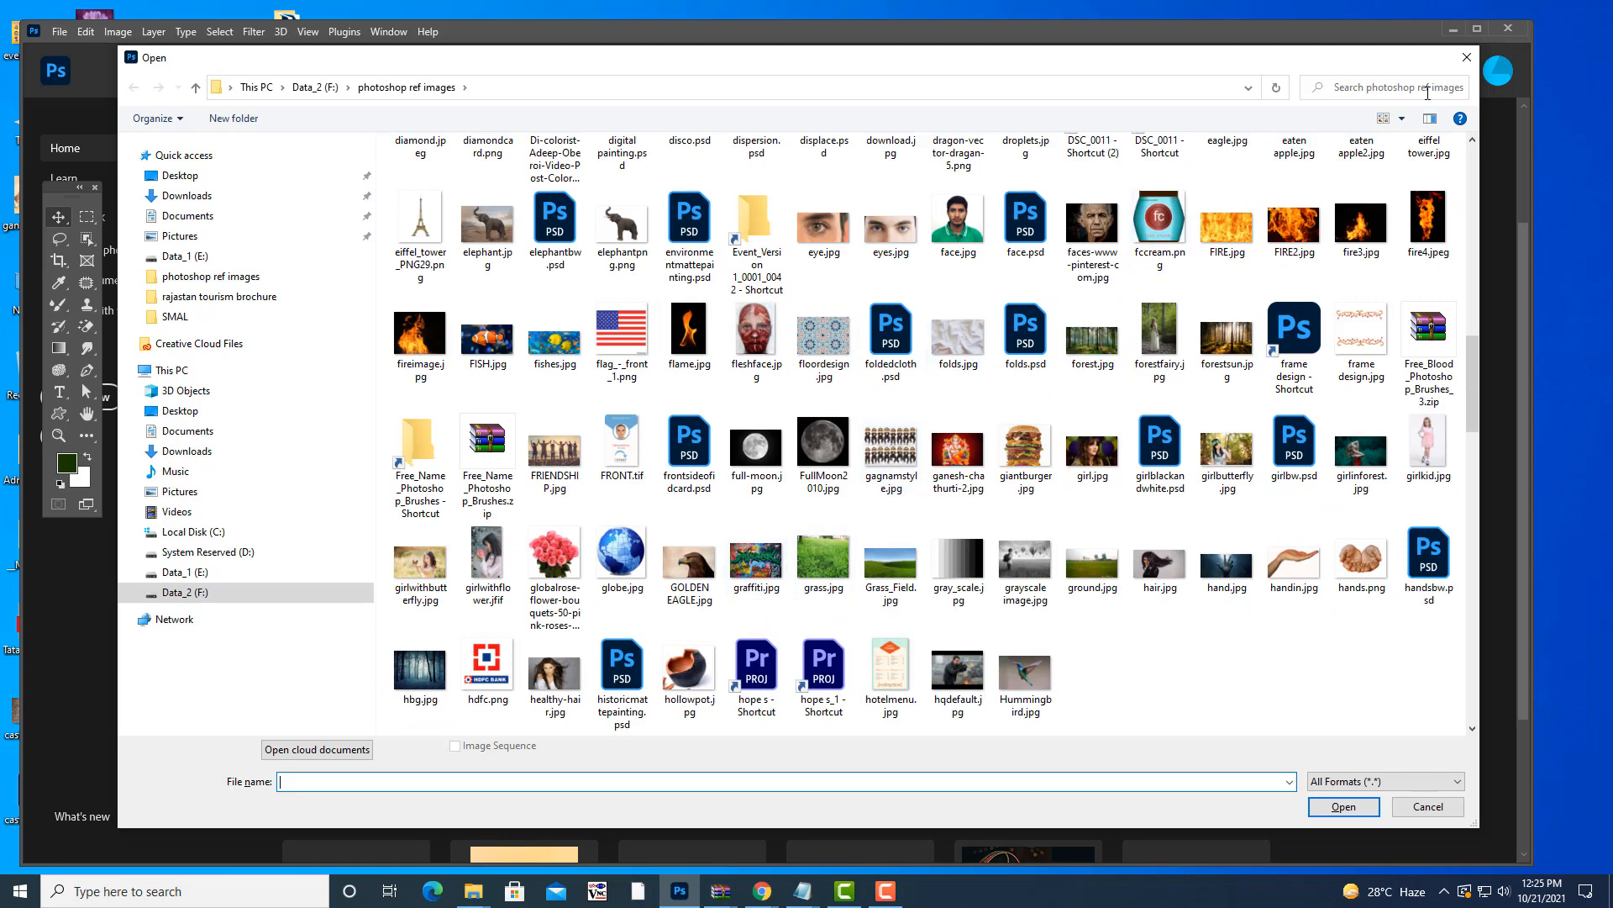
pyautogui.click(1427, 91)
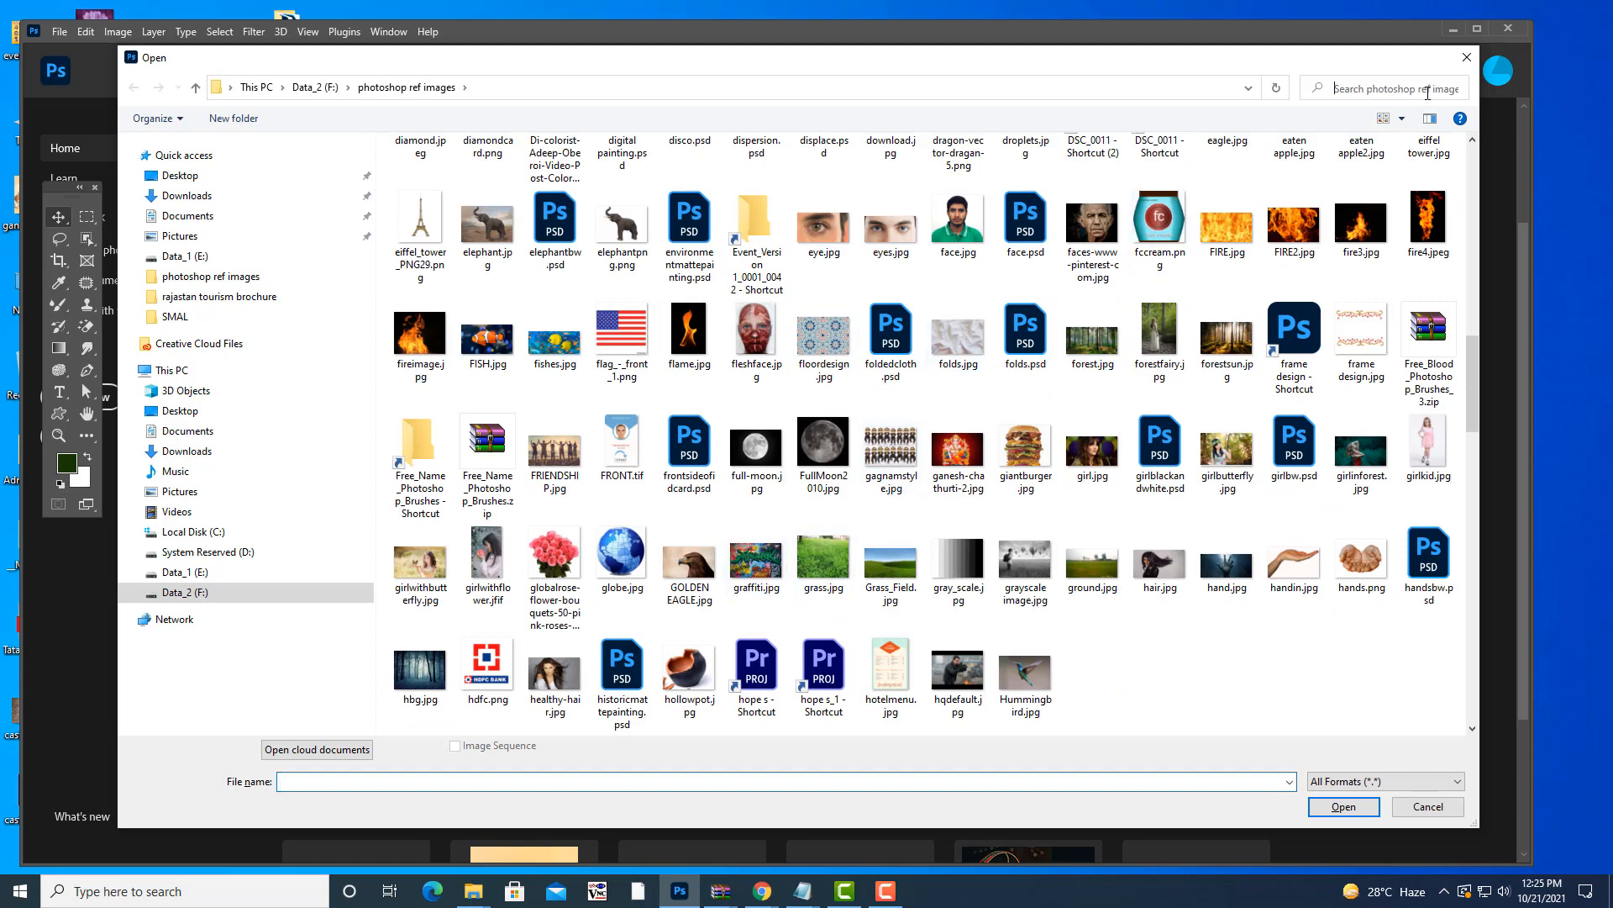
pyautogui.click(950, 211)
pyautogui.click(1359, 809)
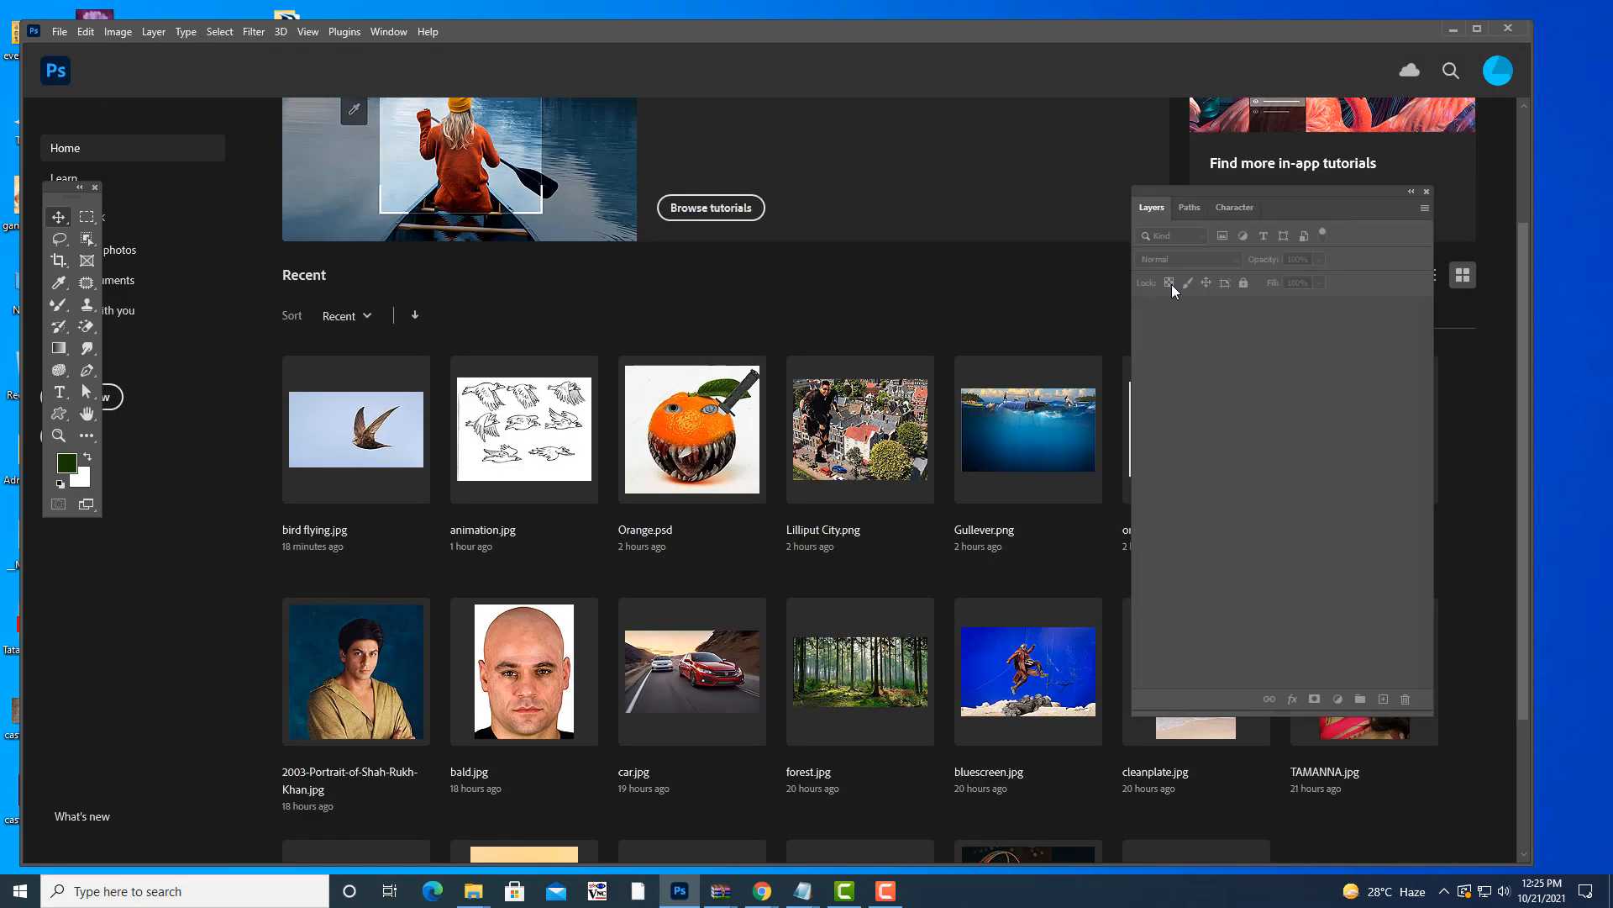
# - Float the face.jpg window, enlarge it, and move it to the right
pyautogui.moveTo(91, 83); pyautogui.dragTo(874, 244)
pyautogui.moveTo(994, 657); pyautogui.dragTo(1048, 707)
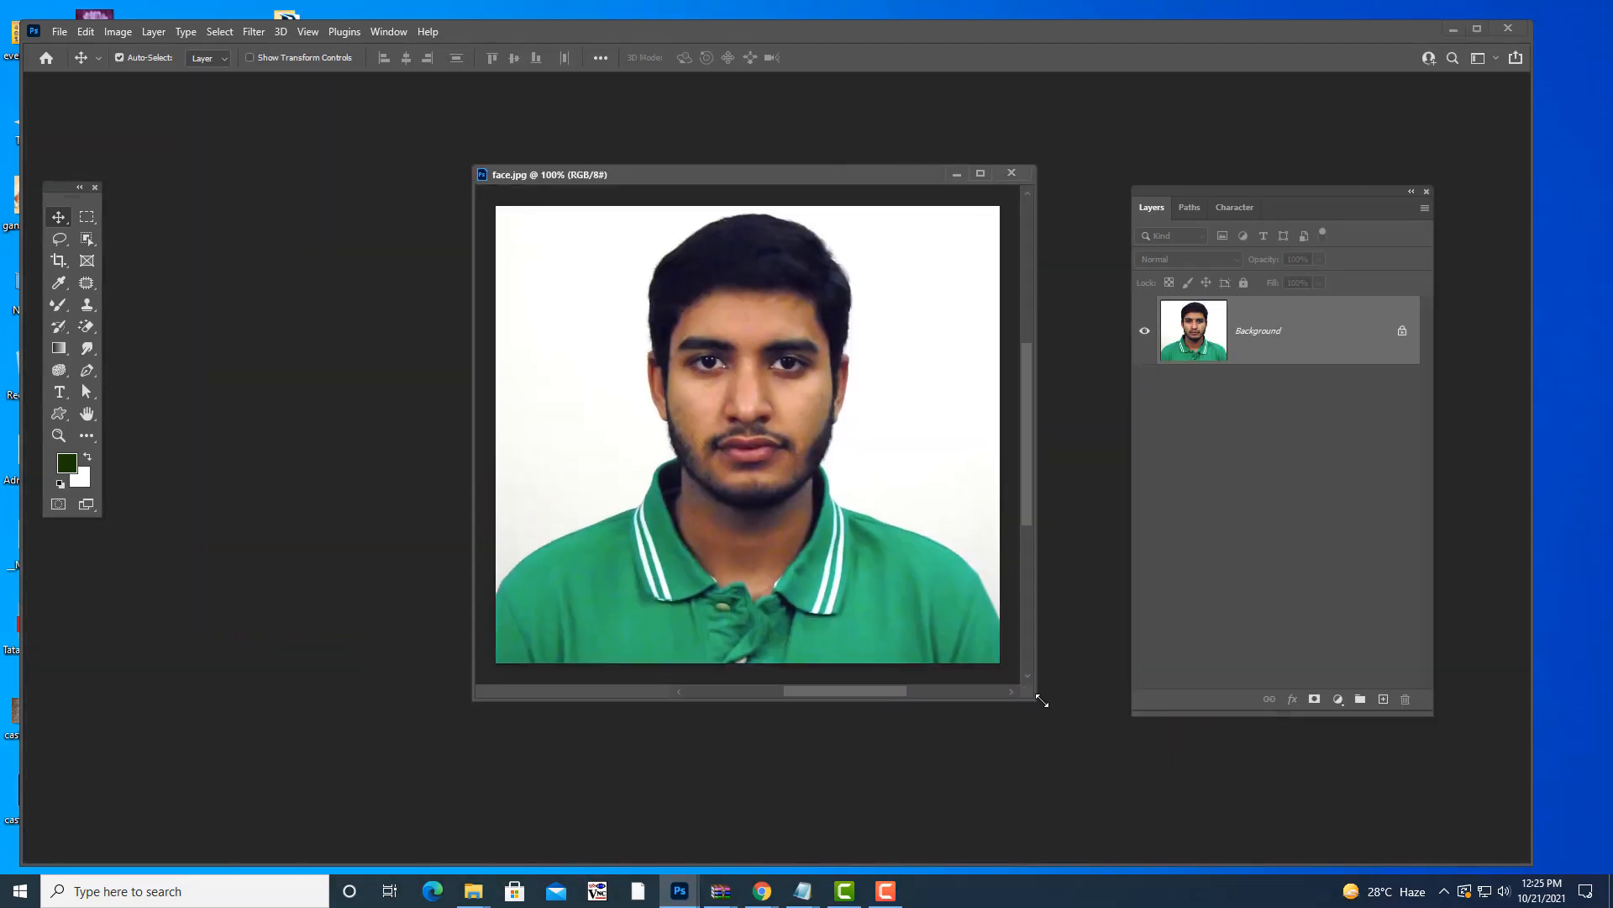
pyautogui.moveTo(1165, 192); pyautogui.dragTo(1190, 180)
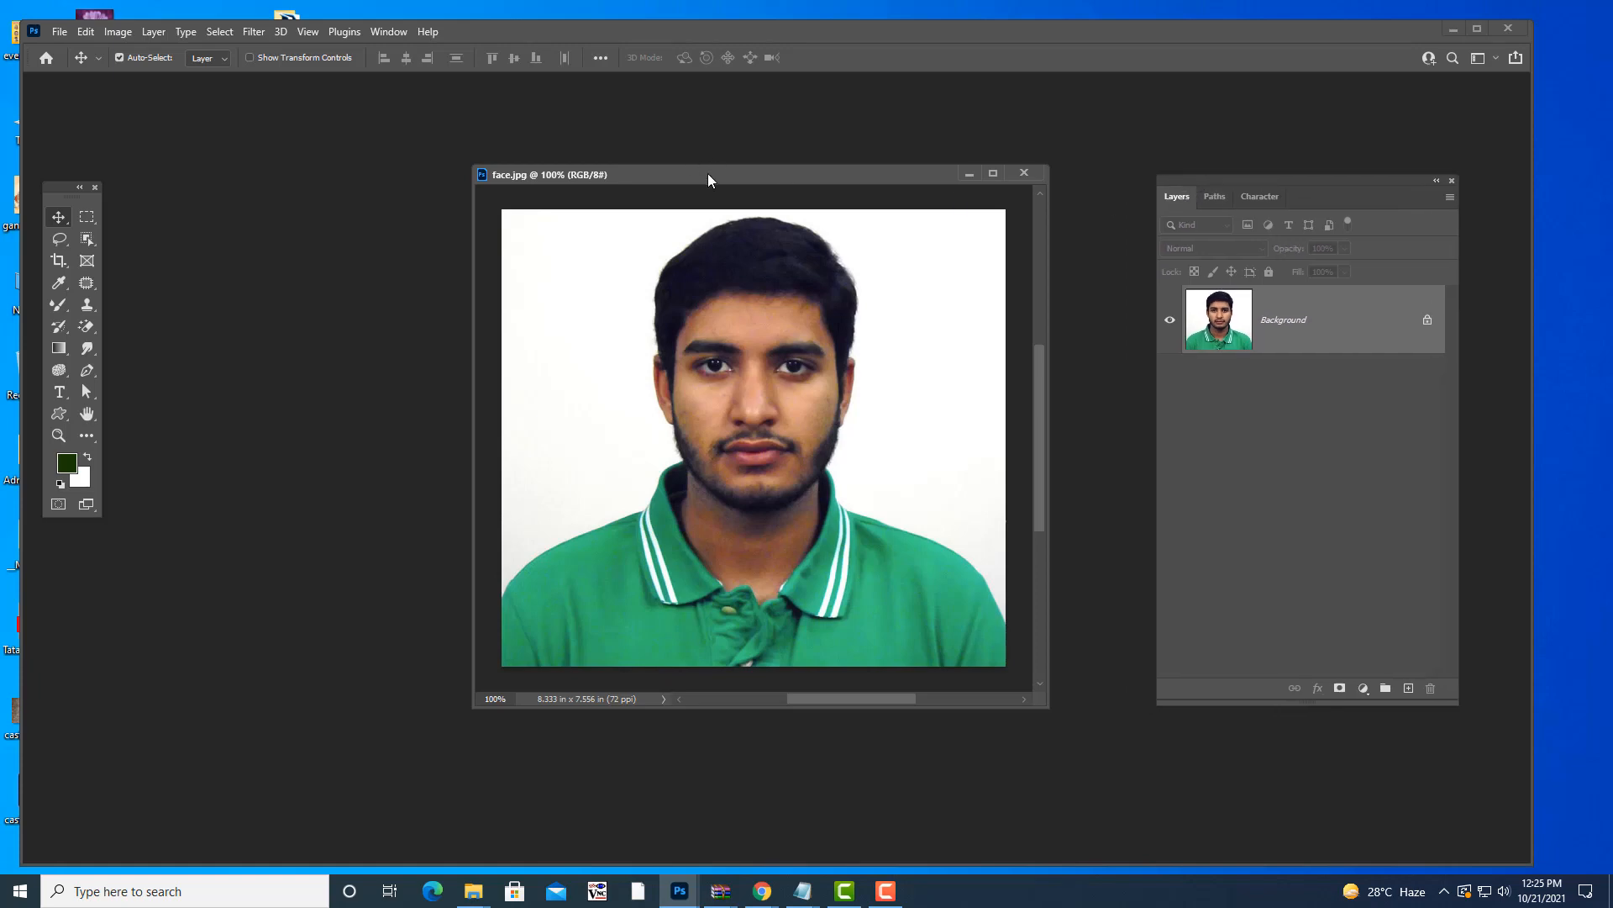
pyautogui.moveTo(708, 175); pyautogui.dragTo(749, 175)
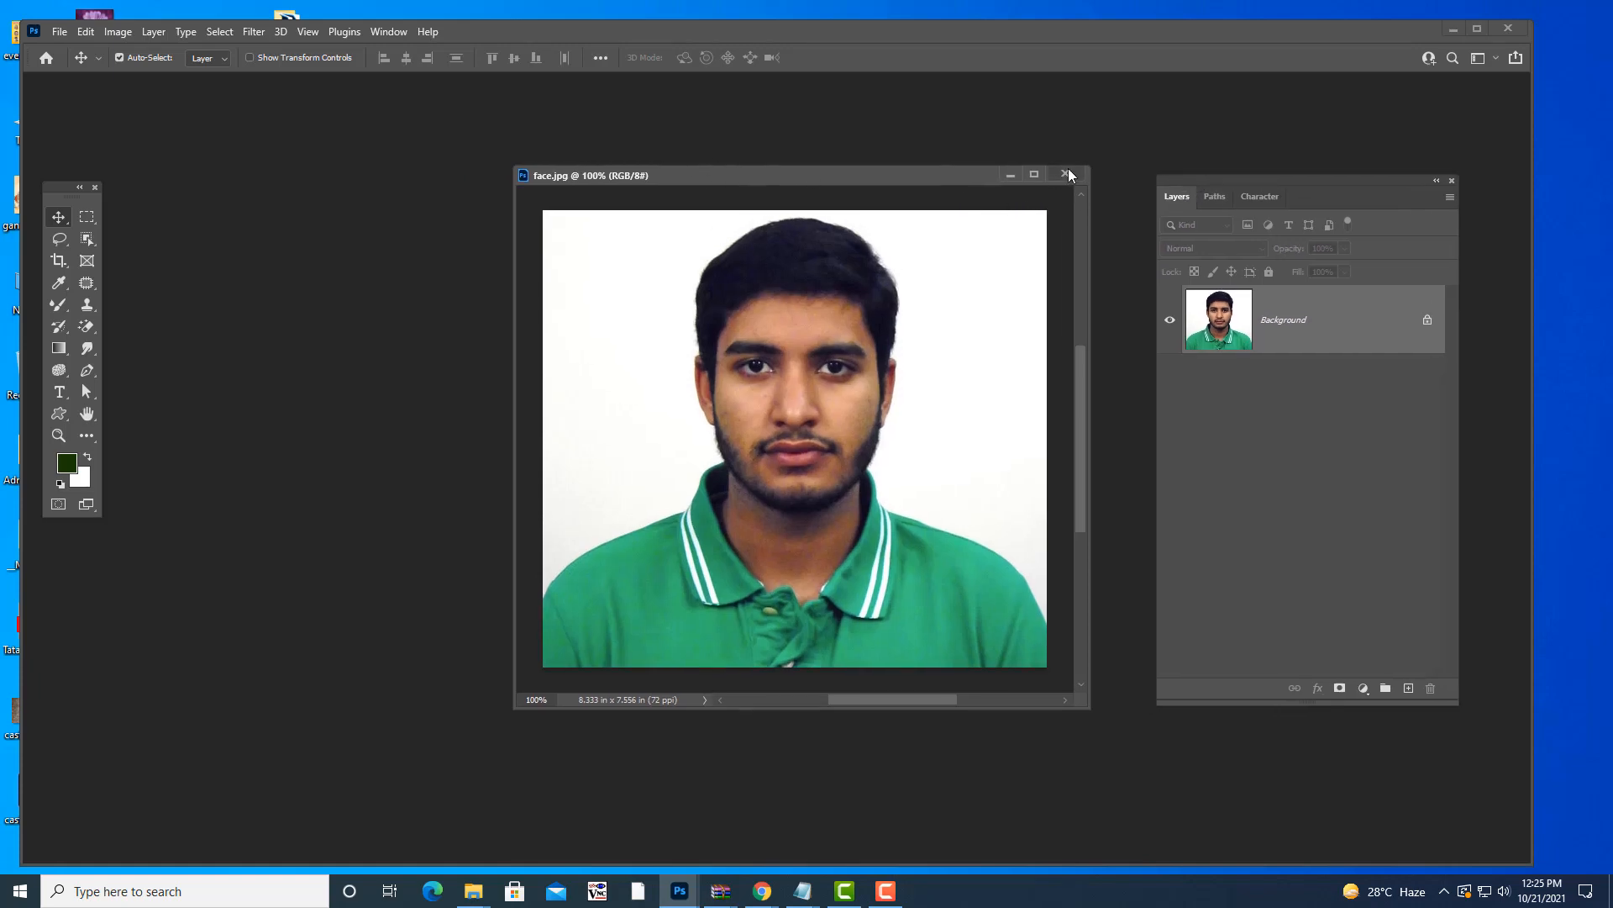
pyautogui.press('ctrl')
# - Create a new A4 landscape document at 300 ppi with a bright green (5cea16) background
pyautogui.hotkey('ctrl', 'n')
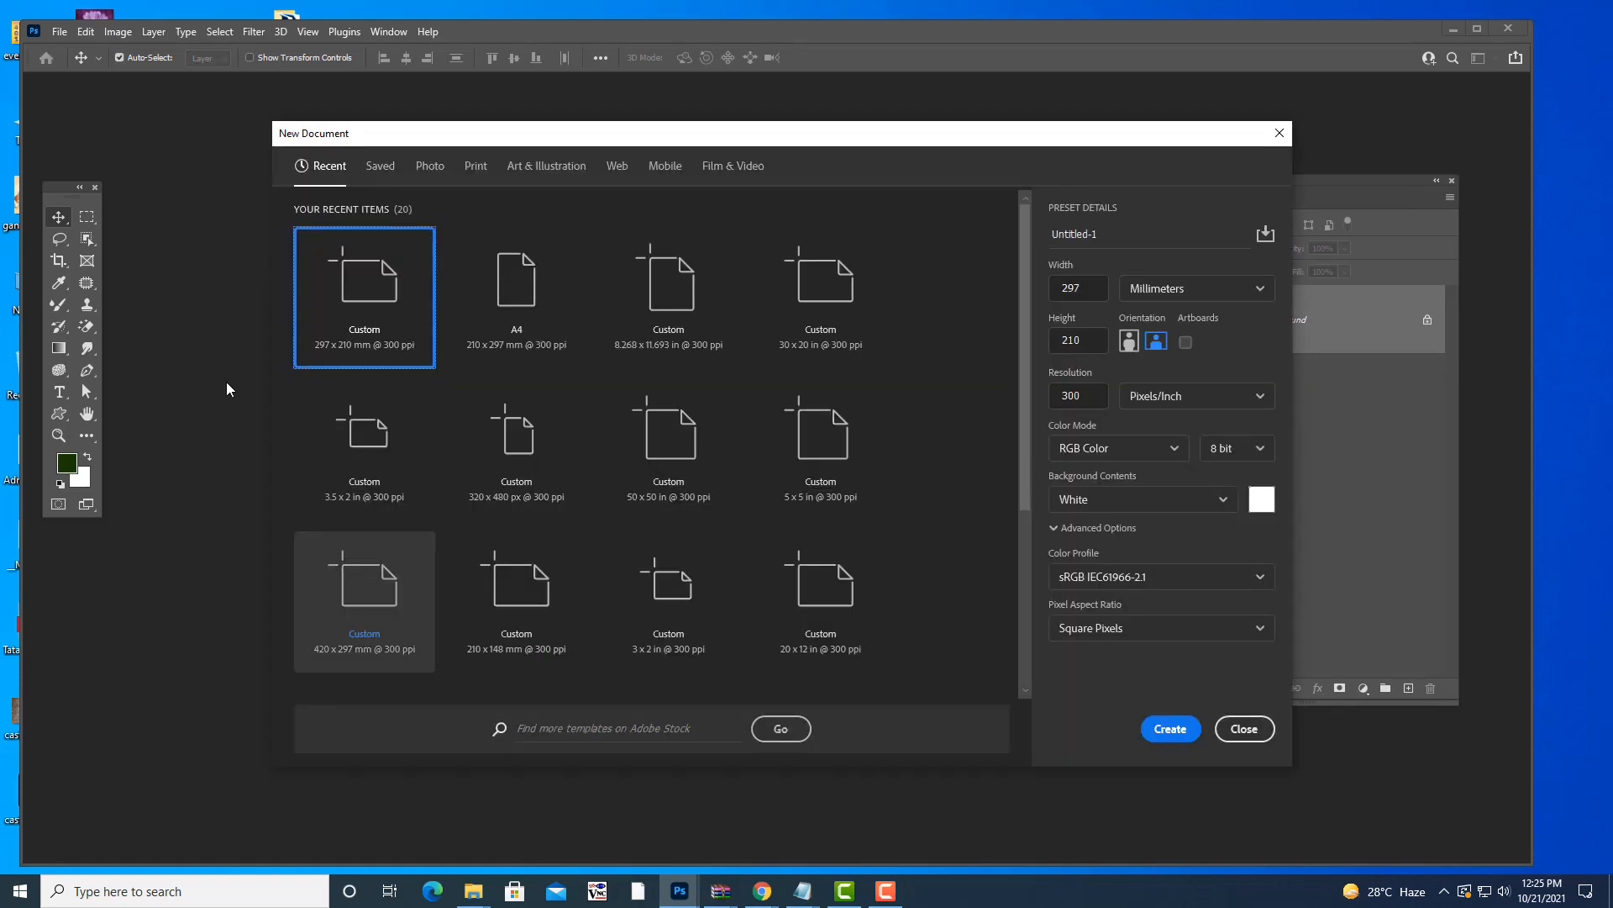
pyautogui.moveTo(571, 139); pyautogui.dragTo(541, 139)
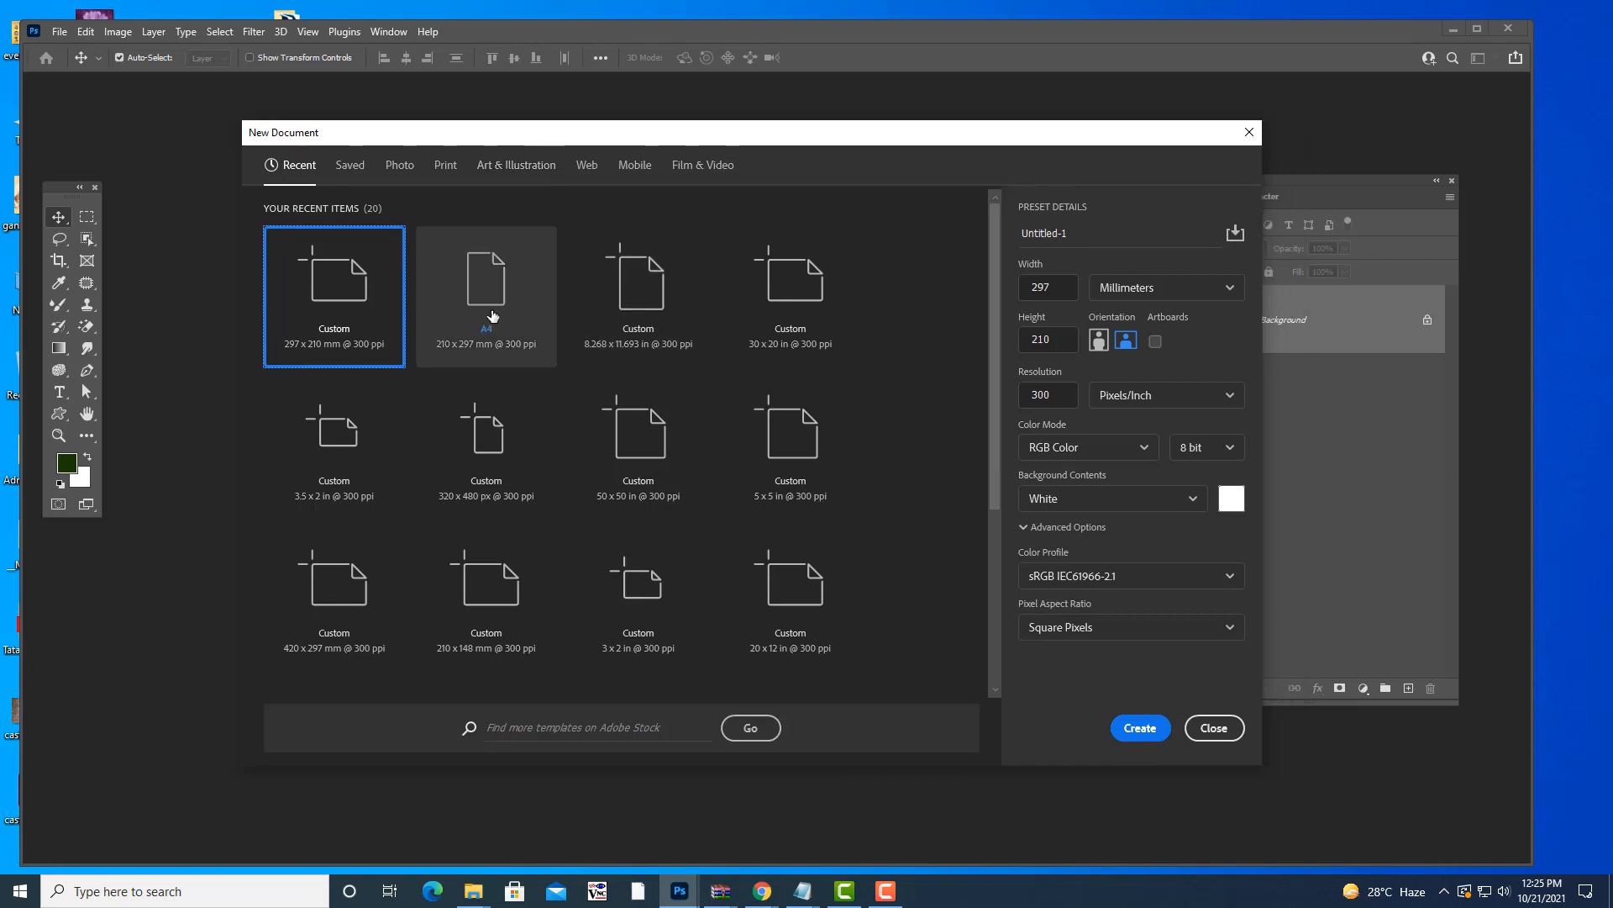
pyautogui.click(486, 313)
pyautogui.click(1126, 340)
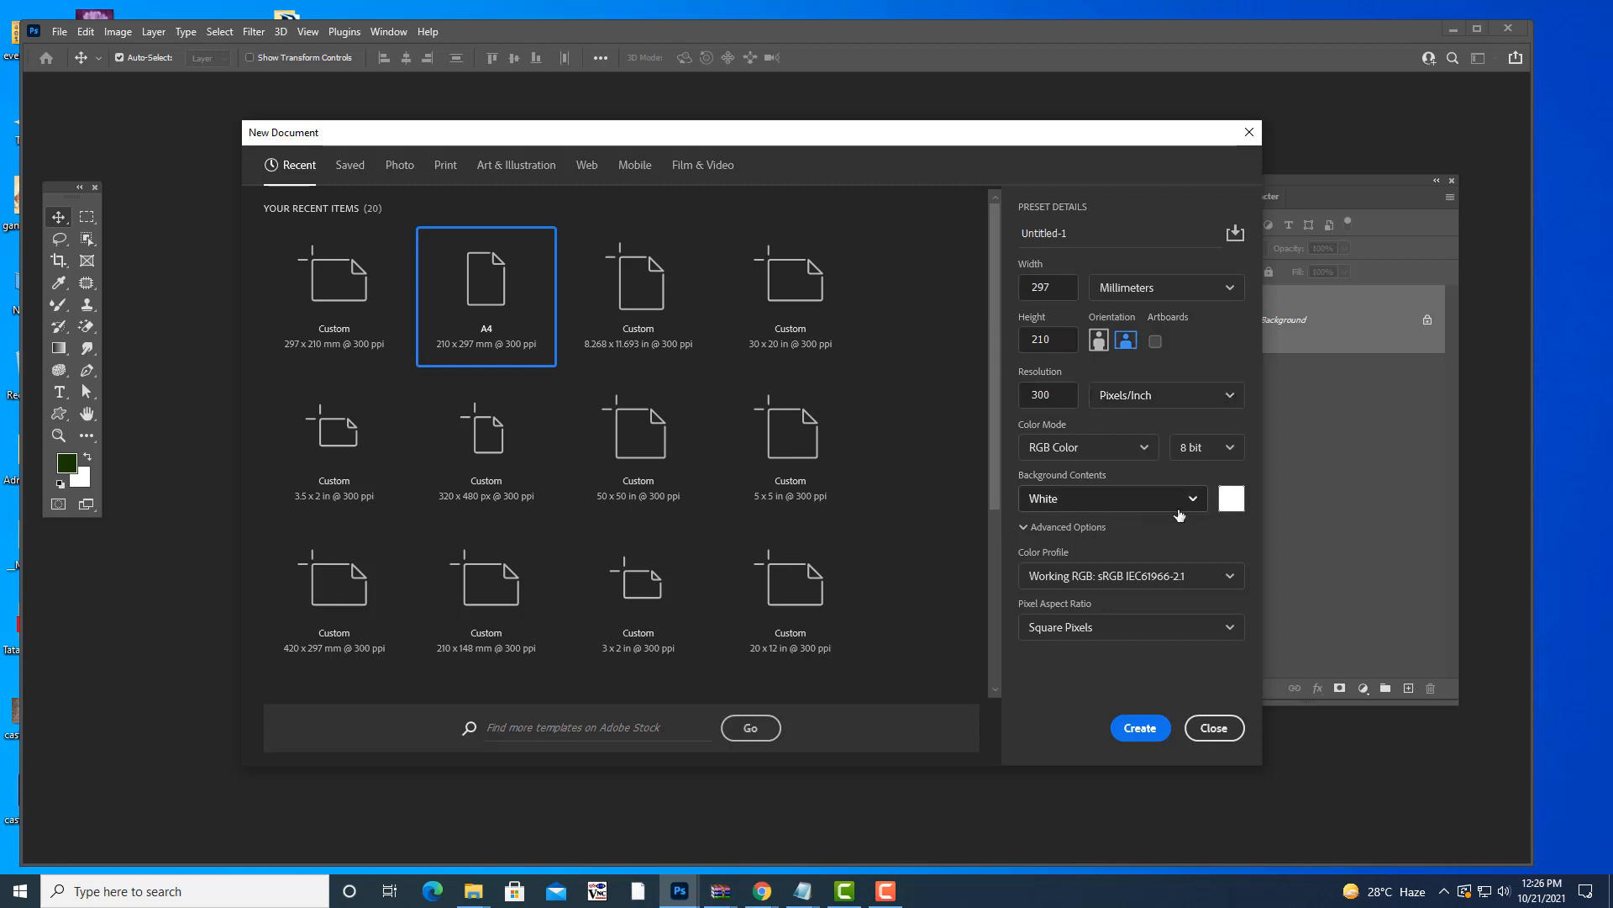
pyautogui.click(1233, 503)
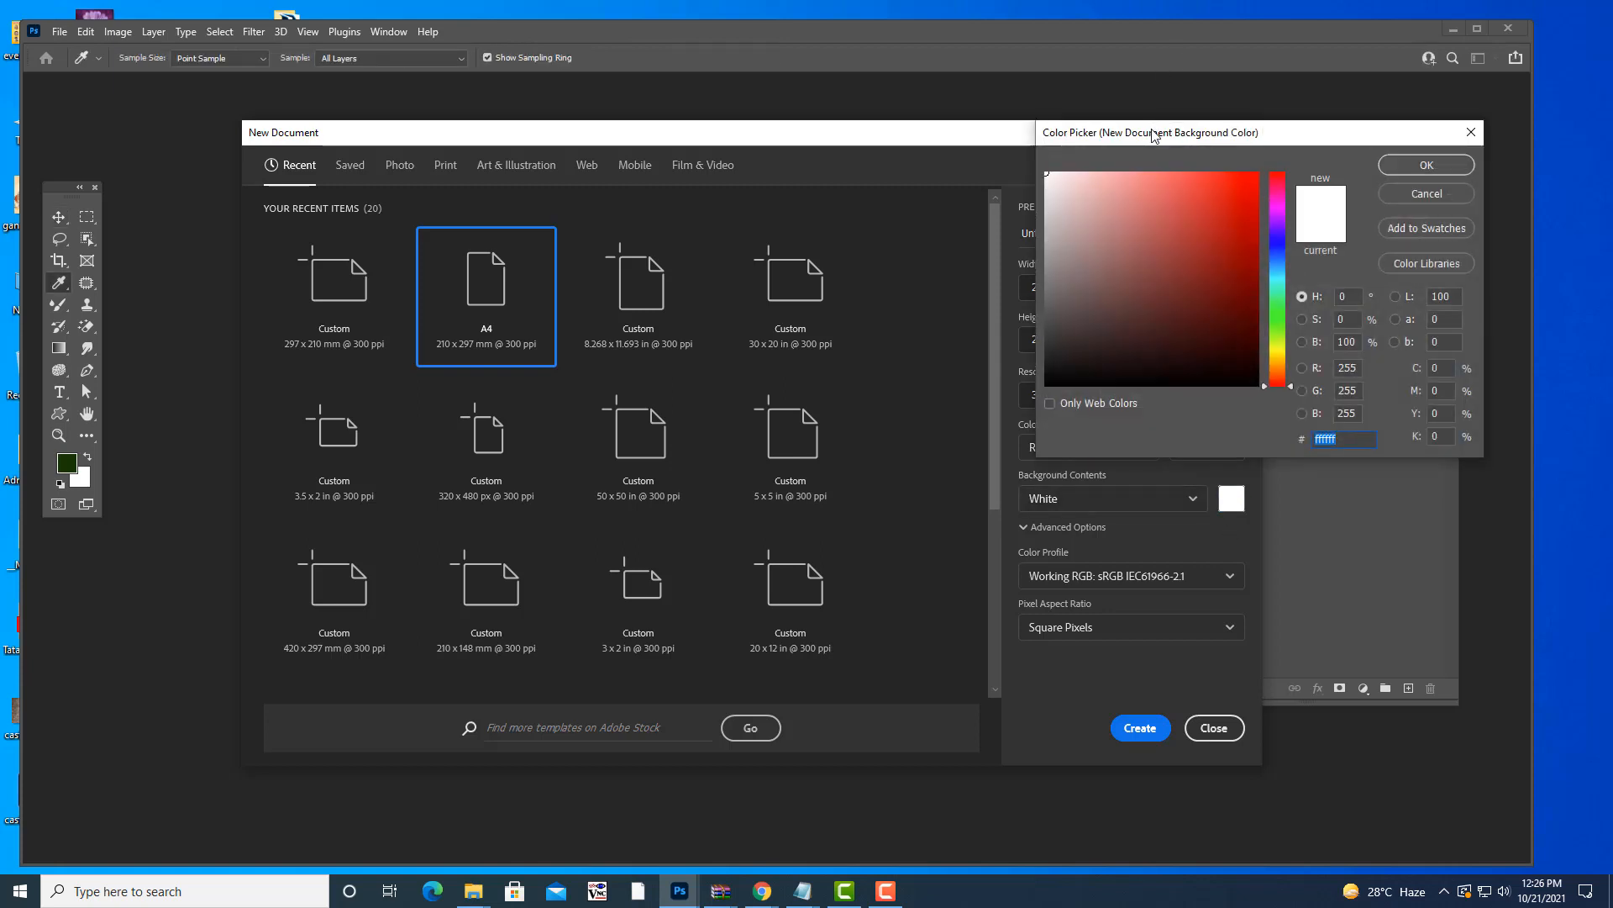
pyautogui.moveTo(1147, 134); pyautogui.dragTo(1072, 142)
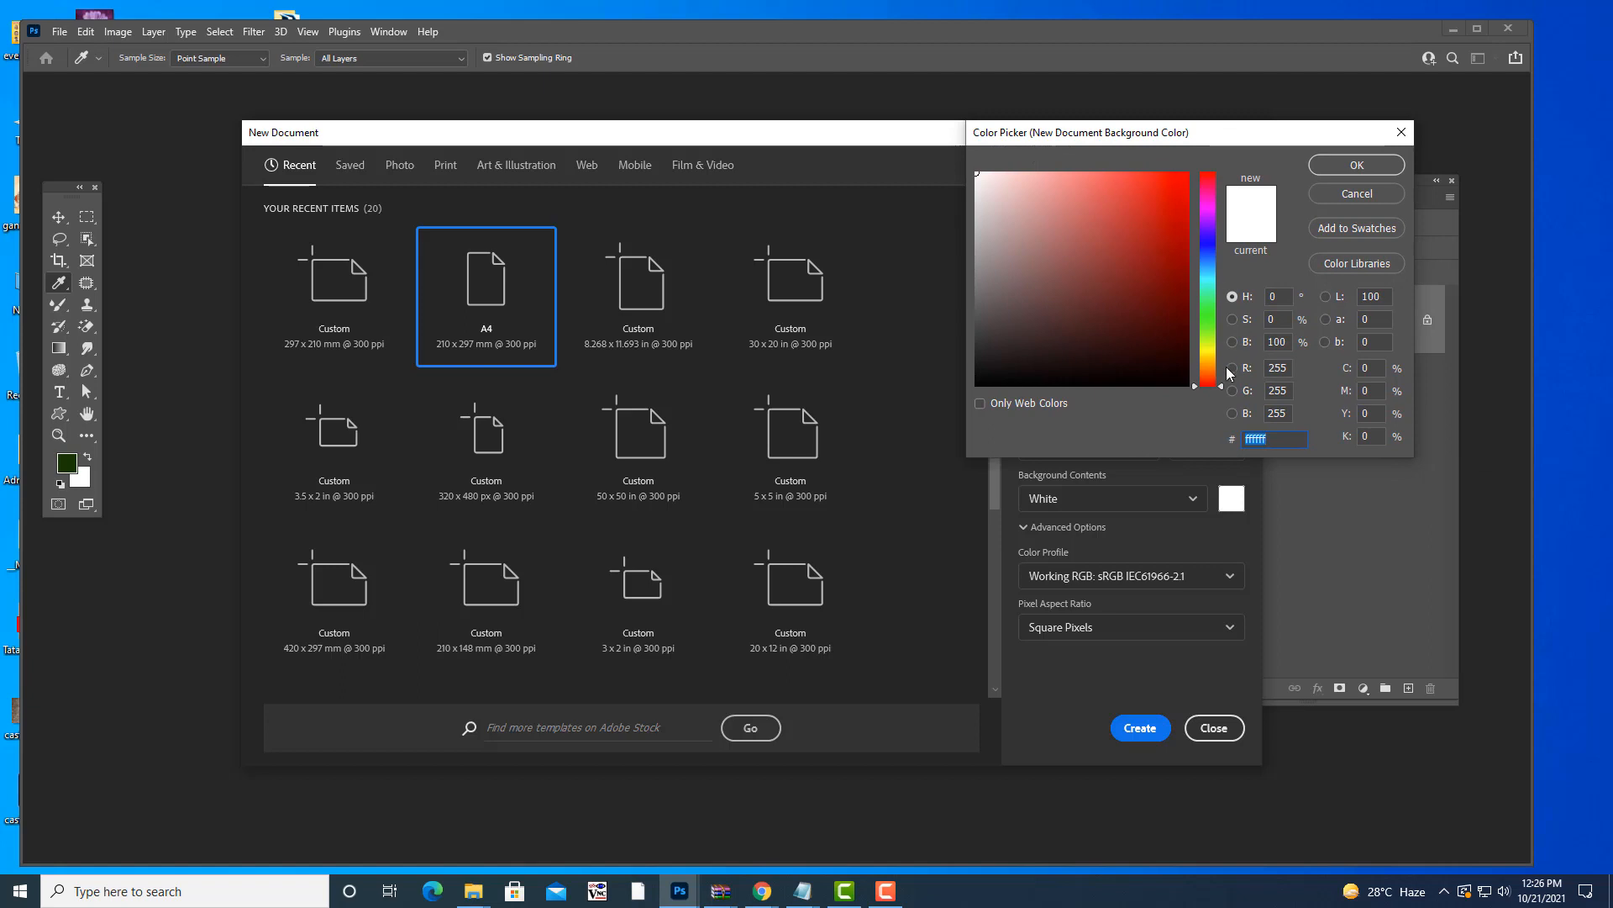
pyautogui.click(1207, 331)
pyautogui.click(1169, 189)
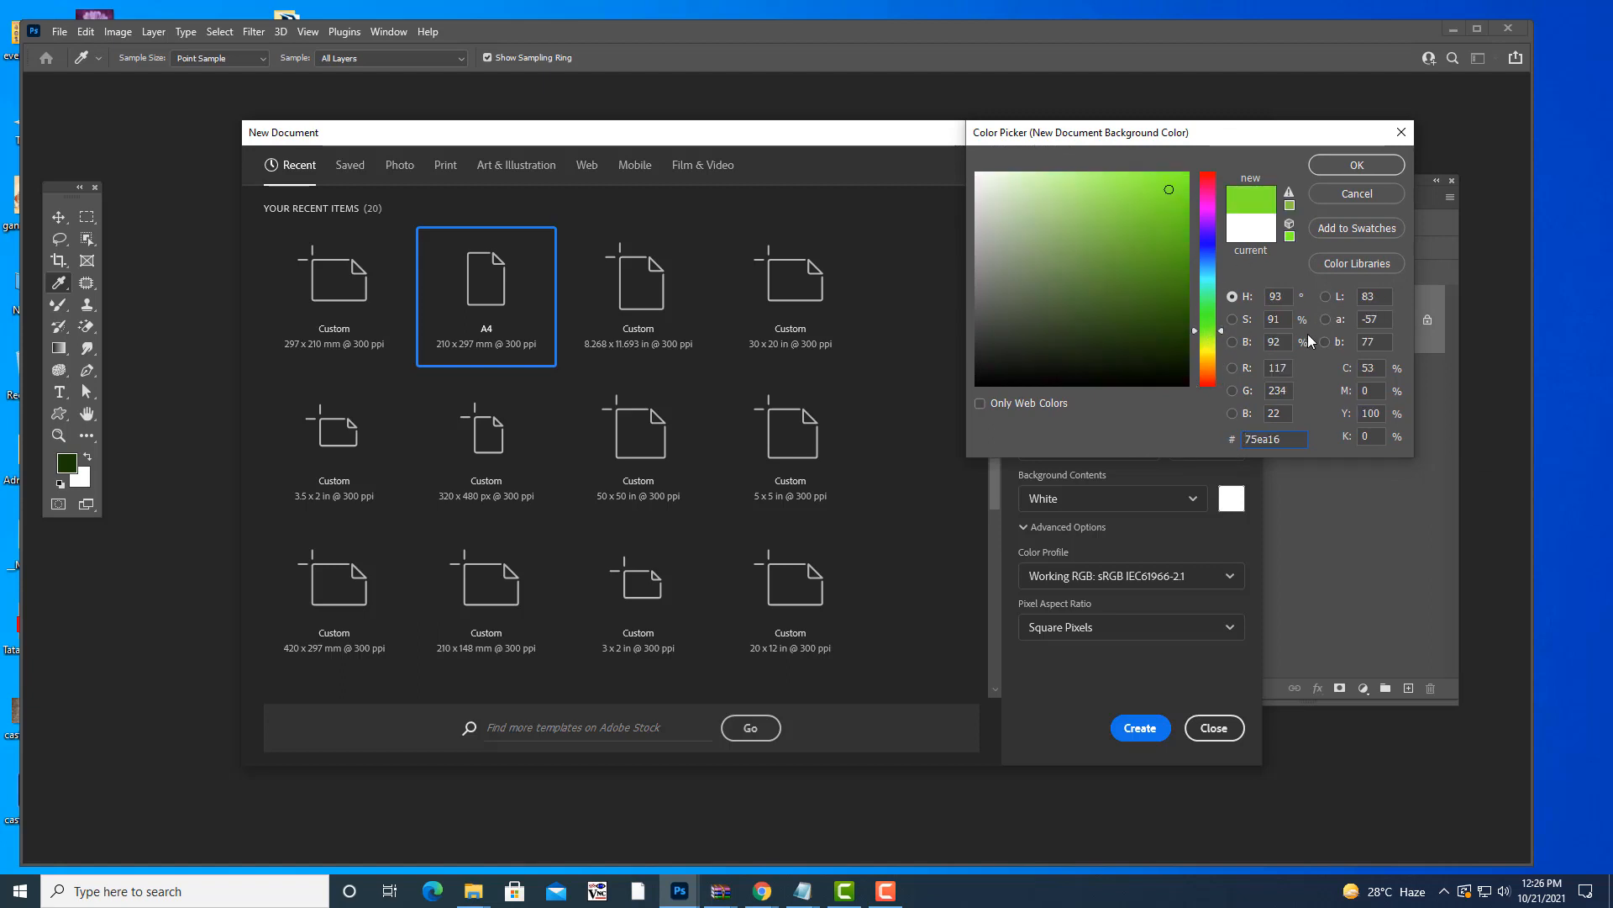
pyautogui.moveTo(1223, 333)
pyautogui.mouseDown()
pyautogui.moveTo(1222, 244)
pyautogui.moveTo(1223, 333)
pyautogui.mouseUp()
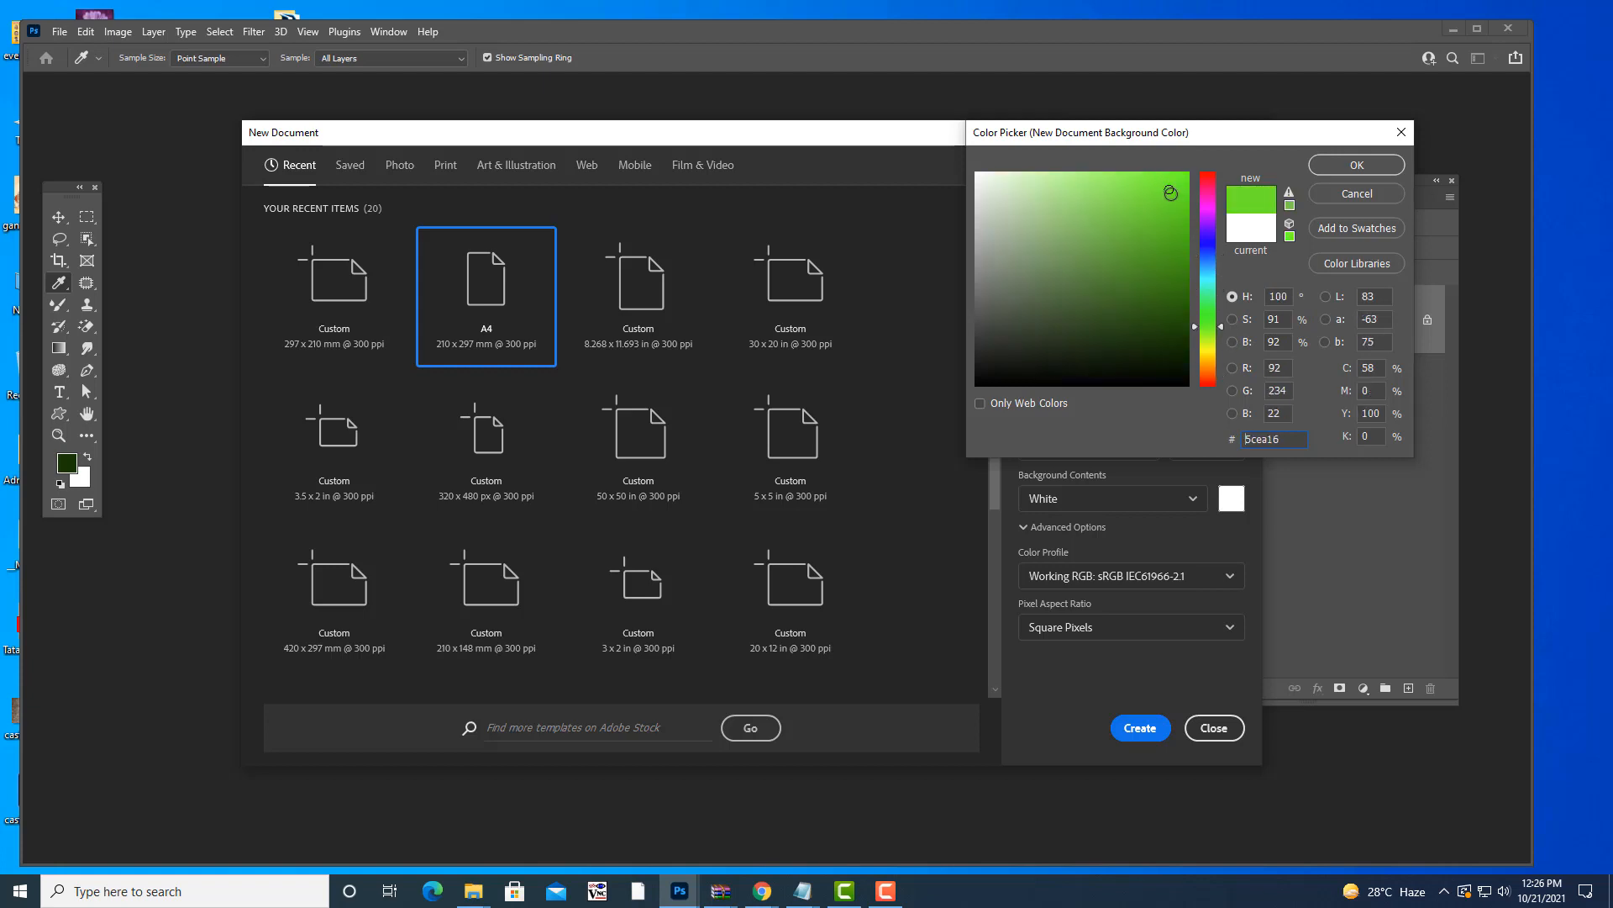
pyautogui.click(1390, 167)
pyautogui.click(1113, 727)
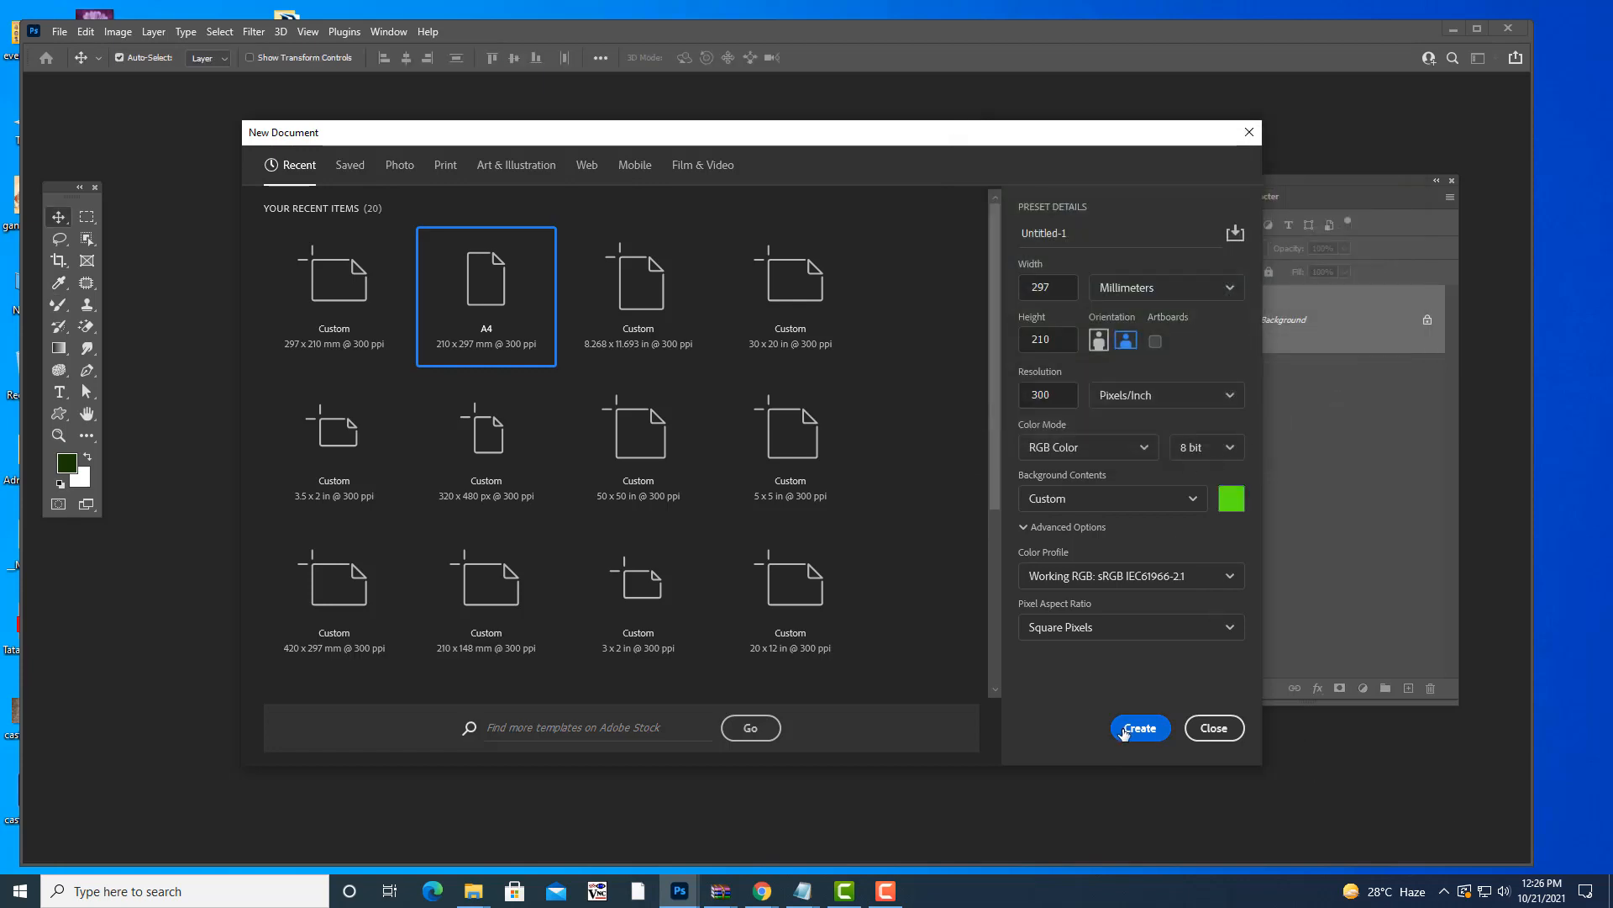
# - Float the green document and face.jpg as separate zoomed-out windows side by side
pyautogui.moveTo(694, 125); pyautogui.dragTo(260, 215)
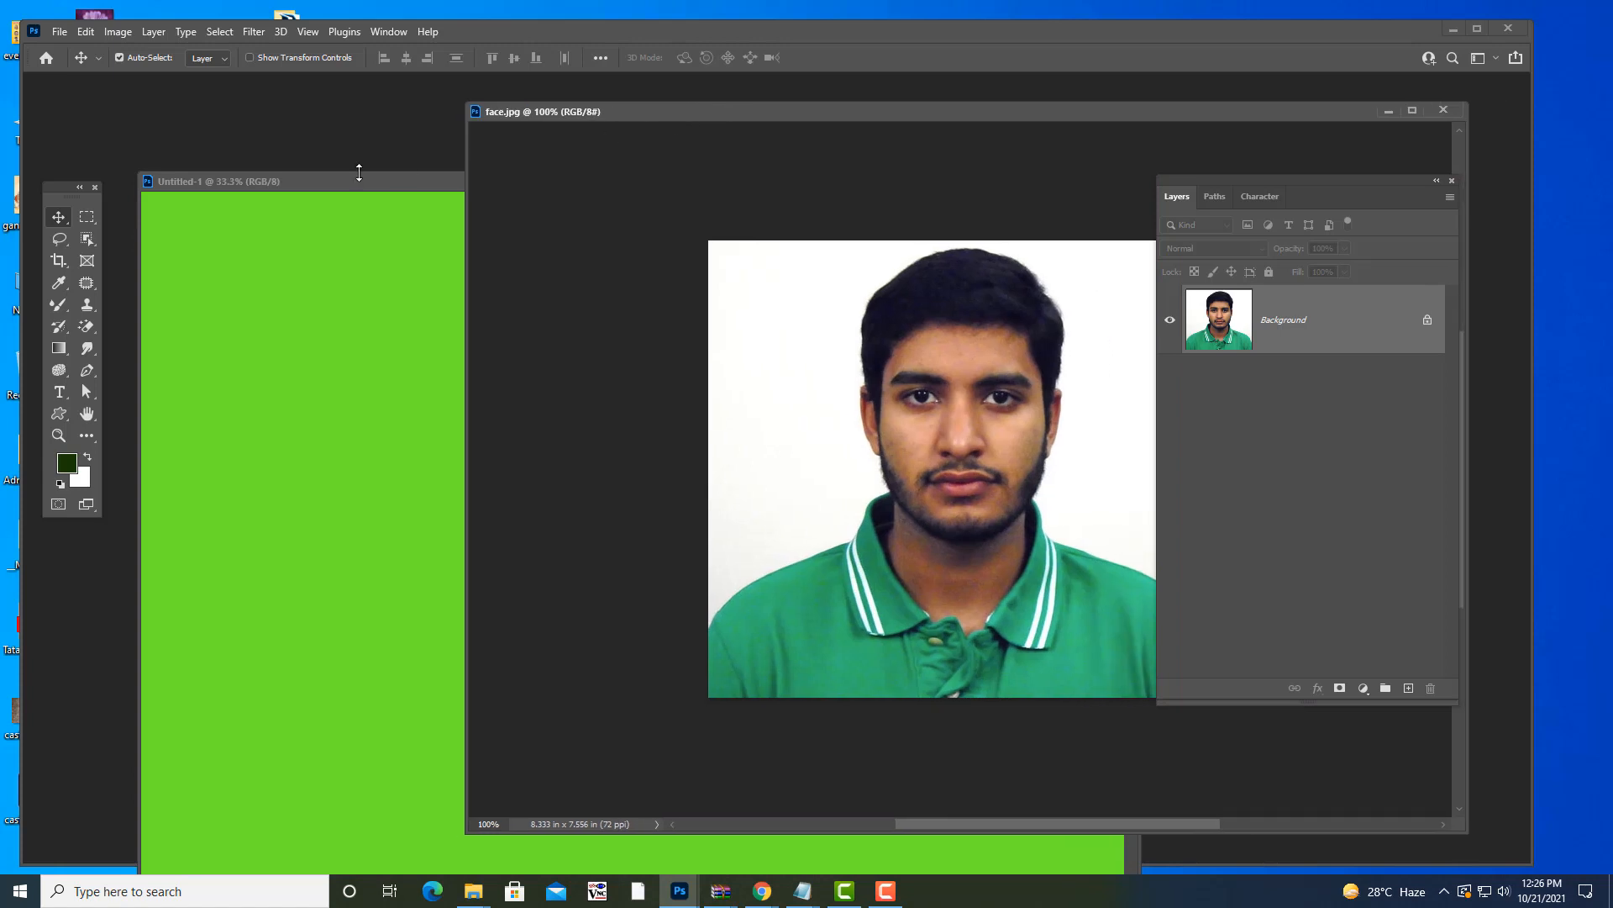
pyautogui.moveTo(325, 178); pyautogui.dragTo(281, 111)
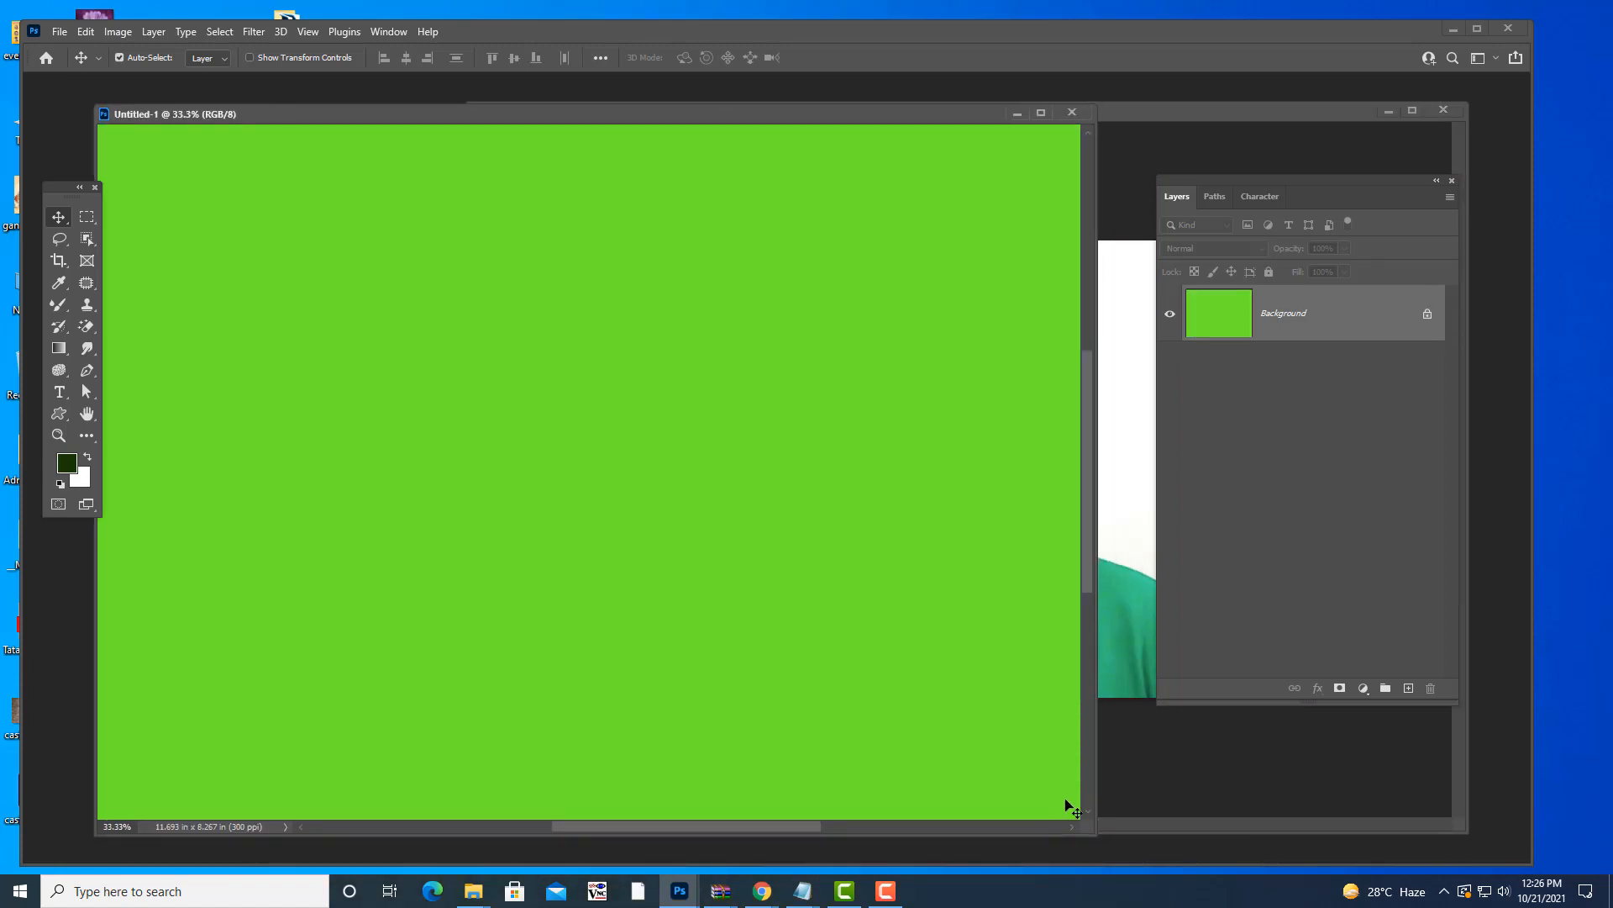
pyautogui.hotkey('ctrl', '-')
pyautogui.hotkey('ctrl', '-')
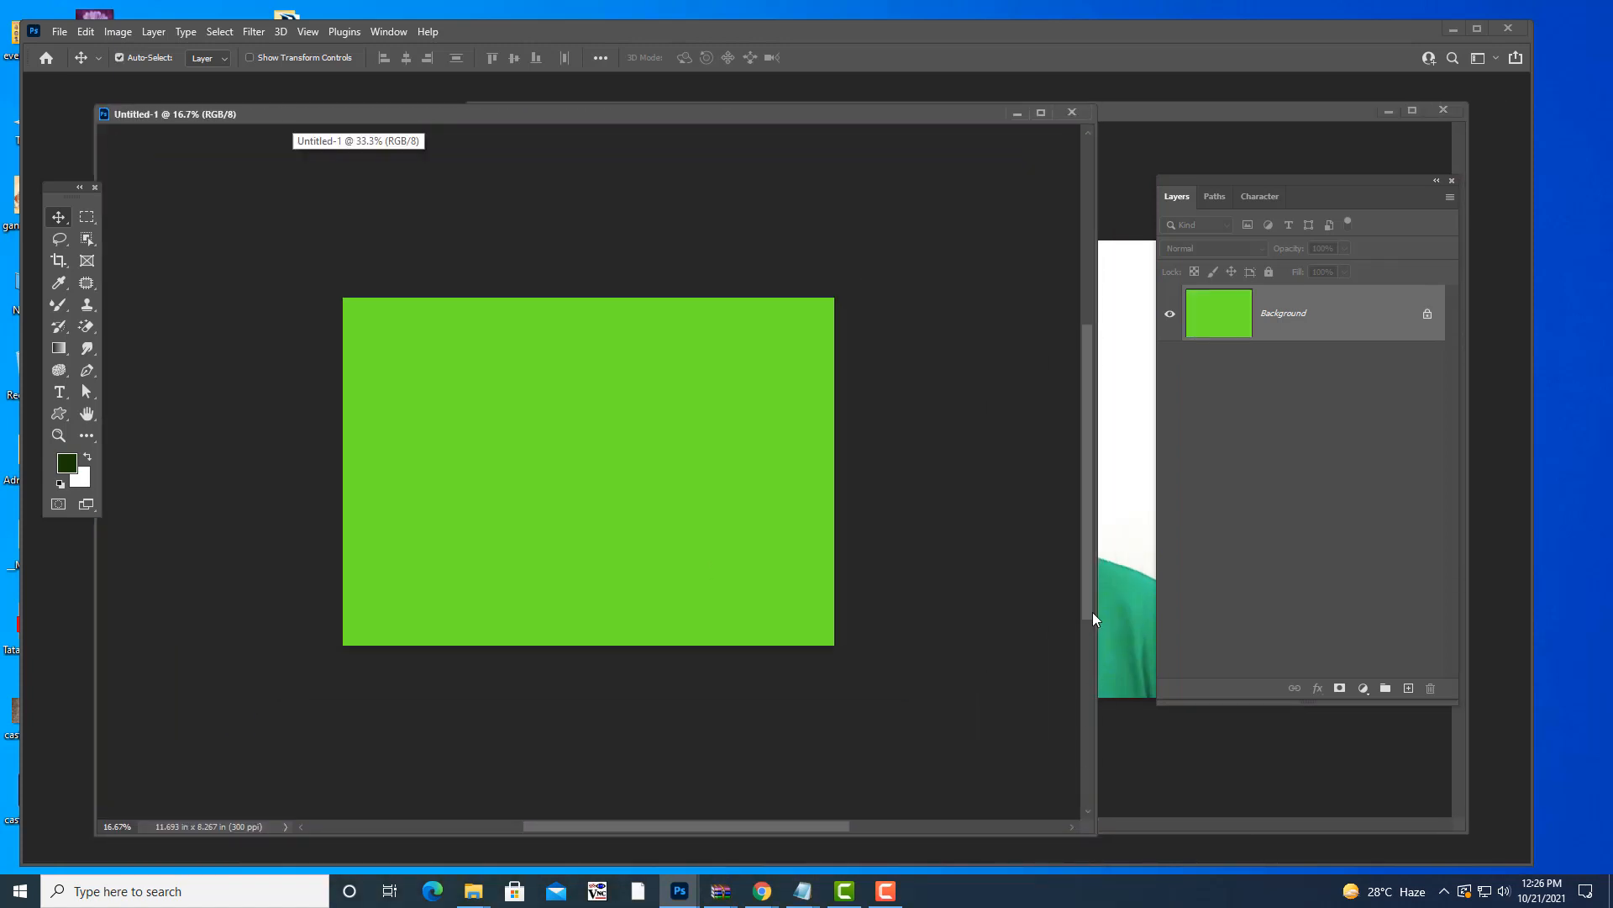
pyautogui.moveTo(795, 115); pyautogui.dragTo(751, 107)
pyautogui.moveTo(1136, 119); pyautogui.dragTo(1048, 143)
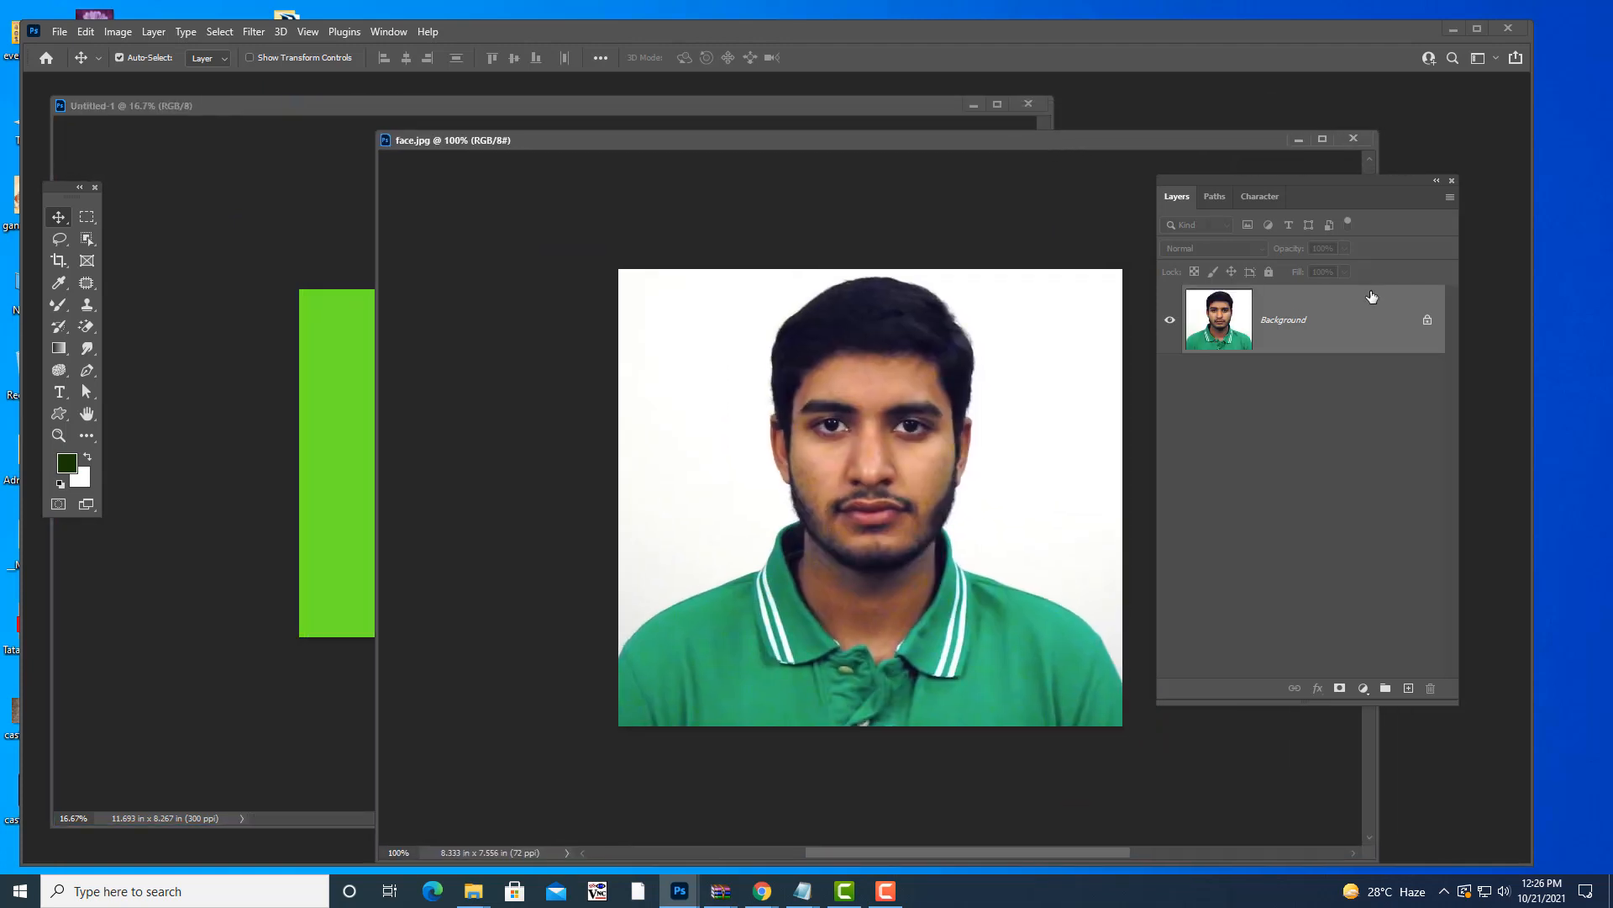
pyautogui.hotkey('ctrl', '-')
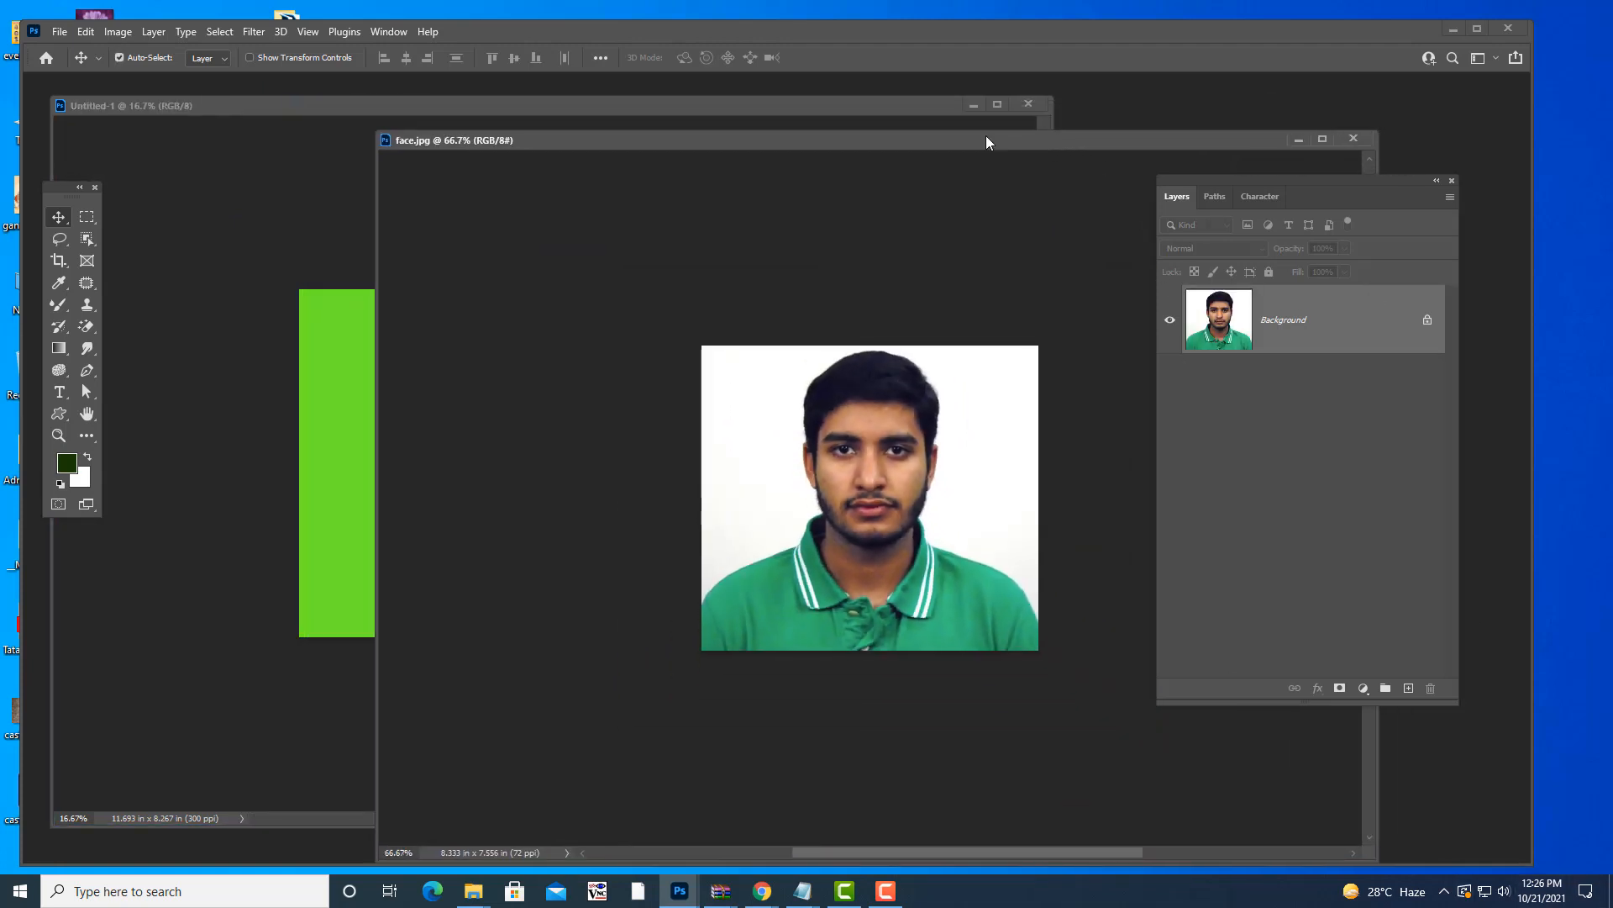
pyautogui.moveTo(986, 135); pyautogui.dragTo(1033, 118)
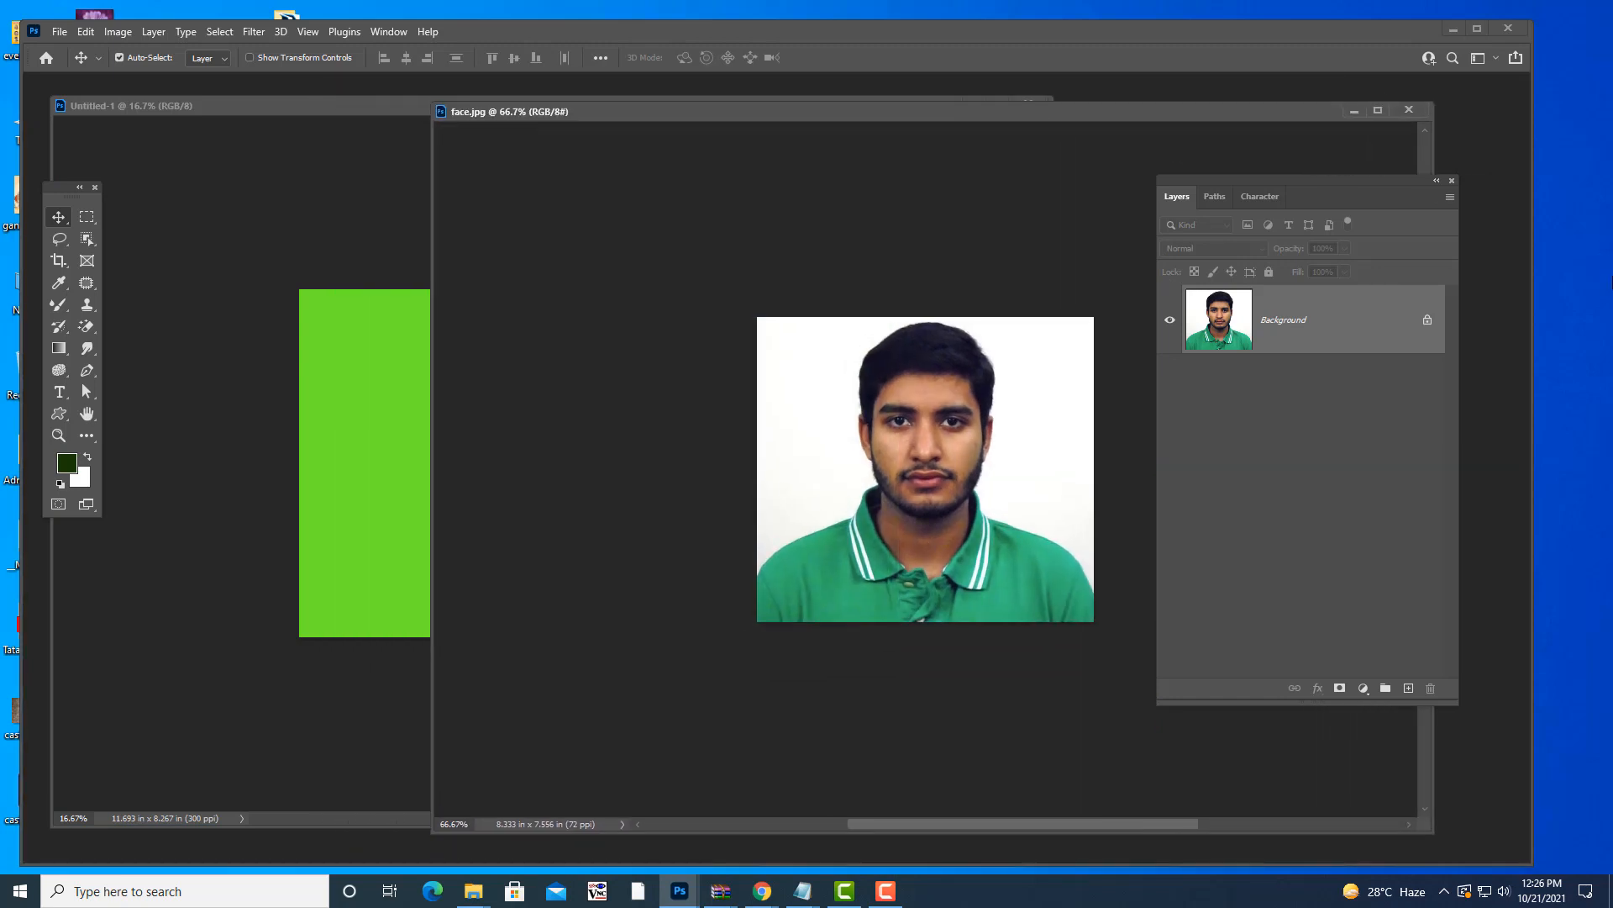
pyautogui.moveTo(839, 112); pyautogui.dragTo(862, 112)
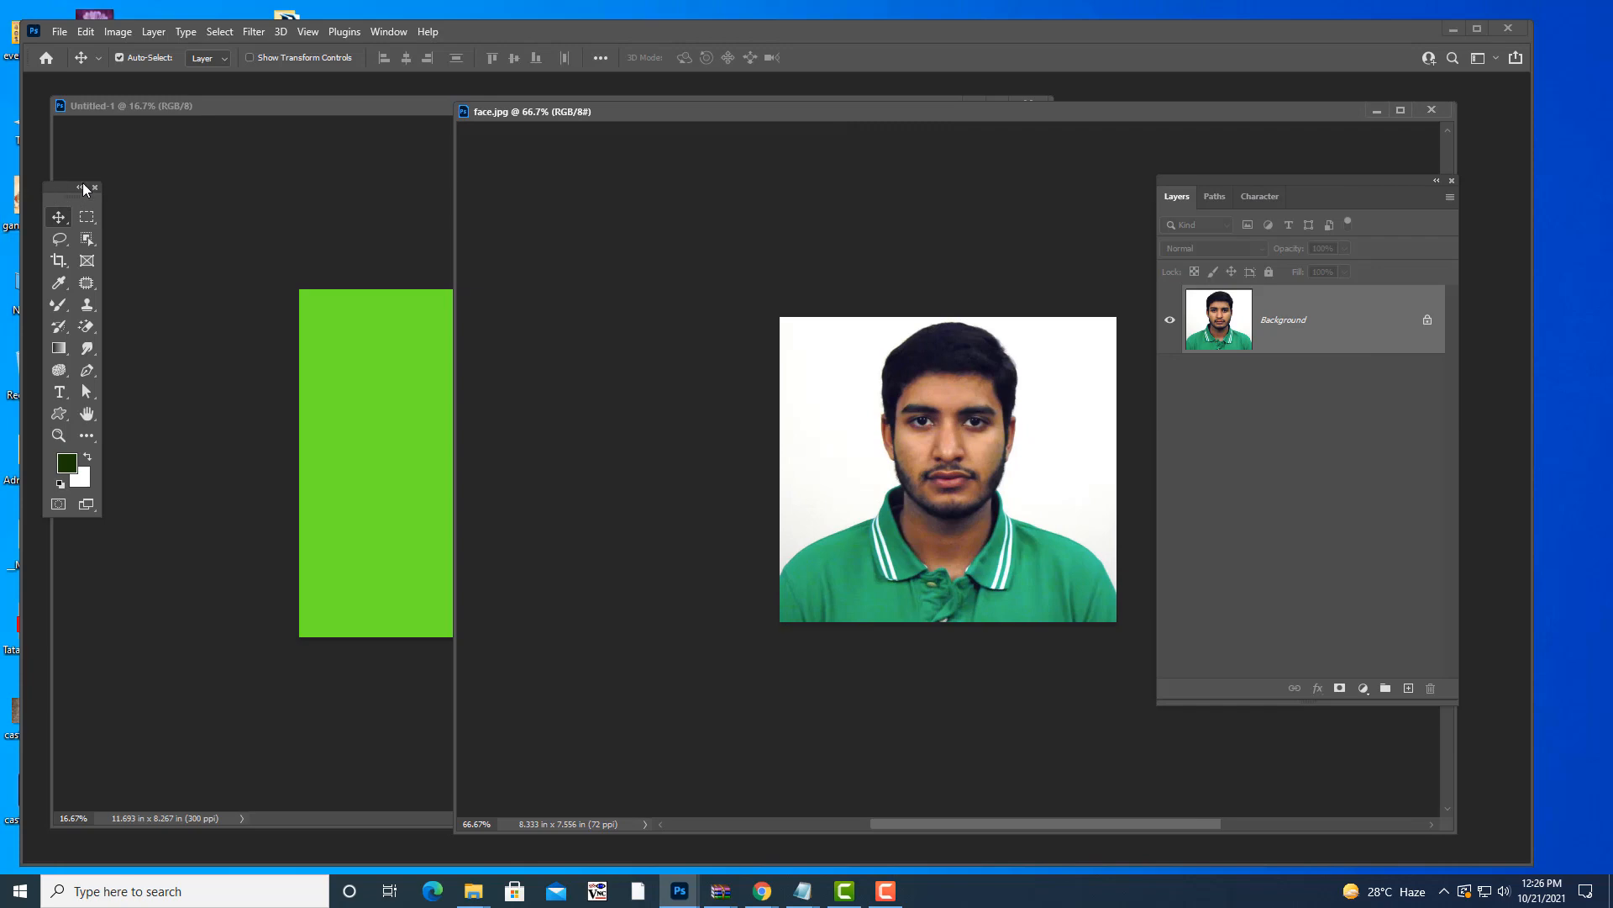
pyautogui.moveTo(82, 185); pyautogui.dragTo(133, 185)
pyautogui.moveTo(686, 115); pyautogui.dragTo(637, 119)
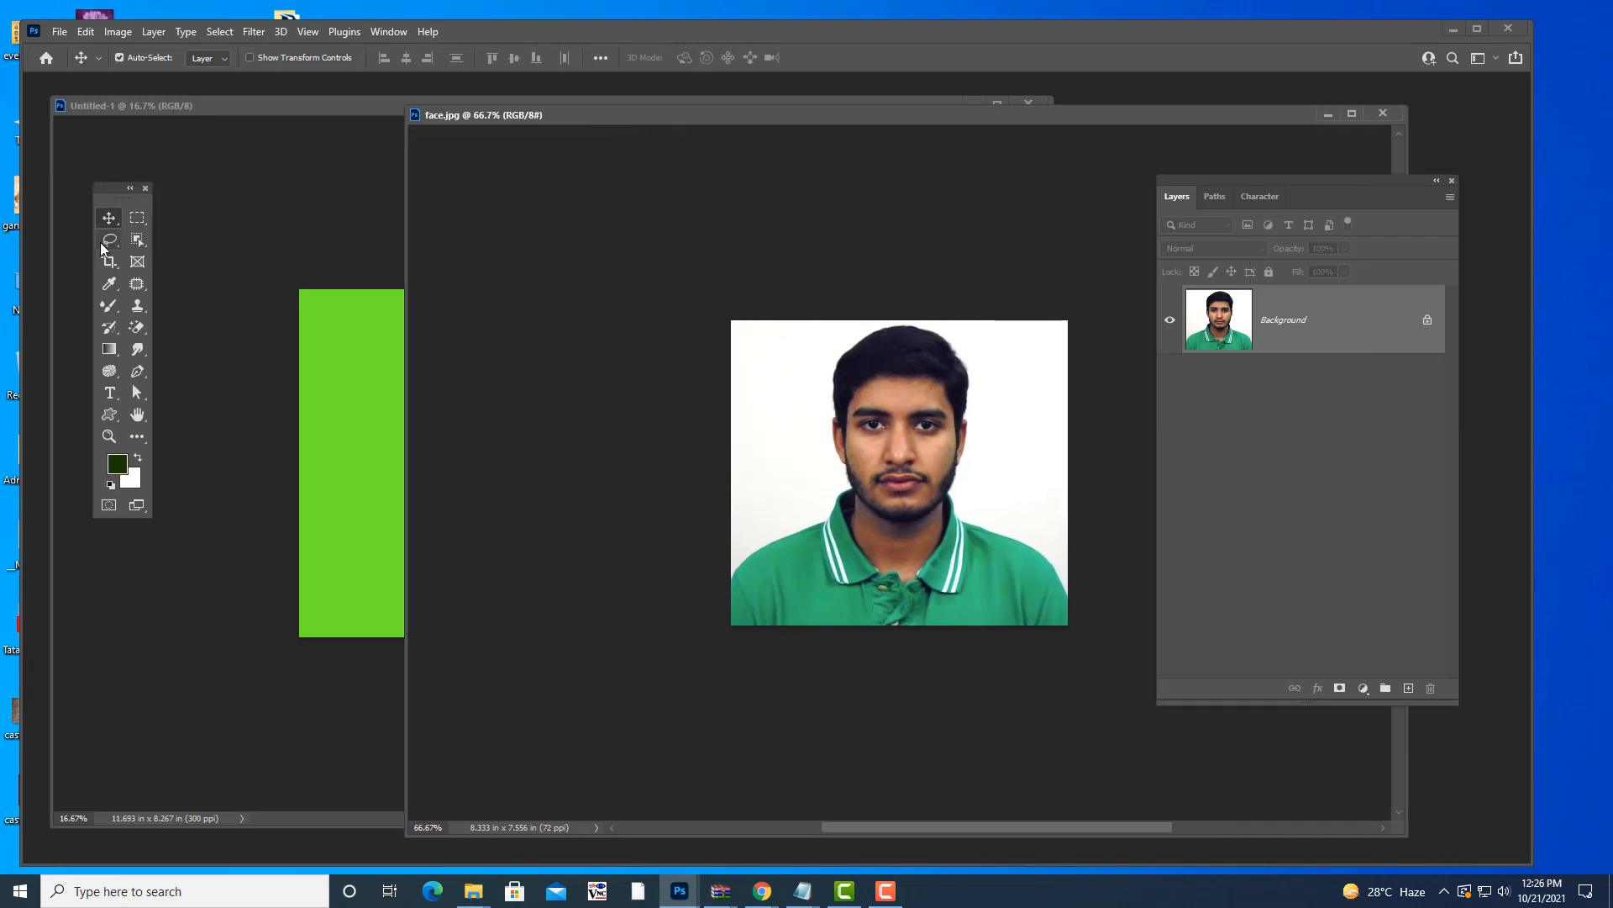
pyautogui.moveTo(802, 890)
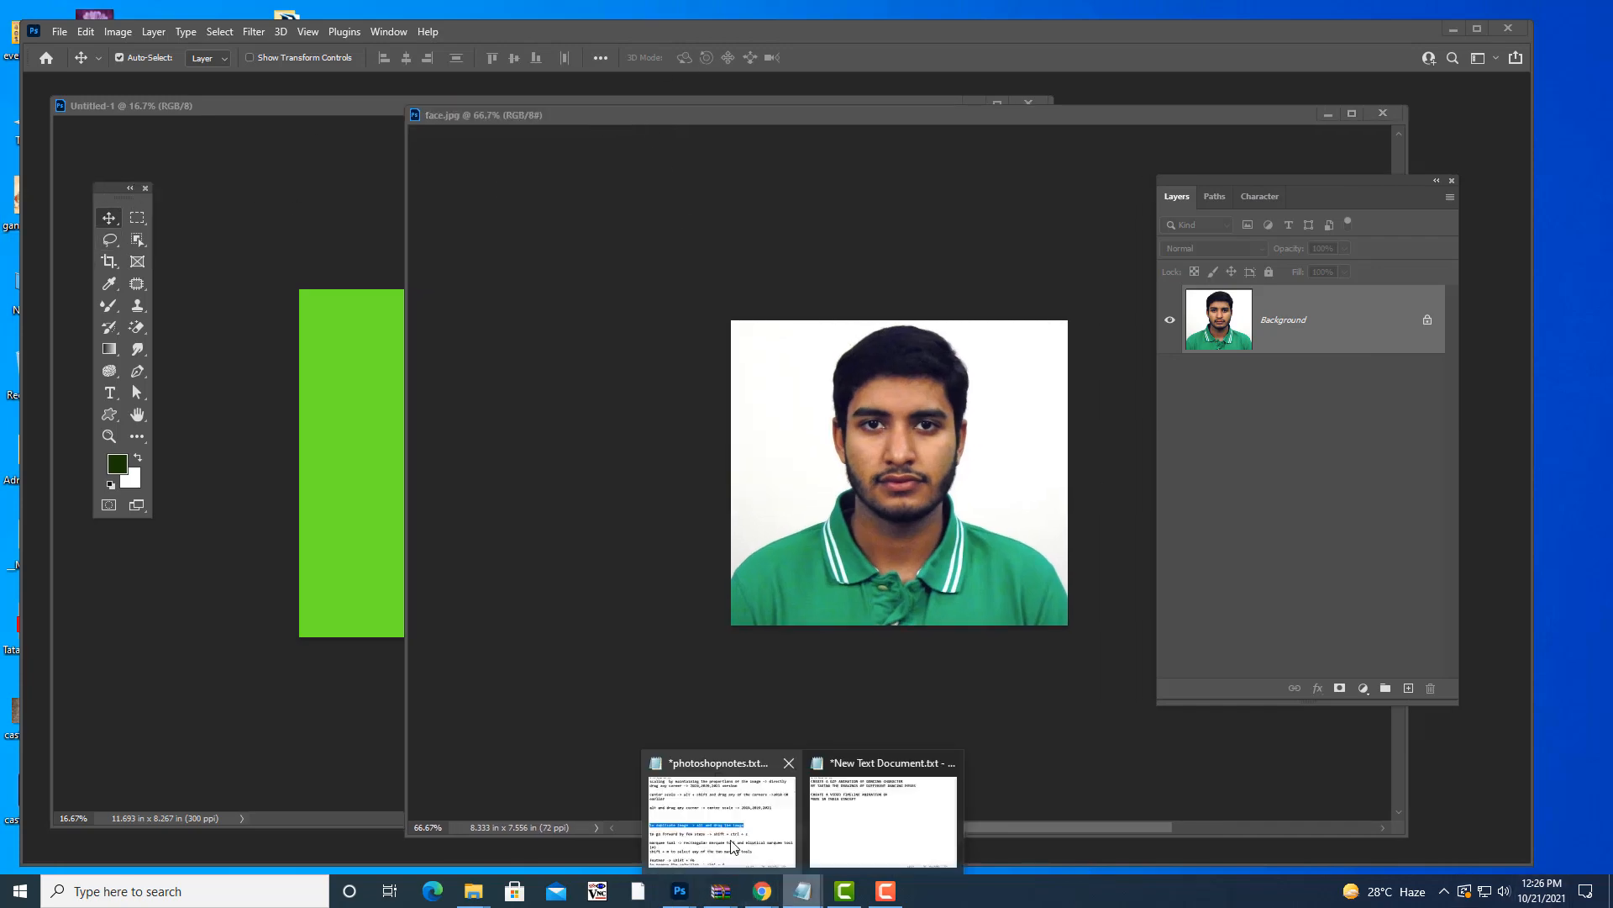
pyautogui.click(731, 845)
pyautogui.scroll(-1, 821, 455)
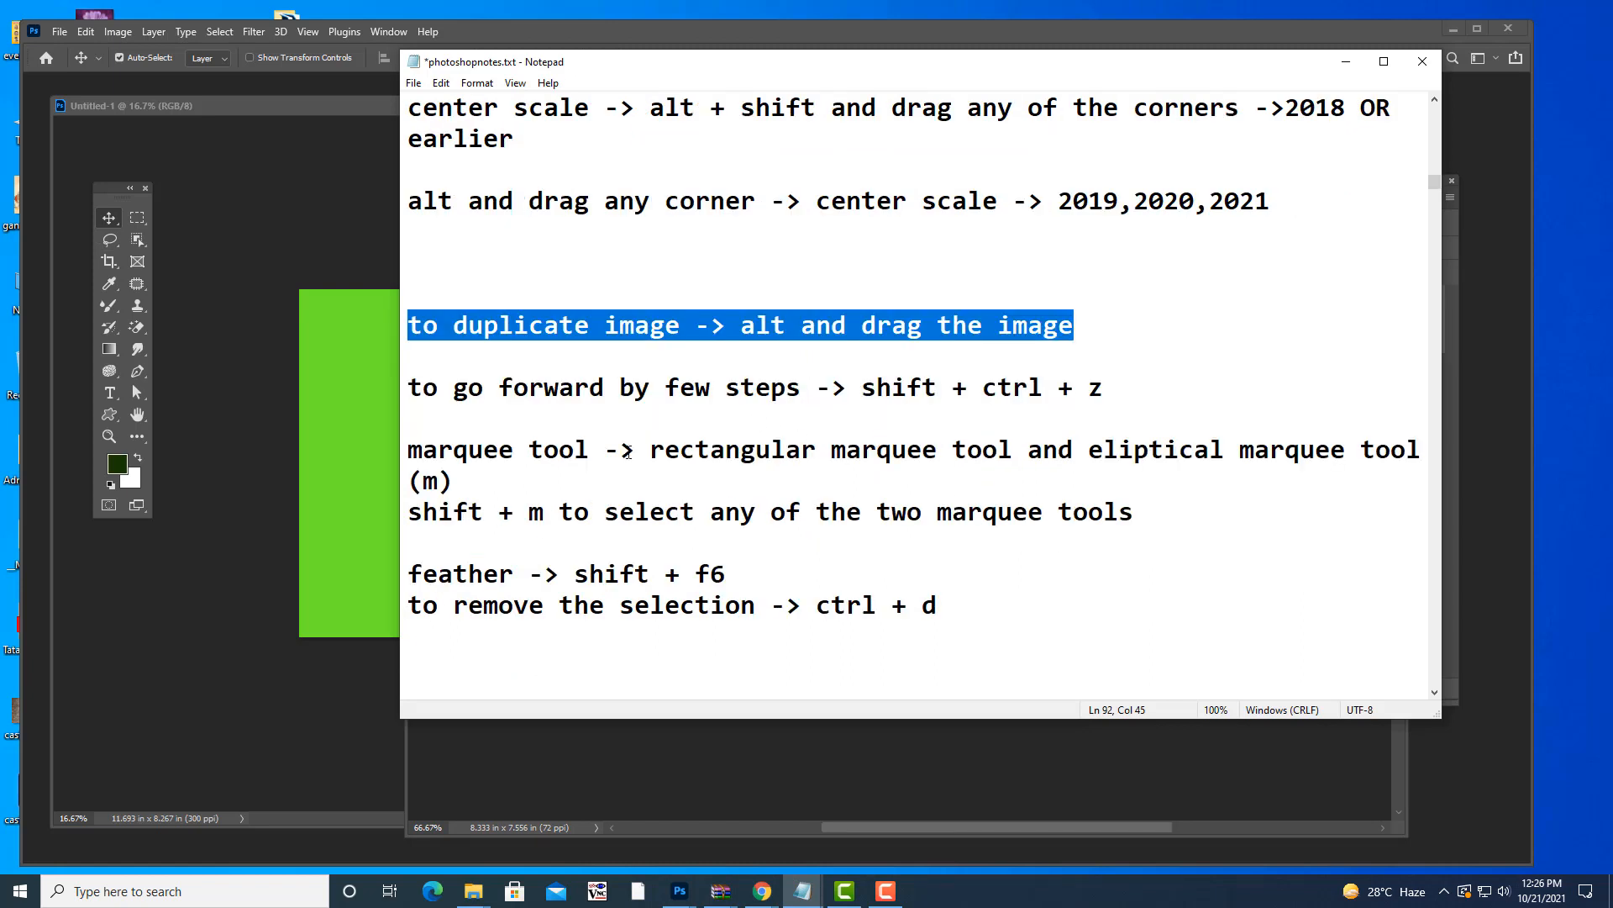
pyautogui.moveTo(408, 451); pyautogui.dragTo(1211, 527)
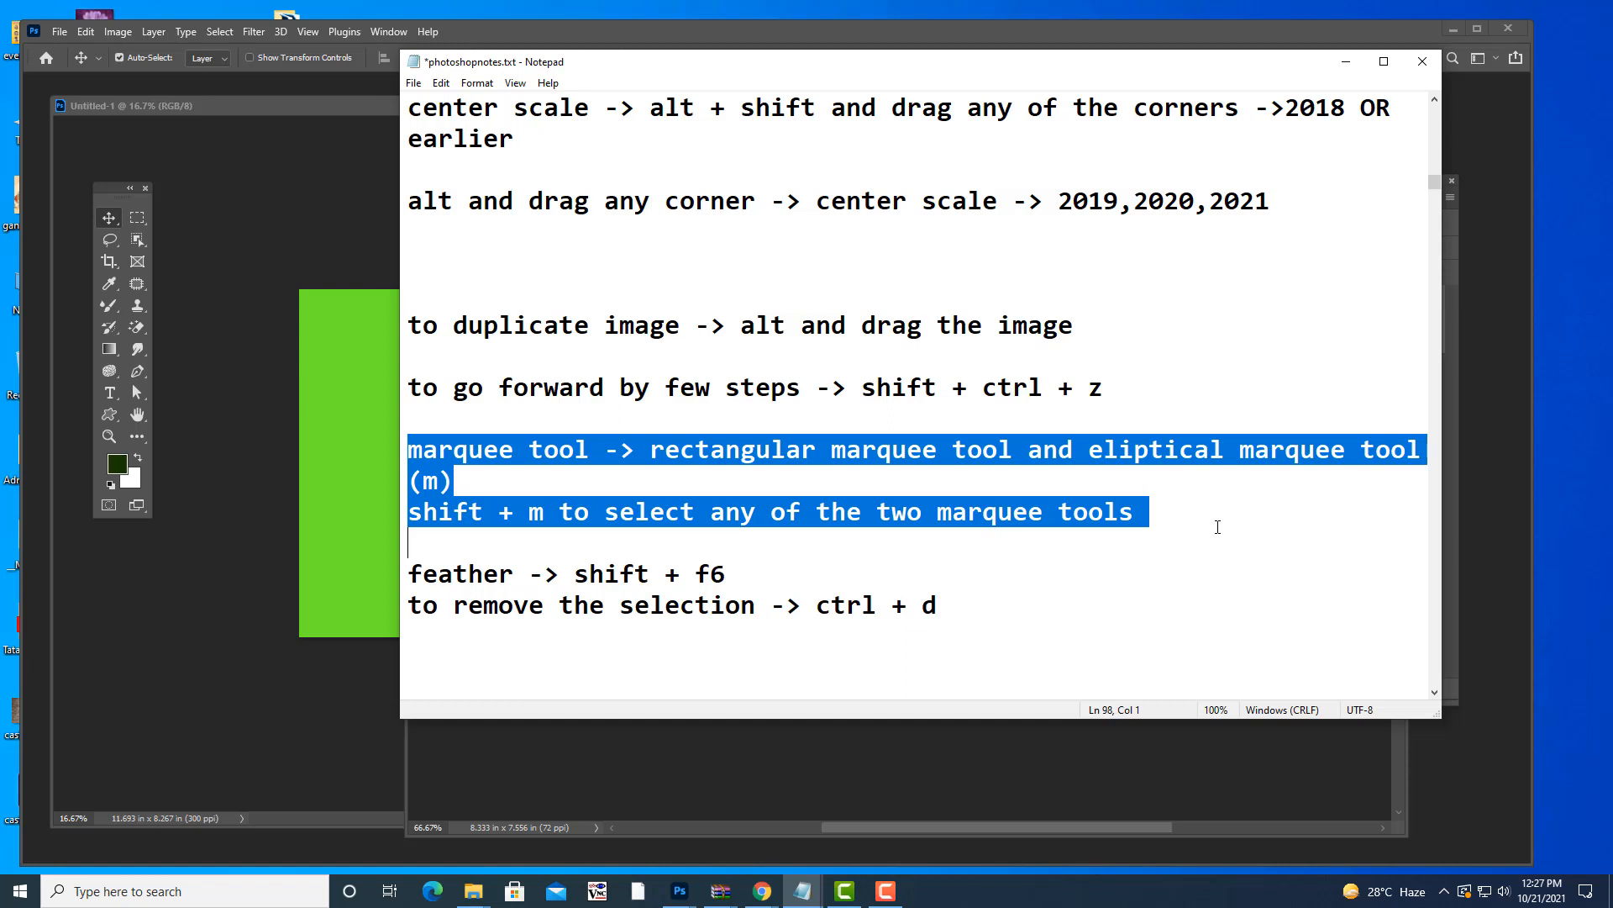
pyautogui.moveTo(1227, 70); pyautogui.dragTo(1175, 70)
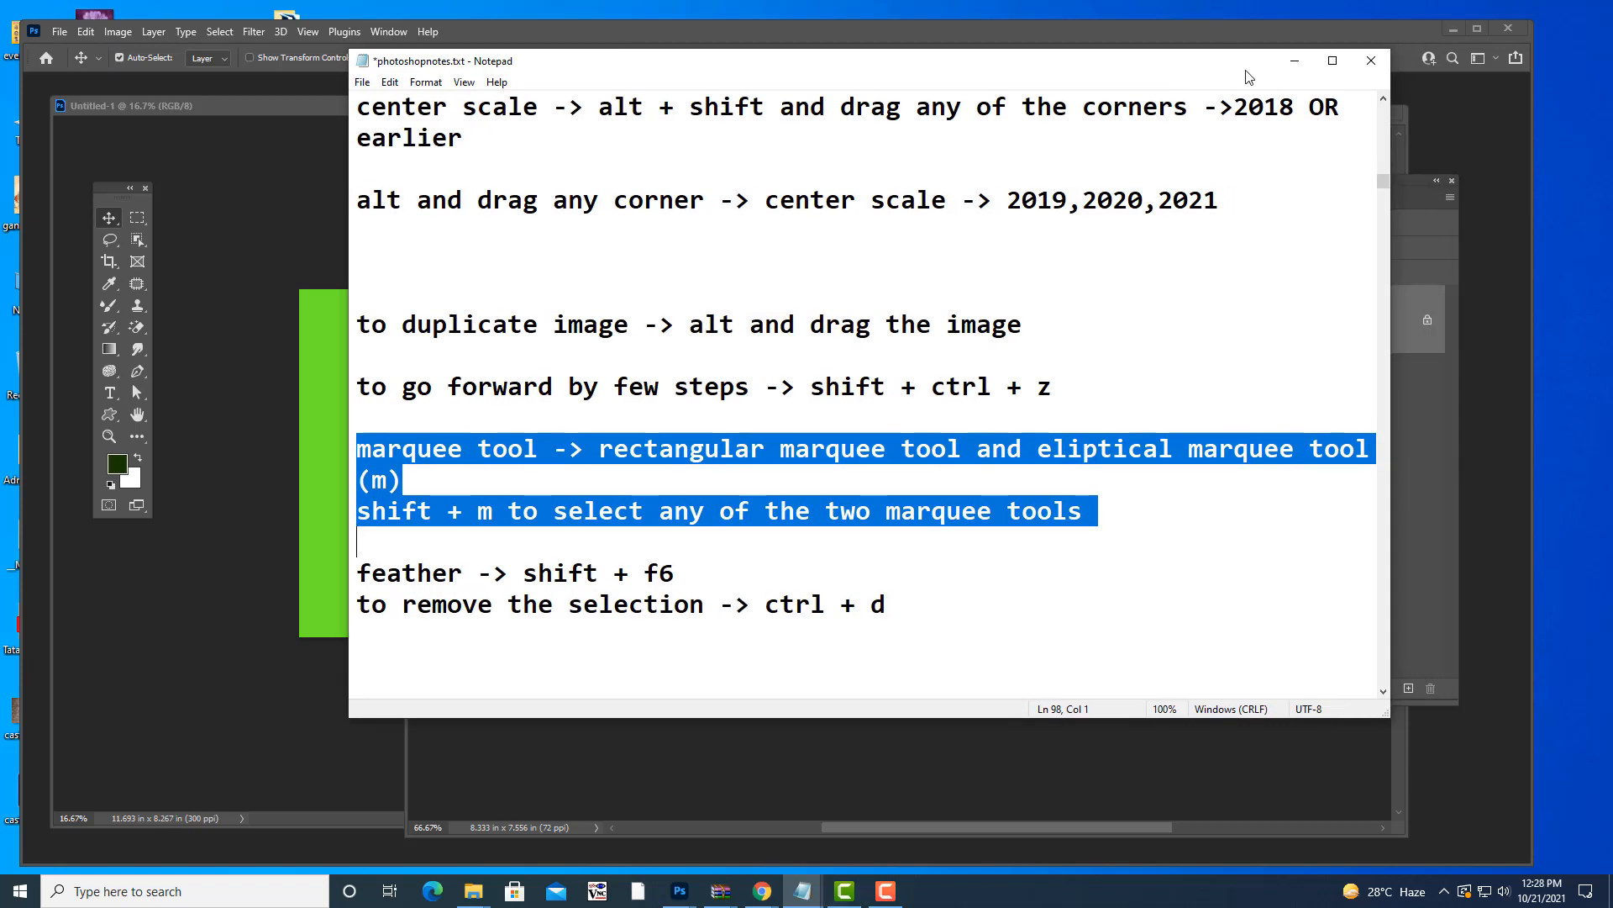
pyautogui.click(1295, 61)
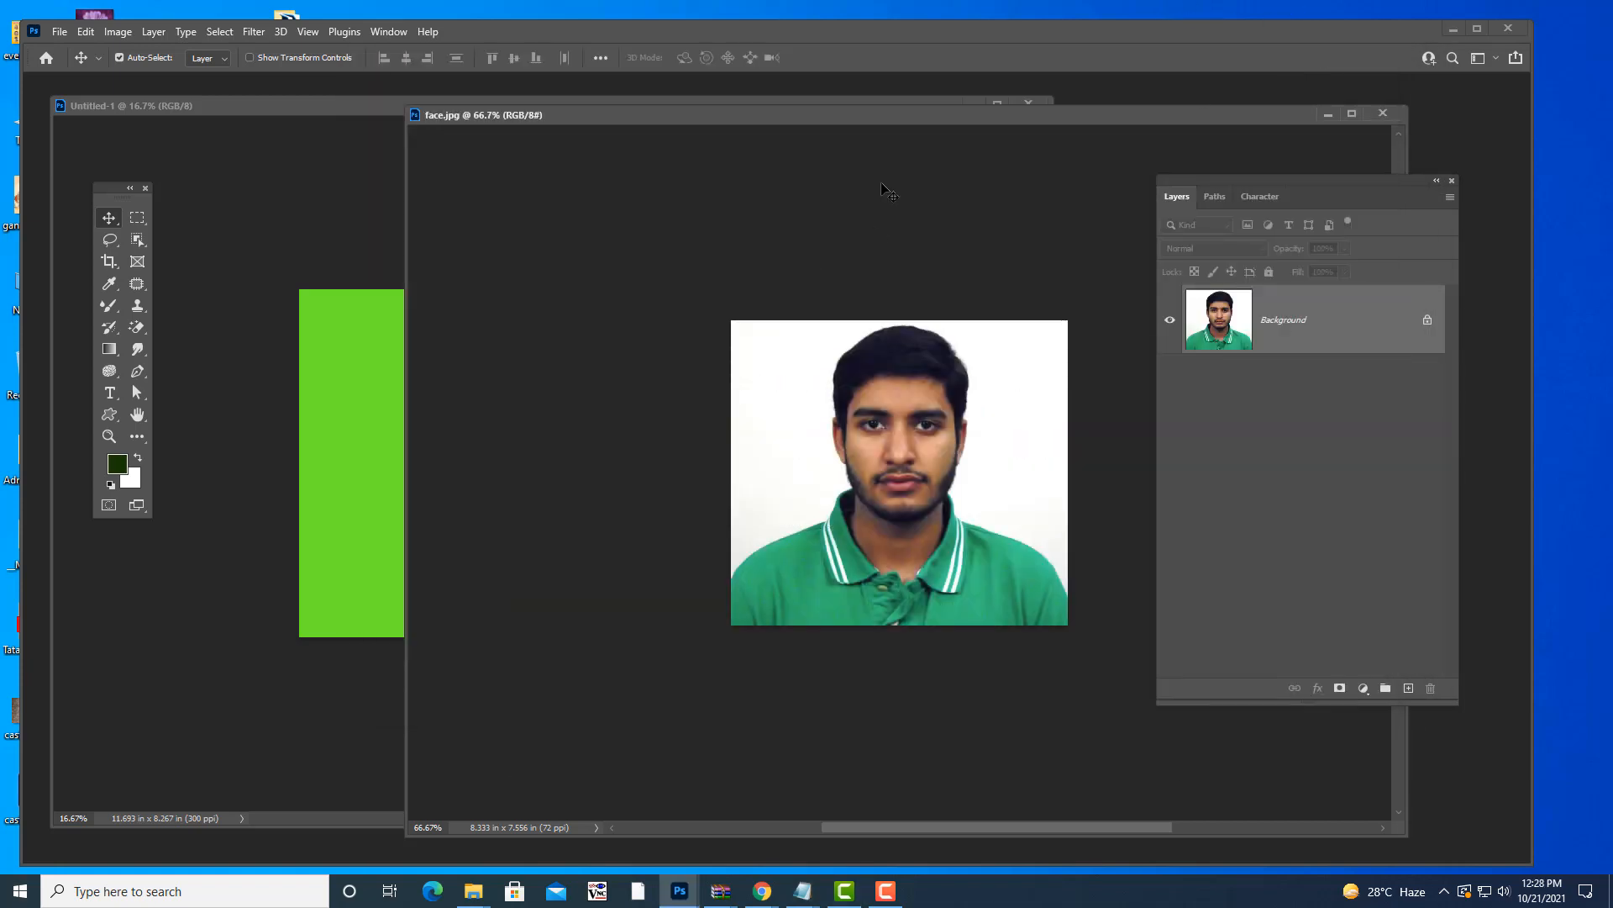
pyautogui.moveTo(838, 122)
pyautogui.mouseDown()
pyautogui.moveTo(810, 134)
pyautogui.moveTo(832, 152)
pyautogui.mouseUp()
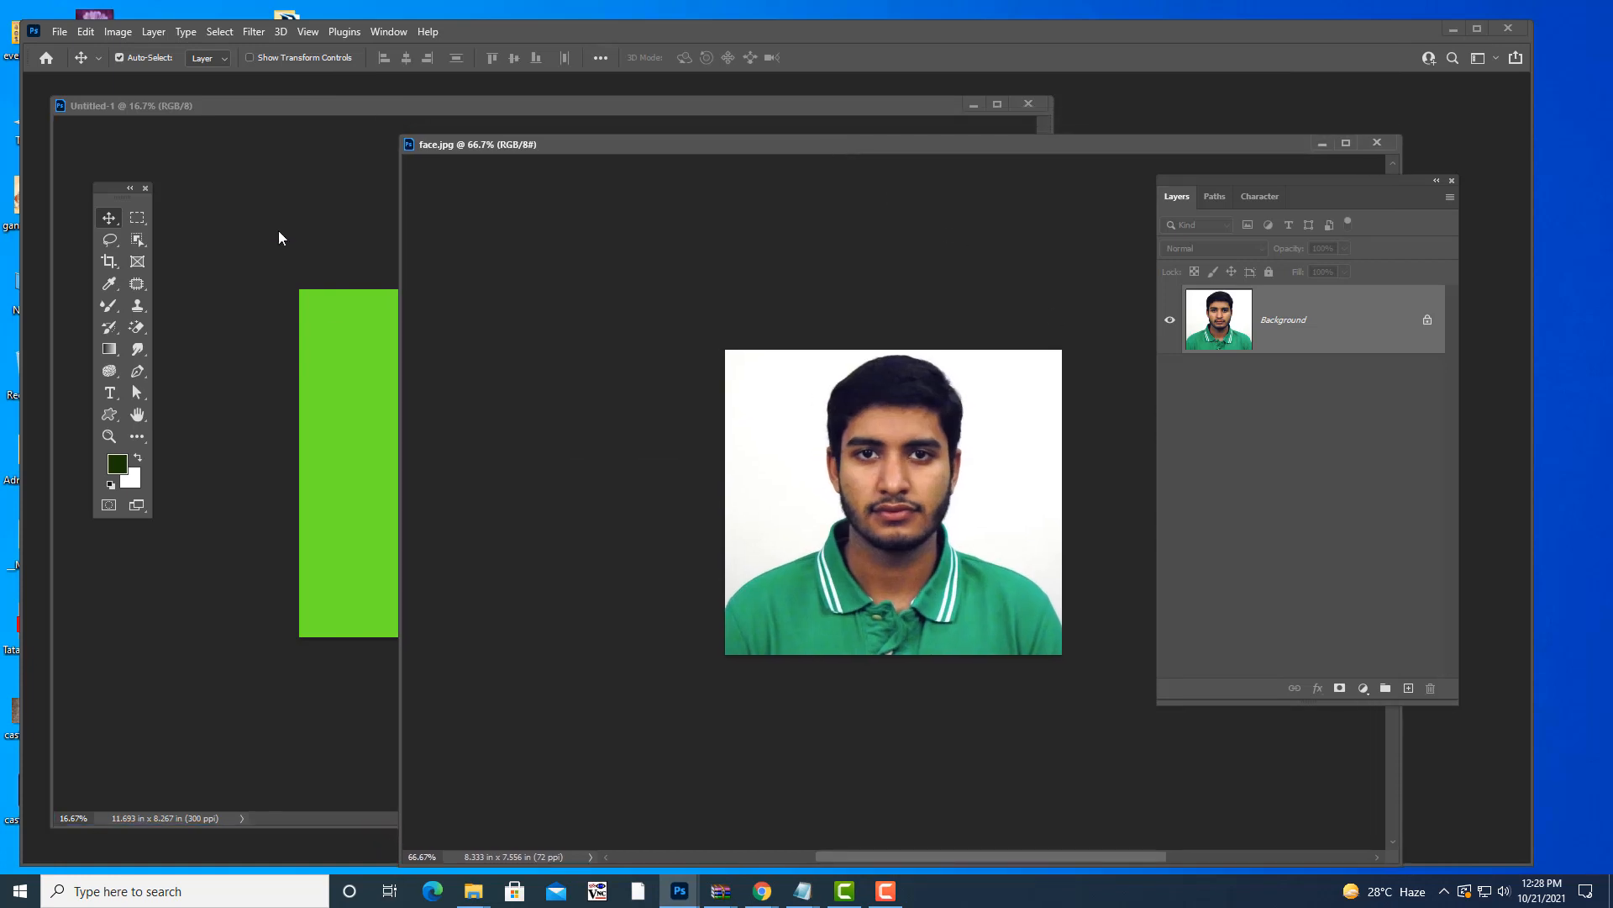
pyautogui.moveTo(109, 184); pyautogui.dragTo(132, 183)
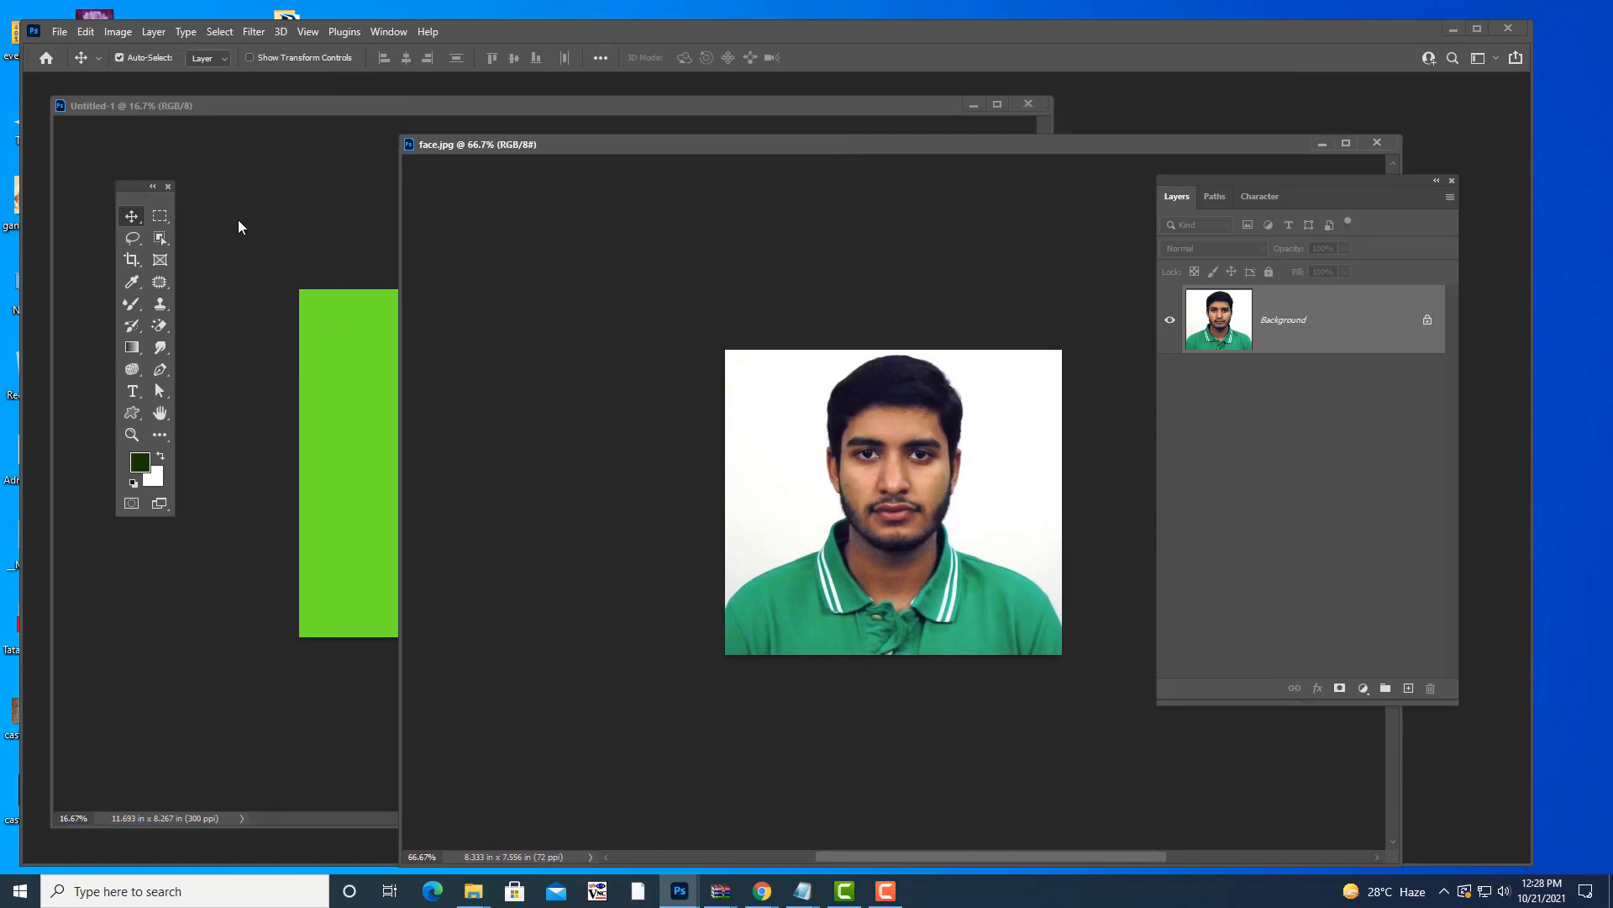
pyautogui.click(163, 217)
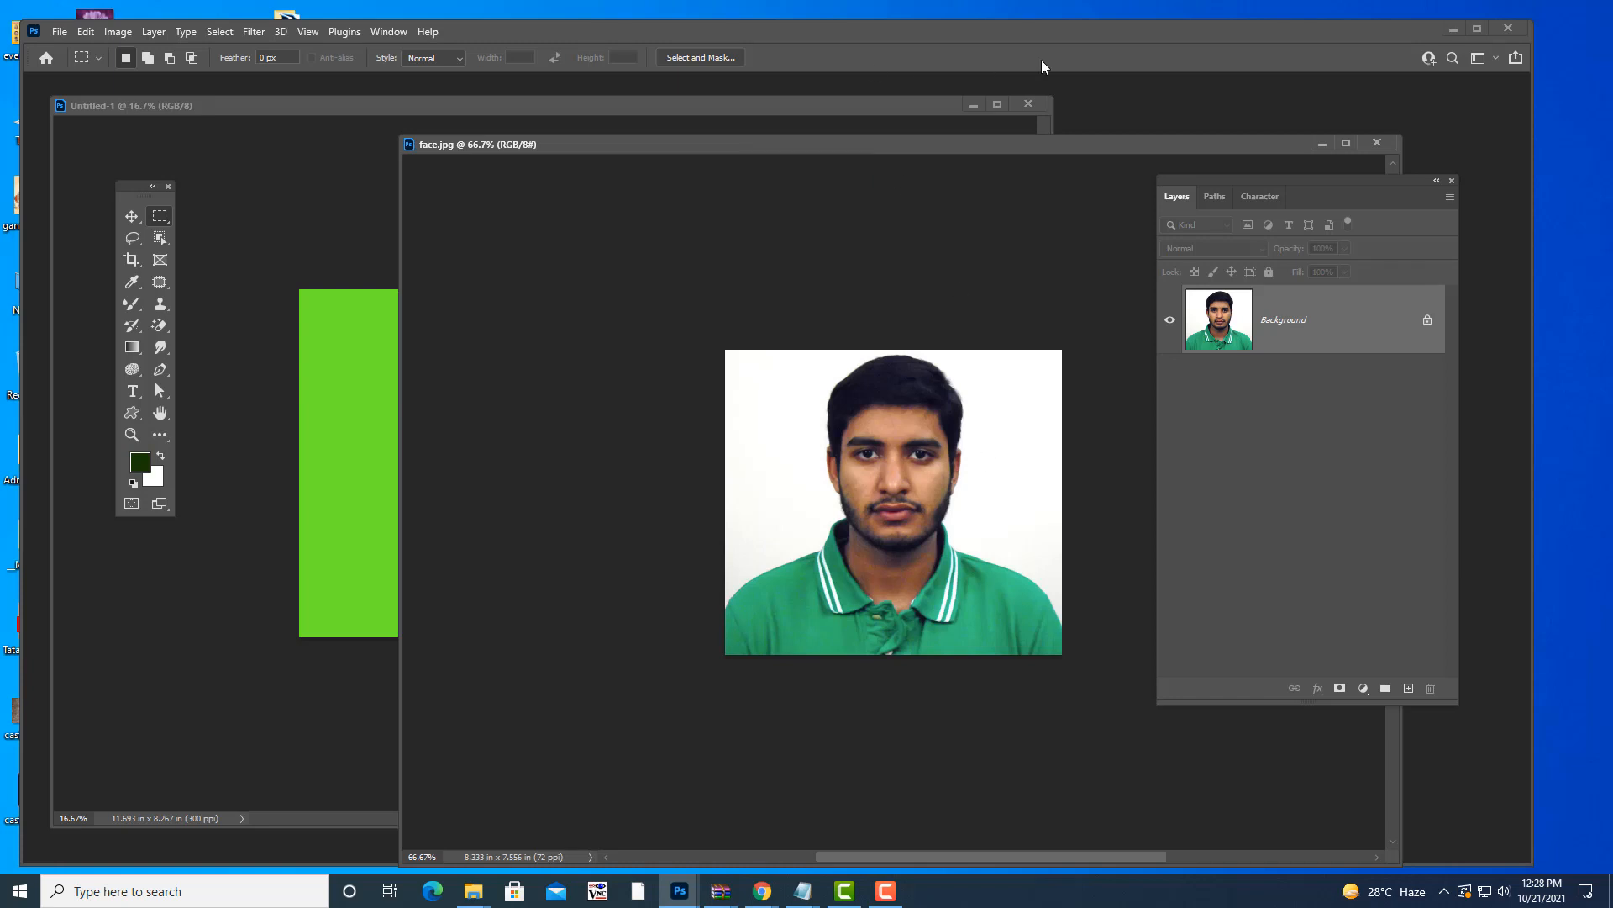
pyautogui.moveTo(125, 191); pyautogui.dragTo(185, 178)
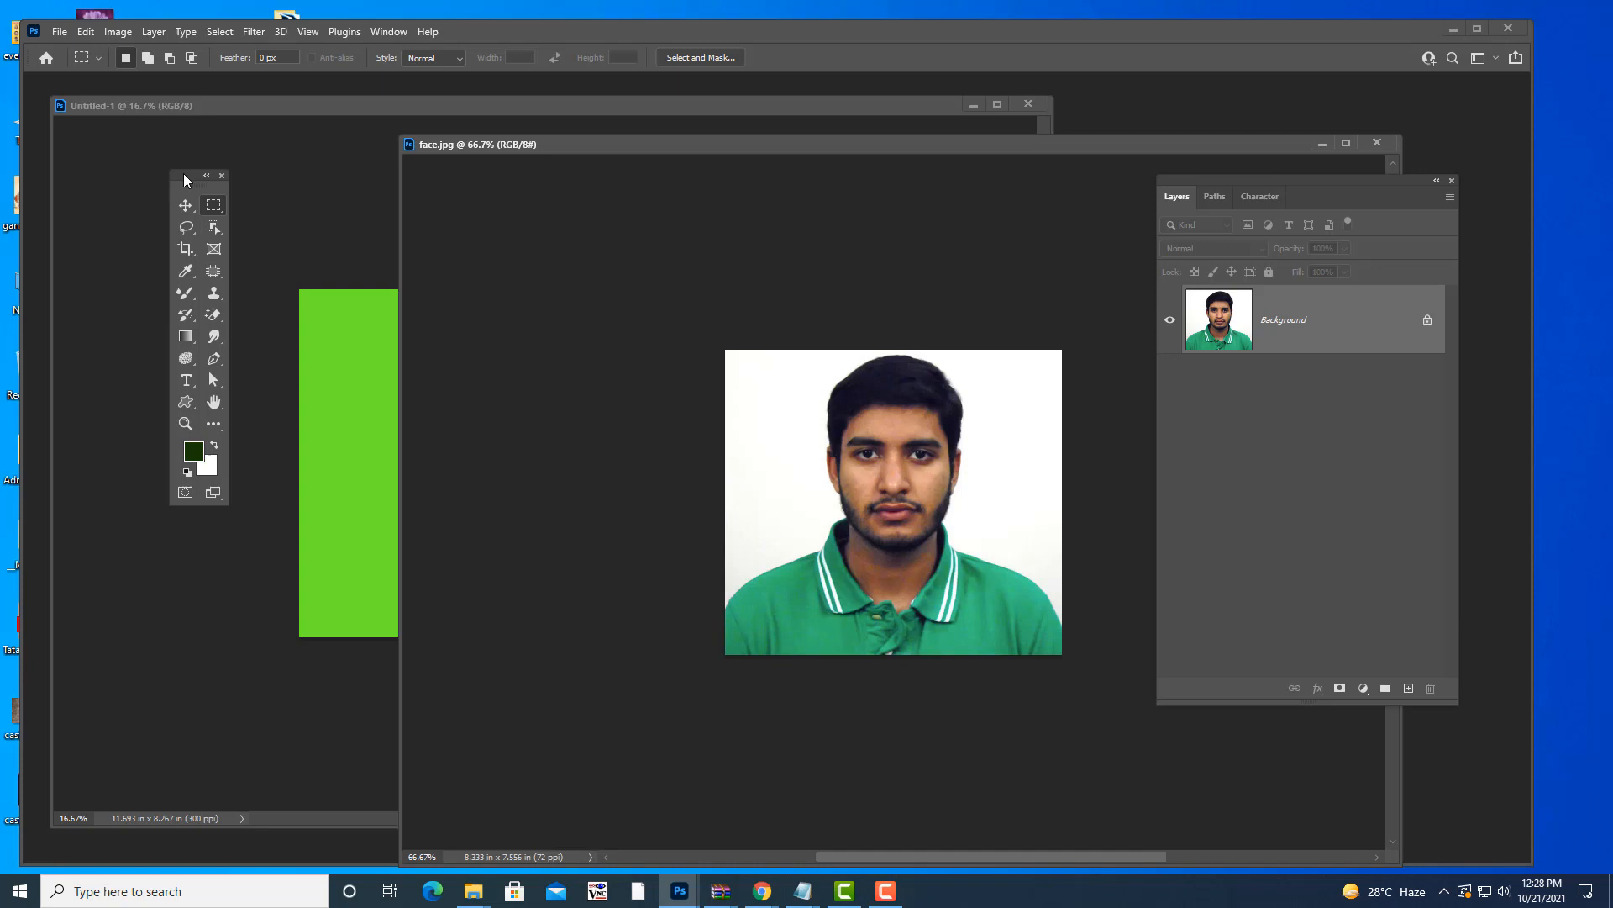
pyautogui.rightClick(220, 210)
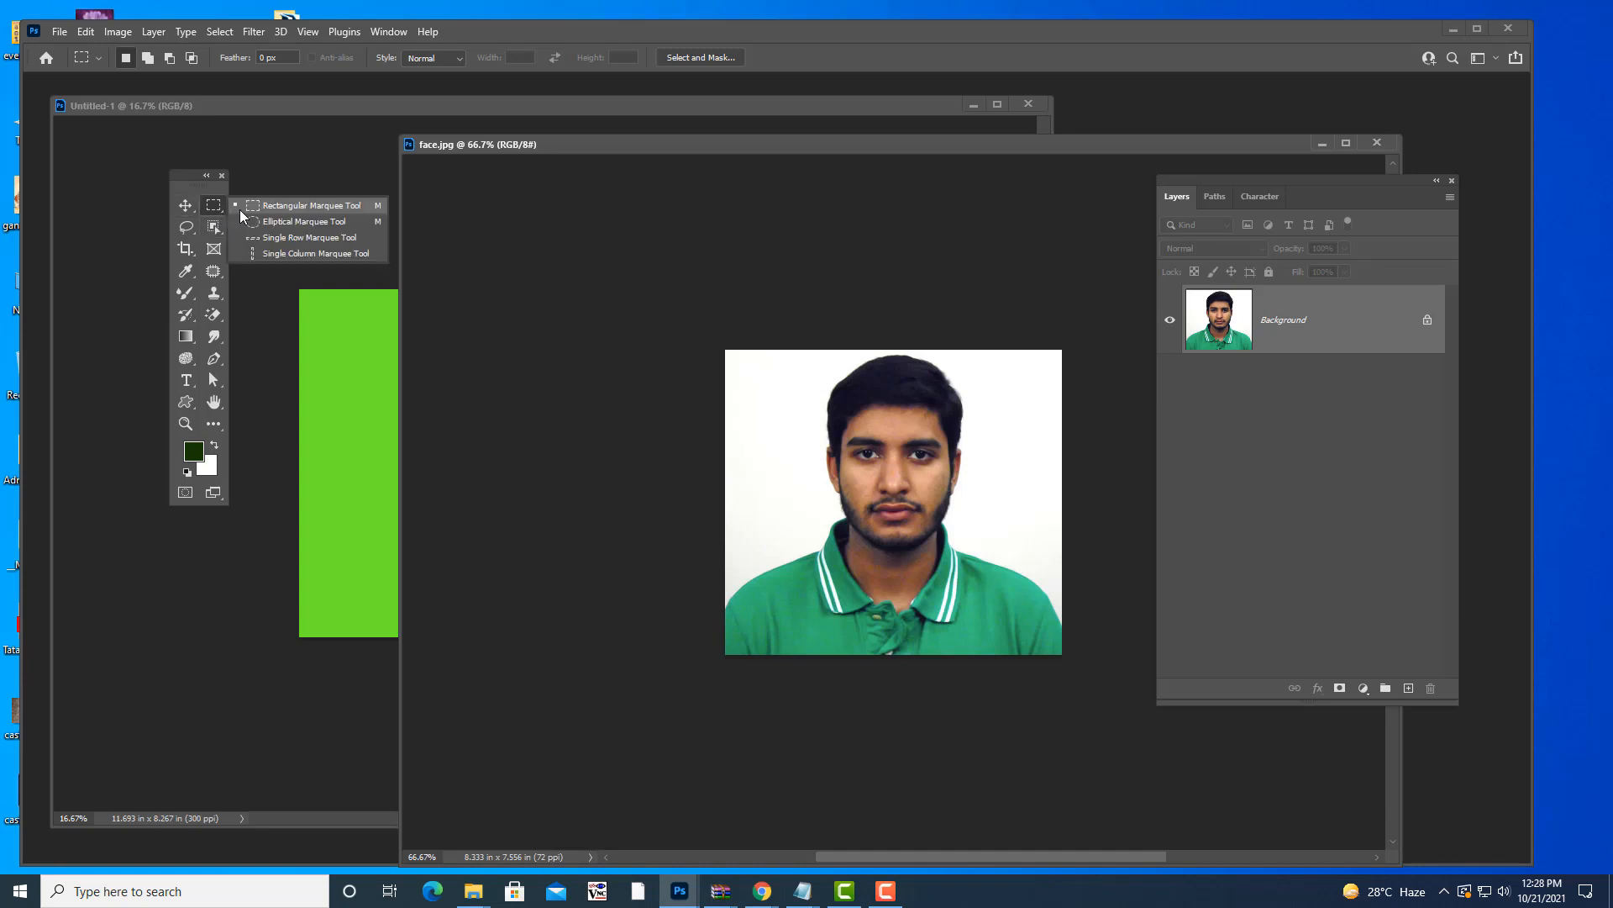
pyautogui.click(240, 209)
pyautogui.moveTo(718, 141); pyautogui.dragTo(746, 161)
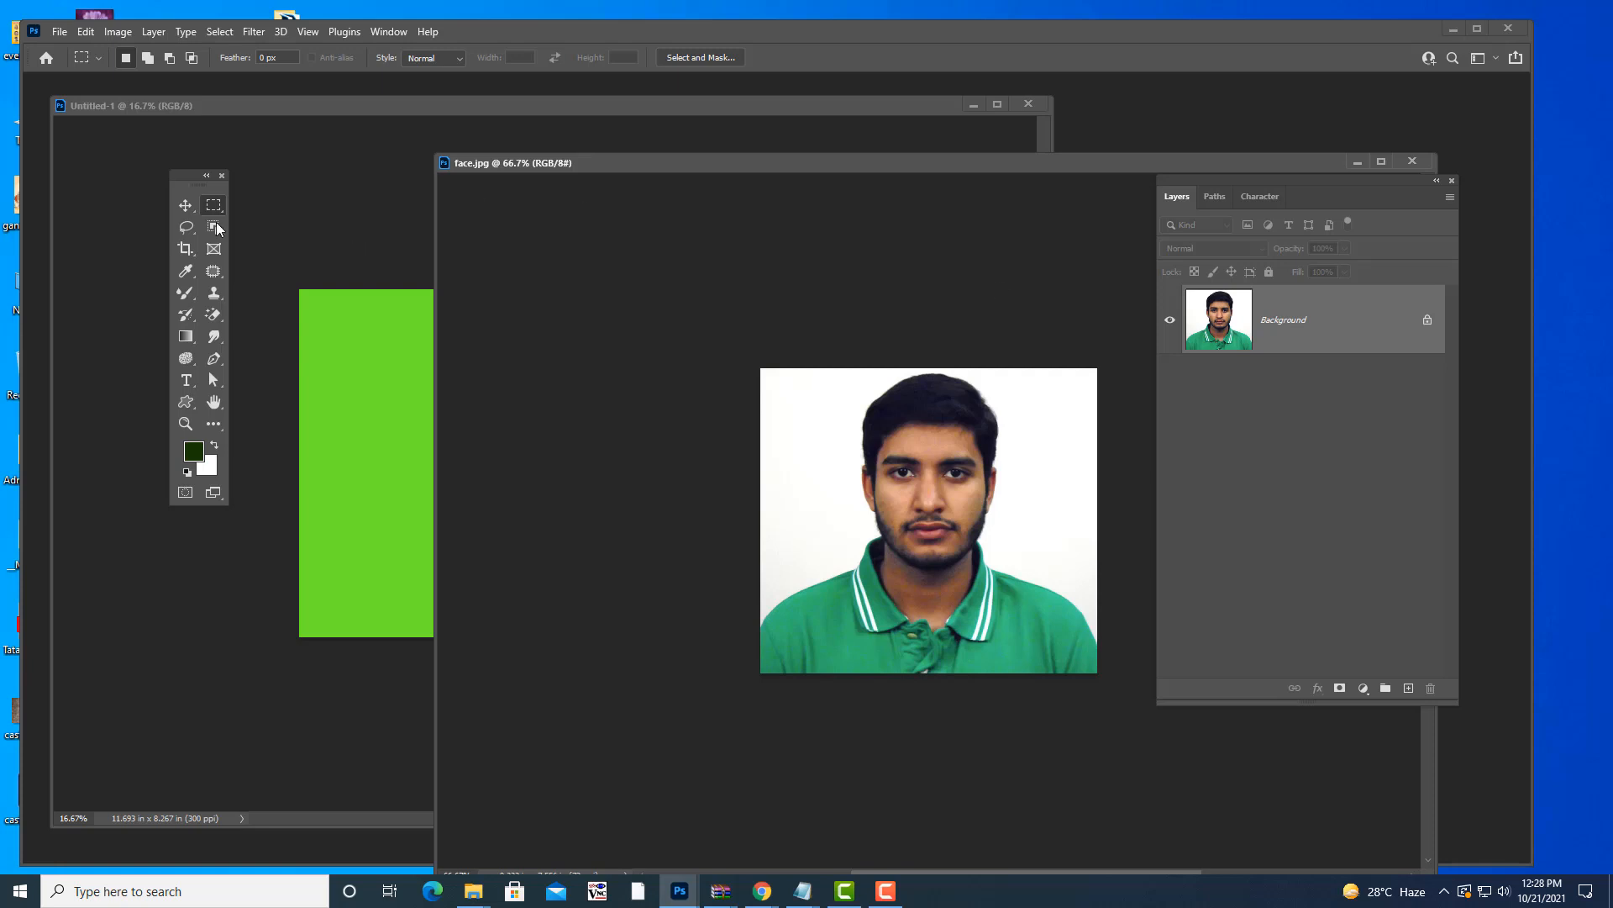
pyautogui.click(187, 205)
pyautogui.moveTo(912, 481); pyautogui.dragTo(399, 403)
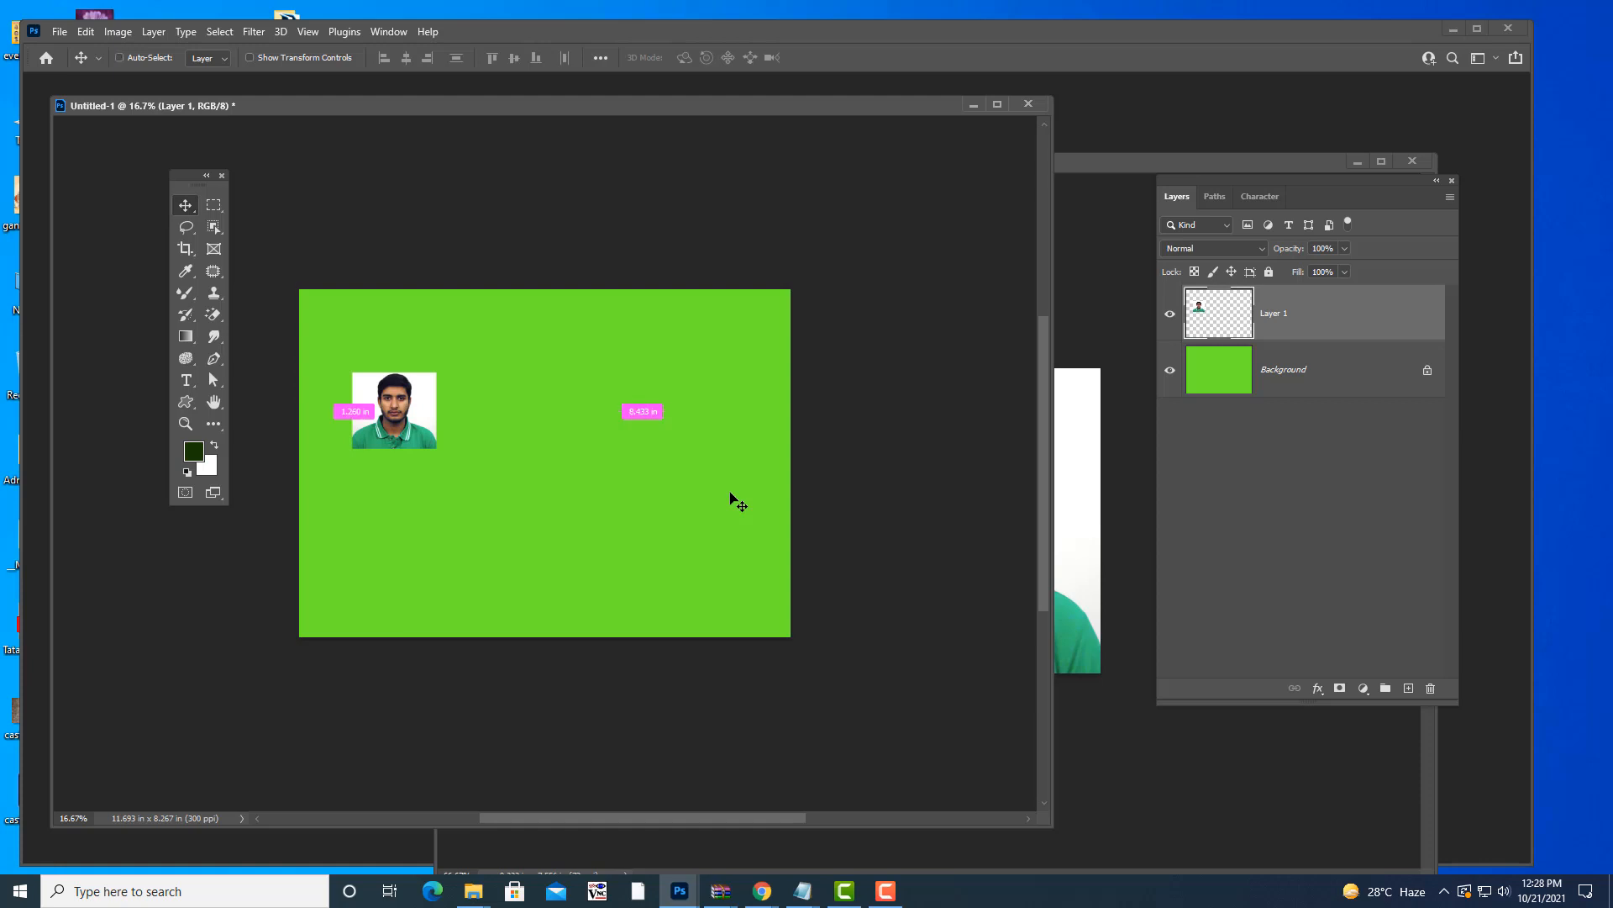
pyautogui.hotkey('ctrl', 'z')
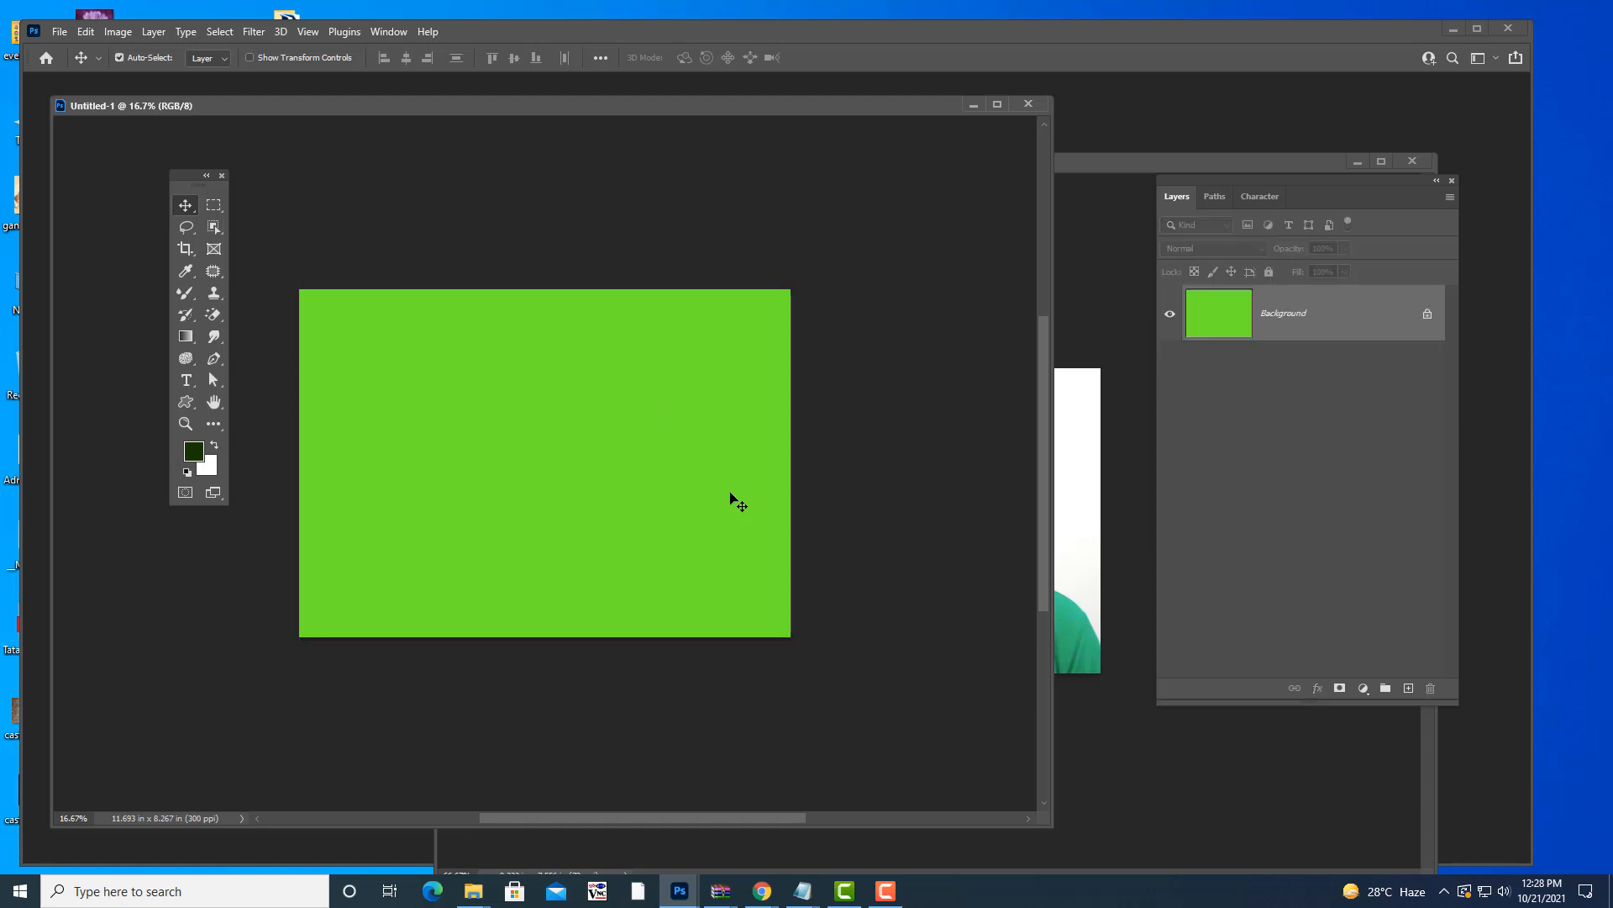
pyautogui.click(1103, 245)
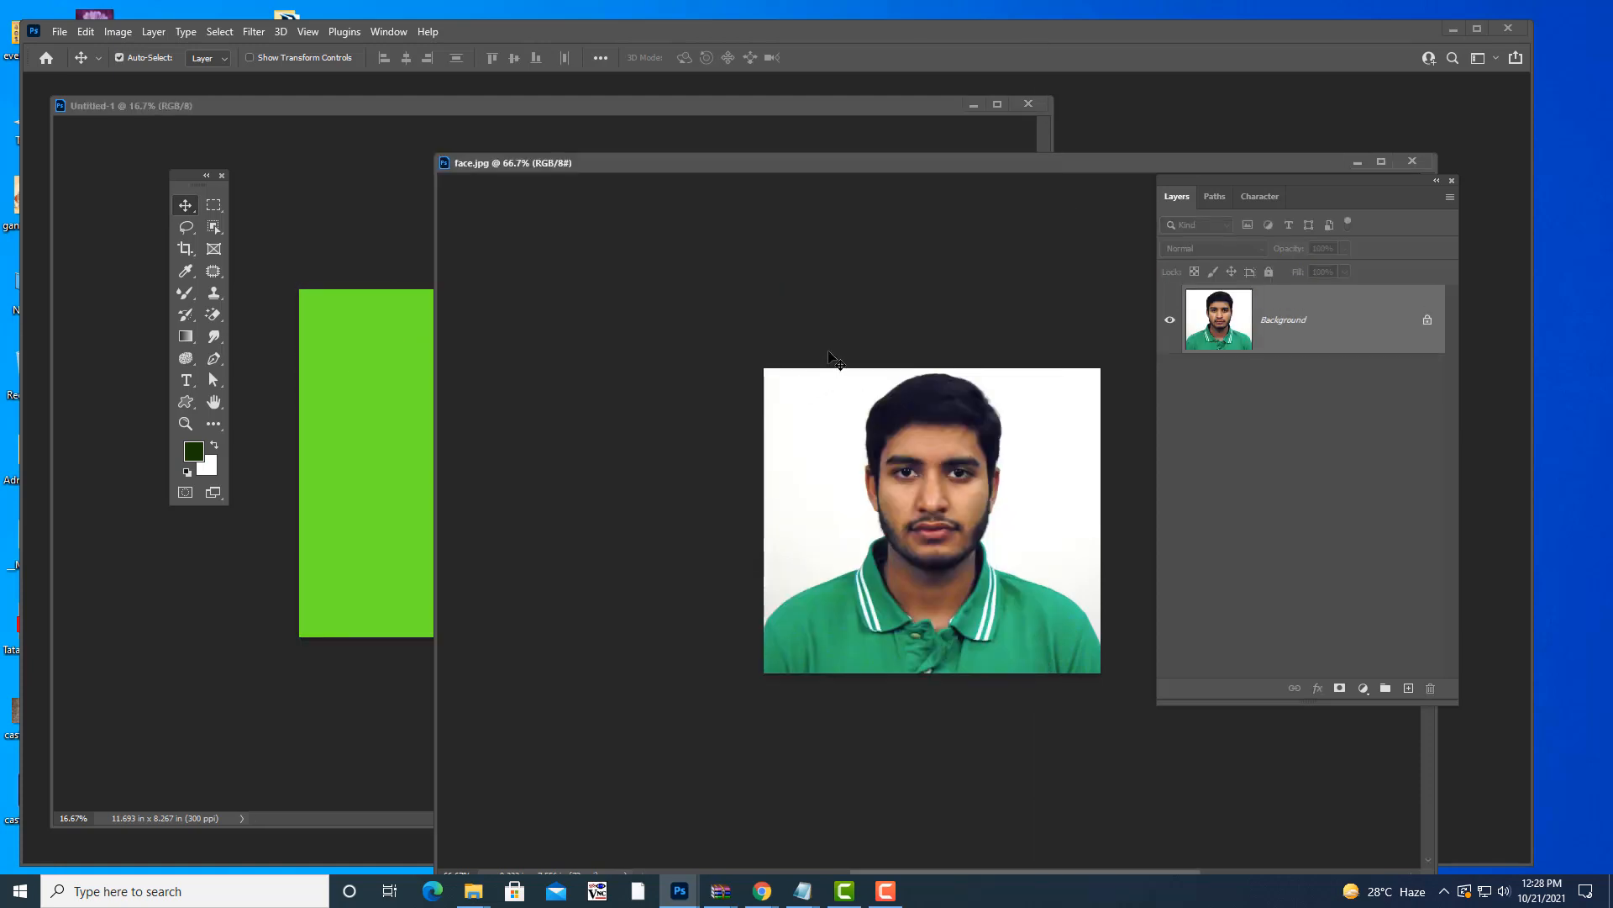
# - Draw a rectangular marquee around the face in face.jpg
pyautogui.press('m')
pyautogui.moveTo(879, 169); pyautogui.dragTo(860, 157)
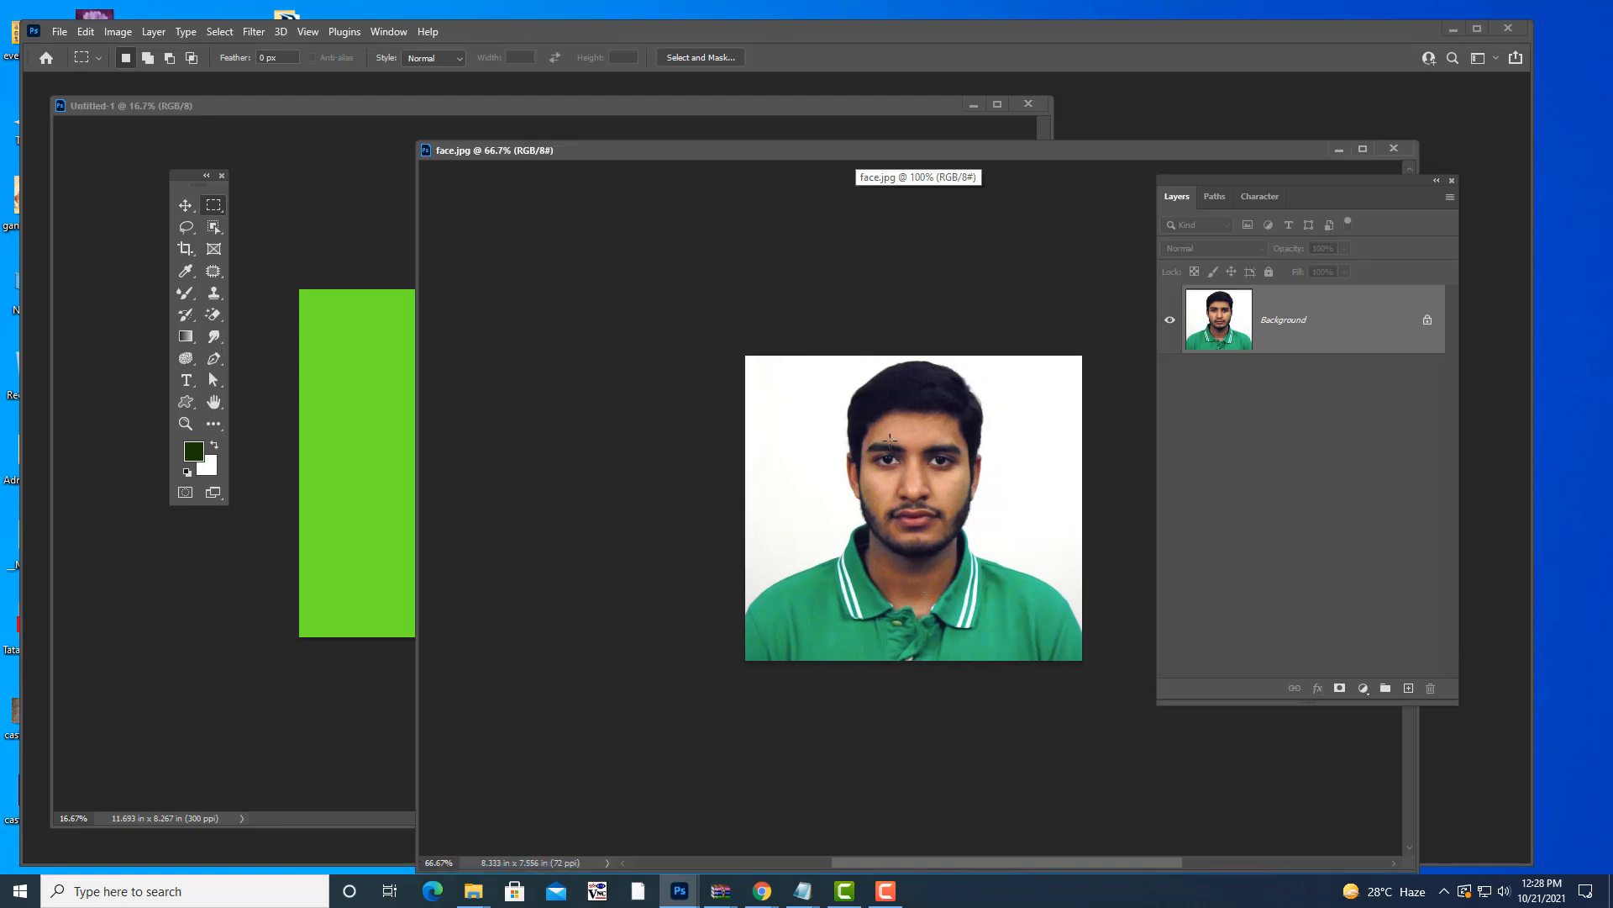
pyautogui.moveTo(832, 362); pyautogui.dragTo(986, 561)
pyautogui.press('Up')
pyautogui.press('Up')
pyautogui.press('Up')
pyautogui.press('Up')
pyautogui.press('Up')
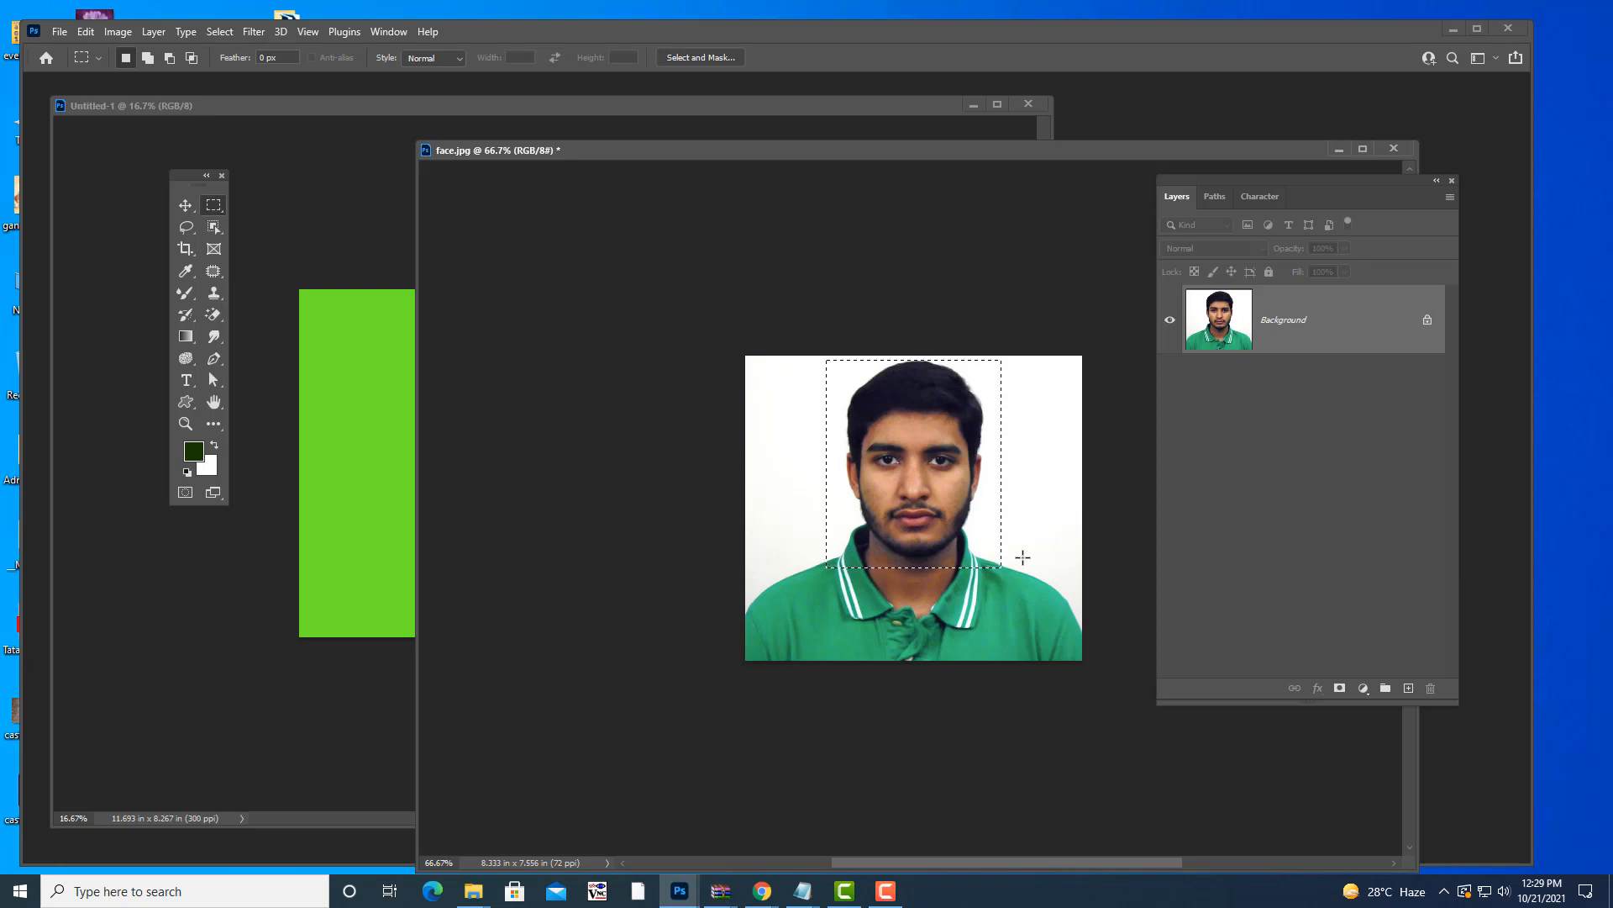
# - Drag the selected face onto the green canvas and enlarge it near the top-left
pyautogui.press('v')
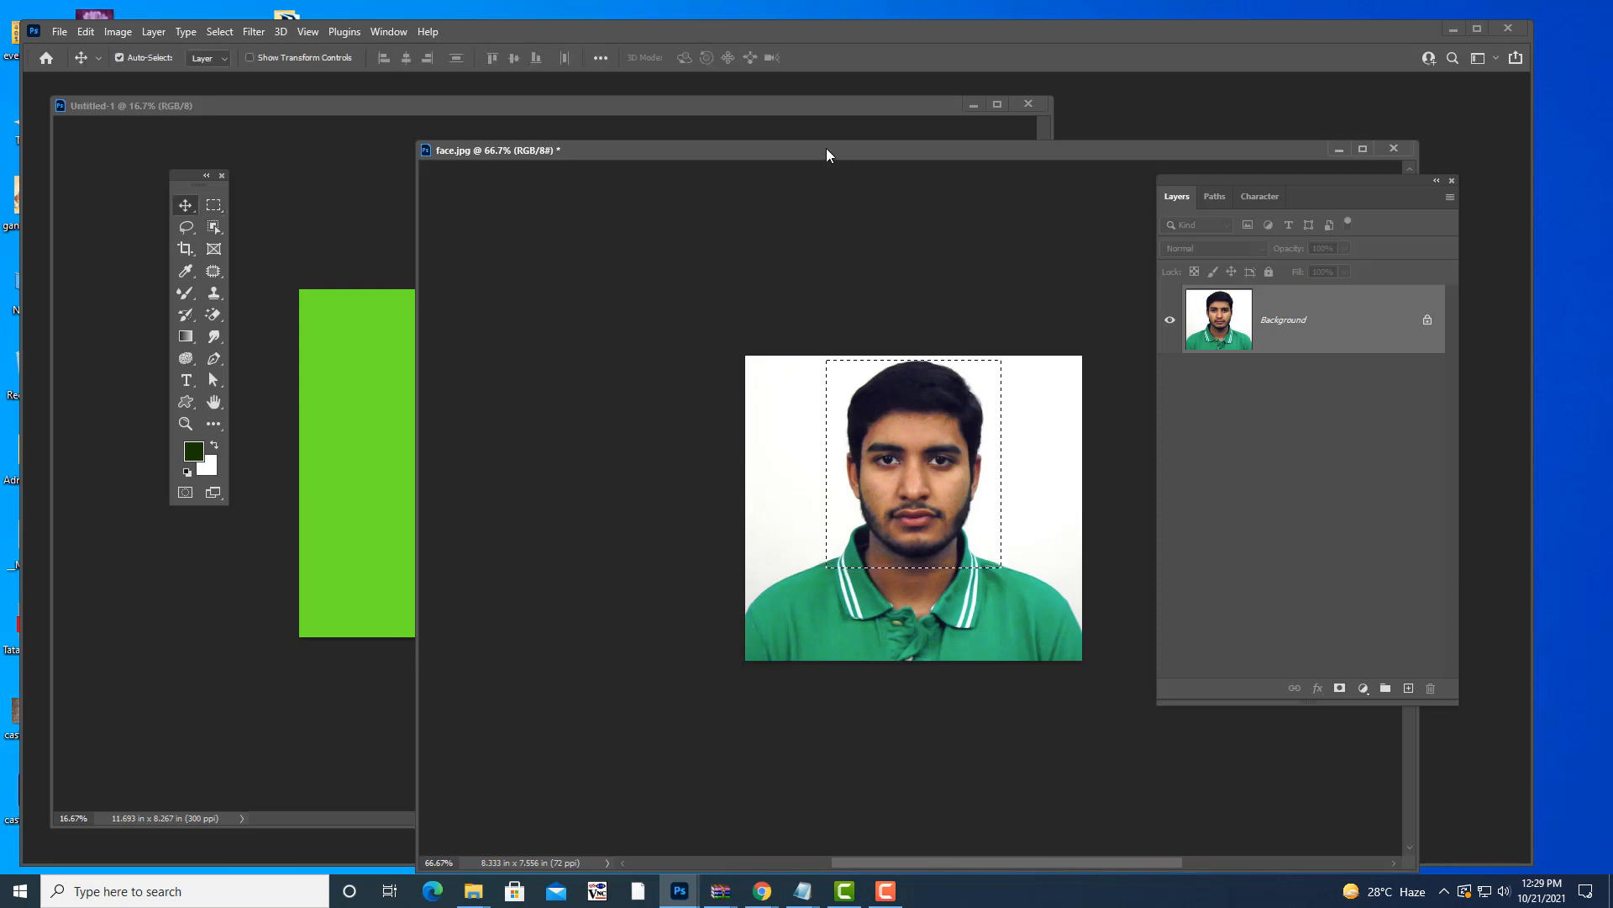
pyautogui.moveTo(829, 150); pyautogui.dragTo(922, 173)
pyautogui.moveTo(1024, 507); pyautogui.dragTo(405, 367)
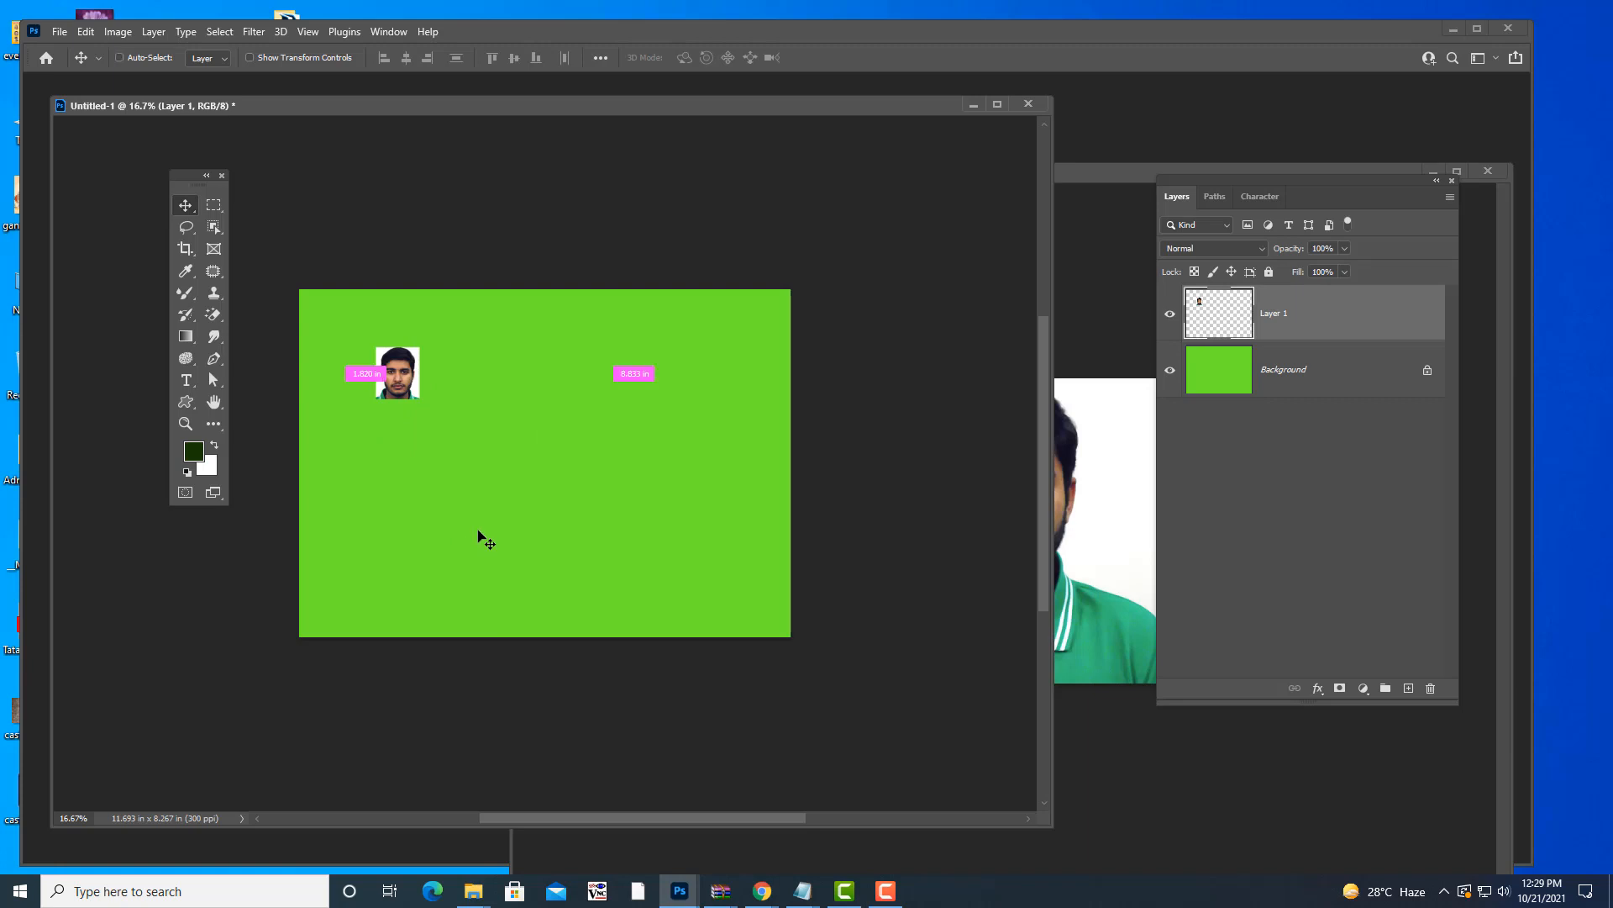
pyautogui.hotkey('ctrl', 't')
pyautogui.moveTo(424, 404)
pyautogui.mouseDown()
pyautogui.moveTo(480, 463)
pyautogui.moveTo(414, 401)
pyautogui.mouseUp()
pyautogui.press('Return')
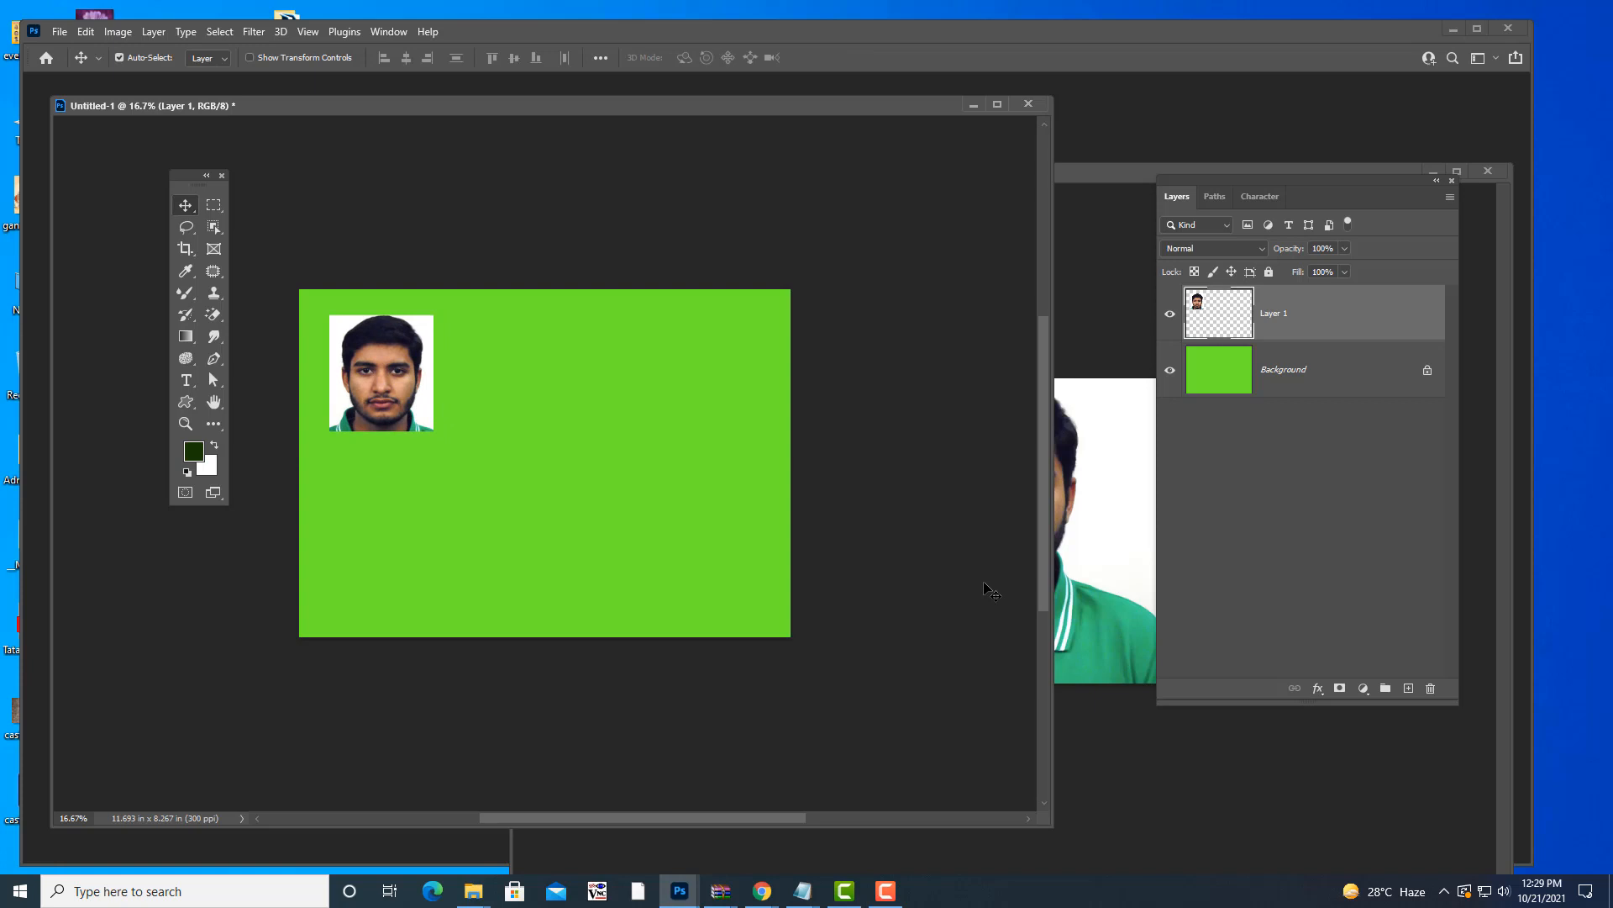
pyautogui.click(1122, 489)
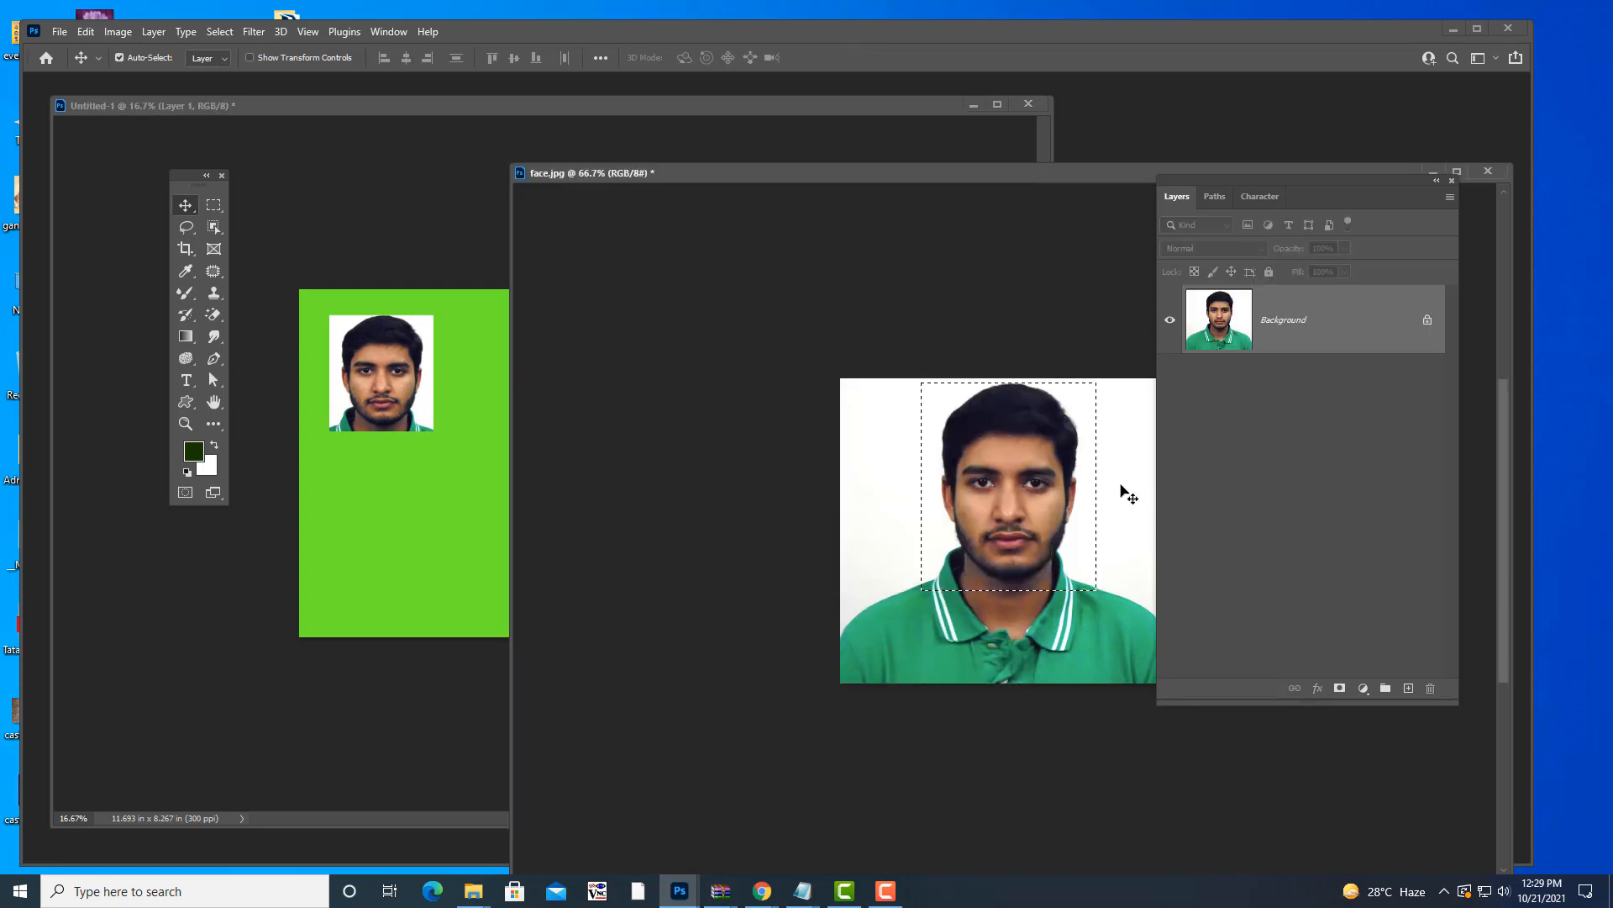
pyautogui.moveTo(809, 892)
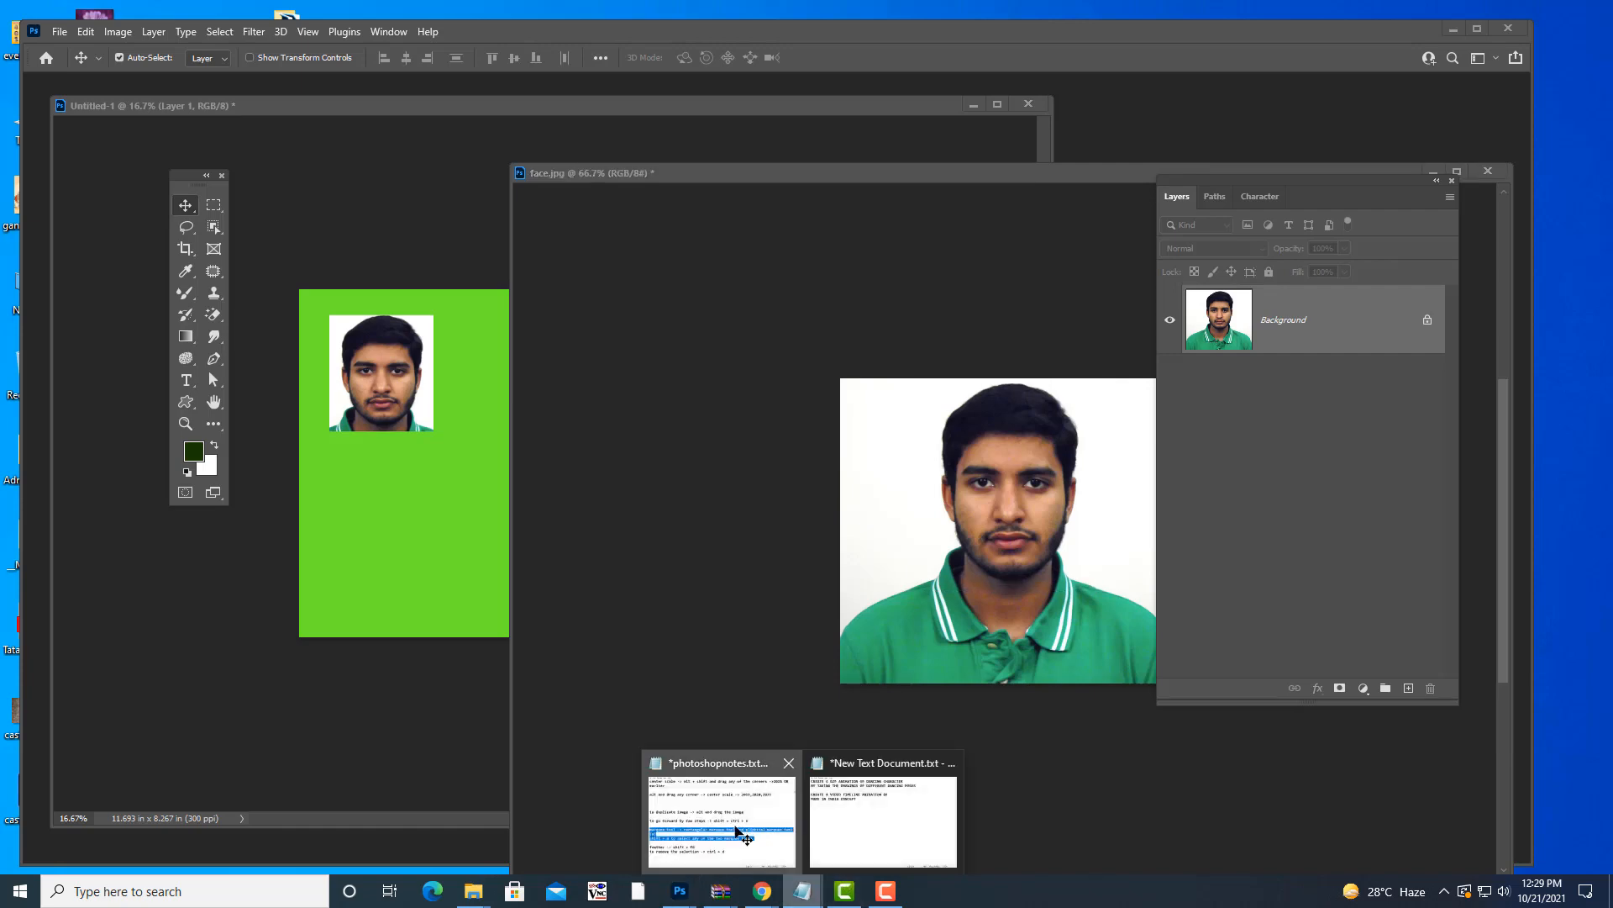
pyautogui.click(738, 835)
pyautogui.moveTo(363, 609); pyautogui.dragTo(871, 623)
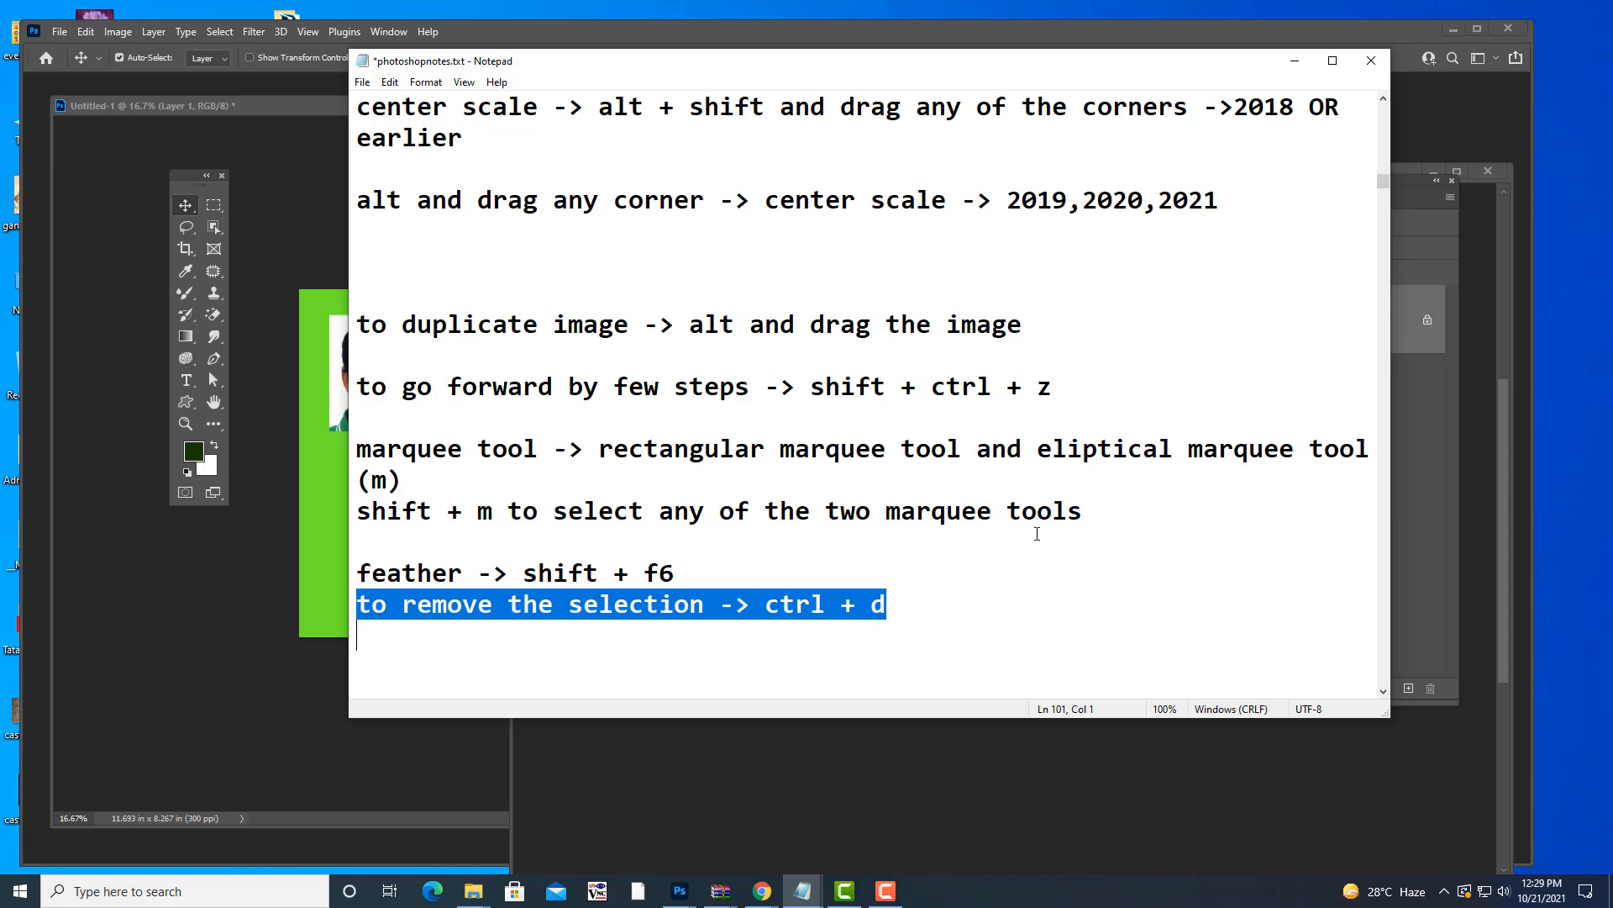
pyautogui.click(1295, 60)
pyautogui.moveTo(966, 174); pyautogui.dragTo(933, 200)
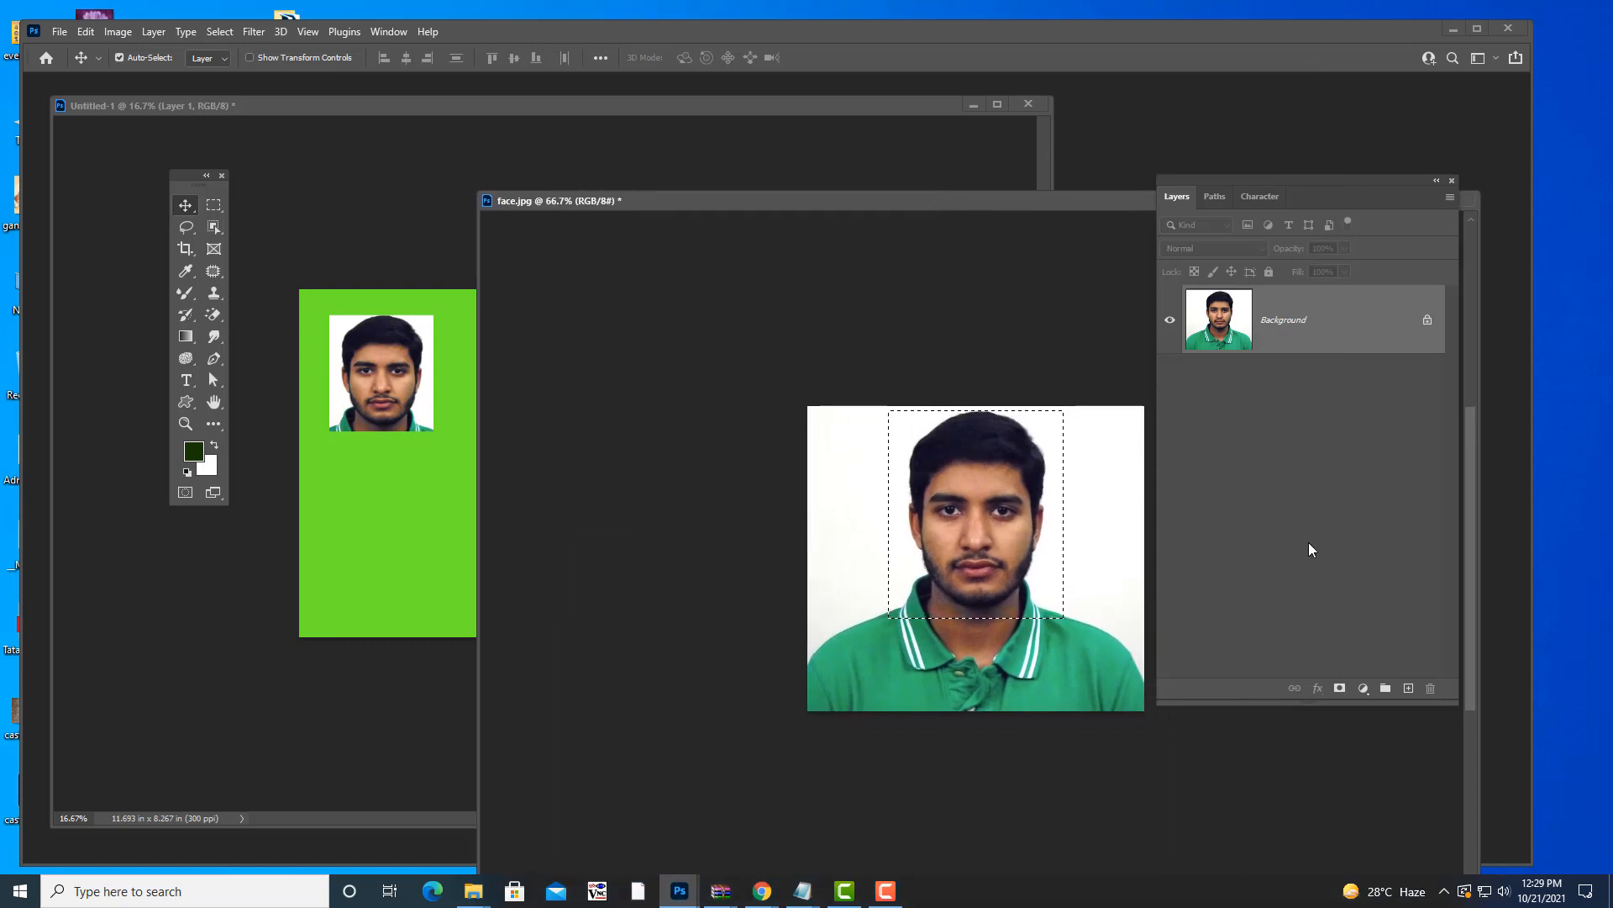
# - Deselect, then draw a rectangular marquee across the eyes in face.jpg
pyautogui.hotkey('ctrl', 'd')
pyautogui.moveTo(906, 199); pyautogui.dragTo(889, 179)
pyautogui.press('m')
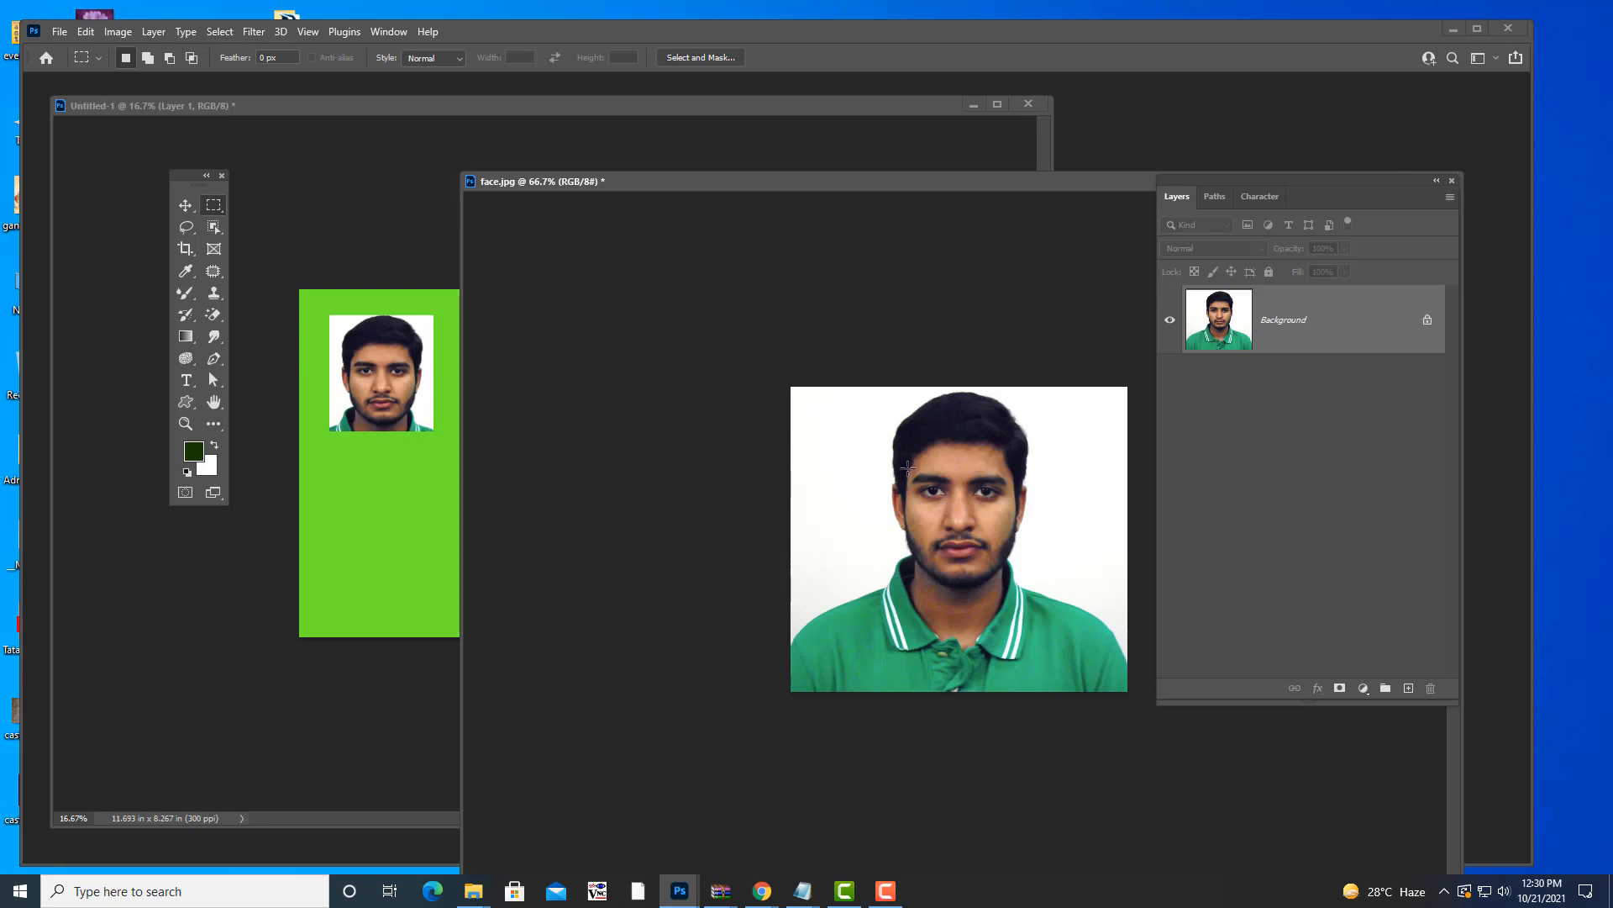
pyautogui.moveTo(899, 465); pyautogui.dragTo(1027, 508)
# - Drag the eye strip onto the green canvas beside the face and scale it up
pyautogui.press('v')
pyautogui.moveTo(894, 184); pyautogui.dragTo(1078, 220)
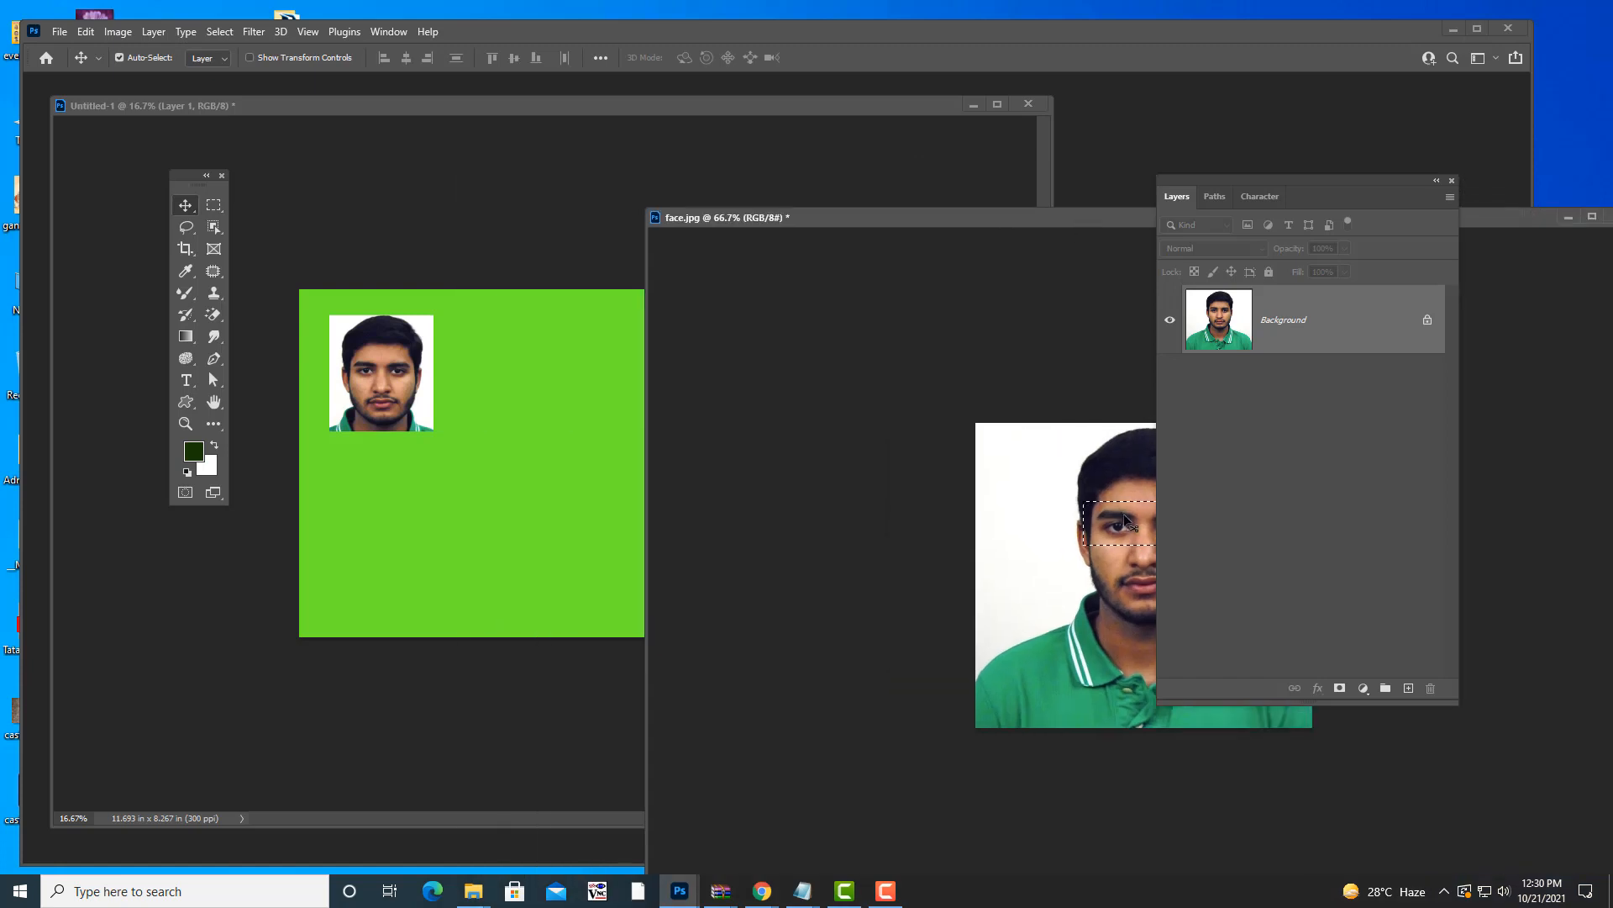
pyautogui.moveTo(1126, 520); pyautogui.dragTo(562, 359)
pyautogui.hotkey('ctrl', 't')
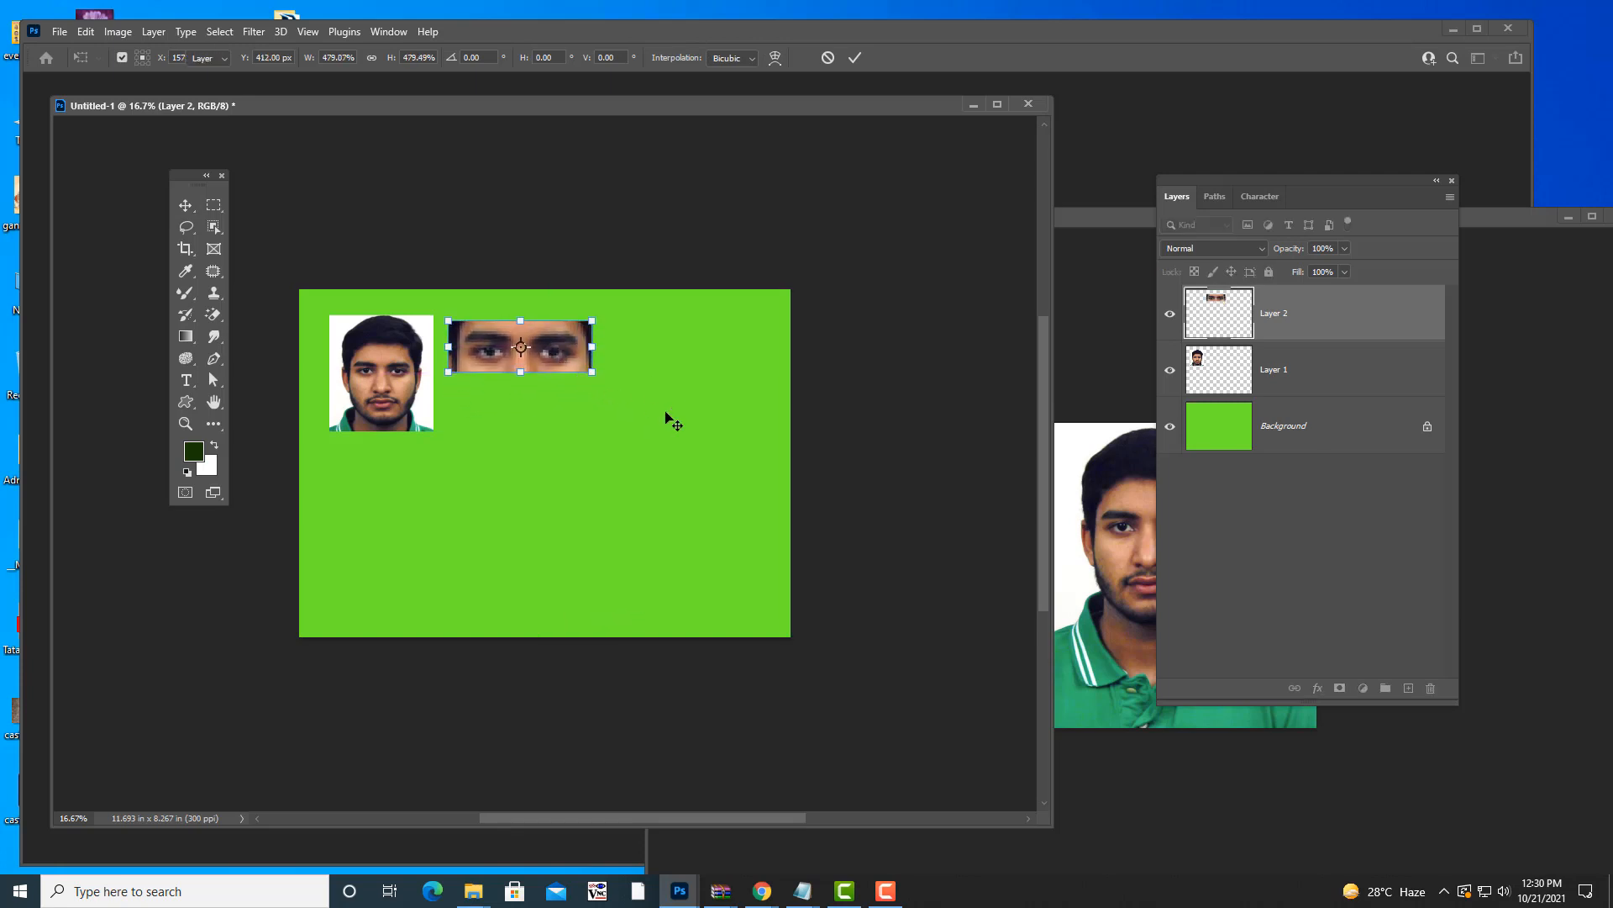
pyautogui.press('Return')
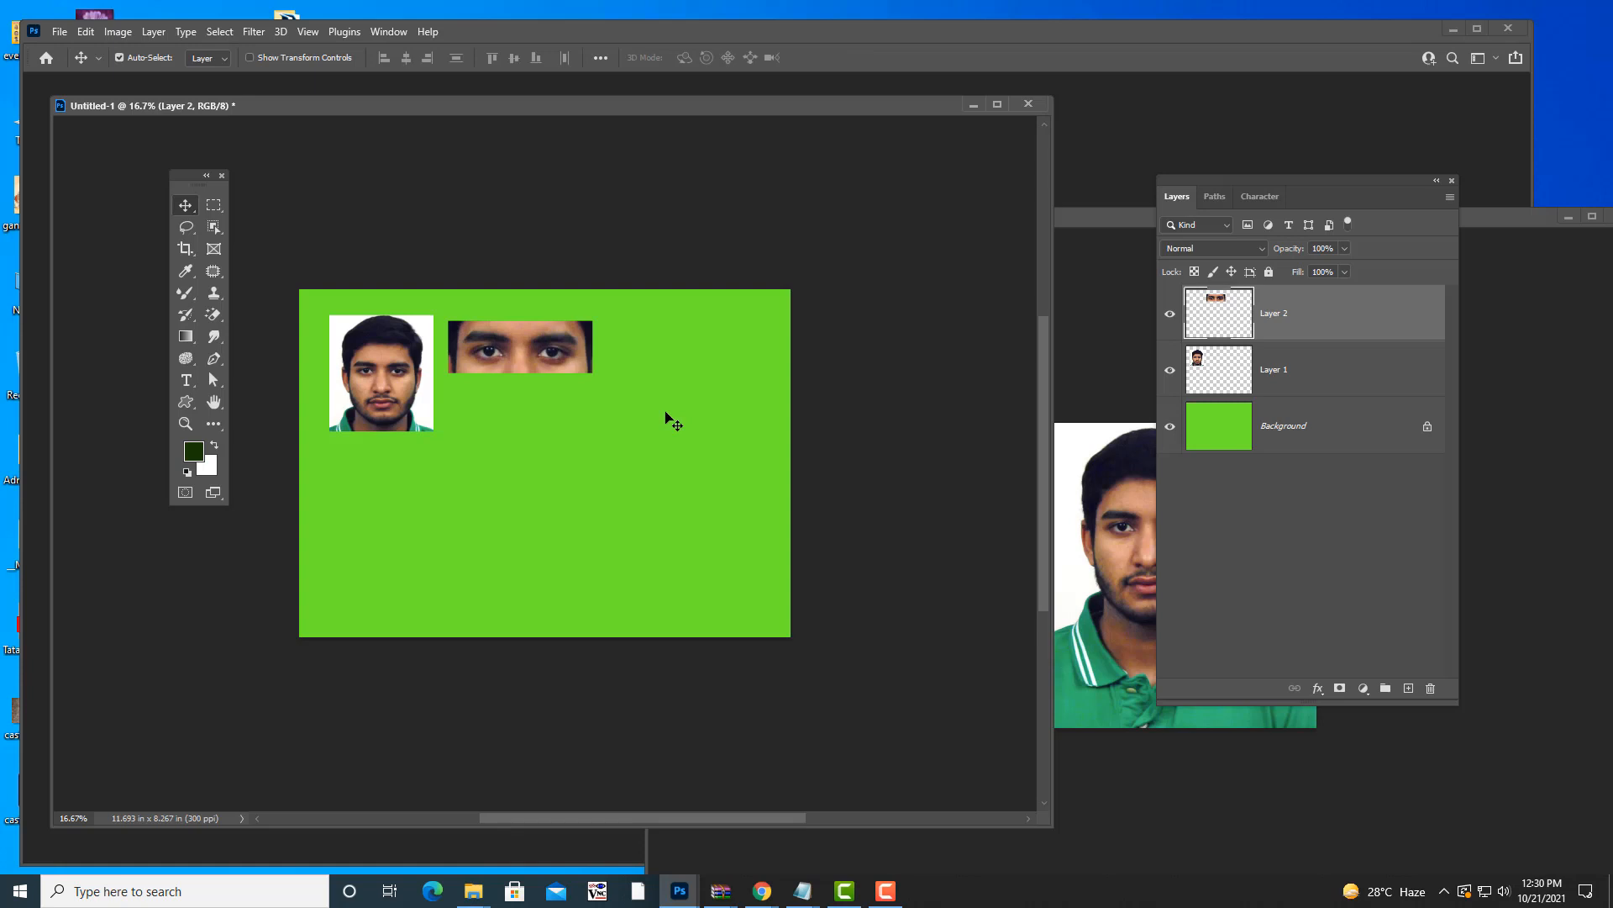
pyautogui.moveTo(1081, 212); pyautogui.dragTo(737, 205)
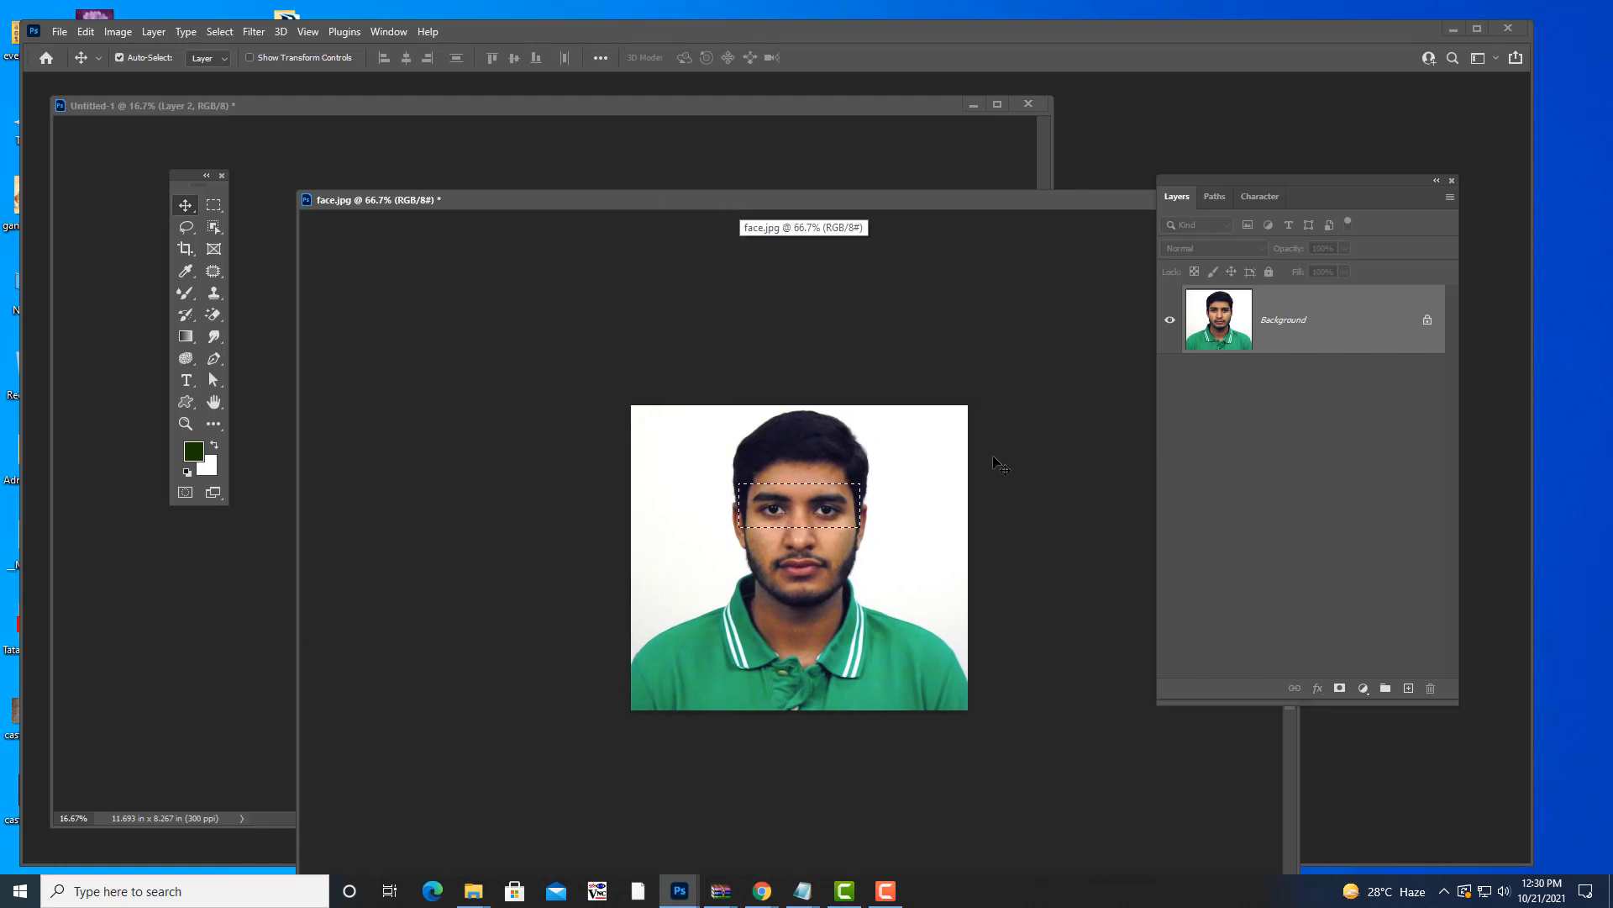
# - Deselect and marquee the face from the top of the head to the chin
pyautogui.hotkey('ctrl', 'd')
pyautogui.moveTo(803, 199); pyautogui.dragTo(813, 183)
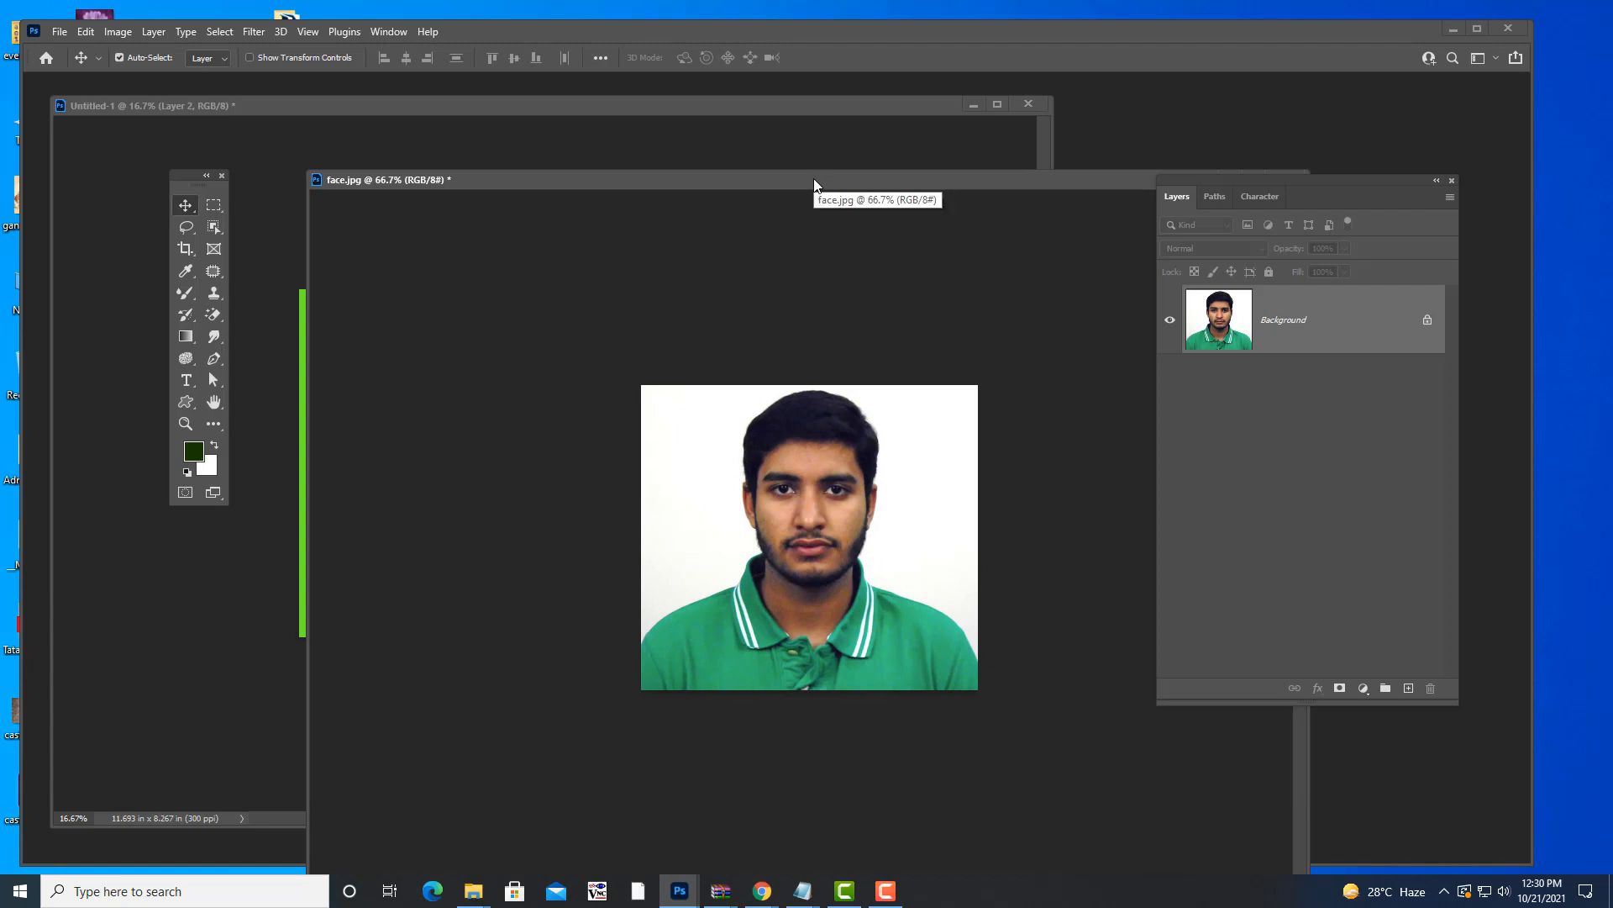
pyautogui.press('m')
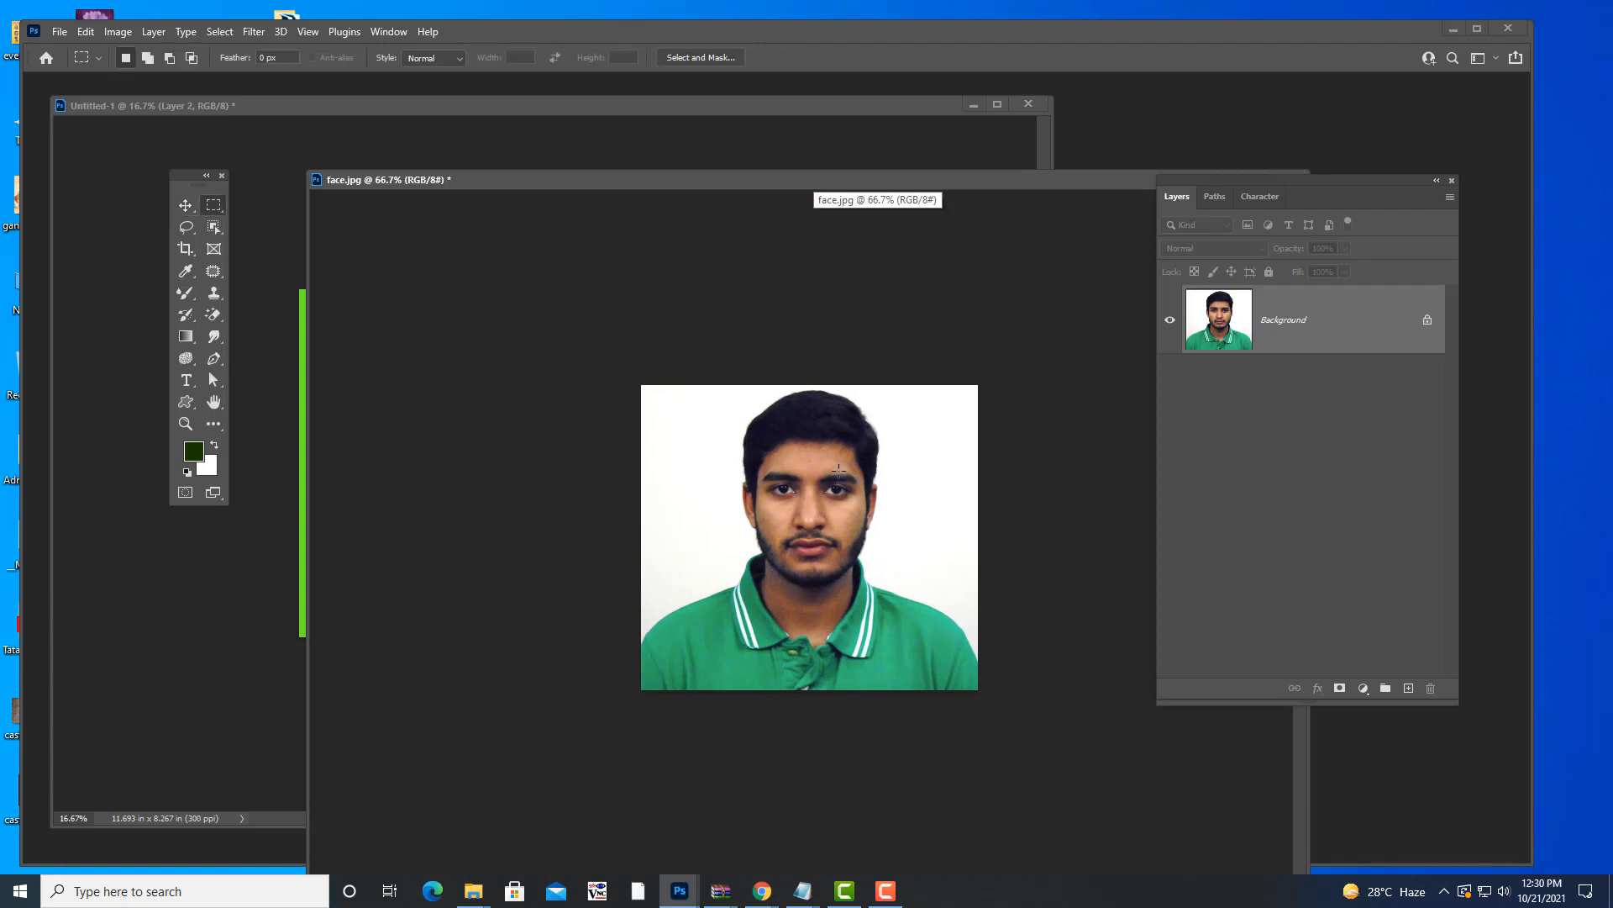
pyautogui.moveTo(736, 390); pyautogui.dragTo(886, 595)
# - Drag this face onto the green canvas, enlarged, to the right of the eye strip
pyautogui.moveTo(838, 186); pyautogui.dragTo(1124, 243)
pyautogui.press('v')
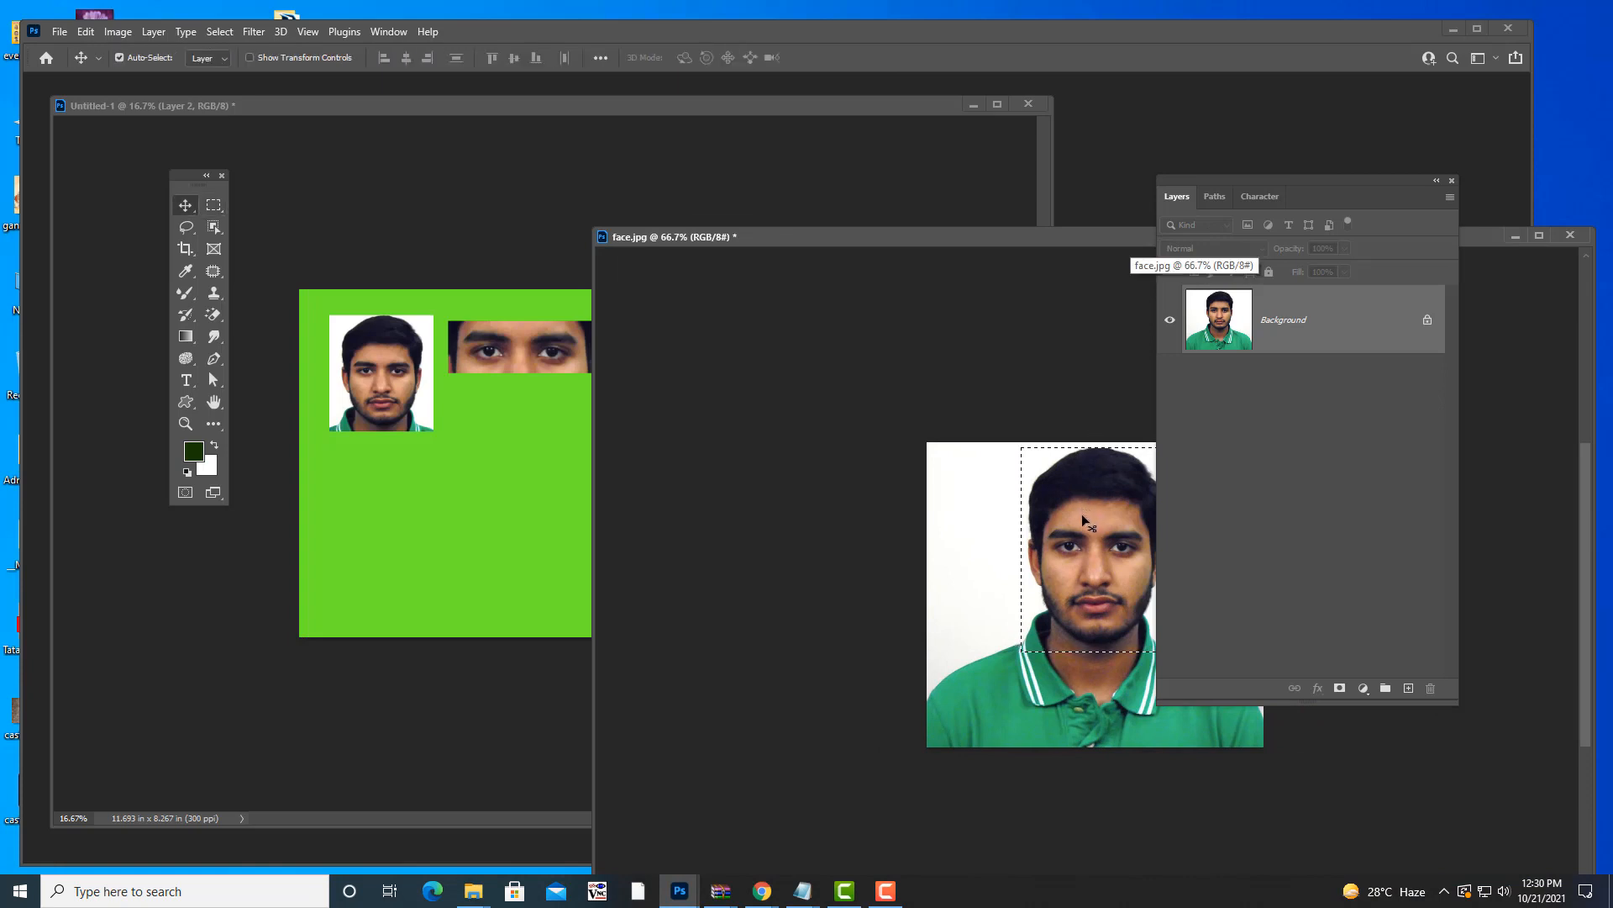
pyautogui.moveTo(947, 504); pyautogui.dragTo(680, 404)
pyautogui.hotkey('ctrl', 't')
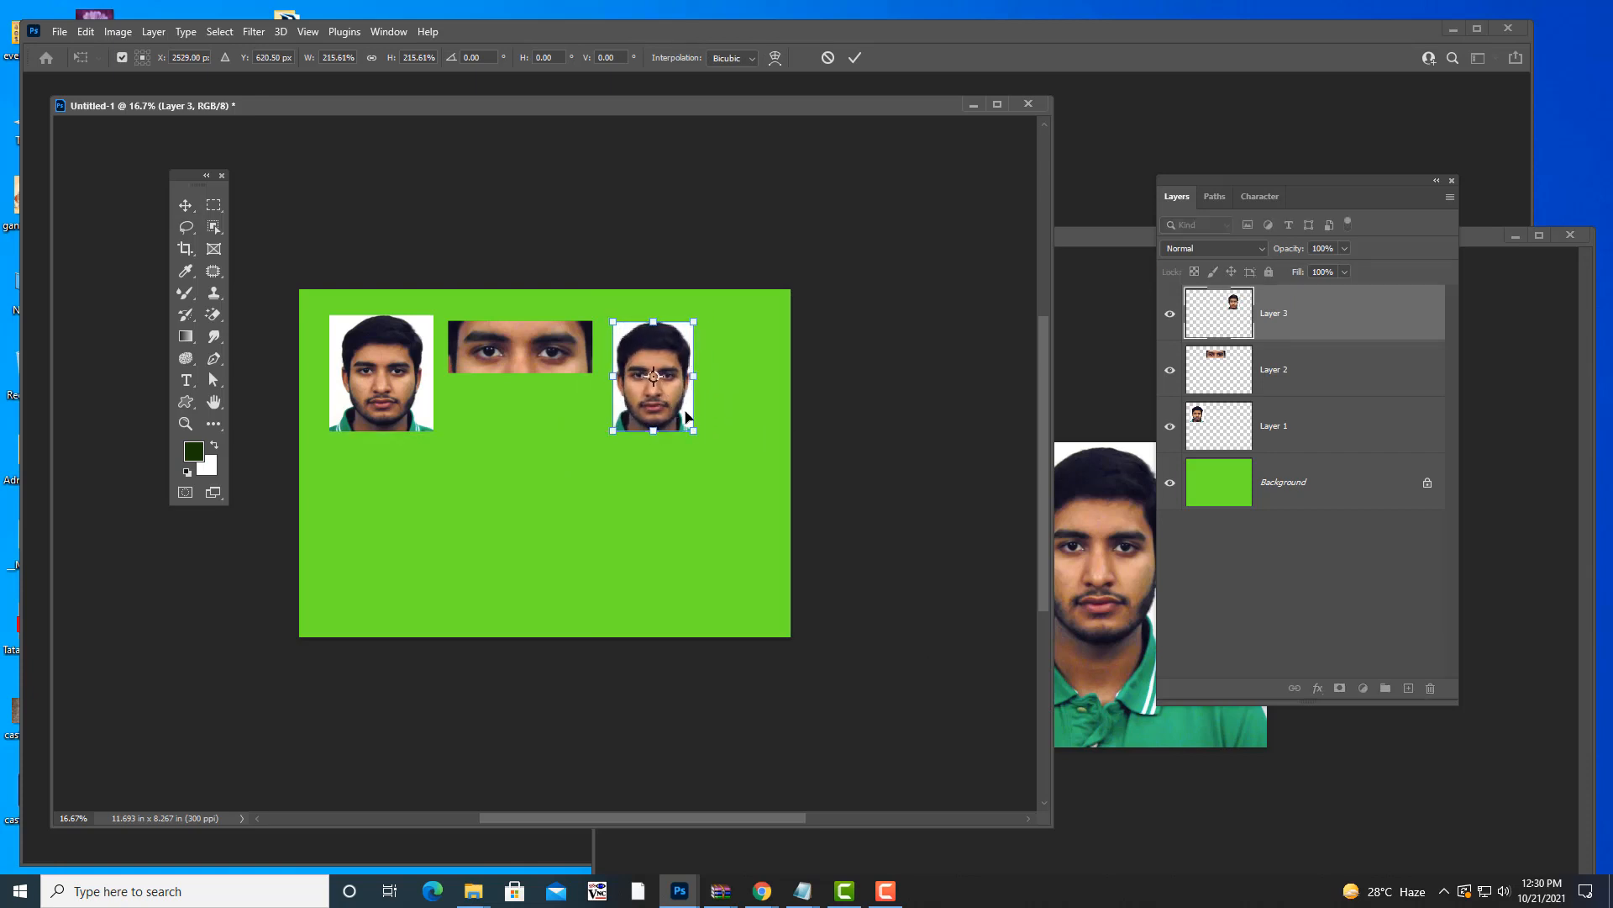
pyautogui.press('Return')
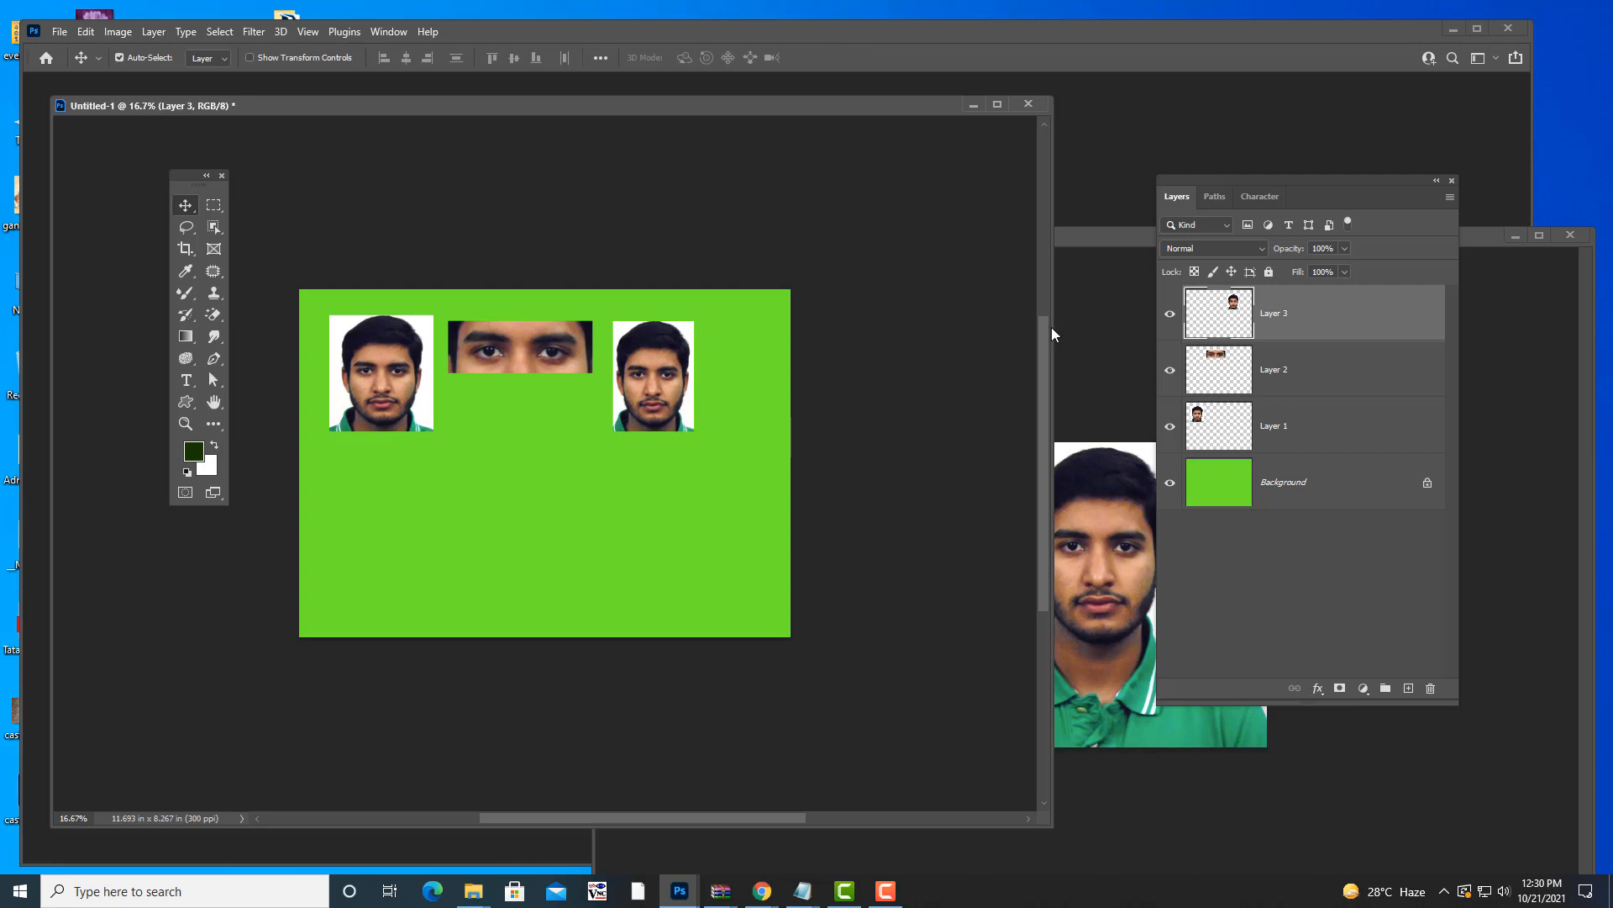
pyautogui.click(1115, 302)
pyautogui.moveTo(1028, 239); pyautogui.dragTo(773, 196)
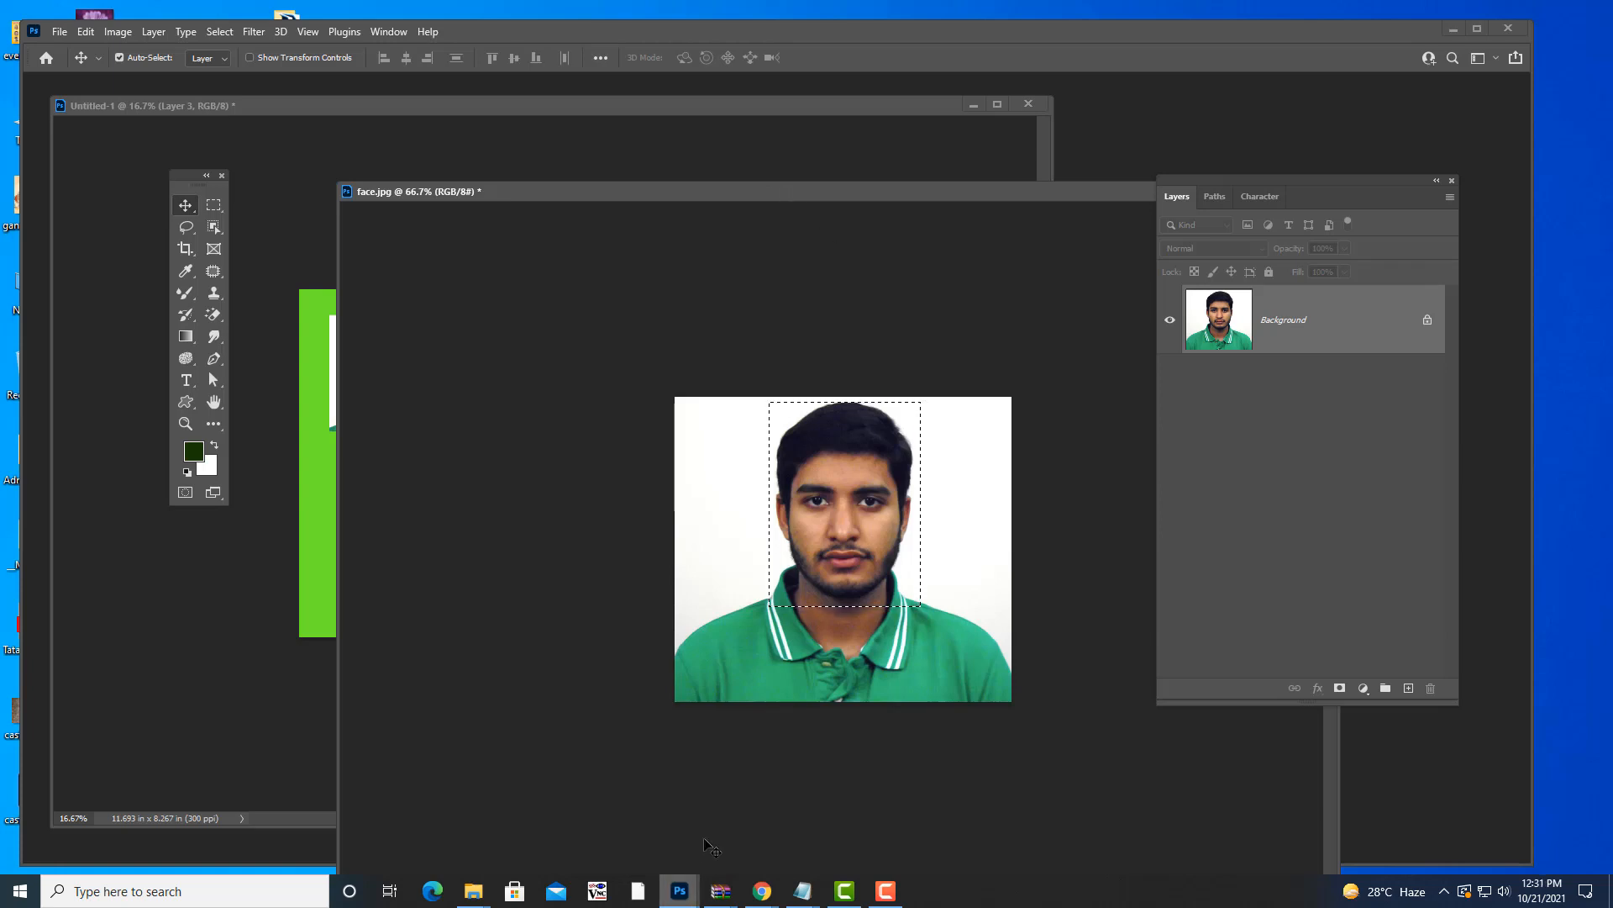
pyautogui.moveTo(803, 890)
pyautogui.click(714, 807)
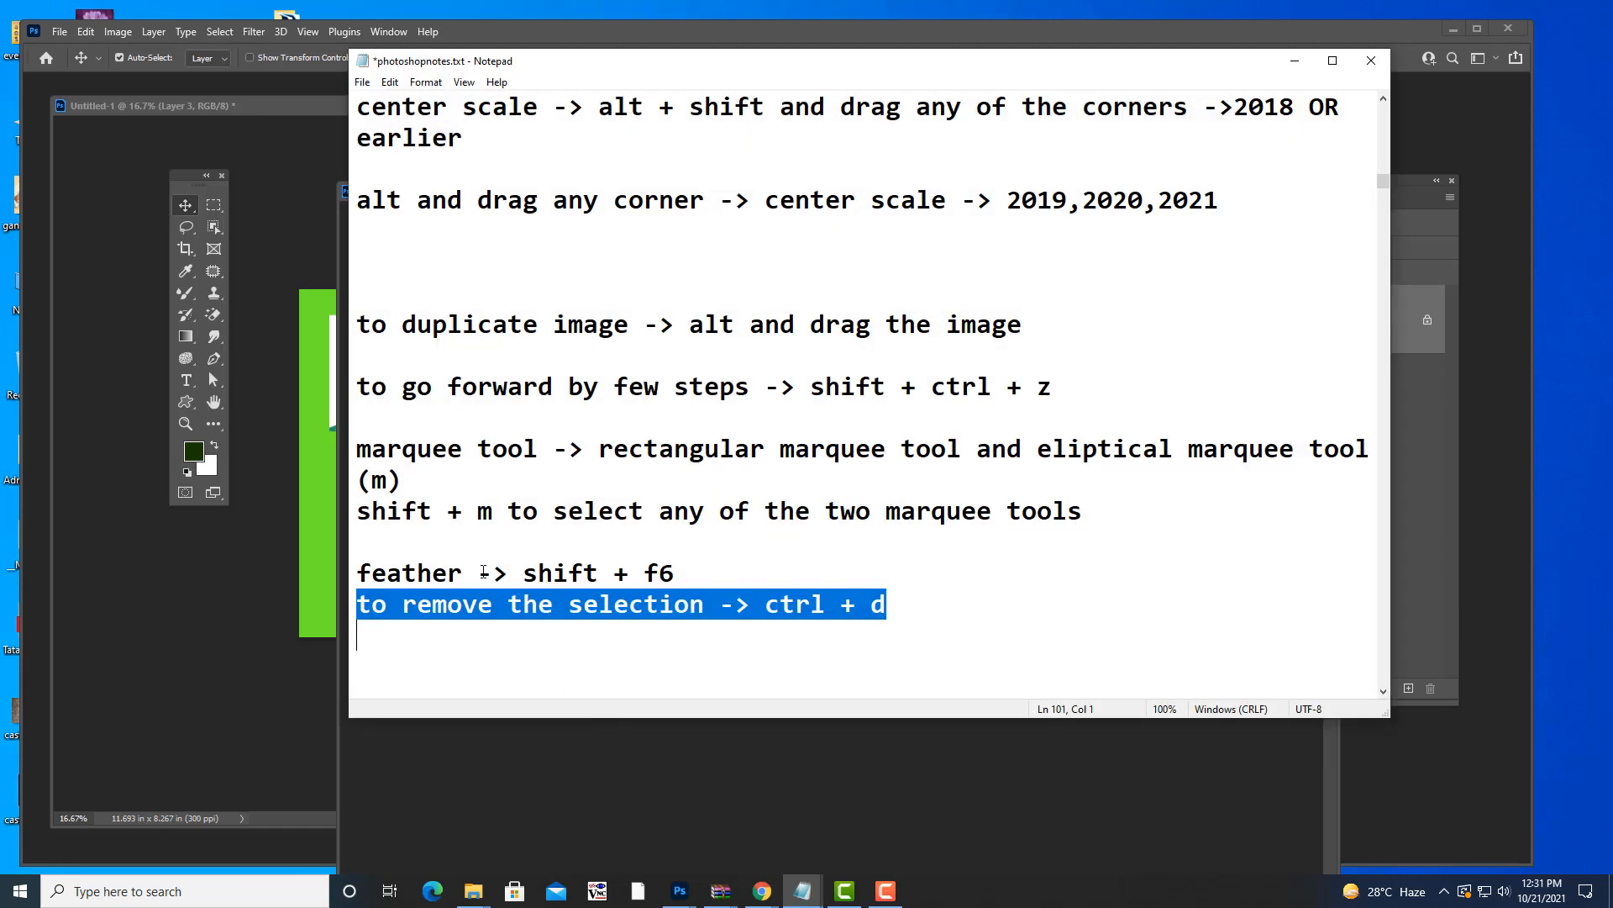
pyautogui.moveTo(358, 573); pyautogui.dragTo(675, 574)
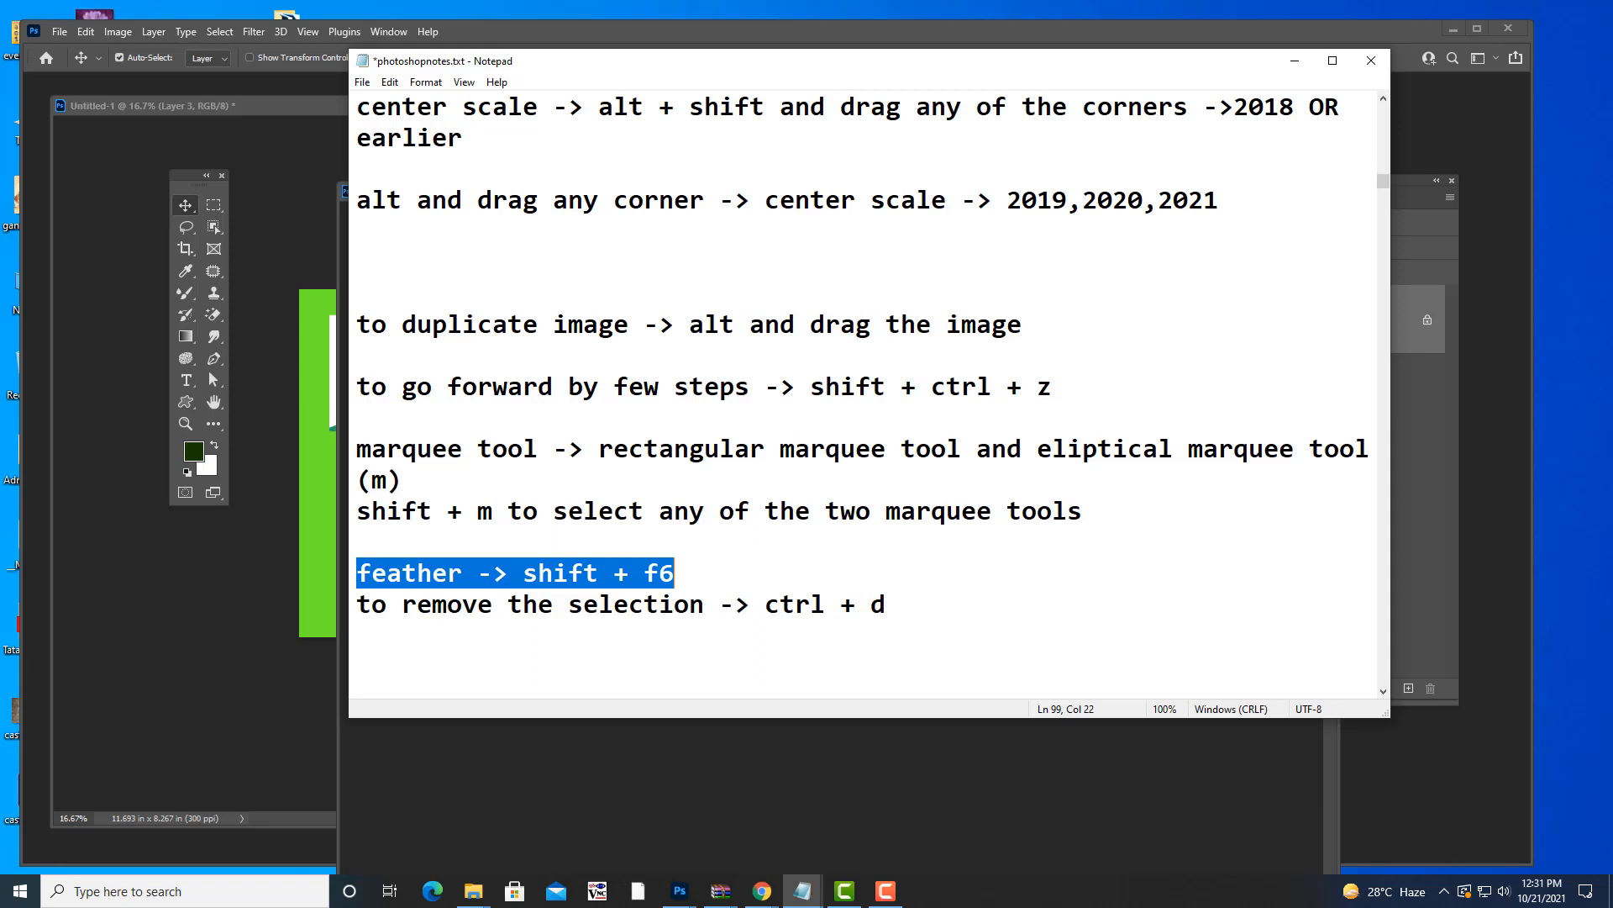
pyautogui.moveTo(989, 65); pyautogui.dragTo(996, 67)
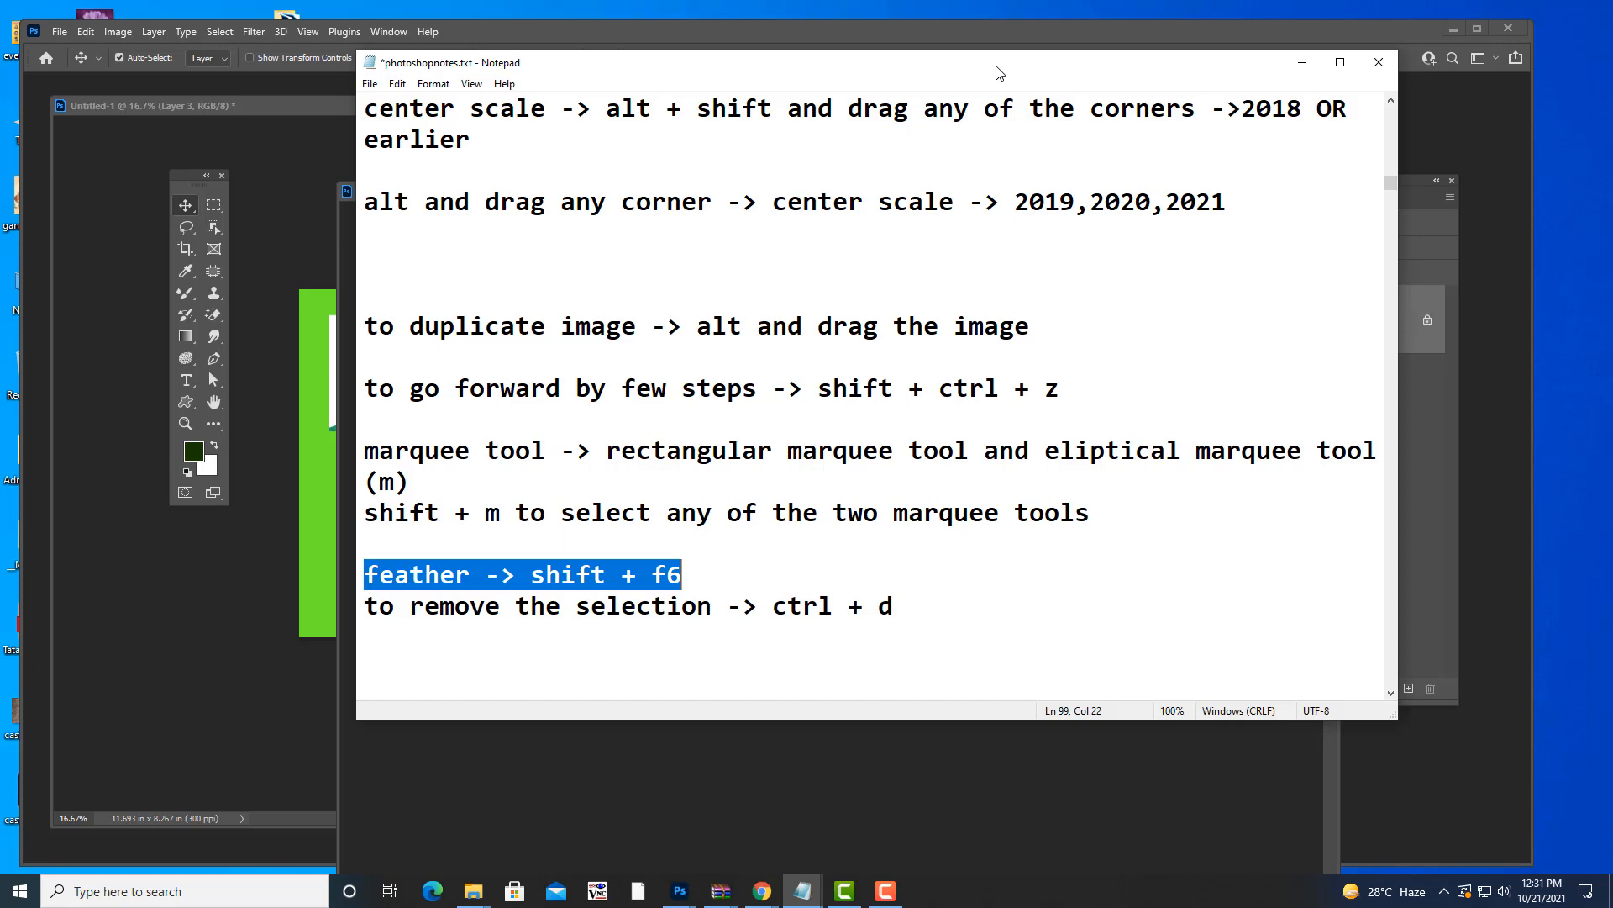
pyautogui.moveTo(999, 73); pyautogui.dragTo(1007, 73)
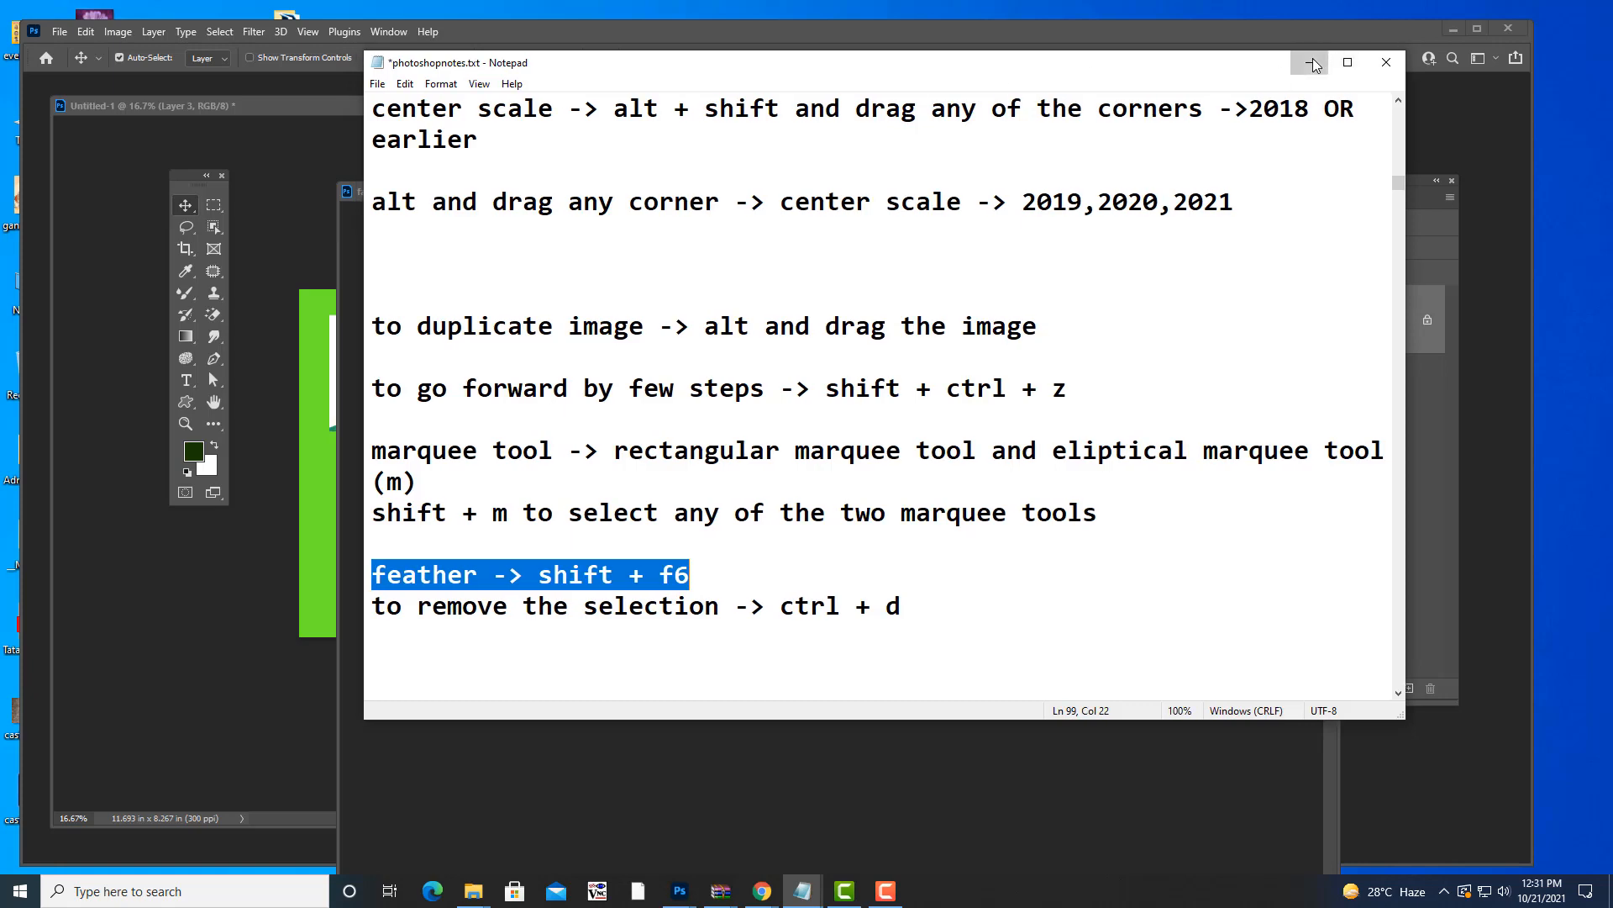
pyautogui.click(1312, 62)
# - Feather the face selection in face.jpg by 5 pixels
pyautogui.moveTo(916, 191)
pyautogui.mouseDown()
pyautogui.moveTo(1067, 195)
pyautogui.moveTo(913, 153)
pyautogui.moveTo(910, 168)
pyautogui.mouseUp()
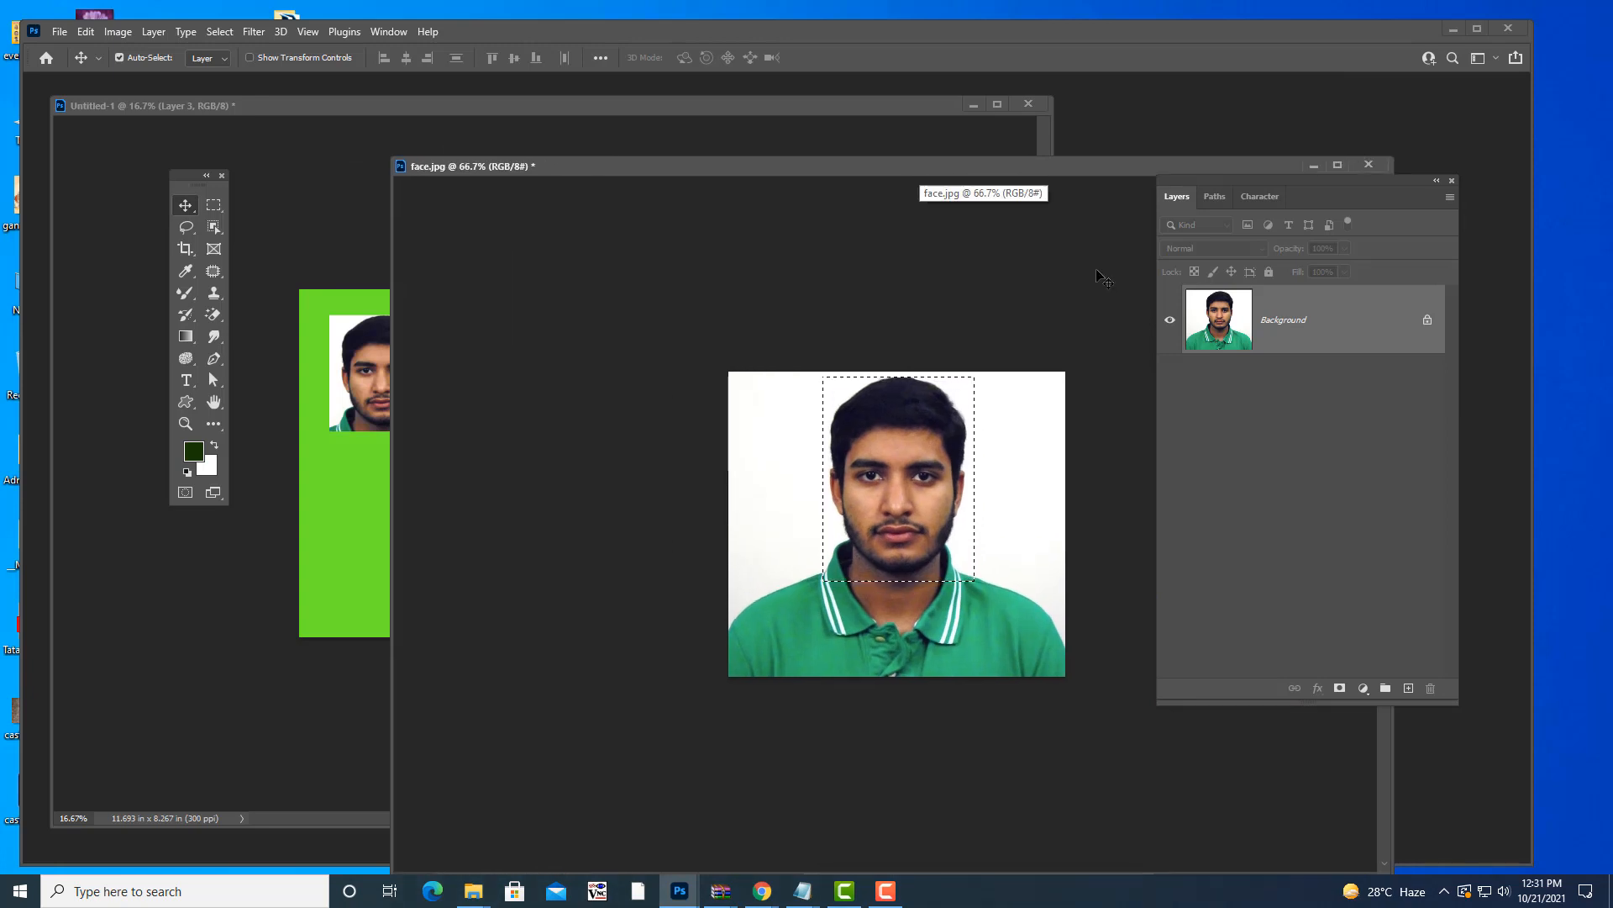
pyautogui.moveTo(963, 166); pyautogui.dragTo(973, 163)
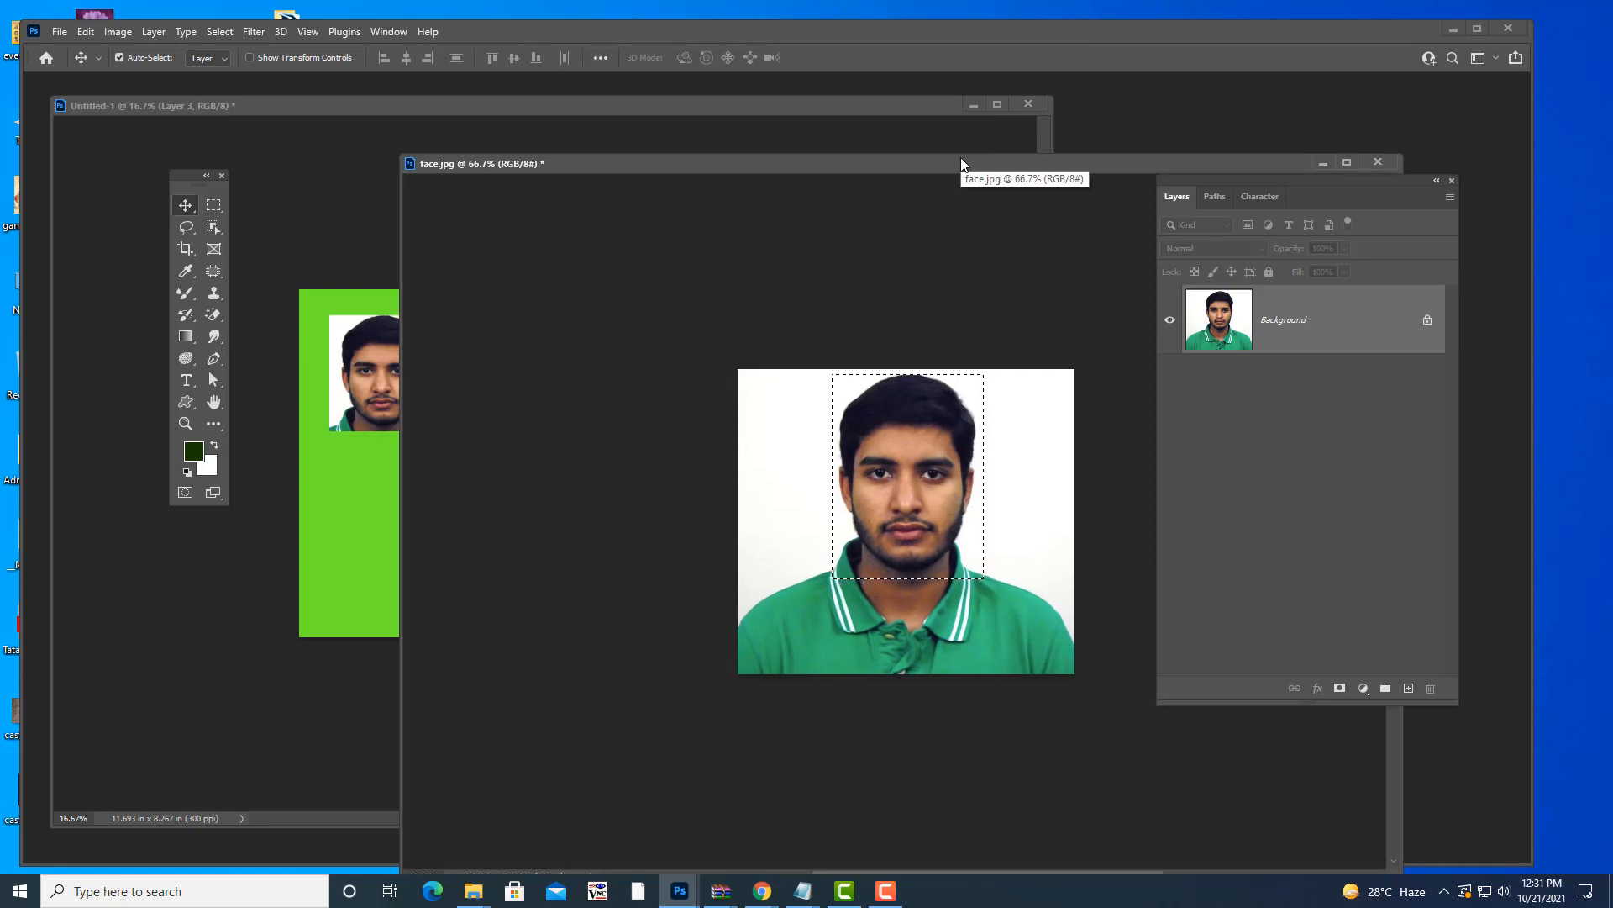
pyautogui.hotkey('shift', 'F6')
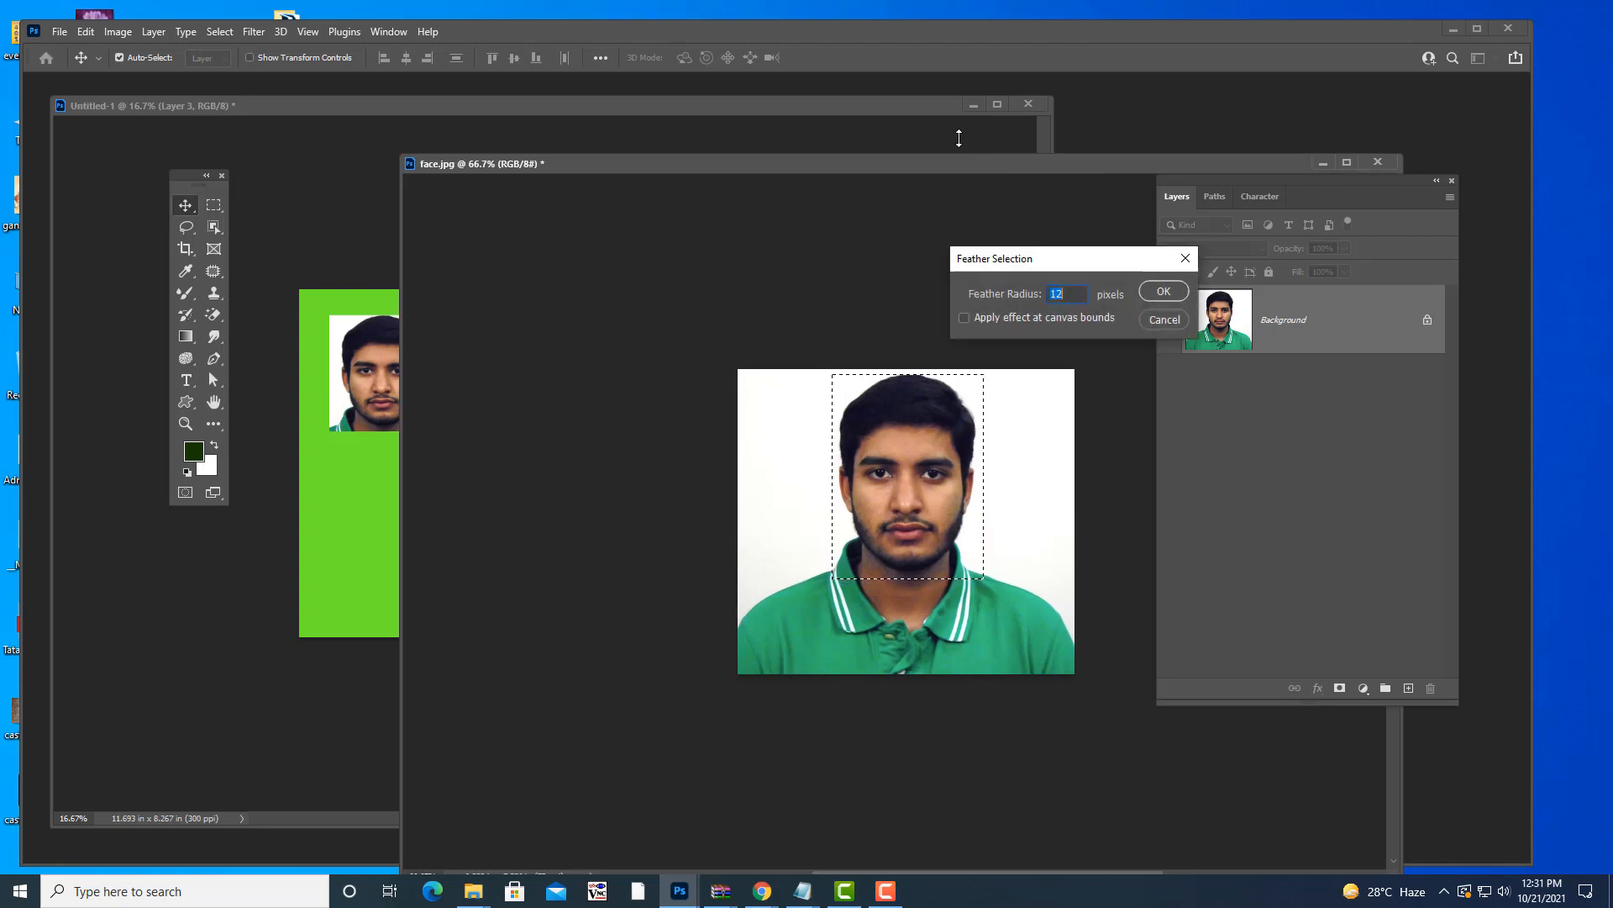
pyautogui.moveTo(1006, 259); pyautogui.dragTo(945, 209)
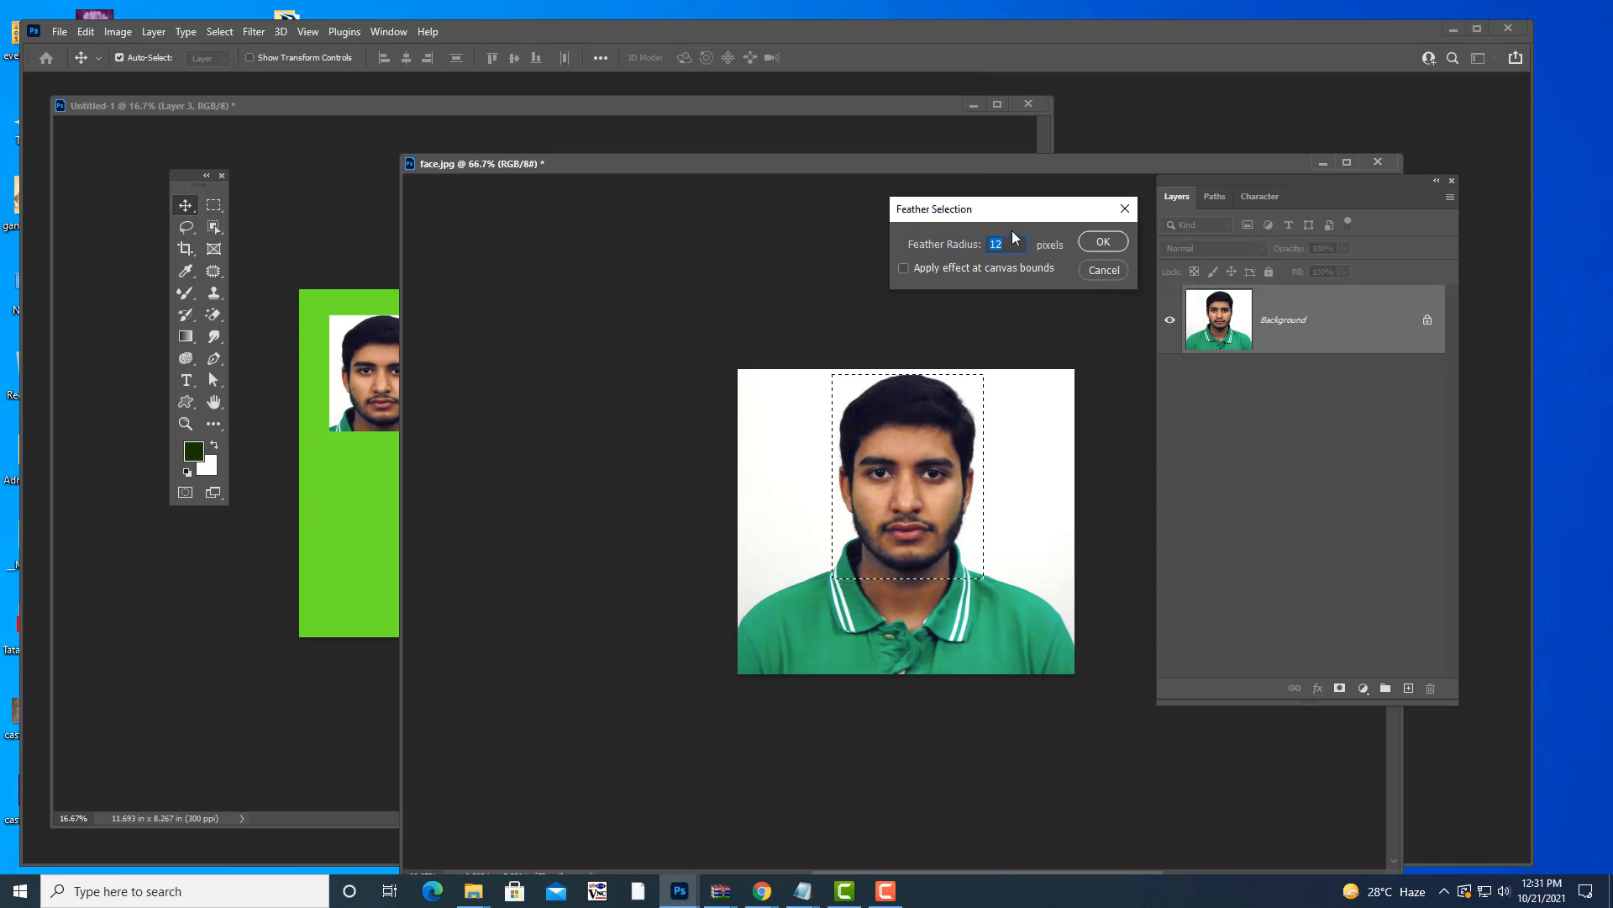
pyautogui.moveTo(975, 208); pyautogui.dragTo(1007, 185)
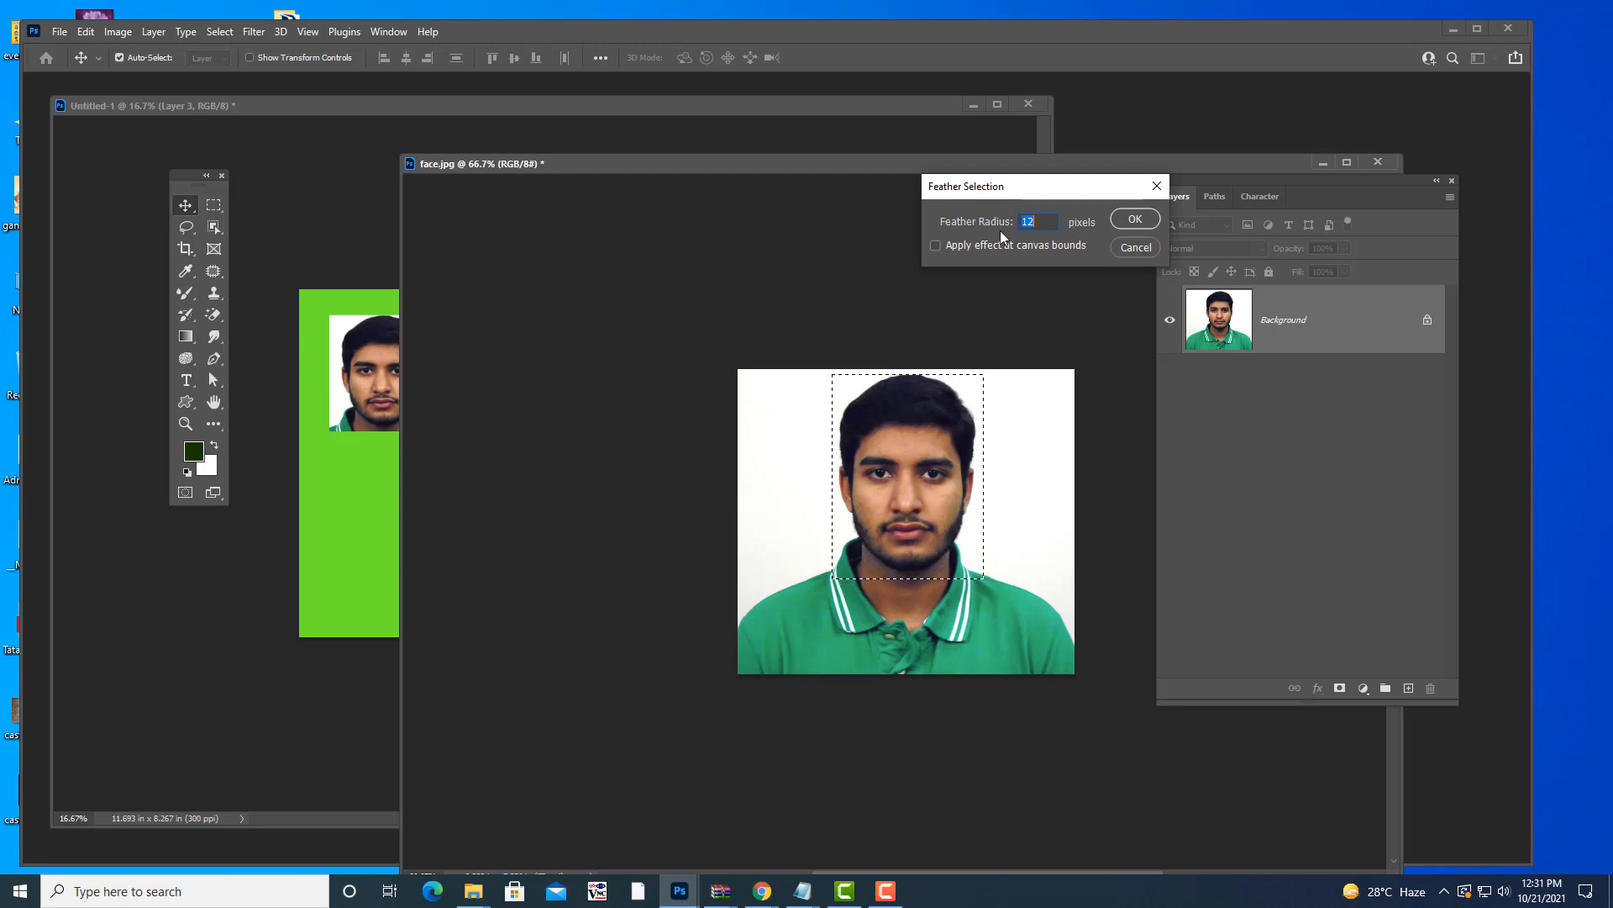
pyautogui.moveTo(1006, 186); pyautogui.dragTo(1027, 189)
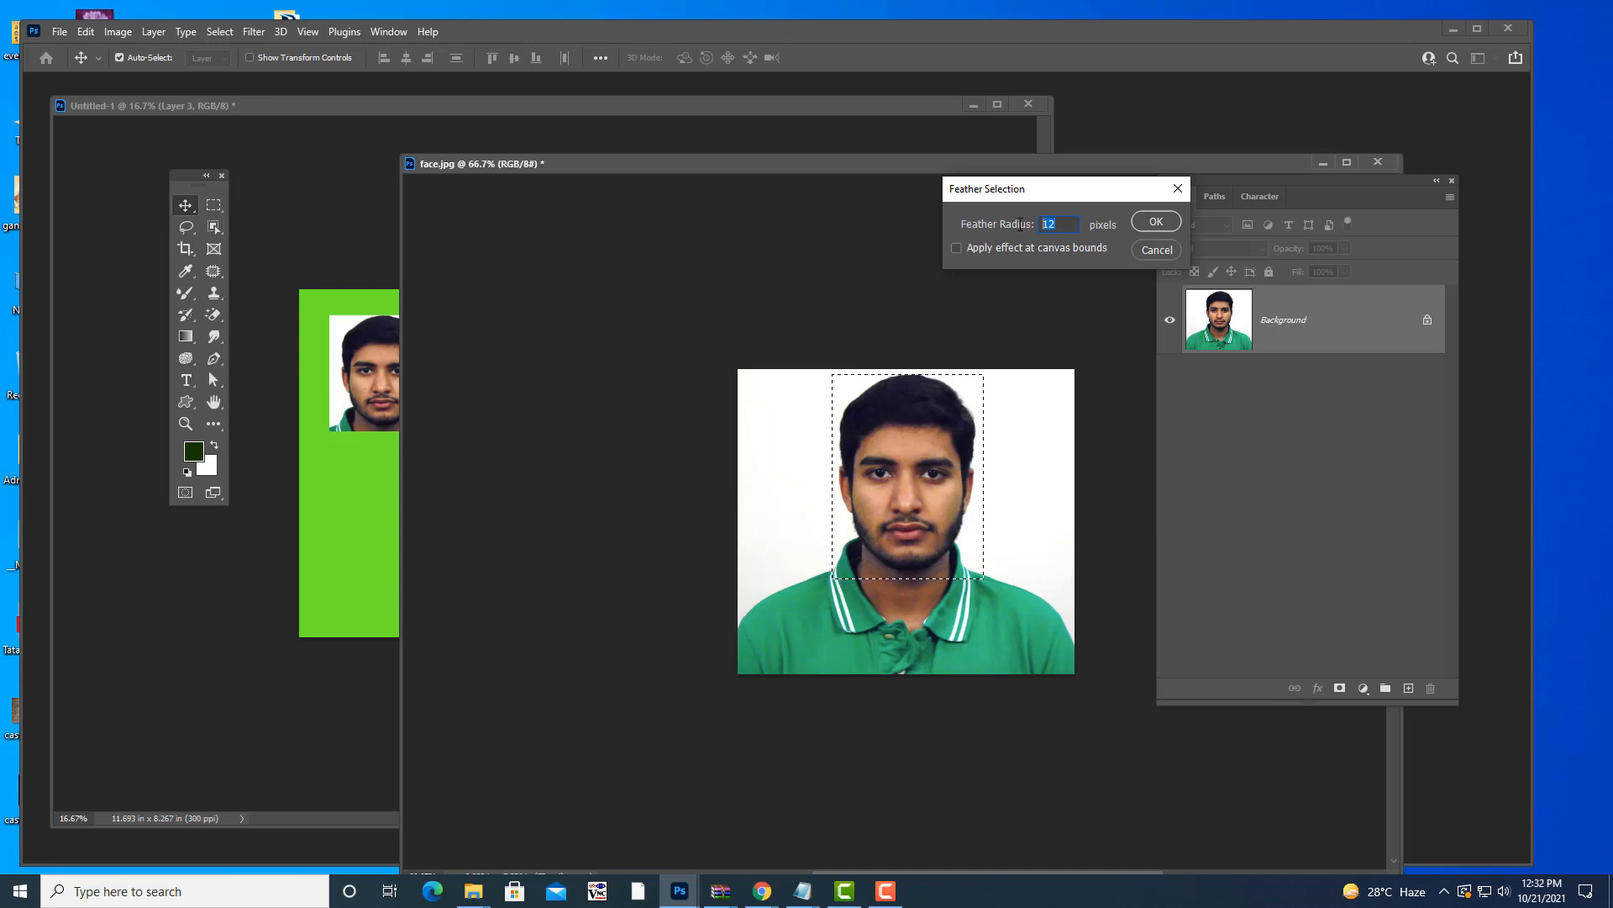
pyautogui.write('5')
pyautogui.click(1156, 223)
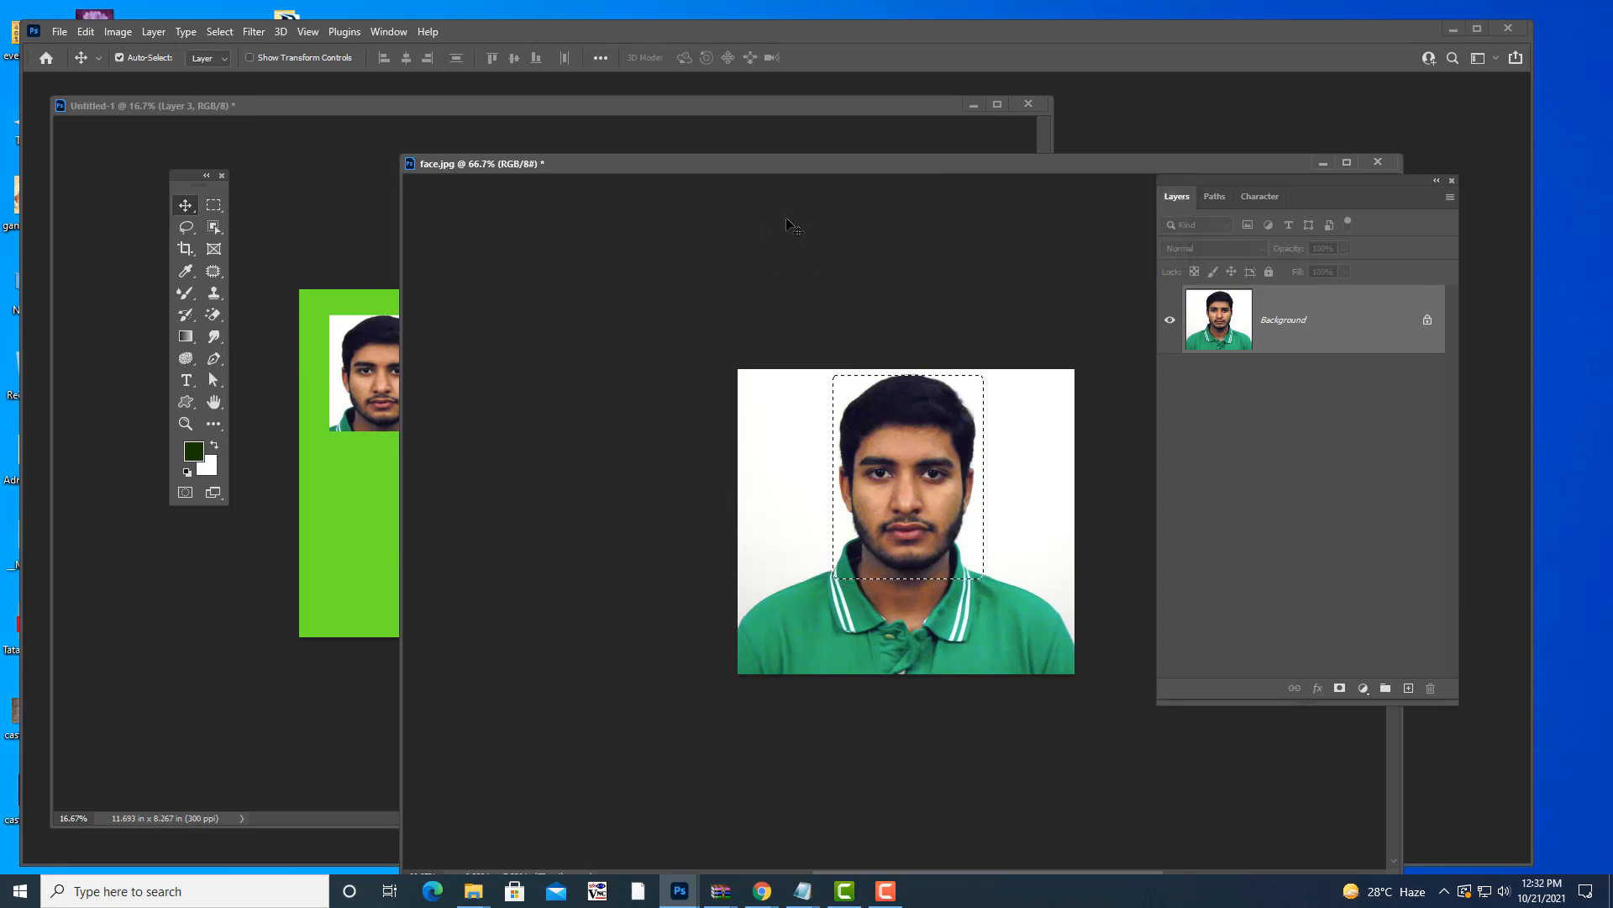
# - Drag the feathered face onto the green canvas below the first portrait and enlarge it
pyautogui.moveTo(794, 168); pyautogui.dragTo(989, 180)
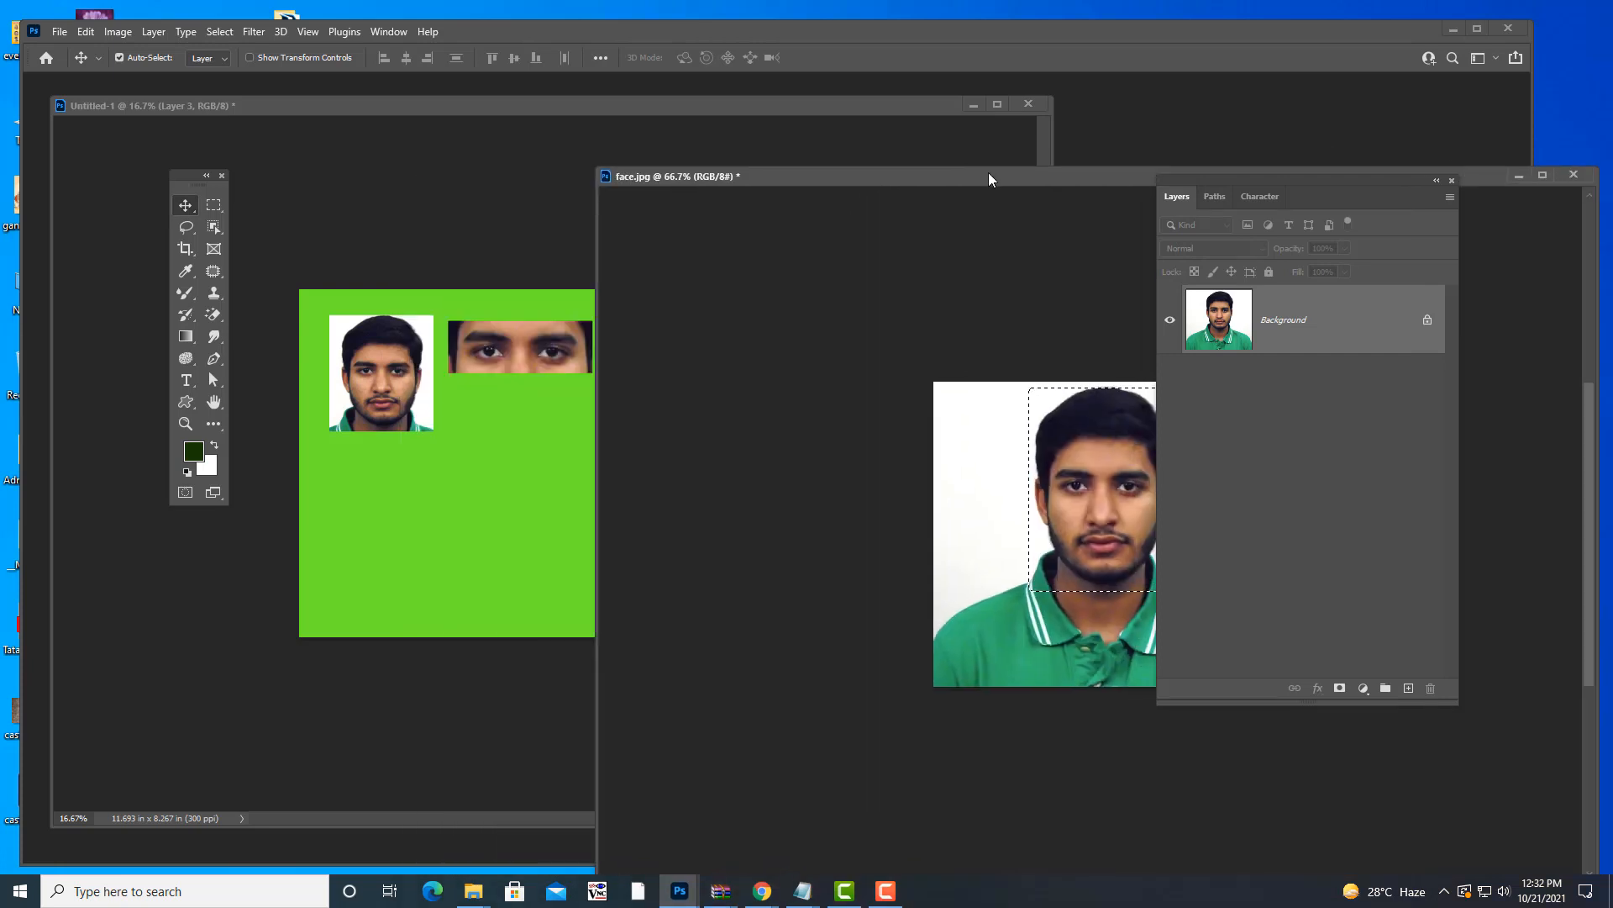
pyautogui.moveTo(1092, 504); pyautogui.dragTo(654, 387)
pyautogui.moveTo(416, 497); pyautogui.dragTo(412, 461)
pyautogui.hotkey('ctrl', 't')
pyautogui.press('Return')
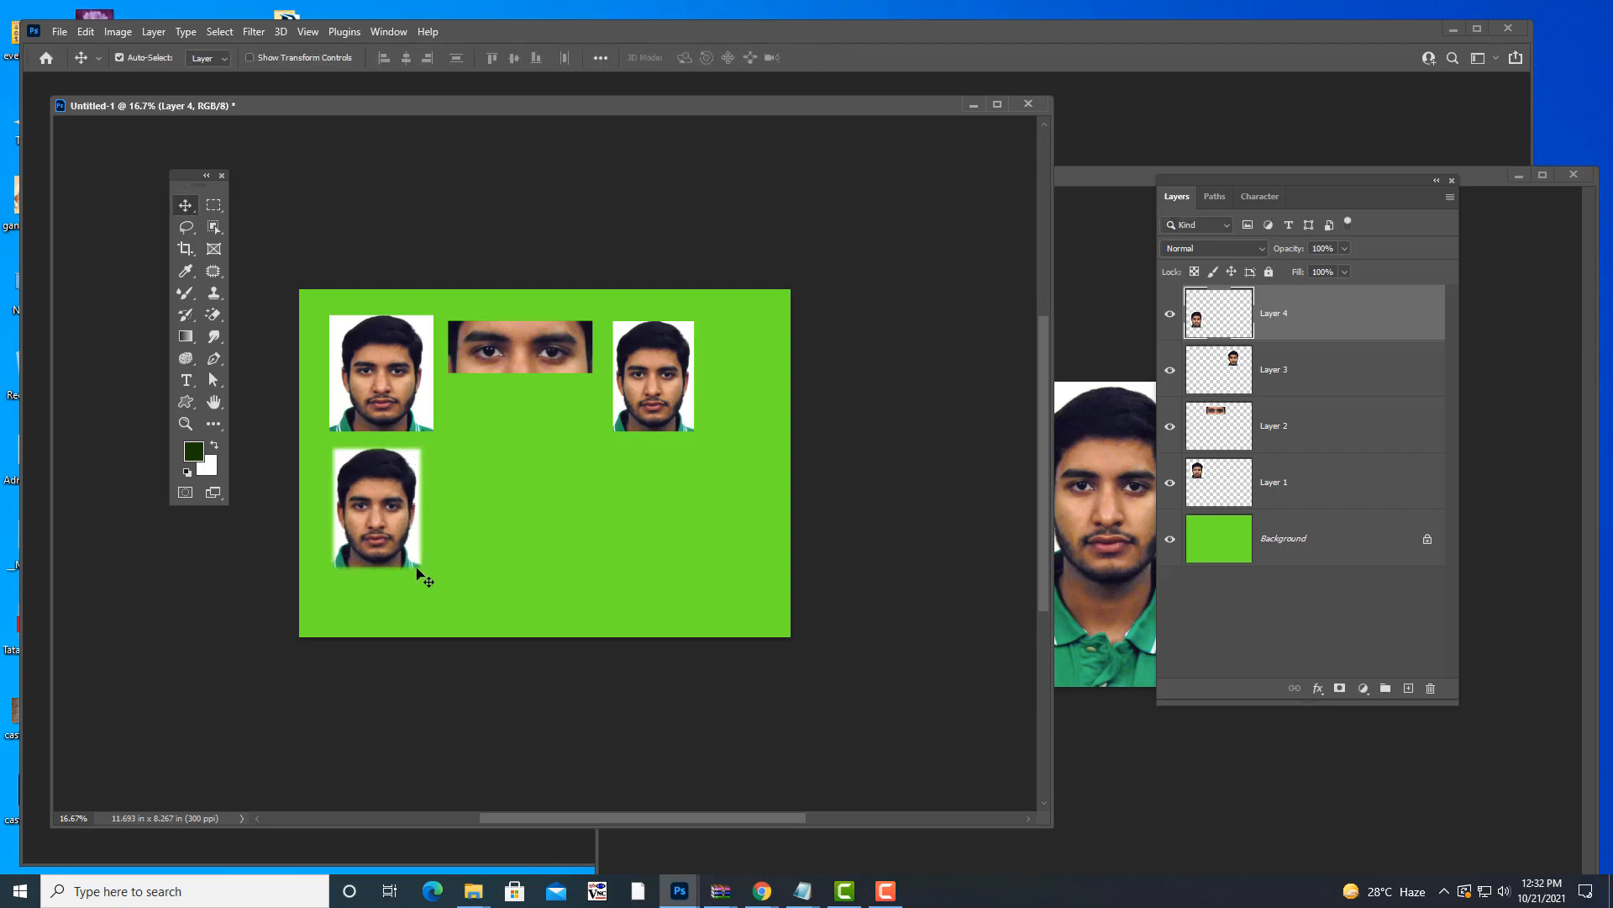
# - Feather the face selection in face.jpg by 12 pixels
pyautogui.moveTo(1089, 177); pyautogui.dragTo(884, 214)
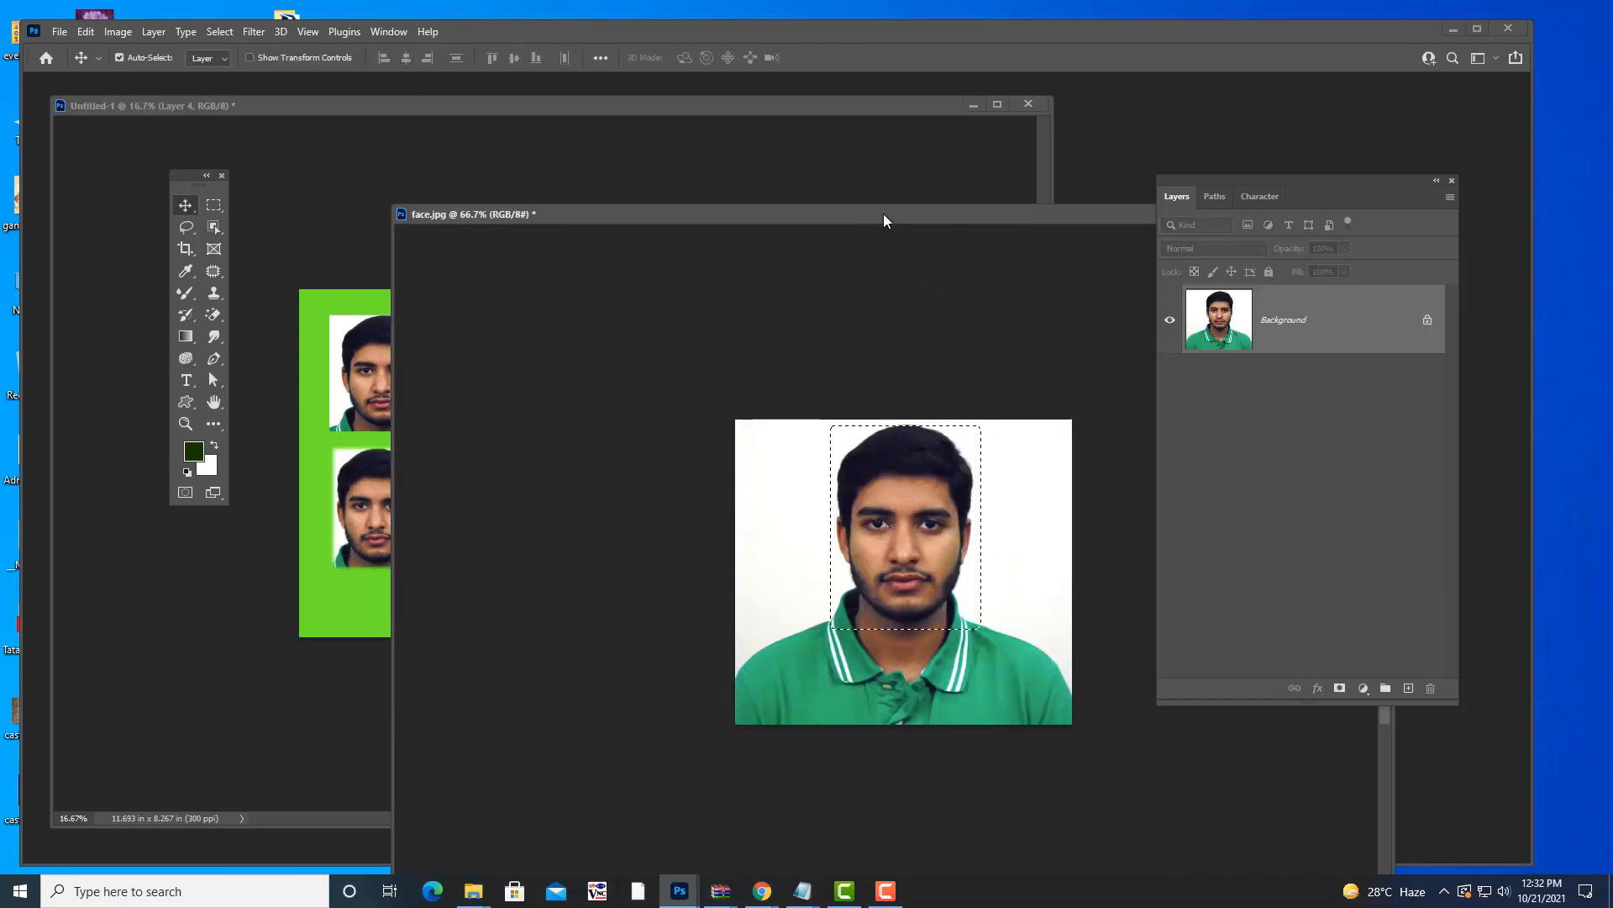
pyautogui.hotkey('shift', 'F6')
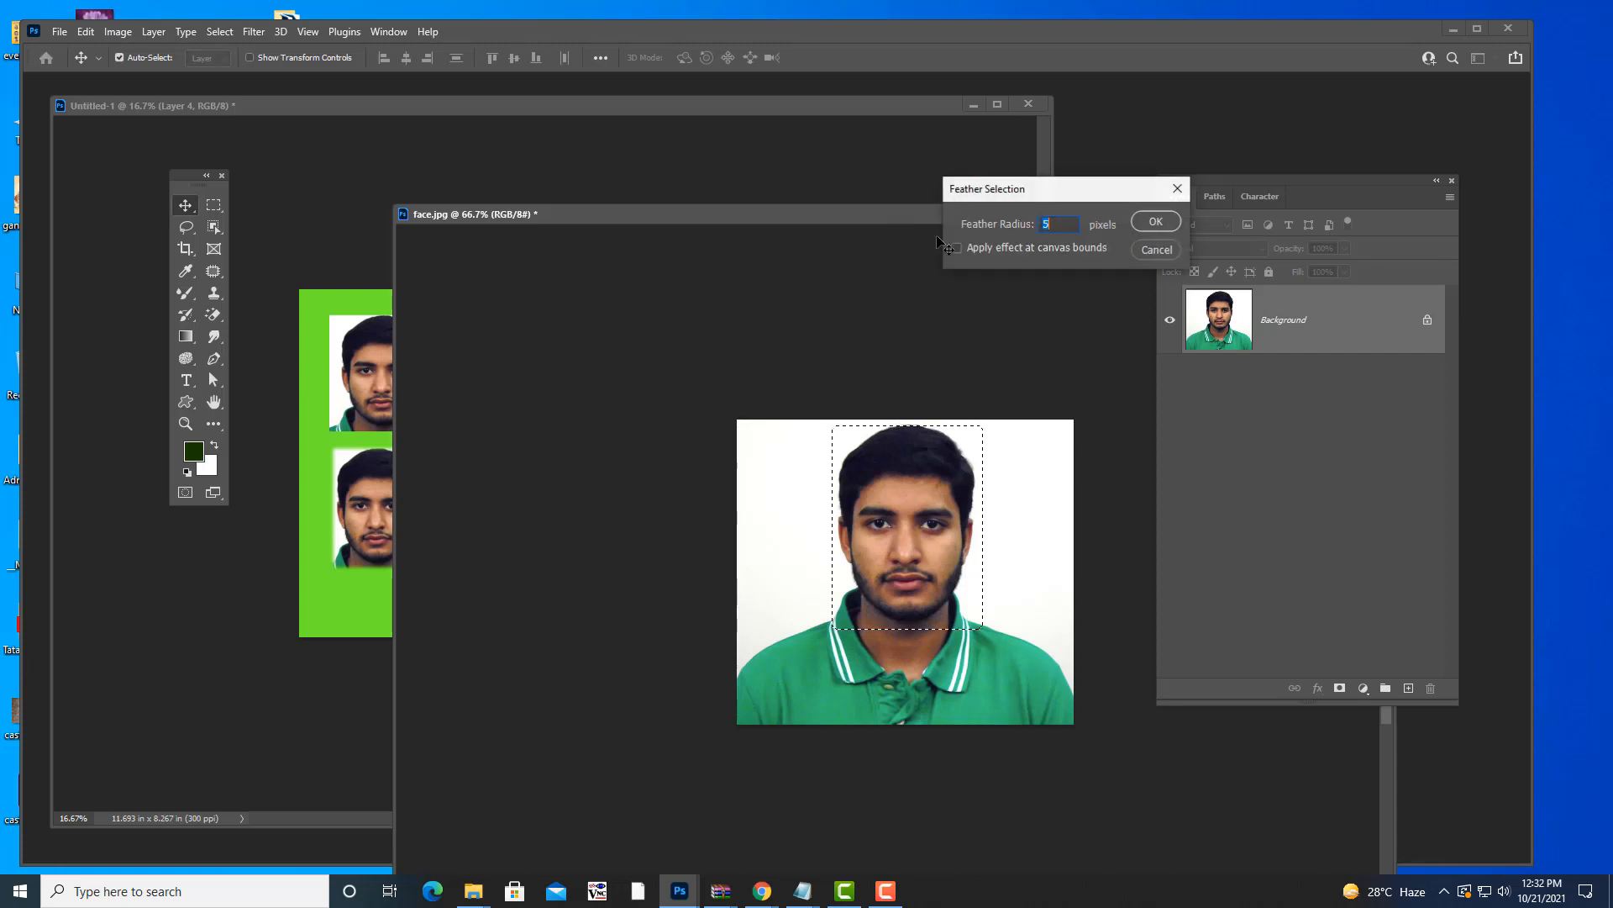
pyautogui.write('12')
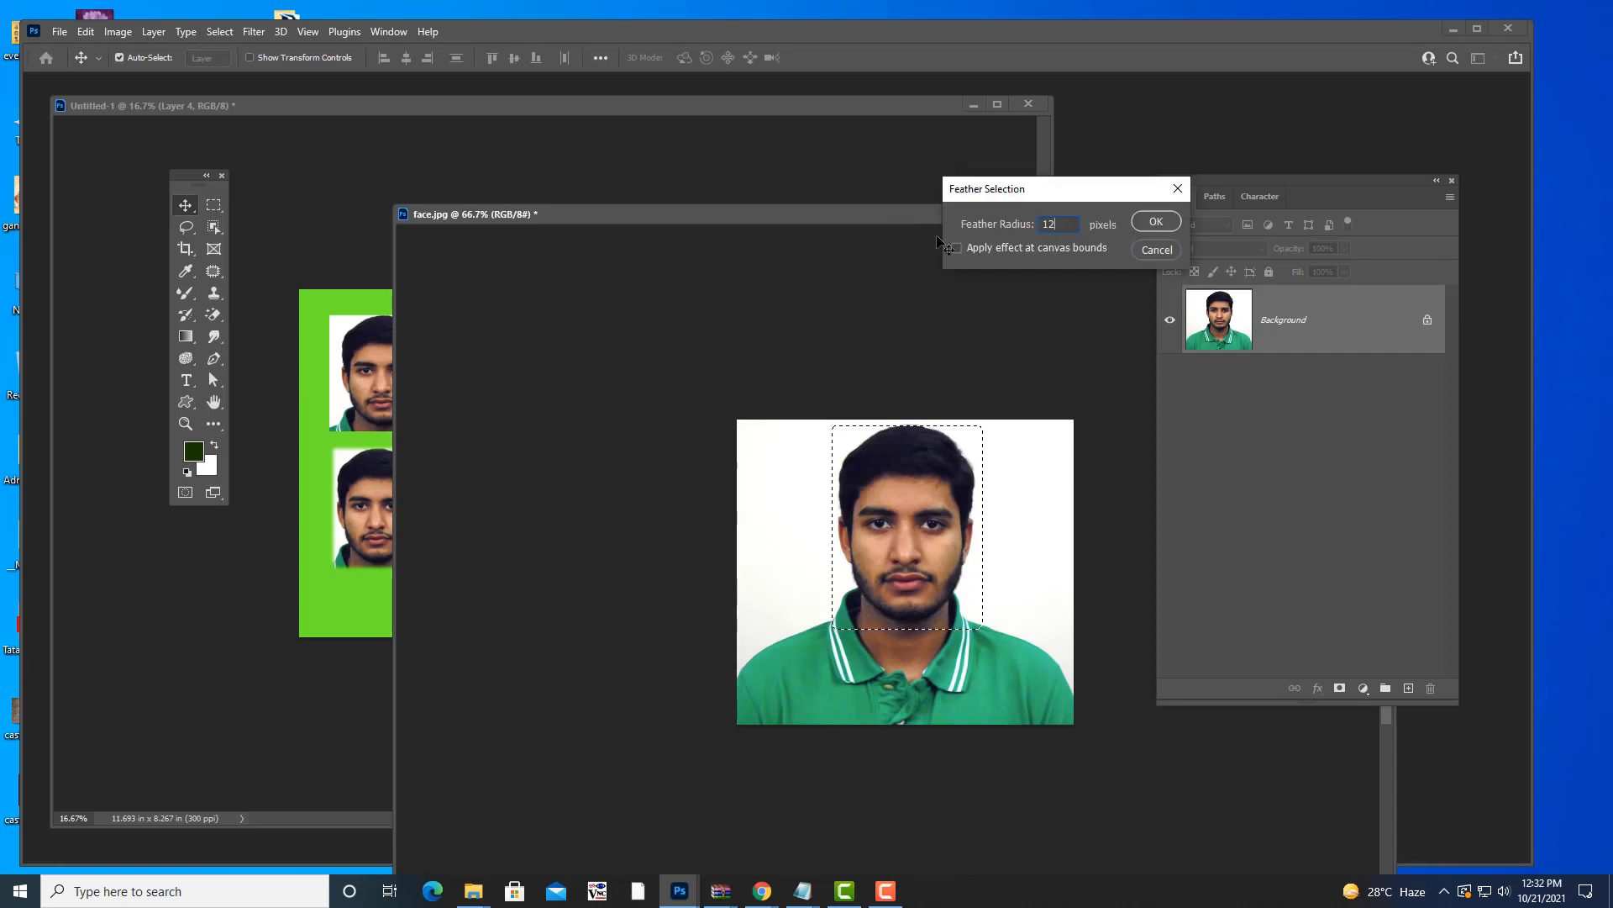
pyautogui.click(1150, 222)
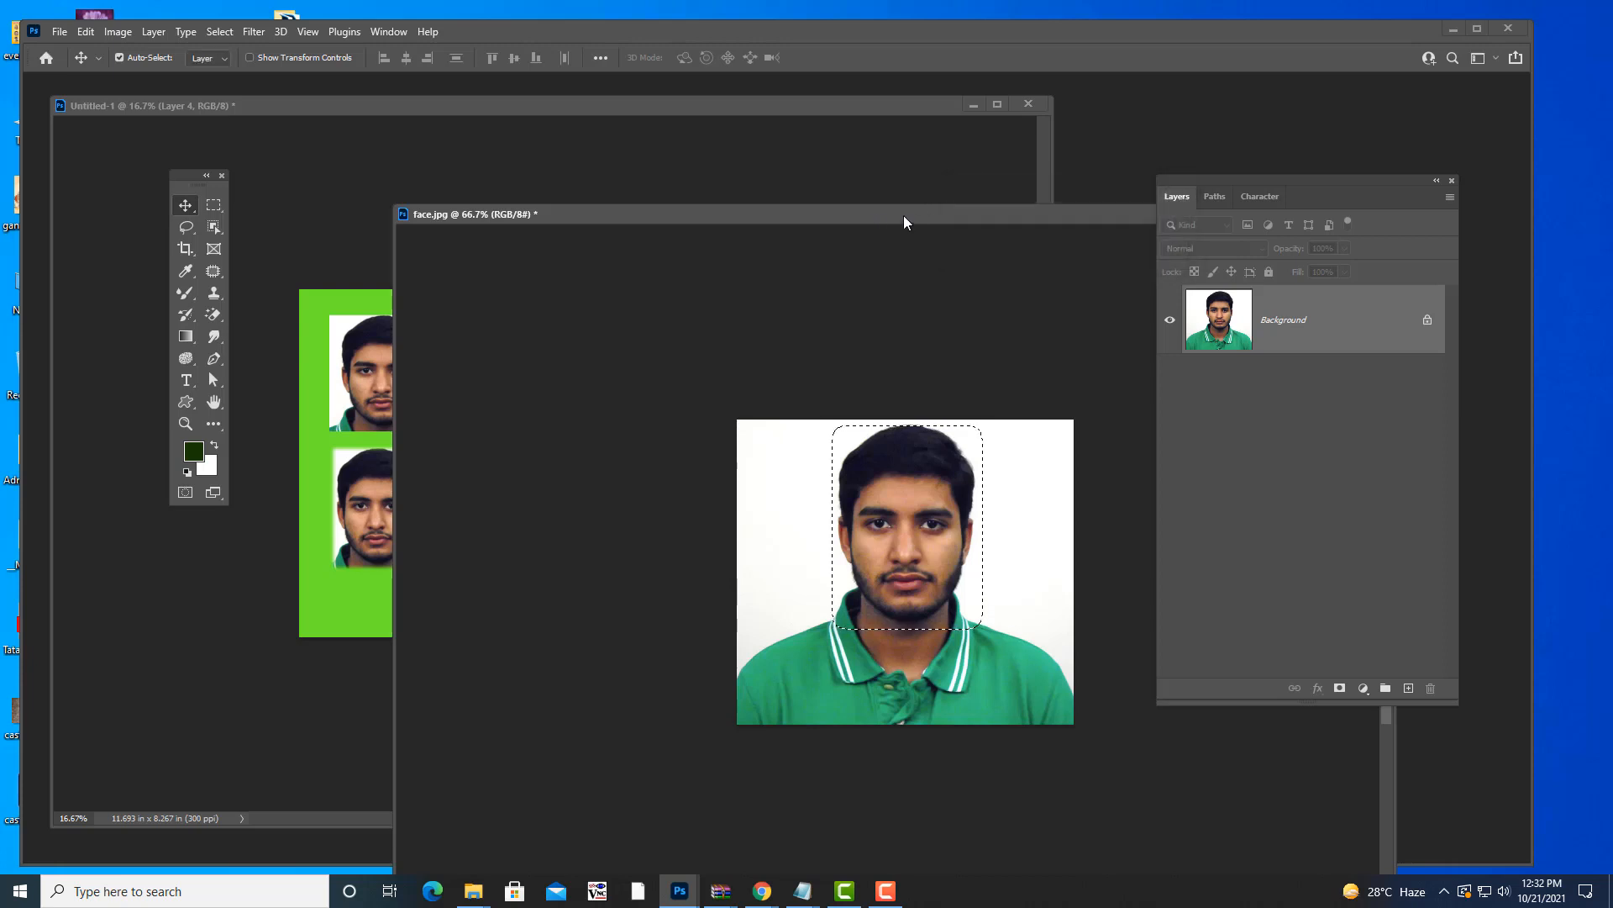
# - Drag the 12-pixel feathered face onto the green canvas beside the lower face and enlarge it
pyautogui.moveTo(905, 216); pyautogui.dragTo(1072, 237)
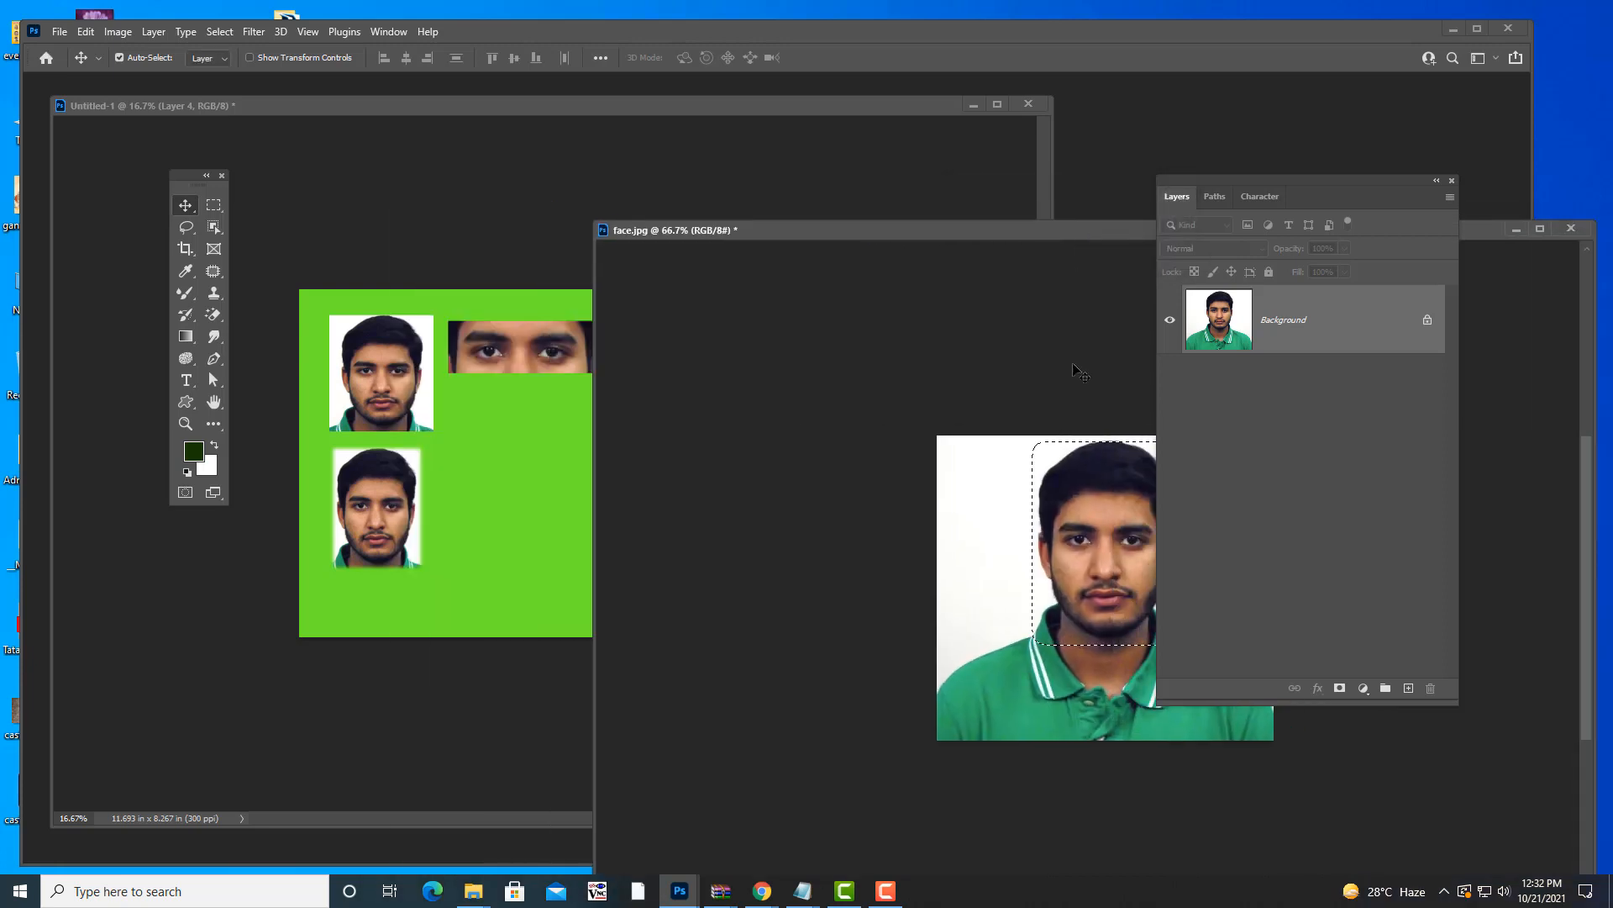
pyautogui.moveTo(1110, 547); pyautogui.dragTo(513, 473)
pyautogui.hotkey('ctrl', 't')
pyautogui.press('Return')
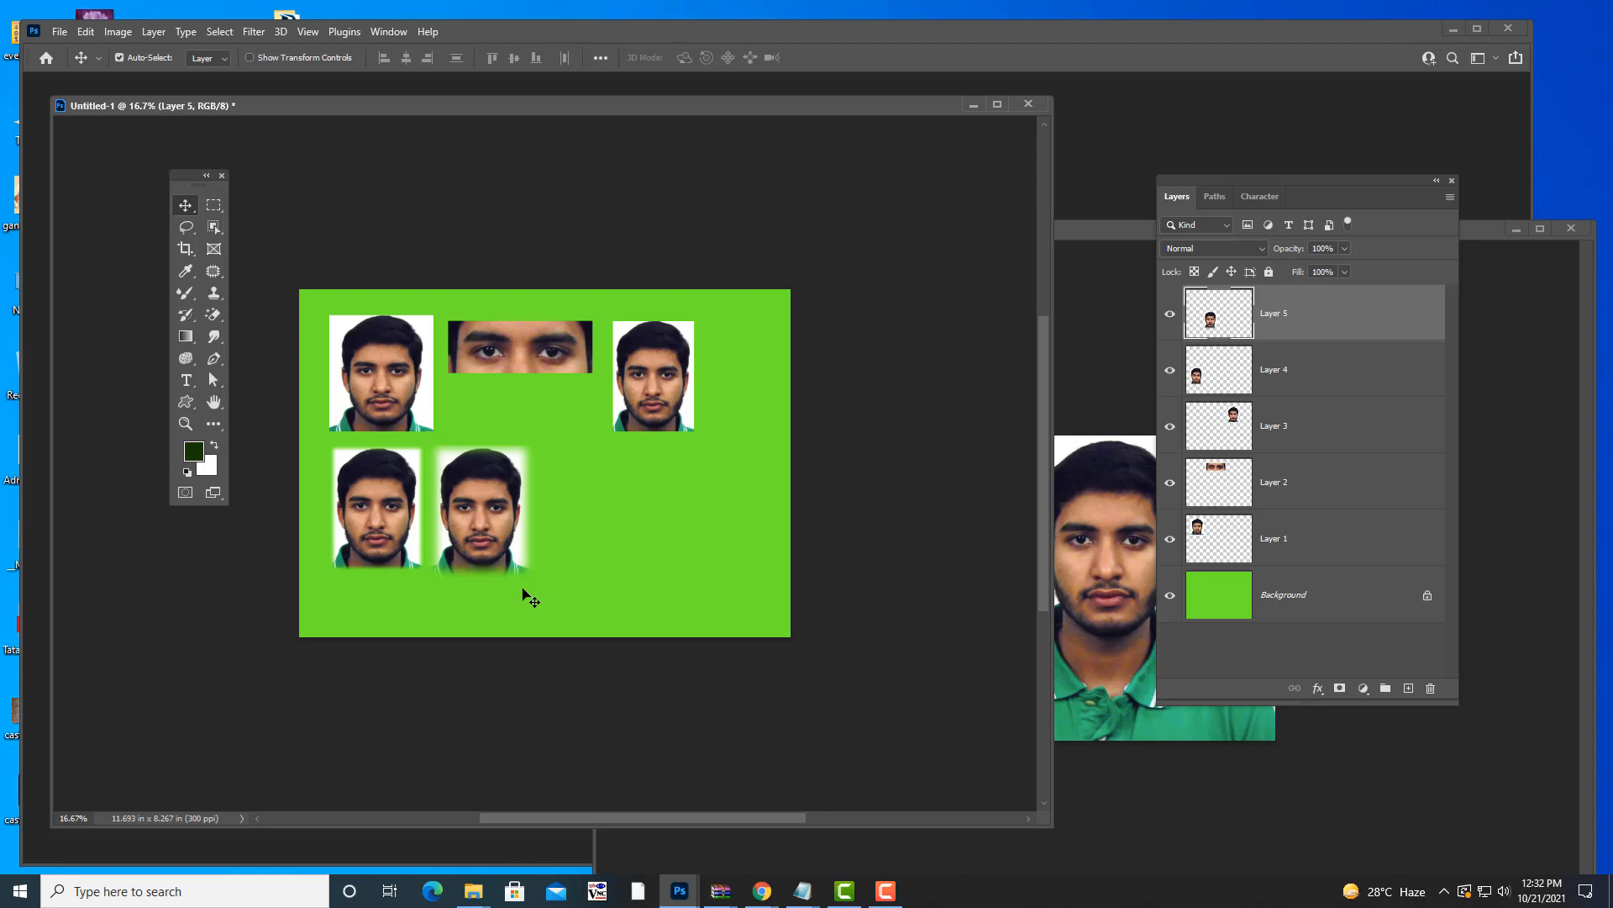
# - Feather the face selection in face.jpg by 30 pixels
pyautogui.moveTo(1099, 238); pyautogui.dragTo(784, 269)
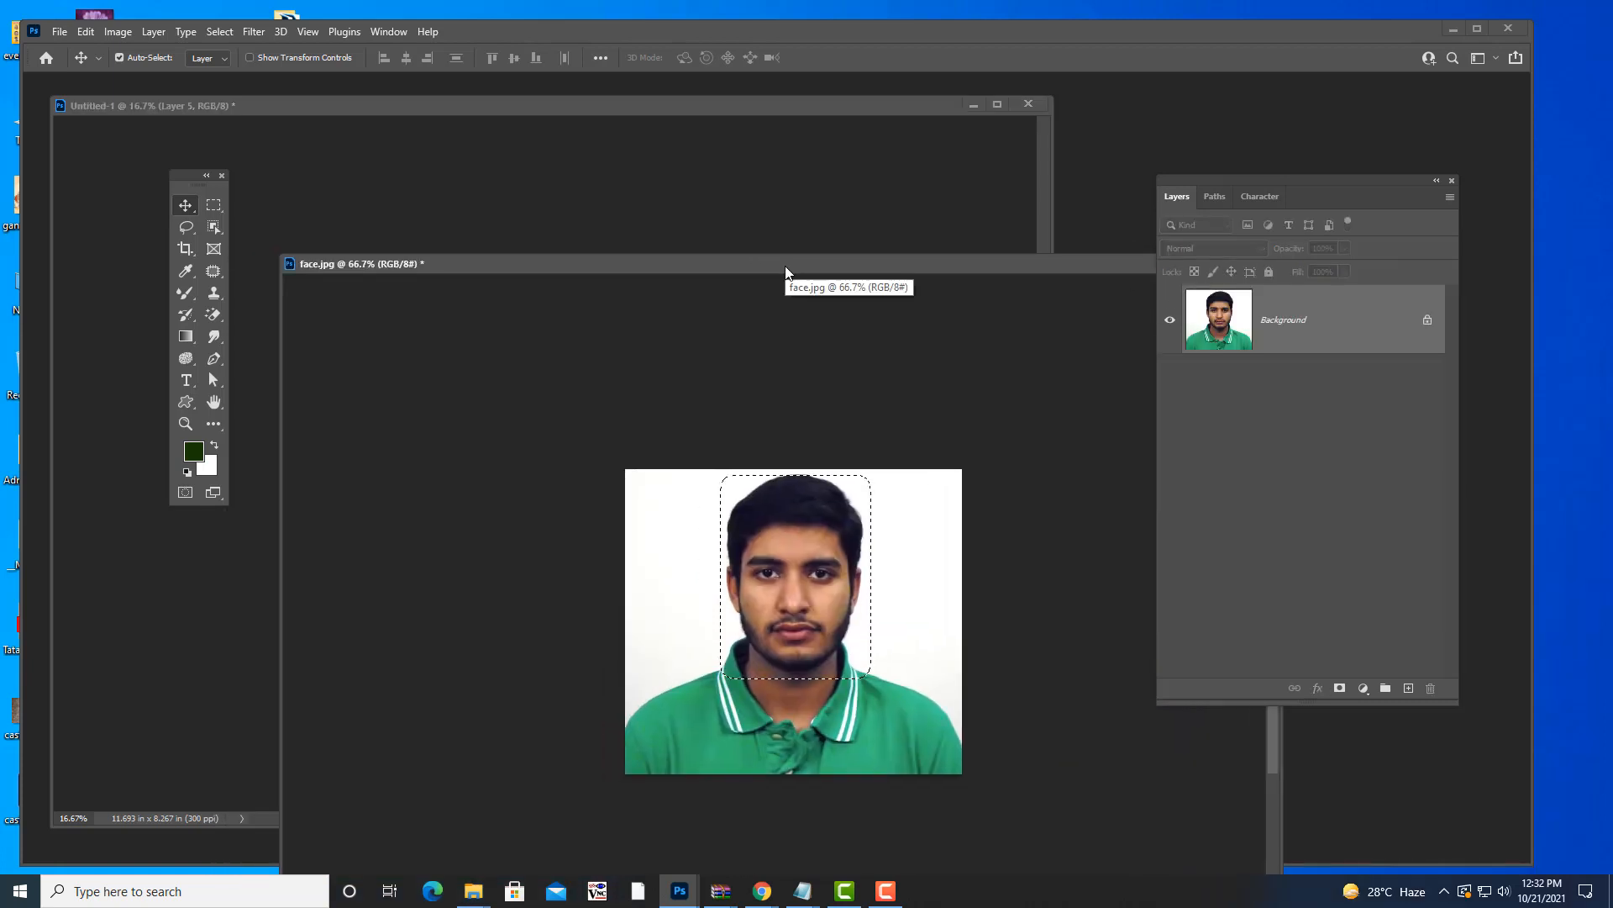
pyautogui.hotkey('shift', 'F6')
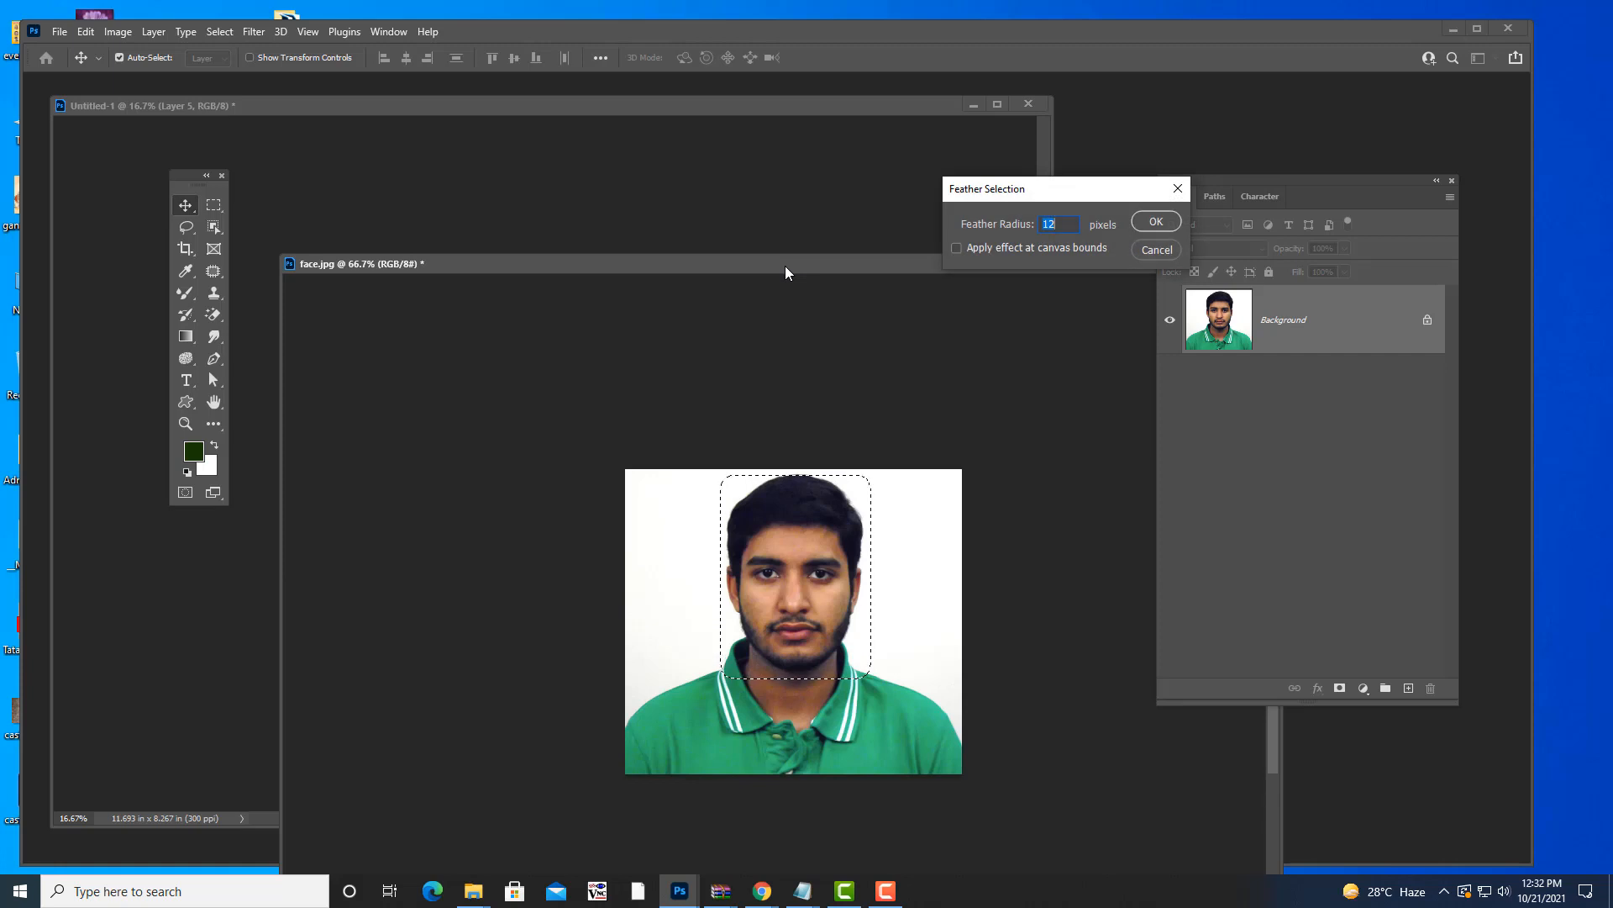
pyautogui.write('30')
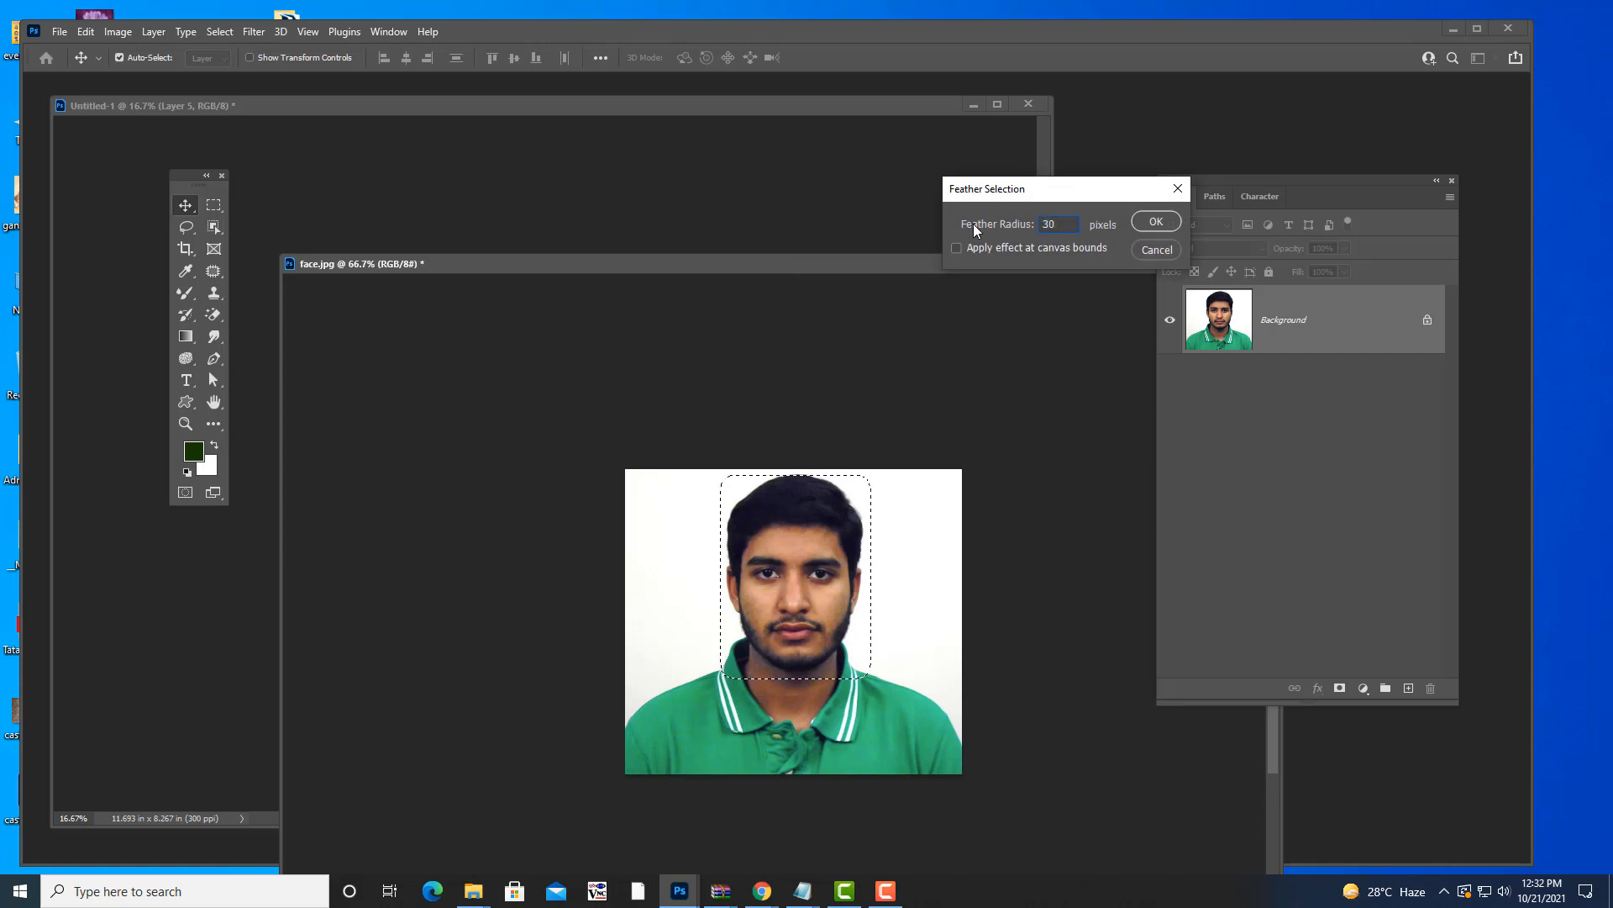
pyautogui.click(1154, 221)
# - Drag the soft face onto the green canvas, scale it to 196% and place it right of the lower faces
pyautogui.moveTo(738, 265); pyautogui.dragTo(993, 273)
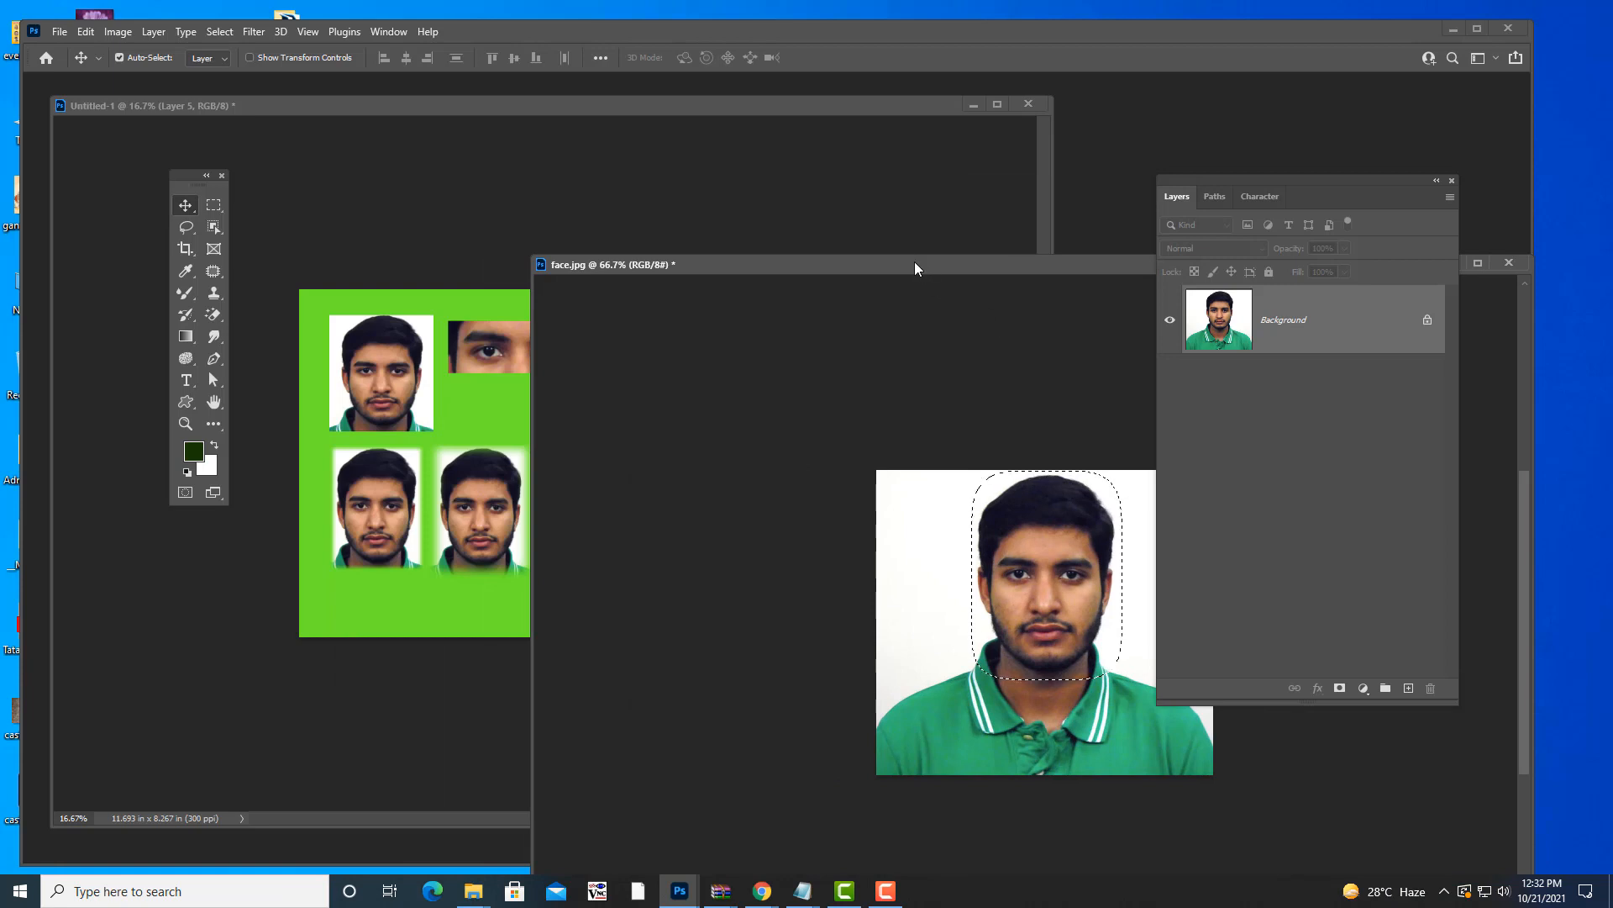
pyautogui.moveTo(918, 265); pyautogui.dragTo(1030, 270)
pyautogui.moveTo(1122, 535); pyautogui.dragTo(652, 595)
pyautogui.hotkey('ctrl', 't')
pyautogui.moveTo(597, 499); pyautogui.dragTo(666, 452)
pyautogui.press('Return')
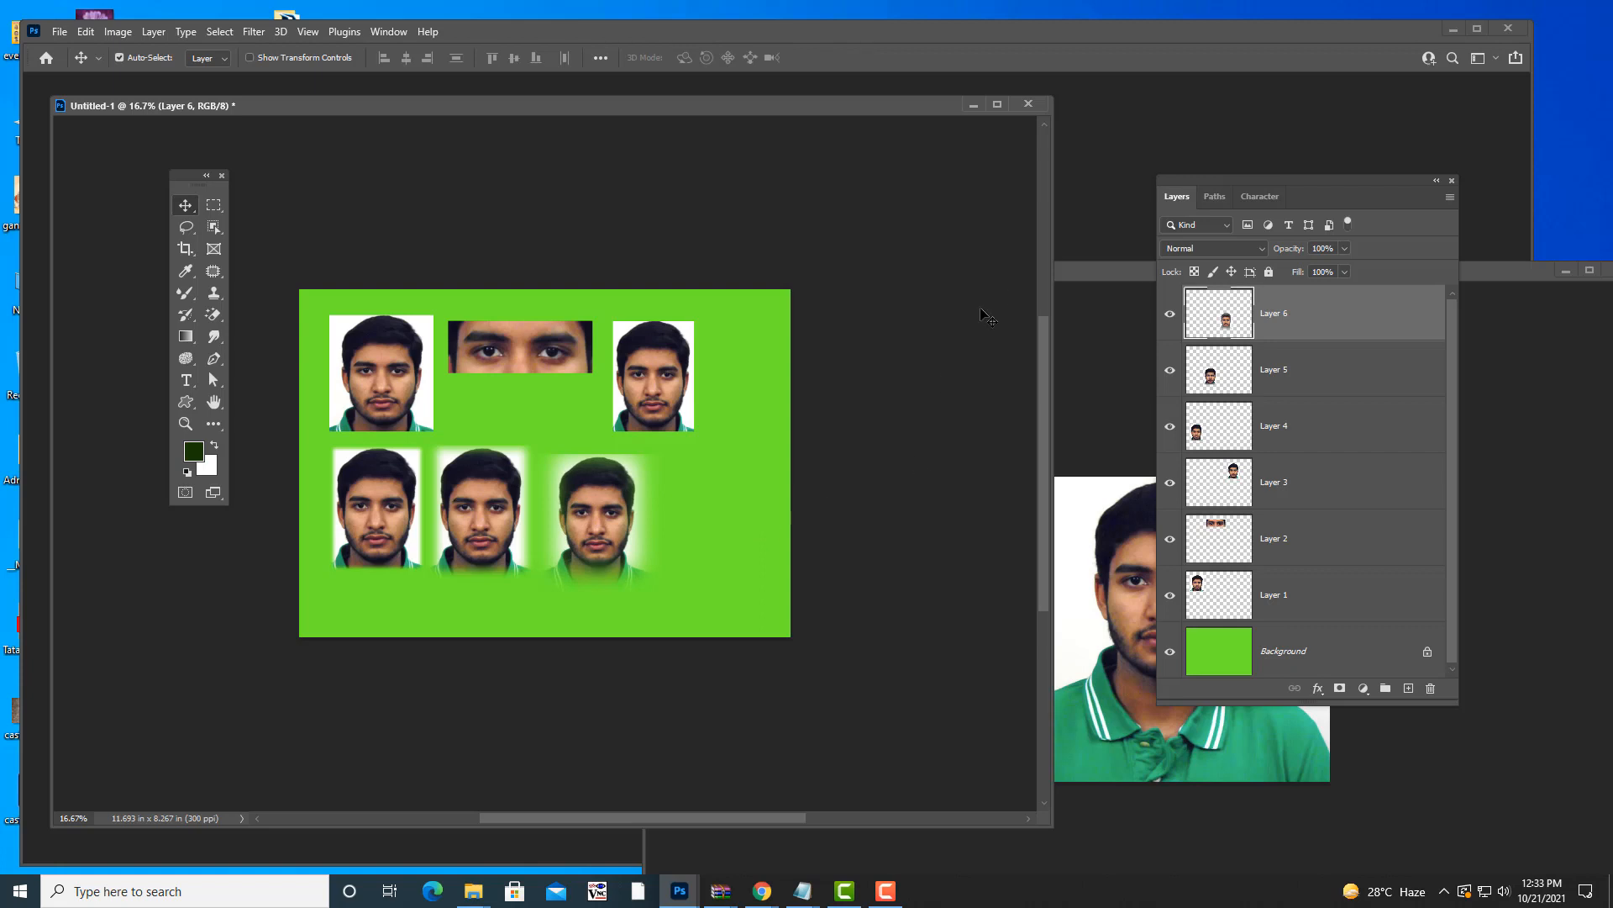
pyautogui.moveTo(1114, 269); pyautogui.dragTo(794, 205)
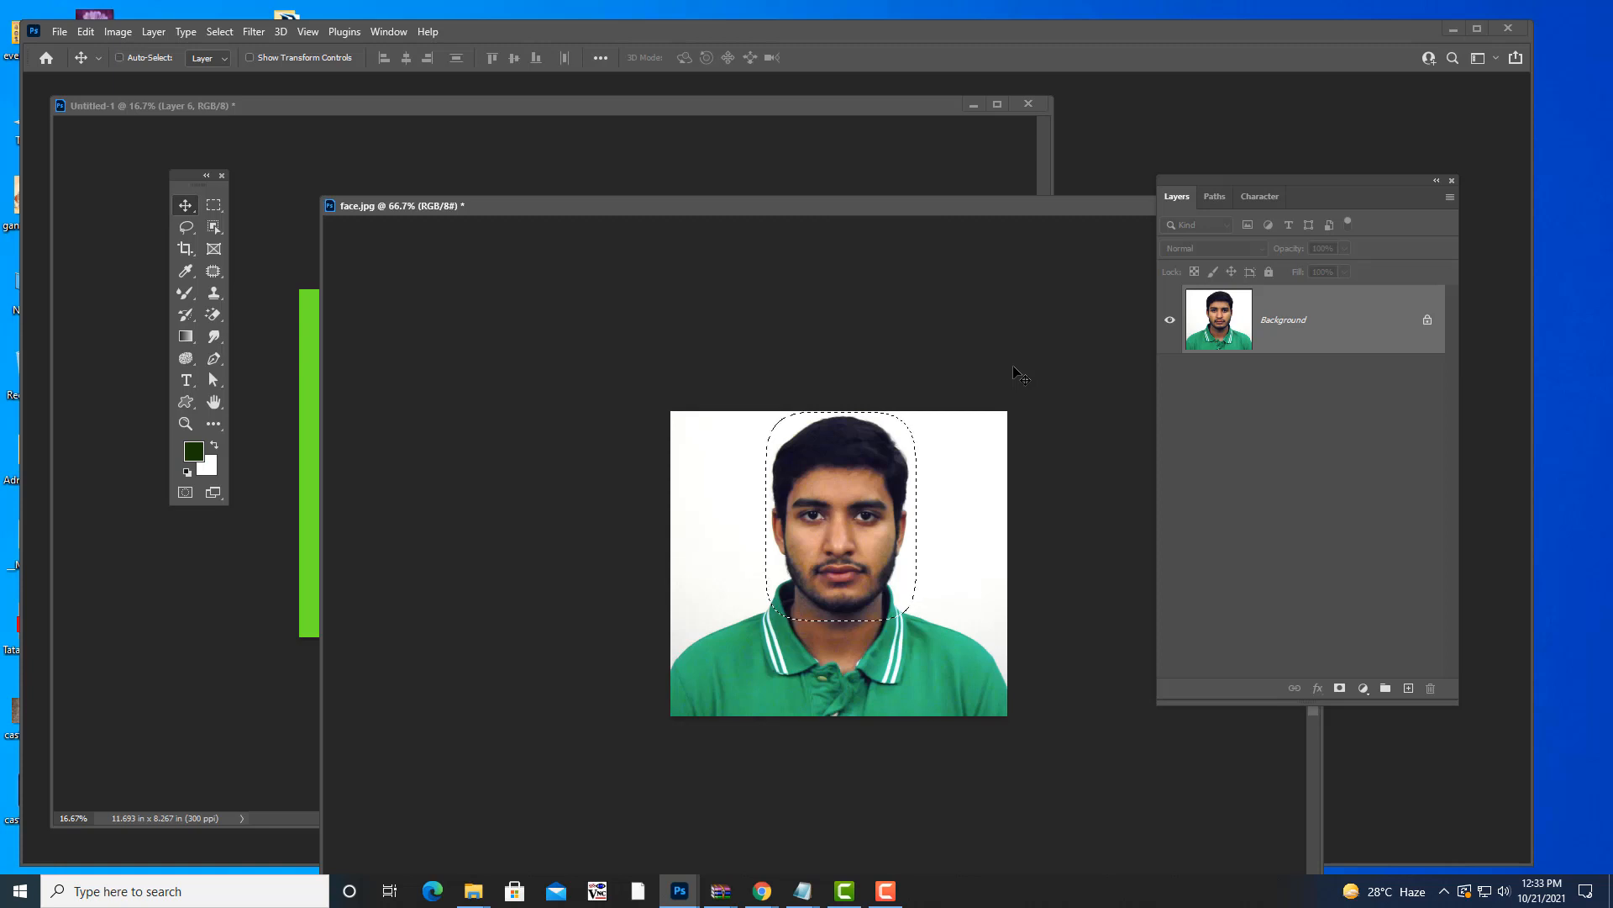
# - Deselect and draw a new Rectangular Marquee from the head top to the chin in face.jpg
pyautogui.hotkey('ctrl', 'd')
pyautogui.click(210, 208)
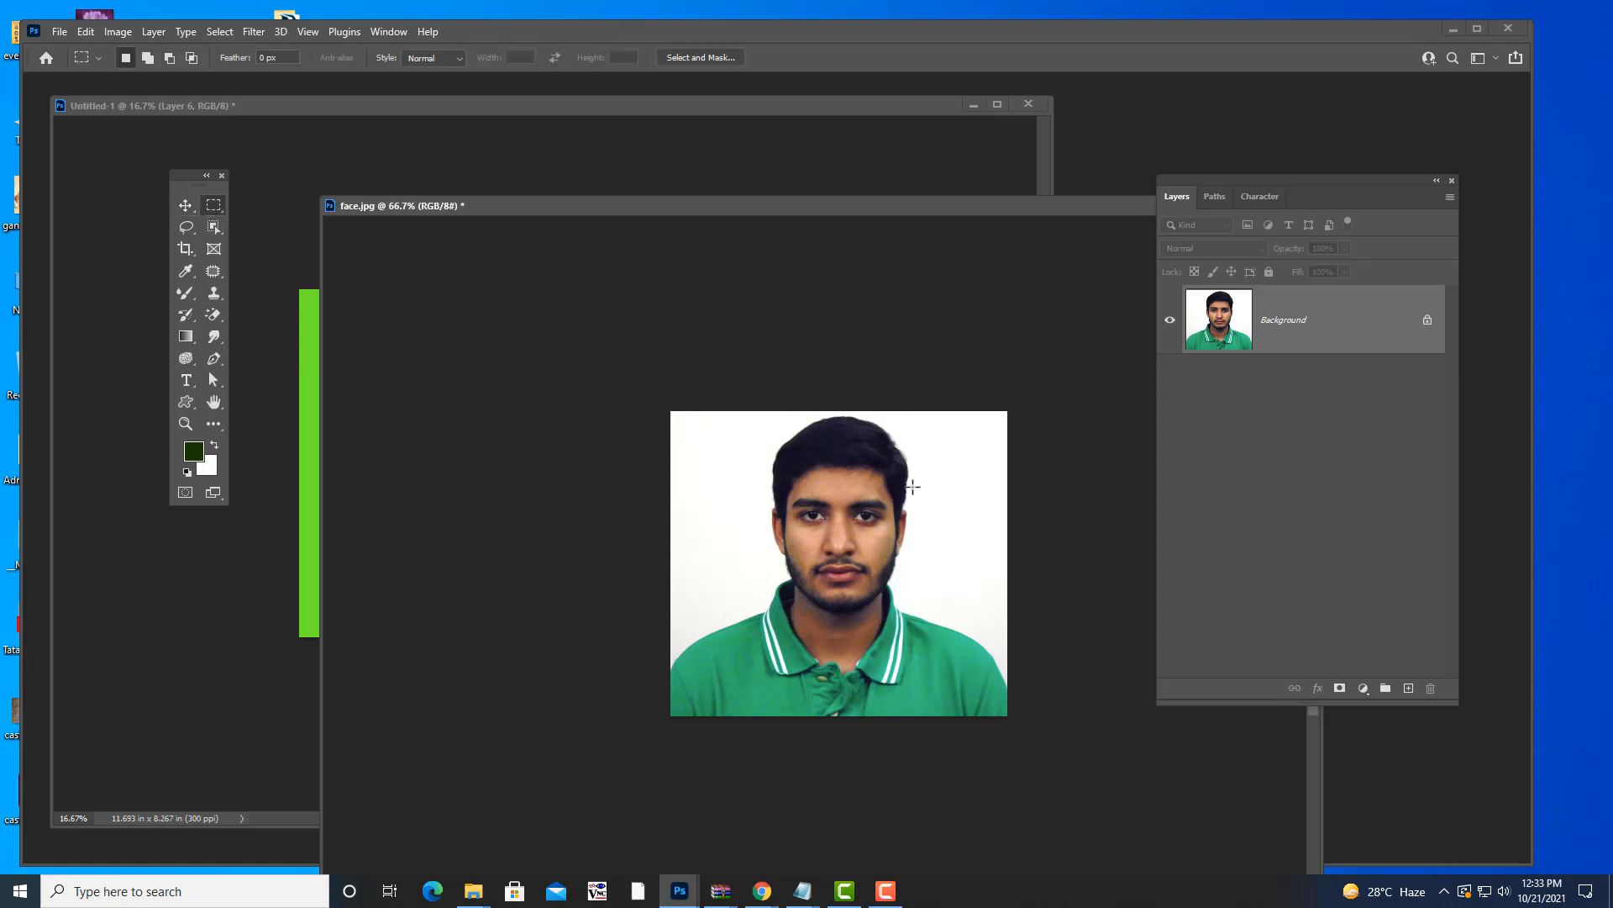
pyautogui.moveTo(868, 216); pyautogui.dragTo(809, 182)
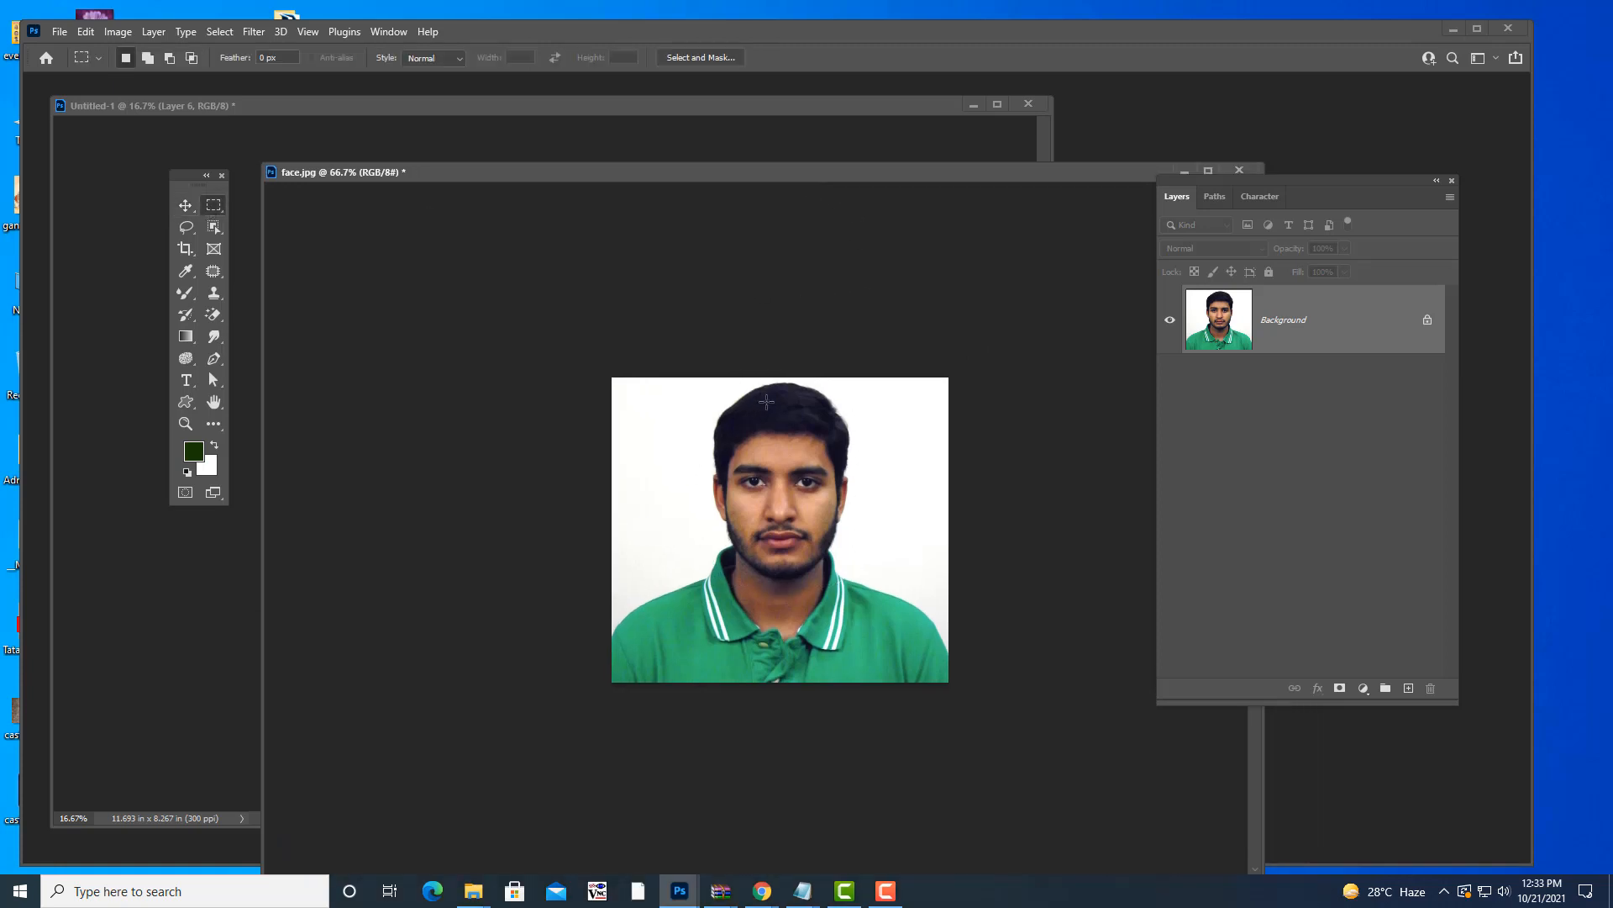
pyautogui.moveTo(704, 386); pyautogui.dragTo(839, 587)
pyautogui.moveTo(804, 172); pyautogui.dragTo(759, 121)
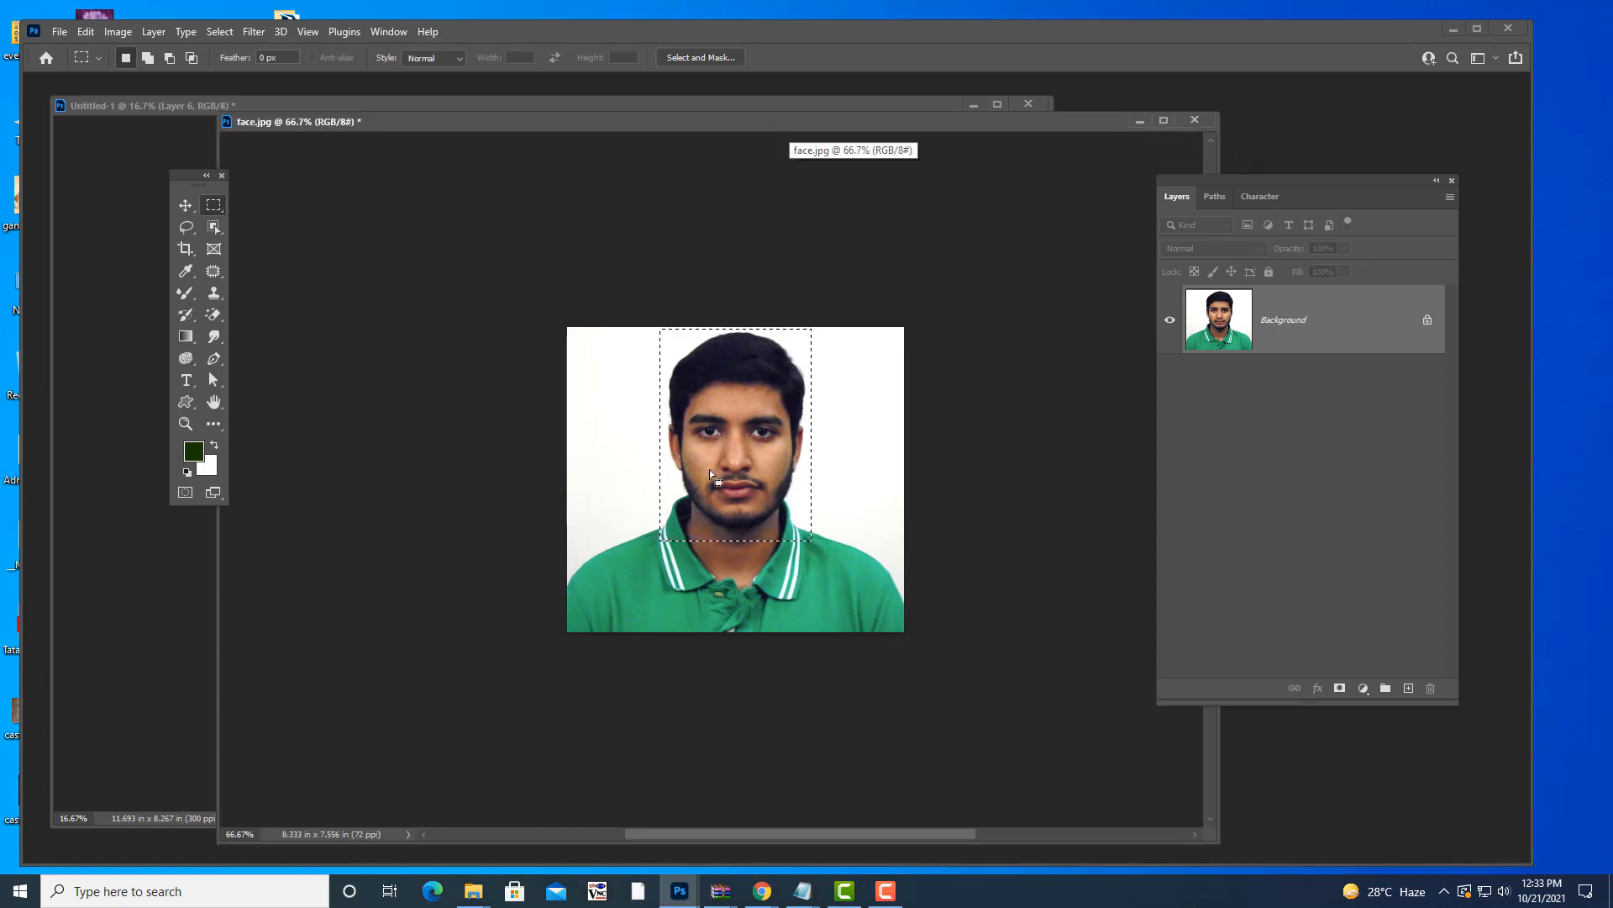
pyautogui.rightClick(742, 402)
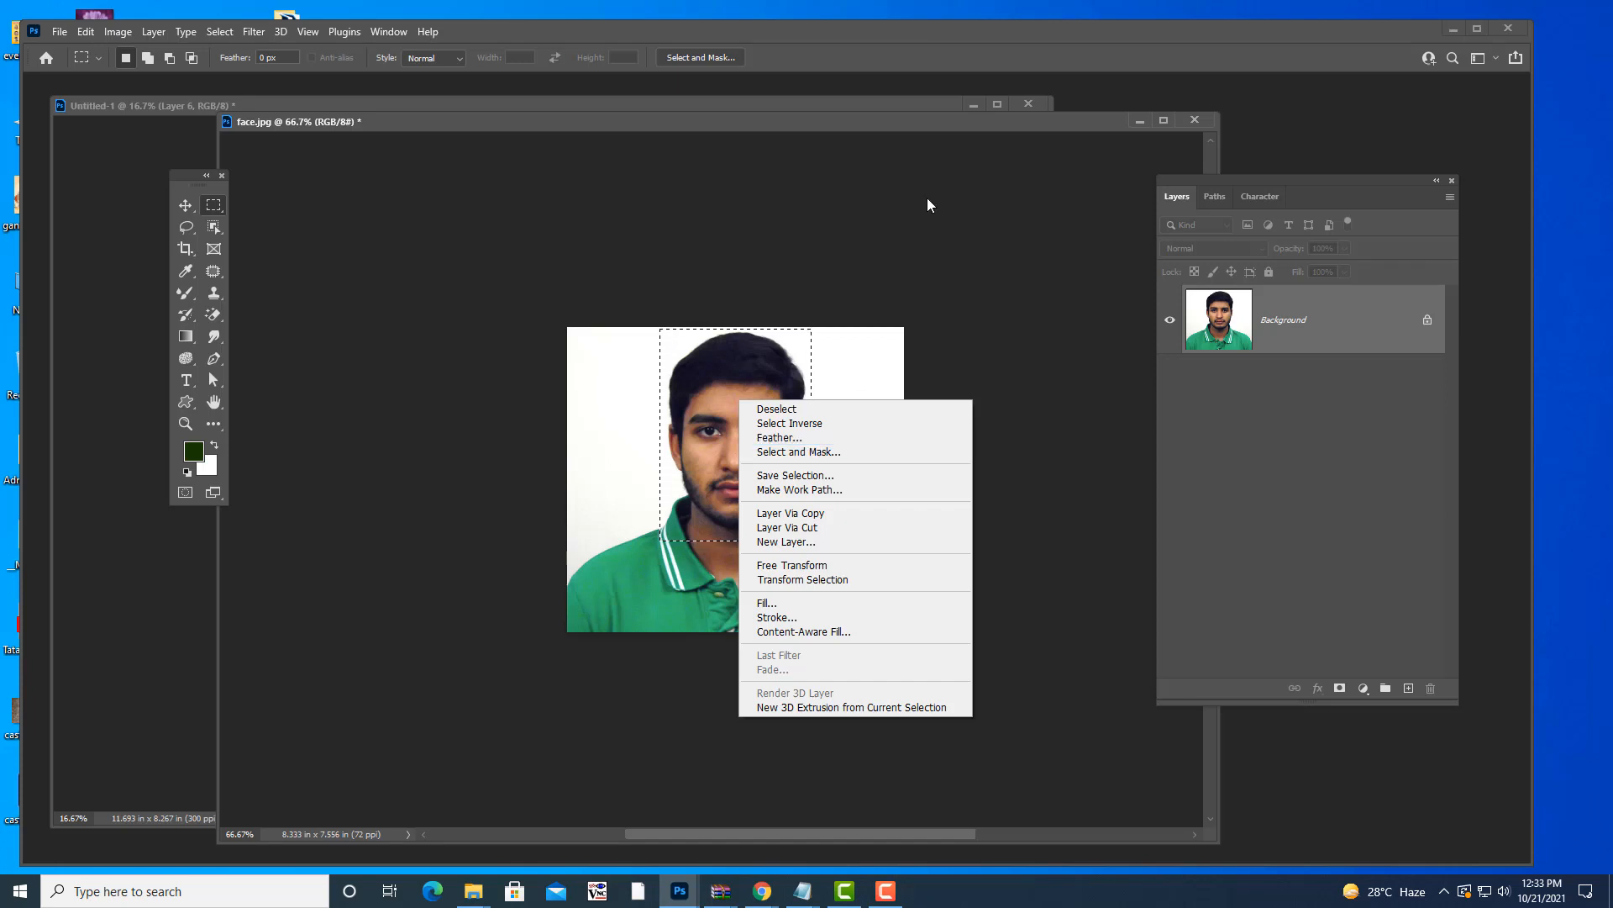
pyautogui.click(844, 125)
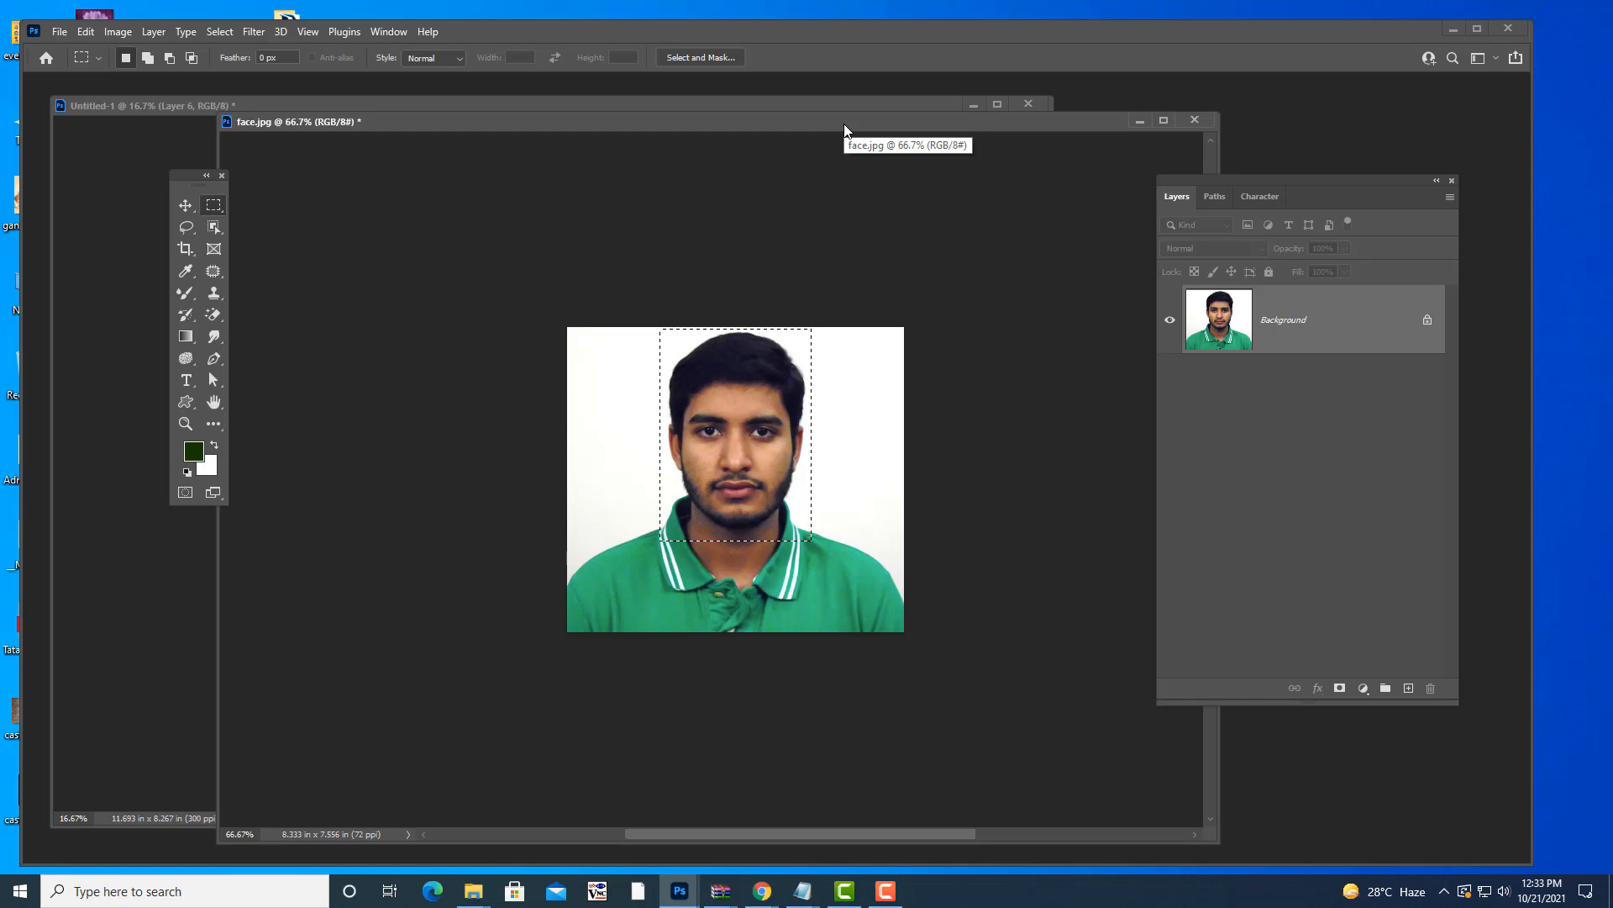
pyautogui.moveTo(844, 126); pyautogui.dragTo(835, 135)
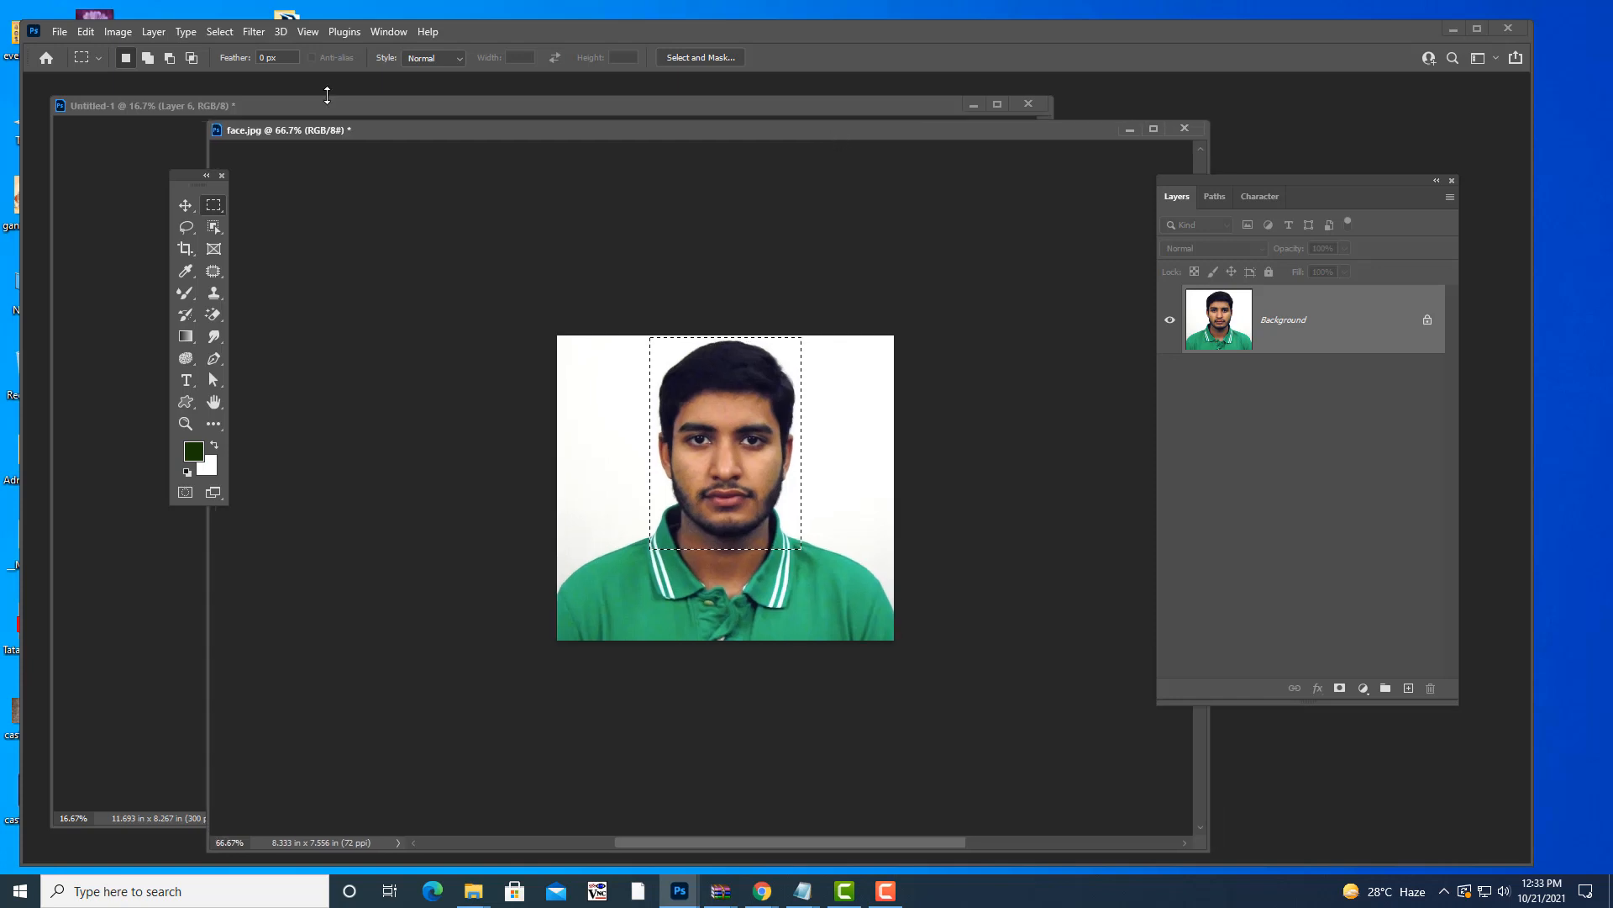
pyautogui.click(220, 34)
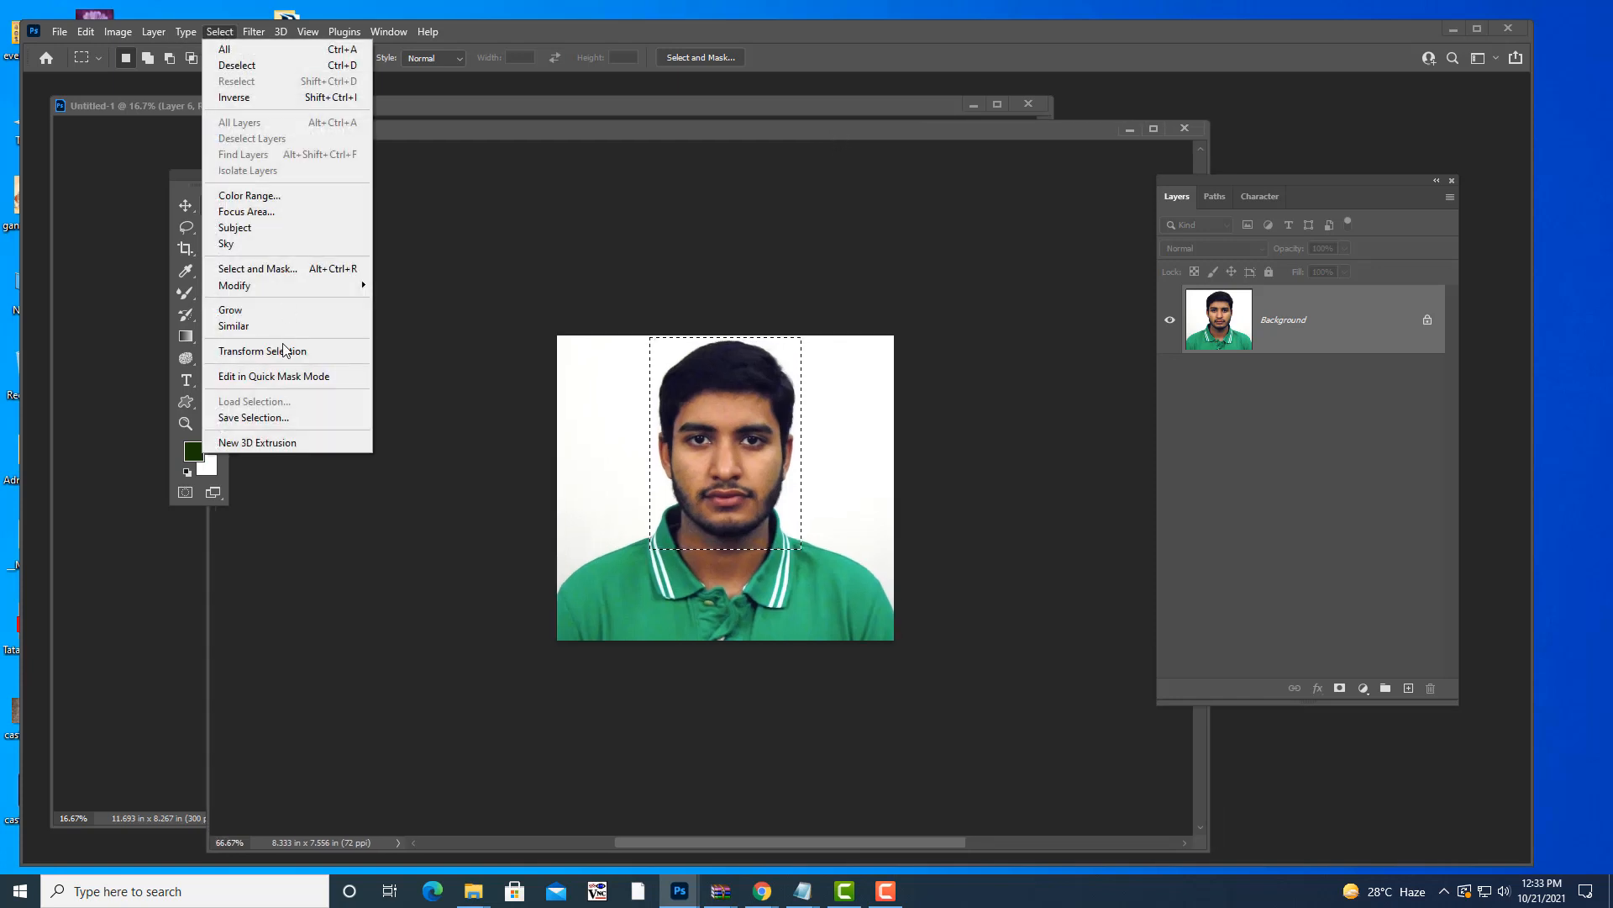
pyautogui.moveTo(286, 292)
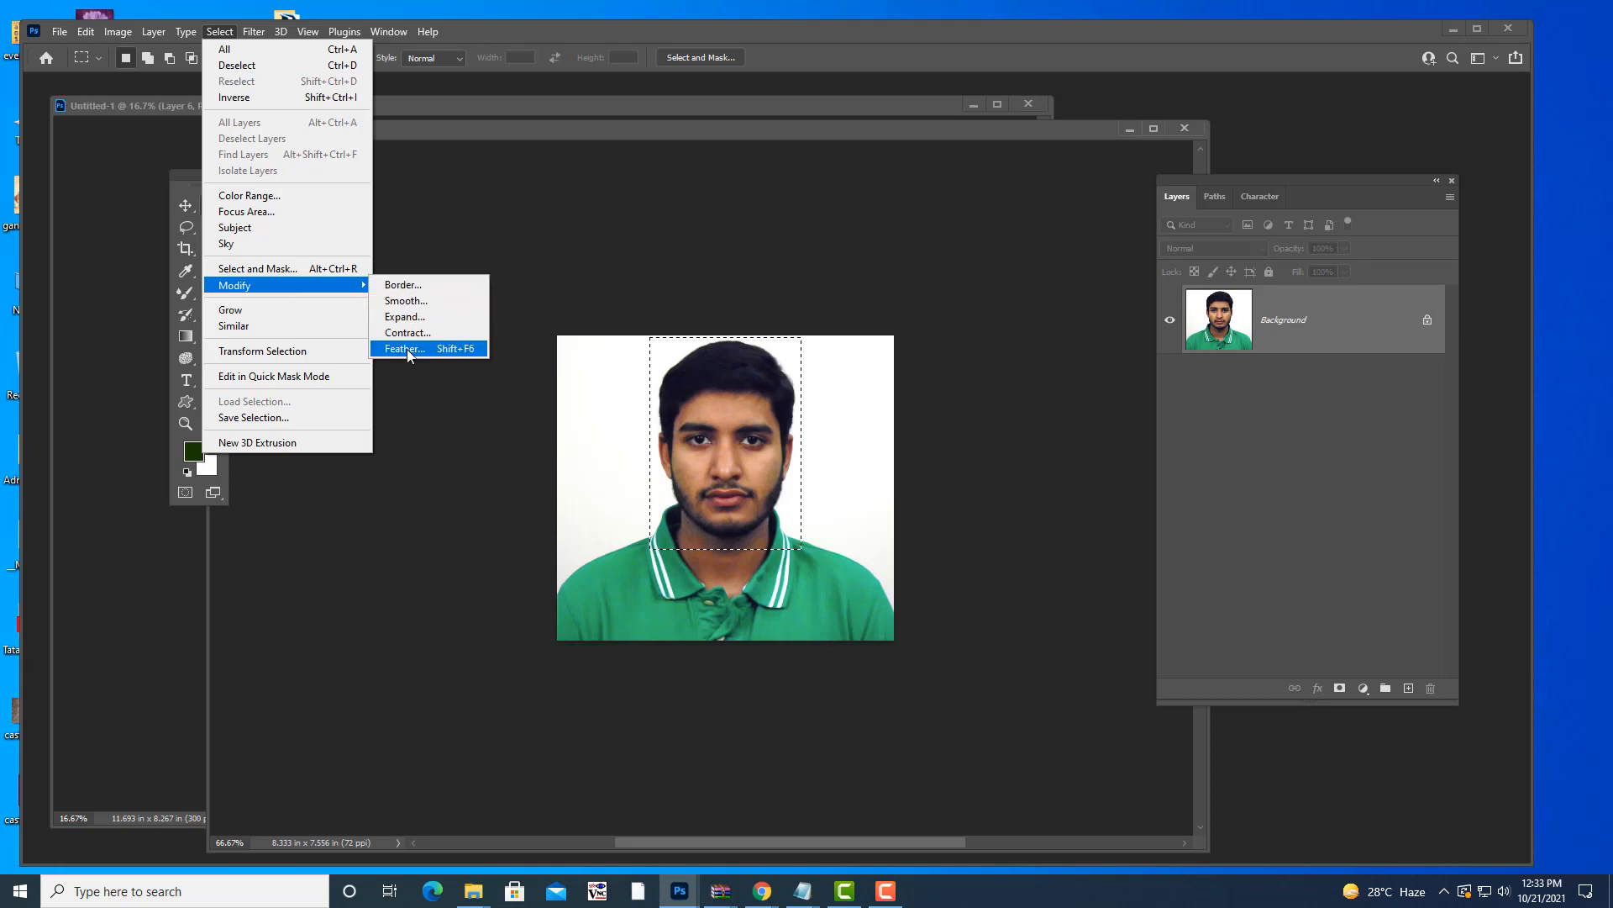
pyautogui.click(462, 351)
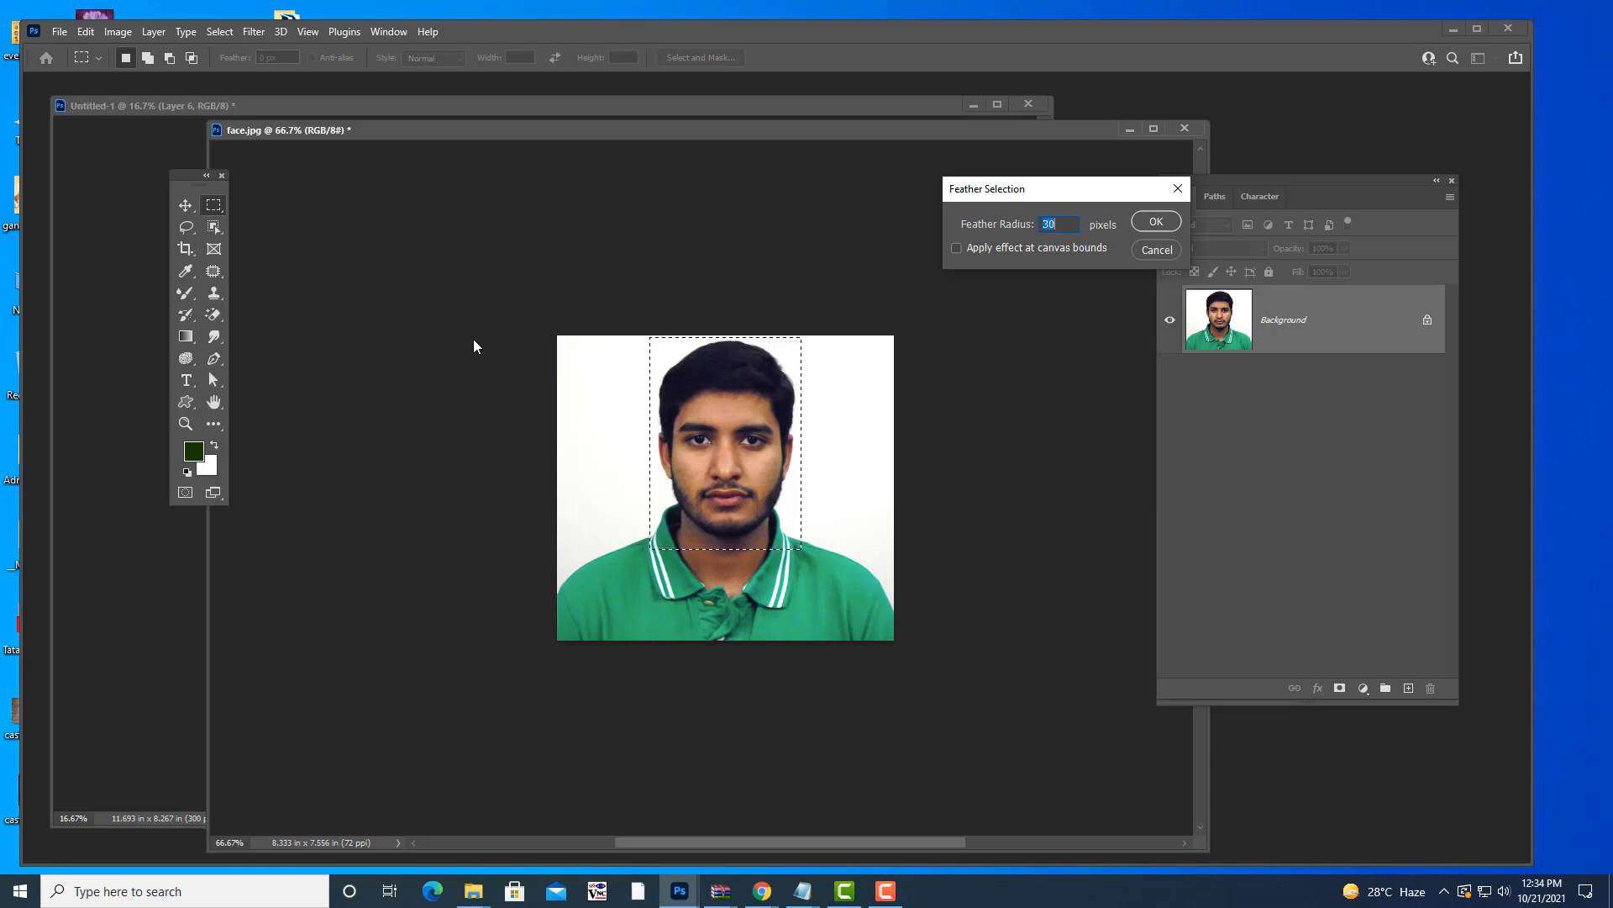
pyautogui.click(1164, 252)
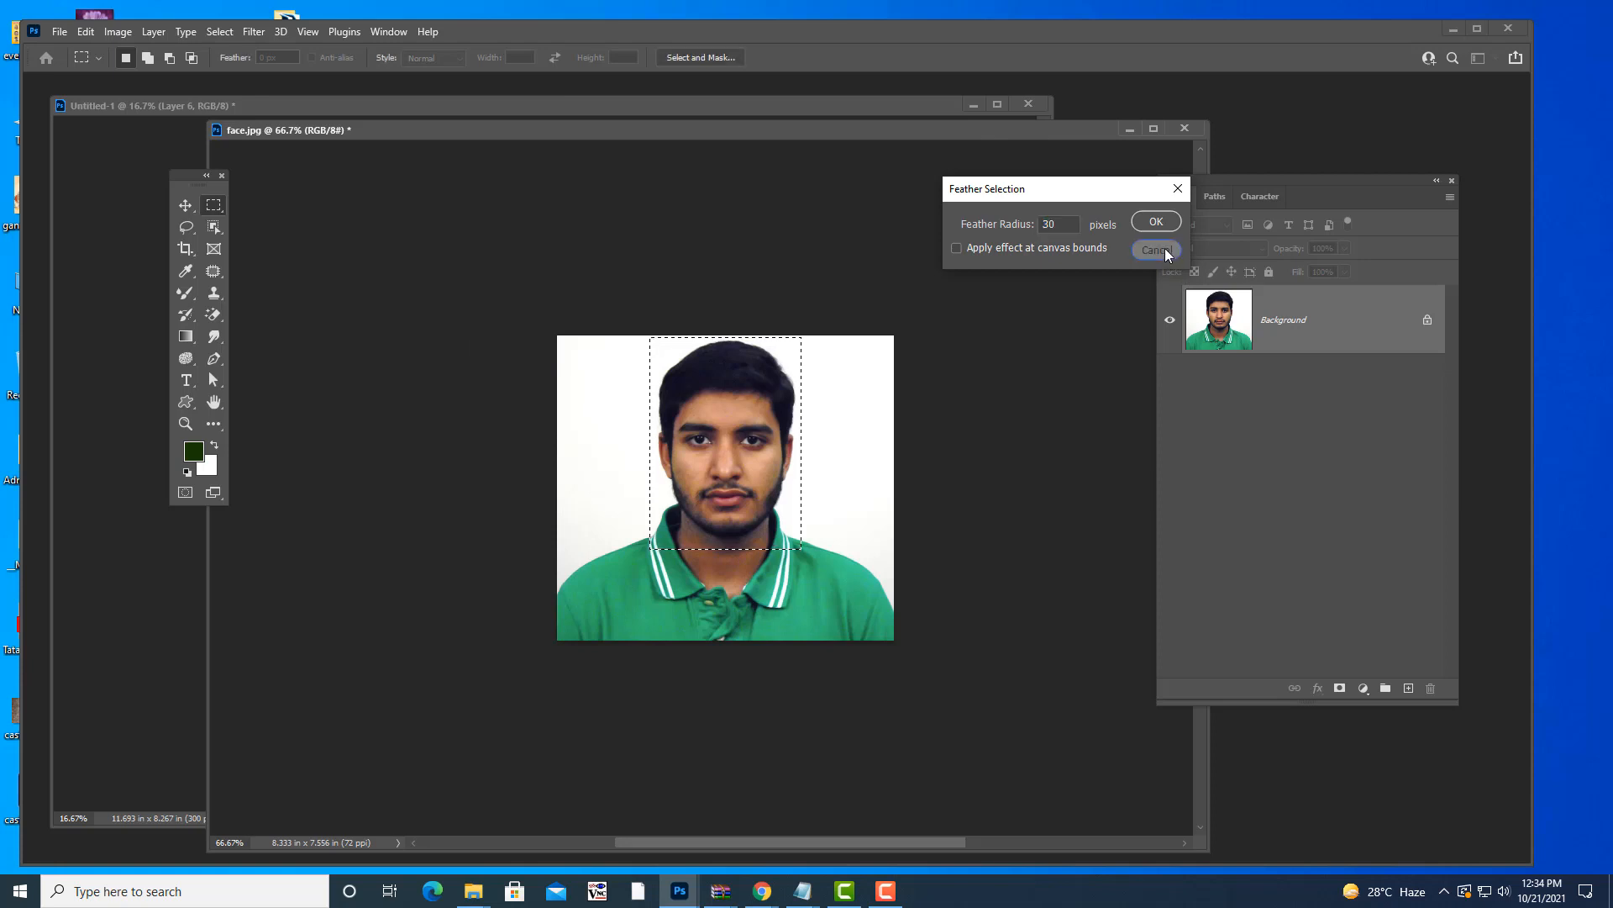
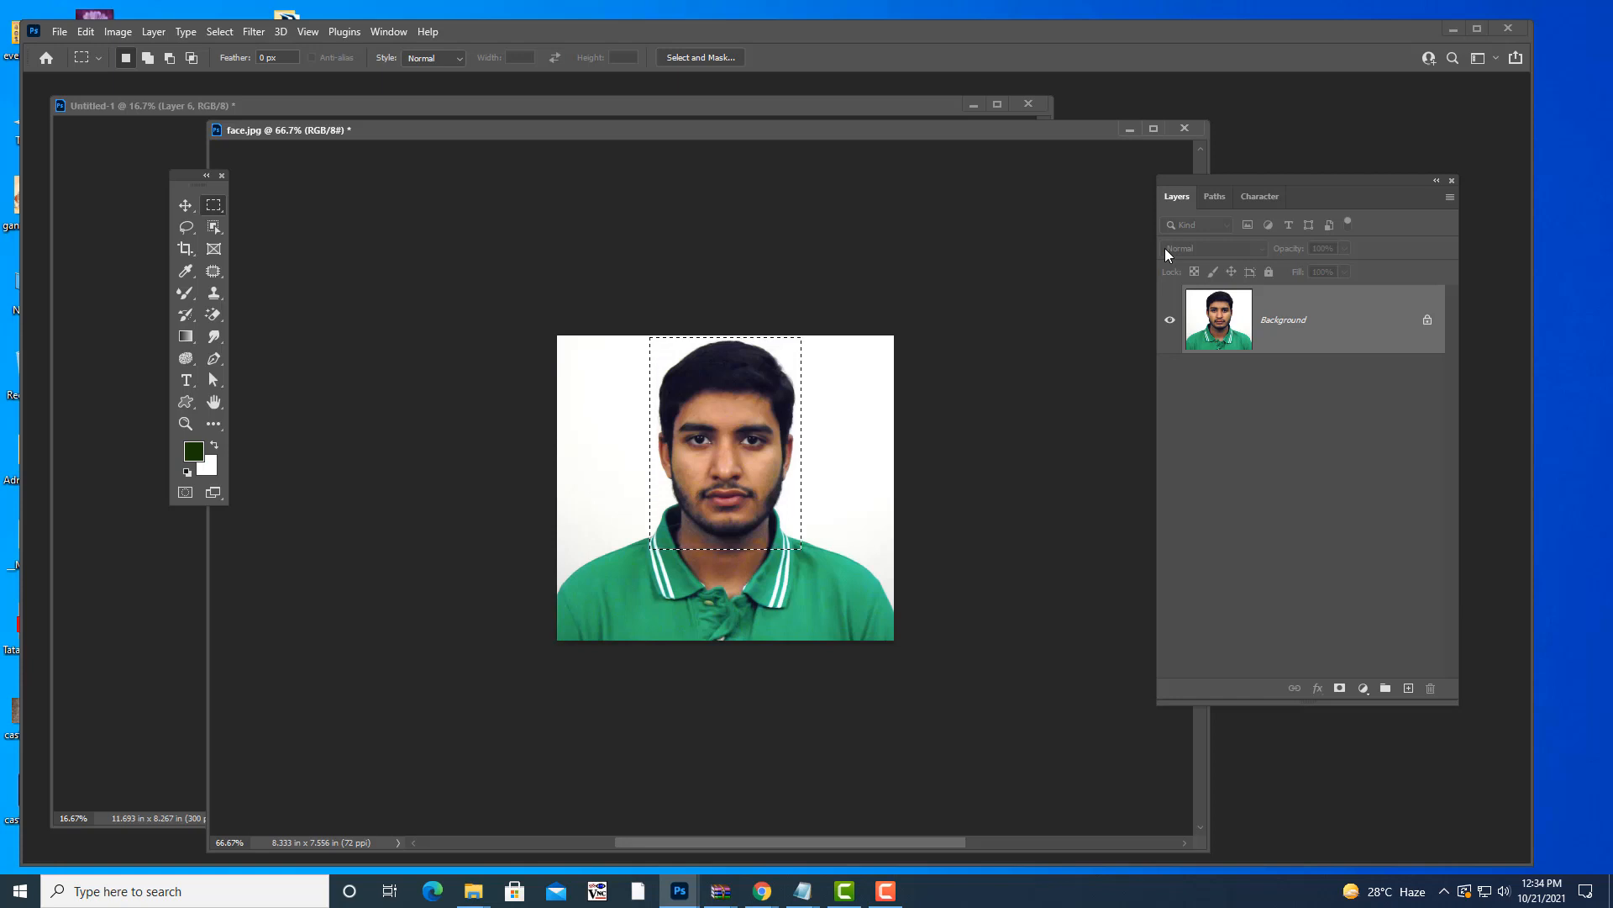
# - Deselect the face in face.jpg and move it aside to bring the green Untitled-1 collage forward
pyautogui.moveTo(829, 126); pyautogui.dragTo(925, 216)
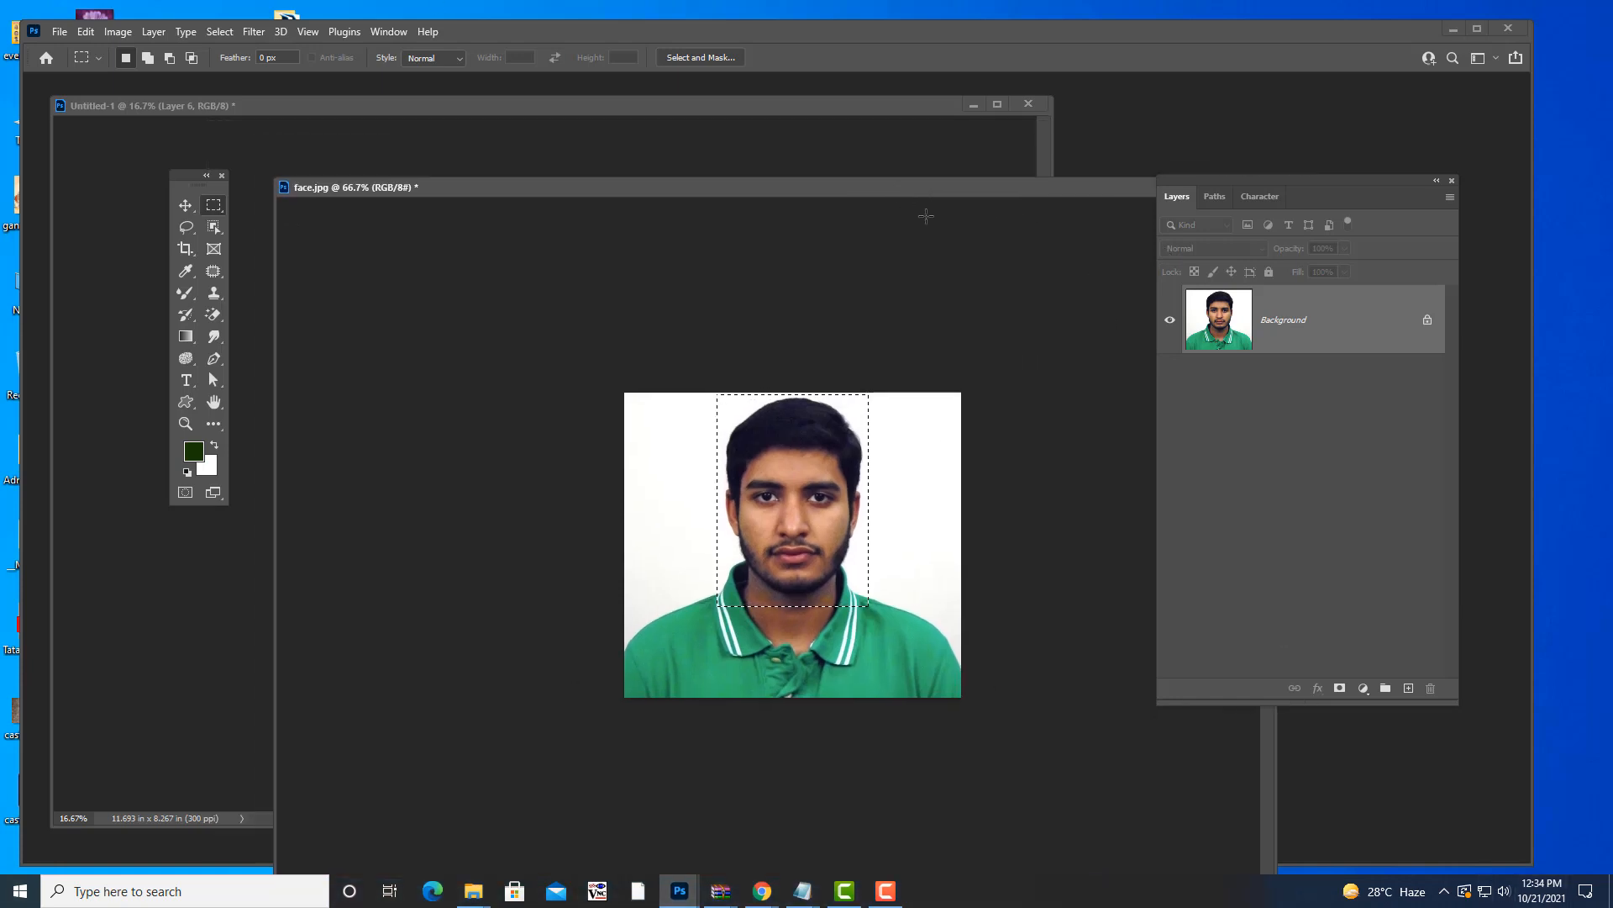
pyautogui.click(1137, 388)
pyautogui.moveTo(779, 181); pyautogui.dragTo(1170, 172)
pyautogui.click(583, 104)
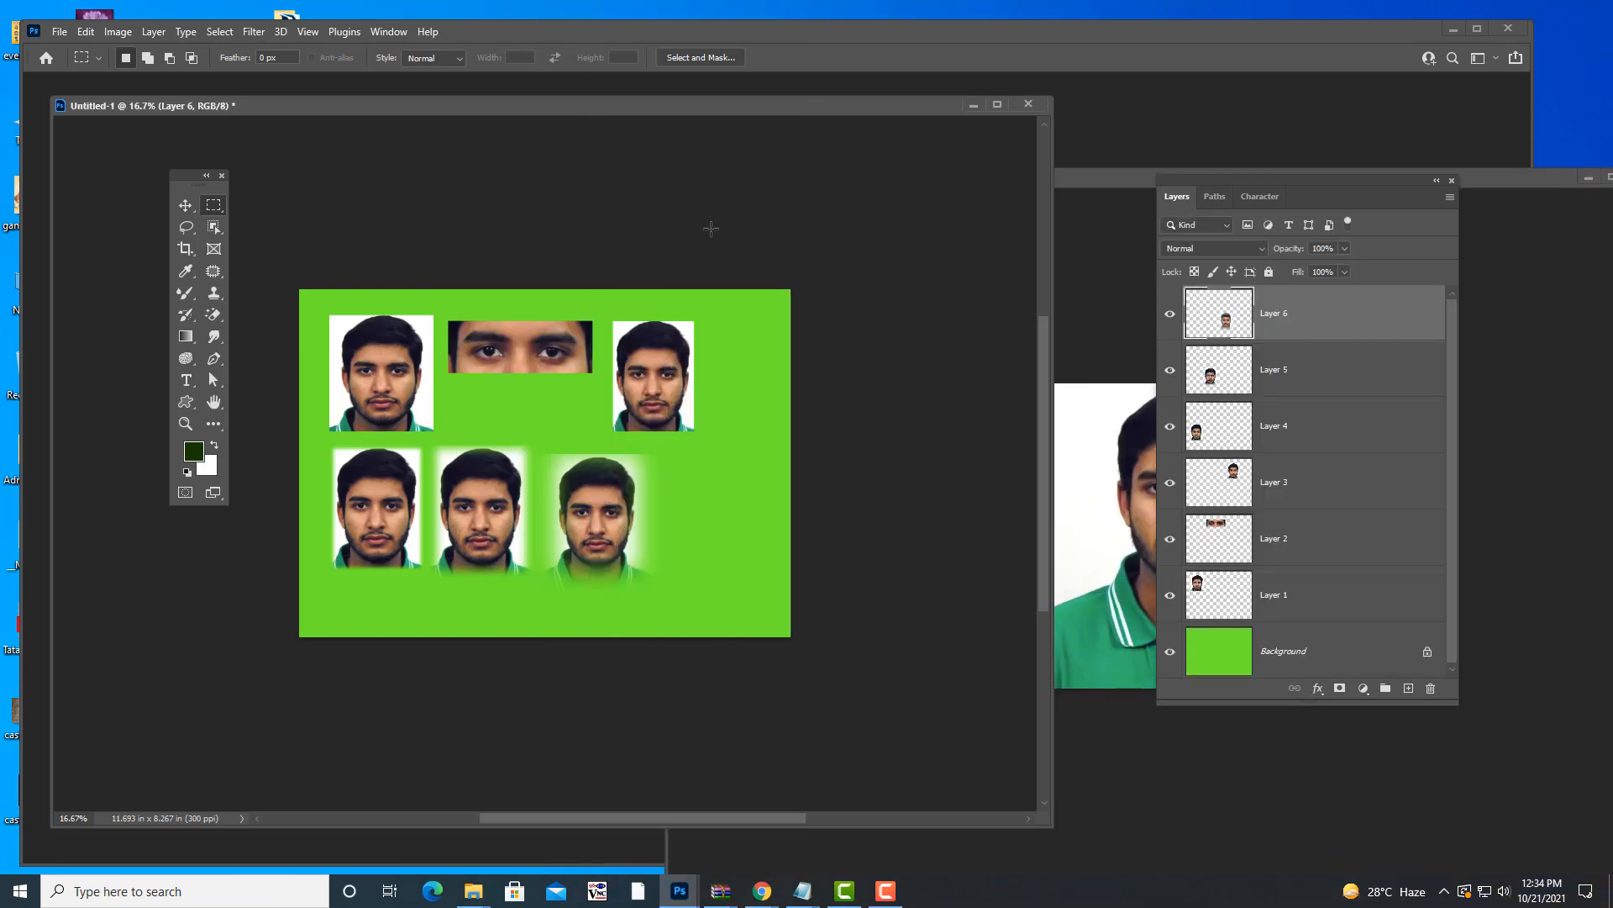
# - Undo the face layers until only the green Background layer remains
pyautogui.hotkey('ctrl', 'z')
pyautogui.hotkey('ctrl', 'z')
pyautogui.hotkey('ctrl', 'z')
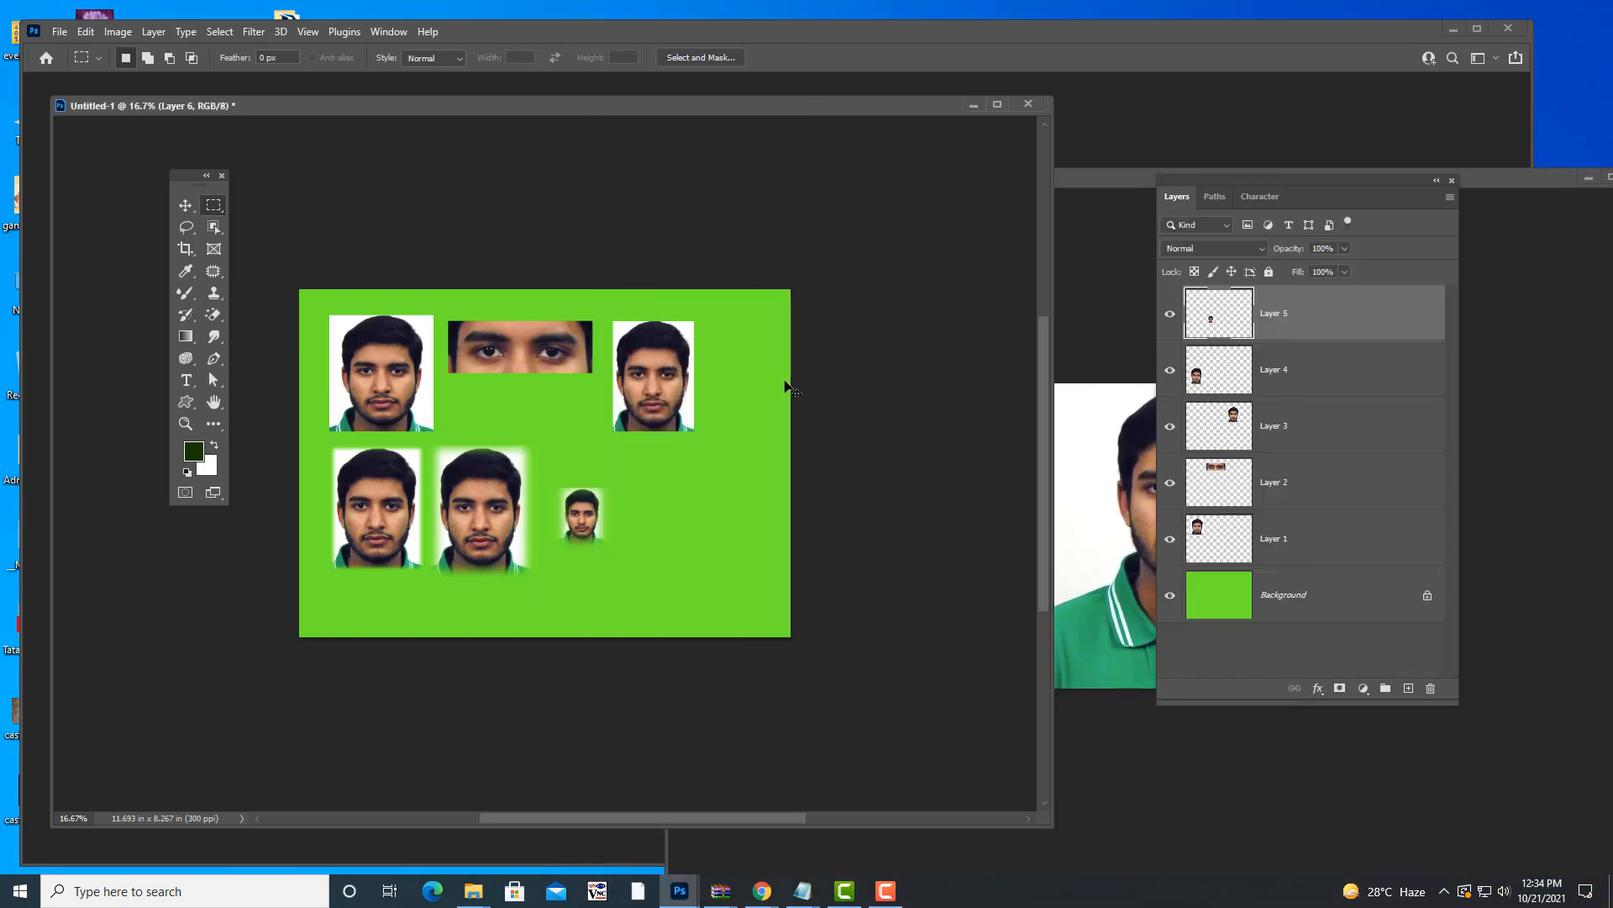
pyautogui.hotkey('ctrl', 'z')
pyautogui.hotkey('ctrl', 'z')
pyautogui.hotkey('ctrl', 'z')
pyautogui.hotkey('ctrl', 'z')
pyautogui.hotkey('ctrl', 'z')
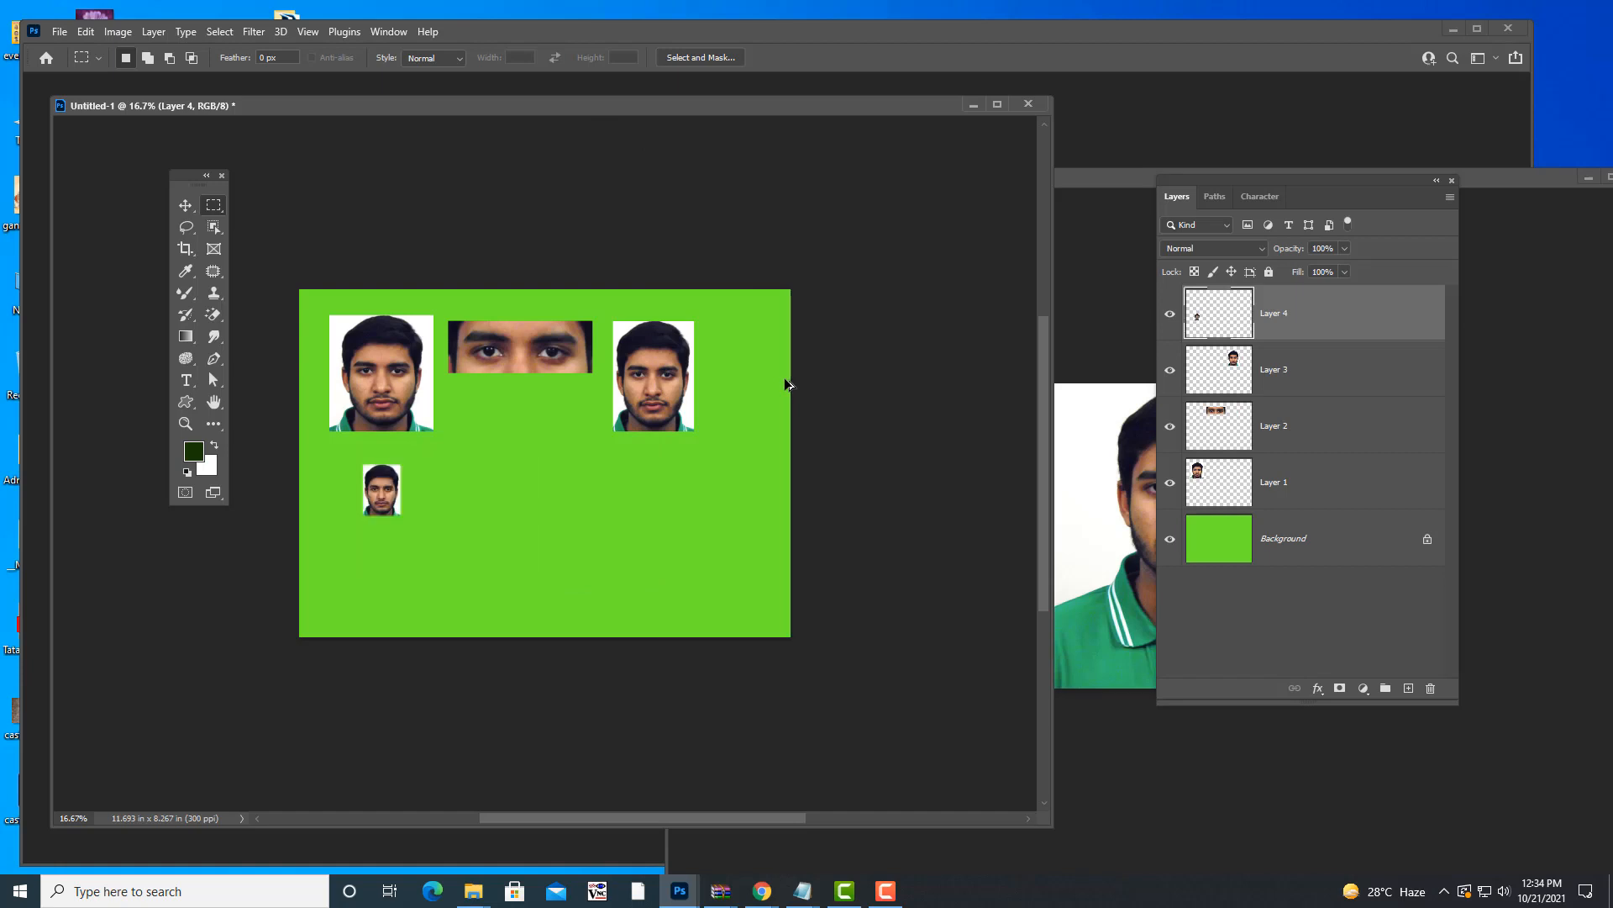
pyautogui.hotkey('ctrl', 'z')
pyautogui.hotkey('ctrl', 'z')
pyautogui.hotkey('ctrl', 'z')
pyautogui.hotkey('ctrl', 'z')
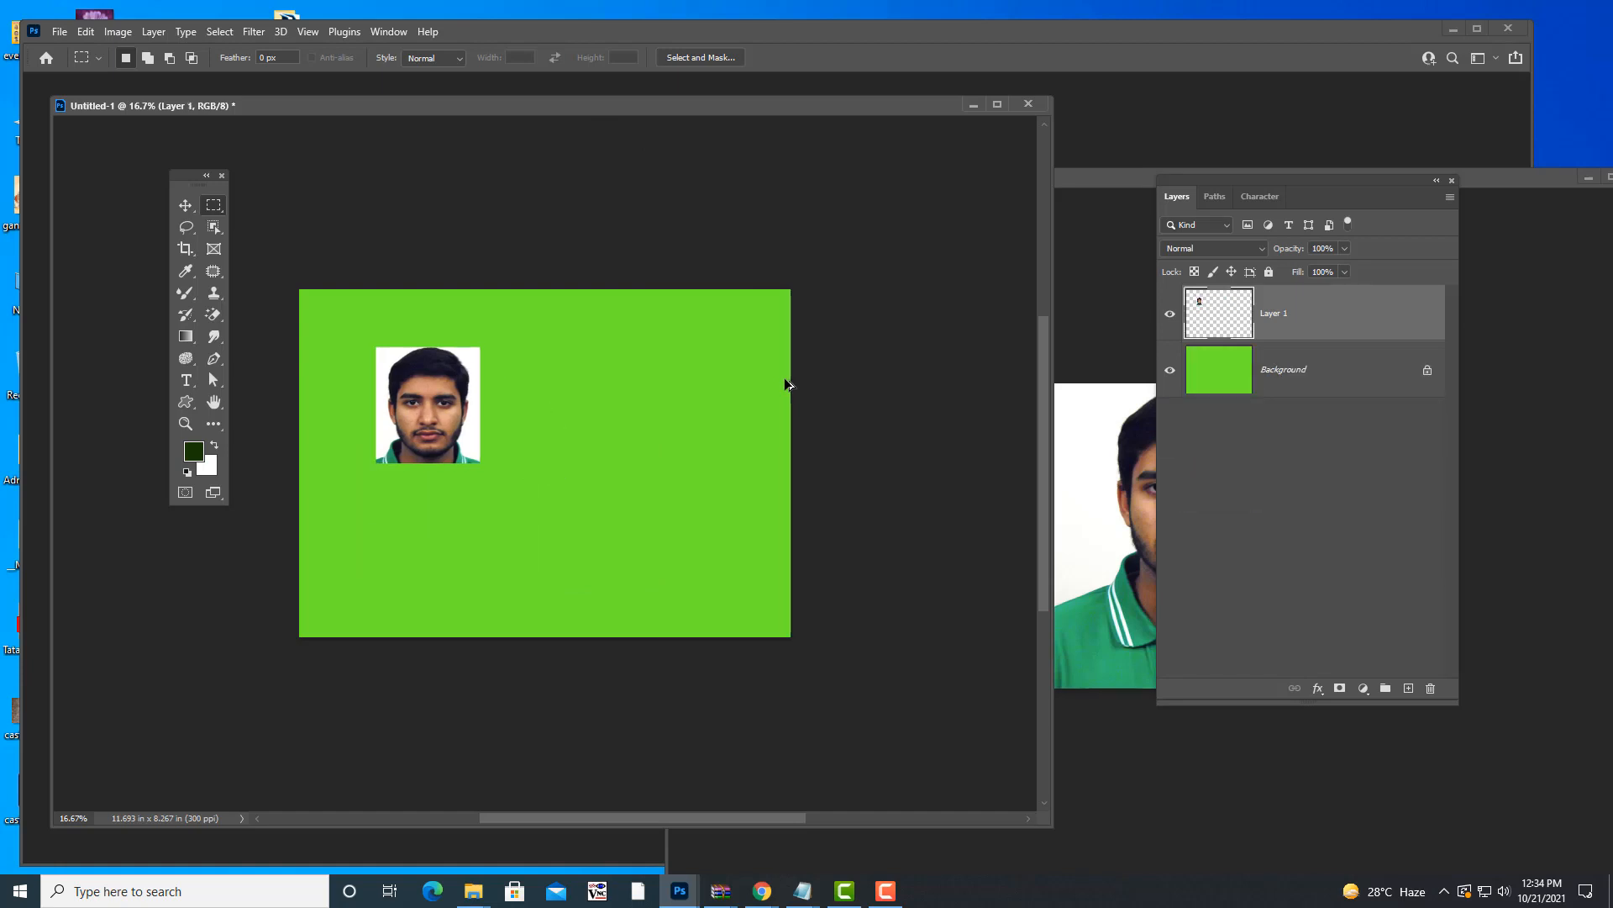
pyautogui.hotkey('ctrl', 'z')
pyautogui.hotkey('ctrl', 'z')
pyautogui.hotkey('ctrl', 'z')
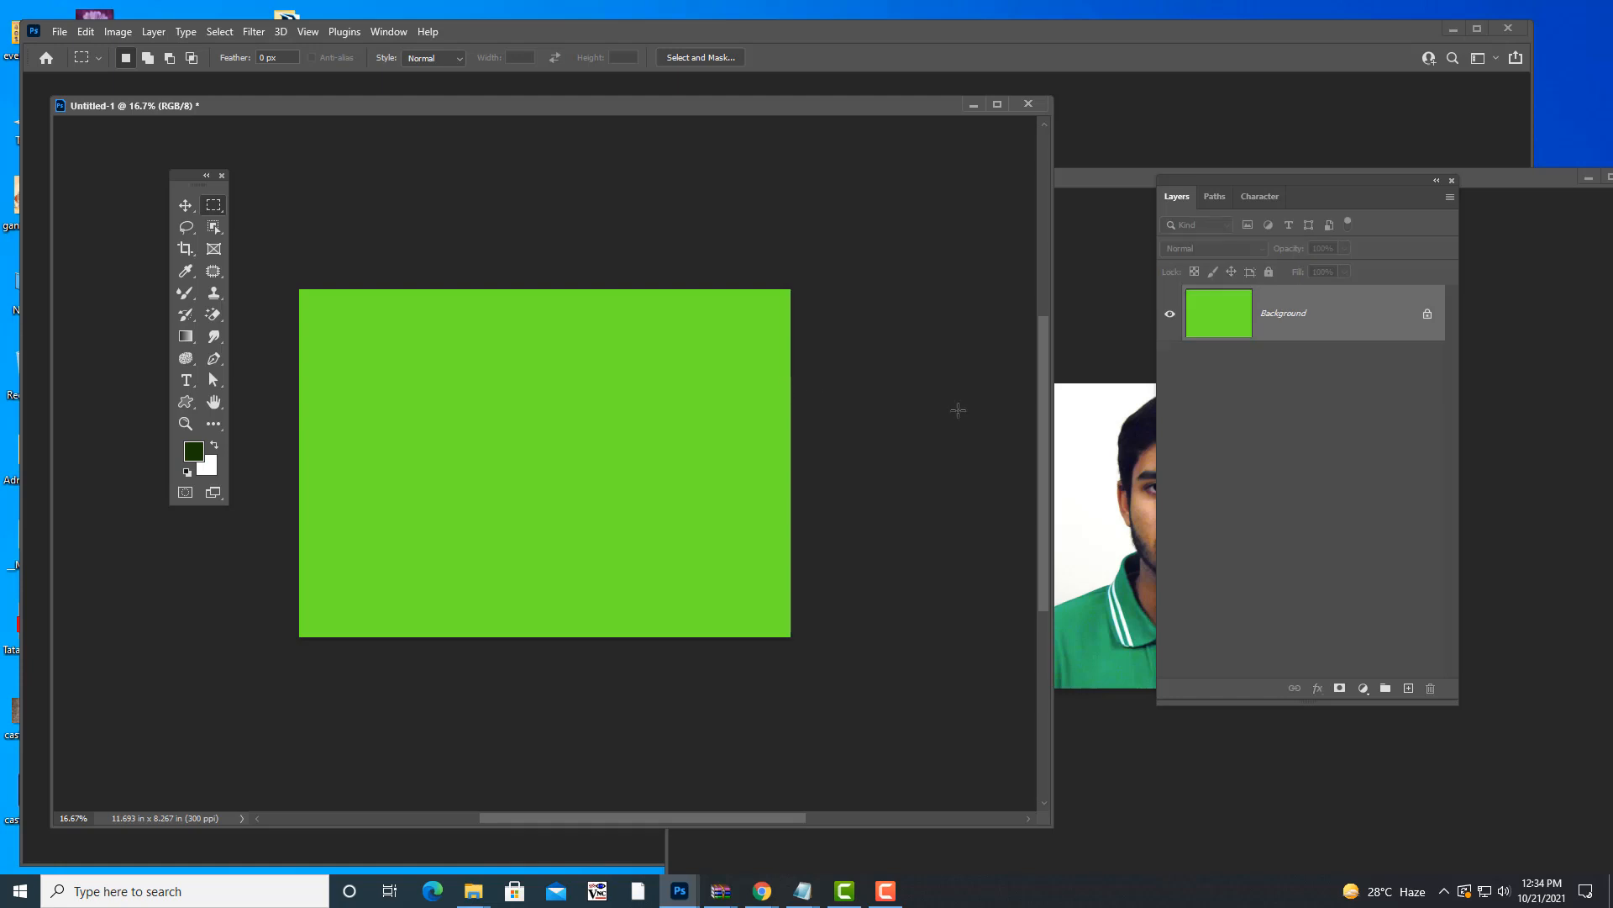
pyautogui.click(1134, 336)
# - Move face.jpg left and switch to the Elliptical Marquee Tool, trying the M and Shift+M shortcuts
pyautogui.moveTo(1040, 169); pyautogui.dragTo(617, 158)
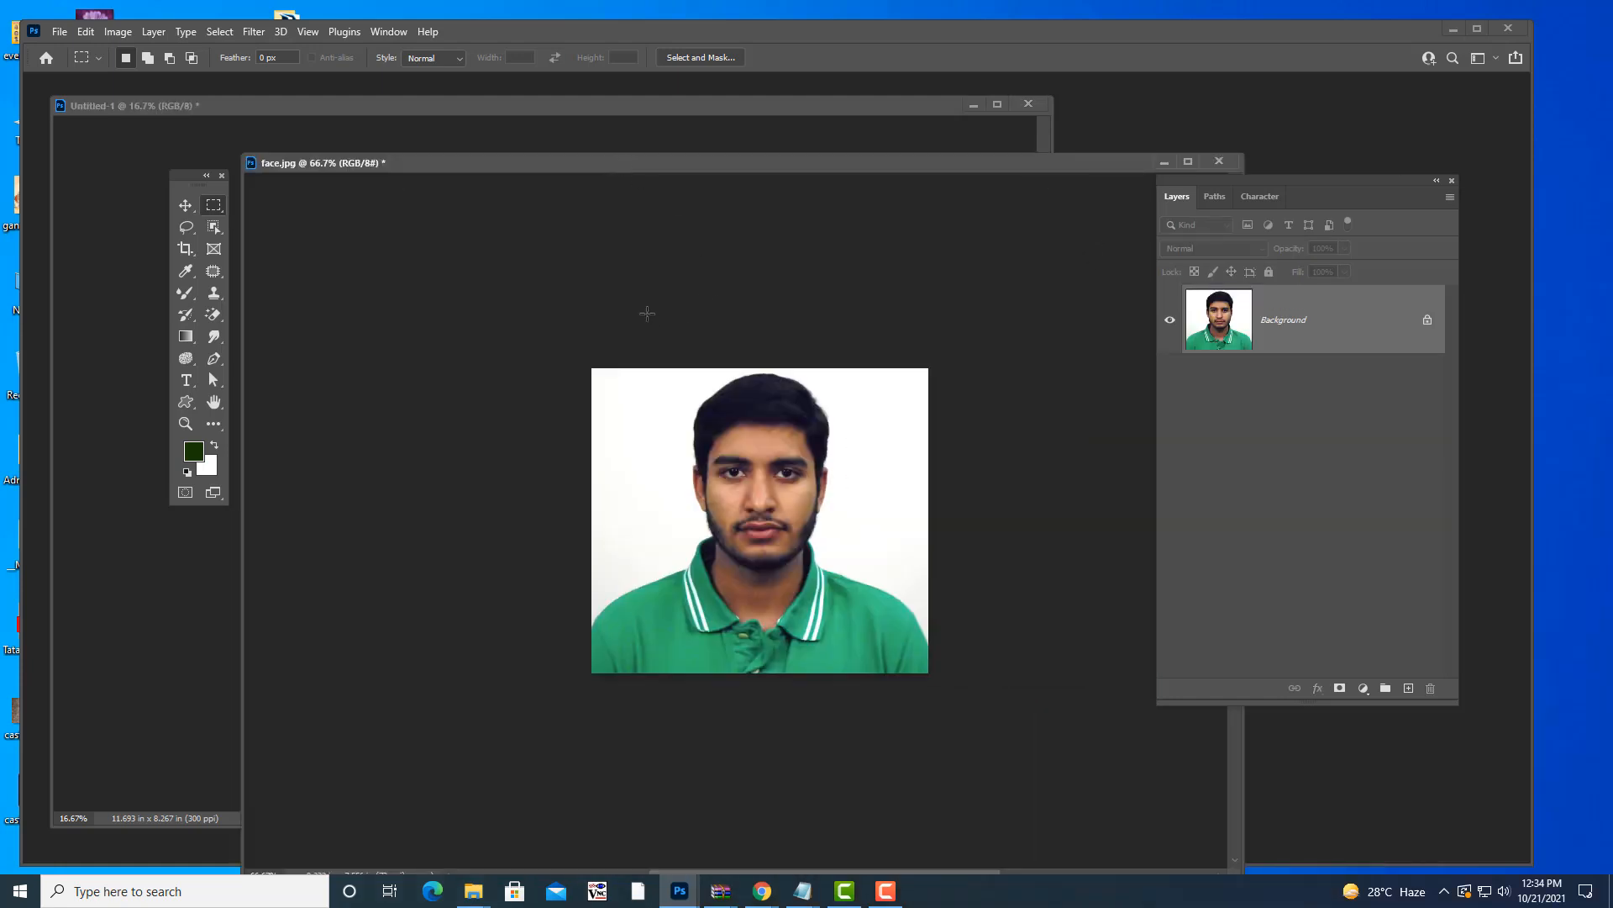
pyautogui.moveTo(422, 165); pyautogui.dragTo(473, 160)
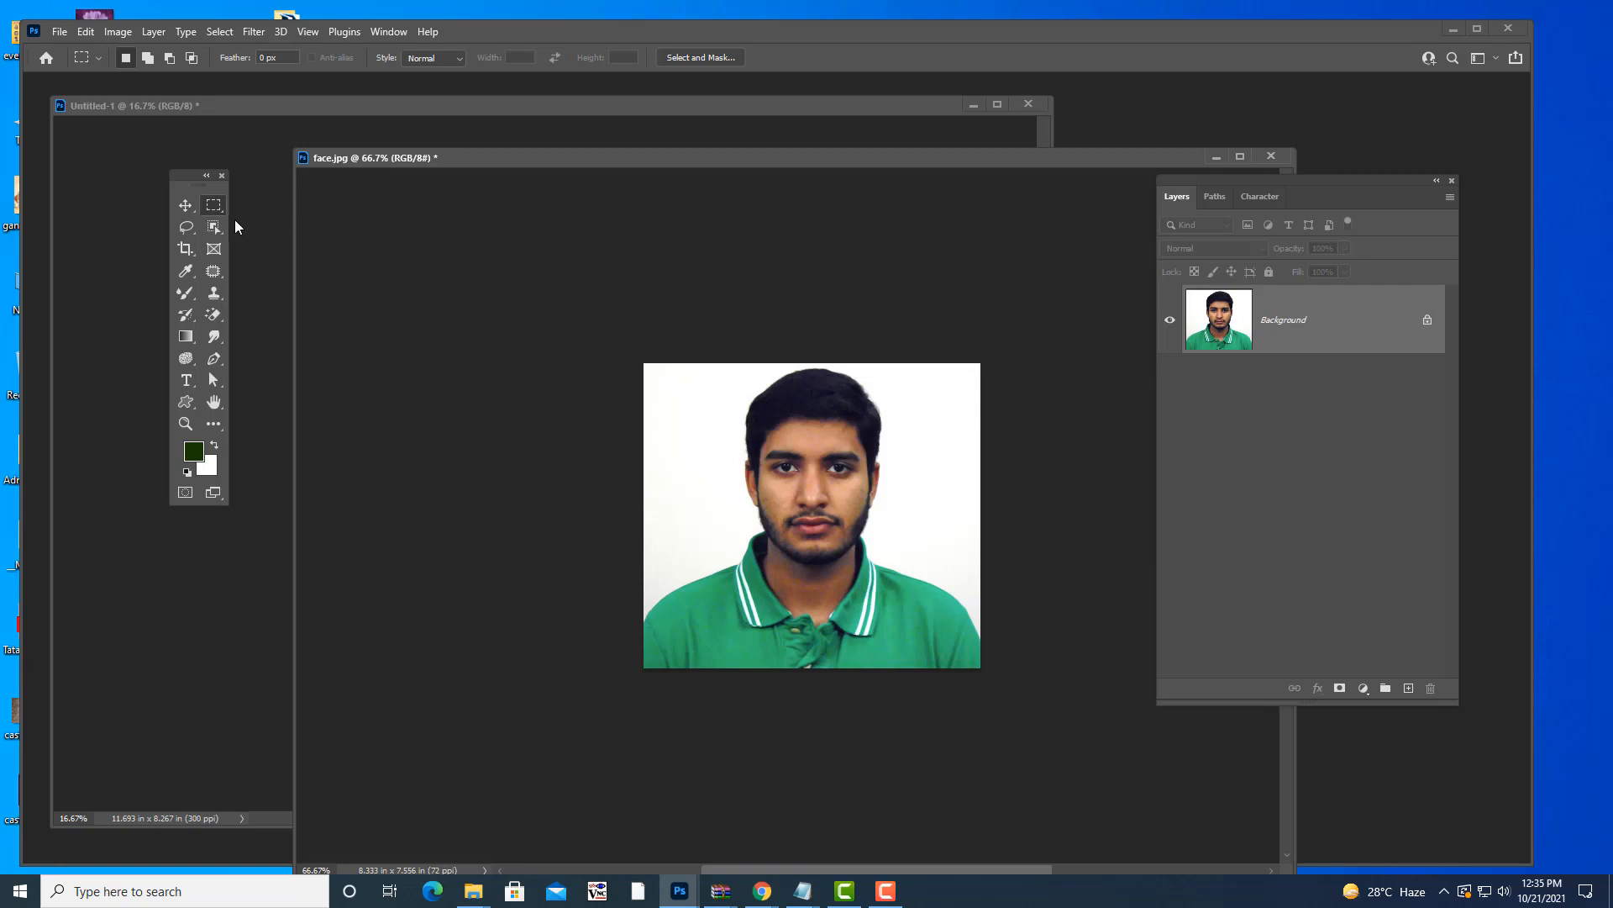
pyautogui.rightClick(216, 208)
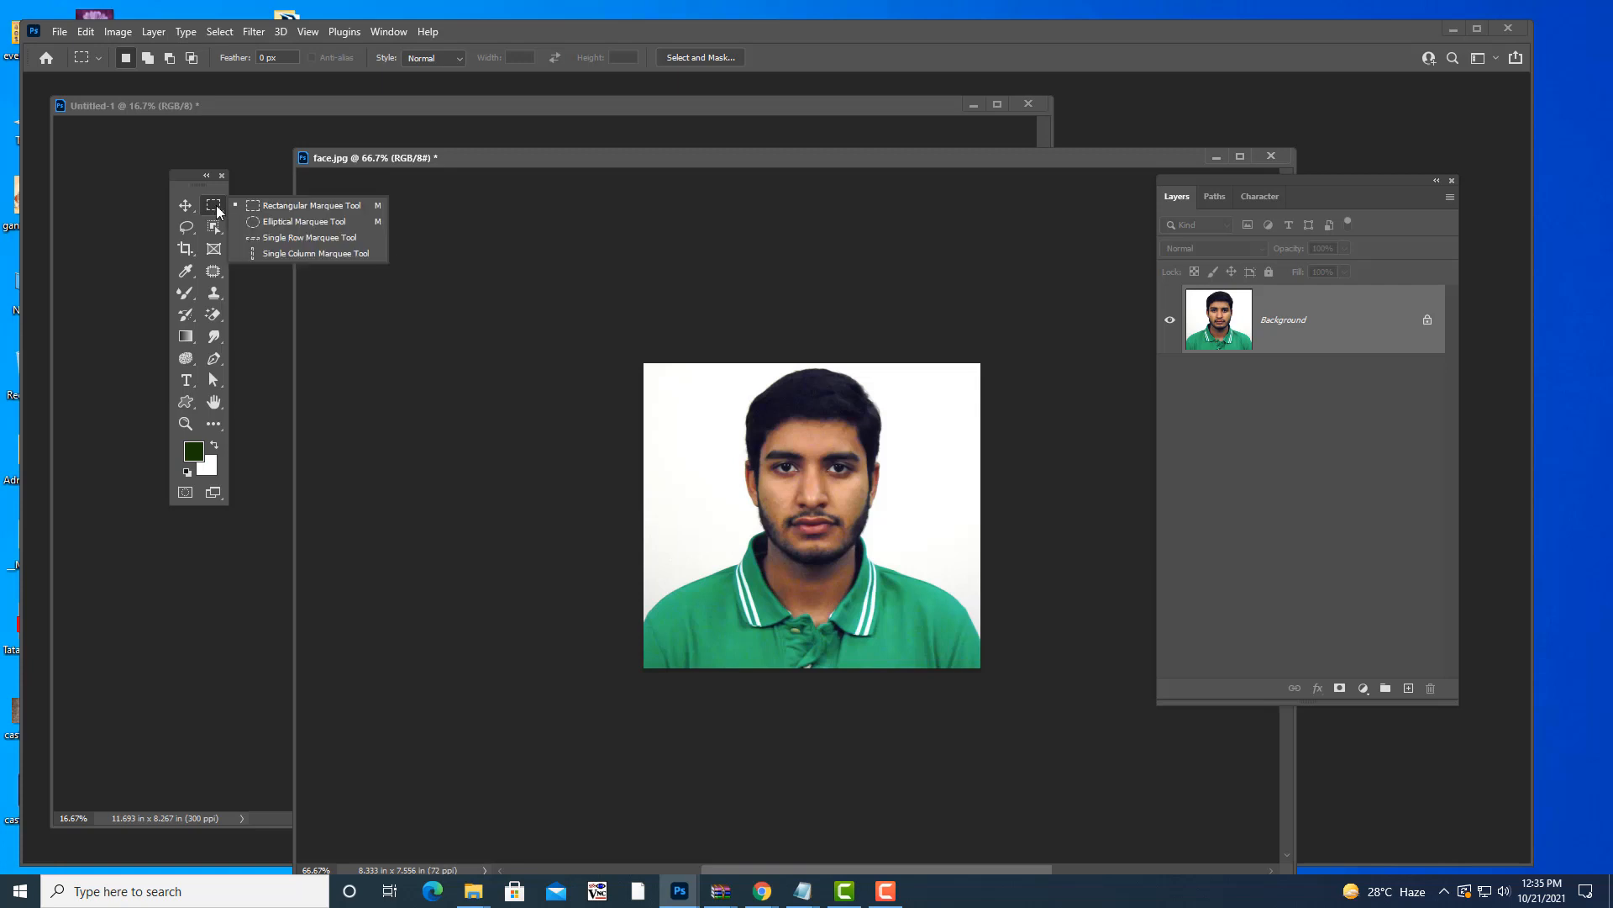
pyautogui.click(285, 222)
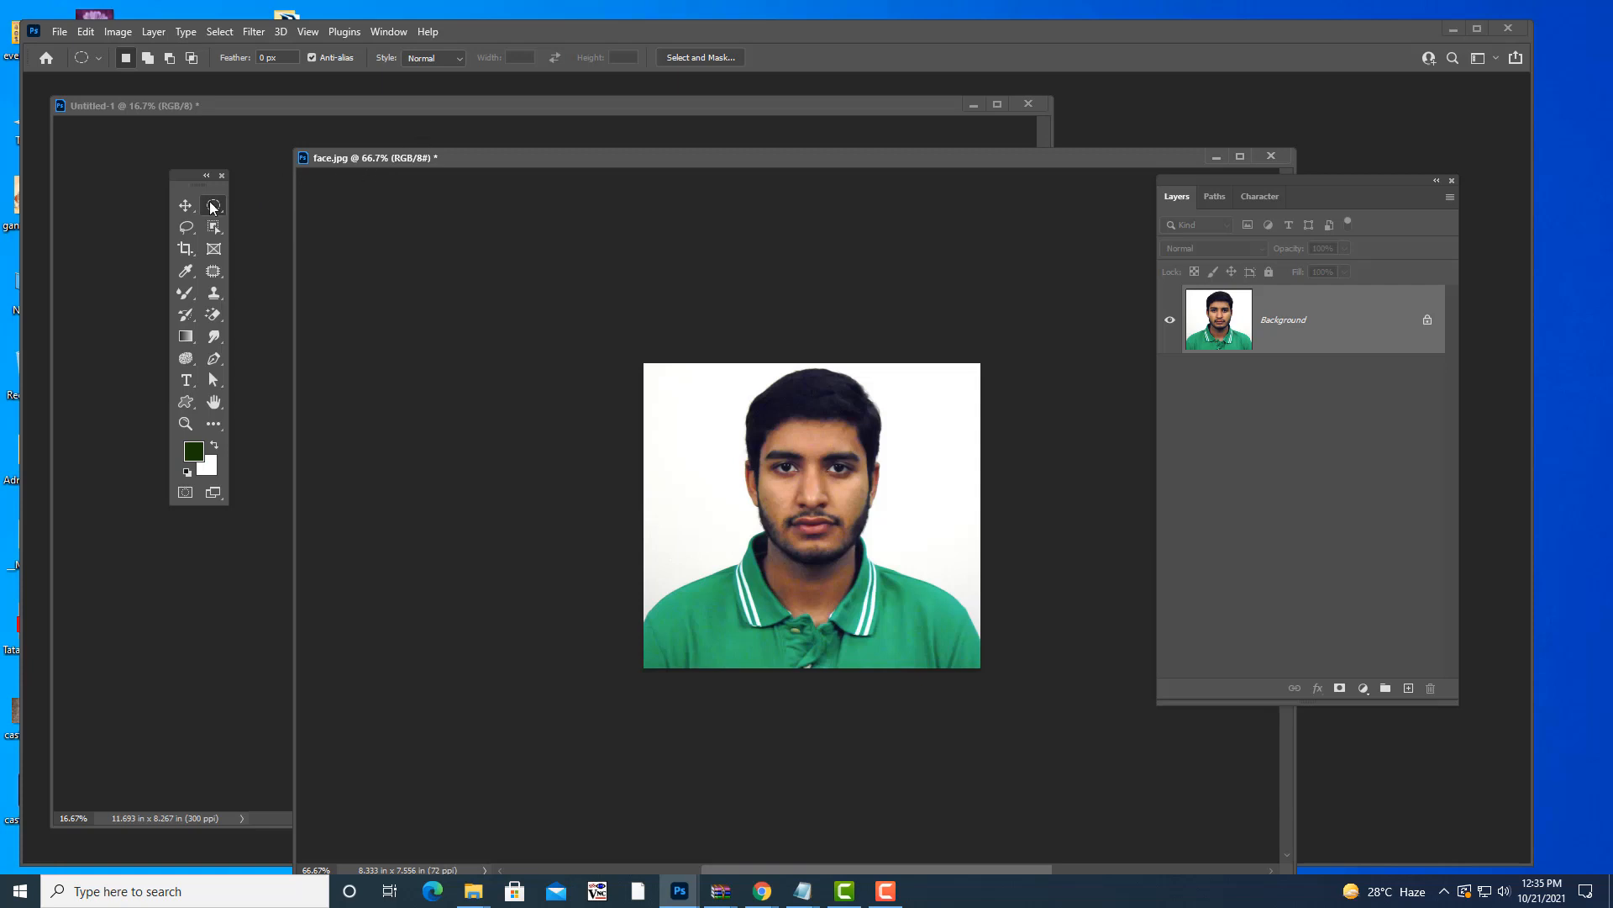
pyautogui.click(184, 208)
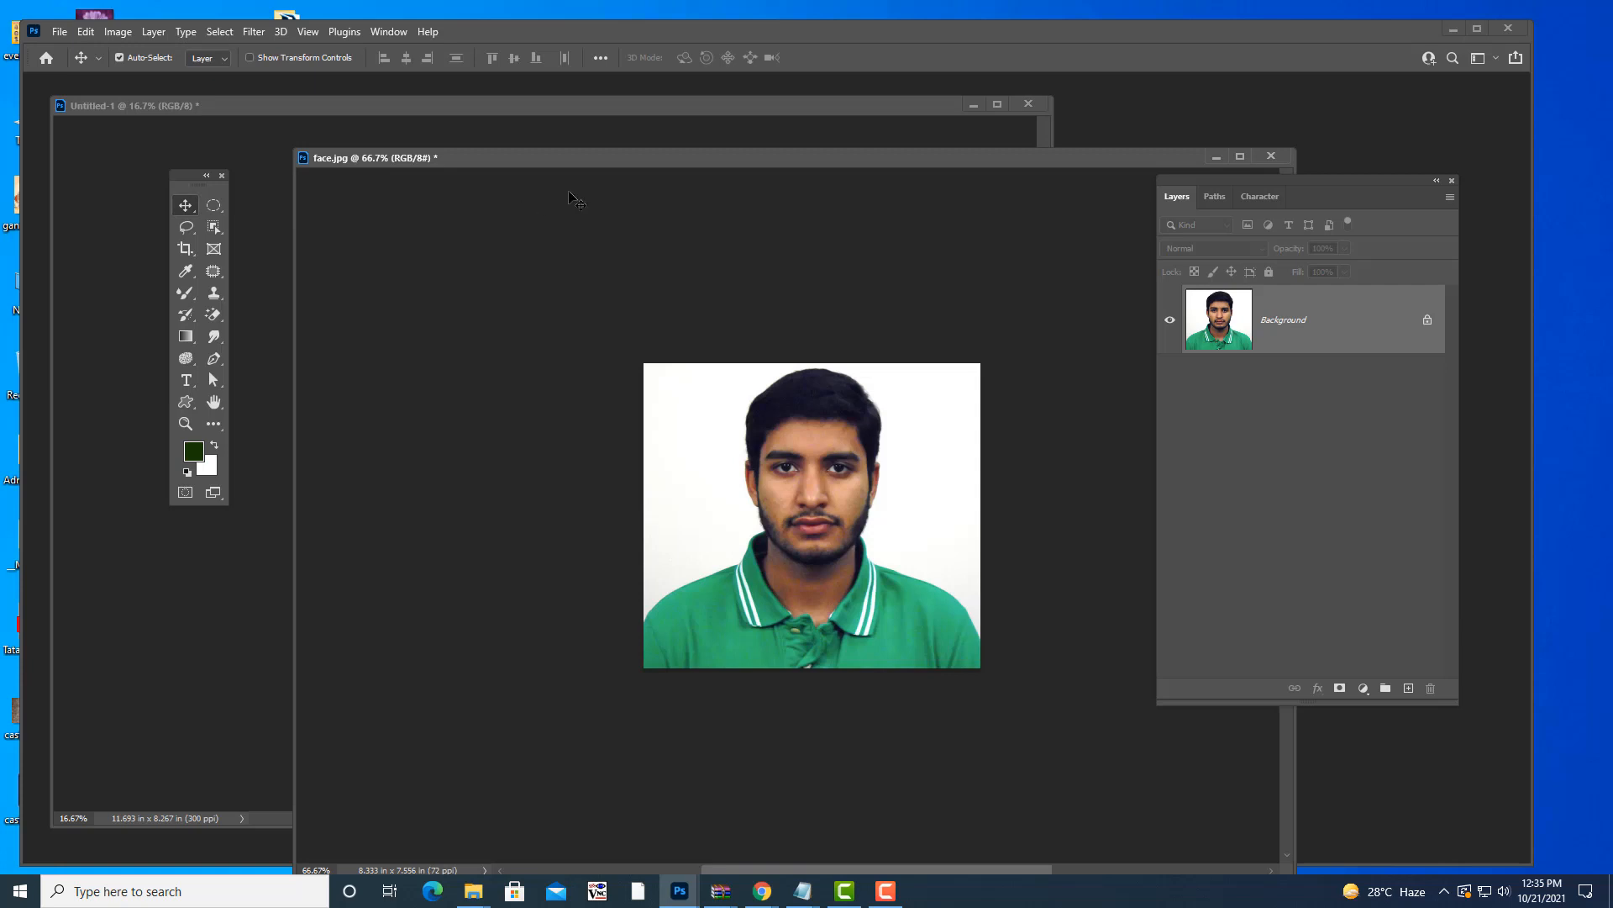
pyautogui.press('m')
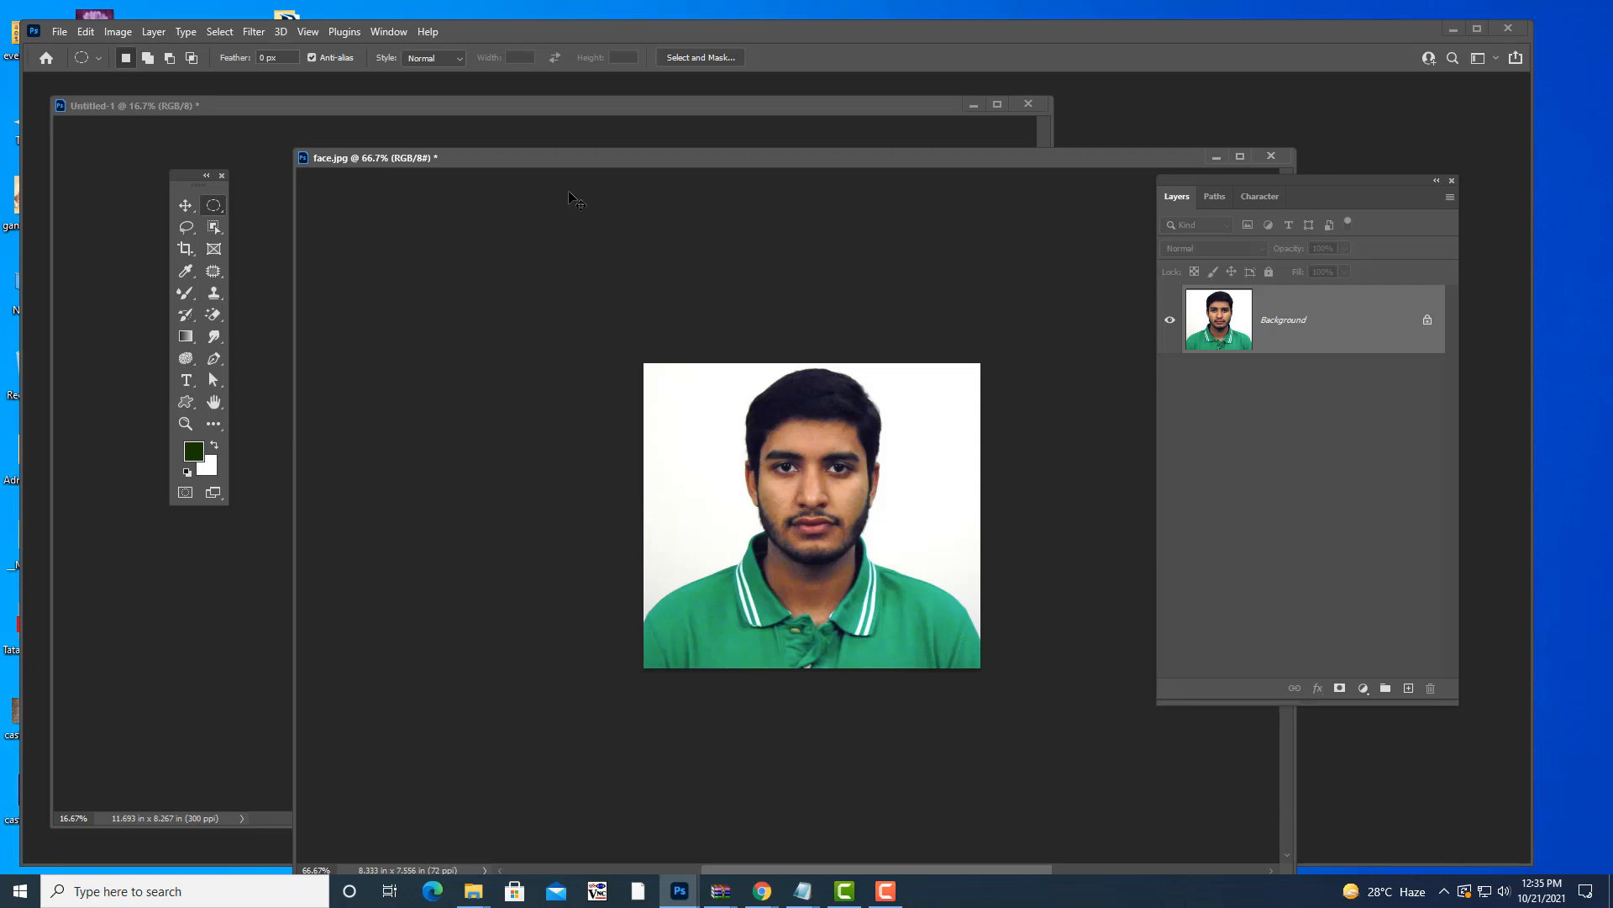
pyautogui.hotkey('shift', 'm')
pyautogui.hotkey('shift', 'm')
pyautogui.hotkey('shift', 'm')
pyautogui.hotkey('shift', 'm')
pyautogui.hotkey('shift', 'm')
pyautogui.hotkey('shift', 'm')
pyautogui.hotkey('shift', 'm')
pyautogui.hotkey('shift', 'm')
pyautogui.hotkey('shift', 'm')
pyautogui.hotkey('shift', 'm')
pyautogui.hotkey('shift', 'm')
pyautogui.hotkey('shift', 'm')
pyautogui.hotkey('shift', 'm')
pyautogui.hotkey('shift', 'm')
pyautogui.hotkey('shift', 'm')
pyautogui.hotkey('shift', 'm')
pyautogui.hotkey('shift', 'm')
pyautogui.hotkey('shift', 'm')
# - Select the face with an oval marquee, drag it onto the green canvas, and enlarge it at top-left
pyautogui.moveTo(702, 159); pyautogui.dragTo(768, 167)
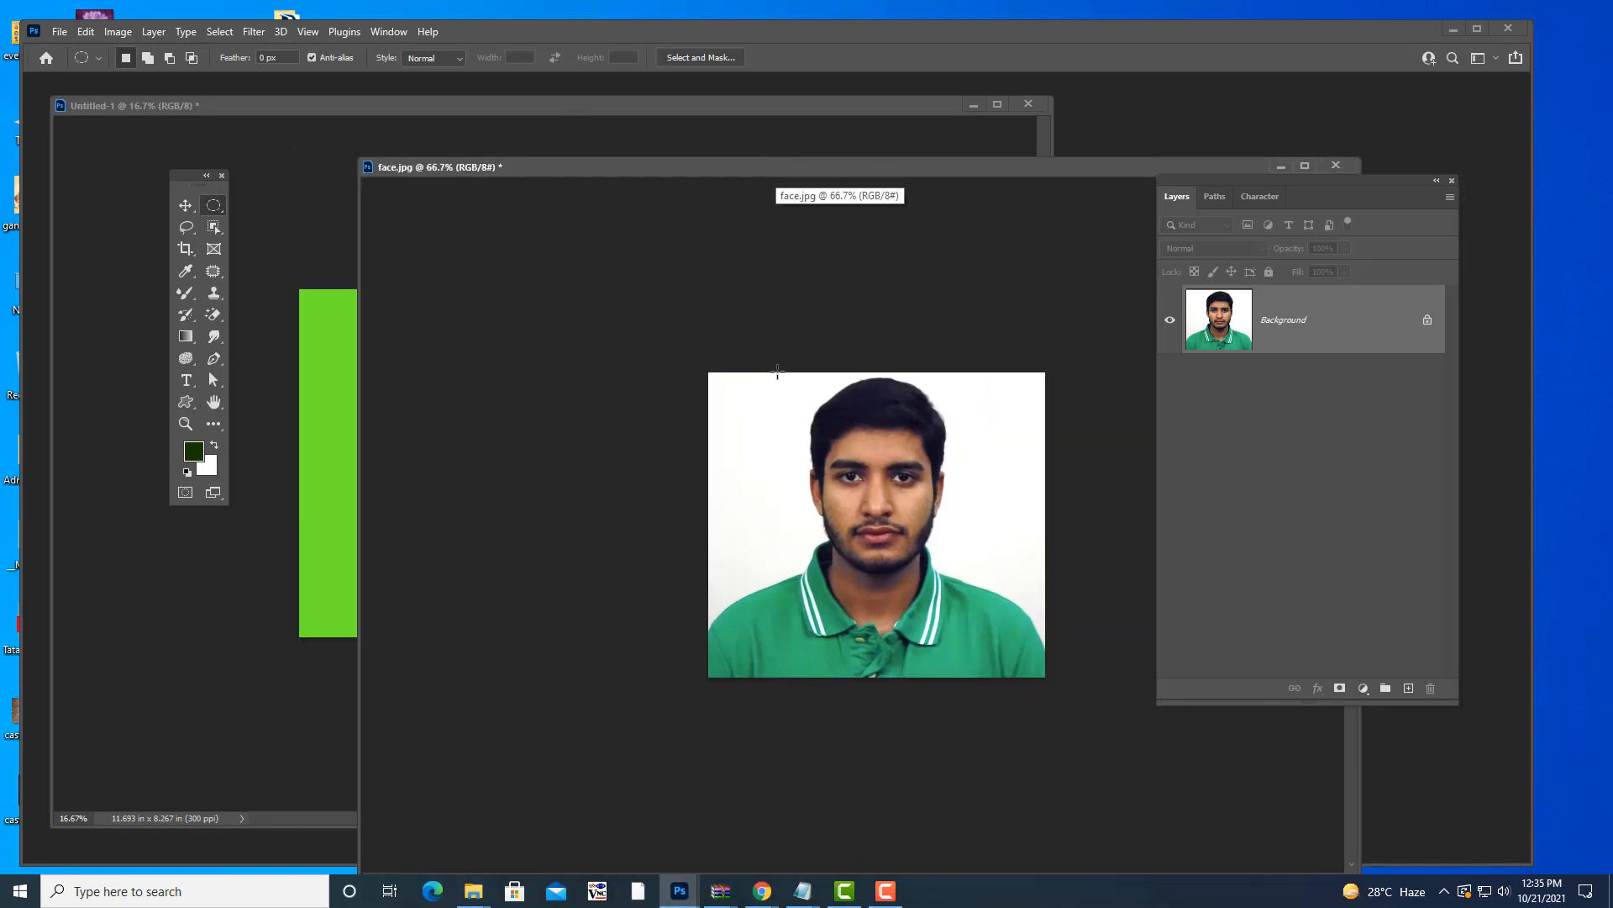
pyautogui.moveTo(788, 378); pyautogui.dragTo(936, 574)
pyautogui.press('v')
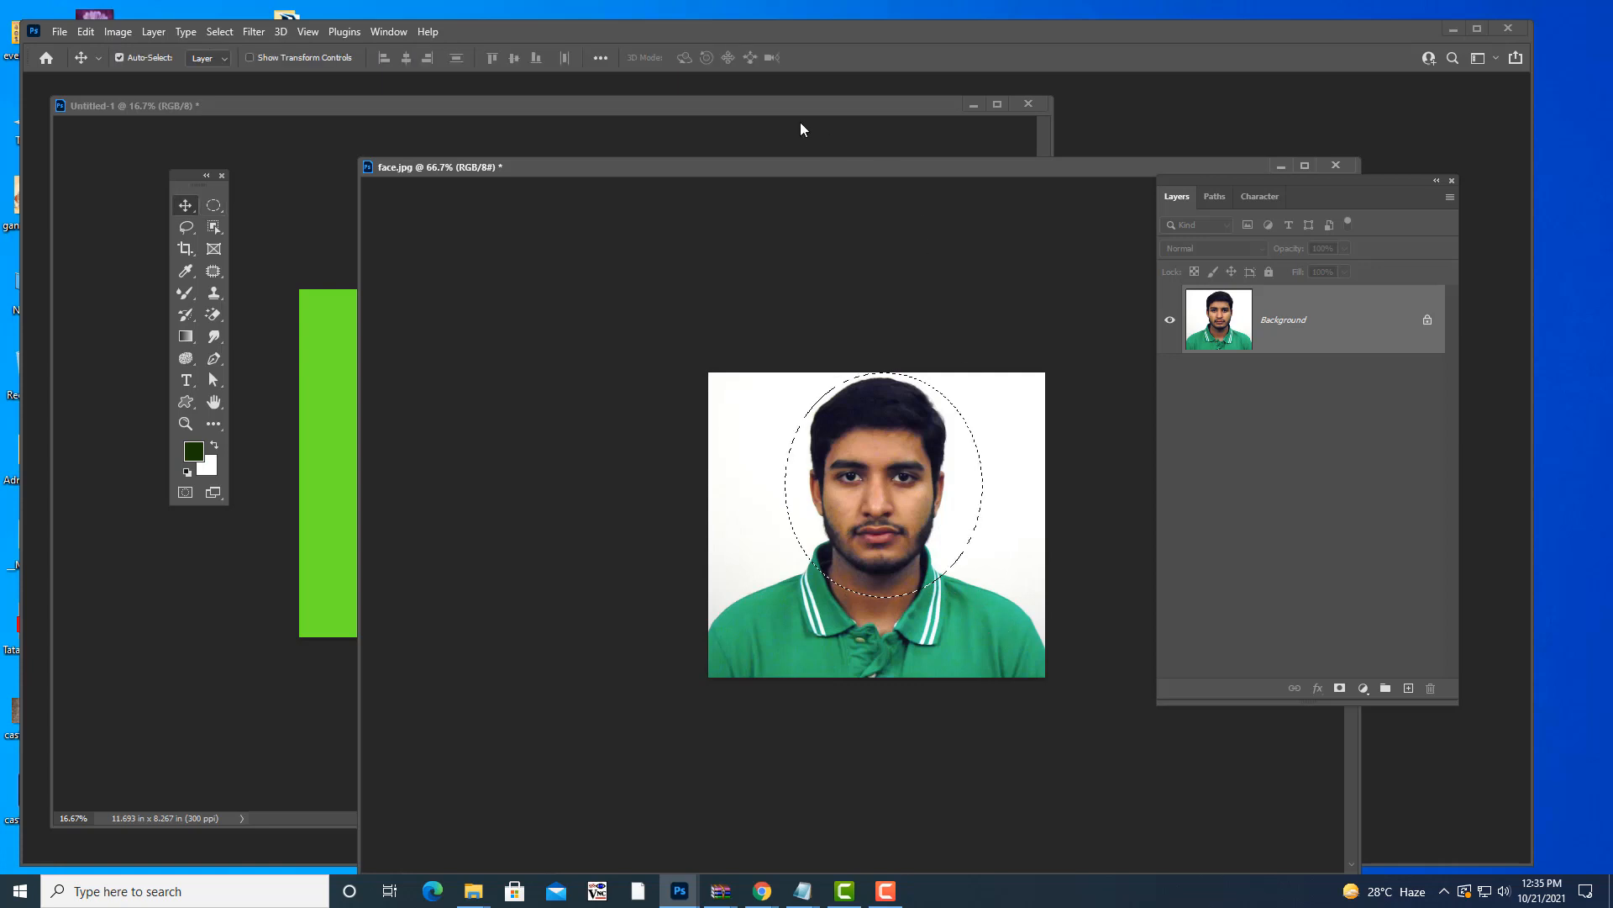
pyautogui.moveTo(793, 175); pyautogui.dragTo(1051, 233)
pyautogui.moveTo(1118, 528); pyautogui.dragTo(480, 447)
pyautogui.hotkey('ctrl', 't')
pyautogui.moveTo(429, 410); pyautogui.dragTo(424, 409)
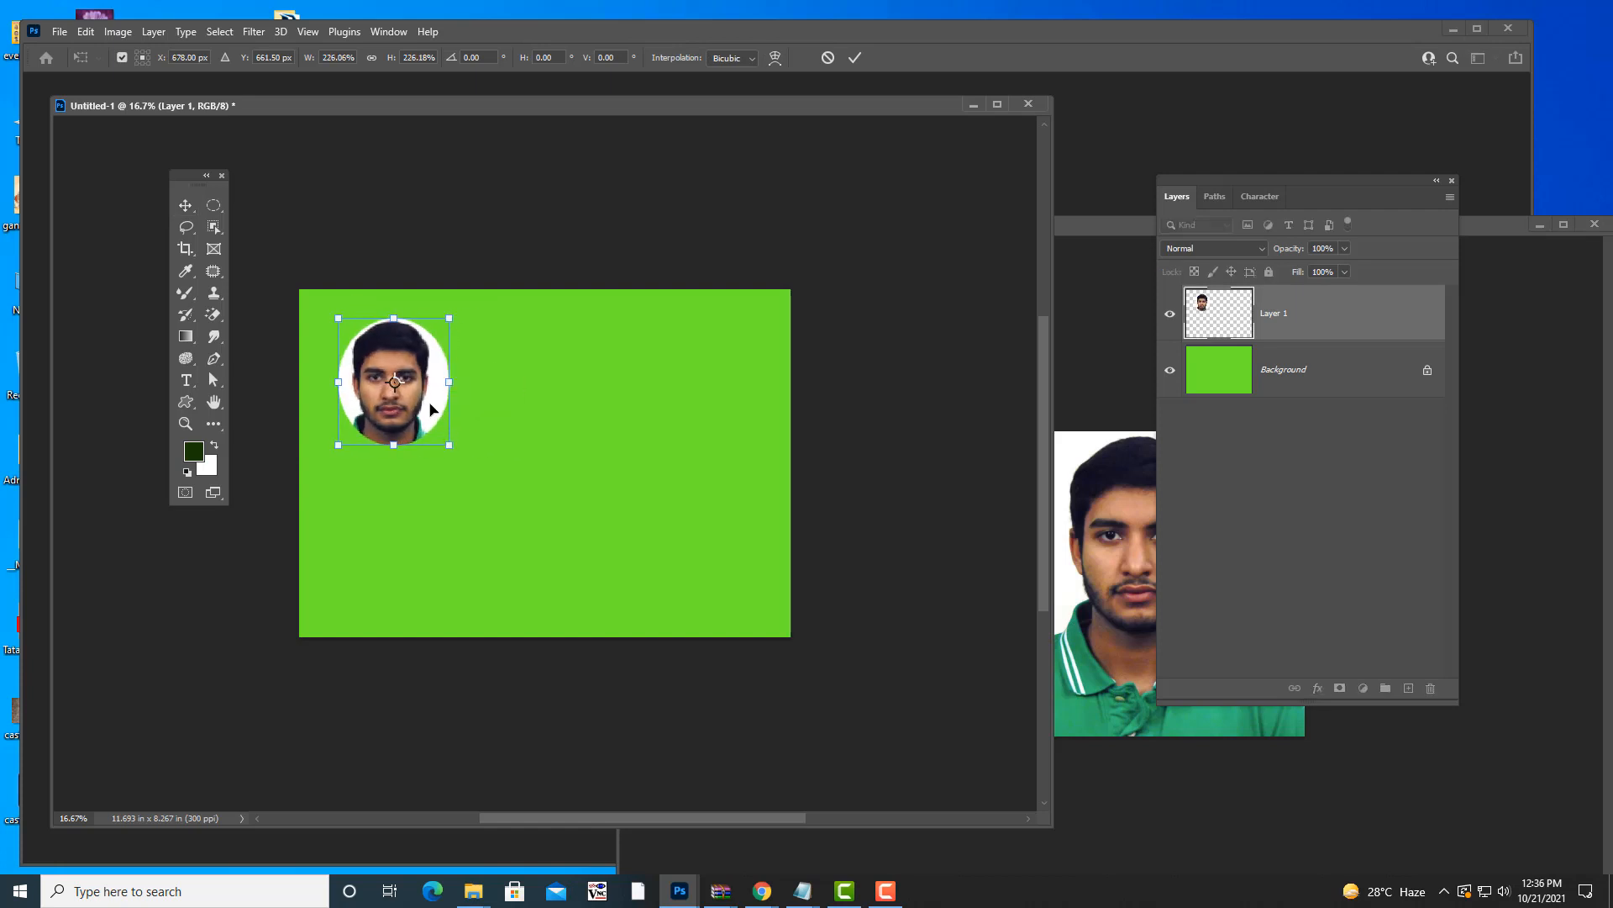
pyautogui.press('Return')
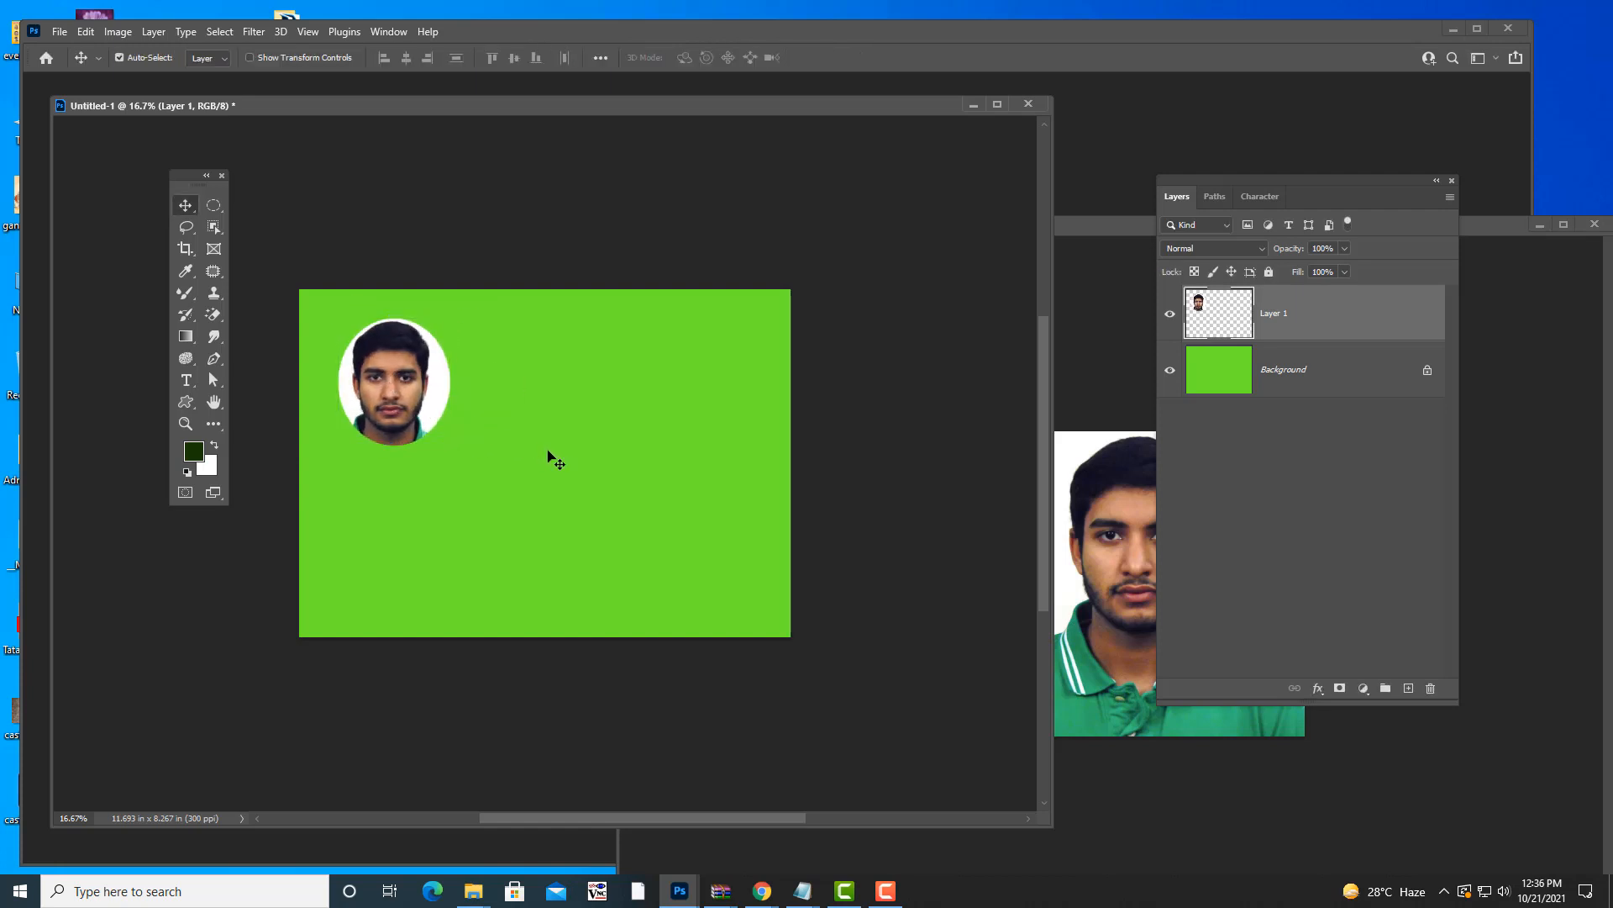
pyautogui.moveTo(1119, 225); pyautogui.dragTo(891, 228)
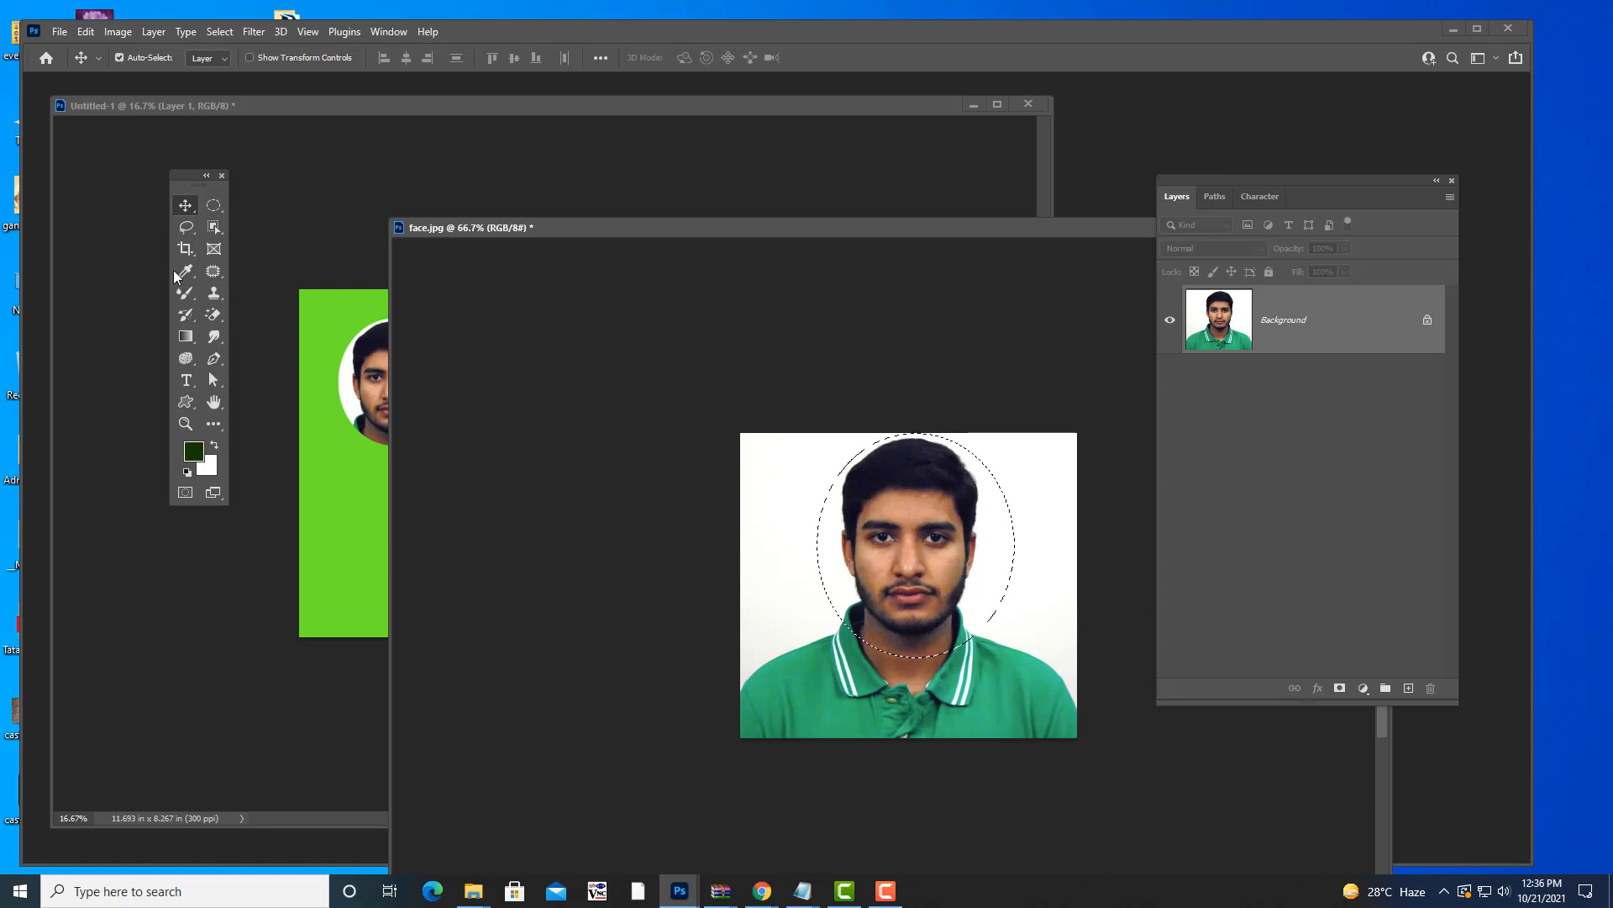
# - Transform the oval selection to about 104.82% wide and 100.75% tall, centred over the head
pyautogui.click(213, 207)
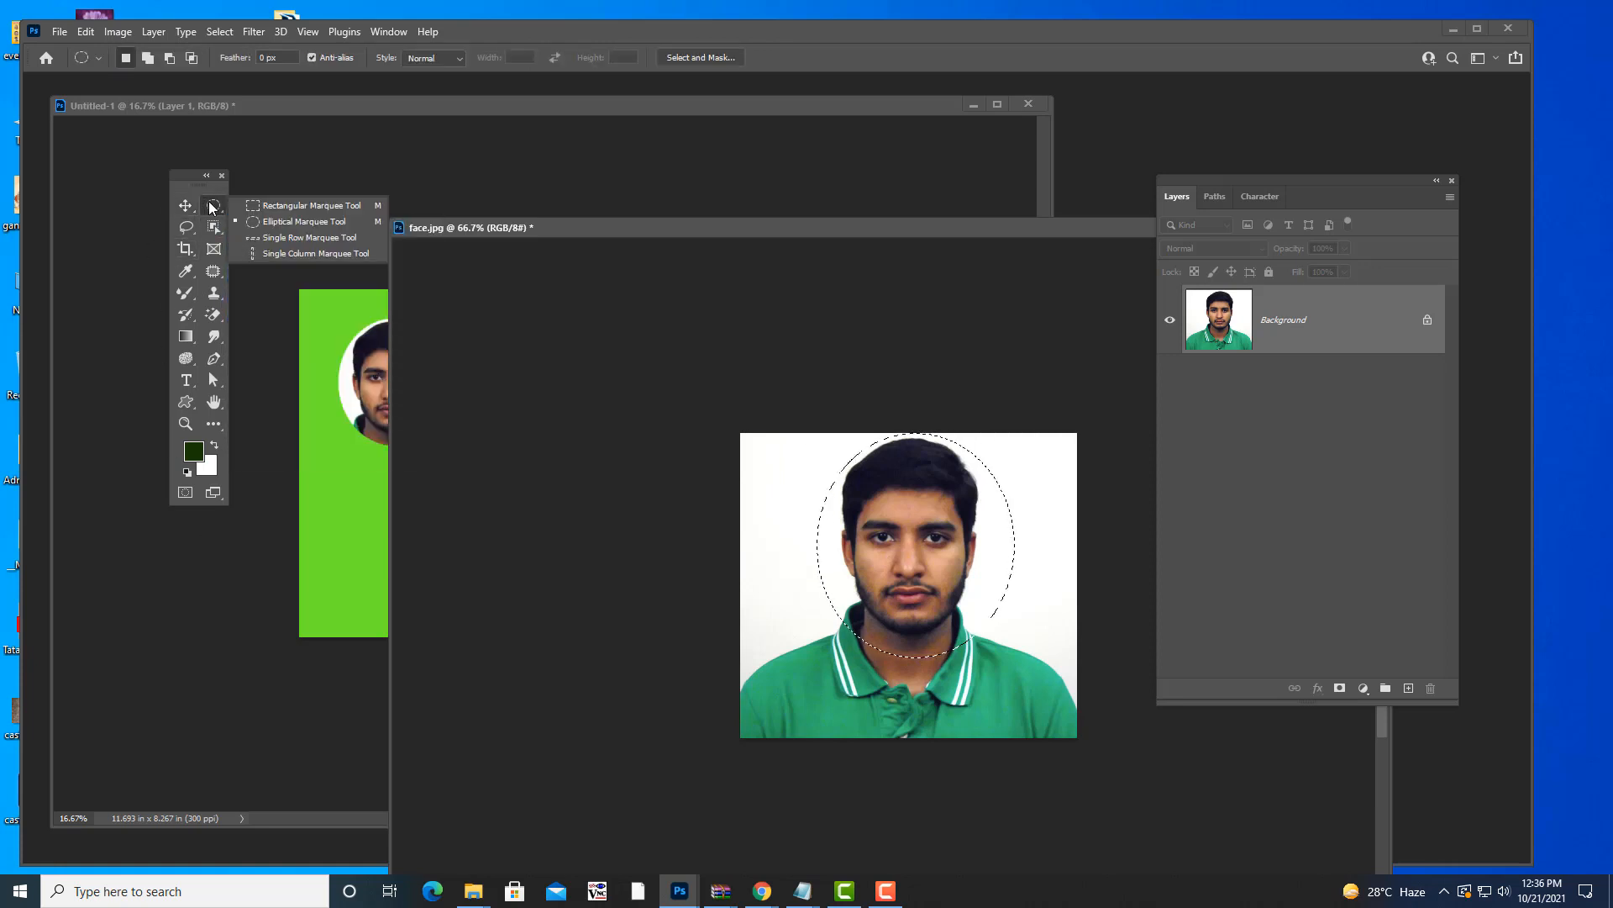
pyautogui.rightClick(970, 508)
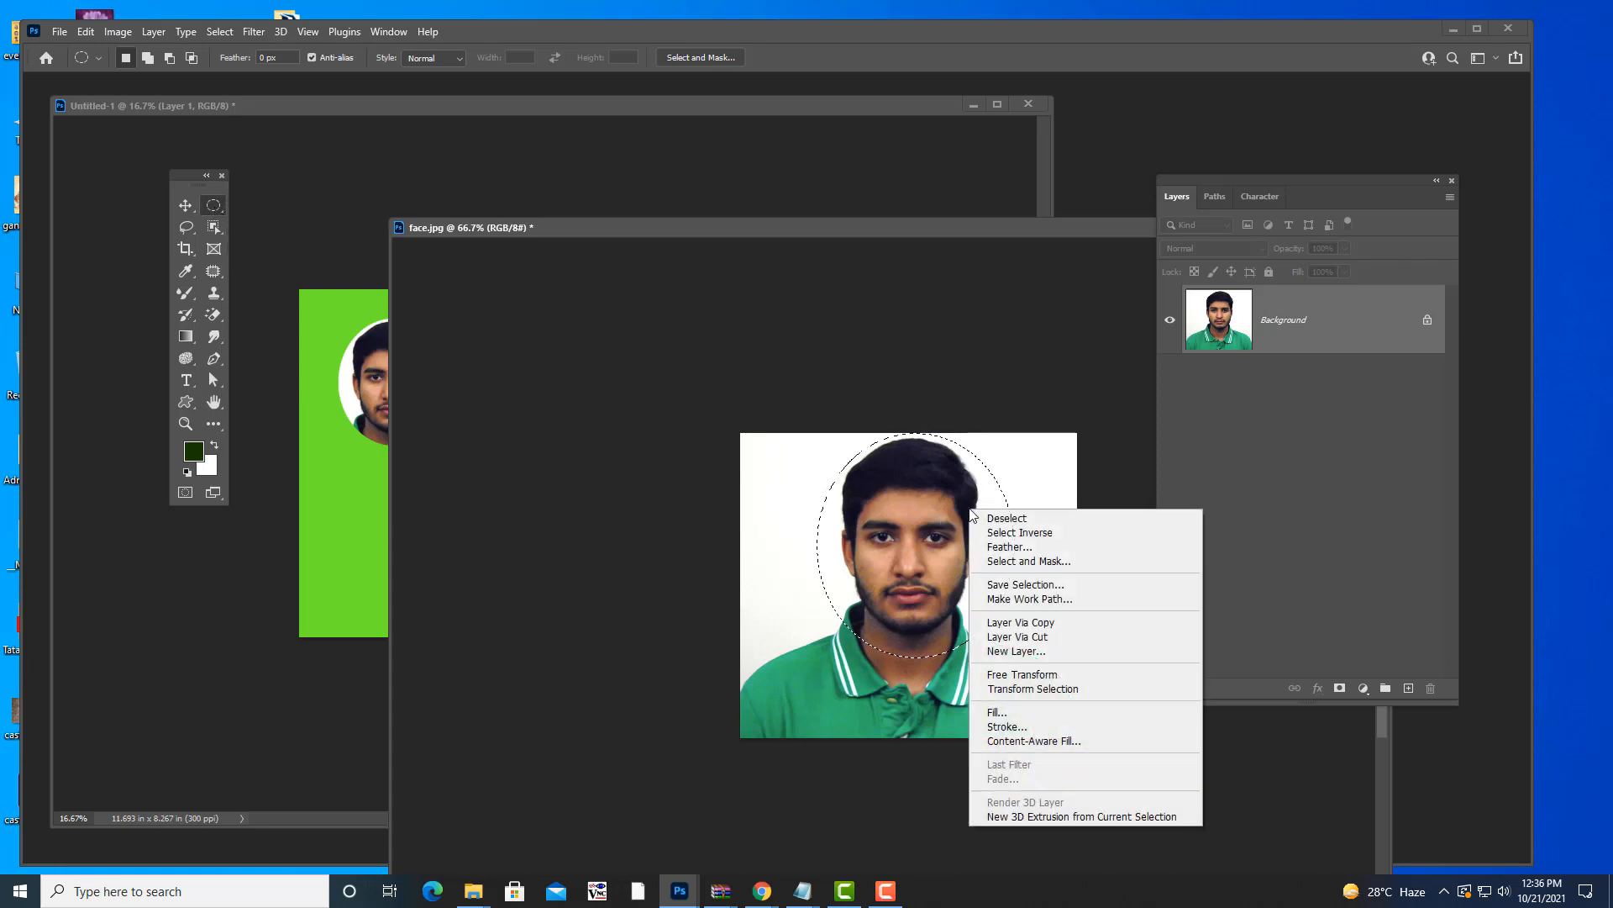
pyautogui.click(1080, 692)
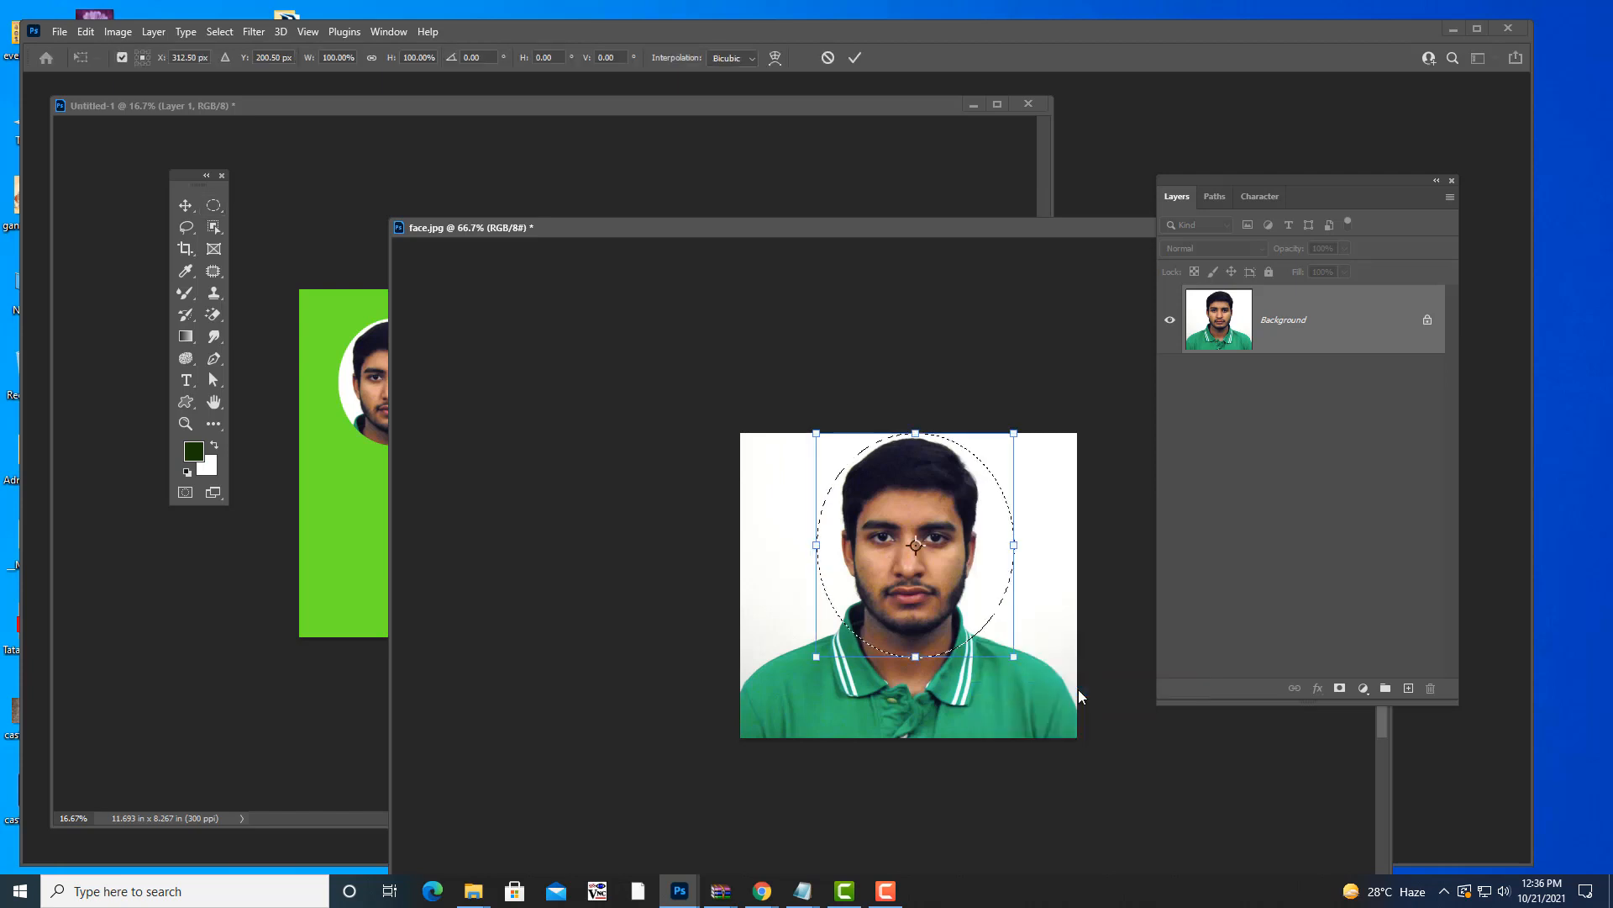
pyautogui.moveTo(1011, 658); pyautogui.dragTo(1002, 648)
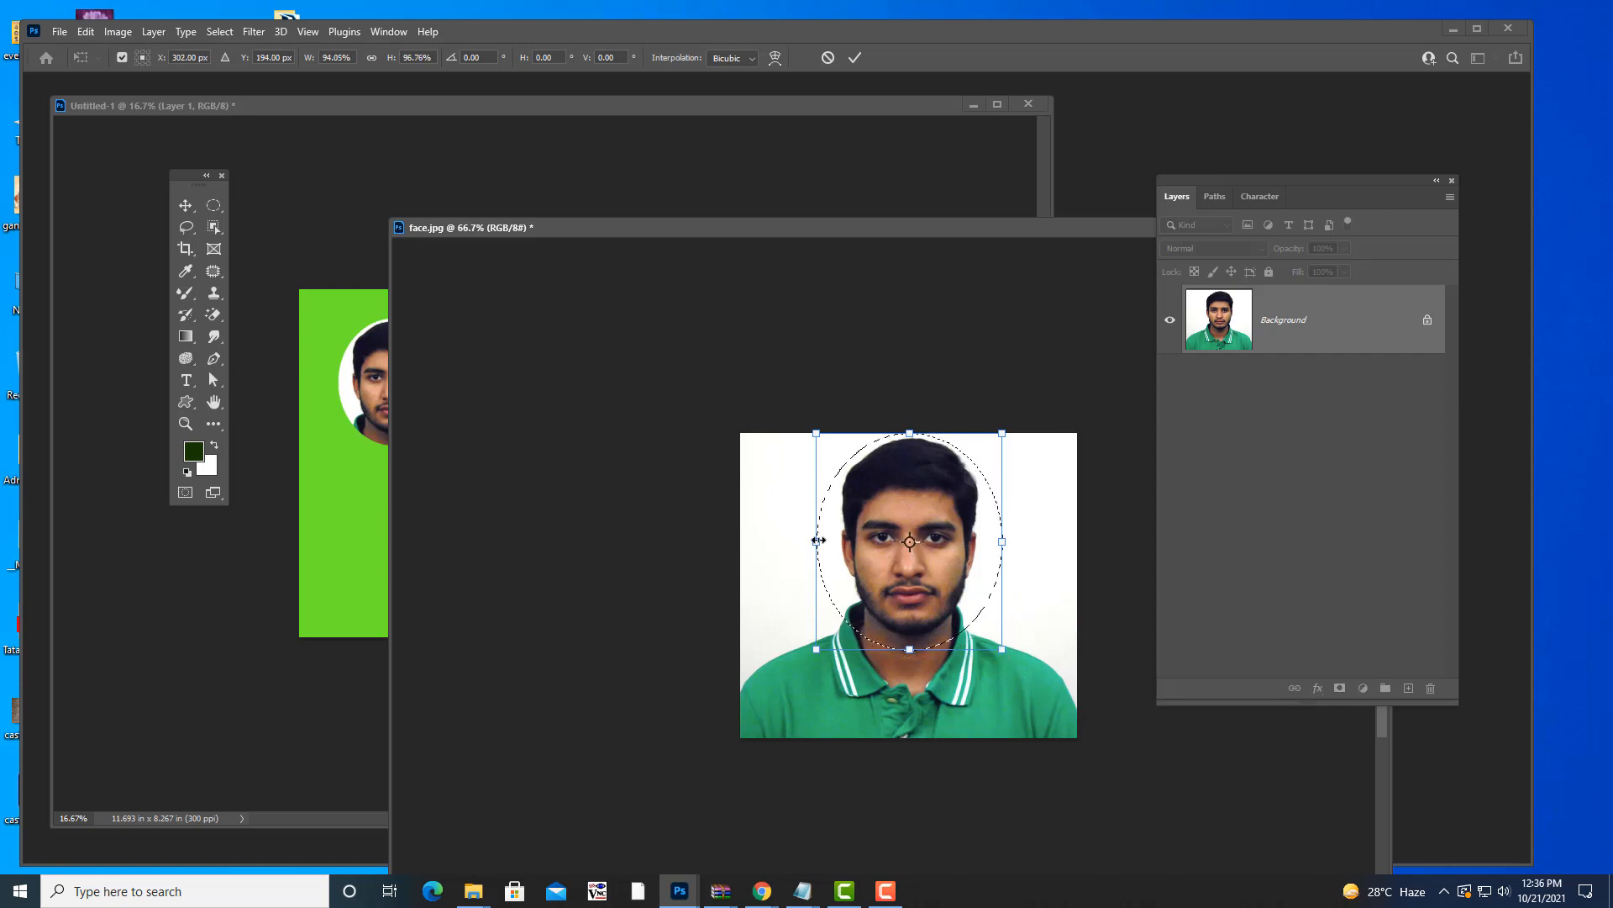
pyautogui.moveTo(816, 541); pyautogui.dragTo(825, 541)
pyautogui.moveTo(1000, 544); pyautogui.dragTo(992, 545)
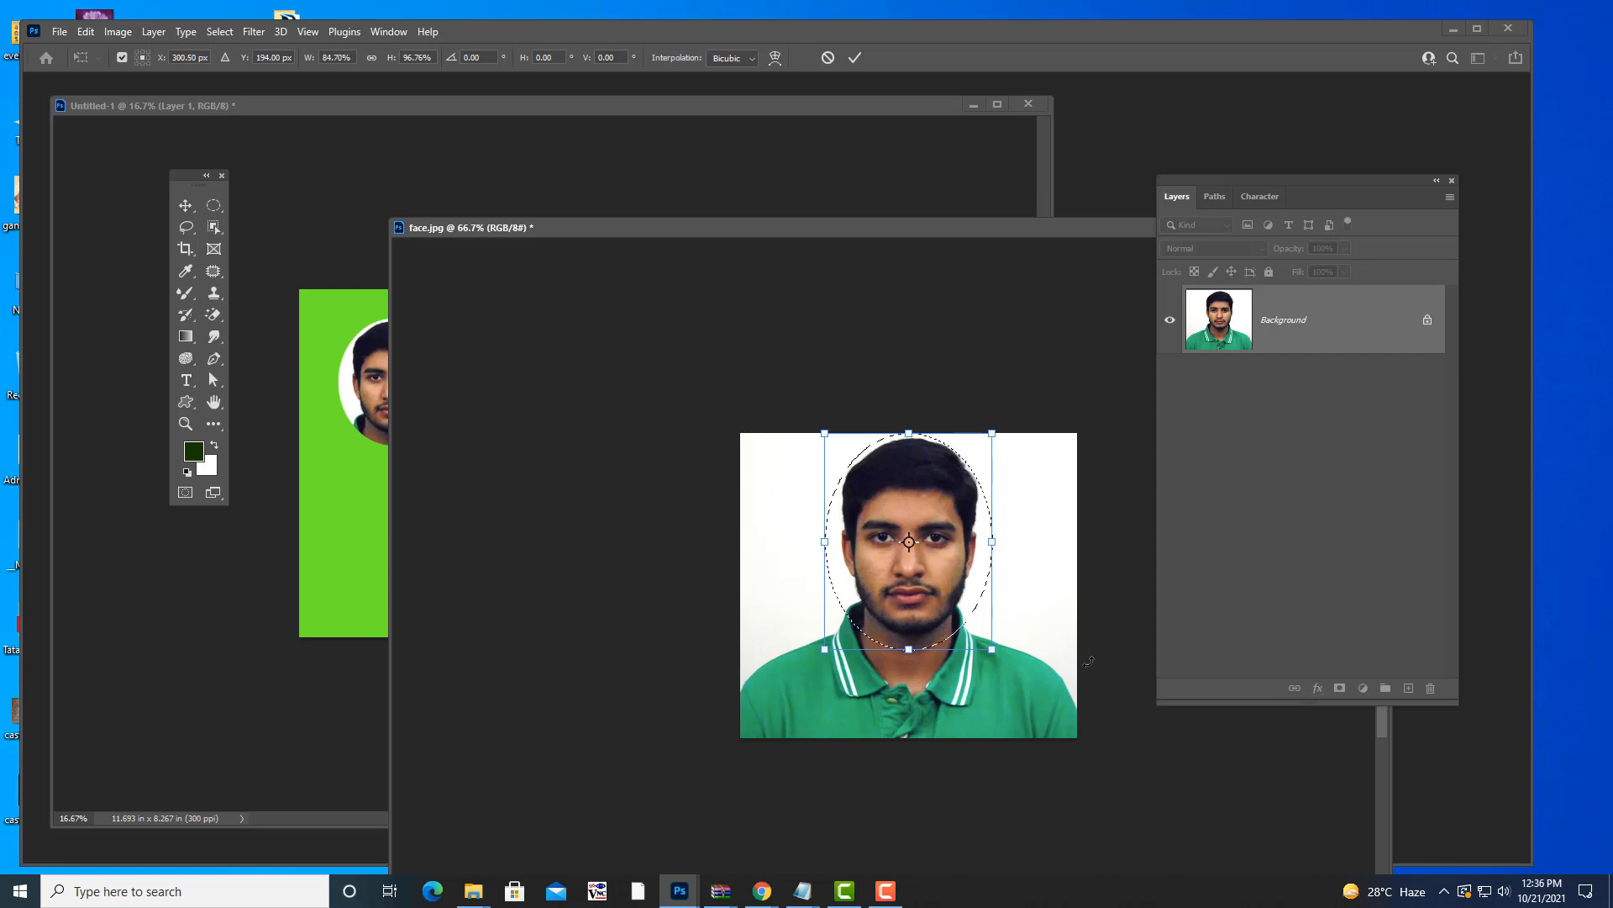
pyautogui.moveTo(808, 543); pyautogui.dragTo(788, 543)
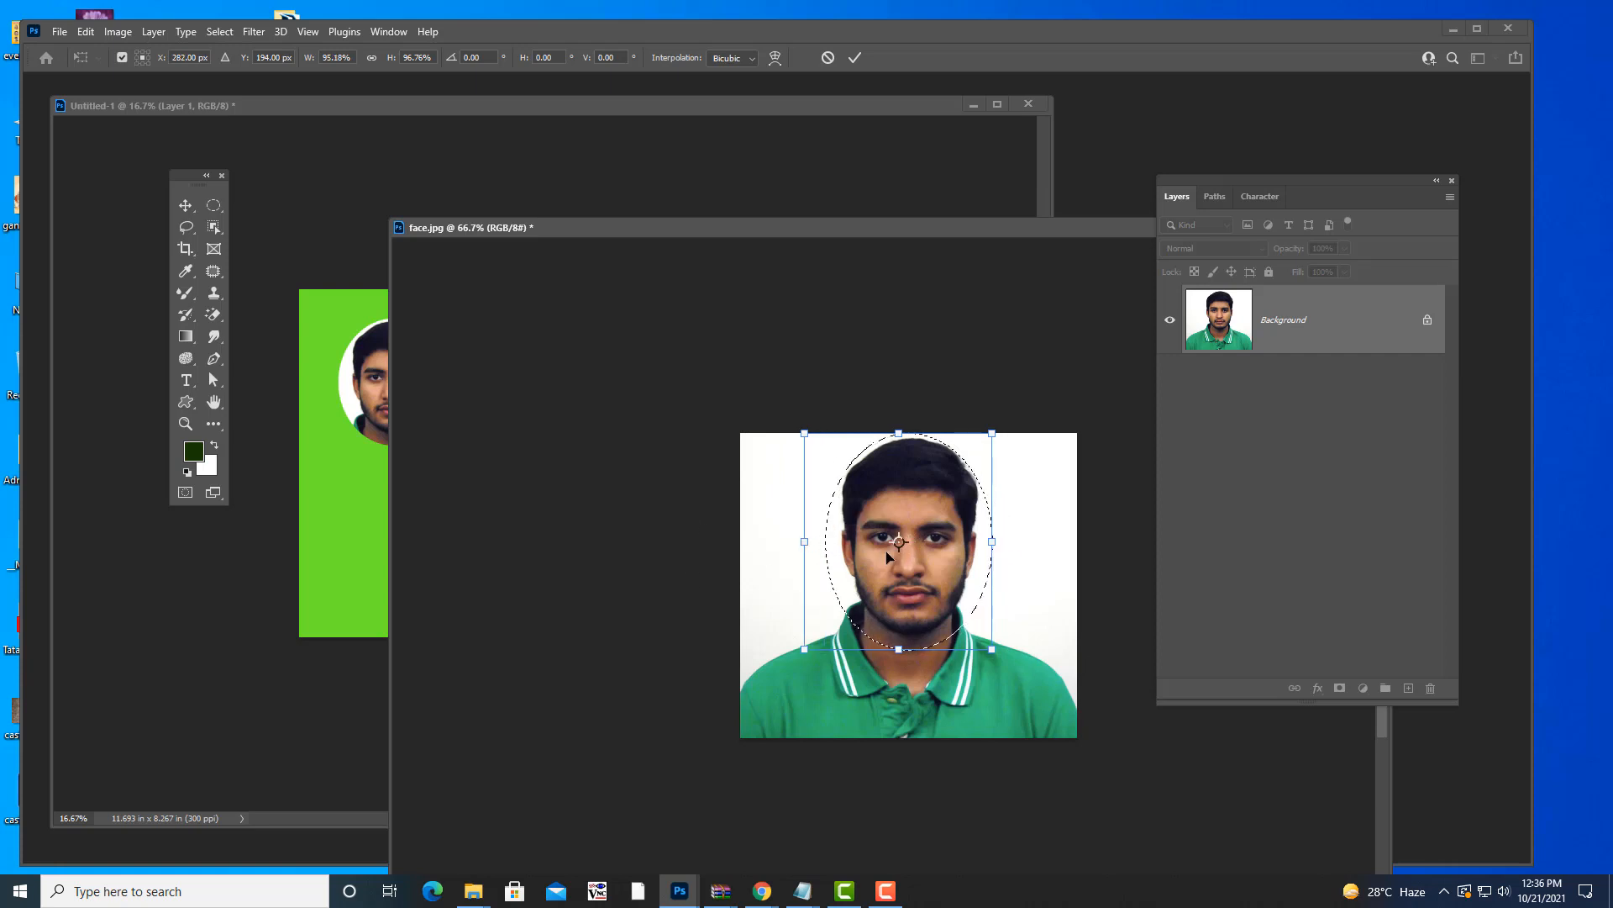
pyautogui.moveTo(994, 541); pyautogui.dragTo(1014, 541)
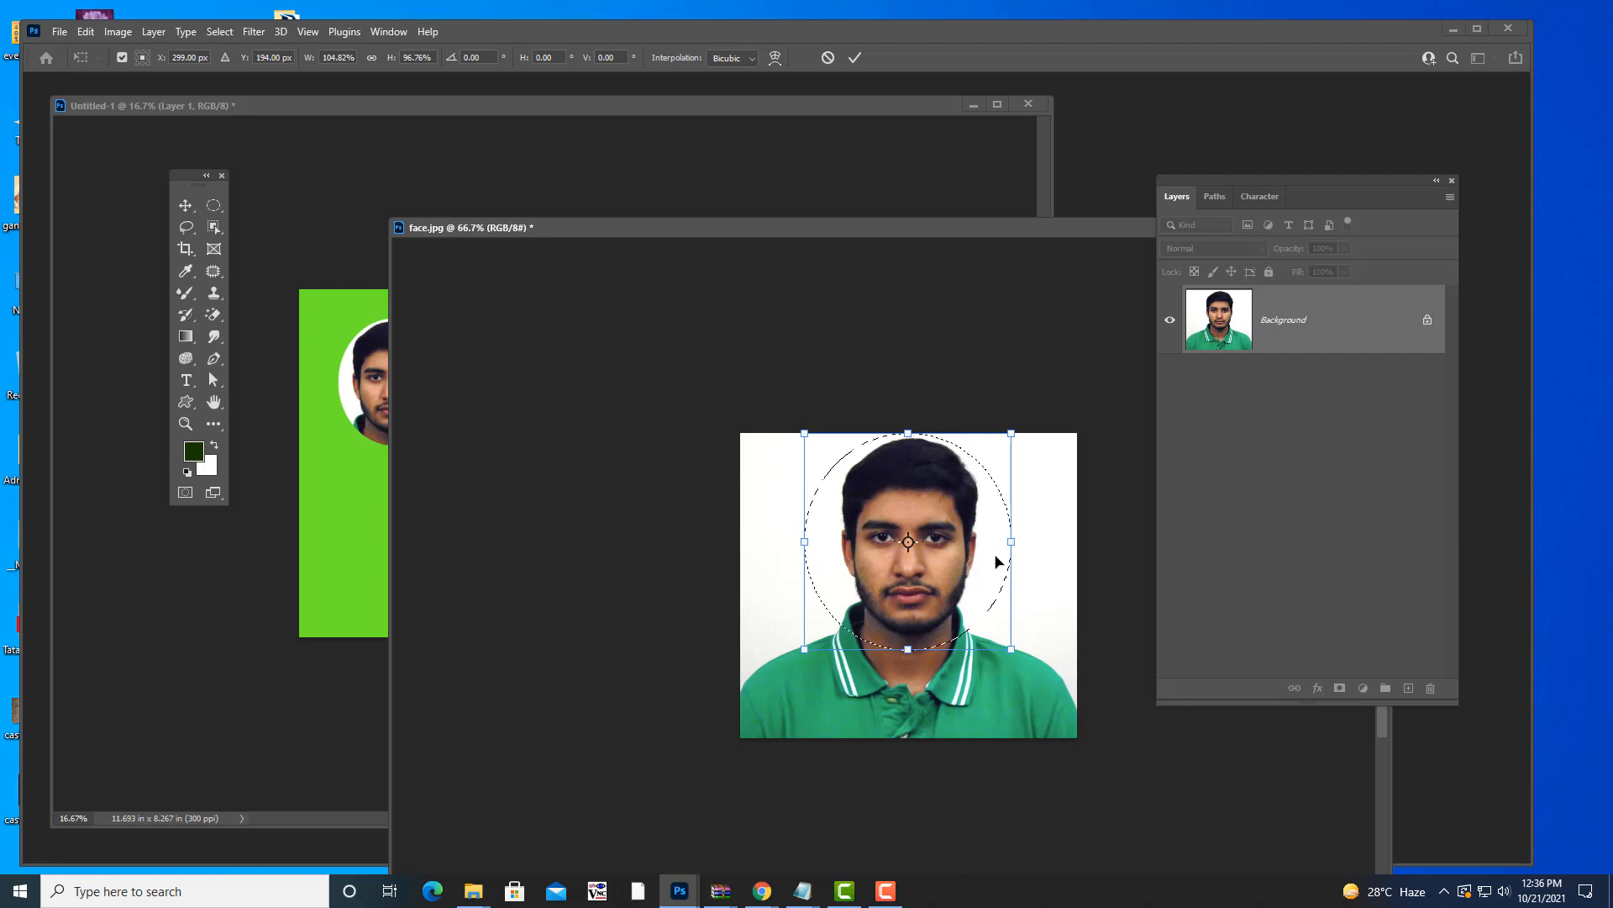
pyautogui.moveTo(908, 649); pyautogui.dragTo(907, 658)
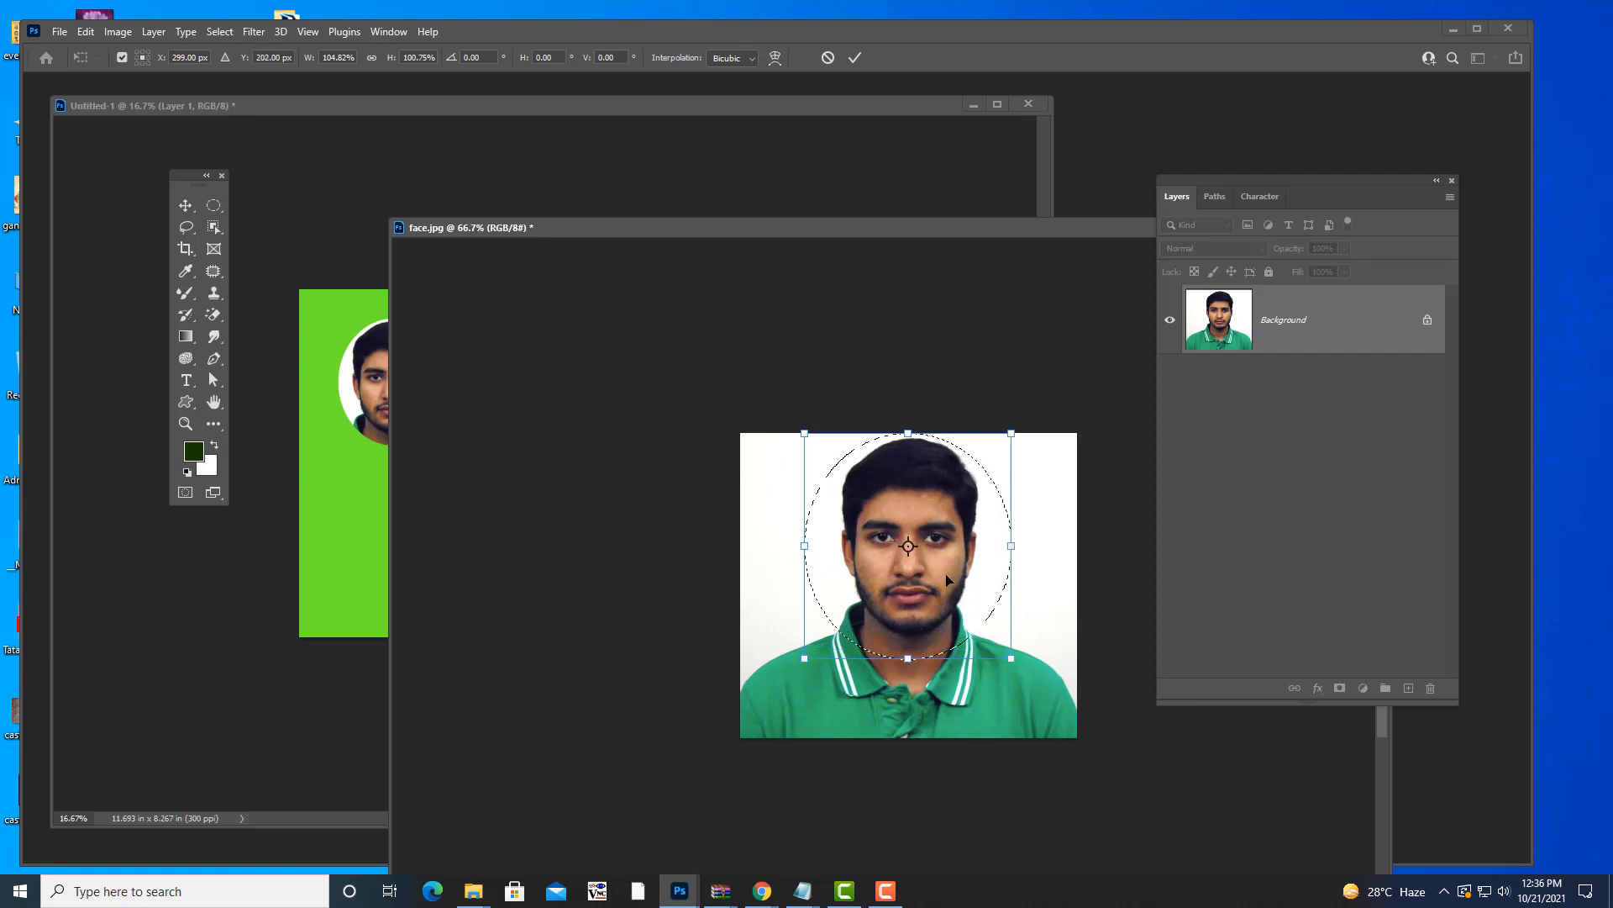
pyautogui.moveTo(947, 579); pyautogui.dragTo(966, 552)
# - Commit the reshaped oval and drag a second face copy beside the first as Layer 2
pyautogui.press('Return')
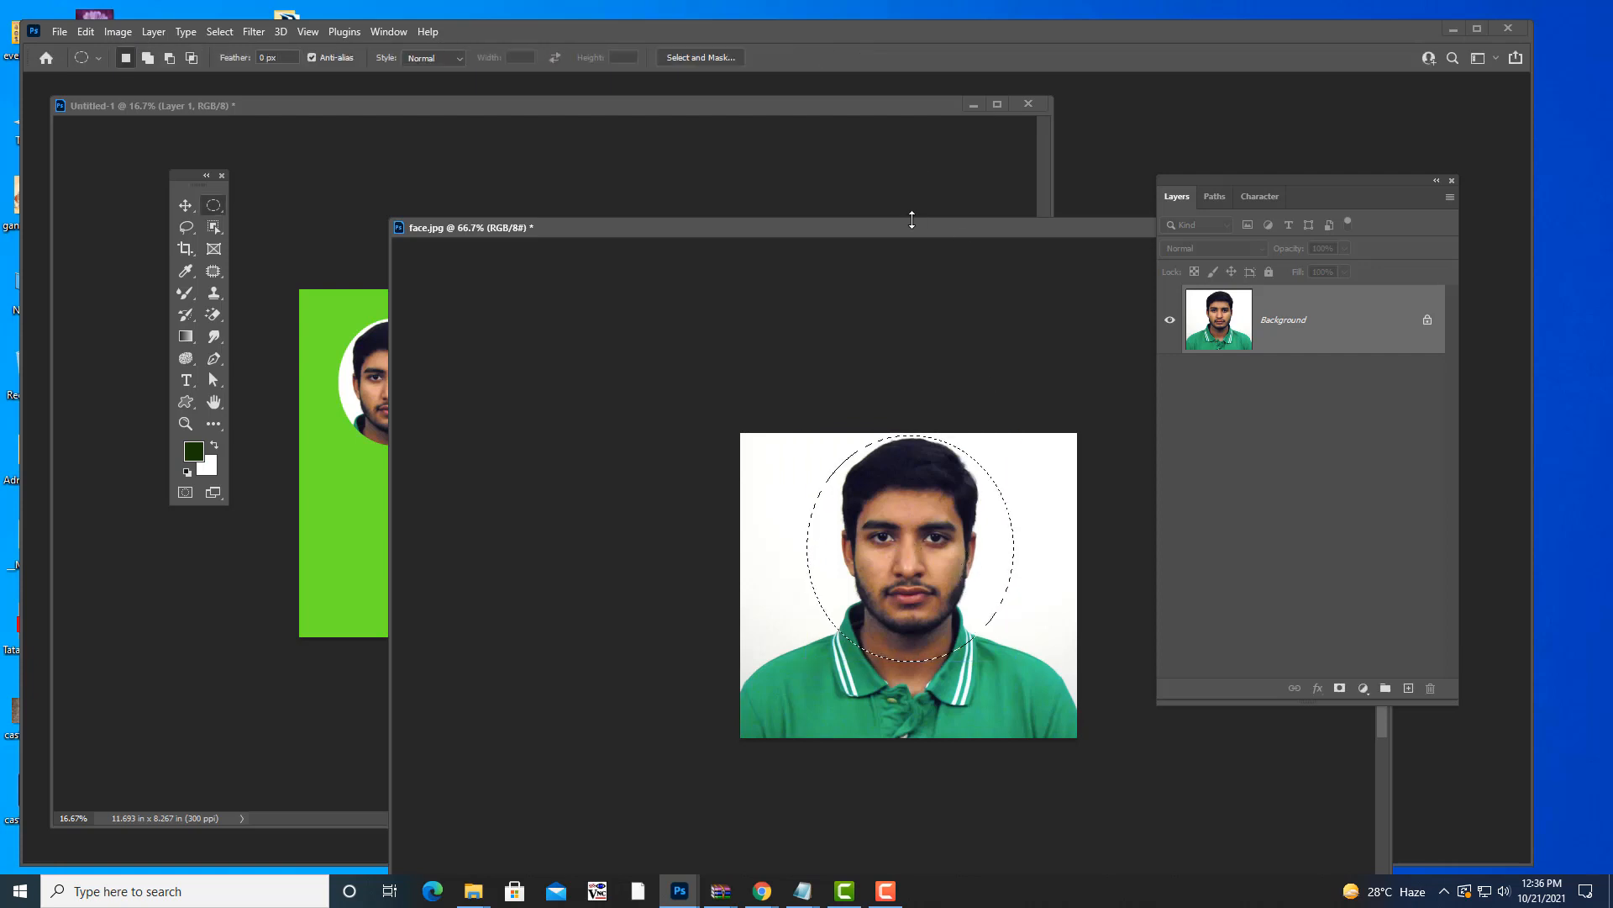
pyautogui.moveTo(914, 228); pyautogui.dragTo(1037, 235)
pyautogui.press('v')
pyautogui.moveTo(1034, 537); pyautogui.dragTo(556, 418)
pyautogui.hotkey('ctrl', 't')
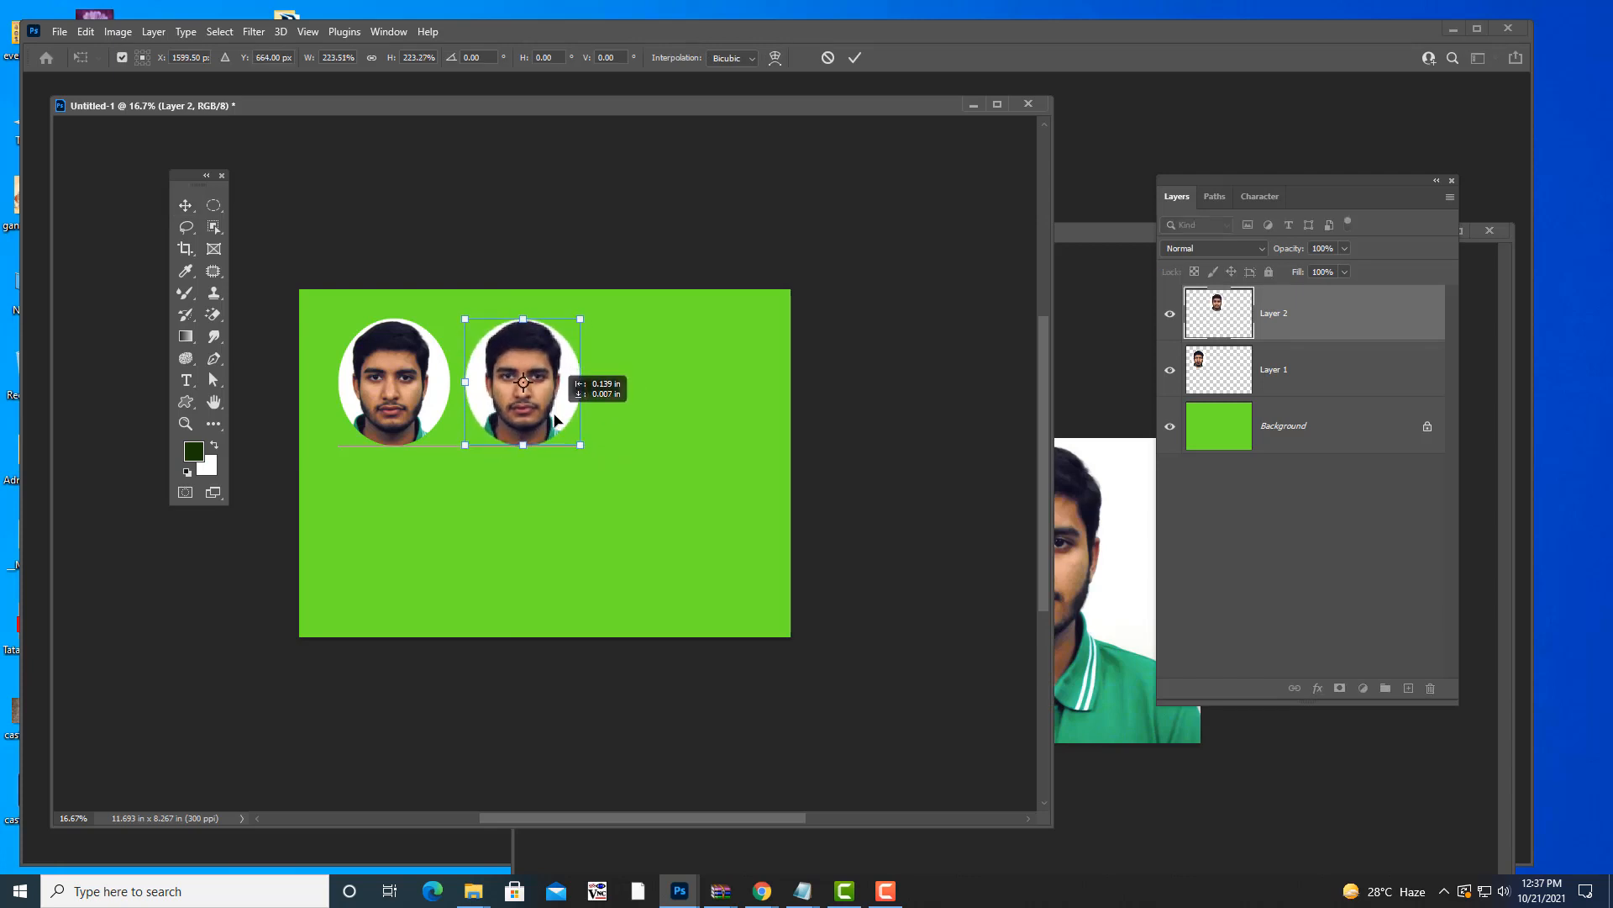
pyautogui.press('Return')
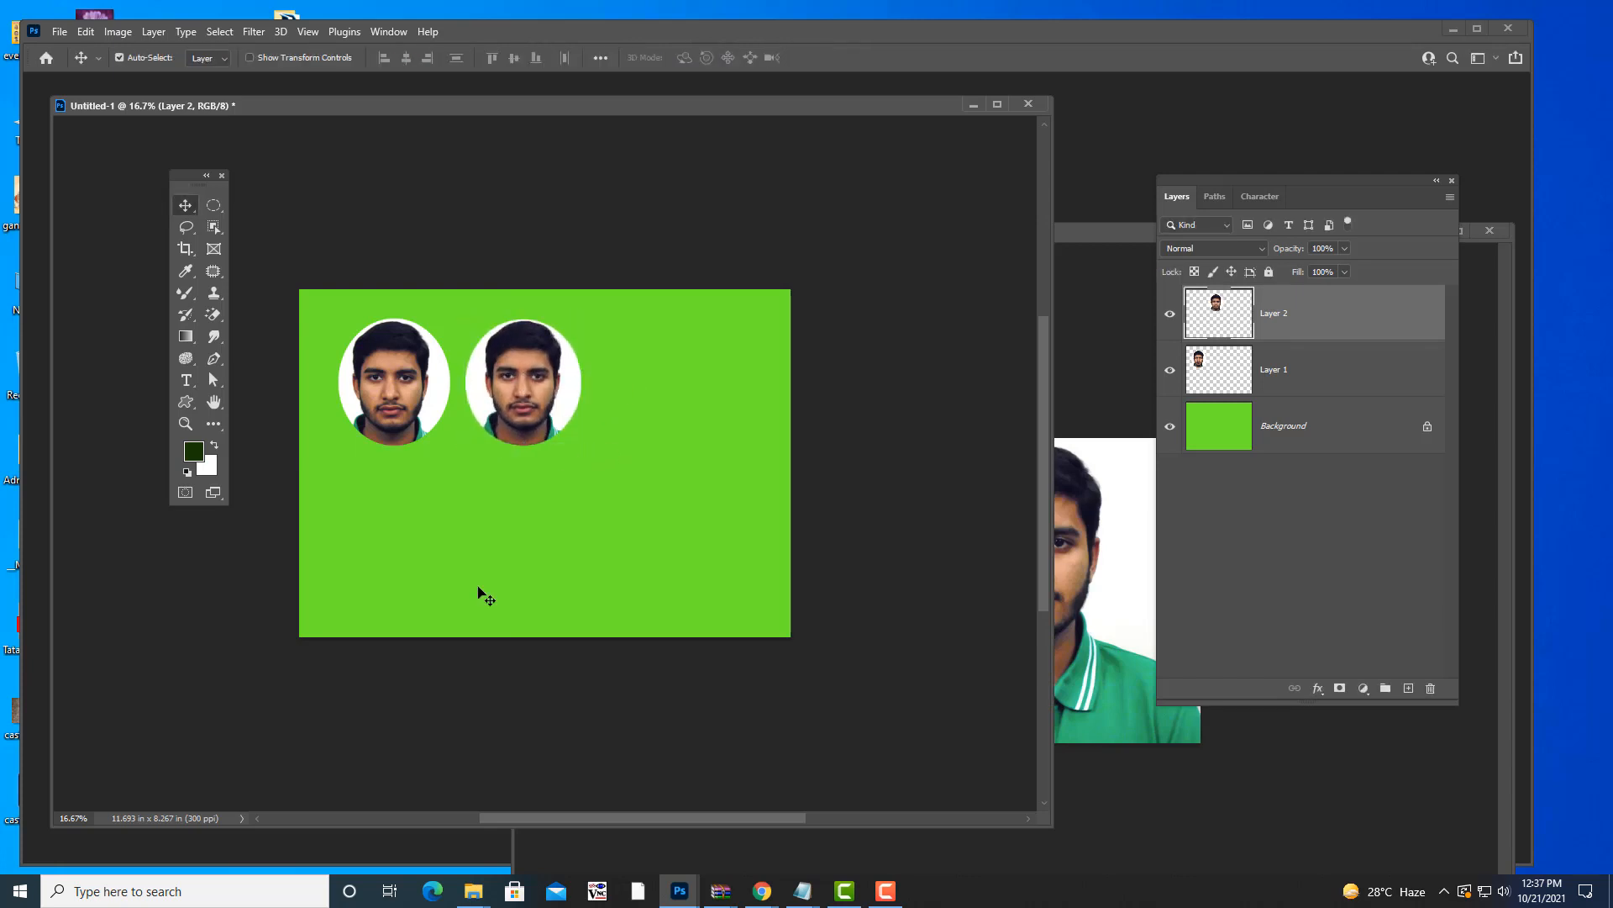
pyautogui.click(1091, 230)
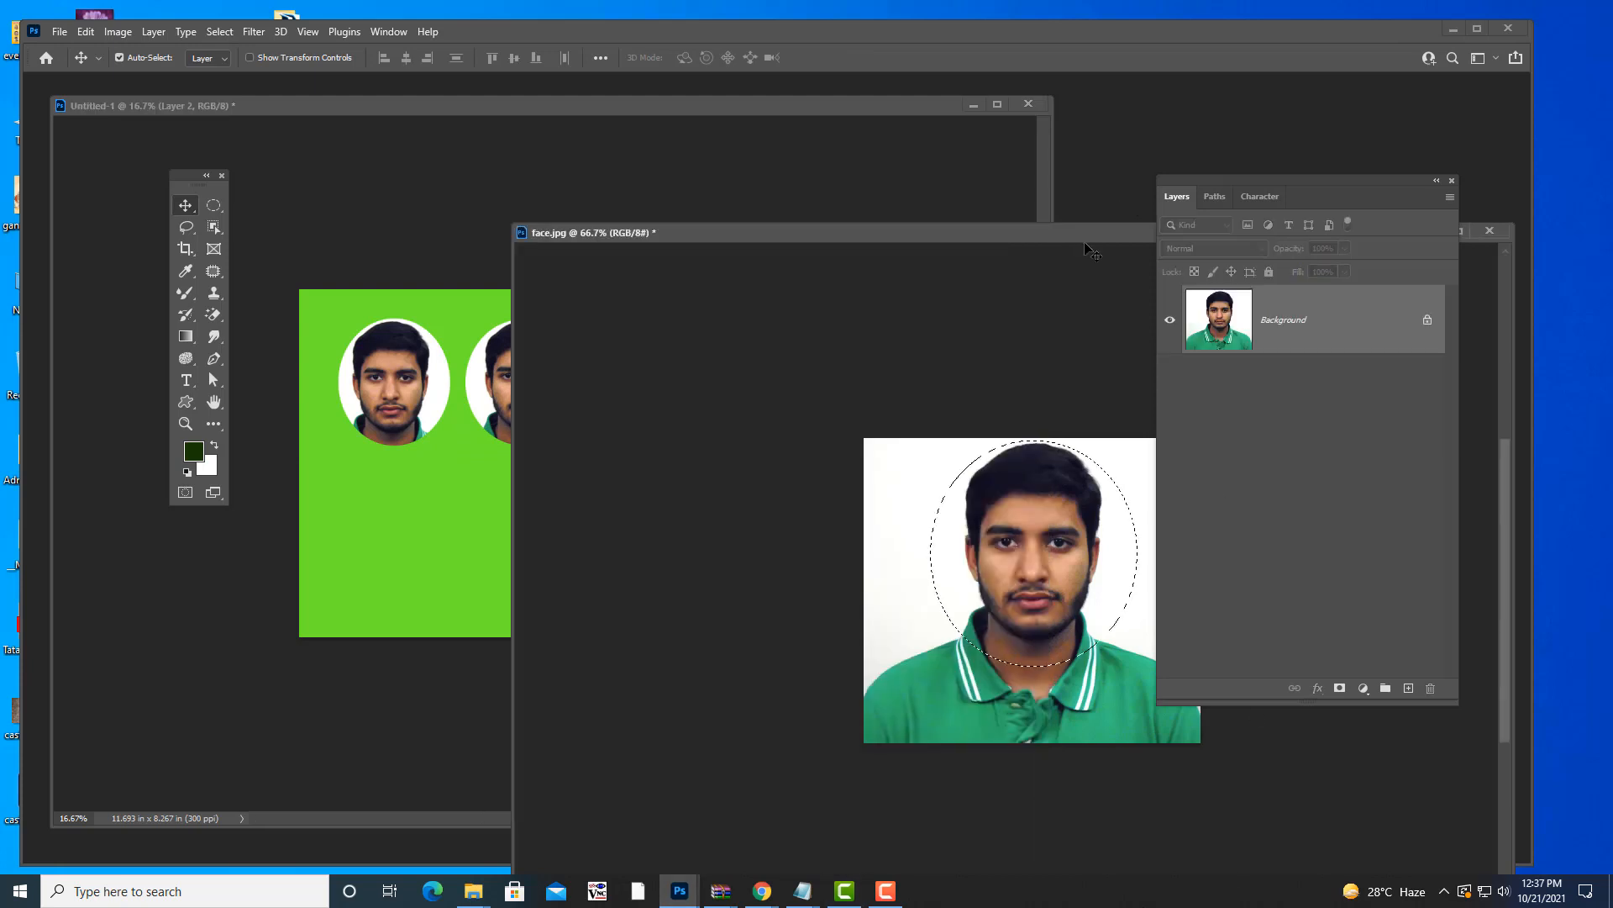
pyautogui.moveTo(1045, 236); pyautogui.dragTo(1036, 237)
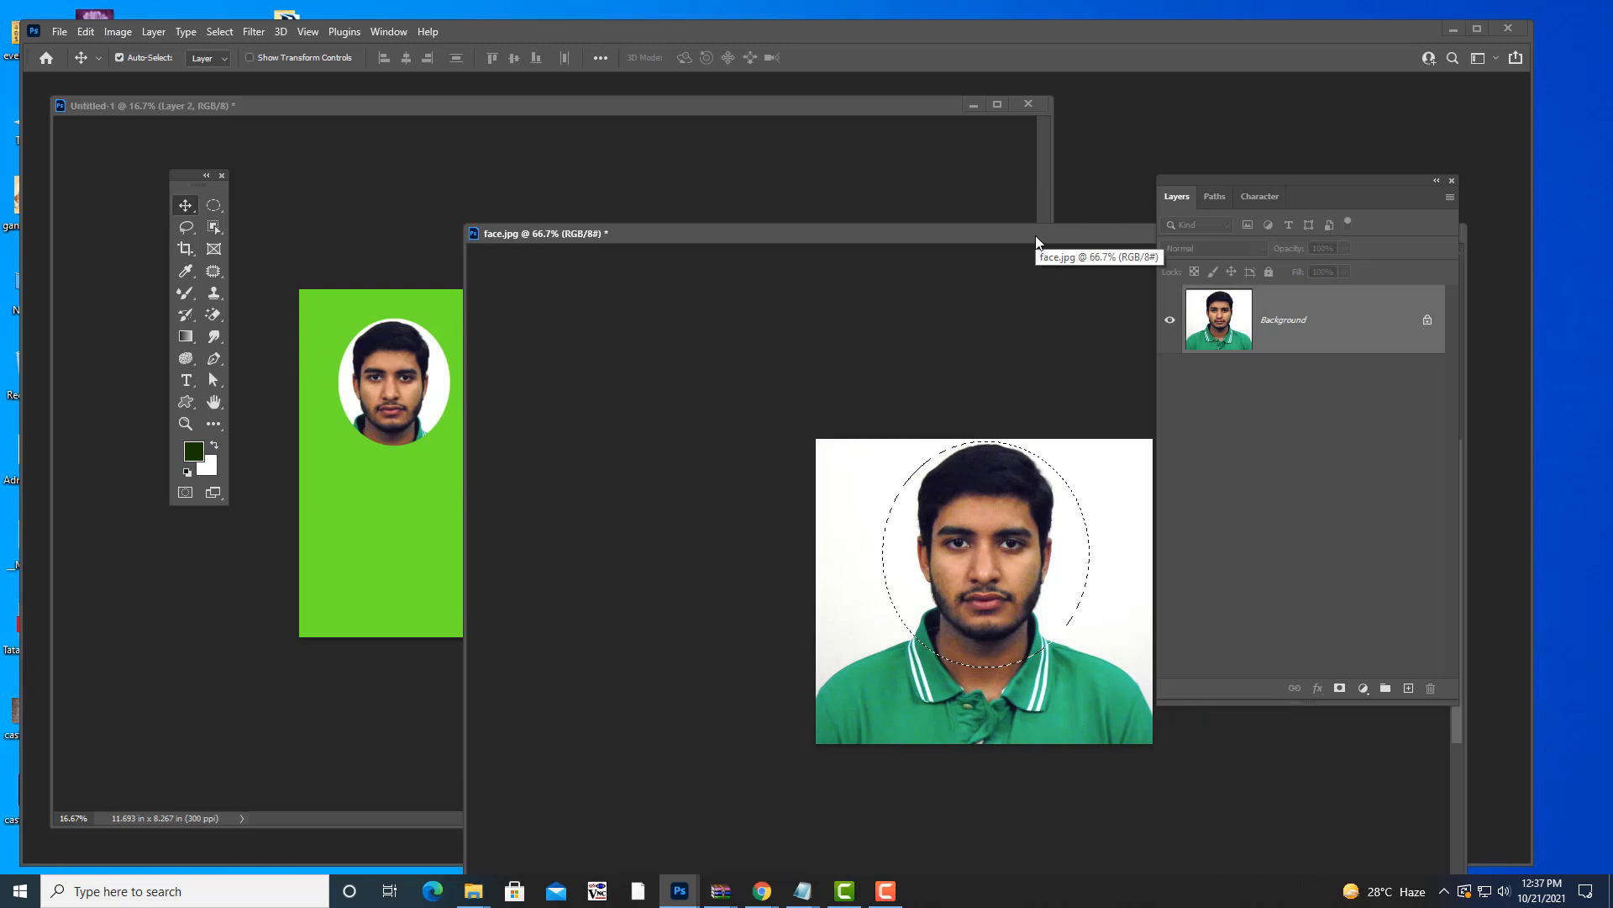
# - Feather the face selection 12 pixels and drag the soft face onto the canvas as Layer 3
pyautogui.hotkey('shift', 'F6')
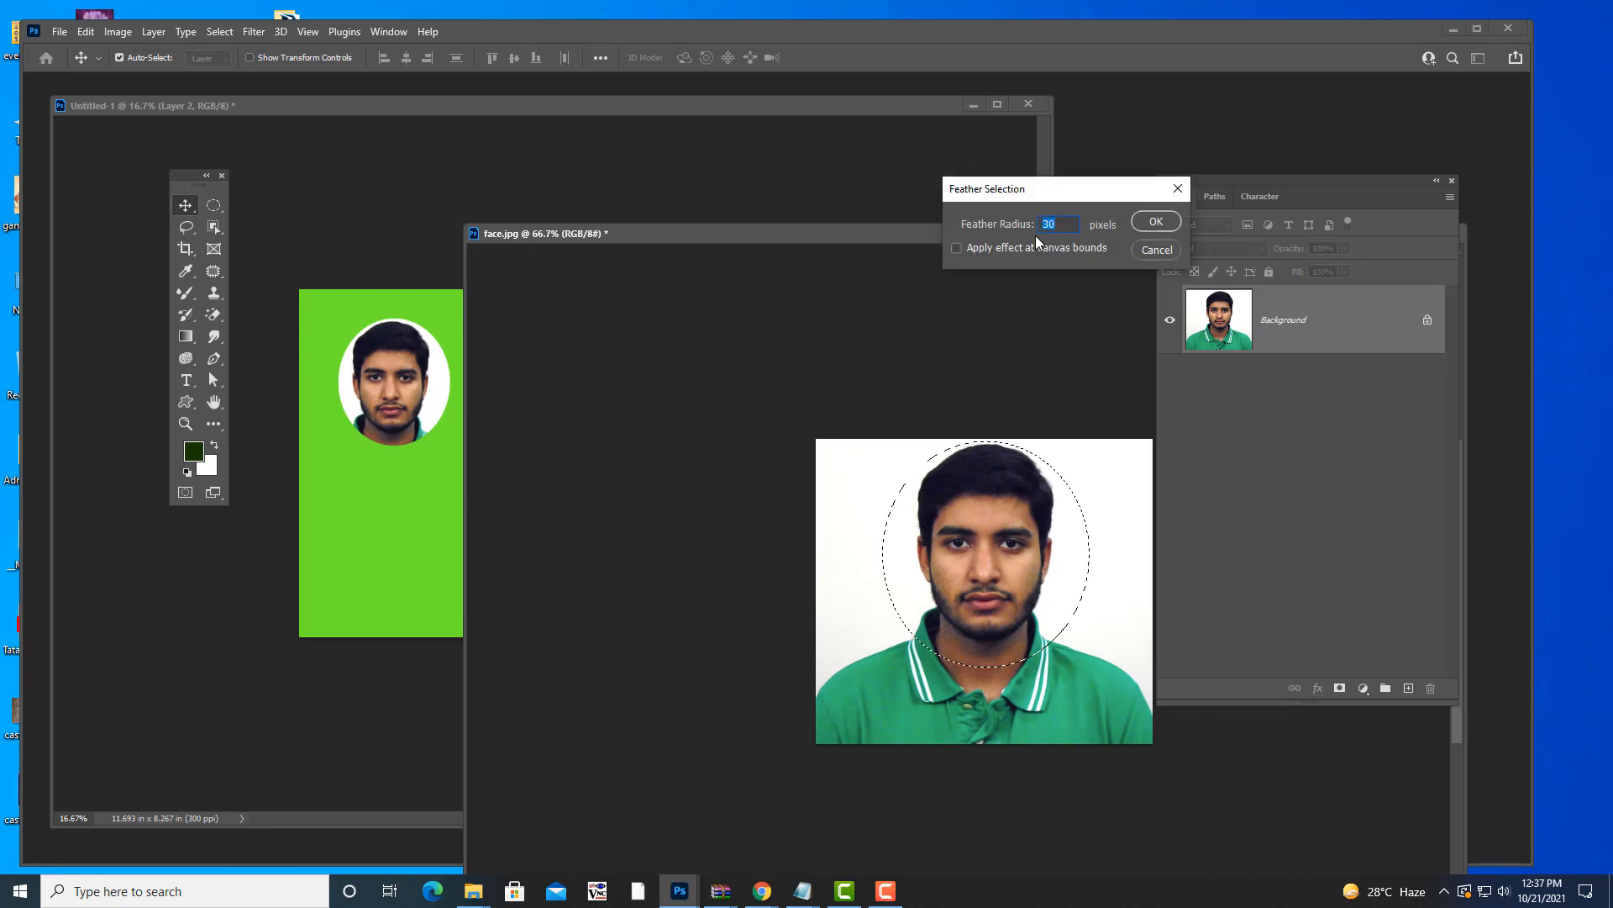
pyautogui.write('12')
pyautogui.click(1156, 221)
pyautogui.moveTo(936, 234); pyautogui.dragTo(1062, 240)
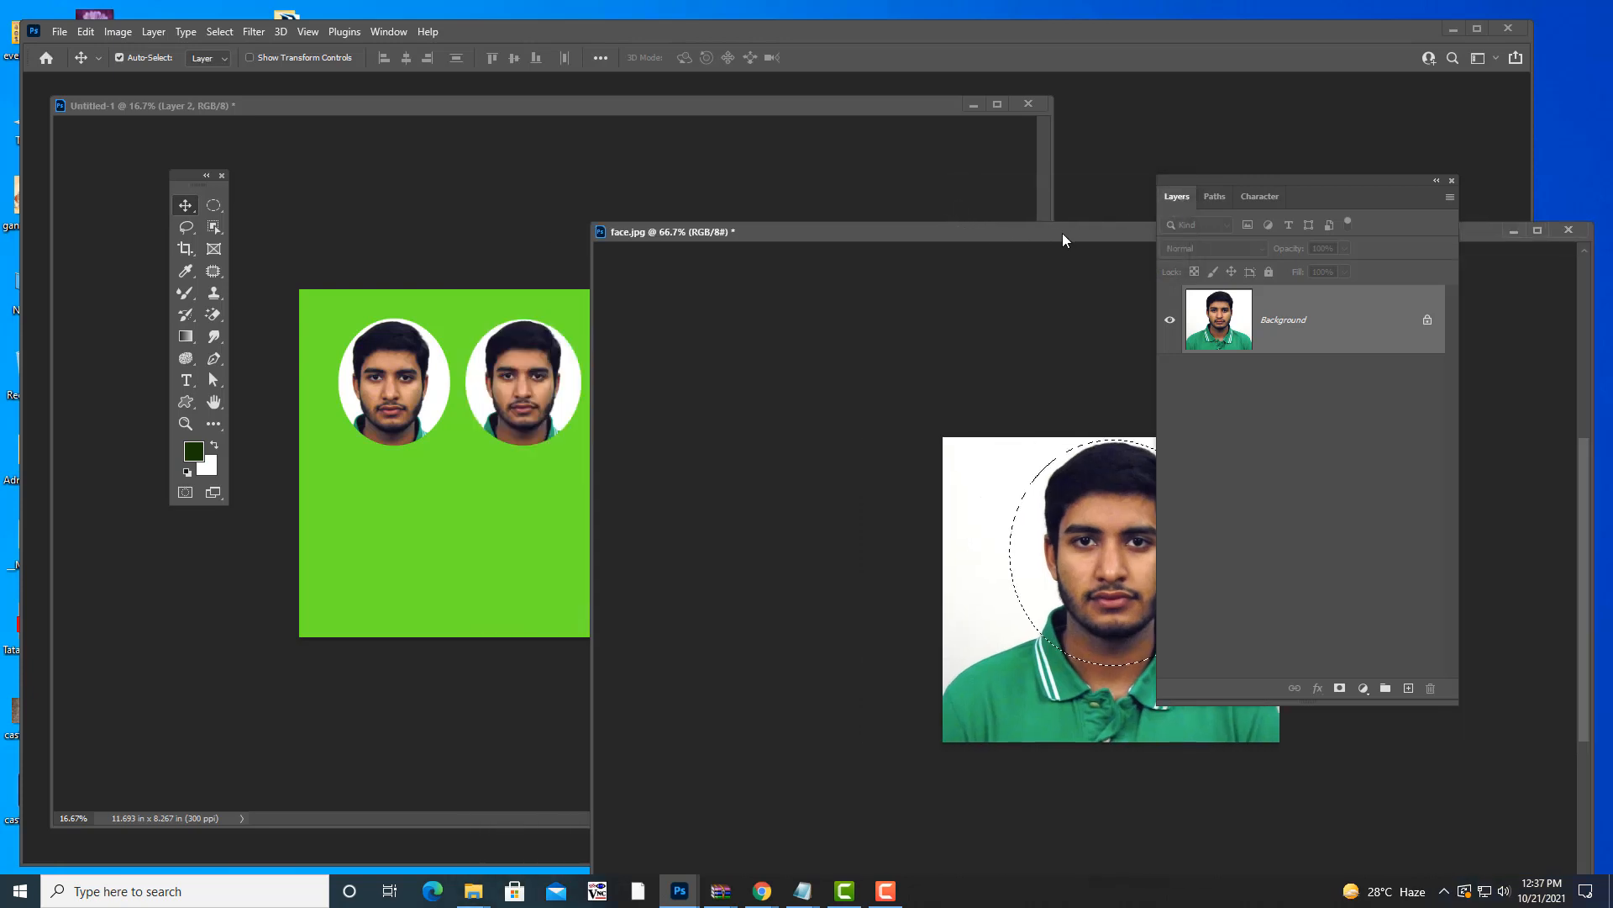
pyautogui.moveTo(972, 540); pyautogui.dragTo(666, 417)
pyautogui.hotkey('ctrl', 't')
pyautogui.press('Return')
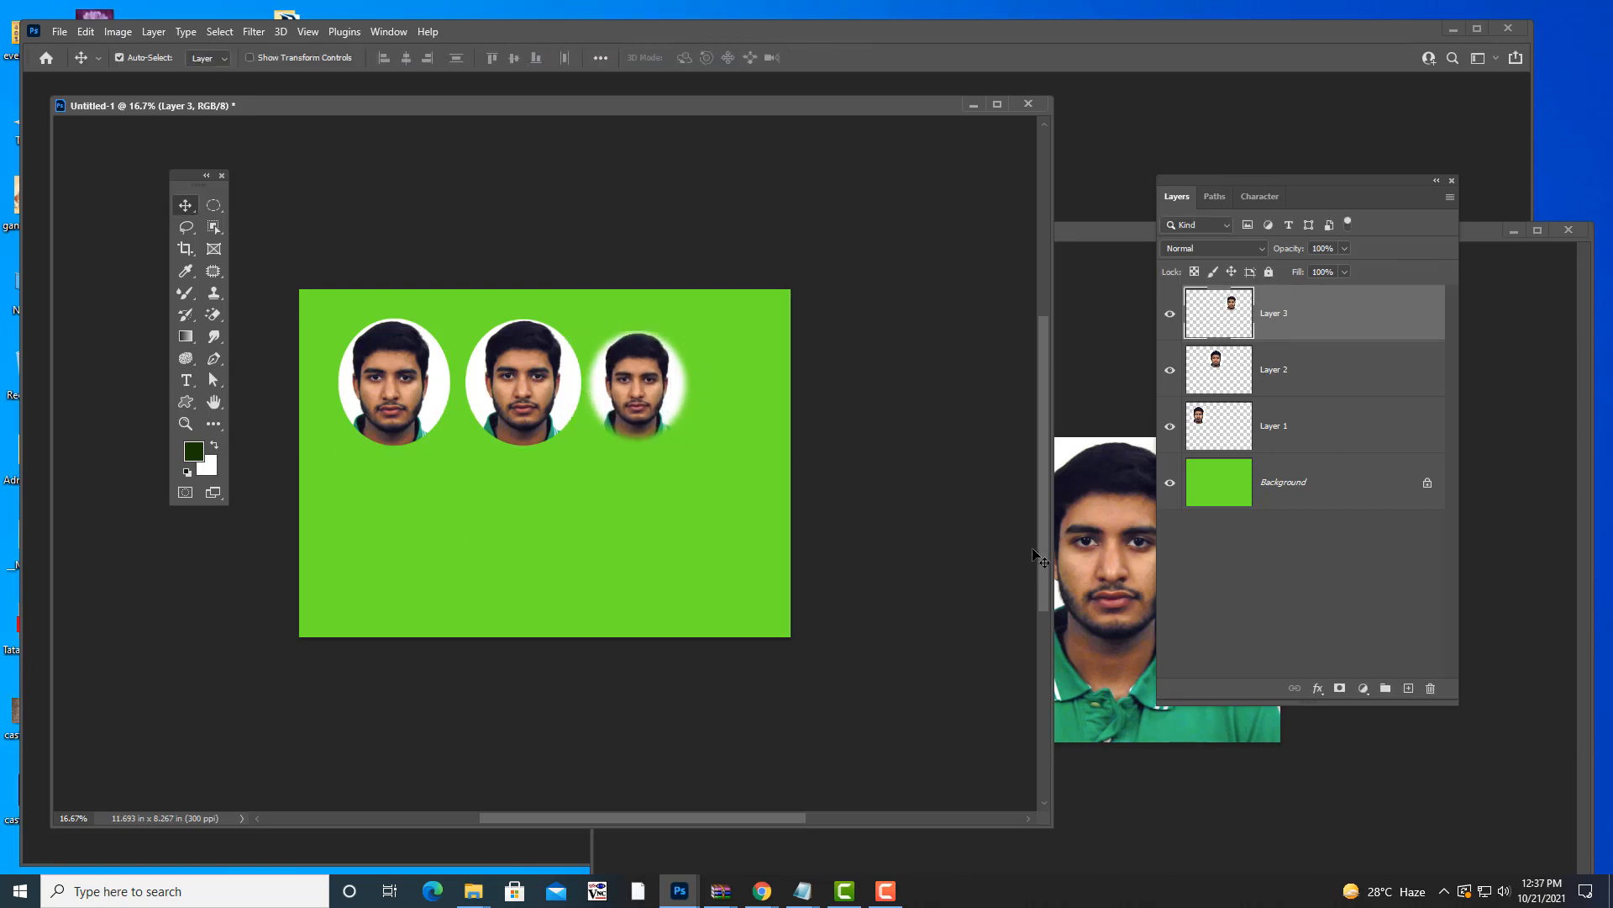
pyautogui.click(1091, 368)
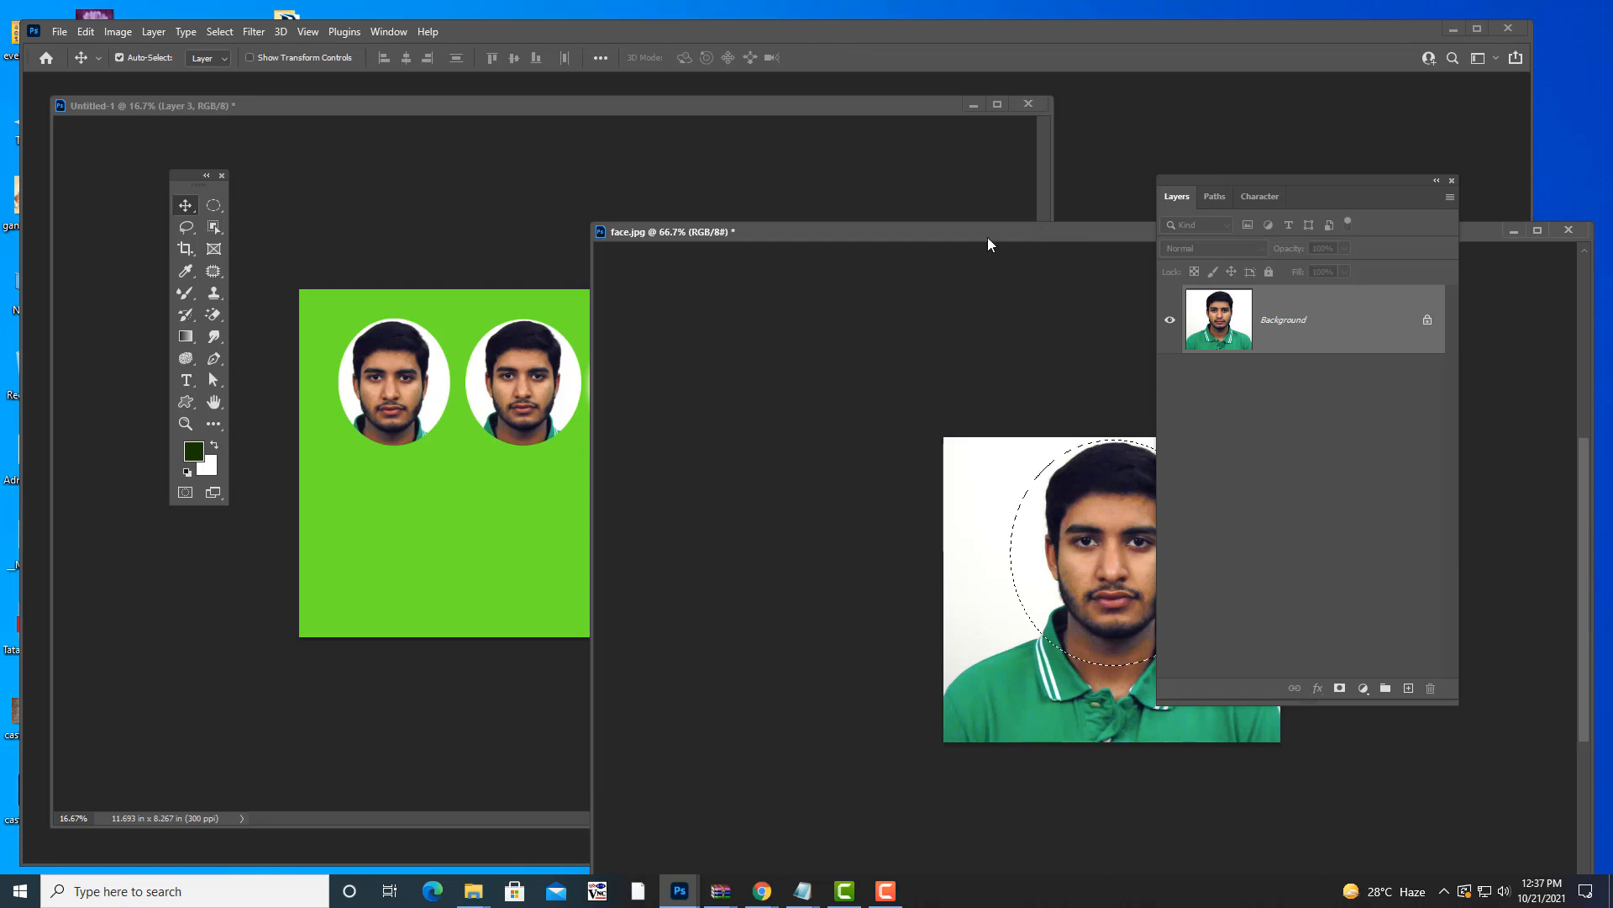
pyautogui.moveTo(987, 238); pyautogui.dragTo(885, 250)
# - Feather the selection 40 pixels, drag the face onto the canvas and start enlarging it
pyautogui.hotkey('shift', 'F6')
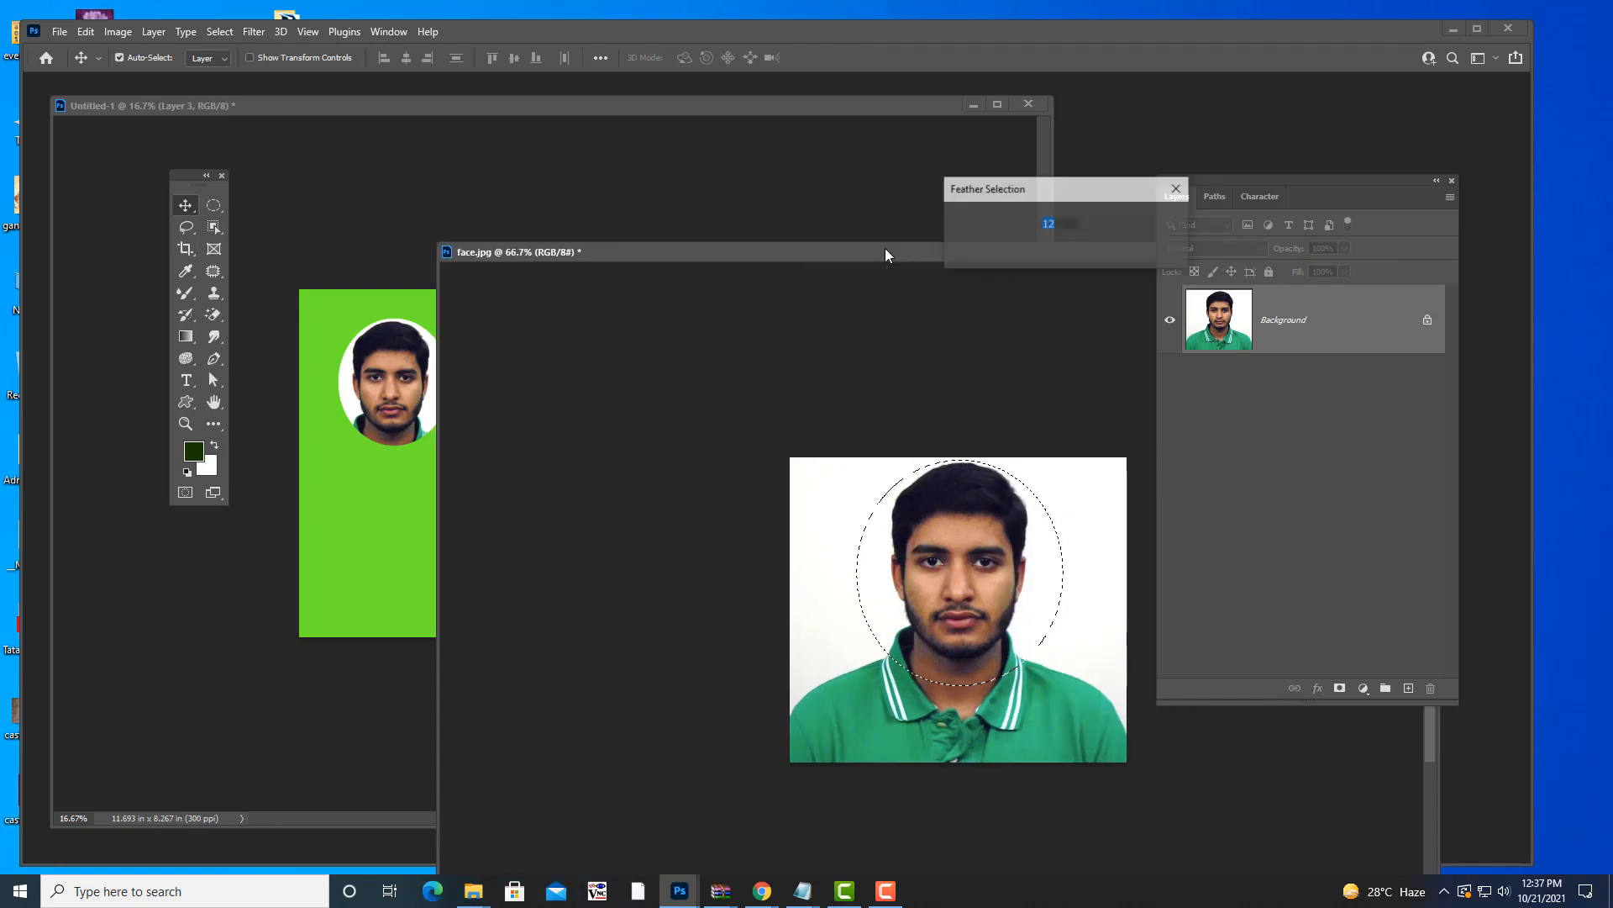
pyautogui.write('40')
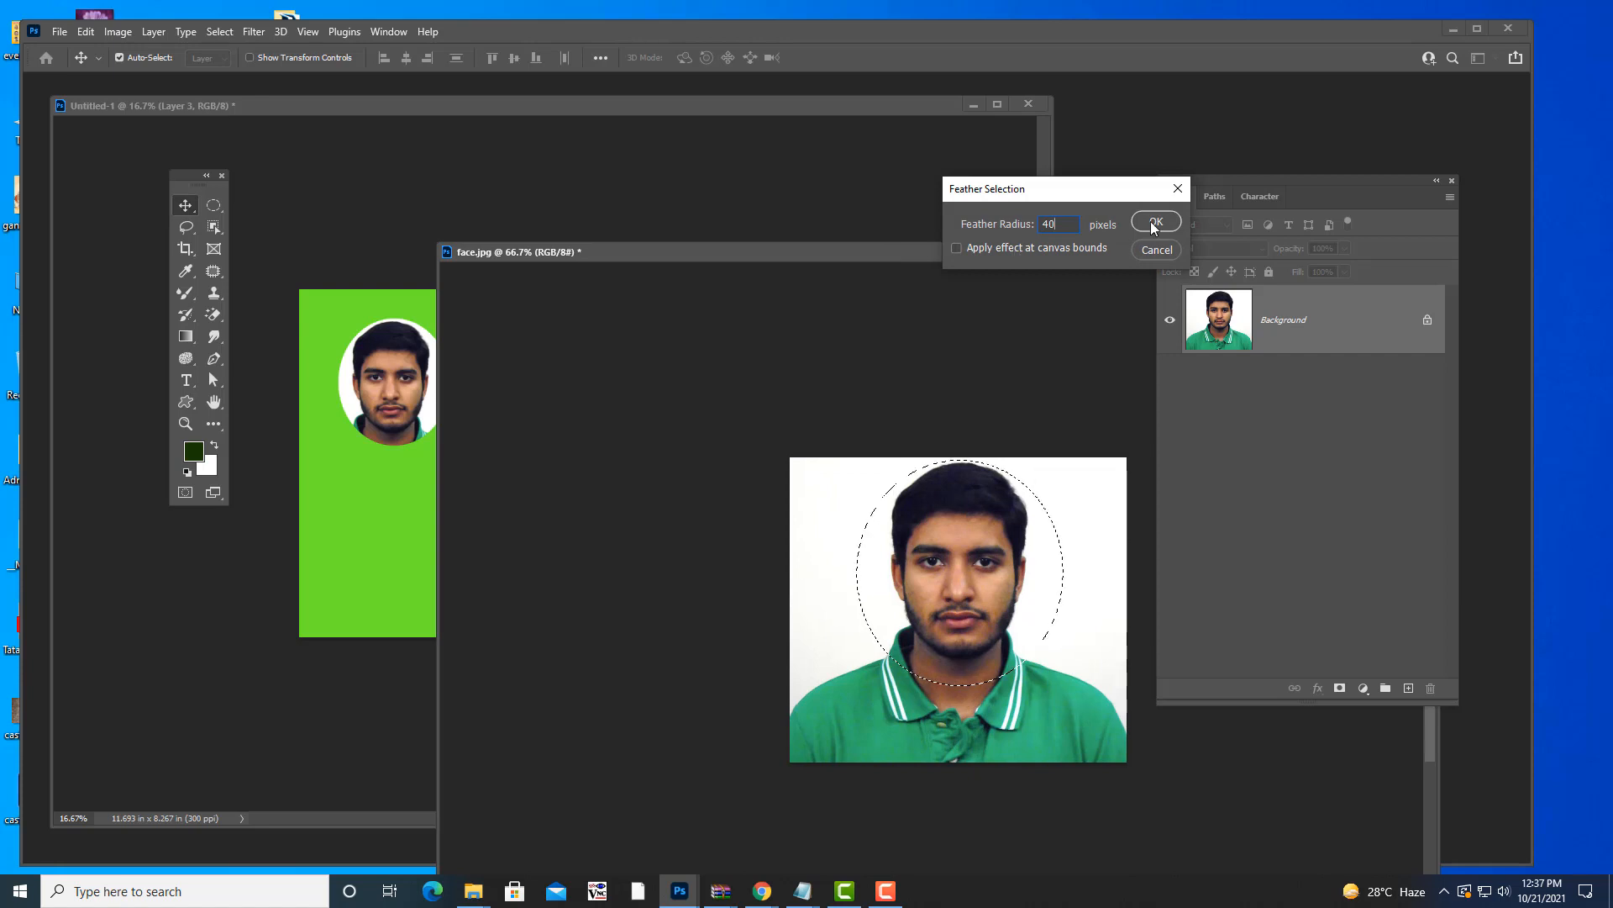
pyautogui.press('Return')
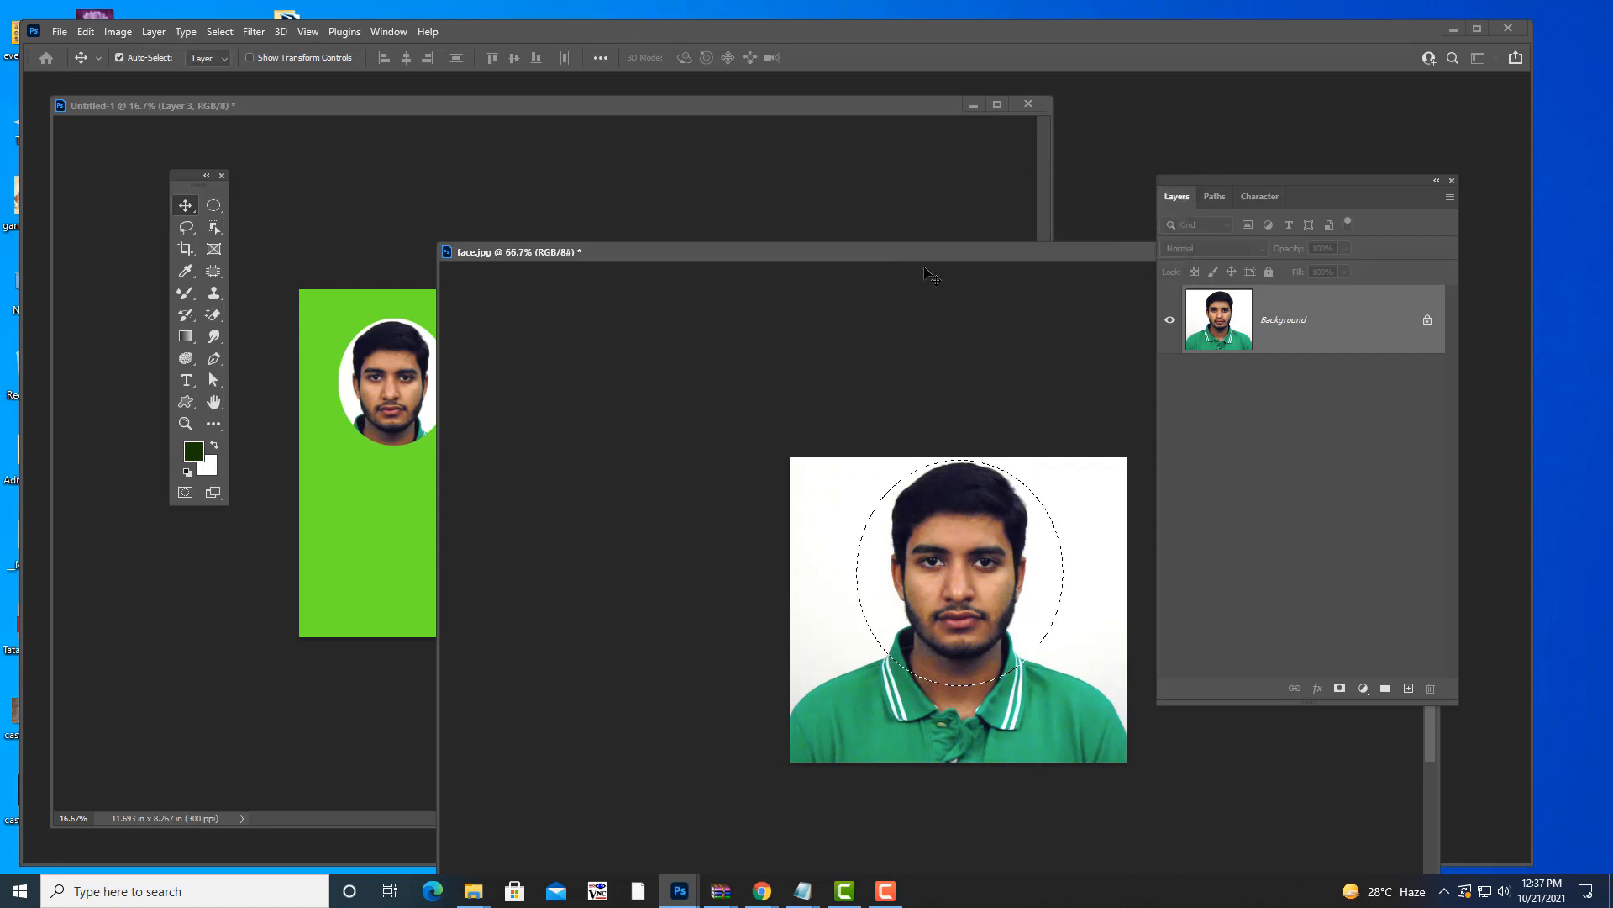
pyautogui.moveTo(887, 250); pyautogui.dragTo(1014, 233)
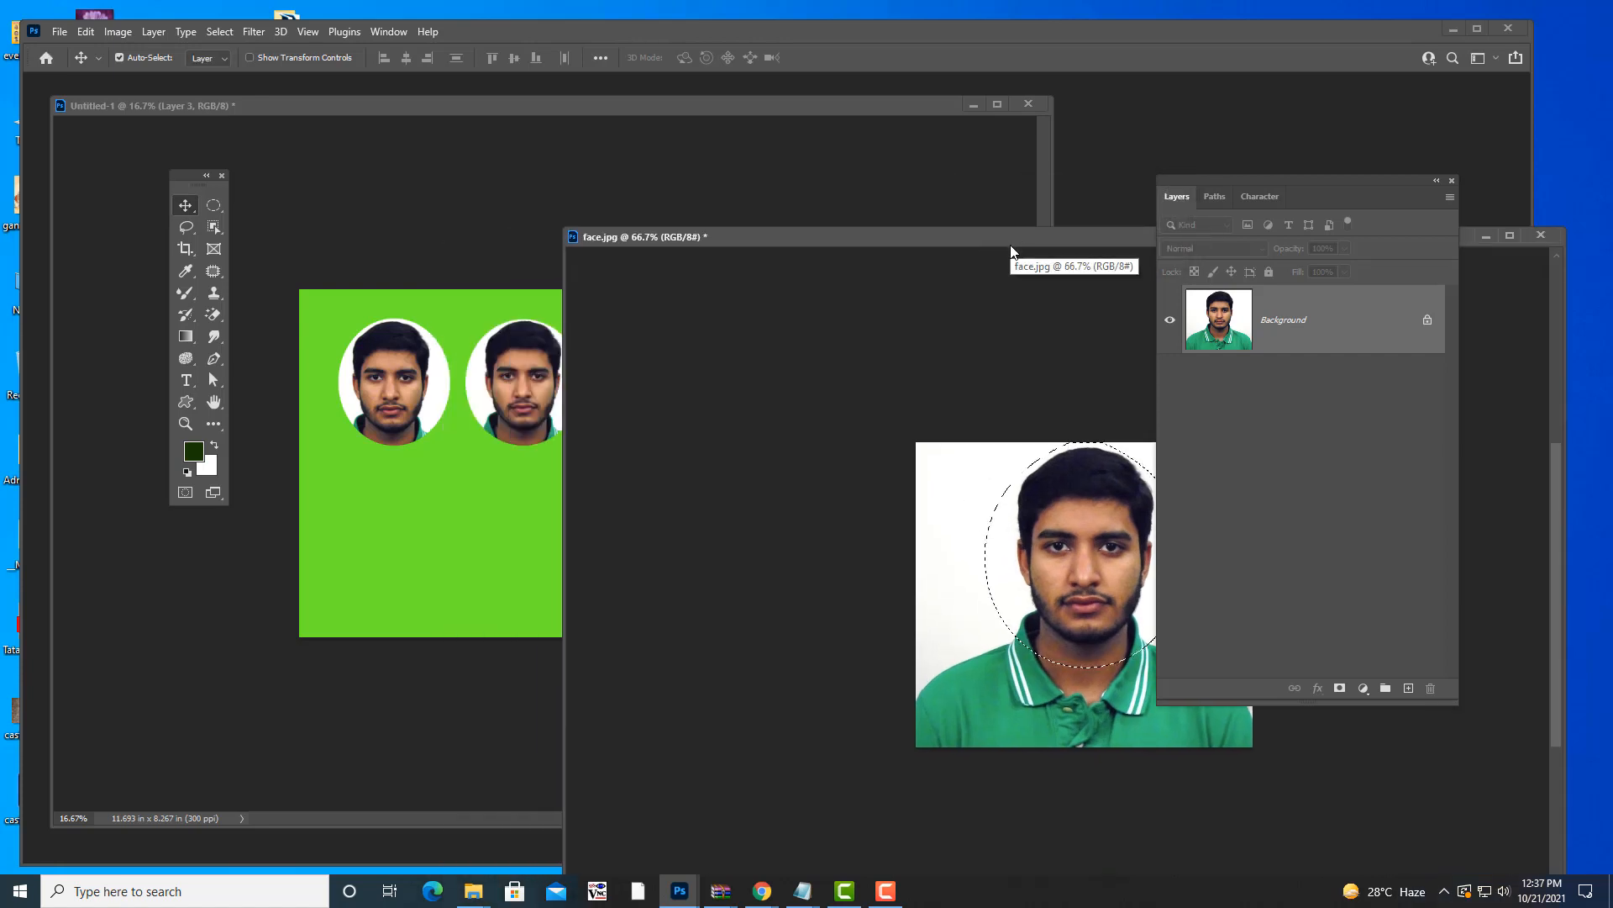
pyautogui.moveTo(1106, 562); pyautogui.dragTo(469, 552)
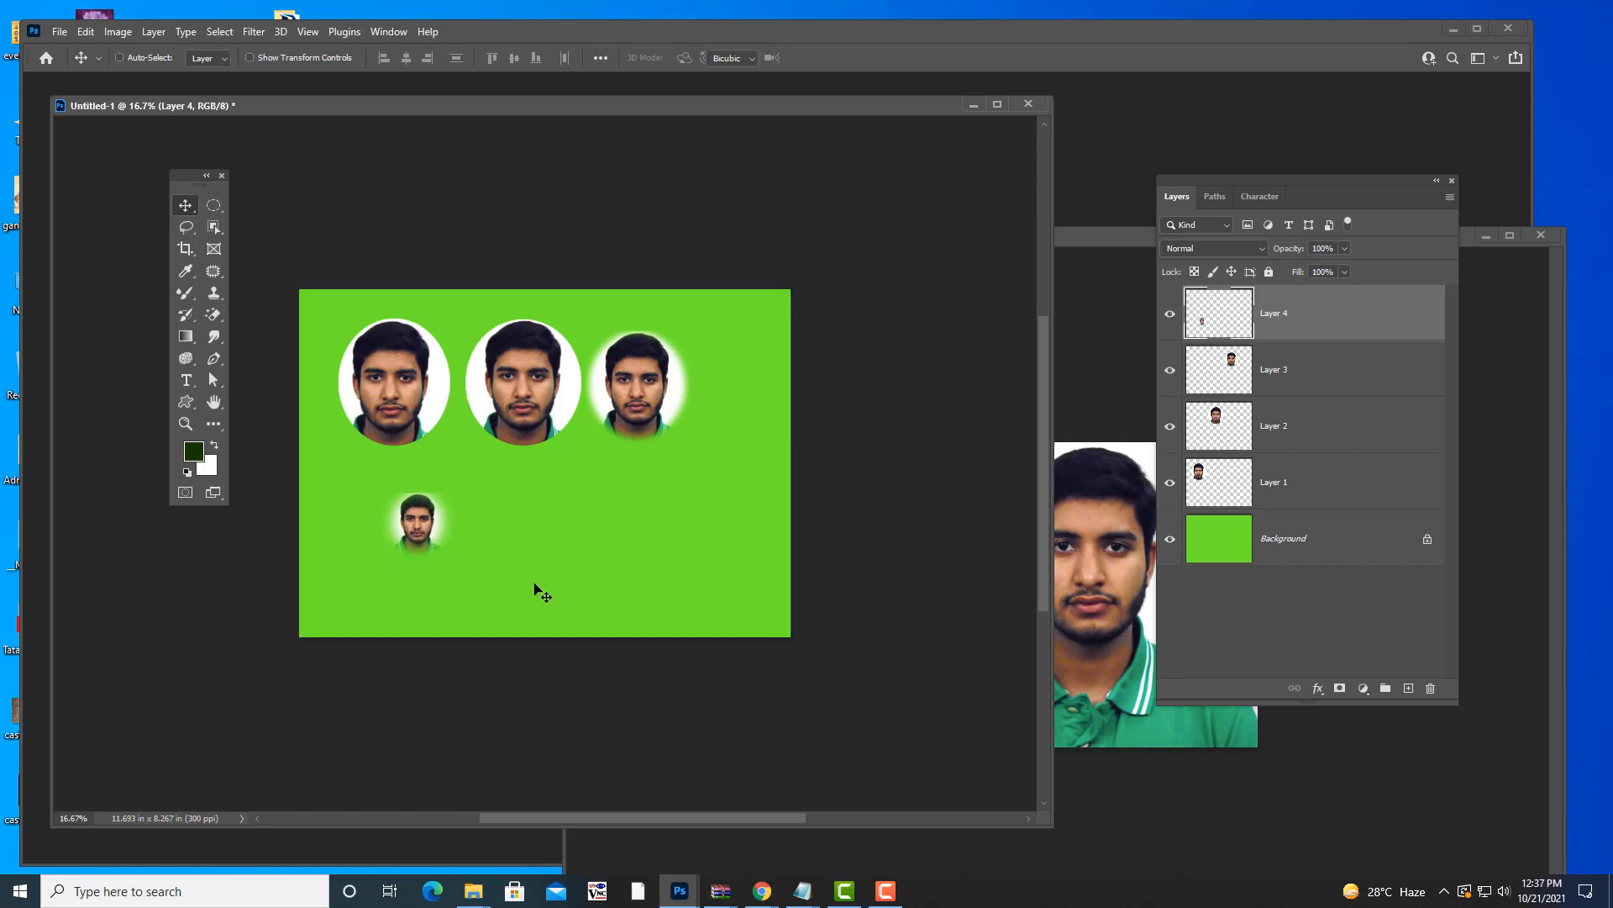
pyautogui.hotkey('ctrl', 't')
pyautogui.moveTo(472, 584); pyautogui.dragTo(507, 597)
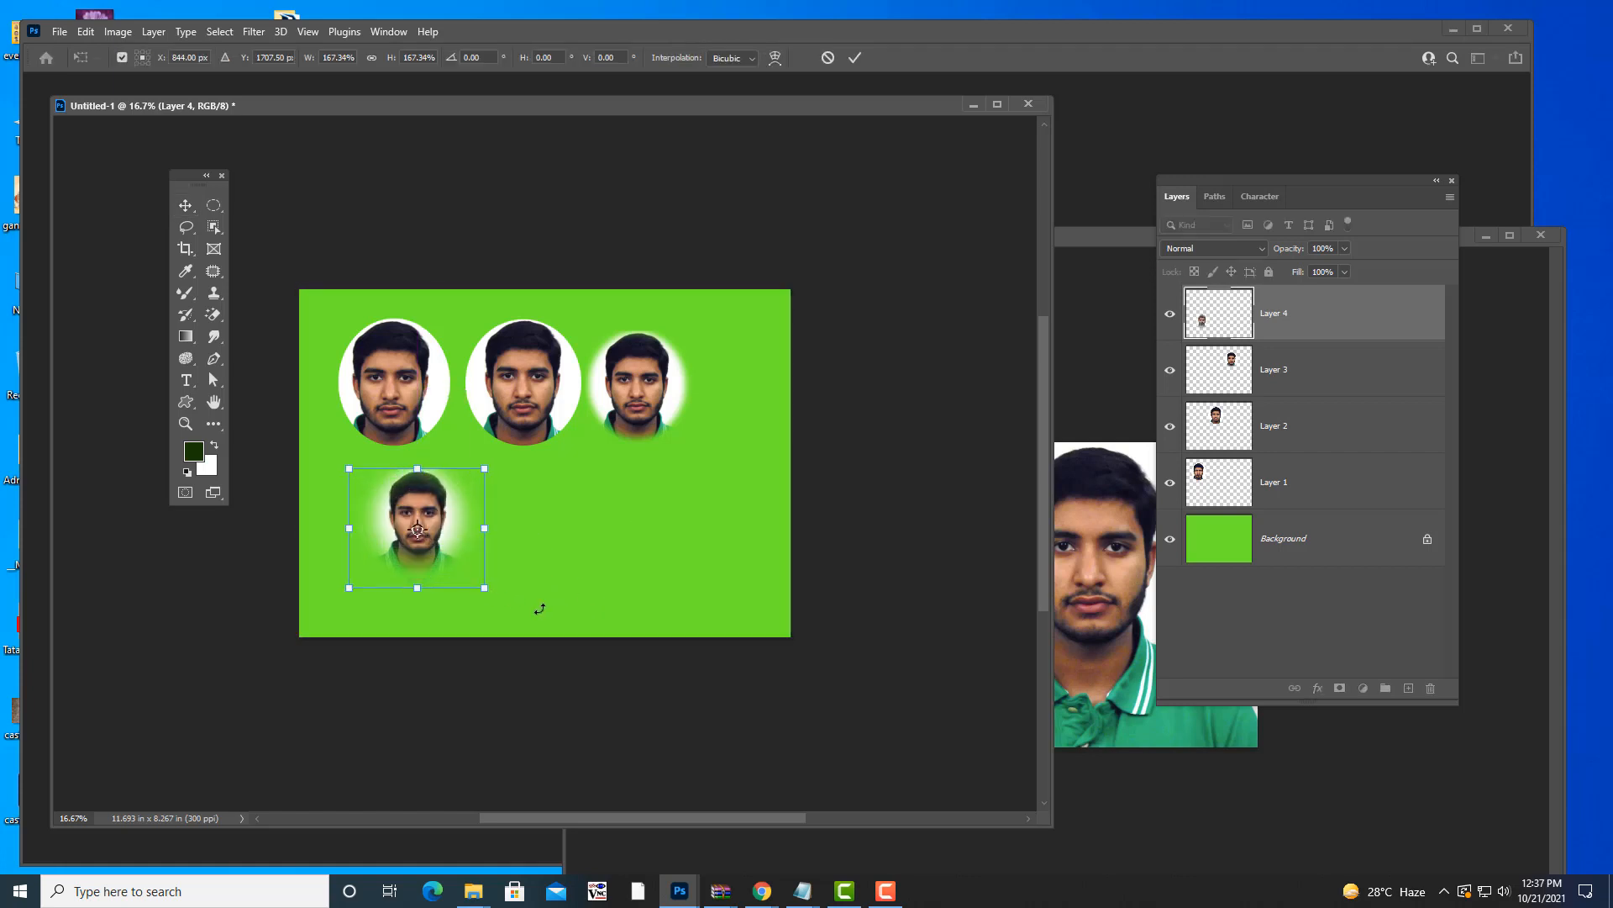
# - Commit the soft-edged fourth face at 167.34% below the row of three
pyautogui.press('Return')
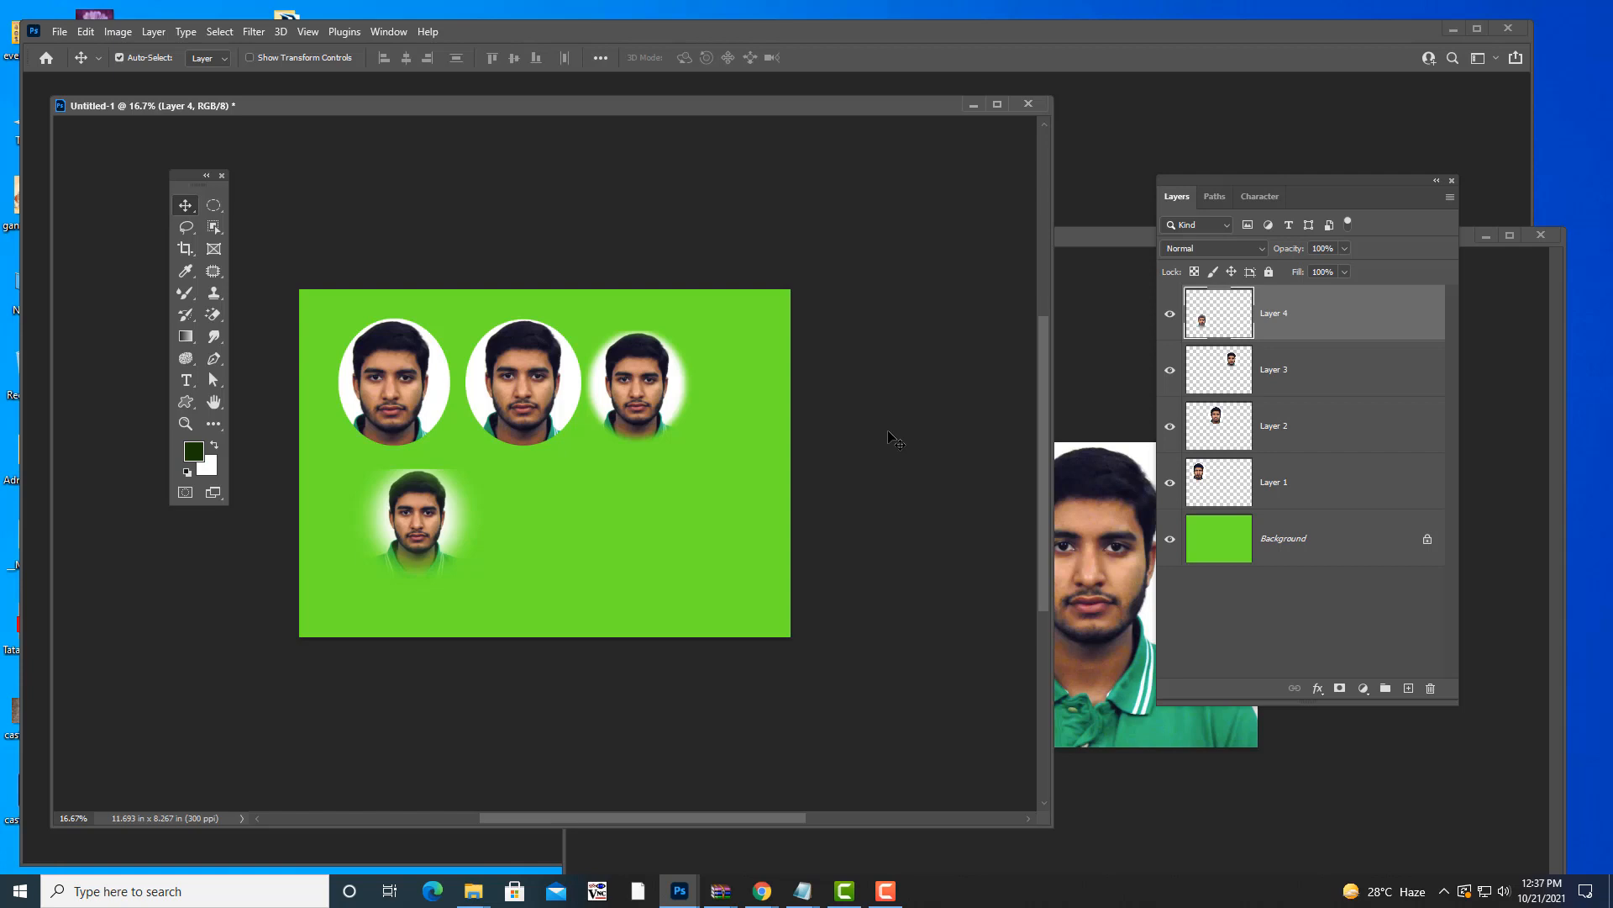
# - Undo the added faces back to the plain green canvas
pyautogui.press('ctrl')
pyautogui.hotkey('ctrl', 'z')
pyautogui.hotkey('ctrl', 'z')
pyautogui.hotkey('ctrl', 'z')
pyautogui.hotkey('ctrl', 'z')
pyautogui.hotkey('ctrl', 'z')
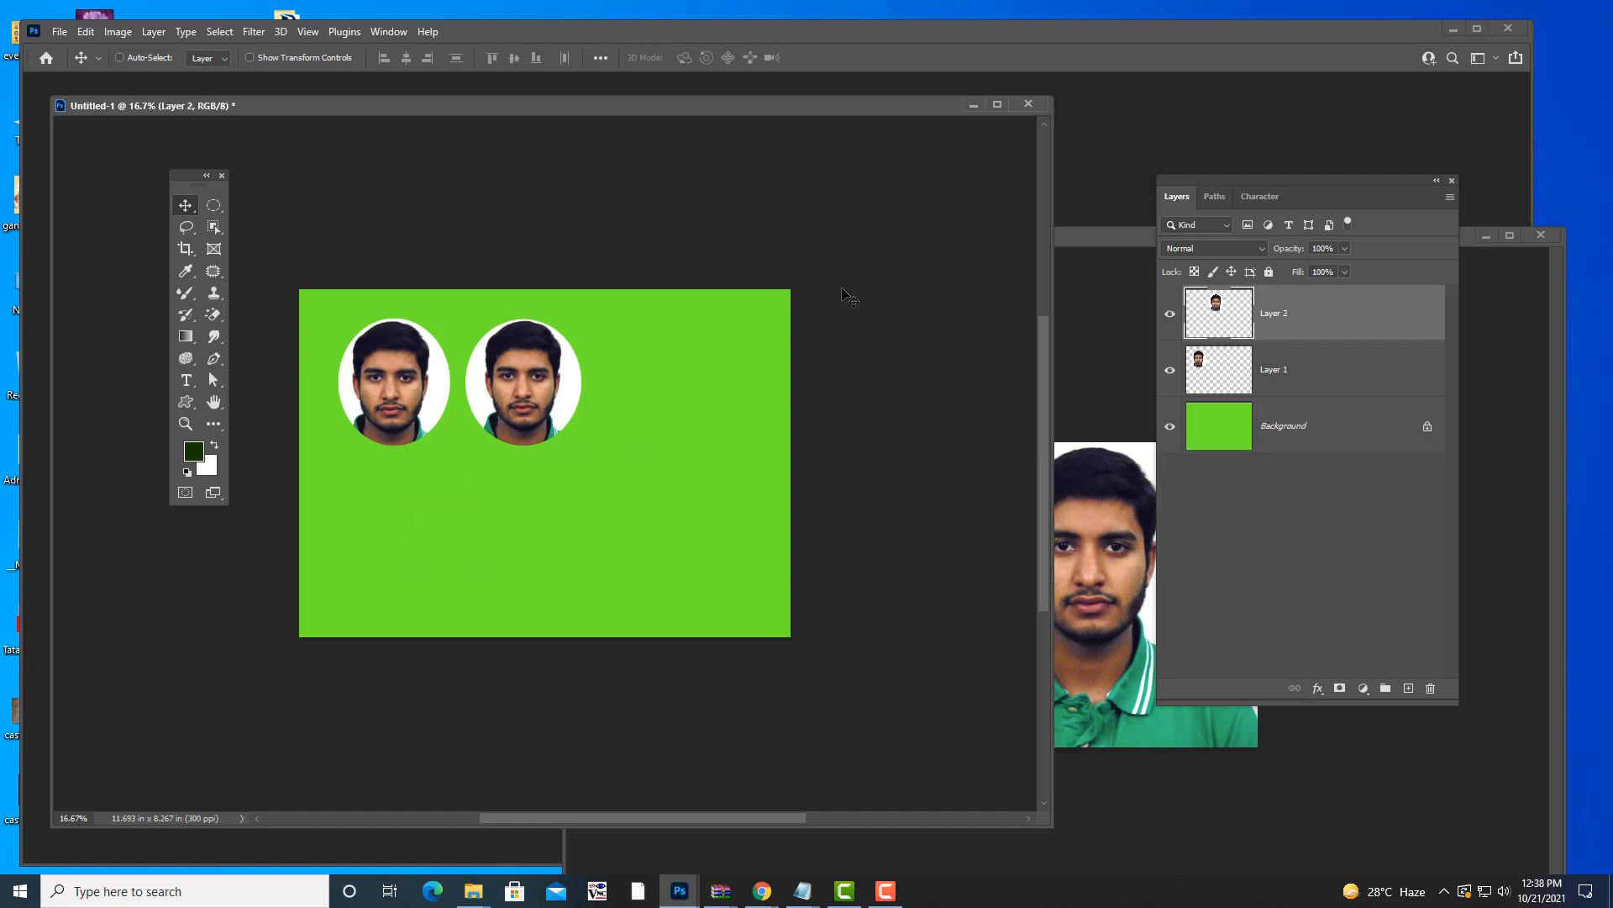
pyautogui.hotkey('ctrl', 'z')
pyautogui.hotkey('ctrl', 'z')
pyautogui.hotkey('ctrl', 'z')
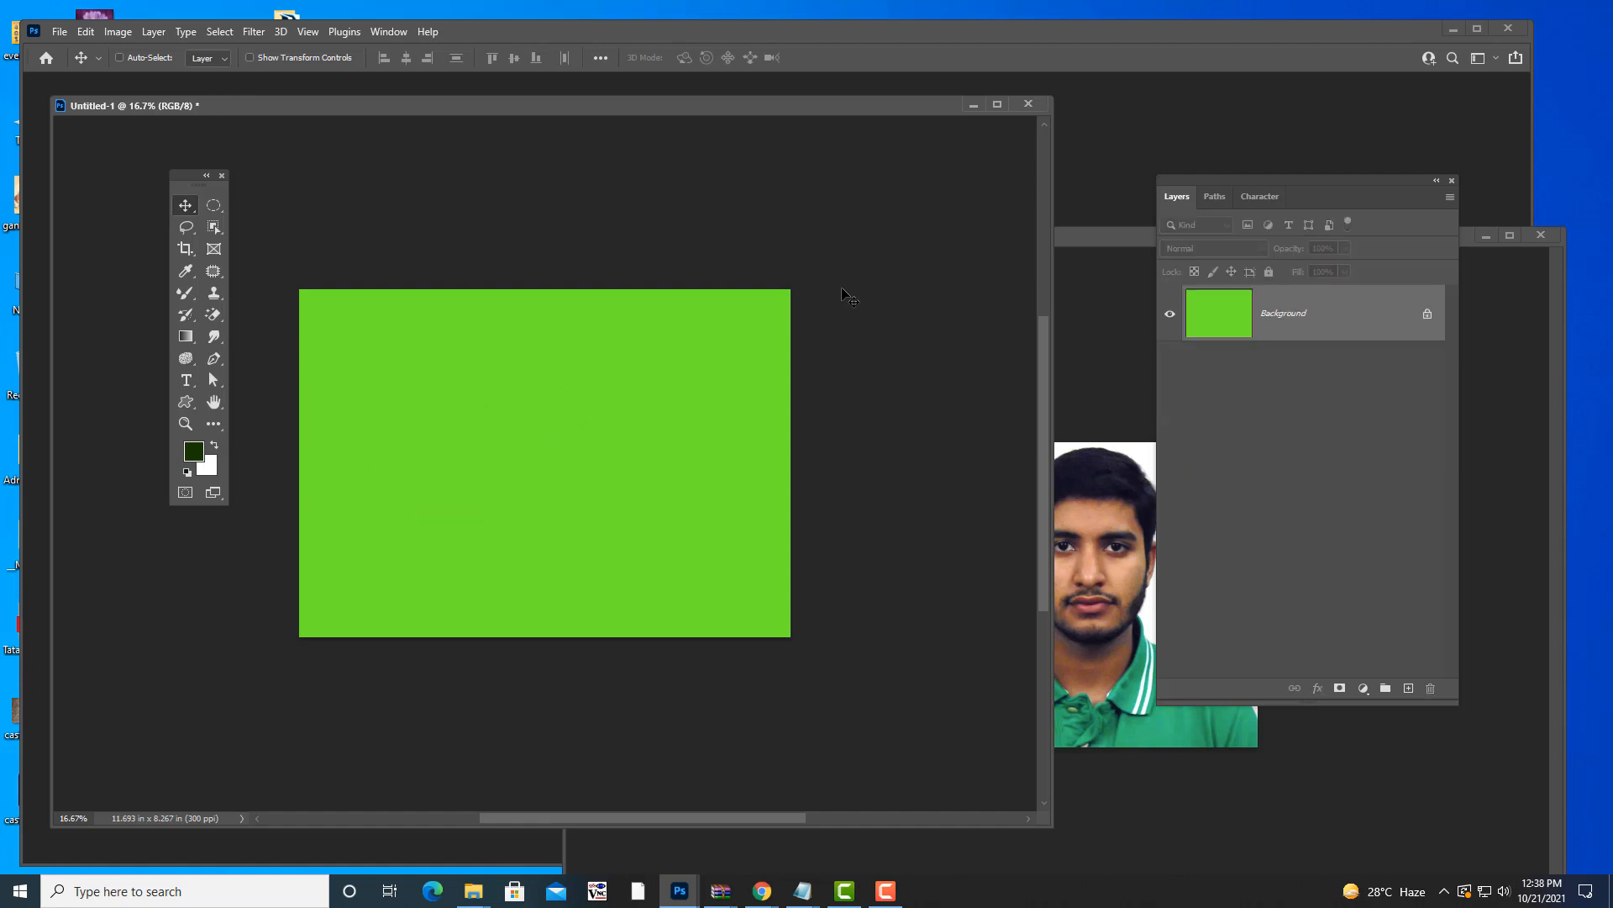
# - Deselect the oval in face.jpg and arrange both document windows side by side
pyautogui.moveTo(1140, 236); pyautogui.dragTo(865, 209)
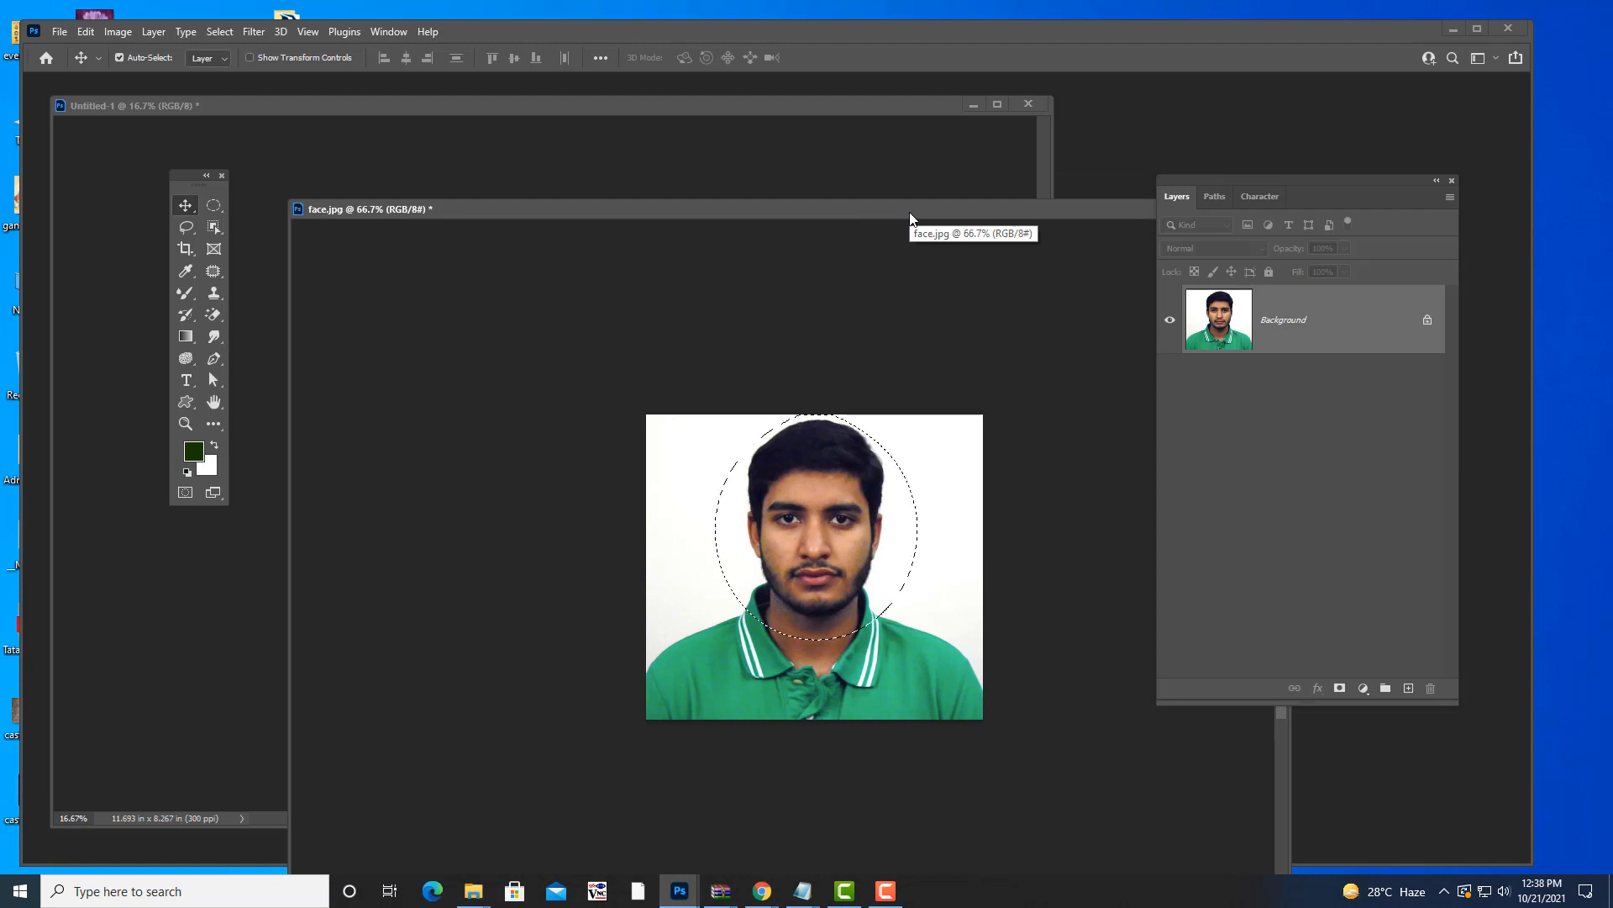
pyautogui.hotkey('ctrl', 'd')
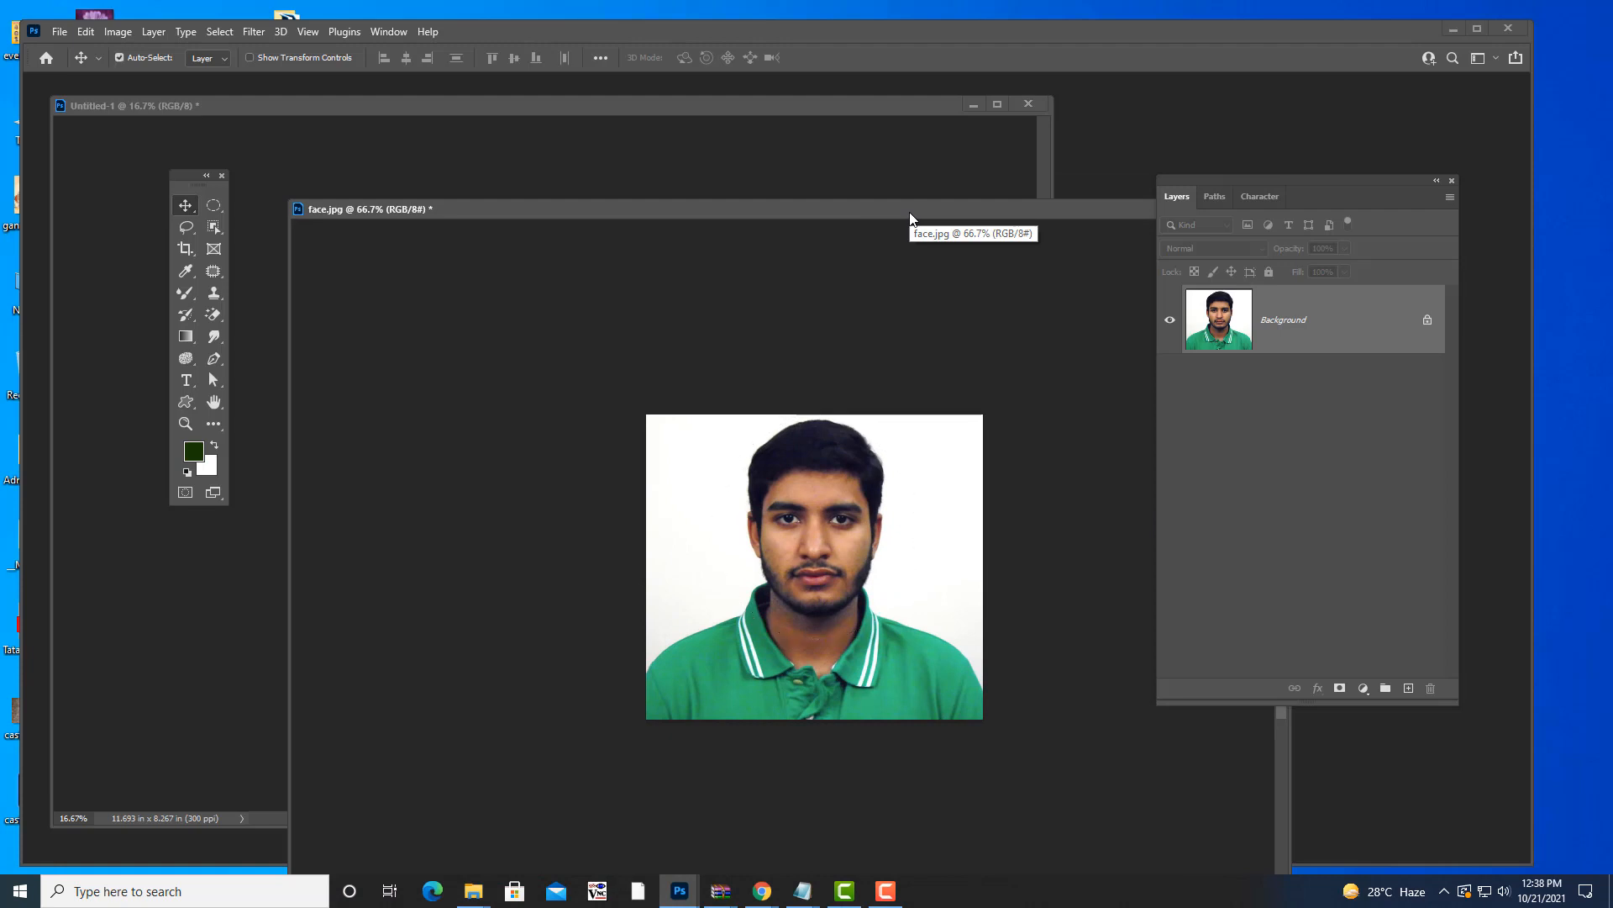
pyautogui.click(525, 118)
pyautogui.moveTo(501, 108); pyautogui.dragTo(560, 127)
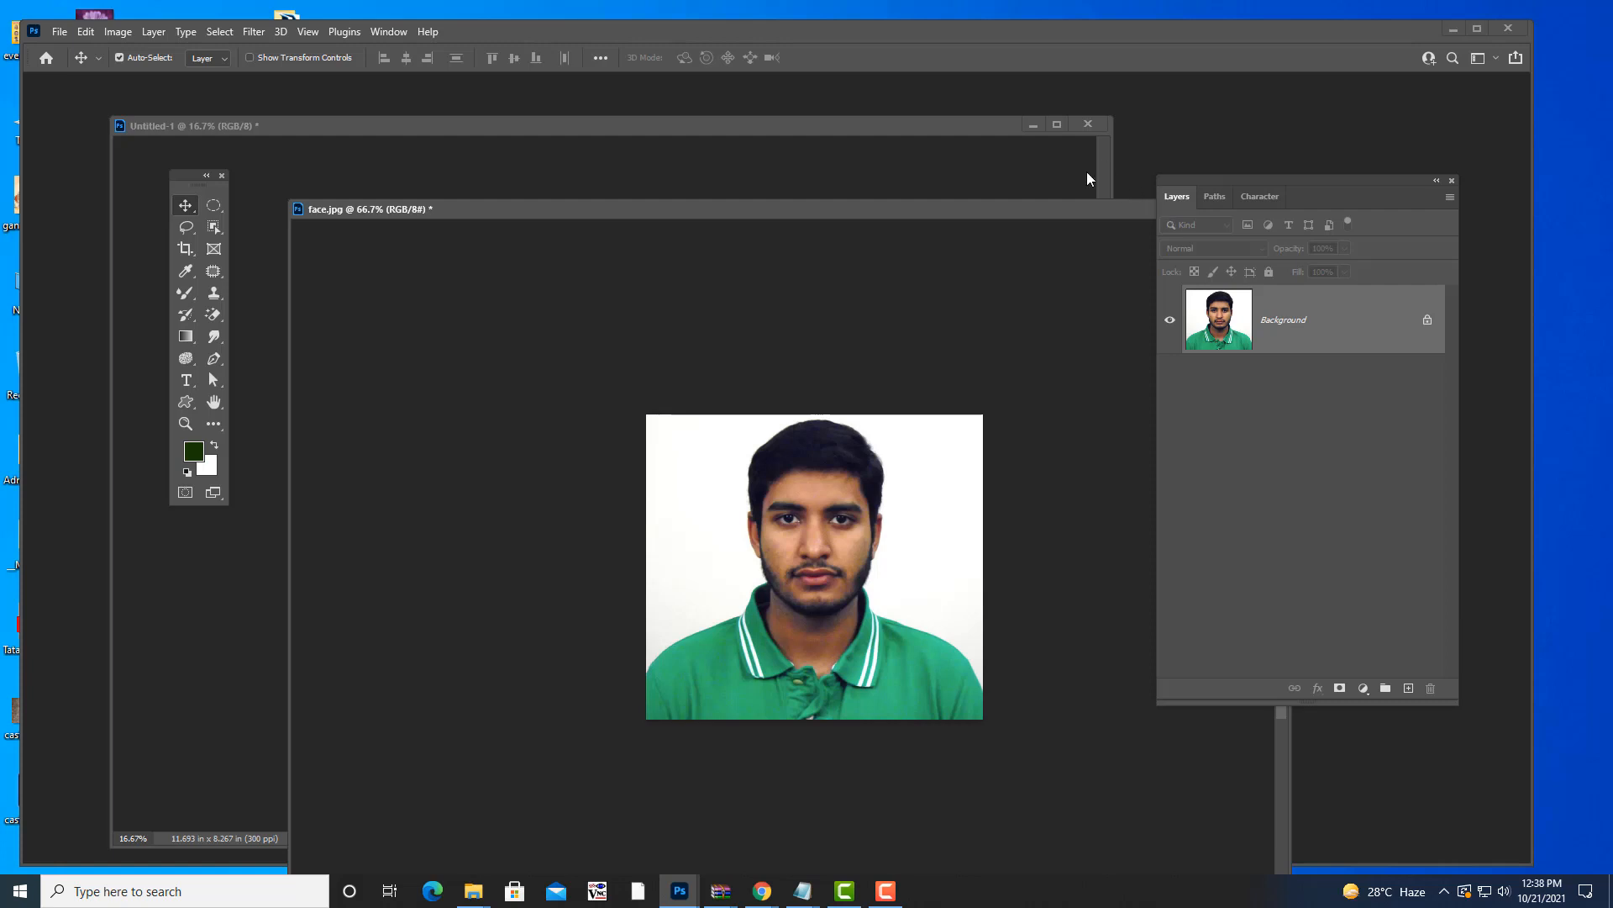
pyautogui.moveTo(860, 209); pyautogui.dragTo(1157, 210)
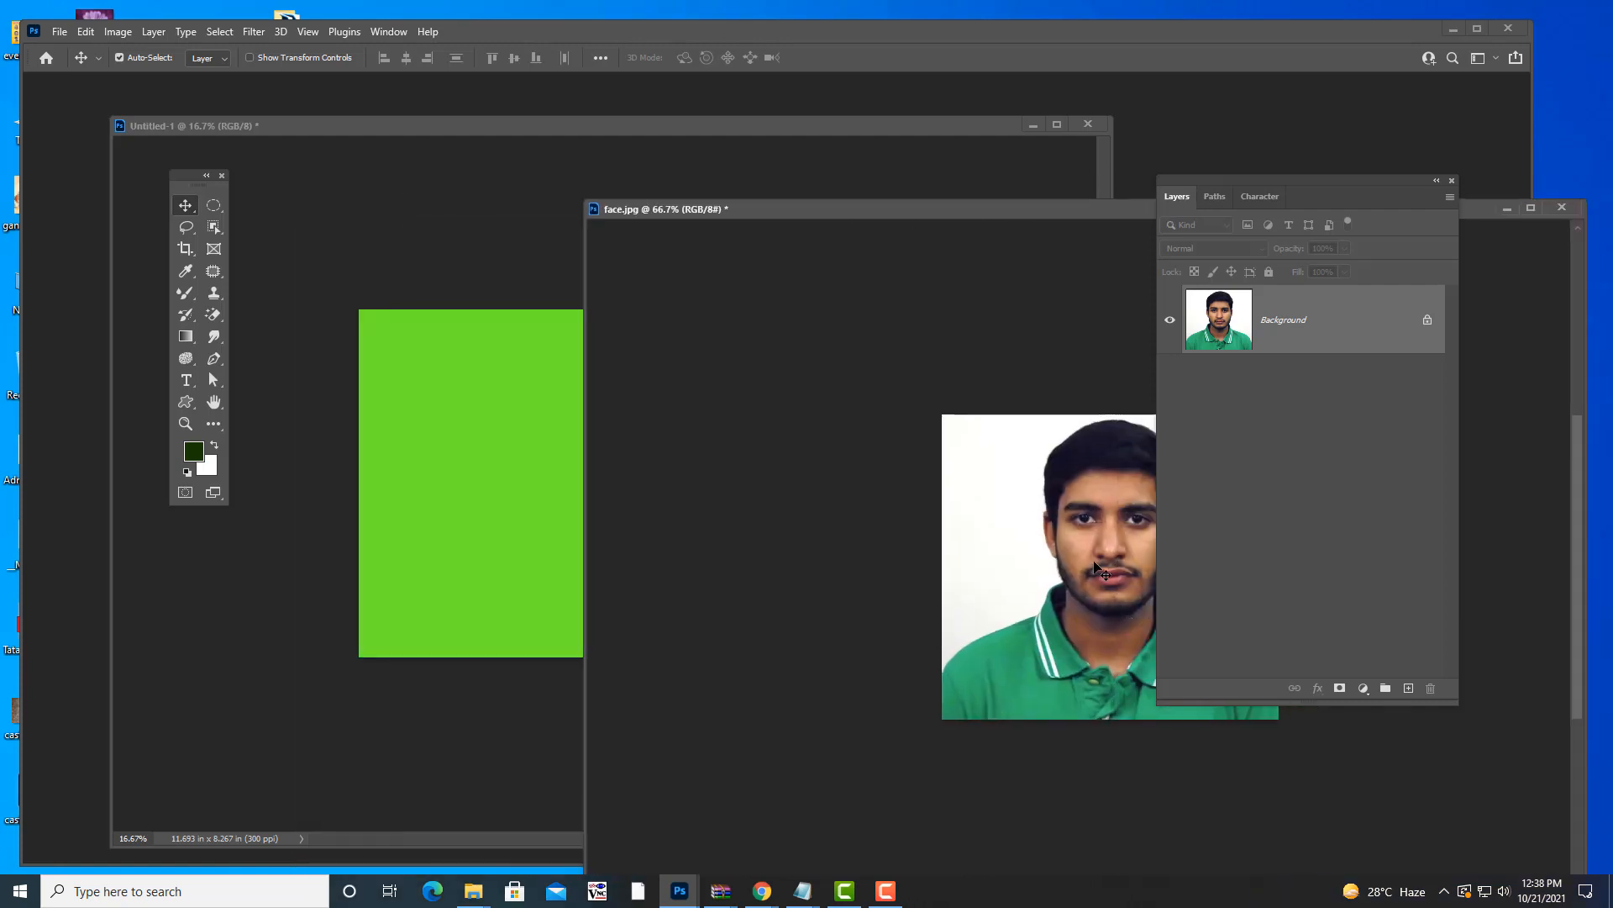
# - Draw a trial rectangular marquee around the head and face in face.jpg
pyautogui.click(214, 206)
pyautogui.click(307, 205)
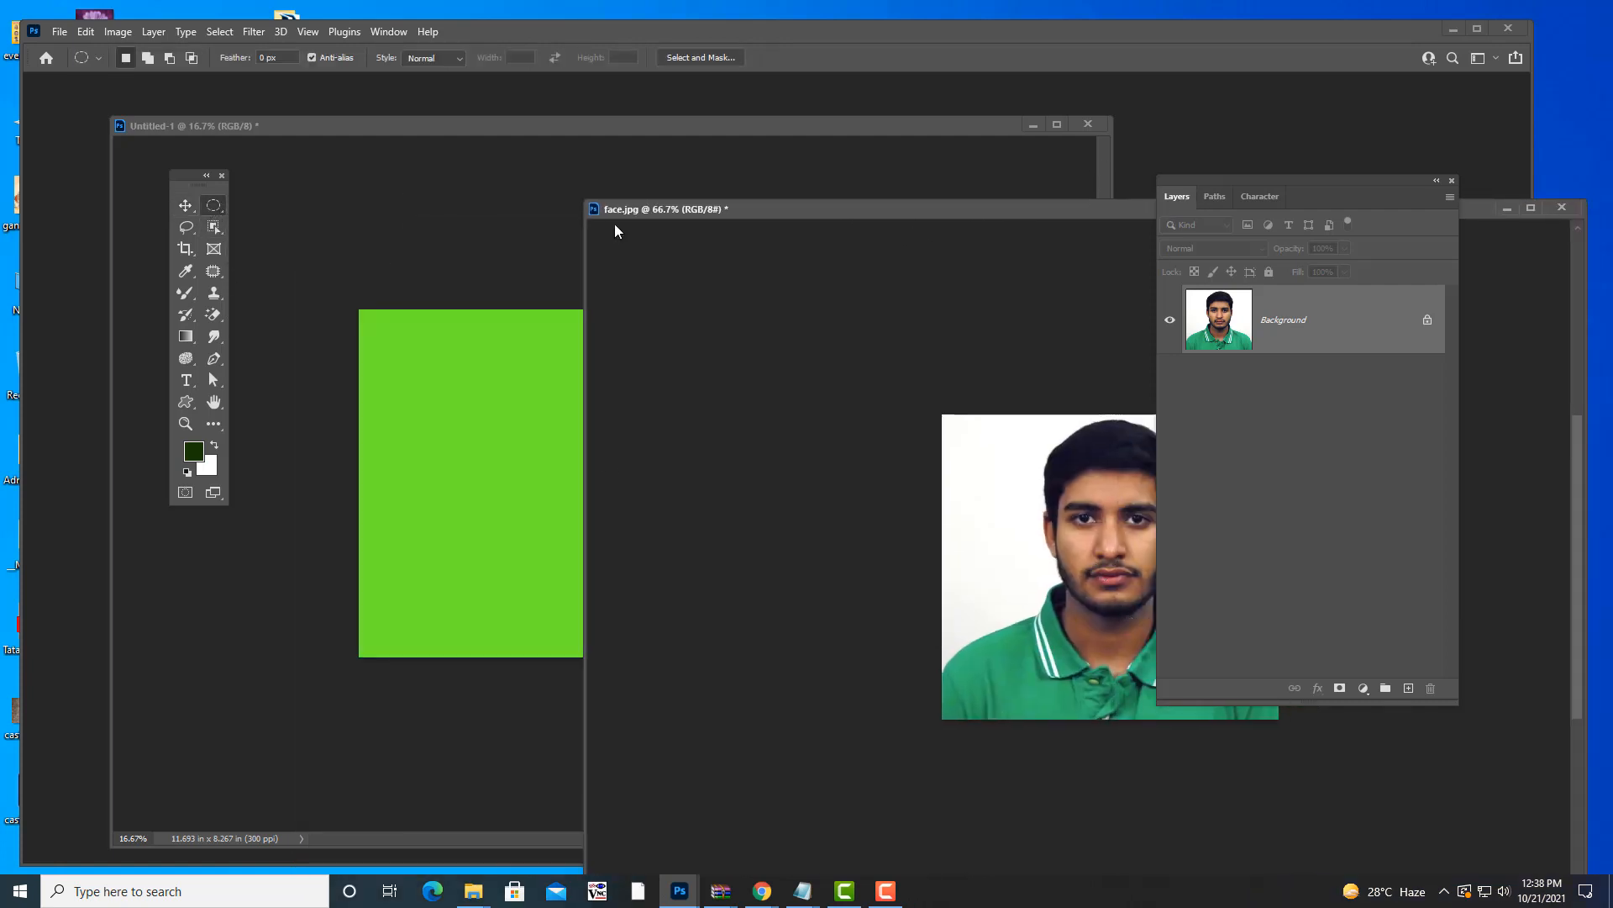
pyautogui.moveTo(1235, 180); pyautogui.dragTo(1333, 183)
pyautogui.moveTo(1090, 206); pyautogui.dragTo(1045, 172)
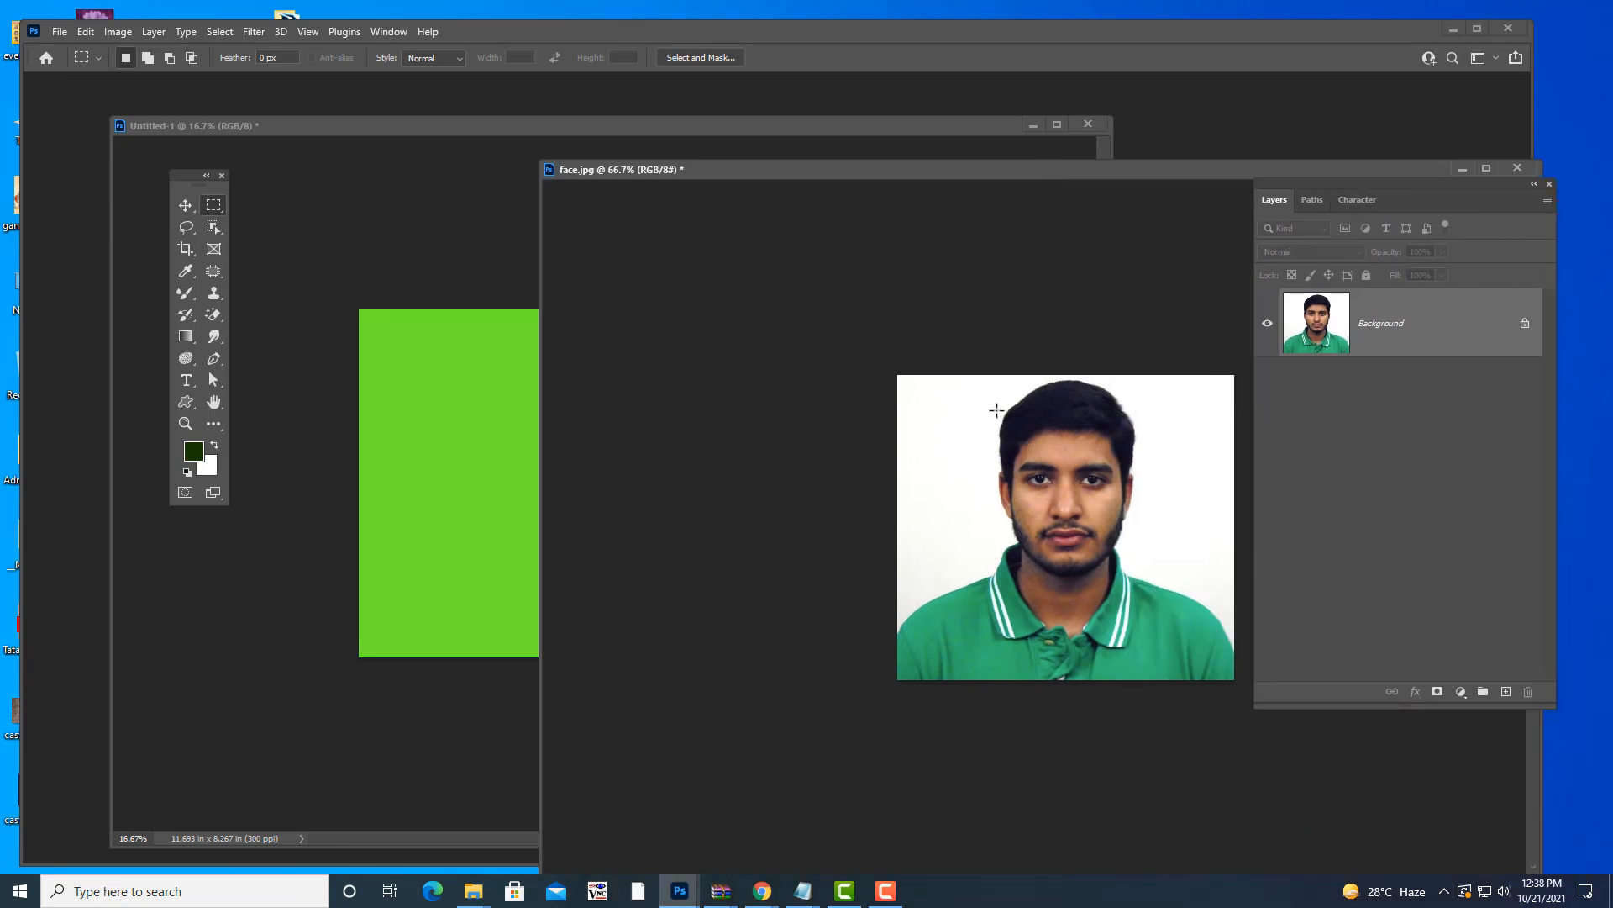
pyautogui.moveTo(991, 381); pyautogui.dragTo(1148, 592)
pyautogui.moveTo(911, 176); pyautogui.dragTo(966, 186)
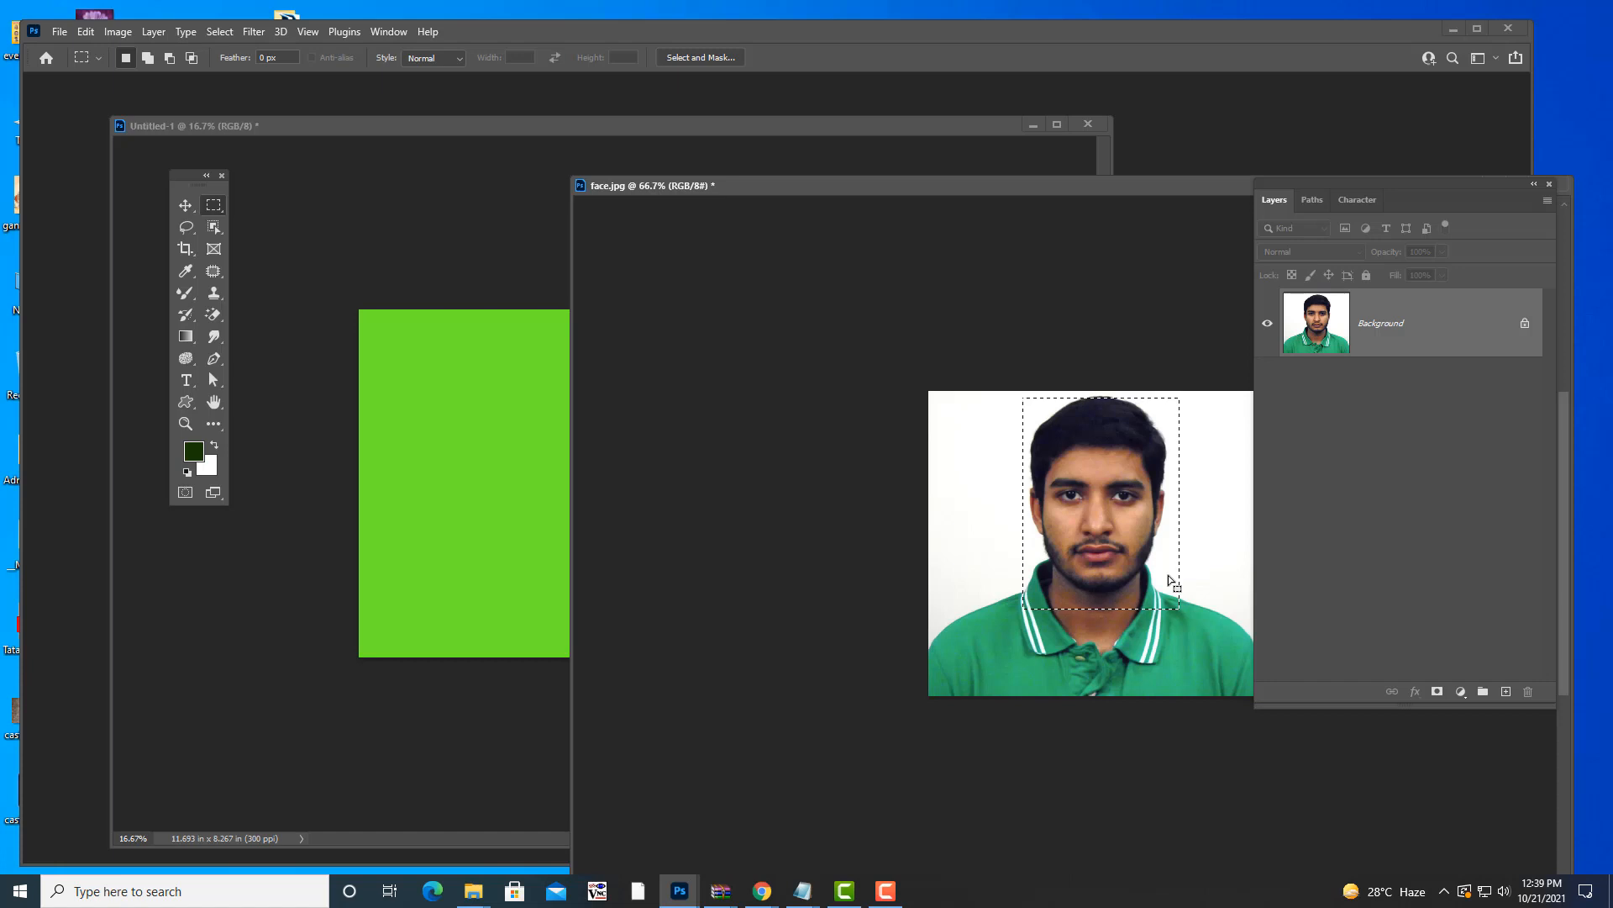
# - Clear the rectangle, choose the Lasso Tool and move face.jpg up and left
pyautogui.hotkey('ctrl', 'd')
pyautogui.click(187, 227)
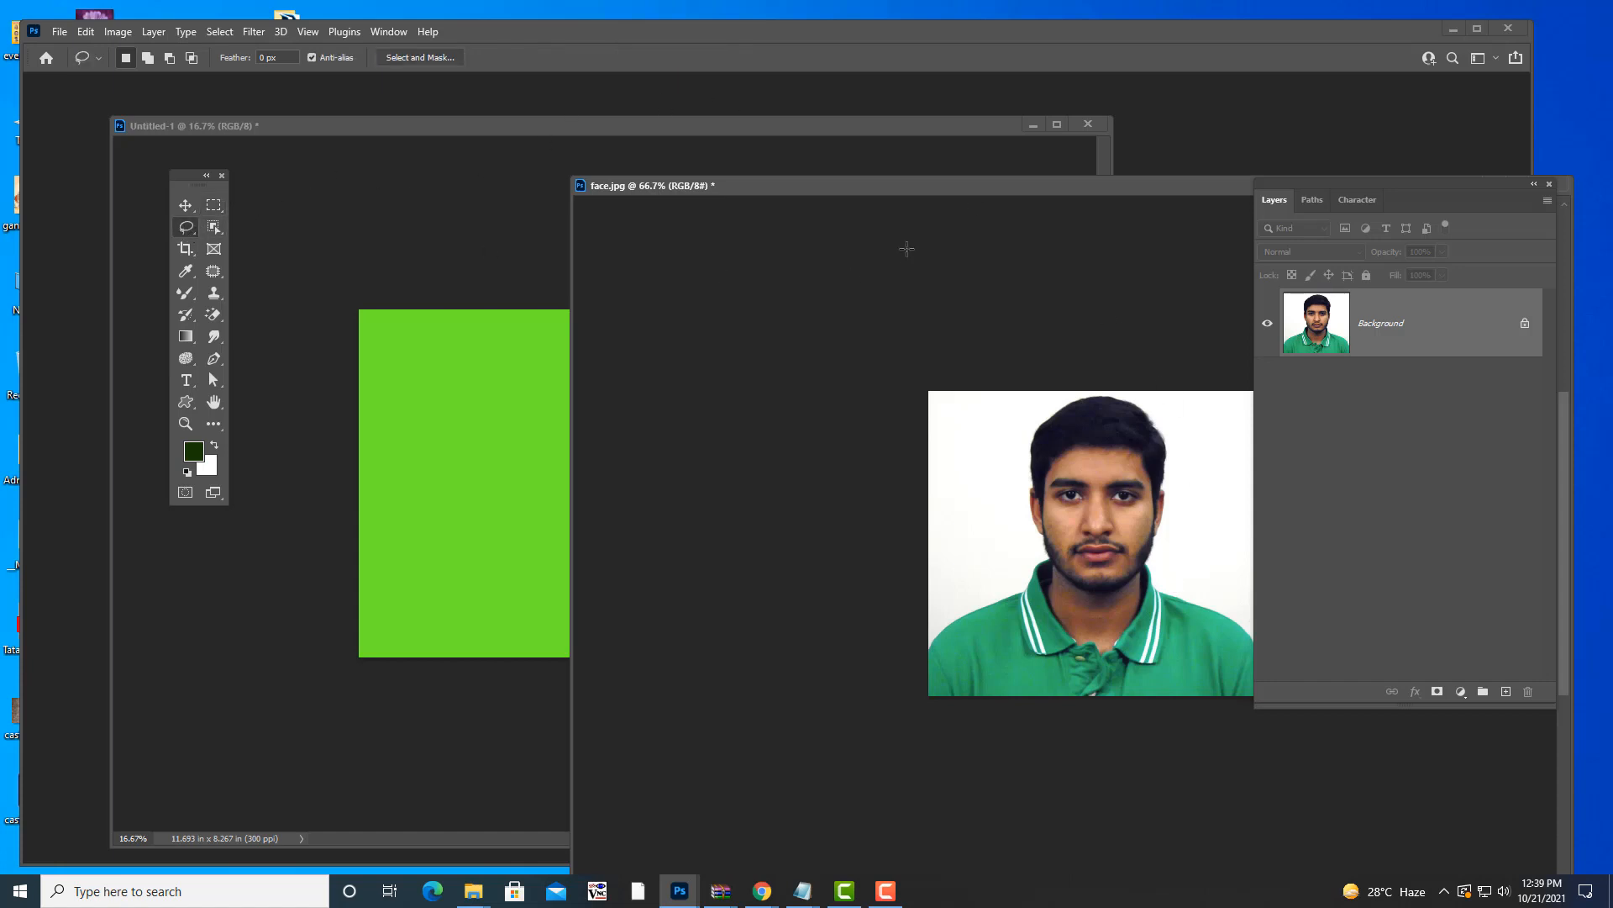
pyautogui.moveTo(1063, 185); pyautogui.dragTo(835, 109)
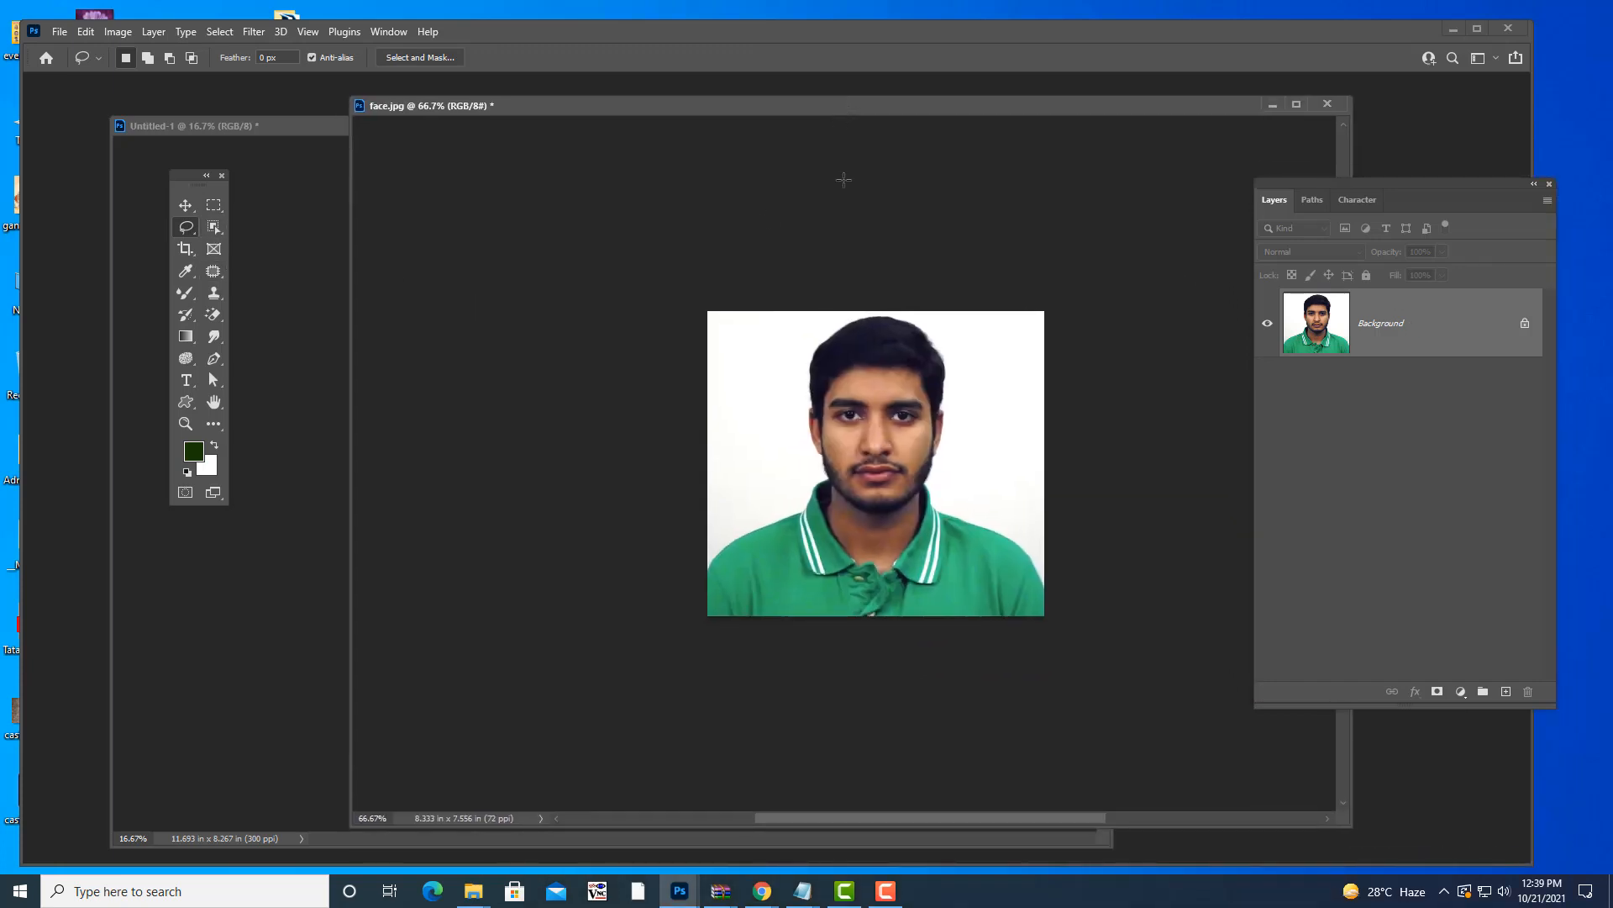
# - In photoshopnotes.txt, delete the blank line between the two lasso notes, select them, then minimize Notepad
pyautogui.moveTo(798, 887)
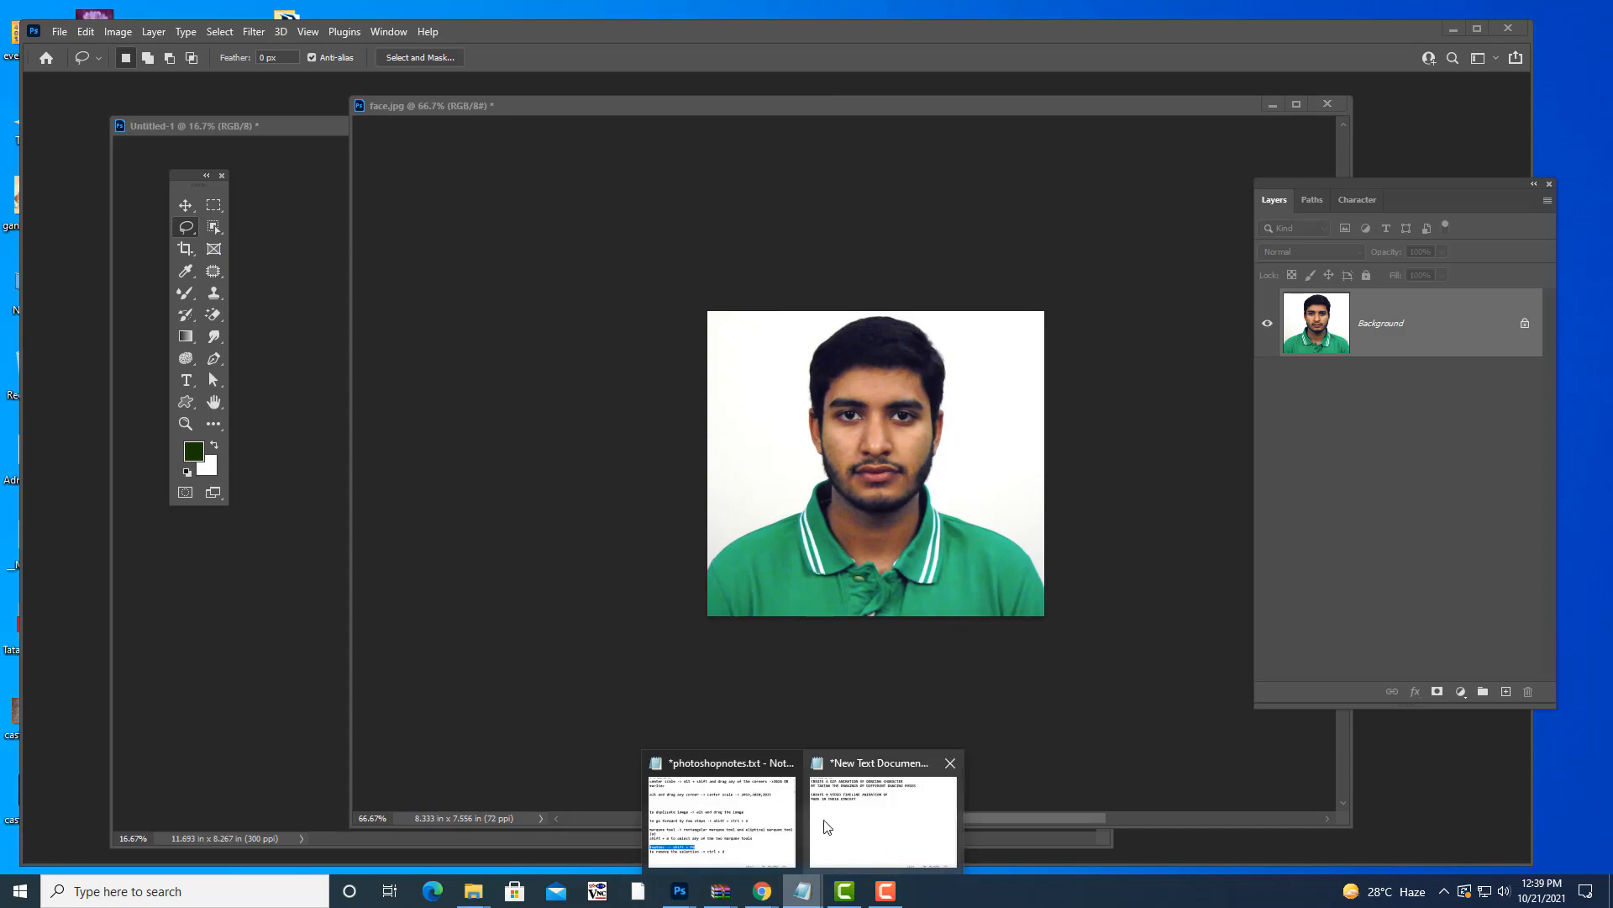
pyautogui.click(718, 811)
pyautogui.scroll(-14, 737, 435)
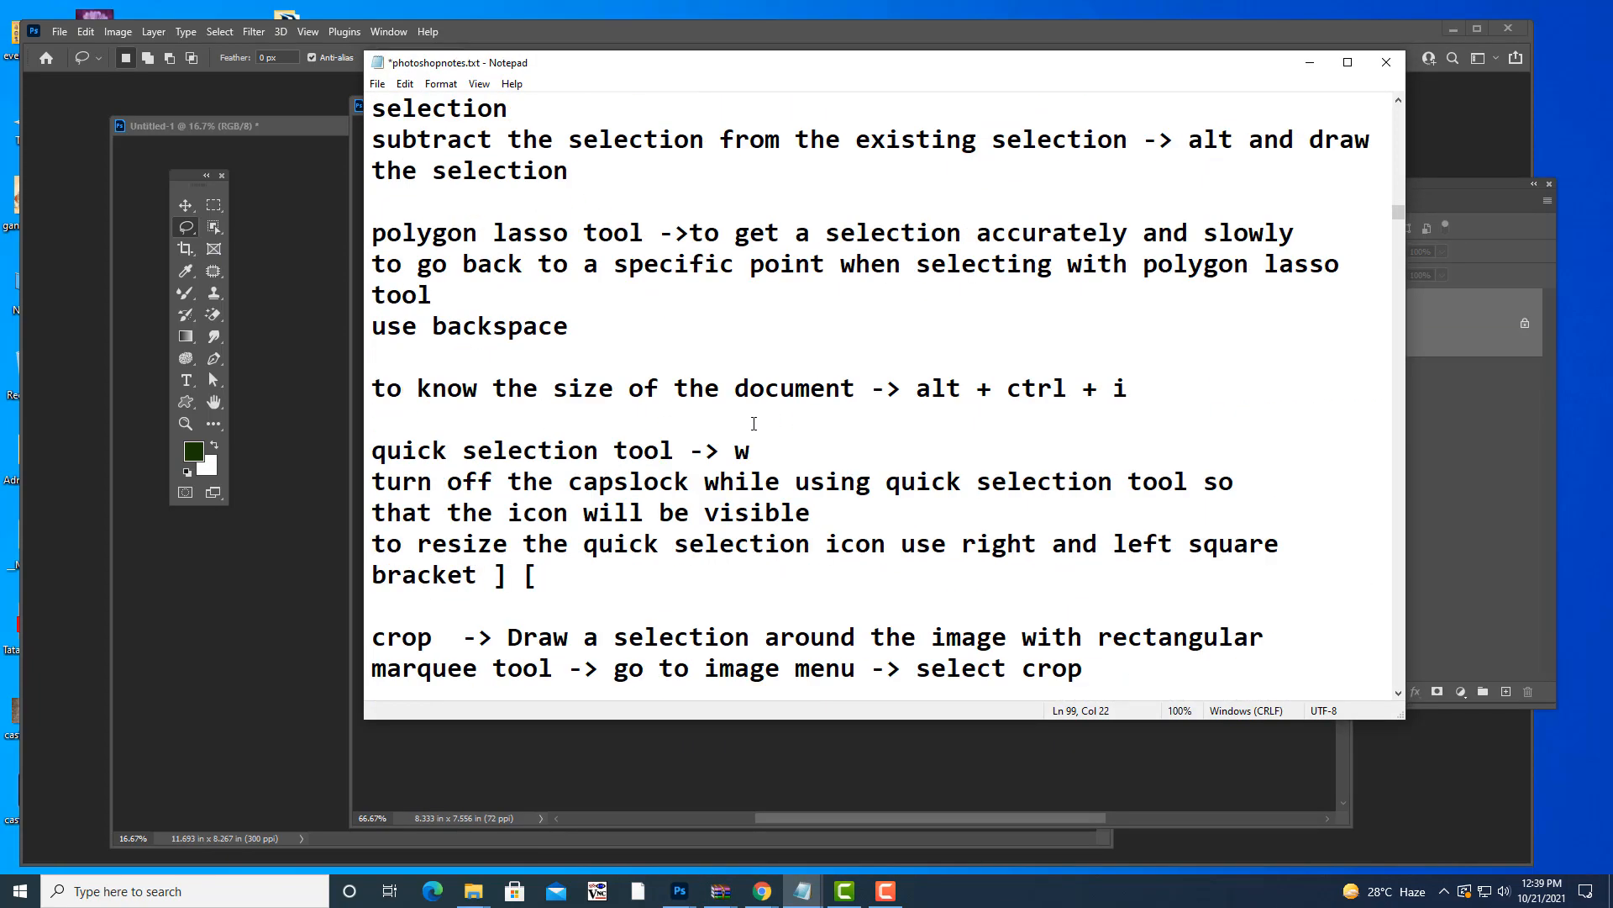
pyautogui.scroll(-3, 754, 422)
pyautogui.scroll(7, 760, 410)
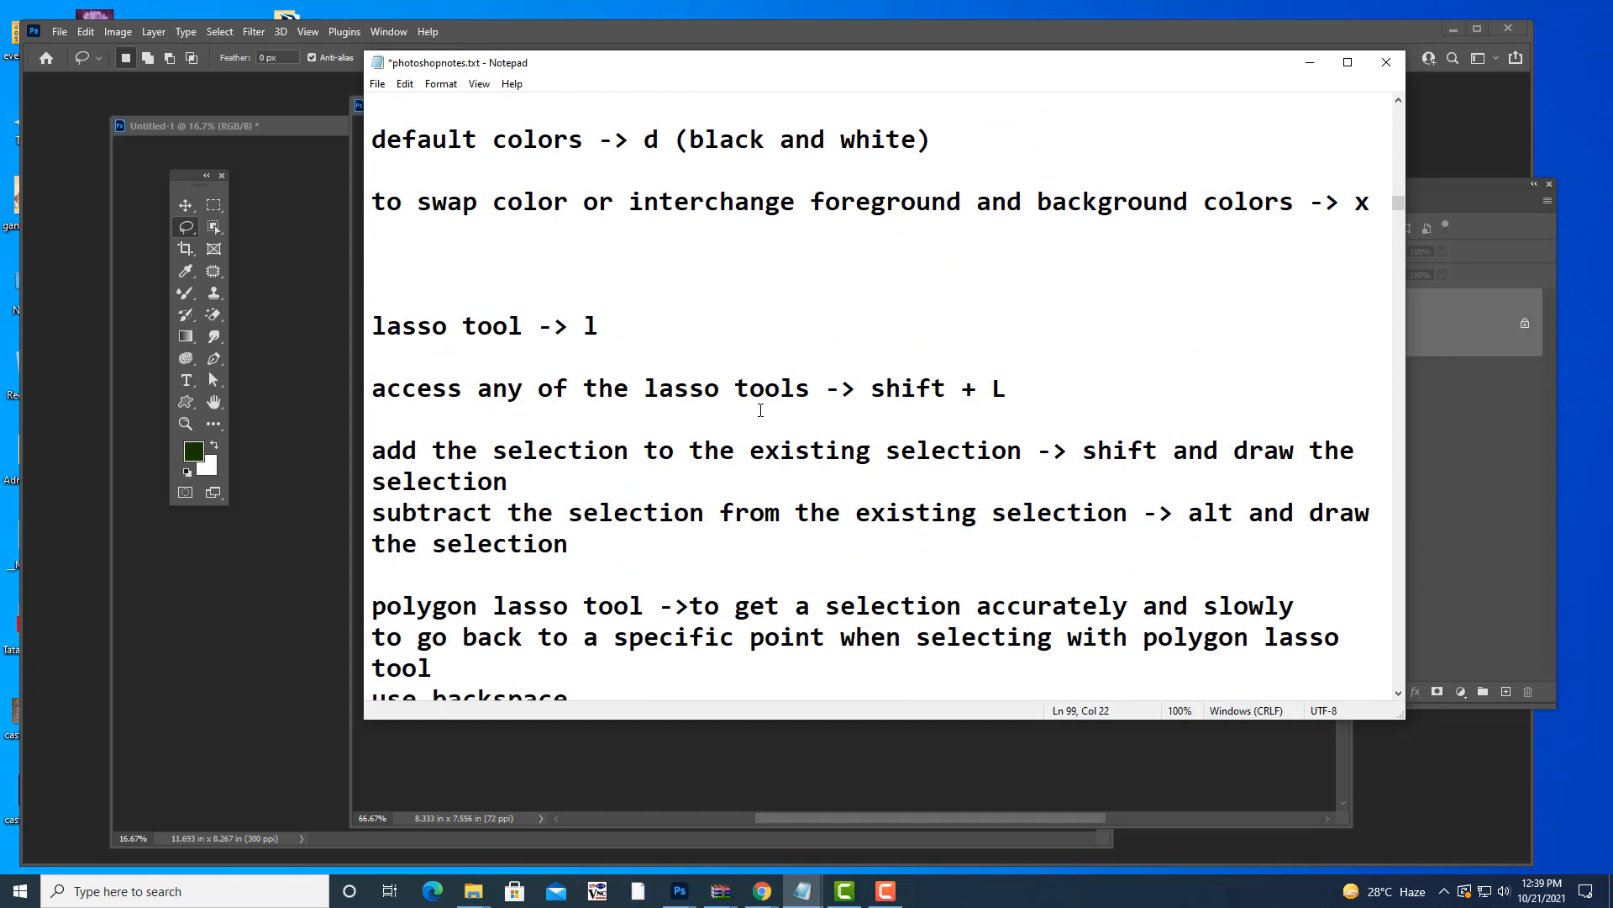
pyautogui.click(374, 390)
pyautogui.press('BackSpace')
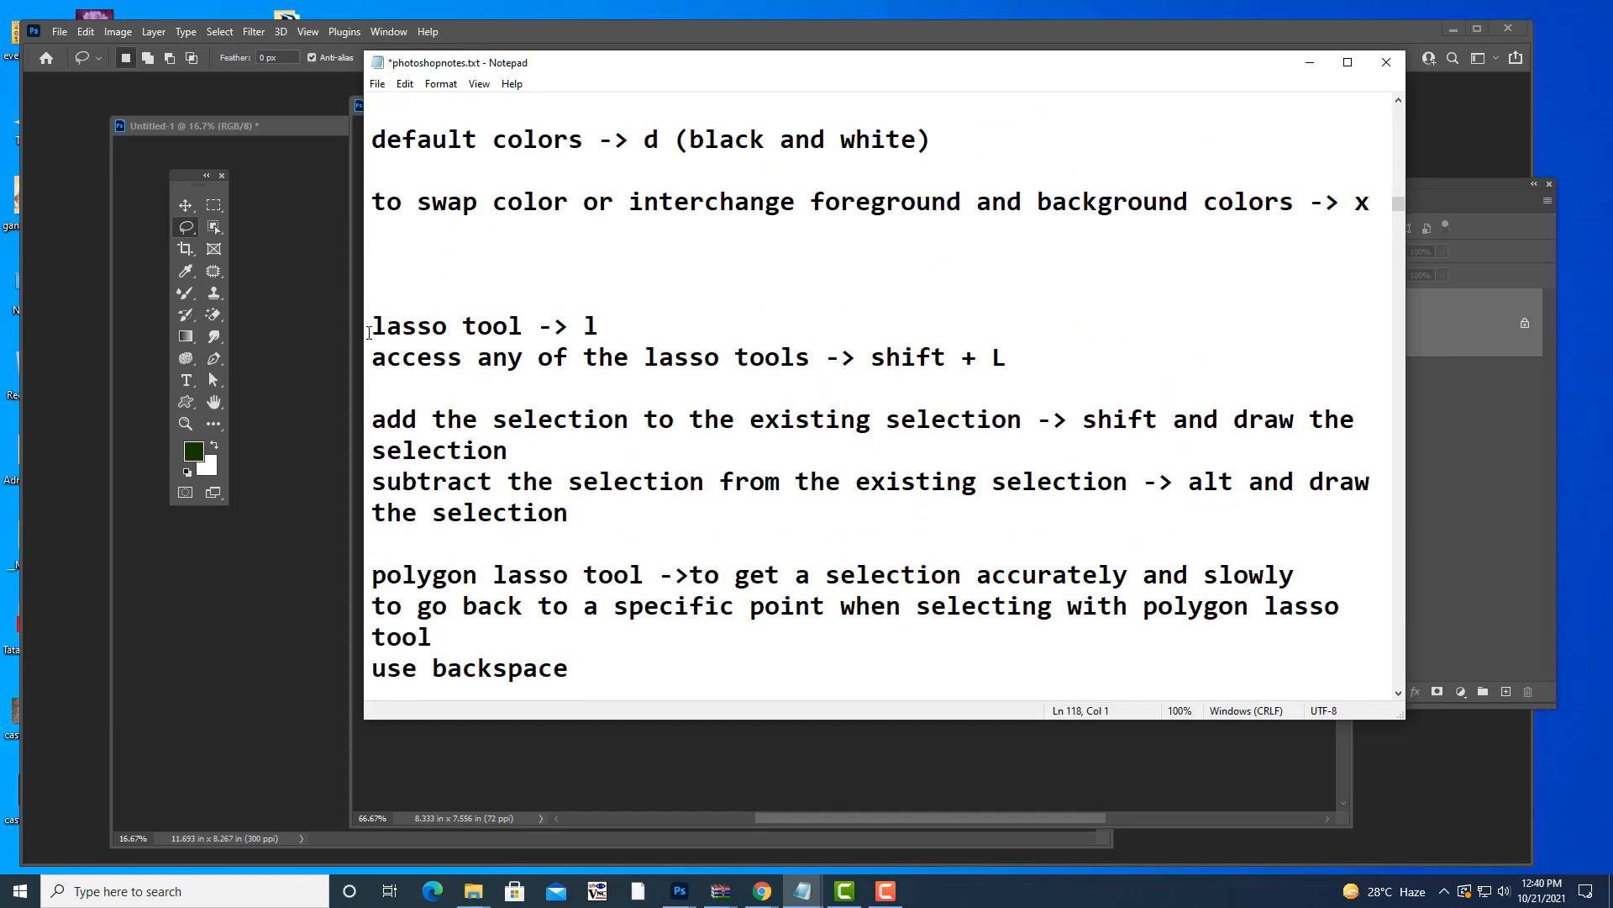
pyautogui.moveTo(375, 325); pyautogui.dragTo(1168, 361)
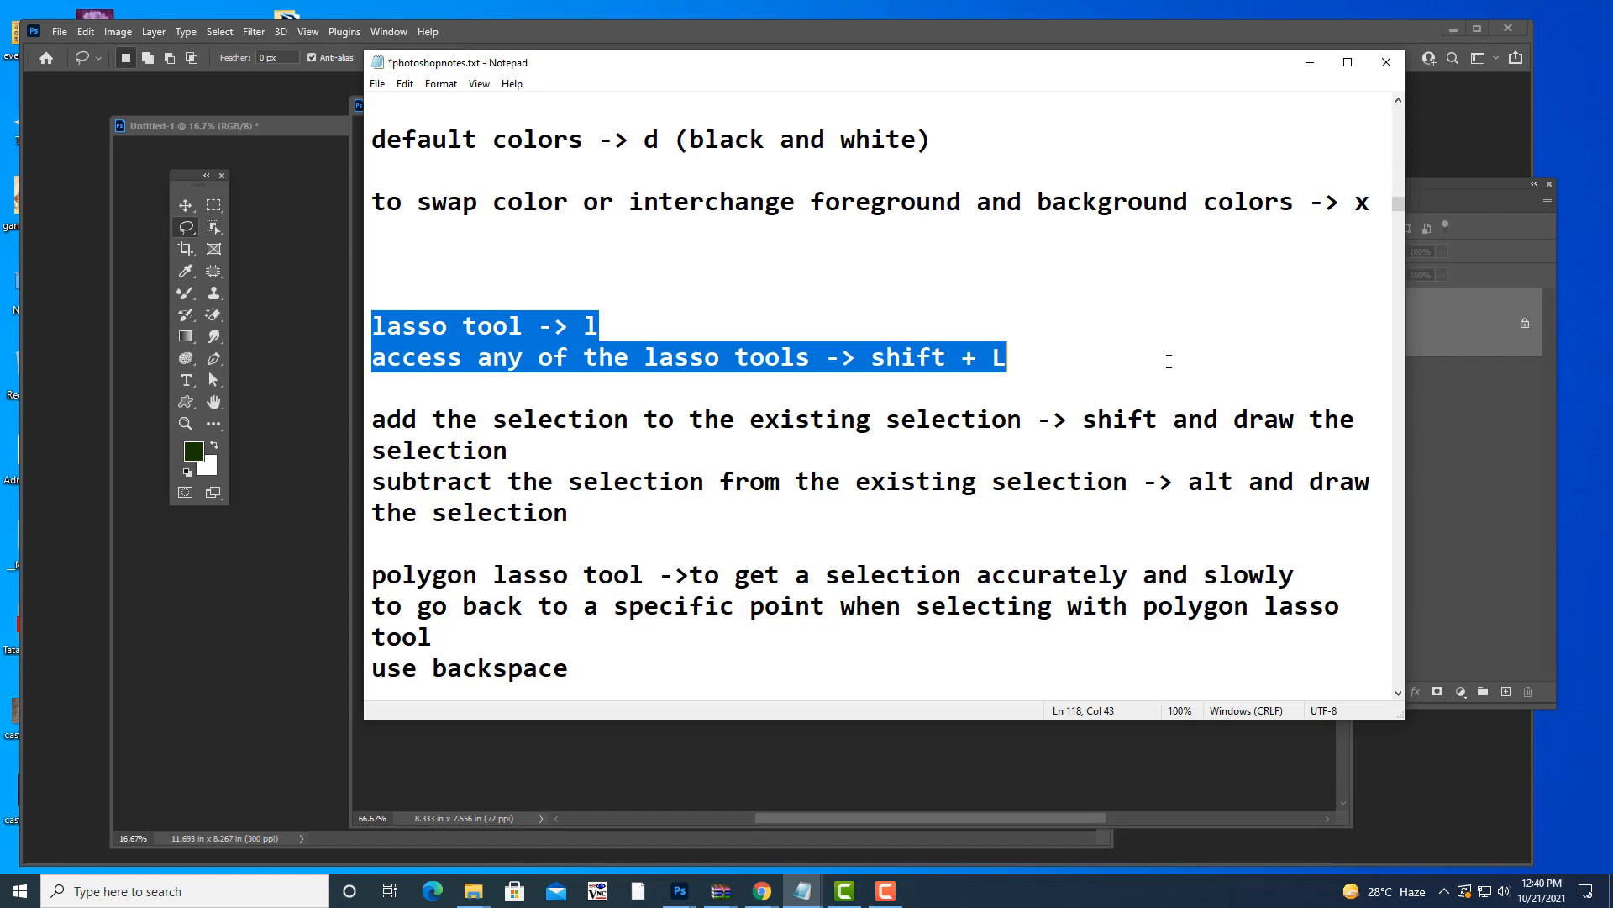
pyautogui.click(1310, 63)
pyautogui.moveTo(832, 114); pyautogui.dragTo(800, 117)
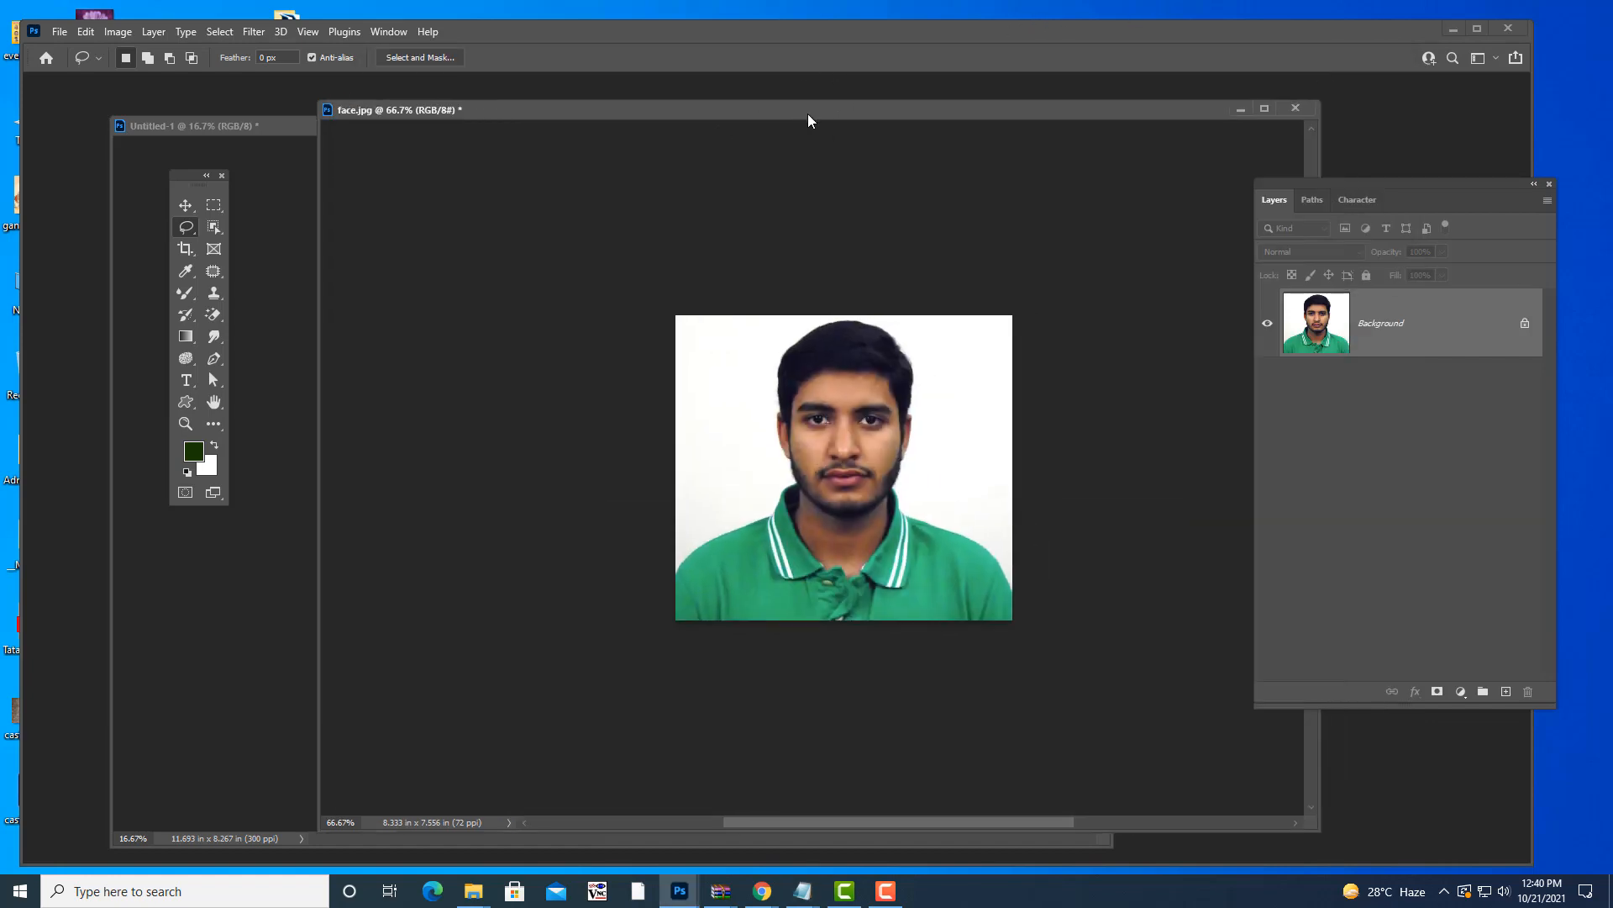
pyautogui.rightClick(185, 227)
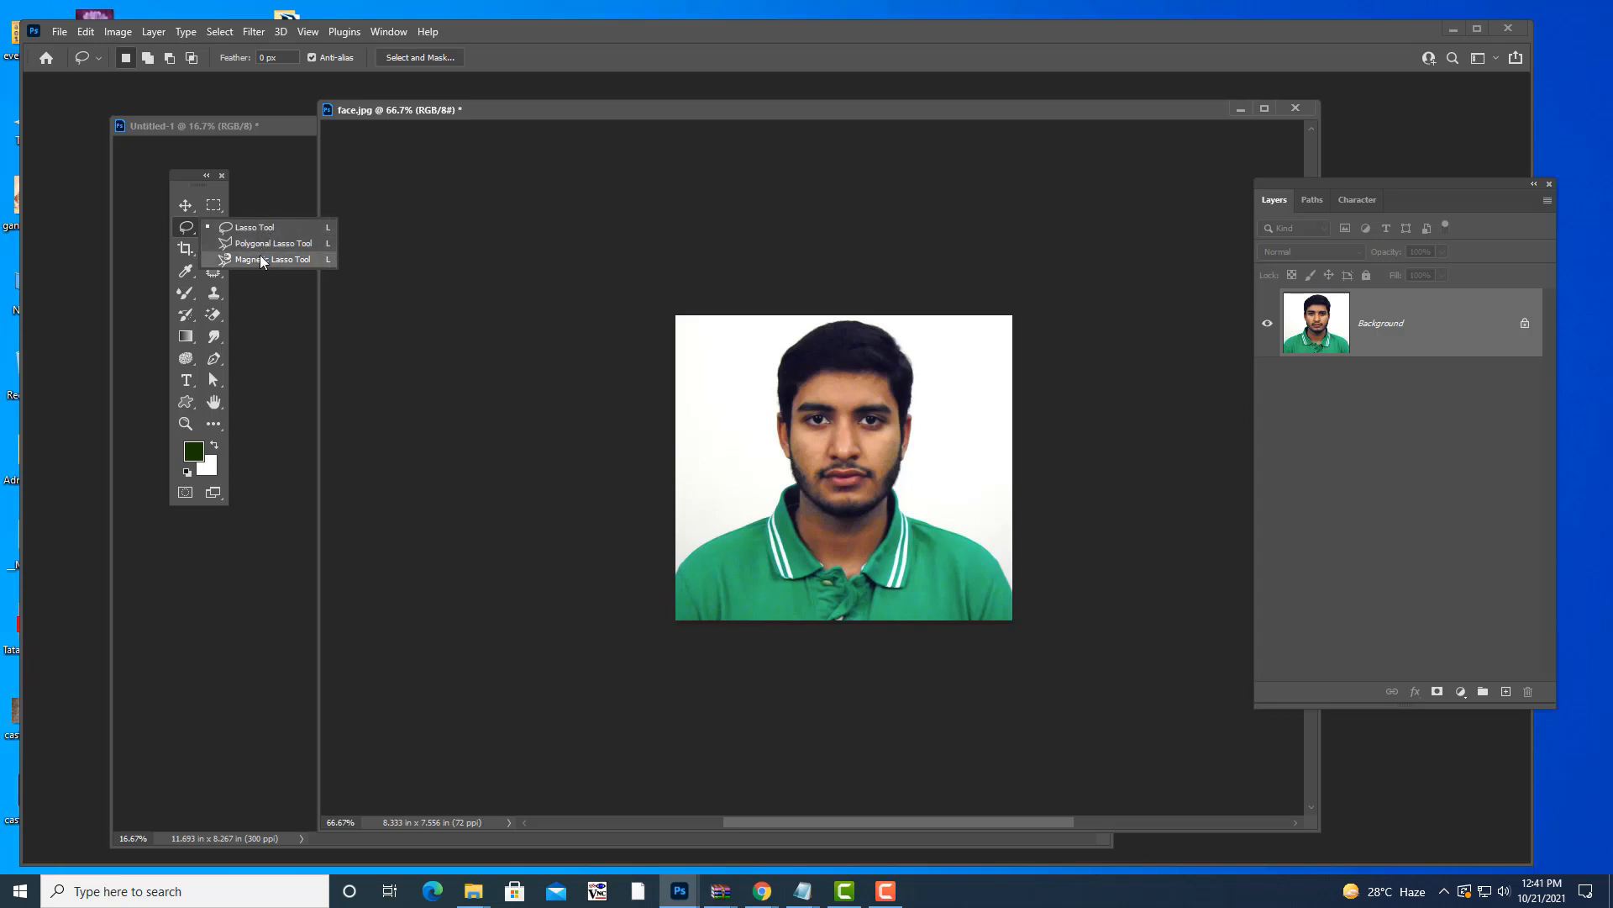
pyautogui.click(181, 225)
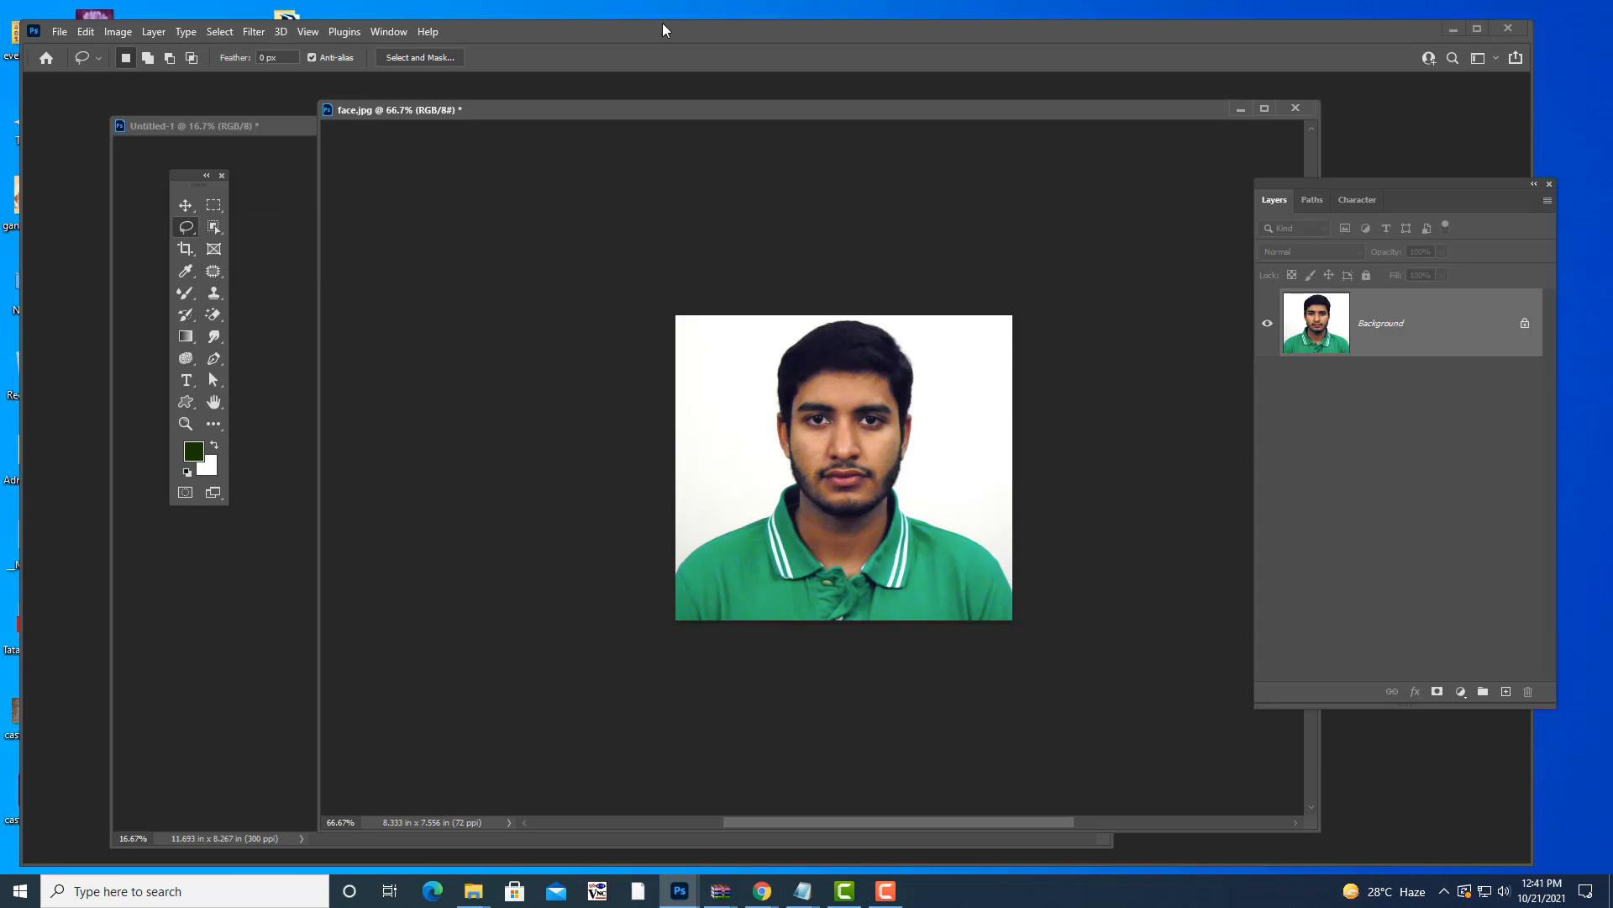
pyautogui.hotkey('shift', 'l')
pyautogui.hotkey('shift', 'l')
pyautogui.hotkey('shift', 'l')
pyautogui.hotkey('shift', 'l')
pyautogui.hotkey('shift', 'l')
pyautogui.hotkey('shift', 'l')
pyautogui.hotkey('shift', 'l')
pyautogui.hotkey('shift', 'l')
pyautogui.hotkey('shift', 'l')
pyautogui.hotkey('shift', 'l')
pyautogui.hotkey('shift', 'l')
pyautogui.hotkey('shift', 'l')
pyautogui.hotkey('shift', 'l')
pyautogui.hotkey('shift', 'l')
pyautogui.hotkey('shift', 'l')
pyautogui.hotkey('shift', 'l')
pyautogui.hotkey('shift', 'l')
pyautogui.hotkey('shift', 'l')
pyautogui.hotkey('shift', 'l')
pyautogui.hotkey('shift', 'l')
pyautogui.hotkey('shift', 'l')
pyautogui.moveTo(698, 114); pyautogui.dragTo(614, 110)
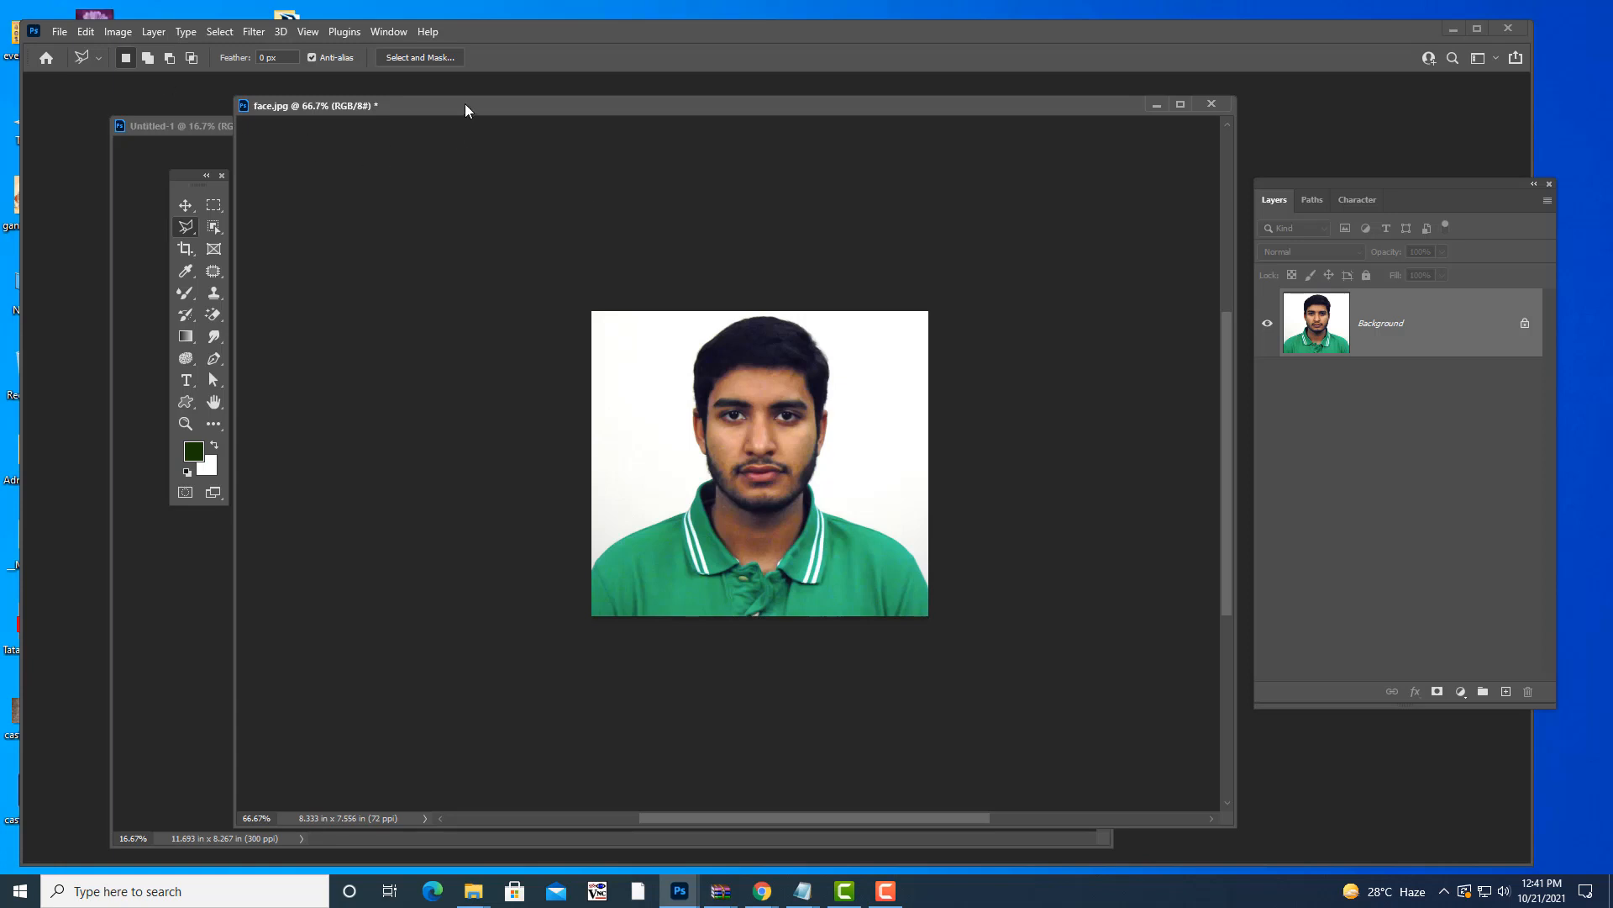
pyautogui.moveTo(466, 105); pyautogui.dragTo(483, 98)
pyautogui.click(186, 227)
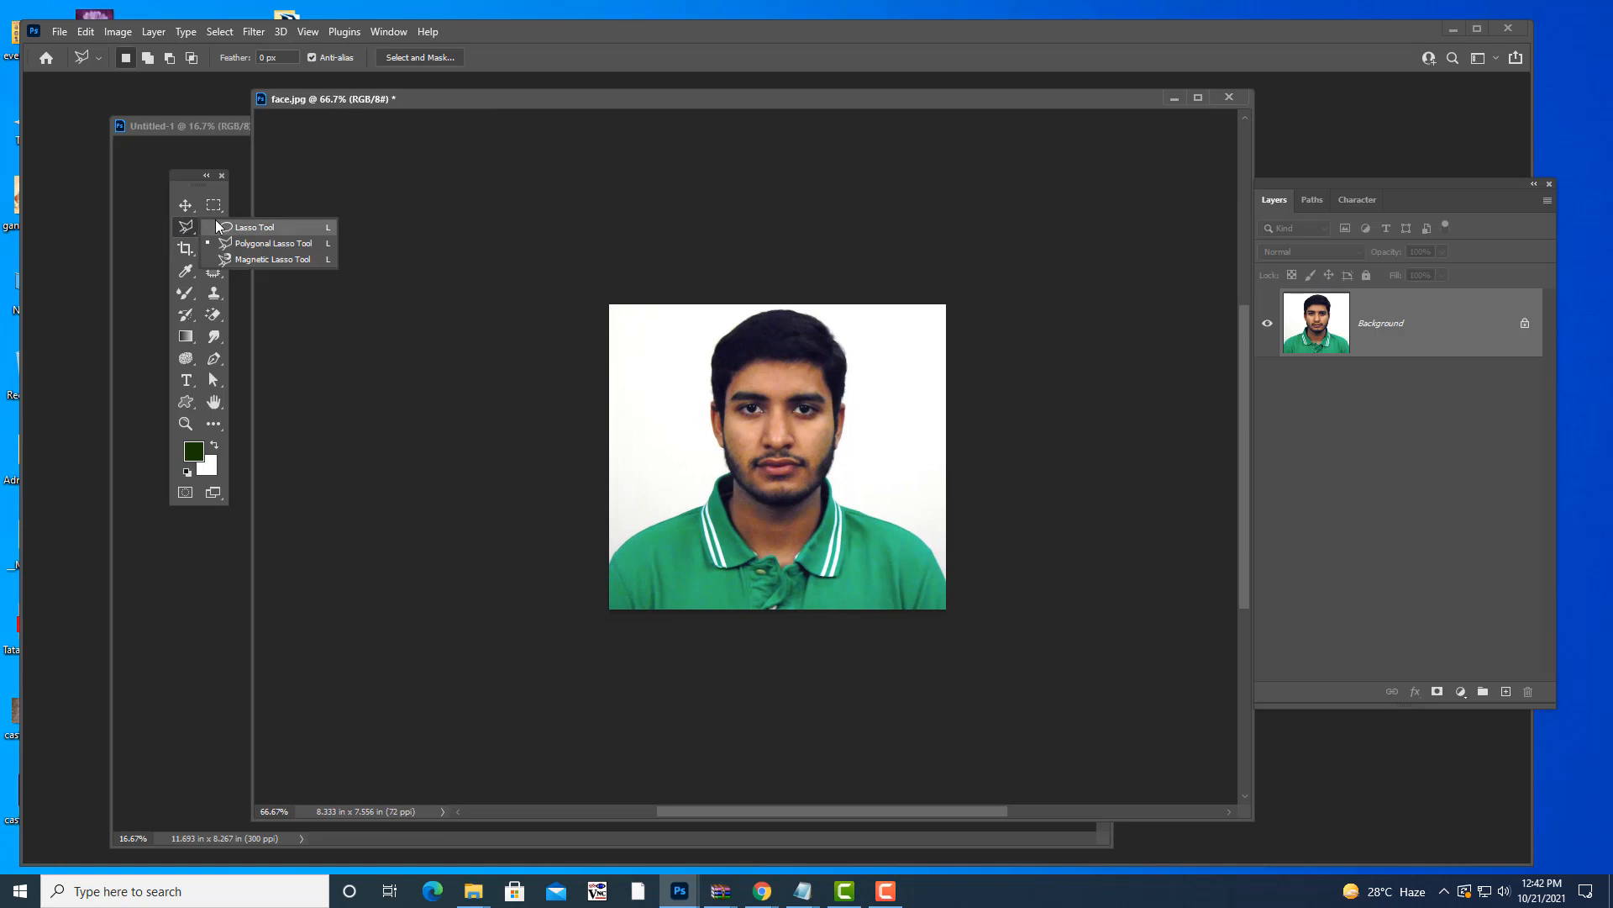
pyautogui.click(240, 227)
pyautogui.moveTo(952, 94)
pyautogui.mouseDown()
pyautogui.moveTo(961, 114)
pyautogui.moveTo(996, 87)
pyautogui.mouseUp()
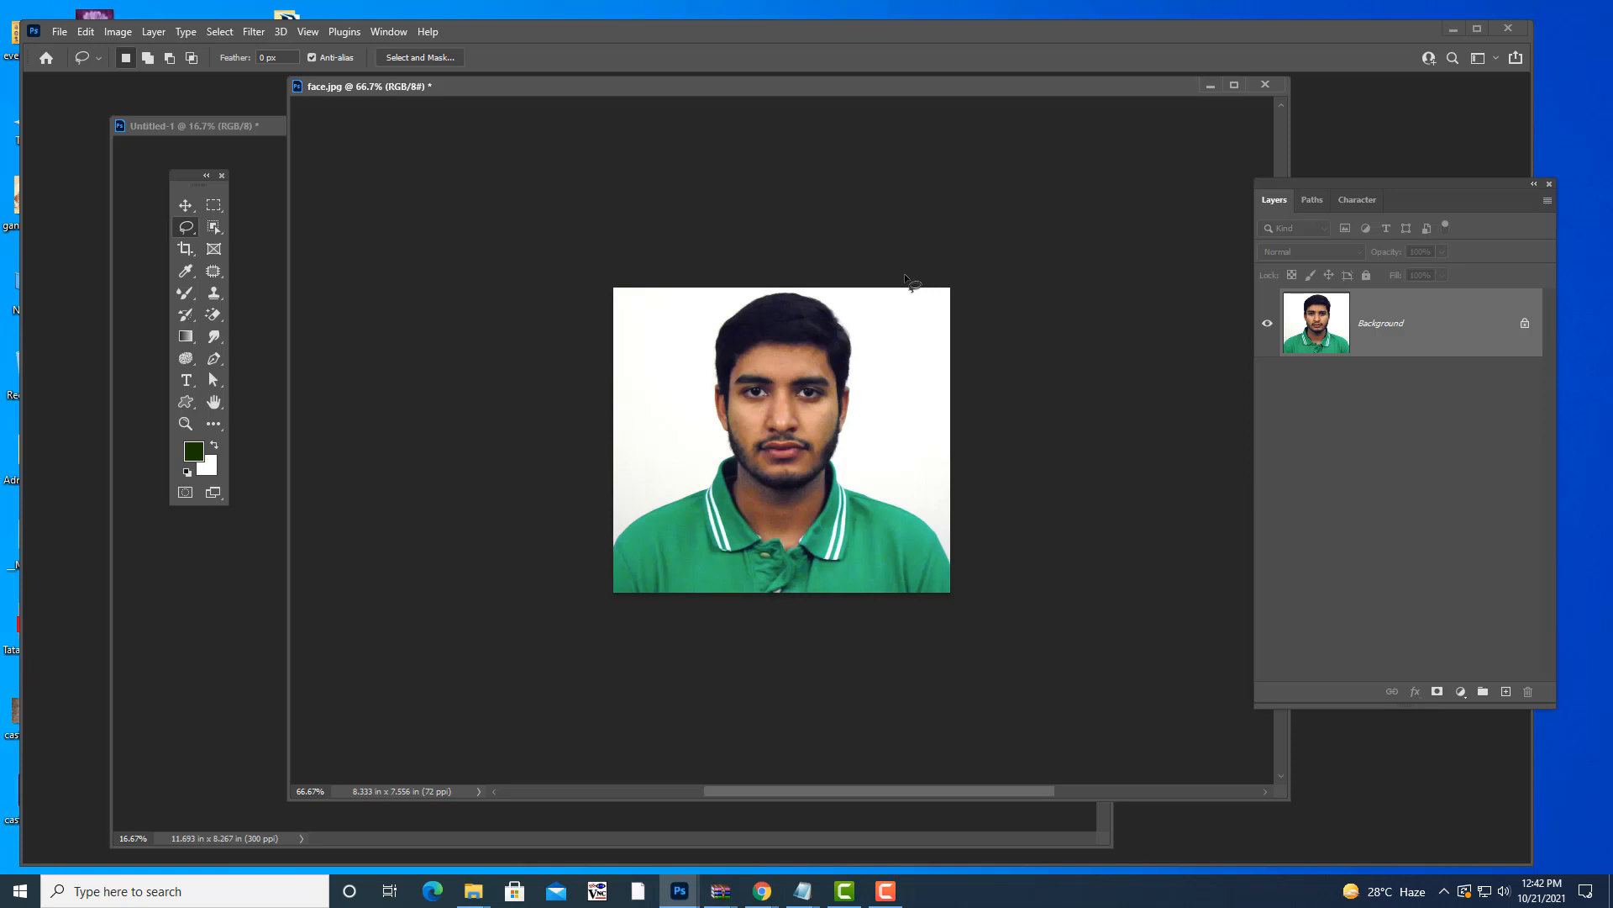
# - Show face.jpg in Full Screen Mode, zoom in twice on the face, then zoom out one step
pyautogui.press('f')
pyautogui.press('f')
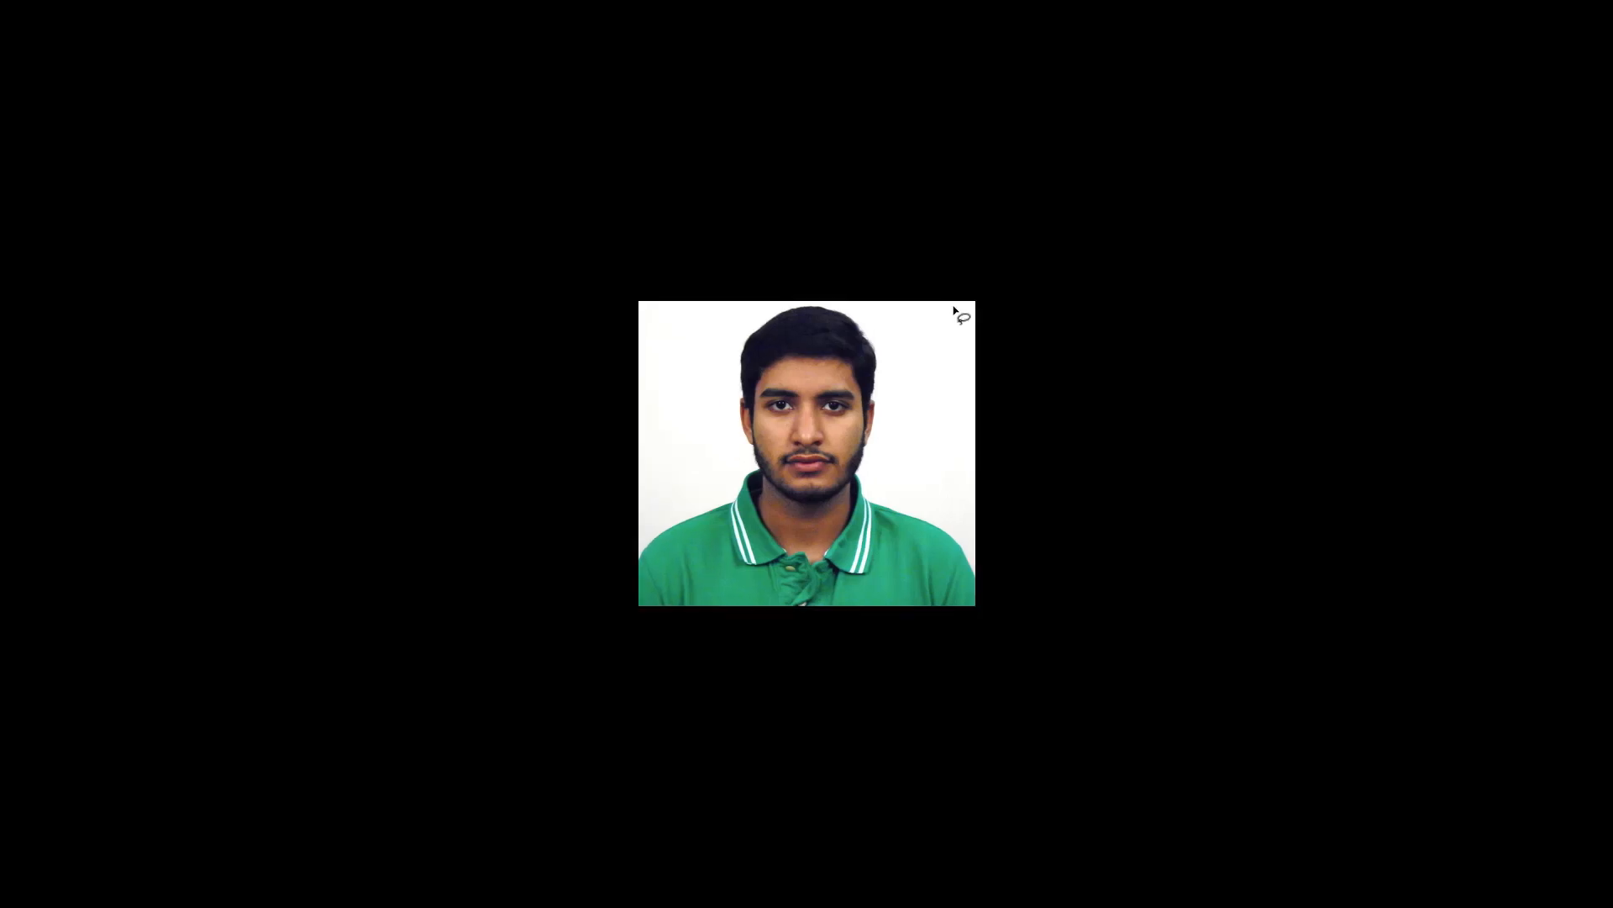
pyautogui.hotkey('ctrl', '+')
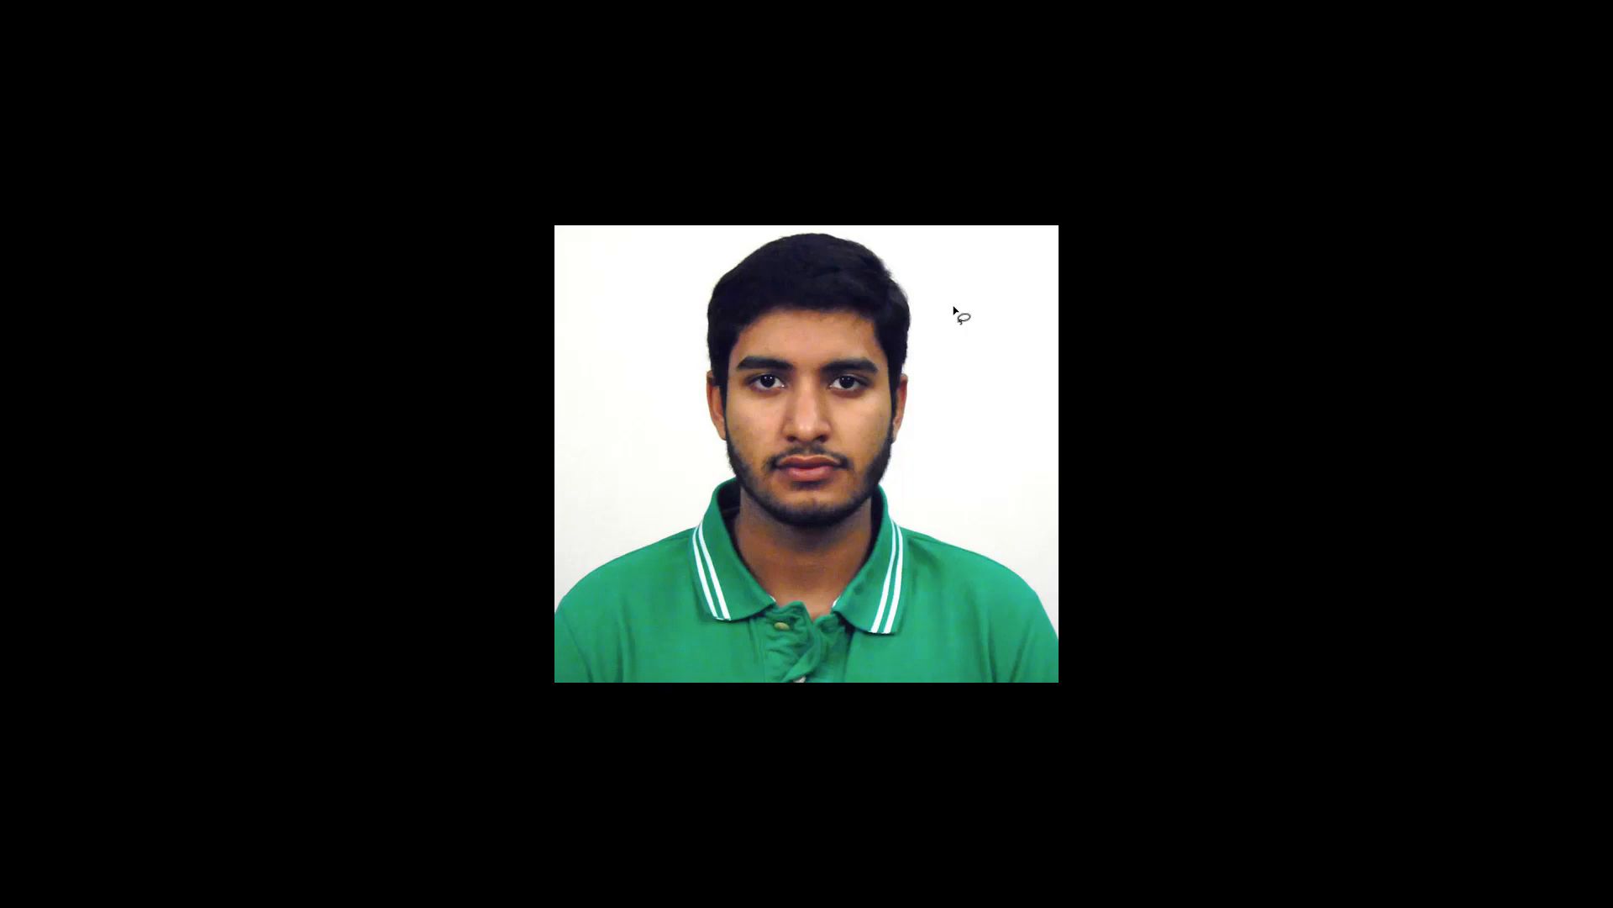
pyautogui.hotkey('ctrl', '+')
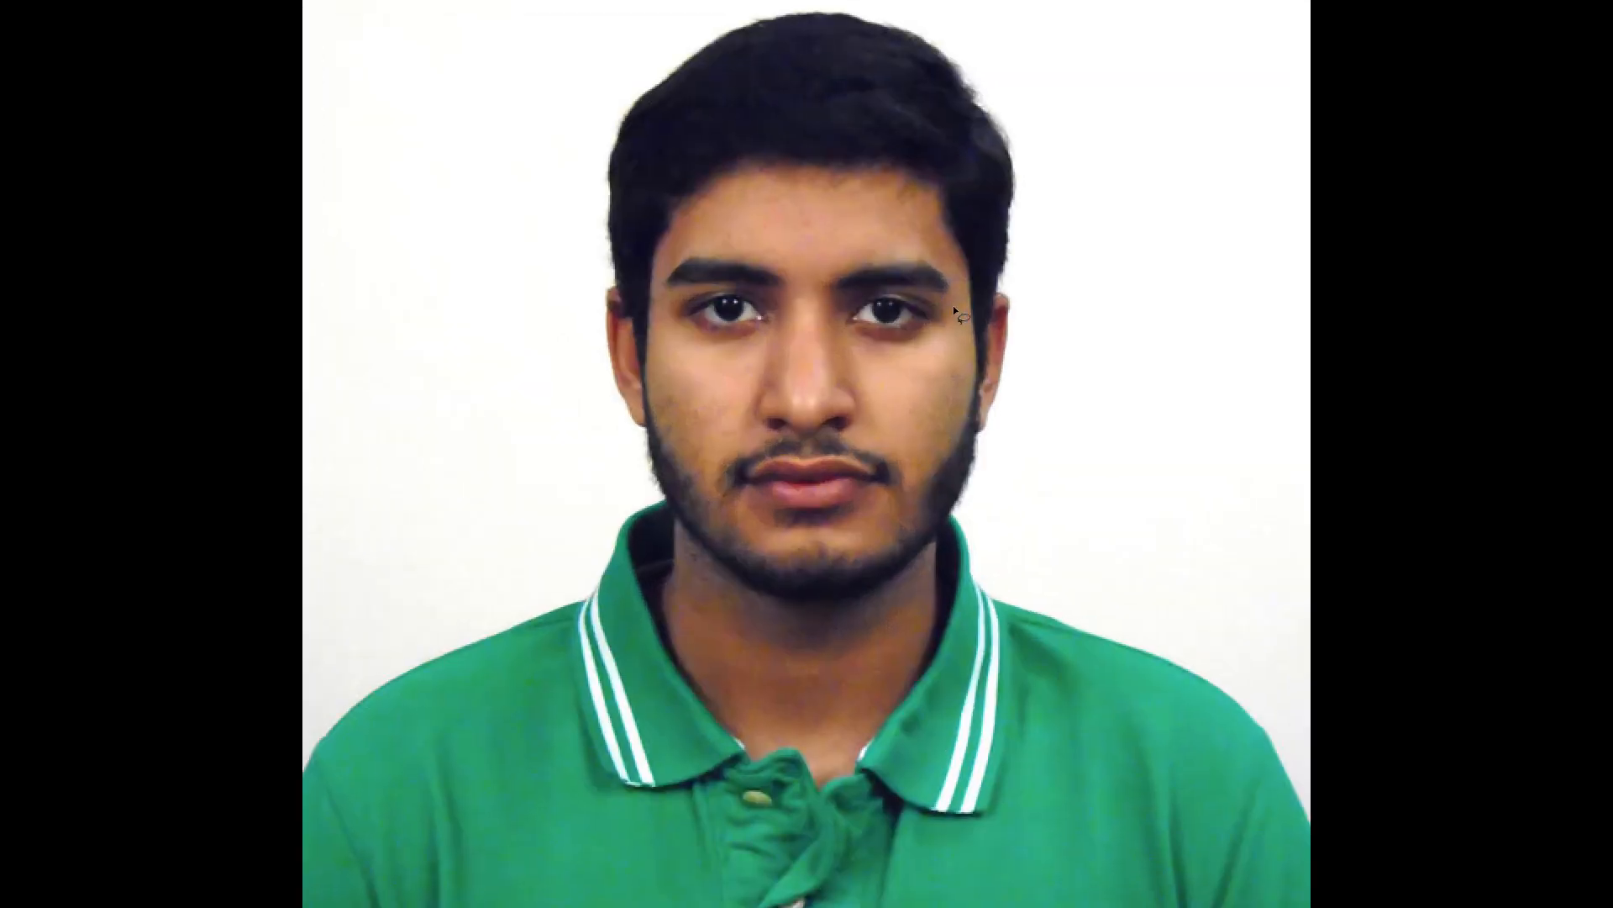
pyautogui.hotkey('ctrl', '-')
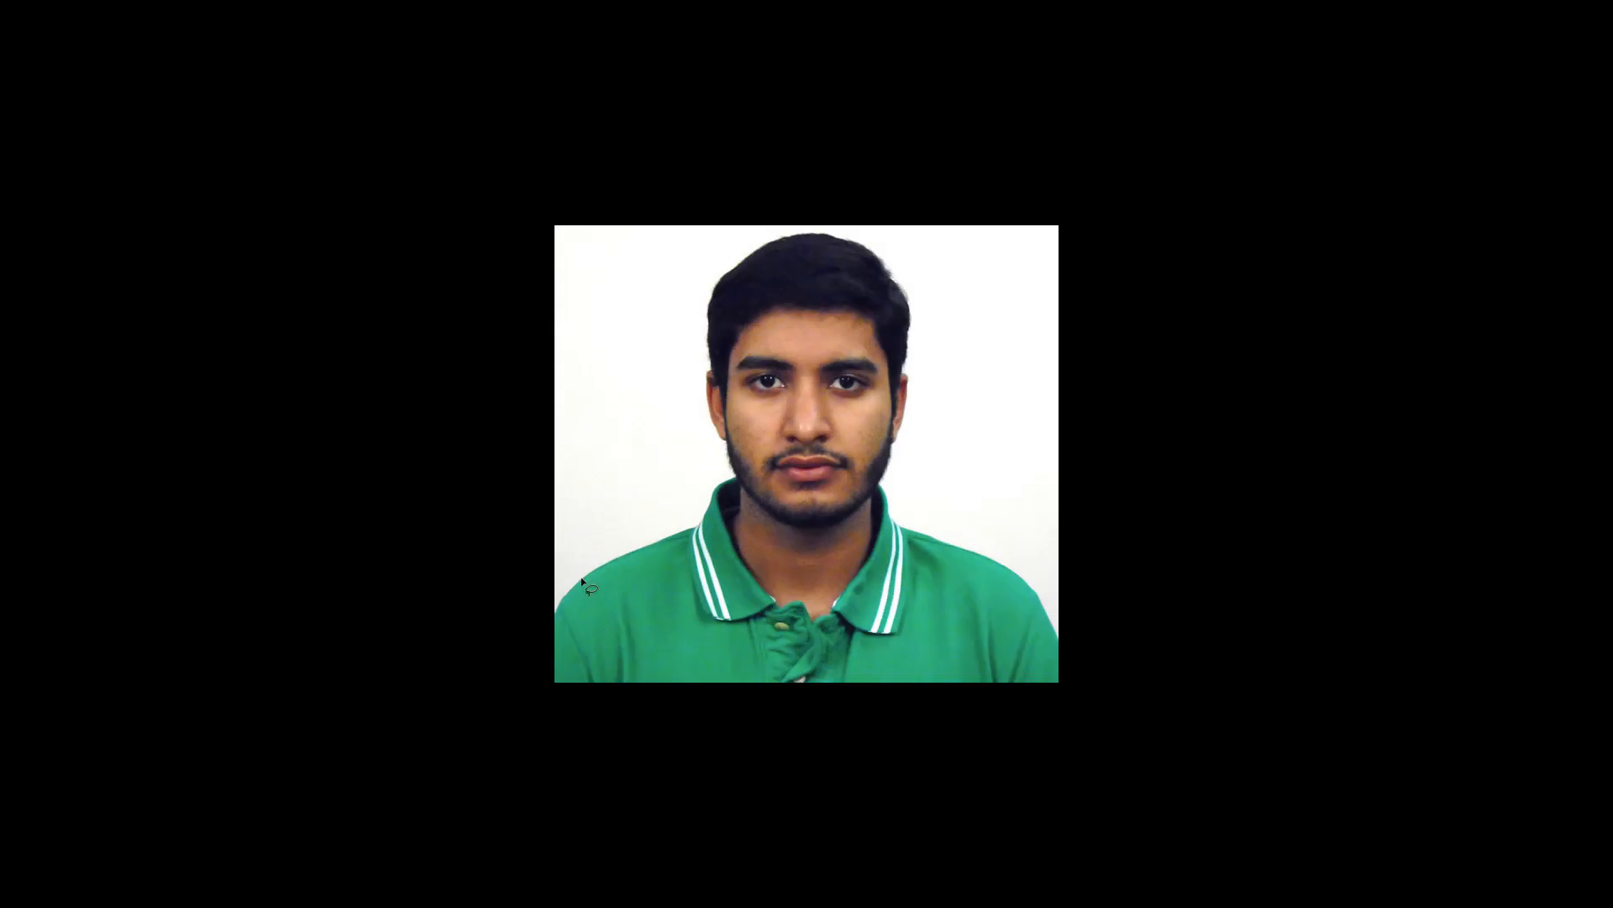
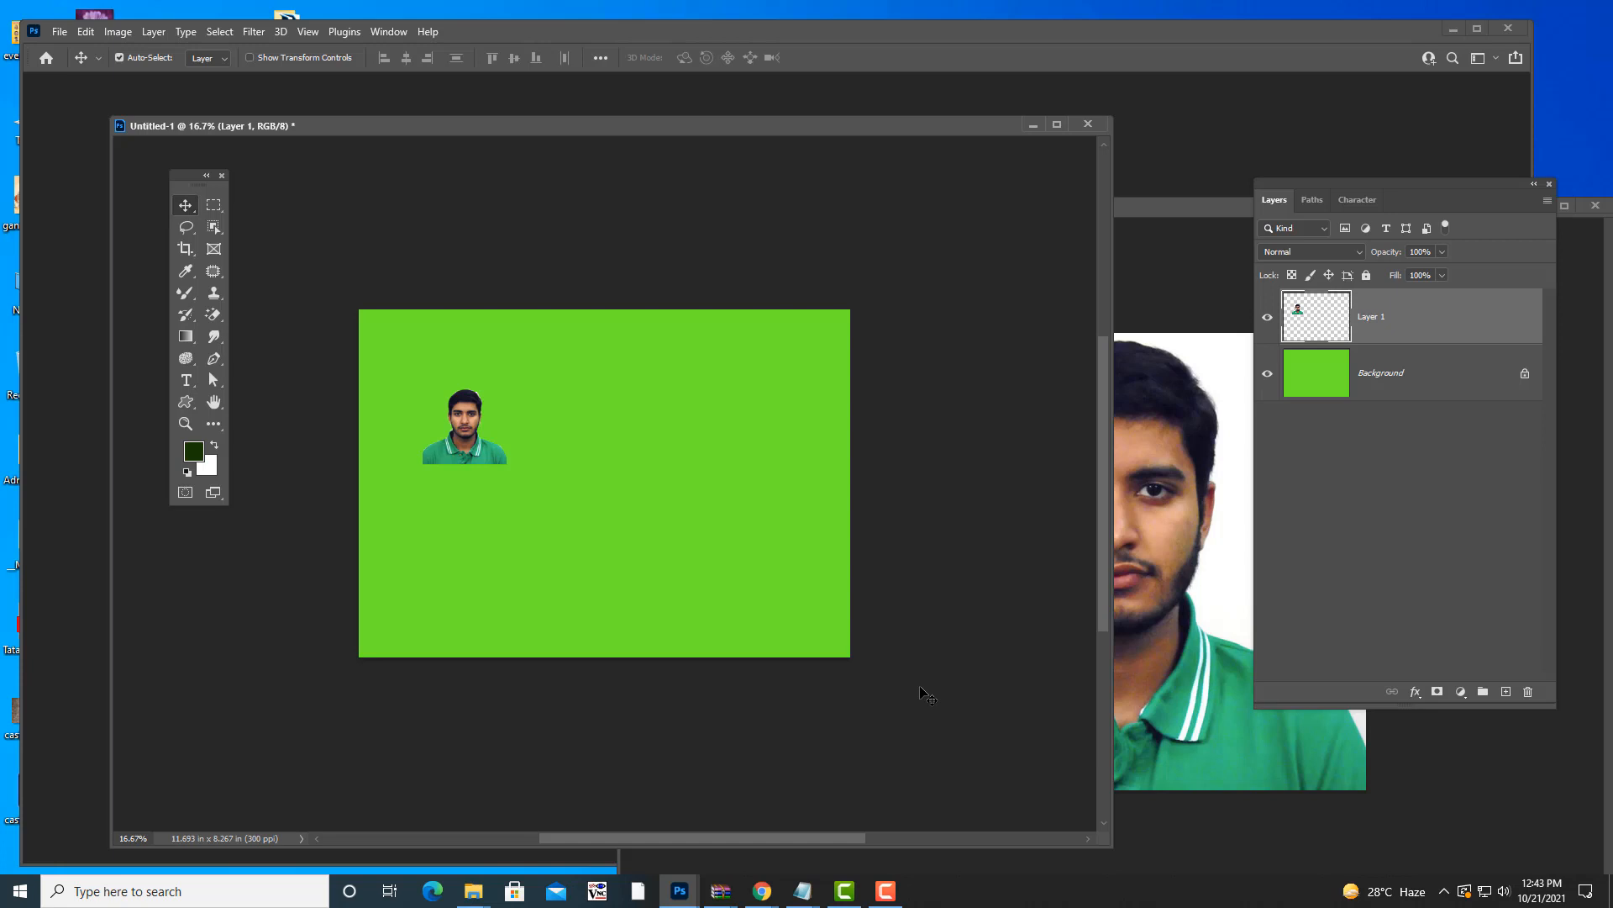
# - Put a Free Transform box around the man's cut-out on Layer 1 with Ctrl+T
pyautogui.press('ctrl')
pyautogui.hotkey('ctrl', 't')
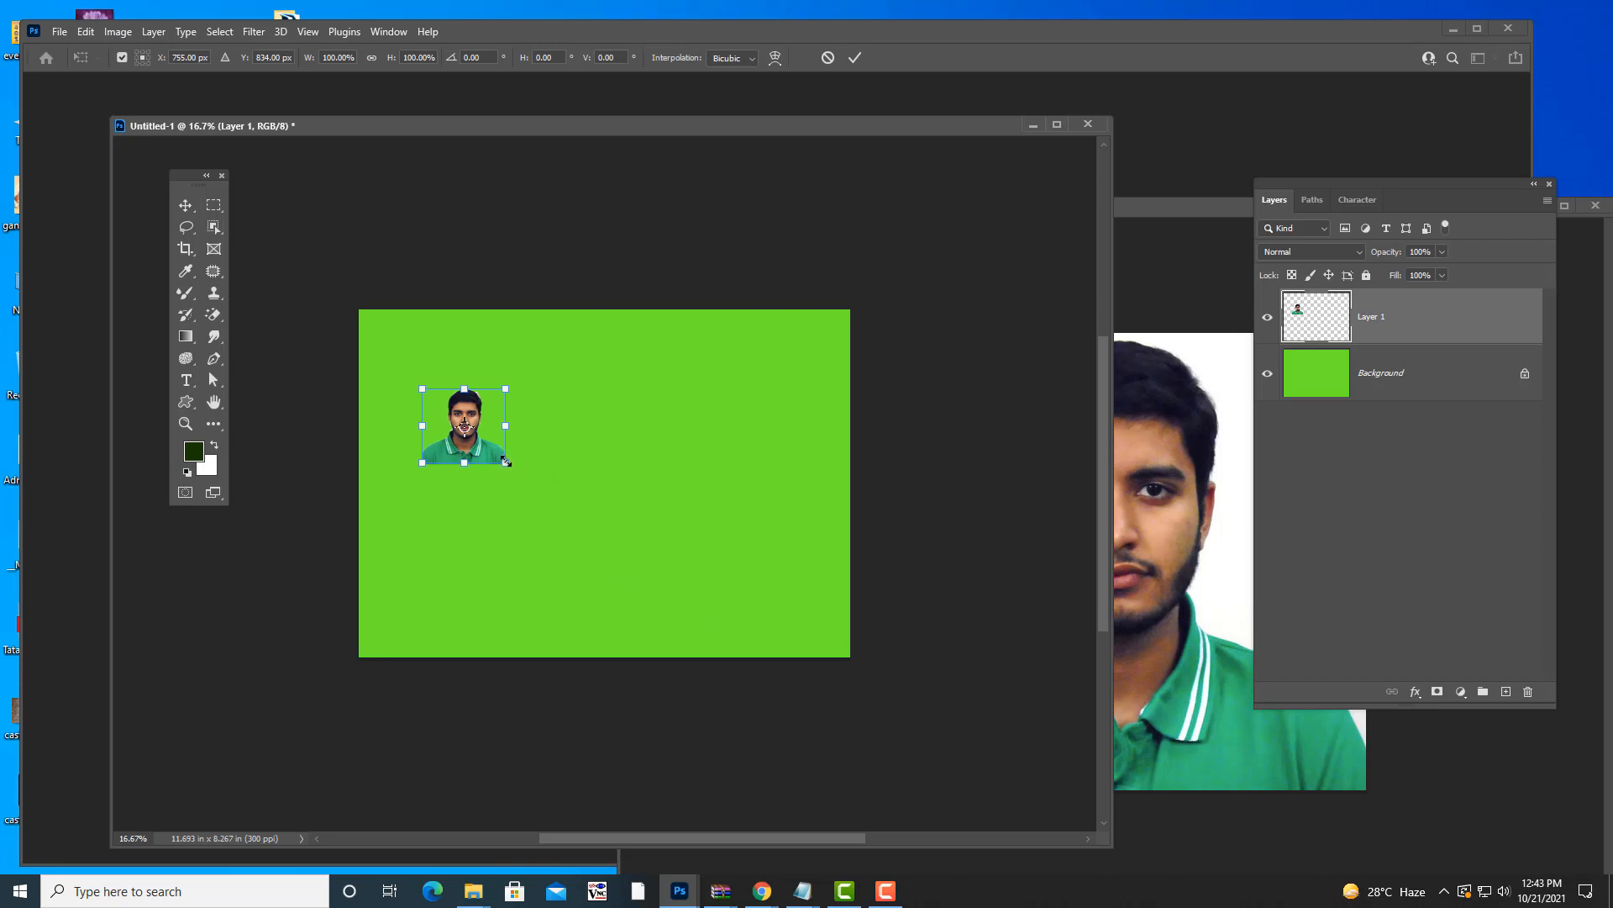
# - Scale the man's cut-out to about 202%, then bring face.jpg forward and deselect it
pyautogui.moveTo(505, 461)
pyautogui.mouseDown()
pyautogui.moveTo(551, 500)
pyautogui.moveTo(514, 484)
pyautogui.mouseUp()
pyautogui.press('Return')
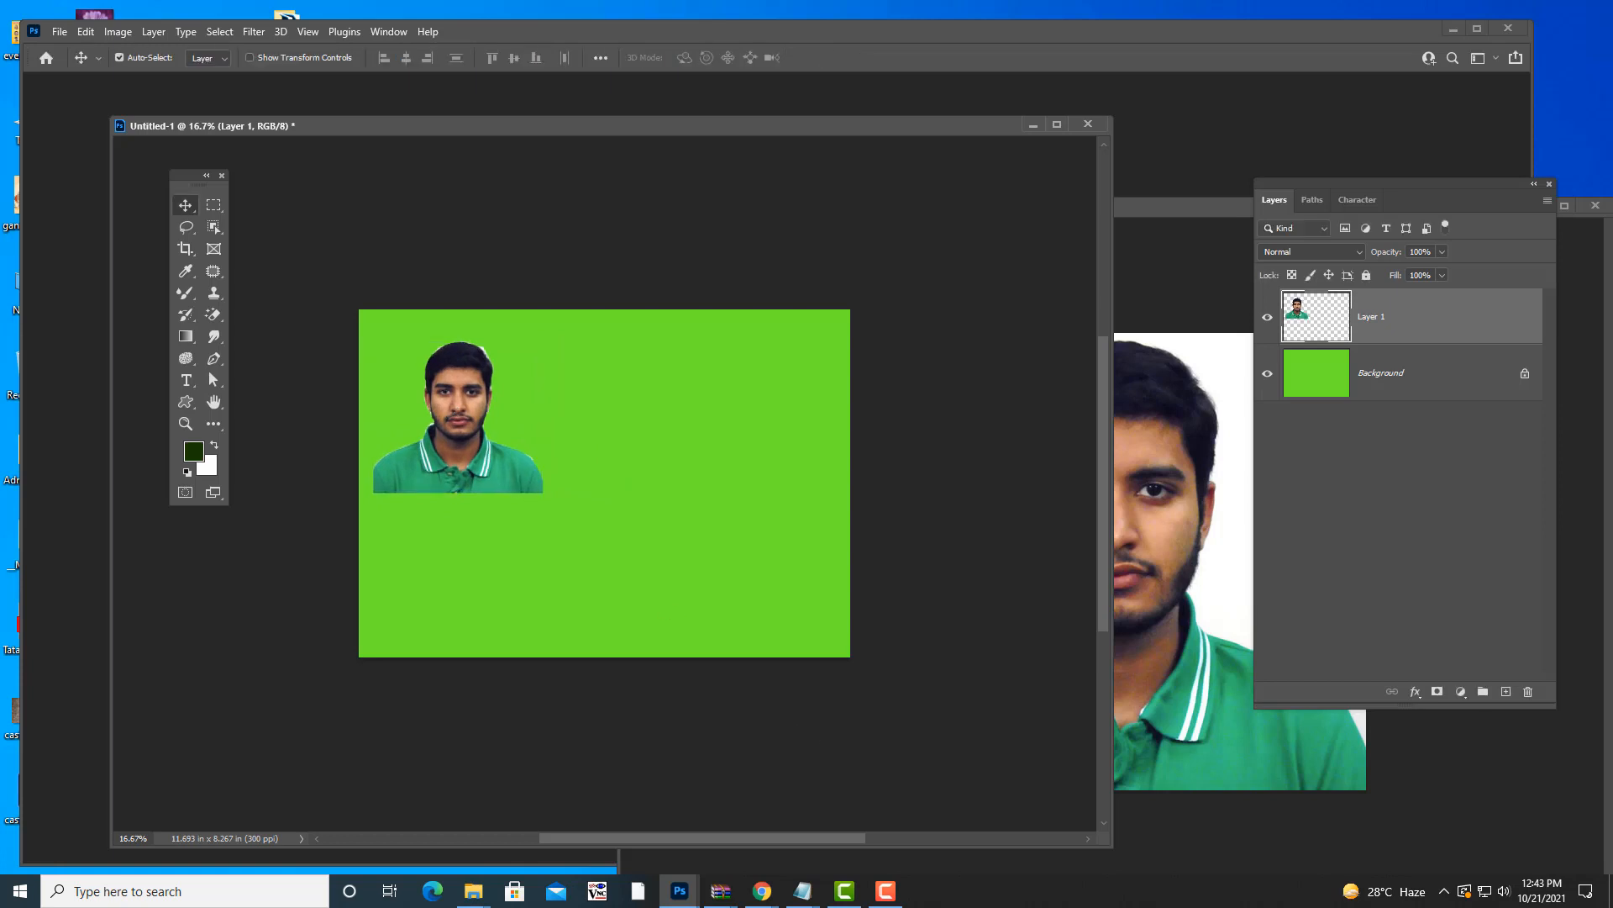
pyautogui.moveTo(1147, 205)
pyautogui.mouseDown()
pyautogui.moveTo(966, 192)
pyautogui.moveTo(983, 207)
pyautogui.moveTo(1136, 212)
pyautogui.mouseUp()
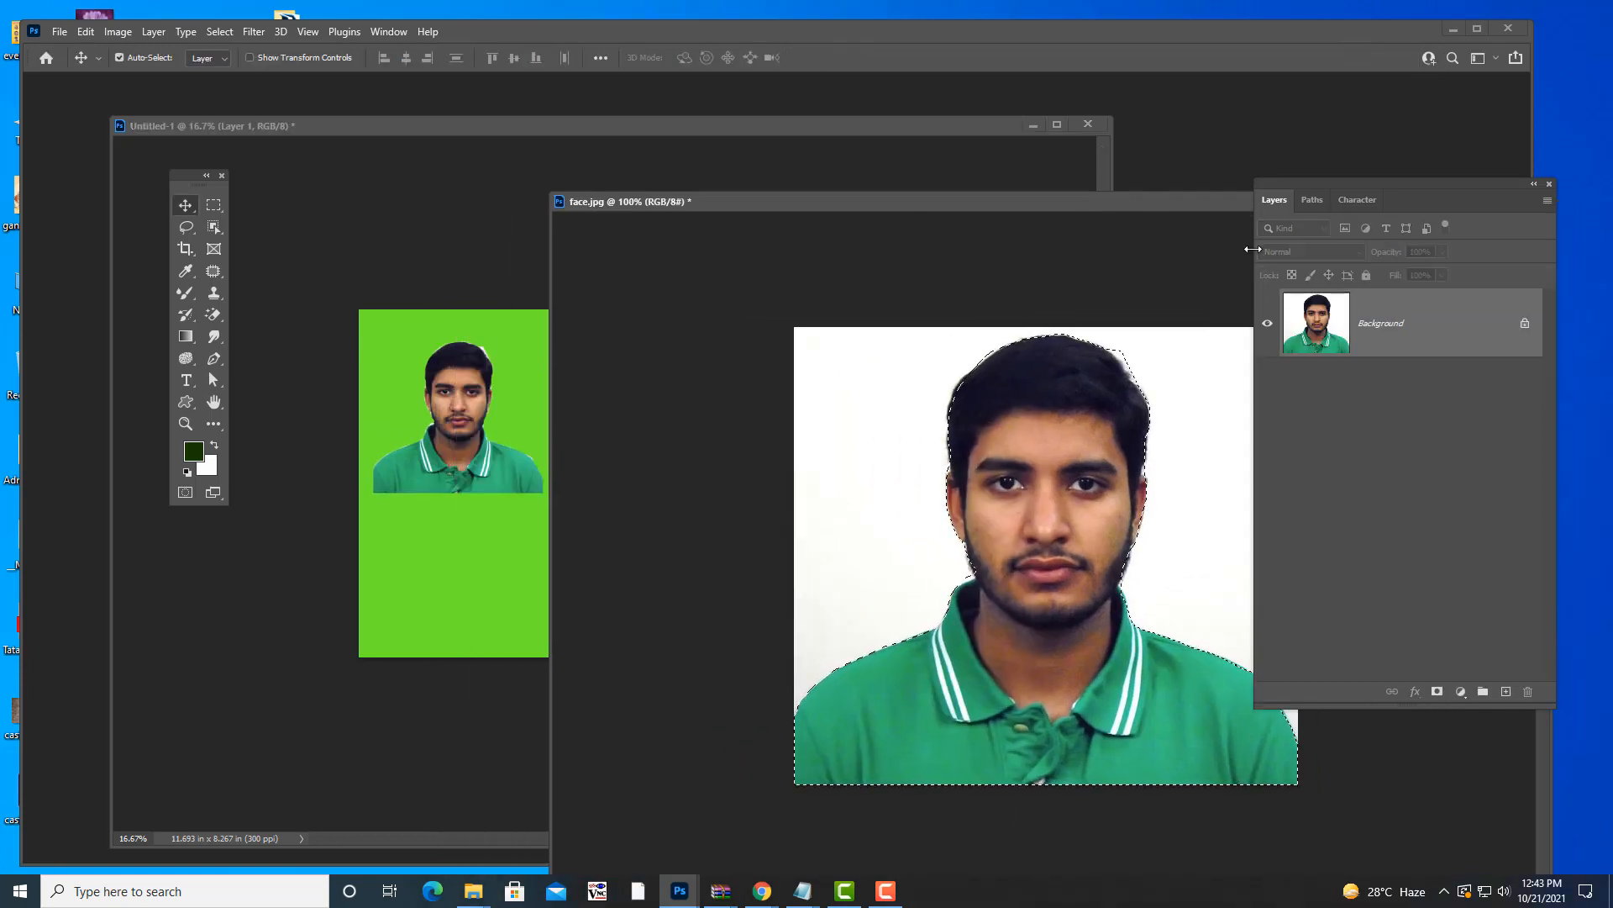
pyautogui.press('ctrl')
pyautogui.hotkey('ctrl', 'd')
pyautogui.moveTo(1005, 205); pyautogui.dragTo(857, 166)
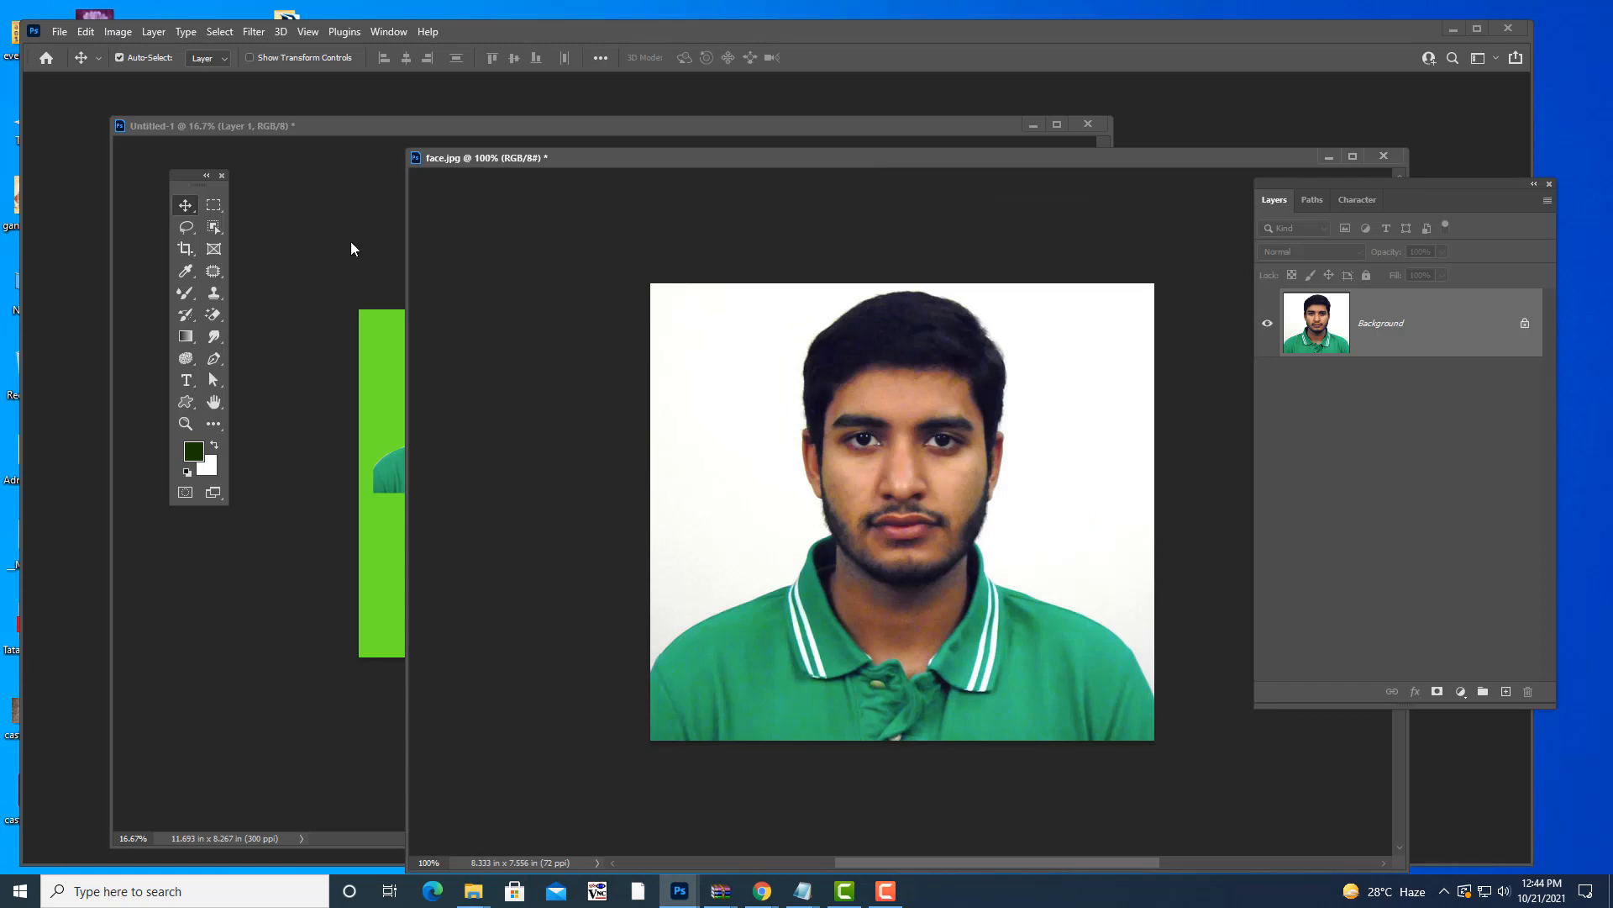
# - Trace a Lasso selection around the man's head and shoulders in face.jpg
pyautogui.click(185, 227)
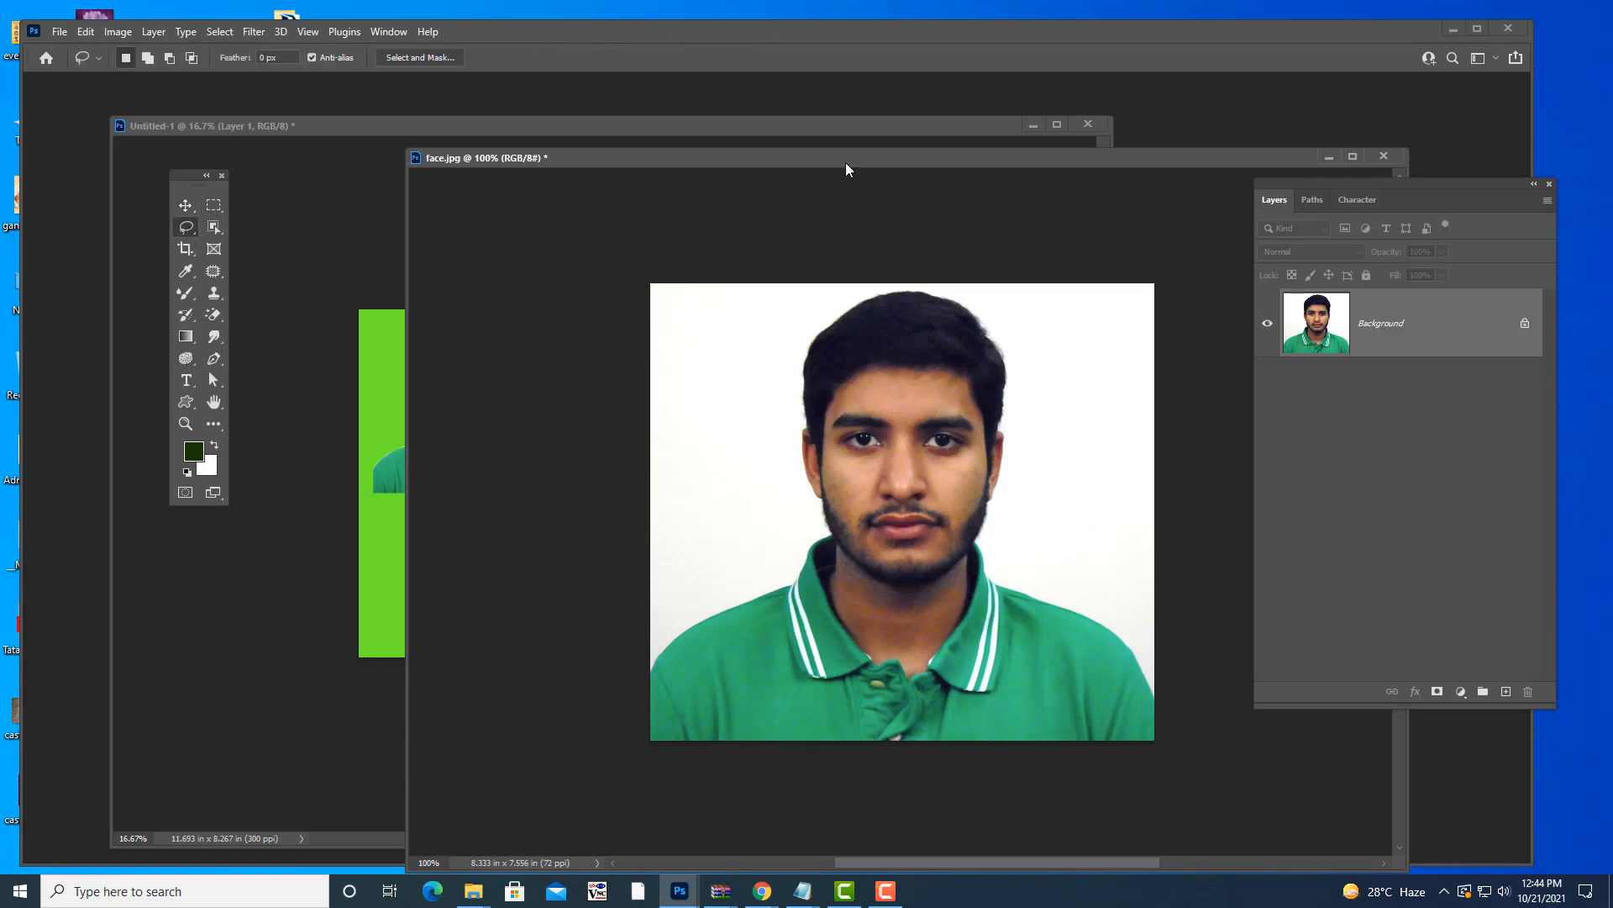
pyautogui.moveTo(846, 163); pyautogui.dragTo(803, 162)
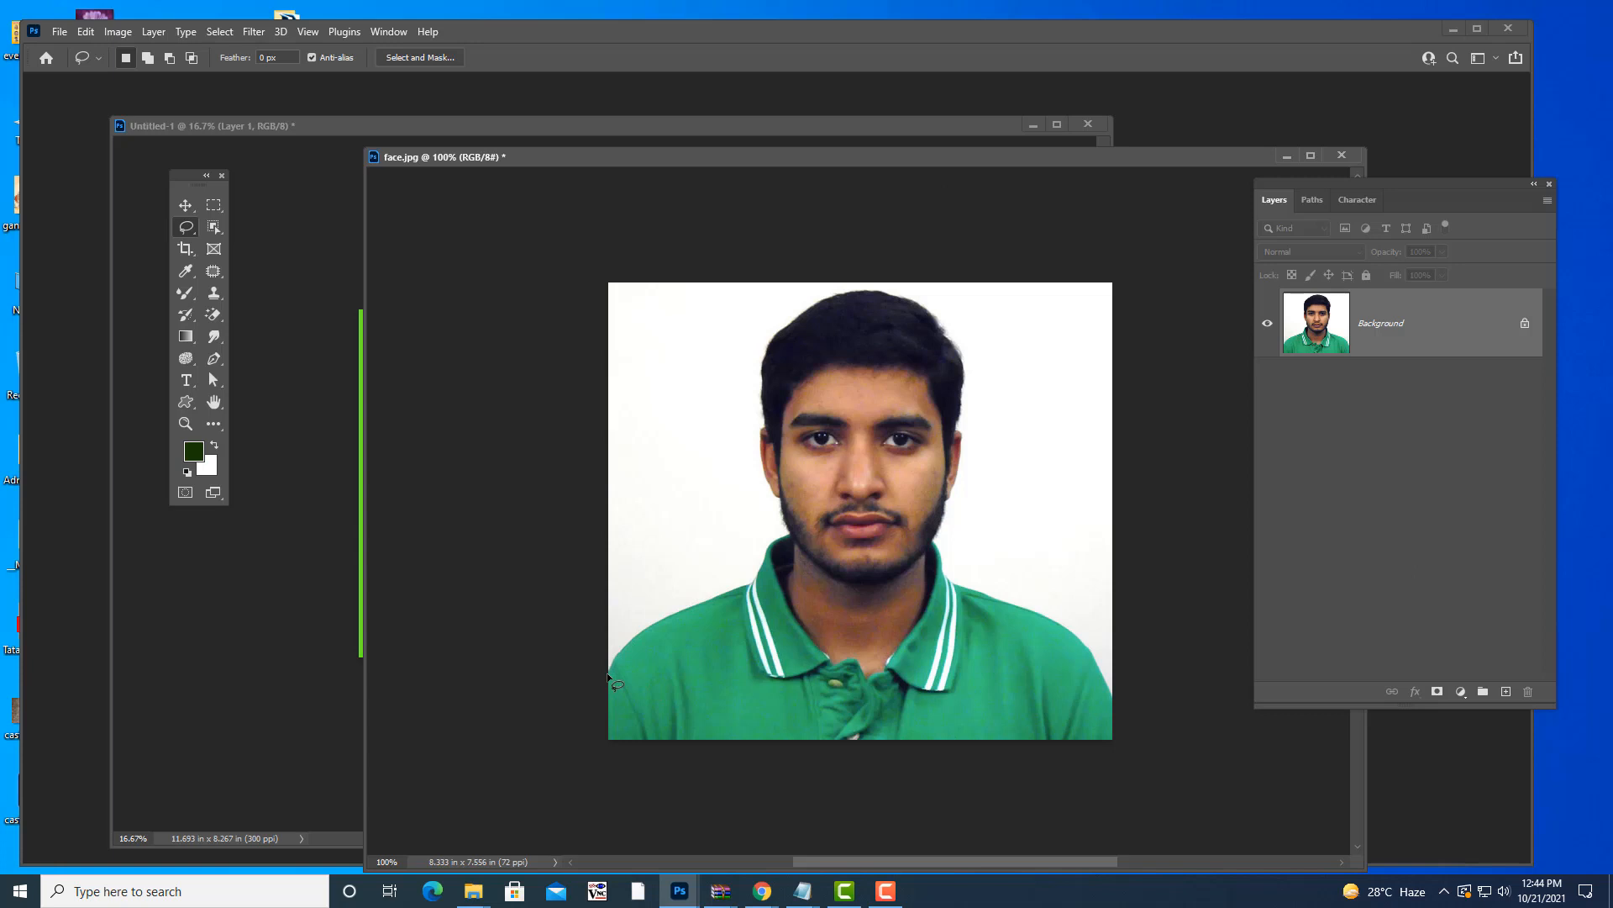
pyautogui.moveTo(608, 674)
pyautogui.mouseDown()
pyautogui.moveTo(650, 618)
pyautogui.moveTo(698, 617)
pyautogui.mouseUp()
pyautogui.moveTo(783, 581); pyautogui.dragTo(791, 501)
pyautogui.moveTo(755, 425)
pyautogui.mouseDown()
pyautogui.moveTo(774, 316)
pyautogui.moveTo(793, 307)
pyautogui.moveTo(909, 300)
pyautogui.moveTo(948, 331)
pyautogui.moveTo(965, 362)
pyautogui.moveTo(959, 489)
pyautogui.moveTo(935, 568)
pyautogui.moveTo(993, 618)
pyautogui.moveTo(1060, 615)
pyautogui.moveTo(1114, 731)
pyautogui.moveTo(1067, 794)
pyautogui.moveTo(717, 841)
pyautogui.moveTo(614, 824)
pyautogui.moveTo(556, 709)
pyautogui.mouseUp()
# - Drag the selected head onto the green canvas's upper right as Layer 2
pyautogui.moveTo(881, 156); pyautogui.dragTo(1141, 214)
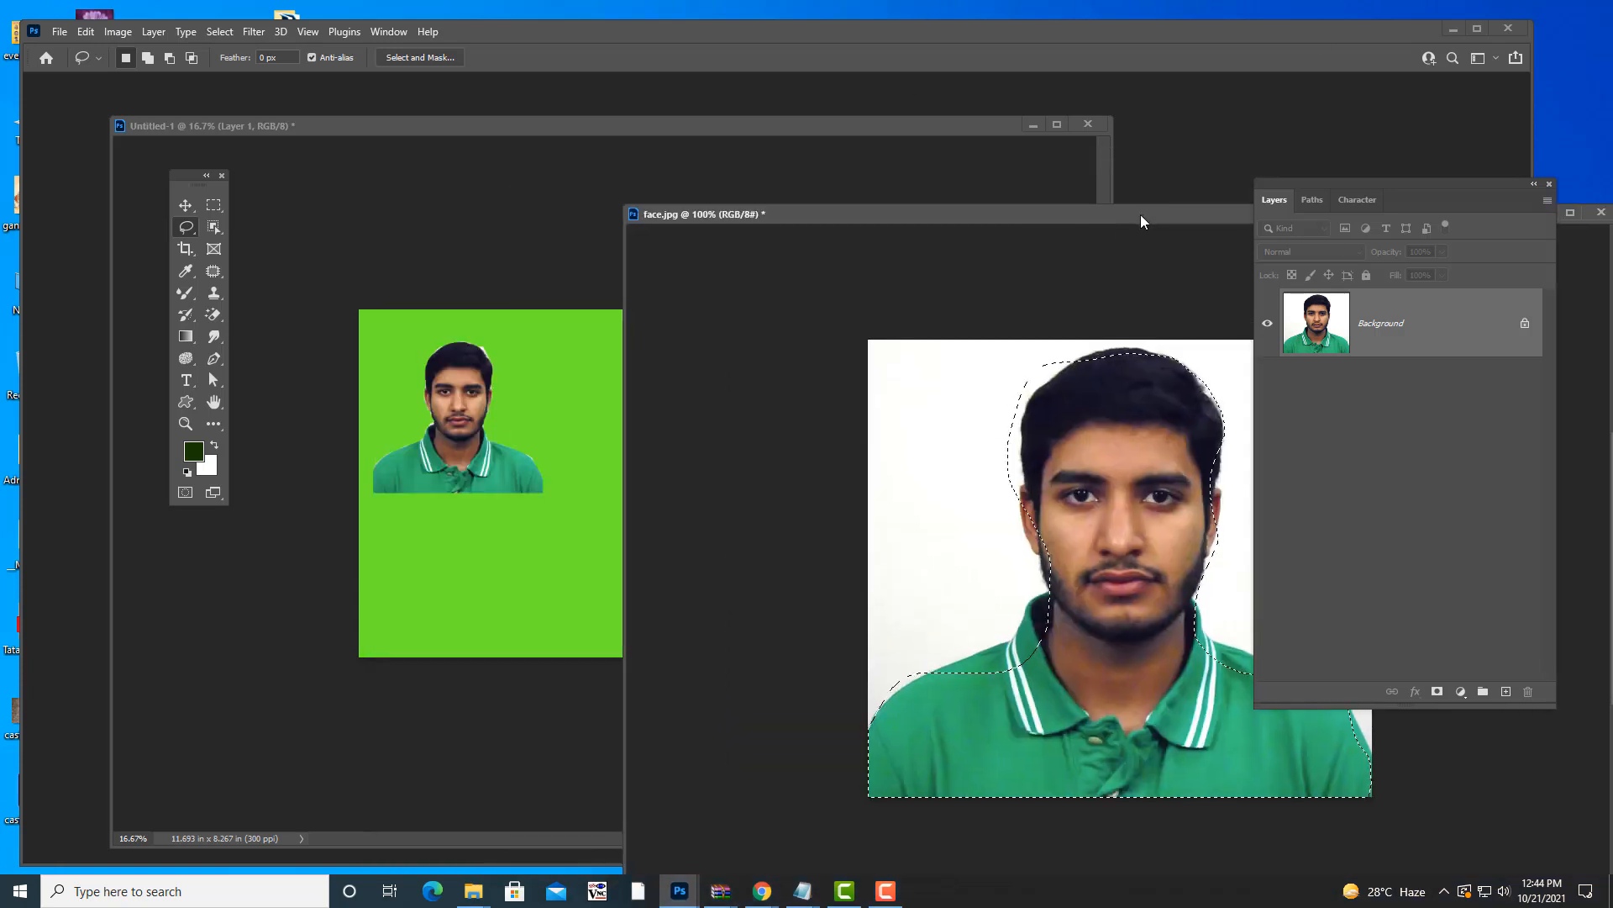
pyautogui.press('v')
pyautogui.moveTo(1132, 552); pyautogui.dragTo(649, 392)
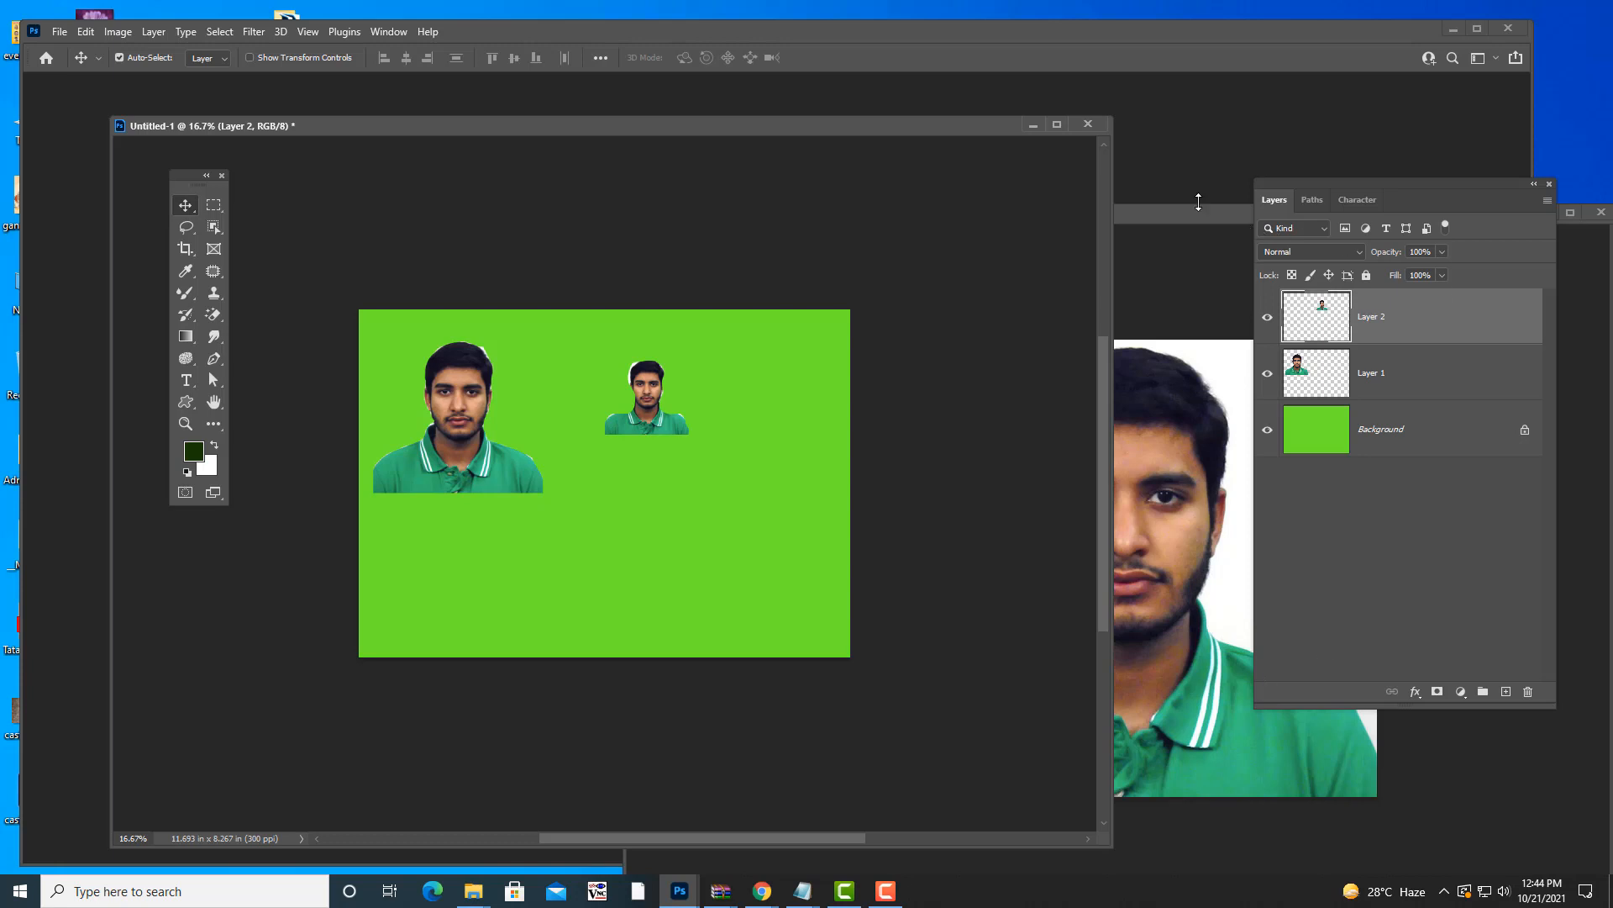
# - Bring face.jpg back in front, Lasso tool active, with its head-and-shoulders outline intact
pyautogui.moveTo(1150, 213); pyautogui.dragTo(758, 155)
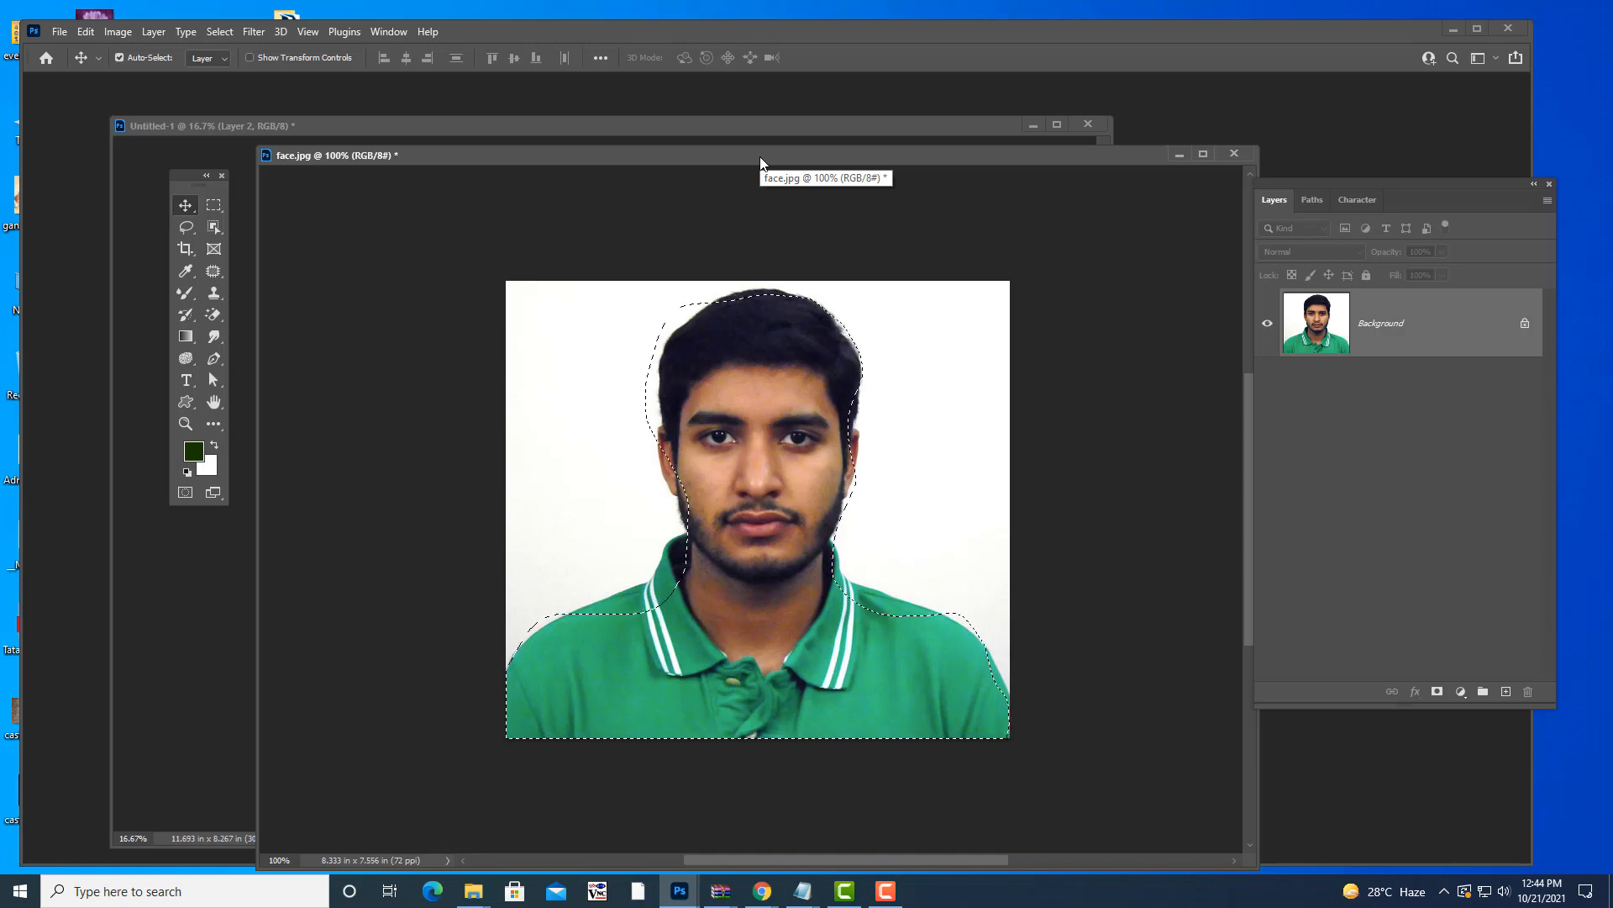
pyautogui.click(185, 227)
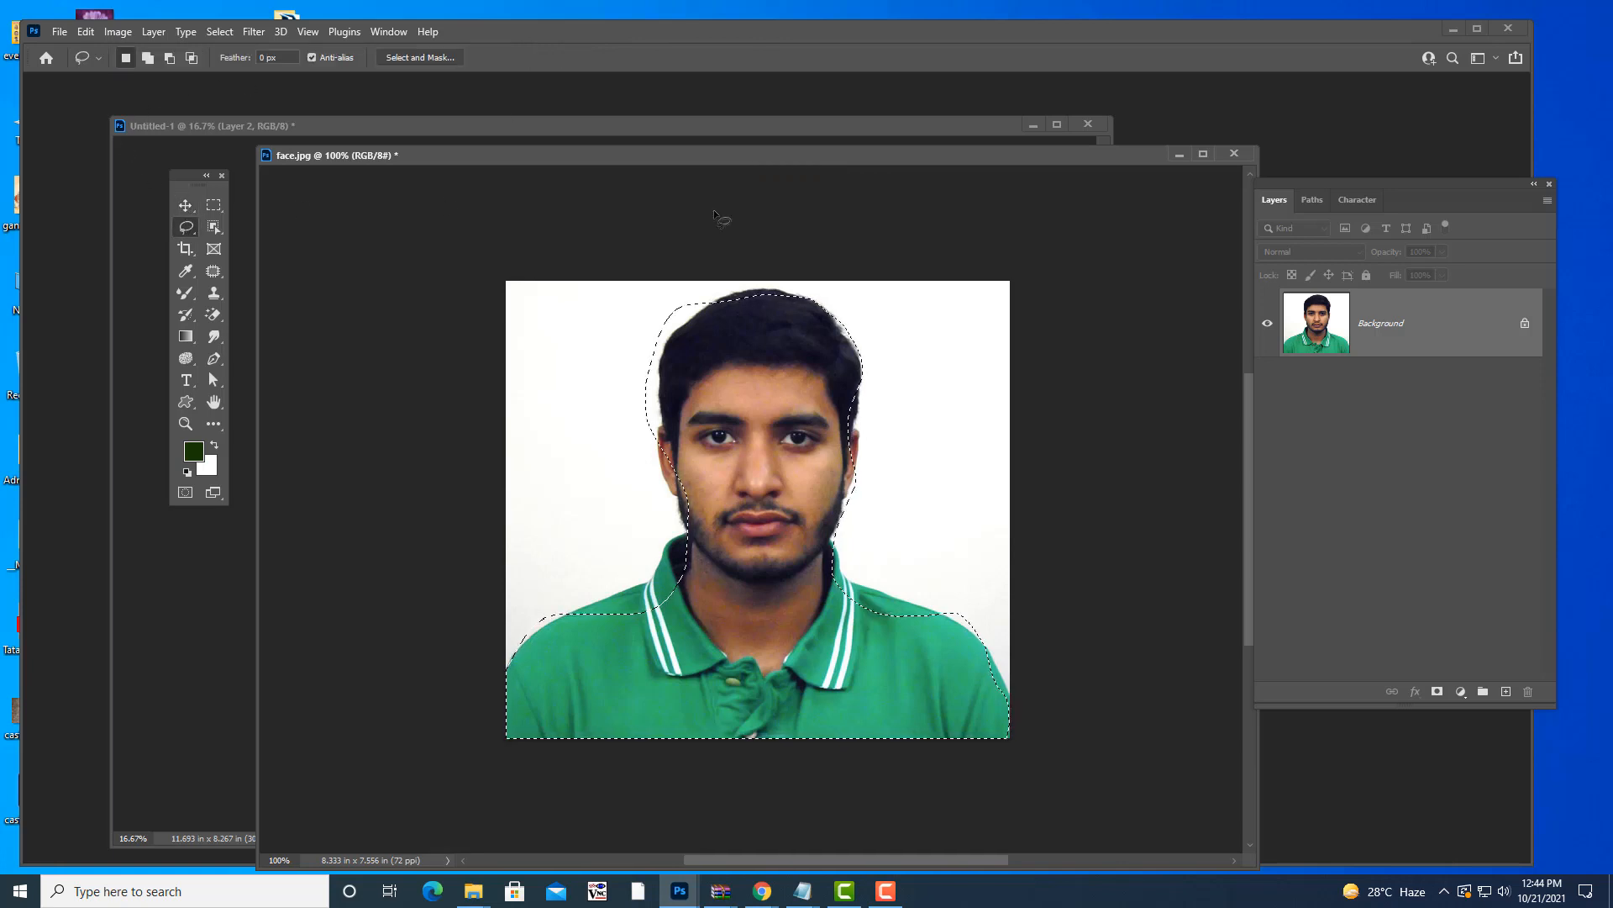
pyautogui.moveTo(740, 156); pyautogui.dragTo(709, 164)
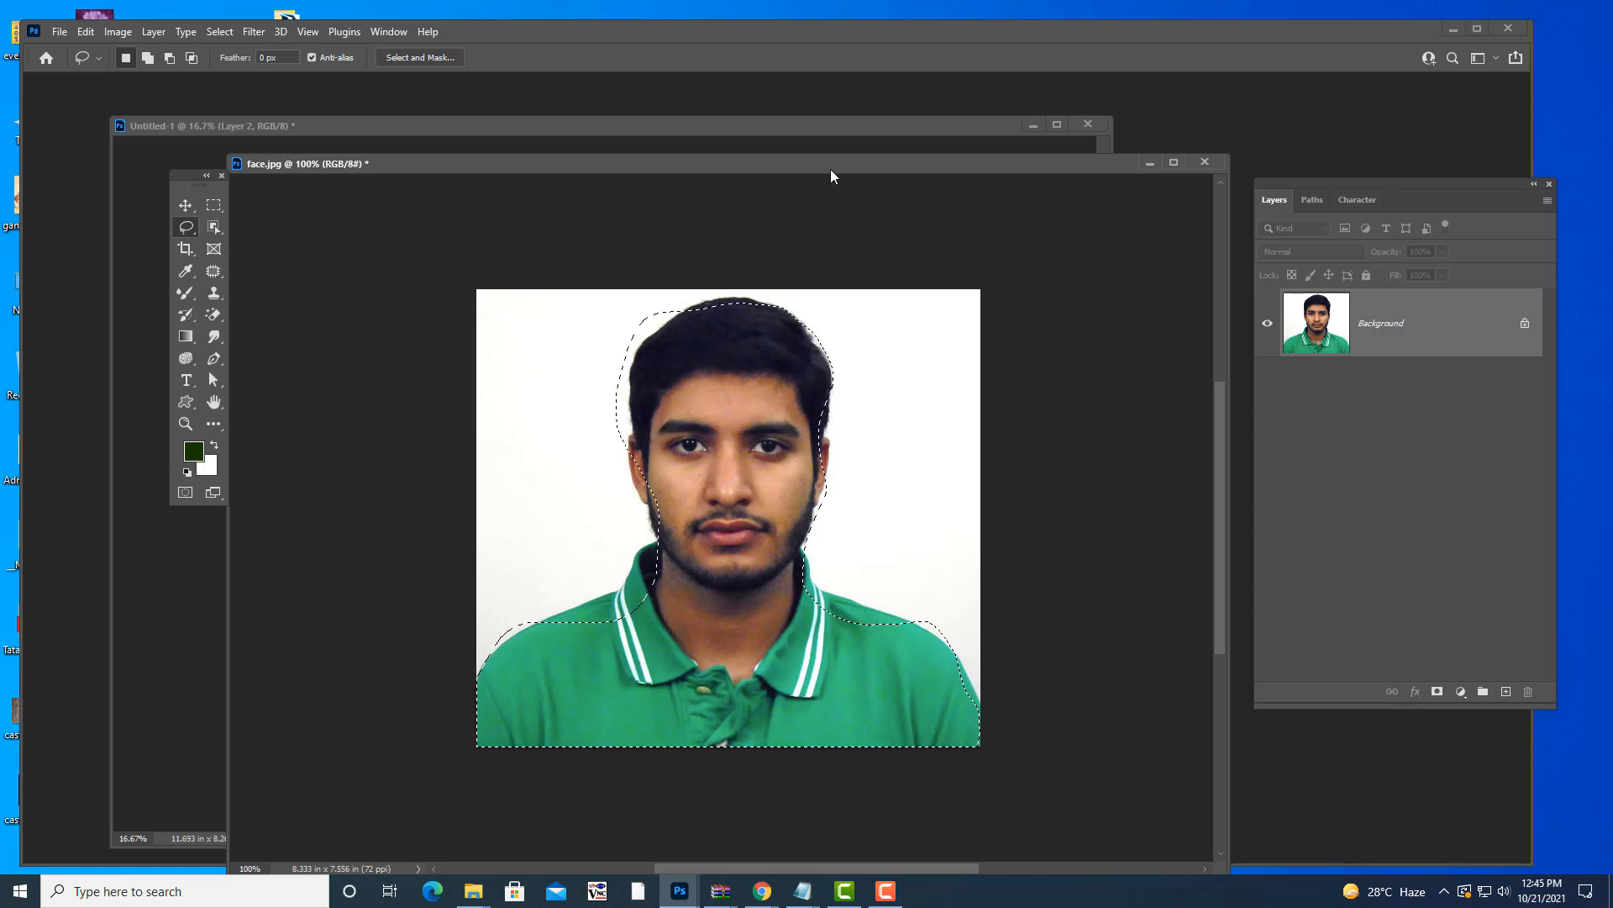
pyautogui.moveTo(816, 163); pyautogui.dragTo(829, 160)
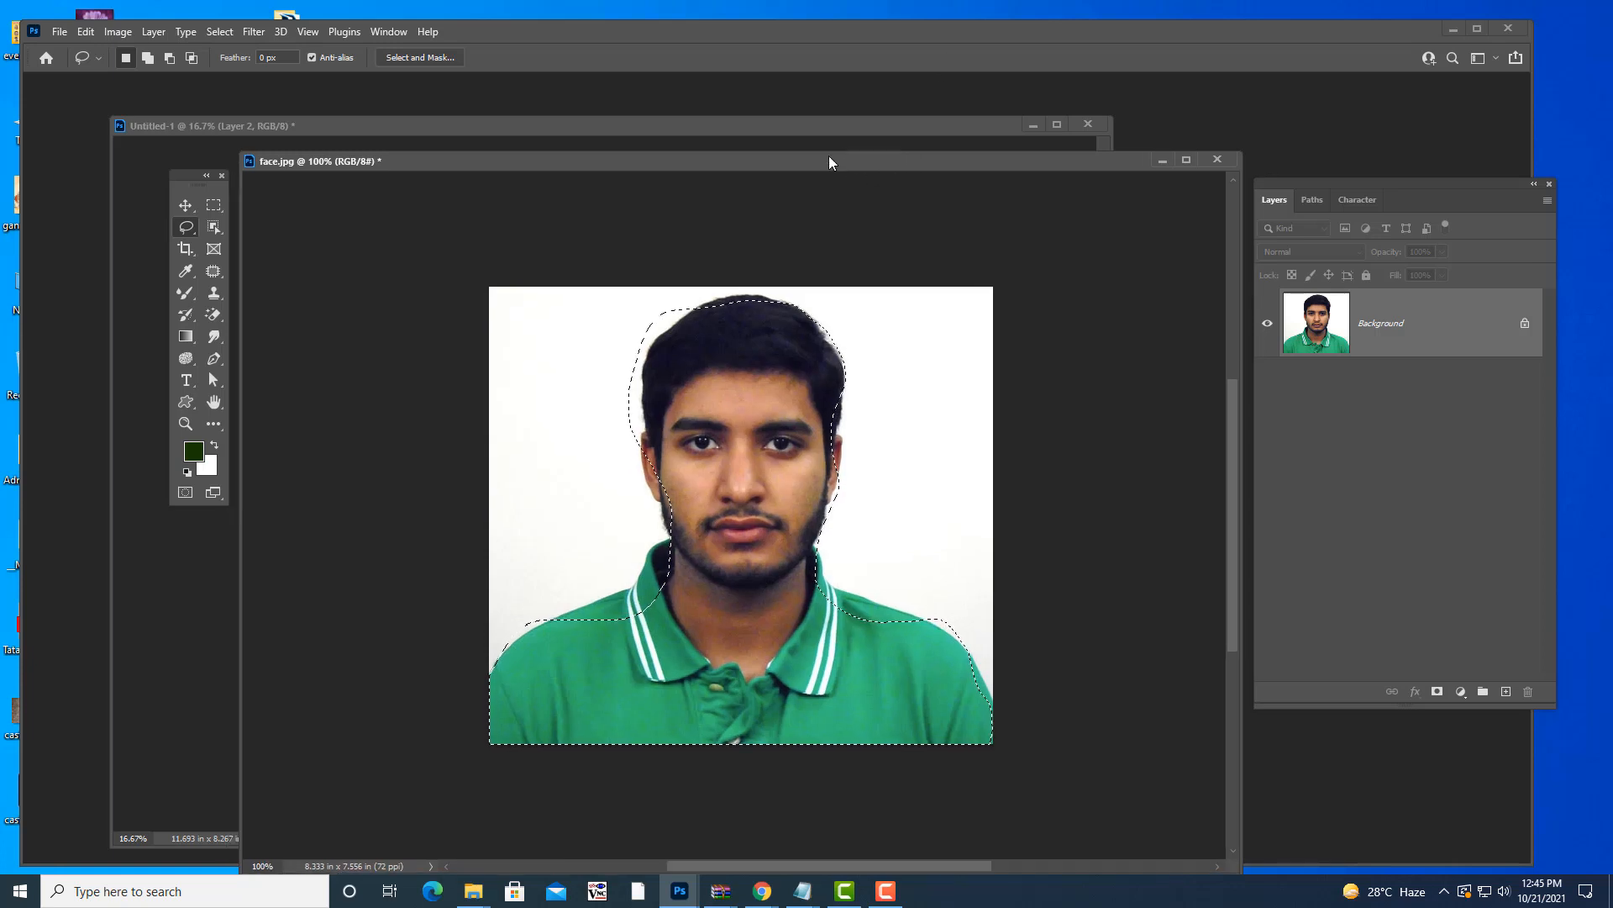
# - At 200% zoom, add the cheek edge and neck area to the selection
pyautogui.click(148, 58)
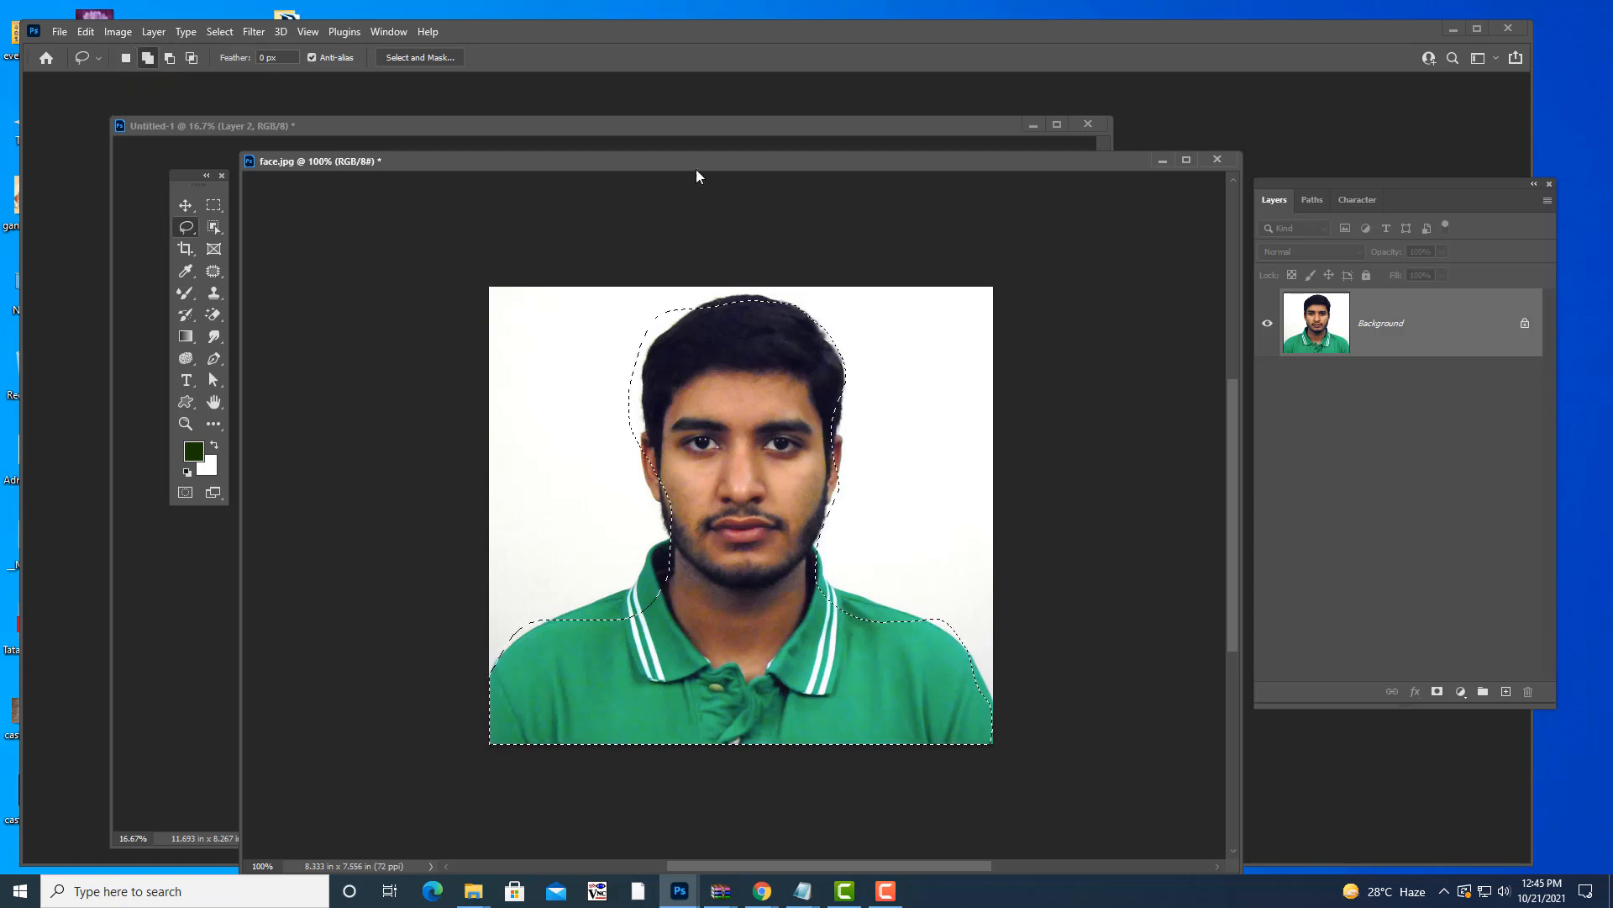
pyautogui.moveTo(738, 160); pyautogui.dragTo(817, 144)
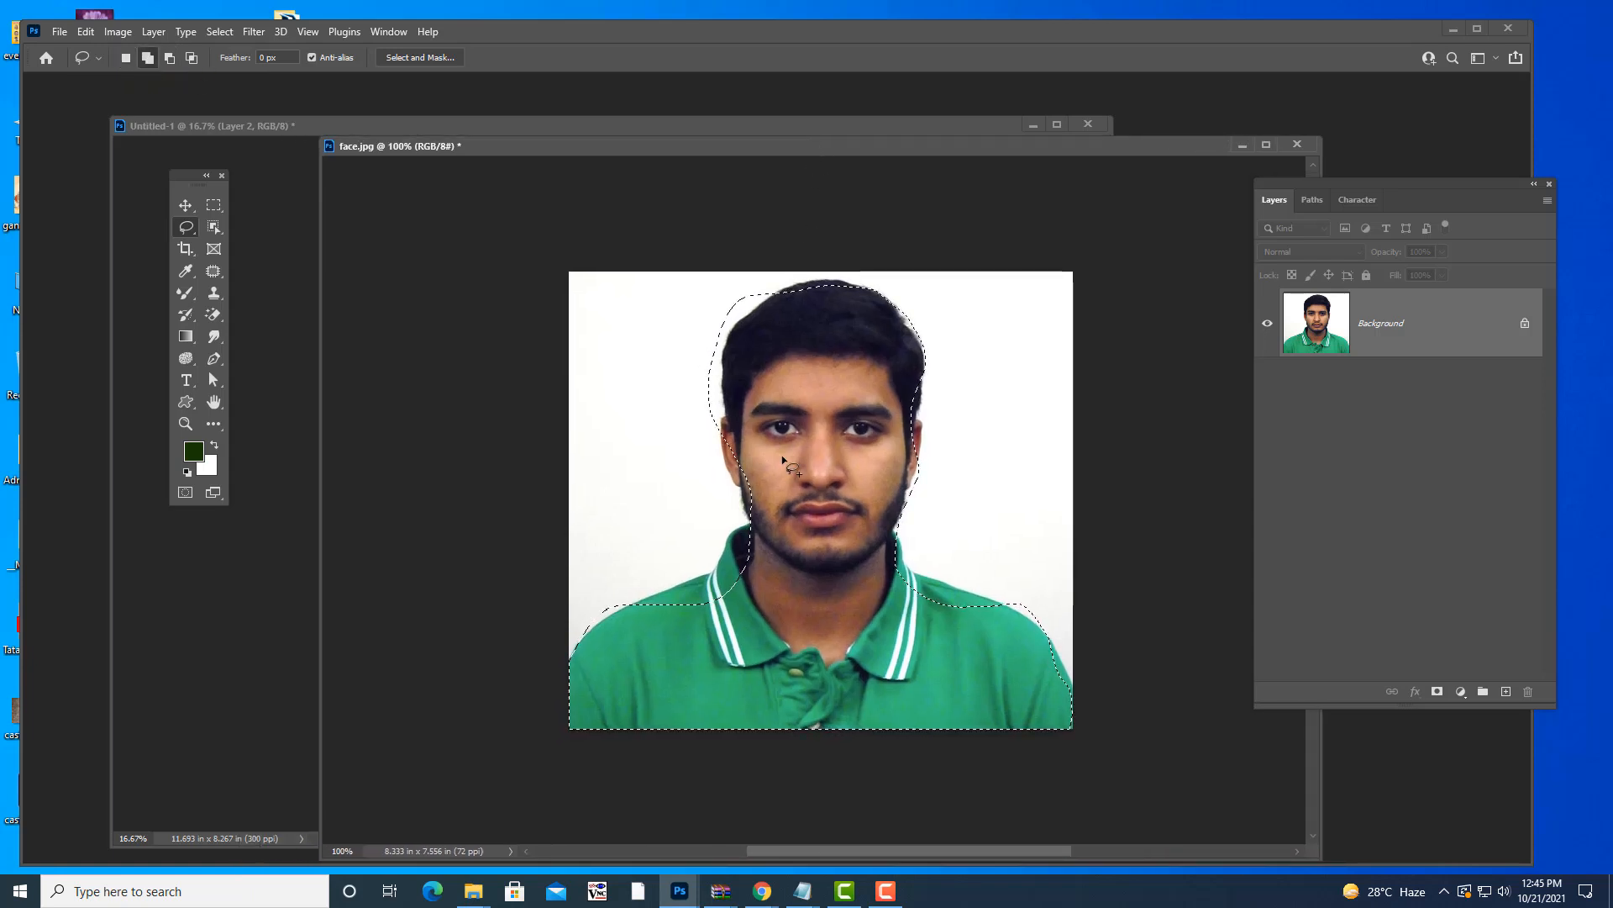
pyautogui.hotkey('ctrl', '+')
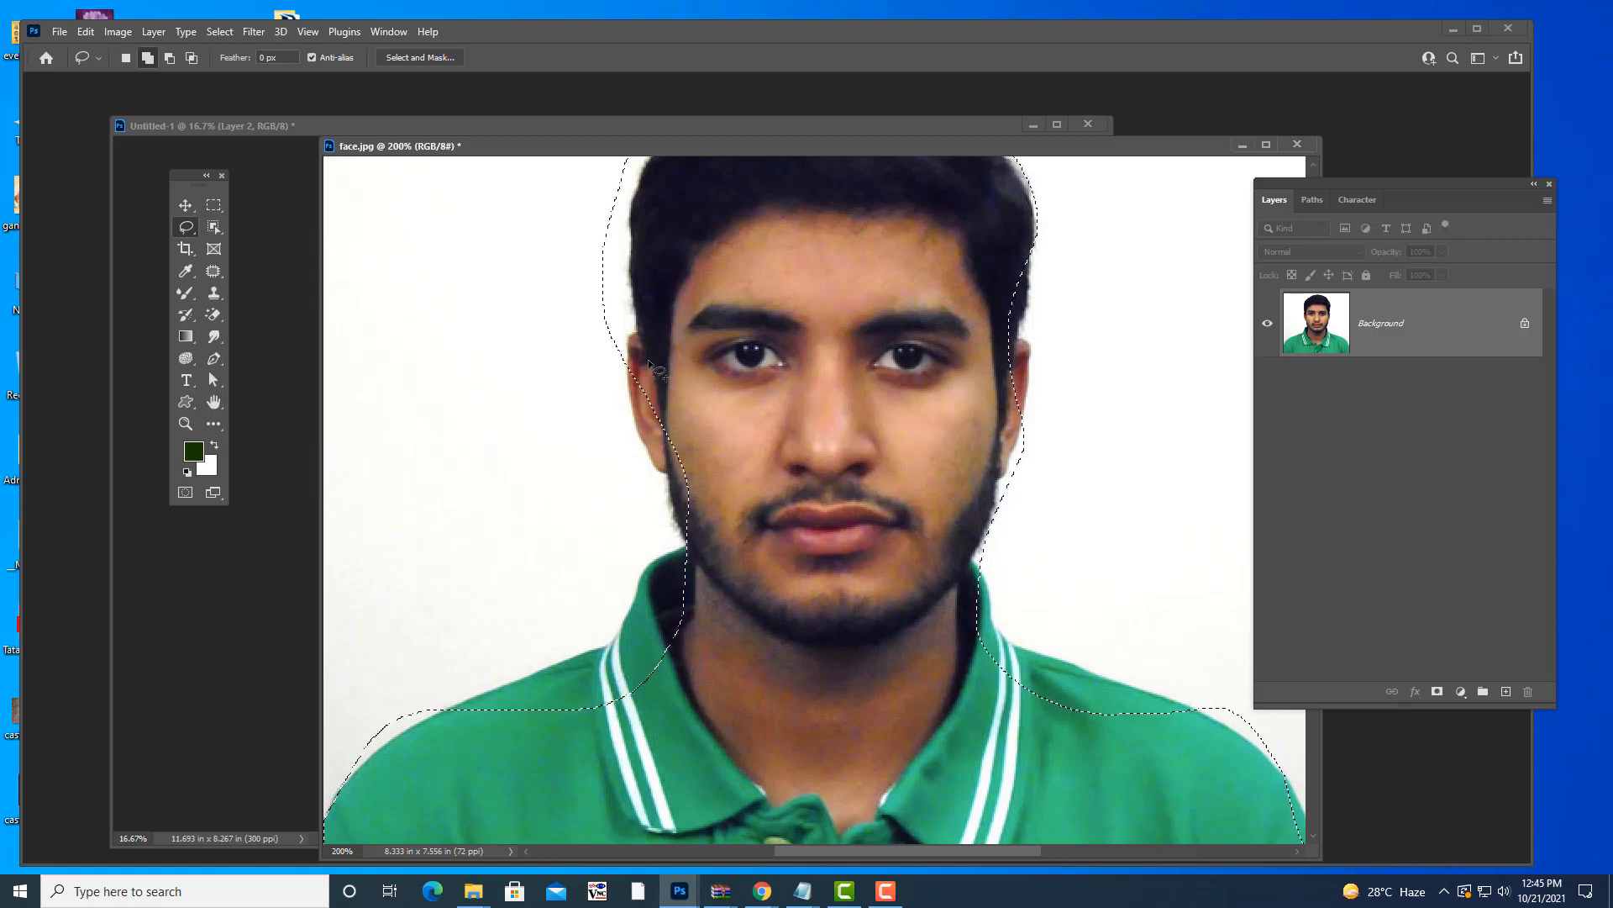
pyautogui.moveTo(644, 371)
pyautogui.mouseDown()
pyautogui.moveTo(684, 549)
pyautogui.moveTo(644, 573)
pyautogui.moveTo(613, 642)
pyautogui.moveTo(463, 706)
pyautogui.mouseUp()
pyautogui.moveTo(514, 769)
pyautogui.mouseDown()
pyautogui.moveTo(670, 778)
pyautogui.moveTo(773, 711)
pyautogui.mouseUp()
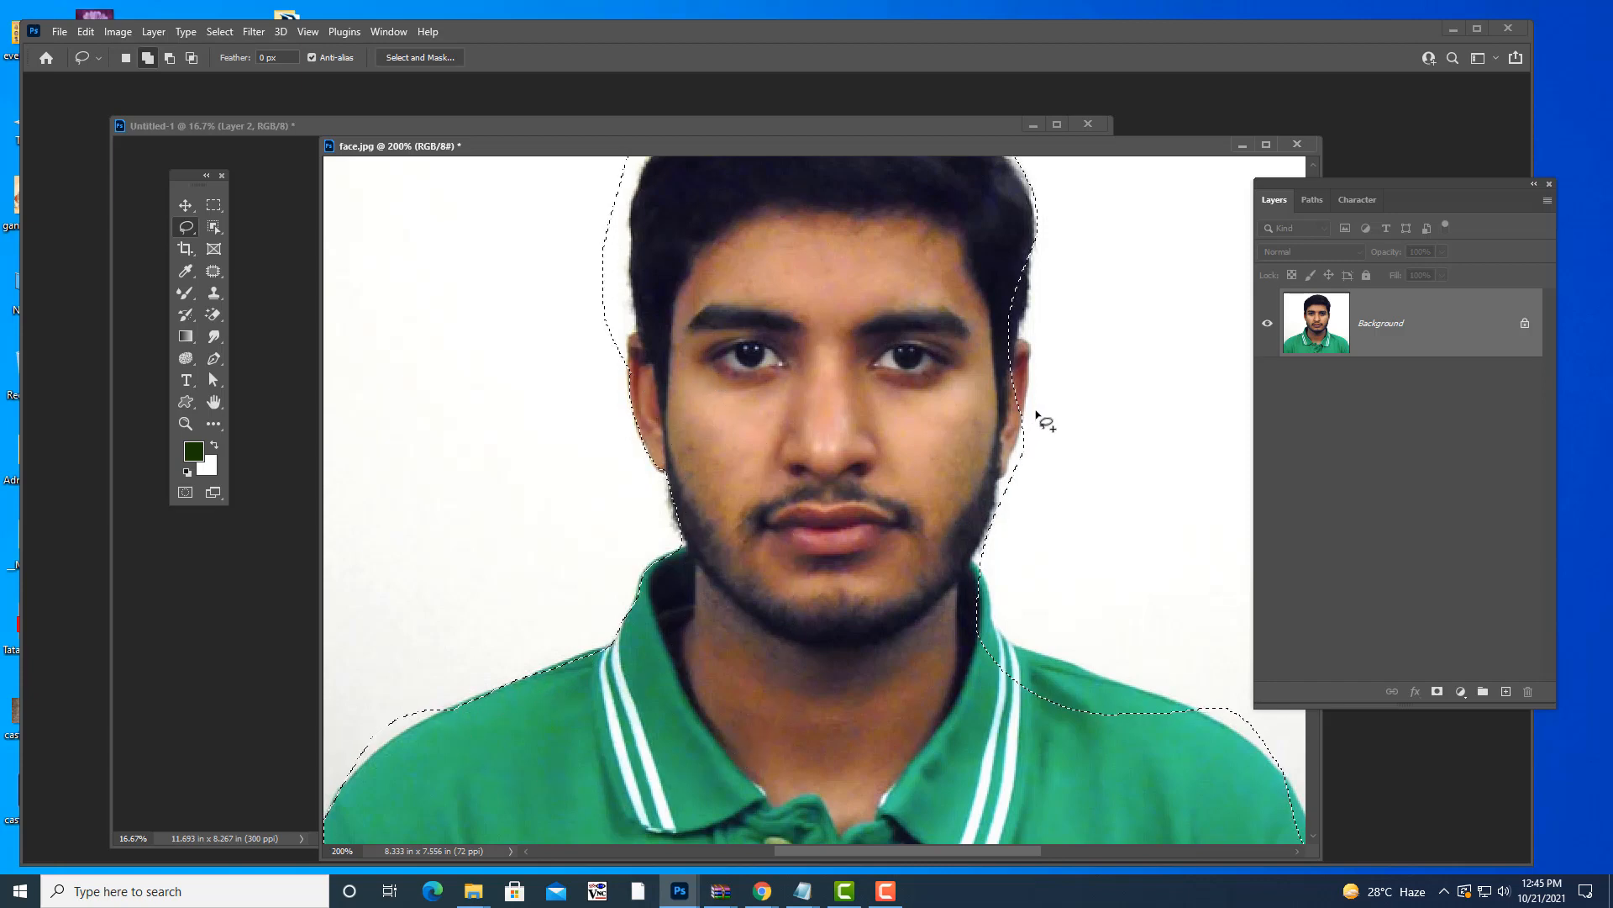
pyautogui.scroll(3, 640, 334)
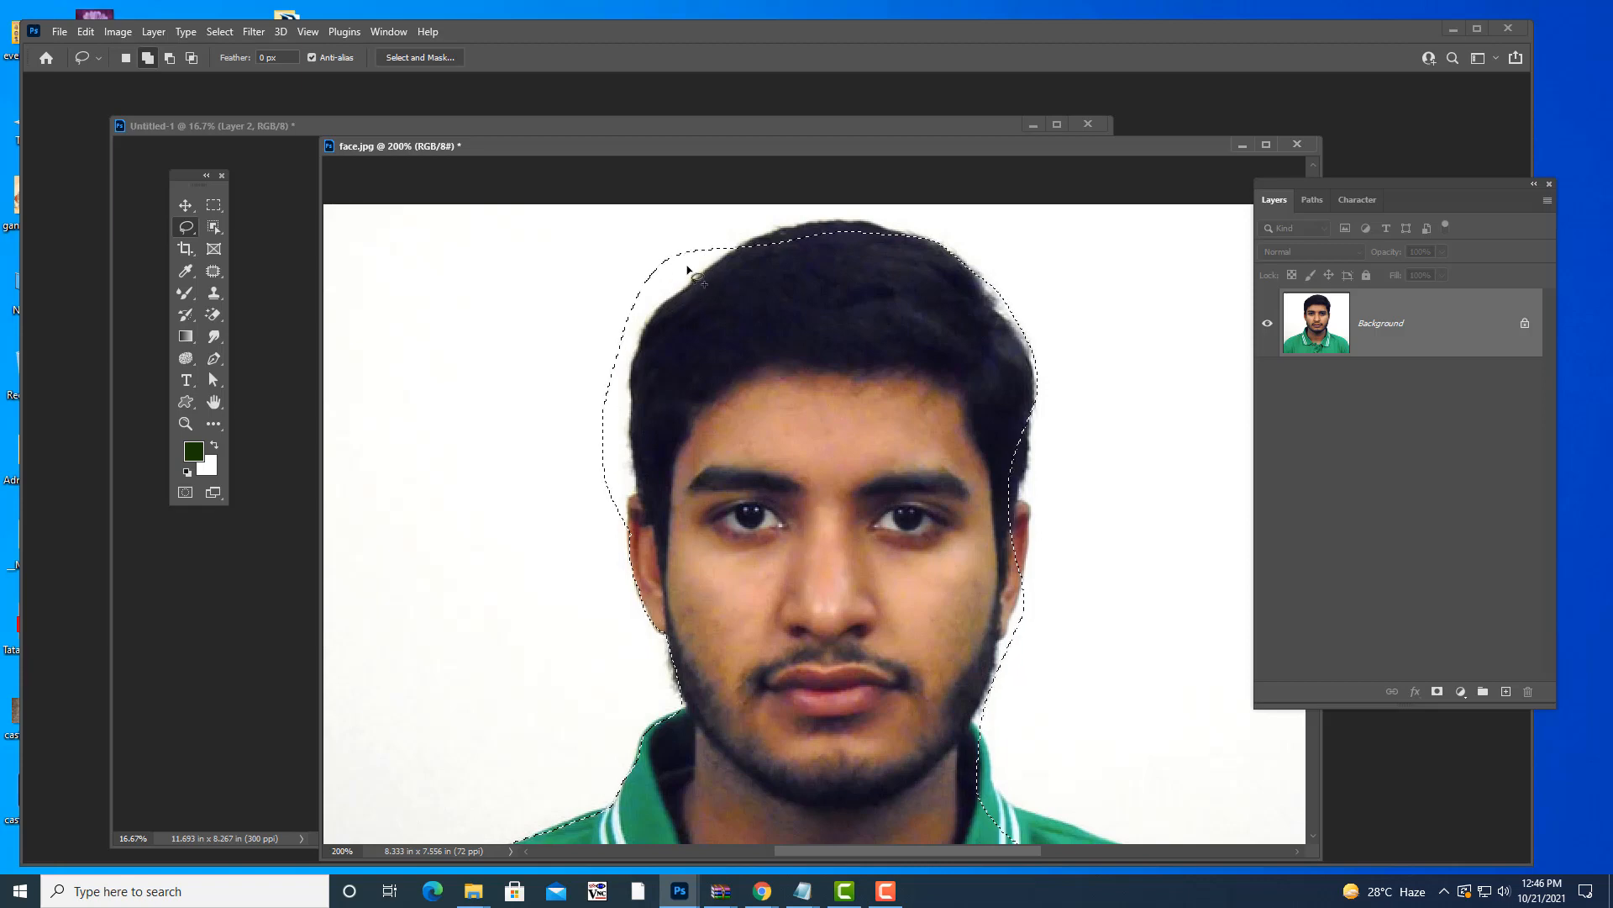
# - Try subtracting the hair edge around the head from the selection, then undo it
pyautogui.click(169, 57)
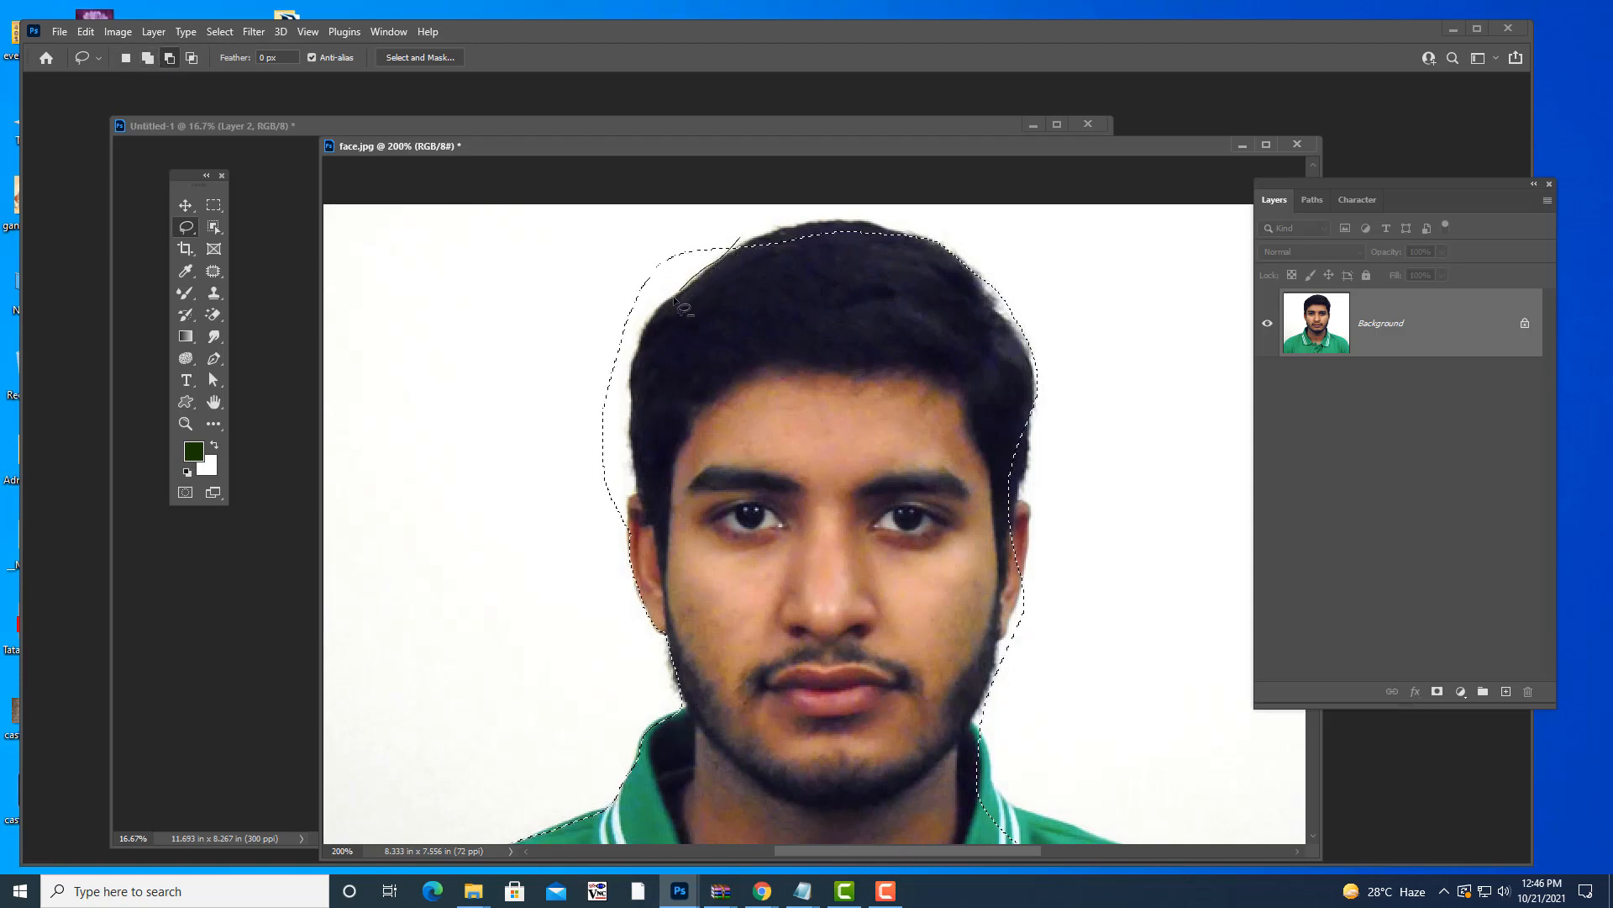
pyautogui.moveTo(650, 322); pyautogui.dragTo(632, 360)
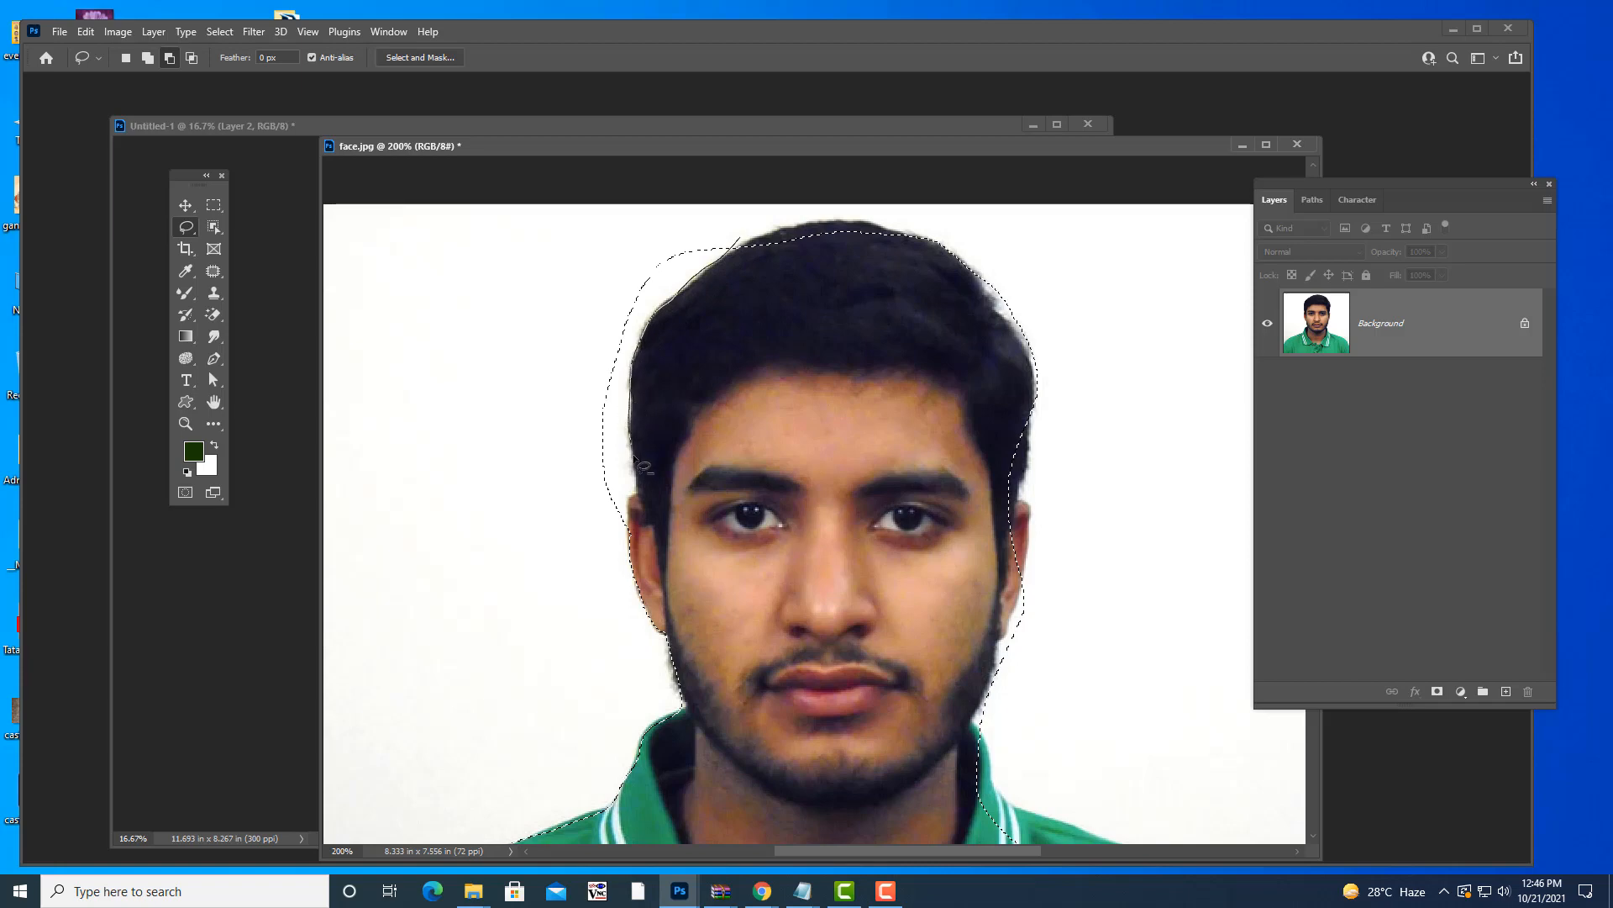
pyautogui.moveTo(611, 533)
pyautogui.mouseDown()
pyautogui.moveTo(535, 417)
pyautogui.moveTo(561, 295)
pyautogui.moveTo(618, 228)
pyautogui.moveTo(699, 211)
pyautogui.moveTo(764, 249)
pyautogui.mouseUp()
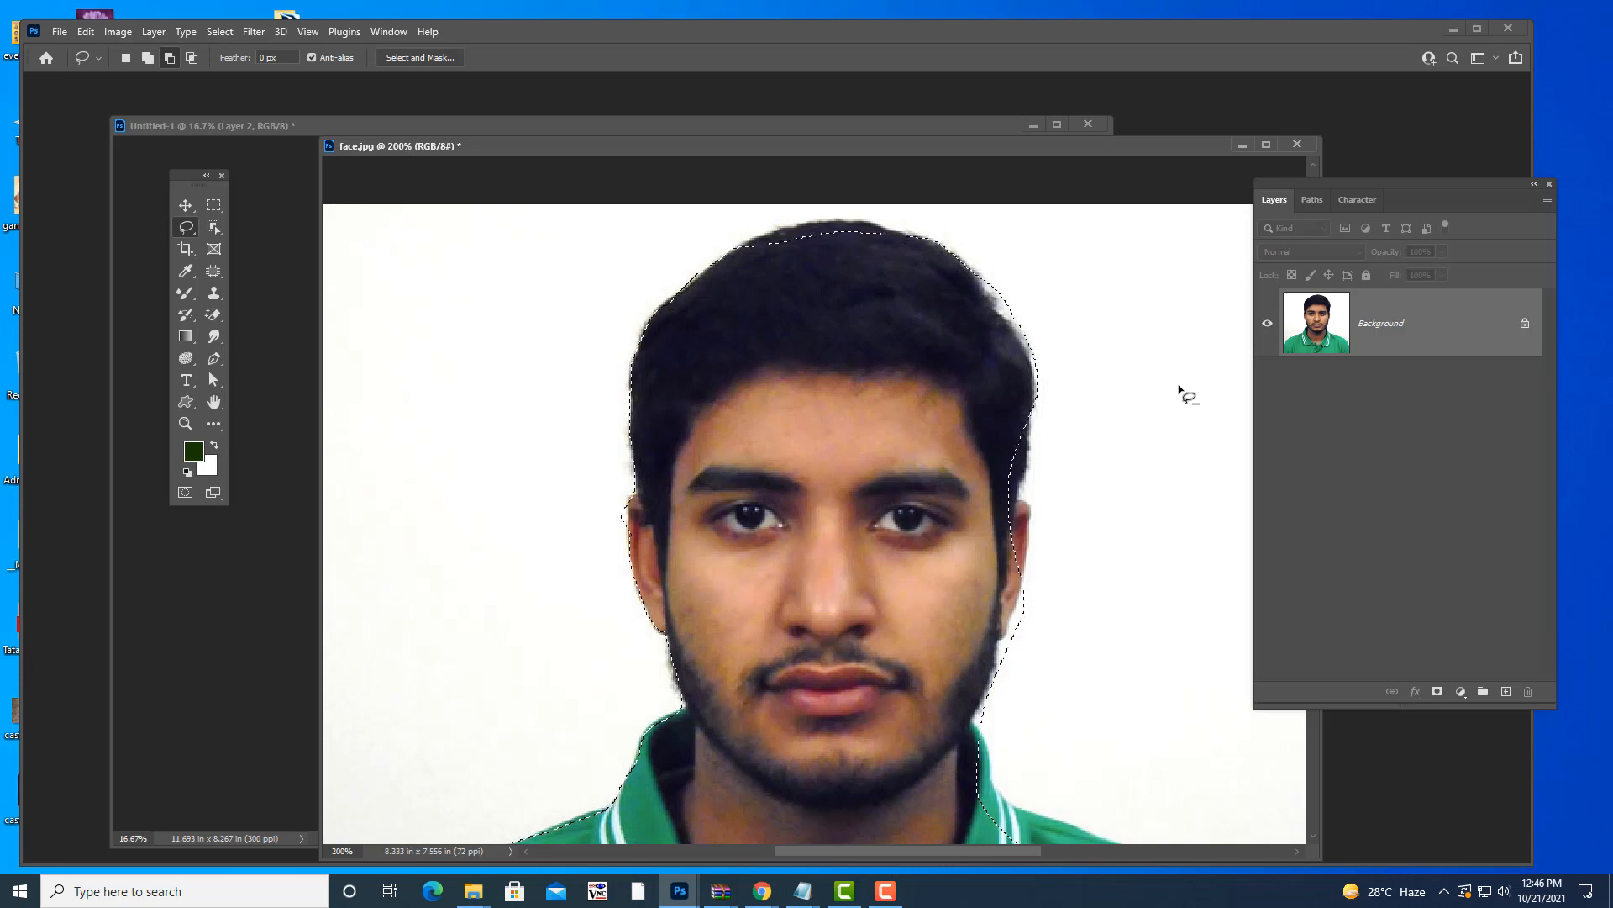
pyautogui.hotkey('ctrl', 'z')
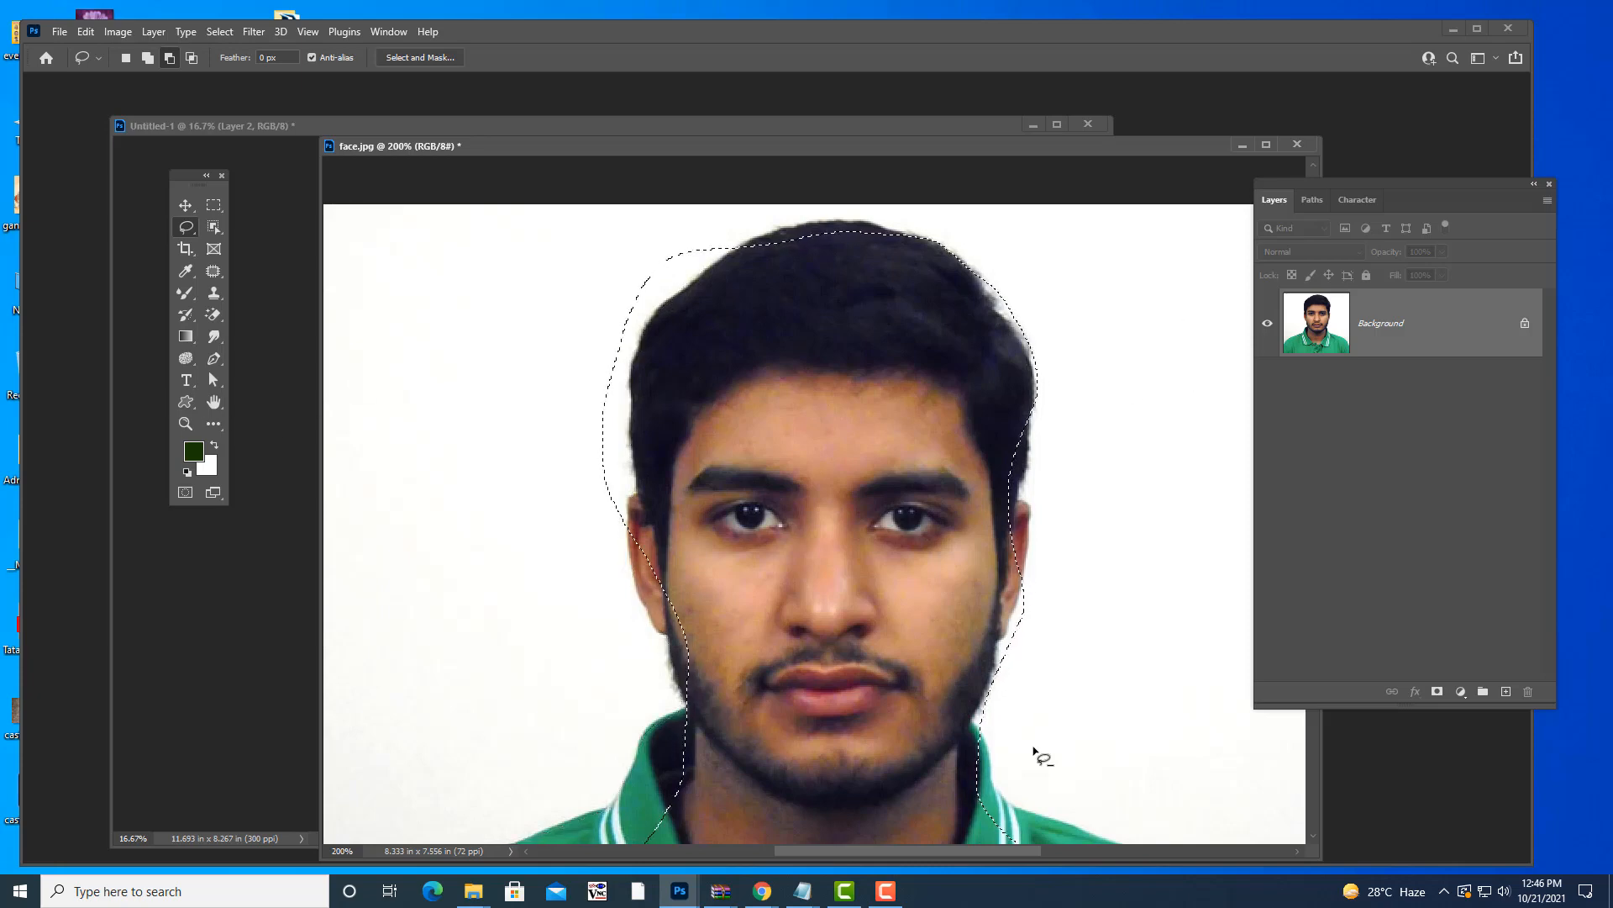
pyautogui.moveTo(798, 897)
pyautogui.click(729, 840)
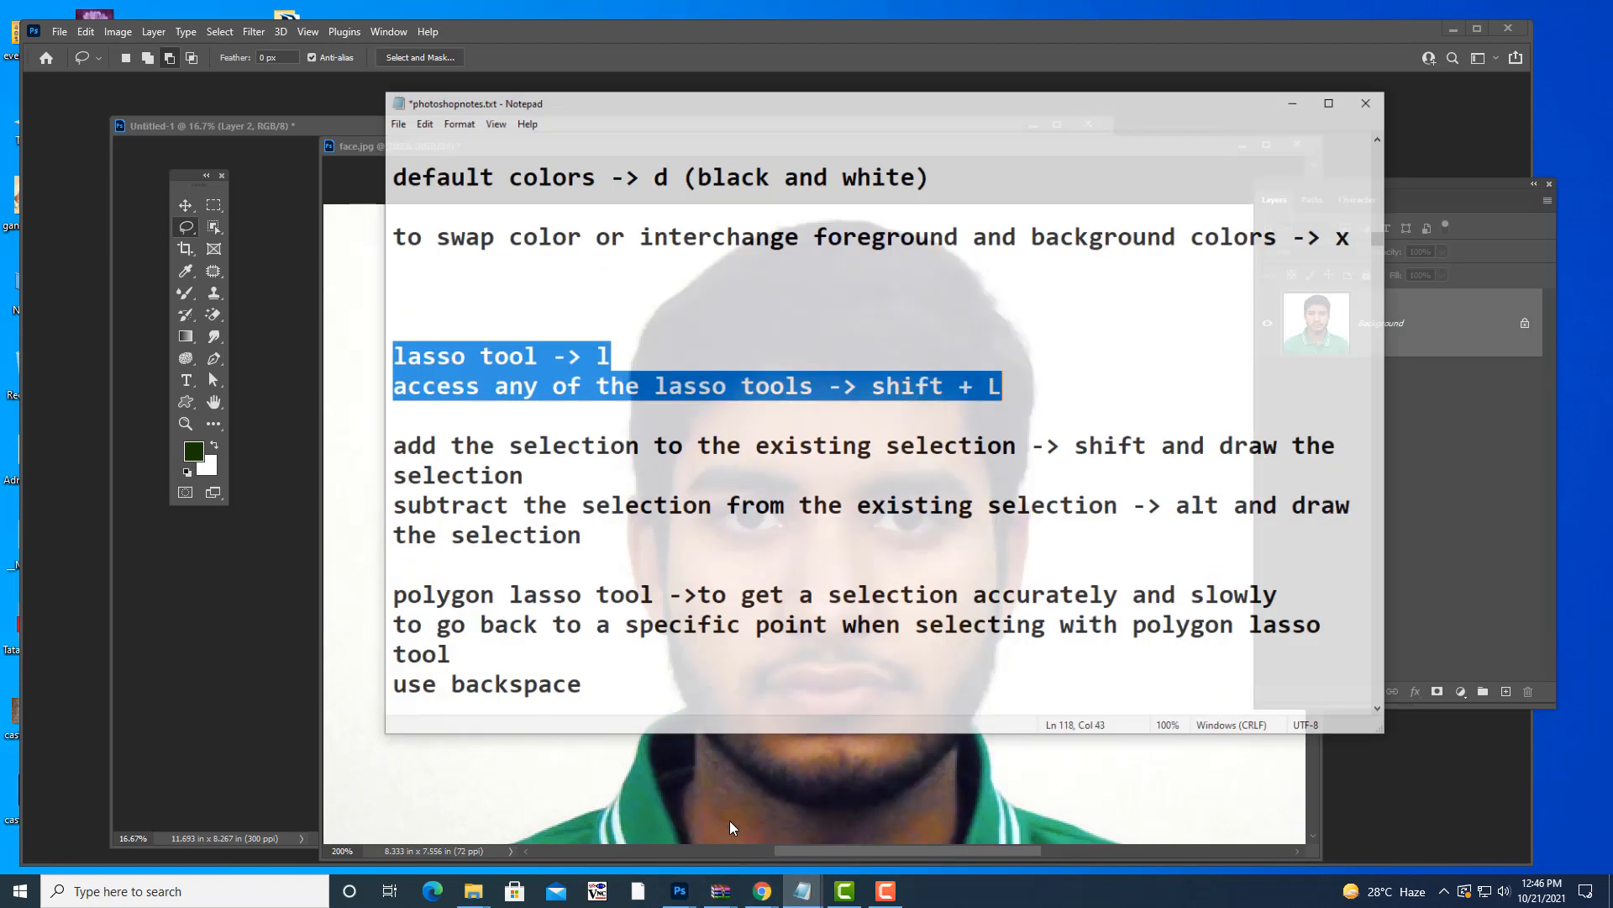
pyautogui.moveTo(377, 413); pyautogui.dragTo(648, 504)
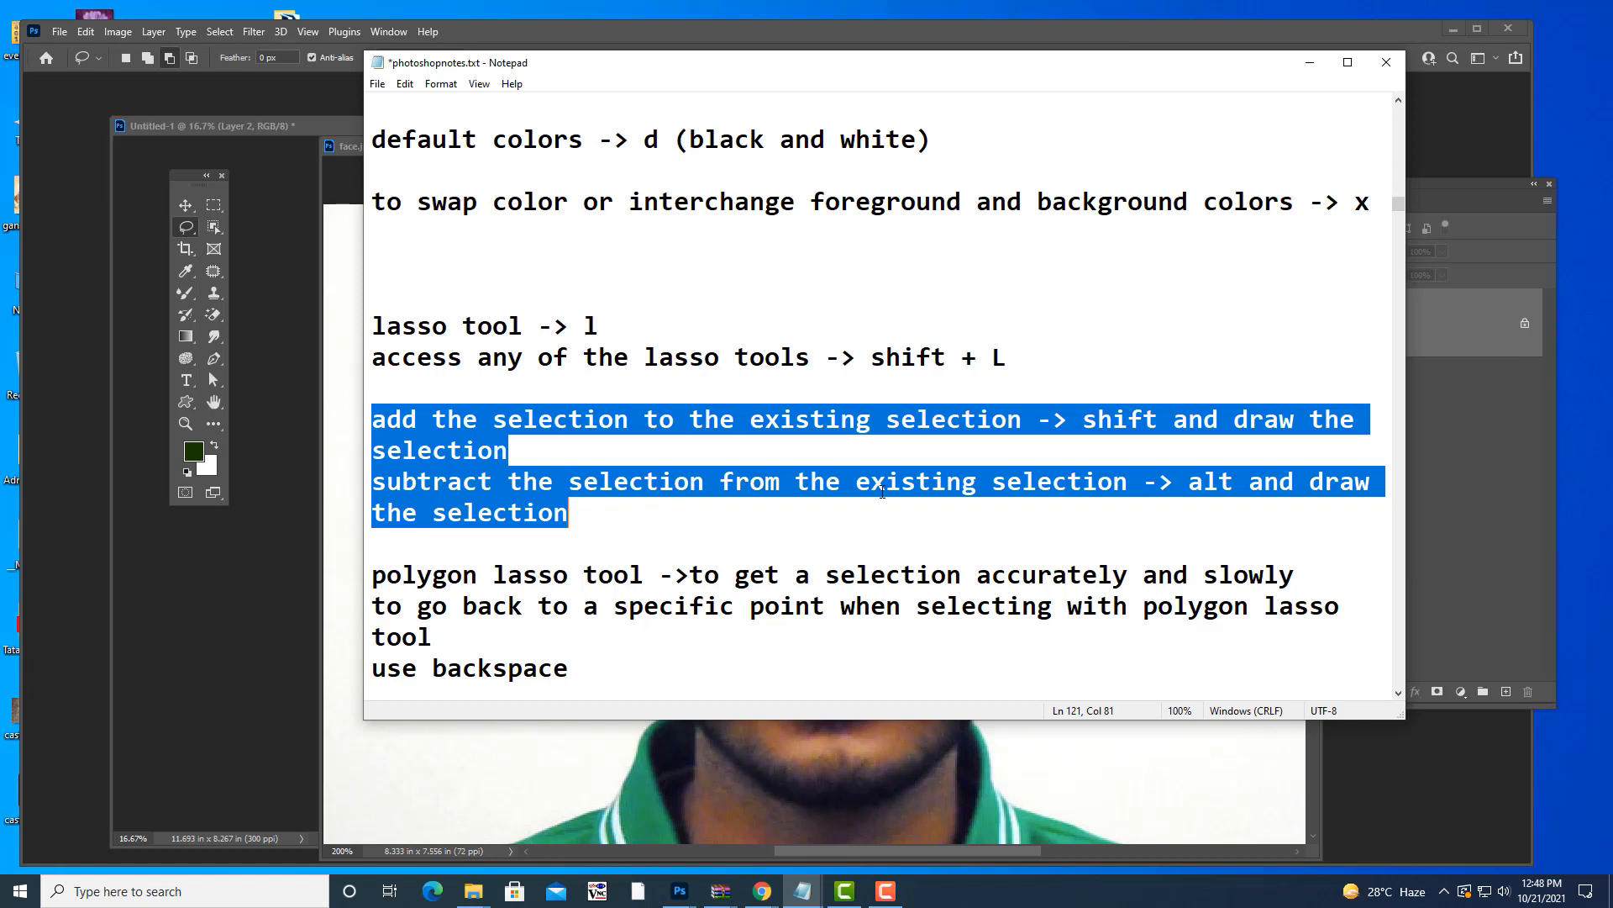
pyautogui.click(1308, 62)
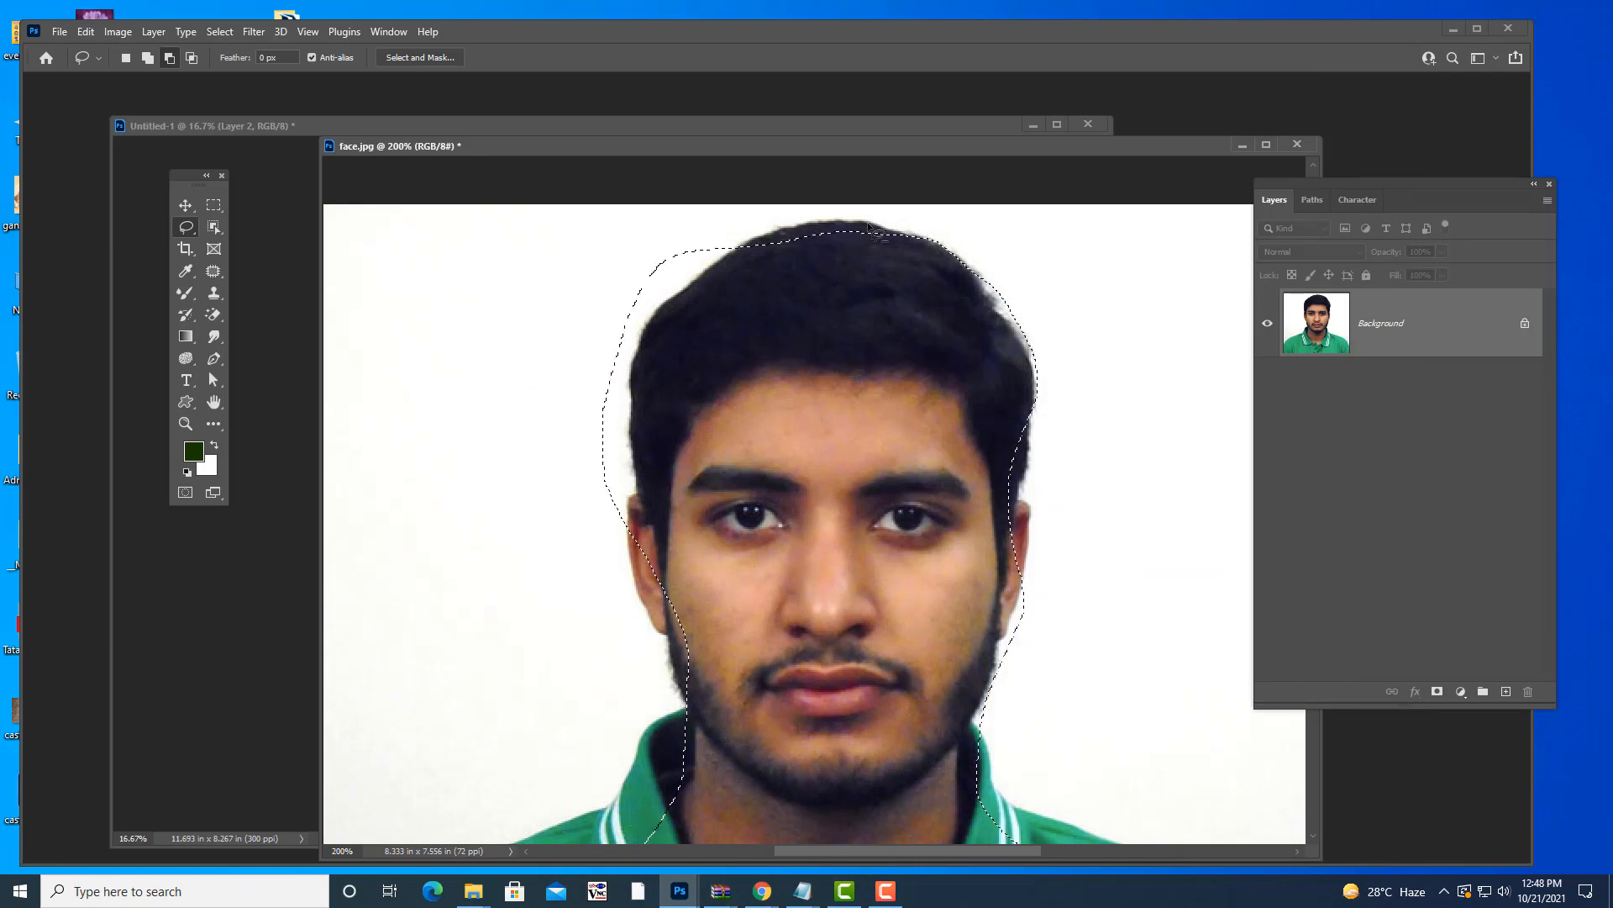
# - Show face.jpg in plain Full Screen Mode and zoom in on the man's head
pyautogui.moveTo(802, 143); pyautogui.dragTo(778, 91)
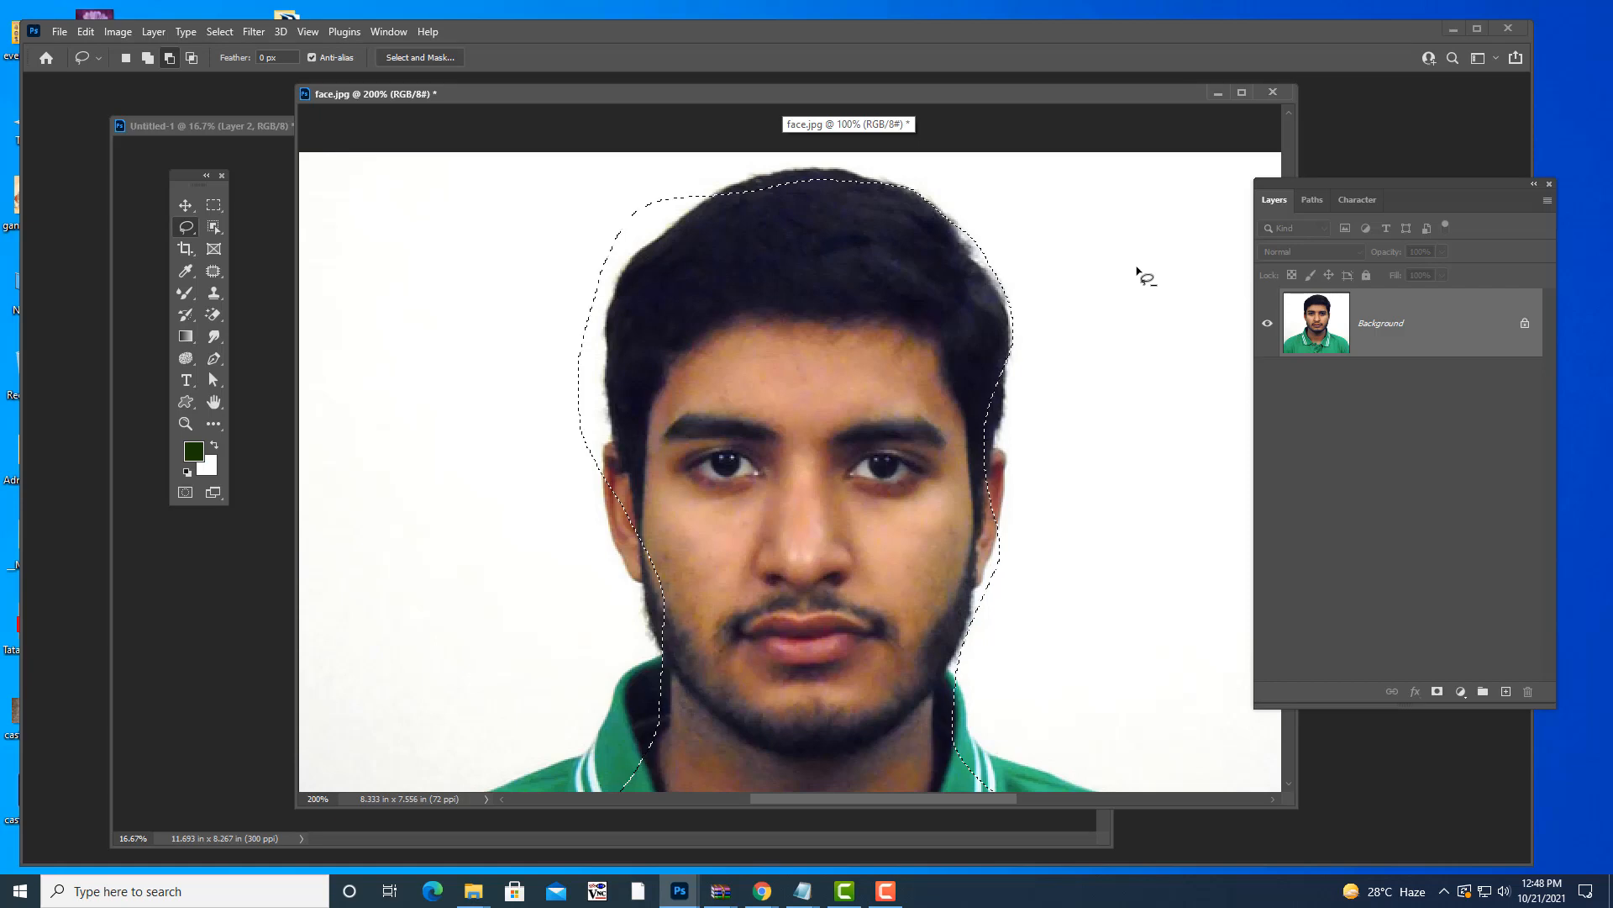
pyautogui.press('f')
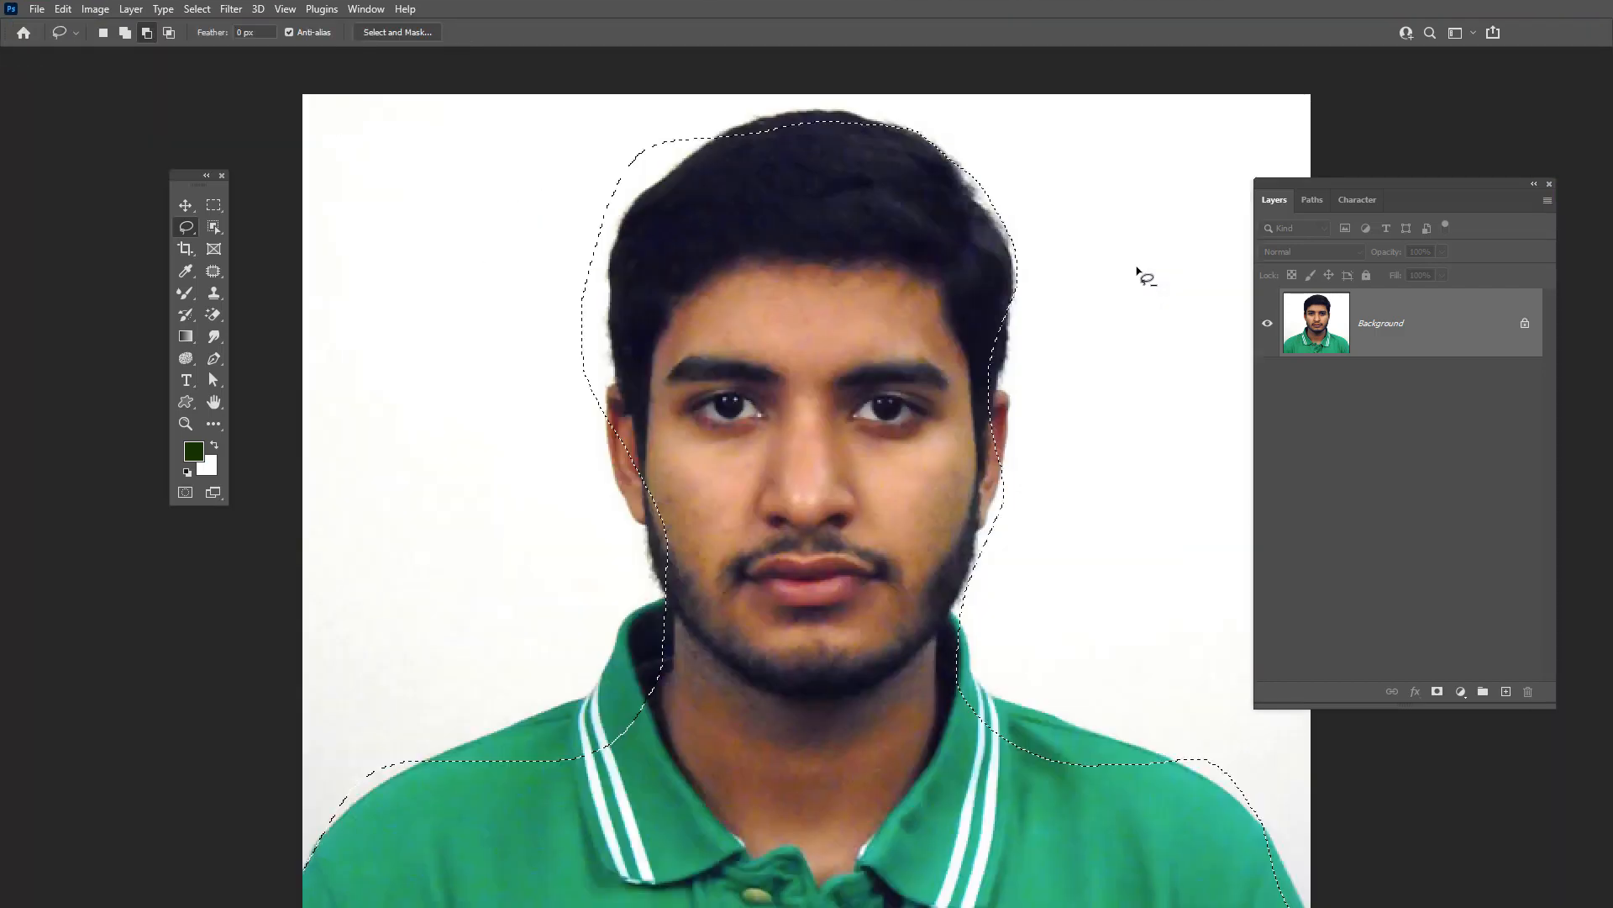
pyautogui.press('f')
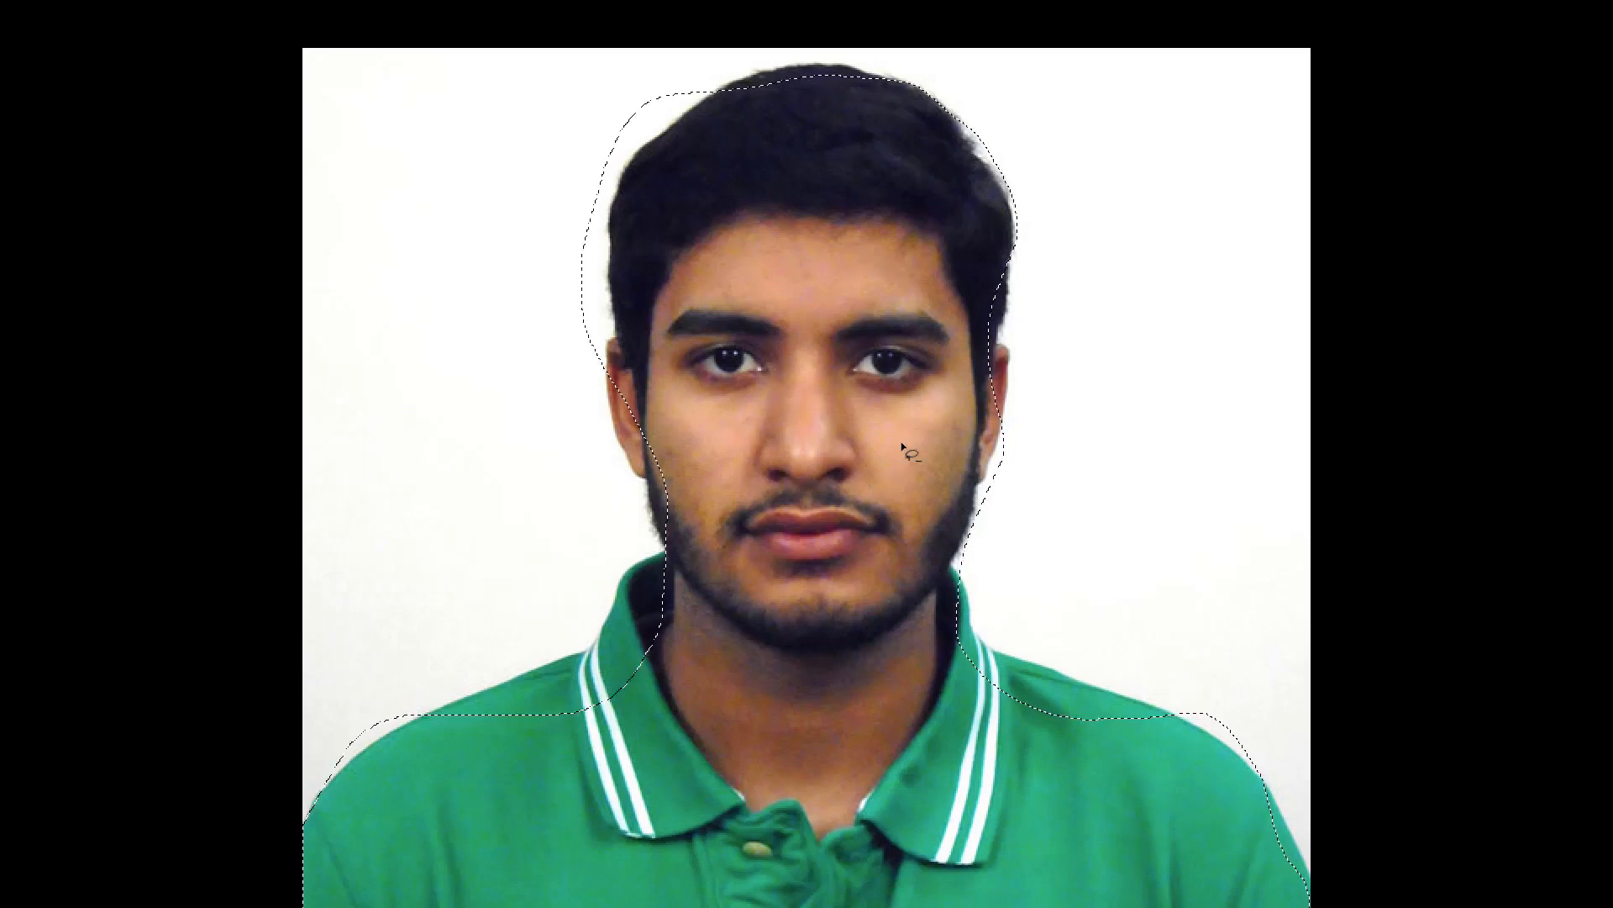
pyautogui.hotkey('ctrl', '+')
pyautogui.scroll(3, 785, 437)
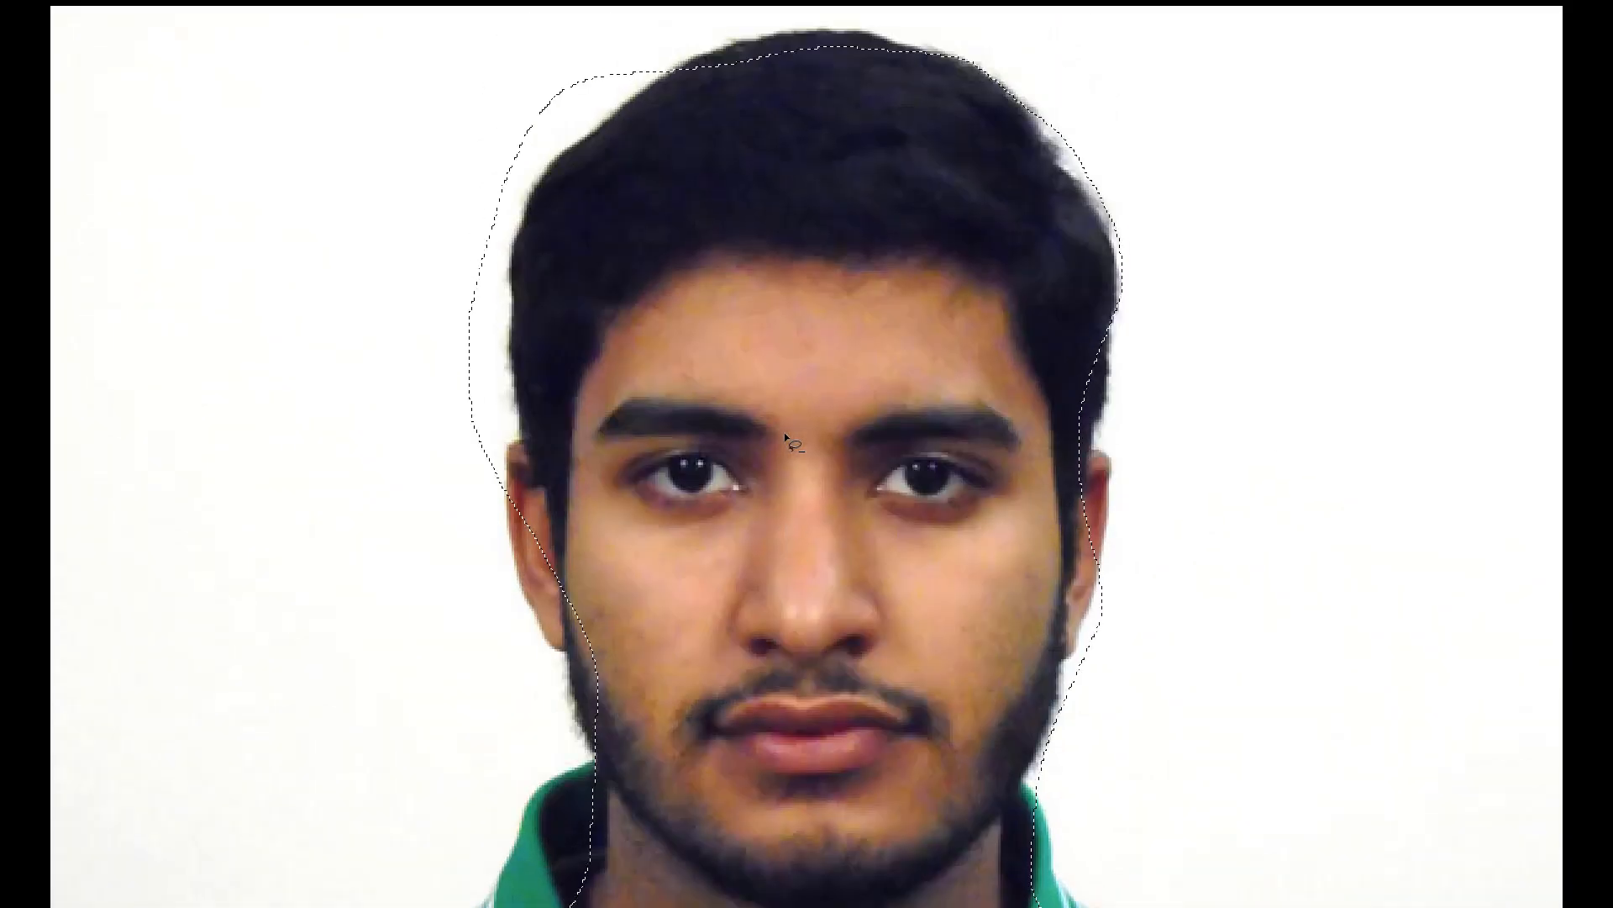
pyautogui.scroll(2, 1252, 400)
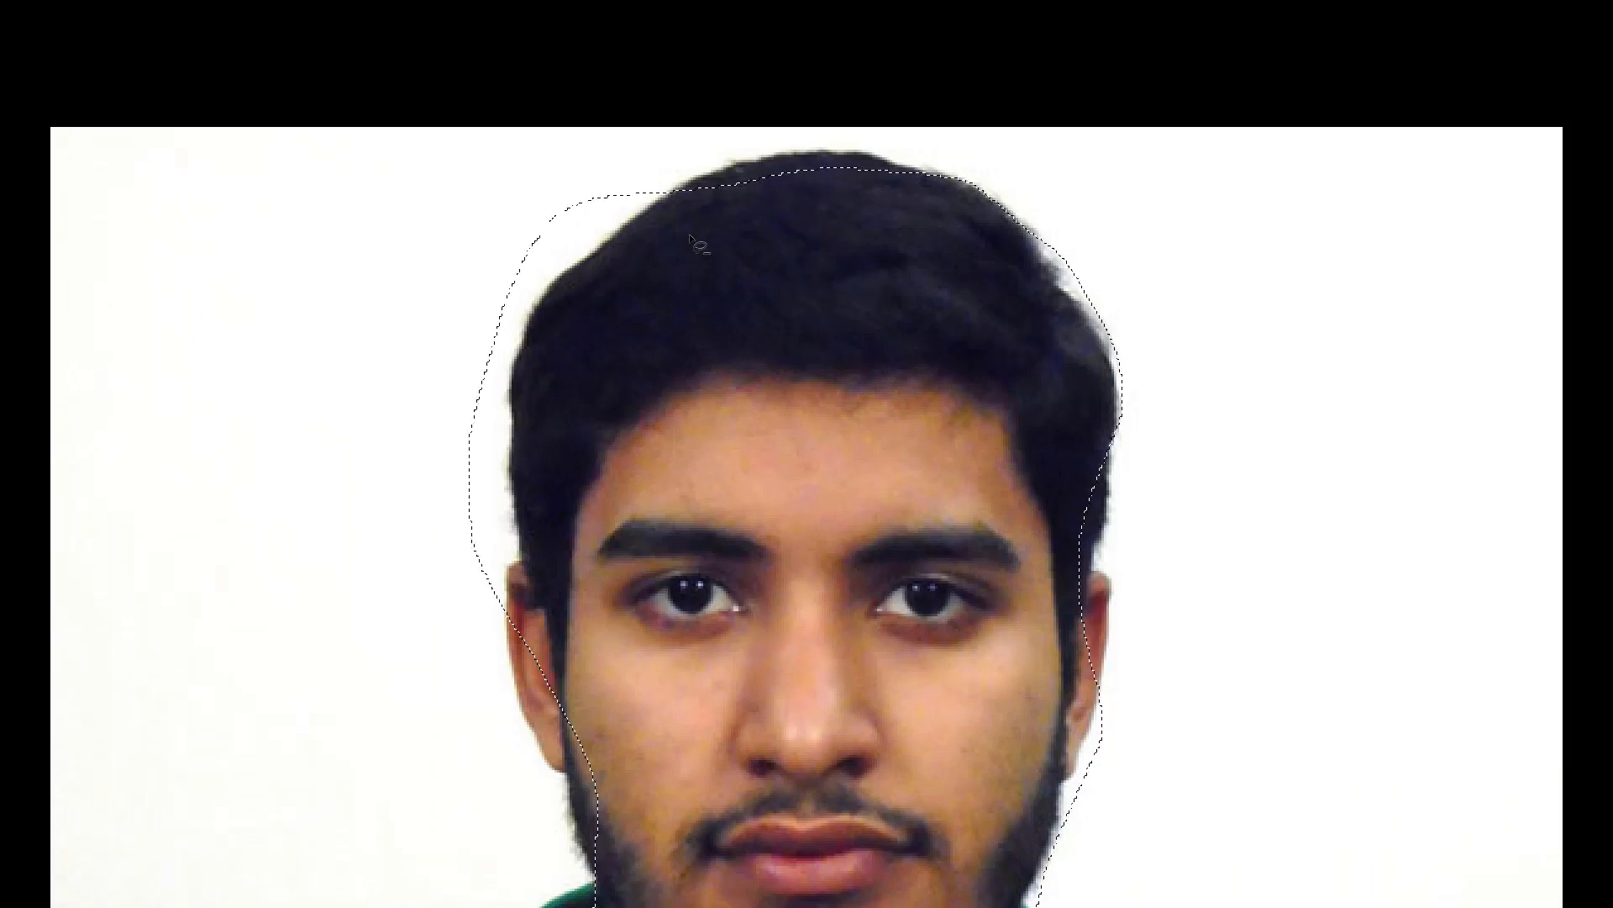
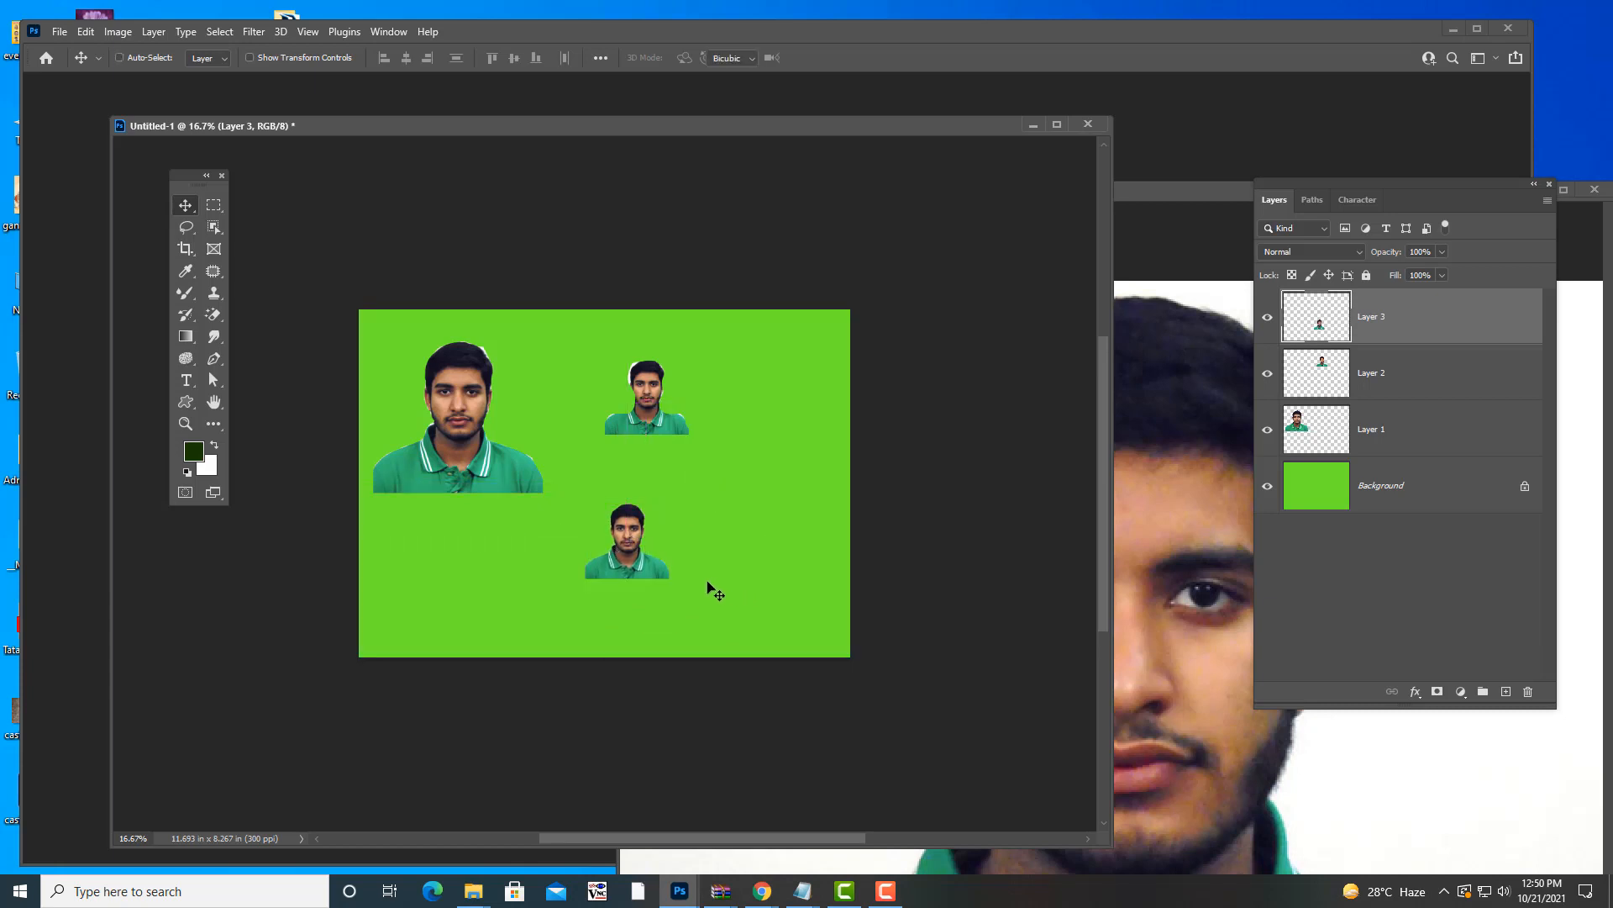
# - Enlarge the lower portrait to about 262%, then feather the face selection by 4 px
pyautogui.hotkey('ctrl', 't')
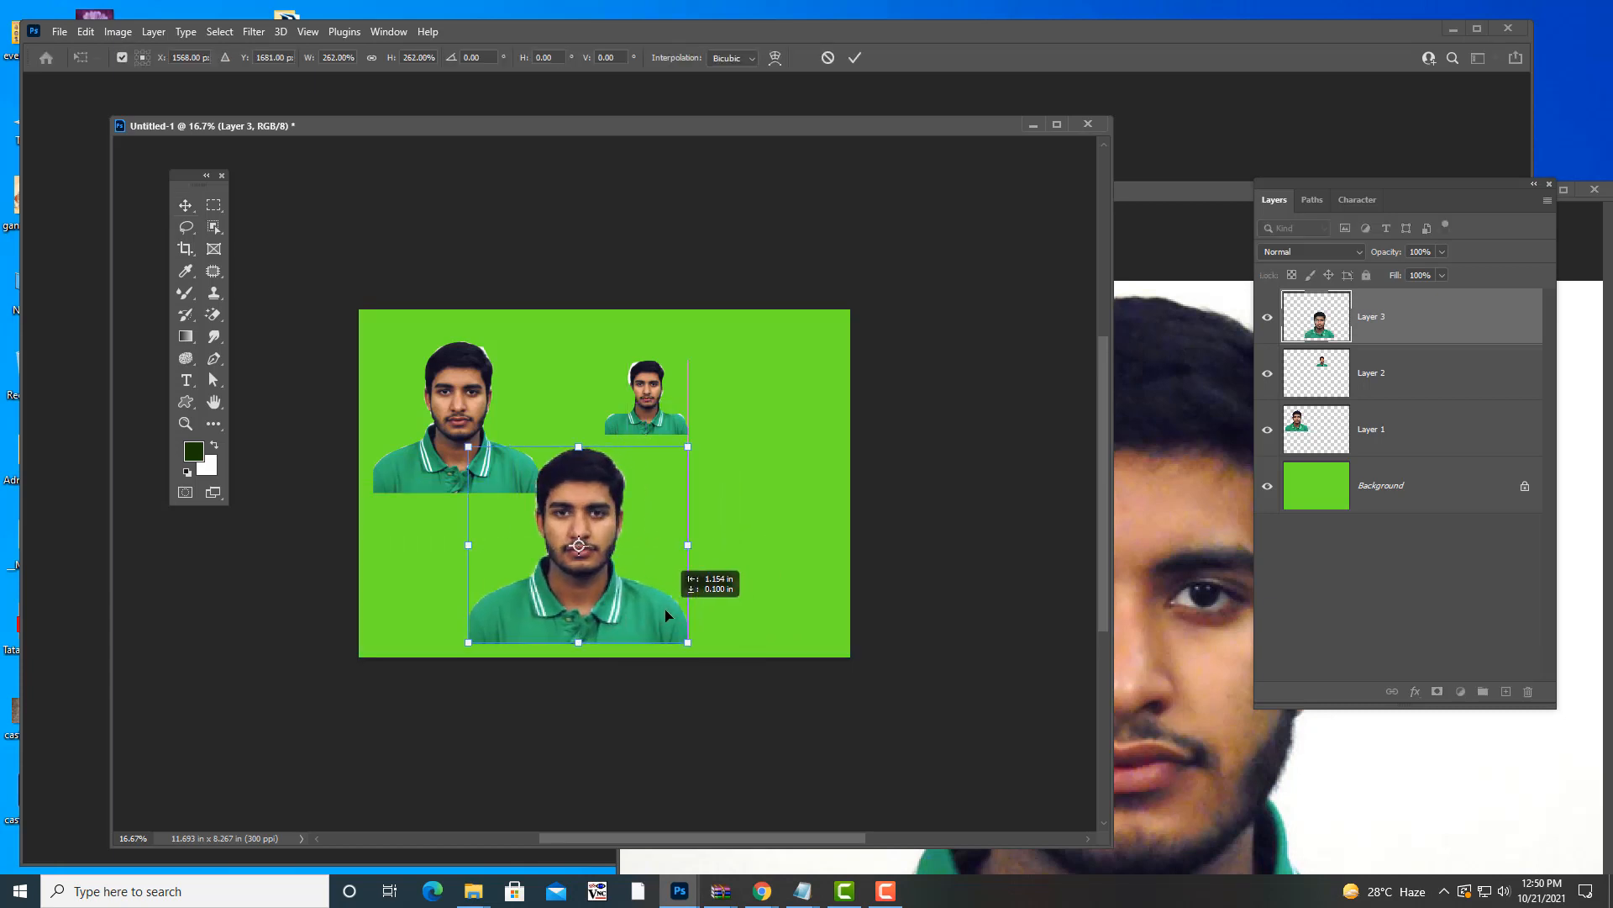
pyautogui.press('Return')
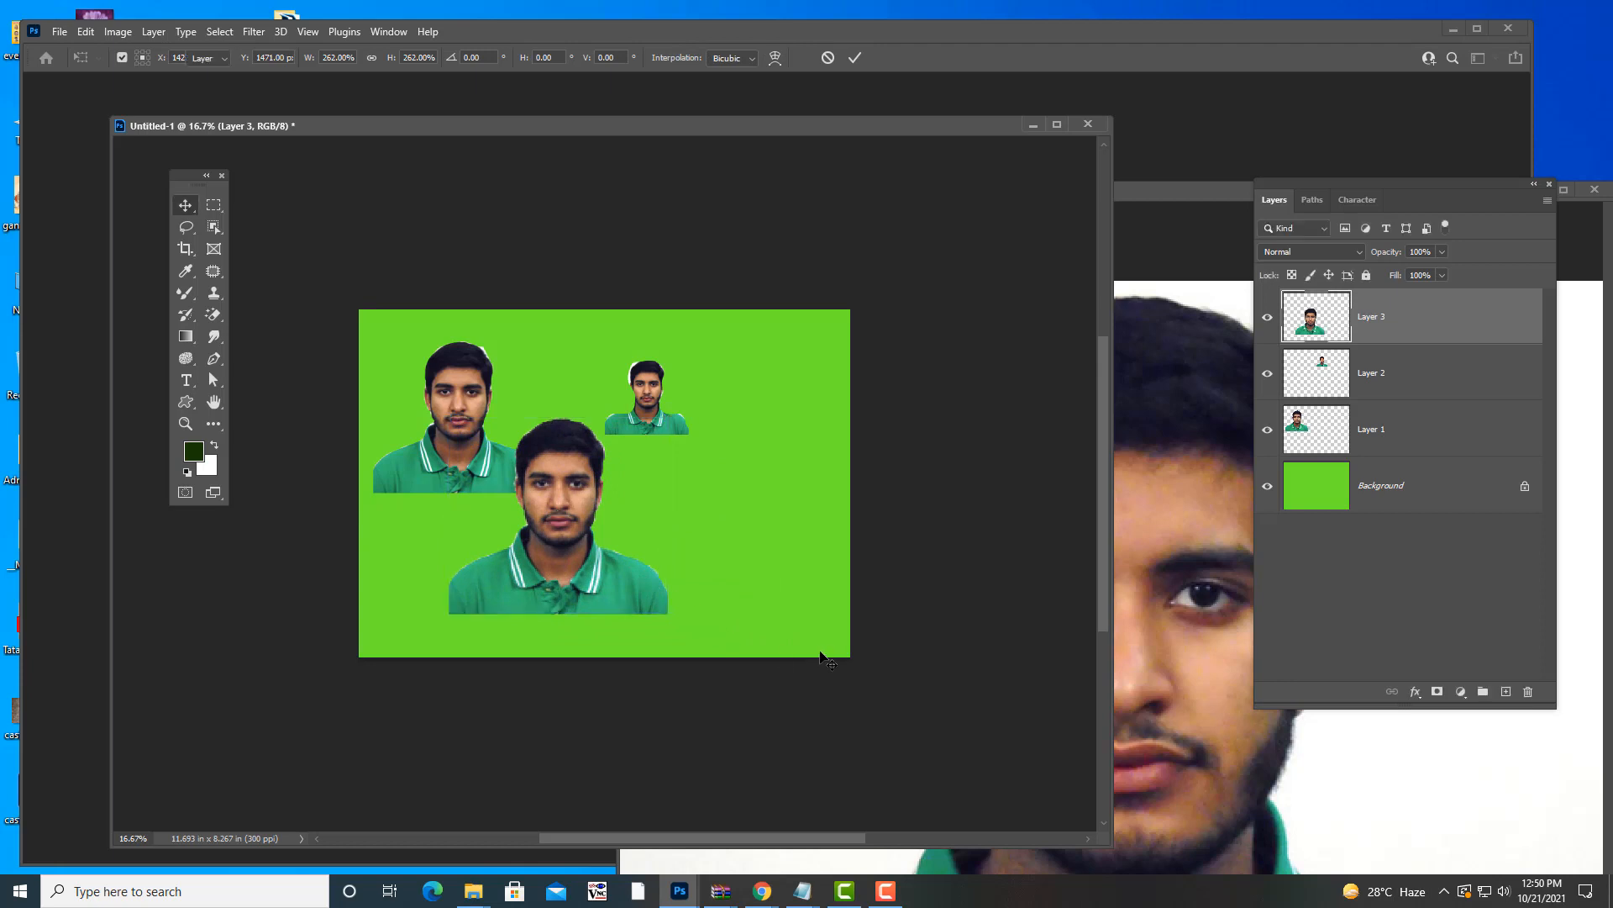
pyautogui.moveTo(1154, 195); pyautogui.dragTo(963, 220)
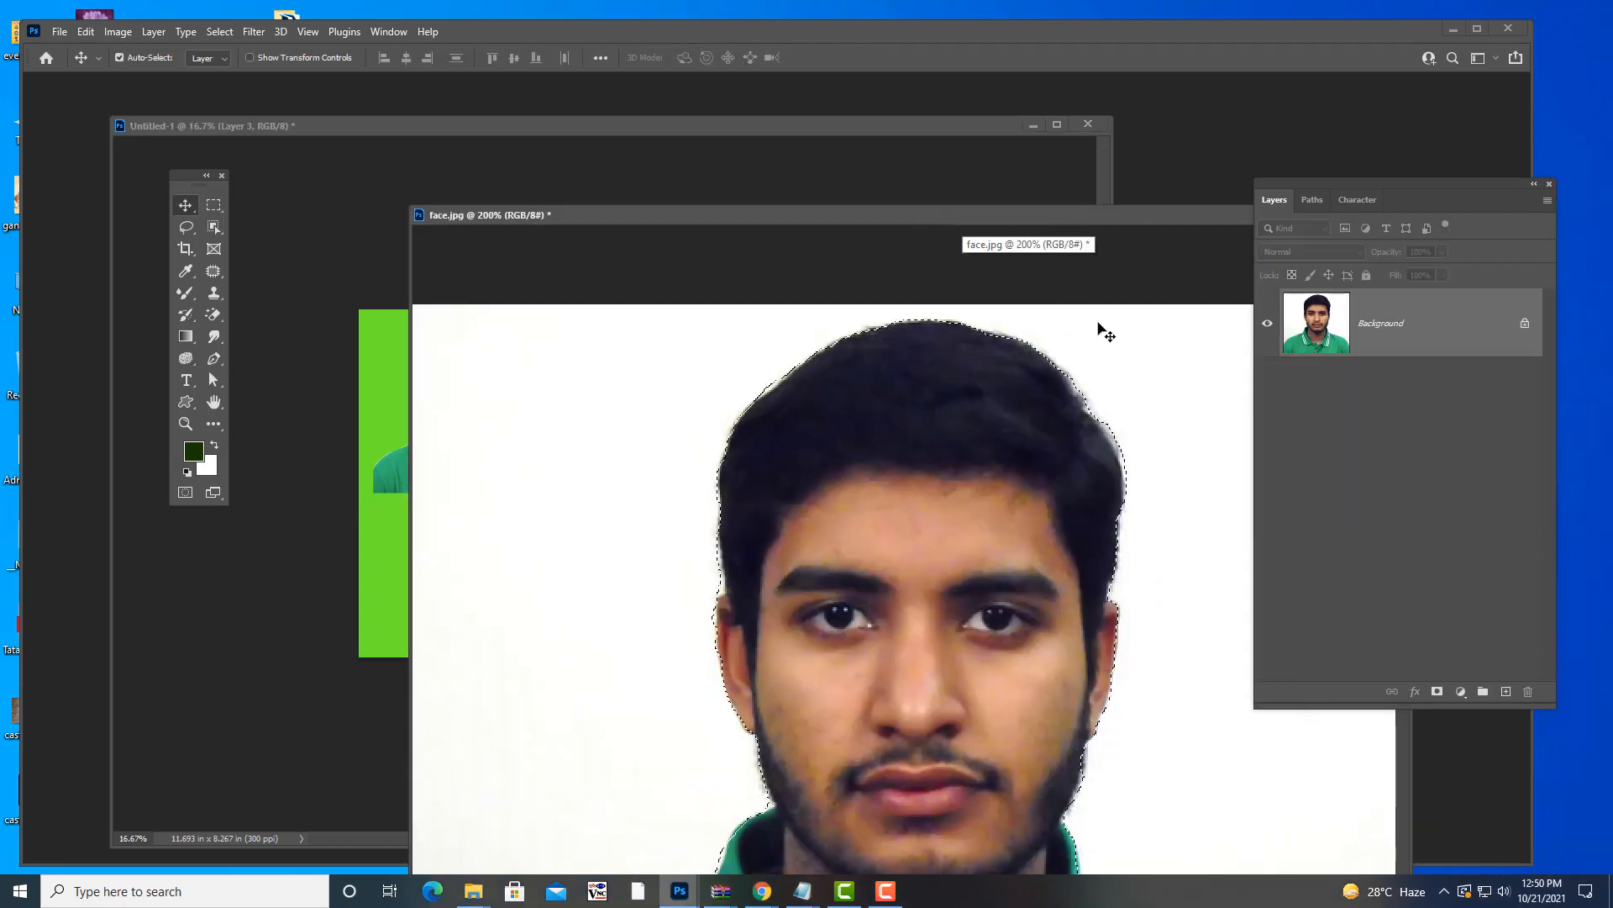
pyautogui.hotkey('shift', 'F6')
pyautogui.press('BackSpace')
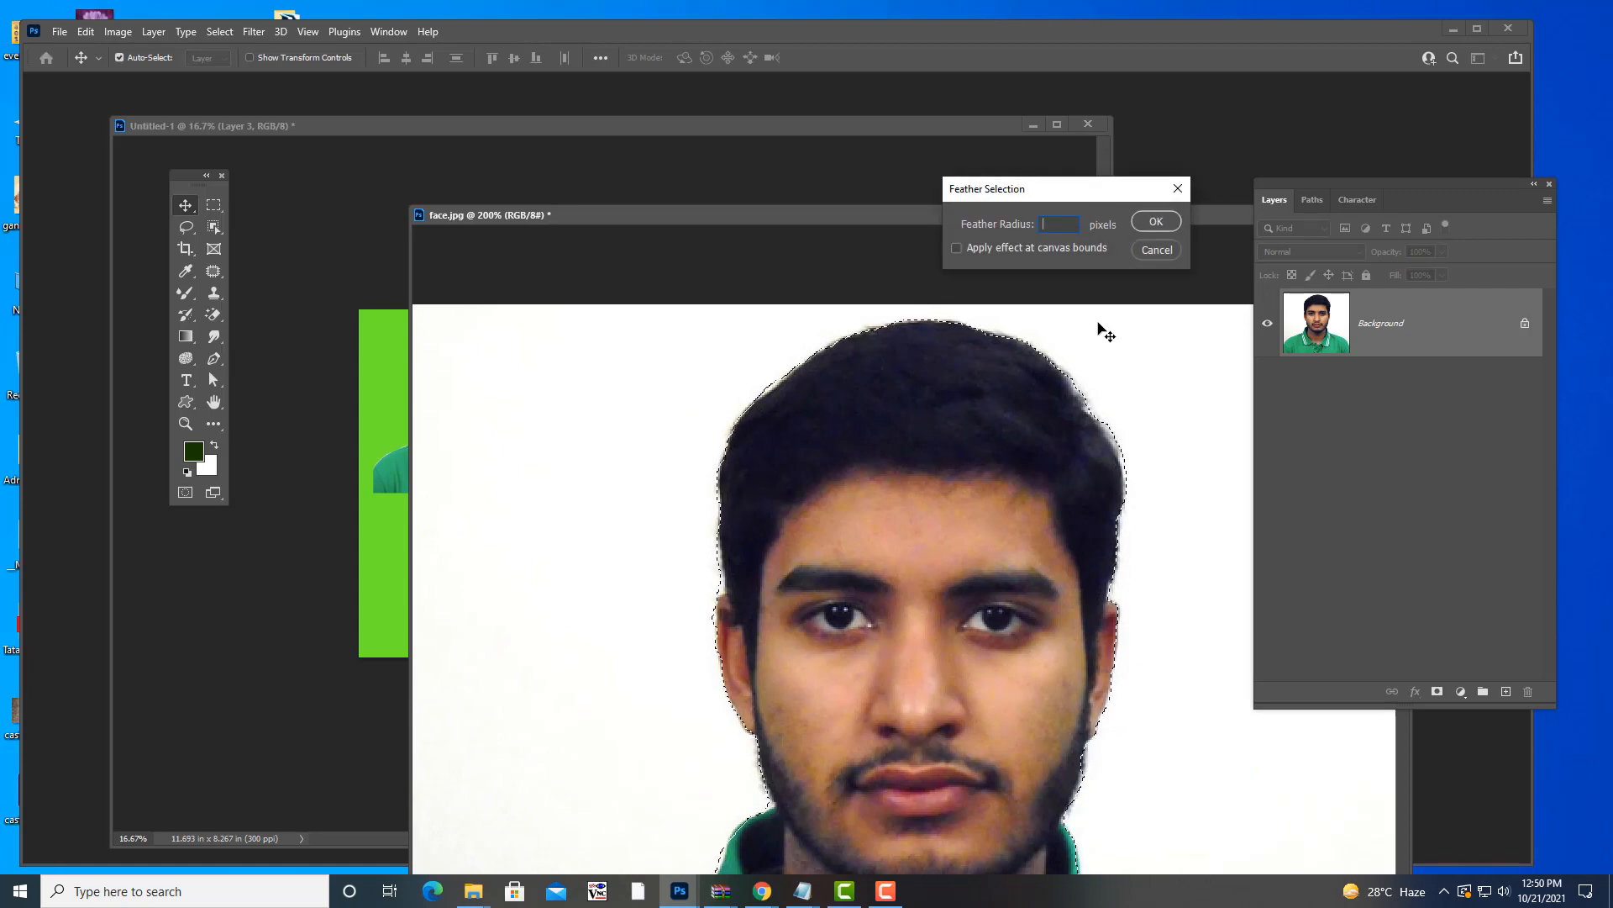
pyautogui.write('4')
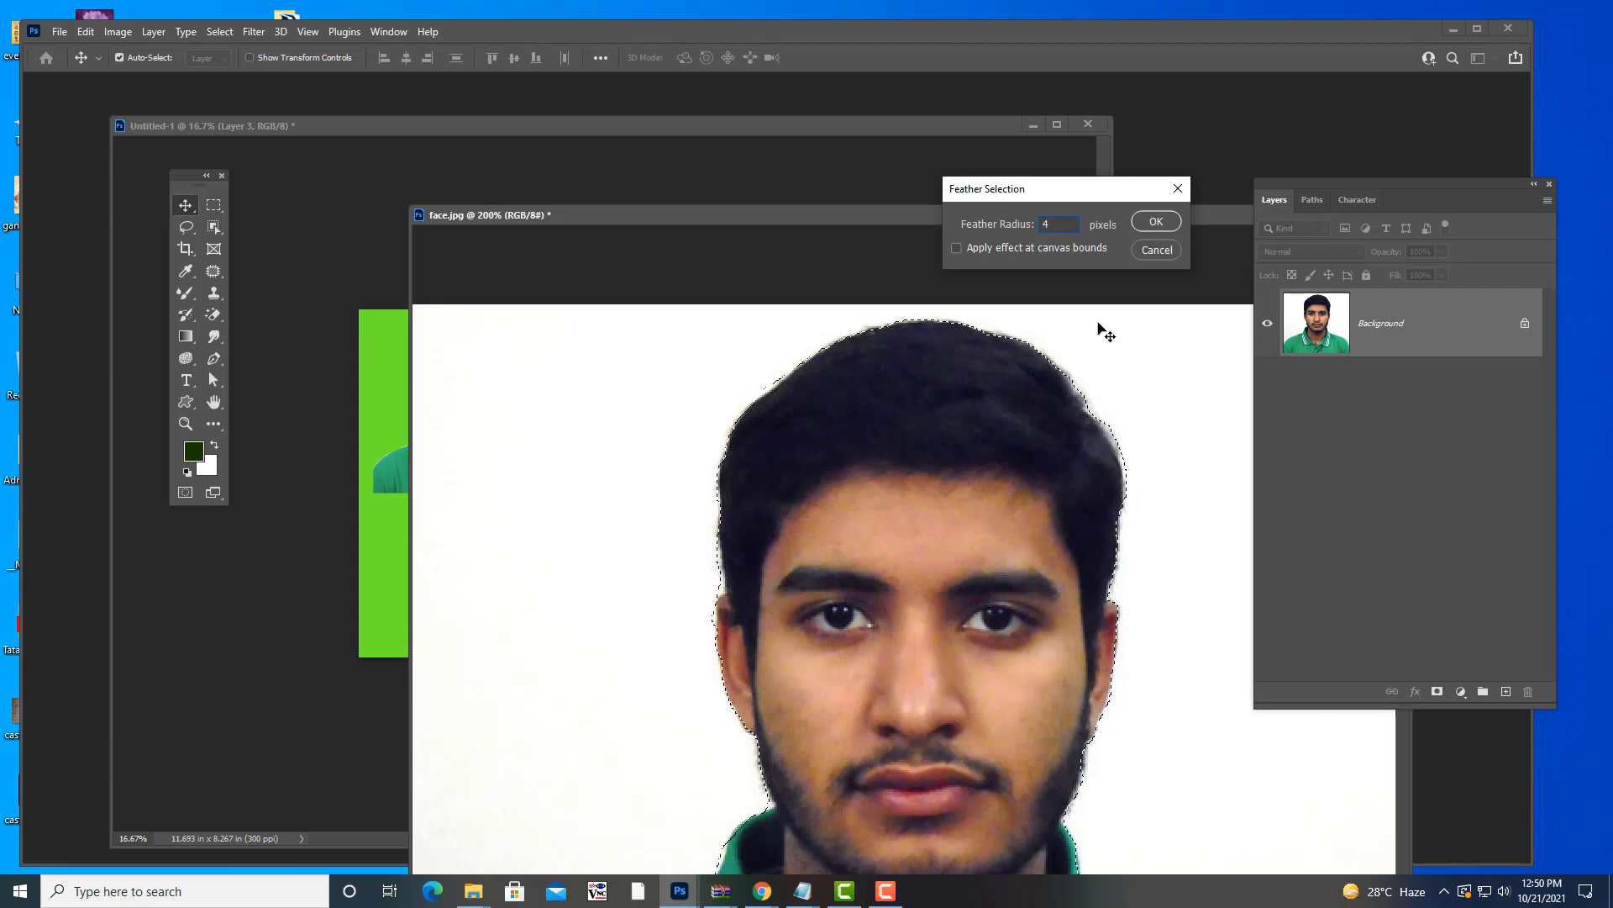
pyautogui.click(1168, 223)
# - Copy the feathered face onto the green canvas, enlarged at the lower right
pyautogui.moveTo(829, 215); pyautogui.dragTo(1179, 244)
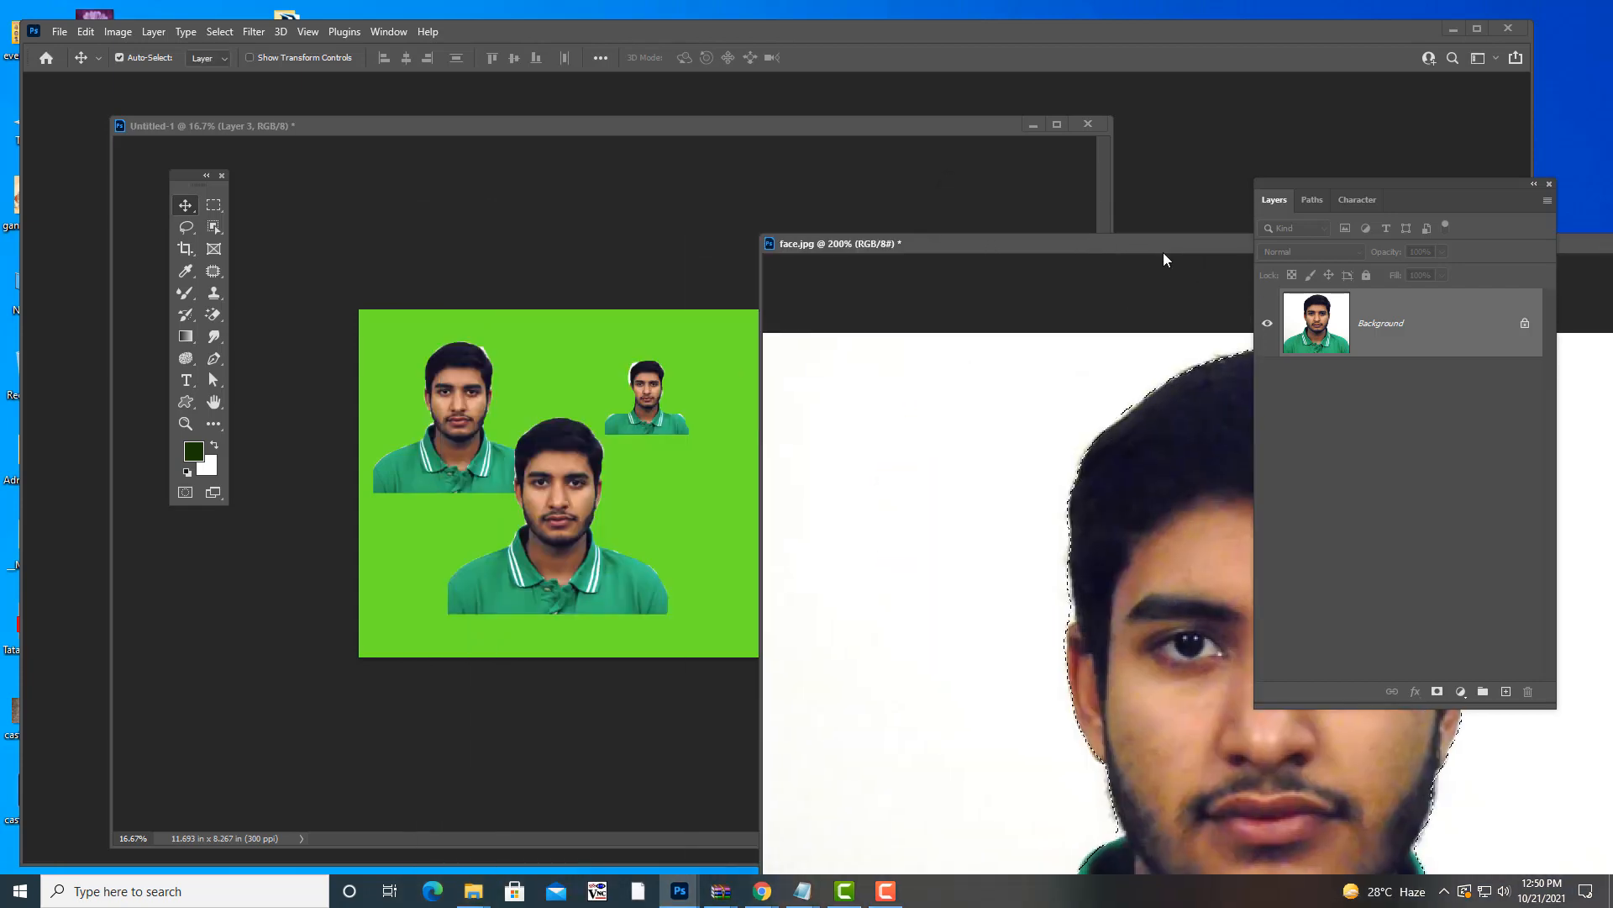
pyautogui.moveTo(1228, 489); pyautogui.dragTo(852, 454)
pyautogui.hotkey('ctrl', 't')
pyautogui.moveTo(747, 490); pyautogui.dragTo(711, 473)
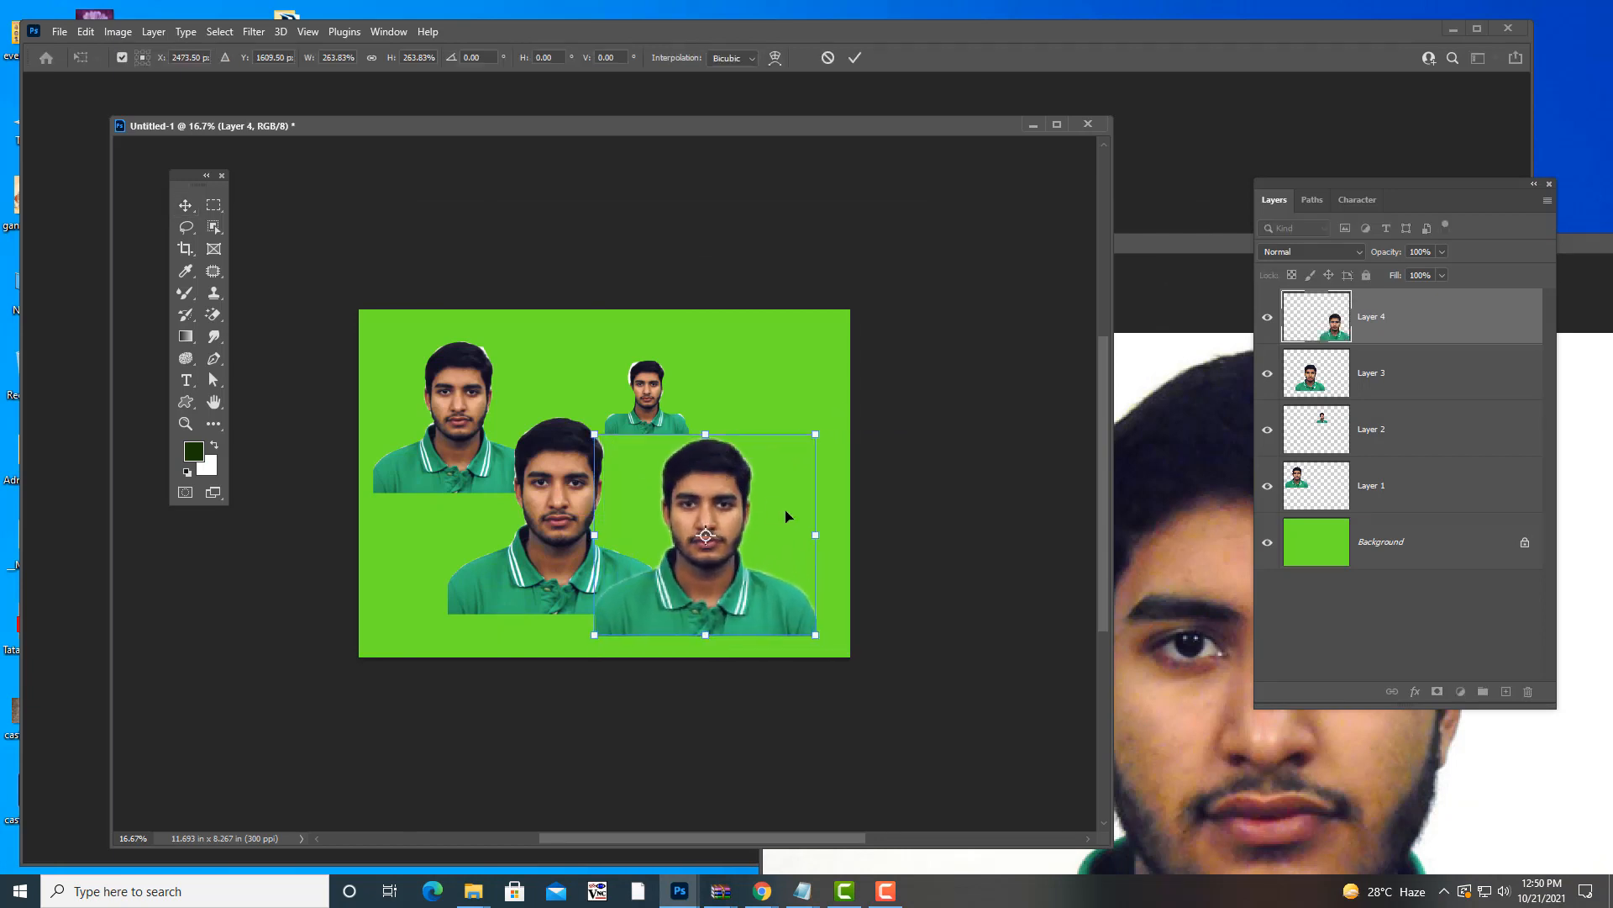
pyautogui.press('Return')
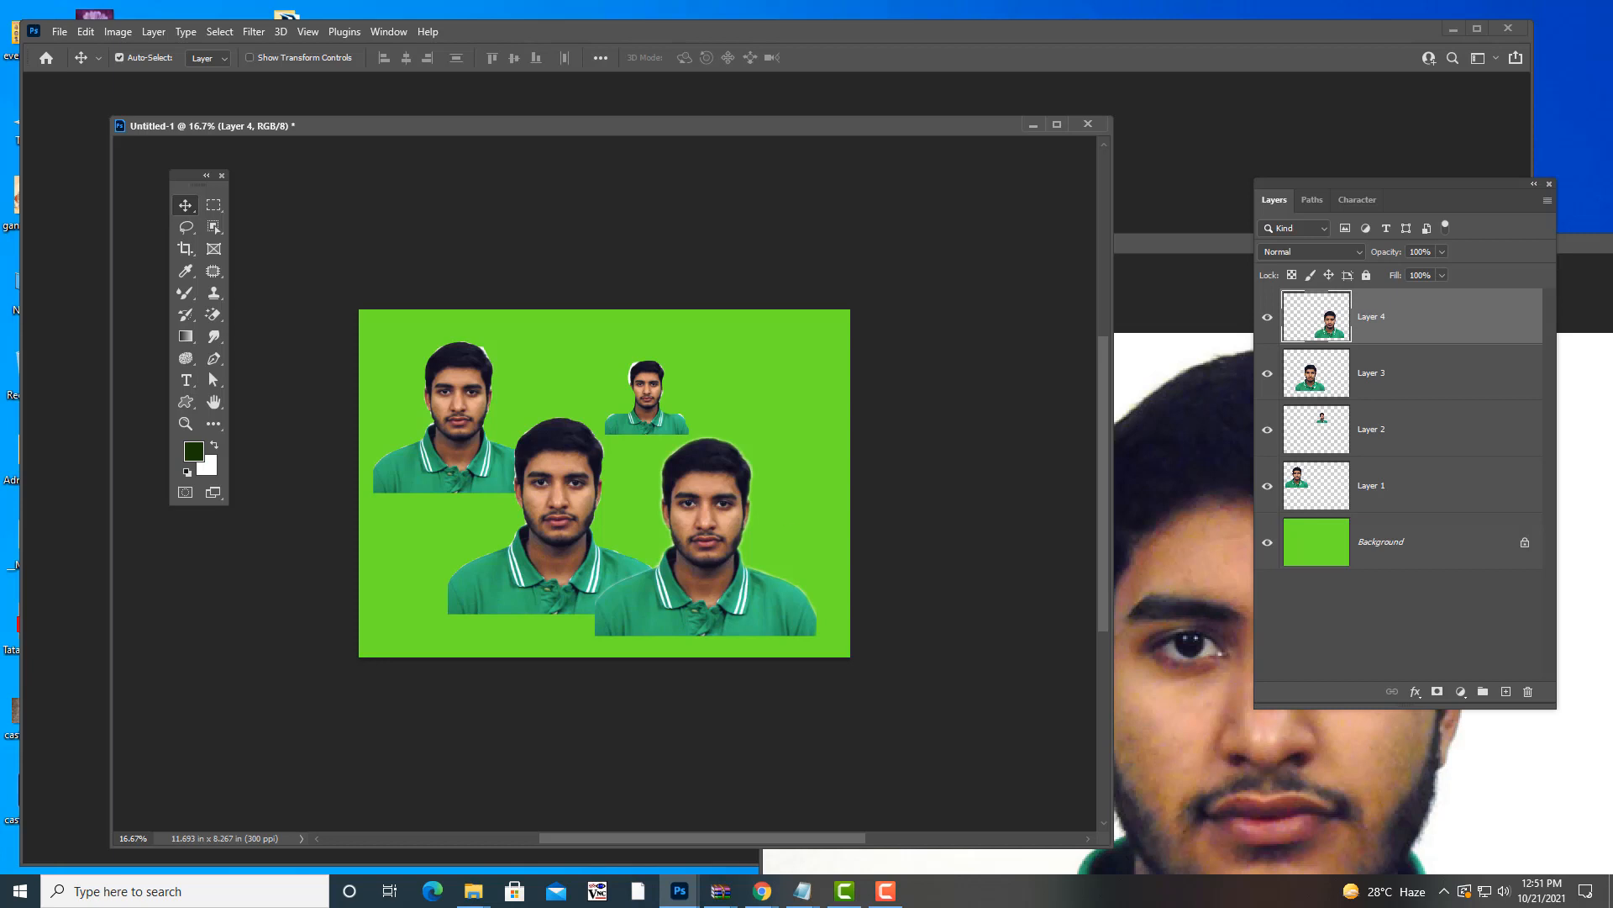
# - Turn off Auto-Select and delete the newest face layer and the enlarged lower portrait
pyautogui.moveTo(1162, 246); pyautogui.dragTo(716, 180)
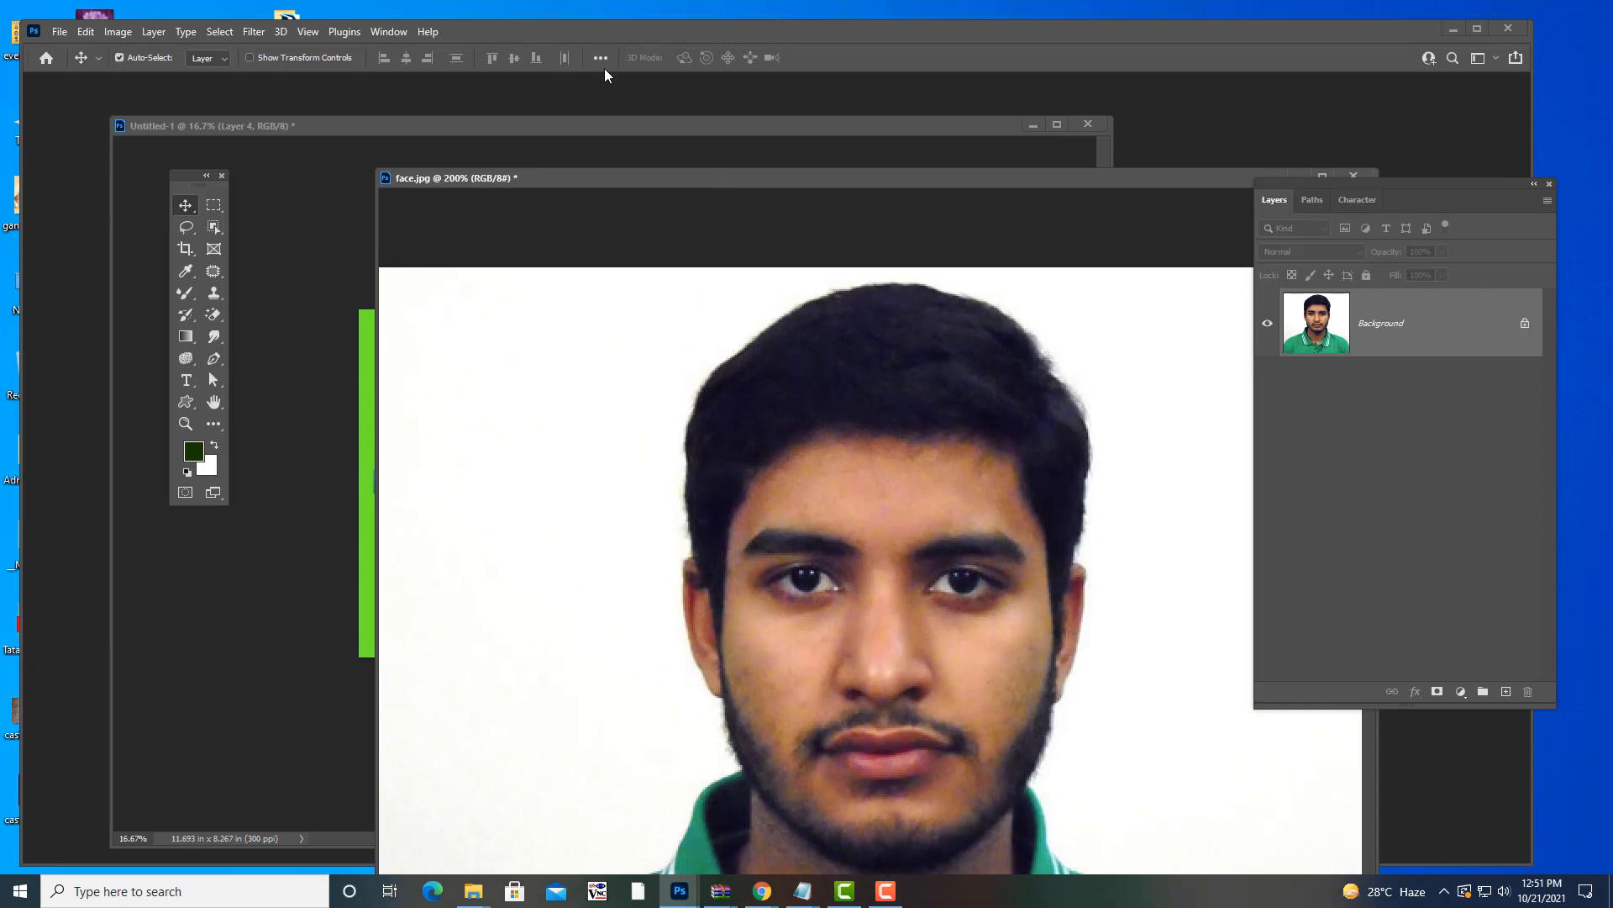
pyautogui.click(578, 125)
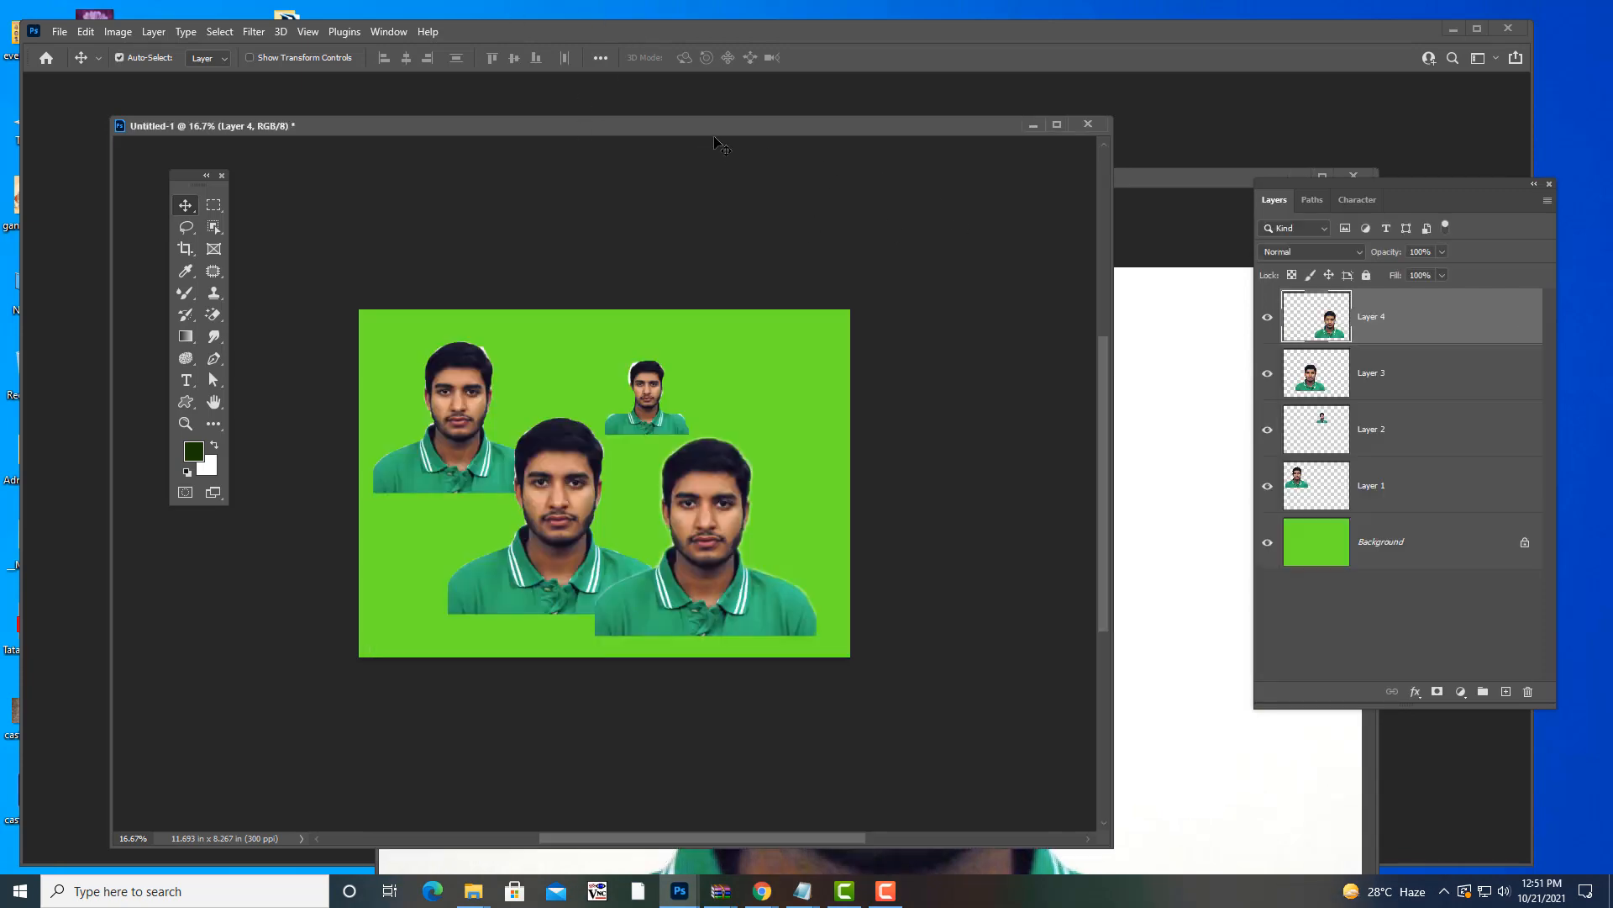
pyautogui.press('ctrl')
pyautogui.press('Delete')
pyautogui.press('Delete')
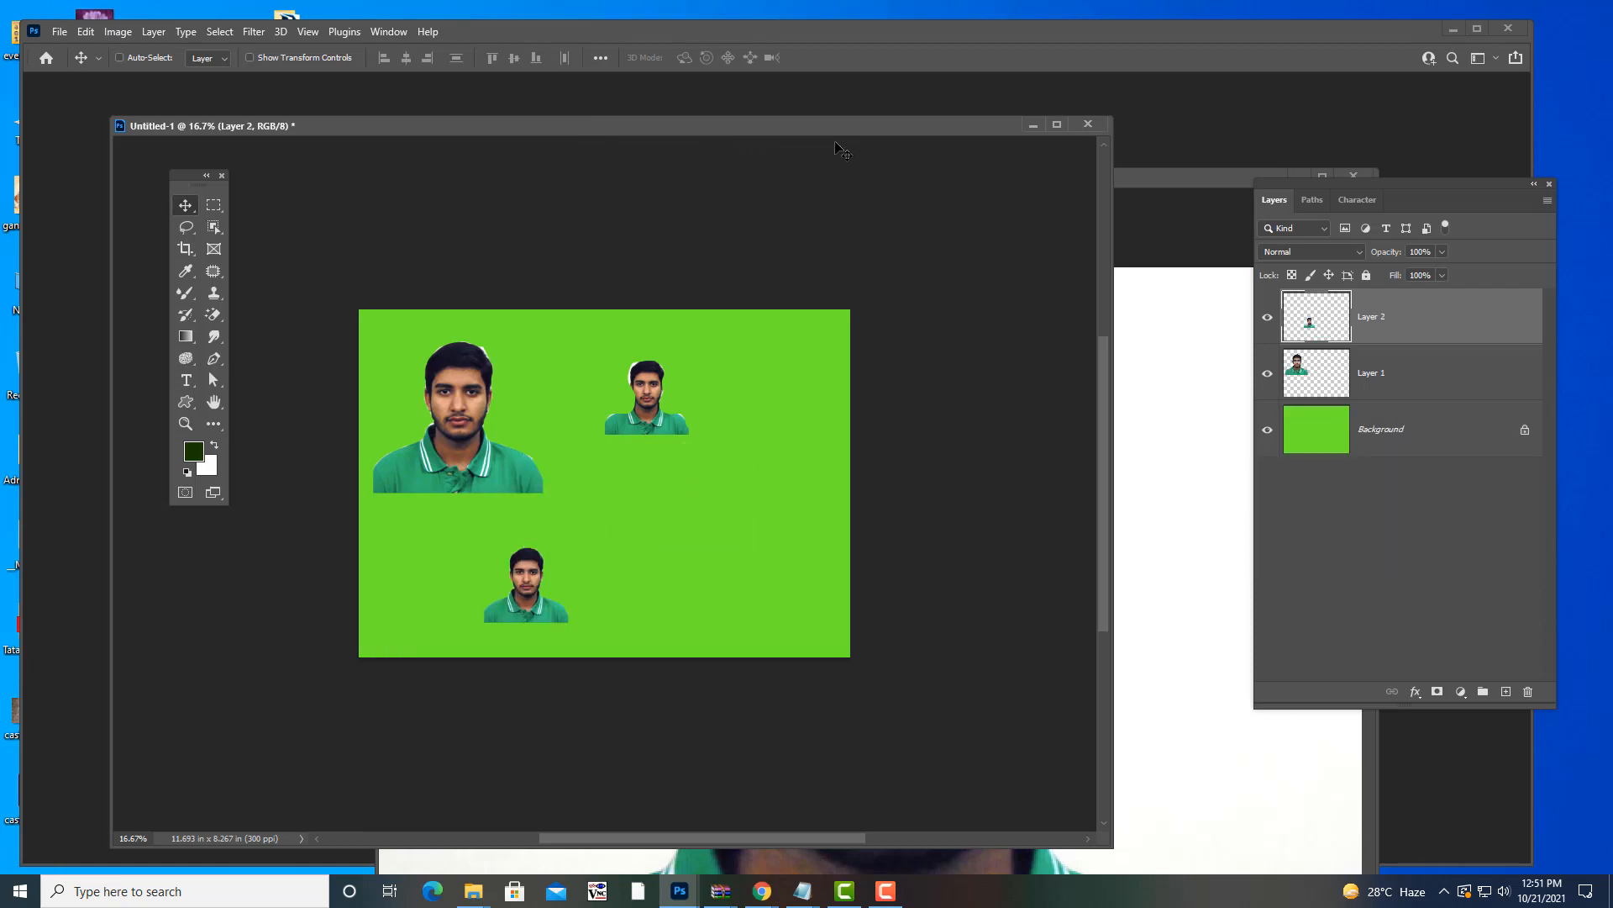
pyautogui.press('Delete')
pyautogui.press('Delete')
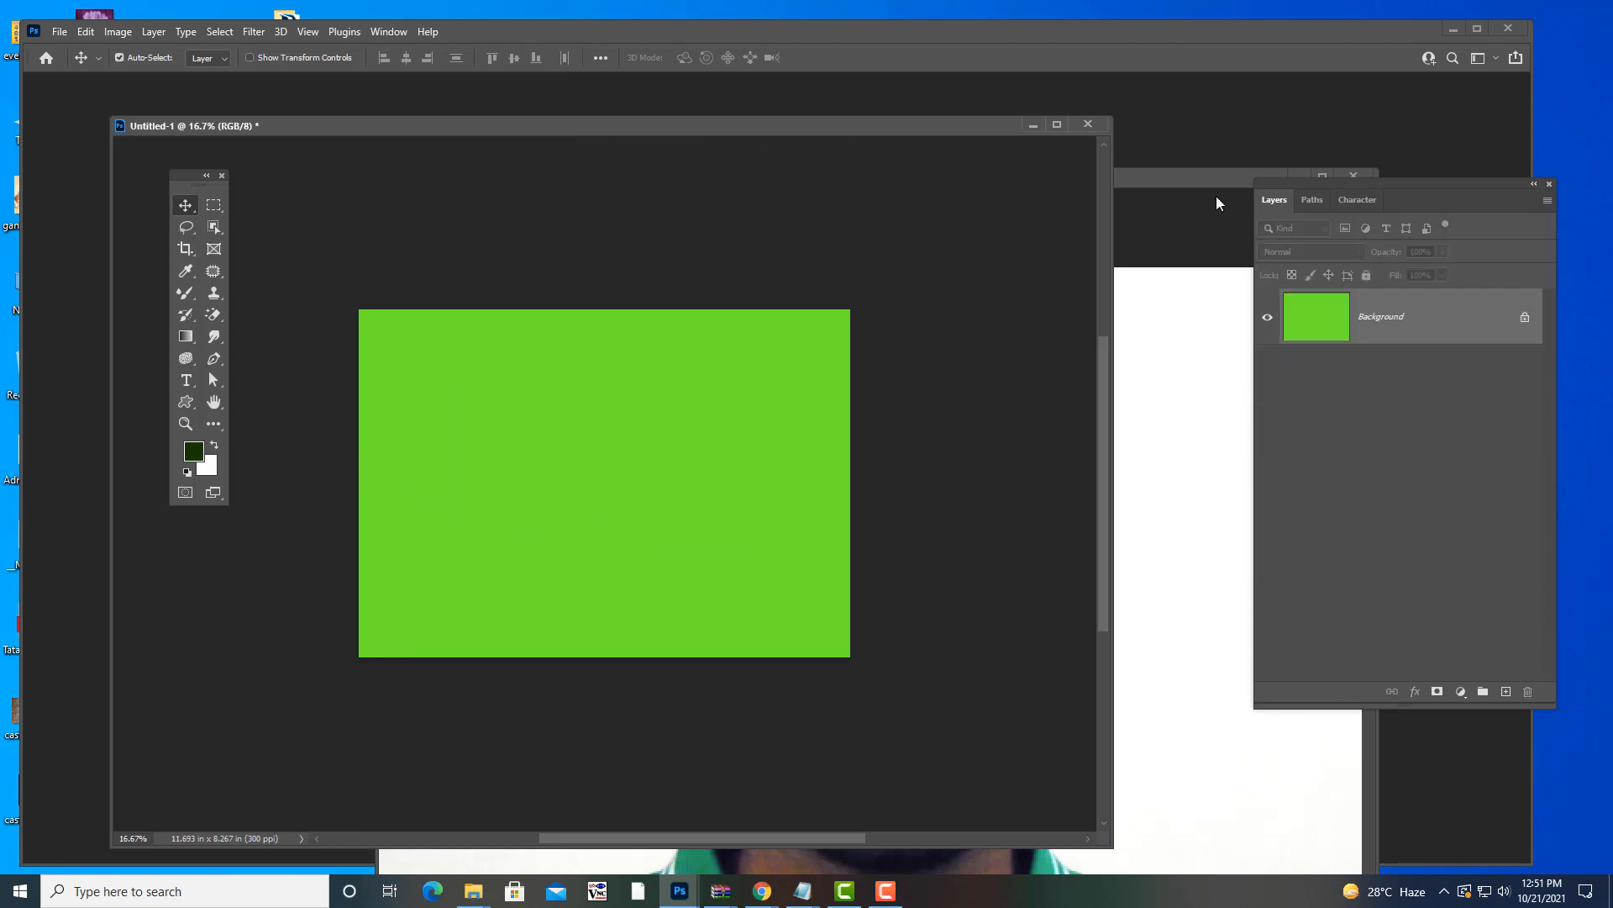
# - Close face.jpg without saving its changes
pyautogui.click(1202, 180)
pyautogui.moveTo(1203, 180); pyautogui.dragTo(904, 178)
pyautogui.click(1041, 173)
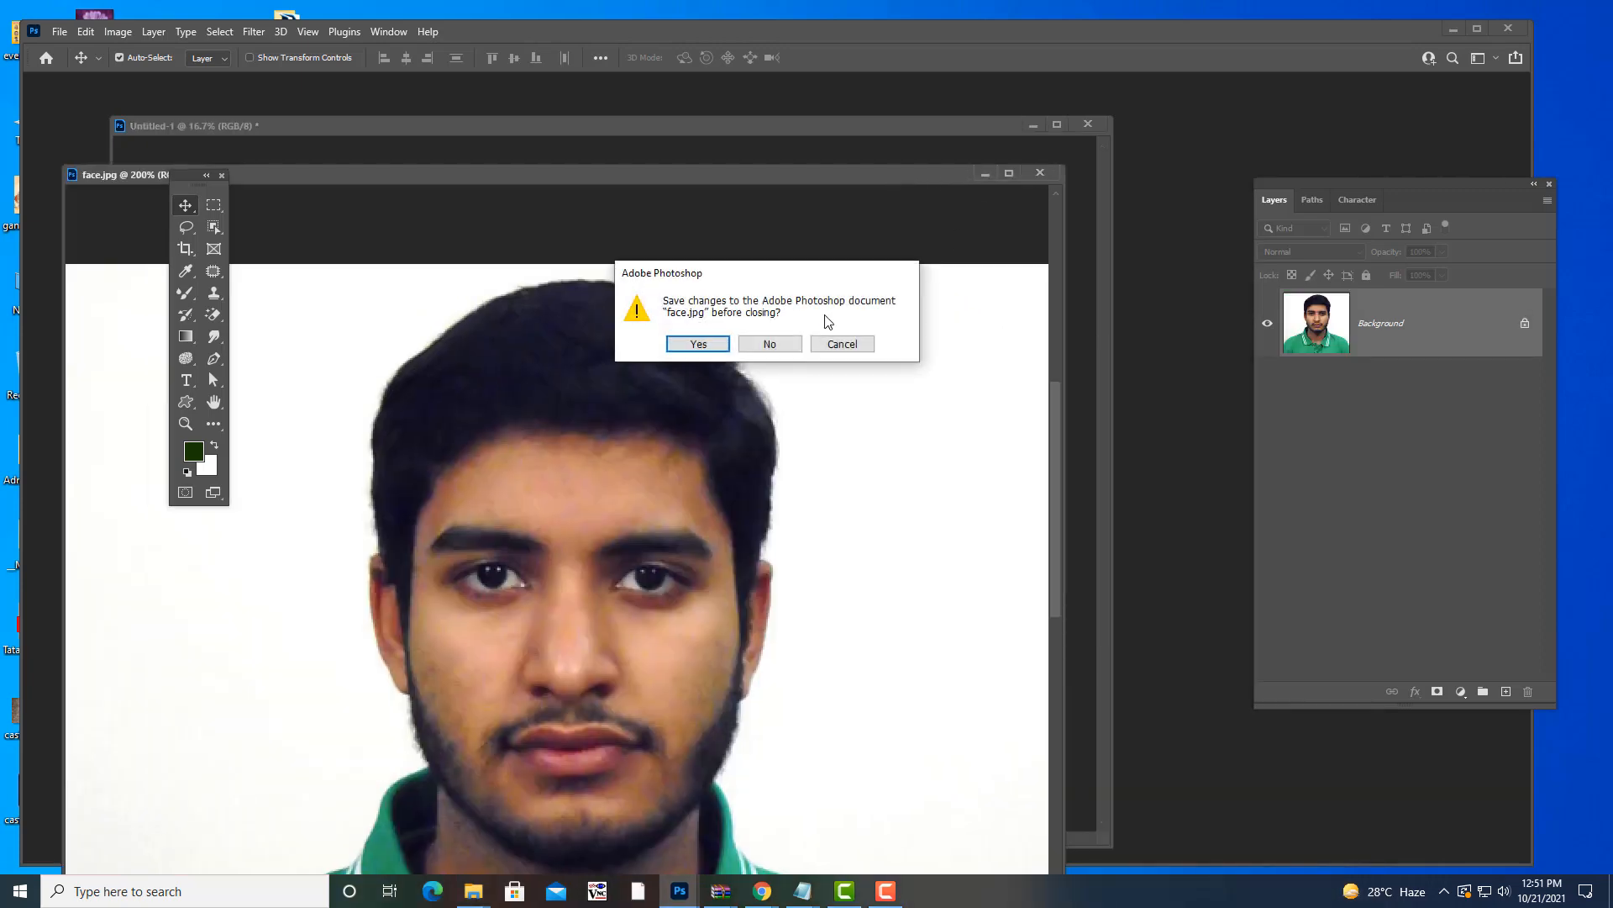
pyautogui.click(767, 345)
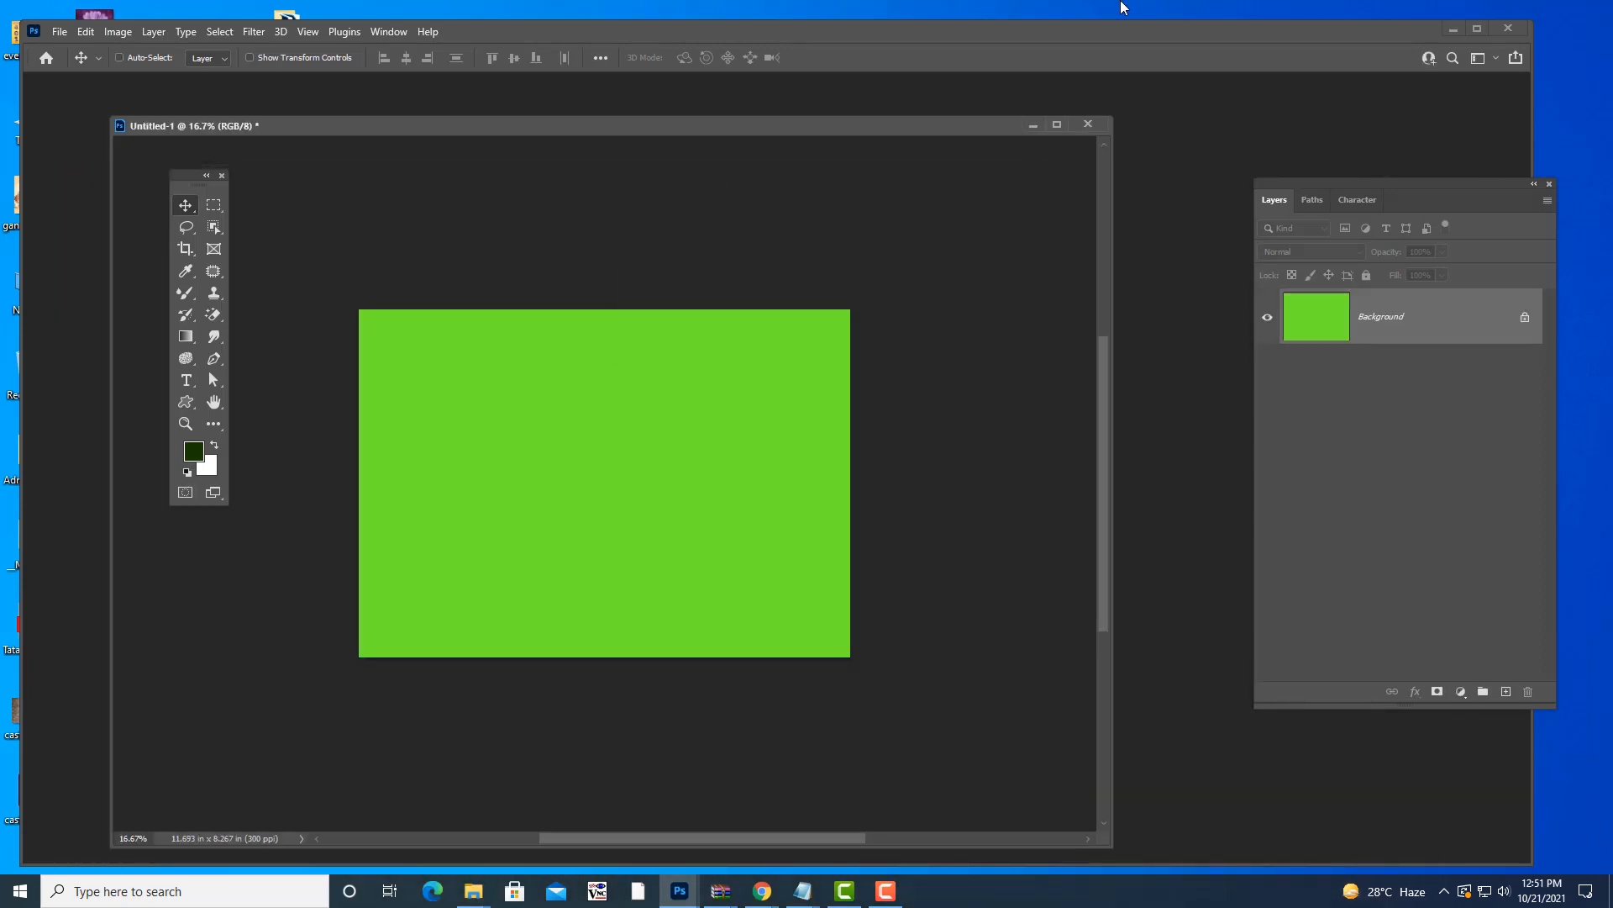
pyautogui.hotkey('ctrl', 'o')
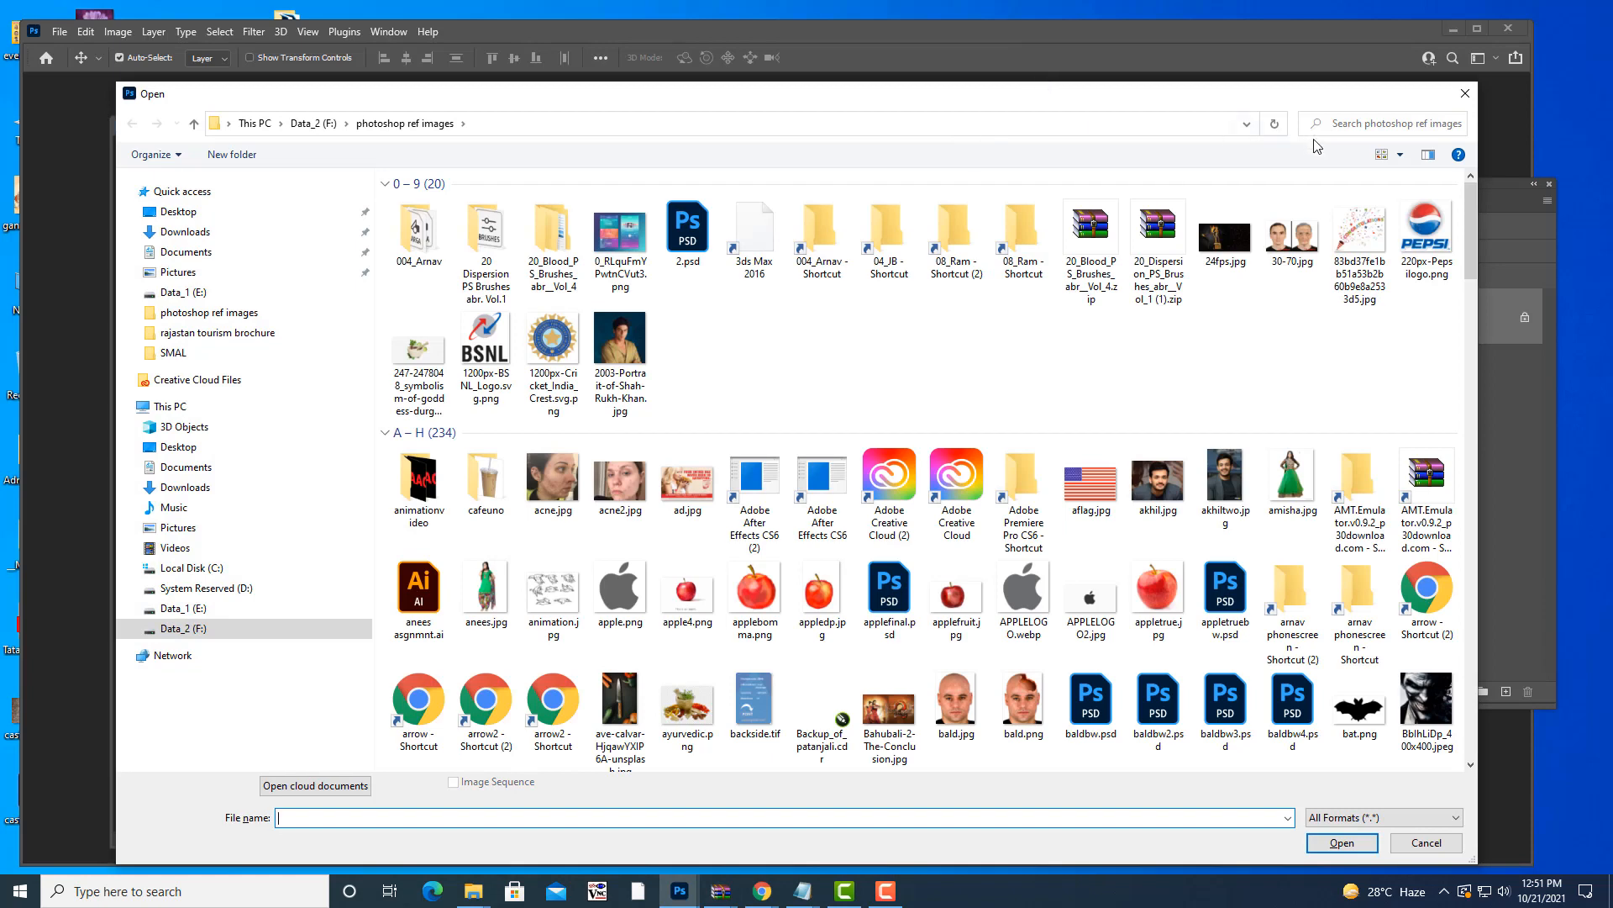
# - Search the folder for 'eagle', open eagle.jpg, and float it in its own window
pyautogui.click(1358, 128)
pyautogui.write('eag')
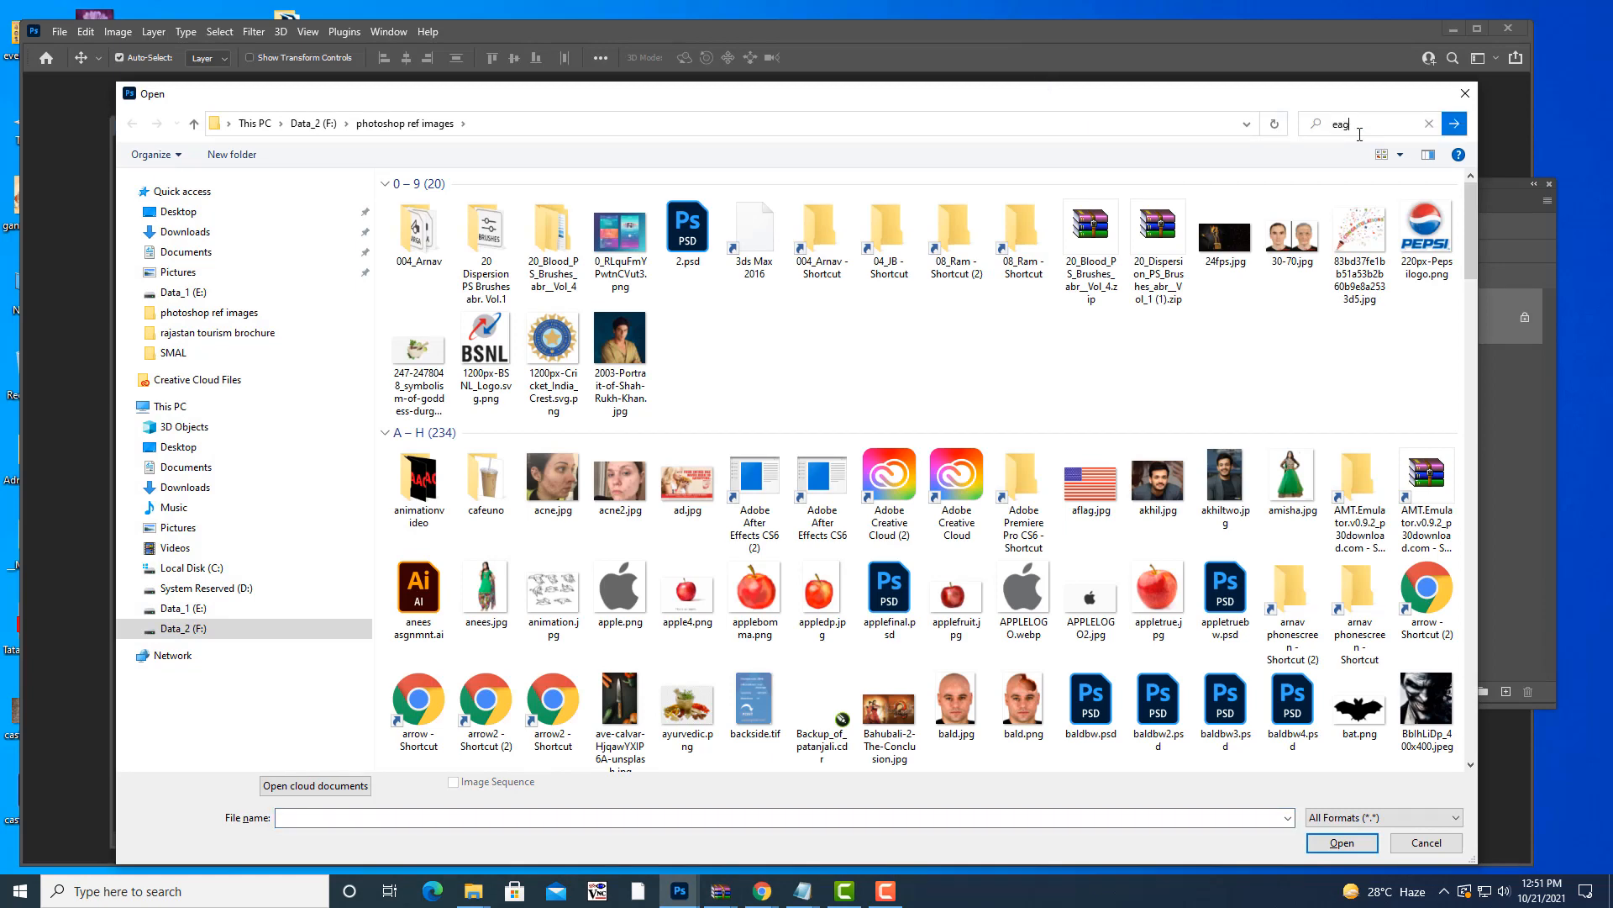
pyautogui.write('le')
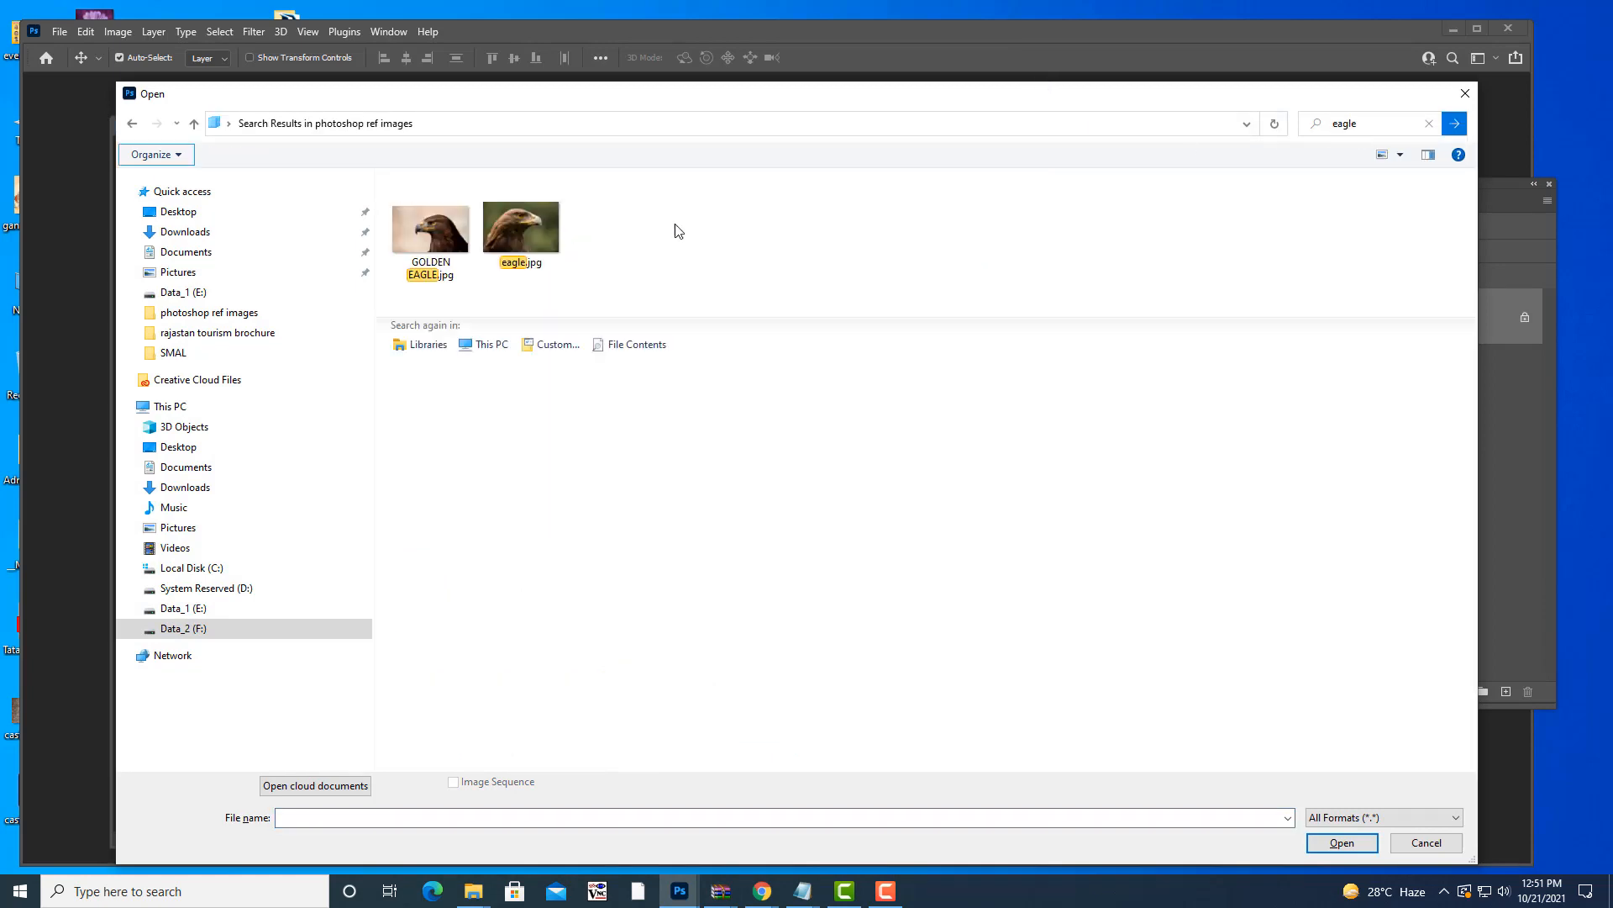
pyautogui.click(521, 203)
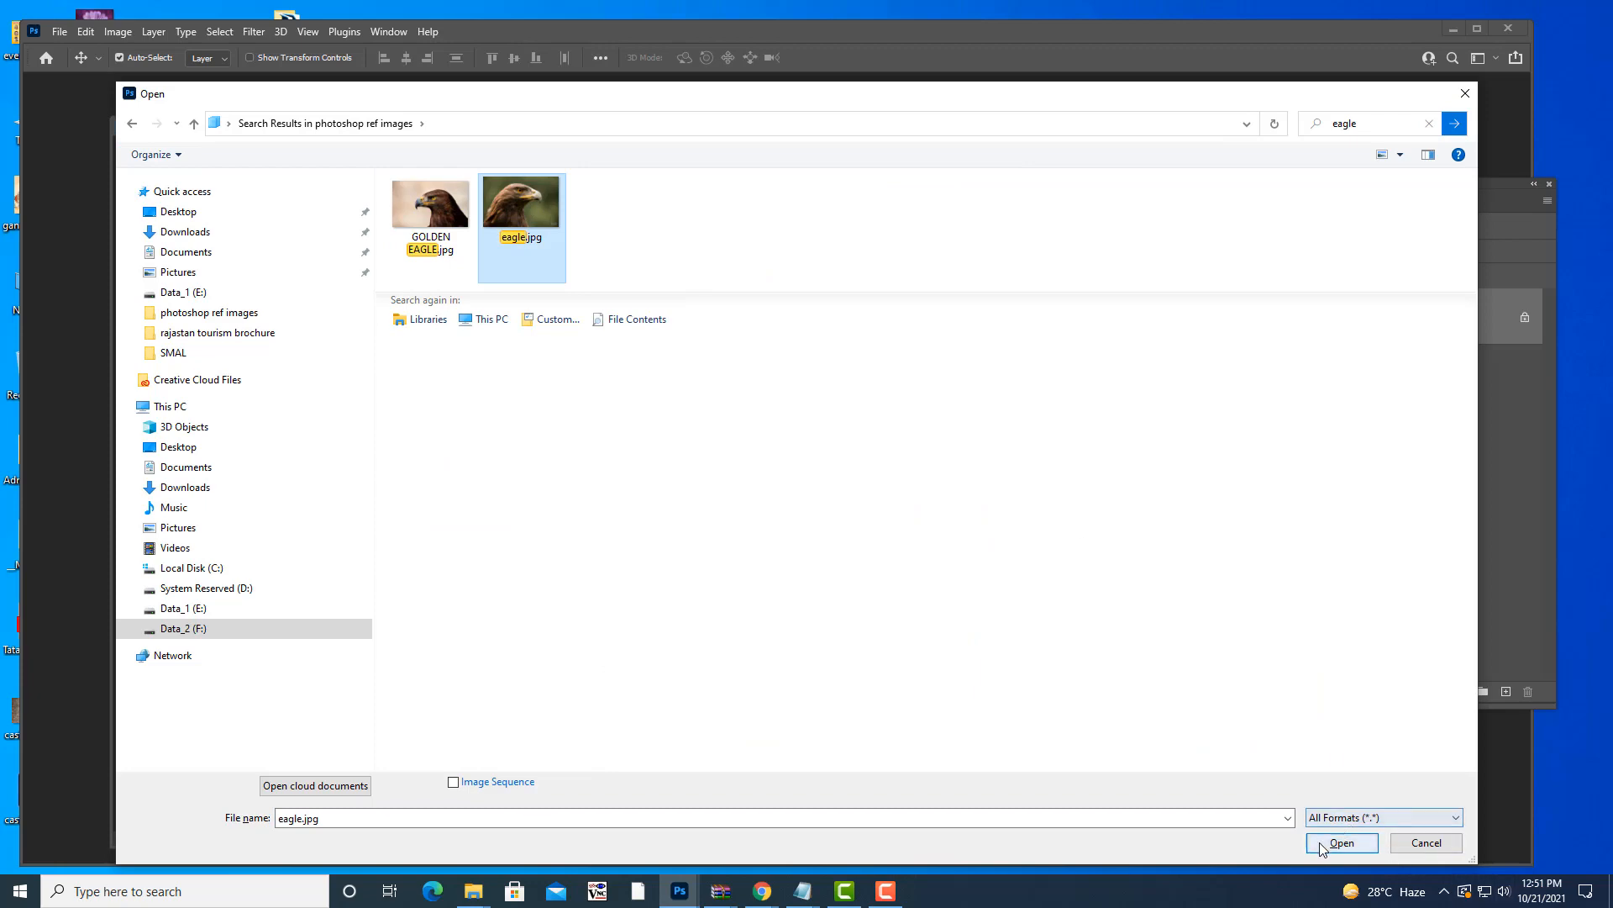
pyautogui.click(1342, 843)
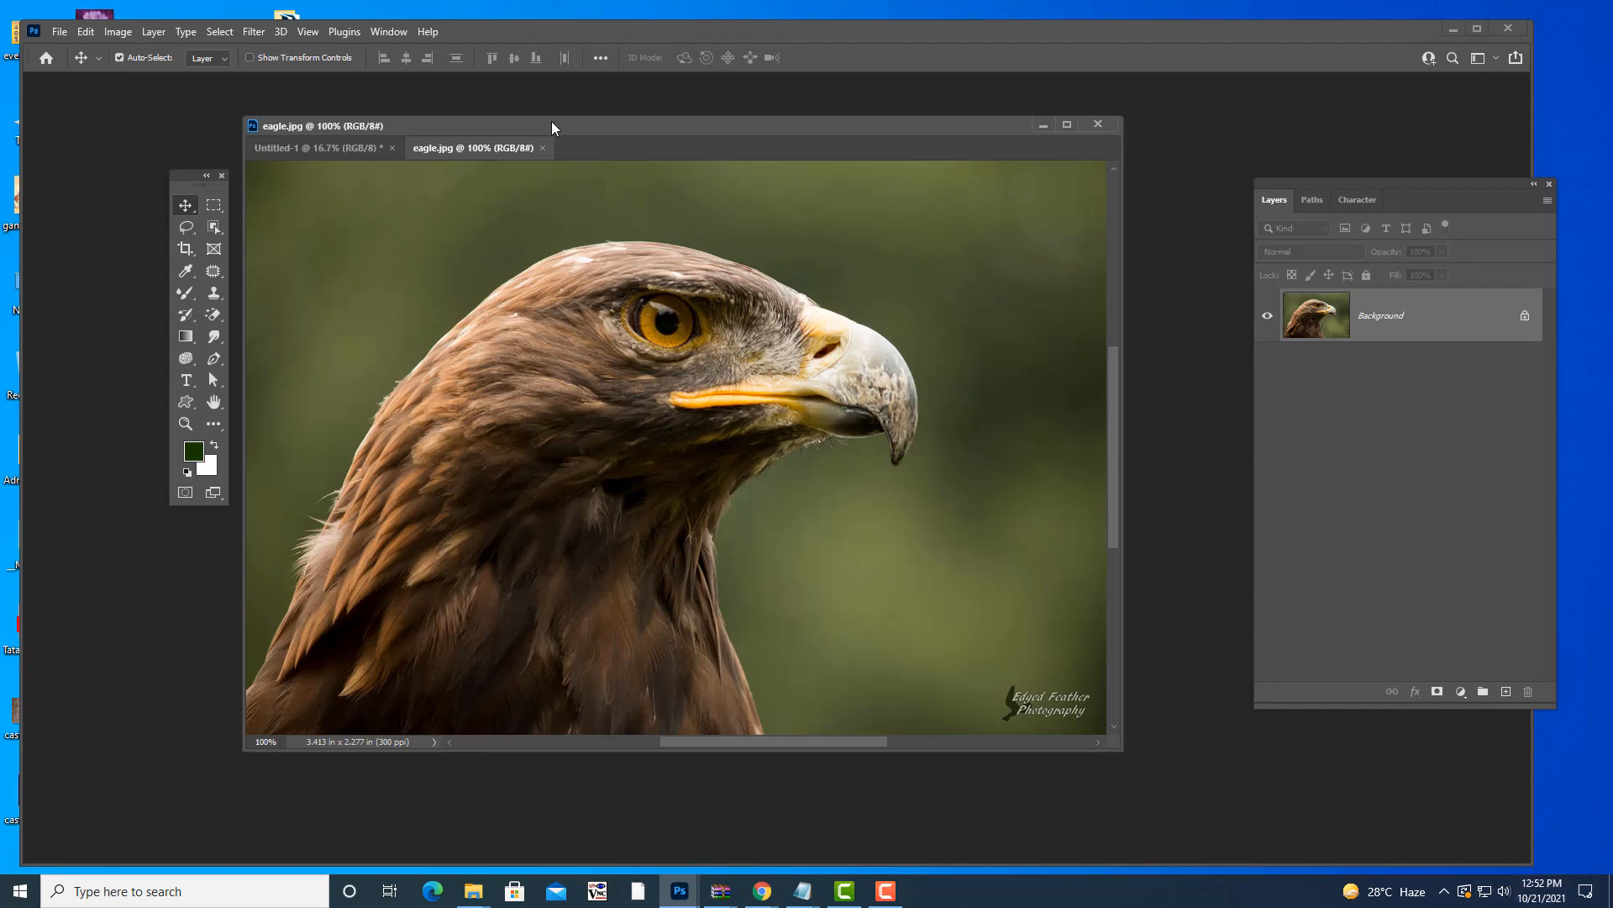
pyautogui.moveTo(504, 145); pyautogui.dragTo(580, 191)
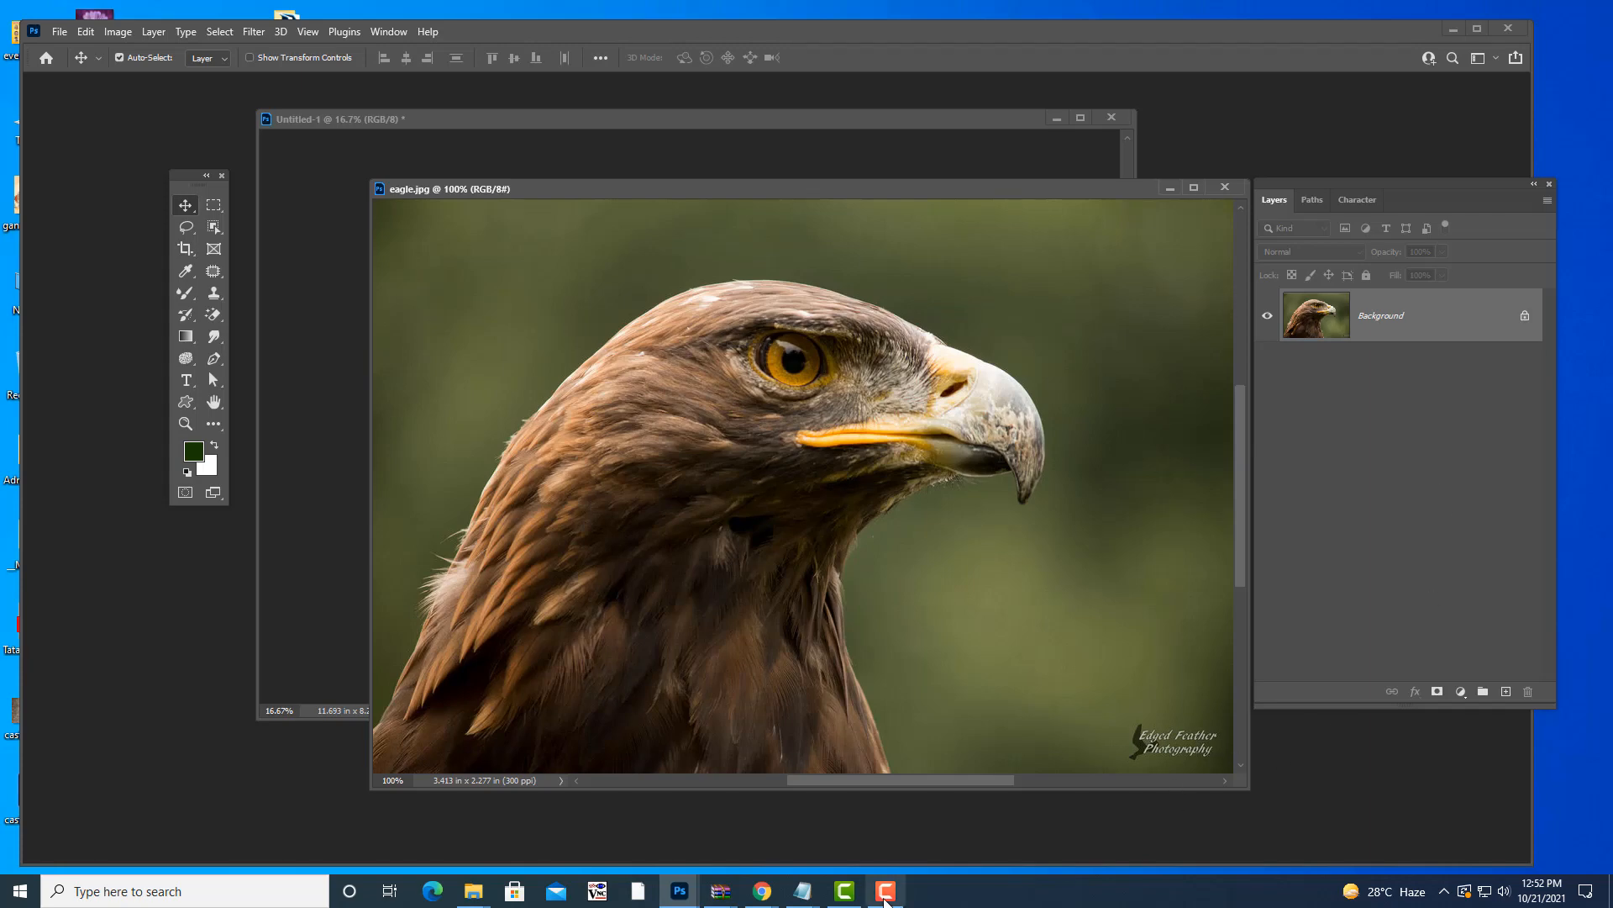
pyautogui.moveTo(794, 892)
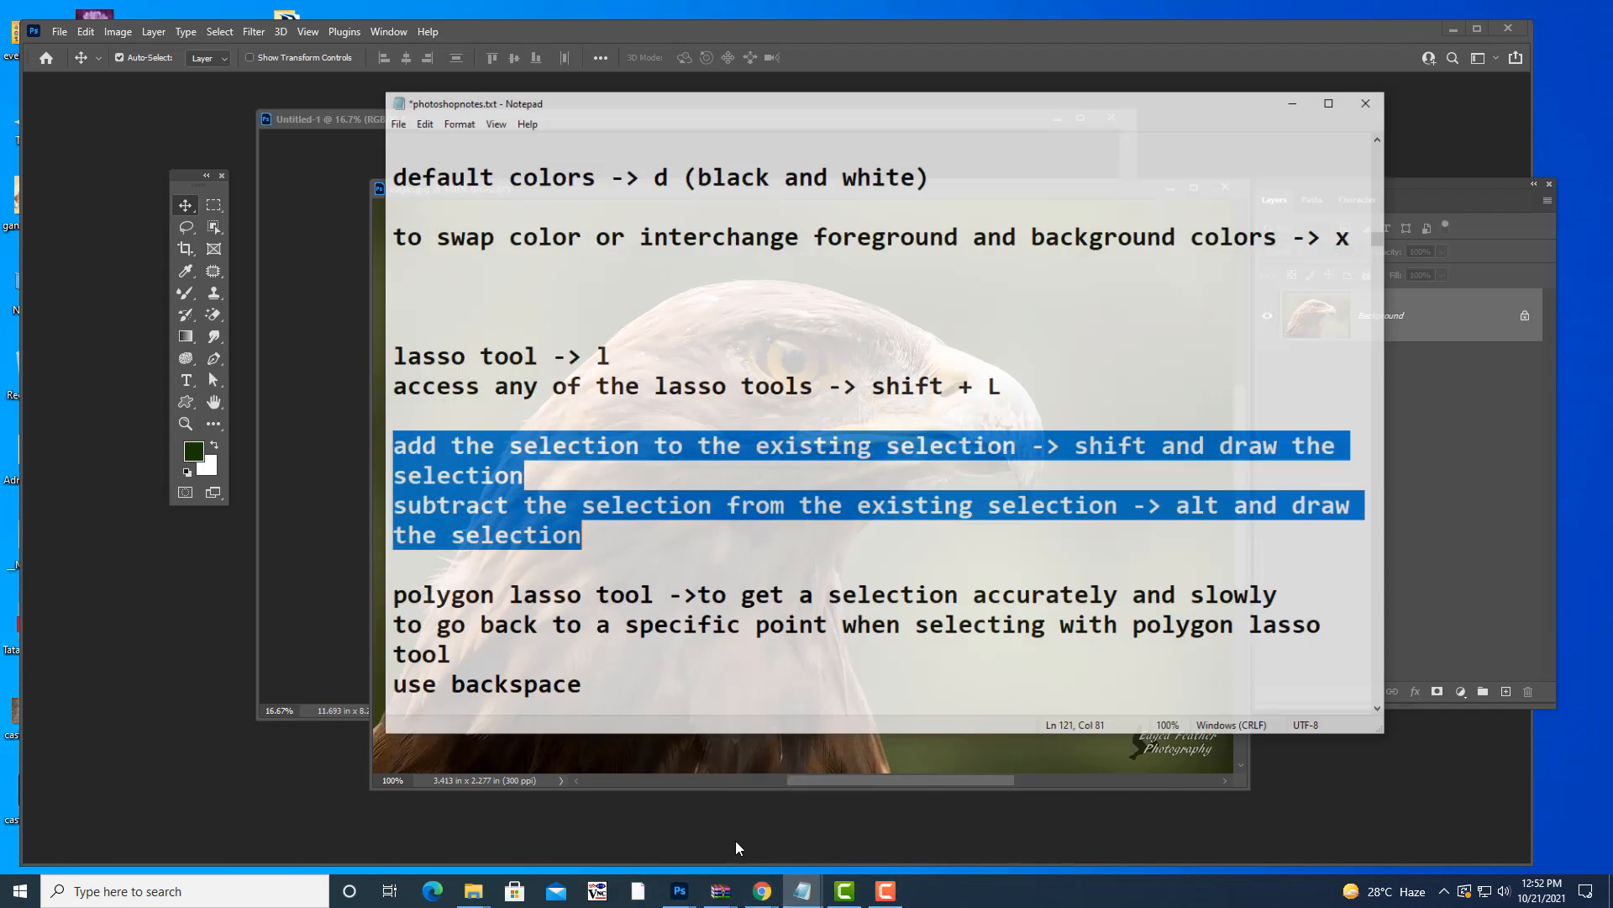
pyautogui.click(734, 840)
pyautogui.scroll(-1, 545, 492)
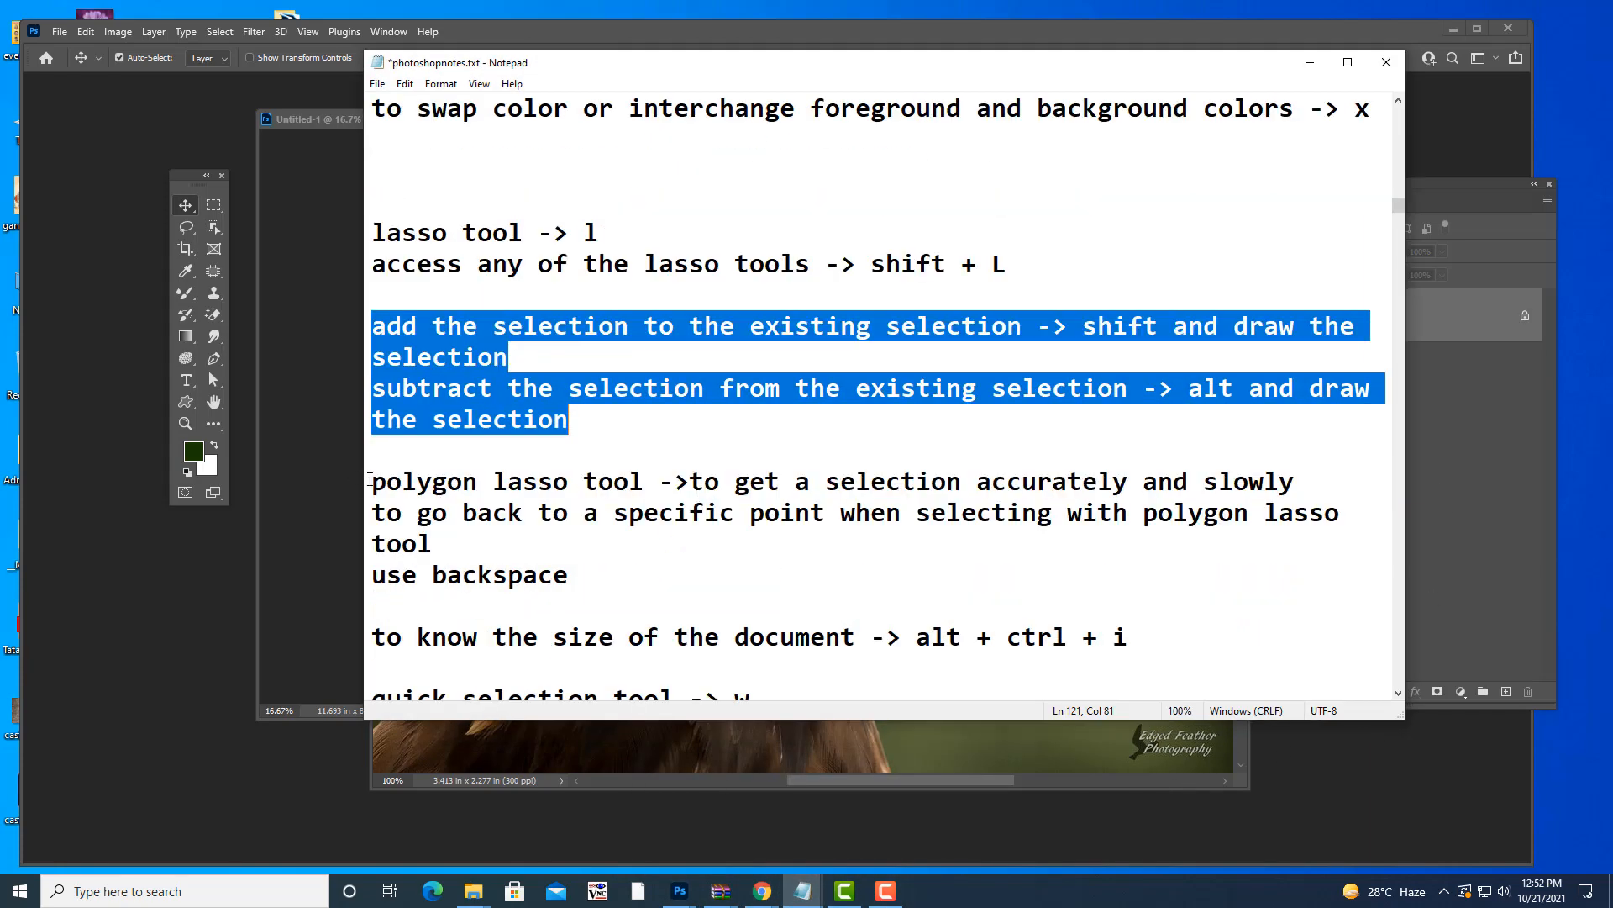
pyautogui.moveTo(370, 481)
pyautogui.mouseDown()
pyautogui.moveTo(432, 547)
pyautogui.moveTo(588, 578)
pyautogui.mouseUp()
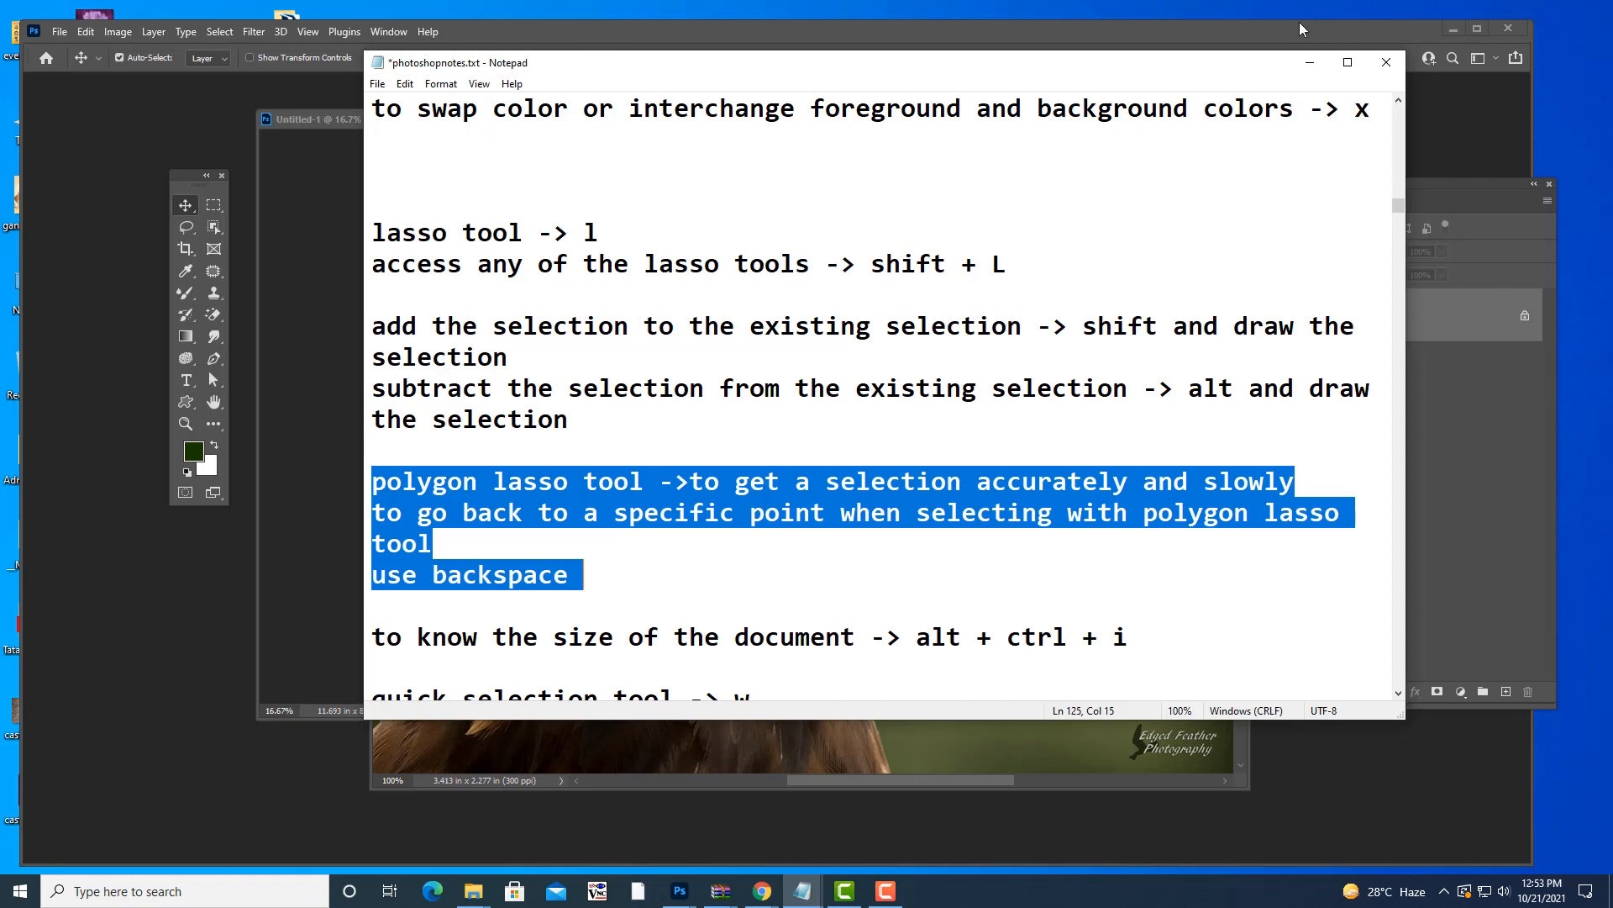
pyautogui.click(1309, 66)
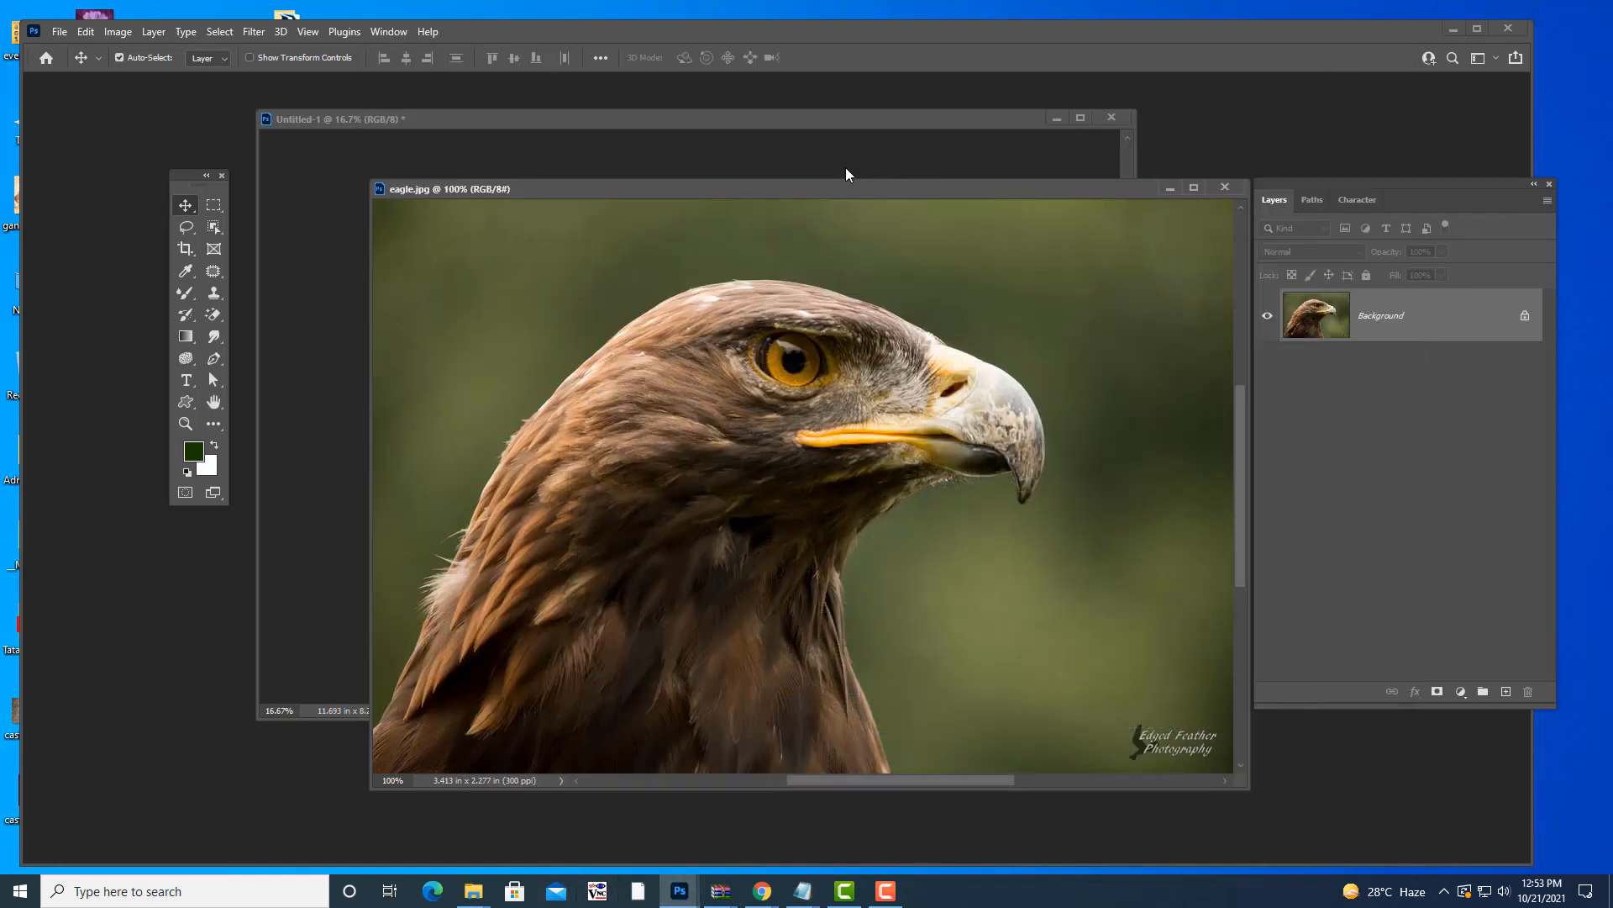
# - Switch to the Polygonal Lasso Tool and enlarge the eagle.jpg window to show the whole photo
pyautogui.moveTo(819, 197); pyautogui.dragTo(822, 180)
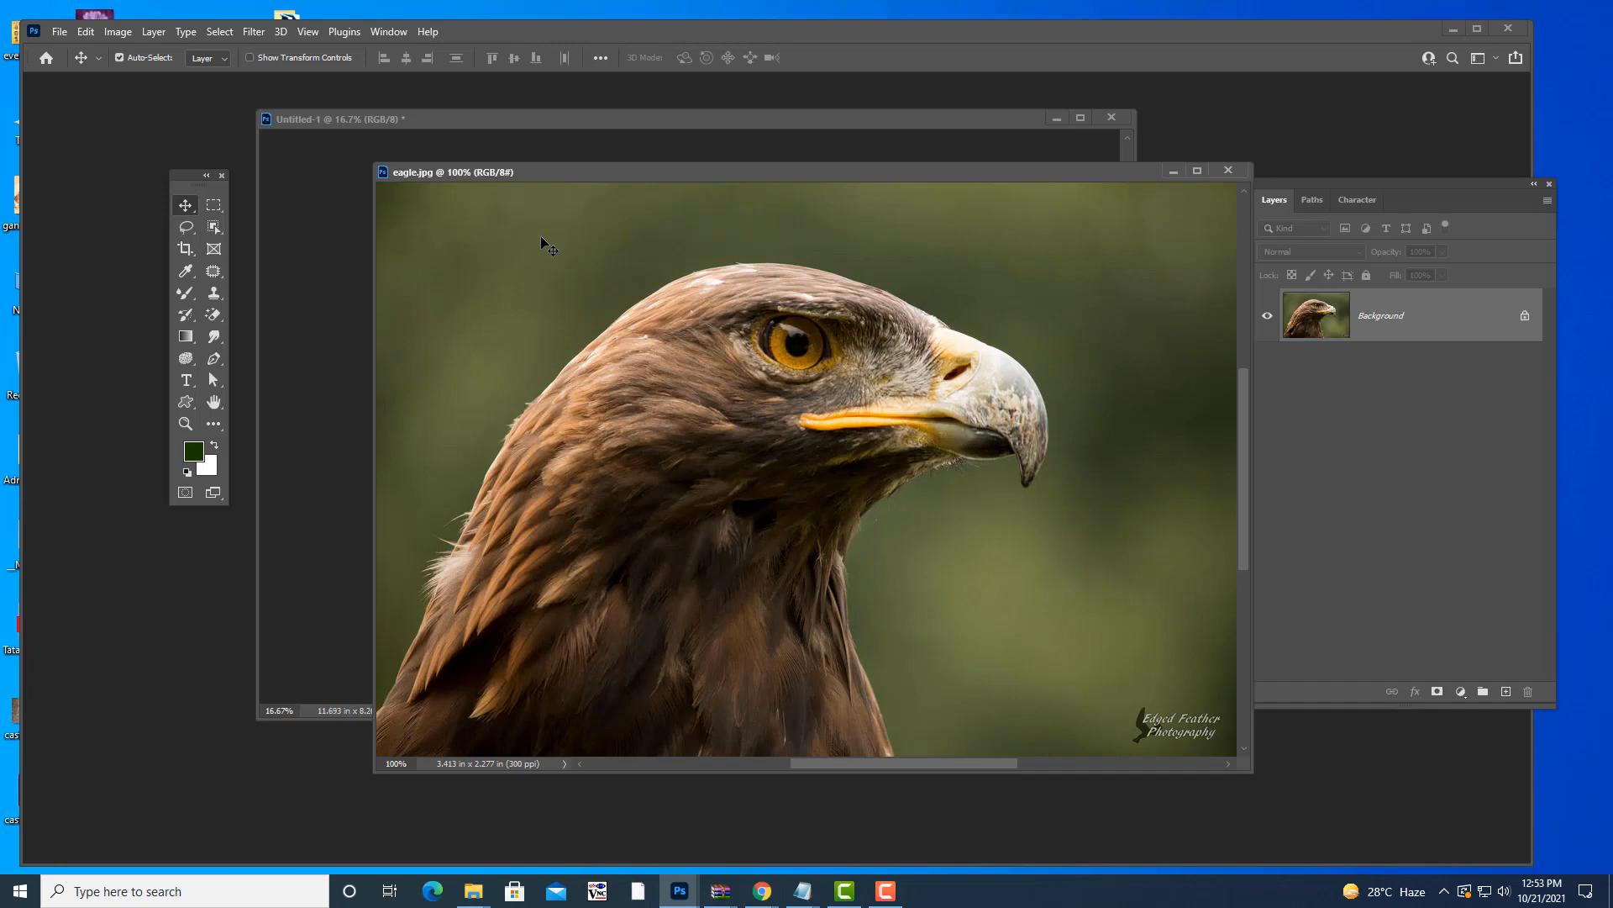
pyautogui.press('l')
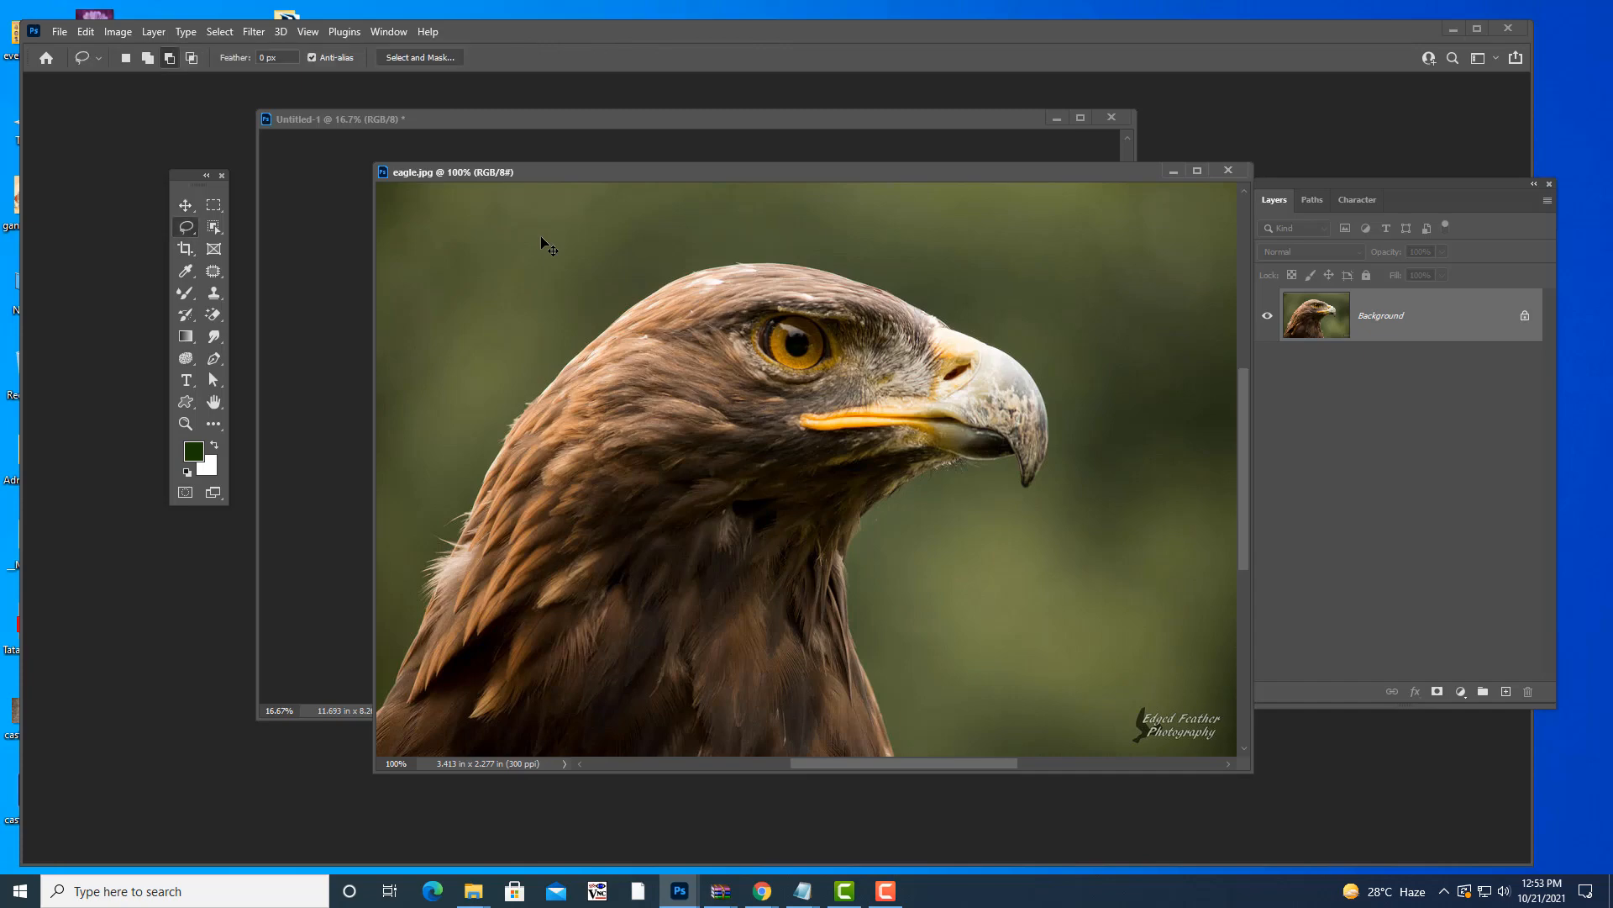
pyautogui.hotkey('shift', 'l')
pyautogui.hotkey('shift', 'l')
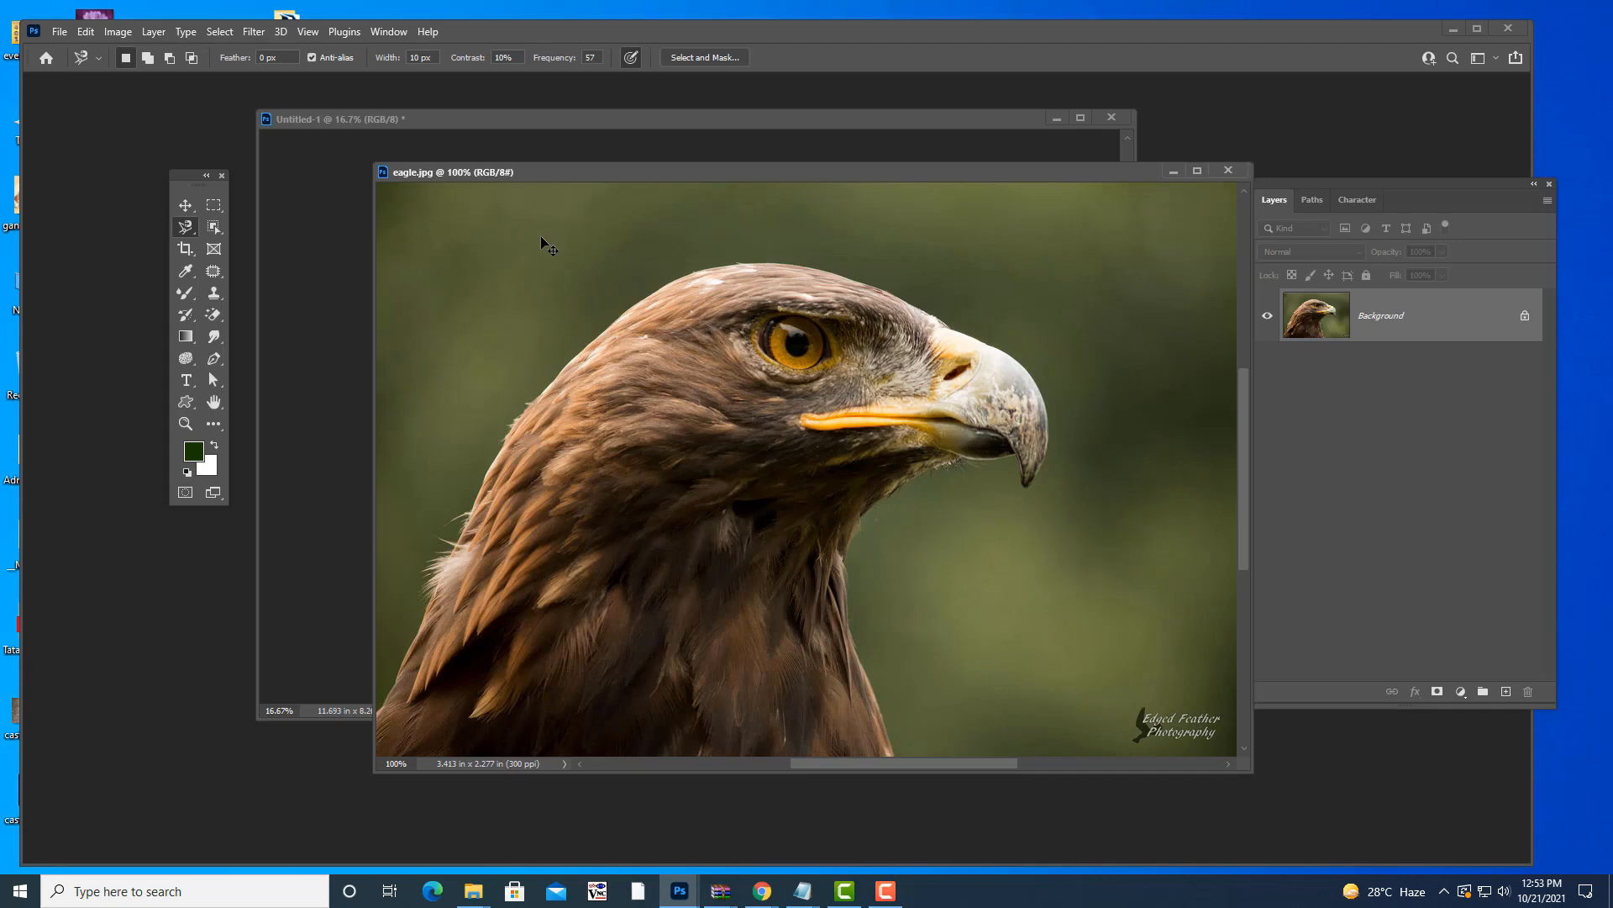
pyautogui.hotkey('shift', 'l')
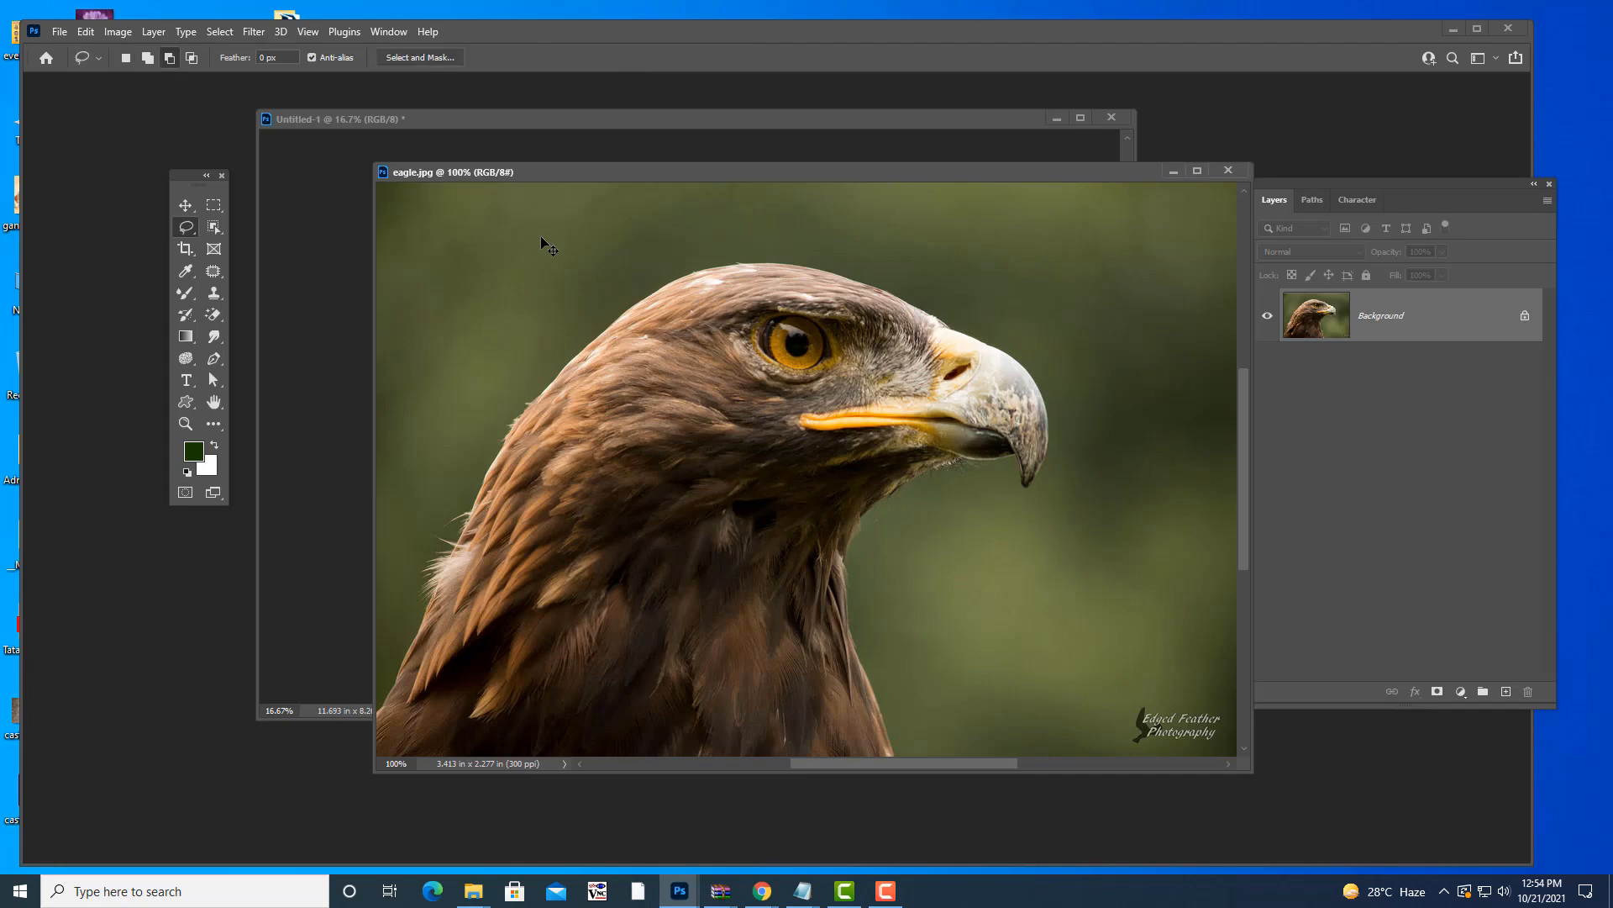
pyautogui.hotkey('shift', 'l')
pyautogui.moveTo(690, 175); pyautogui.dragTo(658, 112)
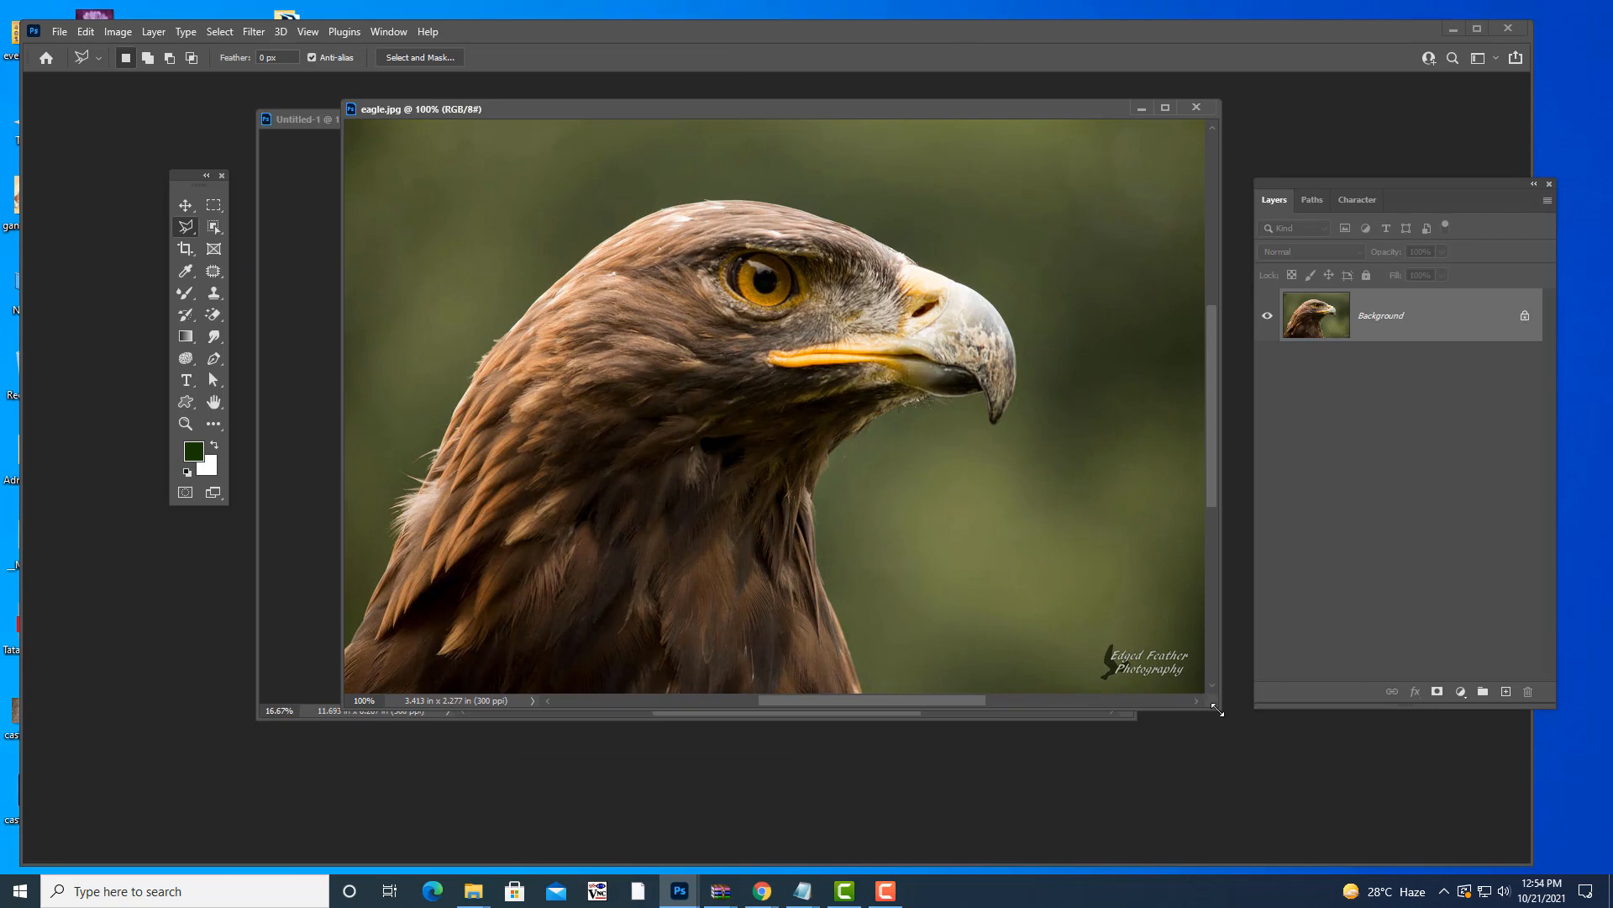
pyautogui.moveTo(1213, 698); pyautogui.dragTo(1242, 788)
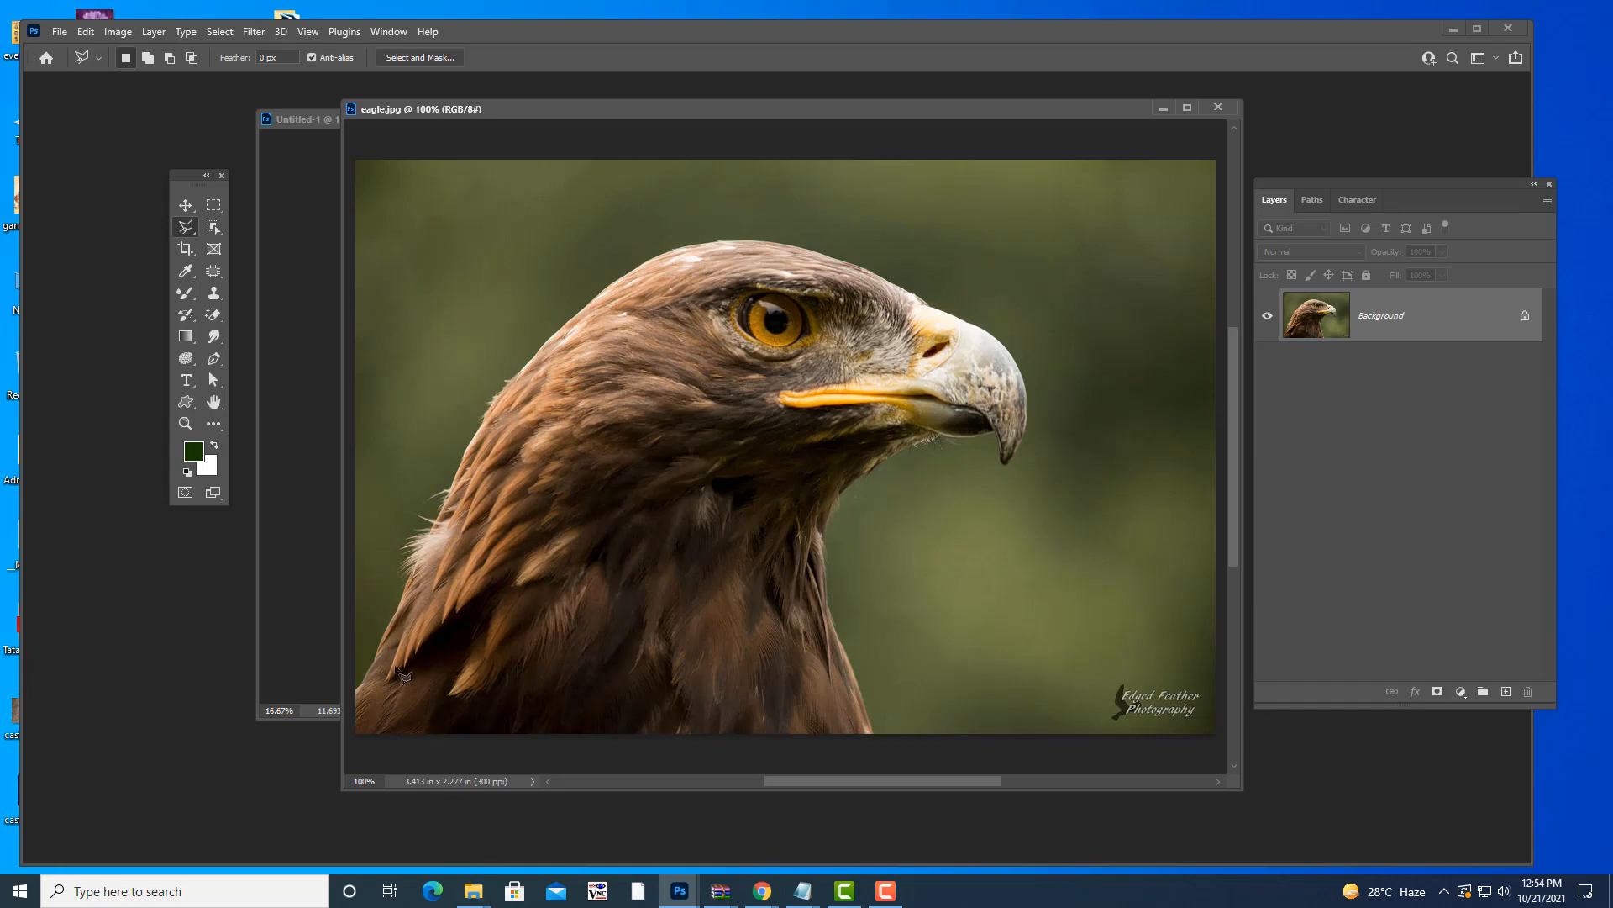
# - Start the polygonal outline at the lower-left and trace up the neck and across the head
pyautogui.click(358, 687)
pyautogui.press('BackSpace')
pyautogui.press('BackSpace')
pyautogui.press('BackSpace')
pyautogui.press('BackSpace')
pyautogui.press('BackSpace')
pyautogui.press('BackSpace')
pyautogui.press('BackSpace')
pyautogui.press('BackSpace')
pyautogui.press('BackSpace')
pyautogui.click(510, 378)
pyautogui.click(525, 364)
pyautogui.click(562, 326)
pyautogui.click(622, 276)
pyautogui.click(660, 257)
pyautogui.click(691, 245)
pyautogui.click(782, 242)
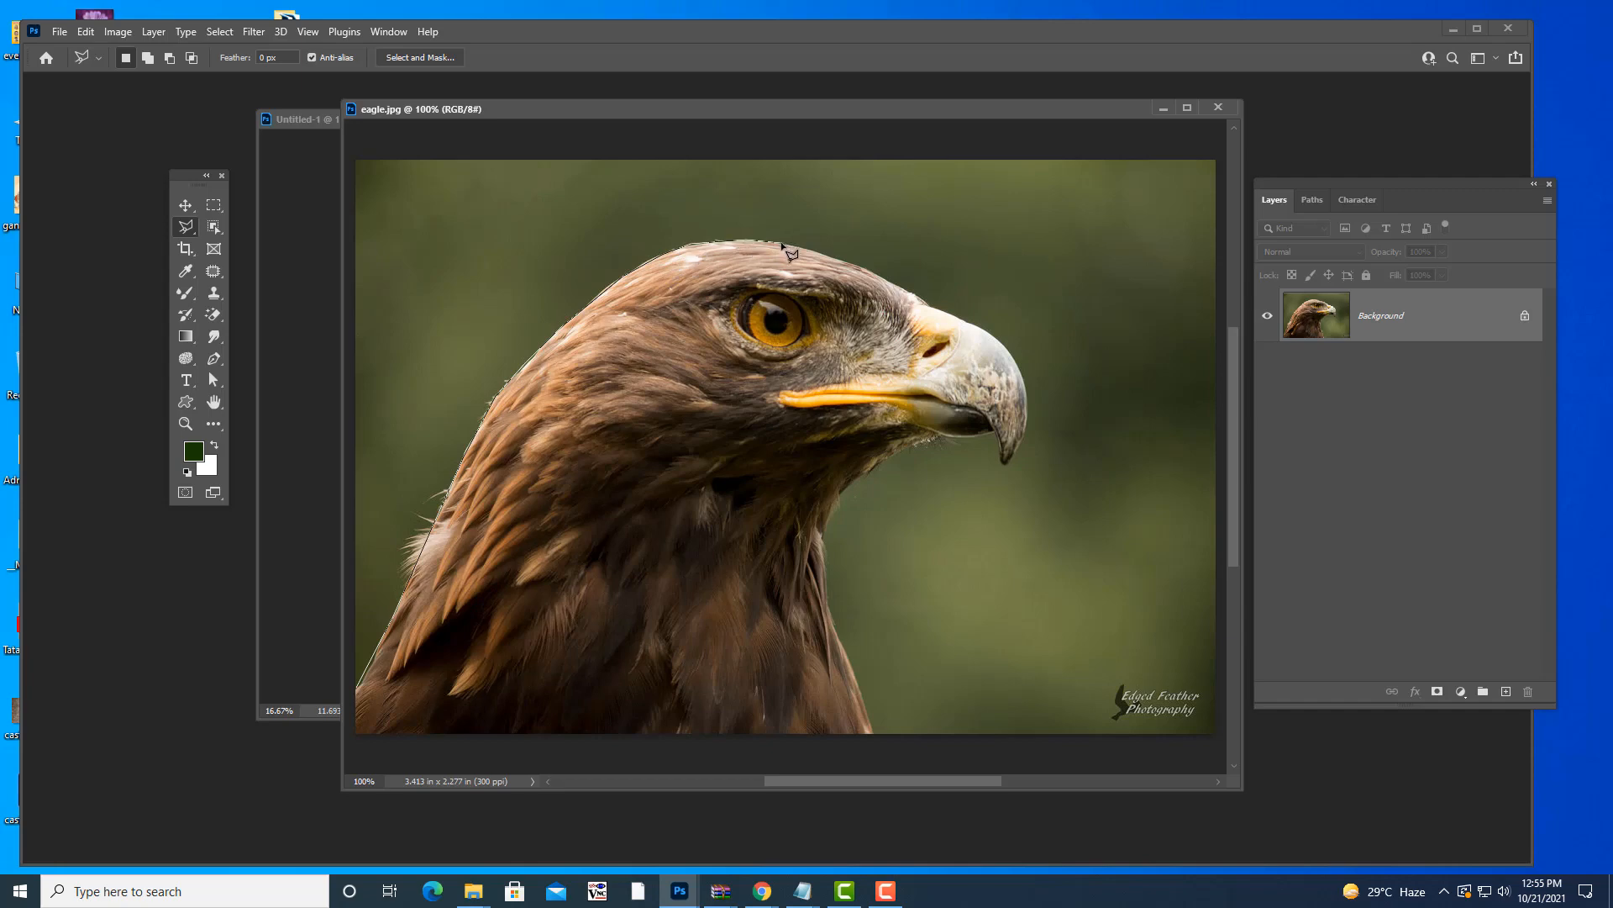
pyautogui.click(849, 265)
pyautogui.click(881, 276)
pyautogui.click(915, 295)
# - Trace around the beak and throat to the bottom edge and close the selection
pyautogui.click(941, 309)
pyautogui.click(985, 328)
pyautogui.click(1006, 346)
pyautogui.click(1020, 369)
pyautogui.click(1026, 386)
pyautogui.click(1022, 434)
pyautogui.click(1002, 462)
pyautogui.click(833, 506)
pyautogui.click(874, 734)
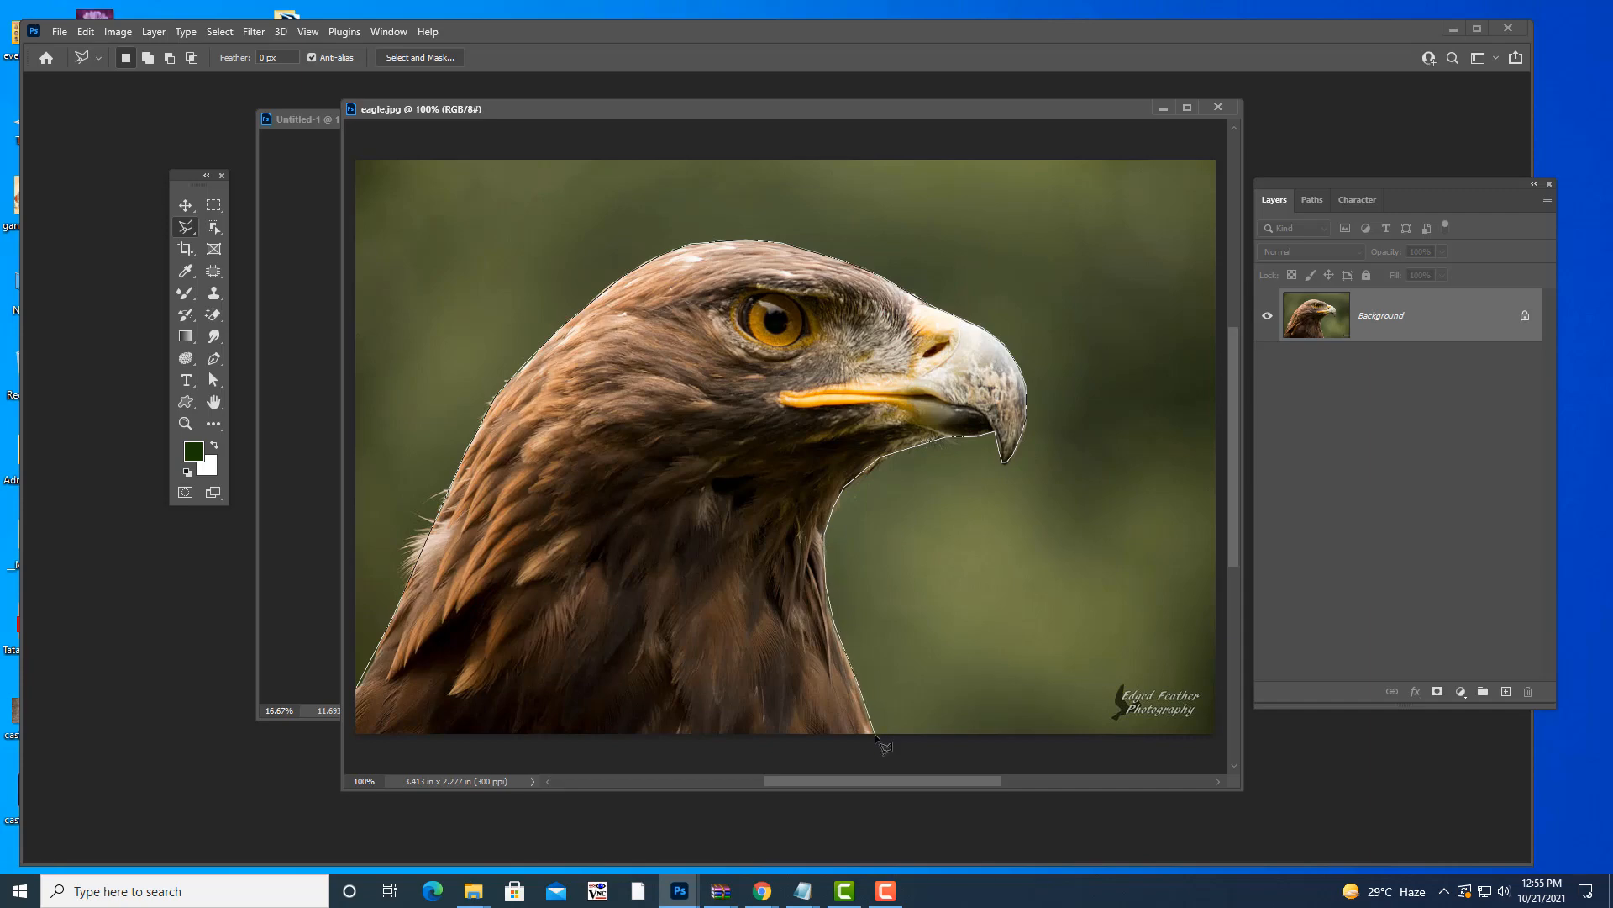
pyautogui.click(358, 736)
pyautogui.click(356, 692)
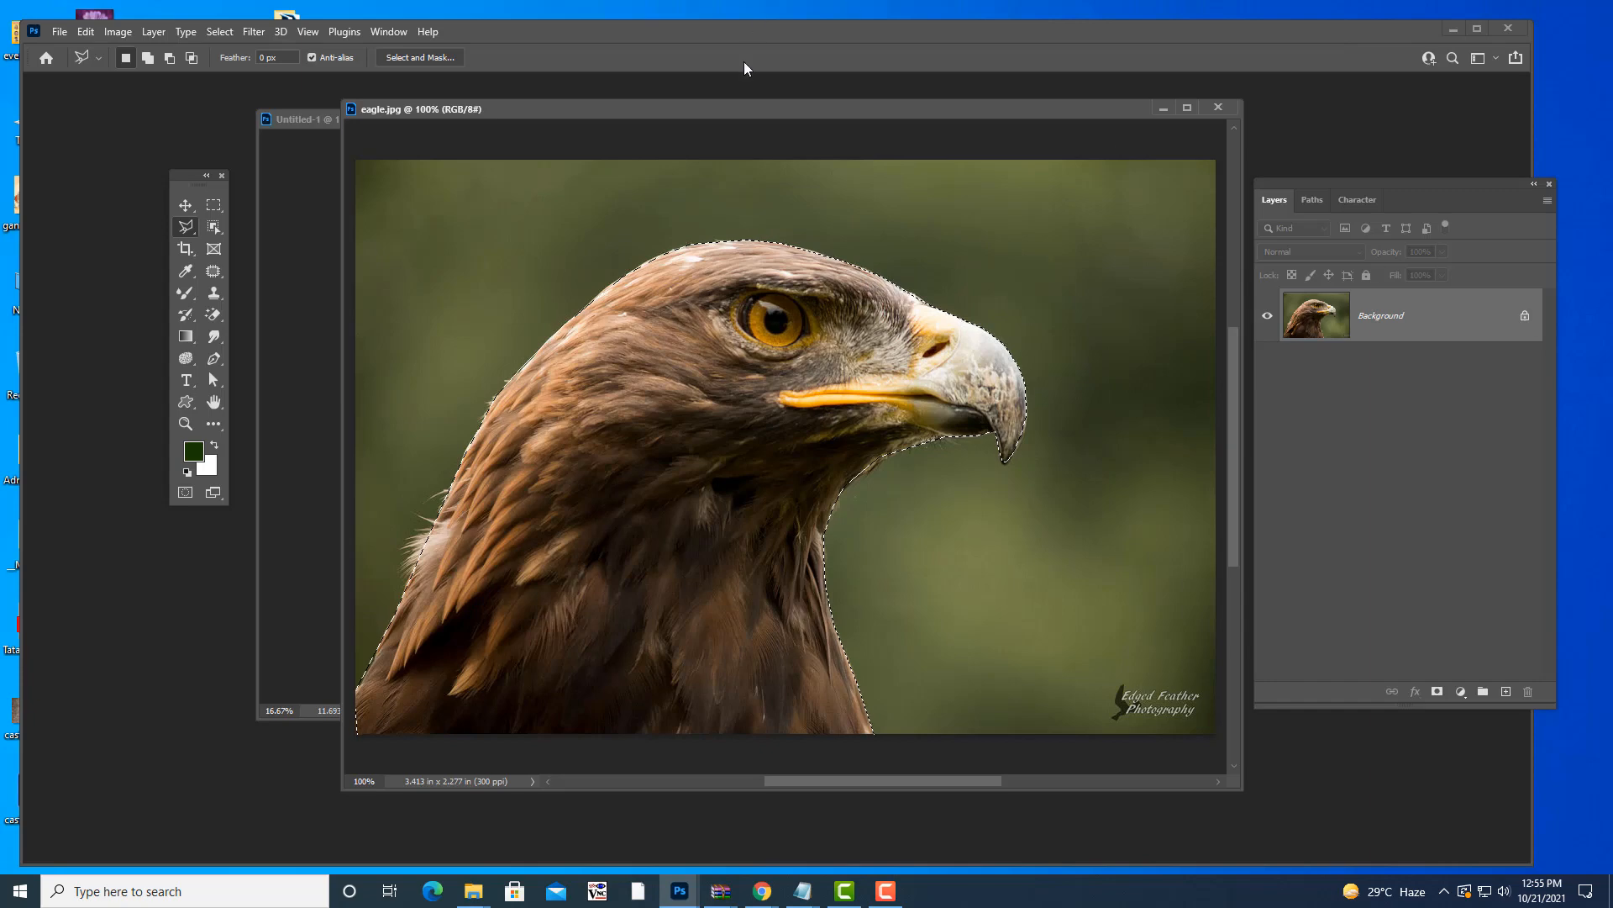
# - Move the selected eagle head onto the green canvas with the Move Tool
pyautogui.moveTo(724, 106); pyautogui.dragTo(1156, 214)
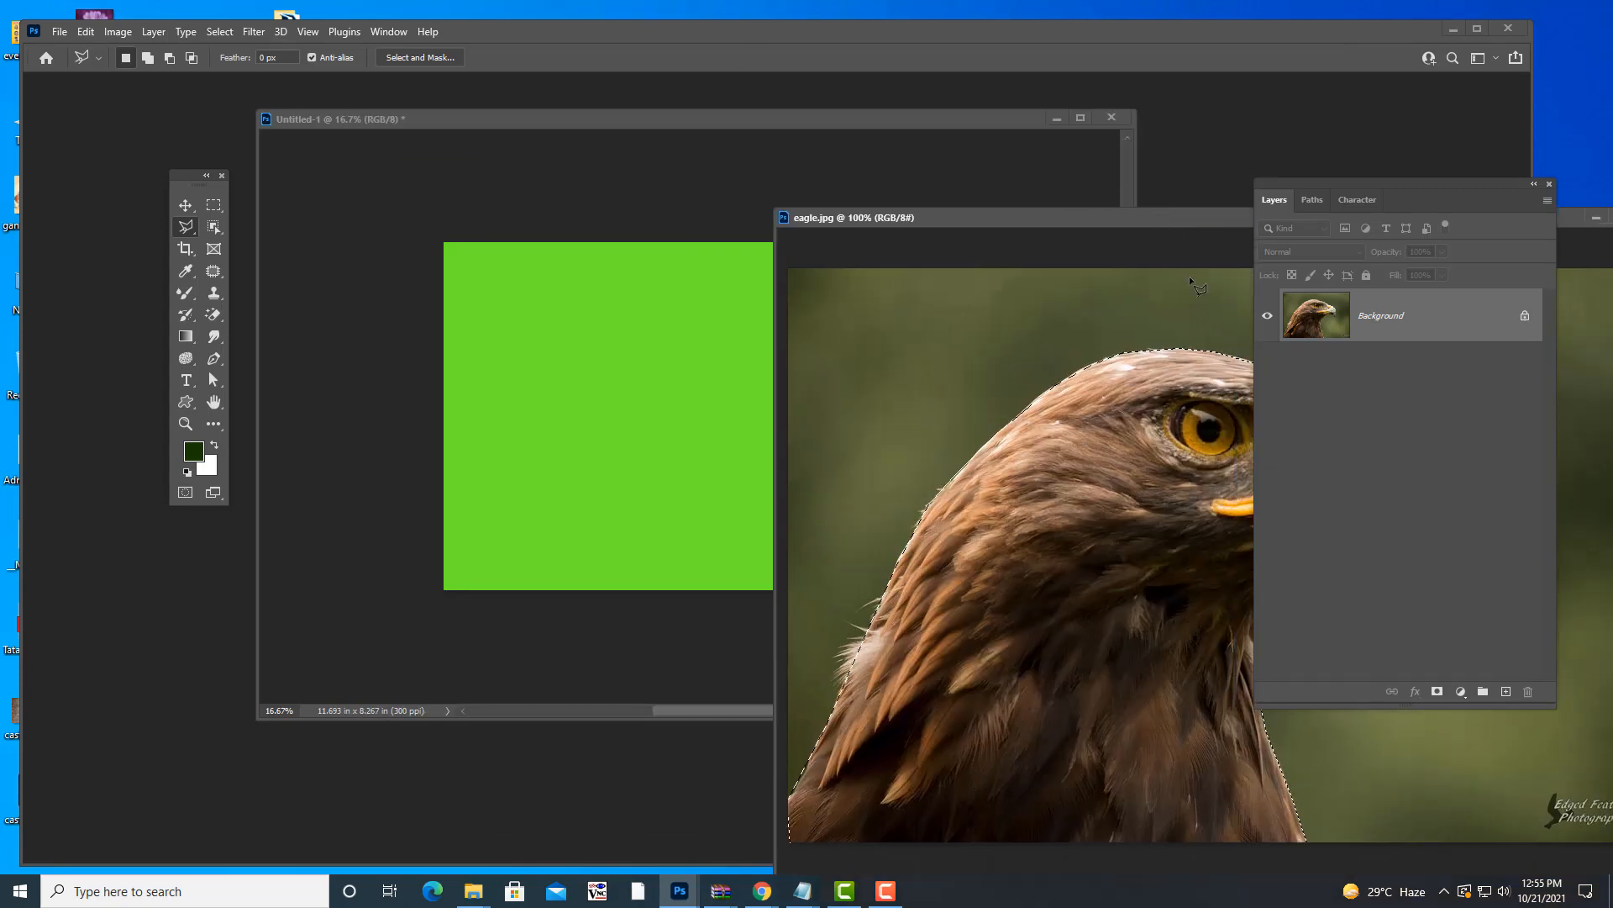
pyautogui.press('v')
pyautogui.moveTo(1121, 536)
pyautogui.mouseDown()
pyautogui.moveTo(592, 432)
pyautogui.moveTo(618, 445)
pyautogui.moveTo(617, 354)
pyautogui.moveTo(632, 429)
pyautogui.mouseUp()
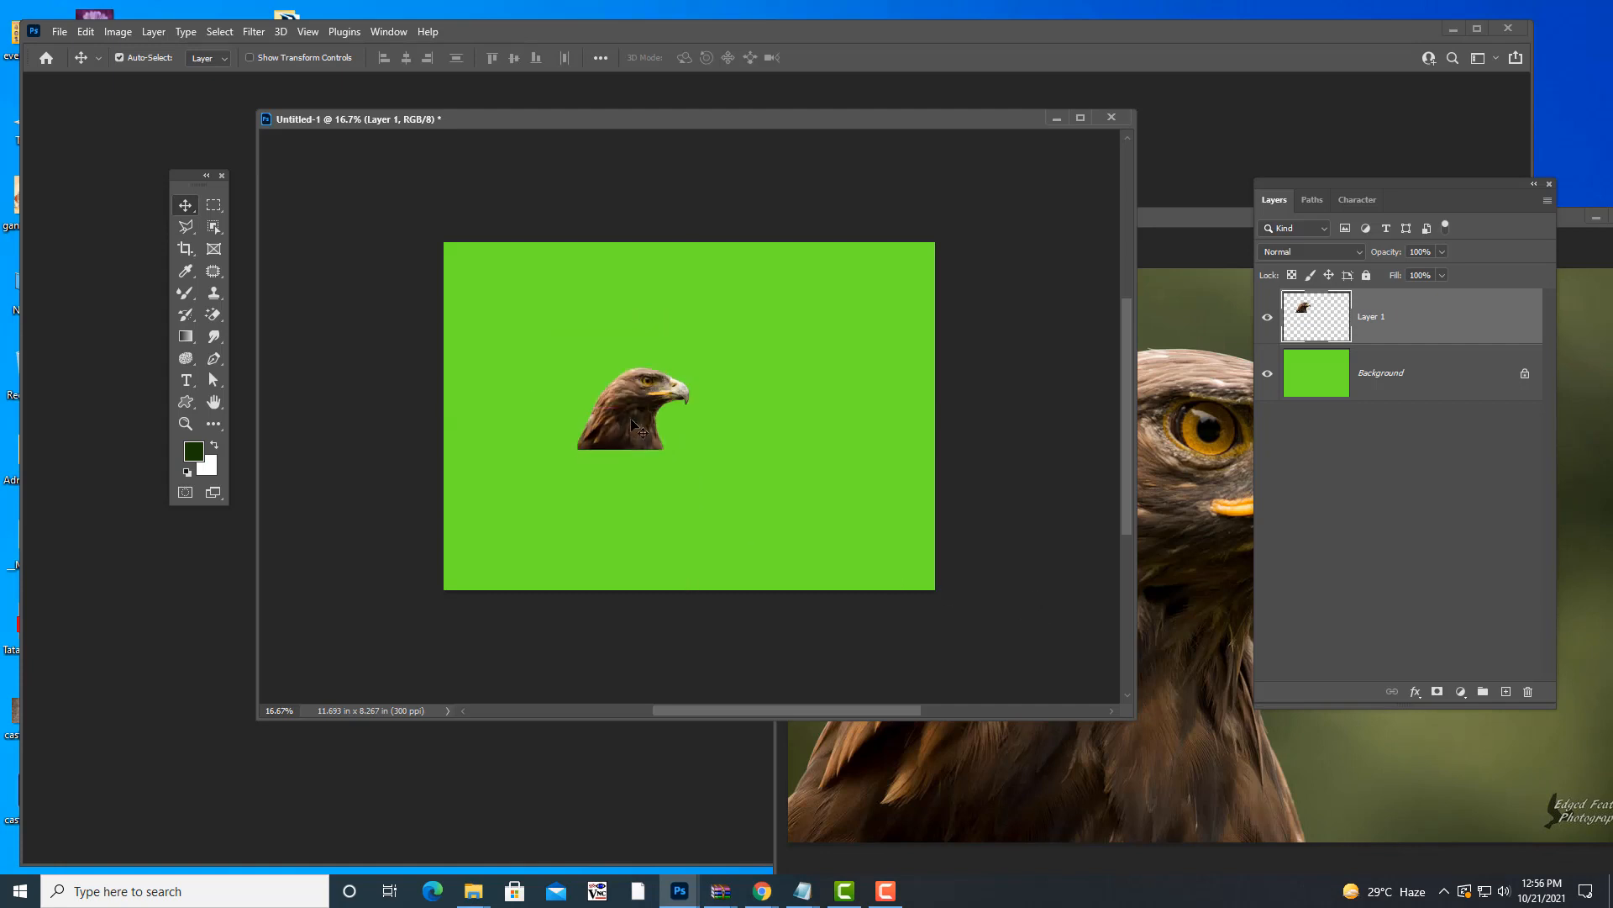
# - Enlarge the eagle cutout to about 163% and place a duplicate to its right
pyautogui.hotkey('ctrl', 't')
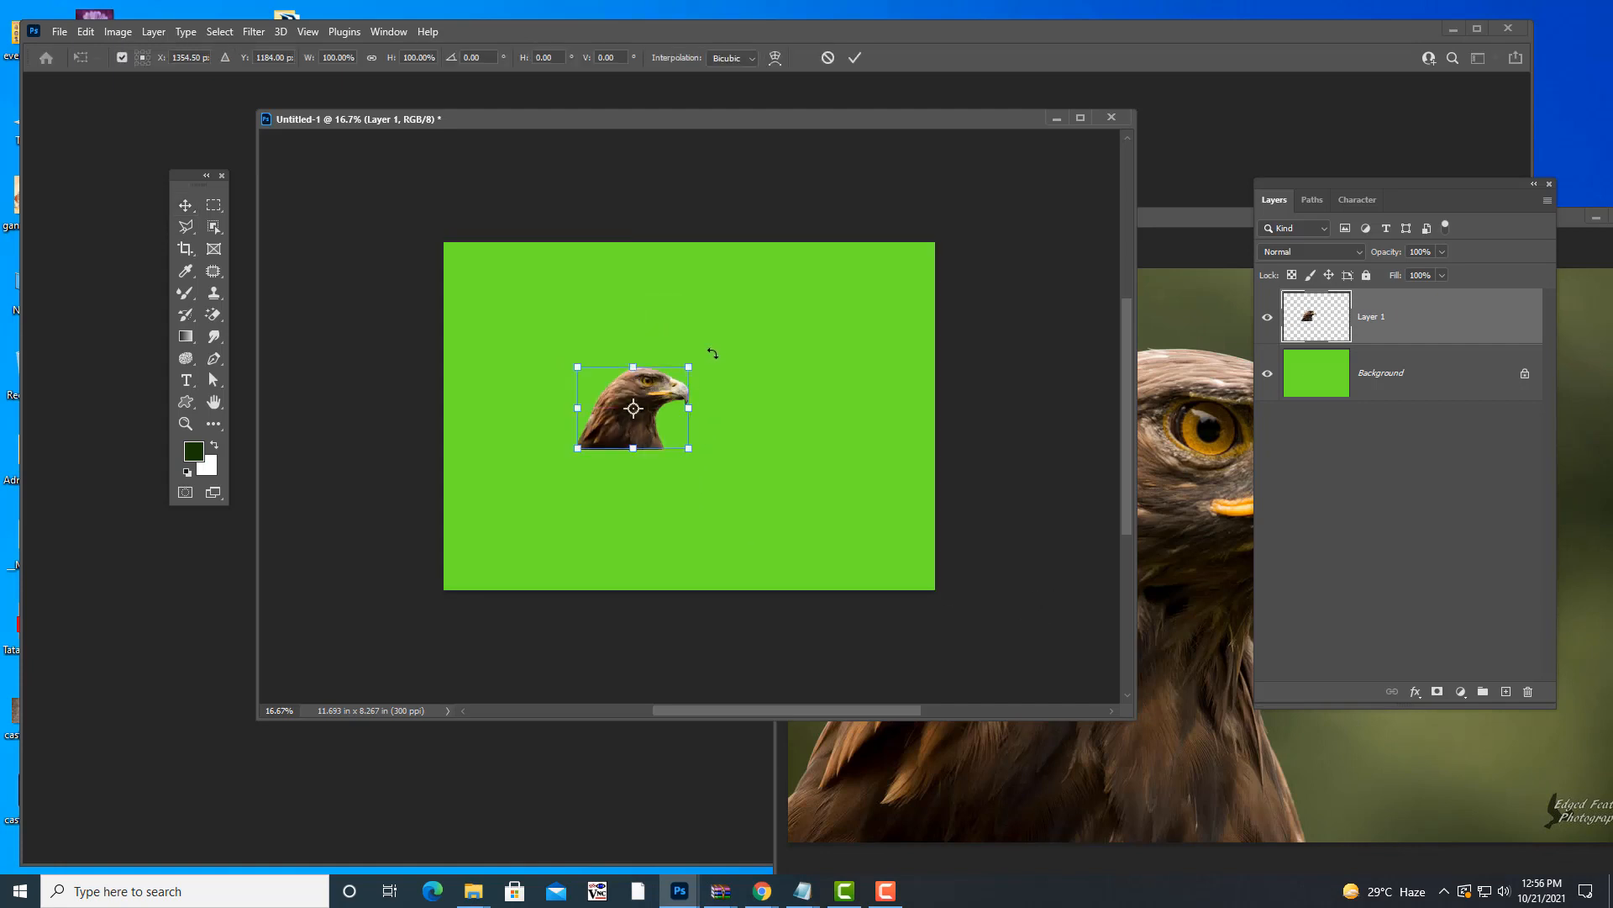
pyautogui.moveTo(691, 364); pyautogui.dragTo(724, 341)
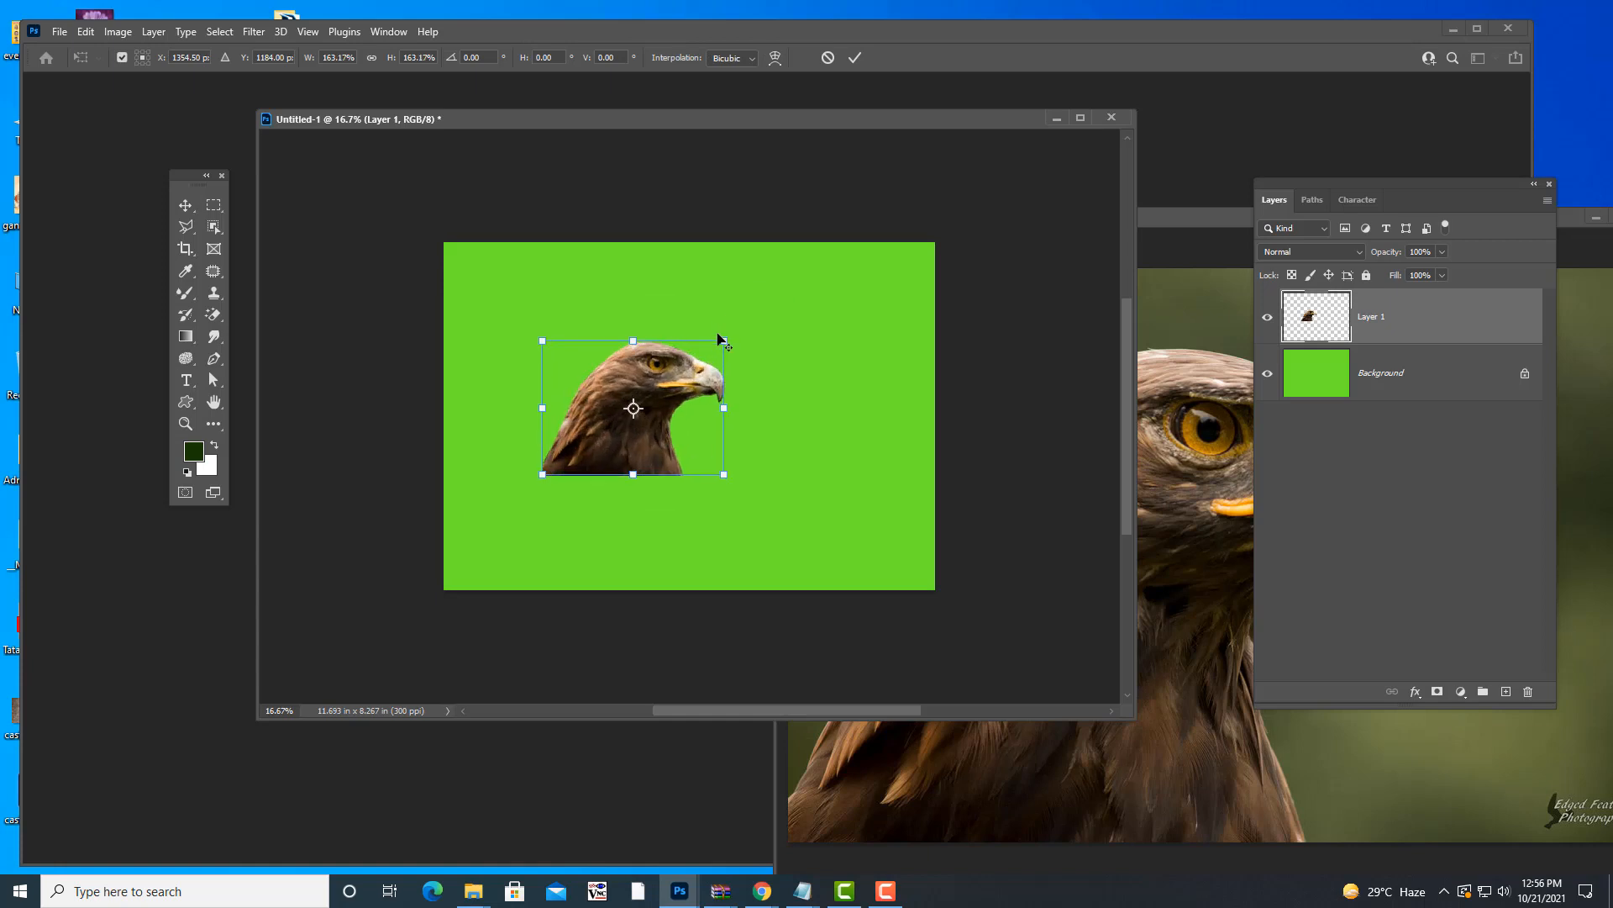
pyautogui.moveTo(672, 389); pyautogui.dragTo(601, 389)
pyautogui.press('Return')
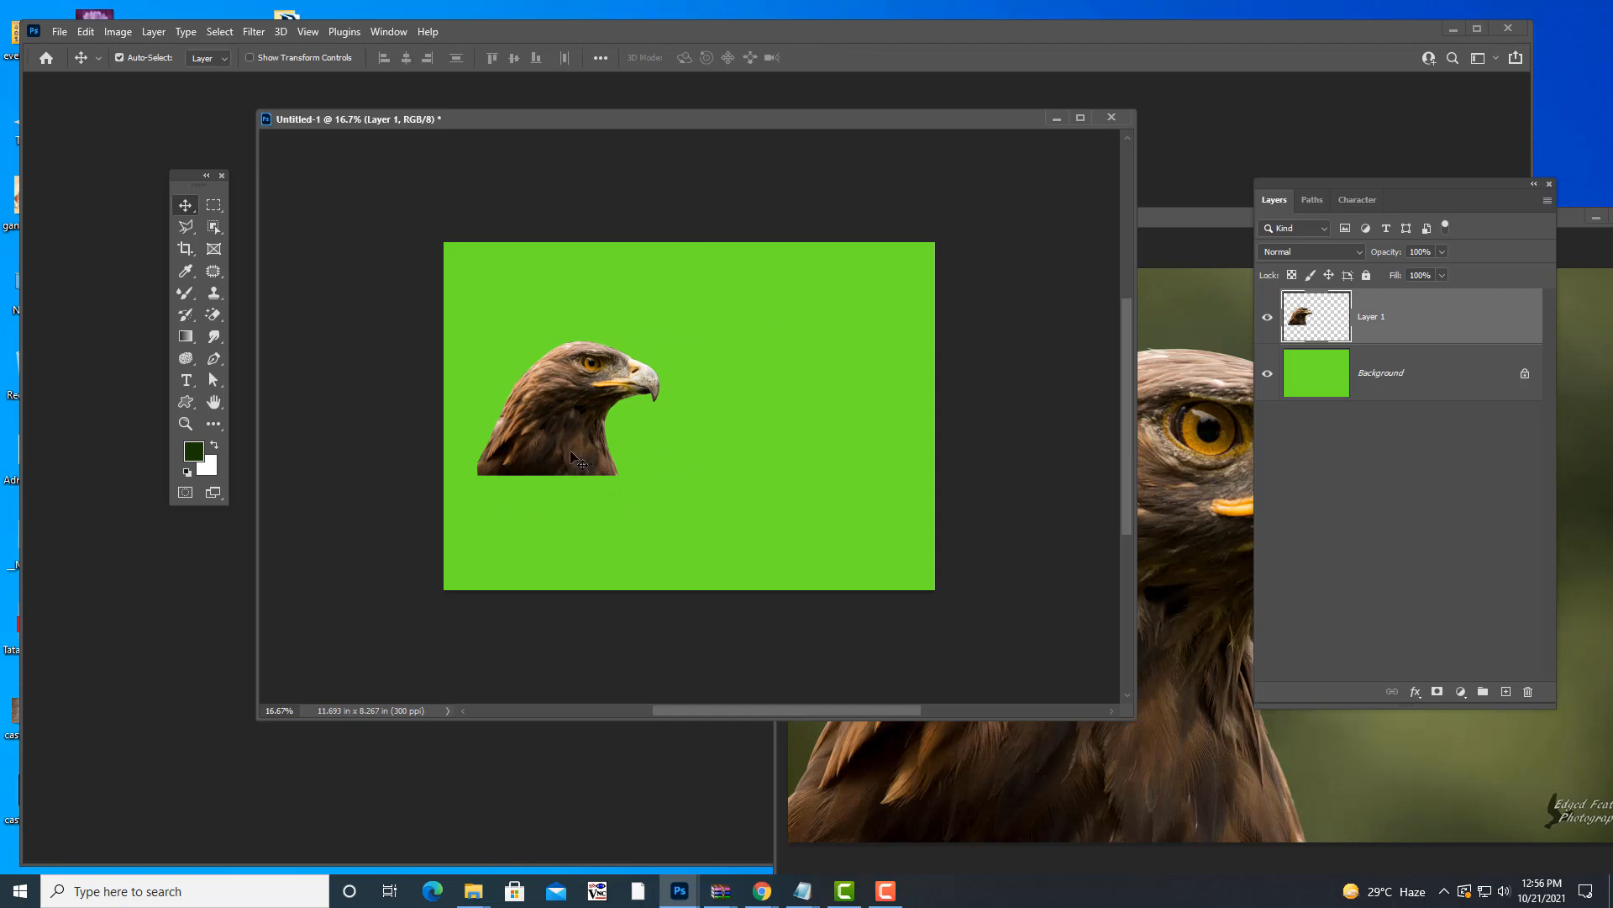
pyautogui.moveTo(558, 450); pyautogui.dragTo(773, 452)
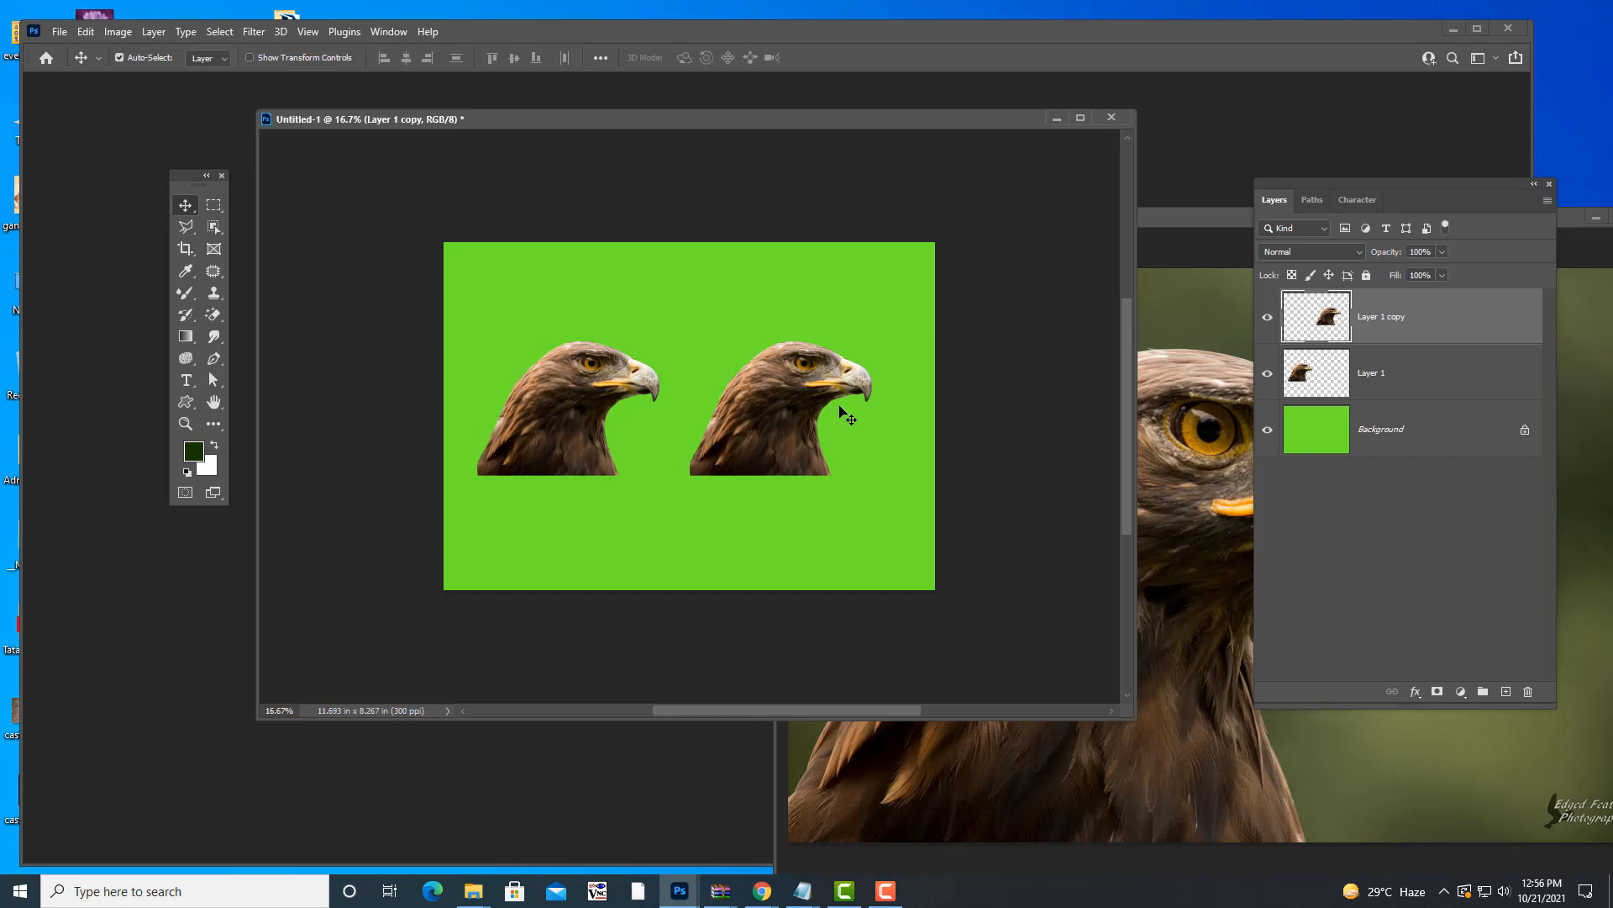
# - Flip the right eagle copy horizontally, then undo the flip and the copy
pyautogui.hotkey('ctrl', 't')
pyautogui.rightClick(837, 376)
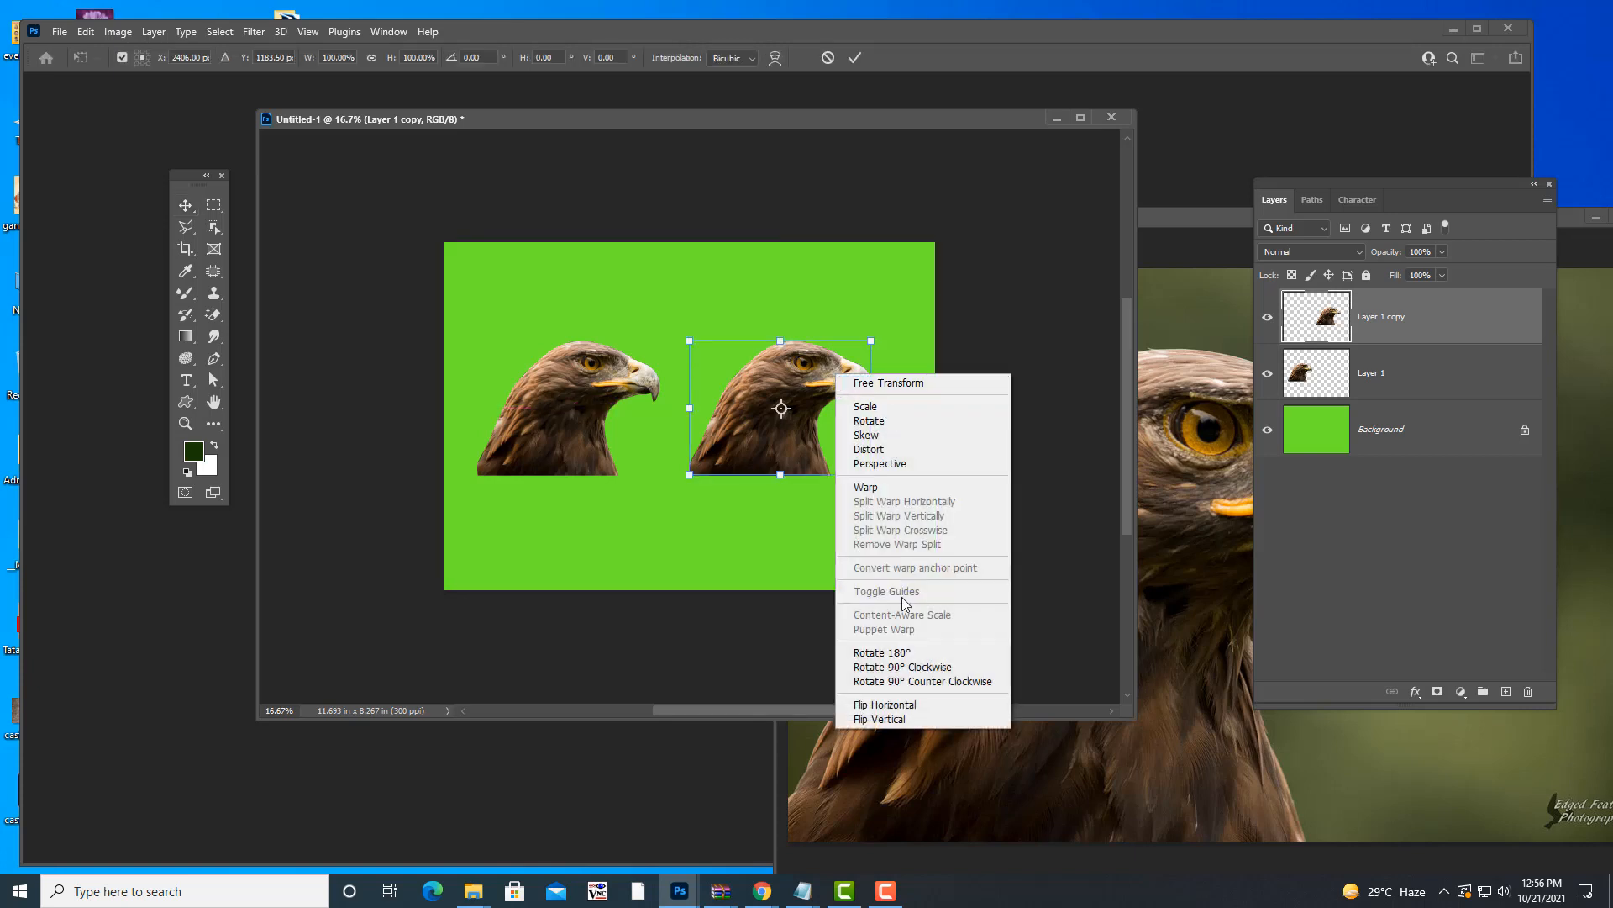
pyautogui.click(922, 706)
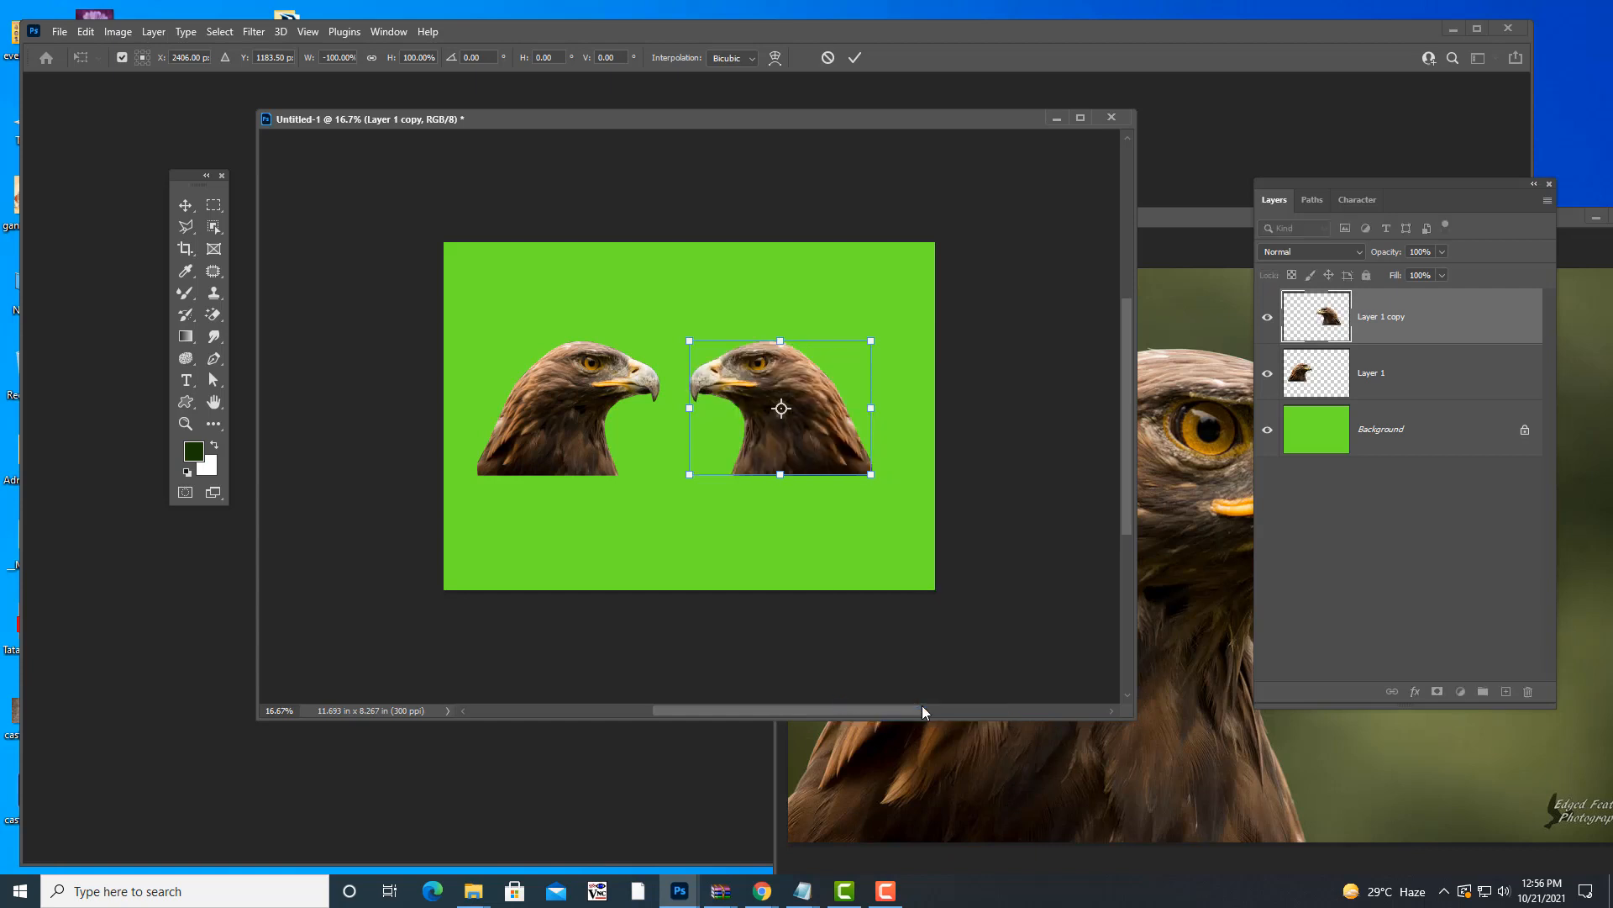
pyautogui.press('Return')
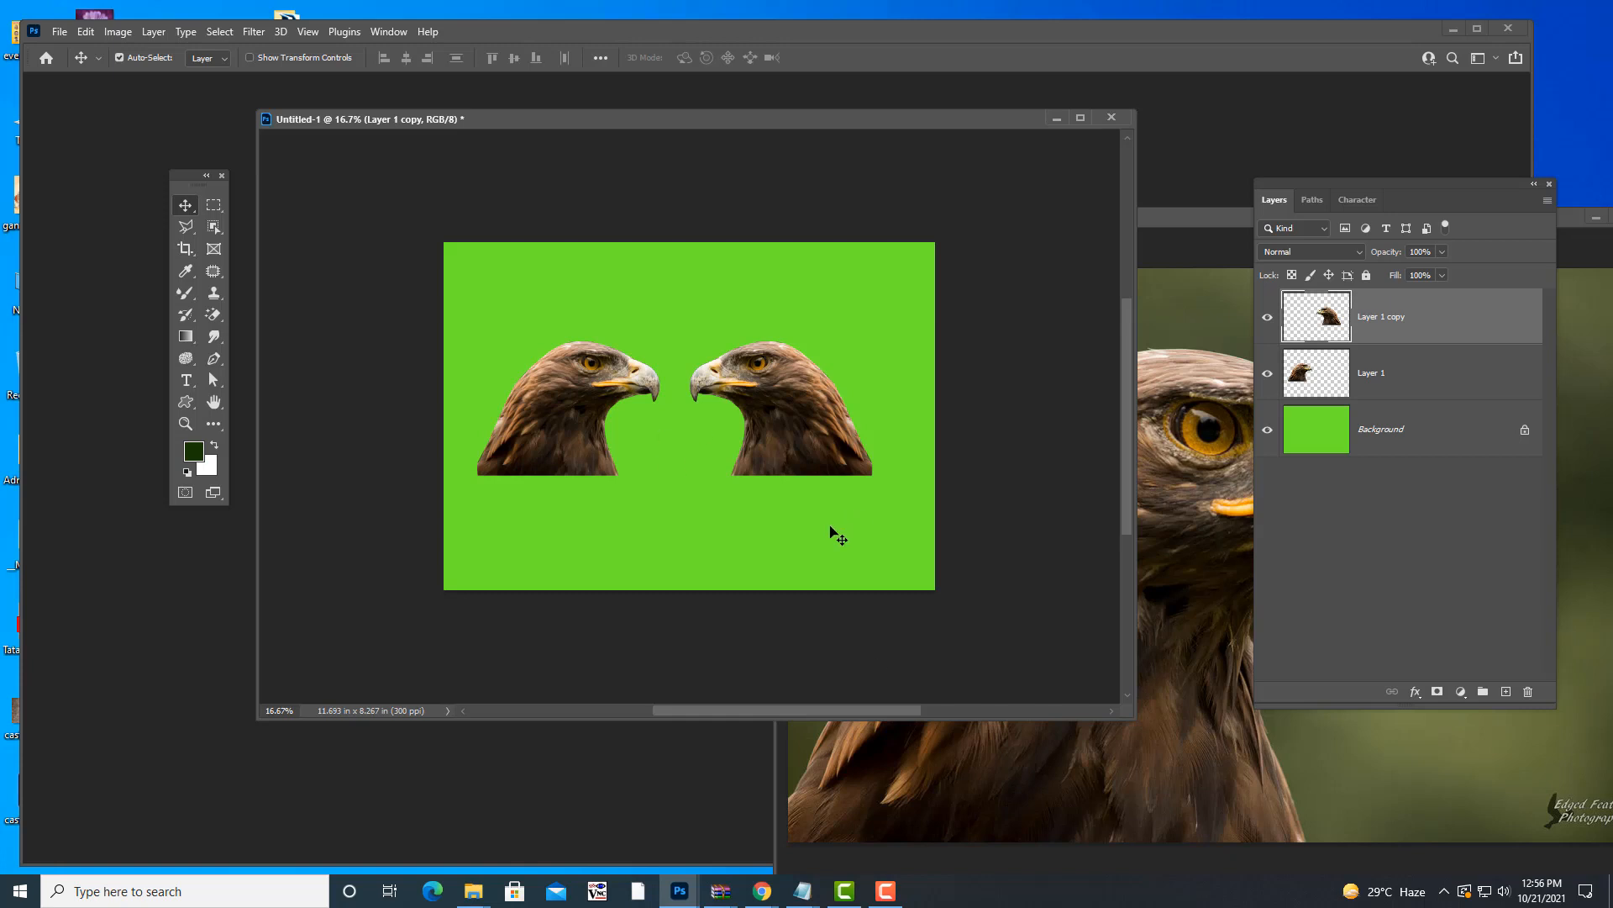
pyautogui.hotkey('ctrl', 'z')
pyautogui.hotkey('ctrl', 'z')
pyautogui.hotkey('ctrl', 'z')
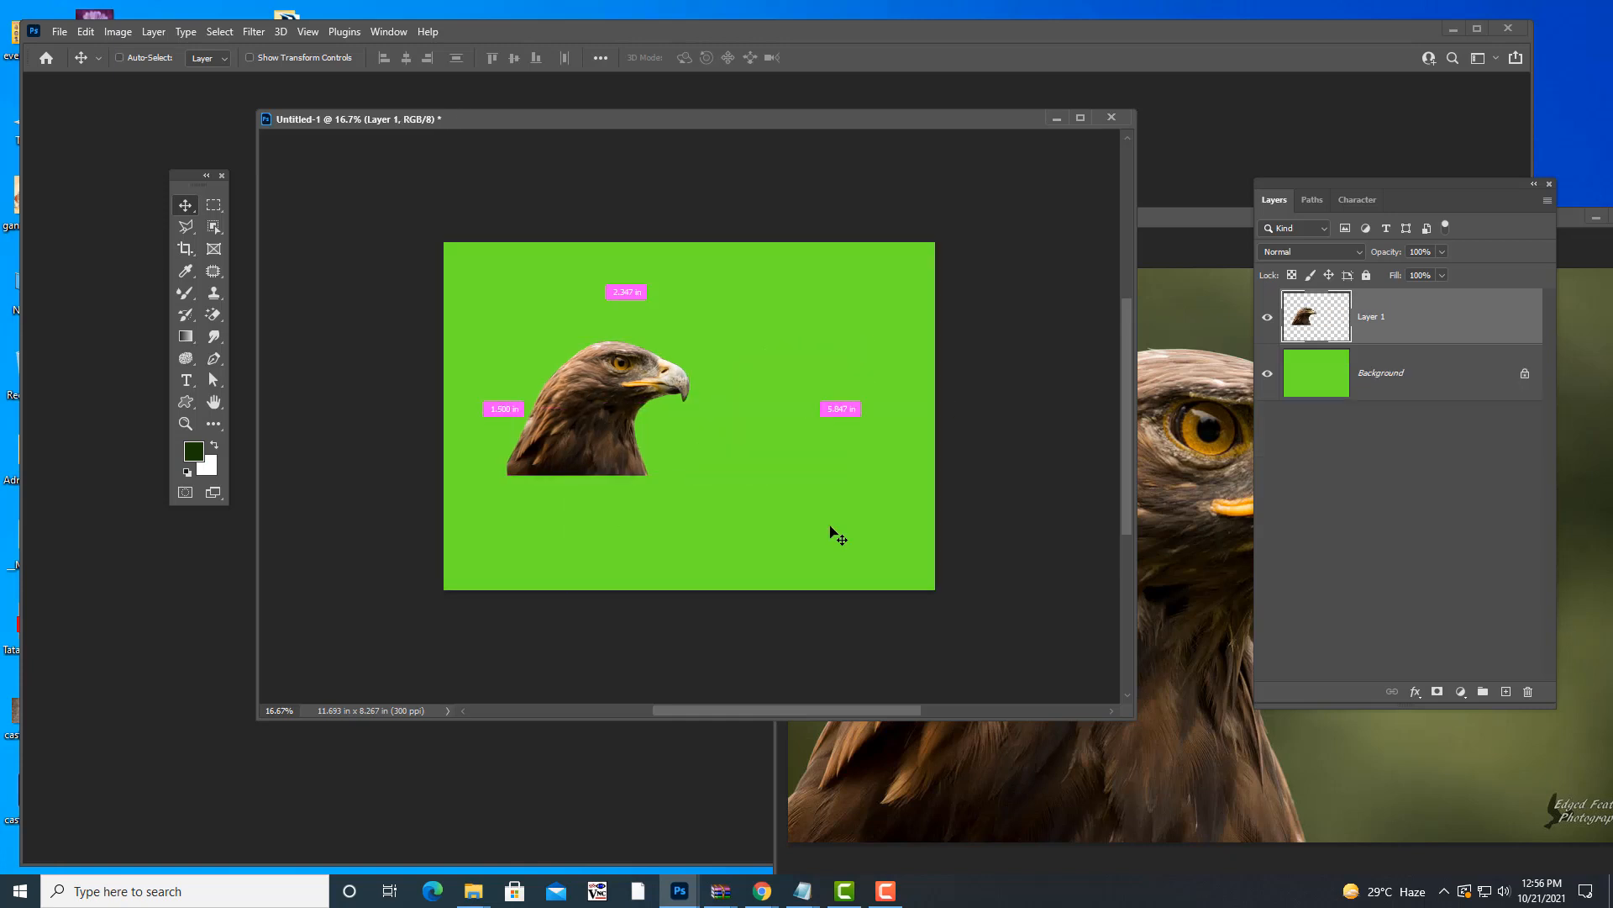
pyautogui.hotkey('ctrl', 'z')
pyautogui.hotkey('ctrl', 'z')
pyautogui.hotkey('ctrl', 'z')
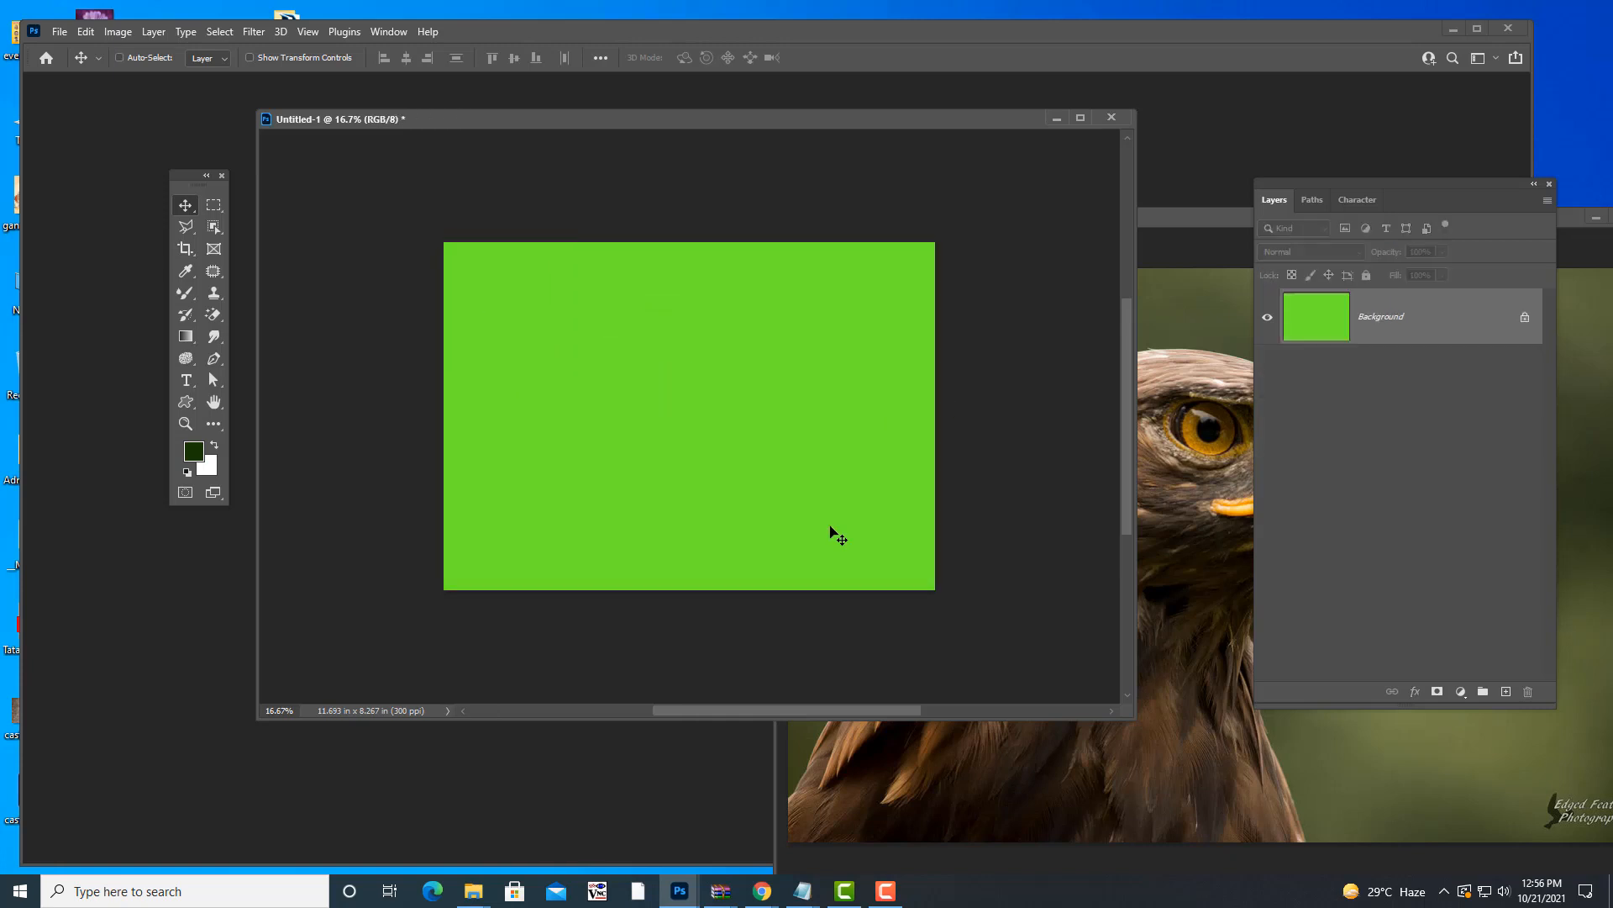
# - Feather the eagle selection in eagle.jpg by 12 pixels
pyautogui.moveTo(1174, 225); pyautogui.dragTo(941, 183)
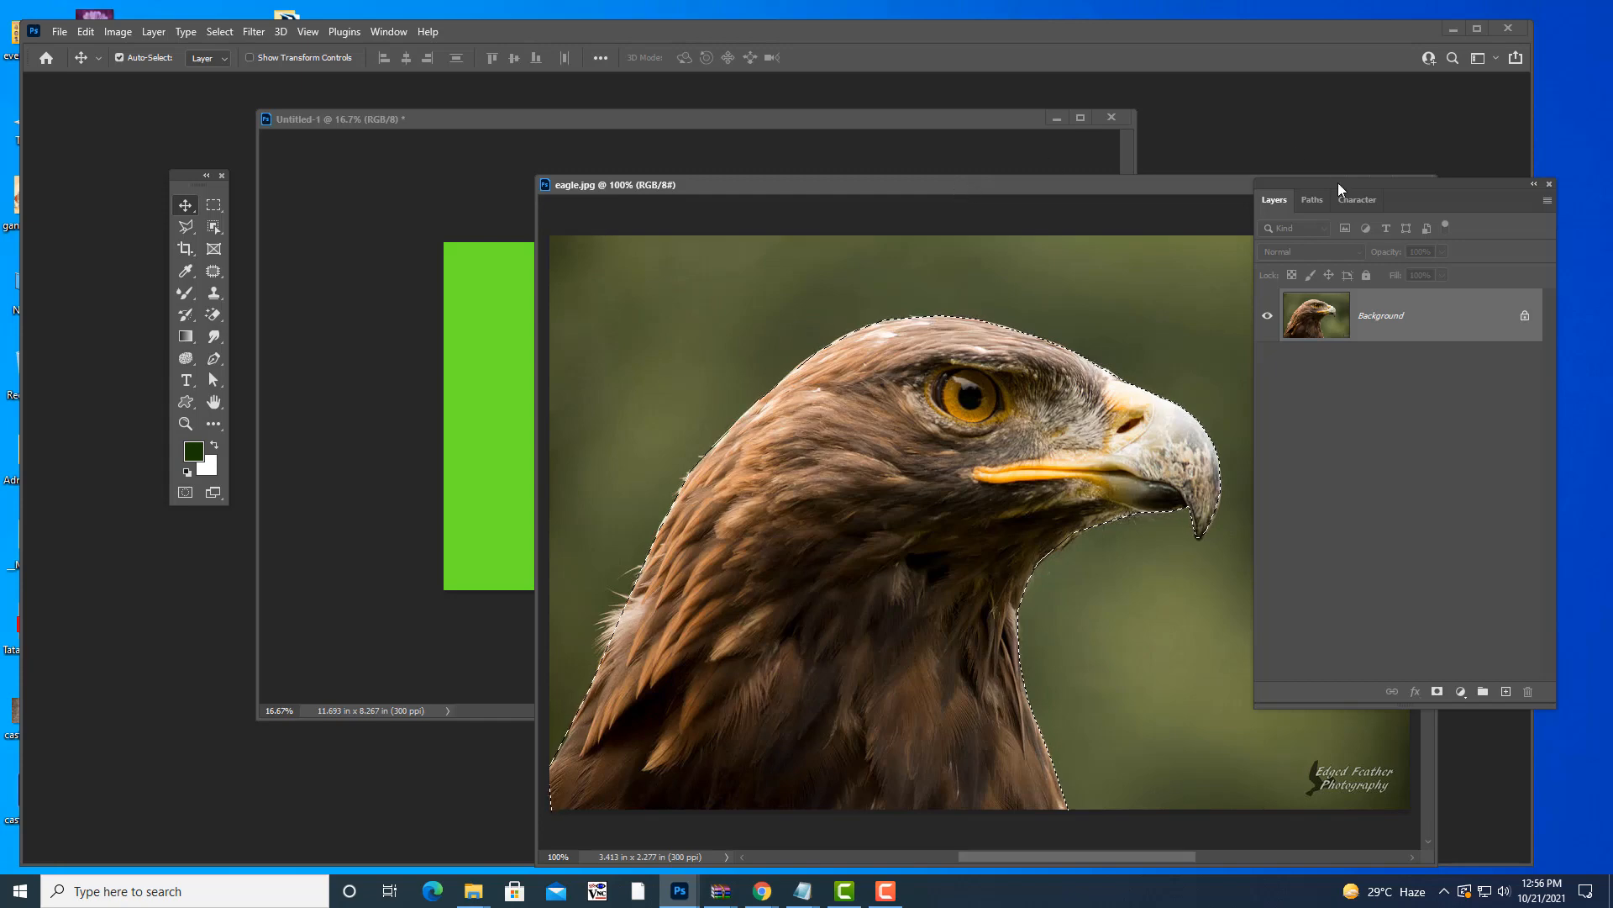
pyautogui.moveTo(1121, 179); pyautogui.dragTo(1186, 182)
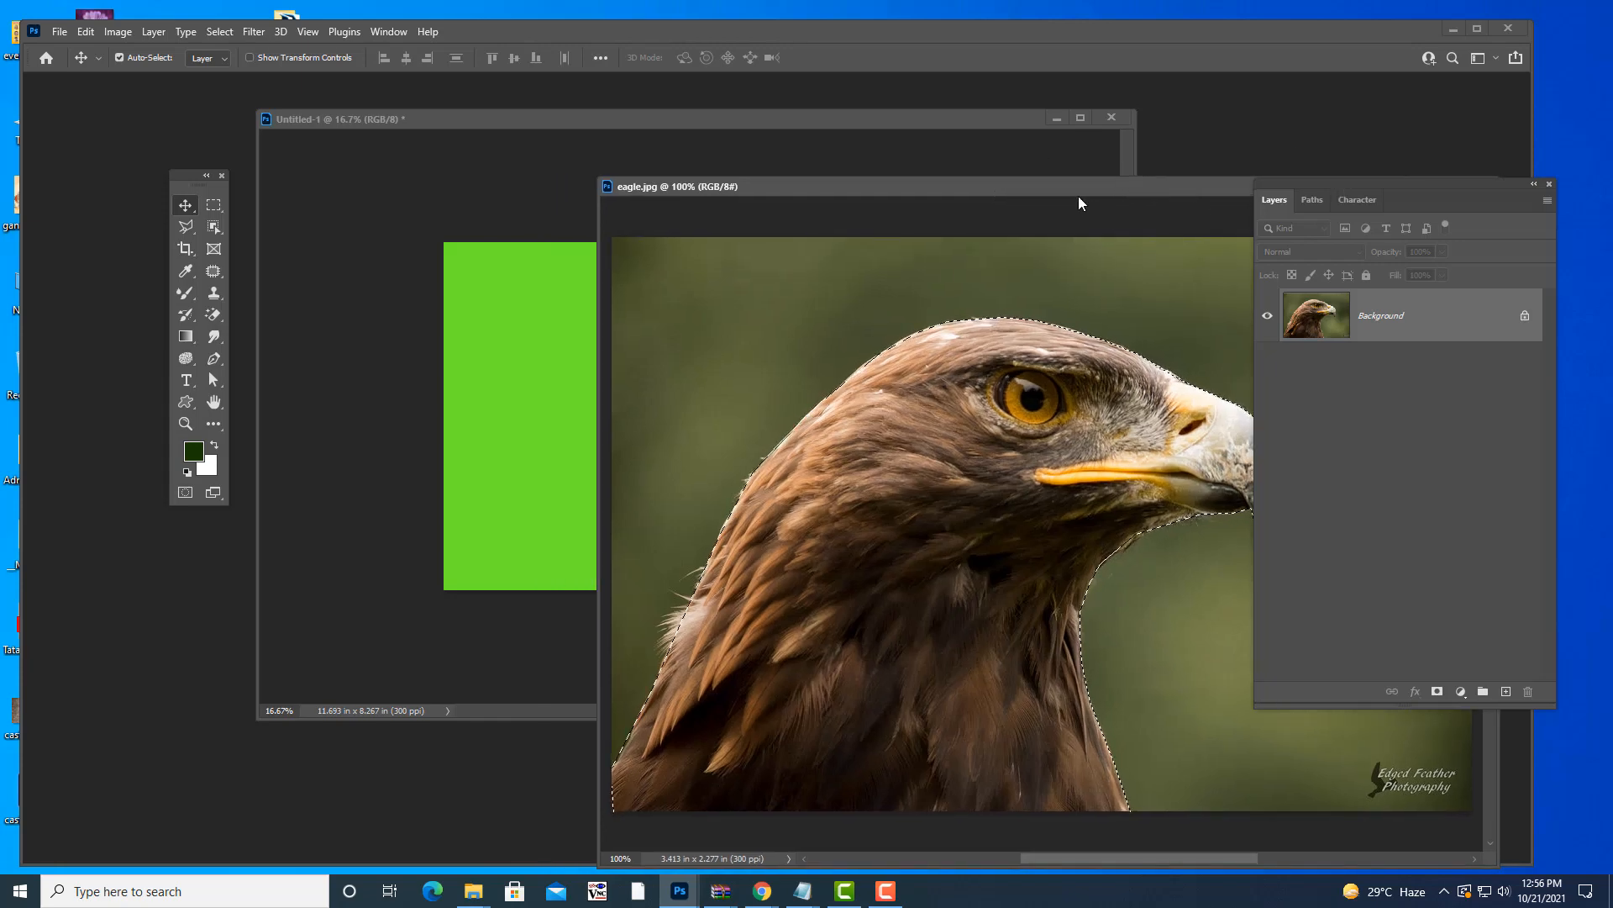
pyautogui.moveTo(1079, 193); pyautogui.dragTo(1031, 188)
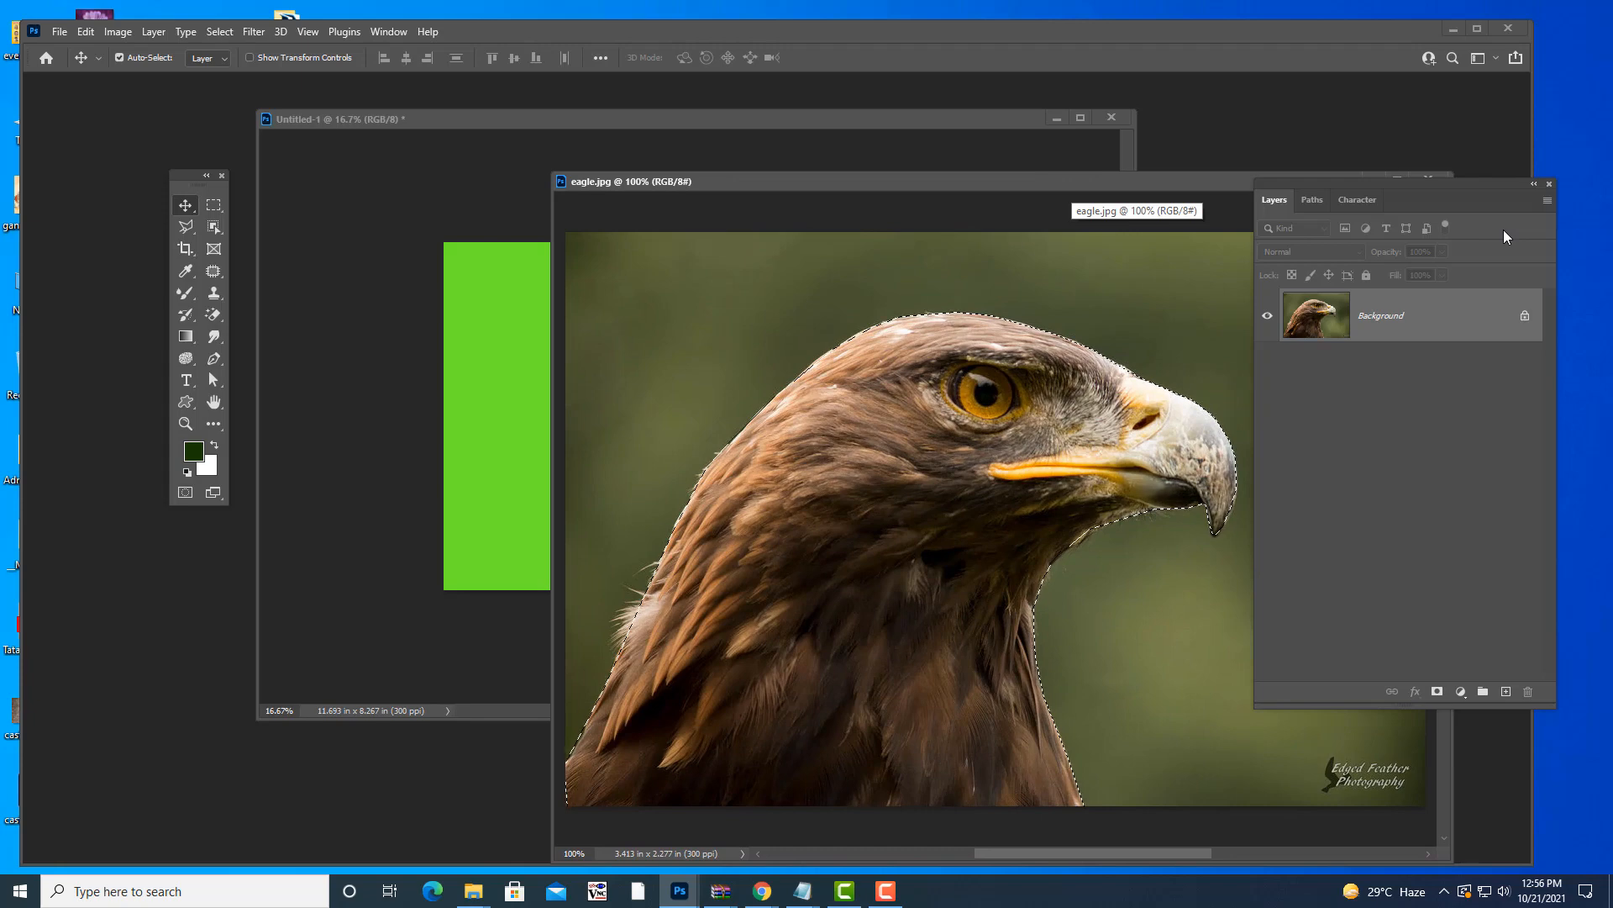
pyautogui.hotkey('shift', 'F6')
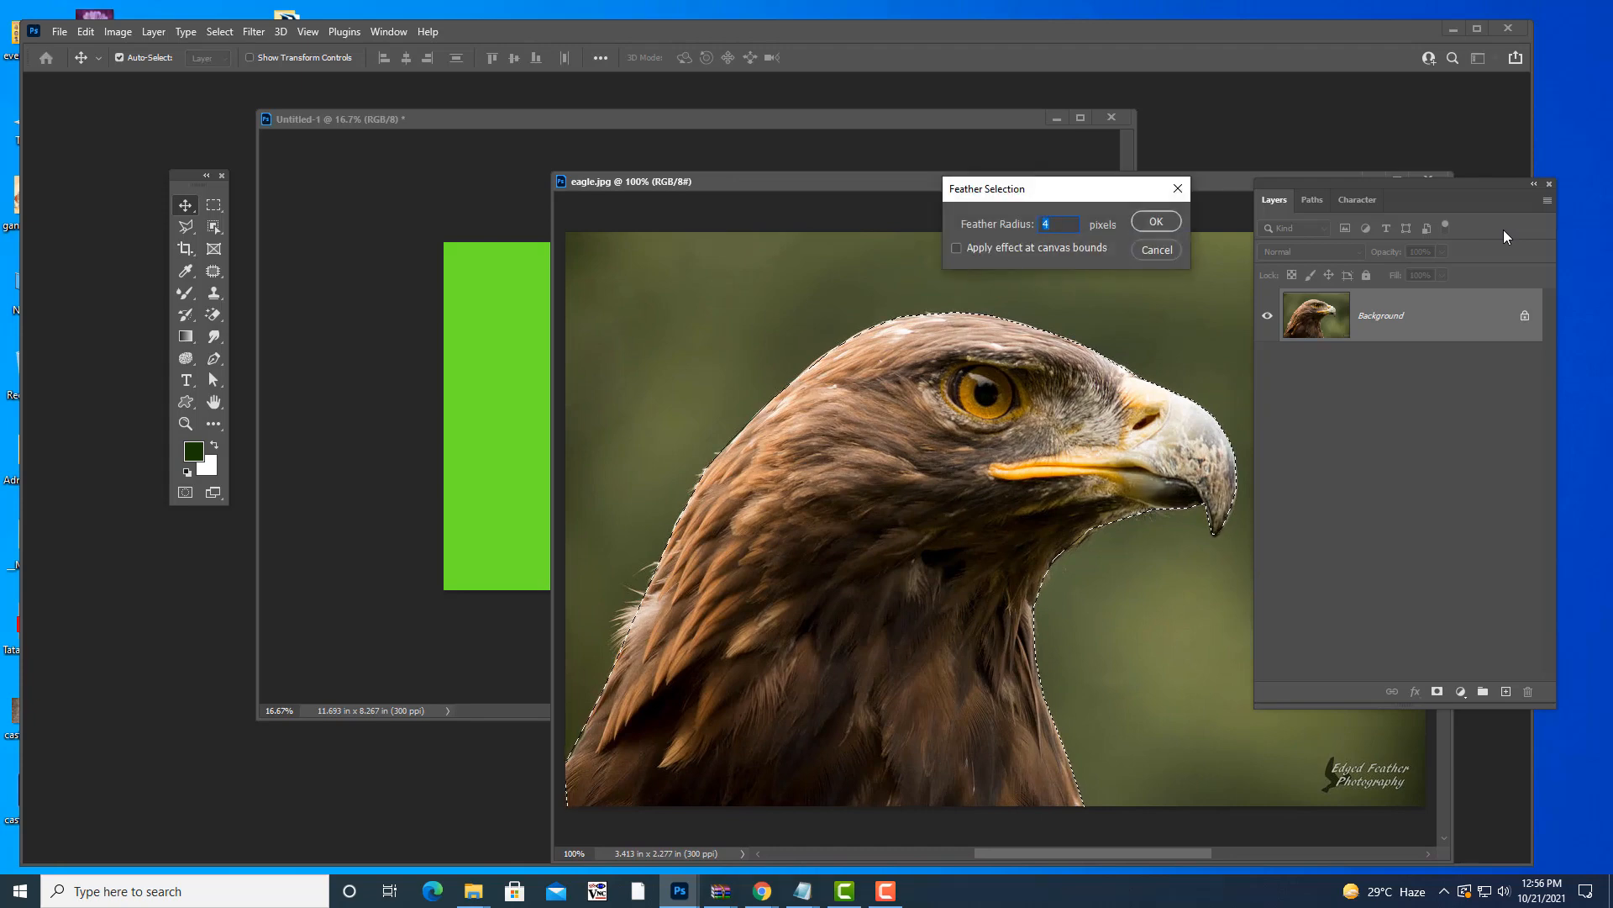
pyautogui.write('12')
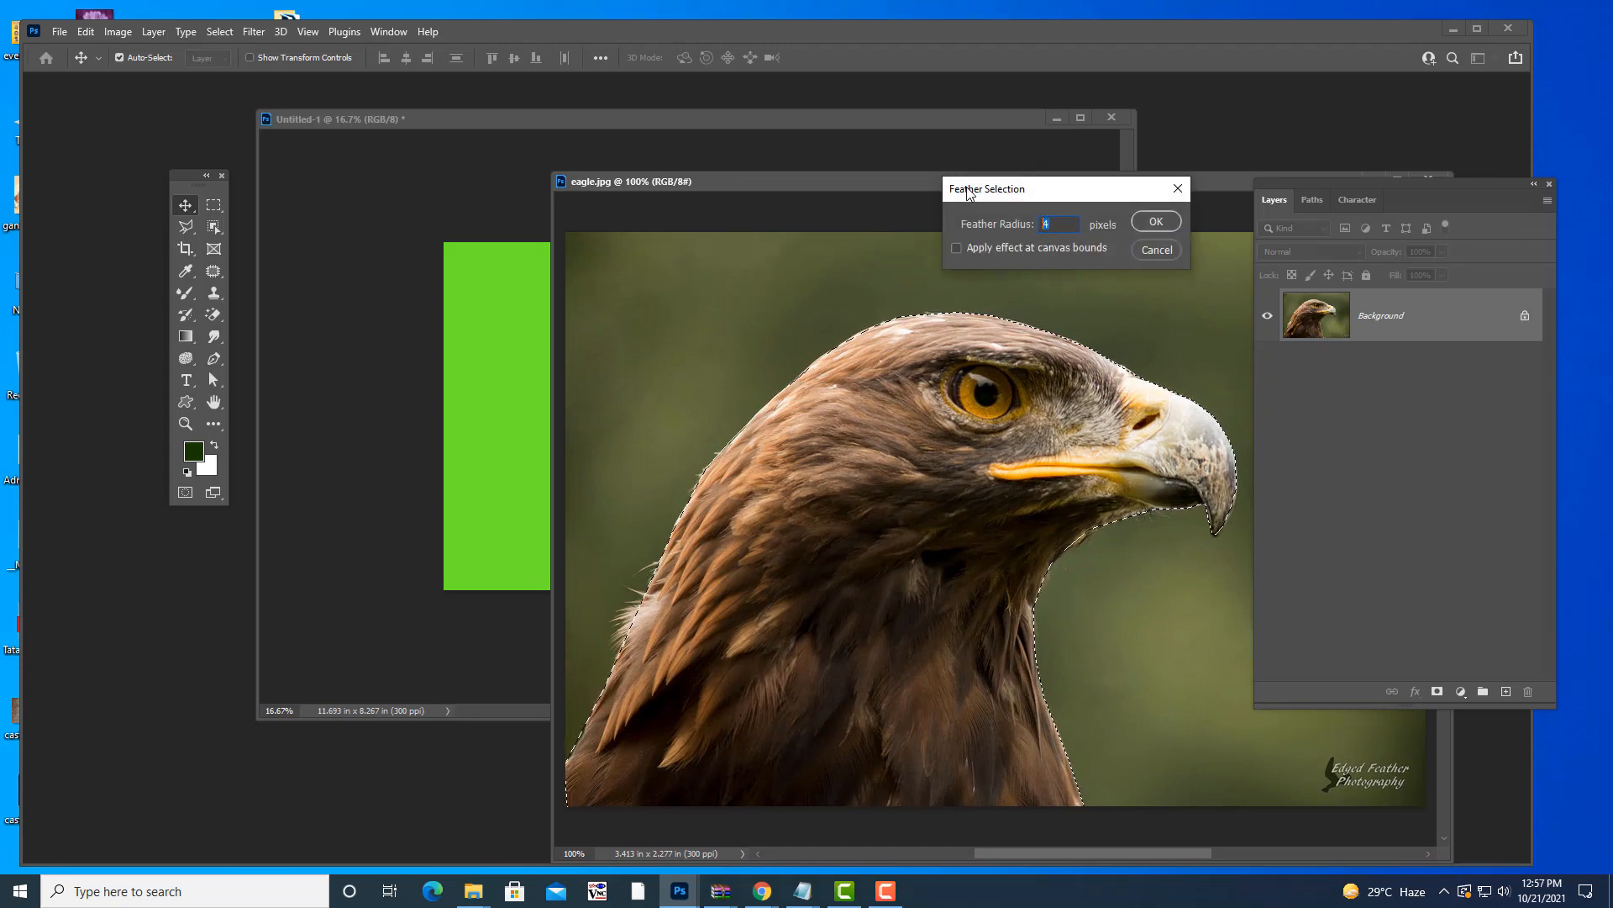
pyautogui.click(1156, 222)
# - Paste the feathered eagle head onto the green canvas and enlarge it to about 175%
pyautogui.moveTo(1027, 185); pyautogui.dragTo(1140, 200)
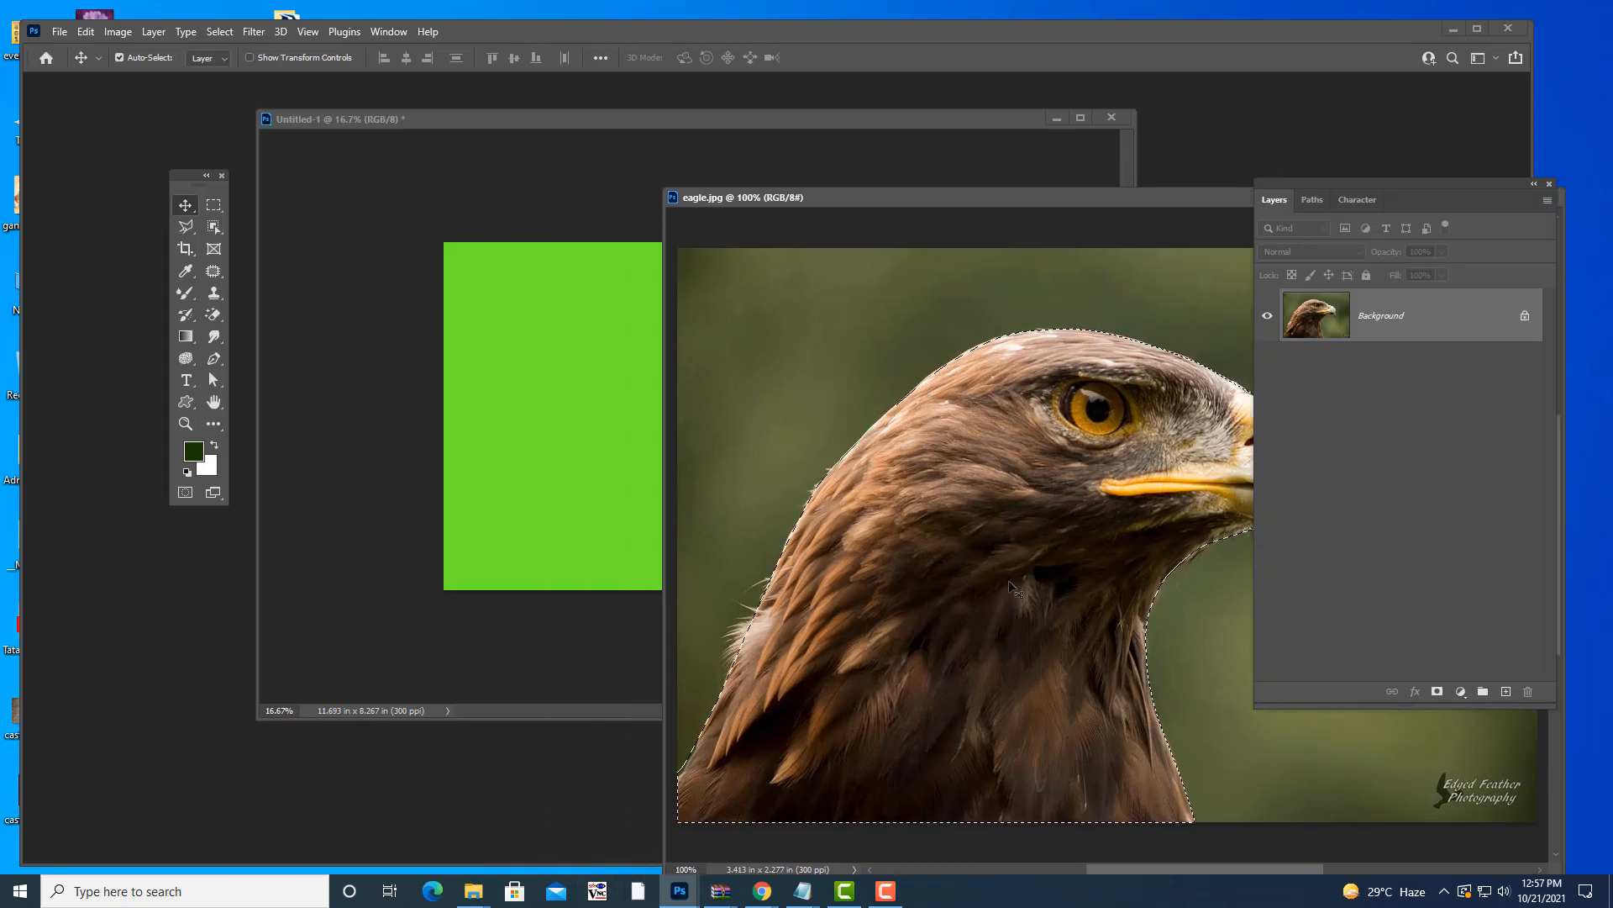
pyautogui.click(616, 488)
pyautogui.hotkey('ctrl', 'v')
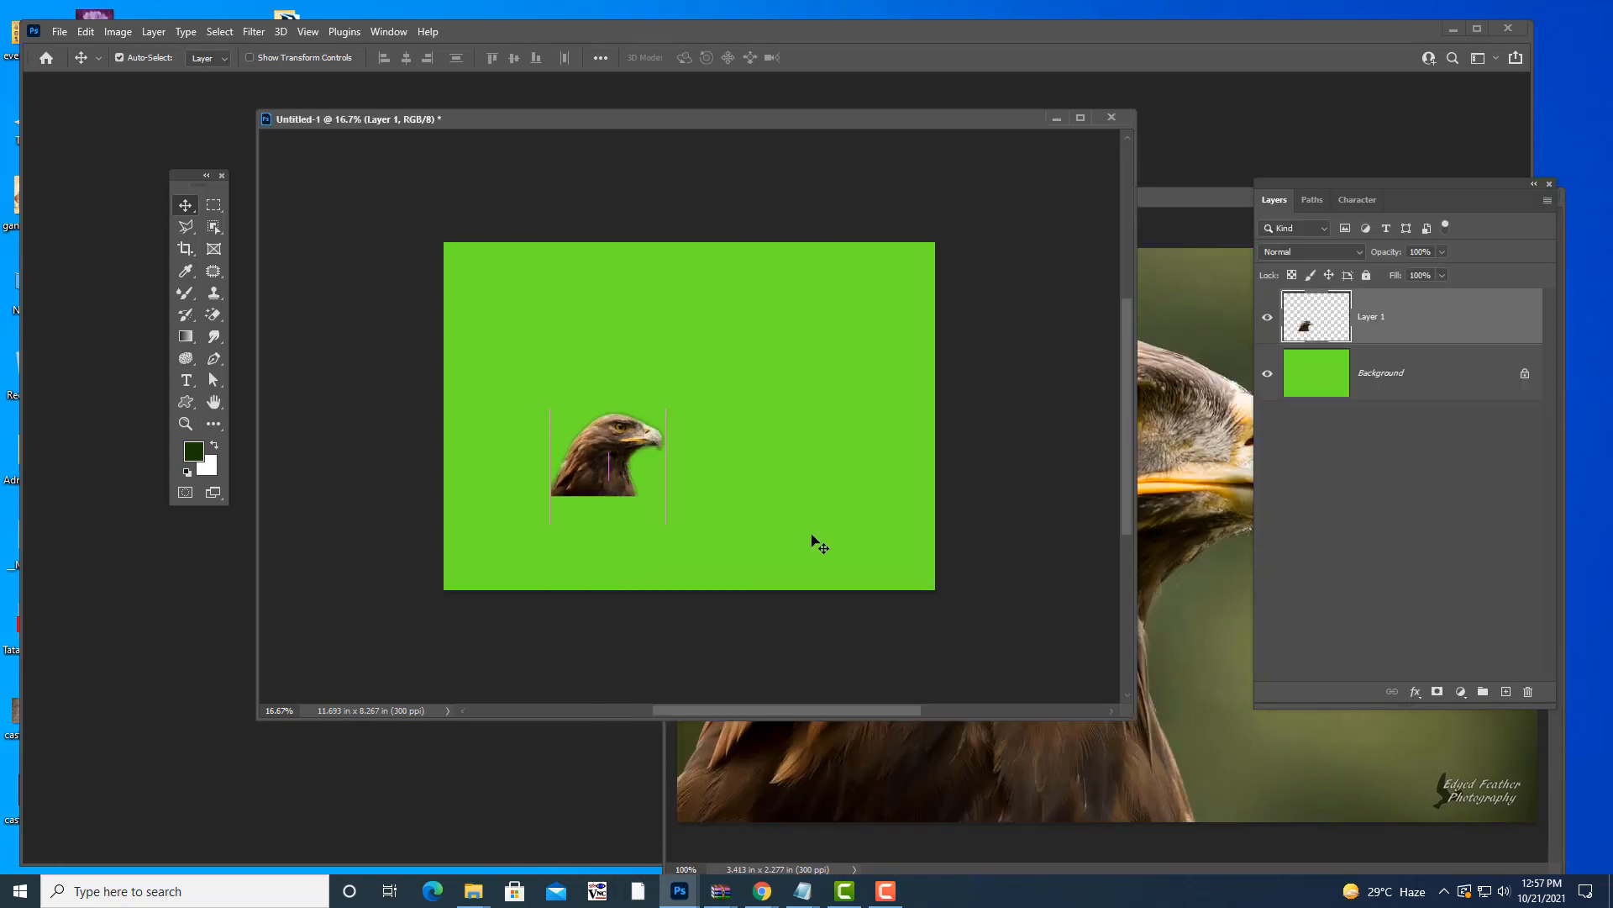
pyautogui.hotkey('ctrl', 't')
pyautogui.moveTo(666, 409); pyautogui.dragTo(710, 376)
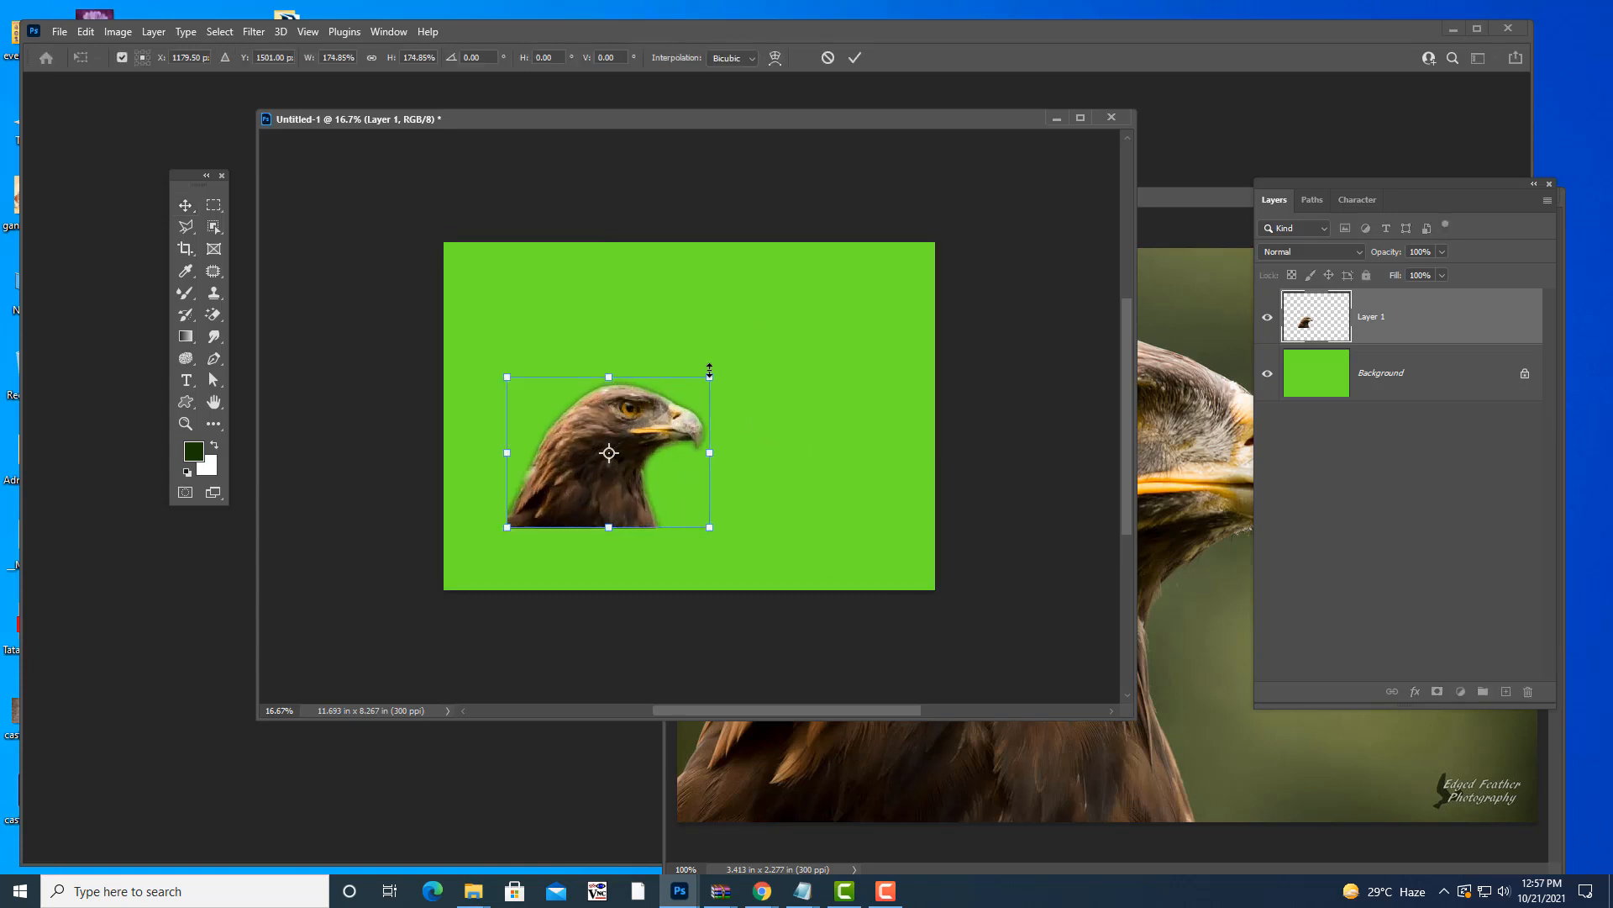
pyautogui.press('Return')
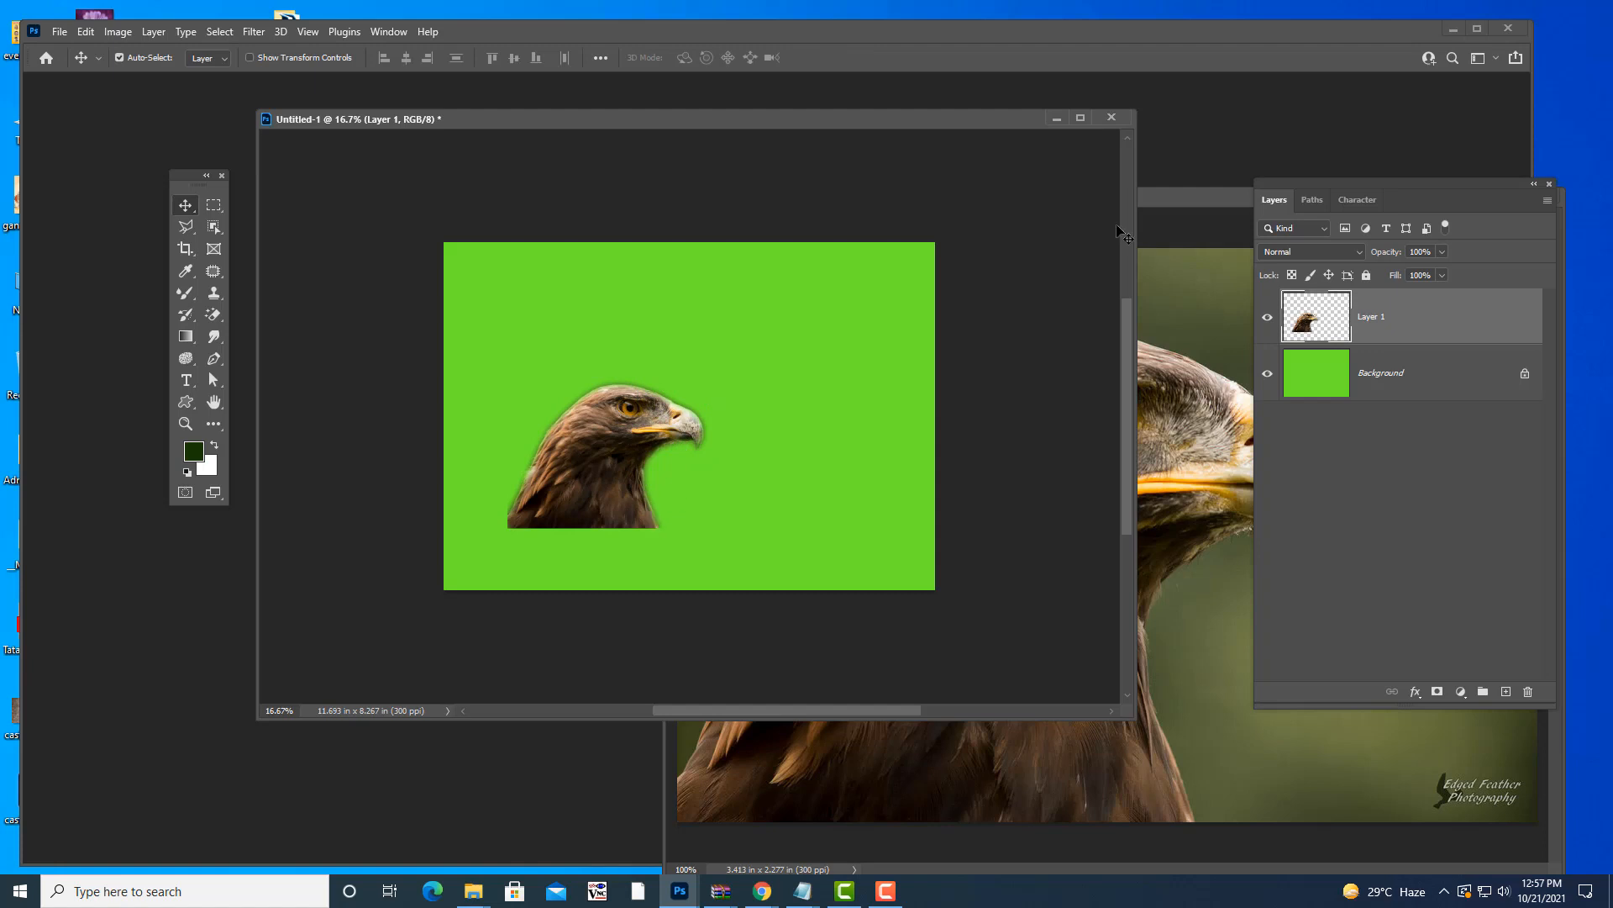
pyautogui.moveTo(1188, 195); pyautogui.dragTo(973, 172)
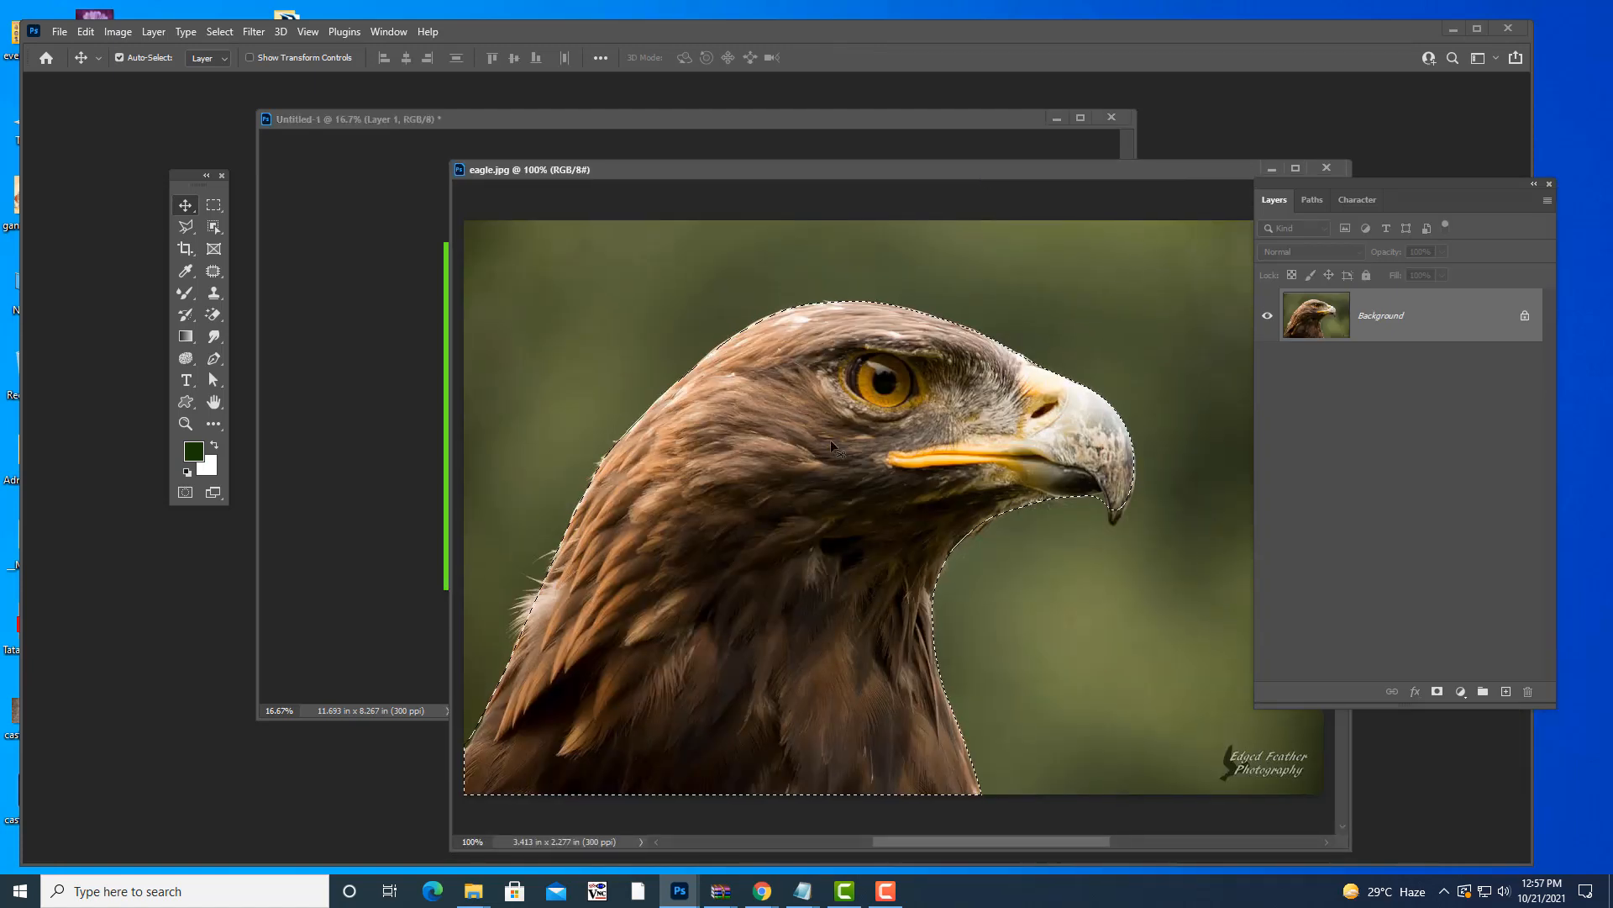
# - Clear the old selection and outline the eagle's head, beak and neck with the Polygonal Lasso
pyautogui.hotkey('ctrl', 'z')
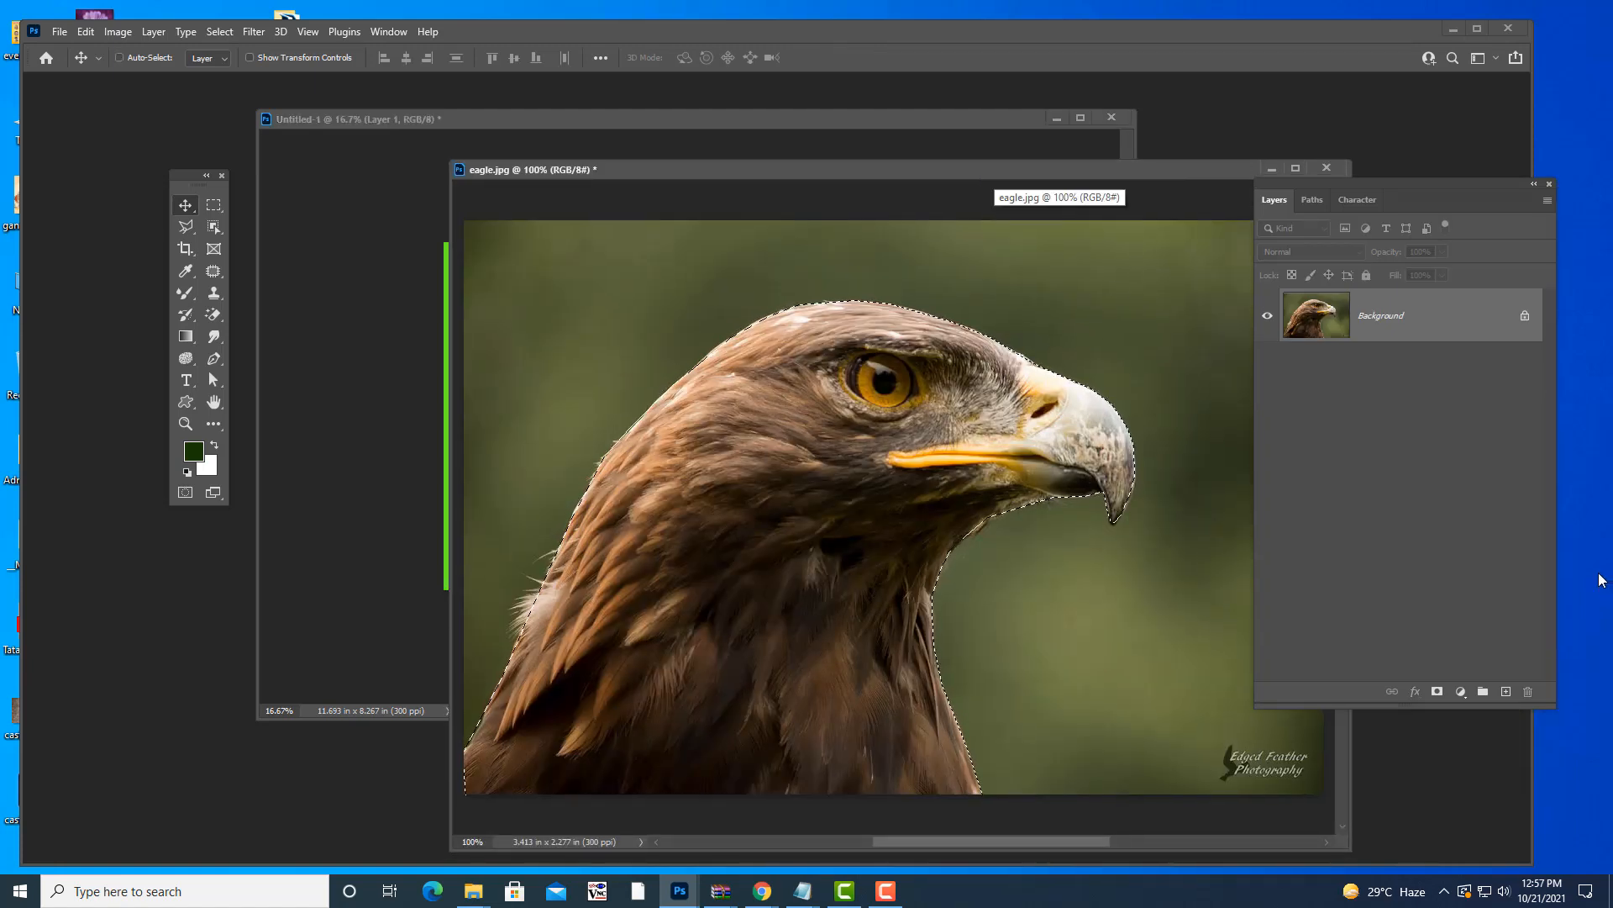
pyautogui.hotkey('ctrl', 'd')
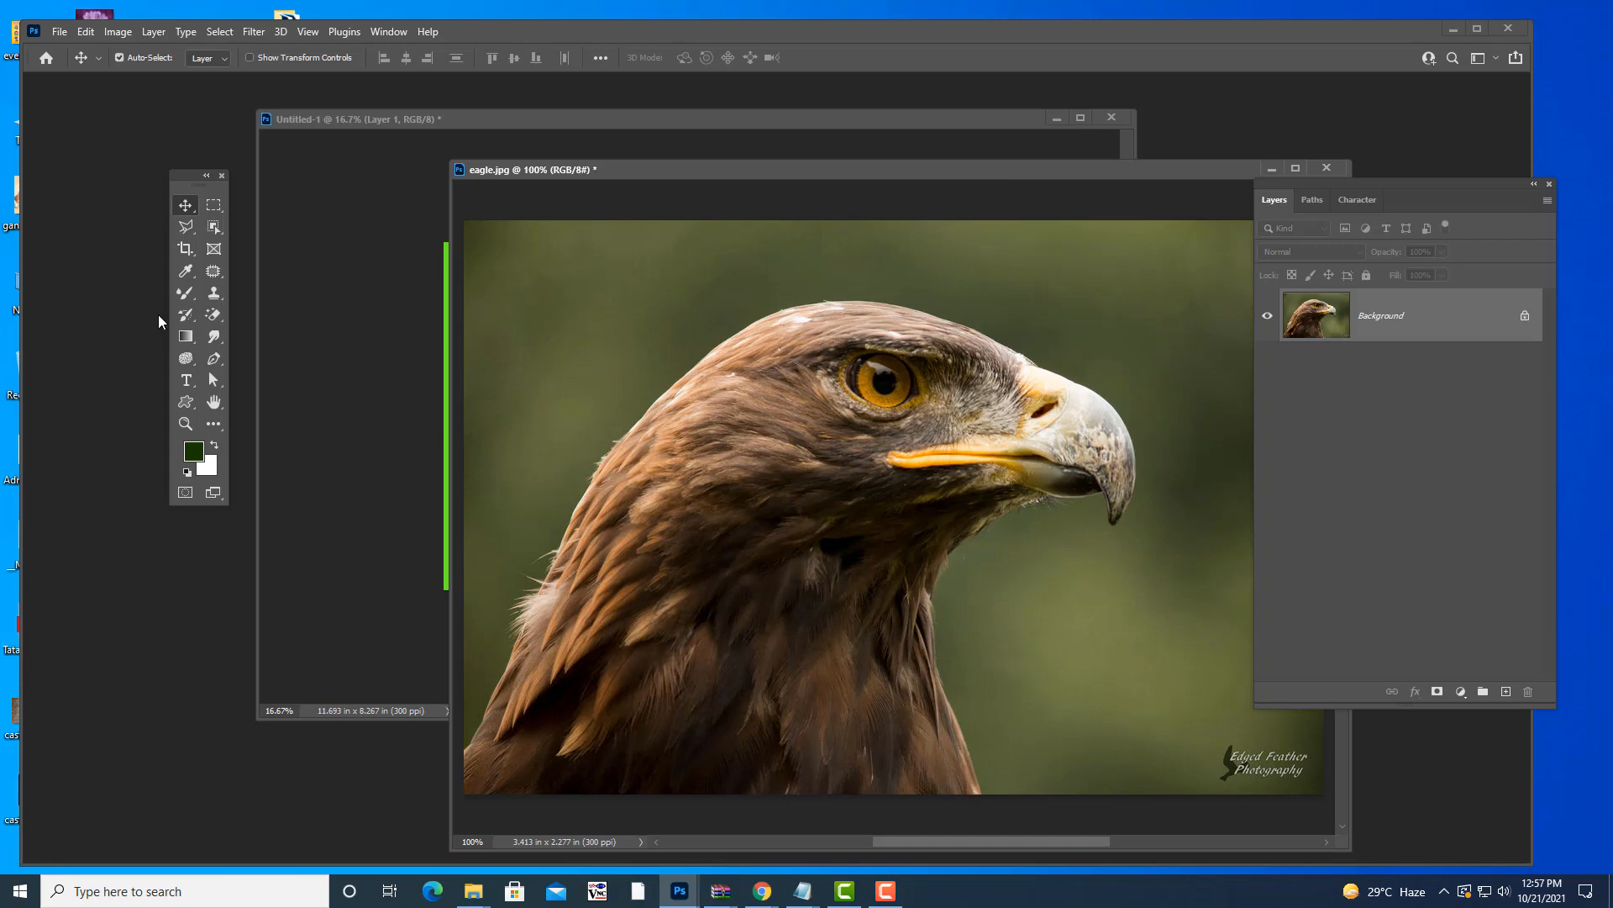
pyautogui.click(184, 223)
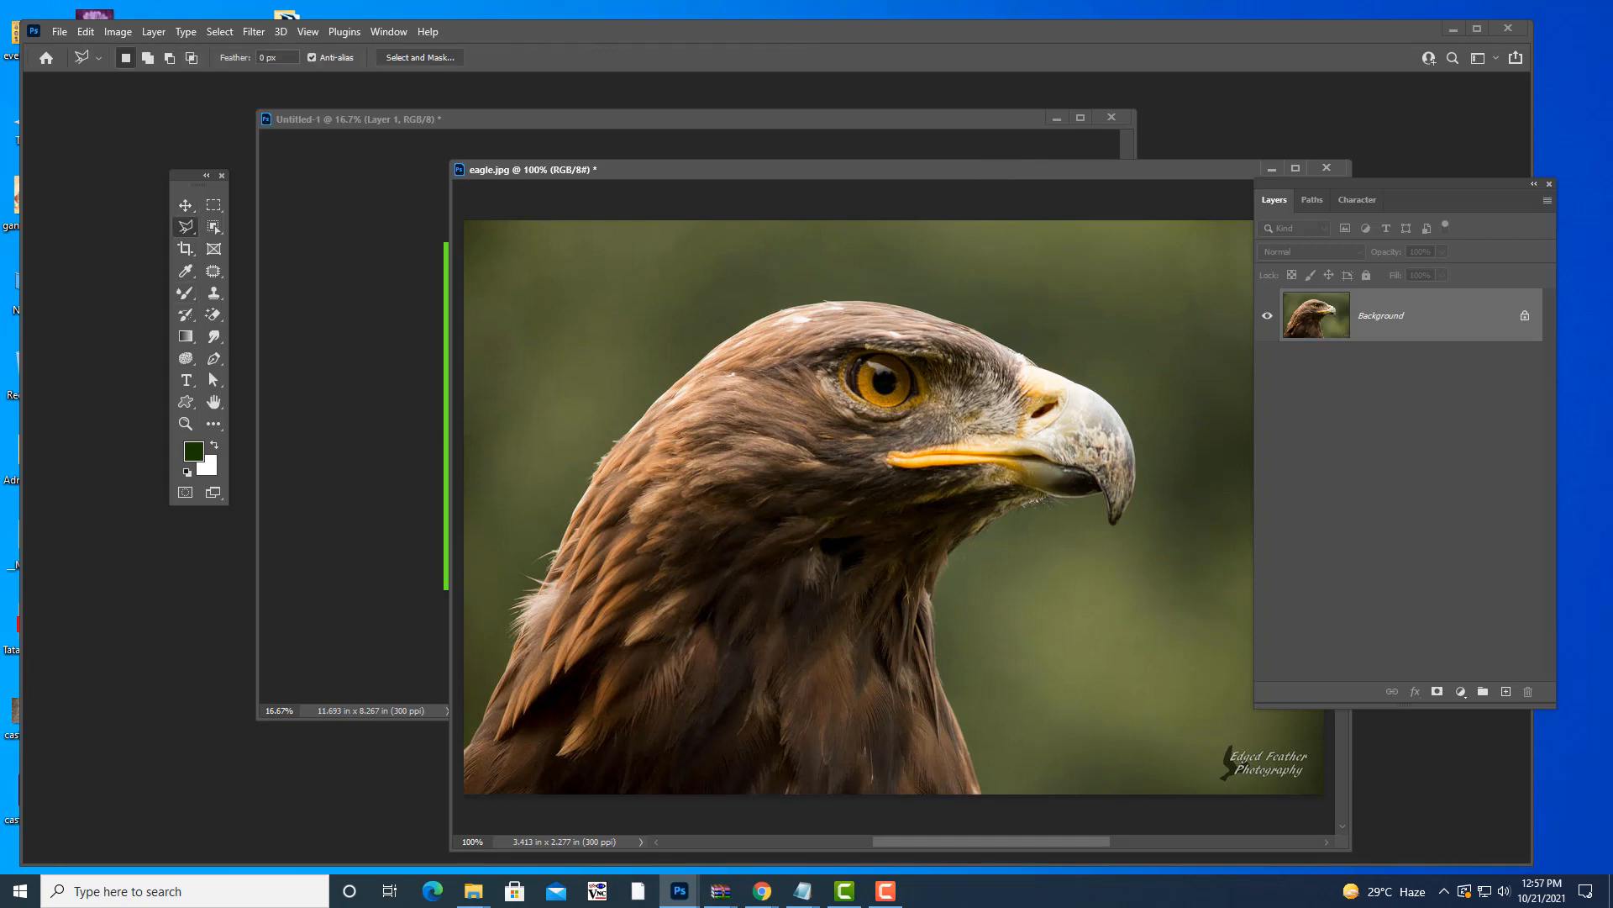
pyautogui.click(464, 746)
pyautogui.click(555, 551)
pyautogui.click(851, 296)
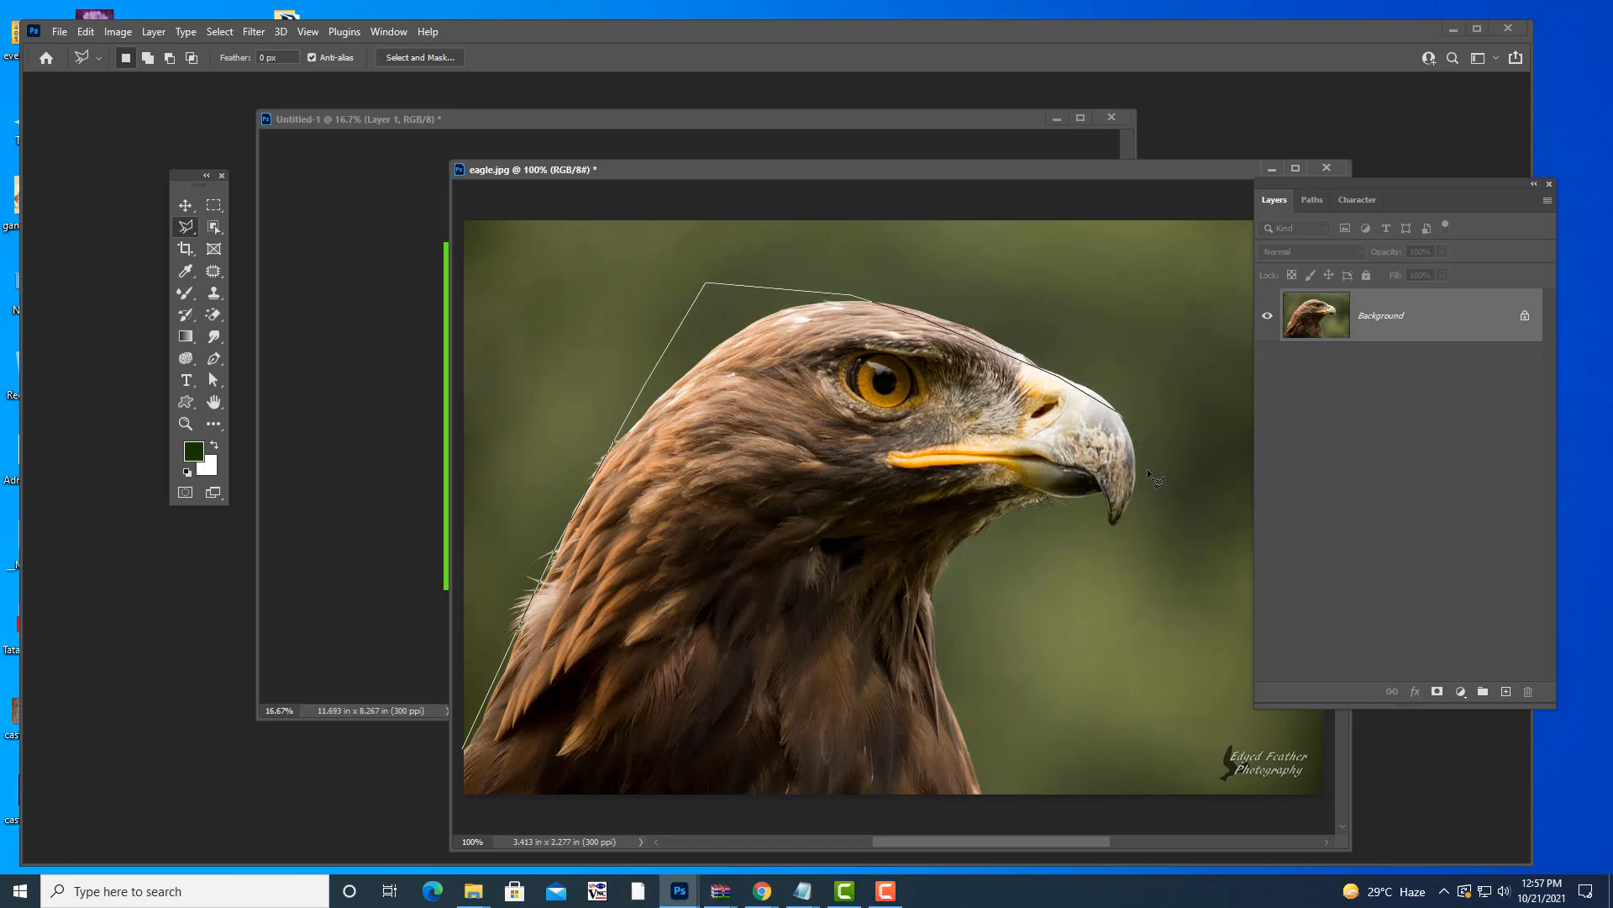
pyautogui.click(1058, 499)
pyautogui.click(1003, 506)
pyautogui.click(945, 553)
pyautogui.click(926, 642)
pyautogui.click(952, 722)
pyautogui.click(985, 795)
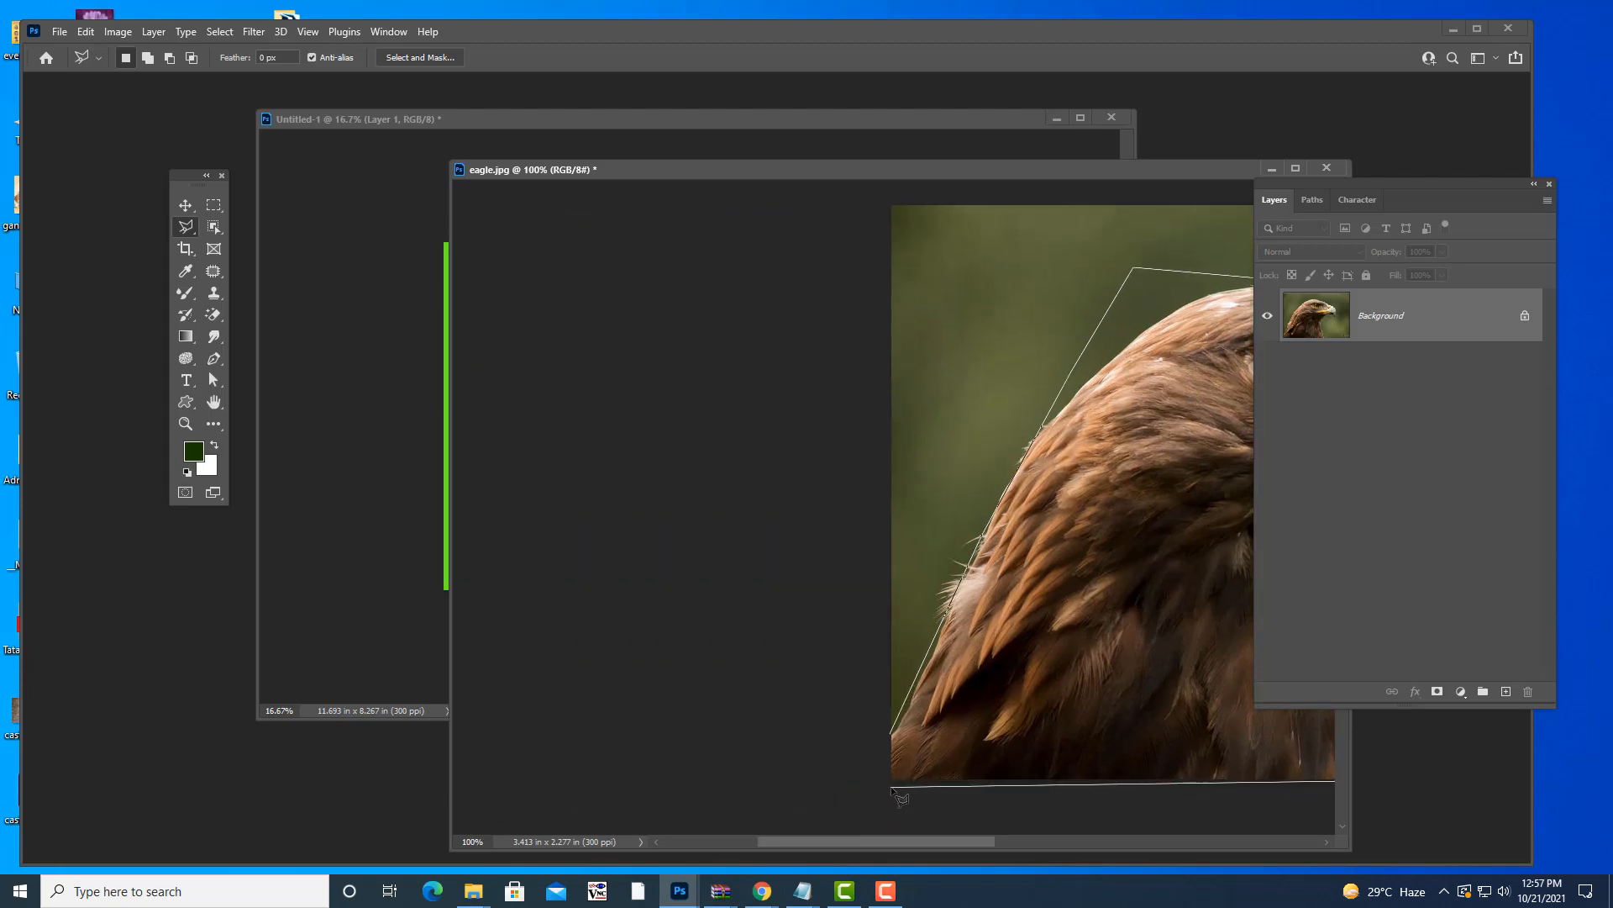
pyautogui.doubleClick(896, 739)
# - Trim the loose diagonal edge behind the head using the freehand Lasso
pyautogui.moveTo(867, 843); pyautogui.dragTo(1002, 830)
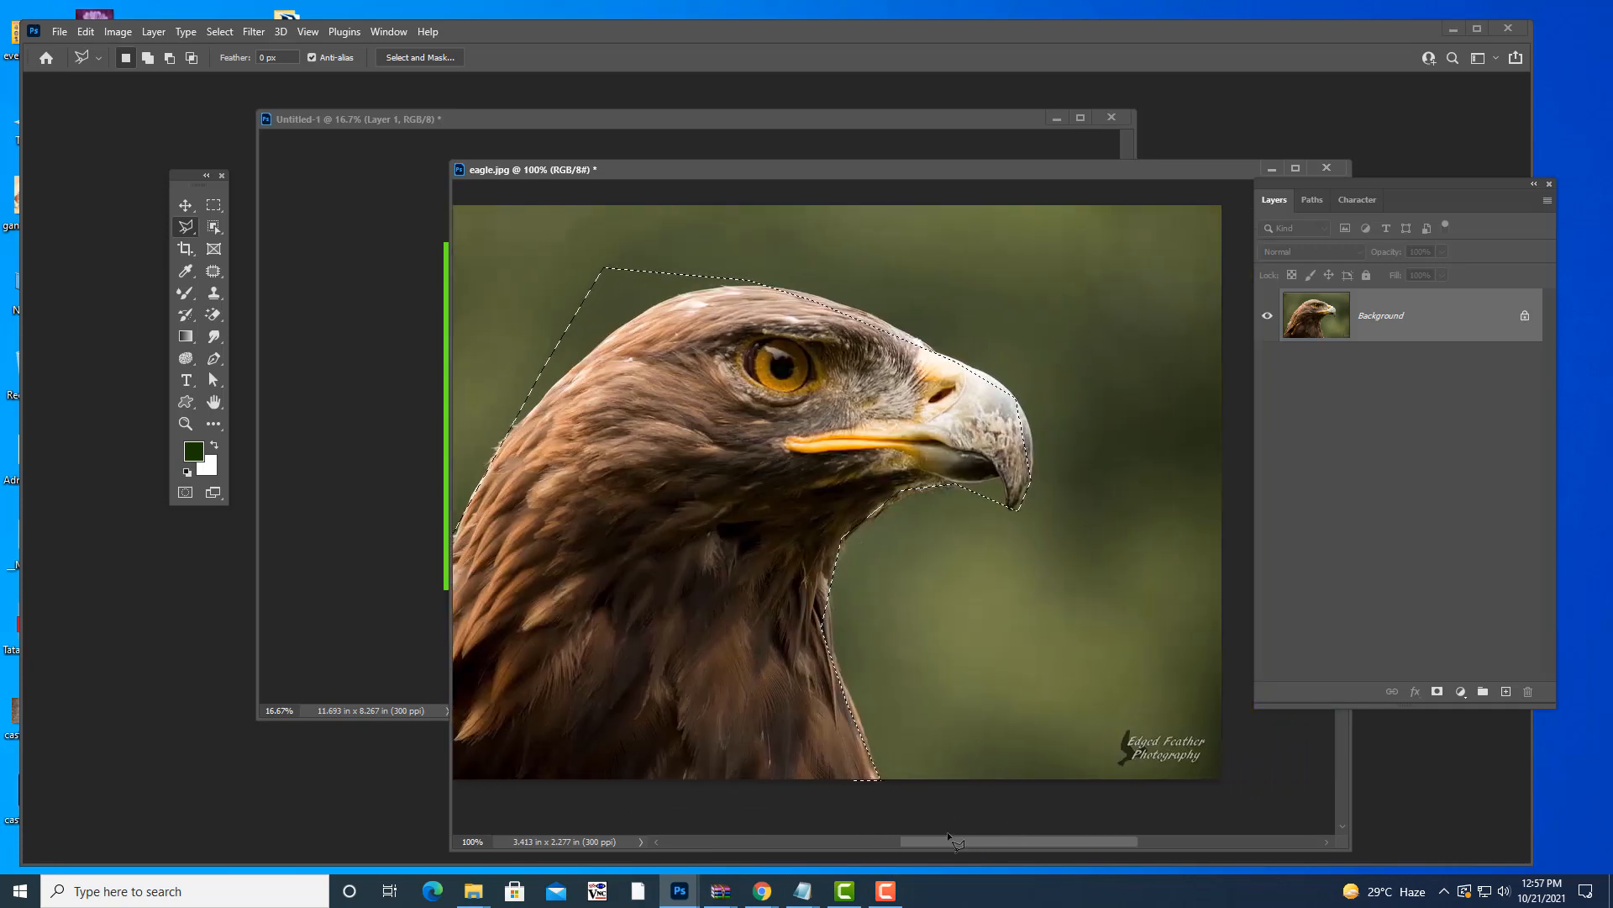
pyautogui.moveTo(950, 841); pyautogui.dragTo(920, 840)
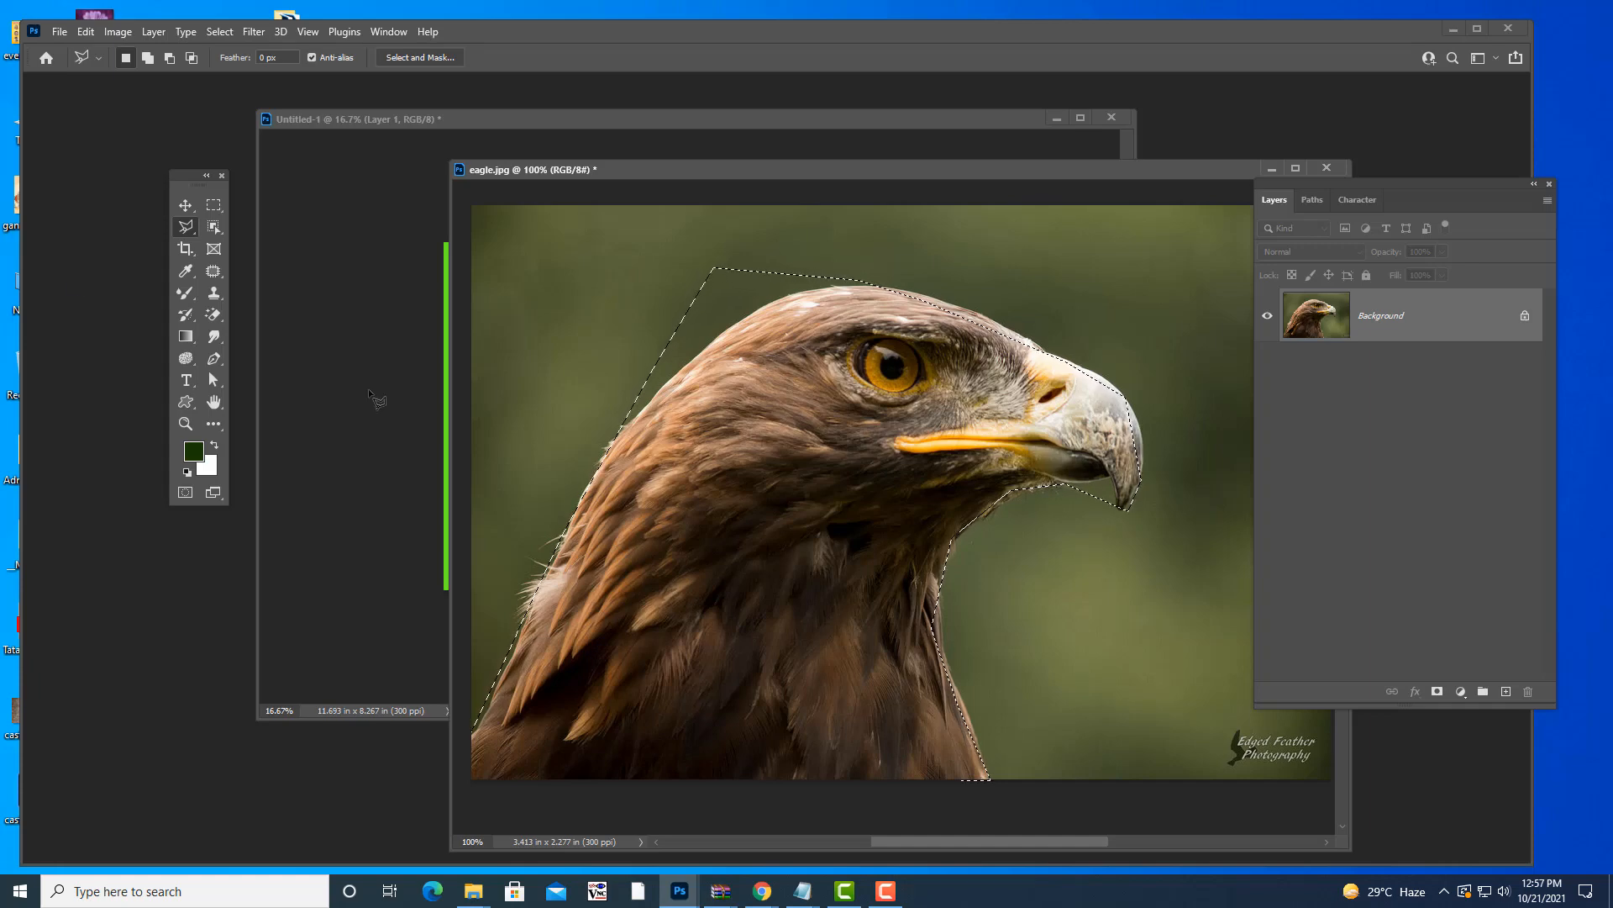
pyautogui.click(186, 229)
pyautogui.click(252, 228)
pyautogui.moveTo(876, 278)
pyautogui.mouseDown()
pyautogui.moveTo(768, 304)
pyautogui.moveTo(602, 441)
pyautogui.moveTo(574, 371)
pyautogui.moveTo(725, 235)
pyautogui.moveTo(840, 236)
pyautogui.moveTo(875, 278)
pyautogui.mouseUp()
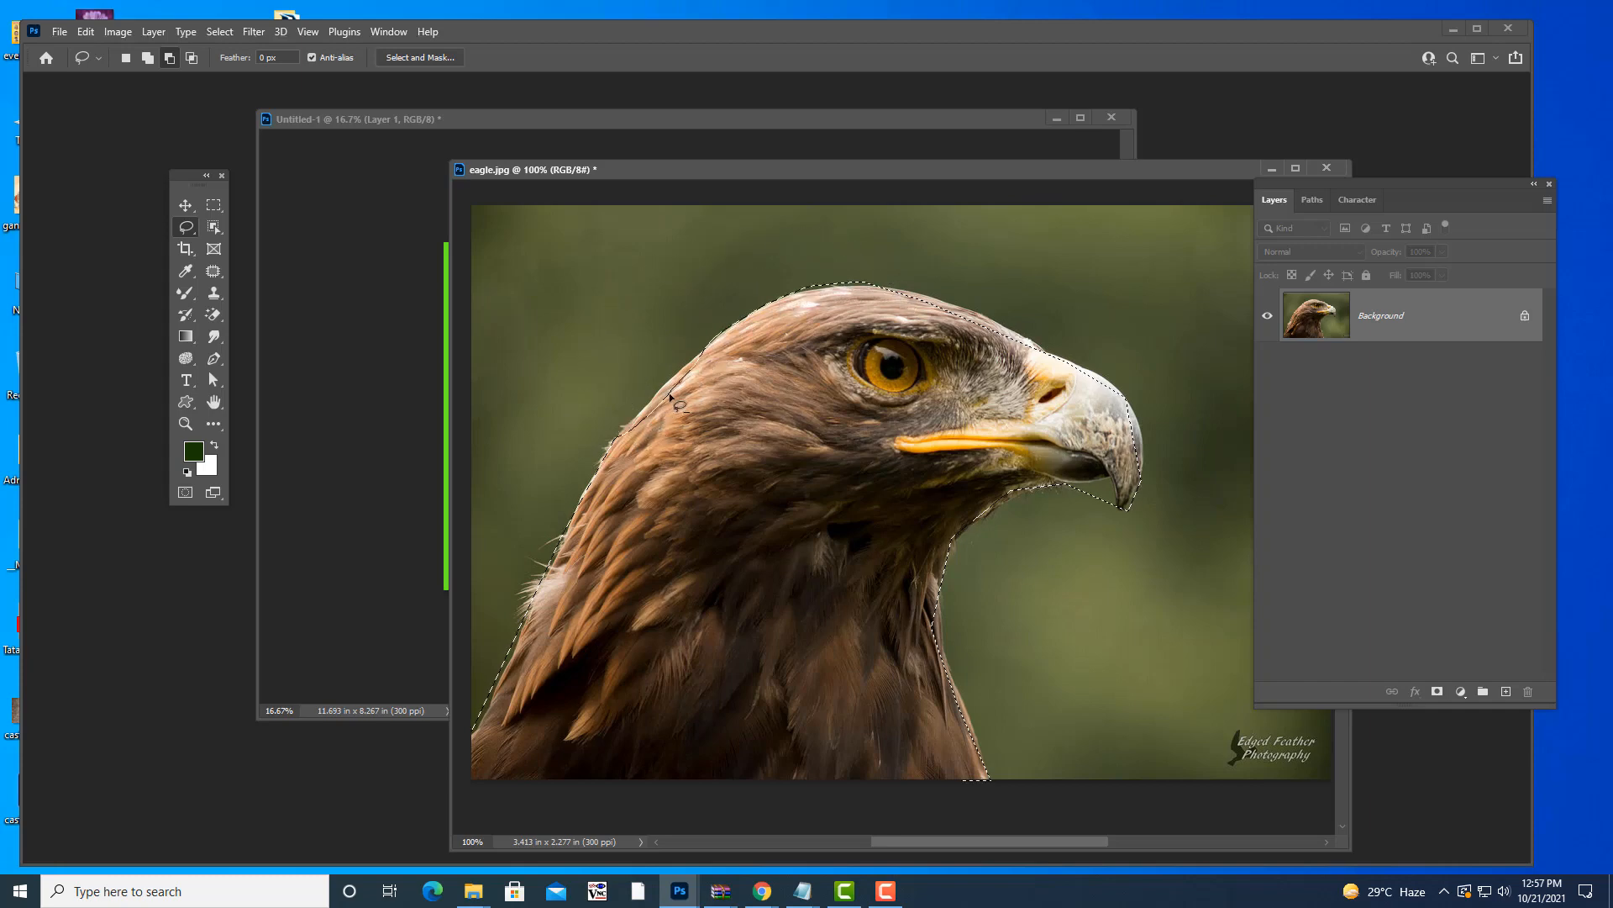
# - Add the missed area along the head's left edge to the selection, then move the eagle window aside
pyautogui.press('shift')
pyautogui.moveTo(719, 359)
pyautogui.mouseDown()
pyautogui.moveTo(622, 428)
pyautogui.moveTo(795, 425)
pyautogui.moveTo(786, 374)
pyautogui.mouseUp()
pyautogui.press('alt')
pyautogui.hotkey('ctrl', 'd')
pyautogui.moveTo(886, 165); pyautogui.dragTo(968, 197)
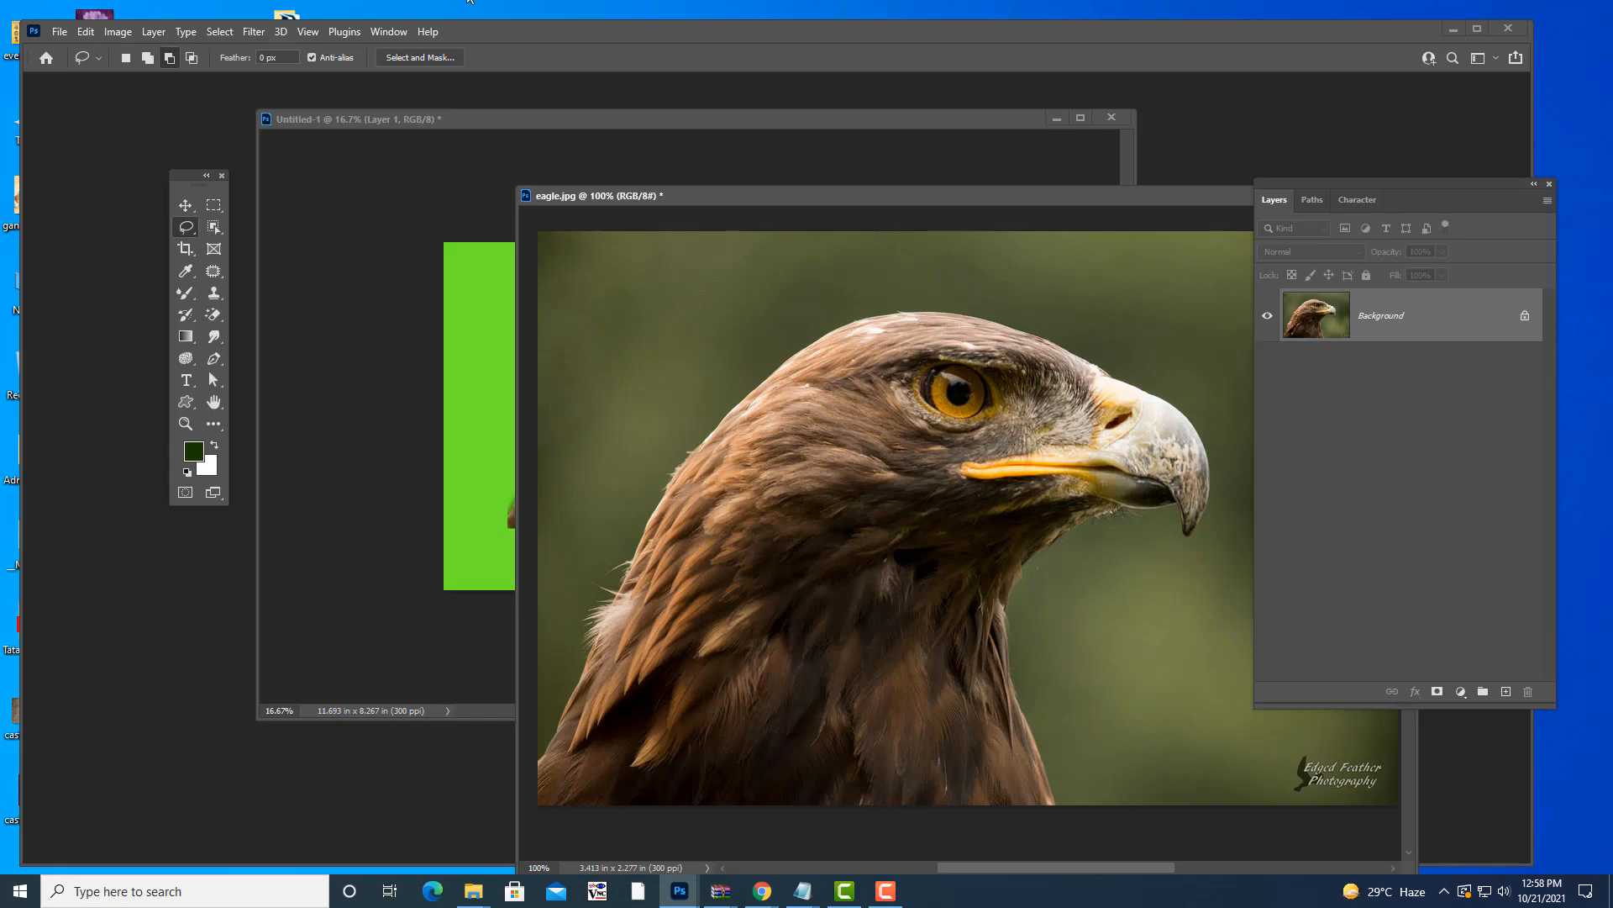
# - Close eagle.jpg without saving its changes
pyautogui.moveTo(1051, 200); pyautogui.dragTo(649, 209)
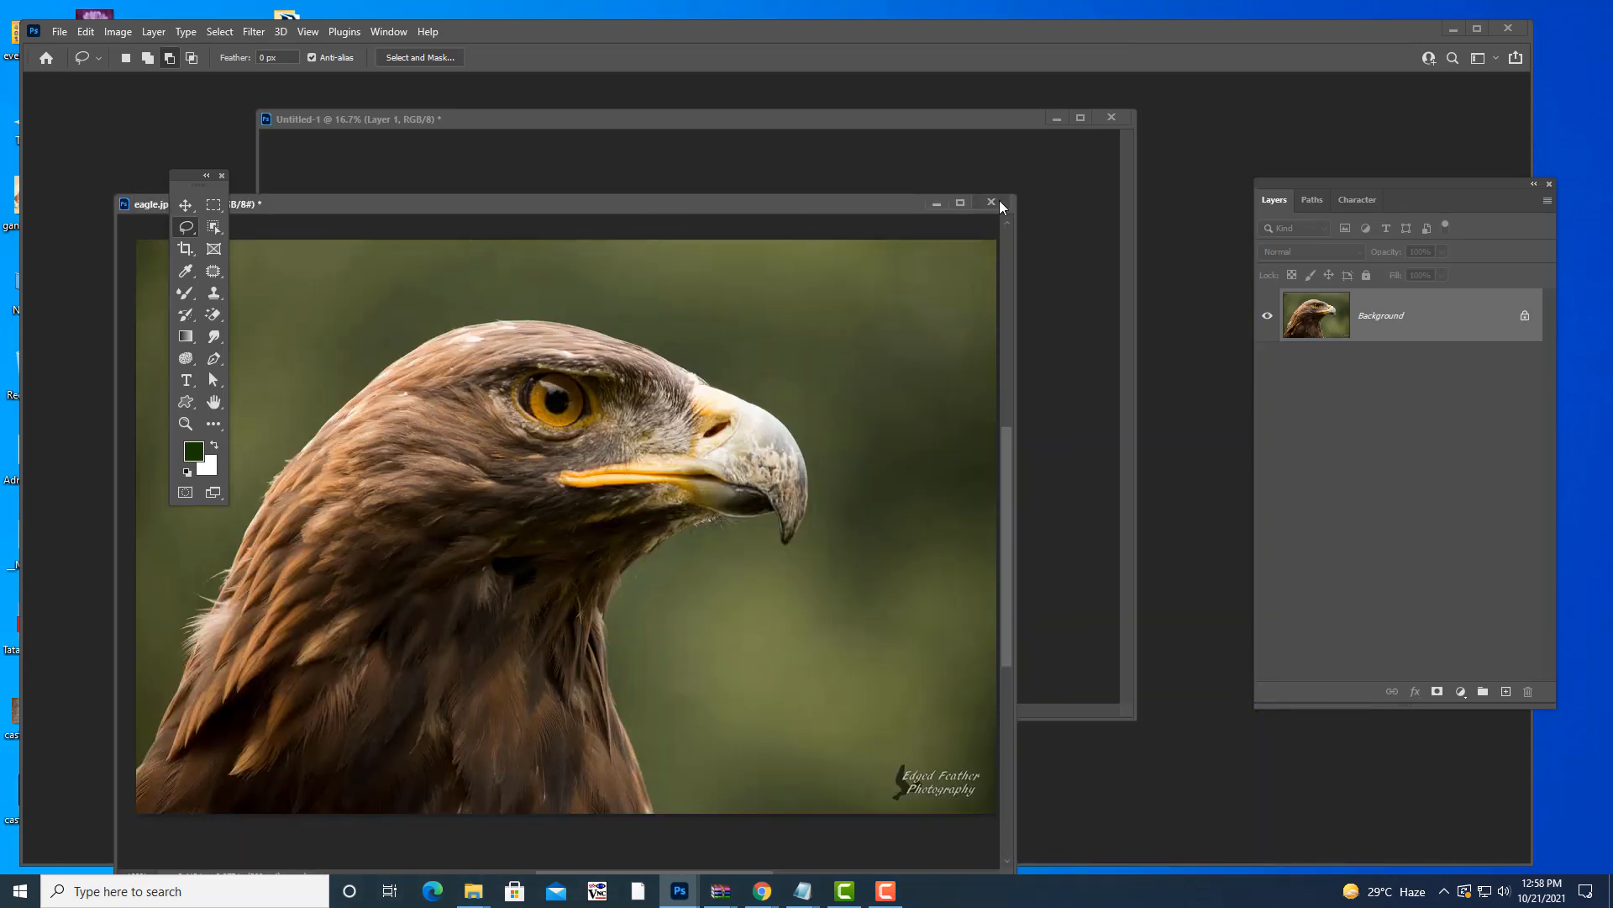
pyautogui.click(999, 202)
pyautogui.click(790, 347)
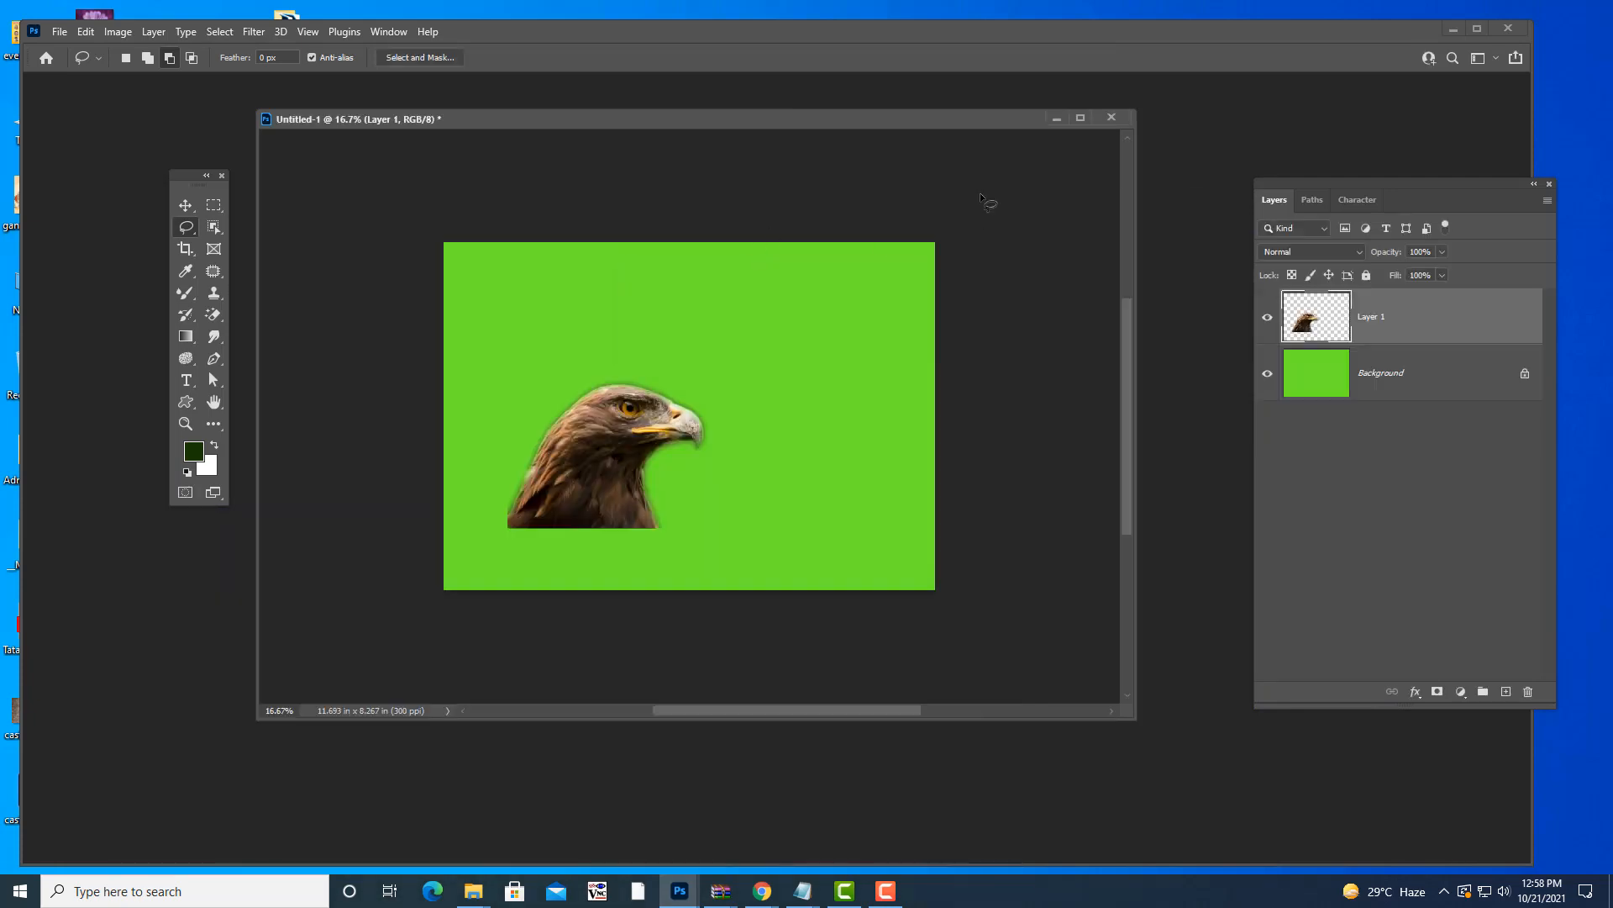
# - Open bald.jpg from the image folder
pyautogui.hotkey('ctrl', 'o')
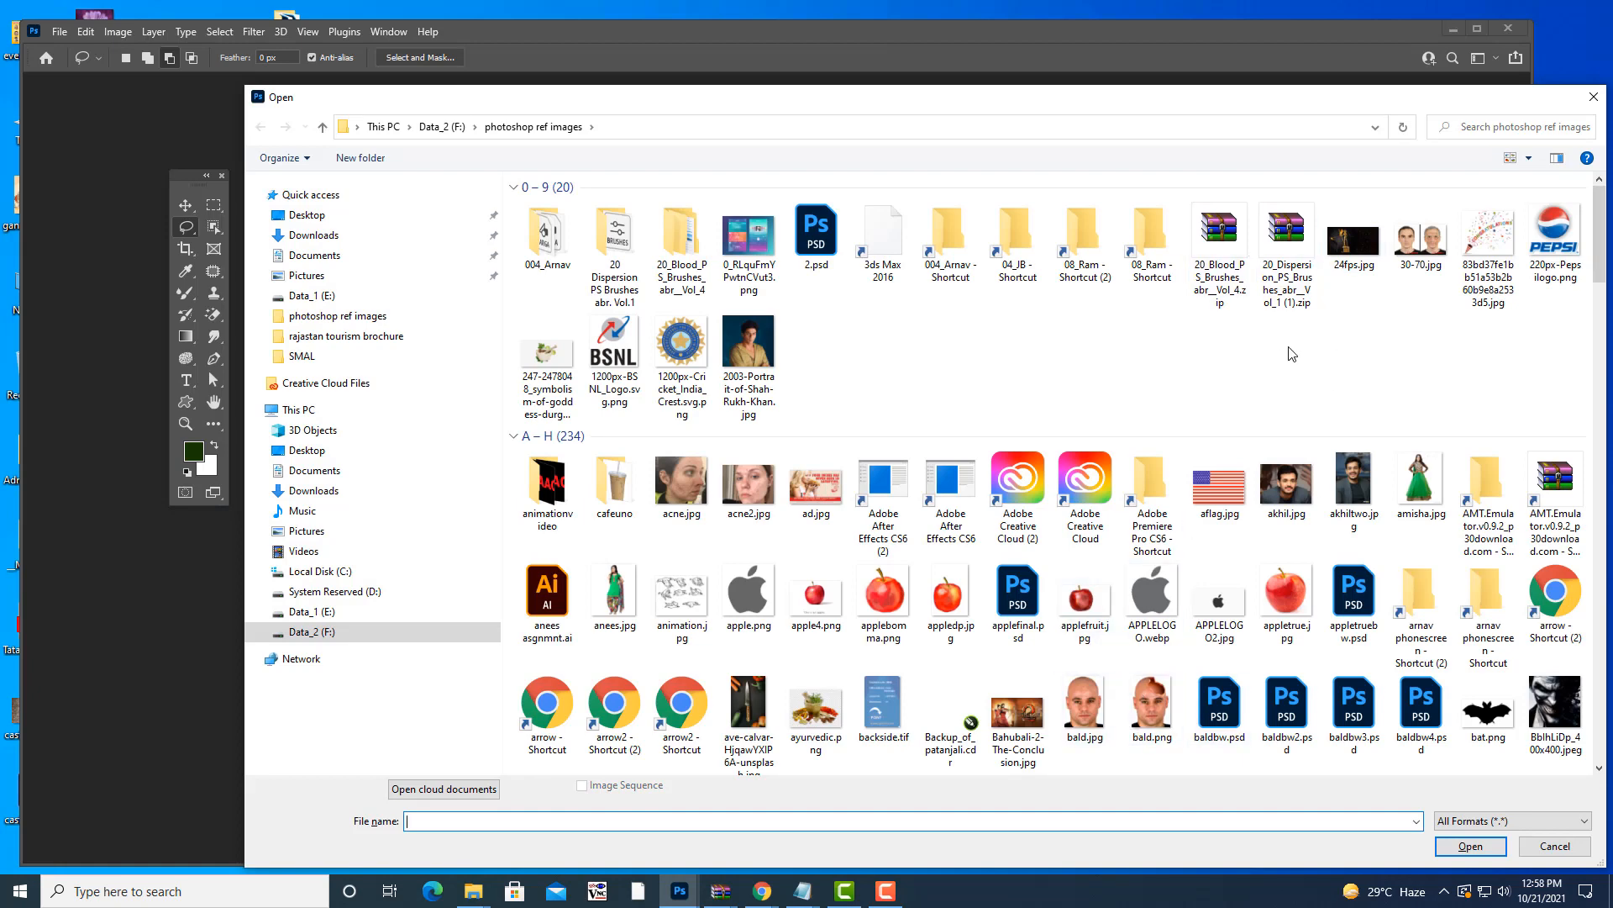
pyautogui.scroll(-2, 1291, 353)
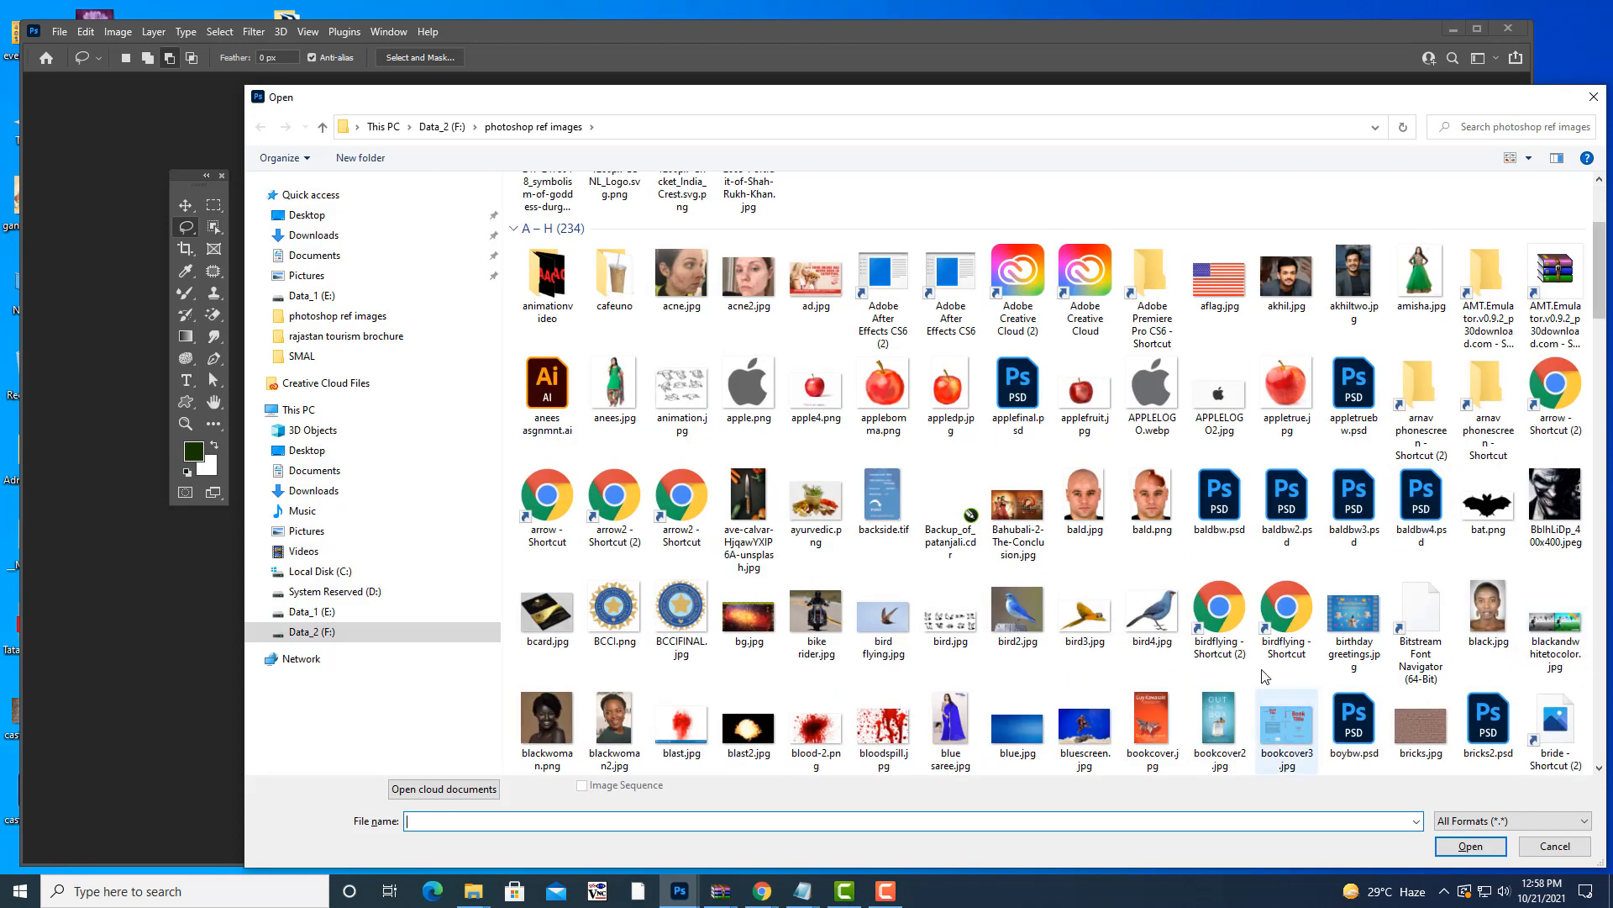
pyautogui.click(1097, 503)
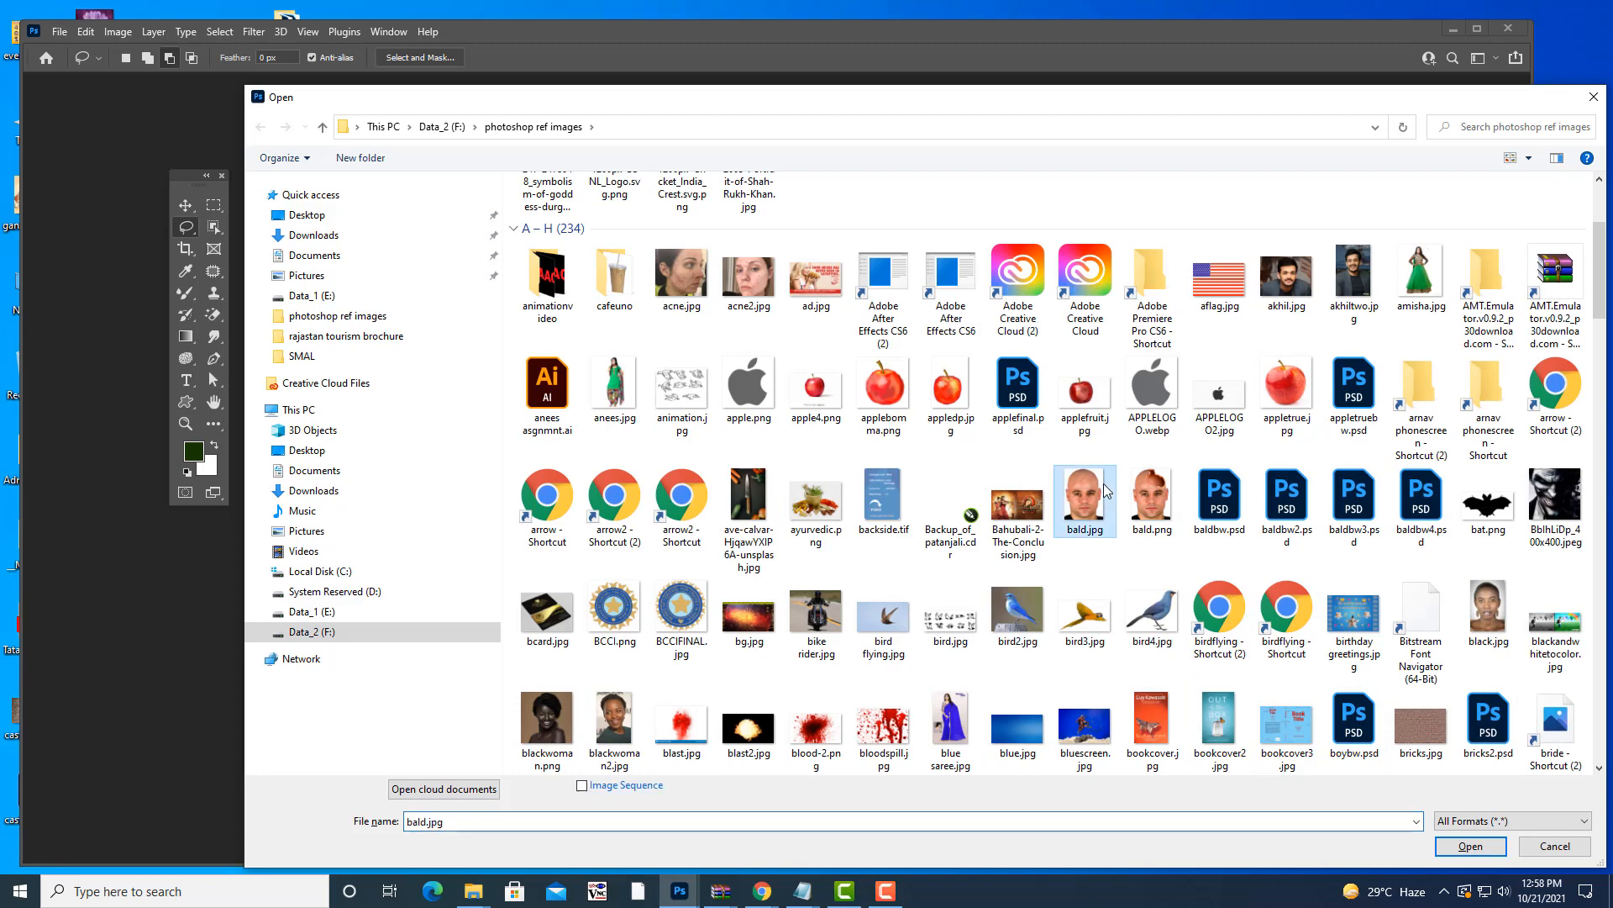
pyautogui.click(1476, 850)
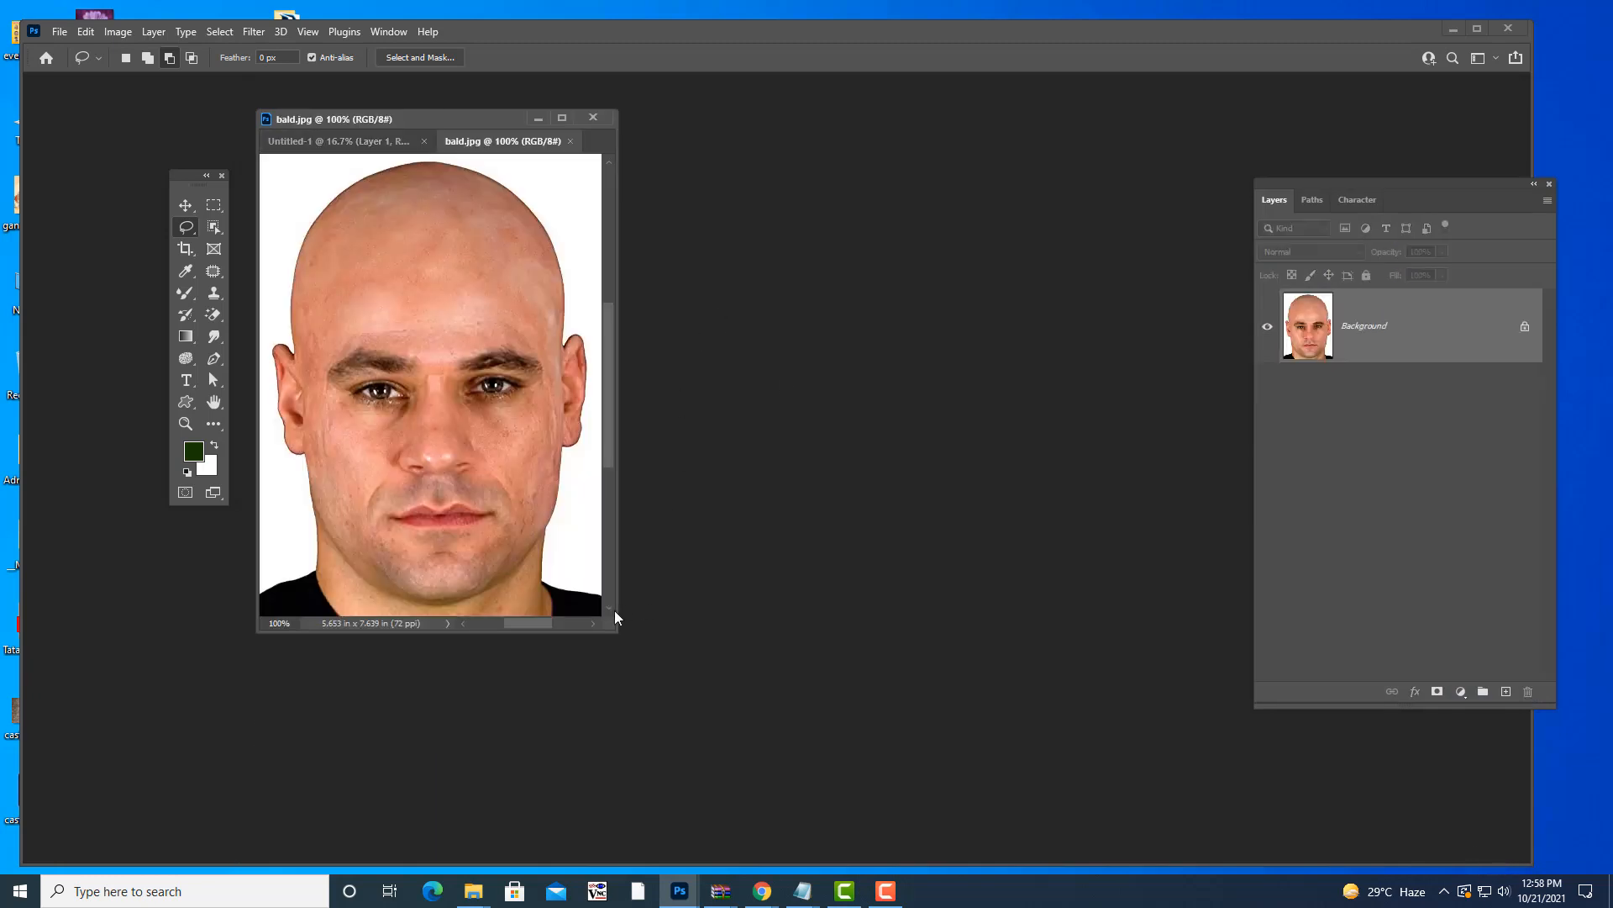
# - Enlarge and reposition the bald.jpg window, viewing the portrait at 100%
pyautogui.moveTo(611, 626); pyautogui.dragTo(1382, 827)
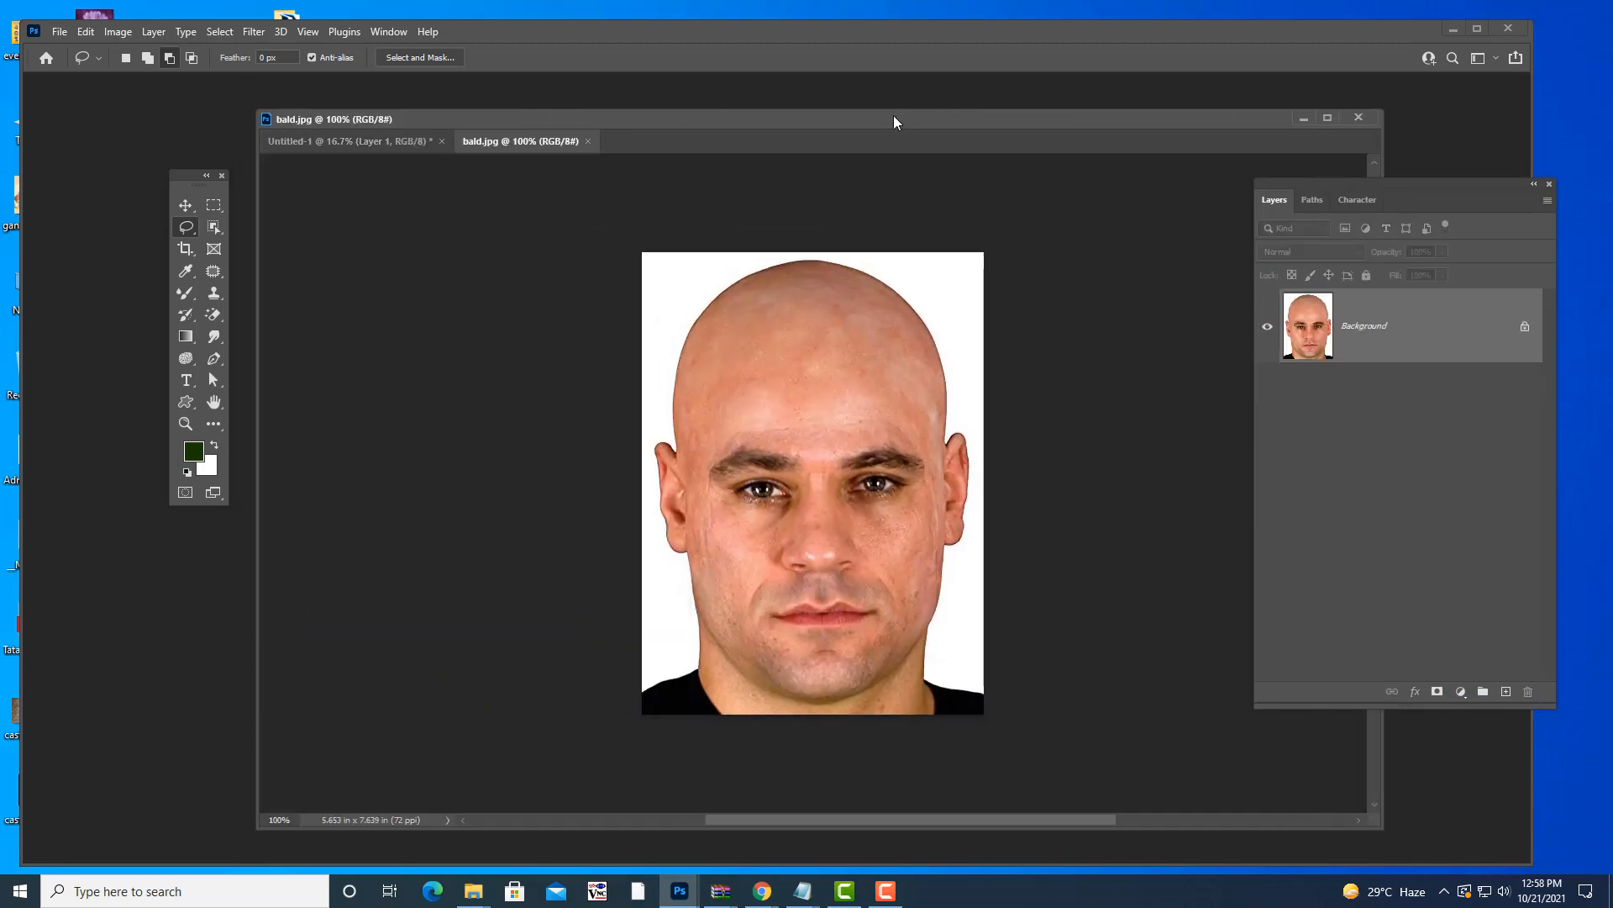
pyautogui.moveTo(894, 122); pyautogui.dragTo(862, 90)
pyautogui.hotkey('ctrl', '+')
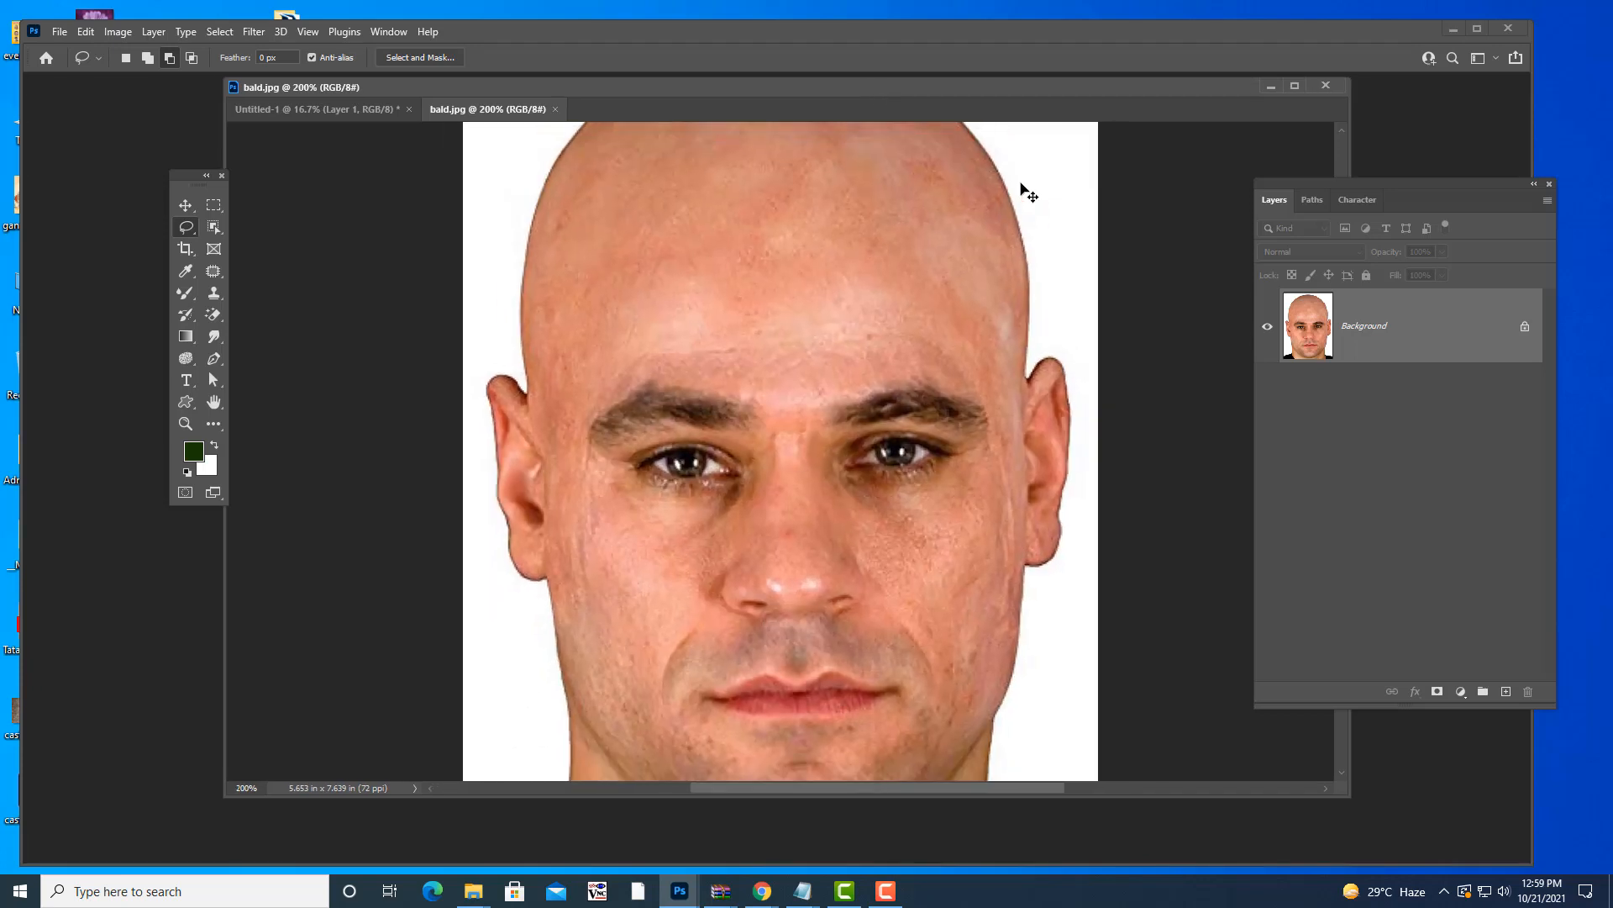
pyautogui.hotkey('ctrl', '-')
pyautogui.moveTo(817, 90); pyautogui.dragTo(820, 113)
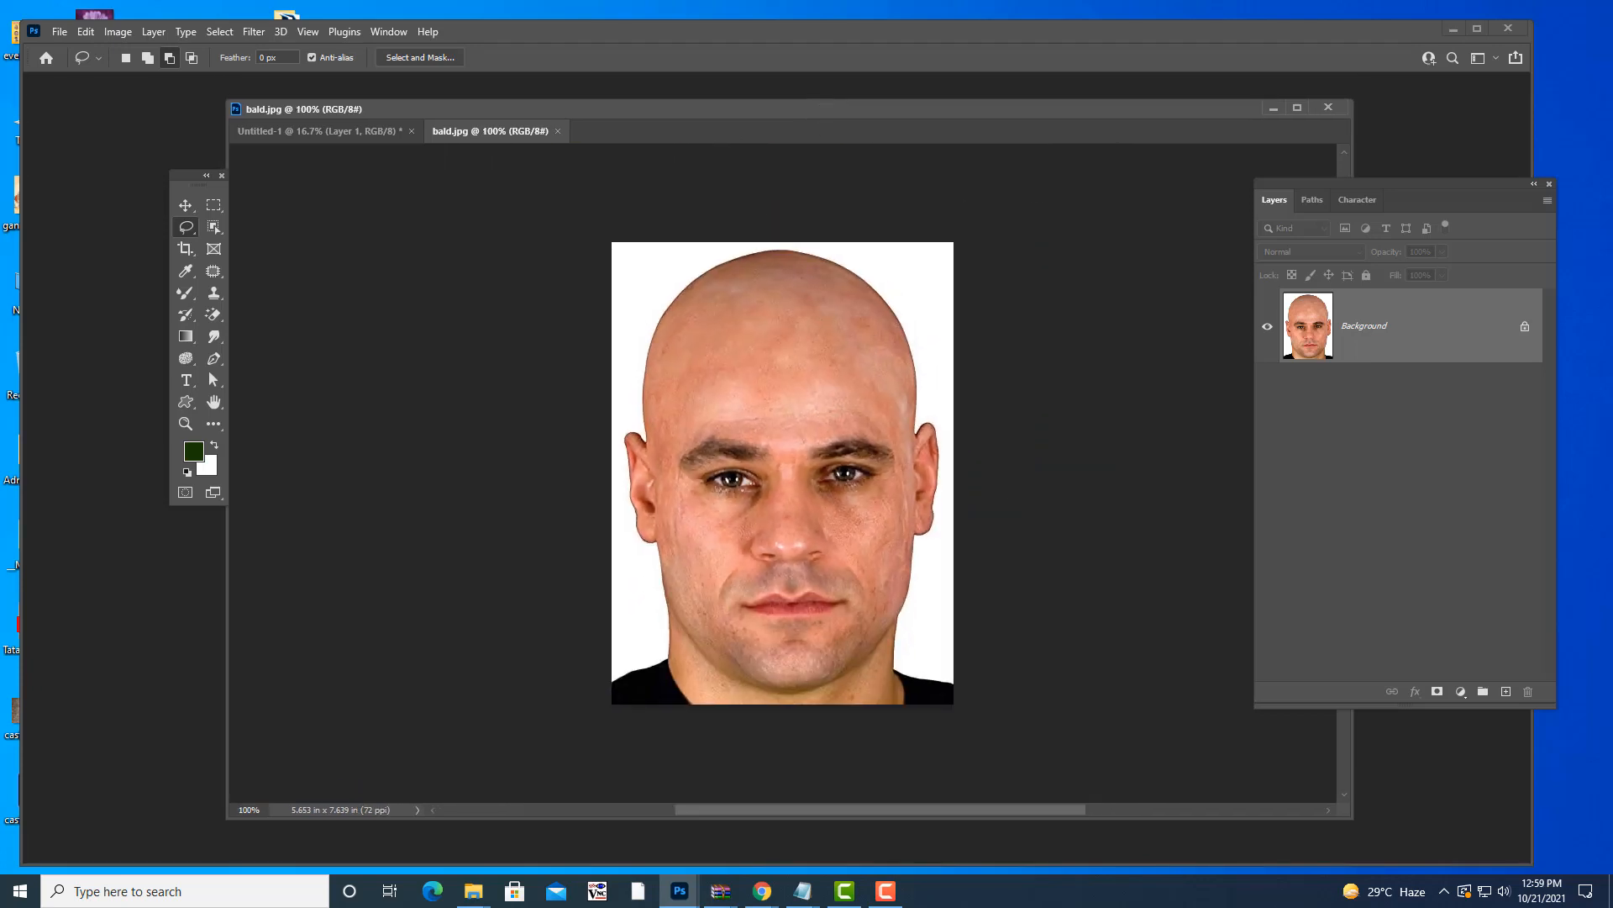
pyautogui.moveTo(674, 111); pyautogui.dragTo(699, 117)
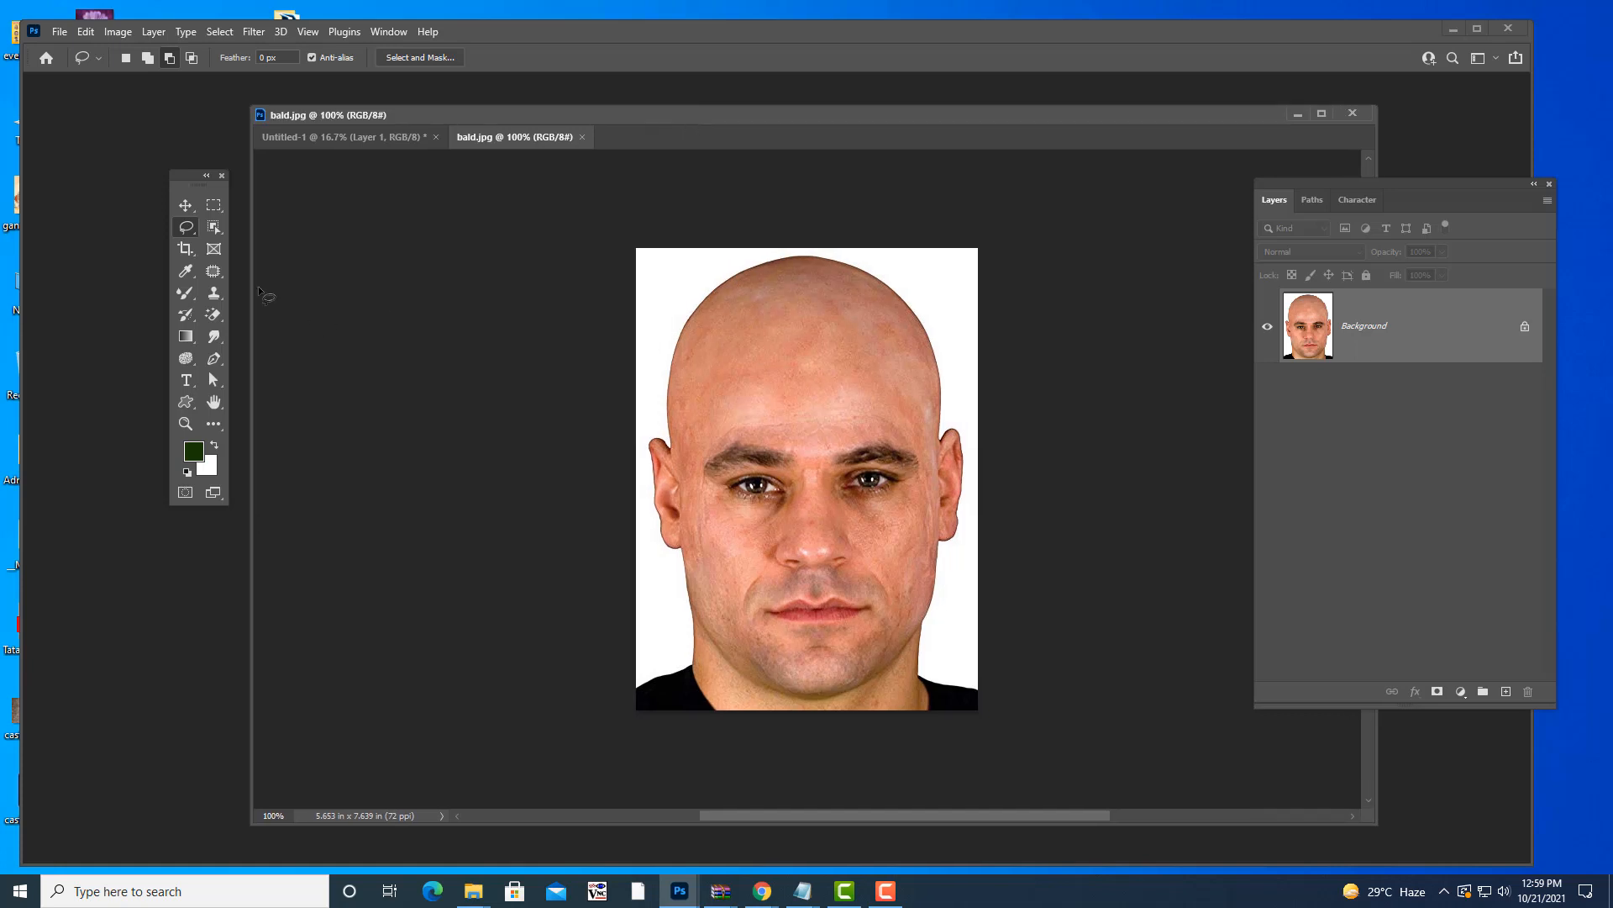
# - Switch to the Magnetic Lasso Tool and anchor an outline at the portrait's lower-left corner
pyautogui.rightClick(187, 227)
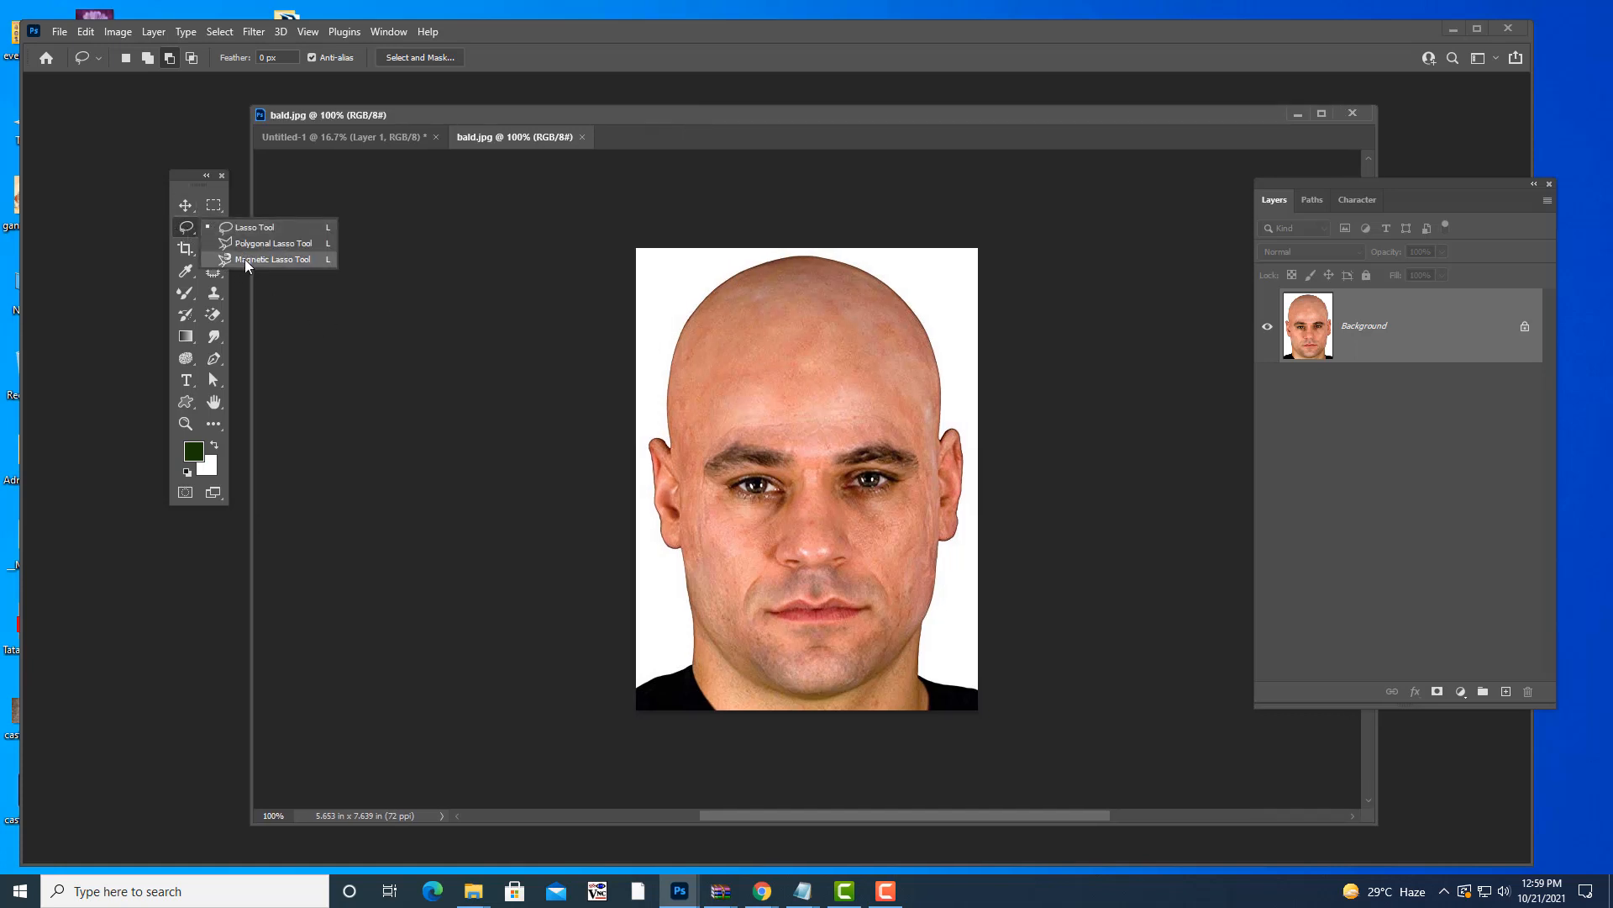
pyautogui.click(280, 261)
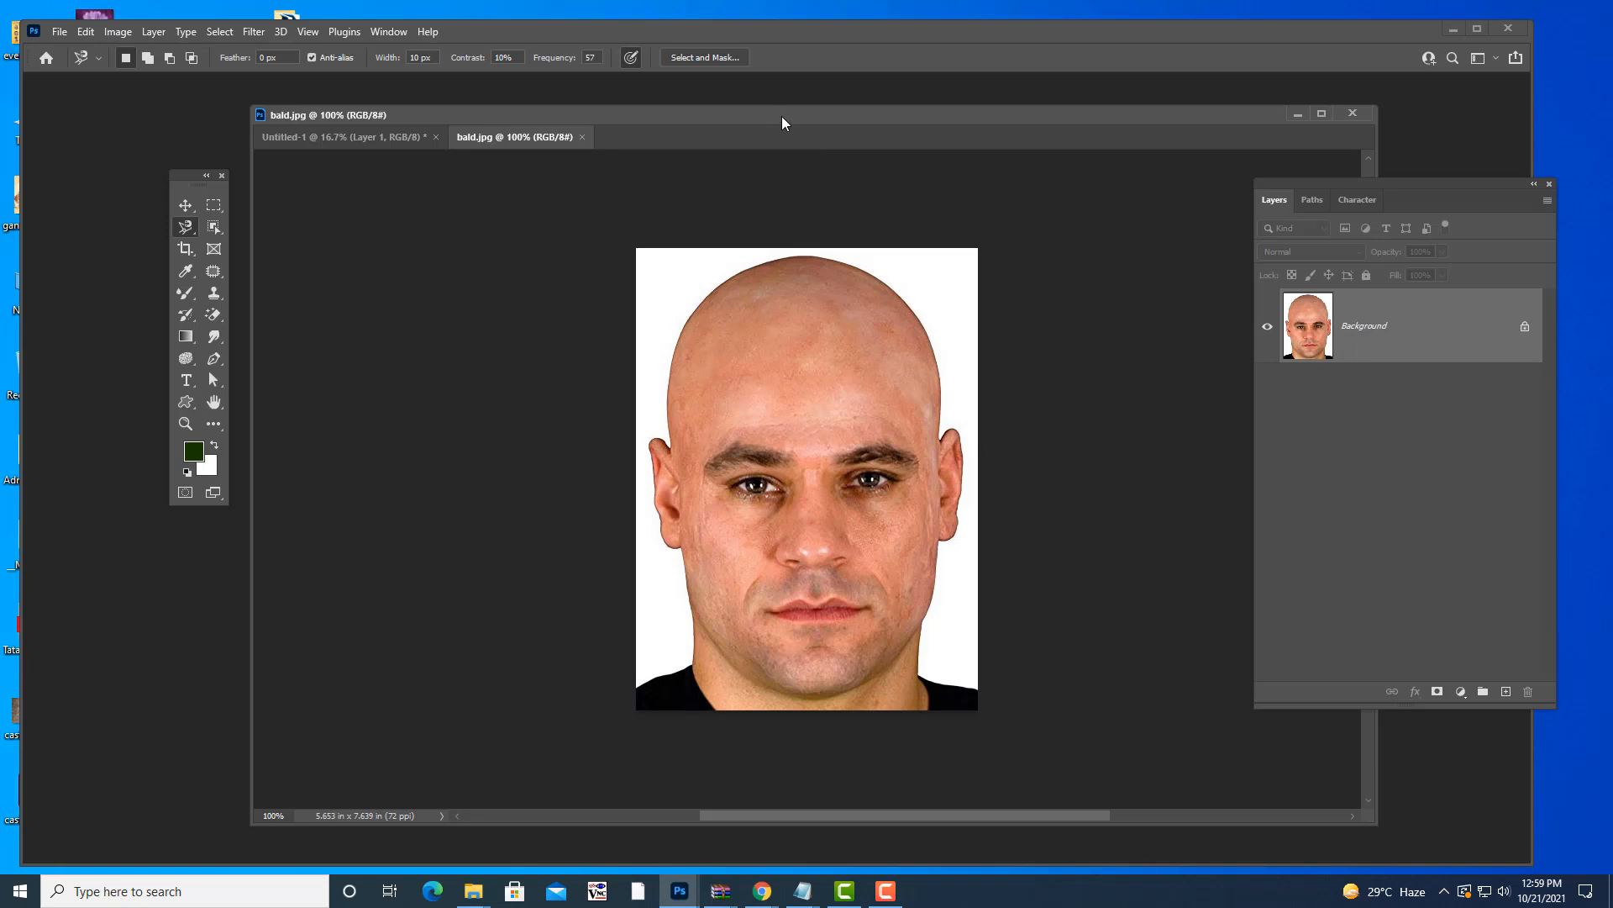
pyautogui.moveTo(782, 116); pyautogui.dragTo(760, 119)
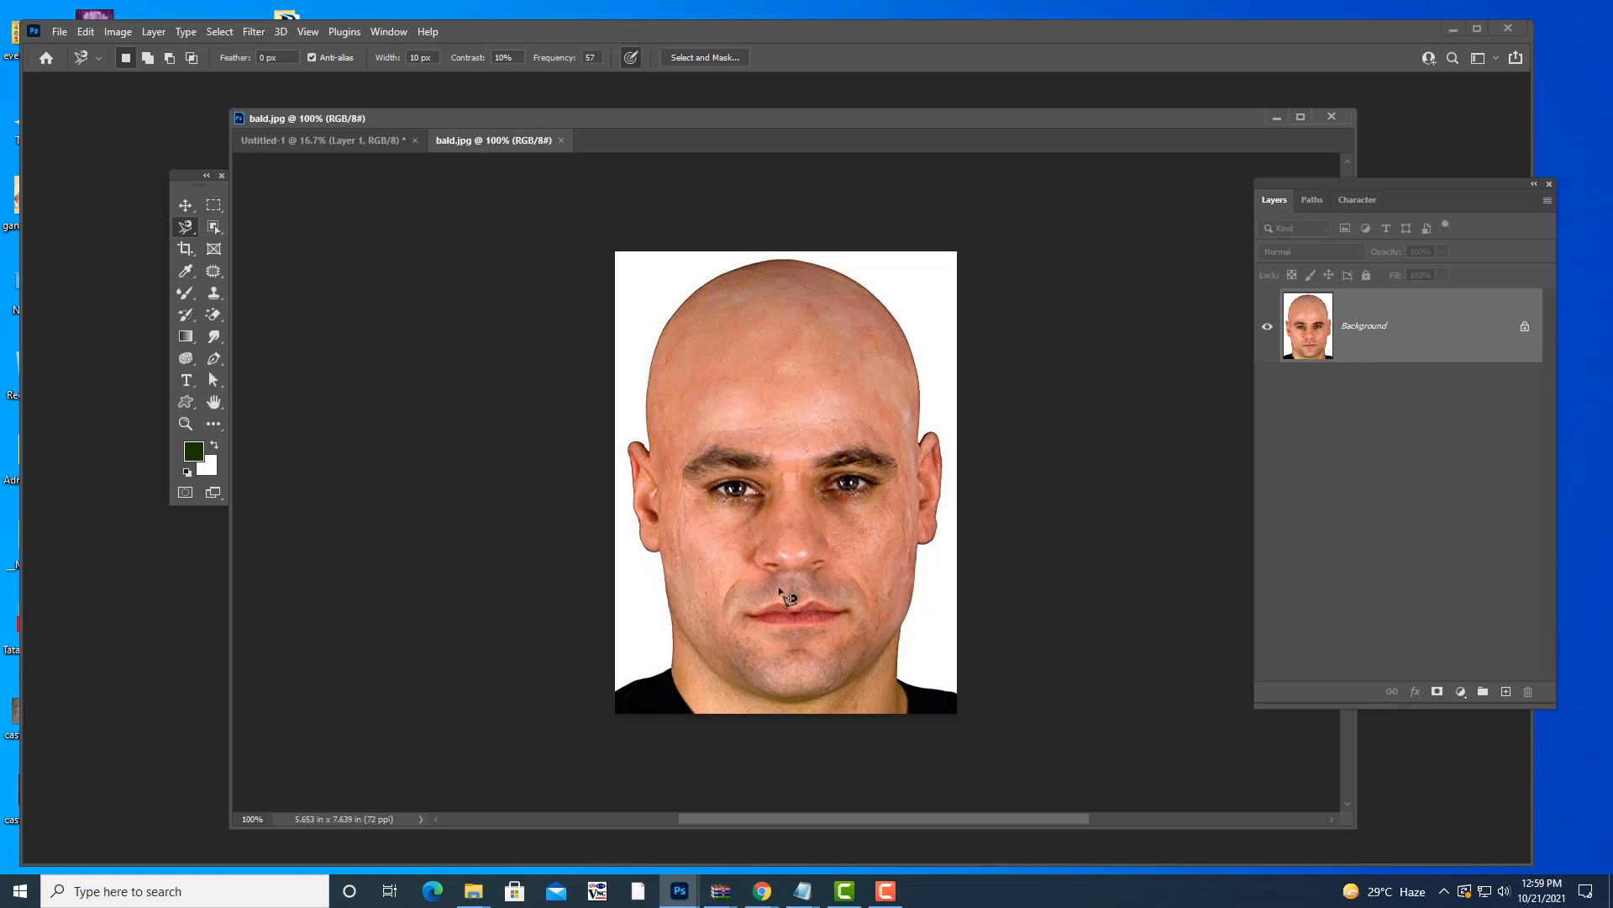
pyautogui.click(617, 689)
# - Trace the Magnetic Lasso around the man's head and shoulders and close it at the start point
pyautogui.moveTo(672, 651)
pyautogui.mouseDown()
pyautogui.moveTo(671, 558)
pyautogui.moveTo(632, 510)
pyautogui.moveTo(636, 443)
pyautogui.moveTo(654, 445)
pyautogui.moveTo(645, 400)
pyautogui.moveTo(719, 278)
pyautogui.moveTo(812, 265)
pyautogui.moveTo(898, 324)
pyautogui.moveTo(918, 446)
pyautogui.moveTo(941, 440)
pyautogui.moveTo(935, 536)
pyautogui.moveTo(910, 559)
pyautogui.moveTo(900, 629)
pyautogui.moveTo(904, 674)
pyautogui.moveTo(959, 704)
pyautogui.mouseUp()
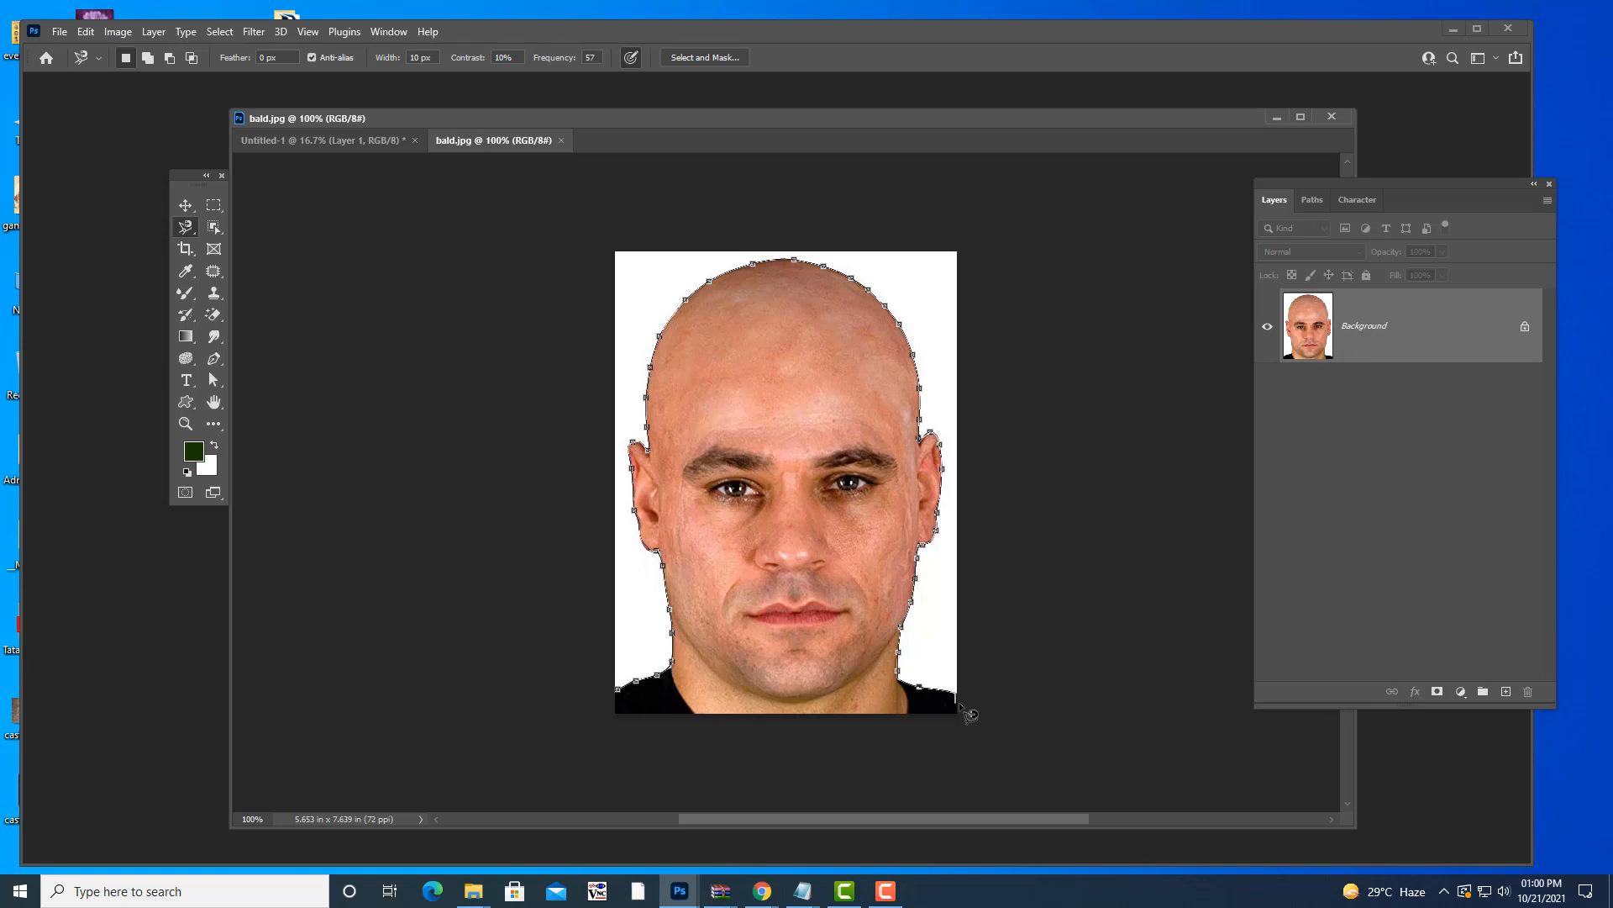
pyautogui.moveTo(960, 702); pyautogui.dragTo(959, 716)
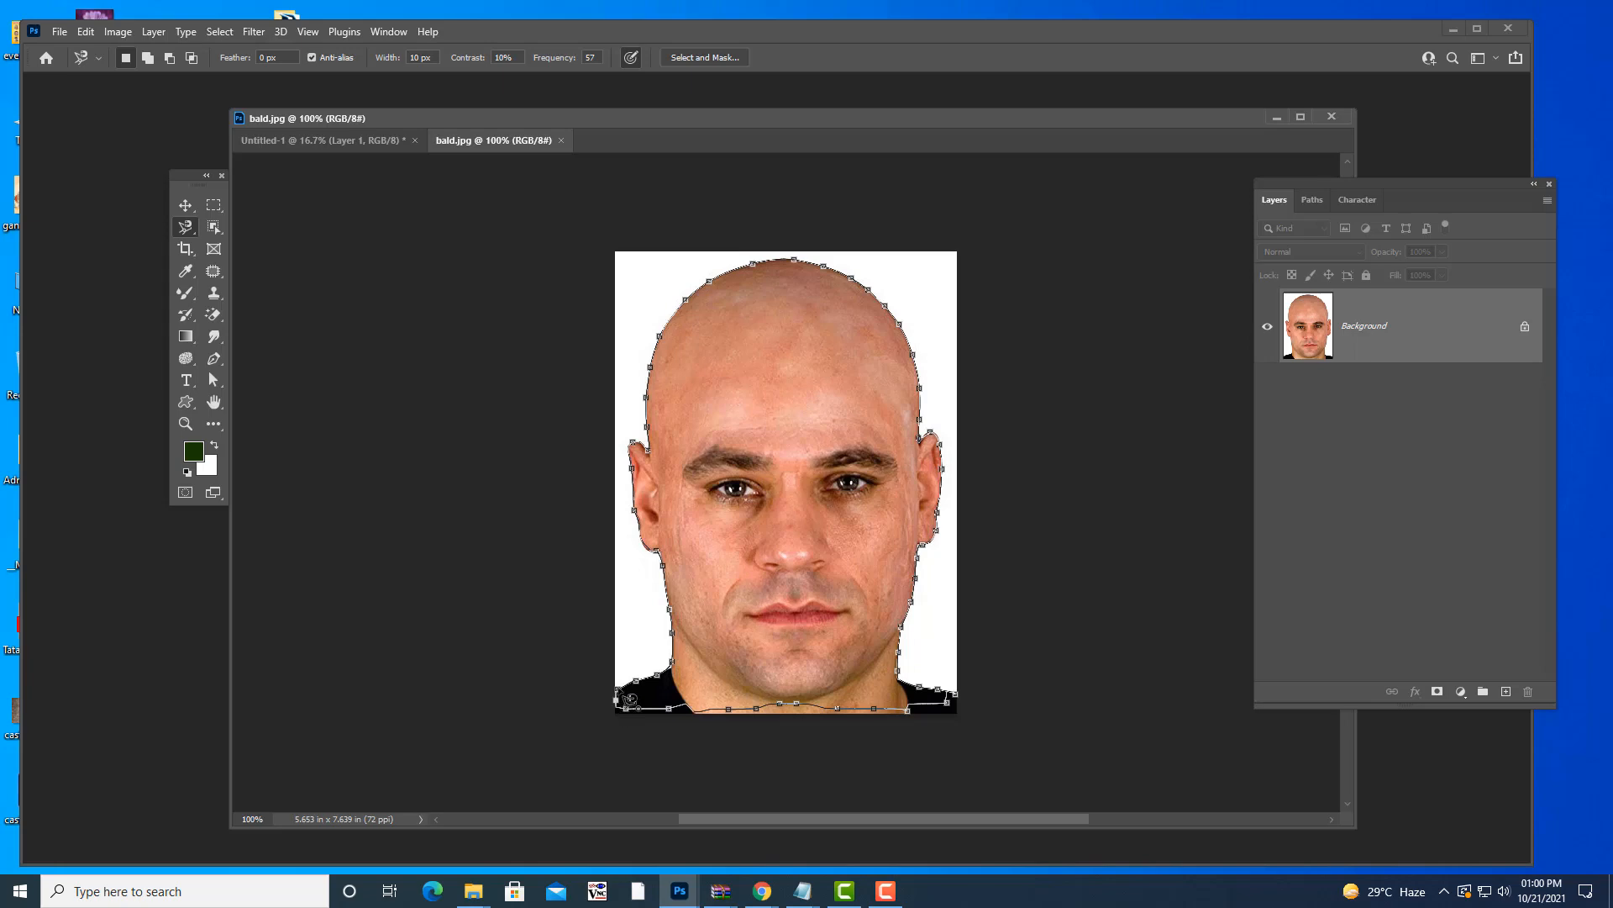
pyautogui.click(628, 697)
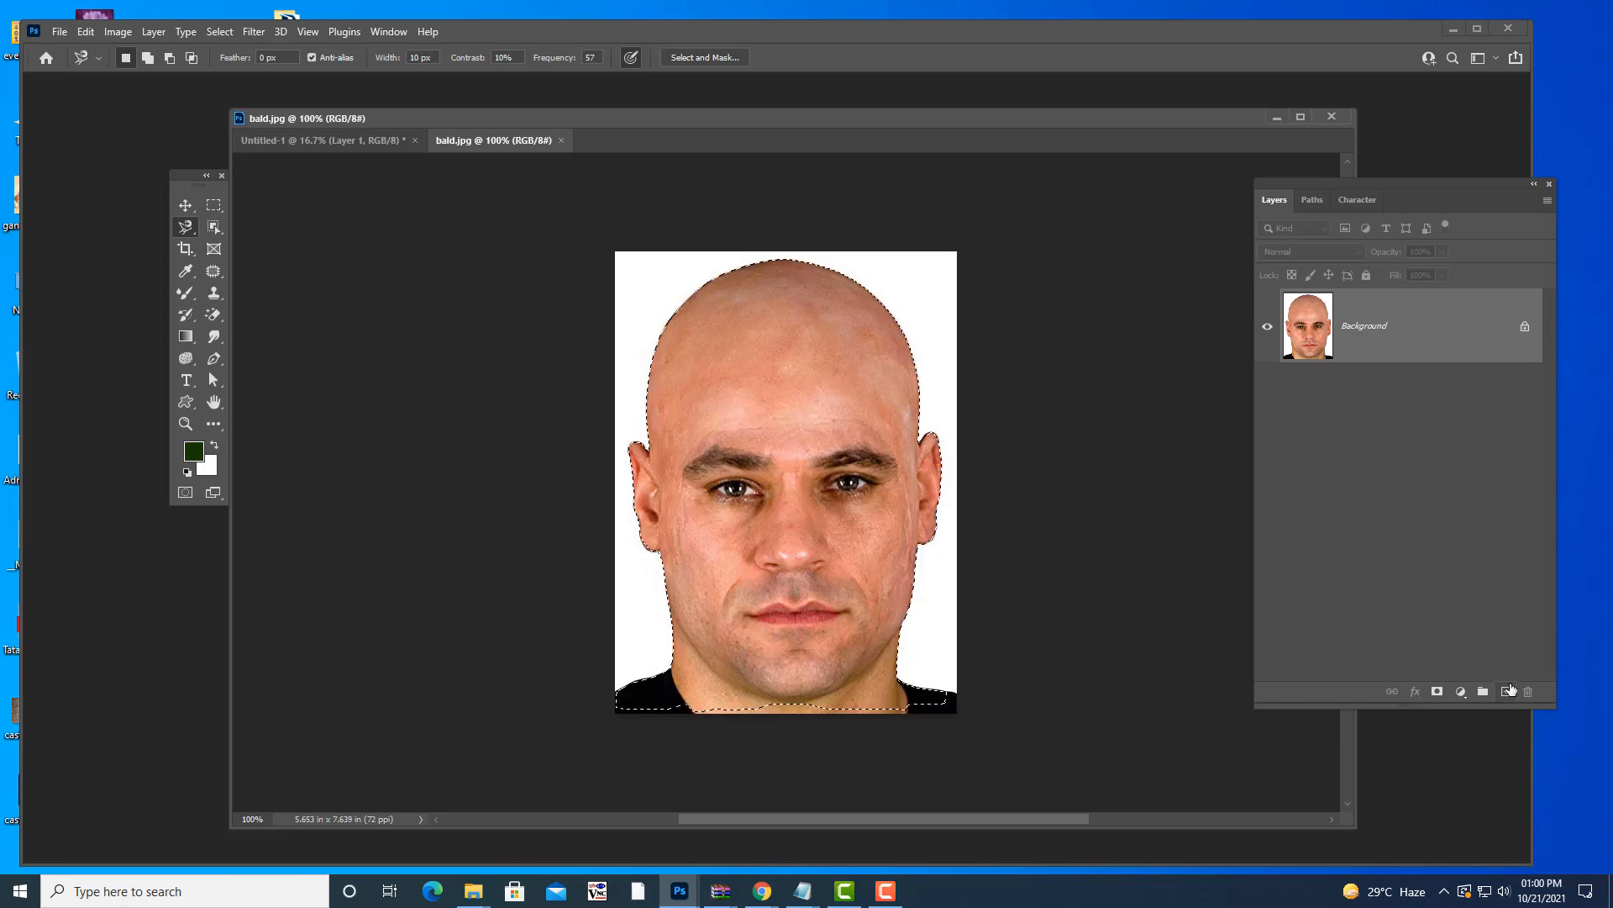
# - At 200% zoom, add the shirt's lower-right corner with the freehand Lasso, then zoom out
pyautogui.hotkey('ctrl', '+')
pyautogui.hotkey('ctrl', '+')
pyautogui.scroll(-5, 1094, 620)
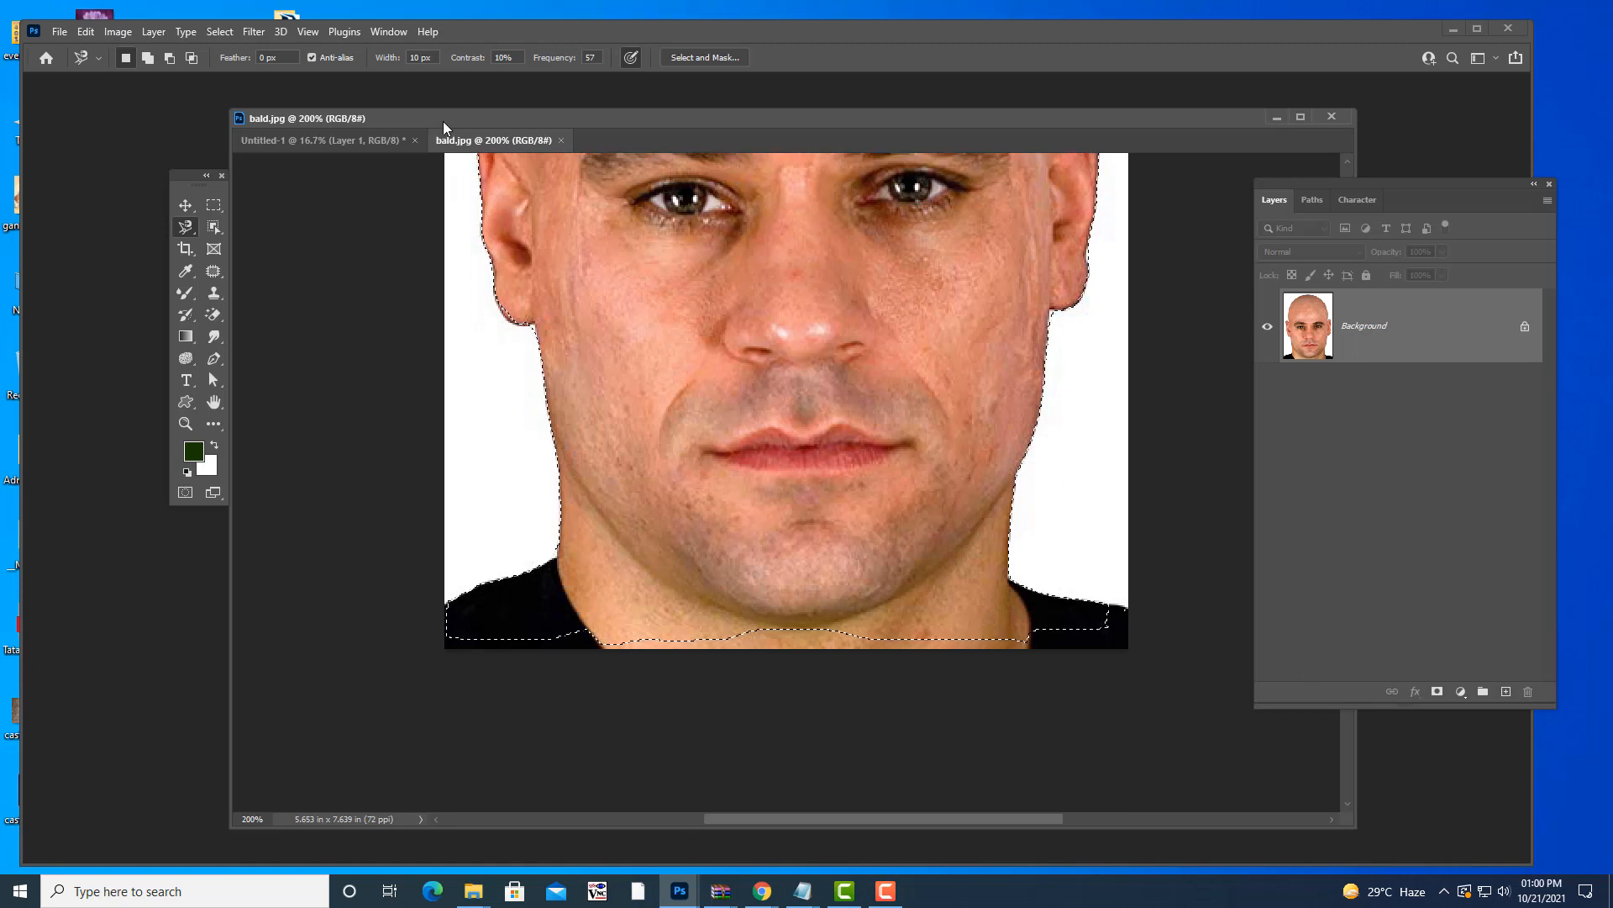
pyautogui.rightClick(193, 232)
pyautogui.click(243, 225)
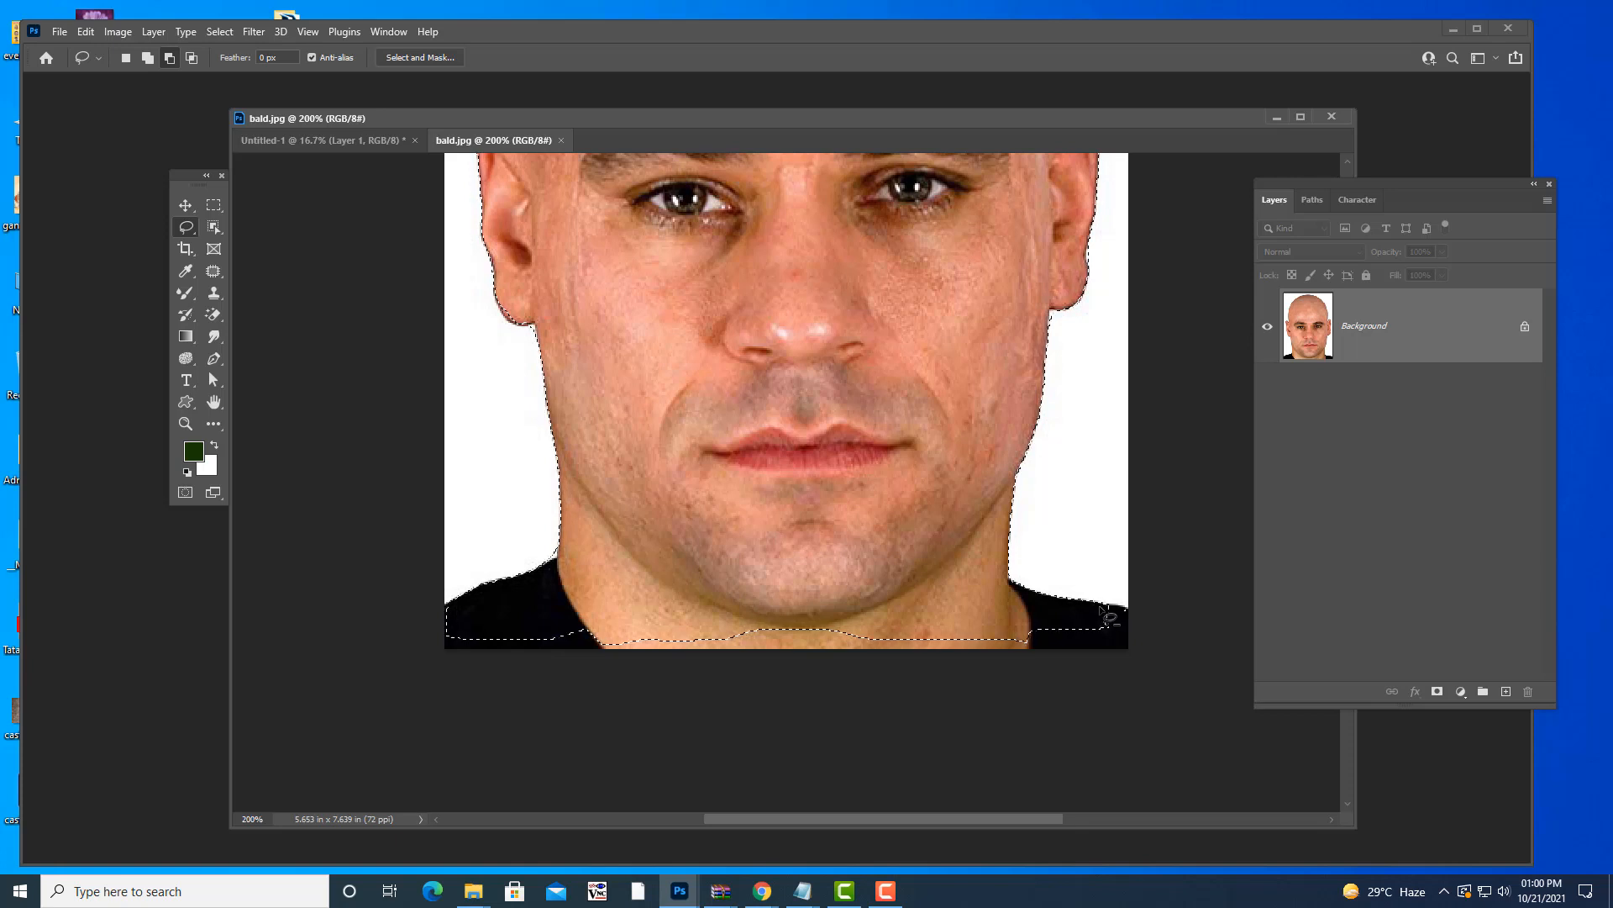
pyautogui.moveTo(1100, 607)
pyautogui.keyDown('shift'); pyautogui.mouseDown()
pyautogui.moveTo(1139, 614)
pyautogui.moveTo(1127, 687)
pyautogui.moveTo(681, 716)
pyautogui.moveTo(482, 684)
pyautogui.moveTo(433, 640)
pyautogui.moveTo(572, 607)
pyautogui.moveTo(832, 594)
pyautogui.moveTo(1067, 621)
pyautogui.moveTo(1096, 608)
pyautogui.mouseUp(); pyautogui.keyUp('shift')
pyautogui.moveTo(1116, 611); pyautogui.dragTo(1130, 636)
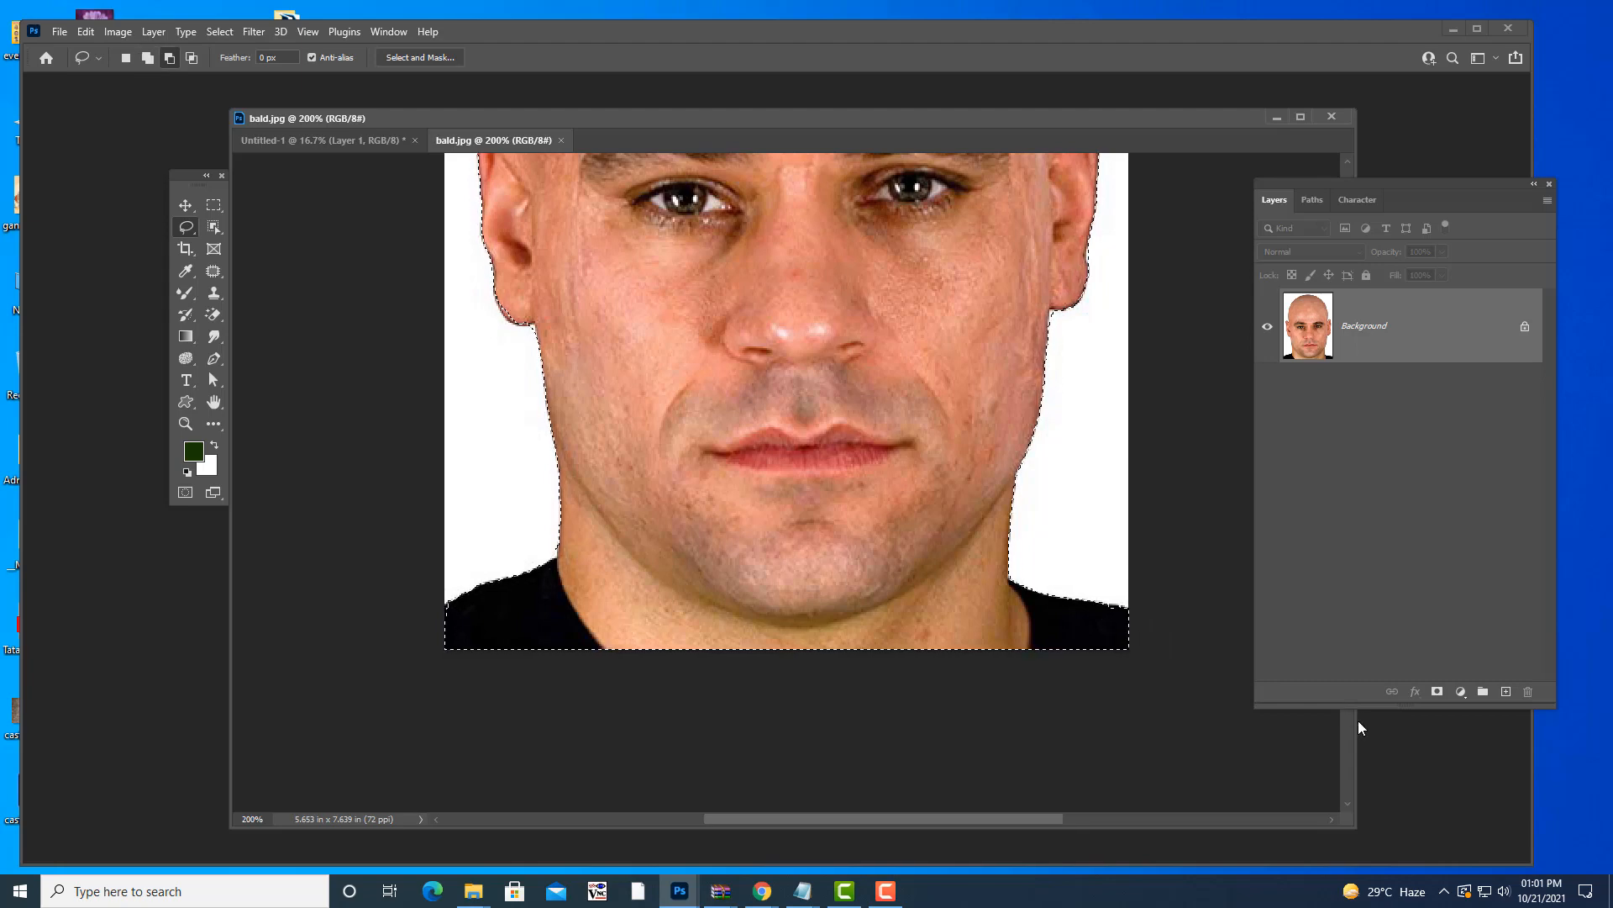
pyautogui.hotkey('ctrl', '-')
pyautogui.hotkey('ctrl', '-')
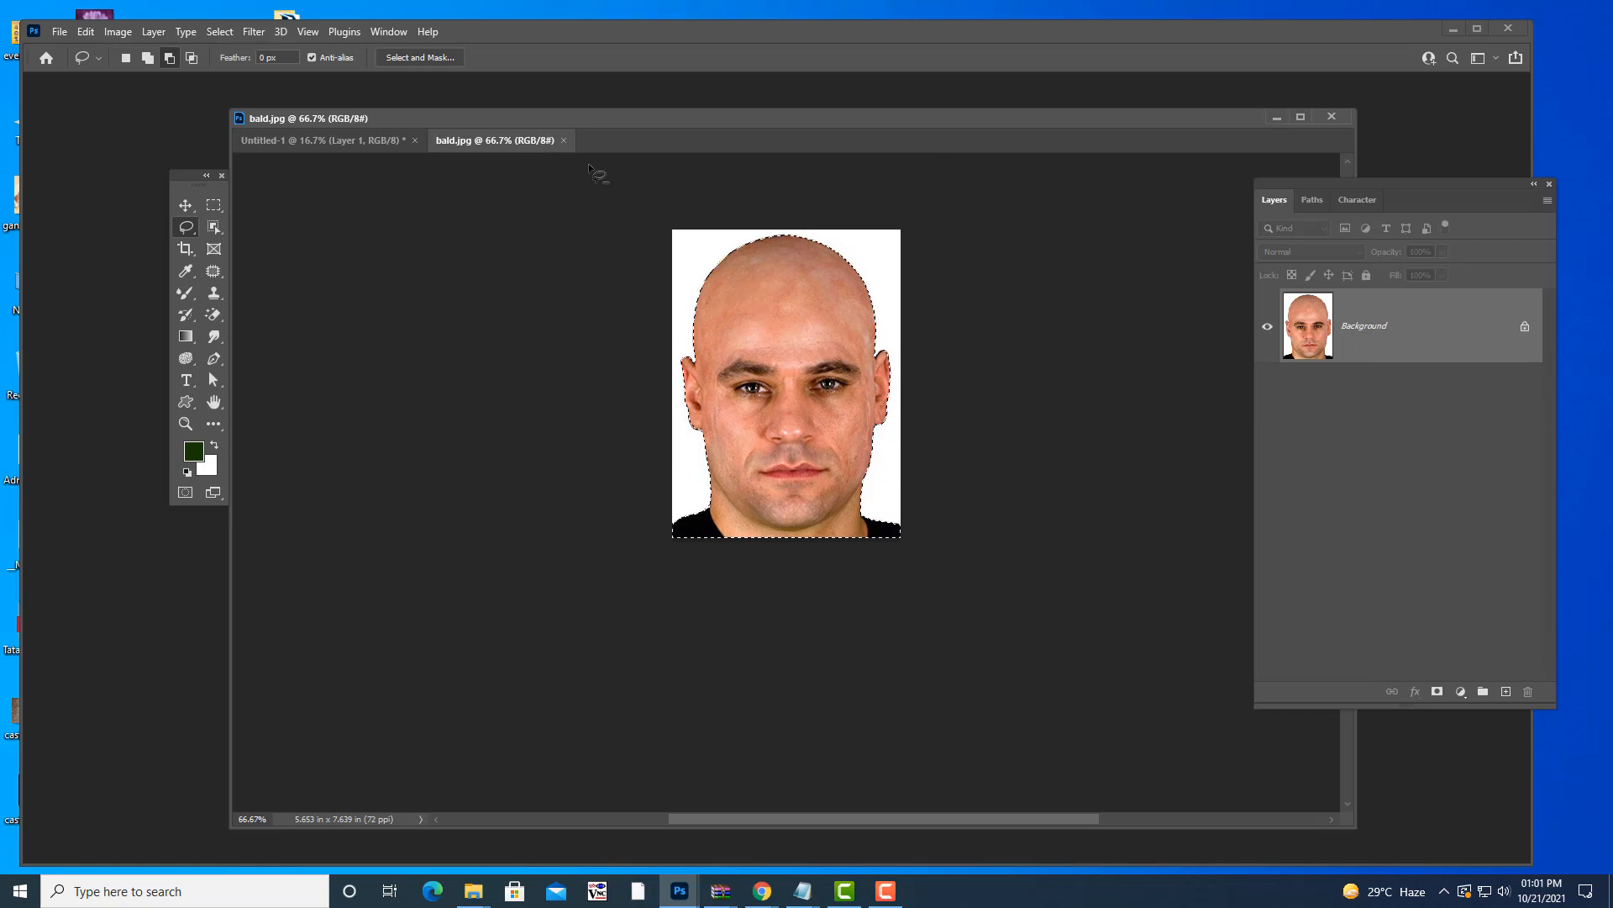
# - Drag the bald head selection onto the green canvas as Layer 2 and scale it beside the eagle
pyautogui.moveTo(521, 143); pyautogui.dragTo(735, 321)
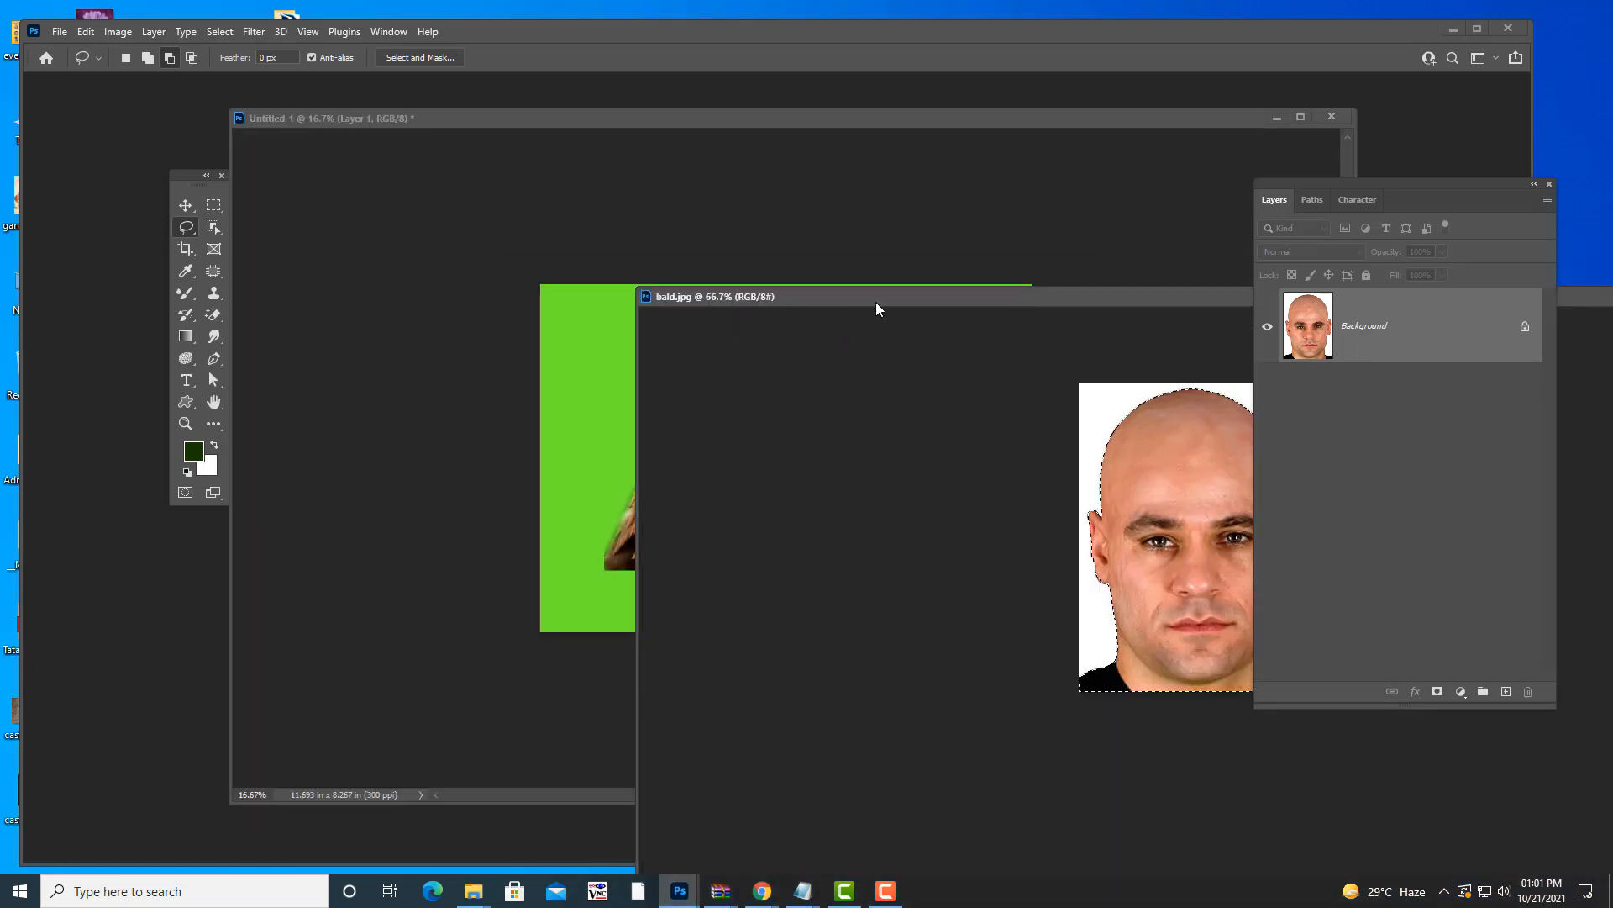
pyautogui.moveTo(876, 301); pyautogui.dragTo(594, 458)
pyautogui.press('v')
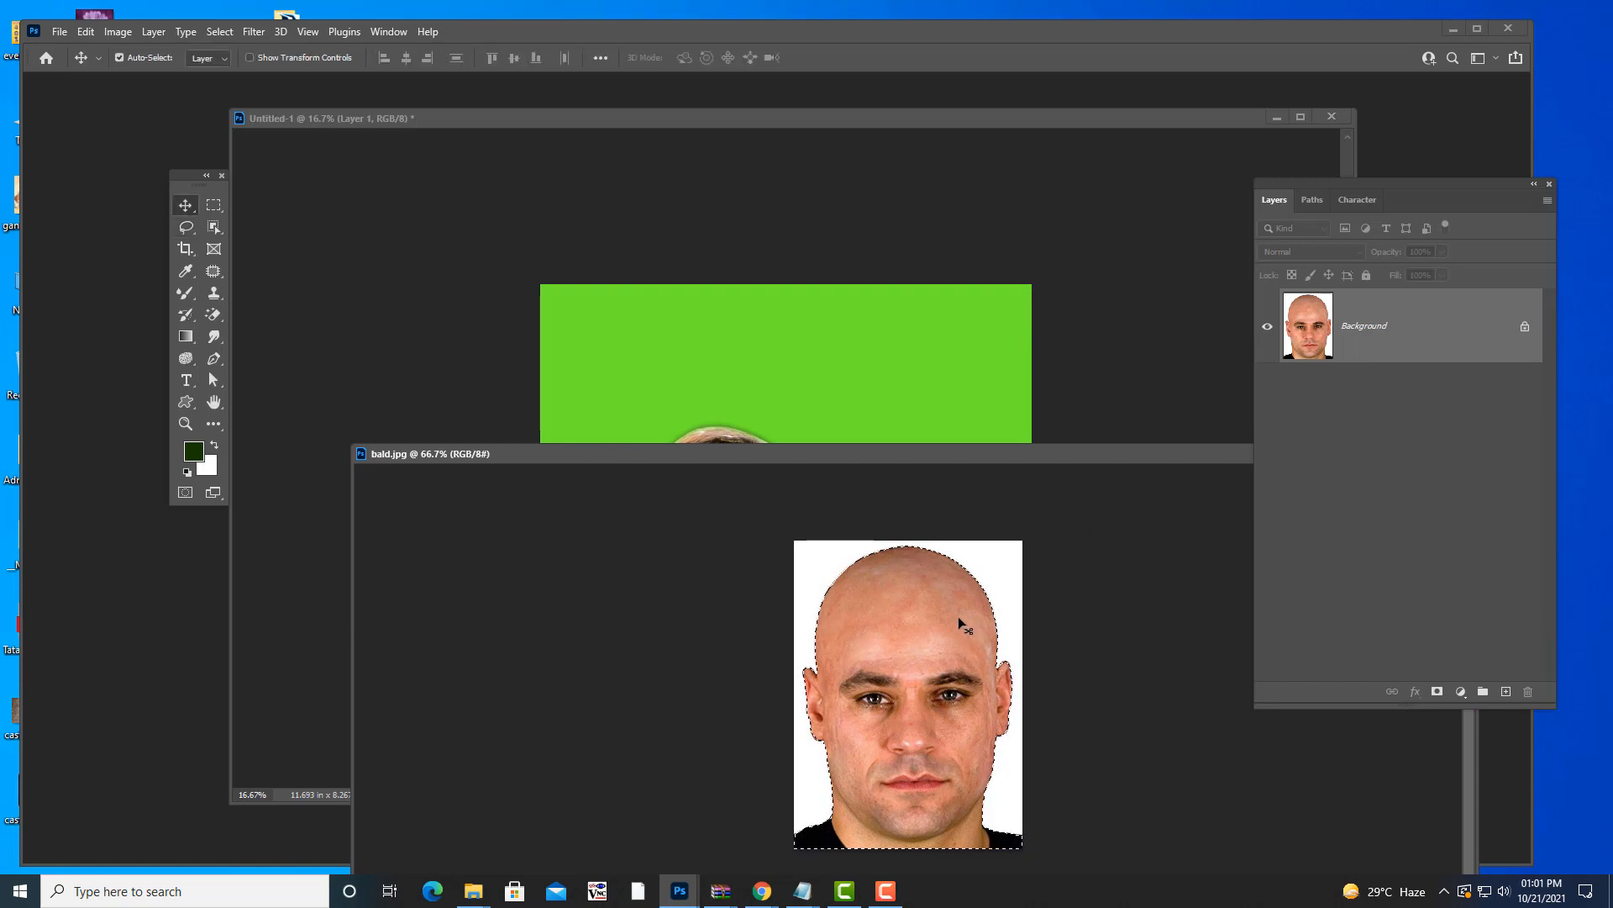
pyautogui.moveTo(958, 616); pyautogui.dragTo(923, 447)
pyautogui.hotkey('ctrl', 't')
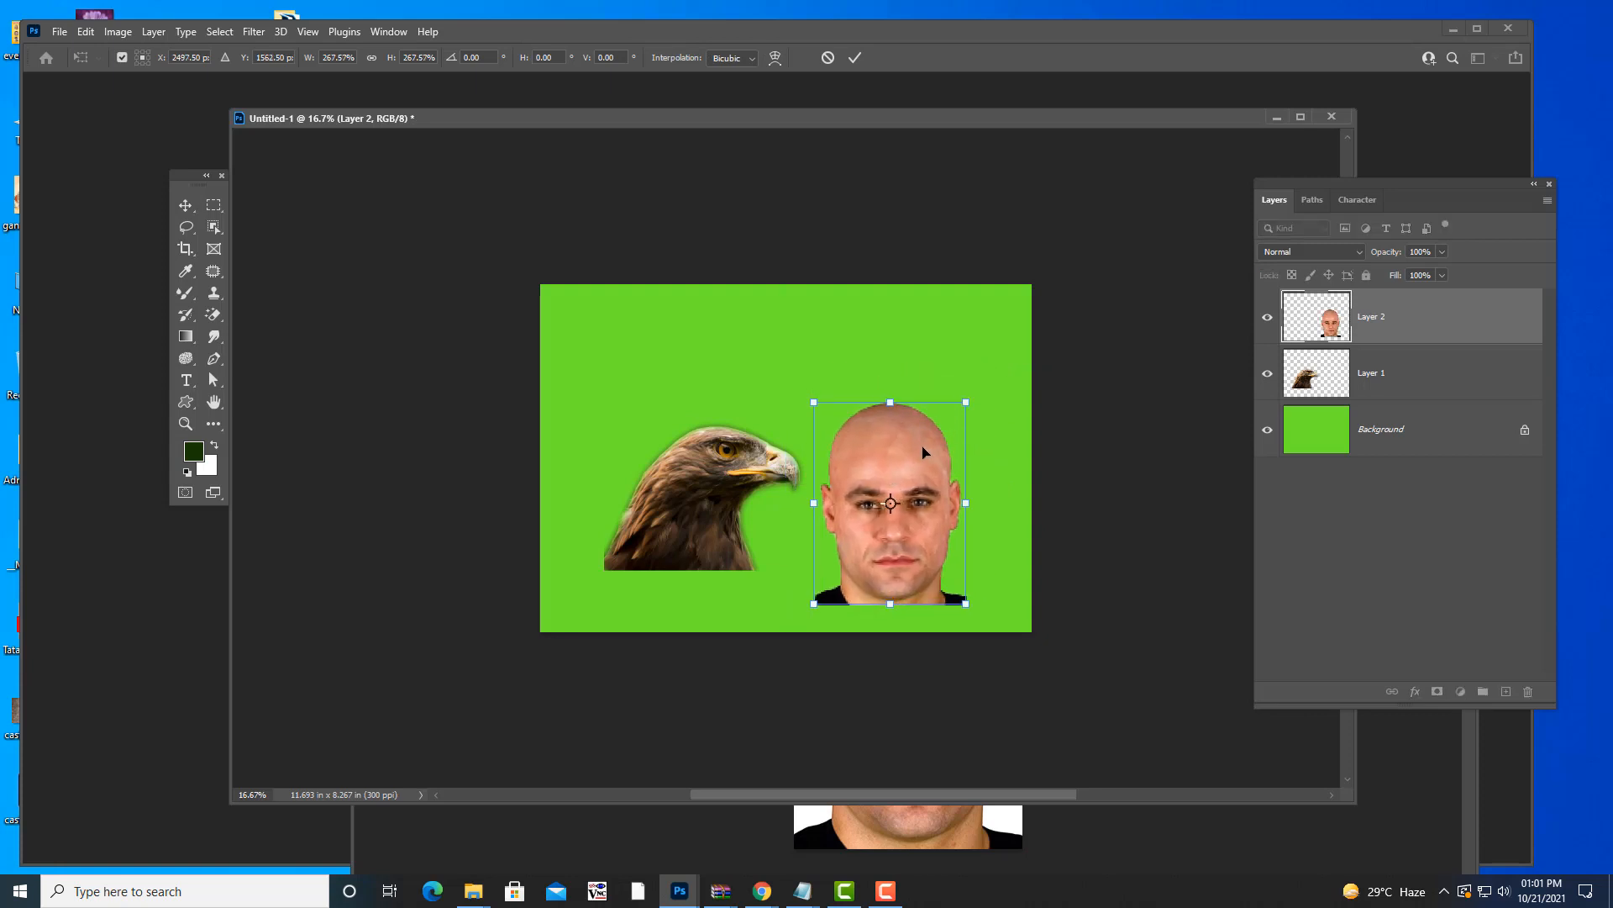
pyautogui.press('Return')
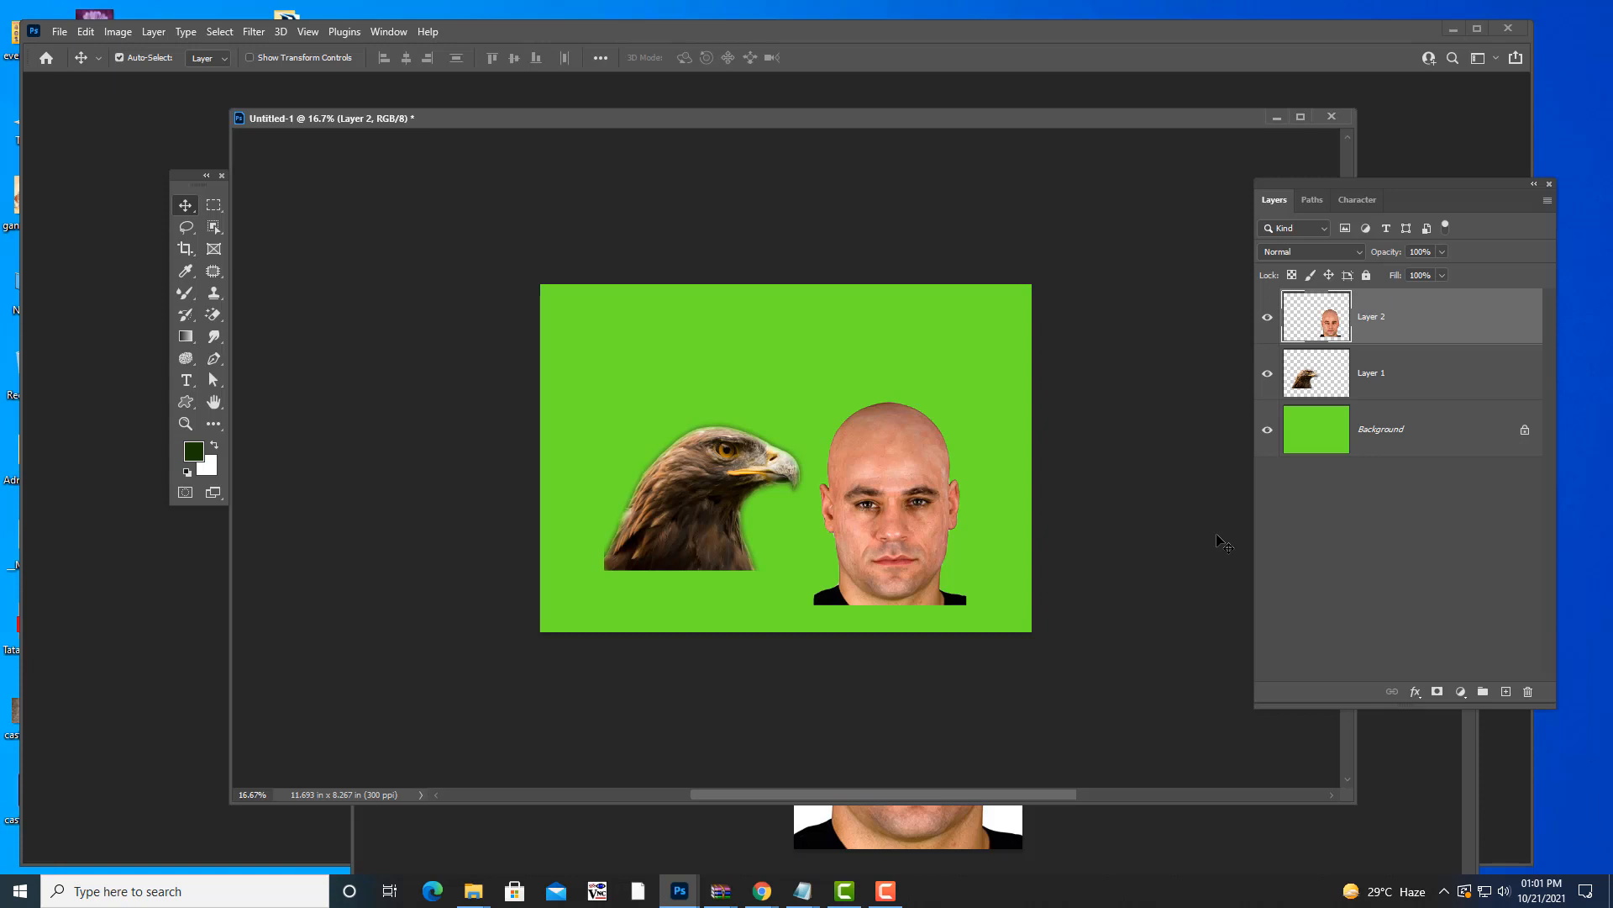
# - Close Untitled-1 without saving, then close bald.jpg
pyautogui.click(1331, 116)
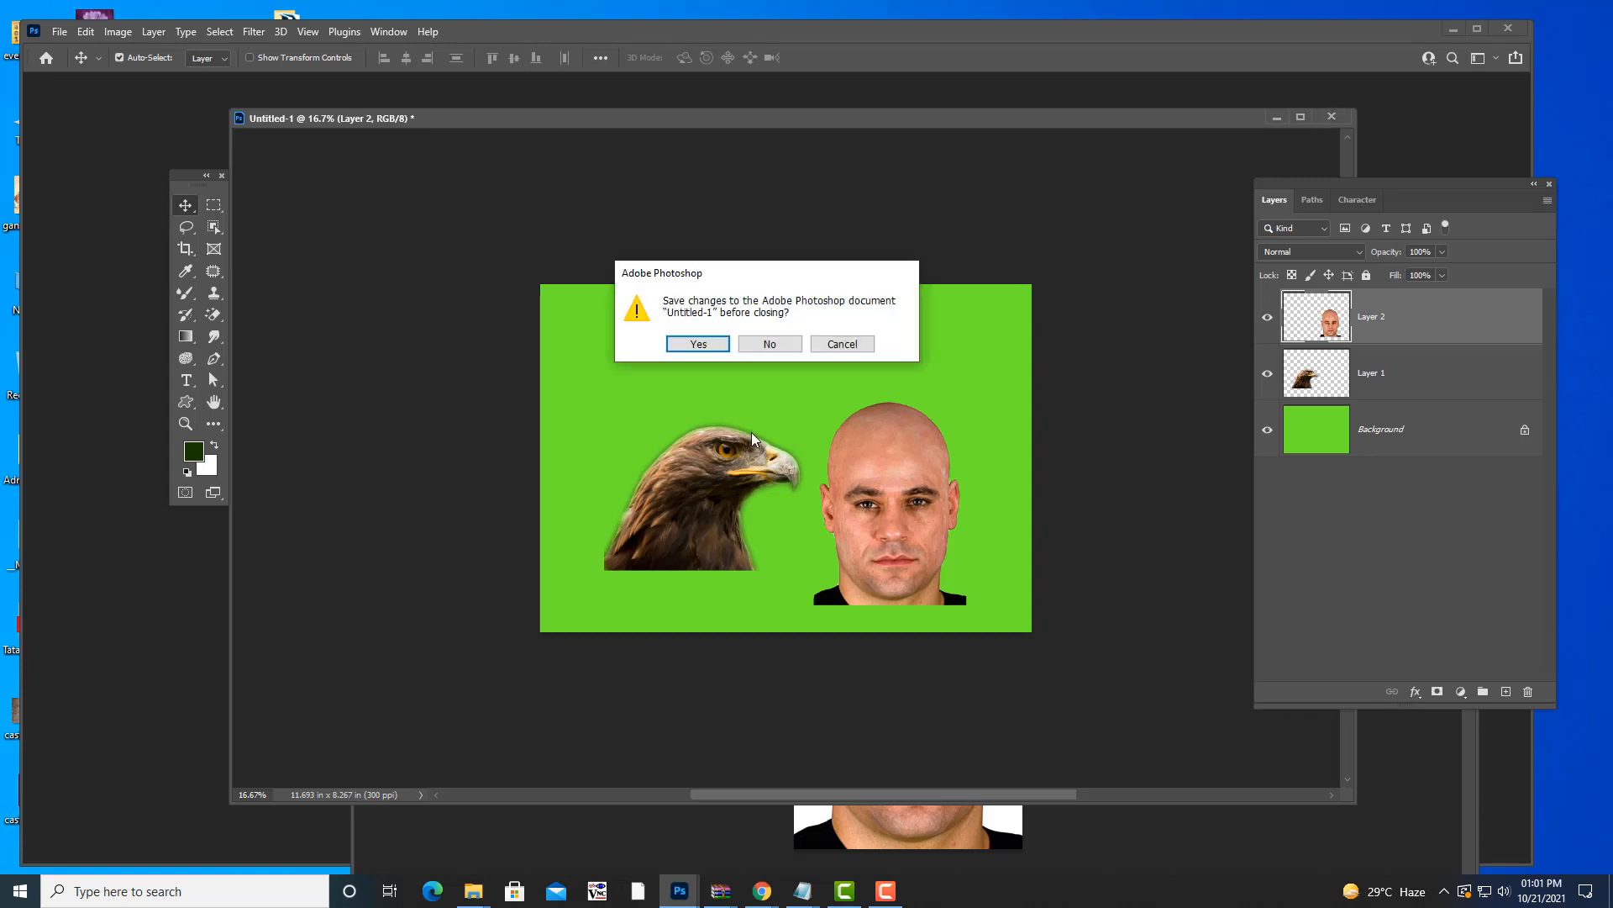
pyautogui.click(772, 345)
pyautogui.moveTo(910, 461); pyautogui.dragTo(647, 158)
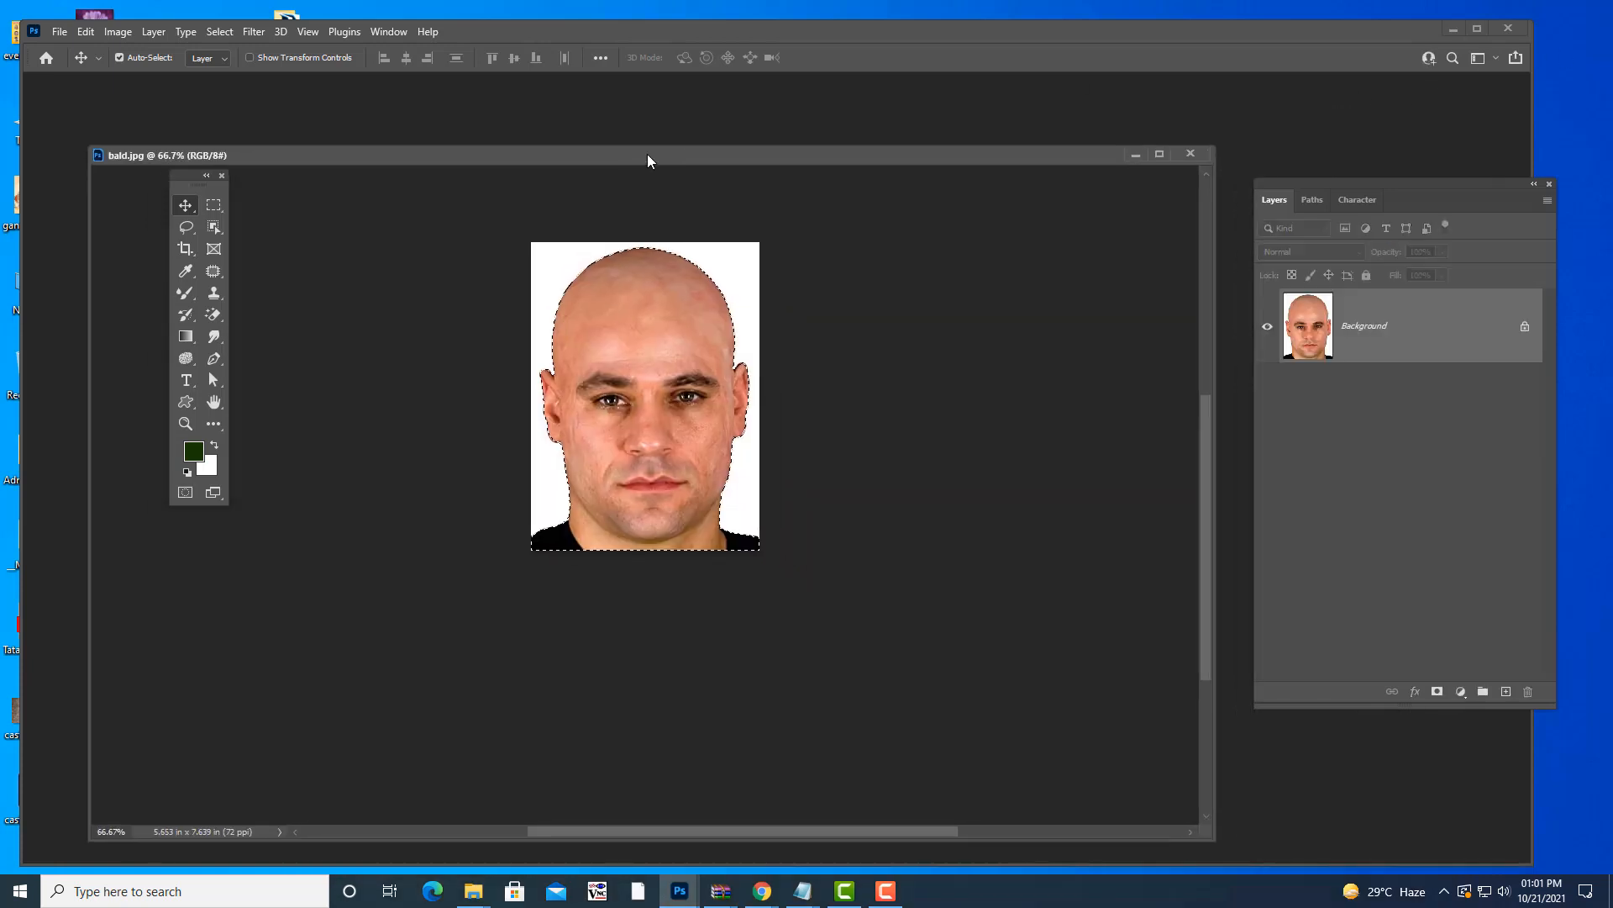
pyautogui.click(1186, 159)
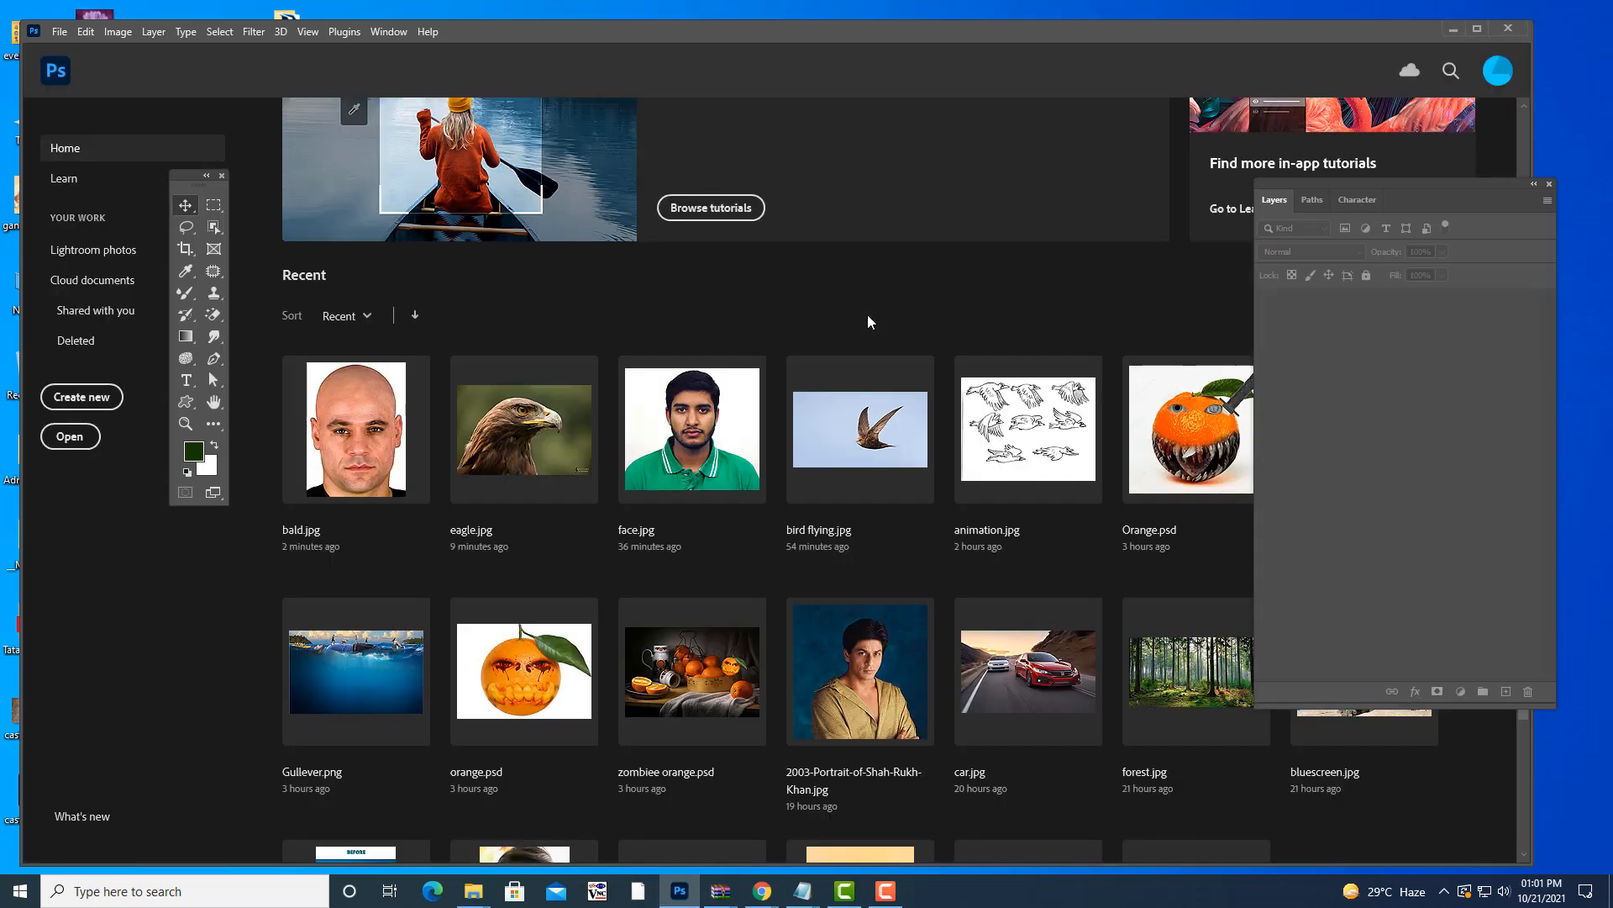
# - Search for 'forest' and open forest.jpg in its own window
pyautogui.hotkey('ctrl', 'o')
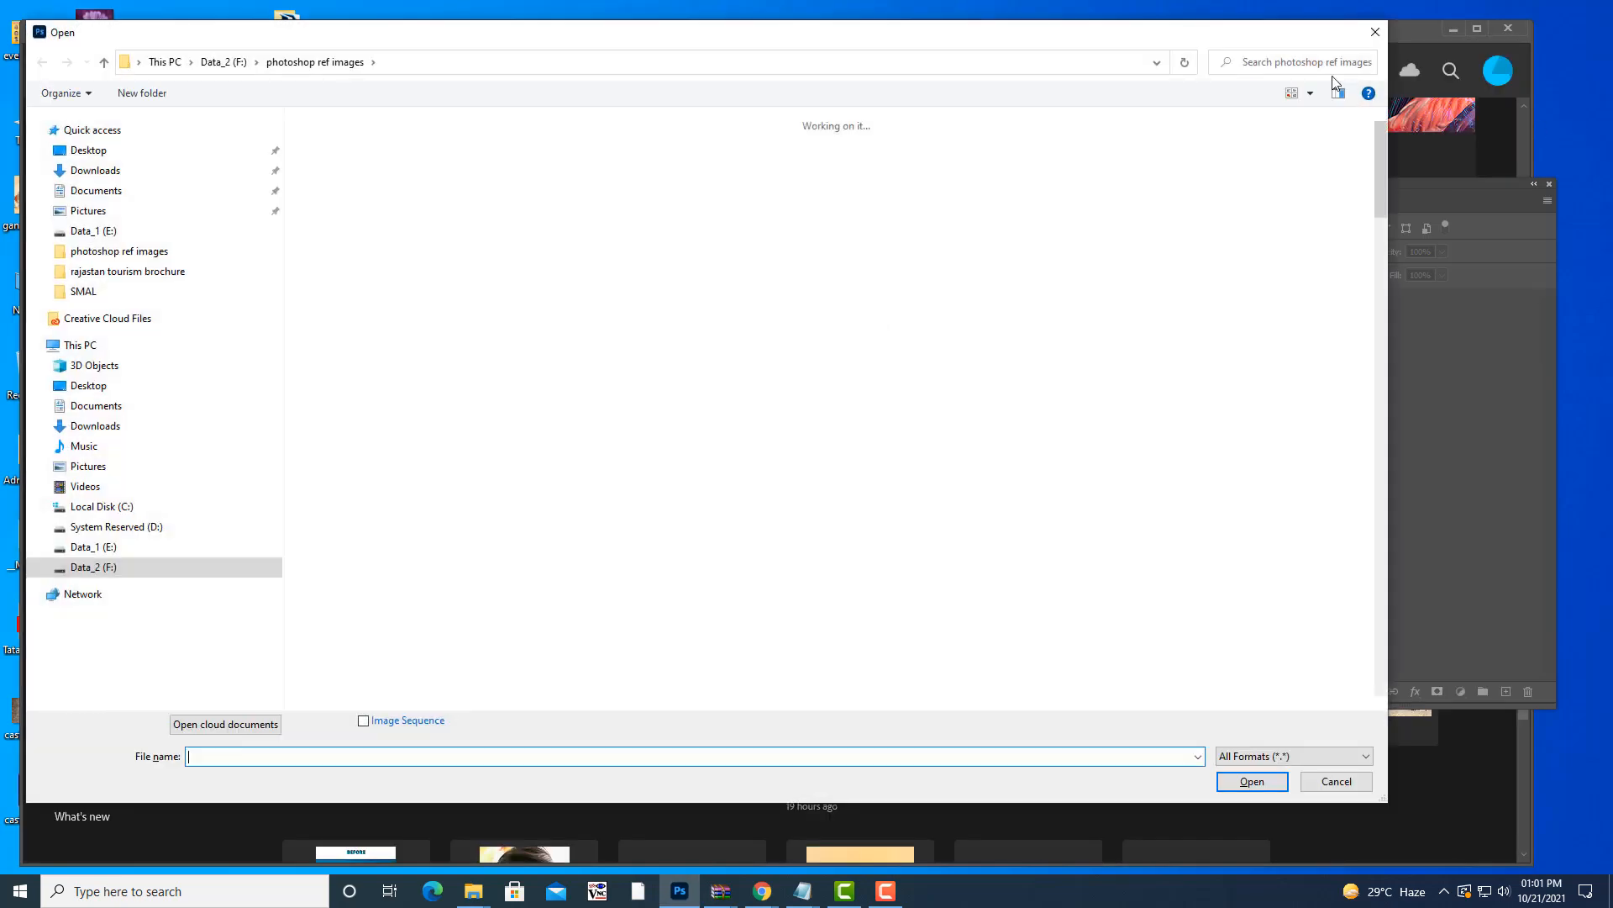
pyautogui.write('forest')
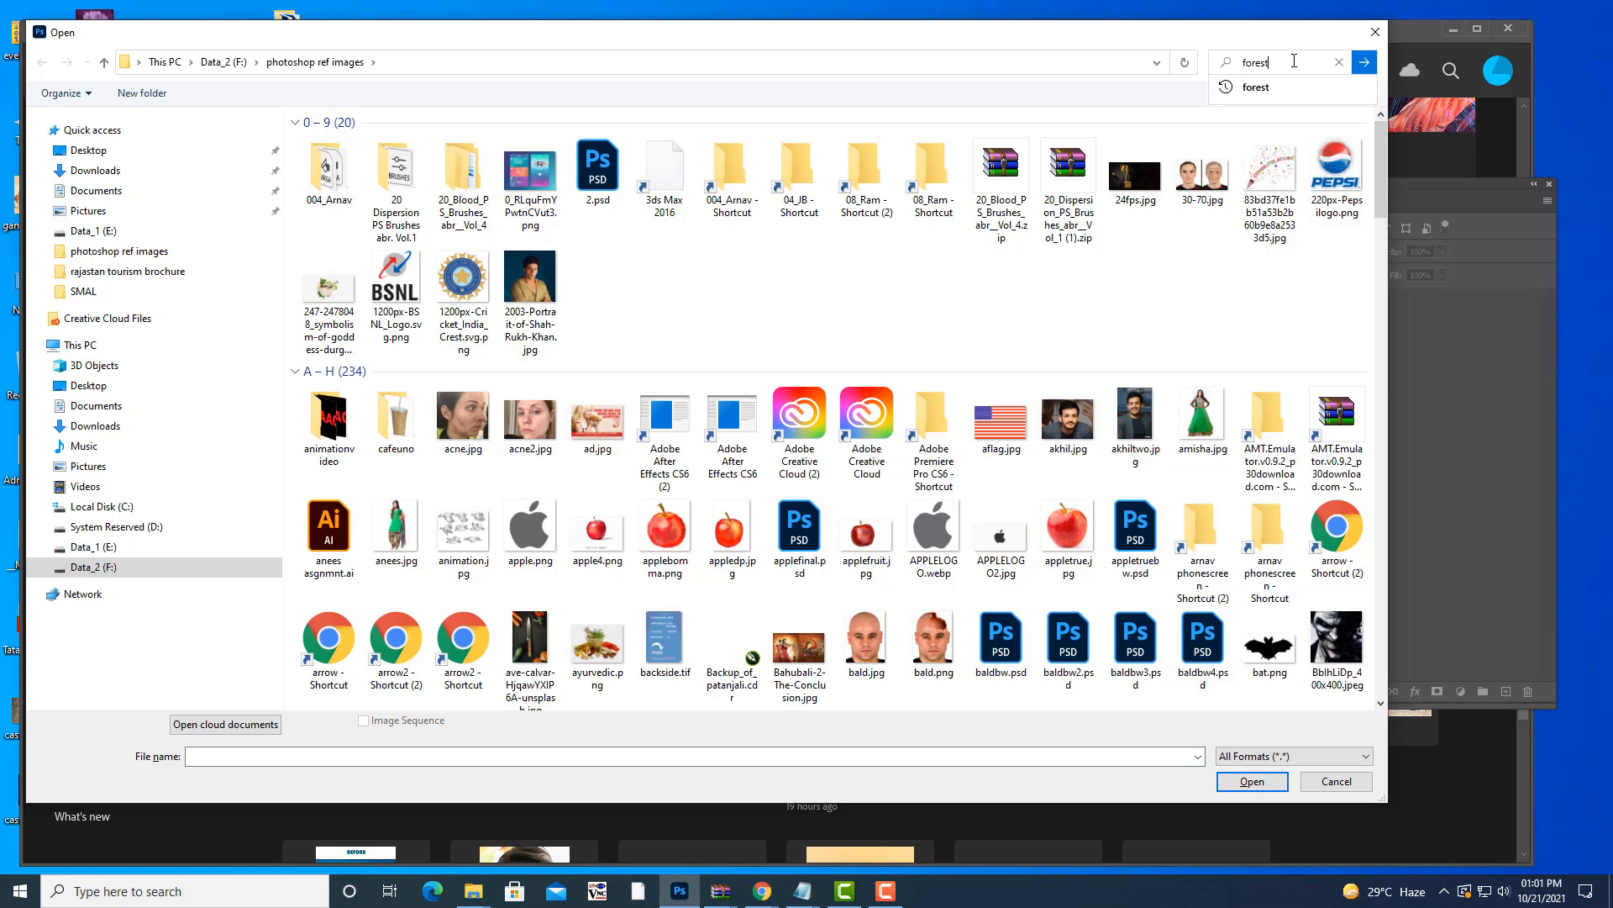
pyautogui.press('Tab')
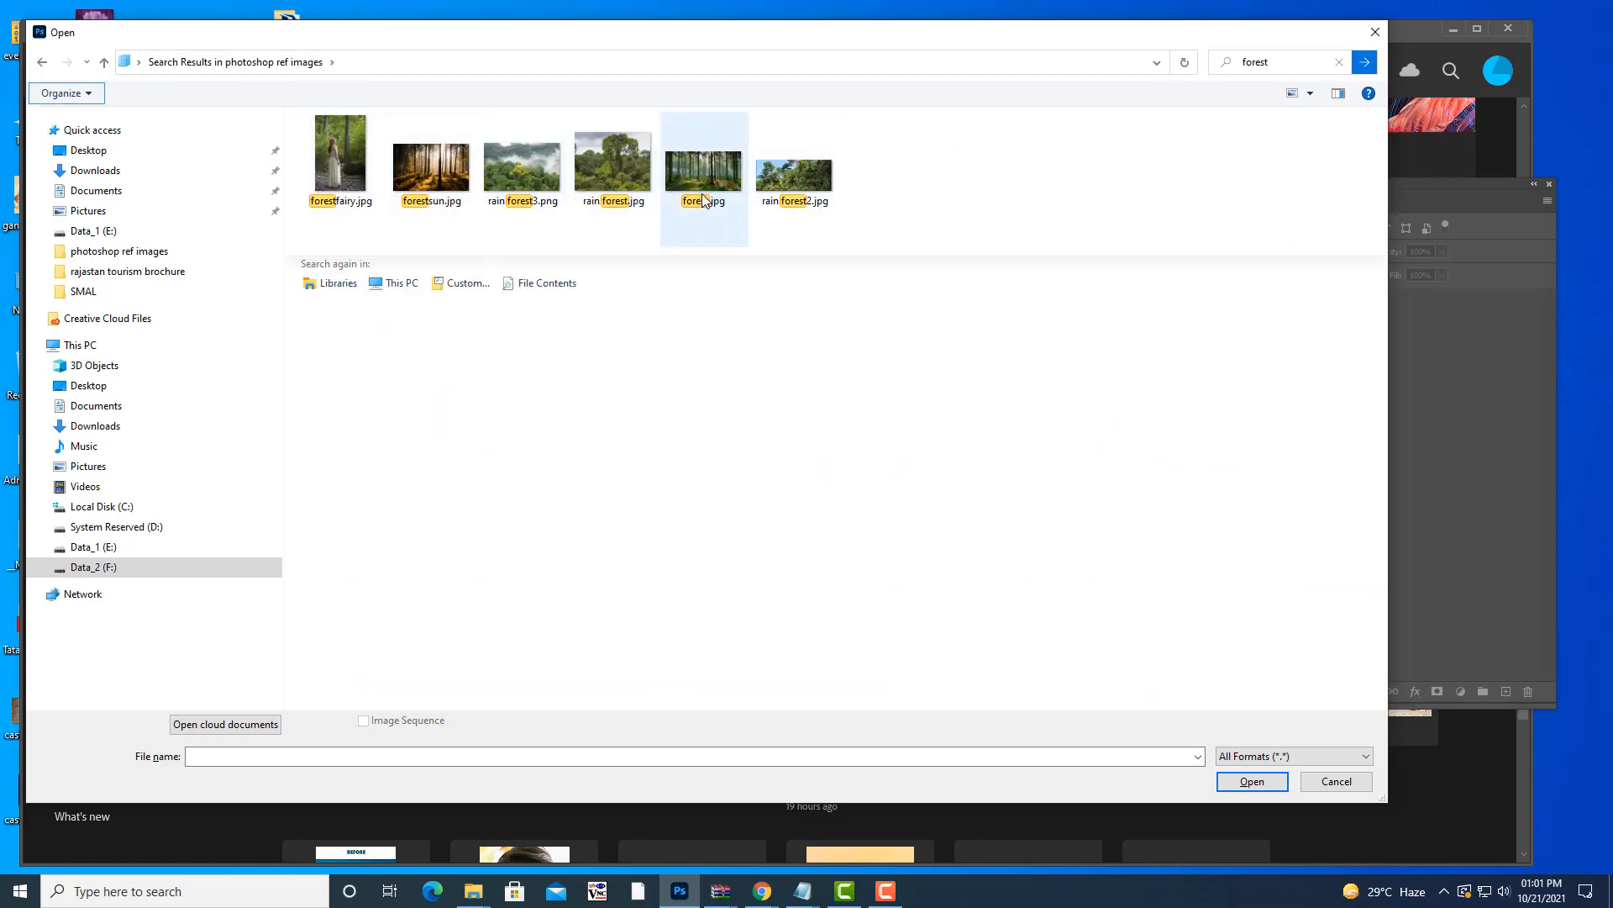
pyautogui.click(703, 194)
pyautogui.click(1253, 782)
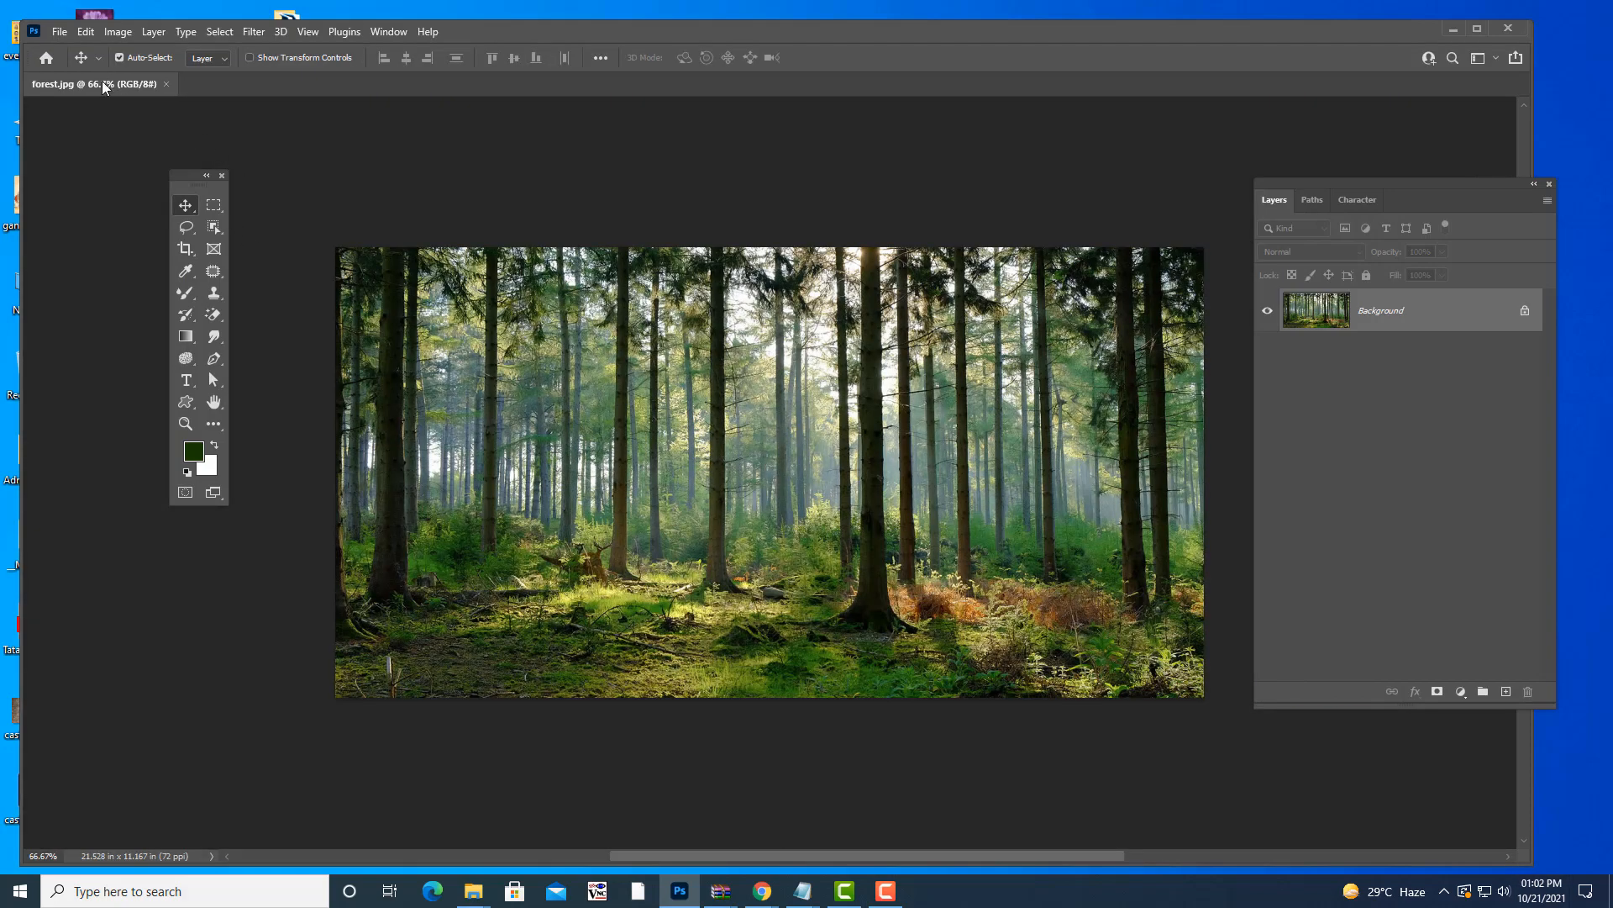
pyautogui.moveTo(102, 81); pyautogui.dragTo(629, 194)
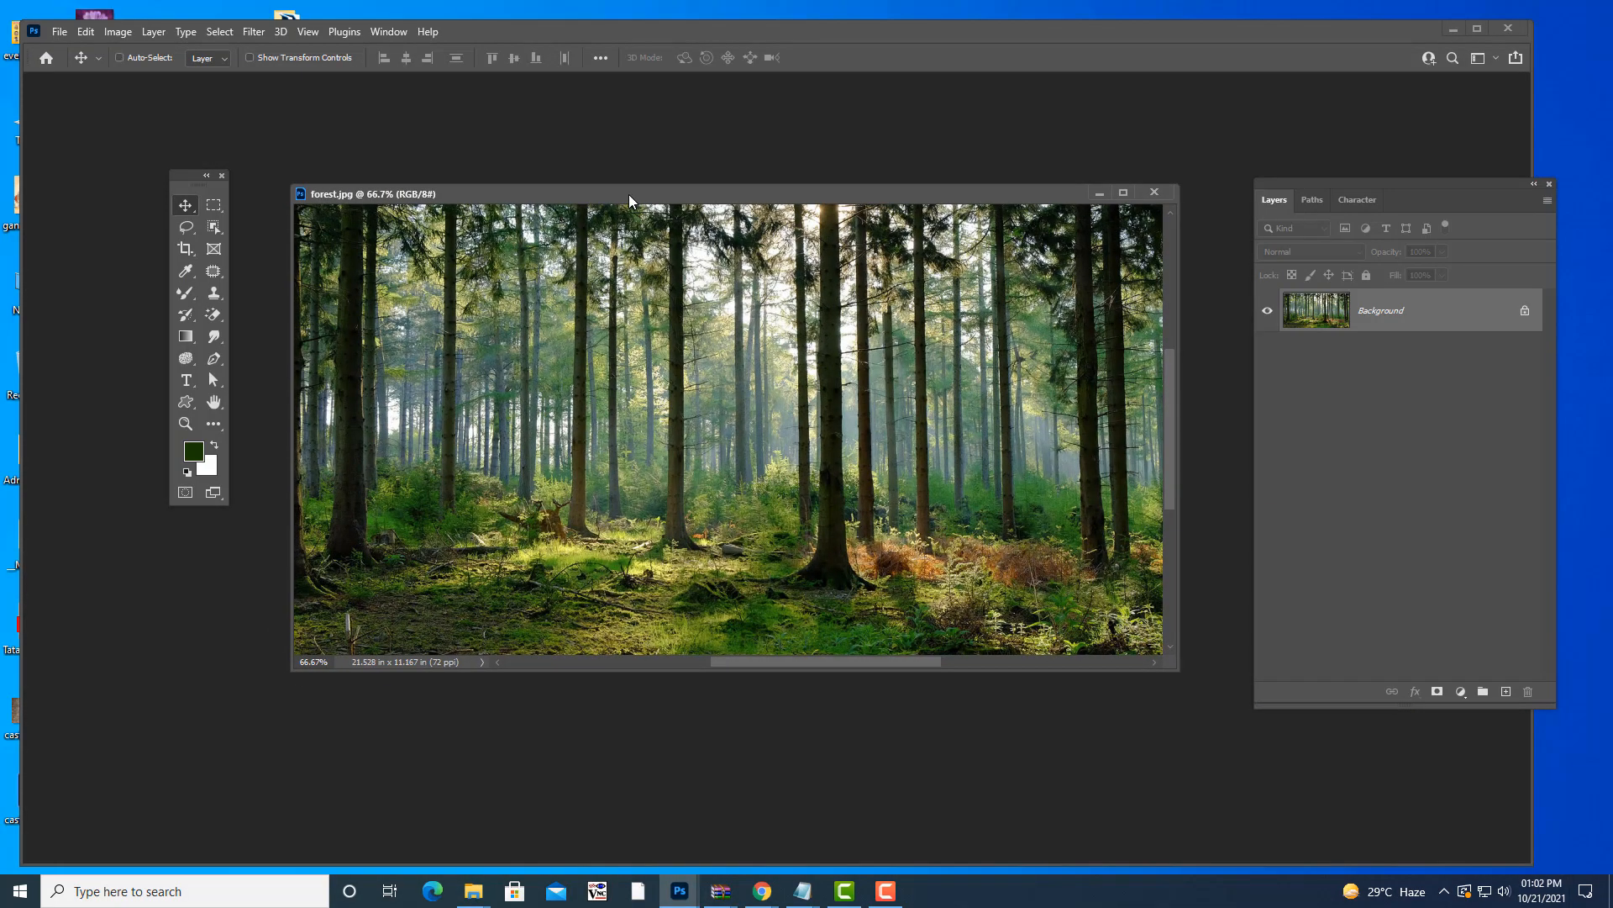
# - Search for 'elephant' and open elephant.jpg
pyautogui.hotkey('ctrl', 'o')
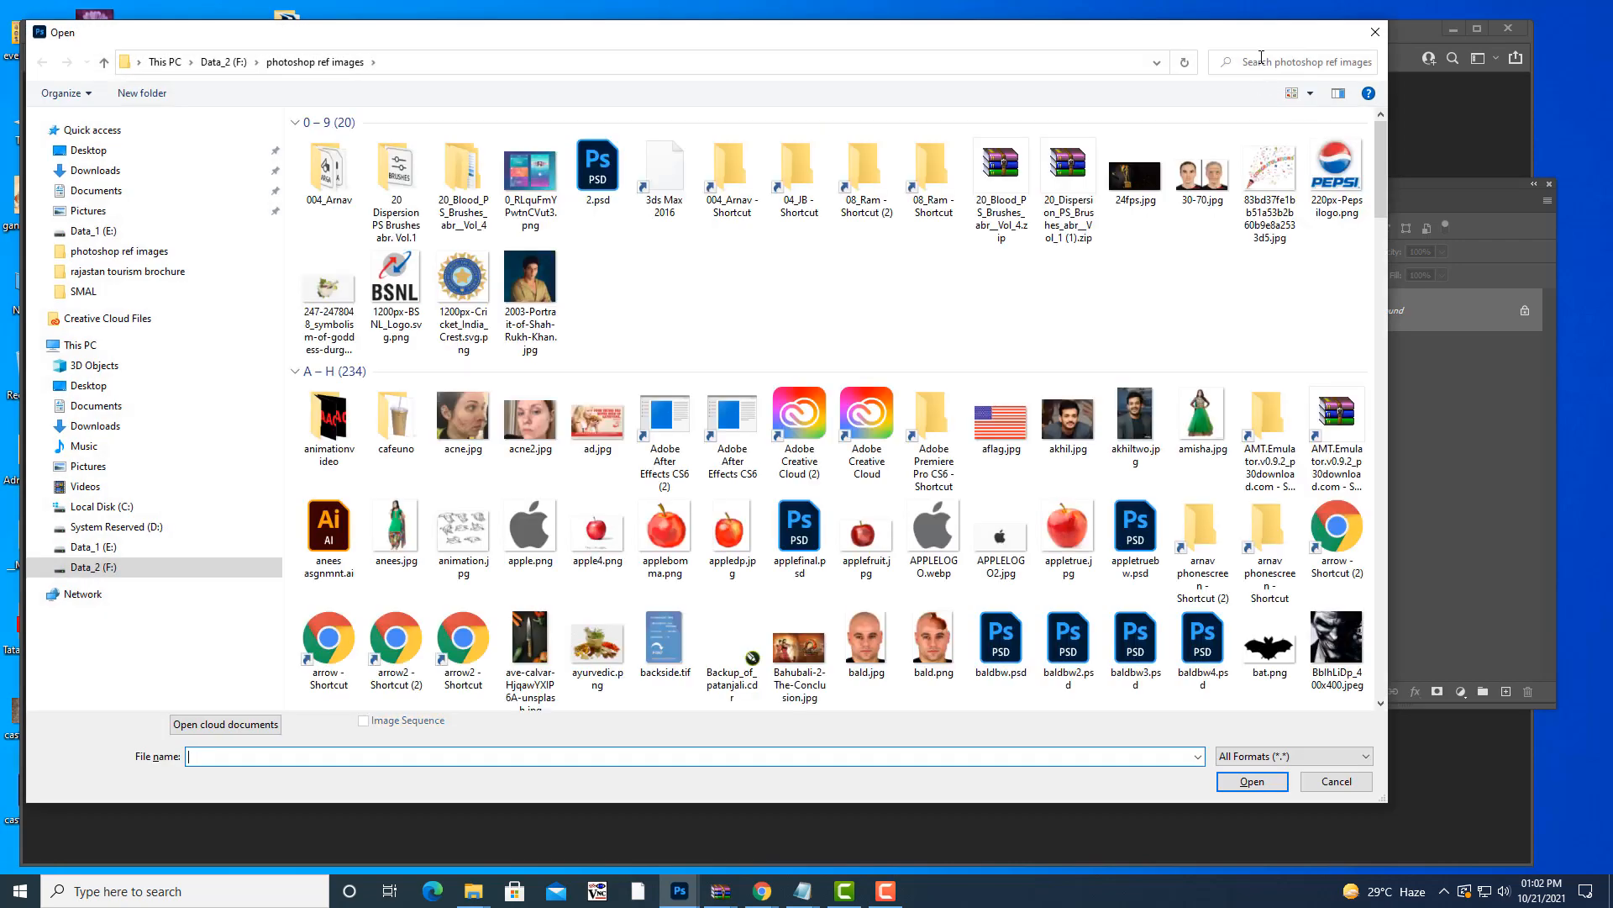
pyautogui.click(1263, 57)
pyautogui.write('ele')
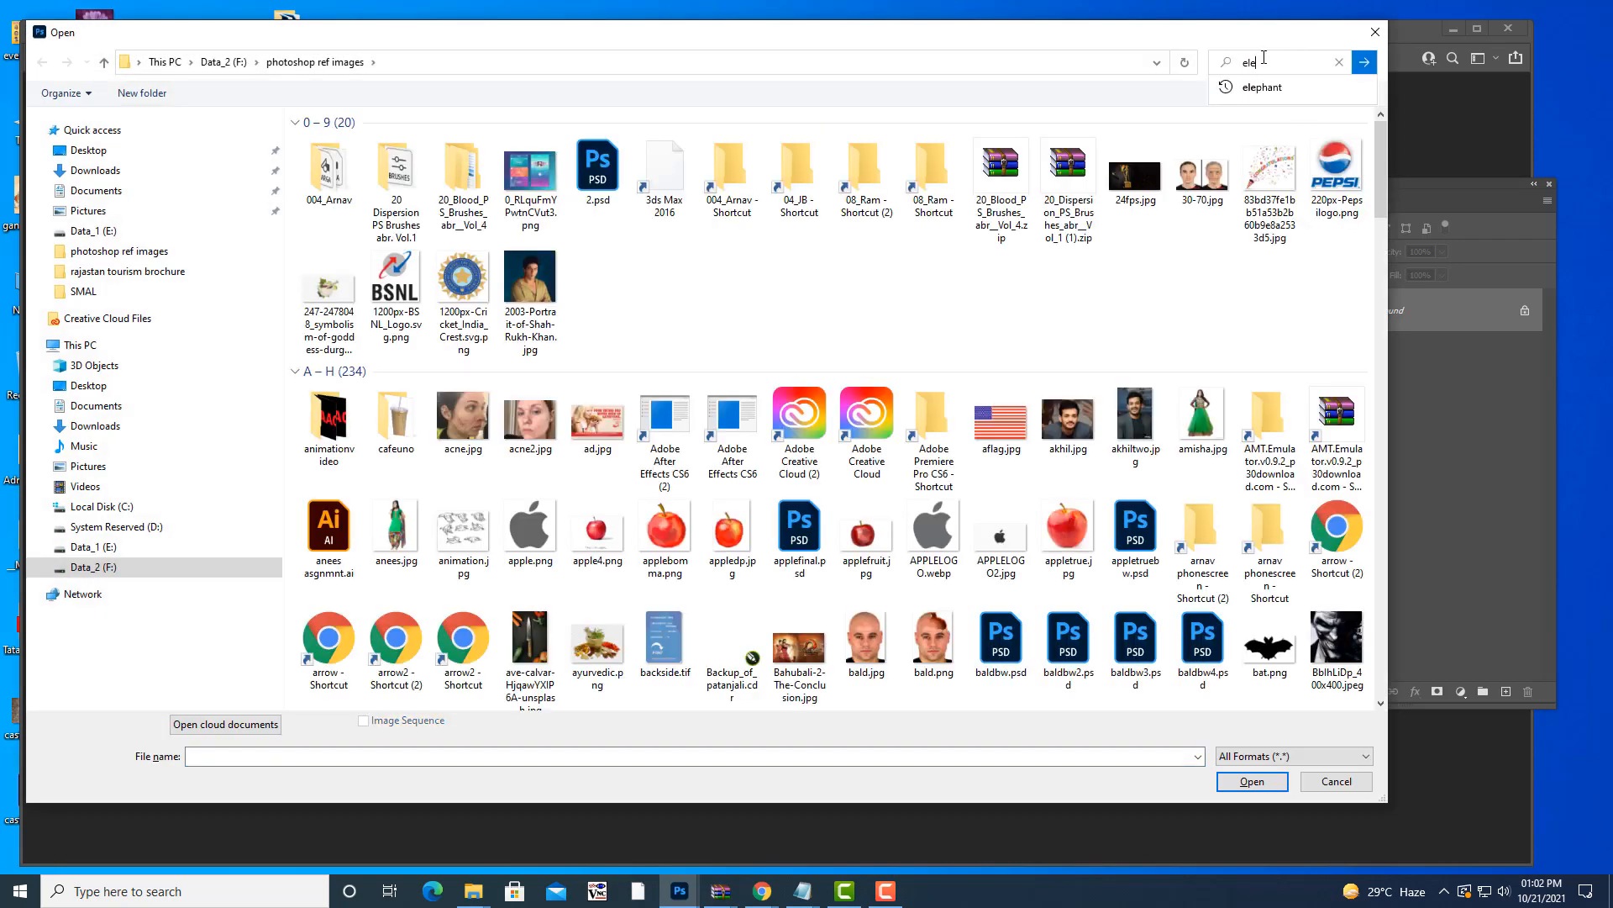
pyautogui.write('phant')
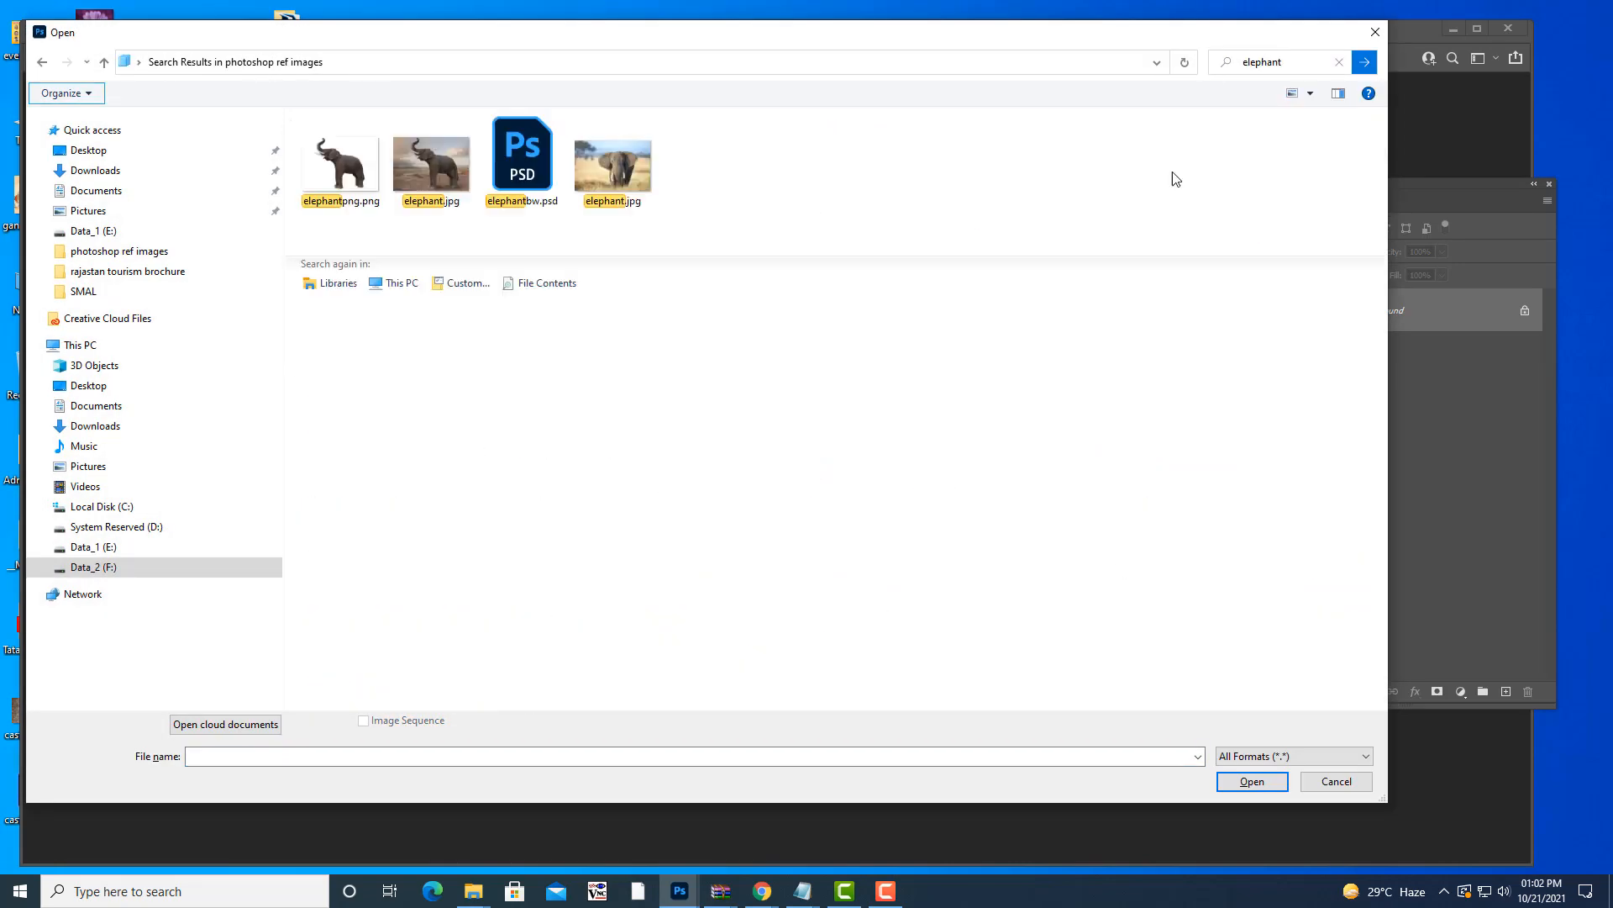
pyautogui.click(438, 163)
pyautogui.click(1248, 782)
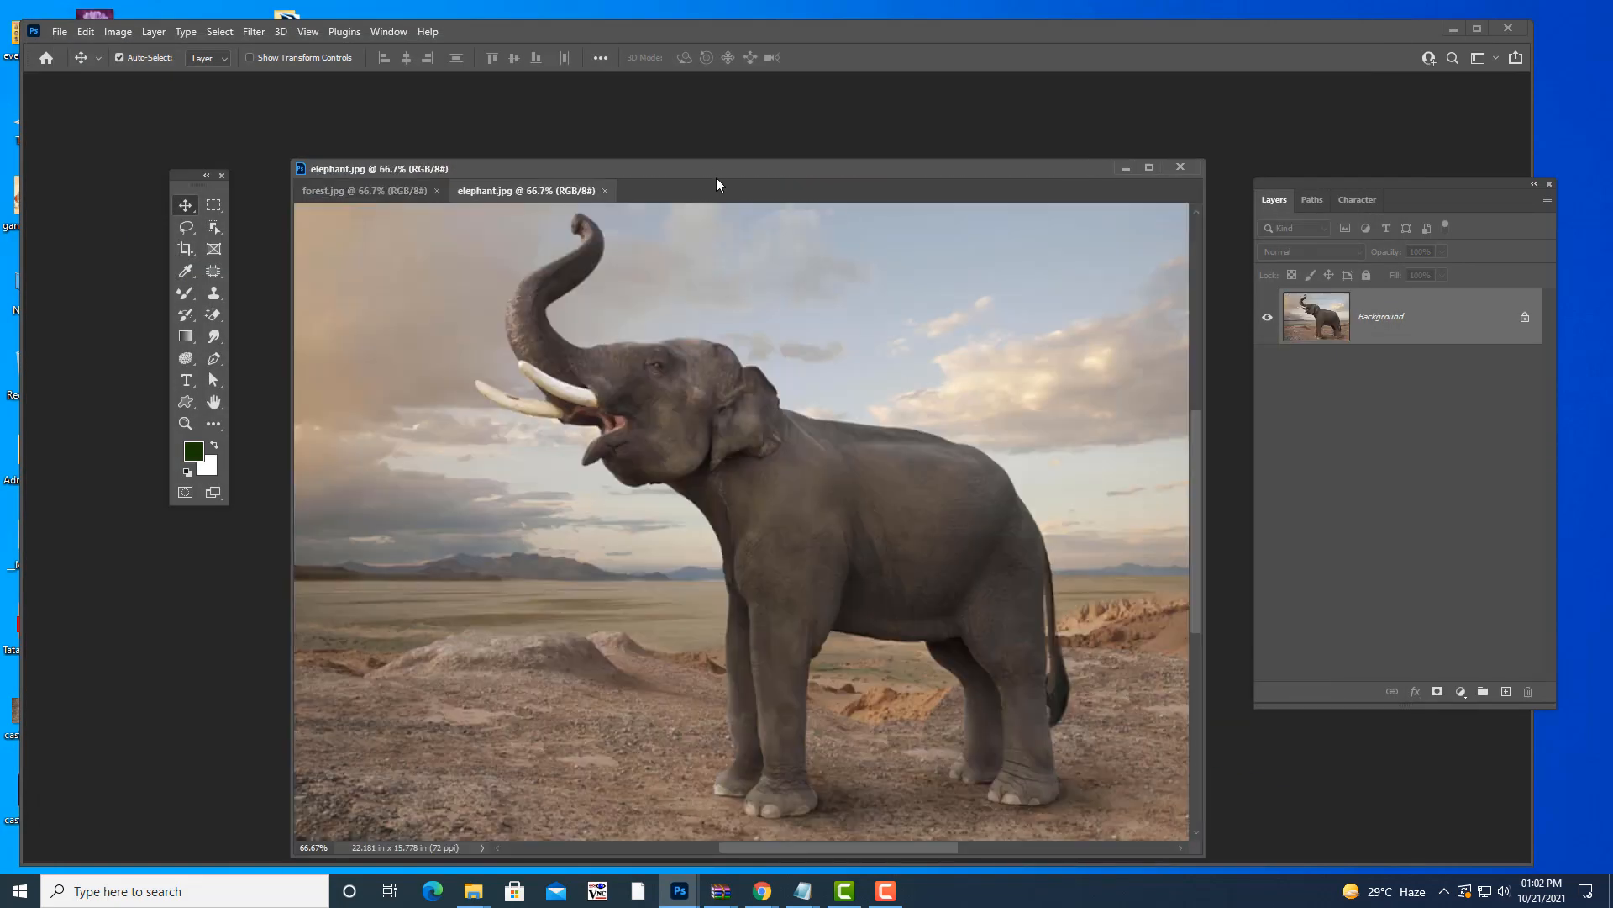
pyautogui.moveTo(717, 184); pyautogui.dragTo(677, 104)
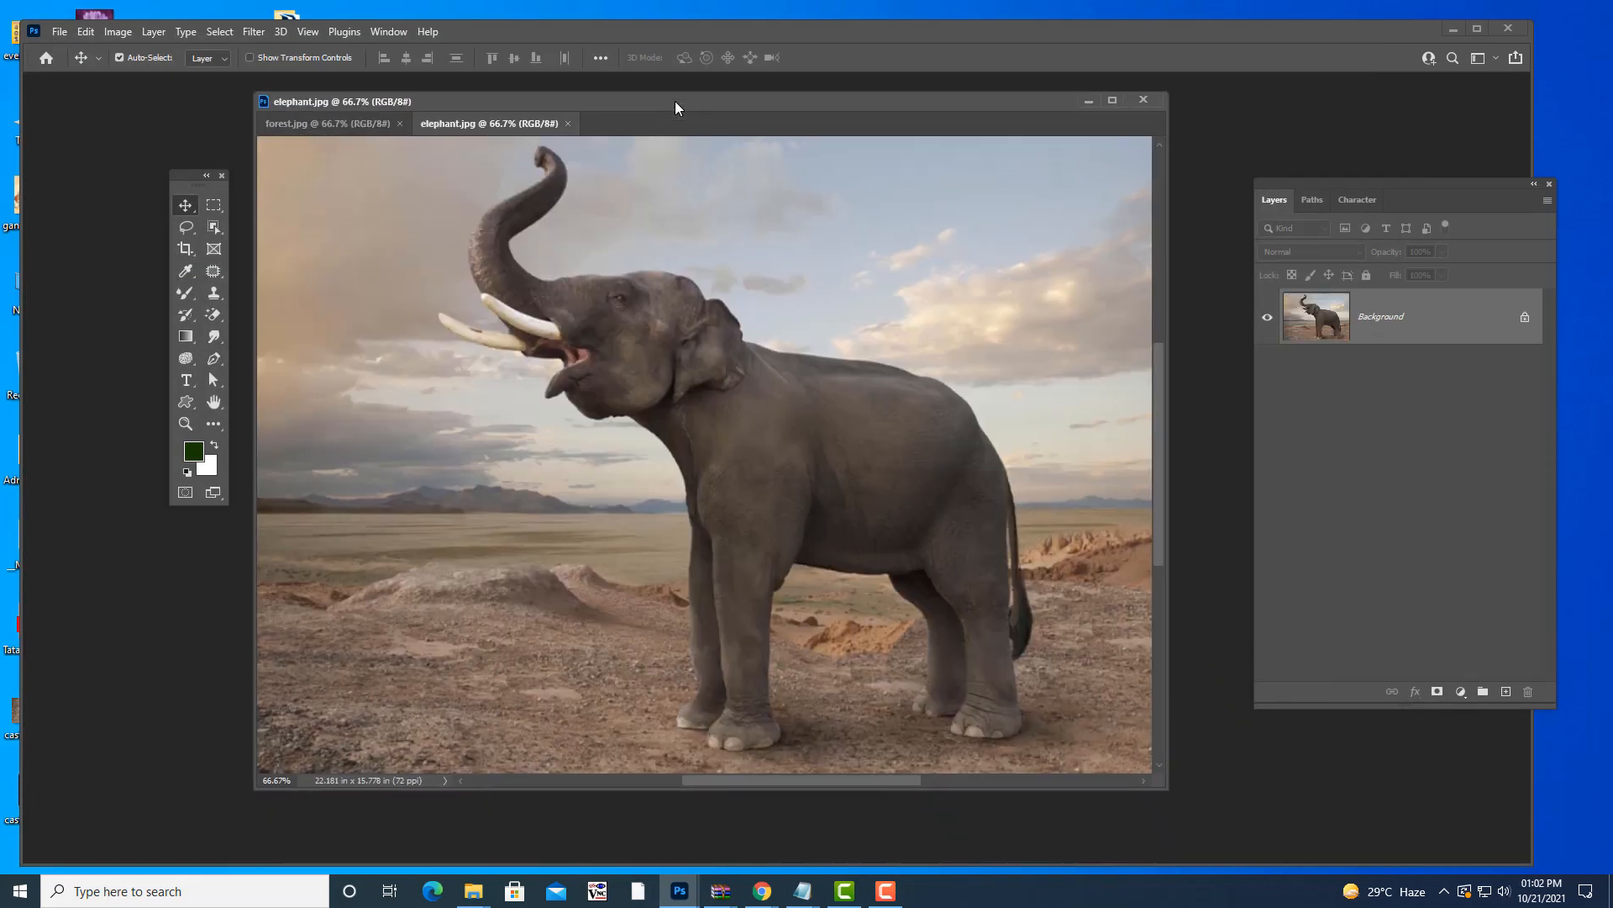
# - Float elephant.jpg in its own window positioned over forest.jpg
pyautogui.moveTo(468, 126); pyautogui.dragTo(644, 189)
pyautogui.moveTo(756, 183); pyautogui.dragTo(1064, 240)
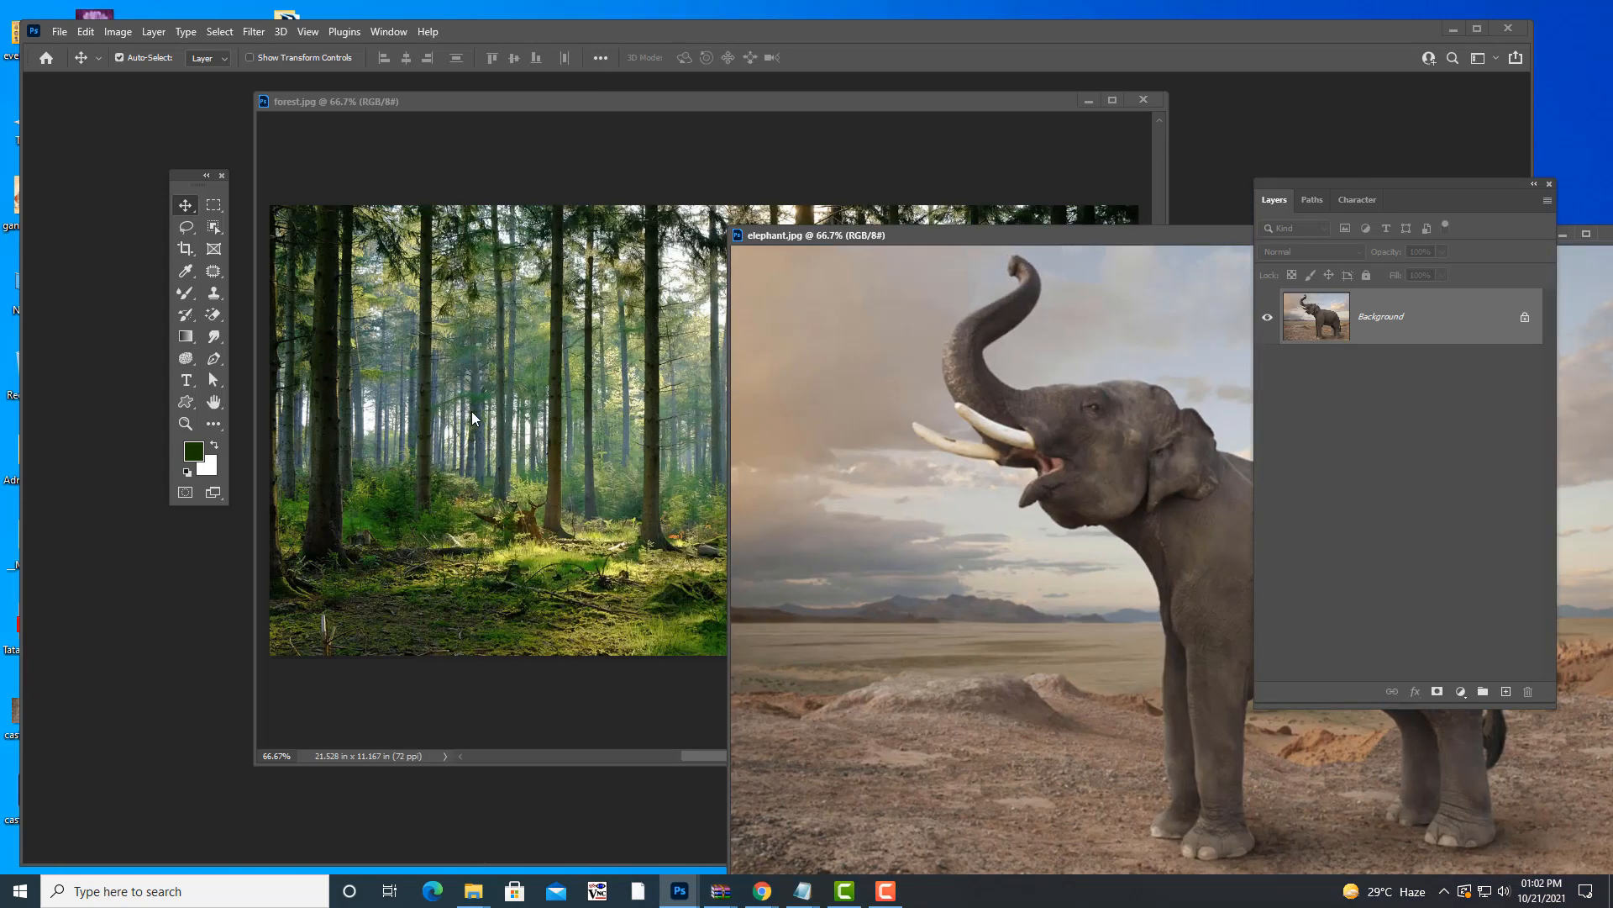
pyautogui.moveTo(884, 237); pyautogui.dragTo(467, 163)
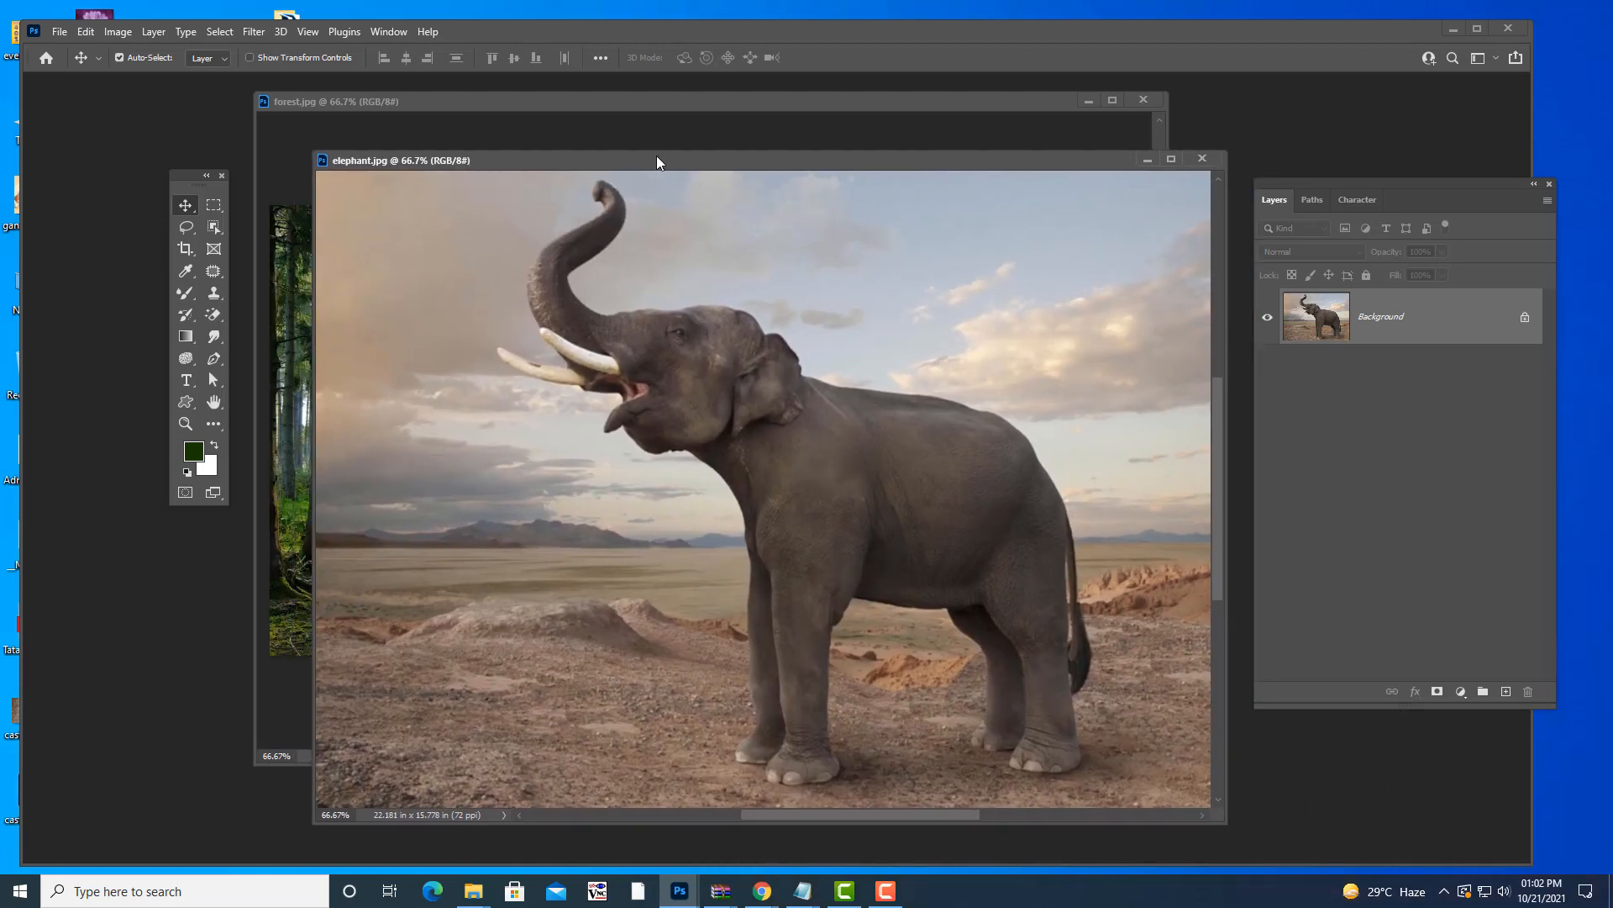
pyautogui.moveTo(657, 159); pyautogui.dragTo(648, 140)
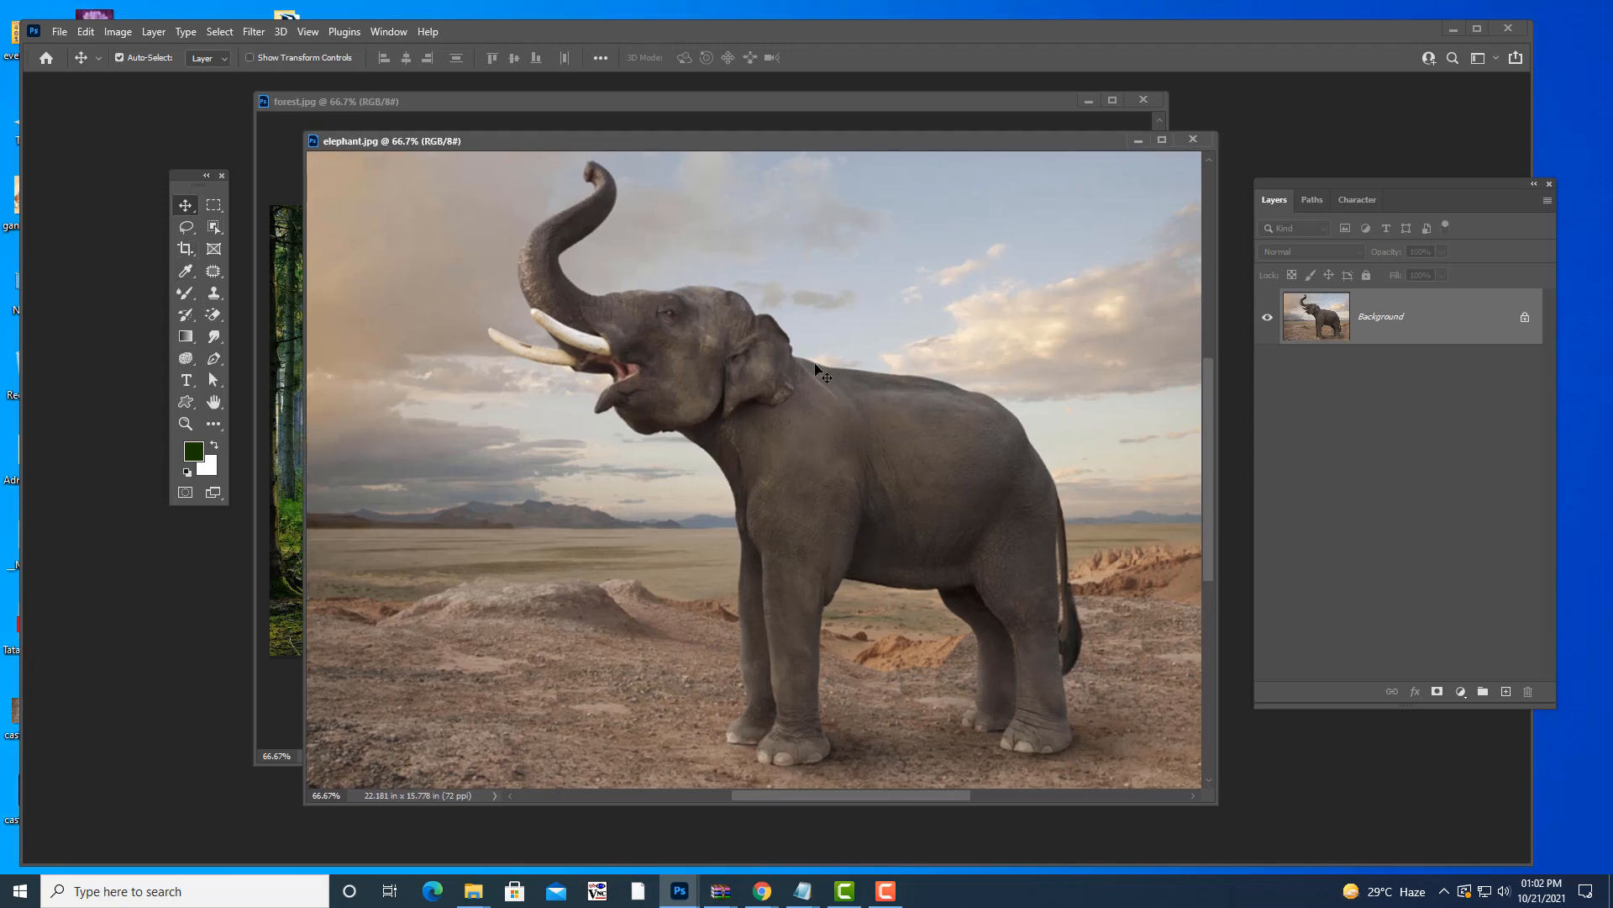
# - Select the Magnetic Lasso, switch to full screen on black, and zoom into the elephant
pyautogui.press('l')
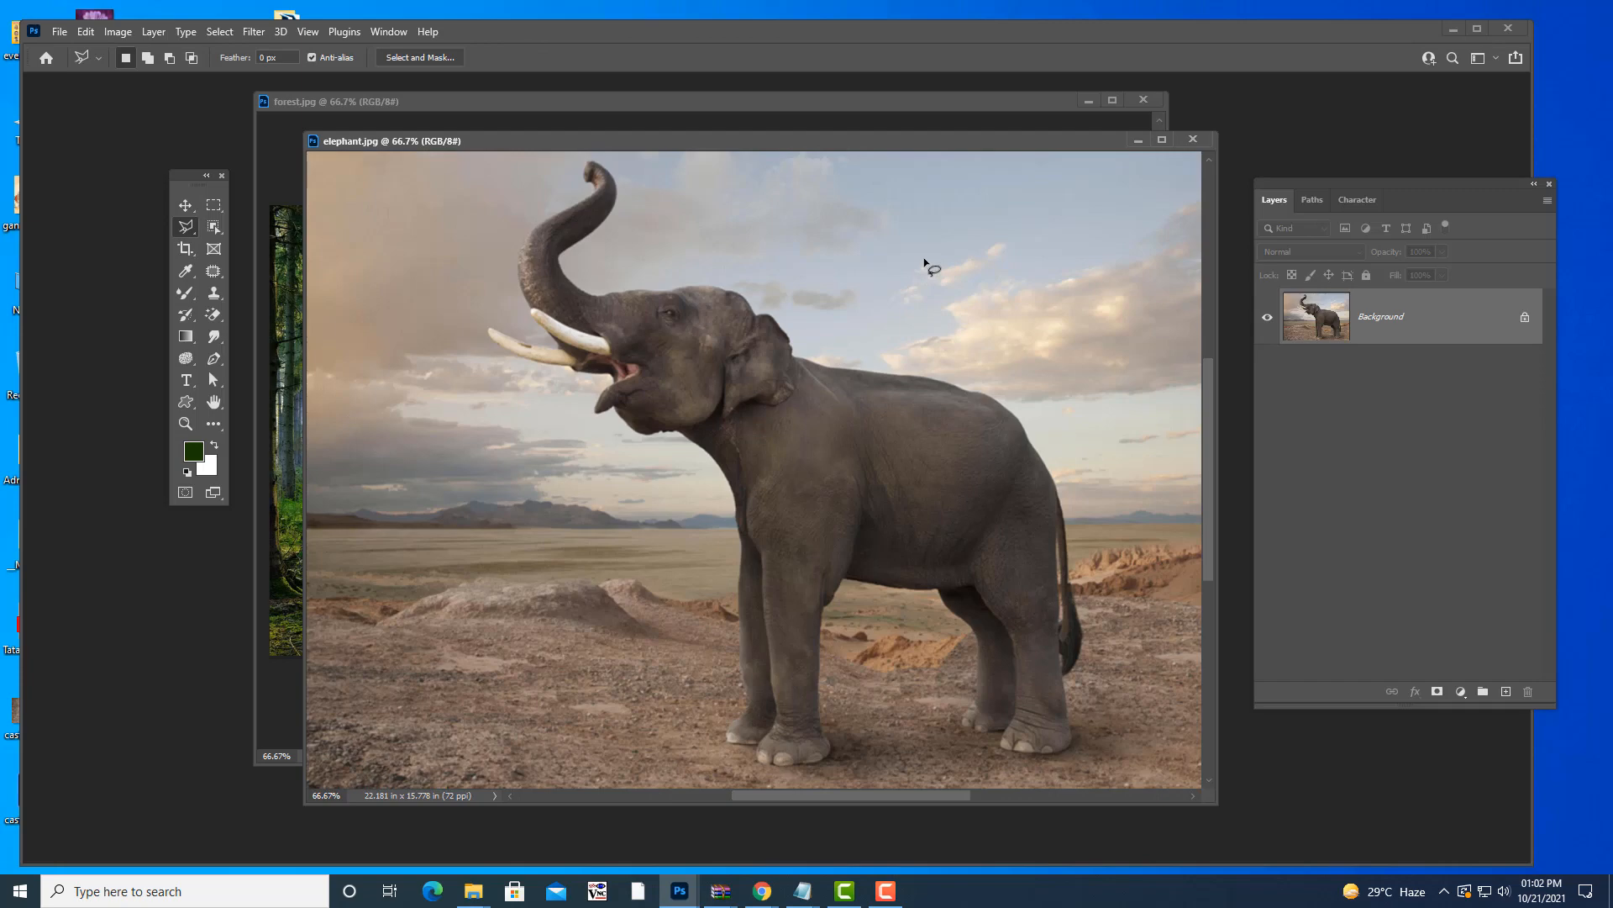
pyautogui.hotkey('shift', 'l')
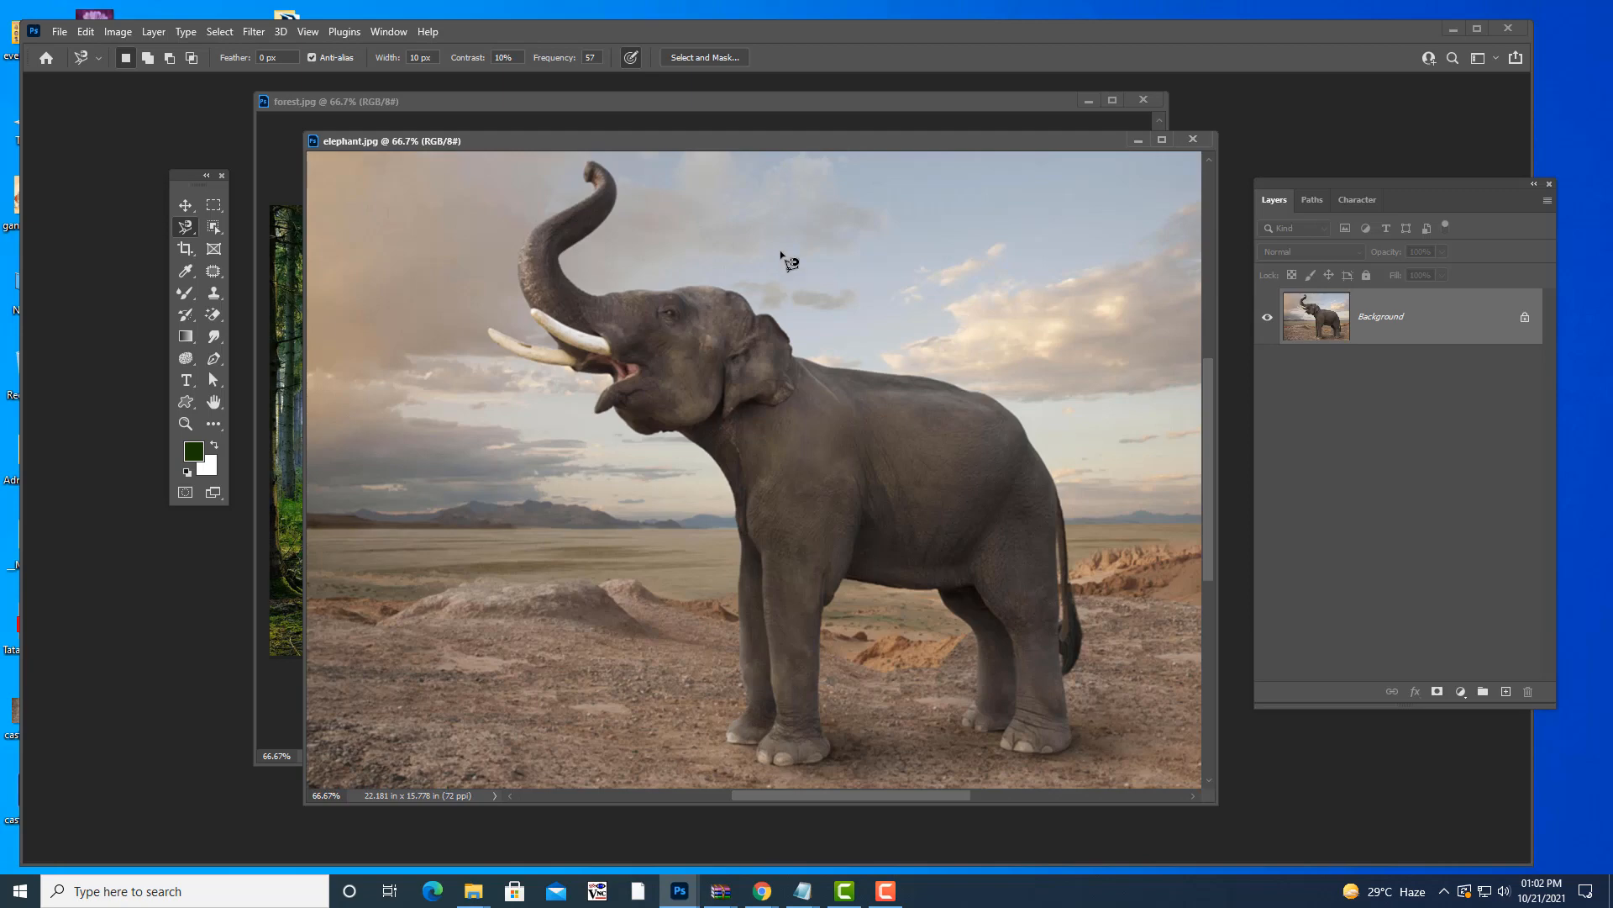
pyautogui.press('f')
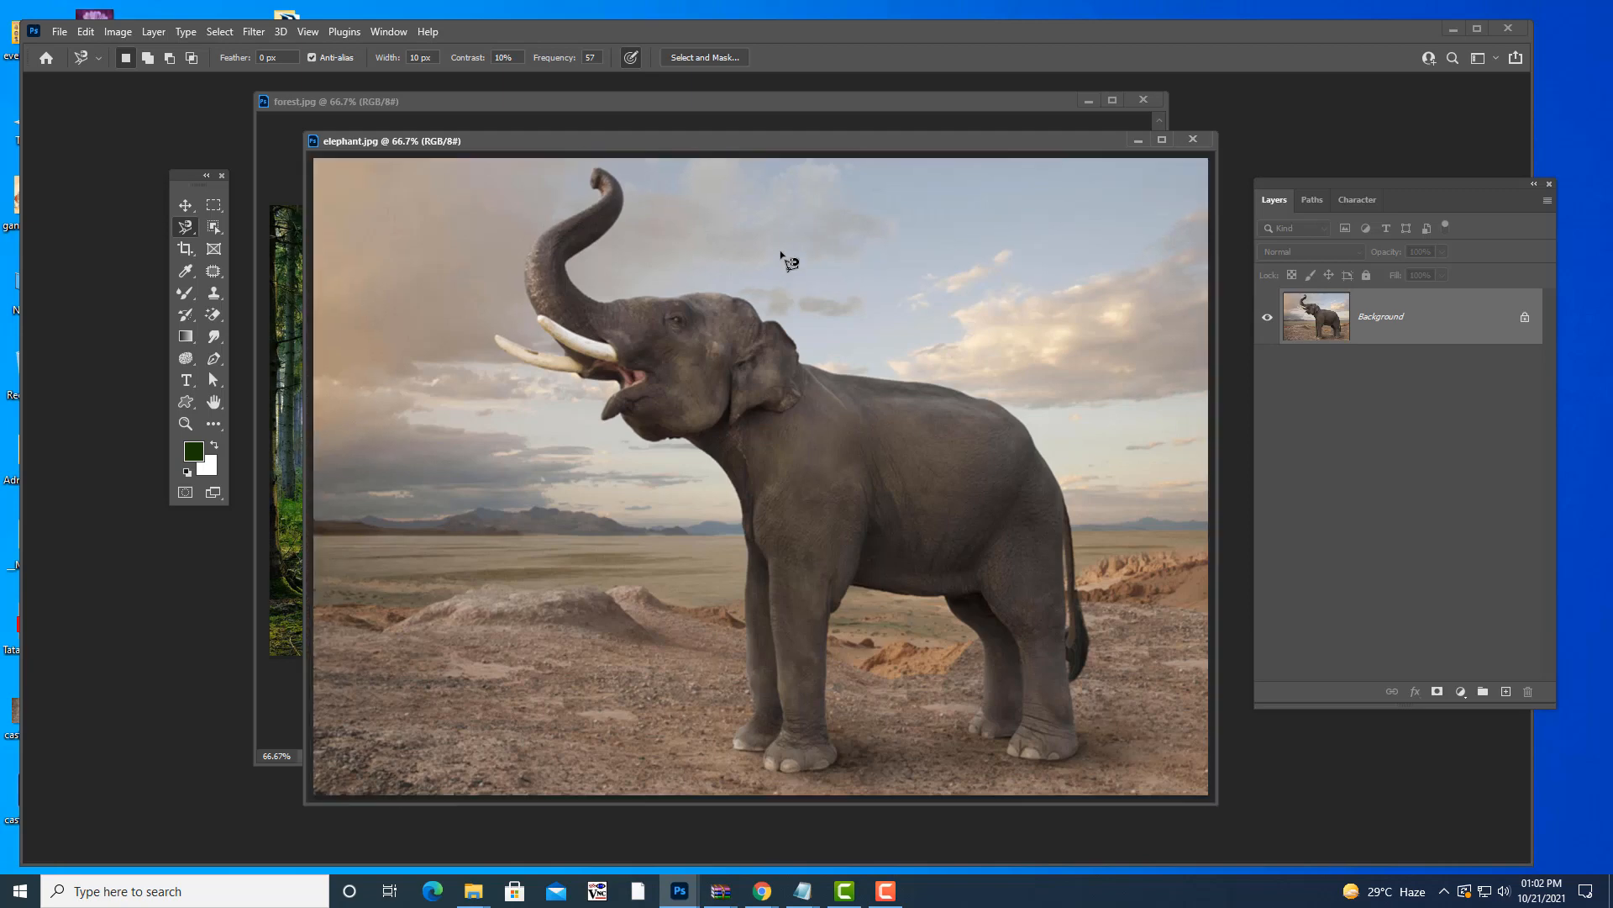
pyautogui.press('f')
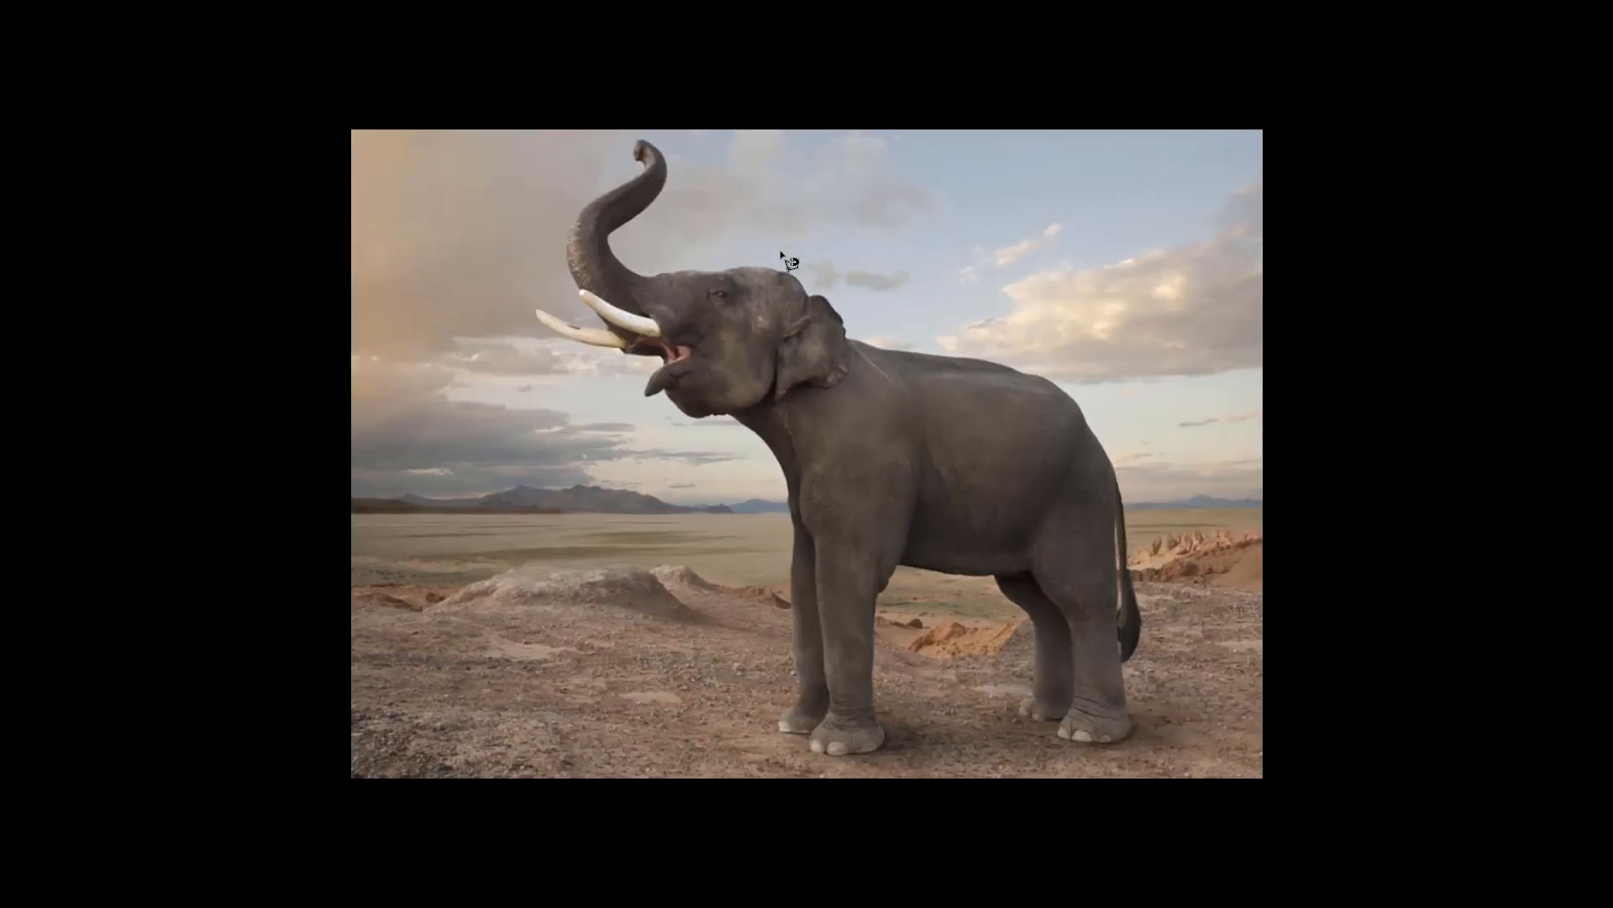
pyautogui.hotkey('ctrl', '+')
pyautogui.scroll(1, 760, 291)
pyautogui.scroll(-1, 758, 290)
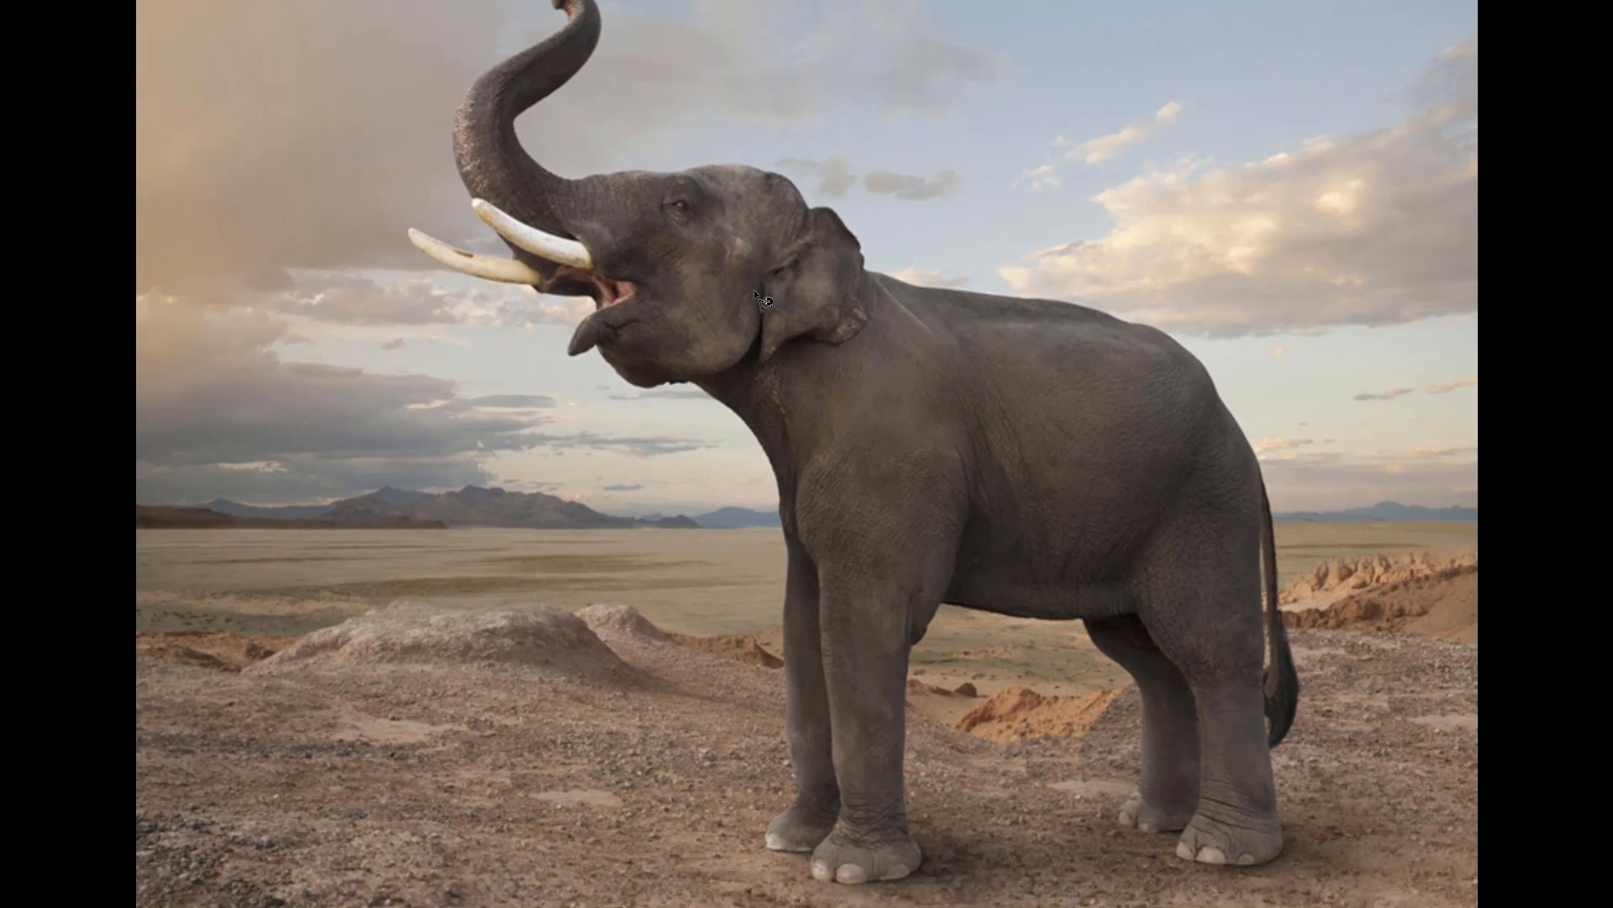
pyautogui.scroll(1, 647, 139)
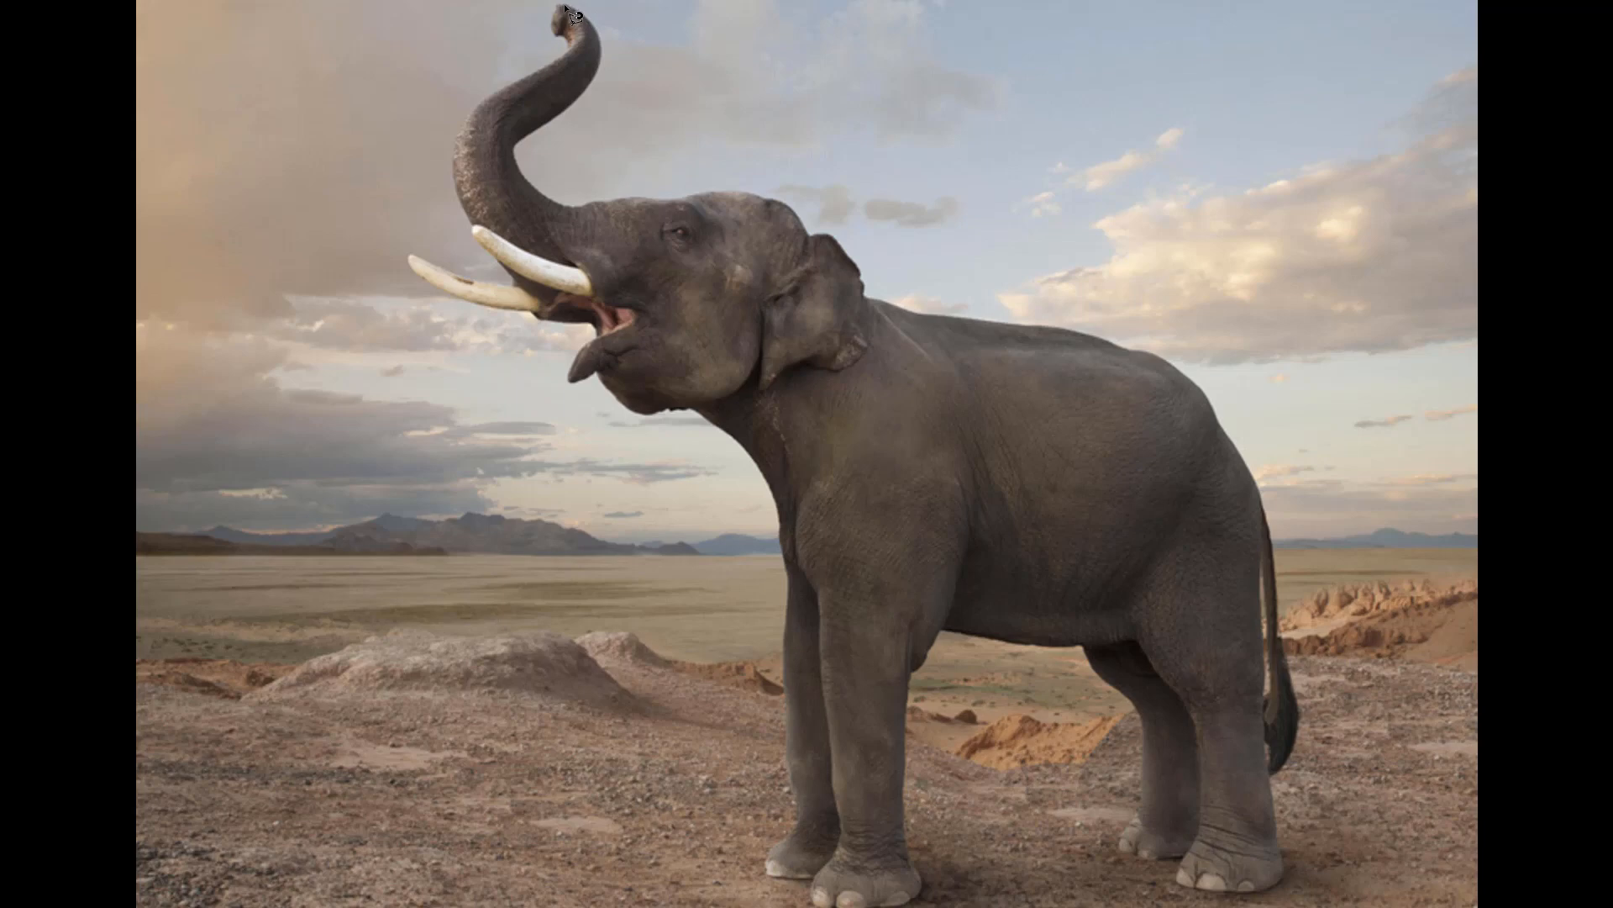
pyautogui.scroll(4, 572, 16)
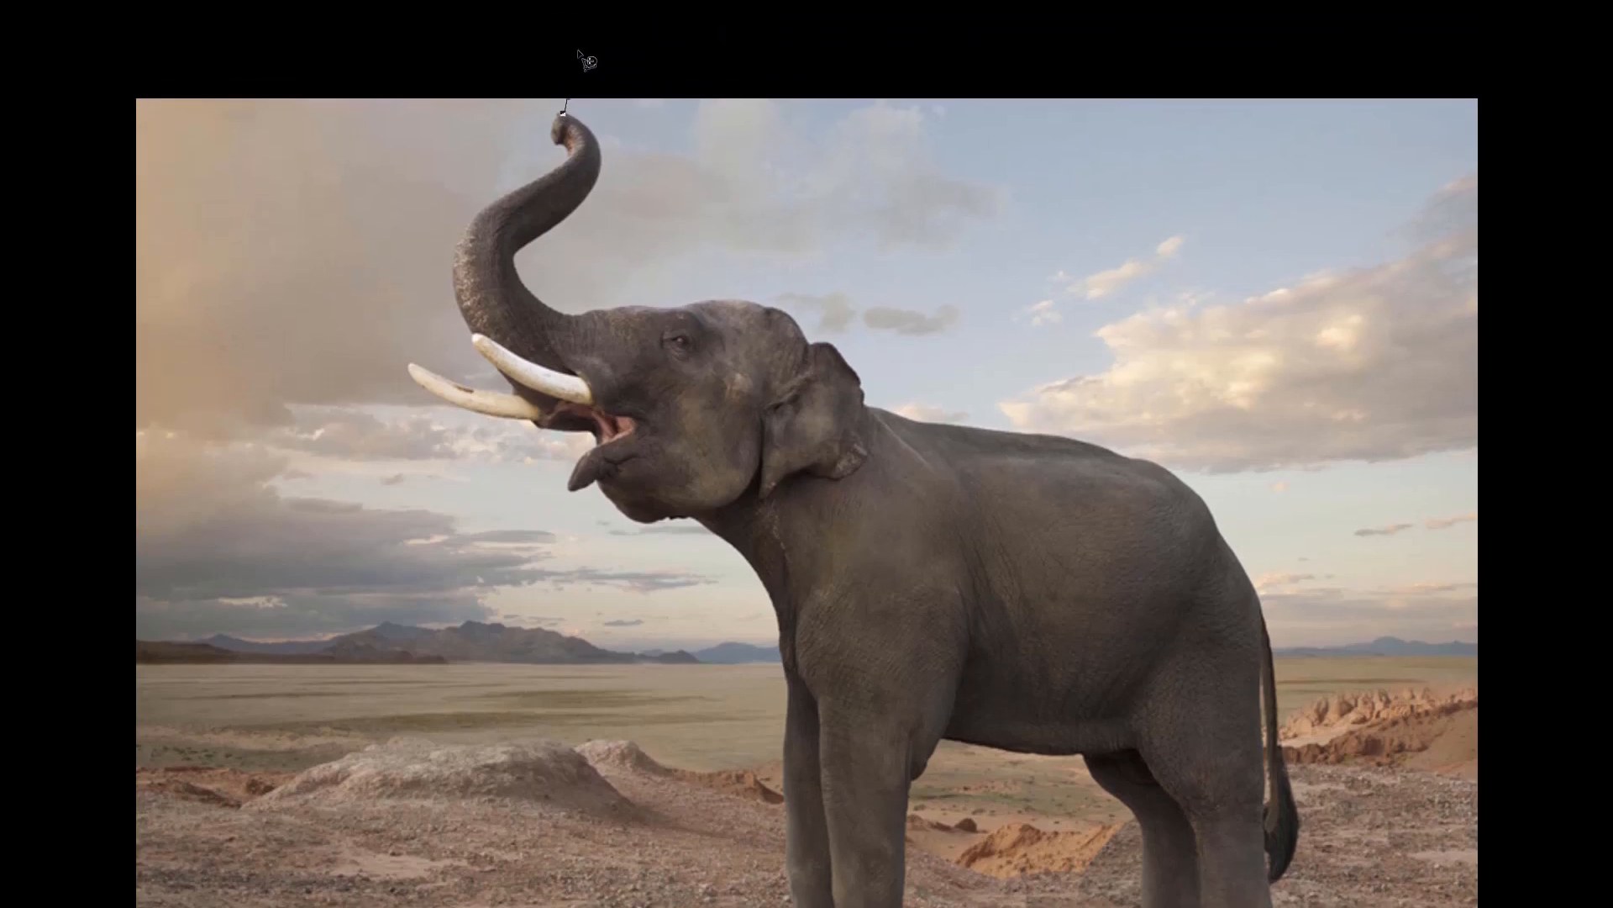
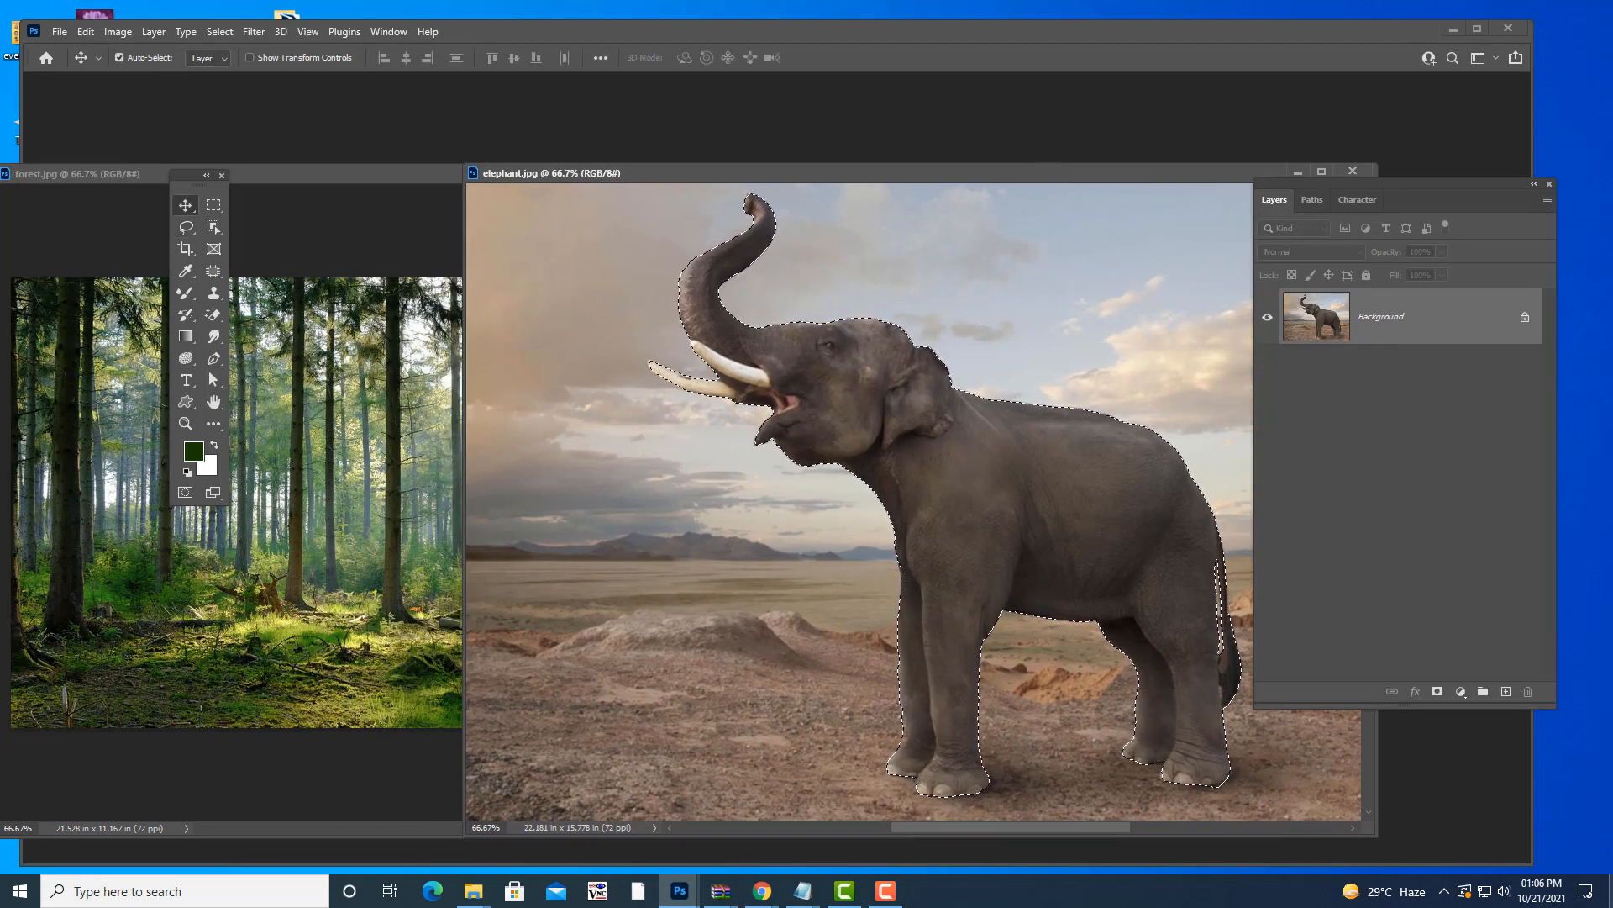
# - Move the cut-out elephant into forest.jpg as a new layer with the Move tool
pyautogui.press('v')
pyautogui.moveTo(836, 549); pyautogui.dragTo(172, 464)
pyautogui.moveTo(633, 169); pyautogui.dragTo(1041, 110)
pyautogui.moveTo(783, 459); pyautogui.dragTo(920, 418)
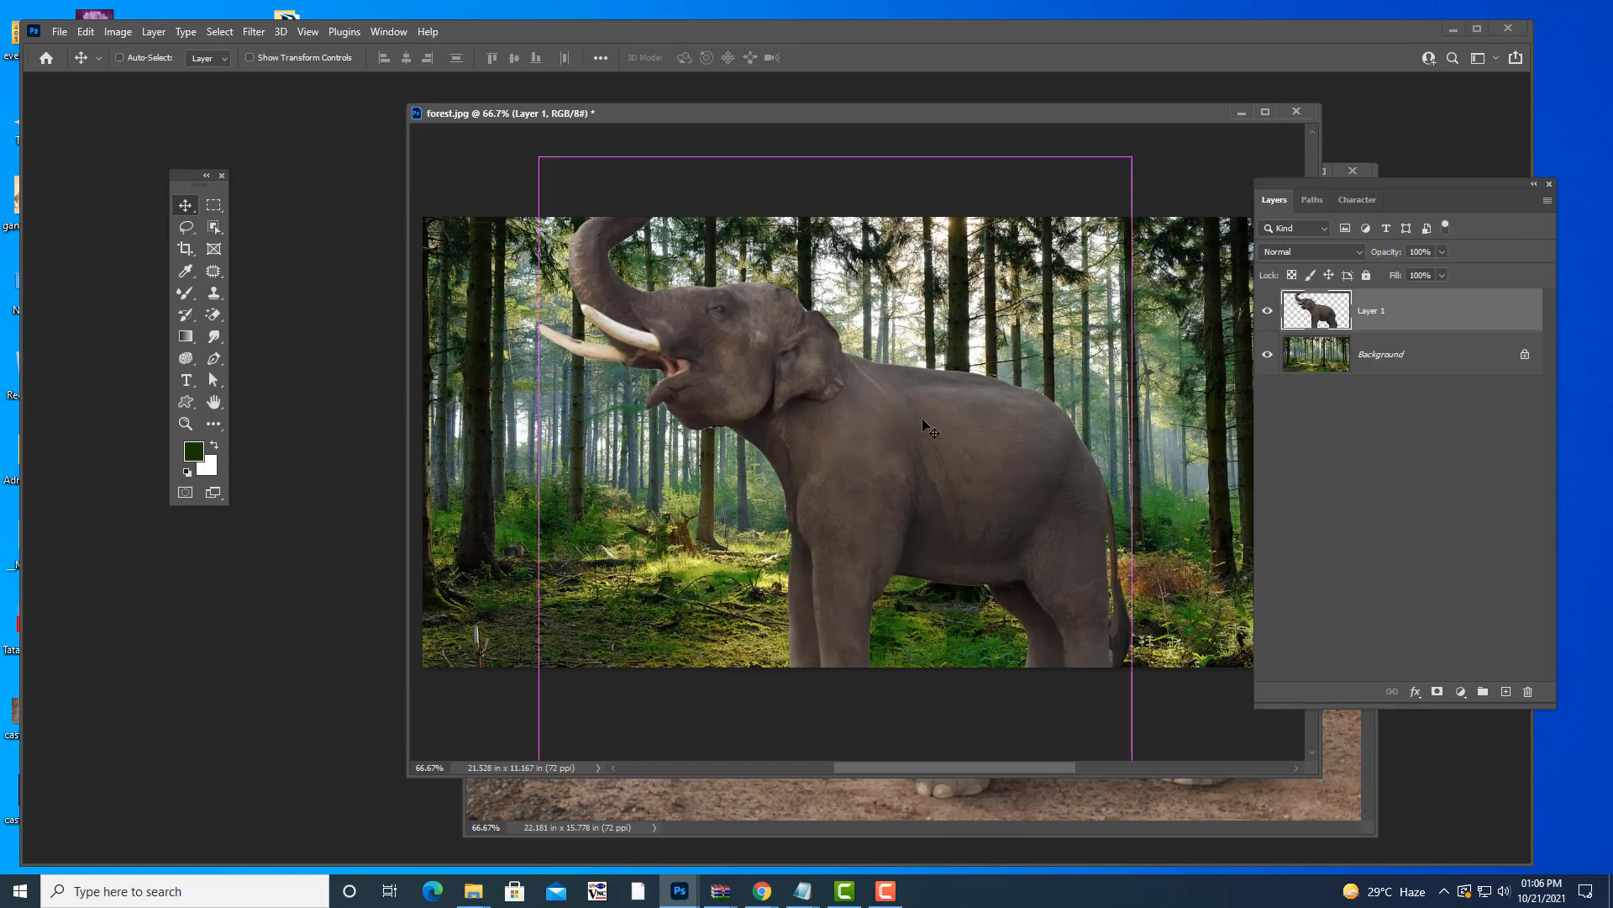
# - Scale the elephant to about 46% and place it on the lower-left forest floor
pyautogui.hotkey('ctrl', 't')
pyautogui.moveTo(1135, 154); pyautogui.dragTo(974, 345)
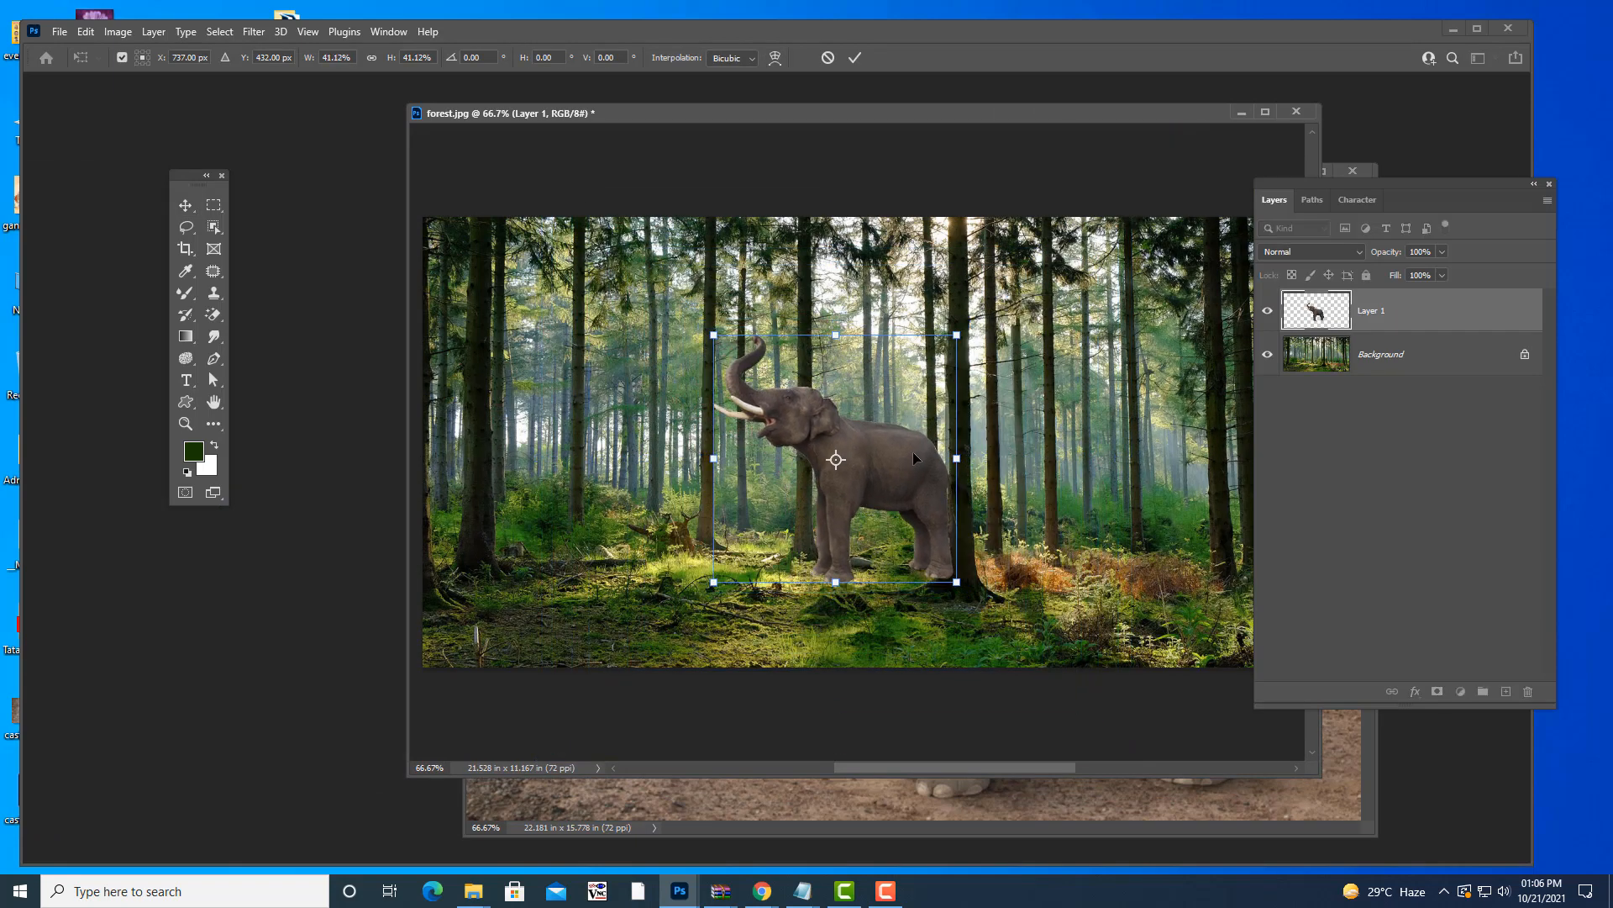
pyautogui.moveTo(908, 458); pyautogui.dragTo(695, 530)
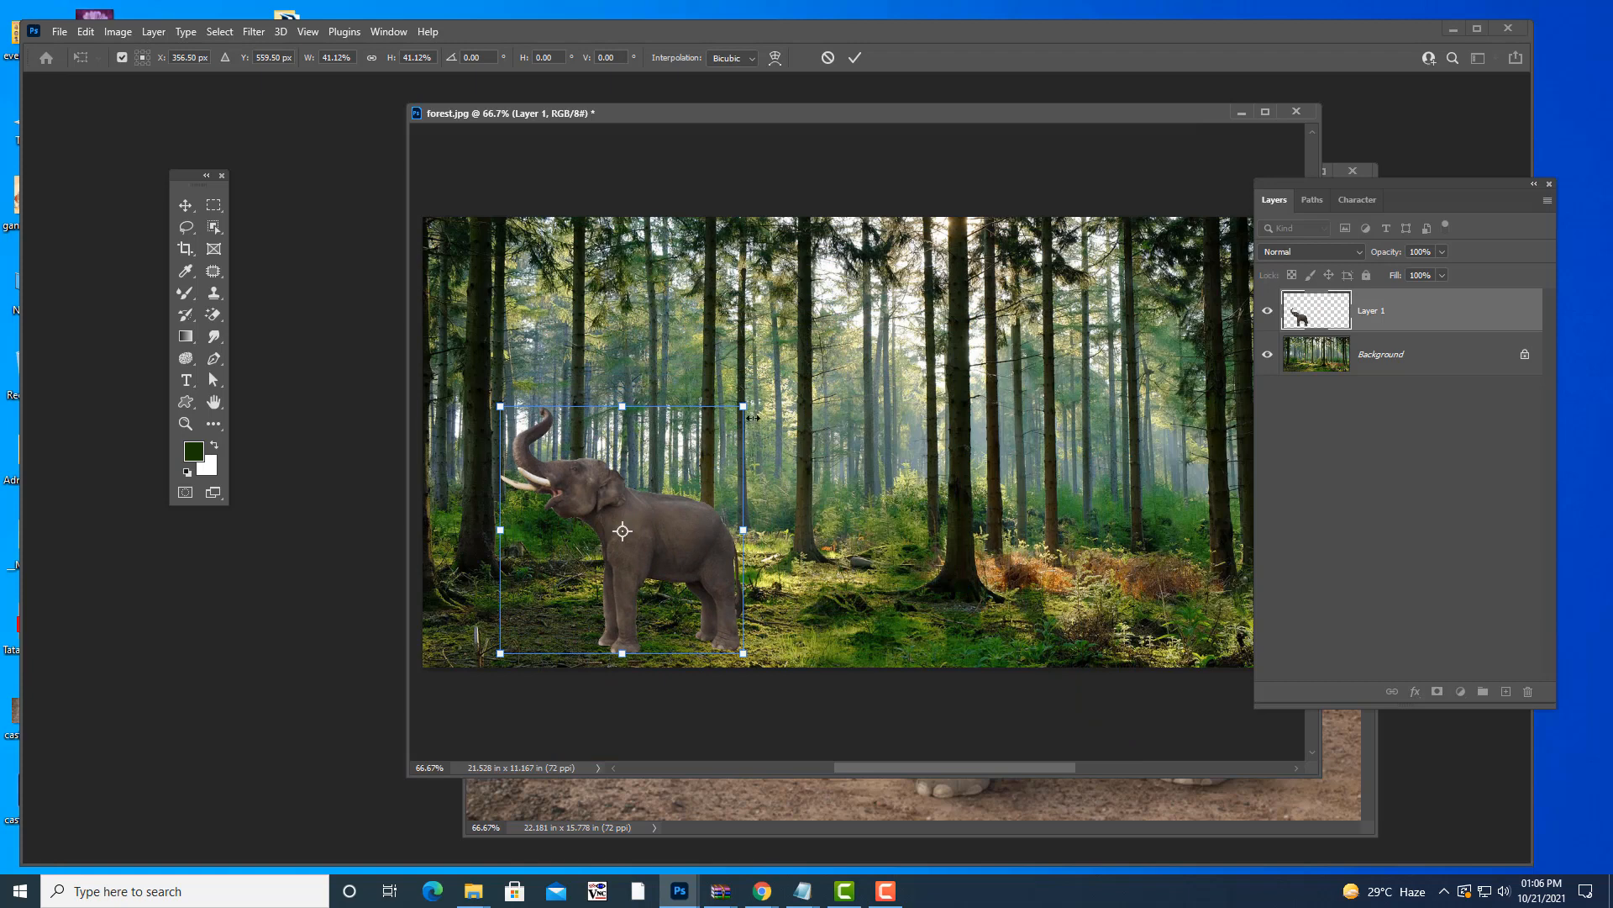
pyautogui.keyDown('alt'); pyautogui.moveTo(743, 406); pyautogui.dragTo(757, 392); pyautogui.keyUp('alt')
pyautogui.moveTo(718, 534); pyautogui.dragTo(733, 502)
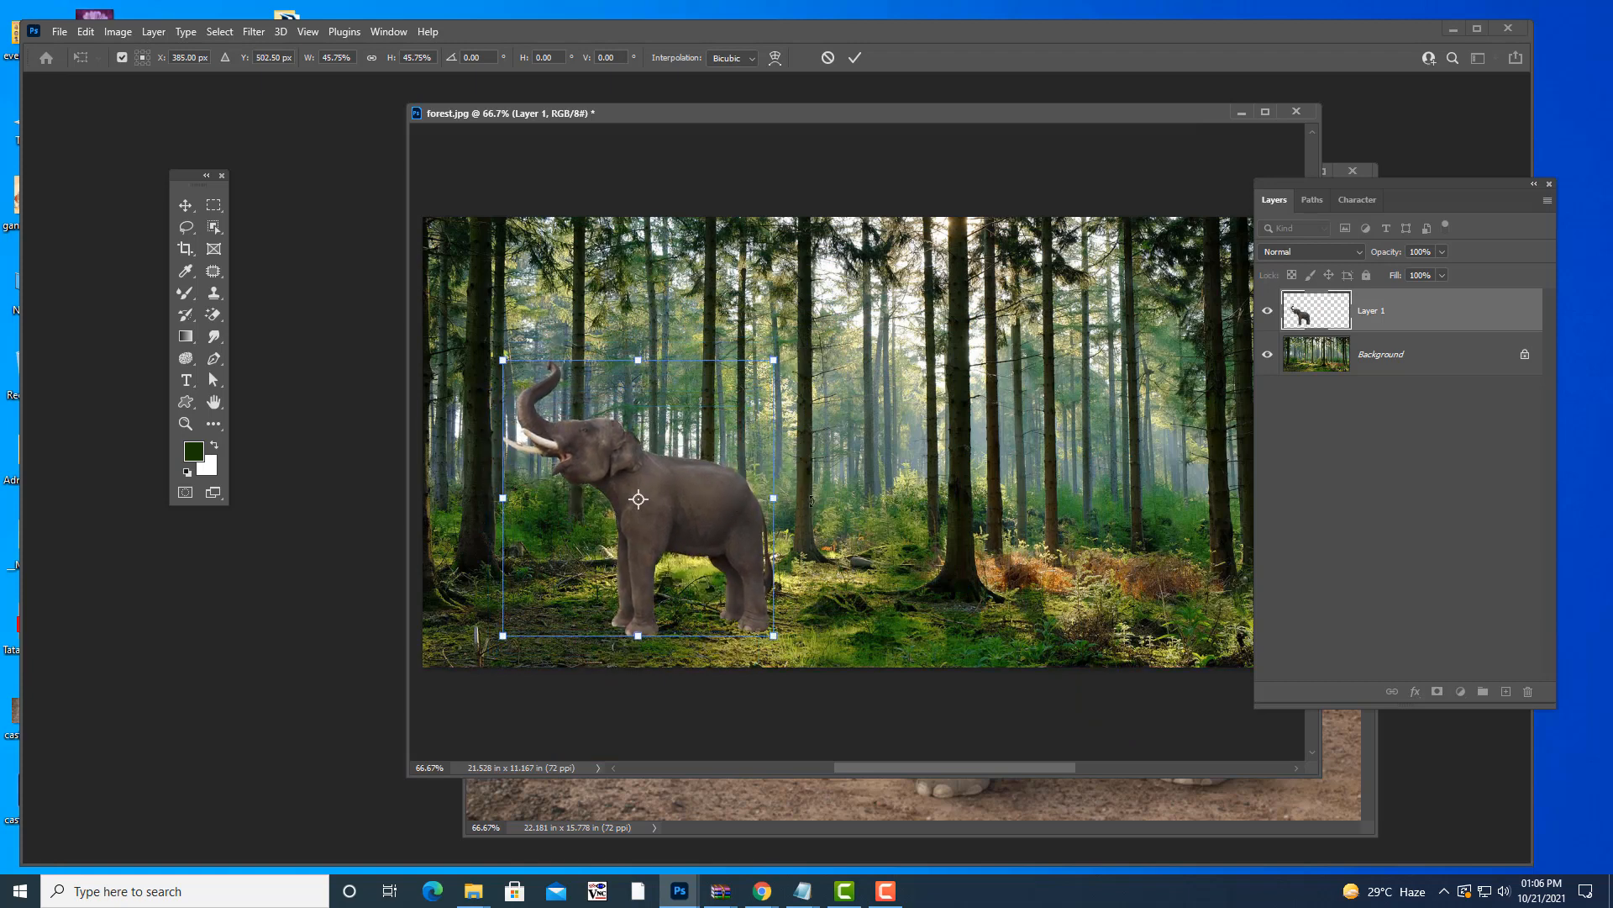
pyautogui.press('Return')
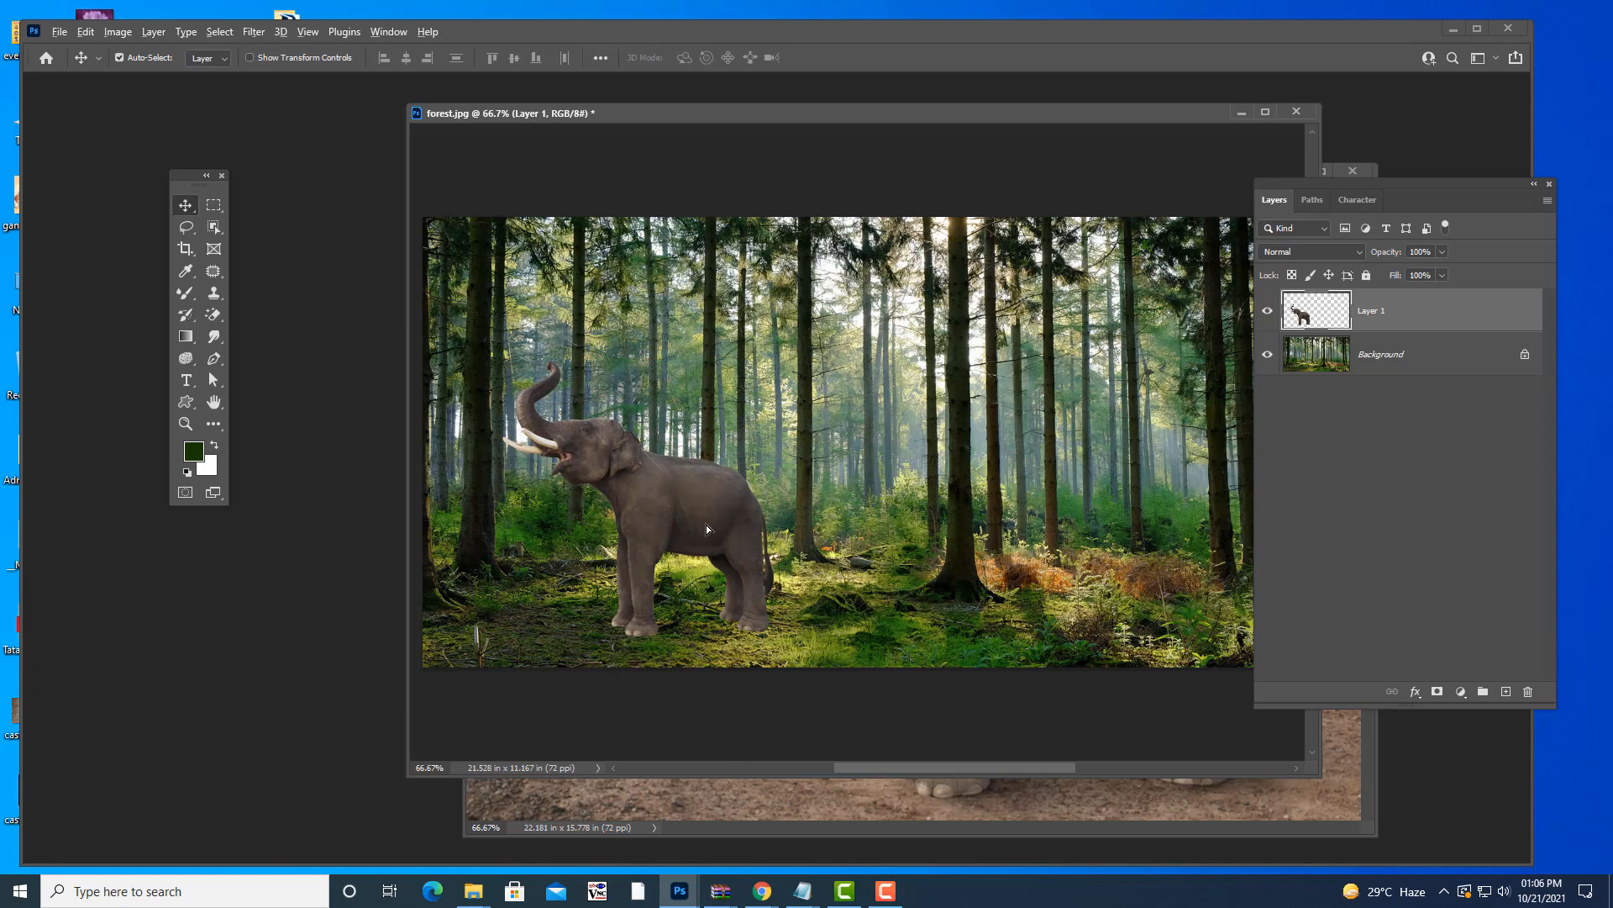
# - Alt-drag a copy of the elephant and shrink it into a calf at about 53%
pyautogui.moveTo(707, 529); pyautogui.dragTo(874, 531)
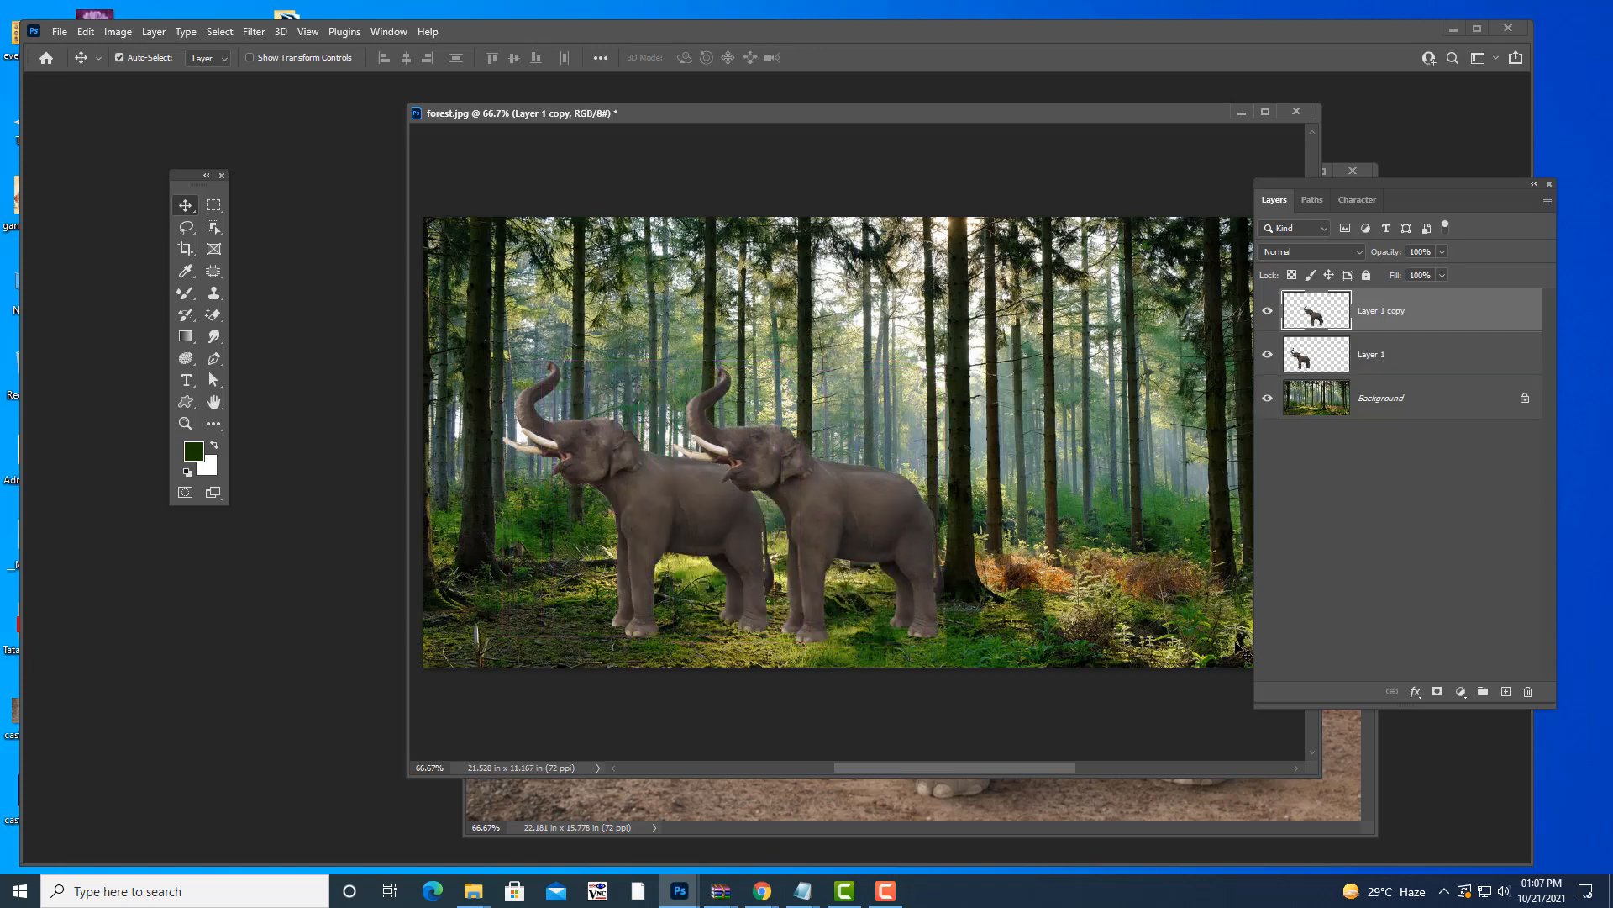
pyautogui.press('ctrl')
pyautogui.hotkey('ctrl', 't')
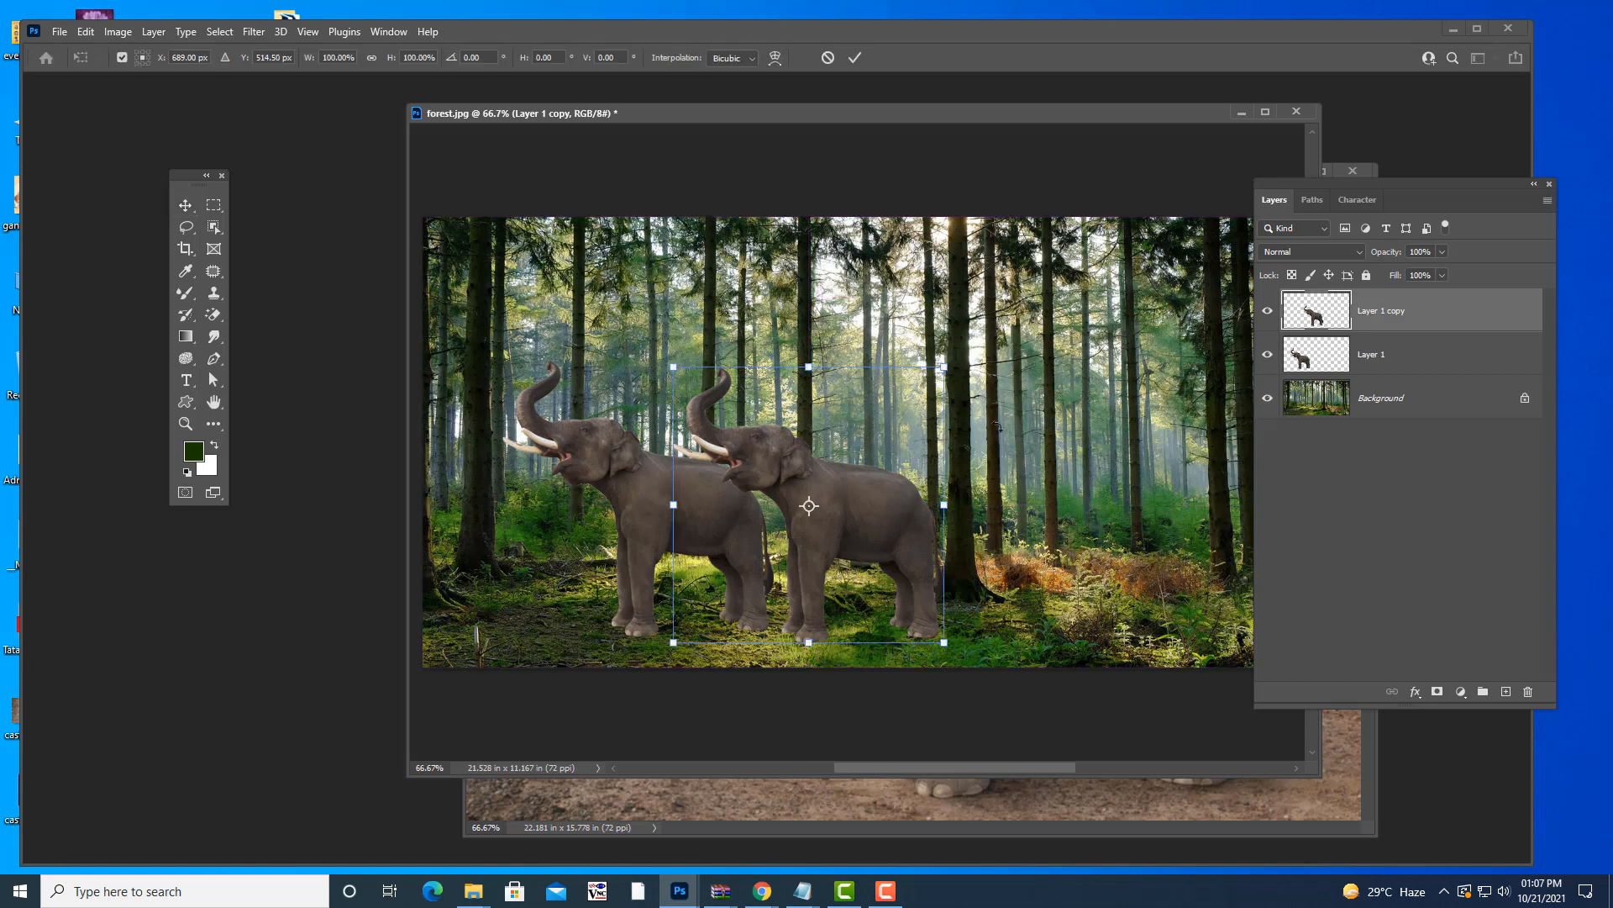
pyautogui.moveTo(943, 367); pyautogui.dragTo(833, 480)
pyautogui.moveTo(824, 559); pyautogui.dragTo(797, 561)
pyautogui.moveTo(807, 481); pyautogui.dragTo(791, 498)
pyautogui.press('Return')
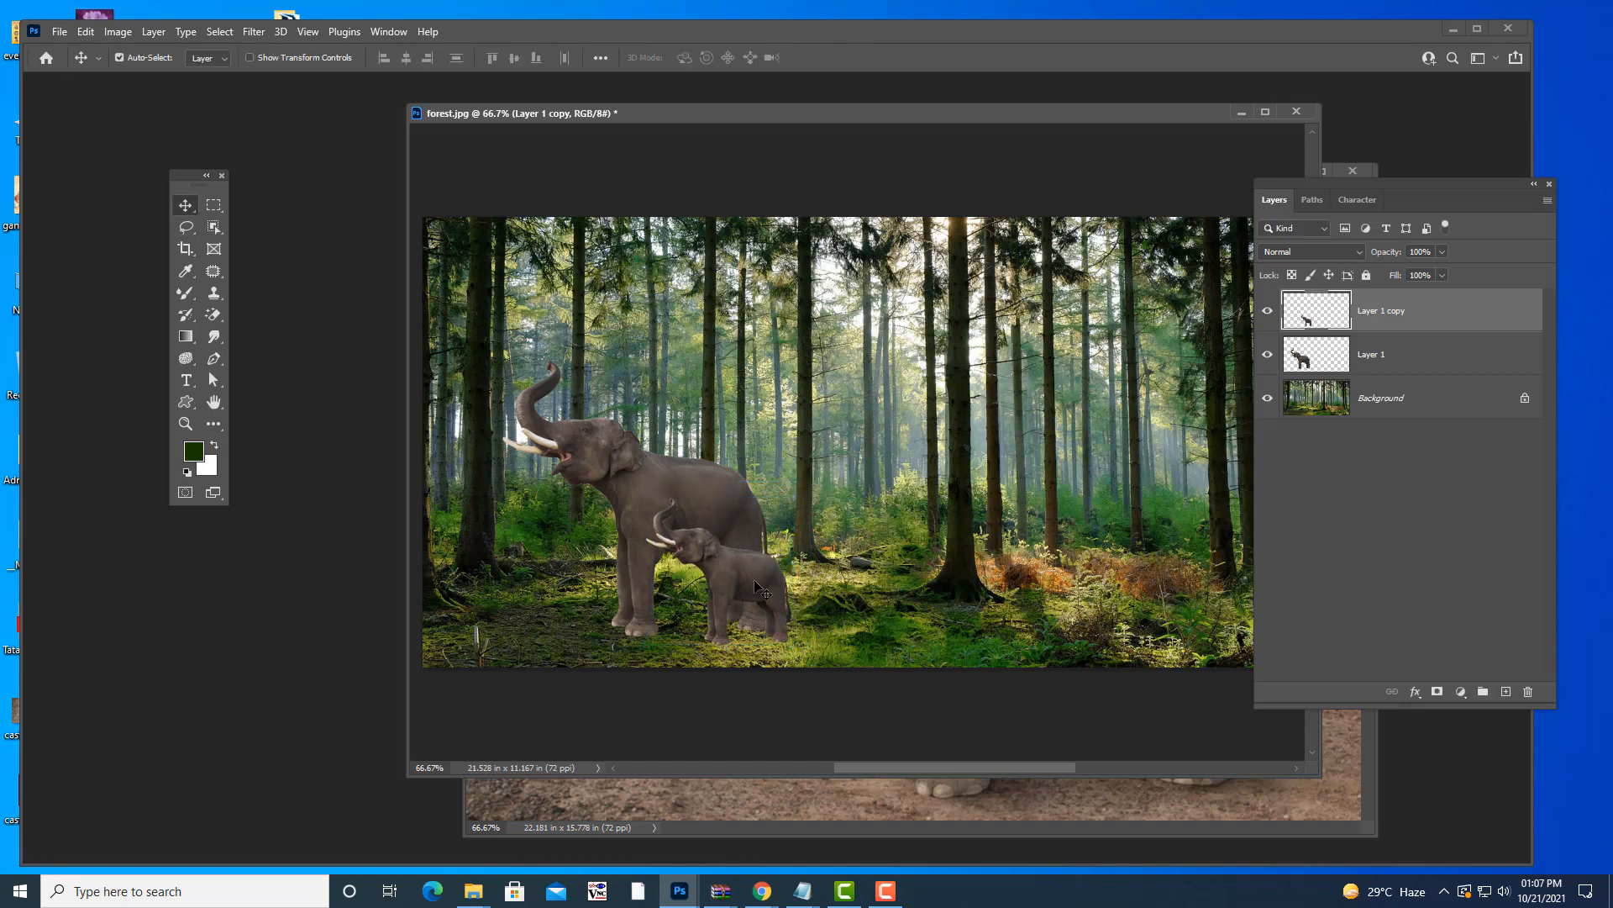
# - Duplicate the calf, enlarge that copy to about 186%, then copy it again to the right
pyautogui.moveTo(765, 588); pyautogui.dragTo(930, 574)
pyautogui.hotkey('ctrl', 't')
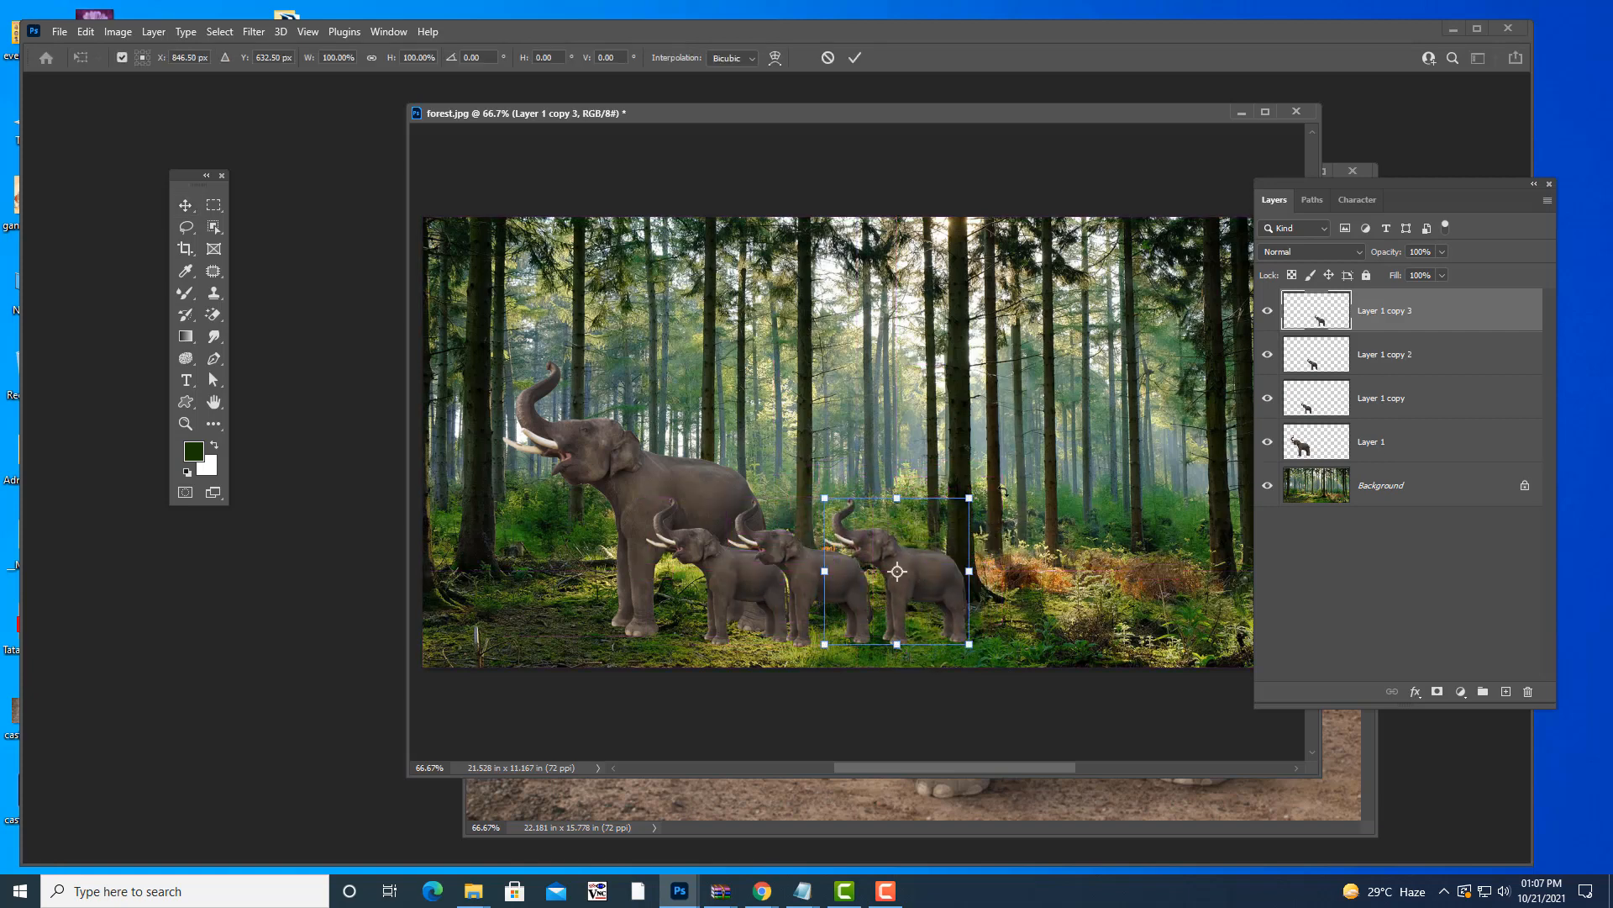
pyautogui.moveTo(970, 497); pyautogui.dragTo(1023, 445)
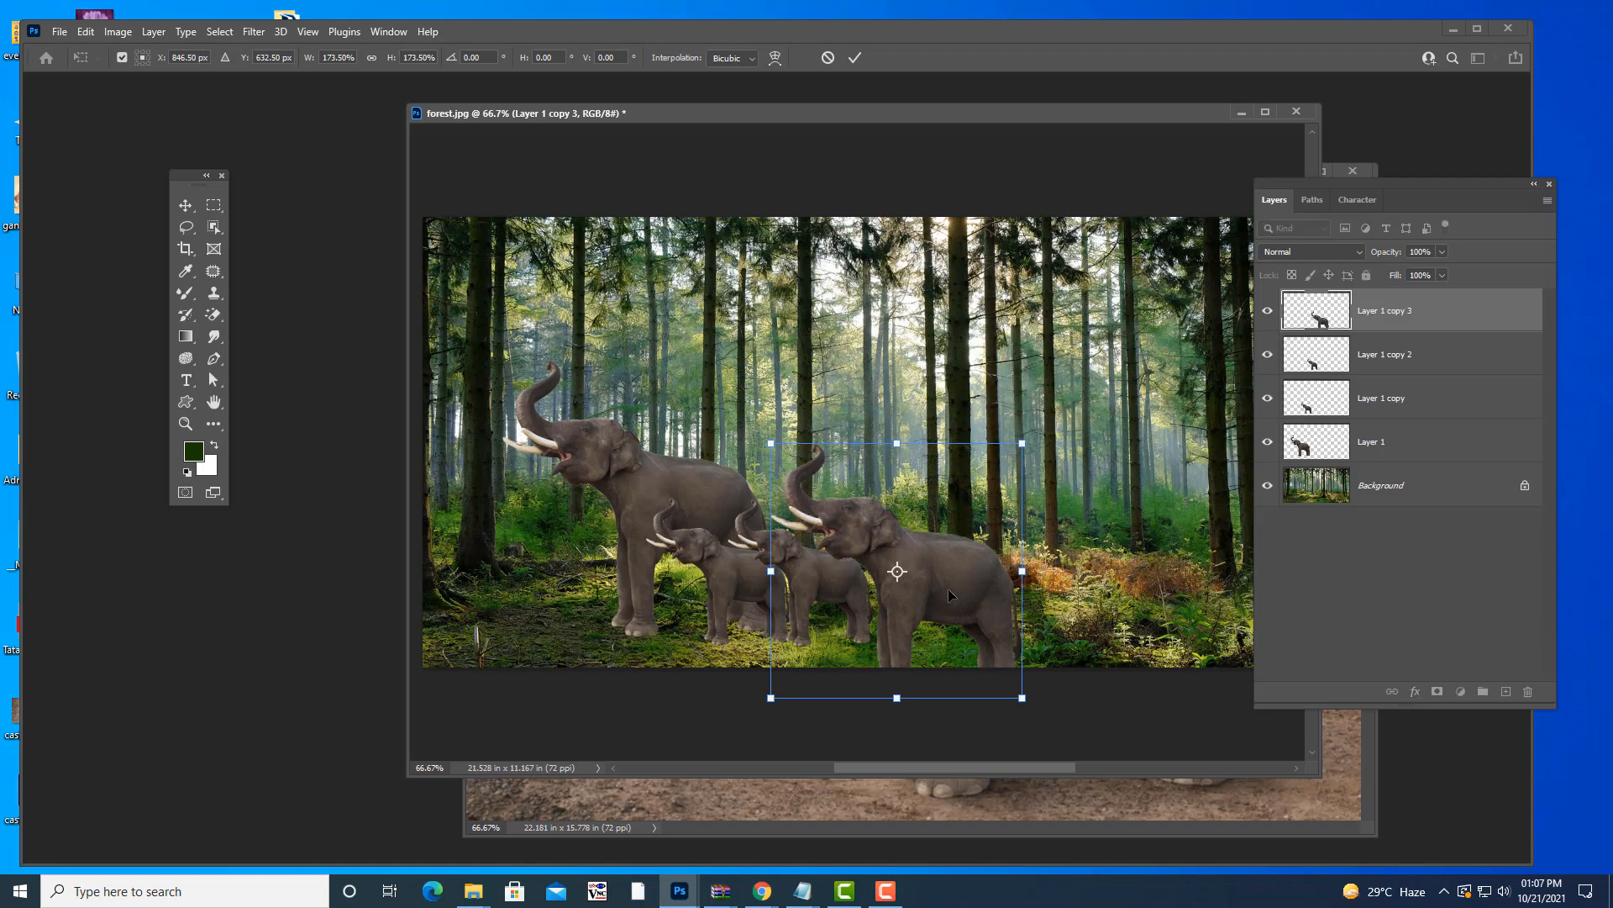
pyautogui.moveTo(935, 591); pyautogui.dragTo(870, 550)
pyautogui.moveTo(956, 402); pyautogui.dragTo(973, 393)
pyautogui.moveTo(903, 521); pyautogui.dragTo(908, 513)
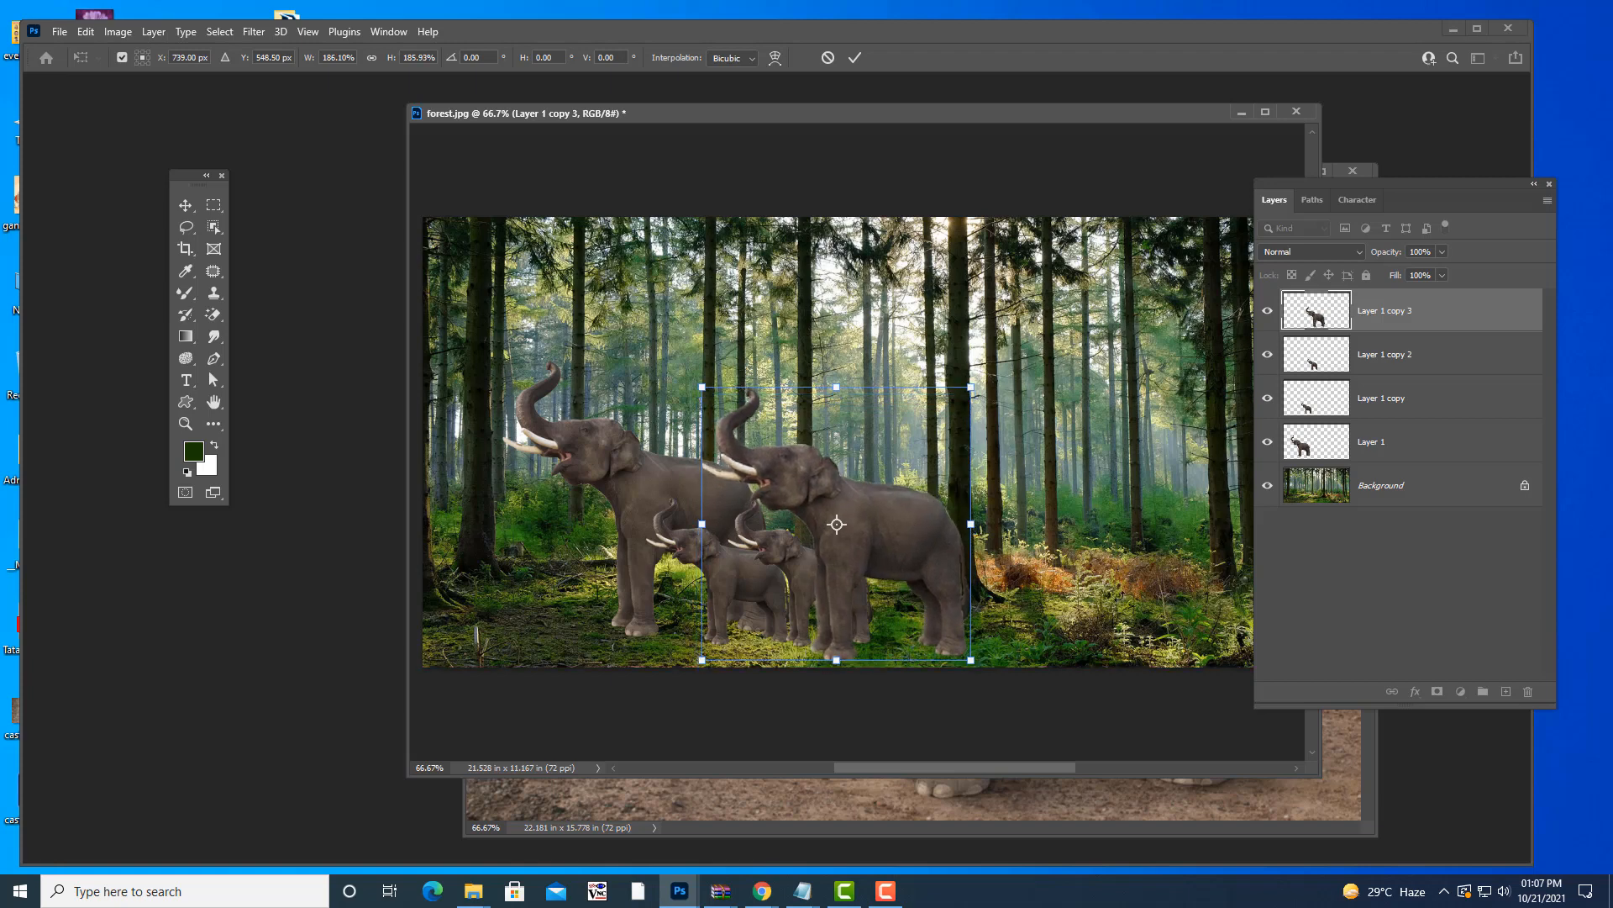
pyautogui.press('Return')
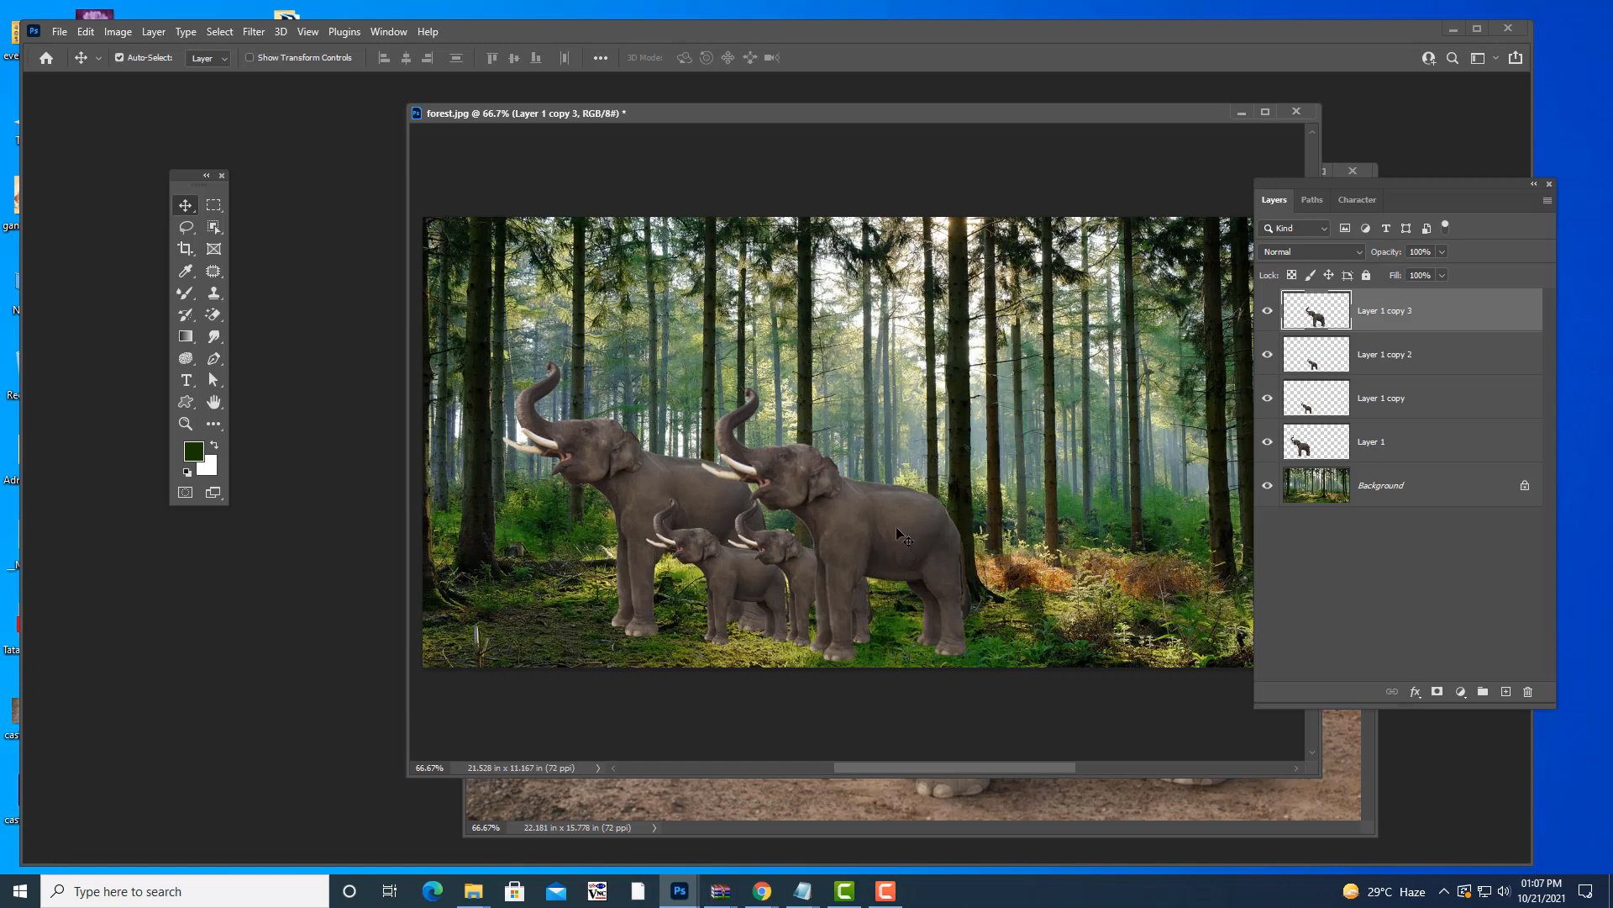
pyautogui.moveTo(884, 522); pyautogui.dragTo(1070, 516)
# - Shrink the new copy to about 77%, flip it horizontally, and move it right
pyautogui.hotkey('ctrl', 't')
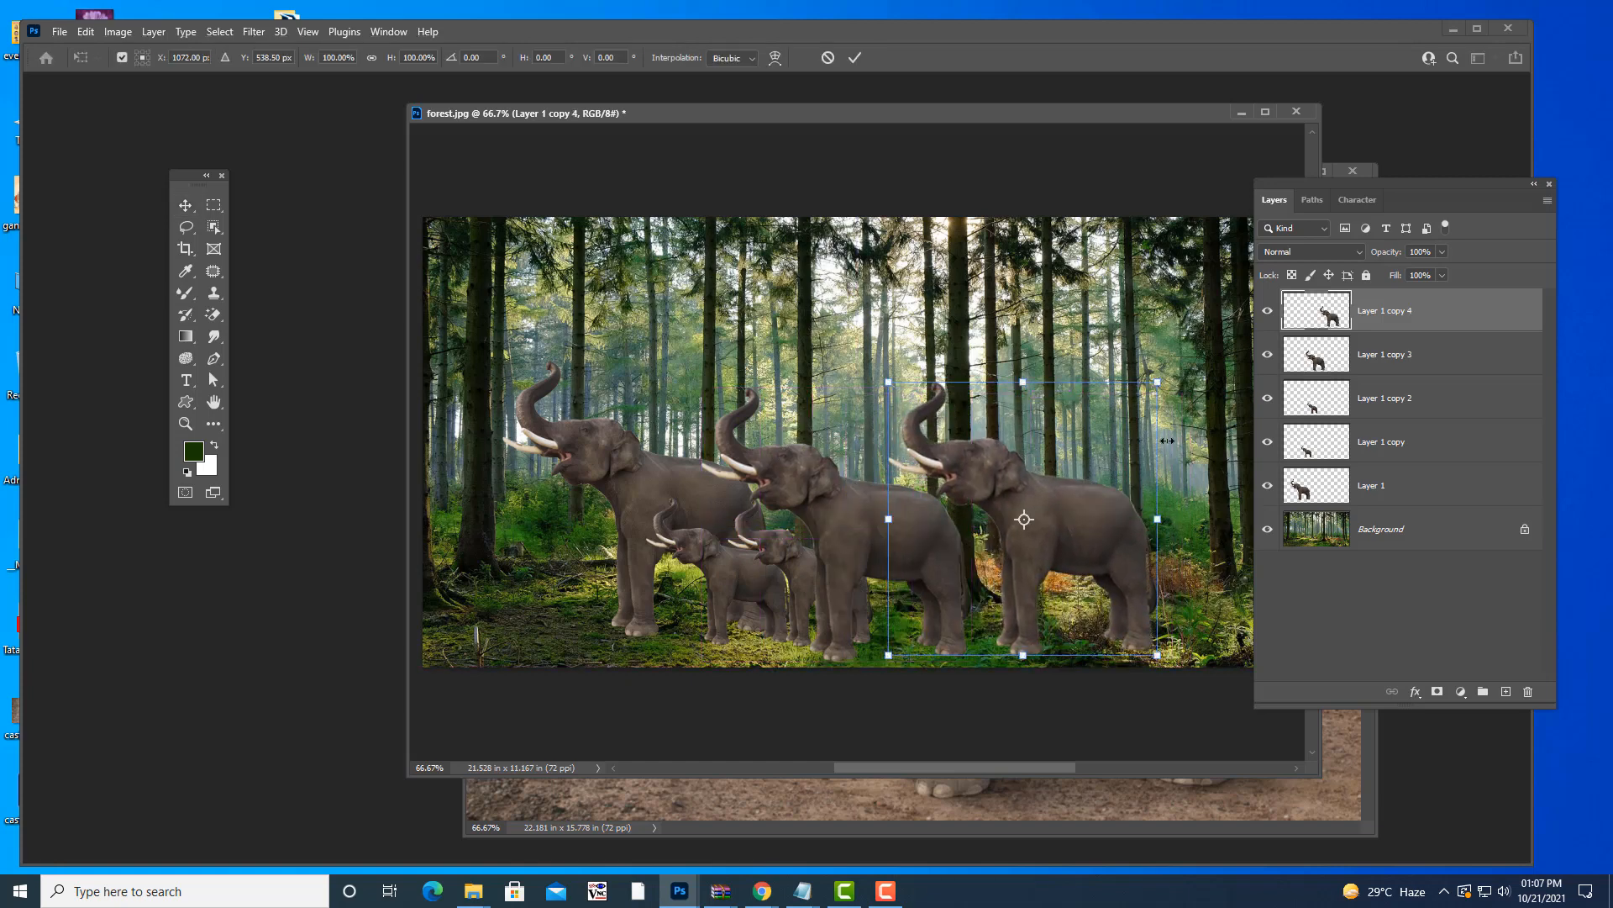
pyautogui.moveTo(1158, 382); pyautogui.dragTo(1134, 402)
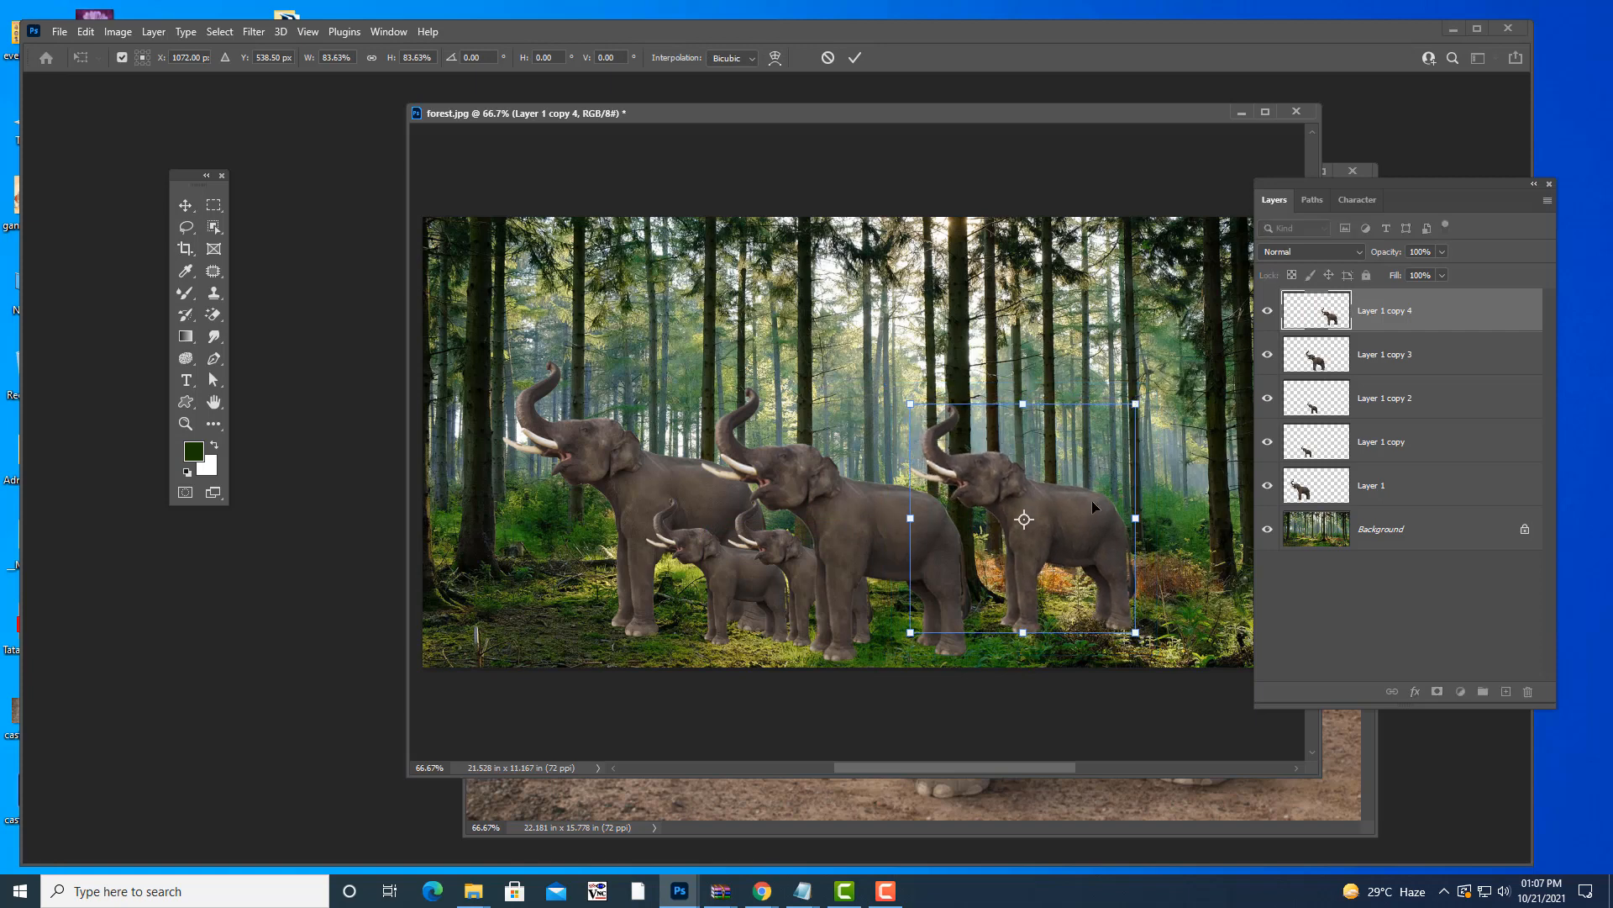
pyautogui.moveTo(1092, 501); pyautogui.dragTo(1084, 521)
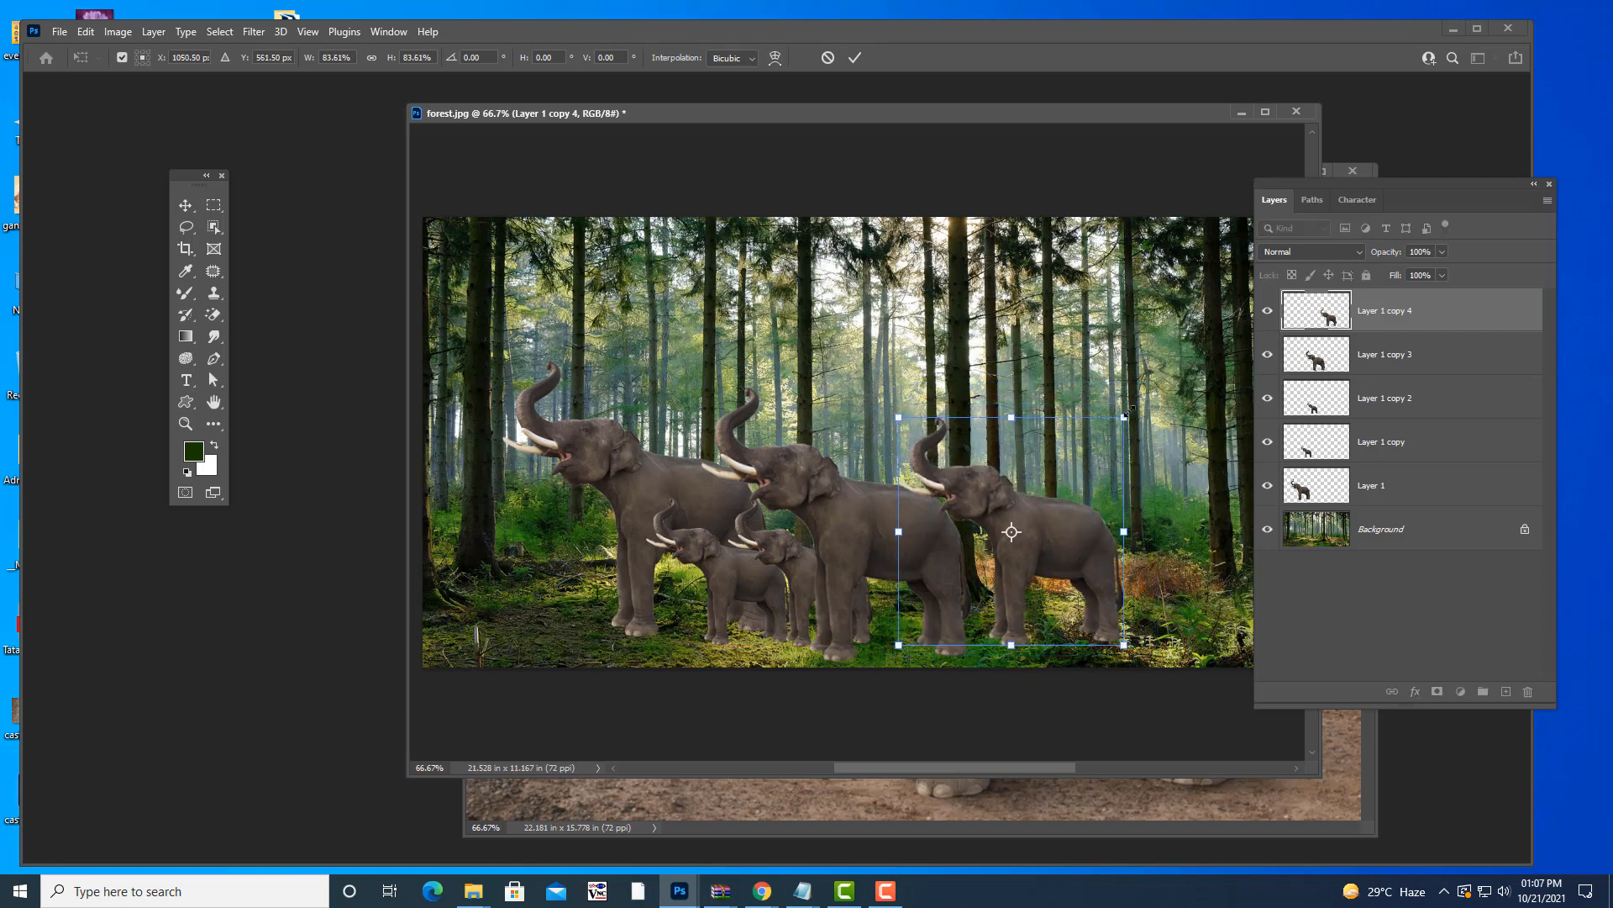
pyautogui.moveTo(1125, 417); pyautogui.dragTo(1115, 426)
pyautogui.moveTo(1062, 536); pyautogui.dragTo(1055, 551)
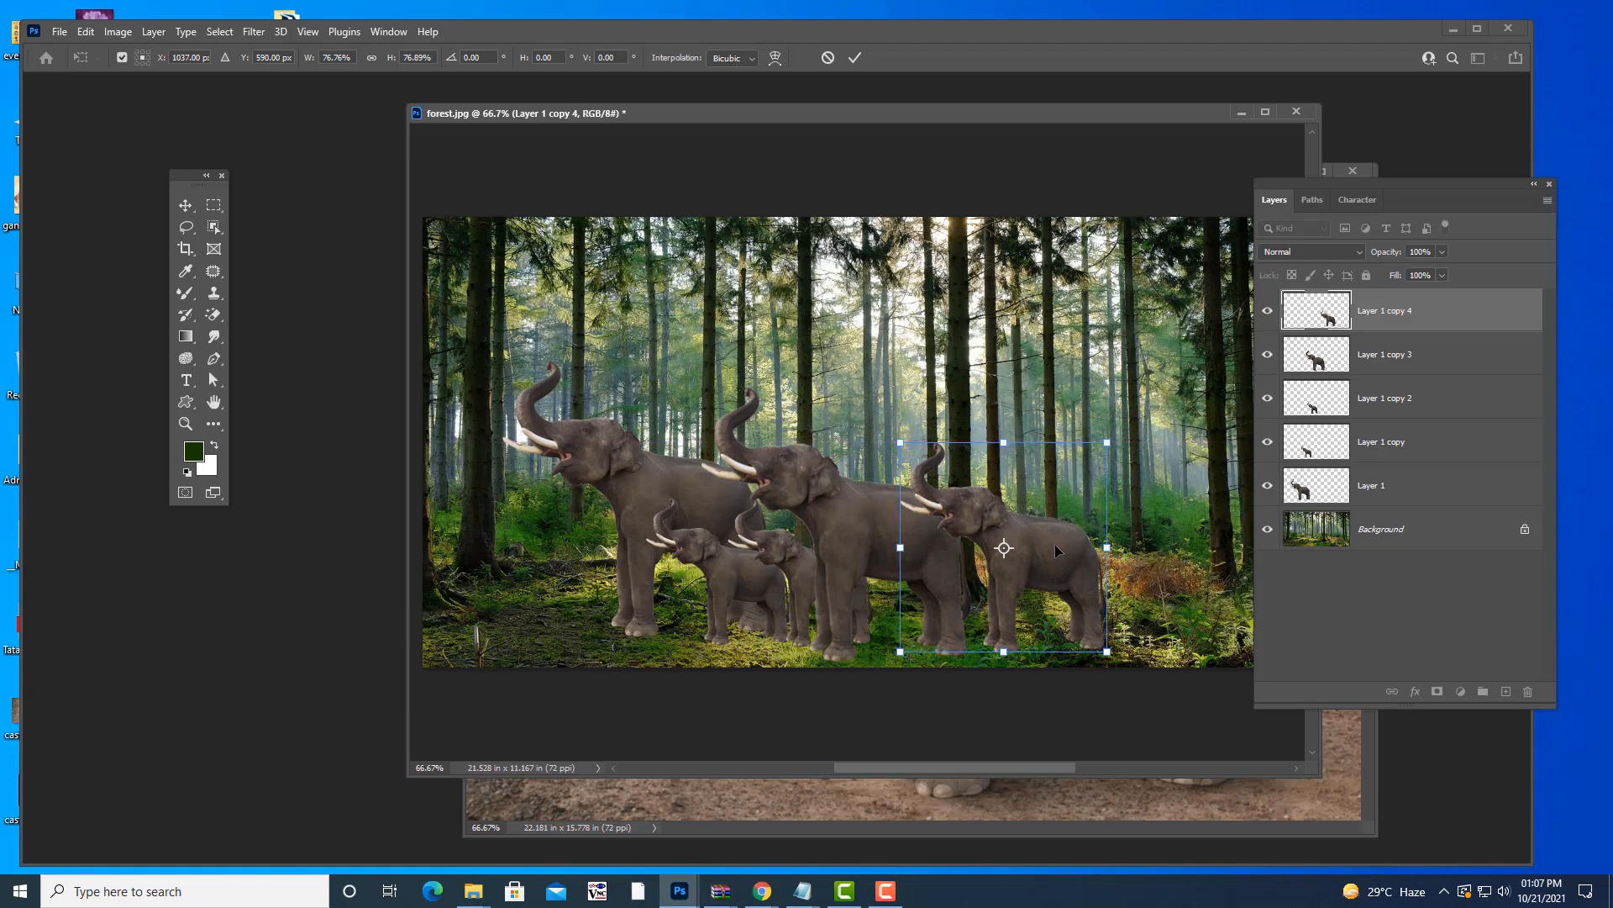
pyautogui.rightClick(1056, 542)
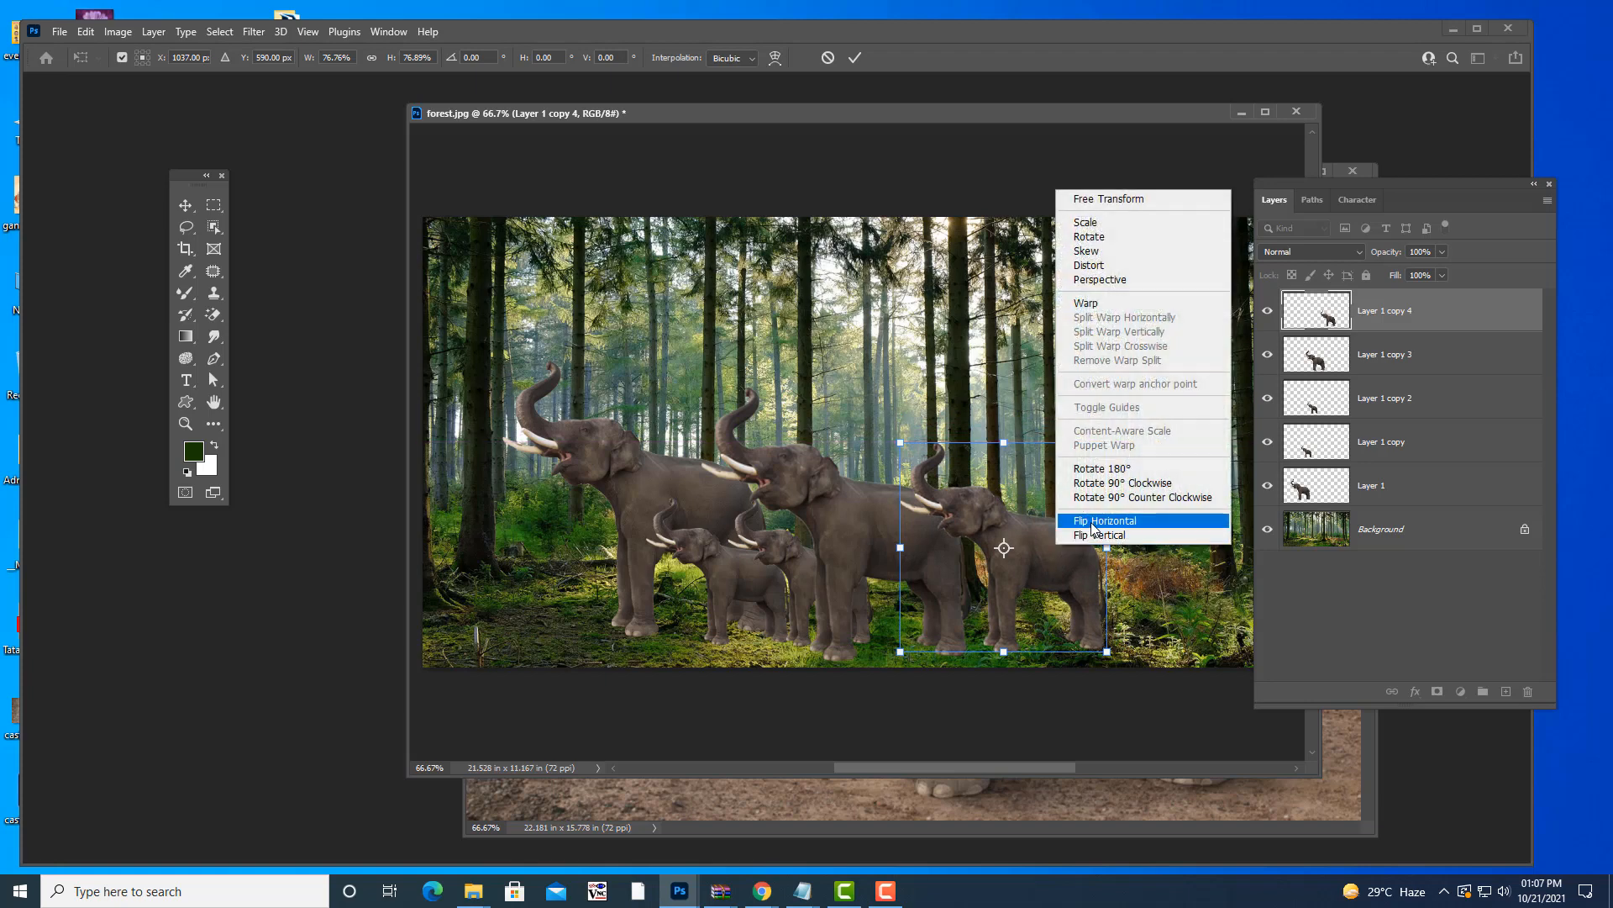
pyautogui.click(1080, 522)
pyautogui.moveTo(970, 555); pyautogui.dragTo(1046, 558)
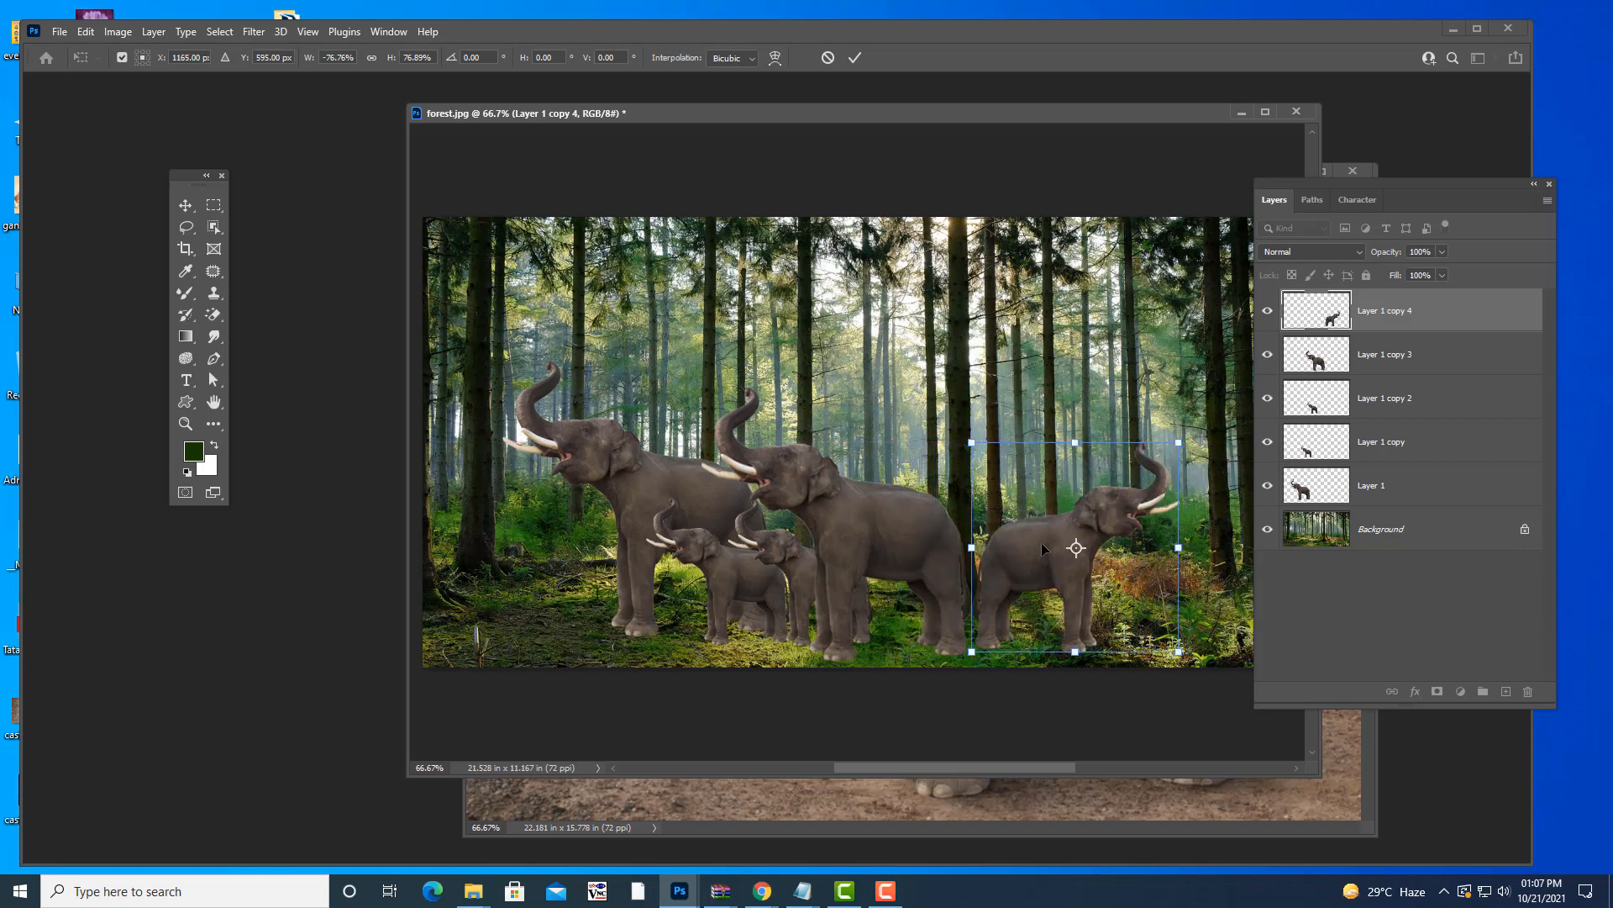
pyautogui.press('Return')
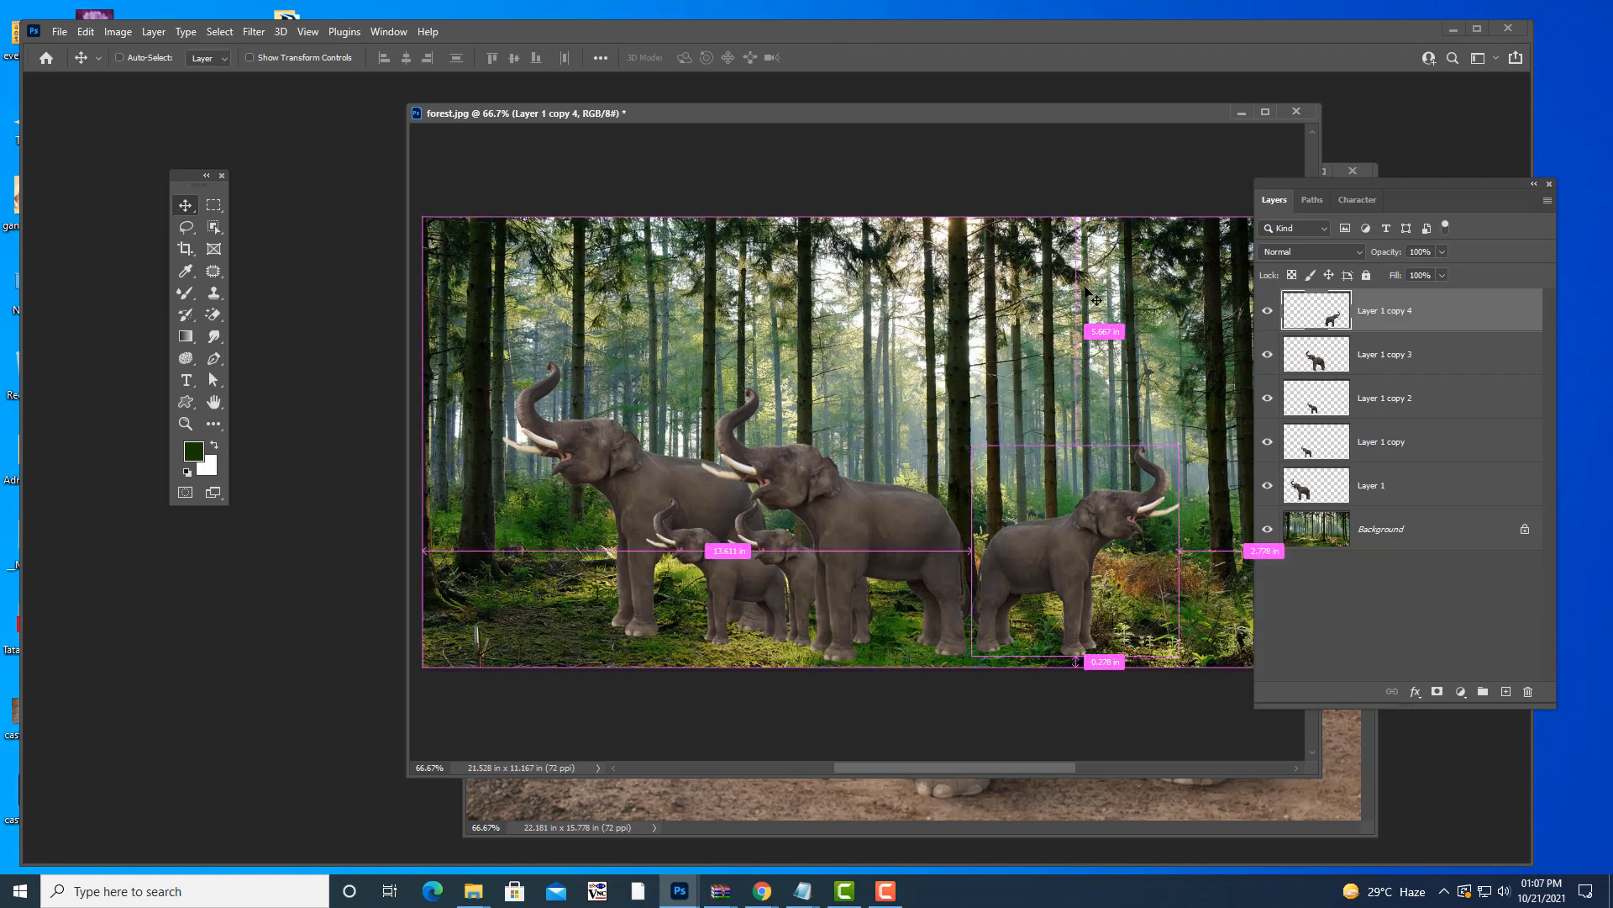
# - Enlarge the right-hand mirrored elephant to about 115%
pyautogui.hotkey('ctrl', 't')
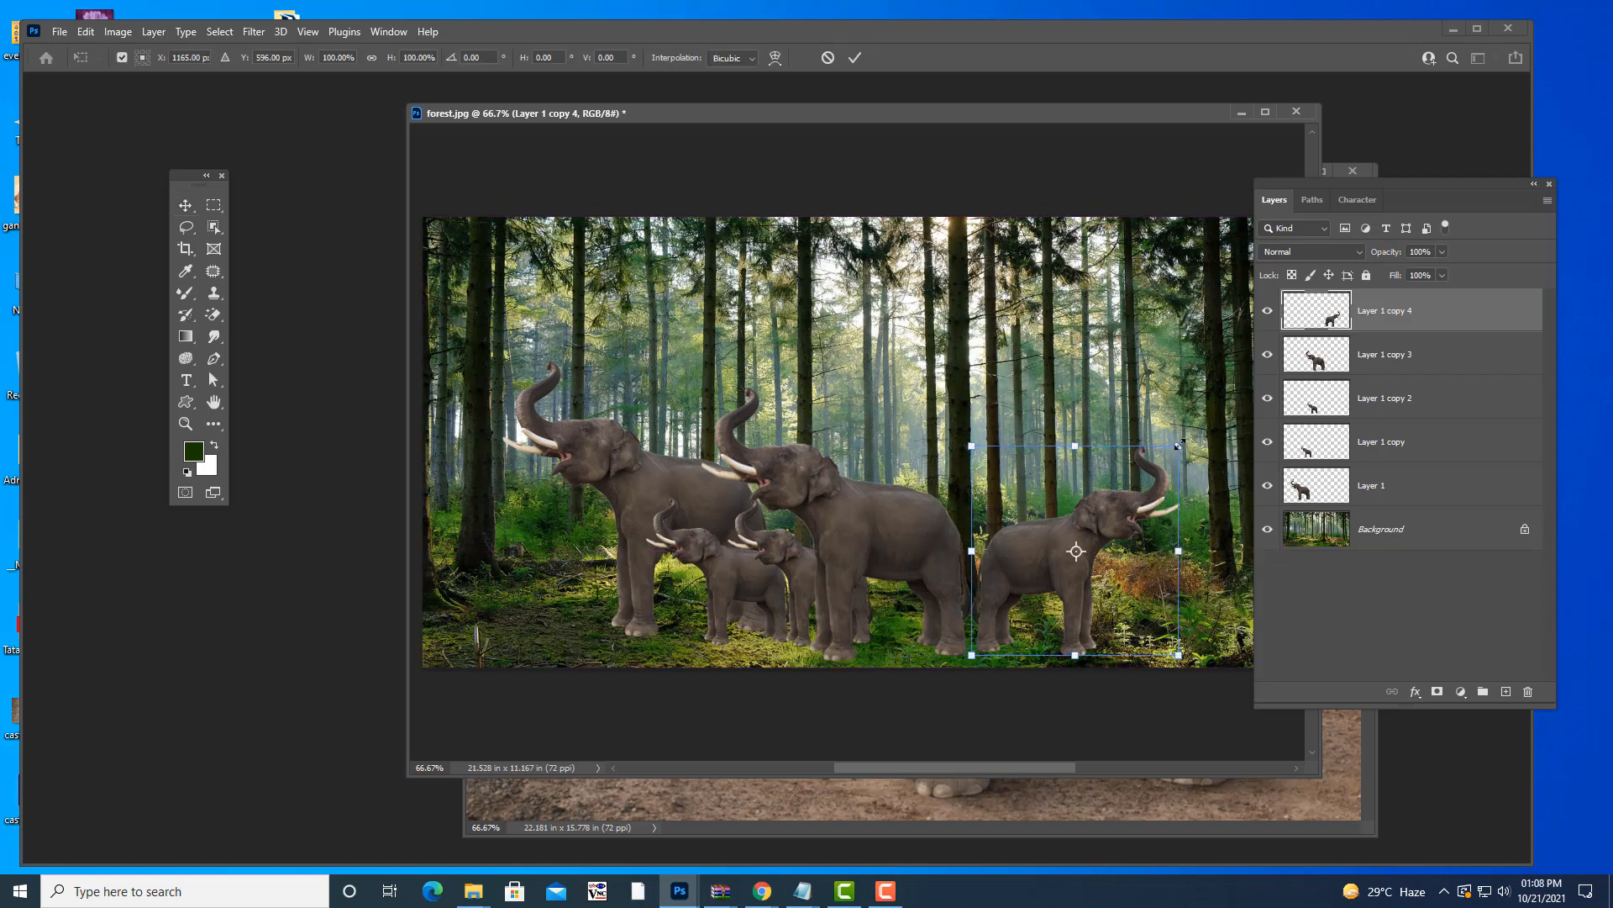
pyautogui.moveTo(1180, 446); pyautogui.dragTo(1210, 413)
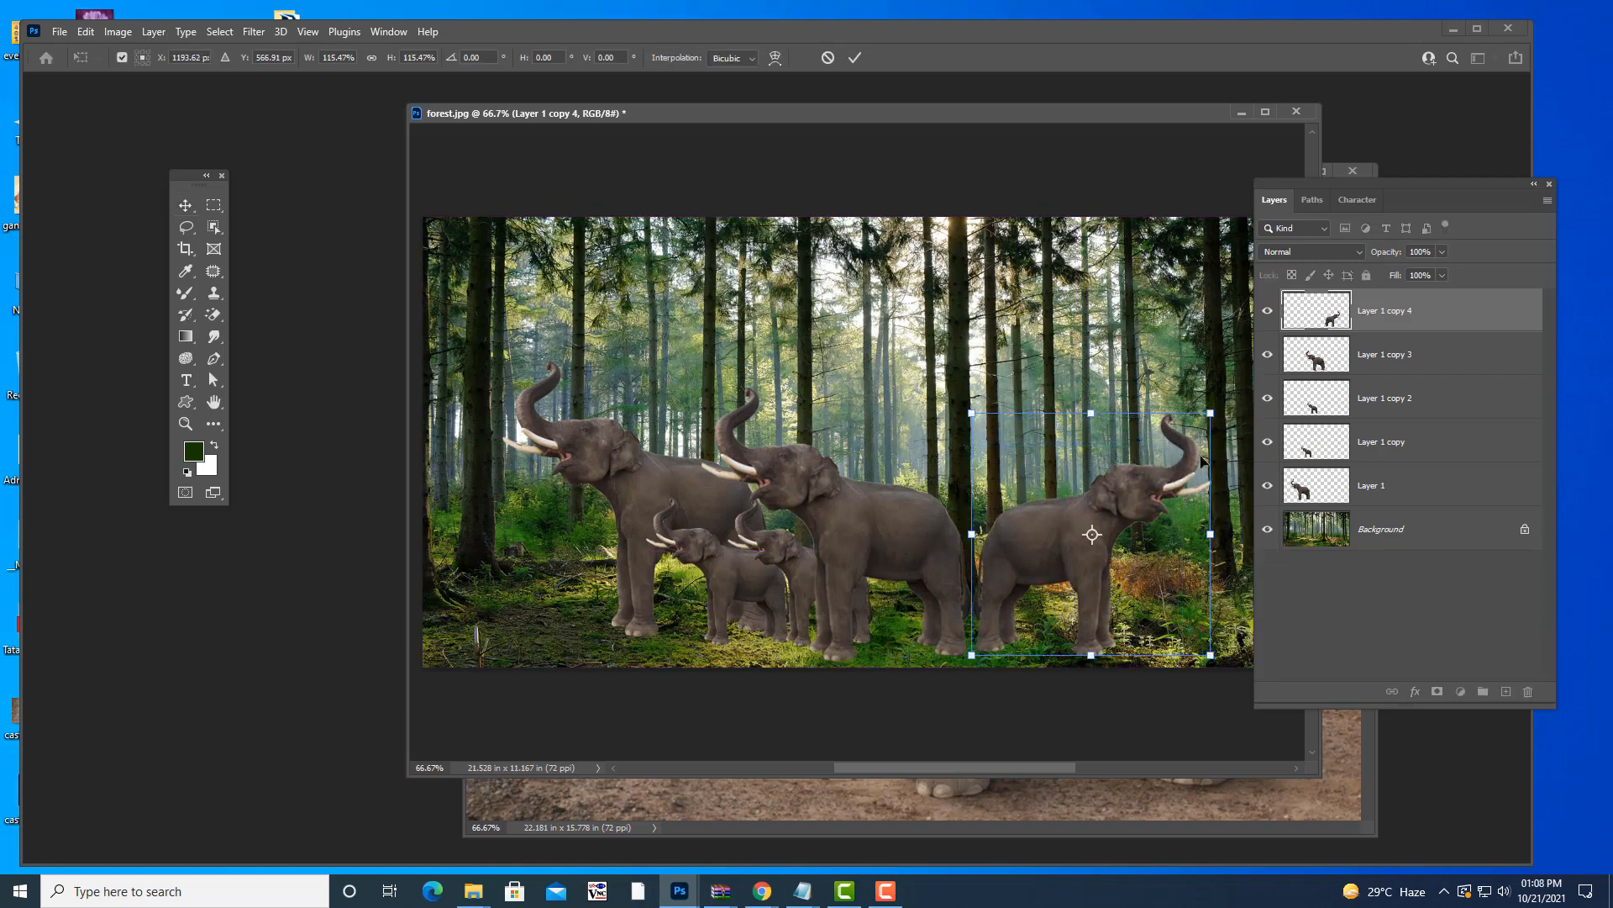
pyautogui.press('Return')
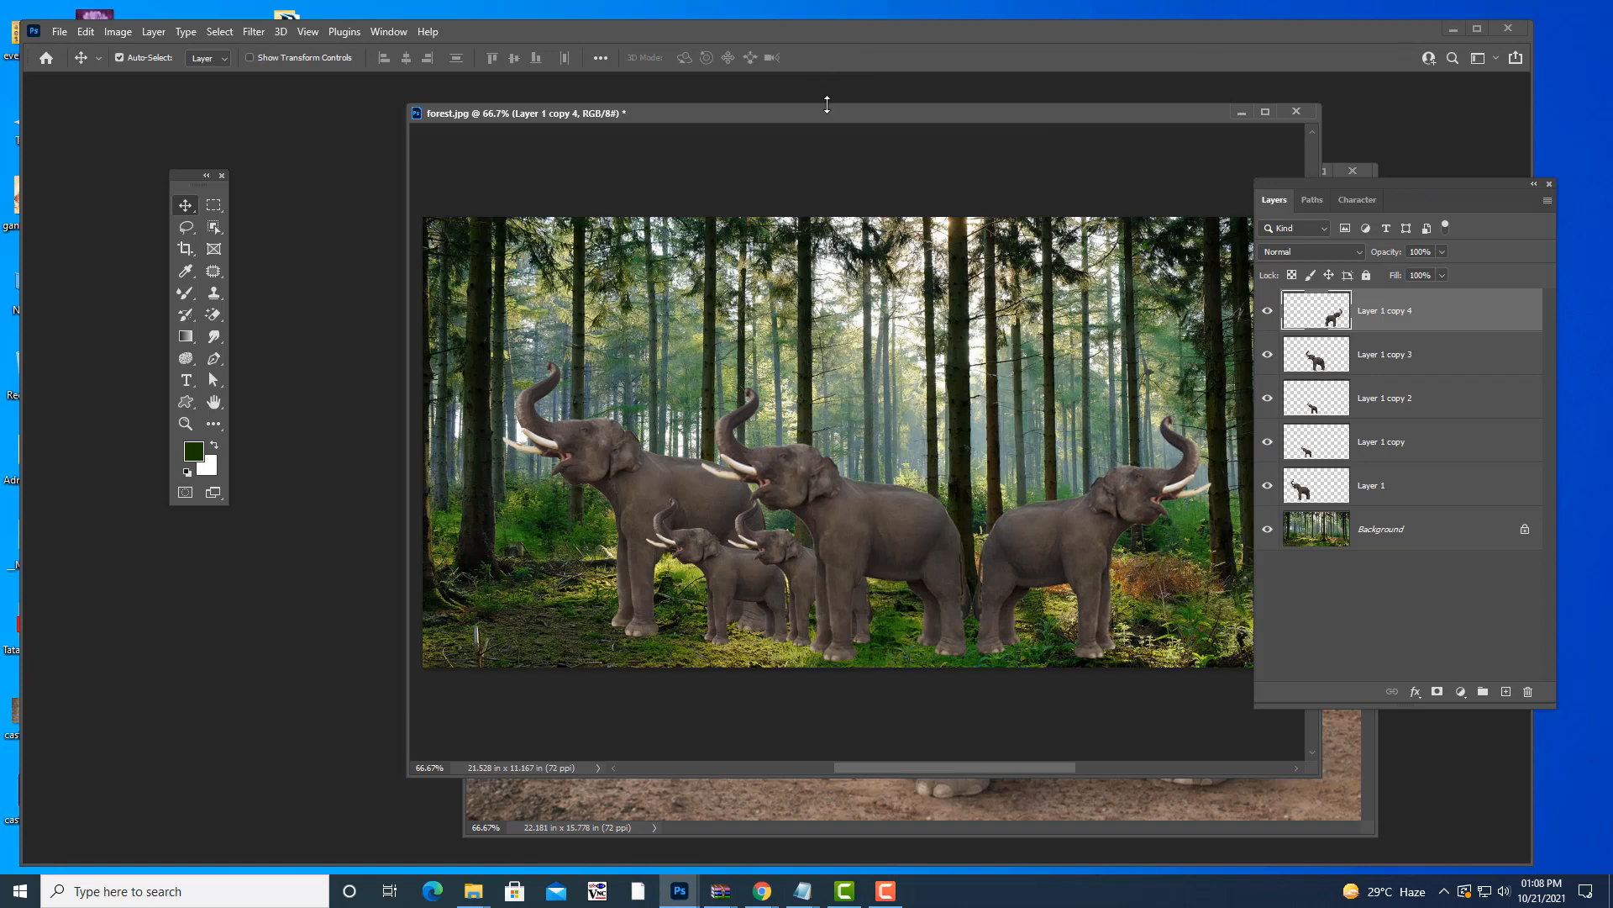
# - Shift the forest.jpg window and Layers panel, then minimize Photoshop to the desktop
pyautogui.moveTo(826, 117); pyautogui.dragTo(807, 116)
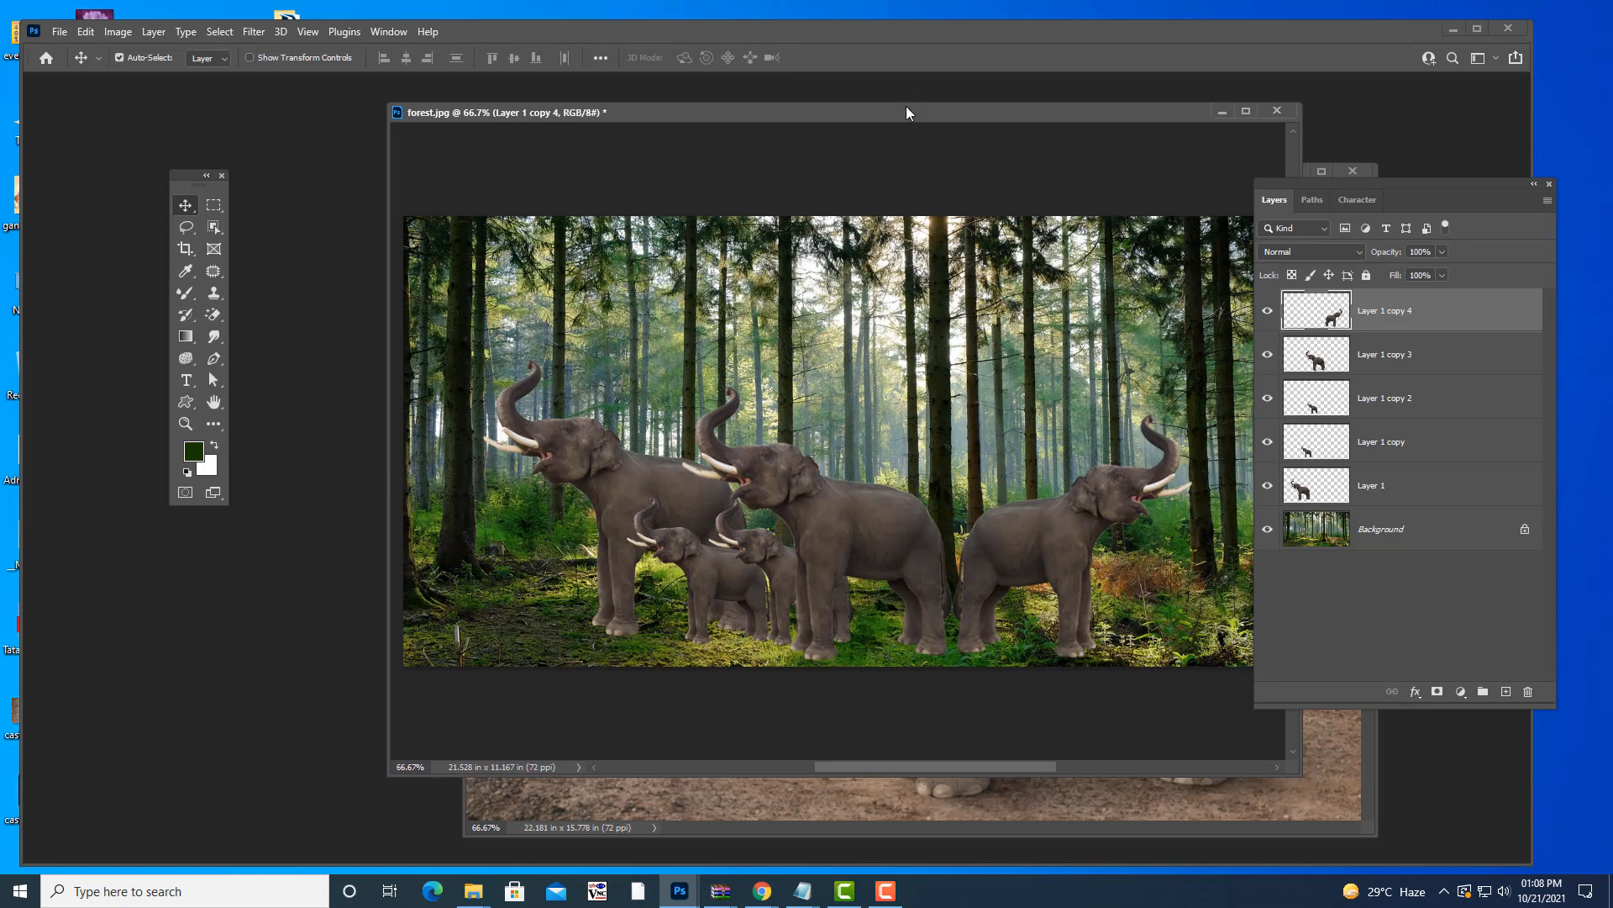
pyautogui.moveTo(906, 106)
pyautogui.mouseDown()
pyautogui.moveTo(857, 105)
pyautogui.moveTo(887, 115)
pyautogui.mouseUp()
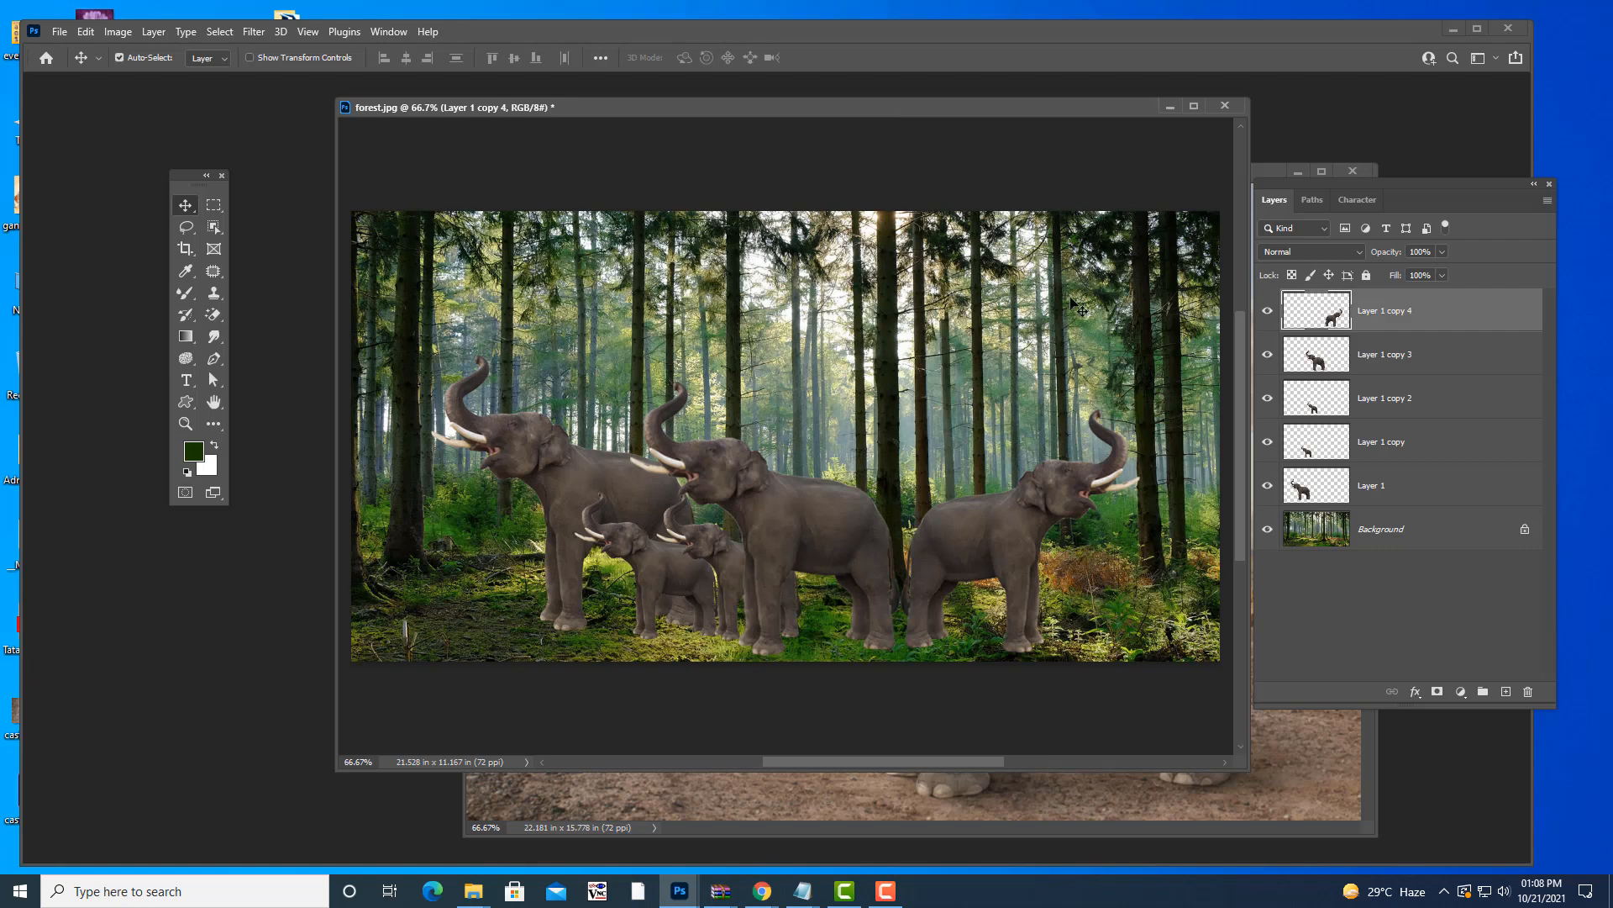
pyautogui.moveTo(1275, 191); pyautogui.dragTo(1288, 193)
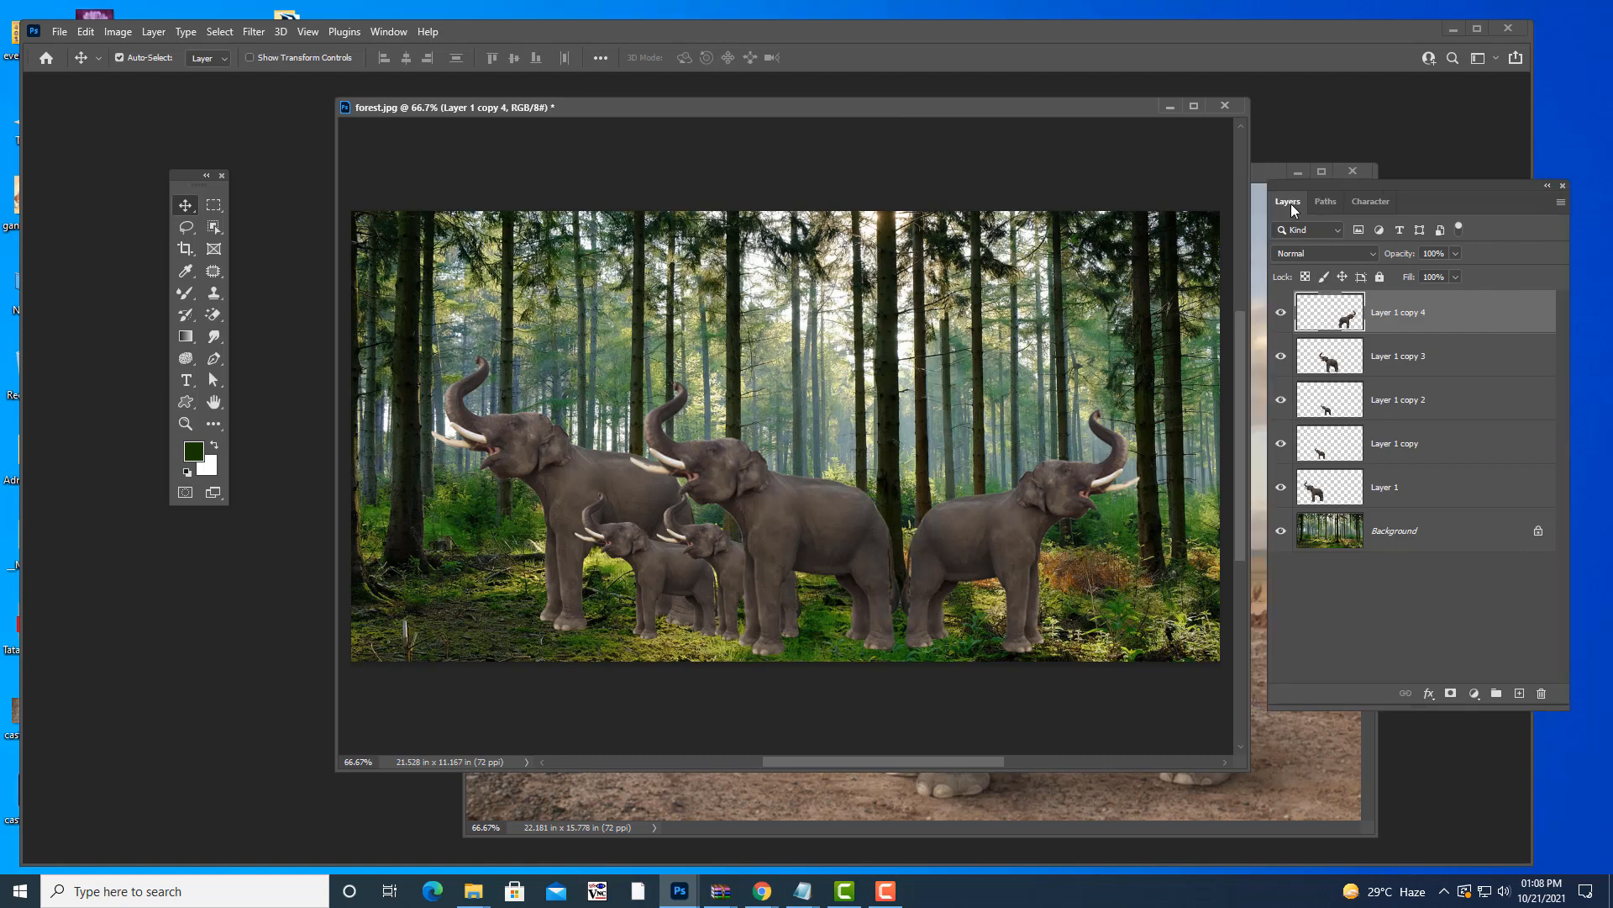
pyautogui.moveTo(884, 112); pyautogui.dragTo(900, 108)
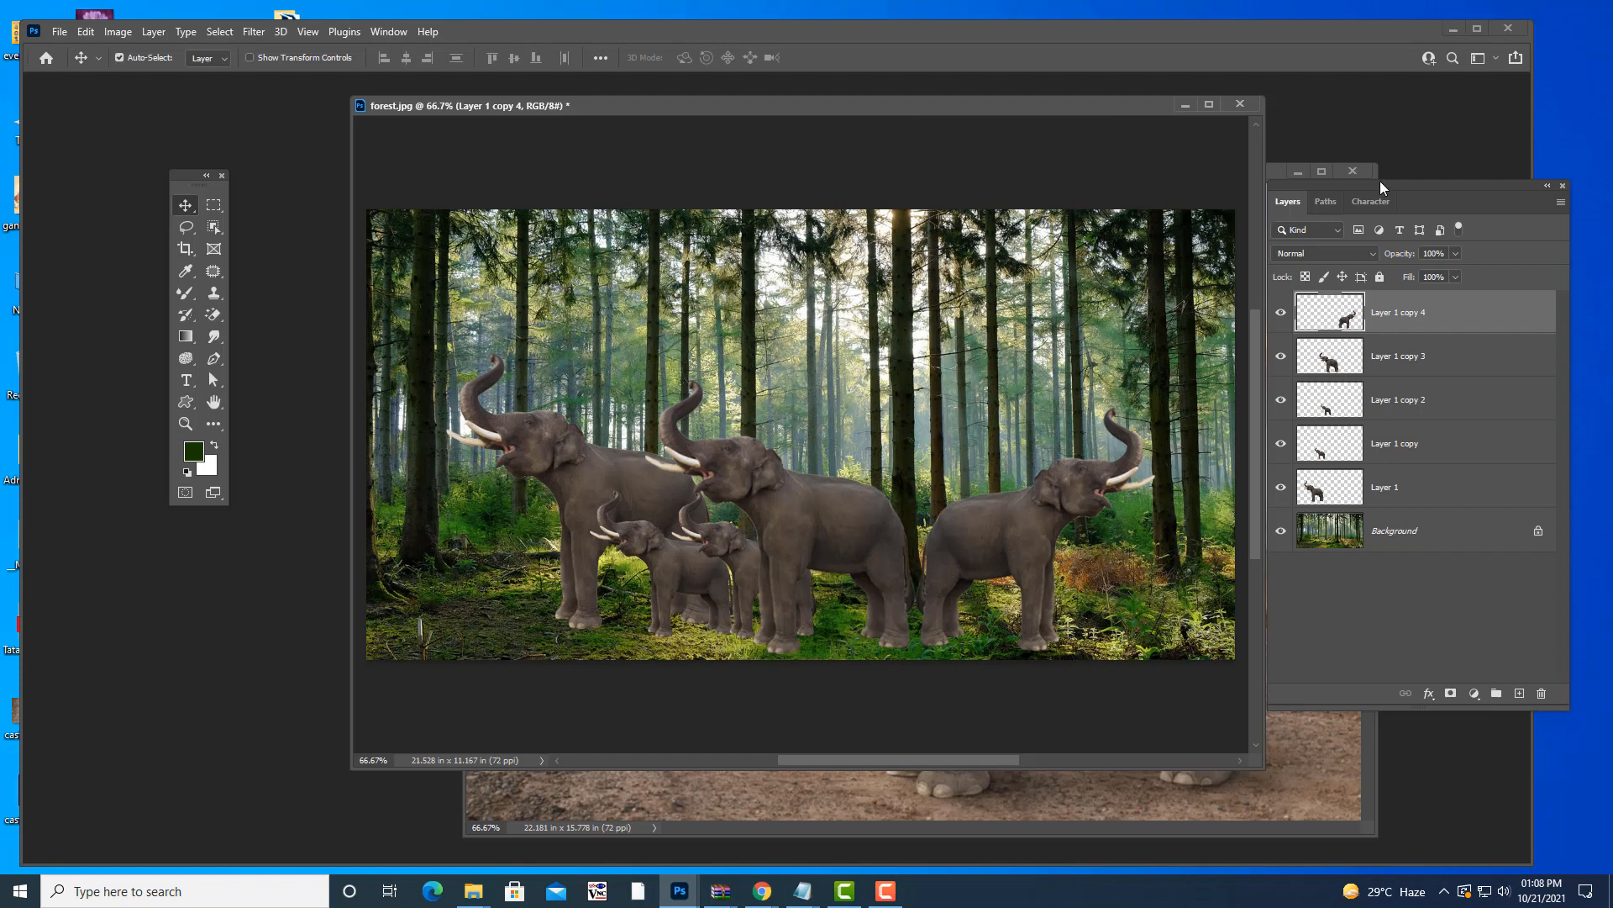
pyautogui.moveTo(1380, 180); pyautogui.dragTo(1198, 205)
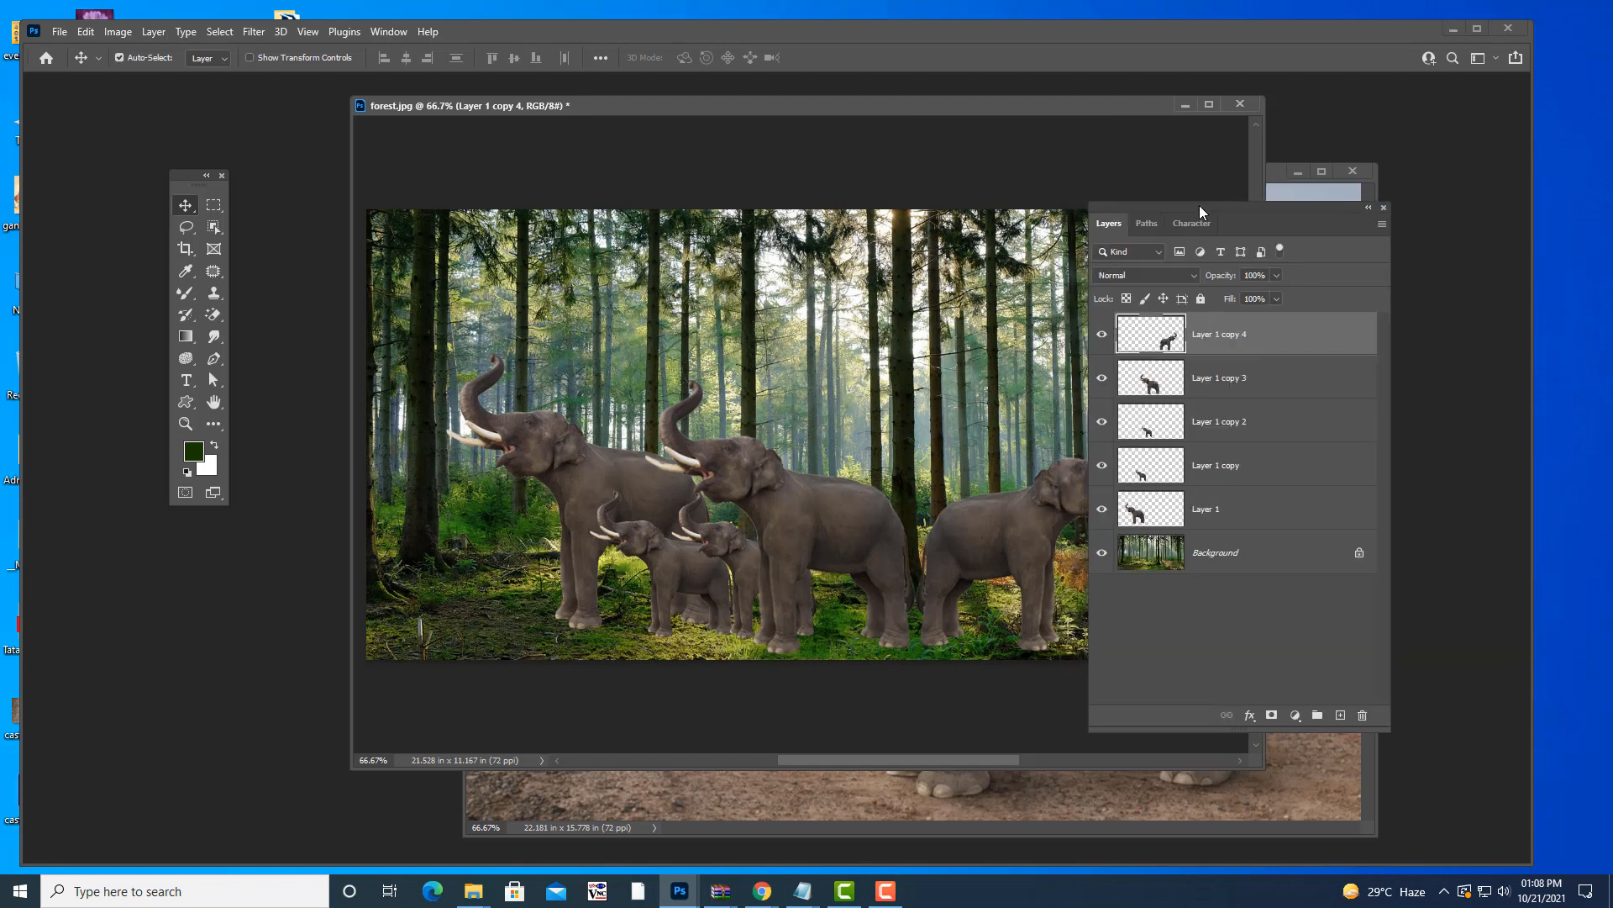
pyautogui.click(1451, 31)
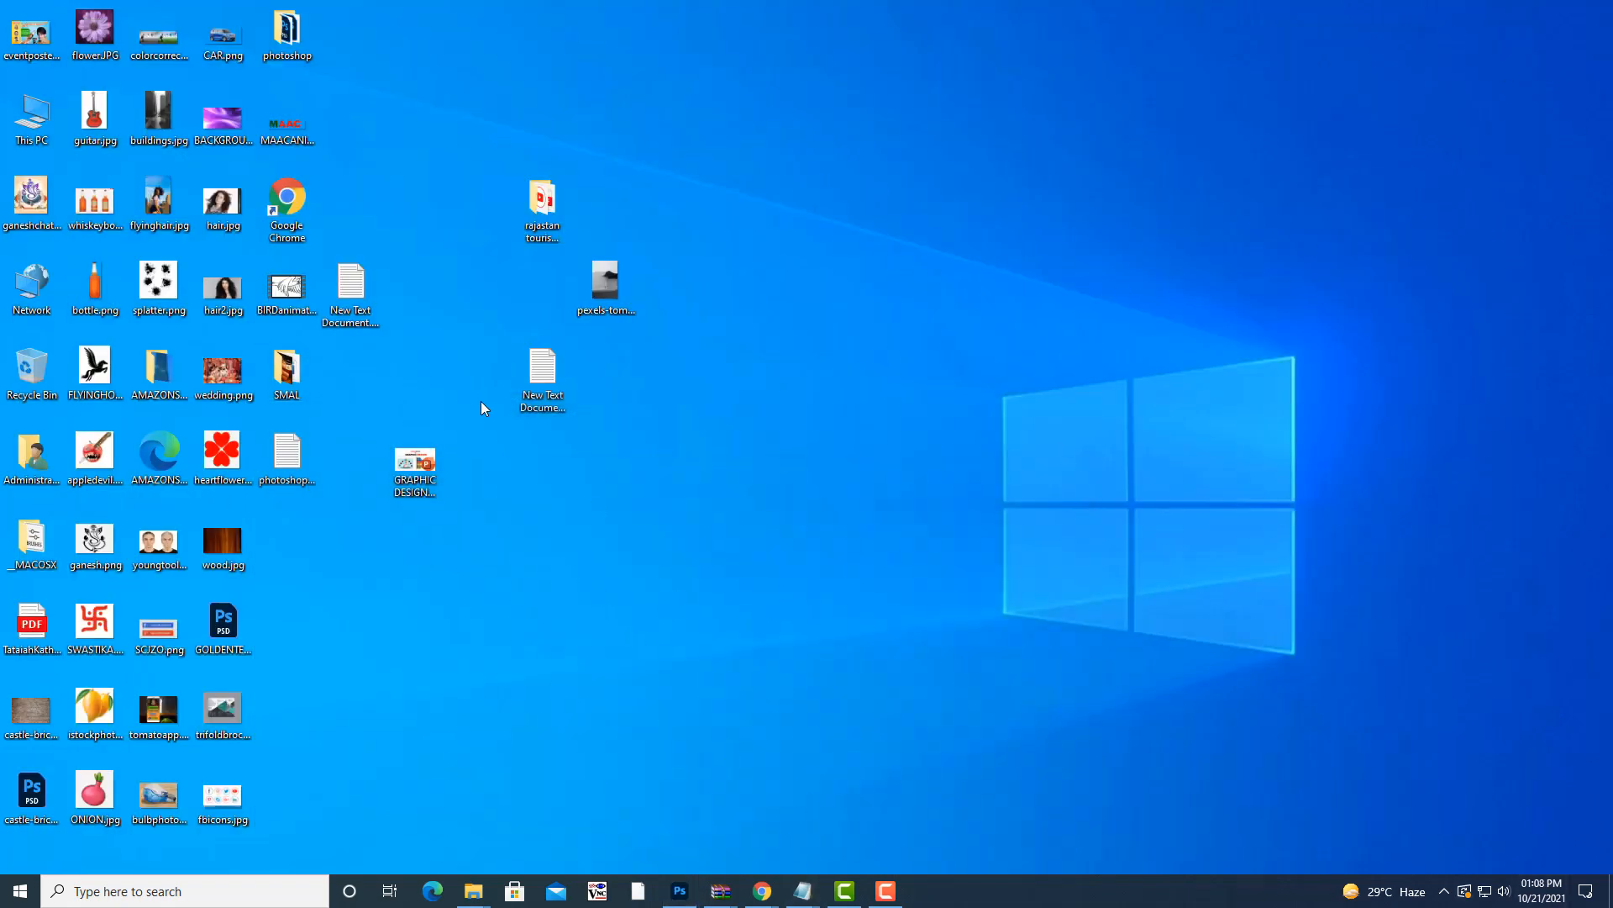
# - Open New Text Document (2).txt in Notepad and adjust the window's size and position
pyautogui.click(524, 362)
pyautogui.doubleClick(523, 361)
pyautogui.moveTo(748, 166); pyautogui.dragTo(771, 139)
pyautogui.moveTo(1537, 788); pyautogui.dragTo(1510, 790)
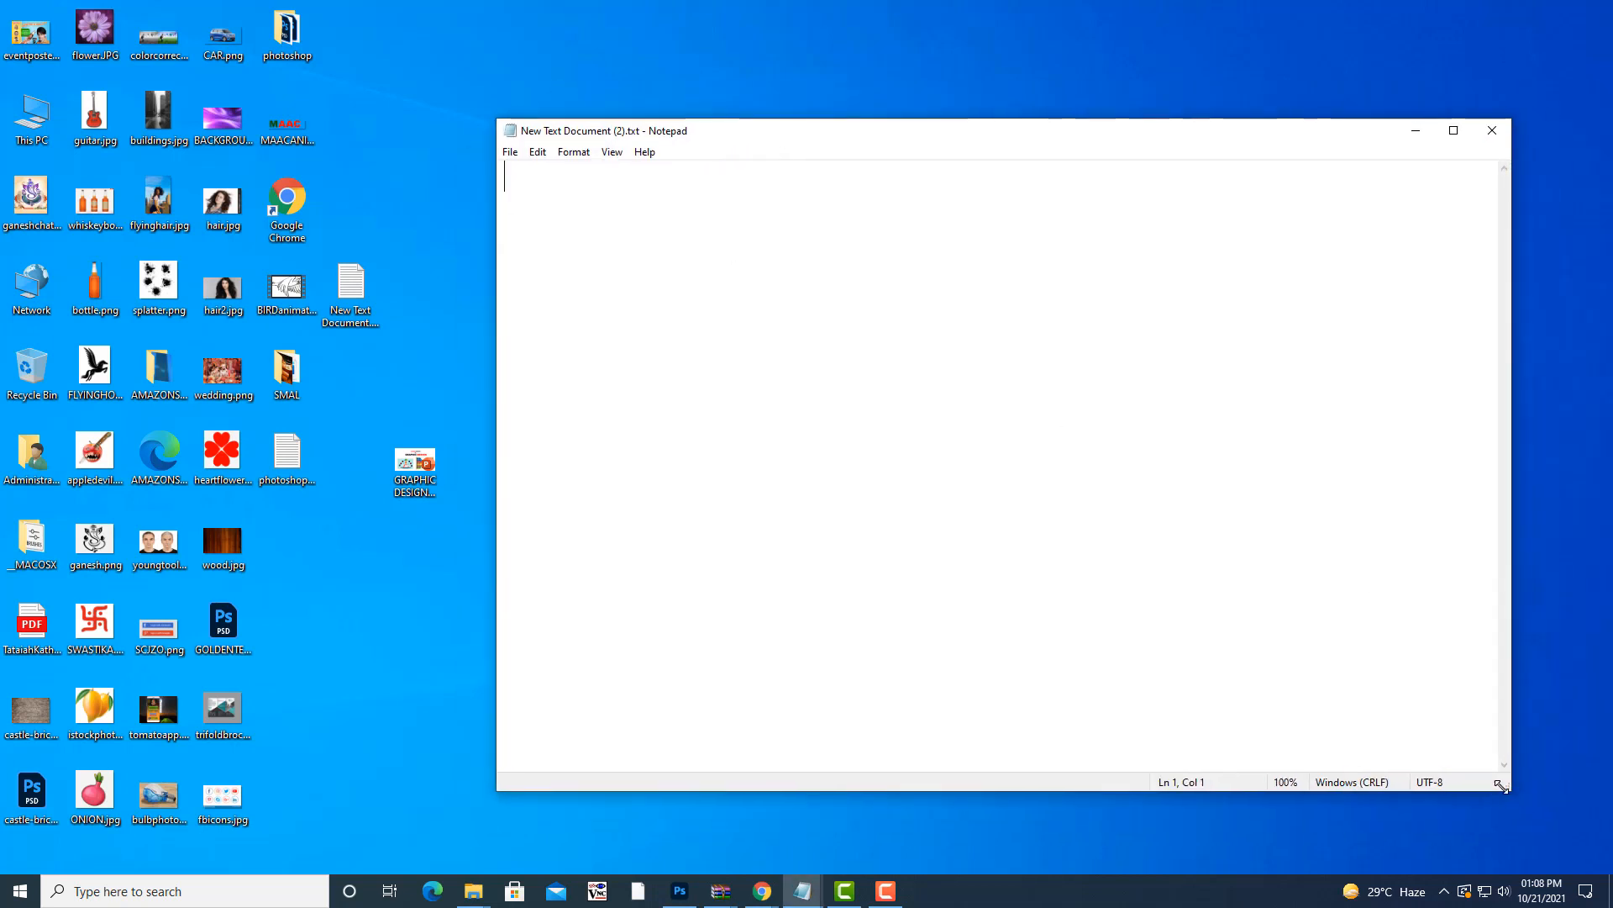
pyautogui.moveTo(824, 136); pyautogui.dragTo(847, 149)
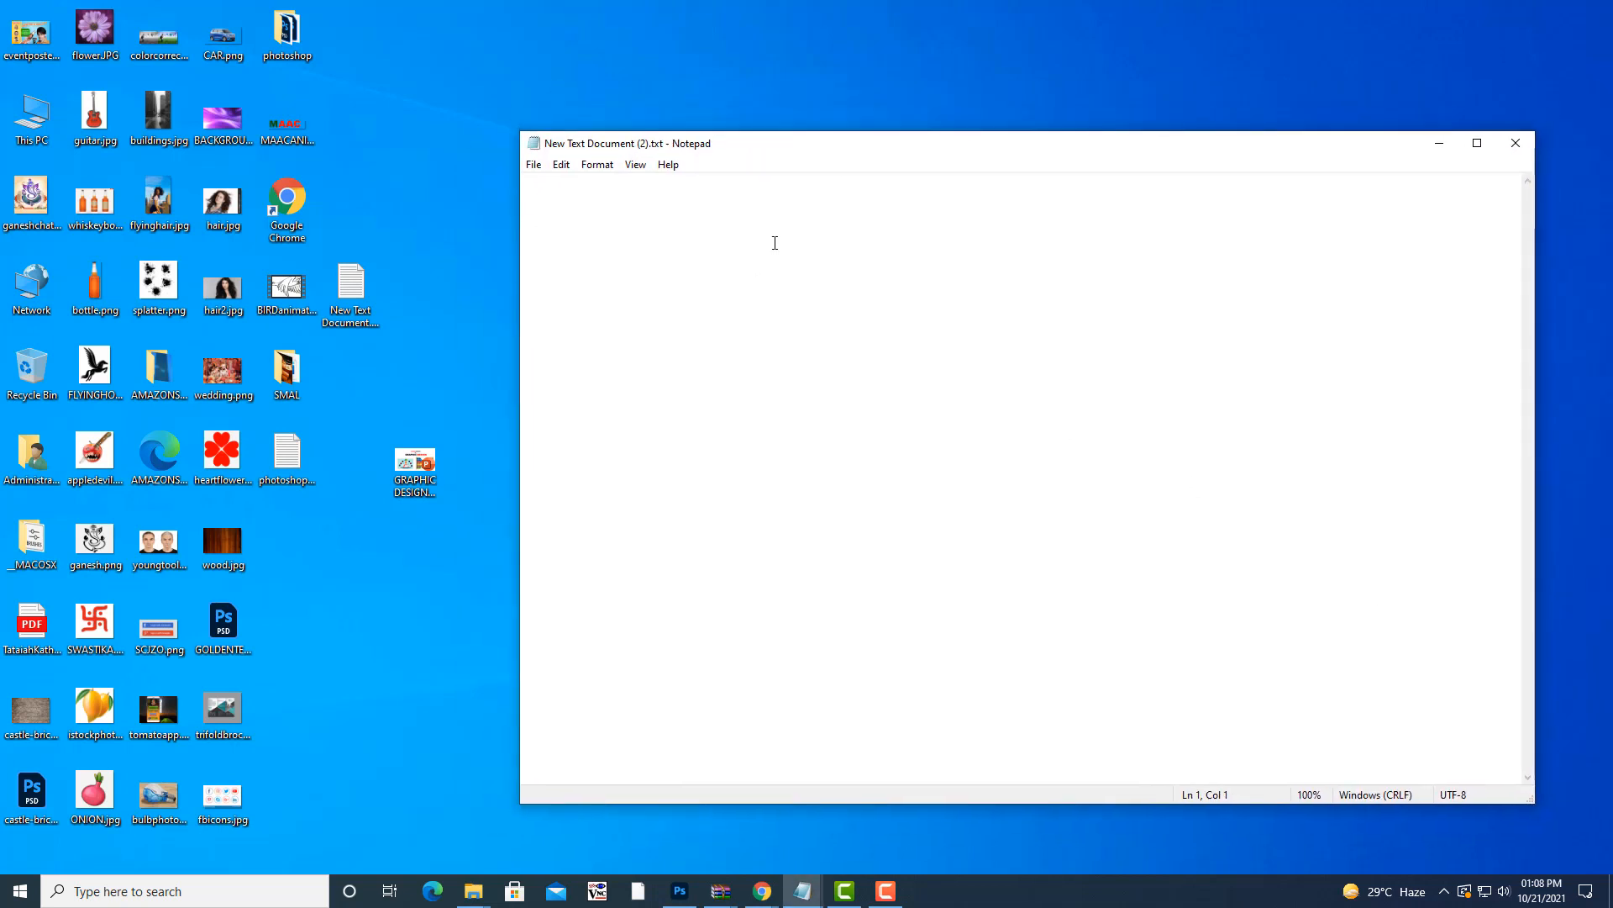
# - Type 'take the pictures of wild animals' and 'and create a forest image full of animals' on two lines
pyautogui.press('Return')
pyautogui.write('take the p')
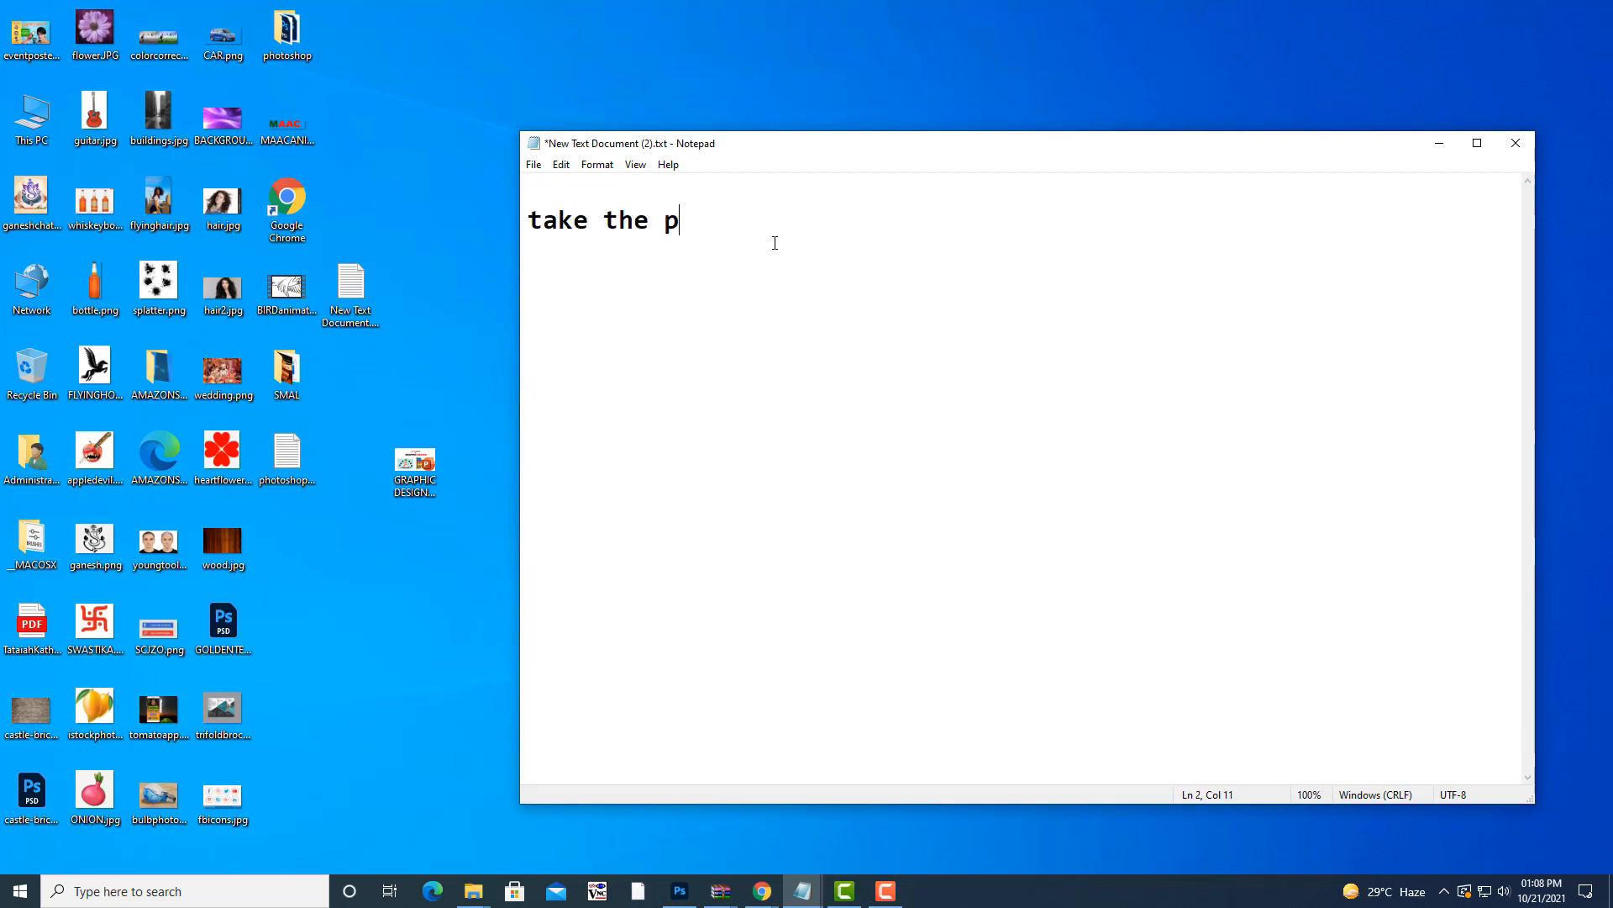
pyautogui.write('ictures of')
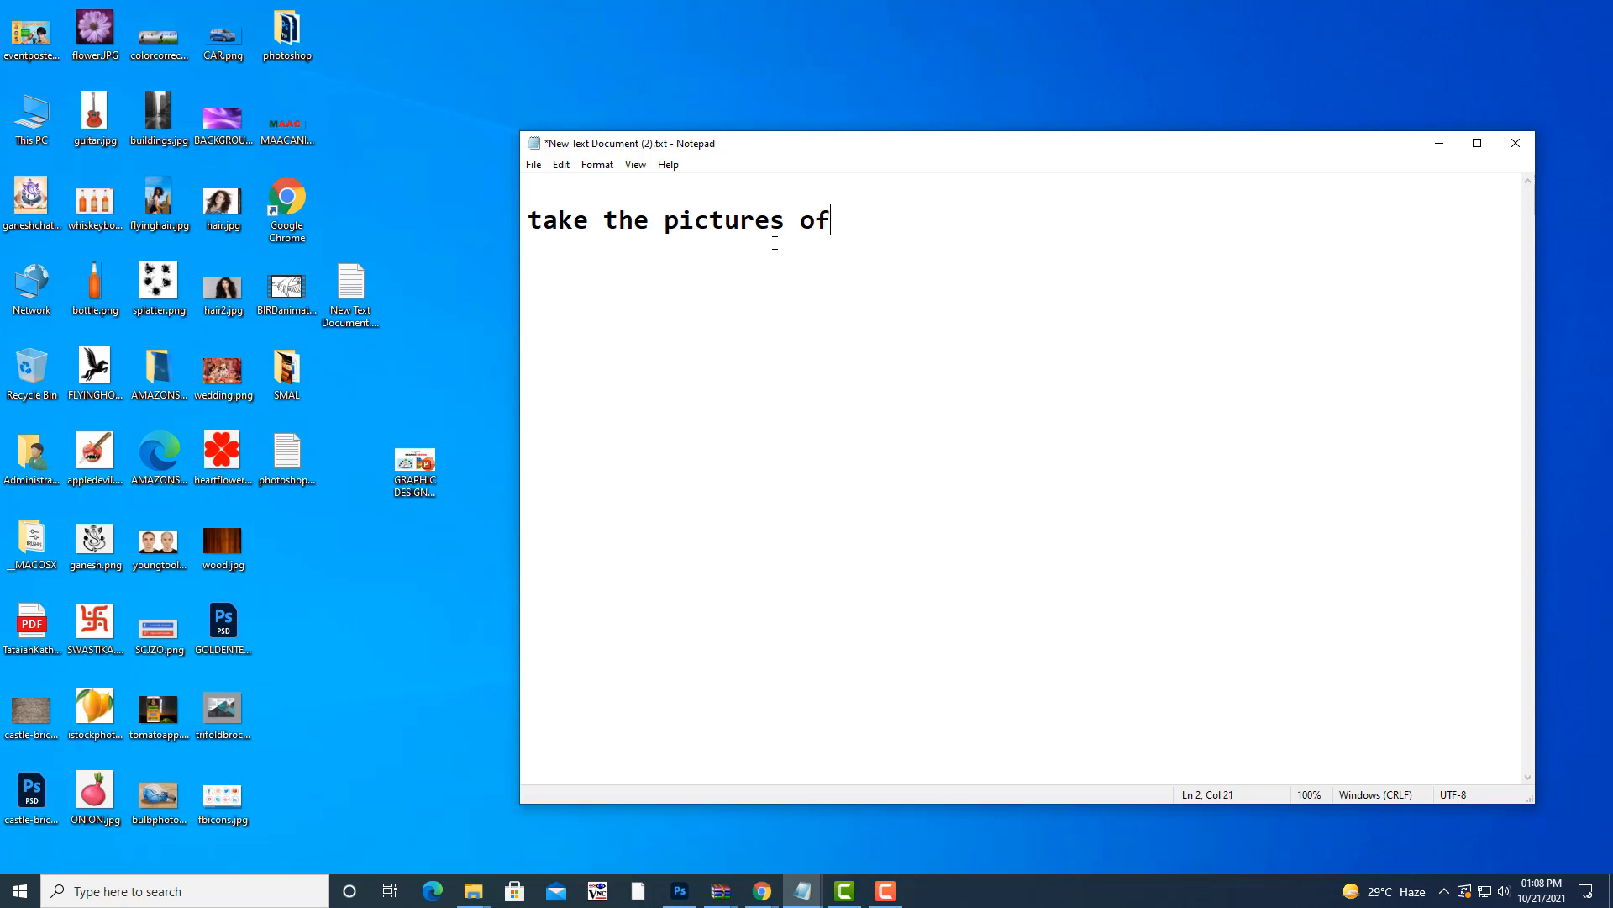
pyautogui.write(' wild animals')
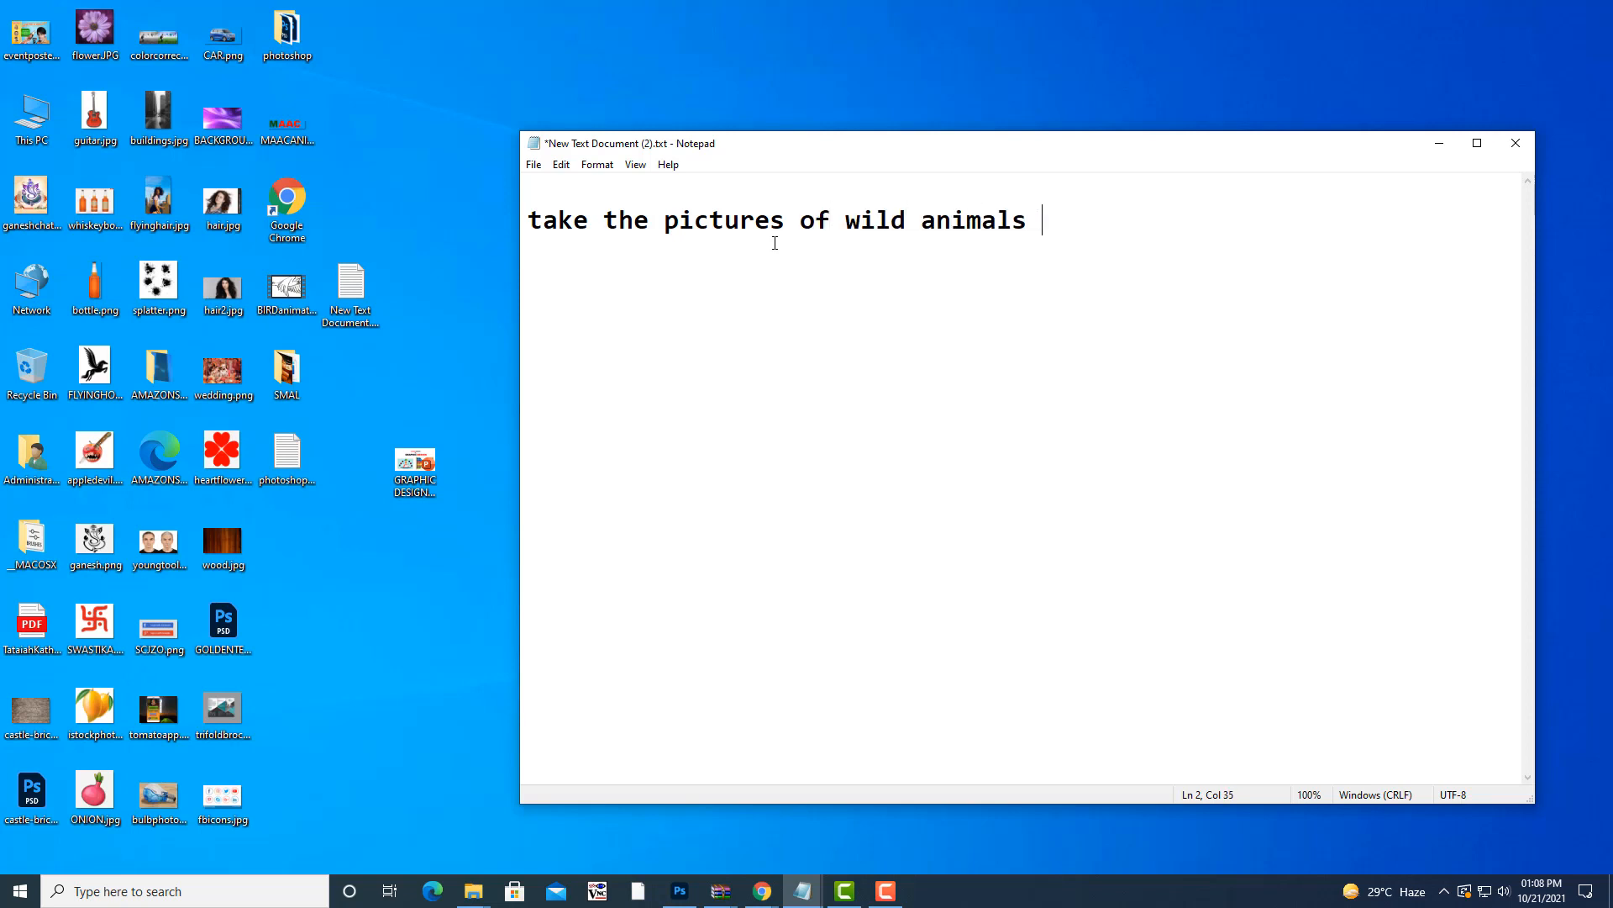
pyautogui.press('Return')
pyautogui.write('and create a forest')
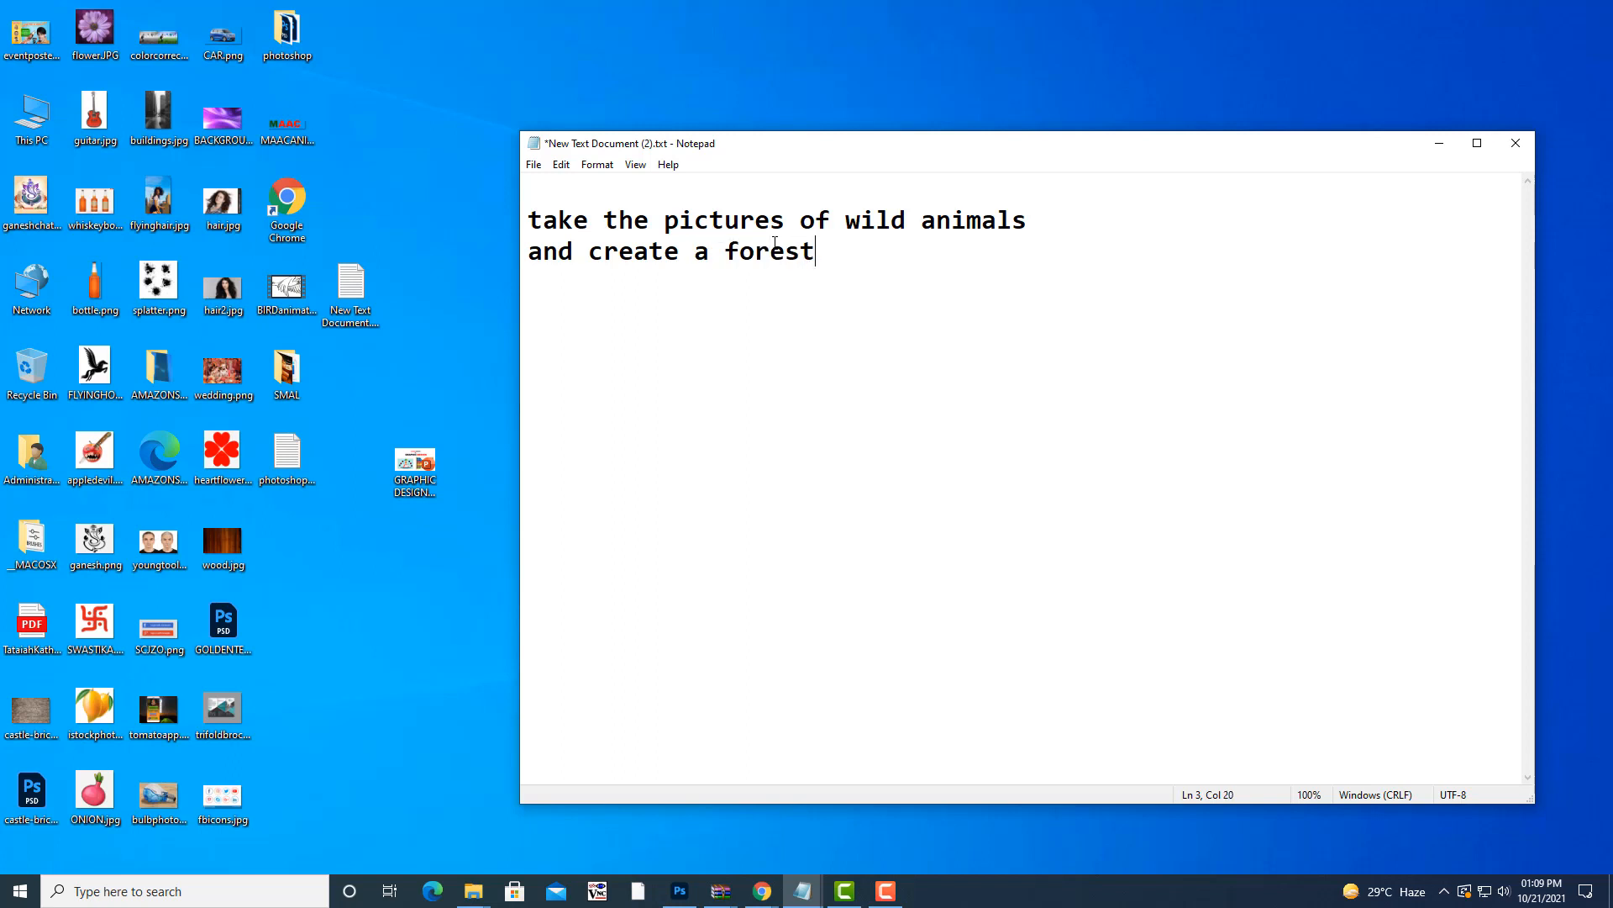
pyautogui.press('BackSpace')
pyautogui.write('t image')
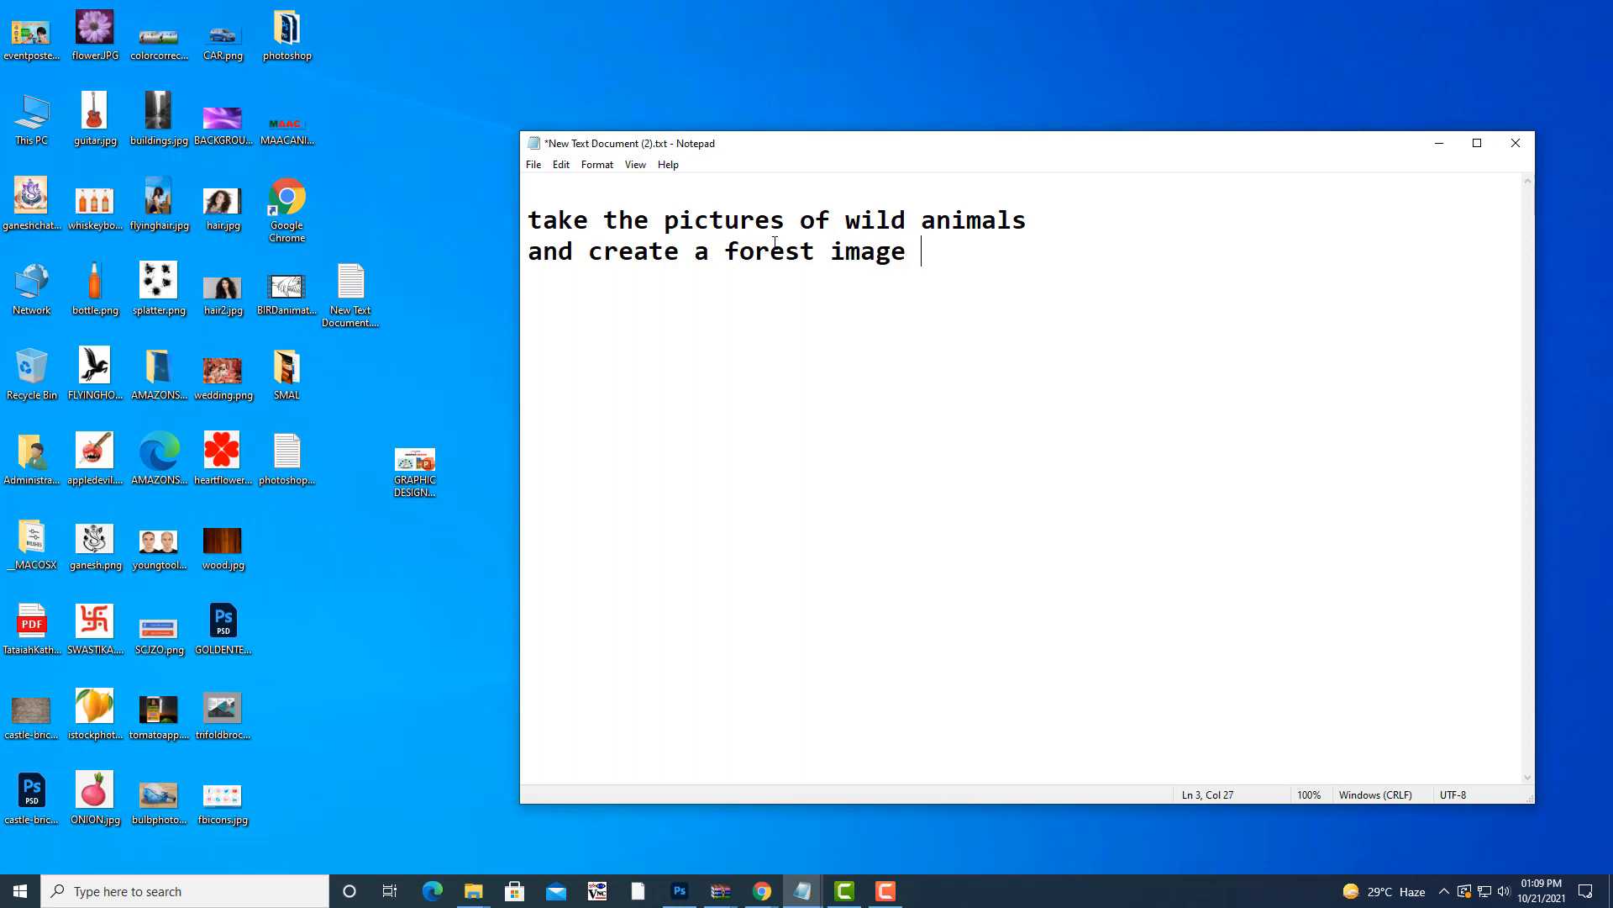
pyautogui.write(' full of animals')
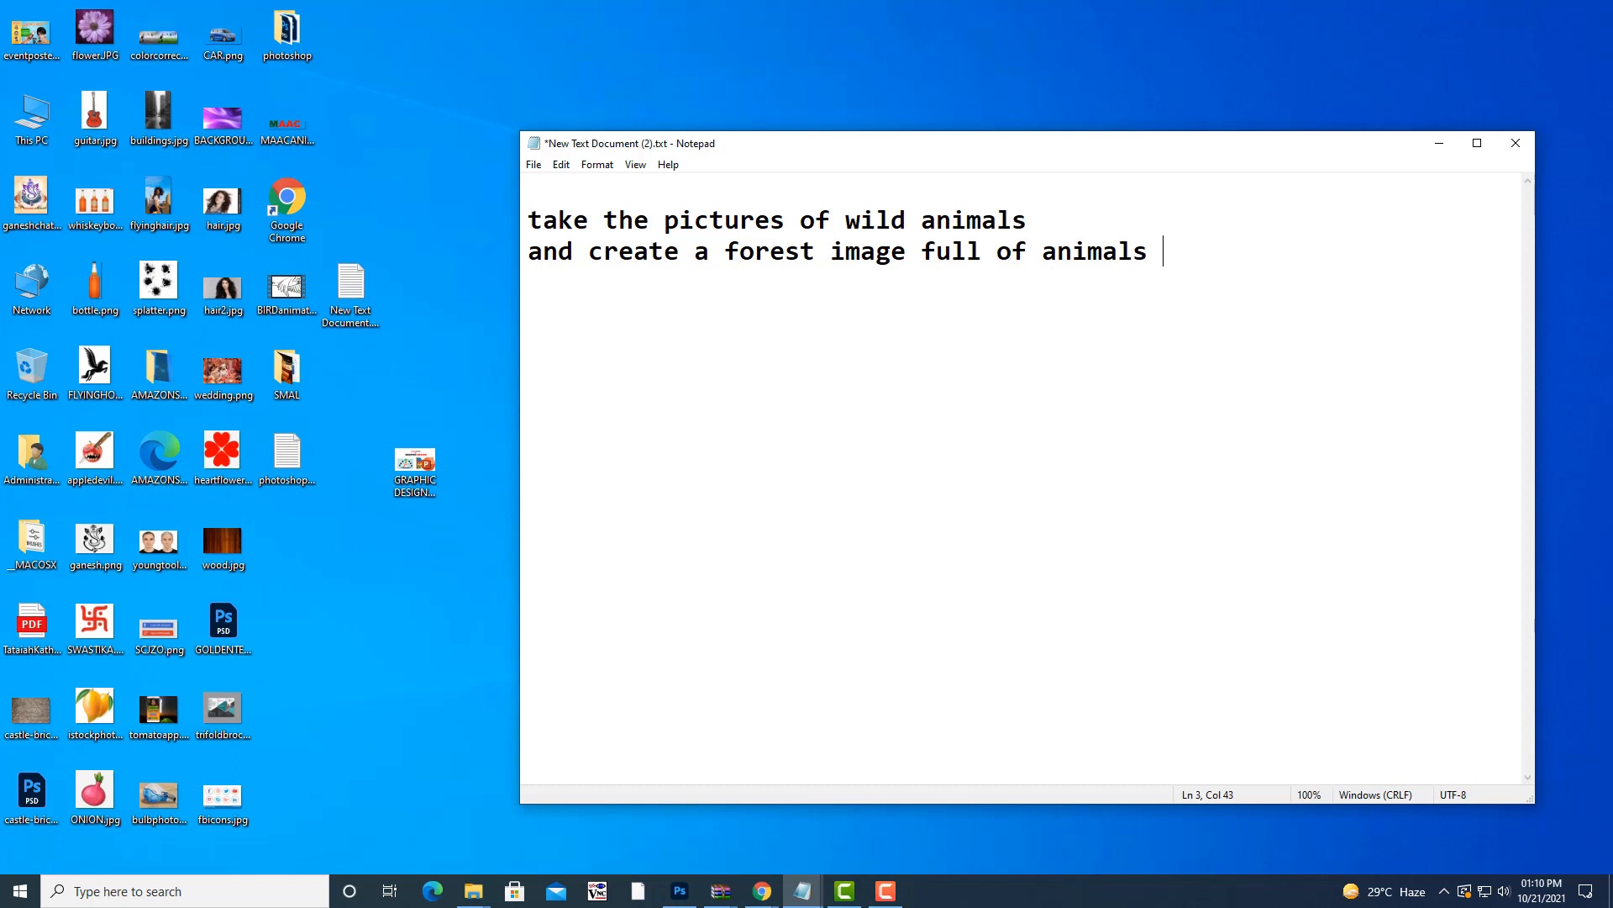
# - Delete the trailing space after 'animals' and nudge the Notepad window upward
pyautogui.press('BackSpace')
pyautogui.moveTo(960, 155)
pyautogui.mouseDown()
pyautogui.moveTo(954, 135)
pyautogui.moveTo(965, 148)
pyautogui.mouseUp()
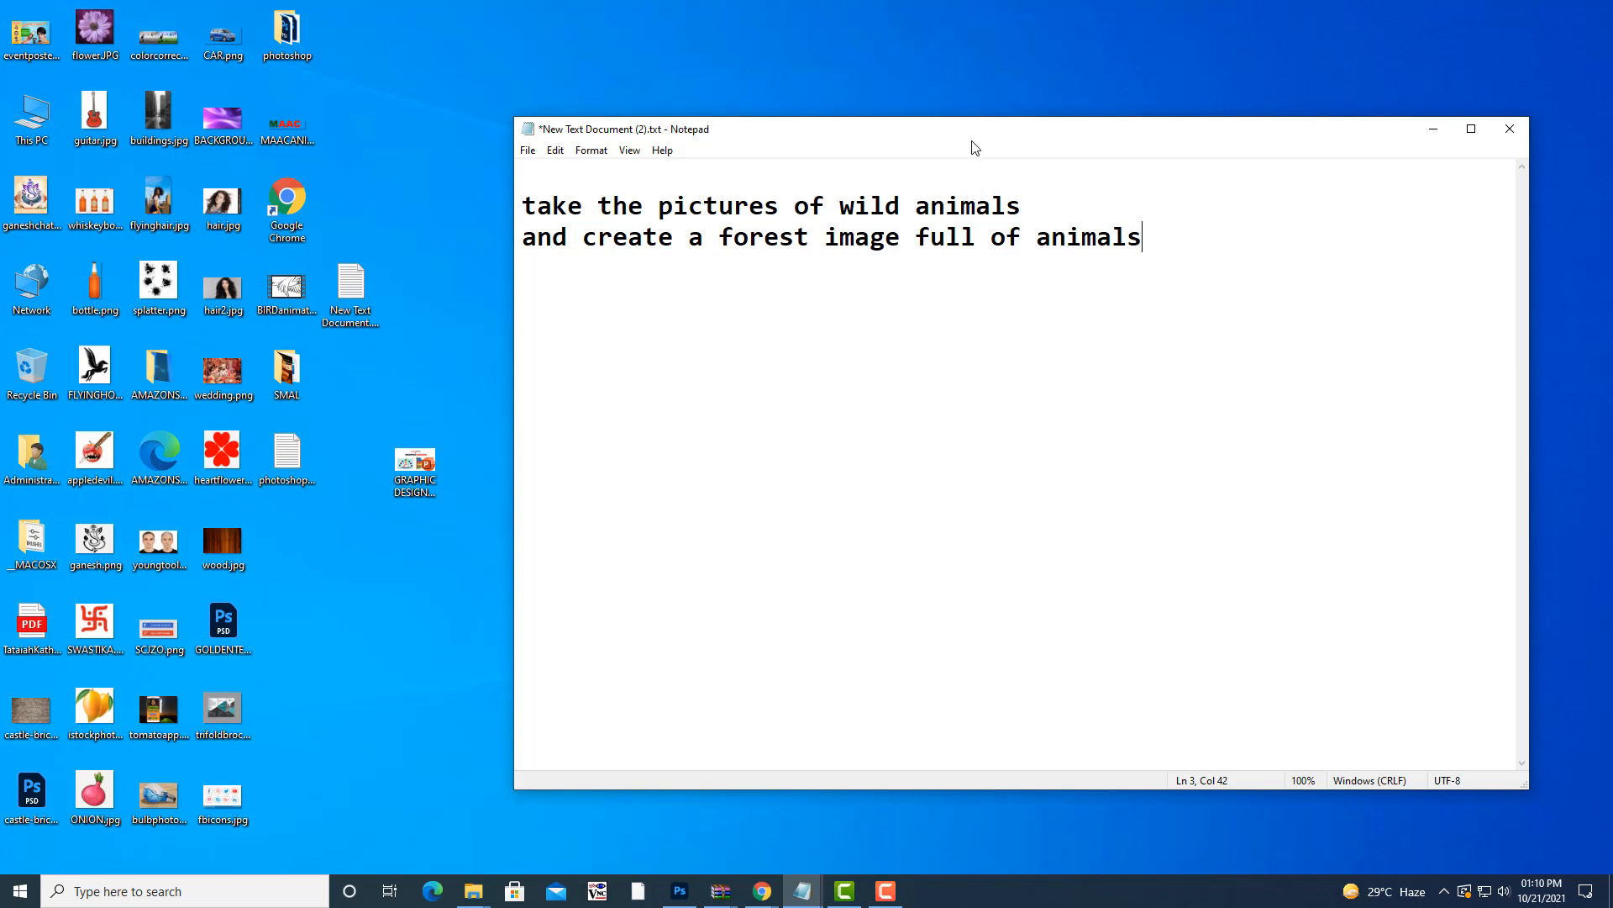
pyautogui.moveTo(973, 138); pyautogui.dragTo(981, 125)
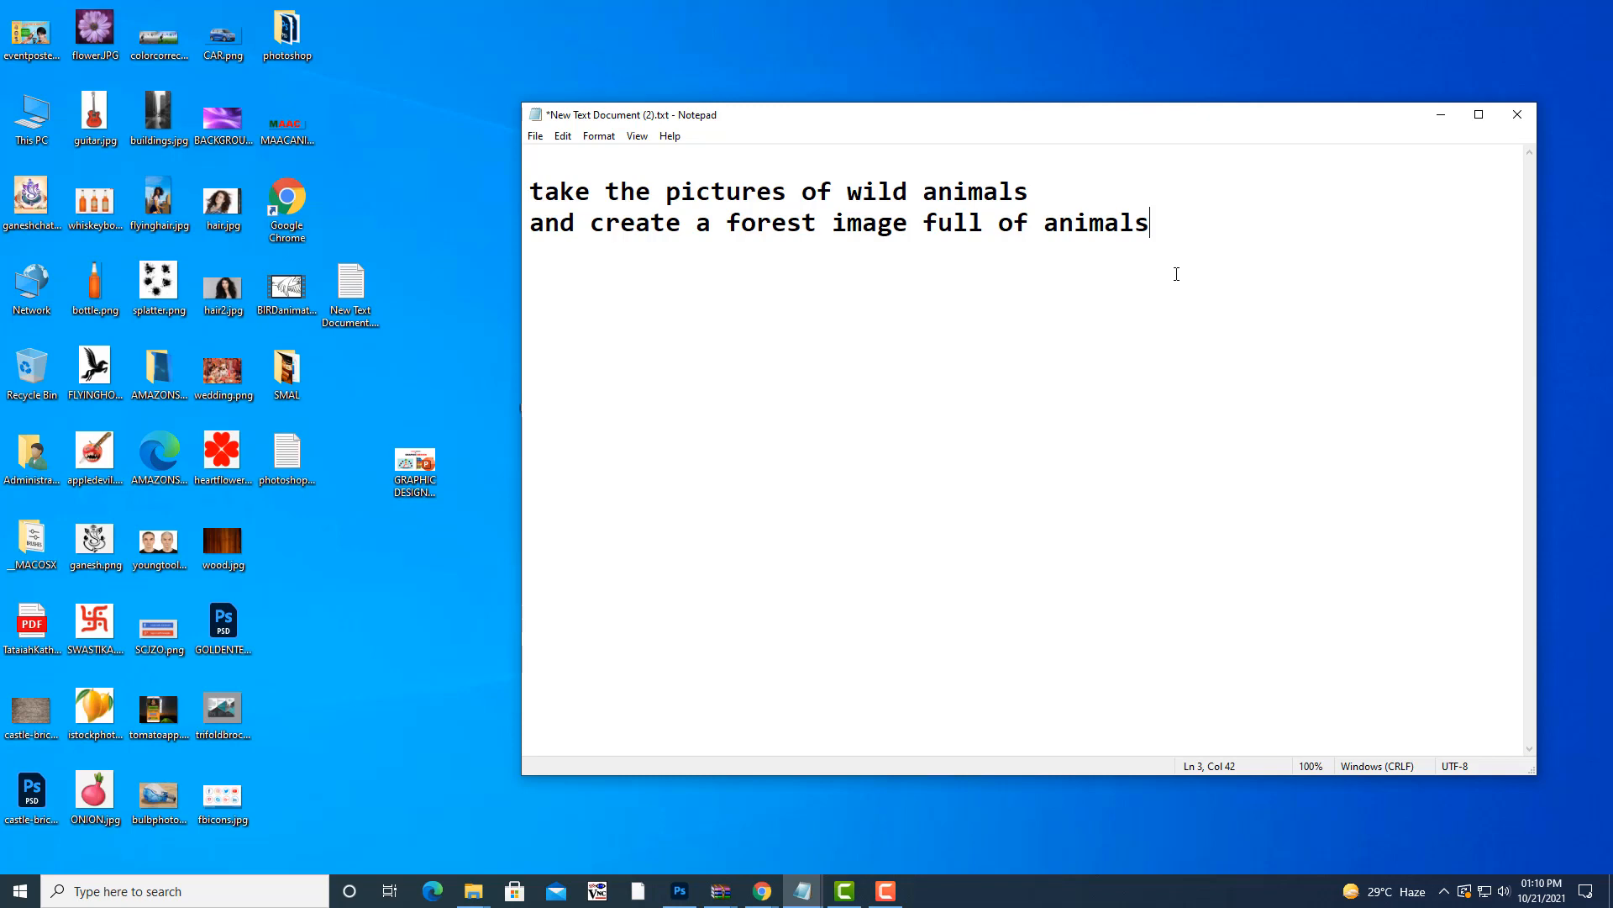
pyautogui.moveTo(668, 890)
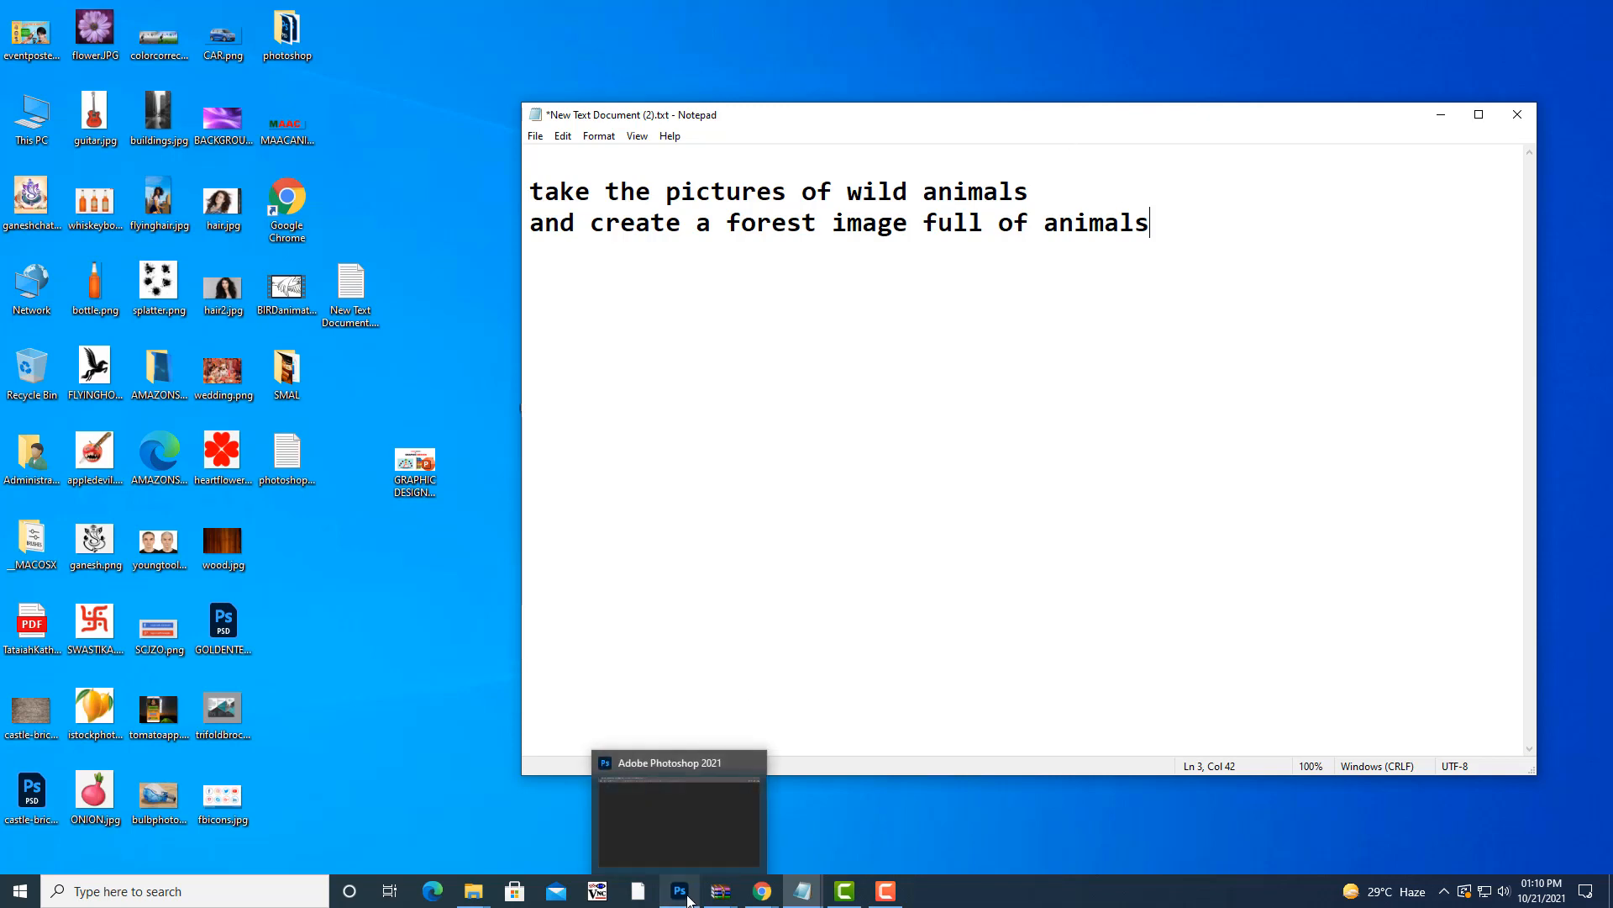
pyautogui.click(662, 818)
pyautogui.moveTo(714, 104); pyautogui.dragTo(652, 122)
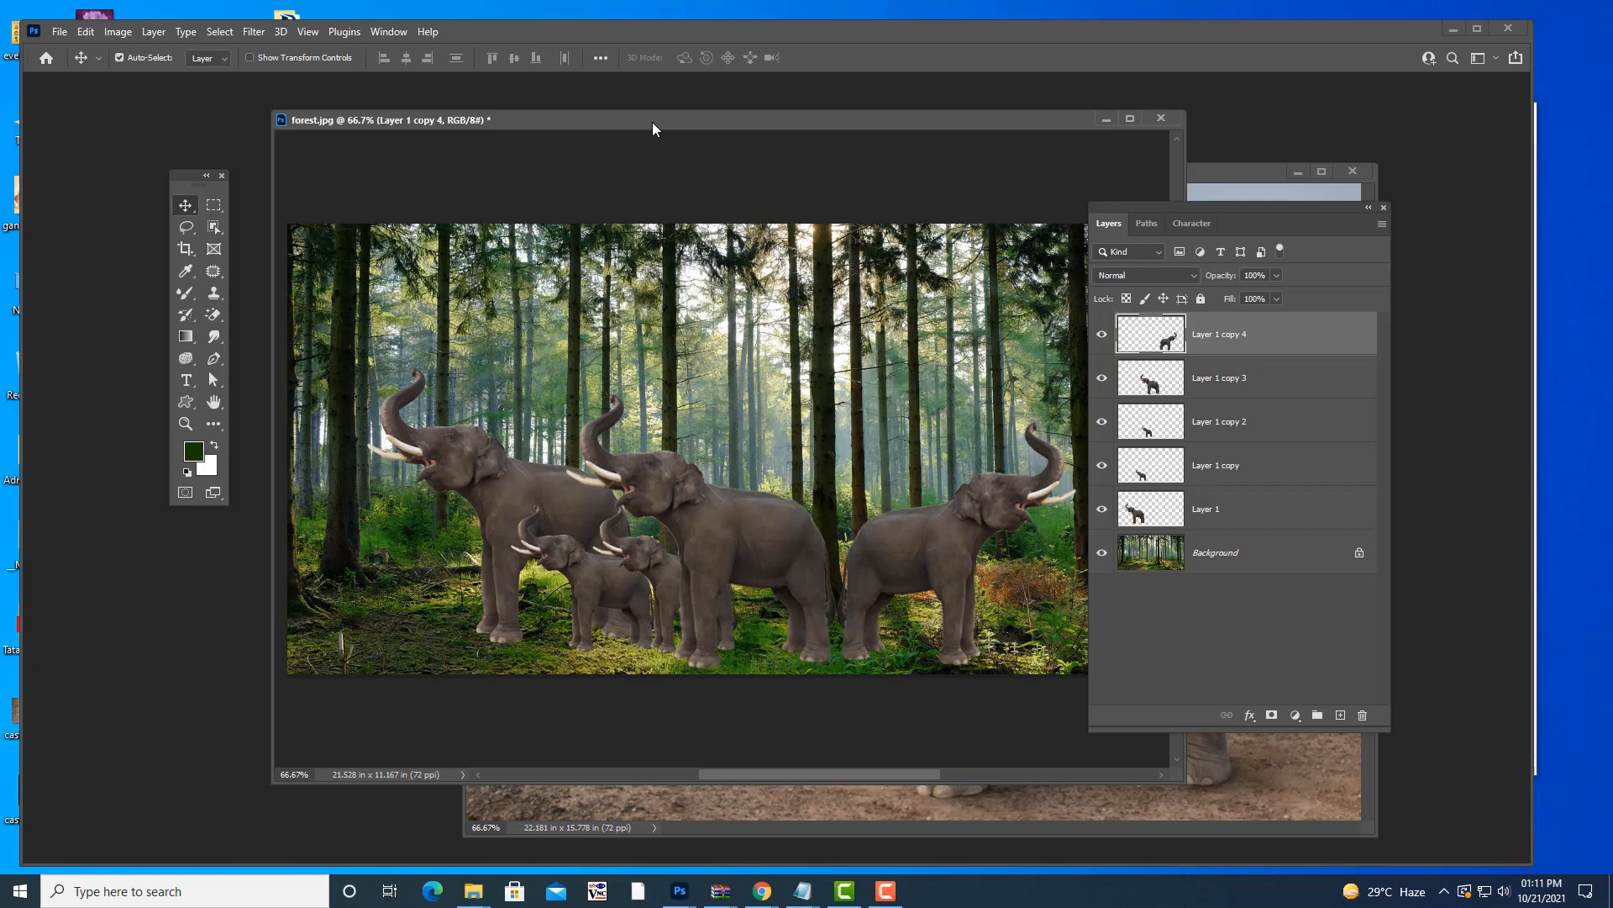
pyautogui.click(1450, 29)
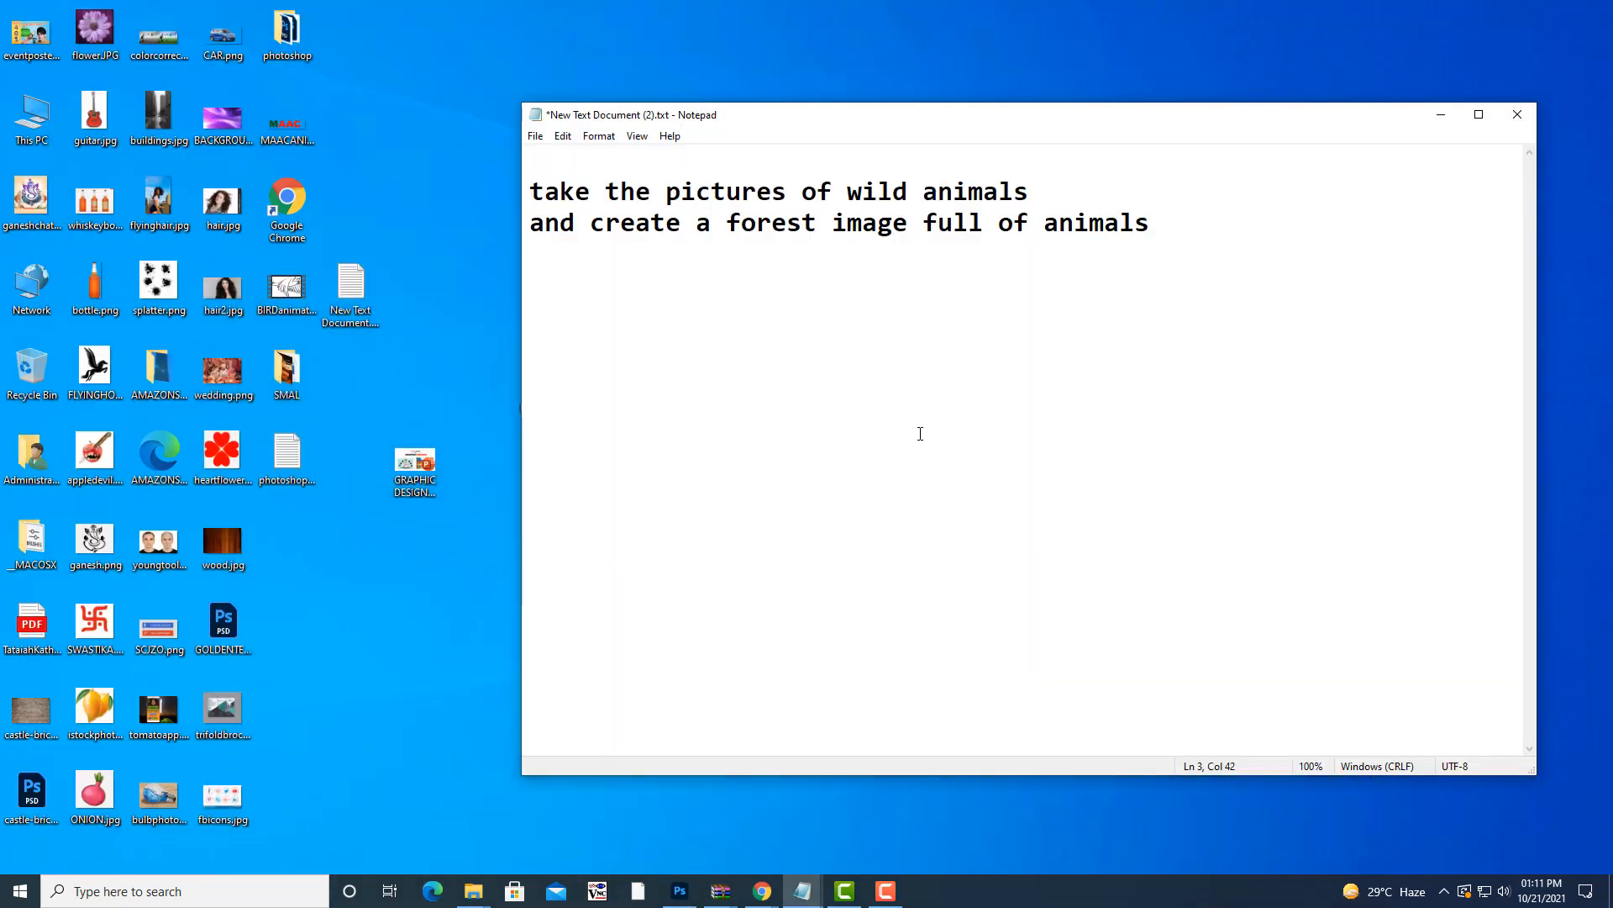
# - On server-pc's References Files, create and open a new folder named 19thphotoshopbatch
pyautogui.press('super+r')
pyautogui.click(139, 839)
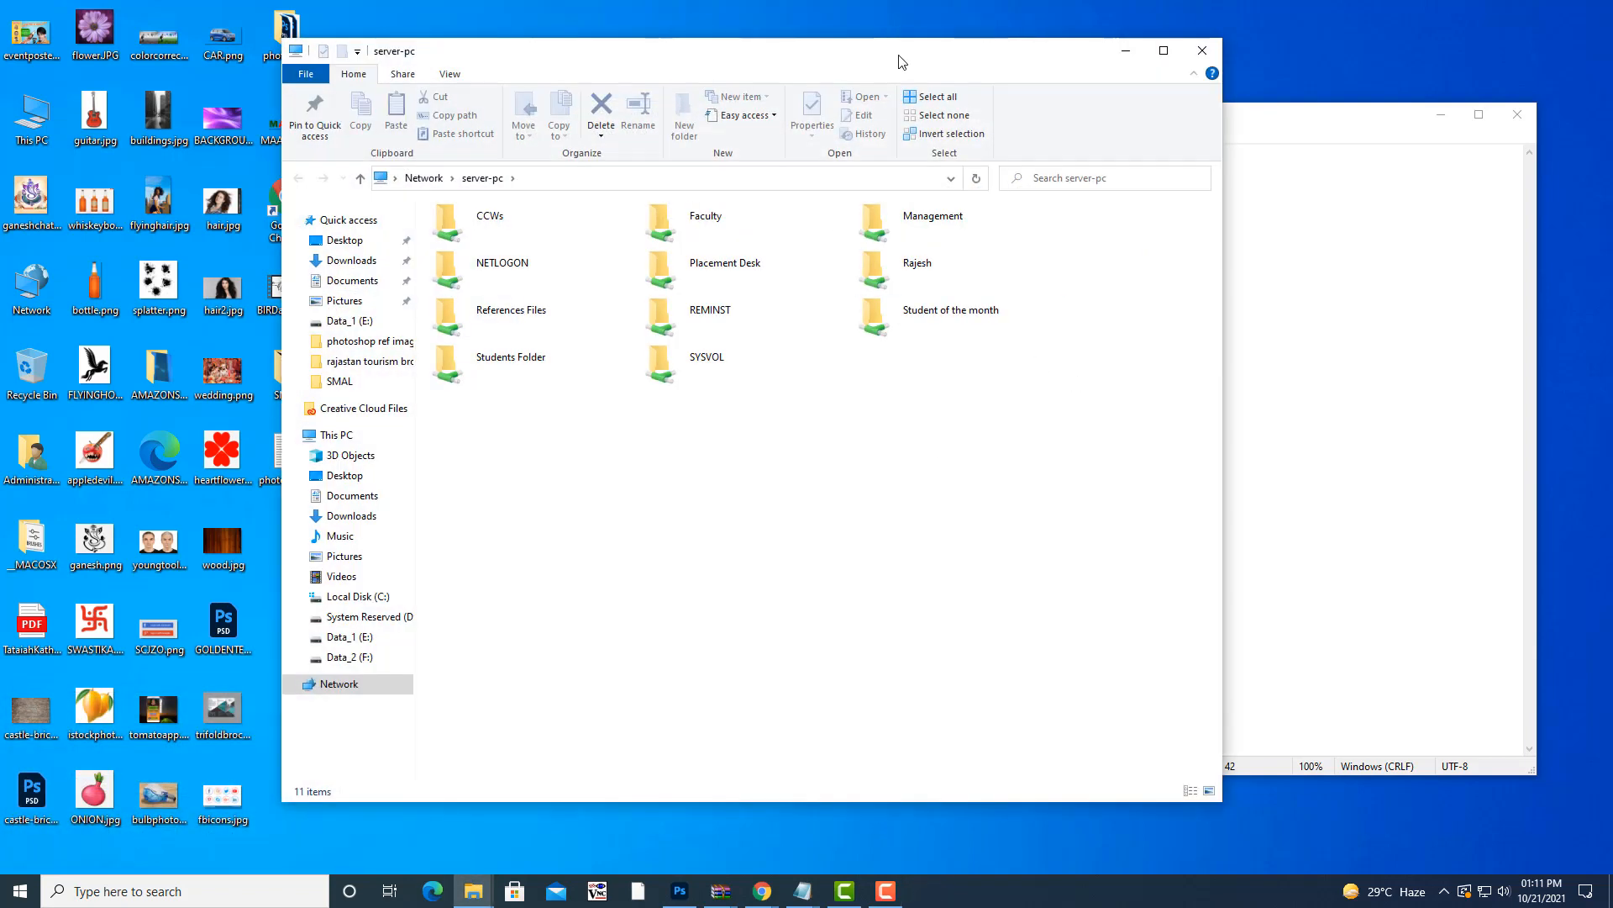
pyautogui.doubleClick(670, 323)
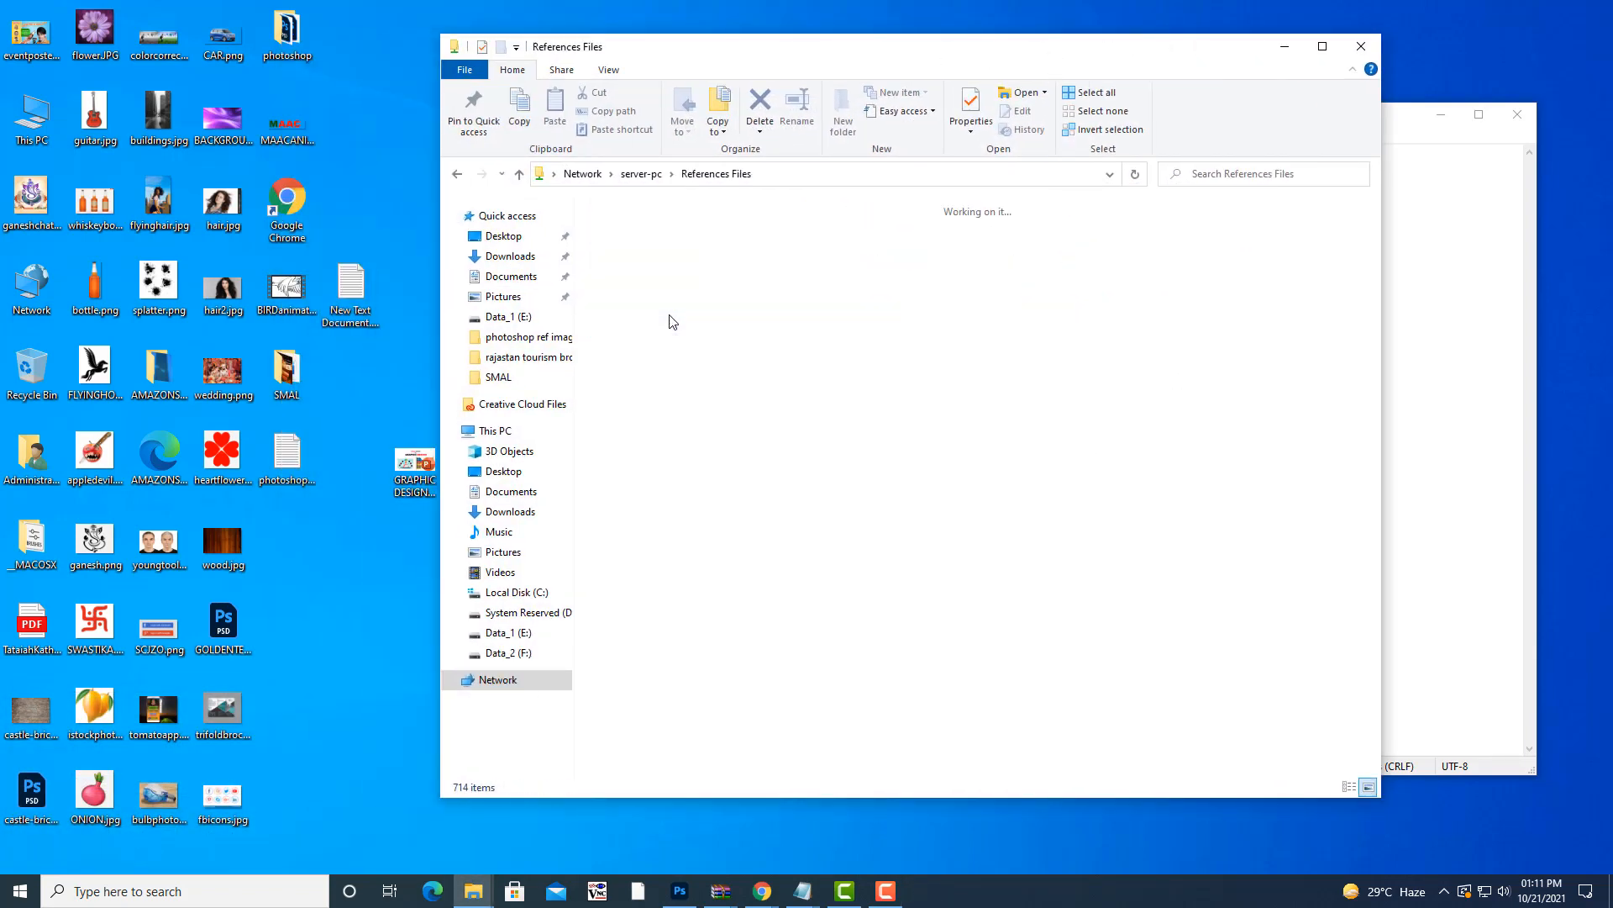
pyautogui.rightClick(1147, 350)
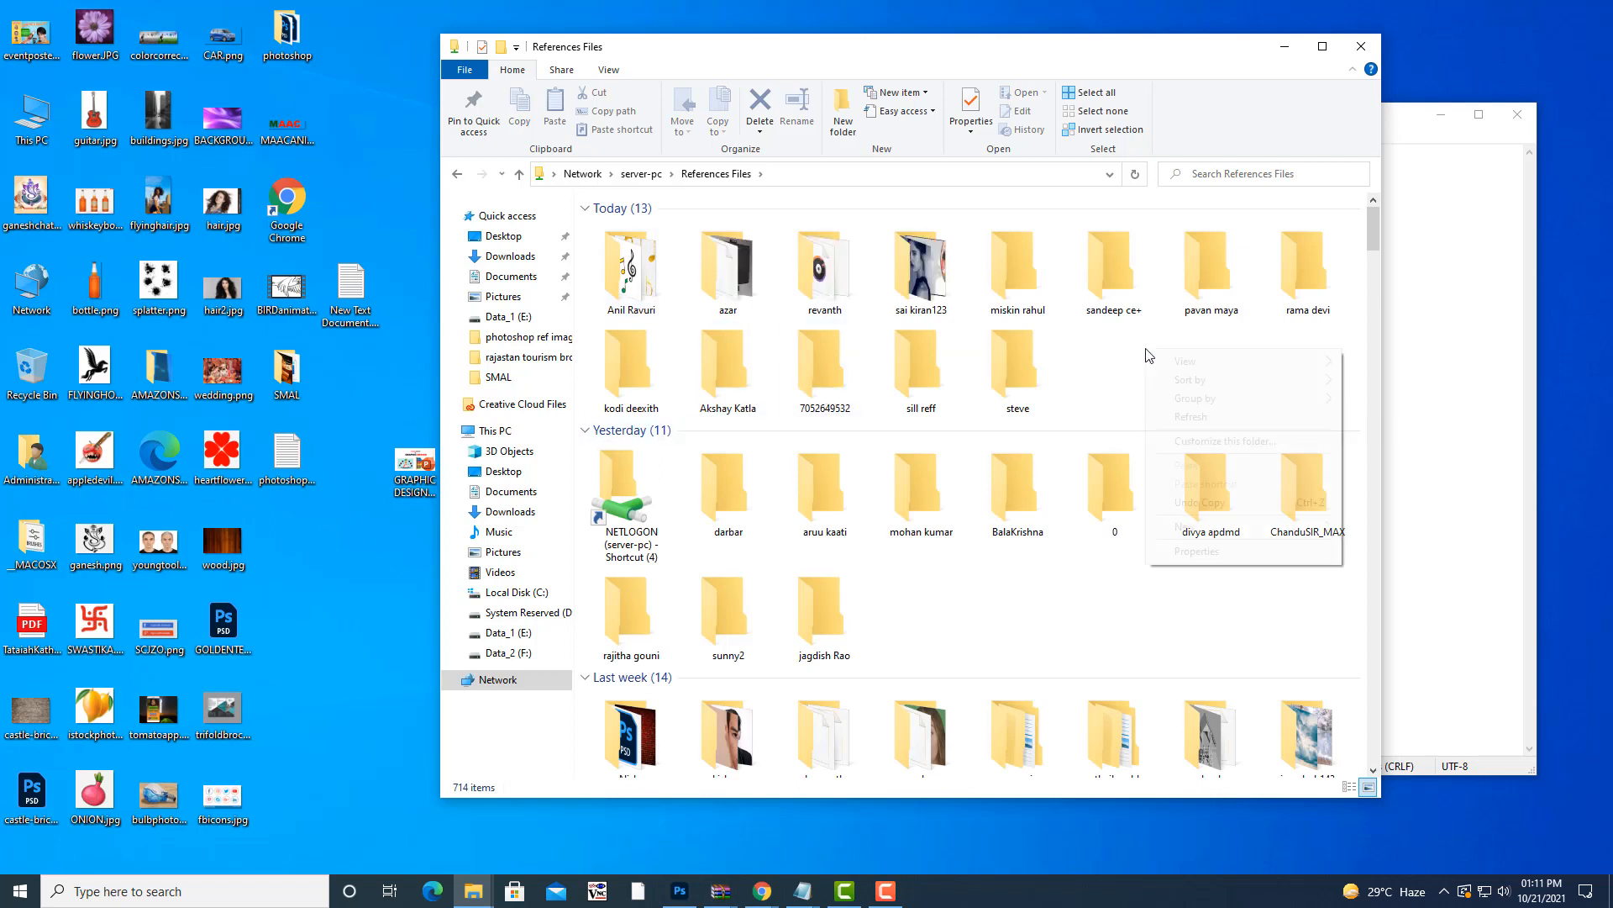
pyautogui.moveTo(1205, 529)
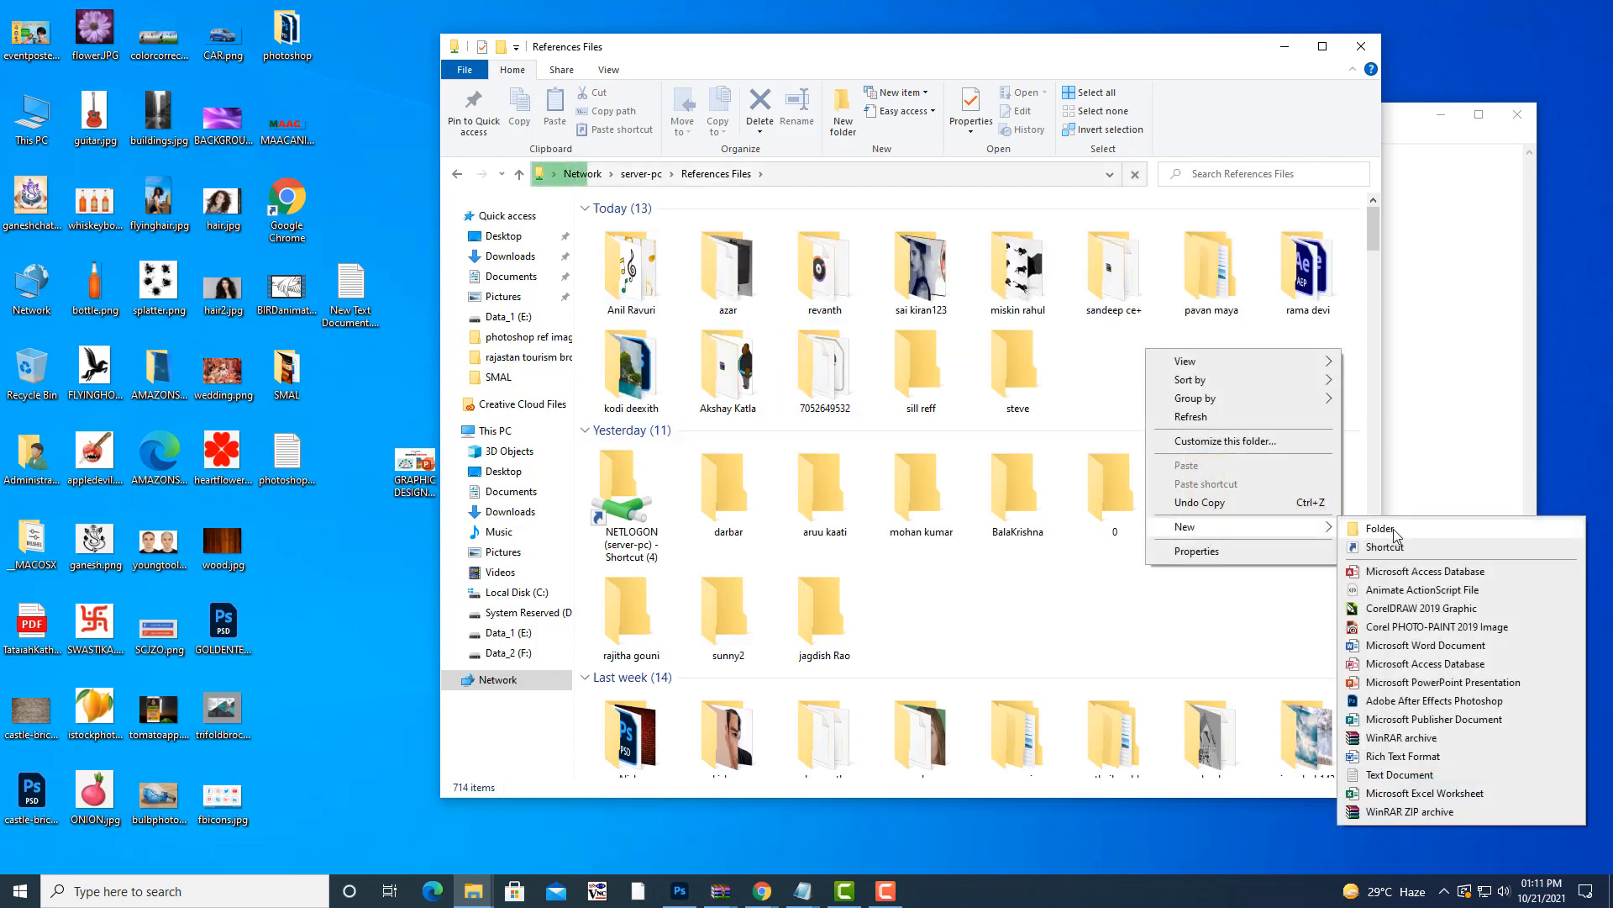
pyautogui.click(1394, 531)
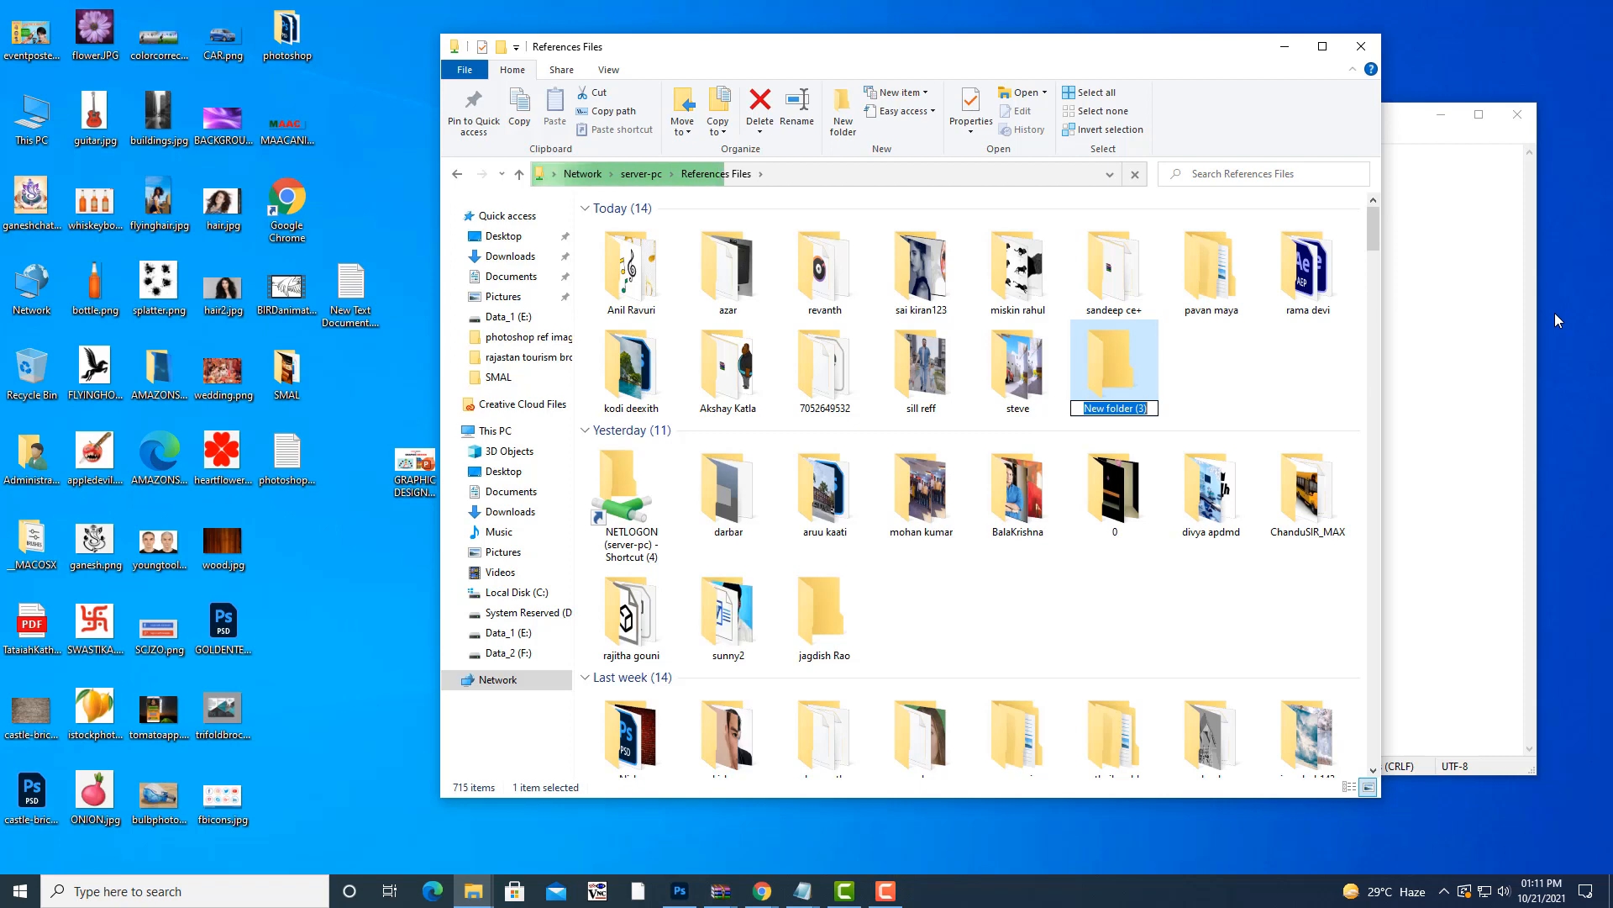
pyautogui.write('19')
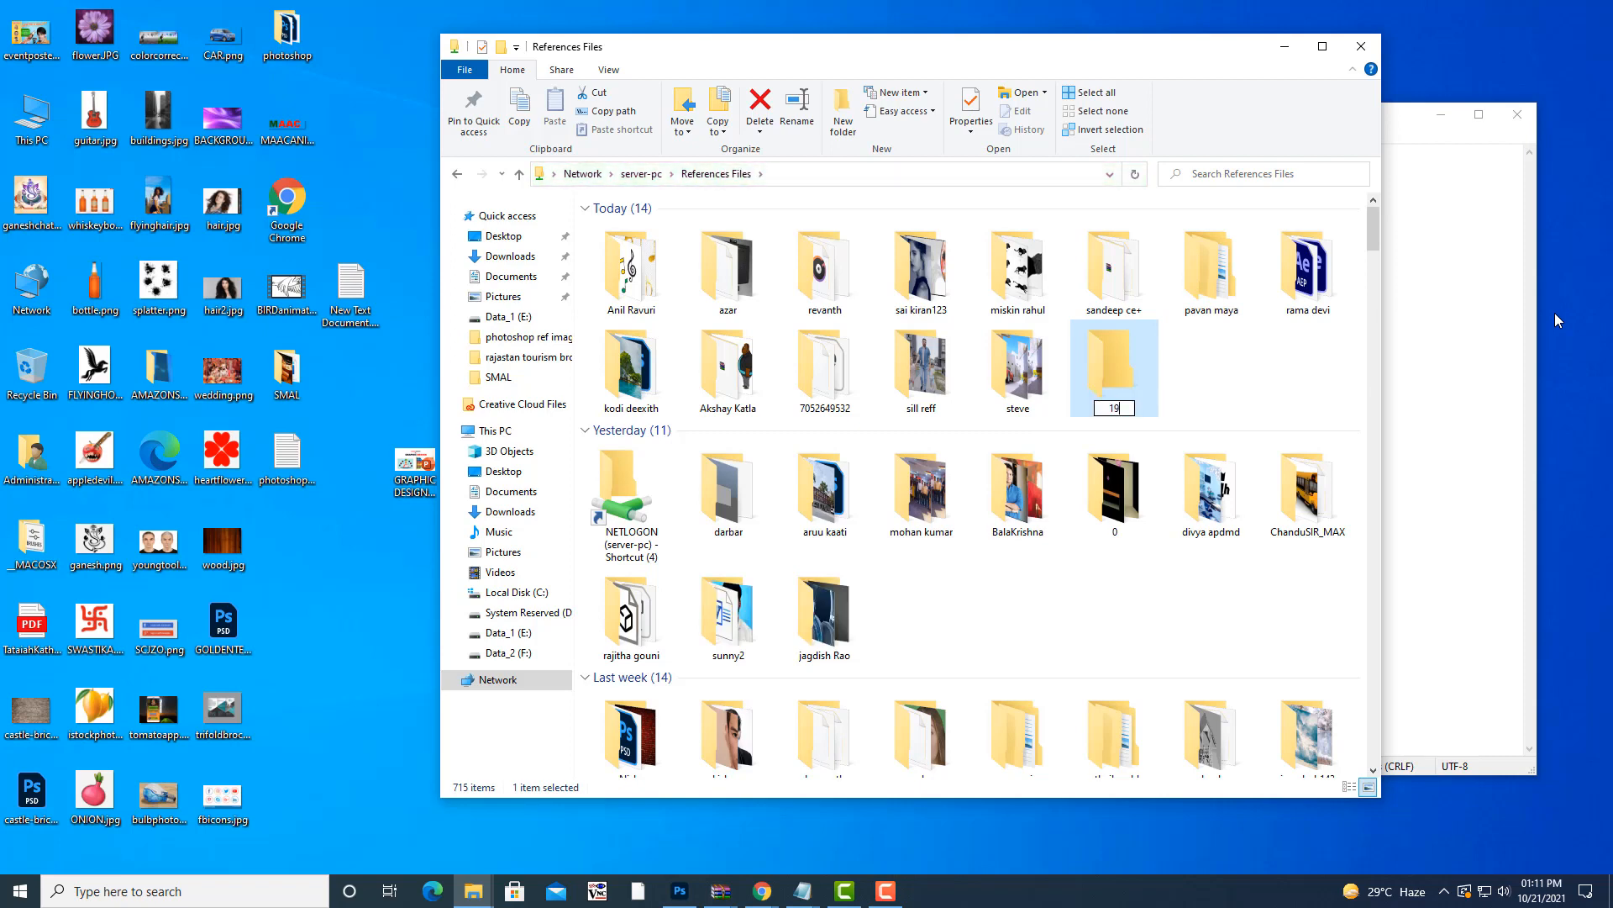
pyautogui.write('thphotoshopbatch')
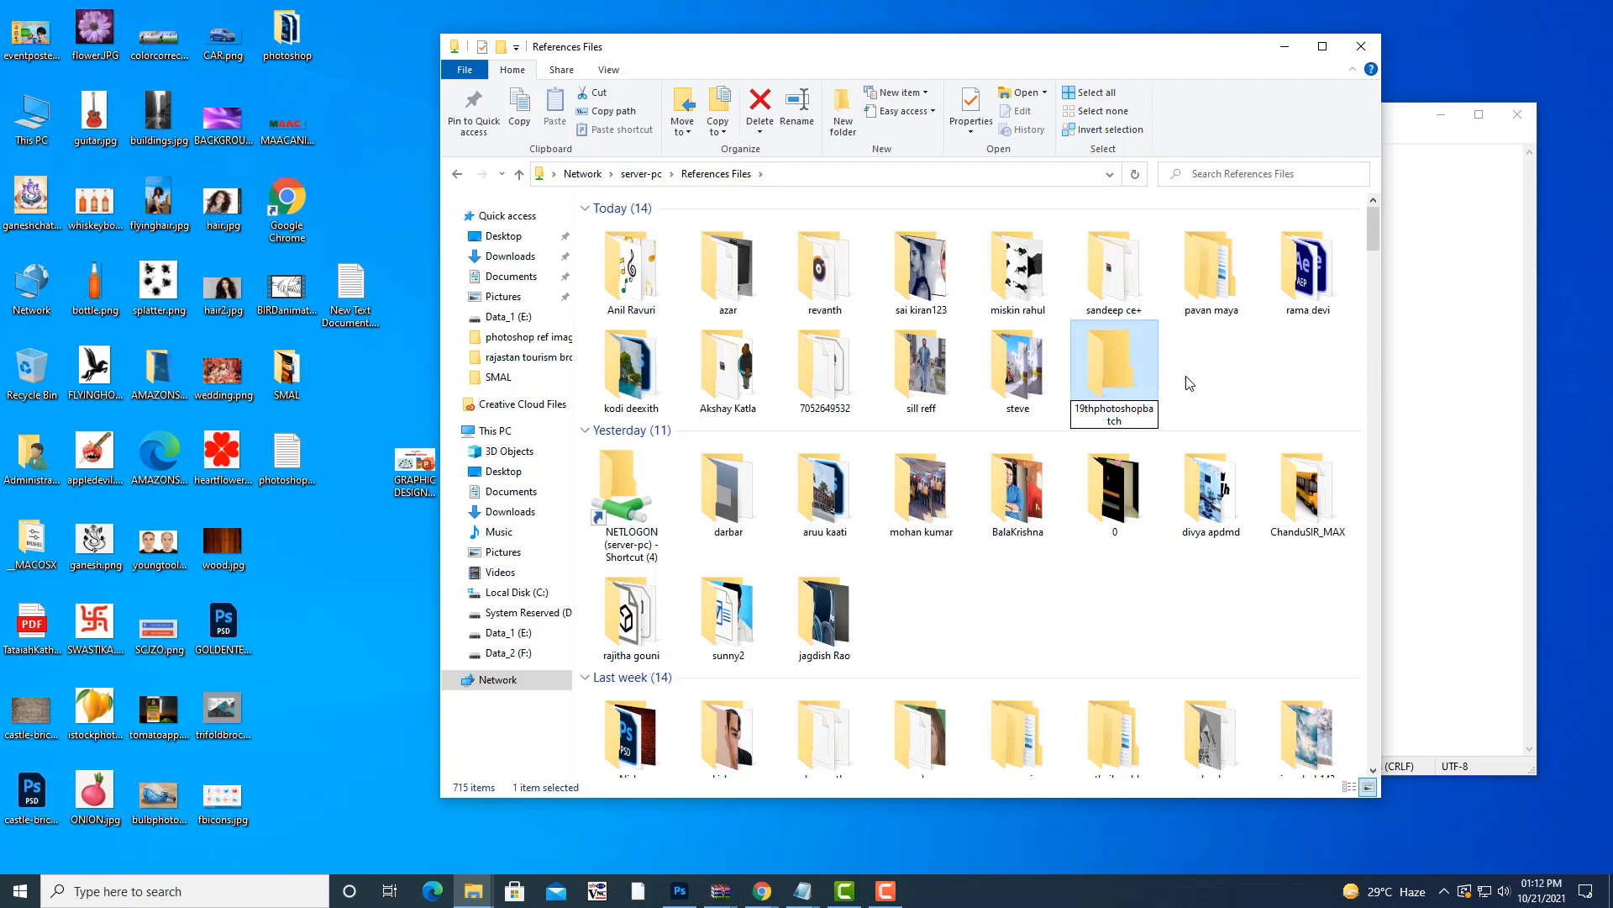
pyautogui.click(1115, 376)
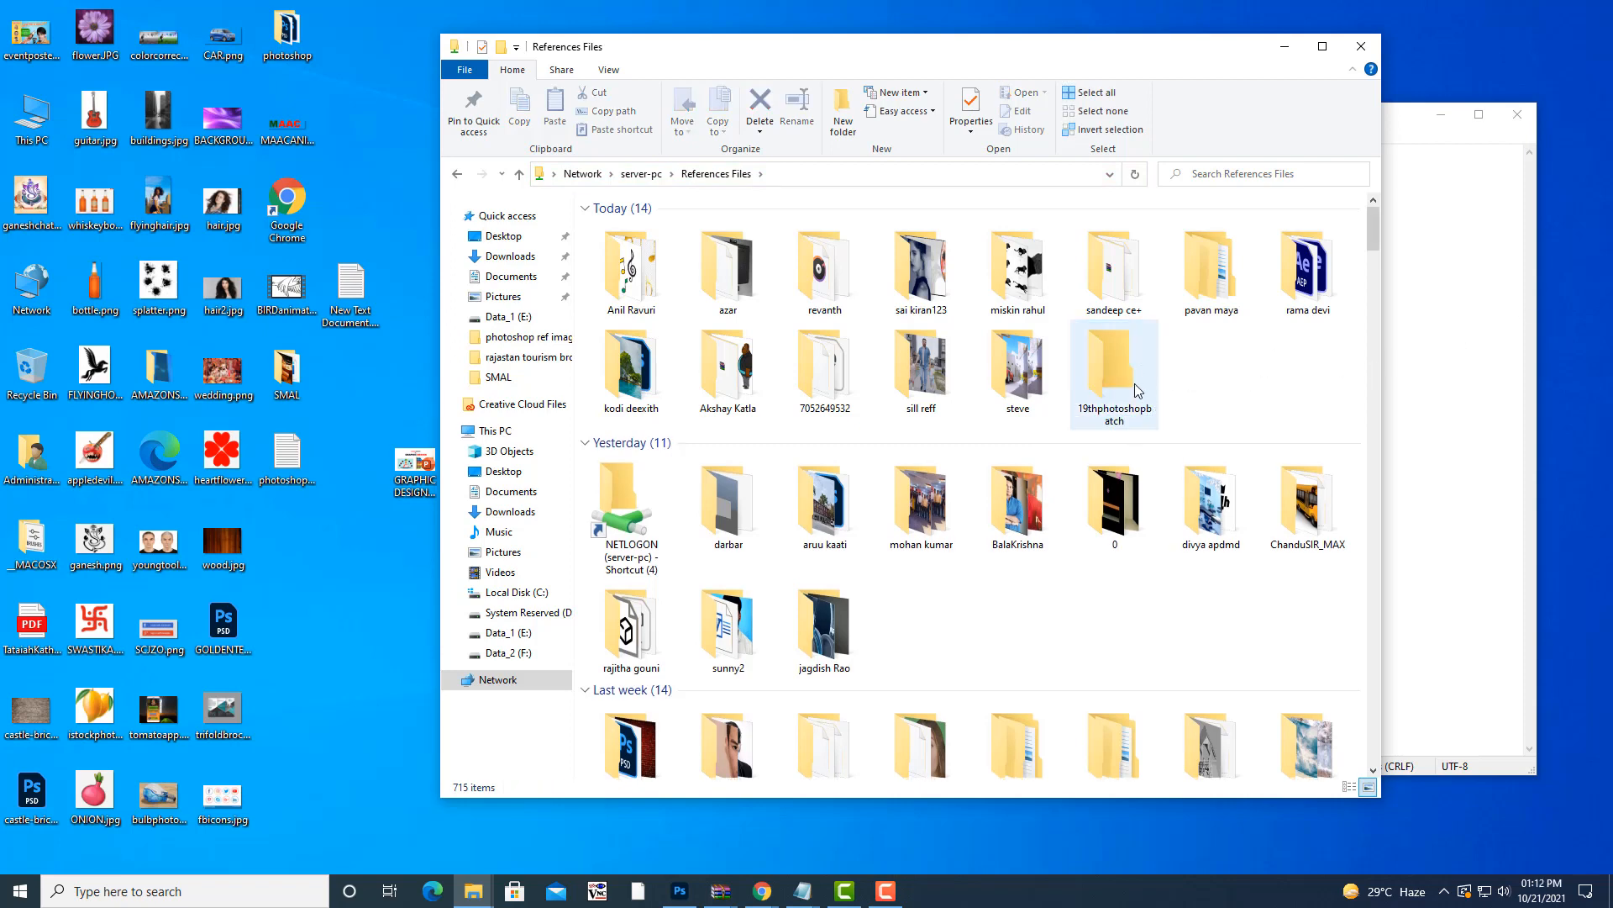
pyautogui.doubleClick(1126, 382)
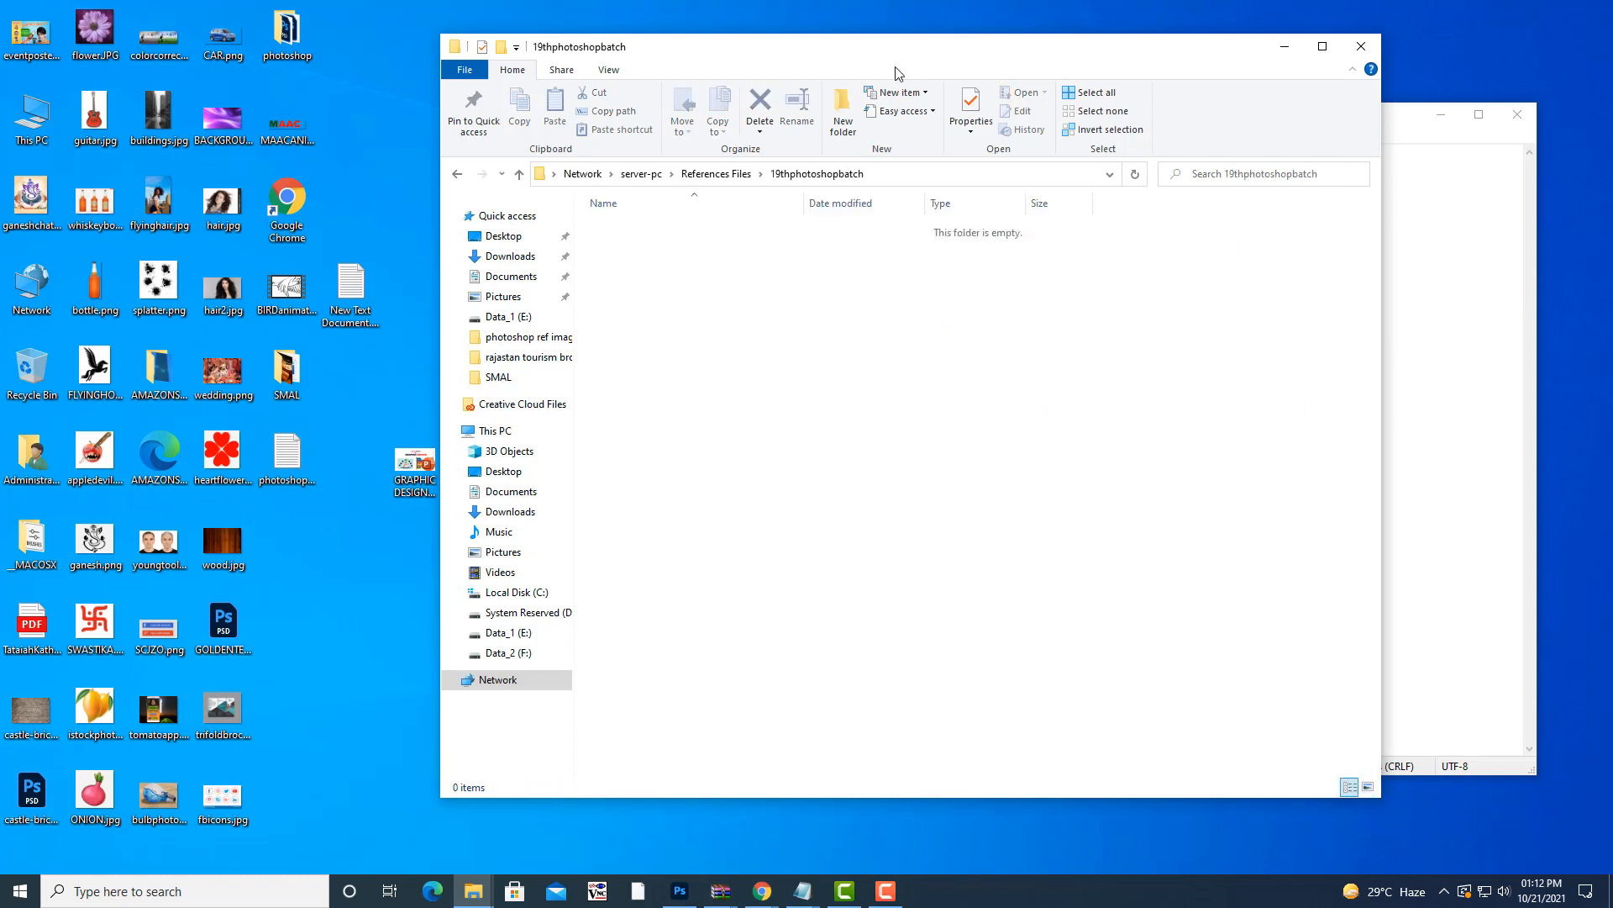
# - Create and open a new named subfolder inside 19thphotoshopbatch
pyautogui.moveTo(907, 49); pyautogui.dragTo(1019, 51)
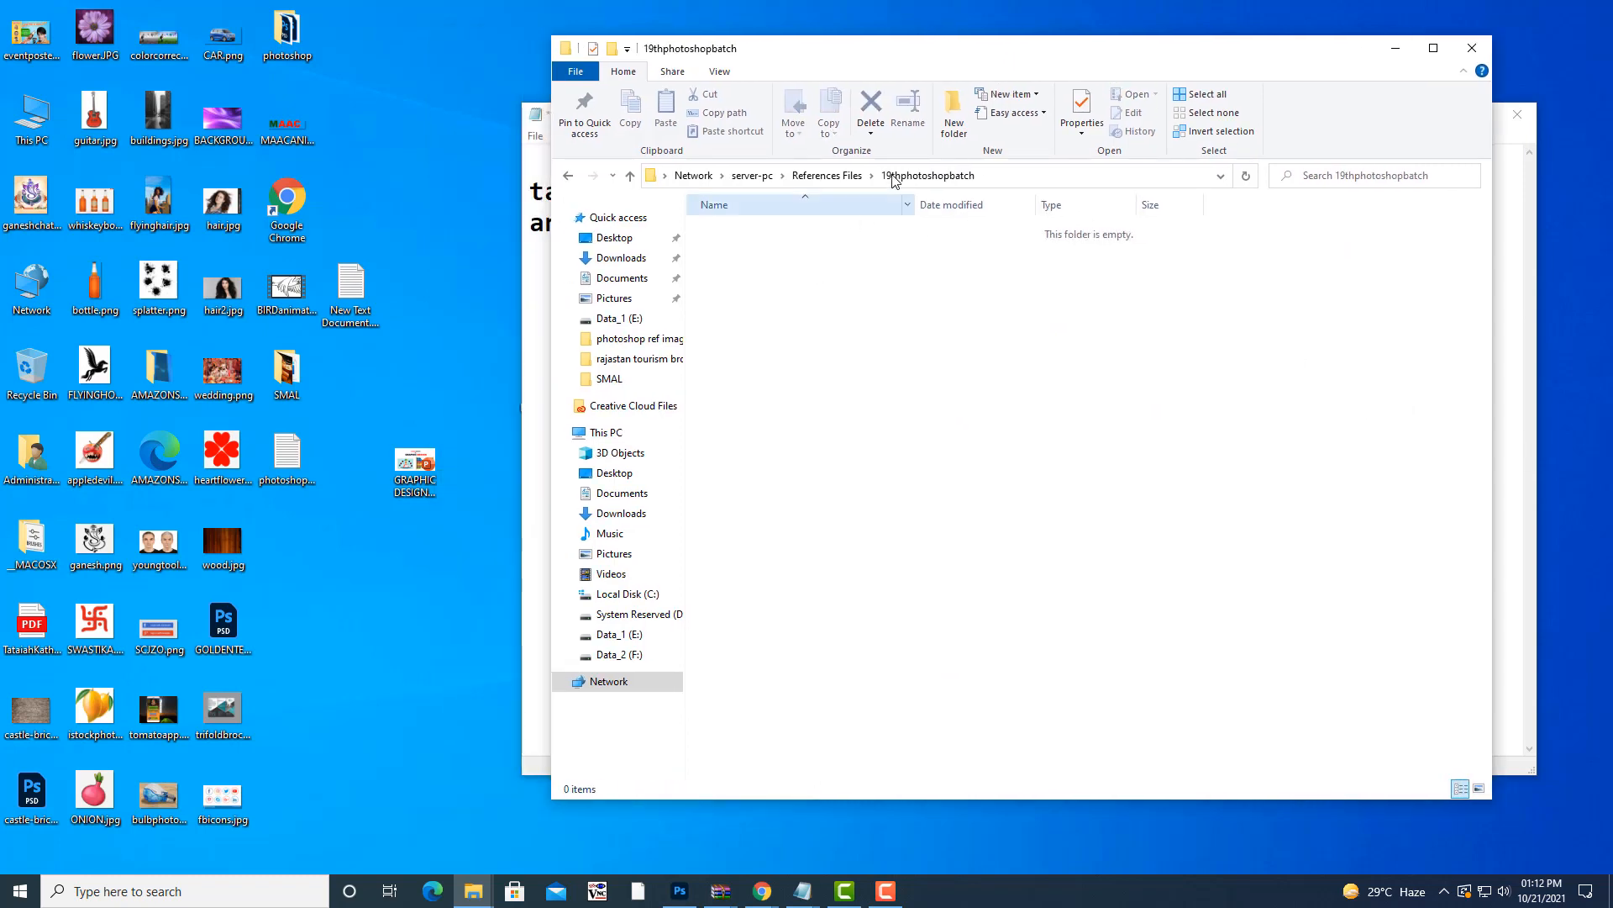
pyautogui.rightClick(811, 262)
pyautogui.moveTo(882, 438)
pyautogui.click(1105, 444)
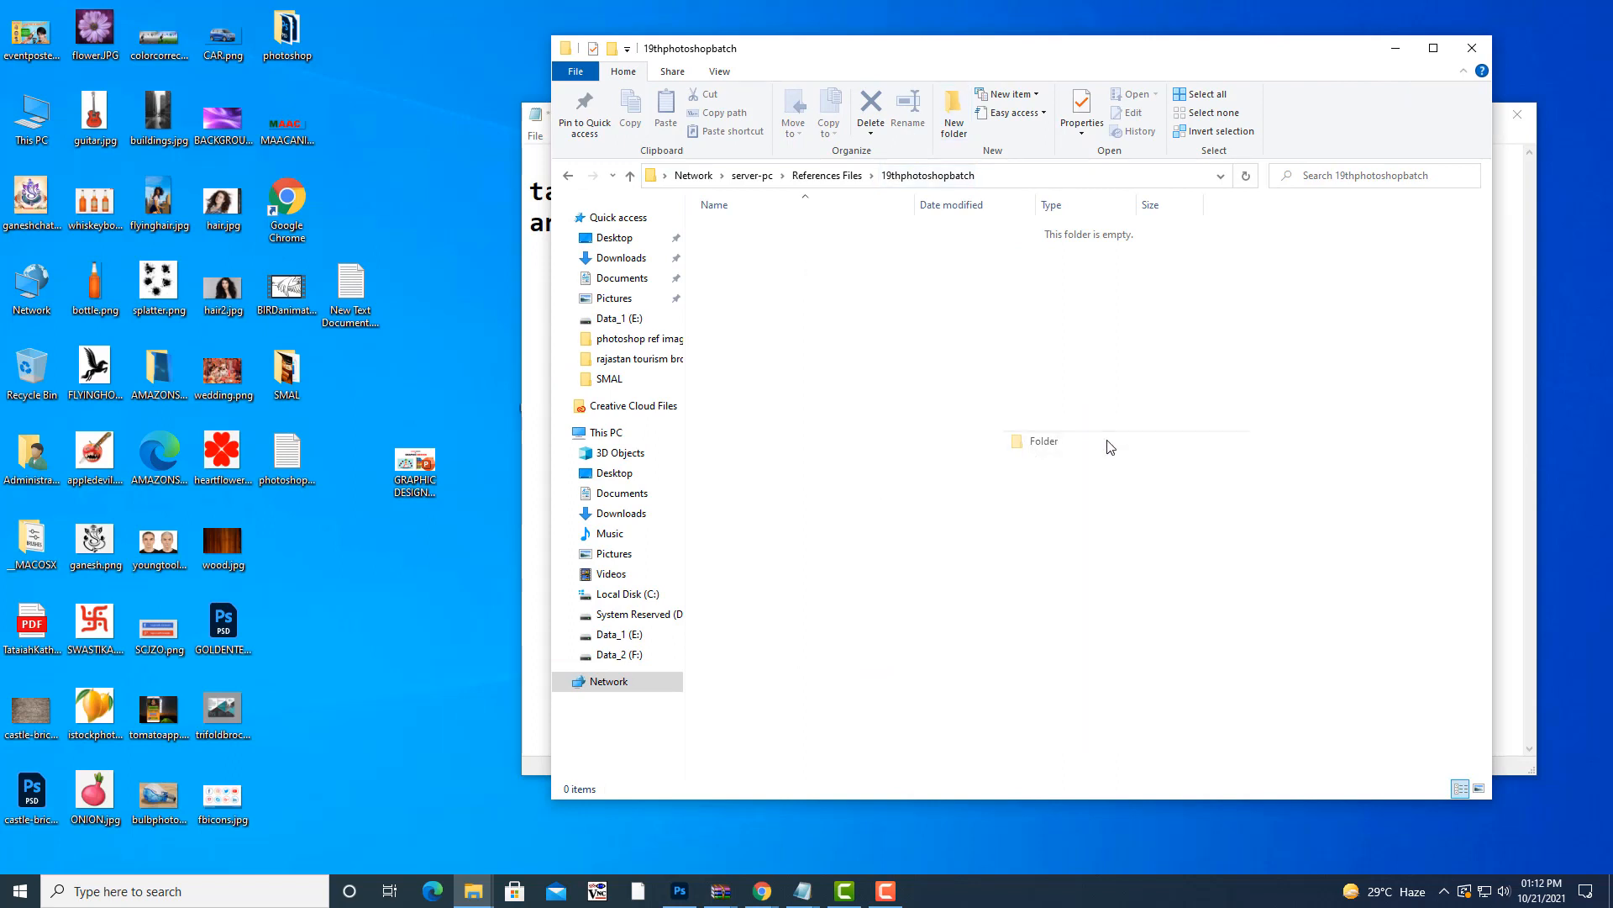
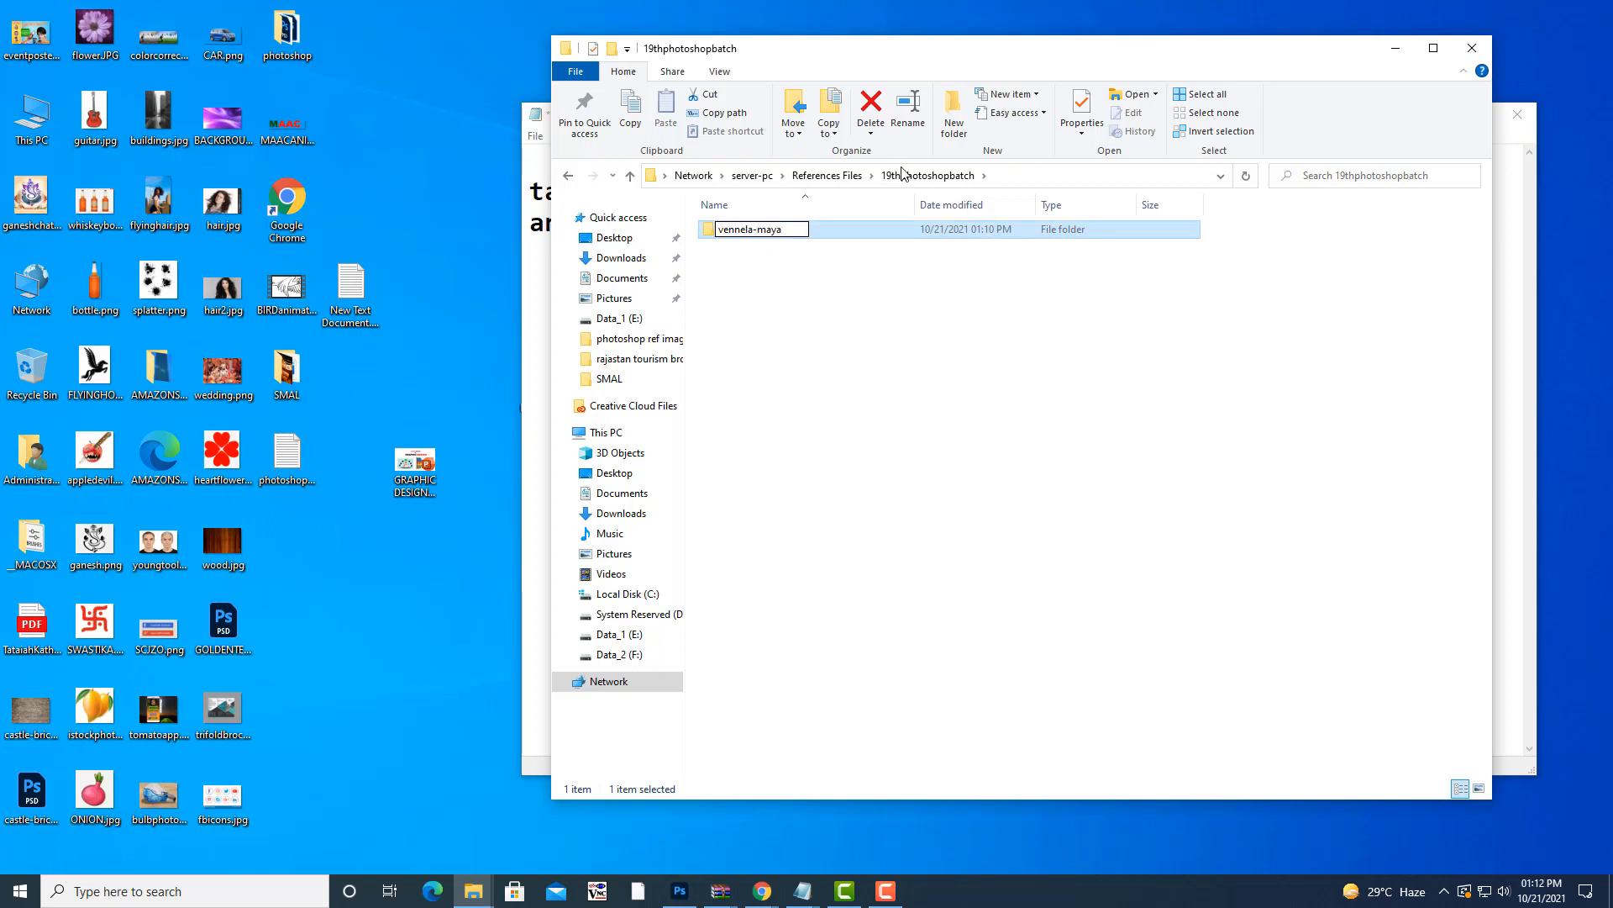
pyautogui.click(890, 336)
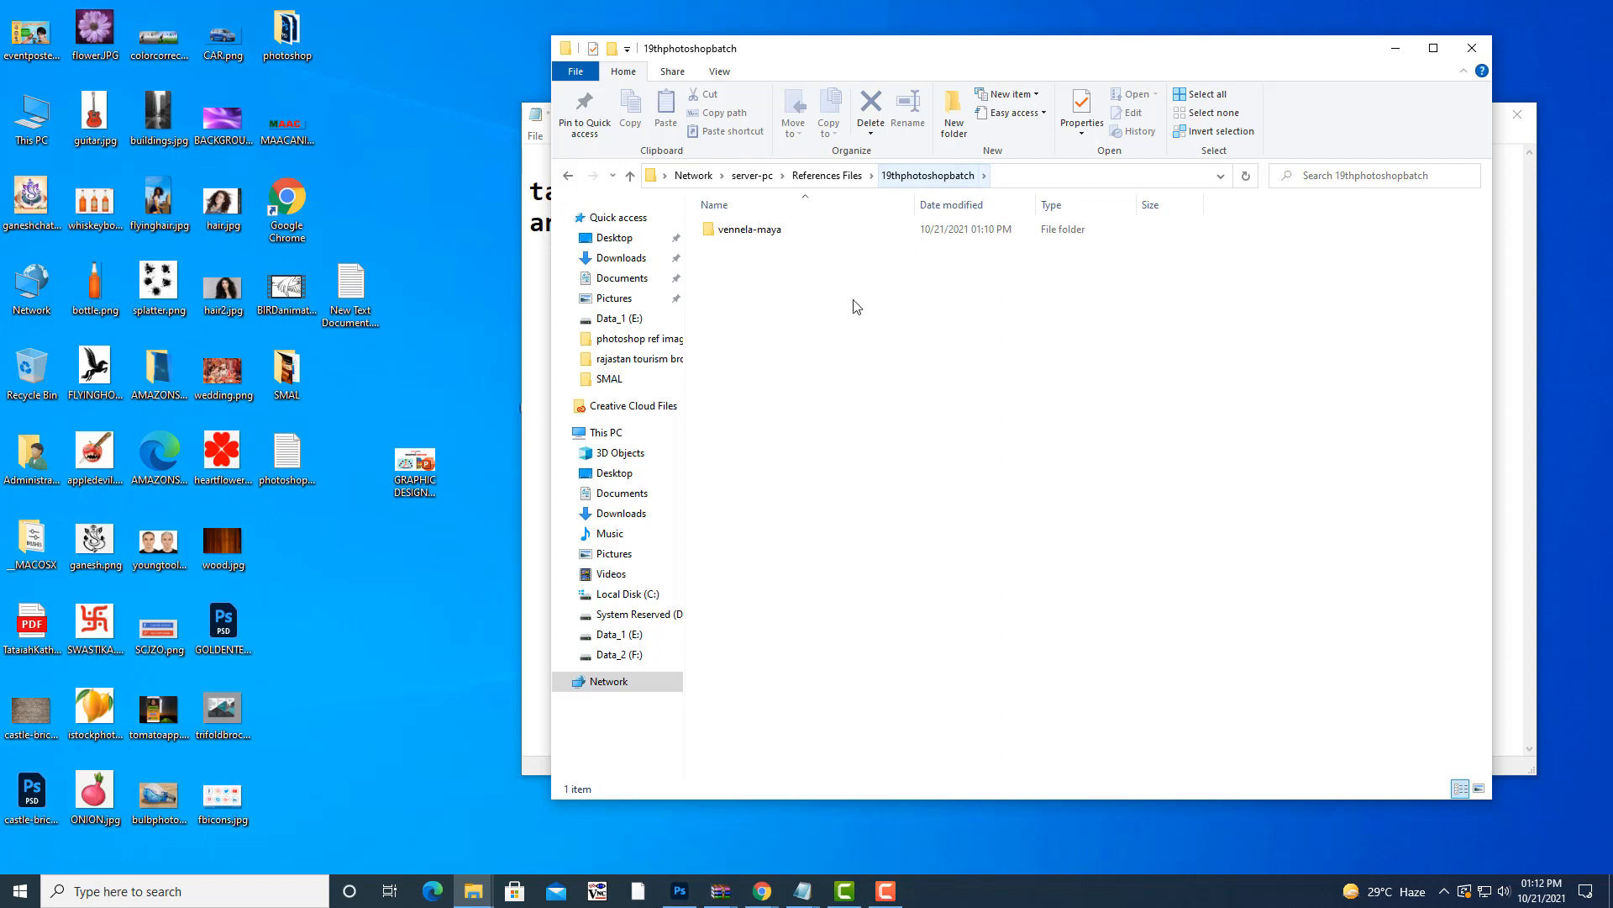
pyautogui.click(715, 233)
pyautogui.doubleClick(715, 232)
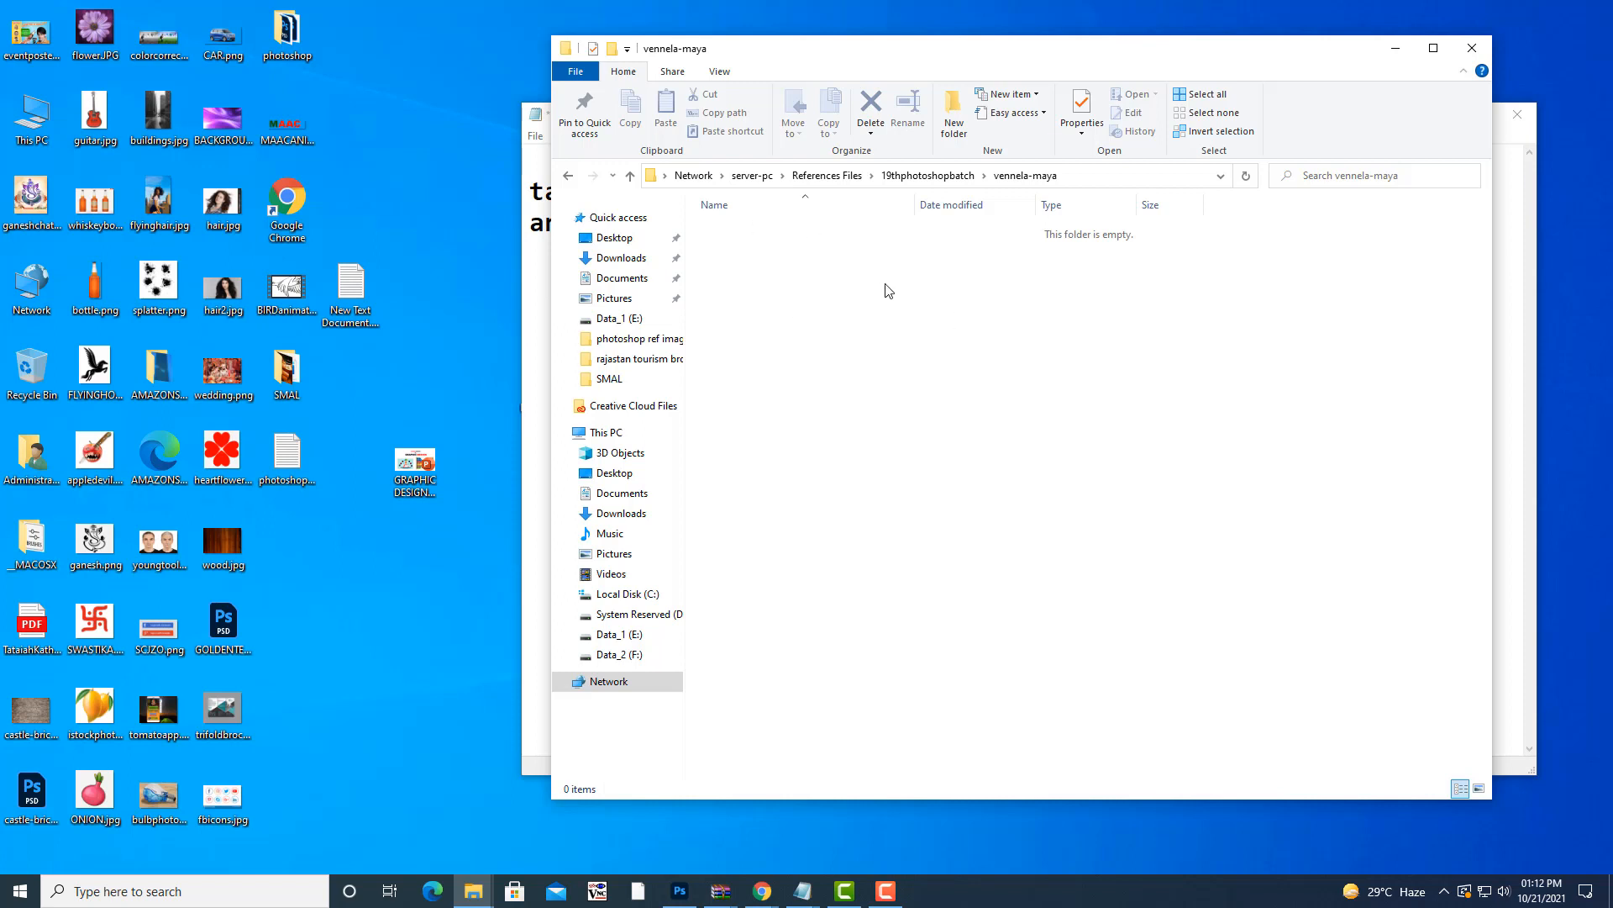
# - Navigate back up to the server-pc shared folders, then hide Explorer and Notepad
pyautogui.click(930, 178)
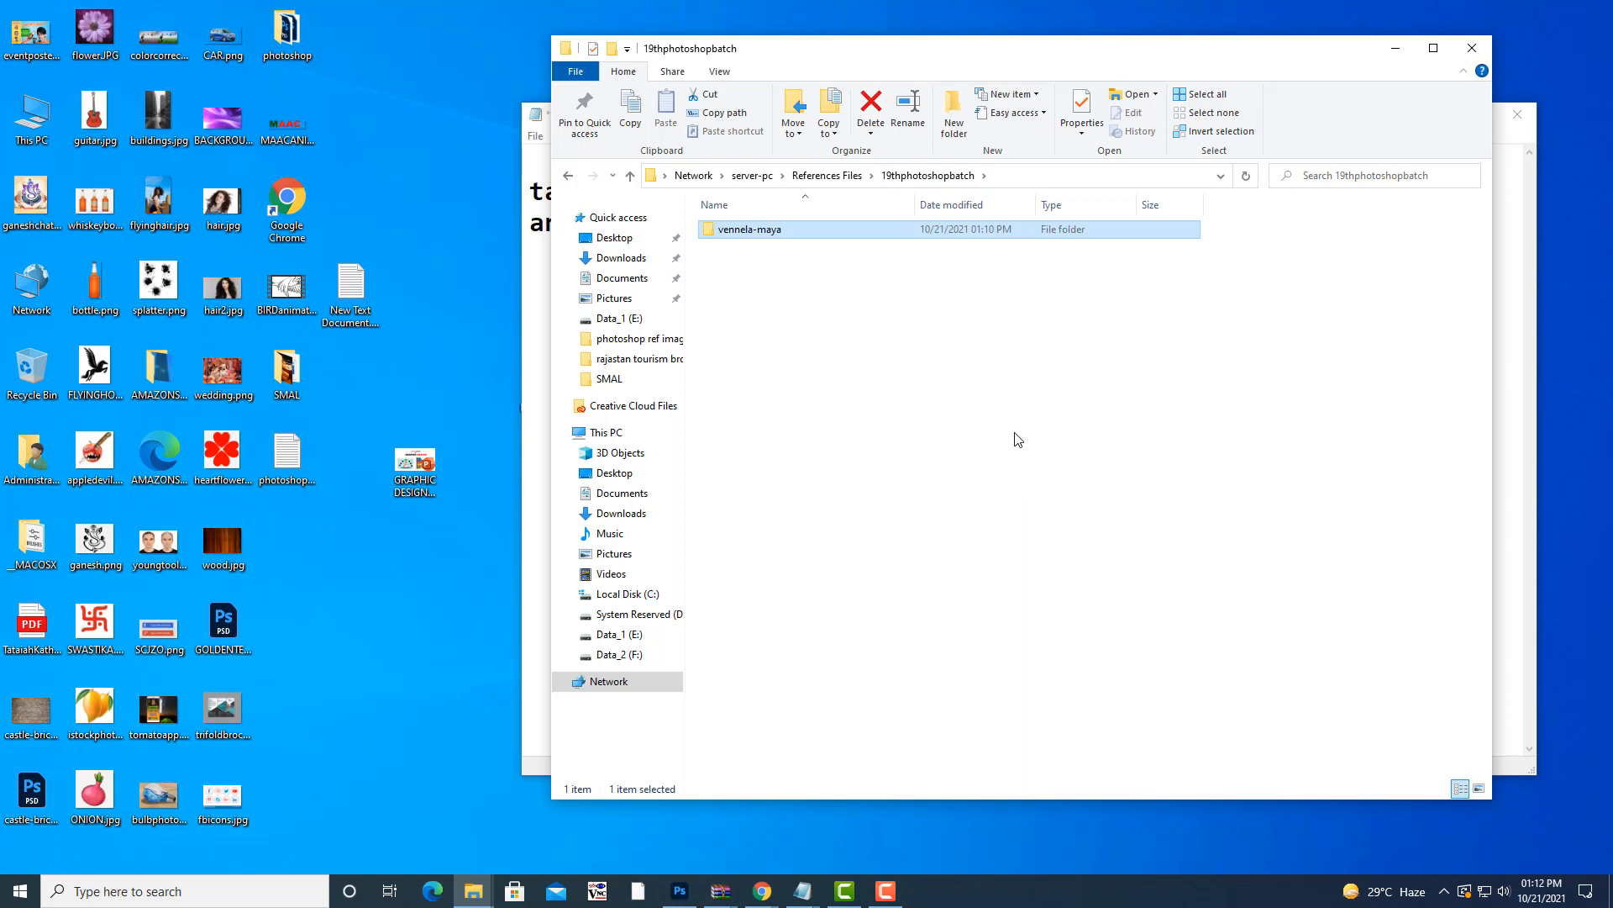
pyautogui.click(886, 336)
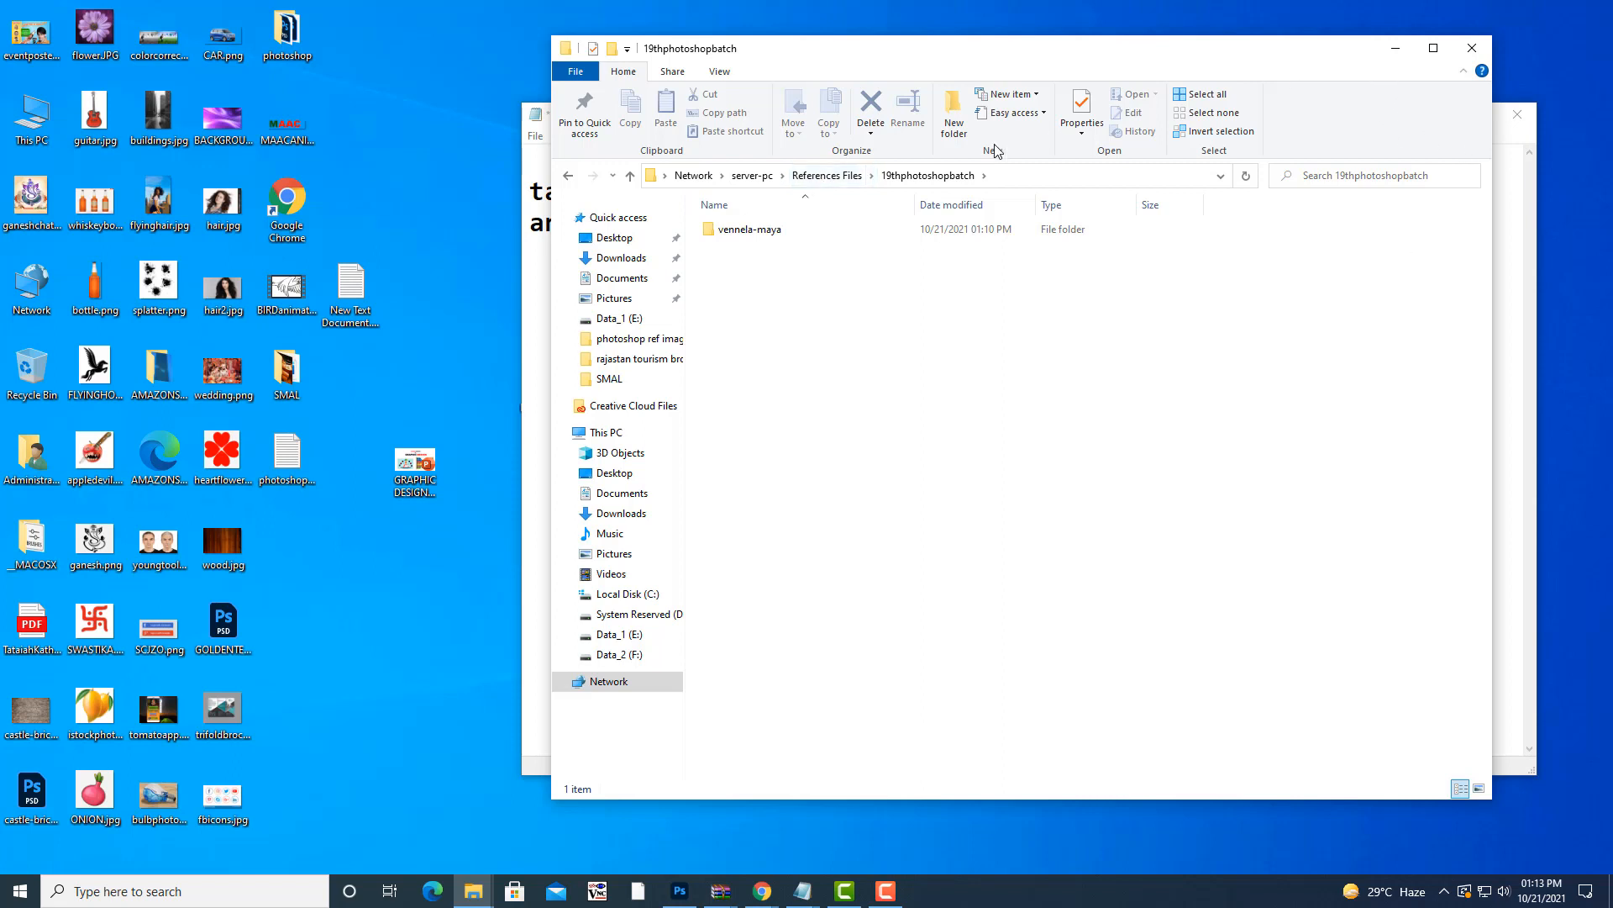
pyautogui.click(752, 177)
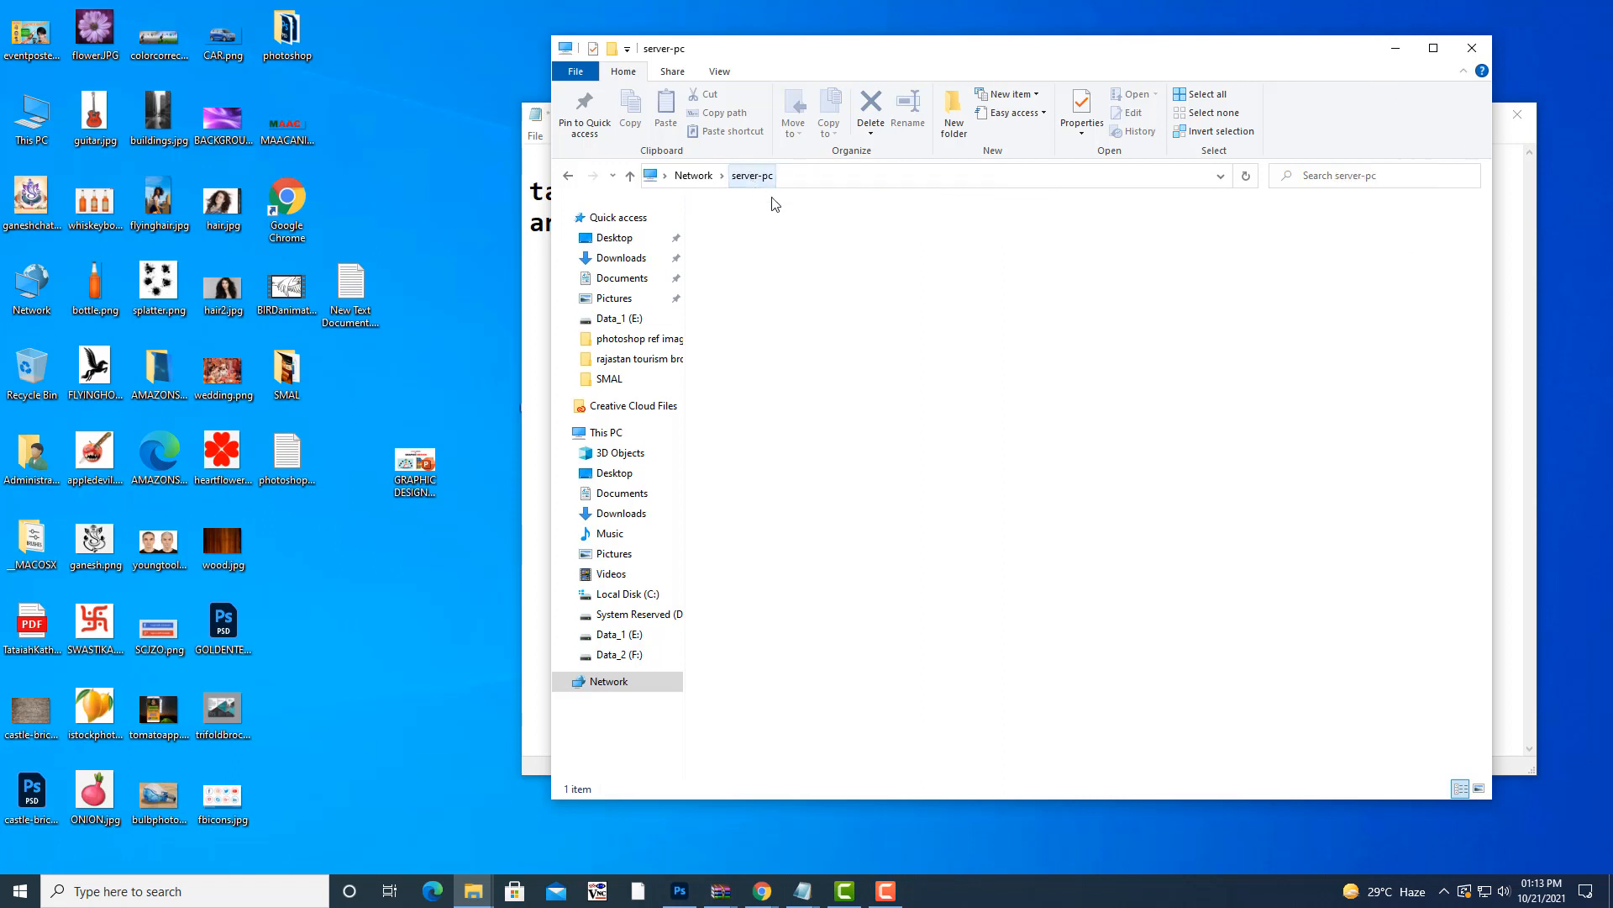
pyautogui.click(1395, 48)
pyautogui.click(1440, 110)
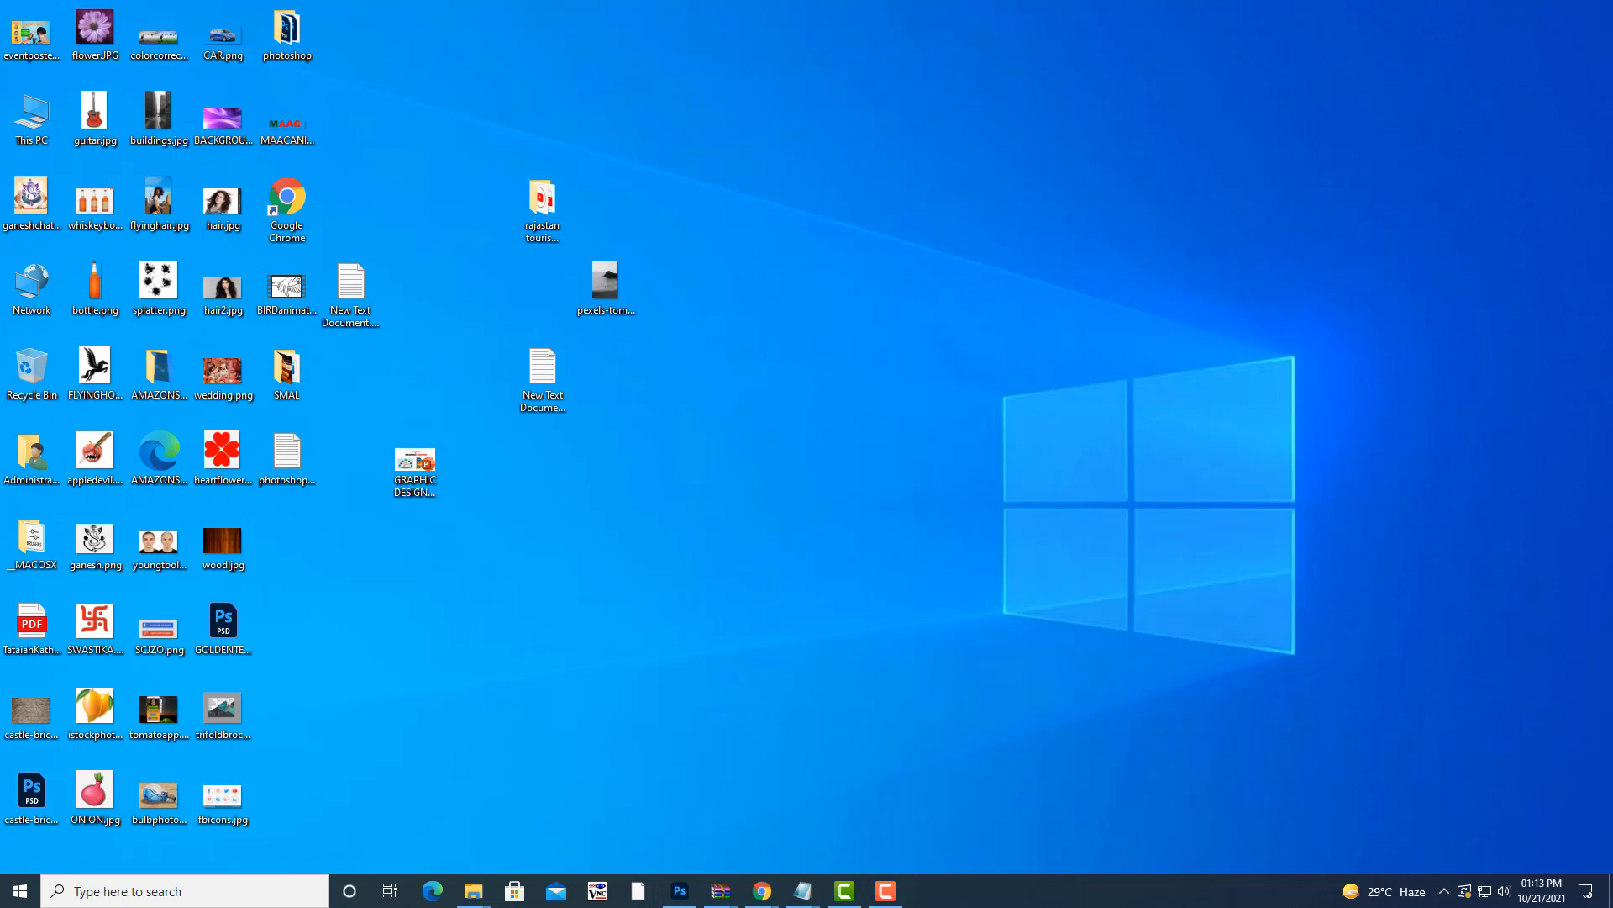
# - Open the \\server-pc network location from the Run prompt
pyautogui.press('super+r')
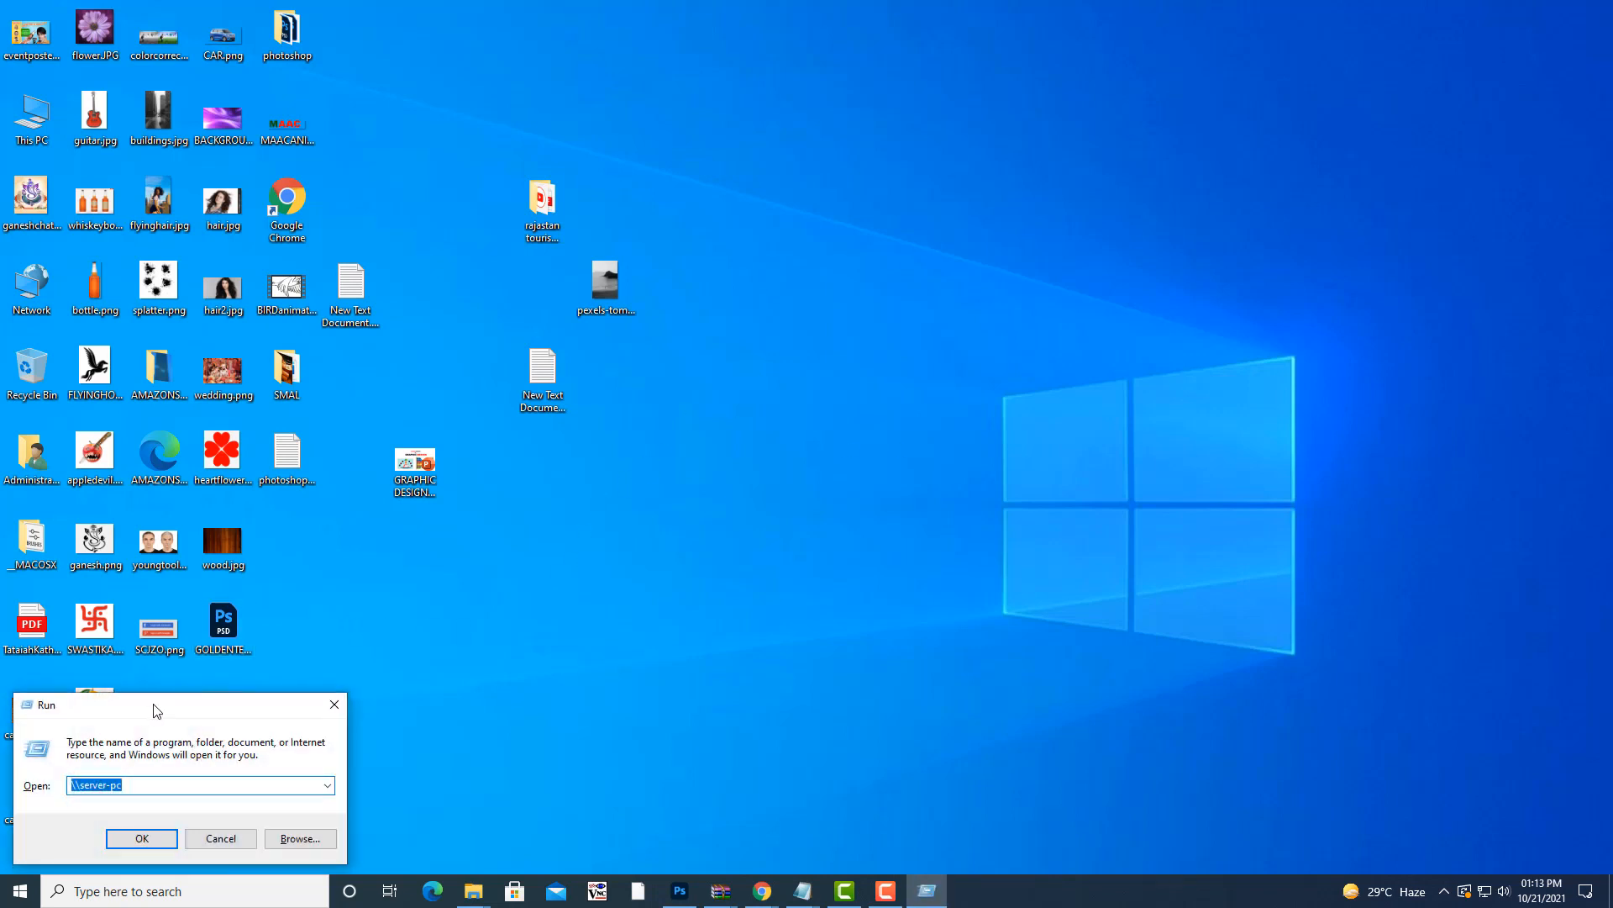
pyautogui.moveTo(154, 710); pyautogui.dragTo(835, 426)
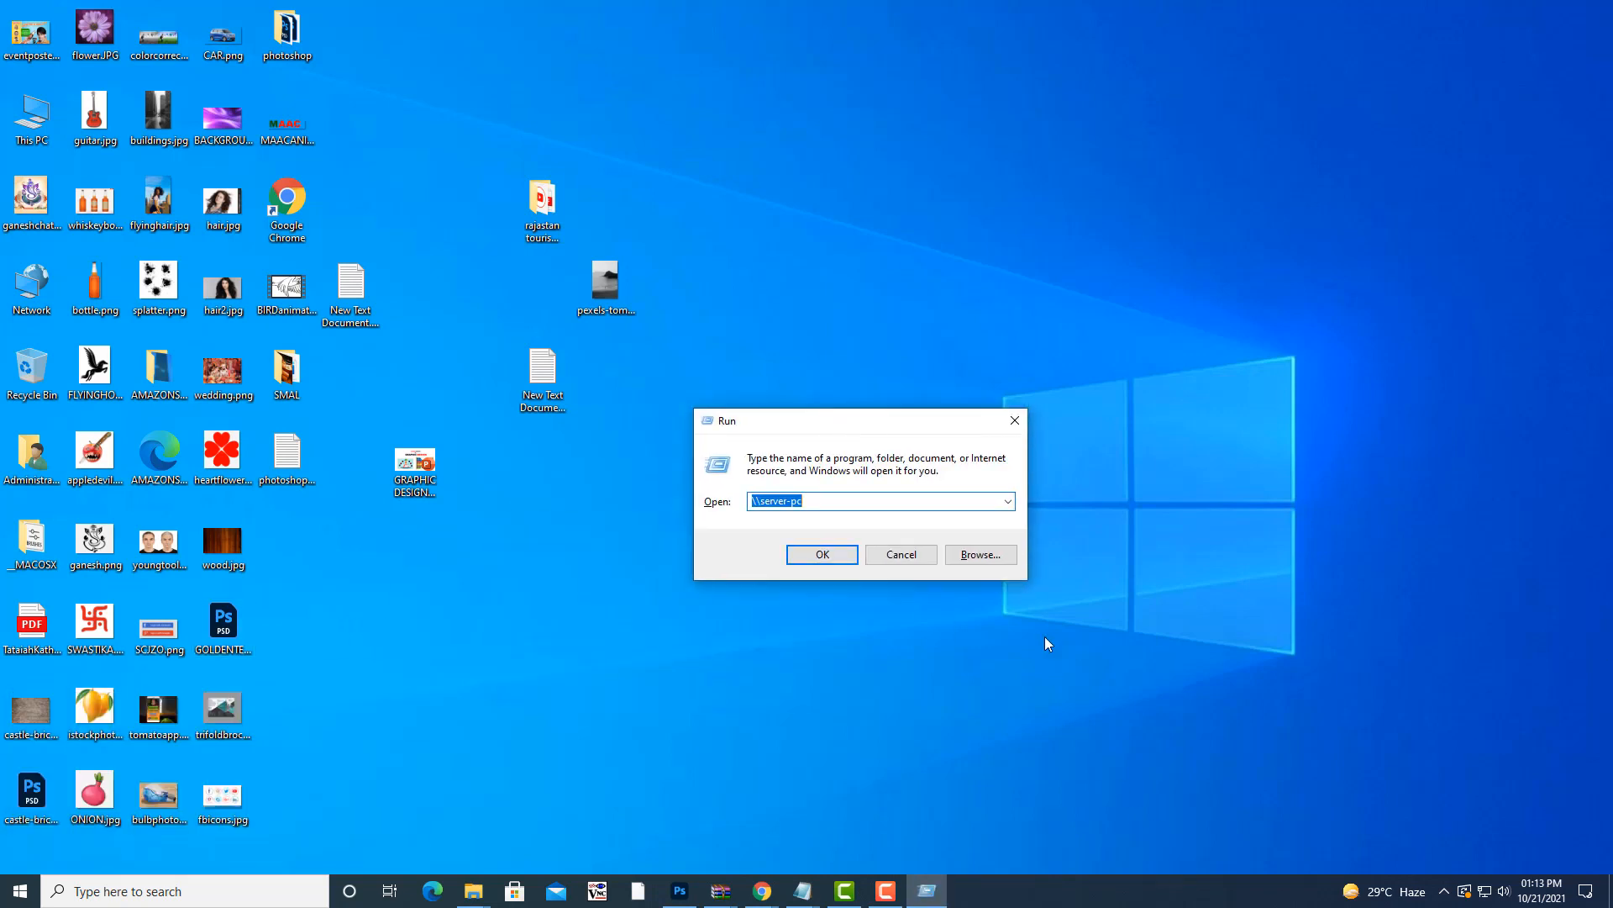
pyautogui.moveTo(826, 423); pyautogui.dragTo(1112, 305)
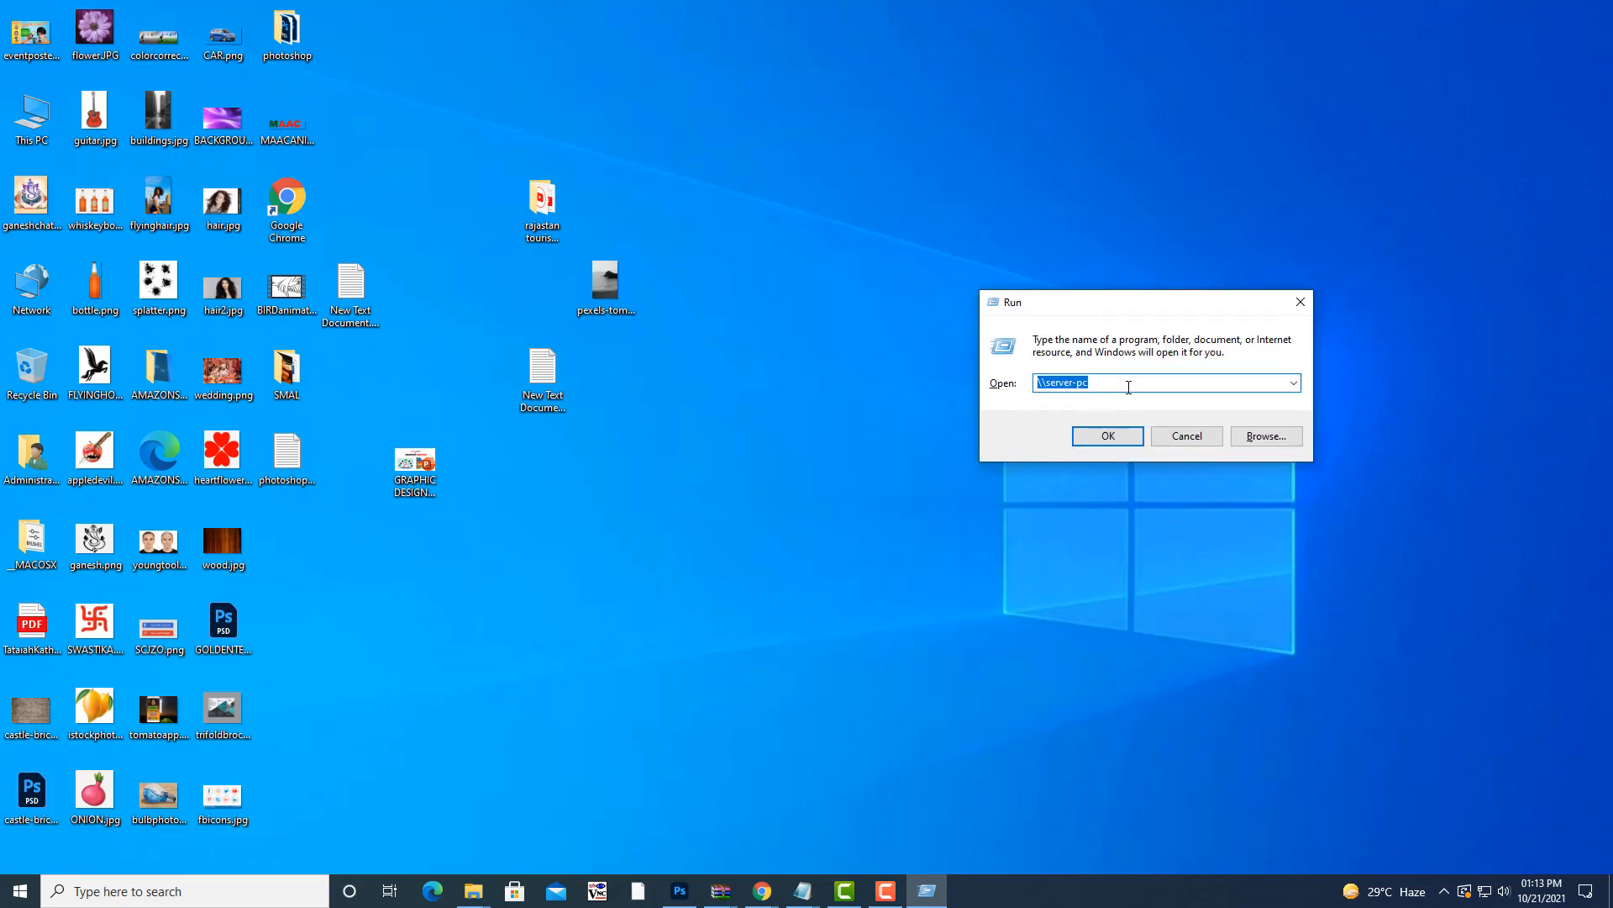
pyautogui.click(1129, 387)
pyautogui.doubleClick(1084, 385)
pyautogui.click(1085, 435)
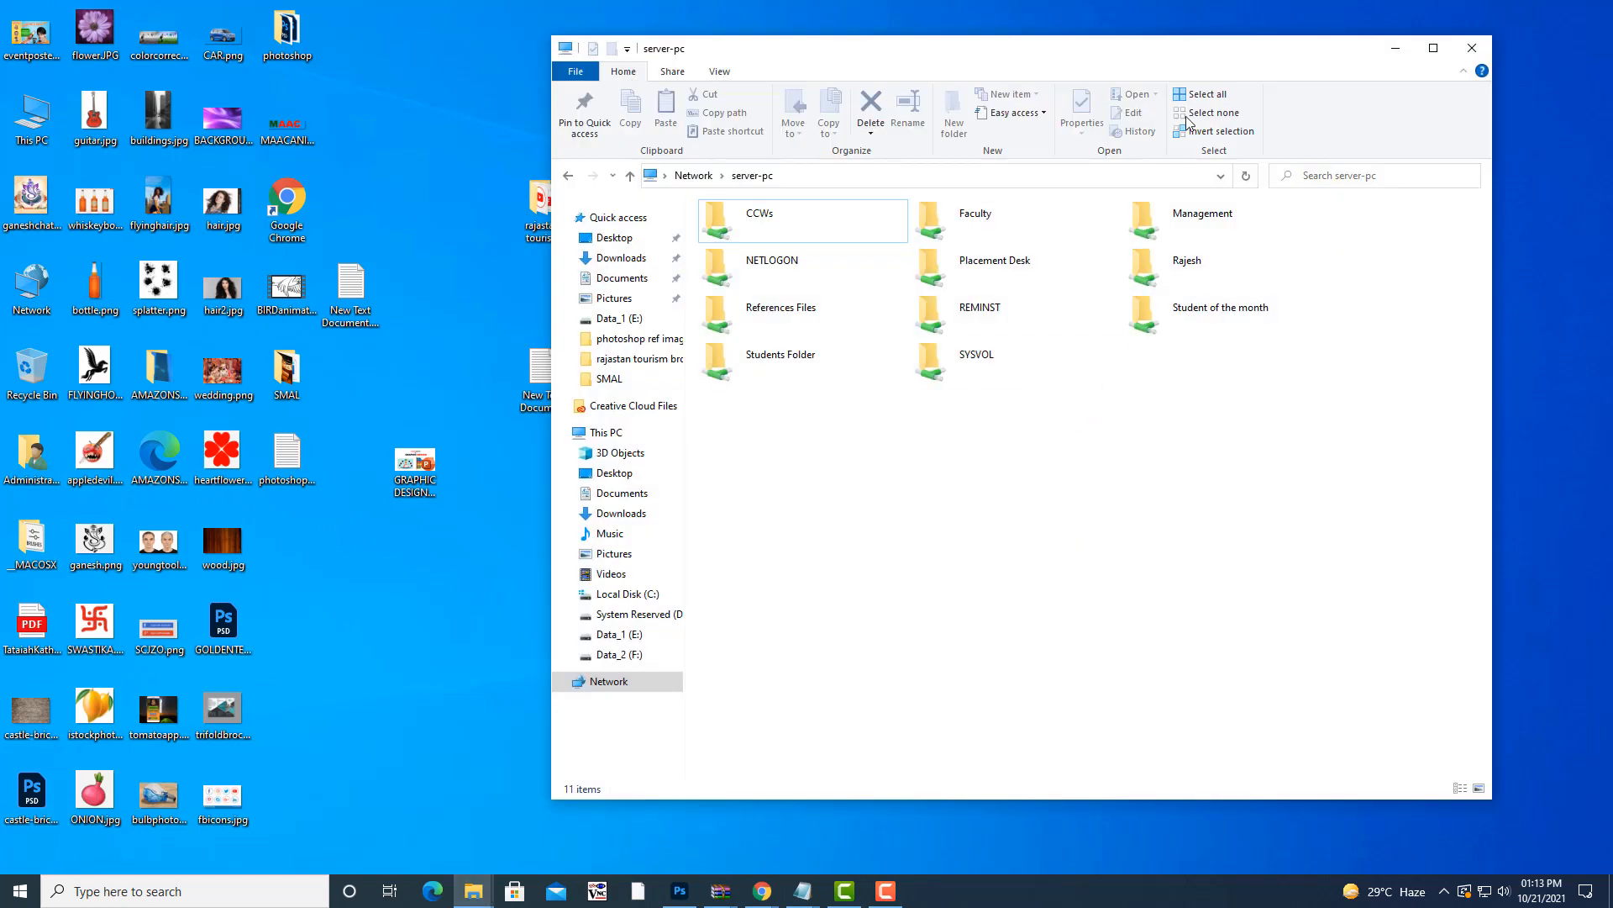
# - Browse into References Files > 19thphotoshopbatch, then close the Explorer window
pyautogui.moveTo(1244, 41); pyautogui.dragTo(1296, 13)
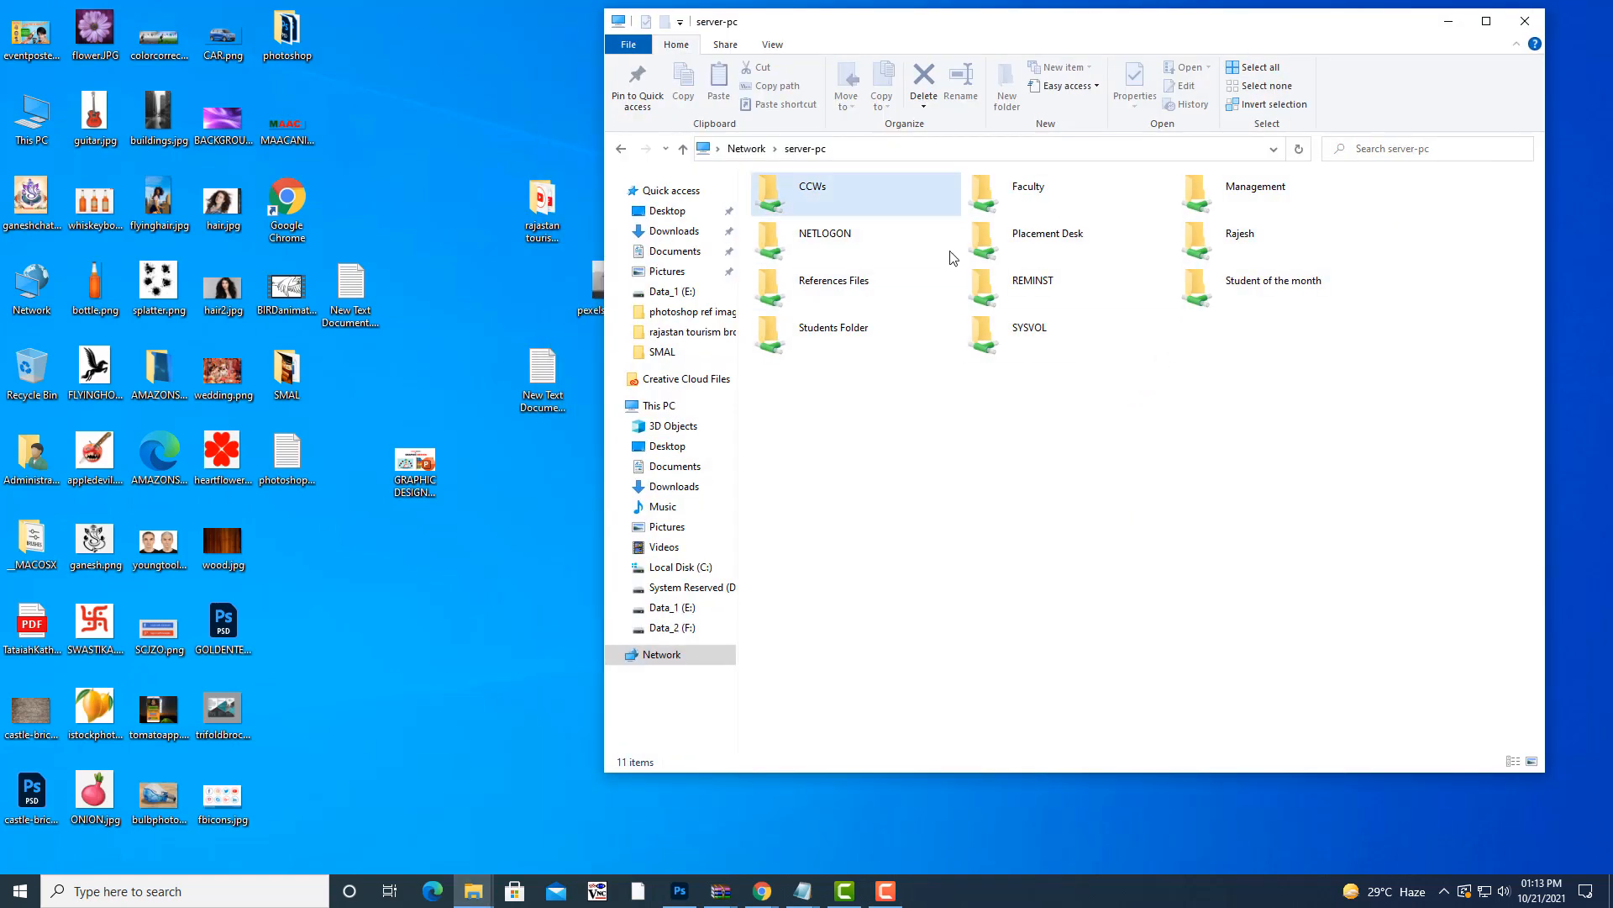
pyautogui.doubleClick(838, 296)
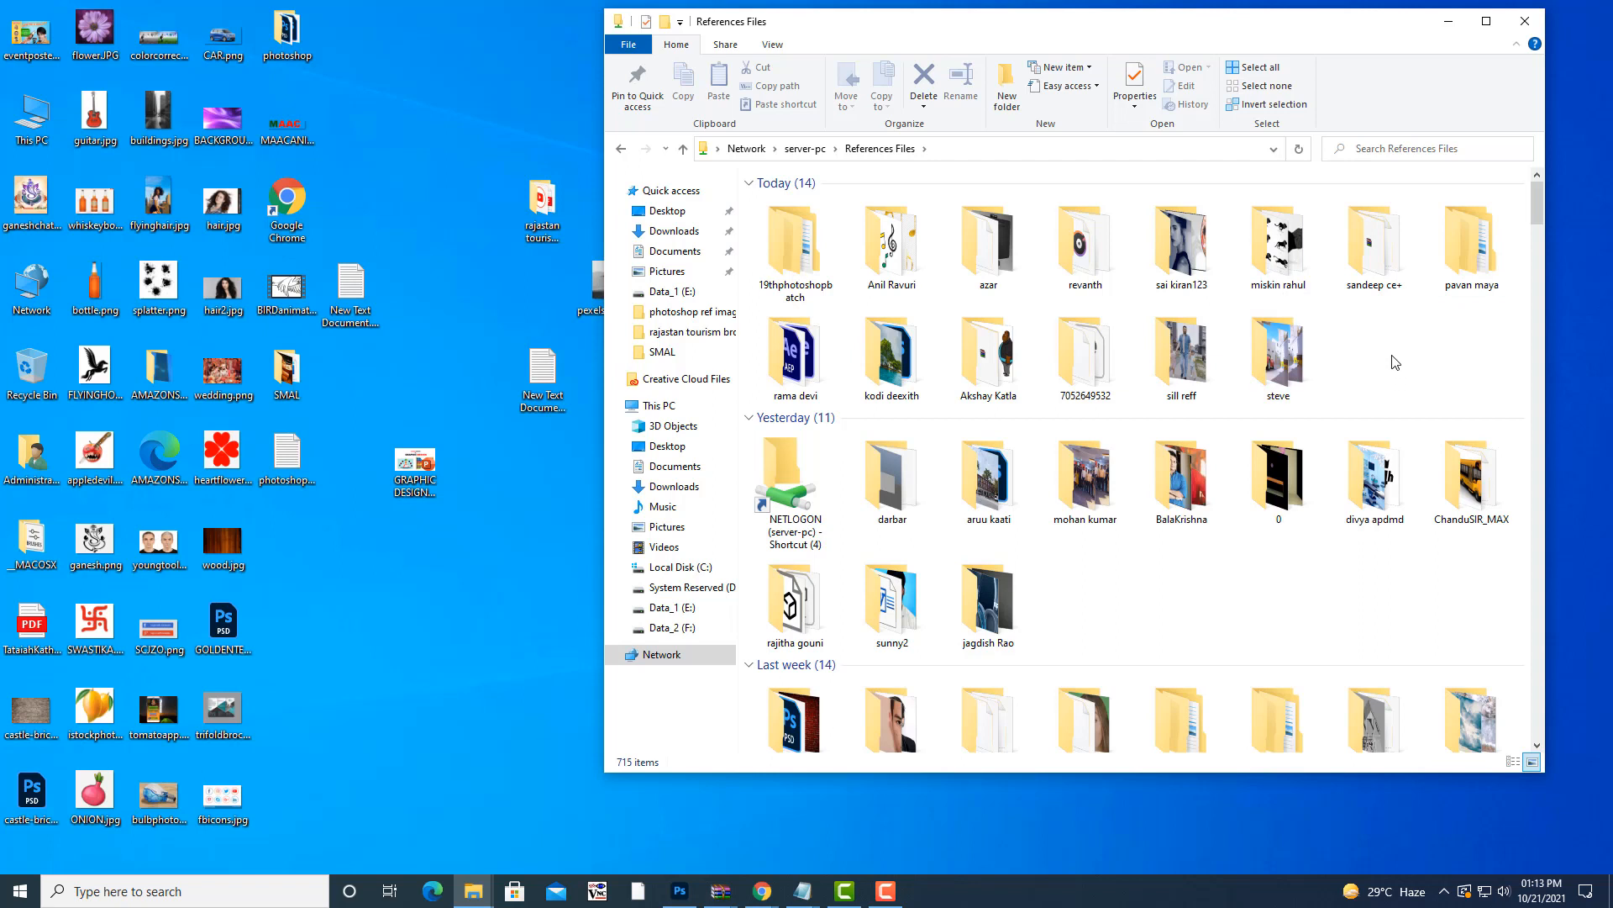
pyautogui.doubleClick(807, 267)
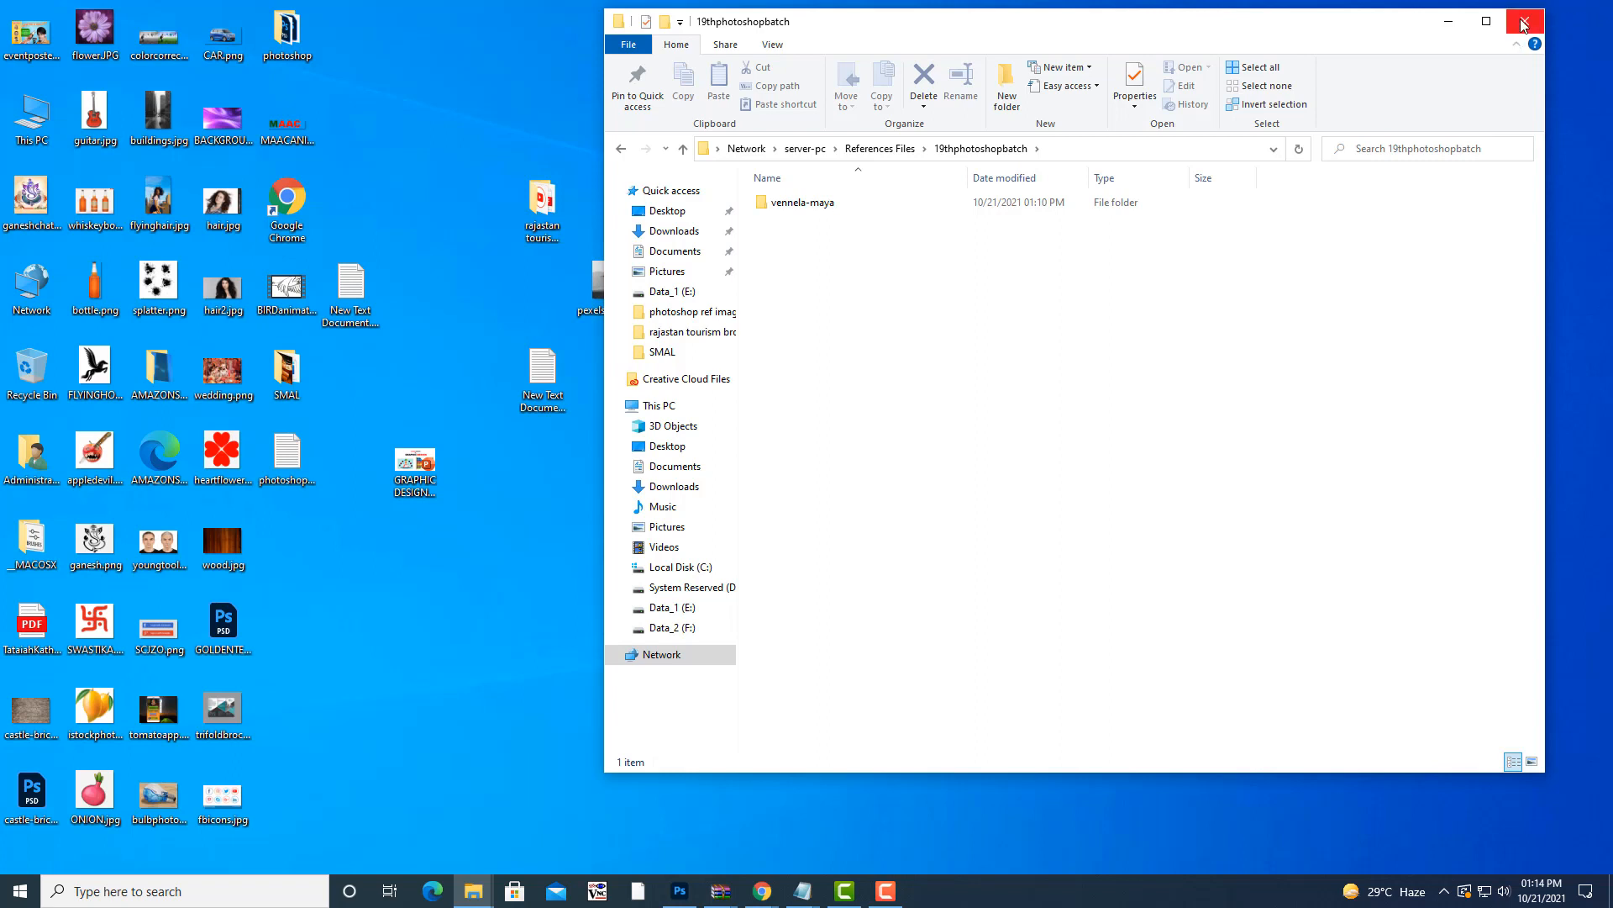
pyautogui.click(1523, 17)
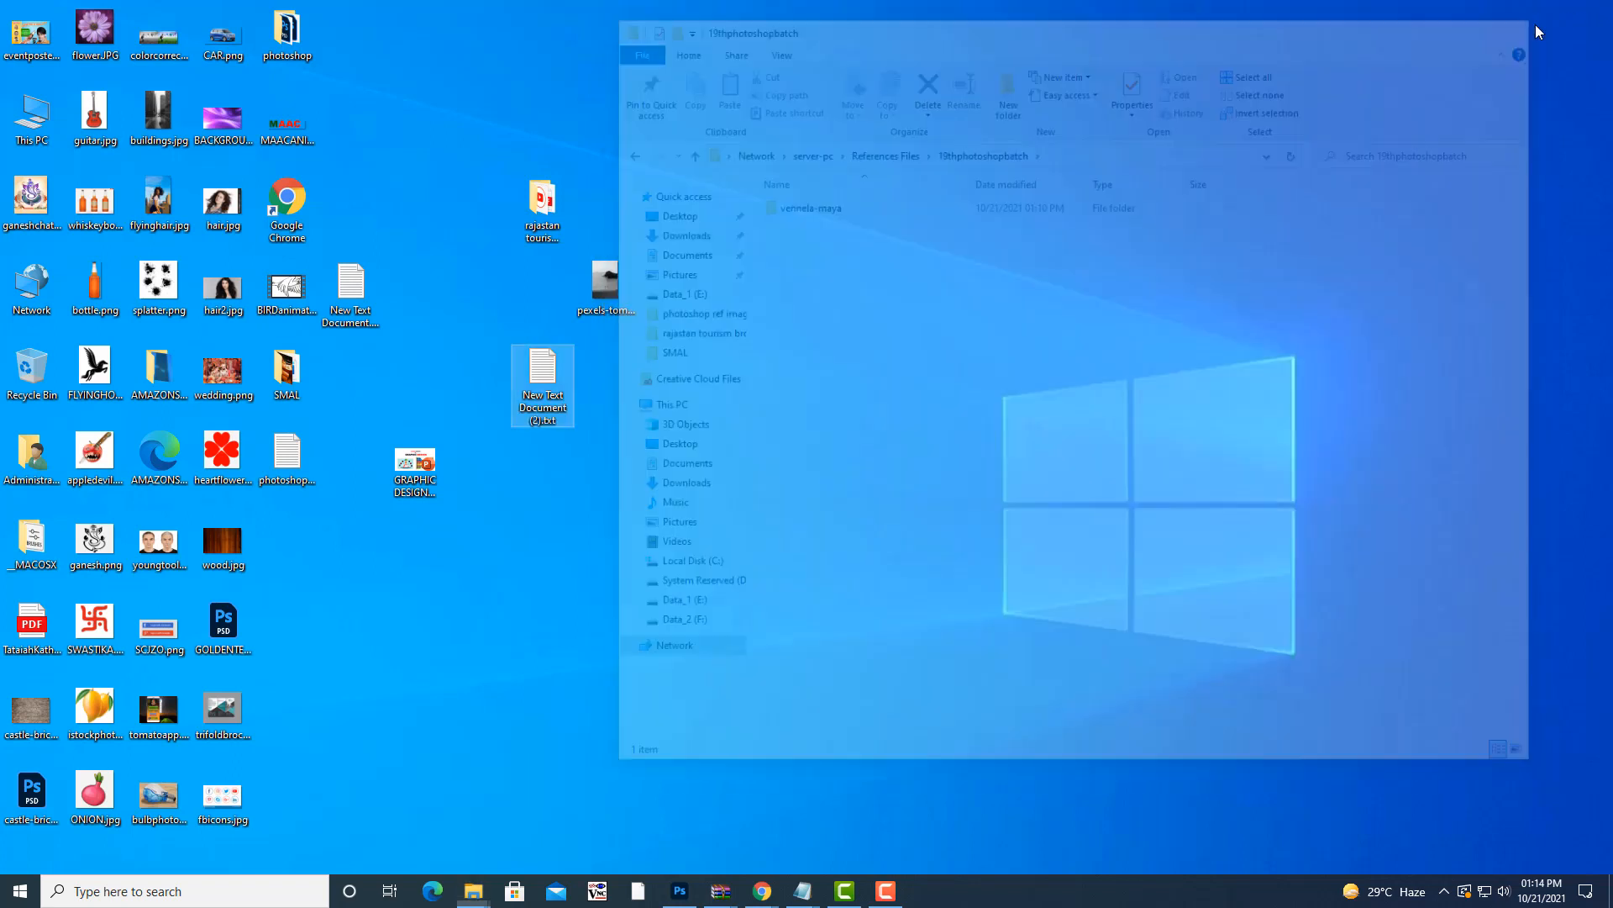
# - Restore Photoshop, deselect the elephant, and close elephant.jpg
pyautogui.click(885, 891)
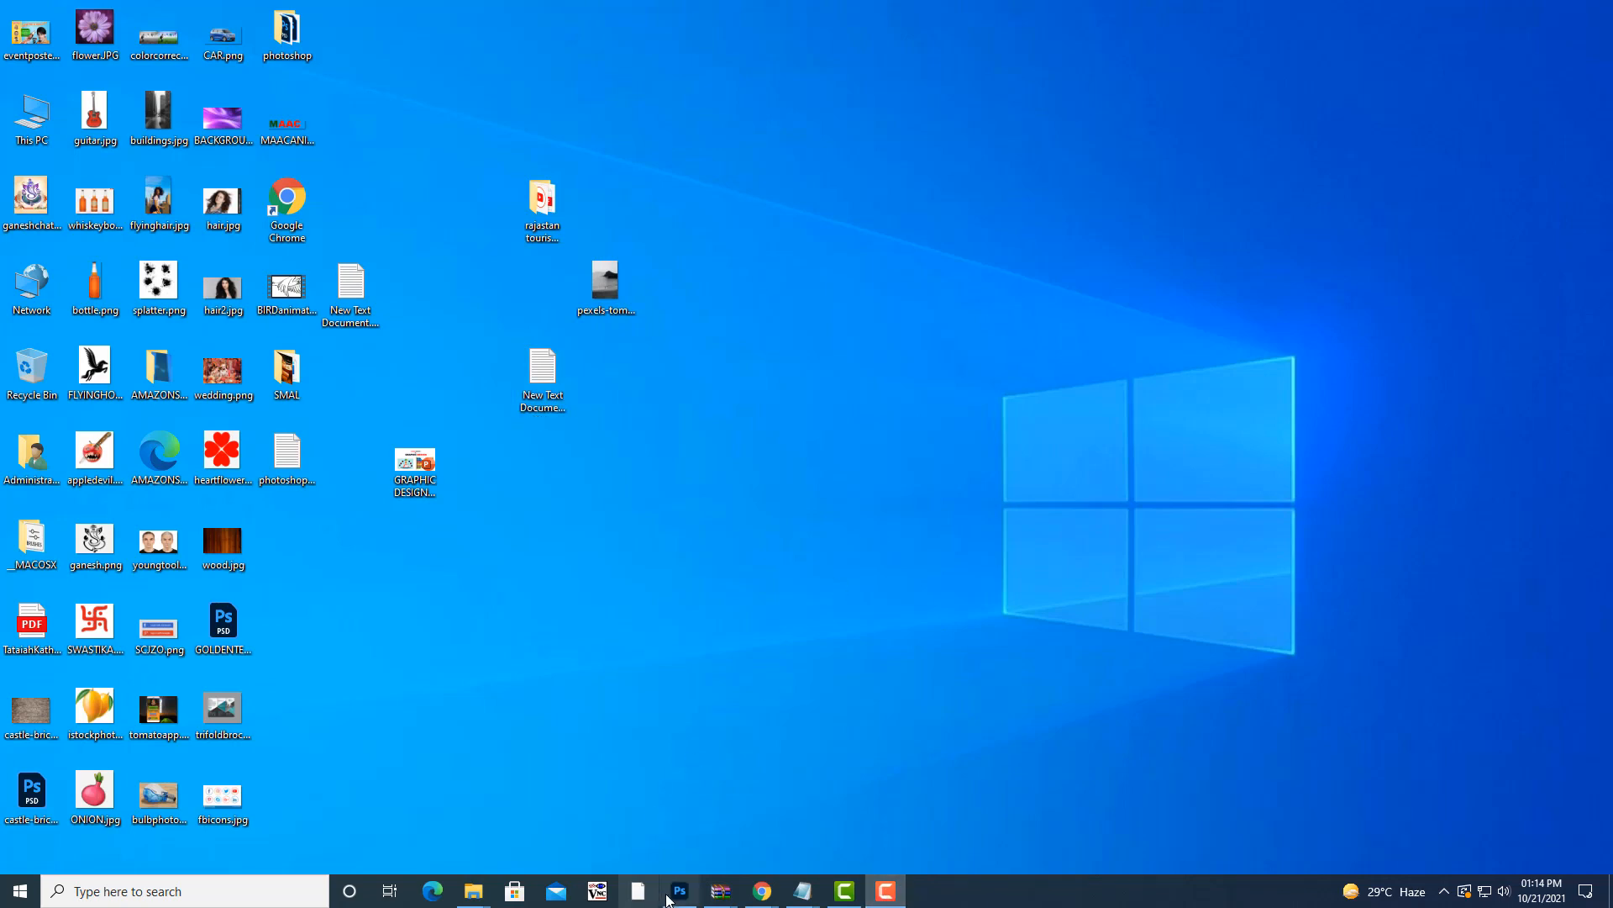
pyautogui.click(679, 892)
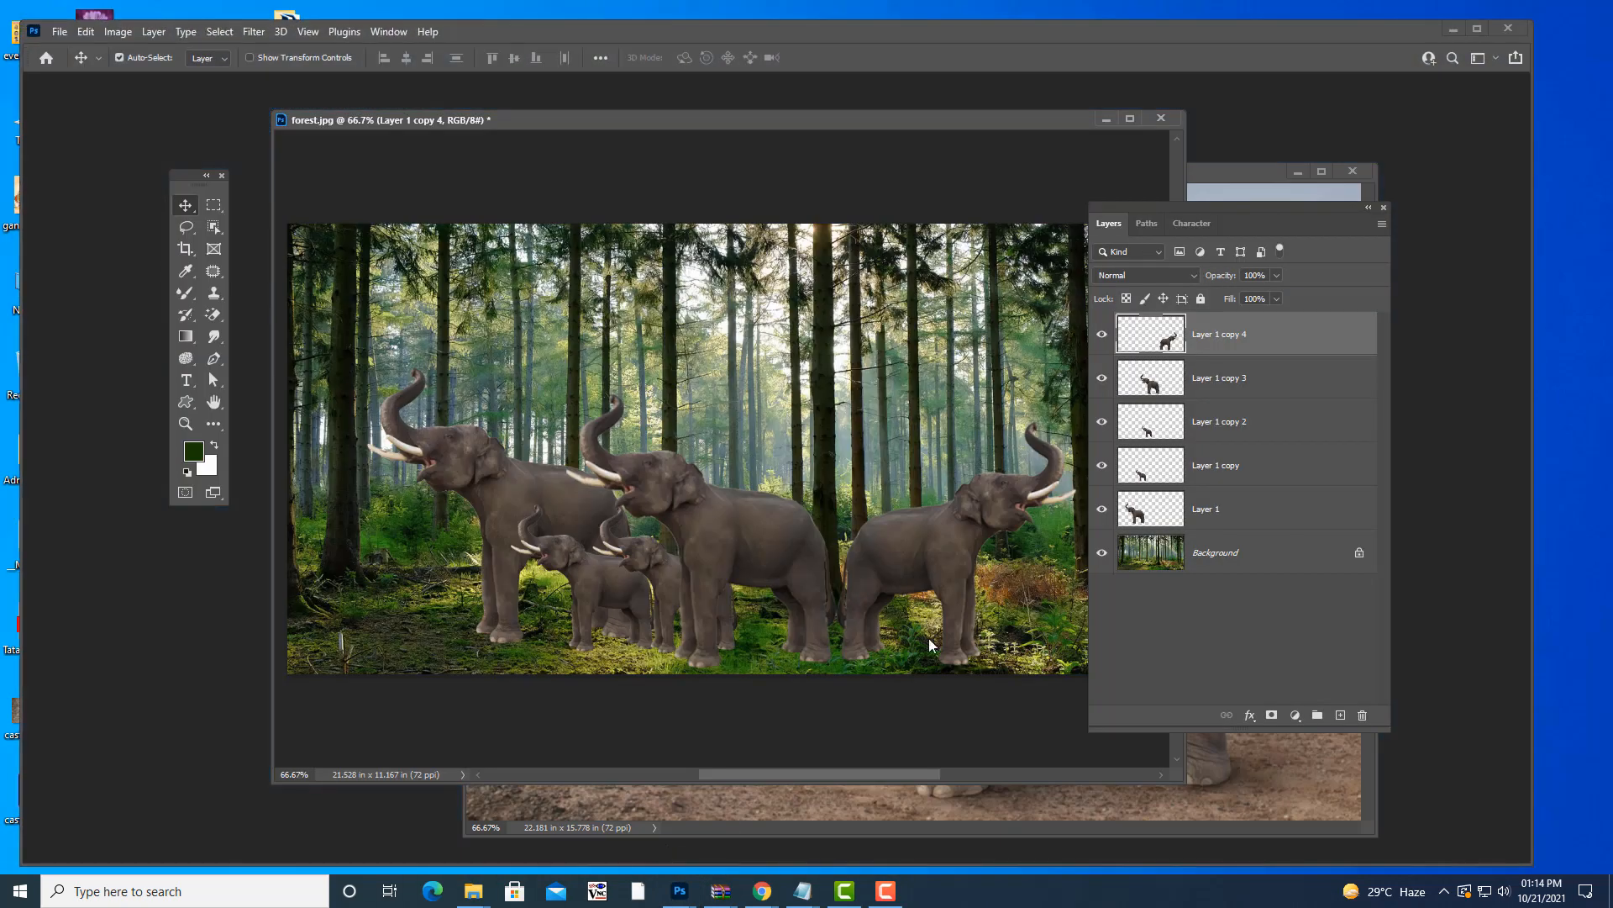
pyautogui.moveTo(810, 123); pyautogui.dragTo(791, 144)
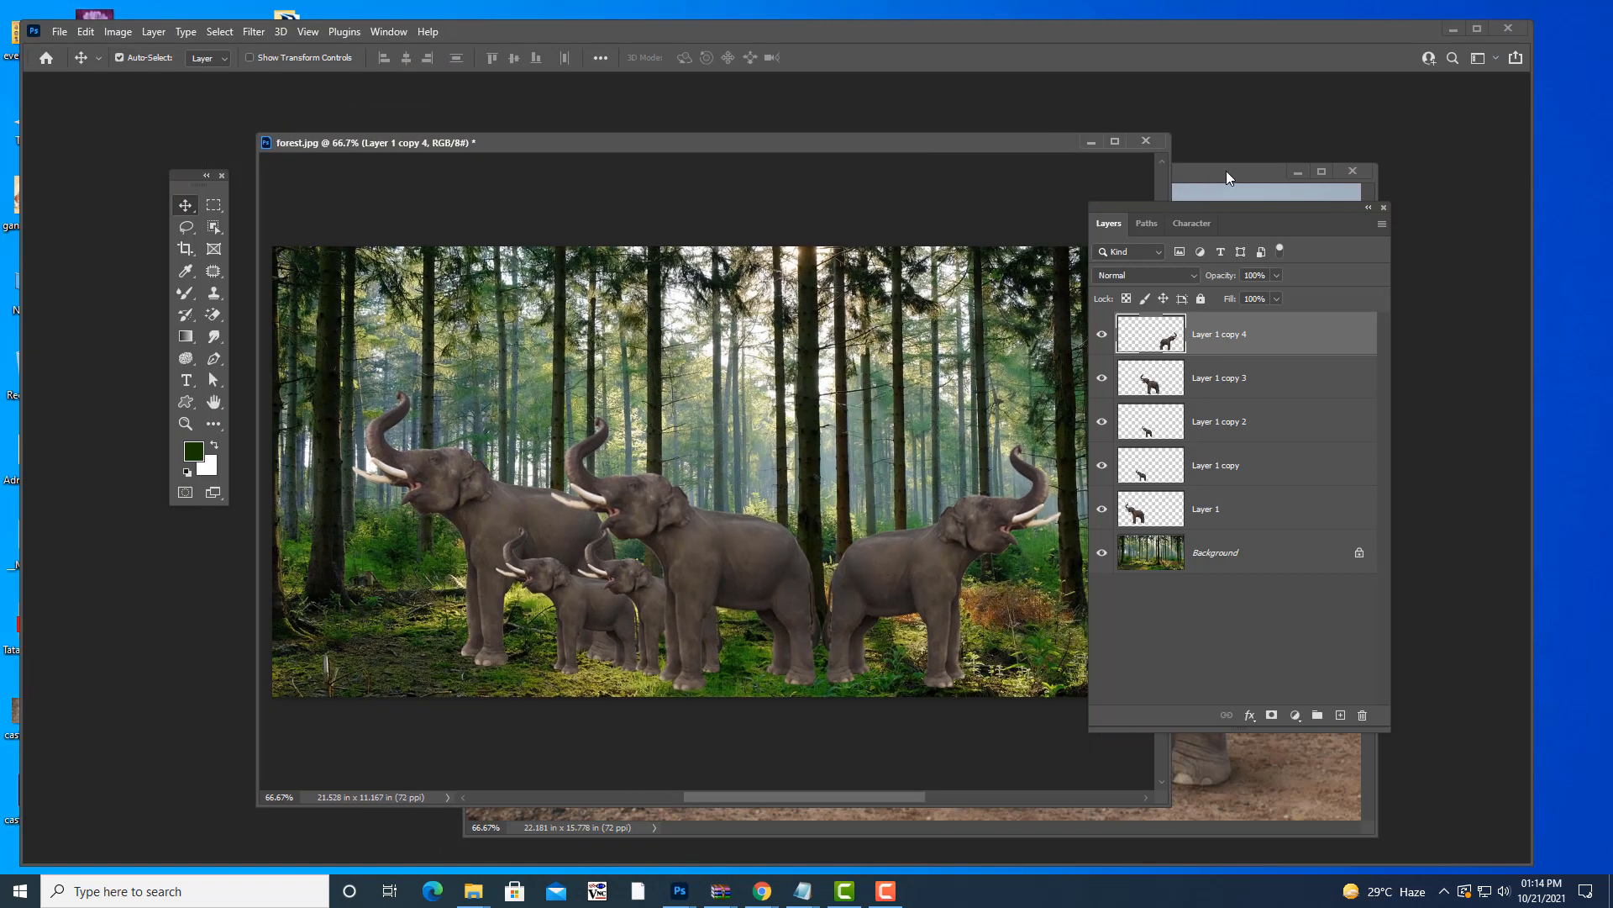
pyautogui.click(1231, 171)
pyautogui.moveTo(977, 169); pyautogui.dragTo(701, 195)
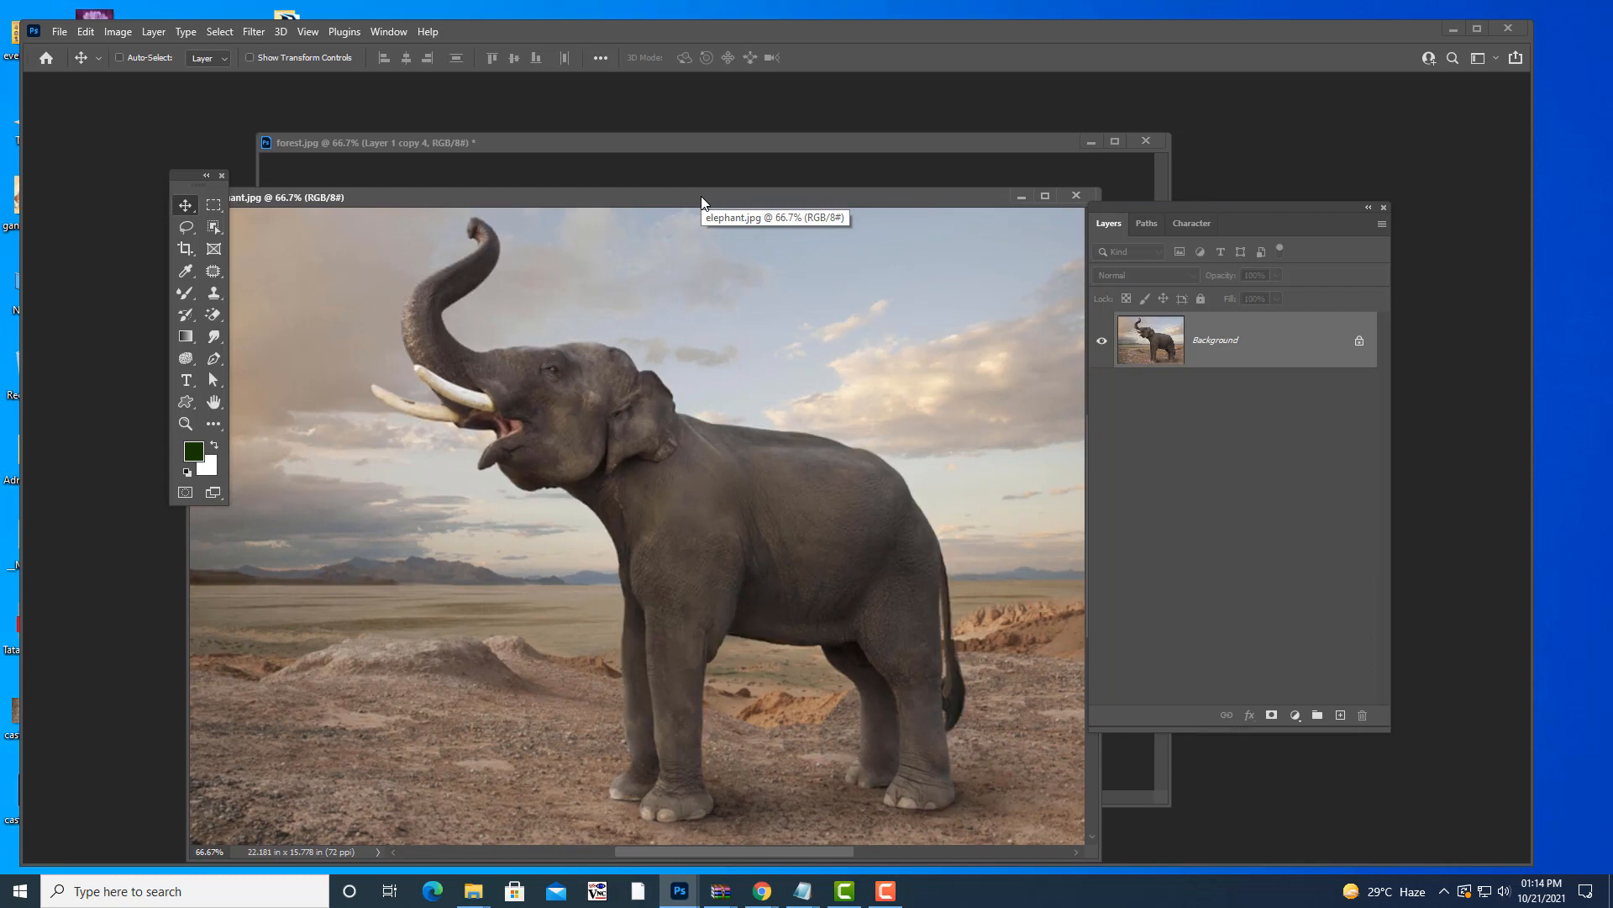
pyautogui.hotkey('ctrl', 'd')
pyautogui.click(1088, 197)
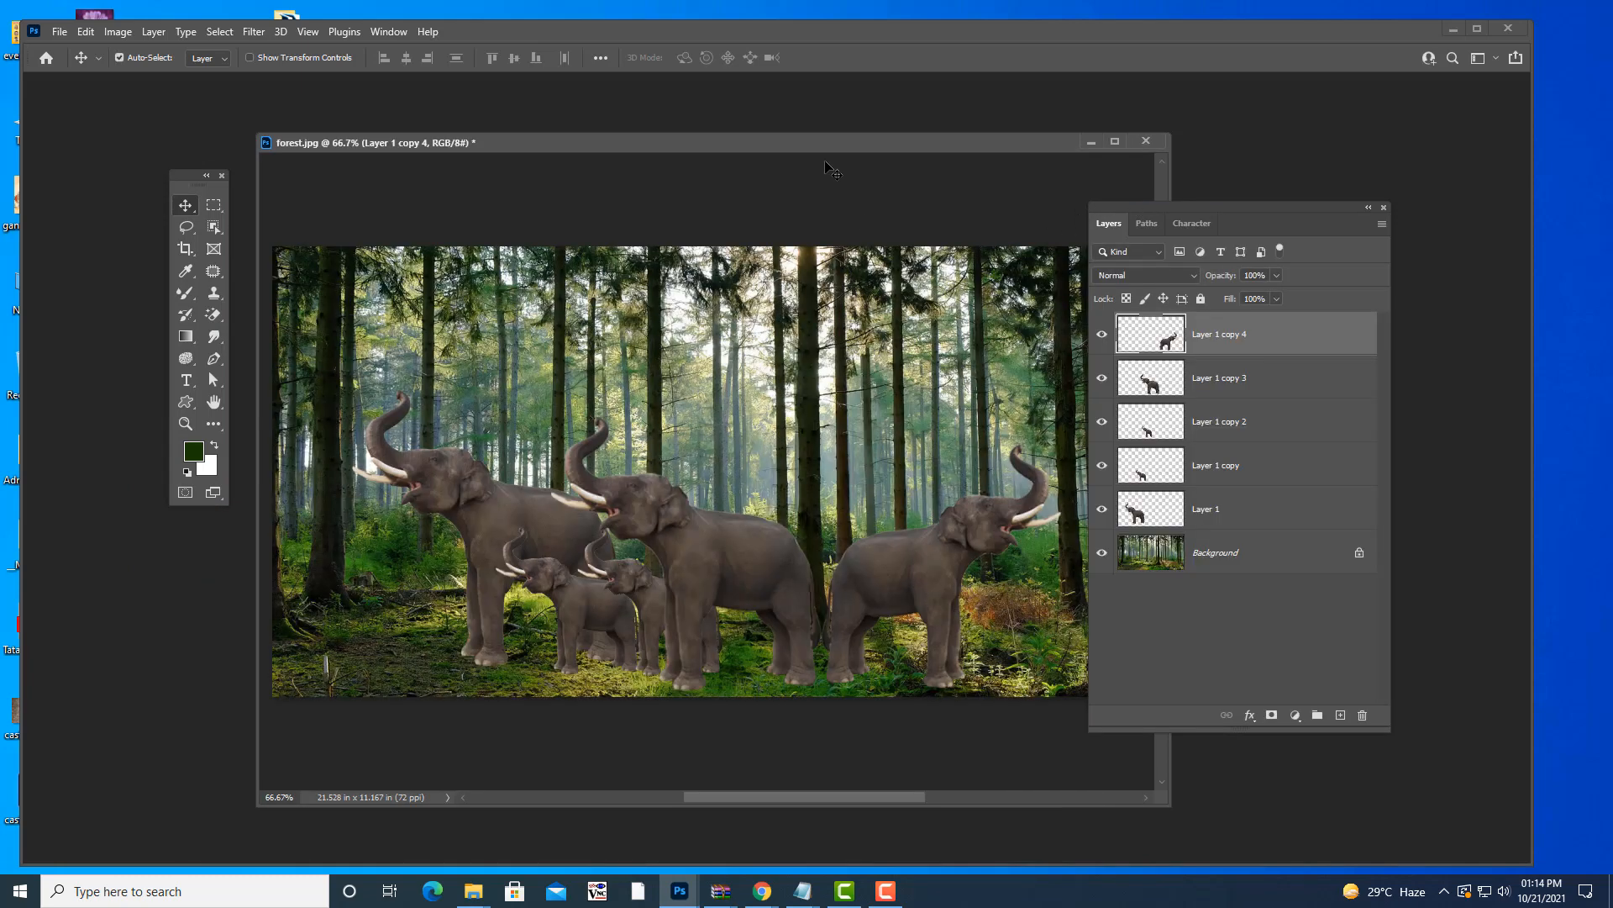
# - Close forest.jpg and choose not to save its changes
pyautogui.moveTo(829, 145); pyautogui.dragTo(731, 159)
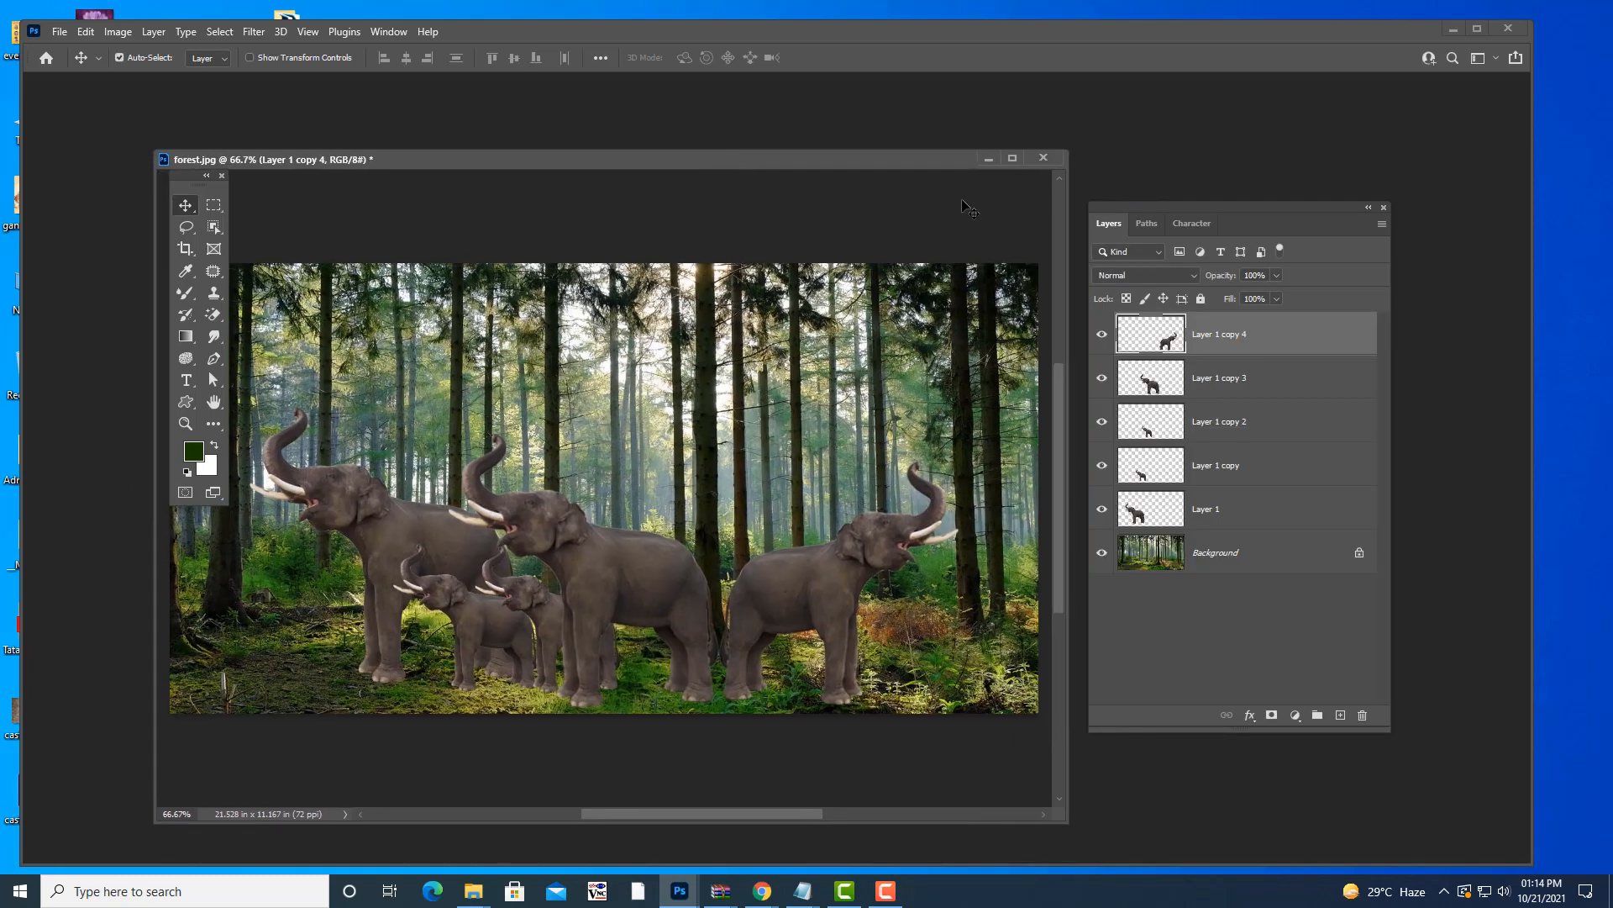
pyautogui.moveTo(882, 161); pyautogui.dragTo(908, 159)
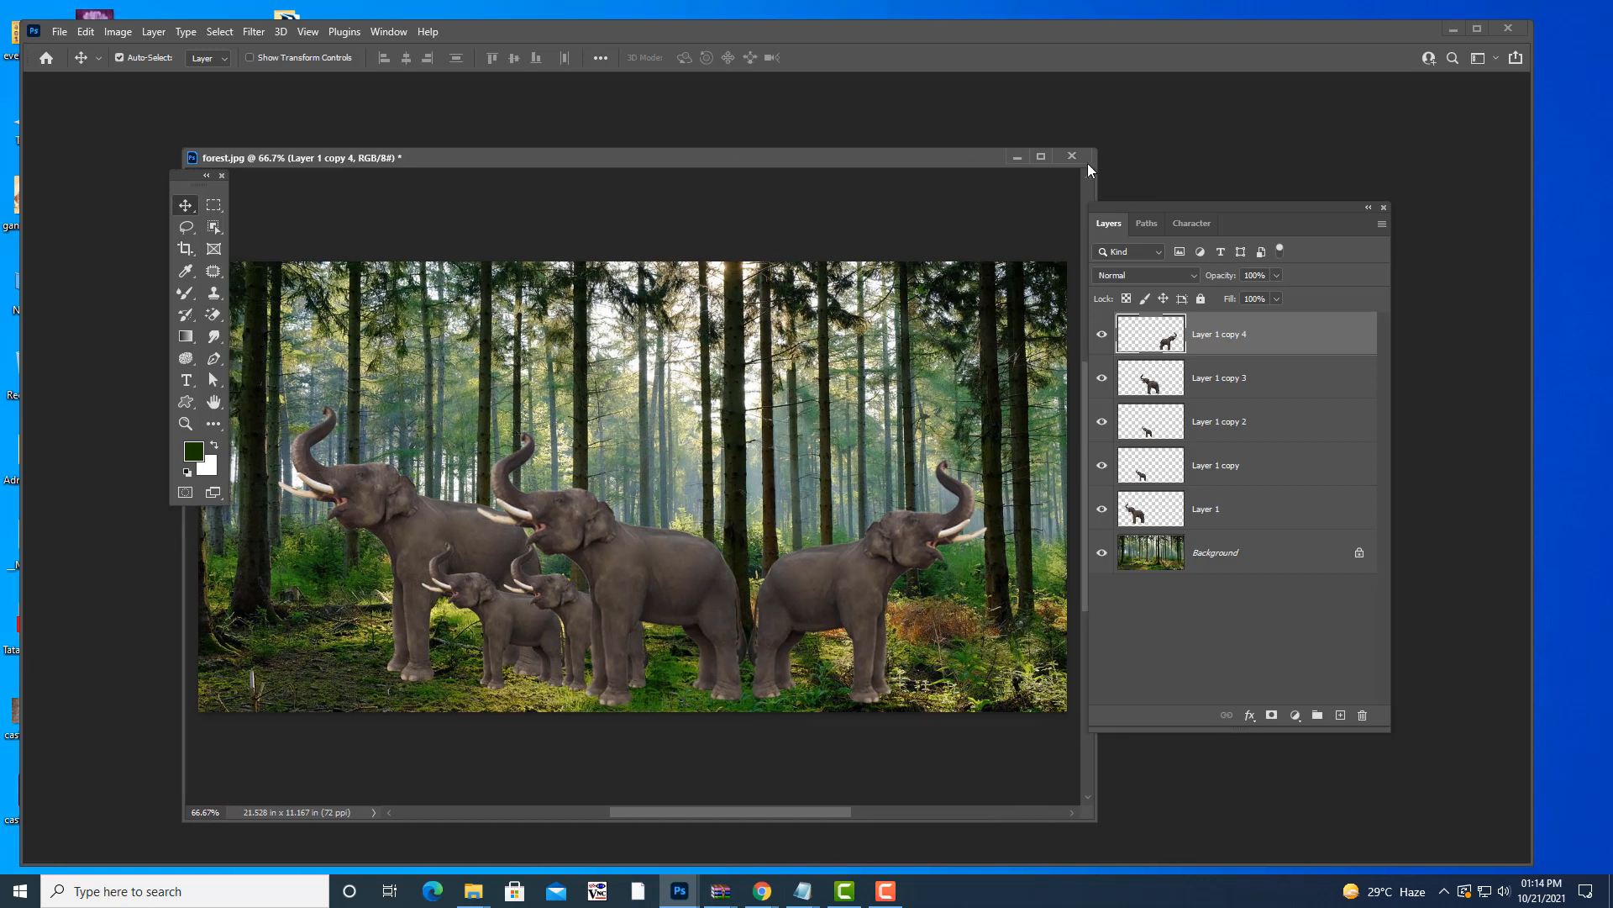
pyautogui.click(1072, 156)
pyautogui.click(771, 345)
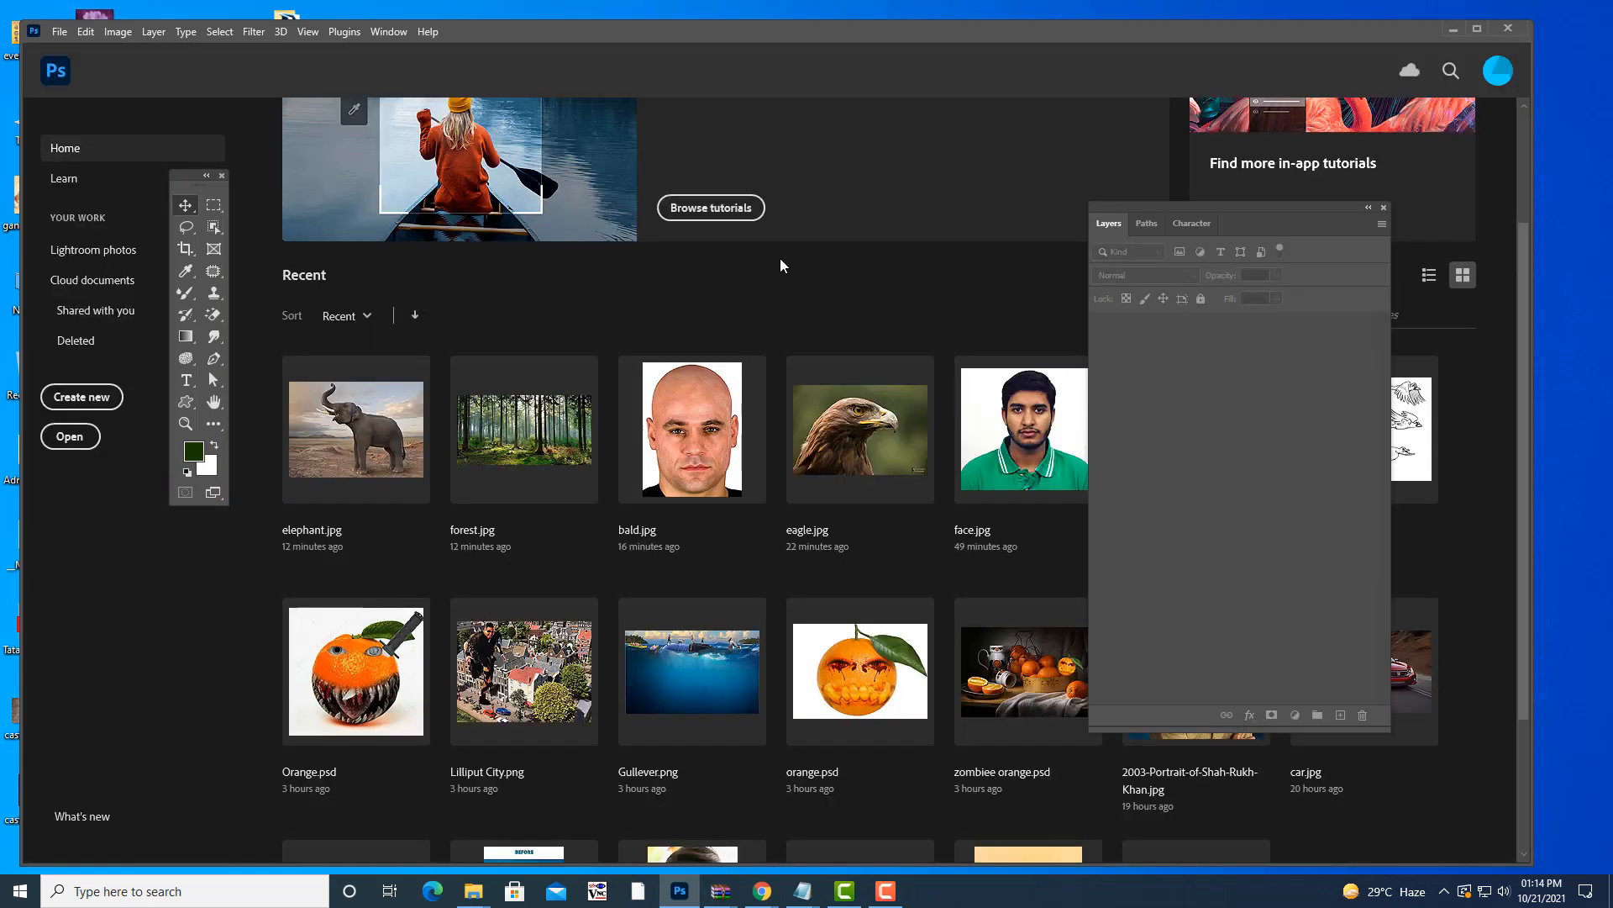
# - Open face.jpg from Recent as a floating window and tidy the Tools panel position
pyautogui.click(1030, 442)
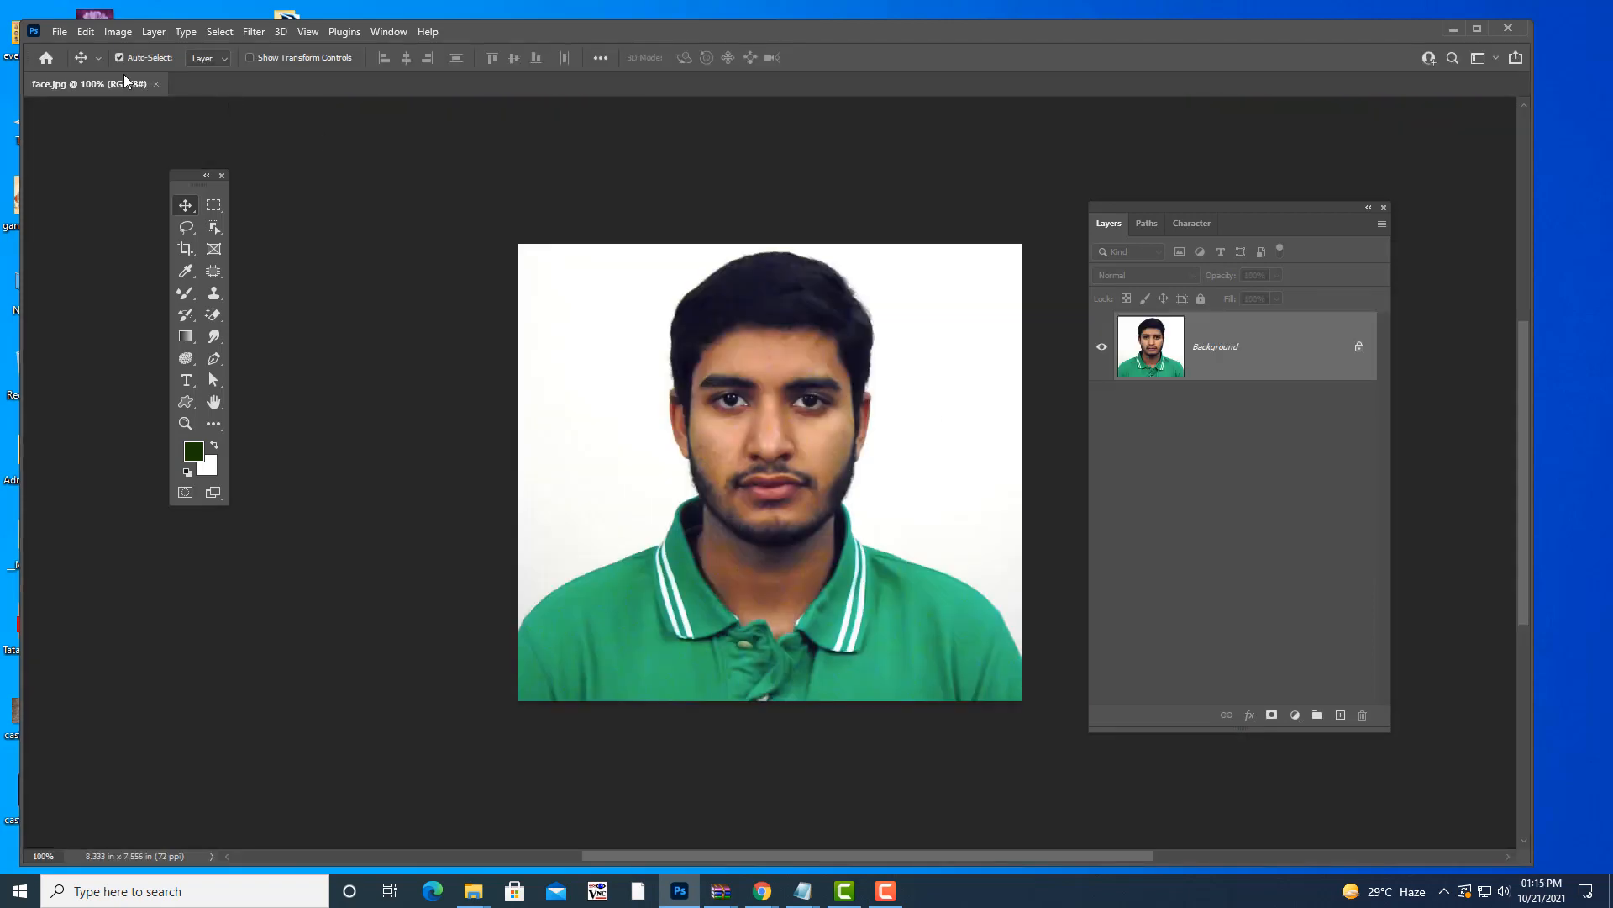
pyautogui.moveTo(124, 81); pyautogui.dragTo(730, 213)
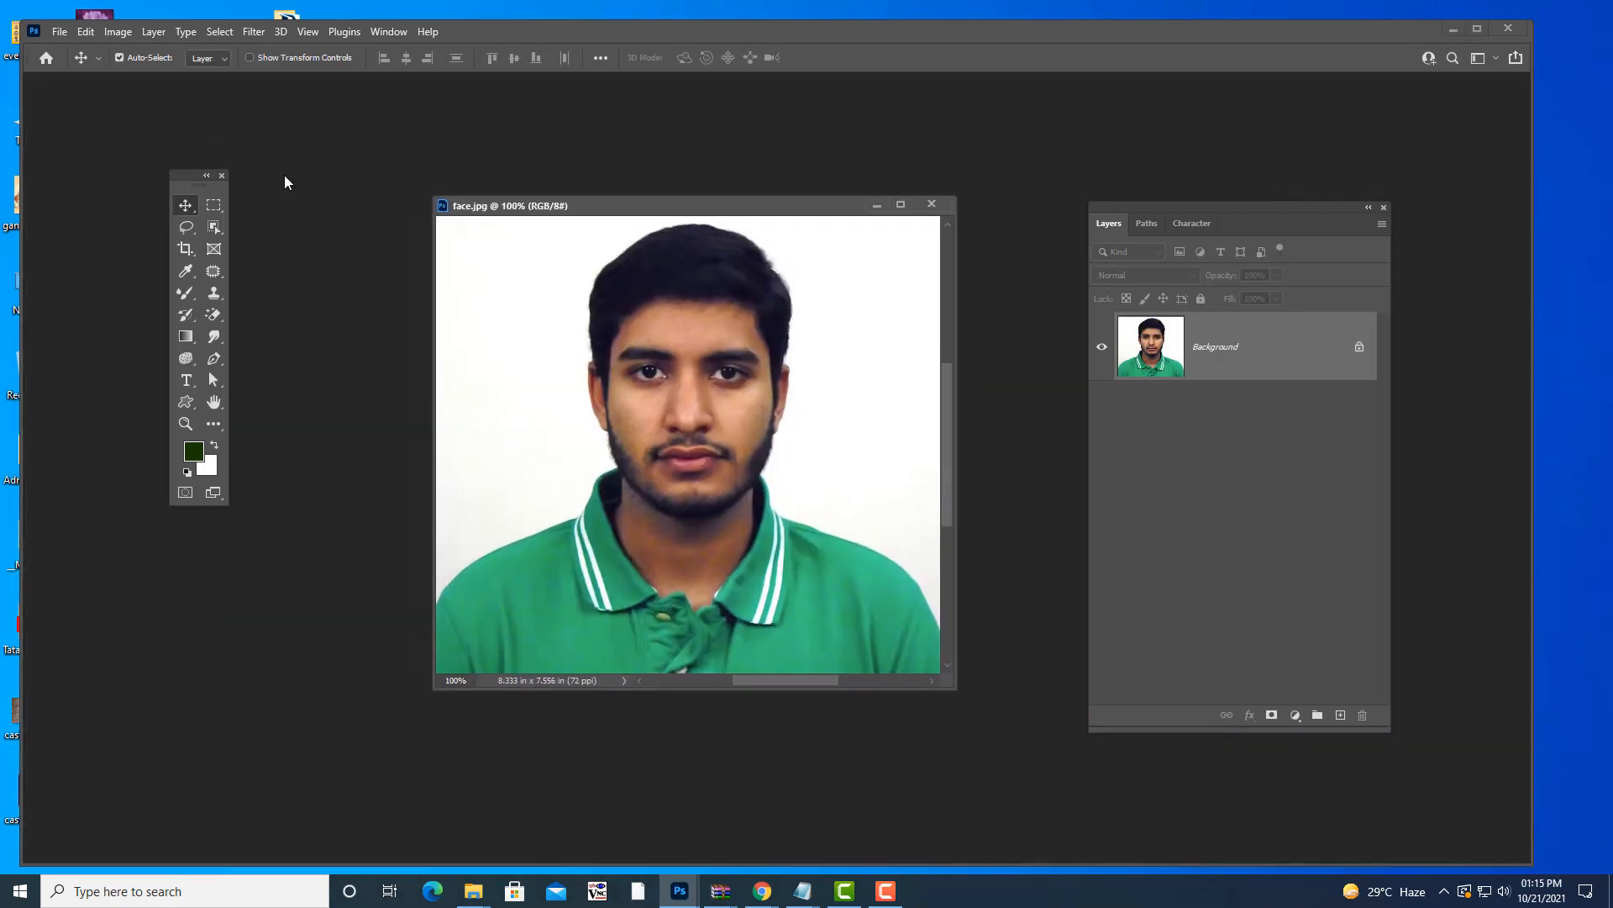
pyautogui.moveTo(176, 179); pyautogui.dragTo(139, 160)
pyautogui.moveTo(544, 205); pyautogui.dragTo(522, 193)
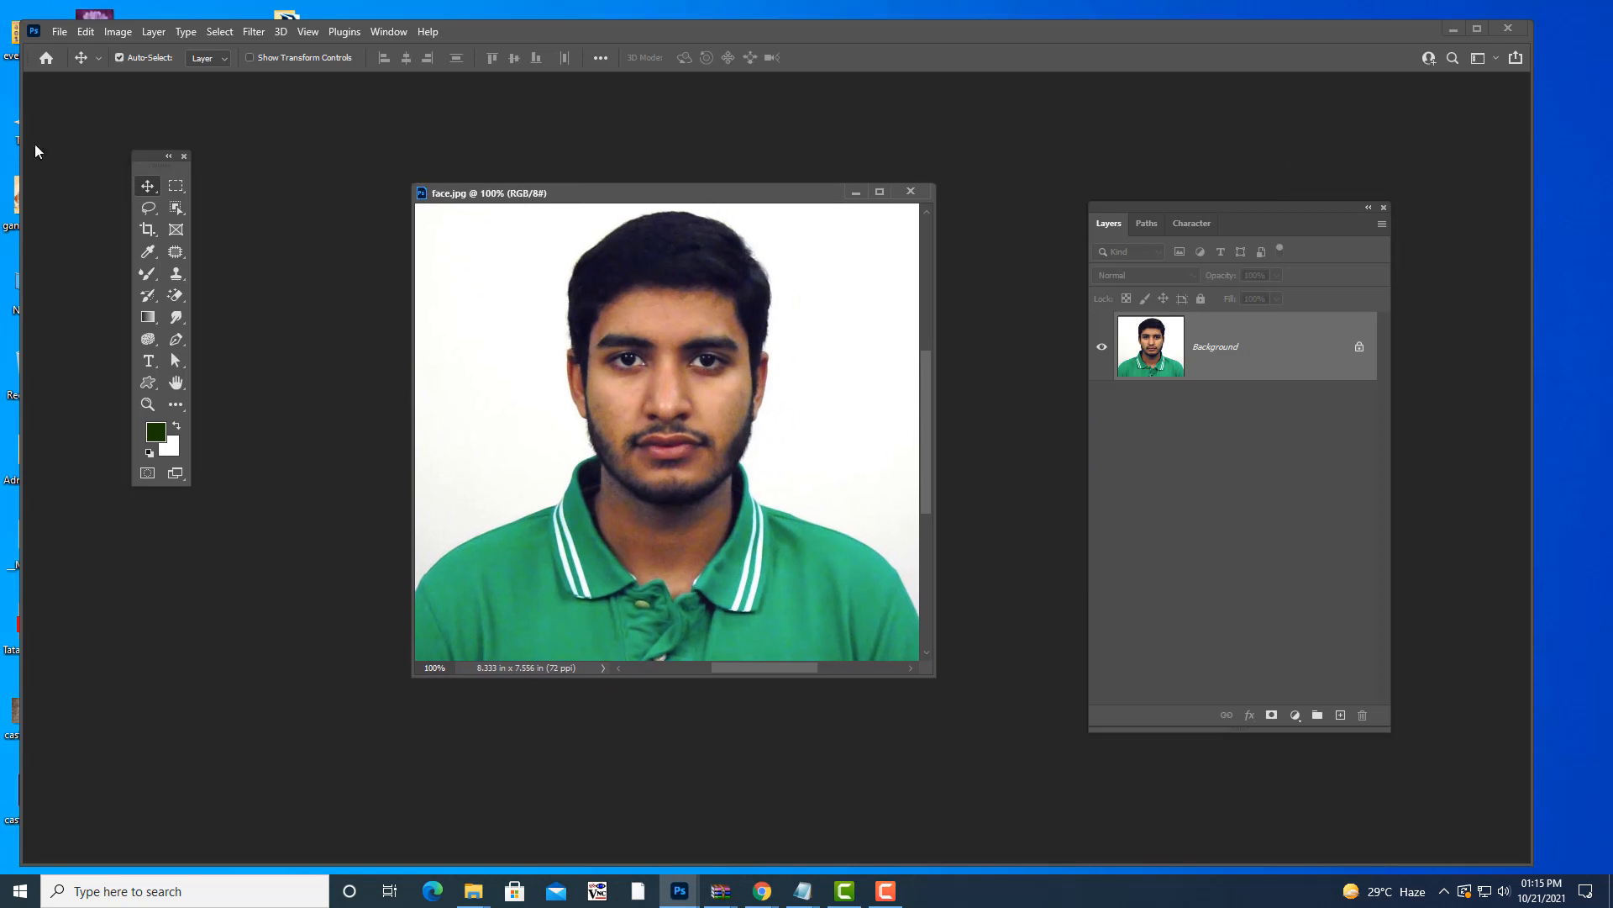
pyautogui.moveTo(138, 158); pyautogui.dragTo(136, 150)
# - Choose the Quick Selection Tool and bring the photoshopnotes.txt notes to the front
pyautogui.click(173, 199)
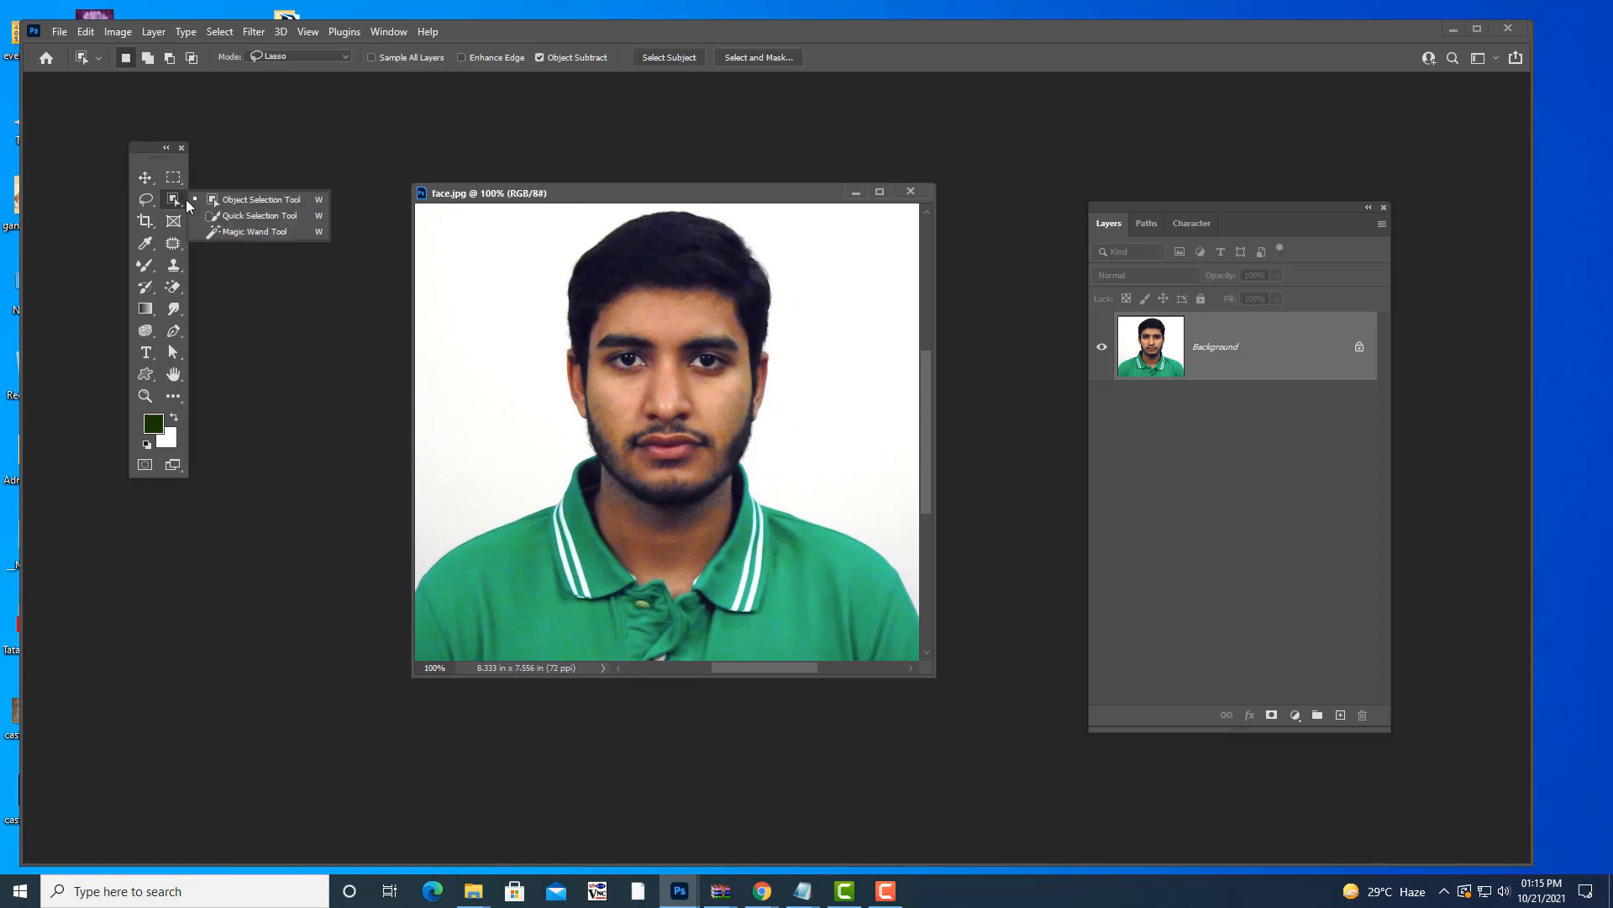
pyautogui.click(267, 221)
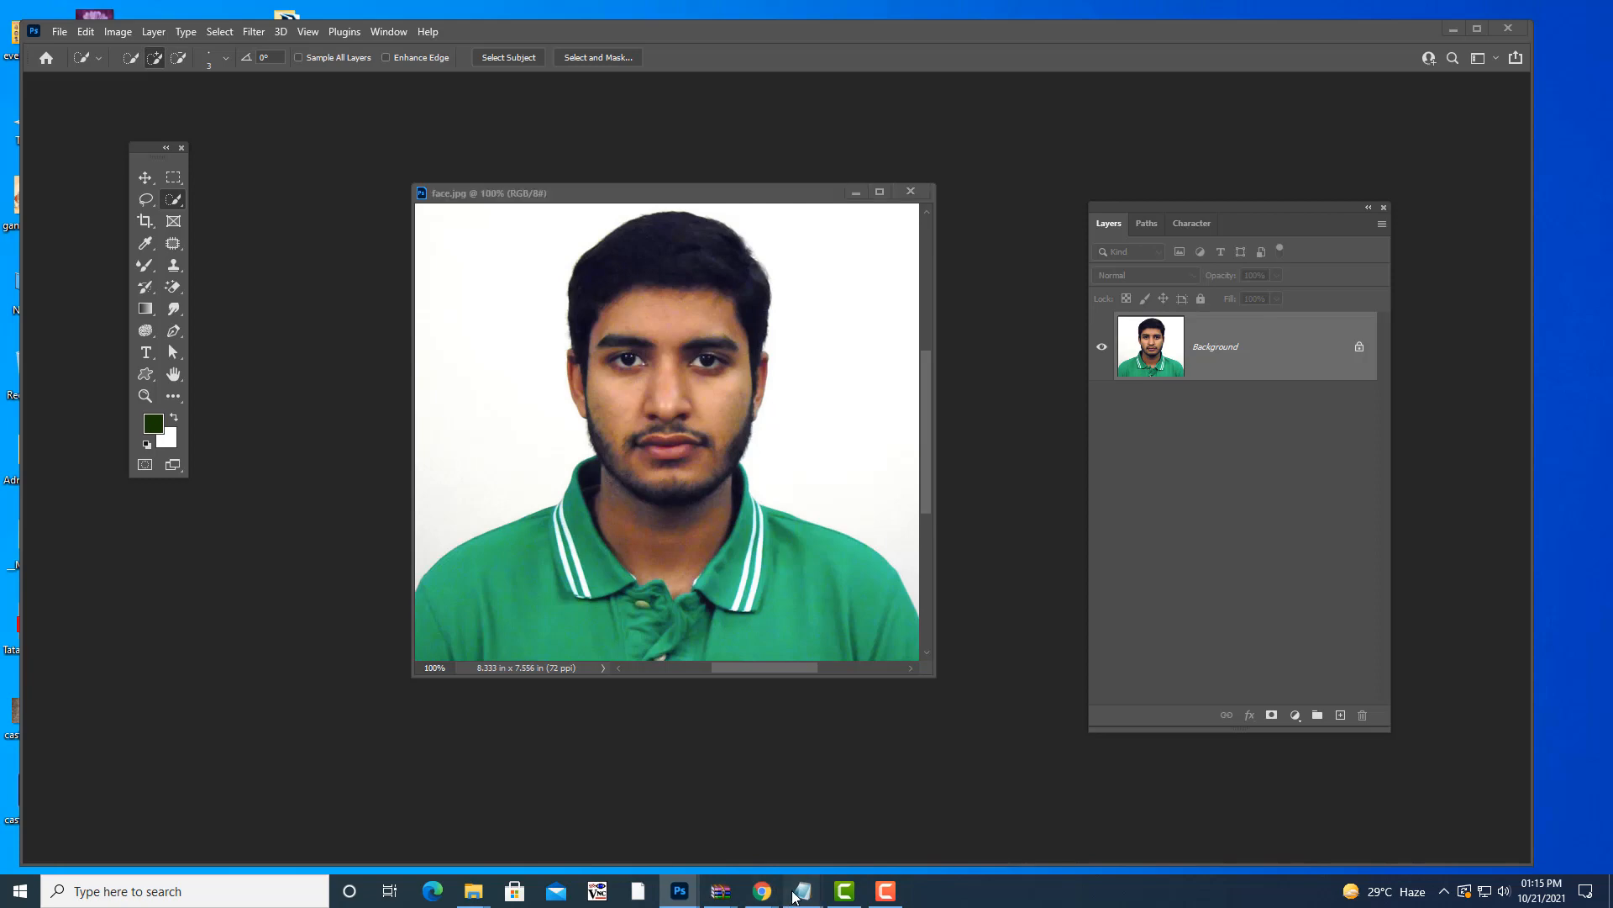
pyautogui.click(643, 807)
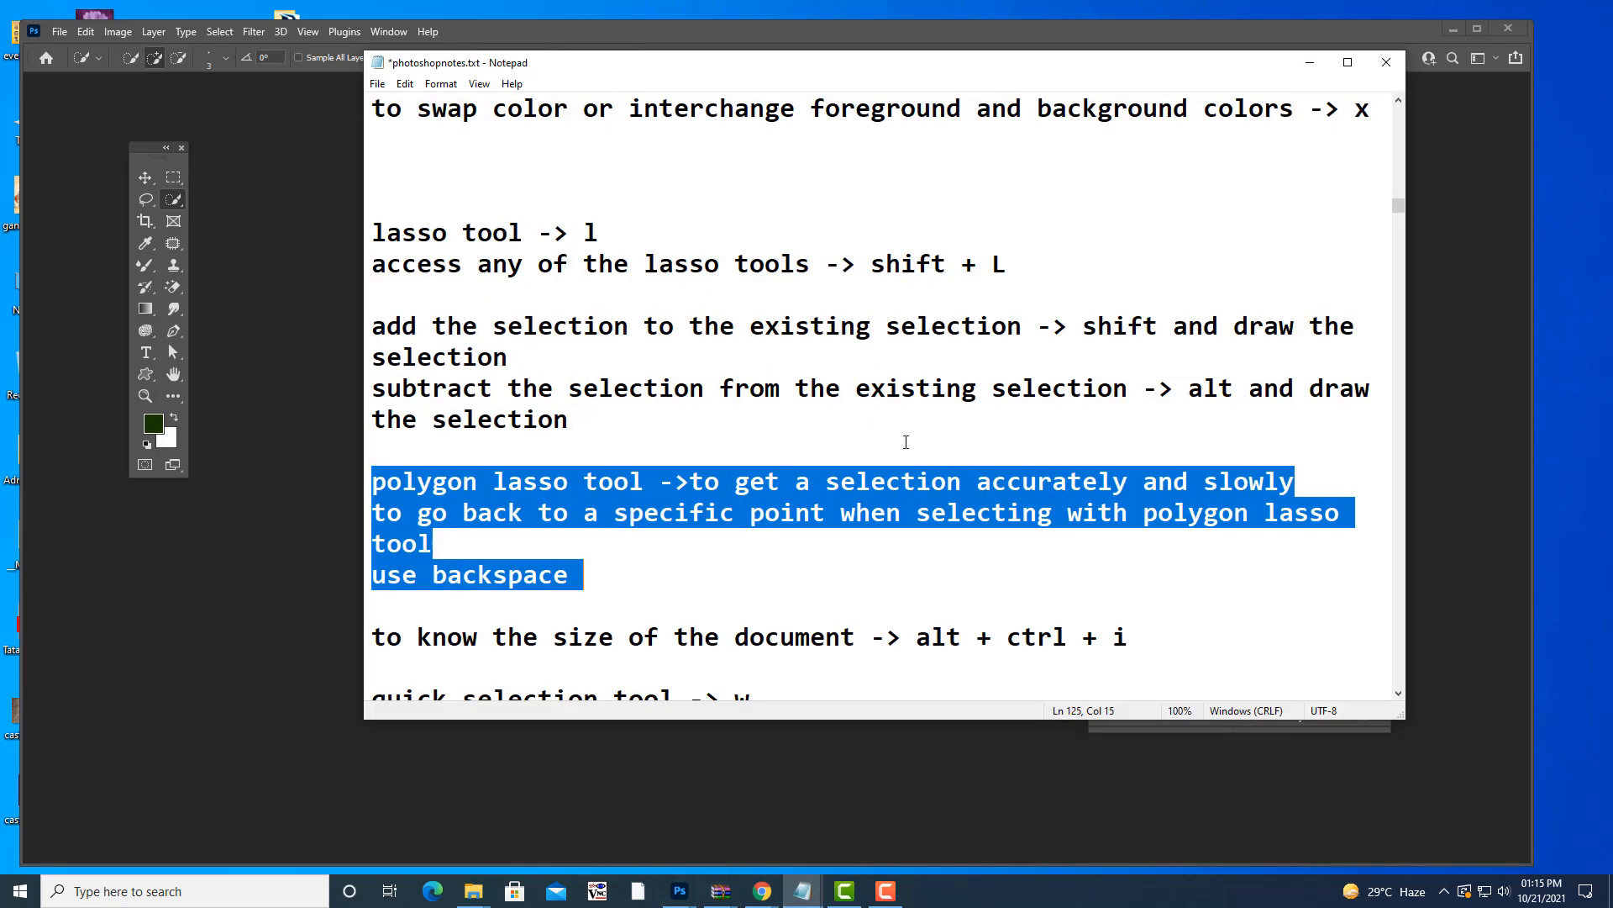
# - Review the quick selection tool notes in photoshopnotes.txt, then bring Photoshop back to the front
pyautogui.scroll(-3, 943, 357)
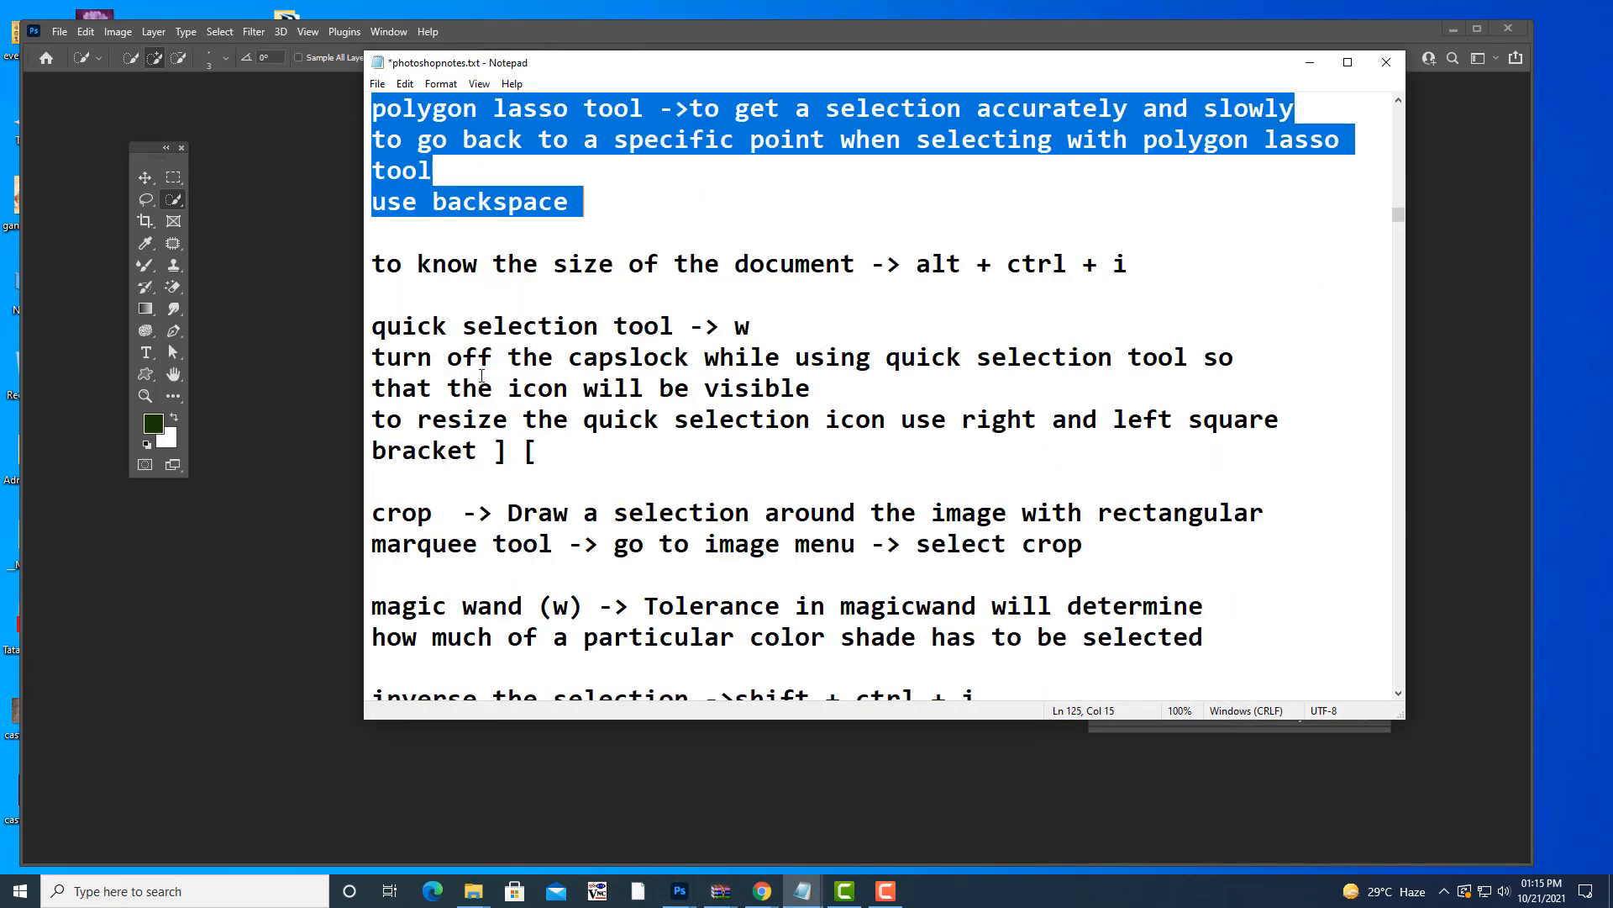
pyautogui.moveTo(370, 327)
pyautogui.mouseDown()
pyautogui.moveTo(666, 421)
pyautogui.moveTo(710, 467)
pyautogui.mouseUp()
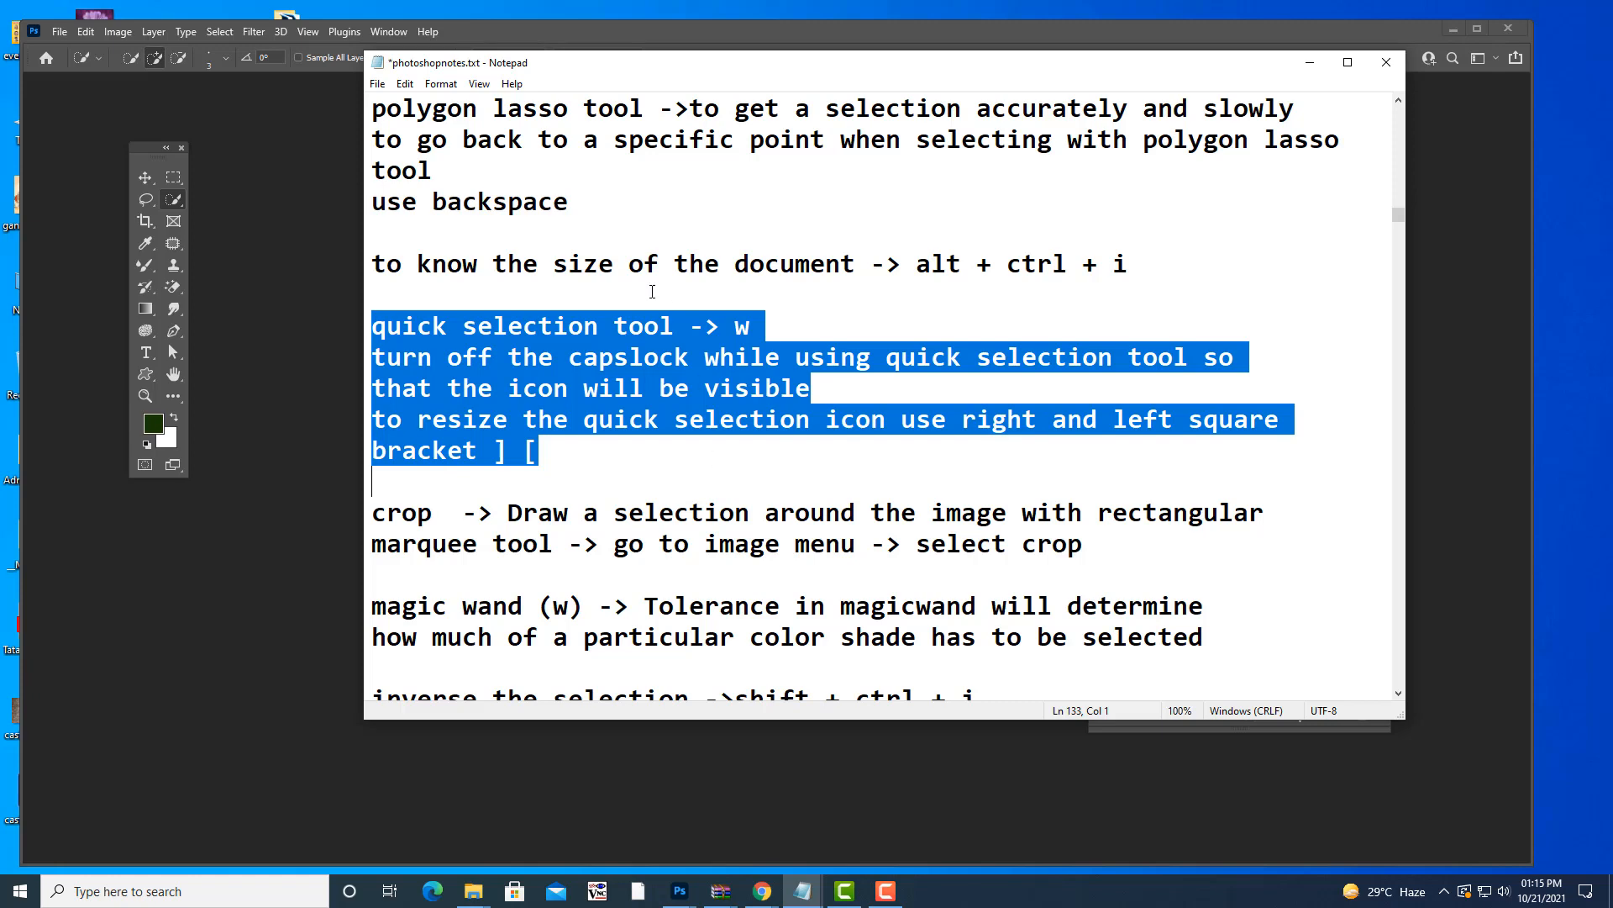
pyautogui.moveTo(634, 65); pyautogui.dragTo(777, 119)
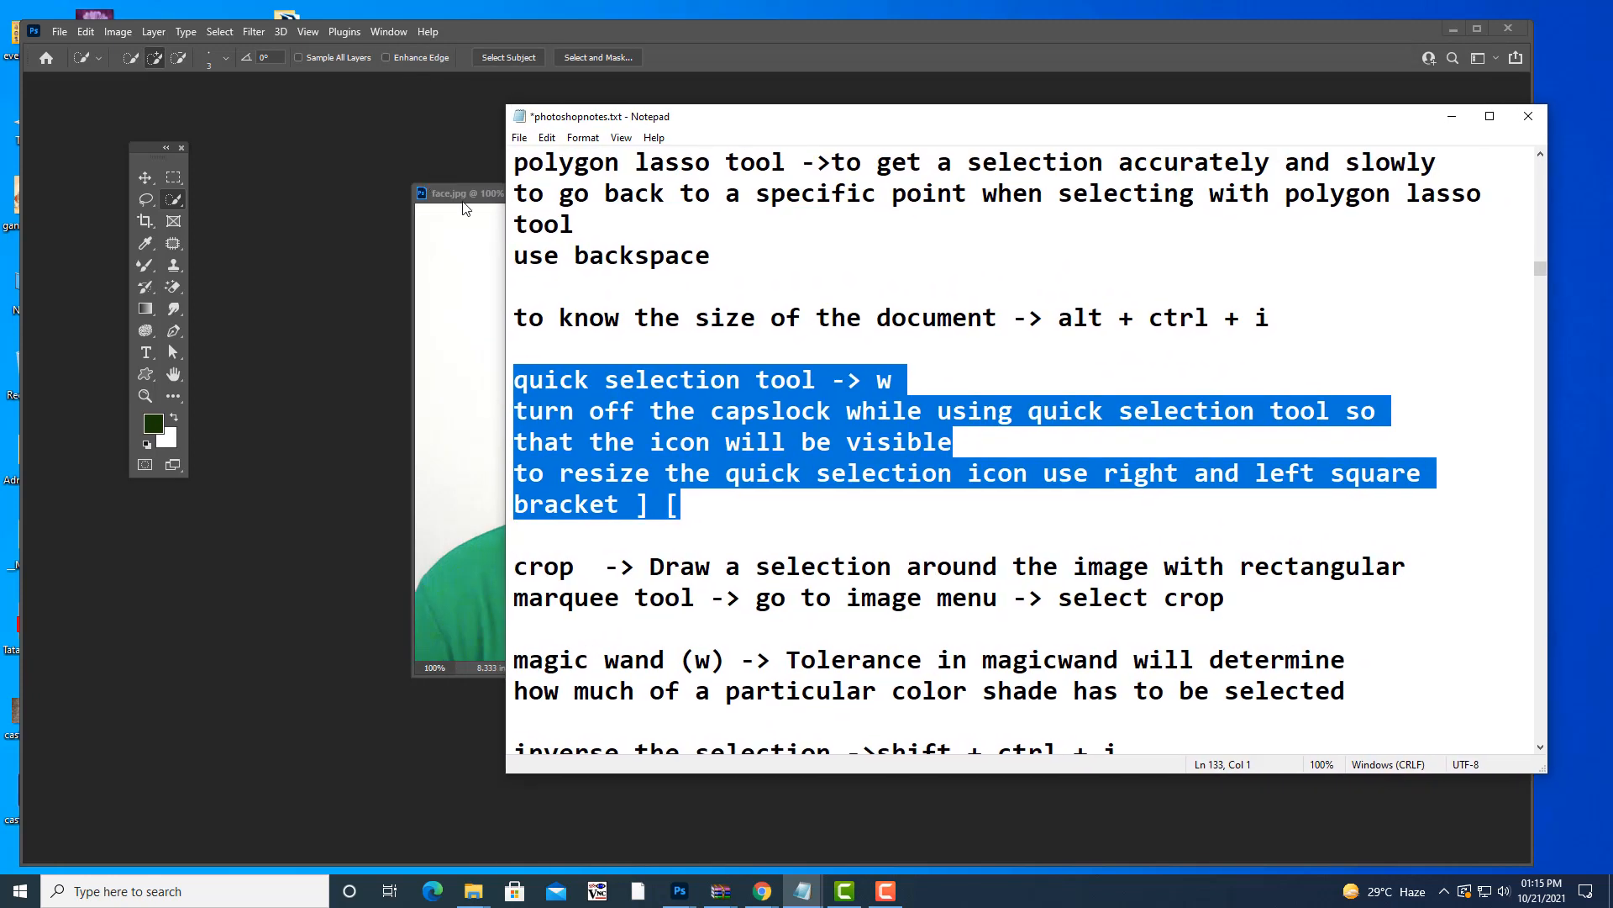
pyautogui.click(463, 204)
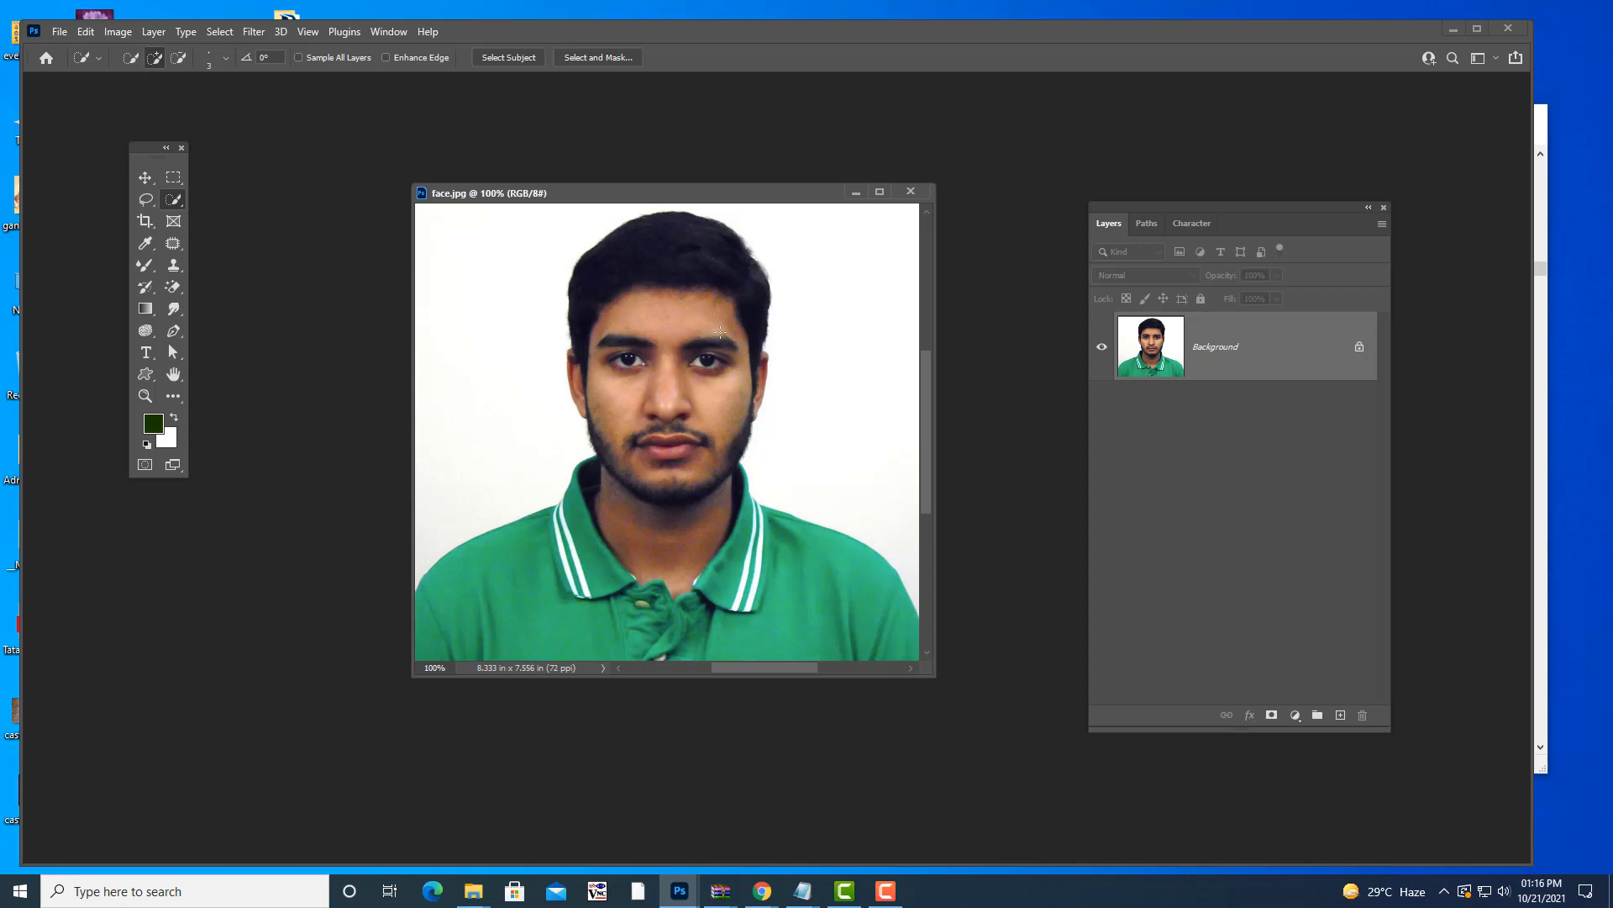
pyautogui.click(795, 885)
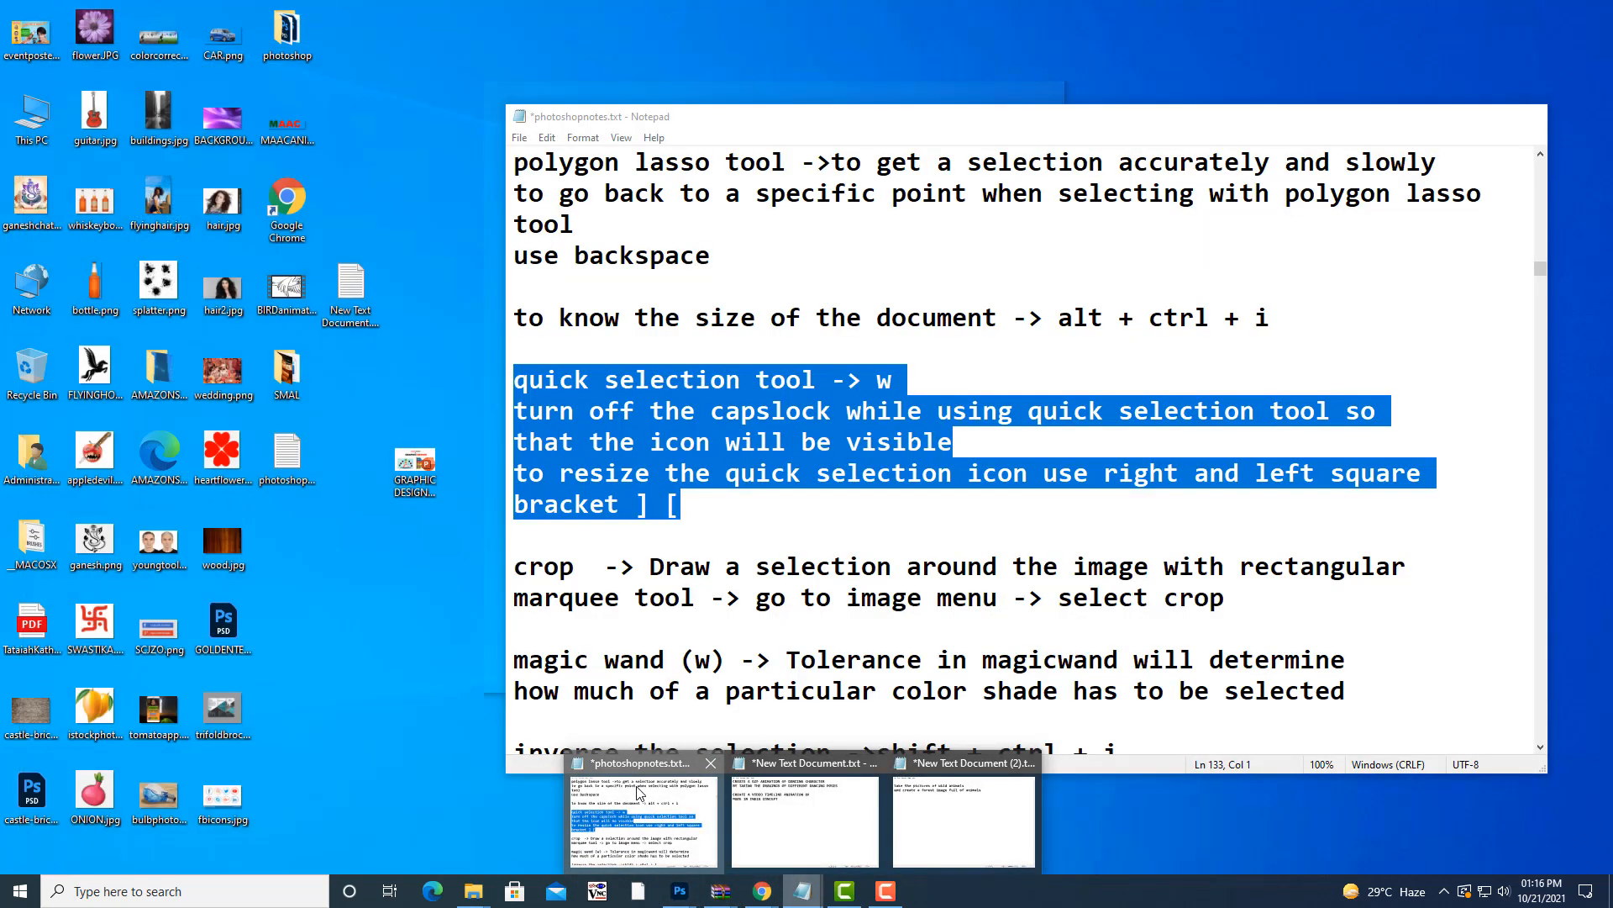
pyautogui.click(642, 807)
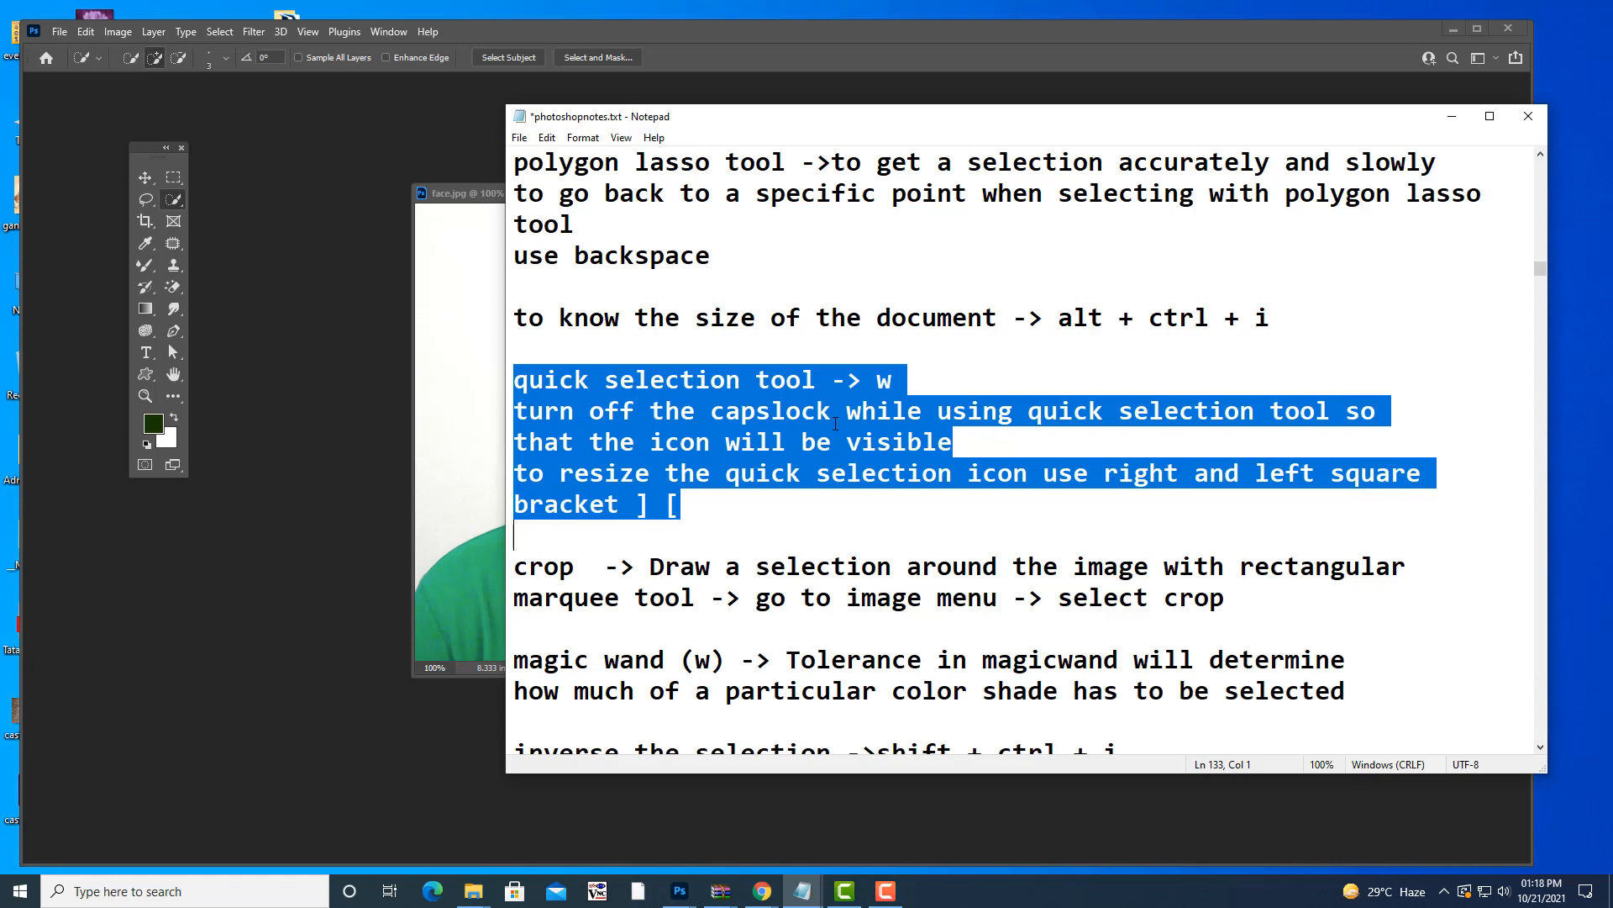
pyautogui.click(1451, 116)
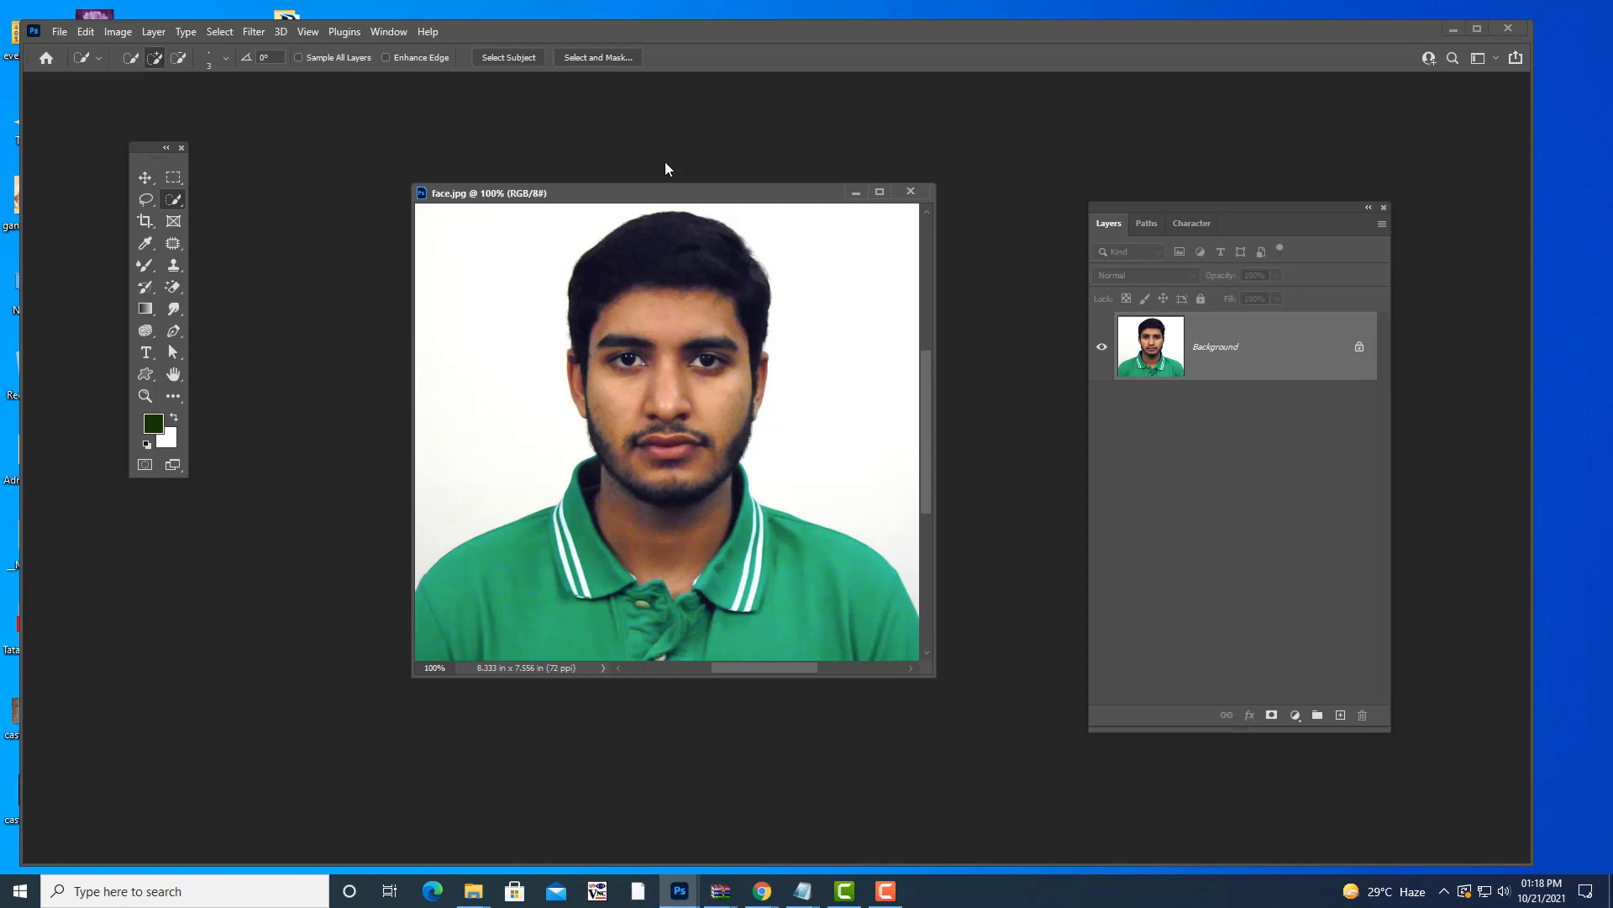
# - Reposition the face.jpg window and drag its bottom-right corner to enlarge it
pyautogui.moveTo(663, 194); pyautogui.dragTo(631, 153)
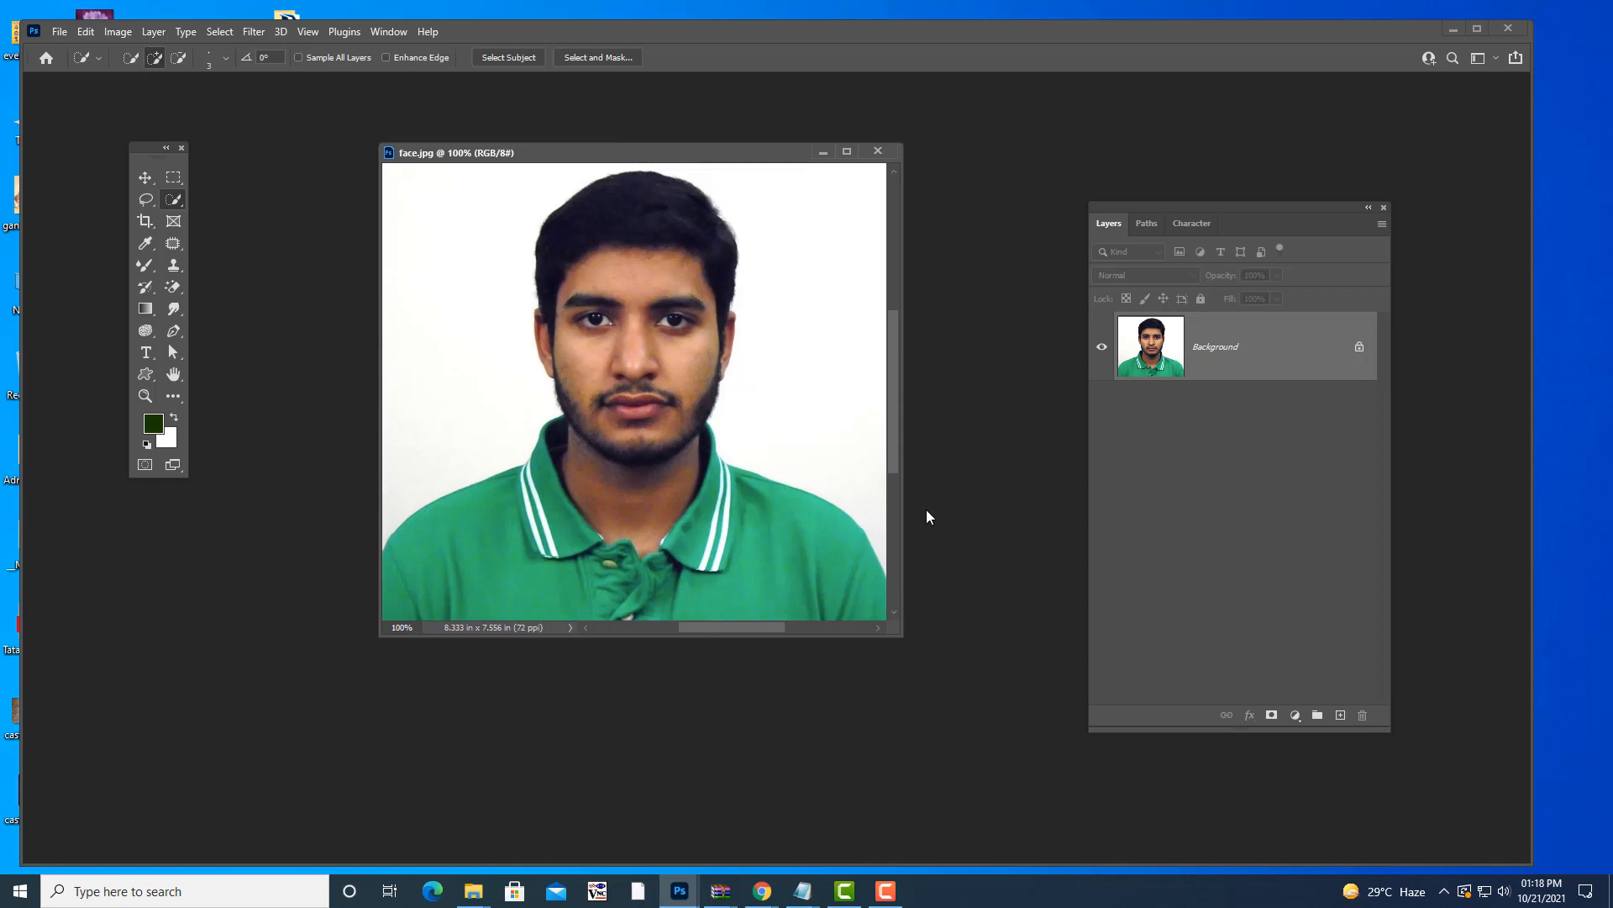
pyautogui.moveTo(901, 638); pyautogui.dragTo(960, 717)
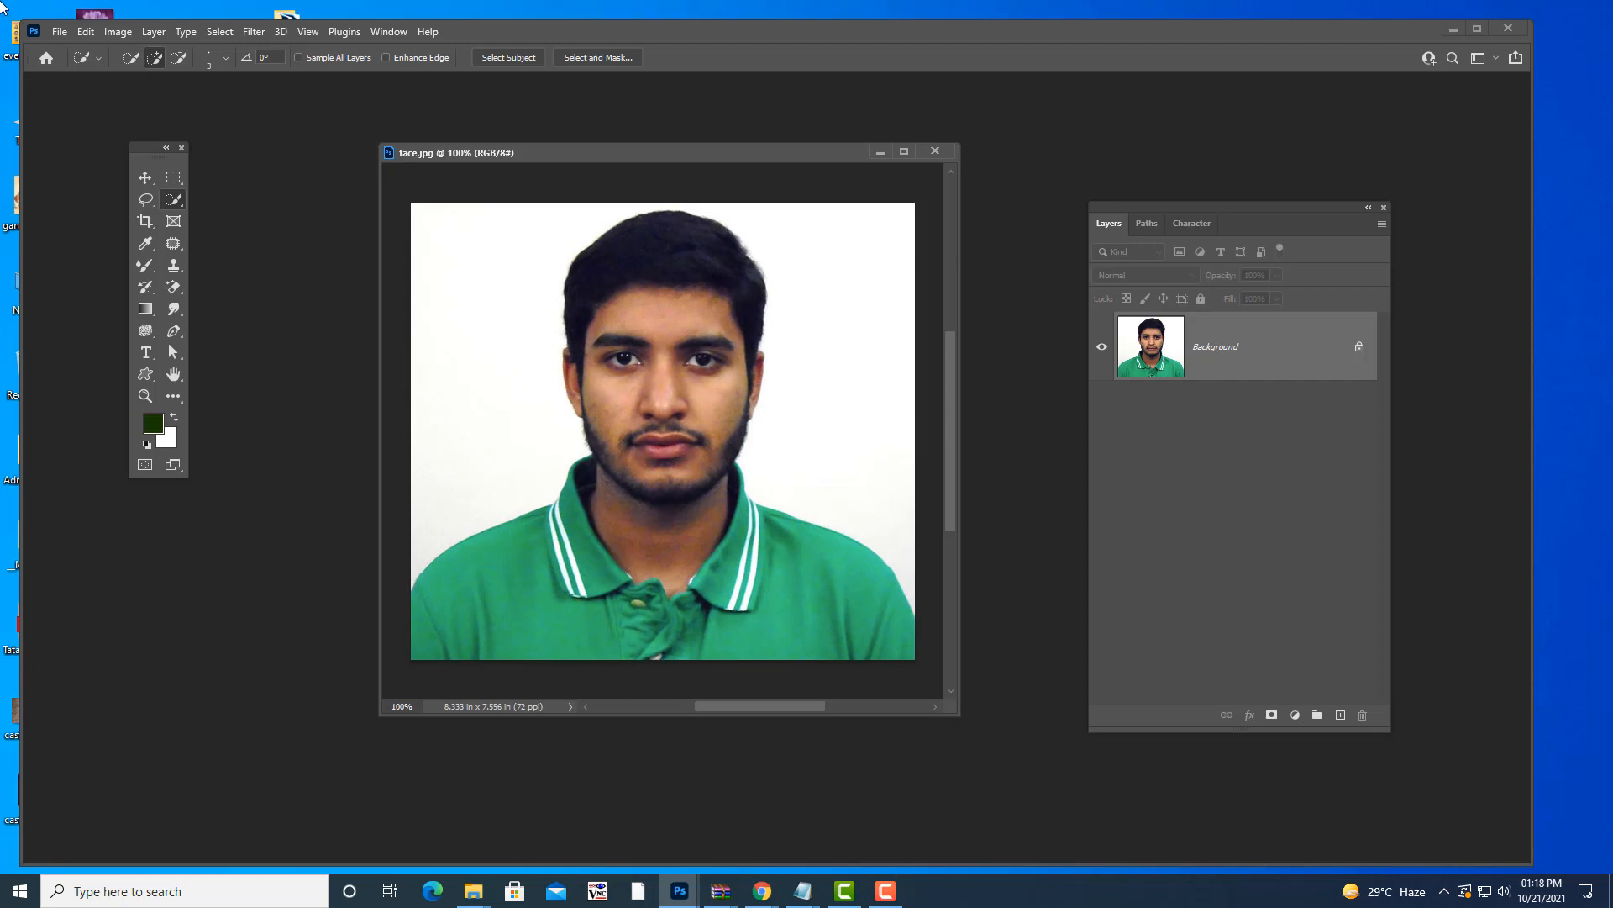
pyautogui.moveTo(507, 155); pyautogui.dragTo(499, 156)
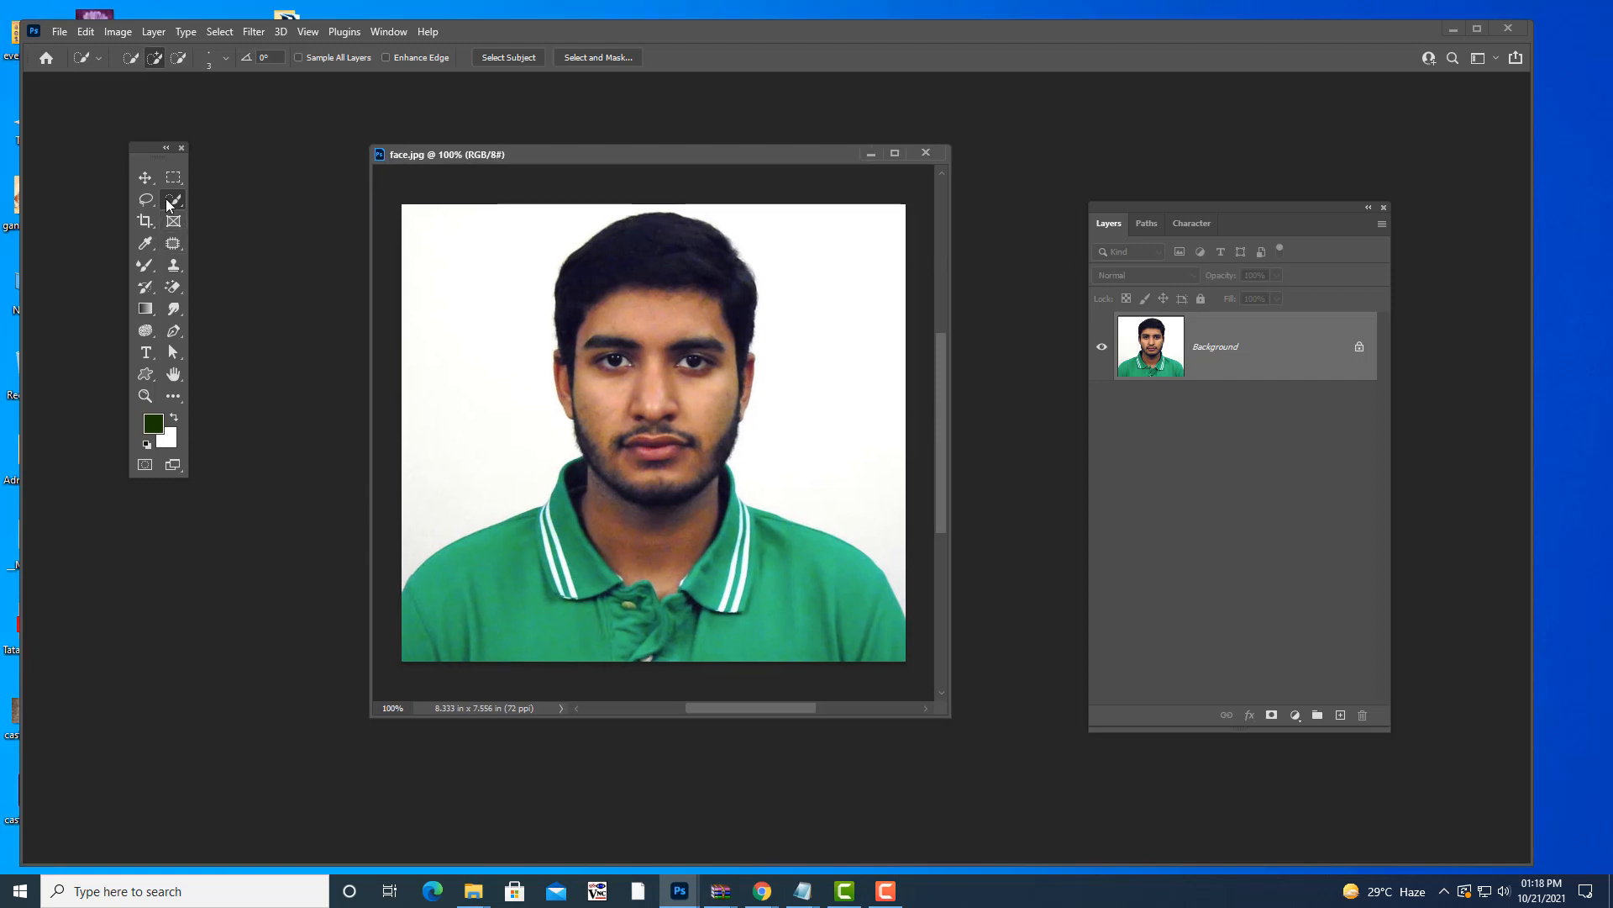
# - Switch to the Quick Selection Tool and clear the selection around the person
pyautogui.rightClick(174, 200)
pyautogui.click(256, 215)
pyautogui.moveTo(511, 156); pyautogui.dragTo(432, 143)
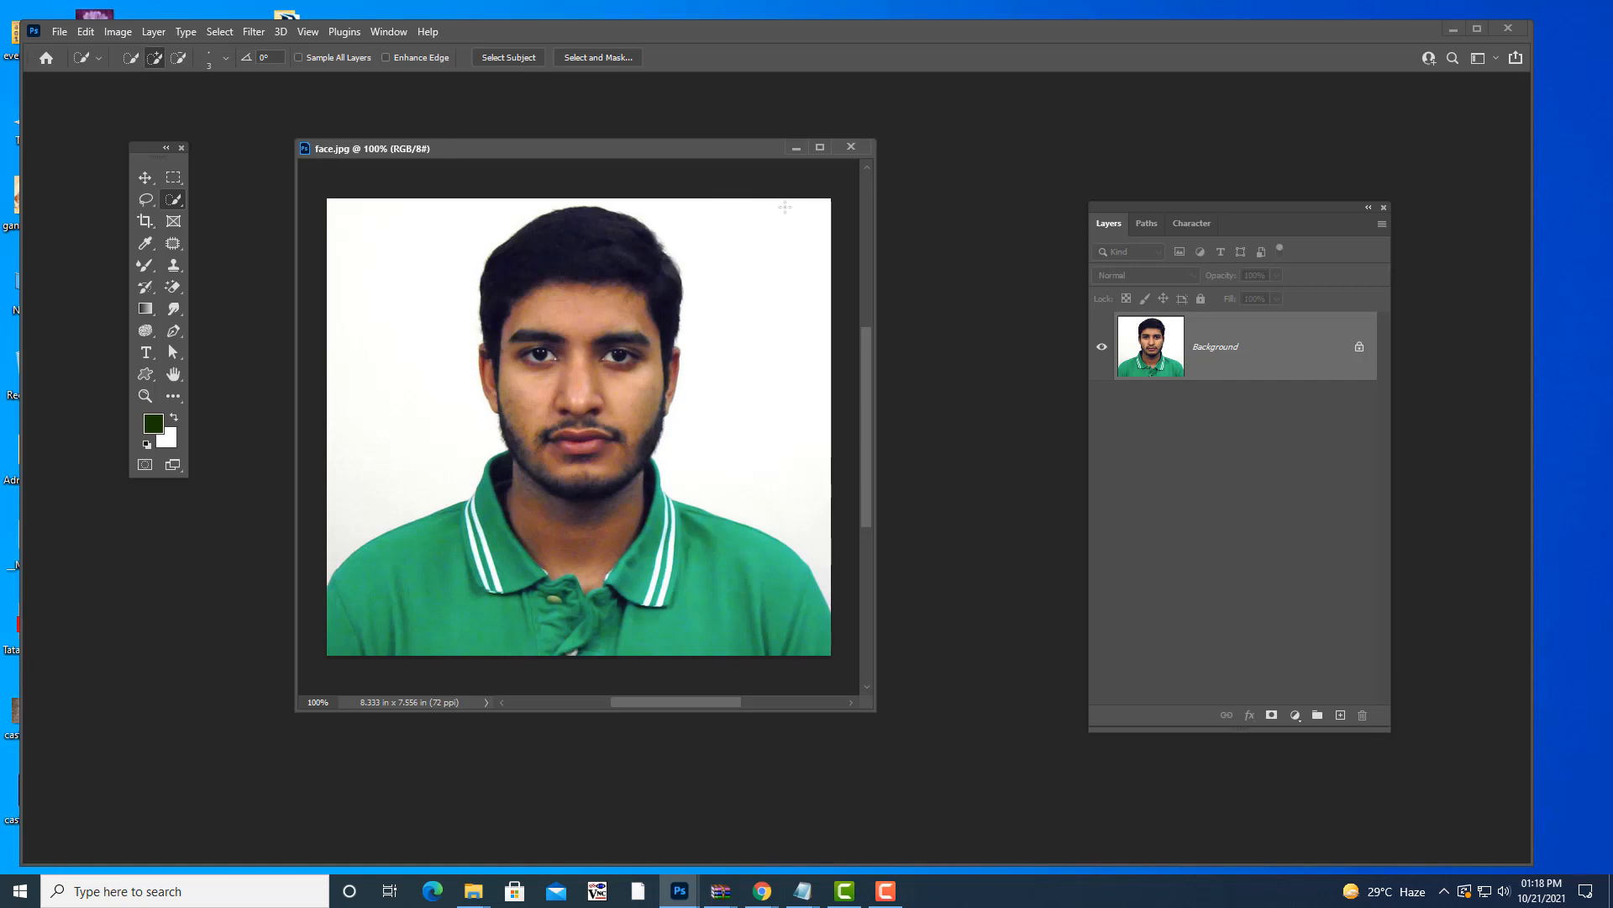
pyautogui.rightClick(180, 200)
pyautogui.click(212, 220)
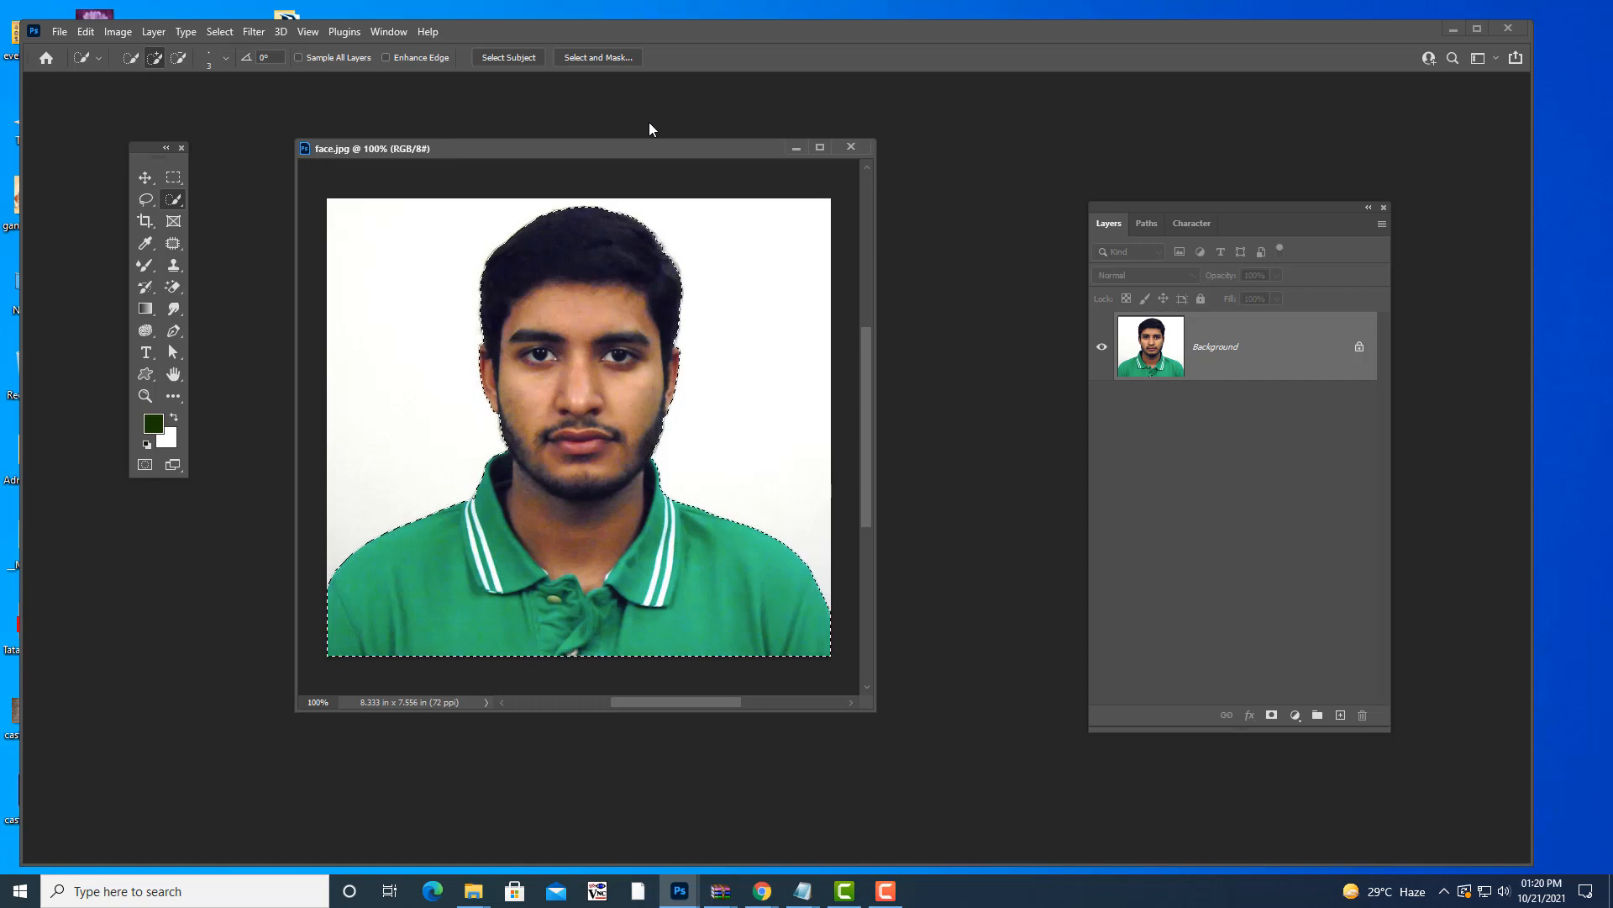
pyautogui.hotkey('ctrl', 'd')
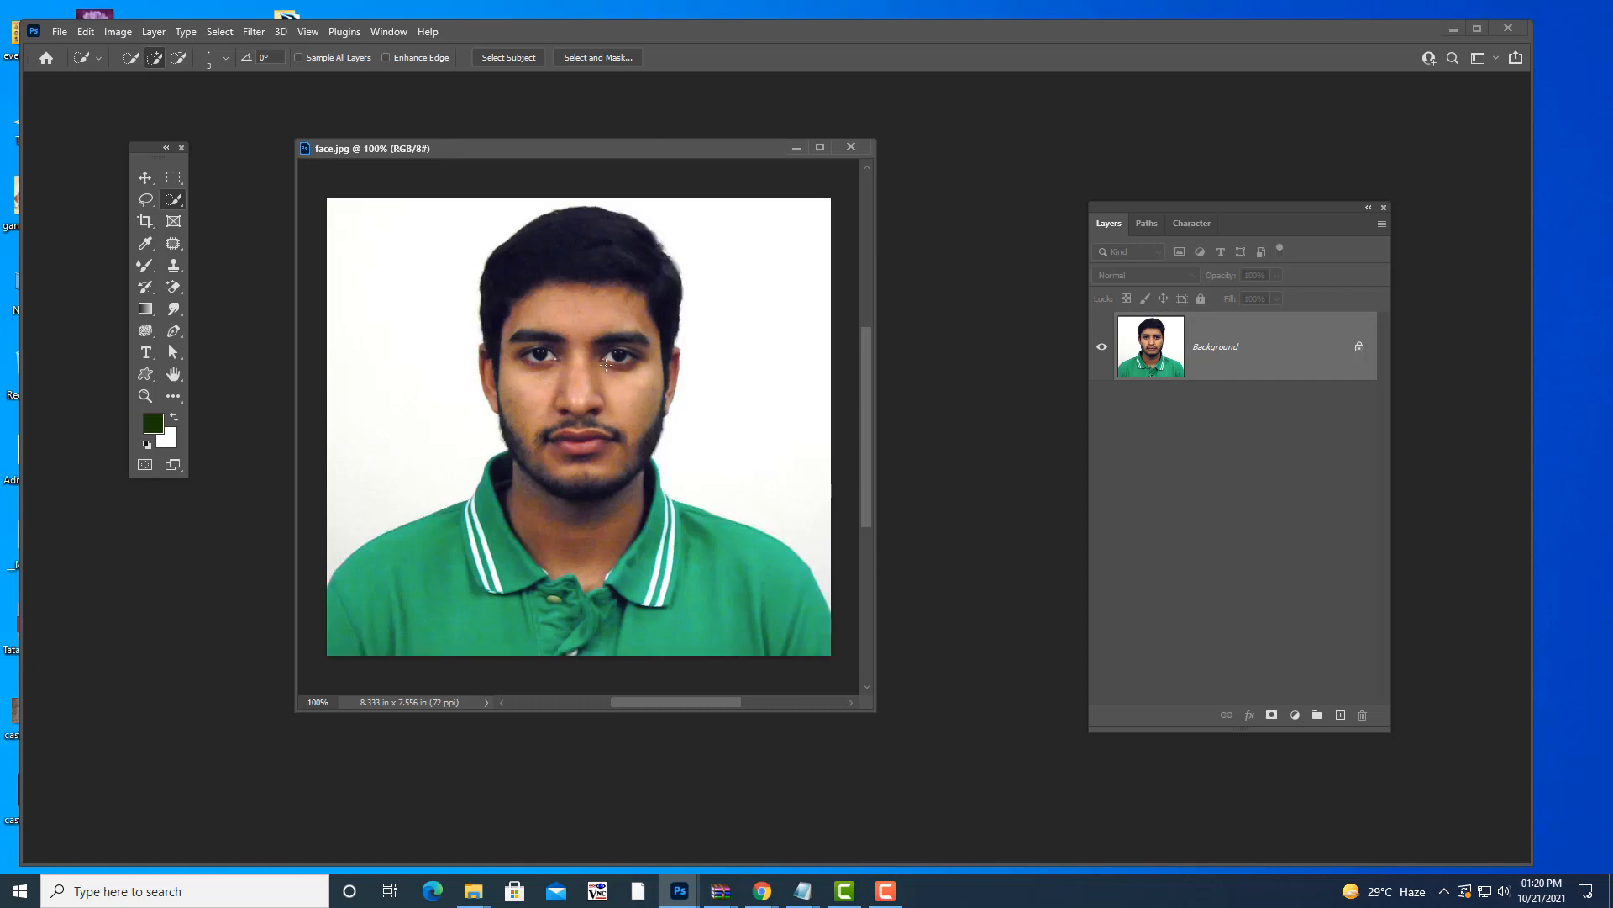
# - Quick-select hair, face and shirt with a size-30 brush, deselect, then bring up the Open dialog
pyautogui.moveTo(531, 150); pyautogui.dragTo(571, 150)
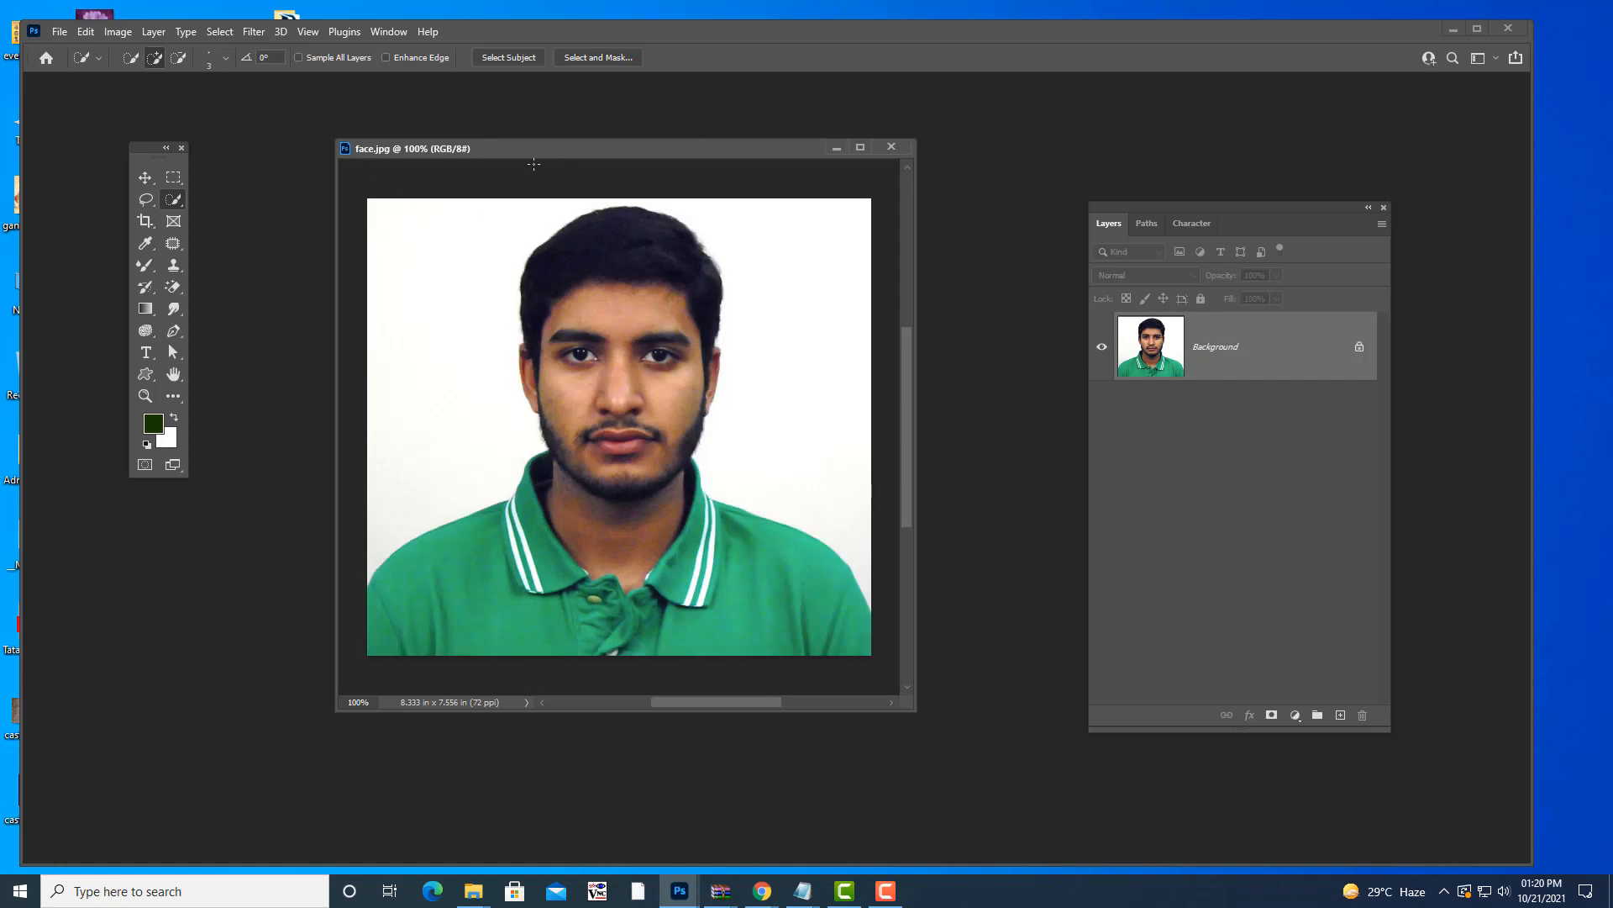
pyautogui.rightClick(174, 199)
pyautogui.click(267, 215)
pyautogui.press('[')
pyautogui.press('[')
pyautogui.press('[')
pyautogui.moveTo(617, 223)
pyautogui.mouseDown()
pyautogui.moveTo(644, 507)
pyautogui.moveTo(710, 567)
pyautogui.mouseUp()
pyautogui.click(442, 616)
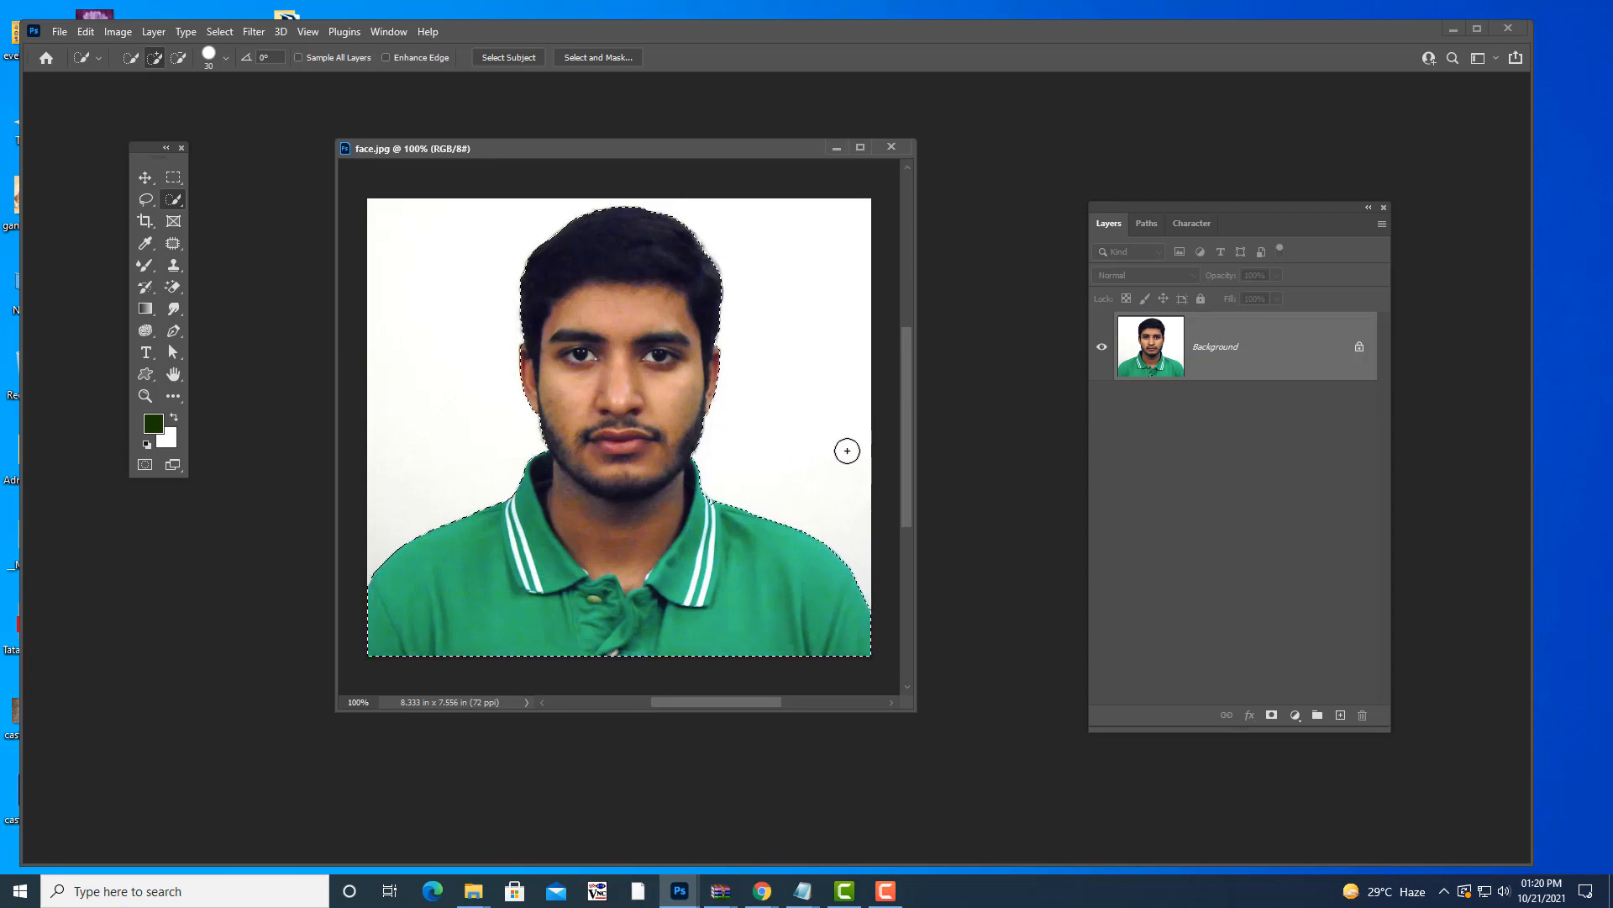
pyautogui.hotkey('ctrl', 'd')
pyautogui.hotkey('ctrl', 'o')
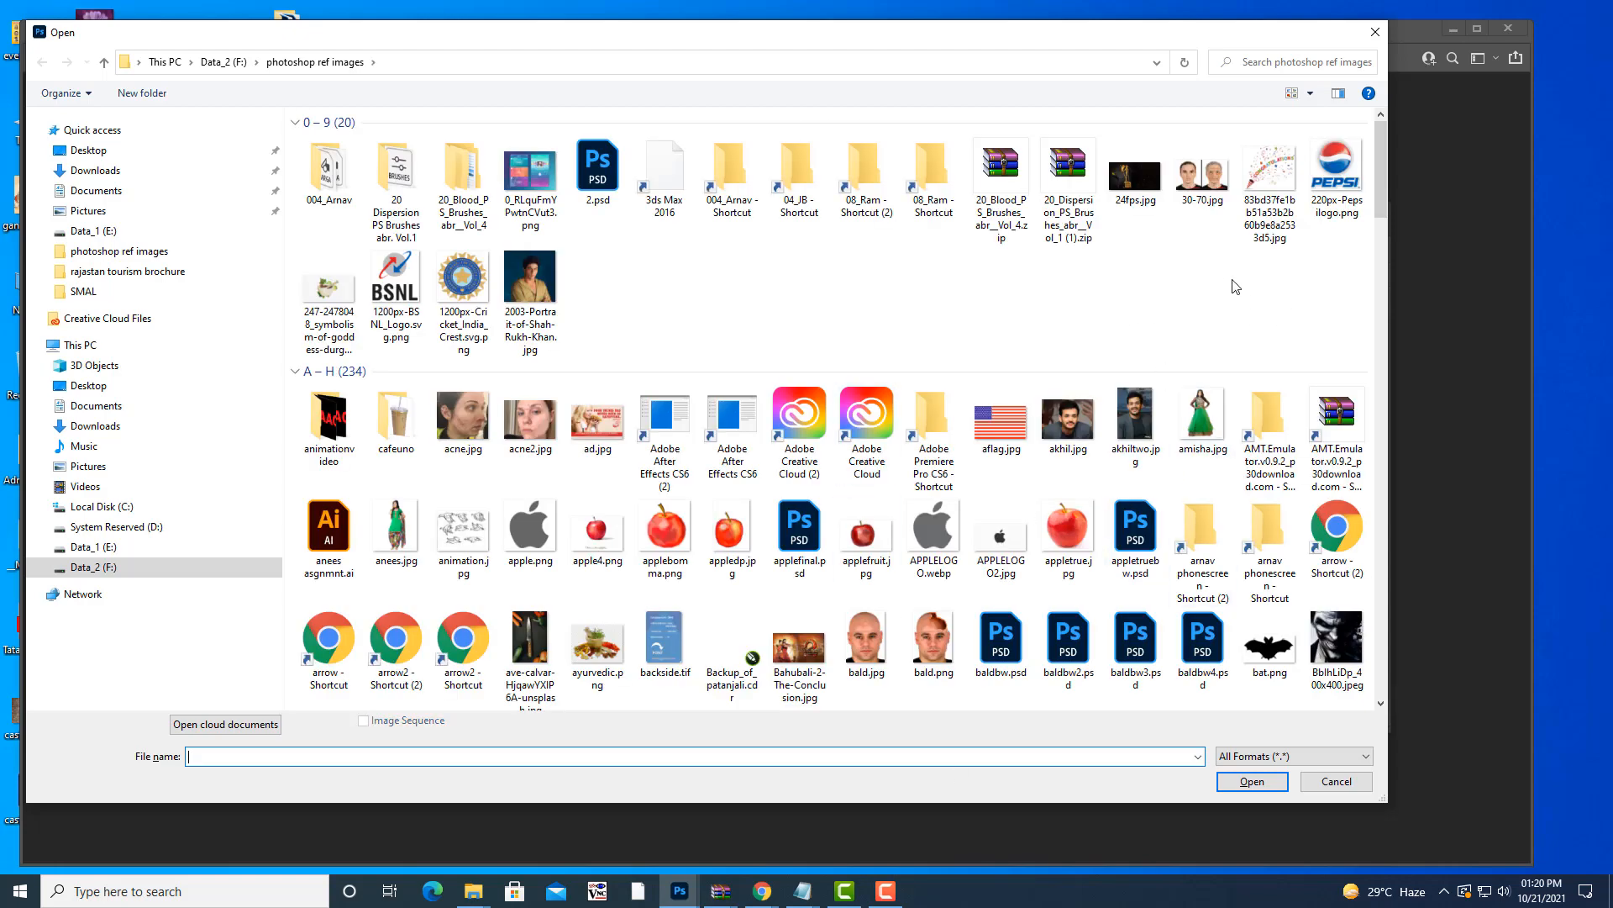
# - Open clayton-cardinalli-v5faKKJbVSI-unsplash.jpg from the Open dialog and enlarge its document window
pyautogui.scroll(-6, 1235, 285)
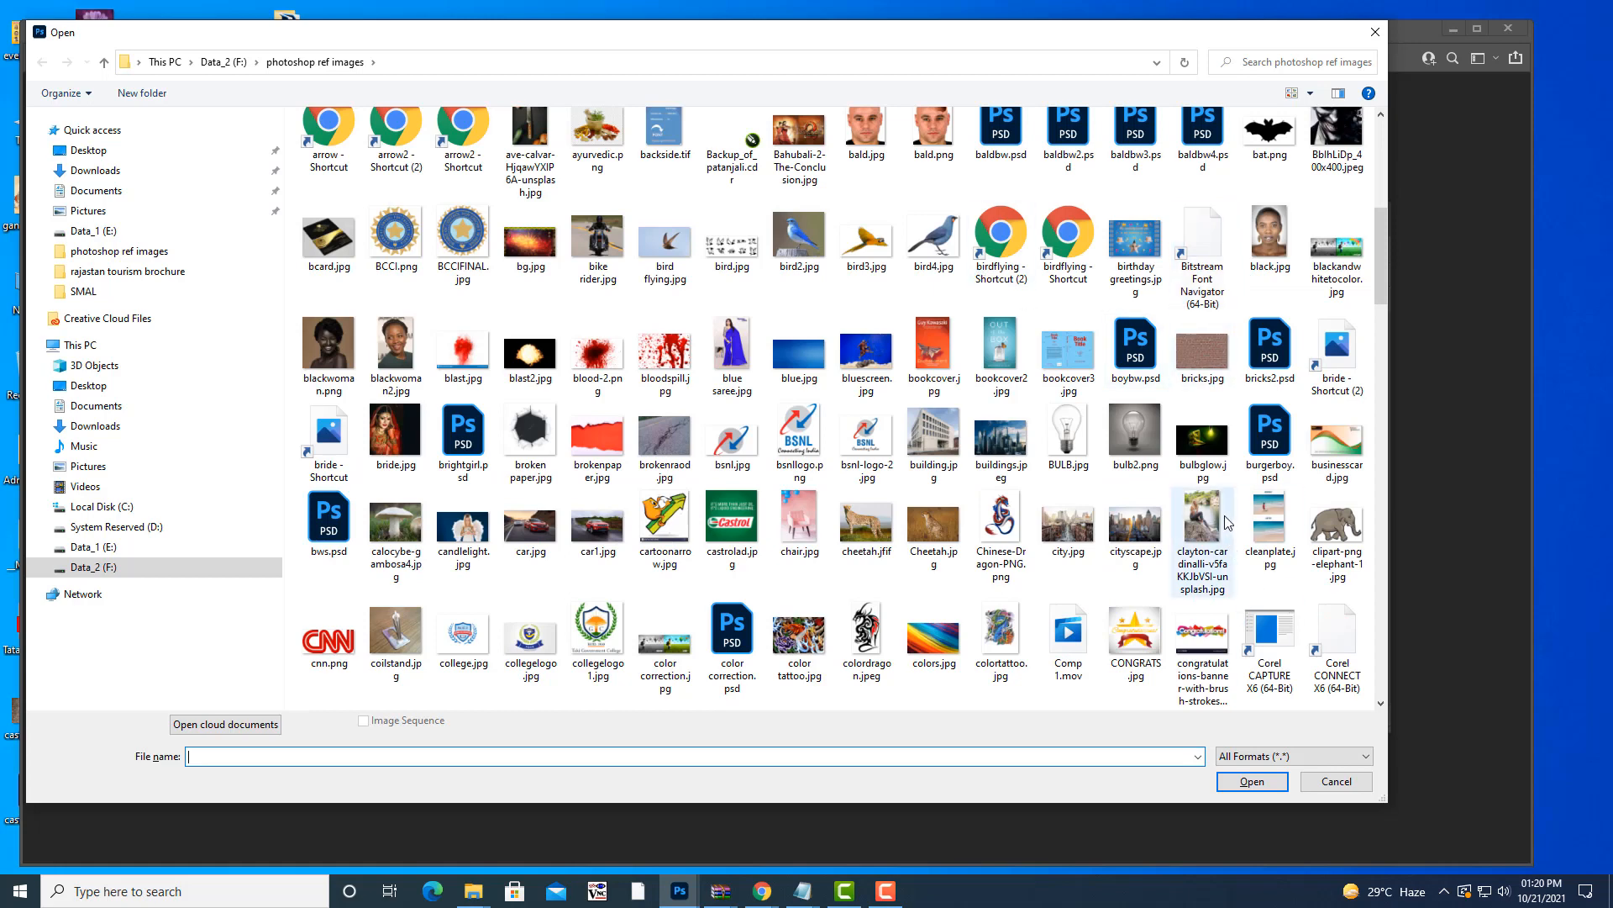
pyautogui.click(1201, 530)
pyautogui.click(1252, 781)
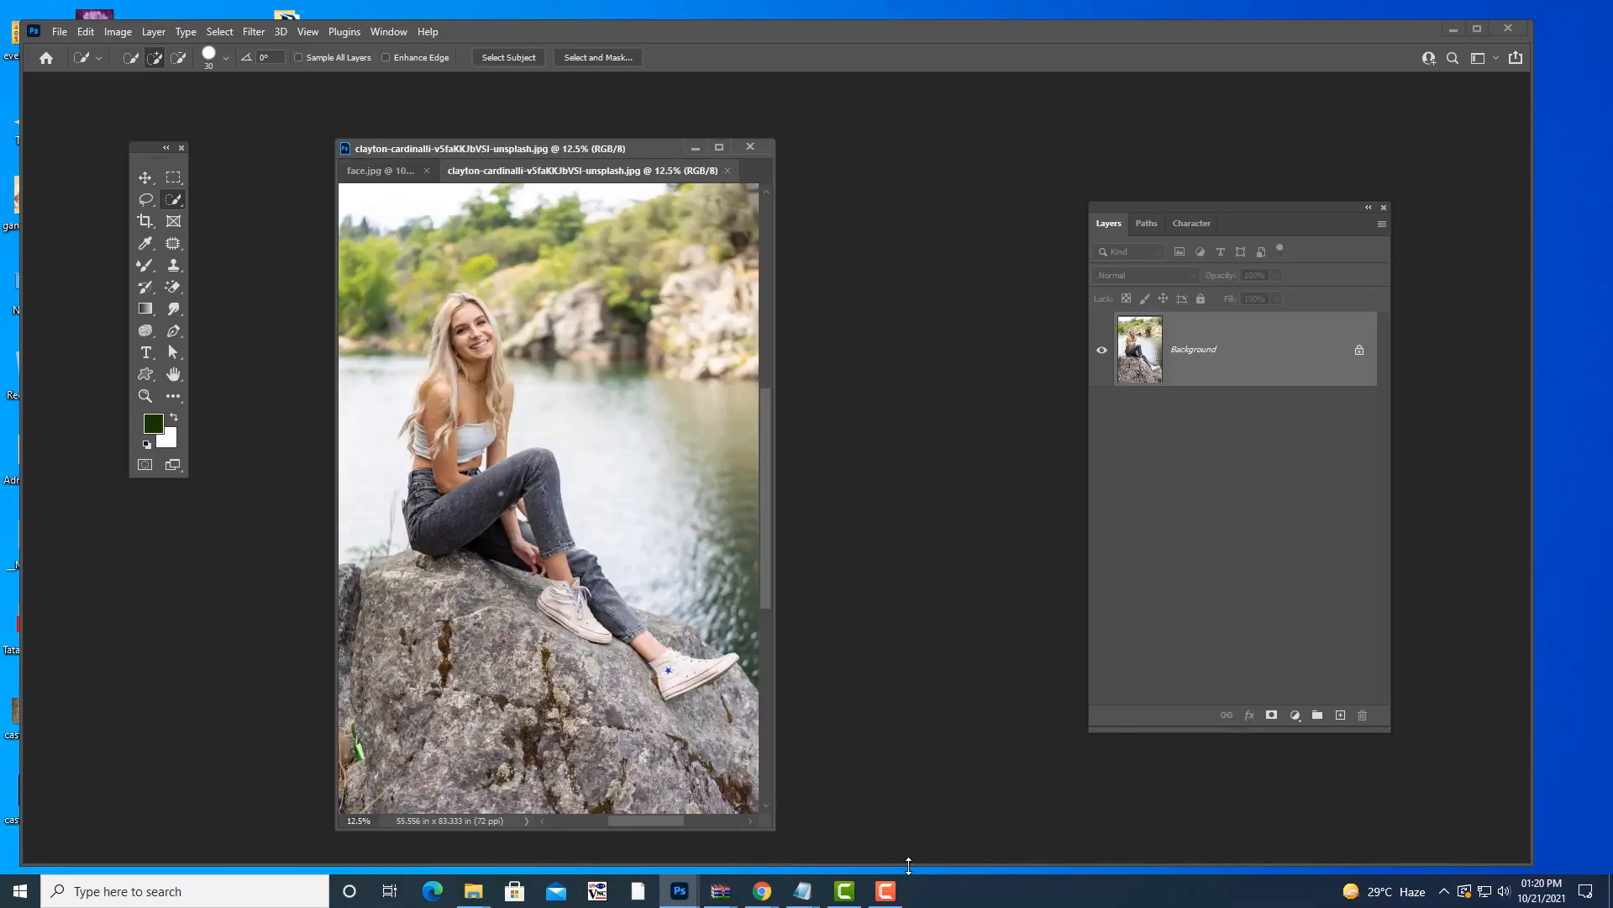
pyautogui.moveTo(765, 818); pyautogui.dragTo(1067, 797)
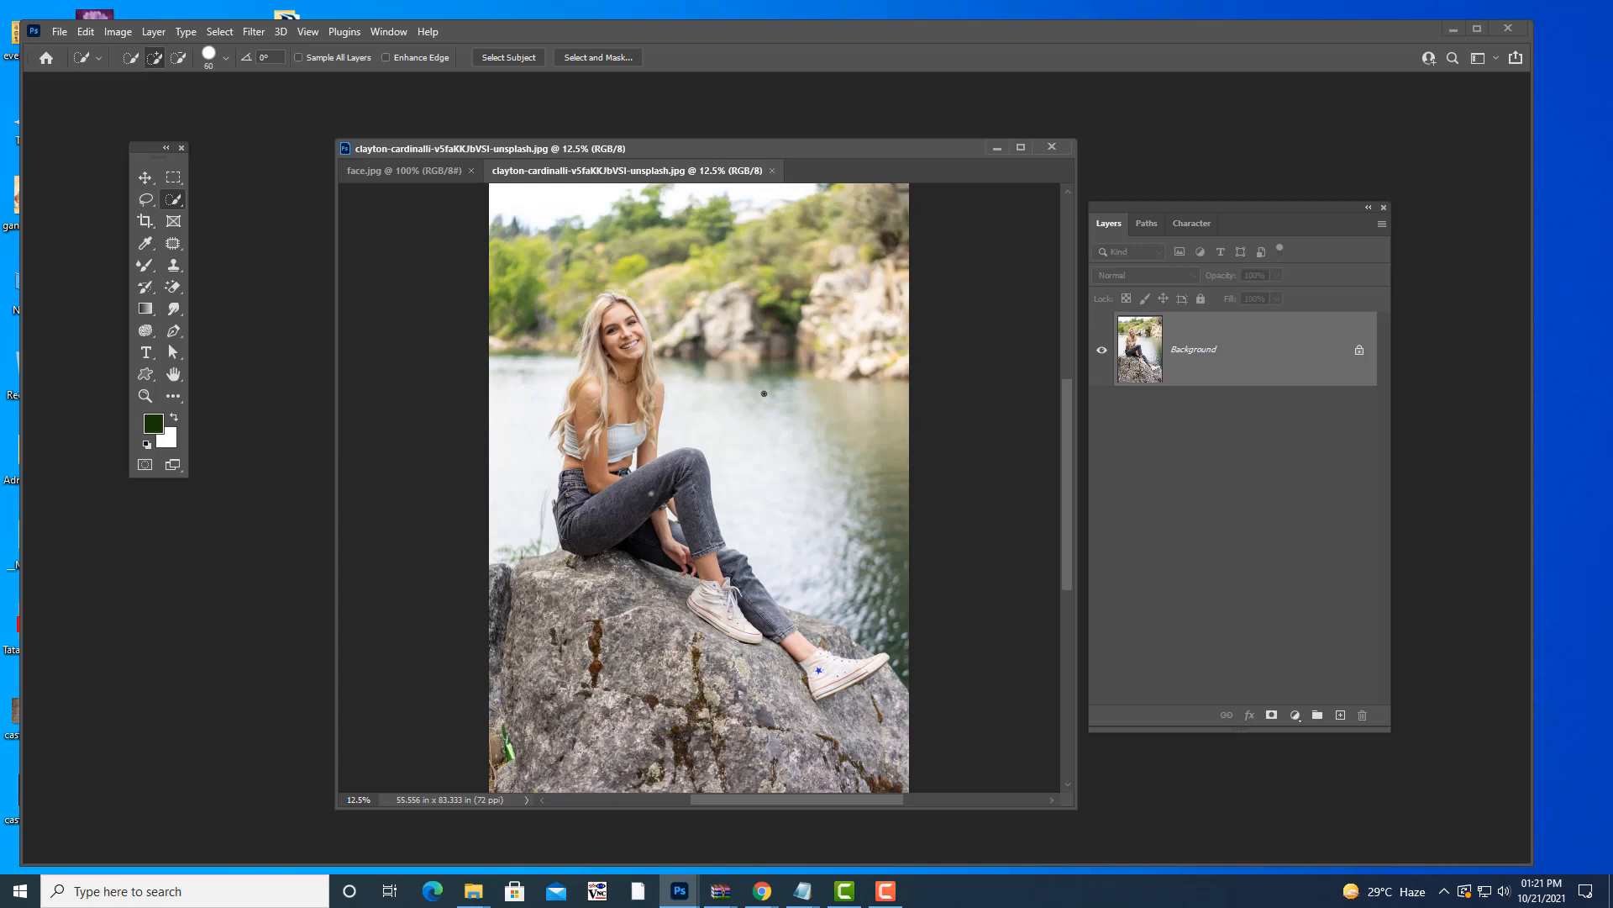
# - Set the brush size to 1300 and use Select Subject to select the seated woman
pyautogui.press(']')
pyautogui.press(']')
pyautogui.press(']')
pyautogui.press(']')
pyautogui.press(']')
pyautogui.press(']')
pyautogui.press(']')
pyautogui.press(']')
pyautogui.press(']')
pyautogui.press(']')
pyautogui.press(']')
pyautogui.press('[')
pyautogui.press('[')
pyautogui.press('[')
pyautogui.press('[')
pyautogui.press('[')
pyautogui.press('[')
pyautogui.press('[')
pyautogui.press('[')
pyautogui.press('[')
pyautogui.press('[')
pyautogui.press('[')
pyautogui.press('[')
pyautogui.click(493, 61)
# - Zoom to 50% on the woman's shoes and switch to the Lasso Tool
pyautogui.moveTo(814, 154); pyautogui.dragTo(830, 92)
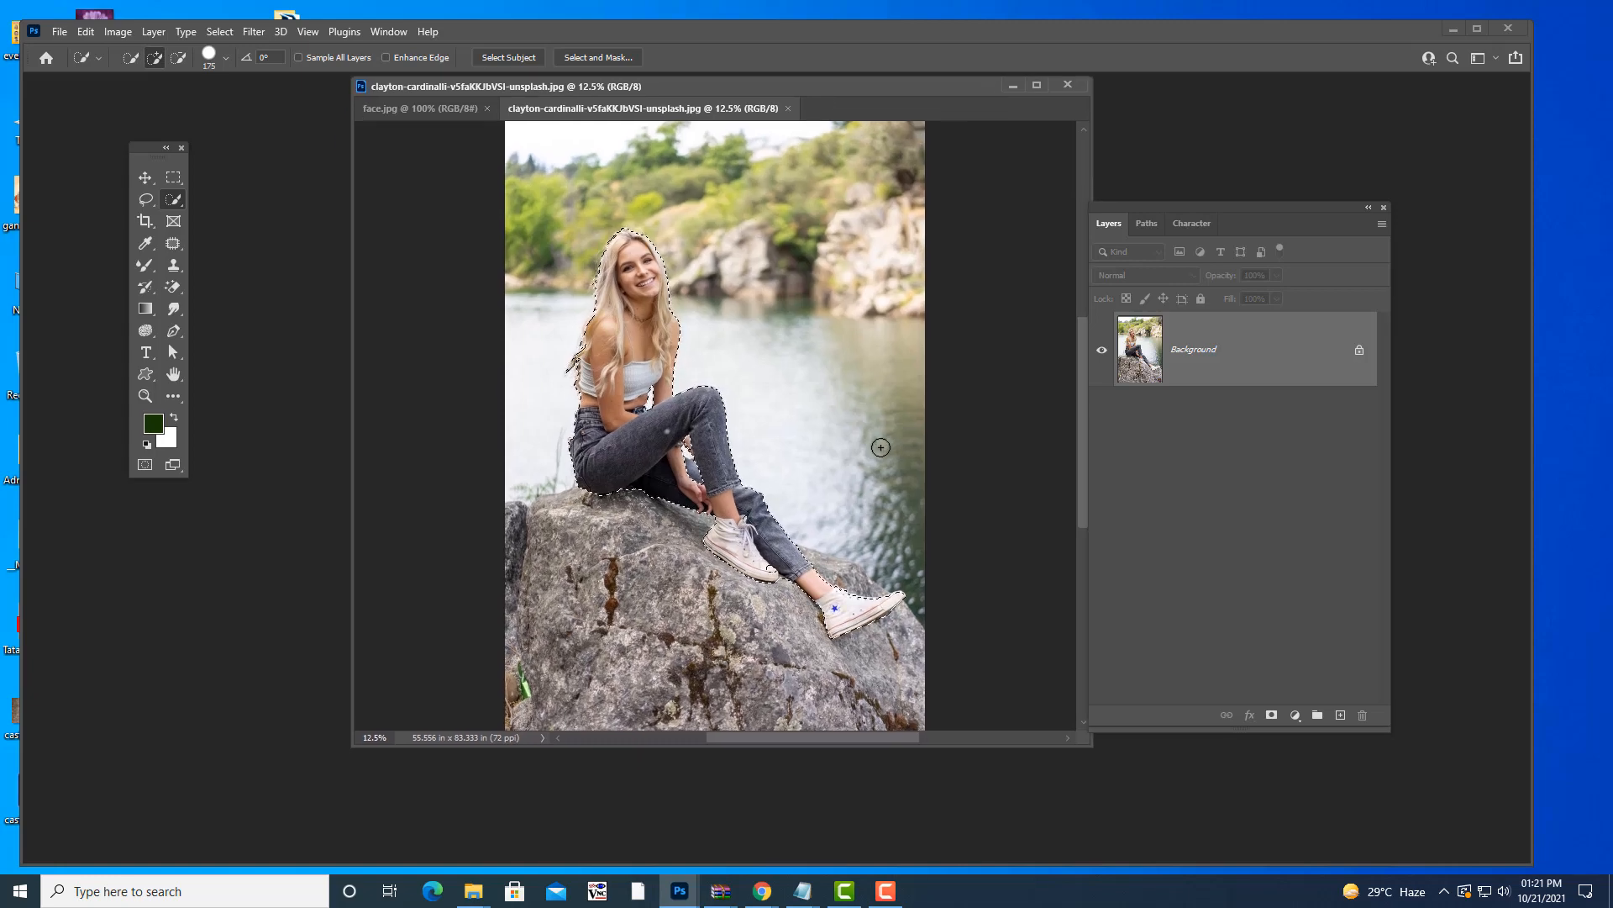
pyautogui.scroll(3, 881, 439)
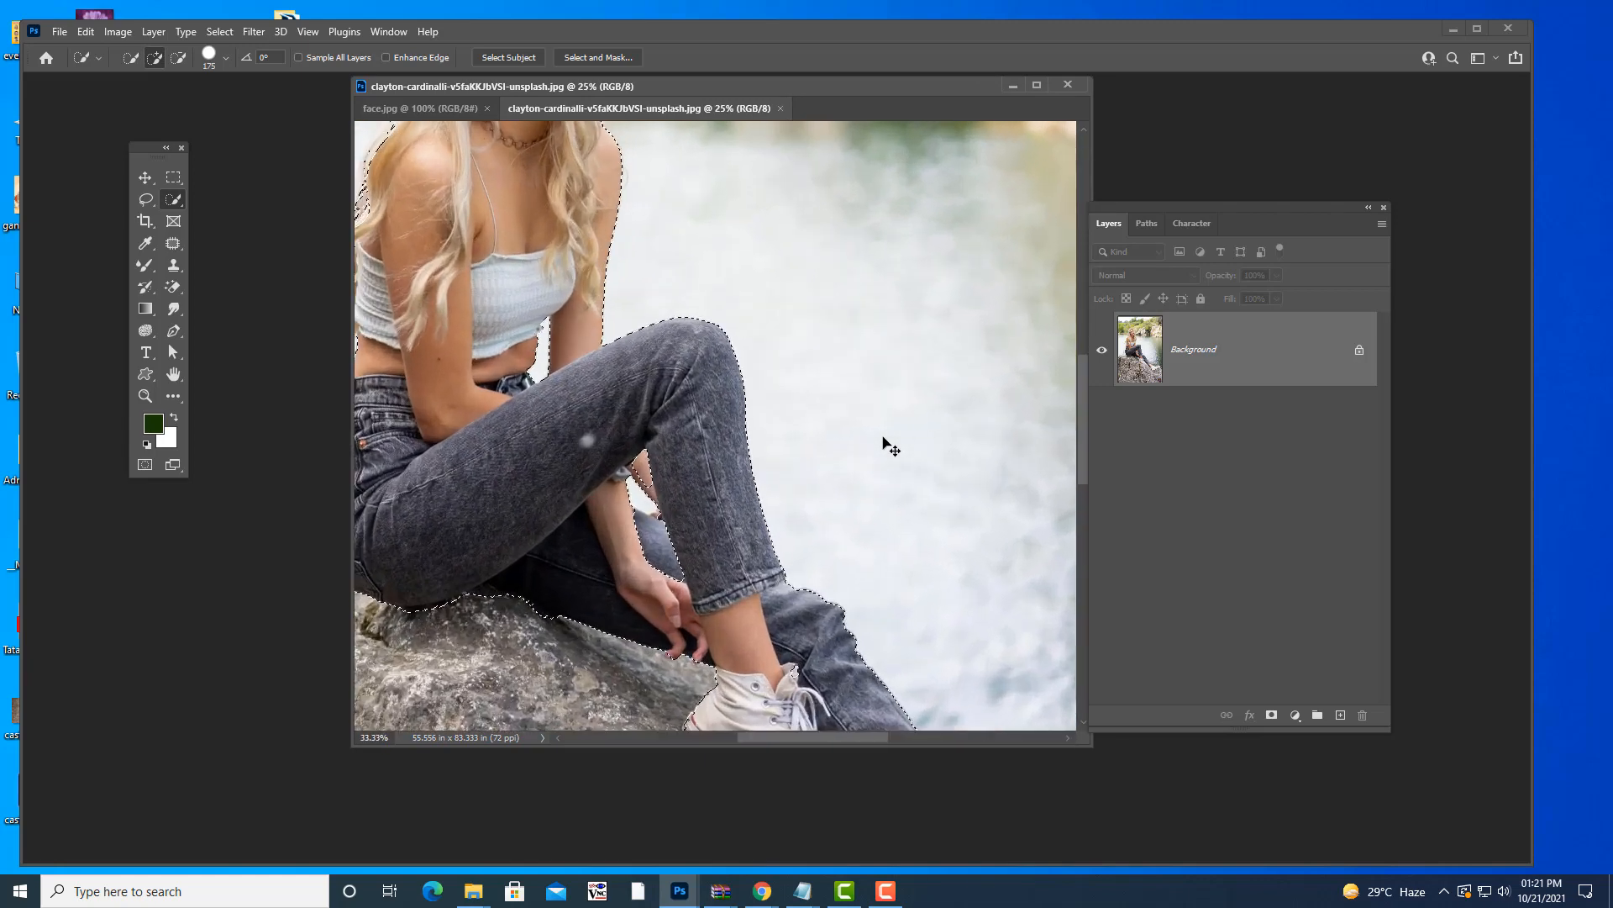
pyautogui.scroll(-1, 869, 437)
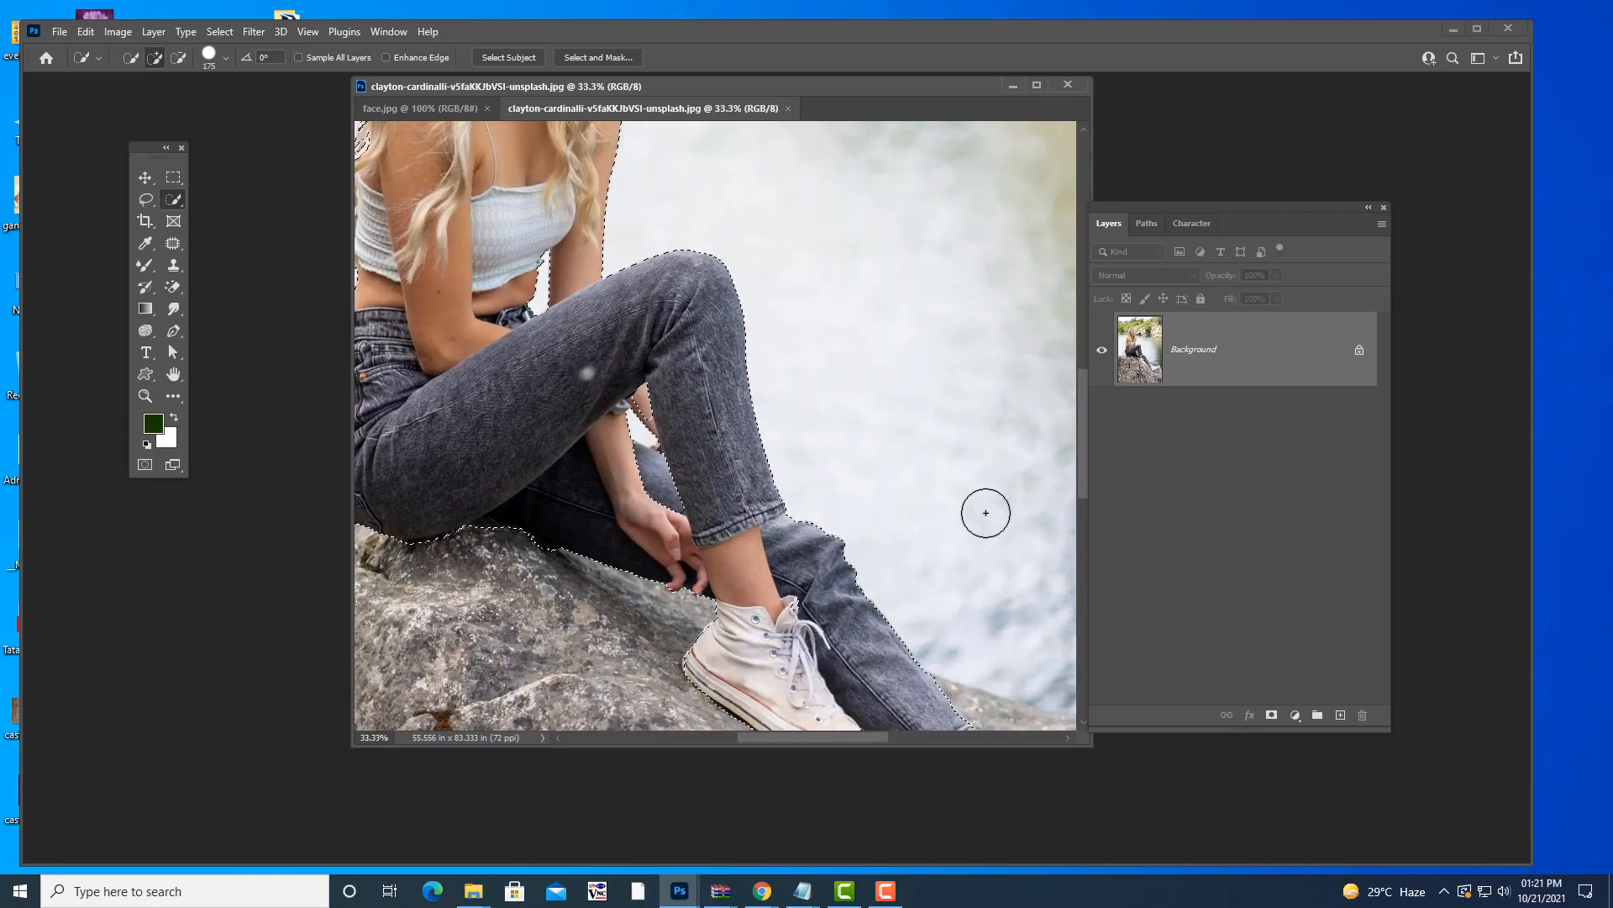
pyautogui.scroll(-3, 985, 512)
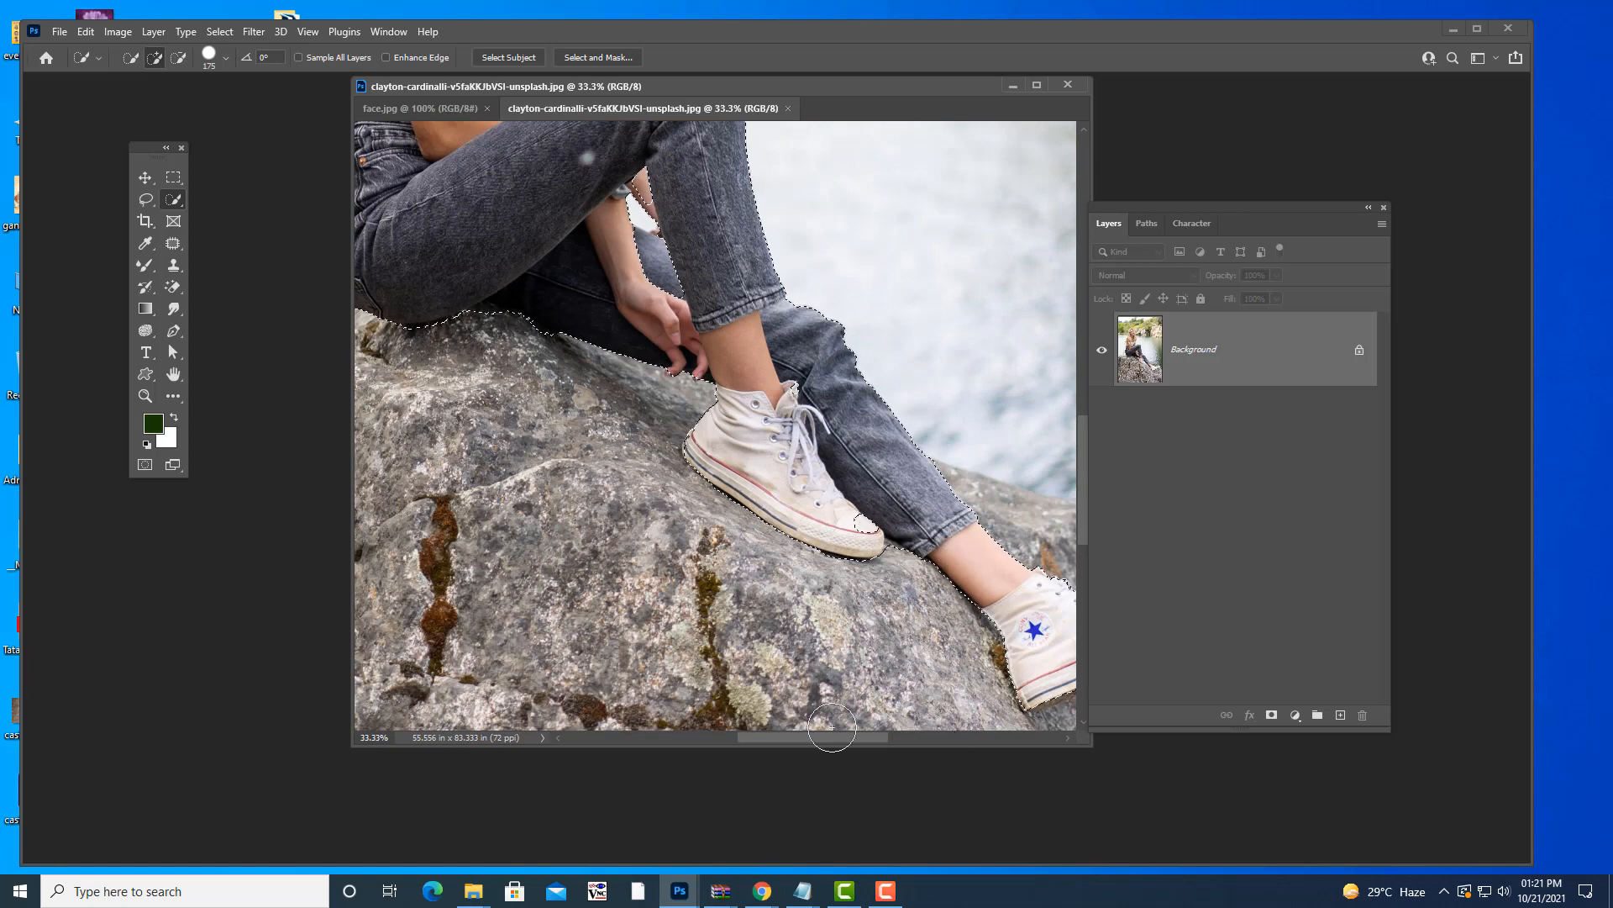
pyautogui.moveTo(830, 734); pyautogui.dragTo(787, 736)
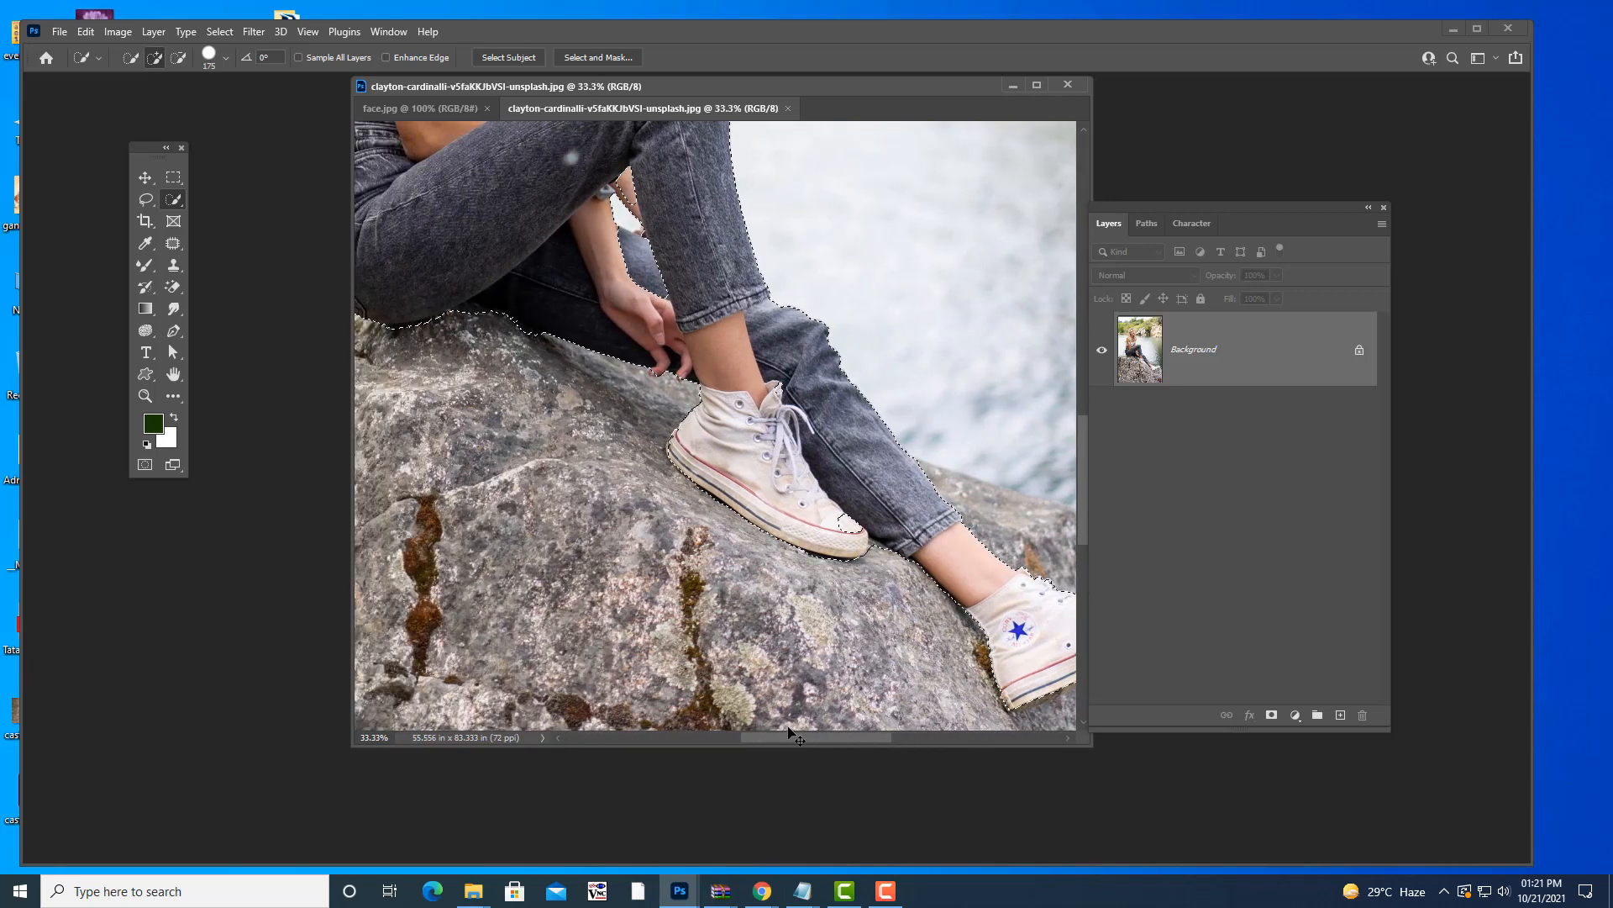
pyautogui.hotkey('ctrl', '+')
pyautogui.moveTo(819, 739); pyautogui.dragTo(828, 739)
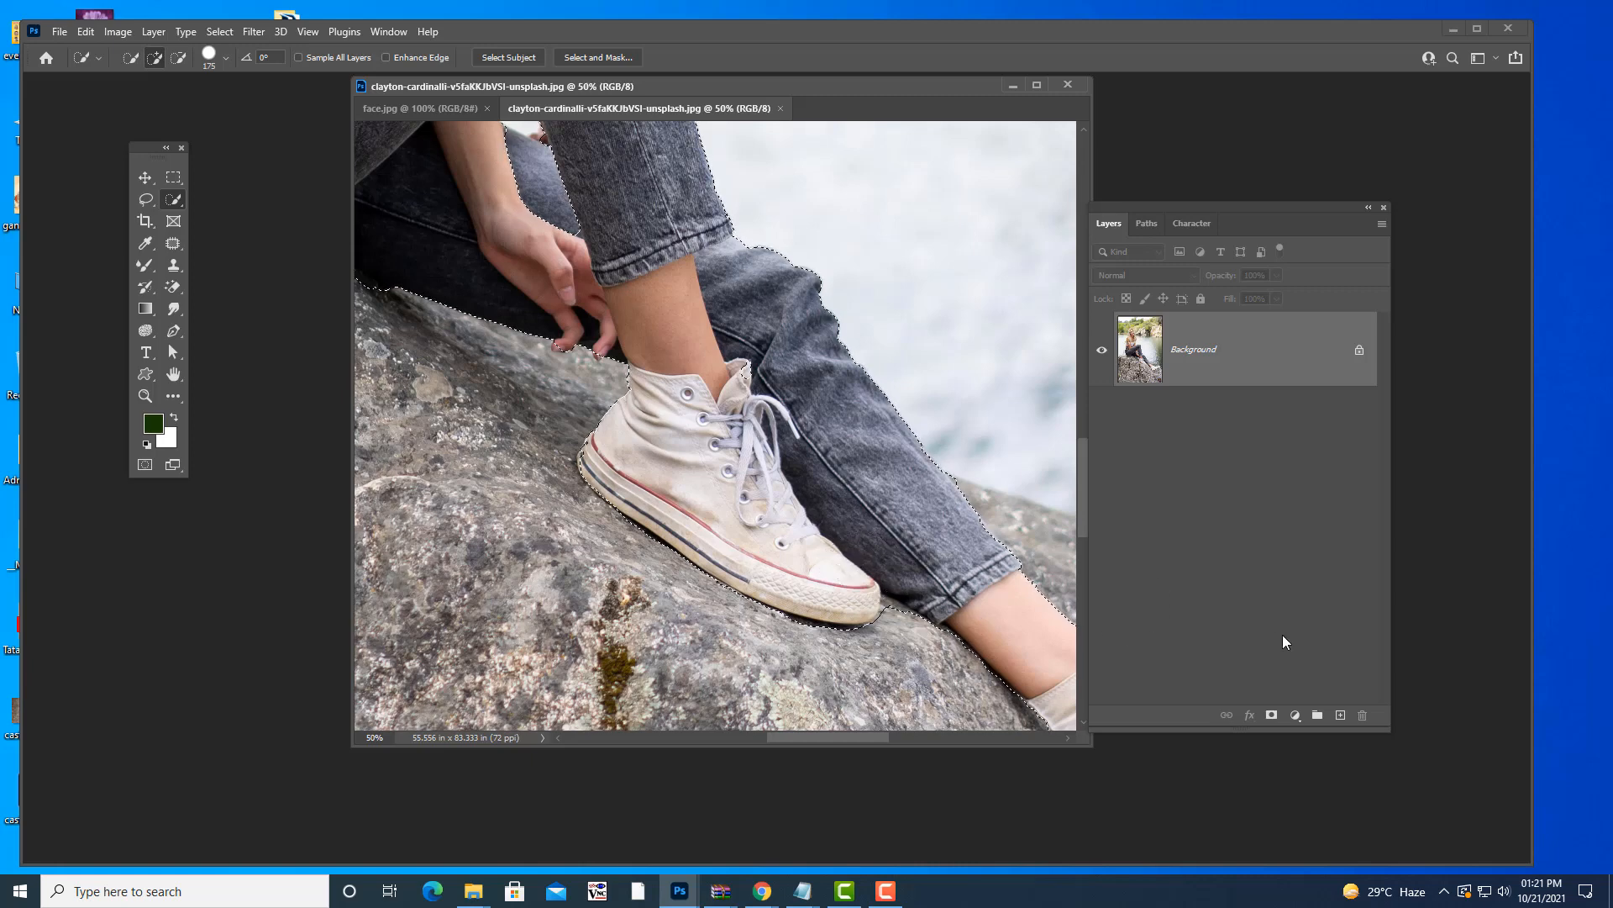
pyautogui.click(143, 198)
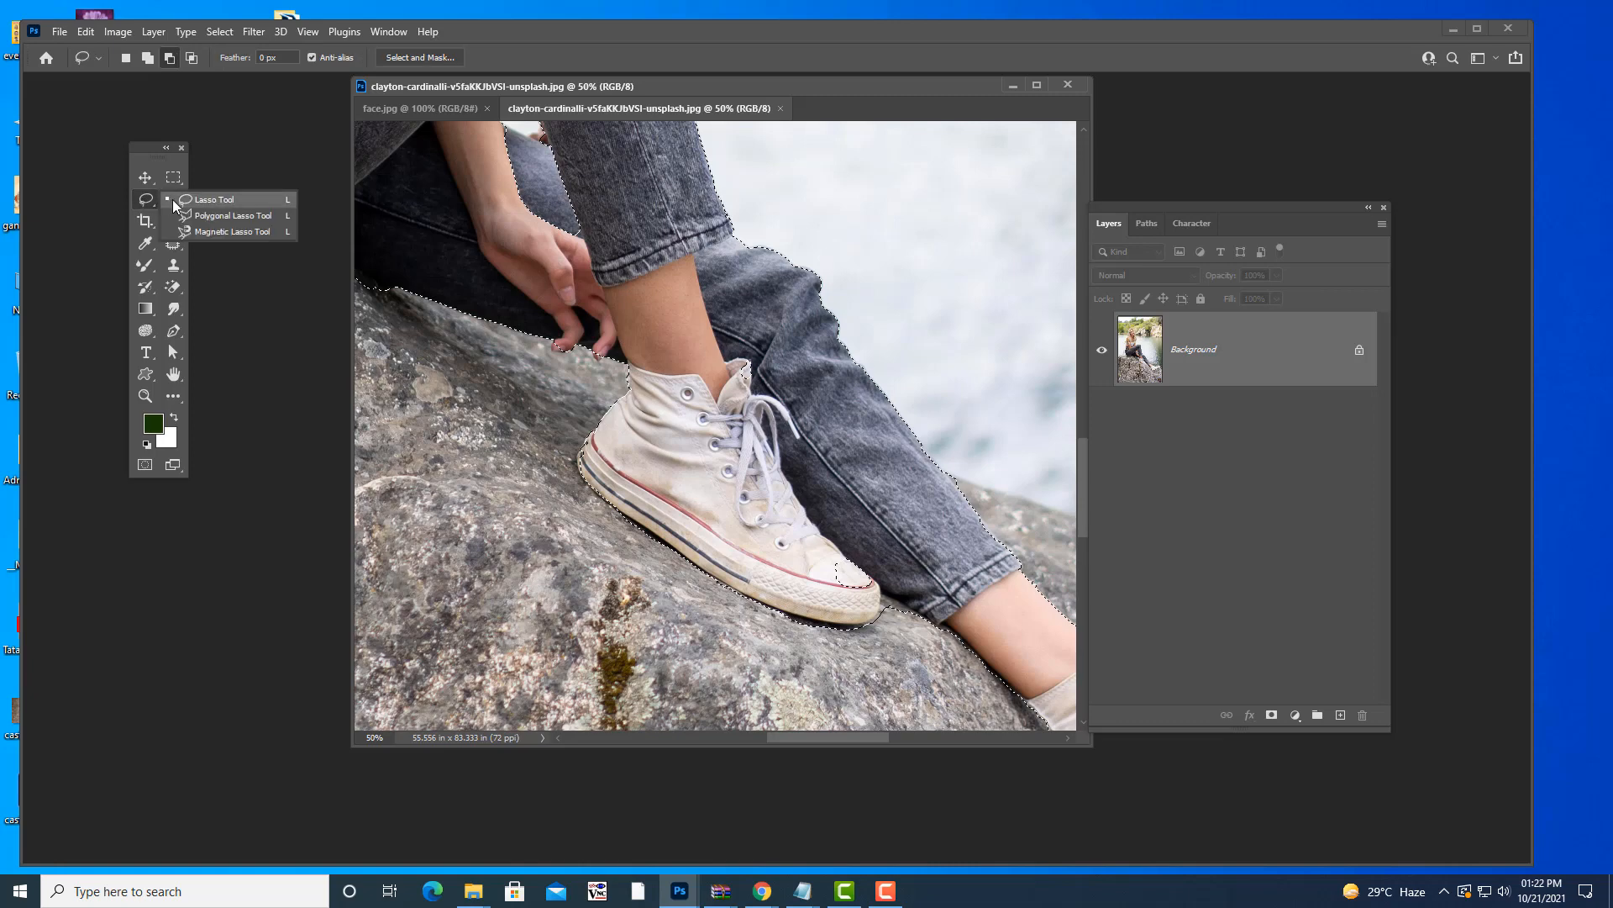
# - Lasso-add the shoe toe and a loop along the jeans edge to the selection
pyautogui.click(173, 199)
pyautogui.press('shift')
pyautogui.moveTo(883, 540)
pyautogui.mouseDown()
pyautogui.moveTo(820, 568)
pyautogui.moveTo(833, 598)
pyautogui.moveTo(892, 590)
pyautogui.mouseUp()
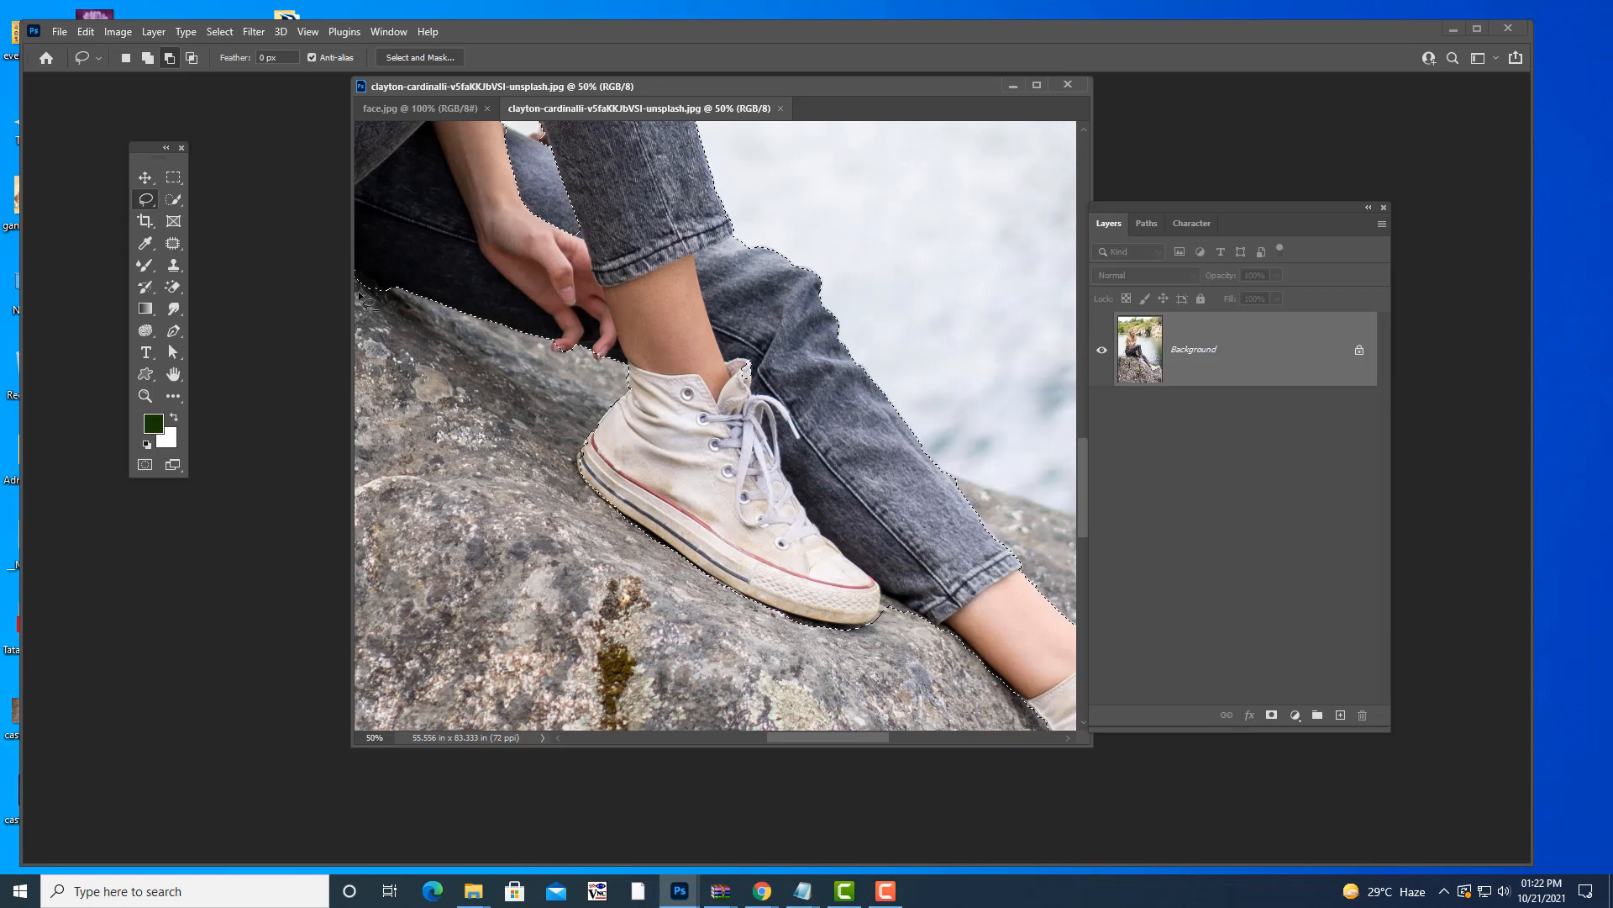
pyautogui.scroll(1, 590, 315)
pyautogui.scroll(4, 588, 311)
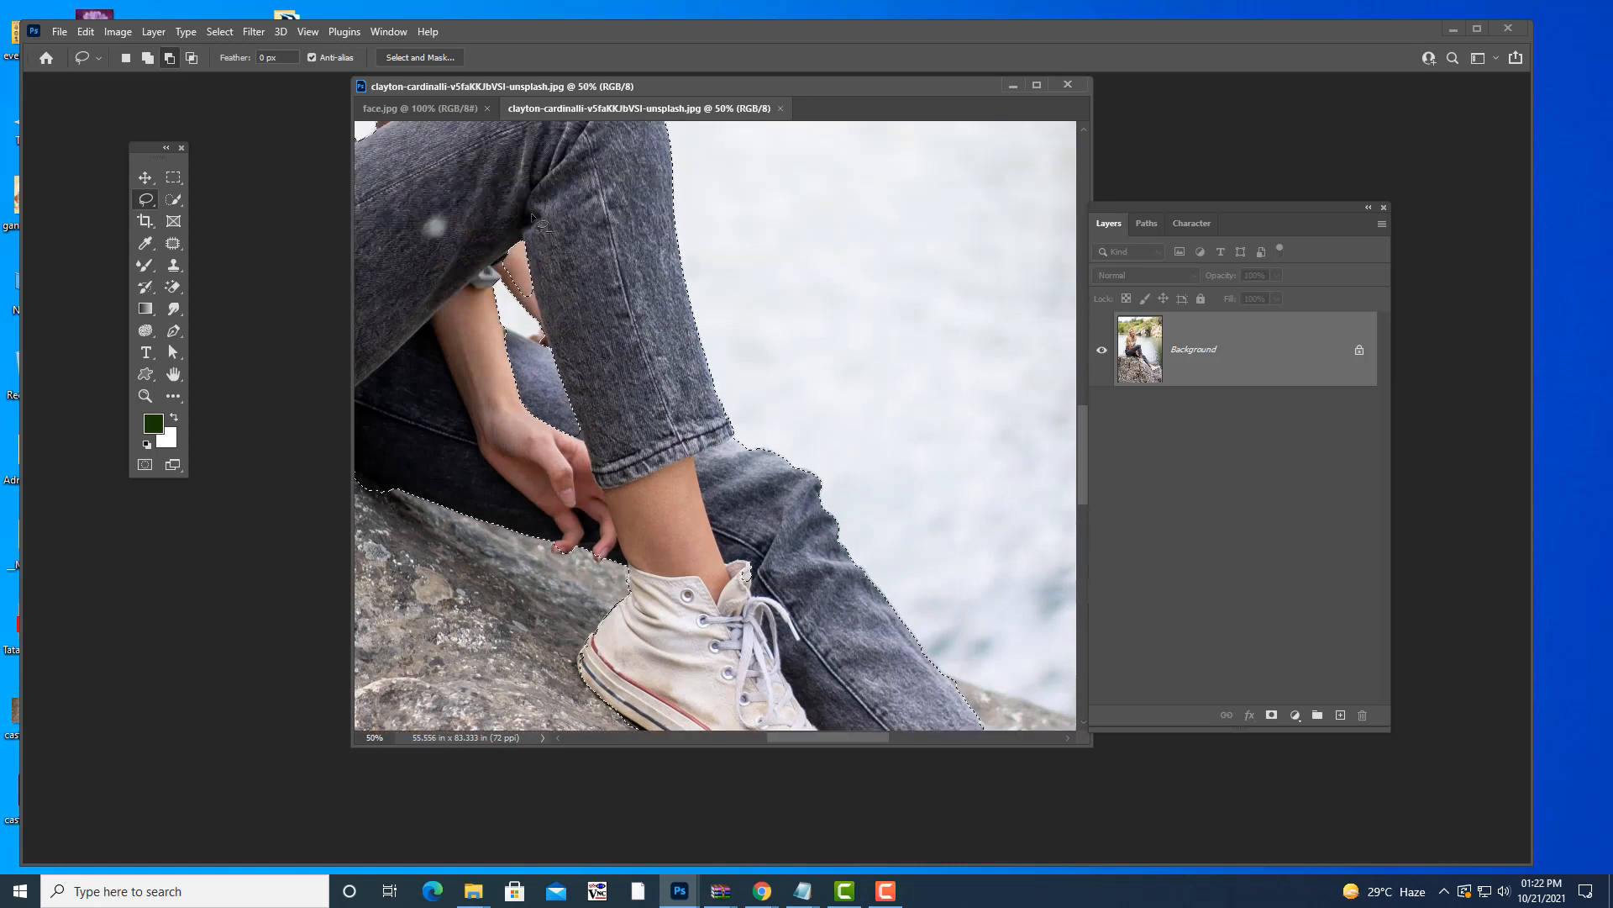
pyautogui.press('shift')
pyautogui.moveTo(524, 227)
pyautogui.mouseDown()
pyautogui.moveTo(500, 254)
pyautogui.moveTo(544, 330)
pyautogui.mouseUp()
pyautogui.press('alt')
# - Pan down to the second shoe and lasso-add its sole to the selection
pyautogui.press('space')
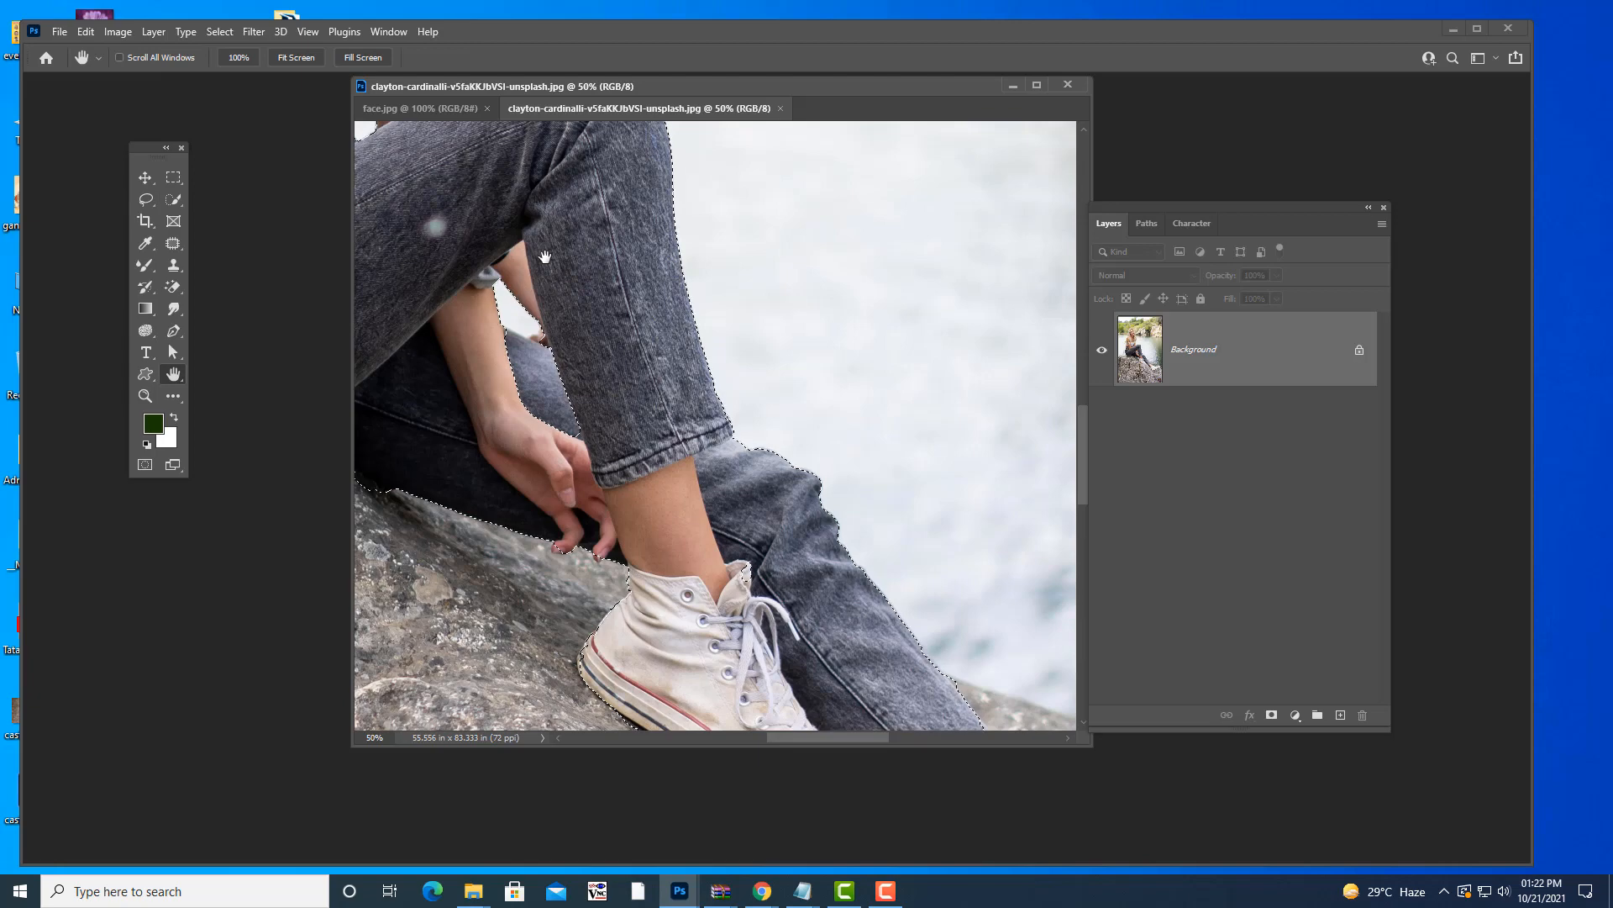
pyautogui.moveTo(585, 232)
pyautogui.mouseDown()
pyautogui.moveTo(849, 361)
pyautogui.moveTo(865, 451)
pyautogui.moveTo(756, 508)
pyautogui.moveTo(748, 395)
pyautogui.moveTo(743, 490)
pyautogui.mouseUp()
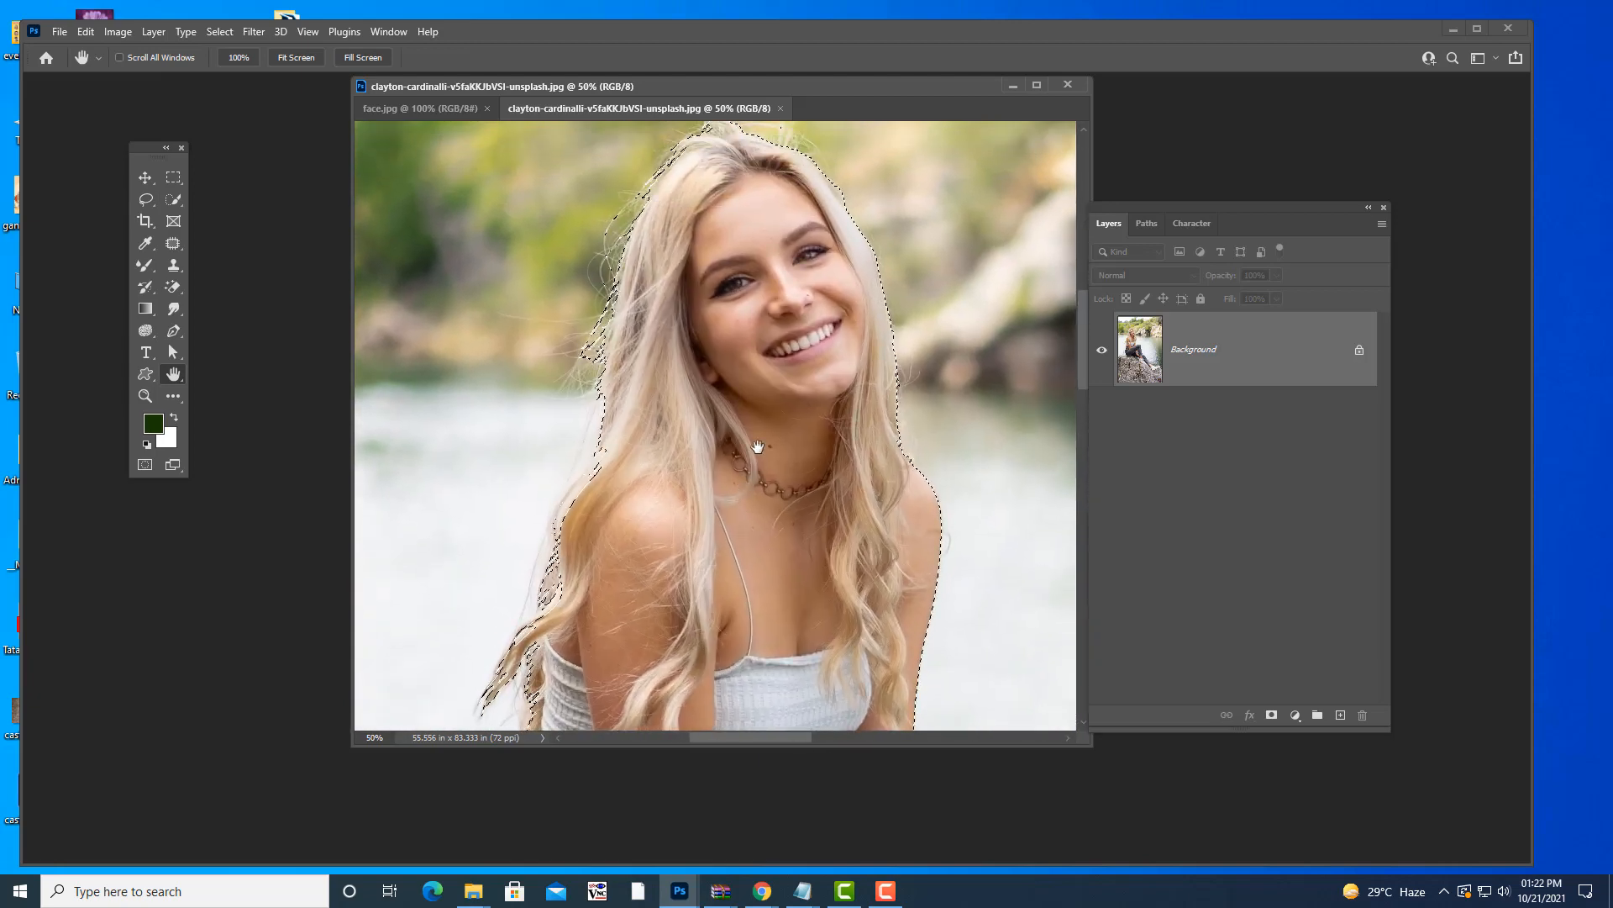
pyautogui.moveTo(758, 416); pyautogui.dragTo(748, 448)
pyautogui.moveTo(739, 629)
pyautogui.mouseDown()
pyautogui.moveTo(778, 461)
pyautogui.moveTo(786, 324)
pyautogui.mouseUp()
pyautogui.moveTo(750, 632)
pyautogui.mouseDown()
pyautogui.moveTo(770, 508)
pyautogui.moveTo(754, 470)
pyautogui.mouseUp()
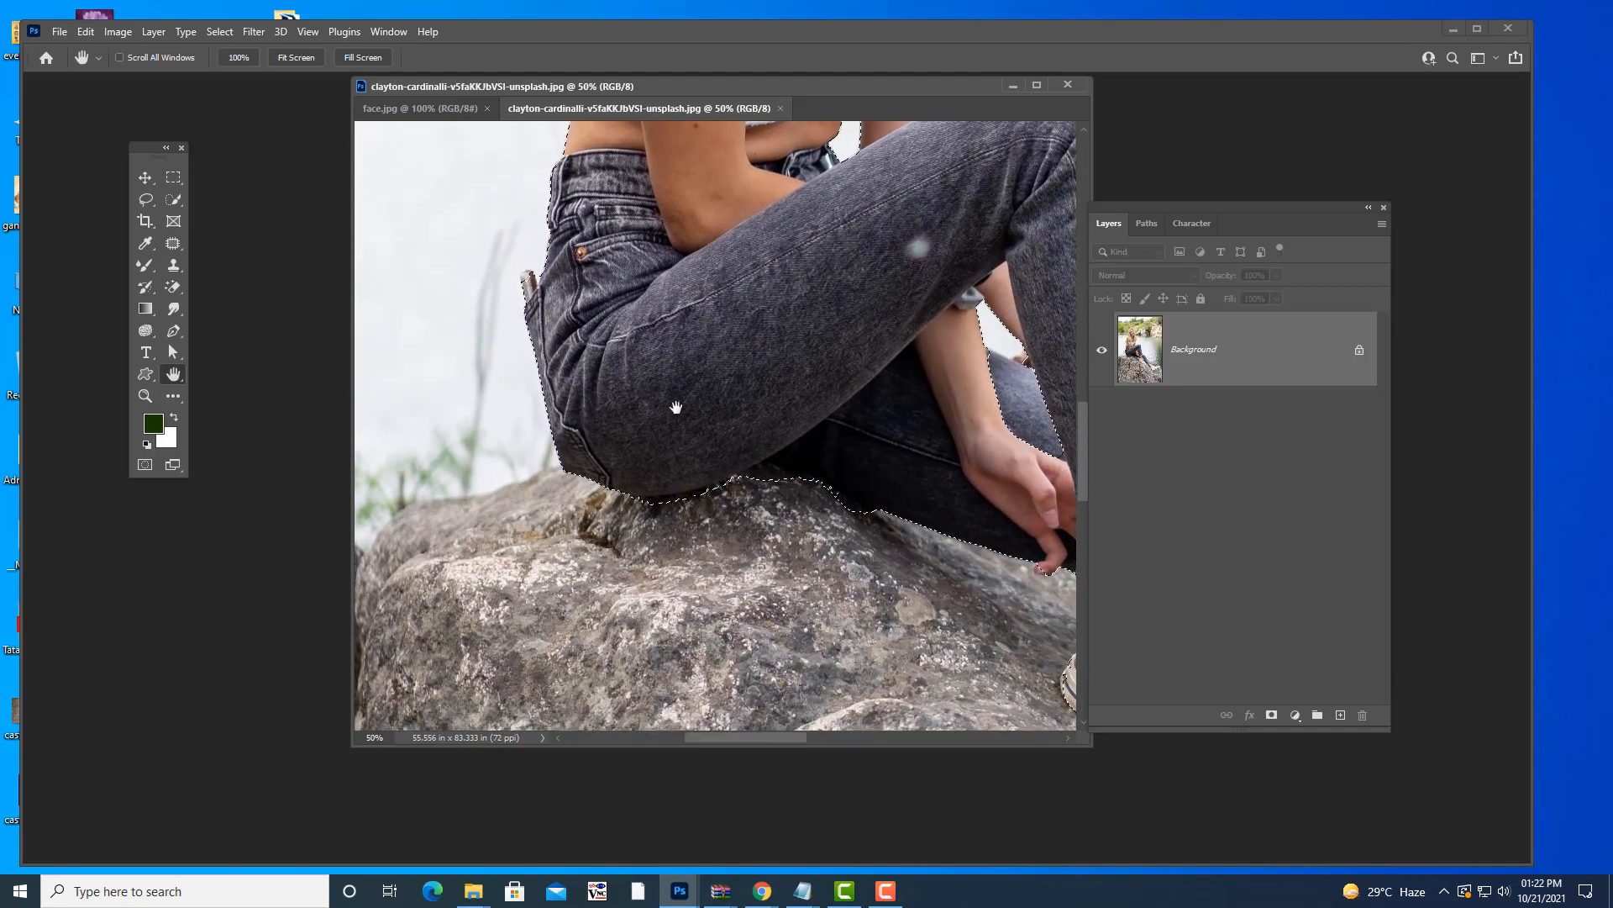
pyautogui.moveTo(673, 406); pyautogui.dragTo(420, 304)
pyautogui.moveTo(873, 485); pyautogui.dragTo(673, 280)
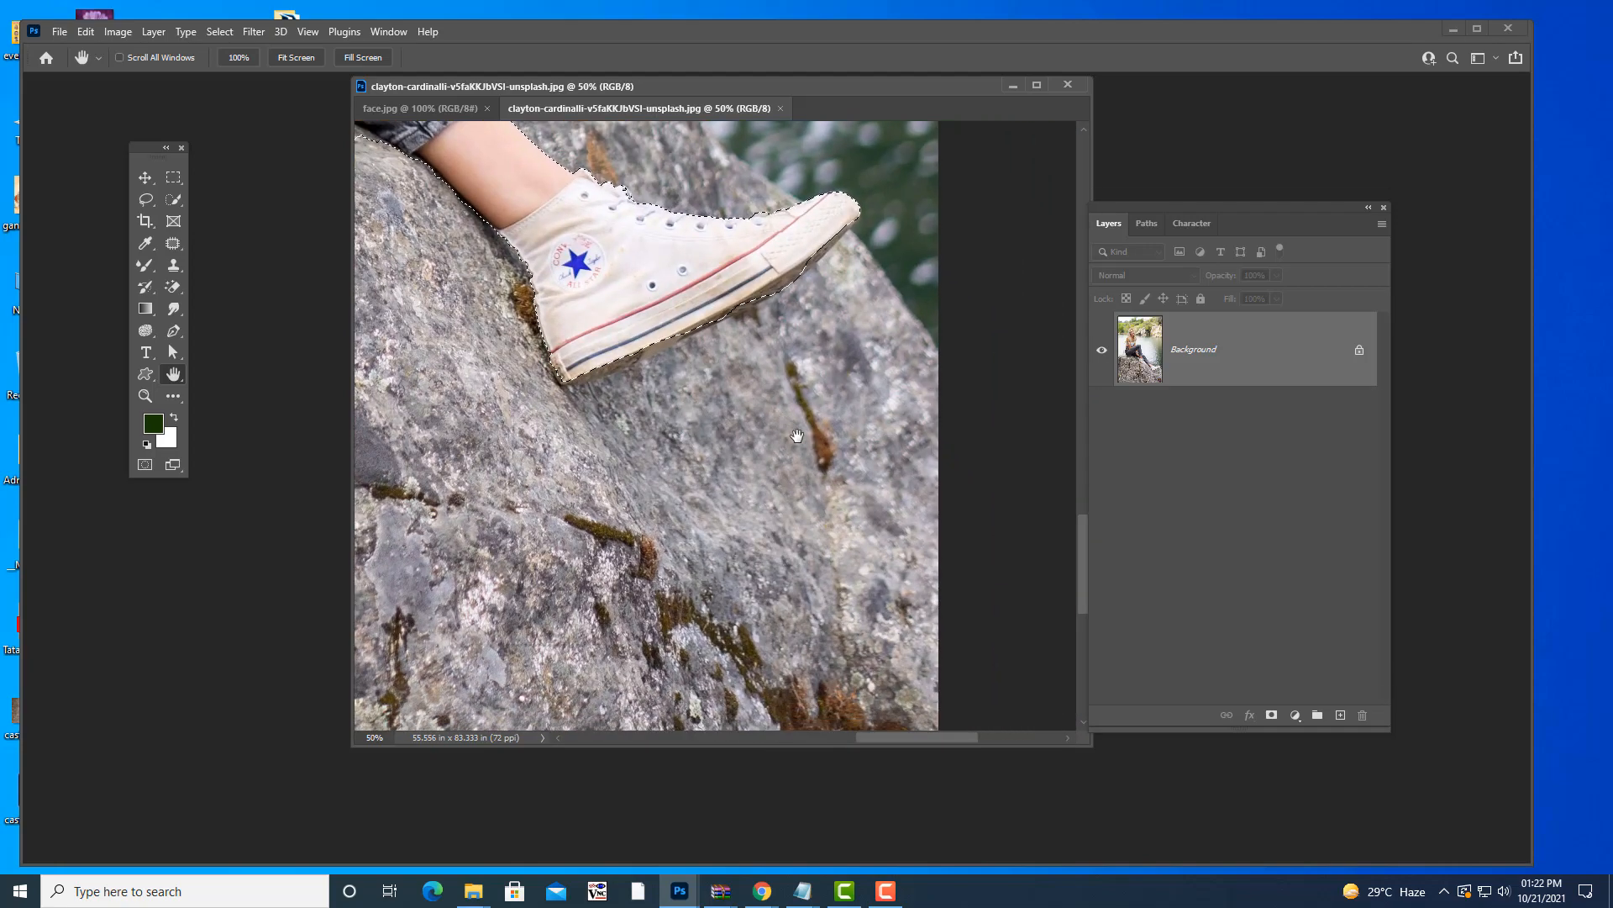
pyautogui.moveTo(733, 380); pyautogui.dragTo(775, 484)
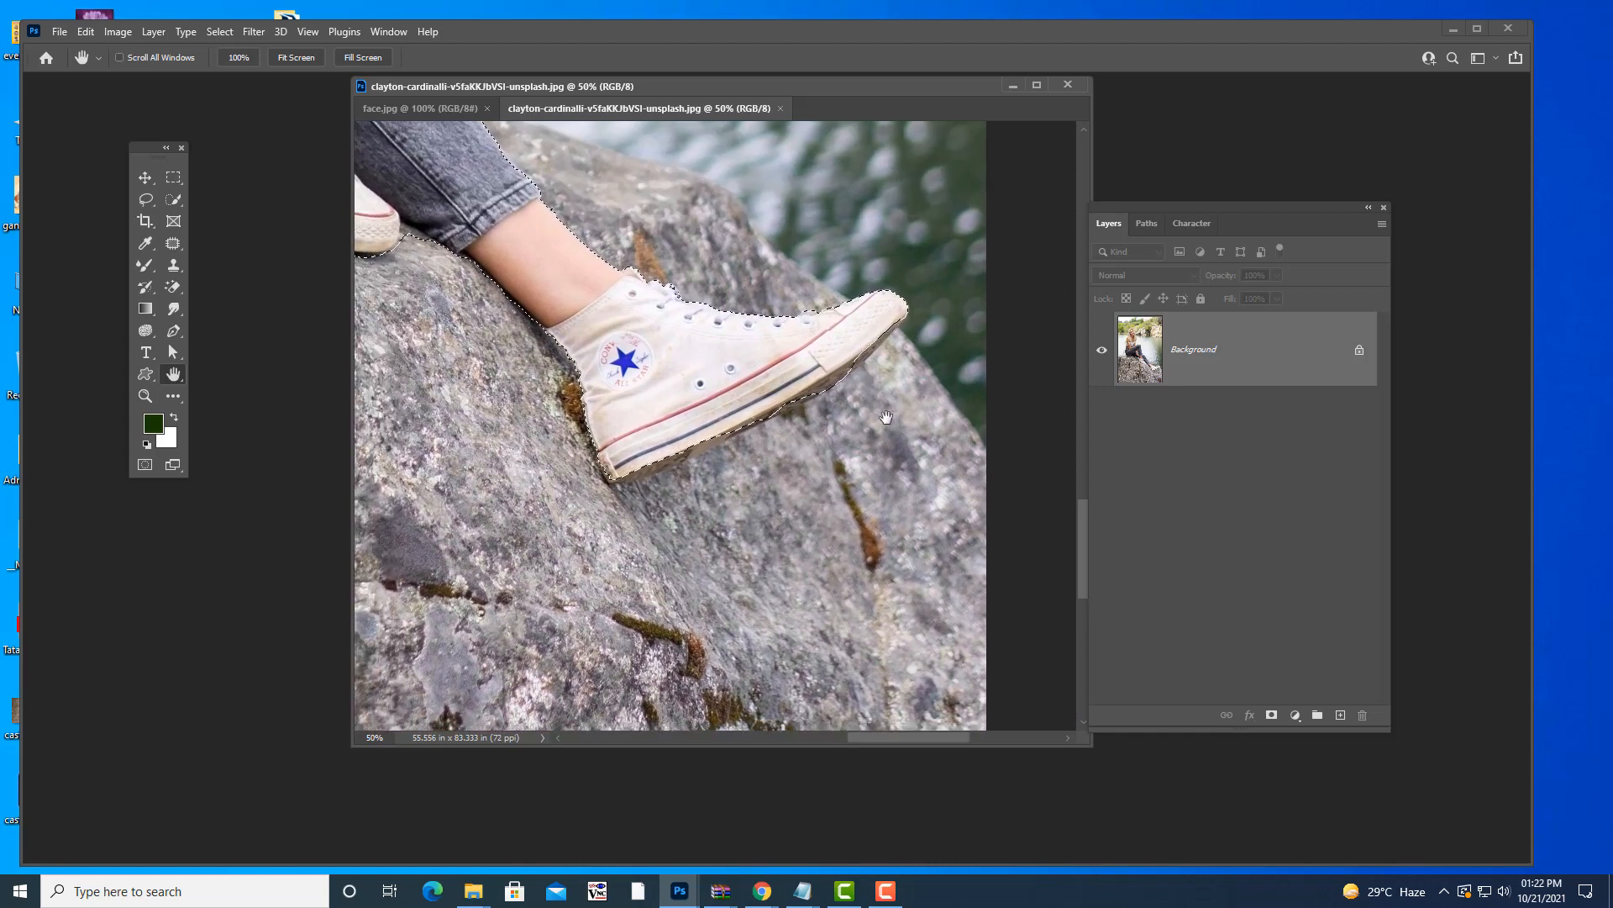
pyautogui.moveTo(862, 435); pyautogui.dragTo(857, 446)
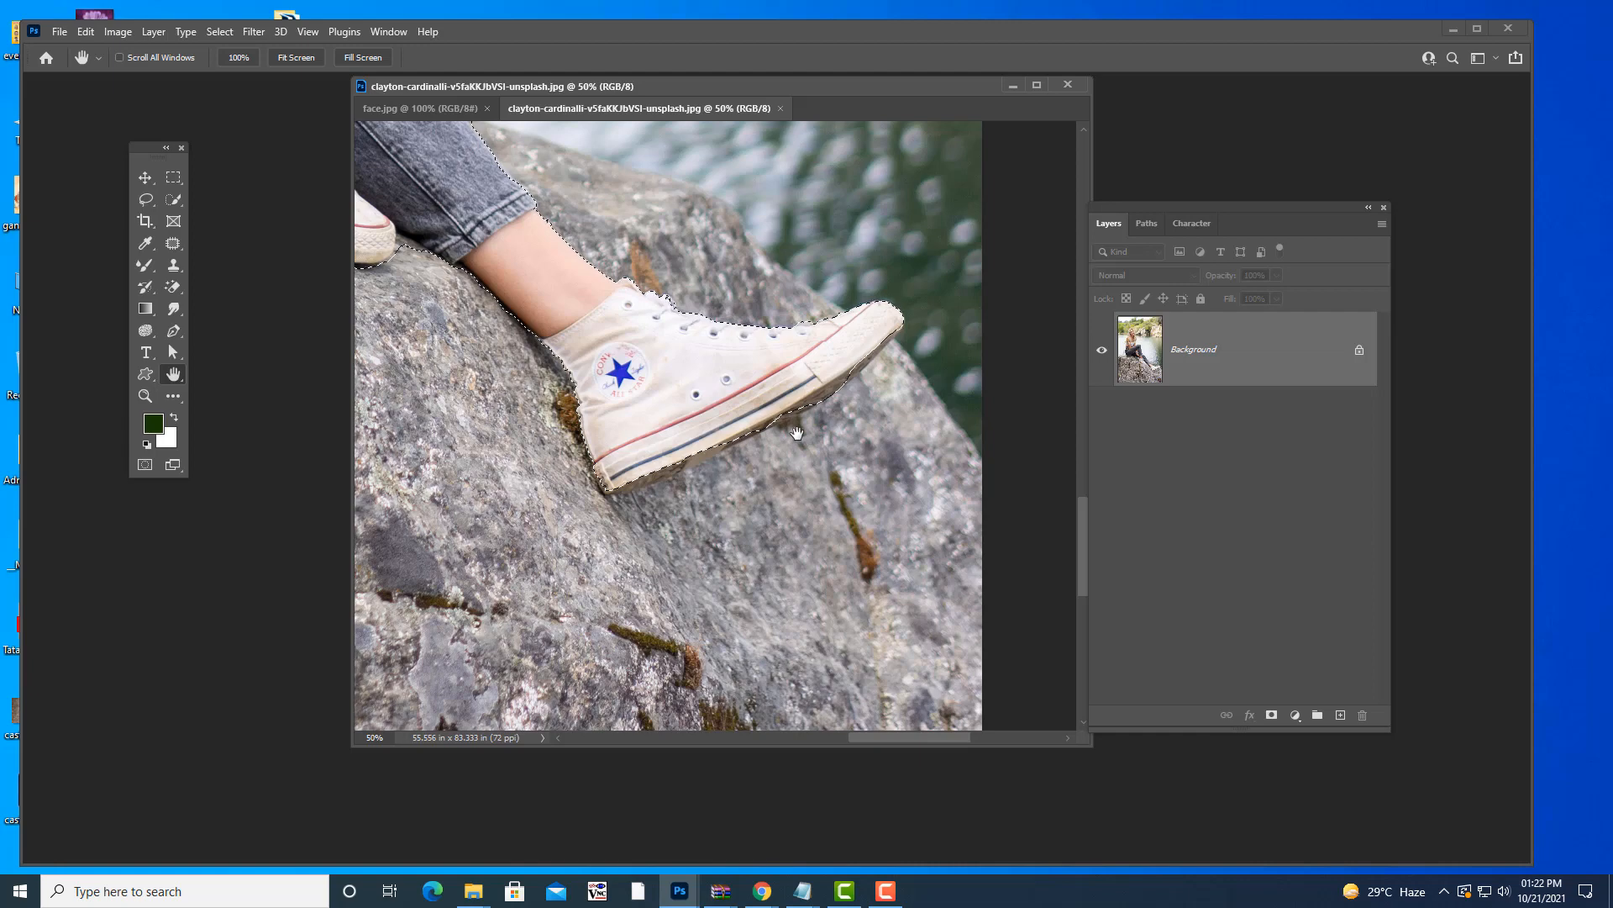
pyautogui.press('l')
pyautogui.moveTo(816, 376); pyautogui.dragTo(763, 431)
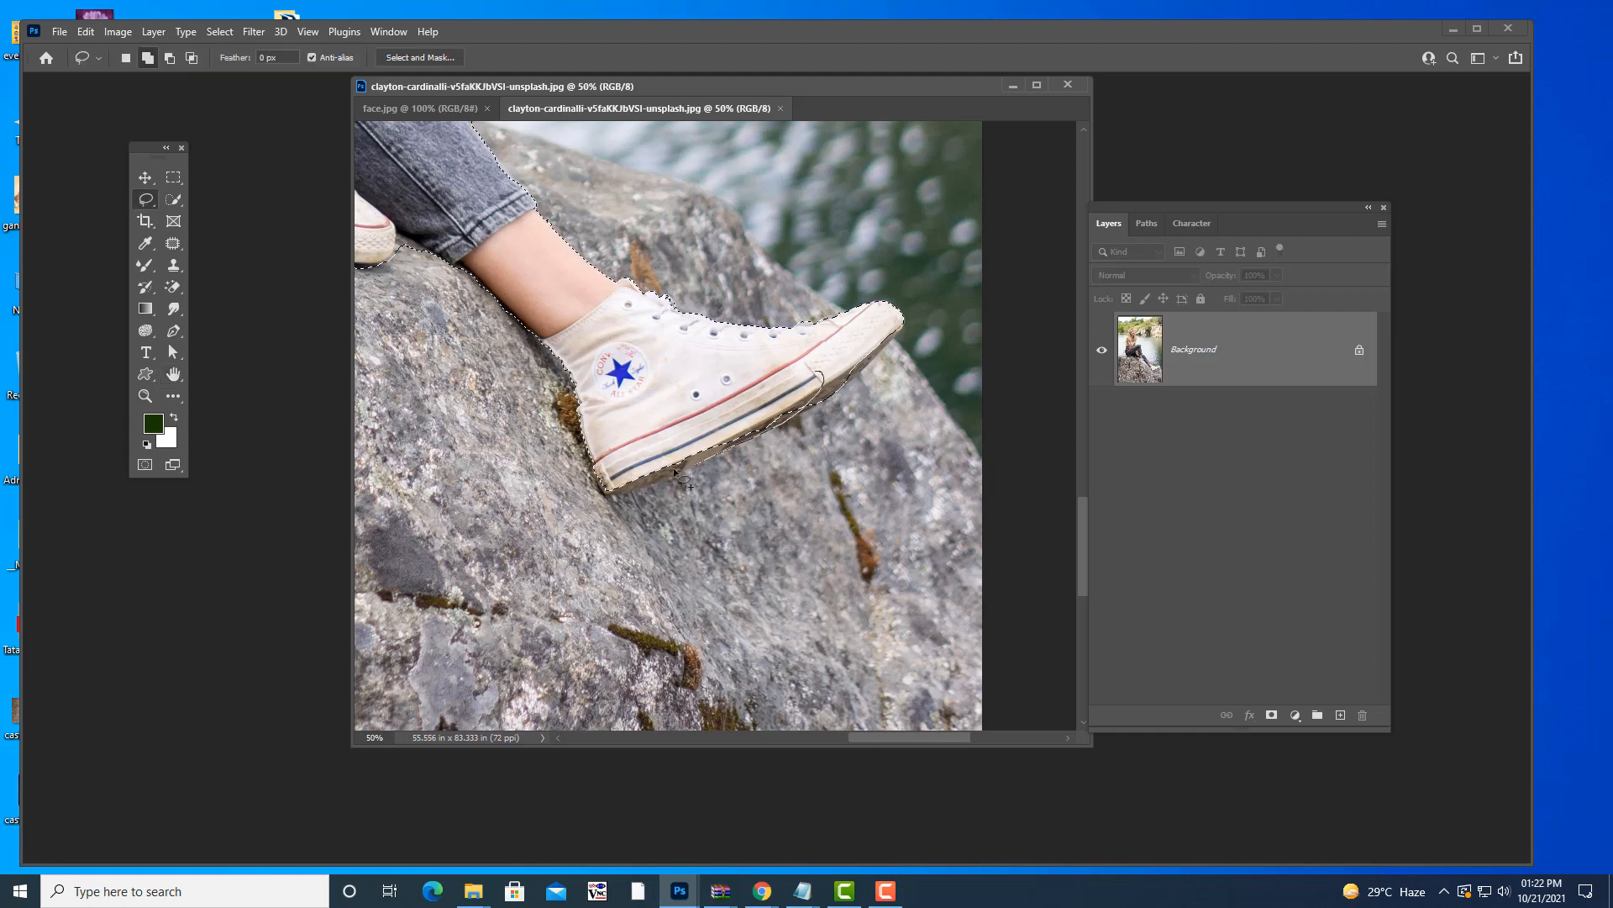
pyautogui.moveTo(663, 453); pyautogui.dragTo(672, 460)
# - Subtract stray areas with an Alt-lasso, then zoom out to view the whole photo
pyautogui.press('alt')
pyautogui.press('shift')
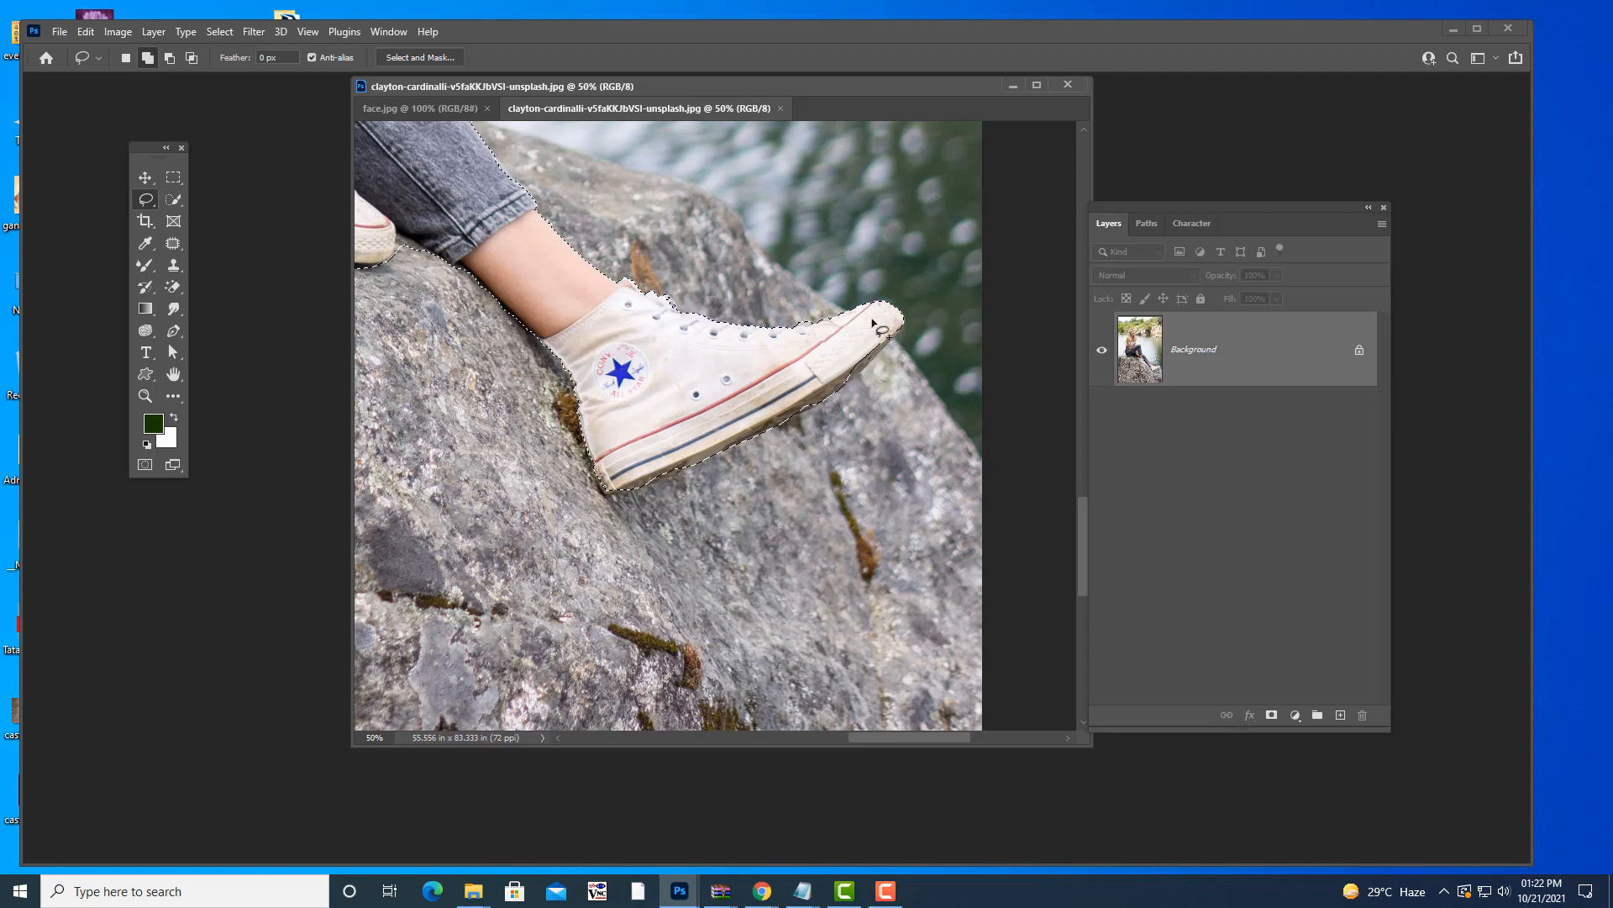
pyautogui.press('alt')
pyautogui.moveTo(935, 738); pyautogui.dragTo(773, 711)
pyautogui.scroll(3, 838, 462)
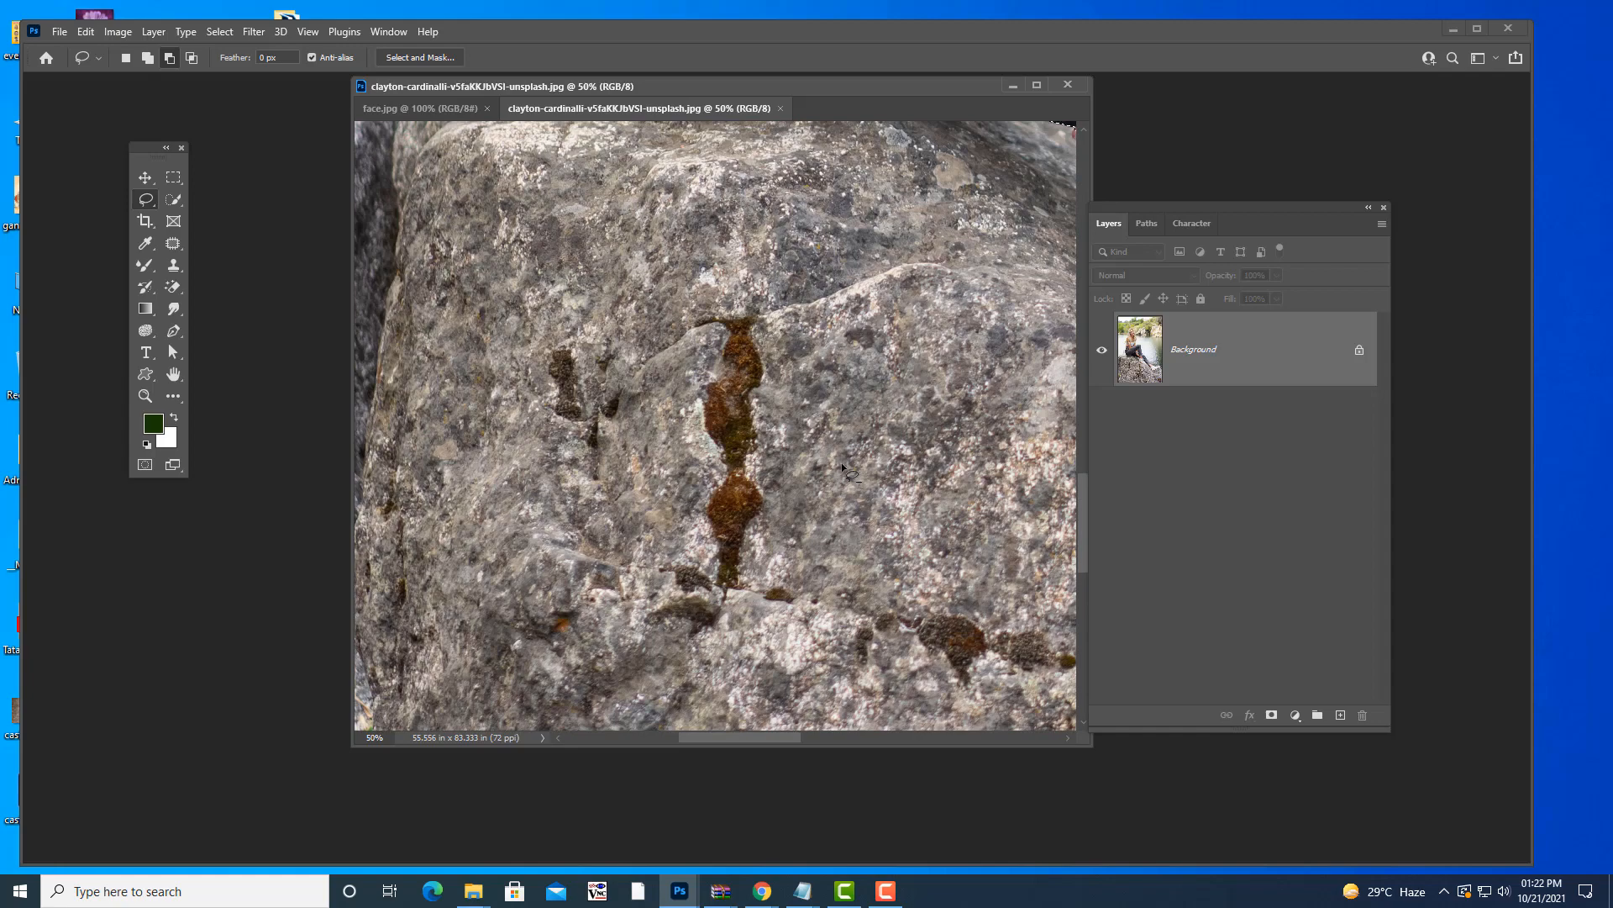
pyautogui.scroll(5, 843, 465)
pyautogui.hotkey('ctrl', '0')
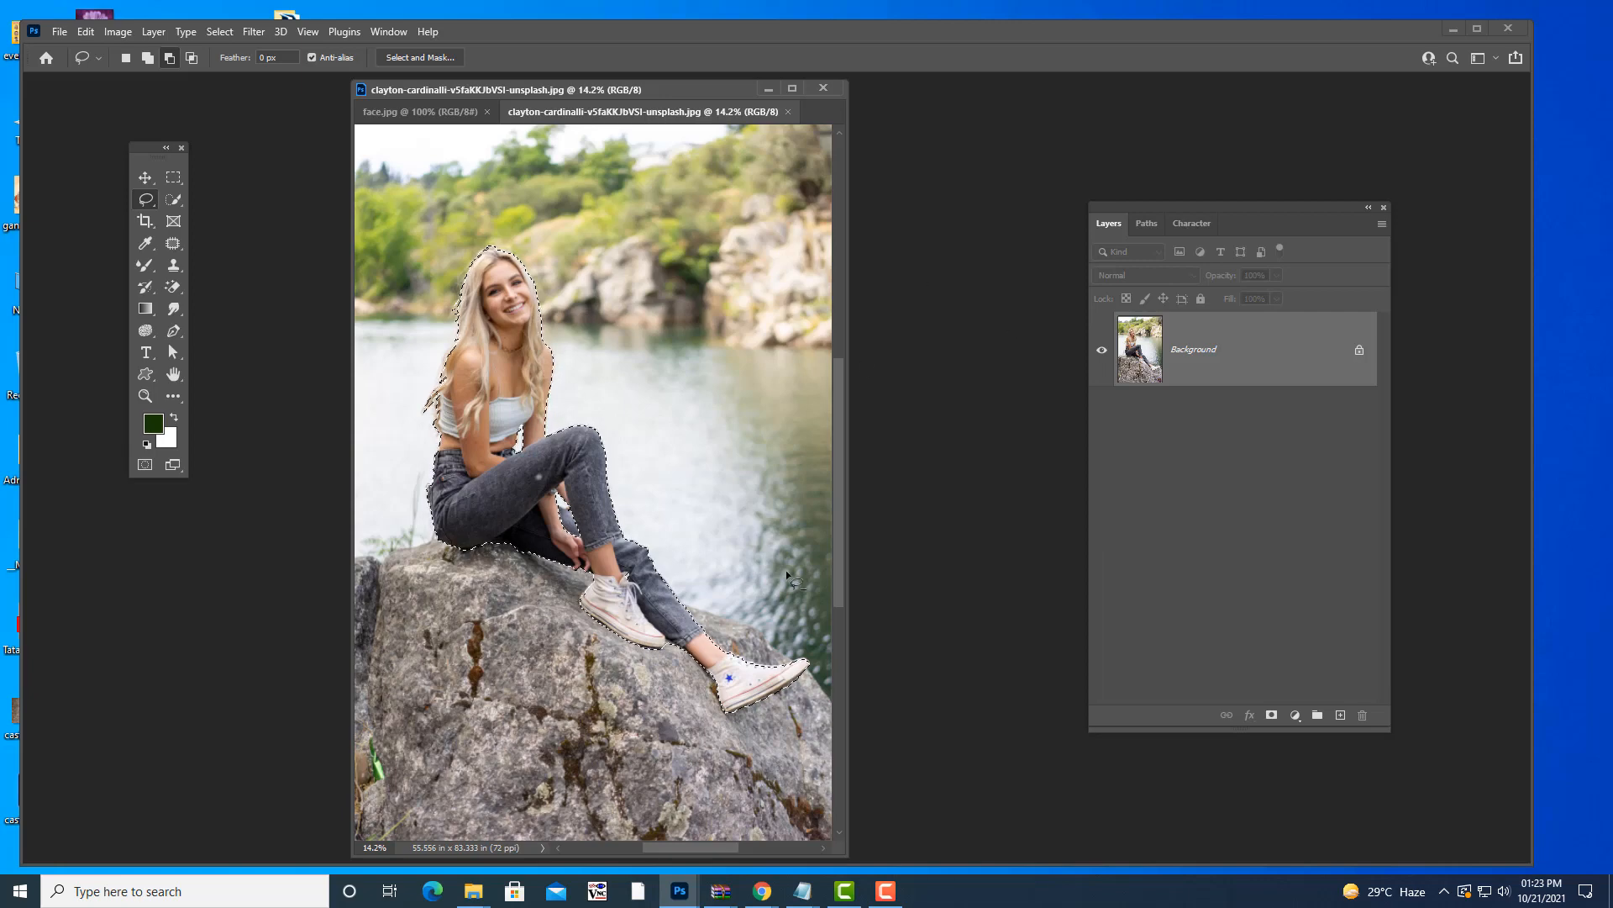
# - Enlarge the girl photo's window and float it in its own window
pyautogui.moveTo(840, 853); pyautogui.dragTo(1159, 861)
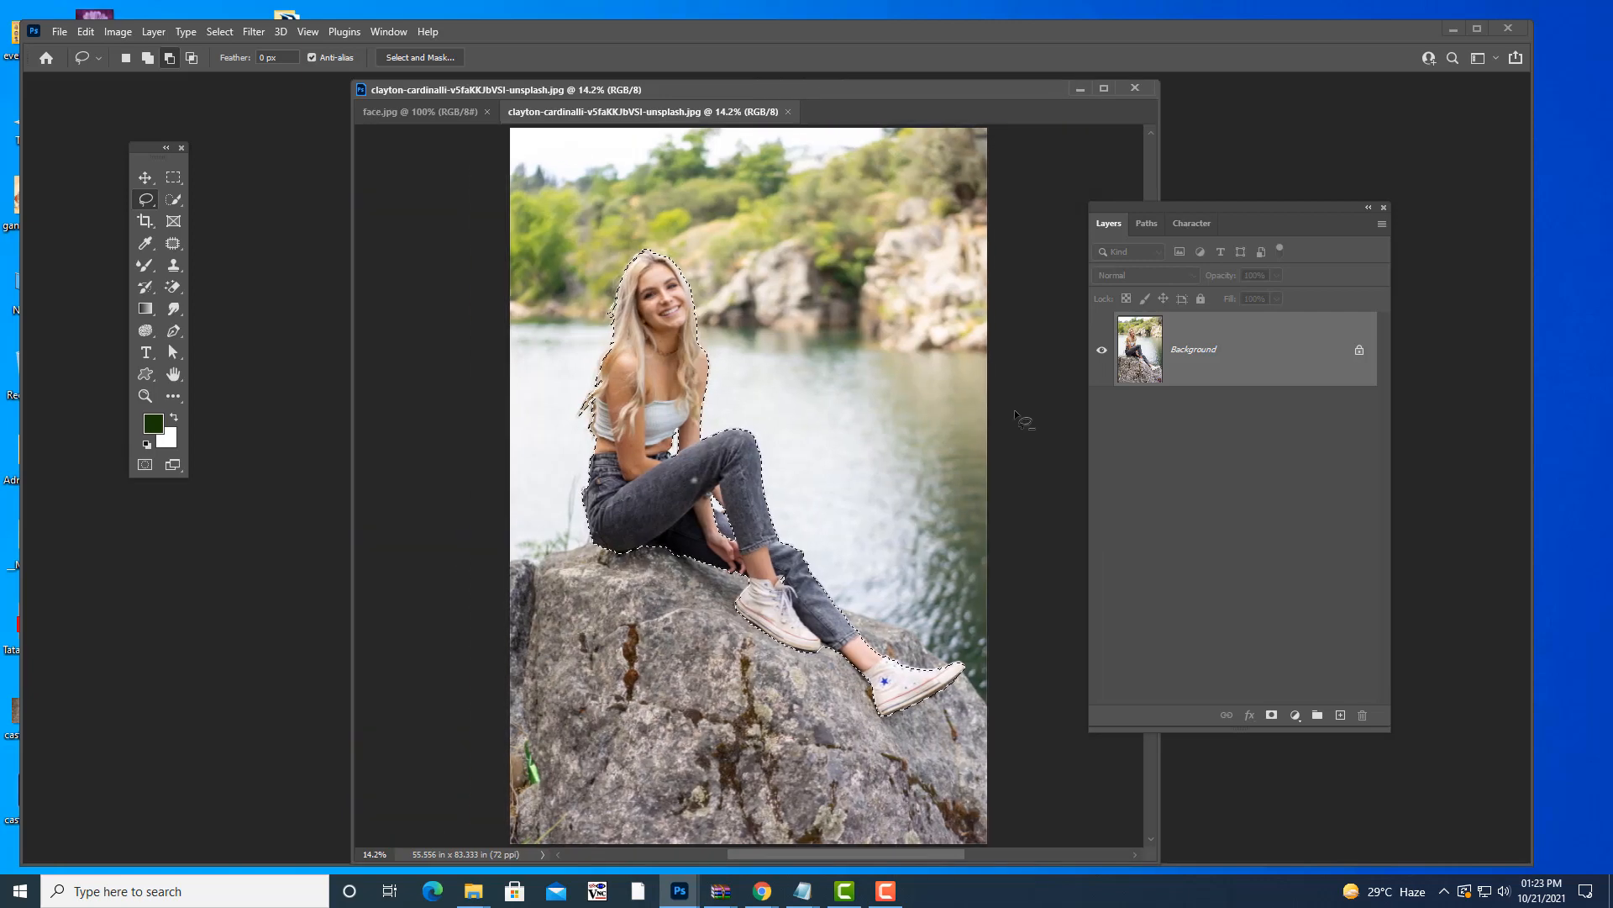
pyautogui.moveTo(684, 90); pyautogui.dragTo(659, 139)
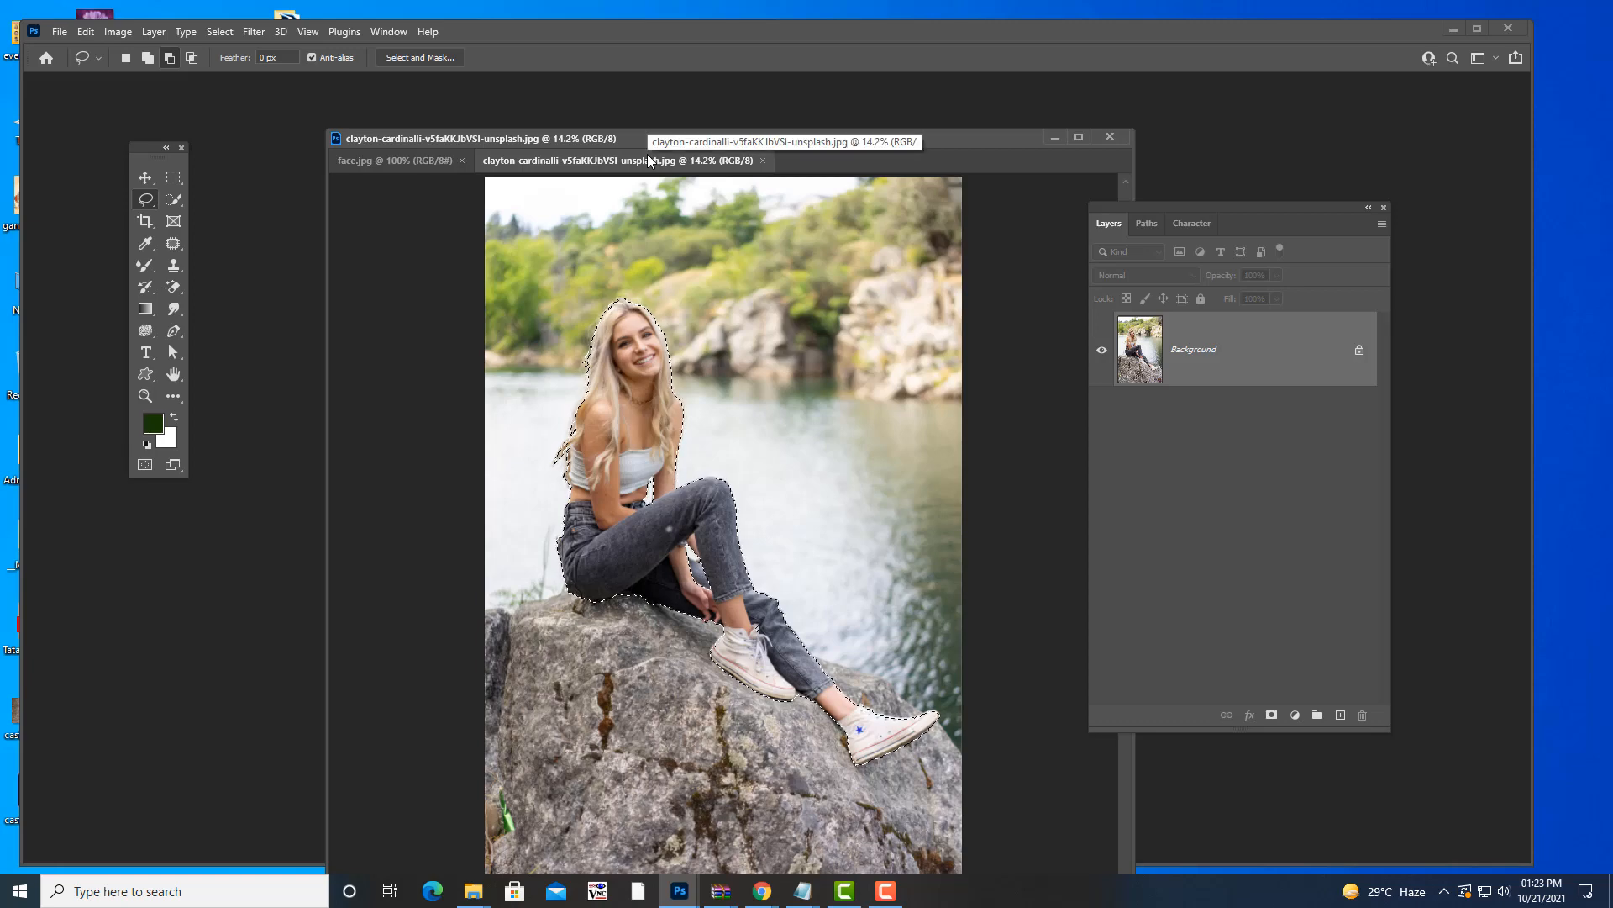
pyautogui.moveTo(603, 160); pyautogui.dragTo(778, 237)
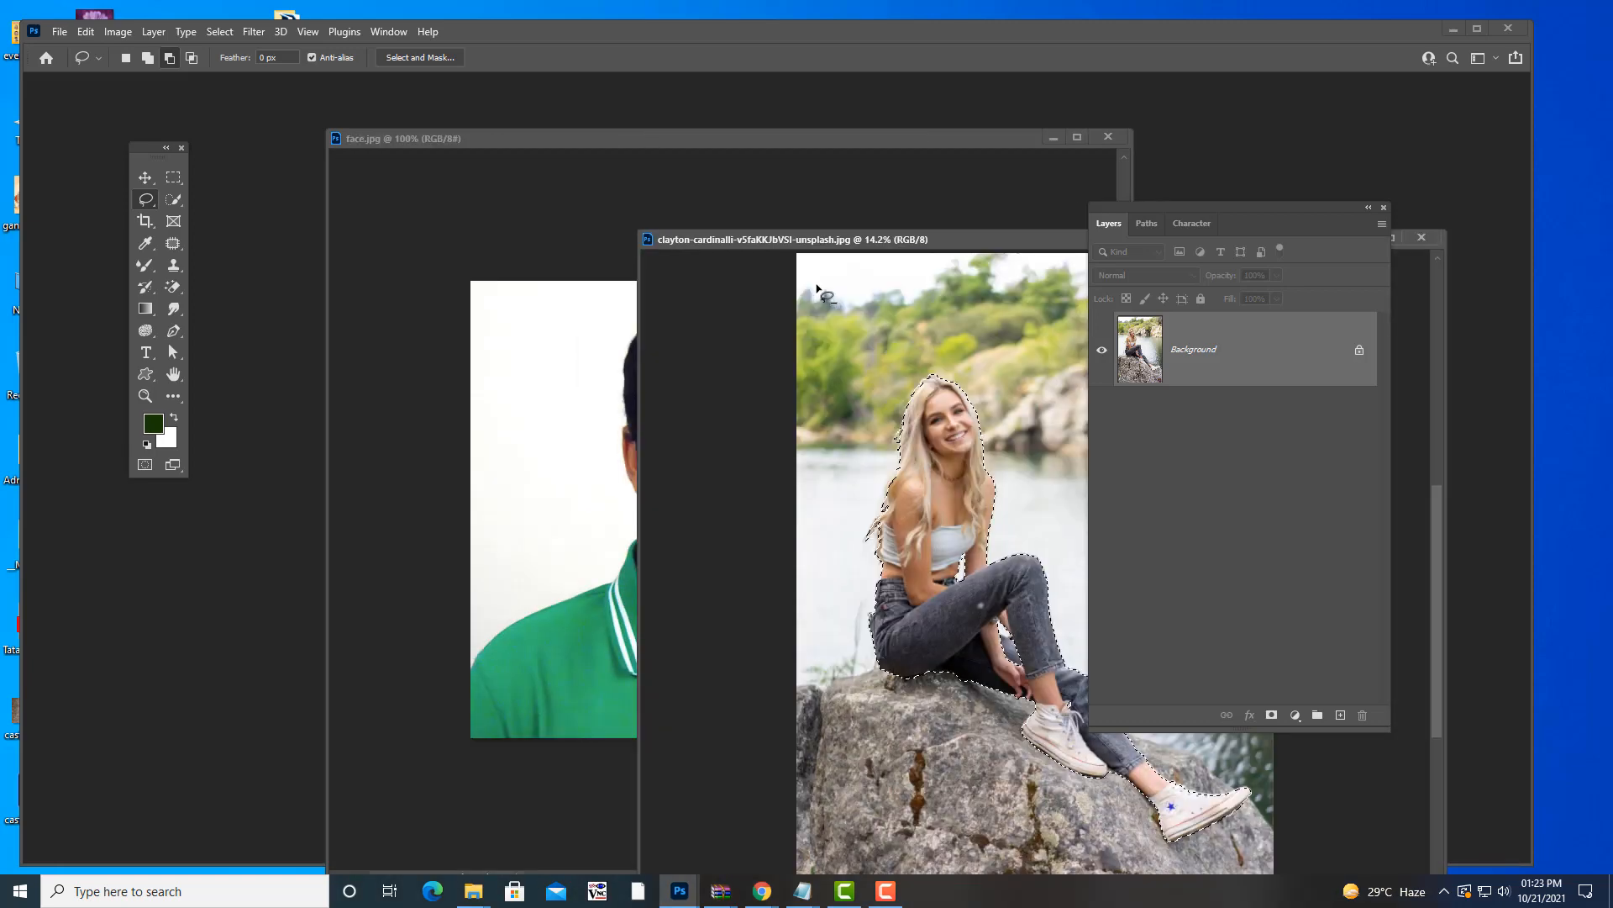
# - Open car.jpg from the image folder
pyautogui.doubleClick(189, 92)
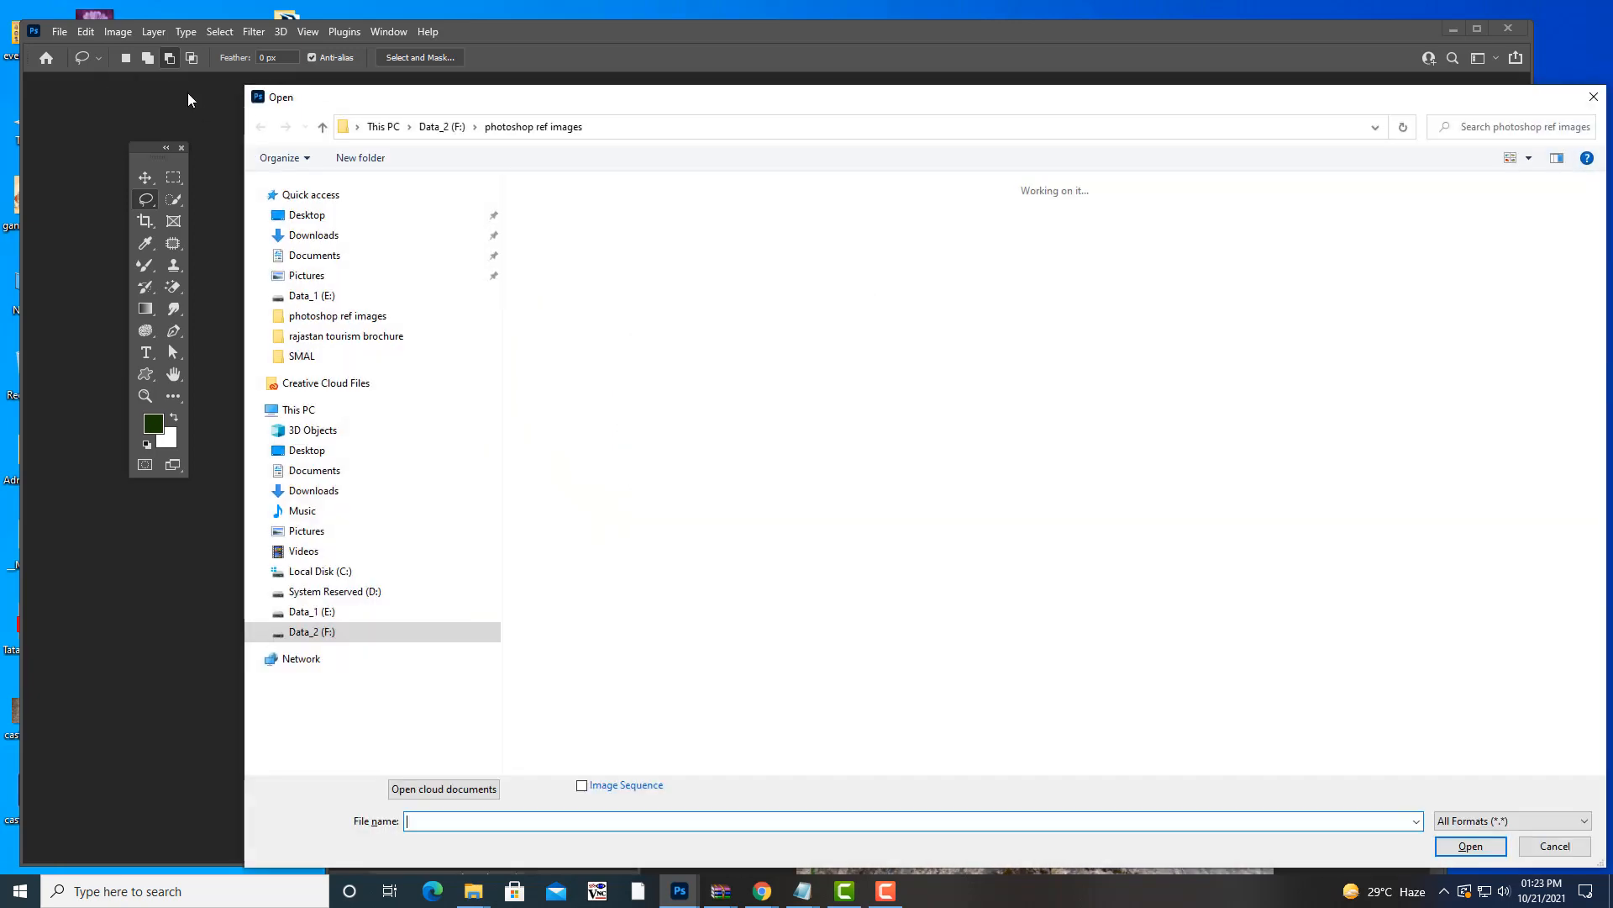
pyautogui.scroll(-5, 1050, 353)
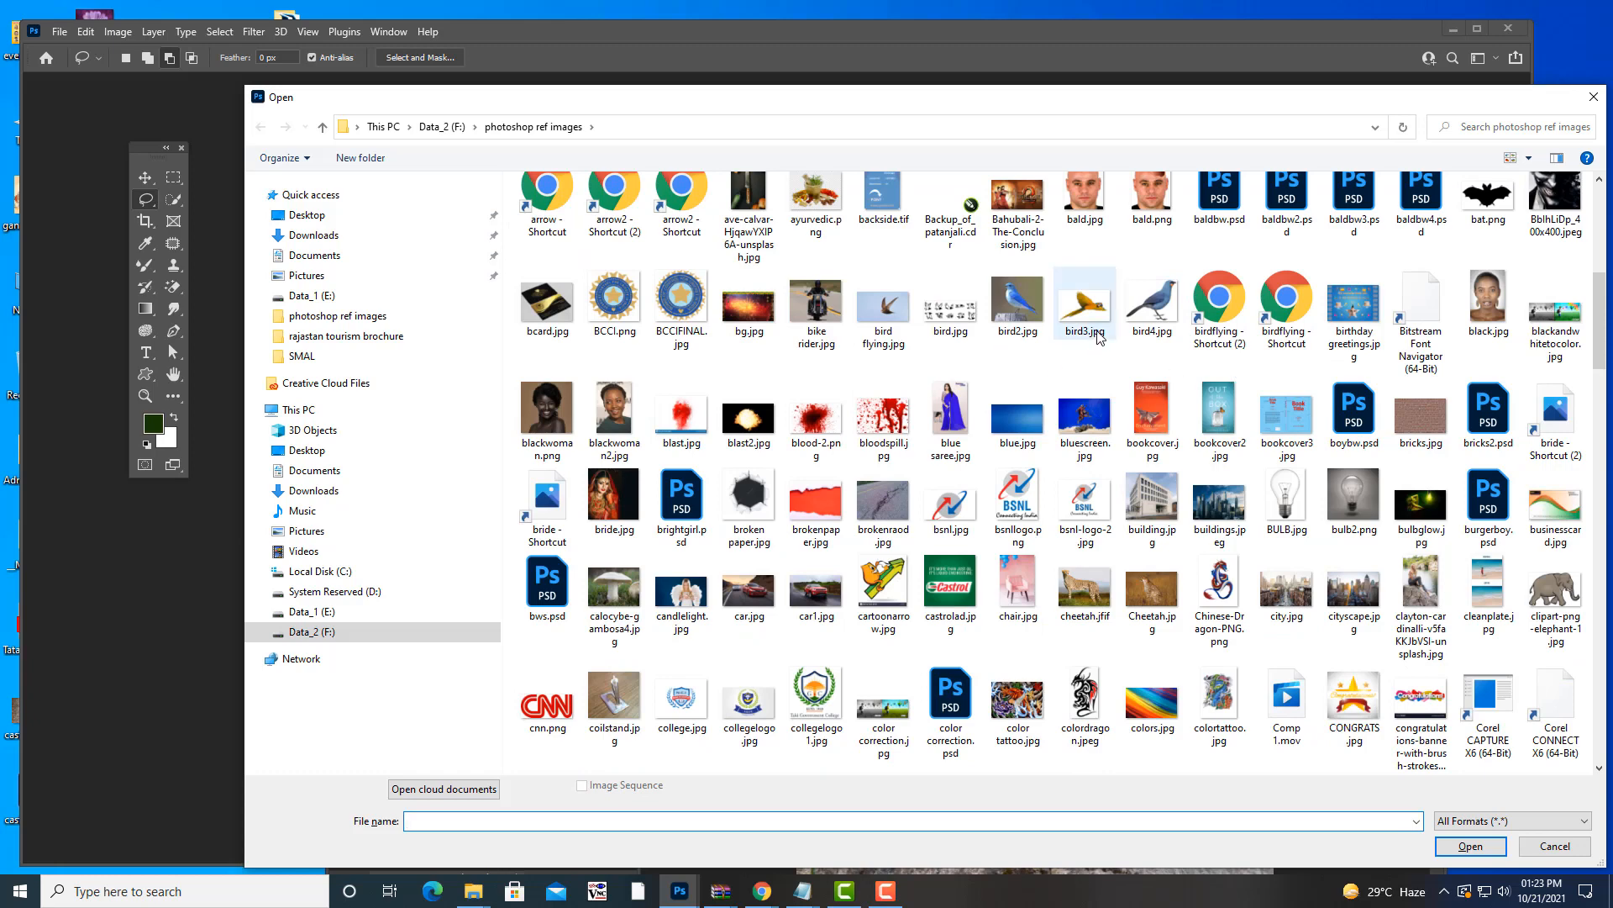
pyautogui.click(750, 603)
pyautogui.click(1469, 847)
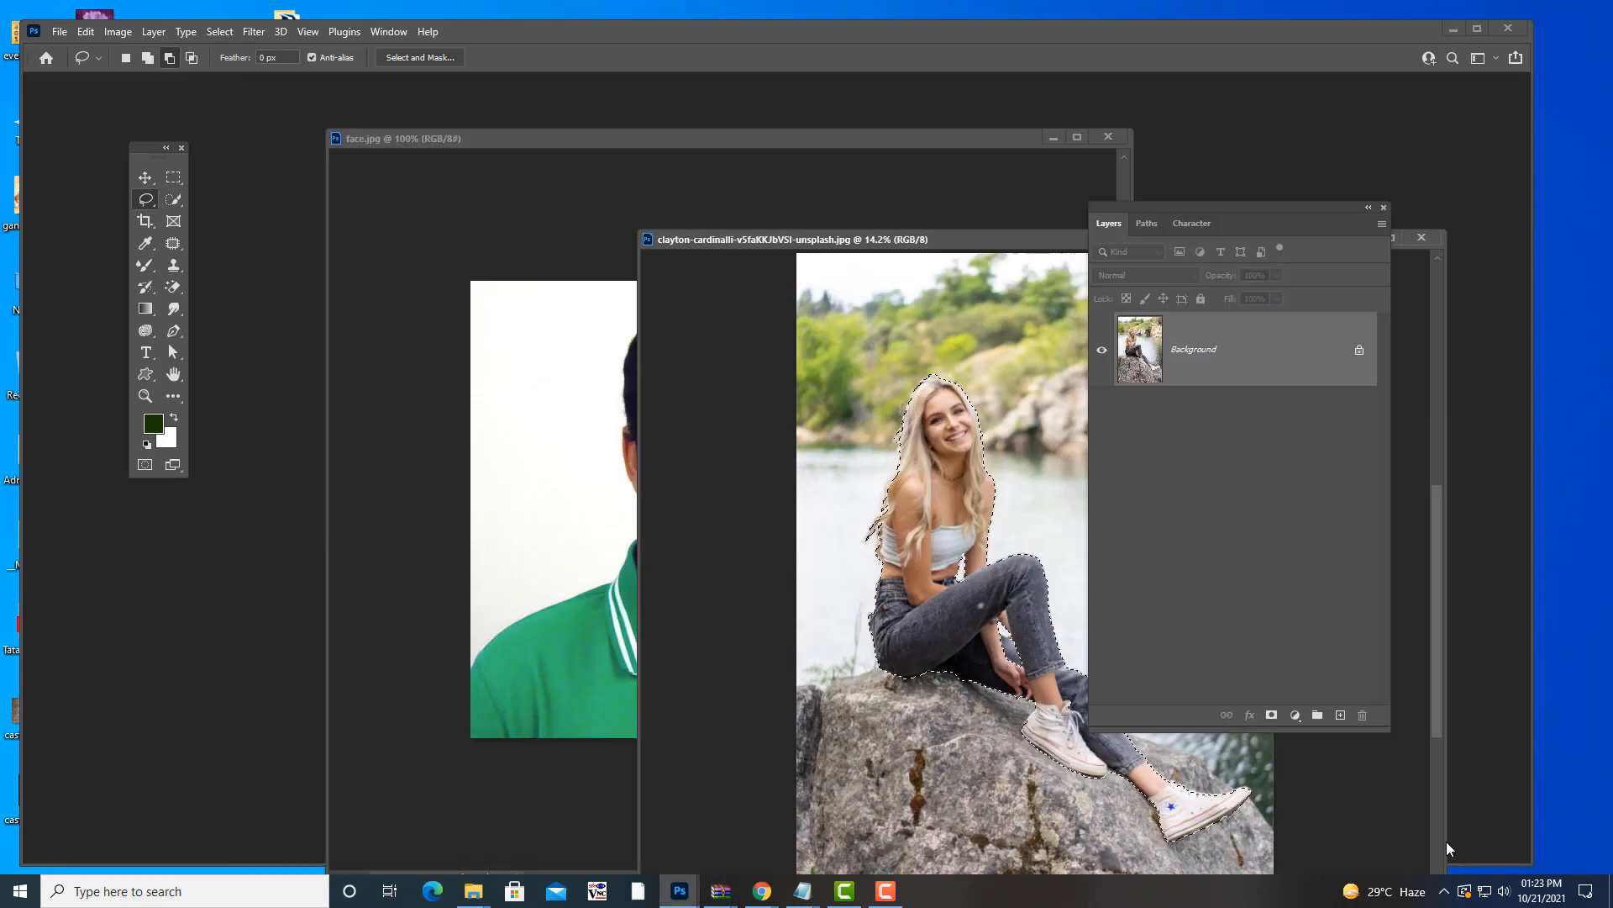
# - Float car.jpg beside the girl photo and drag the selected girl into it with the Move tool
pyautogui.moveTo(920, 250); pyautogui.dragTo(191, 204)
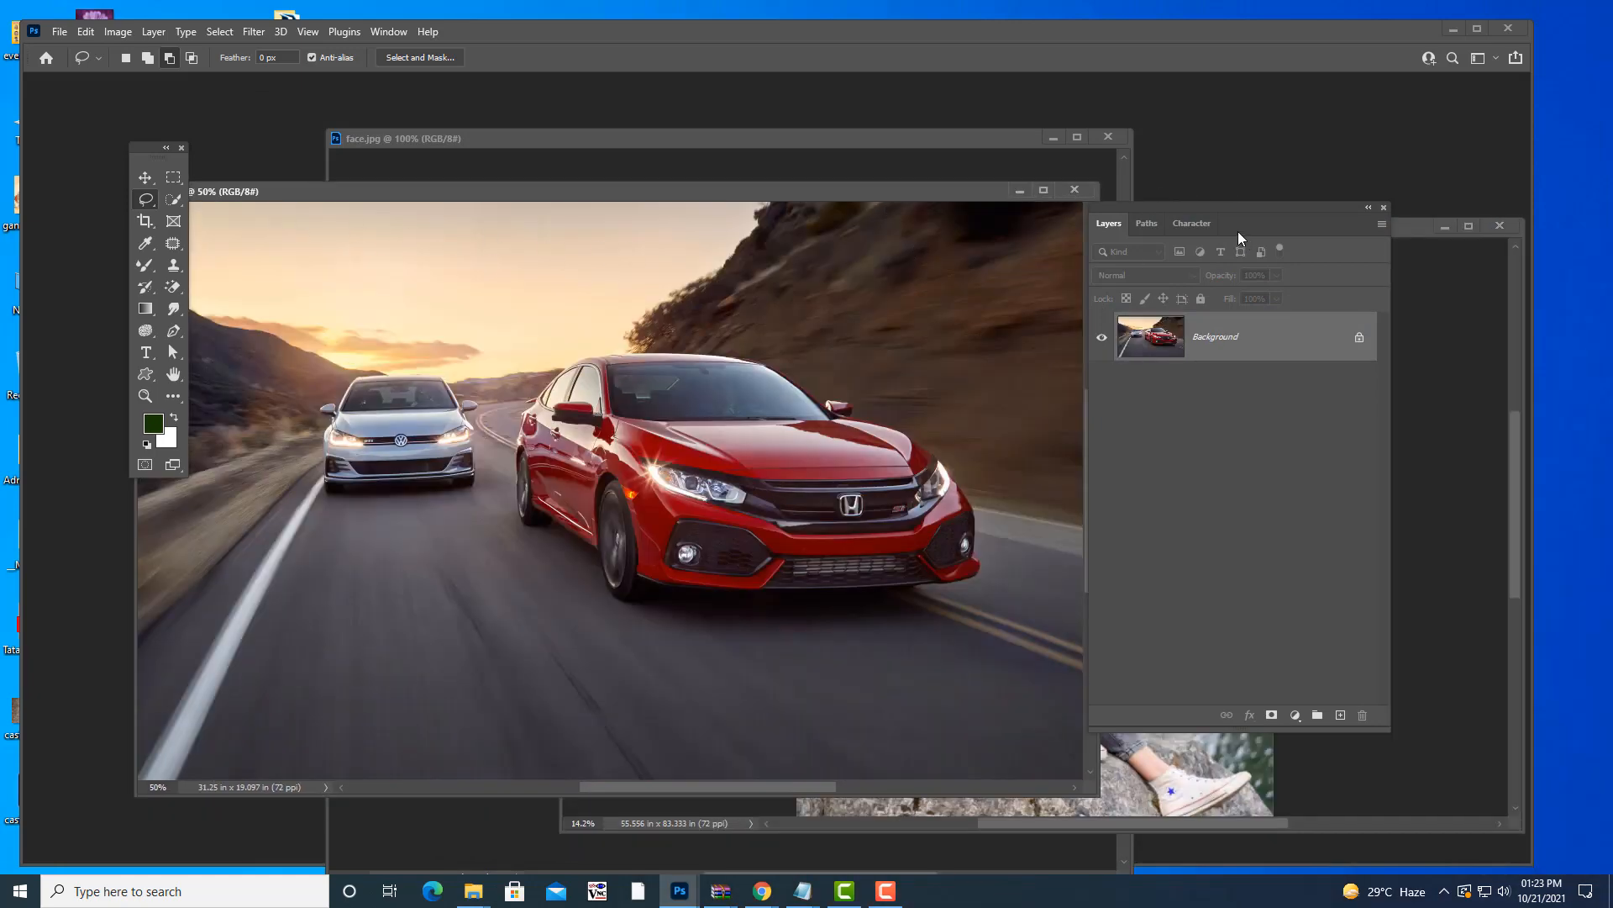
pyautogui.moveTo(1191, 209); pyautogui.dragTo(1295, 217)
pyautogui.click(1128, 226)
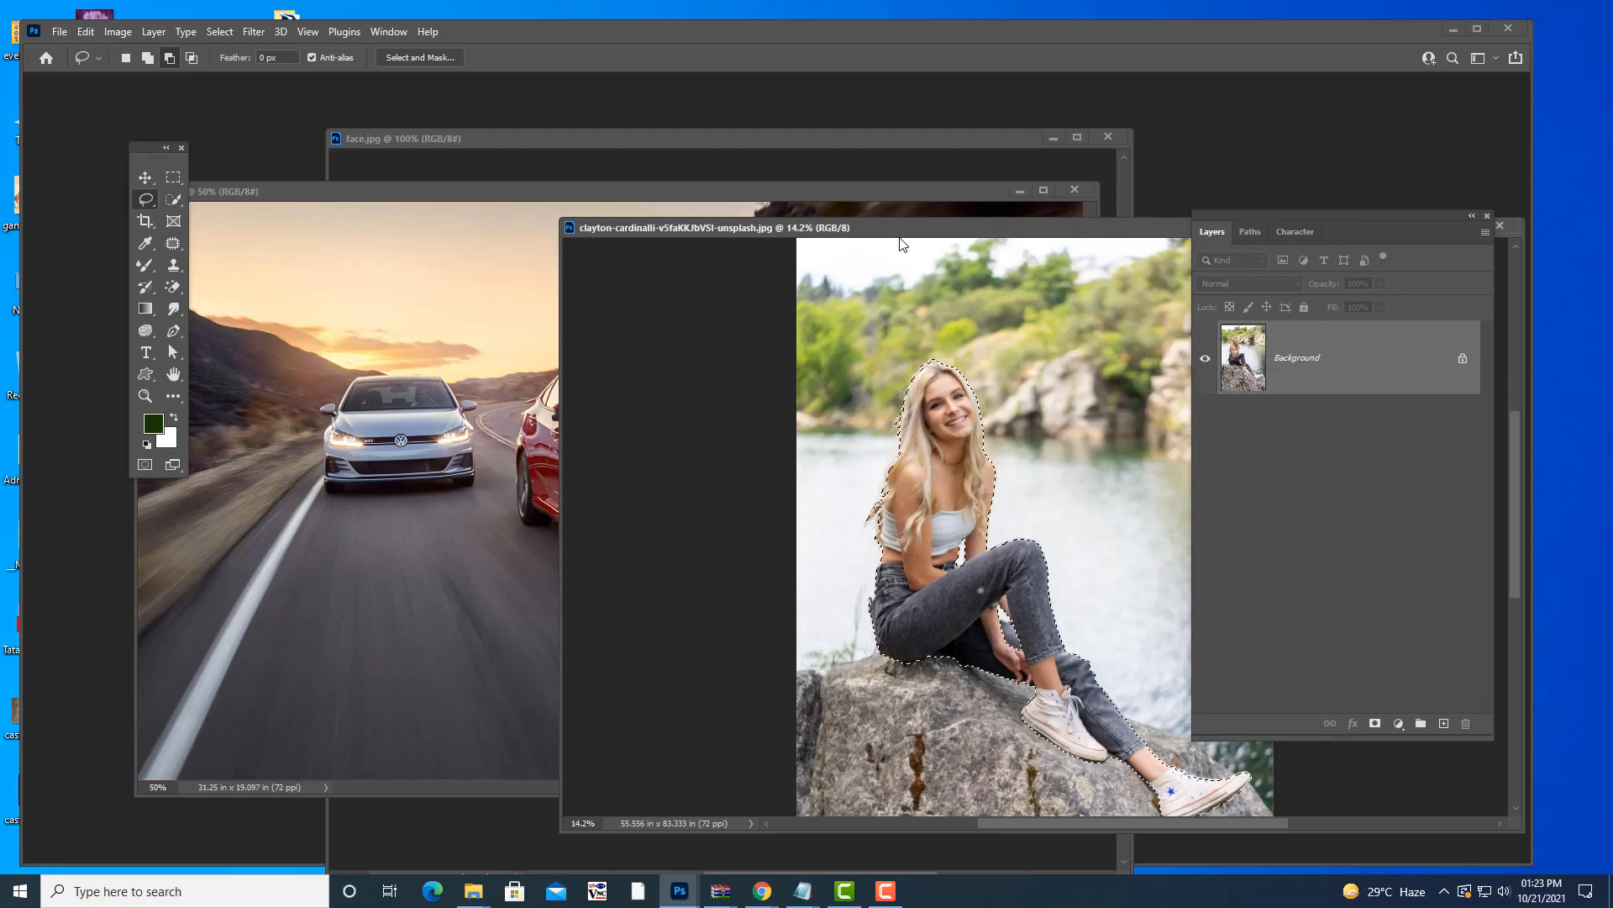
pyautogui.moveTo(897, 236); pyautogui.dragTo(1089, 247)
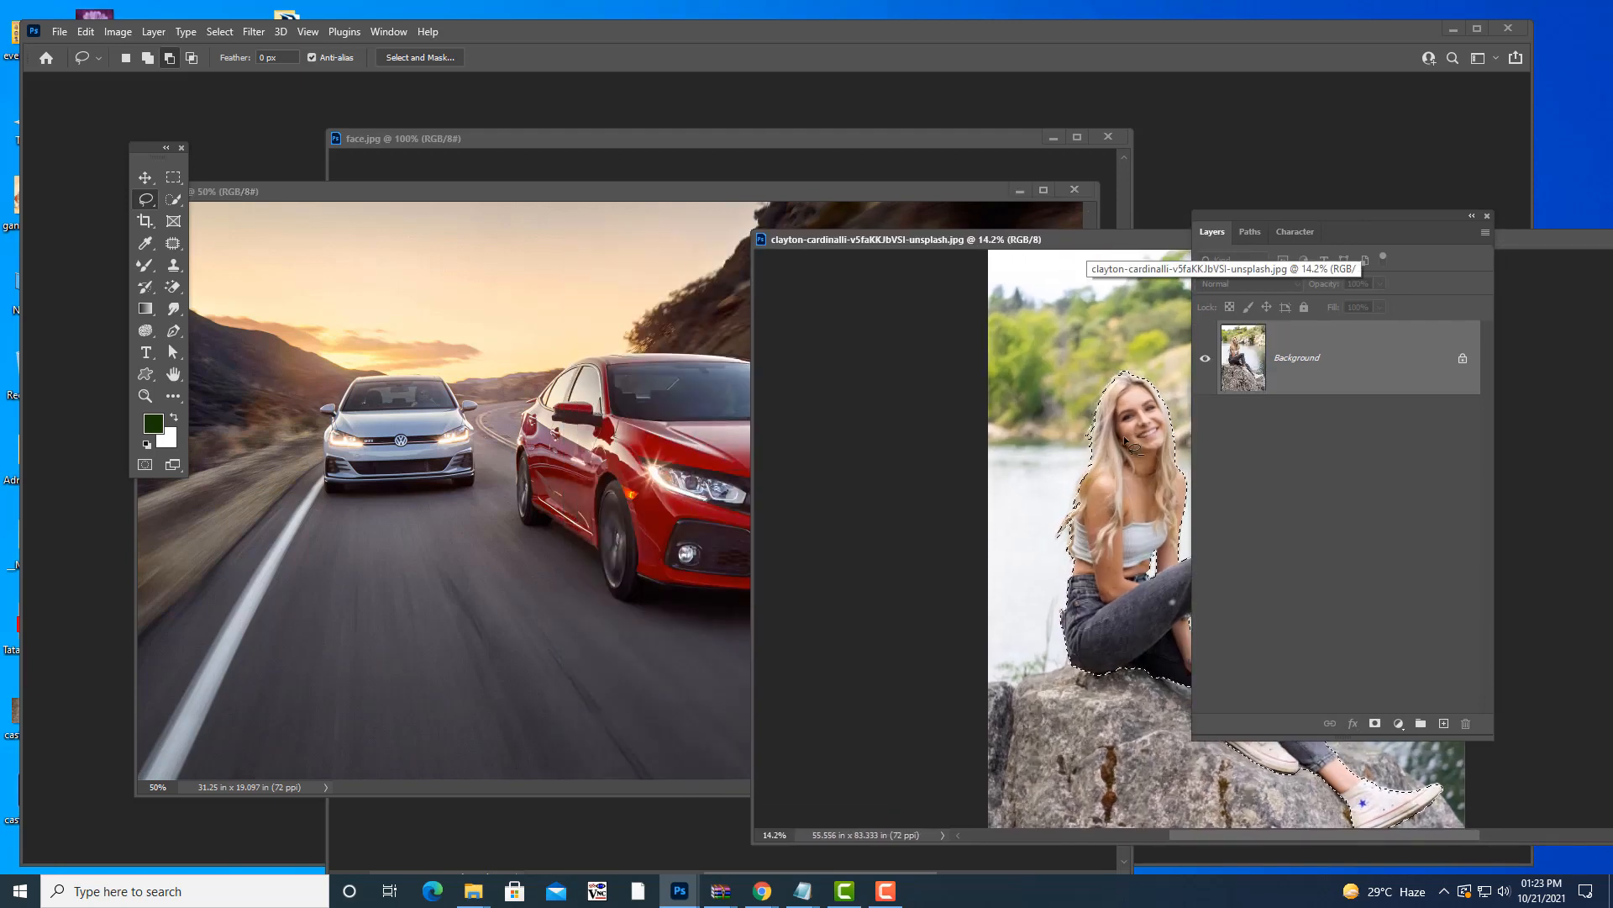
pyautogui.press('v')
pyautogui.moveTo(1126, 439); pyautogui.dragTo(699, 525)
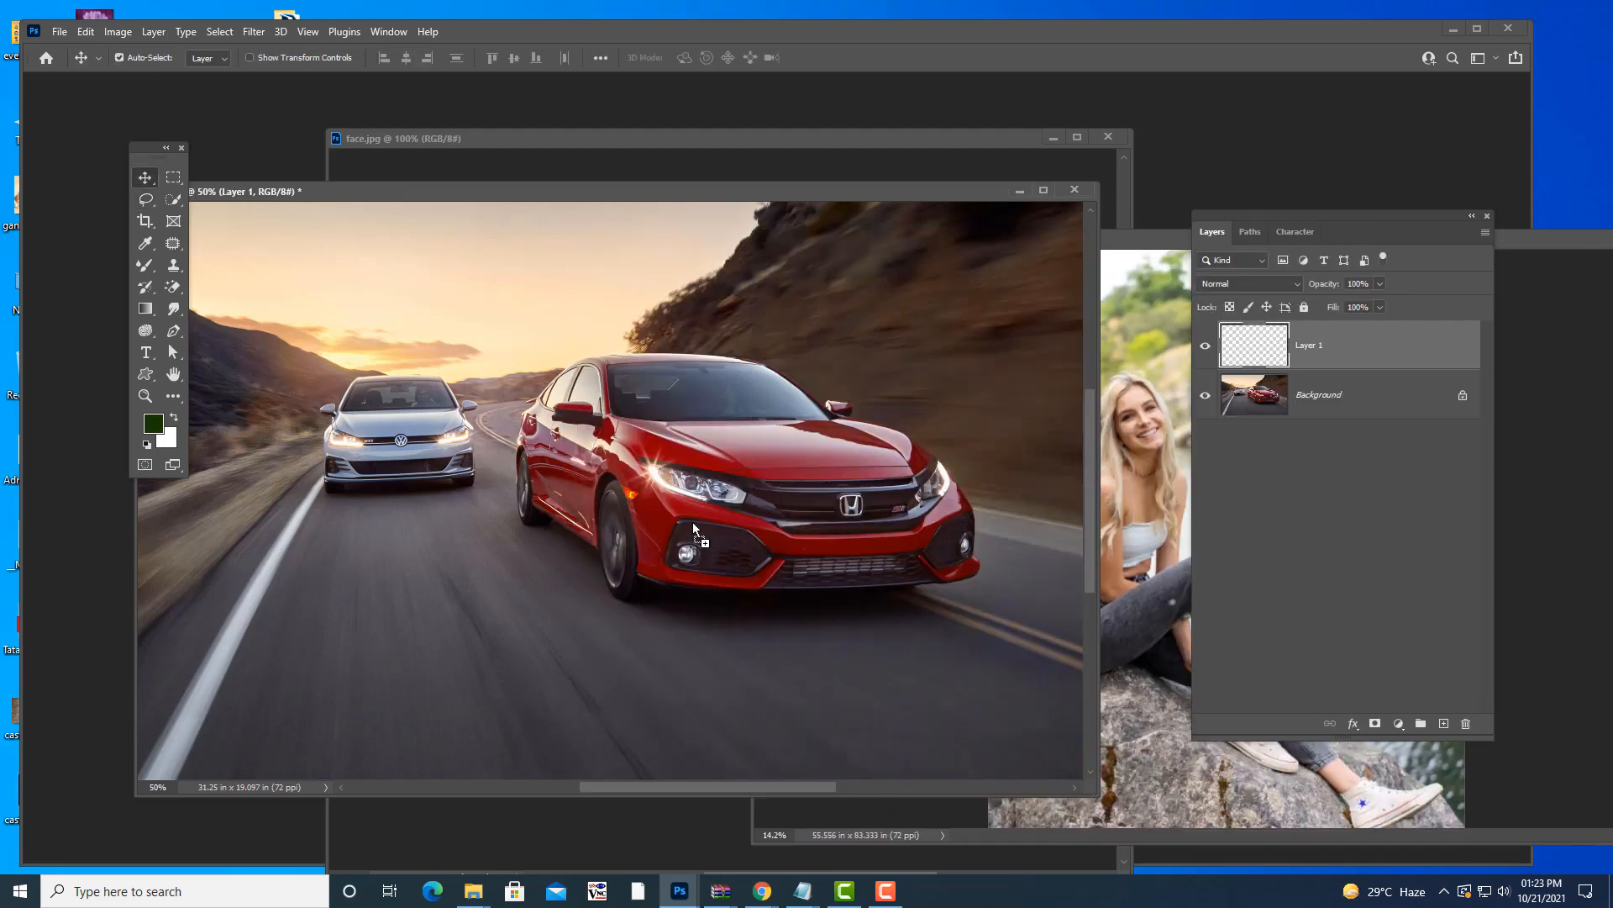
# - Free-transform the girl to about 13.56% and place her on the red car's hood
pyautogui.hotkey('ctrl', 't')
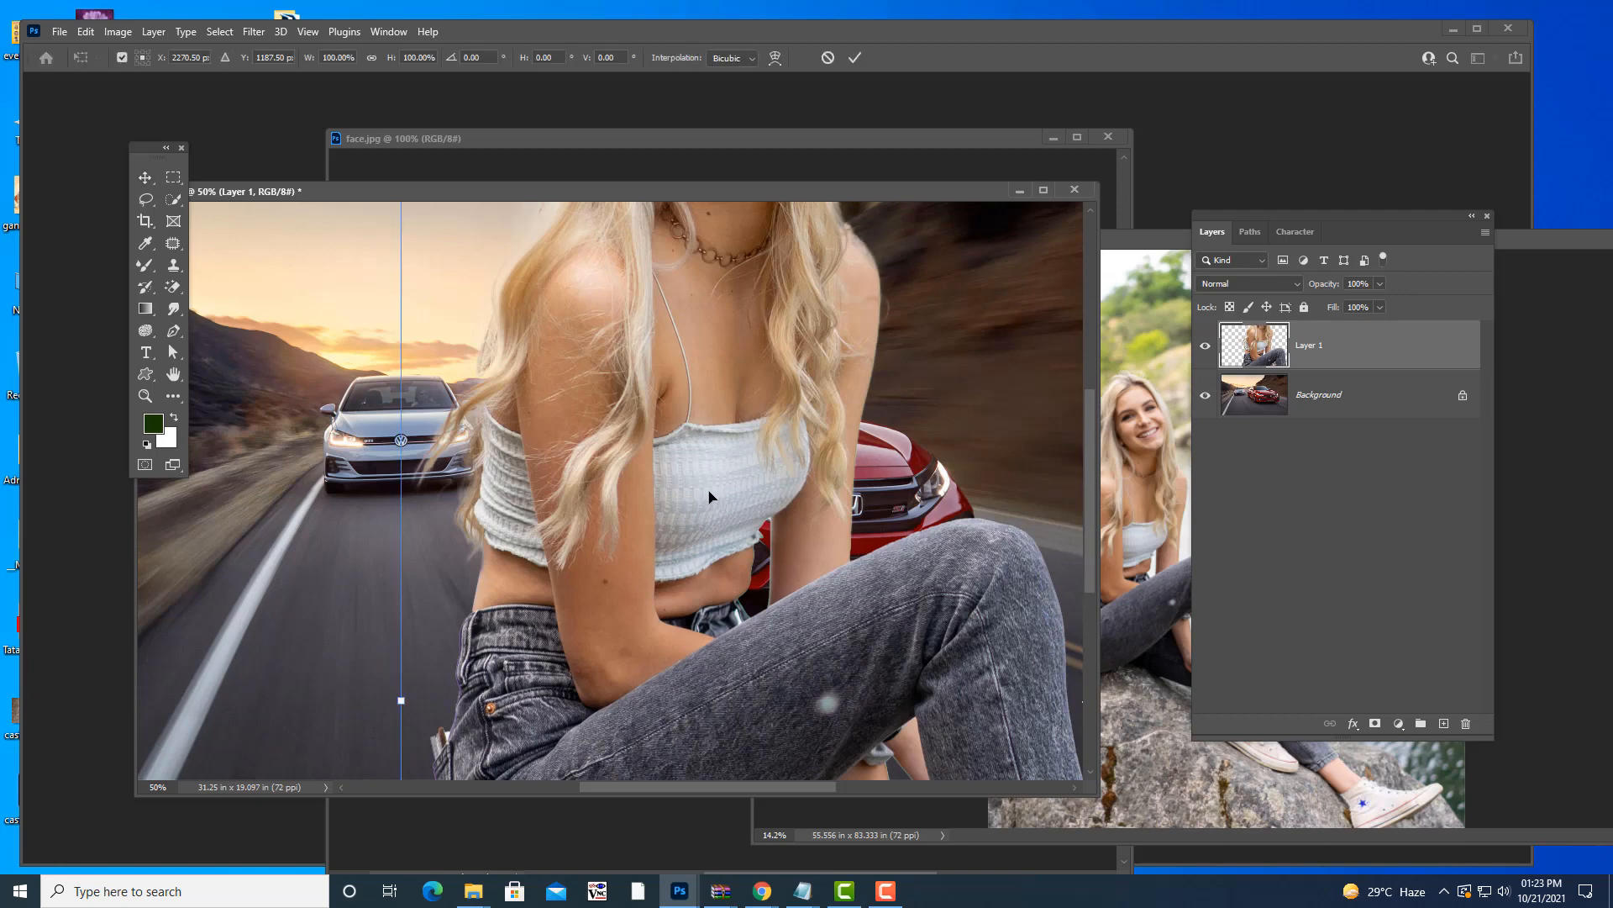
pyautogui.hotkey('ctrl', '-')
pyautogui.hotkey('ctrl', '-')
pyautogui.hotkey('ctrl', '-')
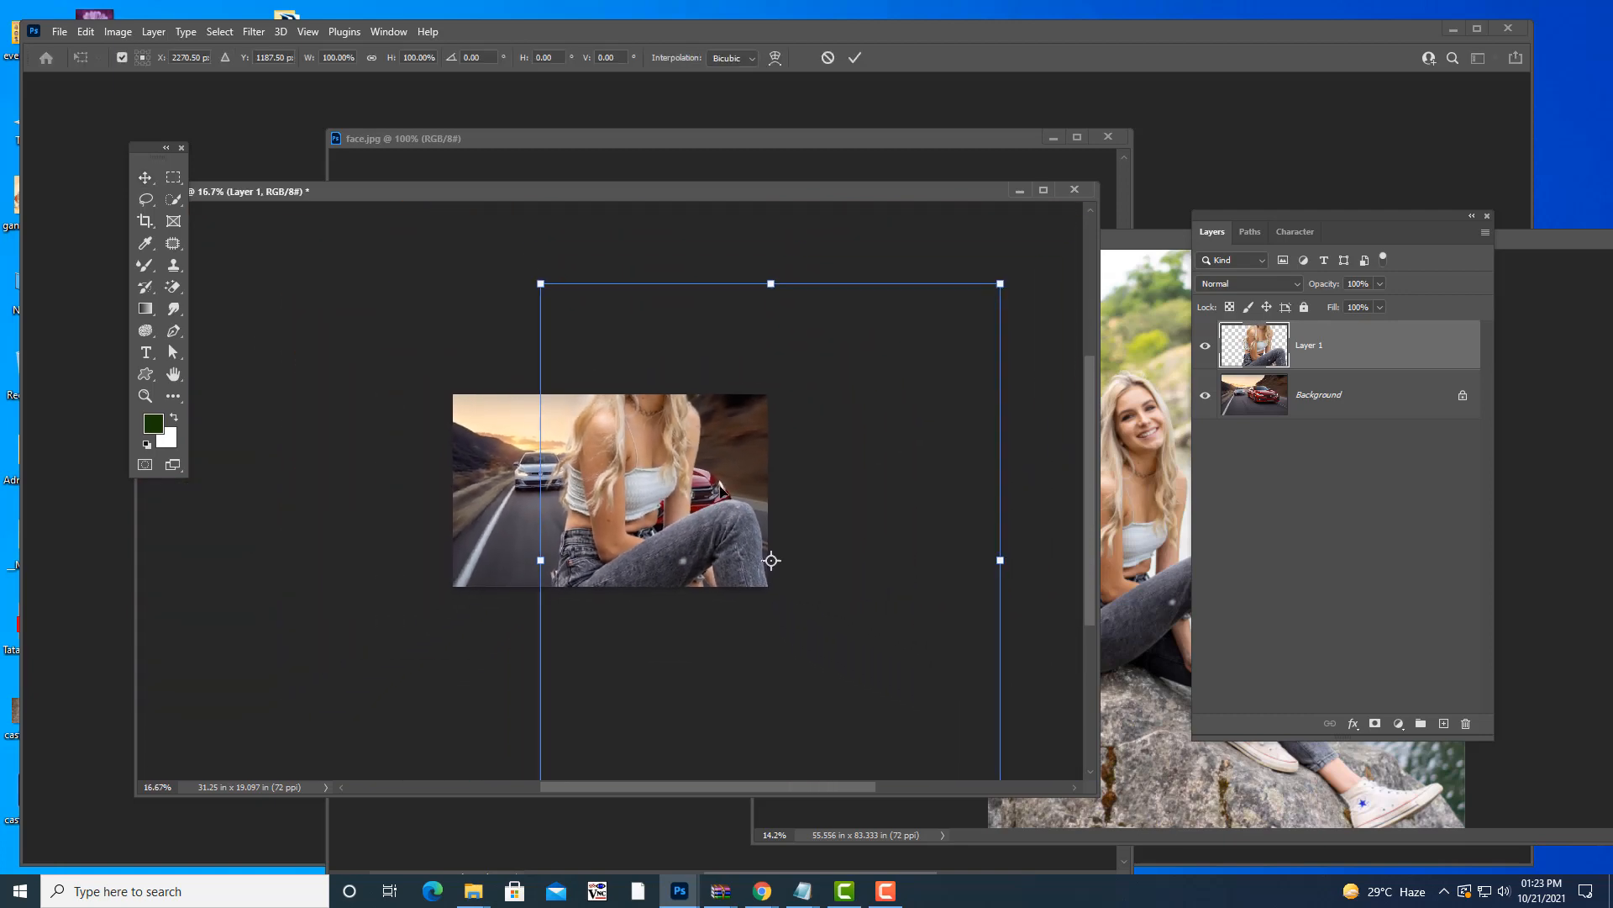
pyautogui.moveTo(904, 333); pyautogui.dragTo(674, 466)
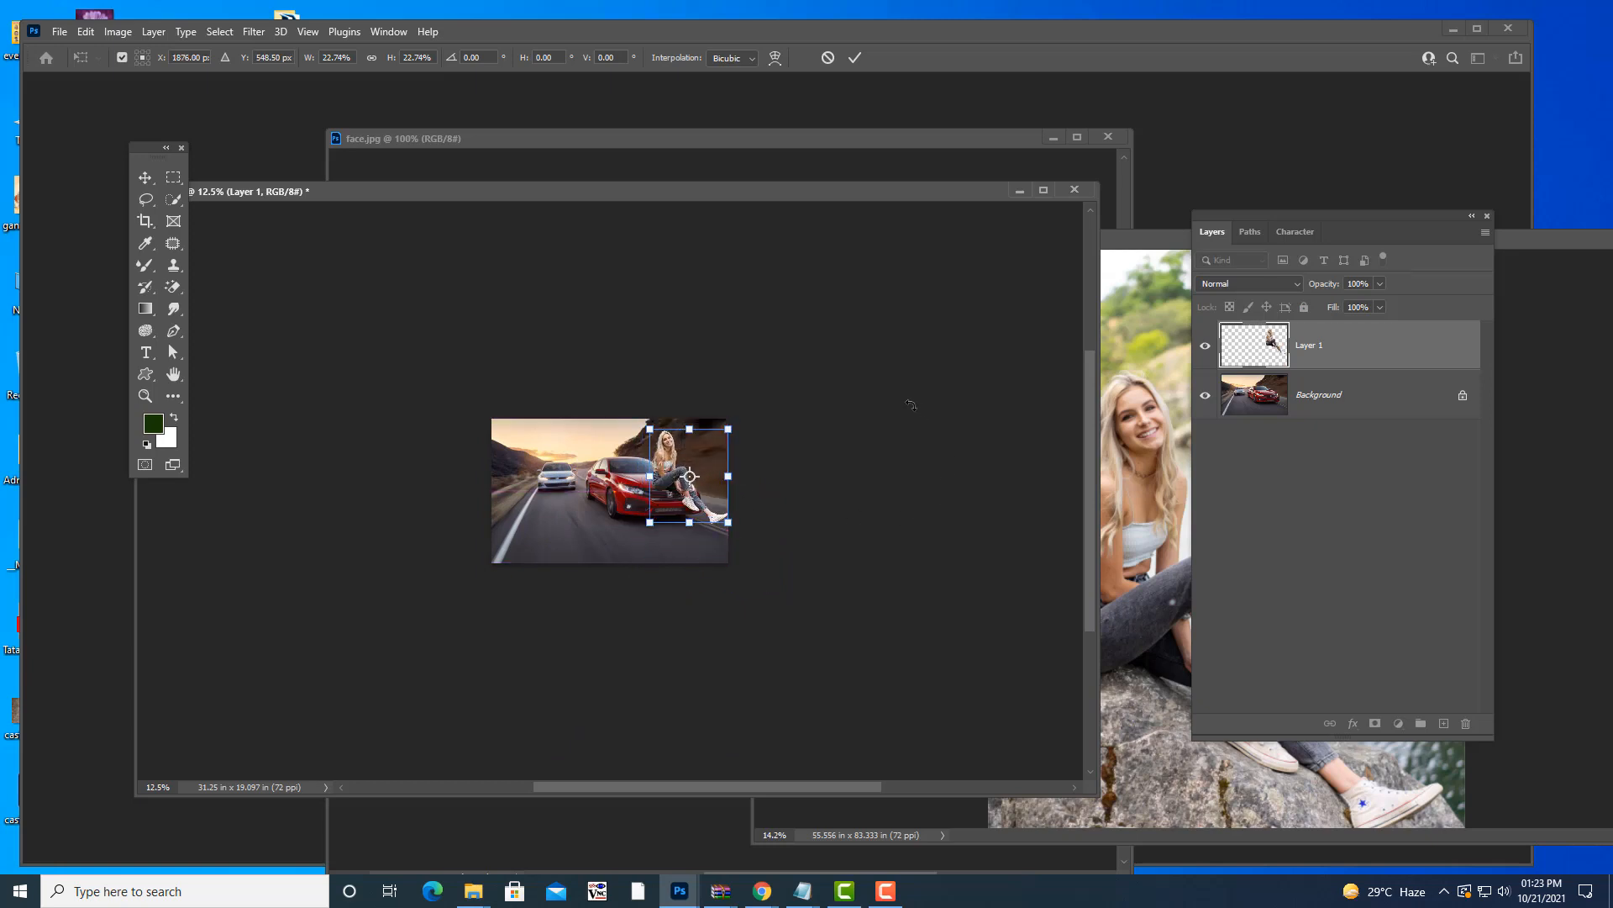
pyautogui.hotkey('ctrl', '+')
pyautogui.hotkey('ctrl', '+')
pyautogui.hotkey('ctrl', '+')
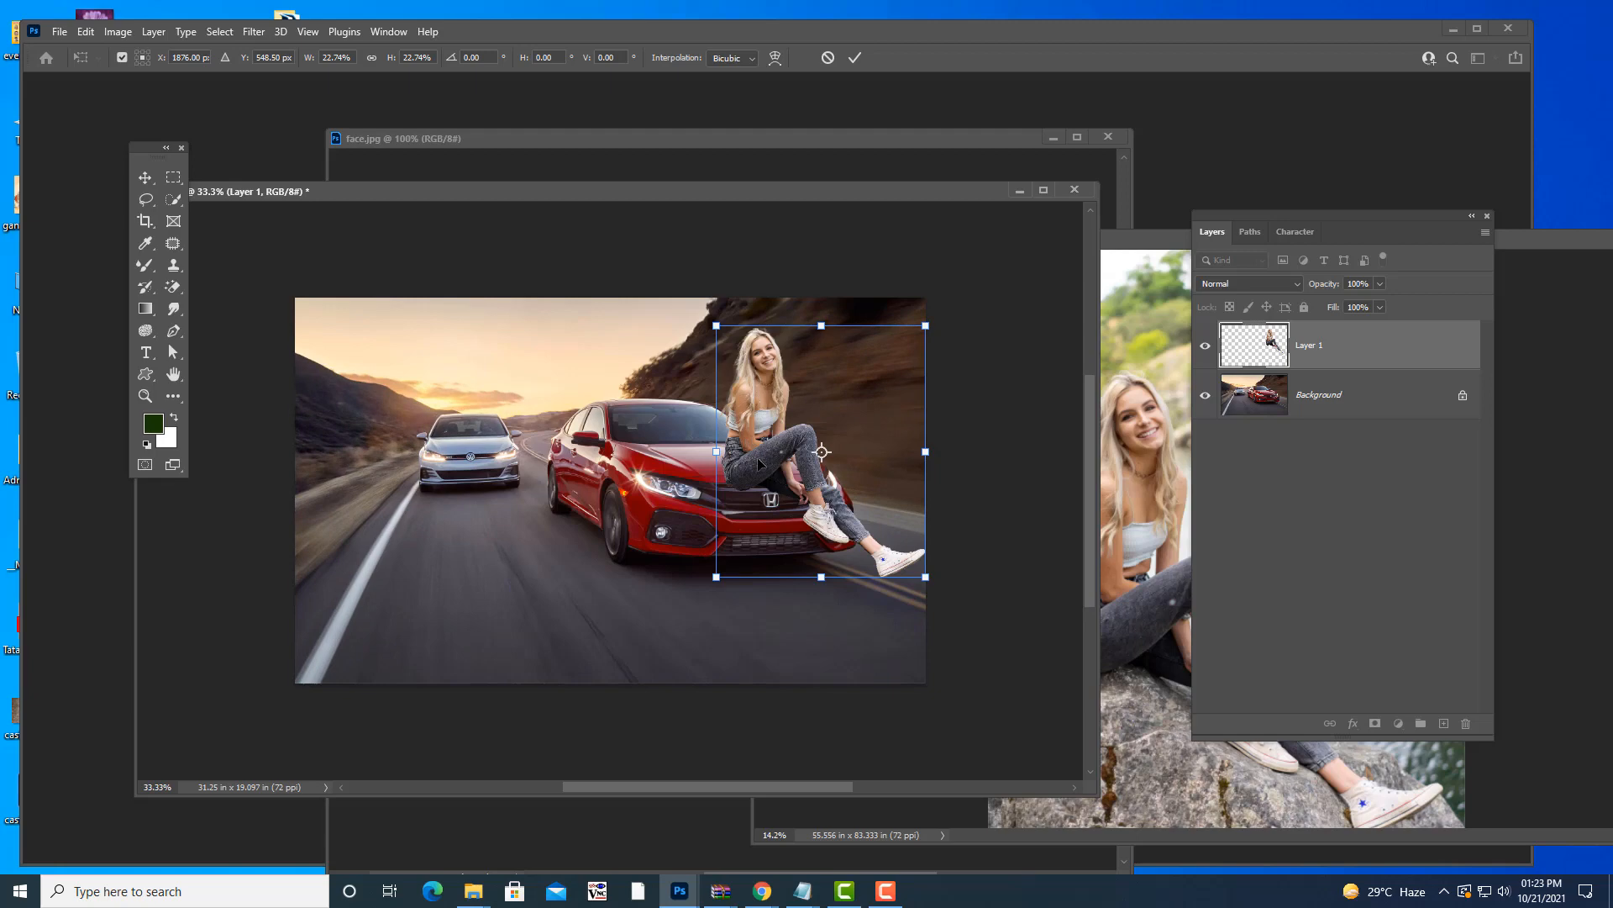
pyautogui.moveTo(875, 408); pyautogui.dragTo(828, 402)
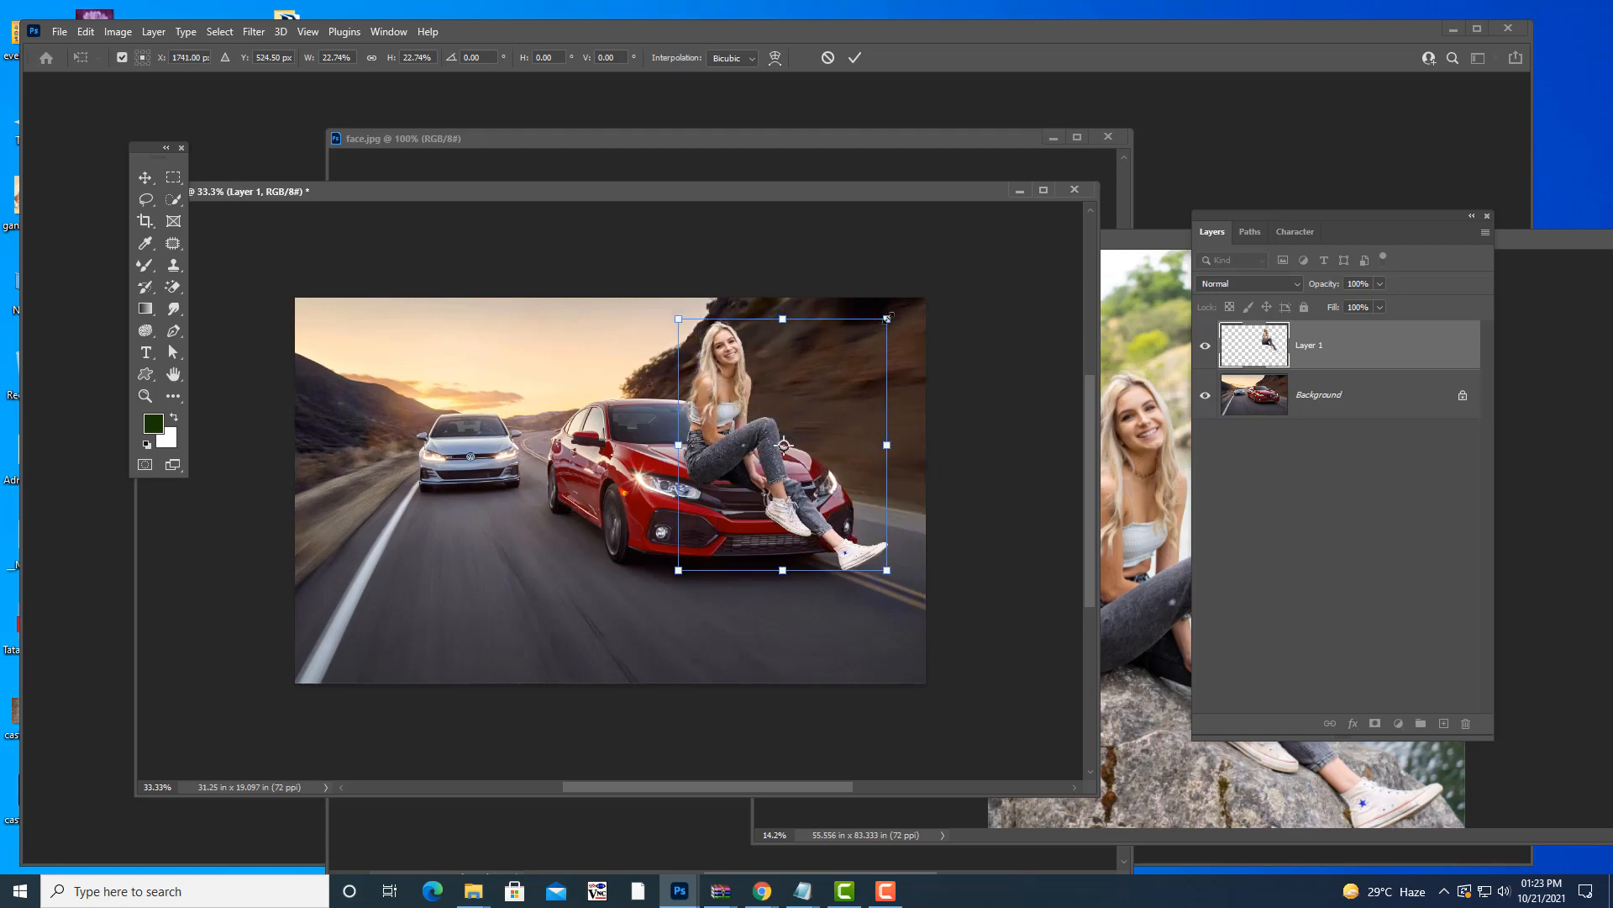
pyautogui.moveTo(887, 319); pyautogui.dragTo(857, 355)
pyautogui.moveTo(757, 410); pyautogui.dragTo(752, 414)
pyautogui.moveTo(861, 355); pyautogui.dragTo(848, 369)
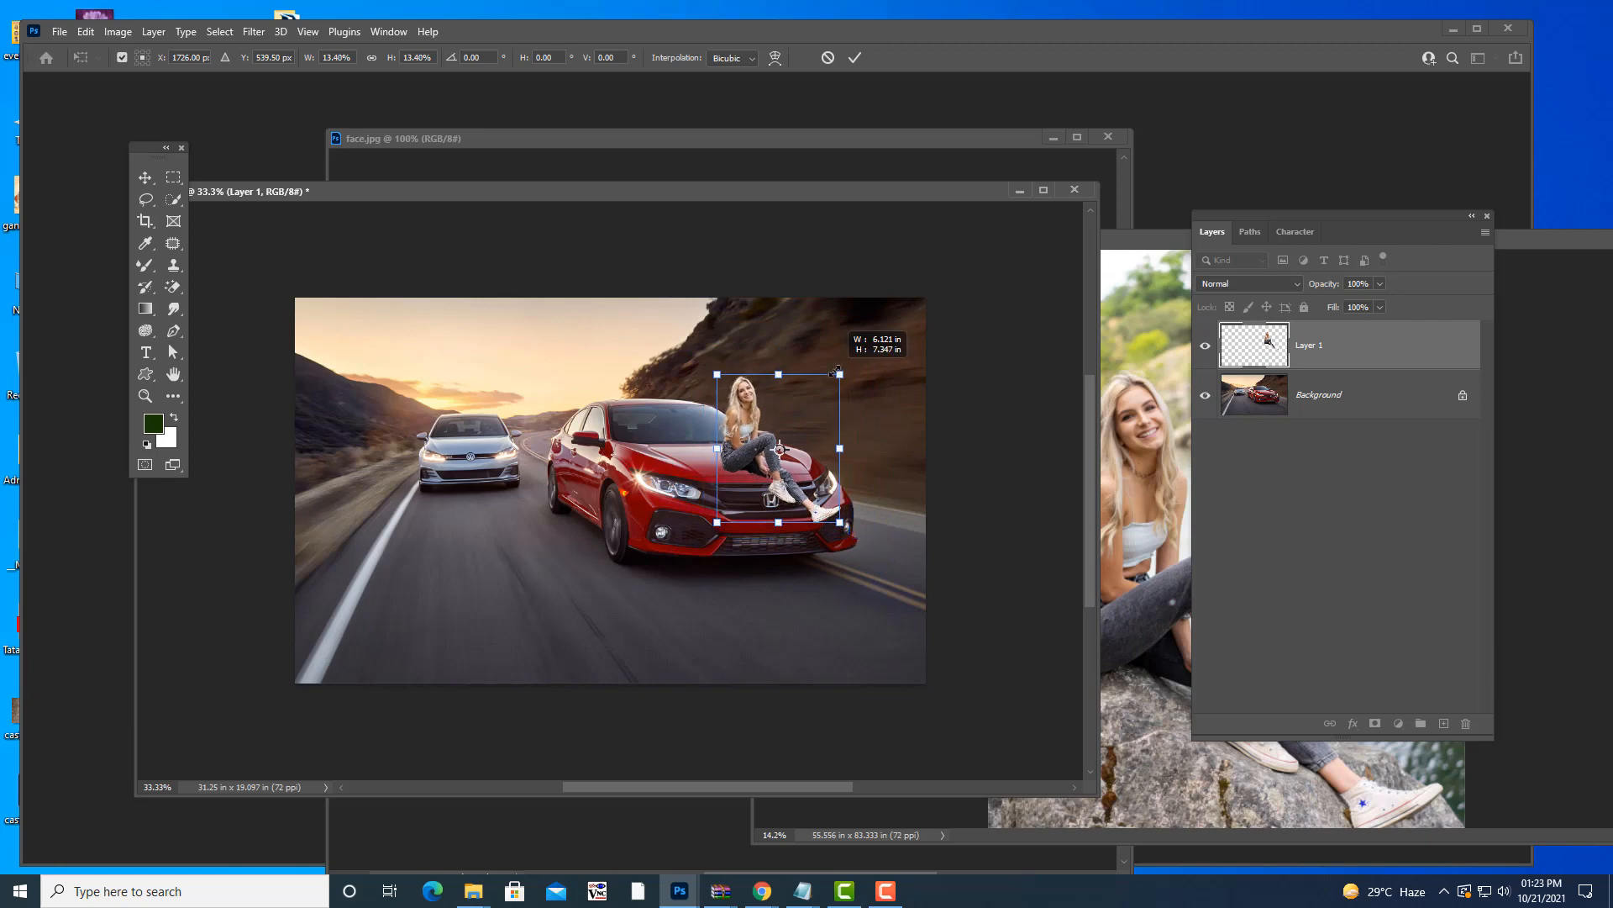
pyautogui.moveTo(751, 431); pyautogui.dragTo(740, 430)
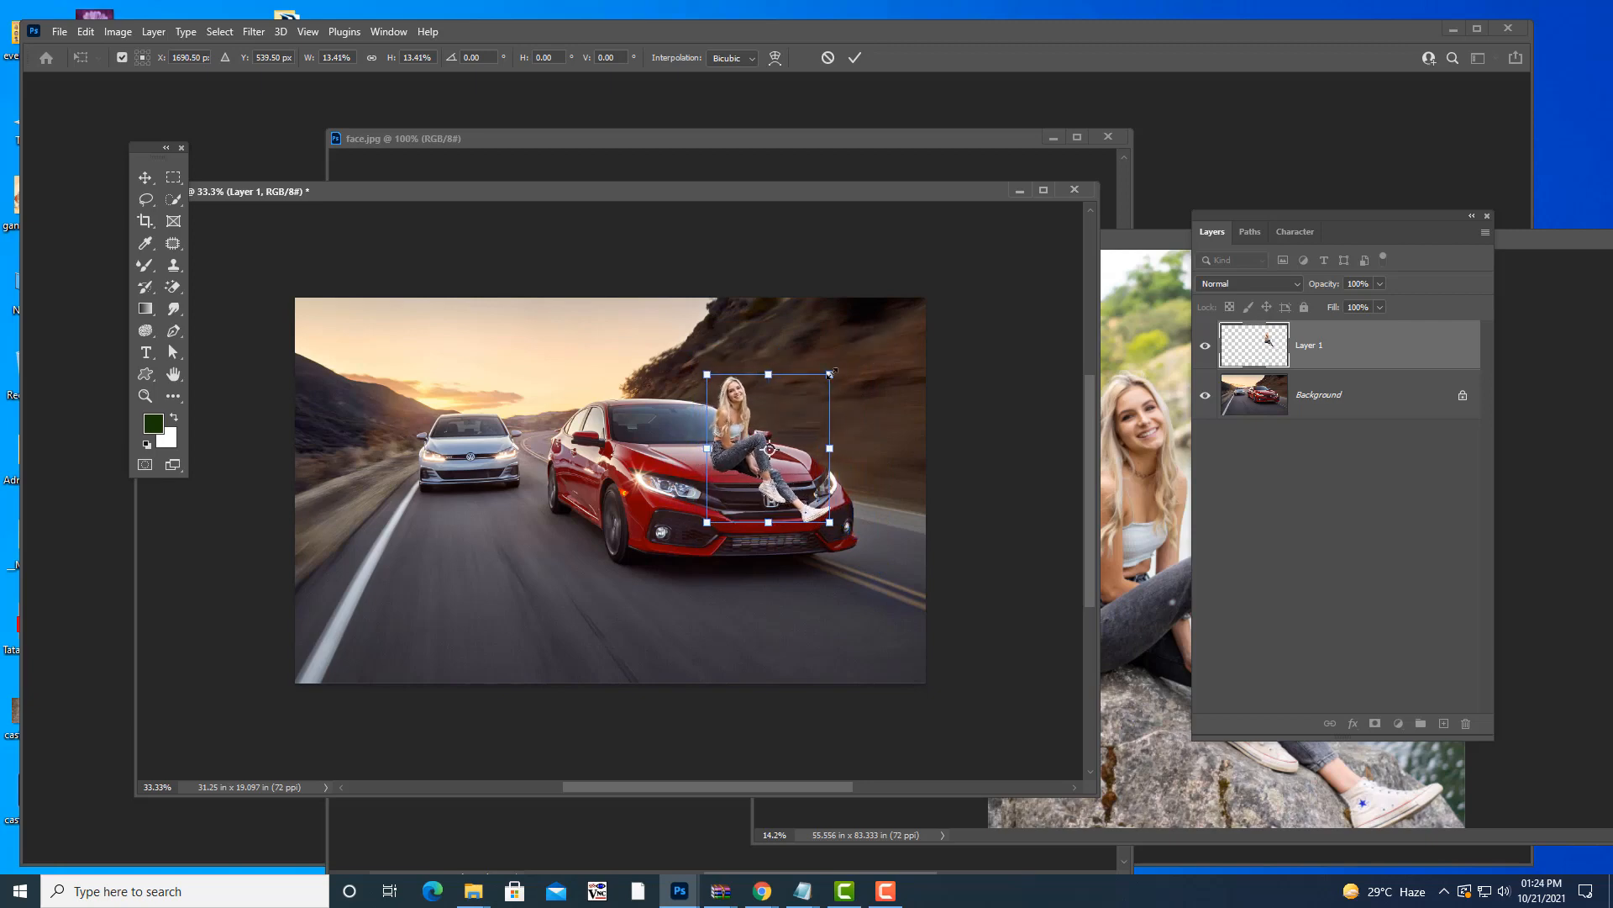
pyautogui.moveTo(830, 374); pyautogui.dragTo(832, 374)
pyautogui.press('Return')
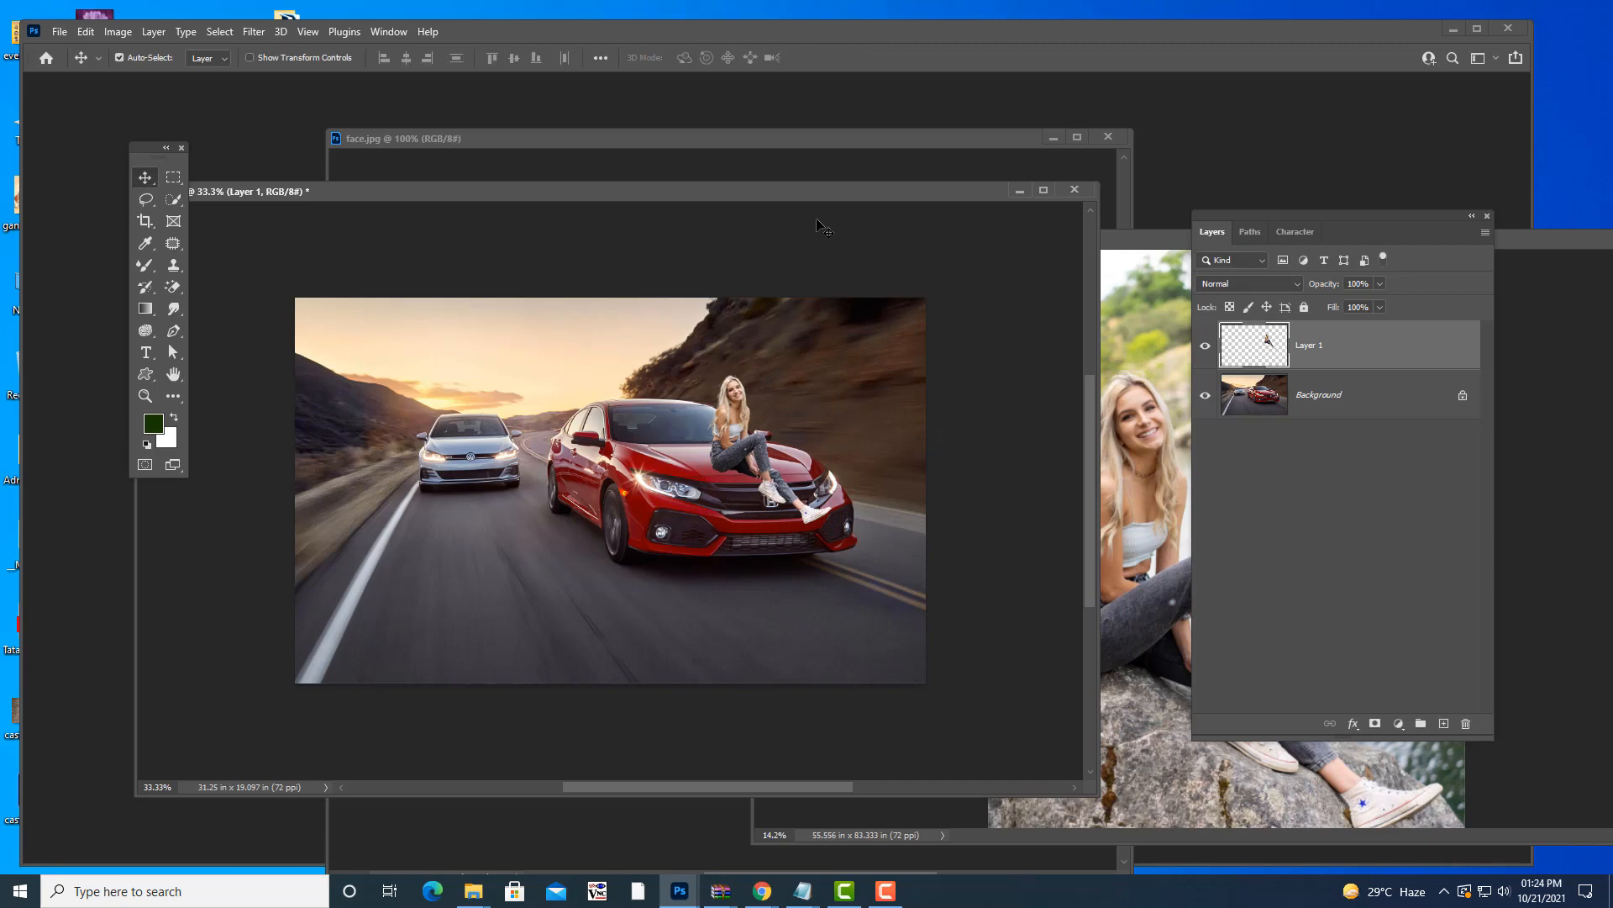
pyautogui.moveTo(784, 194); pyautogui.dragTo(820, 200)
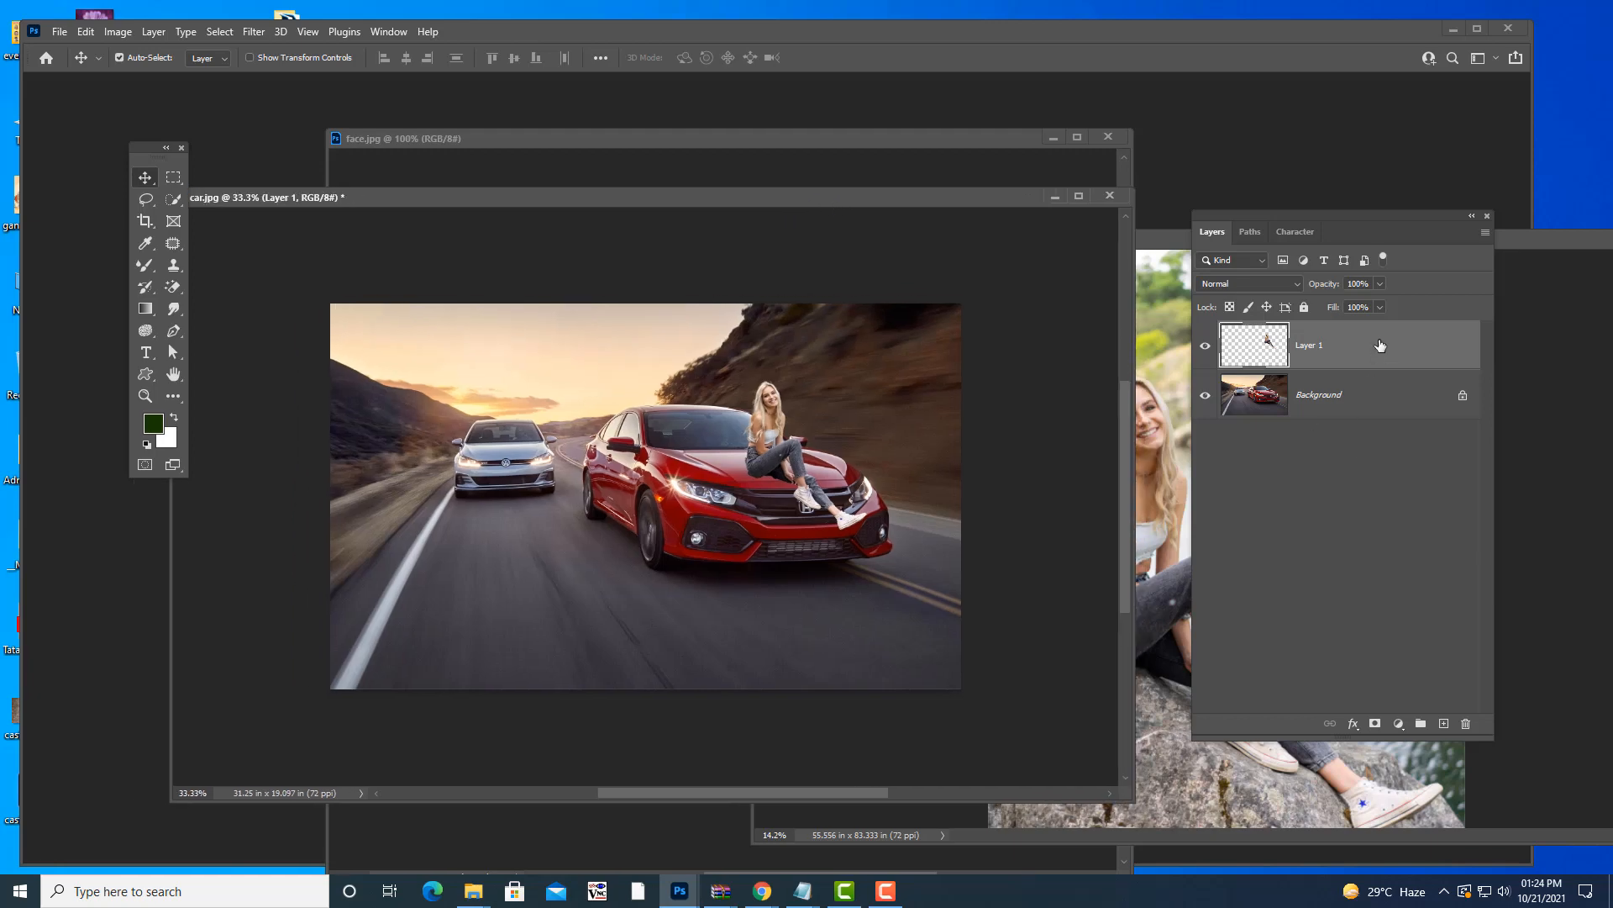
pyautogui.moveTo(982, 195); pyautogui.dragTo(936, 322)
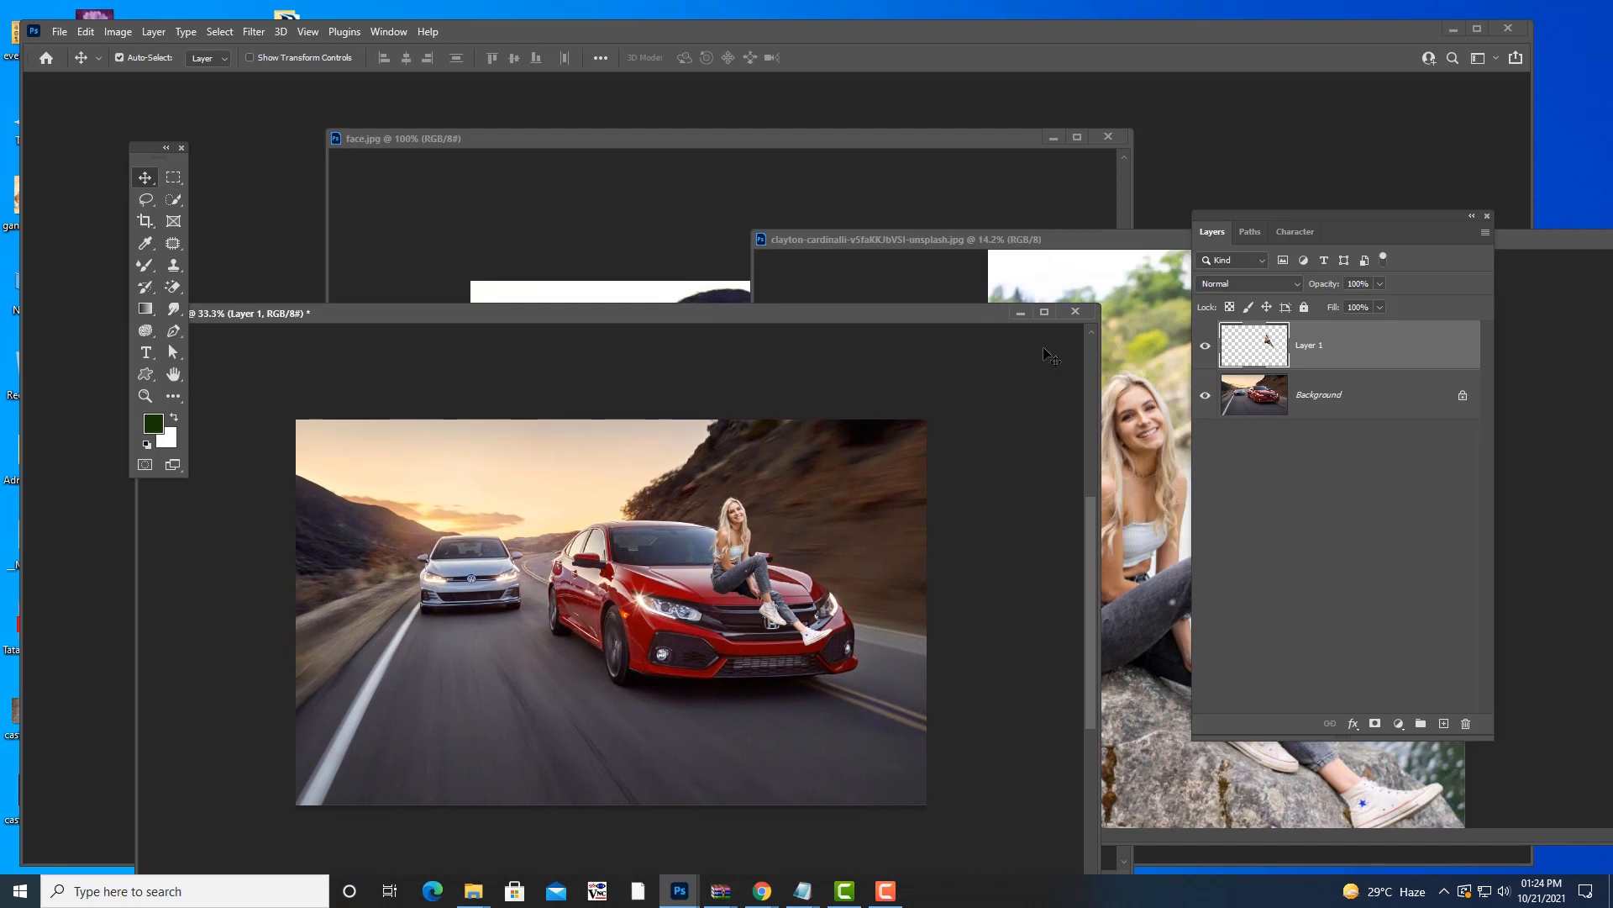
# - Close car.jpg without saving changes, then close the girl photo
pyautogui.click(1079, 313)
pyautogui.click(768, 346)
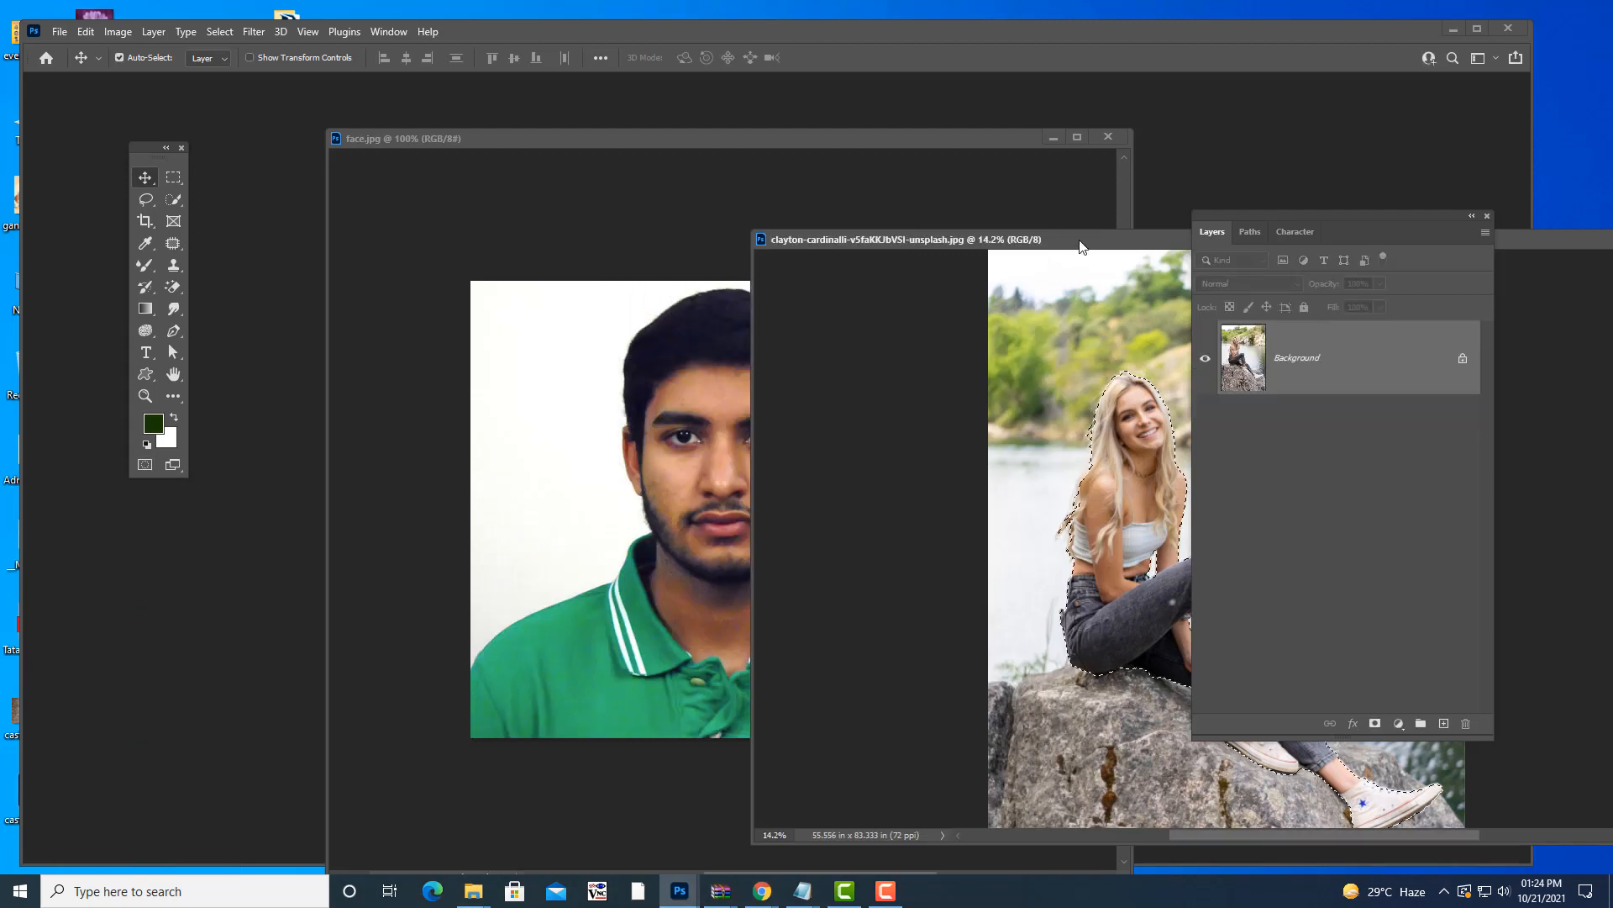
pyautogui.moveTo(1082, 246); pyautogui.dragTo(575, 246)
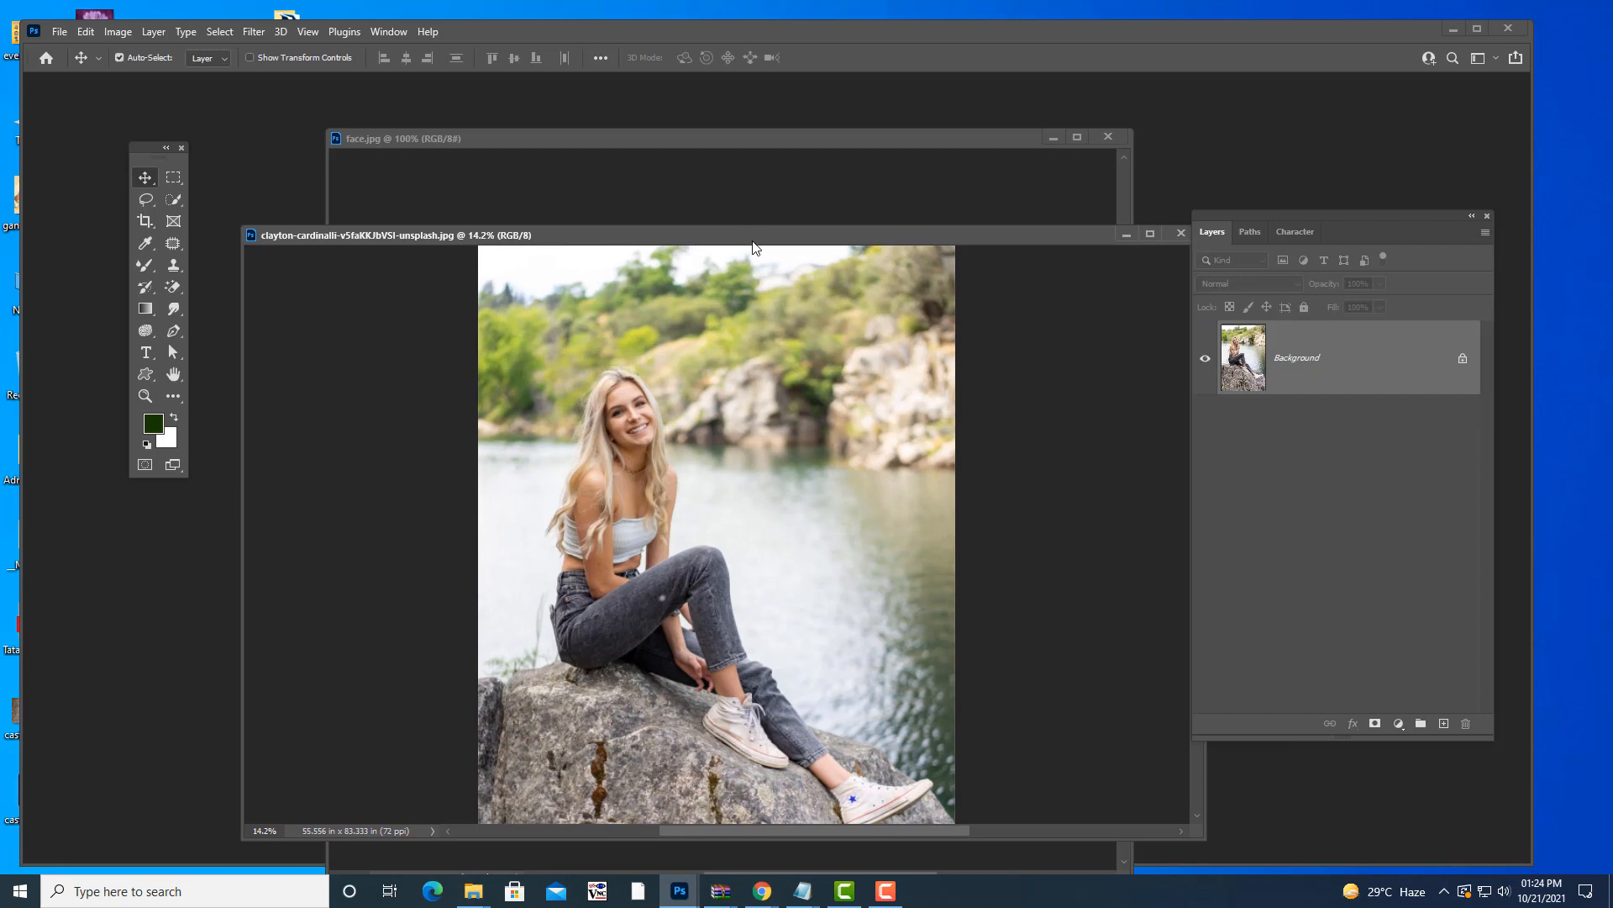
pyautogui.moveTo(756, 247); pyautogui.dragTo(673, 179)
pyautogui.click(1099, 168)
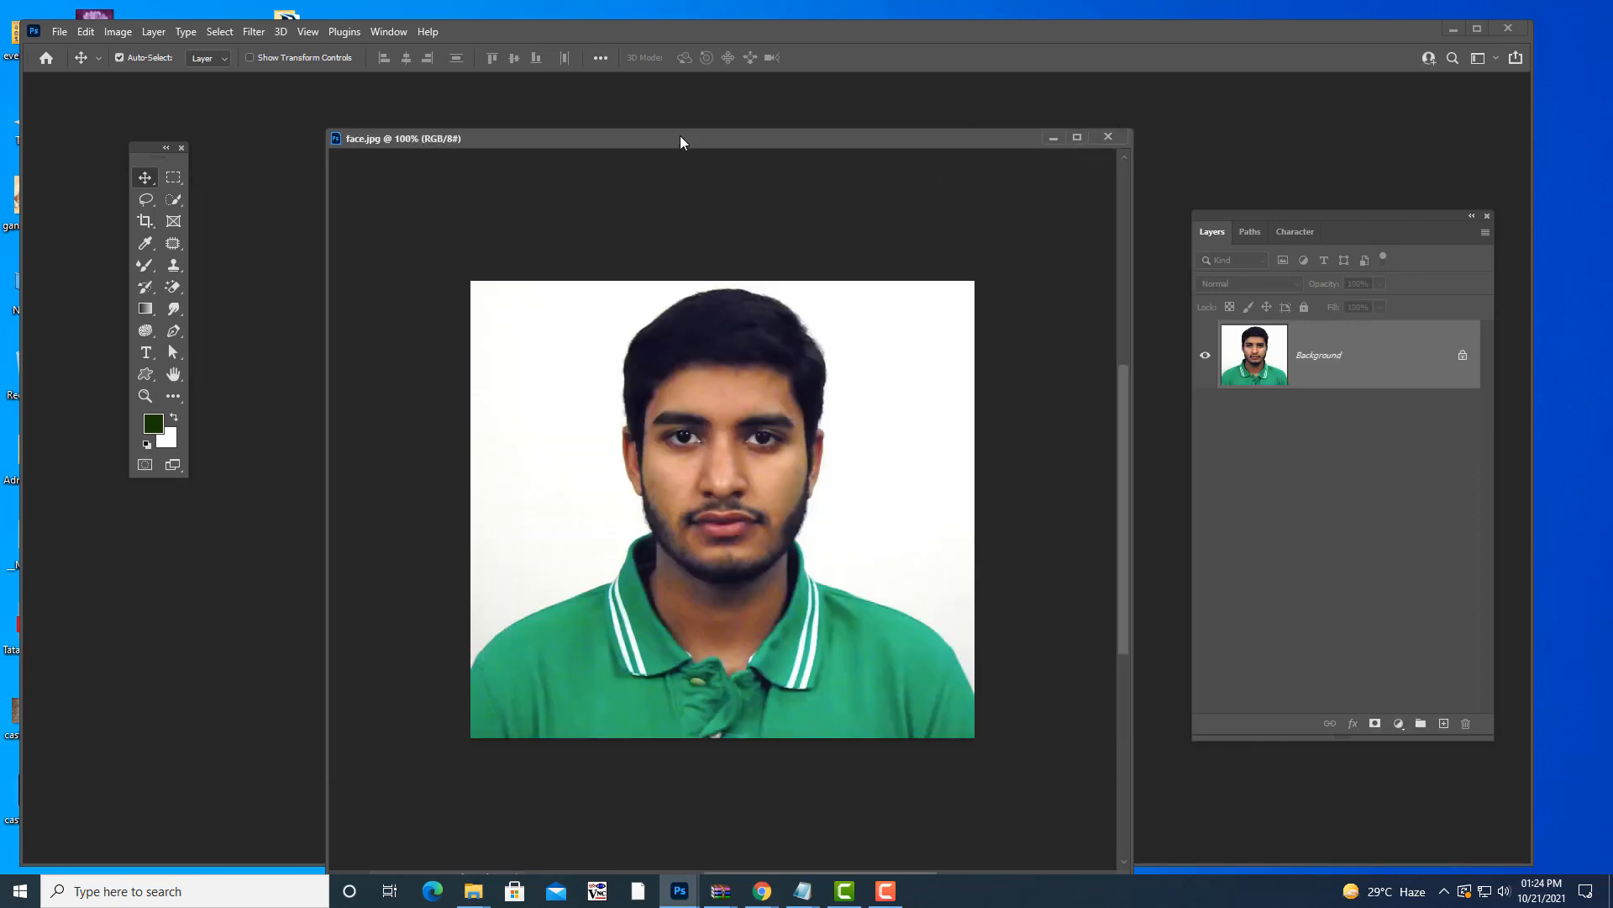
# - Rearrange the face.jpg window, Tools panel and Layers panel around the workspace
pyautogui.moveTo(679, 134); pyautogui.dragTo(672, 98)
pyautogui.moveTo(150, 152); pyautogui.dragTo(150, 120)
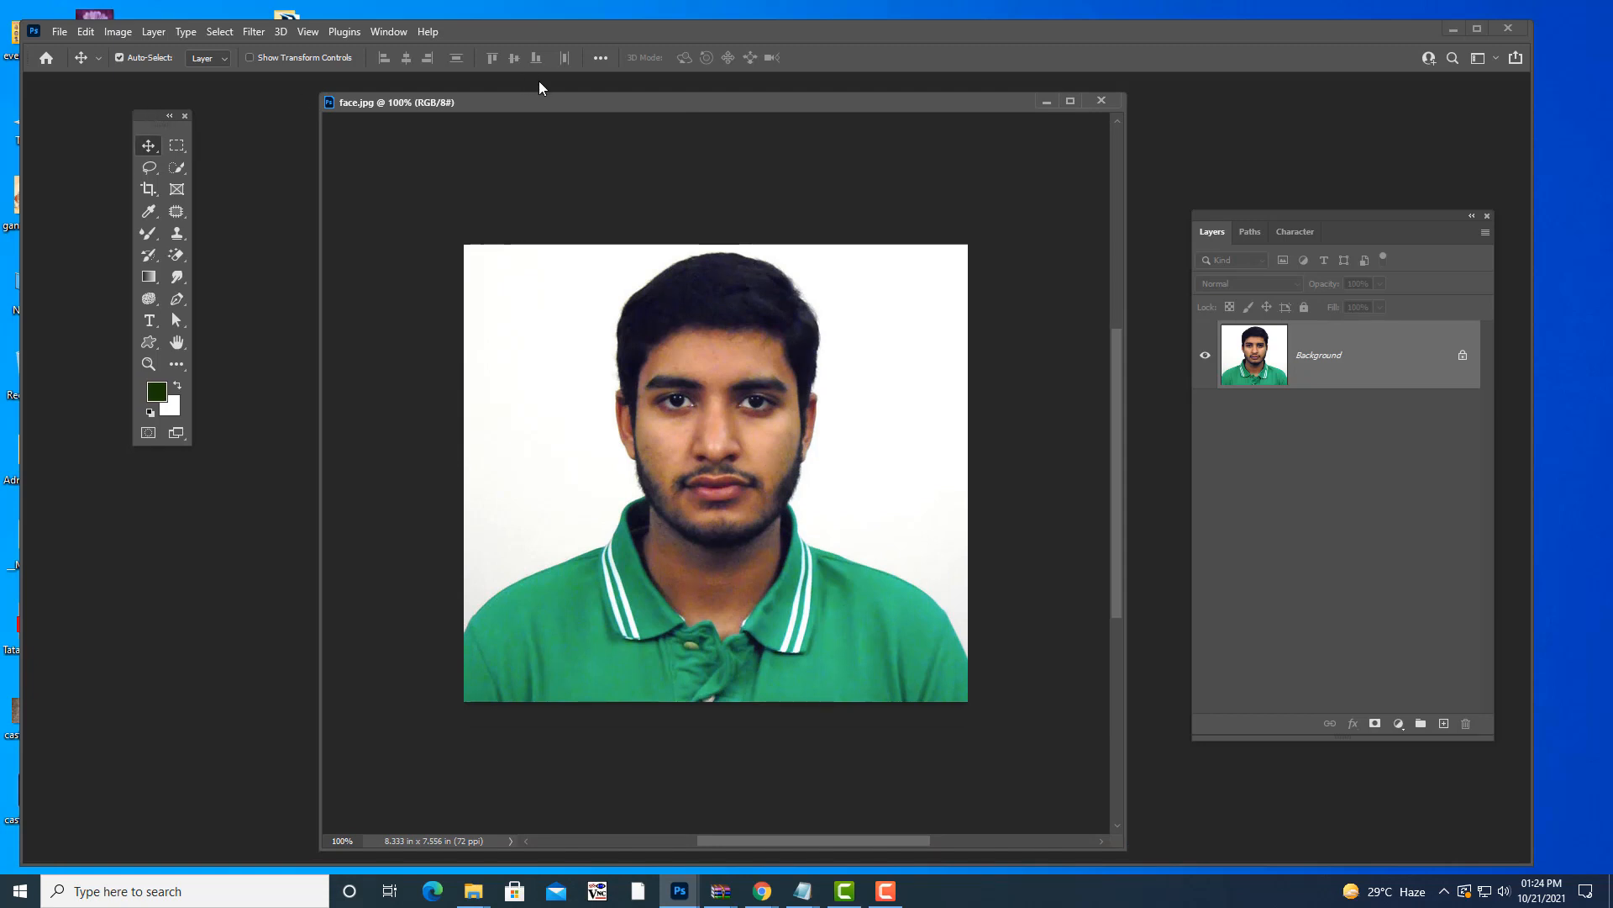
pyautogui.moveTo(536, 108)
pyautogui.mouseDown()
pyautogui.moveTo(518, 122)
pyautogui.moveTo(528, 139)
pyautogui.mouseUp()
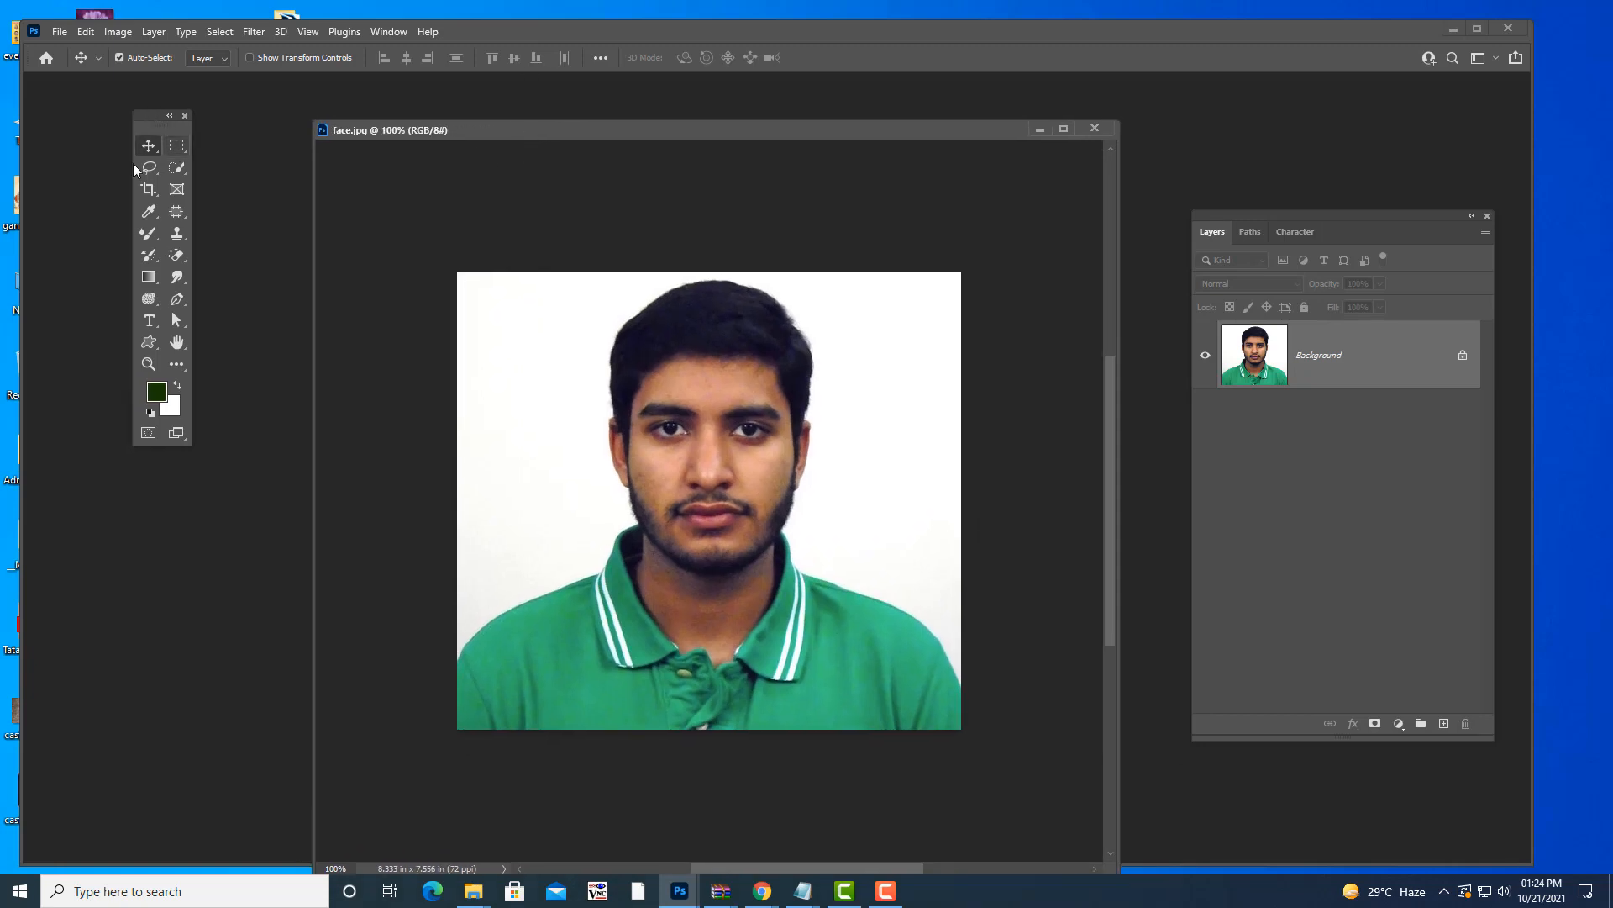
pyautogui.moveTo(776, 139); pyautogui.dragTo(790, 130)
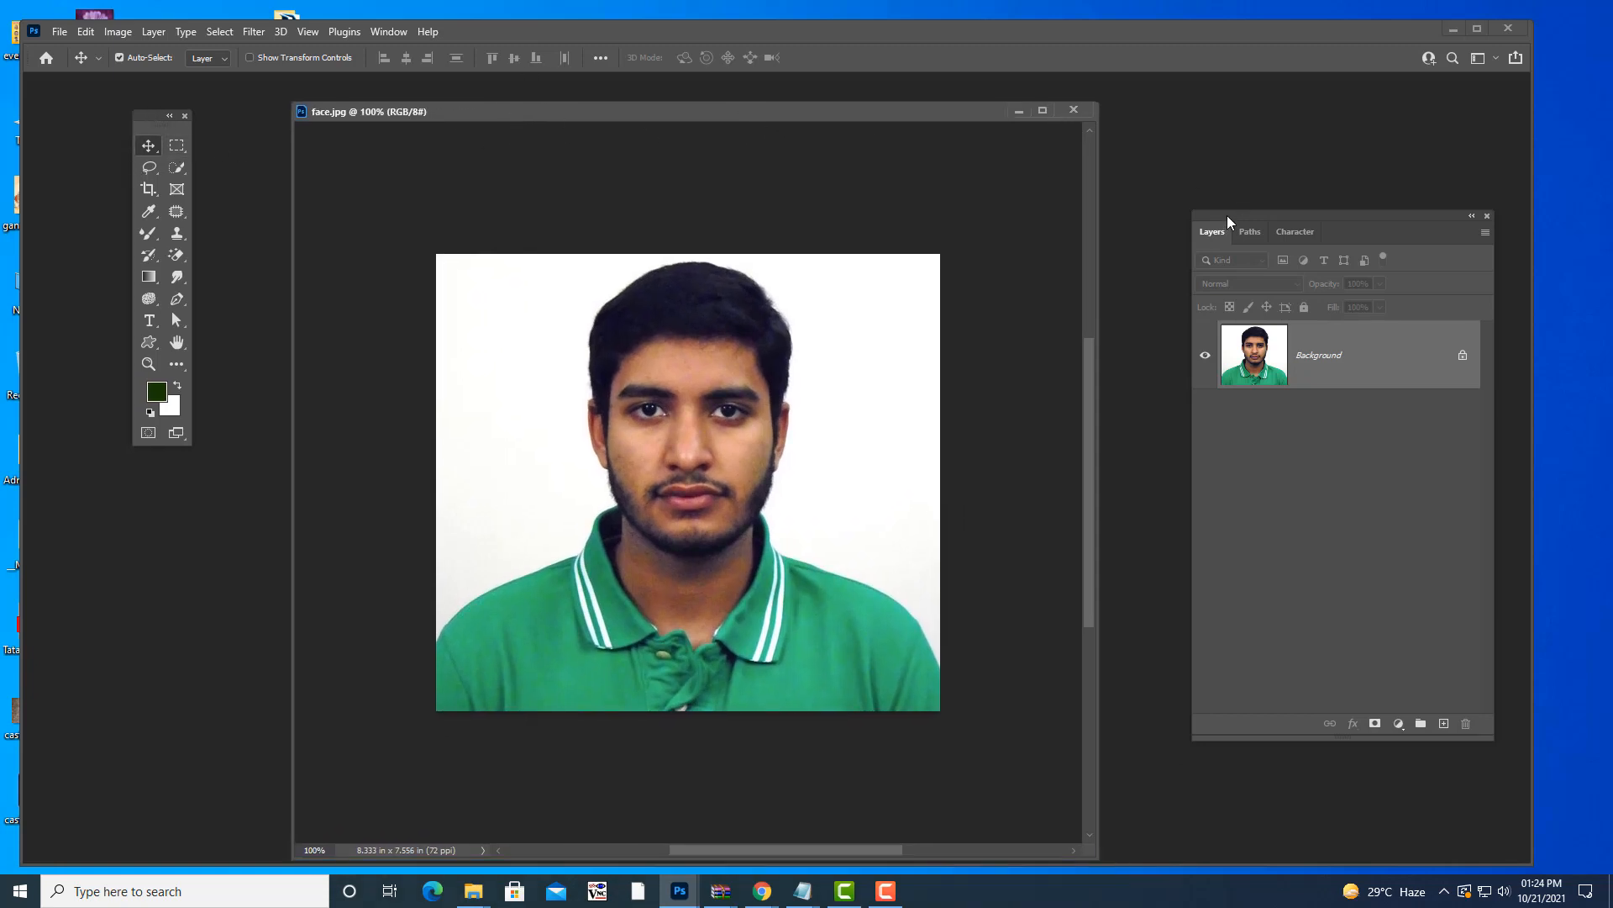
pyautogui.moveTo(1229, 225); pyautogui.dragTo(1181, 166)
pyautogui.moveTo(644, 126); pyautogui.dragTo(636, 114)
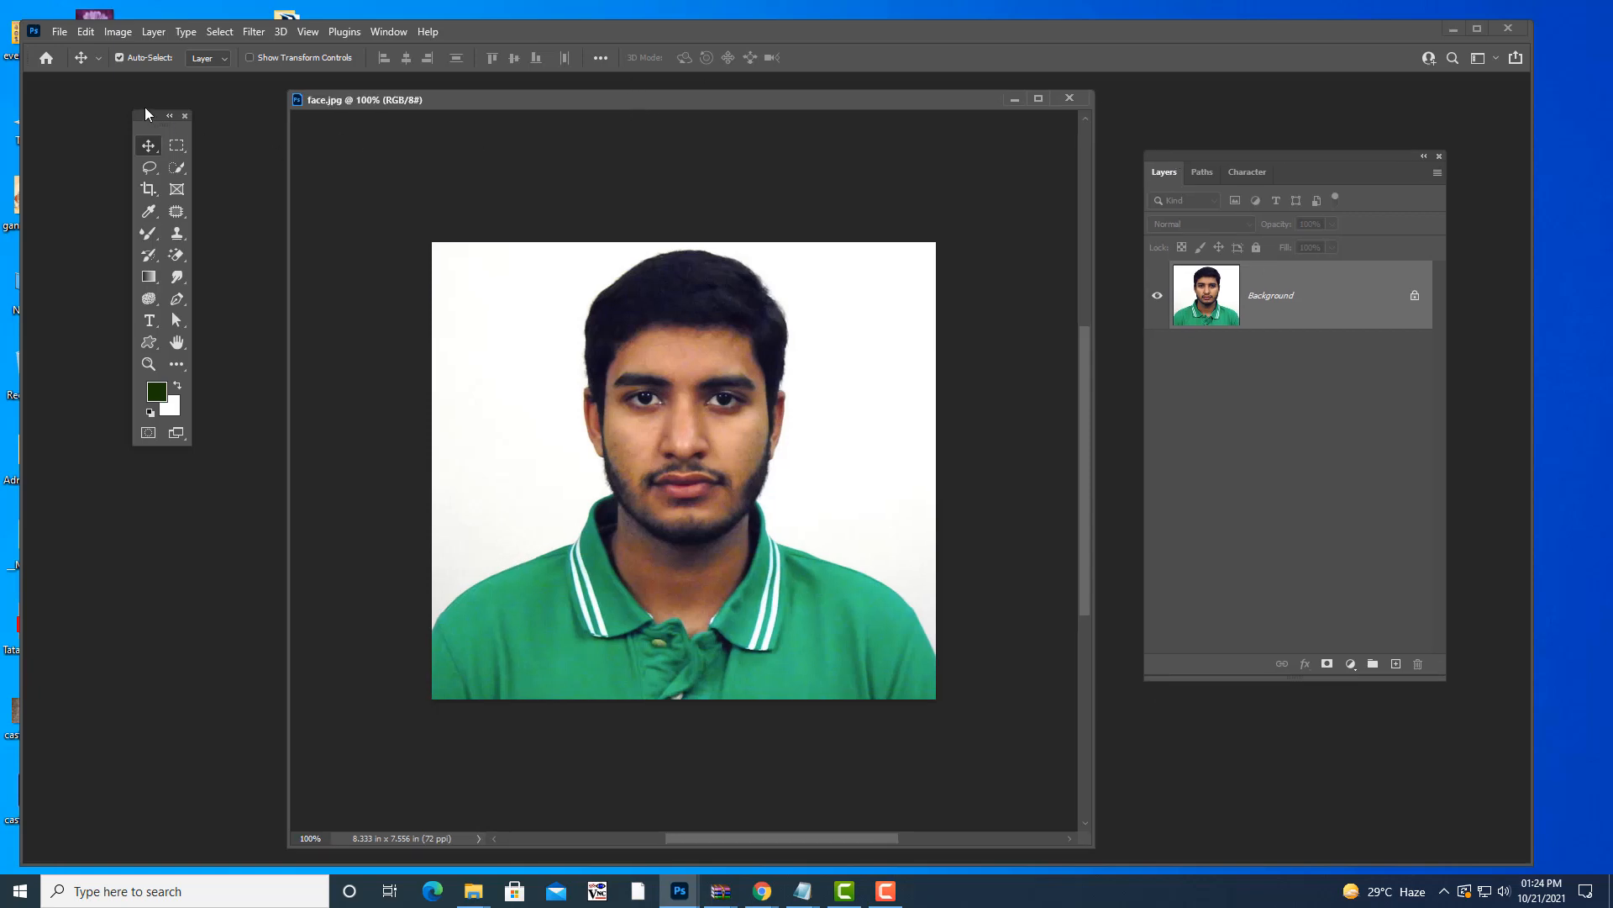
pyautogui.moveTo(149, 115); pyautogui.dragTo(187, 157)
# - Choose the Object Selection Tool from the Quick Selection flyout and shift face.jpg slightly right
pyautogui.click(216, 217)
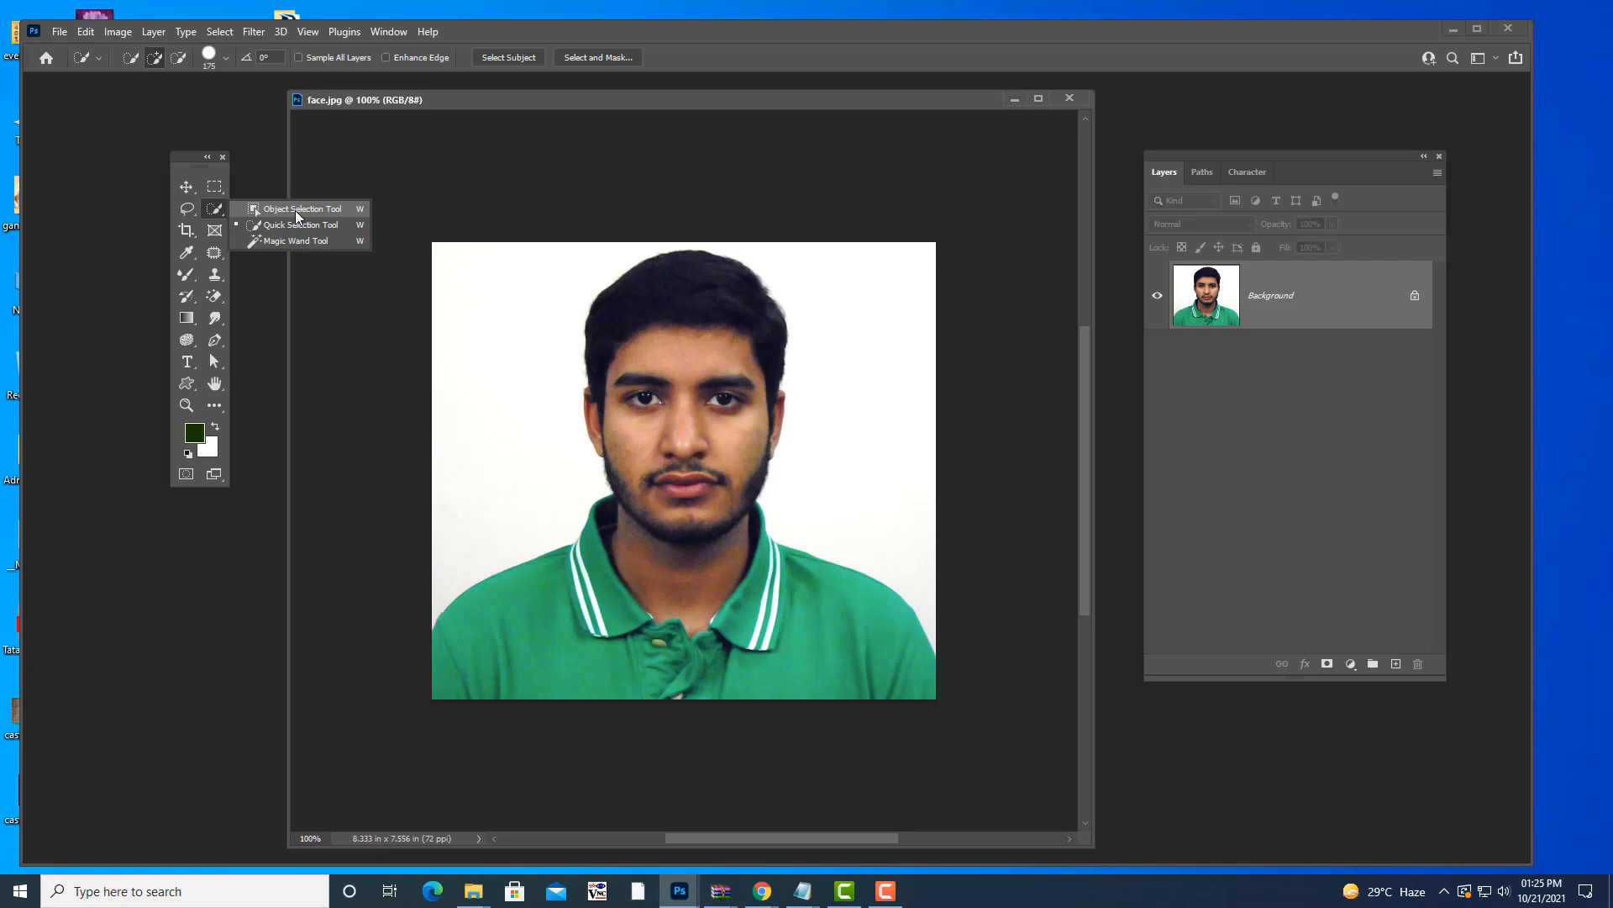
pyautogui.click(294, 210)
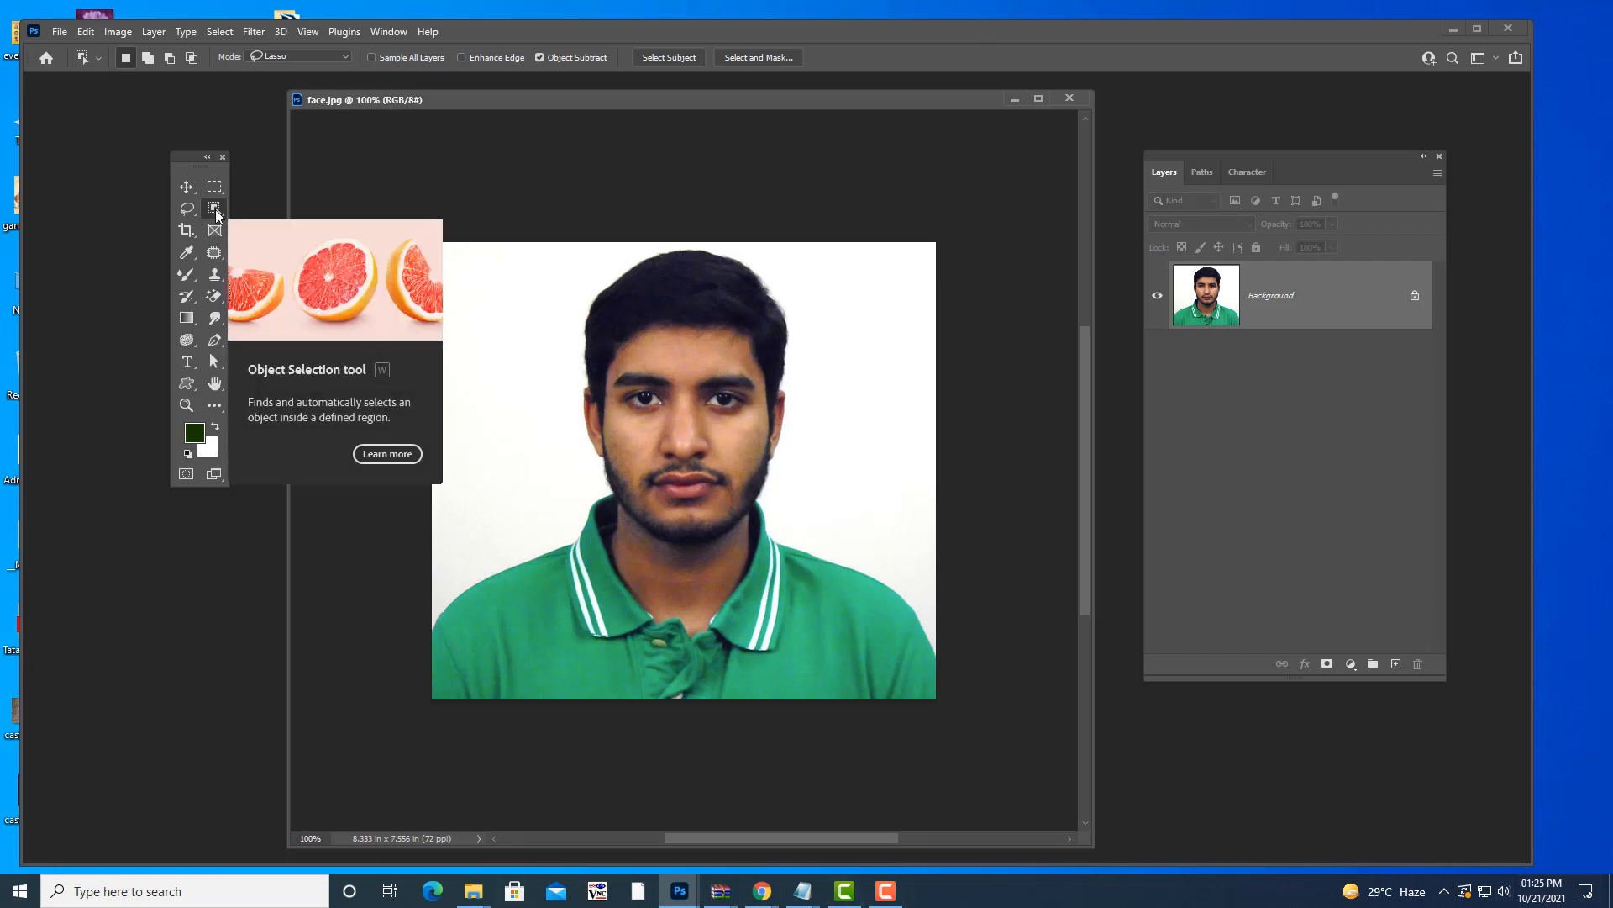
pyautogui.moveTo(653, 99); pyautogui.dragTo(679, 97)
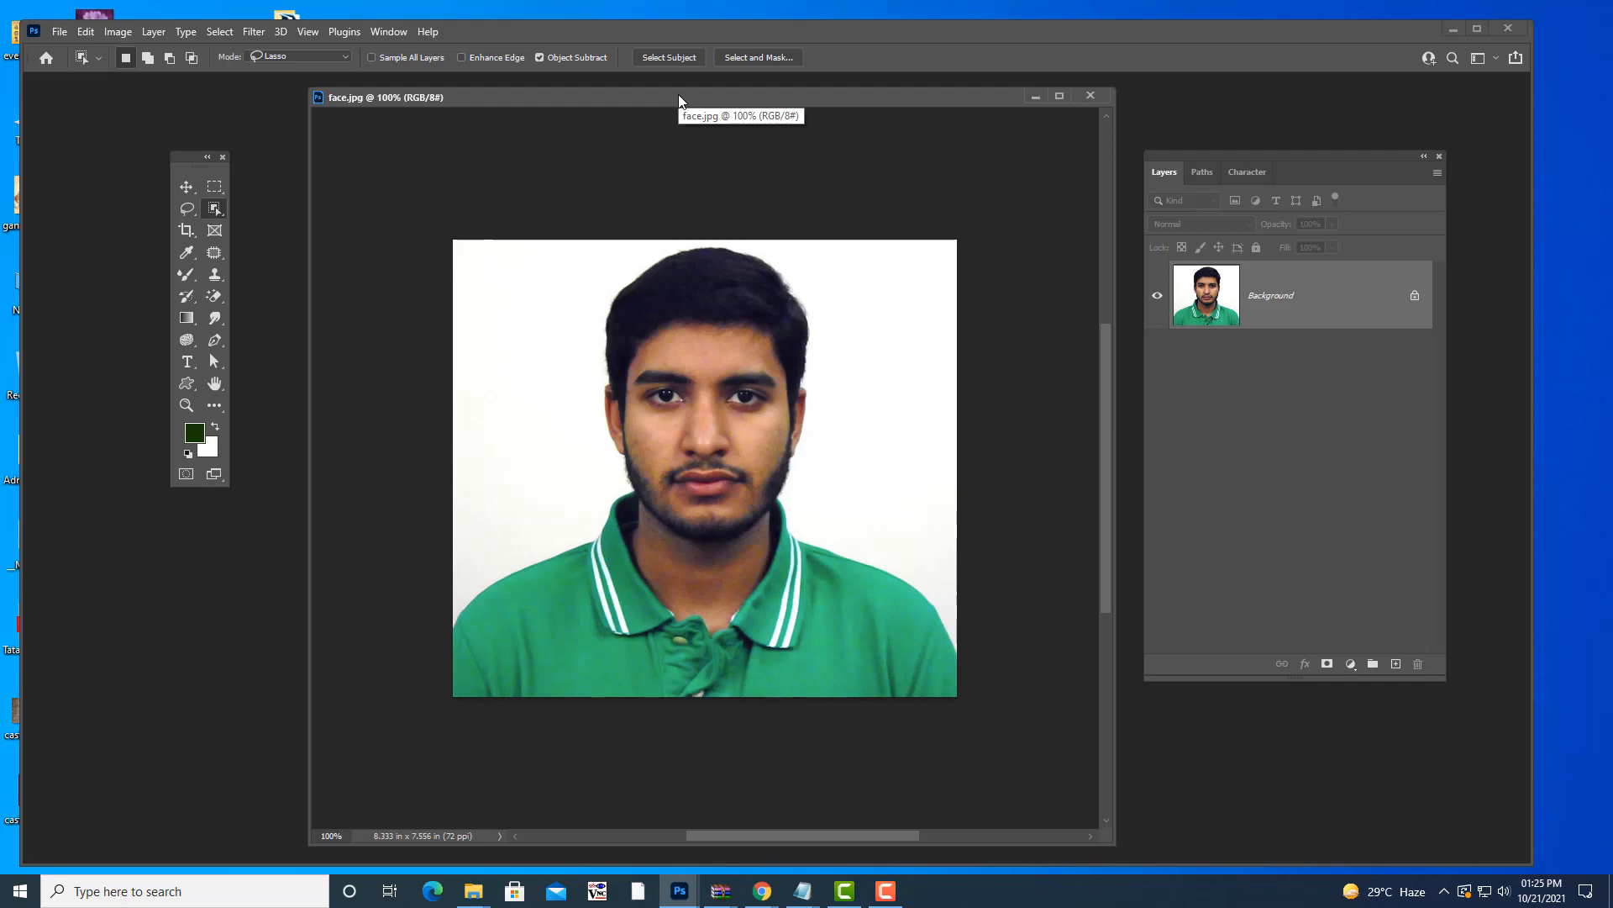
# - Search the image folder for 'spoon' and open spoons.jpg as a new tab
pyautogui.hotkey('ctrl', 'o')
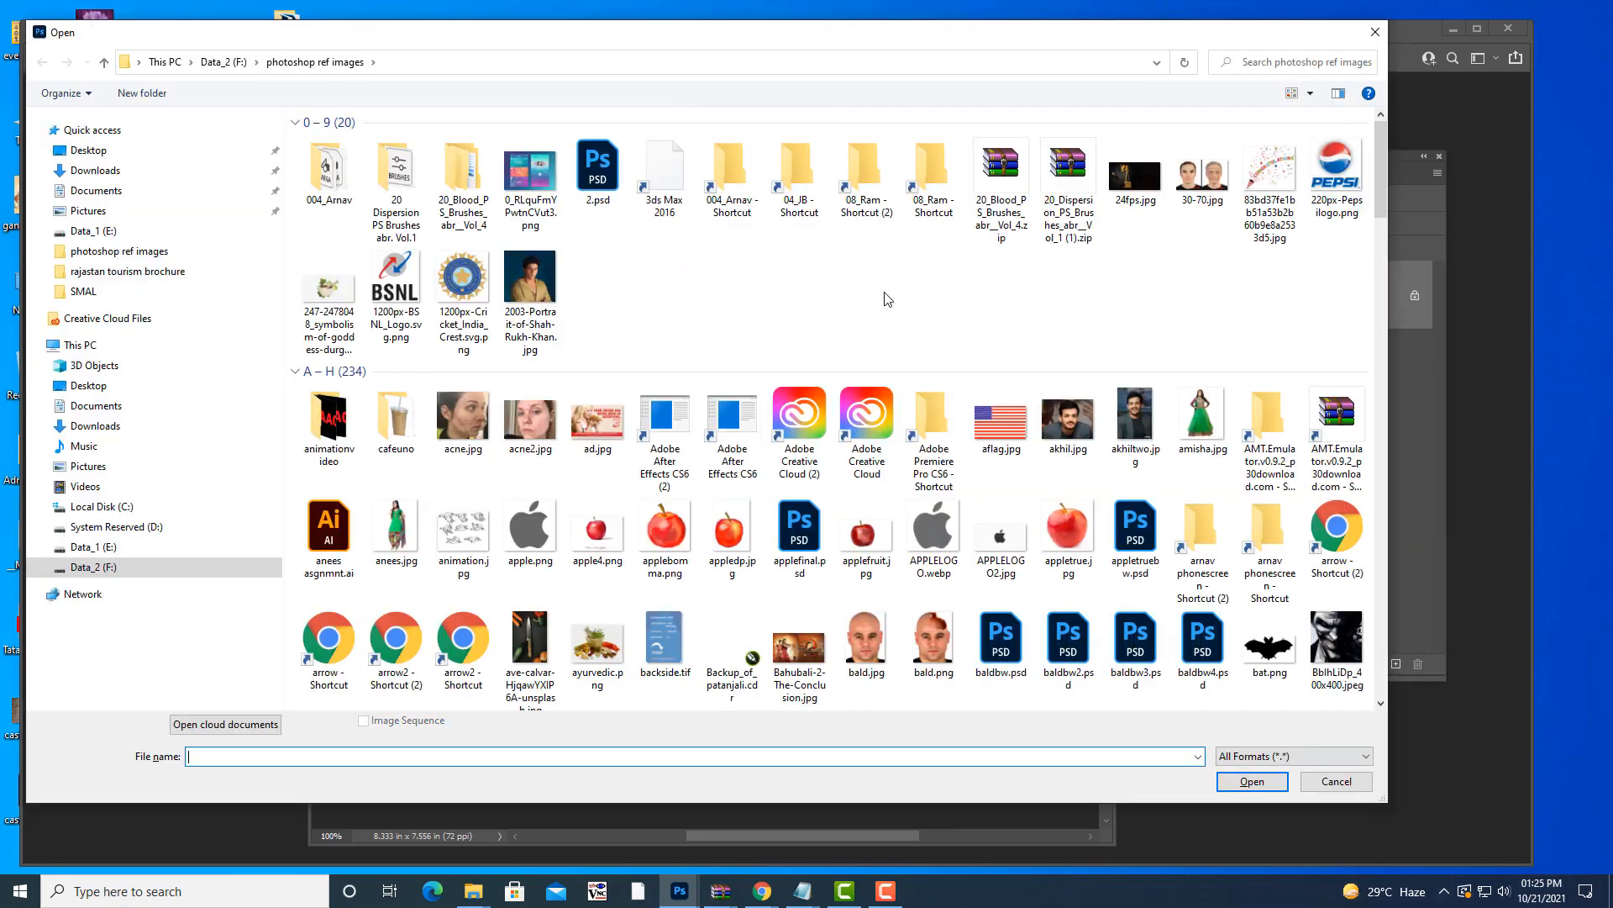
pyautogui.scroll(-2, 966, 289)
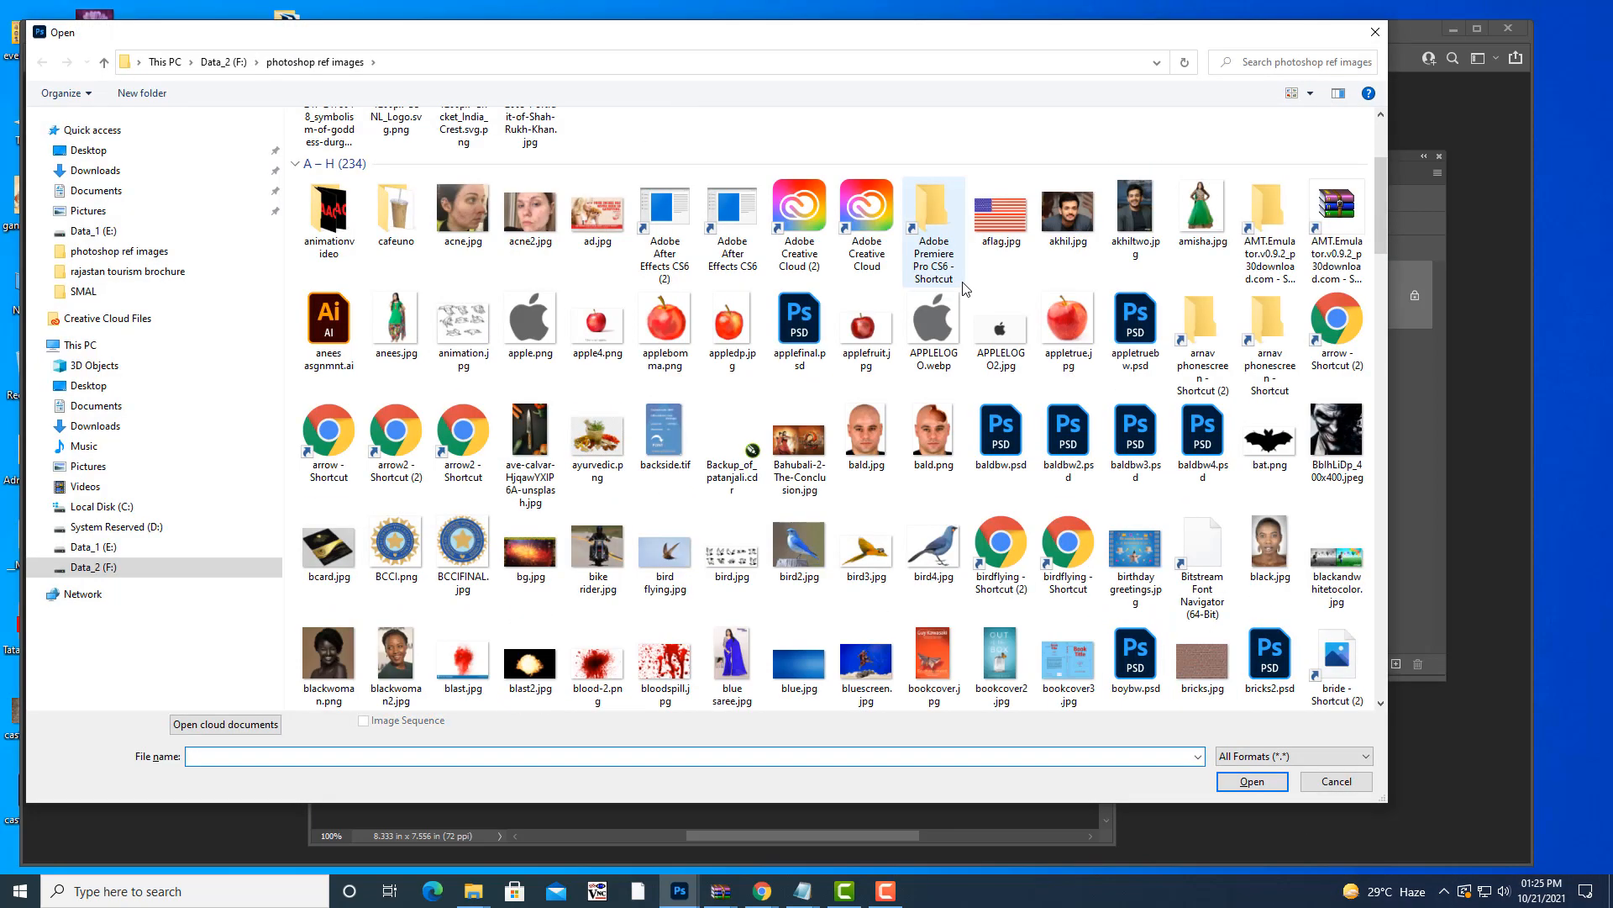
pyautogui.scroll(-6, 966, 288)
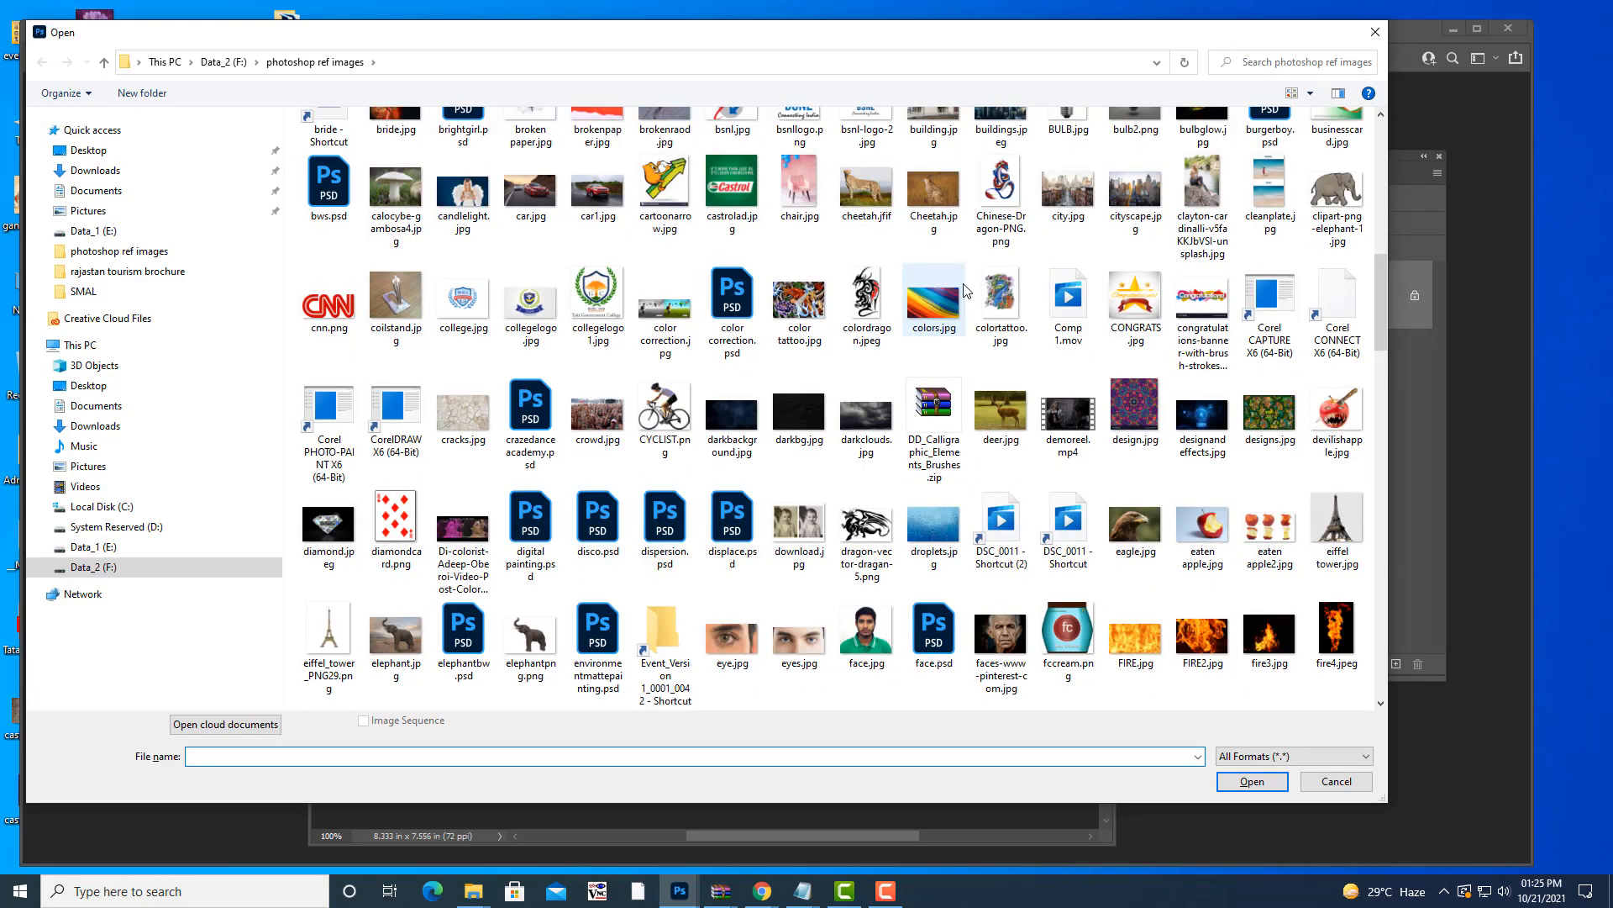
pyautogui.scroll(-5, 1012, 284)
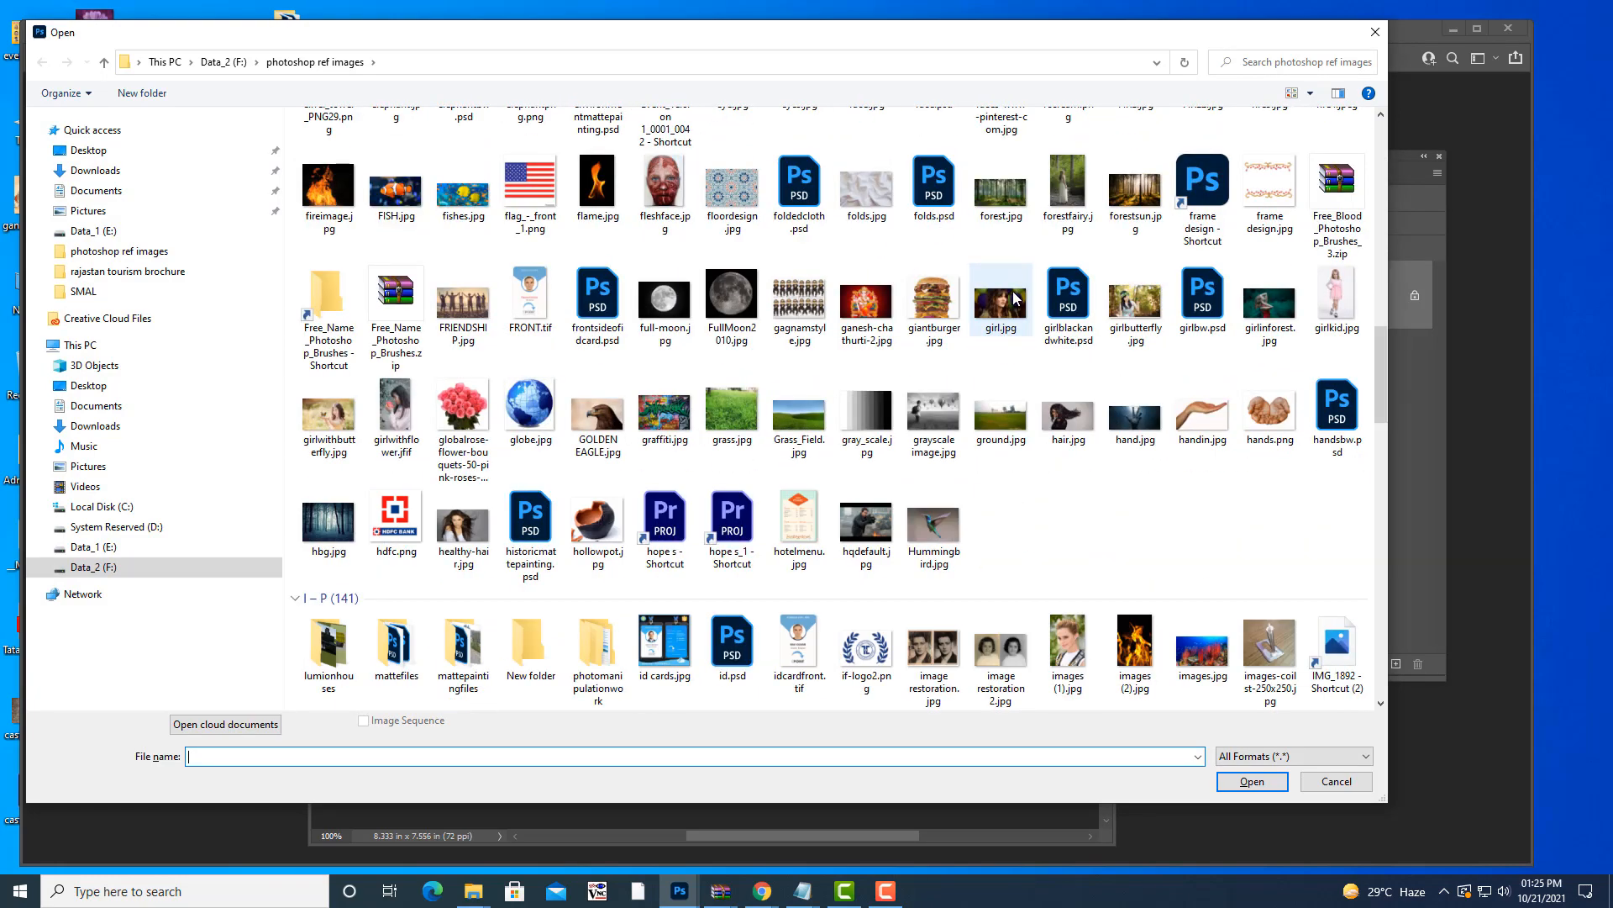
pyautogui.scroll(-6, 1014, 296)
pyautogui.scroll(2, 1021, 330)
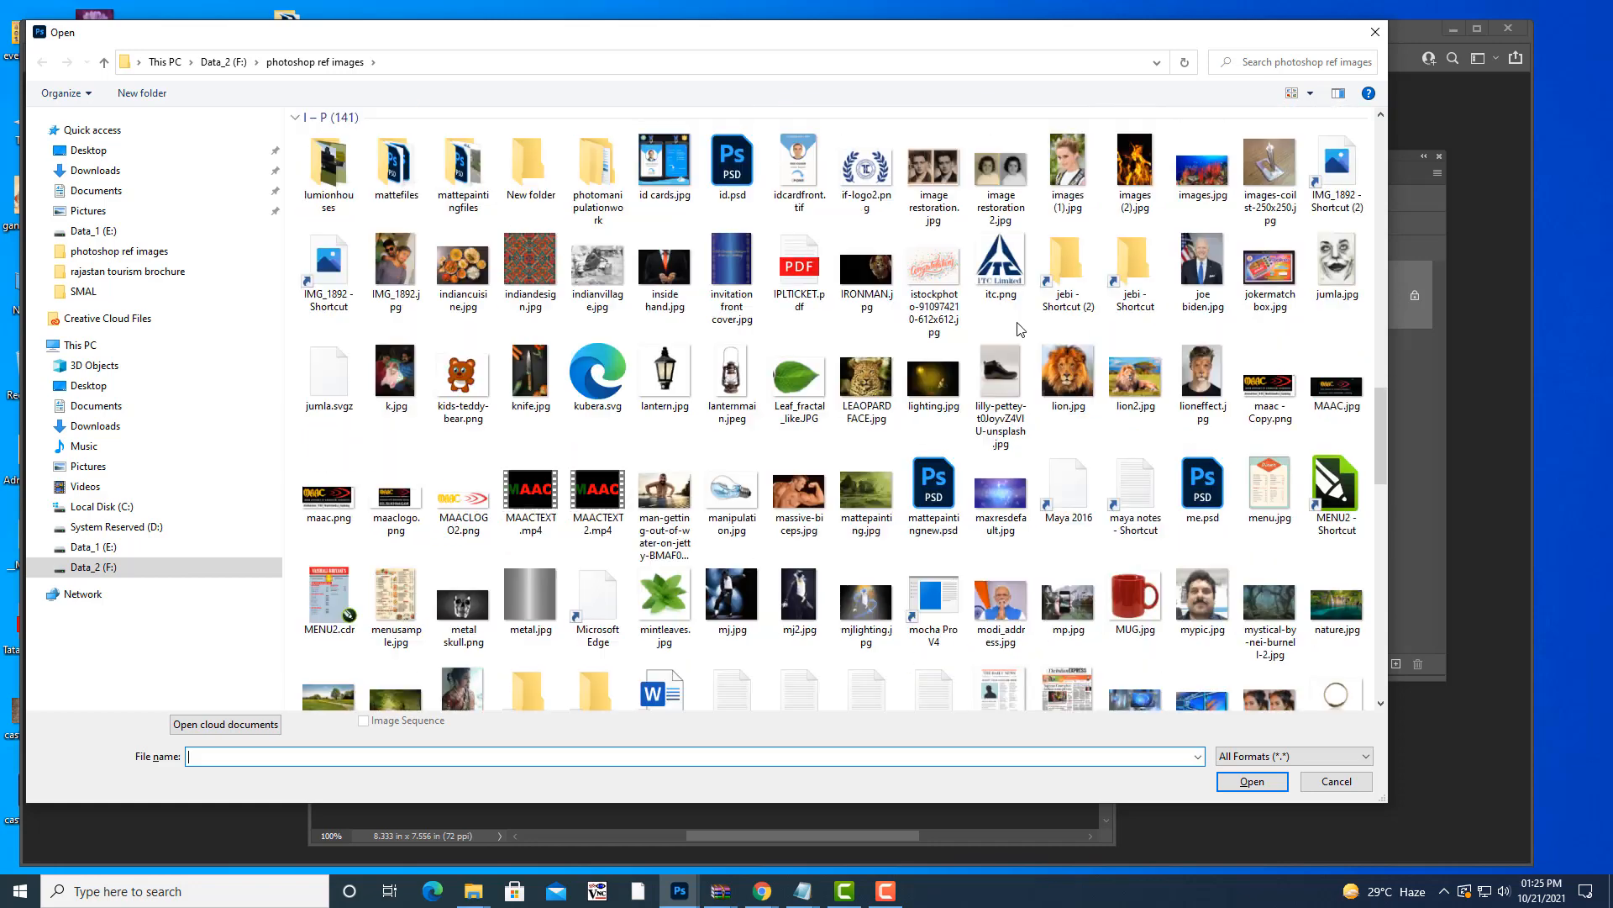
pyautogui.scroll(8, 1021, 329)
pyautogui.scroll(10, 1021, 330)
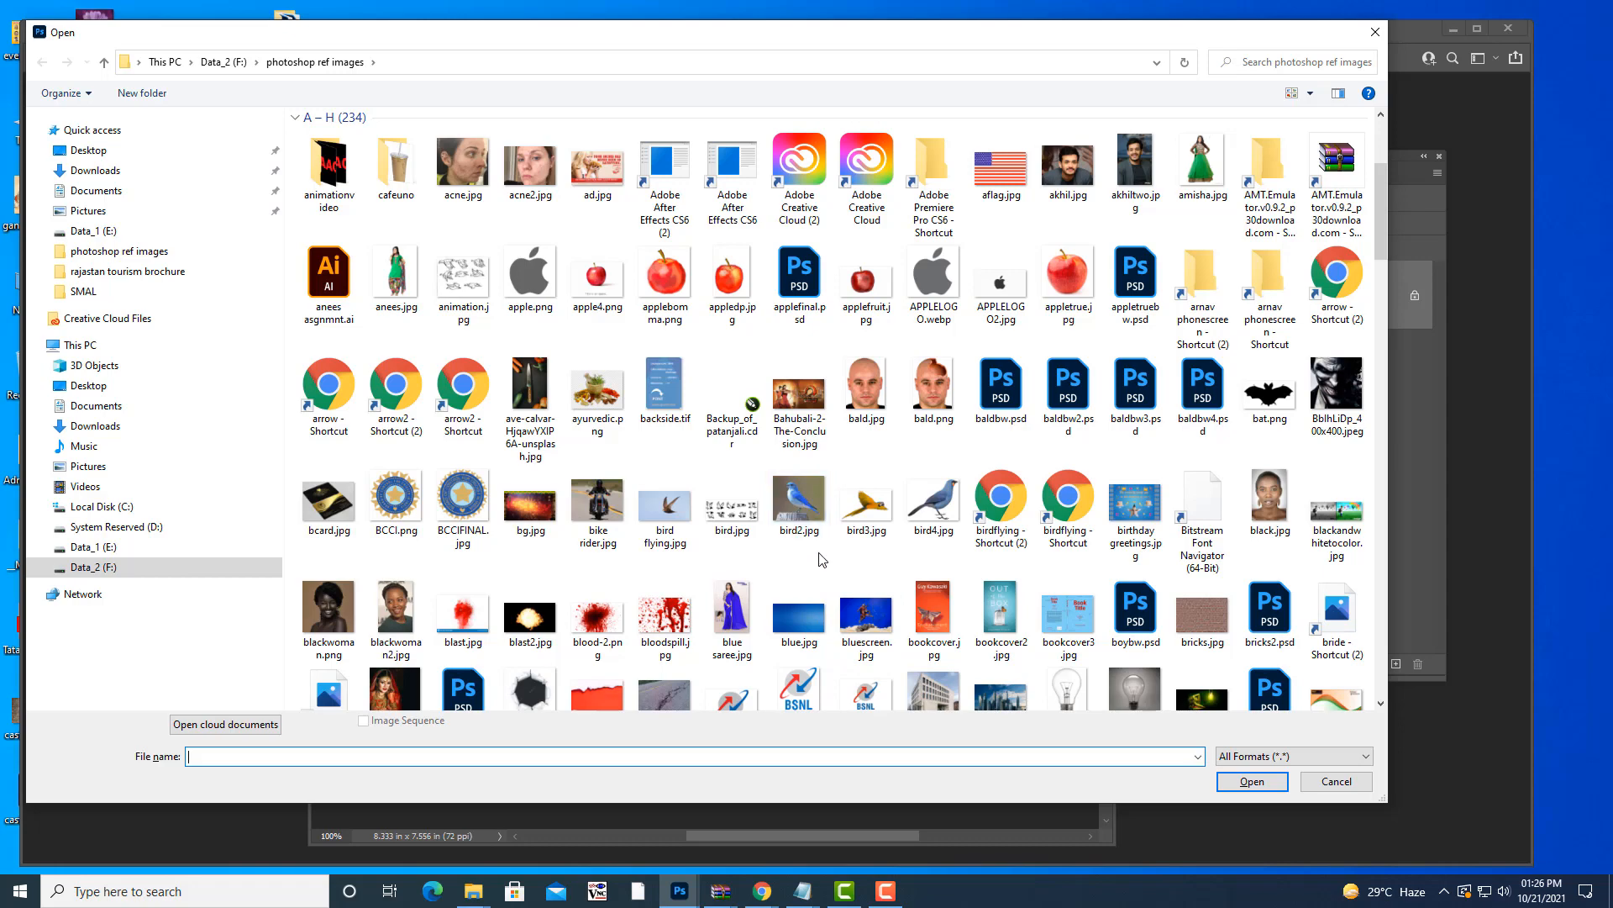
pyautogui.scroll(1, 865, 521)
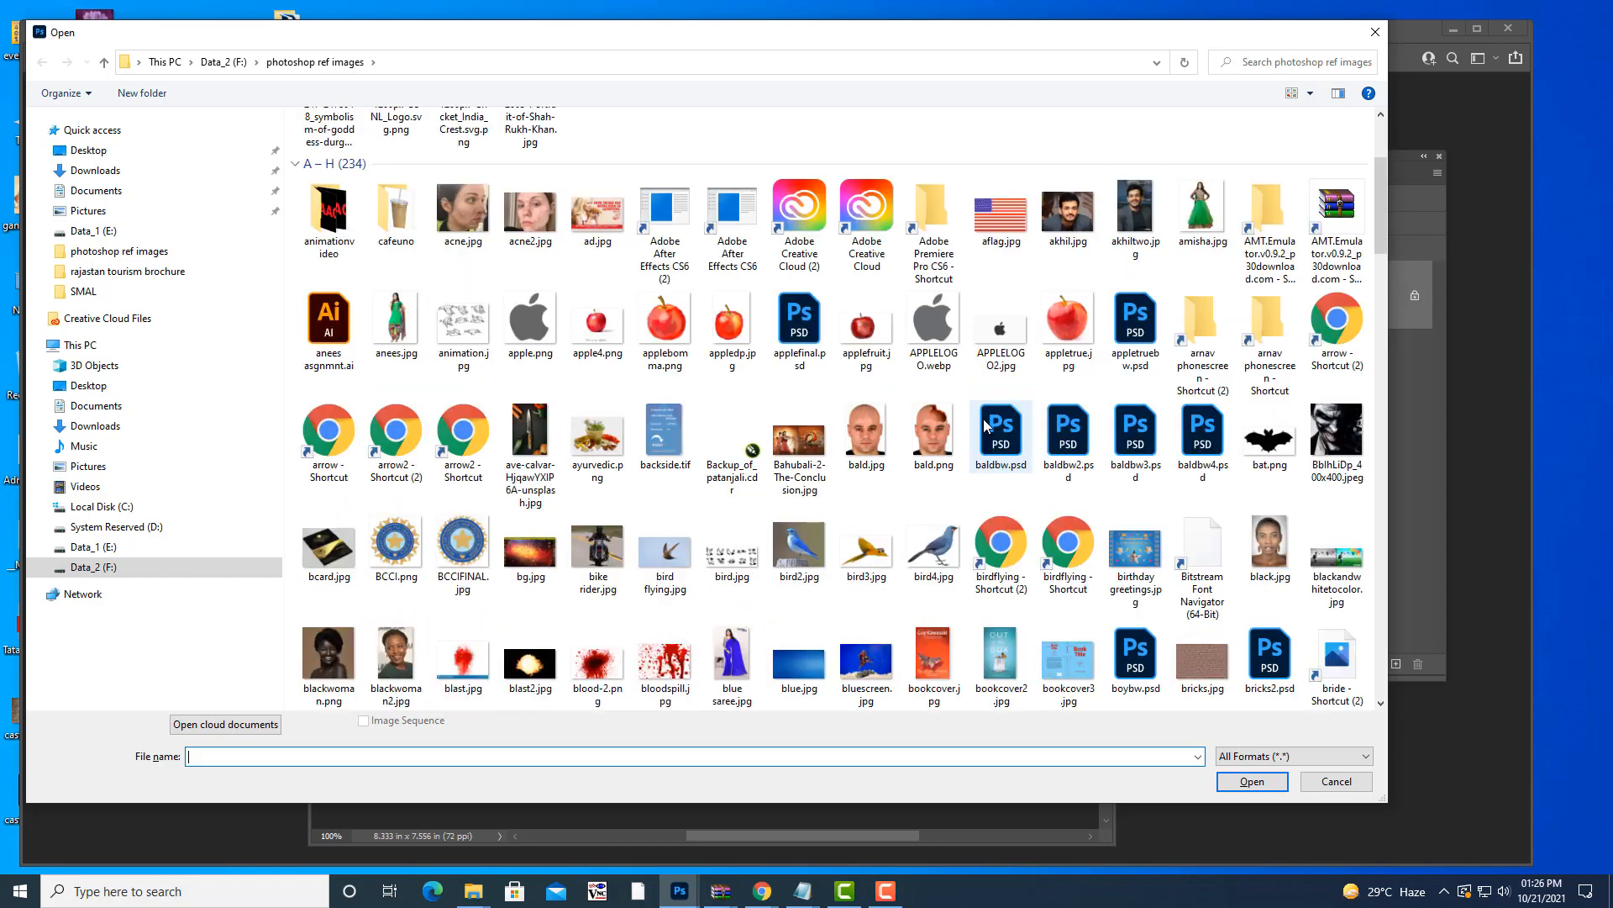
pyautogui.scroll(-5, 985, 420)
pyautogui.scroll(-15, 985, 420)
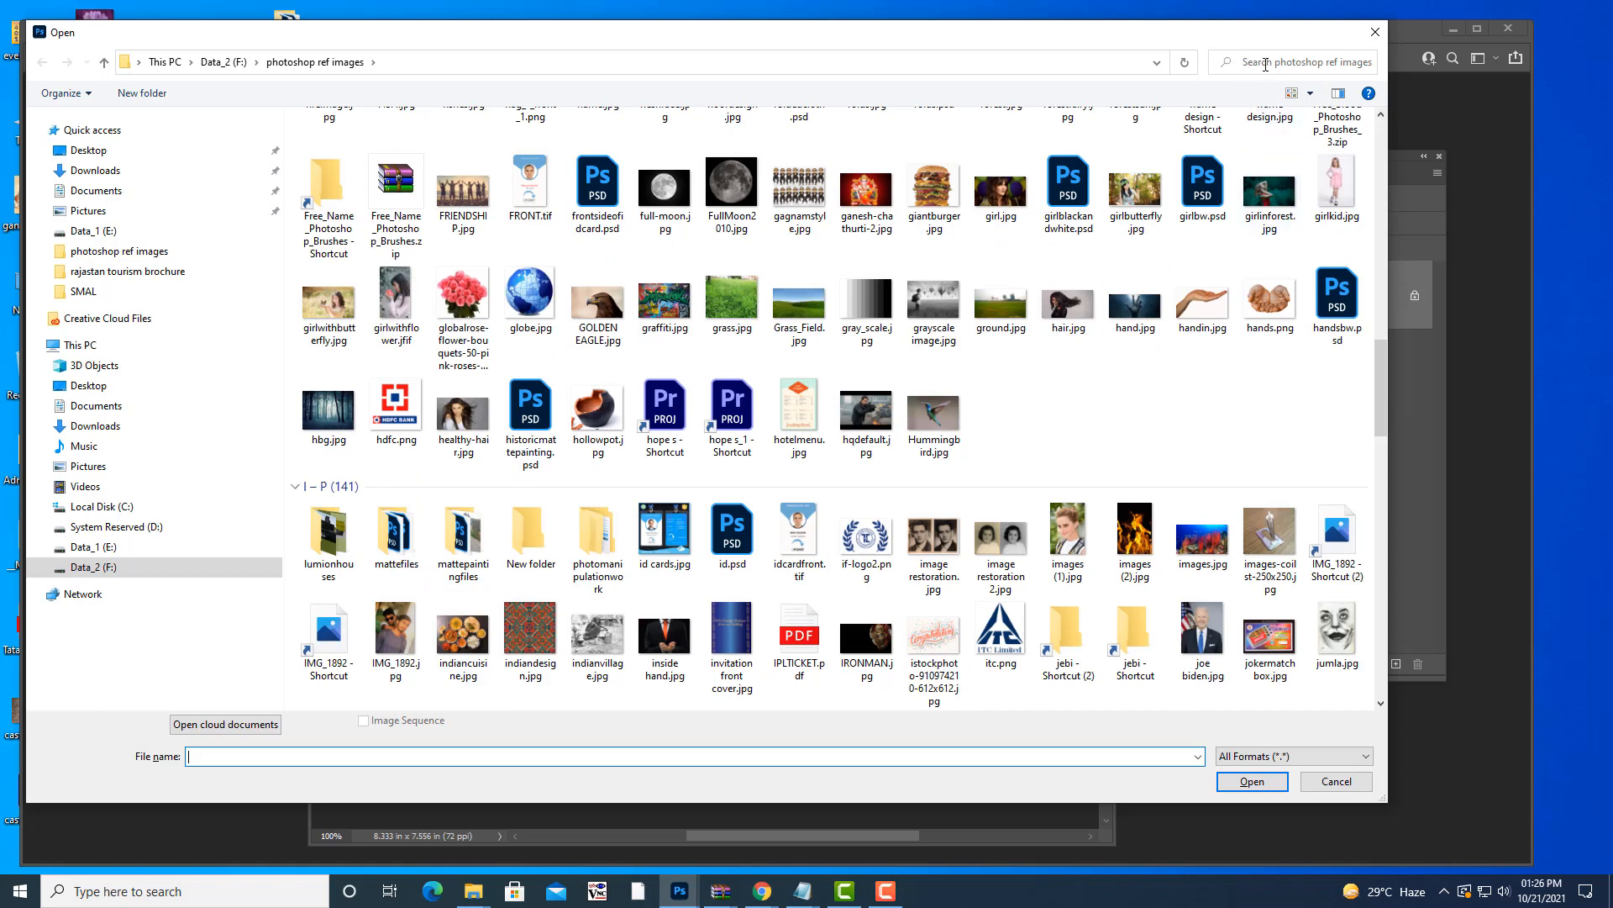
pyautogui.hotkey('ctrl', 'e')
pyautogui.write('spoon')
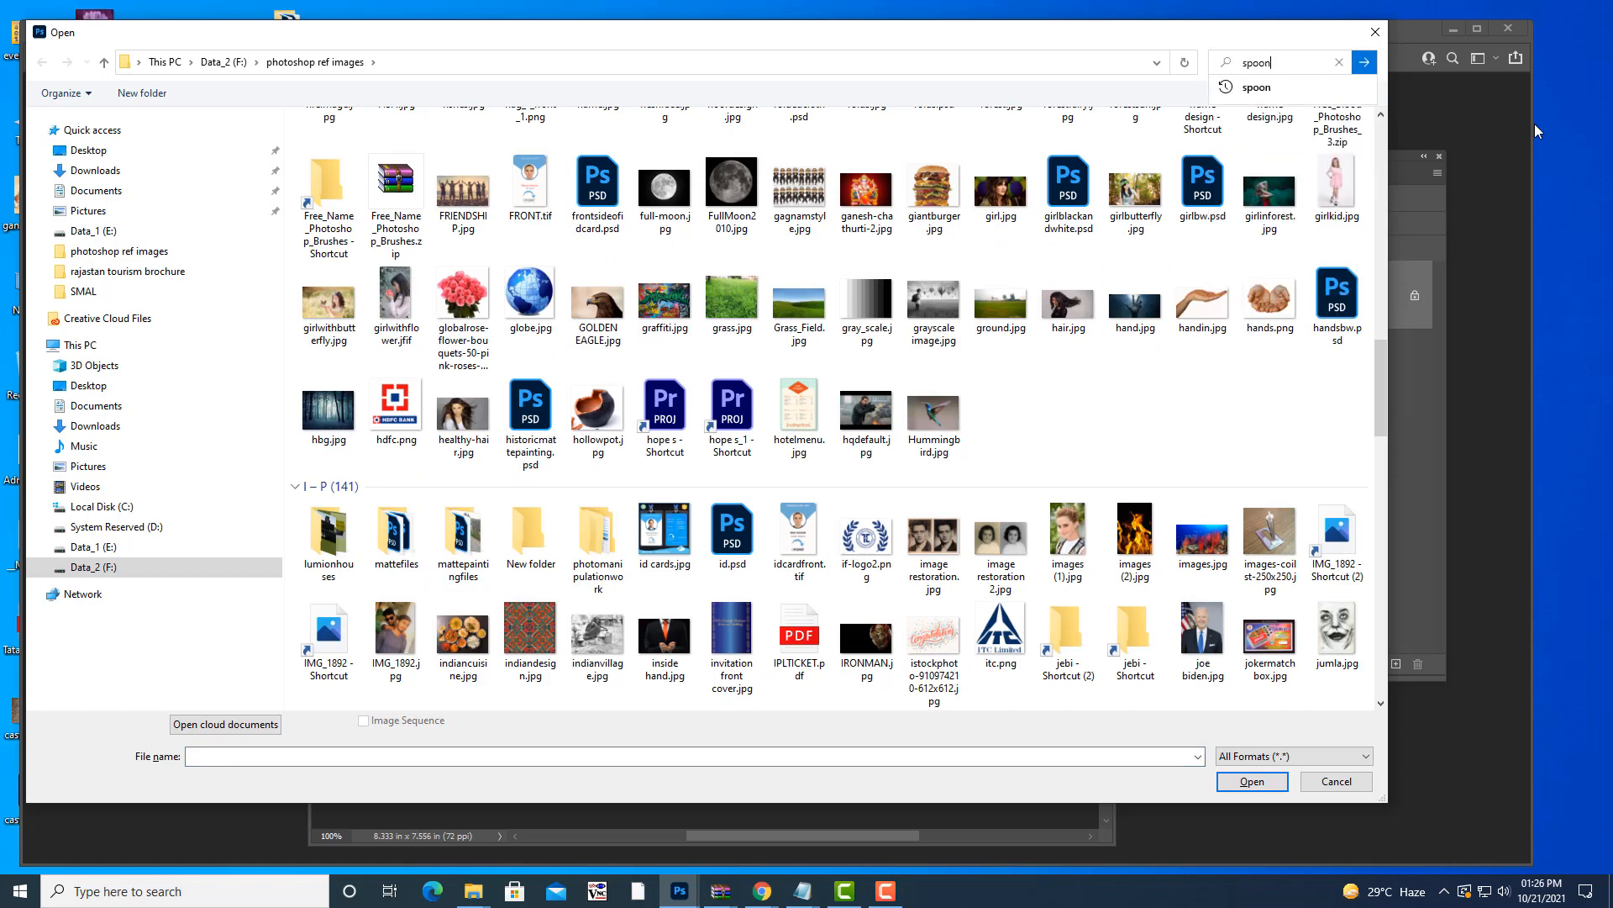
pyautogui.press('Return')
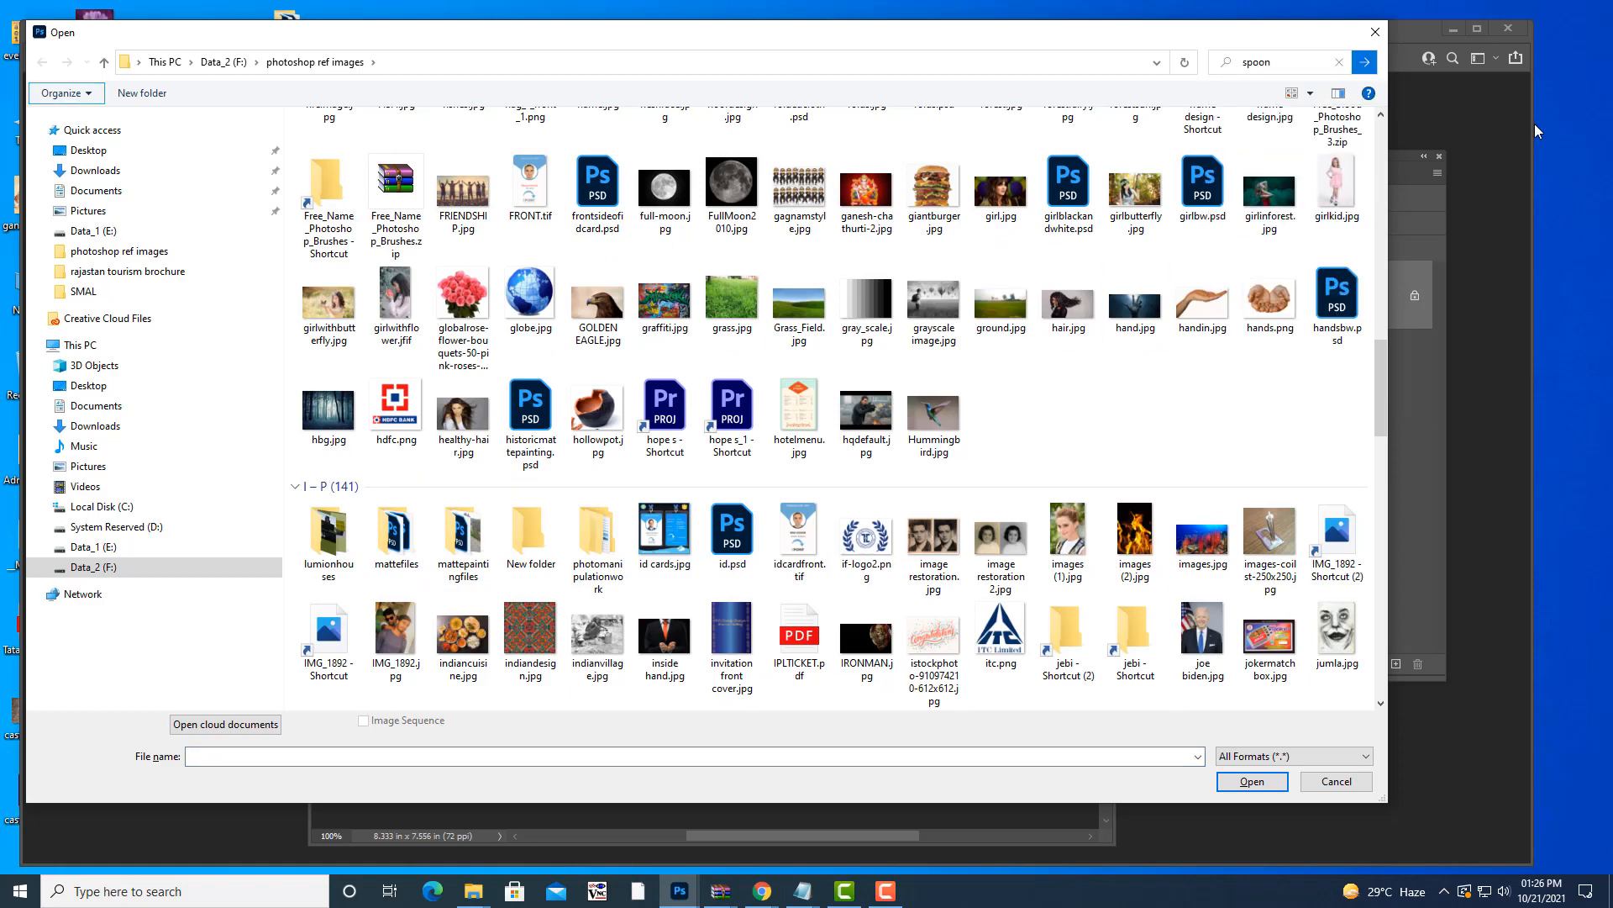
pyautogui.click(341, 156)
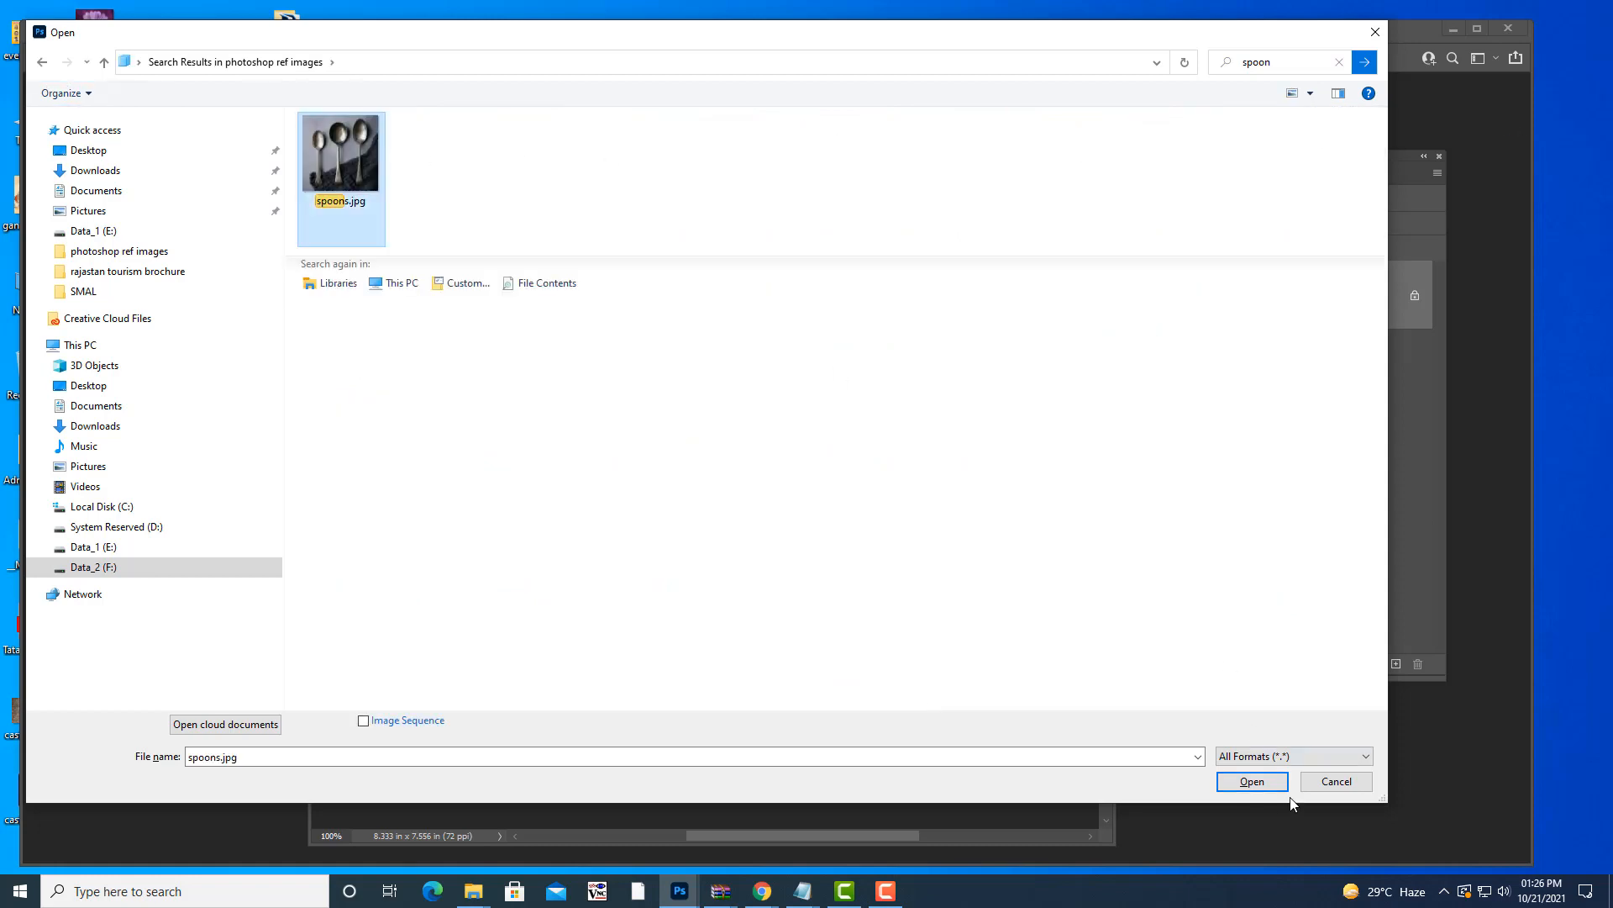
pyautogui.click(1253, 781)
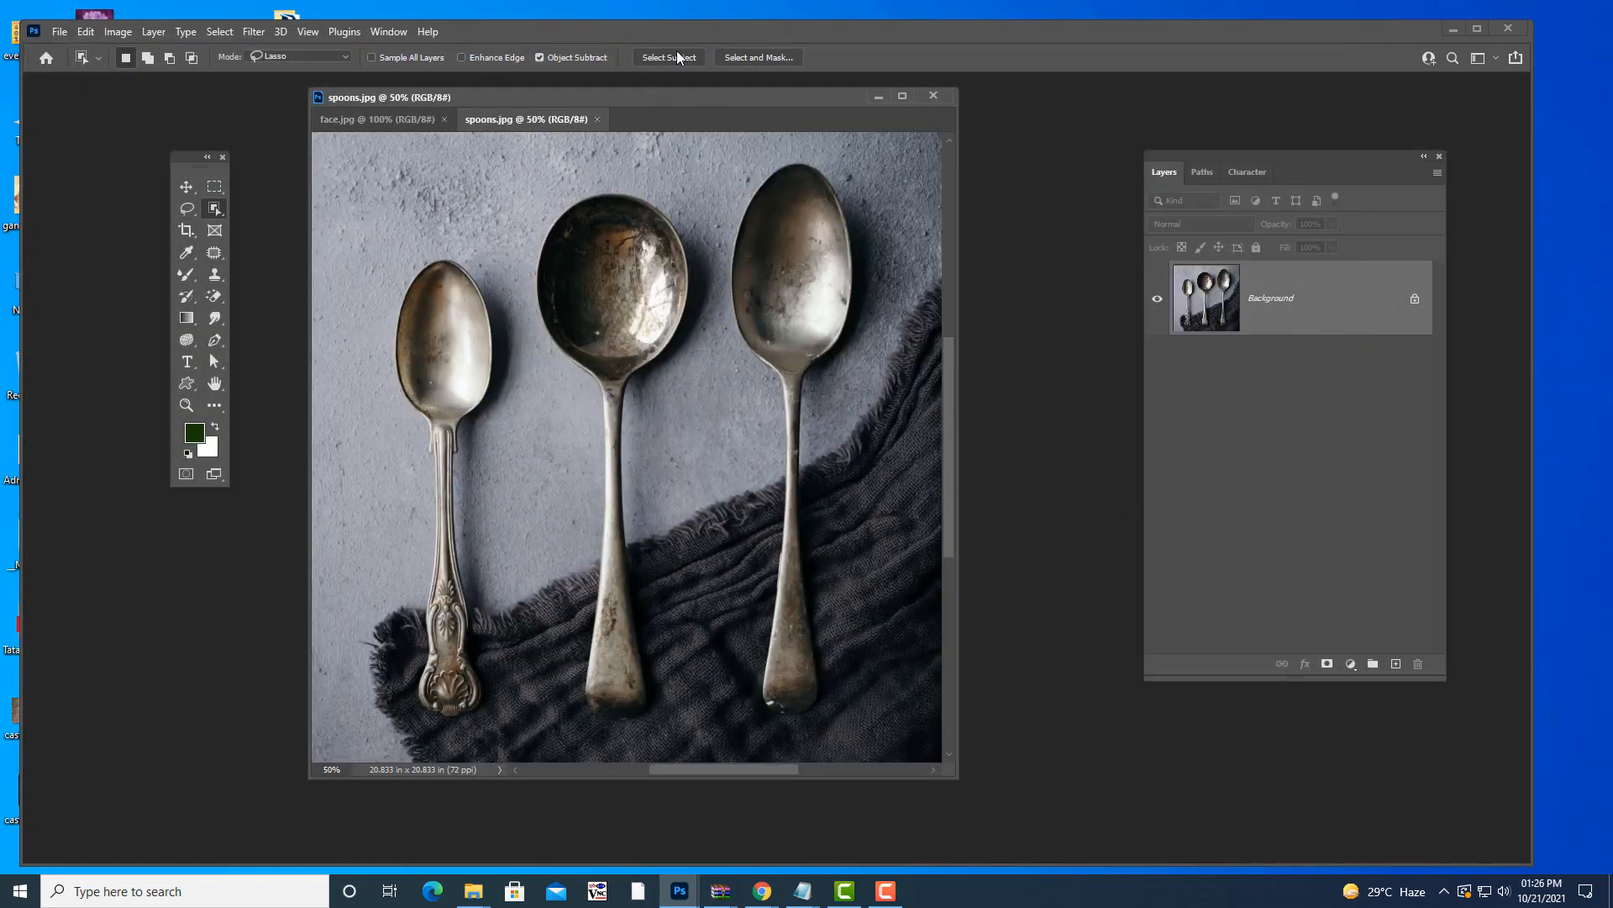
pyautogui.moveTo(642, 103); pyautogui.dragTo(704, 117)
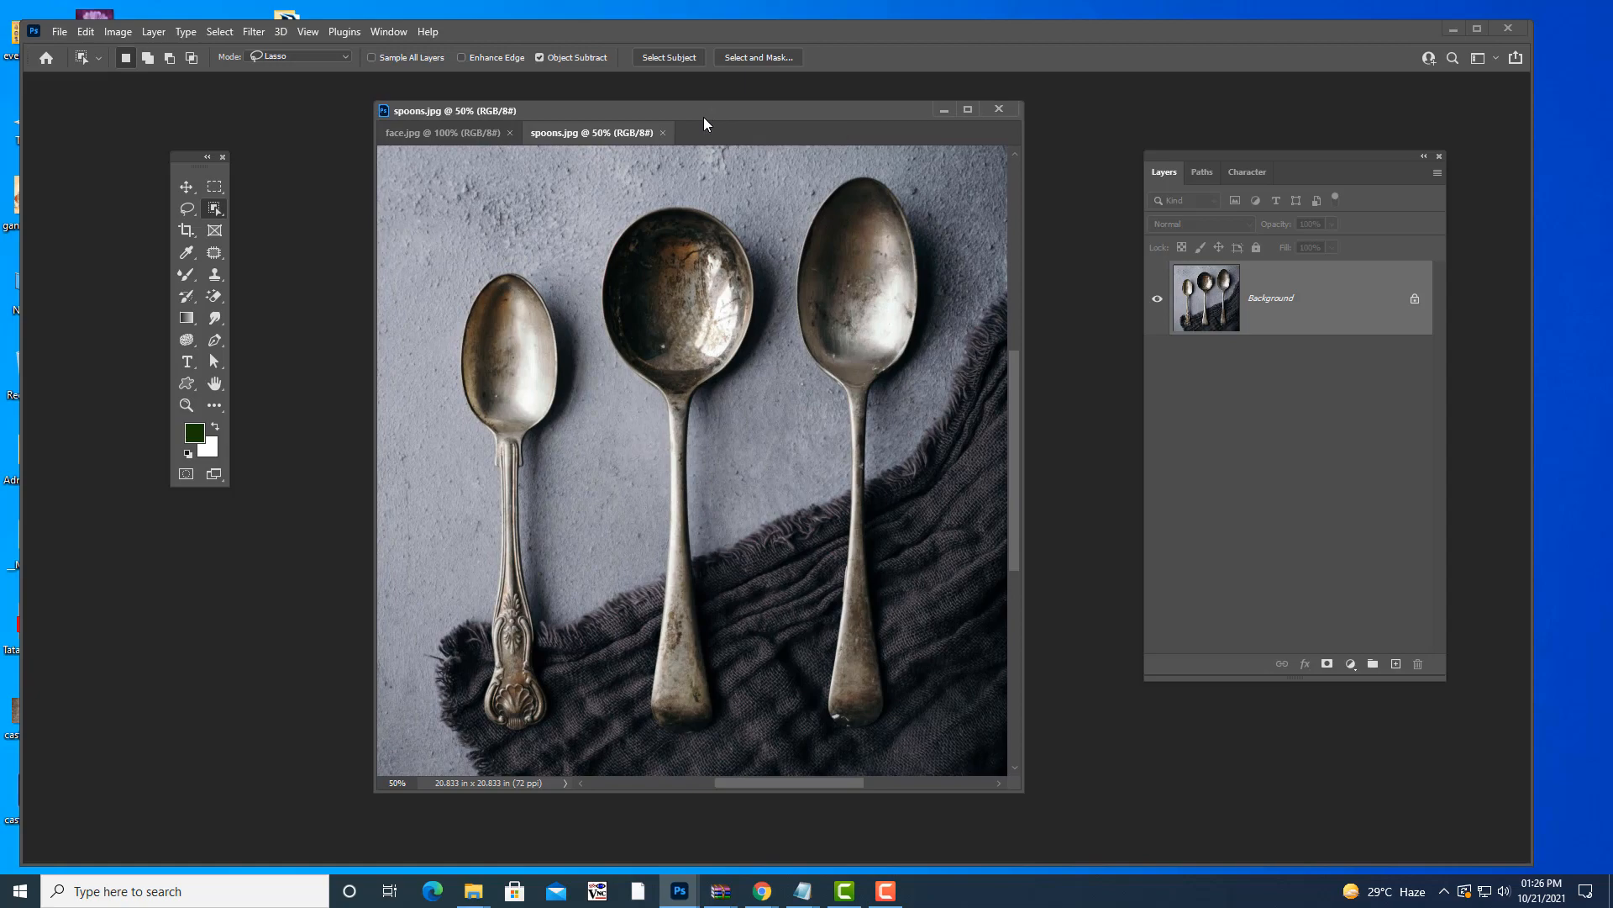
# - Open bird flying.jpg from the reference images folder
pyautogui.hotkey('ctrl', 'o')
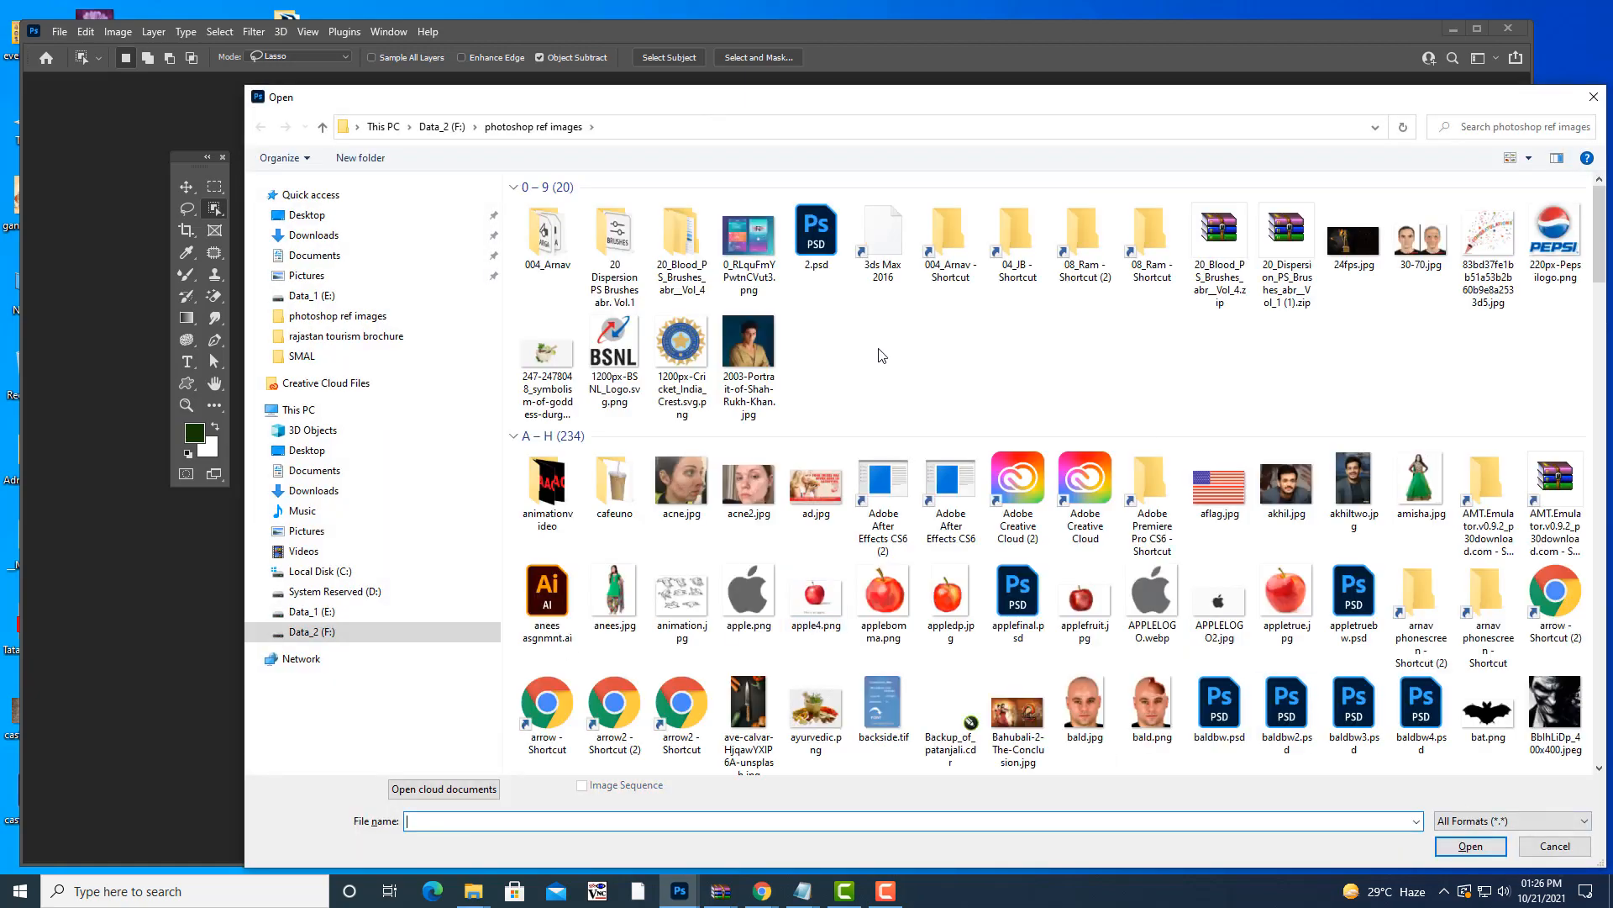
pyautogui.scroll(-2, 1172, 368)
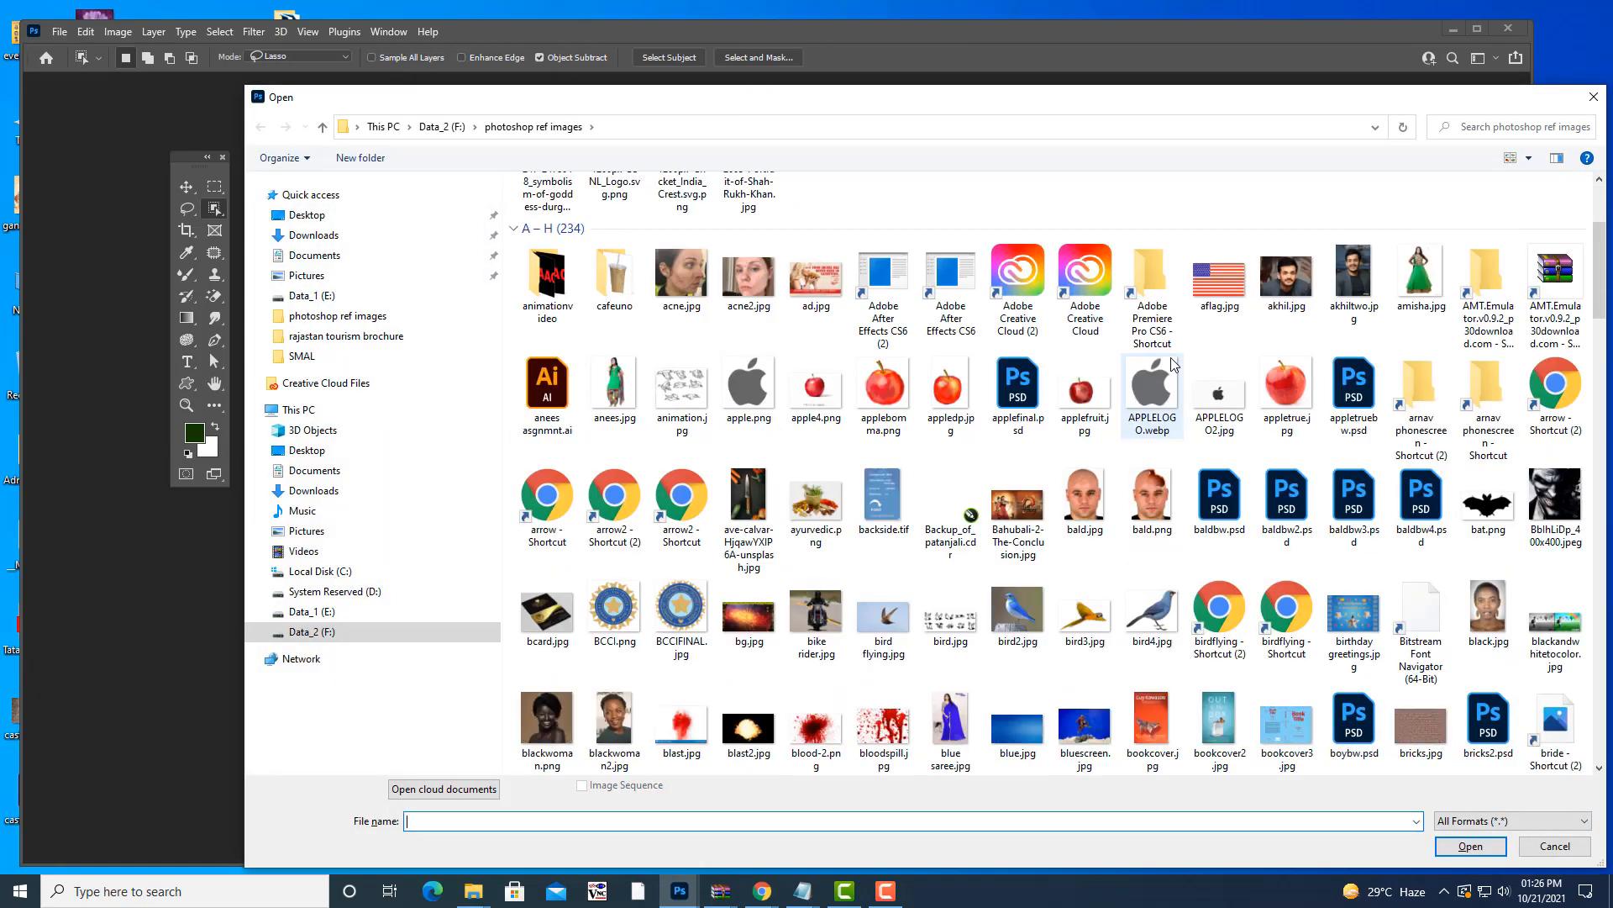
pyautogui.scroll(-6, 1173, 367)
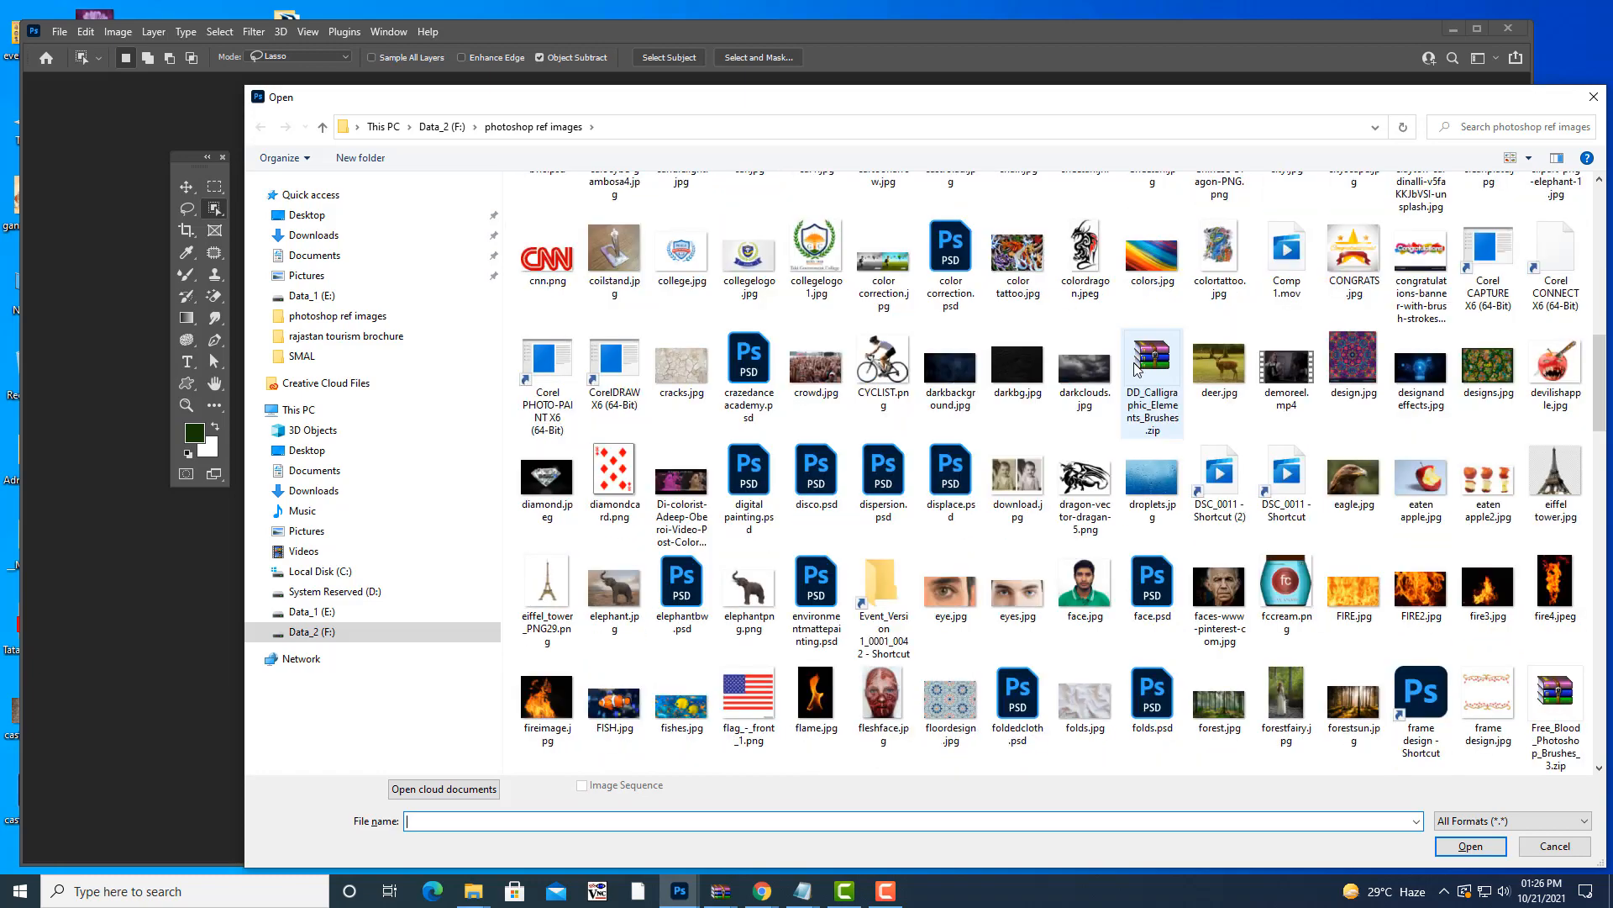
pyautogui.scroll(1, 1135, 370)
pyautogui.scroll(3, 1134, 370)
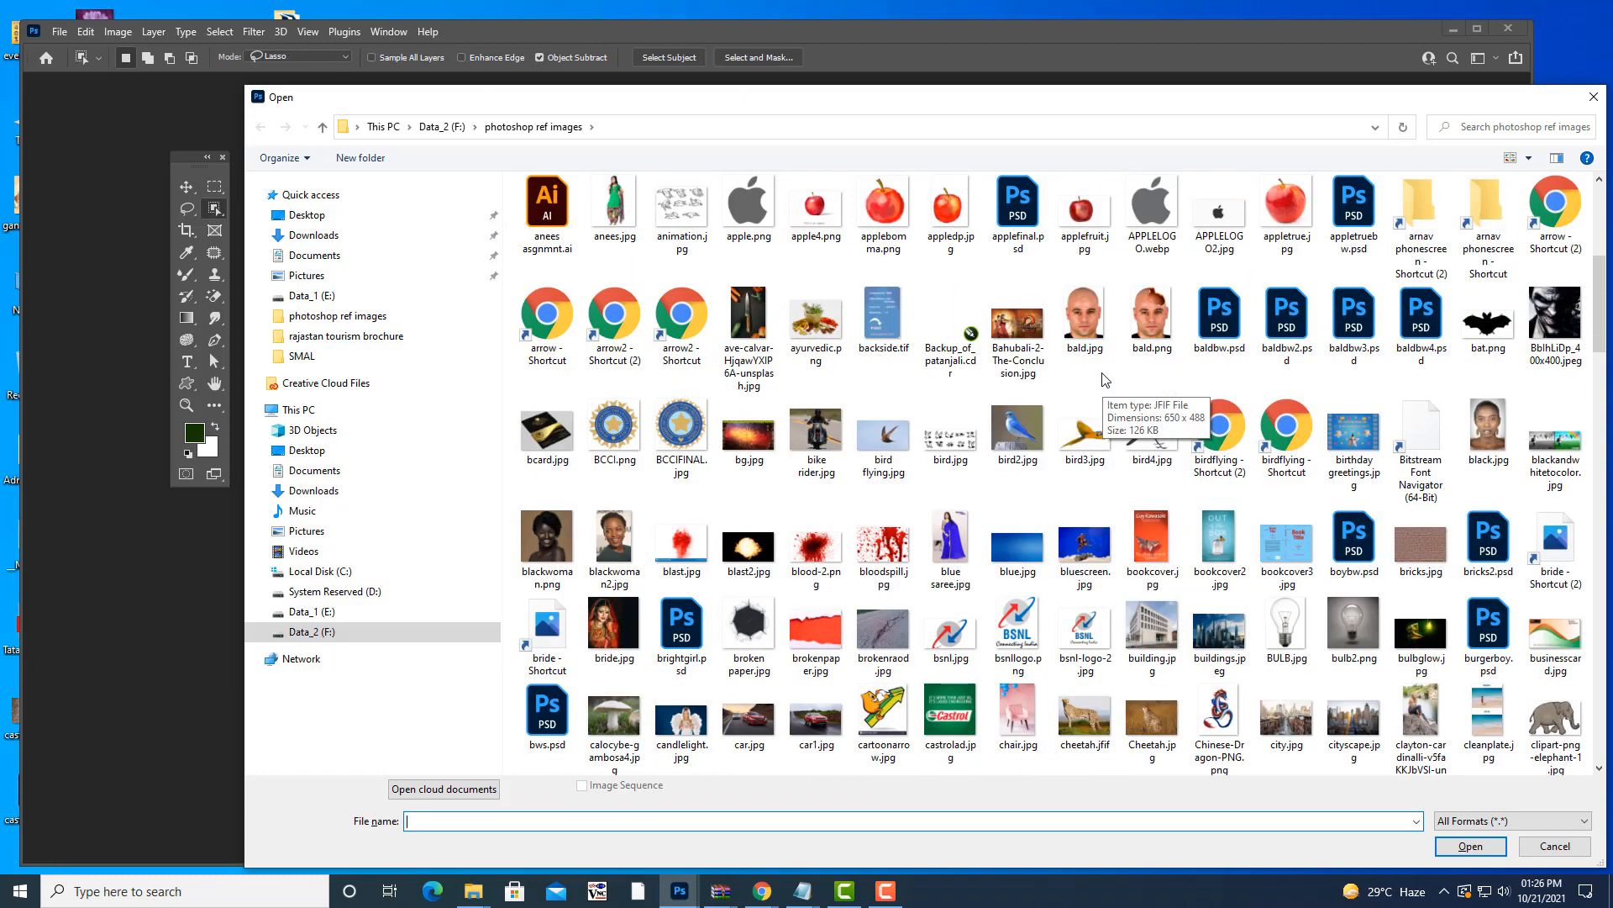
pyautogui.click(896, 435)
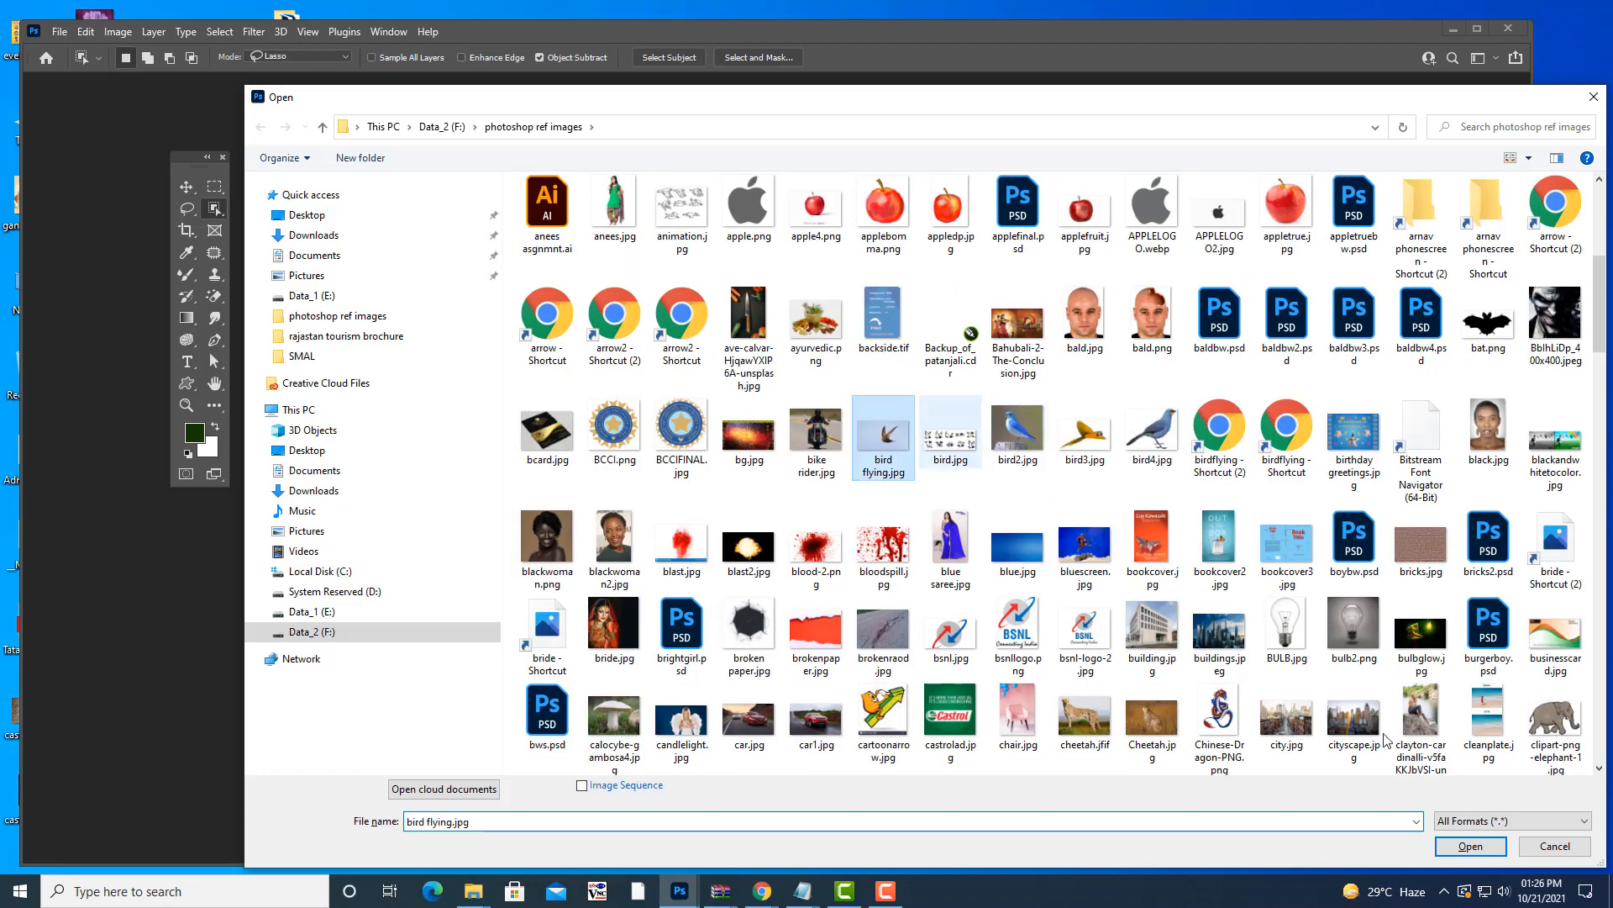
pyautogui.click(1469, 847)
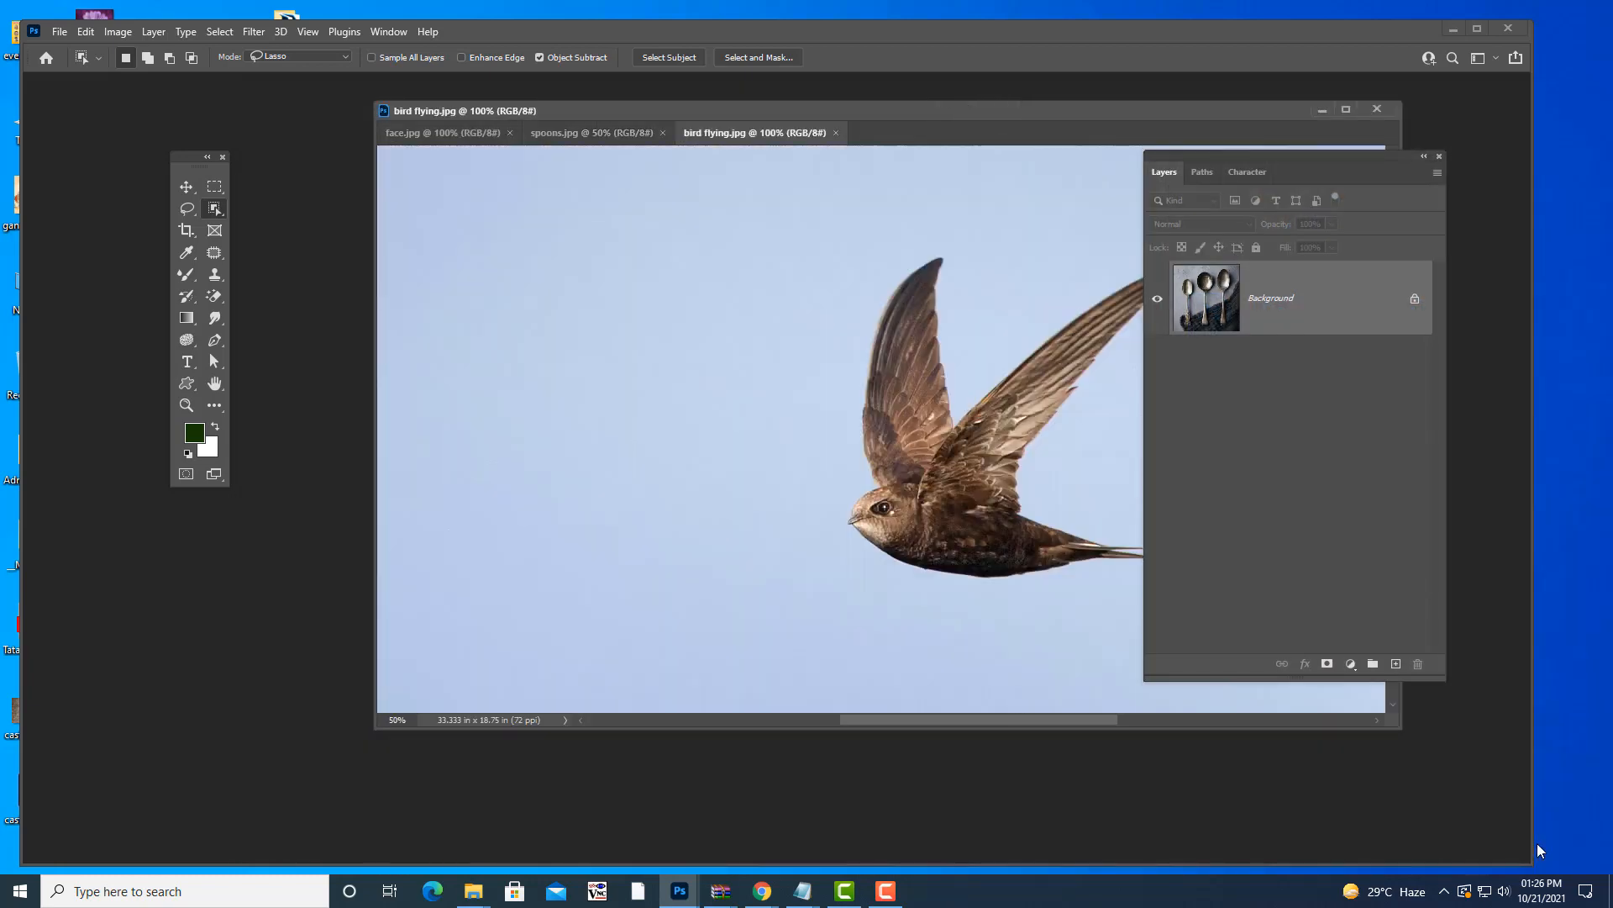
# - Reposition the bird photo window and pick the Object Selection Tool
pyautogui.moveTo(881, 115); pyautogui.dragTo(610, 152)
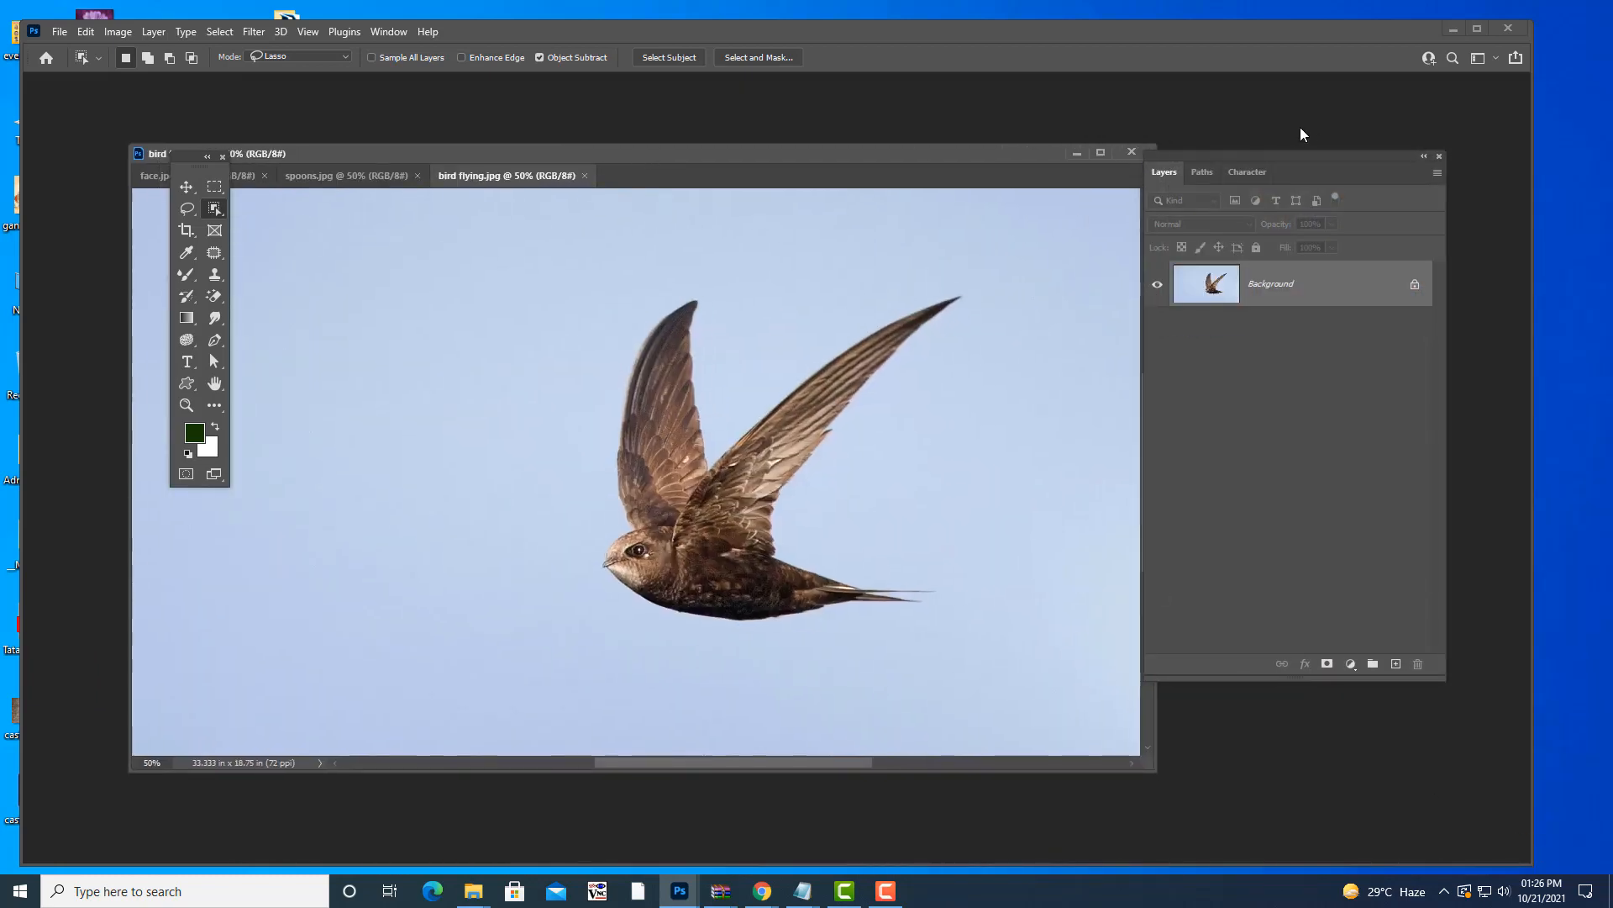
pyautogui.moveTo(1245, 158); pyautogui.dragTo(1268, 155)
pyautogui.moveTo(840, 149)
pyautogui.mouseDown()
pyautogui.moveTo(810, 118)
pyautogui.moveTo(831, 130)
pyautogui.mouseUp()
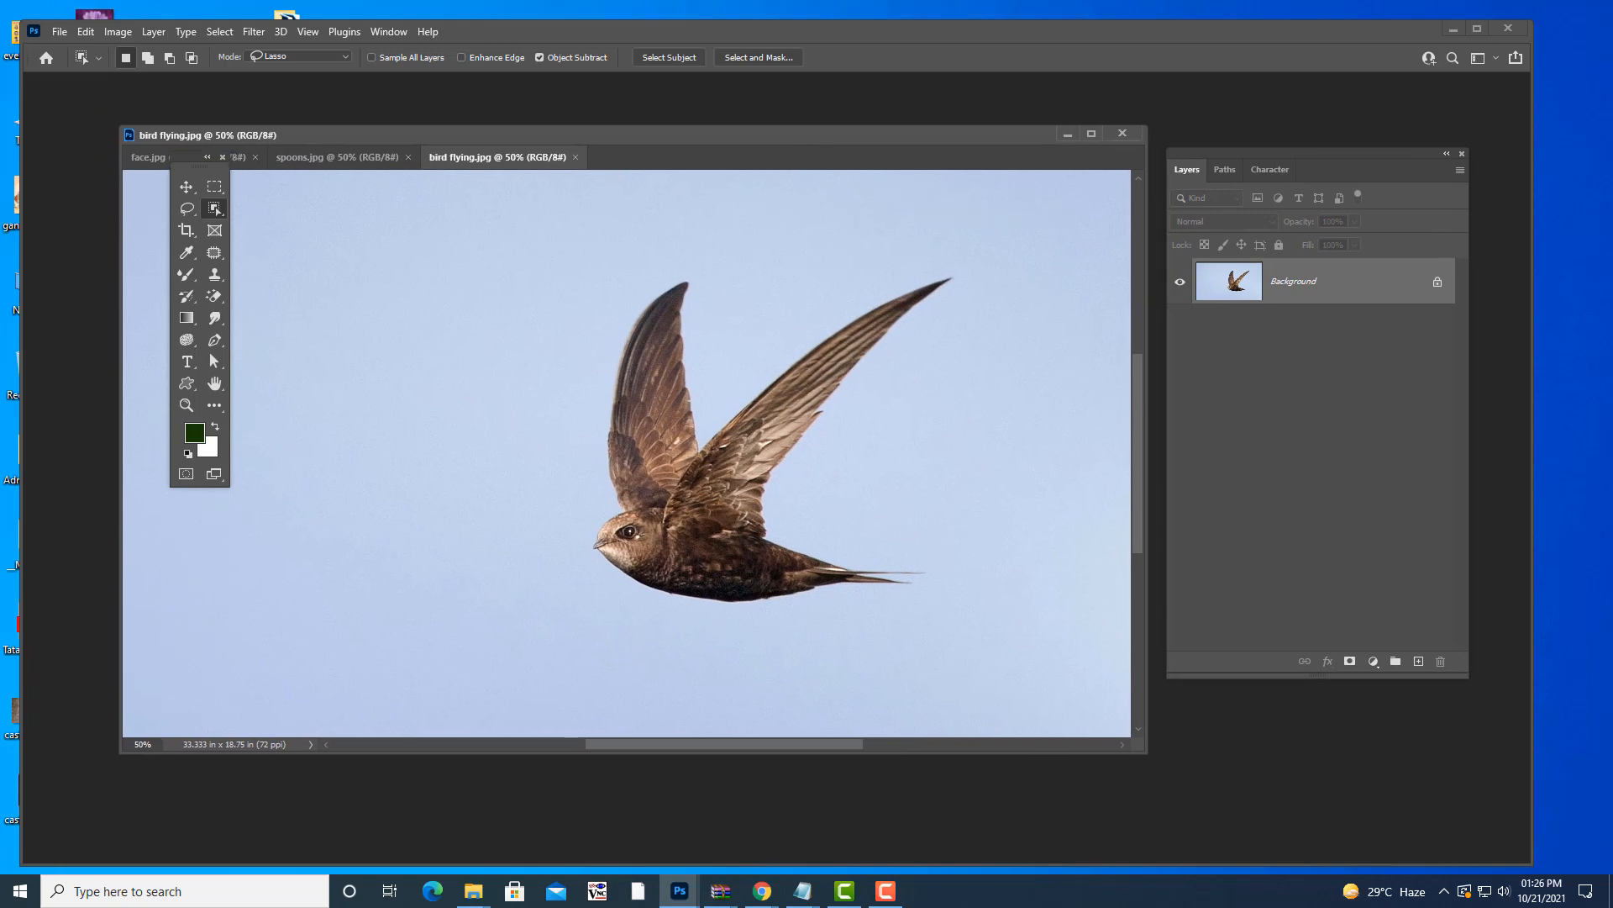
pyautogui.rightClick(215, 210)
pyautogui.click(253, 208)
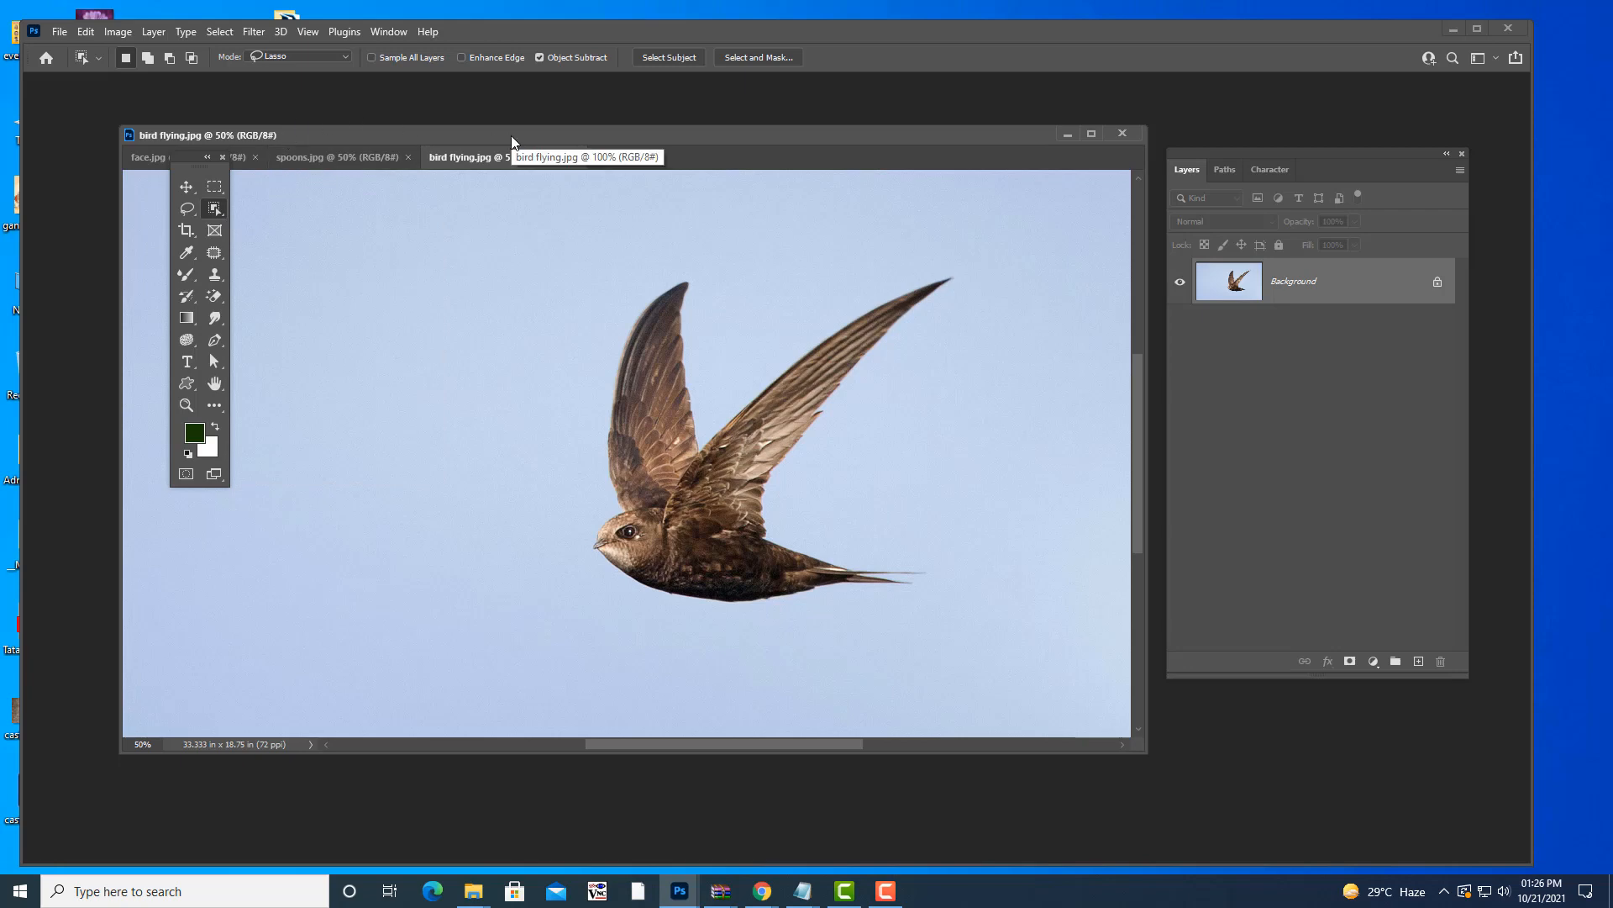
# - Set the object selection mode to Rectangle, then switch to the Quick Selection Tool
pyautogui.click(295, 56)
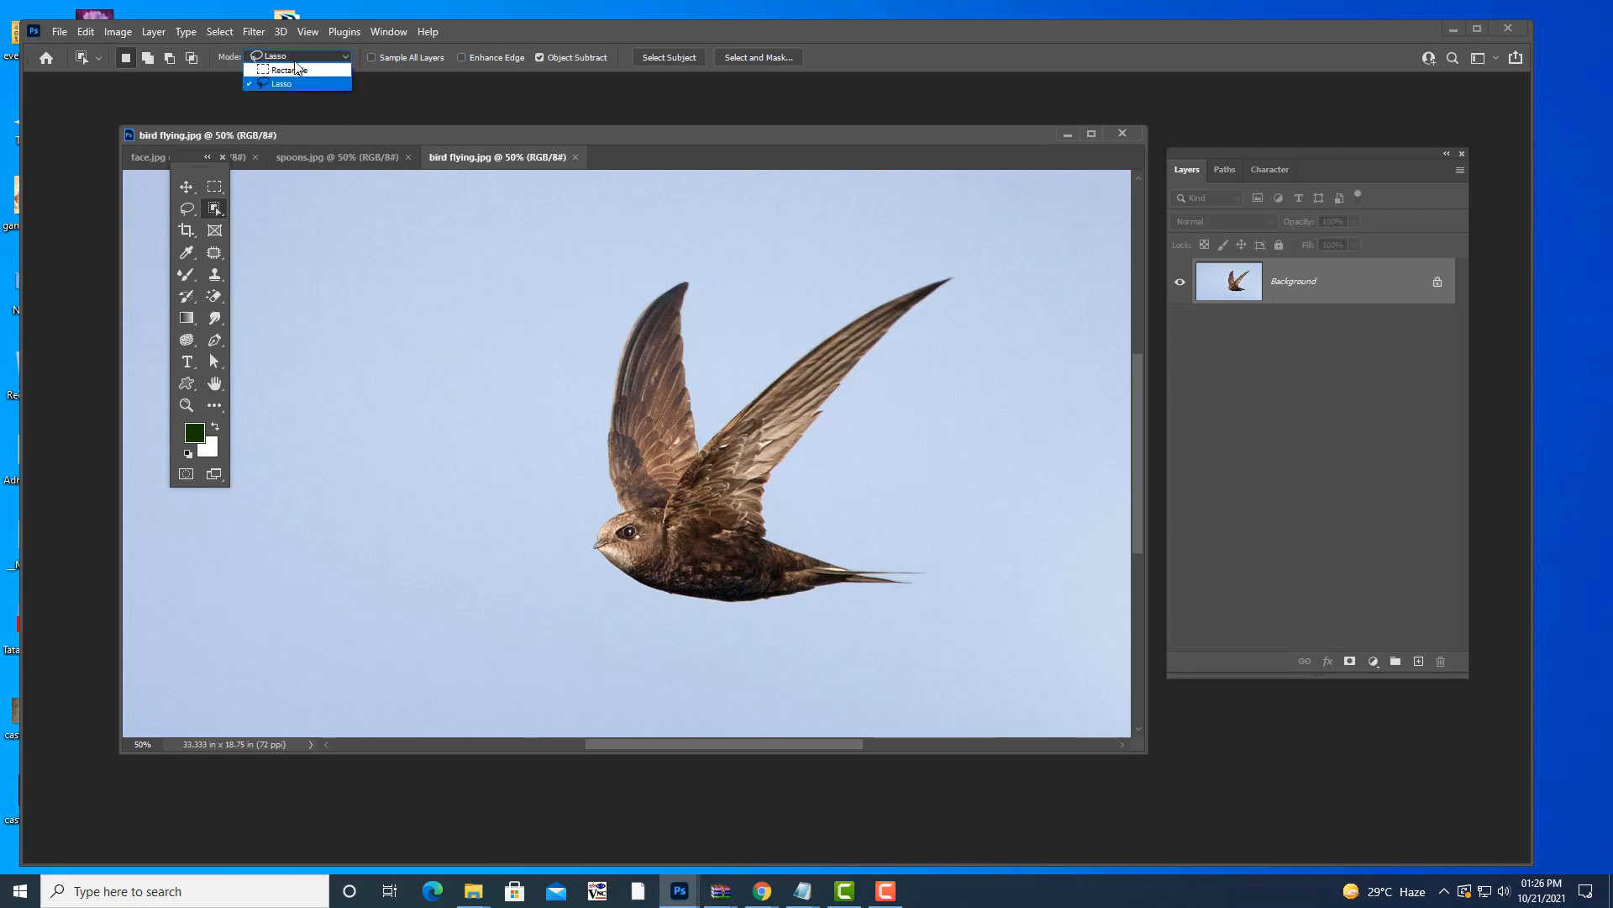
pyautogui.click(296, 72)
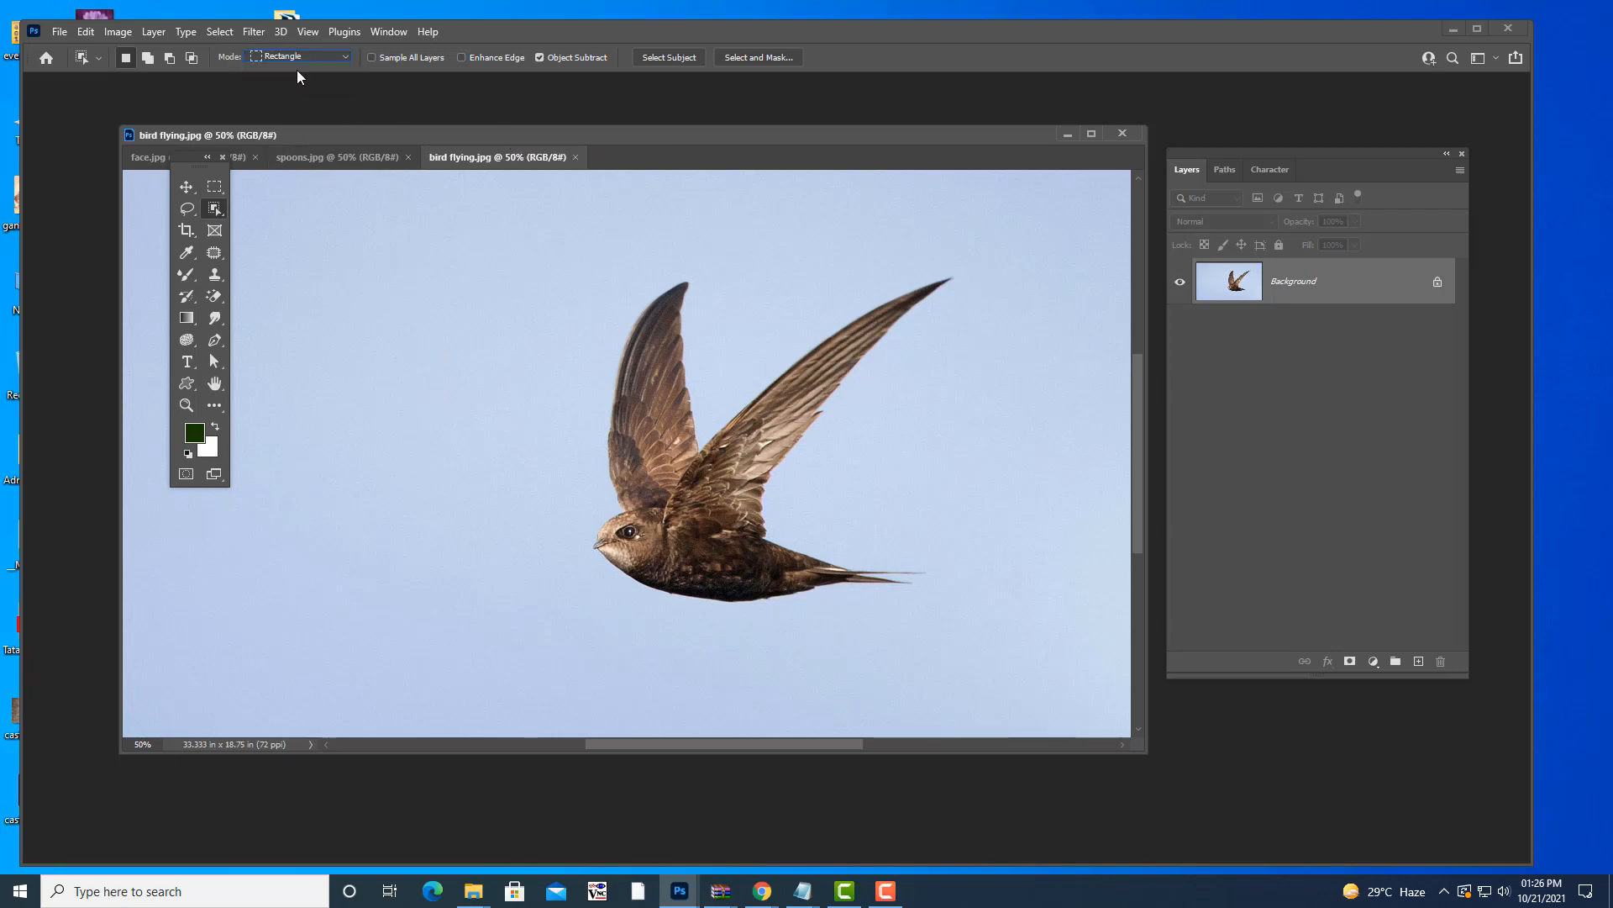
pyautogui.click(304, 62)
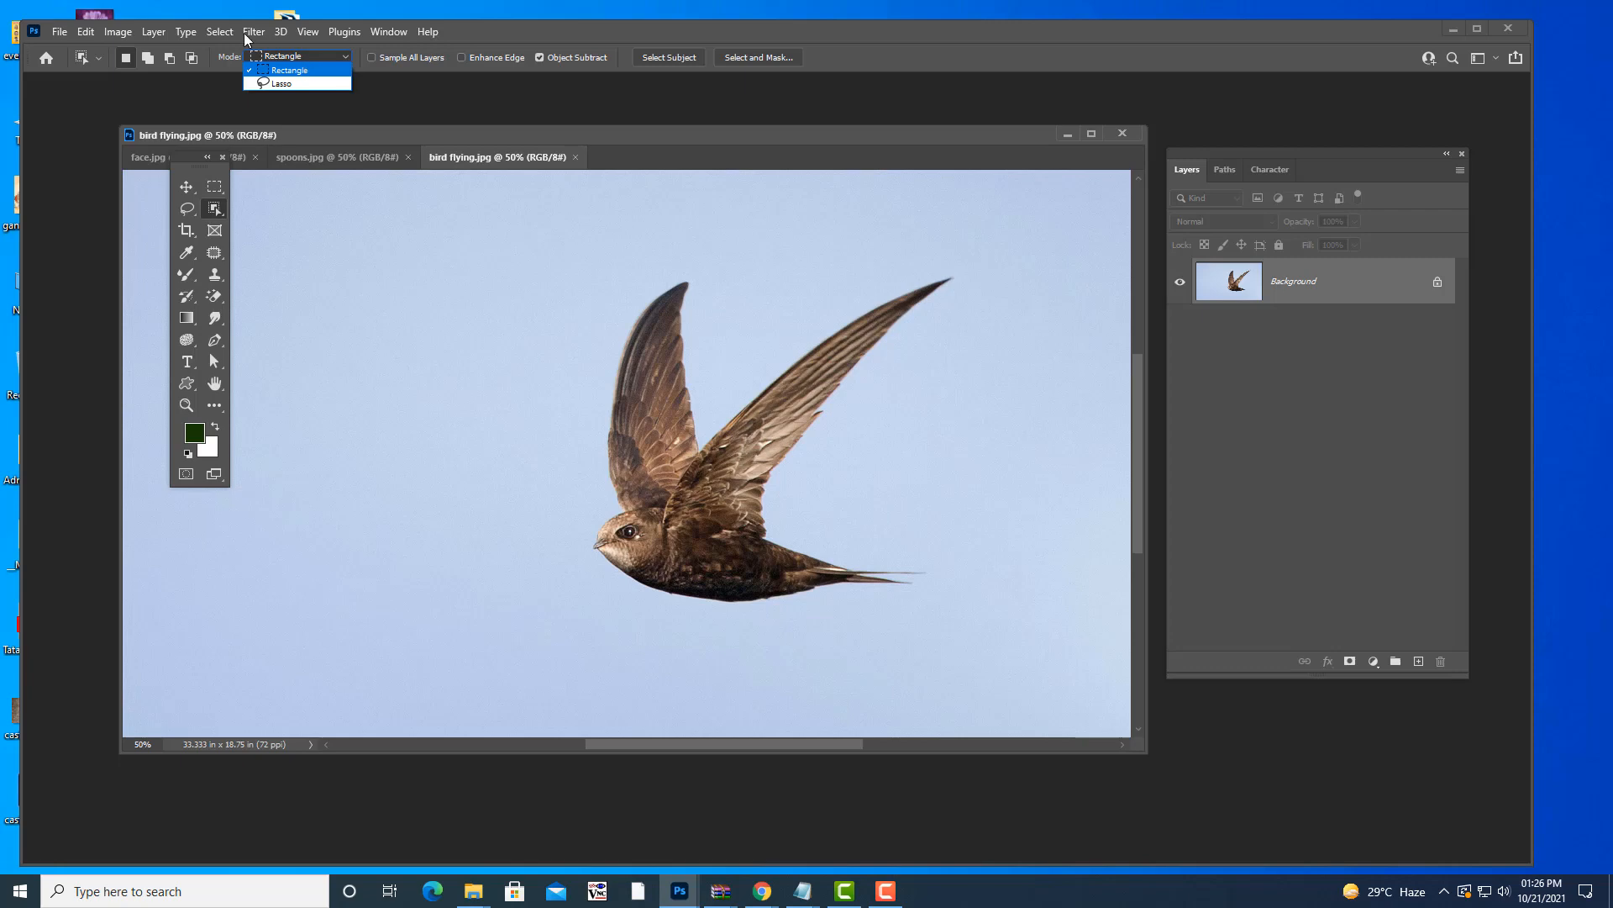
pyautogui.click(575, 132)
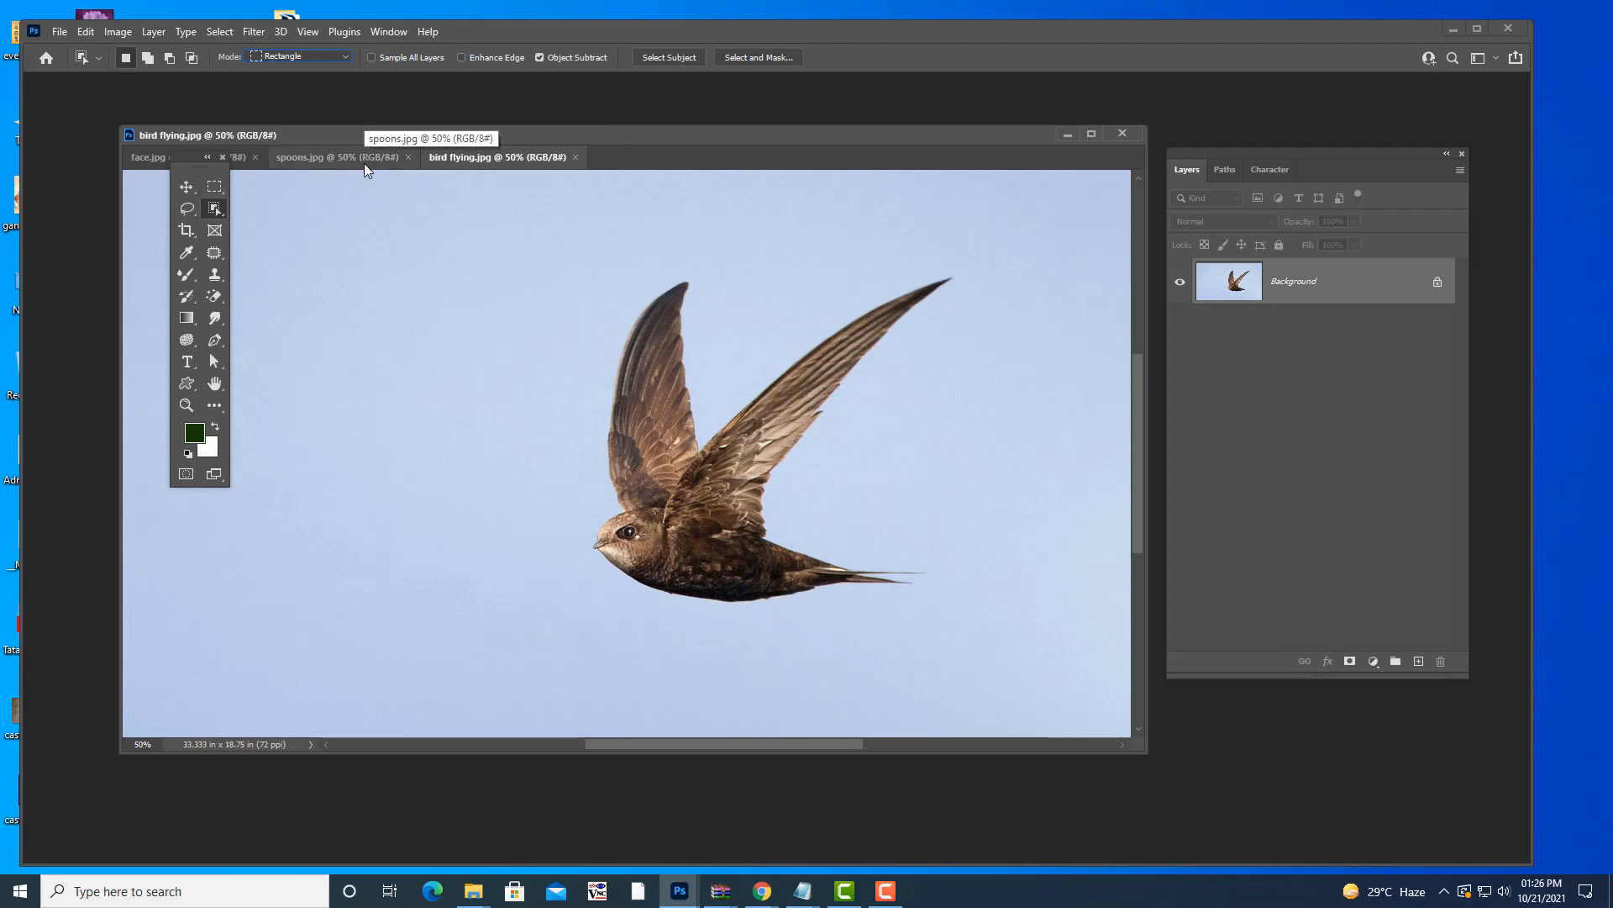
pyautogui.click(210, 206)
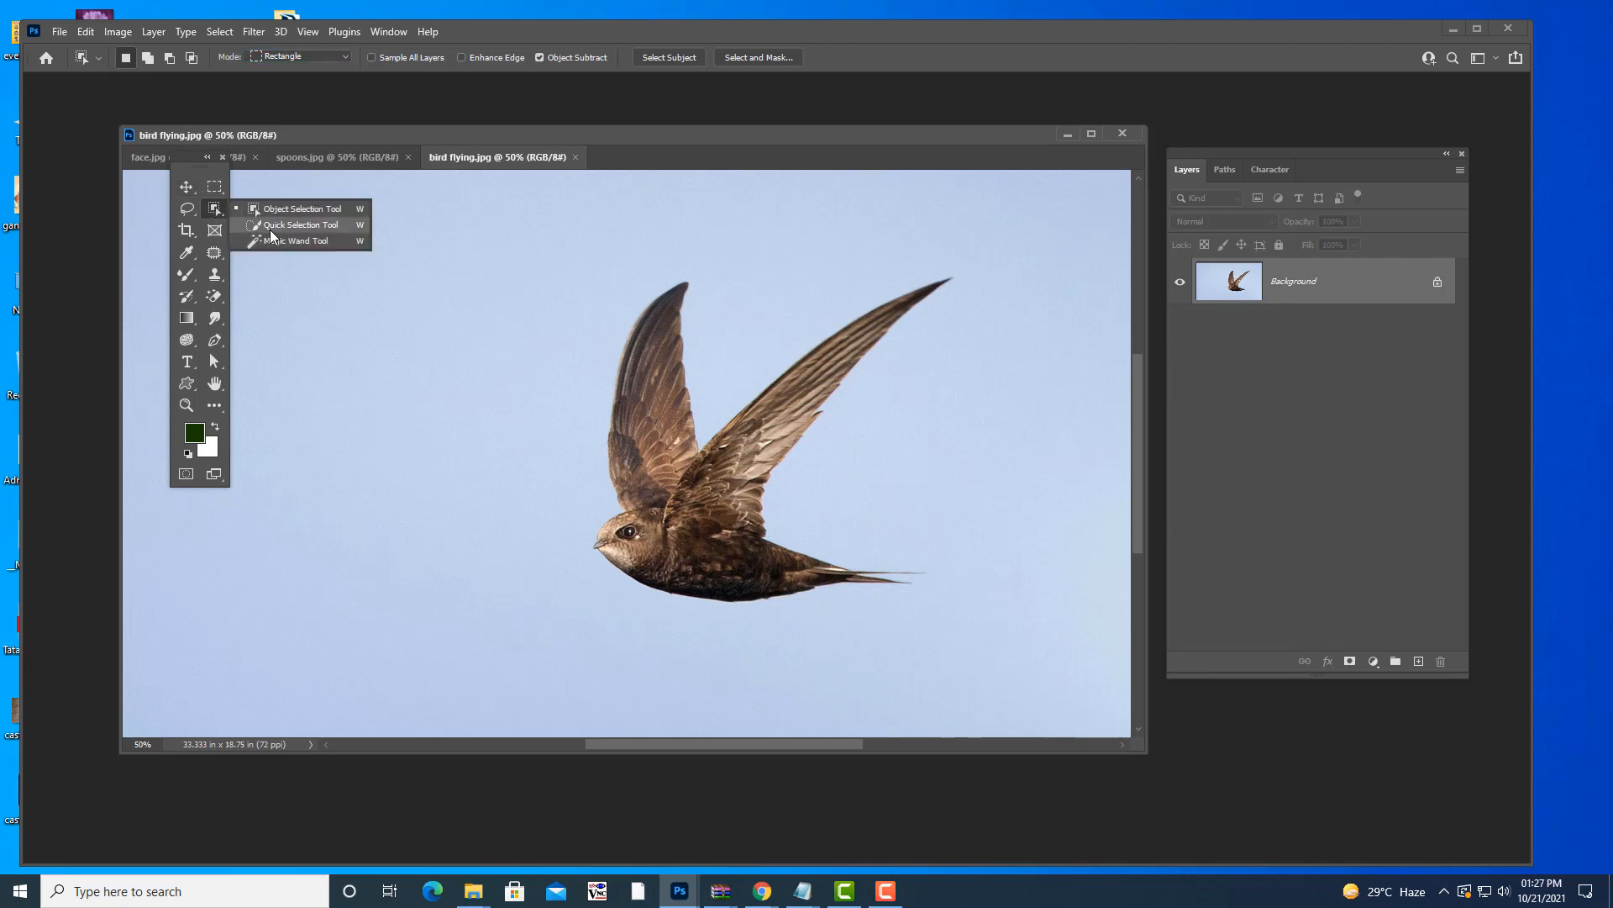
pyautogui.click(270, 229)
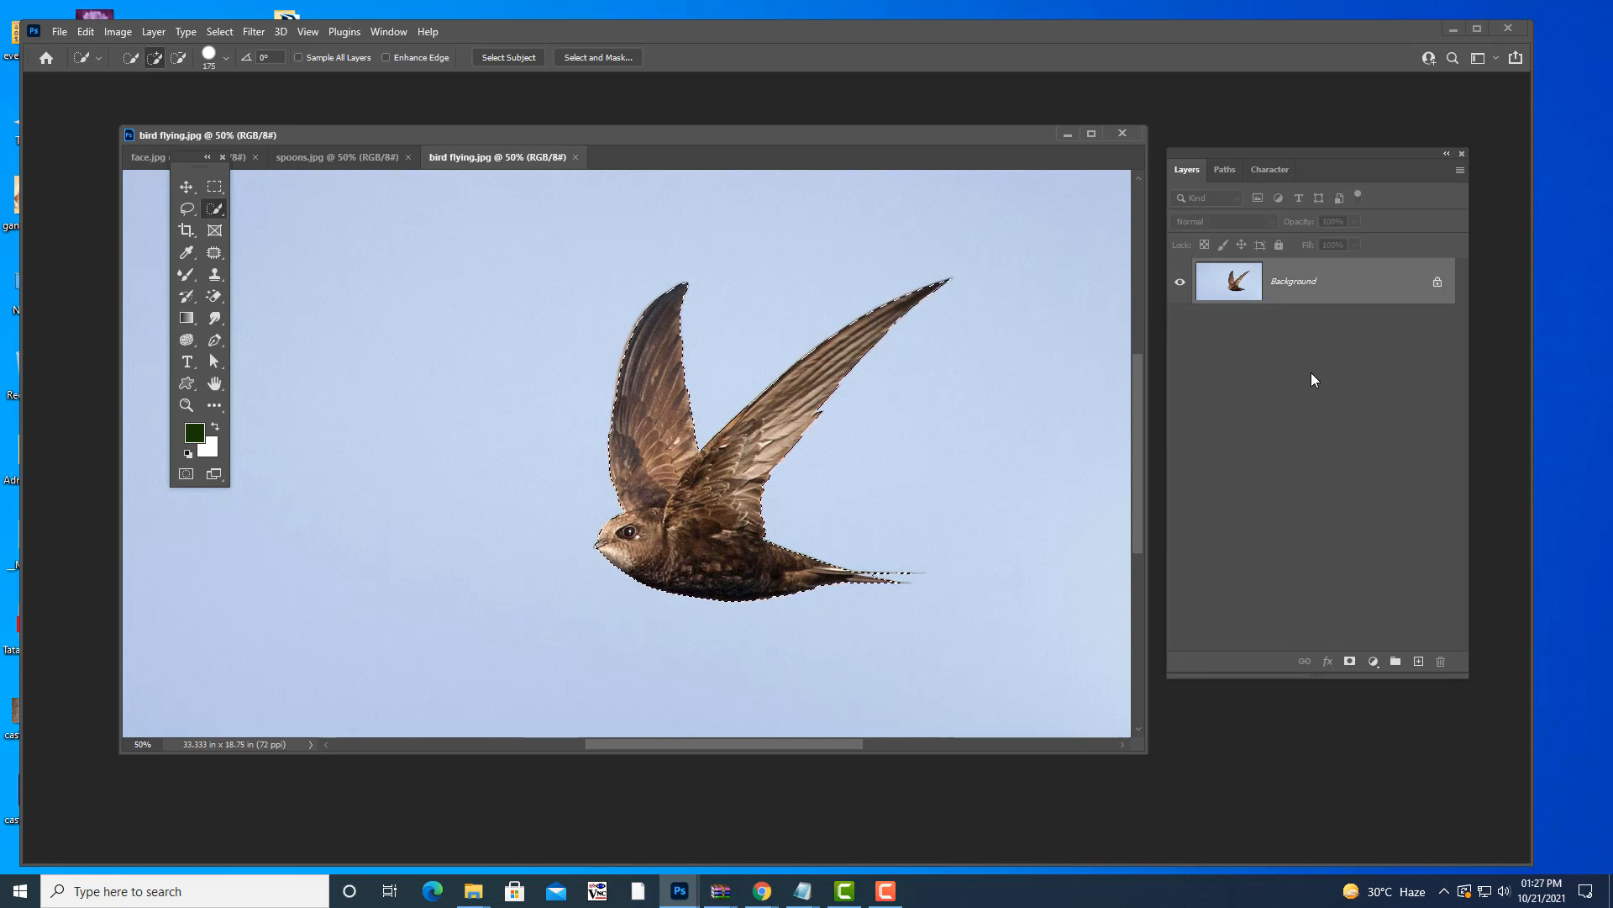
# - Deselect, then select the bird by dragging a Rectangle-mode Object Selection box around it
pyautogui.hotkey('ctrl', 'd')
pyautogui.moveTo(672, 133); pyautogui.dragTo(691, 133)
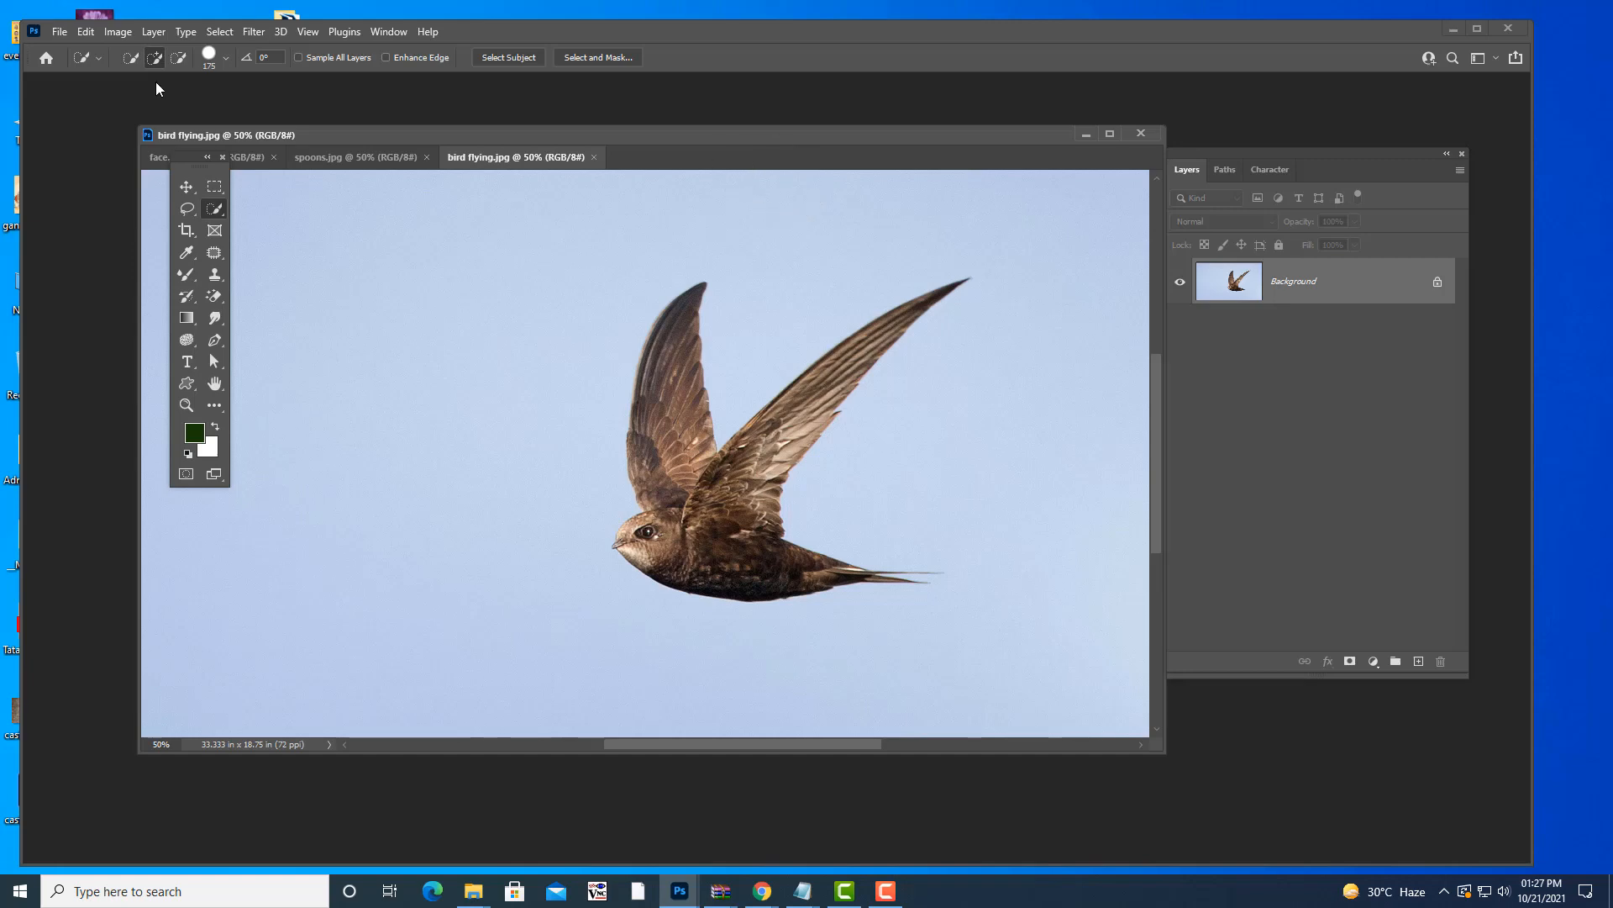
pyautogui.rightClick(211, 204)
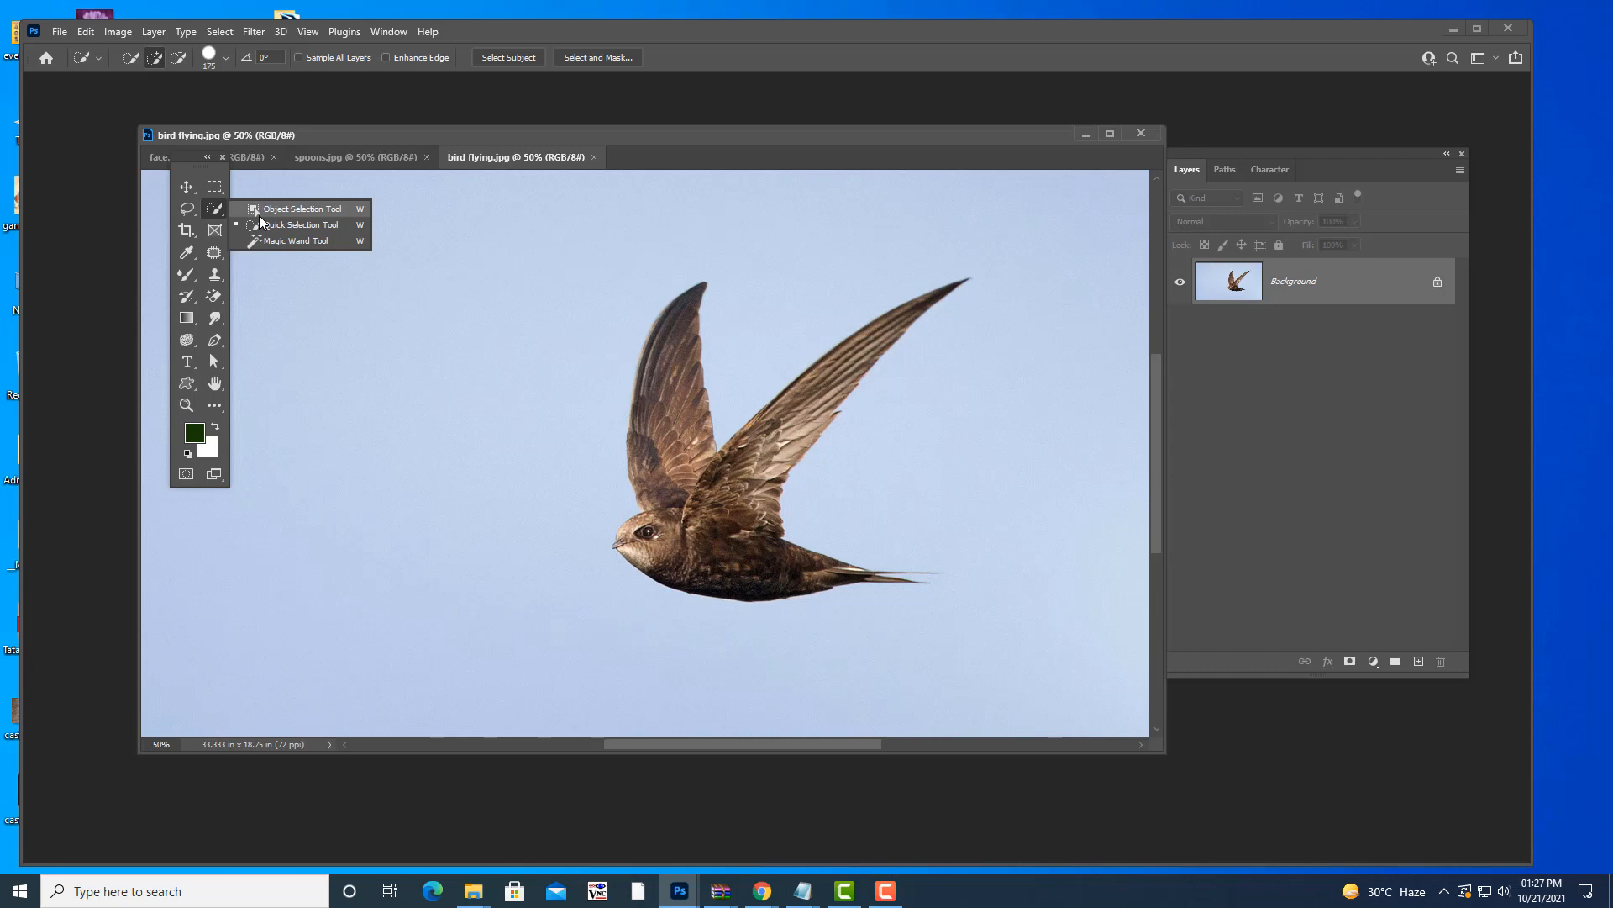
pyautogui.click(259, 214)
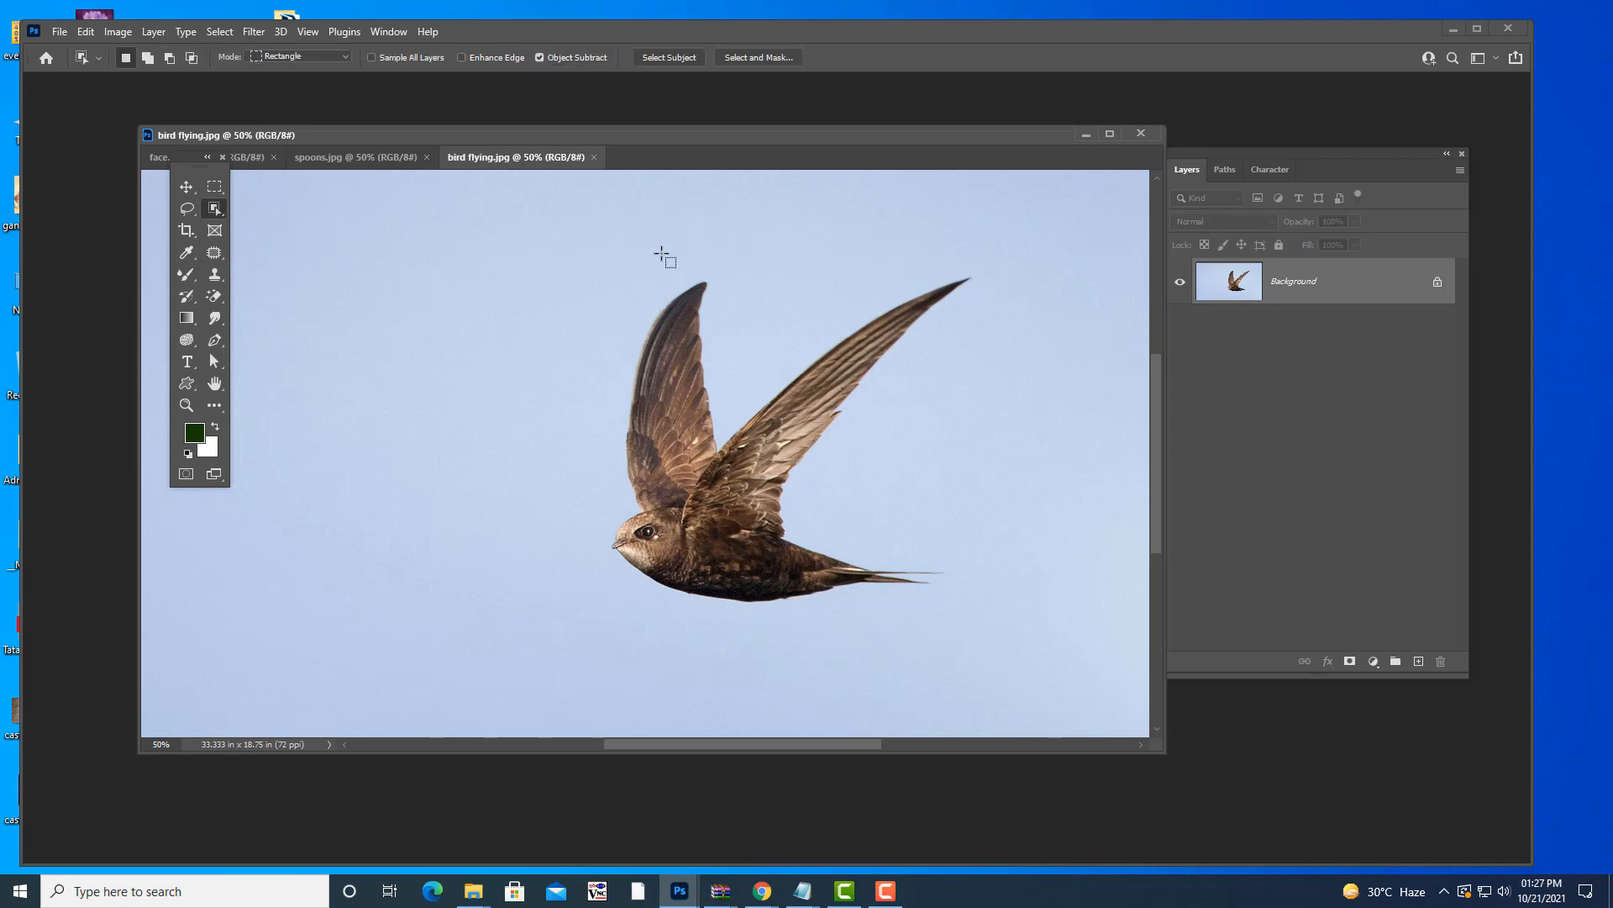
pyautogui.click(295, 59)
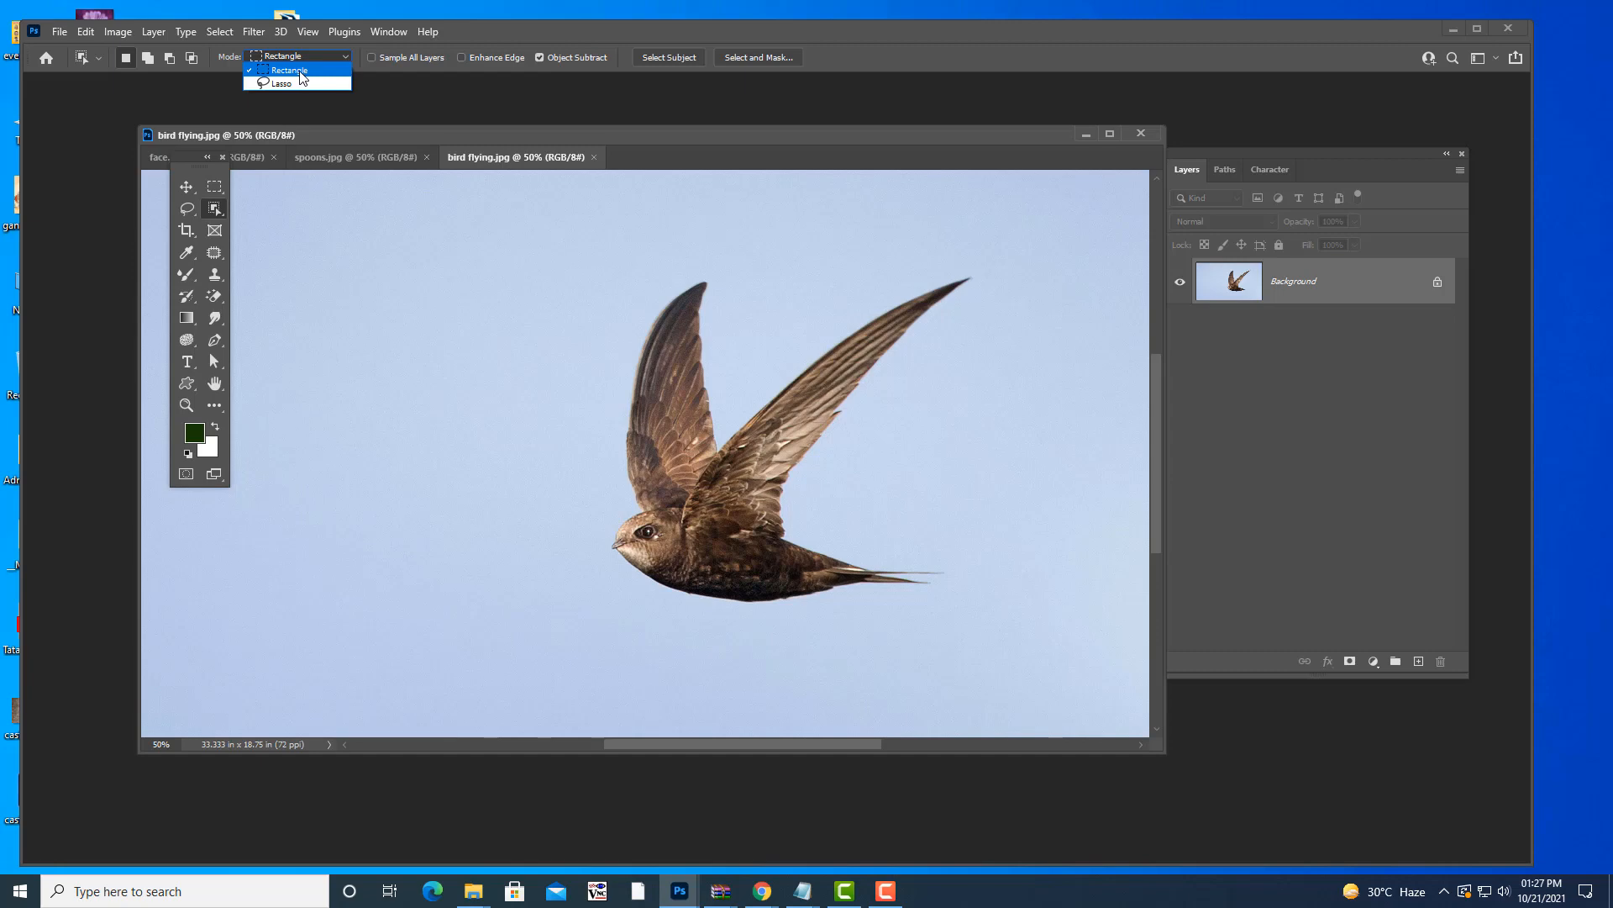
pyautogui.click(288, 71)
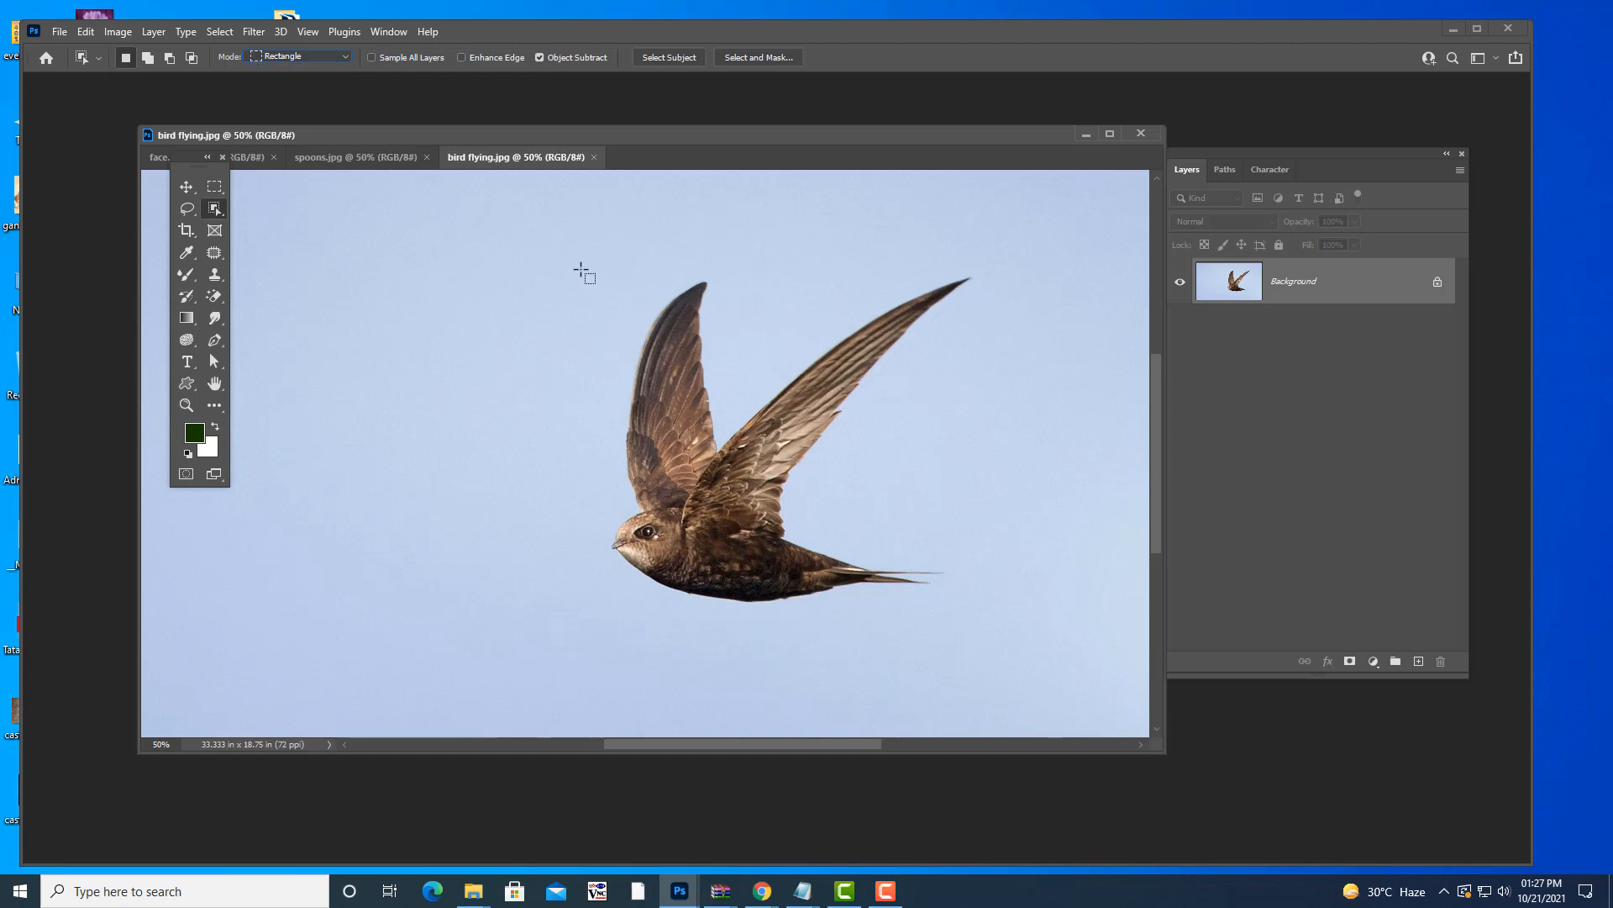
pyautogui.moveTo(566, 260); pyautogui.dragTo(991, 643)
# - Deselect the bird, switch to spoons.jpg, and box-select the left spoon
pyautogui.hotkey('ctrl', 'd')
pyautogui.click(345, 158)
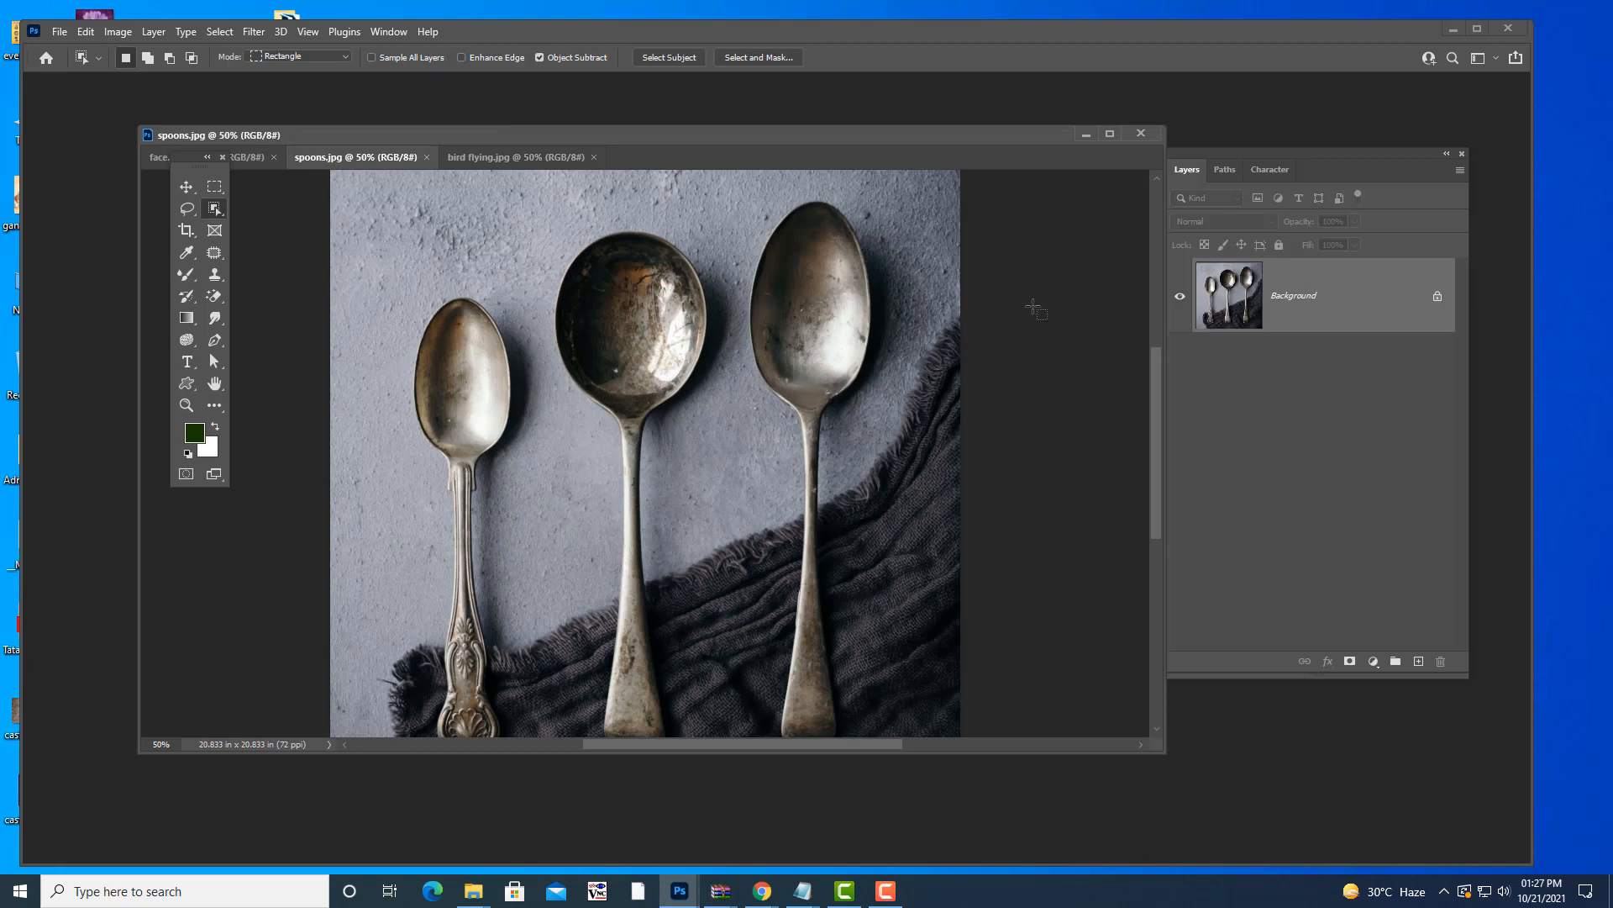
pyautogui.hotkey('ctrl', '-')
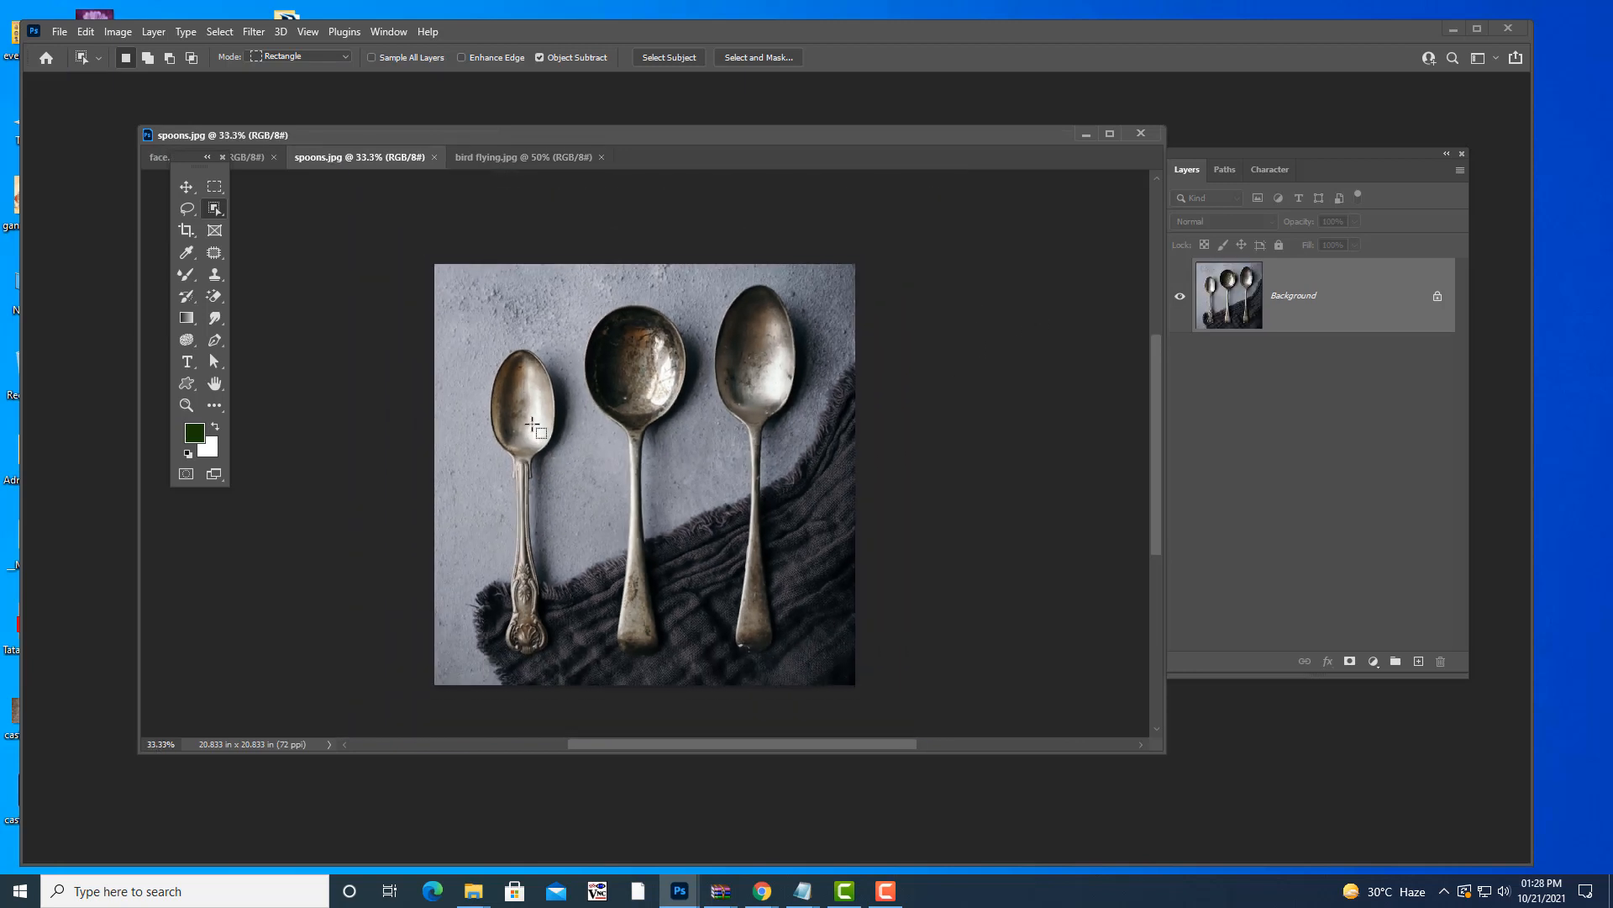
pyautogui.moveTo(573, 140); pyautogui.dragTo(618, 118)
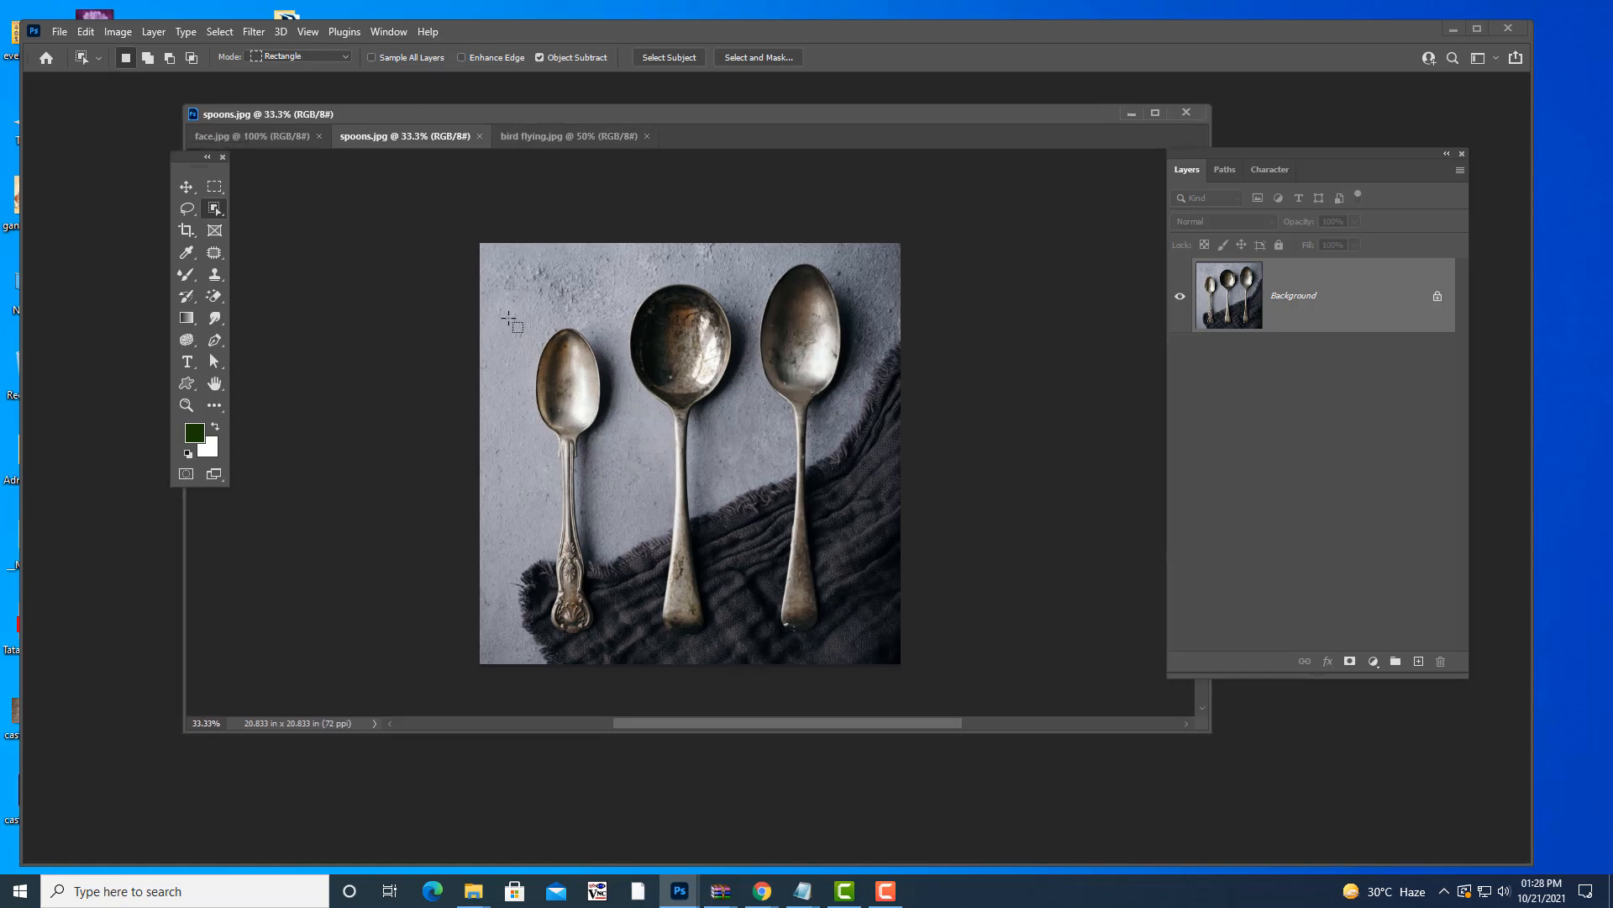
pyautogui.moveTo(508, 313); pyautogui.dragTo(626, 659)
# - Zoom the spoons image in to 66.7% to inspect the selection
pyautogui.moveTo(797, 112); pyautogui.dragTo(877, 85)
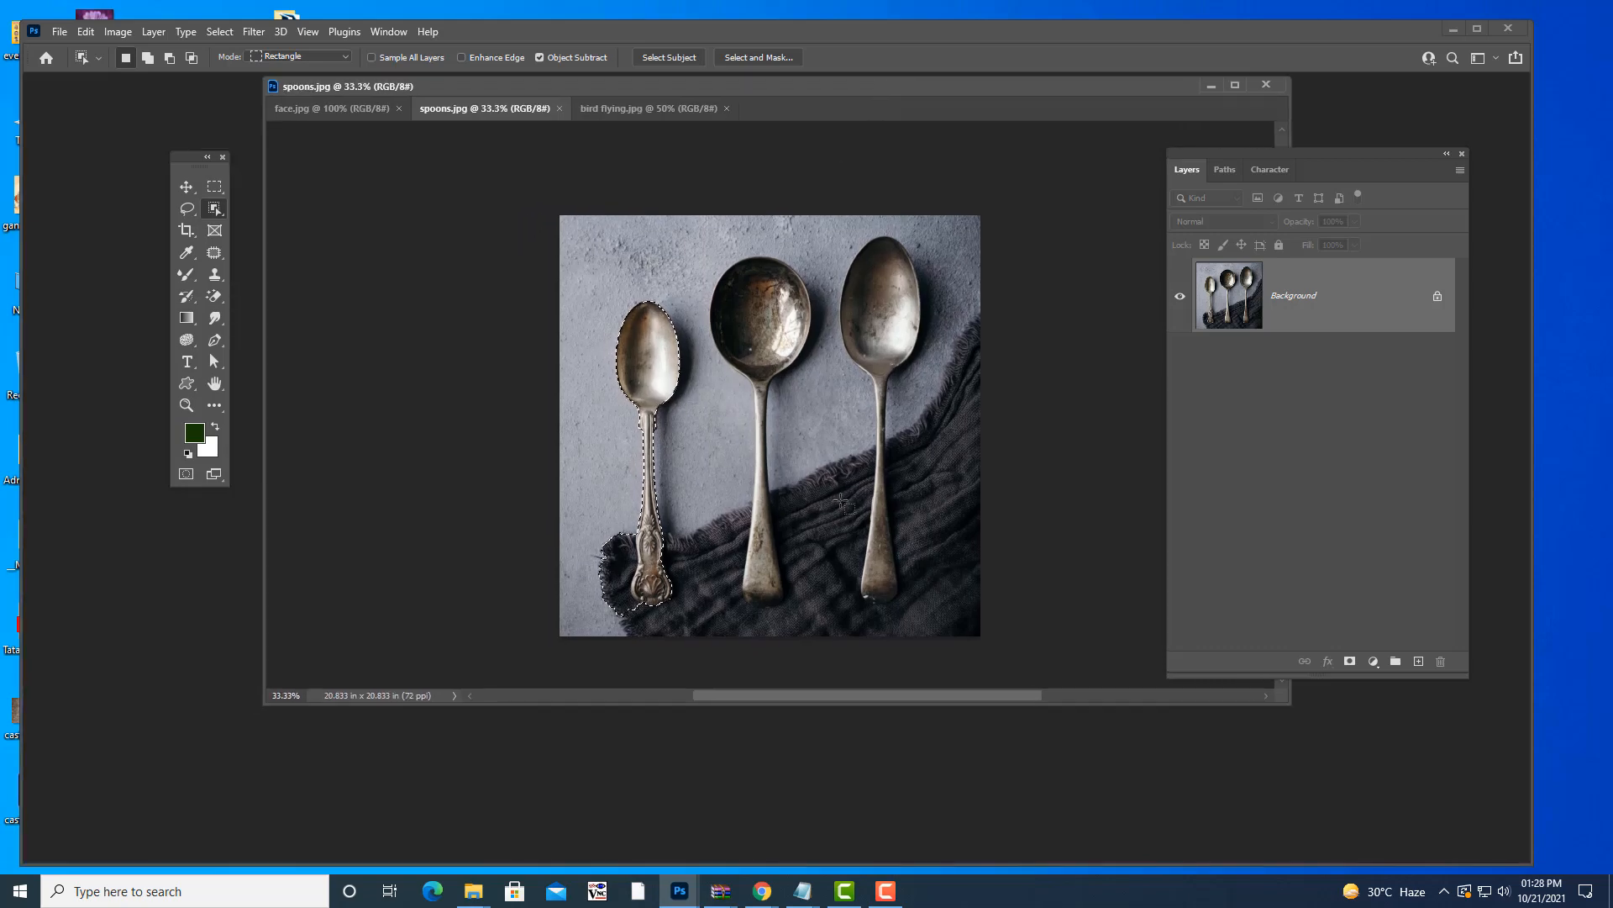
pyautogui.hotkey('ctrl', '+')
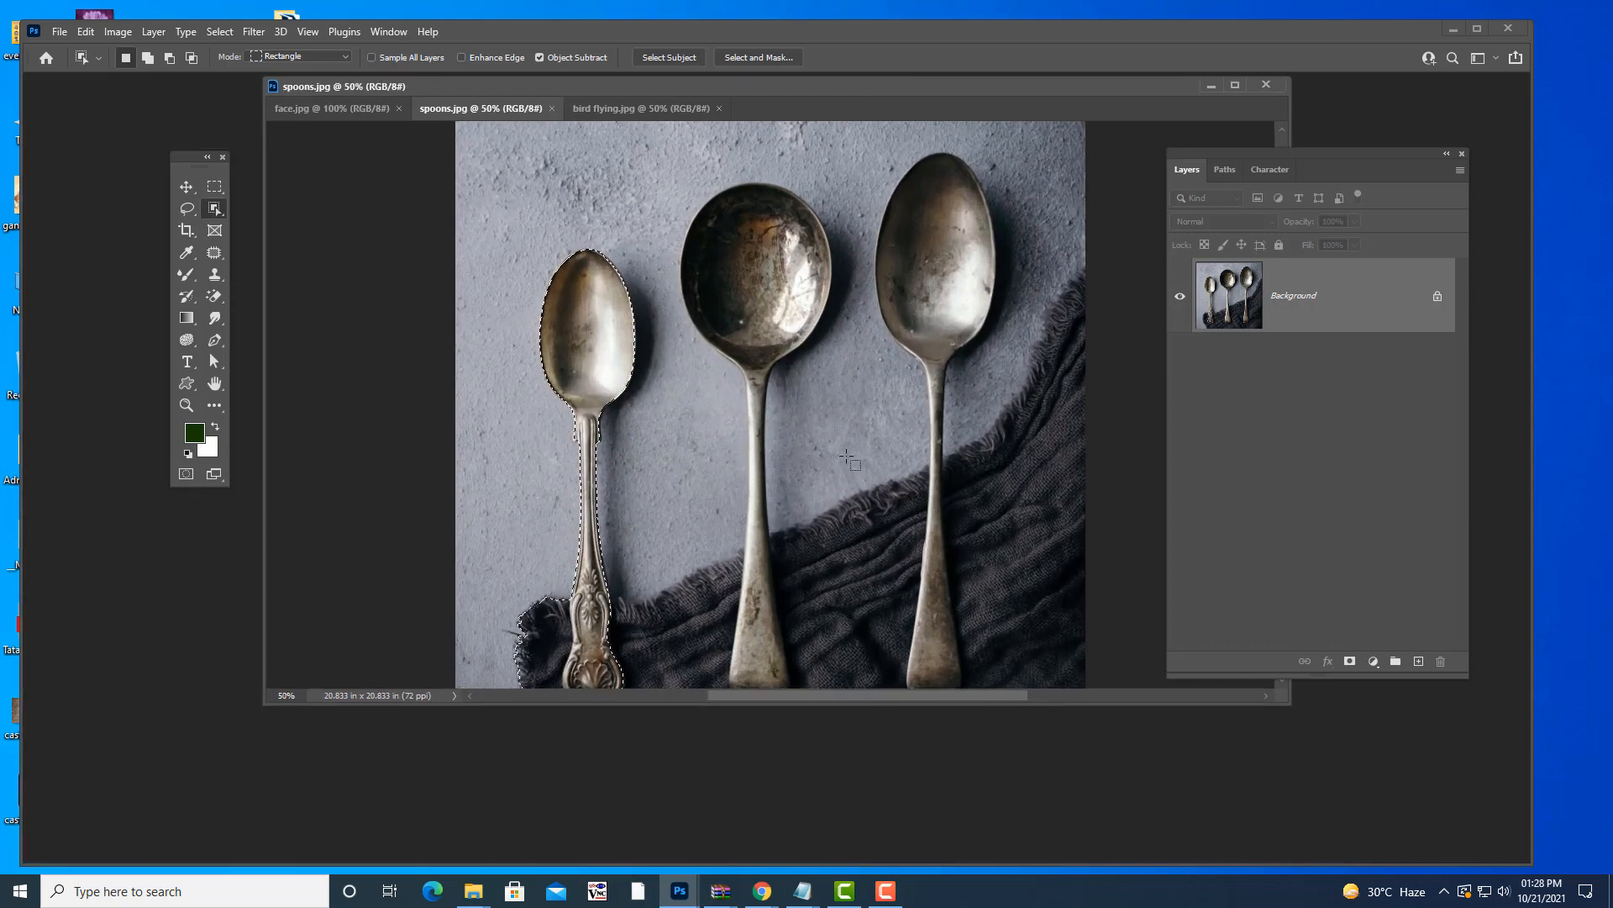
pyautogui.scroll(-3, 861, 450)
pyautogui.hotkey('ctrl', '+')
pyautogui.scroll(-3, 849, 460)
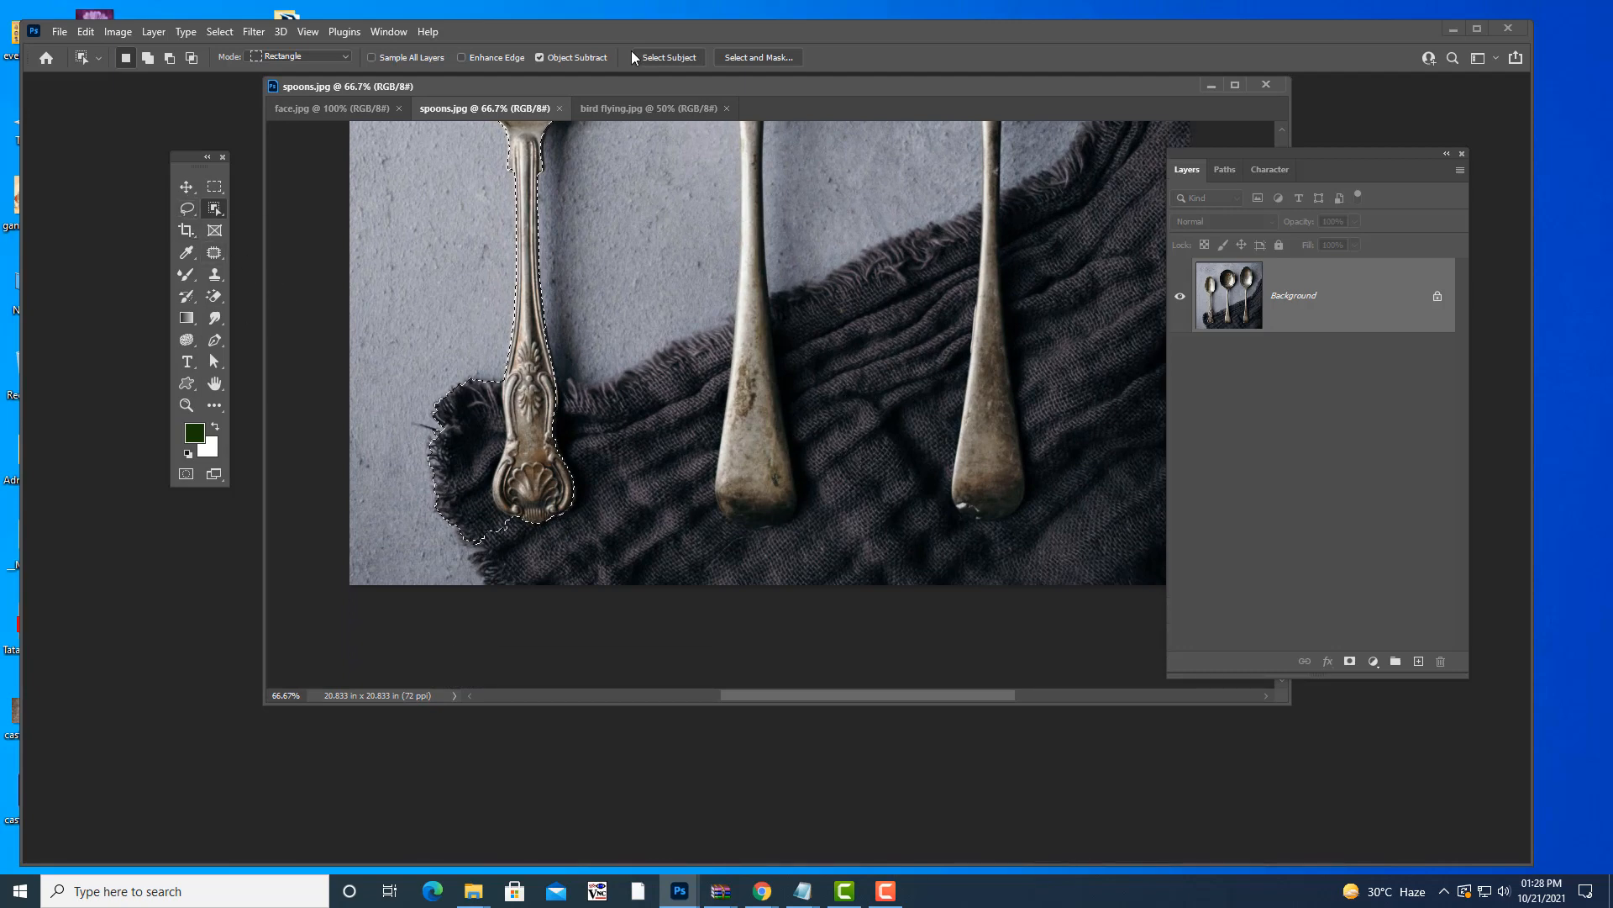
# - Alt-drag over the cloth near the handle to subtract it from the left spoon selection
pyautogui.moveTo(611, 85); pyautogui.dragTo(686, 114)
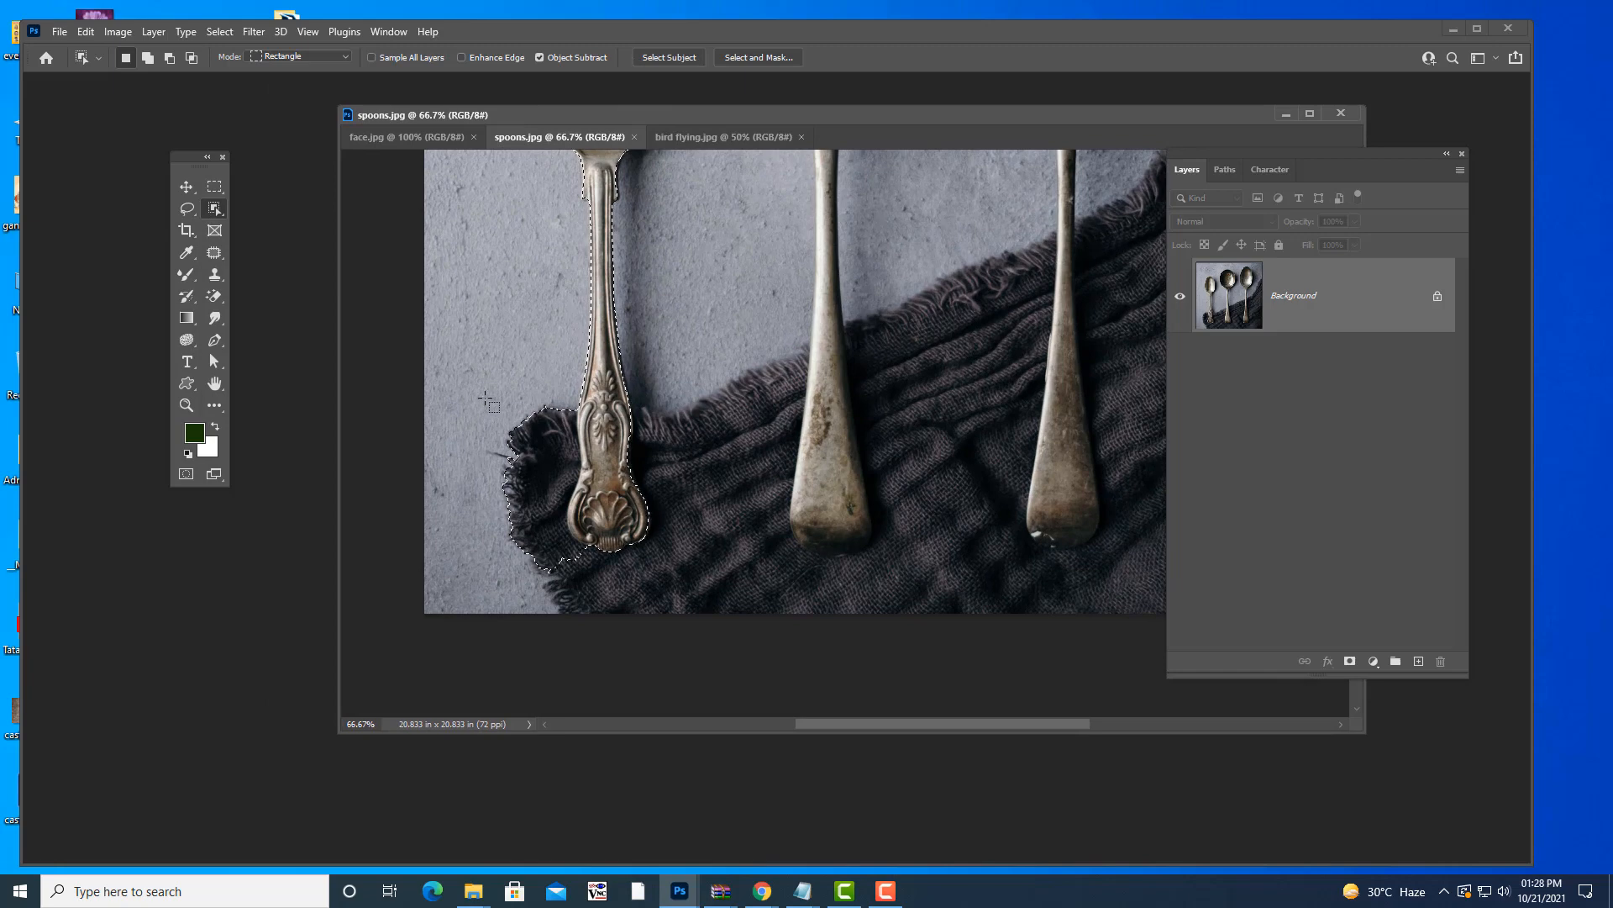
pyautogui.press('alt')
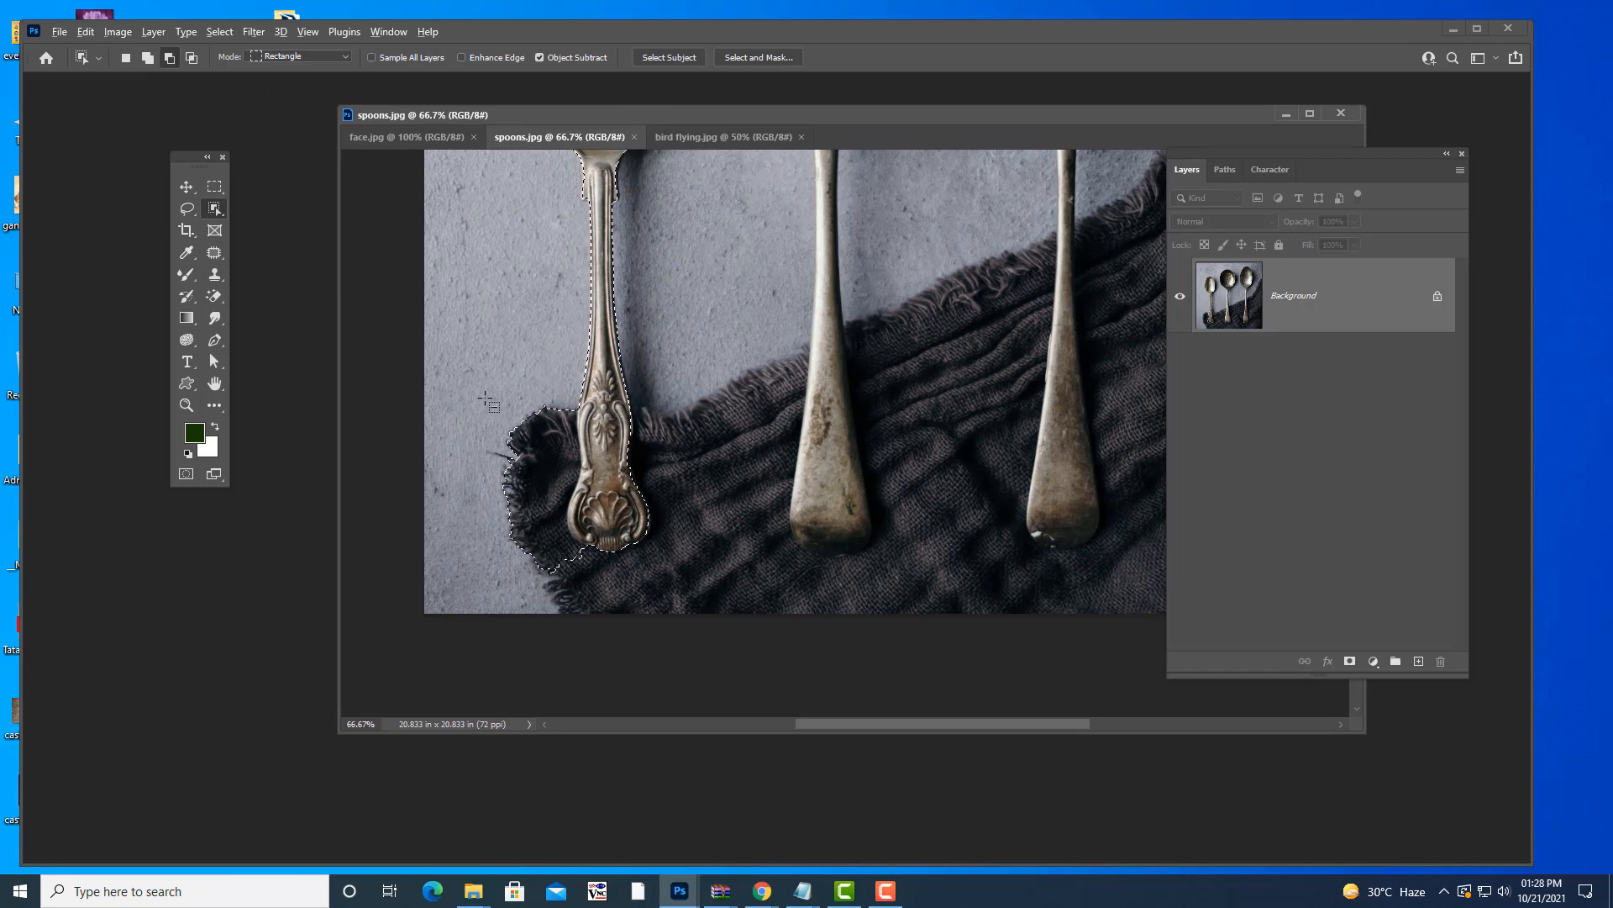
pyautogui.moveTo(484, 398); pyautogui.dragTo(589, 597)
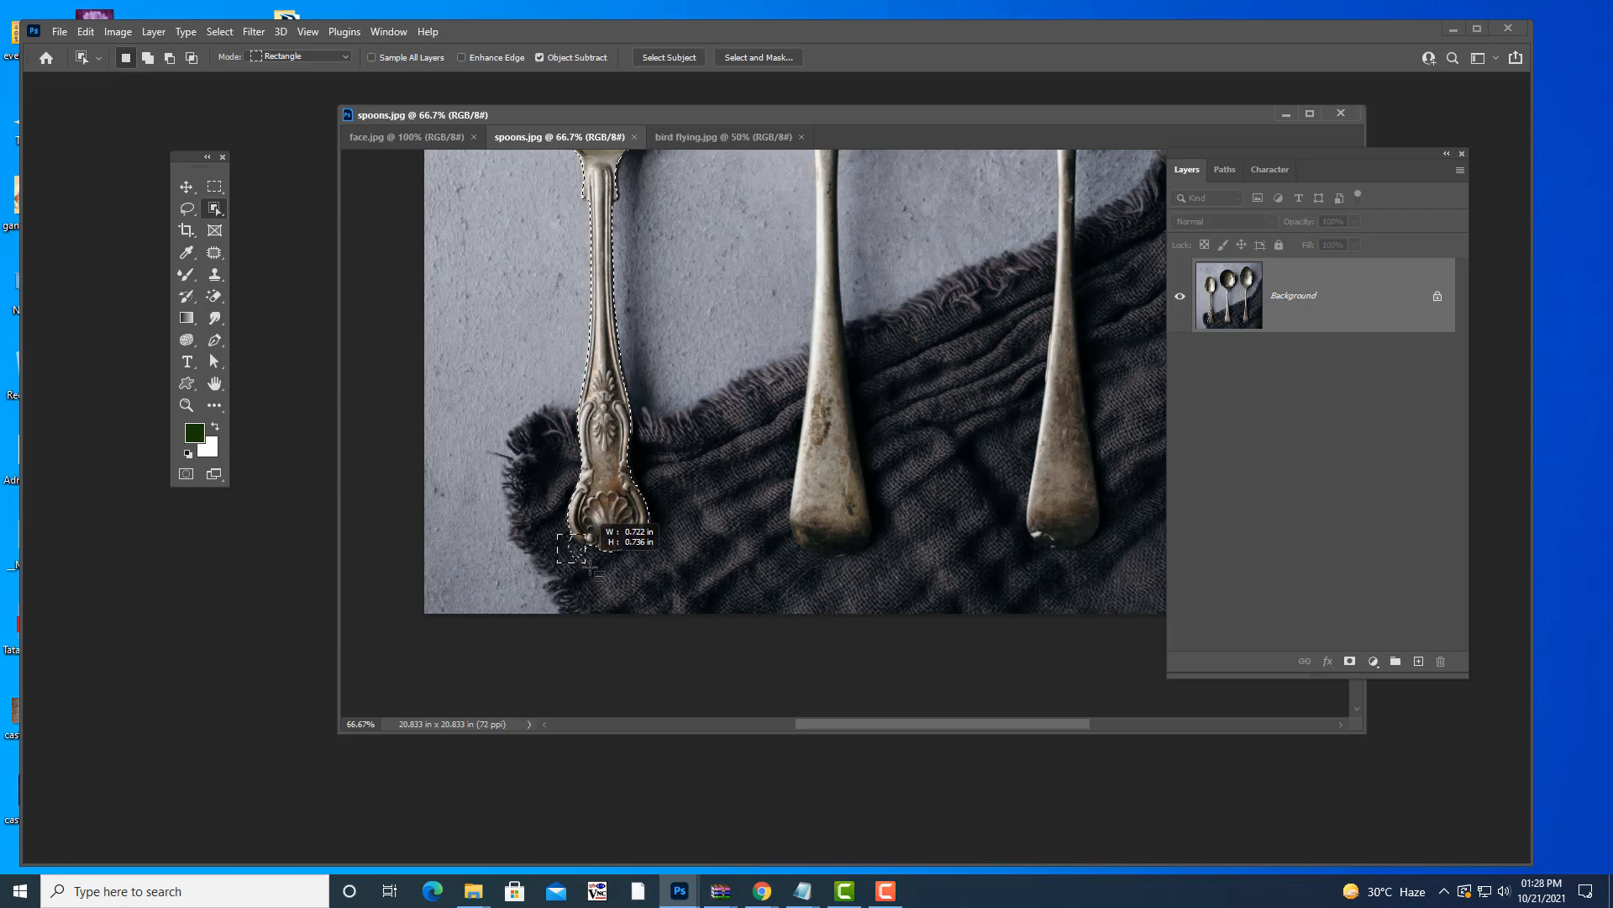
pyautogui.moveTo(587, 562); pyautogui.dragTo(599, 580)
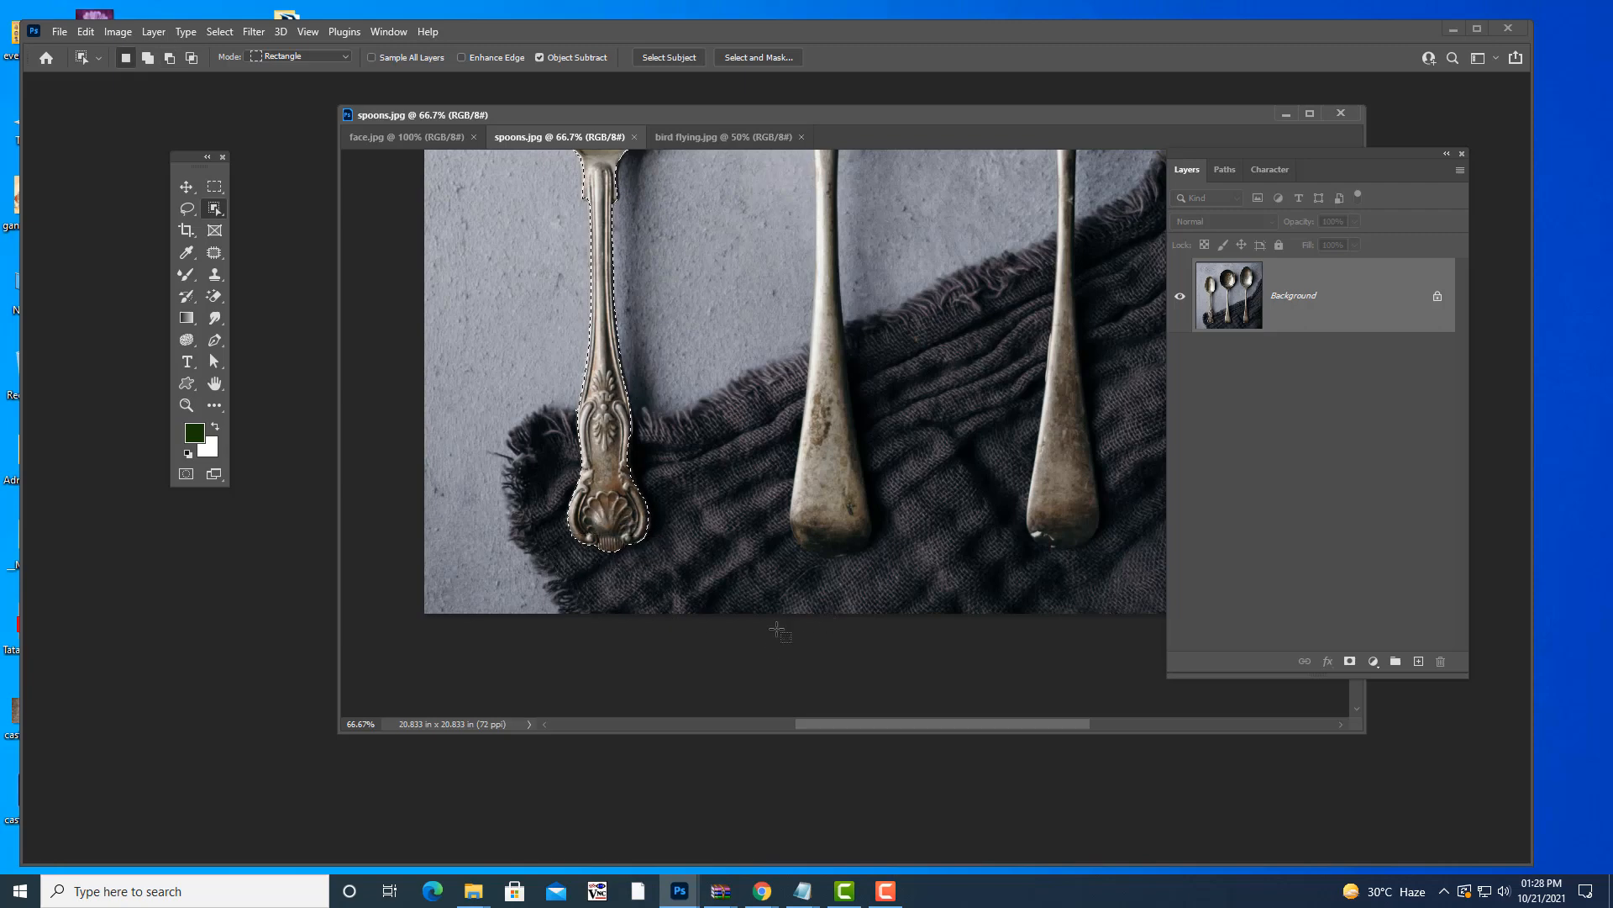
# - Zoom back out and clear the left spoon selection
pyautogui.scroll(5, 782, 458)
pyautogui.scroll(1, 782, 453)
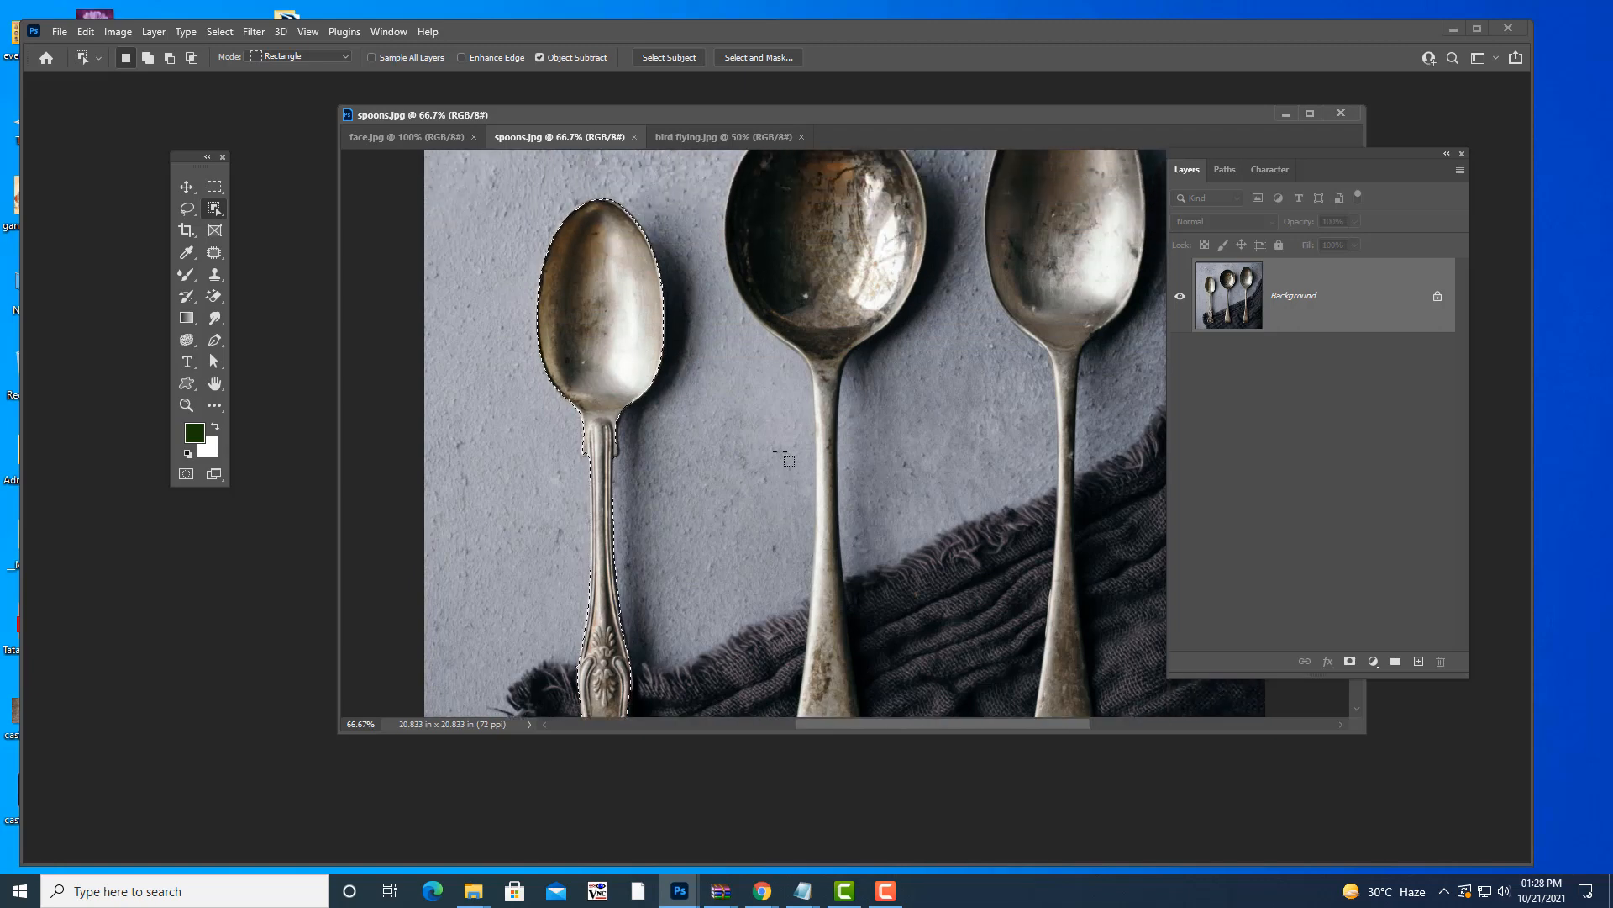
pyautogui.scroll(-1, 781, 454)
pyautogui.hotkey('ctrl', 'd')
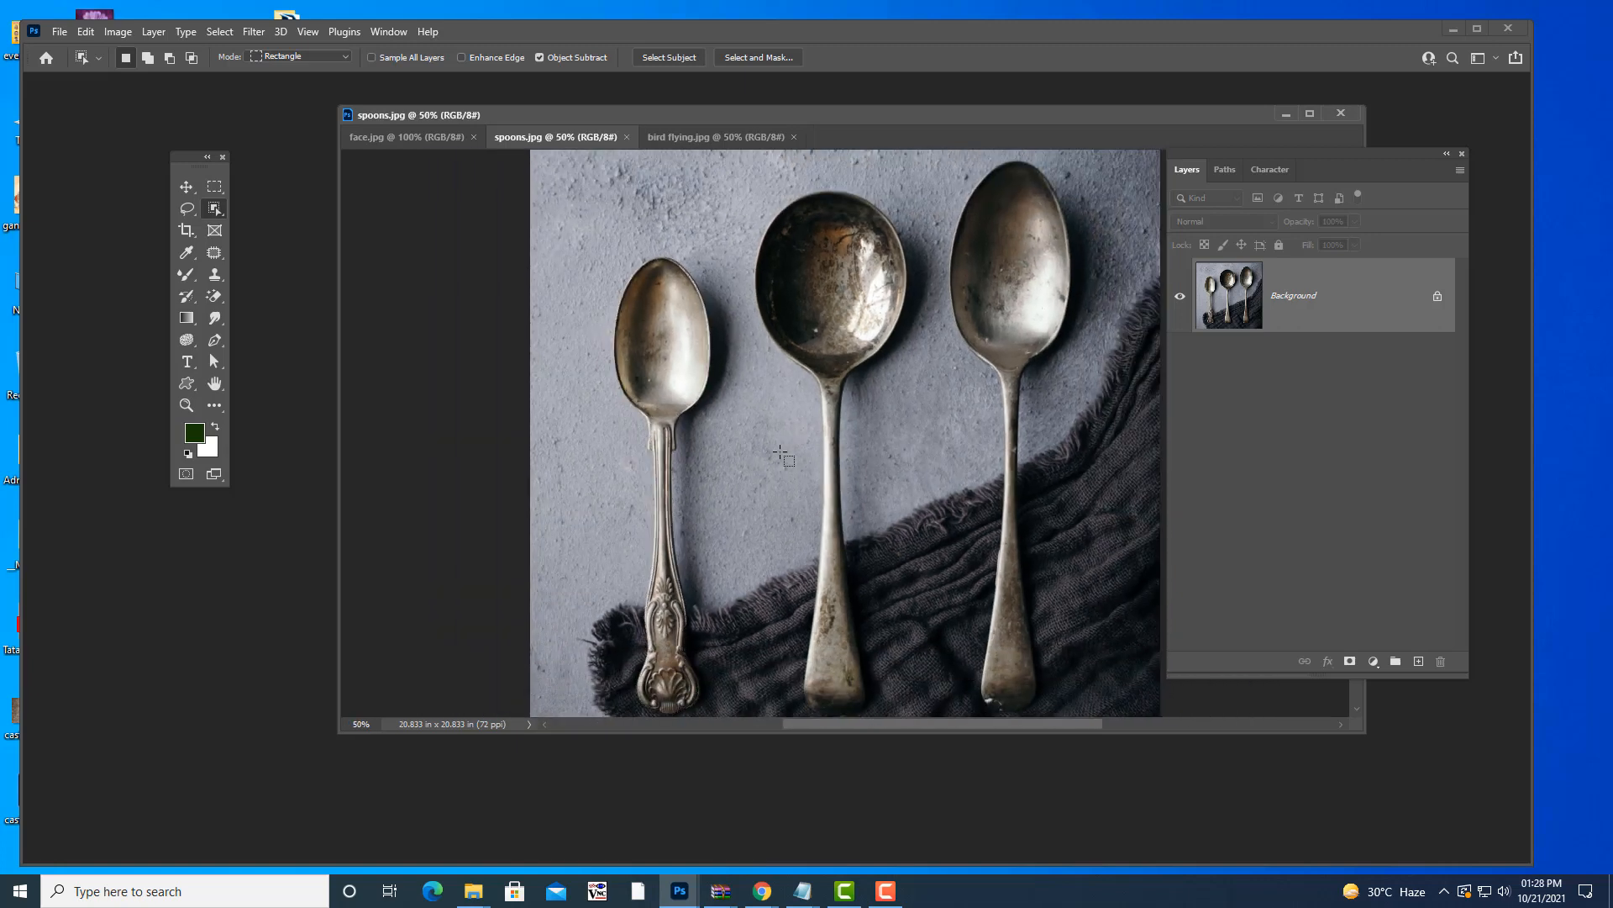
pyautogui.scroll(-1, 782, 454)
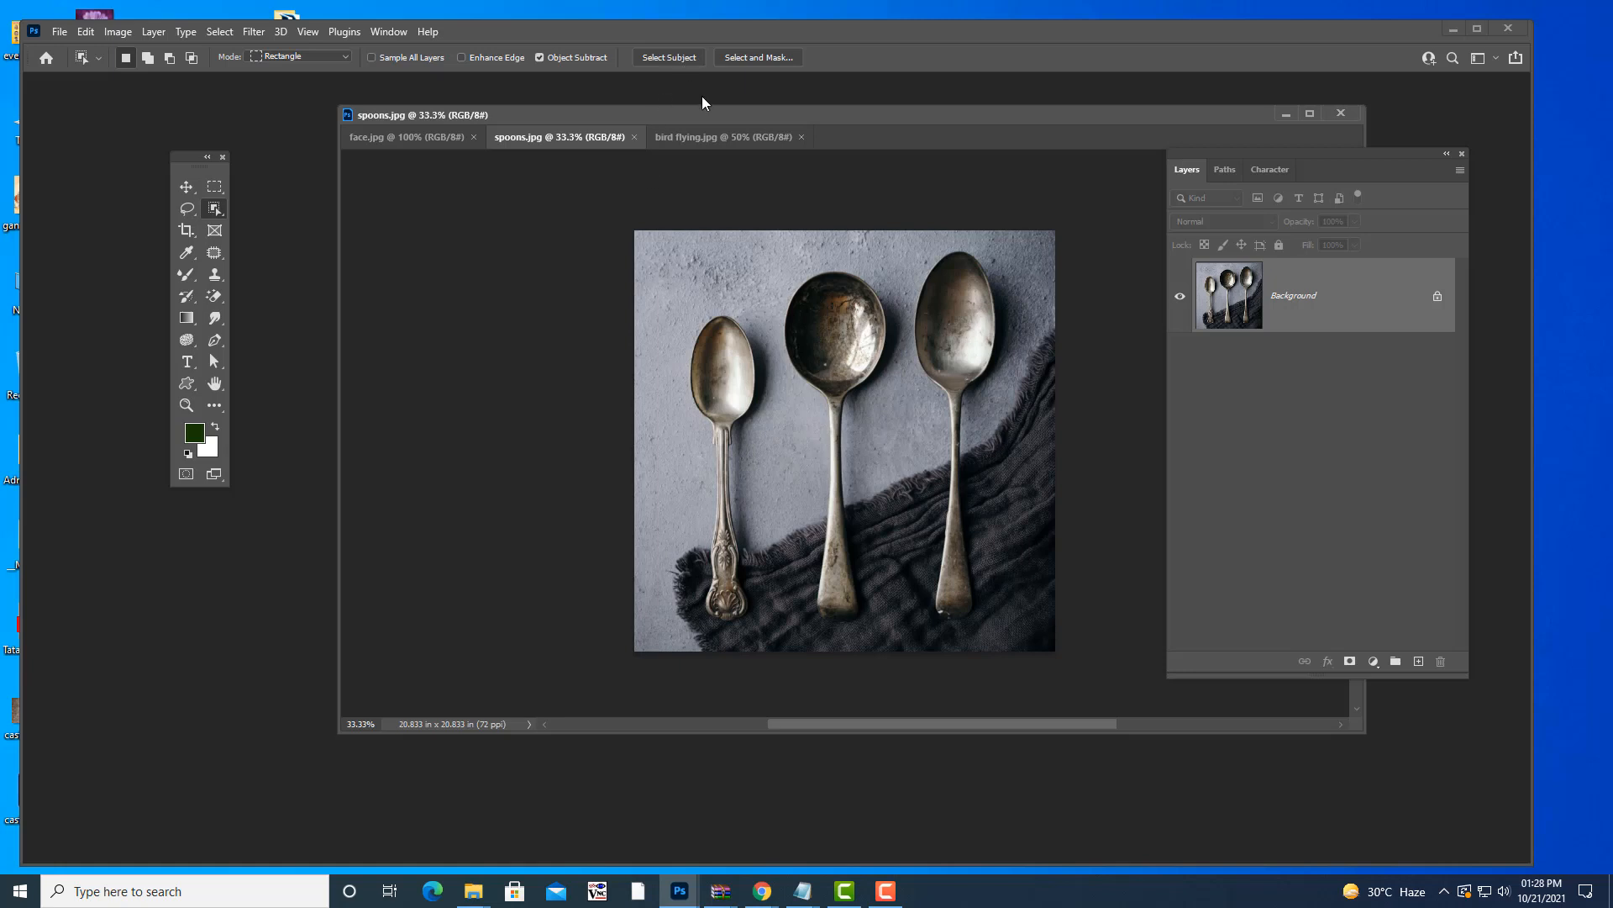
pyautogui.moveTo(689, 116); pyautogui.dragTo(601, 129)
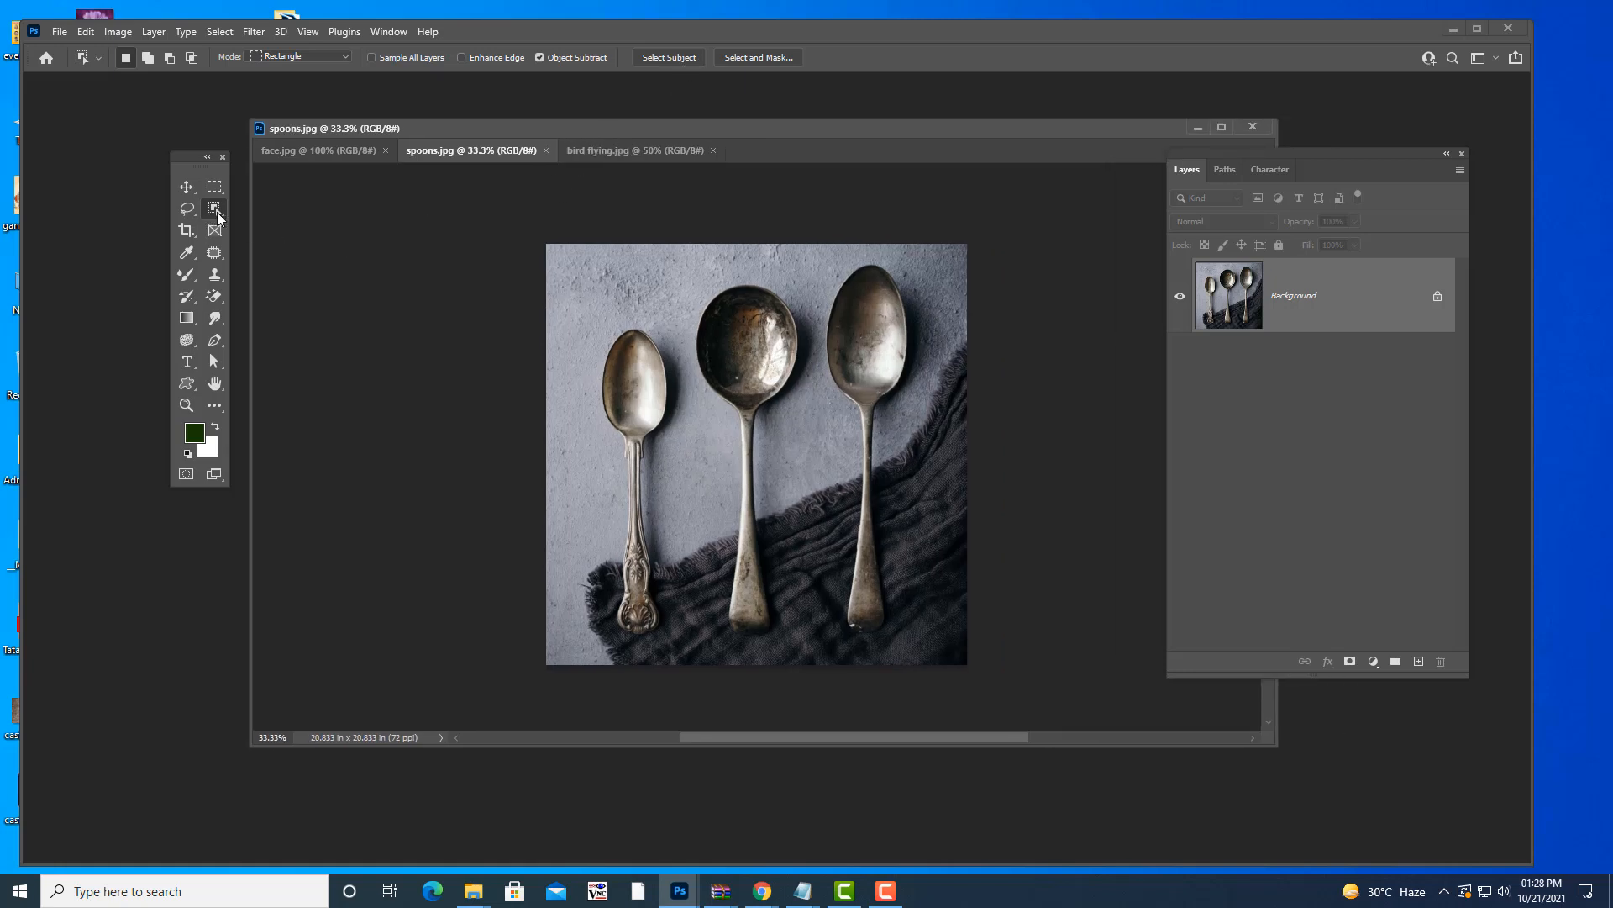
# - Switch to the Object Selection Tool with its mode set to Lasso
pyautogui.rightClick(217, 211)
pyautogui.click(251, 209)
pyautogui.click(315, 56)
pyautogui.click(297, 81)
# - Loop-select the middle spoon, deselect it, then loop around the right spoon
pyautogui.moveTo(703, 445)
pyautogui.mouseDown()
pyautogui.moveTo(680, 327)
pyautogui.moveTo(689, 271)
pyautogui.moveTo(784, 260)
pyautogui.moveTo(823, 331)
pyautogui.moveTo(816, 506)
pyautogui.moveTo(786, 639)
pyautogui.moveTo(756, 656)
pyautogui.moveTo(716, 655)
pyautogui.moveTo(695, 625)
pyautogui.moveTo(703, 439)
pyautogui.mouseUp()
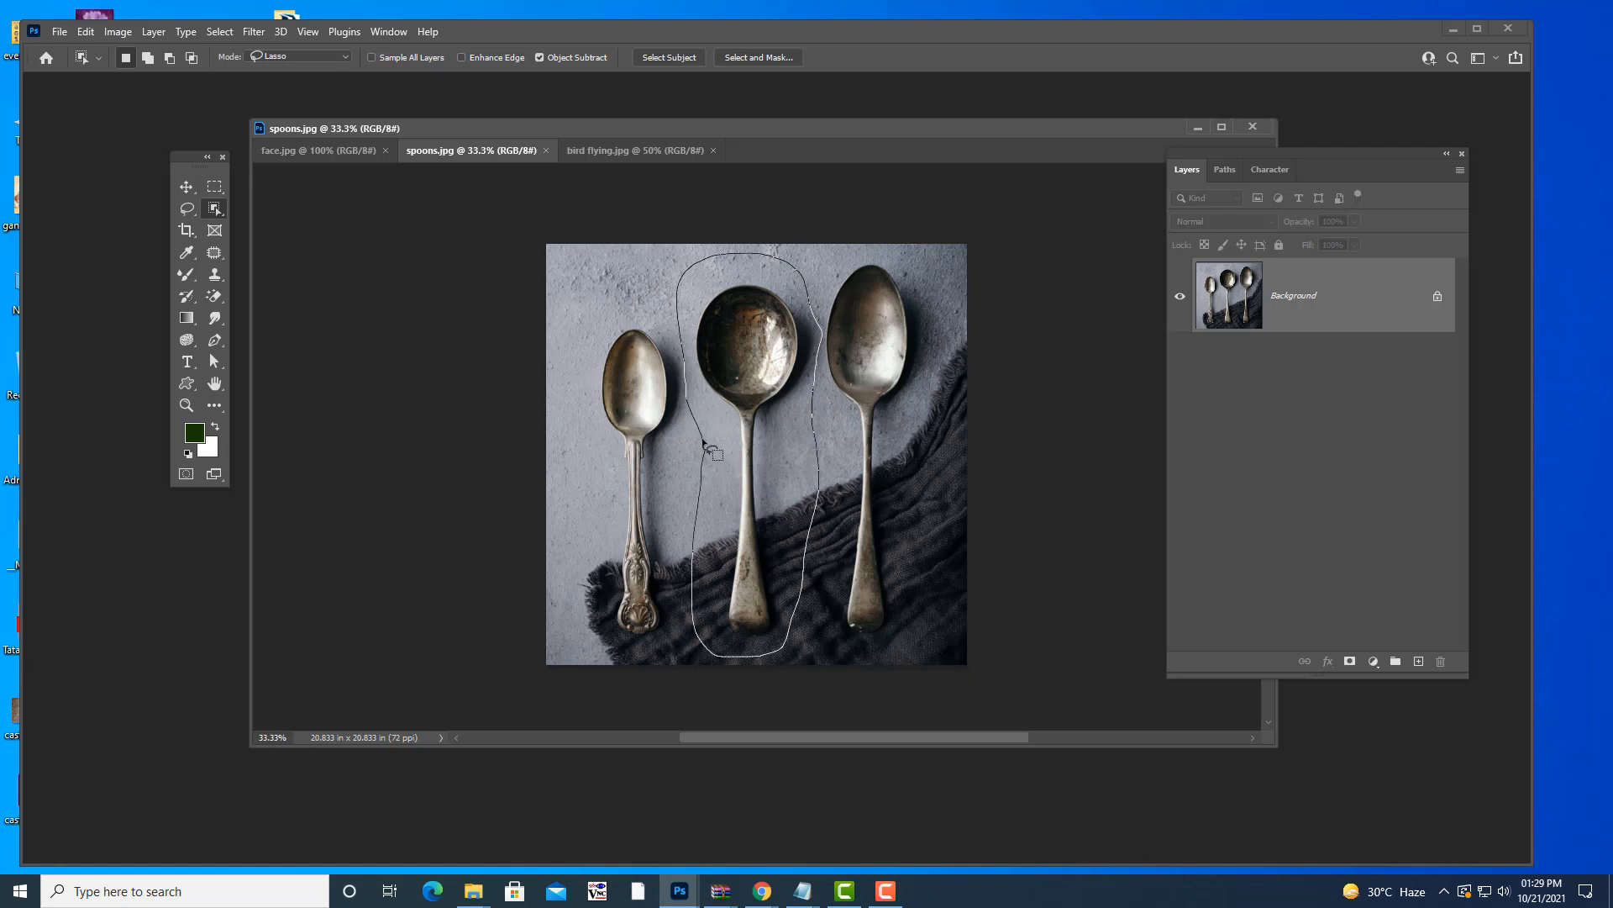
pyautogui.moveTo(704, 442); pyautogui.dragTo(704, 441)
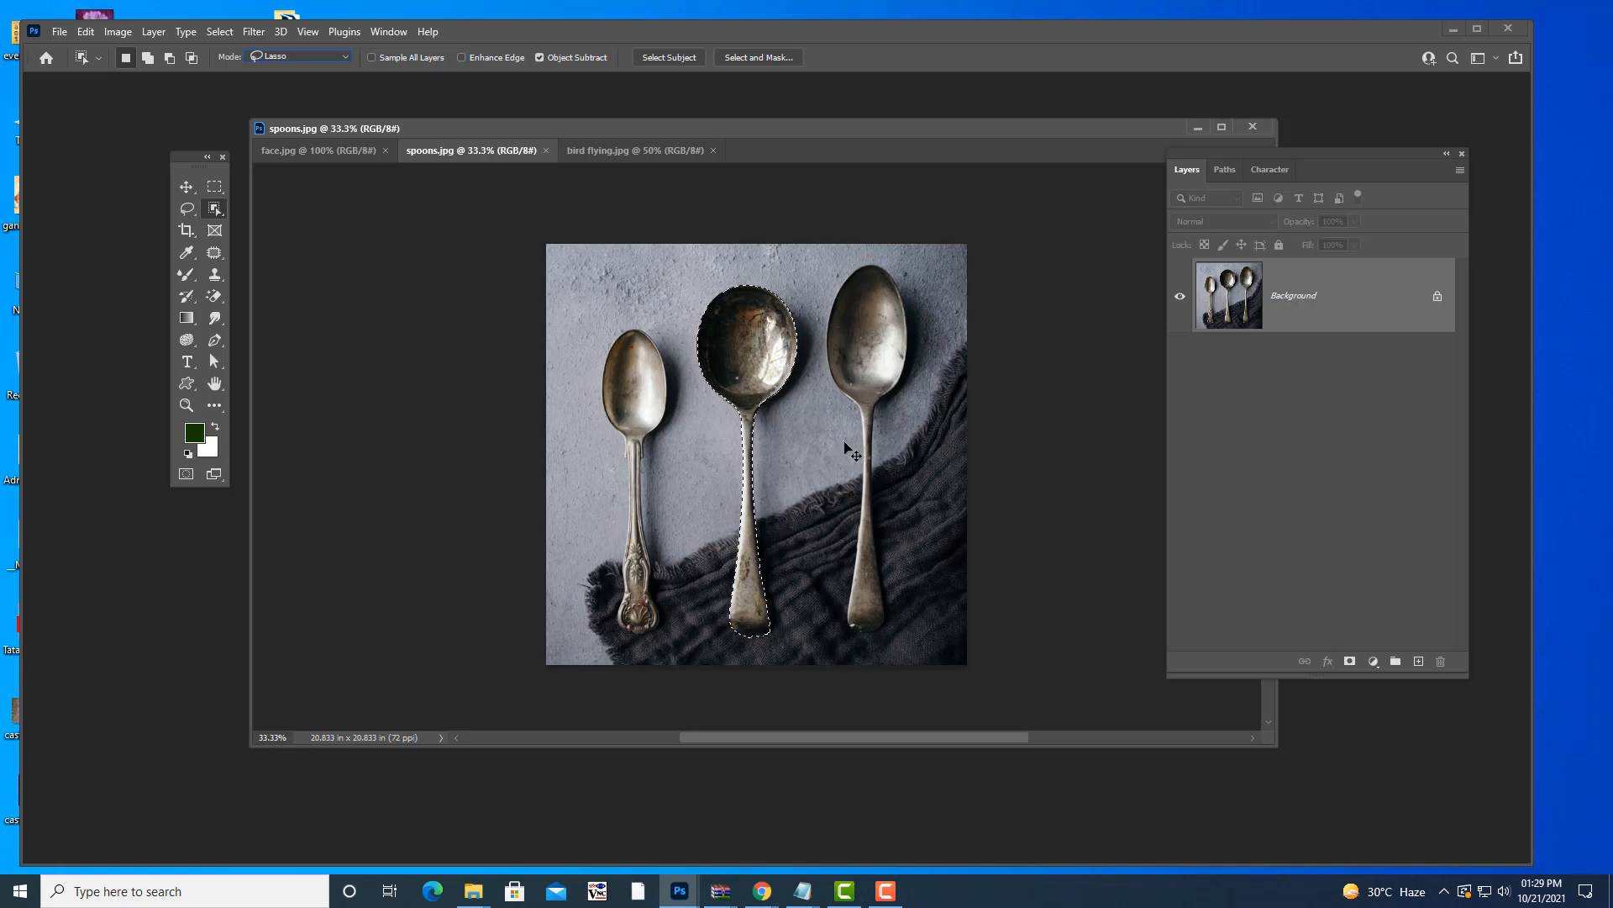
pyautogui.hotkey('ctrl', 'd')
pyautogui.moveTo(844, 472)
pyautogui.mouseDown()
pyautogui.moveTo(816, 365)
pyautogui.moveTo(824, 290)
pyautogui.moveTo(852, 254)
pyautogui.moveTo(892, 250)
pyautogui.moveTo(927, 276)
pyautogui.moveTo(940, 330)
pyautogui.moveTo(935, 589)
pyautogui.moveTo(871, 672)
pyautogui.moveTo(822, 660)
pyautogui.moveTo(812, 545)
pyautogui.moveTo(843, 476)
pyautogui.mouseUp()
# - Create a new white A4 landscape document
pyautogui.hotkey('ctrl', 'n')
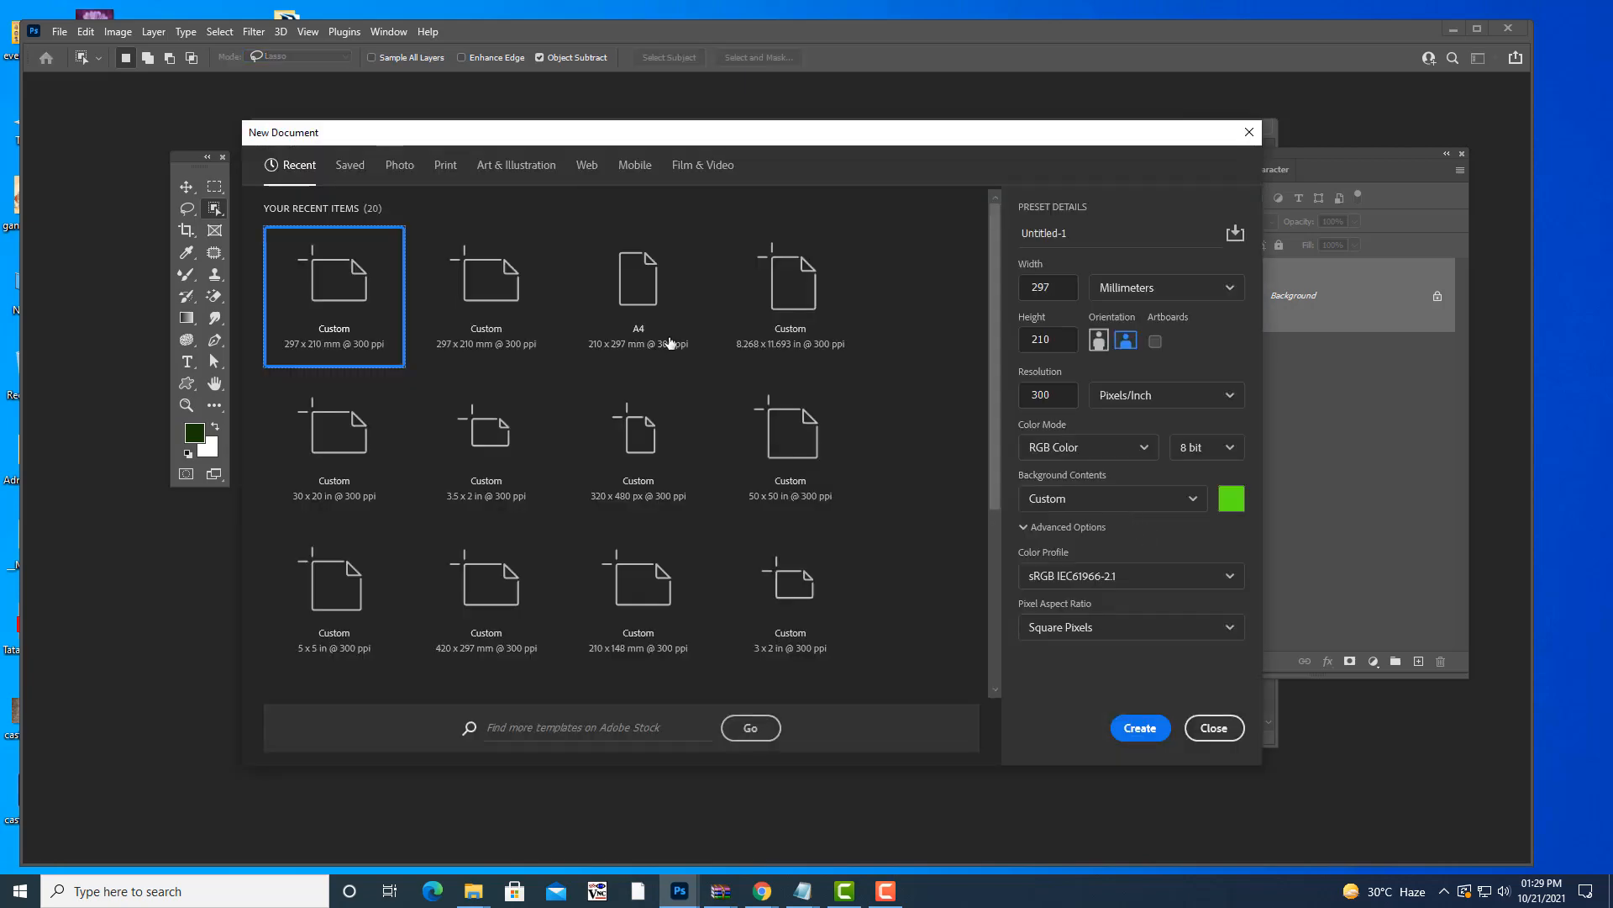
pyautogui.click(664, 328)
pyautogui.click(1125, 341)
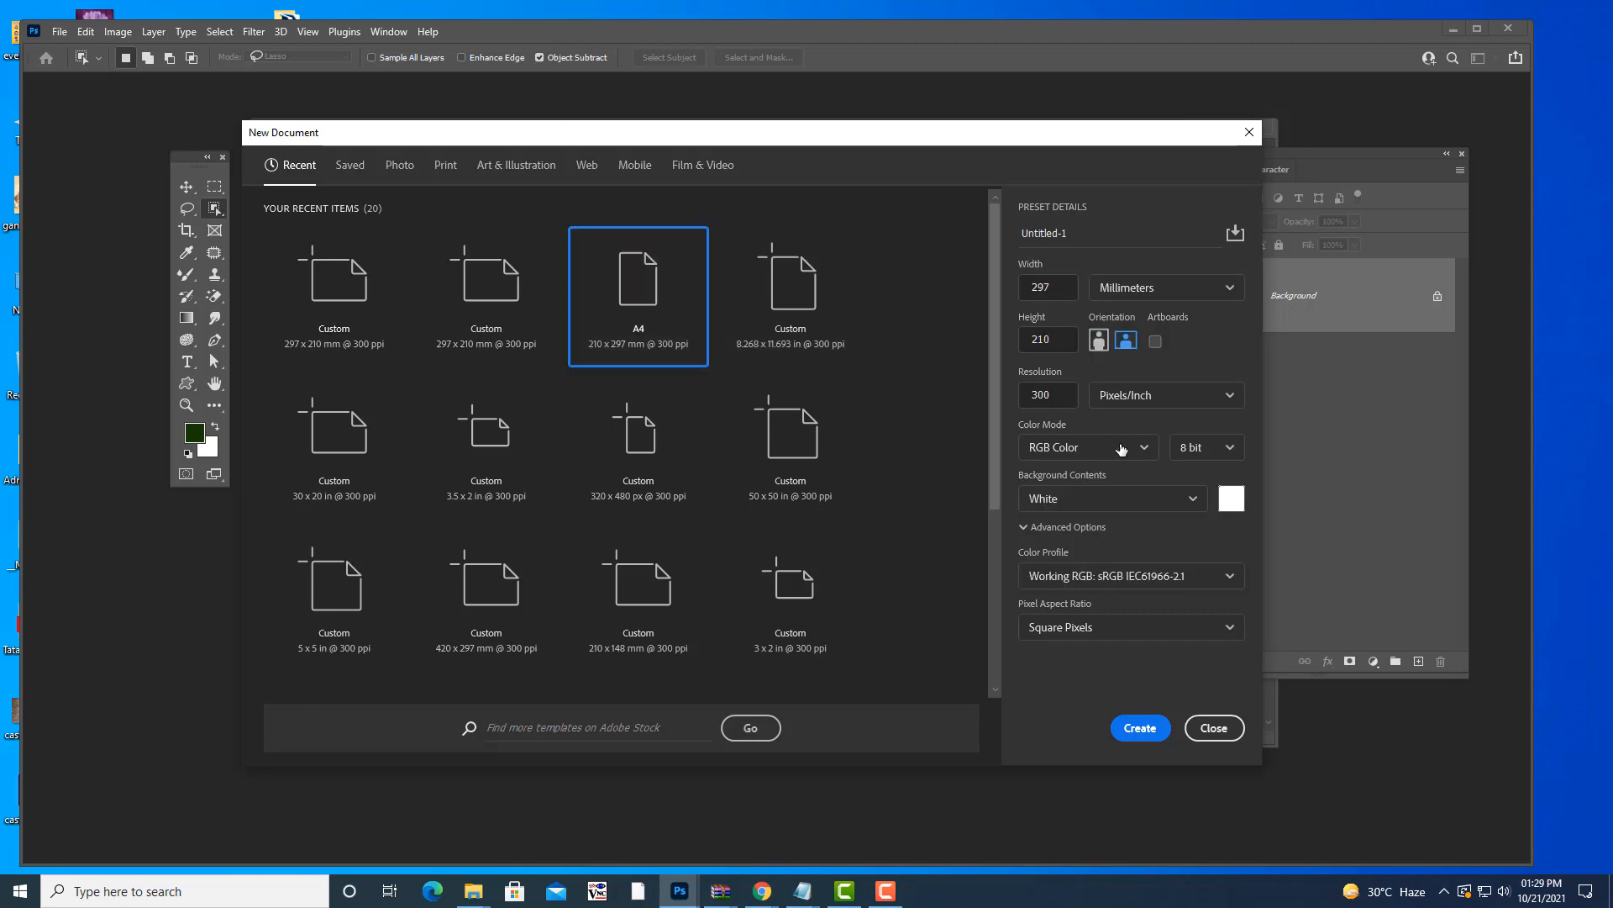
pyautogui.click(1136, 727)
# - Move the selected right spoon into the new document as Layer 1 with the Move tool
pyautogui.moveTo(799, 130); pyautogui.dragTo(482, 217)
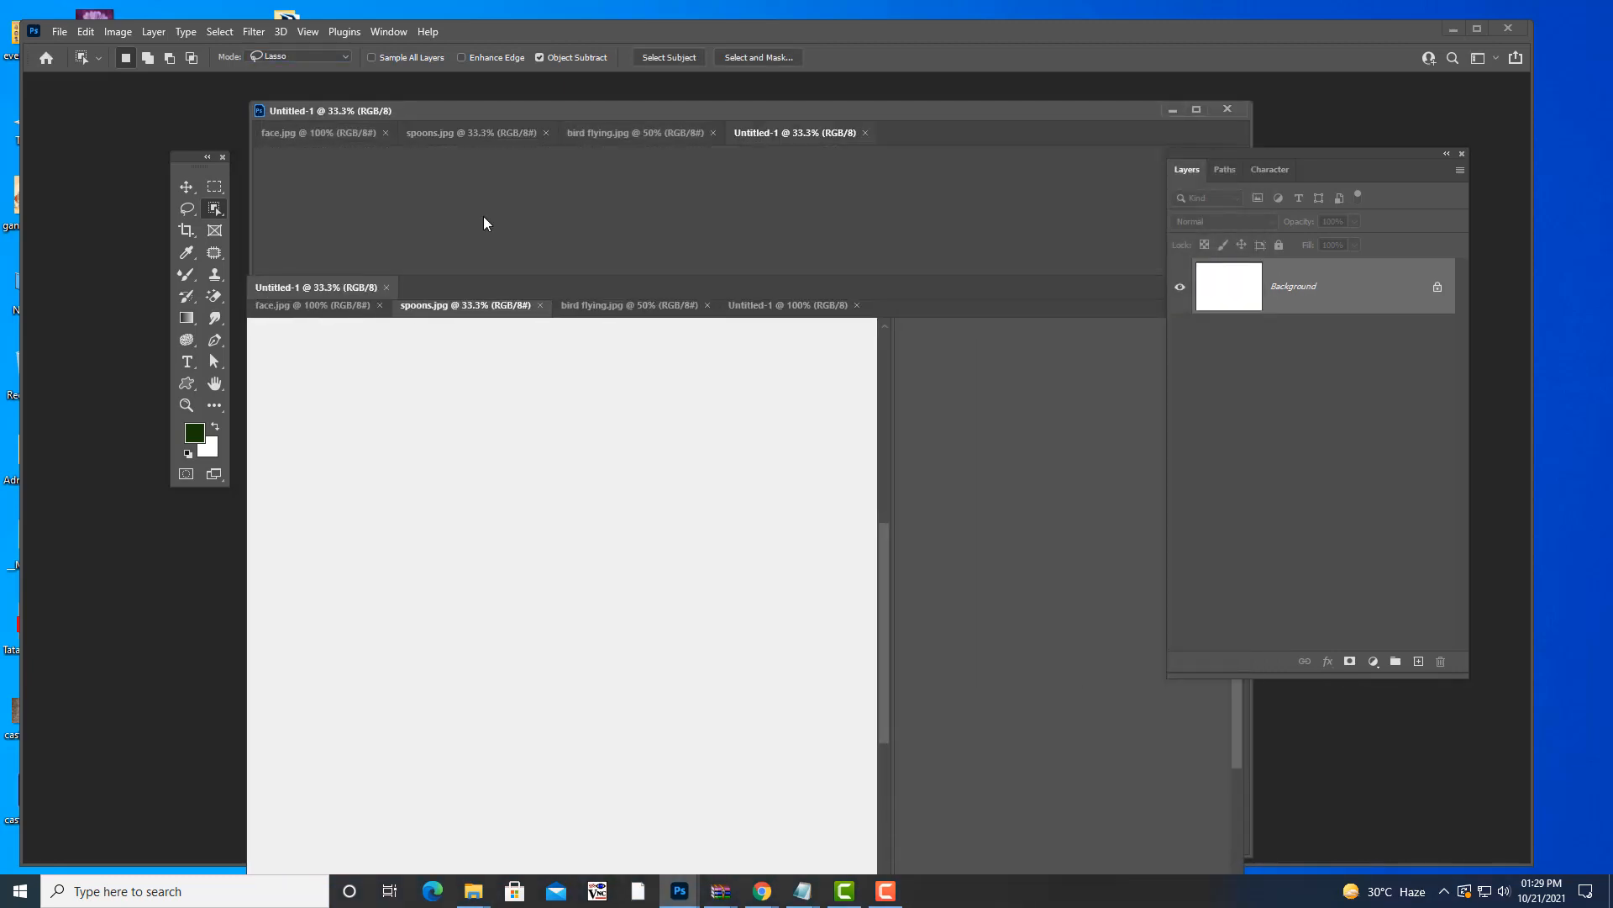
pyautogui.moveTo(828, 113); pyautogui.dragTo(1070, 136)
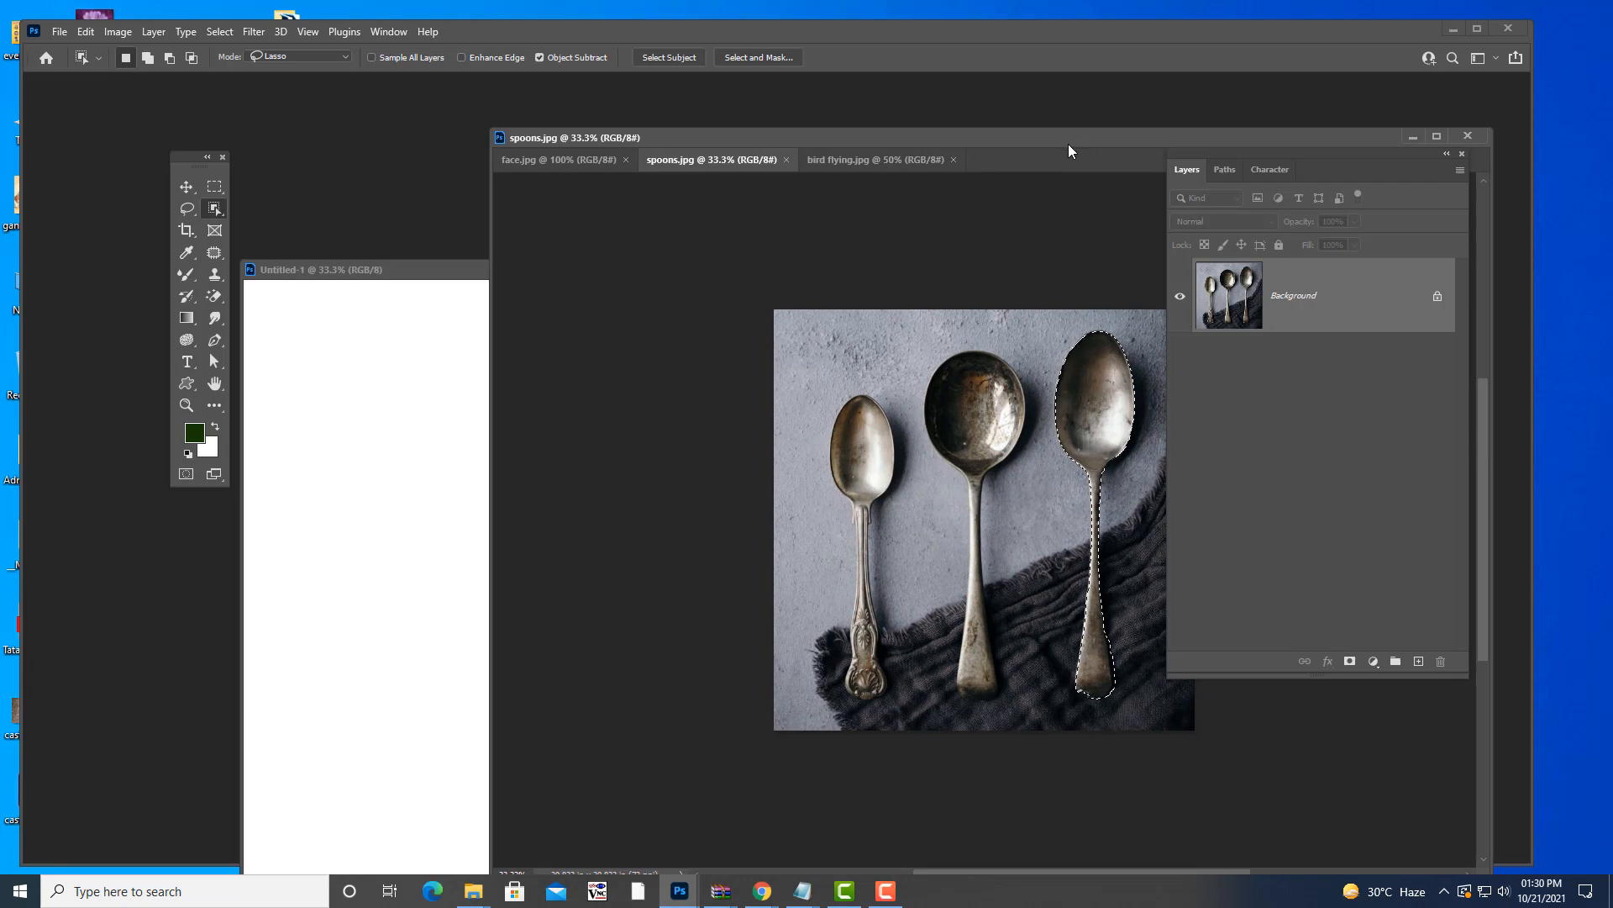
pyautogui.press('v')
pyautogui.moveTo(1102, 414); pyautogui.dragTo(466, 447)
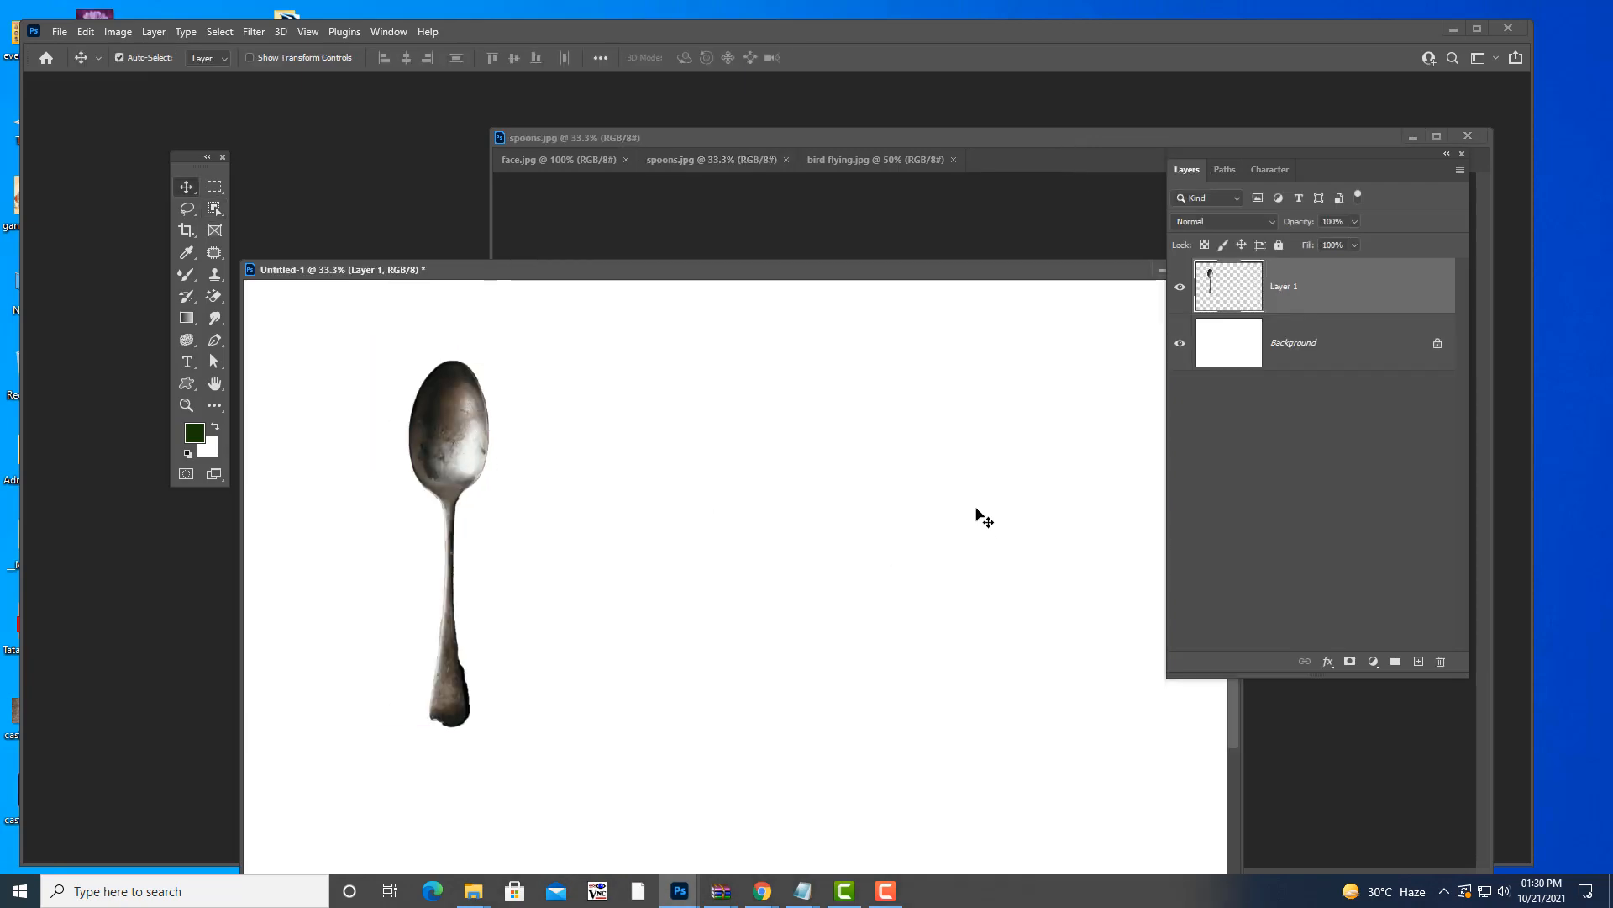
pyautogui.moveTo(941, 140); pyautogui.dragTo(773, 135)
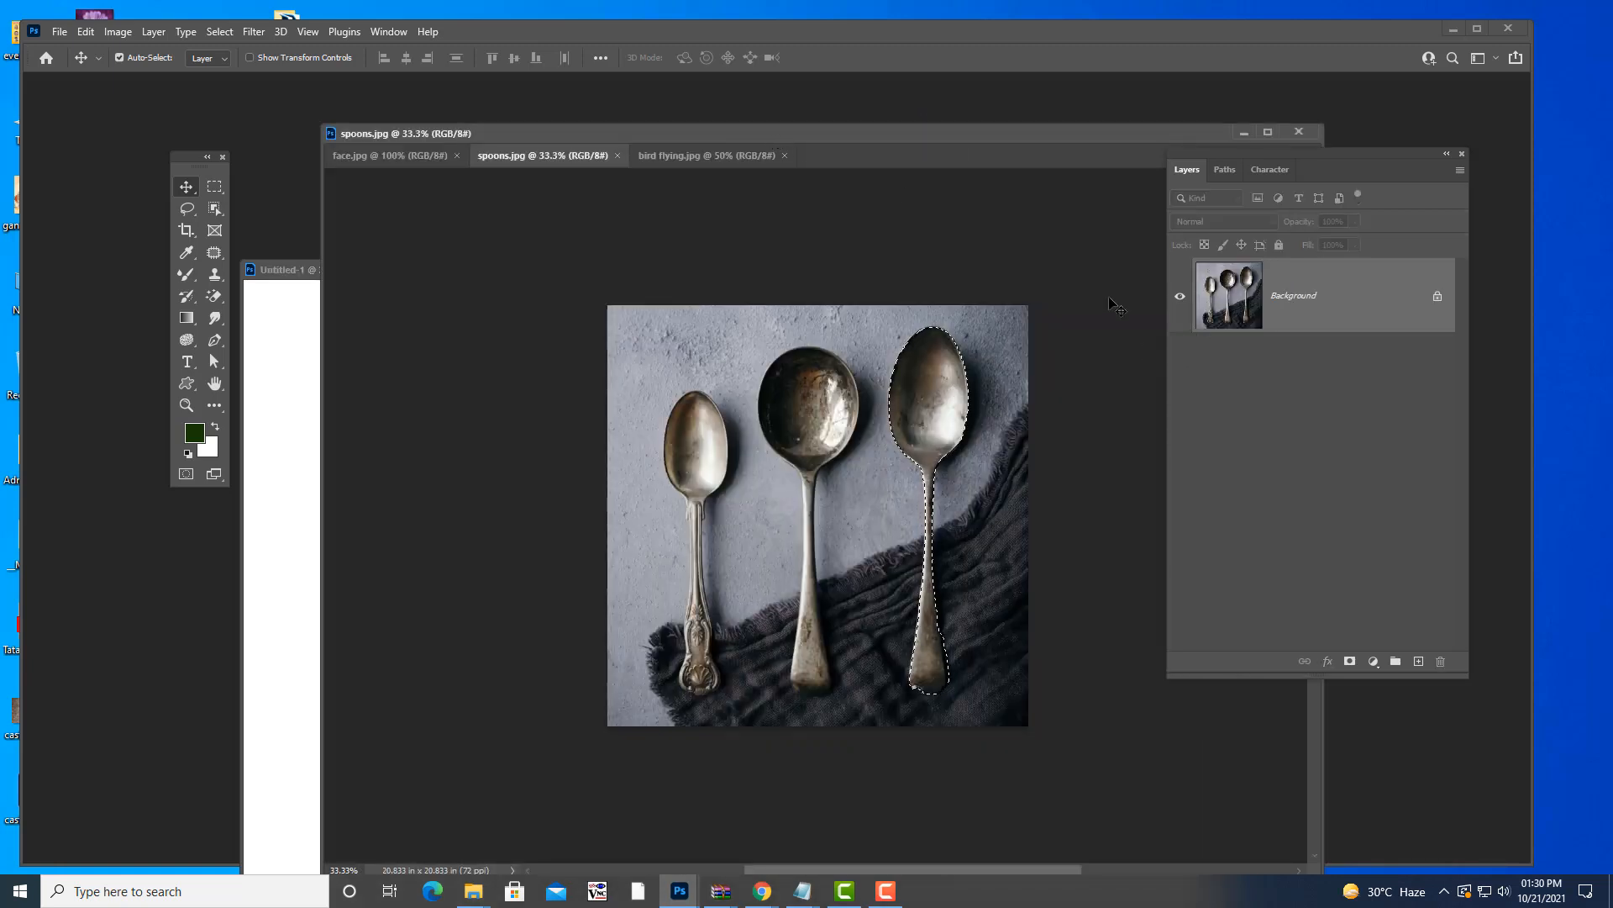
# - Feather the spoon selection by 3 pixels and drag it into Untitled-1
pyautogui.hotkey('shift', 'F6')
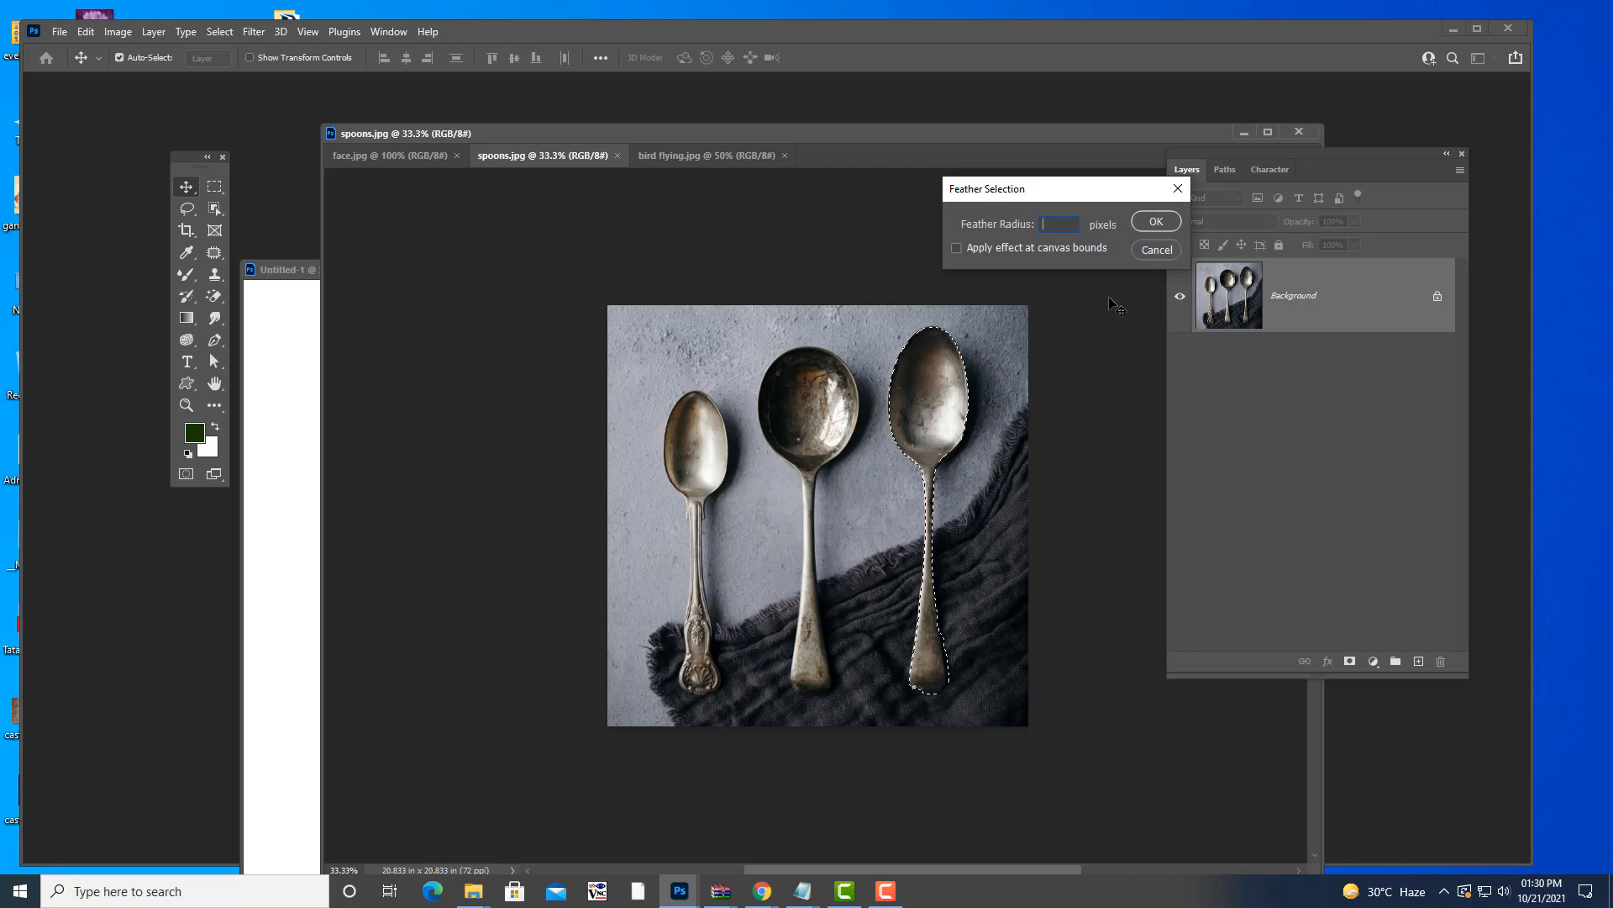
pyautogui.write('3')
pyautogui.click(1156, 221)
pyautogui.moveTo(870, 135); pyautogui.dragTo(1055, 161)
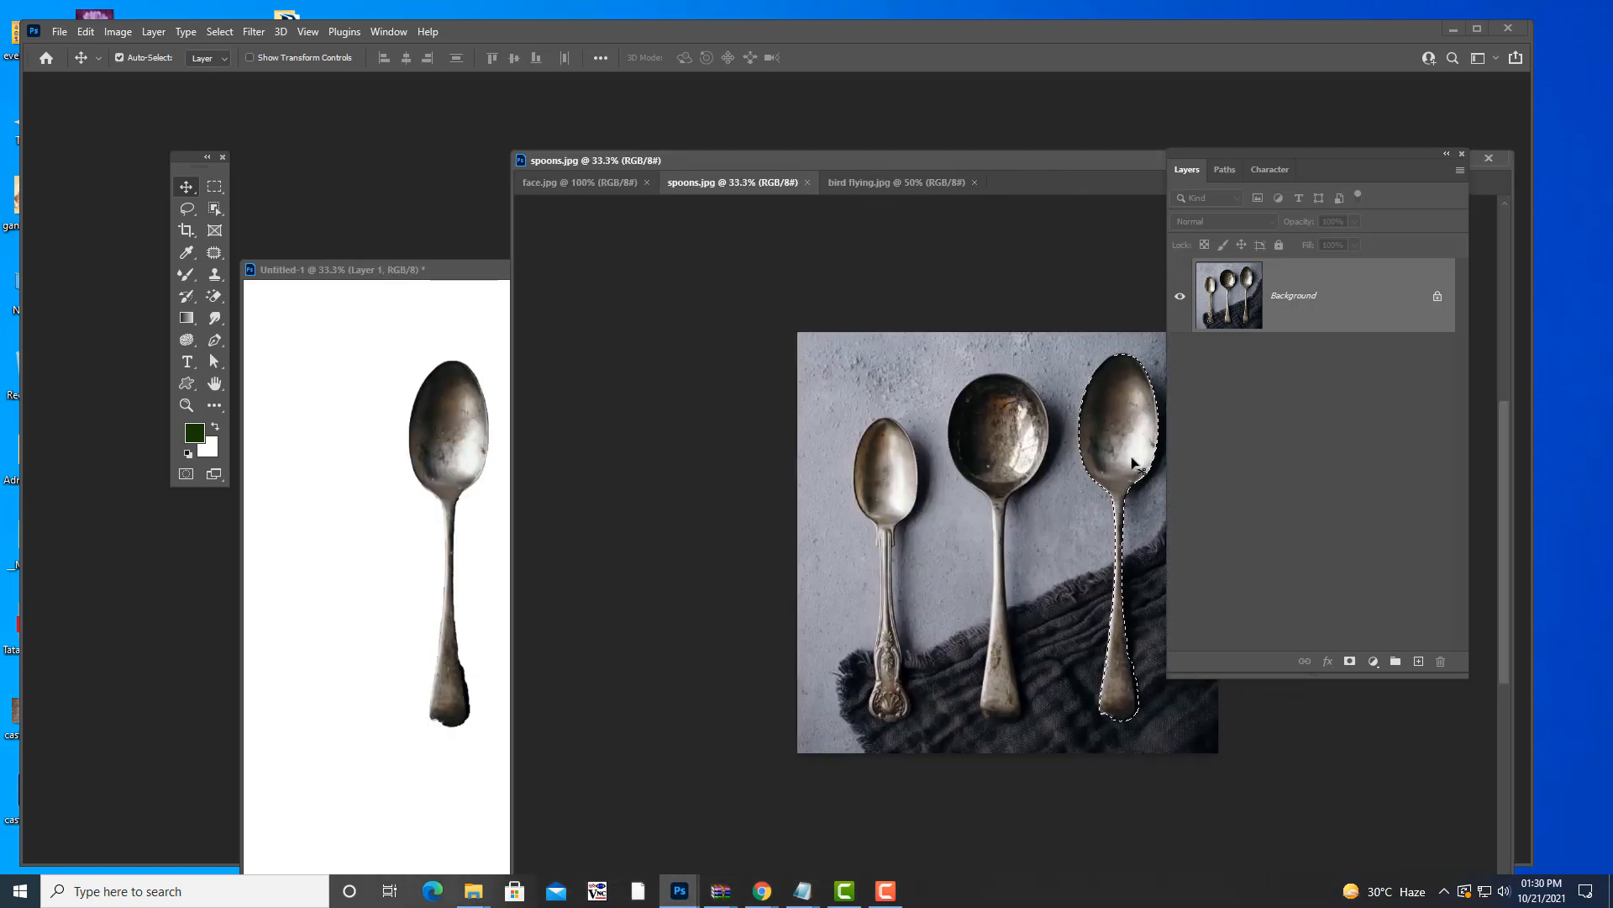
pyautogui.moveTo(1127, 457); pyautogui.dragTo(582, 465)
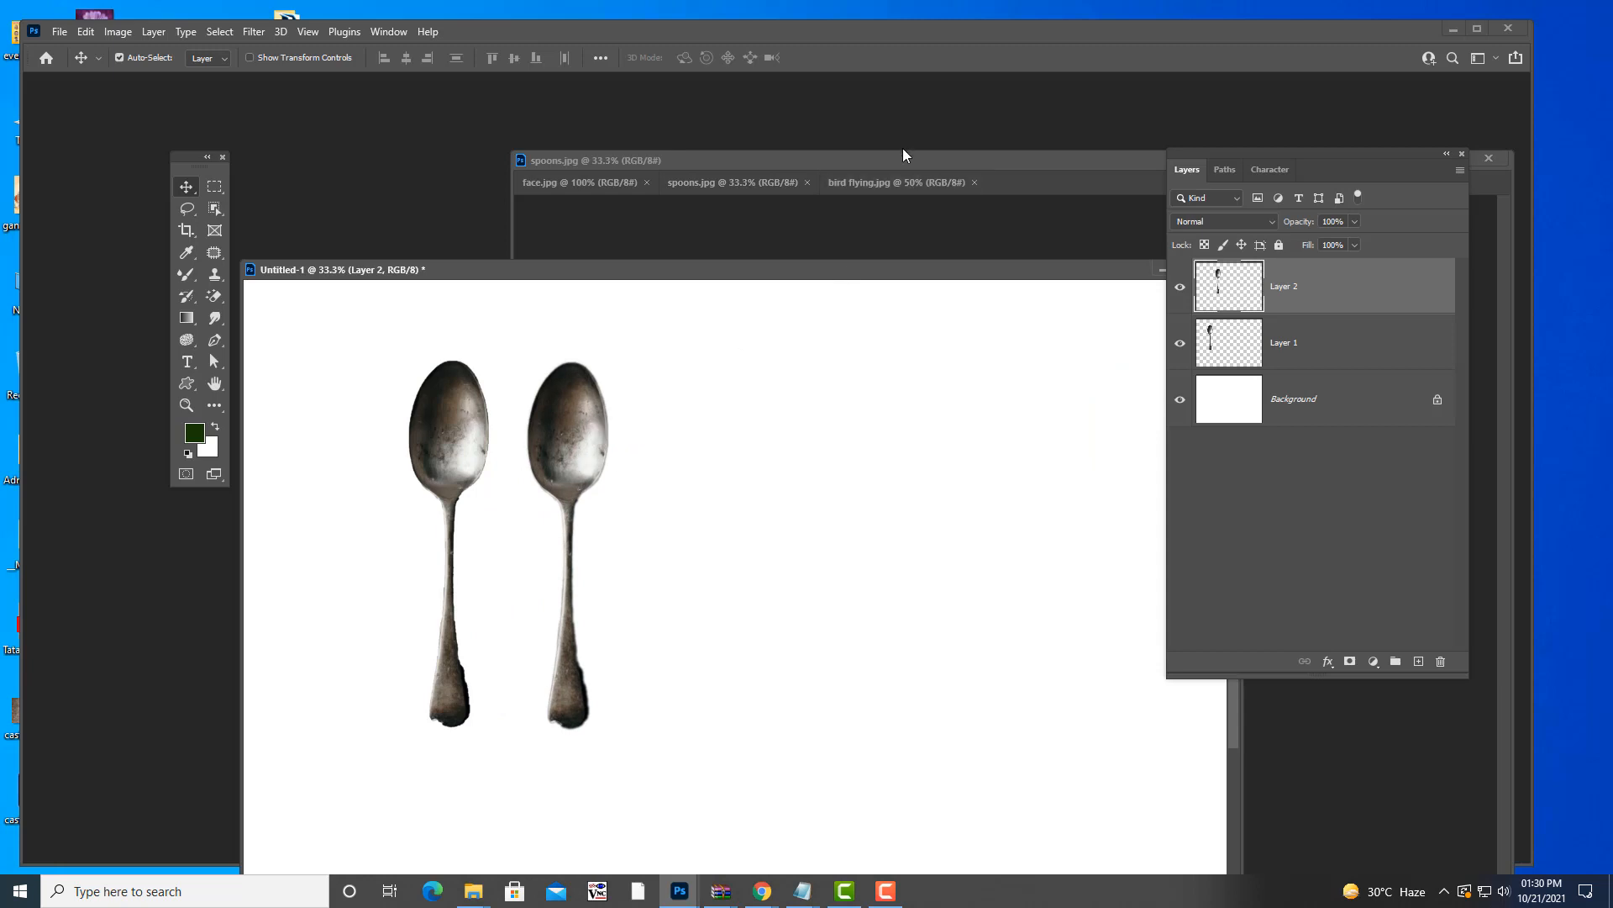
pyautogui.moveTo(902, 156); pyautogui.dragTo(829, 167)
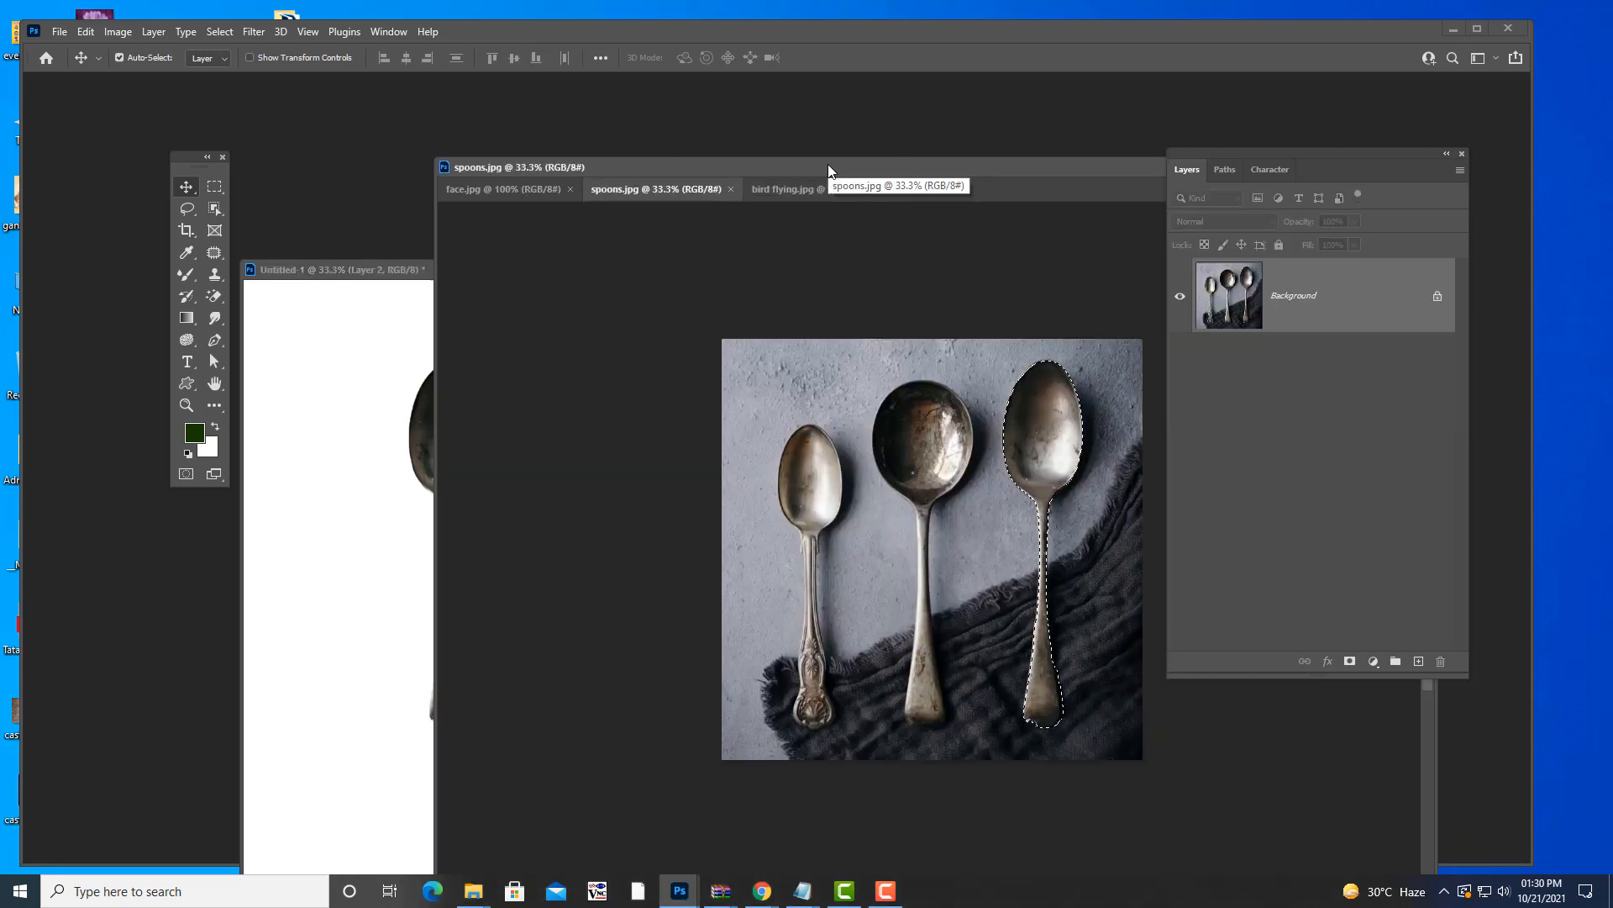
# - Feather the next spoon selection by 1 pixel and move it into Untitled-1 beside the others
pyautogui.hotkey('shift', 'F6')
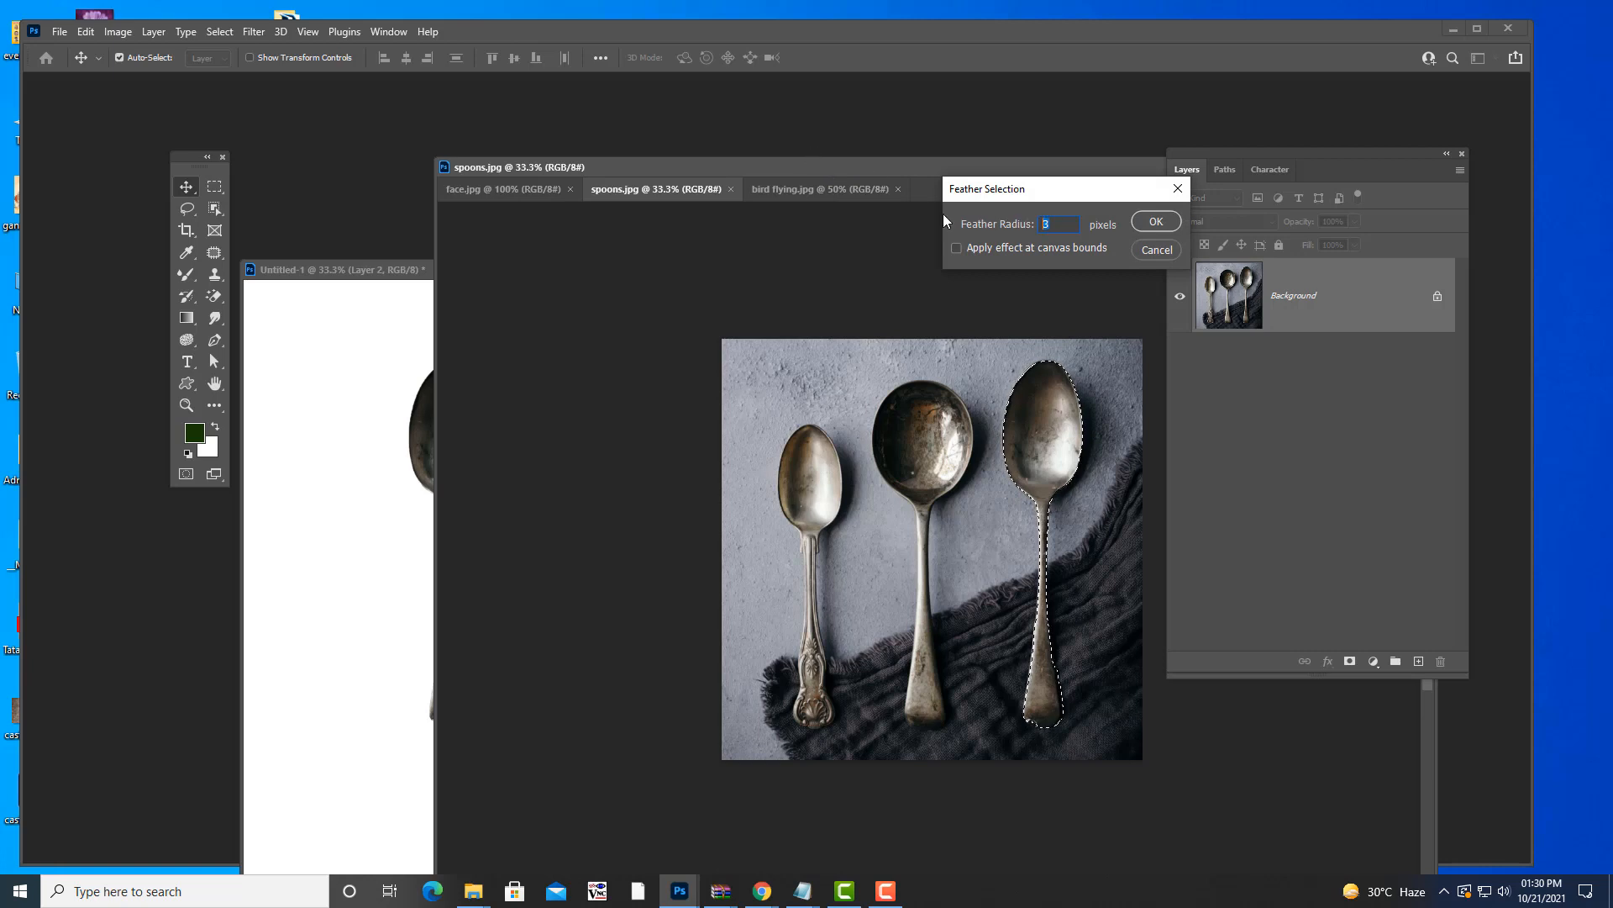
pyautogui.write('10')
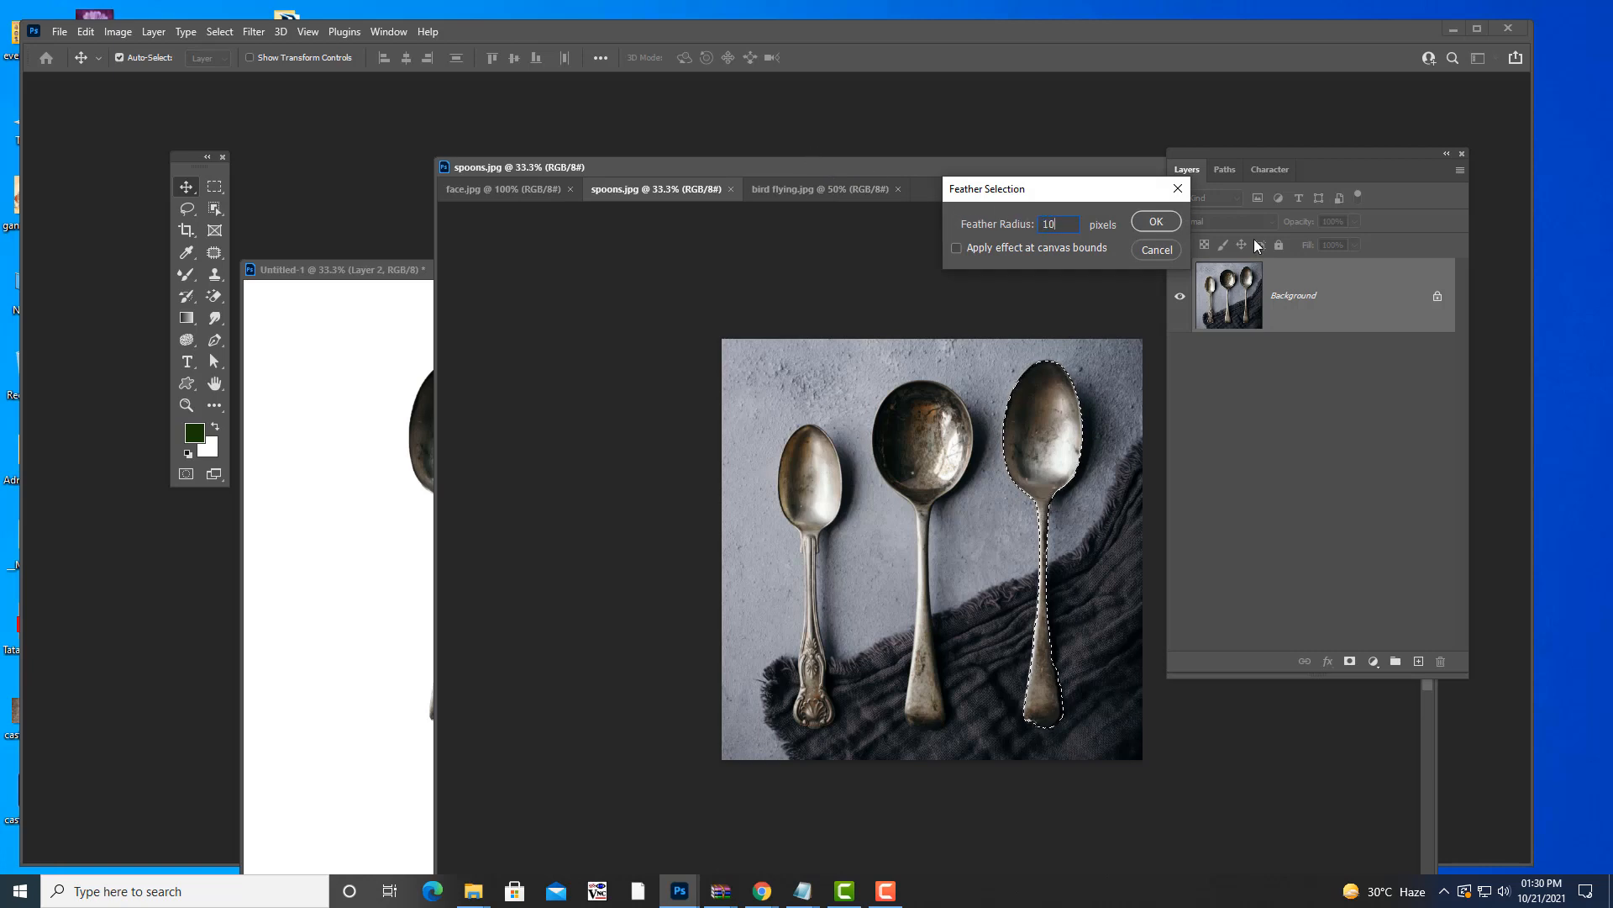
pyautogui.click(1156, 221)
pyautogui.moveTo(828, 169); pyautogui.dragTo(852, 501)
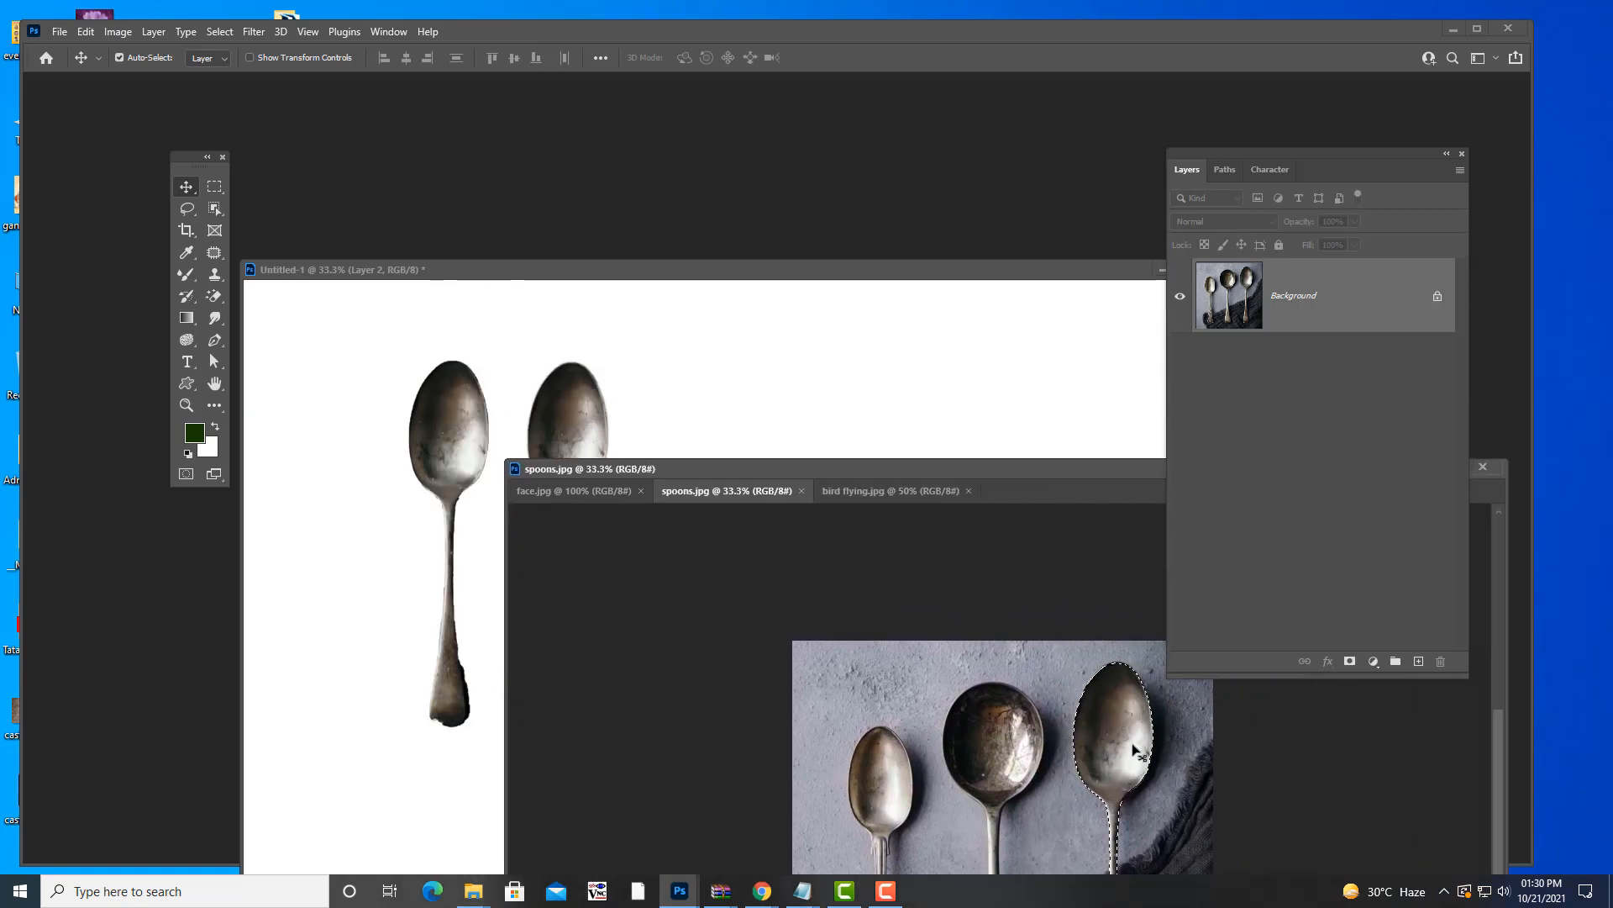
pyautogui.moveTo(1129, 745); pyautogui.dragTo(737, 467)
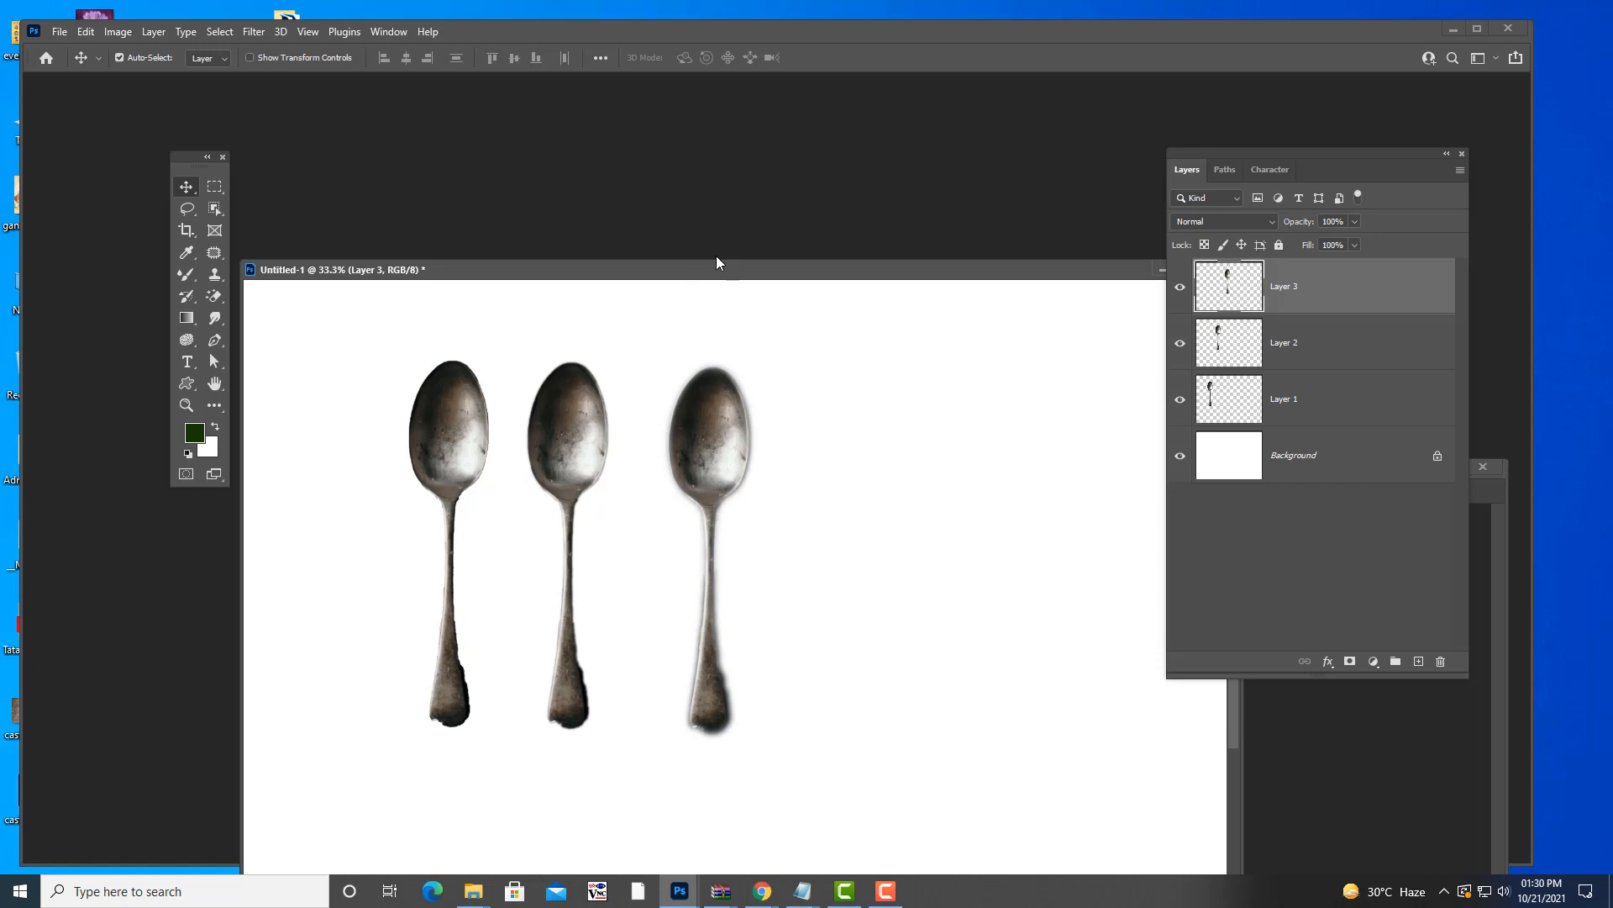
pyautogui.moveTo(717, 269); pyautogui.dragTo(623, 149)
pyautogui.click(1236, 720)
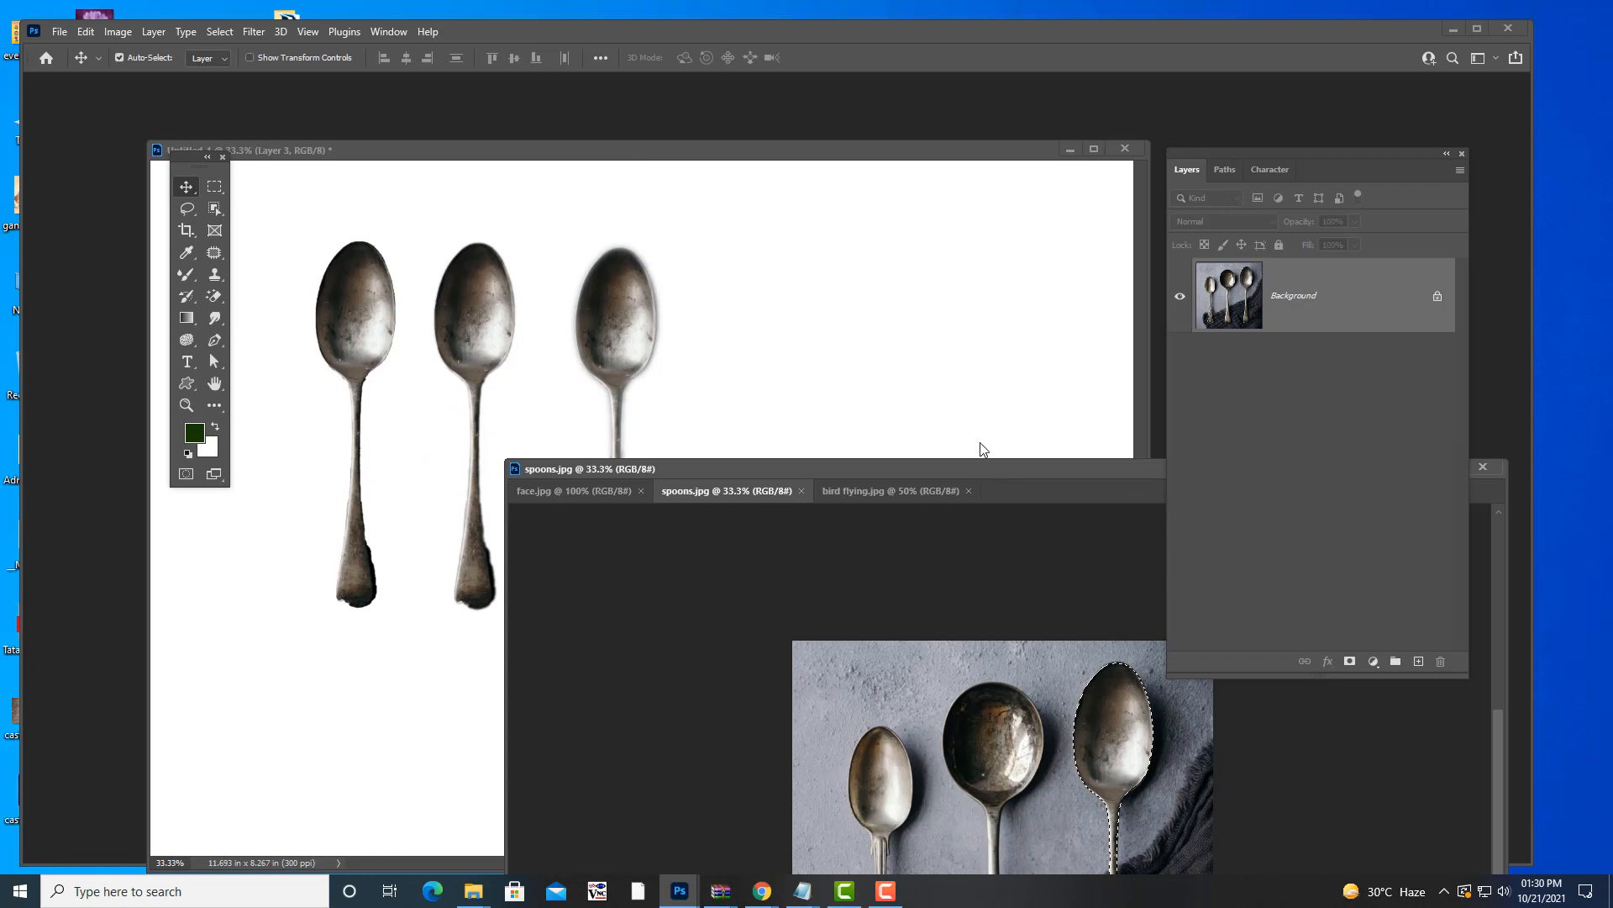
# - Deselect, close spoons.jpg and bird flying.jpg, and reposition the face.jpg window
pyautogui.moveTo(993, 471); pyautogui.dragTo(735, 200)
pyautogui.hotkey('ctrl', 'd')
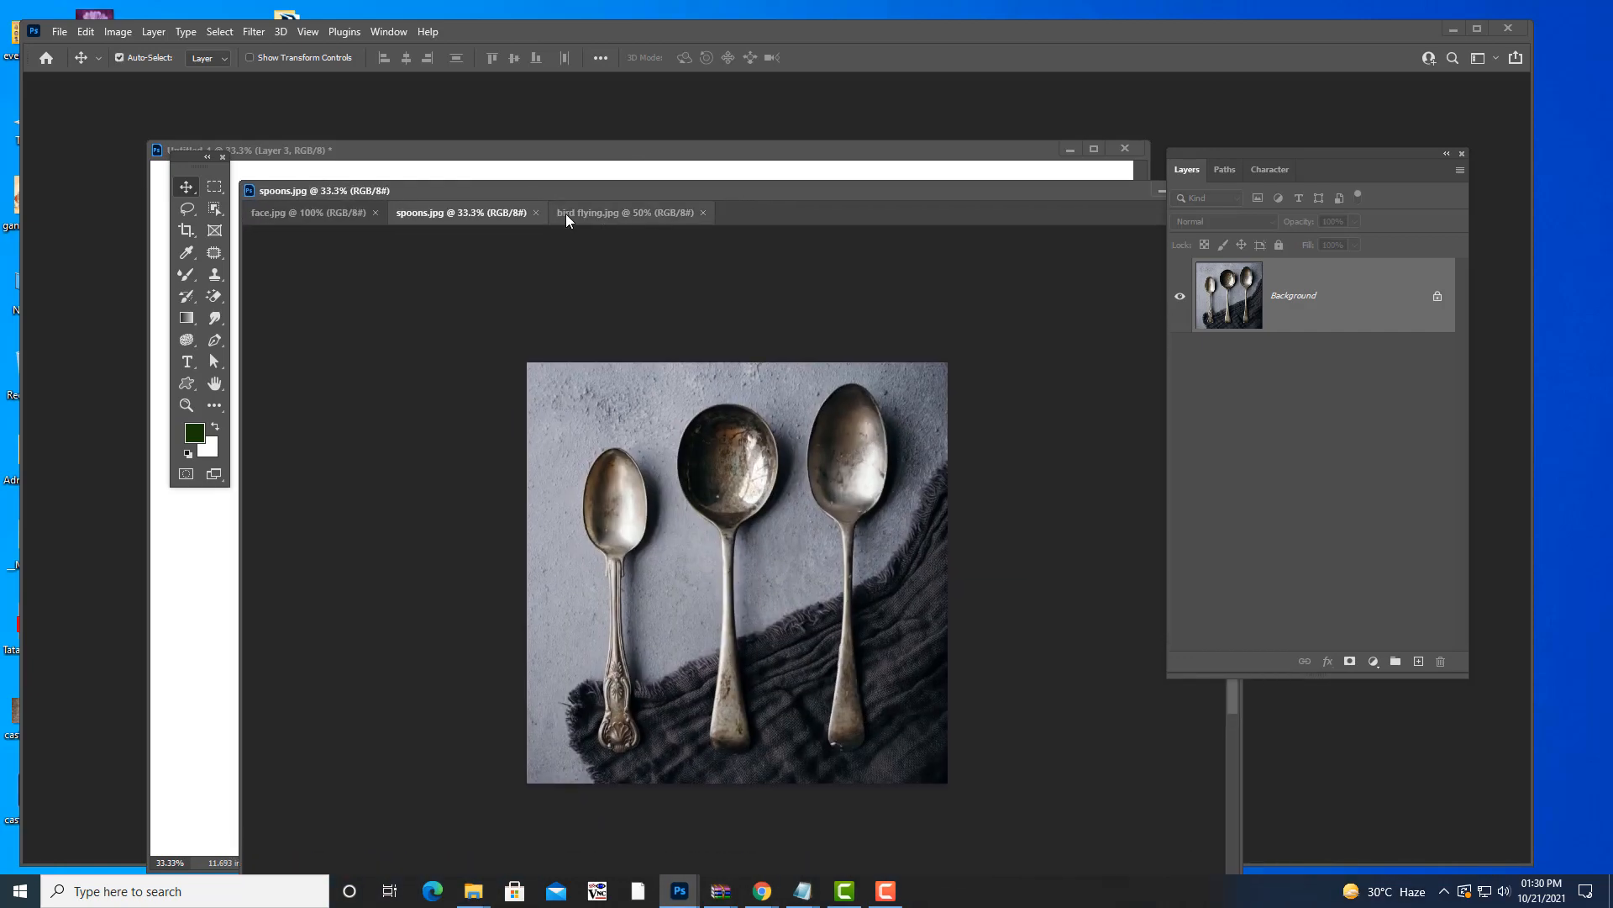
pyautogui.click(534, 212)
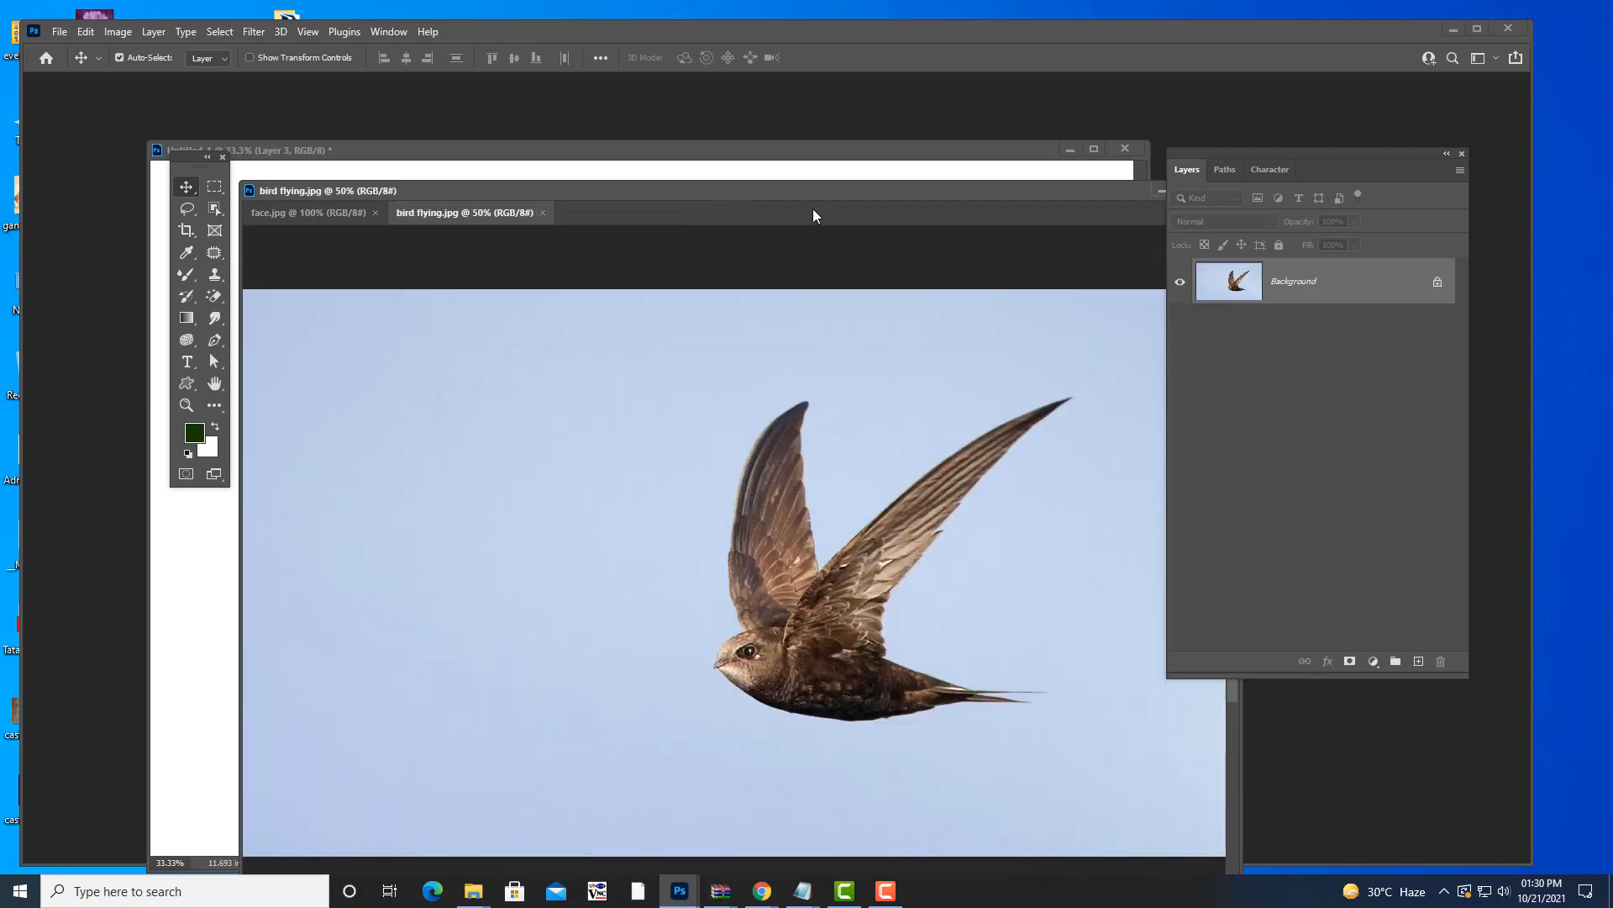
pyautogui.moveTo(463, 211); pyautogui.dragTo(186, 356)
pyautogui.click(1087, 343)
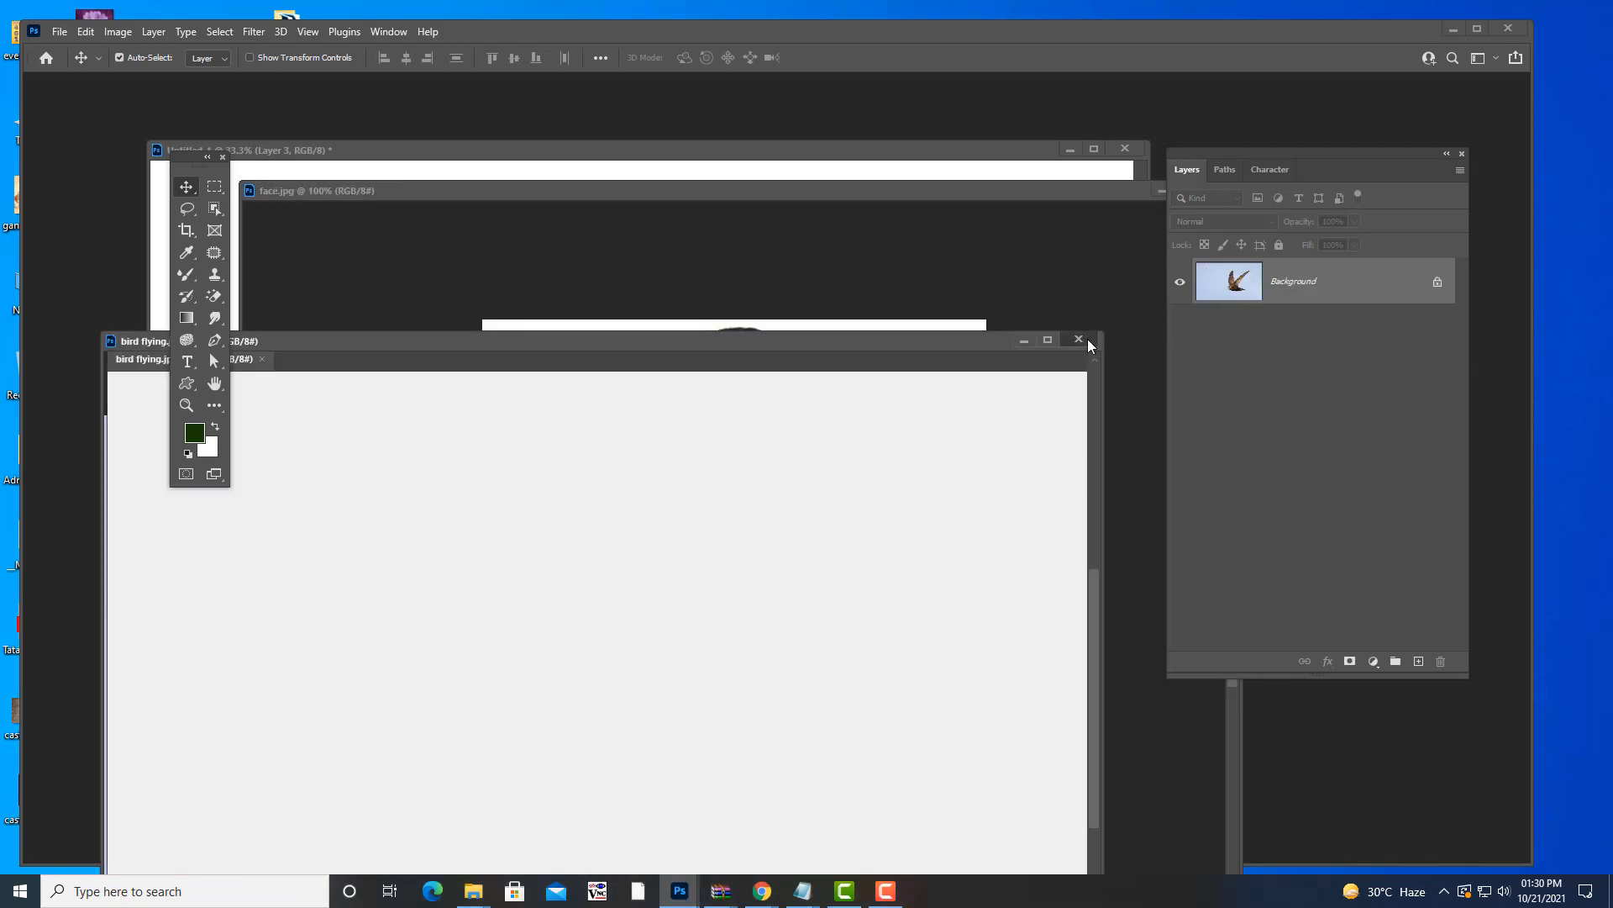
pyautogui.moveTo(911, 189); pyautogui.dragTo(866, 167)
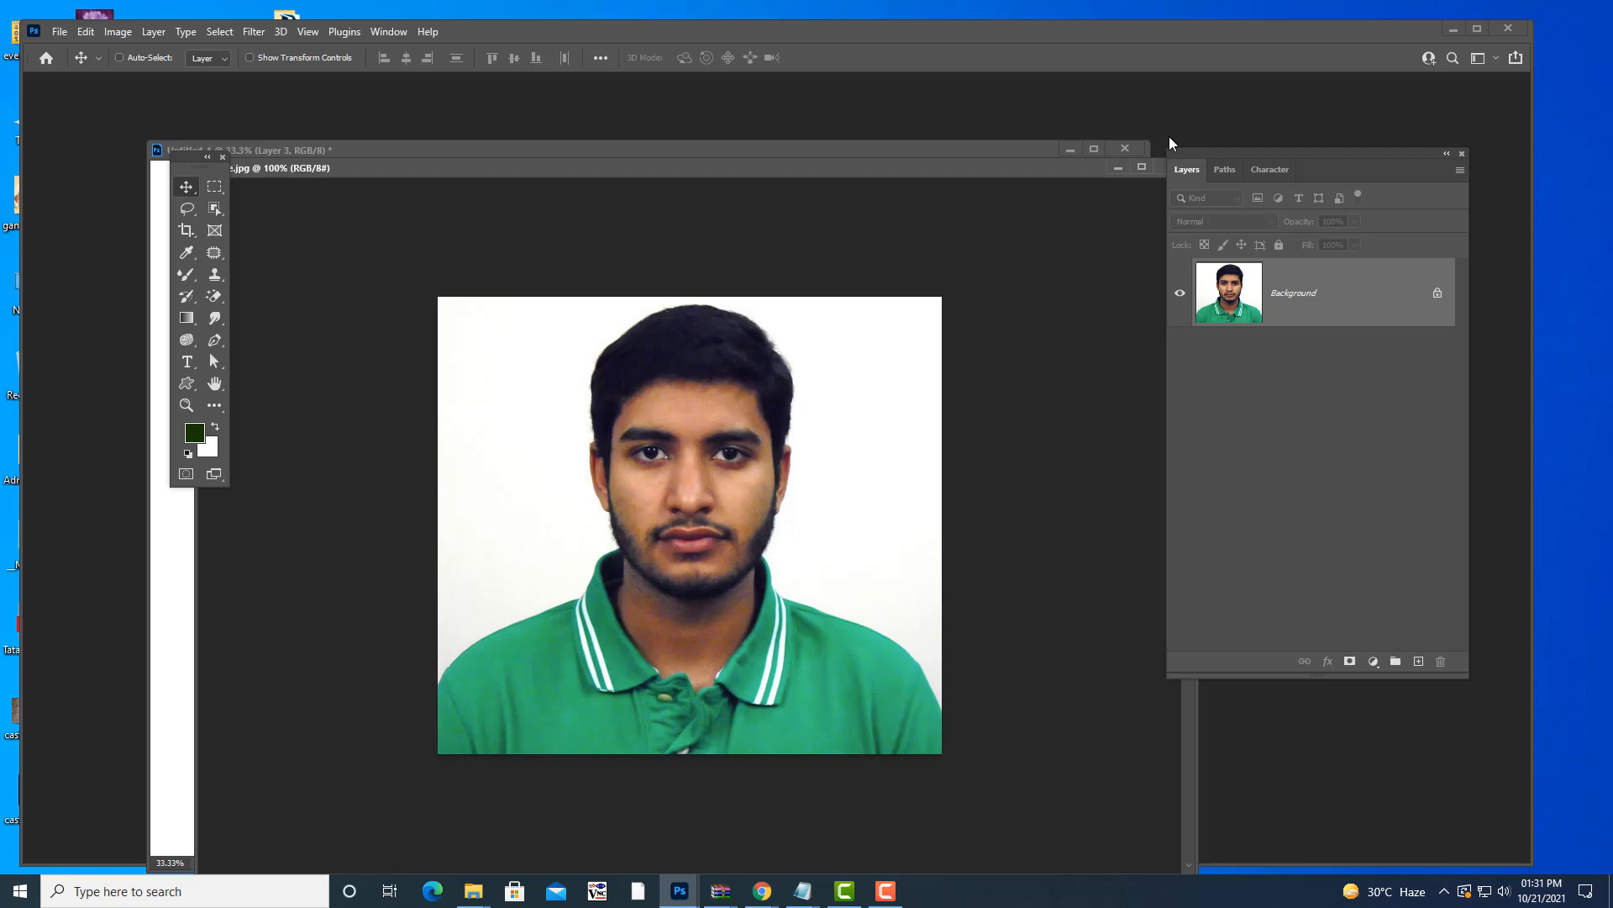
# - Create a 297 × 210 mm, 300 ppi document with a solid red background
pyautogui.hotkey('ctrl', 'n')
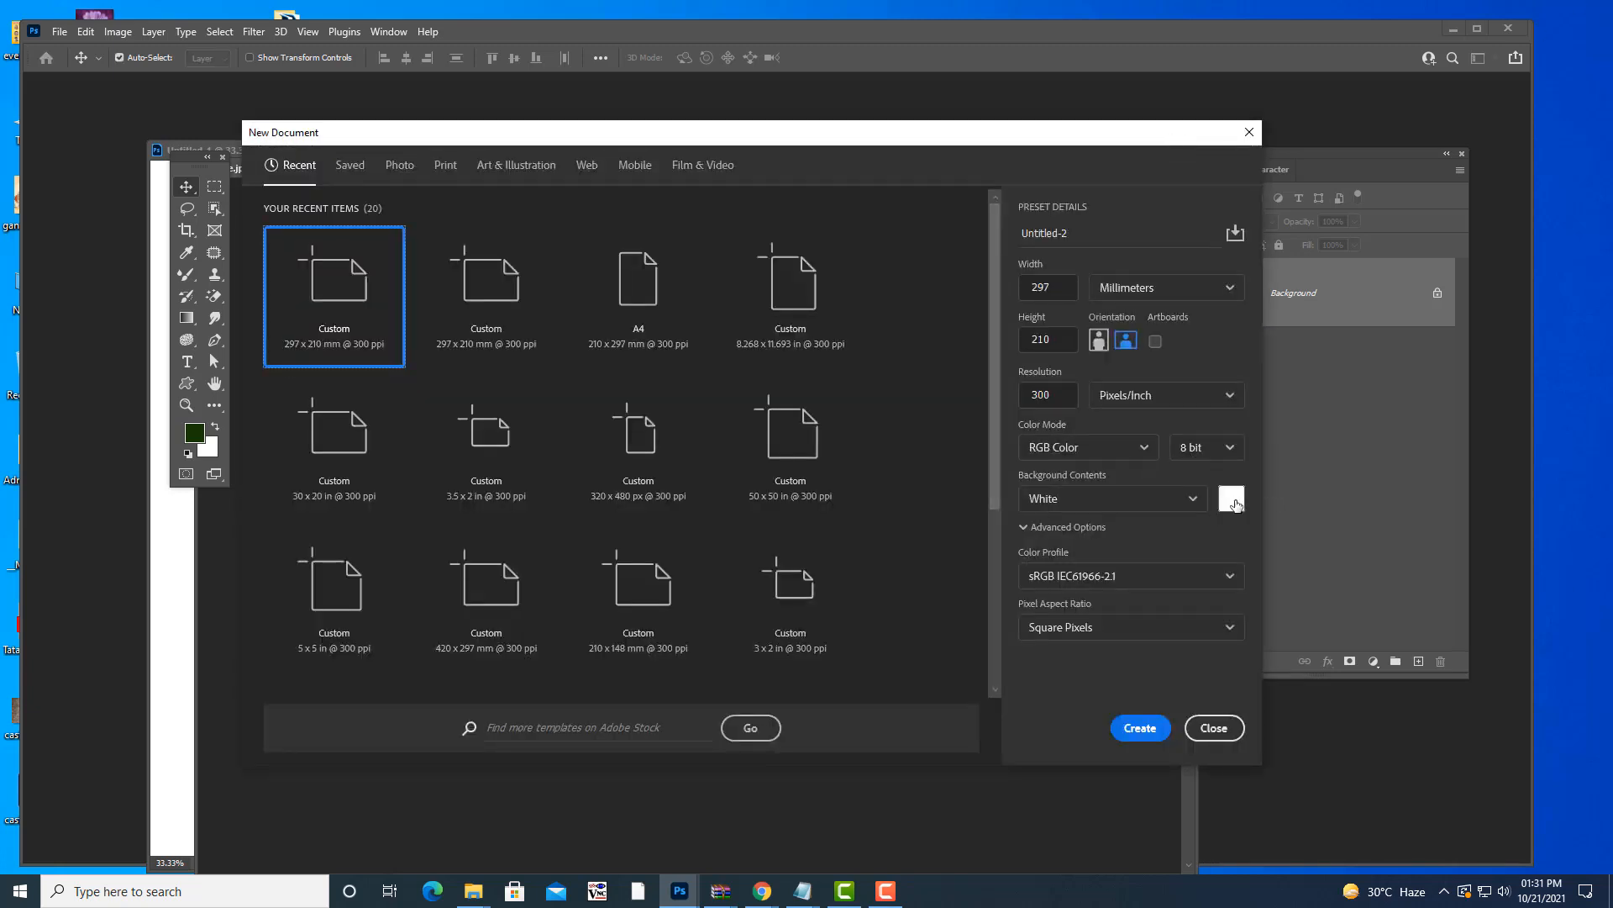
pyautogui.click(1232, 501)
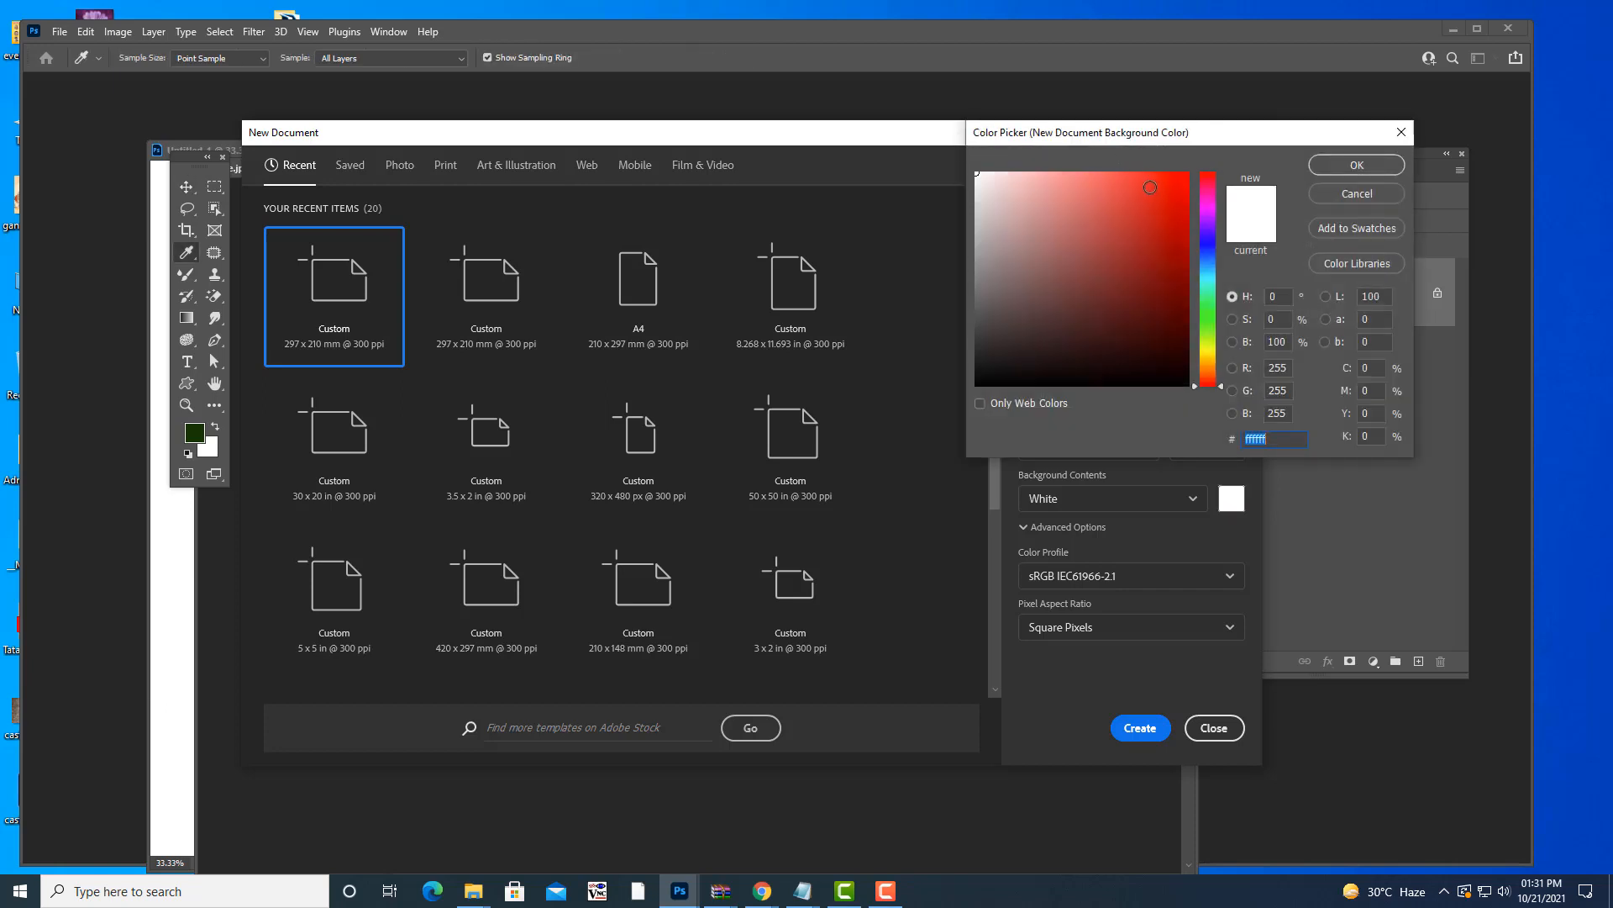
pyautogui.click(1170, 189)
pyautogui.click(1356, 164)
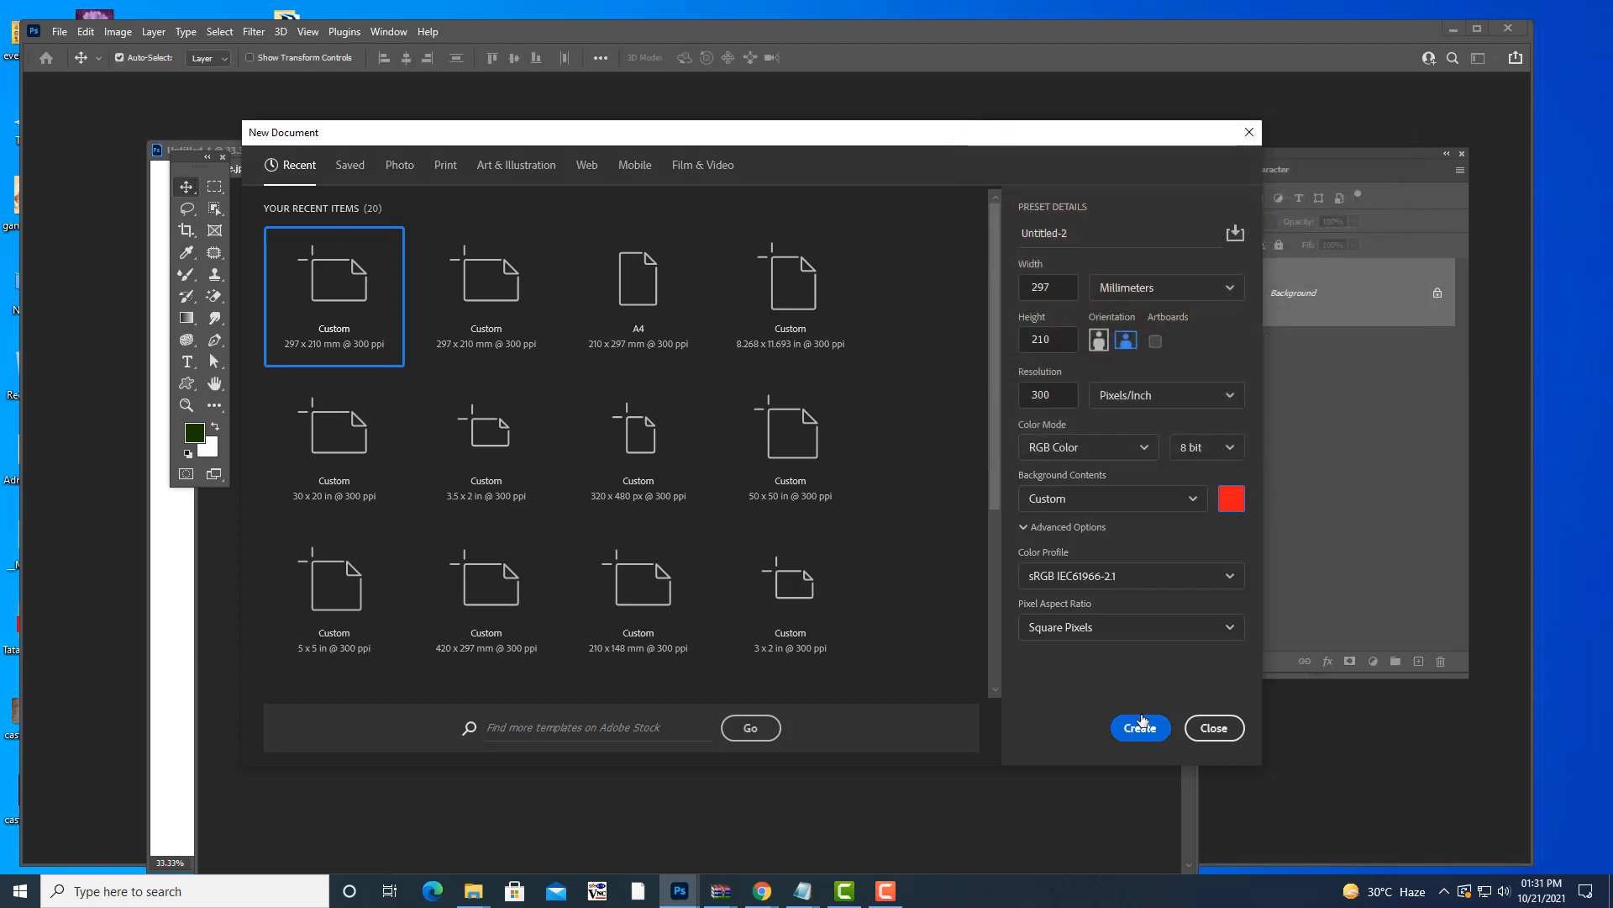
pyautogui.click(1140, 728)
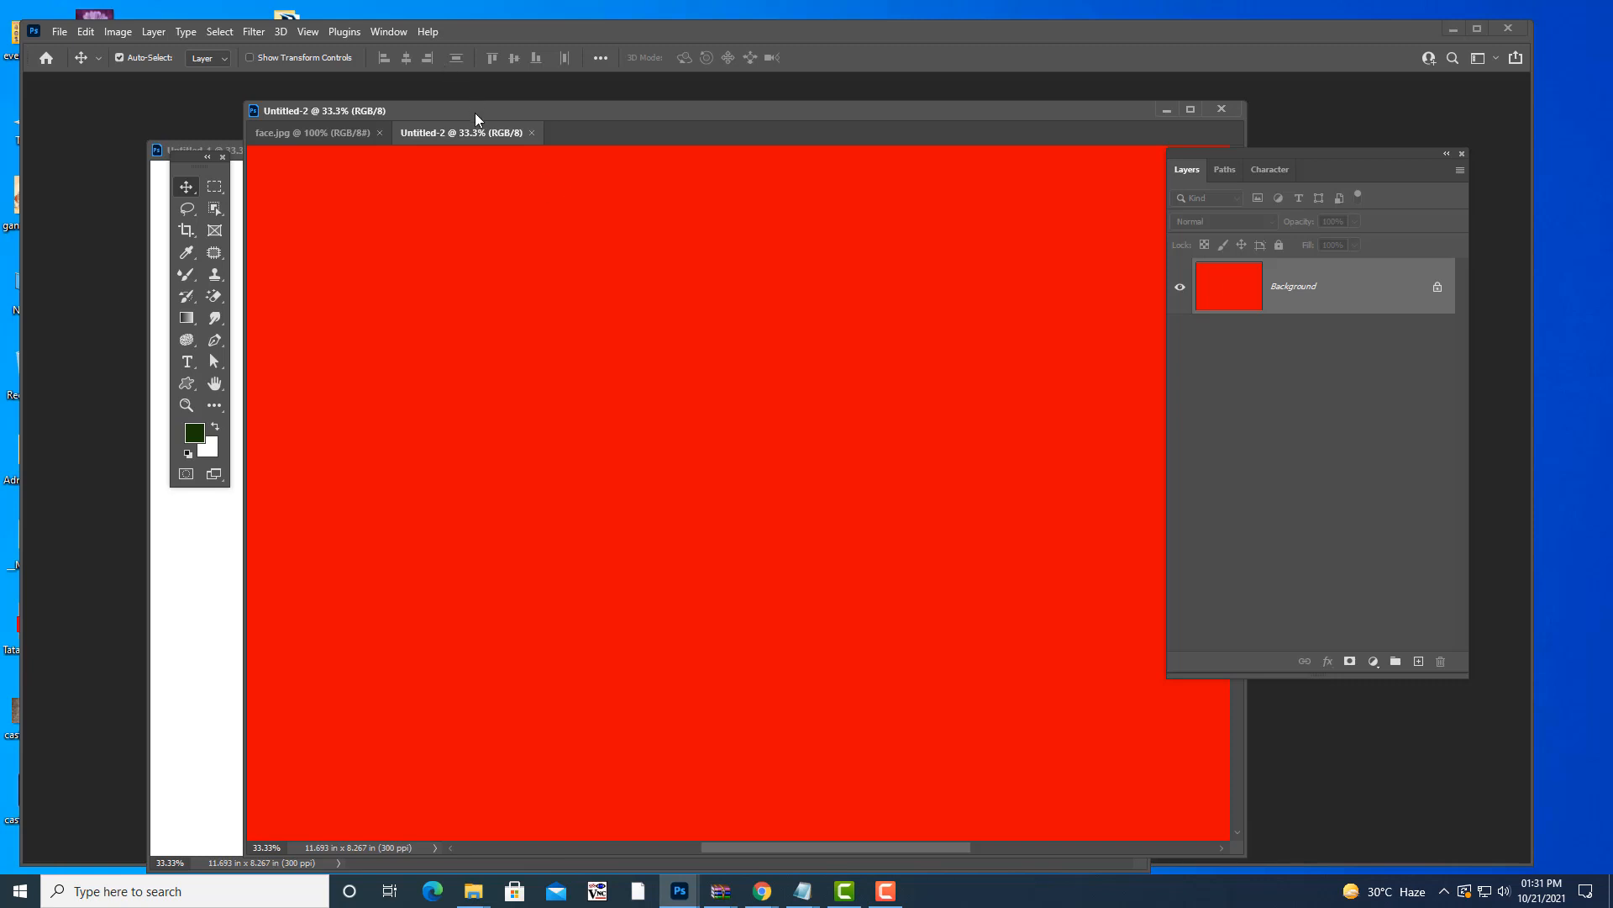
pyautogui.moveTo(475, 113); pyautogui.dragTo(458, 115)
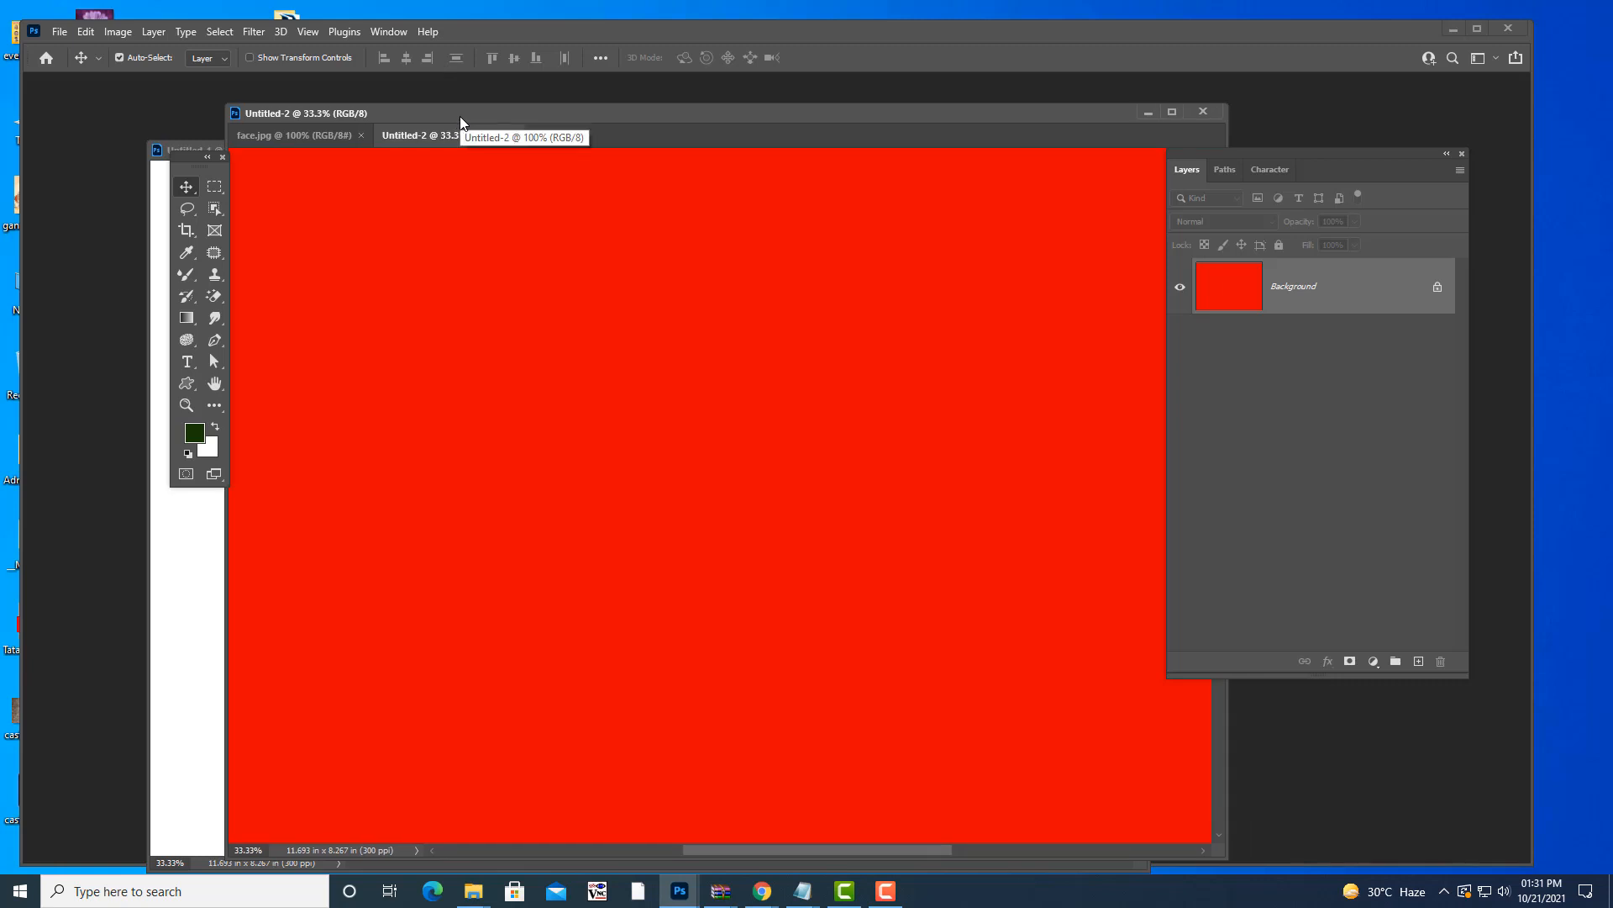
pyautogui.moveTo(460, 116); pyautogui.dragTo(444, 116)
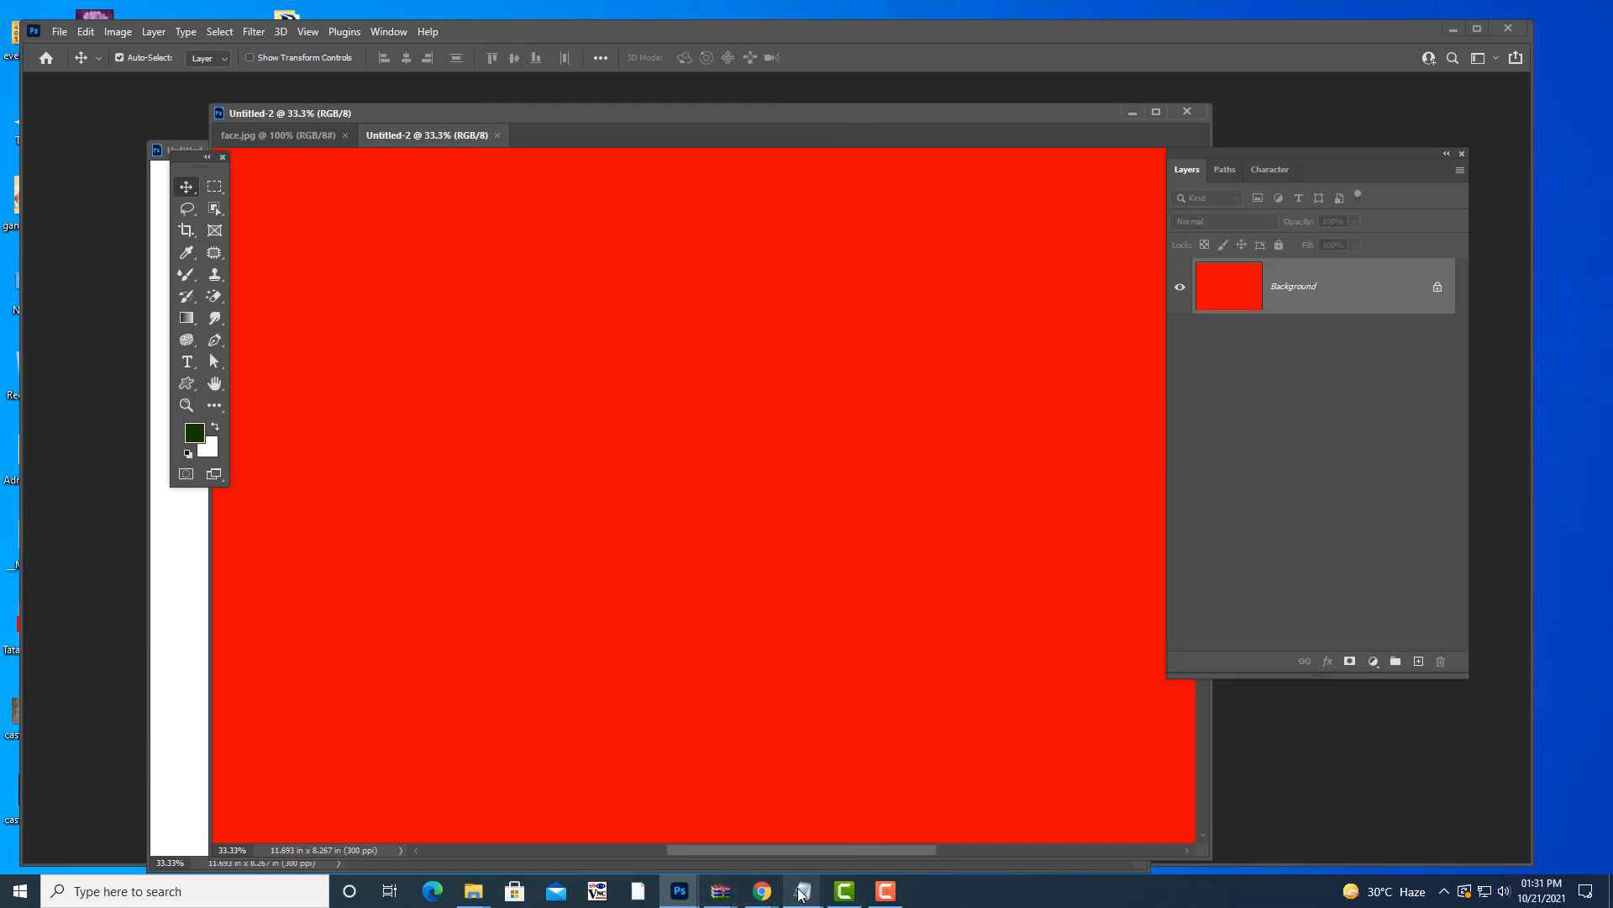
# - Bring photoshopnotes.txt forward, shift it left, and highlight the foreground/background colour fill lines
pyautogui.moveTo(803, 889)
pyautogui.click(644, 799)
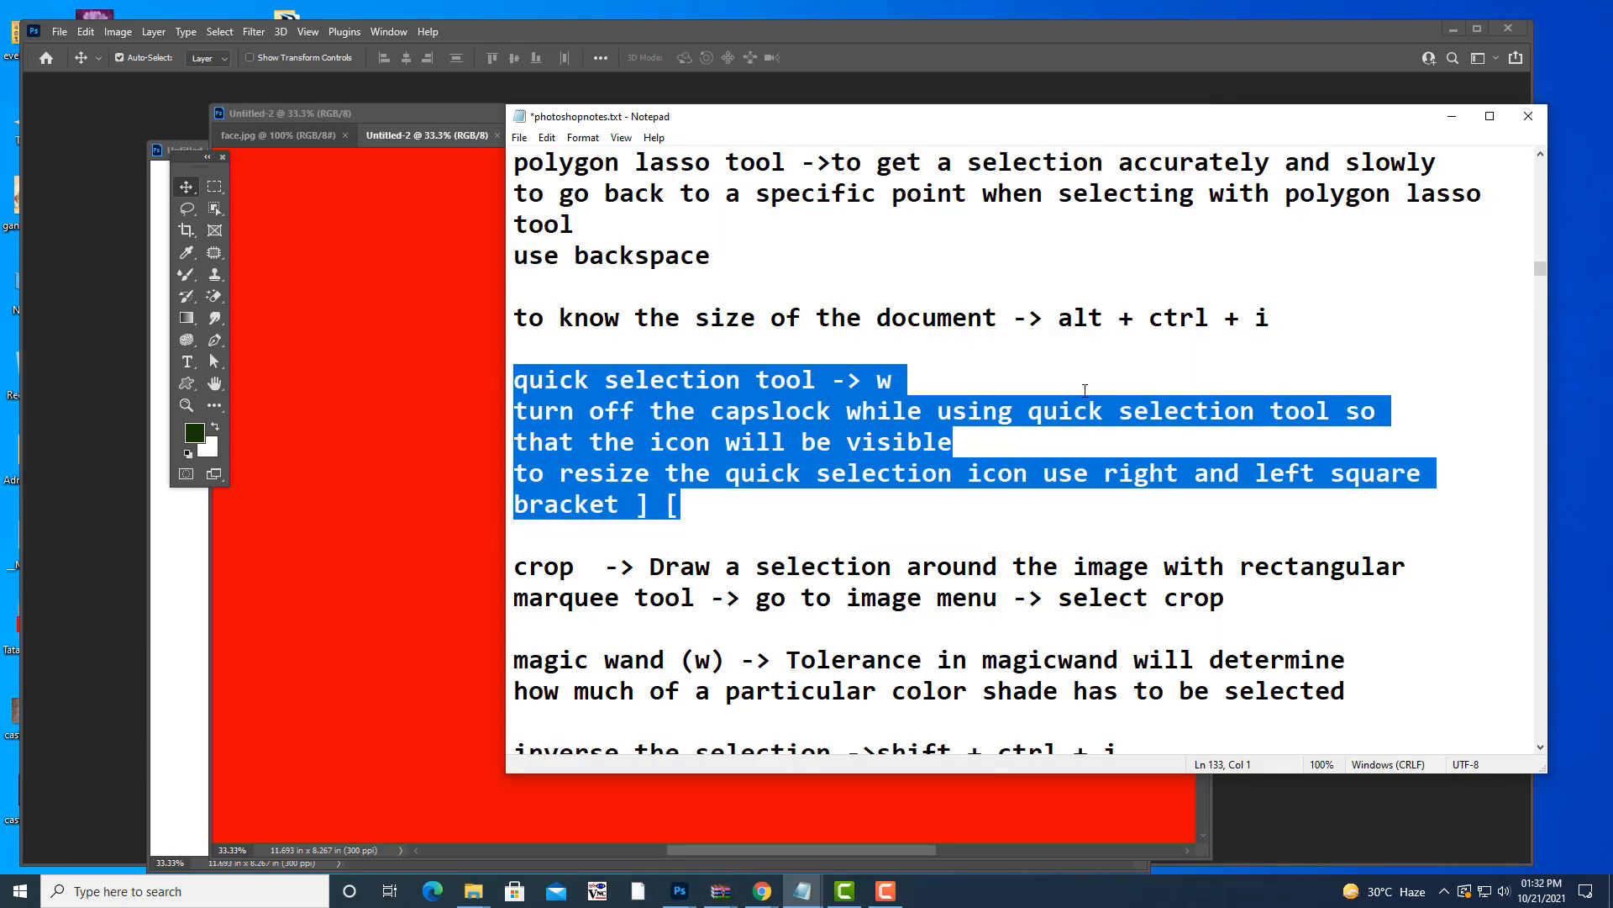
pyautogui.scroll(9, 1005, 419)
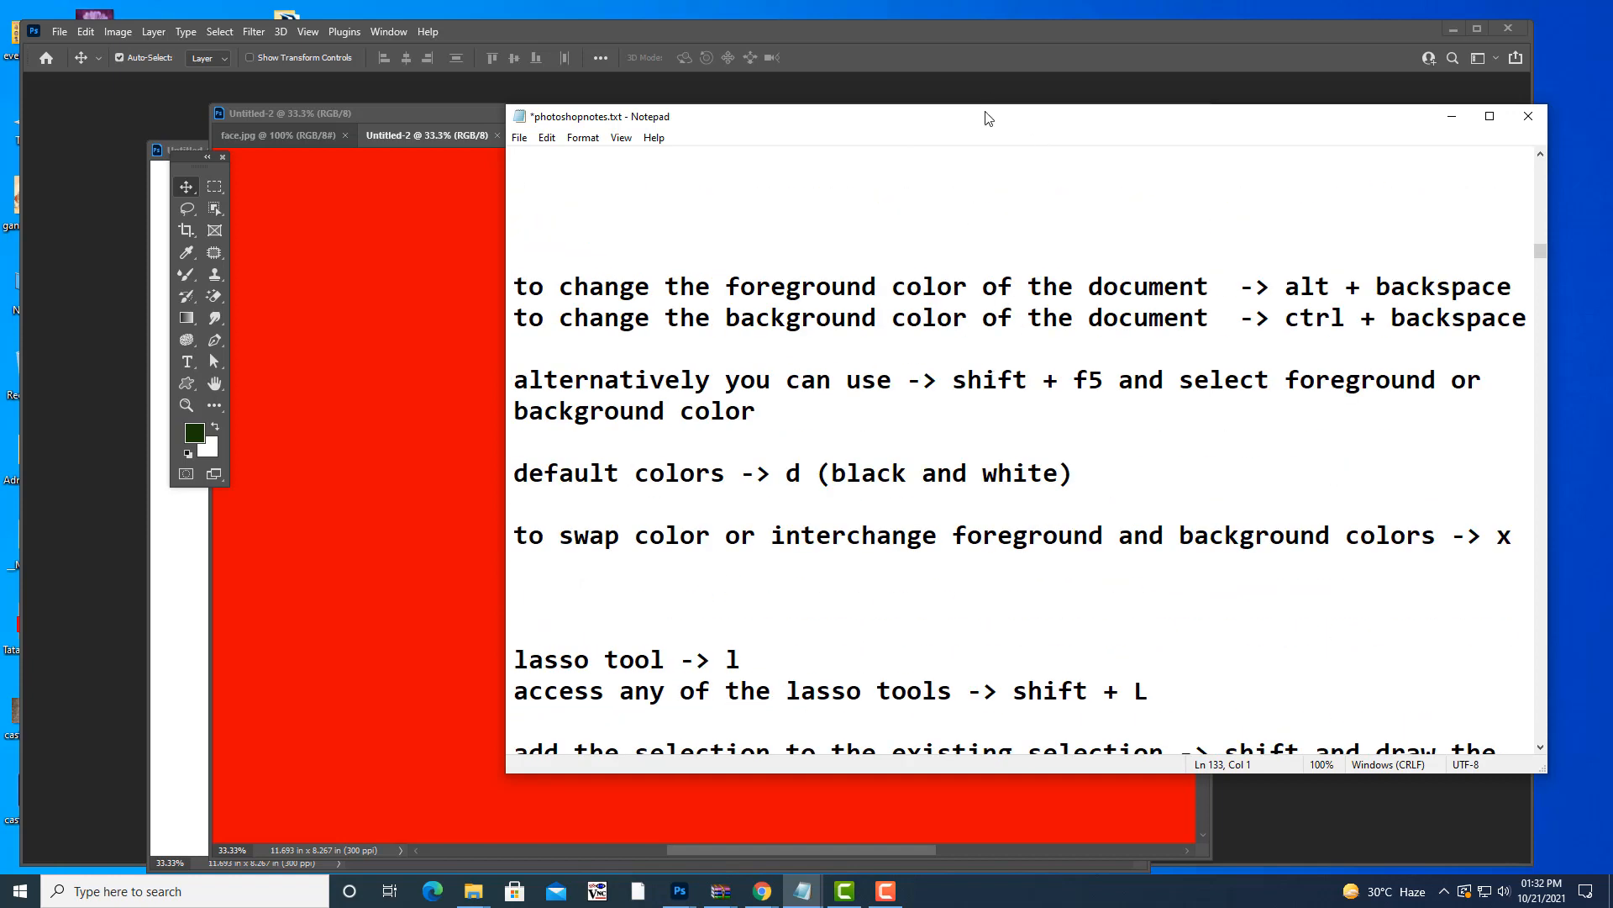
pyautogui.moveTo(981, 122); pyautogui.dragTo(916, 133)
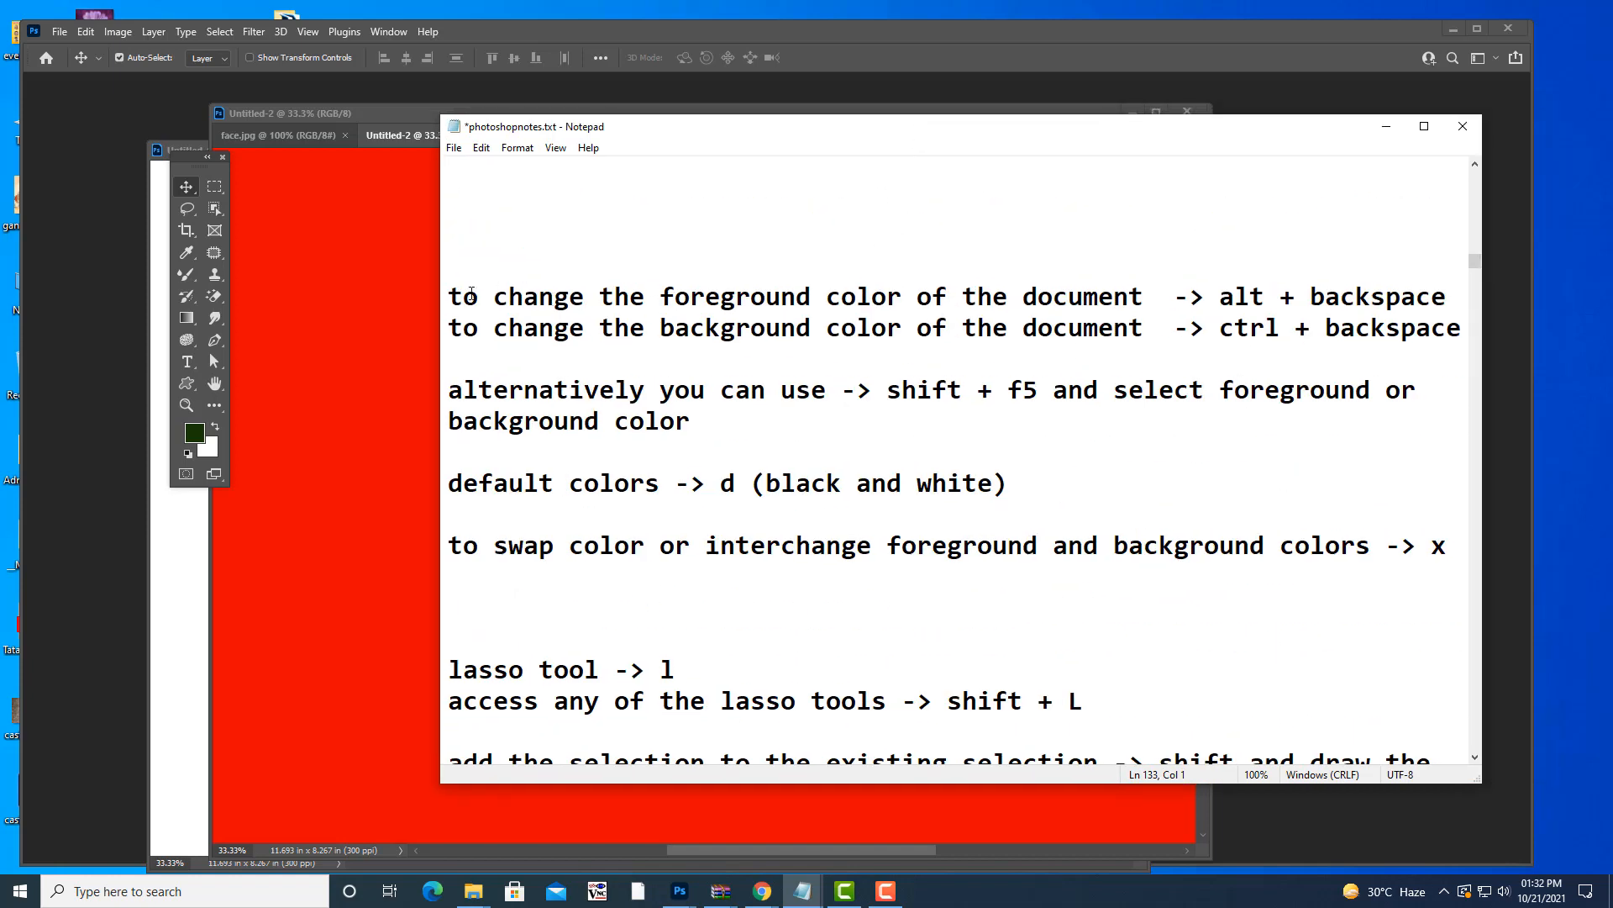
pyautogui.moveTo(447, 296); pyautogui.dragTo(1463, 334)
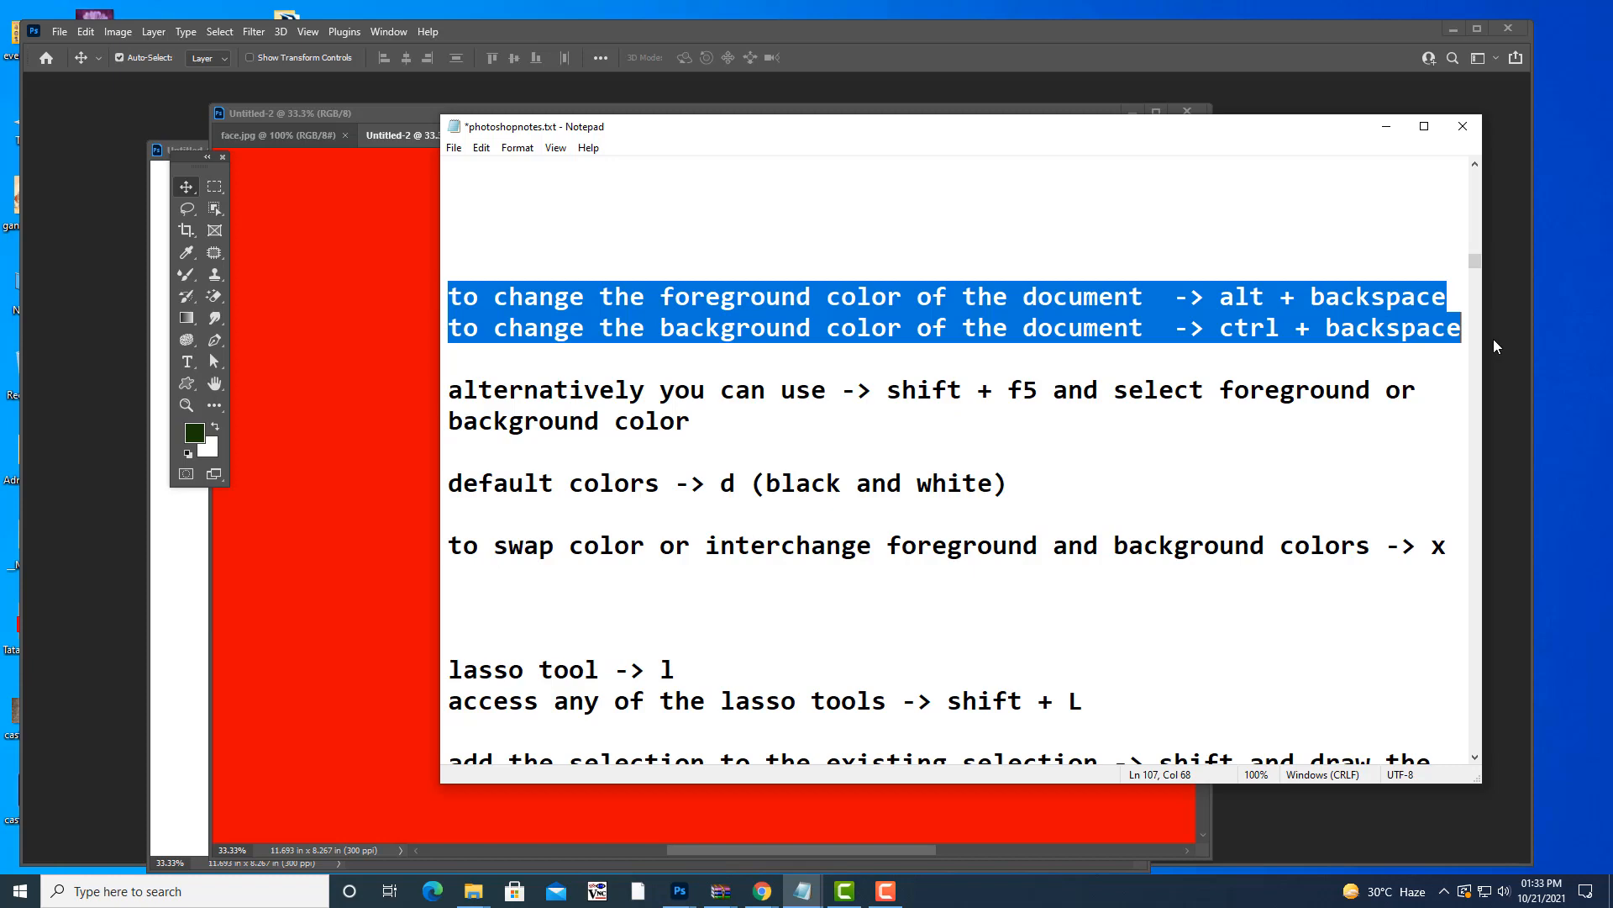
# - Minimize the Notepad notes and reposition the red Untitled-2 document window
pyautogui.click(1387, 132)
pyautogui.moveTo(649, 119); pyautogui.dragTo(680, 107)
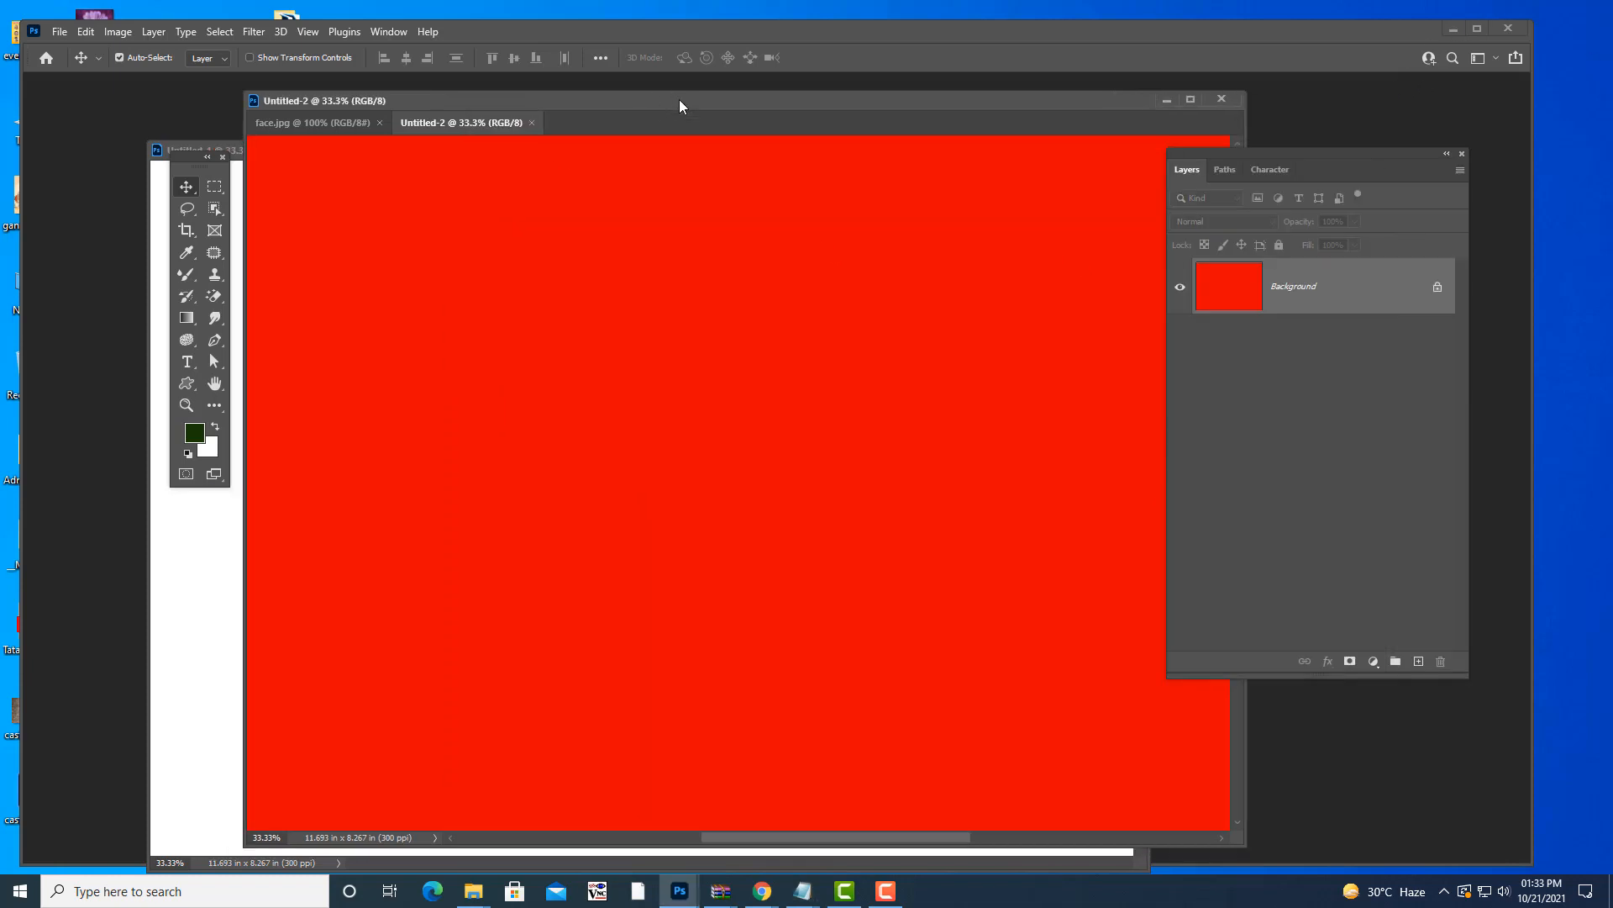
# - Move the Tools panel onto the red Untitled-2 canvas and fine-tune its position
pyautogui.moveTo(490, 104); pyautogui.dragTo(485, 107)
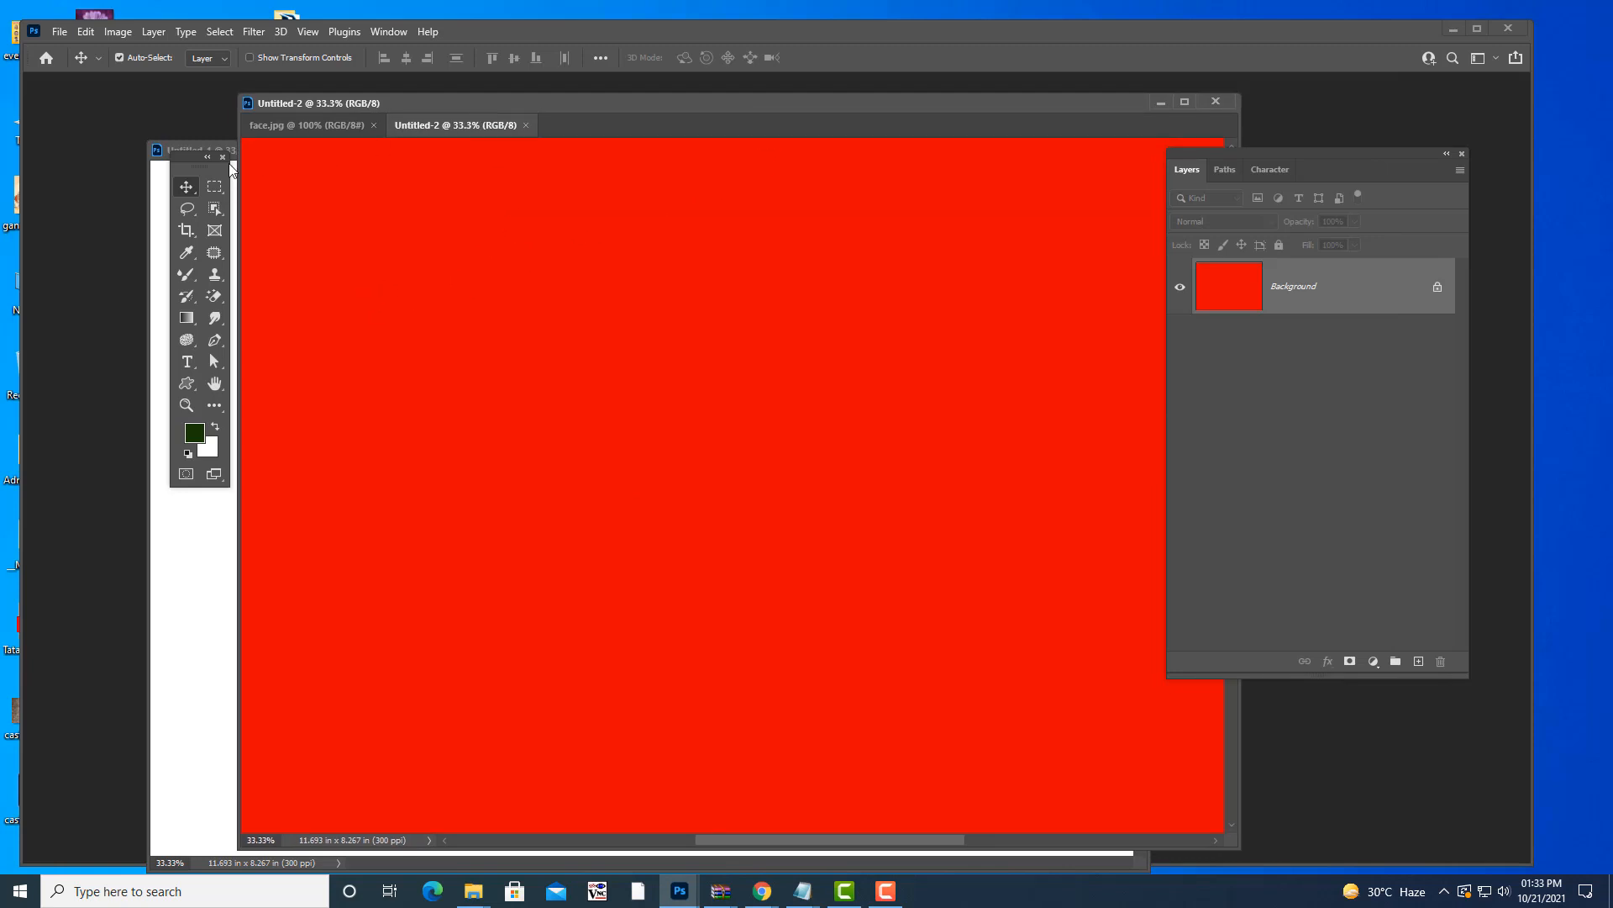
pyautogui.moveTo(183, 158); pyautogui.dragTo(444, 190)
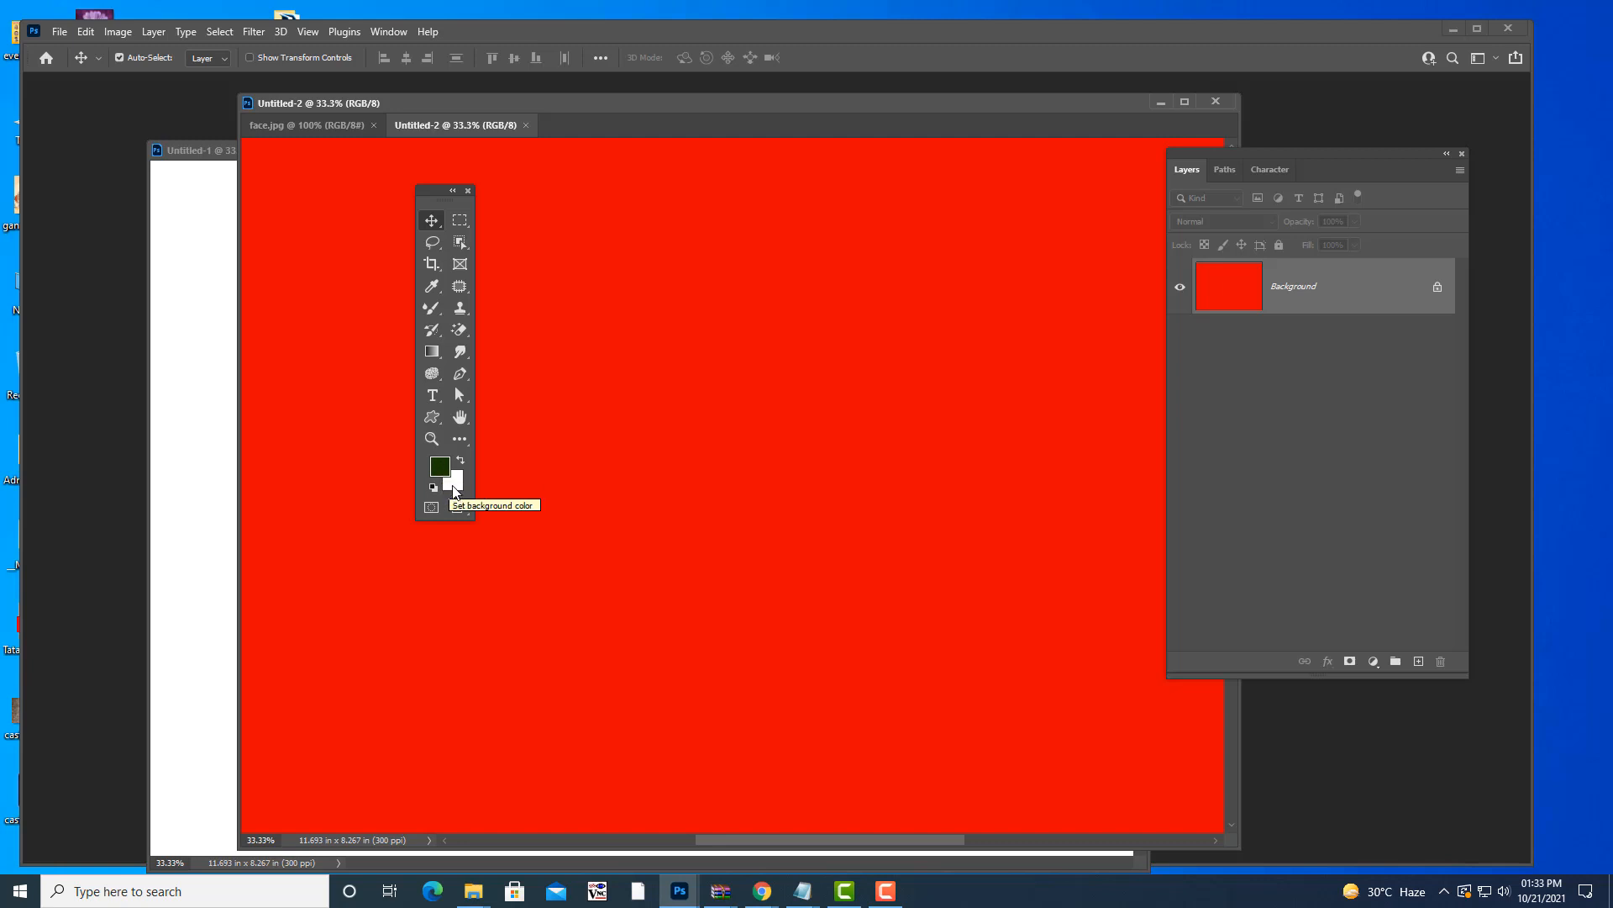
pyautogui.moveTo(427, 191); pyautogui.dragTo(435, 174)
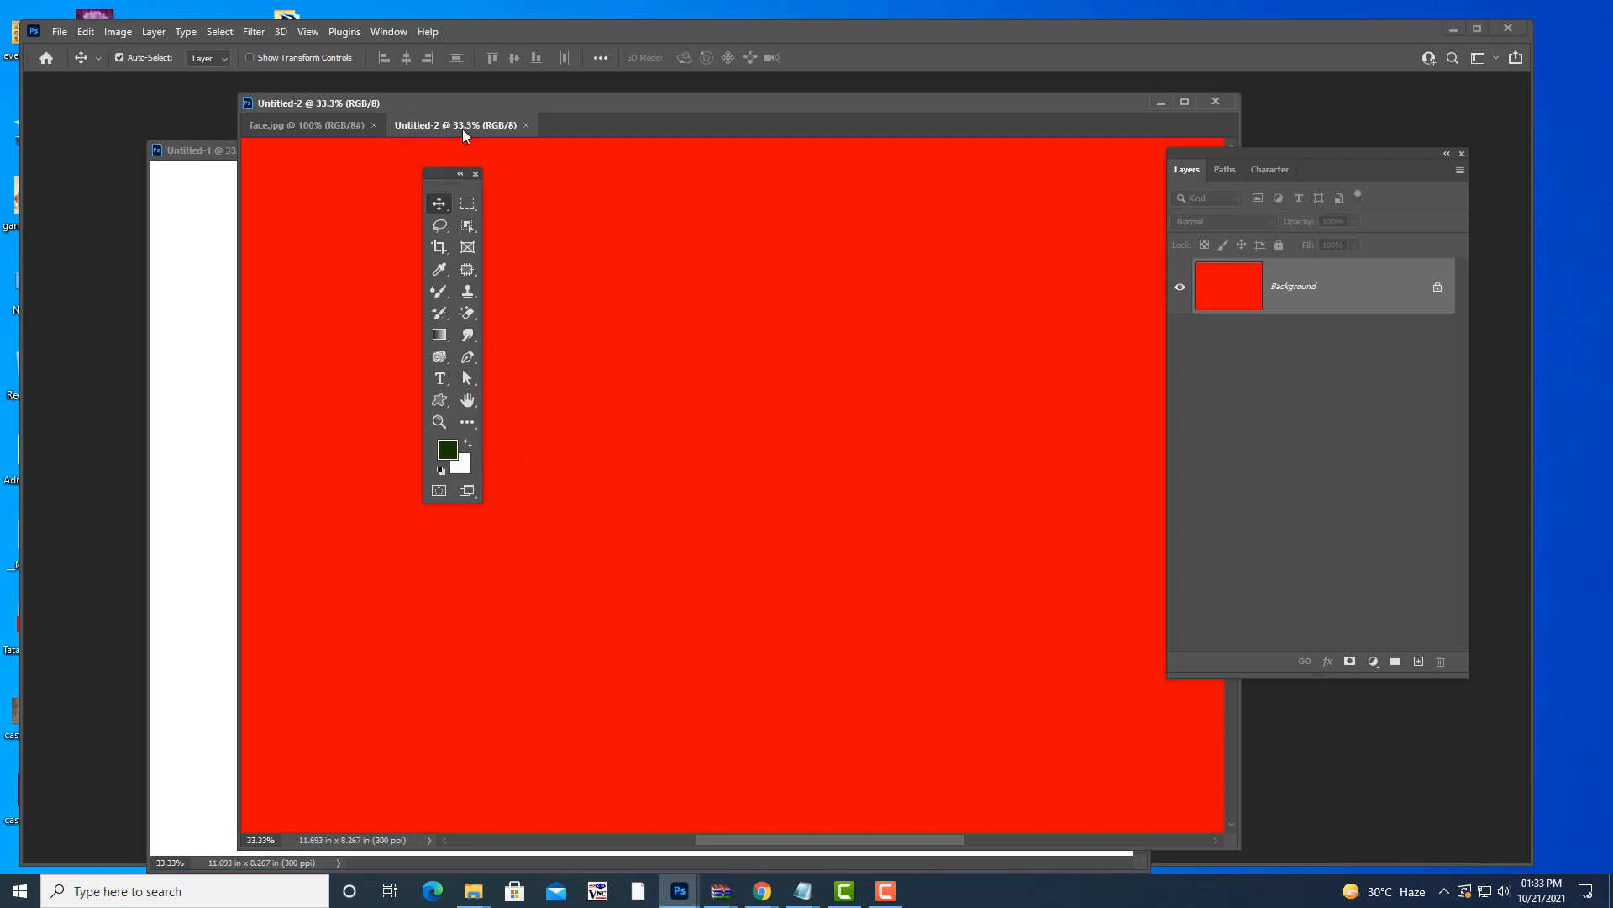
pyautogui.moveTo(435, 183); pyautogui.dragTo(409, 179)
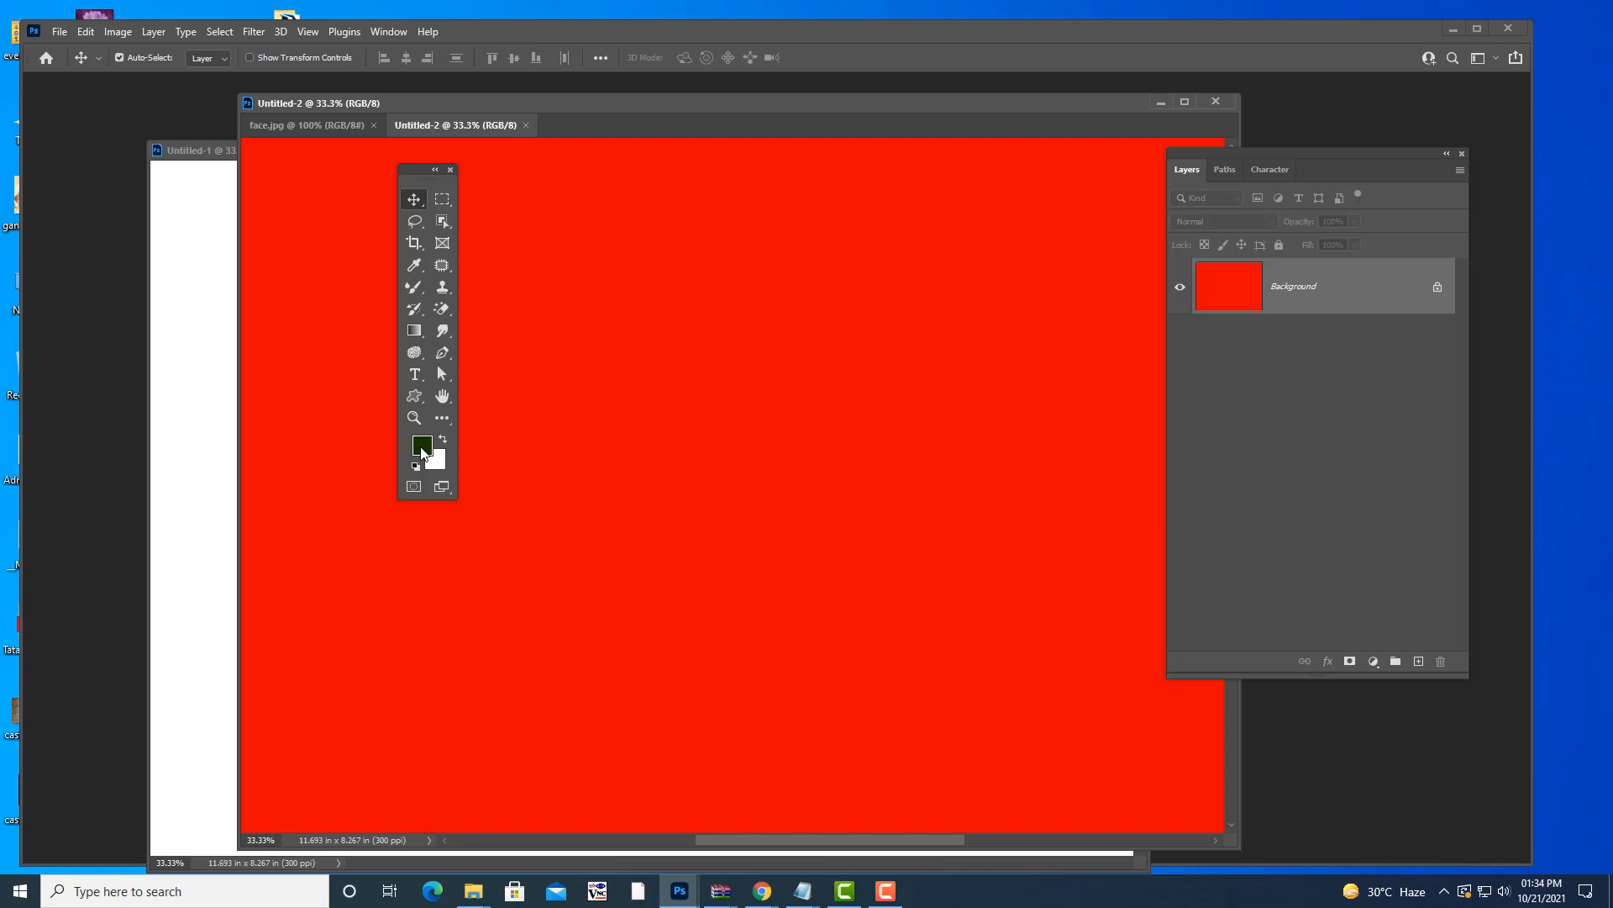
pyautogui.click(422, 446)
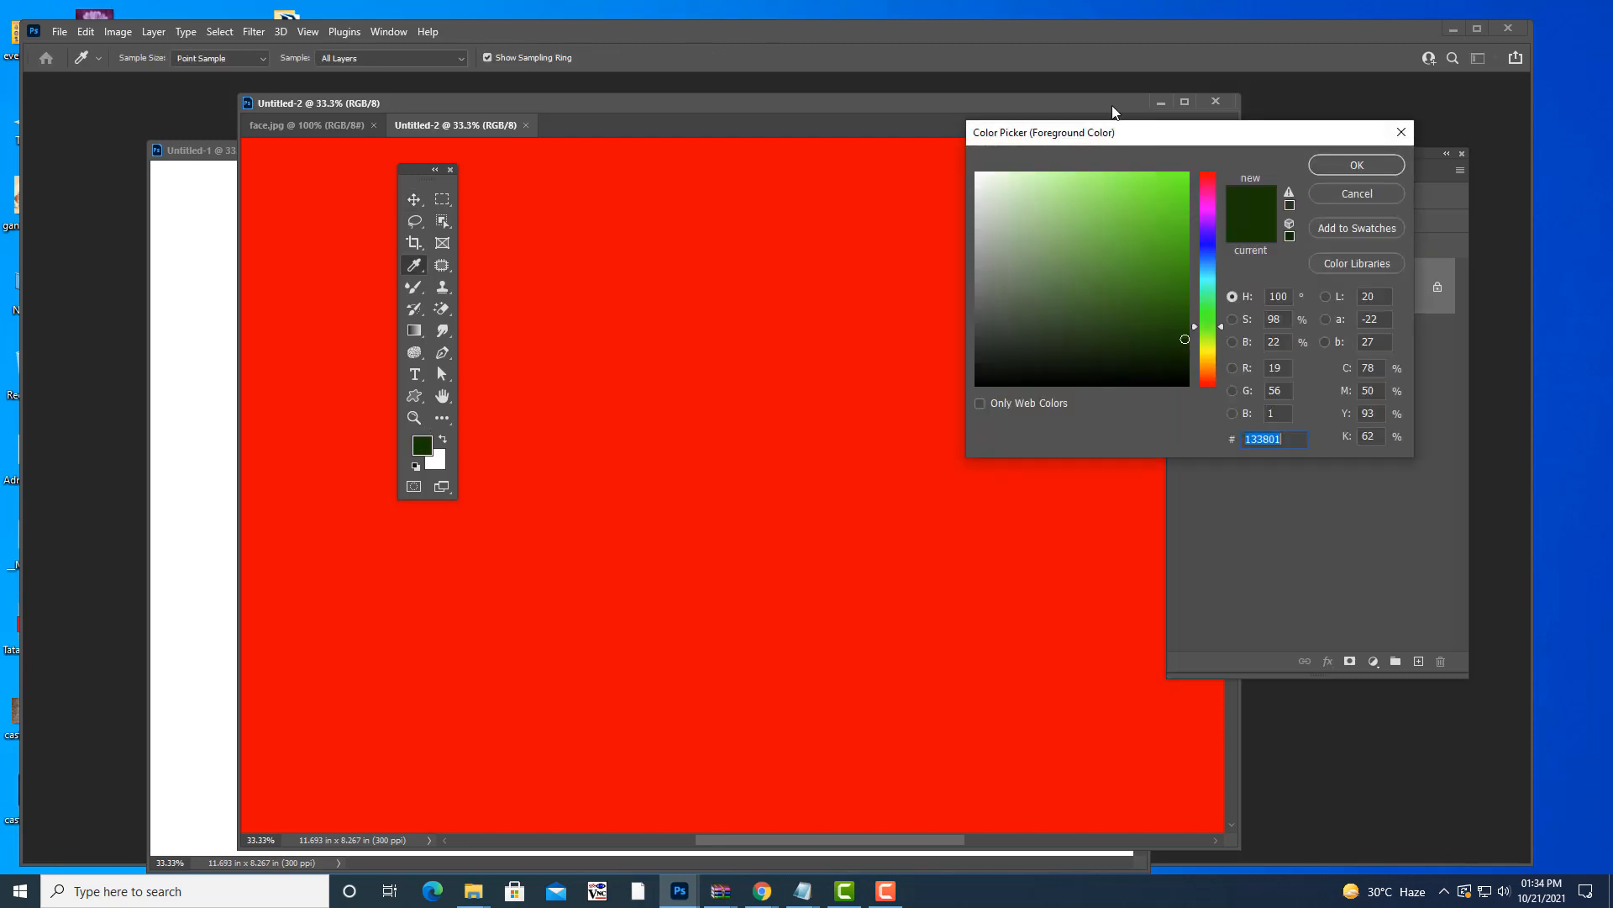
# - Set the foreground colour to magenta f80ad4 and fill the canvas with it
pyautogui.moveTo(1107, 135); pyautogui.dragTo(1030, 147)
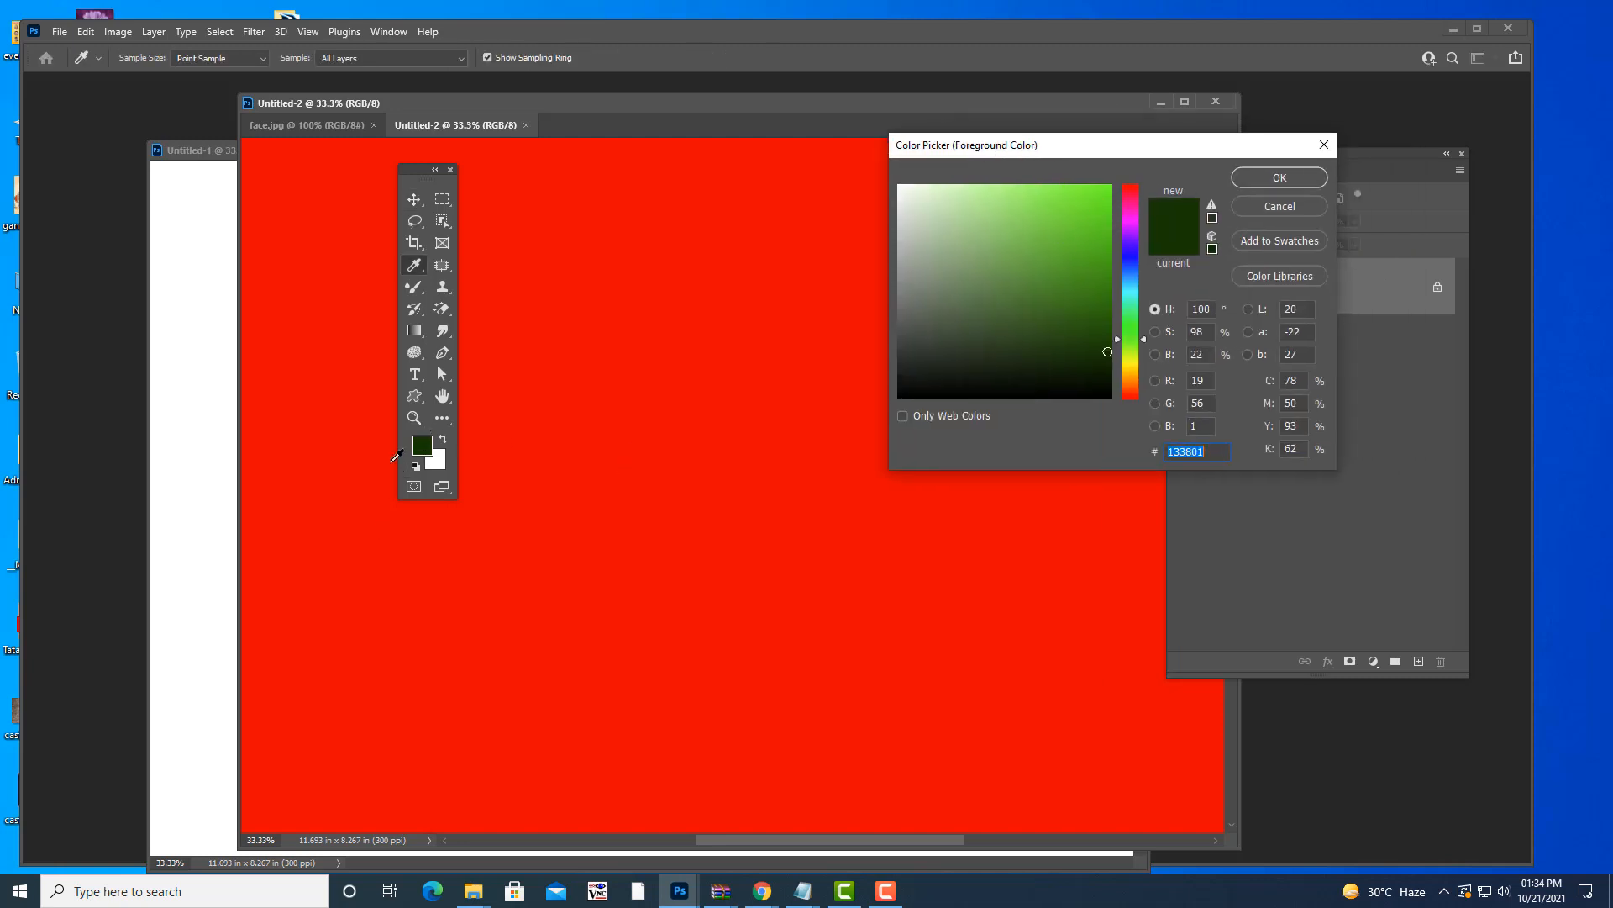
pyautogui.write('f80ad4')
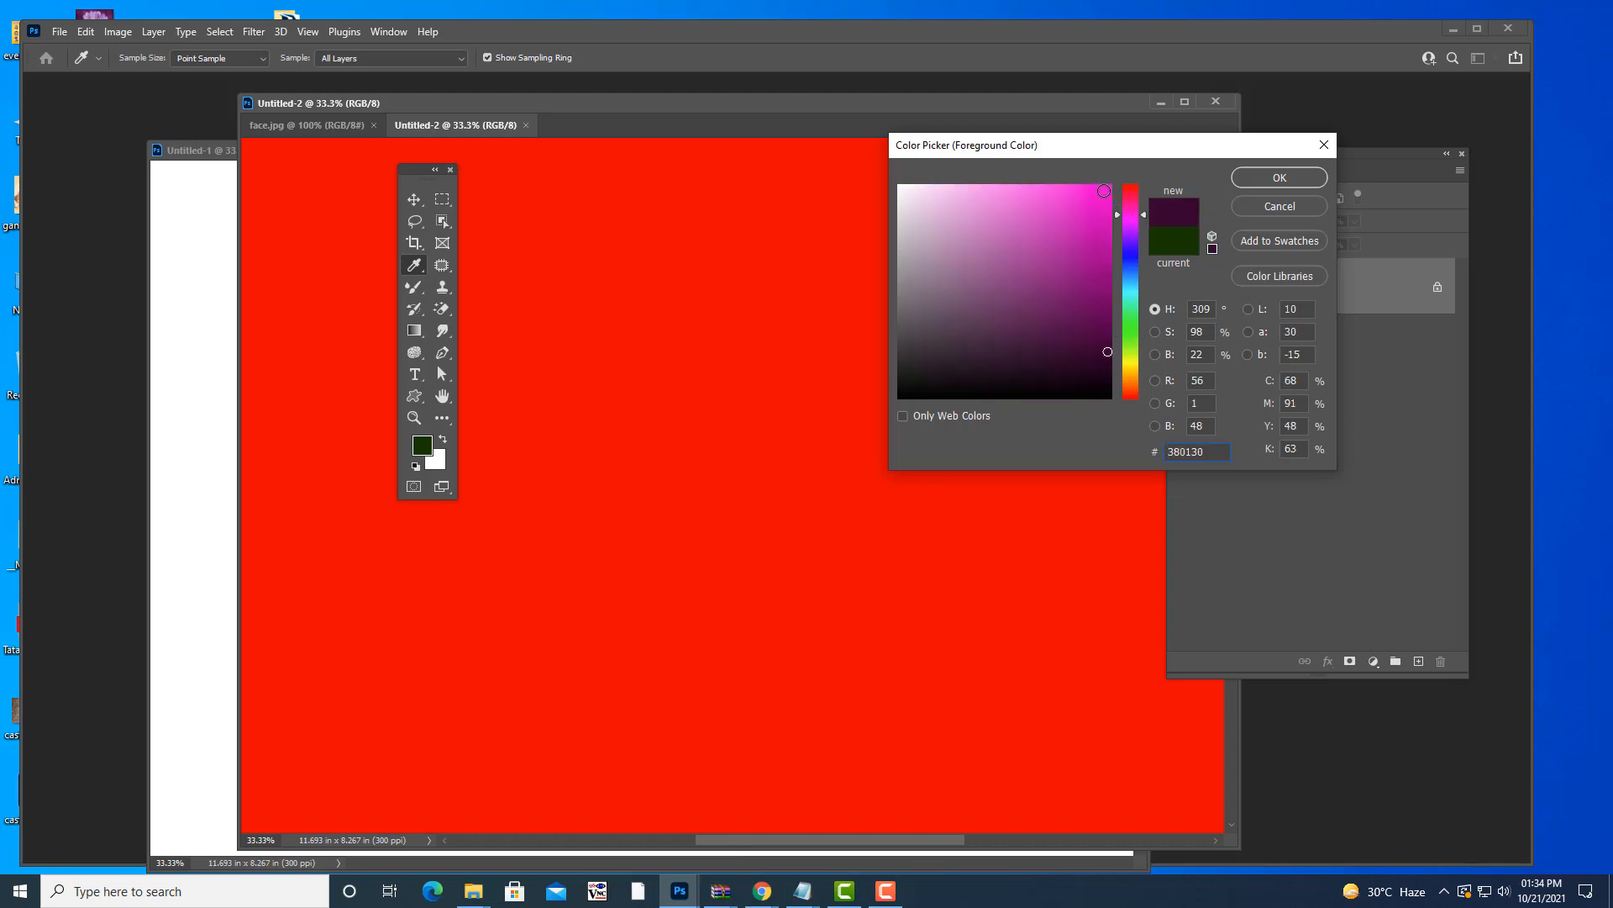
pyautogui.click(1258, 179)
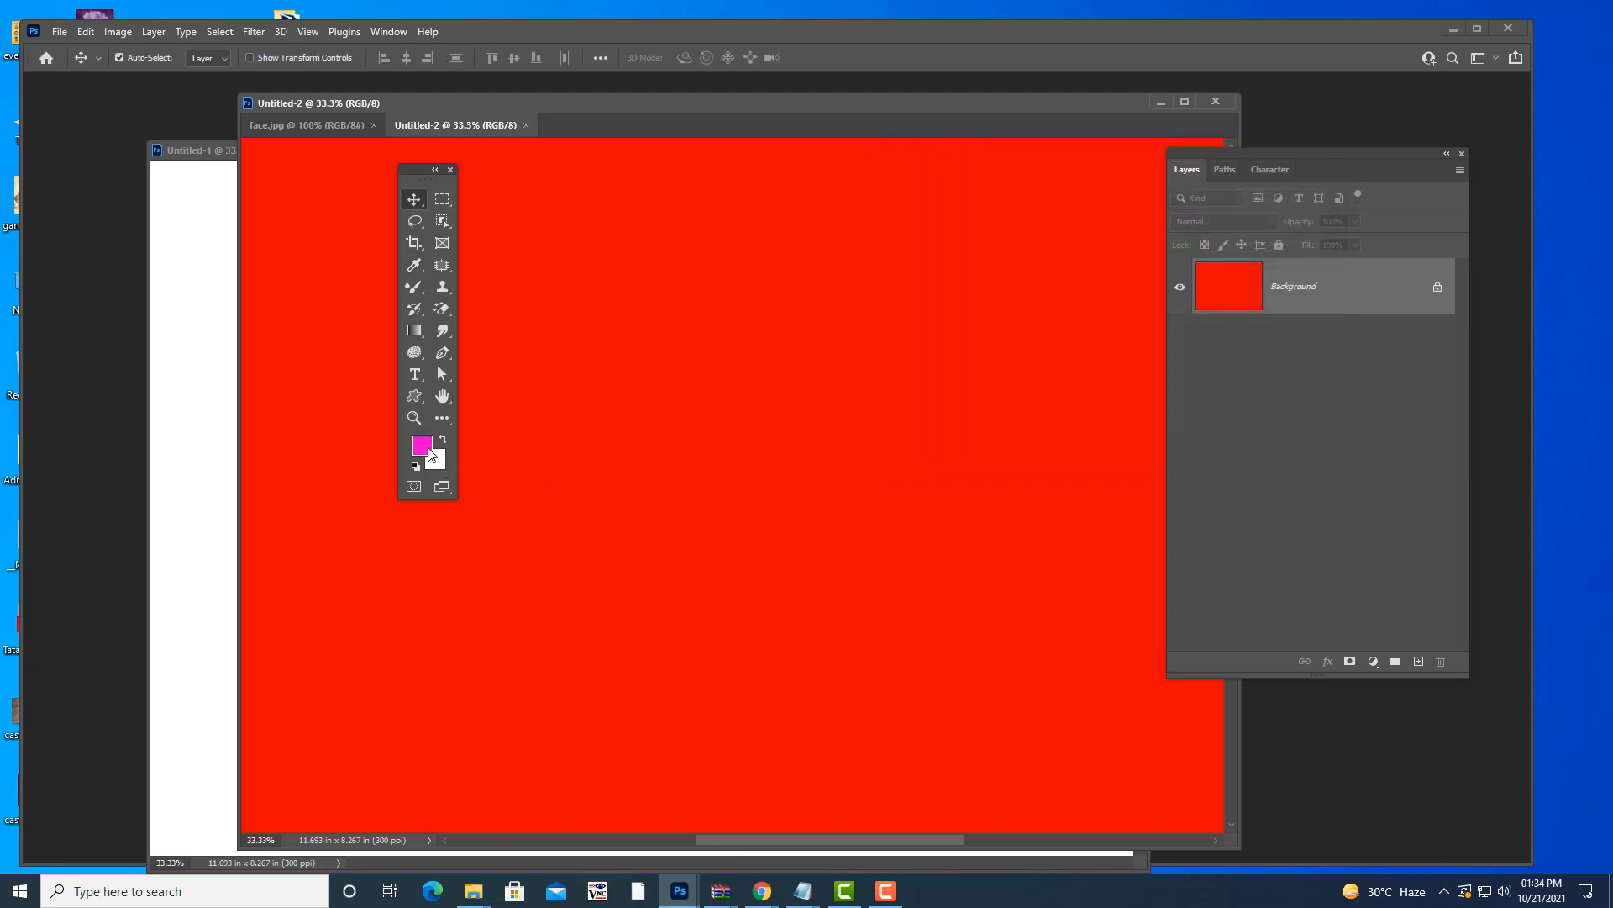
pyautogui.moveTo(419, 180); pyautogui.dragTo(83, 166)
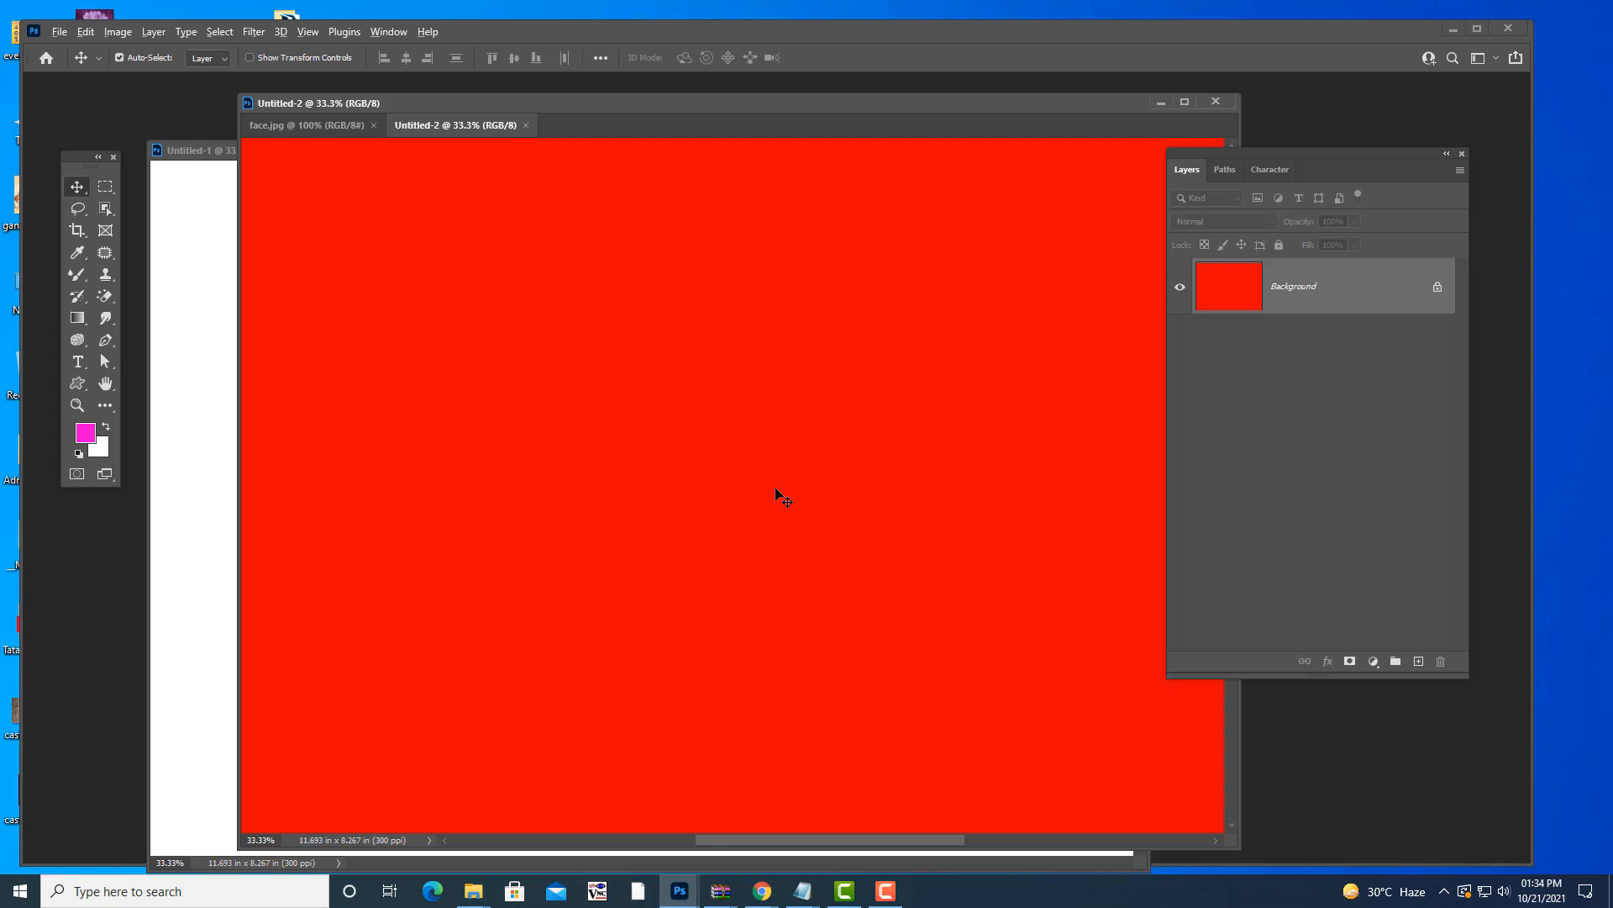
pyautogui.hotkey('alt', 'BackSpace')
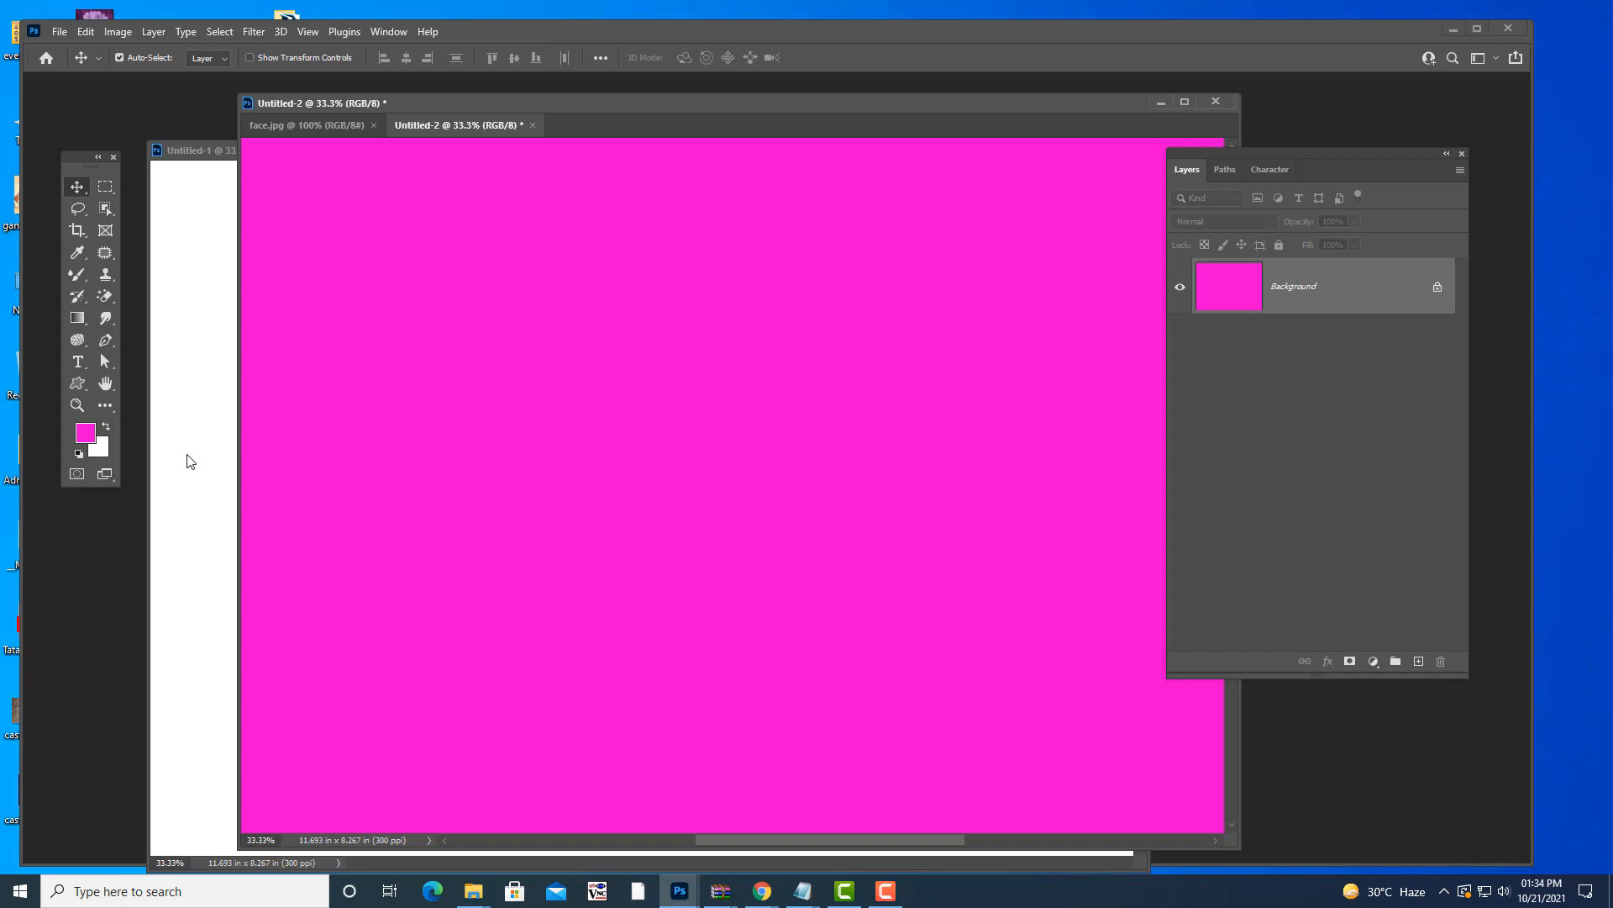
# - Pick dark green as the background colour, fill with it, then alternate magenta and green fills
pyautogui.click(98, 449)
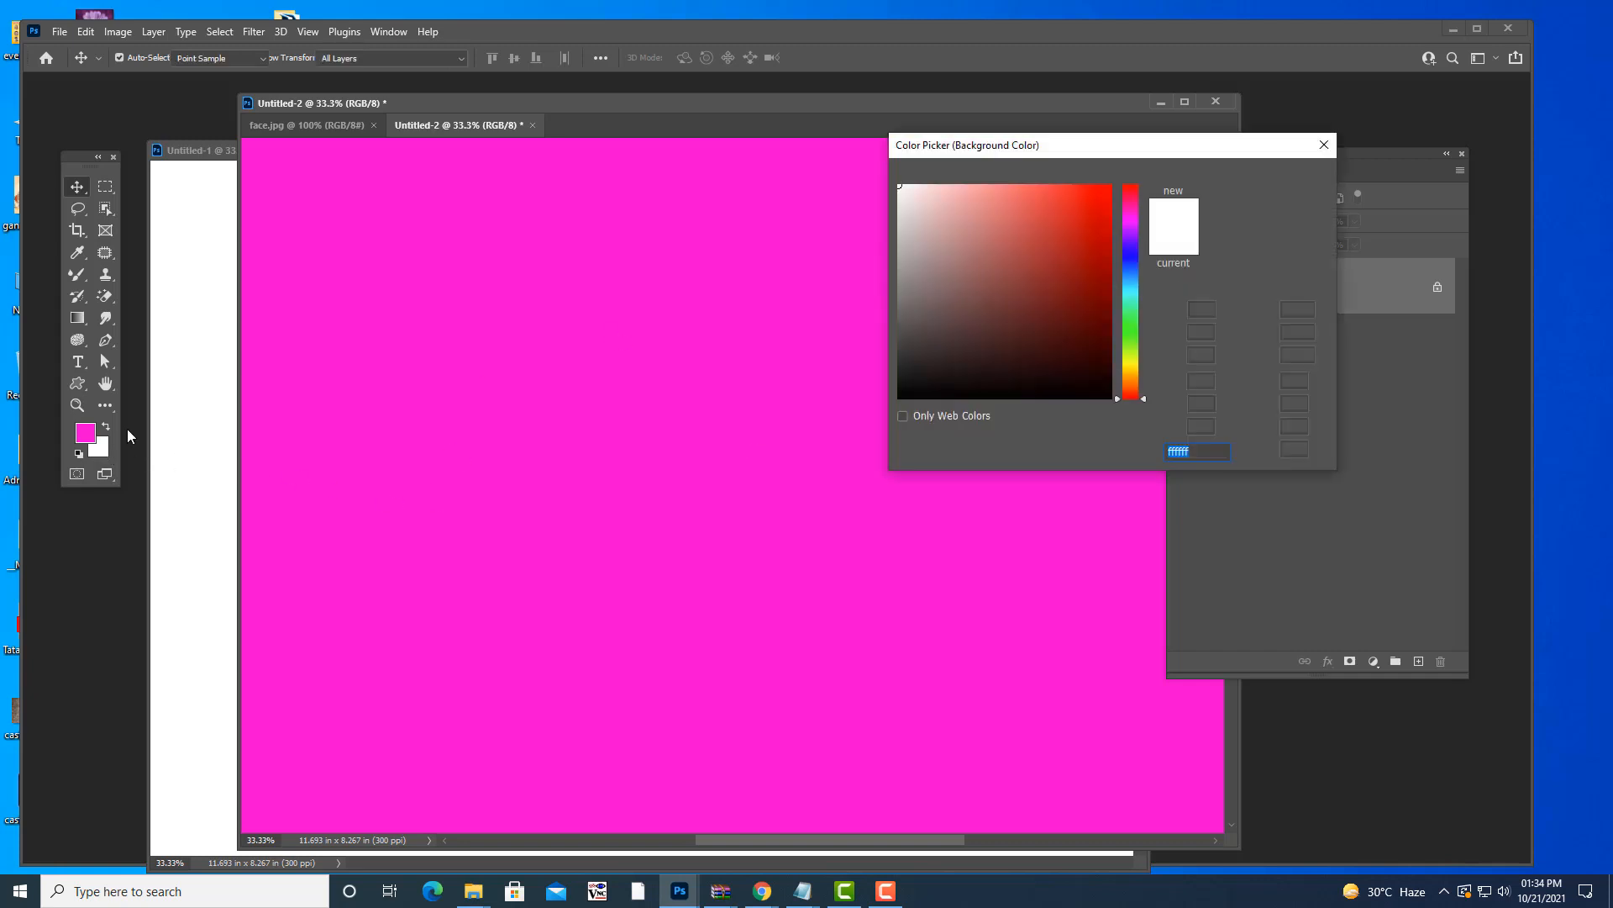
pyautogui.click(1132, 330)
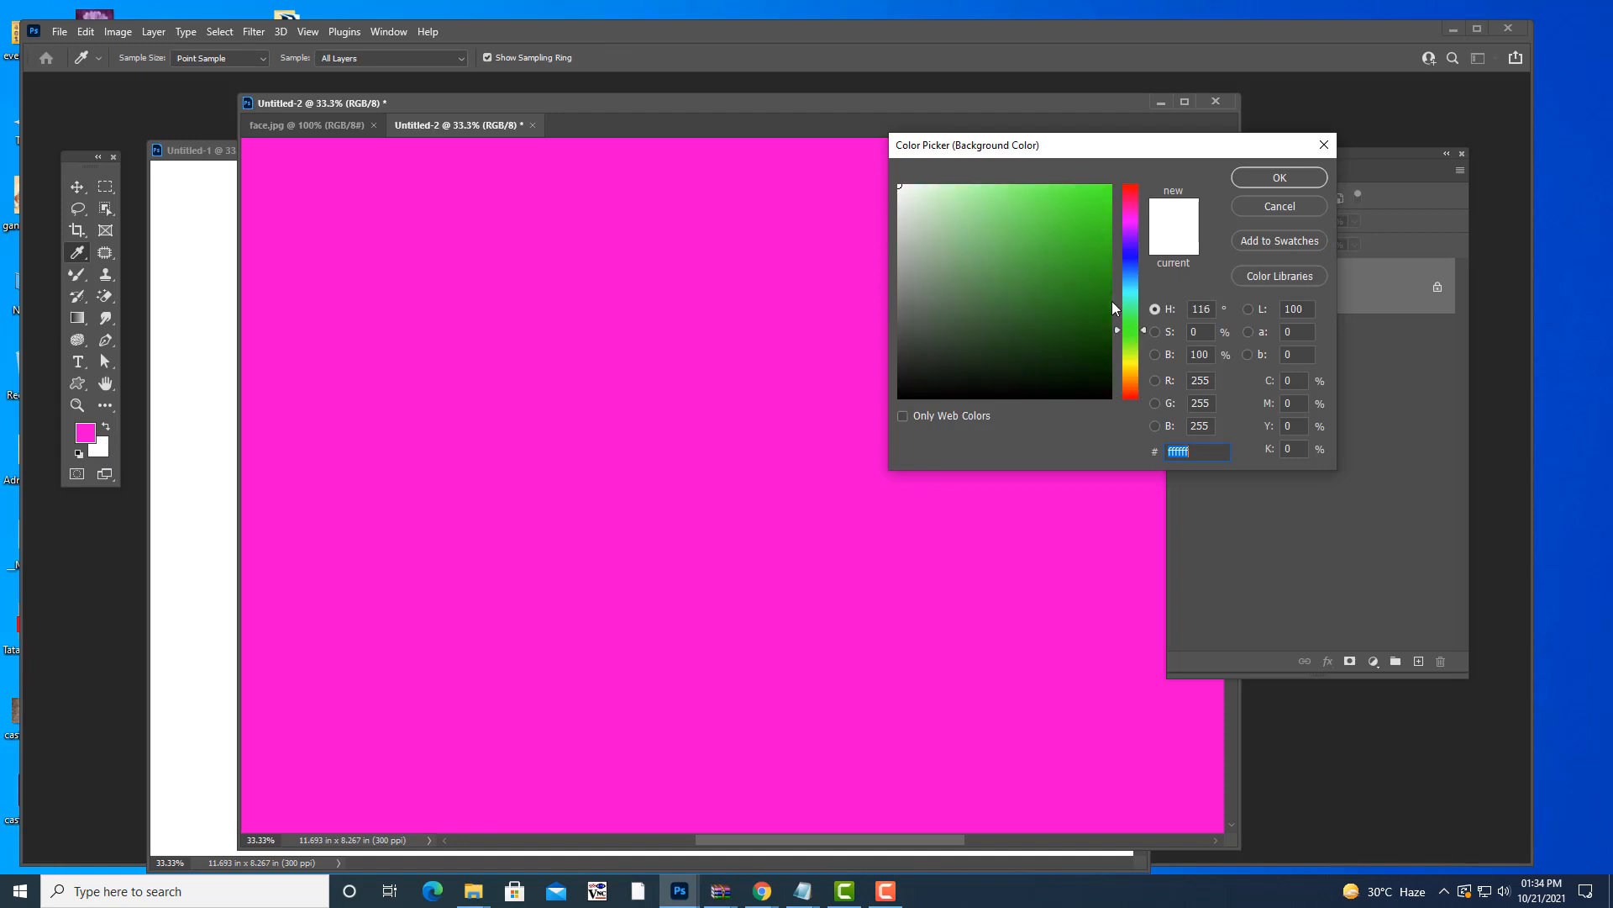
pyautogui.click(1105, 313)
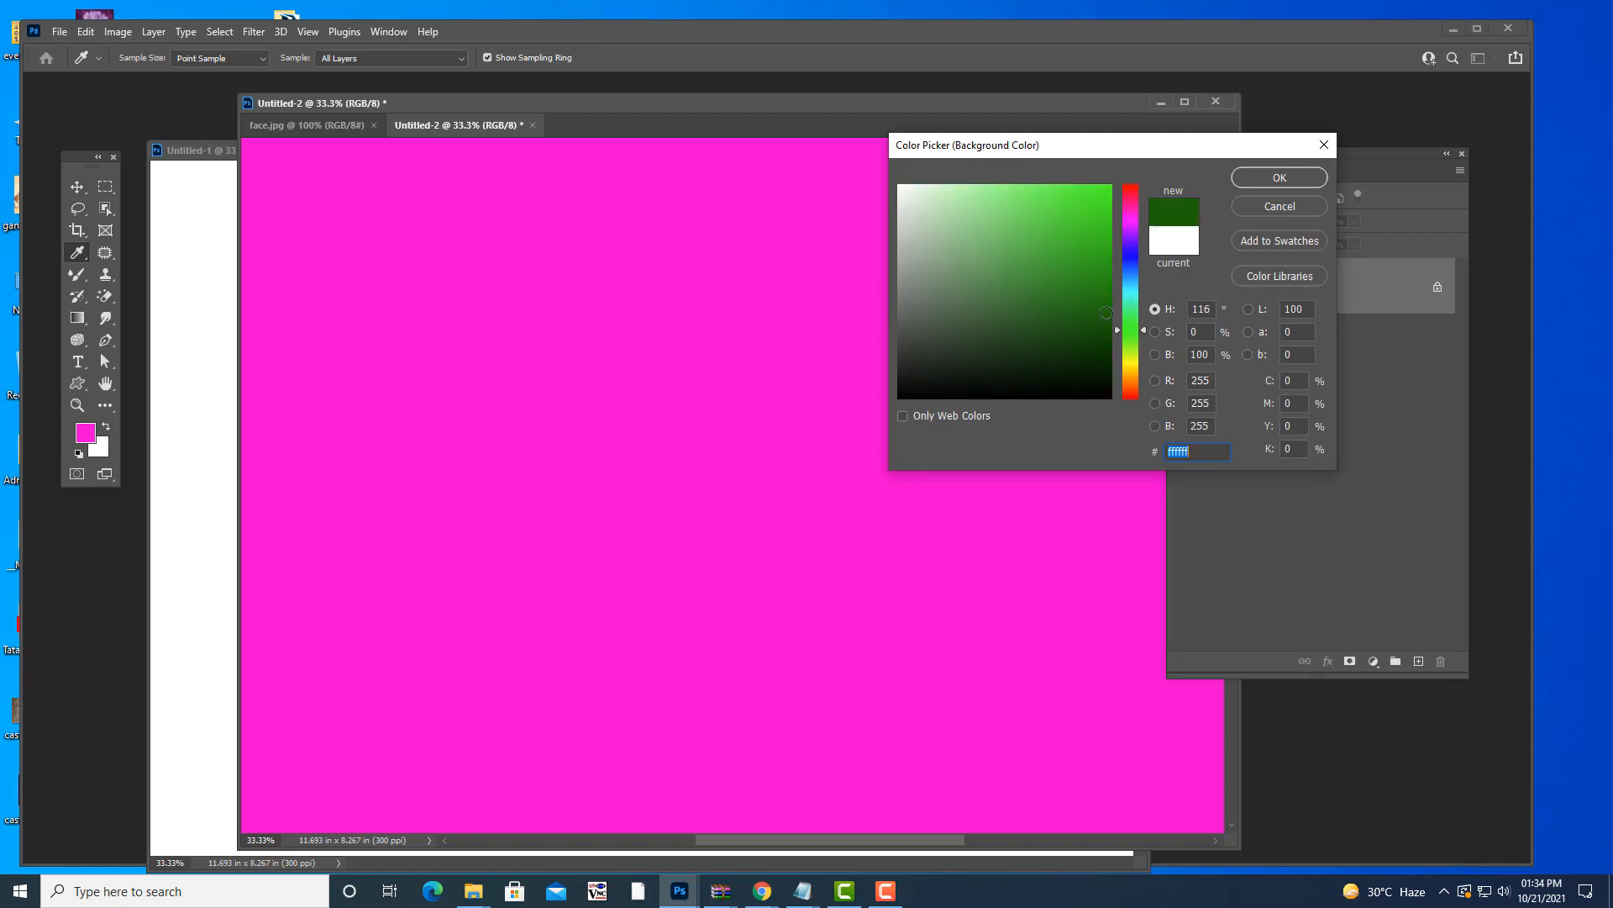
pyautogui.click(1262, 179)
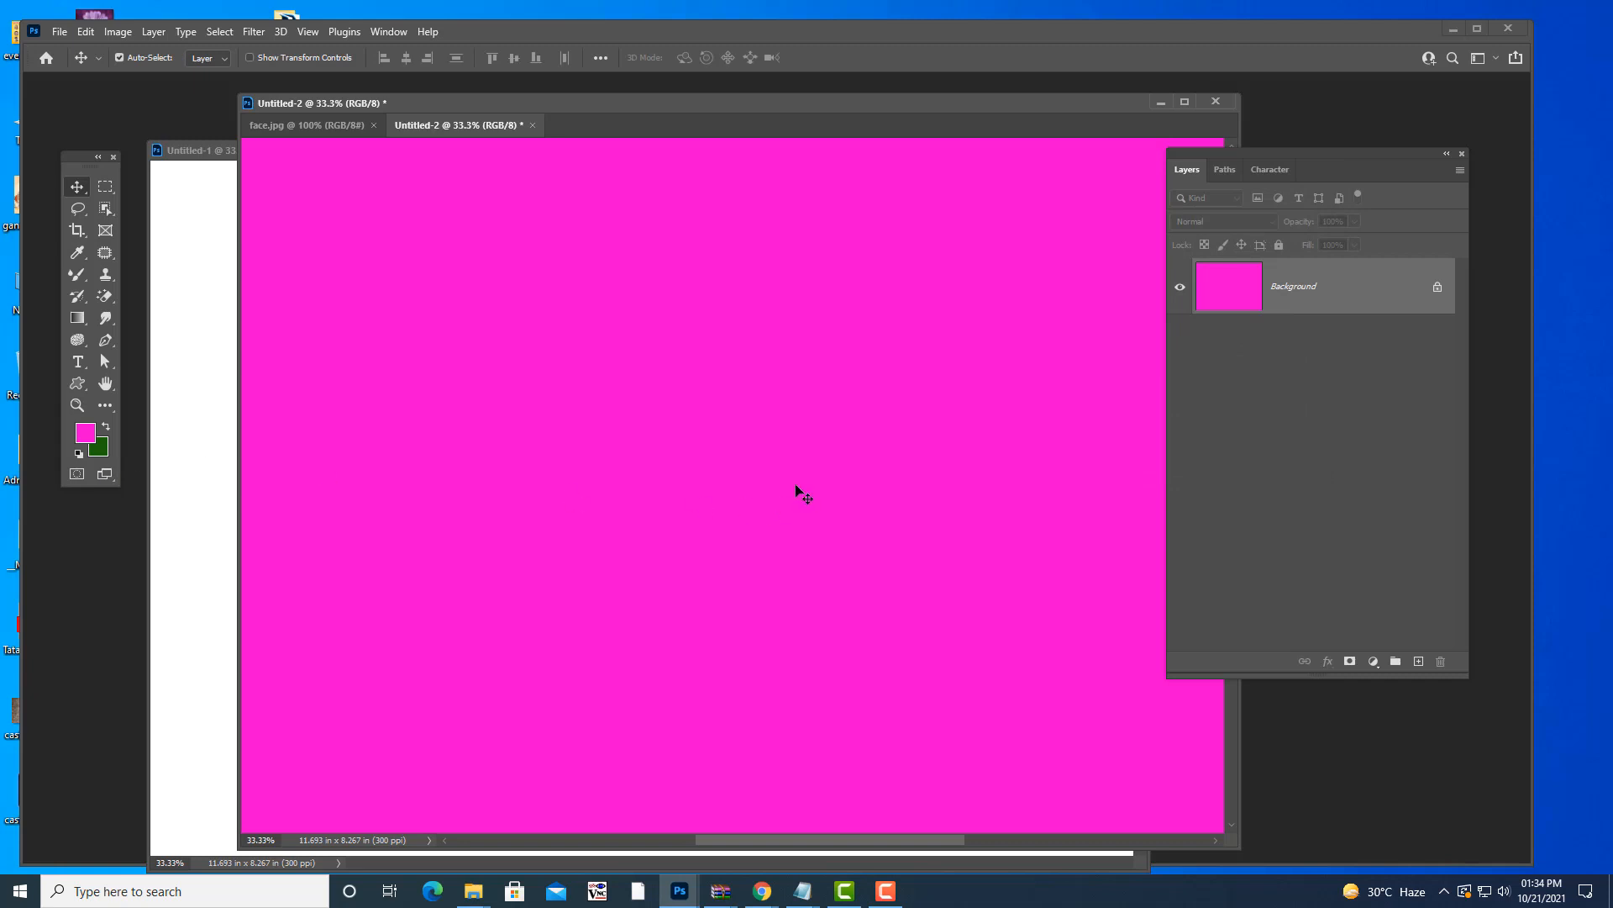
pyautogui.hotkey('ctrl', 'BackSpace')
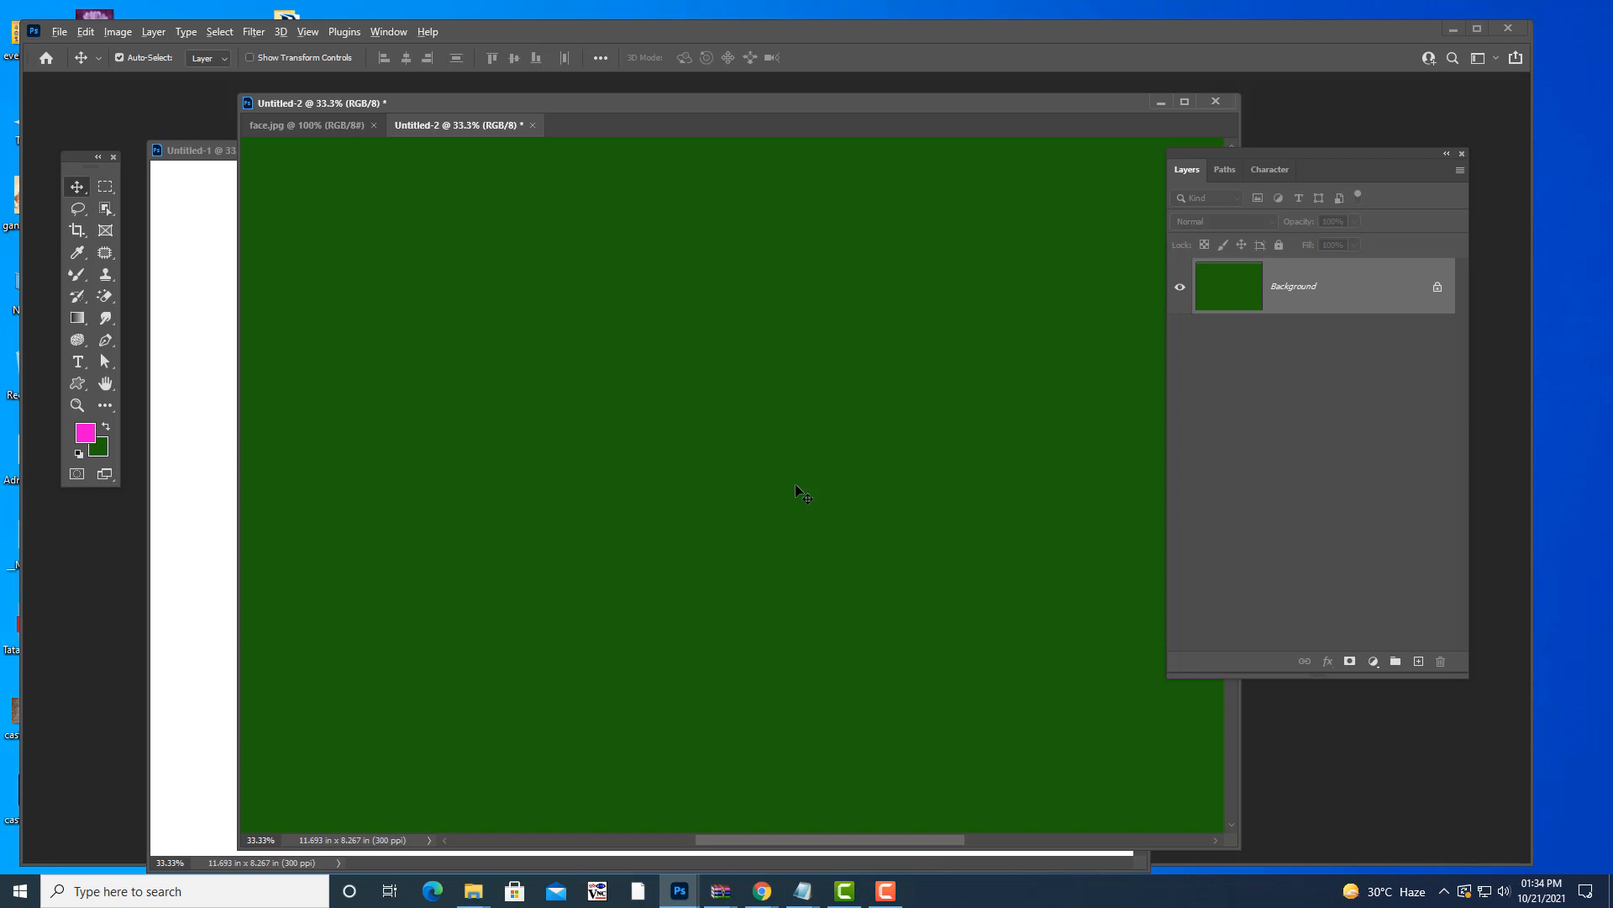
pyautogui.hotkey('alt', 'BackSpace')
pyautogui.hotkey('ctrl', 'BackSpace')
pyautogui.moveTo(663, 103); pyautogui.dragTo(633, 98)
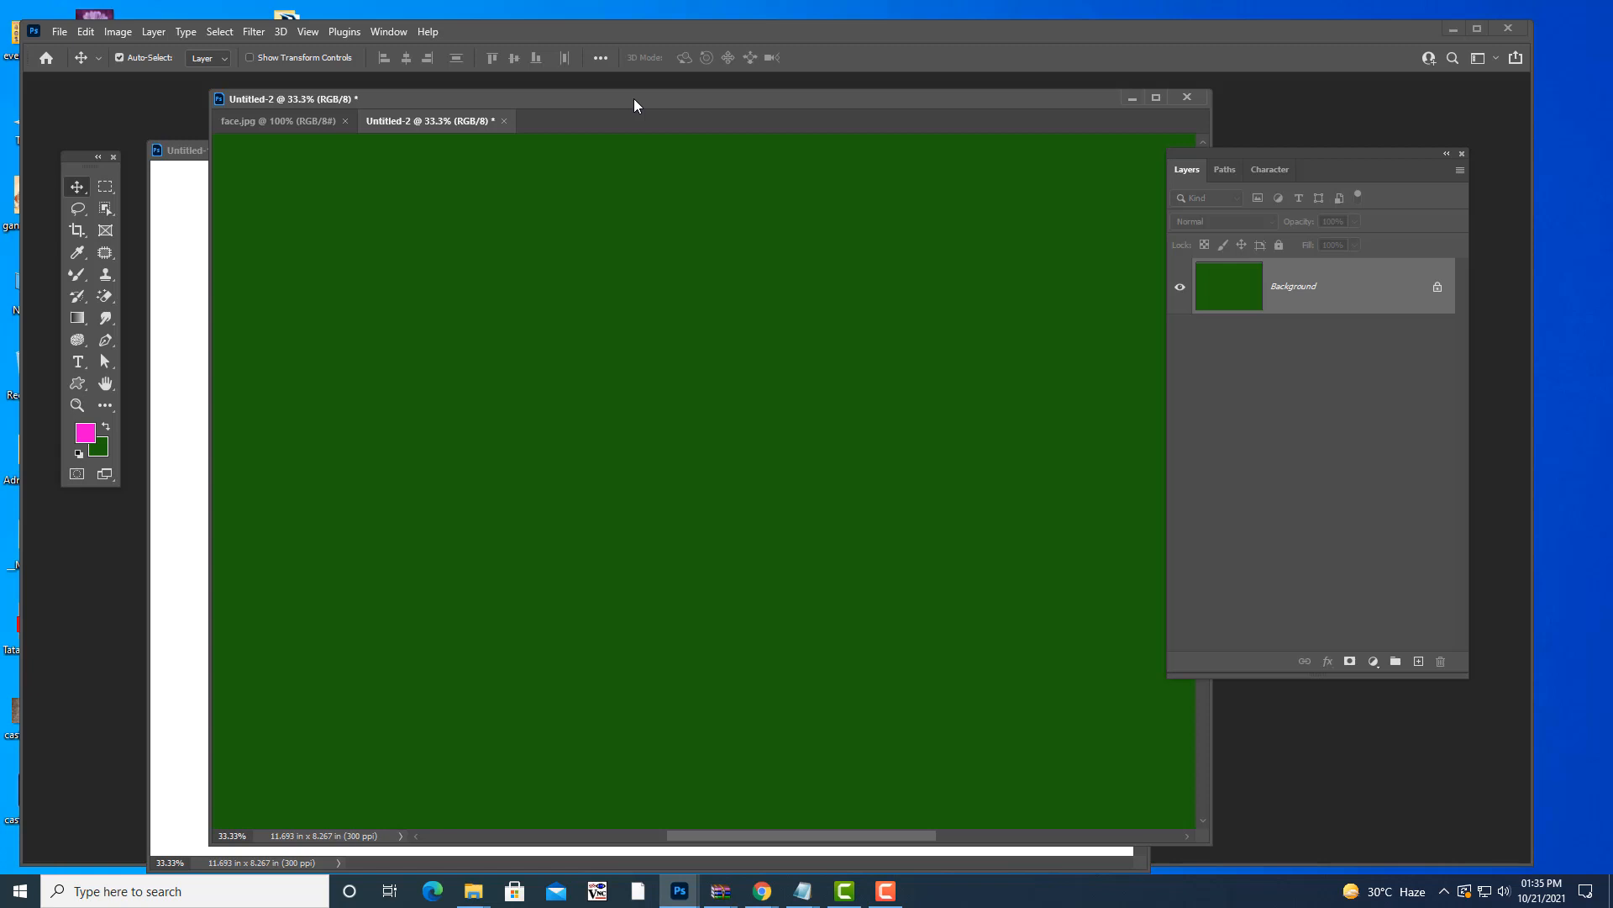
pyautogui.moveTo(634, 99)
pyautogui.mouseDown()
pyautogui.moveTo(660, 100)
pyautogui.moveTo(643, 104)
pyautogui.mouseUp()
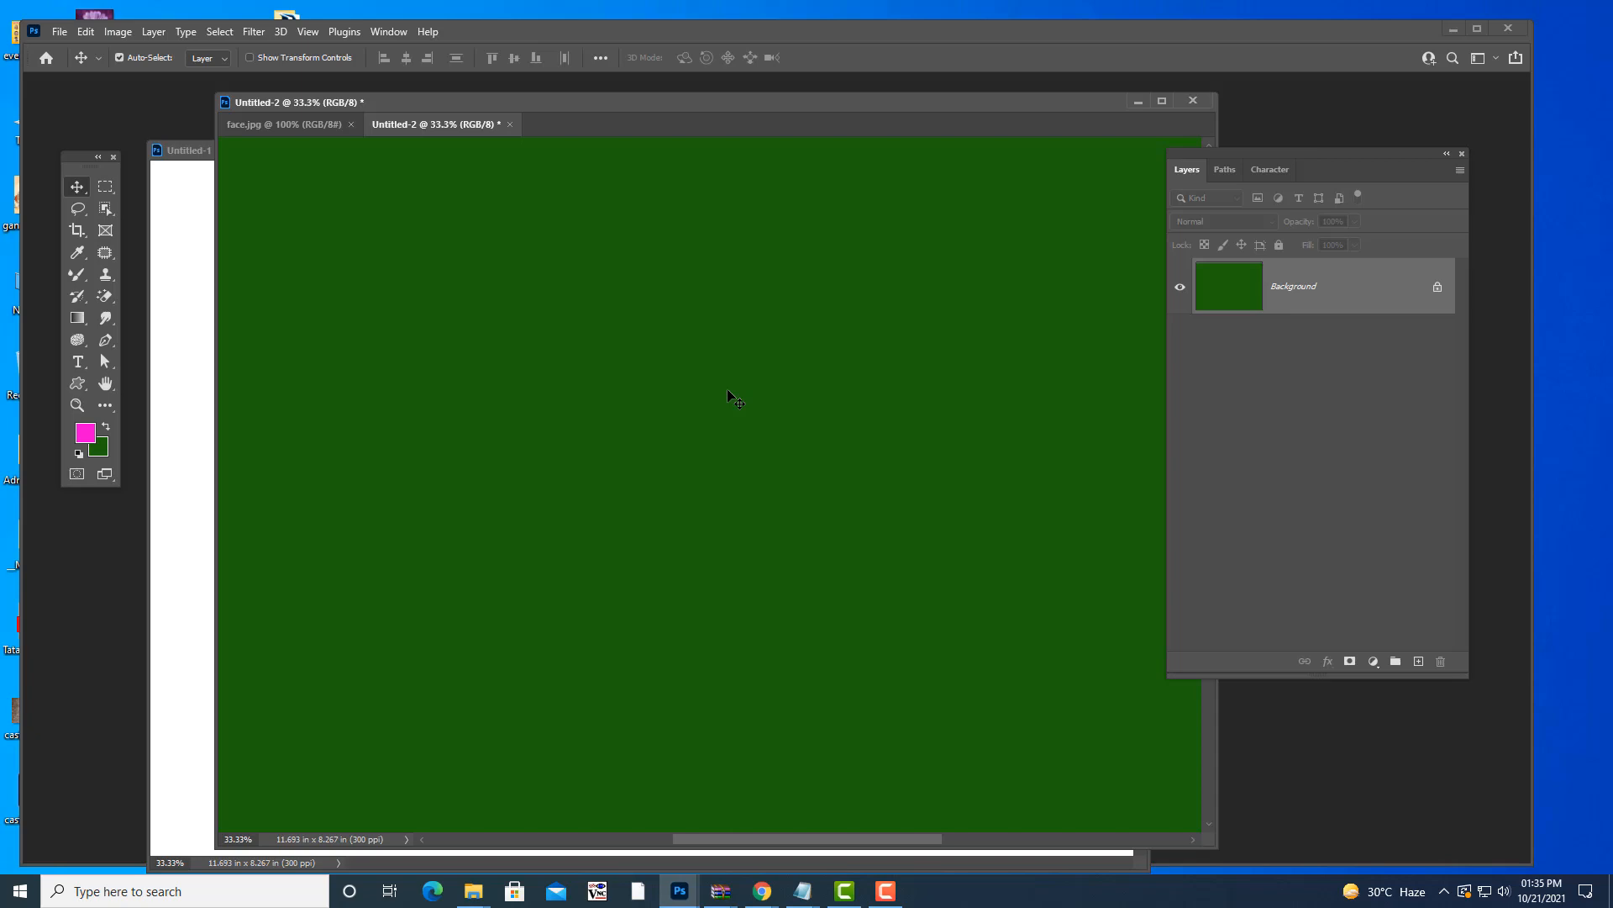
# - Bring photoshopnotes.txt forward and highlight the default colors (D) line
pyautogui.click(802, 891)
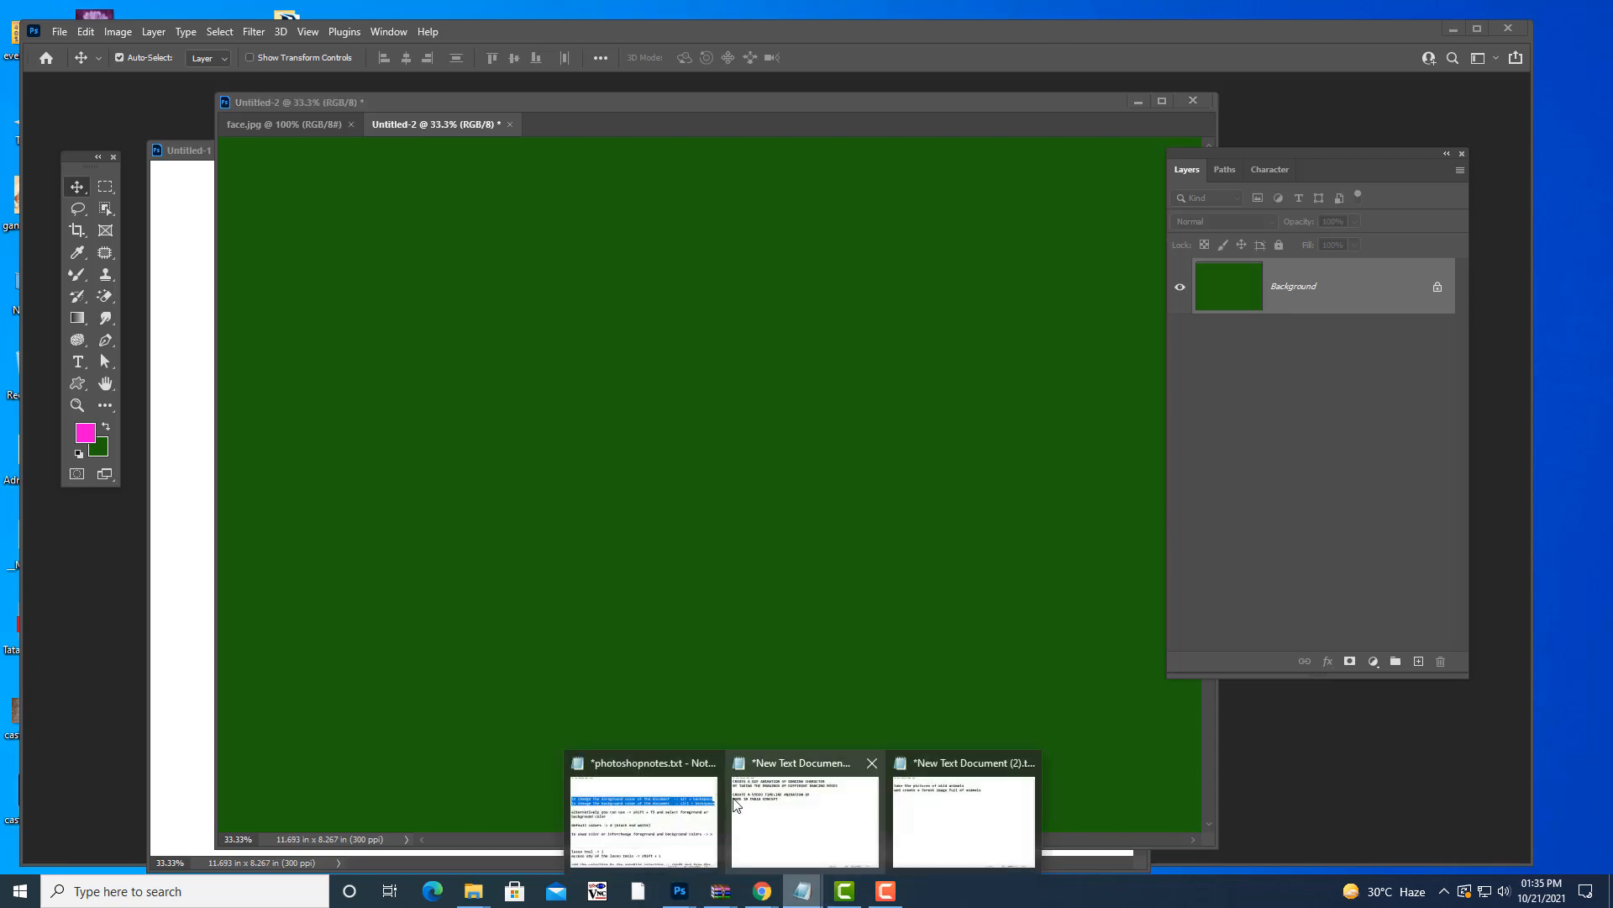
pyautogui.click(681, 812)
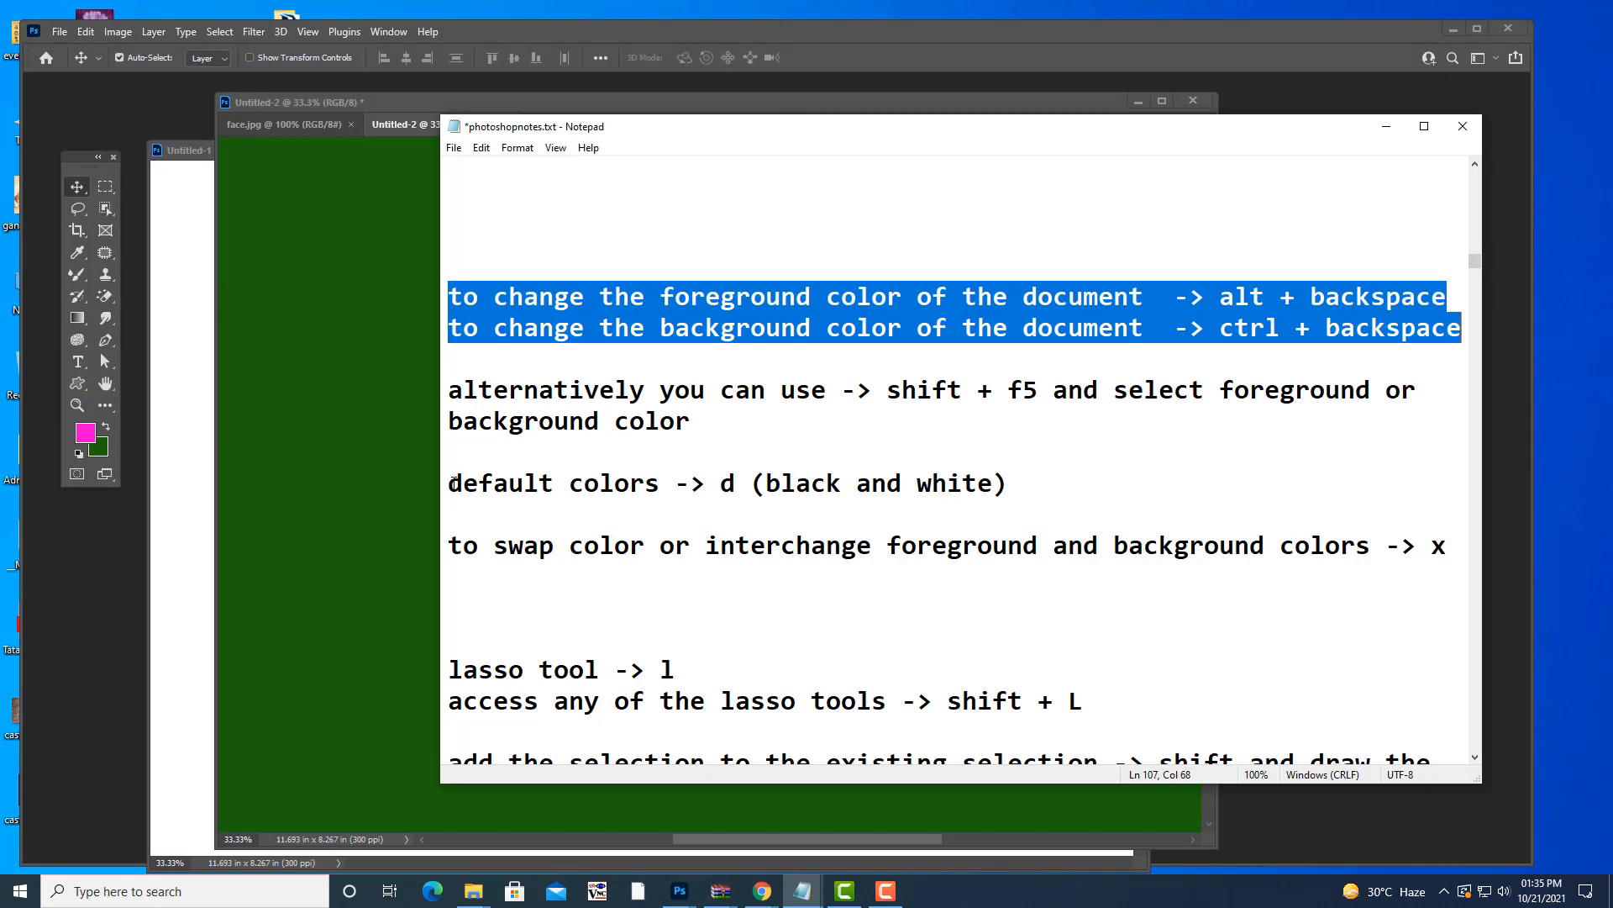
pyautogui.moveTo(450, 483); pyautogui.dragTo(630, 483)
pyautogui.moveTo(902, 485); pyautogui.dragTo(1008, 486)
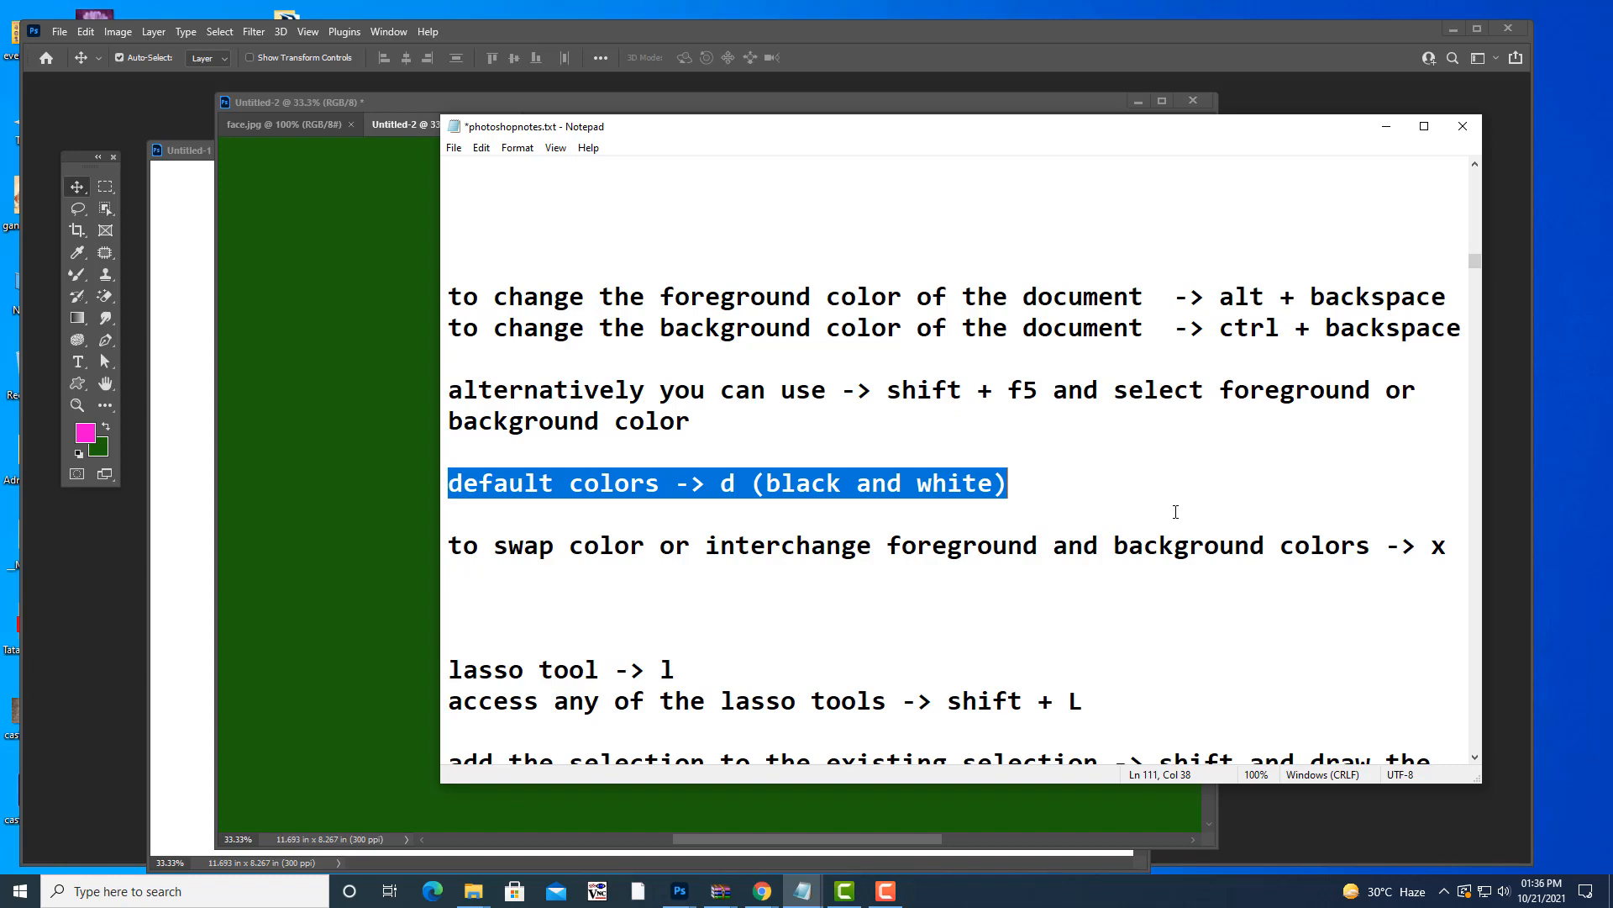
# - Back in Photoshop, press D to reset colours, then fill black and then white
pyautogui.click(1387, 133)
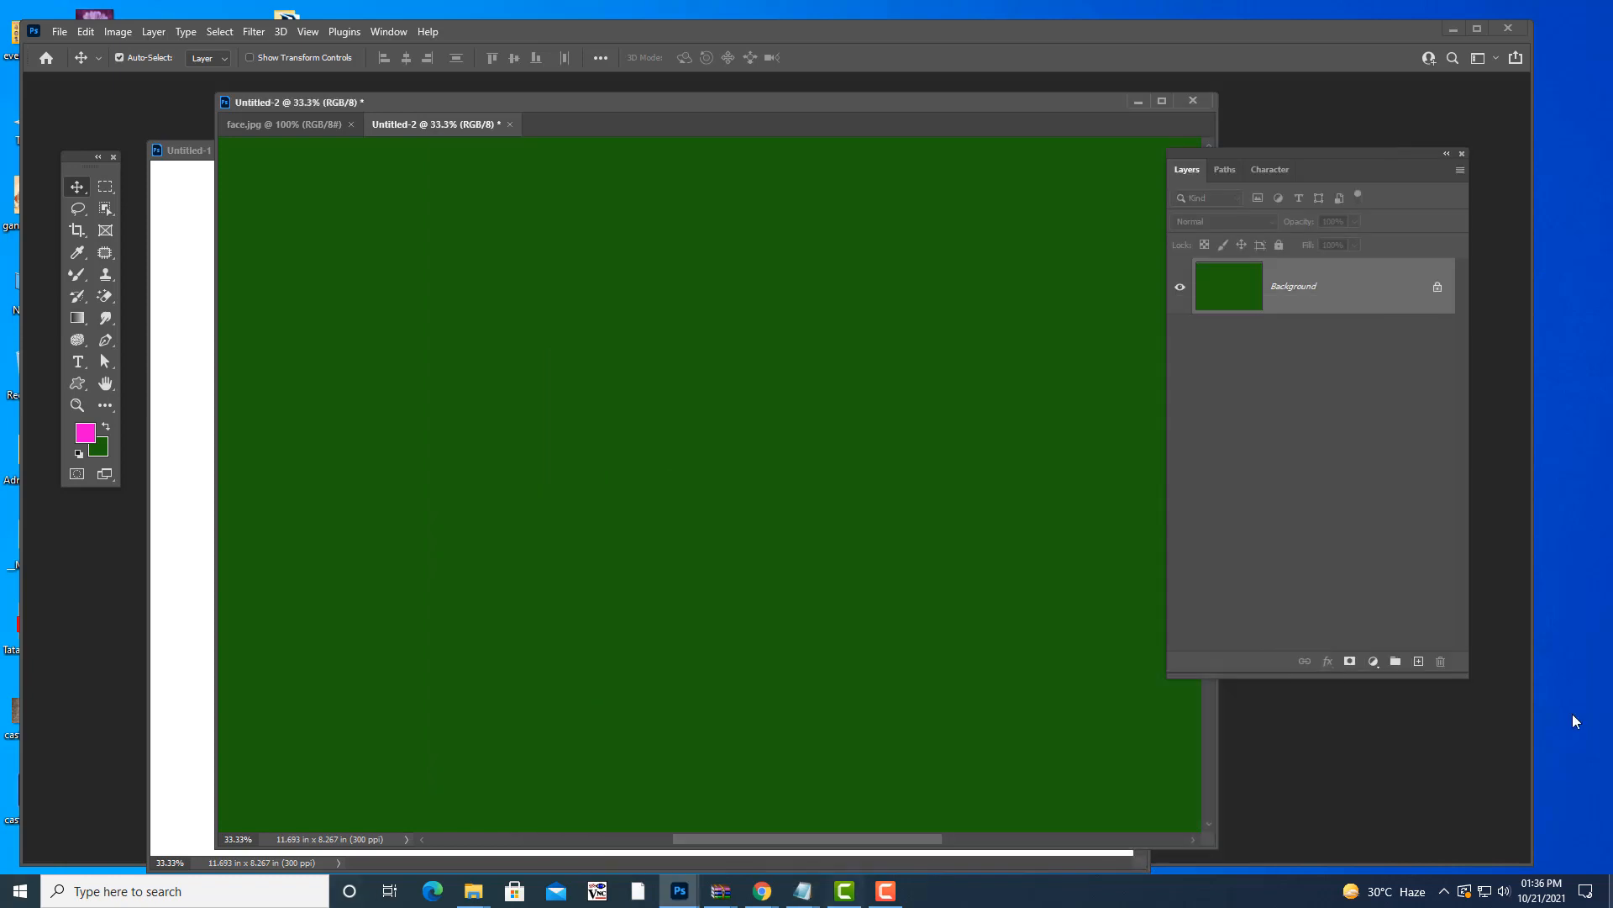
pyautogui.moveTo(646, 95); pyautogui.dragTo(655, 96)
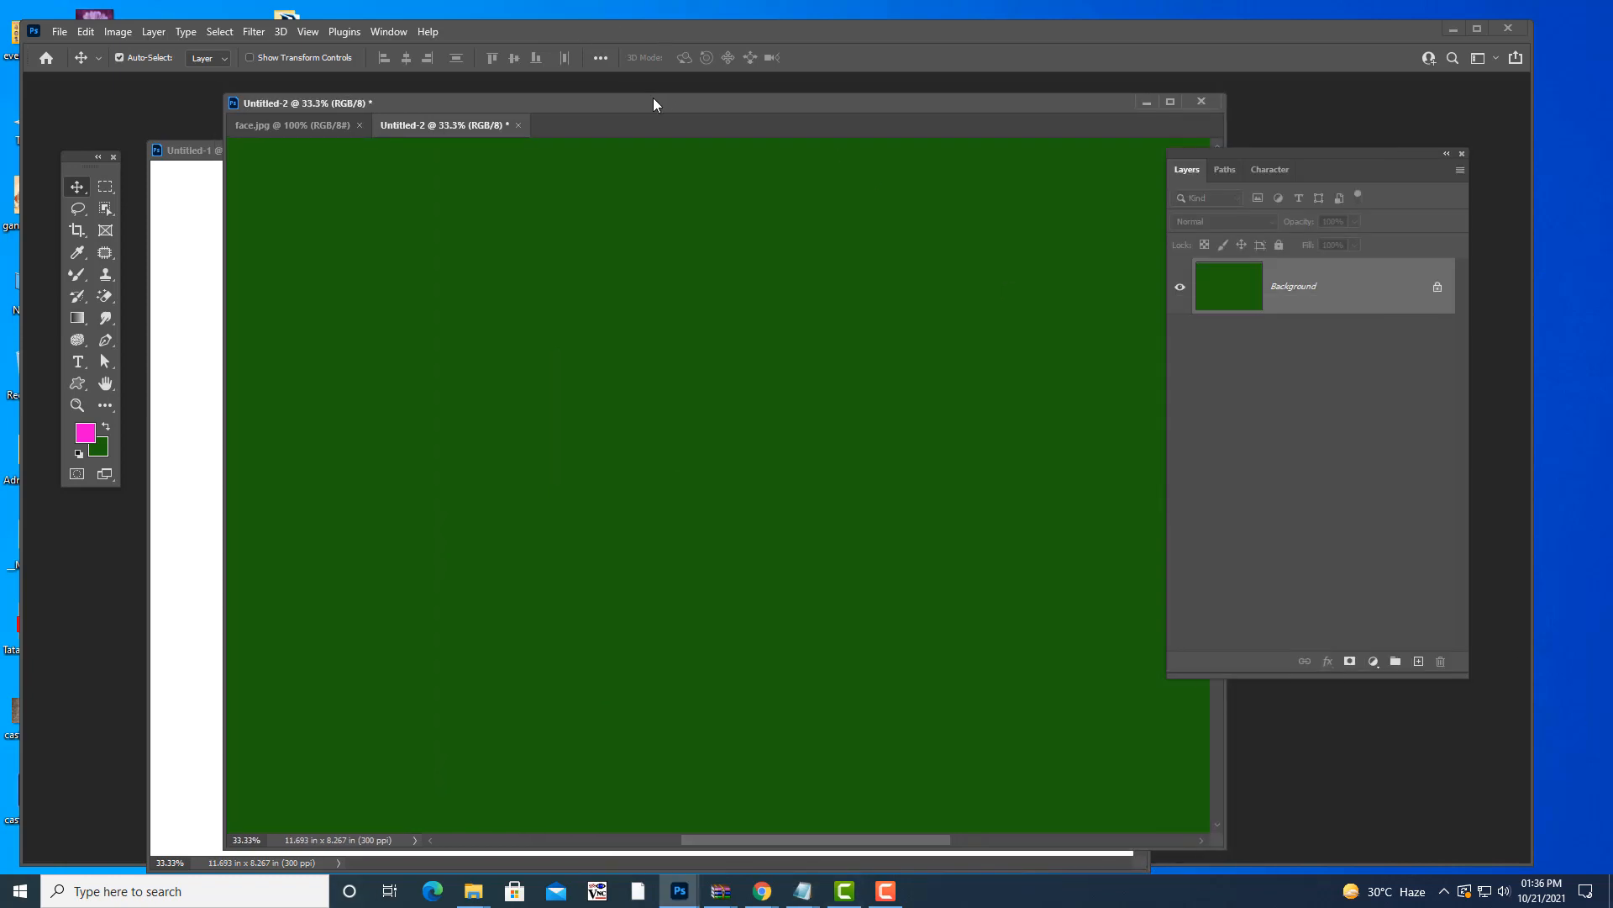
pyautogui.press('d')
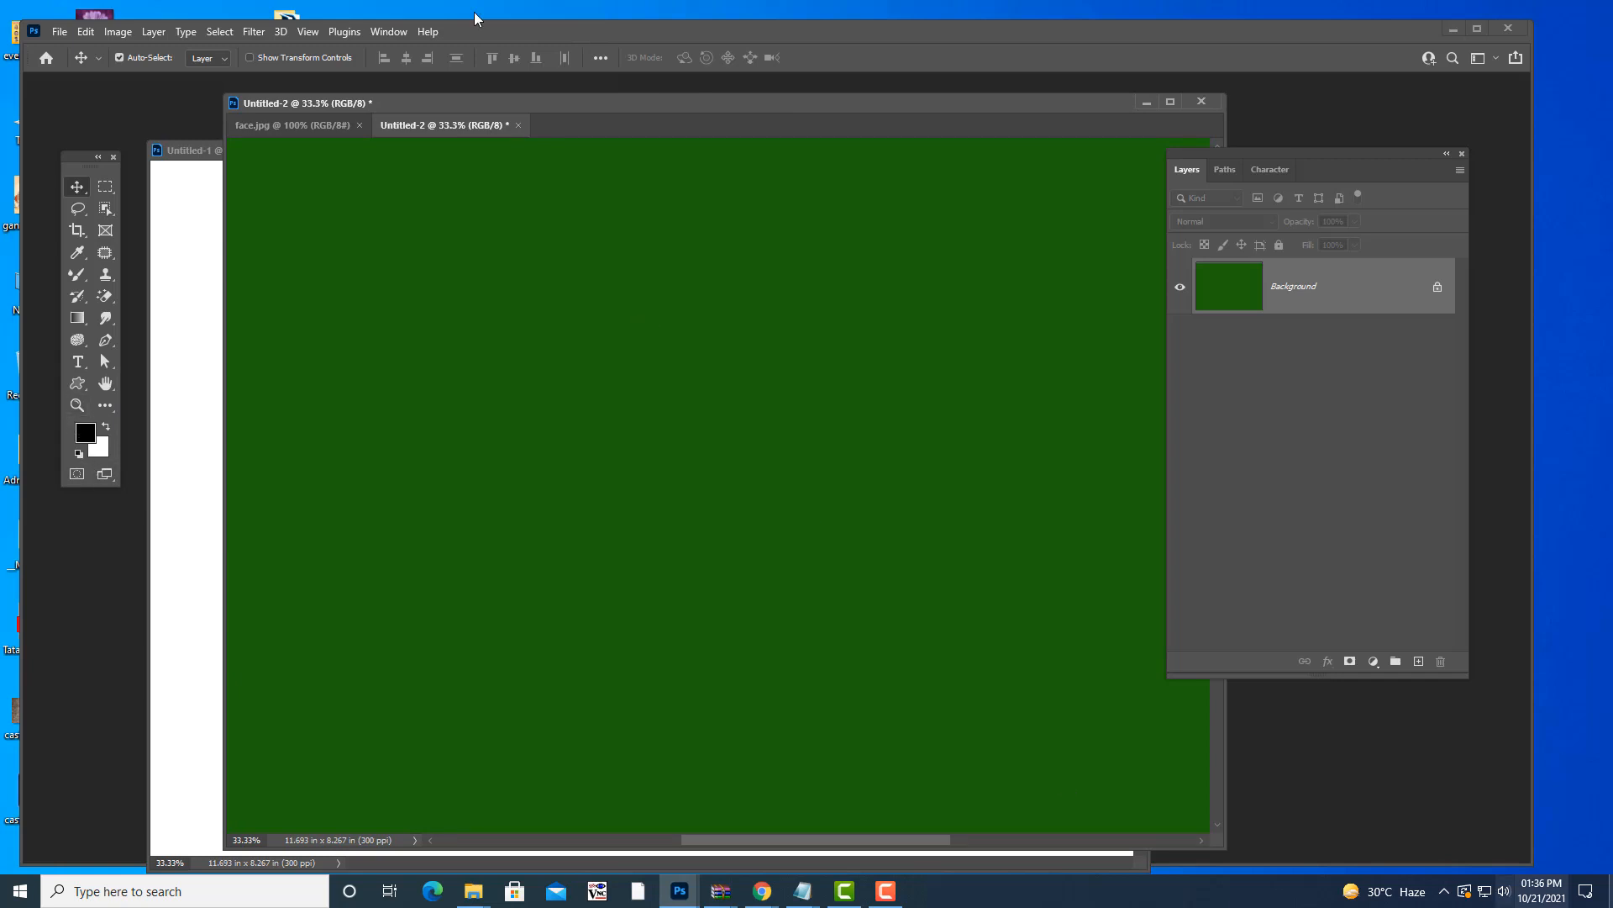
pyautogui.moveTo(504, 105); pyautogui.dragTo(489, 100)
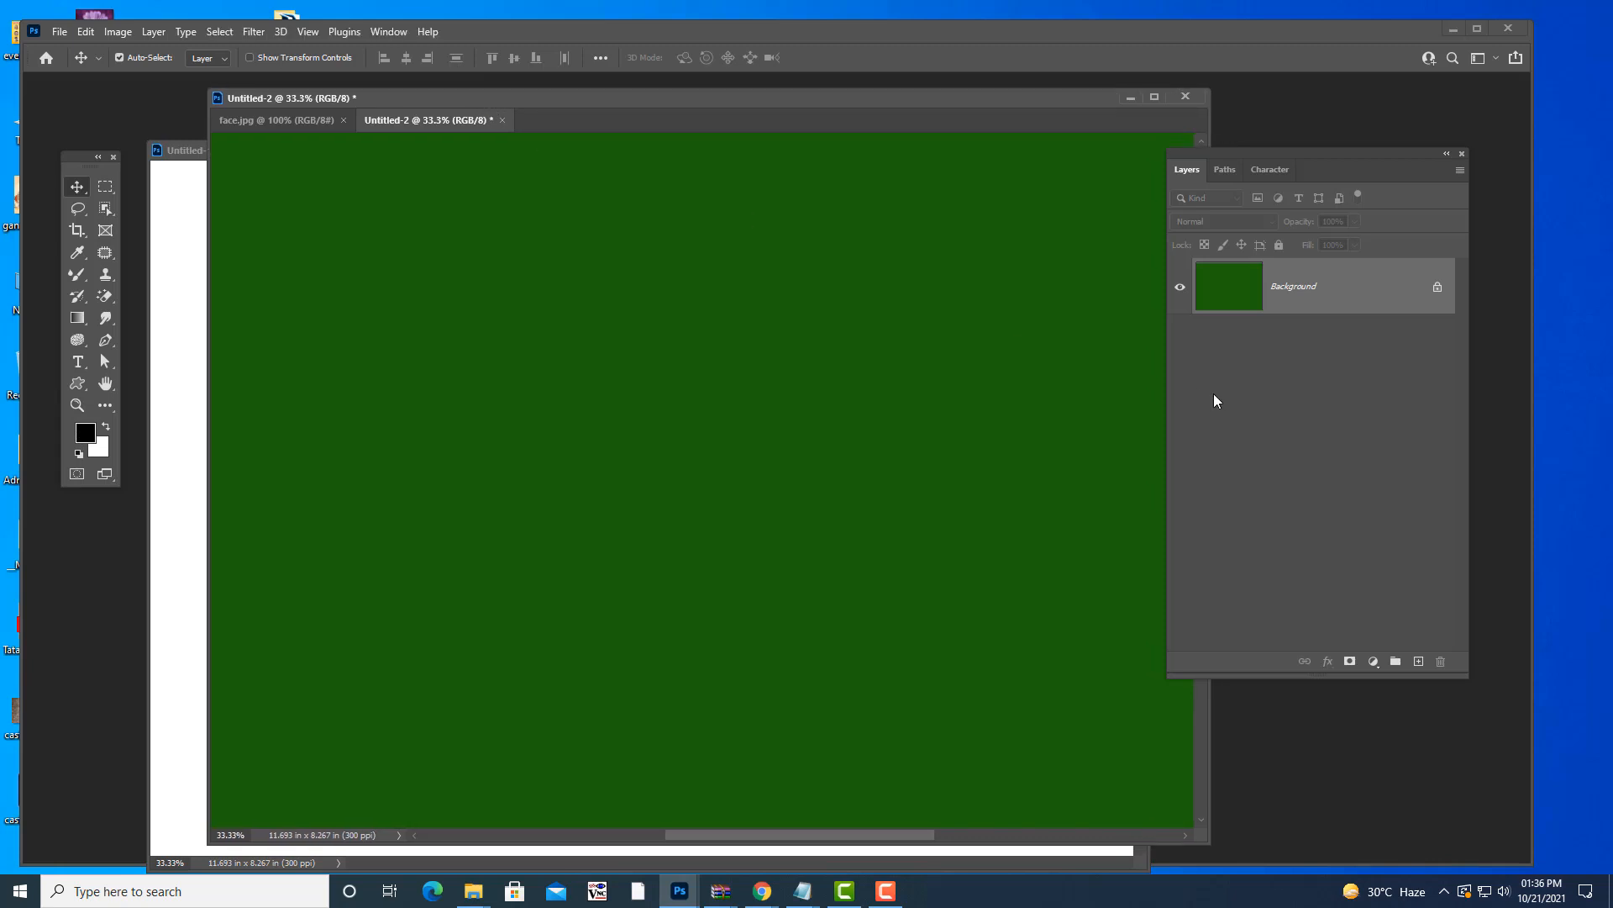
pyautogui.hotkey('alt', 'BackSpace')
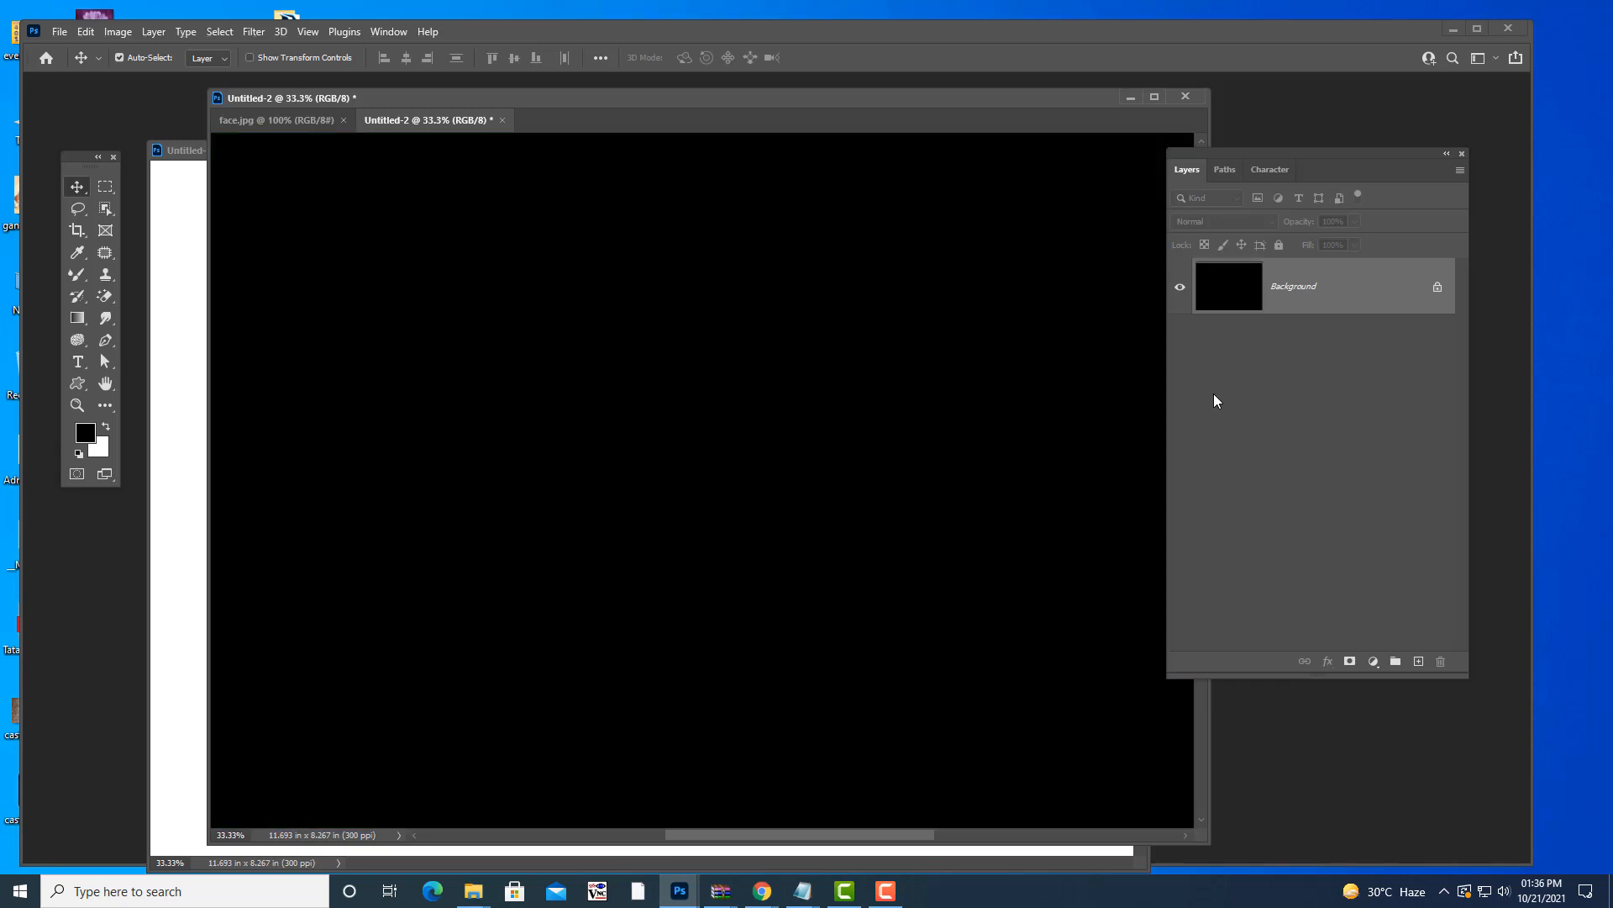
pyautogui.hotkey('ctrl', 'BackSpace')
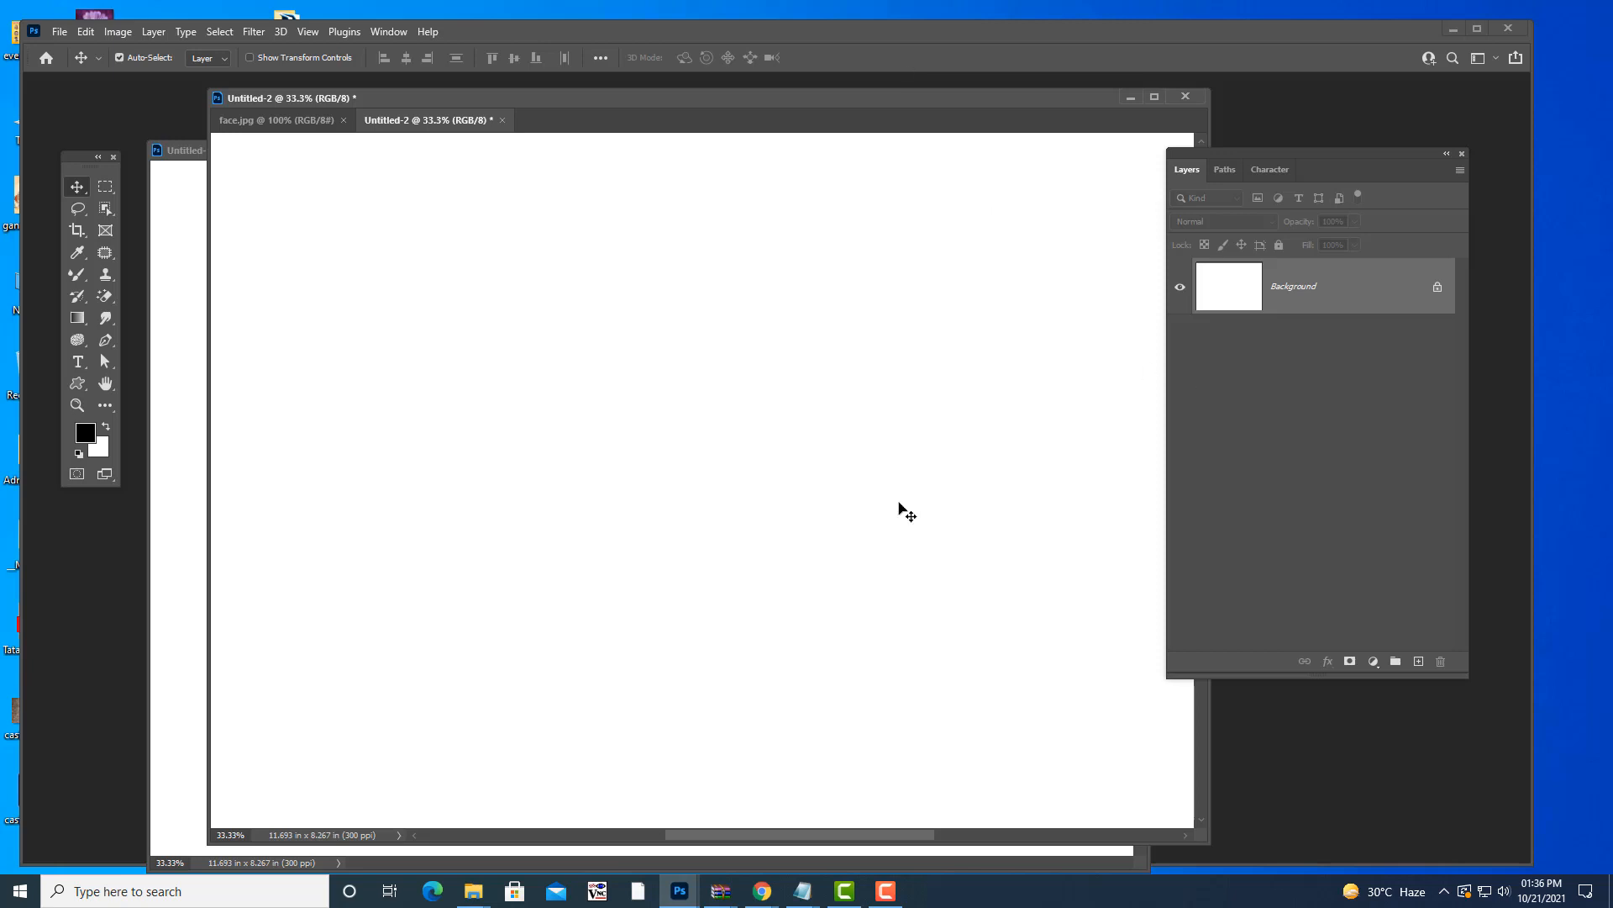
pyautogui.moveTo(800, 892)
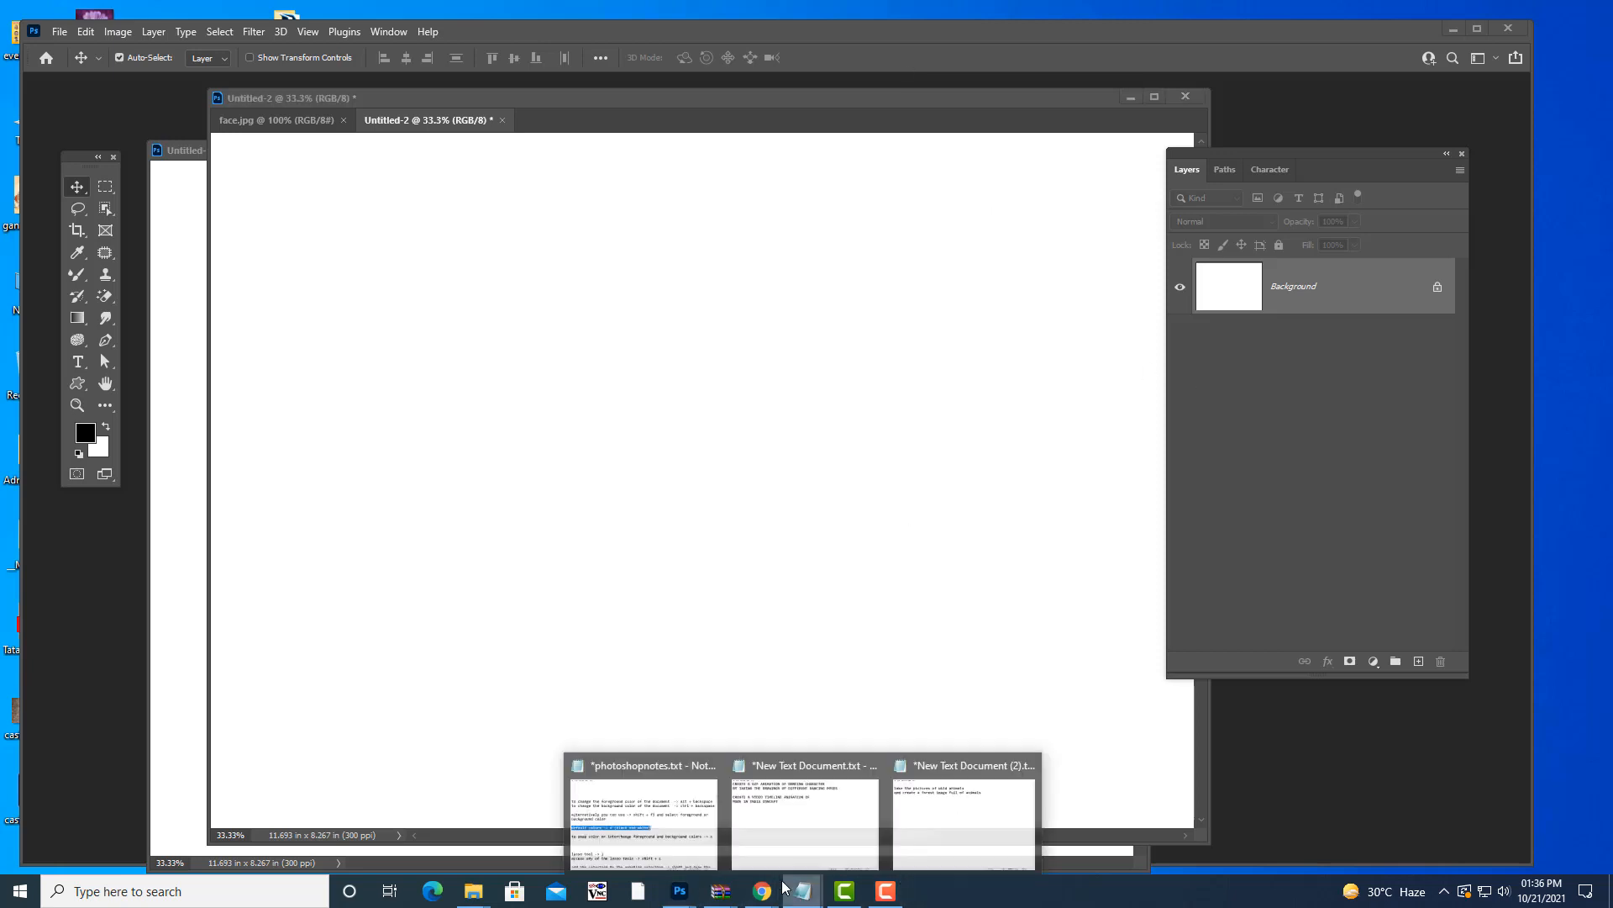
pyautogui.click(639, 806)
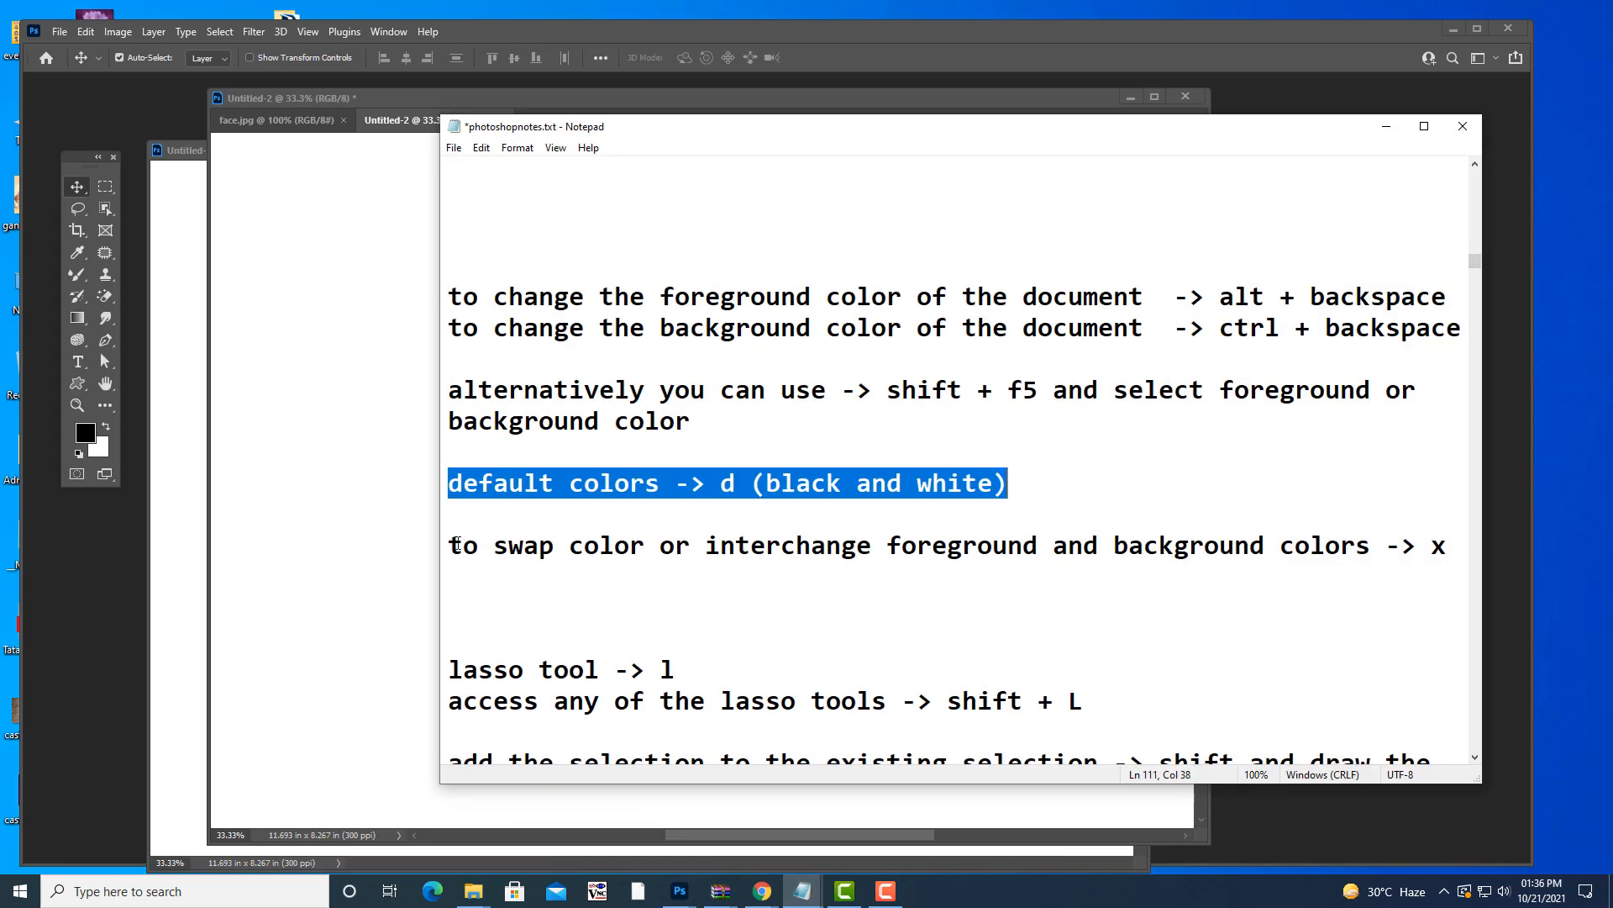
pyautogui.moveTo(454, 544); pyautogui.dragTo(1506, 567)
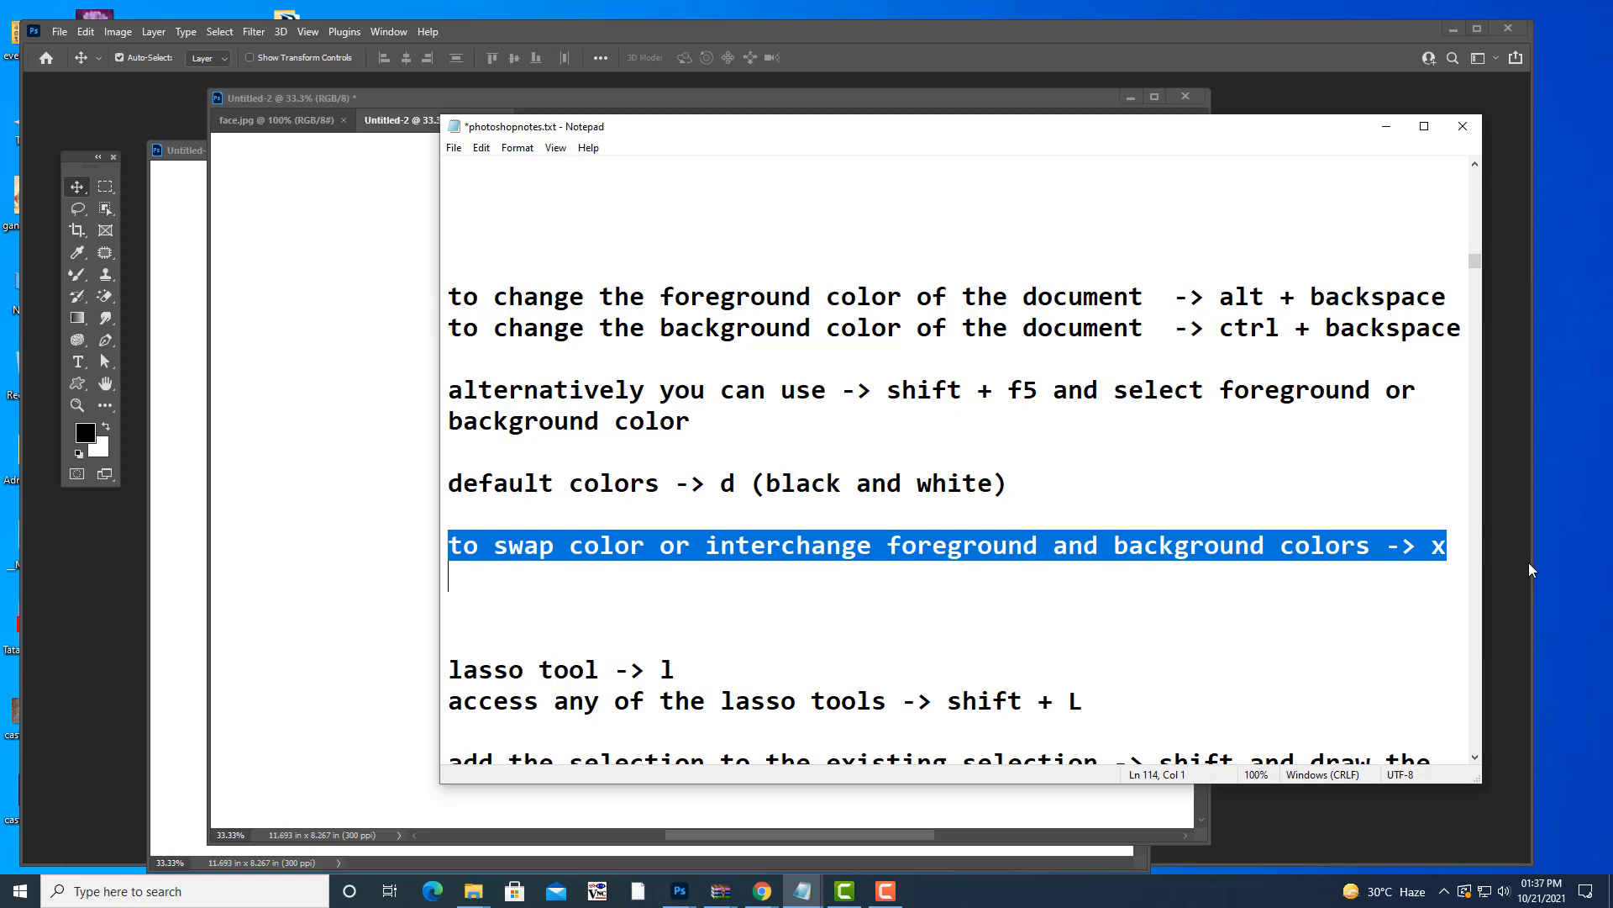
pyautogui.click(1387, 127)
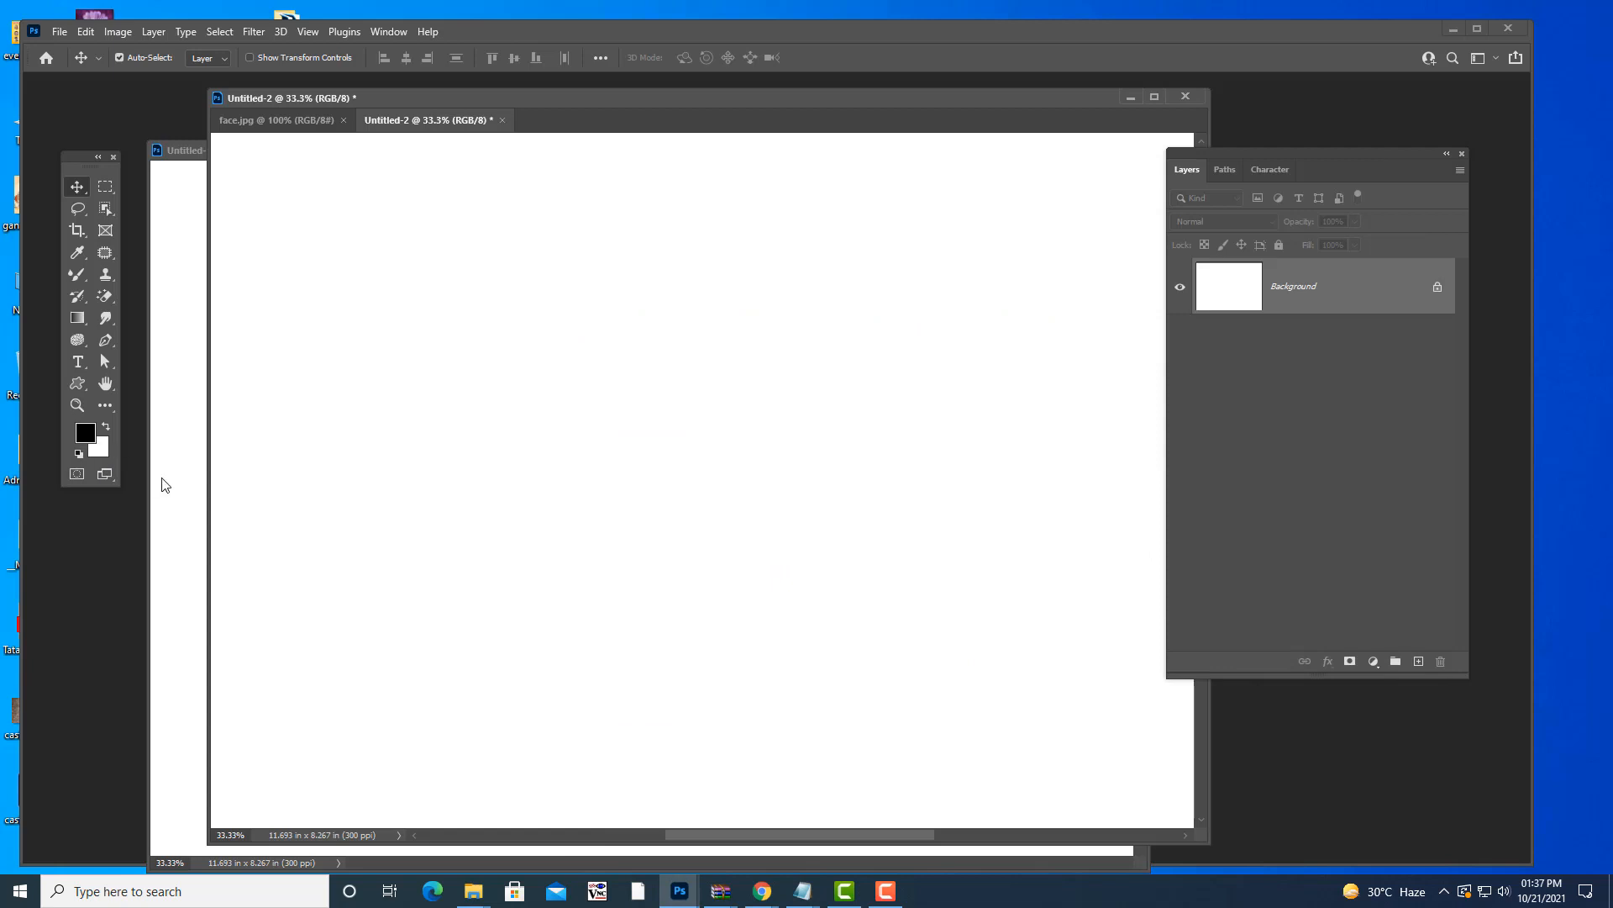
# - Swap foreground and background colours with X, swap them back, and adjust the window
pyautogui.press('x')
pyautogui.click(109, 424)
pyautogui.moveTo(761, 89); pyautogui.dragTo(743, 107)
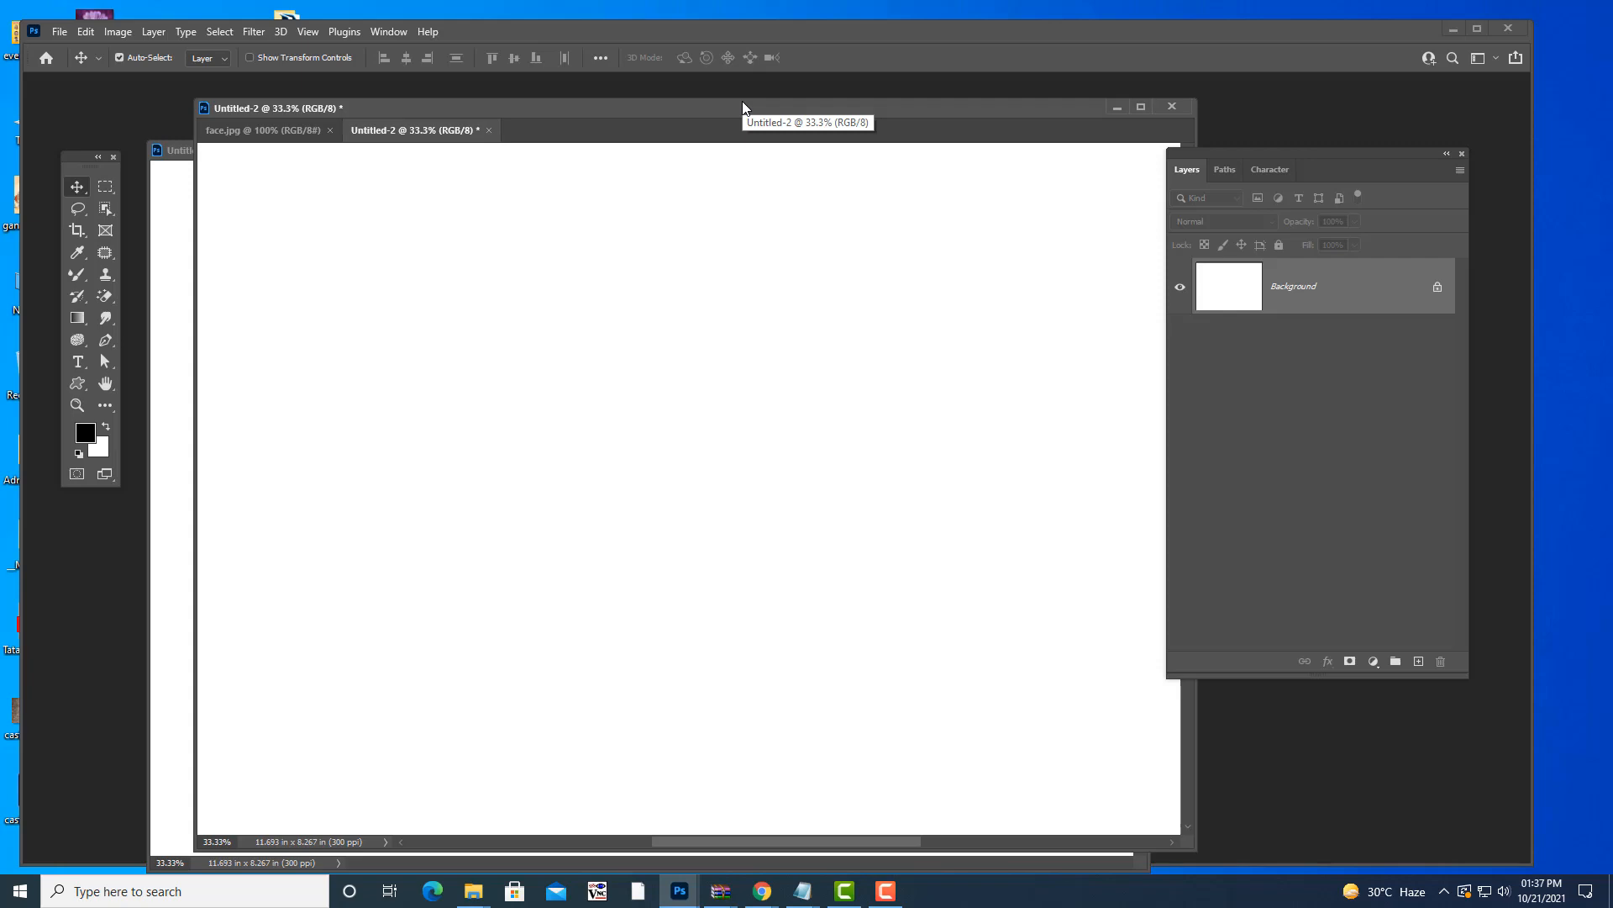
# - Bring photoshopnotes.txt forward and highlight the Shift+F5 foreground/background fill tip
pyautogui.click(803, 891)
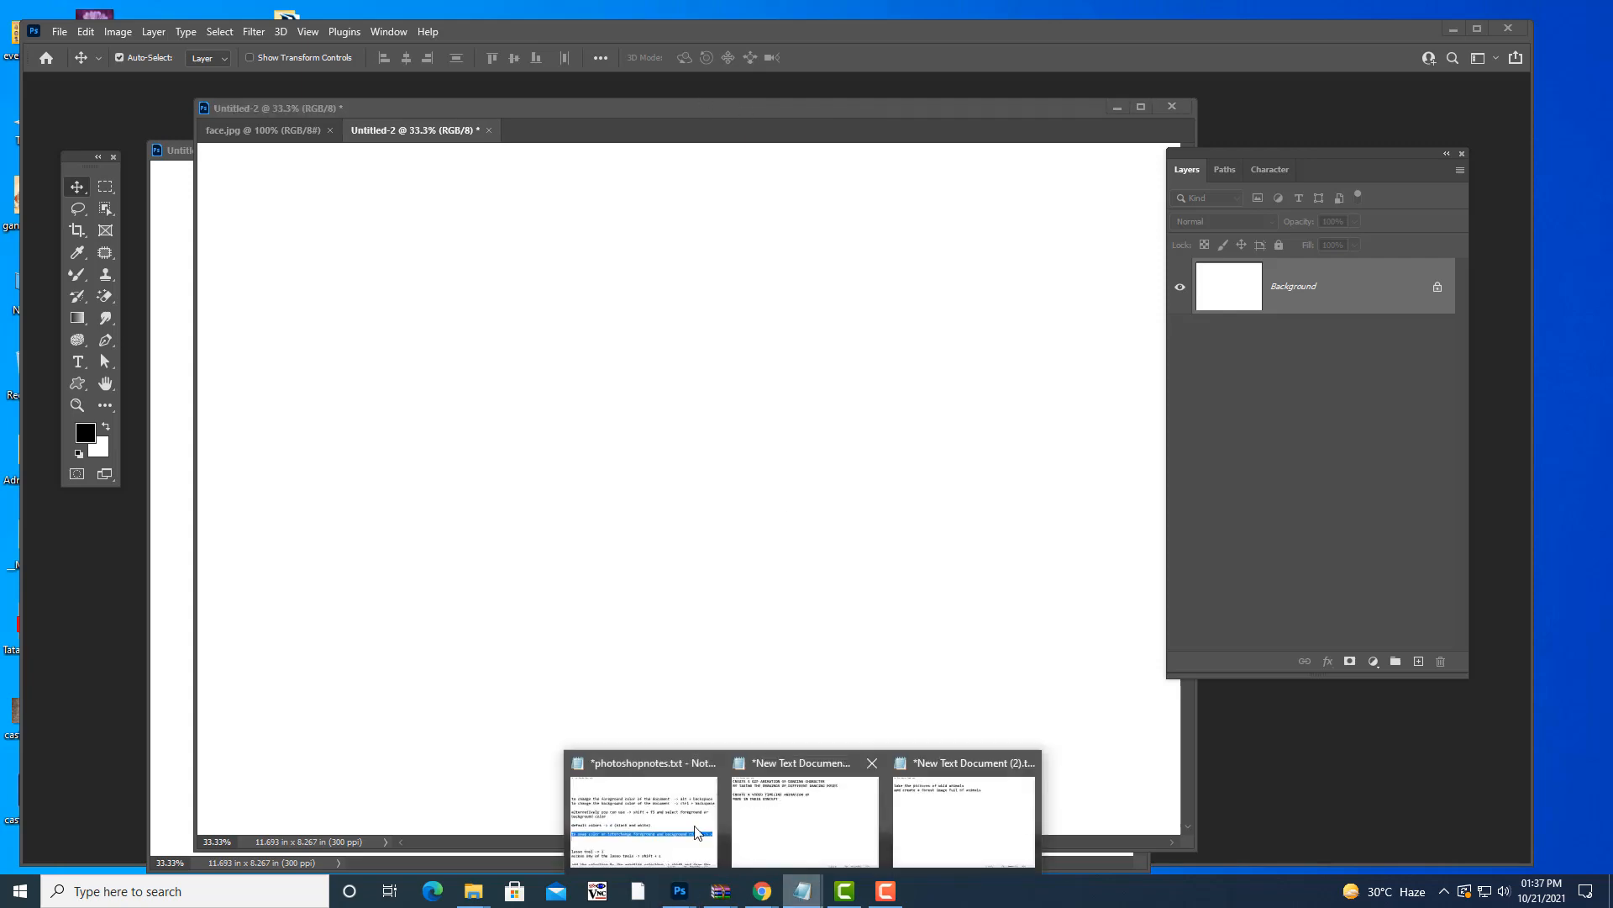
pyautogui.click(696, 831)
pyautogui.moveTo(450, 391); pyautogui.dragTo(720, 426)
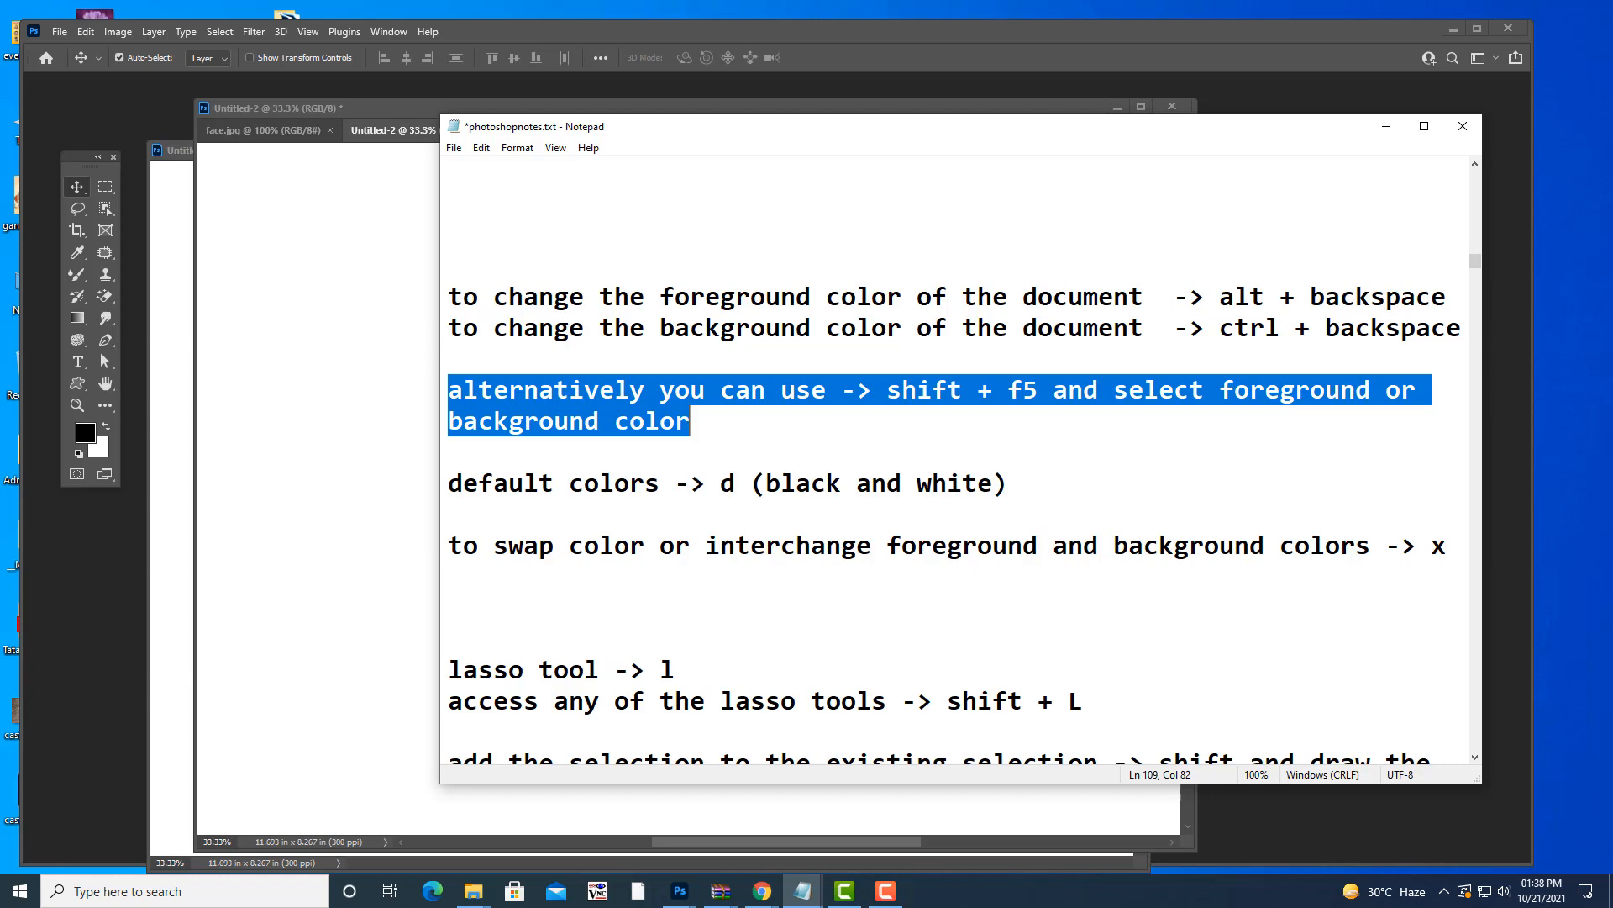
pyautogui.moveTo(859, 896)
# - Return to Photoshop, open the Fill dialog with Shift+F5, then close it unused
pyautogui.click(1387, 134)
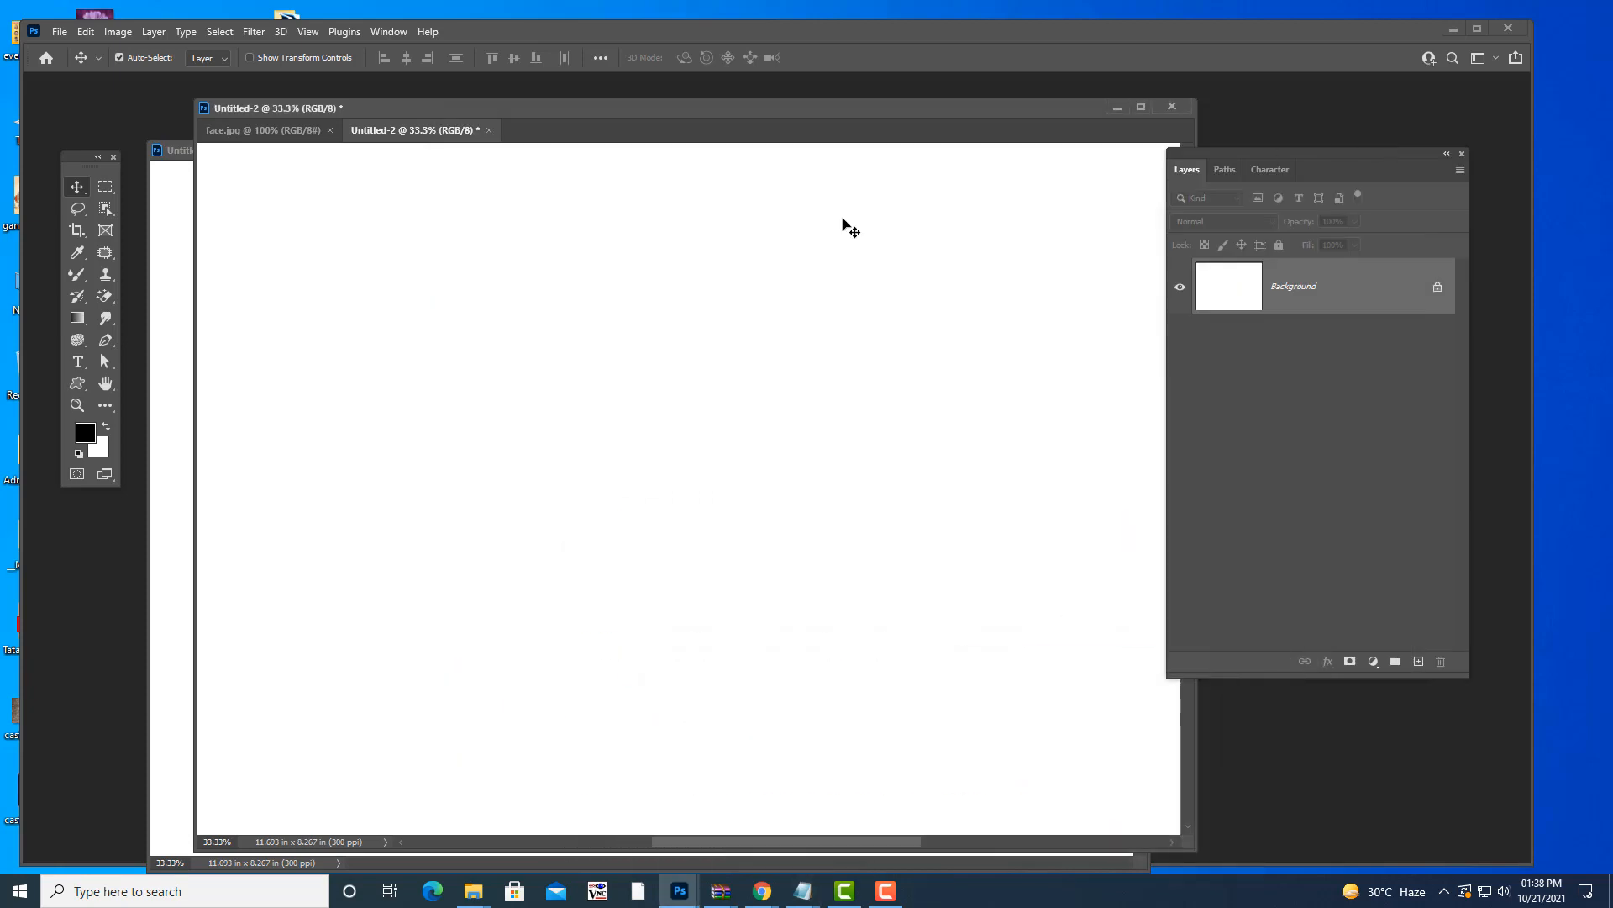
pyautogui.moveTo(714, 115); pyautogui.dragTo(697, 112)
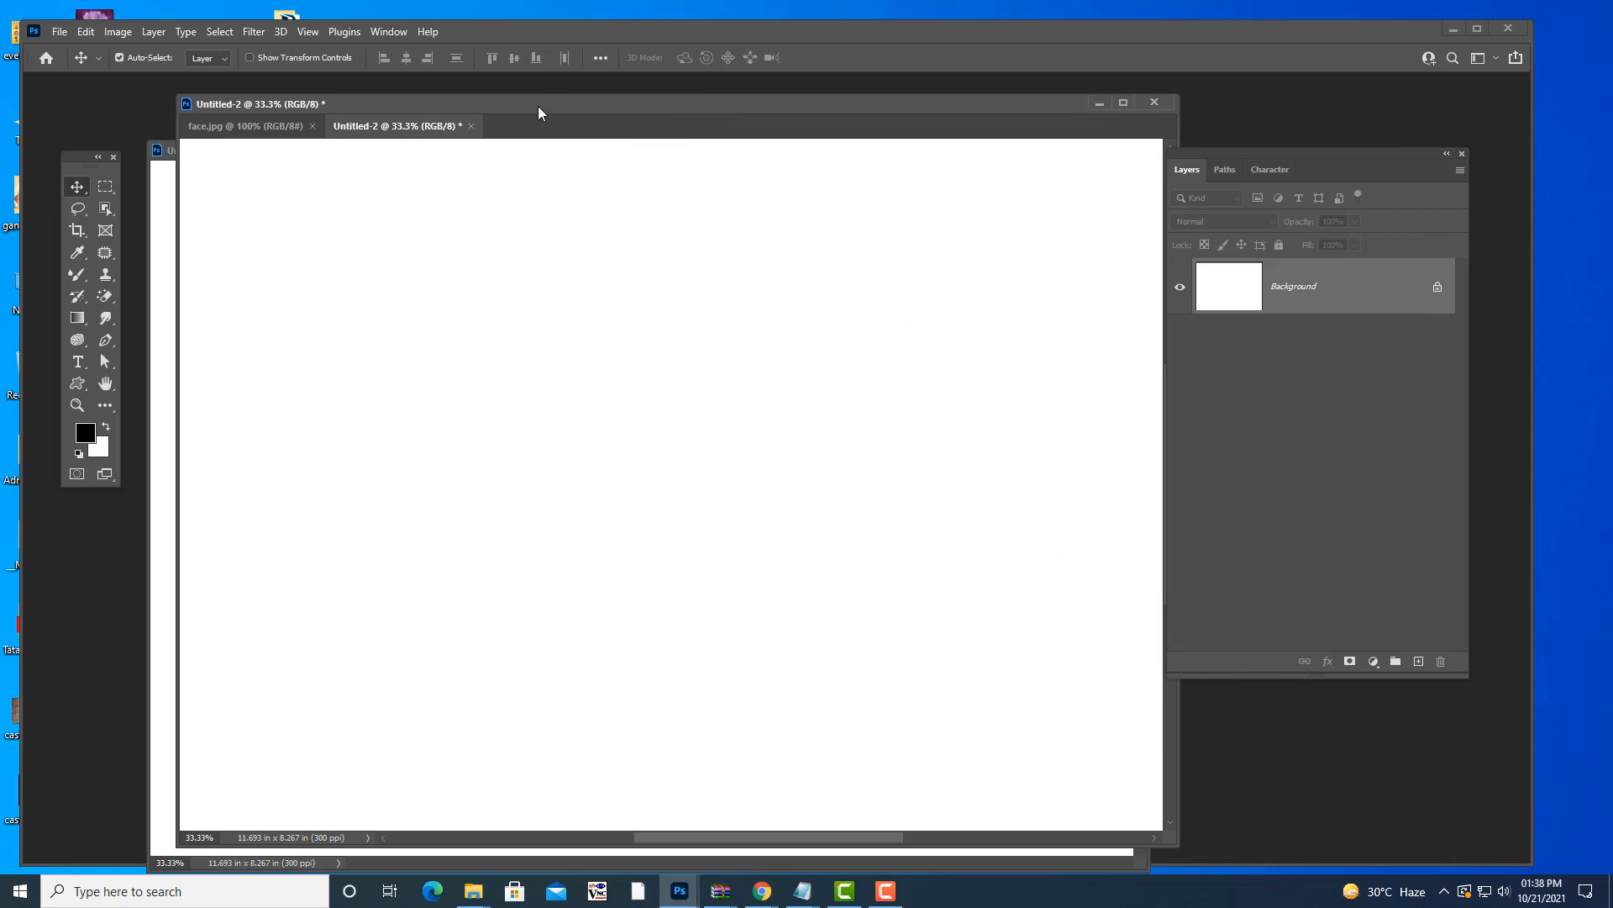
pyautogui.moveTo(538, 106); pyautogui.dragTo(523, 115)
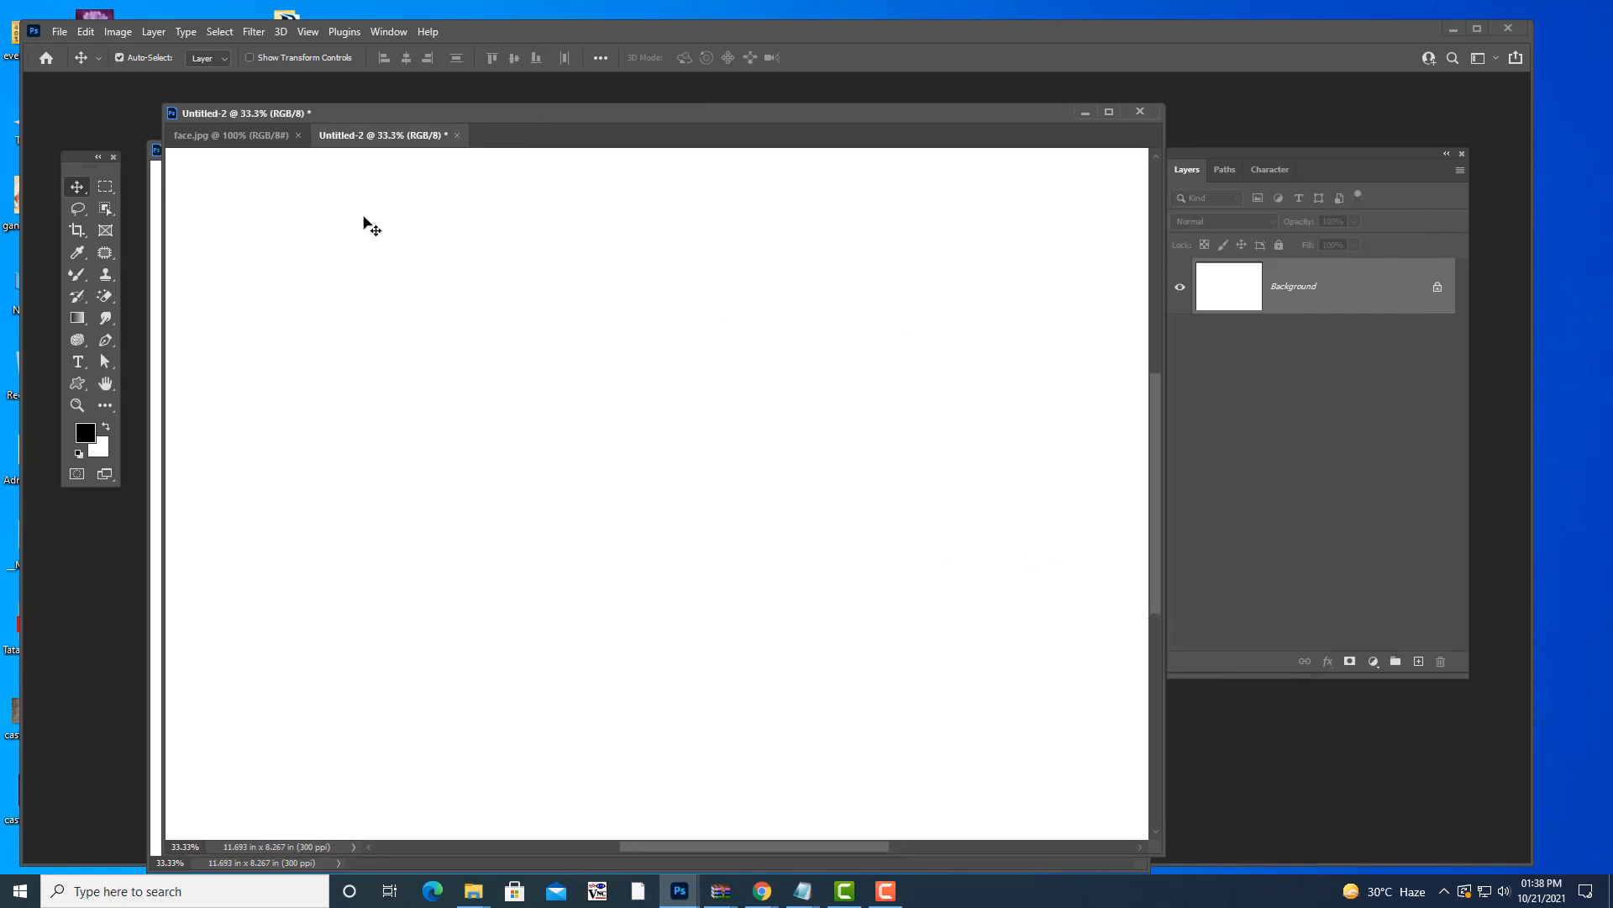
pyautogui.hotkey('shift', 'F5')
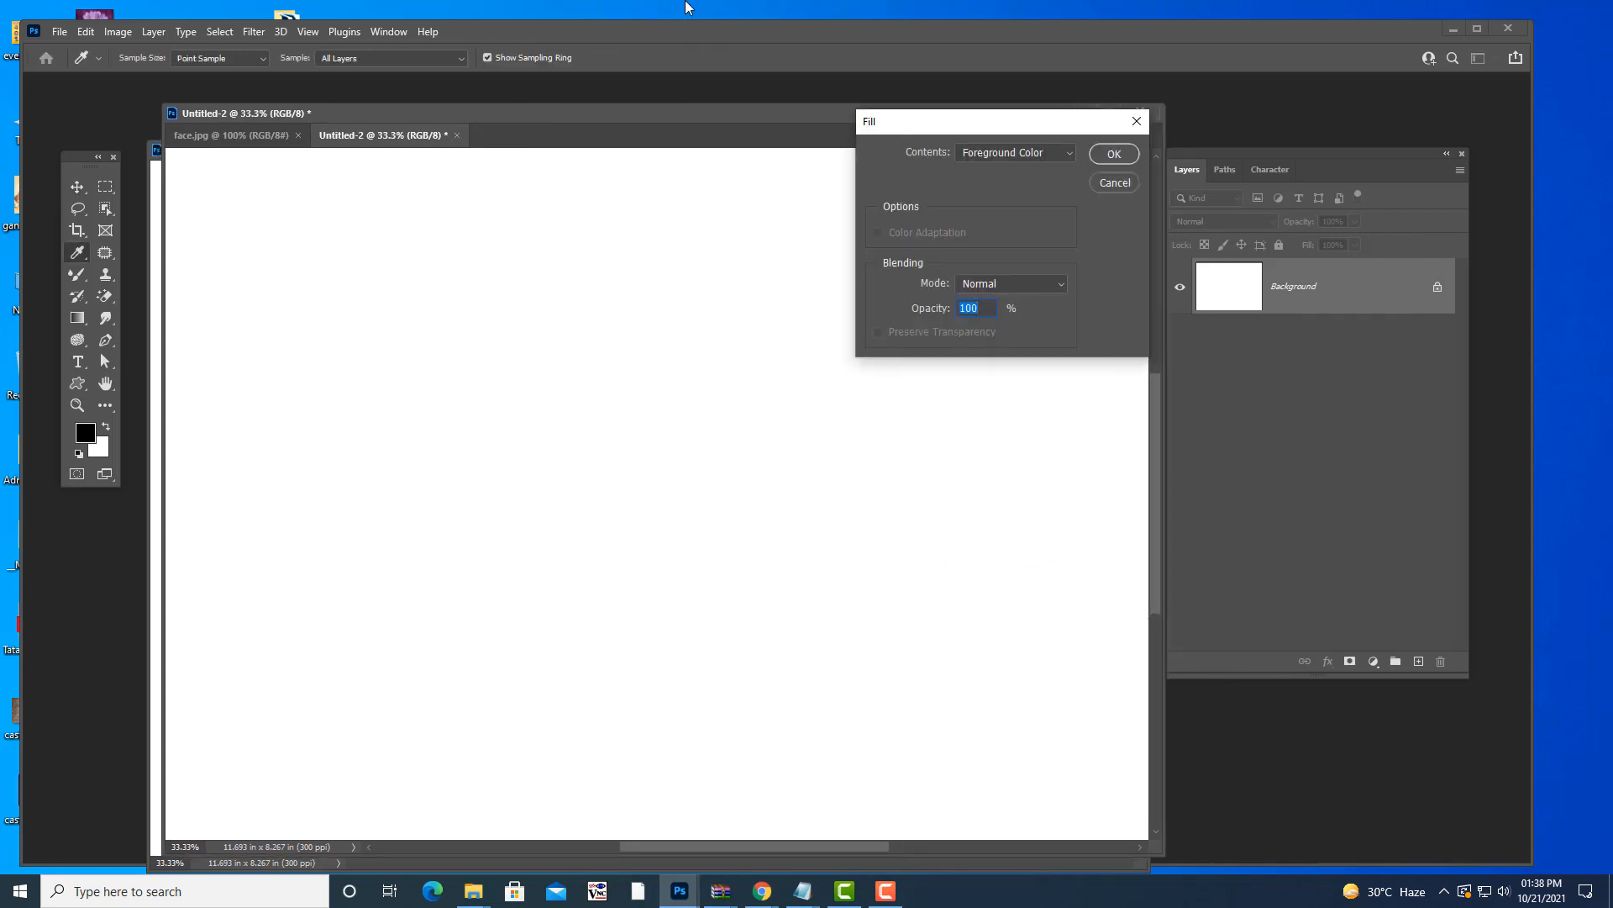
pyautogui.moveTo(1014, 121); pyautogui.dragTo(936, 154)
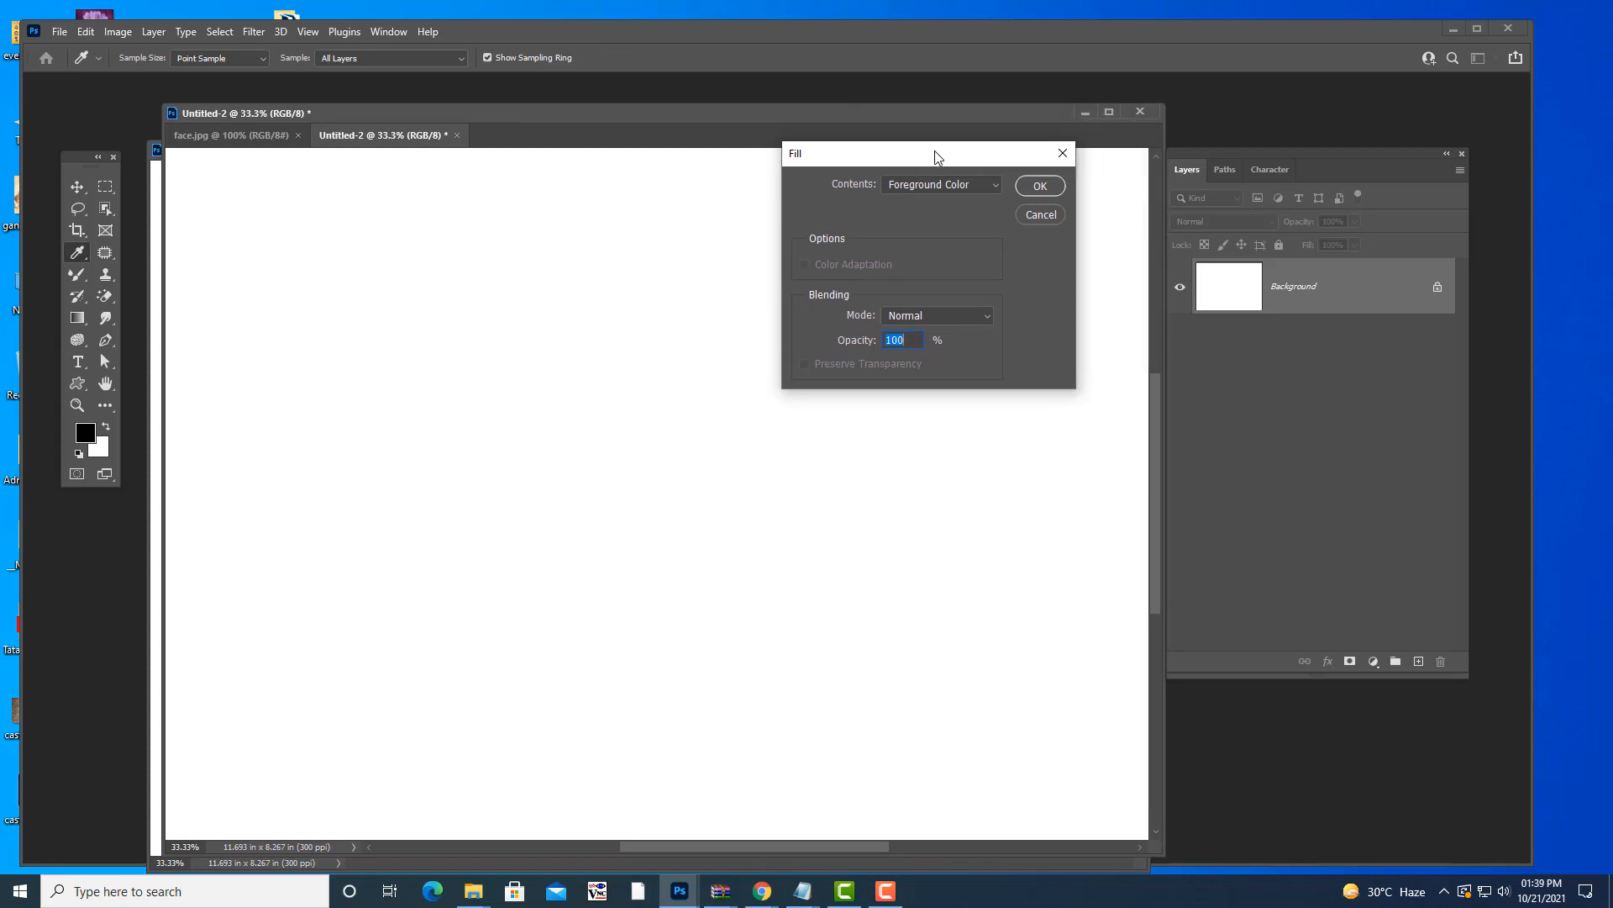
pyautogui.moveTo(936, 154); pyautogui.dragTo(919, 158)
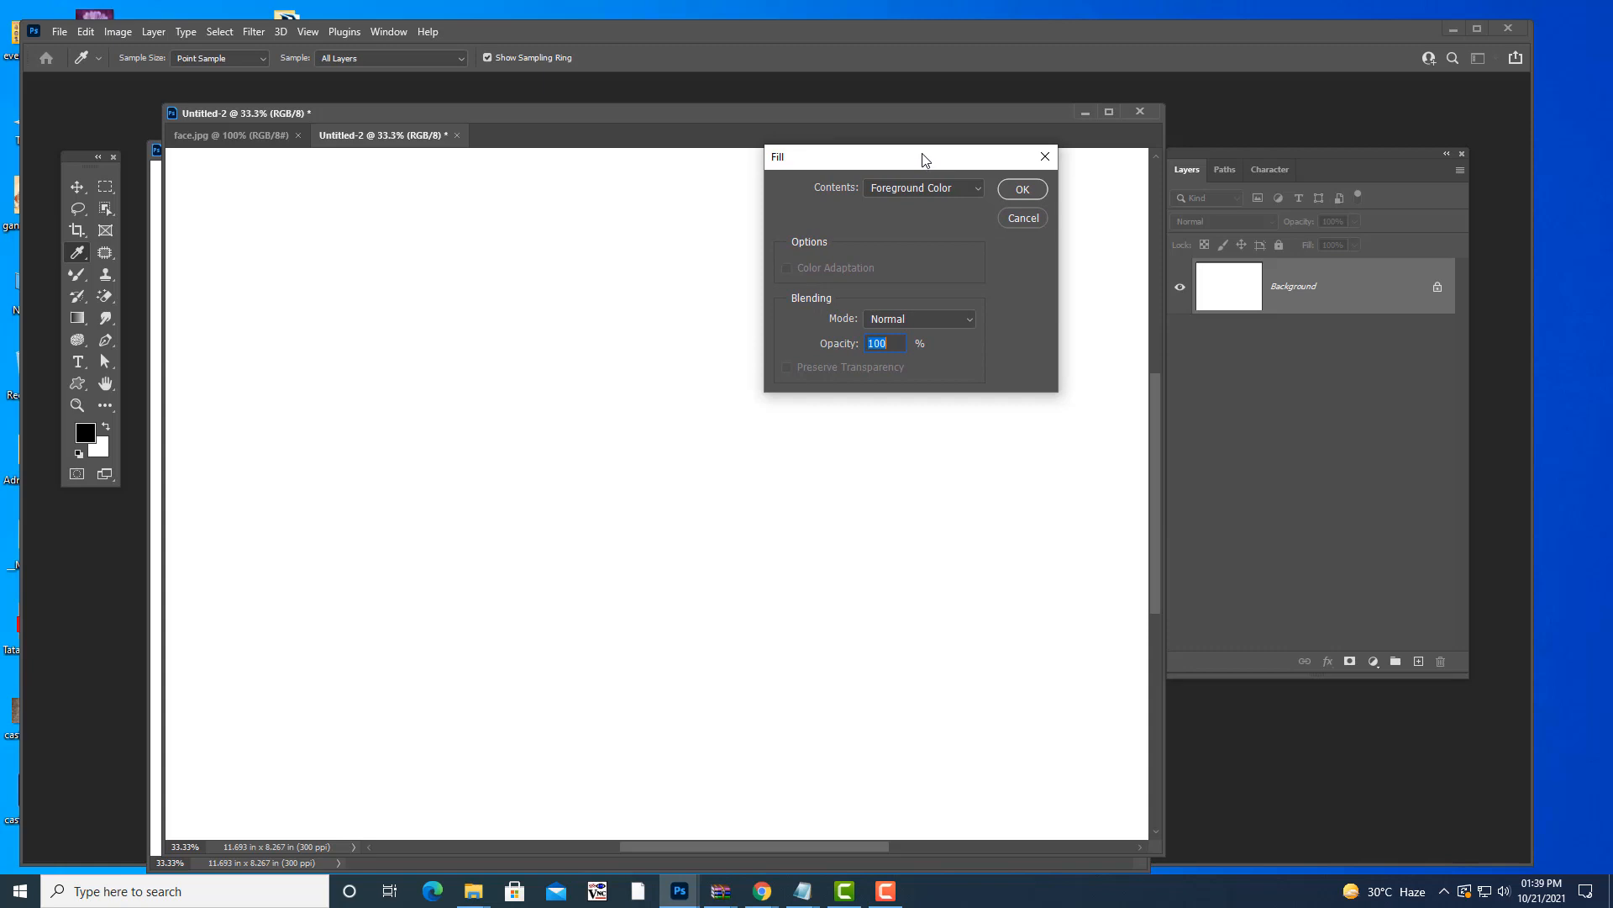
pyautogui.click(1045, 156)
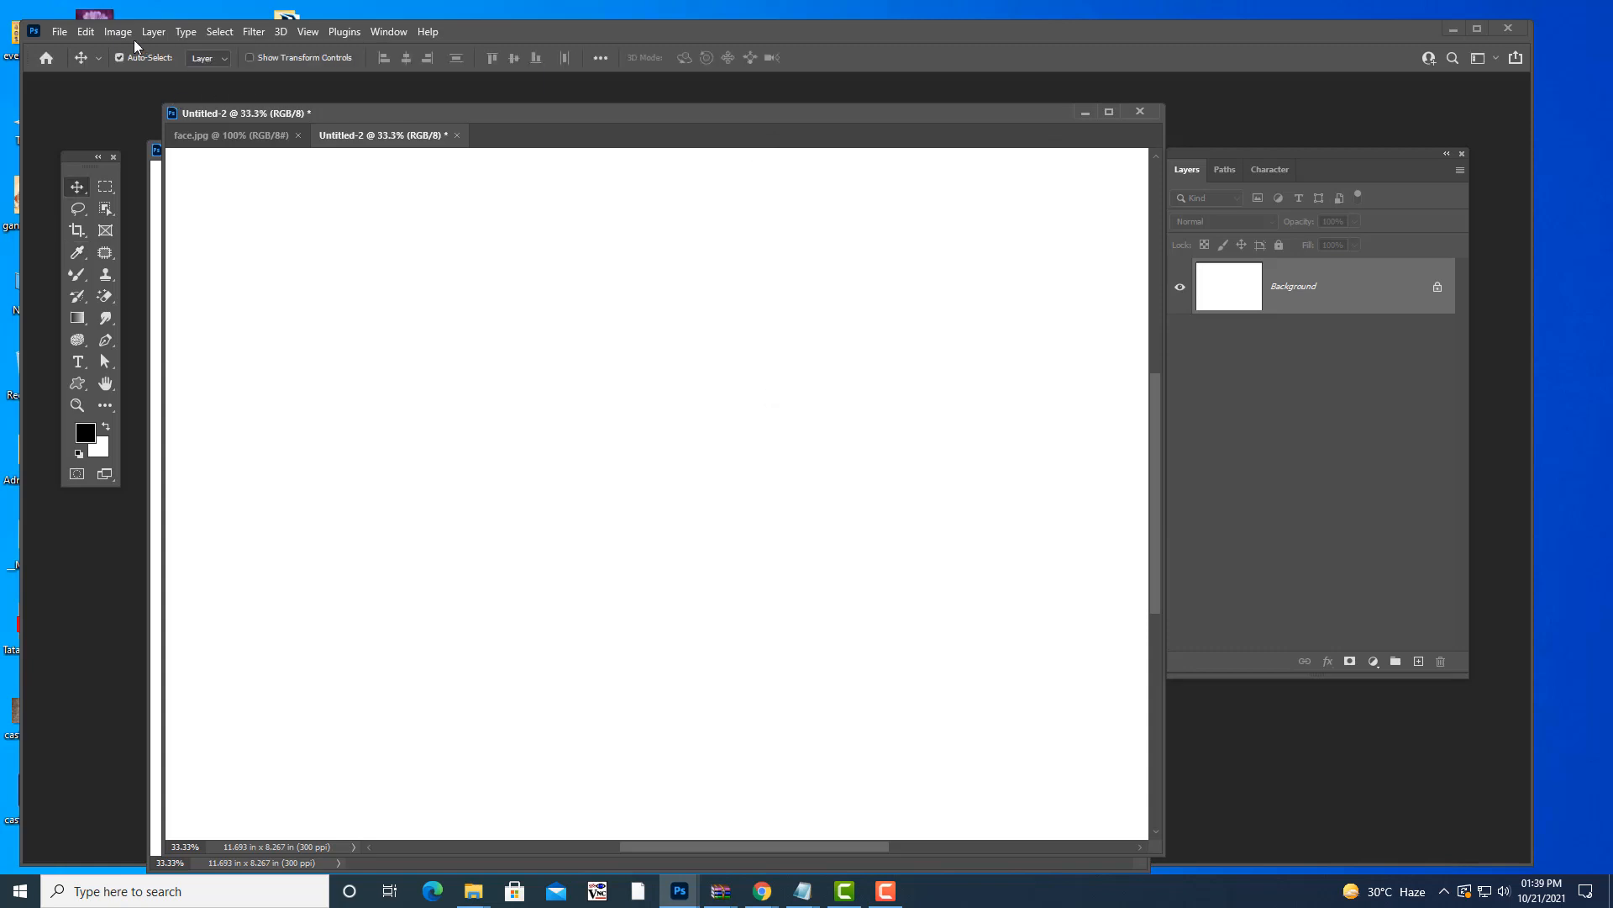
# - Open Edit > Fill, check the Foreground Color contents option, and cancel
pyautogui.click(87, 34)
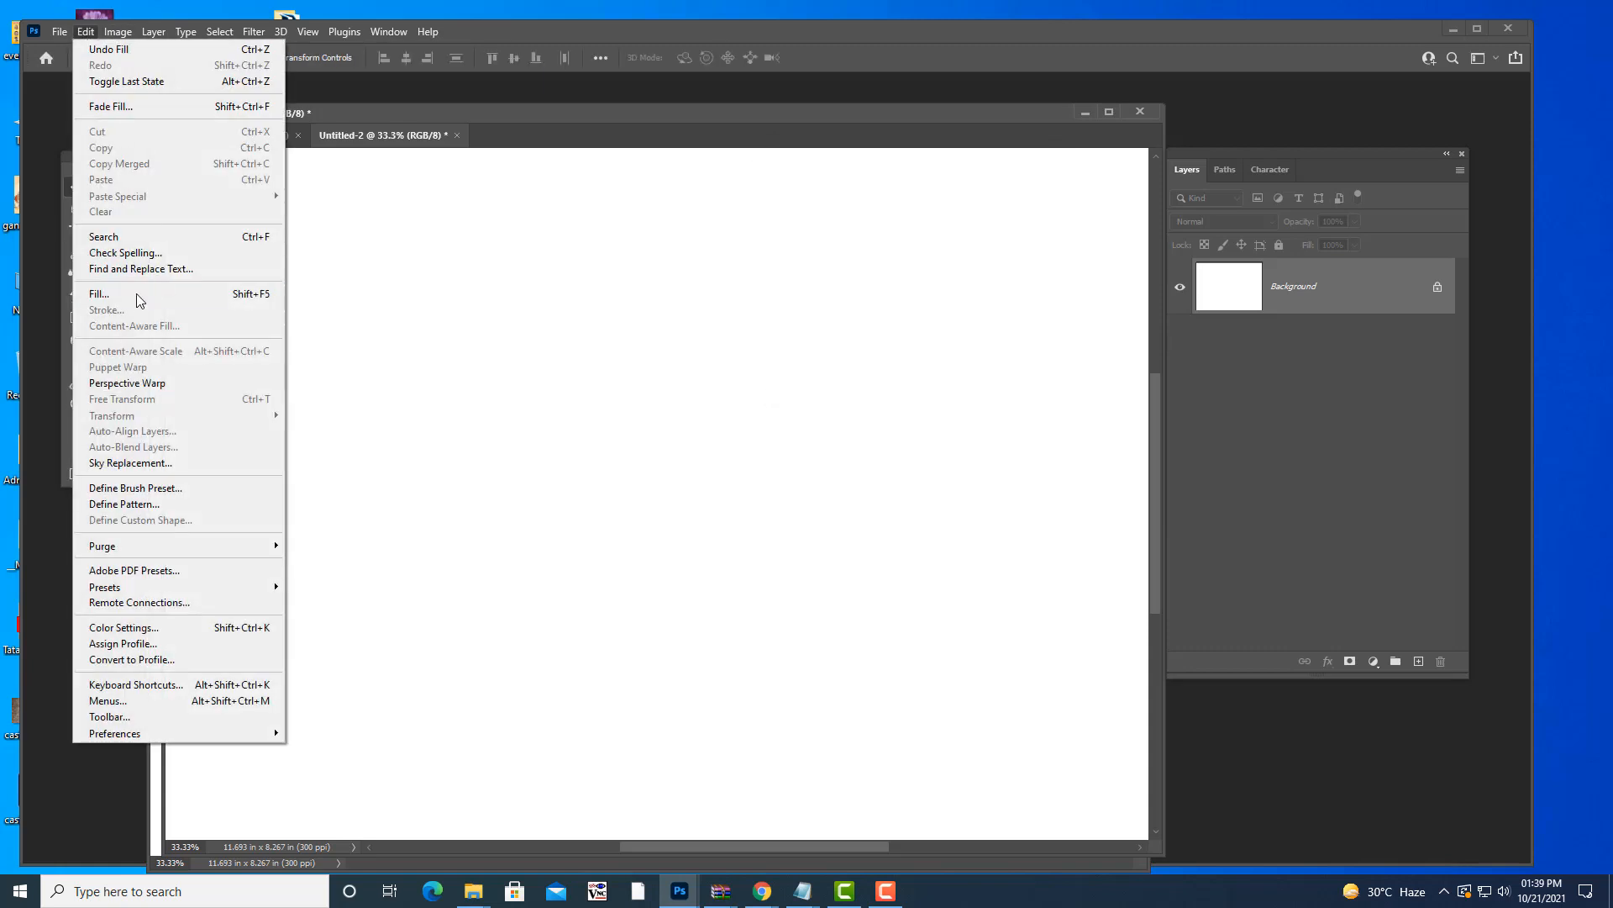
pyautogui.click(178, 303)
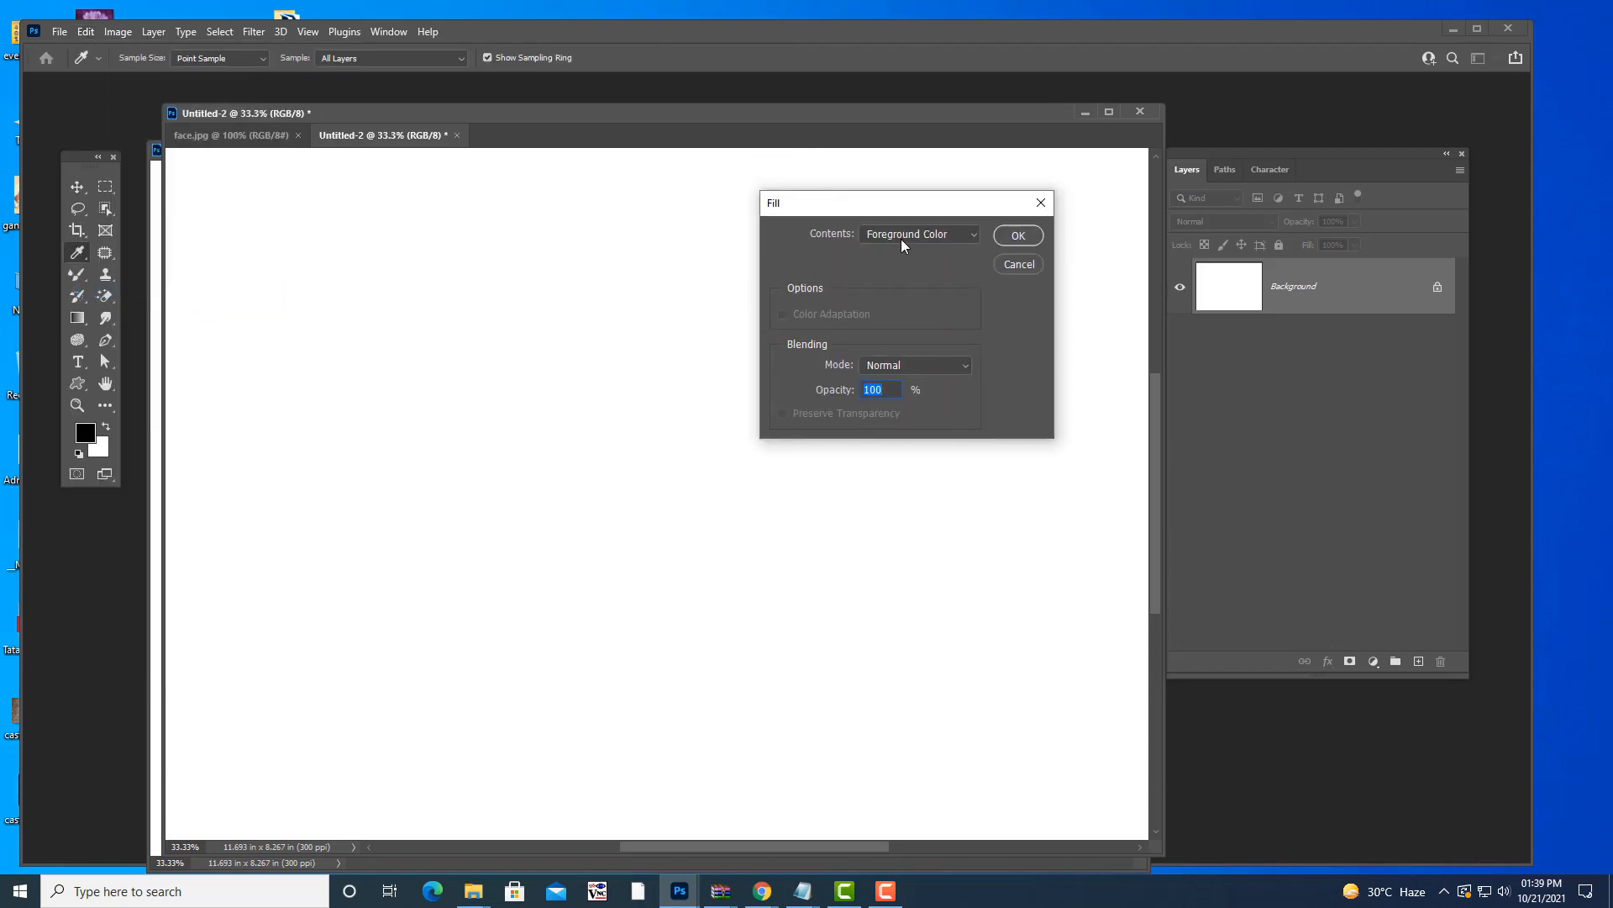
pyautogui.click(904, 235)
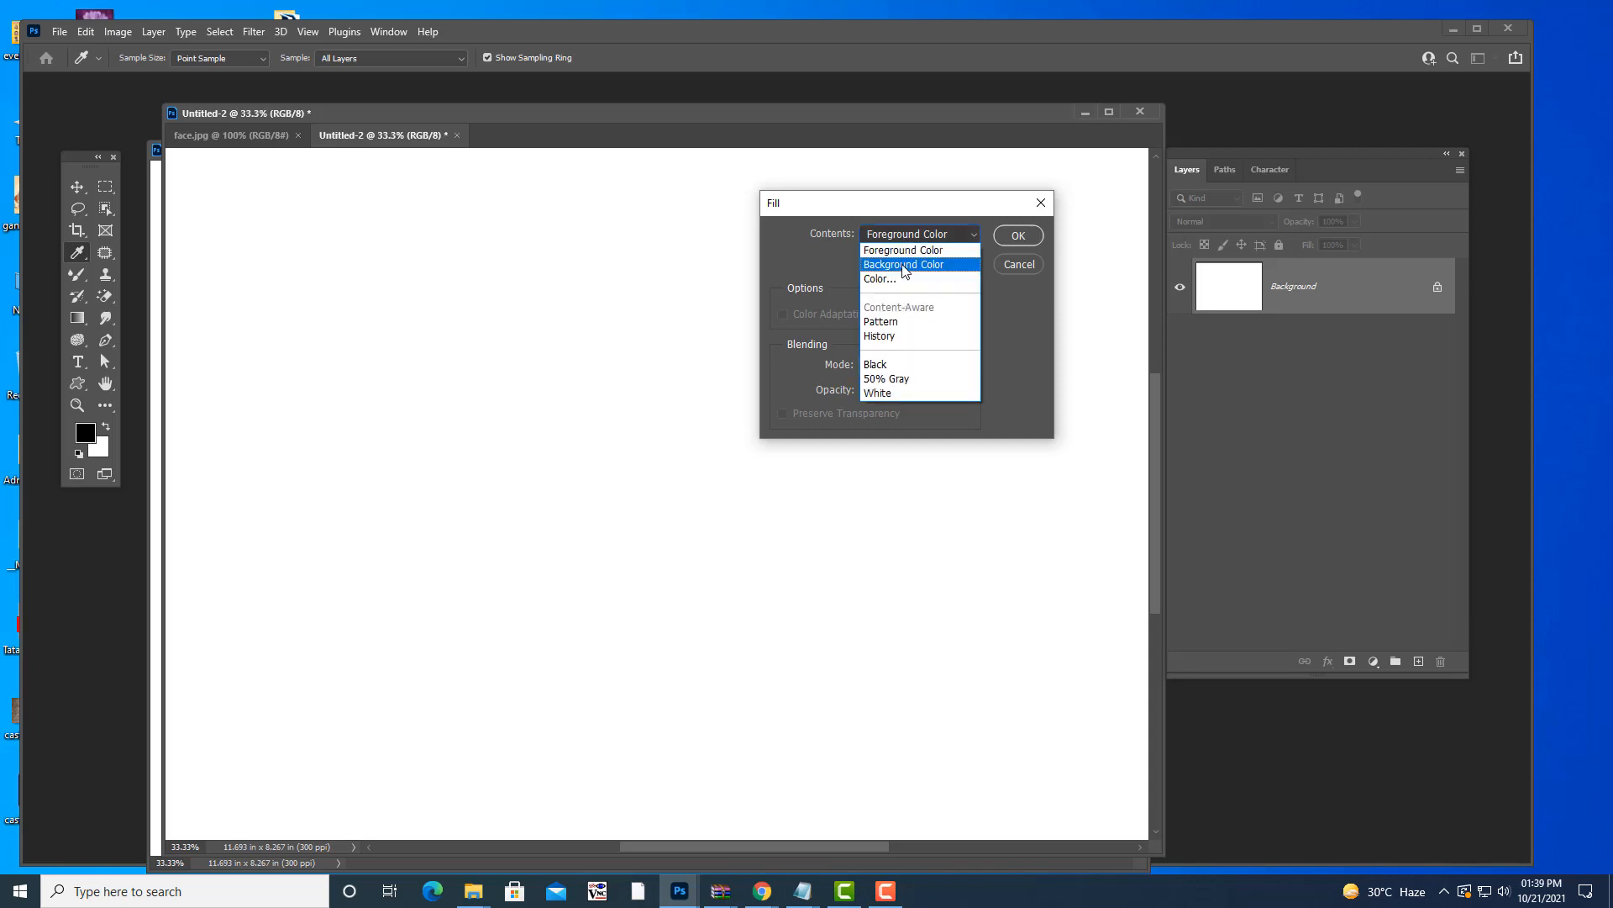
pyautogui.click(905, 250)
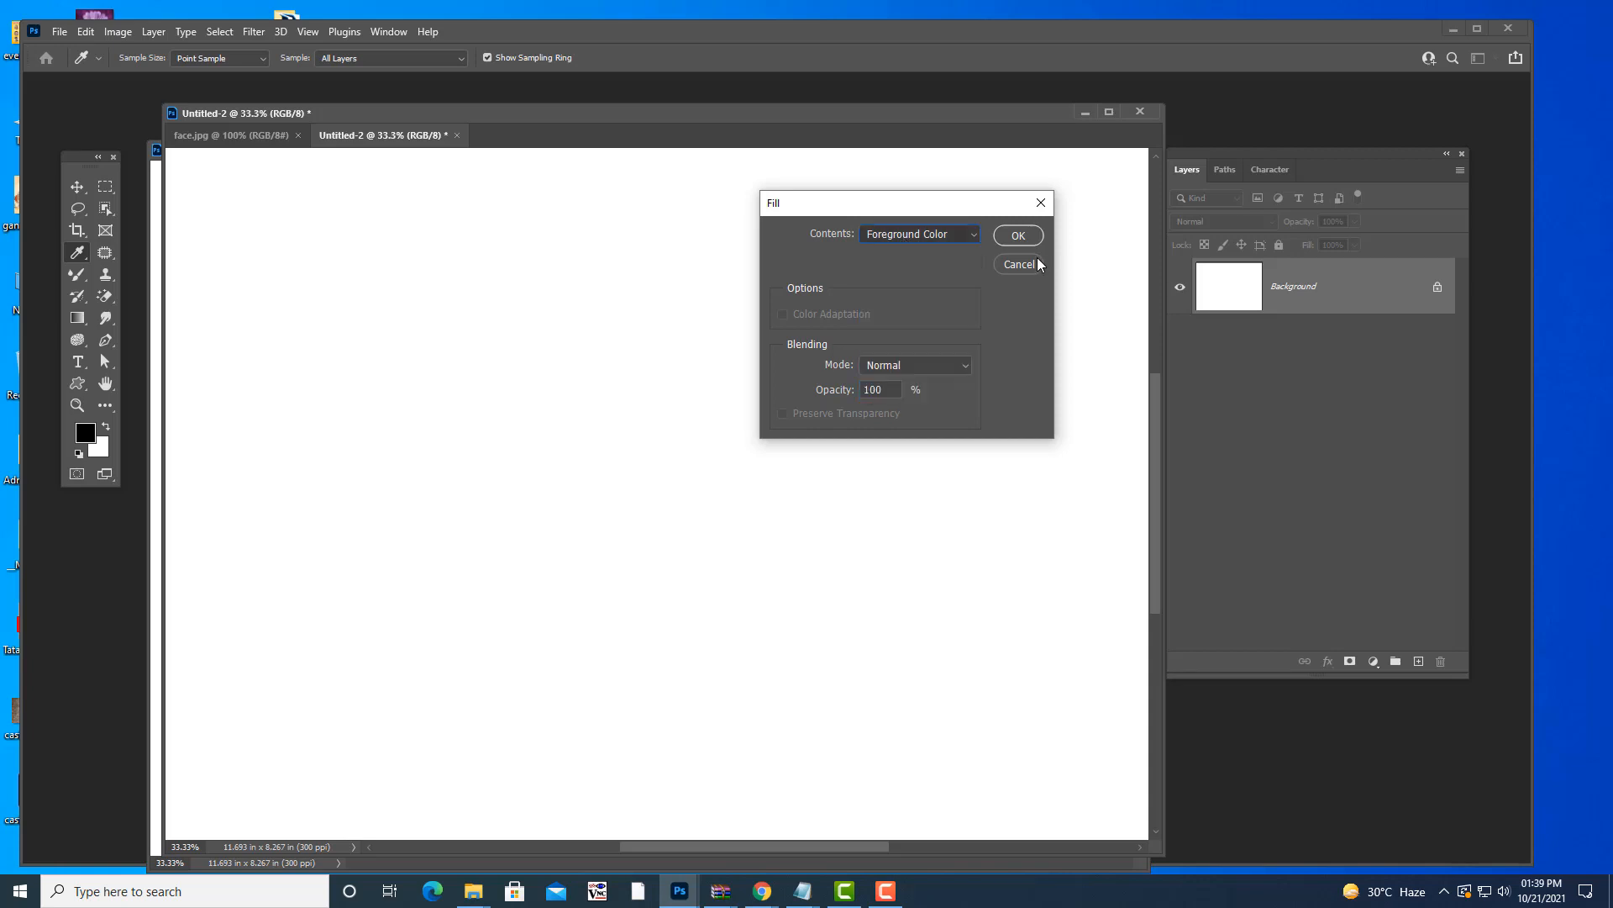
pyautogui.click(1038, 259)
# - Set the foreground colour to red and the background colour to dark green
pyautogui.click(88, 436)
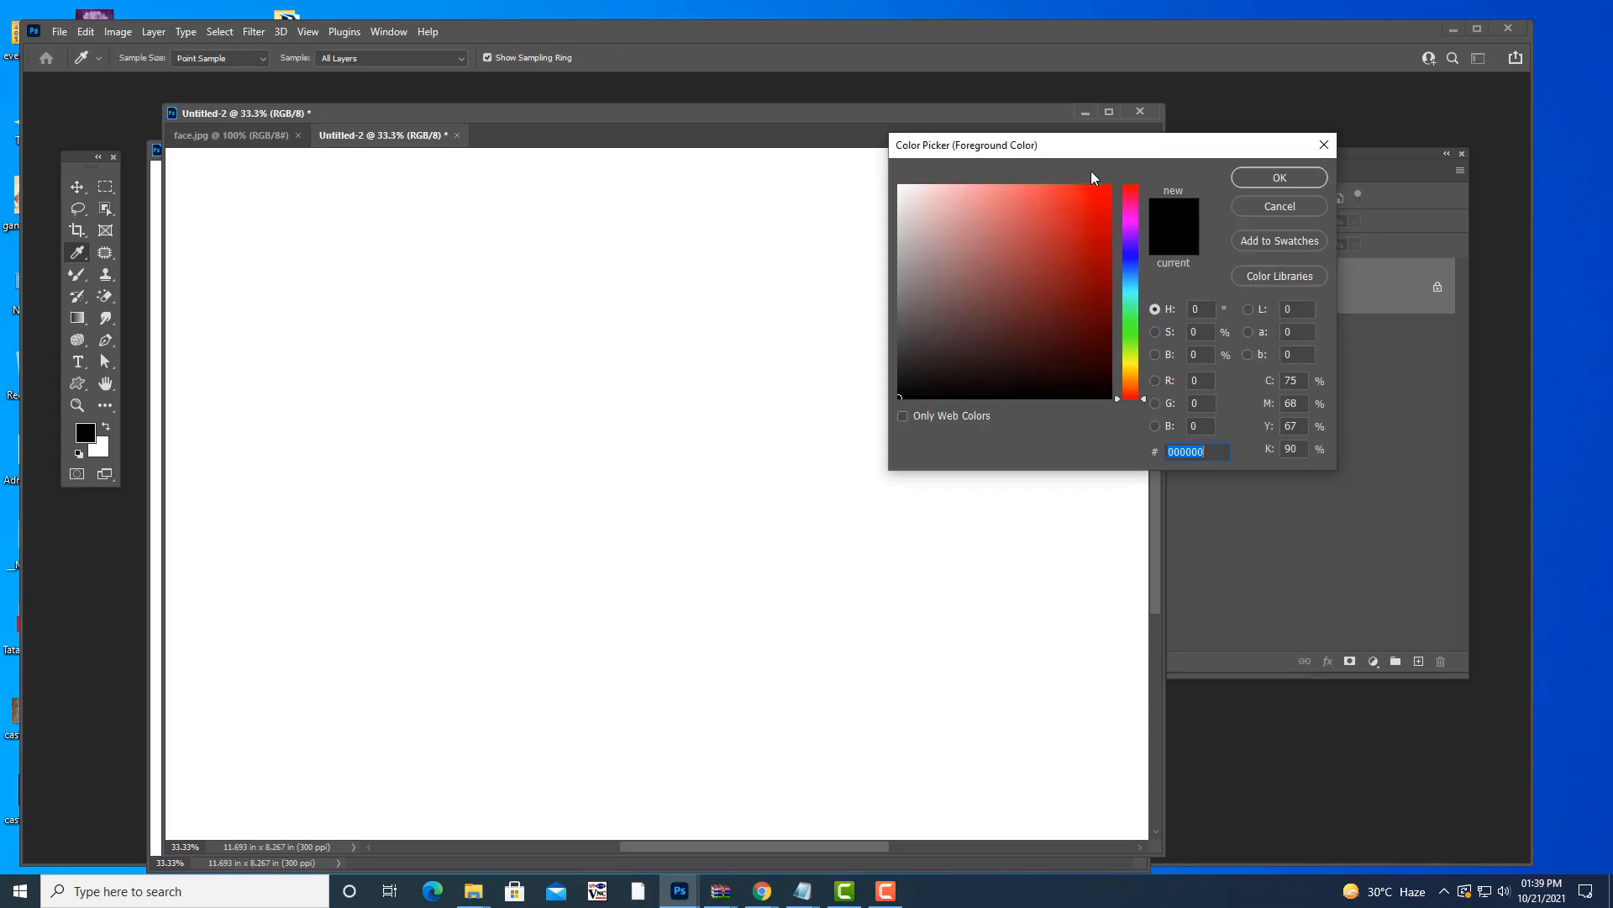
pyautogui.click(1099, 189)
pyautogui.click(1273, 192)
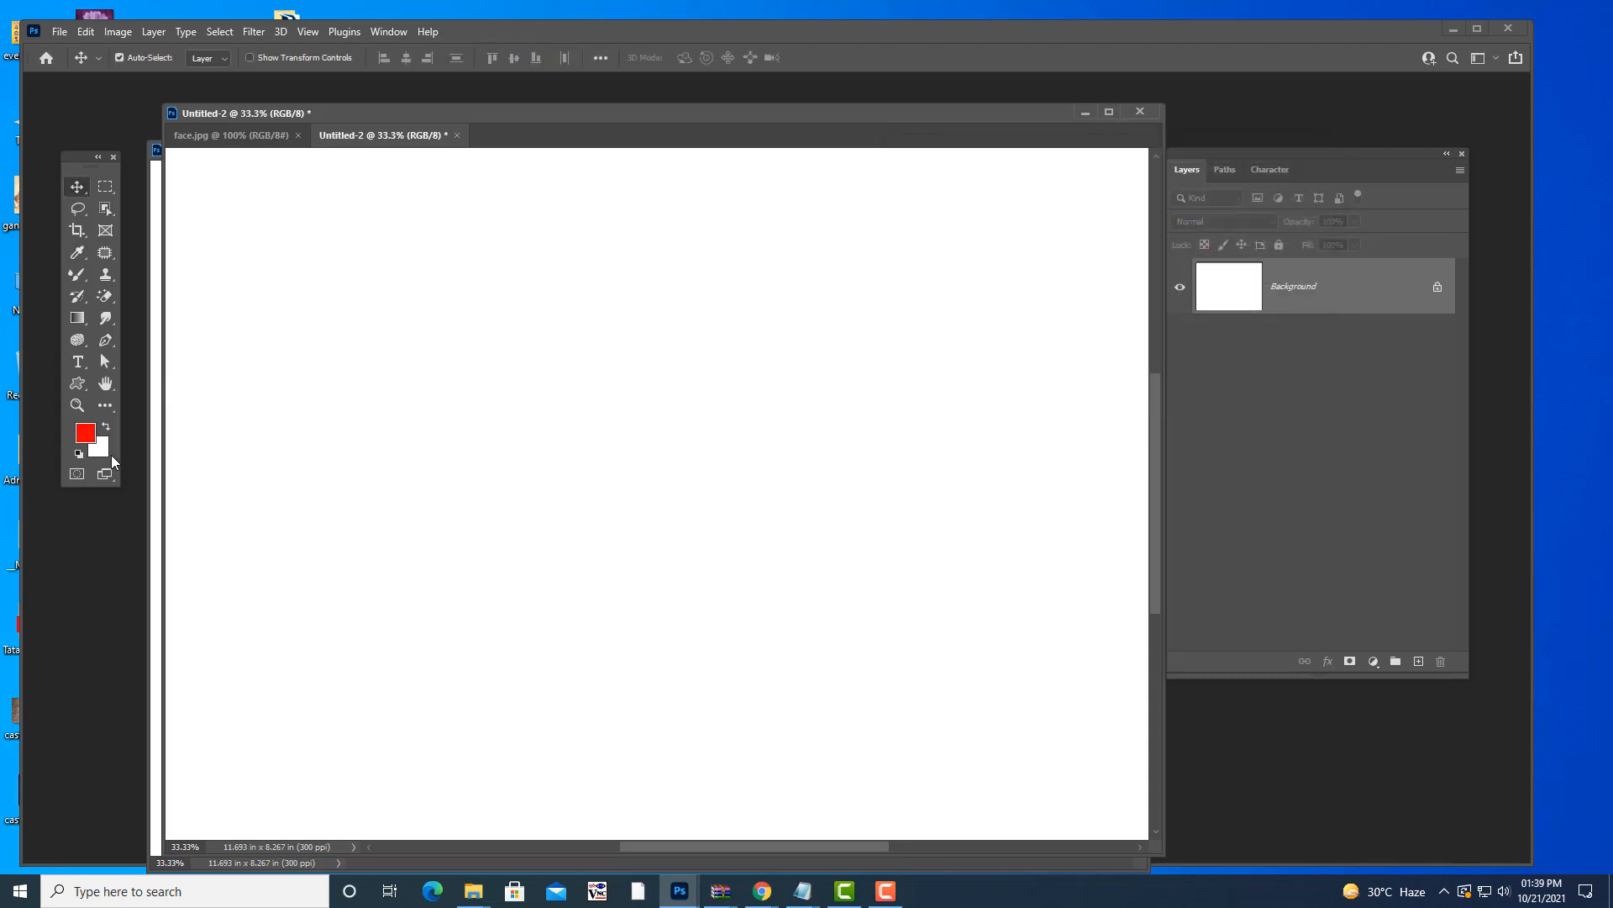
pyautogui.click(100, 448)
pyautogui.click(1131, 337)
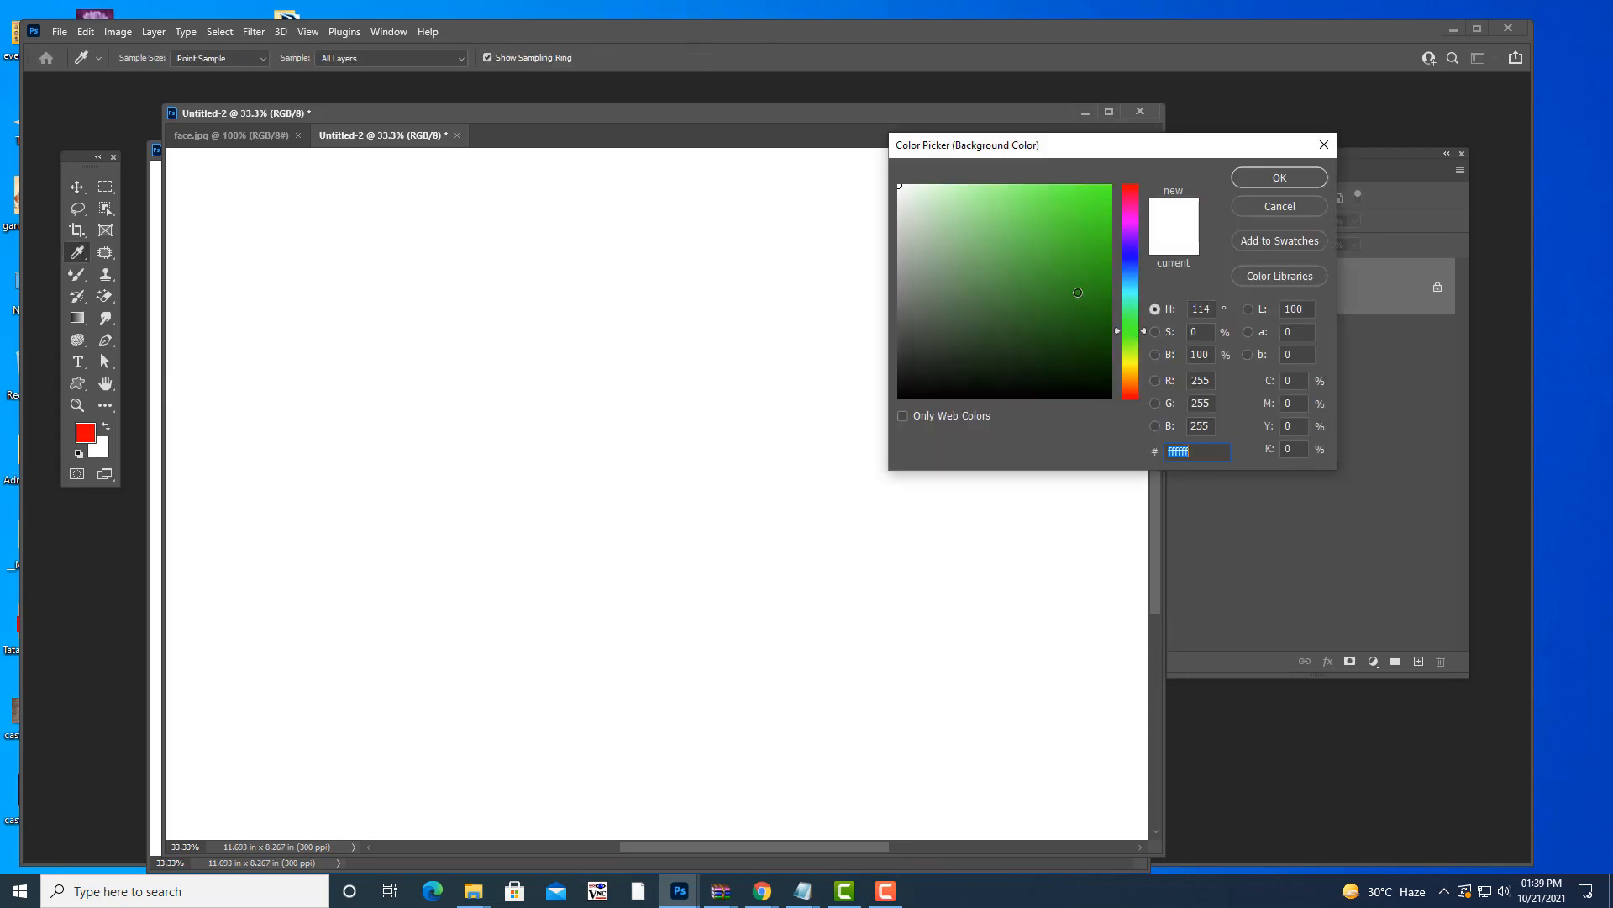
pyautogui.click(1052, 298)
pyautogui.click(1269, 179)
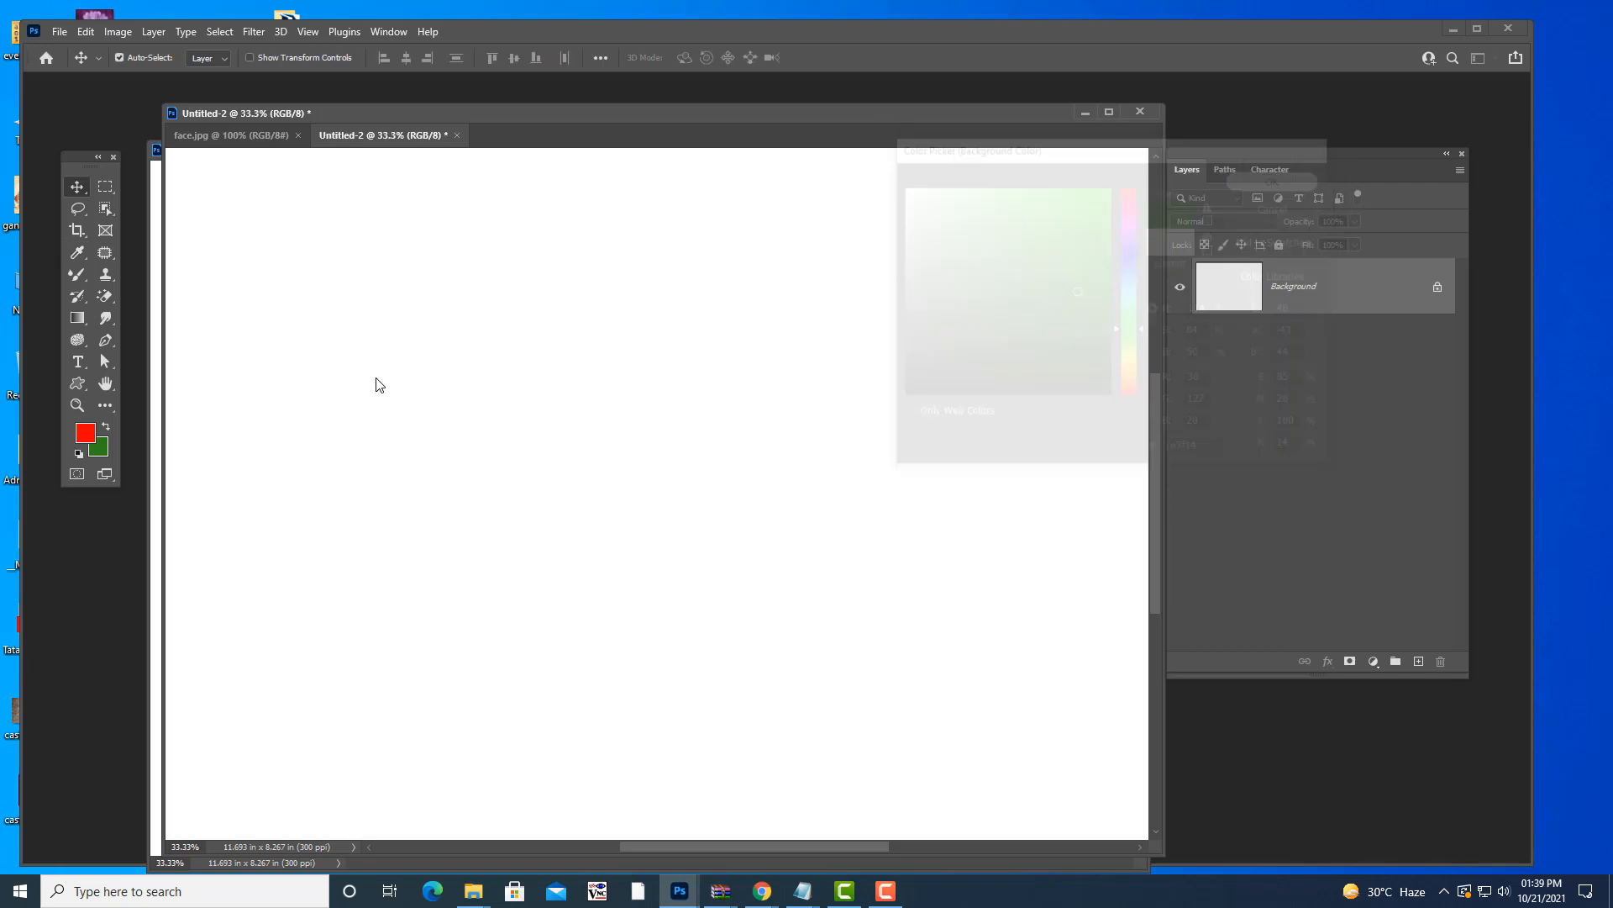
# - Use Edit > Fill with Foreground Color (red), then again with Background Color (green)
pyautogui.click(82, 34)
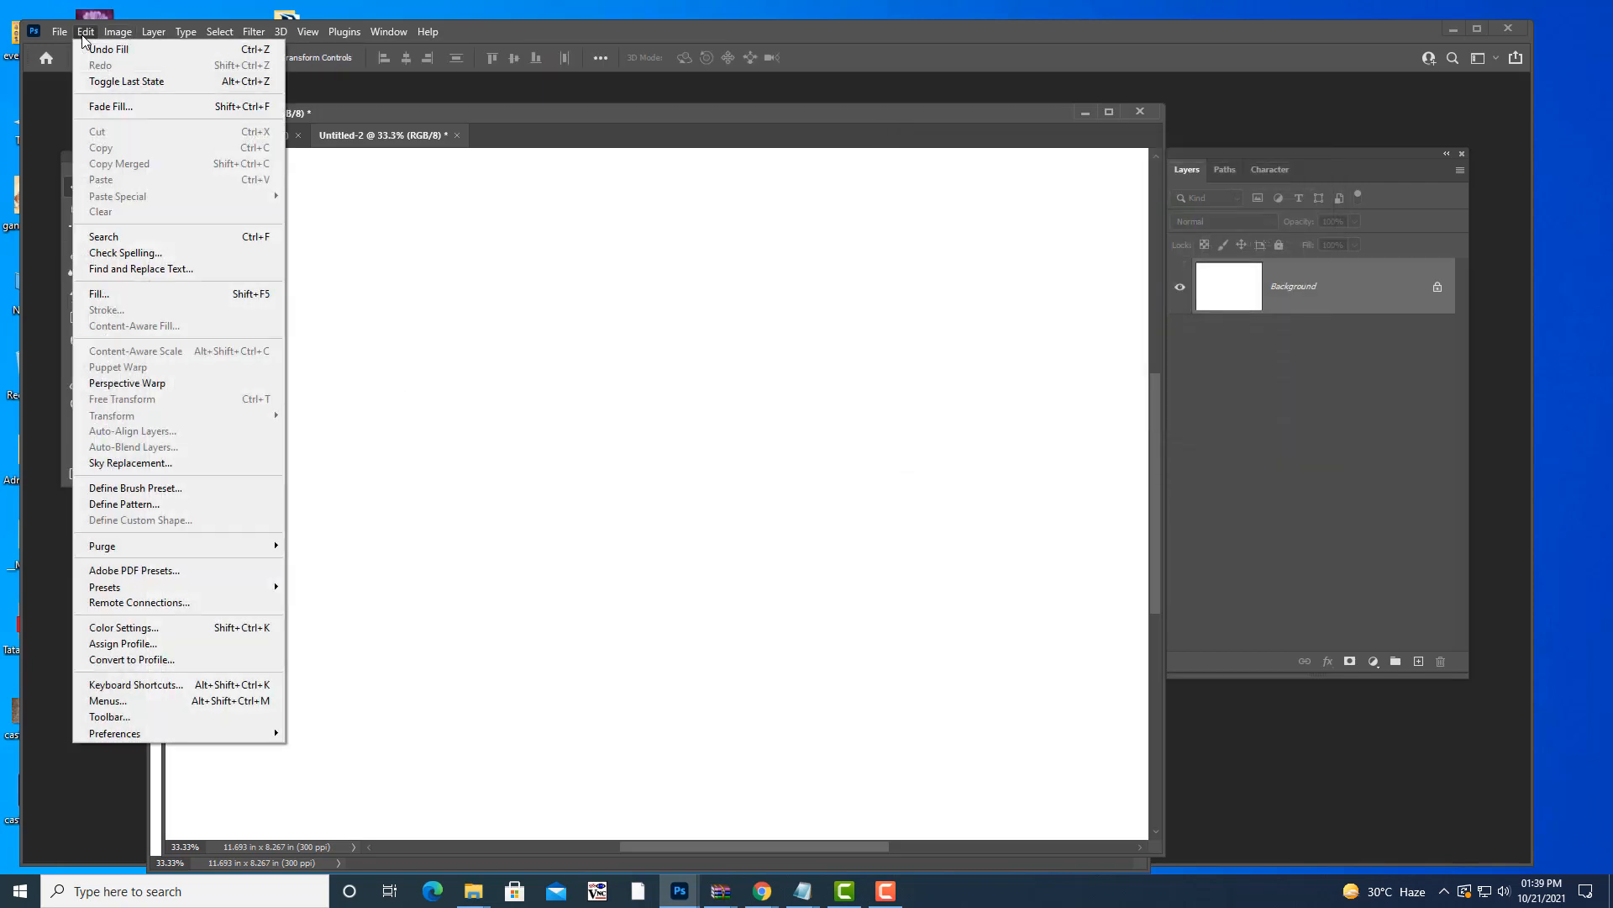
pyautogui.click(171, 294)
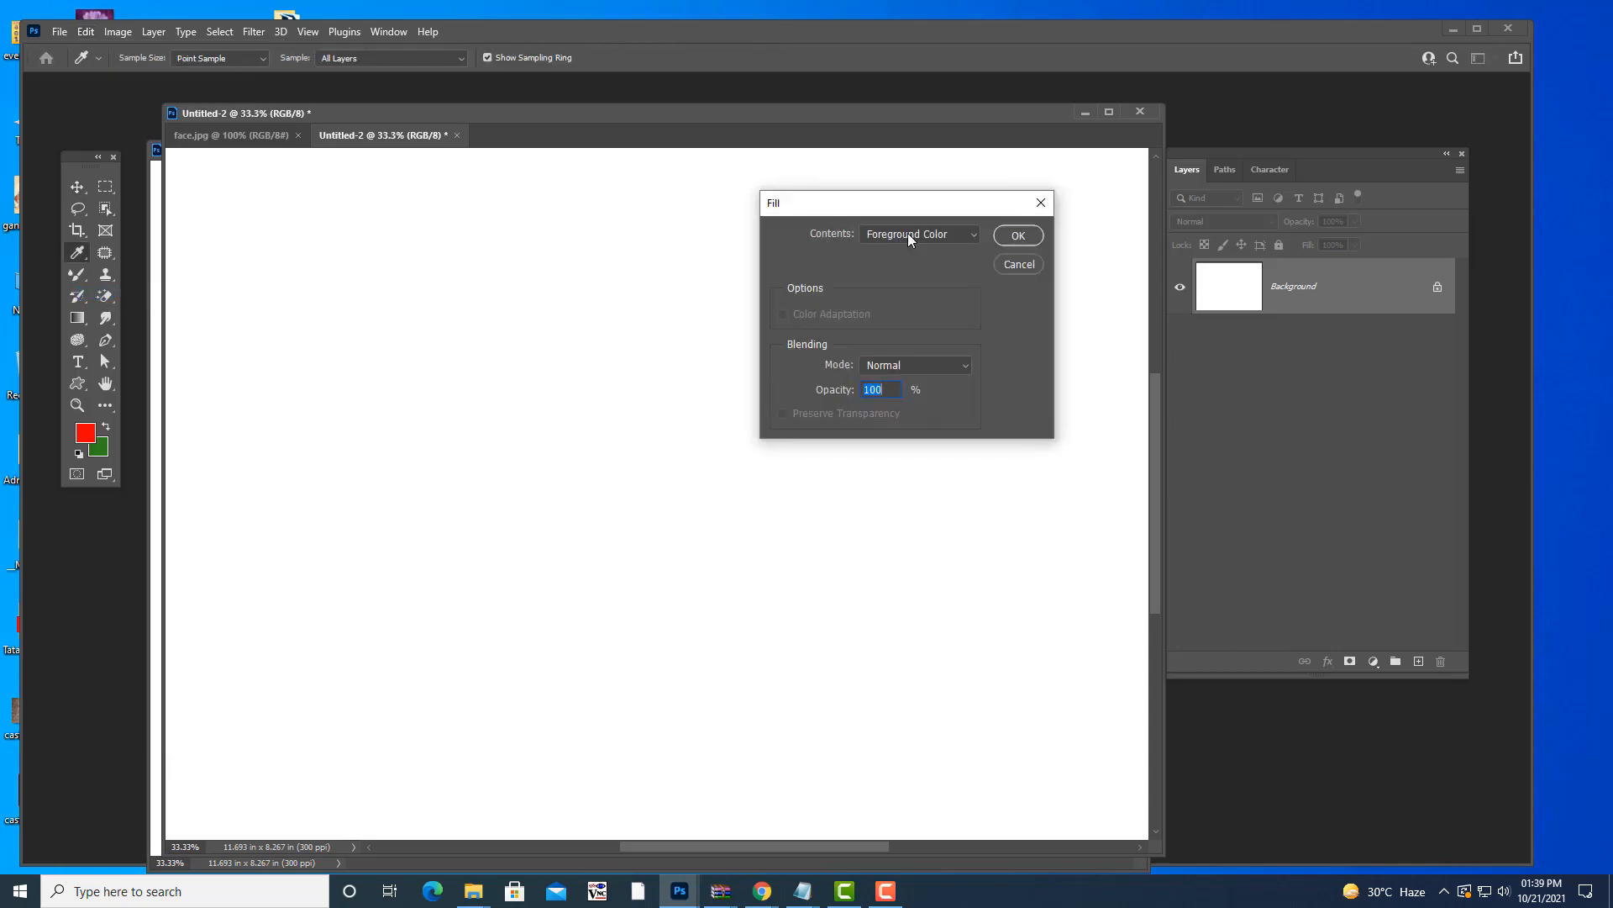
pyautogui.click(1011, 234)
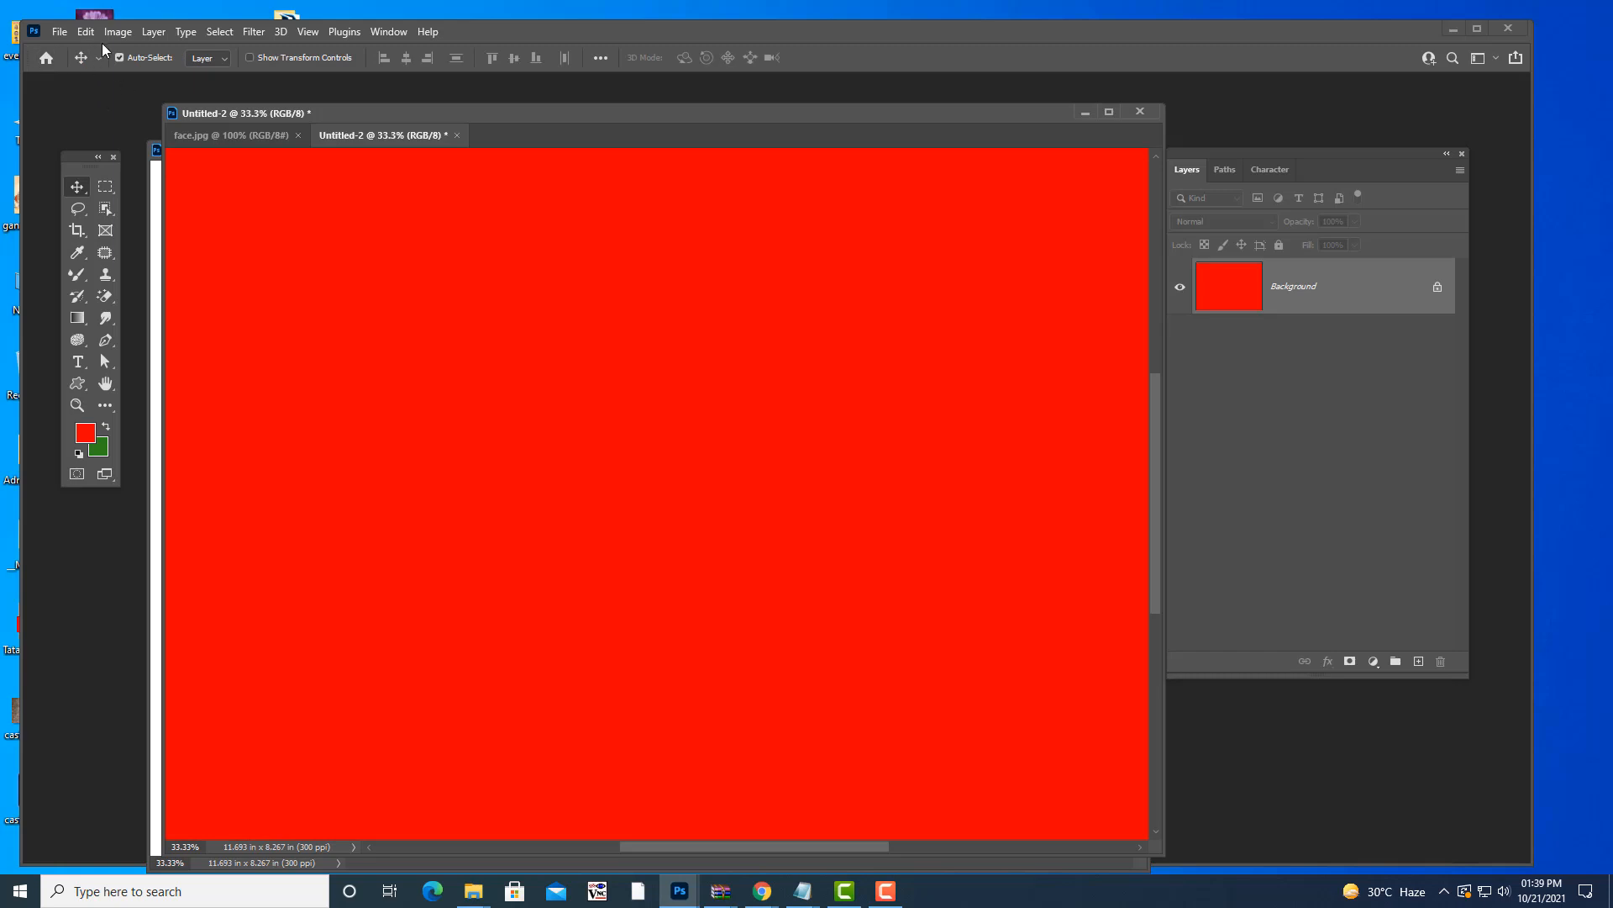
pyautogui.click(89, 32)
pyautogui.click(165, 294)
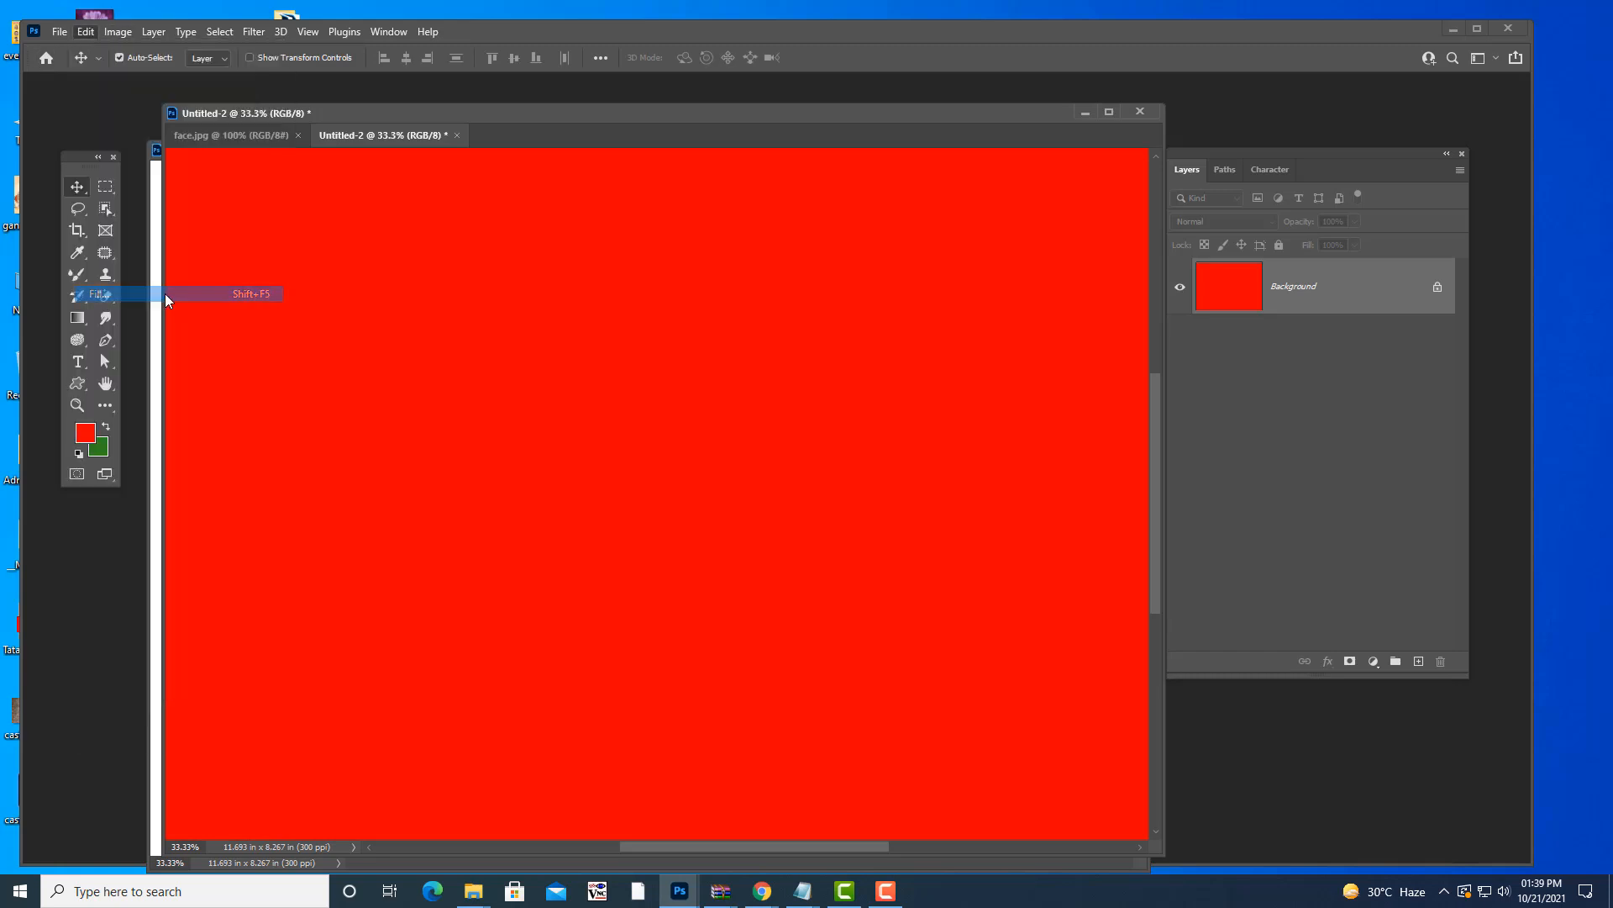
pyautogui.click(916, 235)
pyautogui.click(903, 250)
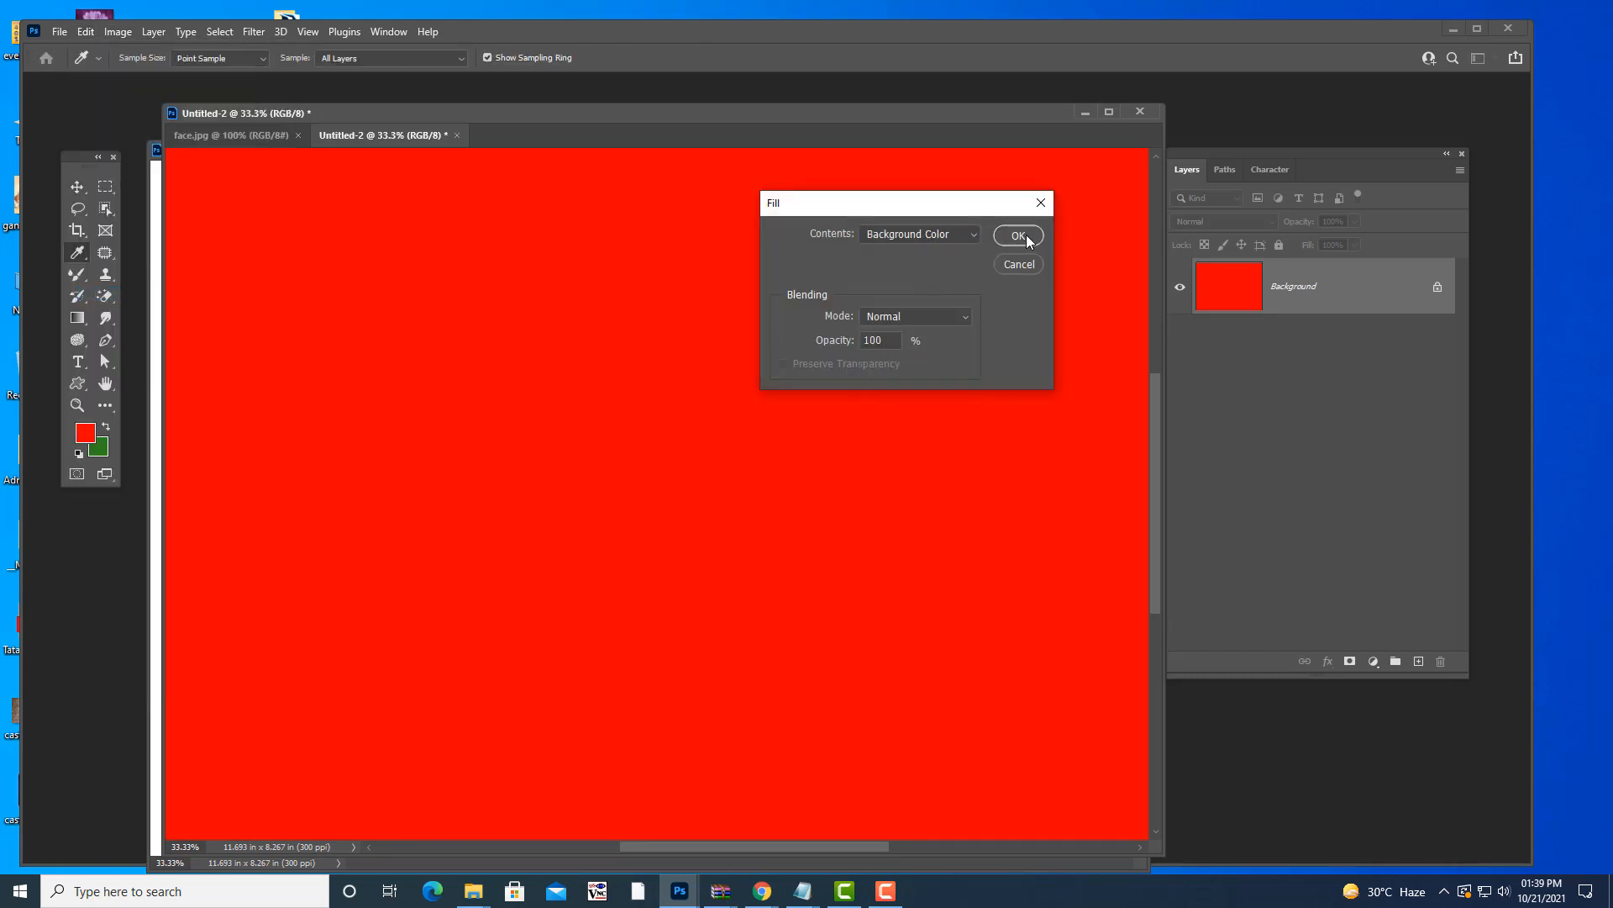
pyautogui.click(1019, 236)
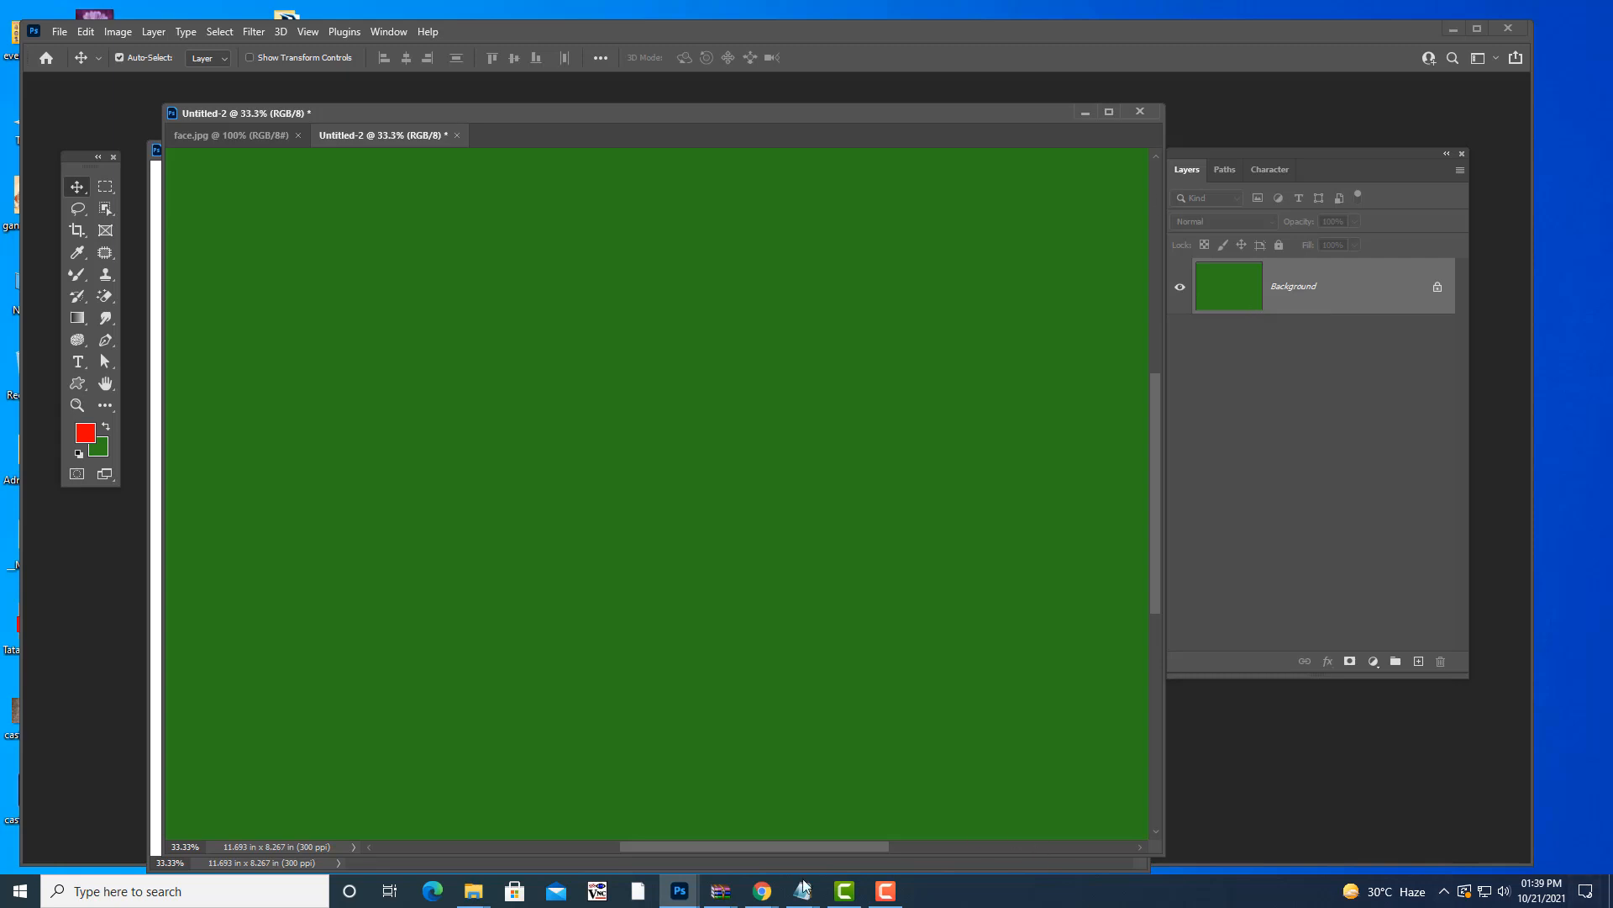
# - Drag face.jpg out of the tab bar into a floating window and move it right
pyautogui.click(232, 136)
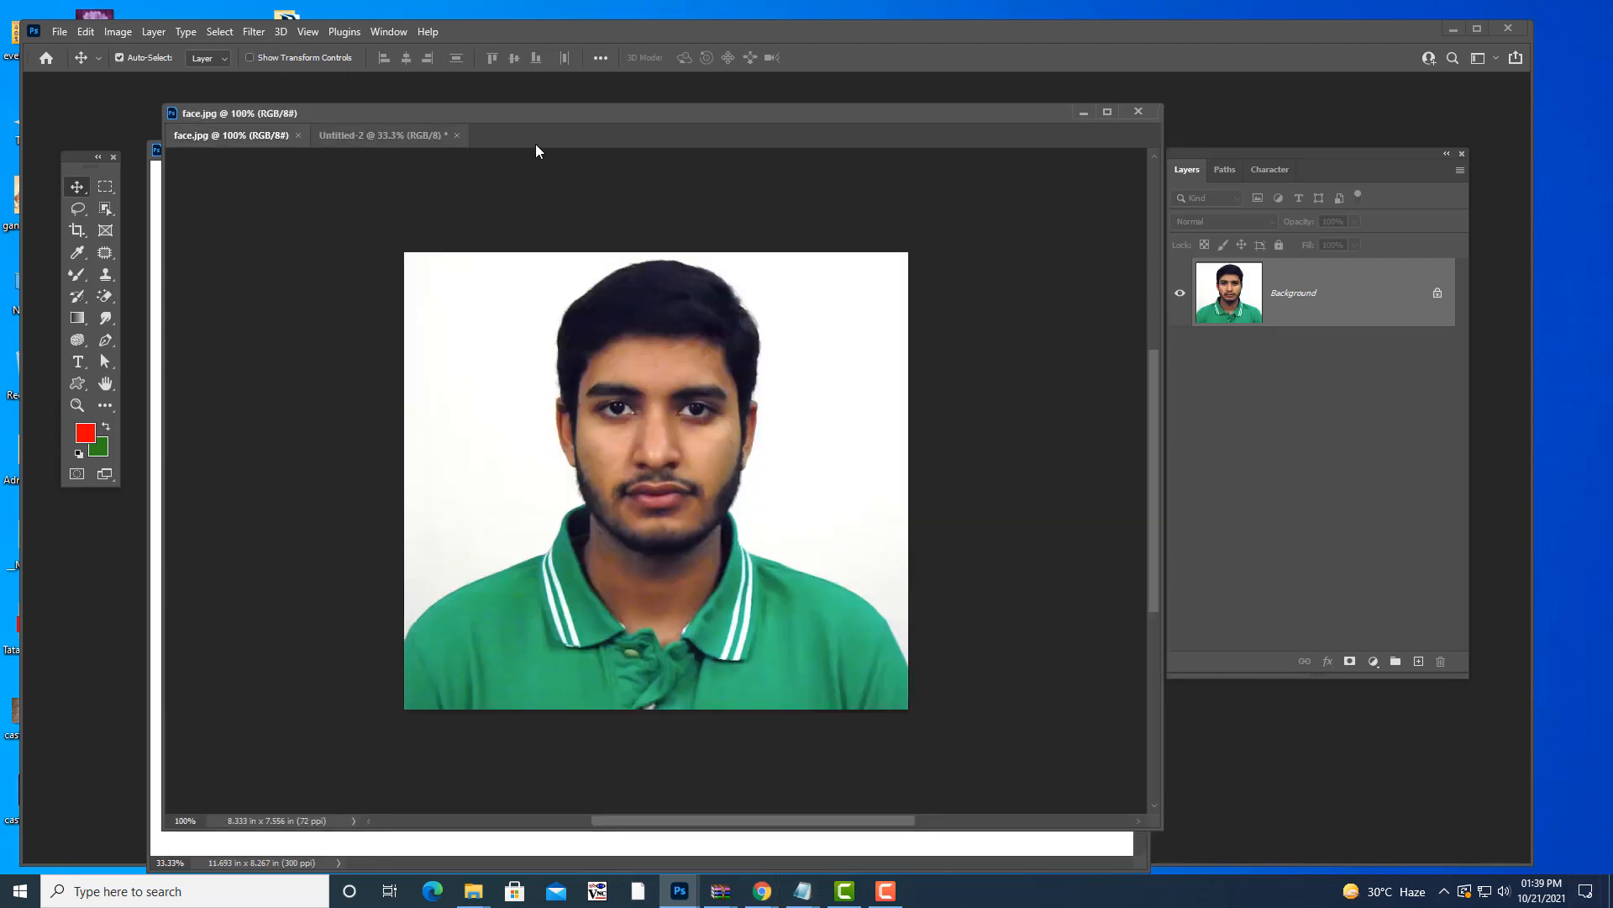
pyautogui.moveTo(516, 116); pyautogui.dragTo(545, 114)
pyautogui.moveTo(295, 136); pyautogui.dragTo(354, 213)
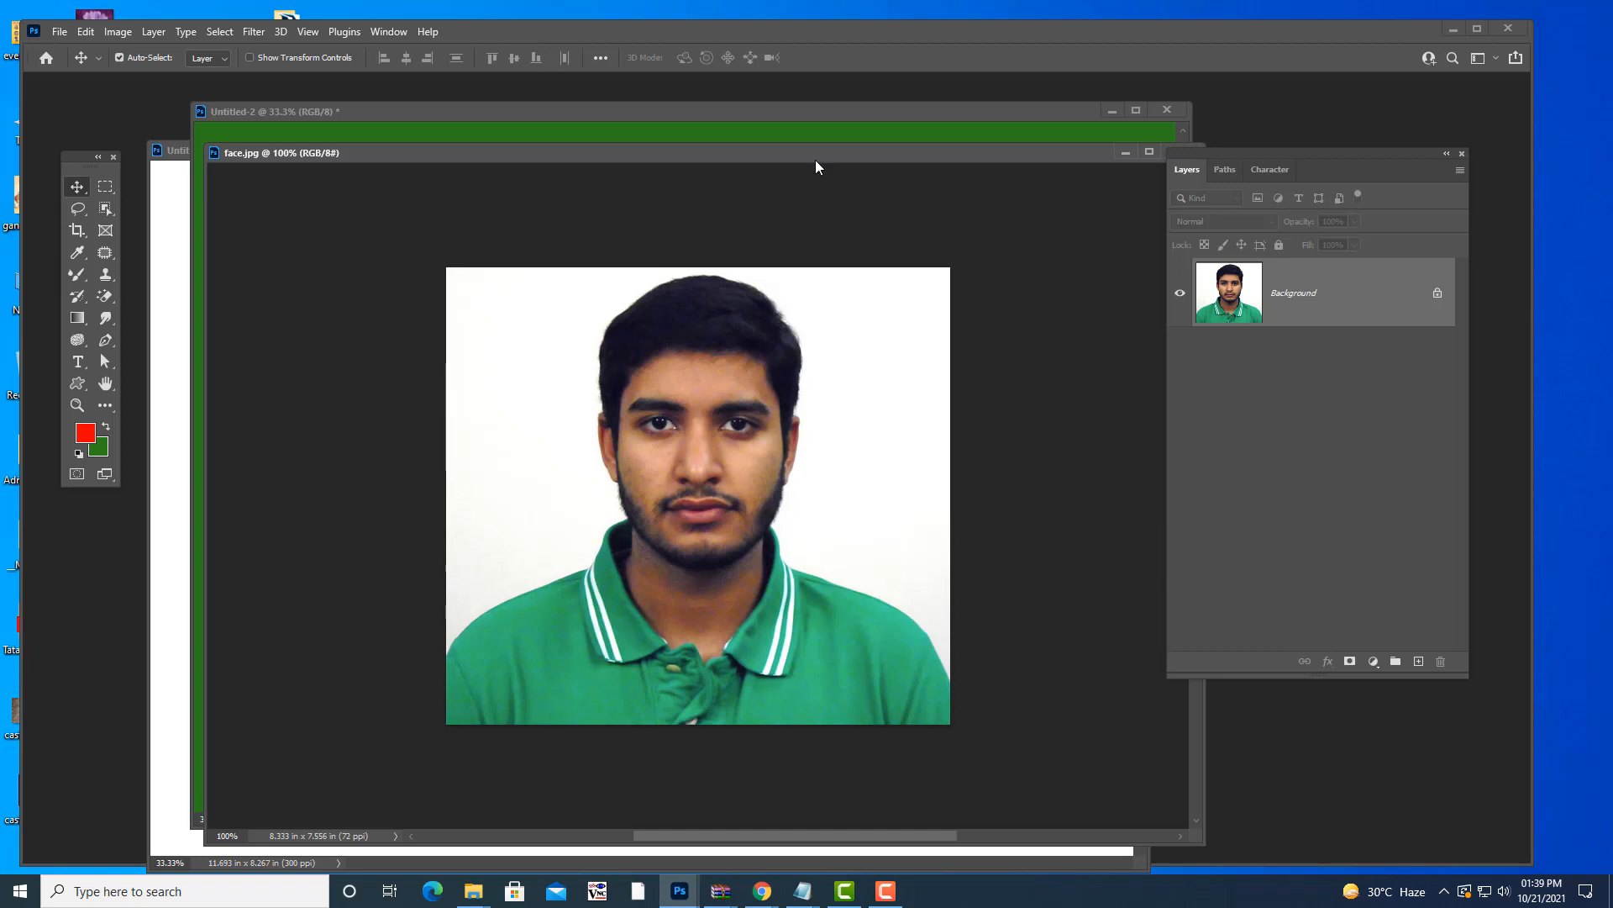
pyautogui.moveTo(812, 154)
pyautogui.mouseDown()
pyautogui.moveTo(860, 147)
pyautogui.moveTo(824, 177)
pyautogui.mouseUp()
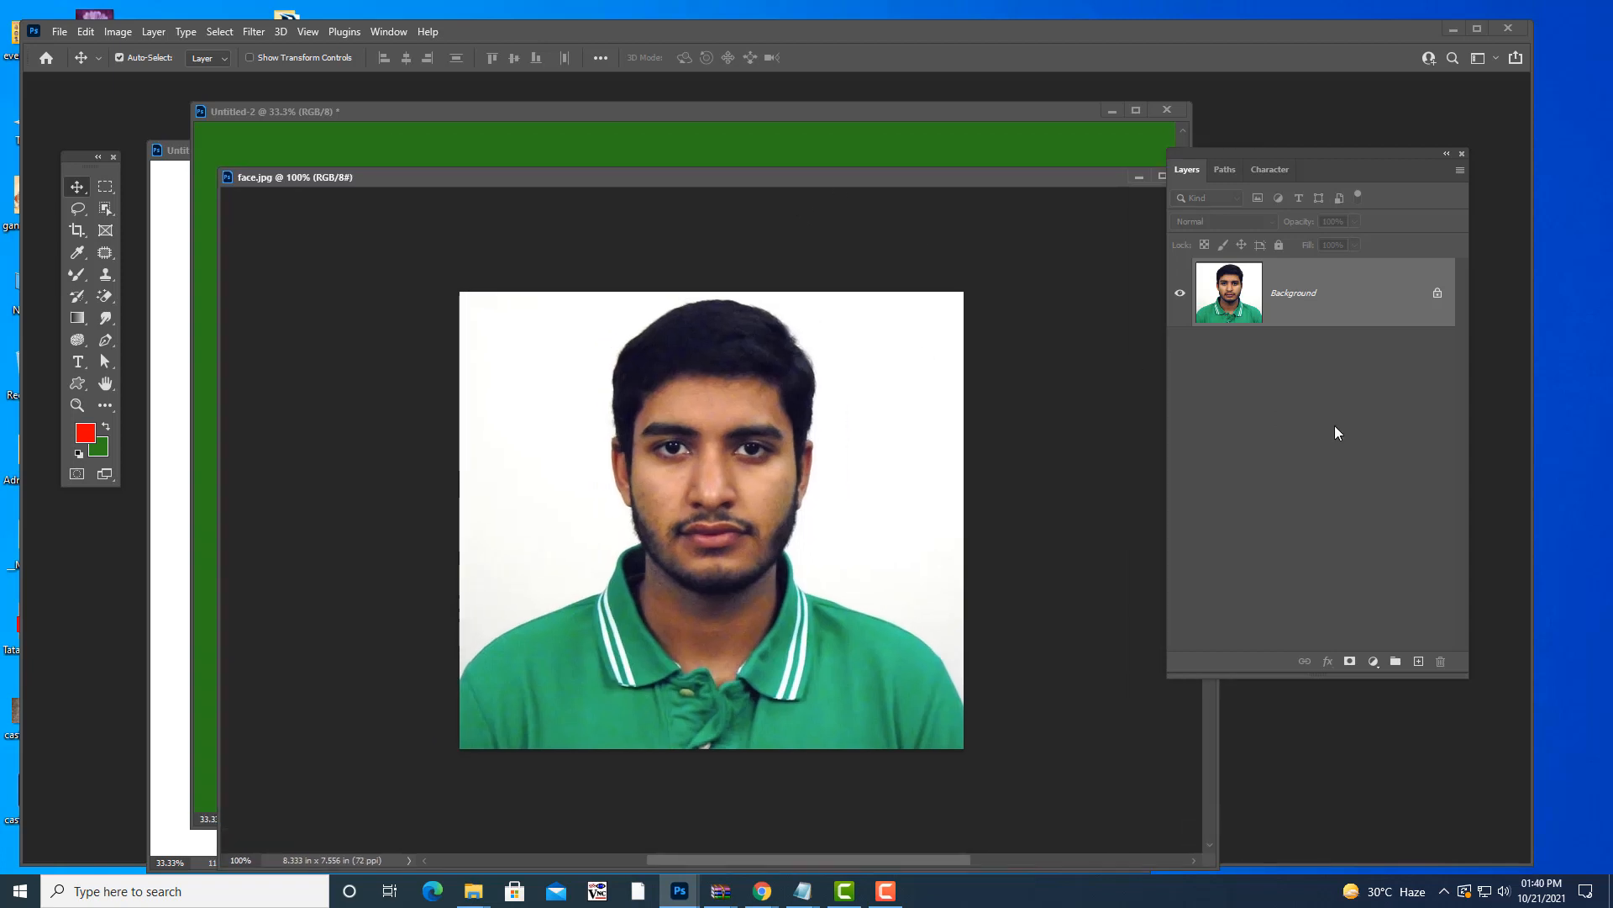
# - Bring photoshopnotes.txt forward and highlight the note that Alt+Ctrl+I shows the document size
pyautogui.moveTo(803, 891)
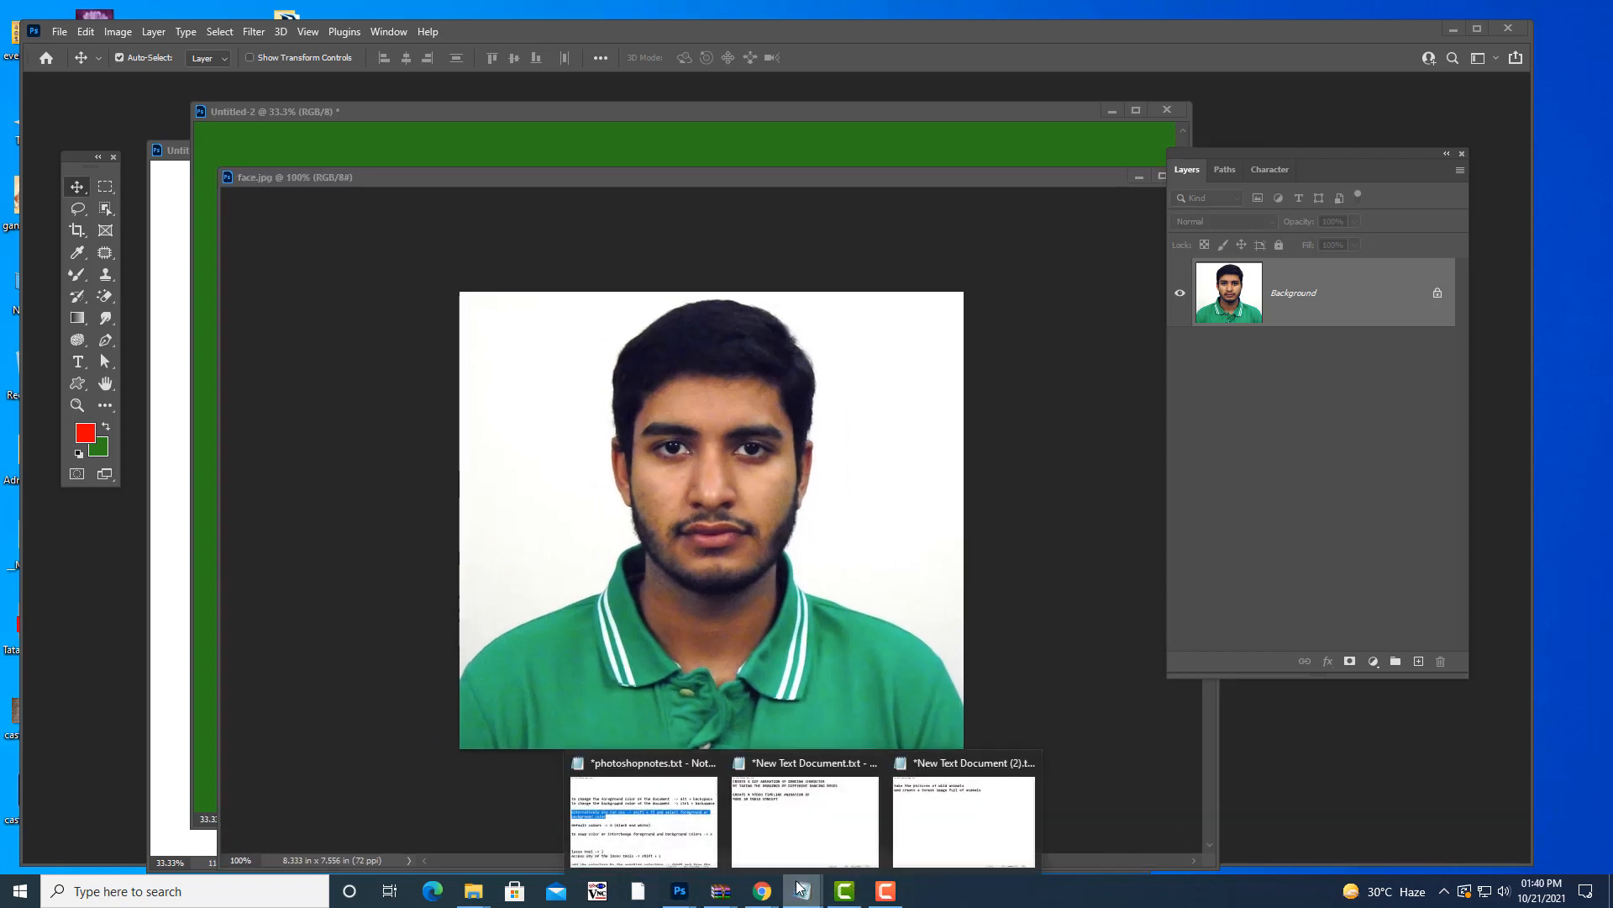
pyautogui.click(639, 828)
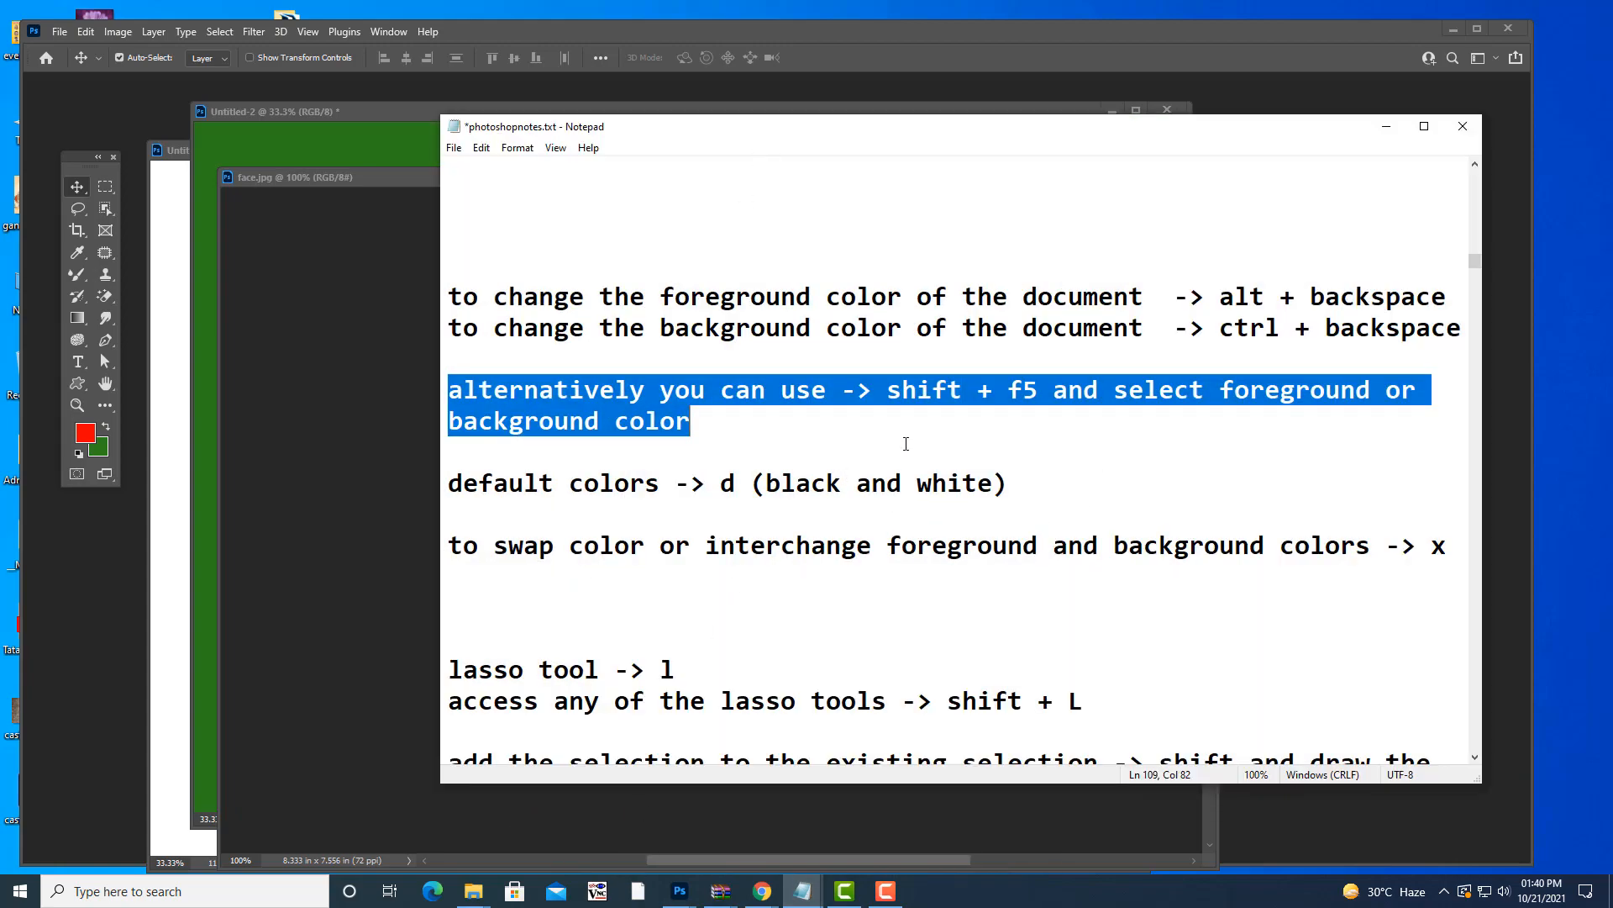
pyautogui.scroll(2, 906, 444)
pyautogui.scroll(3, 936, 417)
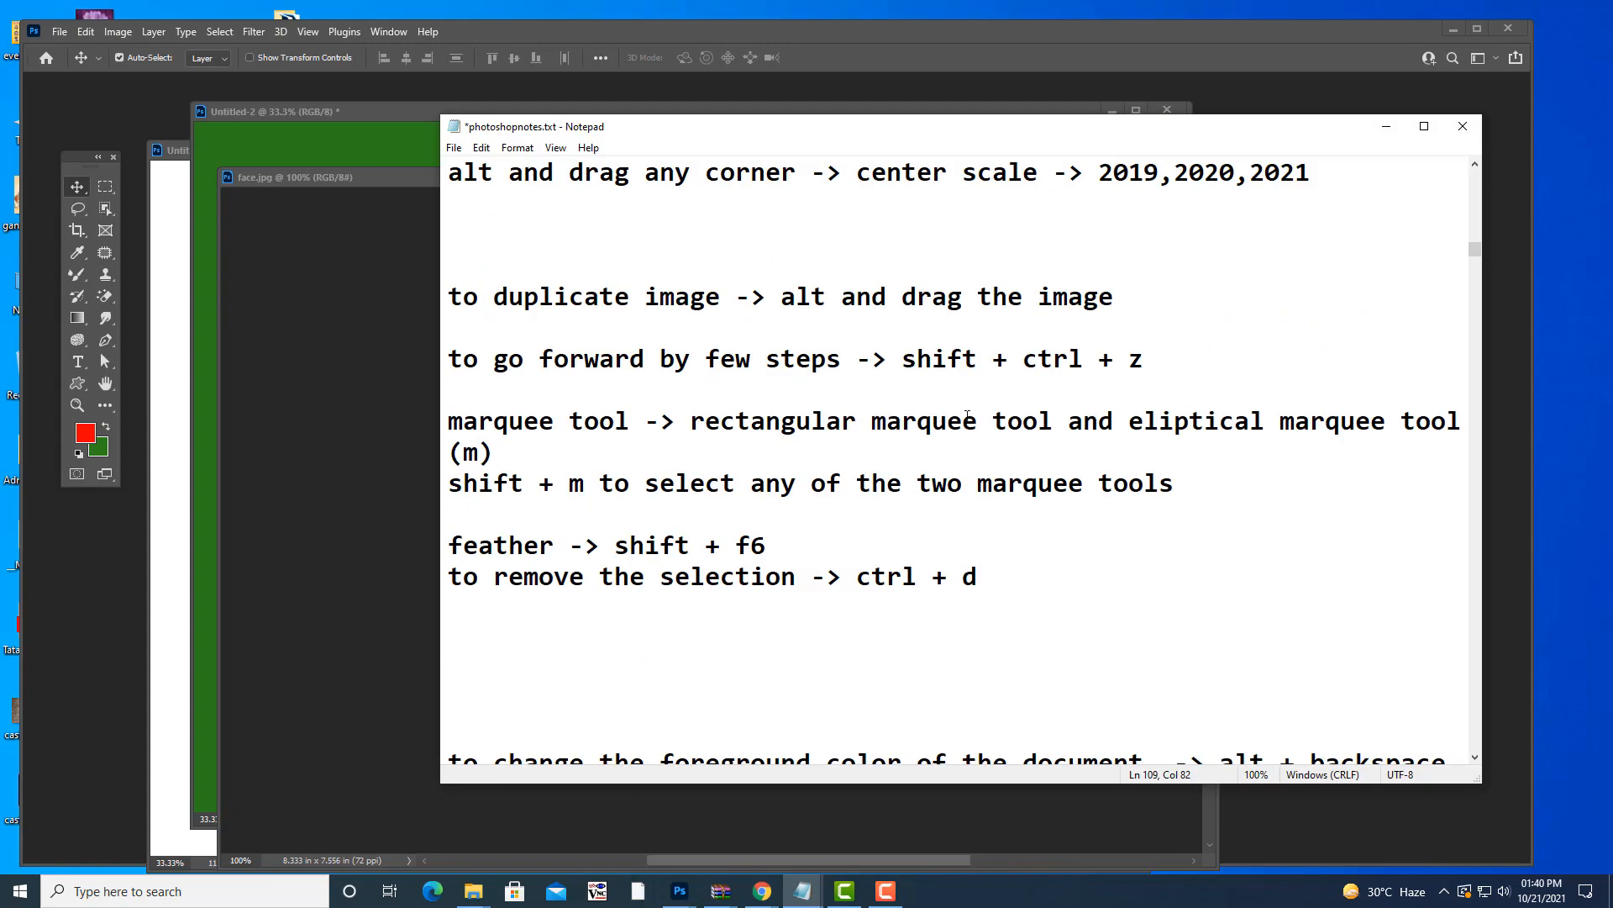
pyautogui.scroll(3, 967, 417)
pyautogui.scroll(-6, 967, 417)
pyautogui.scroll(-4, 968, 418)
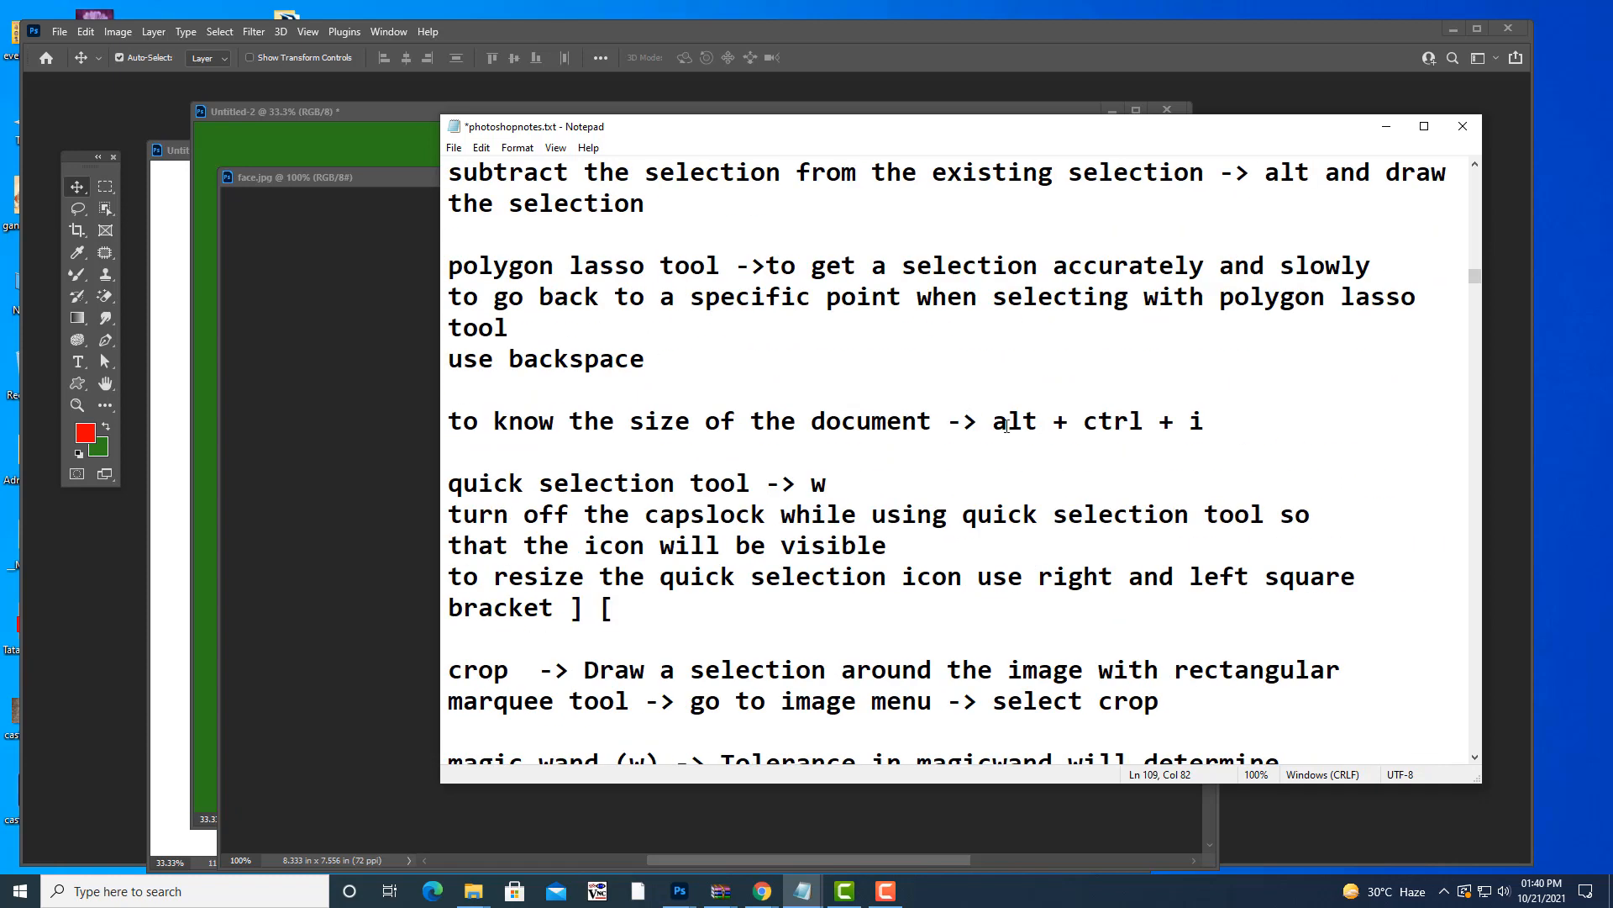
pyautogui.moveTo(453, 417); pyautogui.dragTo(1259, 425)
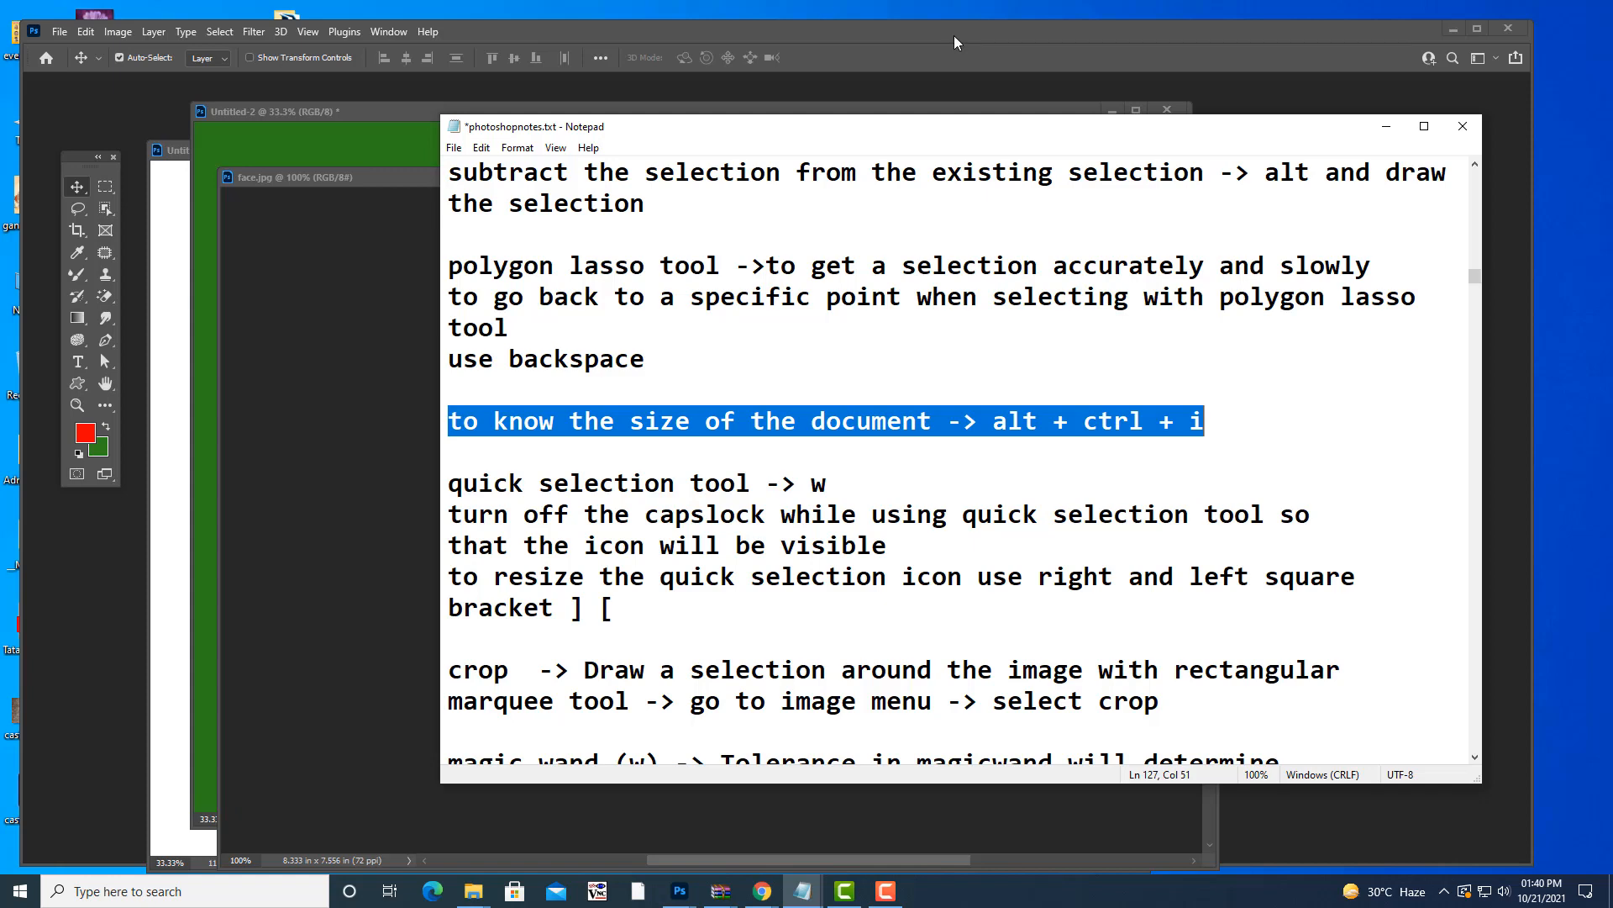
pyautogui.click(1387, 126)
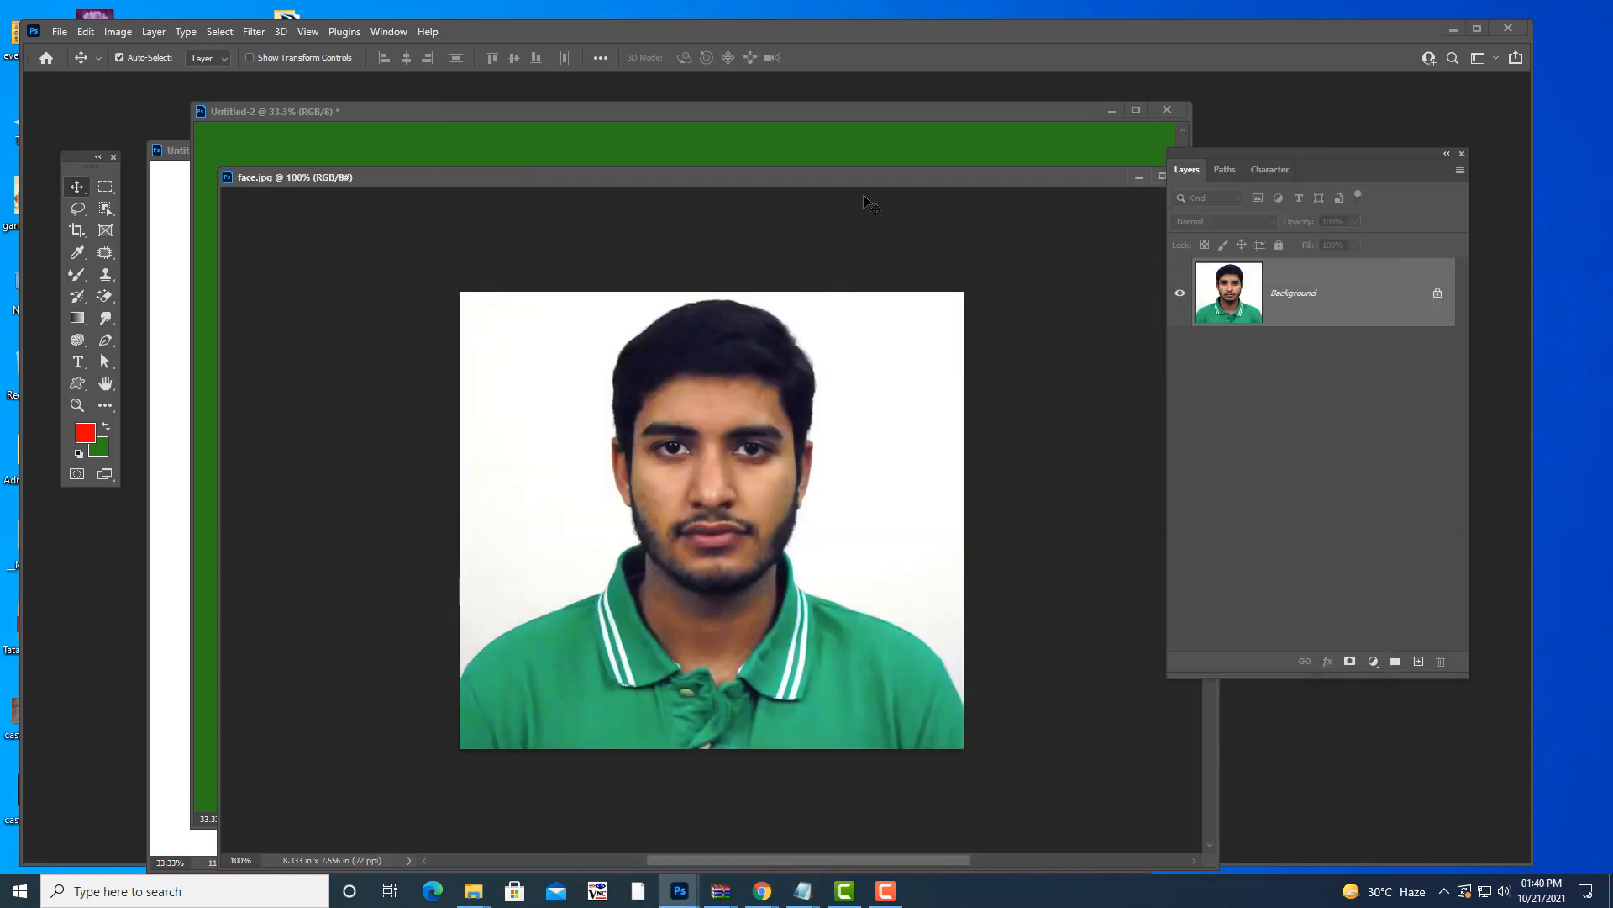
pyautogui.moveTo(841, 179); pyautogui.dragTo(840, 179)
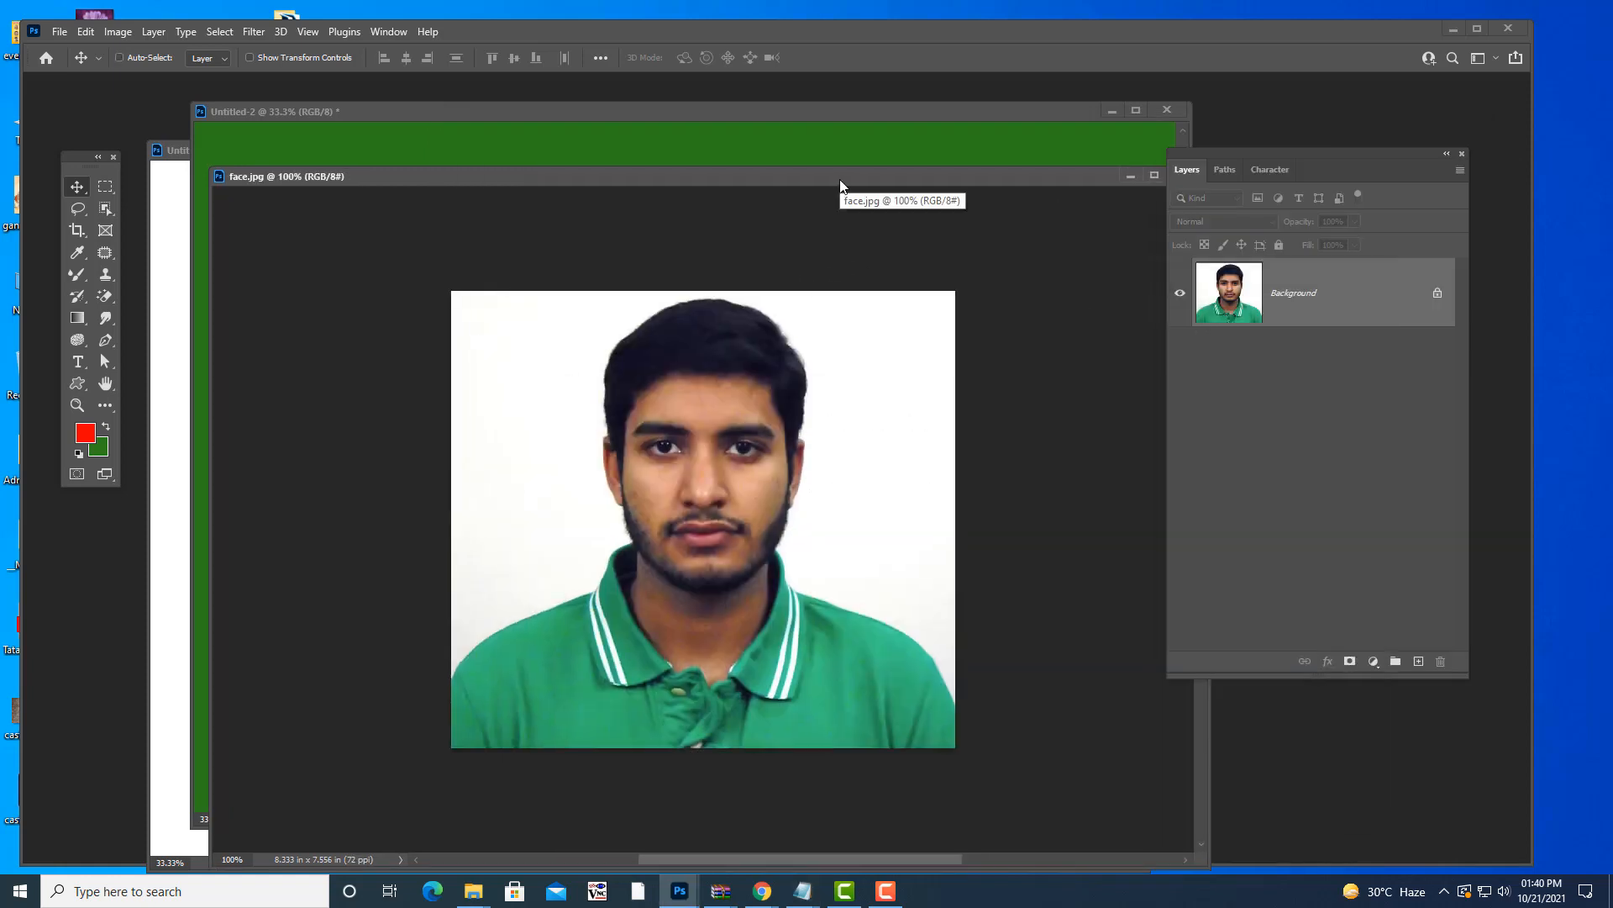
pyautogui.hotkey('ctrl', 'alt', 'i')
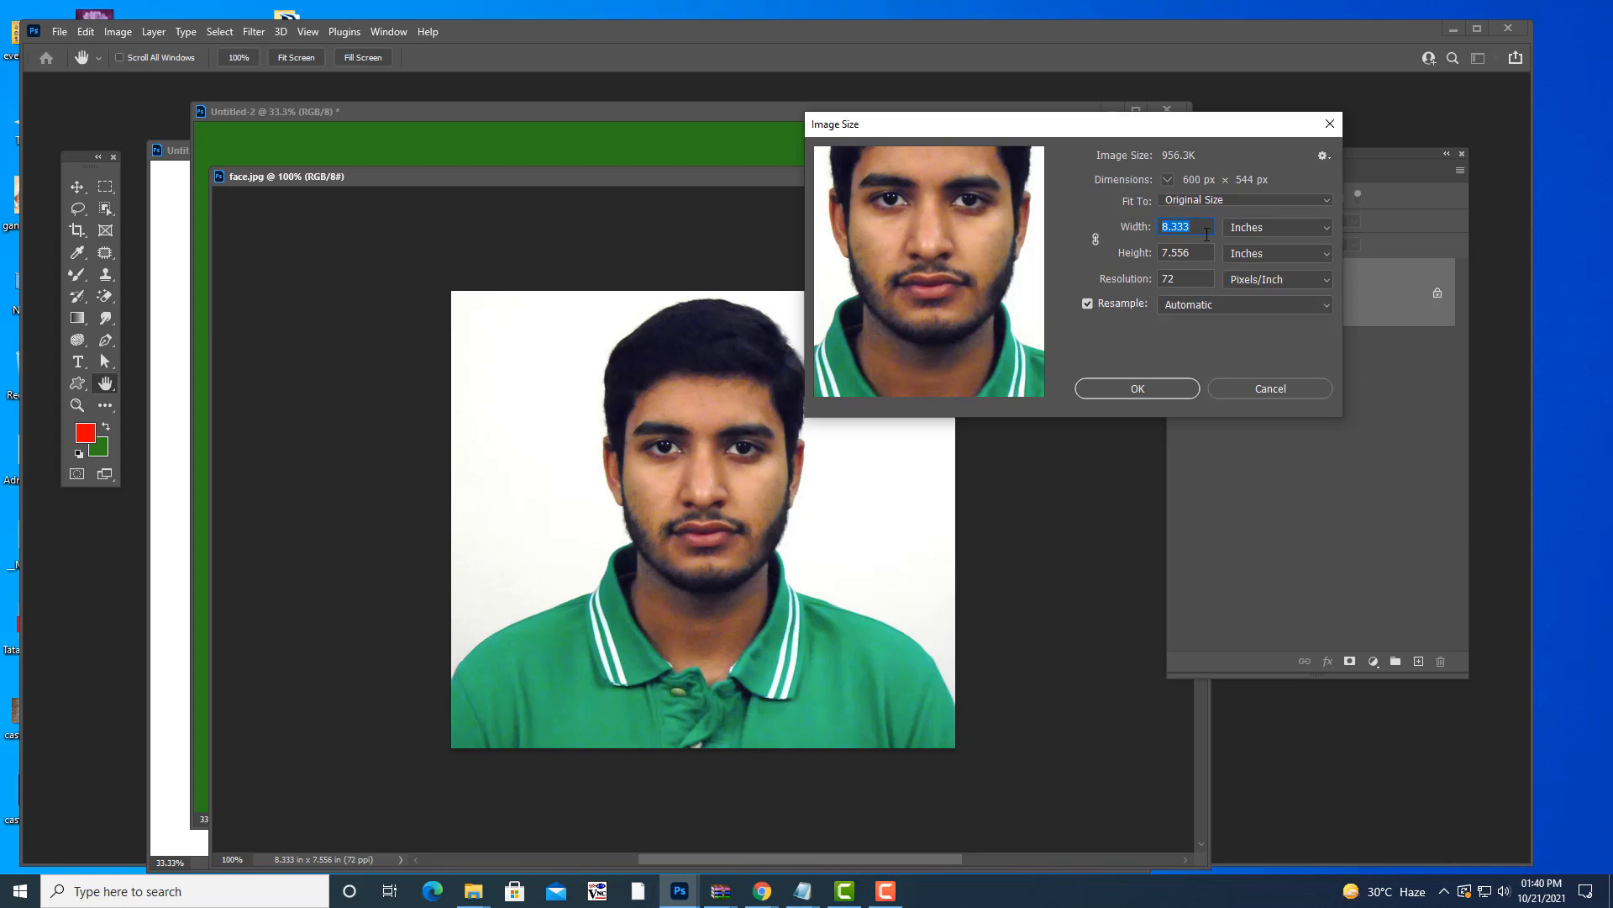
pyautogui.press('Tab')
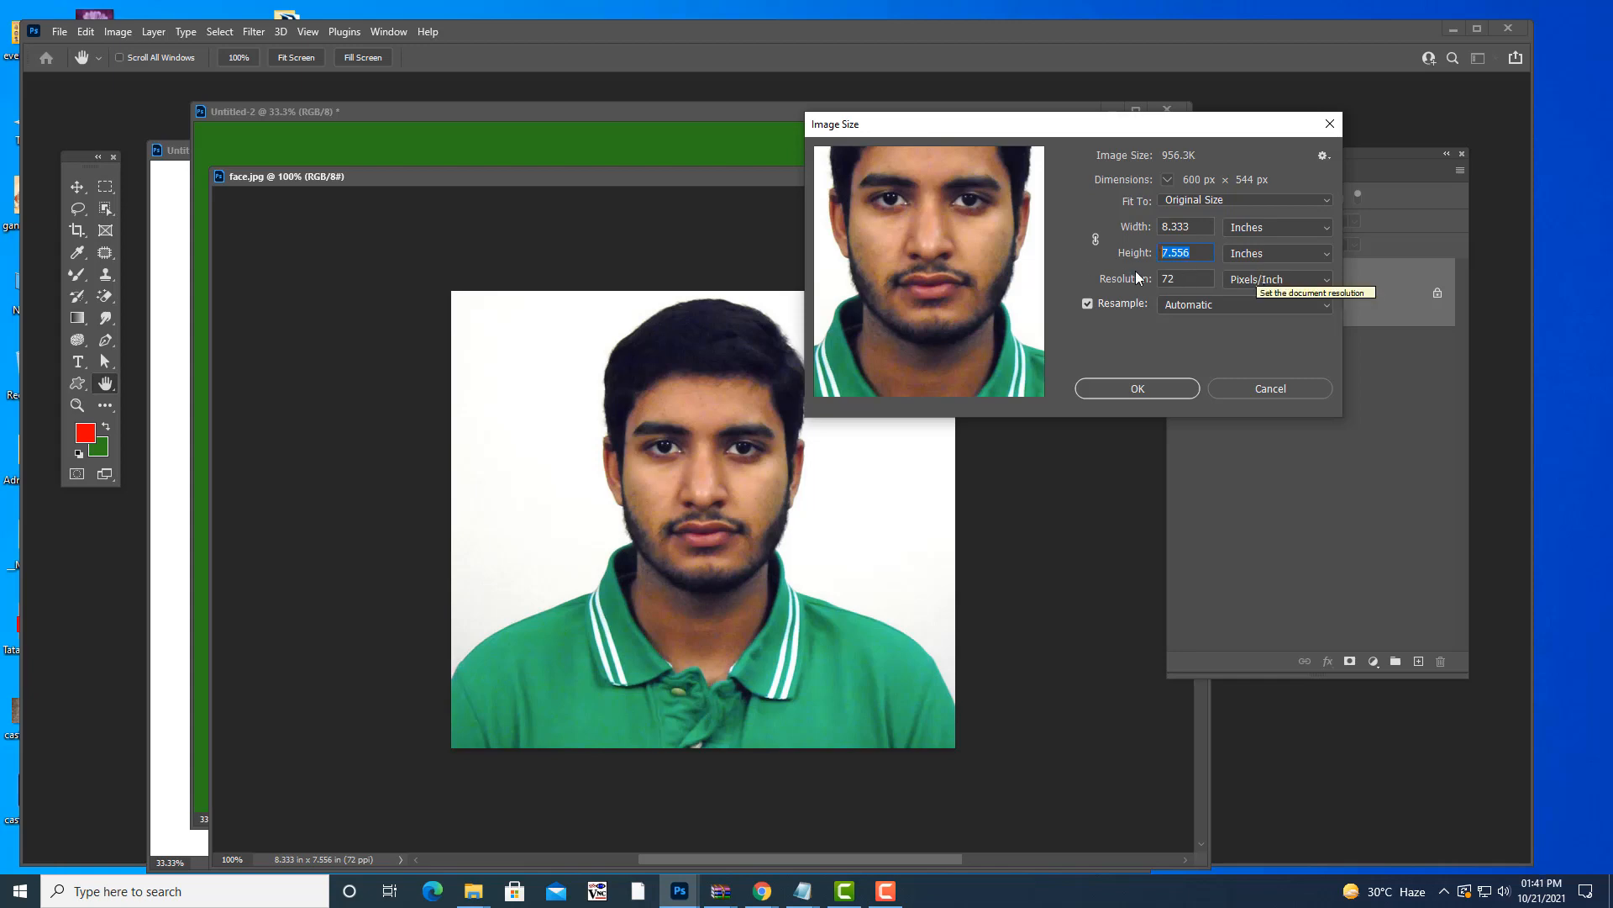
pyautogui.click(1304, 385)
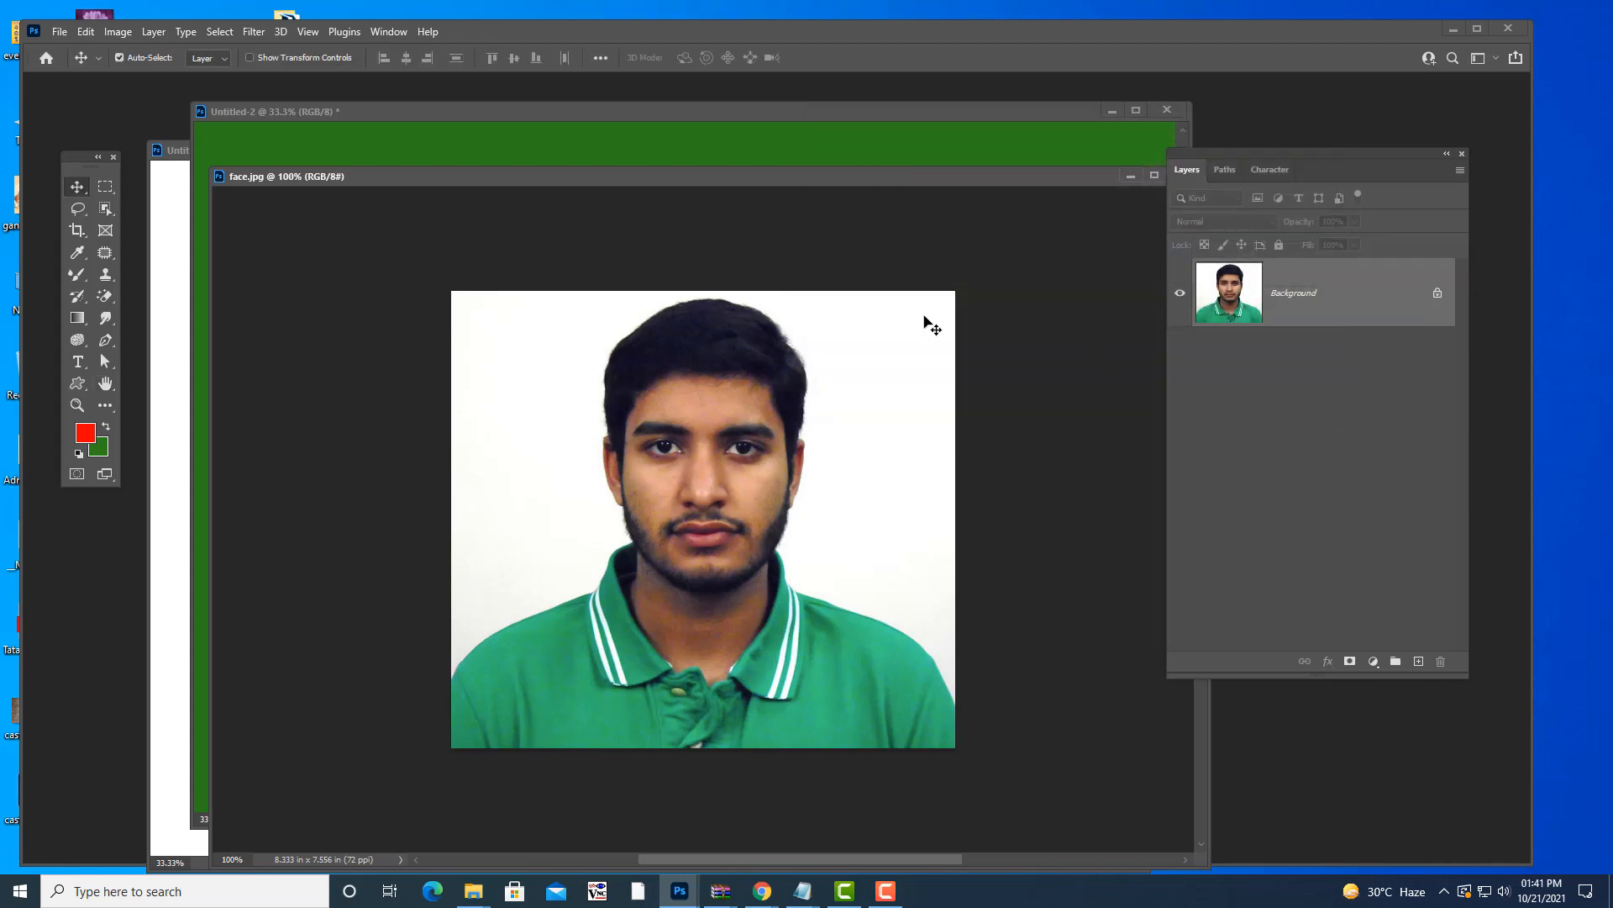
pyautogui.moveTo(709, 174); pyautogui.dragTo(644, 155)
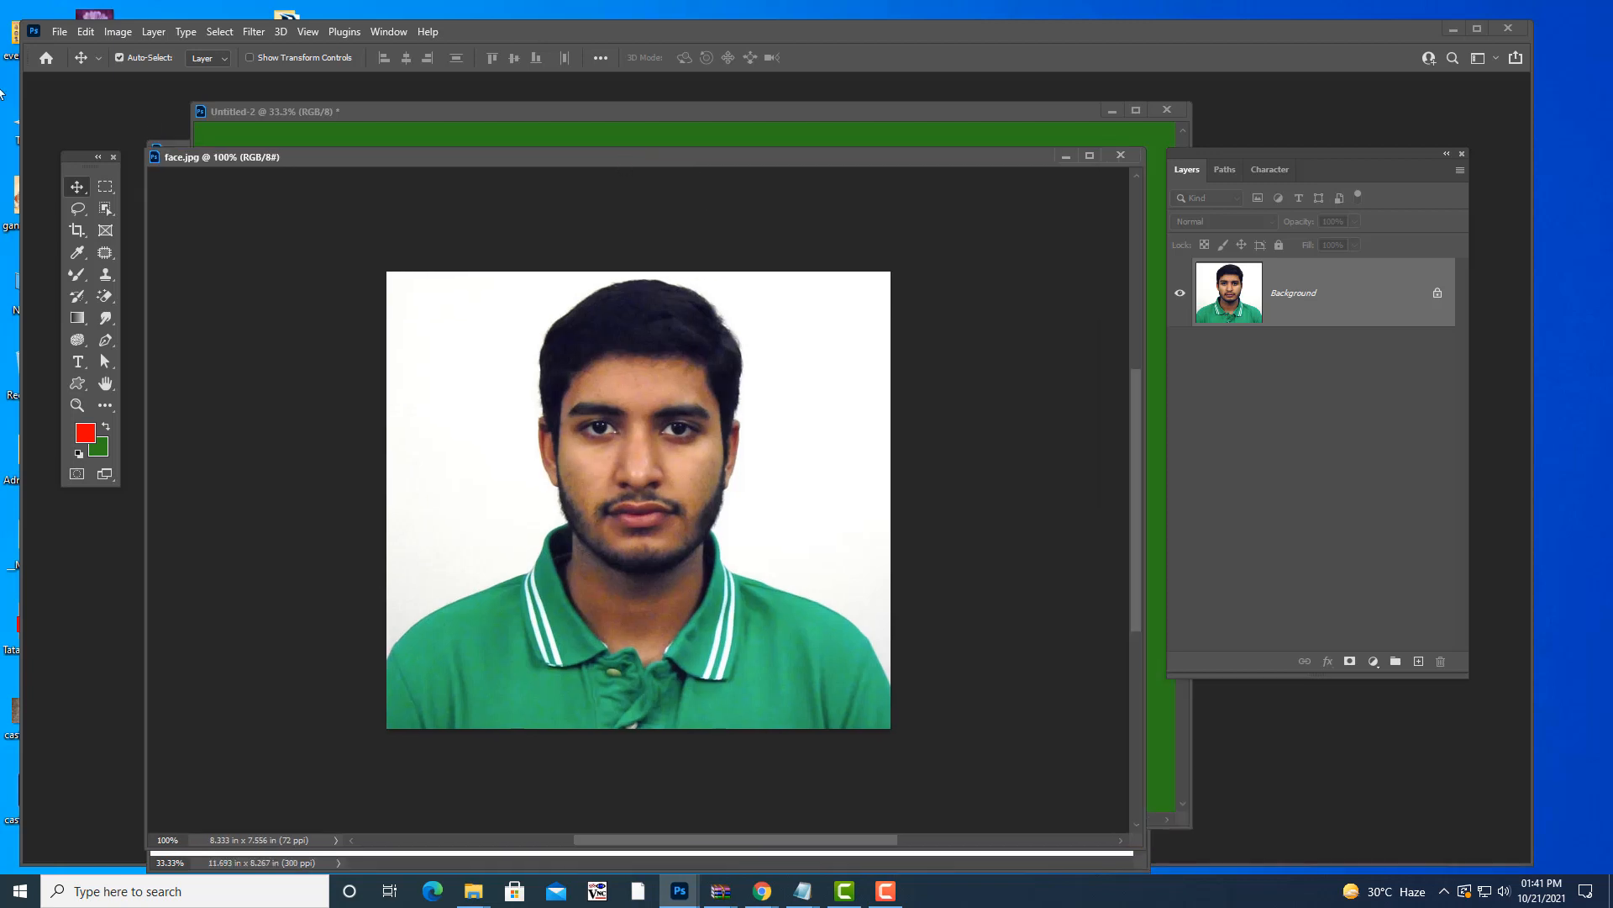
pyautogui.click(118, 32)
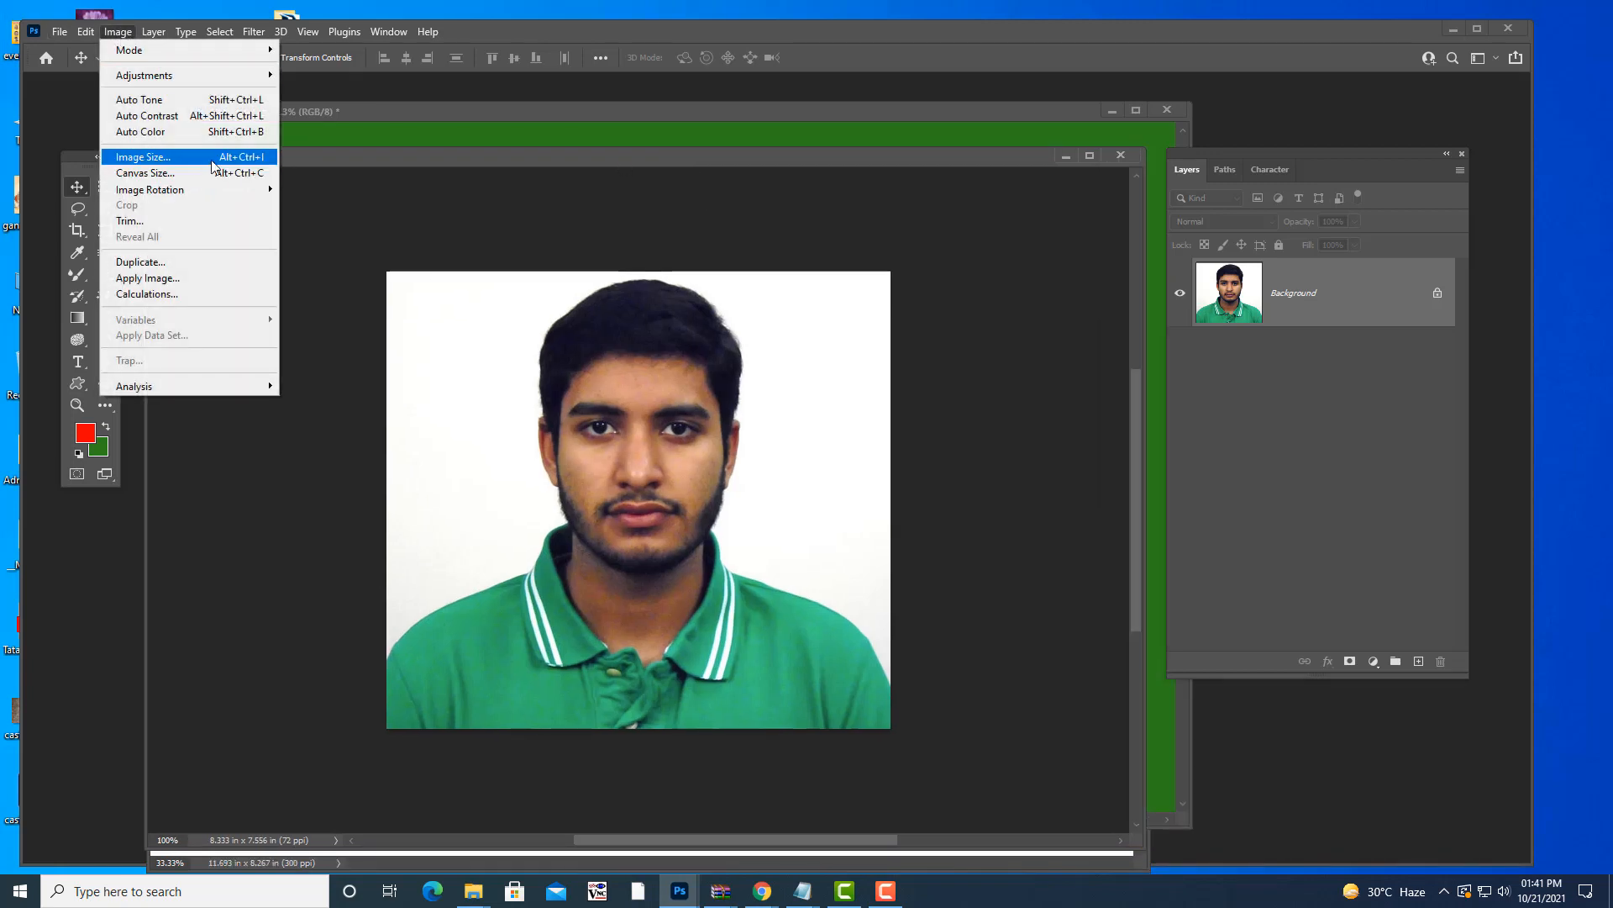
pyautogui.click(242, 158)
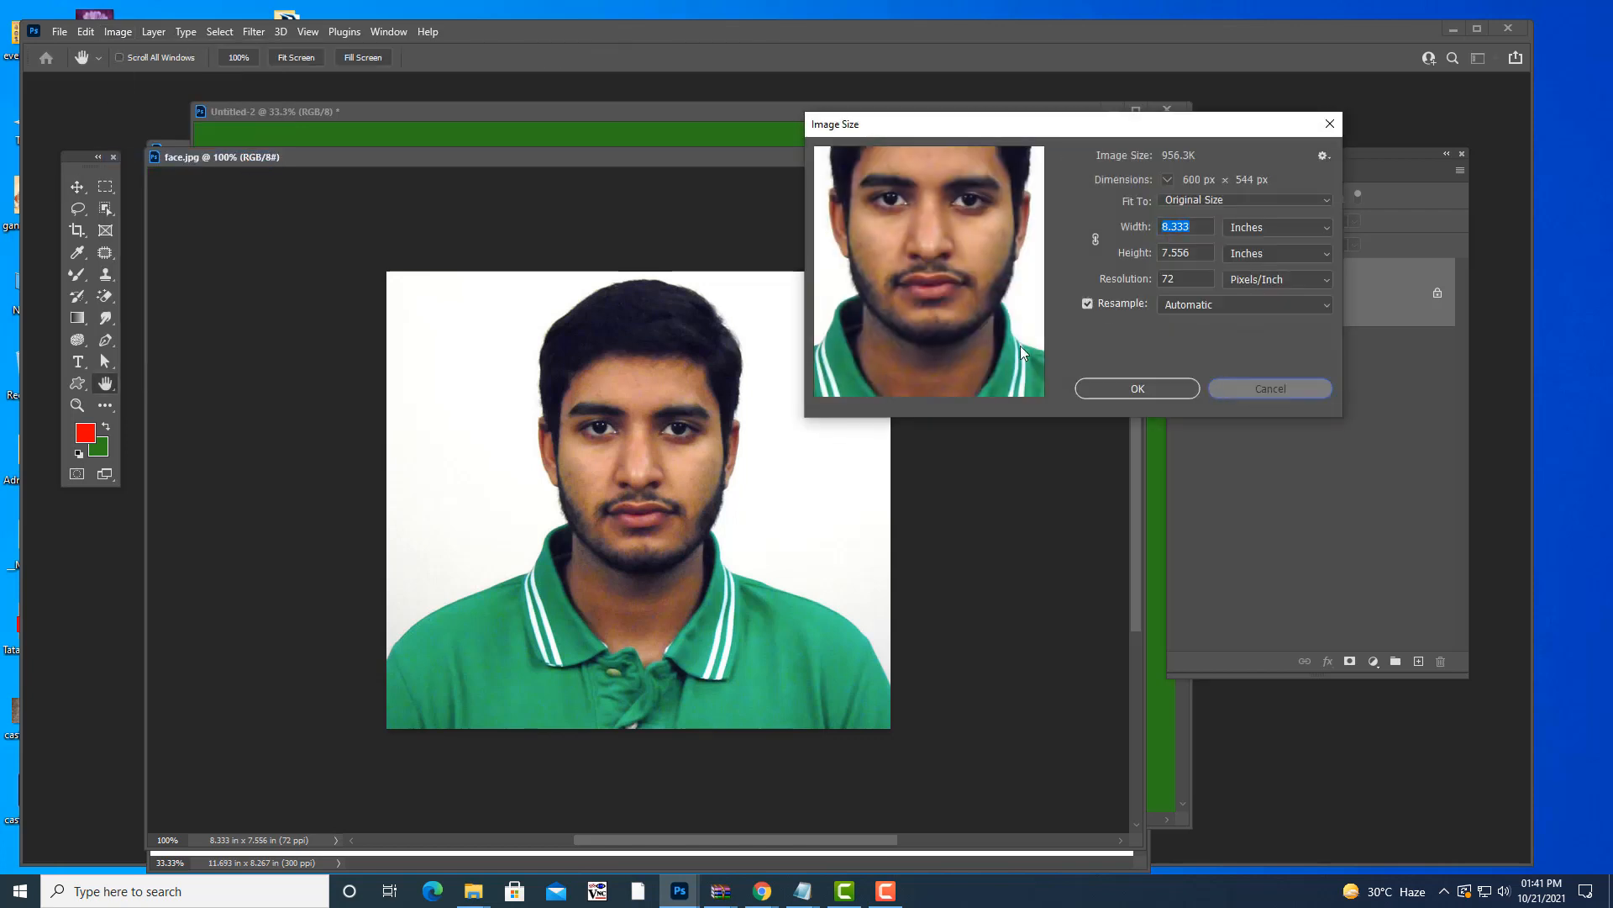
pyautogui.click(1270, 388)
pyautogui.click(116, 32)
pyautogui.click(197, 157)
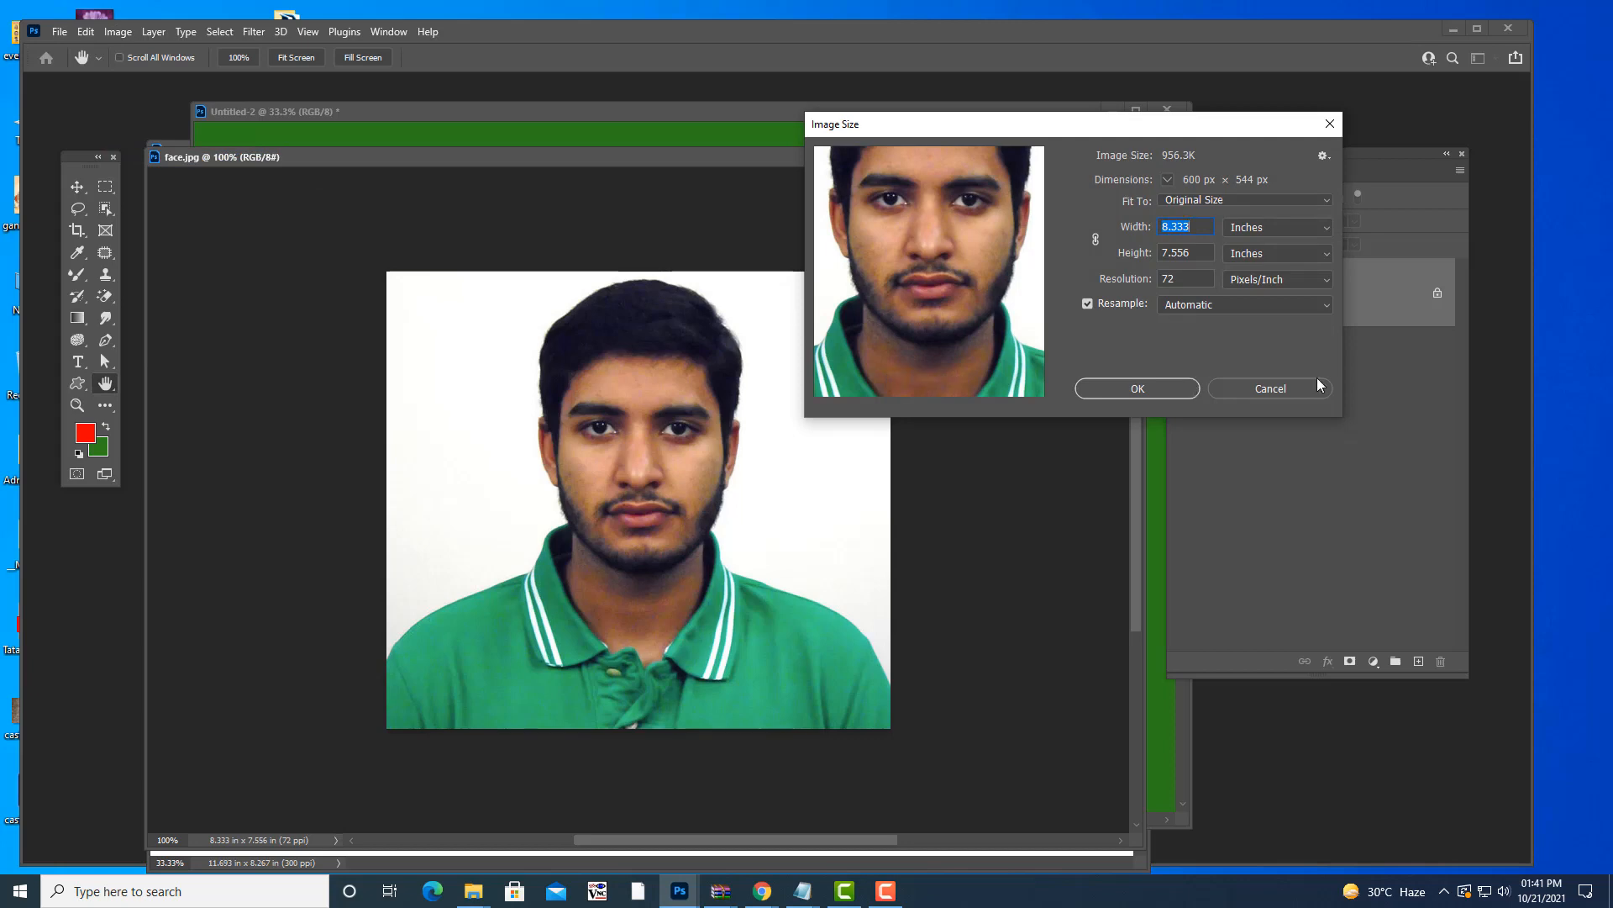
pyautogui.click(1267, 388)
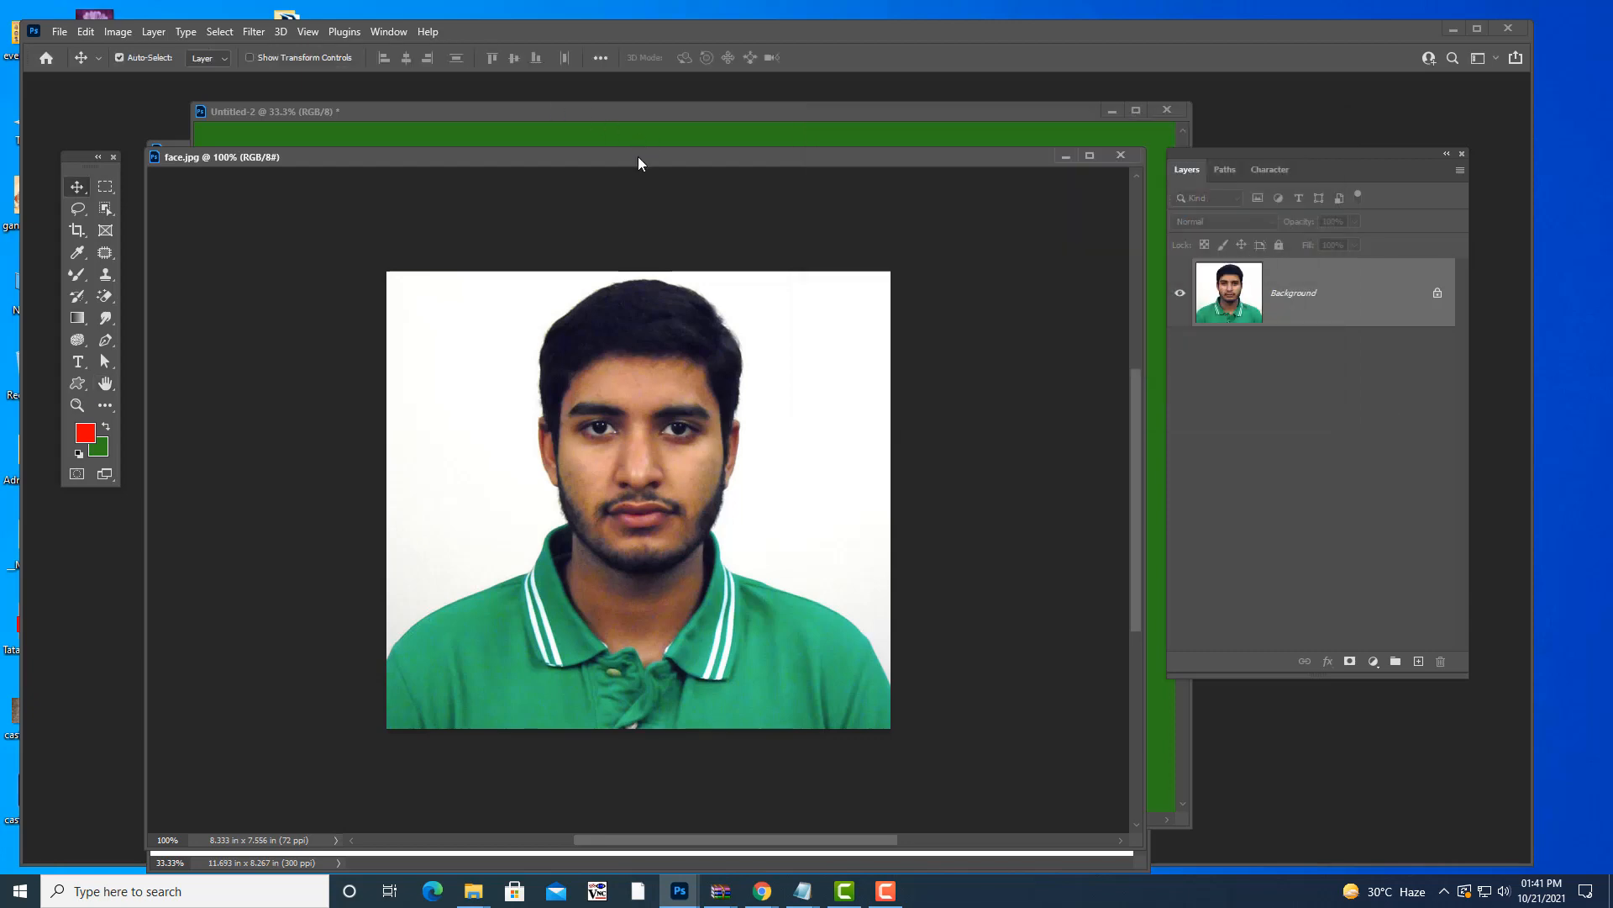
pyautogui.moveTo(637, 157); pyautogui.dragTo(679, 188)
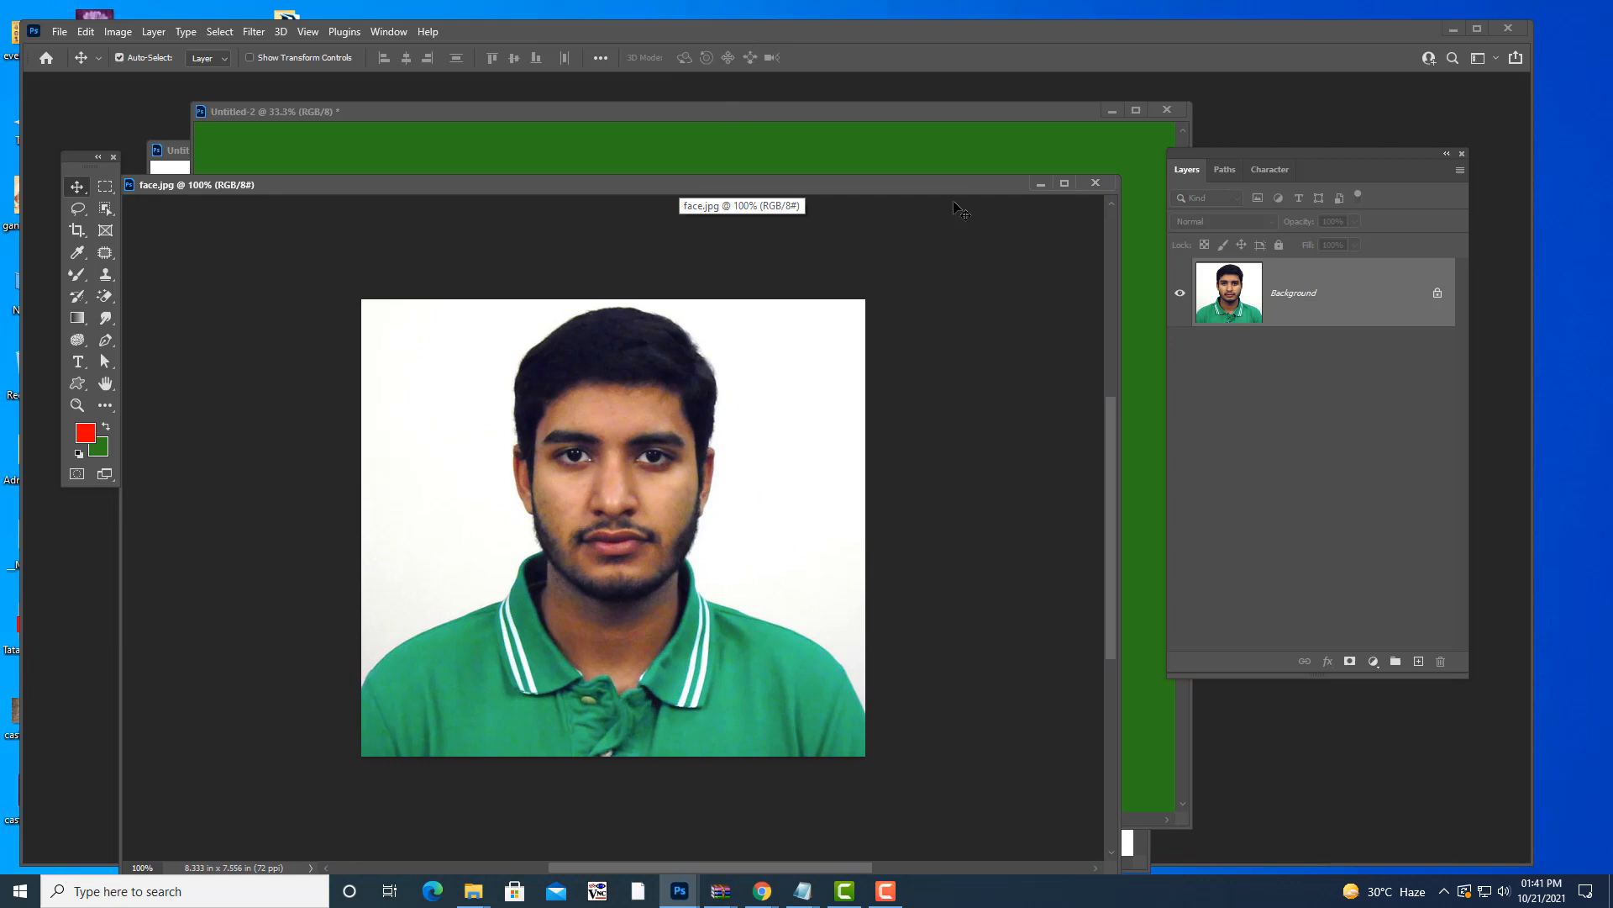
pyautogui.moveTo(809, 891)
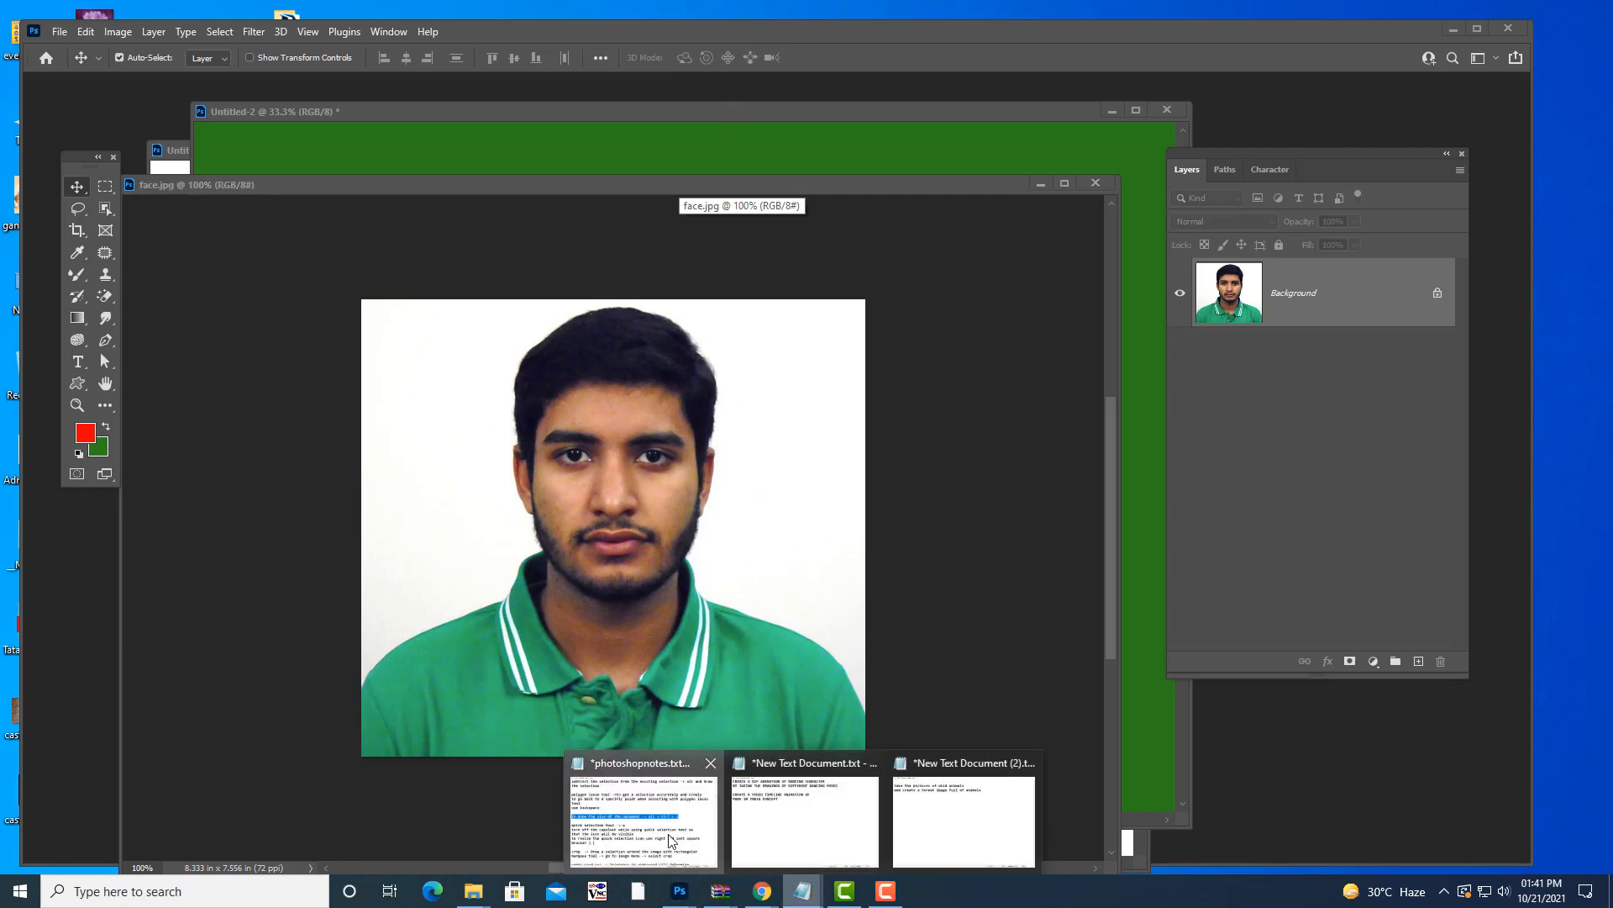
pyautogui.click(643, 811)
pyautogui.scroll(-3, 882, 490)
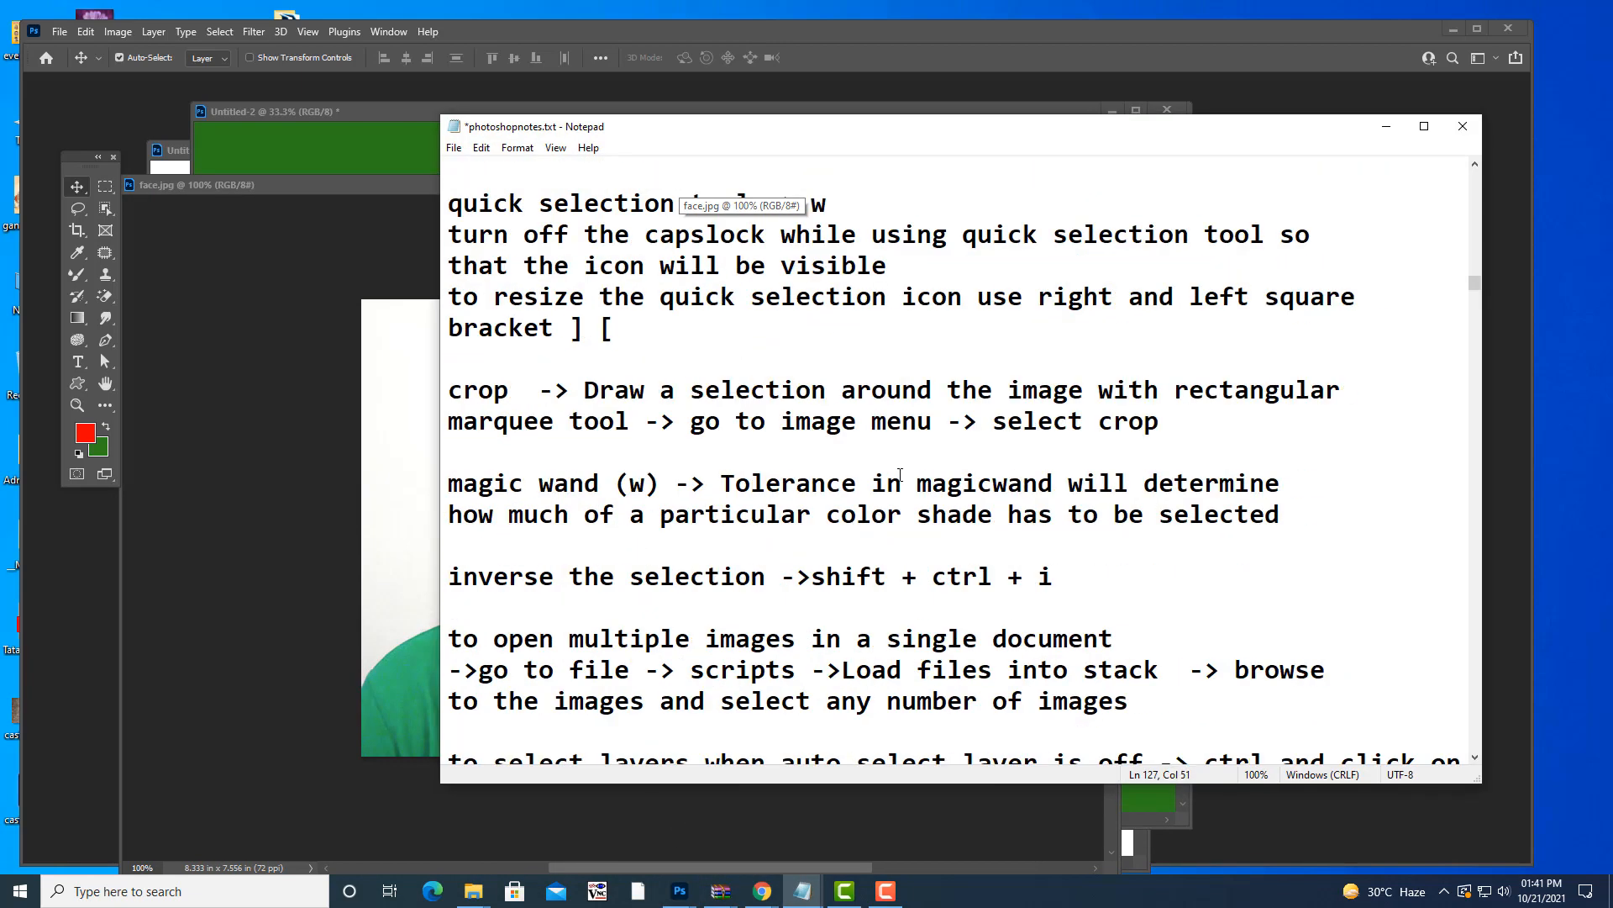
pyautogui.moveTo(450, 390); pyautogui.dragTo(1254, 419)
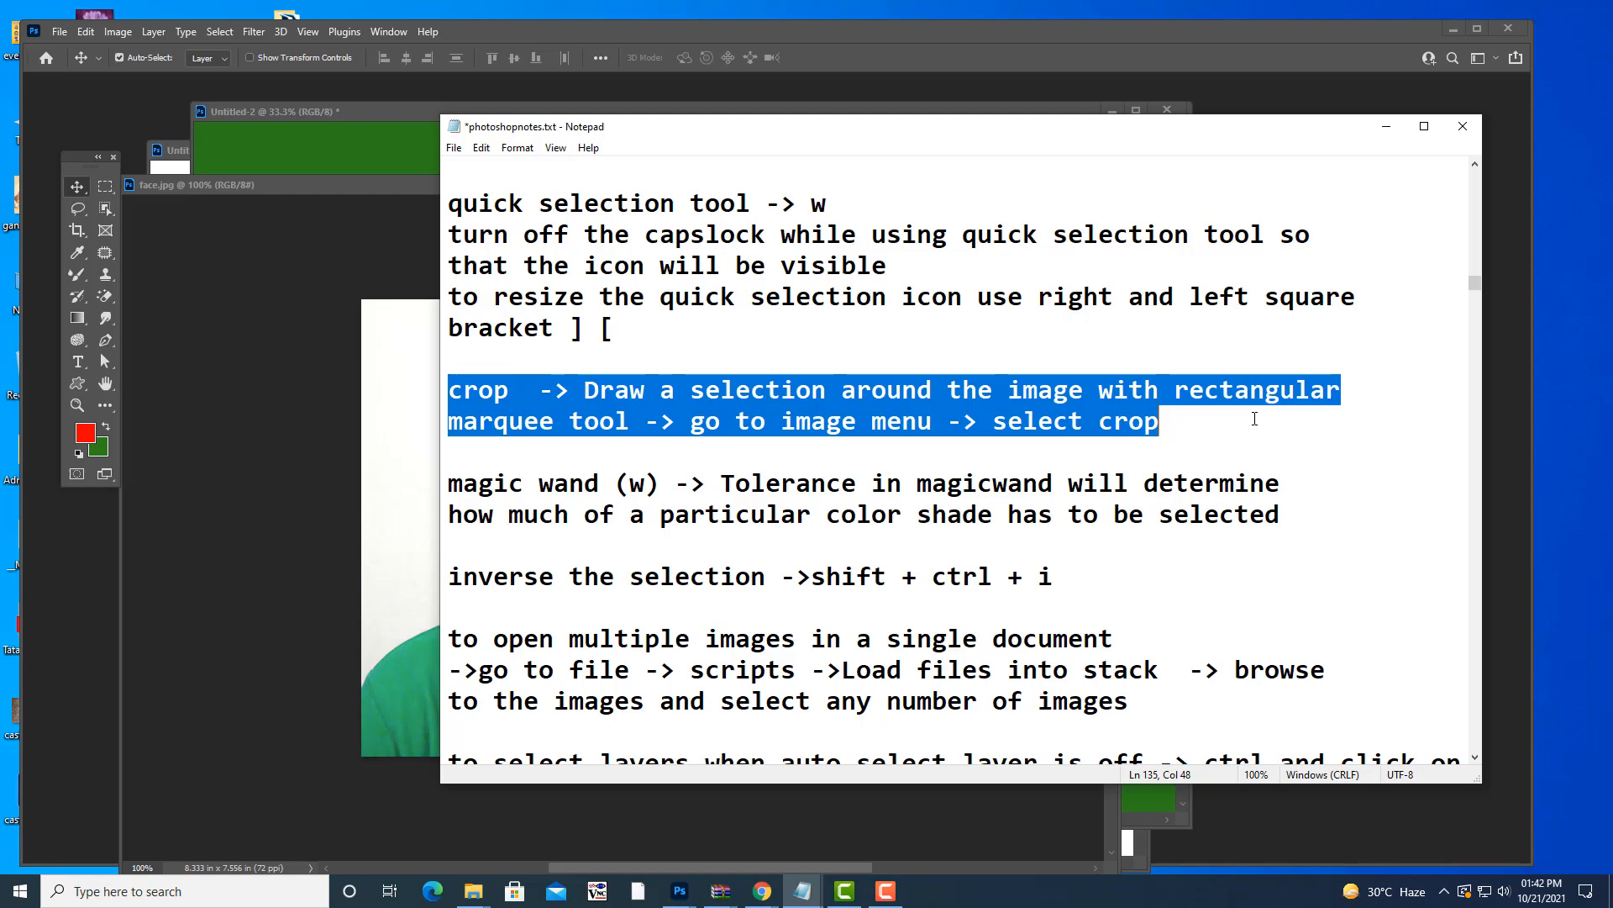
pyautogui.click(1385, 129)
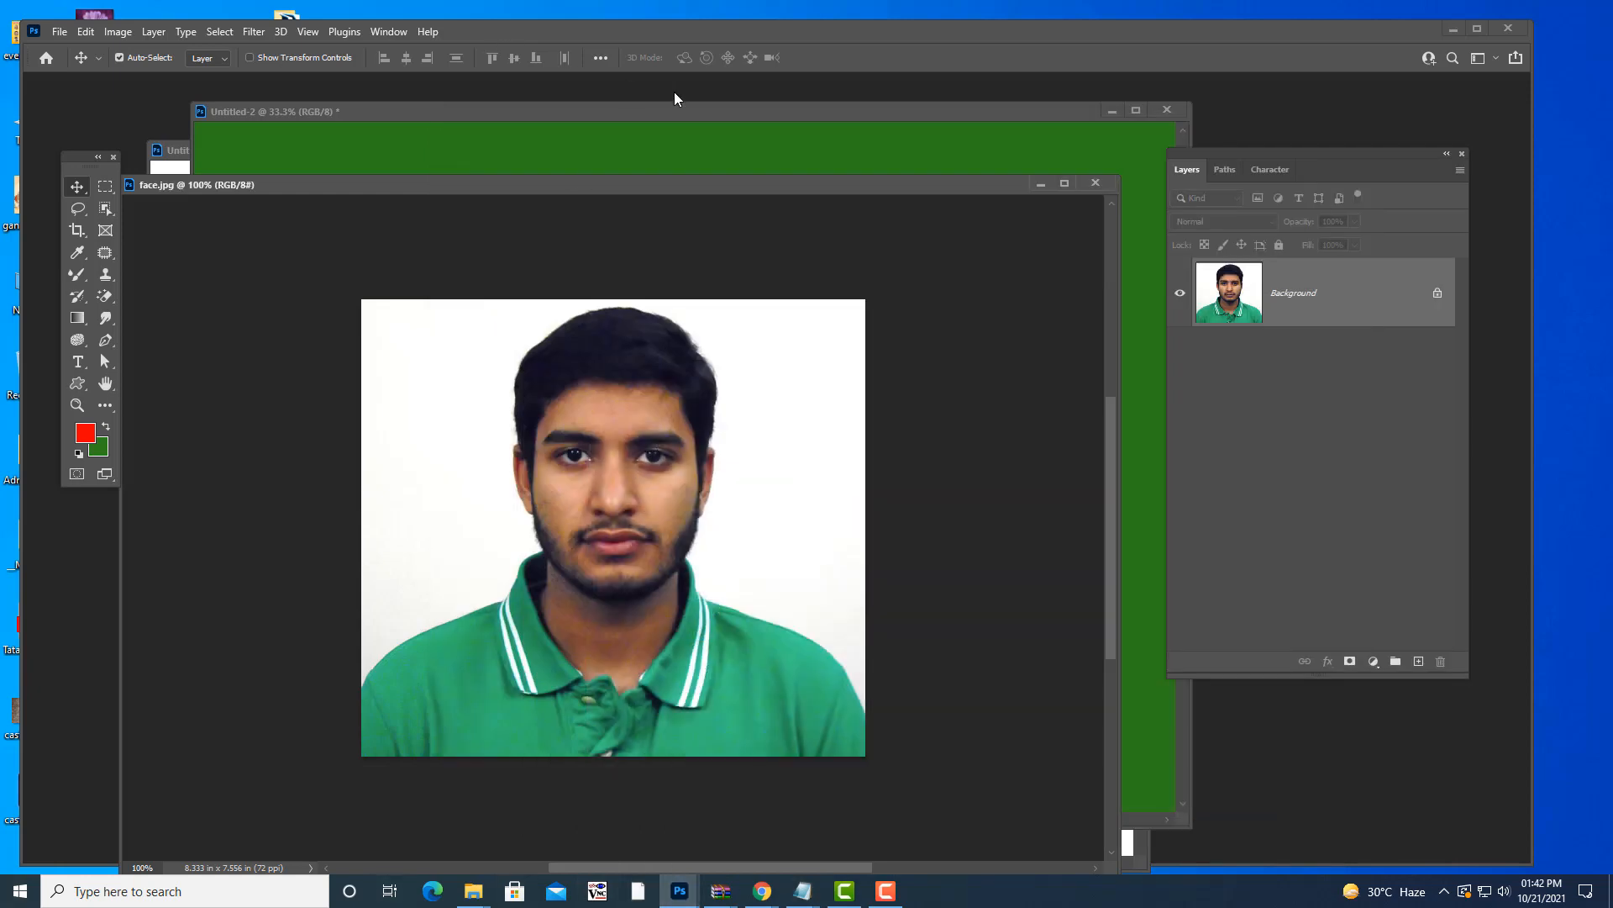
pyautogui.moveTo(651, 190); pyautogui.dragTo(706, 168)
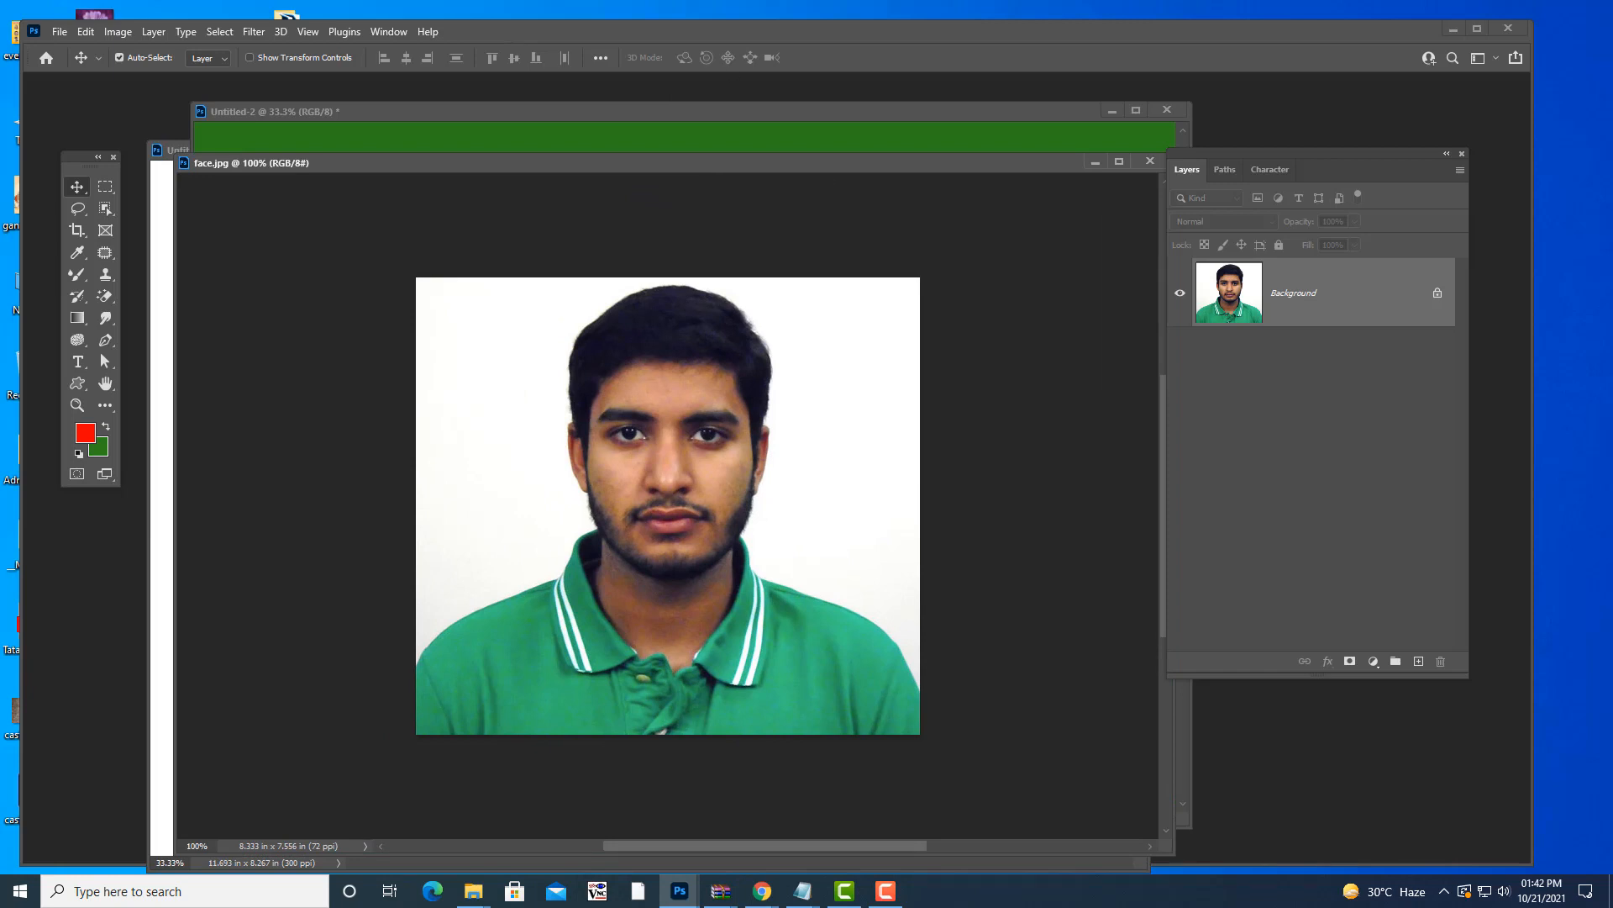
pyautogui.press('m')
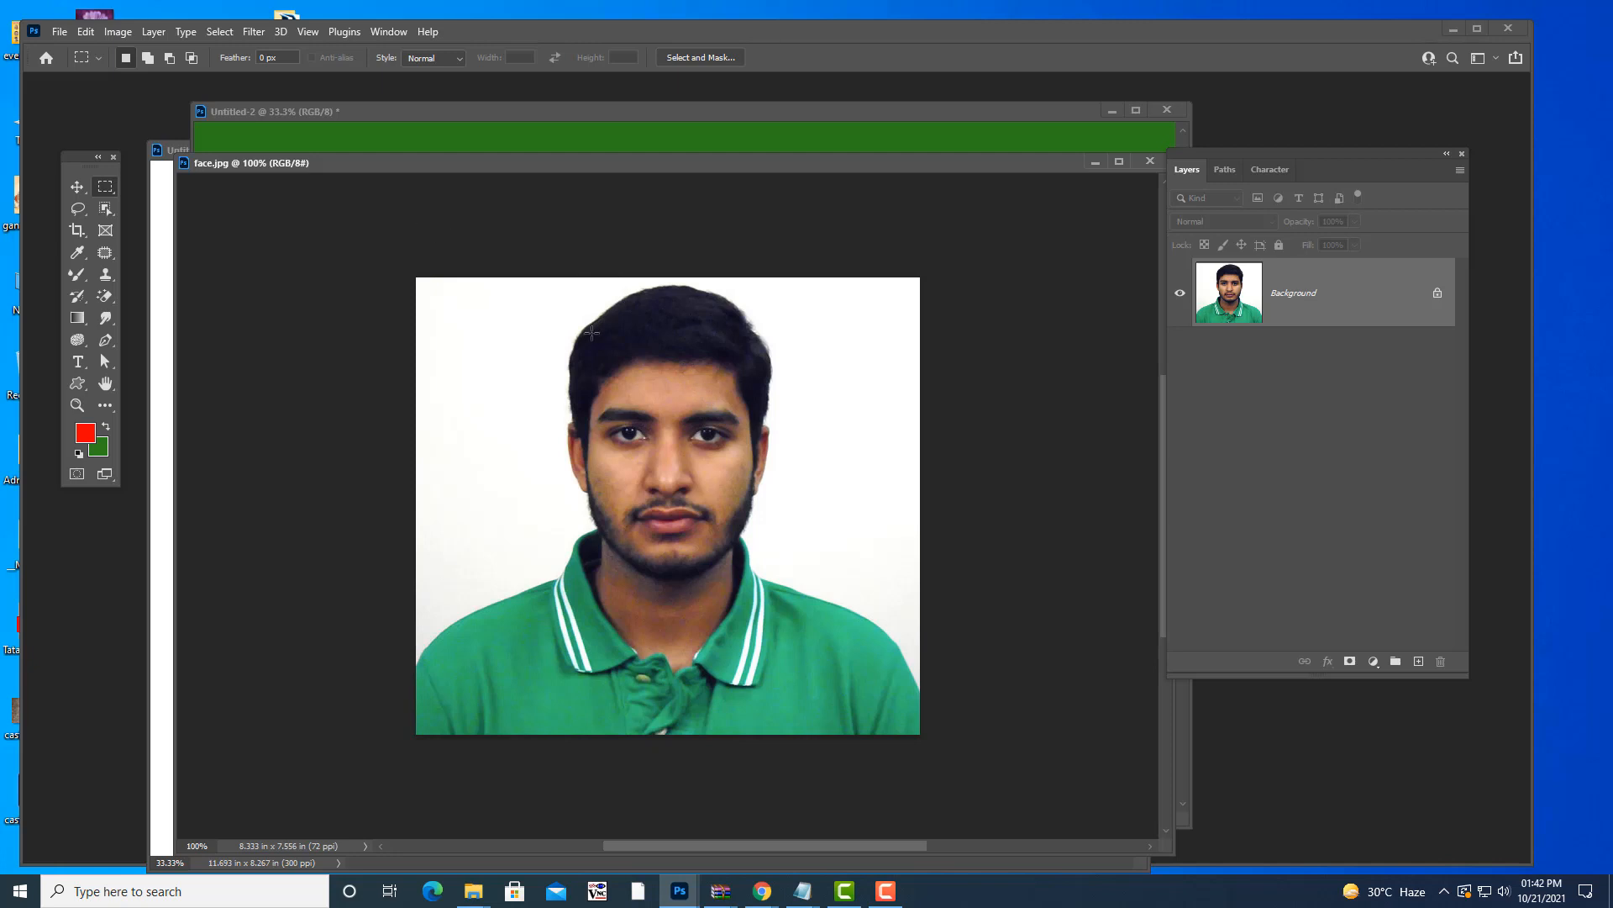
pyautogui.moveTo(552, 283); pyautogui.dragTo(793, 590)
pyautogui.click(119, 32)
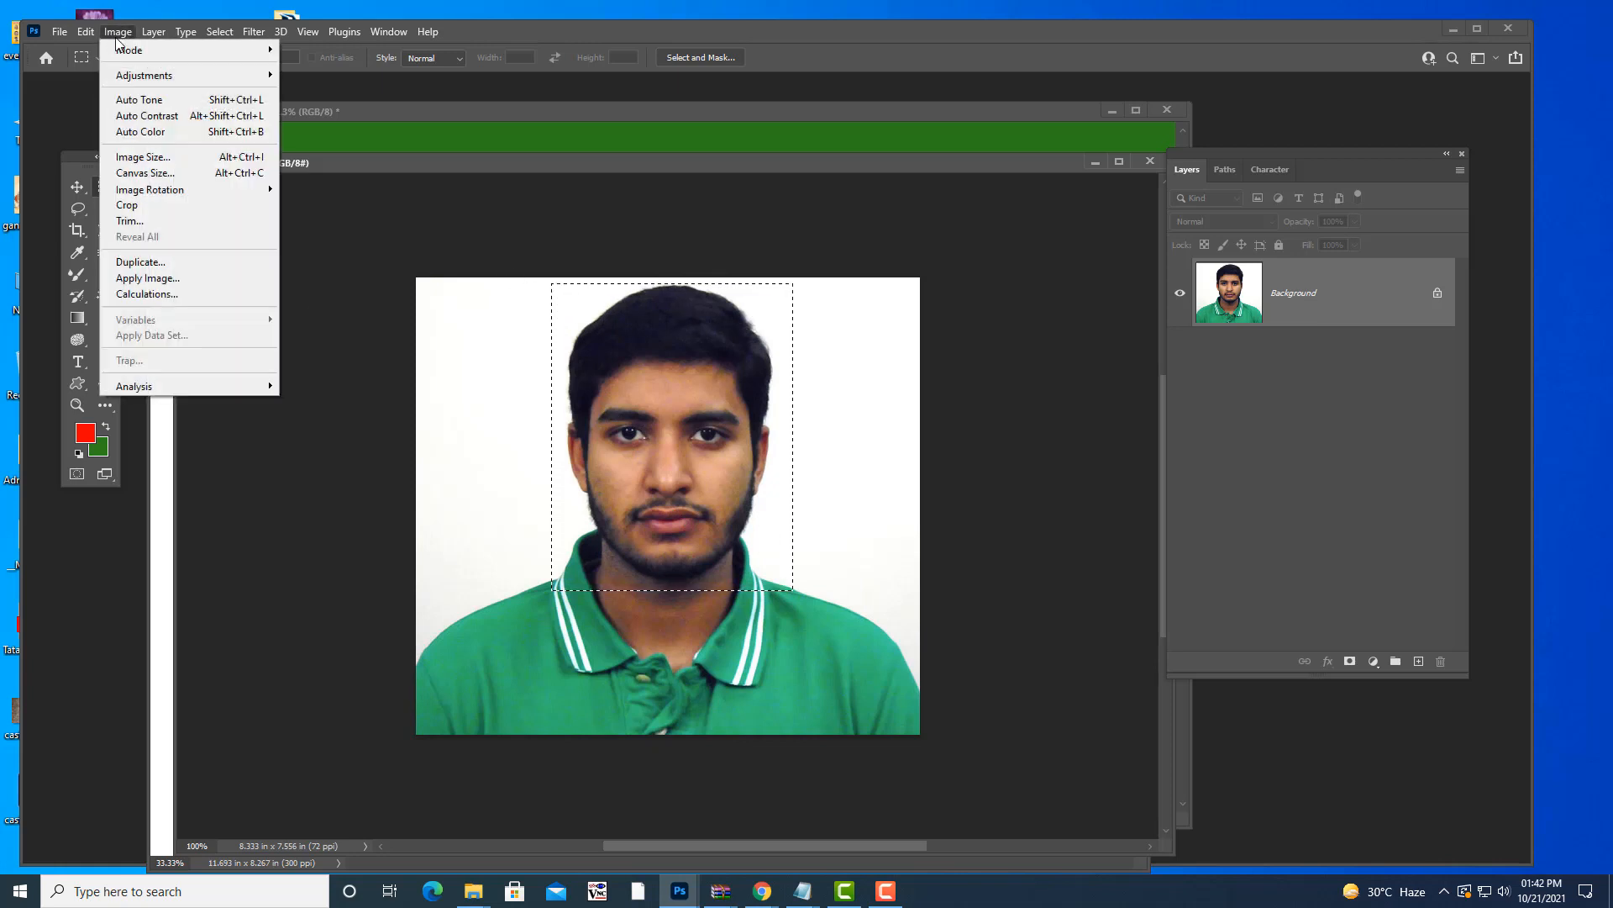
pyautogui.click(126, 206)
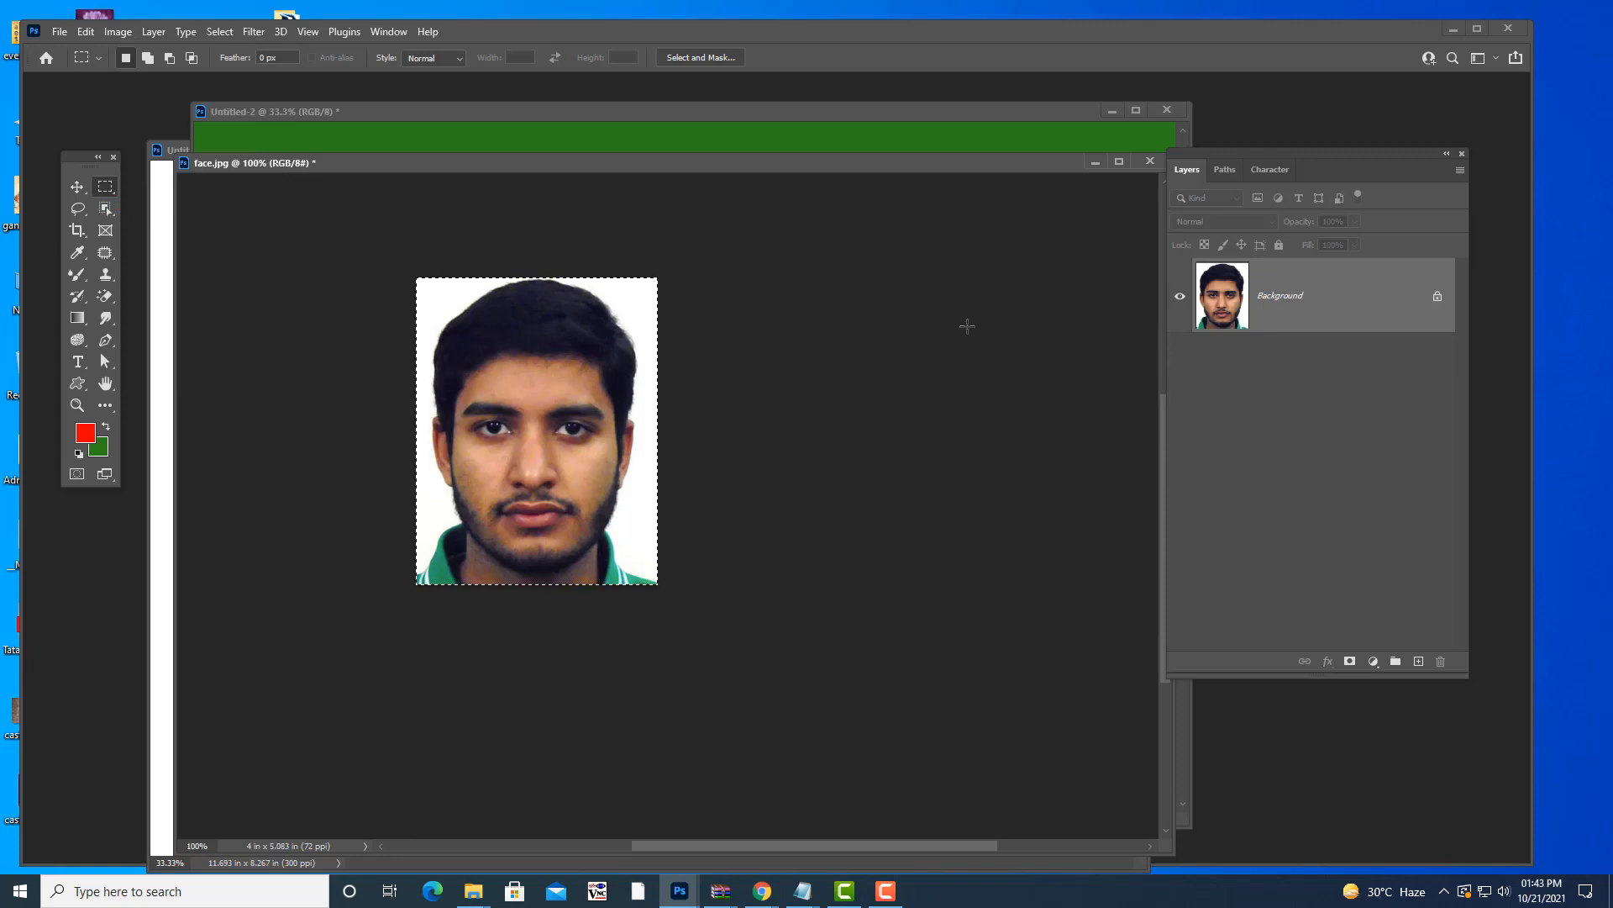
pyautogui.hotkey('ctrl', 'z')
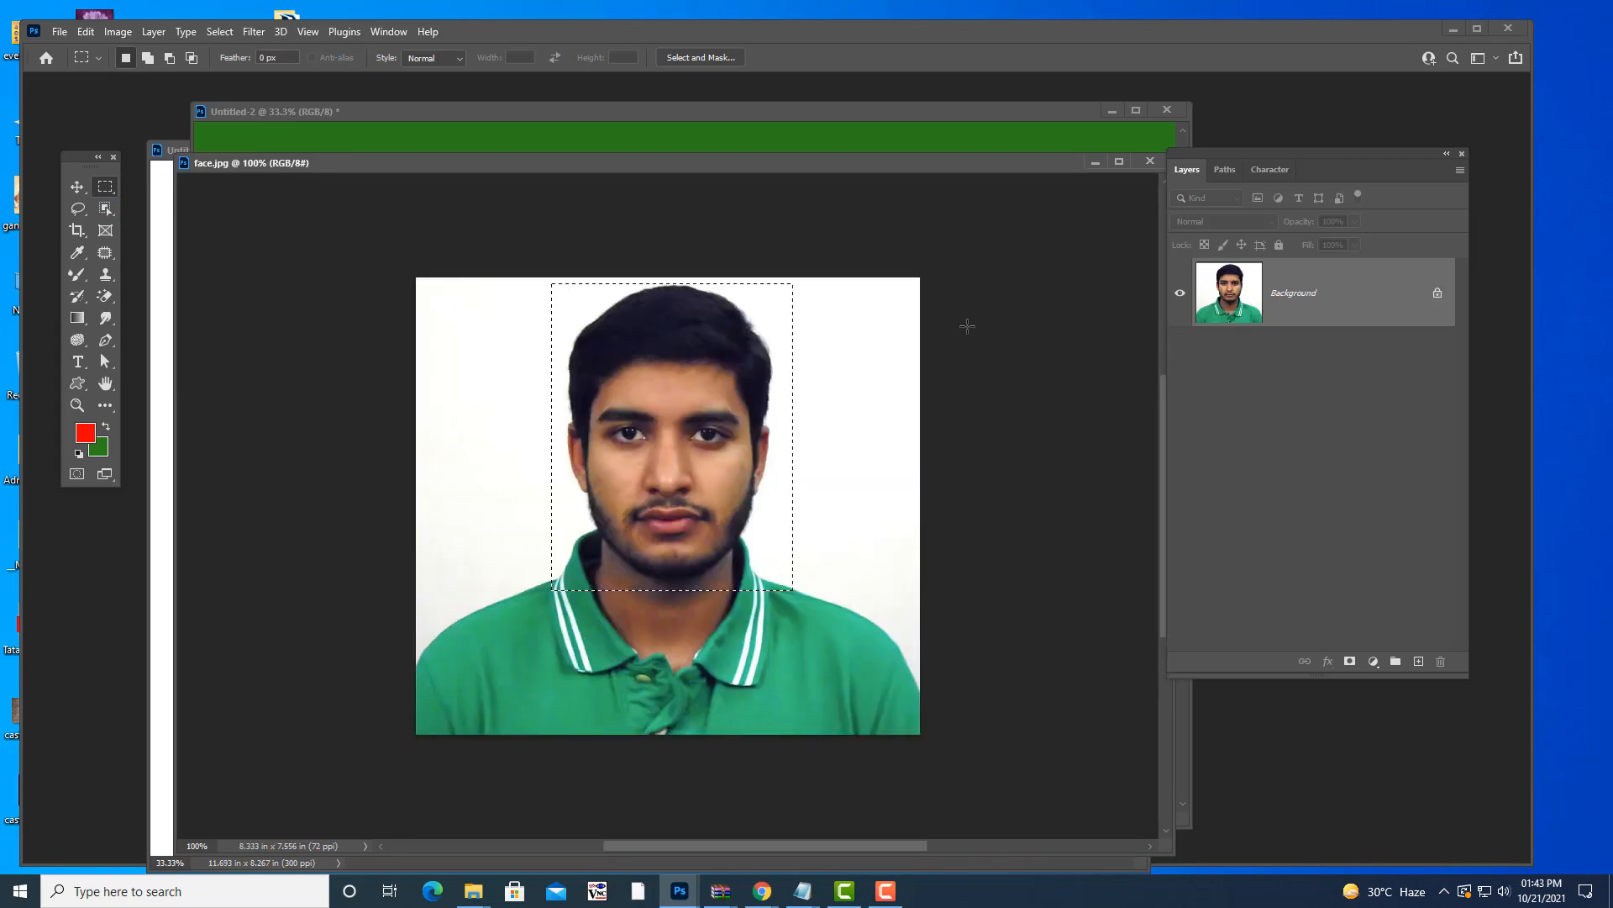
pyautogui.hotkey('ctrl', 'd')
pyautogui.press('c')
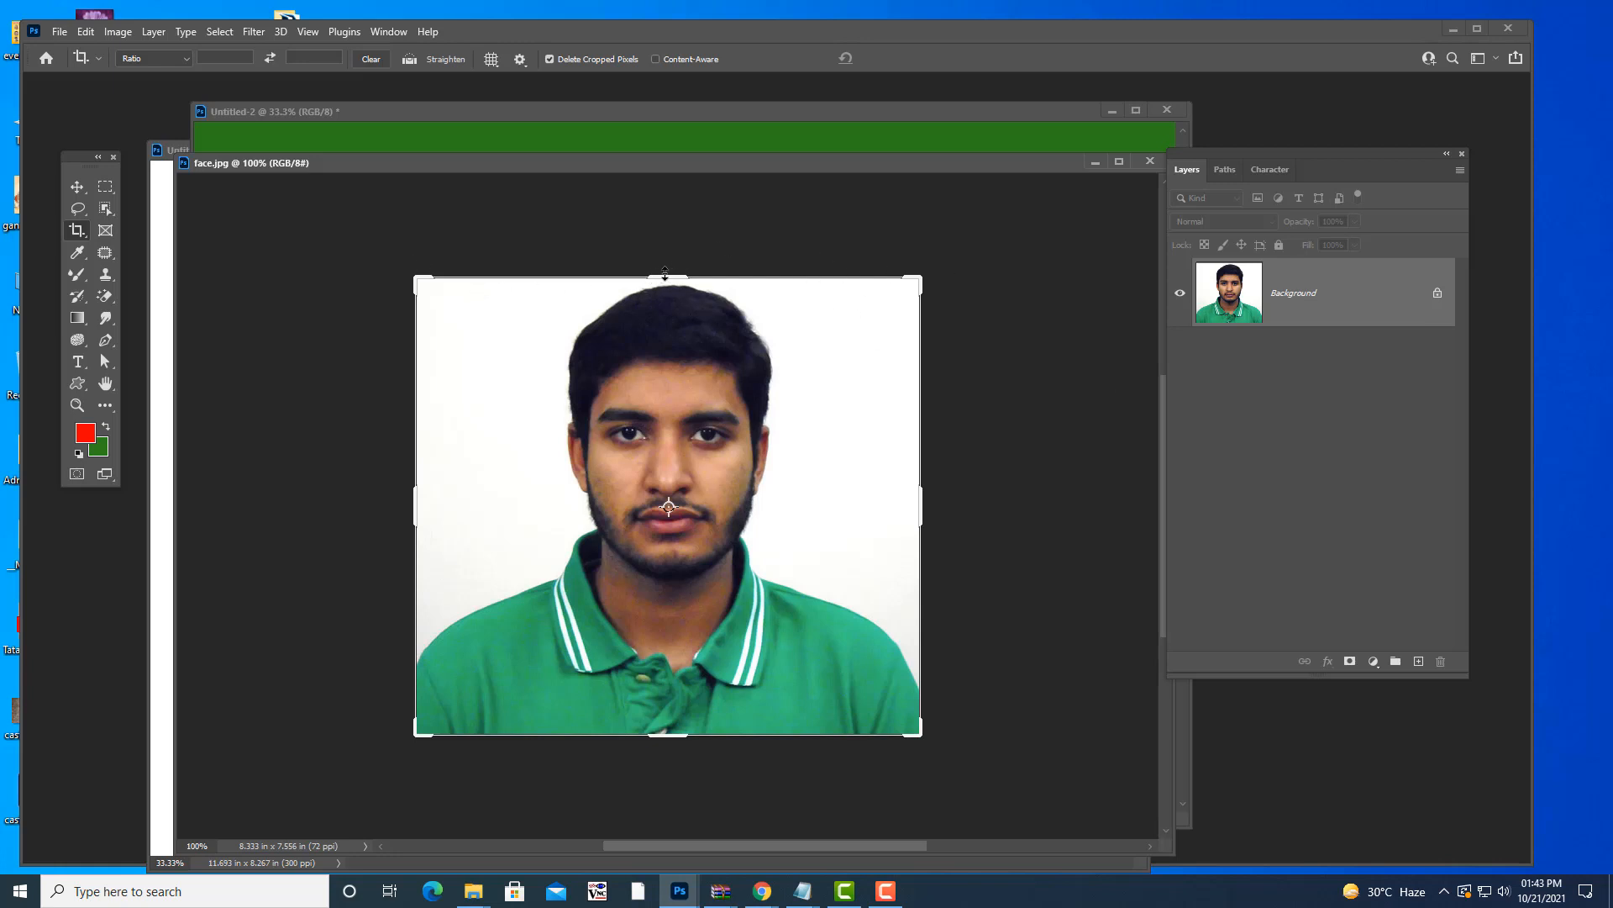
# - Crop face.jpg to a narrow head-and-collar portrait of 4.111 × 5.583 inches
pyautogui.moveTo(666, 734); pyautogui.dragTo(666, 674)
pyautogui.moveTo(415, 521); pyautogui.dragTo(481, 528)
pyautogui.moveTo(857, 506); pyautogui.dragTo(794, 506)
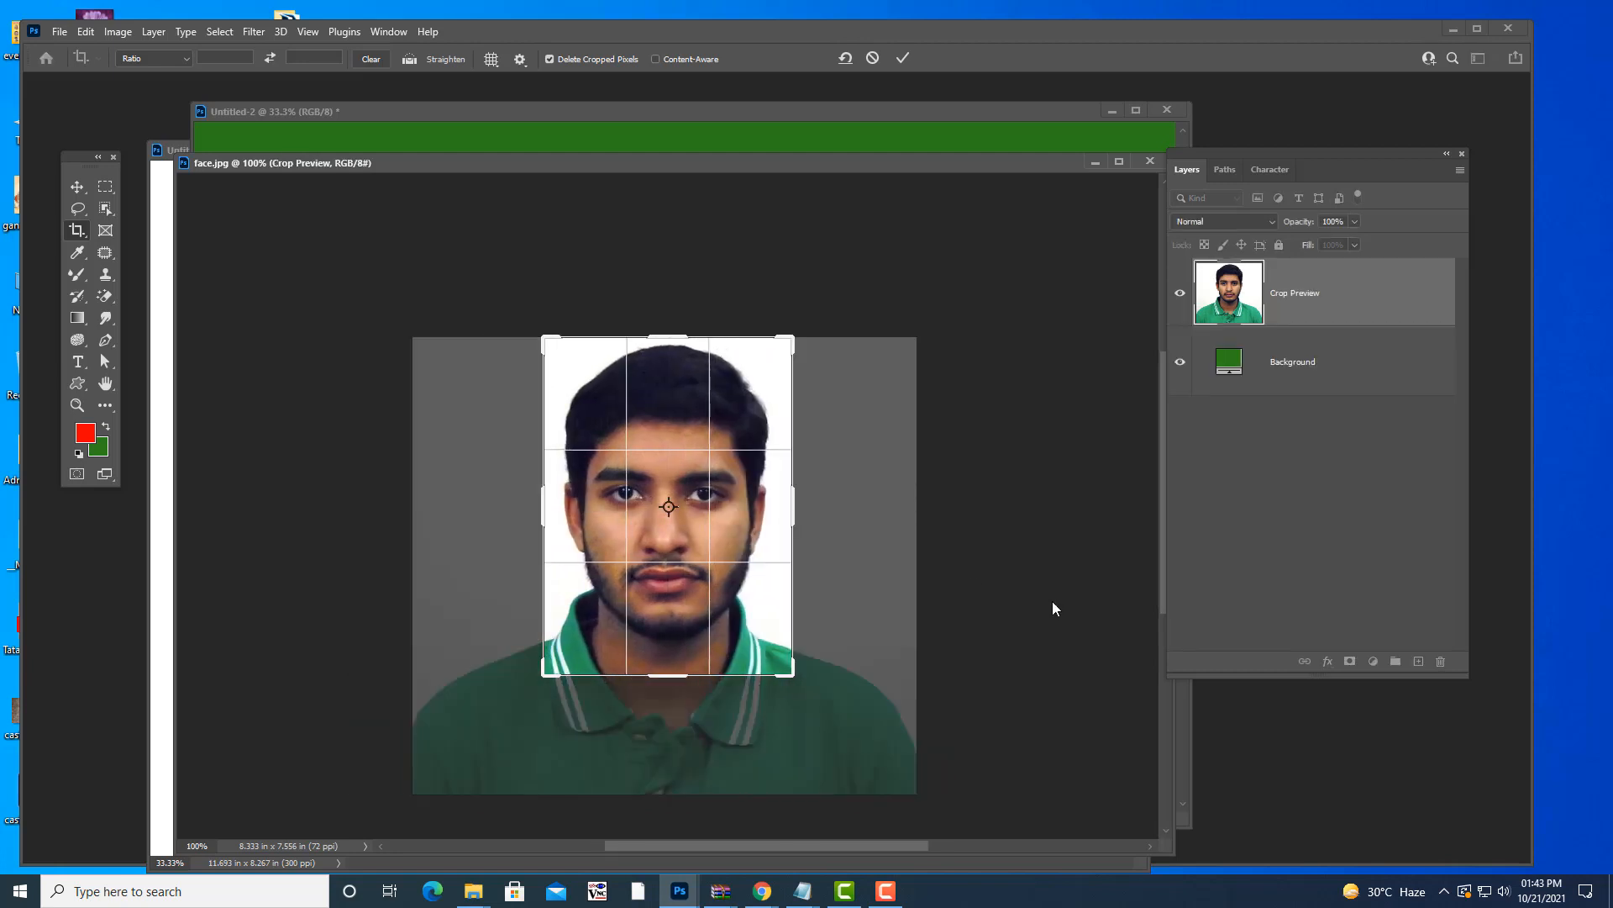
pyautogui.press('Return')
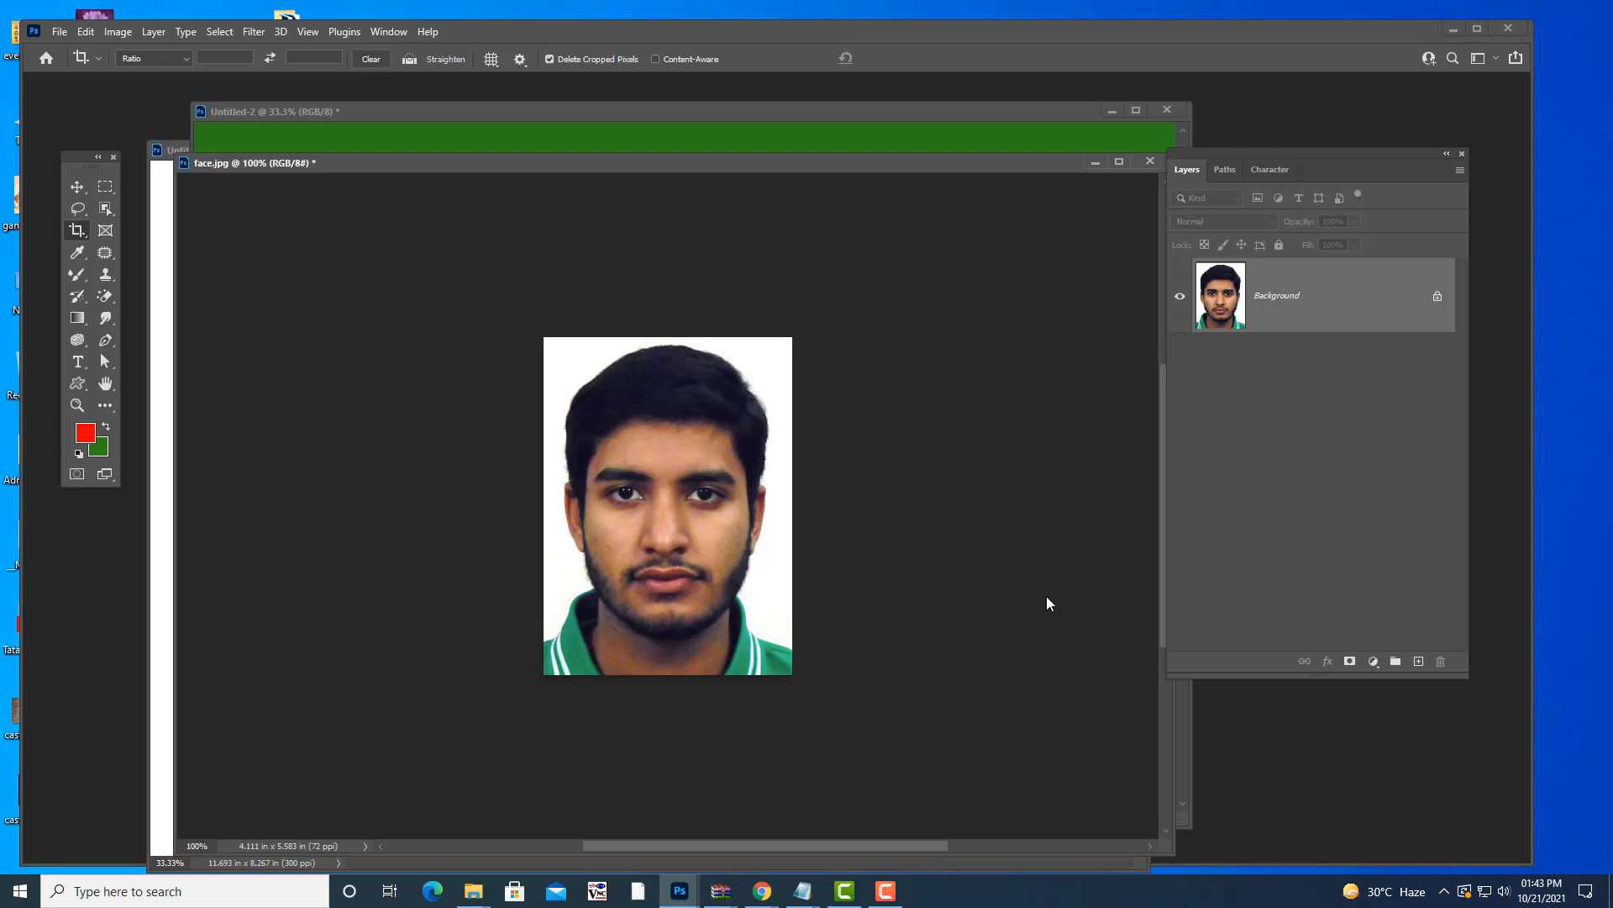
# - Try a further eye-level strip crop, then undo it
pyautogui.click(77, 187)
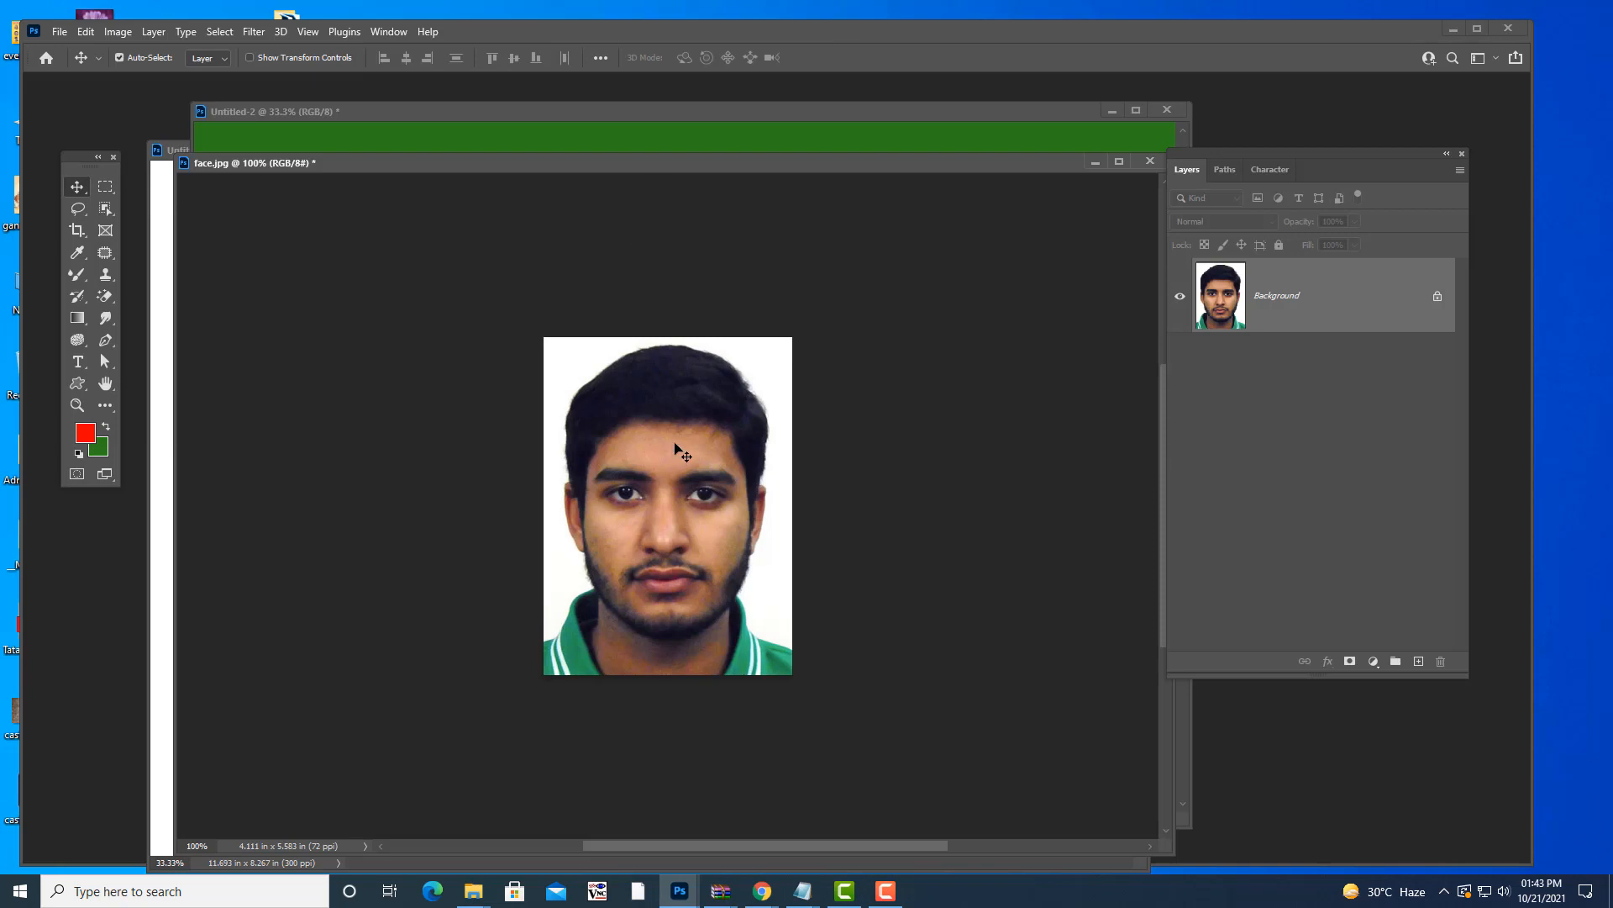
pyautogui.press('c')
pyautogui.moveTo(674, 340); pyautogui.dragTo(668, 389)
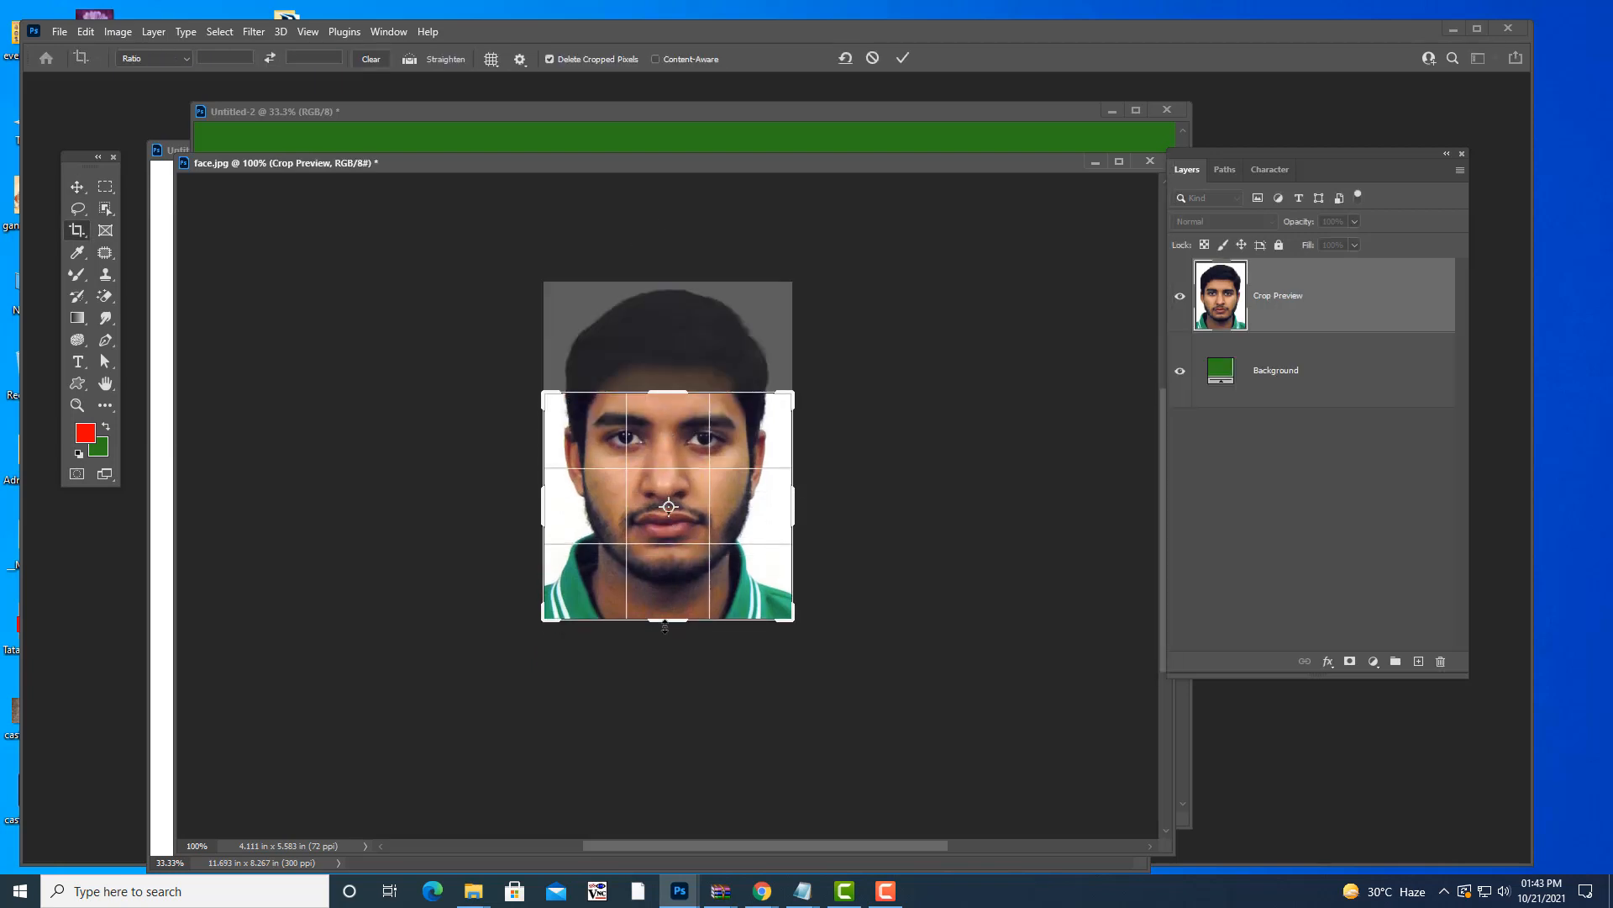
pyautogui.moveTo(667, 615)
pyautogui.mouseDown()
pyautogui.moveTo(668, 540)
pyautogui.moveTo(714, 516)
pyautogui.moveTo(794, 542)
pyautogui.mouseUp()
pyautogui.press('Return')
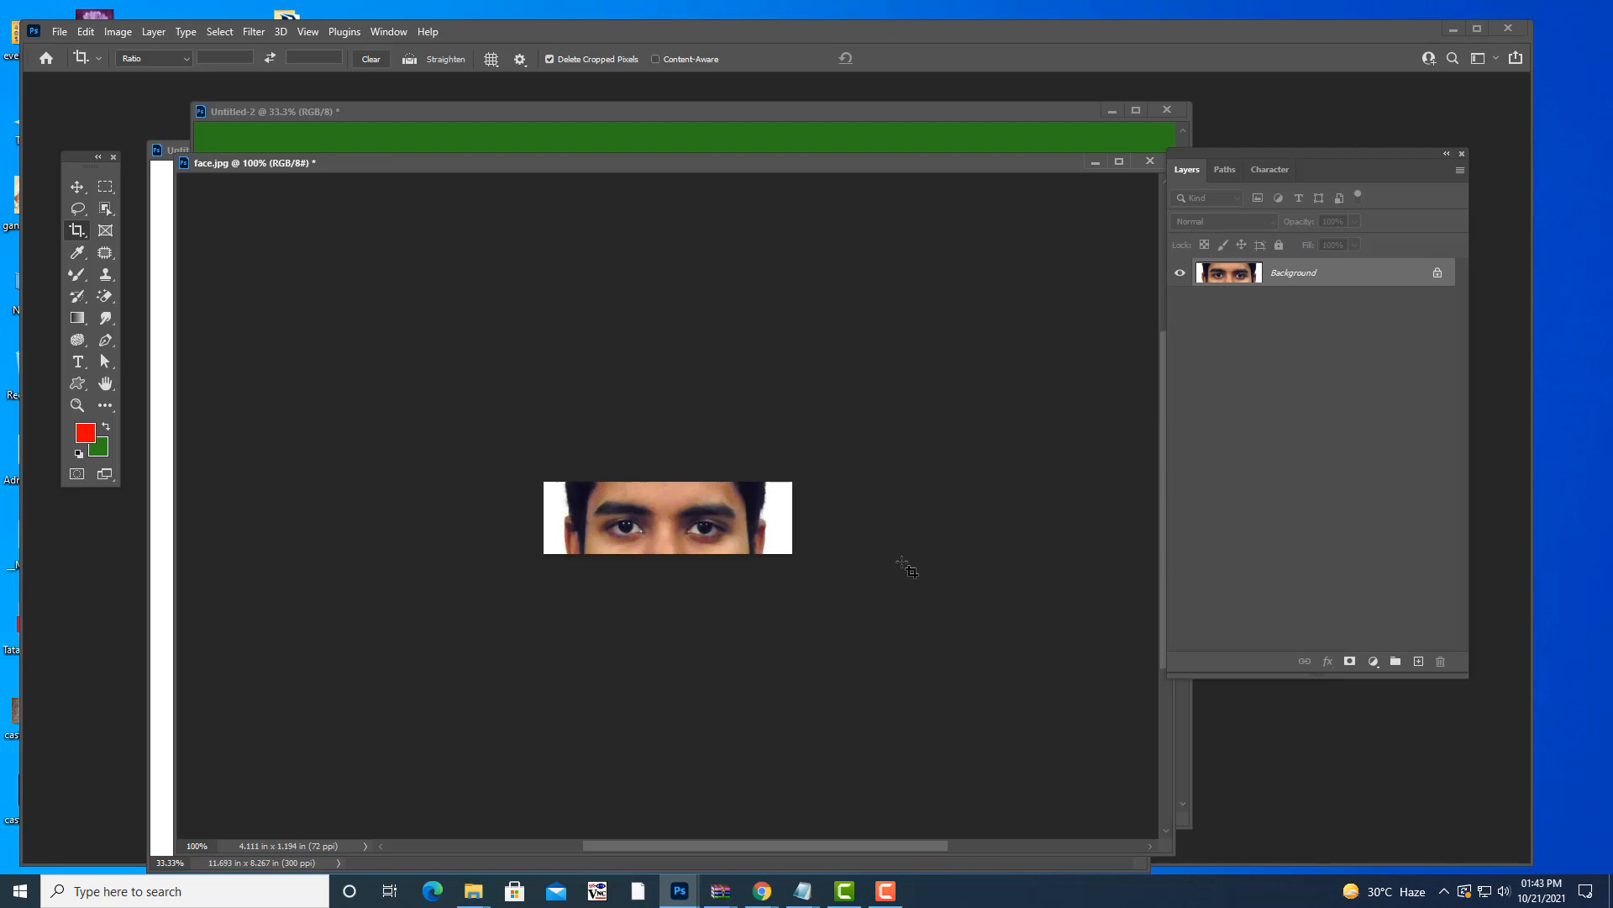
pyautogui.hotkey('ctrl', 'z')
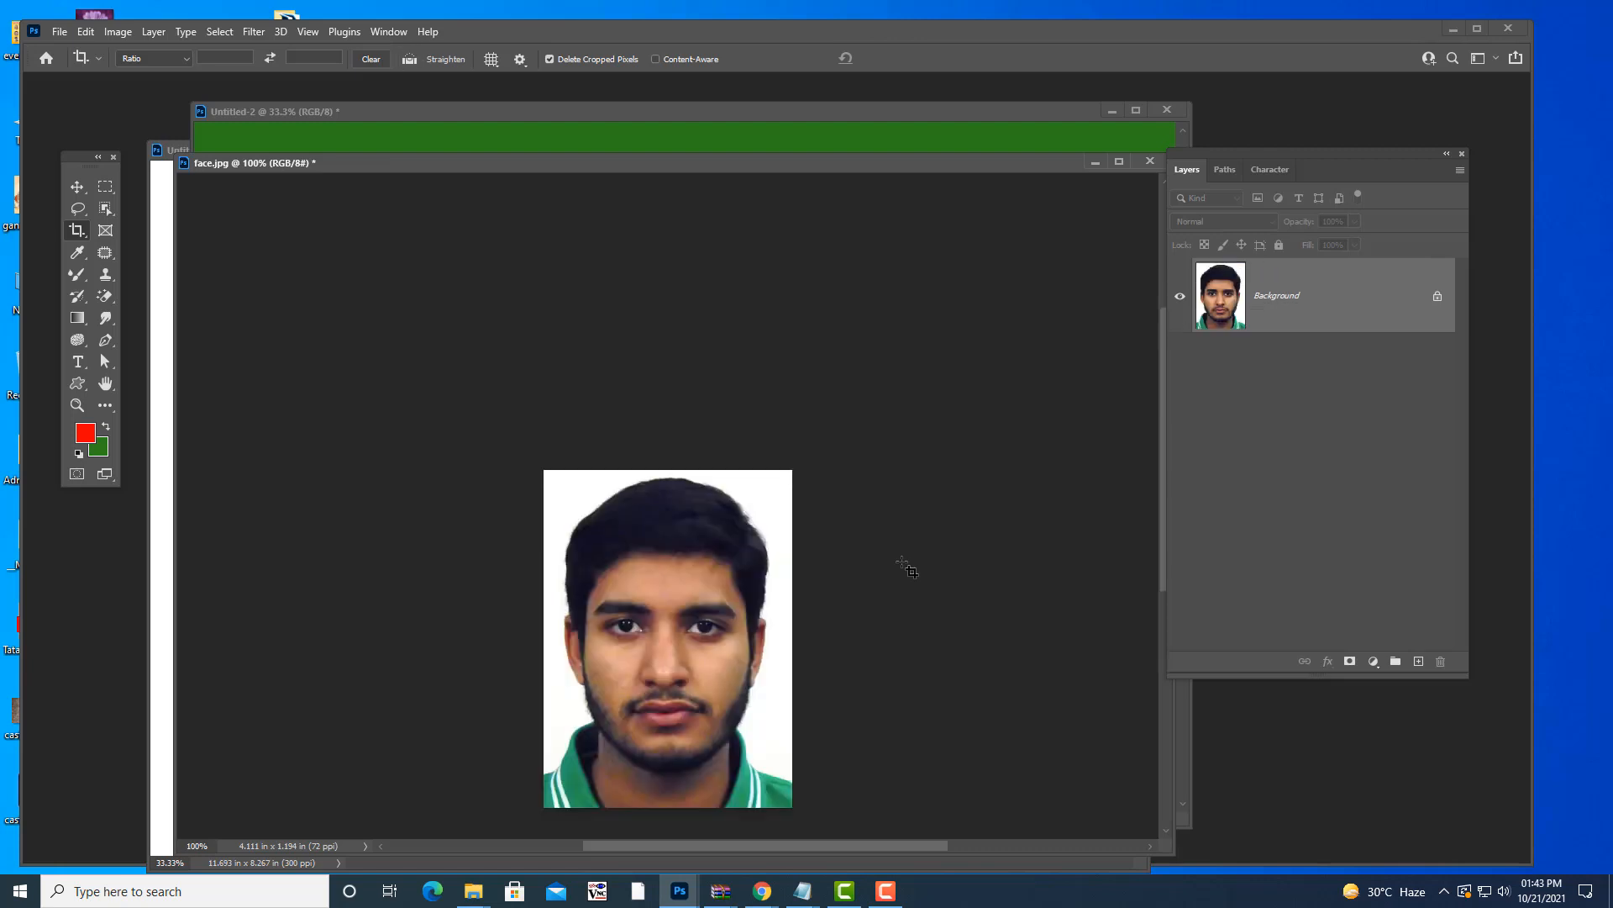
# - Close face.jpg without saving its changes
pyautogui.click(1153, 162)
pyautogui.click(779, 341)
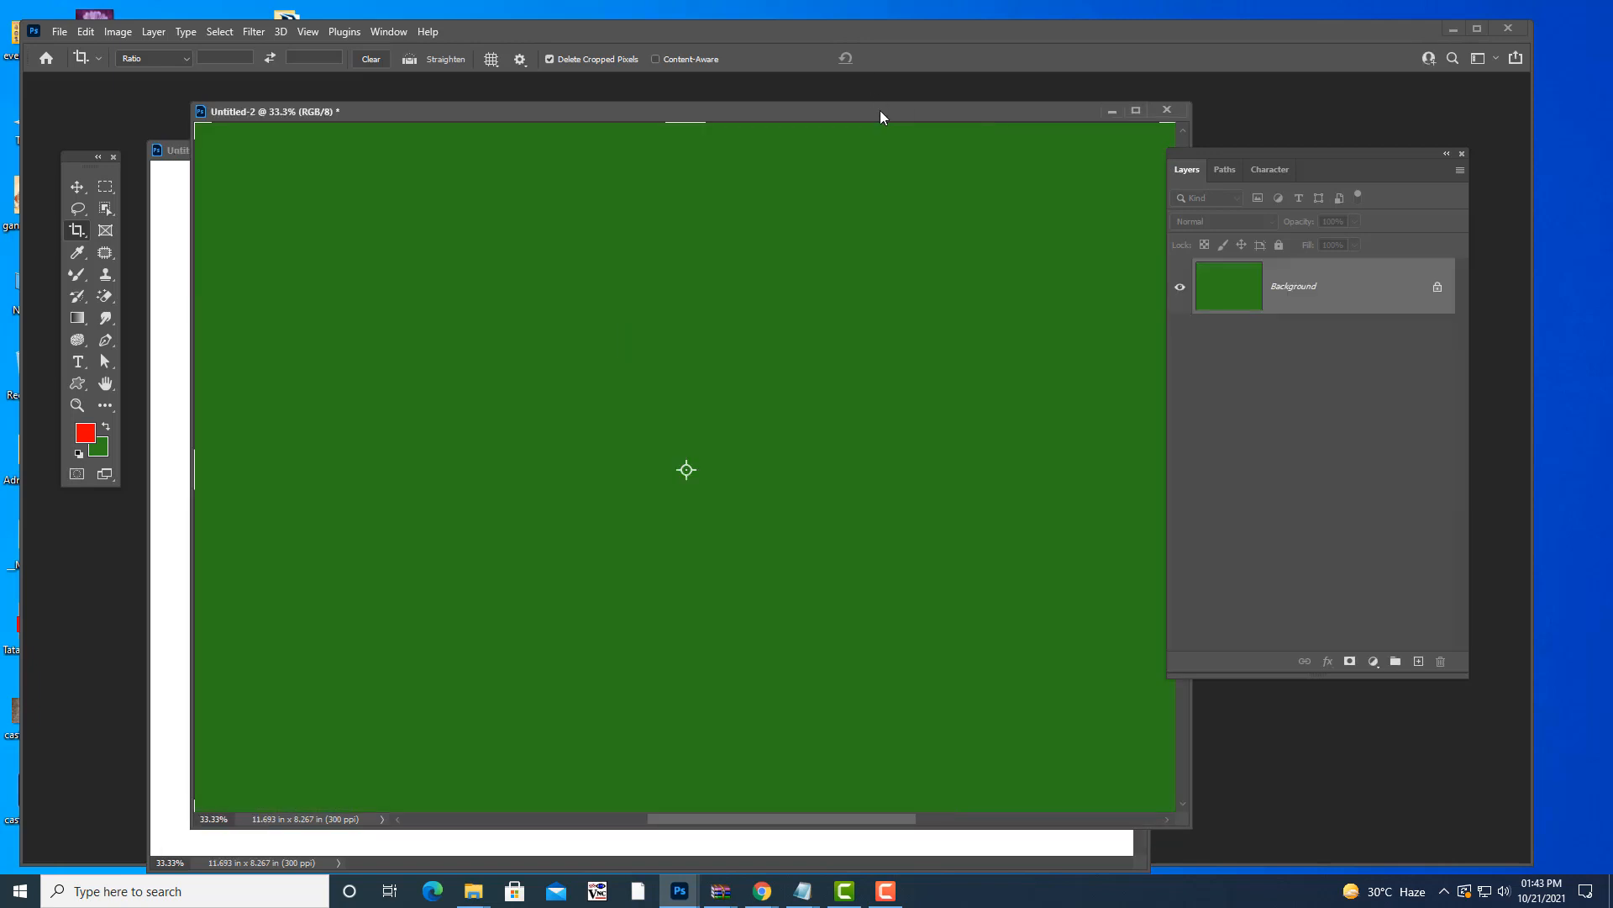
pyautogui.moveTo(881, 112); pyautogui.dragTo(723, 178)
pyautogui.click(1011, 195)
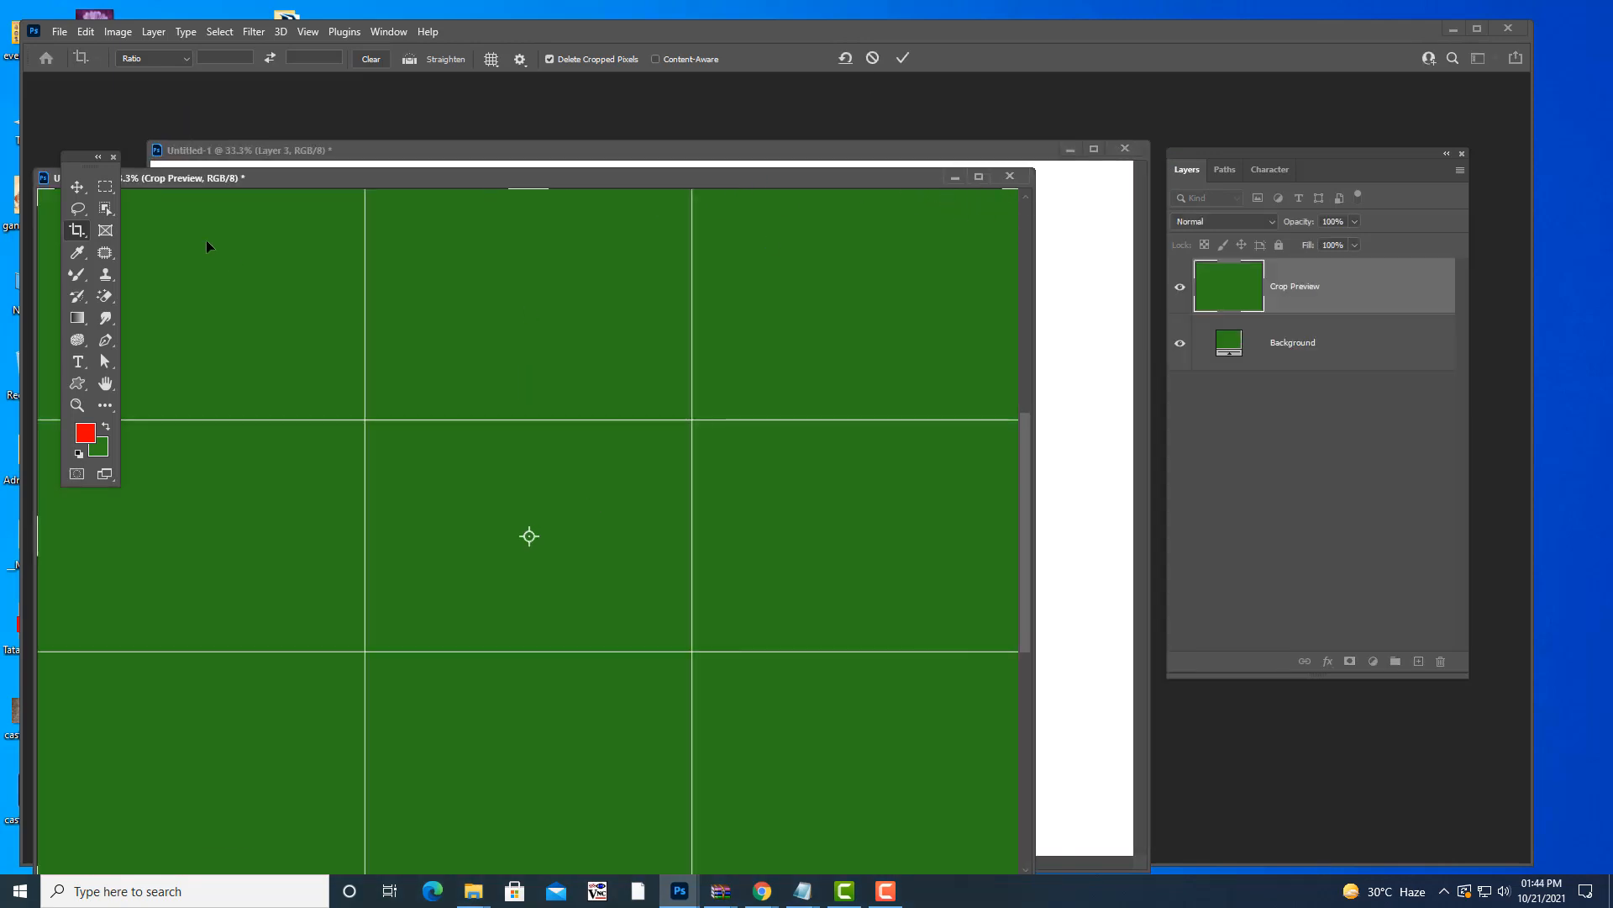
# - Close the green Untitled-2 document without saving, then close Untitled-1
pyautogui.click(76, 186)
pyautogui.click(1010, 174)
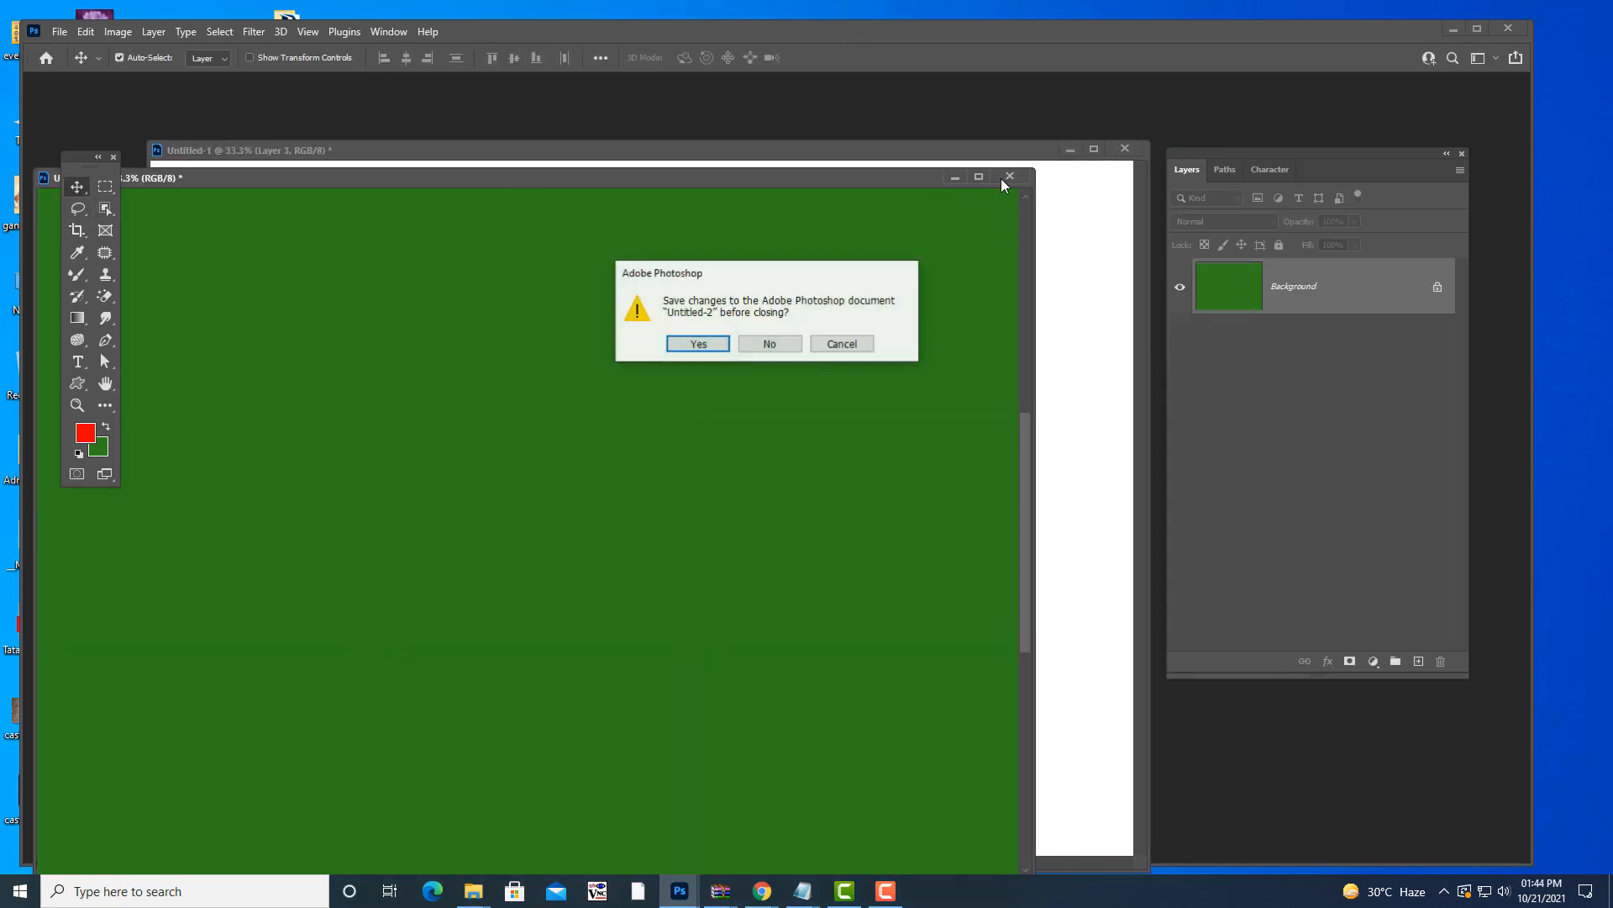
pyautogui.click(739, 351)
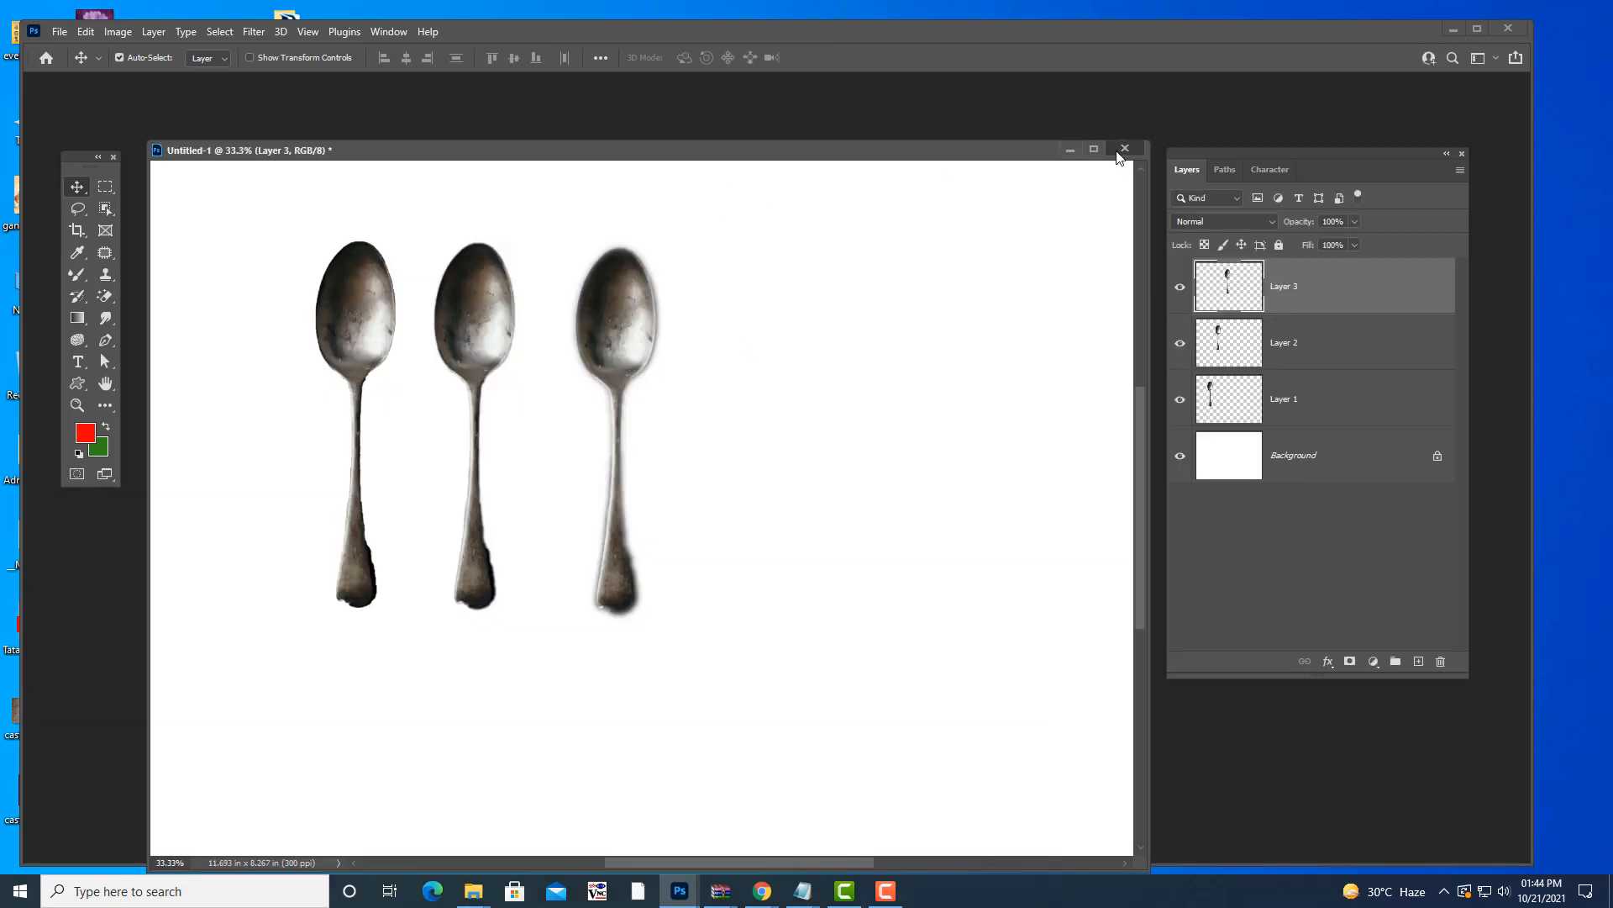
pyautogui.click(1125, 148)
# - Discard the spoons document's changes and search the Open dialog for 'red'
pyautogui.click(749, 347)
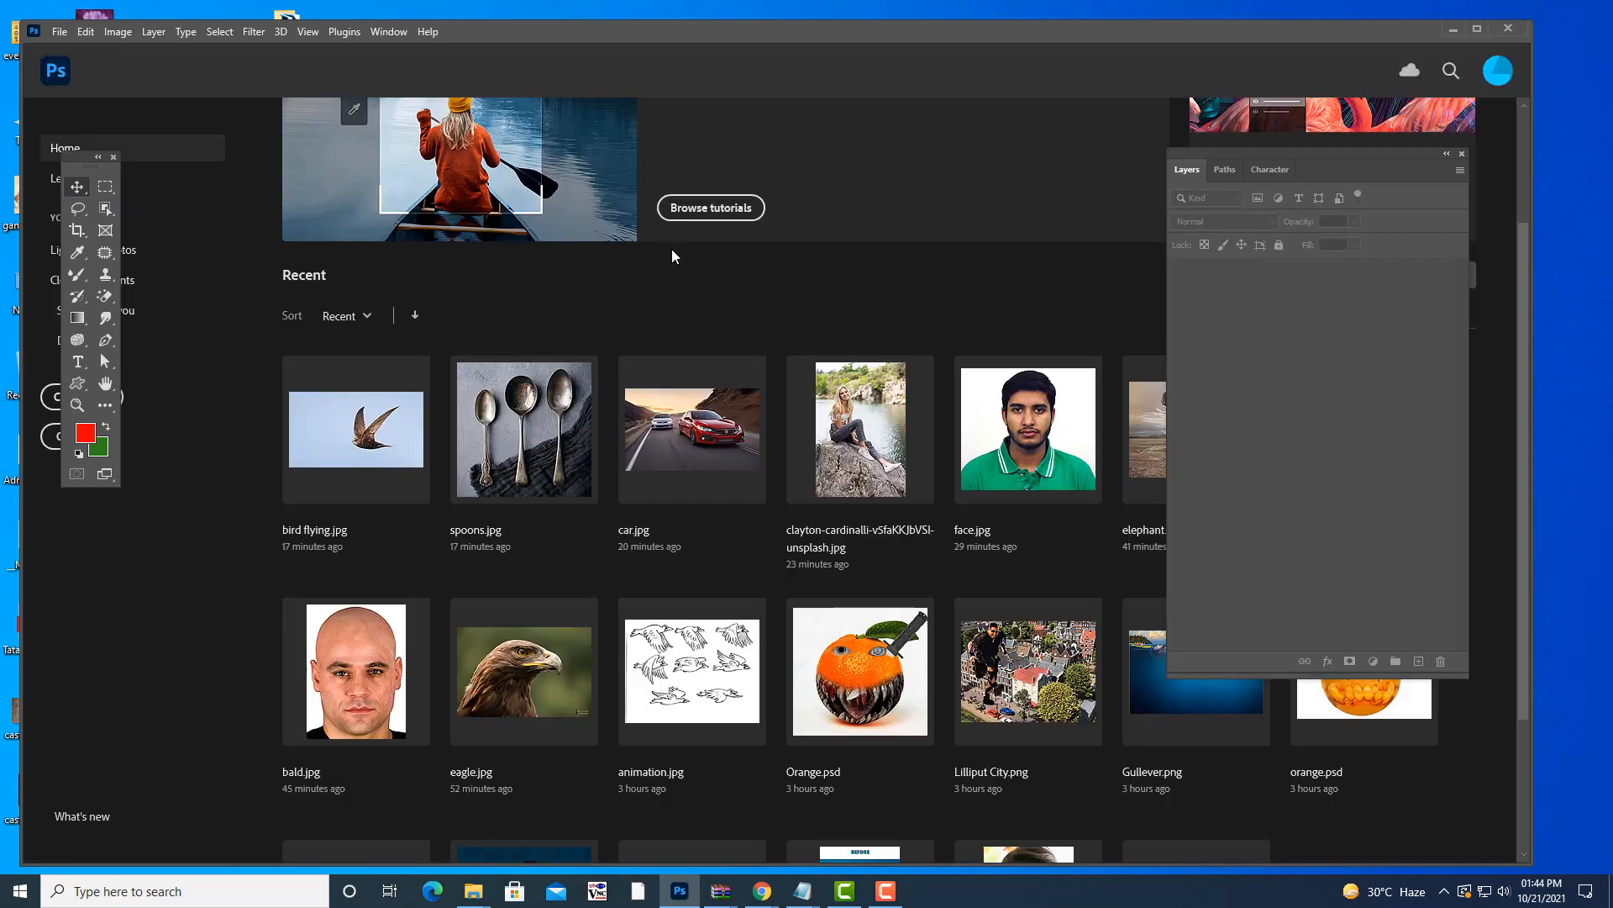
pyautogui.hotkey('ctrl', 'o')
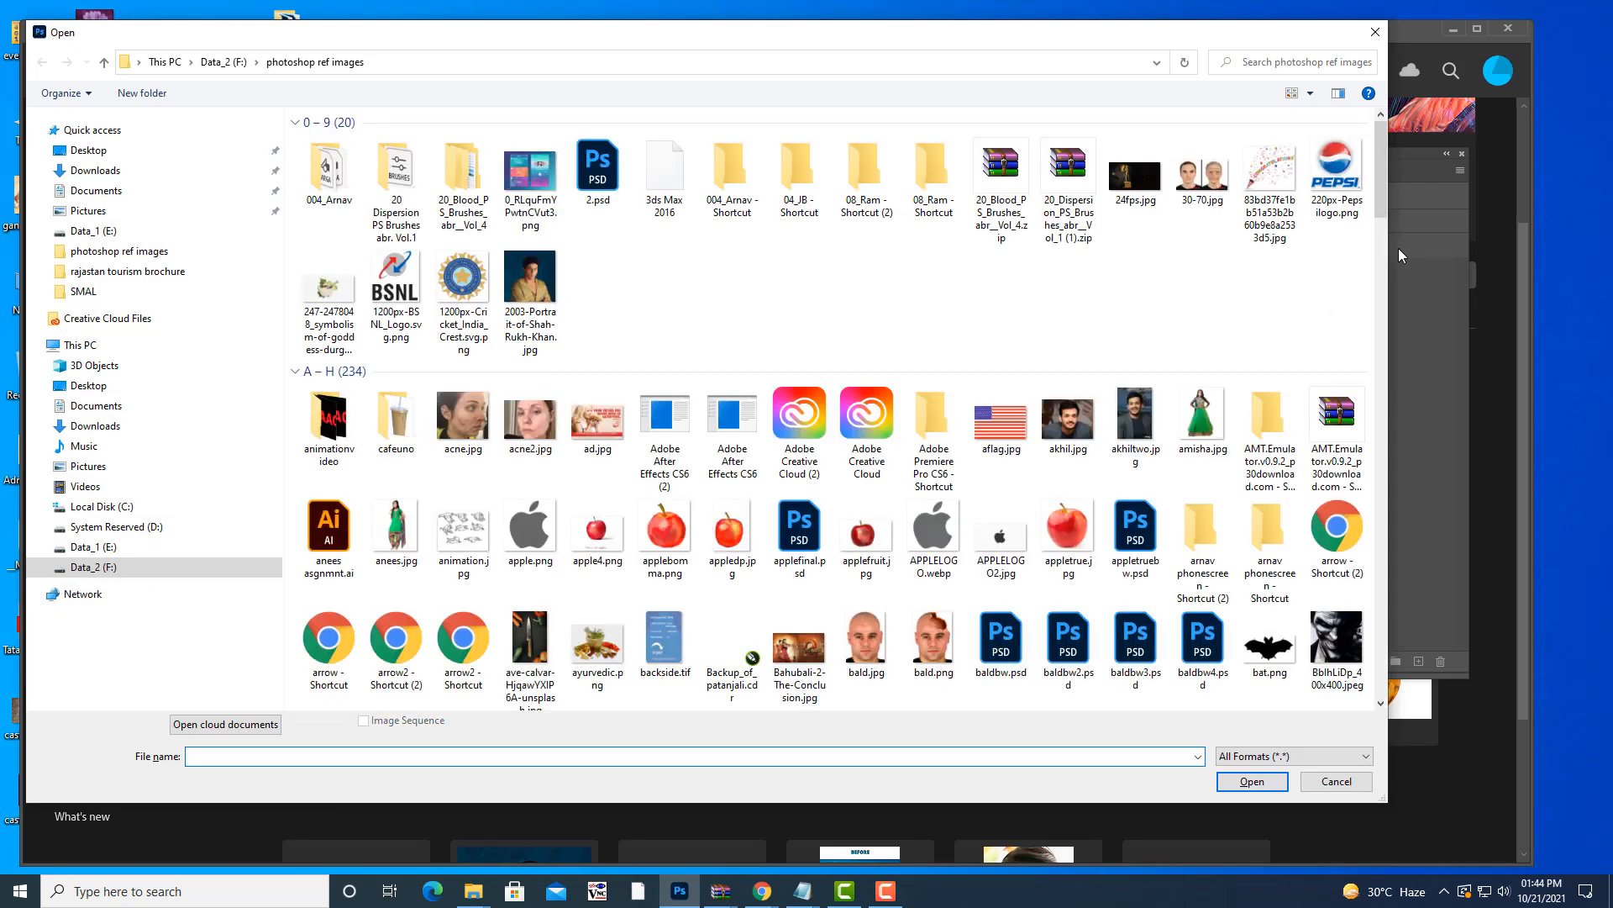
pyautogui.write('re')
pyautogui.click(1275, 64)
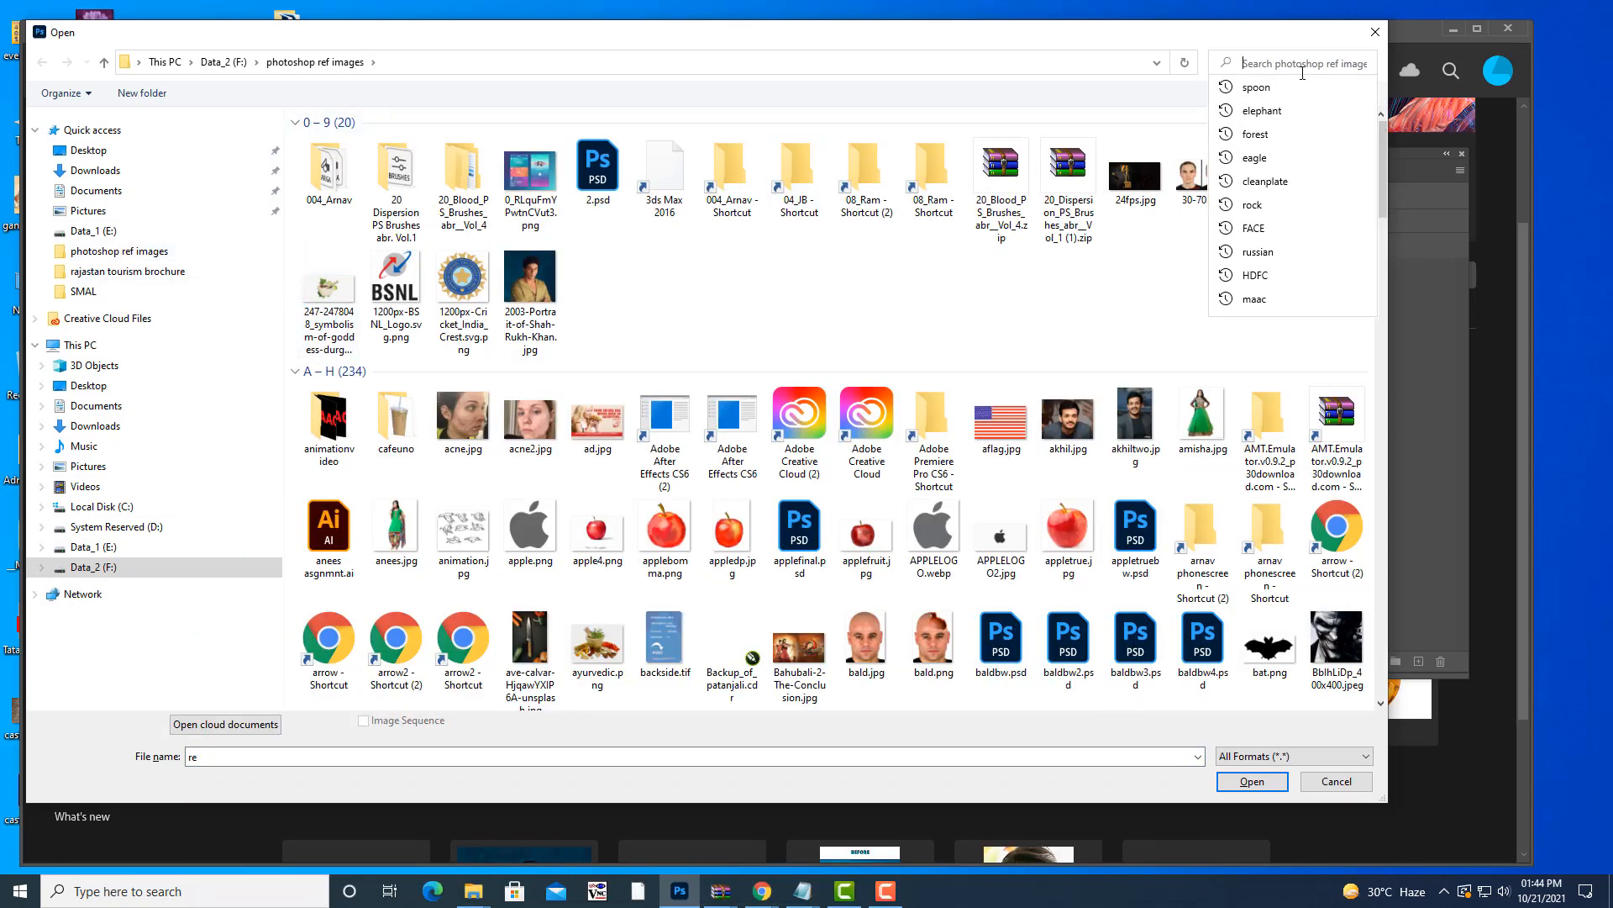
pyautogui.write('red')
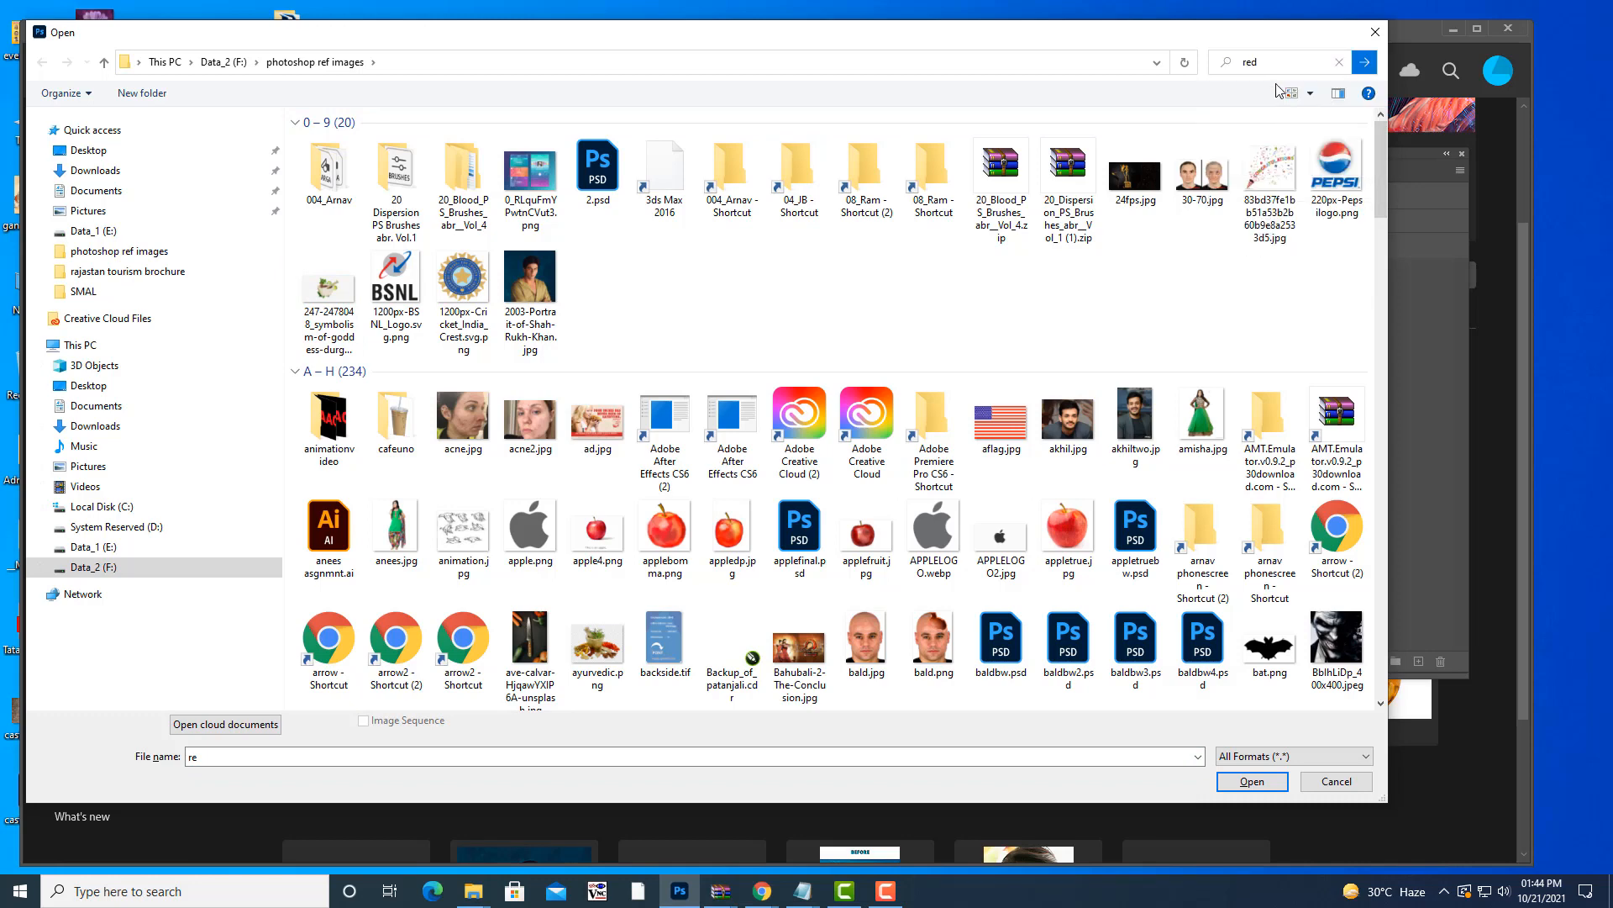
pyautogui.press('Return')
# - Refine the search to 'red shade' and open red shades.jpg
pyautogui.click(1281, 67)
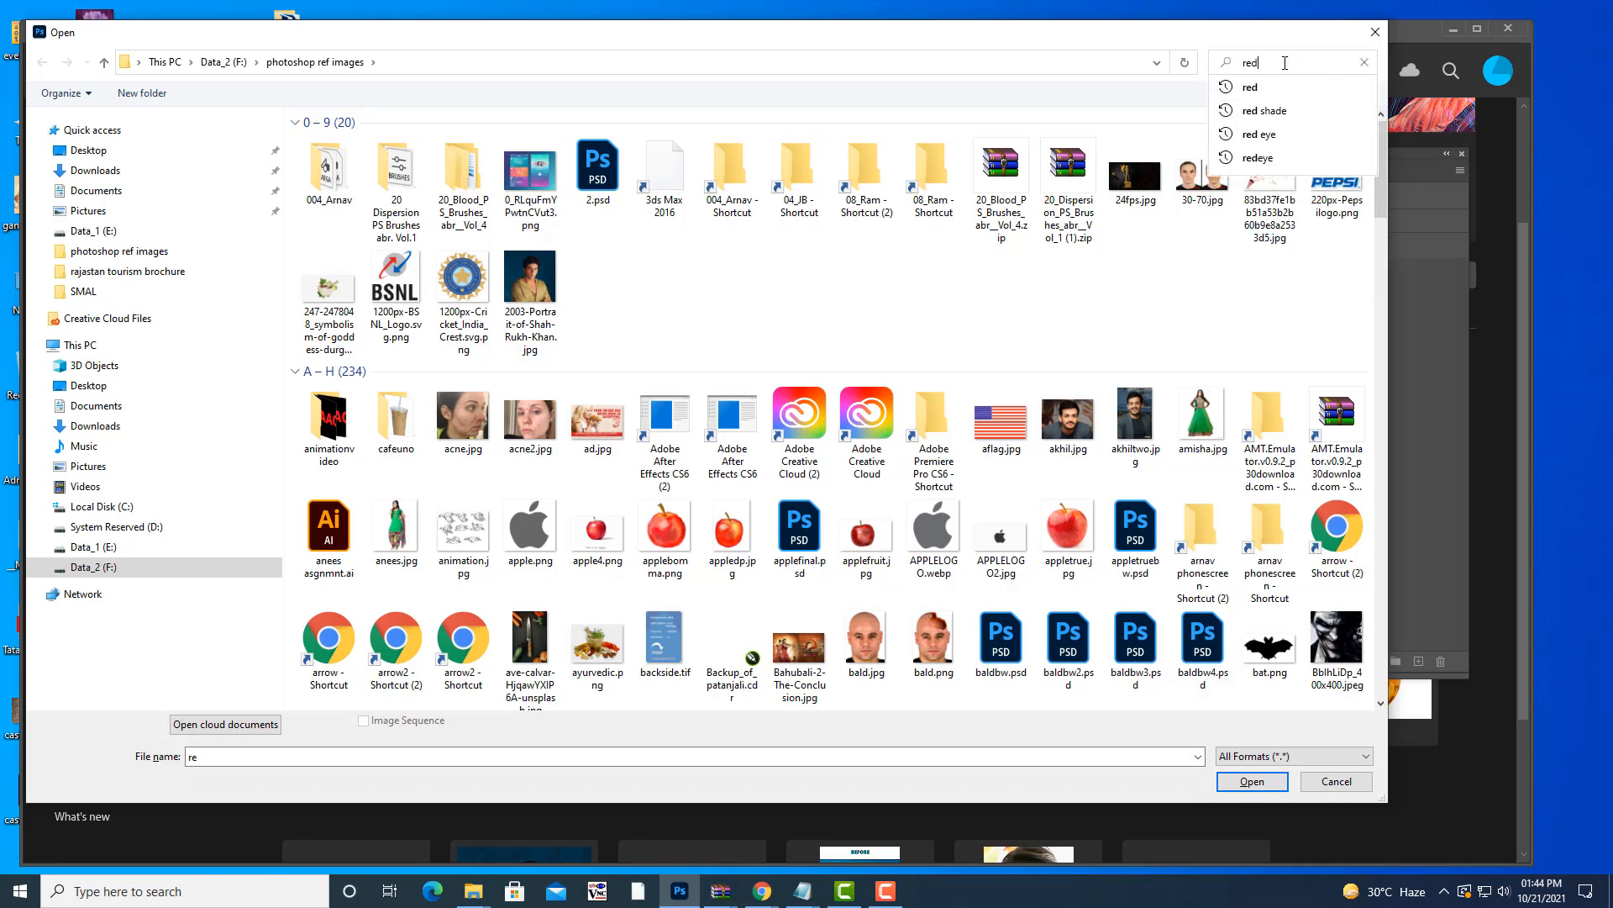
pyautogui.write('shade')
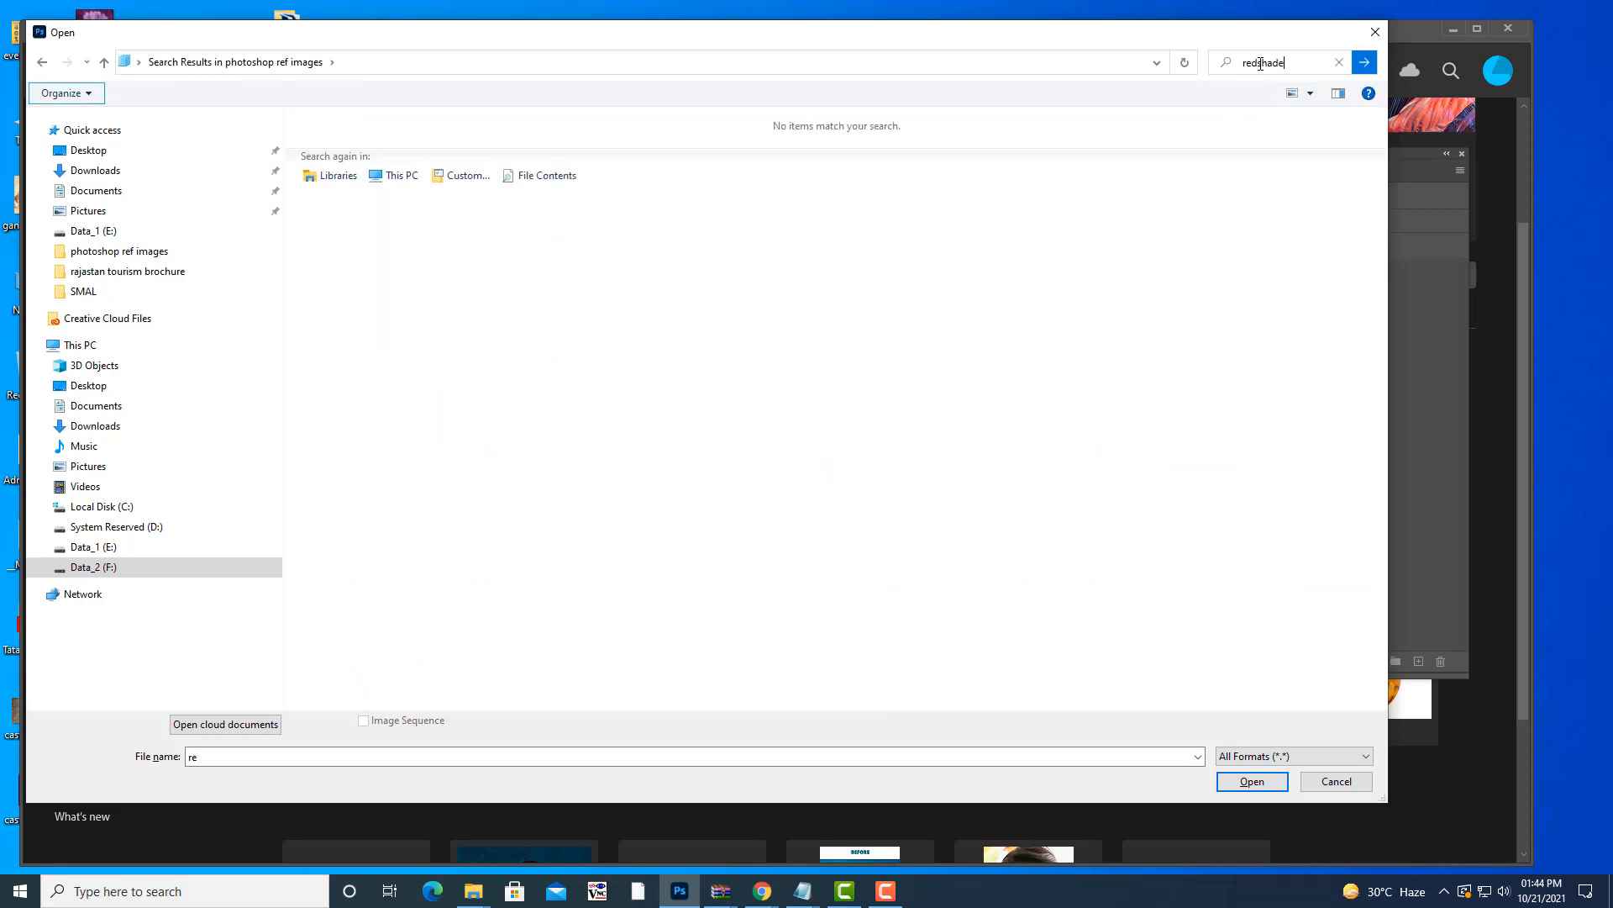
pyautogui.click(1269, 63)
pyautogui.click(1259, 62)
pyautogui.click(1363, 63)
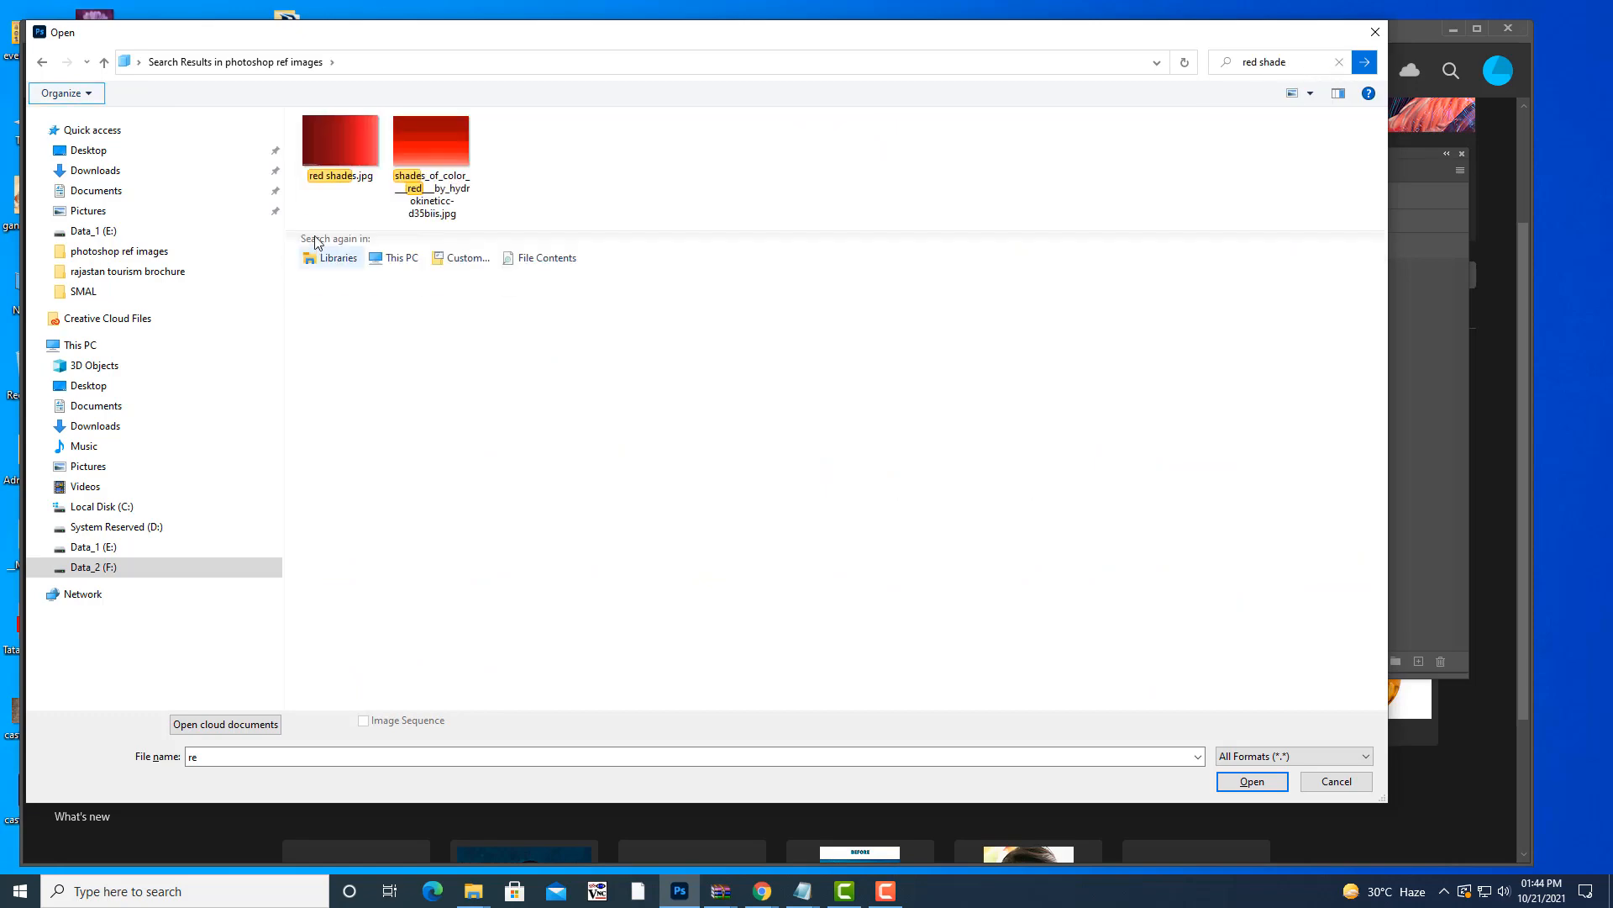
pyautogui.click(348, 134)
pyautogui.click(1246, 783)
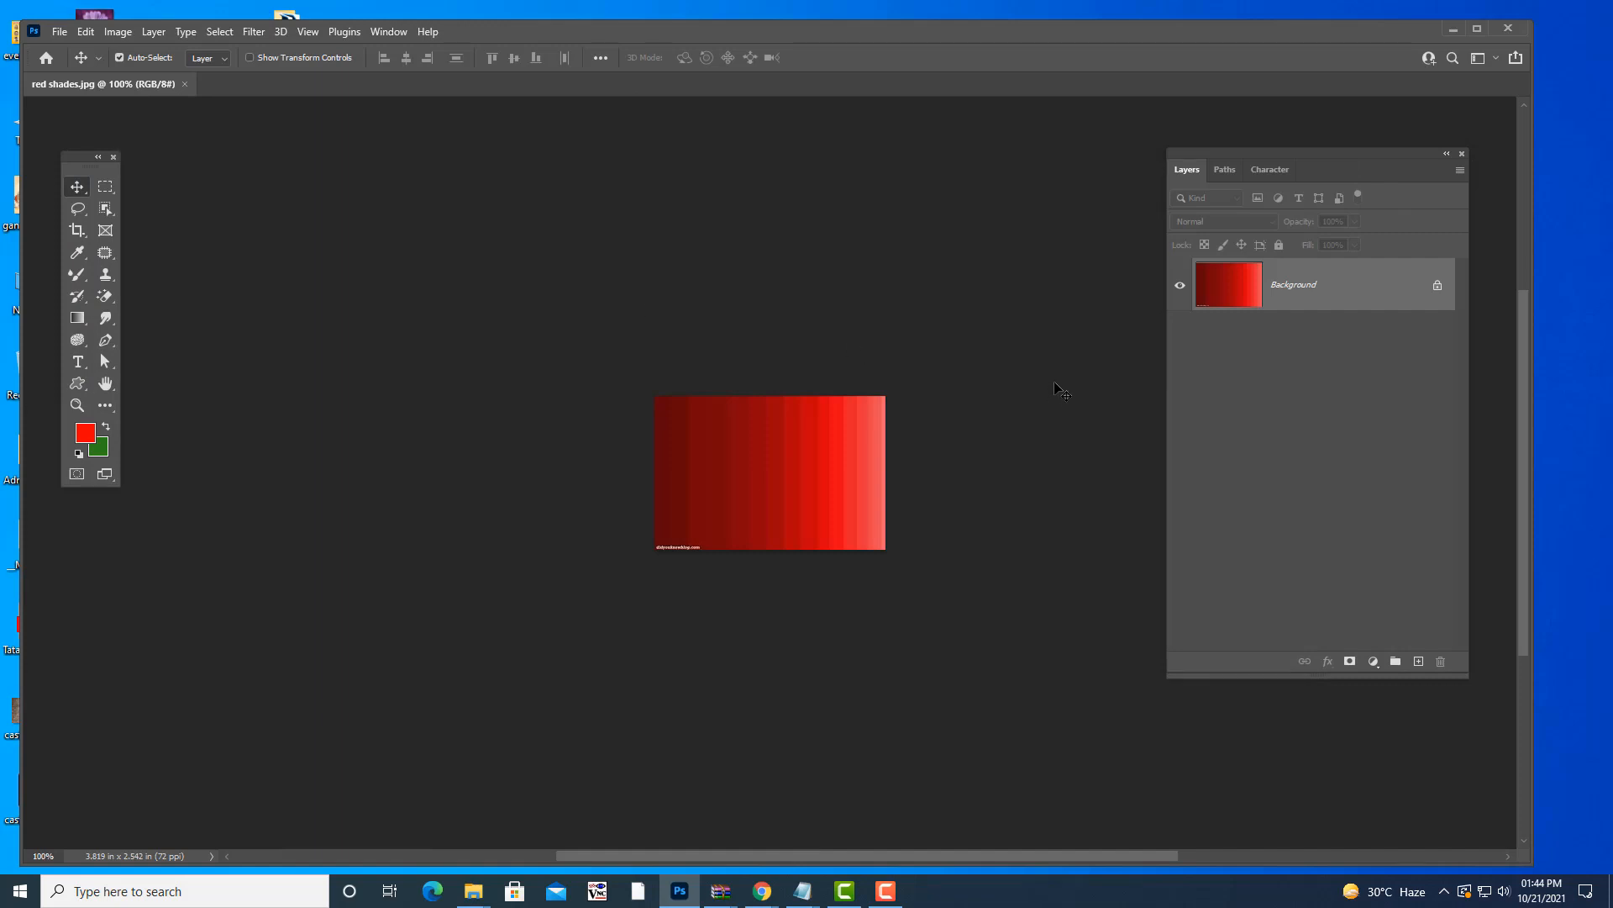
# - Zoom to 300% and crop red shades.jpg to a marquee above the watermark strip
pyautogui.hotkey('ctrl', '+')
pyautogui.hotkey('ctrl', '+')
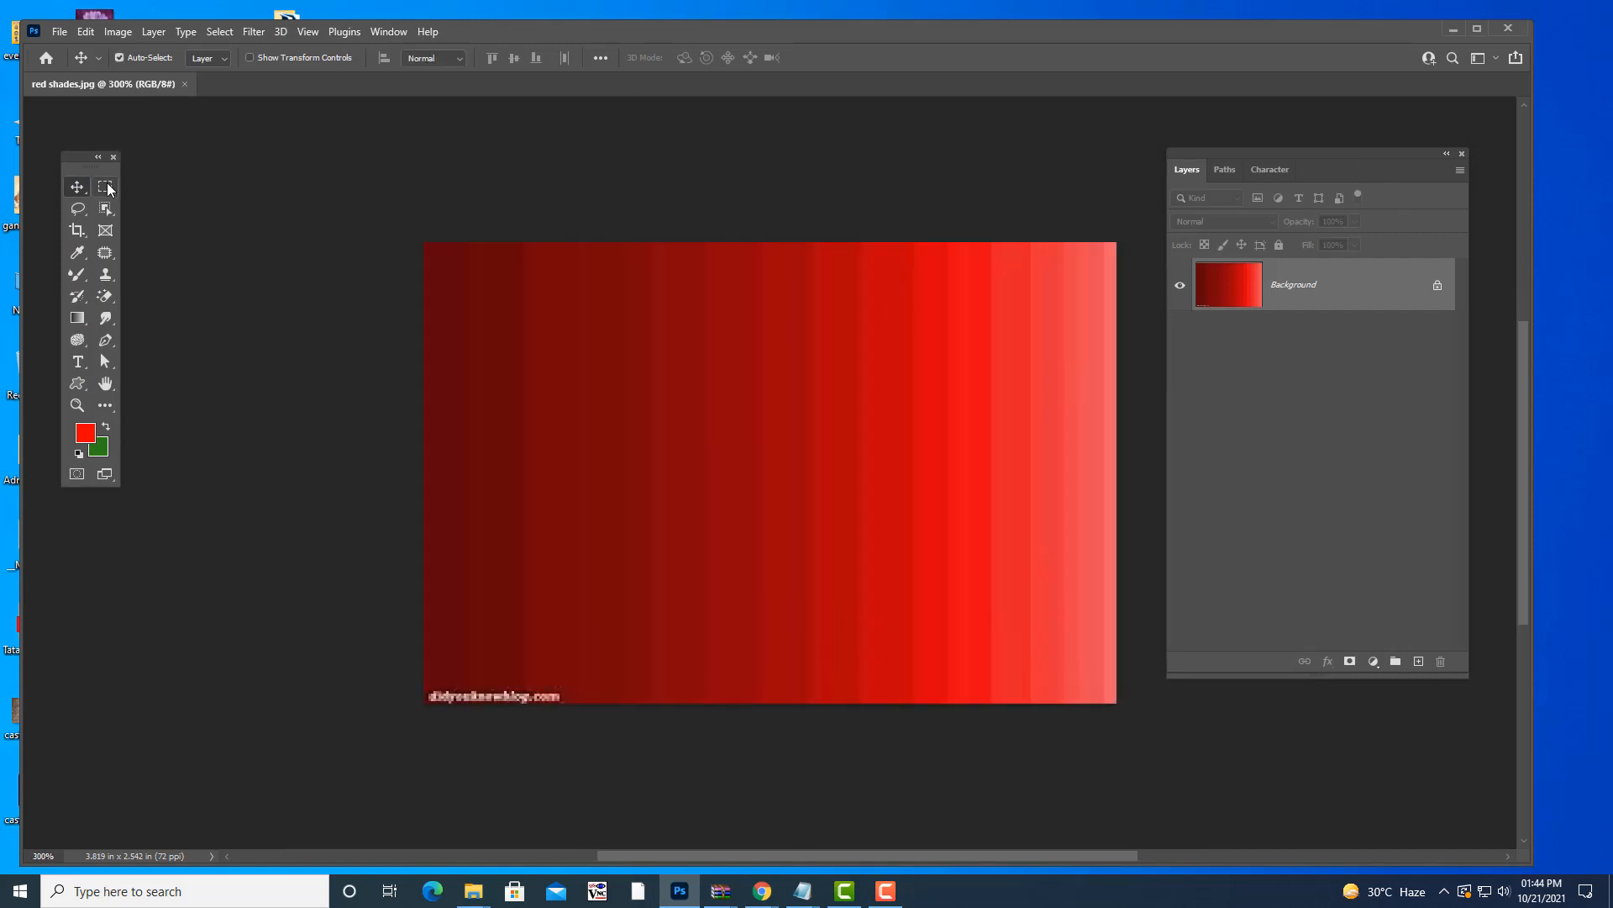
pyautogui.click(105, 185)
pyautogui.moveTo(423, 241); pyautogui.dragTo(1148, 683)
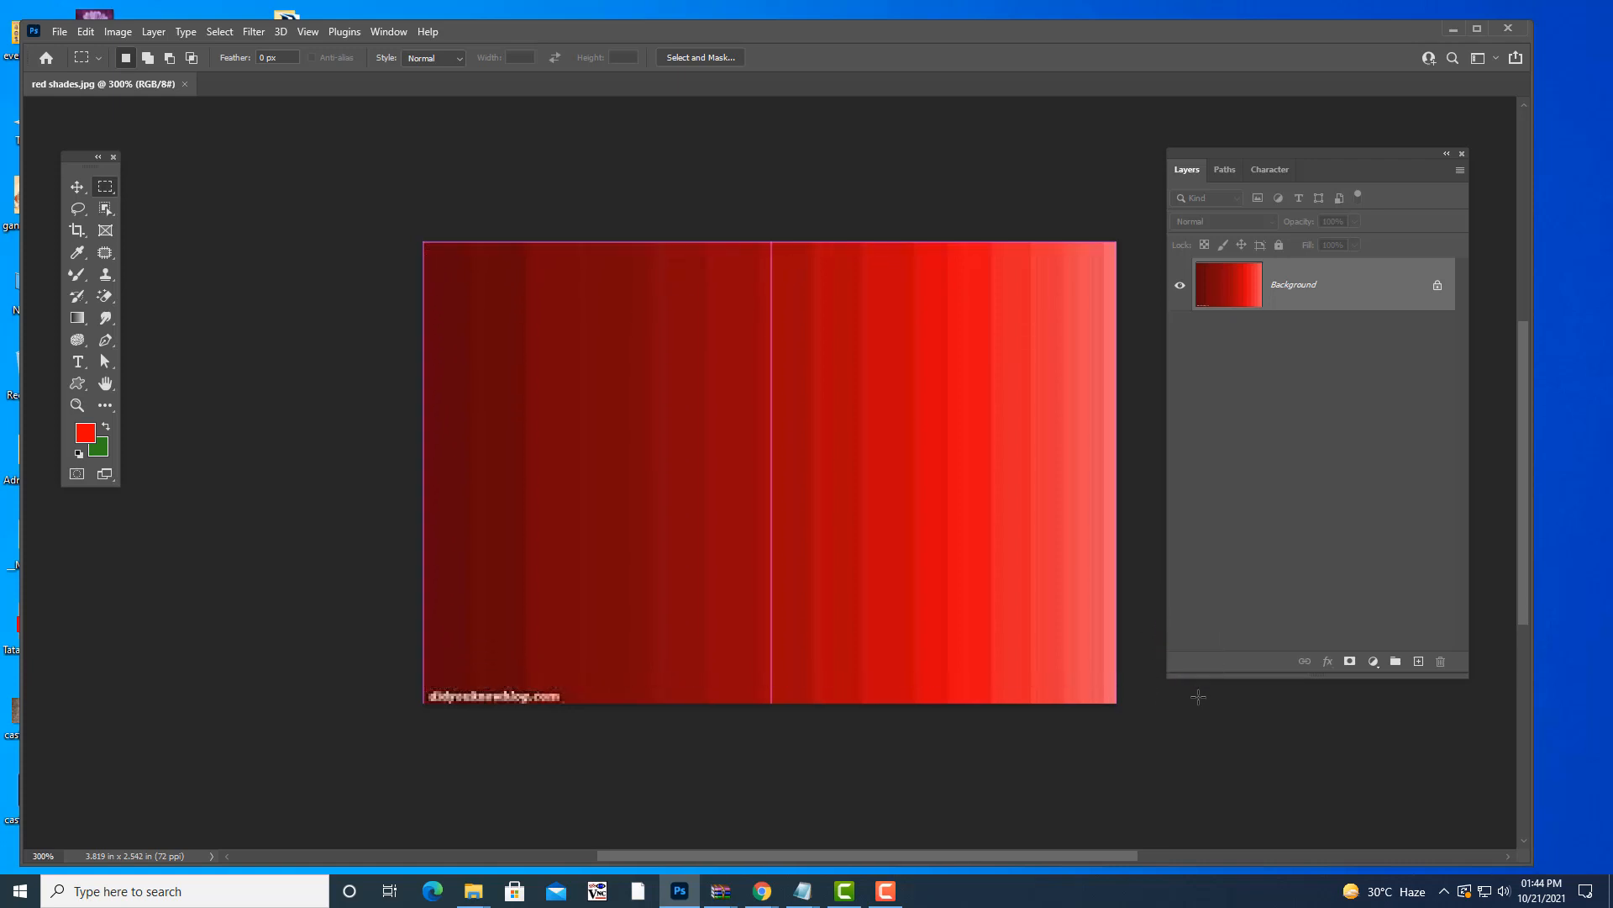
pyautogui.click(118, 32)
pyautogui.click(175, 207)
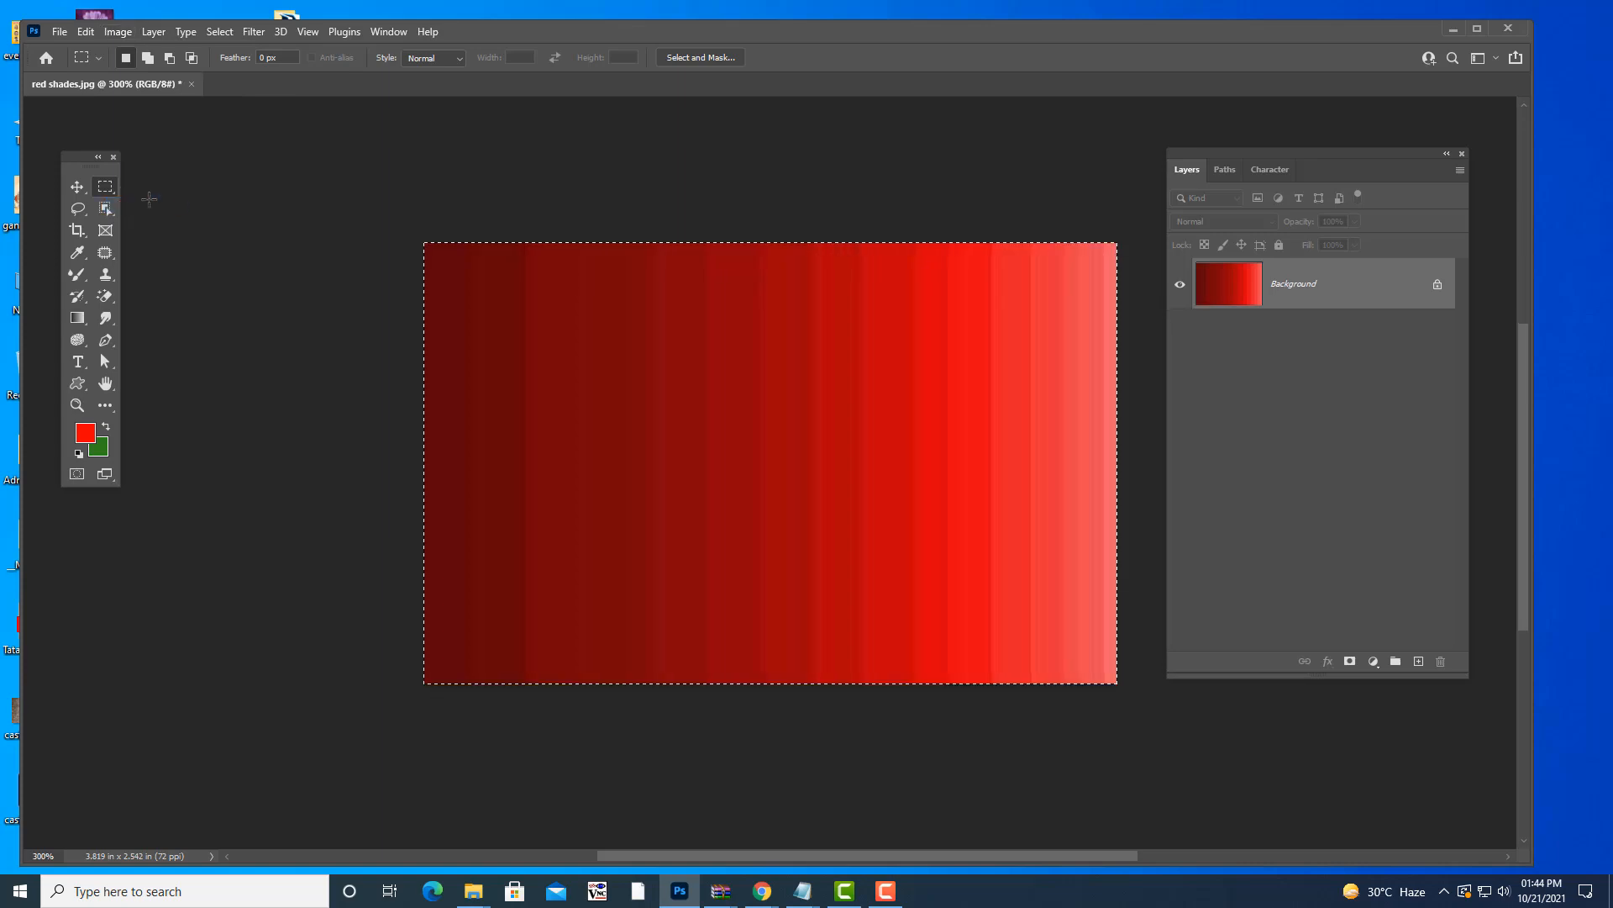
# - Float red shades.jpg in its own enlarged window and switch to the Magic Wand Tool
pyautogui.moveTo(99, 82); pyautogui.dragTo(426, 173)
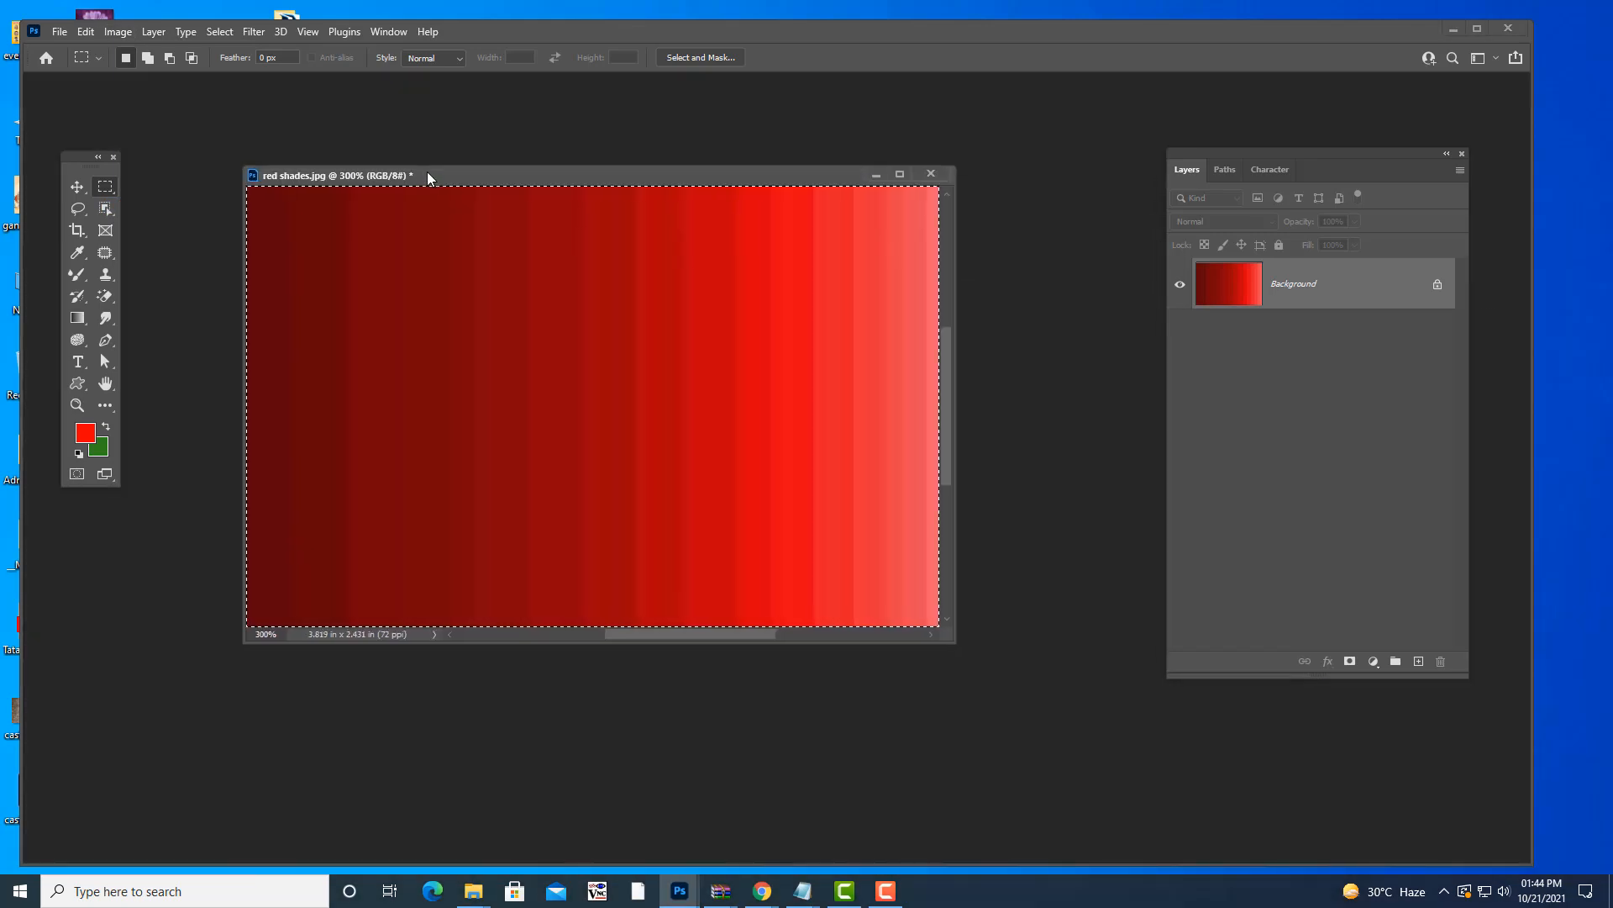
pyautogui.moveTo(581, 174); pyautogui.dragTo(652, 170)
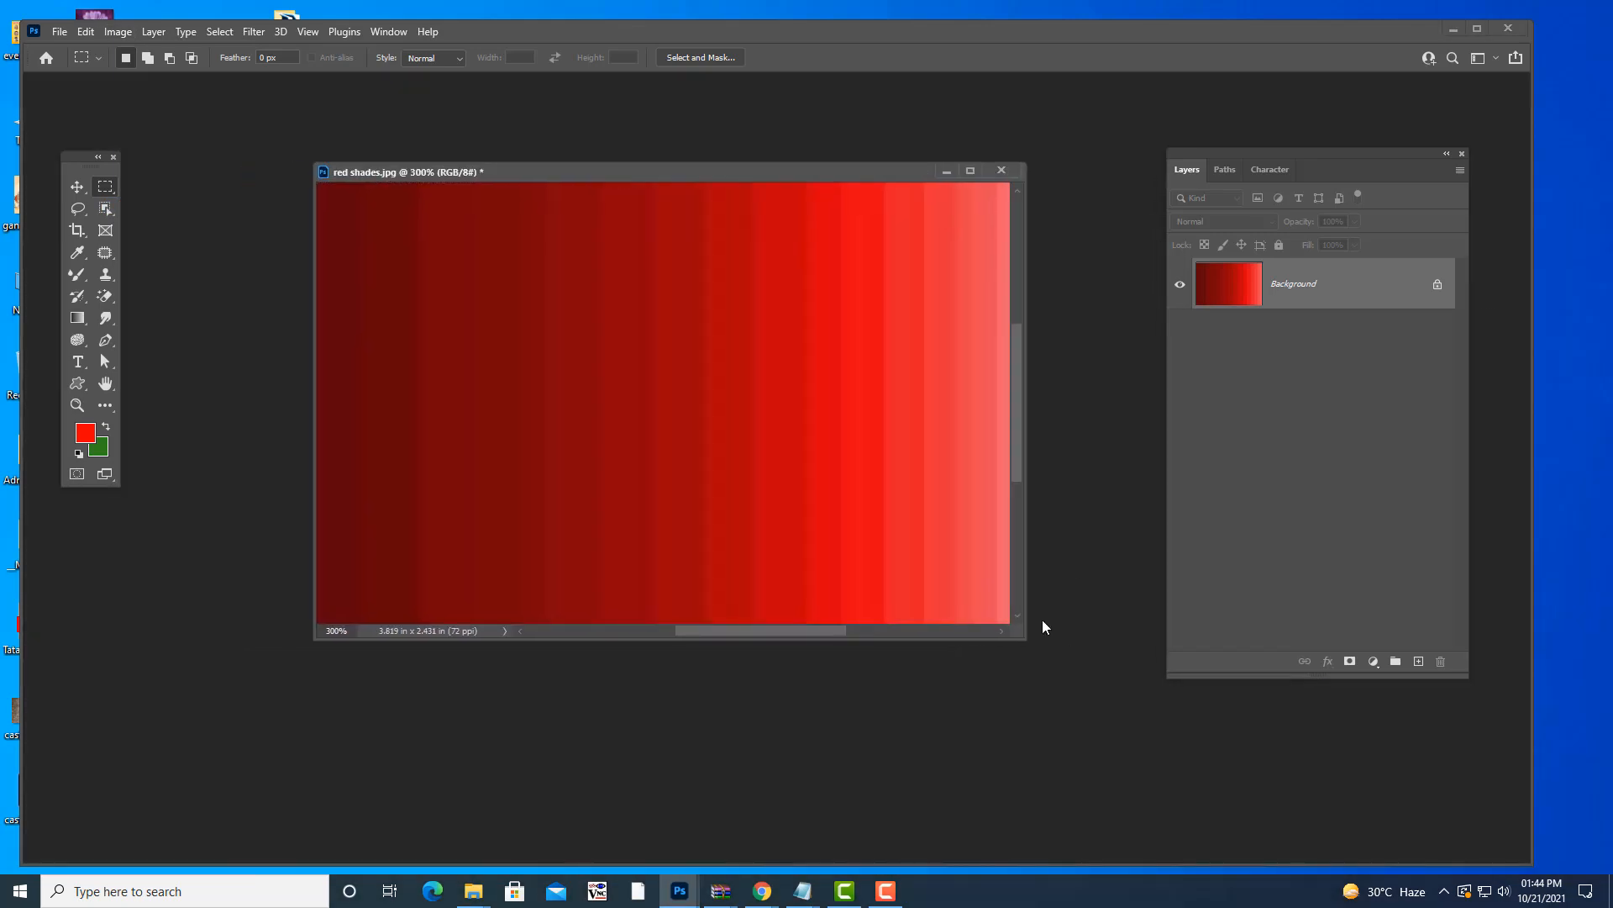
pyautogui.moveTo(1020, 641); pyautogui.dragTo(1097, 702)
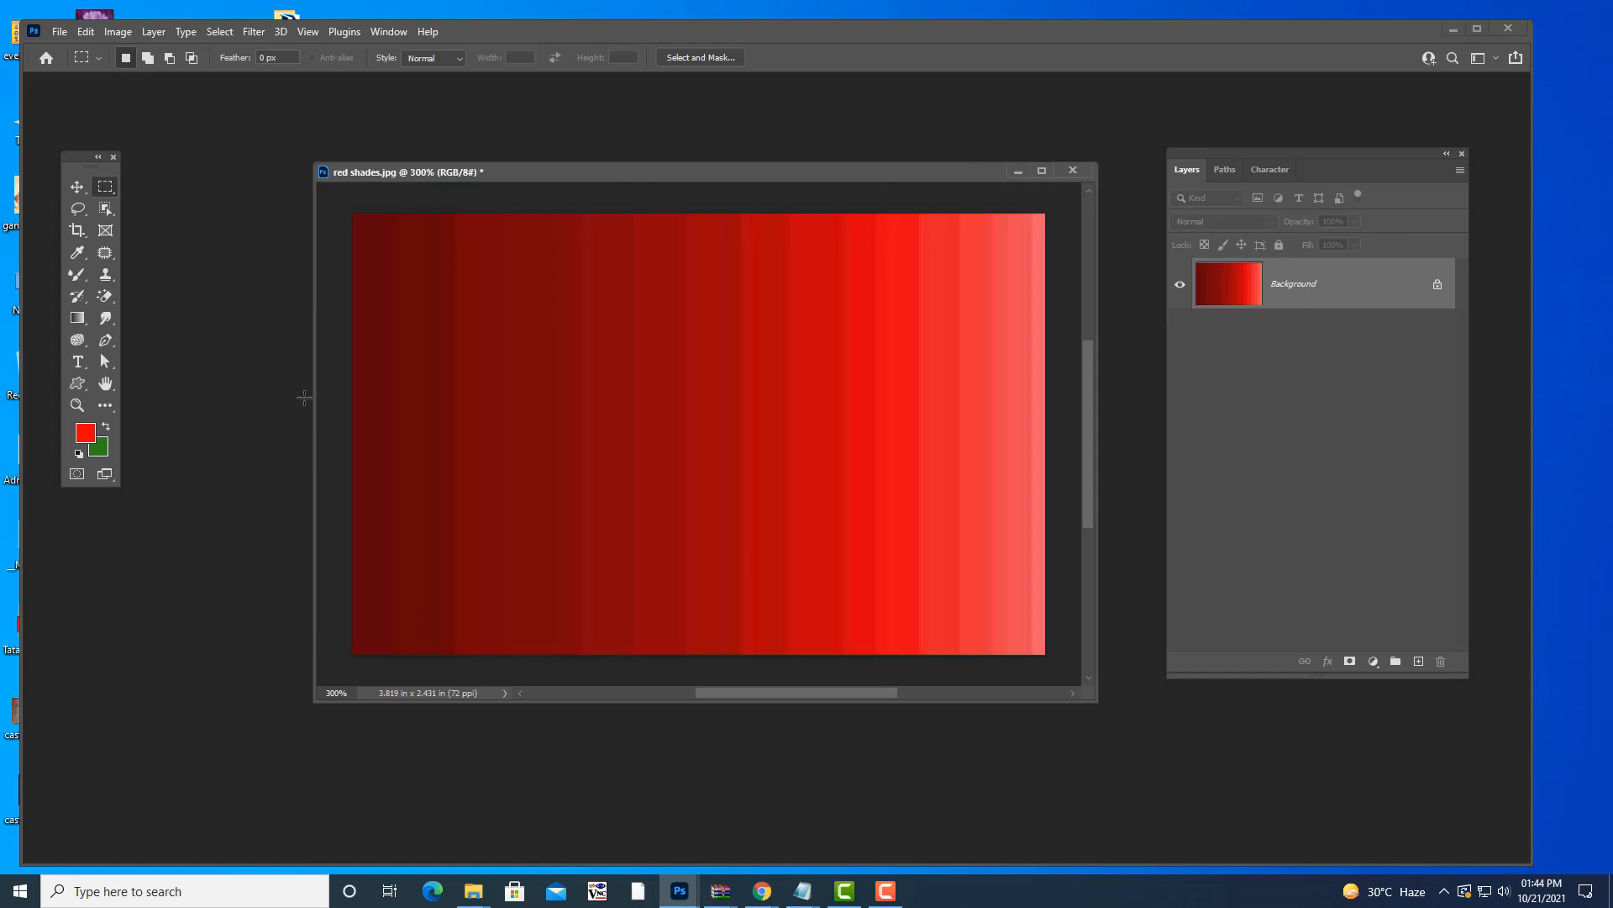
pyautogui.click(105, 208)
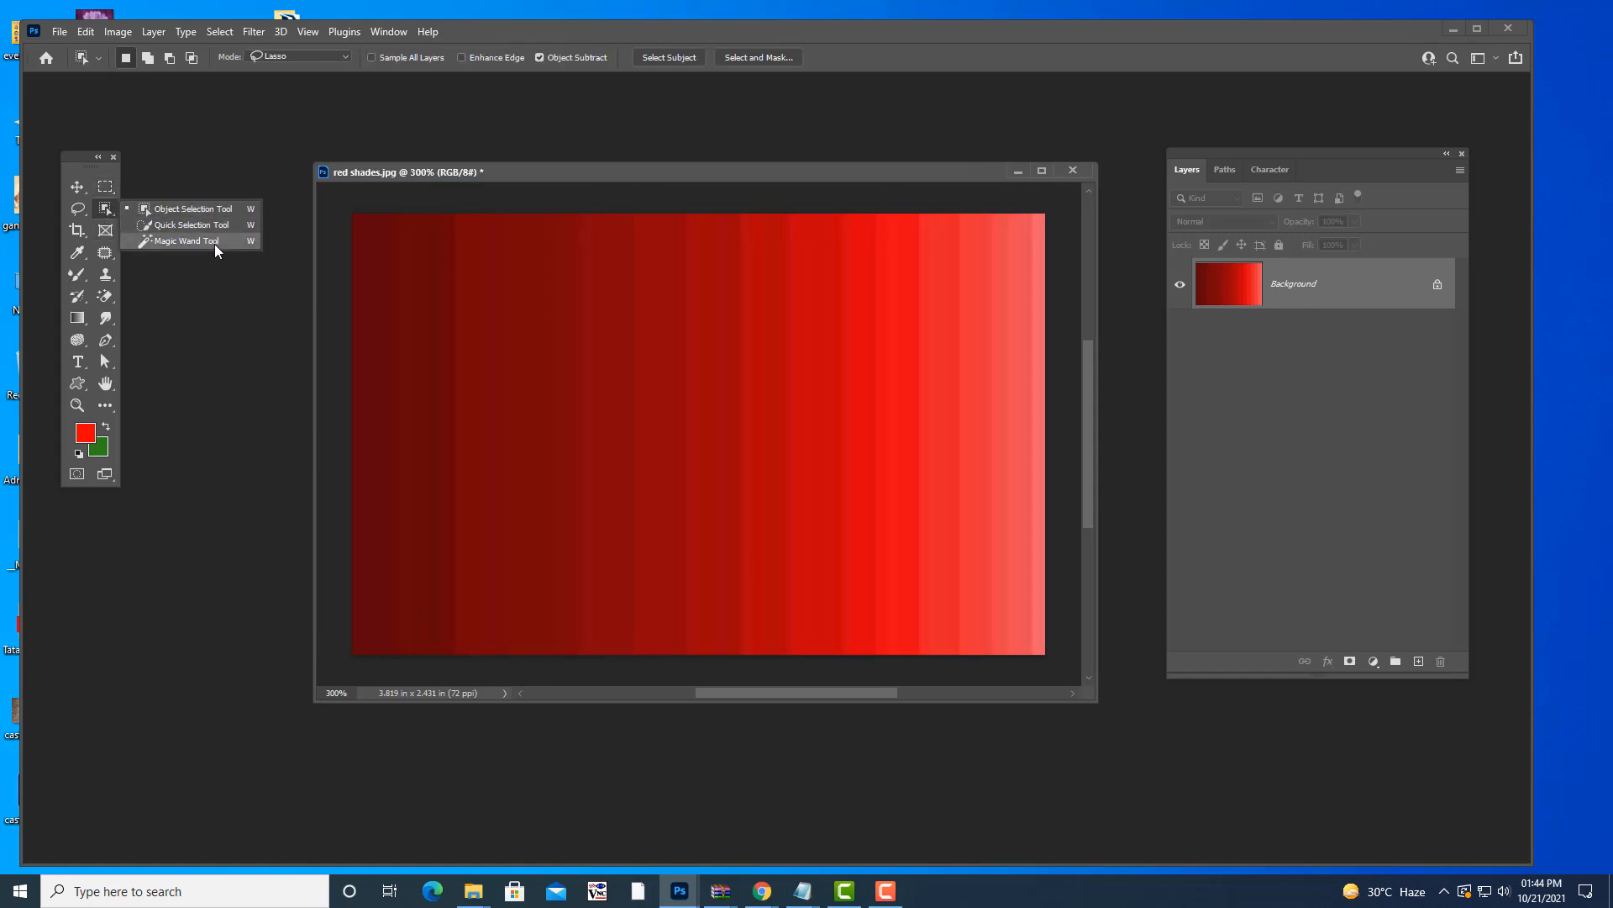
pyautogui.click(214, 244)
pyautogui.moveTo(561, 170); pyautogui.dragTo(532, 174)
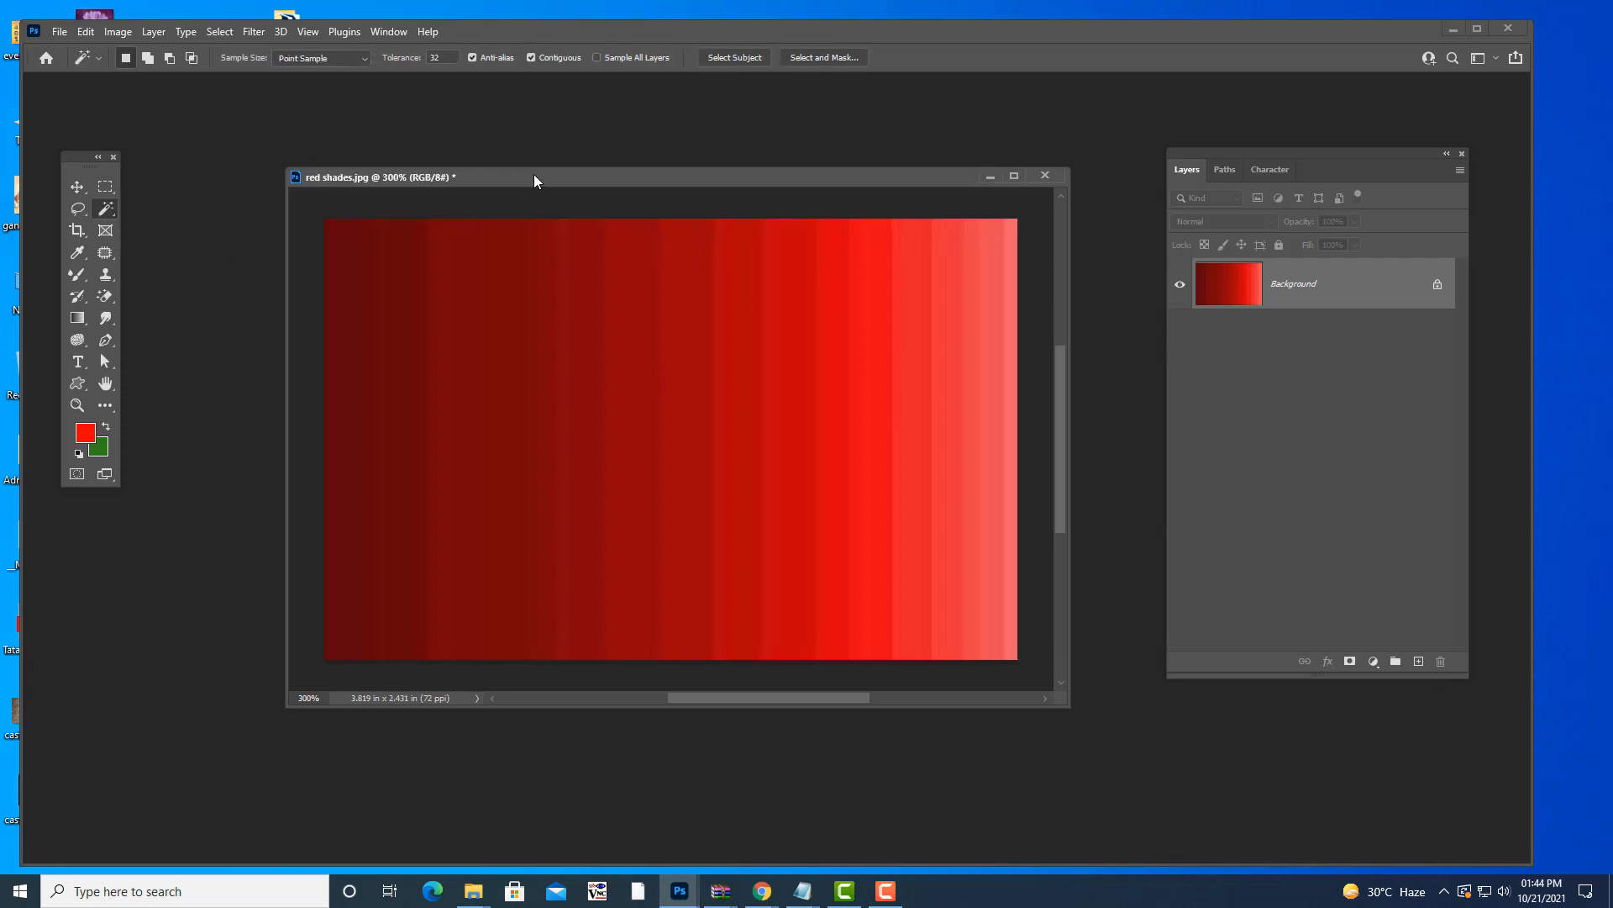
pyautogui.click(803, 891)
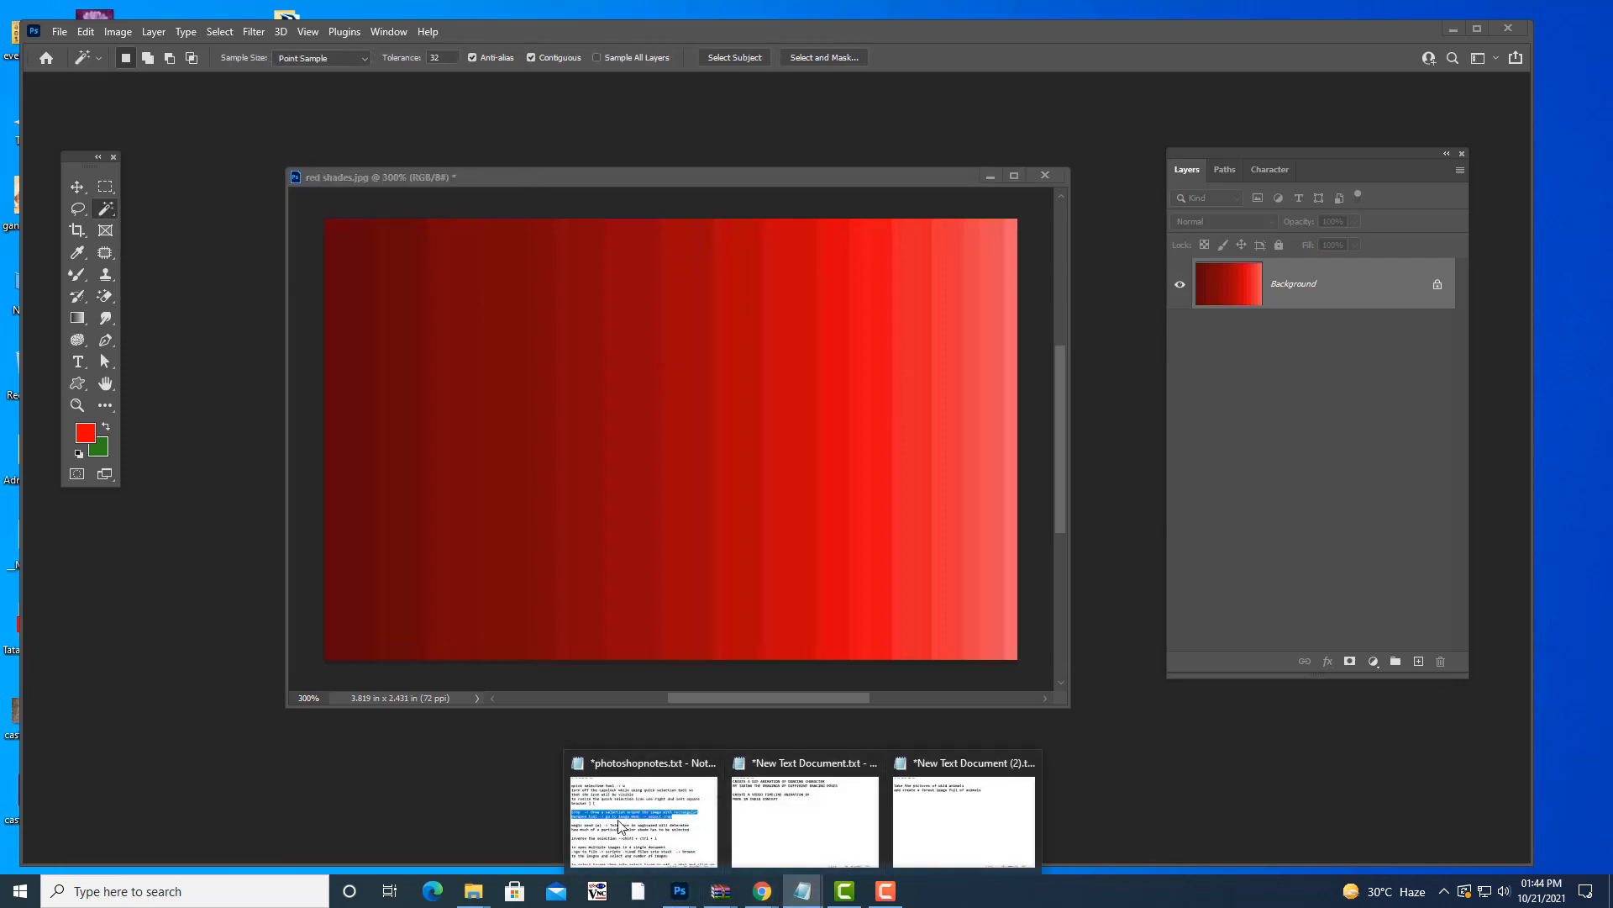
# - In photoshopnotes.txt, insert 'magic wand selects specific colors in background' above the tolerance note
pyautogui.click(622, 828)
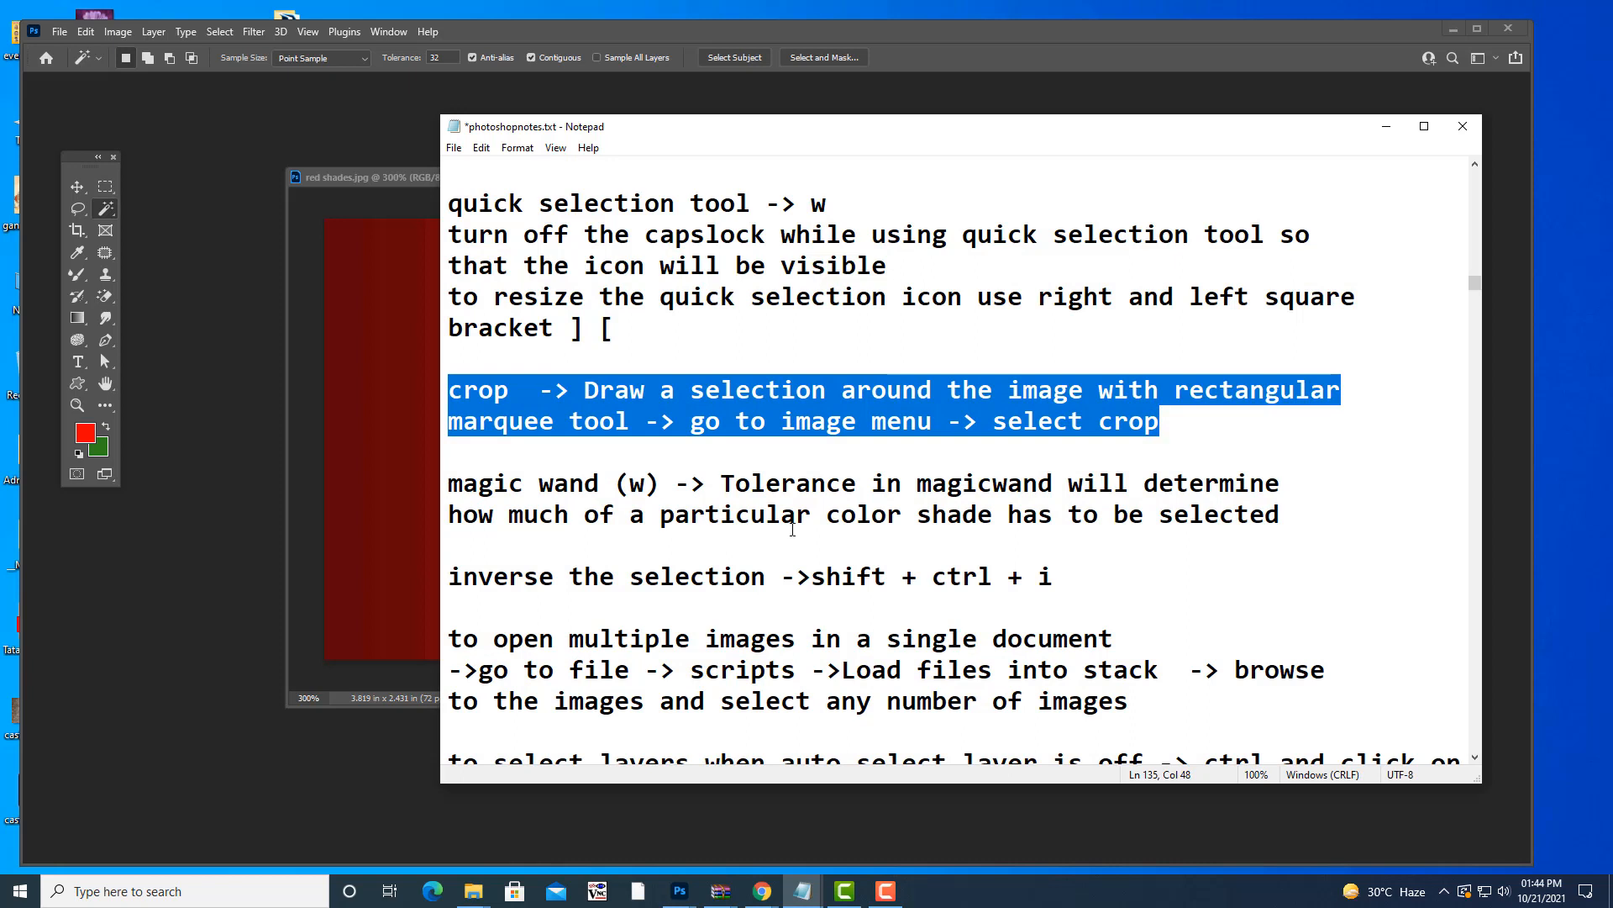
pyautogui.click(460, 479)
pyautogui.press('Return')
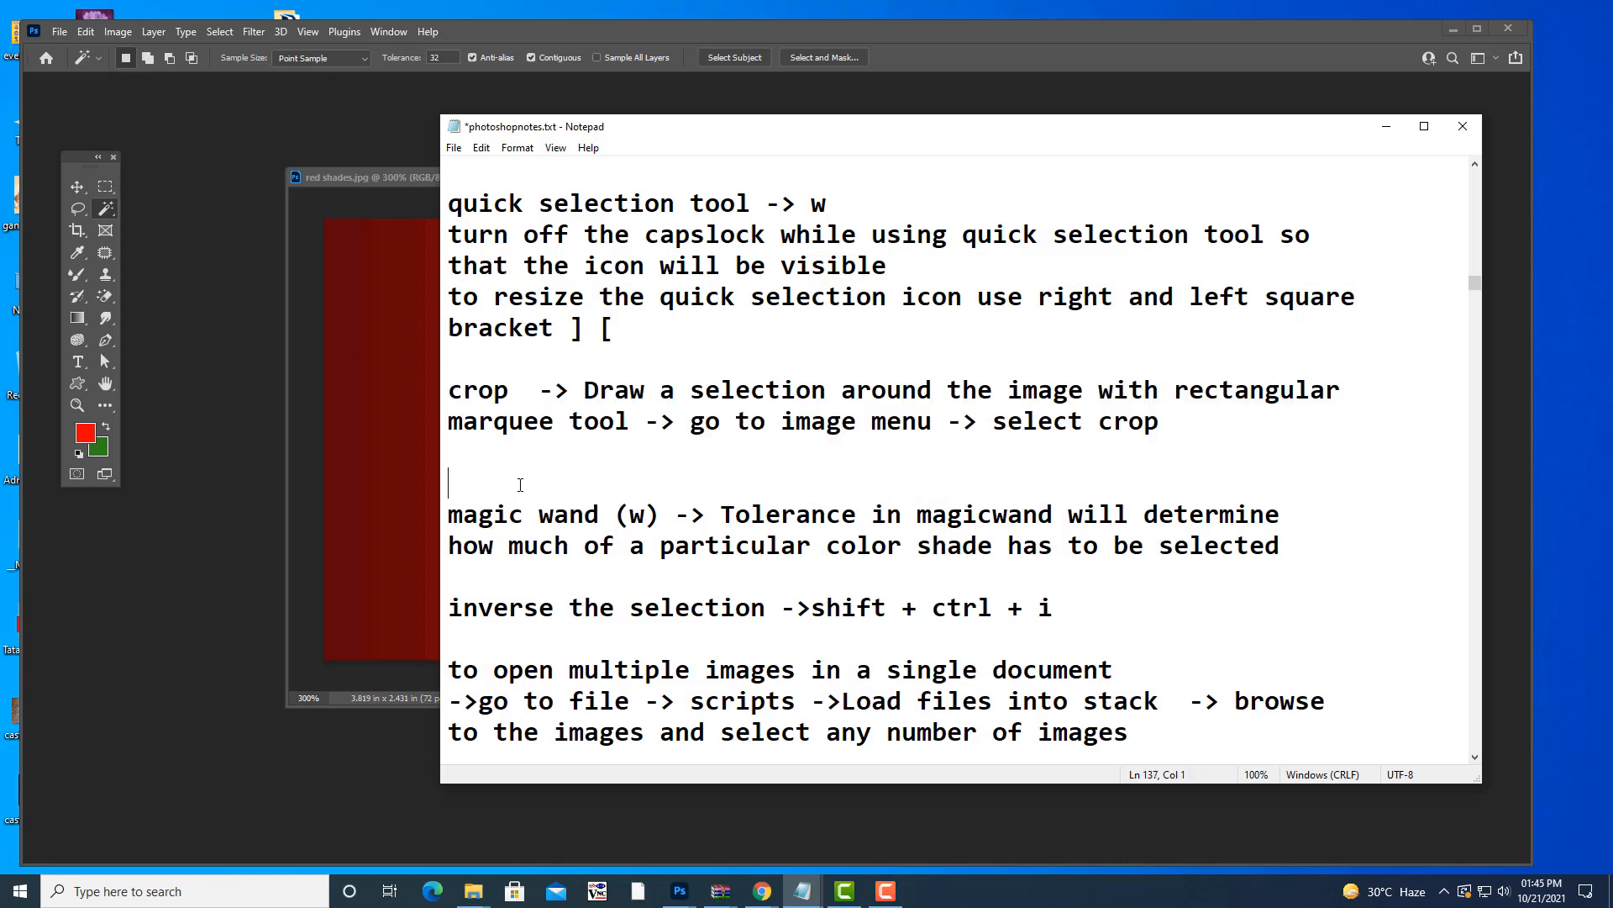
pyautogui.write('magic')
pyautogui.write(' want')
pyautogui.press('BackSpace')
pyautogui.press('BackSpace')
pyautogui.write('d ')
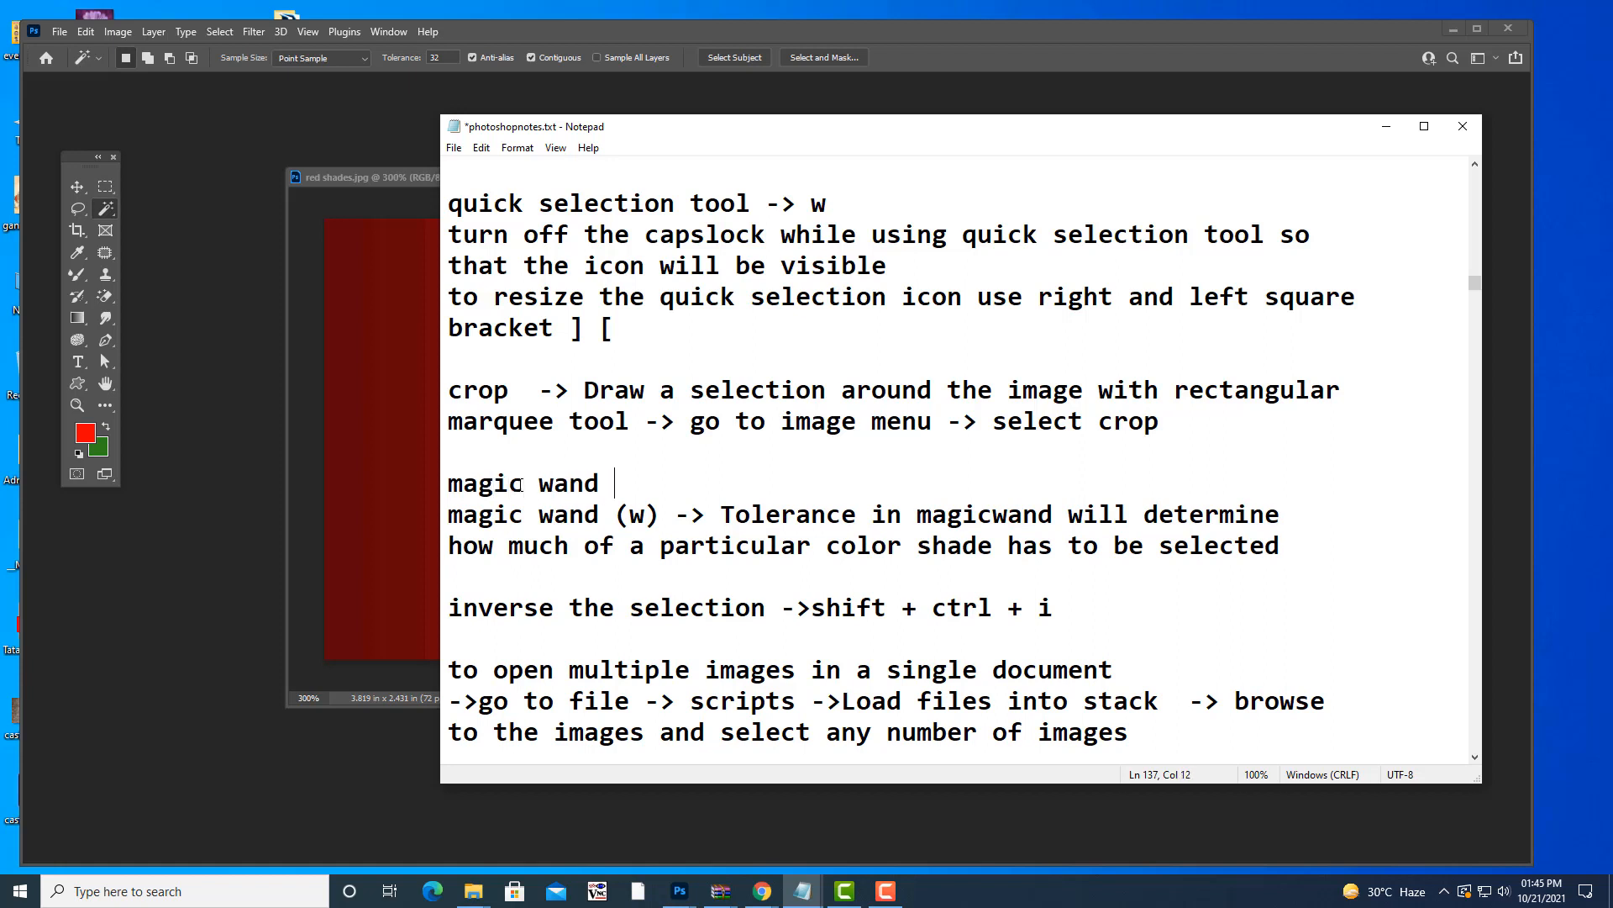
pyautogui.write('selects spe')
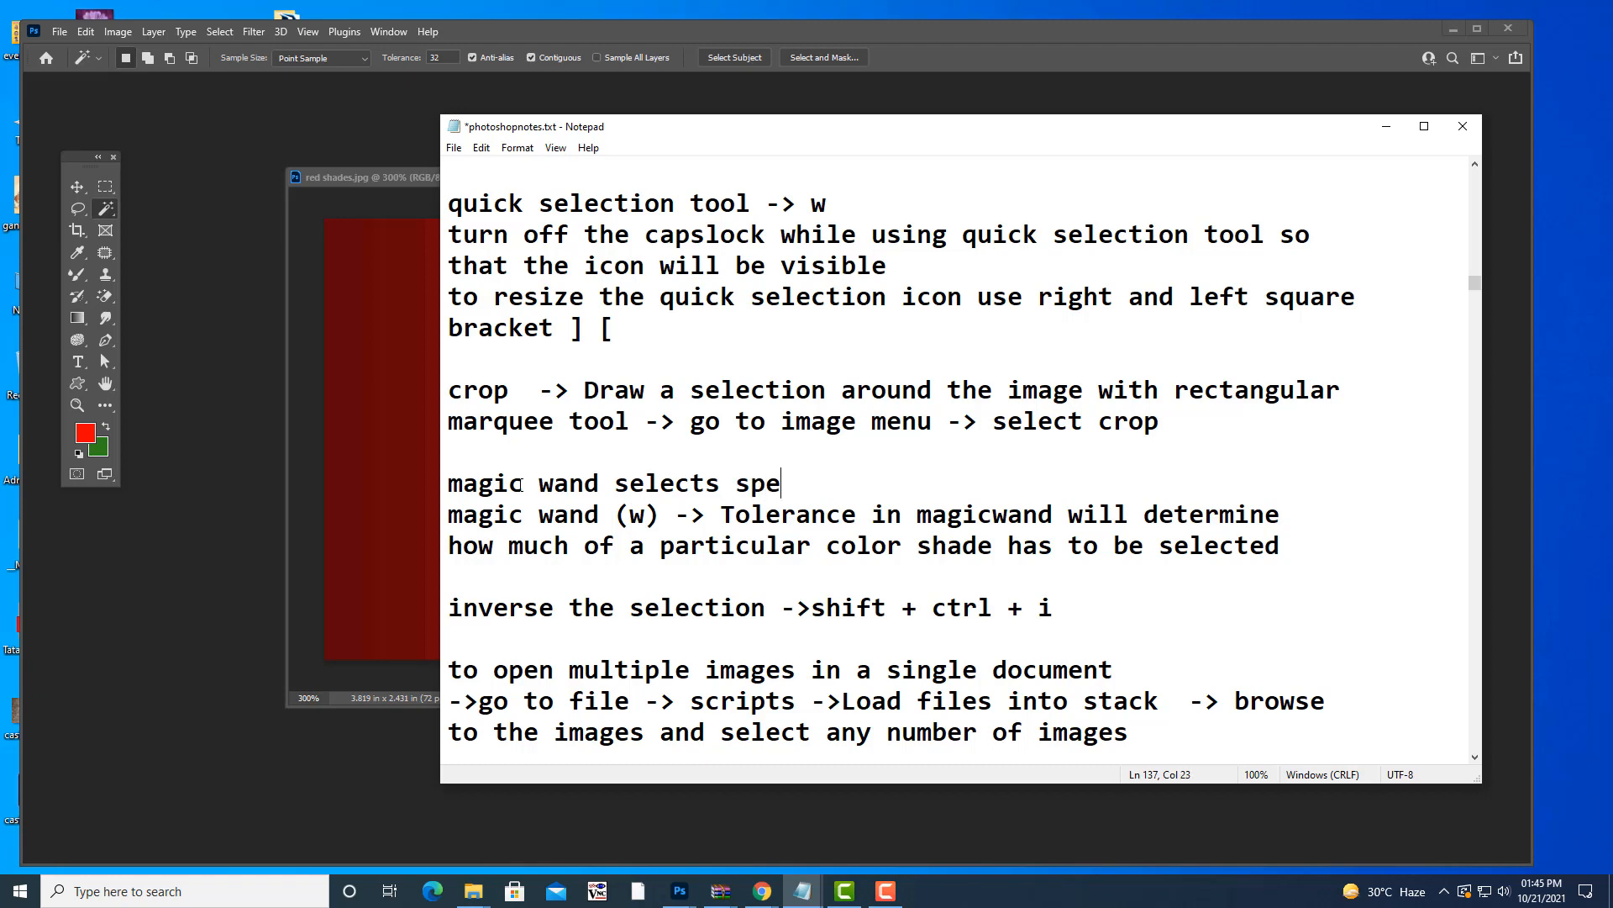
pyautogui.write('cific colors in')
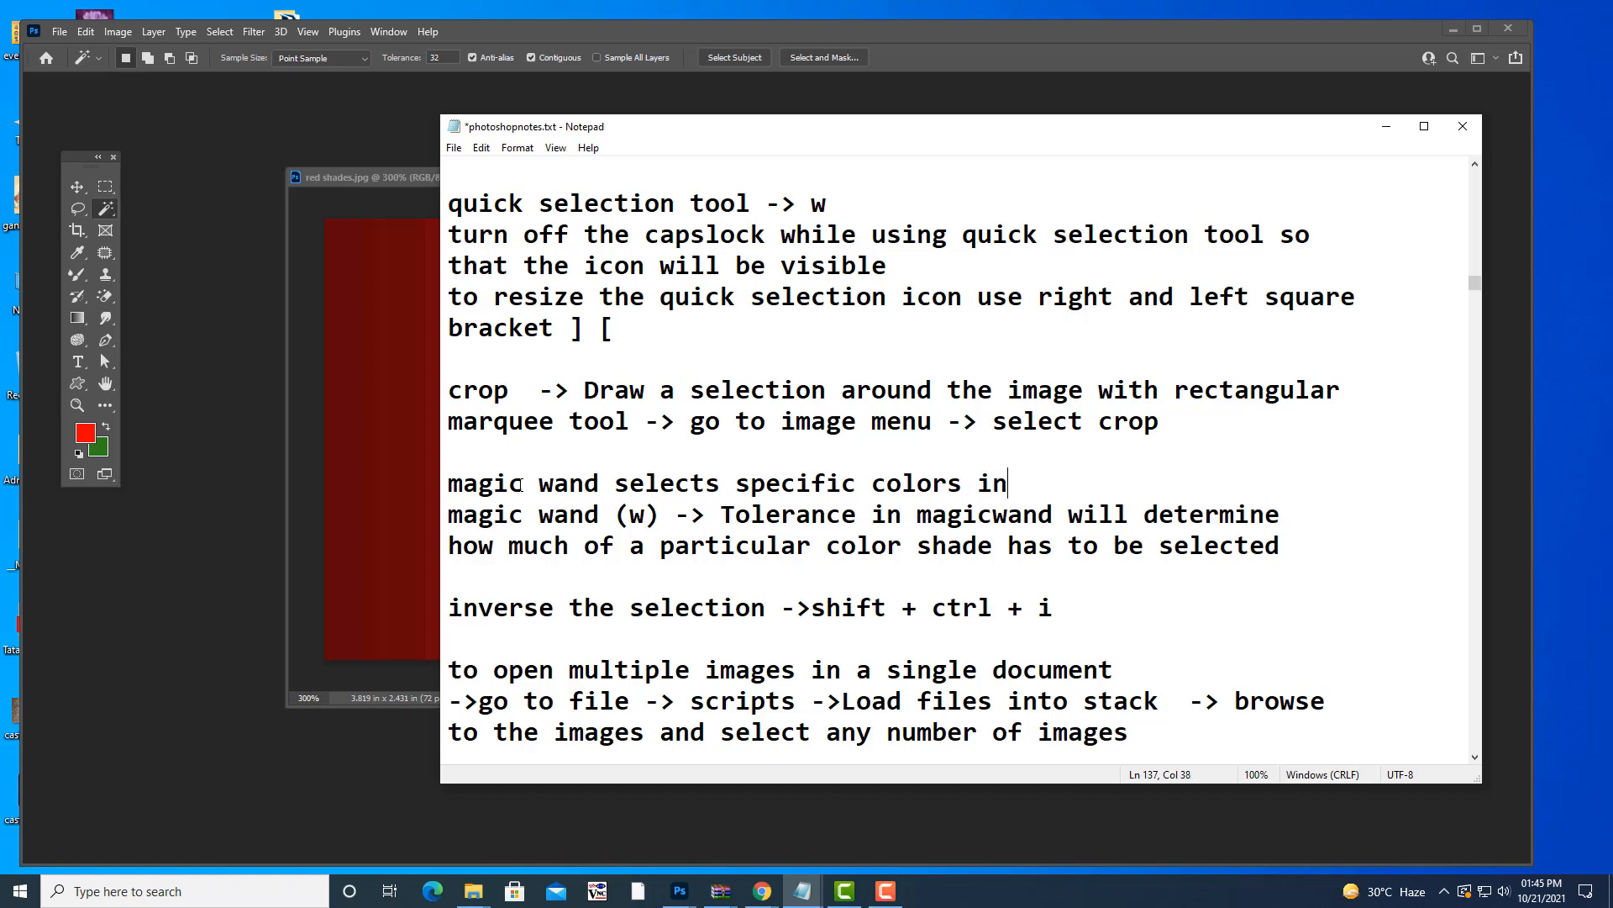
pyautogui.write(' background')
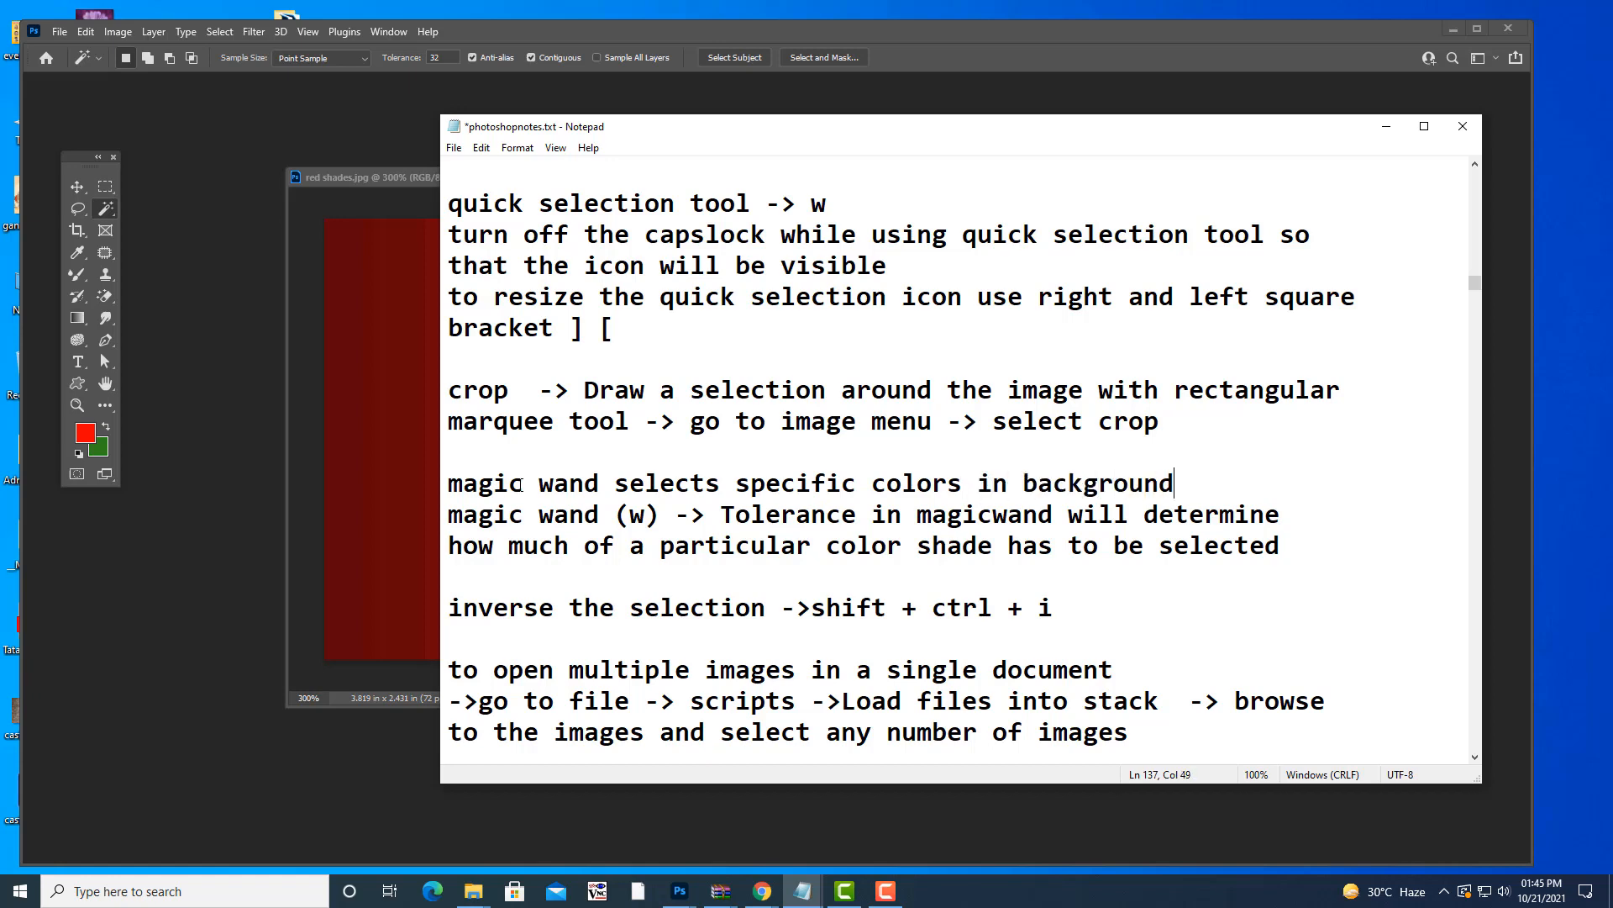
pyautogui.click(454, 148)
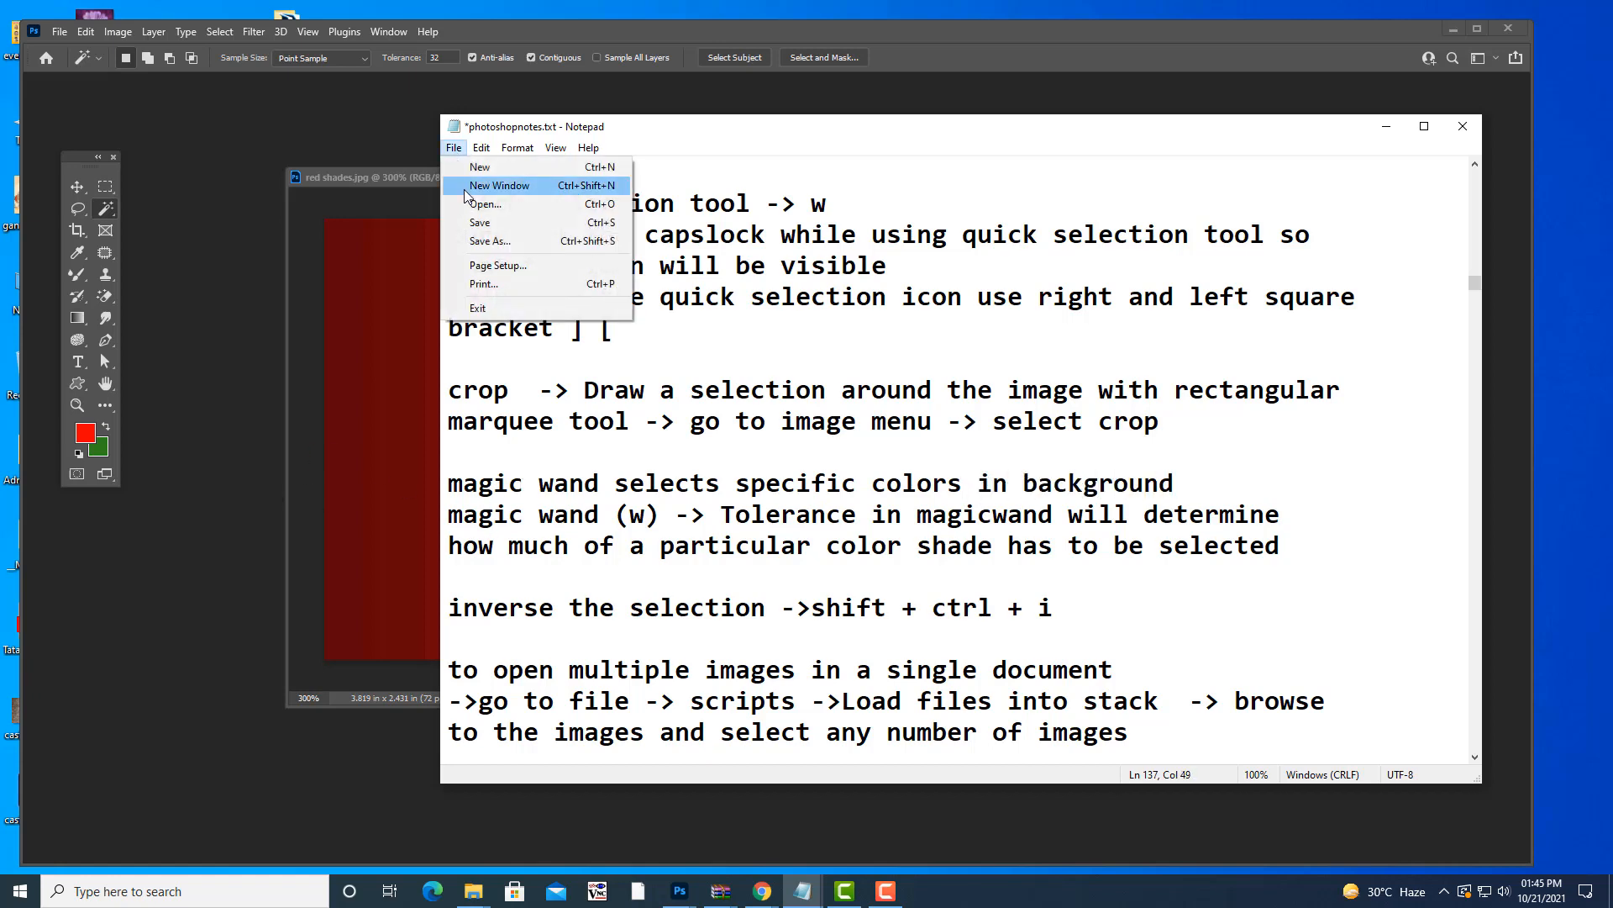
# - Save photoshopnotes.txt and highlight the three magic wand lines
pyautogui.click(468, 223)
pyautogui.moveTo(449, 484); pyautogui.dragTo(1303, 557)
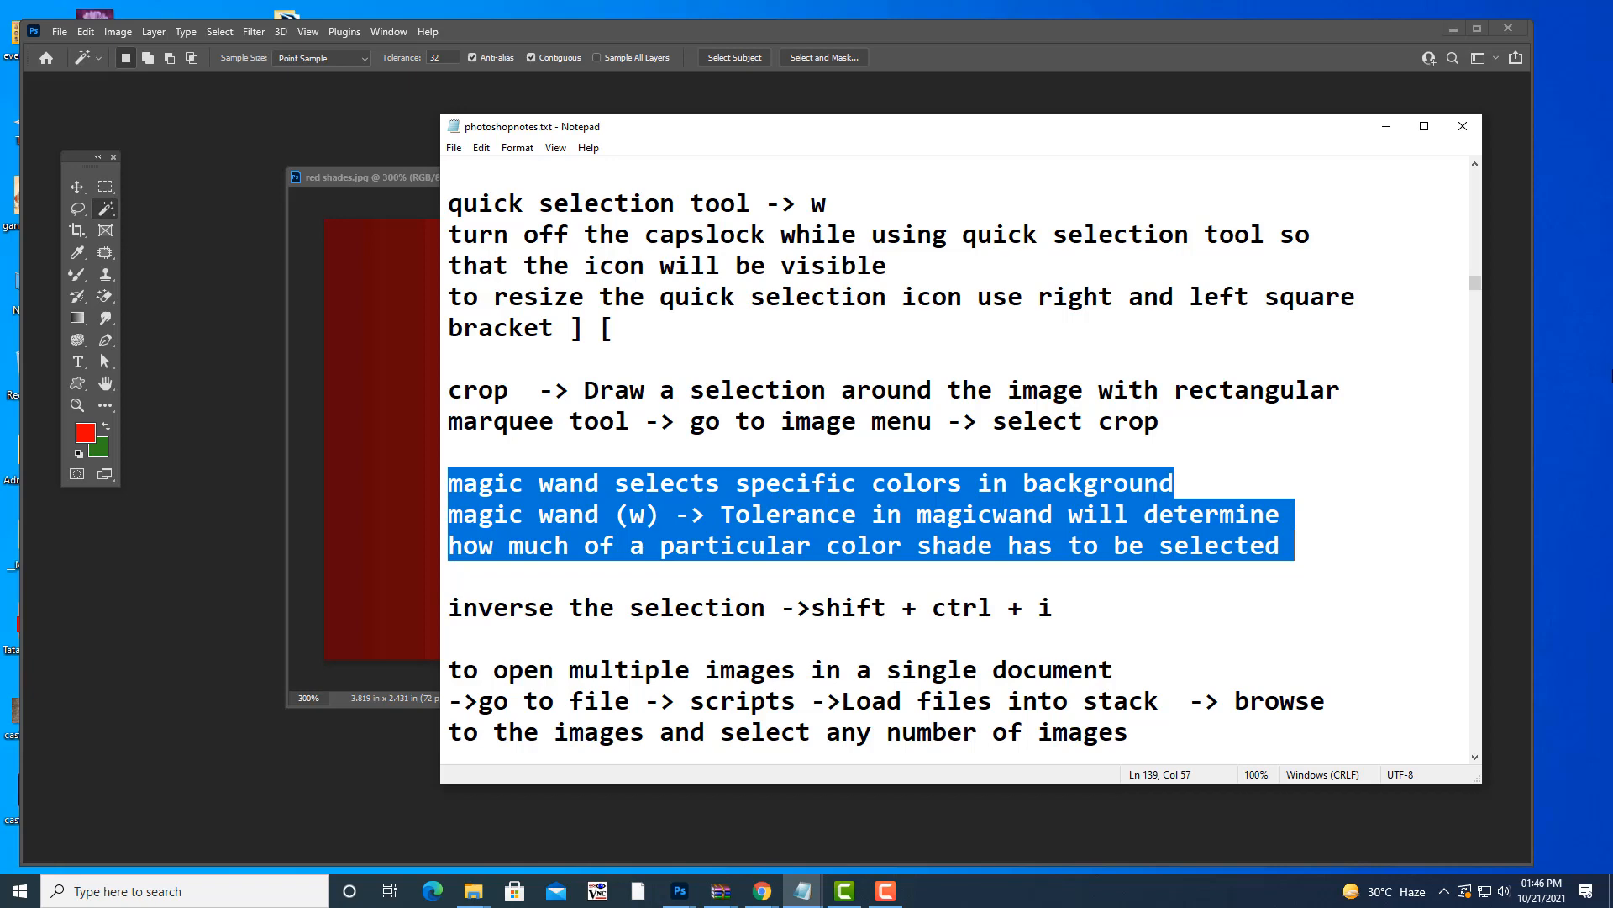
# - Minimize Notepad, reposition the red shades.jpg window and reselect the Magic Wand Tool
pyautogui.click(1390, 126)
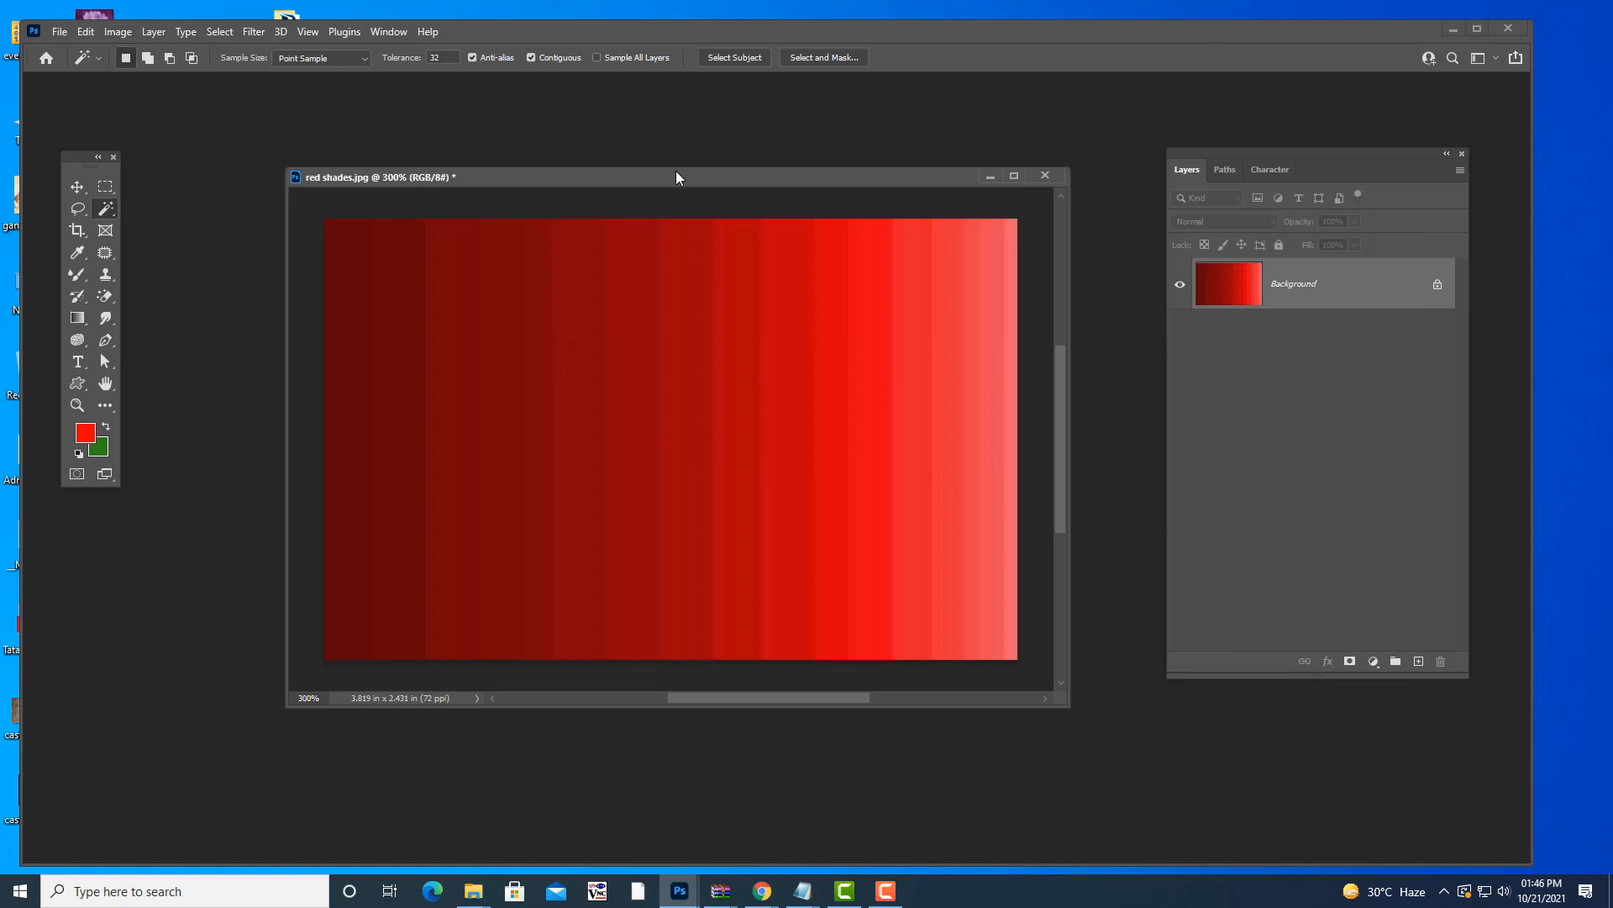
pyautogui.moveTo(677, 171); pyautogui.dragTo(657, 172)
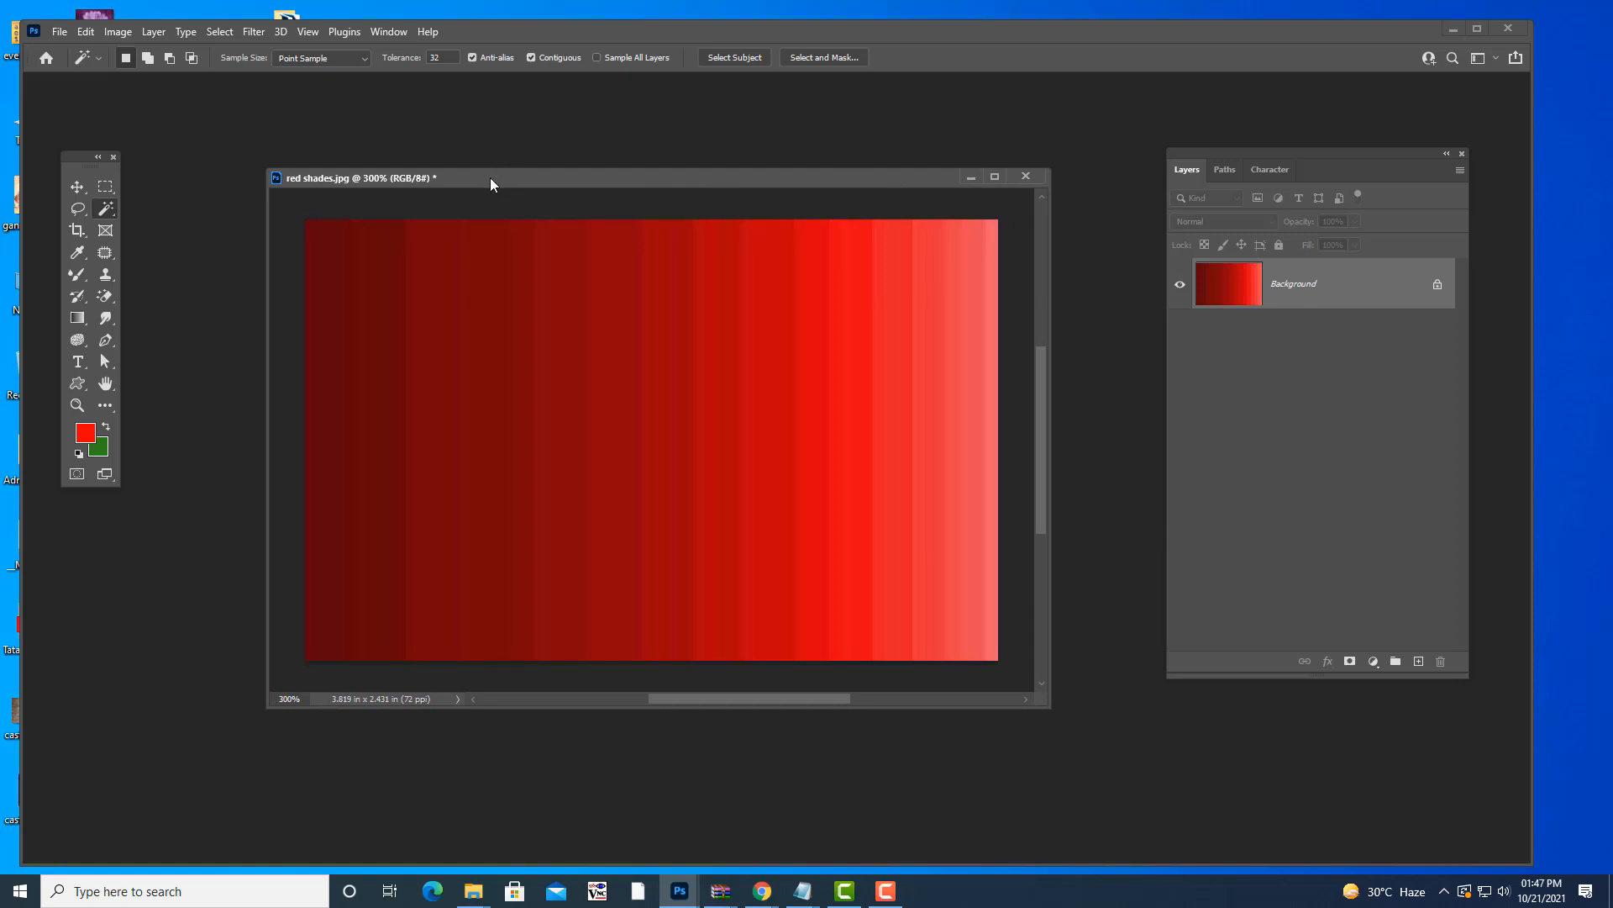
pyautogui.moveTo(491, 178); pyautogui.dragTo(500, 186)
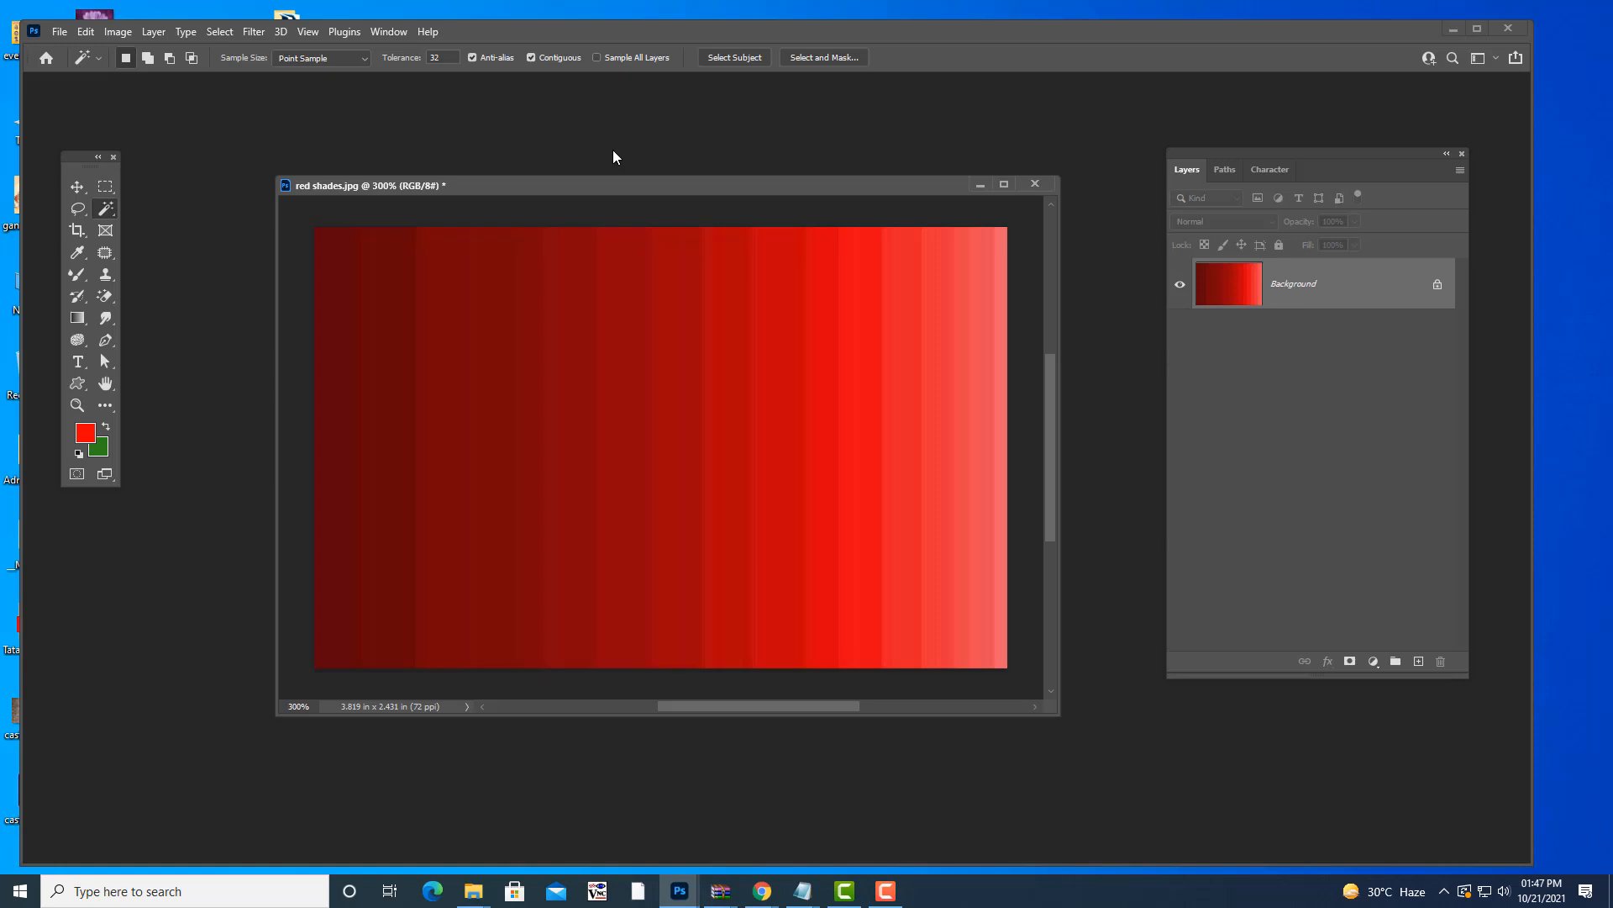
pyautogui.rightClick(108, 210)
pyautogui.click(158, 247)
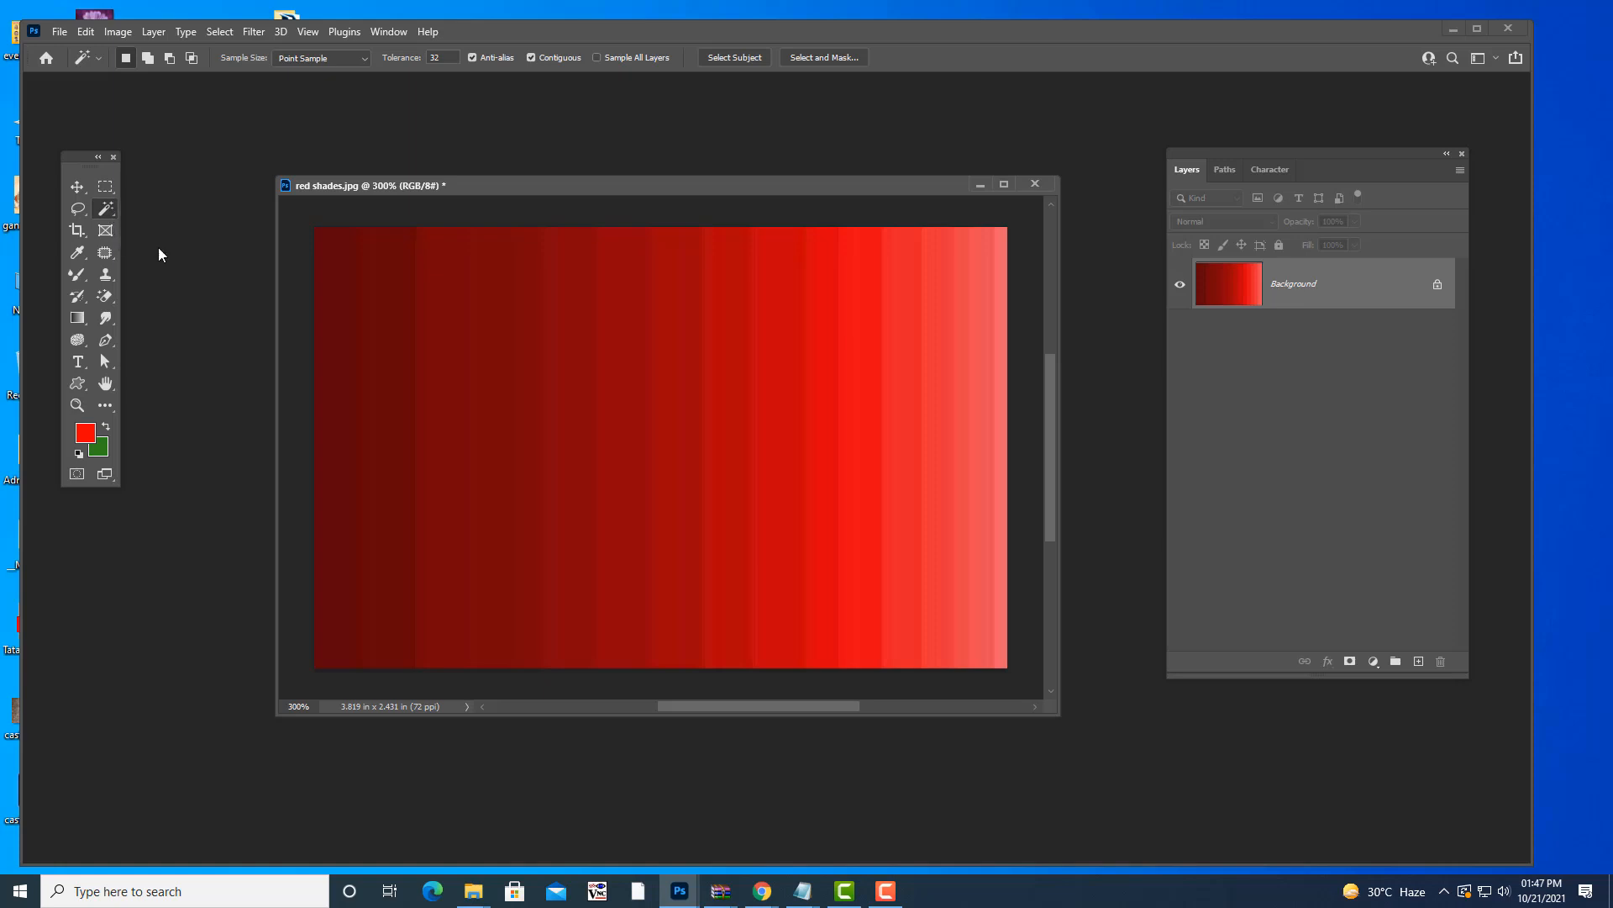
# - At Tolerance 0, select individual red stripes one at a time with the Magic Wand
pyautogui.click(450, 57)
pyautogui.moveTo(693, 181); pyautogui.dragTo(707, 168)
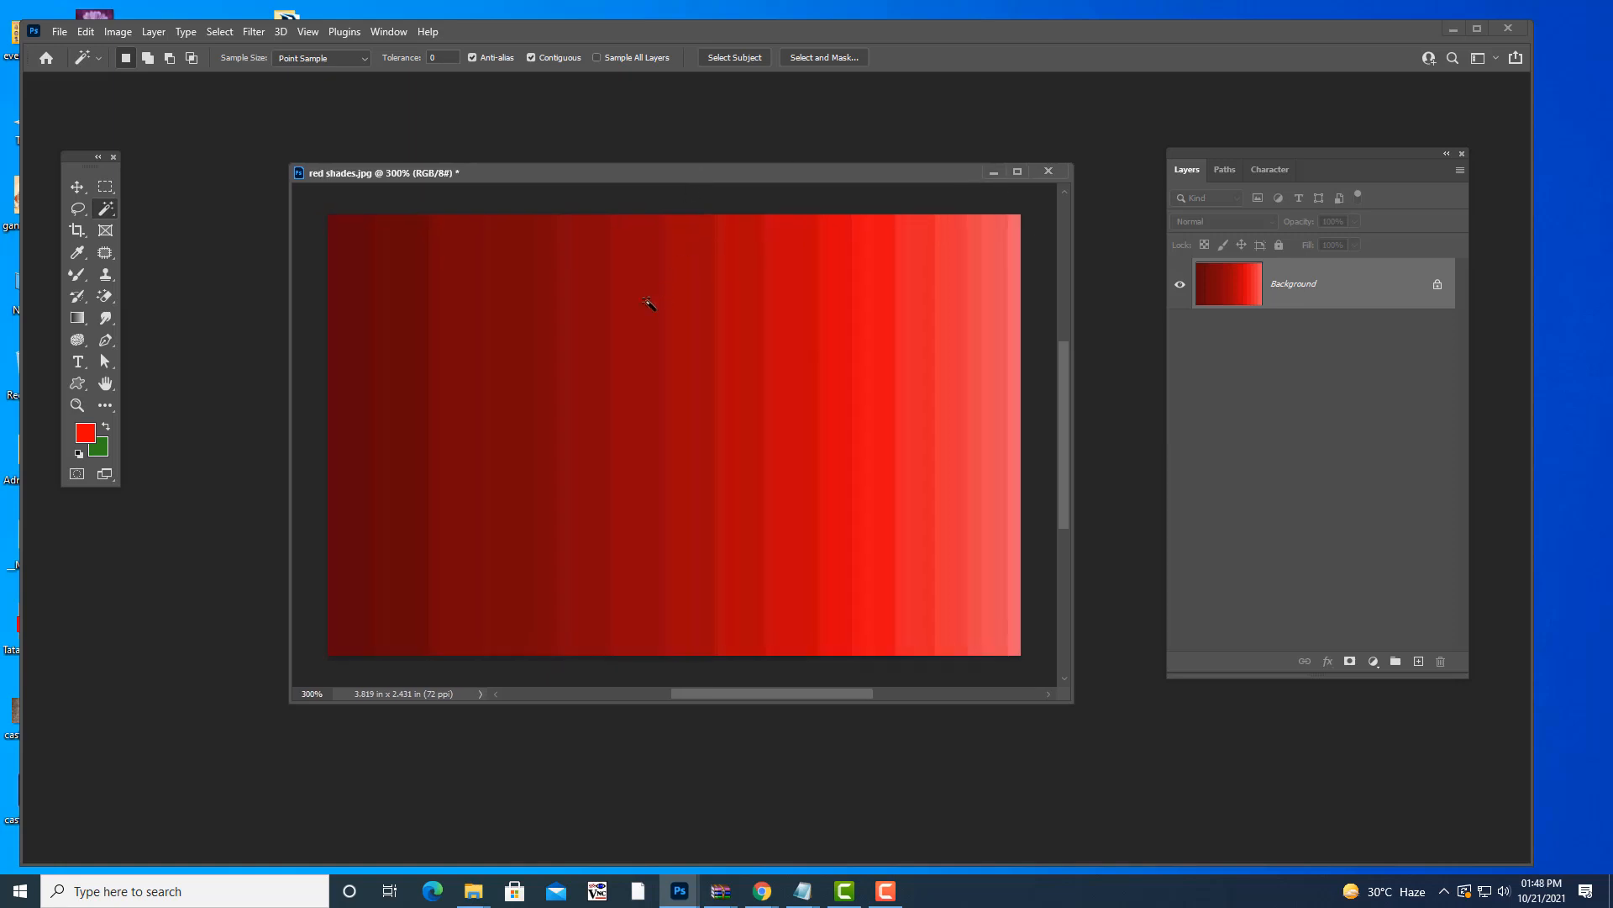
pyautogui.click(641, 328)
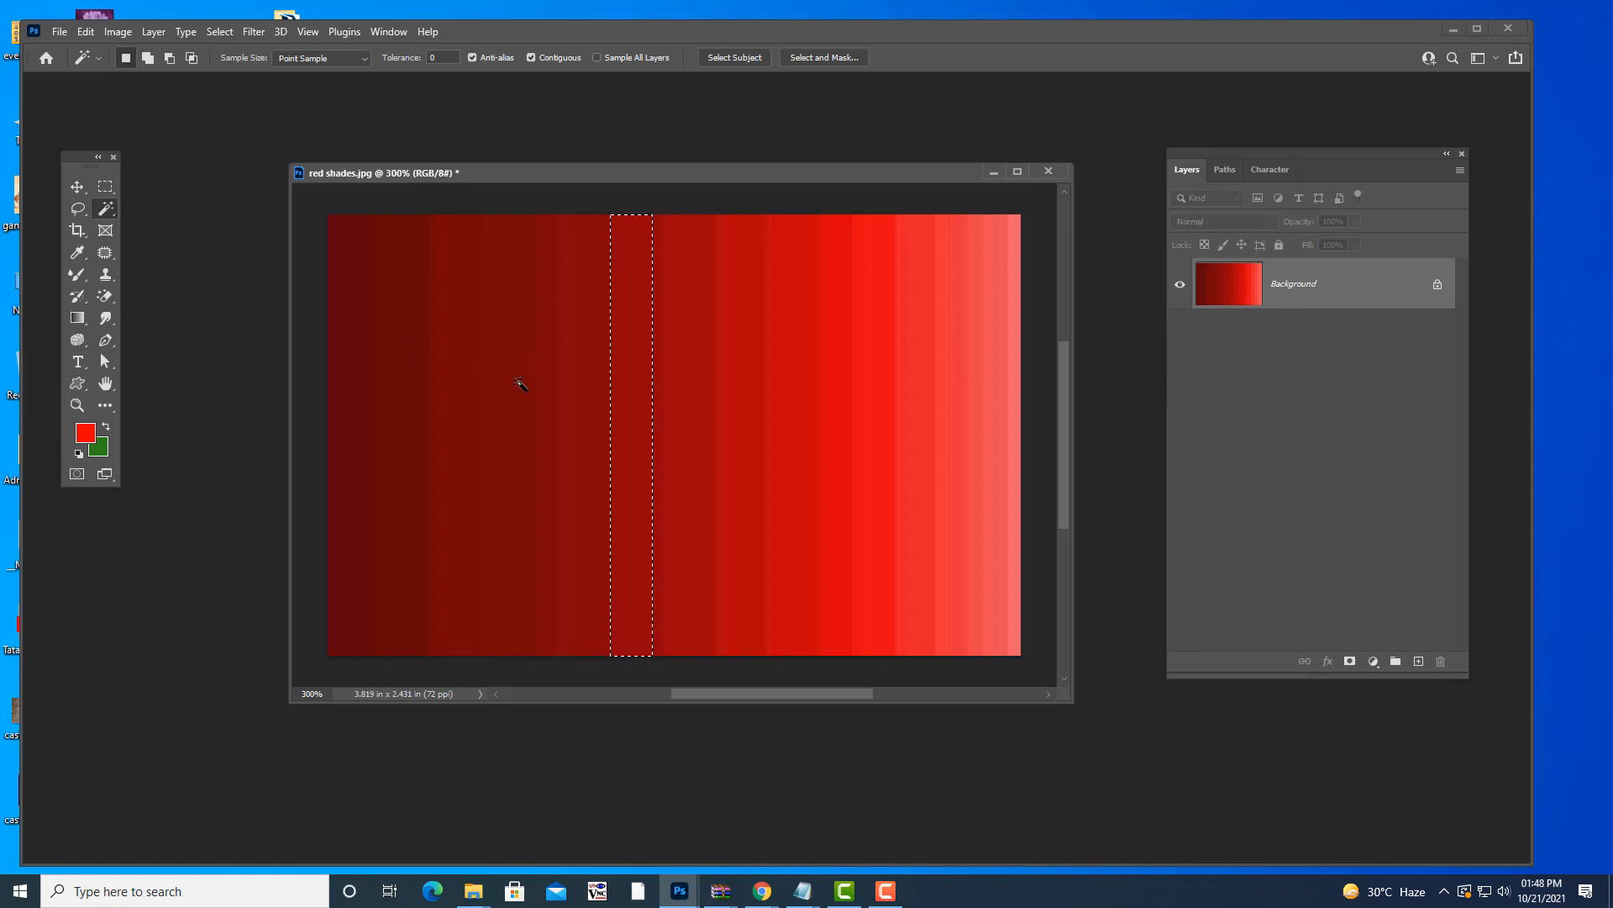
pyautogui.click(385, 341)
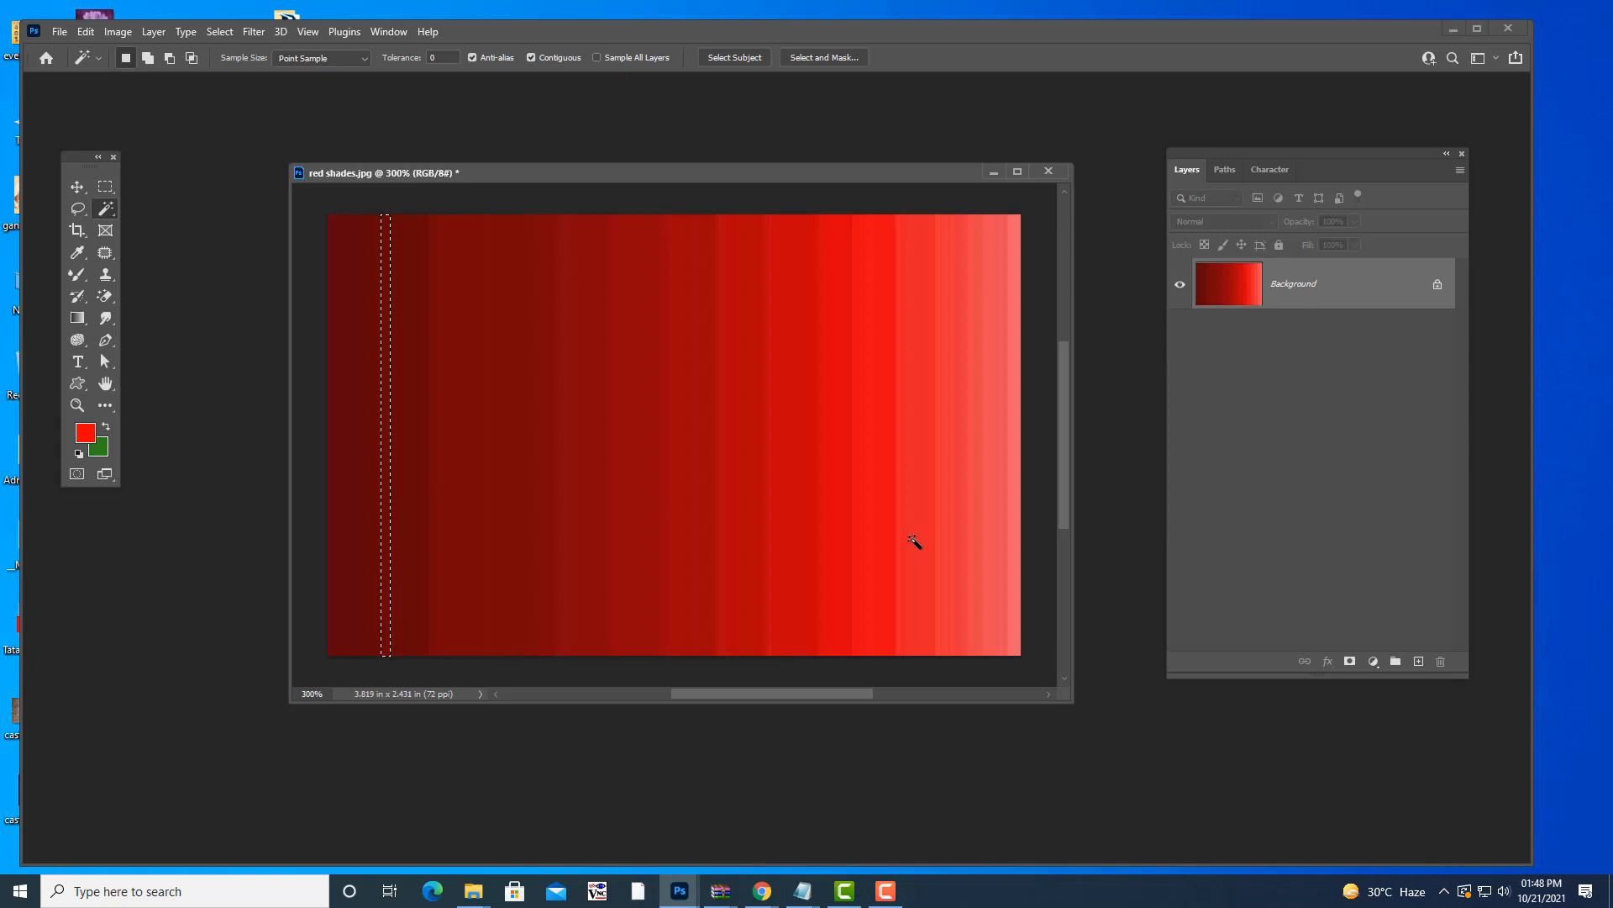
pyautogui.click(578, 286)
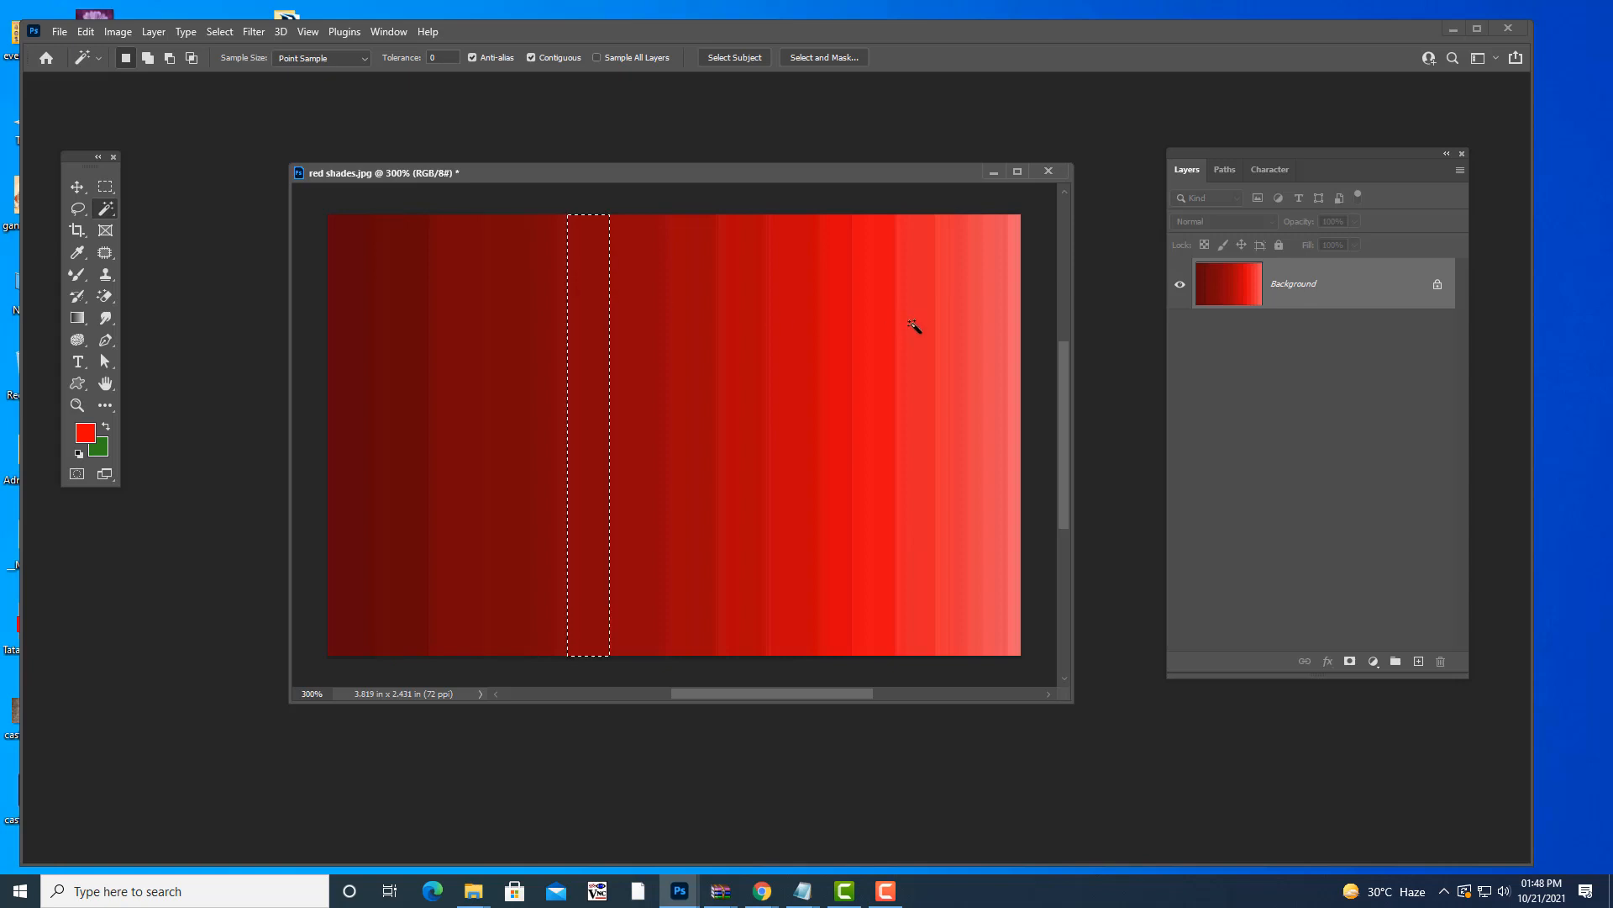
pyautogui.click(914, 326)
pyautogui.click(790, 340)
pyautogui.click(576, 350)
pyautogui.click(932, 360)
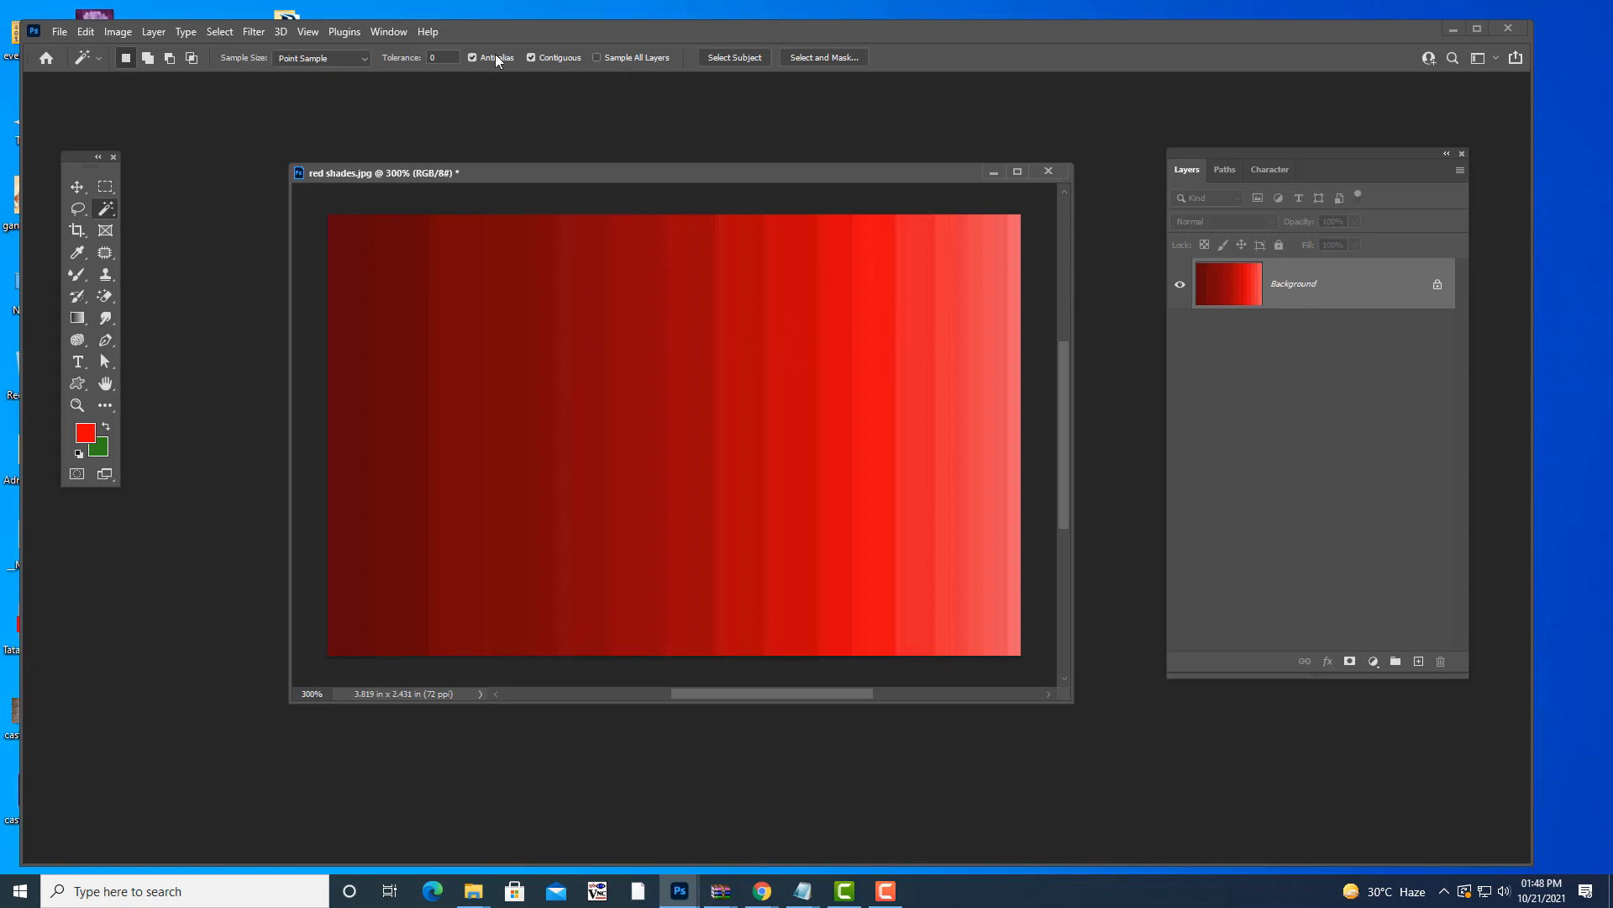
# - Raise the Tolerance to 30 and select a band of adjacent dark red stripes
pyautogui.click(439, 54)
pyautogui.write('30')
pyautogui.press('Return')
pyautogui.click(560, 347)
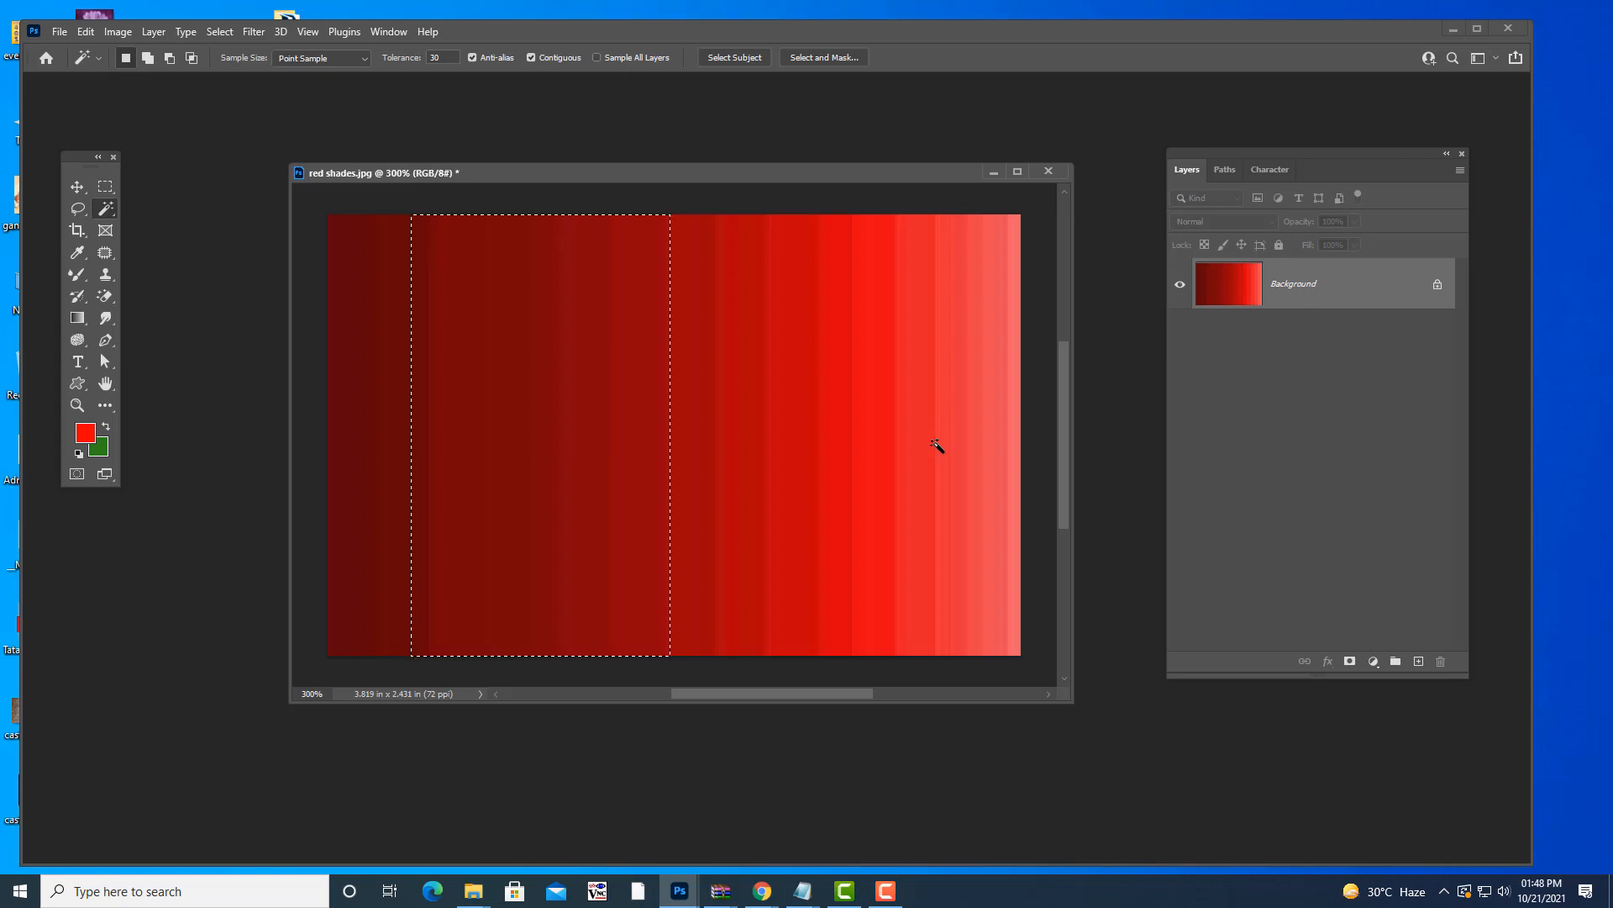
# - Deselect the stripes and test another Magic Wand tolerance on the red image
pyautogui.hotkey('ctrl', 'd')
pyautogui.press('Return')
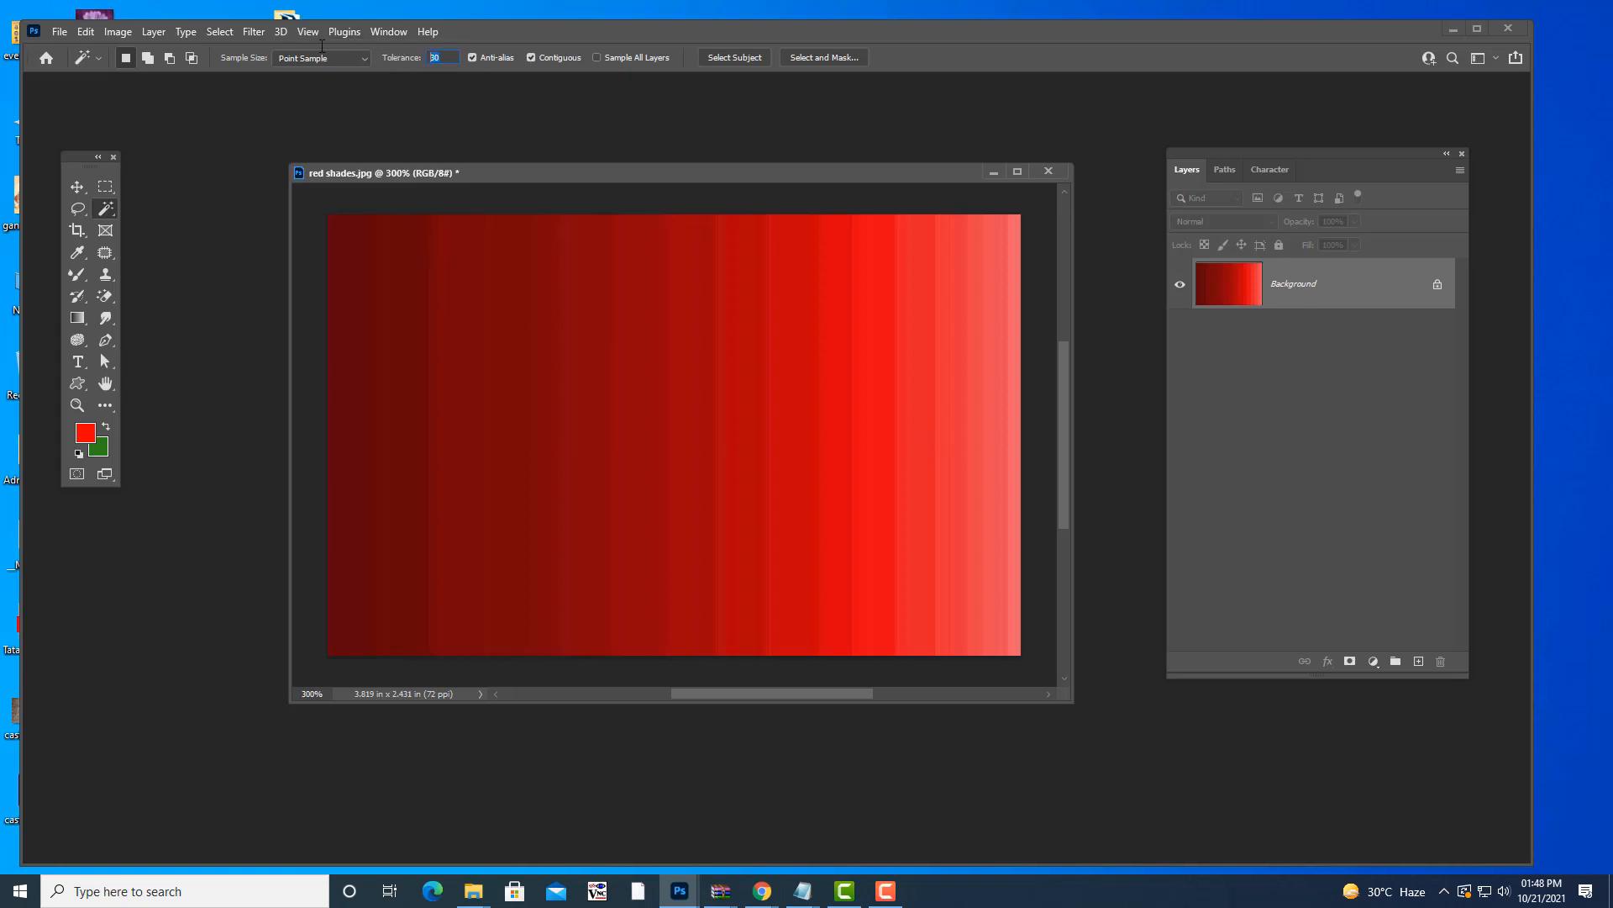
pyautogui.write('100')
pyautogui.click(676, 346)
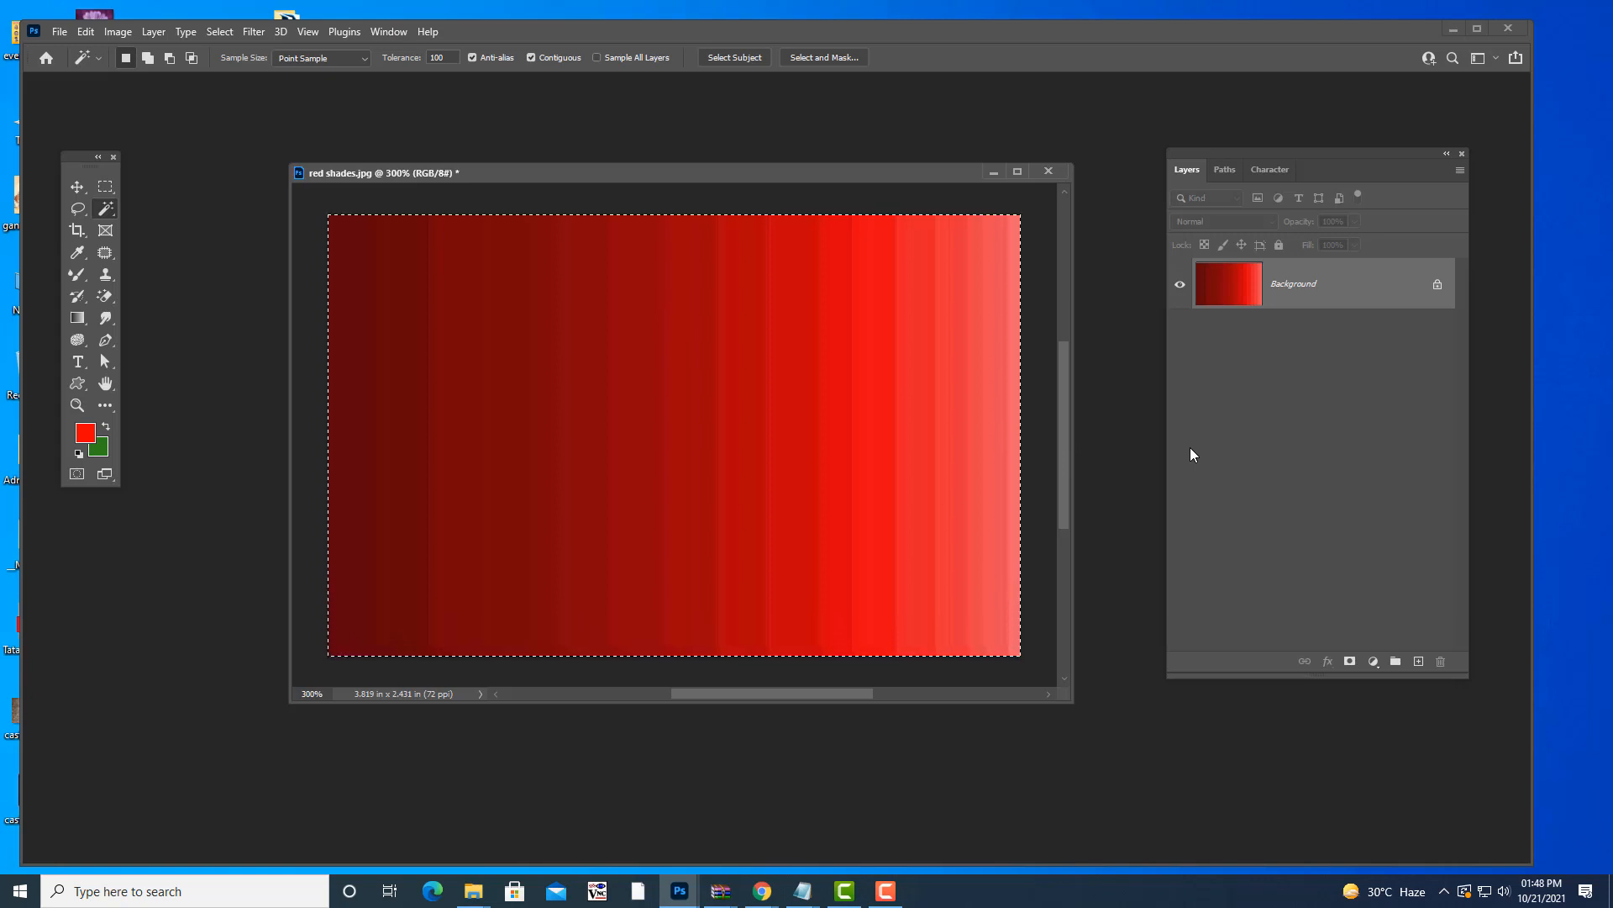
# - At Tolerance 10, select single dark and bright red stripes, then deselect and bring up File Open
pyautogui.click(446, 57)
pyautogui.write('10')
pyautogui.click(528, 311)
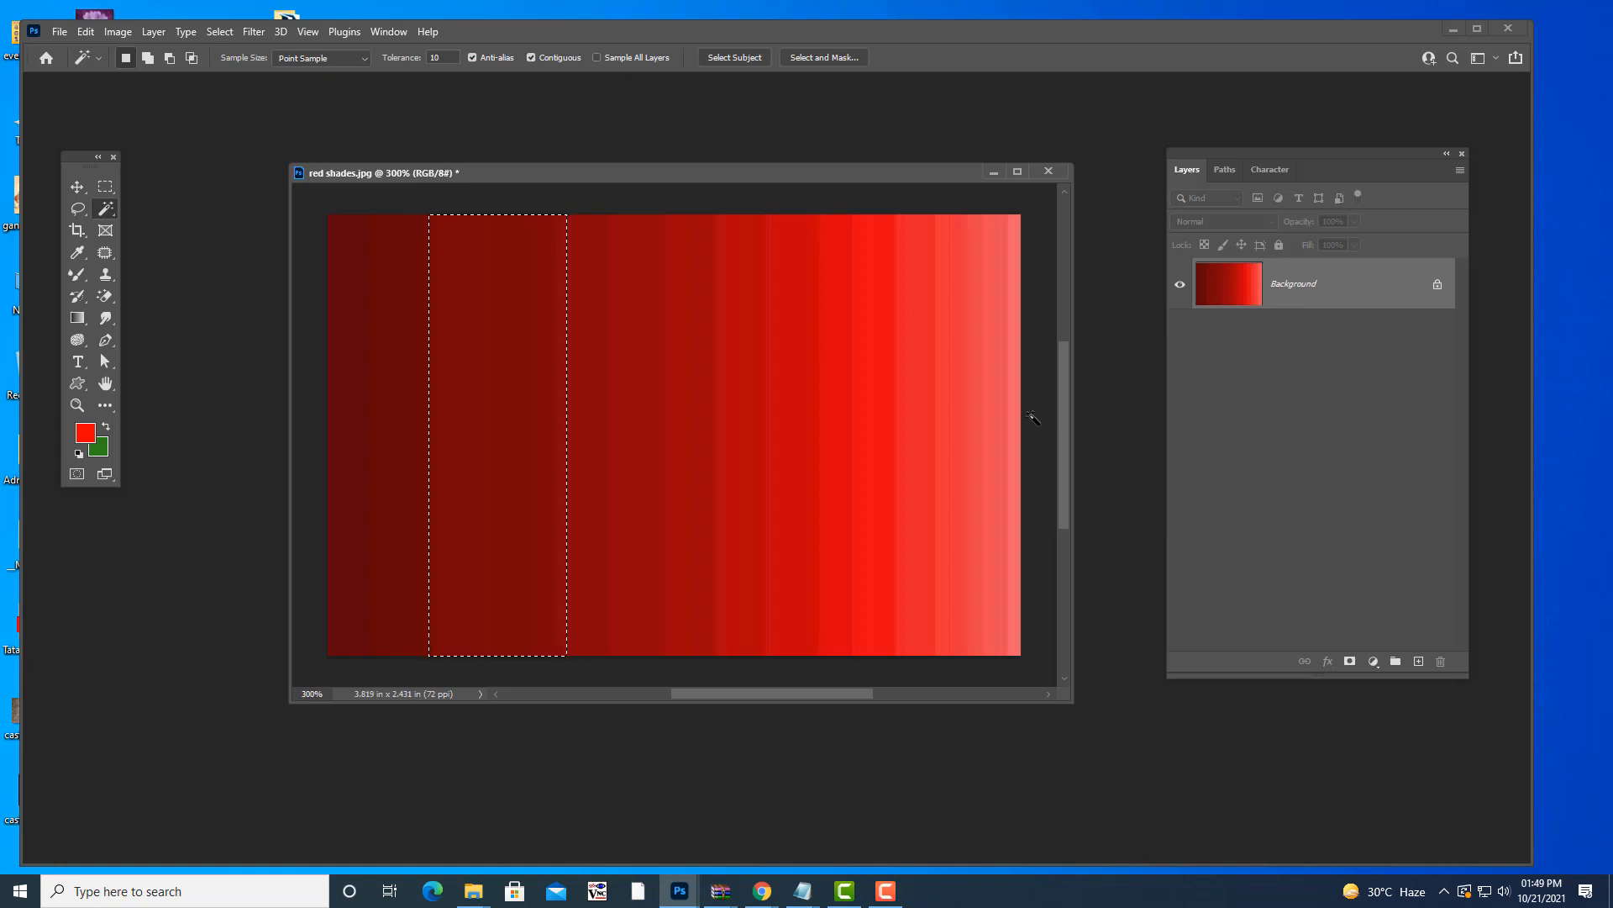
pyautogui.click(819, 345)
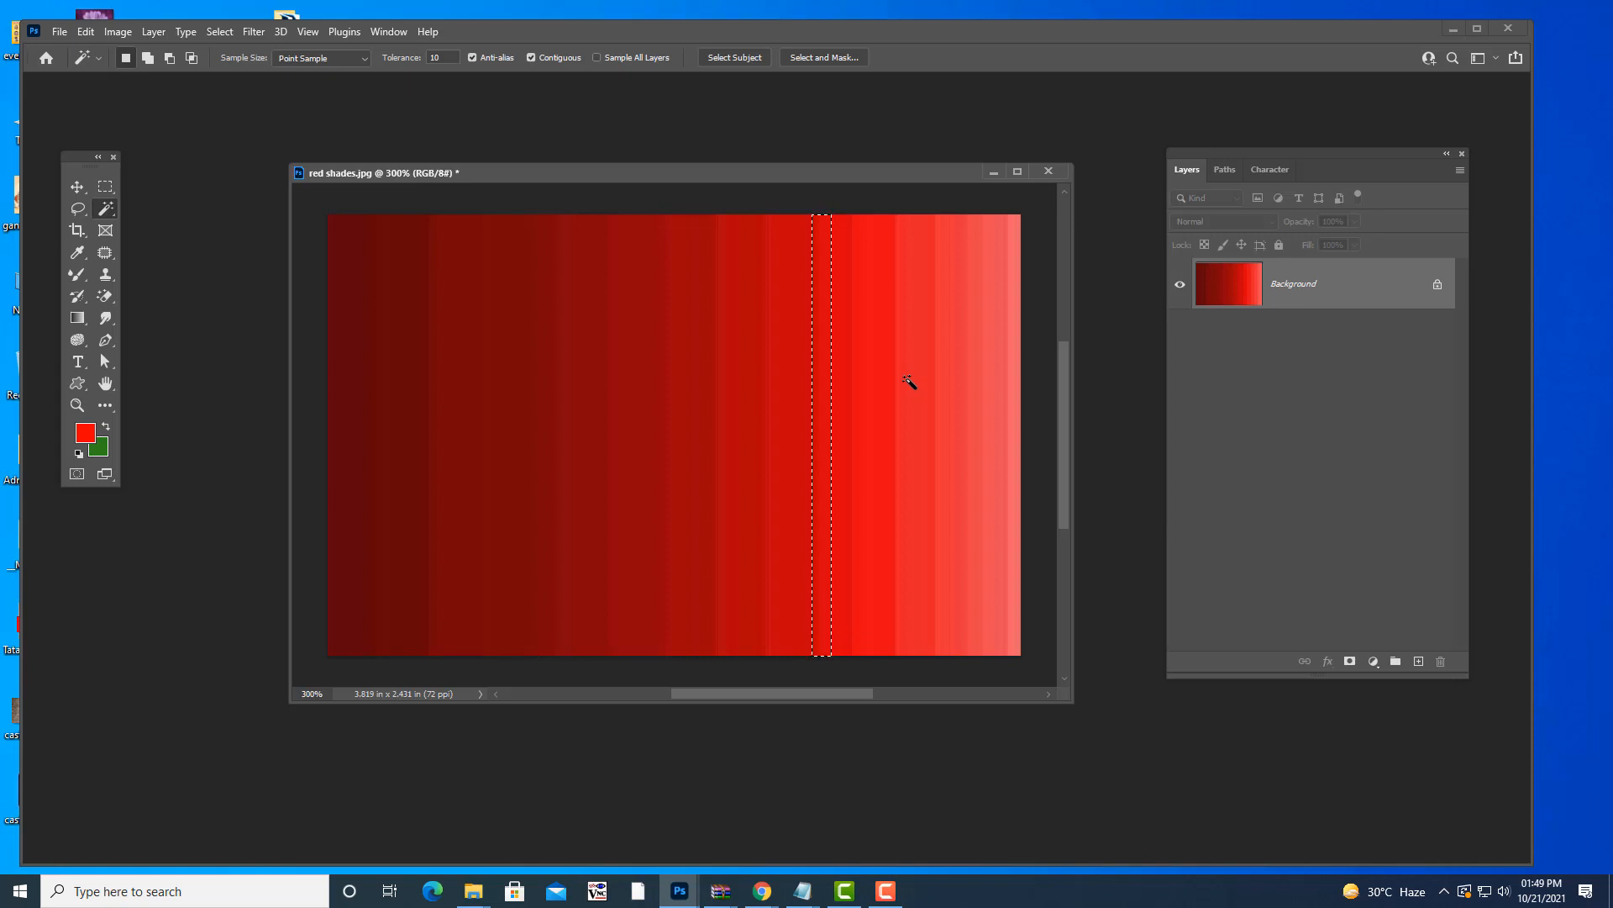
pyautogui.hotkey('ctrl', 'd')
pyautogui.hotkey('ctrl', 'o')
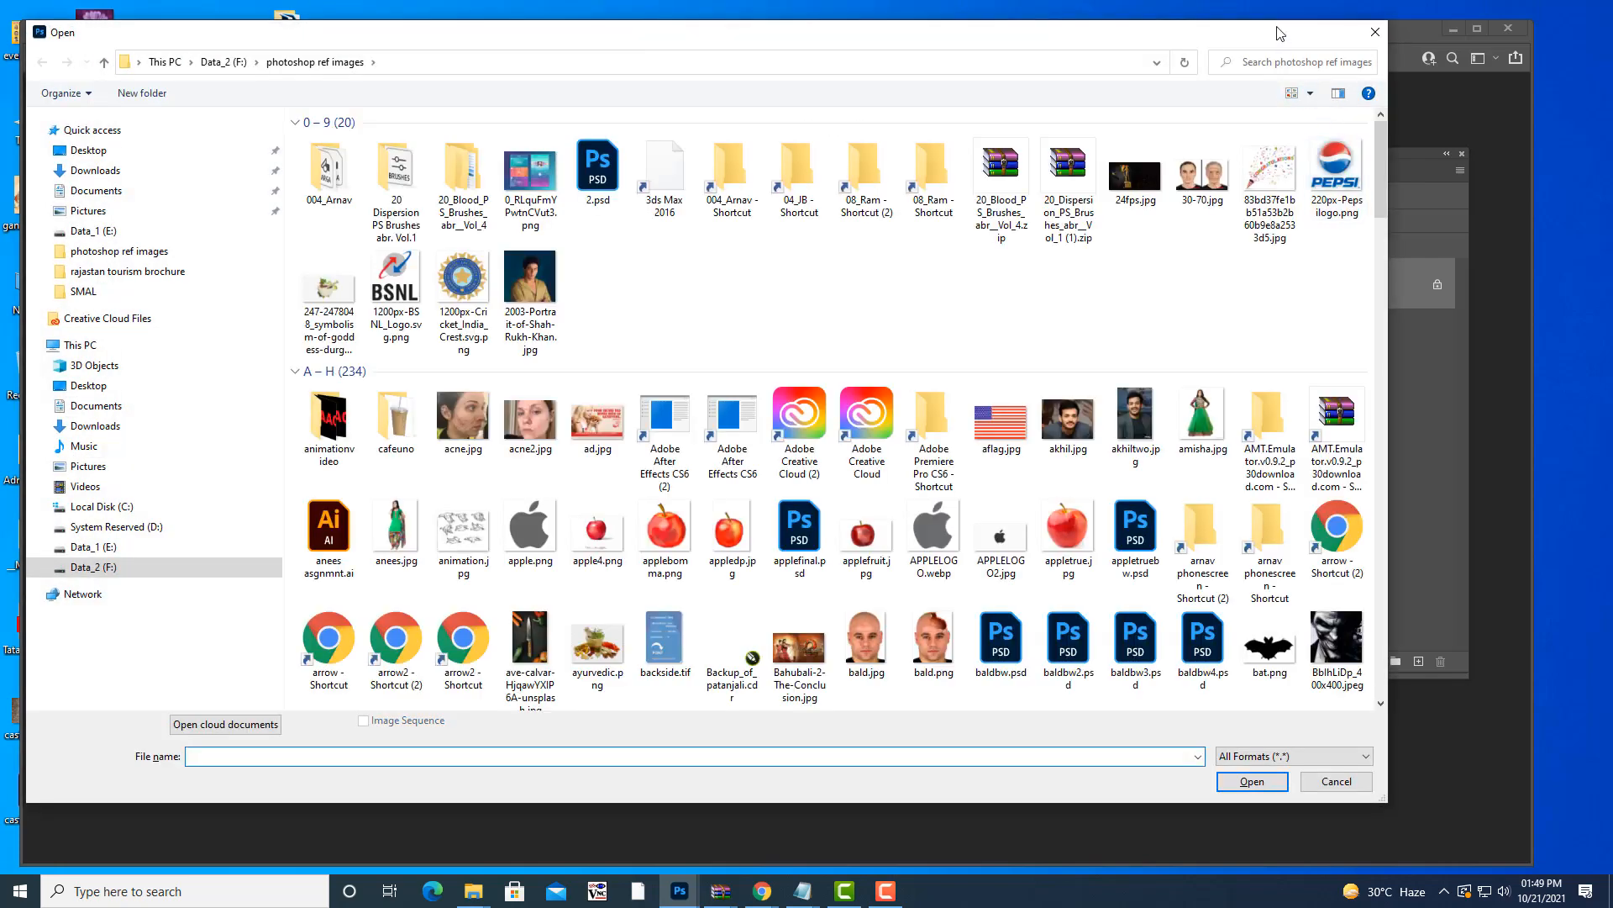
# - Search the folder for 'eagle' and open eagle.jpg in Photoshop
pyautogui.click(1258, 61)
pyautogui.write('eagle')
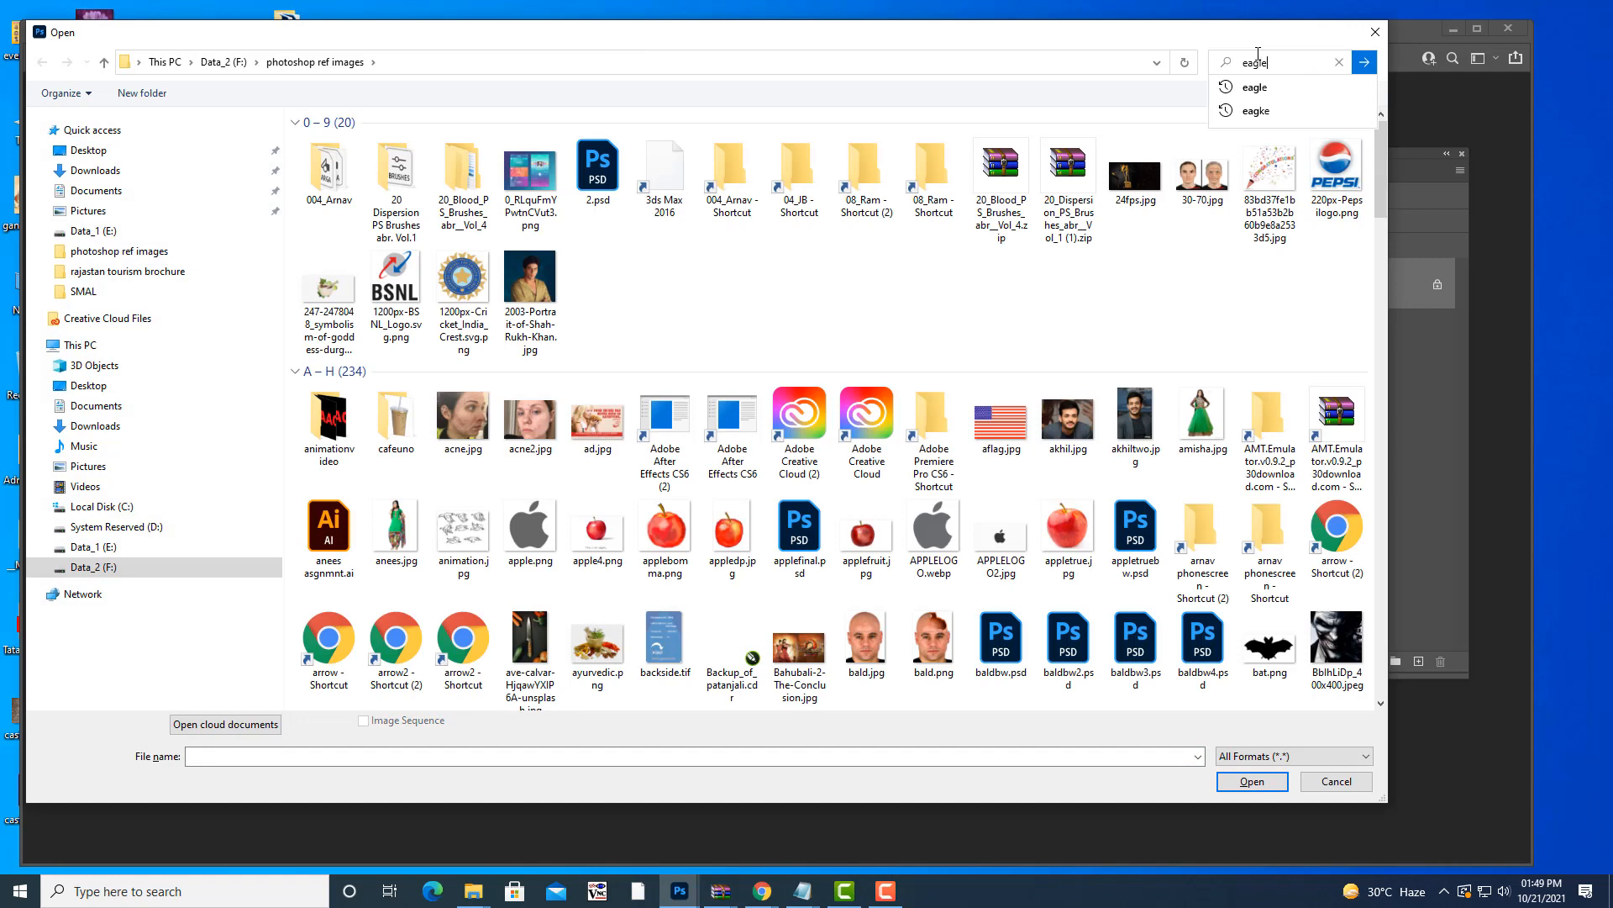
pyautogui.press('Return')
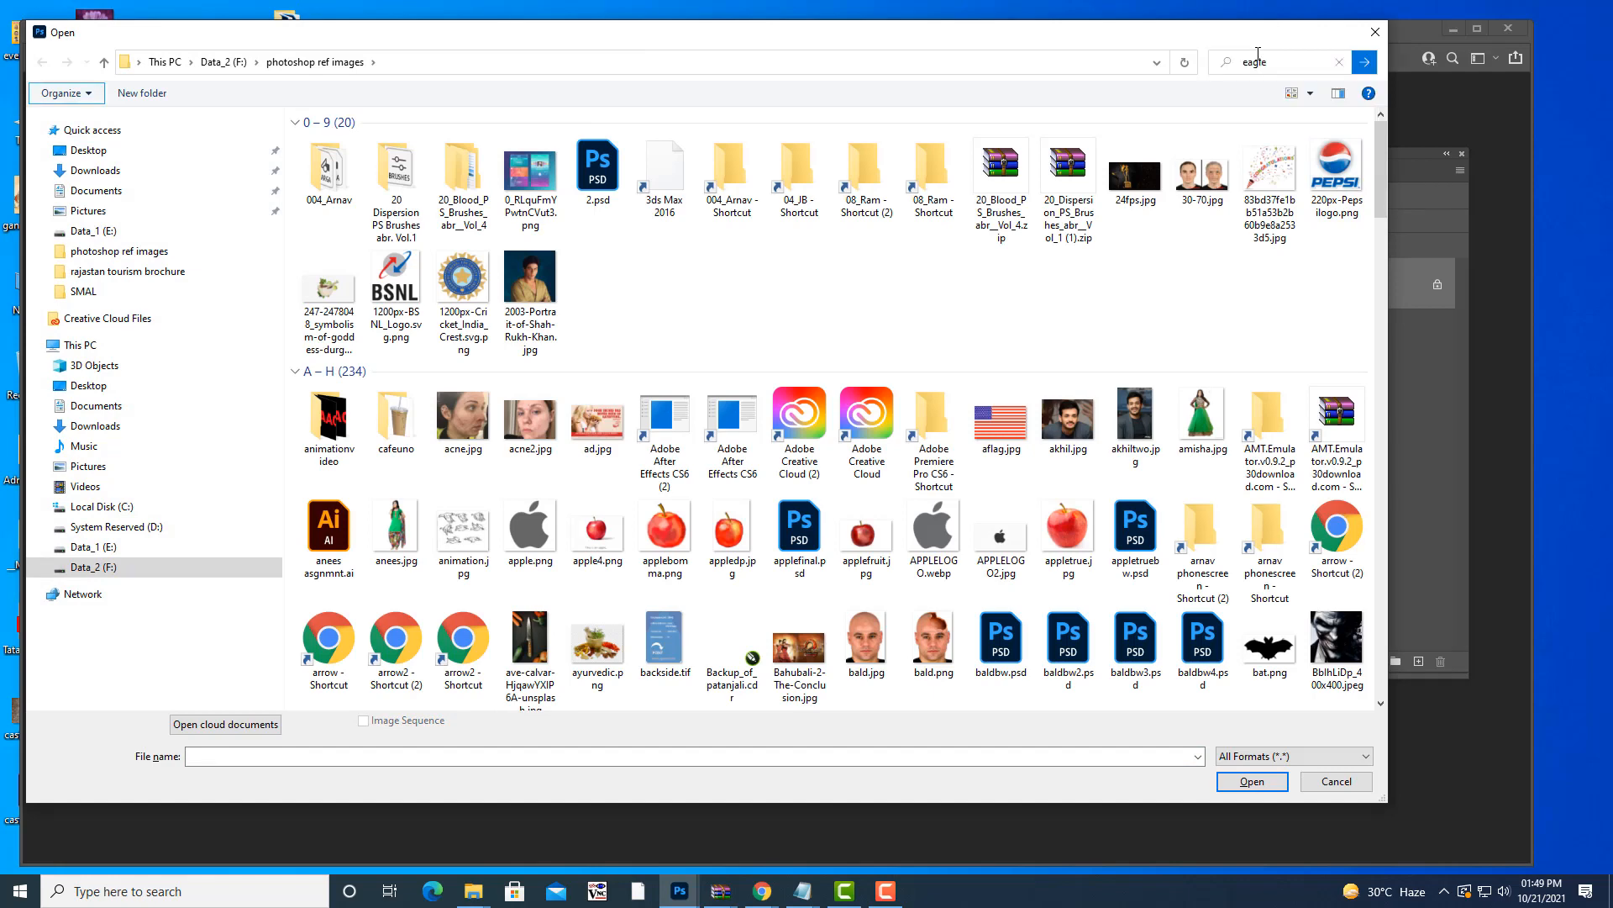
pyautogui.click(437, 147)
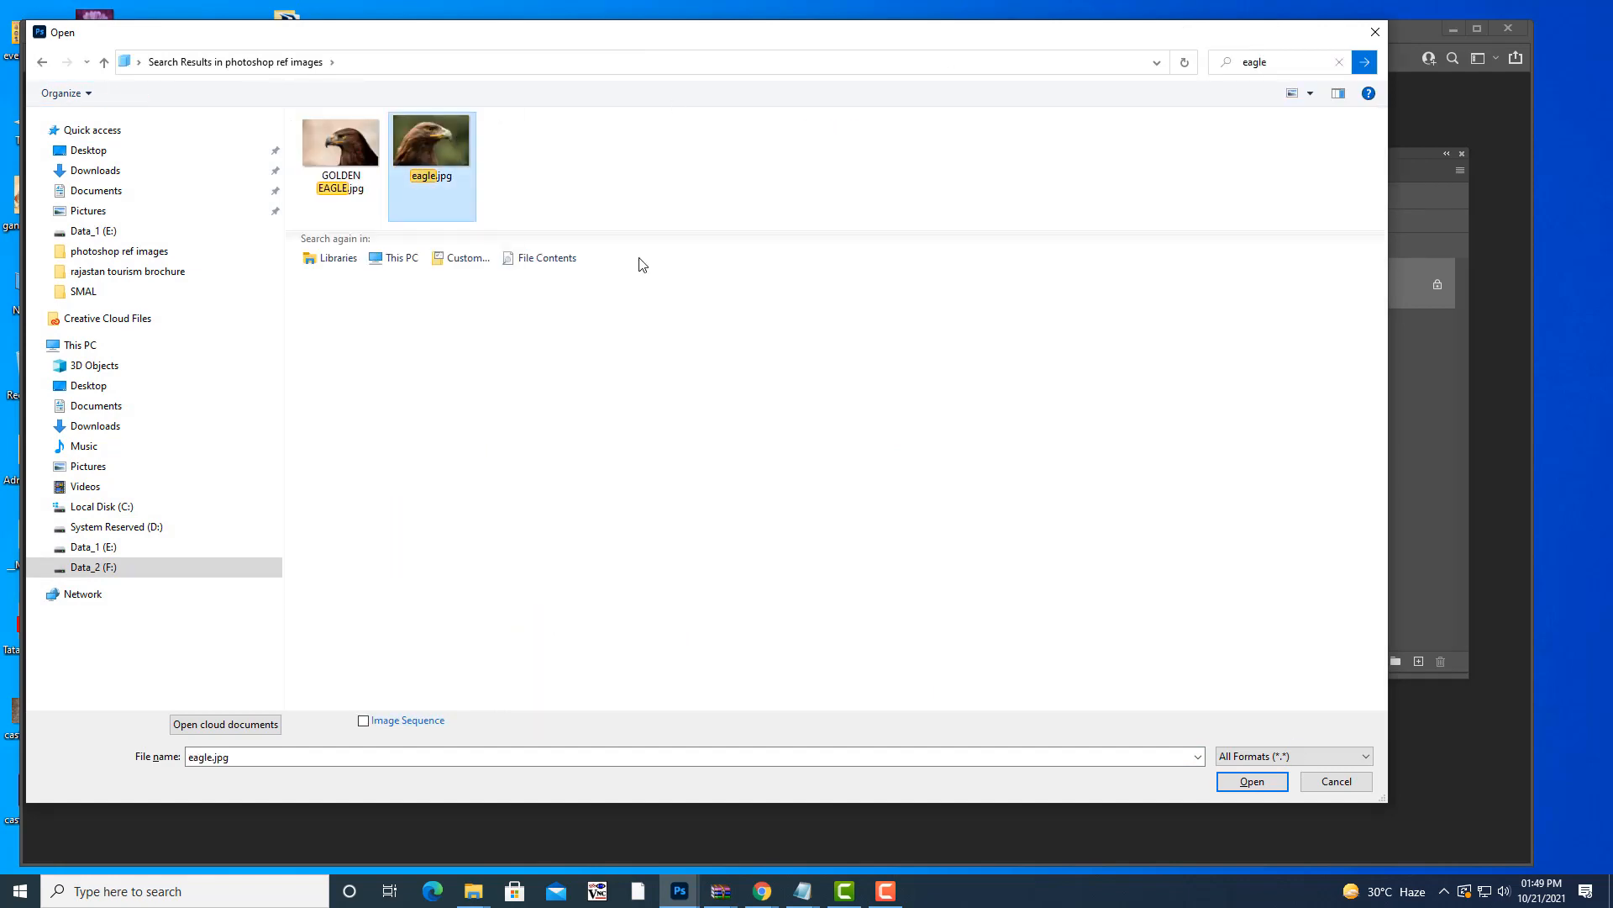
pyautogui.click(1252, 782)
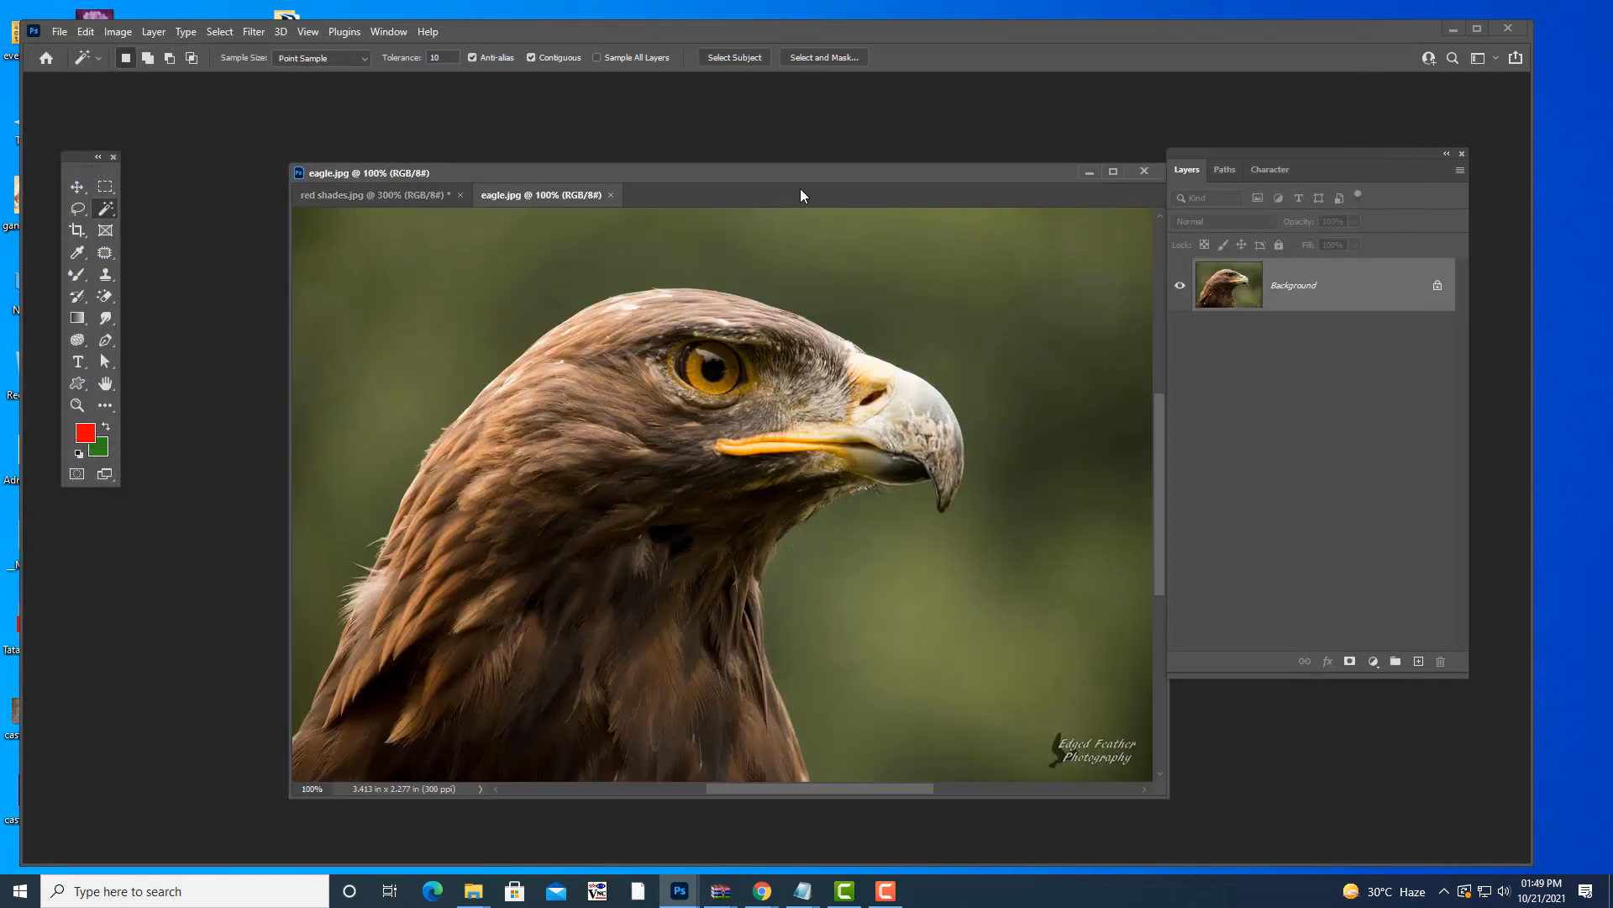
# - Crop eagle.jpg to a rectangular marquee that excludes the watermarked right strip, then deselect
pyautogui.hotkey('ctrl', '-')
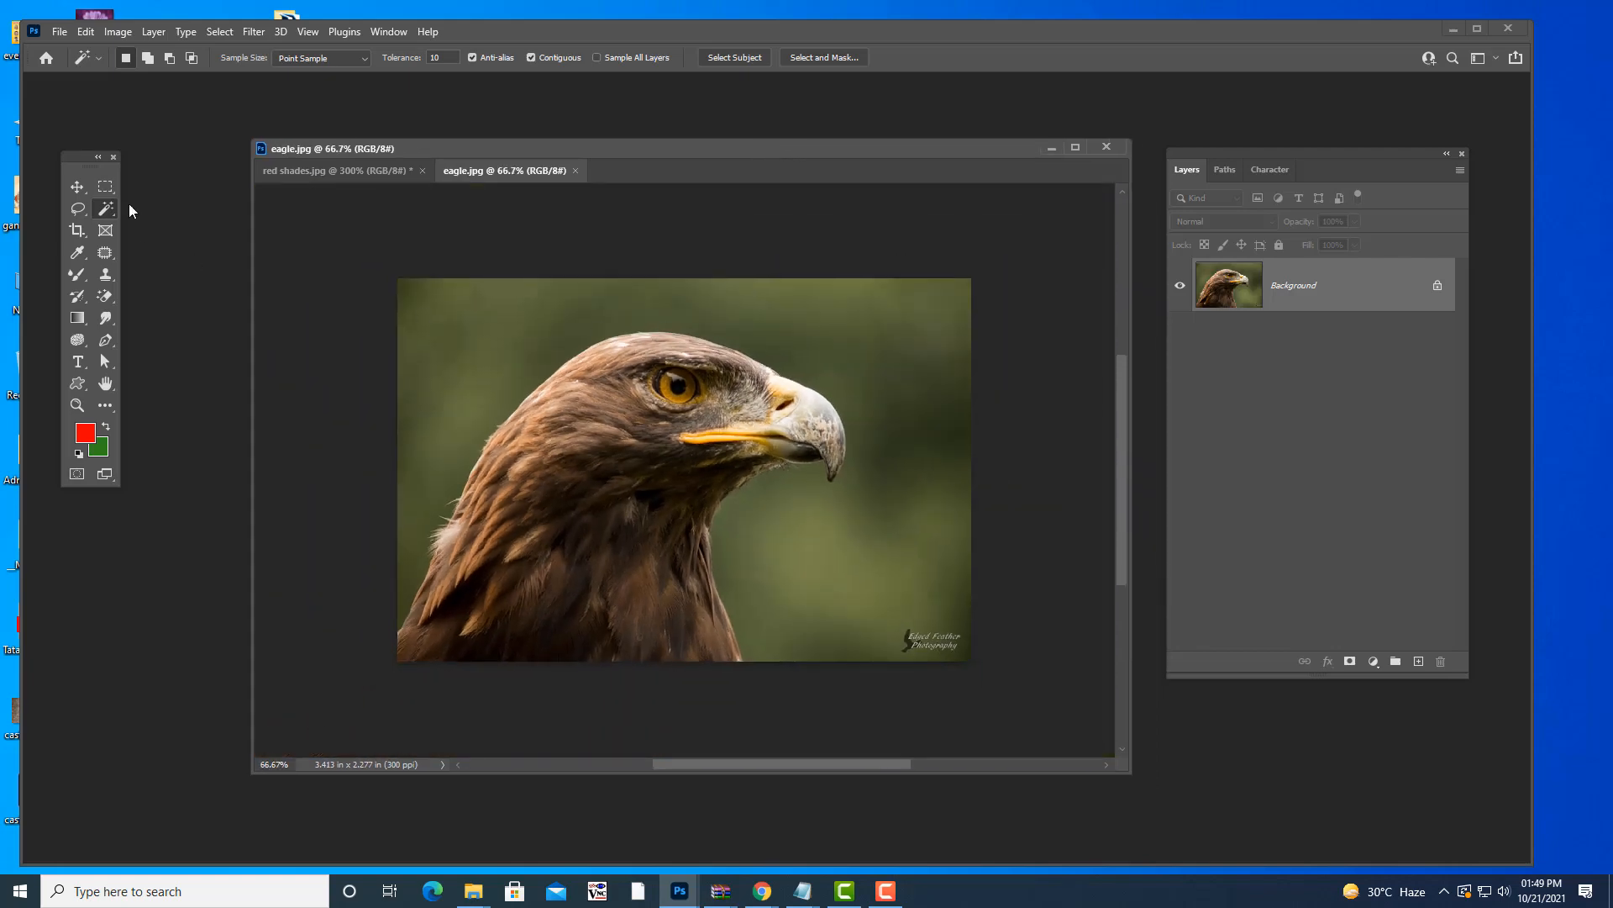
pyautogui.click(105, 187)
pyautogui.moveTo(398, 278); pyautogui.dragTo(879, 705)
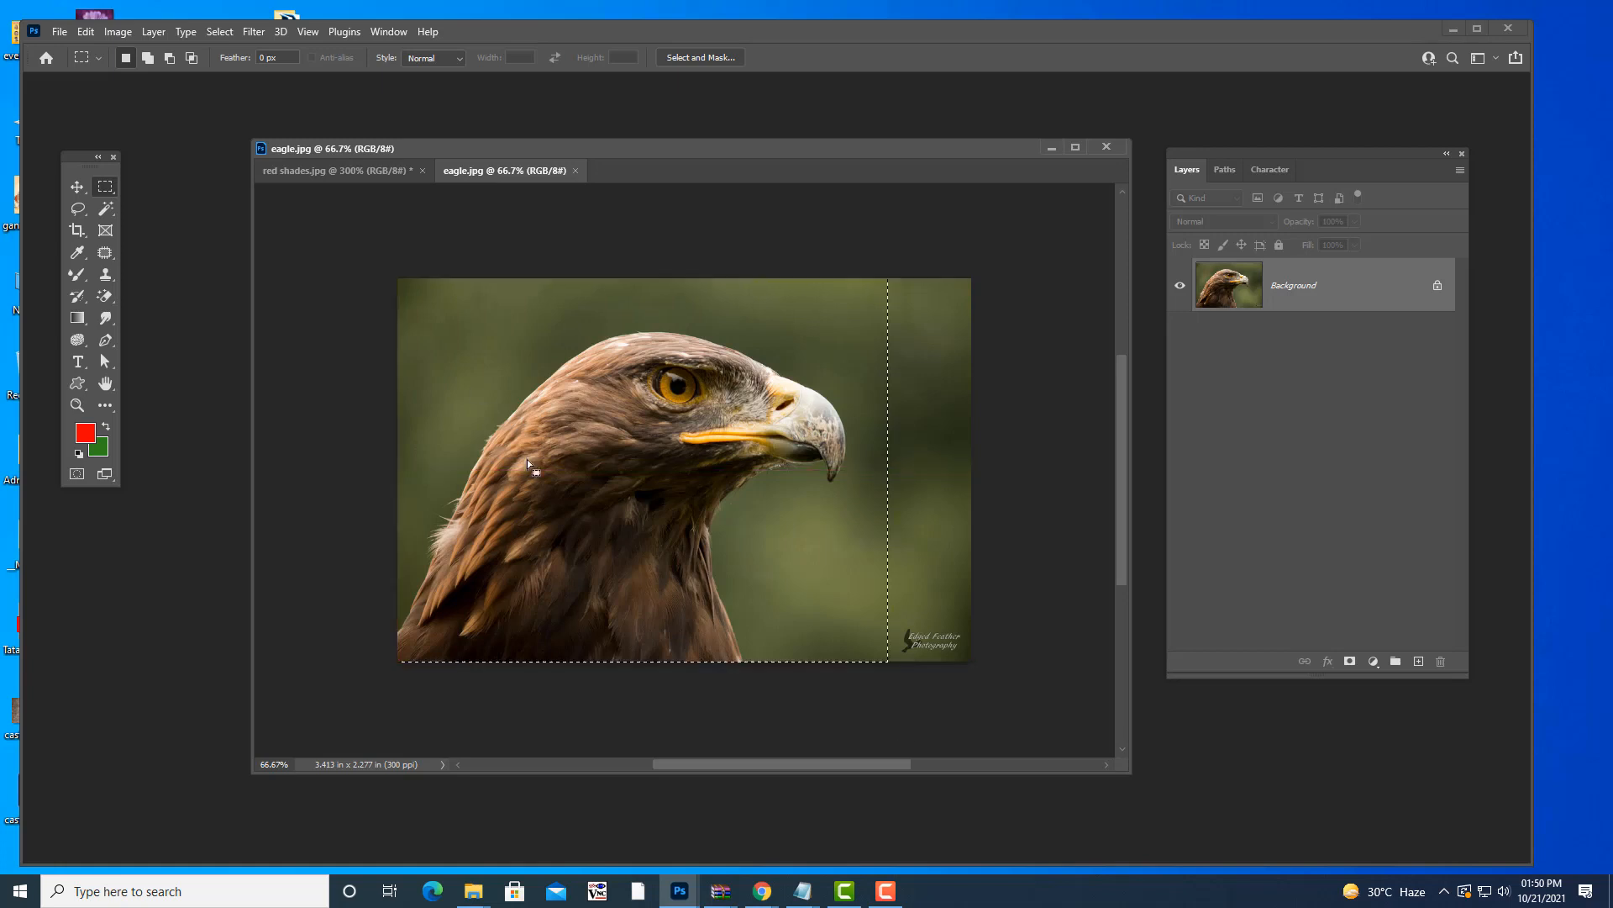
pyautogui.click(117, 31)
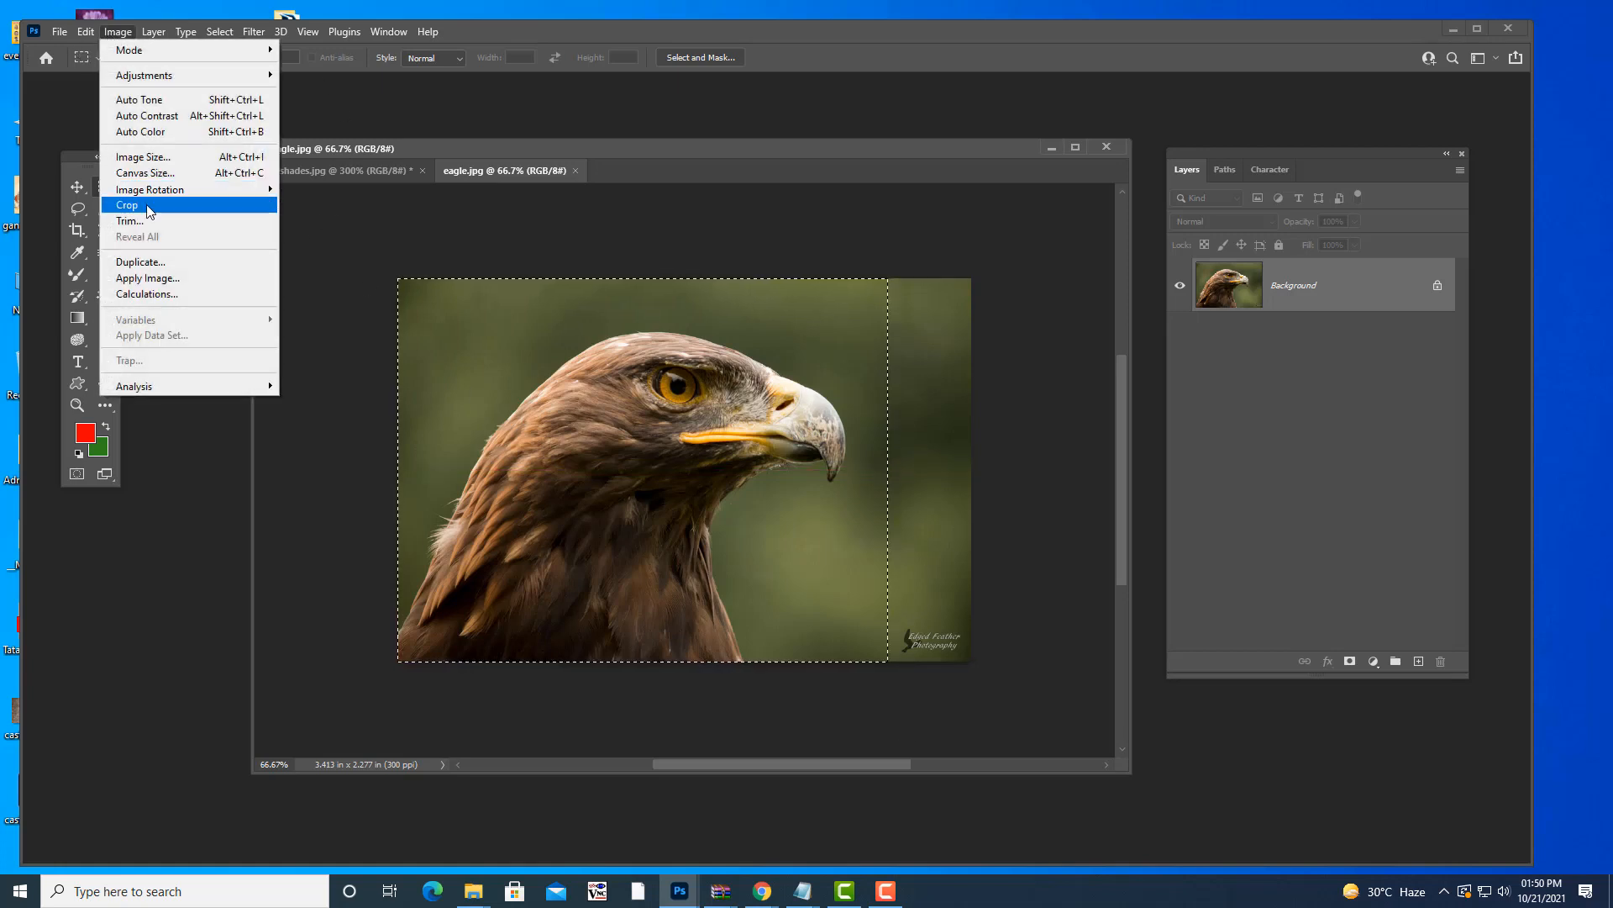
pyautogui.click(147, 211)
pyautogui.click(392, 247)
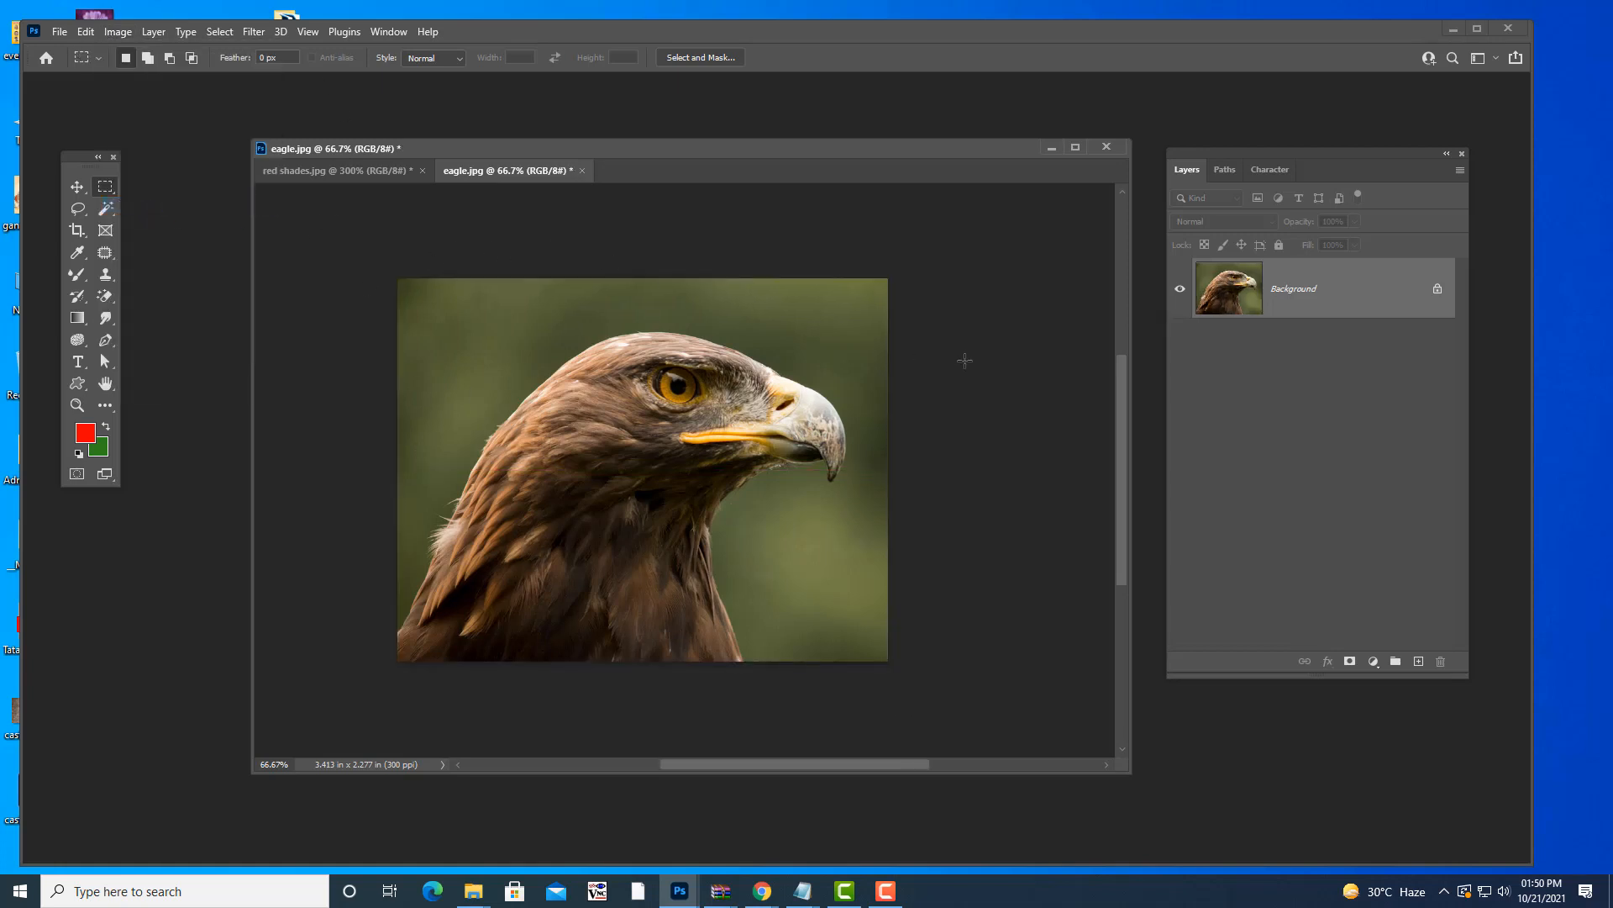
pyautogui.hotkey('ctrl', '+')
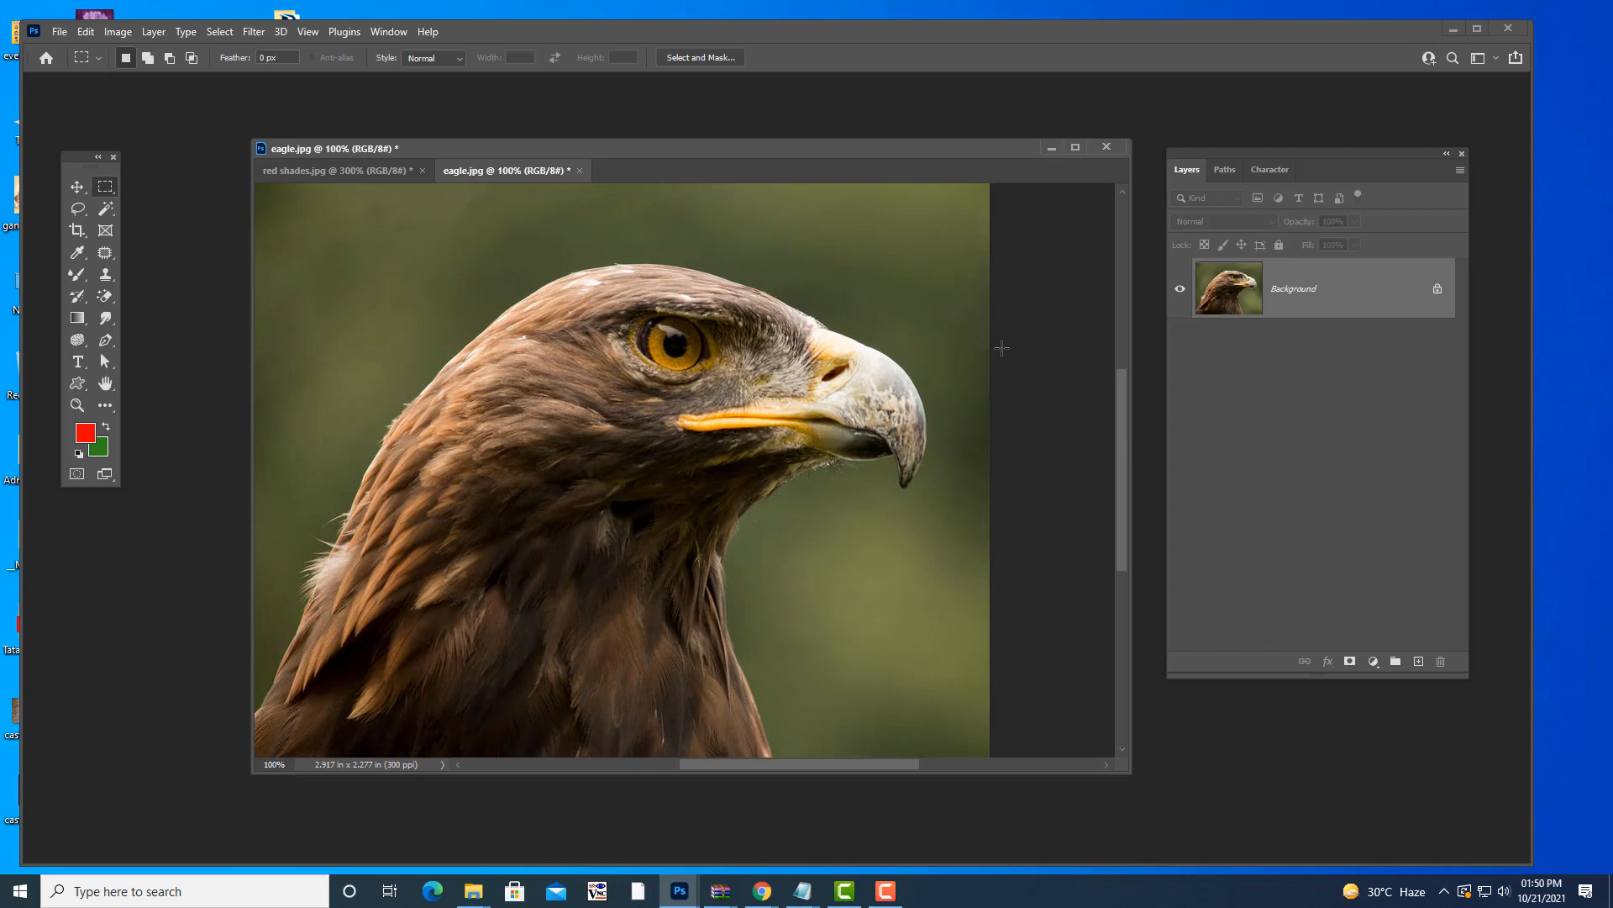
# - Zoom the eagle to fit and switch to the Magic Wand Tool in the selection tools group
pyautogui.hotkey('ctrl', '-')
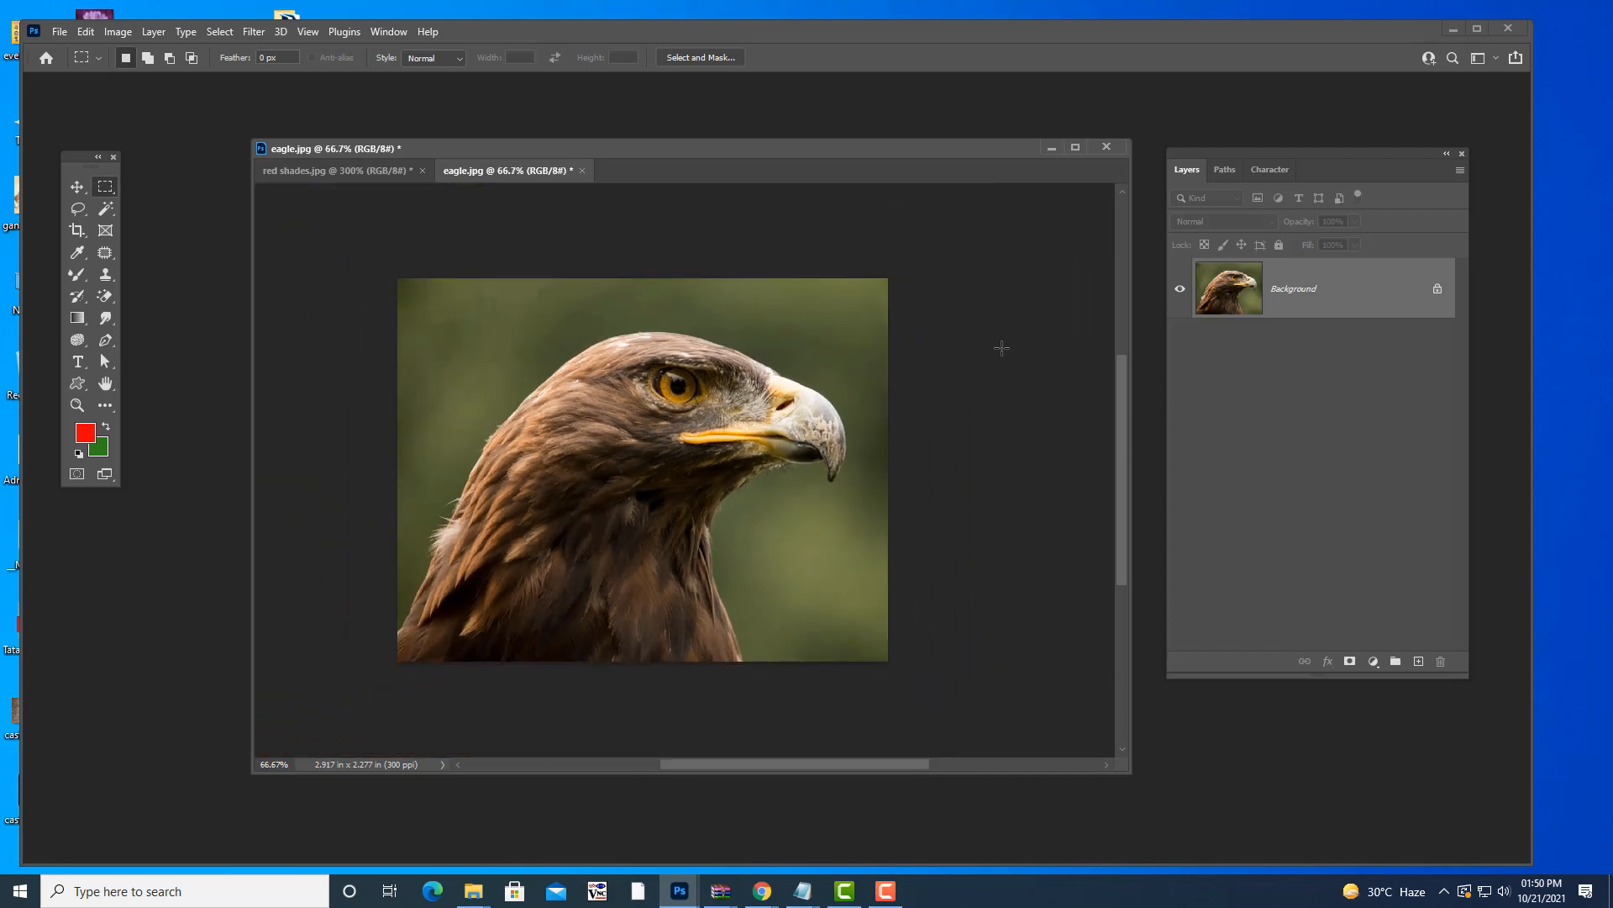
pyautogui.click(116, 206)
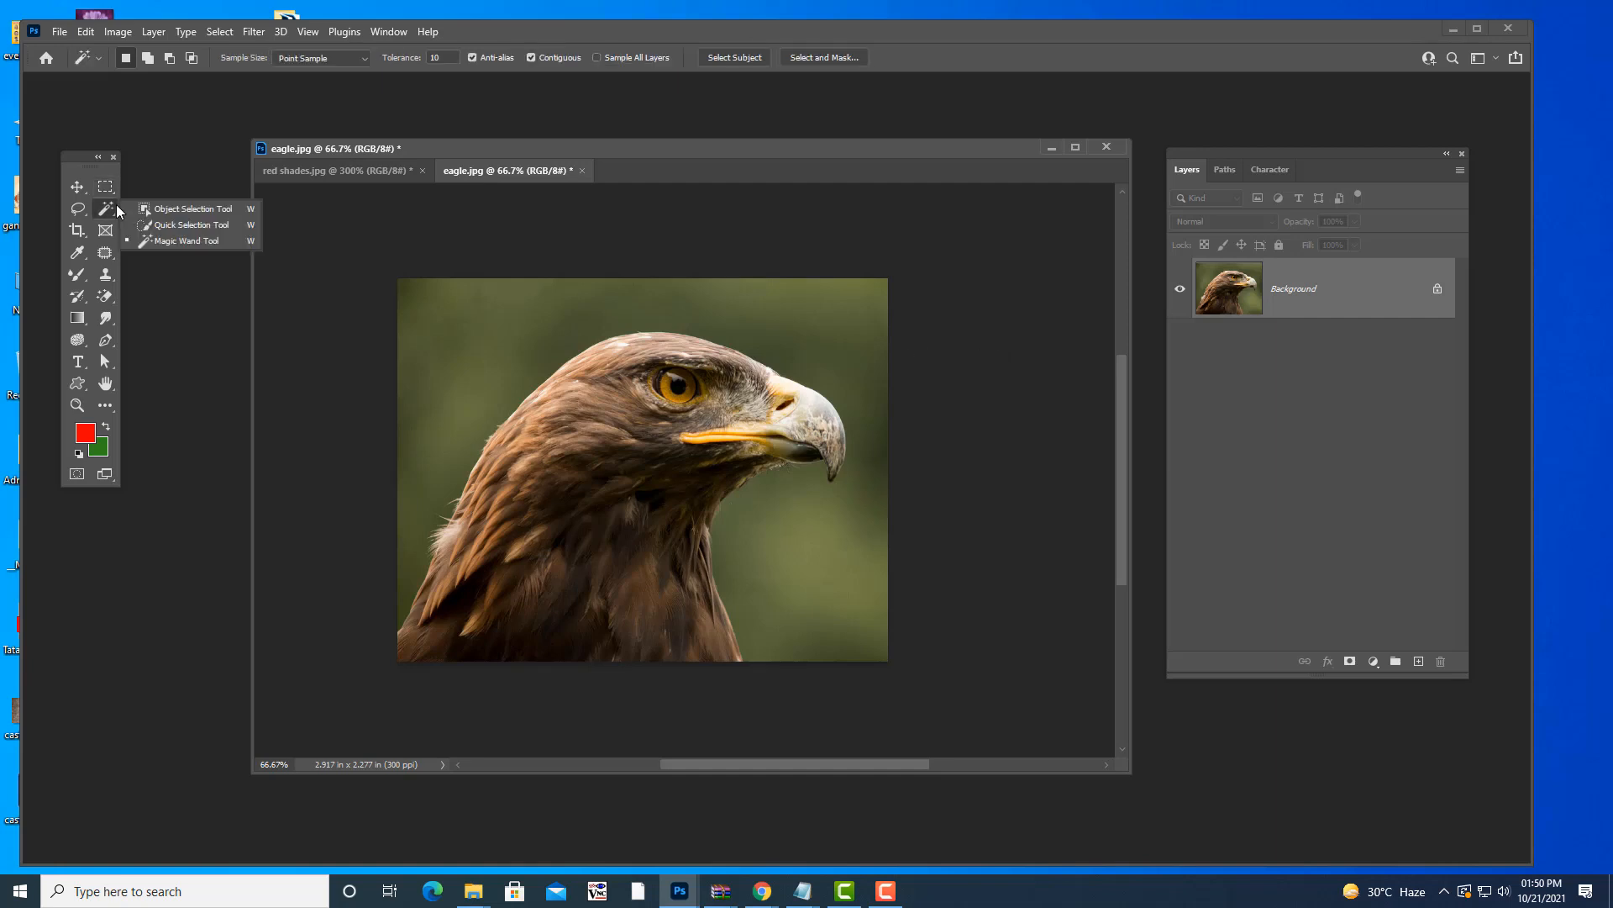
pyautogui.click(159, 238)
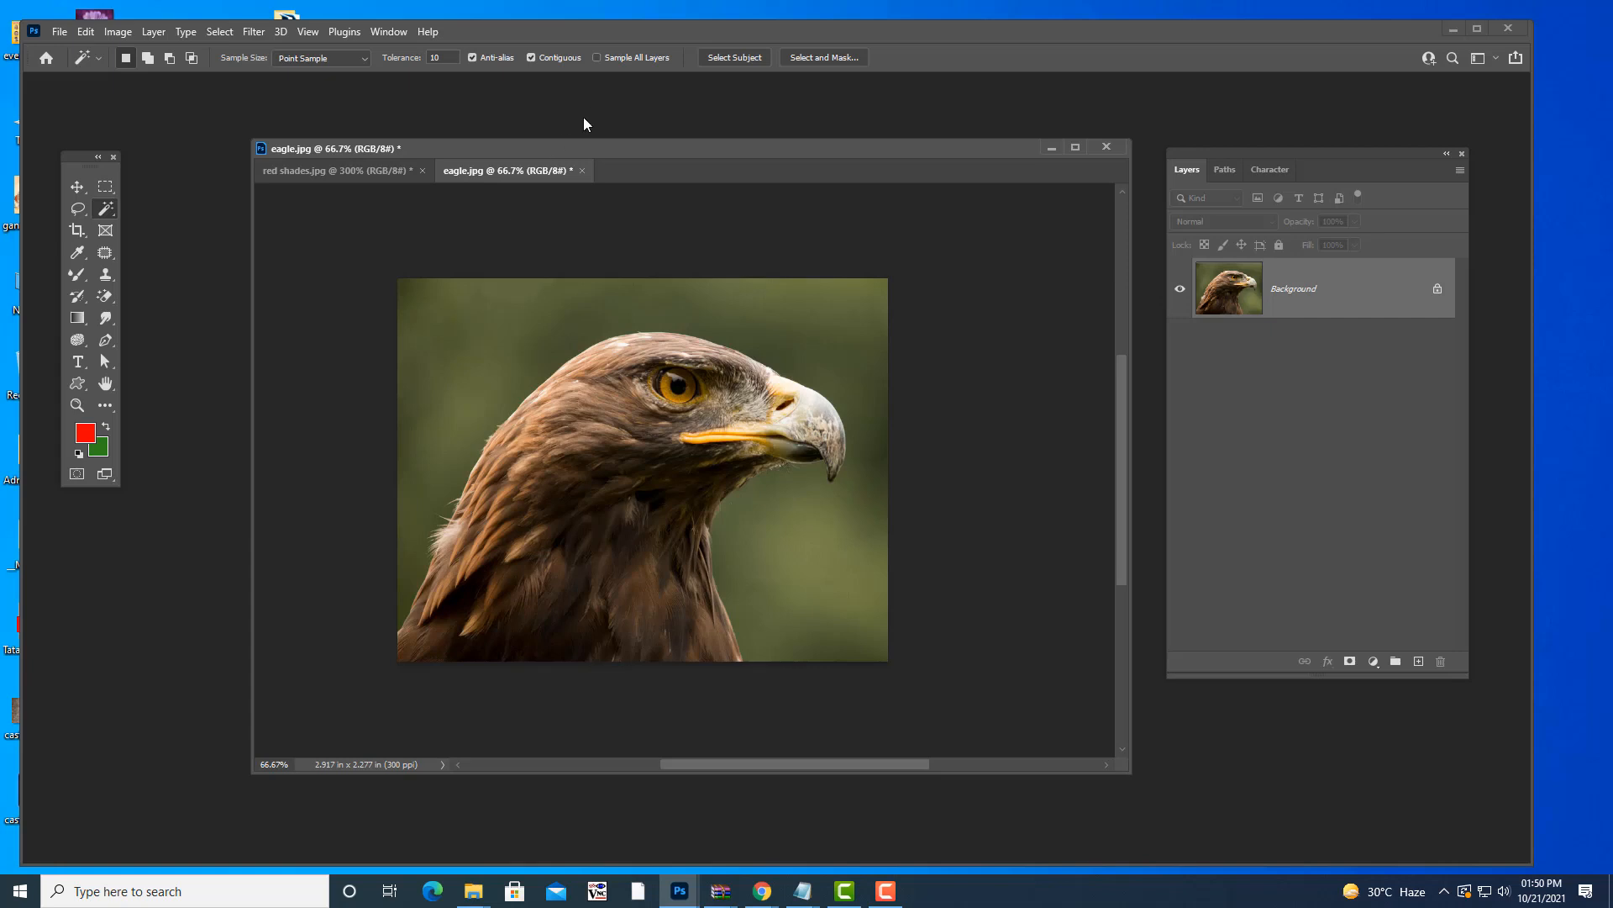
pyautogui.moveTo(568, 139); pyautogui.dragTo(567, 134)
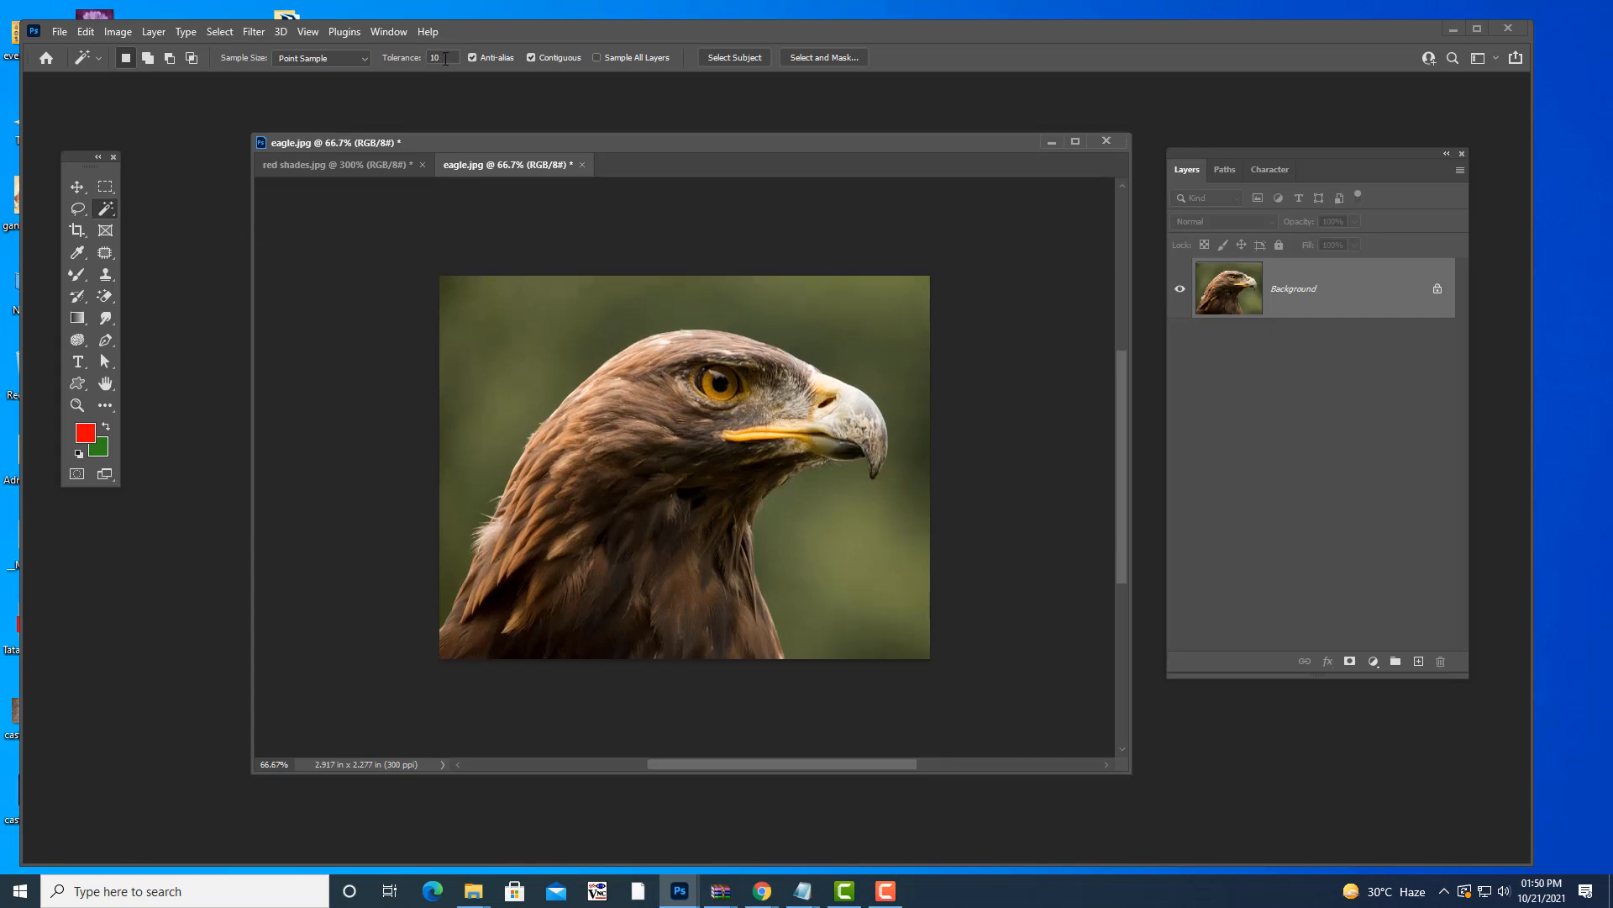
# - Test Magic Wand tolerances 20 and 30 on the green background, settling on 22
pyautogui.click(414, 64)
pyautogui.click(546, 356)
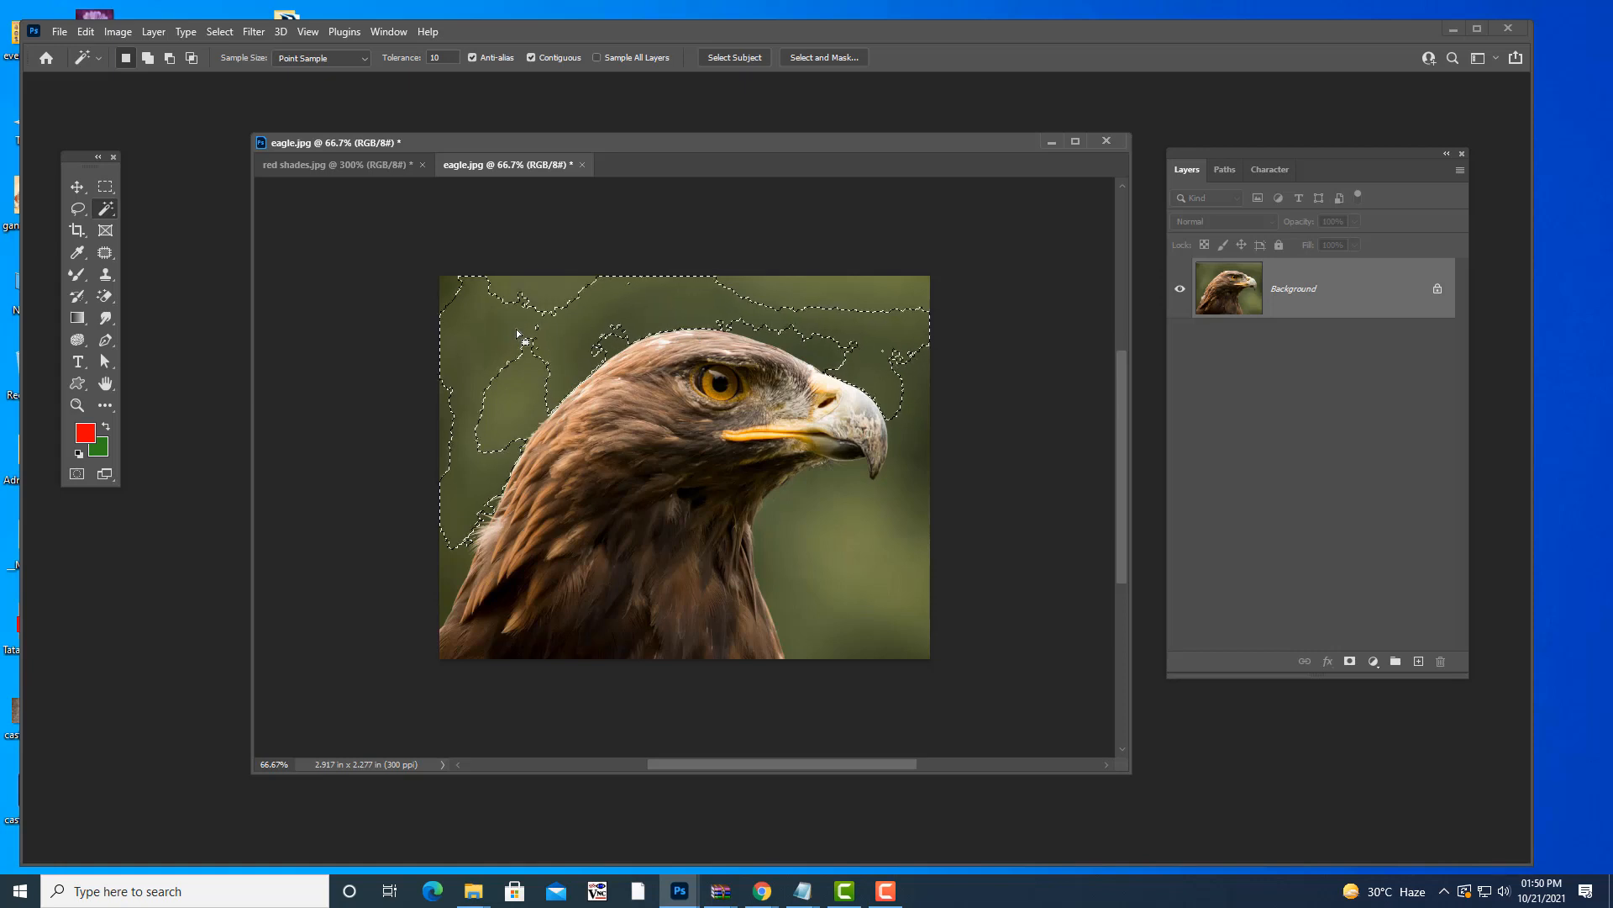
pyautogui.hotkey('ctrl', 'd')
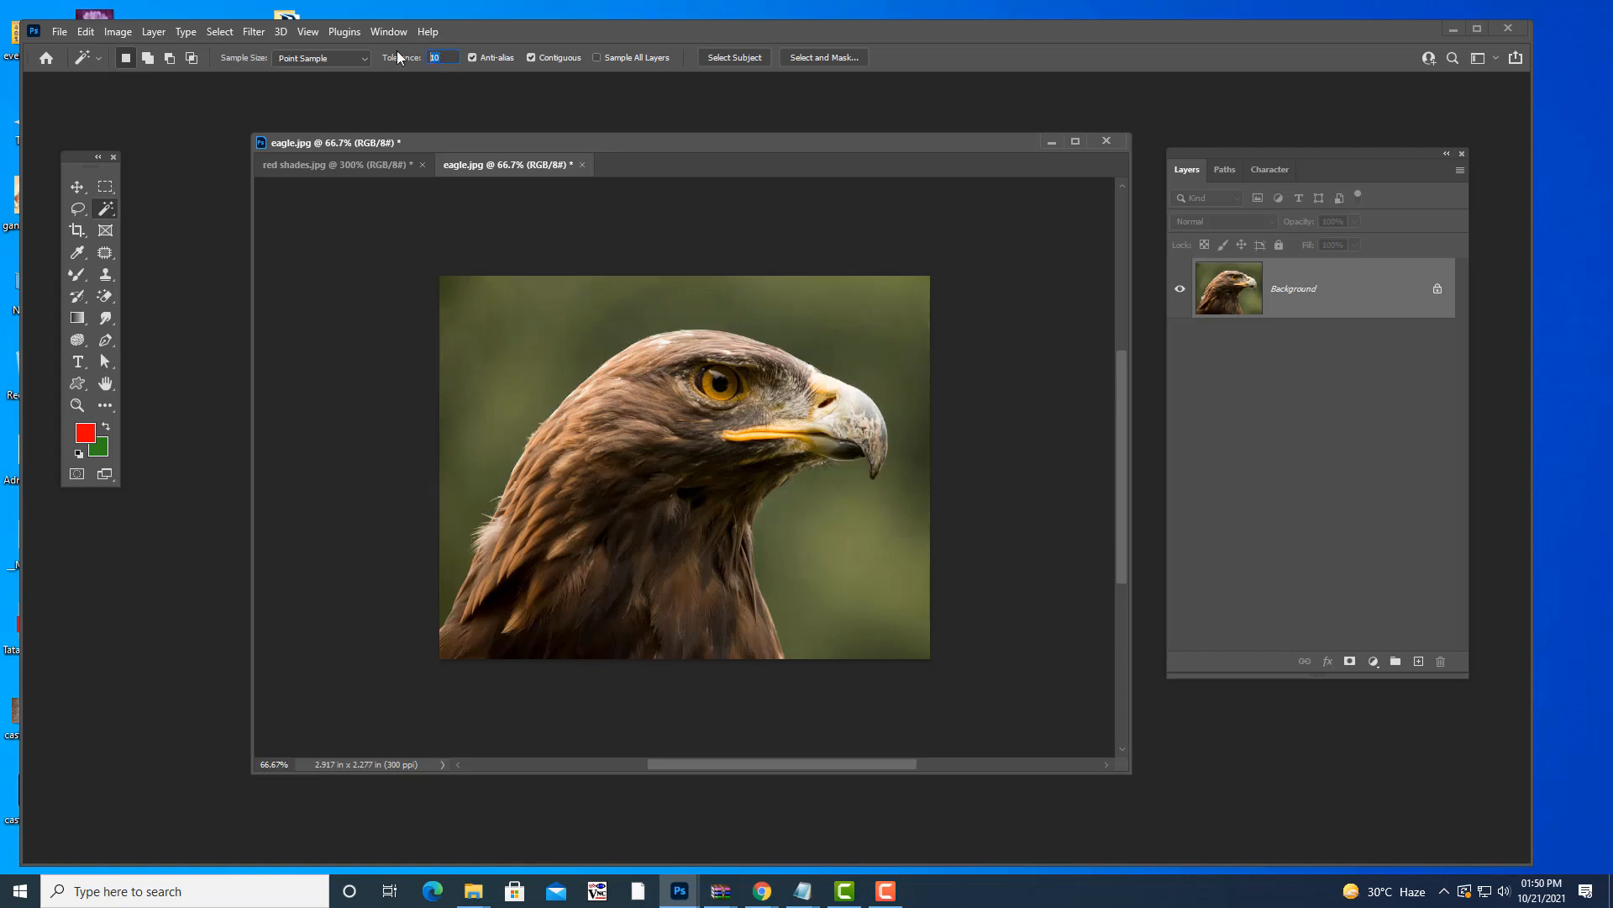
pyautogui.press('Return')
pyautogui.click(497, 331)
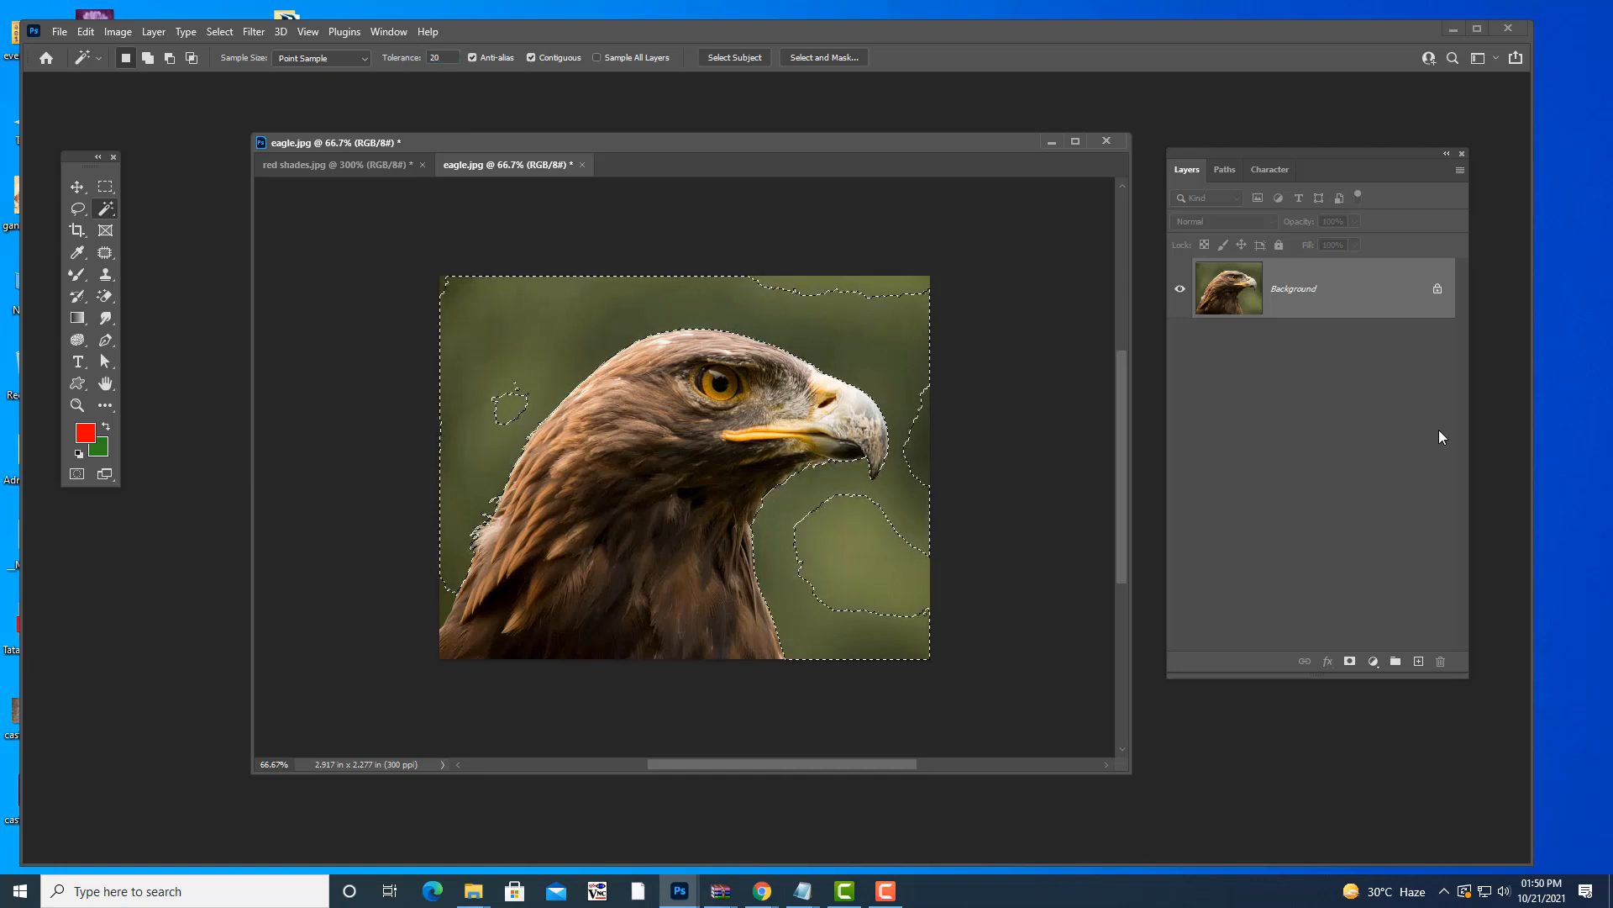
pyautogui.click(437, 57)
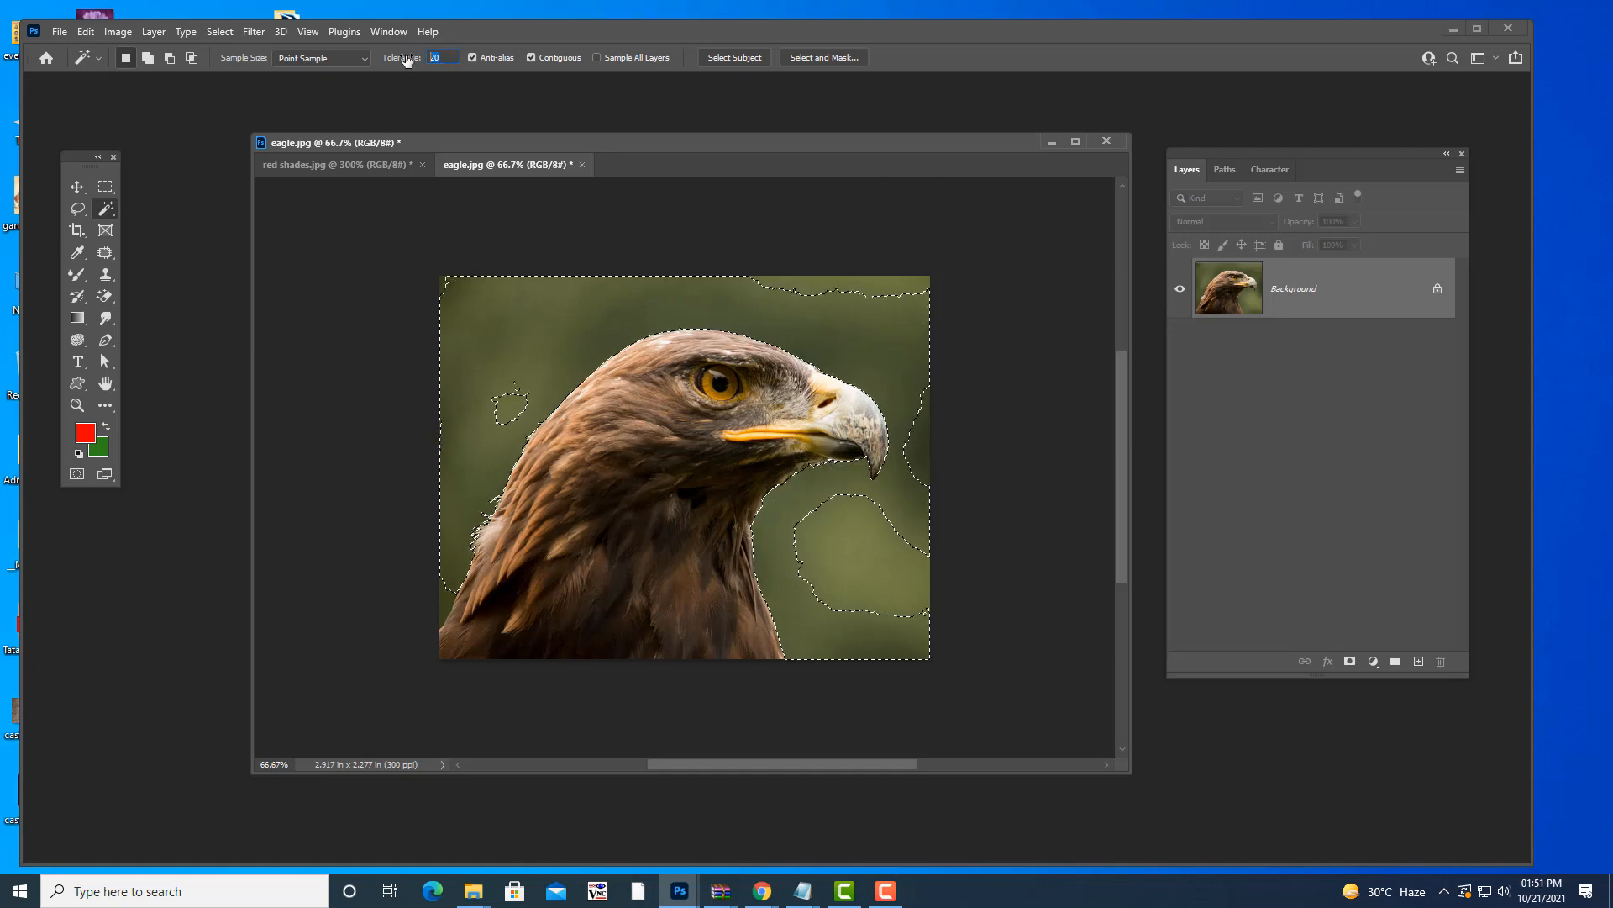
pyautogui.write('30')
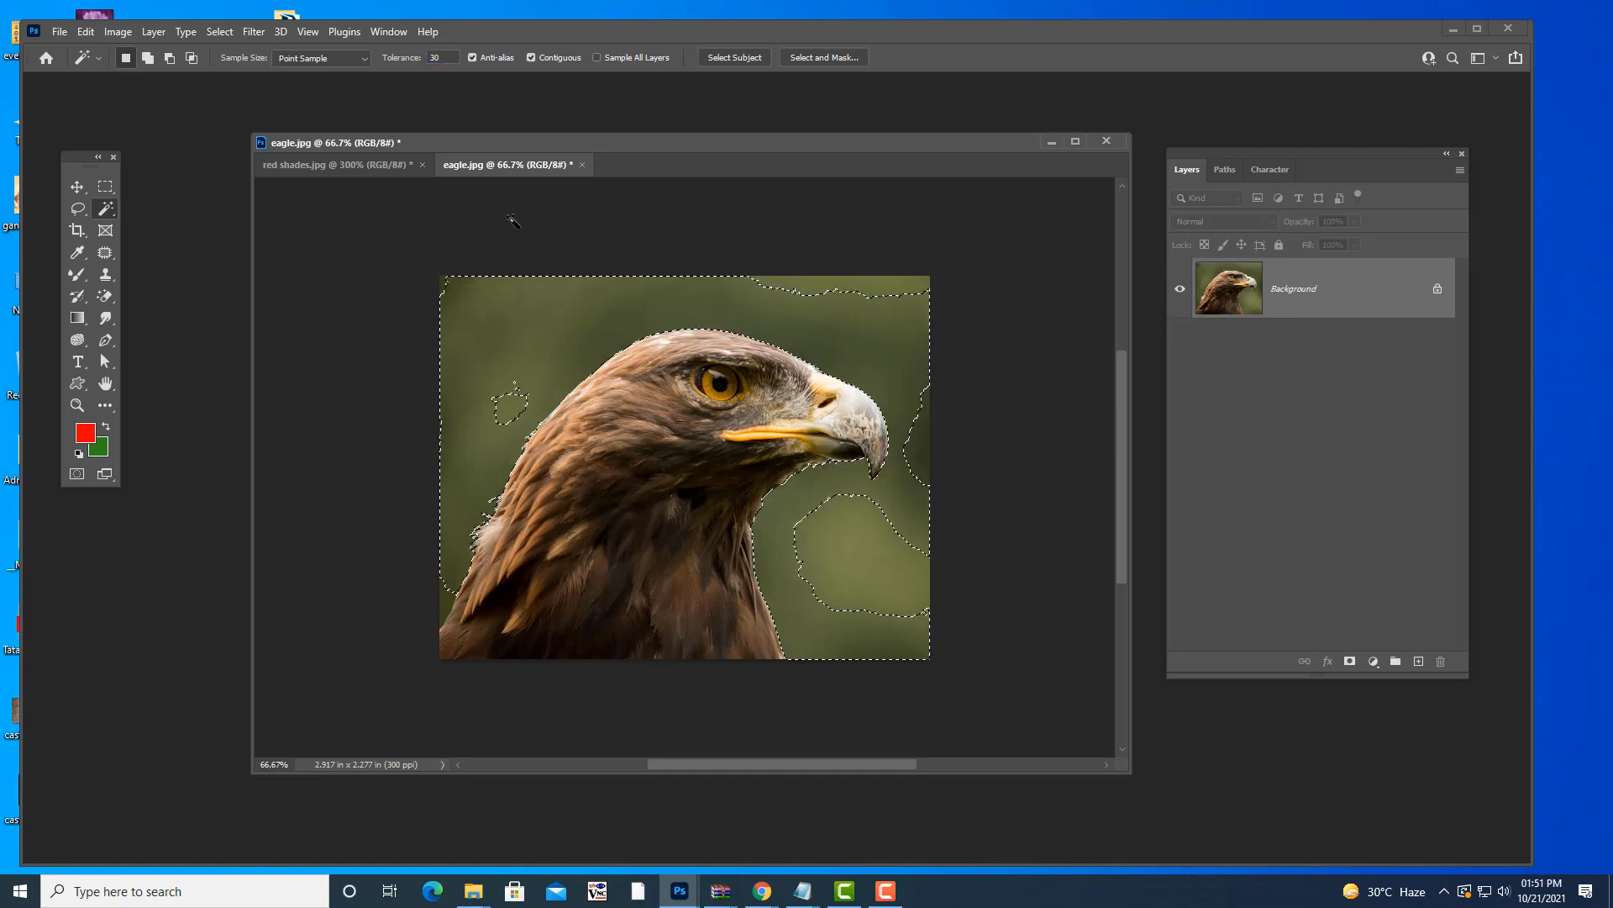
pyautogui.click(502, 324)
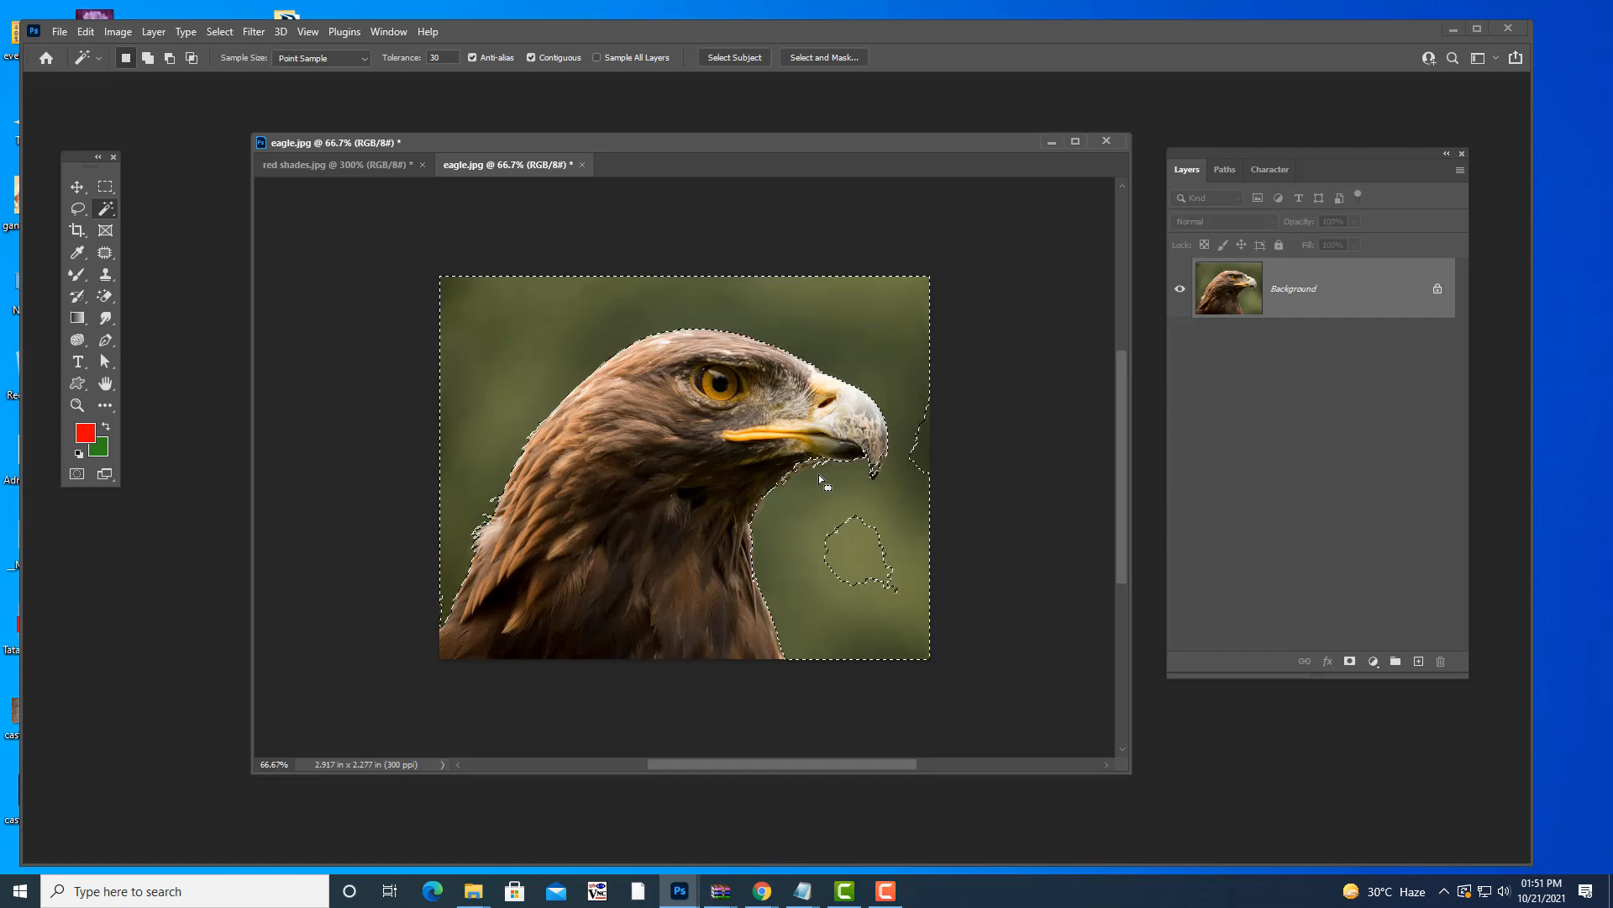
pyautogui.hotkey('ctrl', 'd')
pyautogui.click(435, 57)
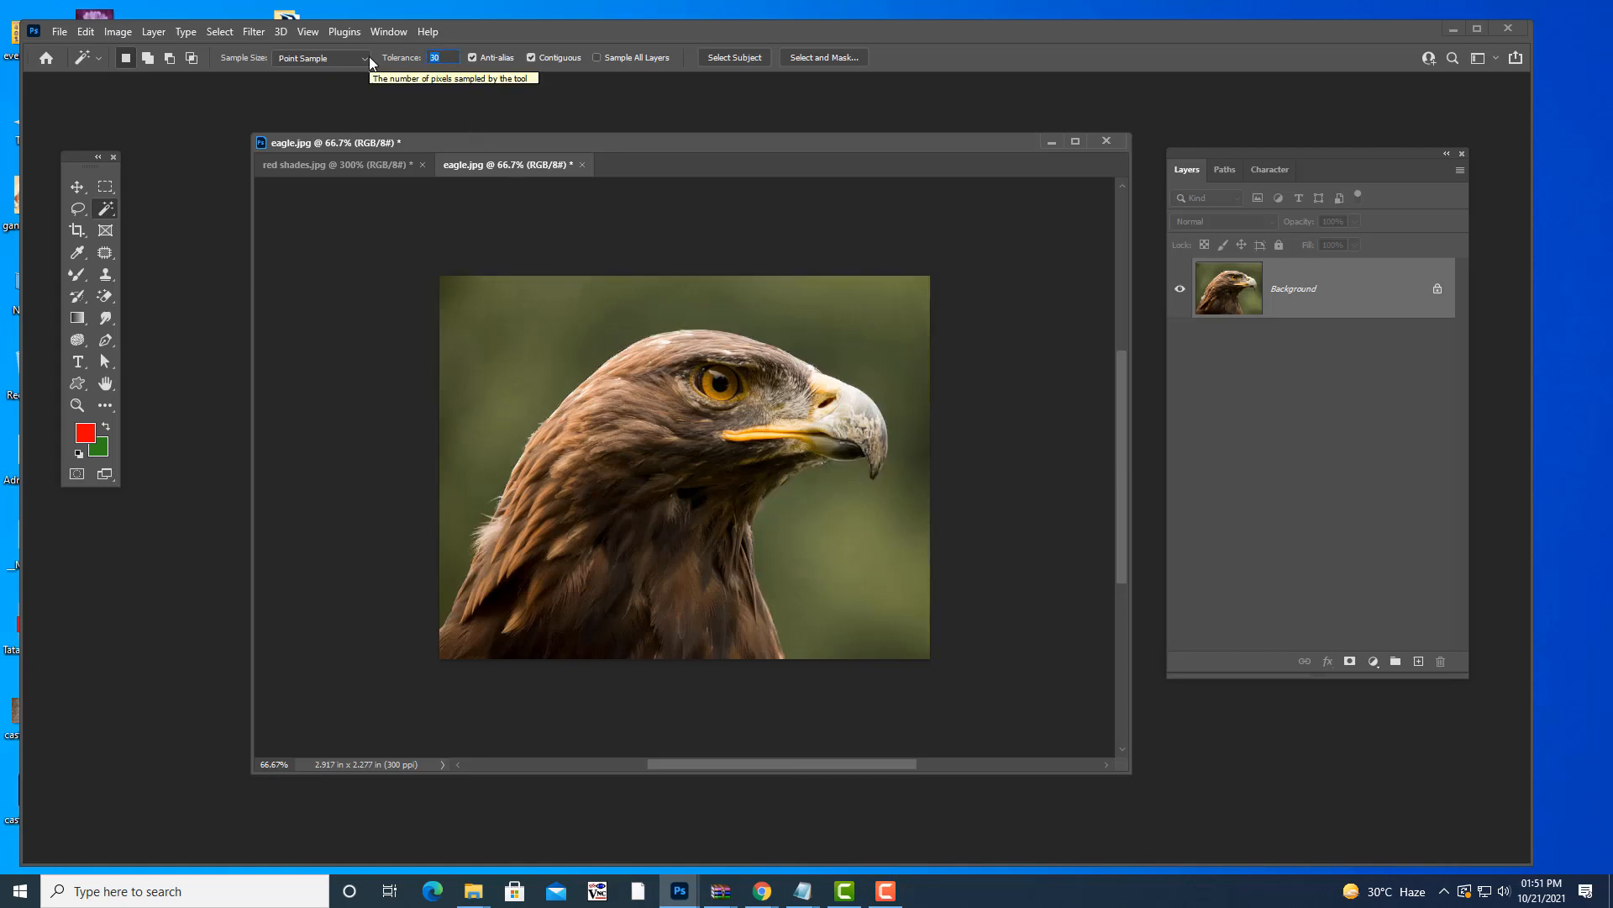
pyautogui.write('22')
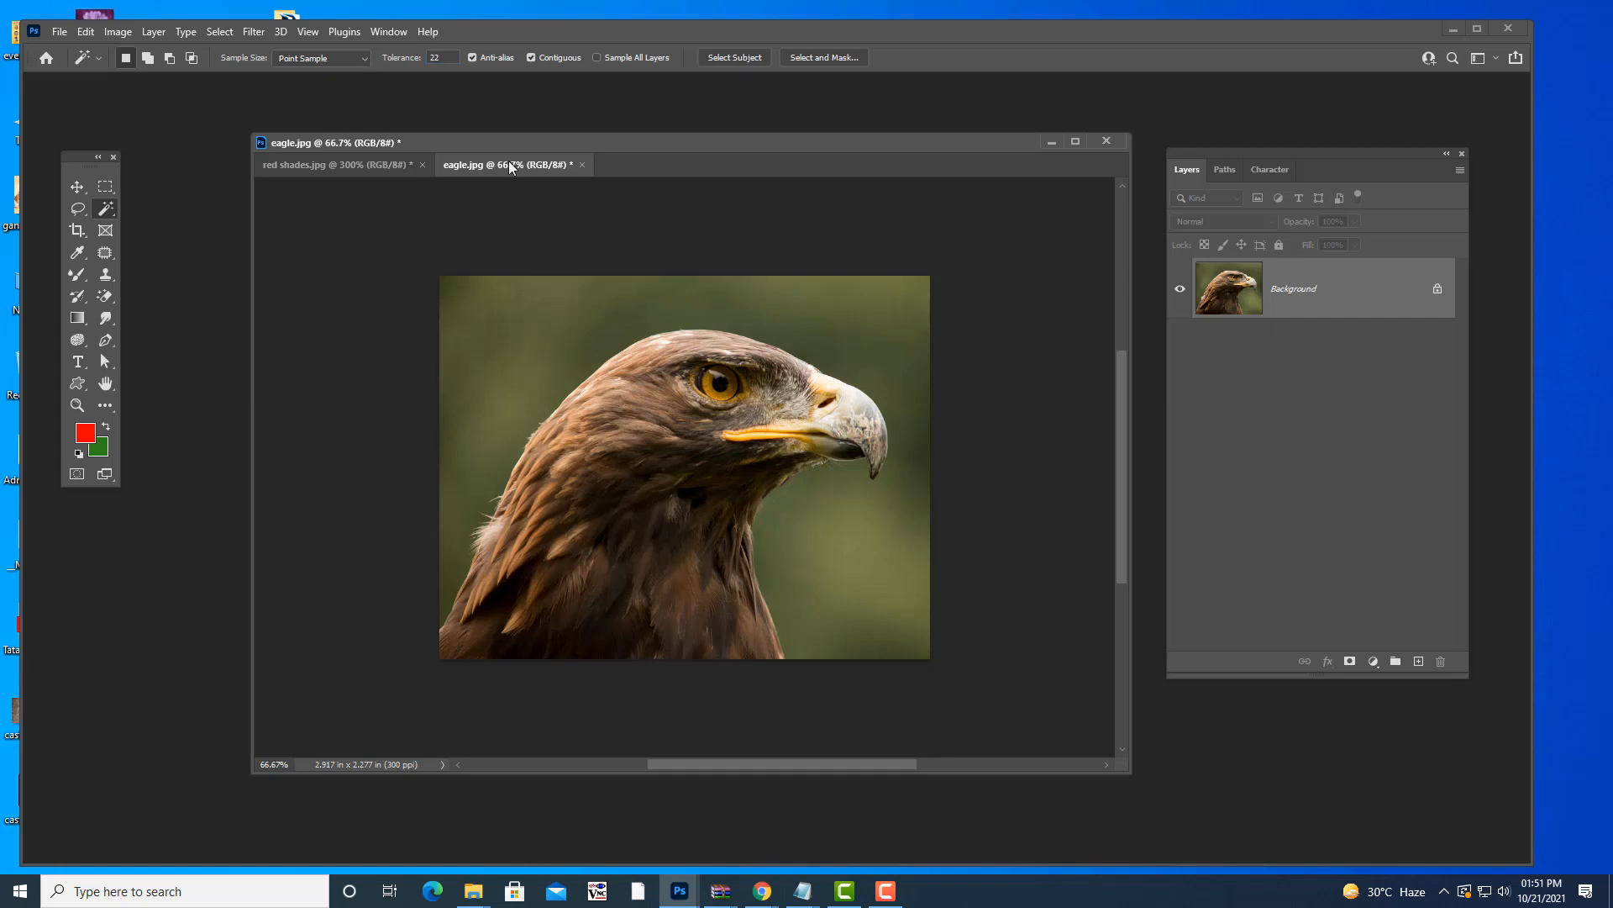
pyautogui.click(493, 309)
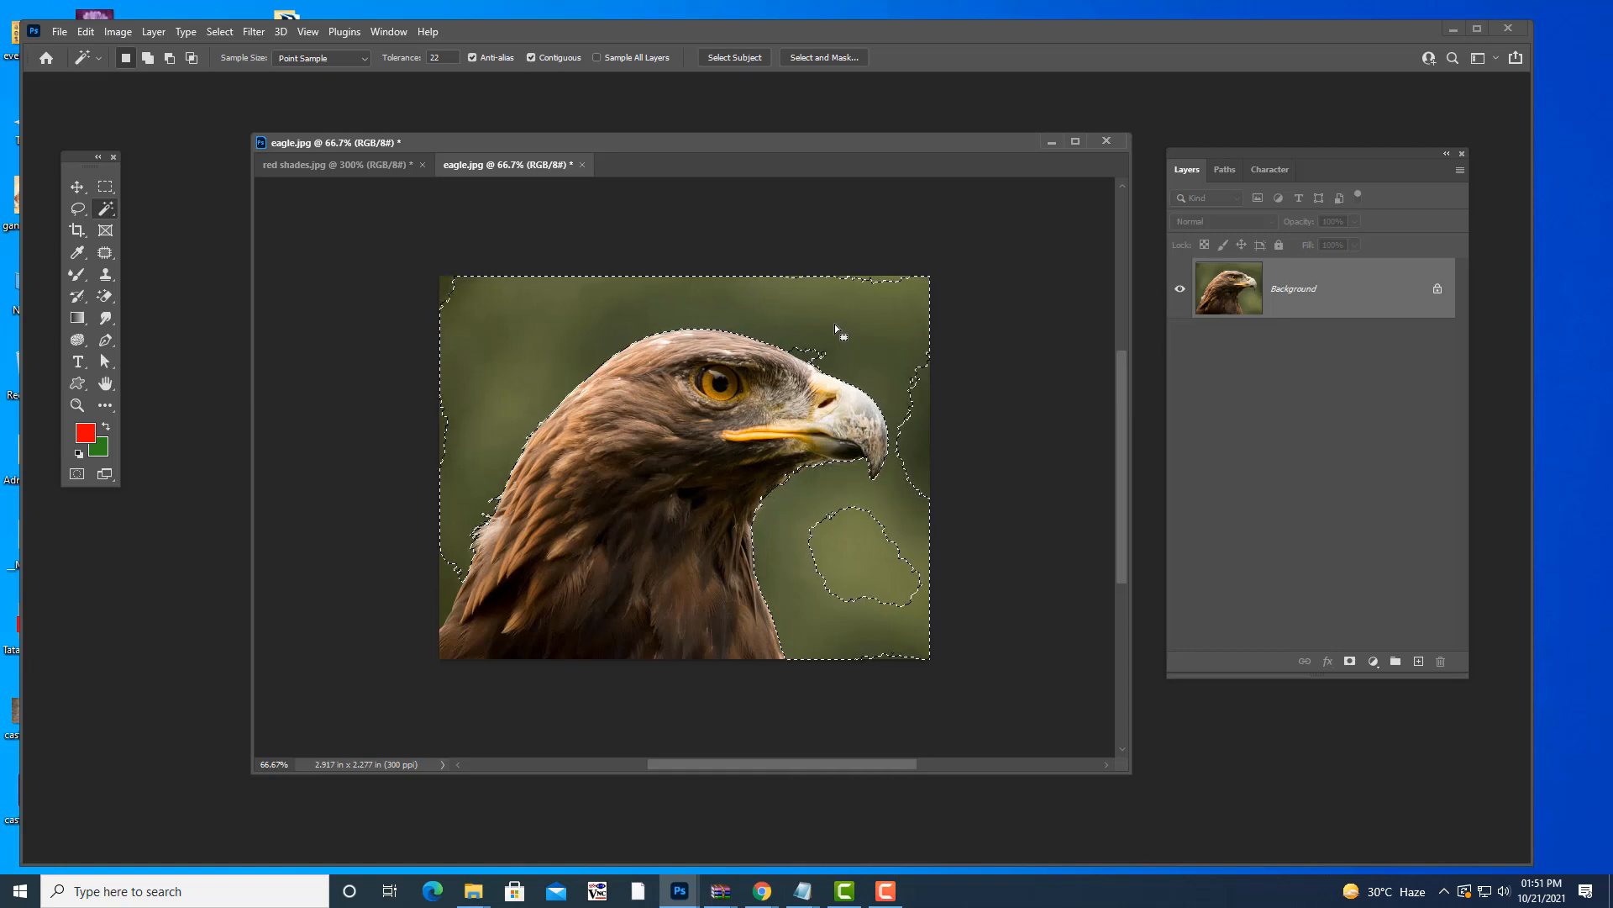
# - Shift-click to add missed background patches at the top, left edge, beak, neck and bottom-right
pyautogui.press('shift')
pyautogui.keyDown('shift'); pyautogui.click(918, 448); pyautogui.keyUp('shift')
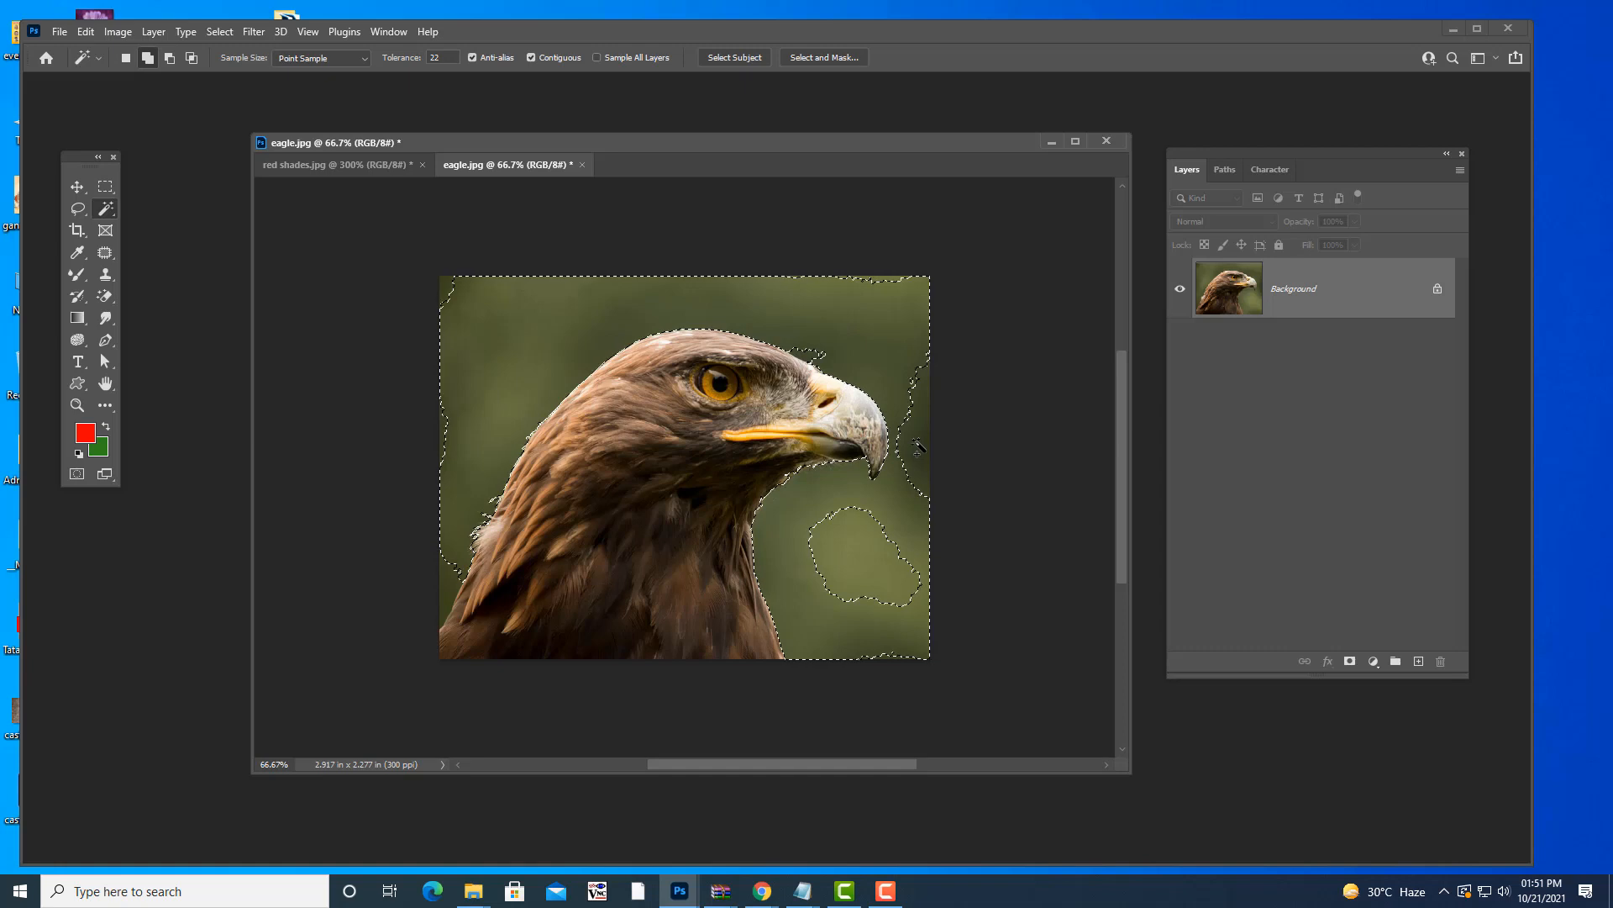
pyautogui.keyDown('shift'); pyautogui.click(883, 278); pyautogui.keyUp('shift')
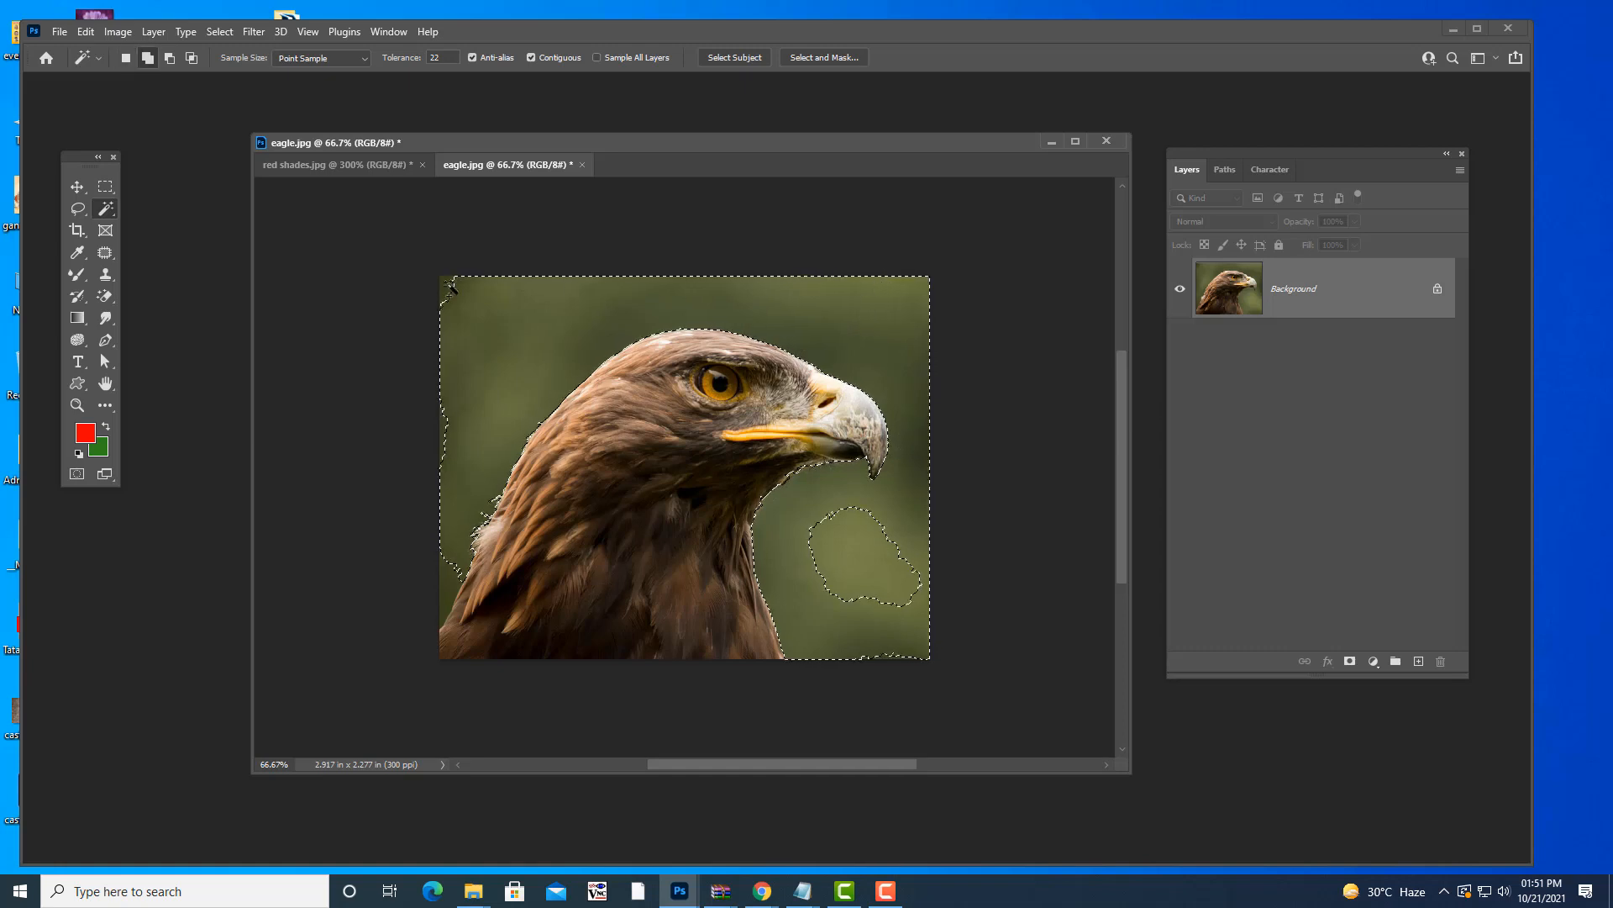
pyautogui.keyDown('shift'); pyautogui.click(444, 283); pyautogui.keyUp('shift')
pyautogui.keyDown('shift'); pyautogui.click(449, 591); pyautogui.keyUp('shift')
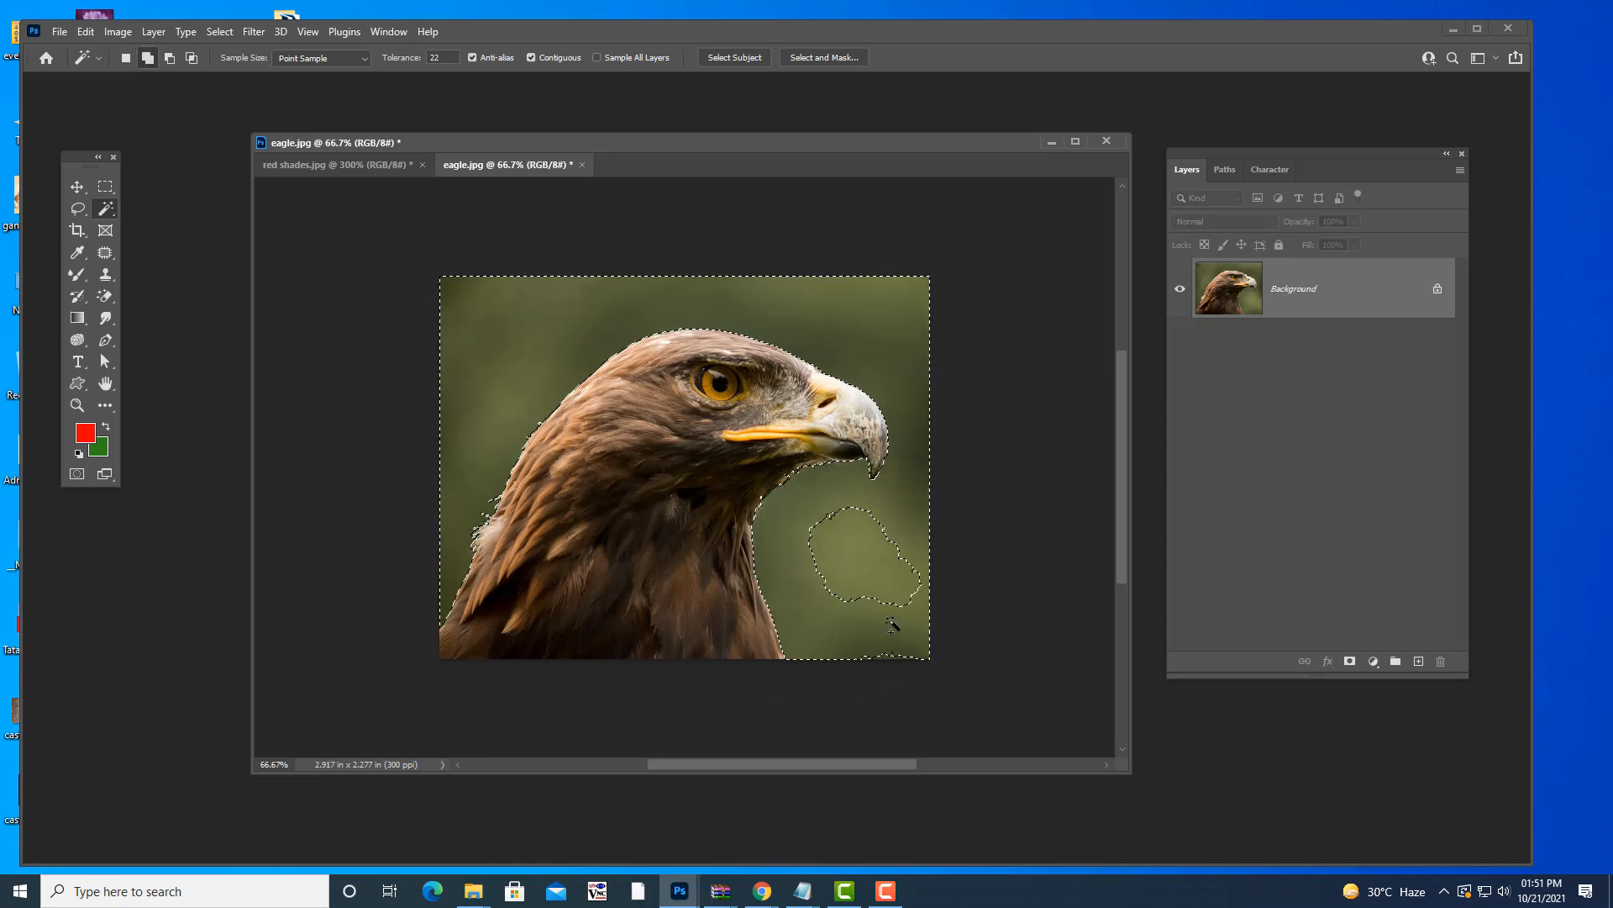
pyautogui.keyDown('shift'); pyautogui.click(865, 554); pyautogui.keyUp('shift')
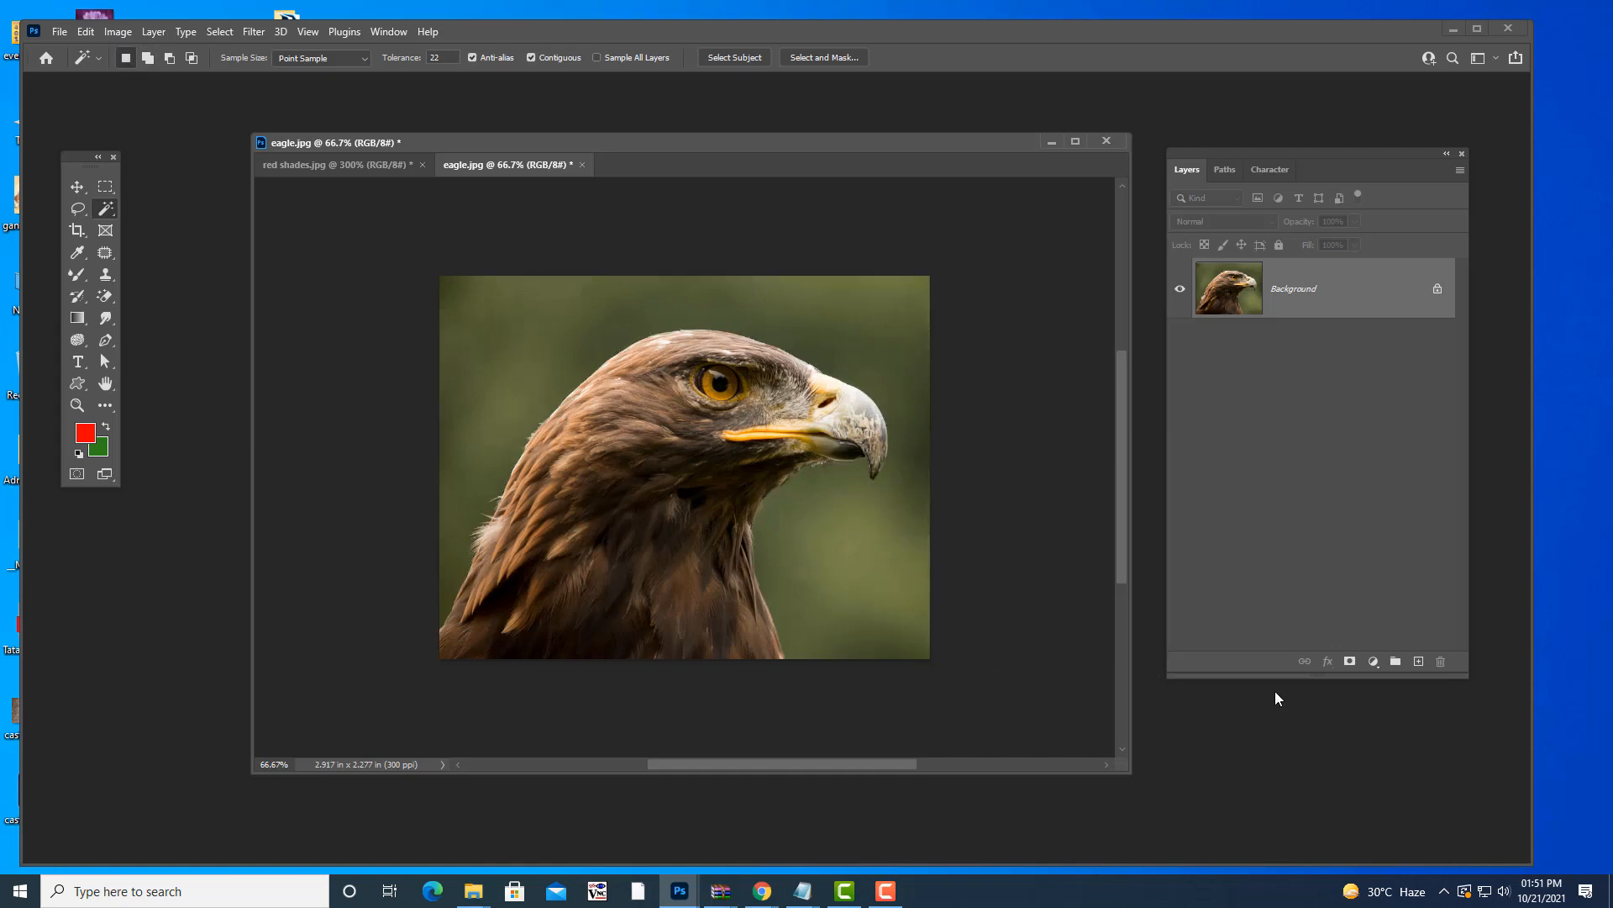
pyautogui.keyDown('shift'); pyautogui.click(889, 654); pyautogui.keyUp('shift')
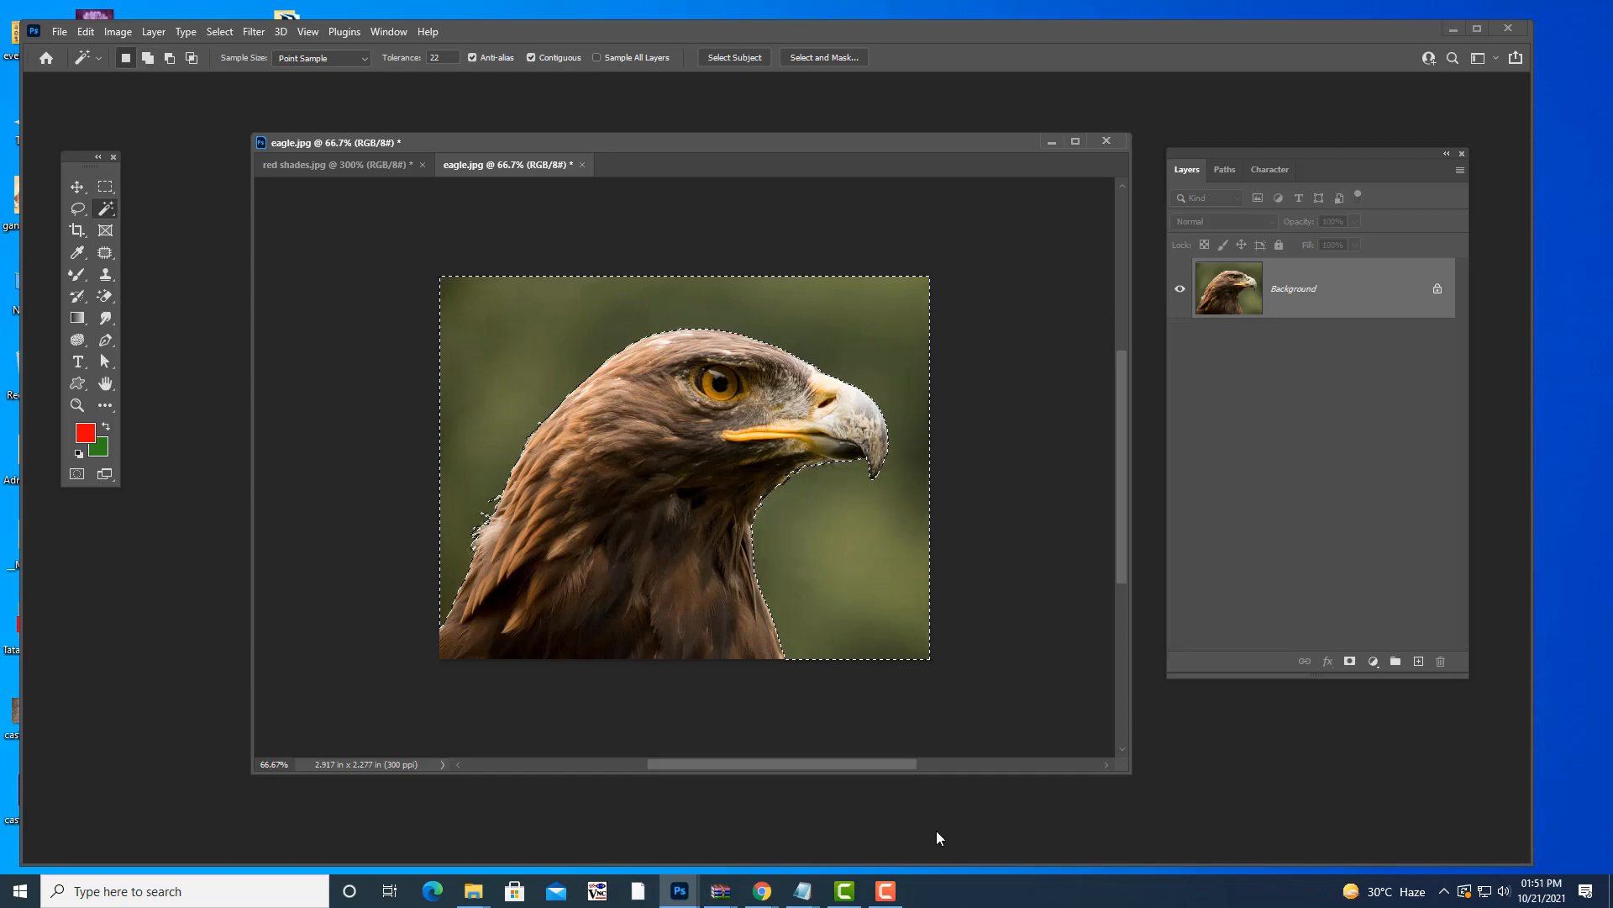
pyautogui.click(802, 891)
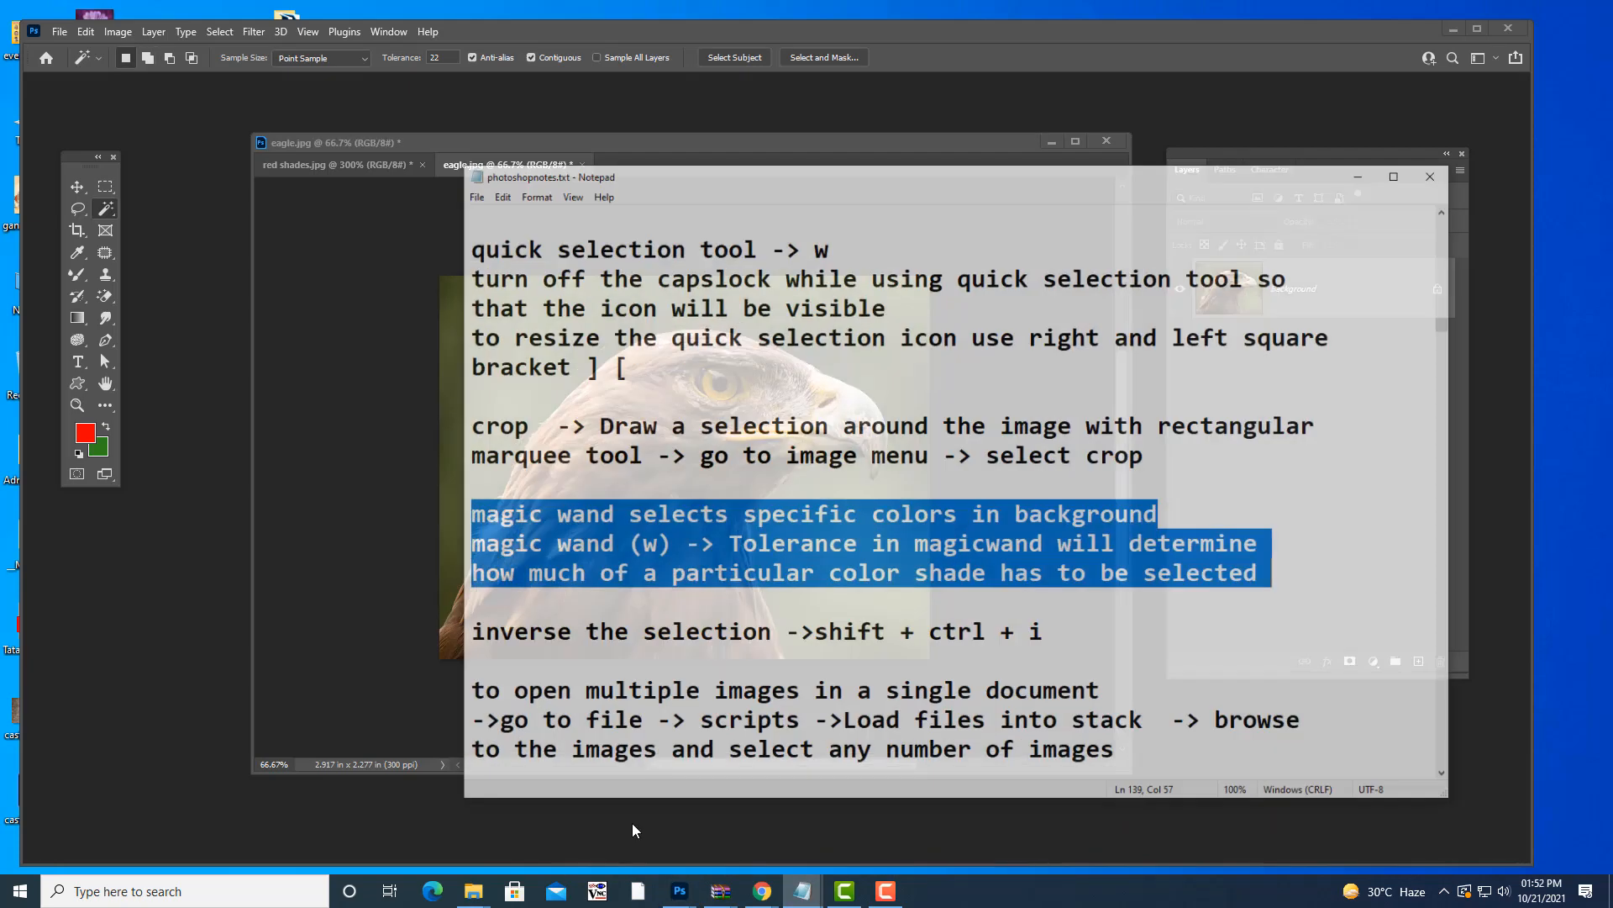
pyautogui.click(632, 823)
pyautogui.moveTo(452, 605); pyautogui.dragTo(1131, 613)
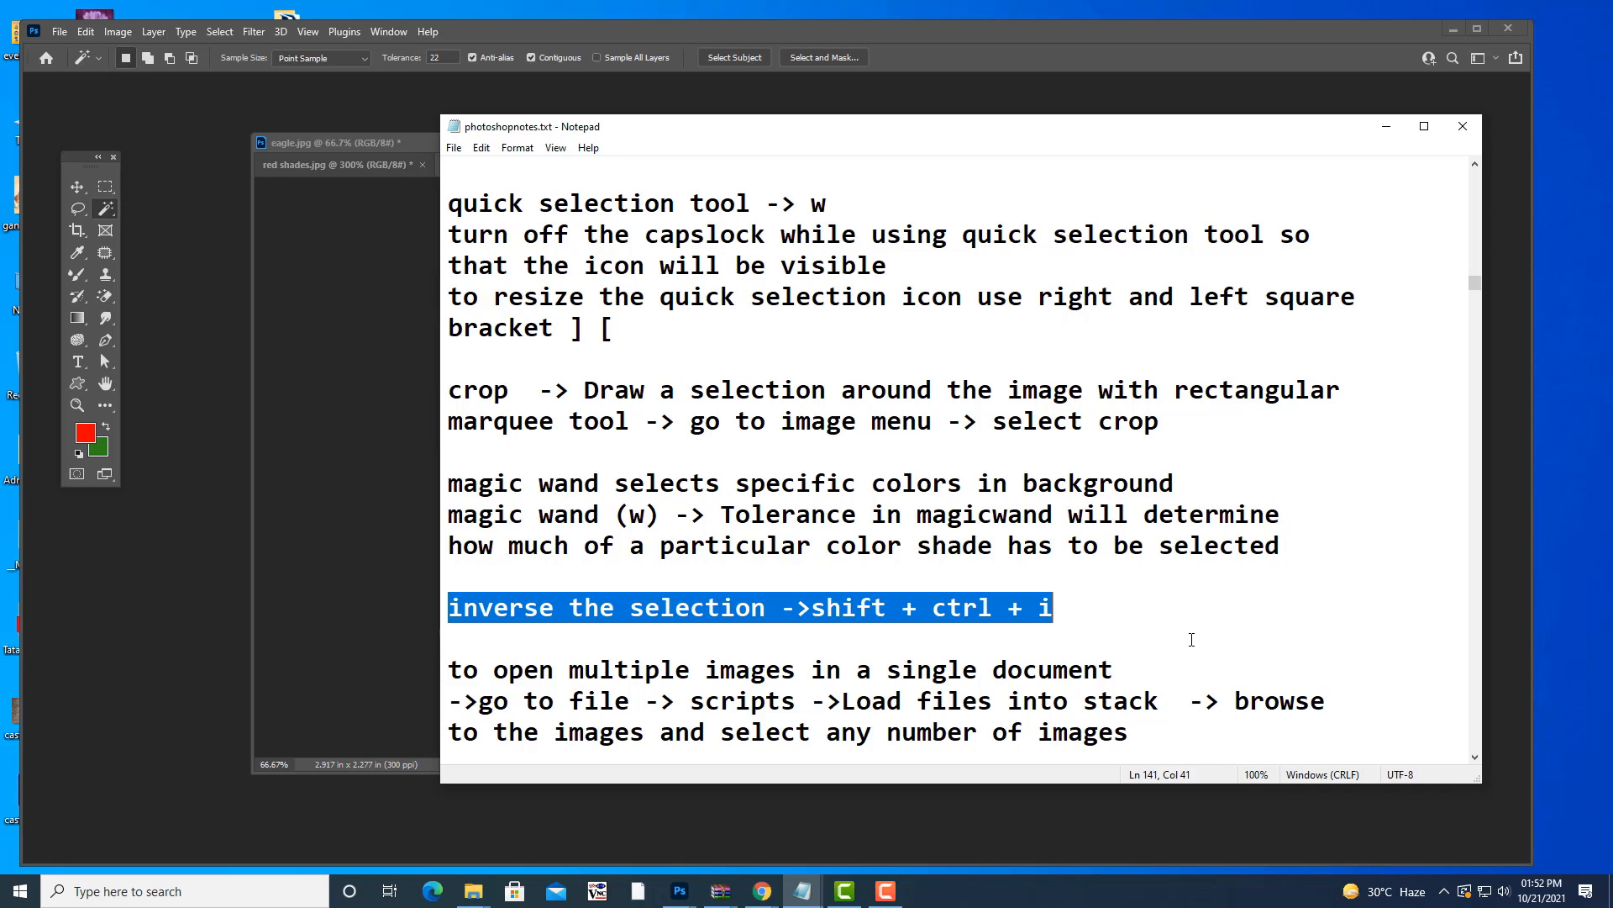
pyautogui.click(1386, 126)
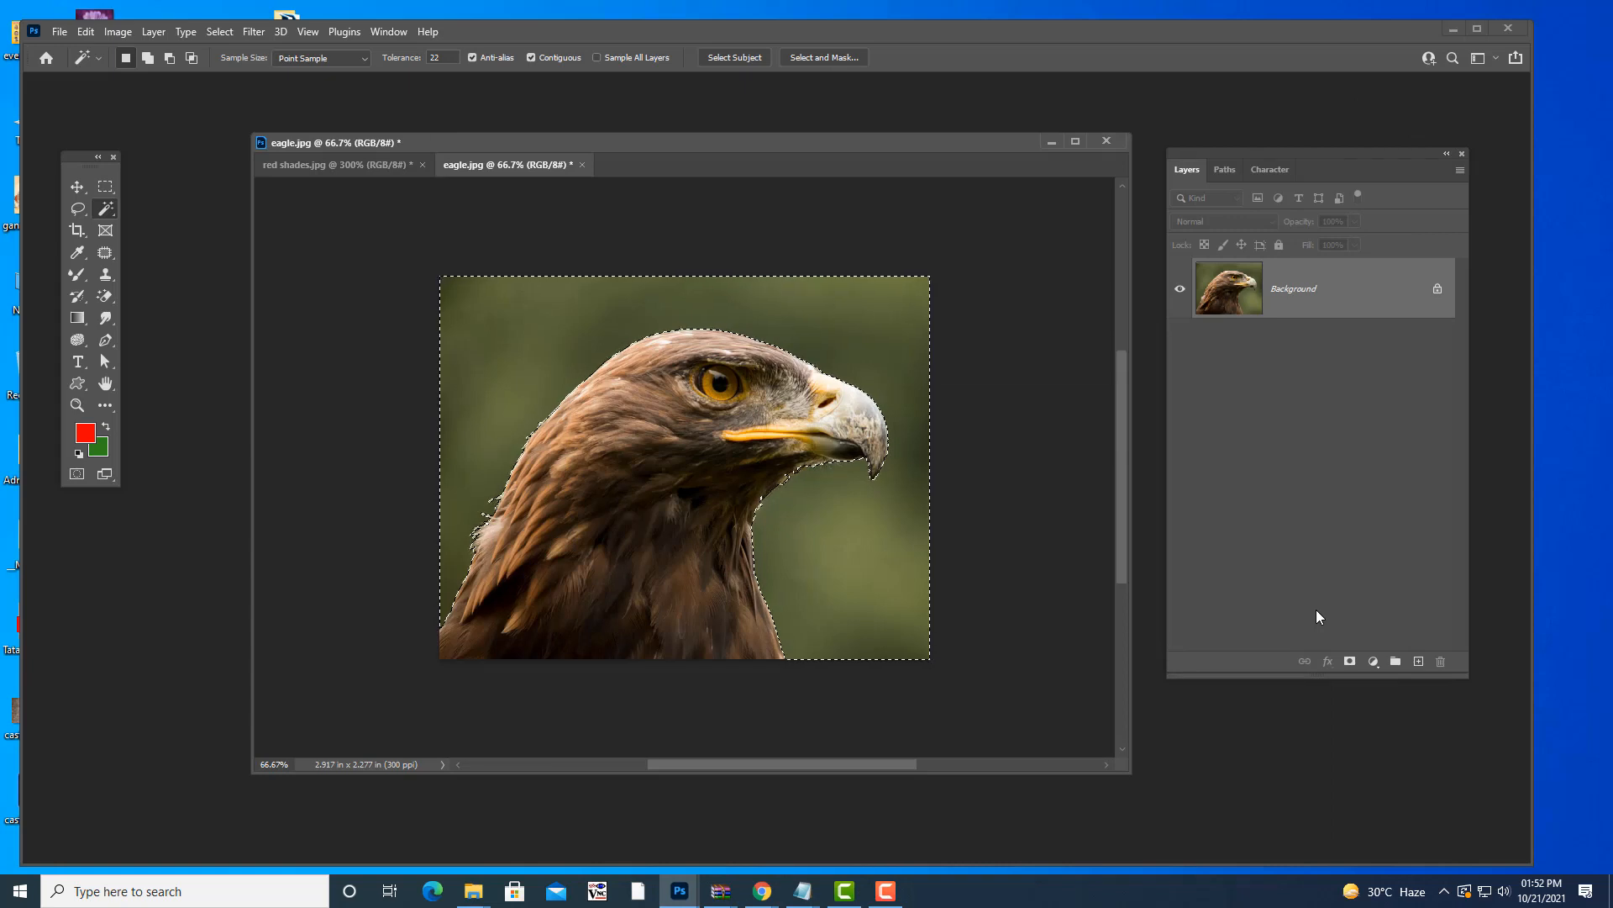
# - Invert the selection with Shift+Ctrl+I and Select > Inverse until only the eagle is selected
pyautogui.hotkey('ctrl', 'shift', 'i')
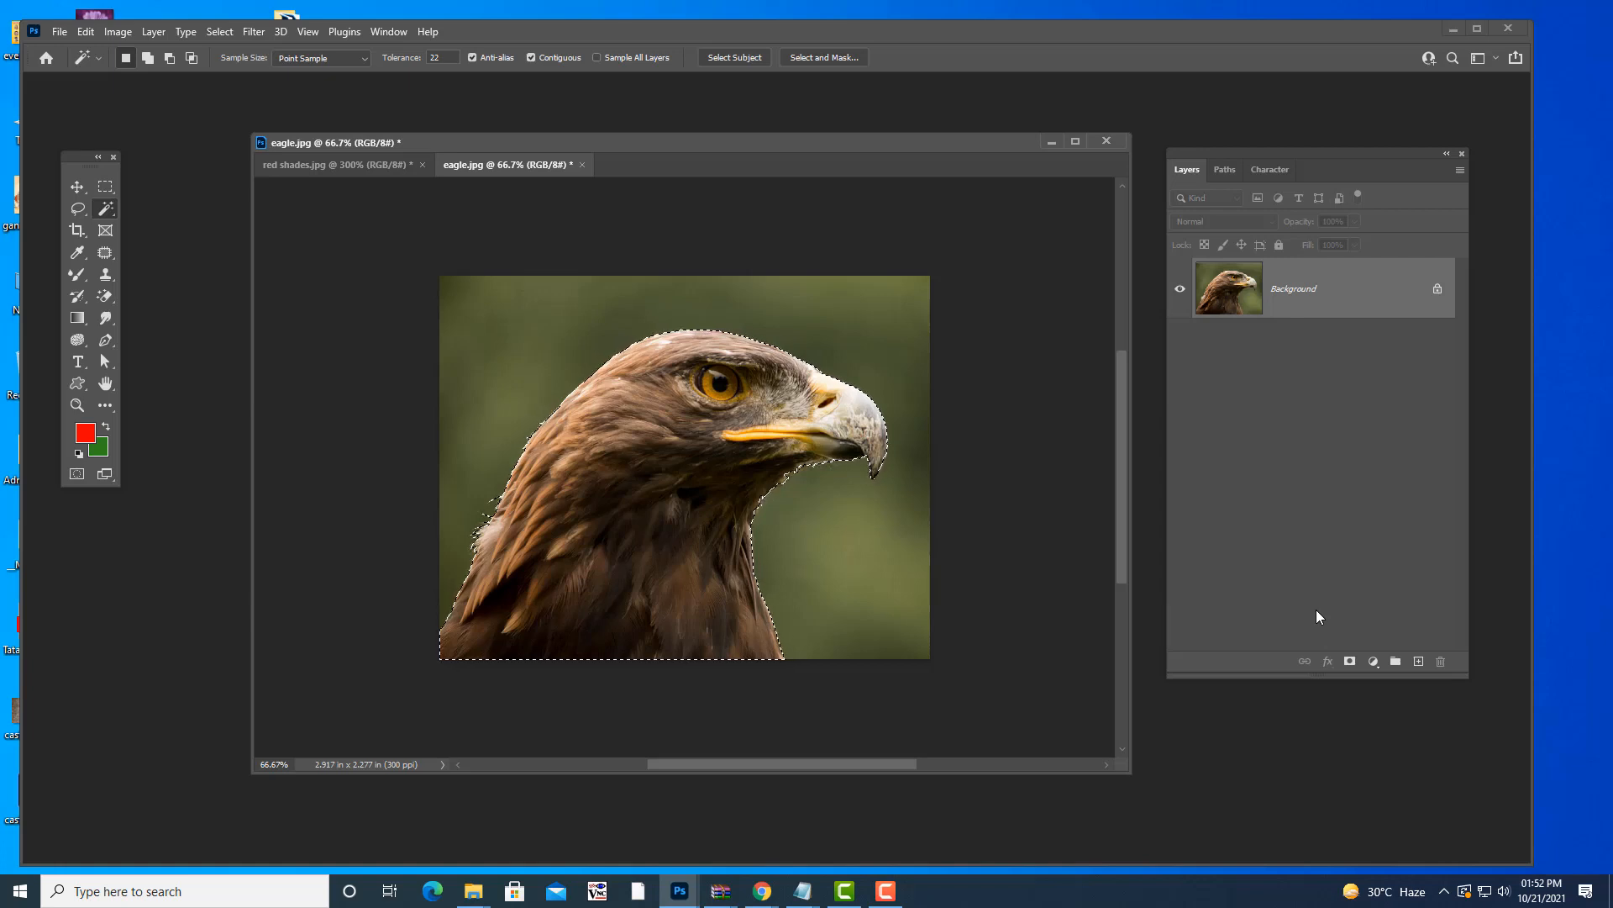
pyautogui.hotkey('ctrl', 'shift', 'i')
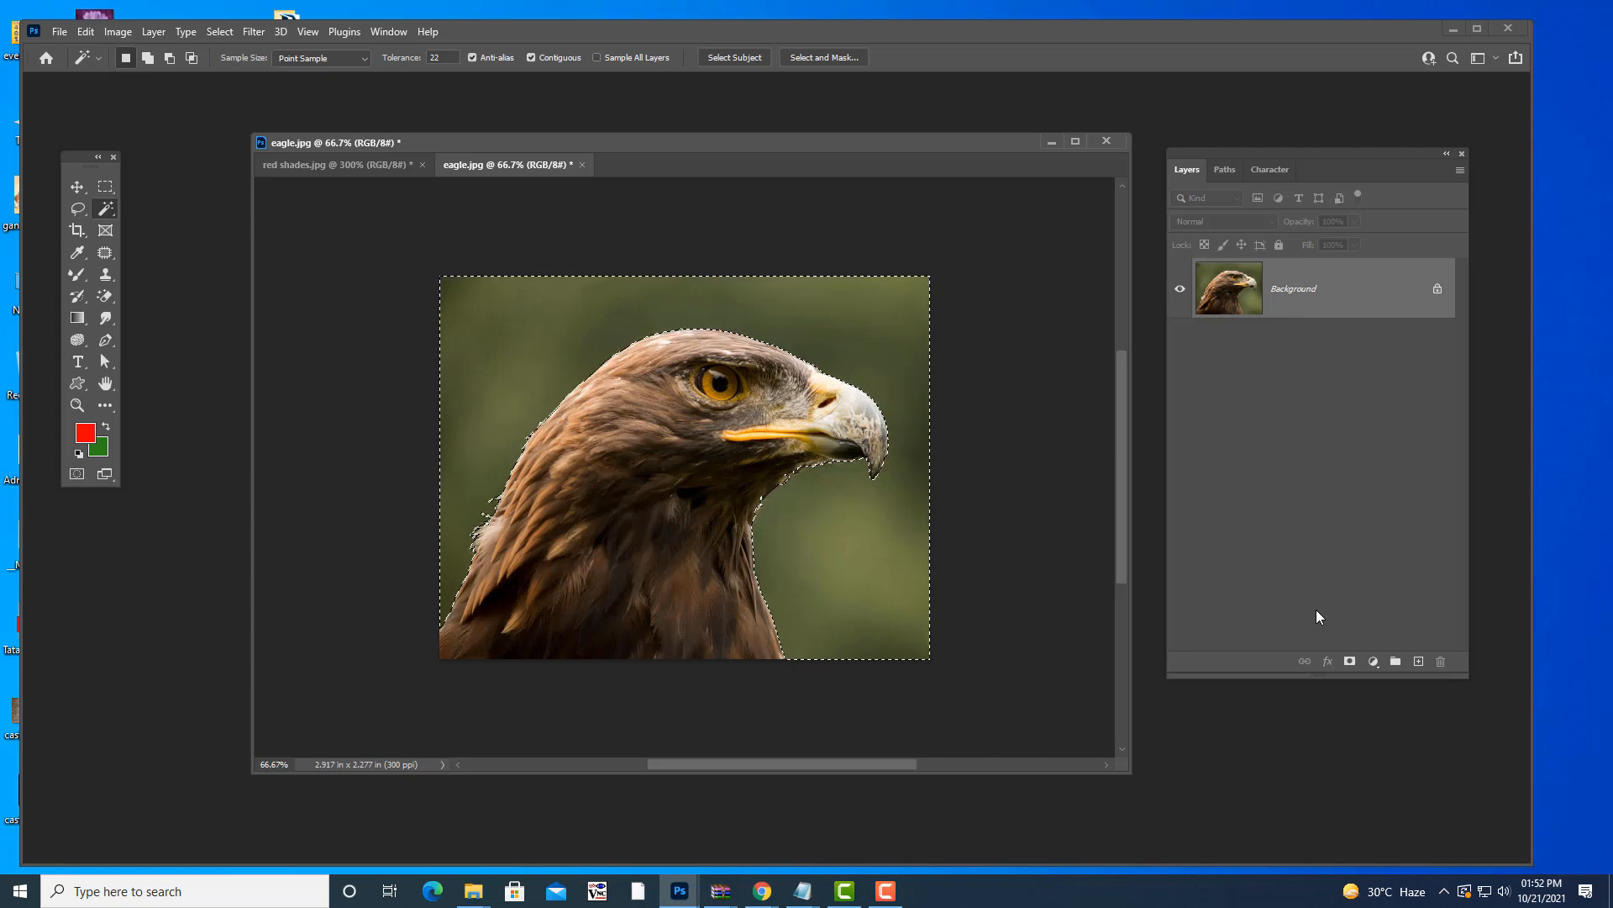
pyautogui.hotkey('ctrl', 'shift', 'i')
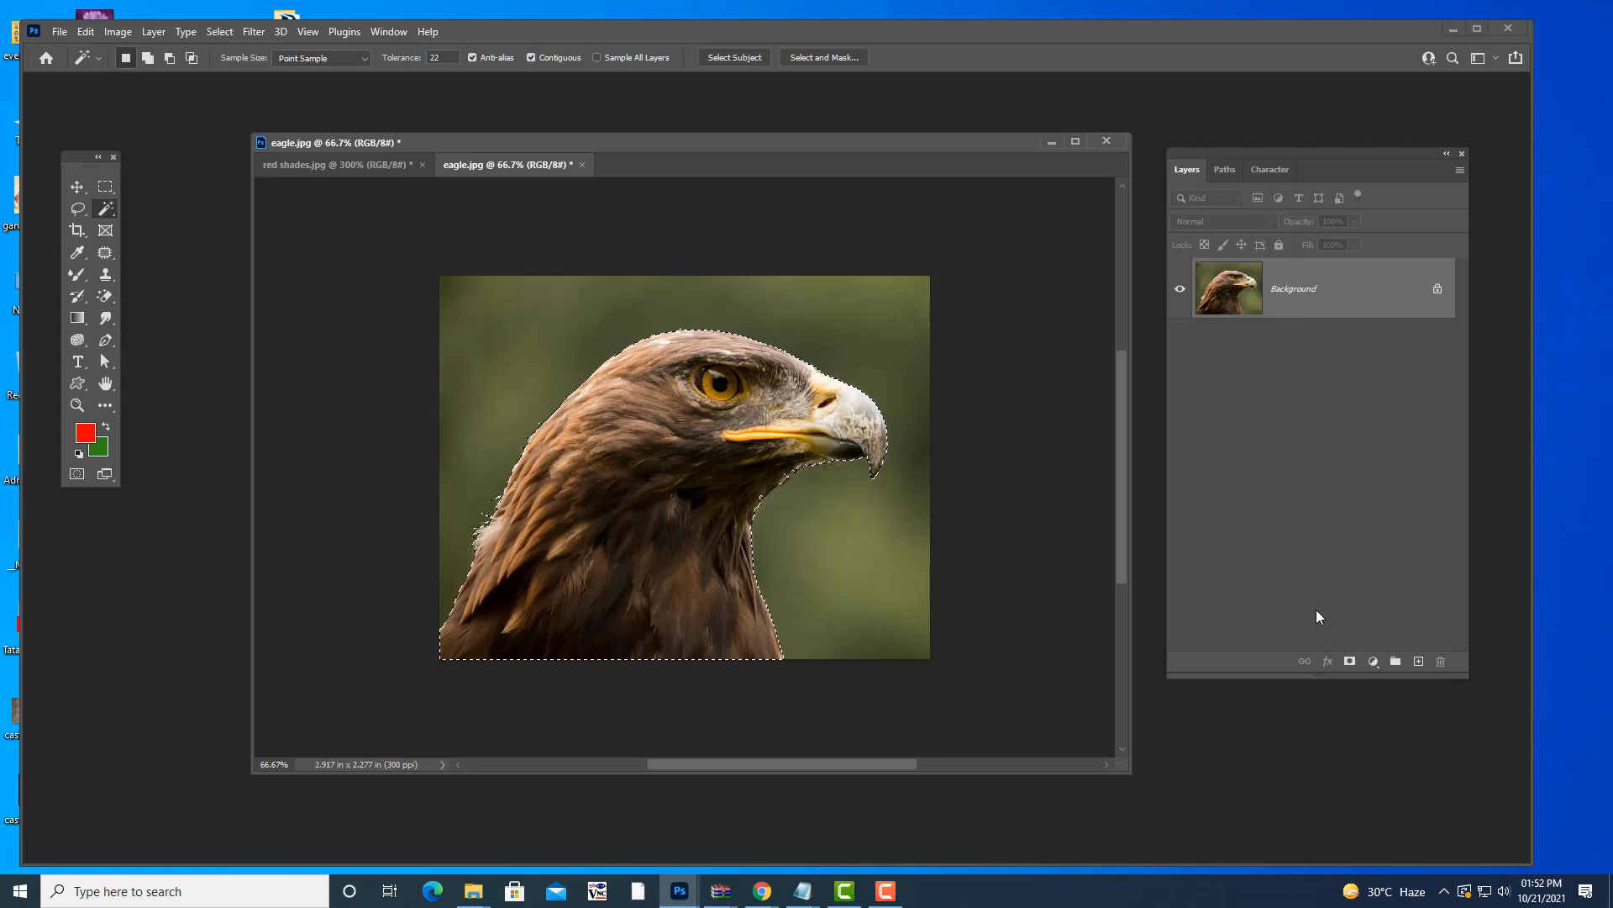
pyautogui.click(217, 32)
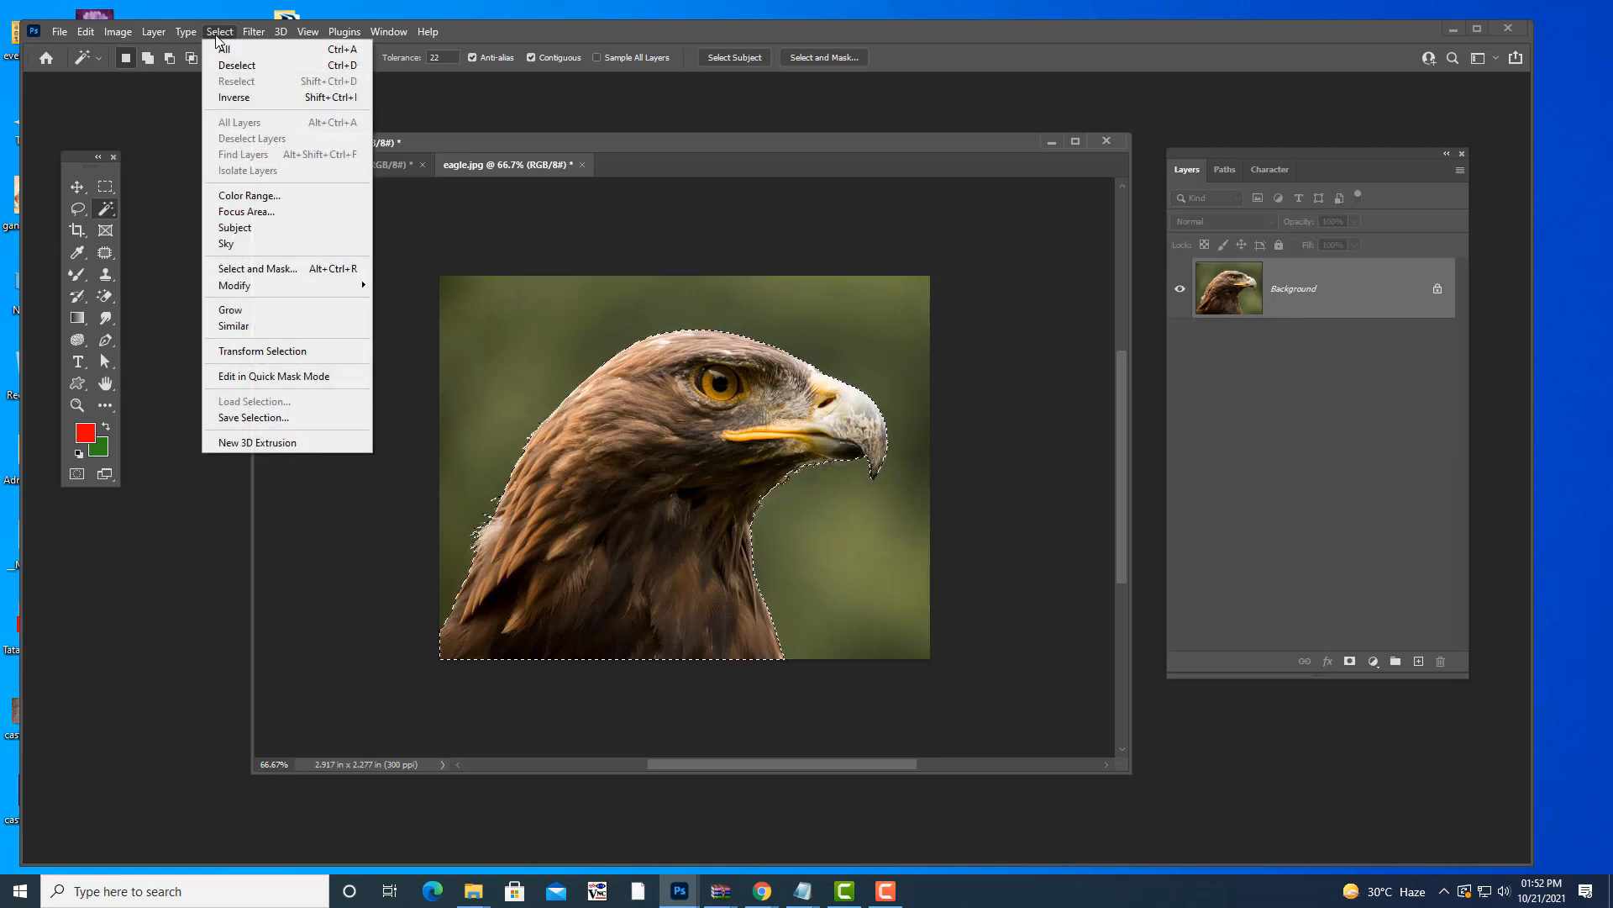
pyautogui.click(252, 98)
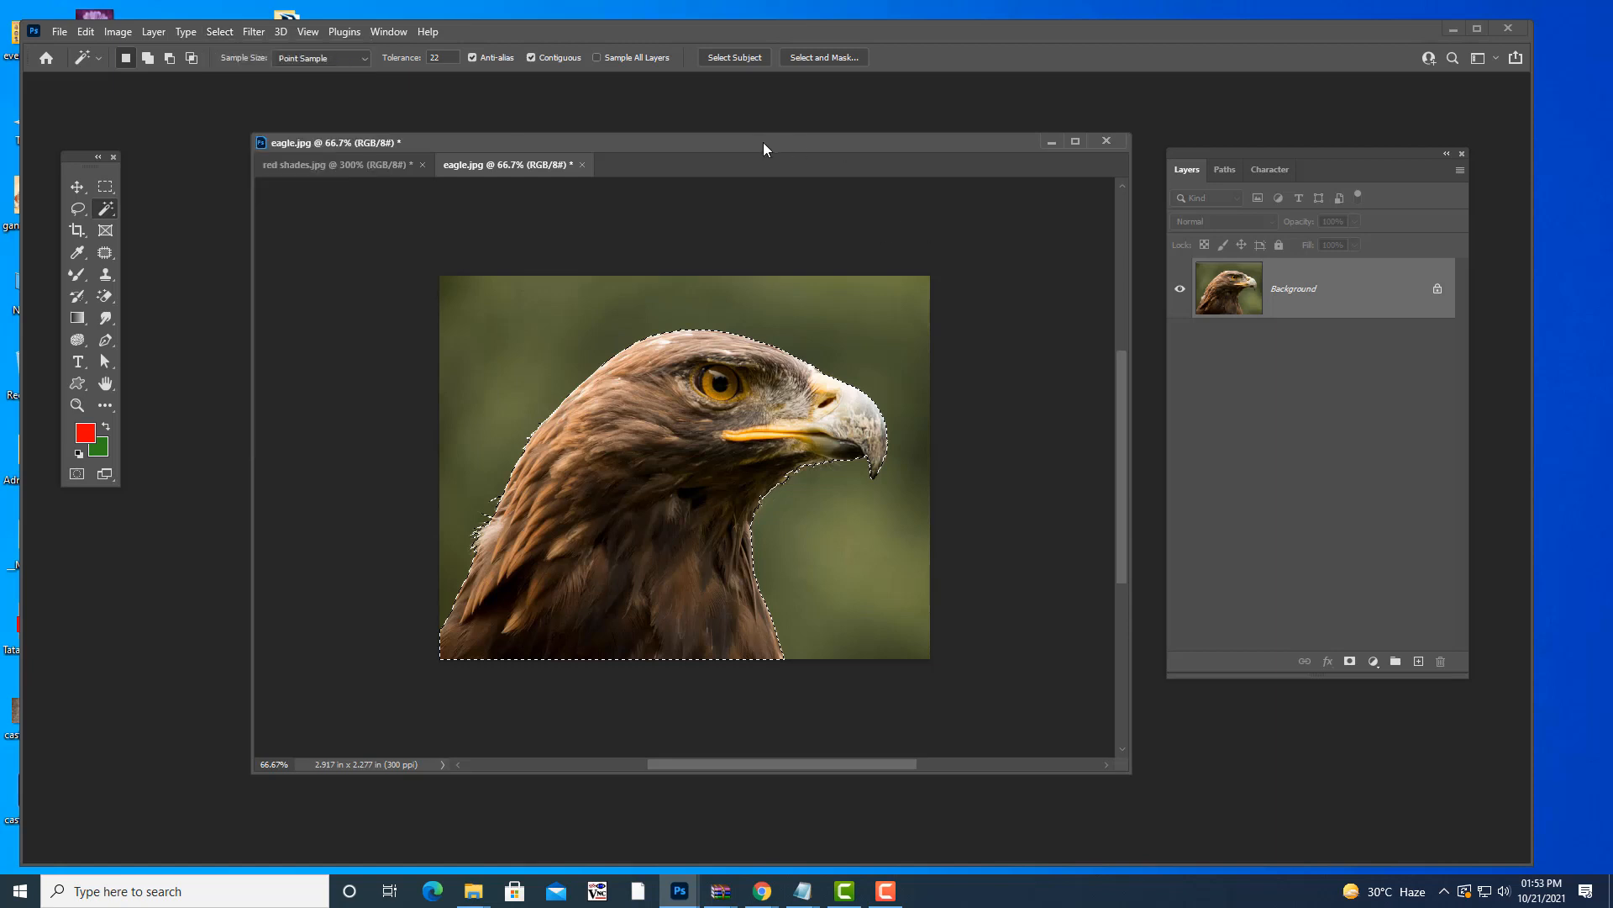
pyautogui.click(220, 31)
pyautogui.click(256, 99)
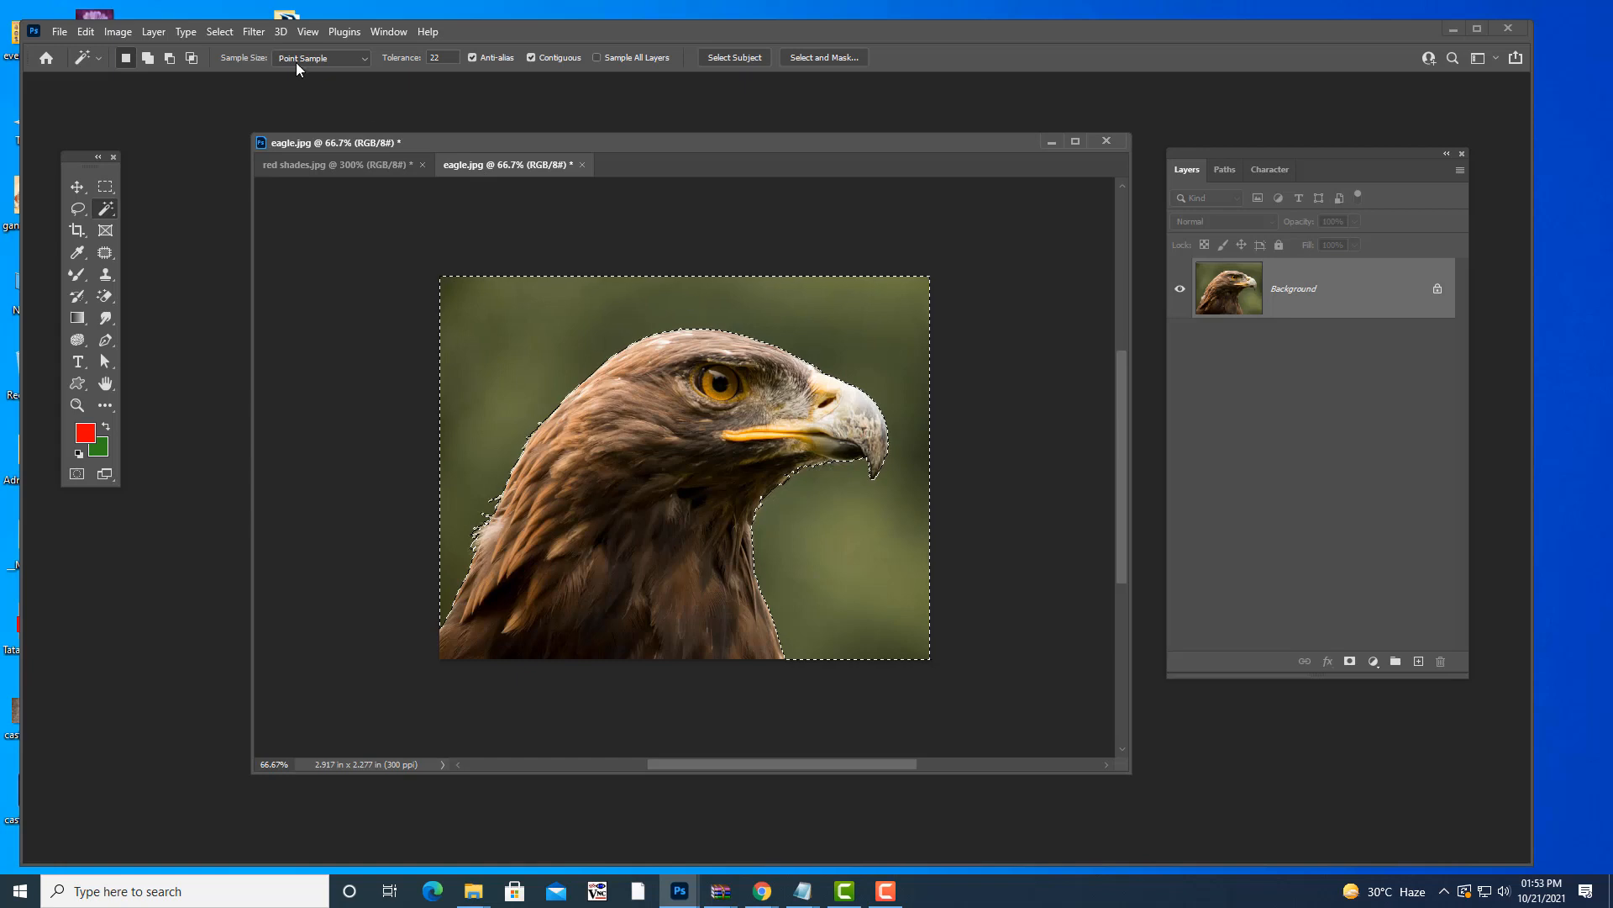
pyautogui.click(221, 32)
pyautogui.click(244, 99)
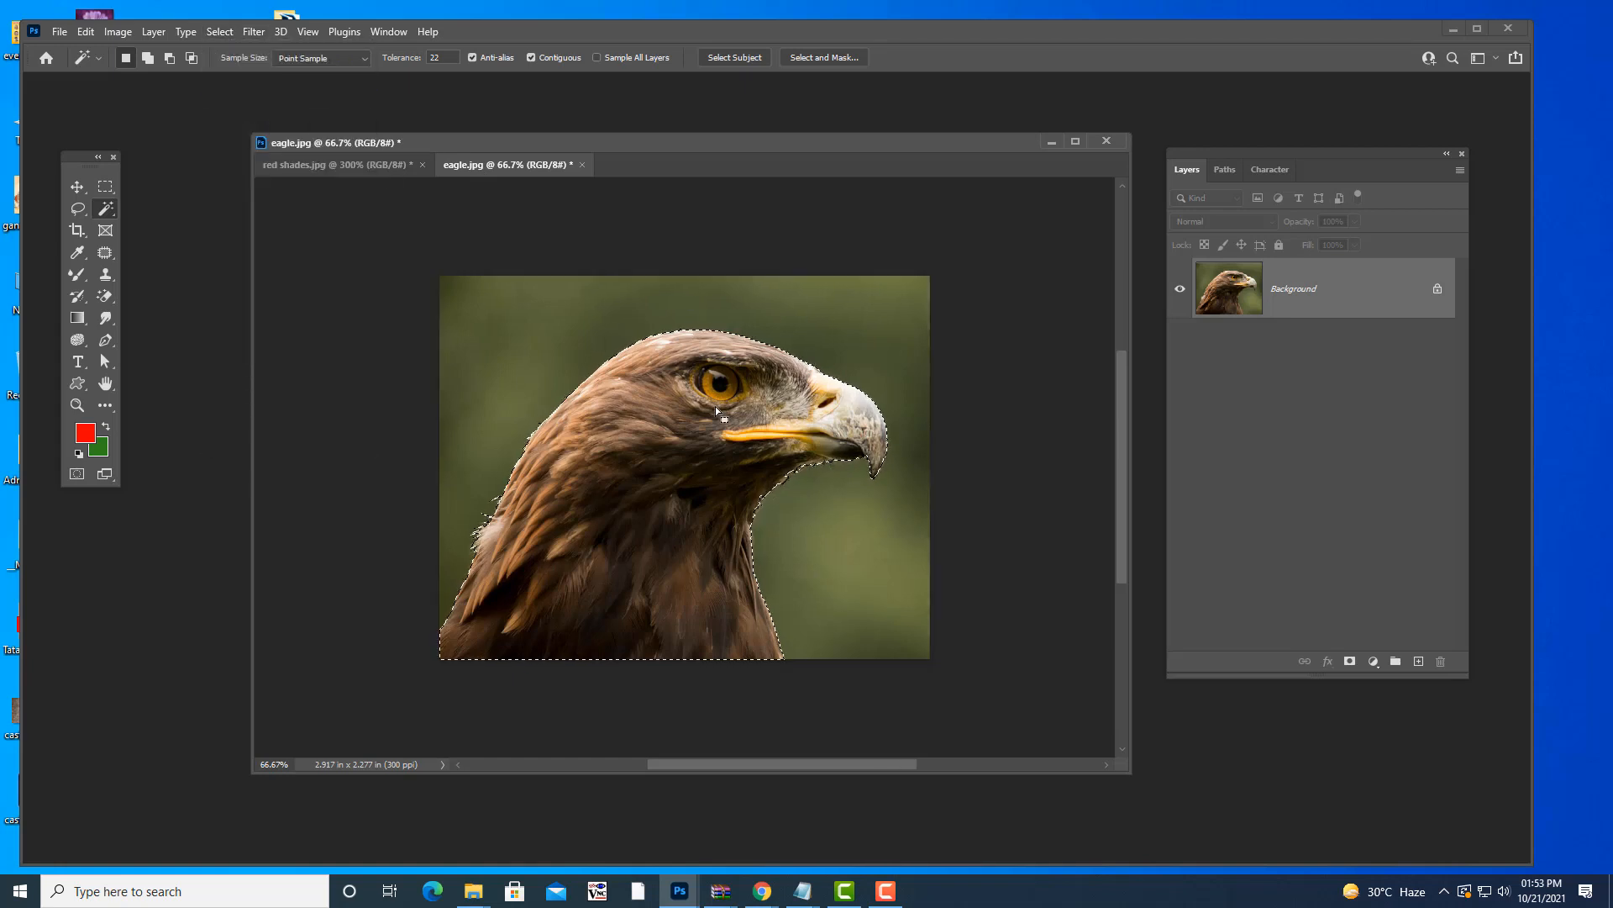
# - Switch to the Move tool and create a new document from the A4 preset
pyautogui.press('v')
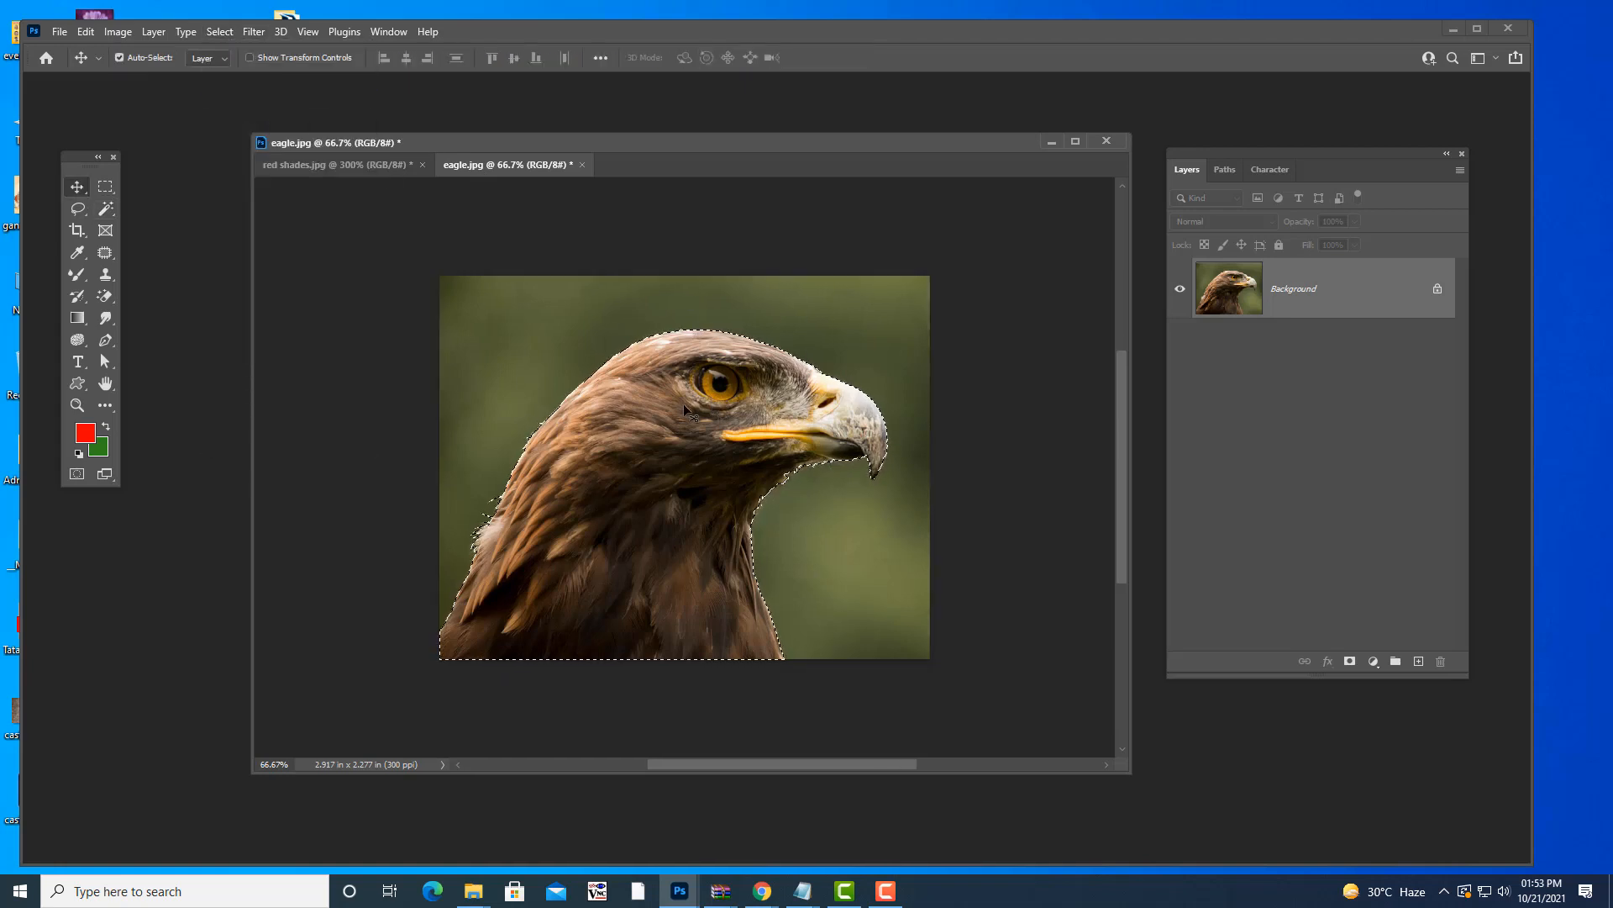
pyautogui.click(60, 33)
pyautogui.click(80, 45)
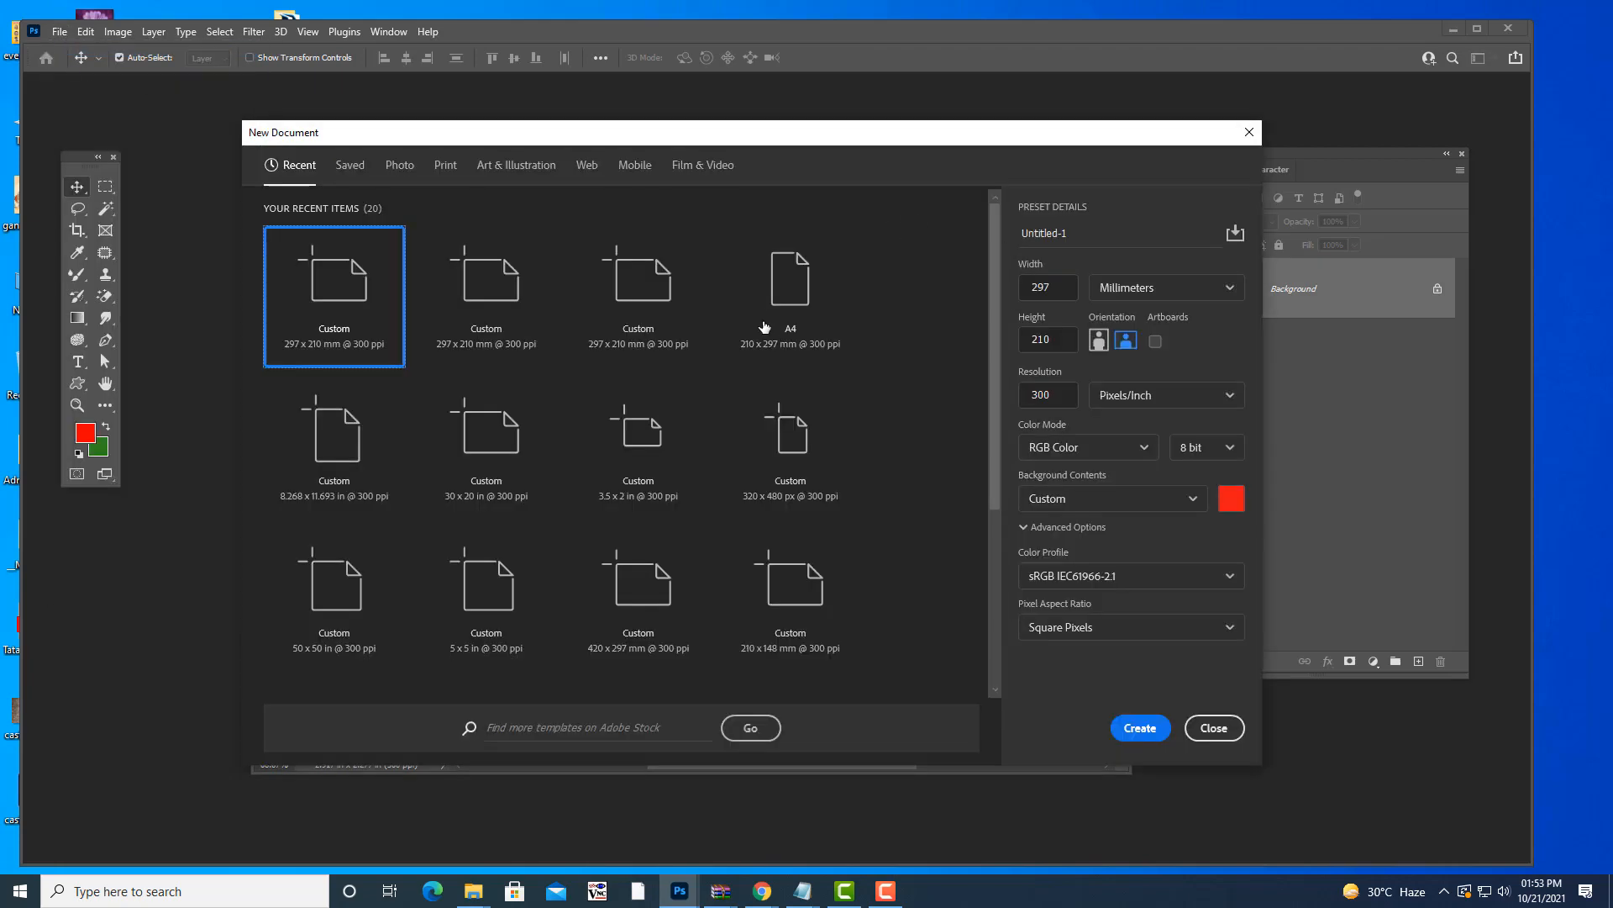
pyautogui.click(769, 304)
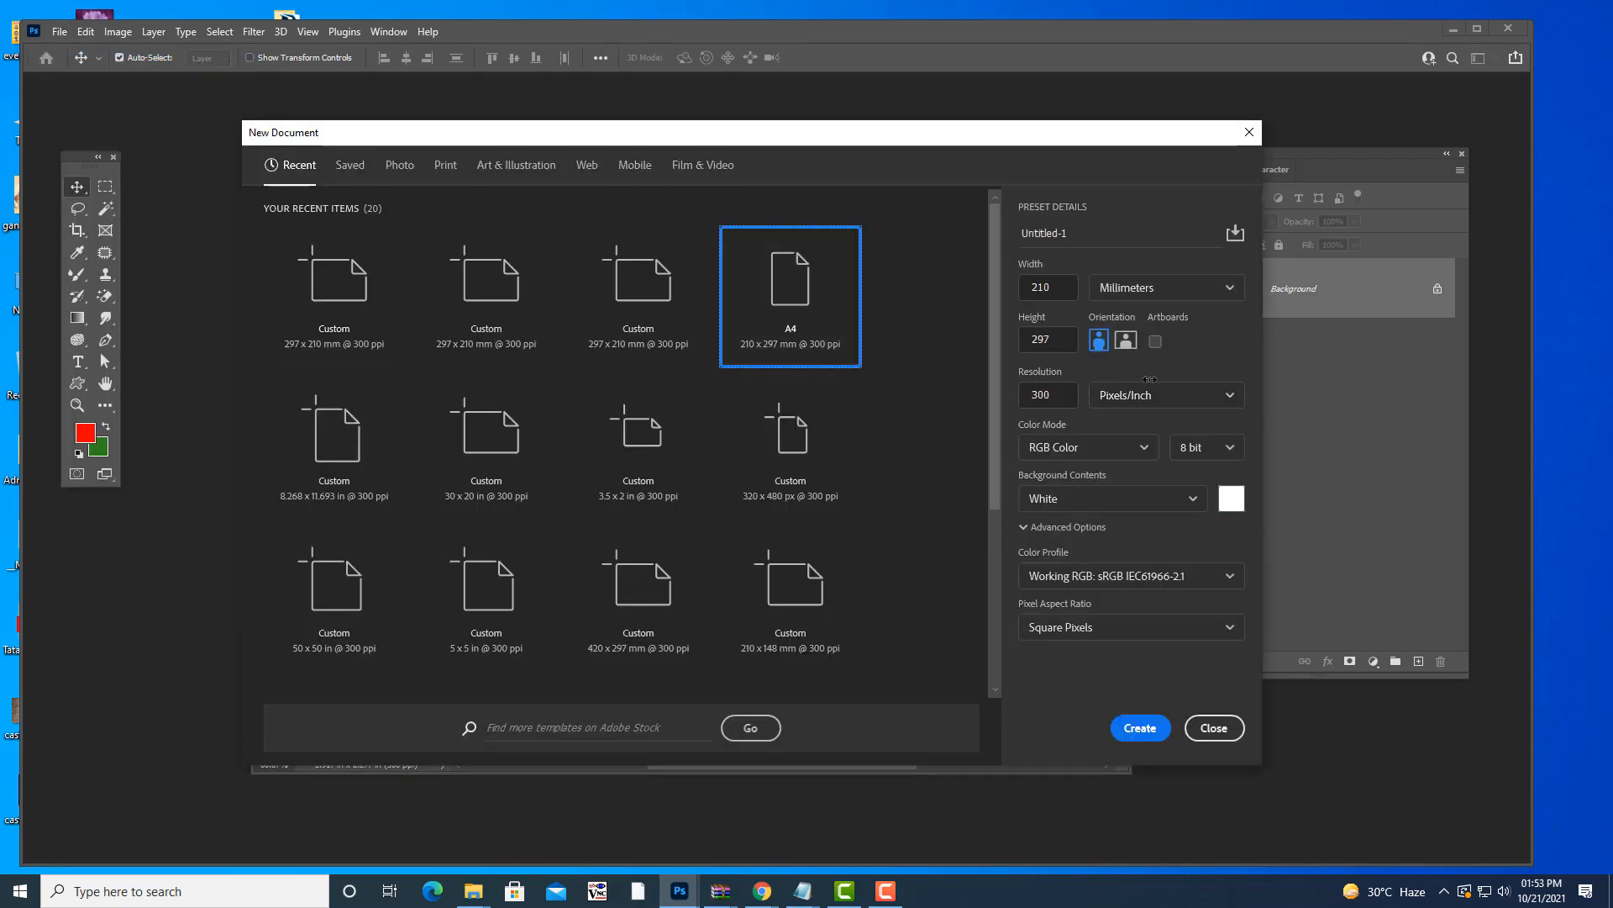
pyautogui.click(1140, 728)
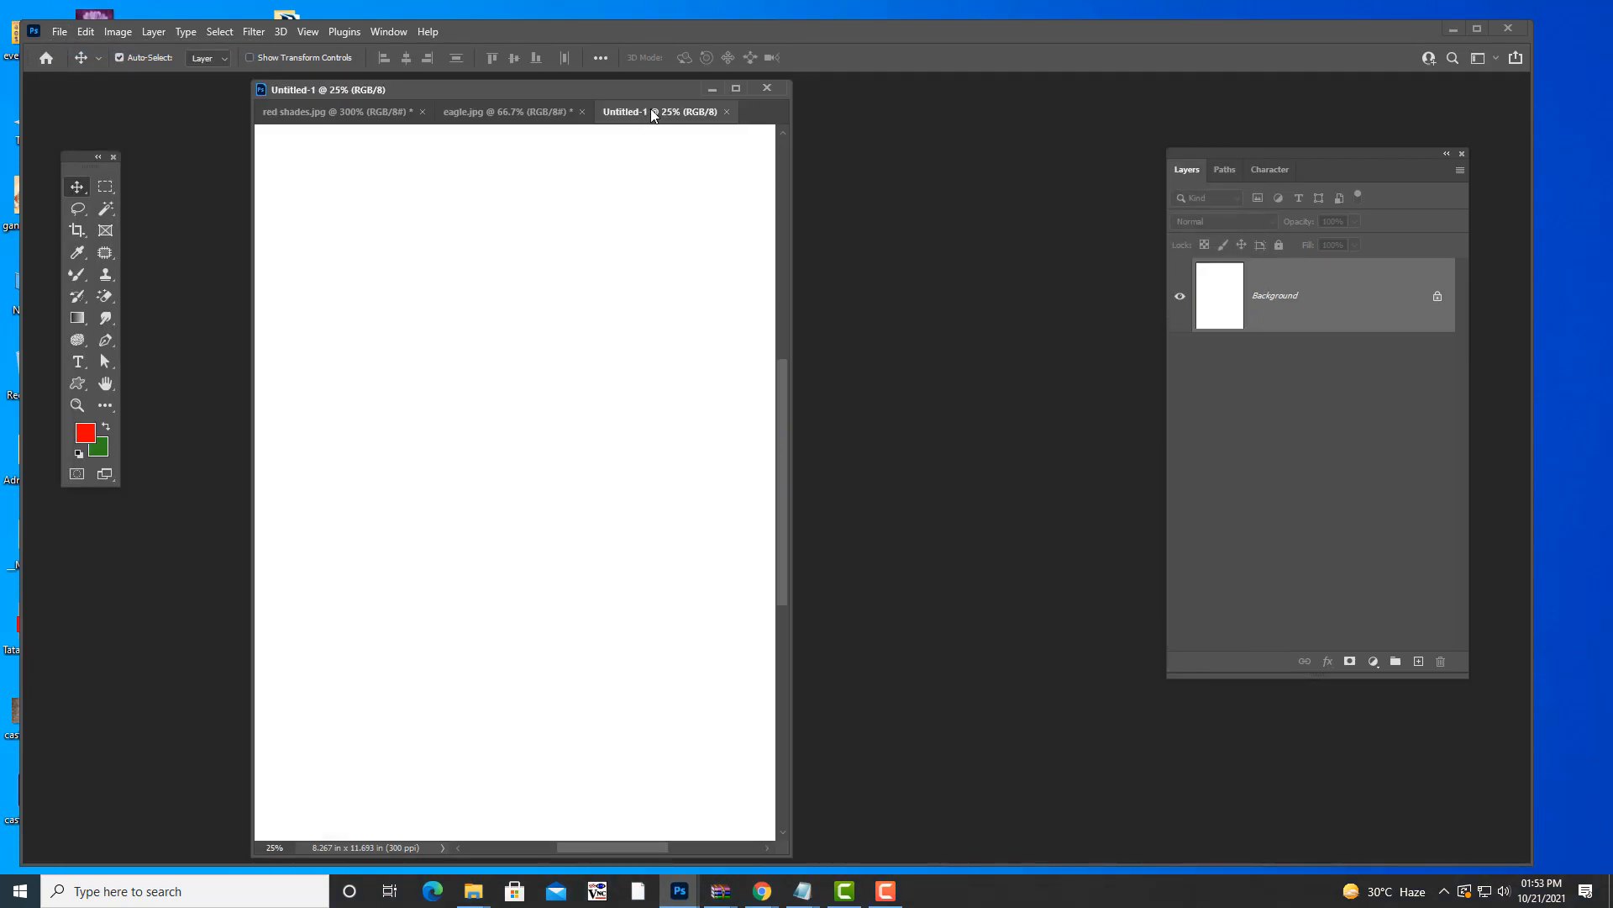
# - Float Untitled-1 beside the eagle, drag the eagle in, undo it, and reopen New Document
pyautogui.moveTo(652, 114); pyautogui.dragTo(443, 205)
pyautogui.moveTo(580, 89); pyautogui.dragTo(885, 130)
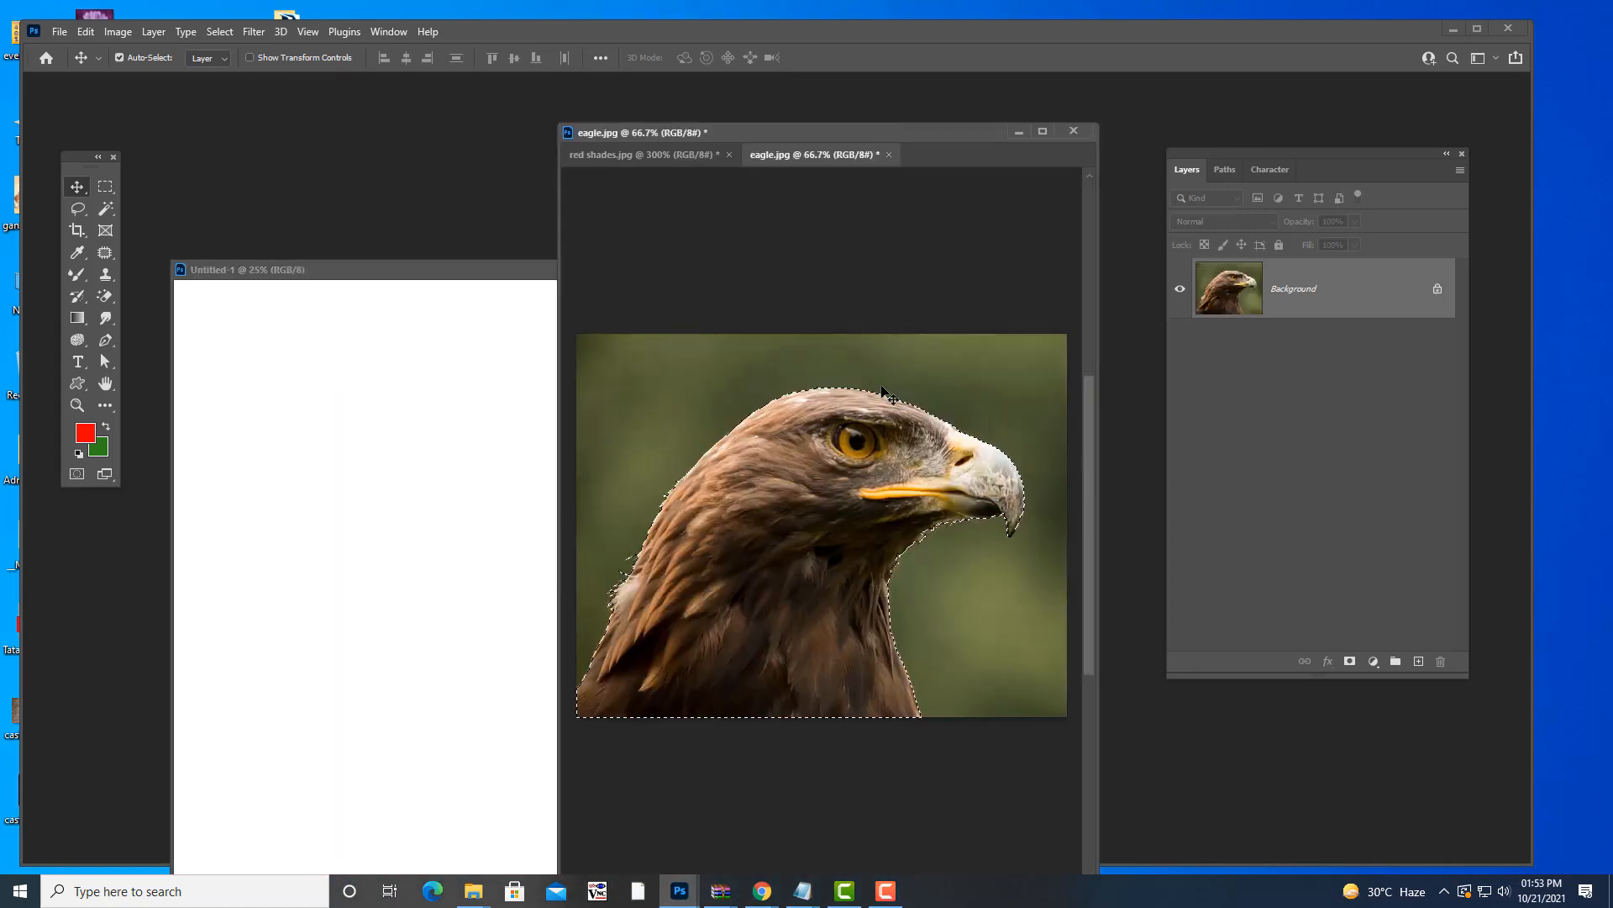
pyautogui.moveTo(840, 460); pyautogui.dragTo(294, 471)
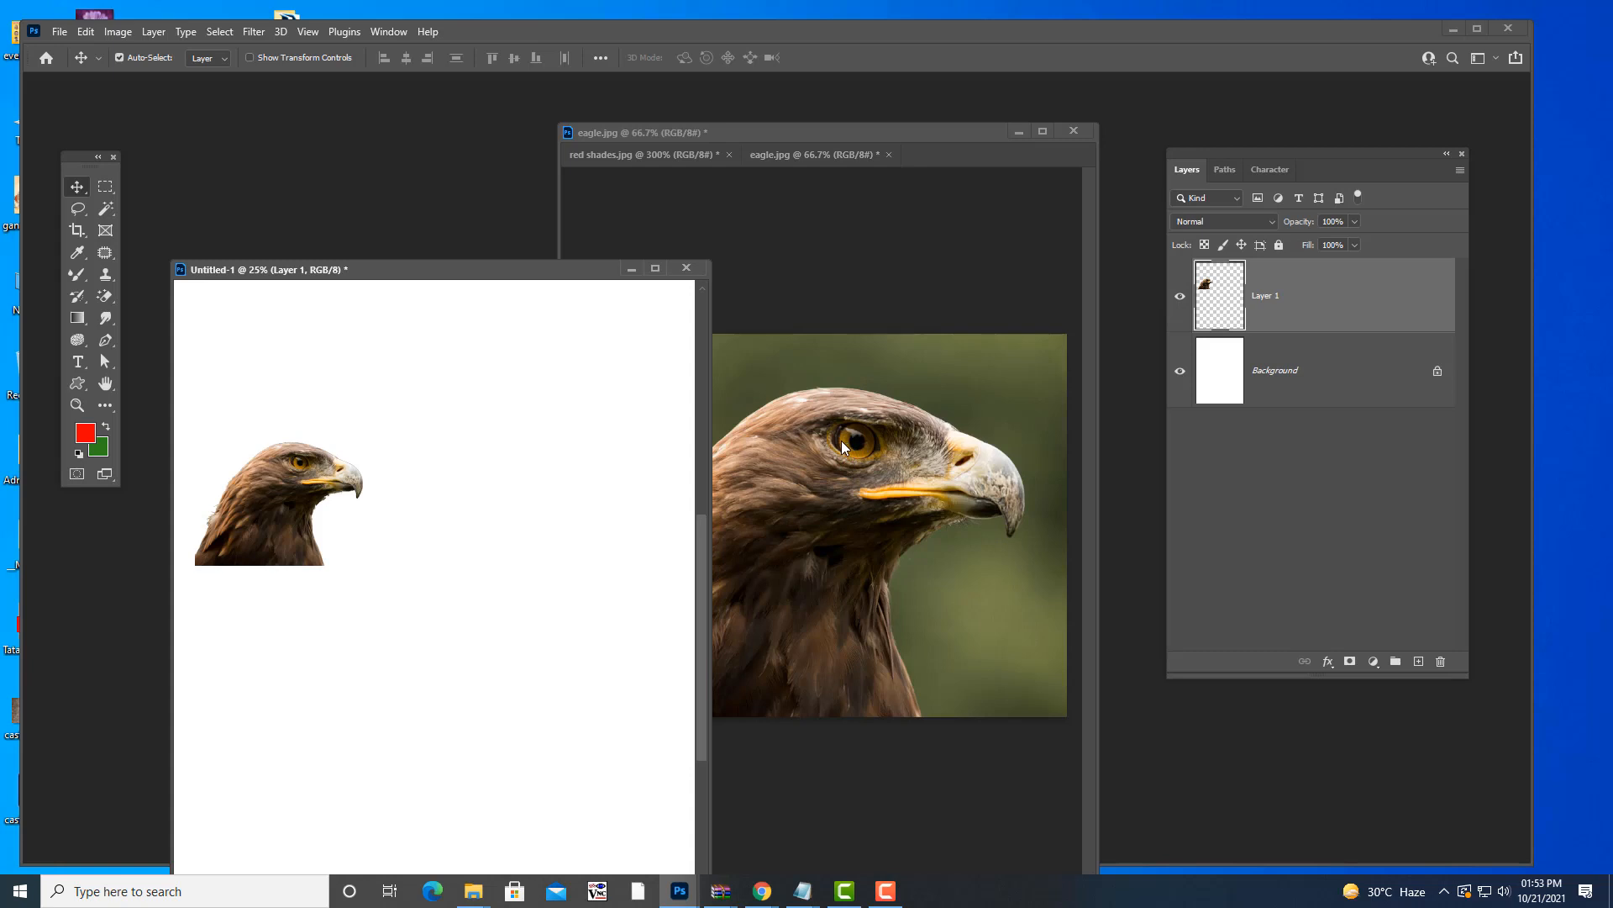
pyautogui.hotkey('ctrl', 'z')
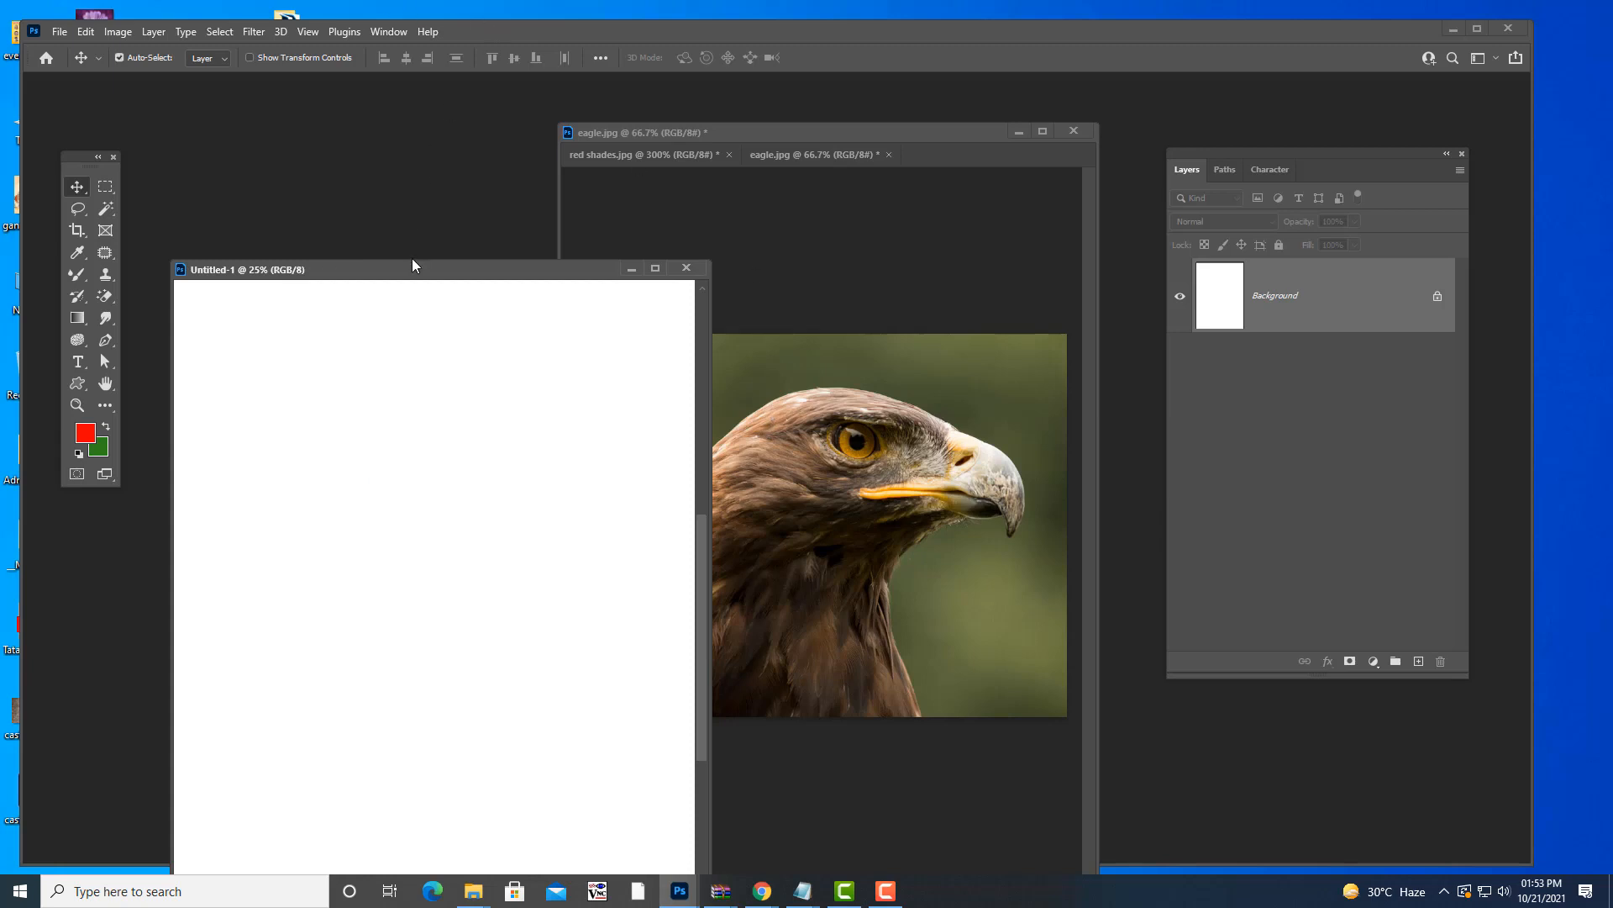
pyautogui.moveTo(411, 267); pyautogui.dragTo(454, 100)
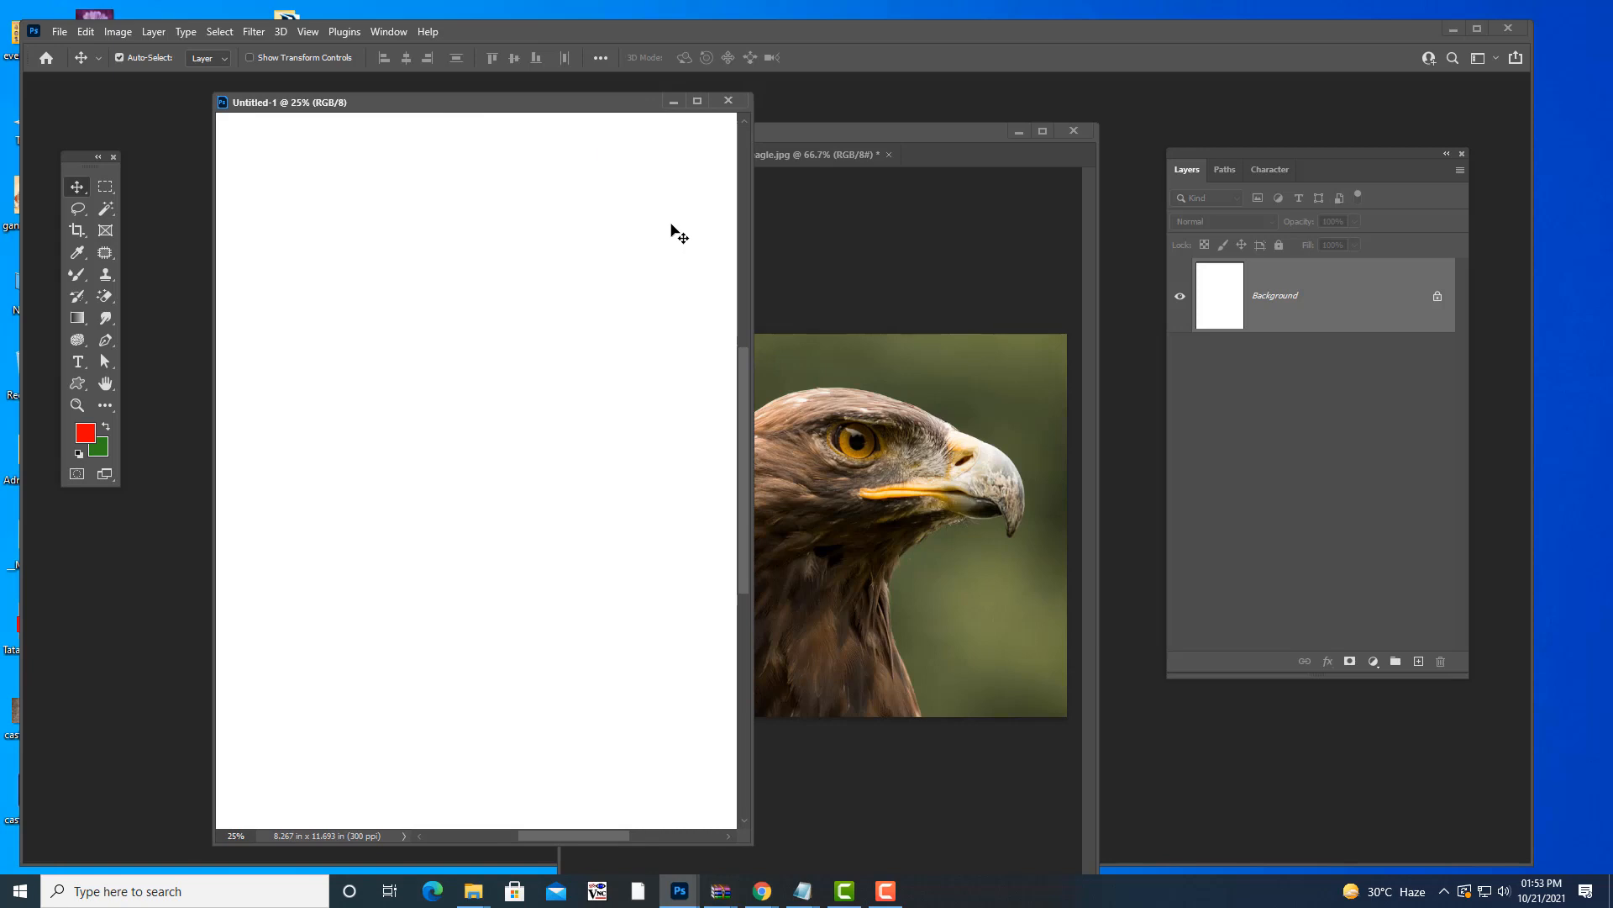
pyautogui.hotkey('ctrl', 'n')
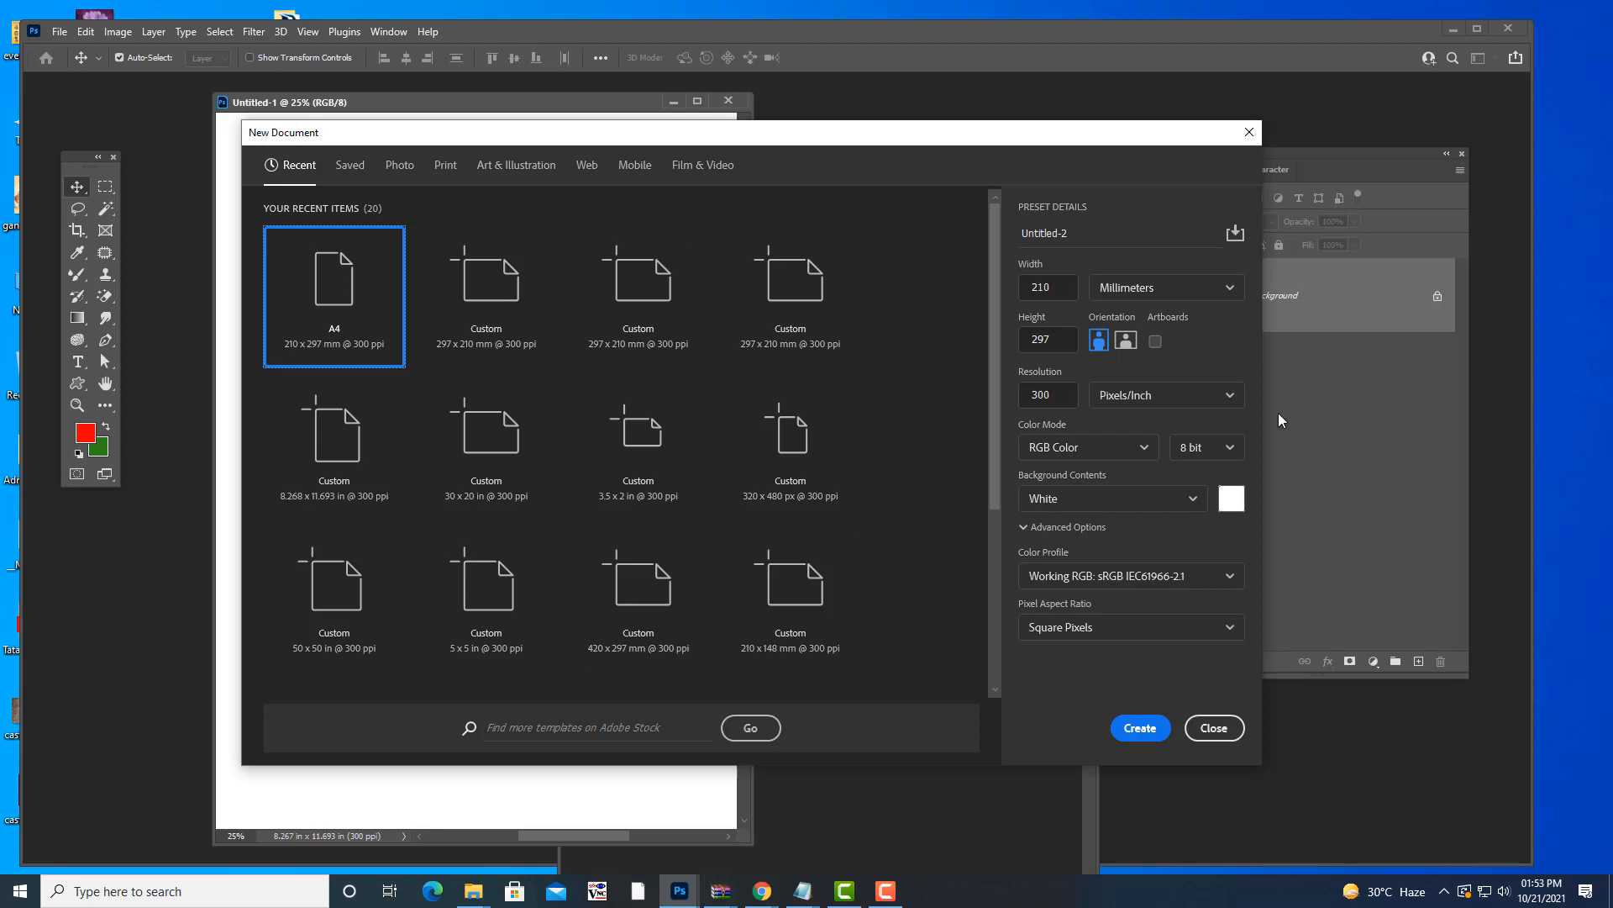
pyautogui.click(1127, 341)
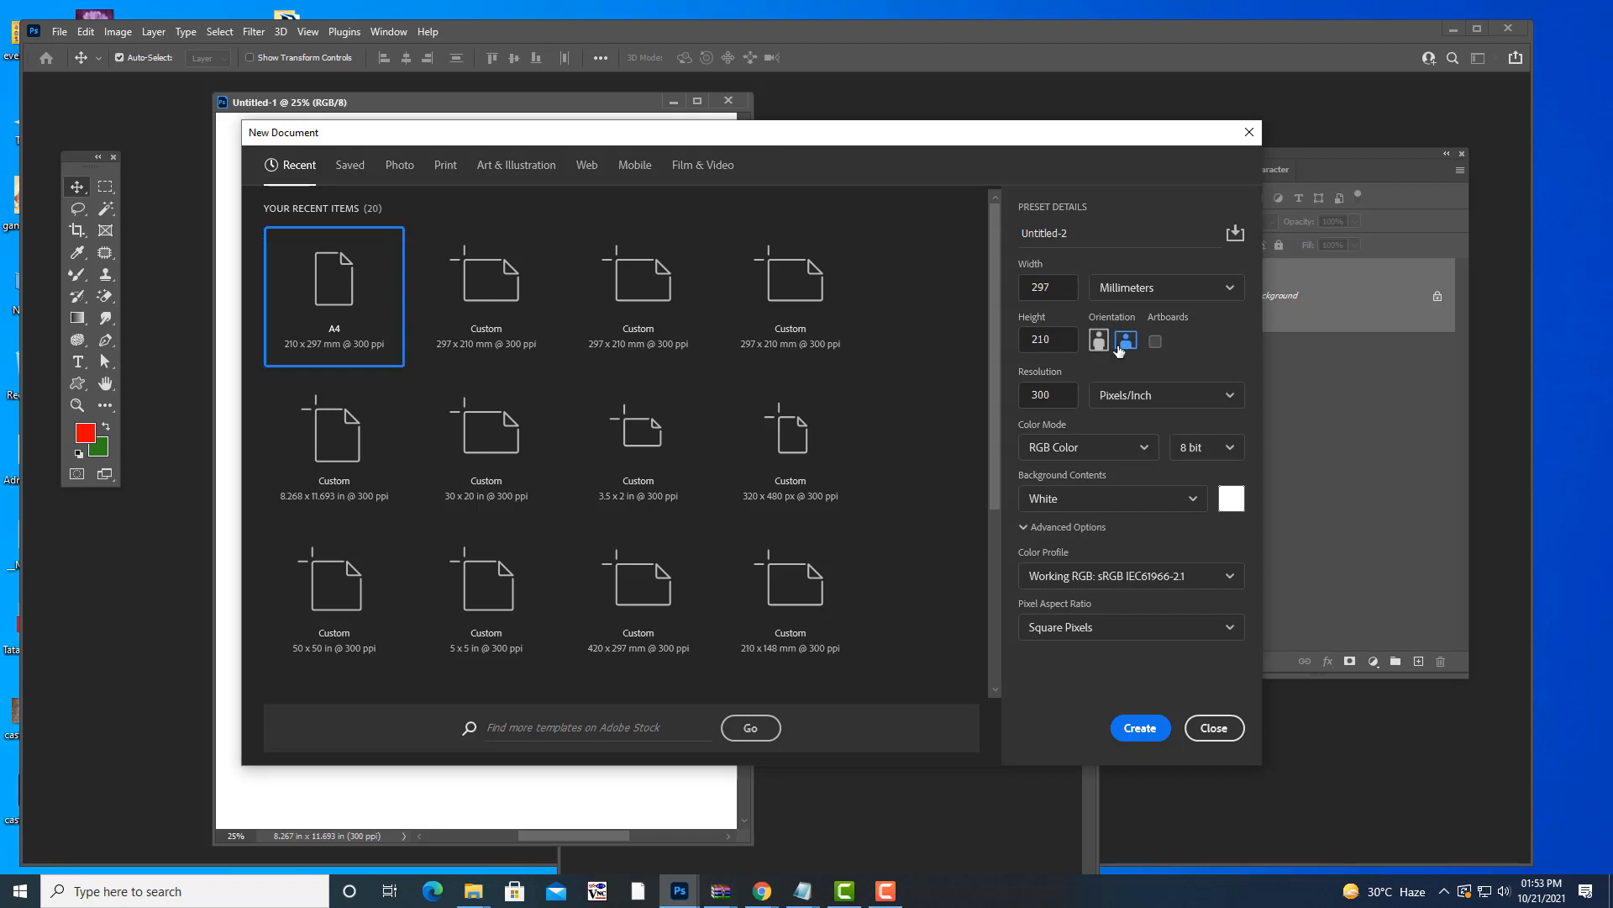
pyautogui.click(1101, 342)
pyautogui.click(1220, 729)
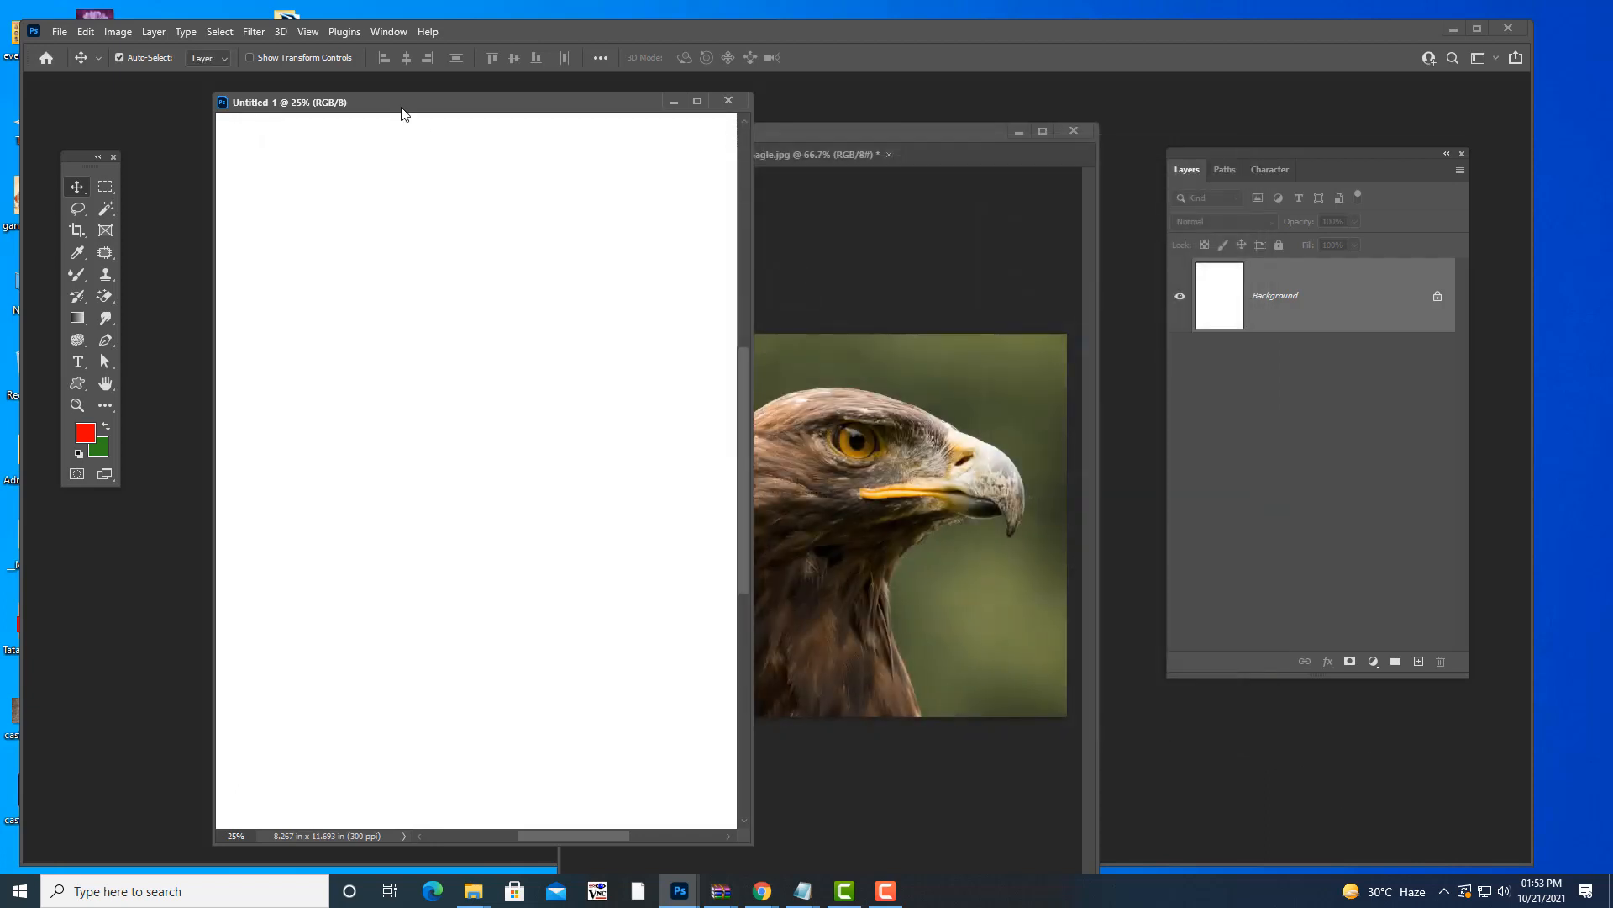
pyautogui.moveTo(402, 107); pyautogui.dragTo(416, 113)
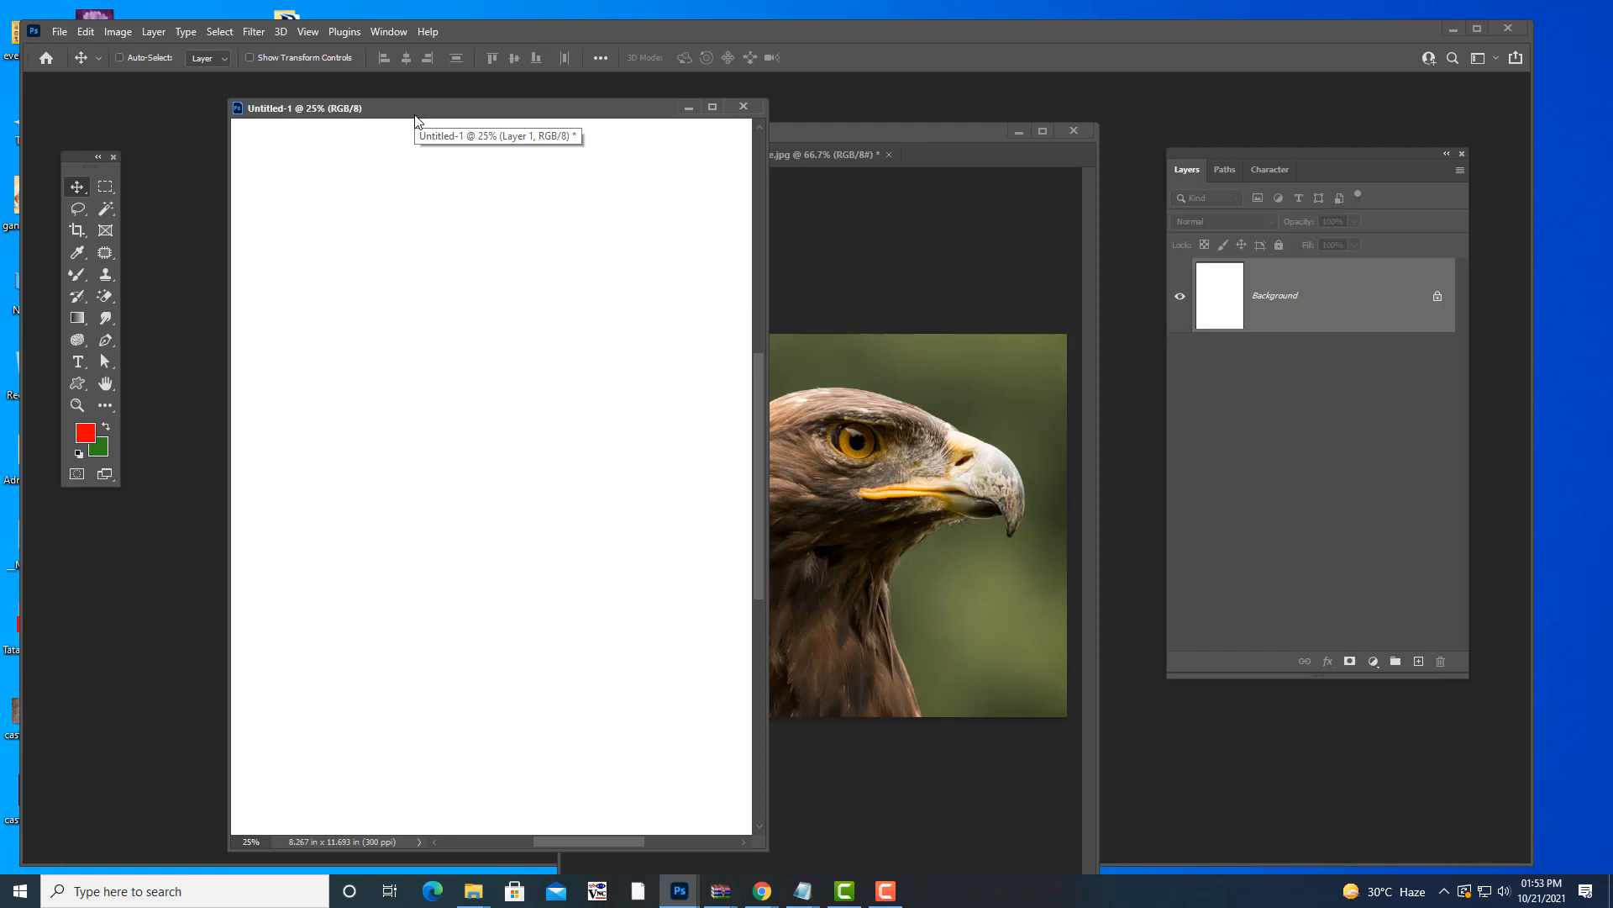
pyautogui.hotkey('ctrl', '-')
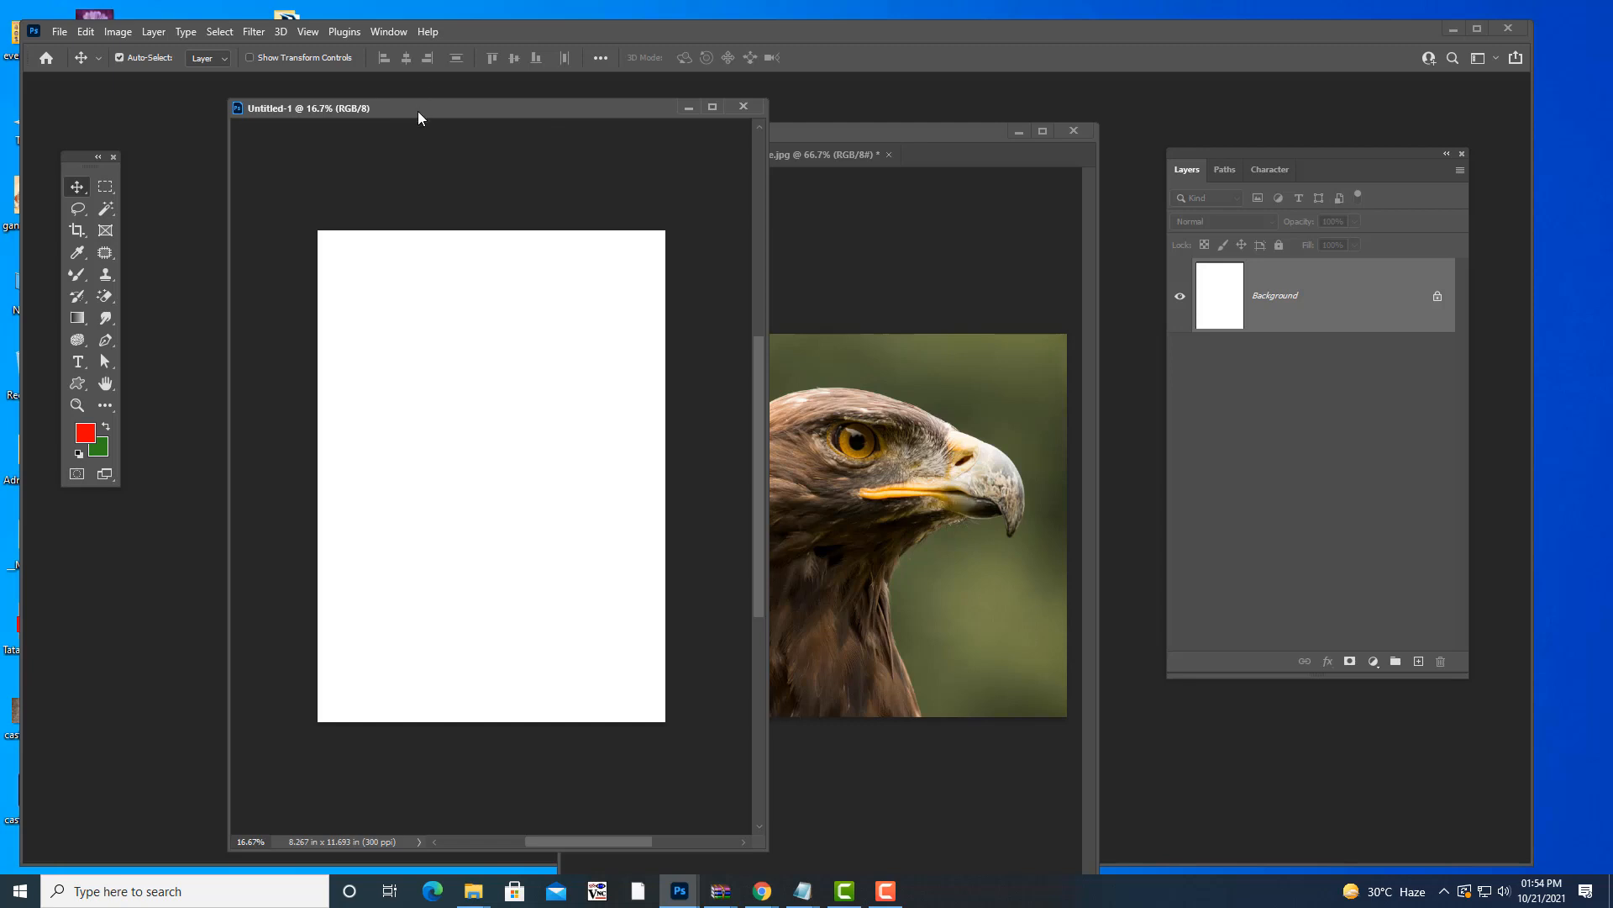
pyautogui.moveTo(417, 112); pyautogui.dragTo(403, 114)
# - Rotate the Untitled-1 canvas 90° clockwise twice, enlarging its window in between
pyautogui.click(124, 32)
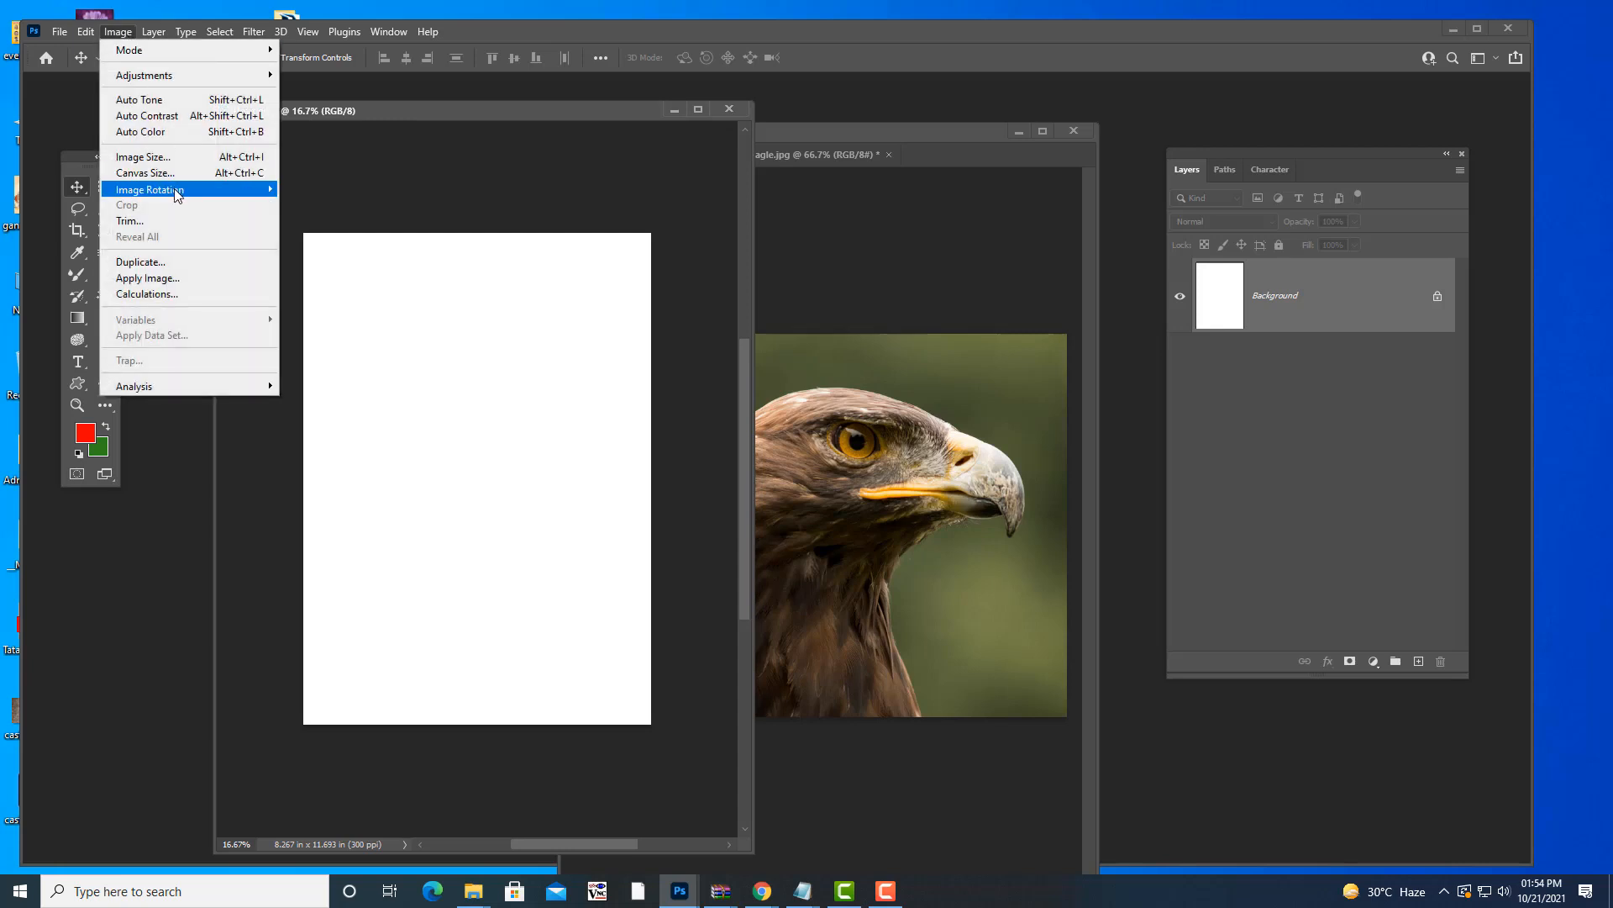
pyautogui.moveTo(178, 192)
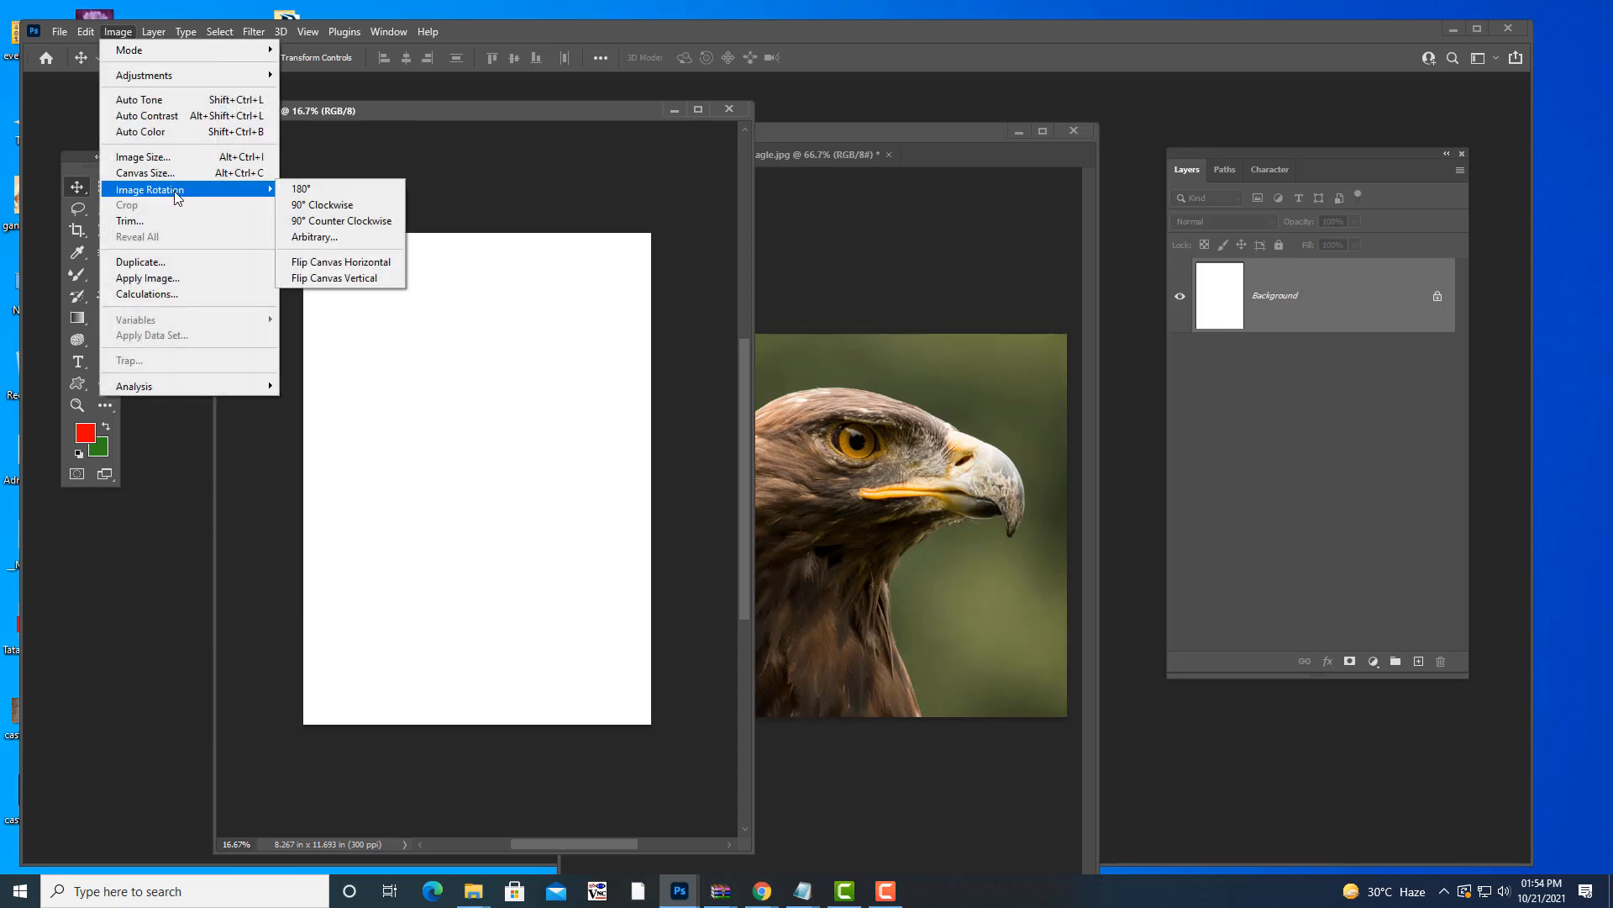
pyautogui.click(346, 205)
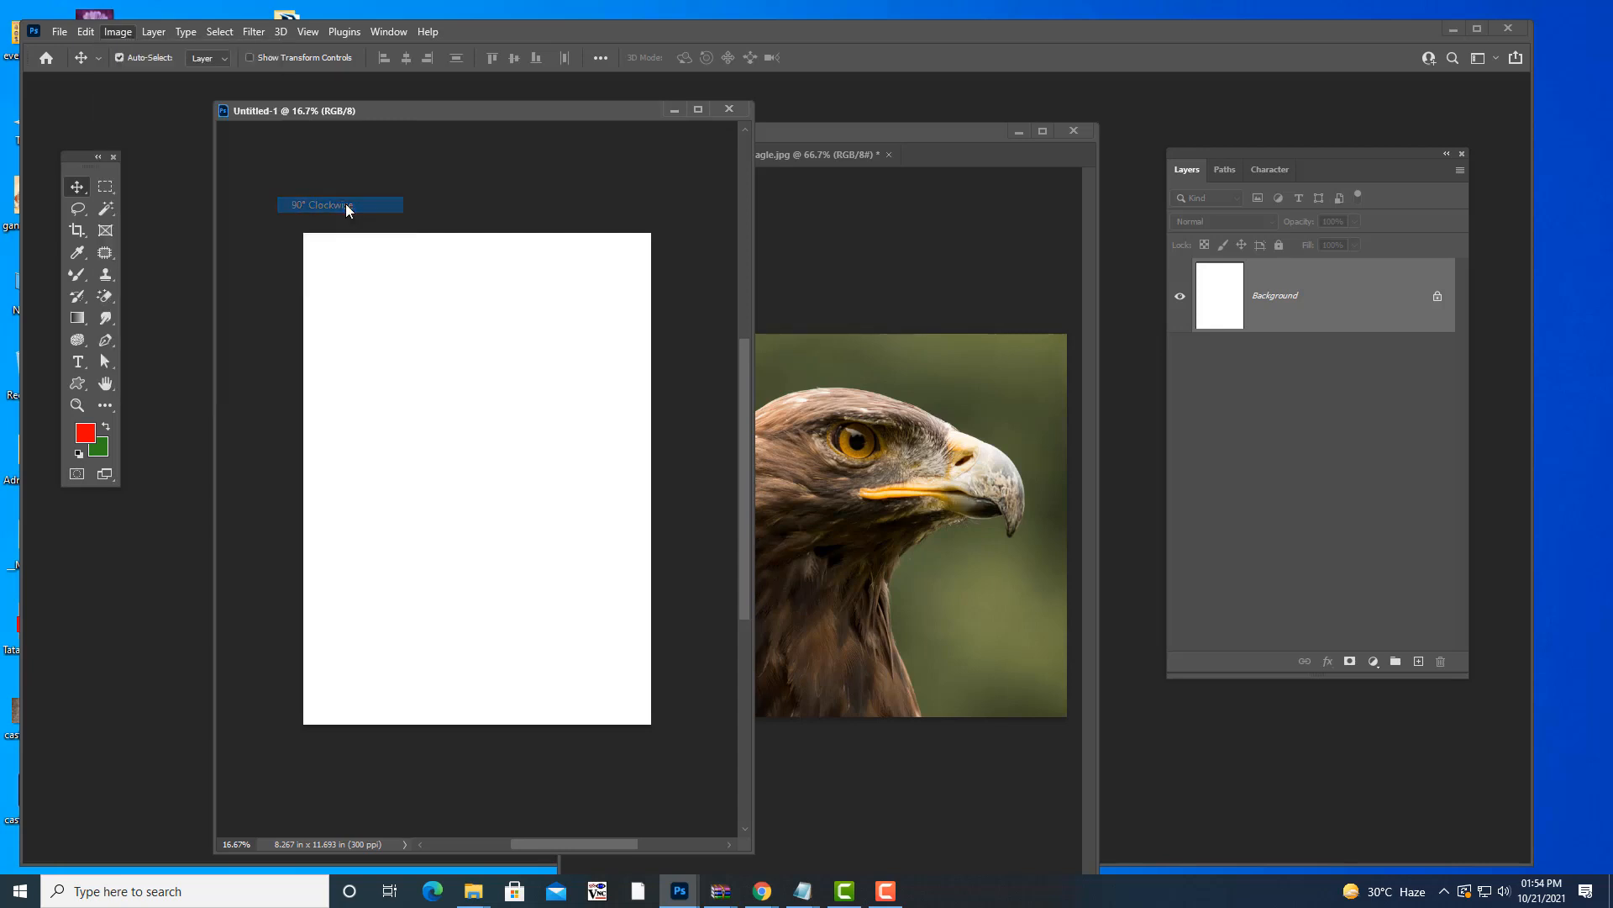
pyautogui.moveTo(743, 846); pyautogui.dragTo(1054, 747)
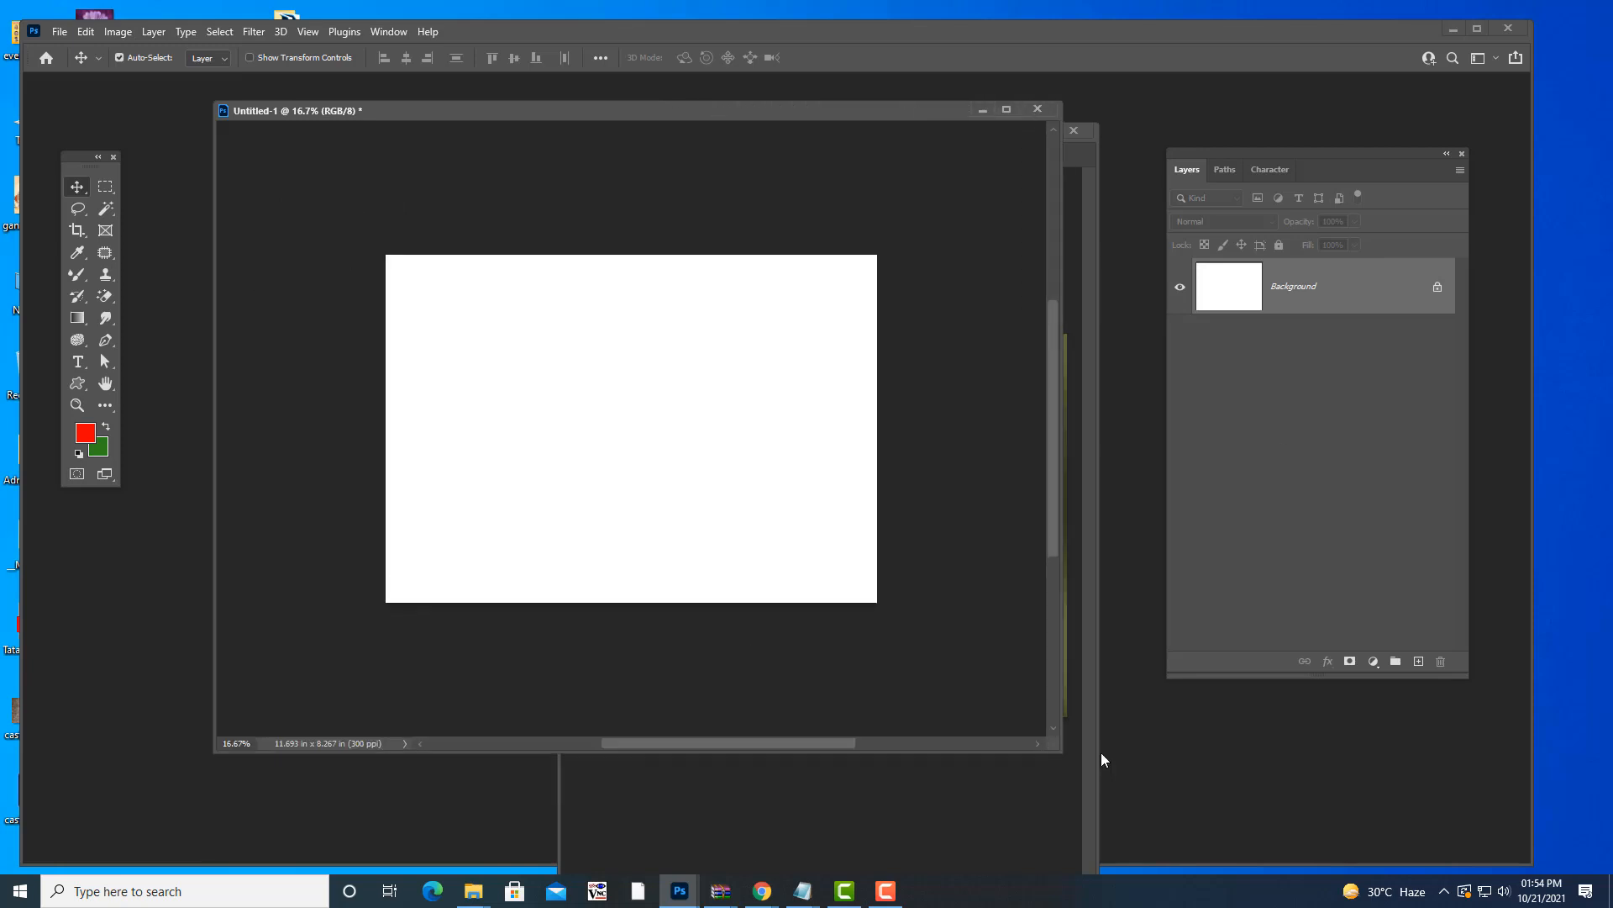
pyautogui.click(116, 32)
pyautogui.moveTo(160, 201)
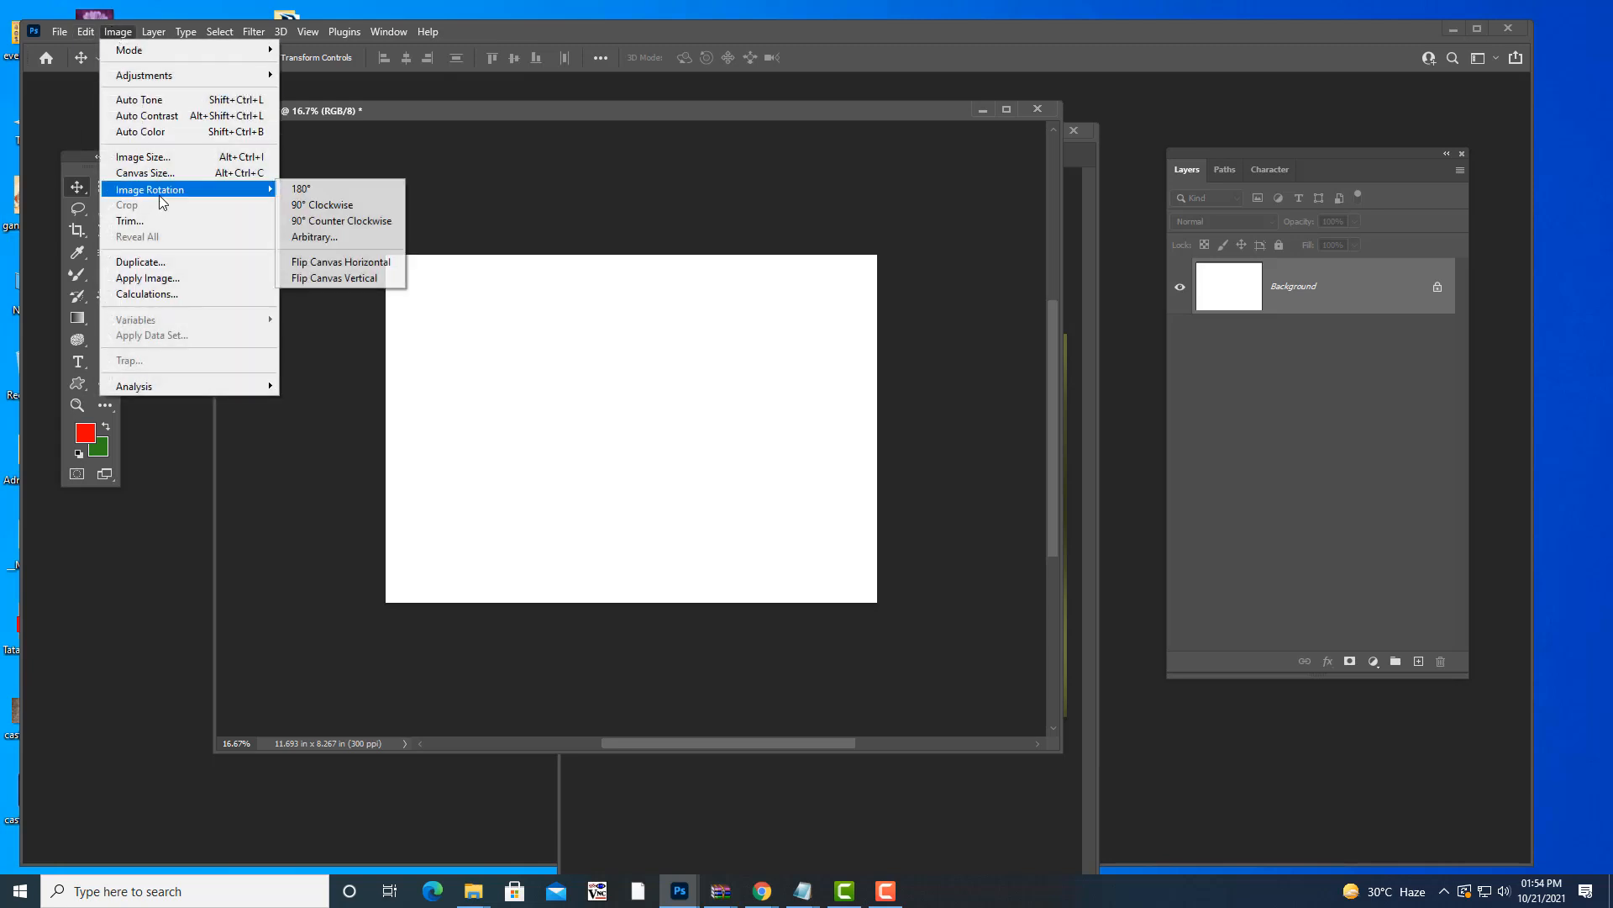
pyautogui.click(314, 208)
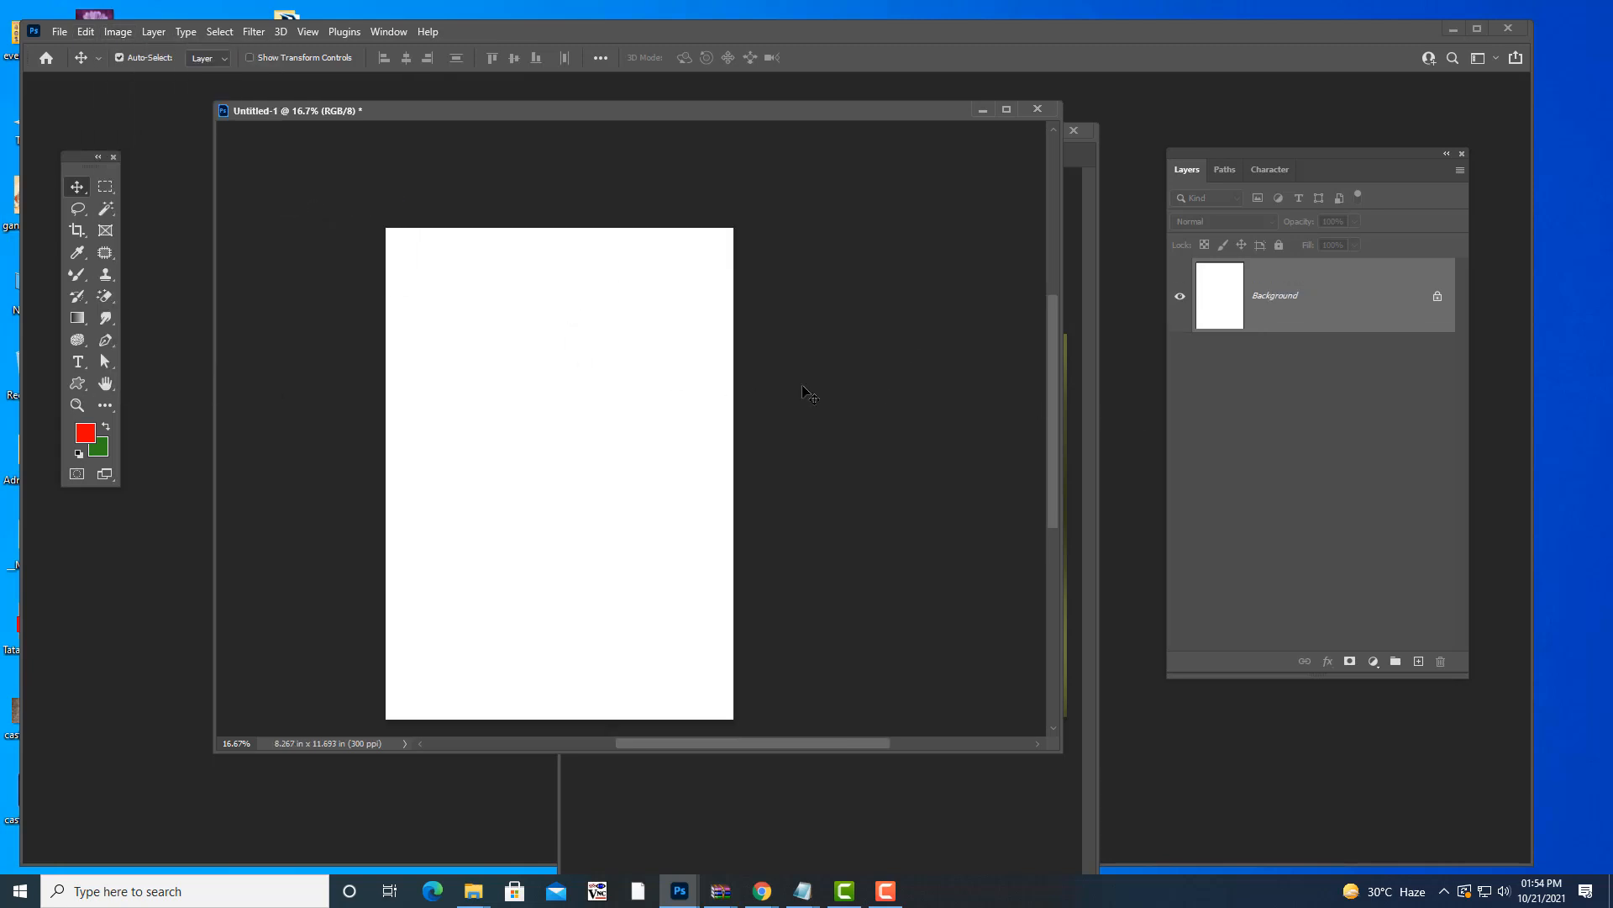